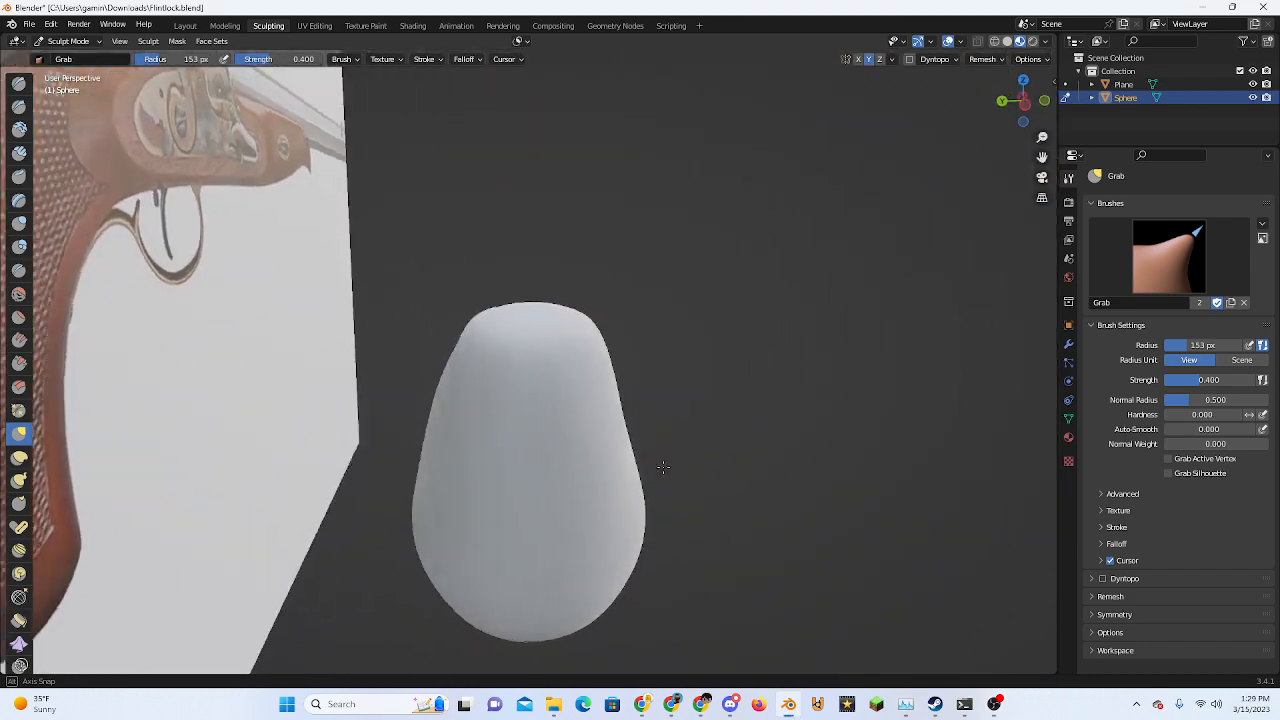
In front view, use the Grab brush to pull the sphere's inner side and upper inner edge outward over the reference grip
{"action": "left_click", "coordinate": [1000, 128]}
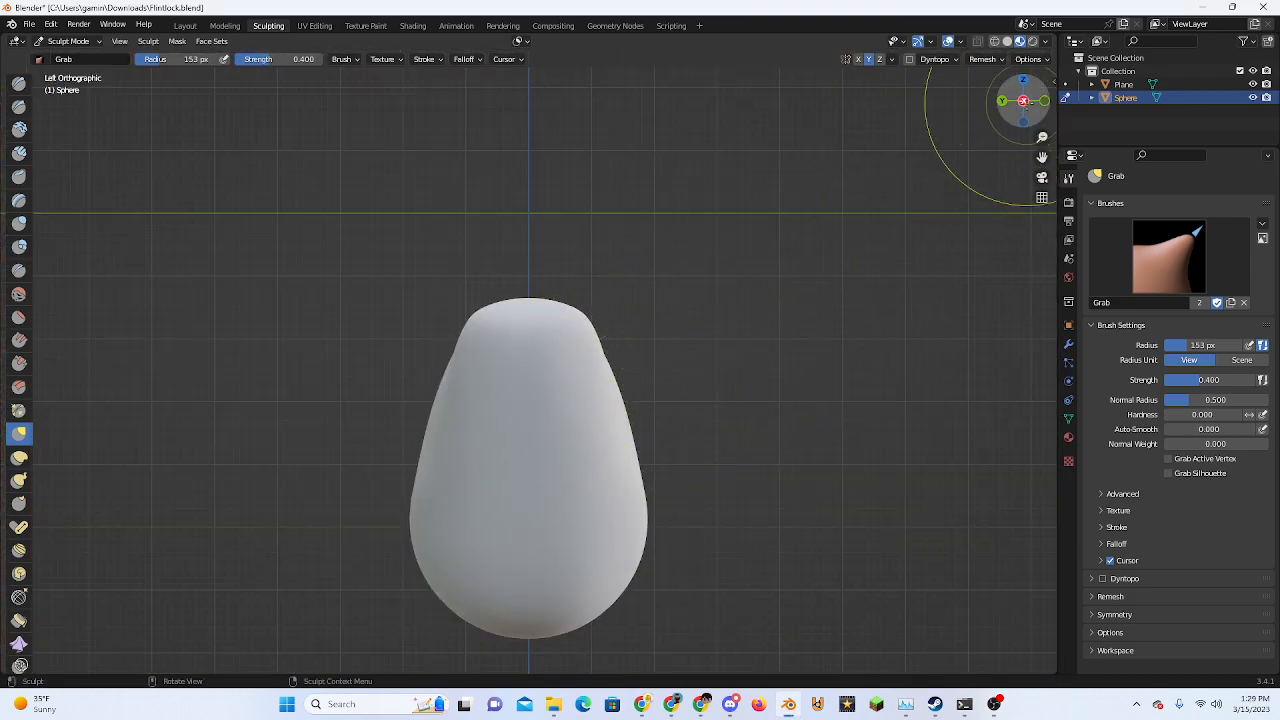
{"action": "left_click", "coordinate": [1044, 100]}
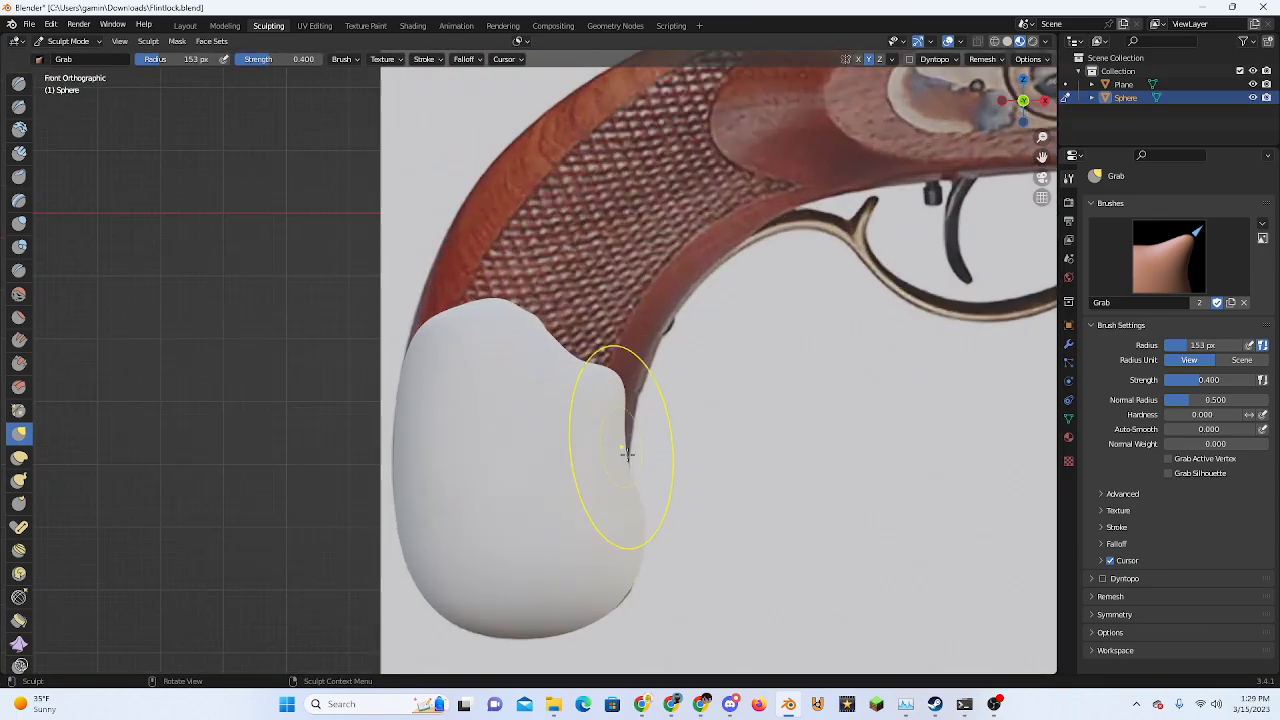
{"action": "middle_click_drag", "start_coordinate": [631, 457], "coordinate": [563, 467], "text": "shift"}
{"action": "left_click_drag", "start_coordinate": [548, 434], "coordinate": [566, 432]}
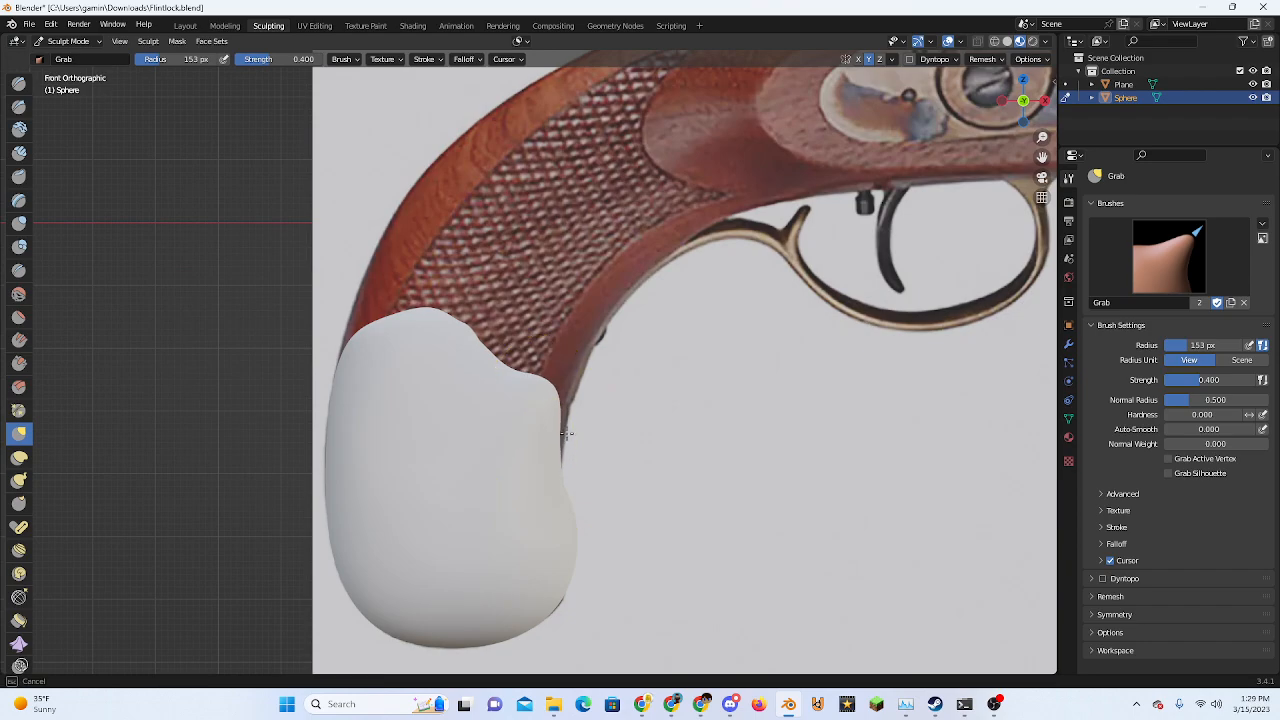
{"action": "scroll", "coordinate": [555, 560], "scroll_direction": "up", "scroll_amount": 3}
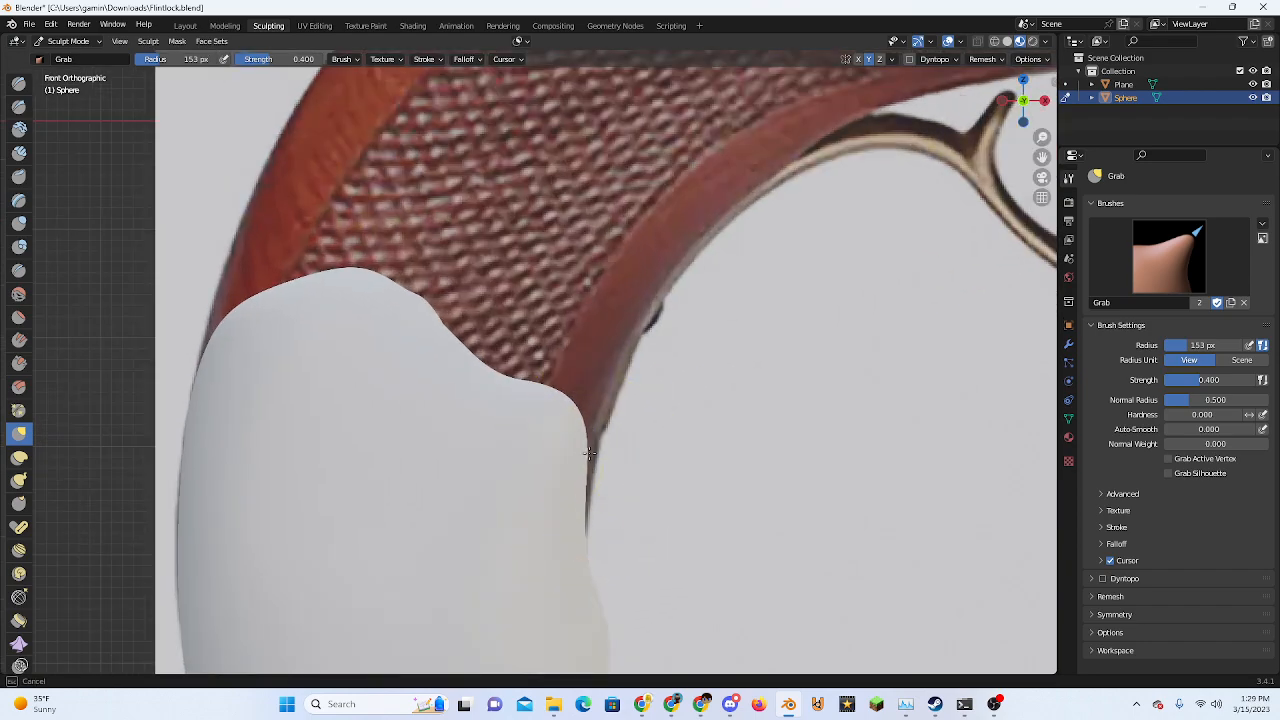
{"action": "scroll", "coordinate": [590, 485], "scroll_direction": "down", "scroll_amount": 8}
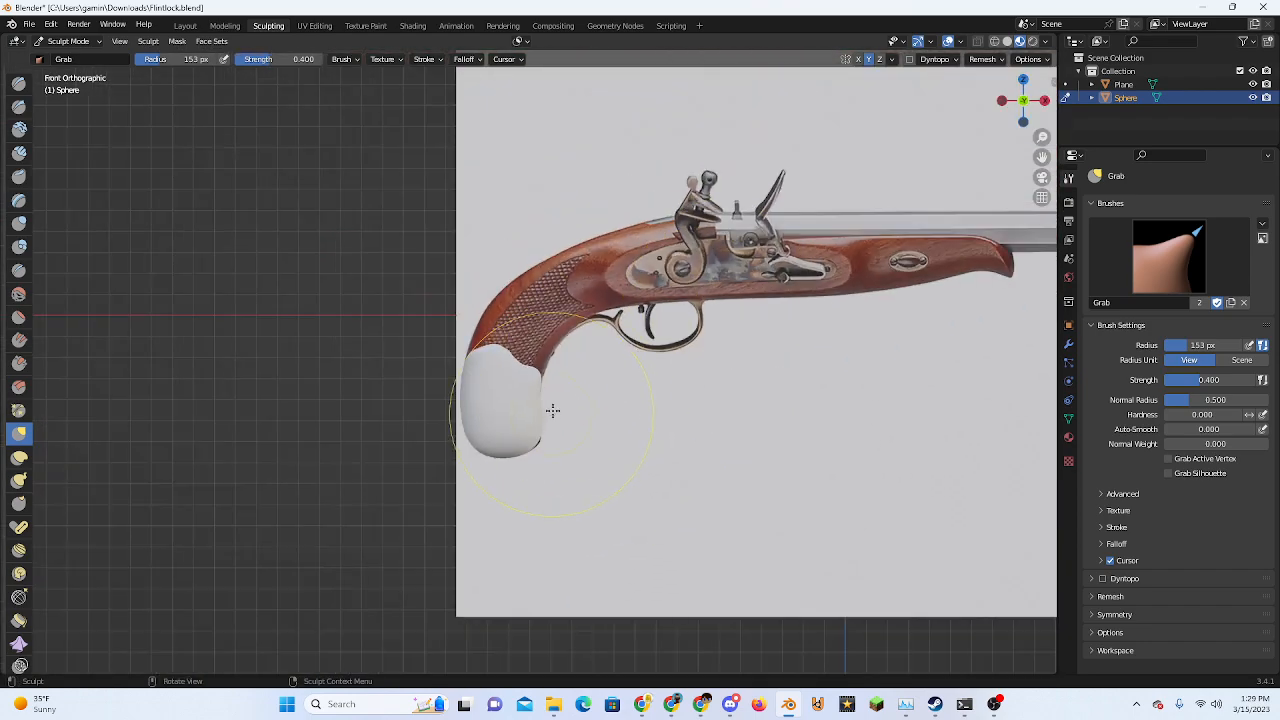
{"action": "scroll", "coordinate": [551, 409], "scroll_direction": "up", "scroll_amount": 7}
{"action": "left_click_drag", "start_coordinate": [497, 365], "coordinate": [490, 300]}
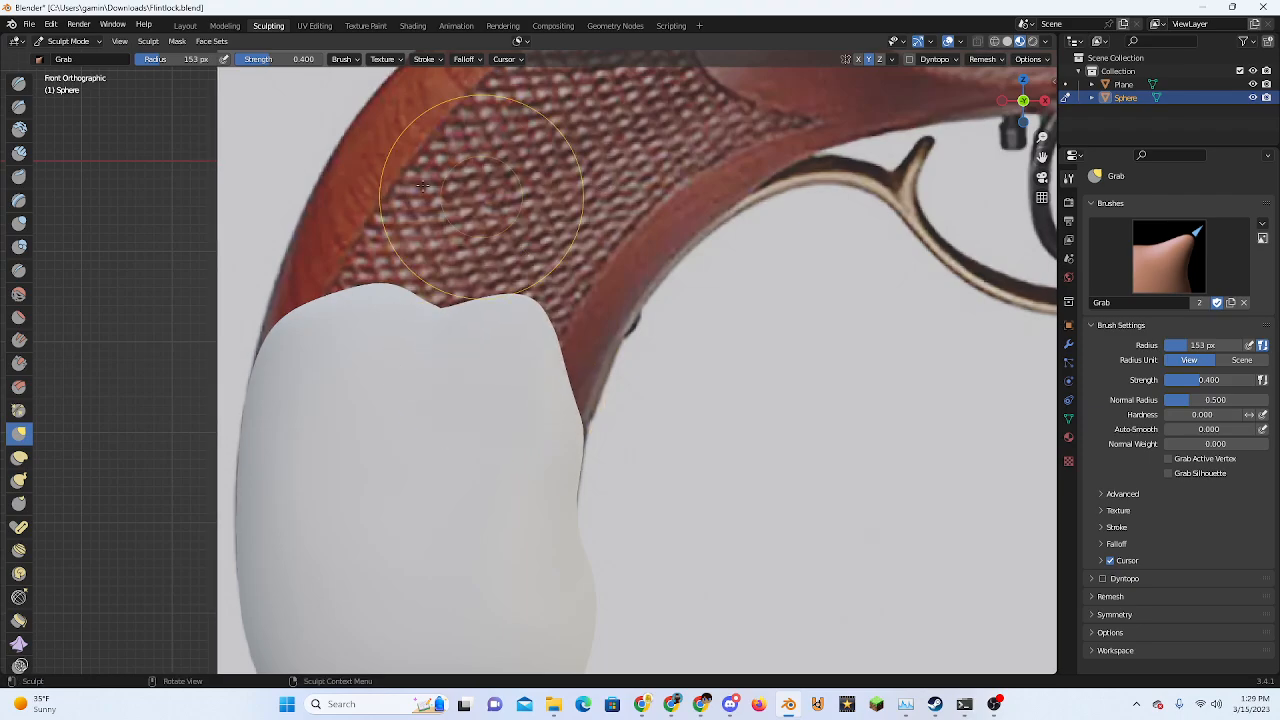
Turn on Statistics in the viewport overlays to show the vertex and face counts
{"action": "left_click", "coordinate": [960, 42]}
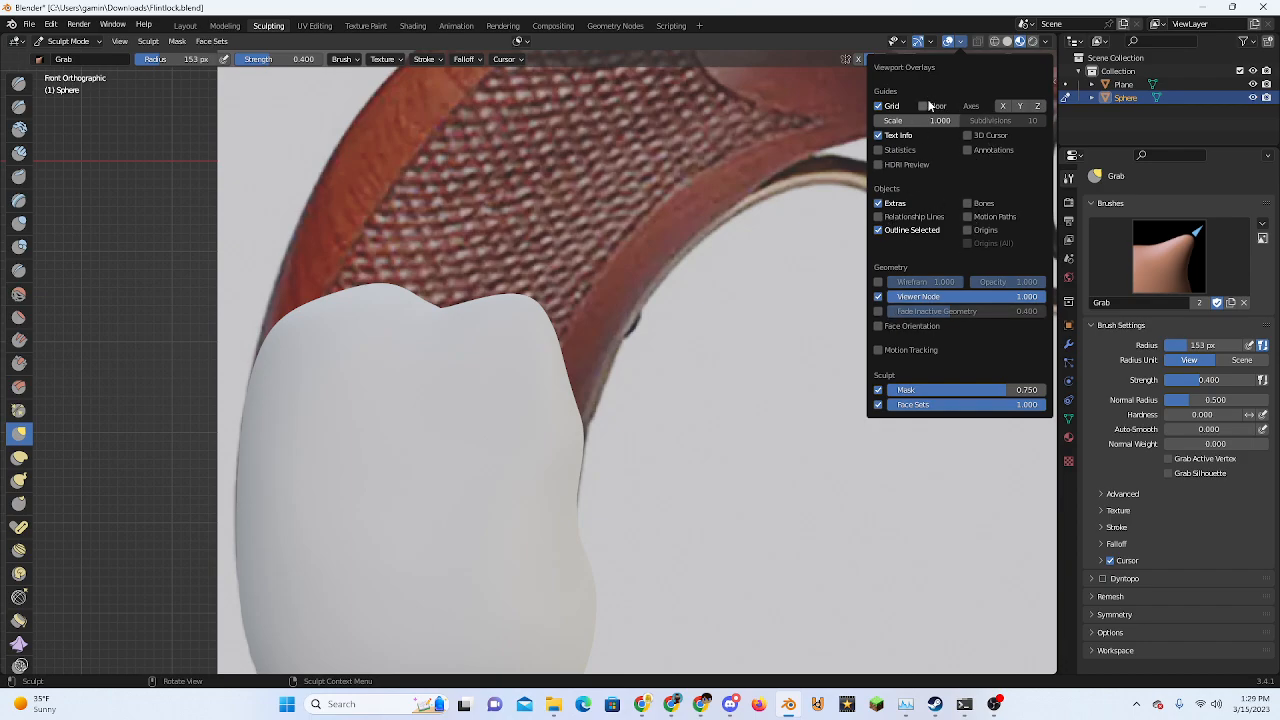
{"action": "mouse_move", "coordinate": [931, 43]}
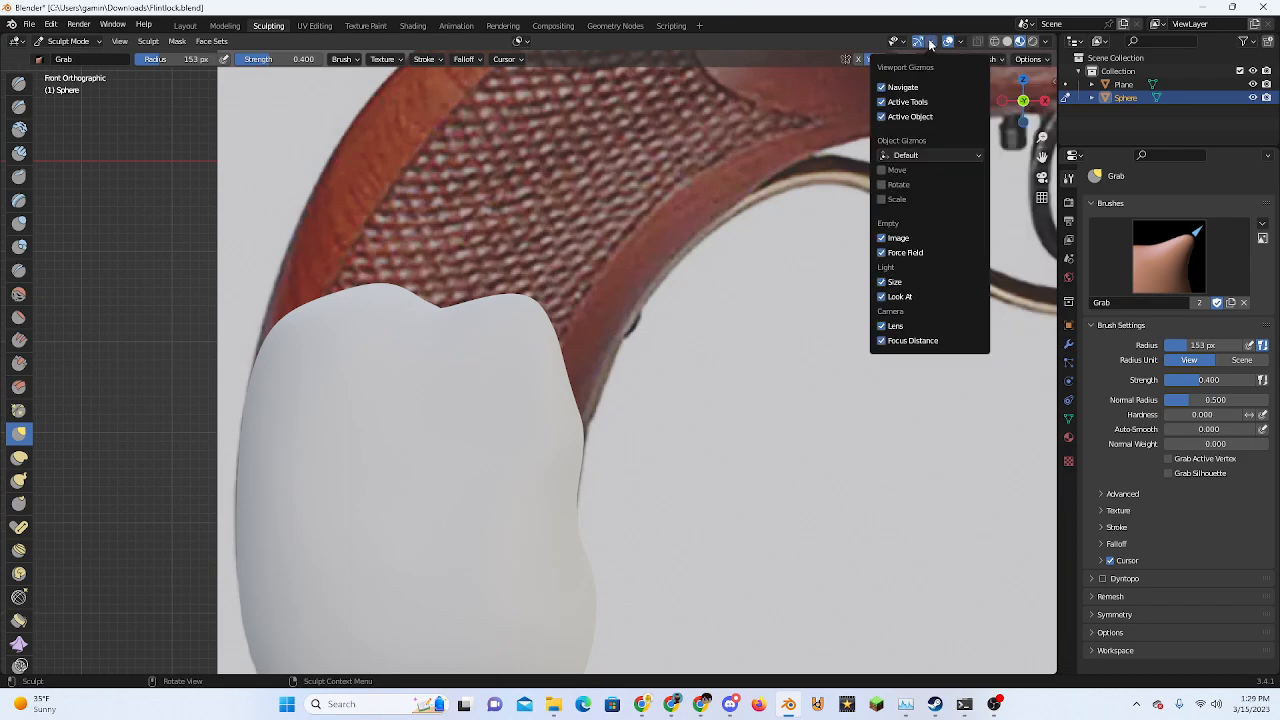
{"action": "left_click", "coordinate": [950, 44]}
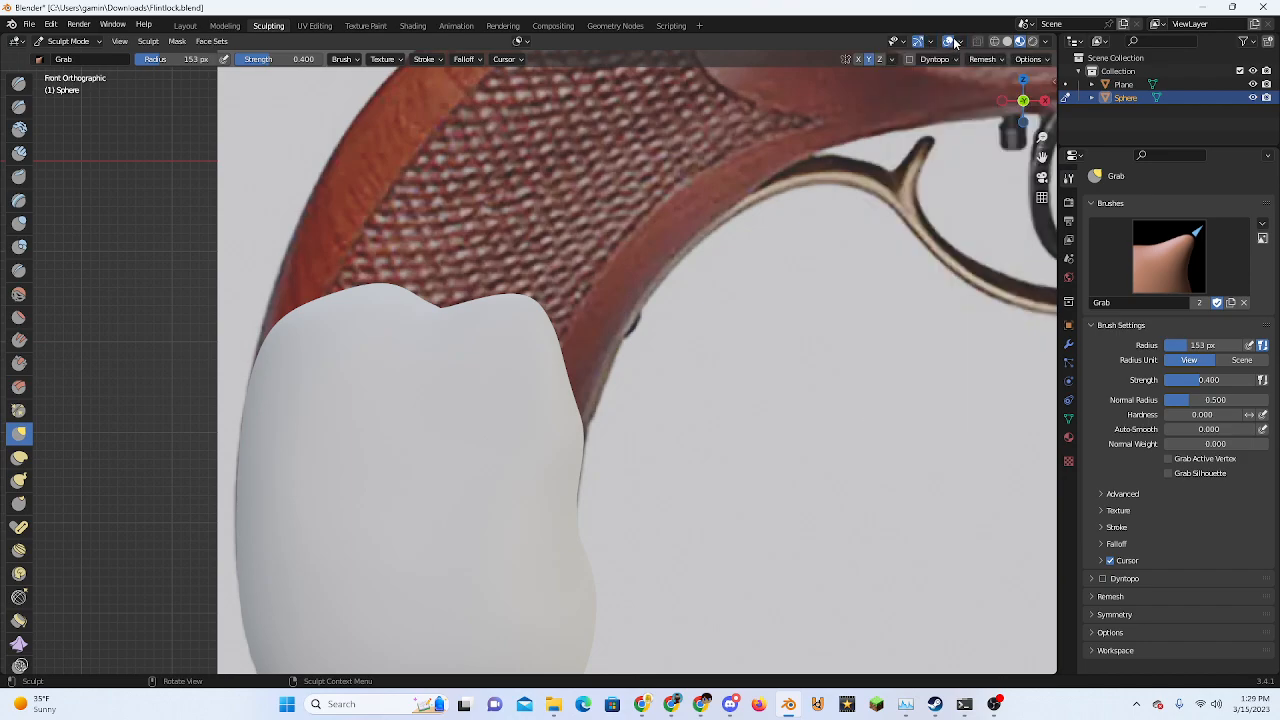
{"action": "left_click", "coordinate": [990, 62]}
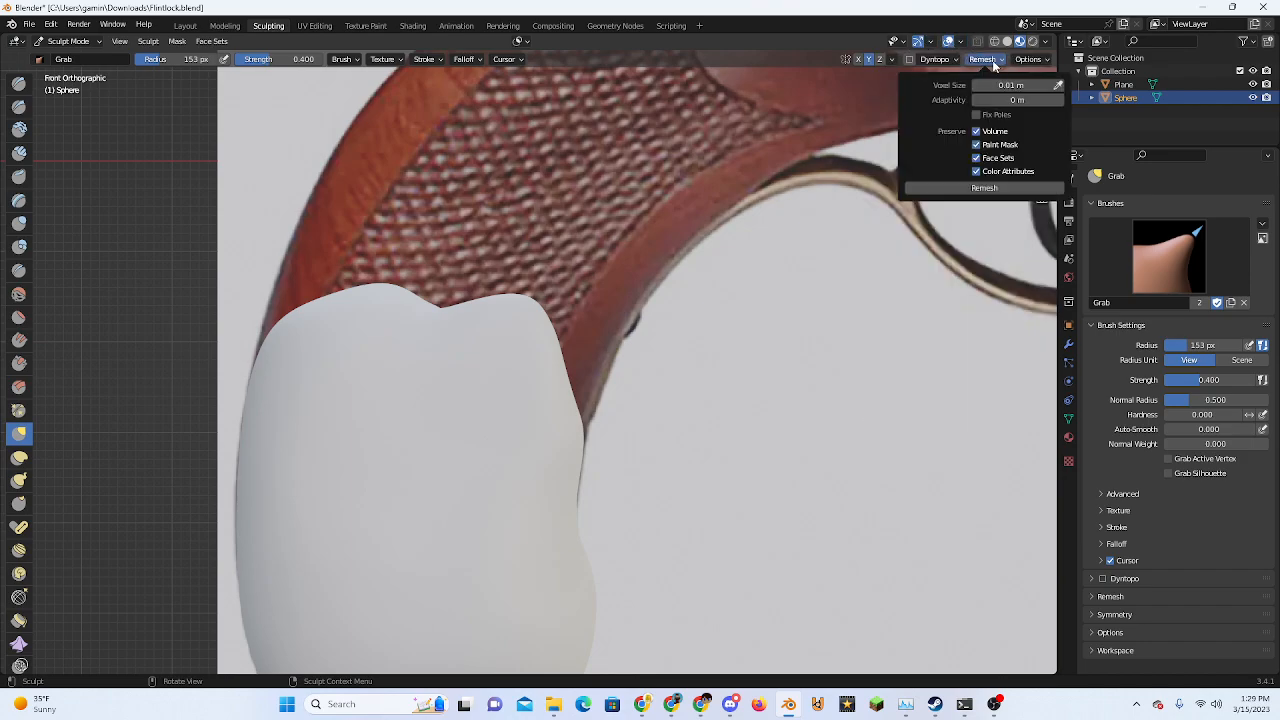
{"action": "left_click", "coordinate": [959, 42]}
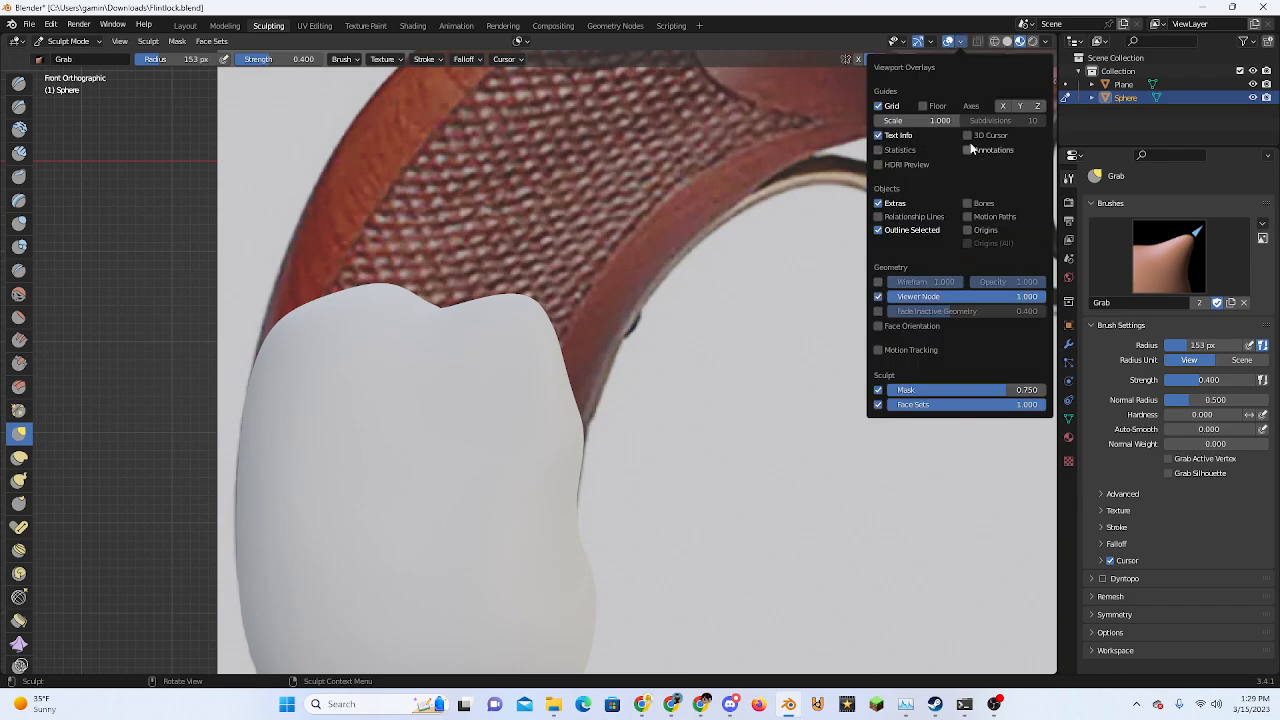
{"action": "left_click", "coordinate": [1045, 42]}
{"action": "left_click", "coordinate": [1045, 40]}
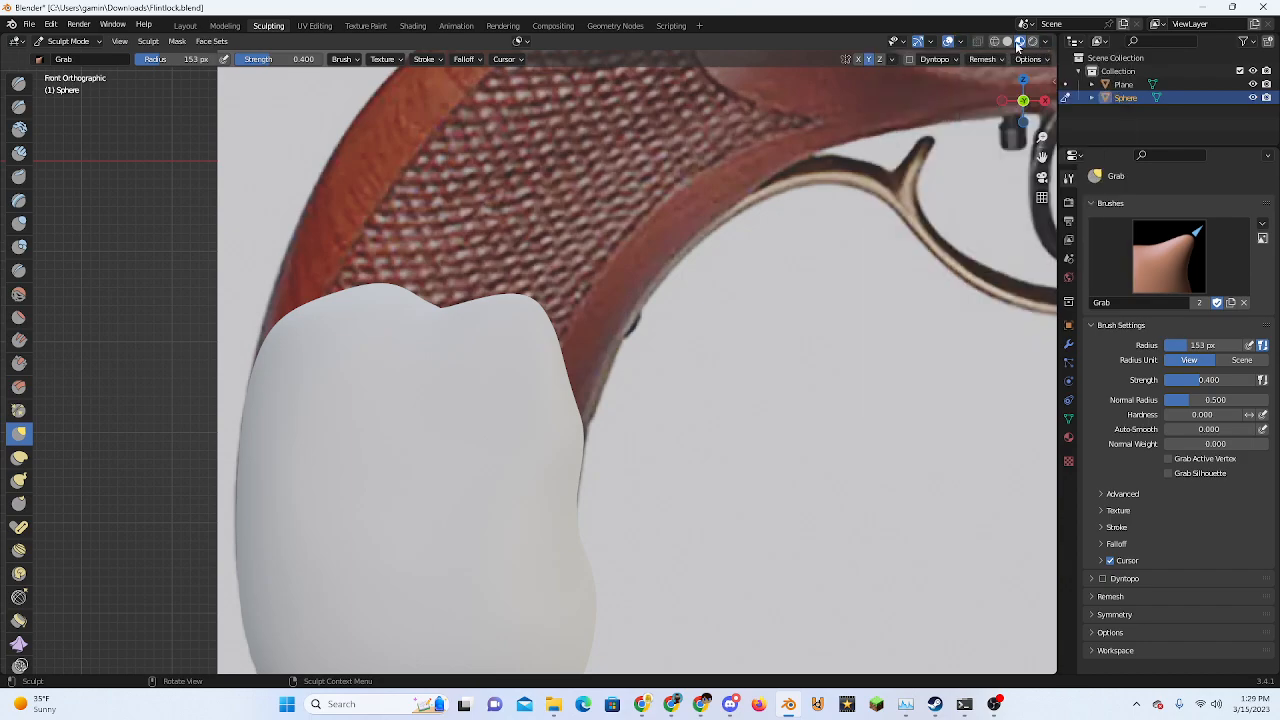
{"action": "left_click", "coordinate": [891, 60]}
{"action": "left_click", "coordinate": [977, 59]}
{"action": "left_click", "coordinate": [1023, 61]}
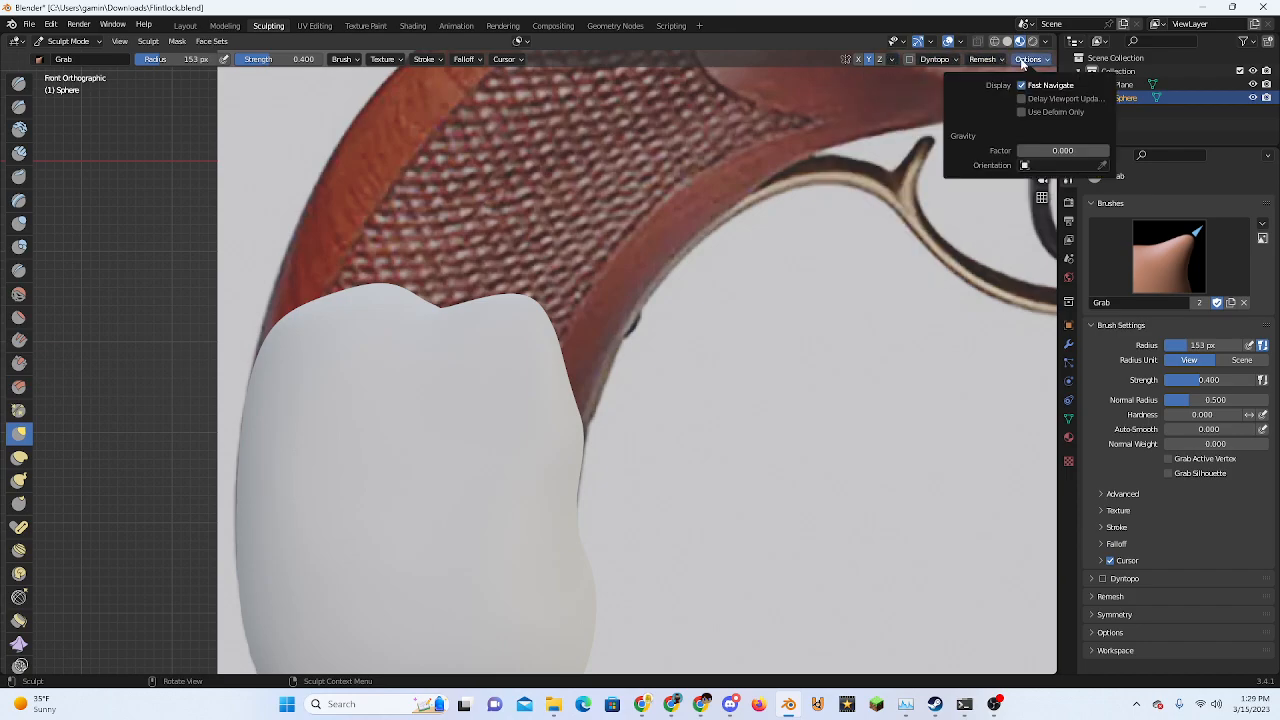
{"action": "left_click", "coordinate": [1023, 62]}
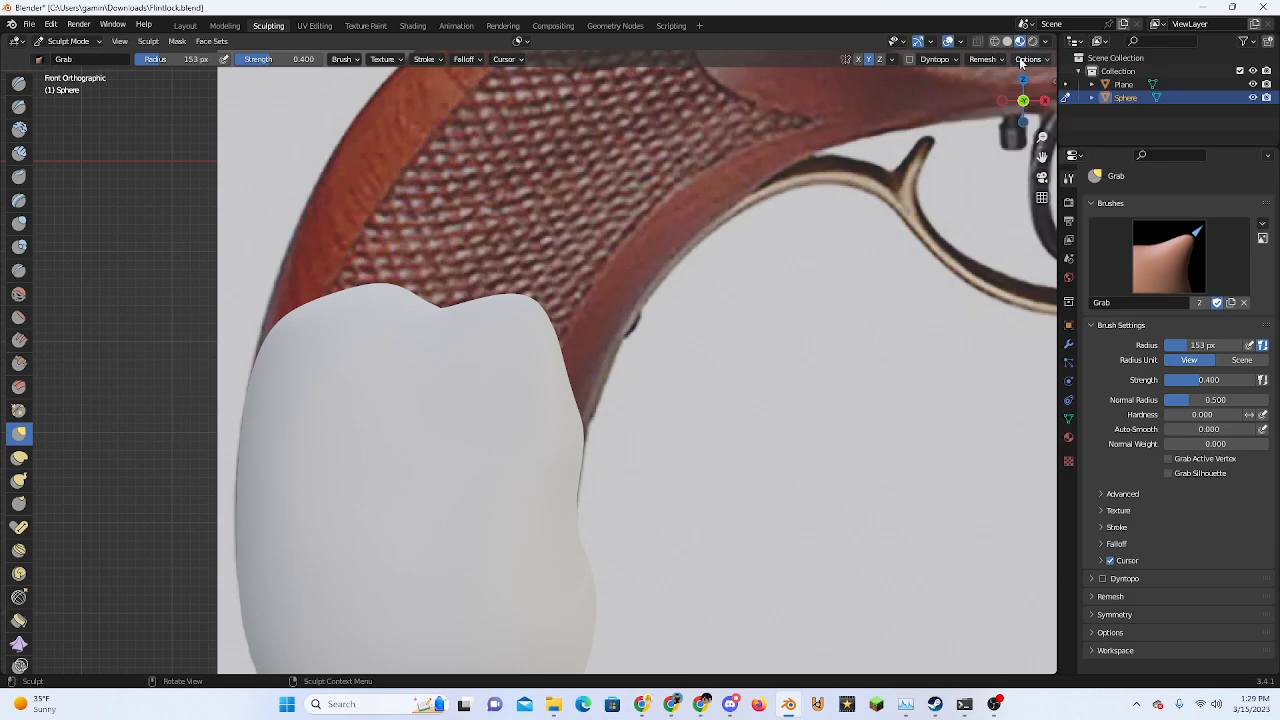
{"action": "left_click", "coordinate": [120, 43]}
{"action": "left_click", "coordinate": [929, 43]}
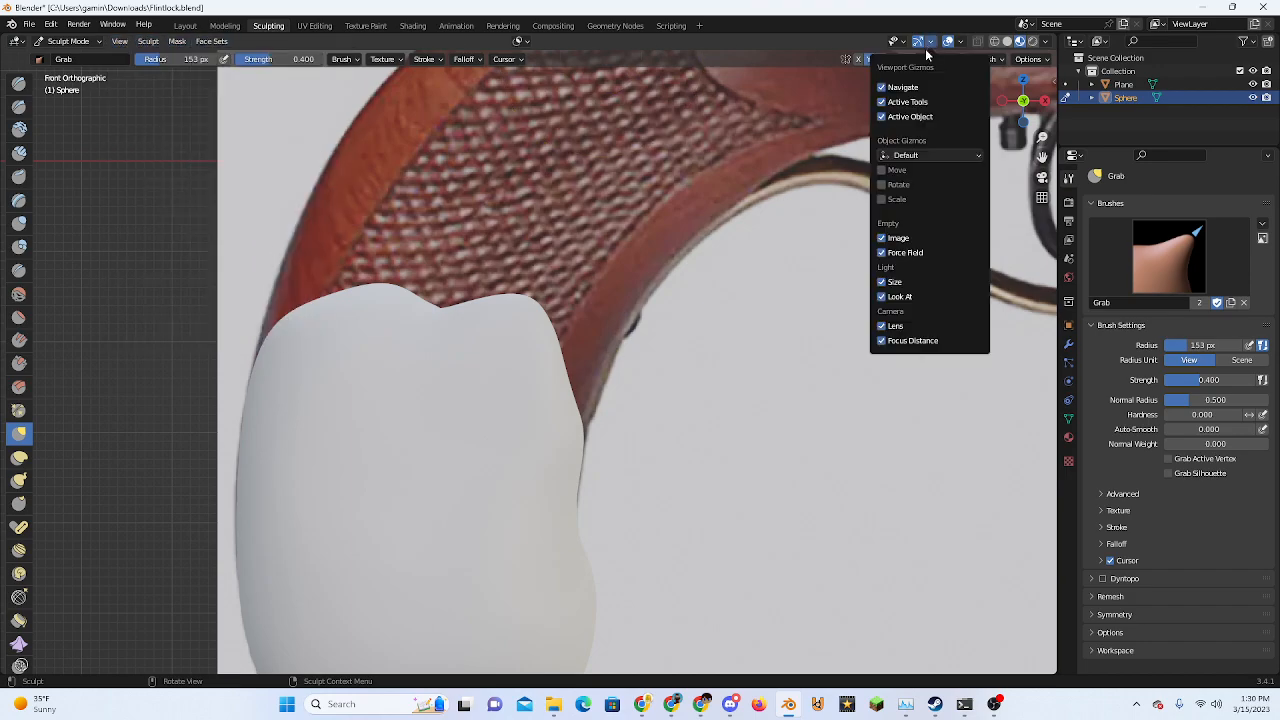
{"action": "left_click", "coordinate": [962, 43]}
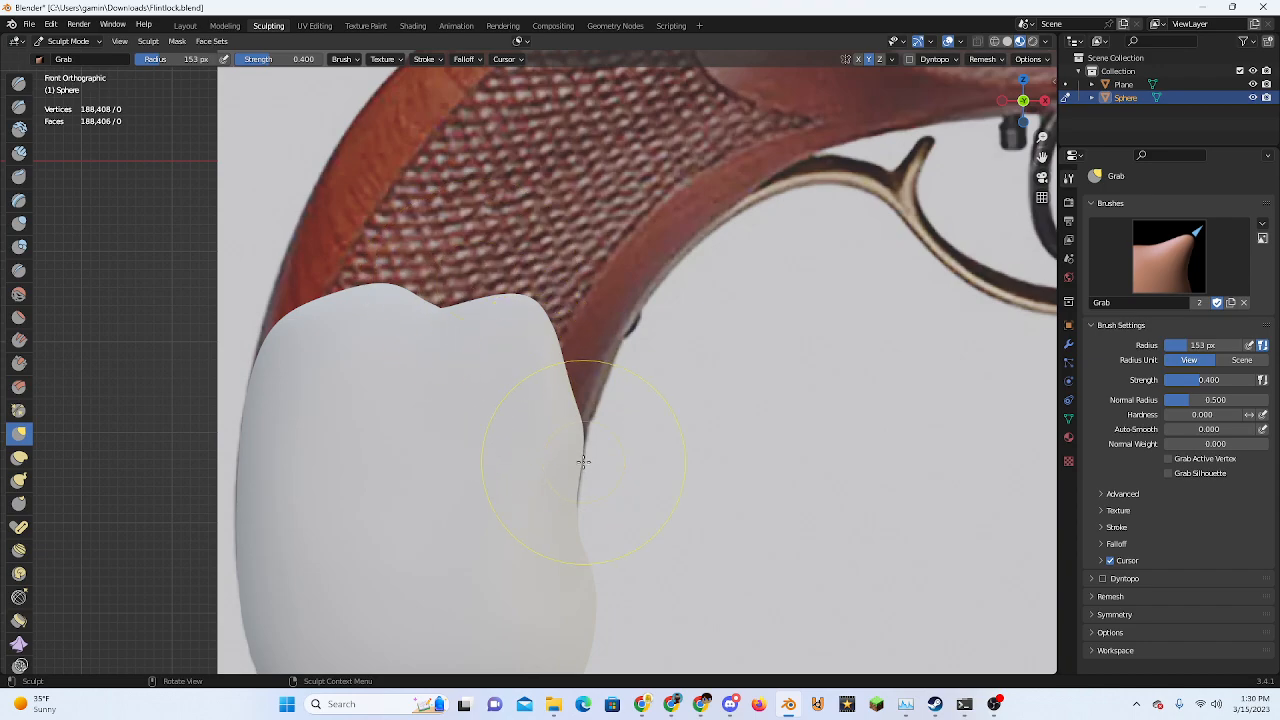
Pull both upper corners of the sphere mesh outward to the front and back edges of the reference grip
{"action": "left_click_drag", "start_coordinate": [571, 372], "coordinate": [618, 294]}
{"action": "left_click_drag", "start_coordinate": [297, 321], "coordinate": [275, 299]}
{"action": "middle_click_drag", "start_coordinate": [275, 319], "coordinate": [414, 323]}
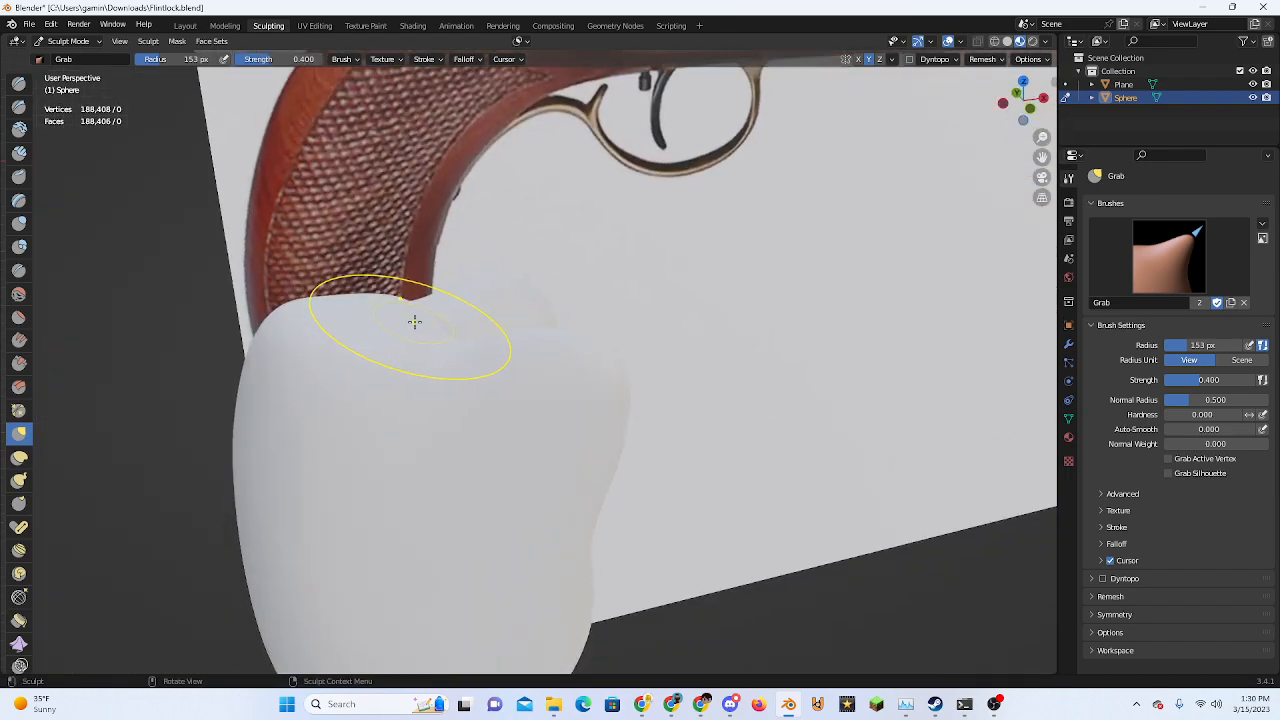
{"action": "left_click", "coordinate": [1013, 92]}
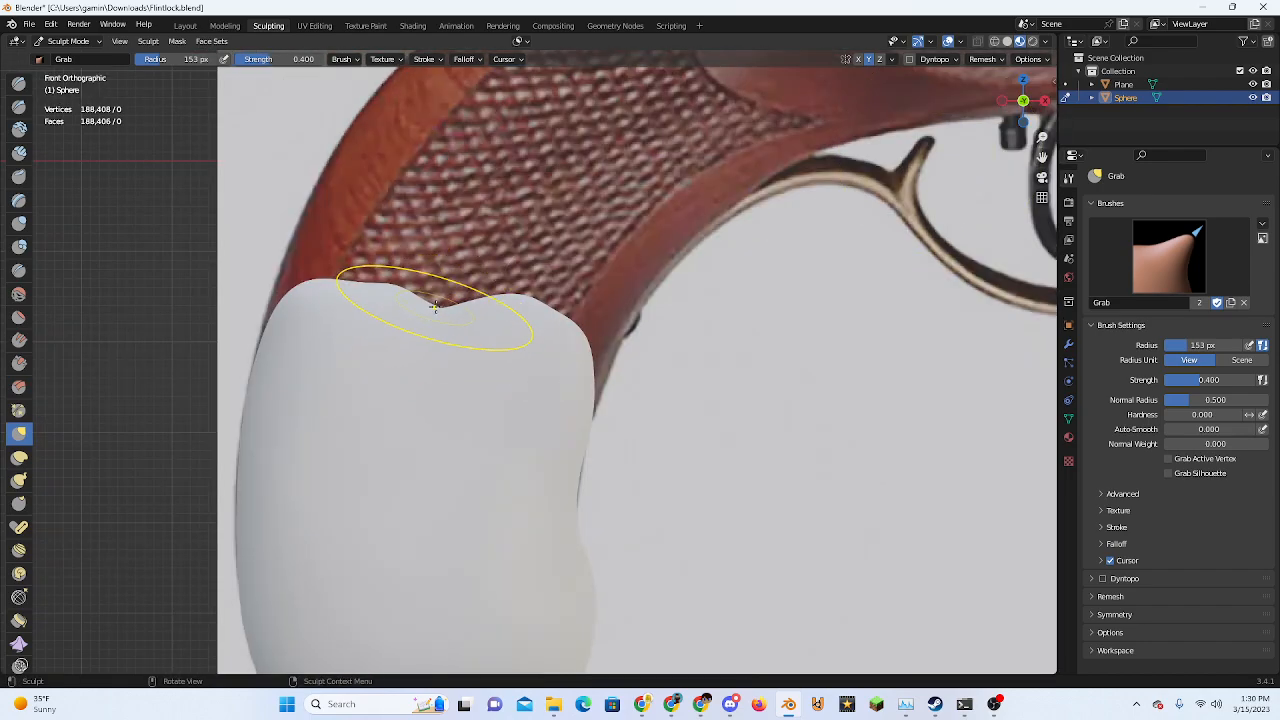
Stretch the top of the mesh upward with the Grab brush so its outer edge follows the grip's back curve
{"action": "left_click_drag", "start_coordinate": [430, 300], "coordinate": [513, 133]}
{"action": "mouse_move", "coordinate": [349, 282]}
{"action": "left_mouse_down"}
{"action": "mouse_move", "coordinate": [300, 250]}
{"action": "mouse_move", "coordinate": [285, 256]}
{"action": "left_mouse_up"}
{"action": "middle_click_drag", "start_coordinate": [438, 218], "coordinate": [432, 322], "text": "shift"}
{"action": "left_click_drag", "start_coordinate": [393, 345], "coordinate": [423, 225]}
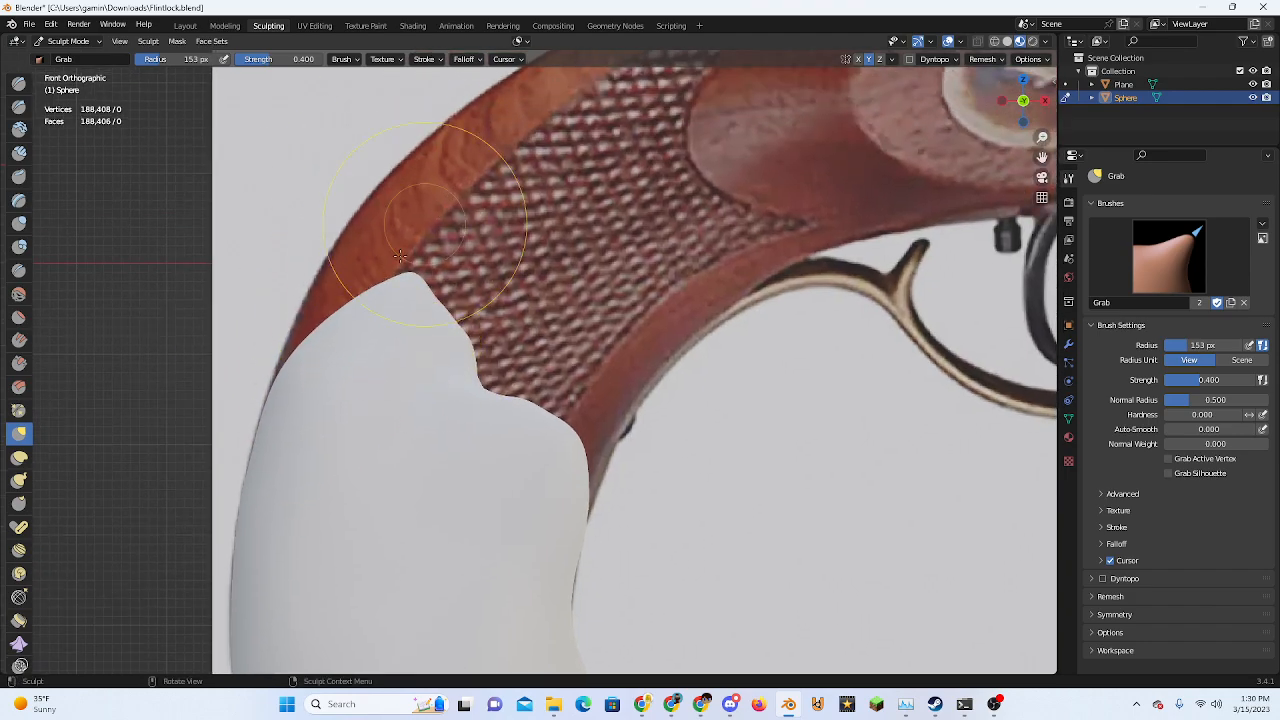
{"action": "left_click_drag", "start_coordinate": [352, 318], "coordinate": [322, 238]}
{"action": "mouse_move", "coordinate": [301, 325]}
{"action": "left_mouse_down"}
{"action": "mouse_move", "coordinate": [304, 284]}
{"action": "mouse_move", "coordinate": [403, 155]}
{"action": "left_mouse_up"}
{"action": "left_click_drag", "start_coordinate": [409, 254], "coordinate": [565, 82]}
{"action": "mouse_move", "coordinate": [403, 217]}
{"action": "left_mouse_down"}
{"action": "mouse_move", "coordinate": [380, 180]}
{"action": "mouse_move", "coordinate": [465, 168]}
{"action": "mouse_move", "coordinate": [507, 126]}
{"action": "mouse_move", "coordinate": [386, 178]}
{"action": "left_mouse_up"}
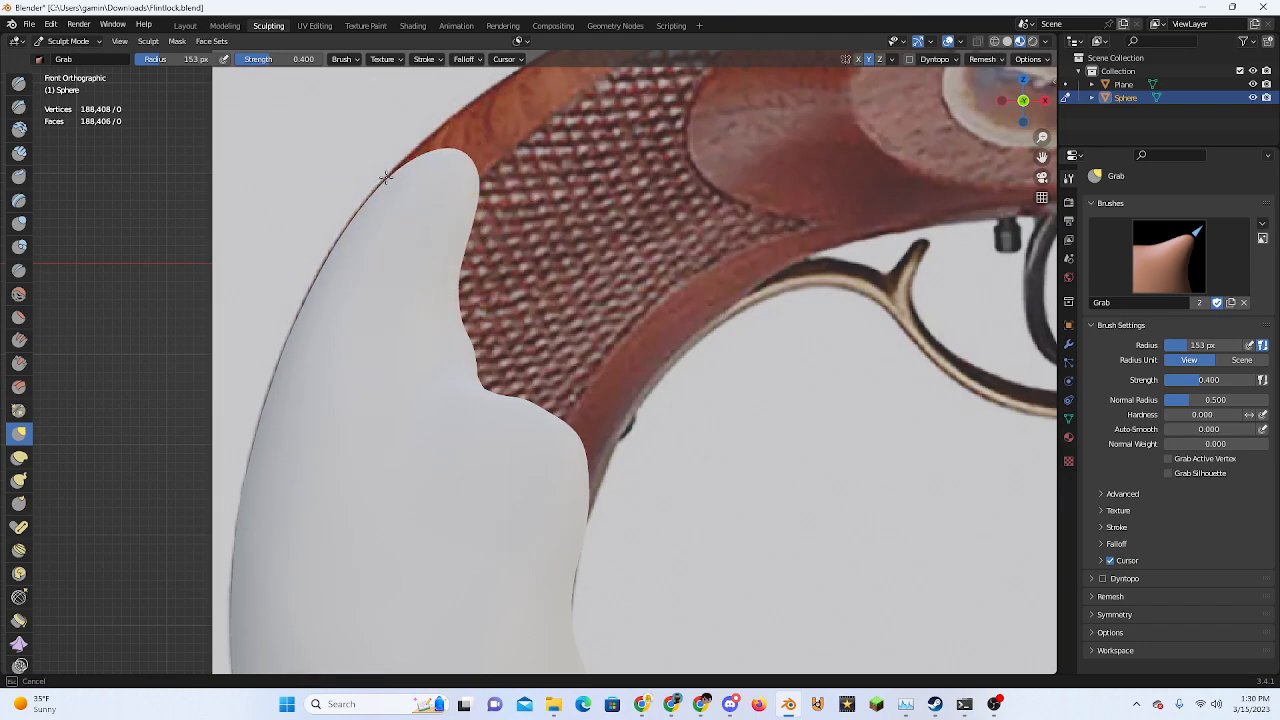
{"action": "left_click_drag", "start_coordinate": [356, 254], "coordinate": [329, 257]}
Extend the mesh's upper tip along the grip's back and pull its inner edge out over the checkered area
{"action": "middle_click_drag", "start_coordinate": [441, 200], "coordinate": [433, 350], "text": "shift"}
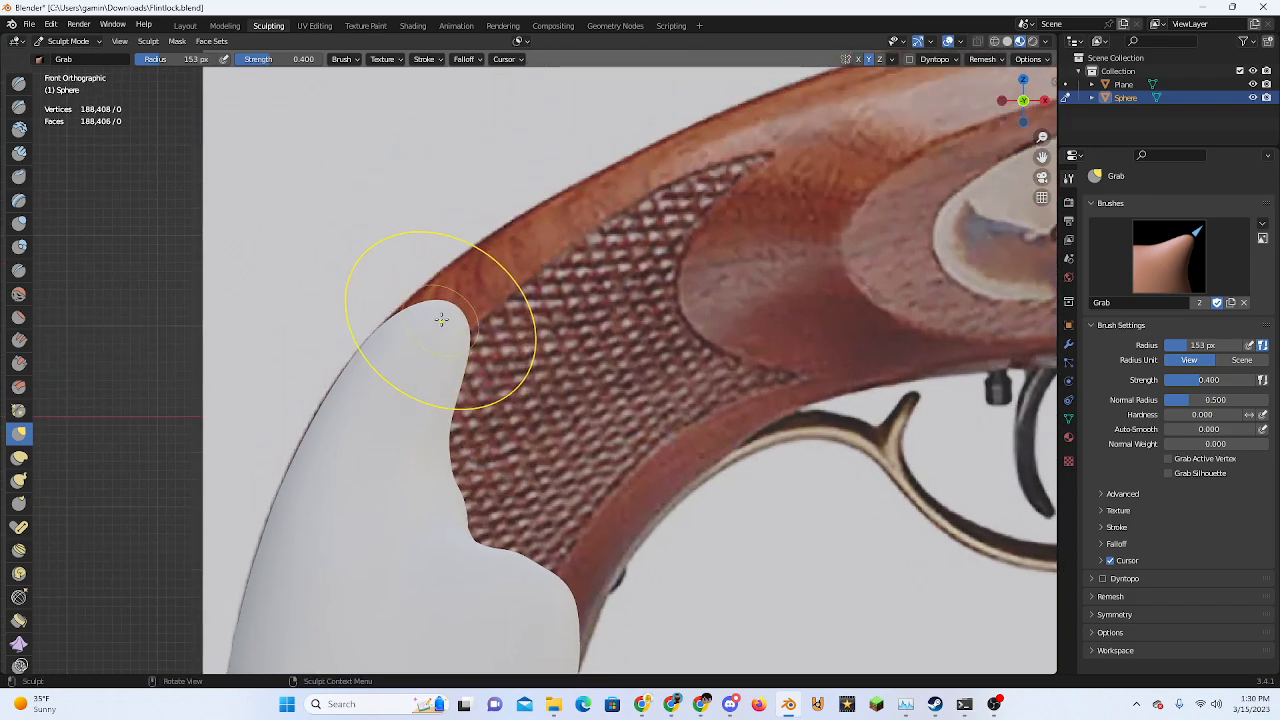
{"action": "left_click_drag", "start_coordinate": [441, 317], "coordinate": [558, 204]}
{"action": "left_click_drag", "start_coordinate": [444, 431], "coordinate": [657, 292]}
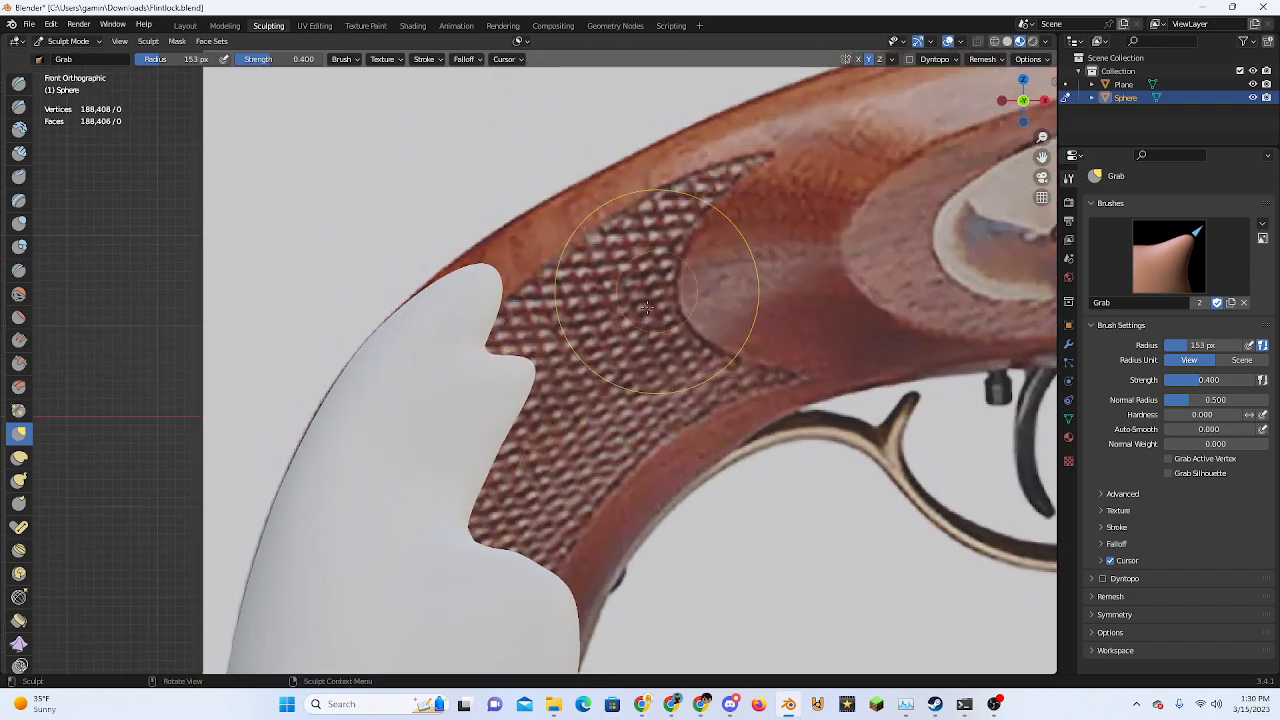
{"action": "left_click_drag", "start_coordinate": [469, 527], "coordinate": [754, 322]}
{"action": "left_click", "coordinate": [1000, 101]}
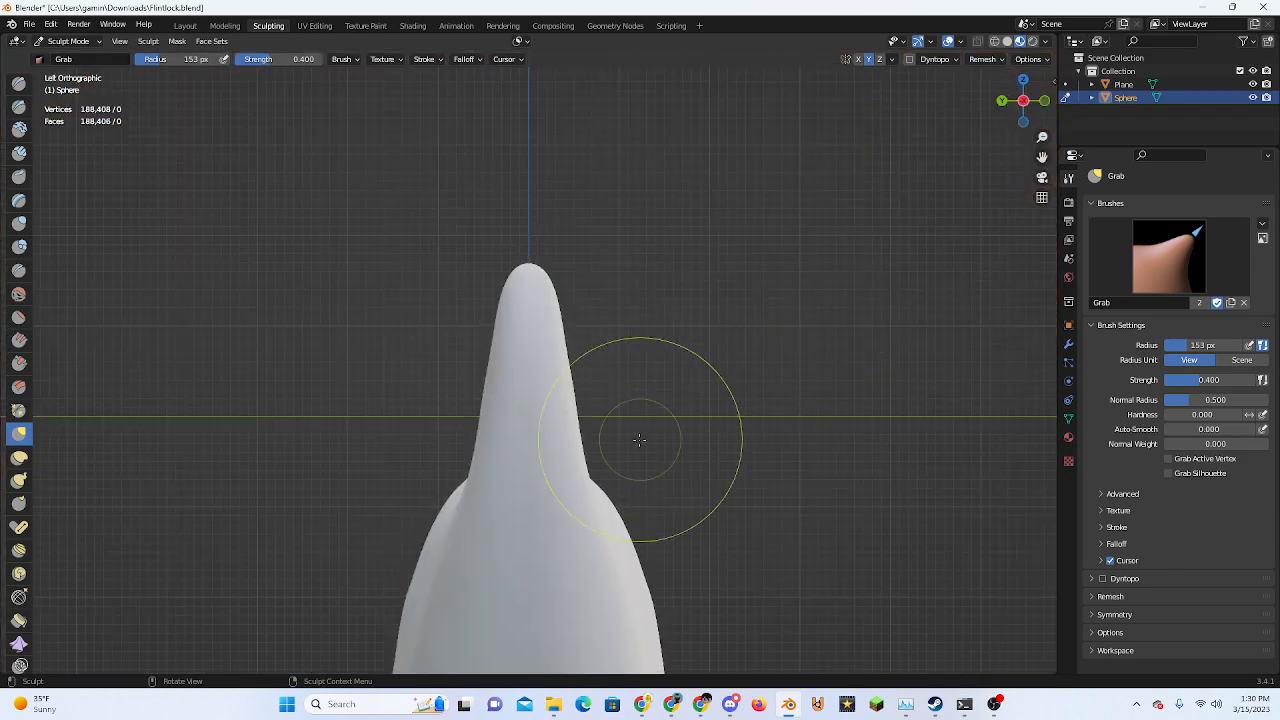
{"action": "scroll", "coordinate": [643, 443], "scroll_direction": "down", "scroll_amount": 2}
{"action": "scroll", "coordinate": [690, 430], "scroll_direction": "up", "scroll_amount": 3}
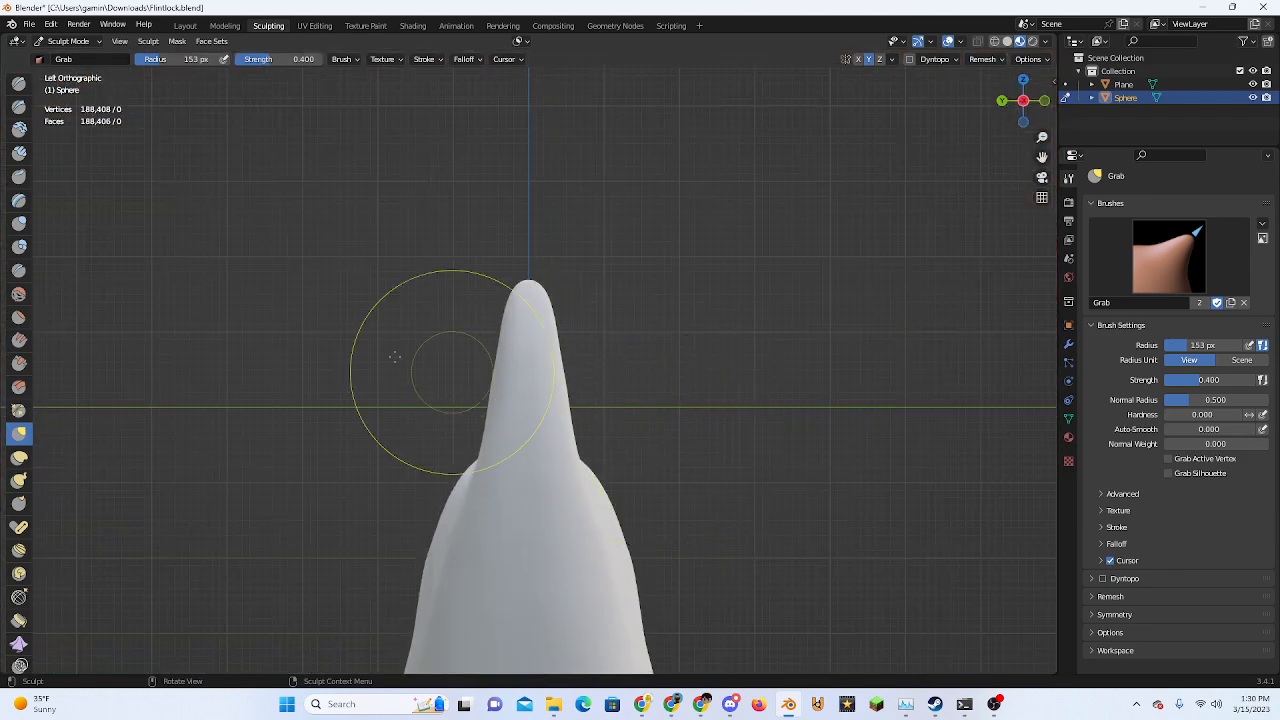
{"action": "left_click", "coordinate": [19, 83]}
{"action": "mouse_move", "coordinate": [560, 410]}
{"action": "middle_mouse_down"}
{"action": "mouse_move", "coordinate": [530, 405]}
{"action": "mouse_move", "coordinate": [543, 400]}
{"action": "mouse_move", "coordinate": [549, 485]}
{"action": "mouse_move", "coordinate": [540, 440]}
{"action": "middle_mouse_up"}
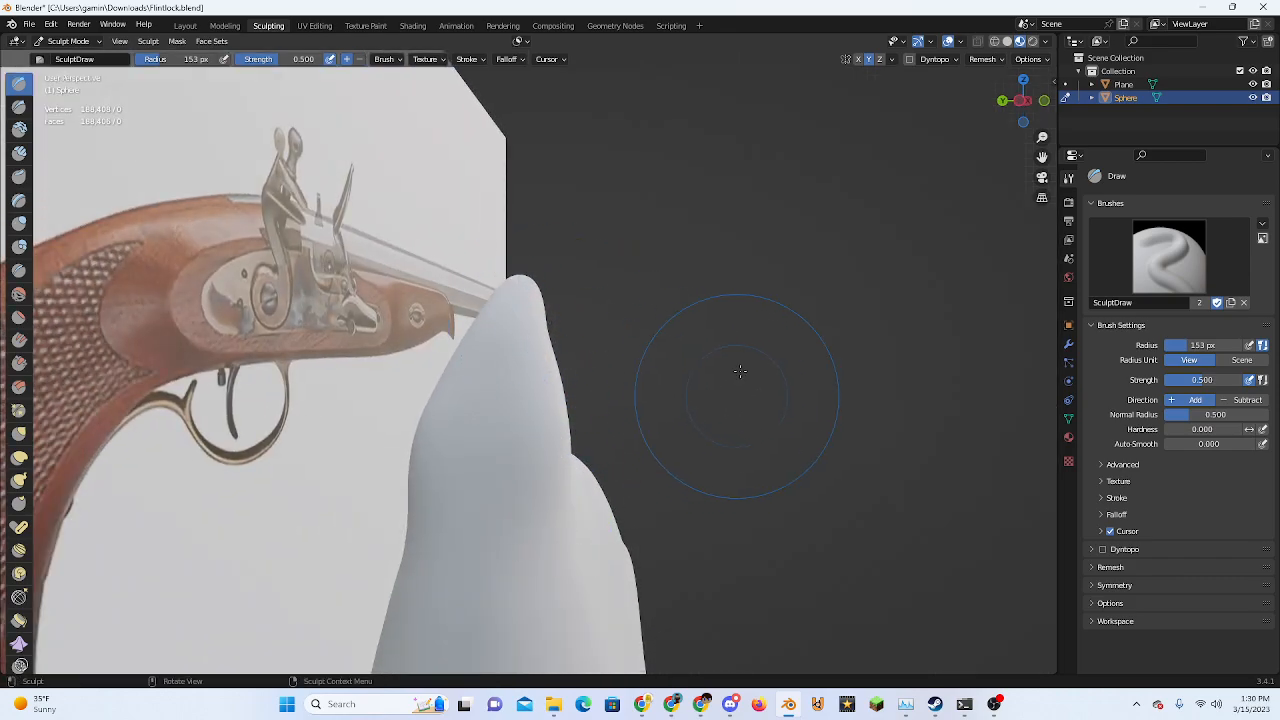
{"action": "left_click", "coordinate": [1044, 100]}
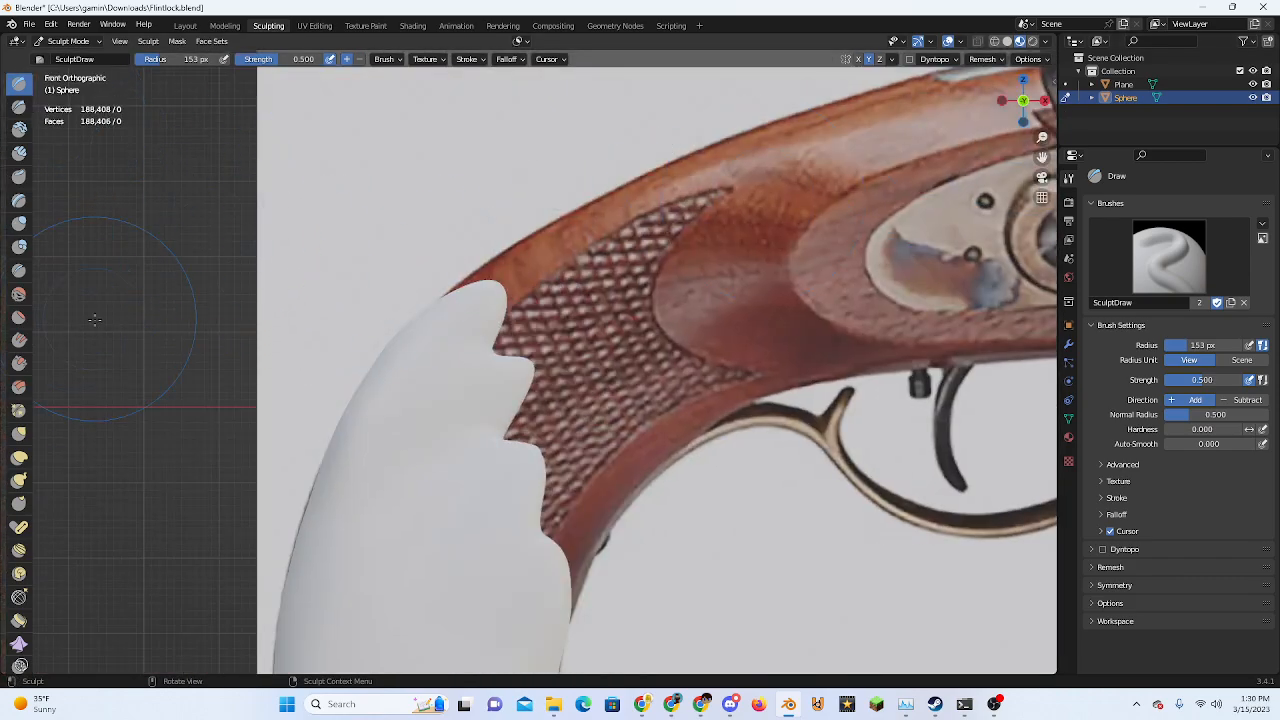
With the Grab brush in front view, stretch the mesh's tip and upper inner edge further along the grip toward the lock
{"action": "left_click", "coordinate": [19, 433]}
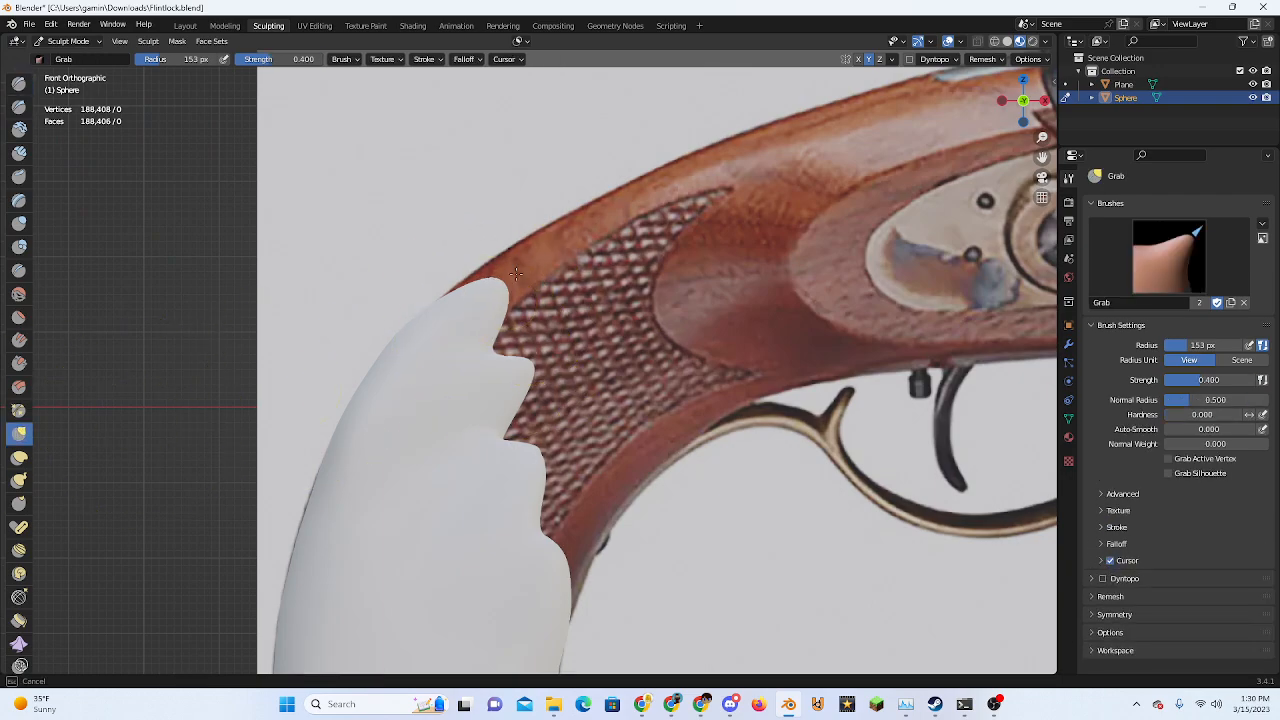
{"action": "left_click_drag", "start_coordinate": [515, 274], "coordinate": [668, 168]}
{"action": "scroll", "coordinate": [580, 308], "scroll_direction": "up", "scroll_amount": 2}
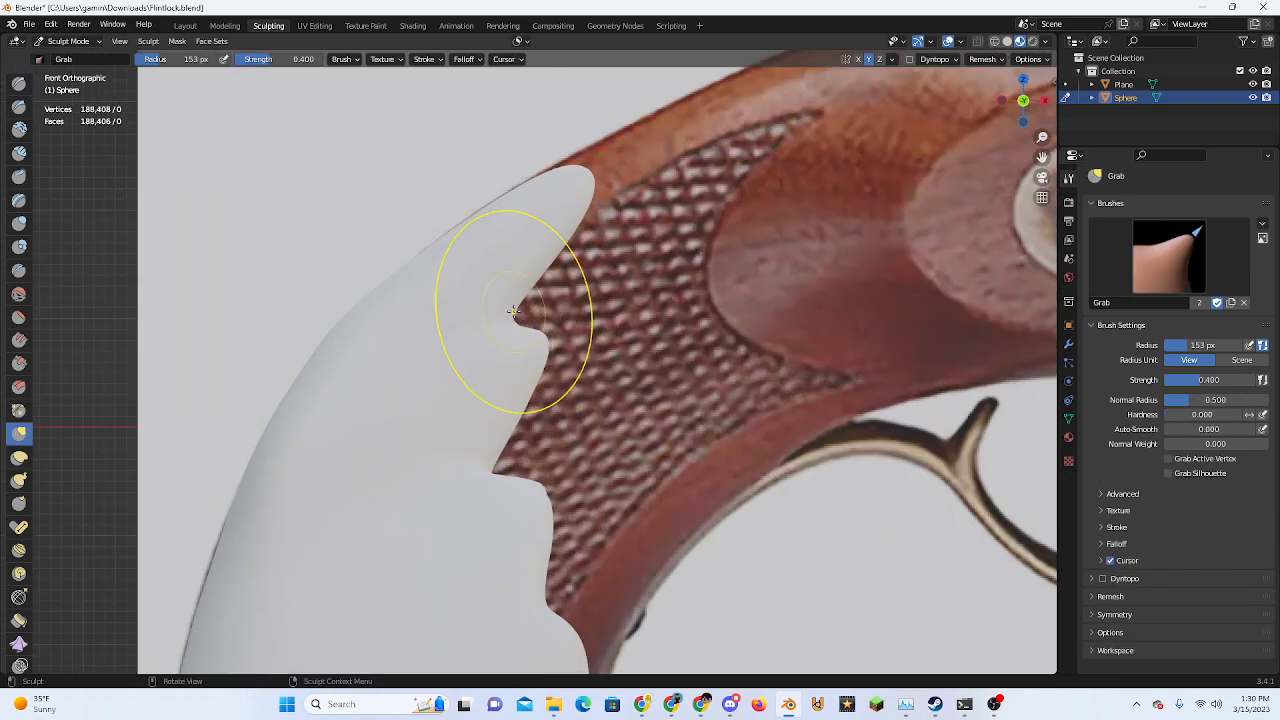
{"action": "left_click_drag", "start_coordinate": [540, 321], "coordinate": [792, 162]}
{"action": "left_click_drag", "start_coordinate": [567, 240], "coordinate": [872, 108]}
{"action": "left_click_drag", "start_coordinate": [563, 177], "coordinate": [594, 150]}
Inspect the stretched grip mesh from an angle, return to front view and save the file
{"action": "mouse_move", "coordinate": [725, 230]}
{"action": "middle_mouse_down"}
{"action": "mouse_move", "coordinate": [572, 288]}
{"action": "mouse_move", "coordinate": [495, 374]}
{"action": "mouse_move", "coordinate": [660, 360]}
{"action": "middle_mouse_up"}
{"action": "scroll", "coordinate": [570, 284], "scroll_direction": "up", "scroll_amount": 3}
{"action": "scroll", "coordinate": [501, 370], "scroll_direction": "up", "scroll_amount": 2}
{"action": "scroll", "coordinate": [645, 346], "scroll_direction": "down", "scroll_amount": 2}
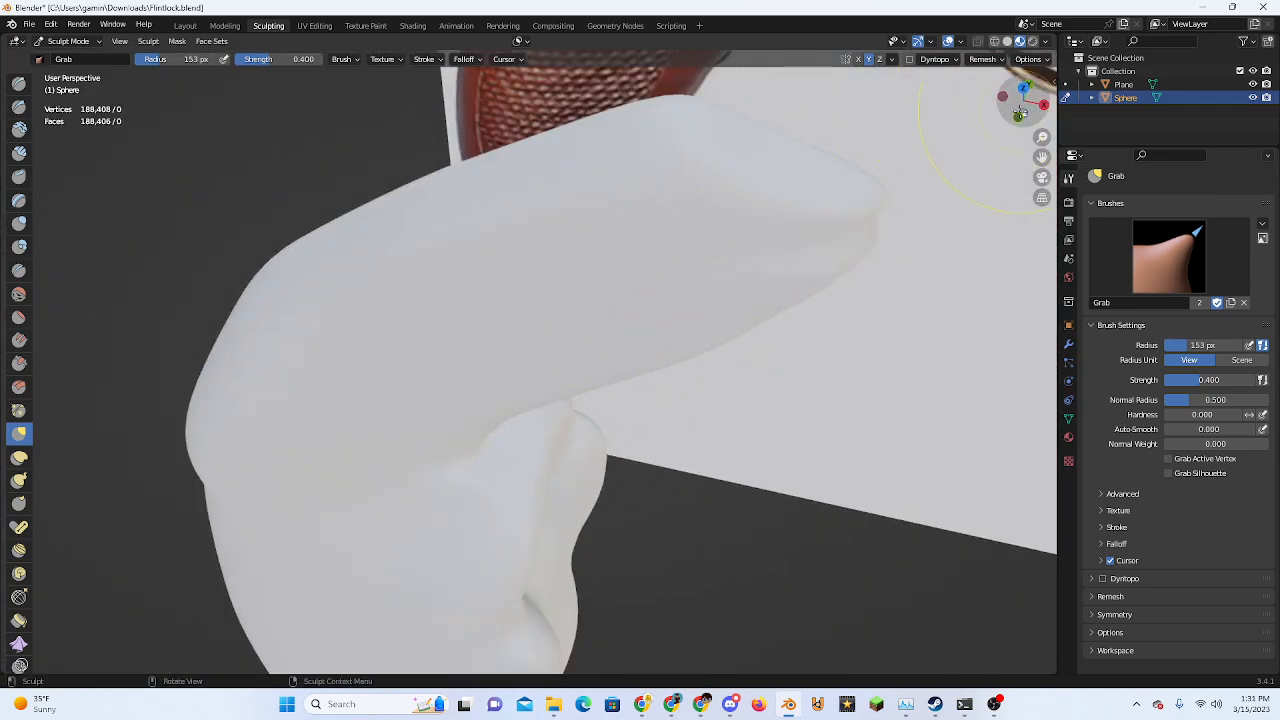
{"action": "left_click", "coordinate": [1018, 116]}
{"action": "key", "text": "ctrl+s"}
{"action": "scroll", "coordinate": [703, 210], "scroll_direction": "down", "scroll_amount": 3}
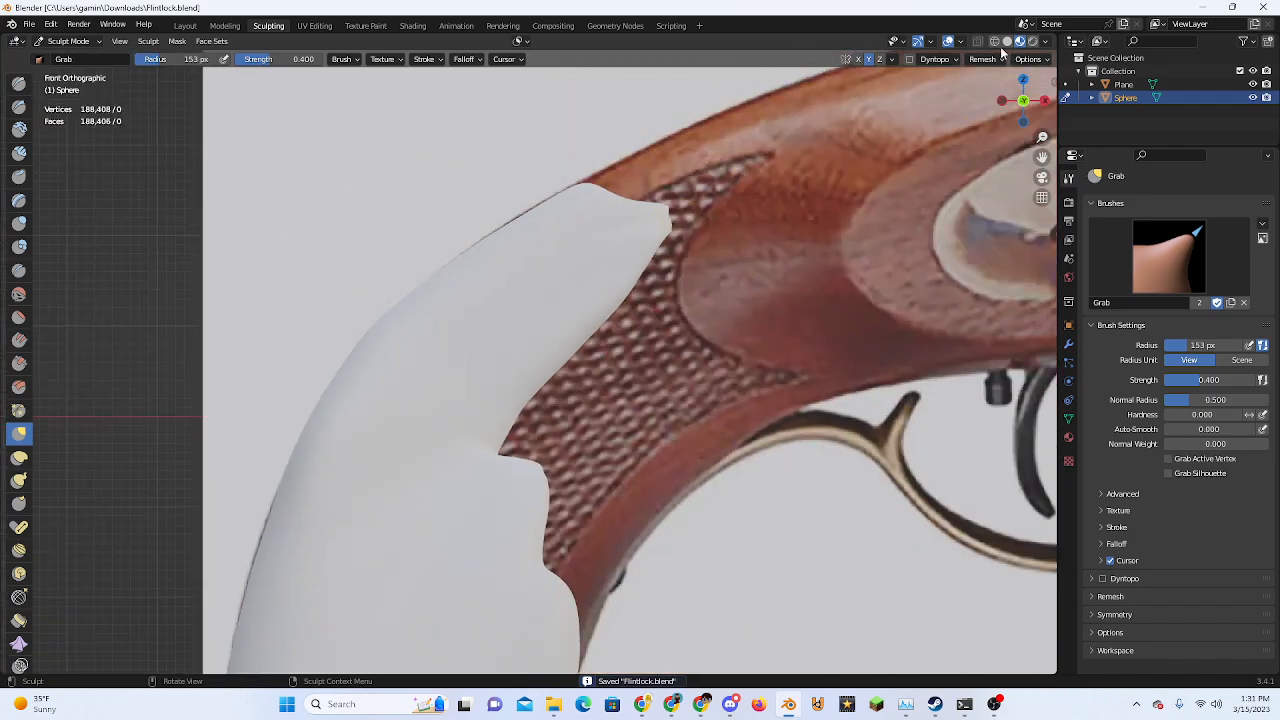
Remesh the sphere with a voxel size of 0.001 m
{"action": "left_click", "coordinate": [983, 59]}
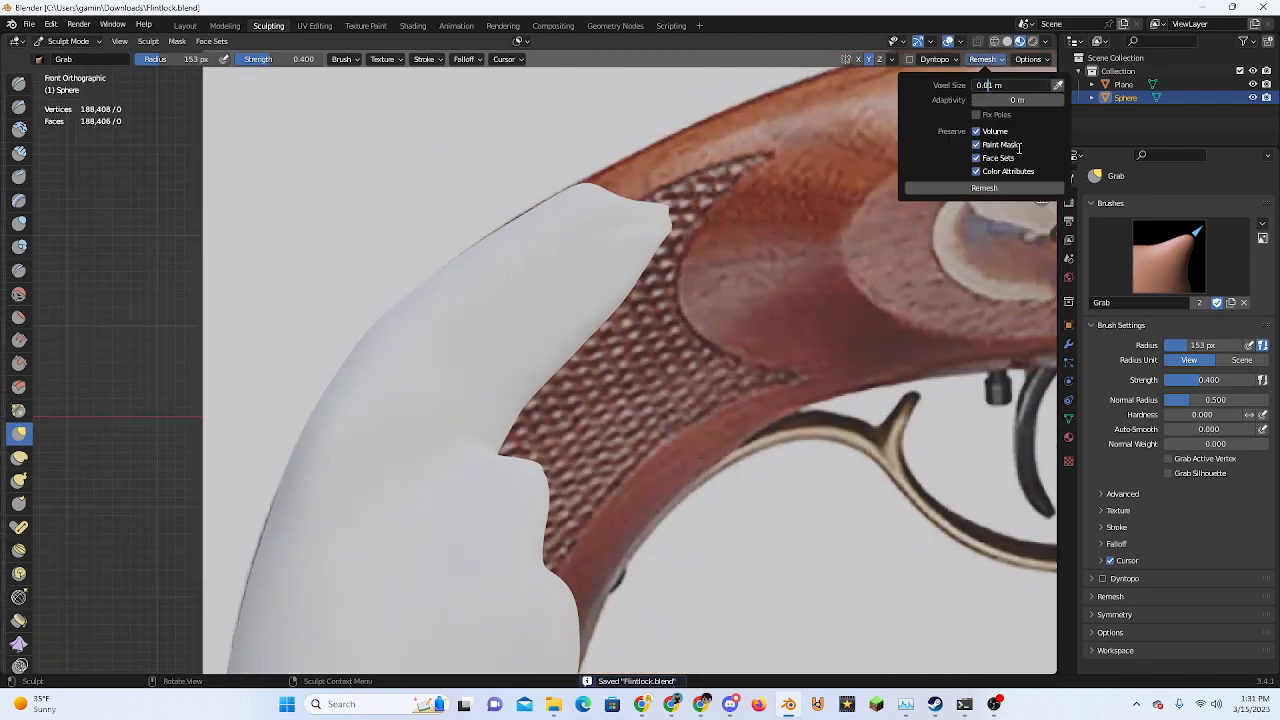
{"action": "left_click", "coordinate": [966, 191]}
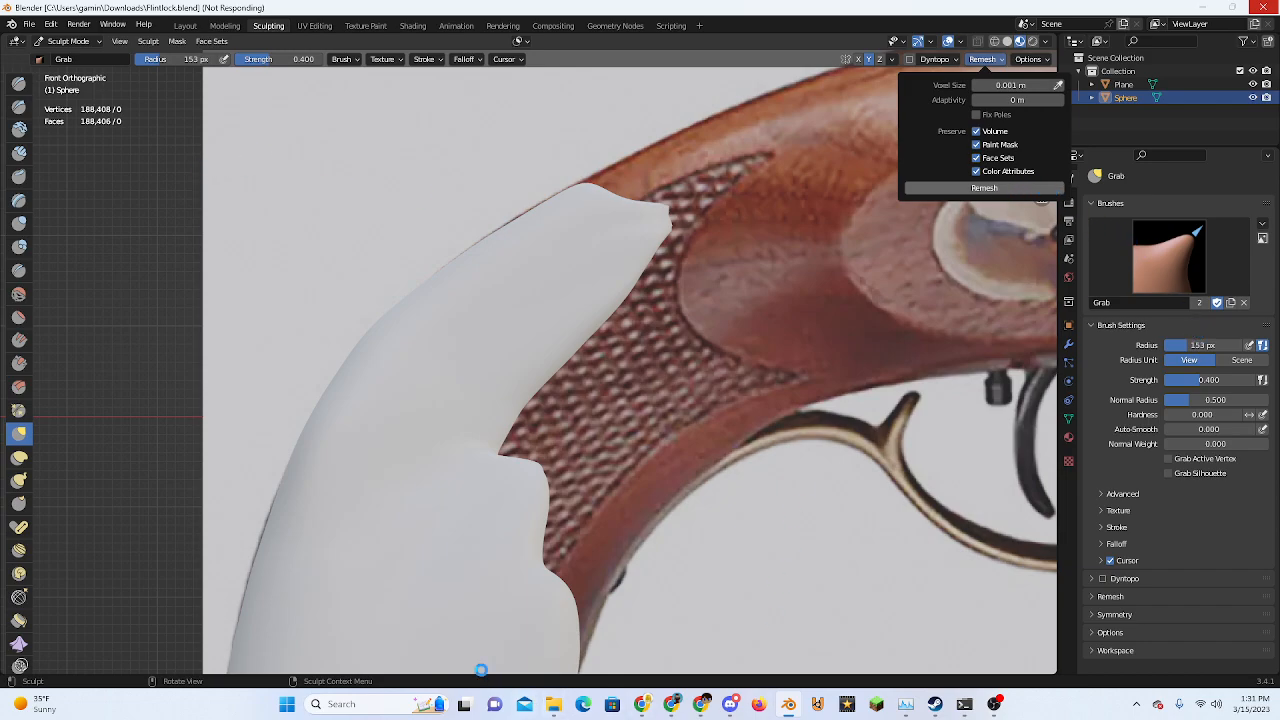
Search Windows for Task Manager and open it
{"action": "left_click", "coordinate": [360, 705]}
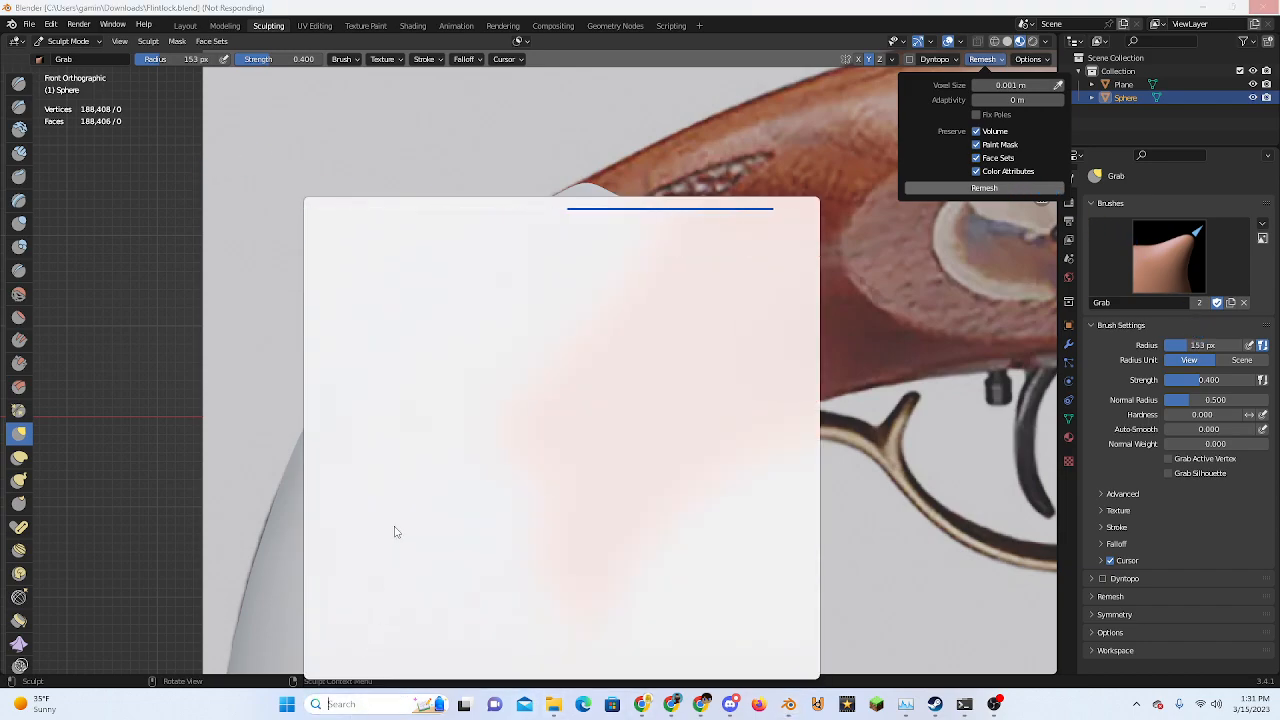
{"action": "type", "text": "task manager"}
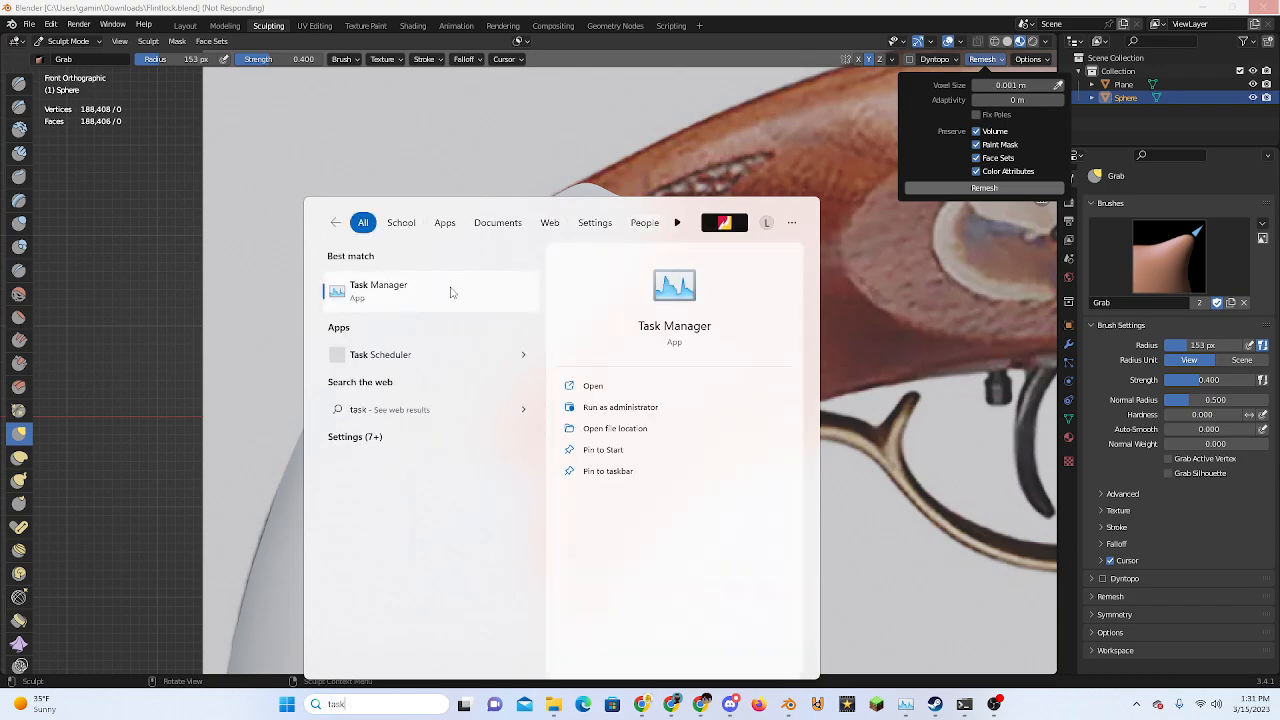
{"action": "left_click", "coordinate": [449, 291]}
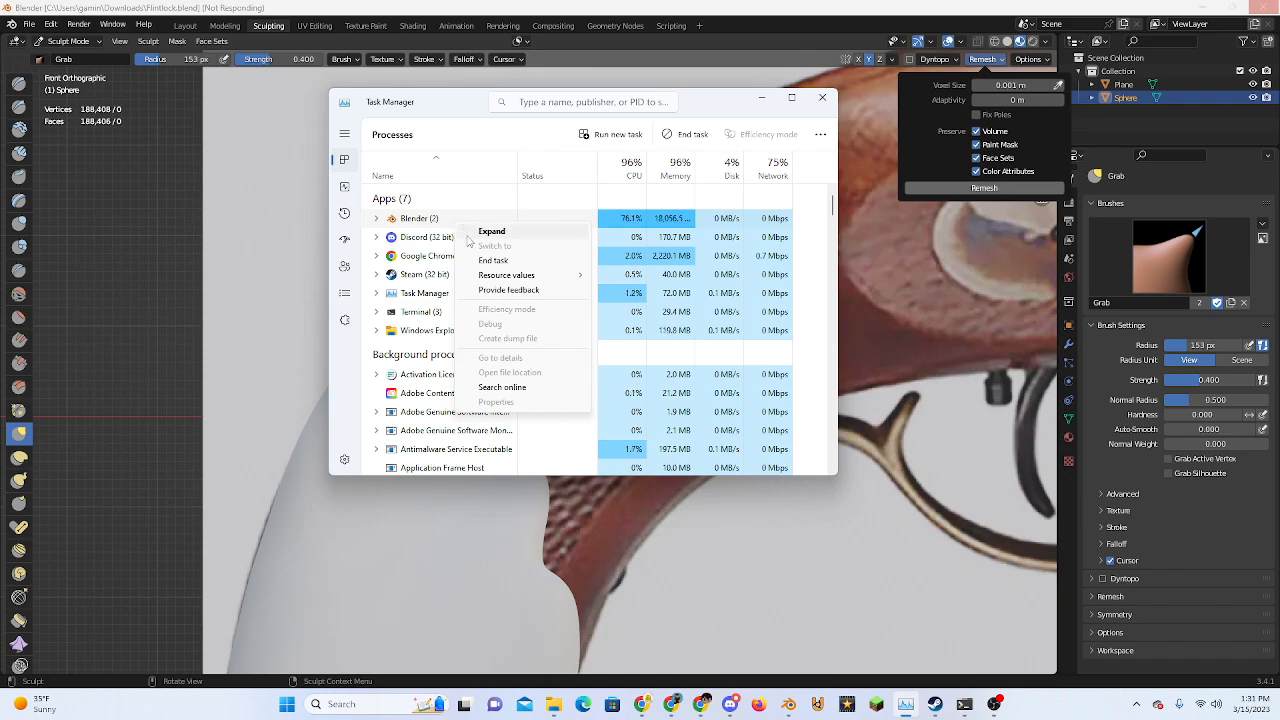
End the Blender task in Task Manager and close the Firefox window that was opened
{"action": "left_click", "coordinate": [470, 261]}
{"action": "left_click", "coordinate": [758, 704]}
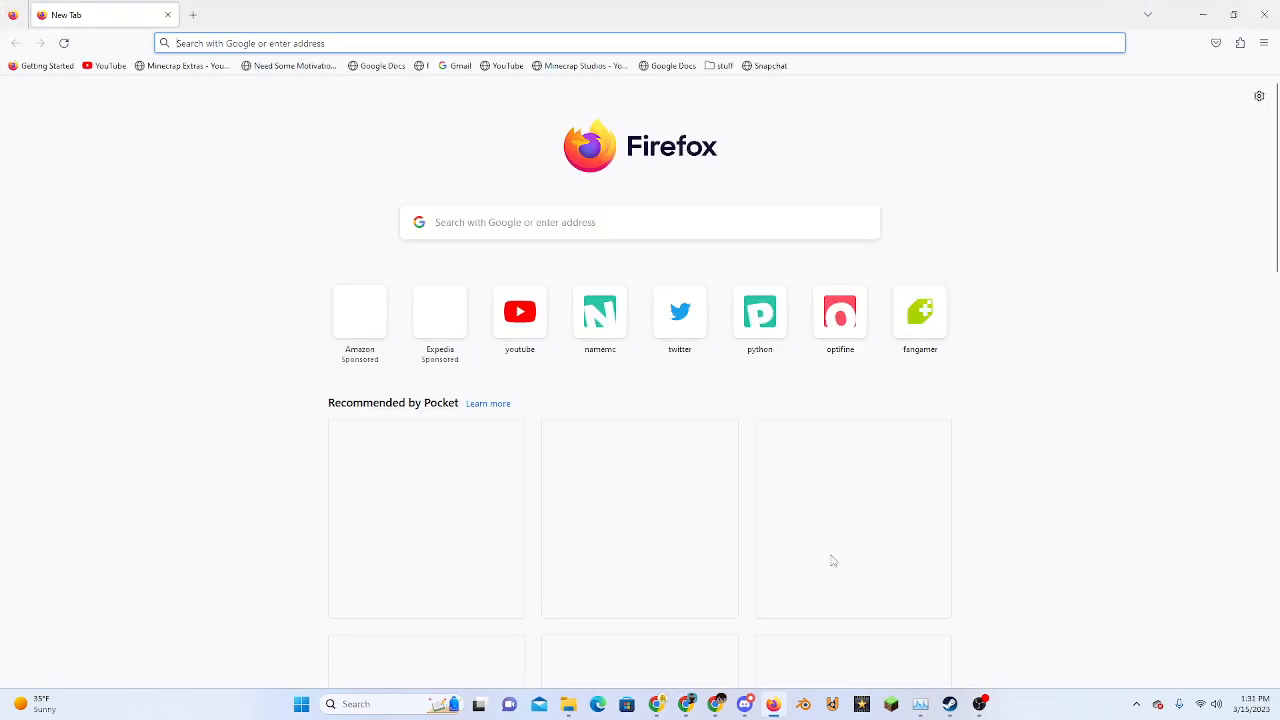
{"action": "left_click", "coordinate": [1264, 12]}
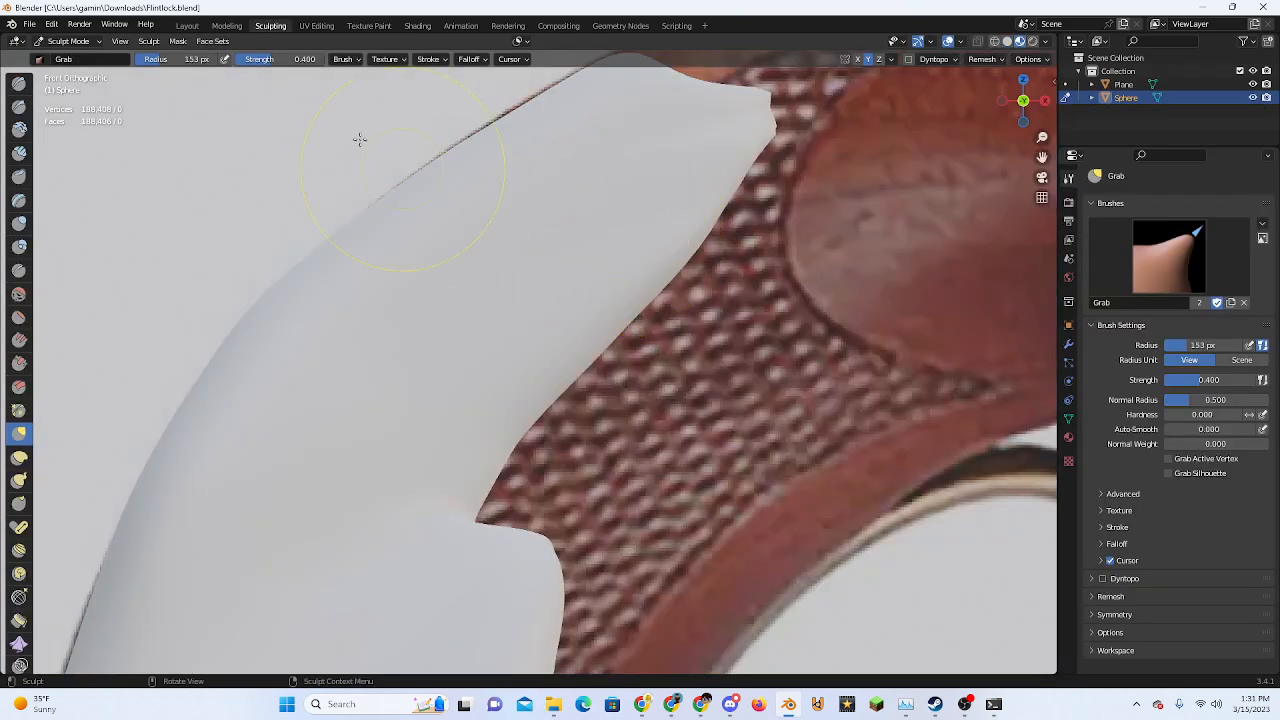
Remesh the grip mesh with a voxel size of 0.01 m and inspect it from an angle
{"action": "left_click", "coordinate": [971, 60]}
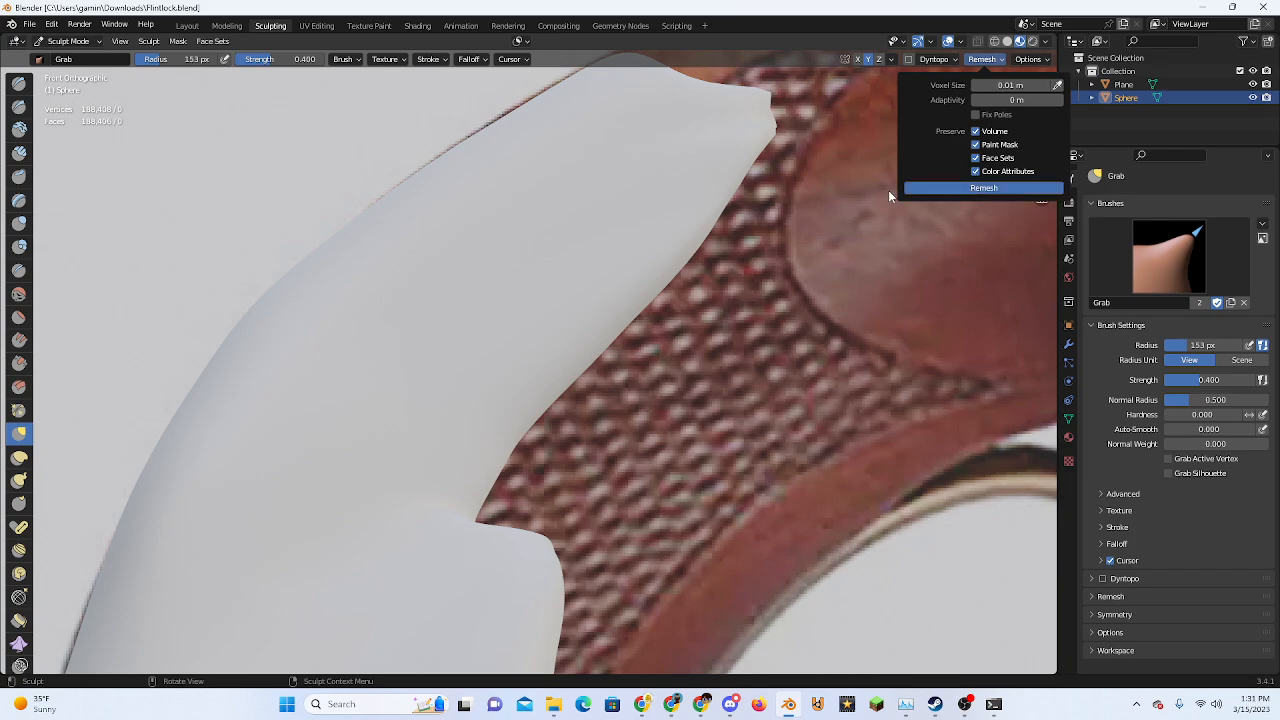
{"action": "key", "text": "ctrl+r"}
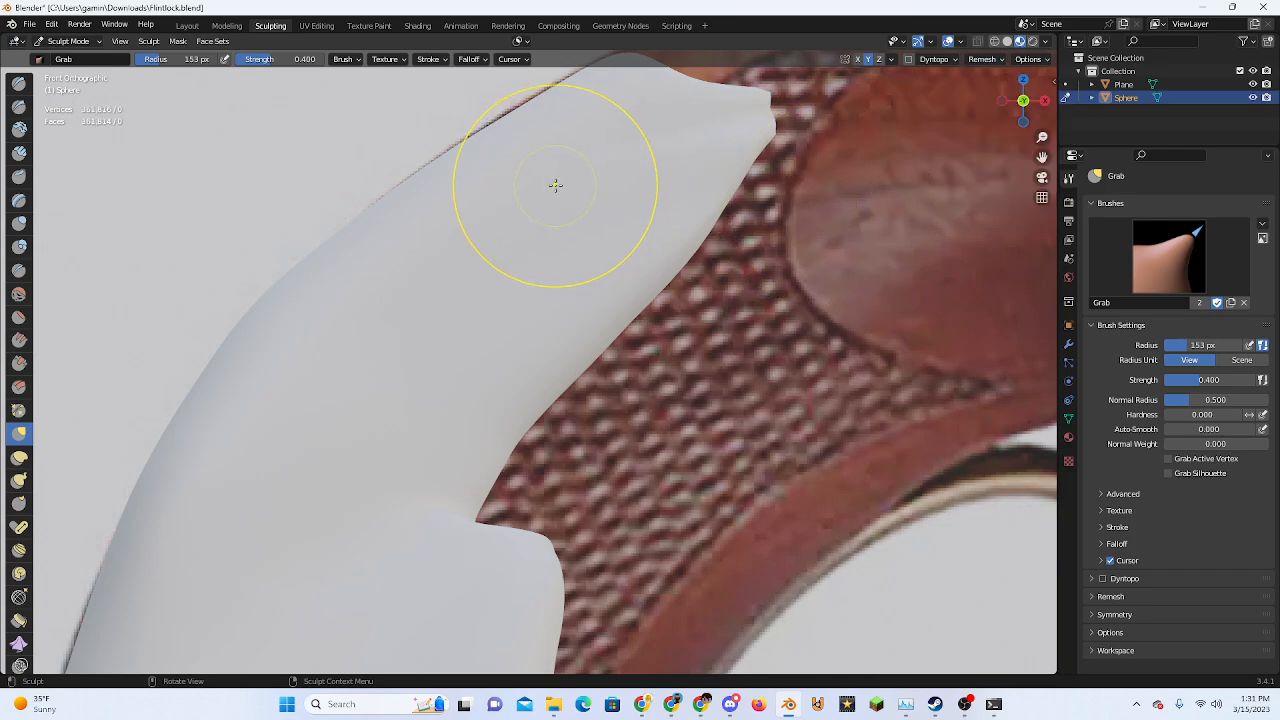
{"action": "scroll", "coordinate": [580, 190], "scroll_direction": "down", "scroll_amount": 4}
{"action": "mouse_move", "coordinate": [610, 224]}
{"action": "middle_mouse_down"}
{"action": "mouse_move", "coordinate": [563, 311]}
{"action": "mouse_move", "coordinate": [543, 286]}
{"action": "mouse_move", "coordinate": [514, 334]}
{"action": "middle_mouse_up"}
{"action": "scroll", "coordinate": [622, 313], "scroll_direction": "down", "scroll_amount": 3}
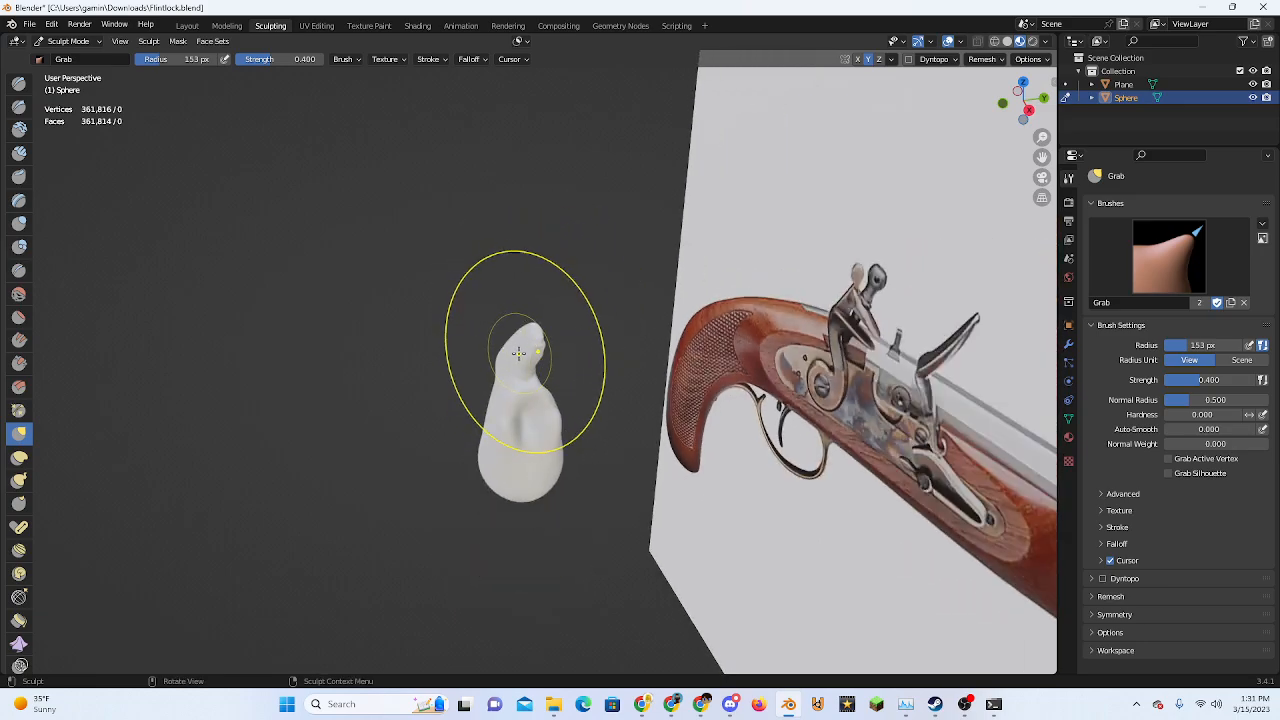
Enlarge the Grab brush radius to 267 px and return to the front orthographic view
{"action": "key", "text": "f"}
{"action": "left_click", "coordinate": [698, 355]}
{"action": "scroll", "coordinate": [556, 374], "scroll_direction": "down", "scroll_amount": 2}
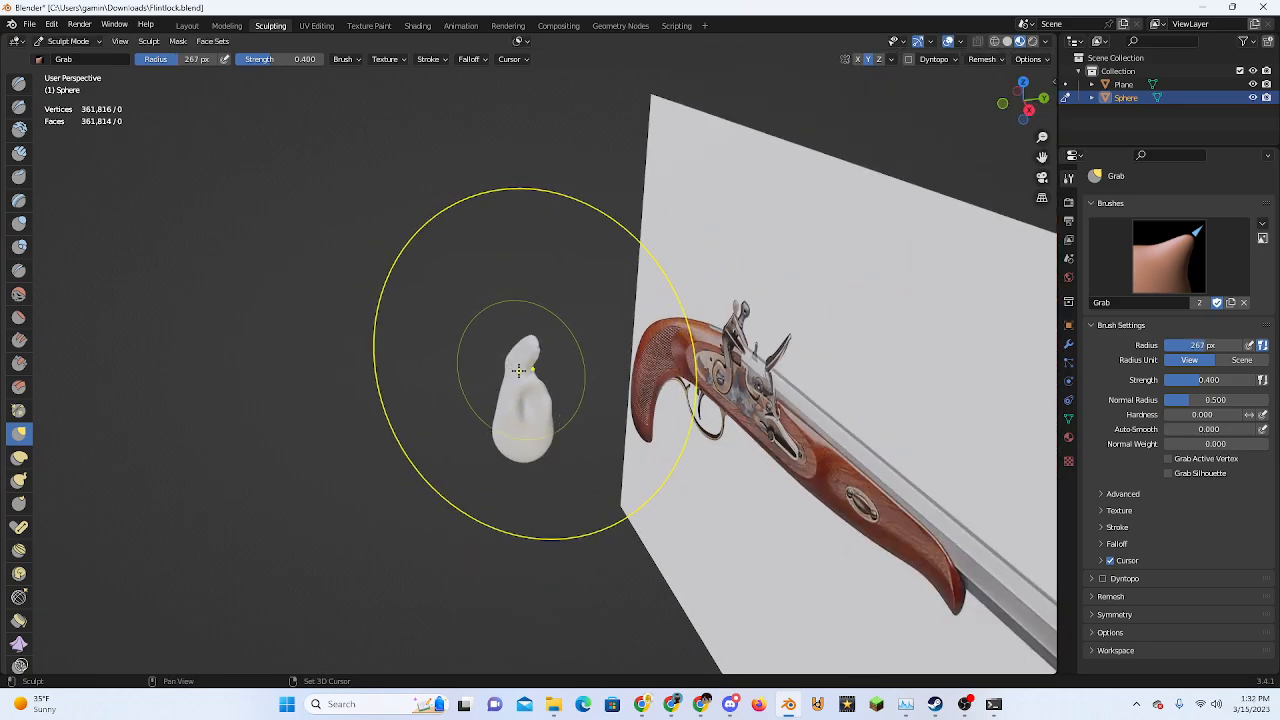
{"action": "mouse_move", "coordinate": [505, 382]}
{"action": "middle_mouse_down"}
{"action": "mouse_move", "coordinate": [486, 410]}
{"action": "mouse_move", "coordinate": [497, 331]}
{"action": "mouse_move", "coordinate": [611, 422]}
{"action": "middle_mouse_up"}
{"action": "left_click", "coordinate": [1040, 97]}
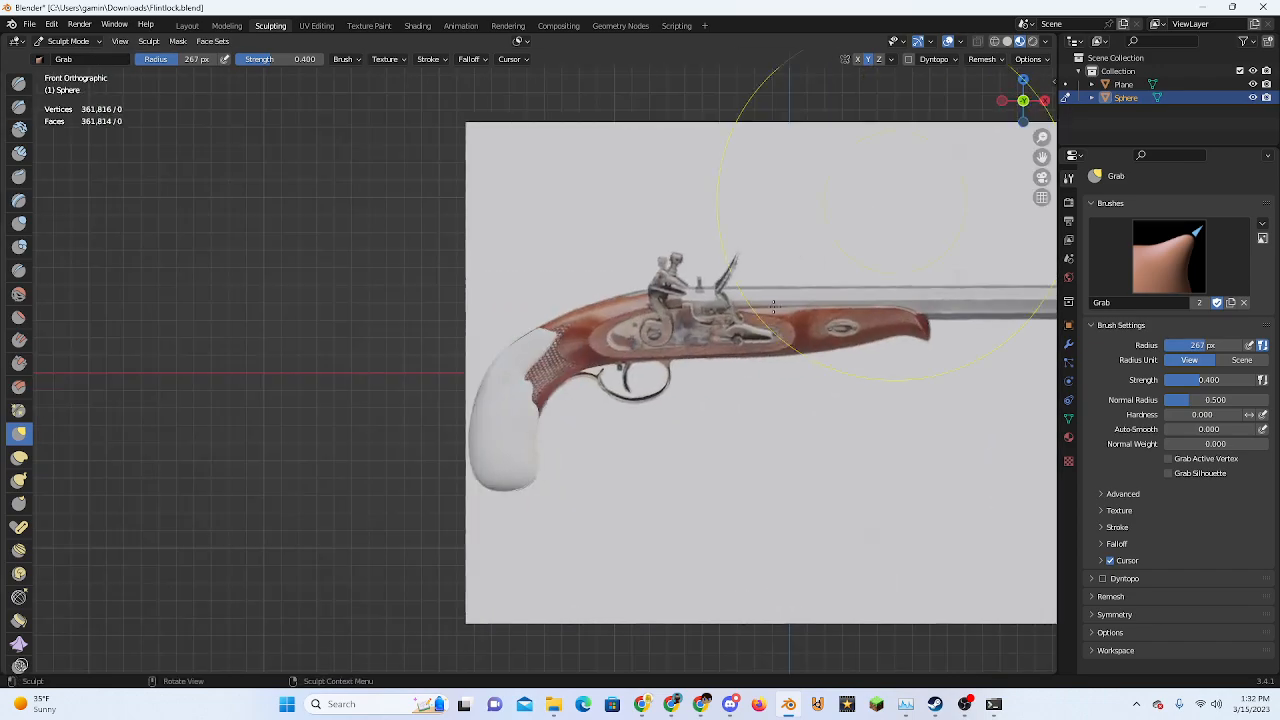
Pull the notch in the grip's upper inner edge outward over the checkered area and nudge the top edge onto the stock's outline
{"action": "scroll", "coordinate": [773, 307], "scroll_direction": "up", "scroll_amount": 10}
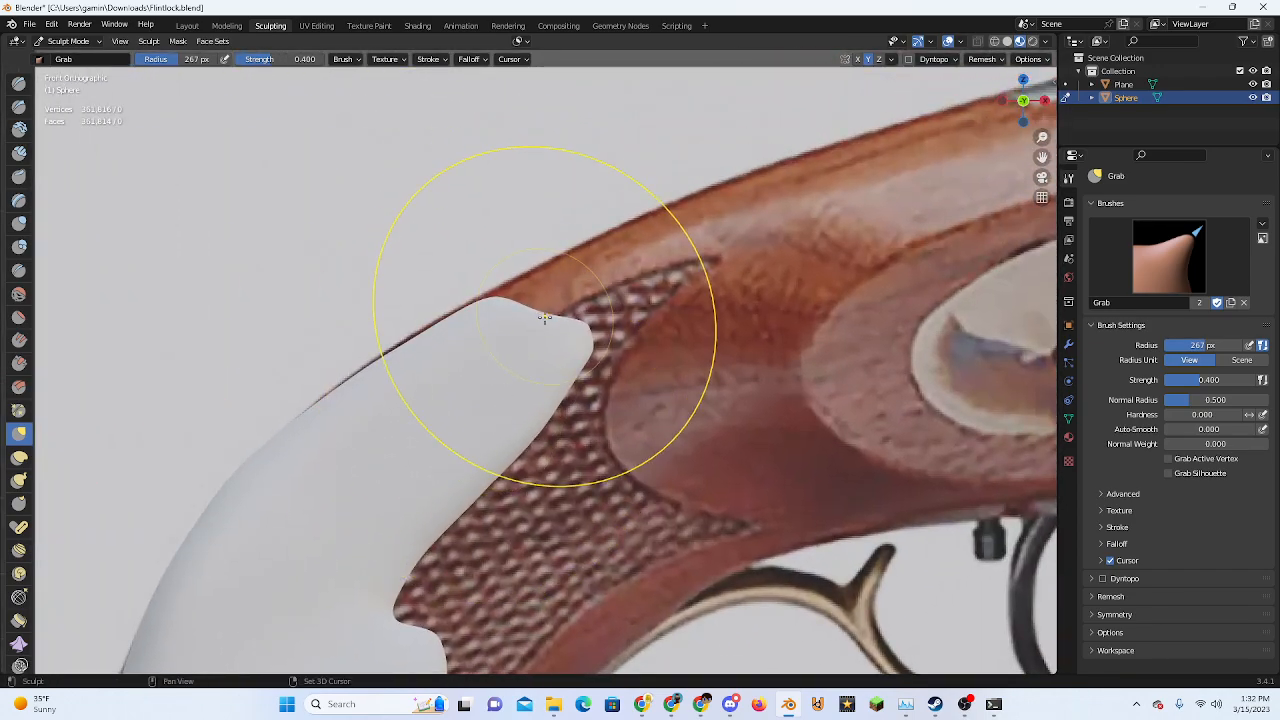
{"action": "scroll", "coordinate": [545, 318], "scroll_direction": "down", "scroll_amount": 5}
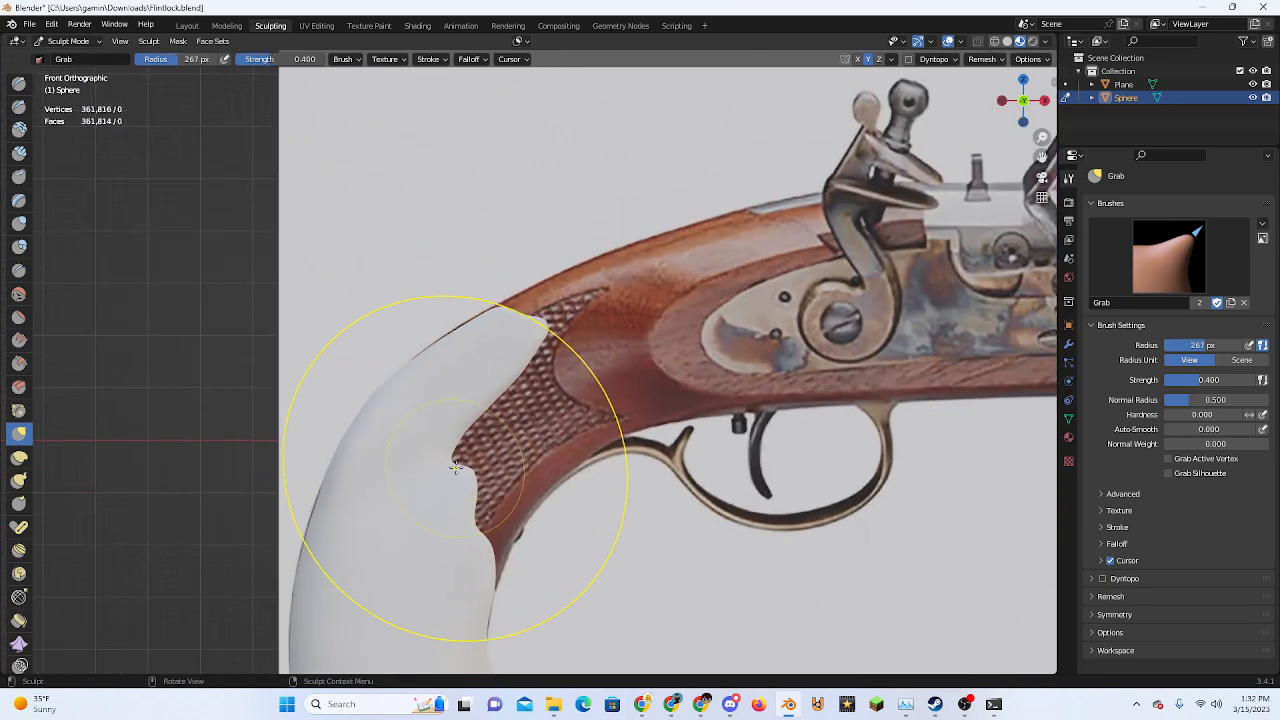
{"action": "scroll", "coordinate": [456, 465], "scroll_direction": "up", "scroll_amount": 3}
{"action": "middle_click_drag", "start_coordinate": [456, 465], "coordinate": [531, 369], "text": "shift"}
{"action": "mouse_move", "coordinate": [472, 453]}
{"action": "left_mouse_down"}
{"action": "mouse_move", "coordinate": [865, 145]}
{"action": "mouse_move", "coordinate": [958, 210]}
{"action": "left_mouse_up"}
{"action": "mouse_move", "coordinate": [560, 314]}
{"action": "left_mouse_down"}
{"action": "mouse_move", "coordinate": [840, 205]}
{"action": "mouse_move", "coordinate": [845, 215]}
{"action": "left_mouse_up"}
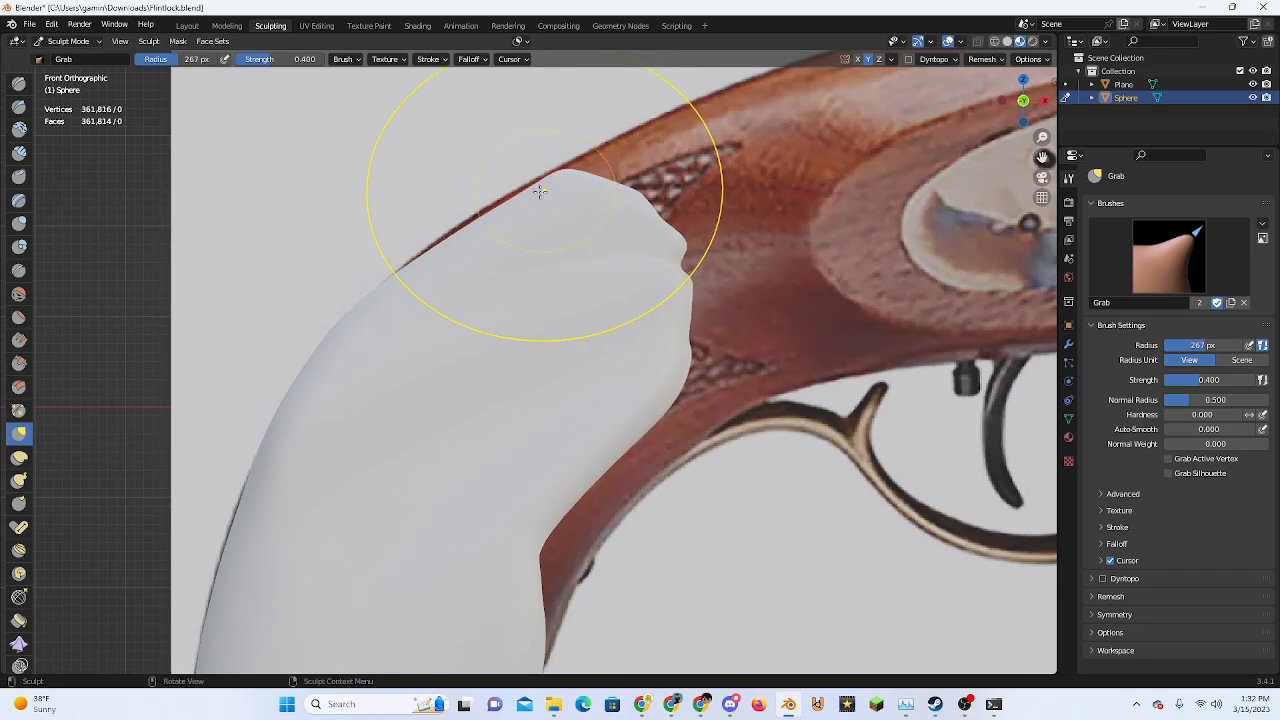
{"action": "left_click_drag", "start_coordinate": [540, 191], "coordinate": [550, 180]}
Fit the grip's lower inner edge to the reference outline with short Grab strokes
{"action": "scroll", "coordinate": [545, 500], "scroll_direction": "down", "scroll_amount": 4}
{"action": "mouse_move", "coordinate": [529, 463]}
{"action": "left_mouse_down"}
{"action": "mouse_move", "coordinate": [562, 454]}
{"action": "mouse_move", "coordinate": [550, 456]}
{"action": "left_mouse_up"}
{"action": "middle_click_drag", "start_coordinate": [571, 534], "coordinate": [623, 337], "text": "shift"}
{"action": "scroll", "coordinate": [623, 337], "scroll_direction": "up", "scroll_amount": 3}
{"action": "mouse_move", "coordinate": [623, 337]}
{"action": "left_mouse_down"}
{"action": "mouse_move", "coordinate": [609, 338]}
{"action": "mouse_move", "coordinate": [625, 391]}
{"action": "mouse_move", "coordinate": [594, 463]}
{"action": "left_mouse_up"}
{"action": "left_click_drag", "start_coordinate": [603, 363], "coordinate": [625, 370]}
{"action": "left_click_drag", "start_coordinate": [626, 466], "coordinate": [621, 499]}
{"action": "scroll", "coordinate": [644, 392], "scroll_direction": "up", "scroll_amount": 4}
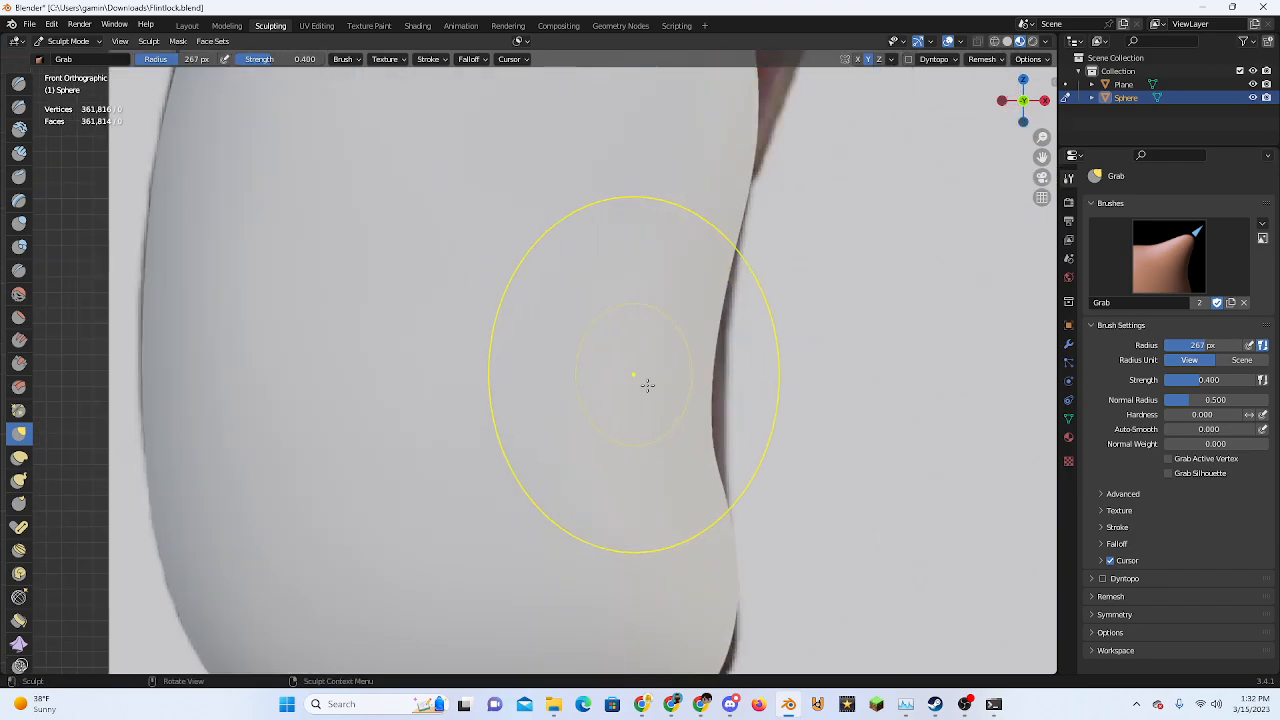
{"action": "middle_click_drag", "start_coordinate": [646, 386], "coordinate": [481, 336], "text": "shift"}
{"action": "left_click_drag", "start_coordinate": [538, 354], "coordinate": [580, 354]}
{"action": "left_click_drag", "start_coordinate": [548, 412], "coordinate": [556, 405]}
Pull the inner edge of the grip outward to the reference curve just behind the trigger guard
{"action": "mouse_move", "coordinate": [576, 232]}
{"action": "middle_mouse_down", "text": "shift"}
{"action": "mouse_move", "coordinate": [569, 297]}
{"action": "mouse_move", "coordinate": [499, 442]}
{"action": "middle_mouse_up", "text": "shift"}
{"action": "scroll", "coordinate": [499, 442], "scroll_direction": "down", "scroll_amount": 3}
{"action": "left_click_drag", "start_coordinate": [507, 302], "coordinate": [558, 298]}
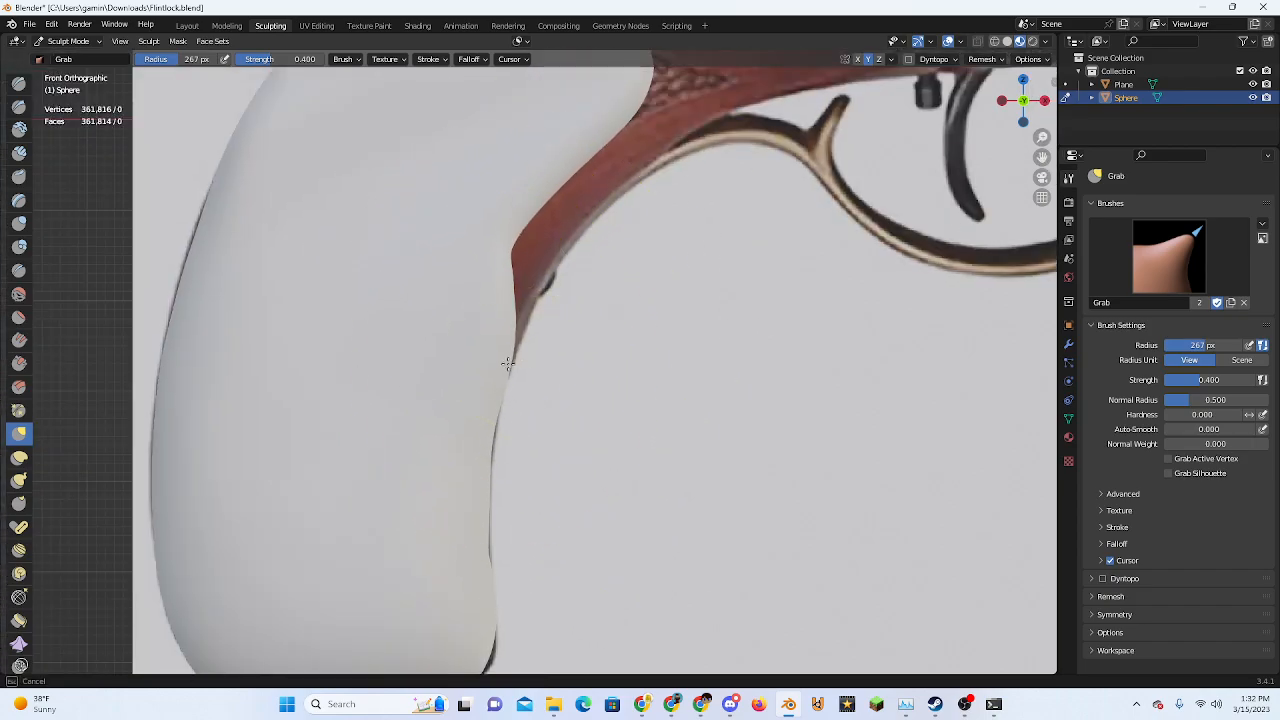
{"action": "left_click_drag", "start_coordinate": [508, 364], "coordinate": [506, 362]}
{"action": "middle_click_drag", "start_coordinate": [506, 360], "coordinate": [439, 457], "text": "shift"}
{"action": "scroll", "coordinate": [439, 450], "scroll_direction": "up", "scroll_amount": 1}
{"action": "mouse_move", "coordinate": [428, 326]}
{"action": "left_mouse_down"}
{"action": "mouse_move", "coordinate": [448, 305]}
{"action": "mouse_move", "coordinate": [643, 416]}
{"action": "left_mouse_up"}
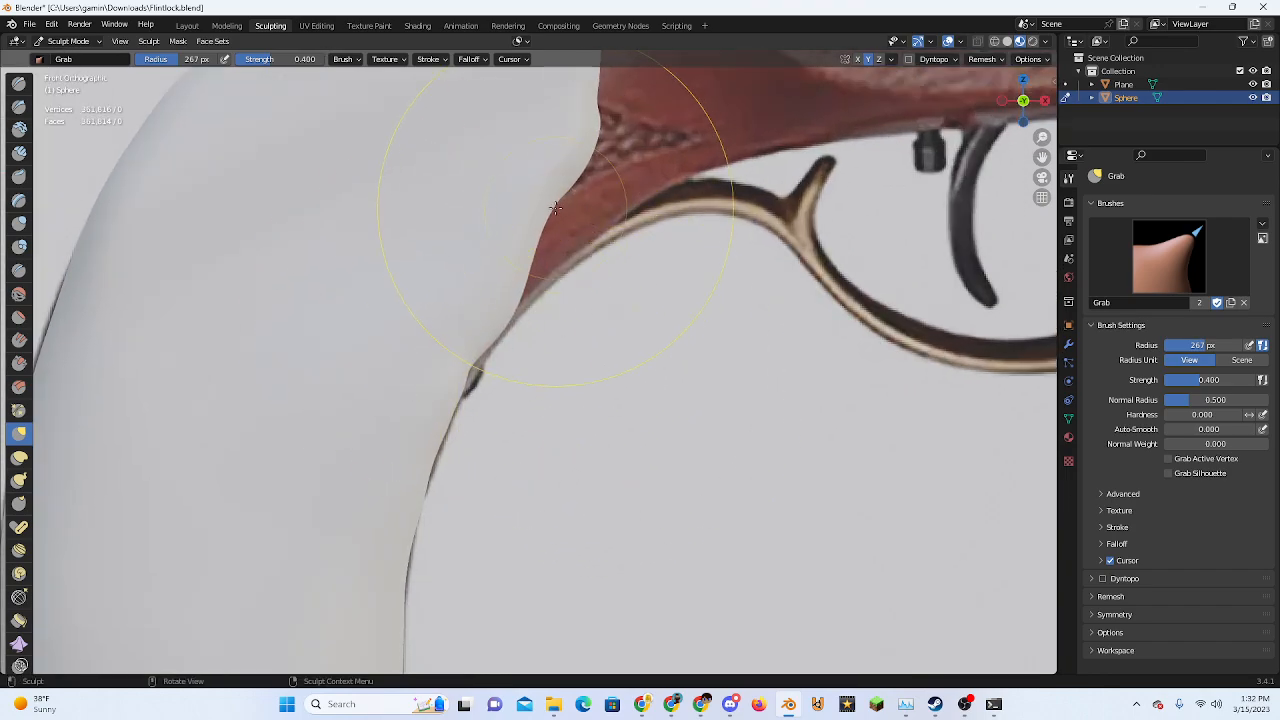
{"action": "left_click_drag", "start_coordinate": [559, 209], "coordinate": [621, 245]}
{"action": "left_click_drag", "start_coordinate": [531, 320], "coordinate": [511, 300]}
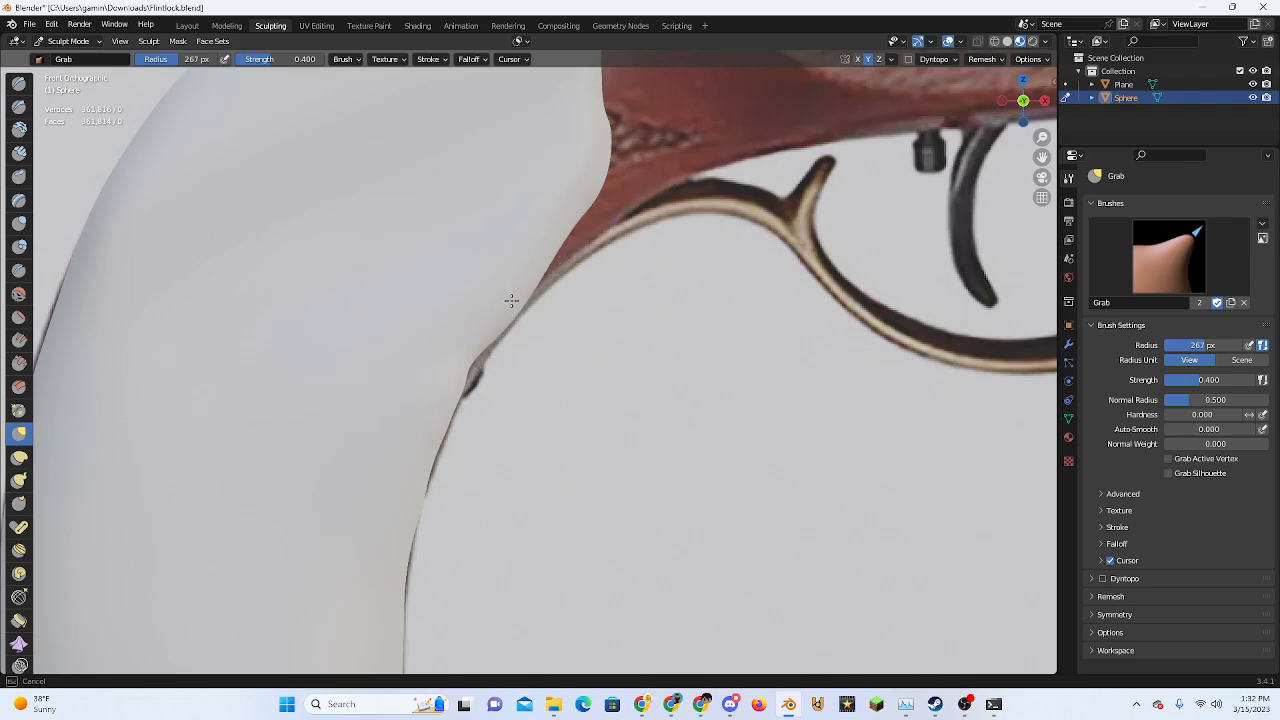
Stretch the mesh's upper tip along the top of the stock toward the lock plate
{"action": "scroll", "coordinate": [563, 300], "scroll_direction": "down", "scroll_amount": 4}
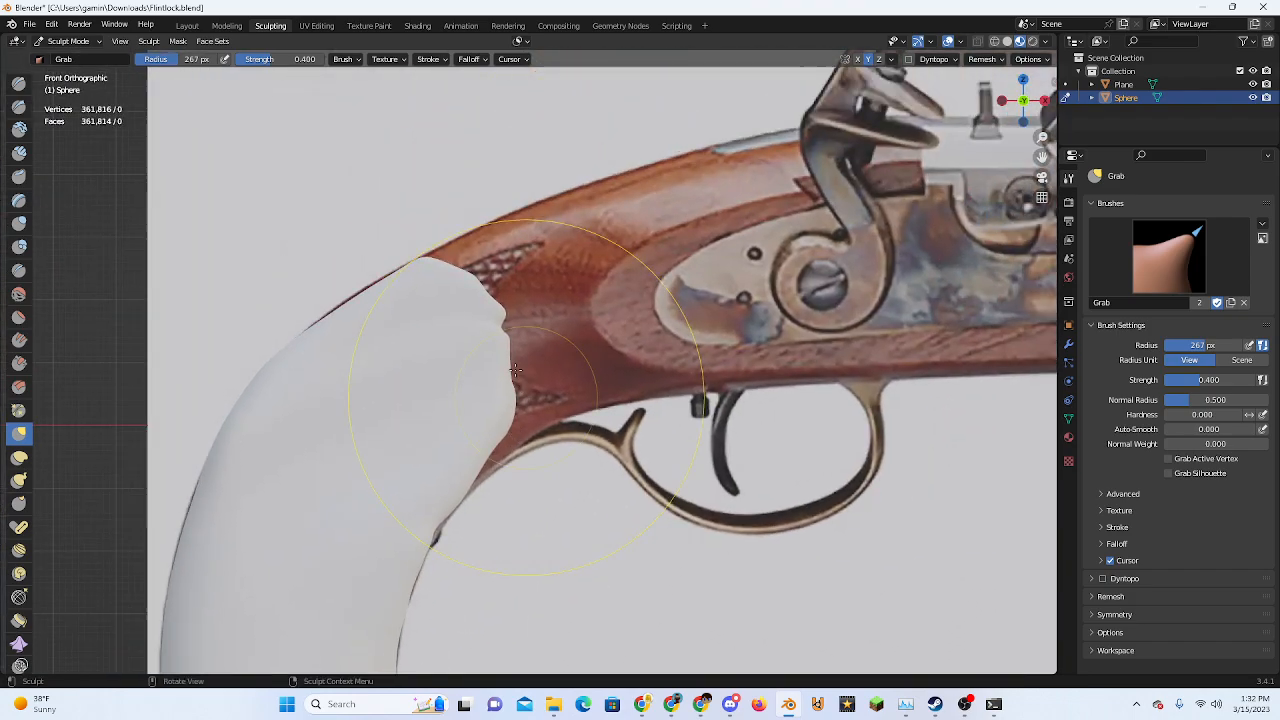
{"action": "scroll", "coordinate": [412, 318], "scroll_direction": "up", "scroll_amount": 5}
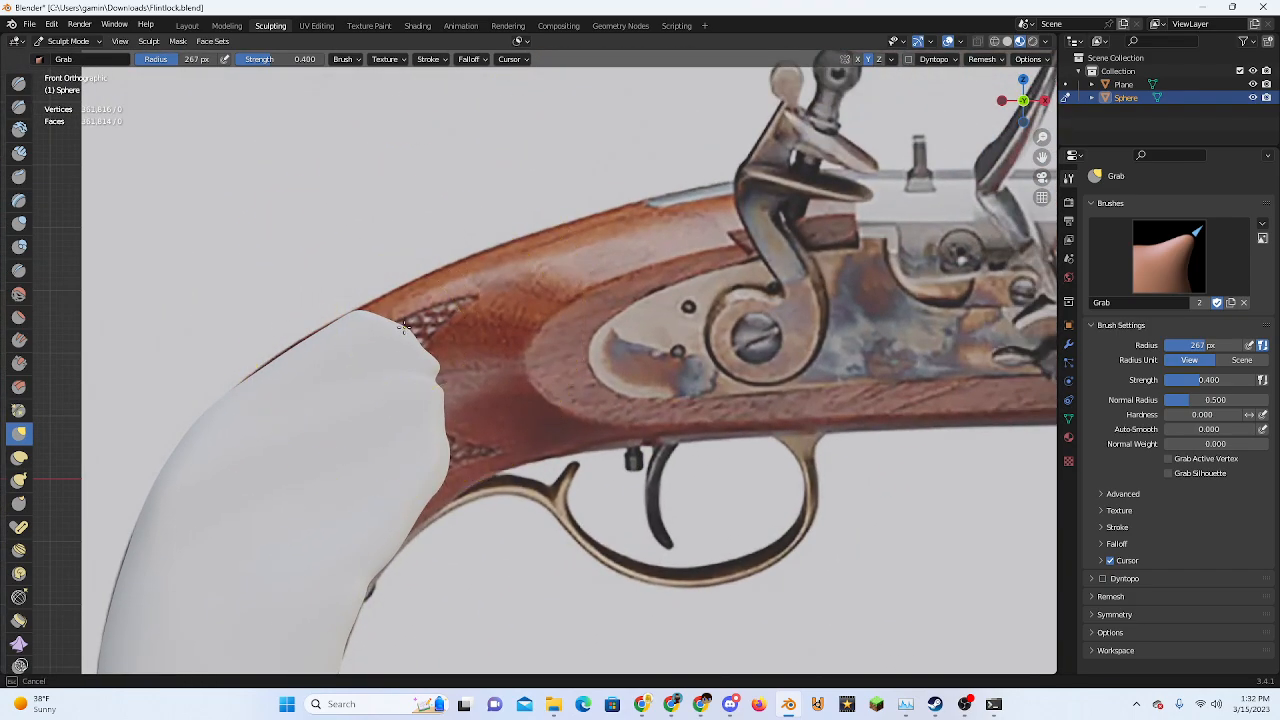
{"action": "left_click_drag", "start_coordinate": [404, 328], "coordinate": [605, 318]}
{"action": "scroll", "coordinate": [354, 317], "scroll_direction": "up", "scroll_amount": 4}
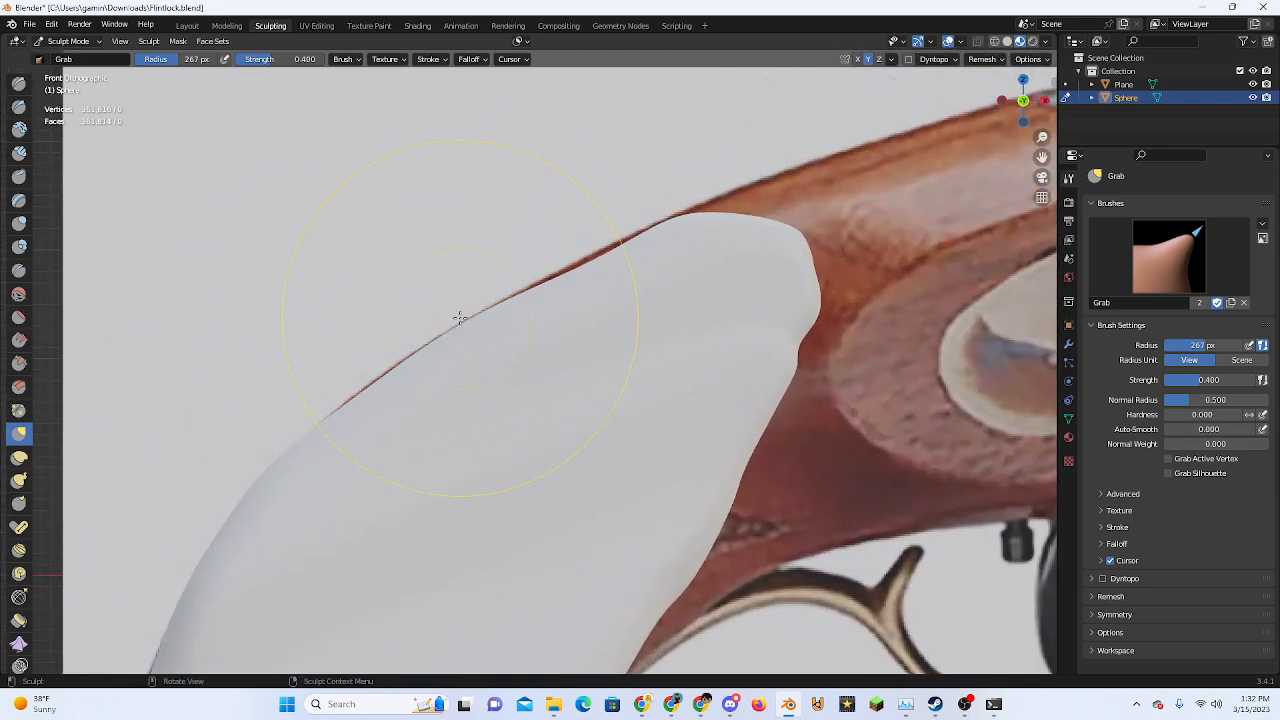
{"action": "scroll", "coordinate": [459, 318], "scroll_direction": "down", "scroll_amount": 4}
{"action": "scroll", "coordinate": [552, 405], "scroll_direction": "up", "scroll_amount": 4}
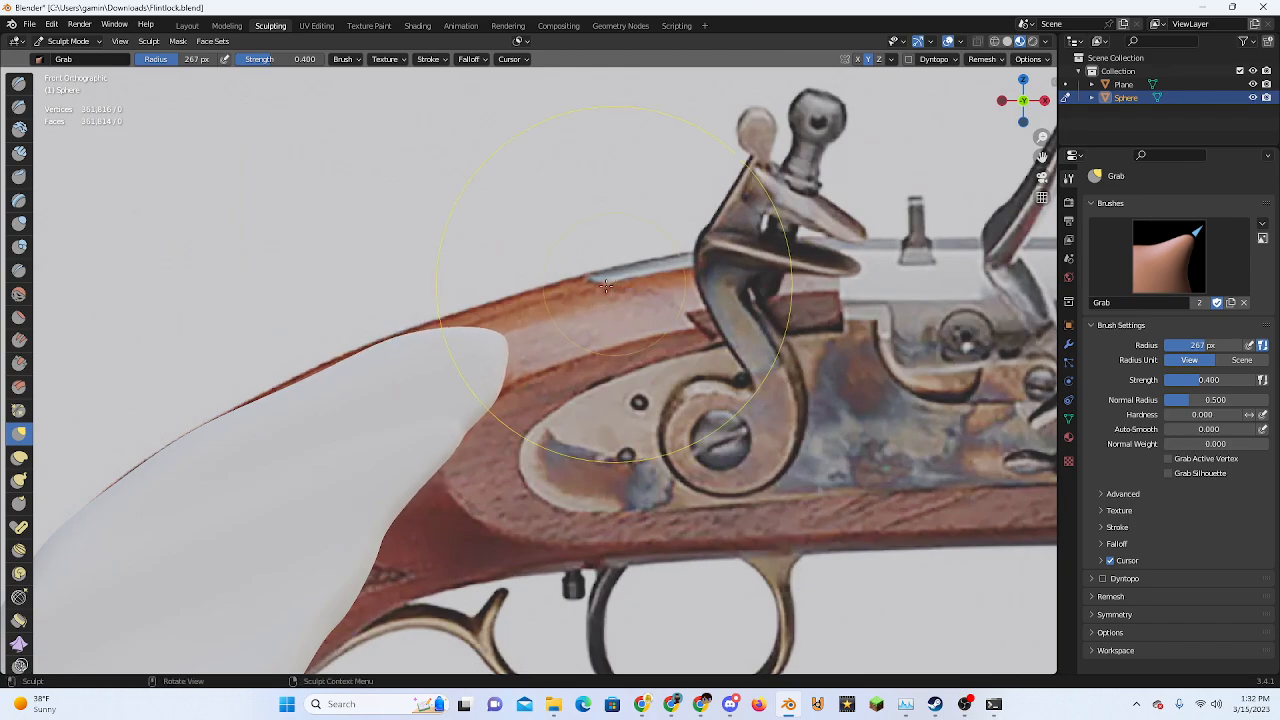
Pull the mesh's inner edge onto the rear curve of the trigger guard in the reference
{"action": "middle_click_drag", "start_coordinate": [400, 443], "coordinate": [455, 258], "text": "shift"}
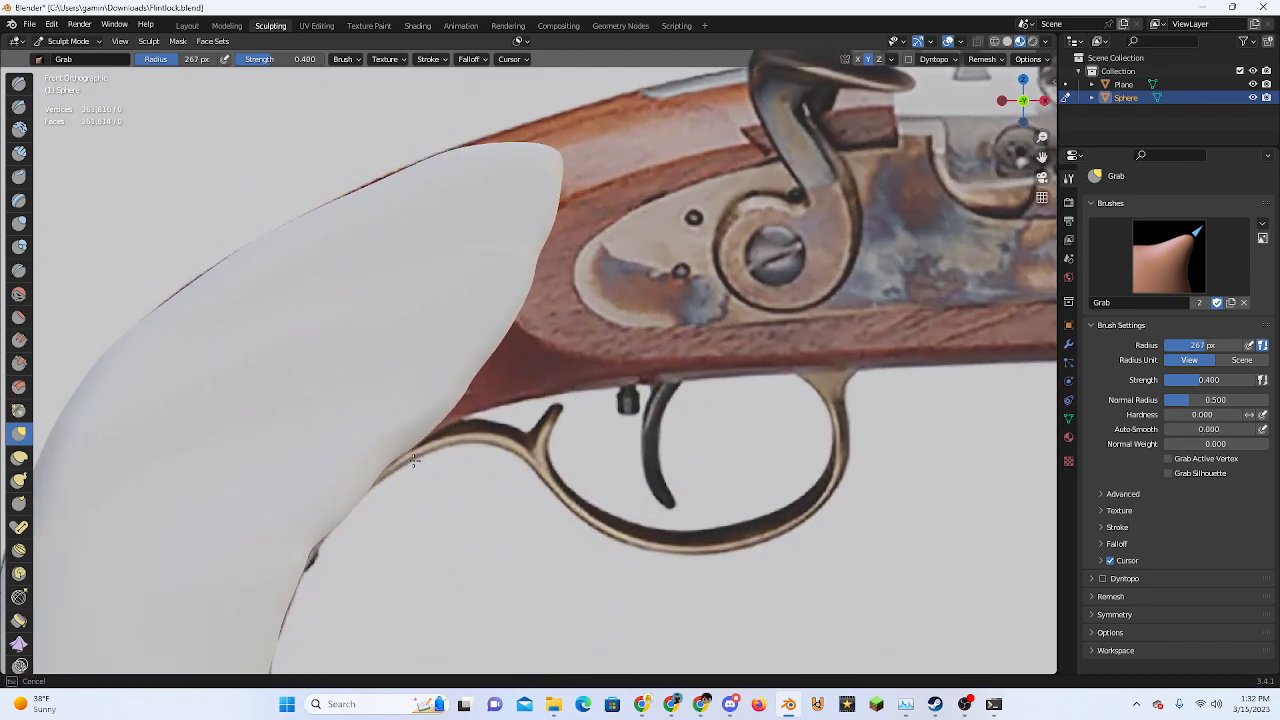
{"action": "scroll", "coordinate": [543, 319], "scroll_direction": "up", "scroll_amount": 3}
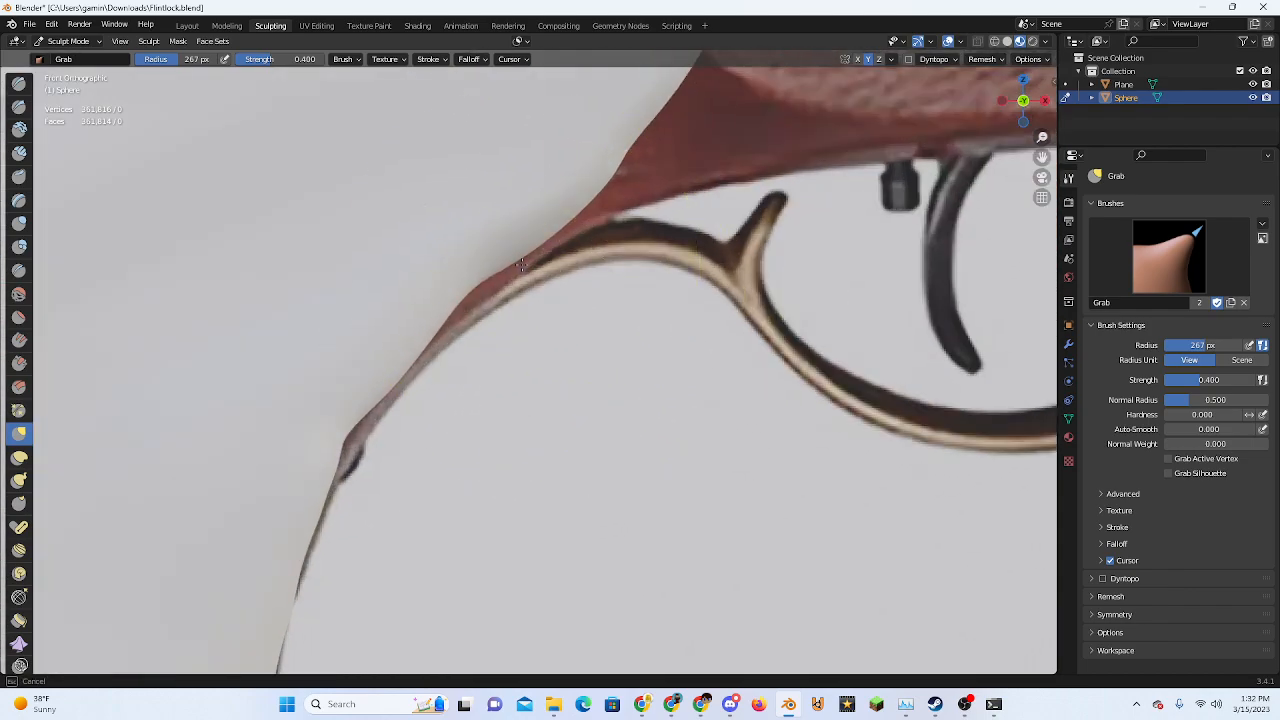
{"action": "left_click_drag", "start_coordinate": [521, 264], "coordinate": [480, 300]}
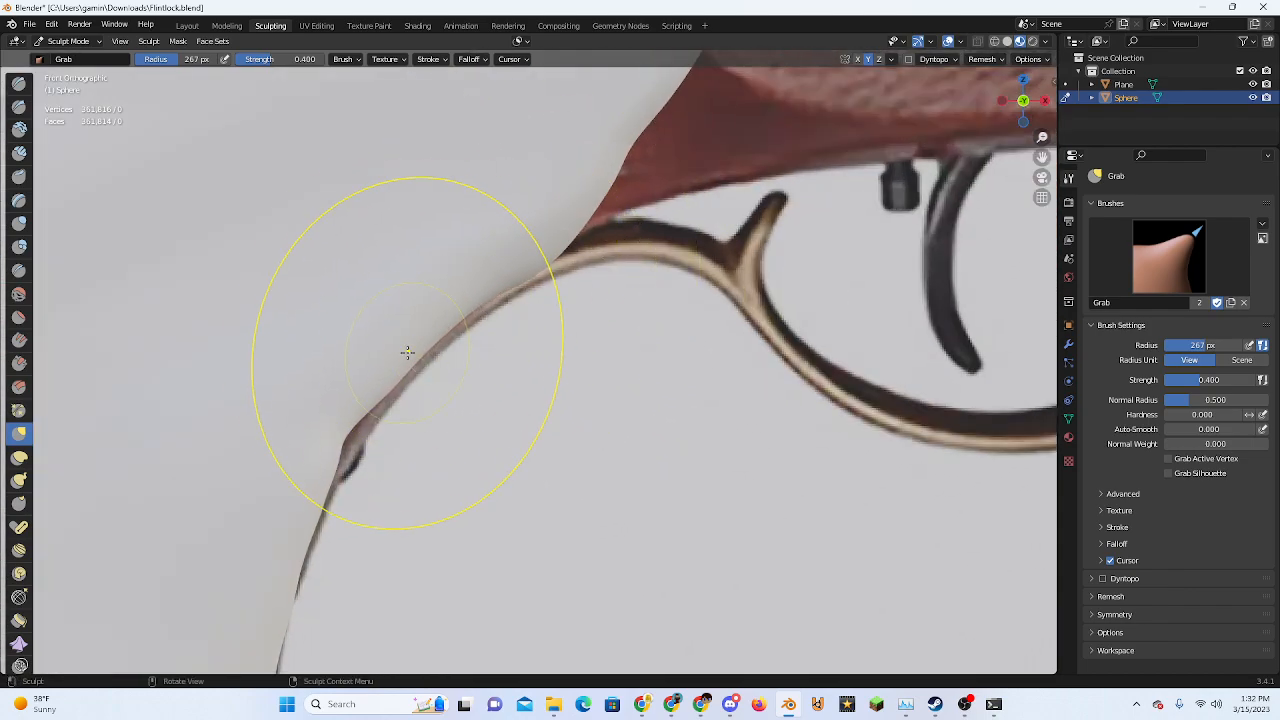
{"action": "scroll", "coordinate": [480, 410], "scroll_direction": "down", "scroll_amount": 4}
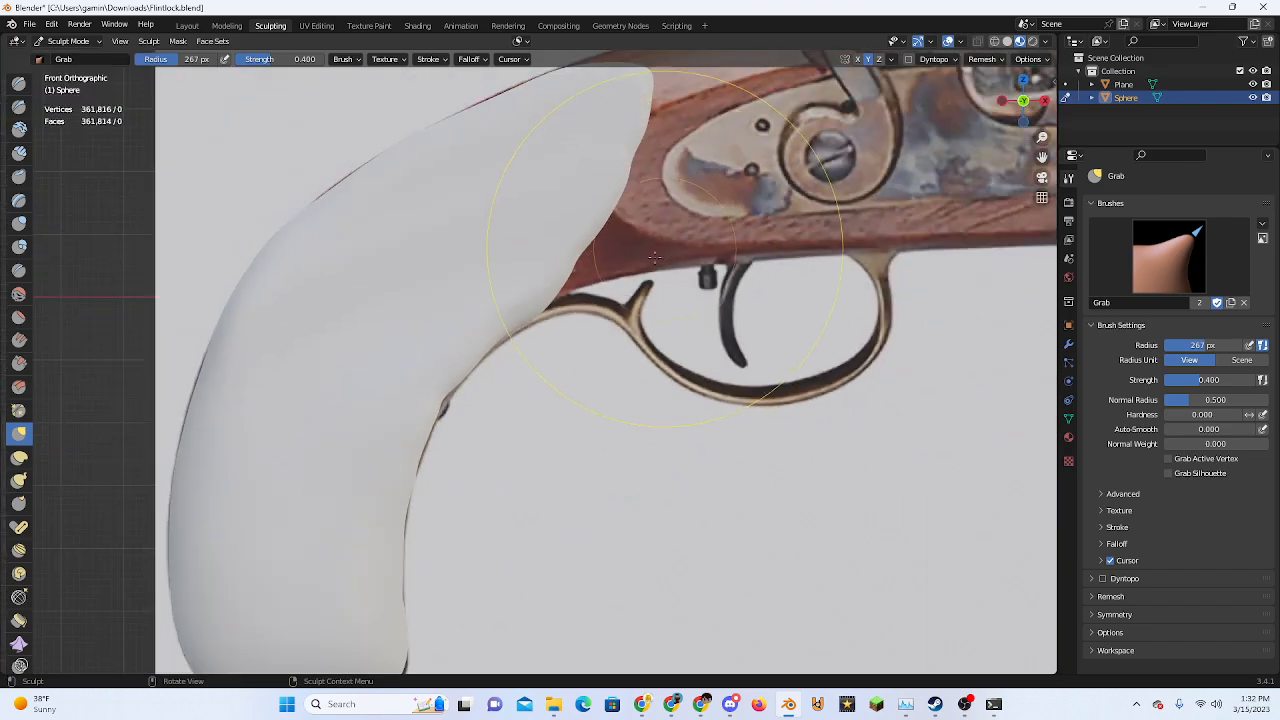
Grab the front end of the mesh and extend its middle to the rear edge of the lock plate
{"action": "middle_click_drag", "start_coordinate": [665, 249], "coordinate": [502, 323], "text": "shift"}
{"action": "left_click_drag", "start_coordinate": [423, 330], "coordinate": [575, 243]}
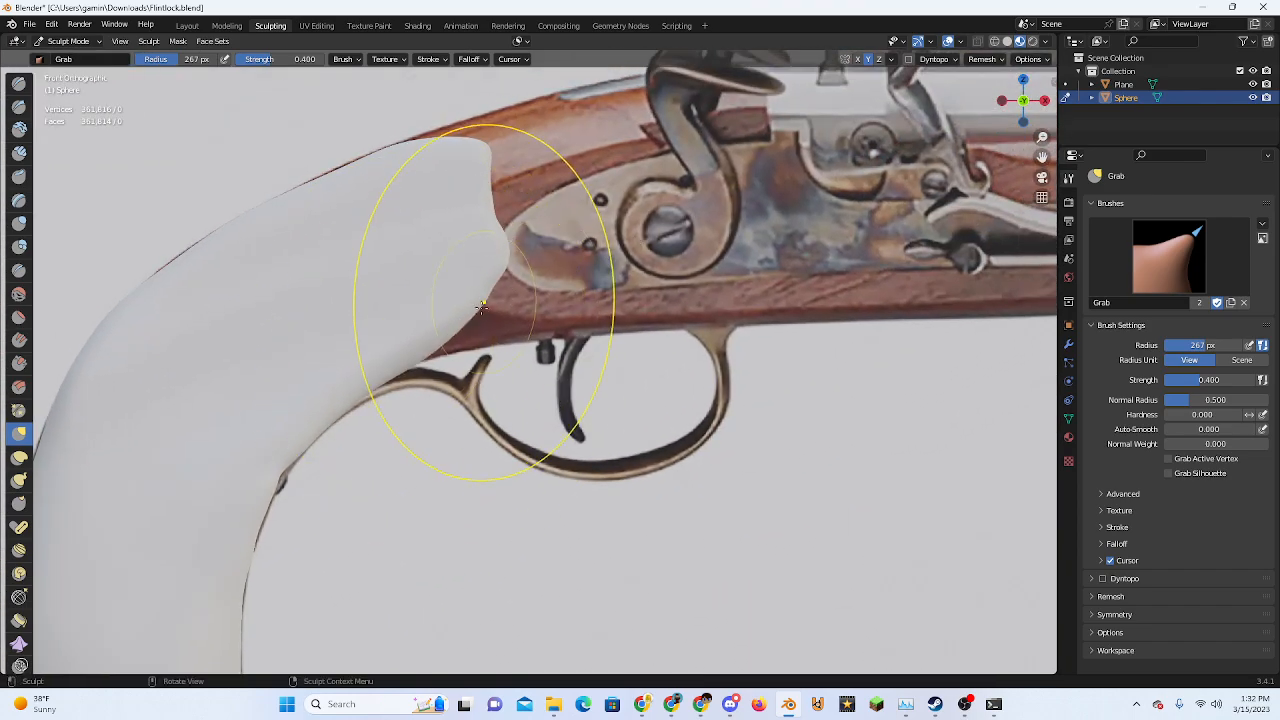
{"action": "scroll", "coordinate": [489, 298], "scroll_direction": "up", "scroll_amount": 4}
{"action": "scroll", "coordinate": [440, 295], "scroll_direction": "down", "scroll_amount": 9}
{"action": "middle_click_drag", "start_coordinate": [436, 240], "coordinate": [425, 350], "text": "shift"}
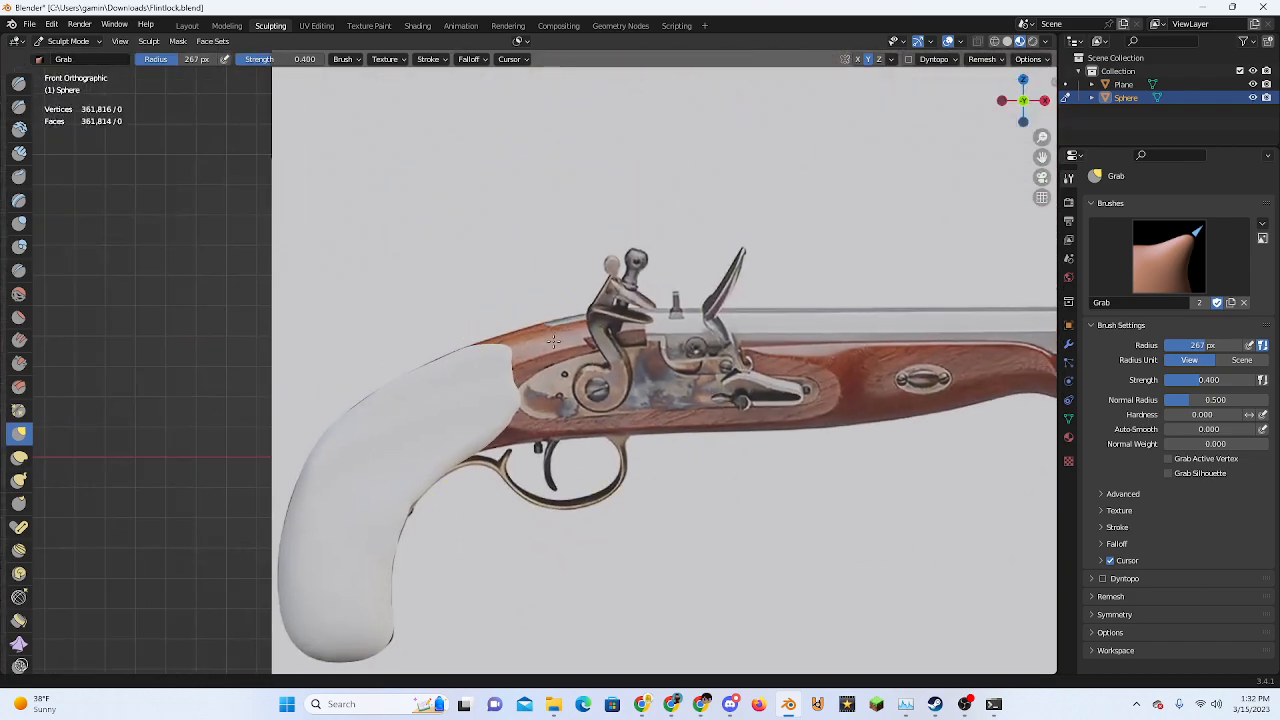
Undo the last Grab stroke and stretch the upper front corner forward along the stock's top edge
{"action": "scroll", "coordinate": [544, 358], "scroll_direction": "up", "scroll_amount": 4}
{"action": "scroll", "coordinate": [544, 358], "scroll_direction": "up", "scroll_amount": 1}
{"action": "middle_click_drag", "start_coordinate": [544, 358], "coordinate": [530, 416], "text": "shift"}
{"action": "key", "text": "ctrl+z"}
{"action": "left_click_drag", "start_coordinate": [423, 398], "coordinate": [532, 331]}
{"action": "left_click_drag", "start_coordinate": [352, 410], "coordinate": [356, 399]}
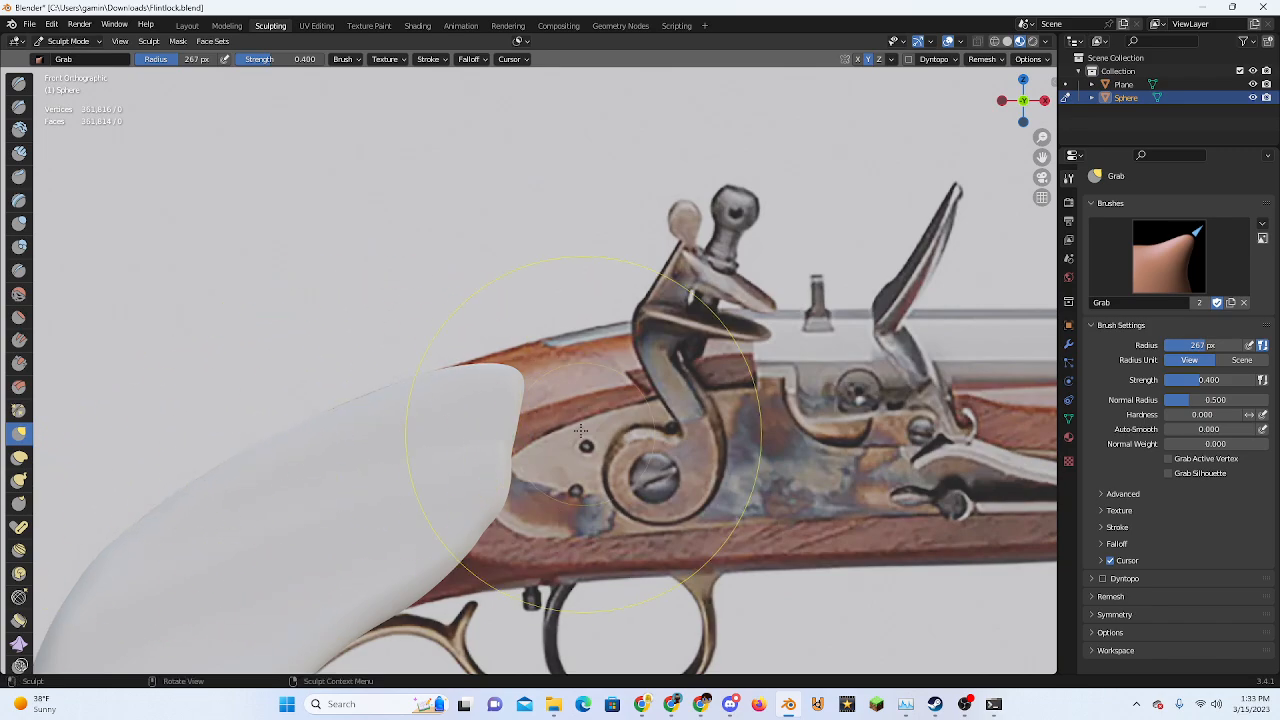
Pull the mesh's upper tip forward to the base of the cock and nudge its top edge onto the stock's outline
{"action": "left_click_drag", "start_coordinate": [463, 366], "coordinate": [800, 271]}
{"action": "middle_click_drag", "start_coordinate": [760, 355], "coordinate": [517, 396], "text": "shift"}
{"action": "middle_click_drag", "start_coordinate": [209, 413], "coordinate": [370, 403], "text": "shift"}
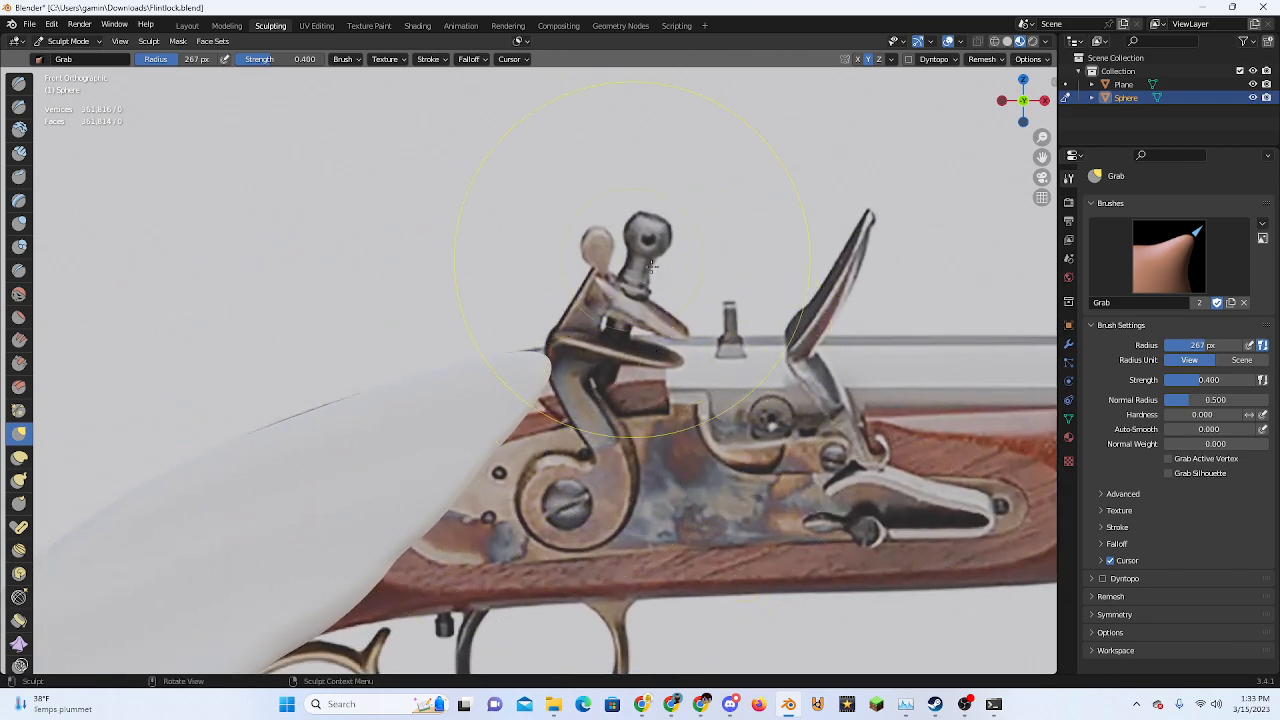
{"action": "scroll", "coordinate": [610, 415], "scroll_direction": "up", "scroll_amount": 1}
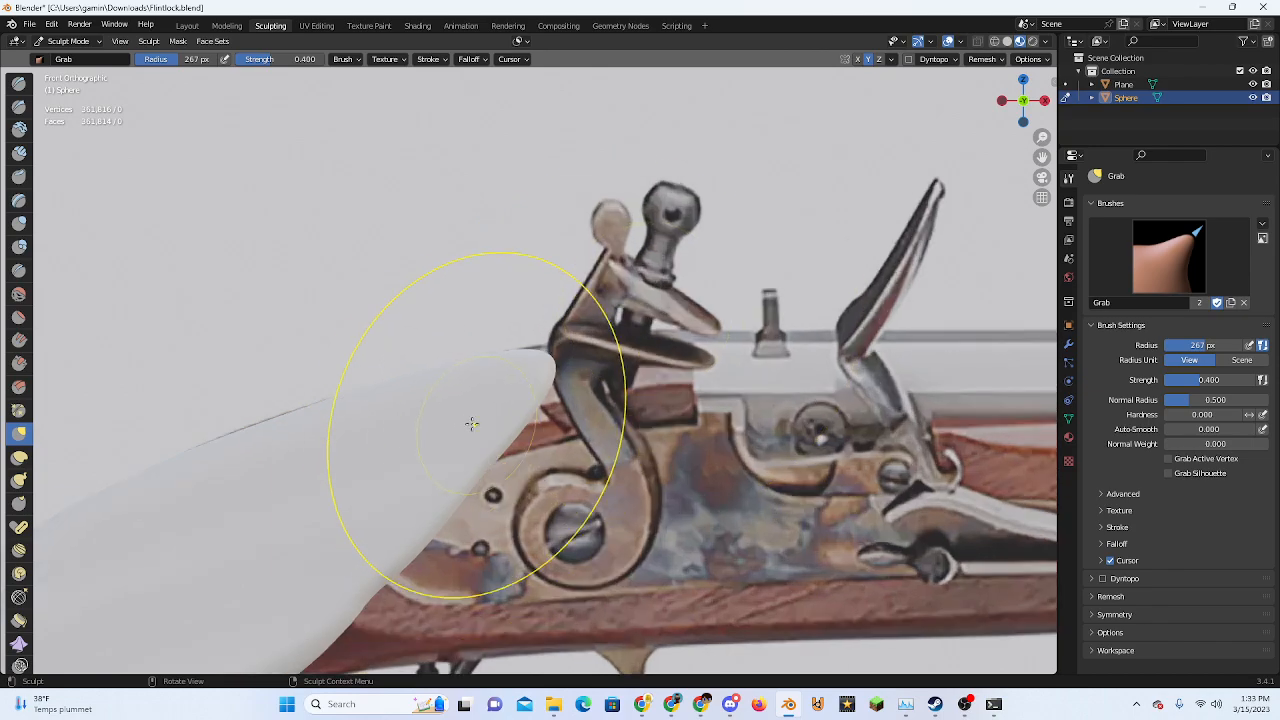
{"action": "left_click_drag", "start_coordinate": [254, 433], "coordinate": [249, 426]}
{"action": "middle_click_drag", "start_coordinate": [555, 440], "coordinate": [337, 449]}
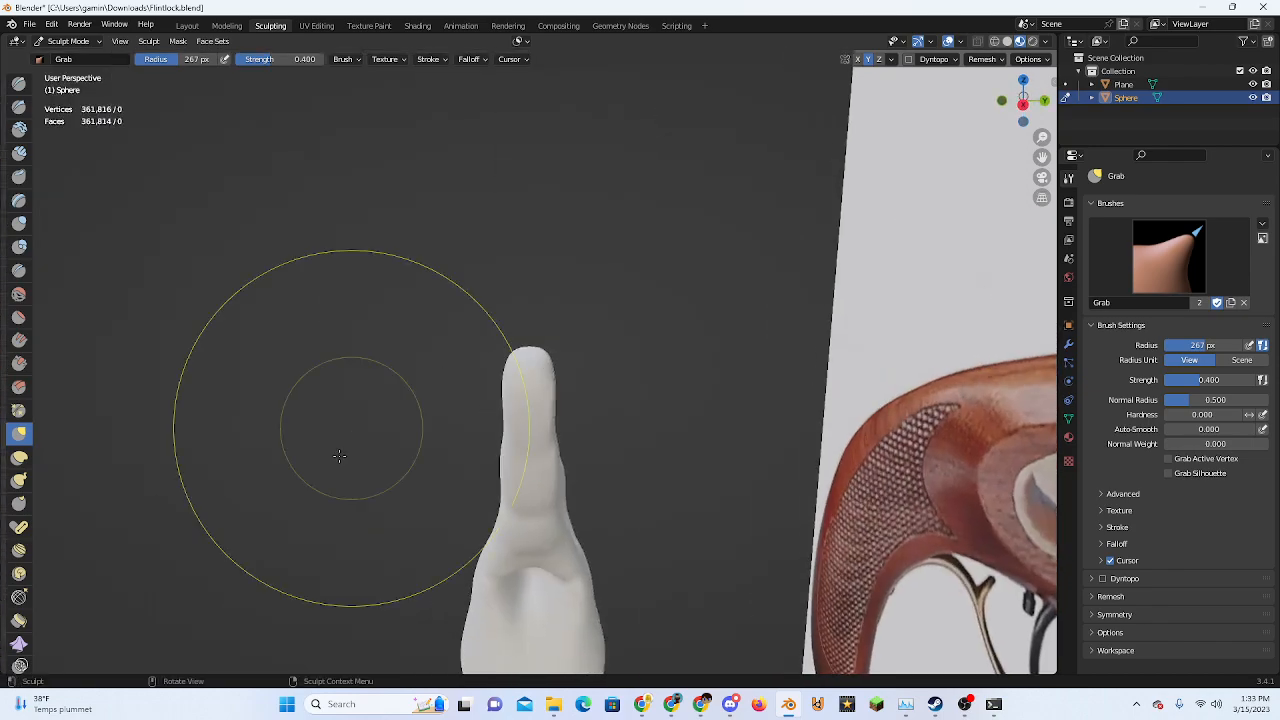
{"action": "left_click", "coordinate": [1006, 100]}
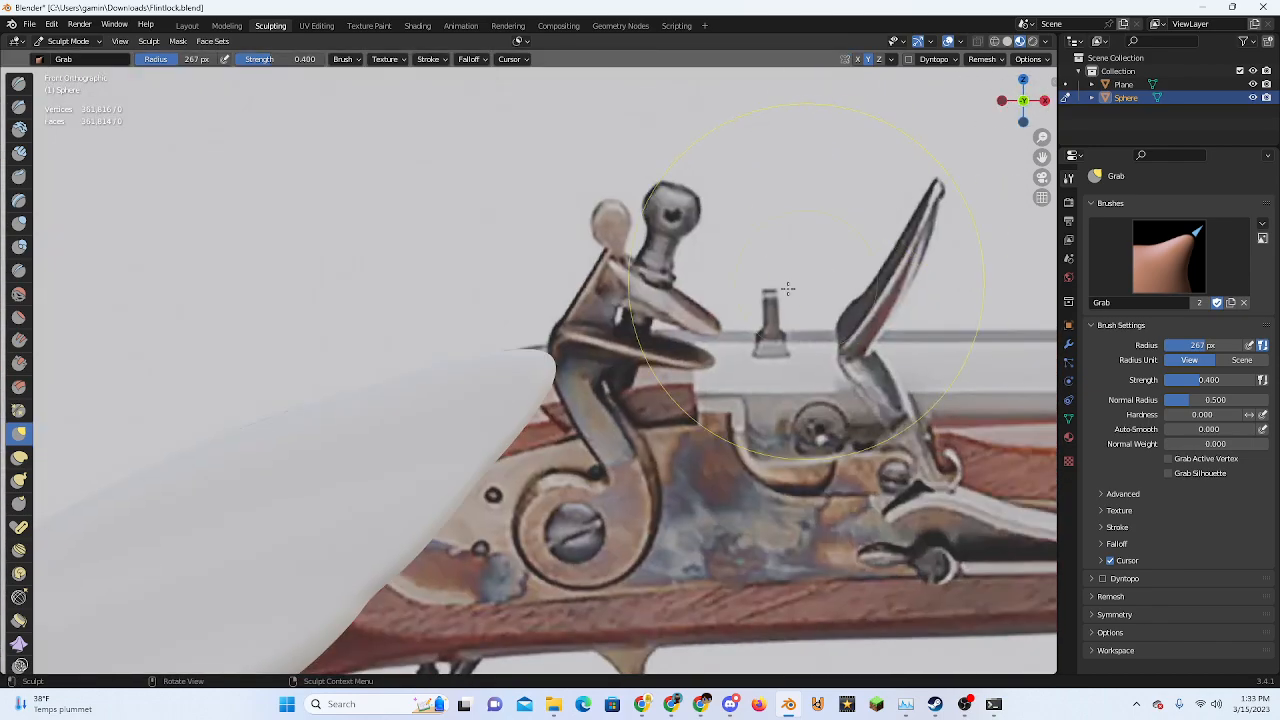
Extend the mesh's front end past the cock and pull its underside down over the lock plate toward the trigger
{"action": "middle_click_drag", "start_coordinate": [620, 400], "coordinate": [628, 268], "text": "shift"}
{"action": "left_click_drag", "start_coordinate": [468, 354], "coordinate": [848, 349]}
{"action": "left_click_drag", "start_coordinate": [437, 263], "coordinate": [438, 239]}
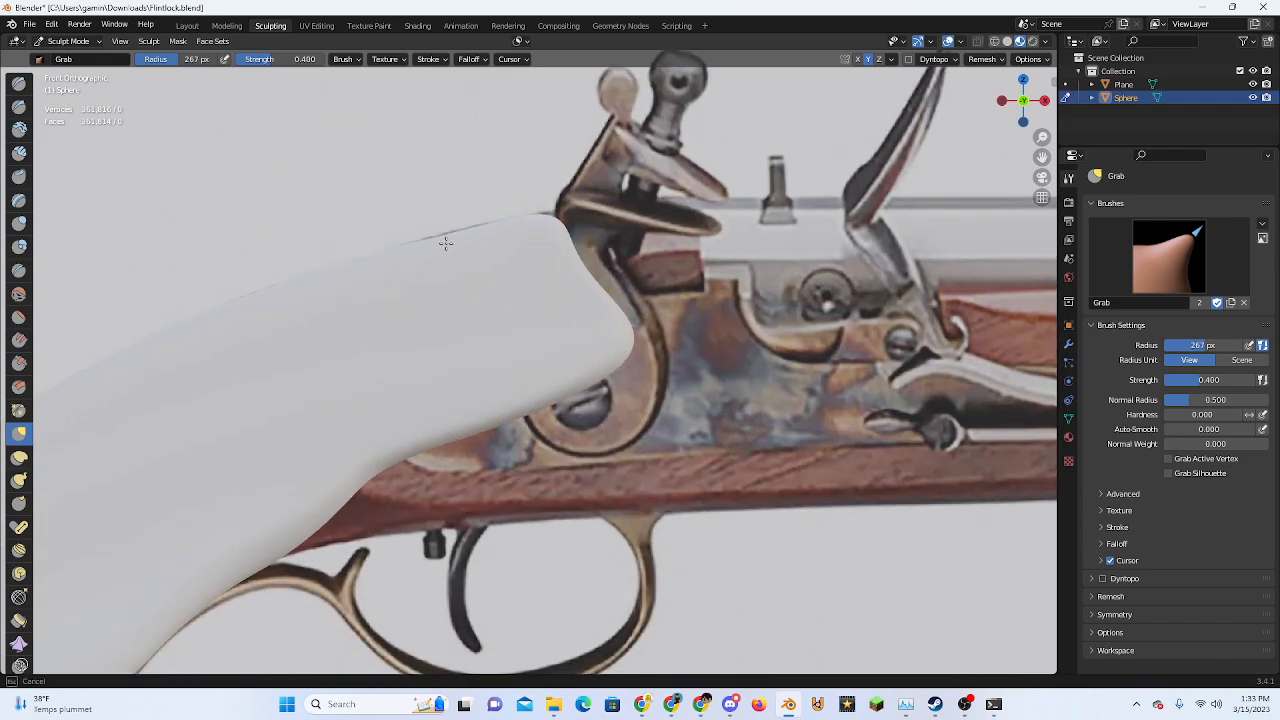
{"action": "left_click_drag", "start_coordinate": [542, 260], "coordinate": [890, 200]}
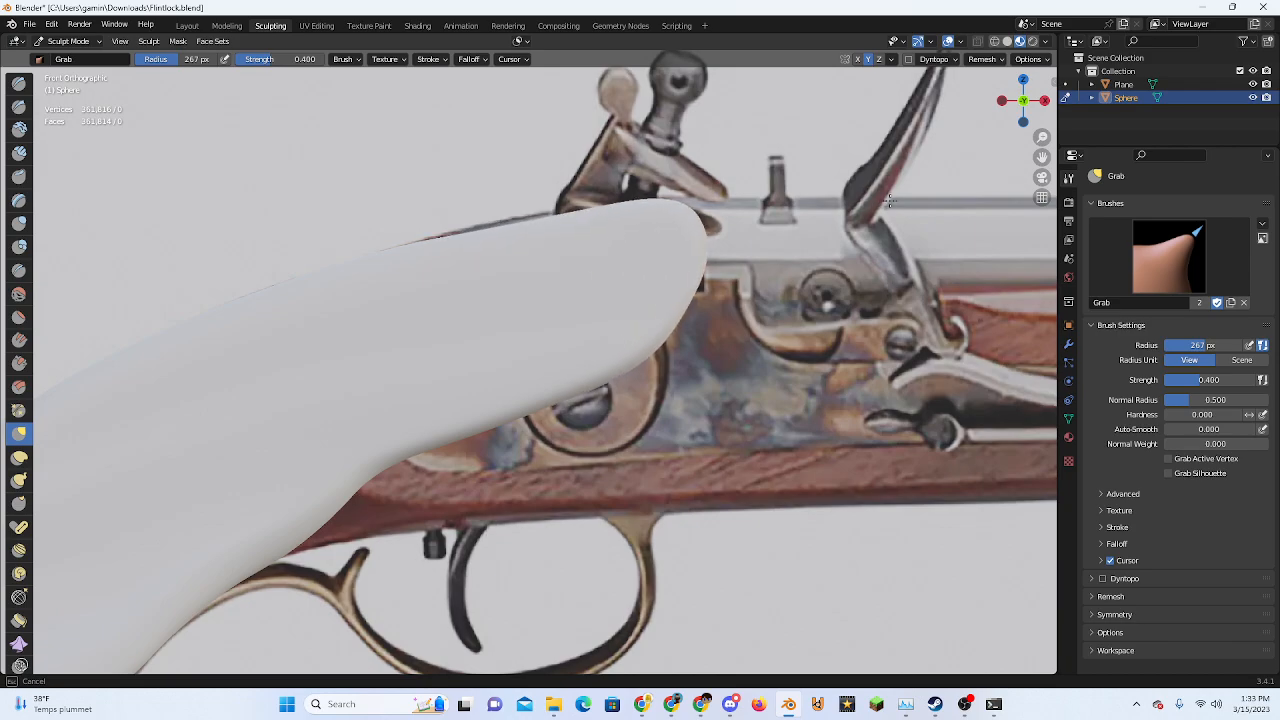
{"action": "left_click_drag", "start_coordinate": [500, 243], "coordinate": [492, 219]}
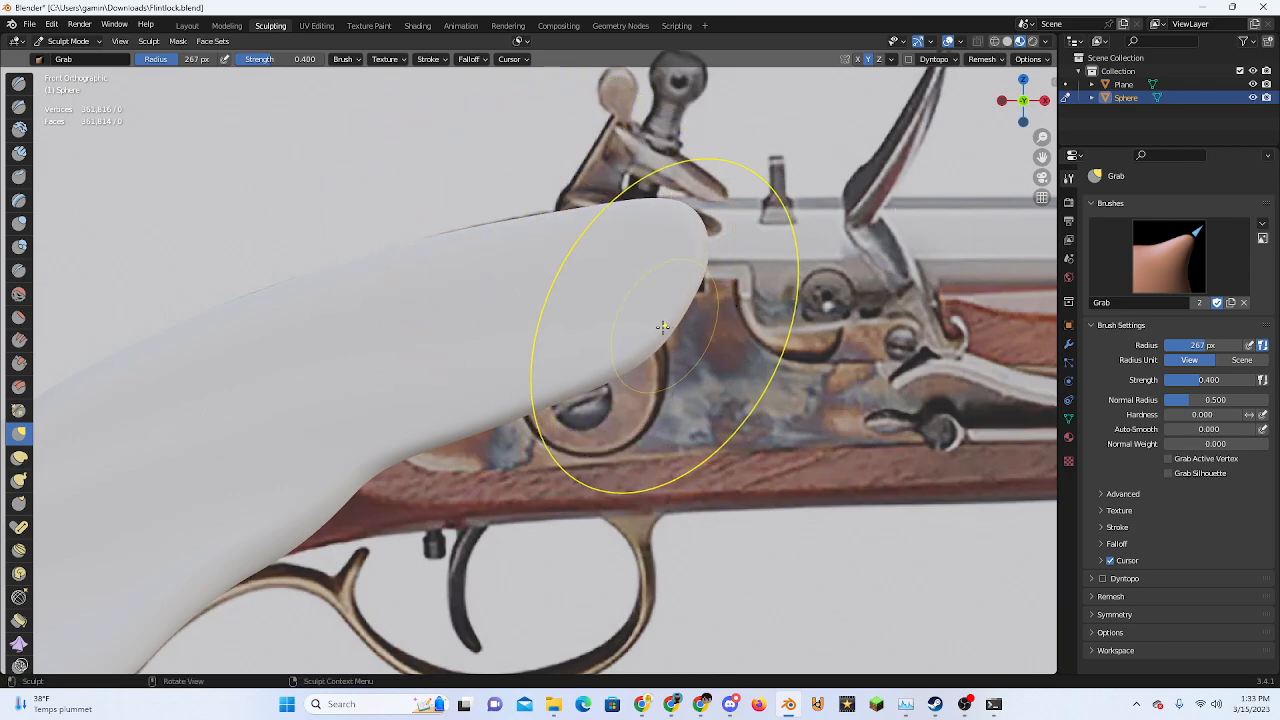
{"action": "mouse_move", "coordinate": [666, 330]}
{"action": "left_mouse_down"}
{"action": "mouse_move", "coordinate": [708, 404]}
{"action": "mouse_move", "coordinate": [752, 446]}
{"action": "left_mouse_up"}
{"action": "mouse_move", "coordinate": [482, 428]}
{"action": "left_mouse_down"}
{"action": "mouse_move", "coordinate": [457, 463]}
{"action": "mouse_move", "coordinate": [329, 466]}
{"action": "mouse_move", "coordinate": [296, 513]}
{"action": "mouse_move", "coordinate": [404, 530]}
{"action": "left_mouse_up"}
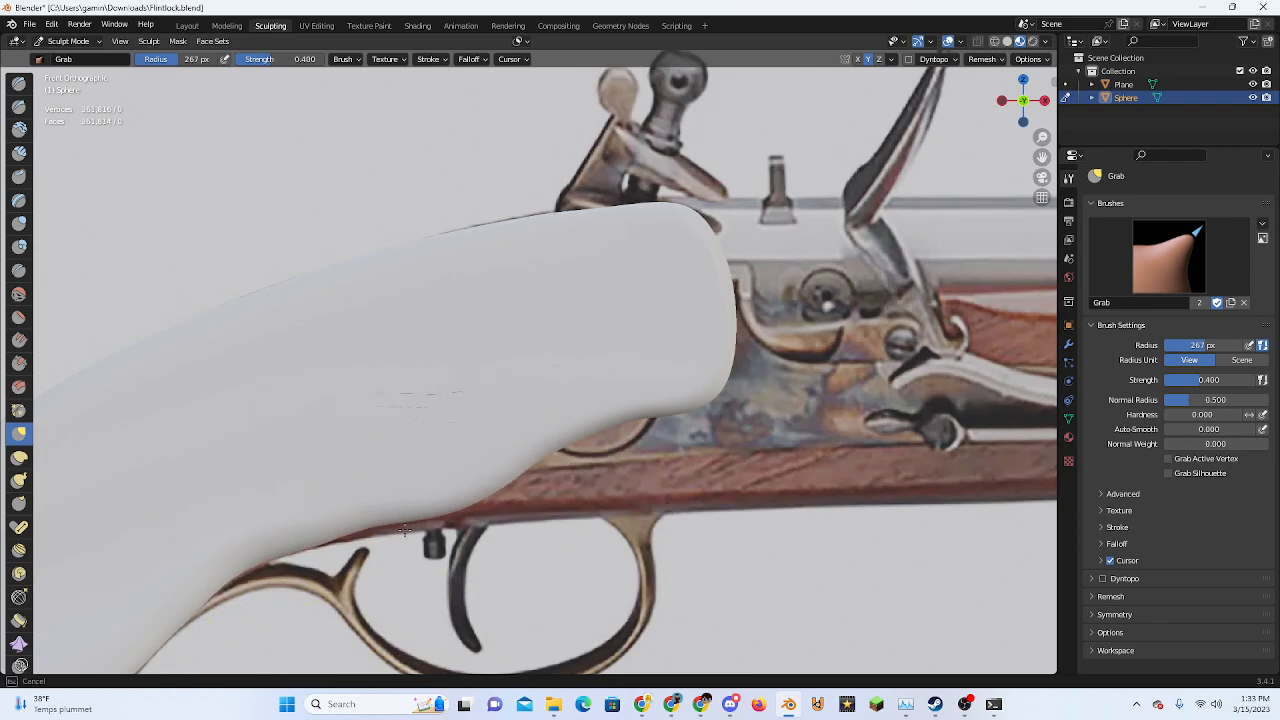
Switch the viewport to solid shading and inspect the mesh's front end from an angle
{"action": "mouse_move", "coordinate": [452, 506]}
{"action": "middle_mouse_down"}
{"action": "mouse_move", "coordinate": [537, 474]}
{"action": "mouse_move", "coordinate": [600, 428]}
{"action": "mouse_move", "coordinate": [487, 409]}
{"action": "mouse_move", "coordinate": [491, 377]}
{"action": "mouse_move", "coordinate": [571, 380]}
{"action": "middle_mouse_up"}
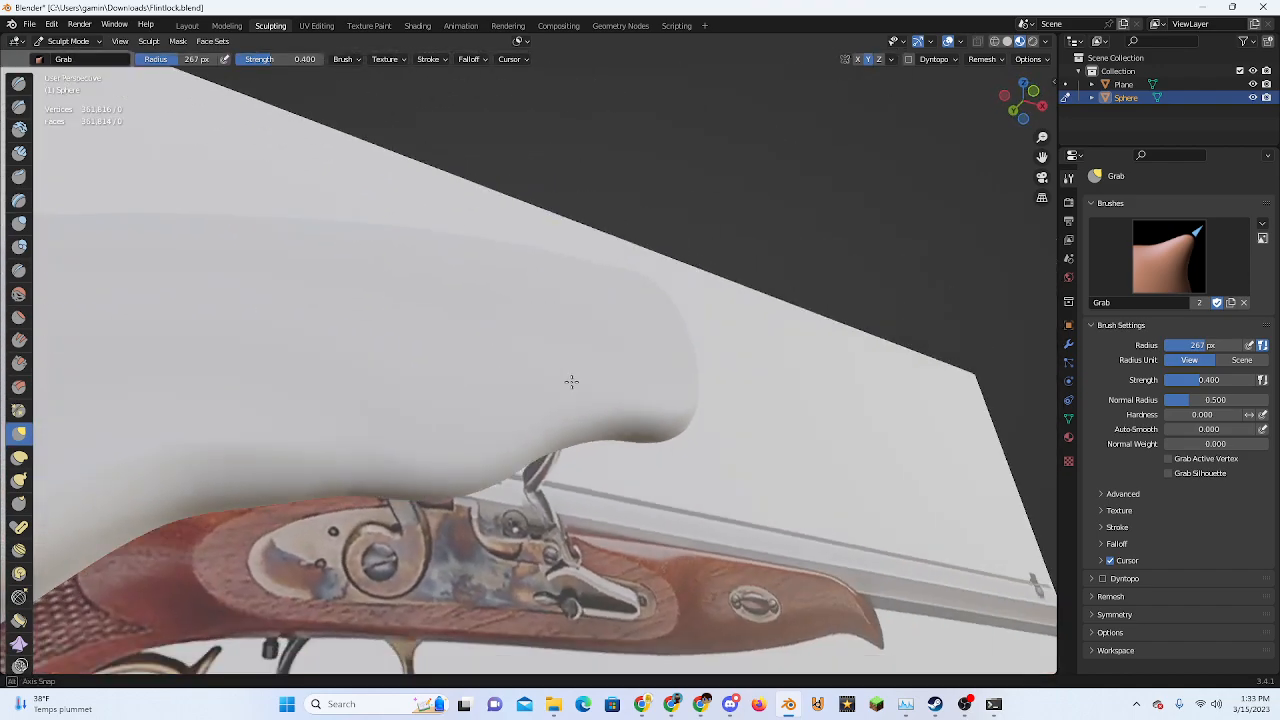
{"action": "left_click", "coordinate": [1007, 41]}
{"action": "mouse_move", "coordinate": [360, 400]}
{"action": "middle_mouse_down"}
{"action": "mouse_move", "coordinate": [386, 380]}
{"action": "mouse_move", "coordinate": [497, 403]}
{"action": "mouse_move", "coordinate": [534, 391]}
{"action": "middle_mouse_up"}
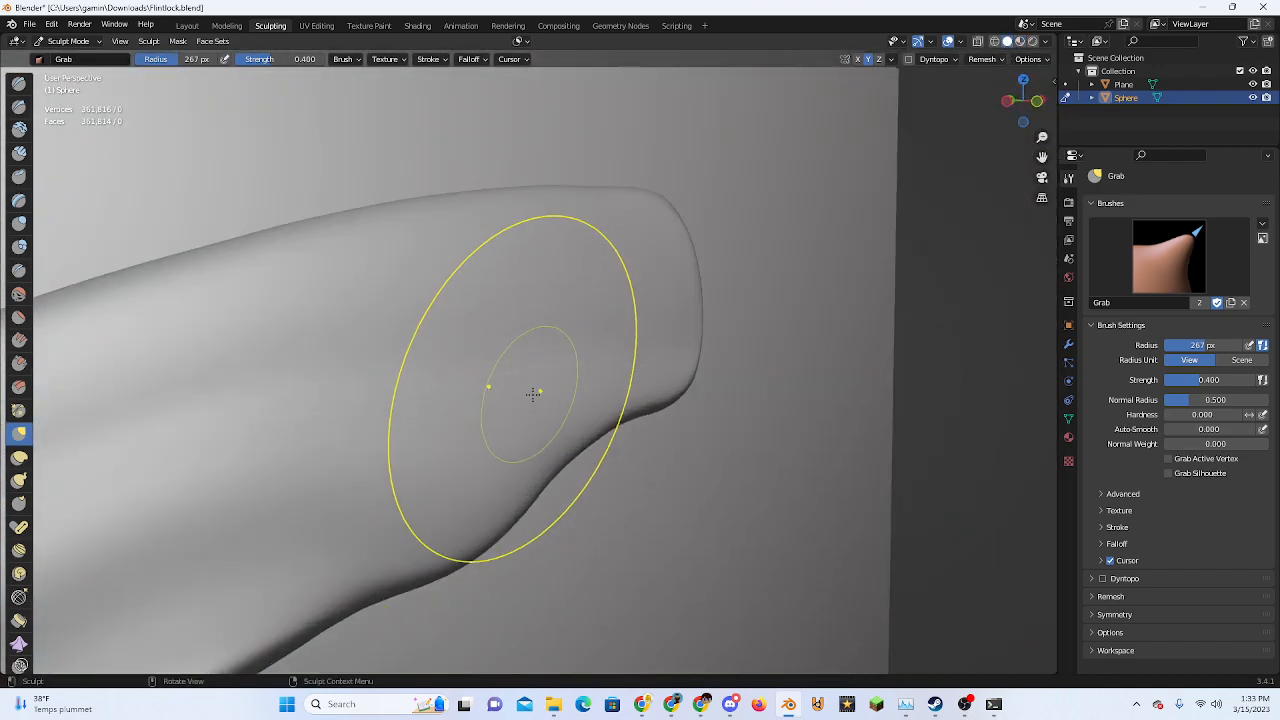
Return to the front view of the mesh and switch the viewport to material preview shading to show the reference image
{"action": "left_click_drag", "start_coordinate": [534, 391], "coordinate": [562, 373]}
{"action": "left_click_drag", "start_coordinate": [323, 408], "coordinate": [500, 383]}
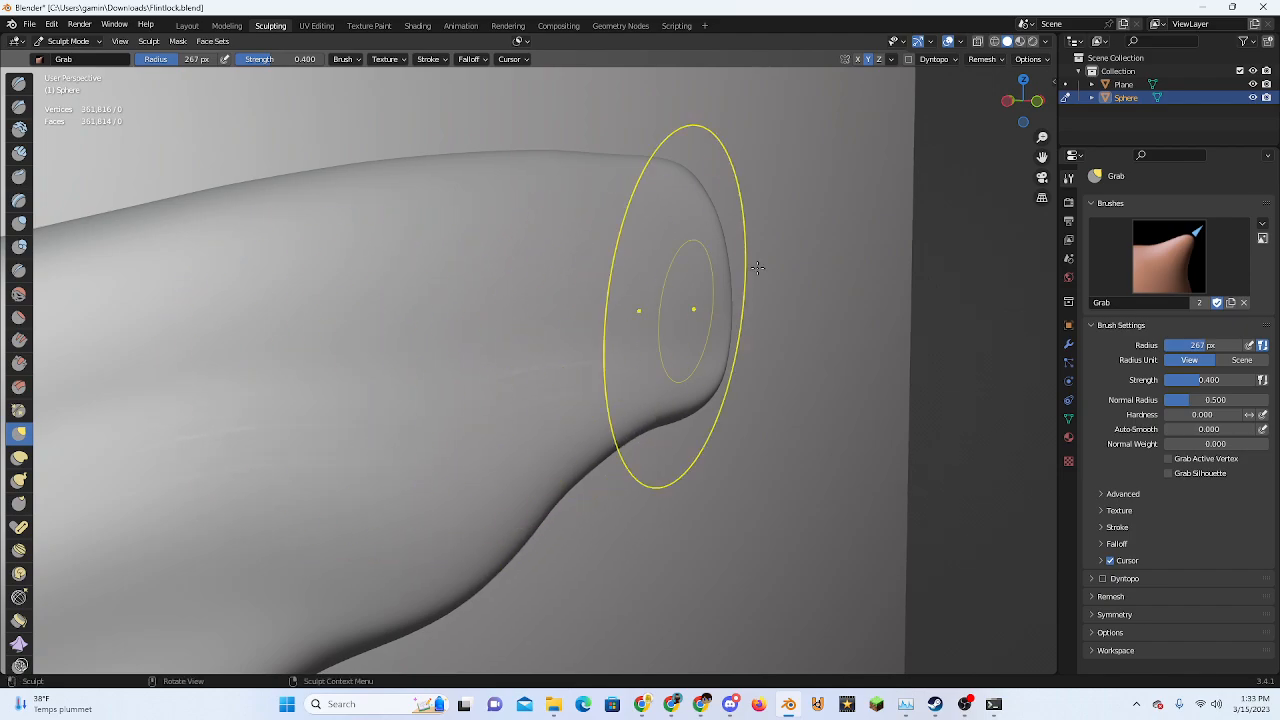
{"action": "left_click", "coordinate": [1036, 102]}
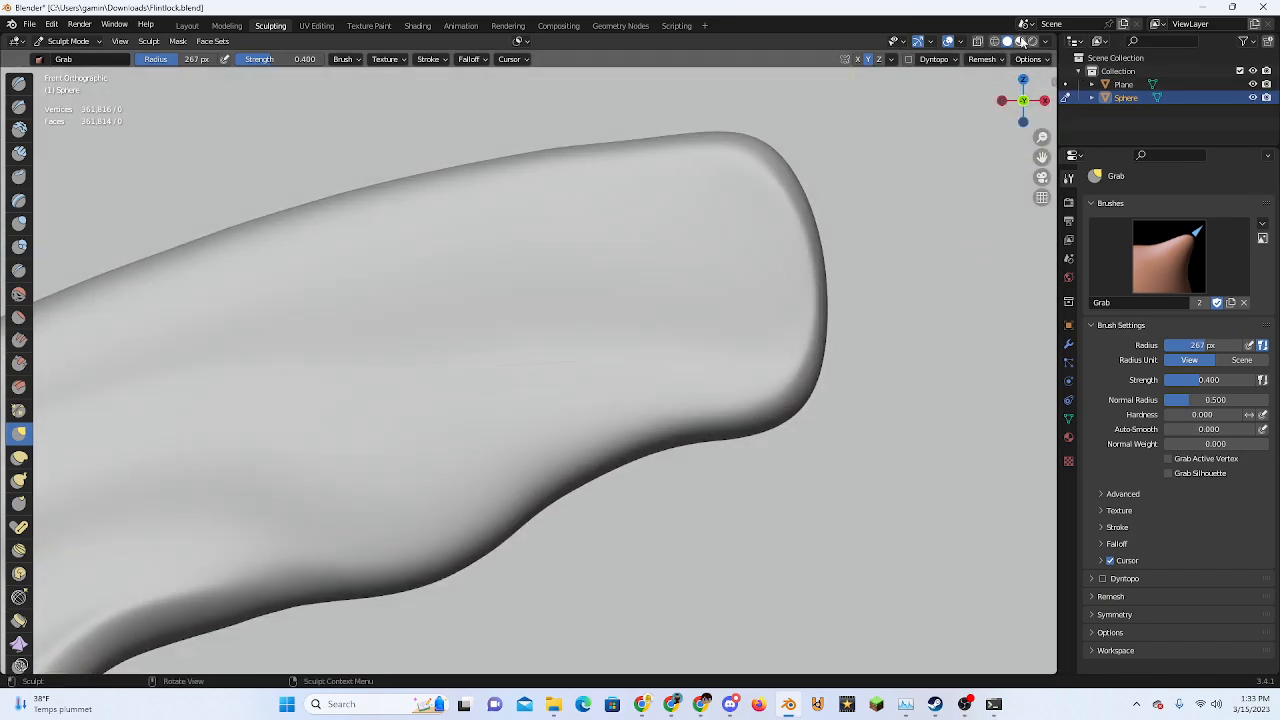
{"action": "left_click", "coordinate": [1021, 42]}
{"action": "scroll", "coordinate": [660, 370], "scroll_direction": "down", "scroll_amount": 3}
{"action": "middle_click_drag", "start_coordinate": [655, 374], "coordinate": [627, 318], "text": "shift"}
{"action": "scroll", "coordinate": [615, 330], "scroll_direction": "up", "scroll_amount": 2}
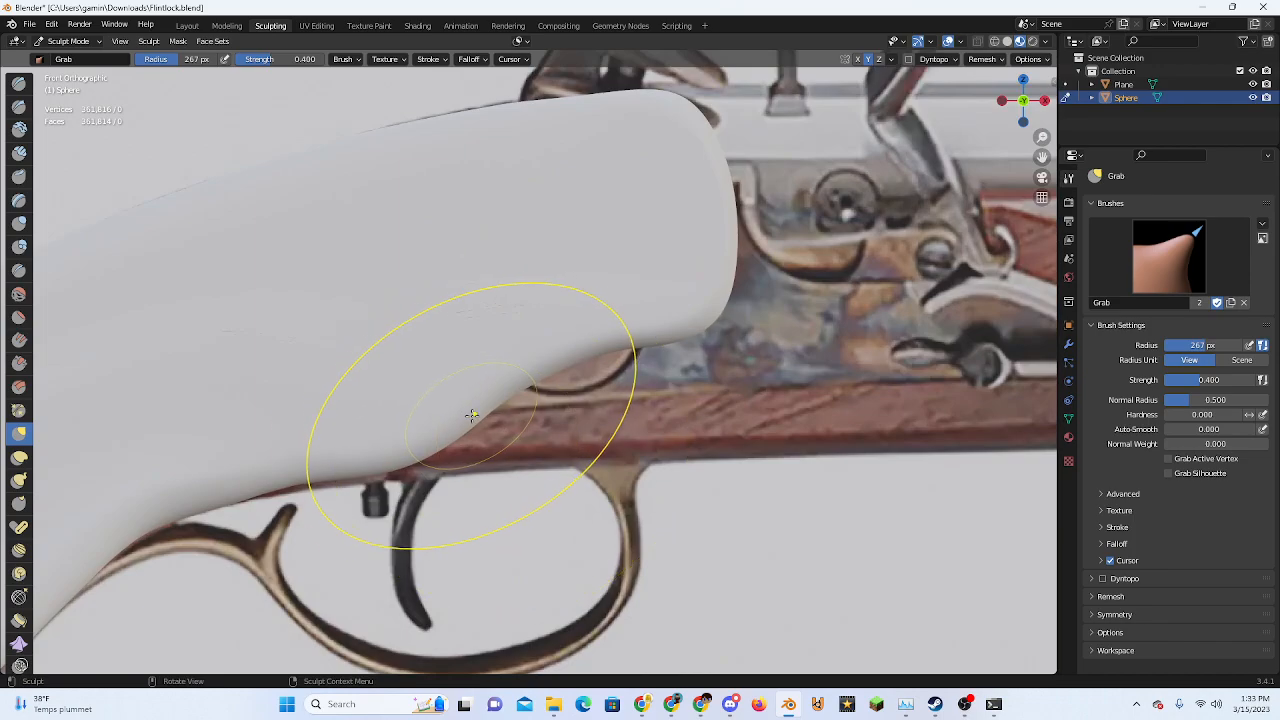
Pull the mesh's lower front edge forward along the stock's underside and nudge its top edge up onto the outline behind the cock
{"action": "mouse_move", "coordinate": [472, 415]}
{"action": "left_mouse_down"}
{"action": "mouse_move", "coordinate": [922, 418]}
{"action": "mouse_move", "coordinate": [942, 458]}
{"action": "left_mouse_up"}
{"action": "scroll", "coordinate": [665, 362], "scroll_direction": "up", "scroll_amount": 1}
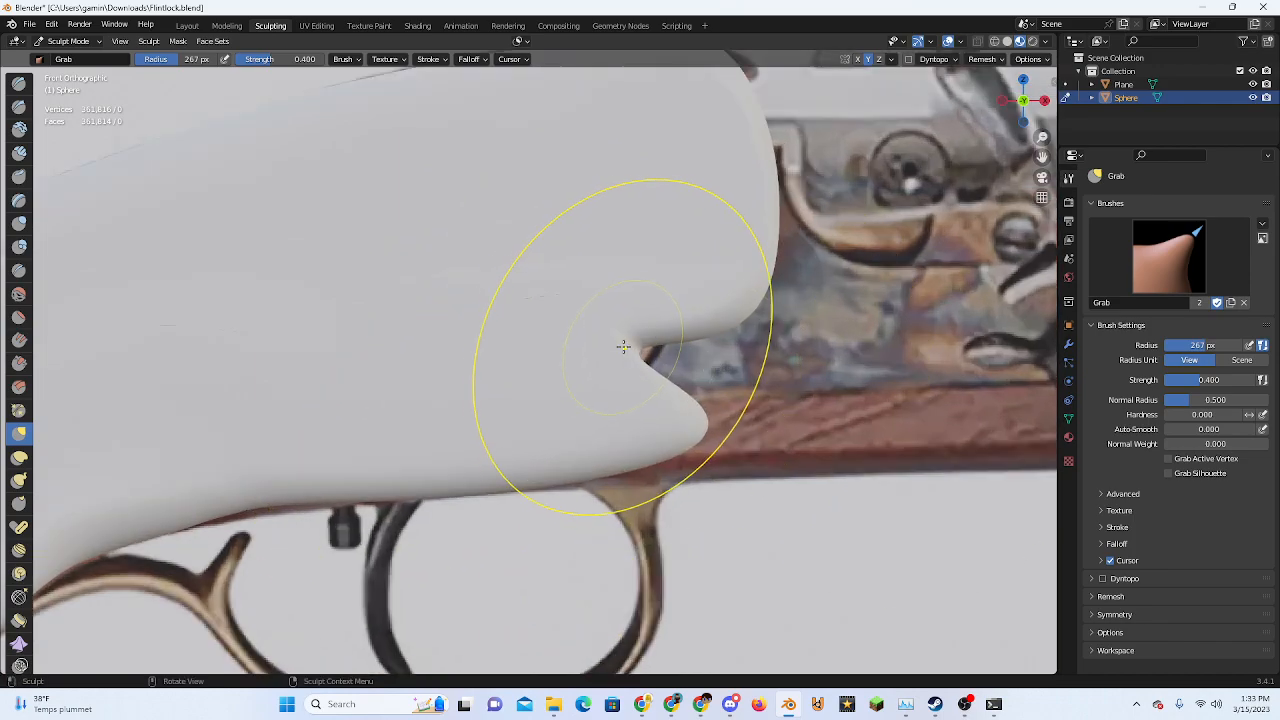
{"action": "key", "text": "ctrl+z"}
{"action": "scroll", "coordinate": [600, 340], "scroll_direction": "down", "scroll_amount": 5}
{"action": "scroll", "coordinate": [426, 305], "scroll_direction": "up", "scroll_amount": 3}
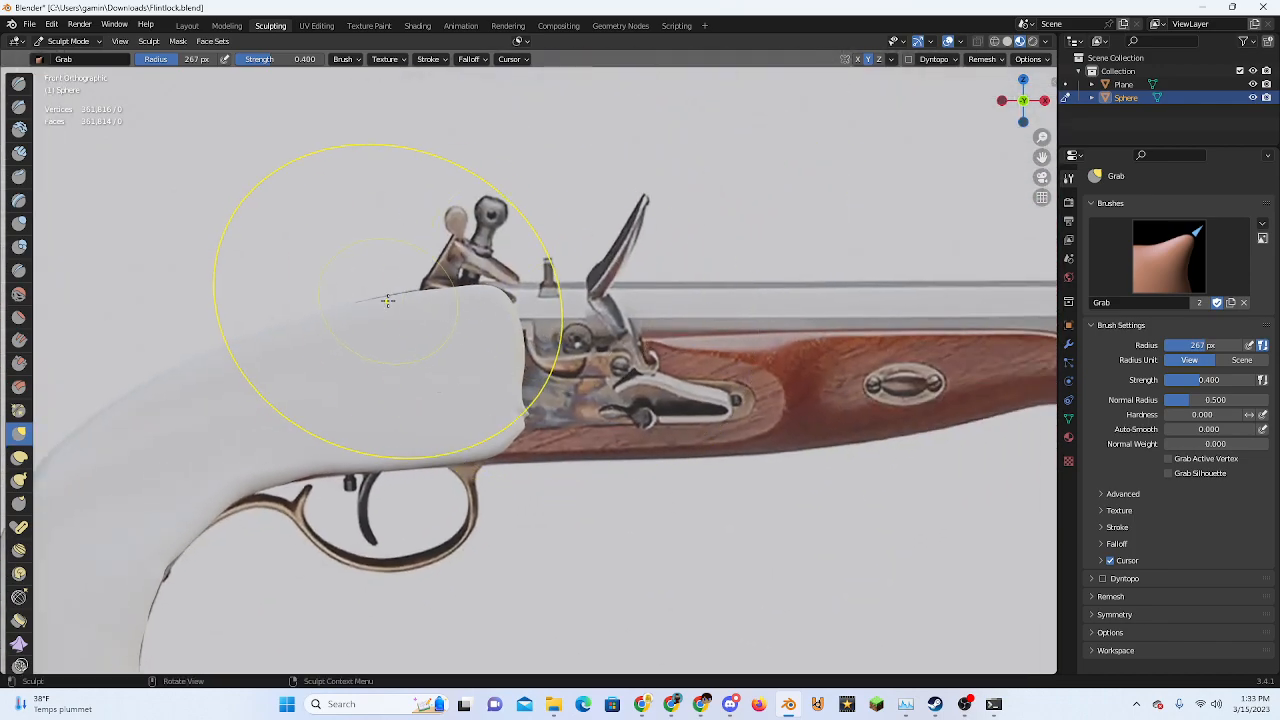
{"action": "left_click_drag", "start_coordinate": [388, 300], "coordinate": [388, 294]}
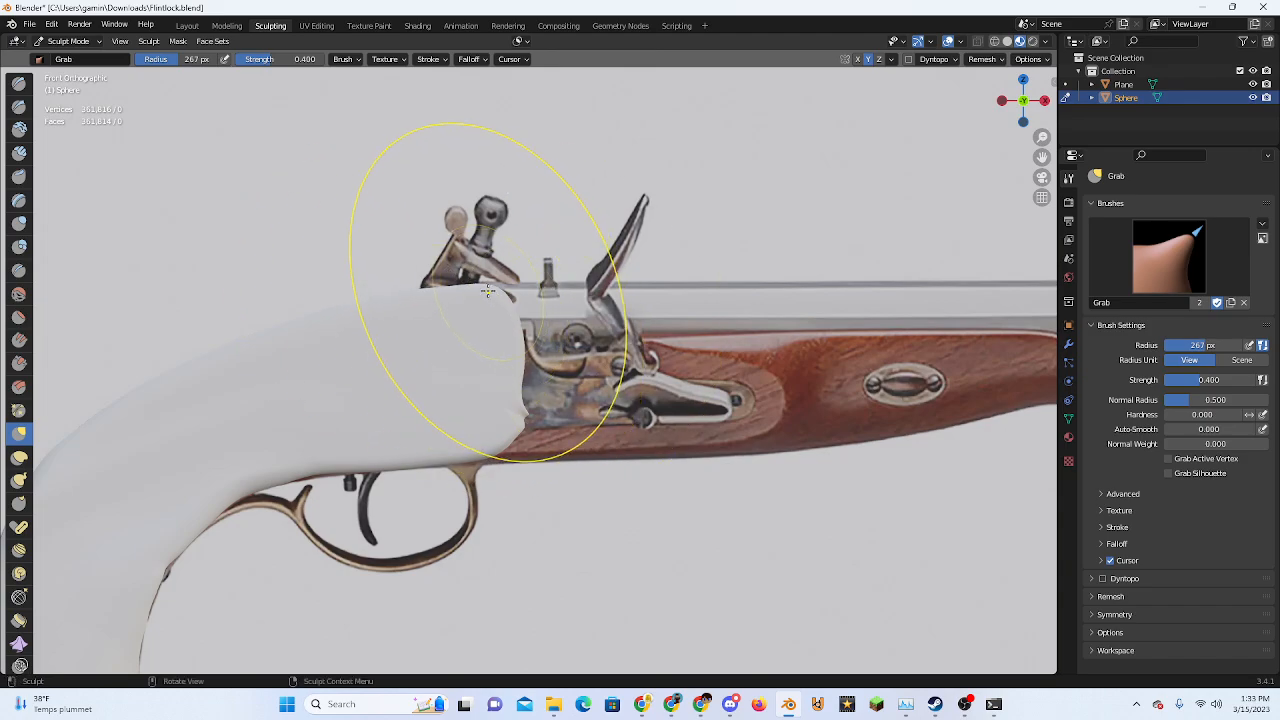
{"action": "left_click_drag", "start_coordinate": [478, 292], "coordinate": [455, 338]}
{"action": "scroll", "coordinate": [455, 338], "scroll_direction": "up", "scroll_amount": 5}
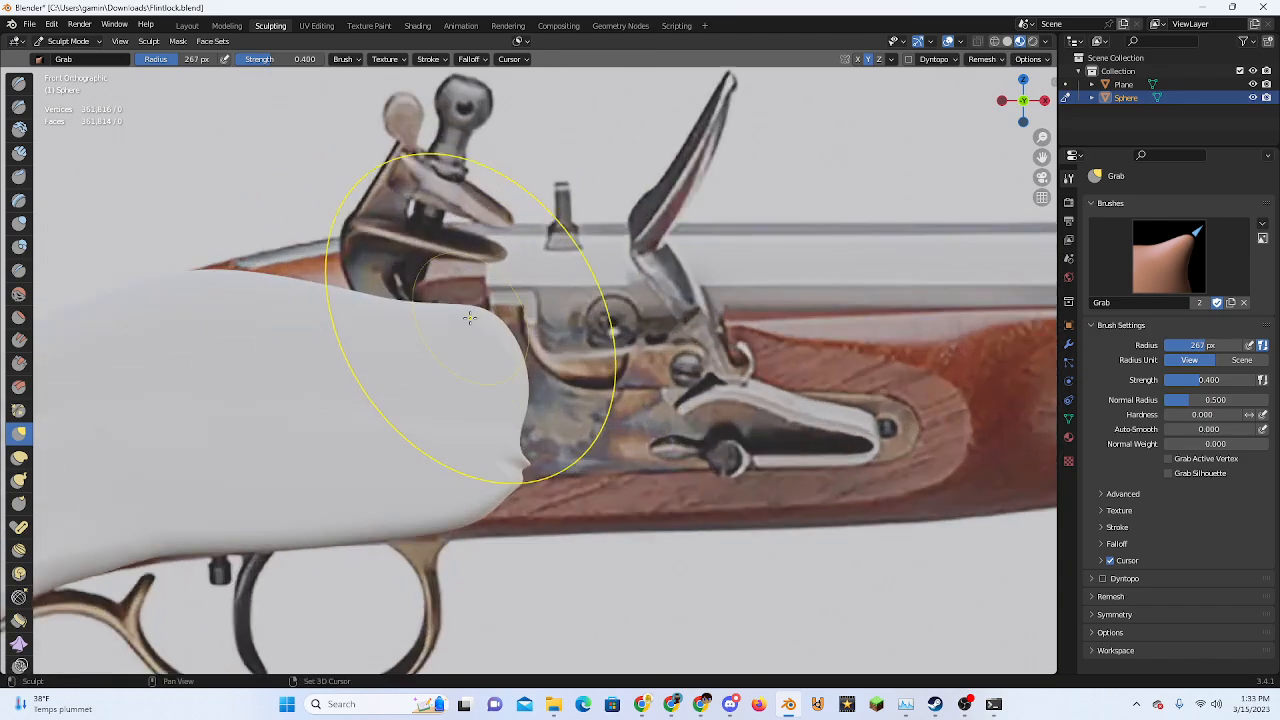
{"action": "mouse_move", "coordinate": [190, 355]}
{"action": "left_mouse_down"}
{"action": "mouse_move", "coordinate": [600, 260]}
{"action": "mouse_move", "coordinate": [534, 214]}
{"action": "left_mouse_up"}
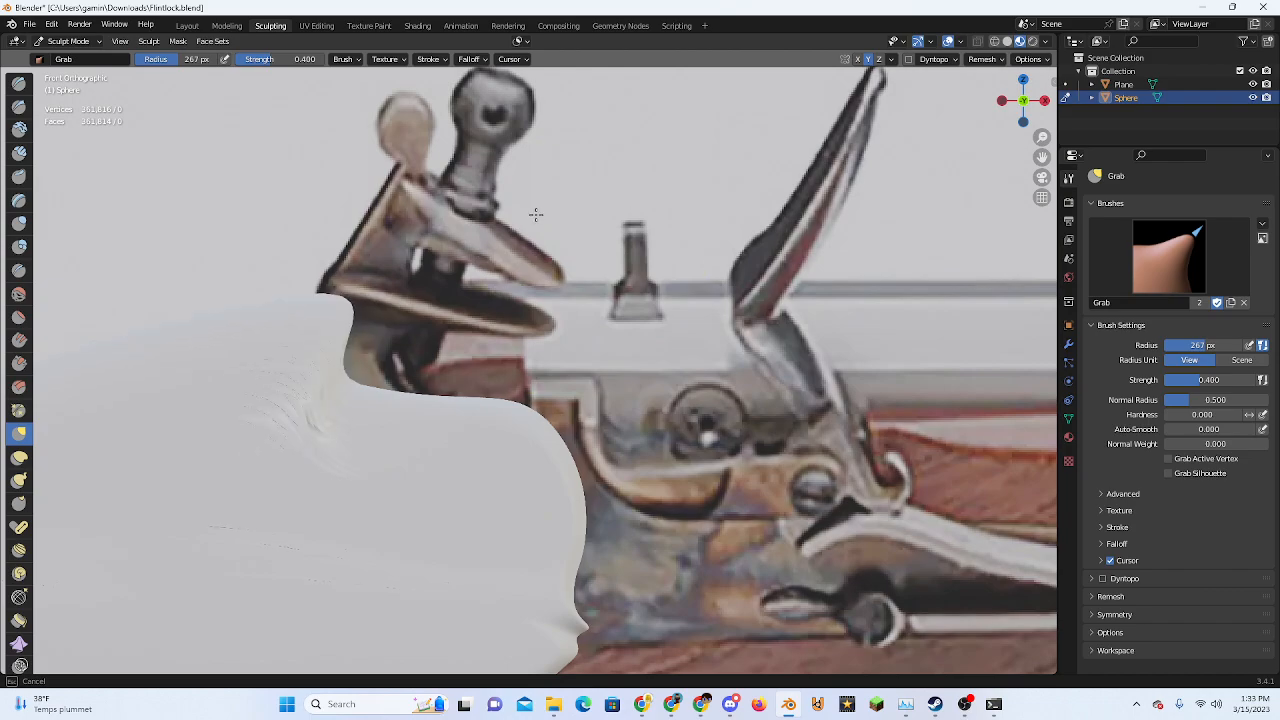
{"action": "key", "text": "ctrl+z"}
{"action": "left_click_drag", "start_coordinate": [487, 407], "coordinate": [489, 378]}
{"action": "key", "text": "ctrl+z"}
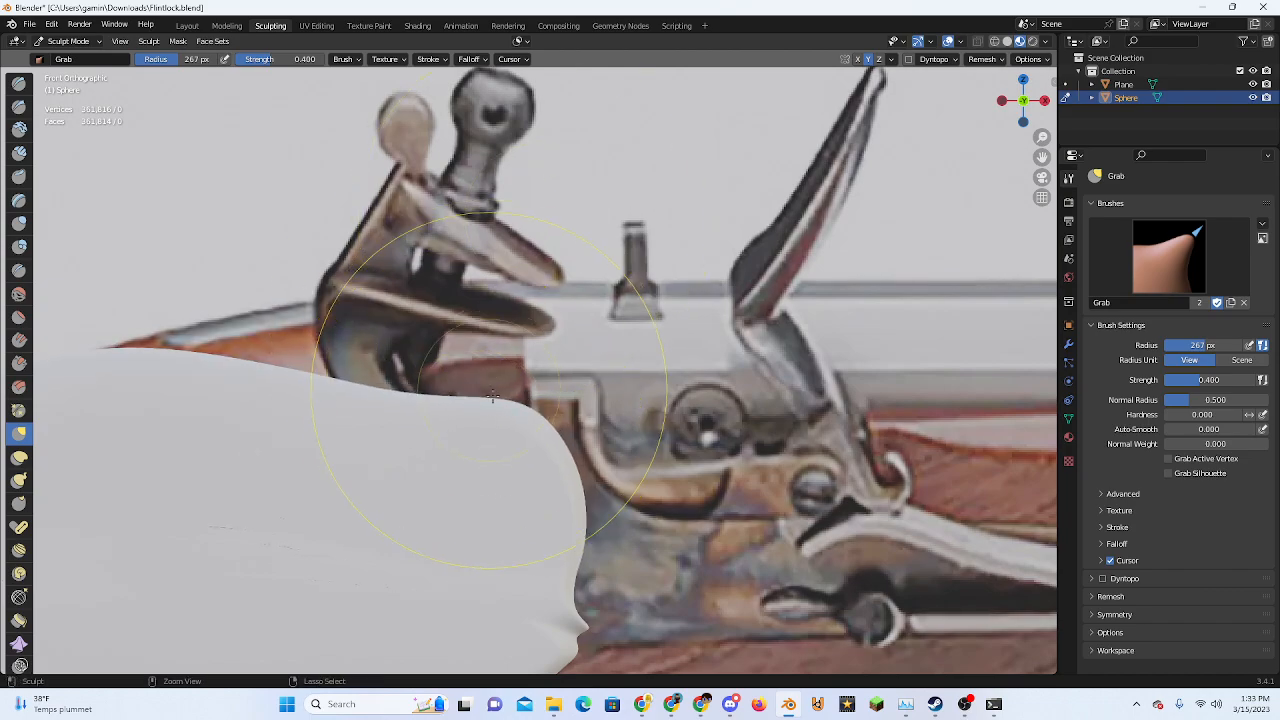
{"action": "key", "text": "ctrl+z"}
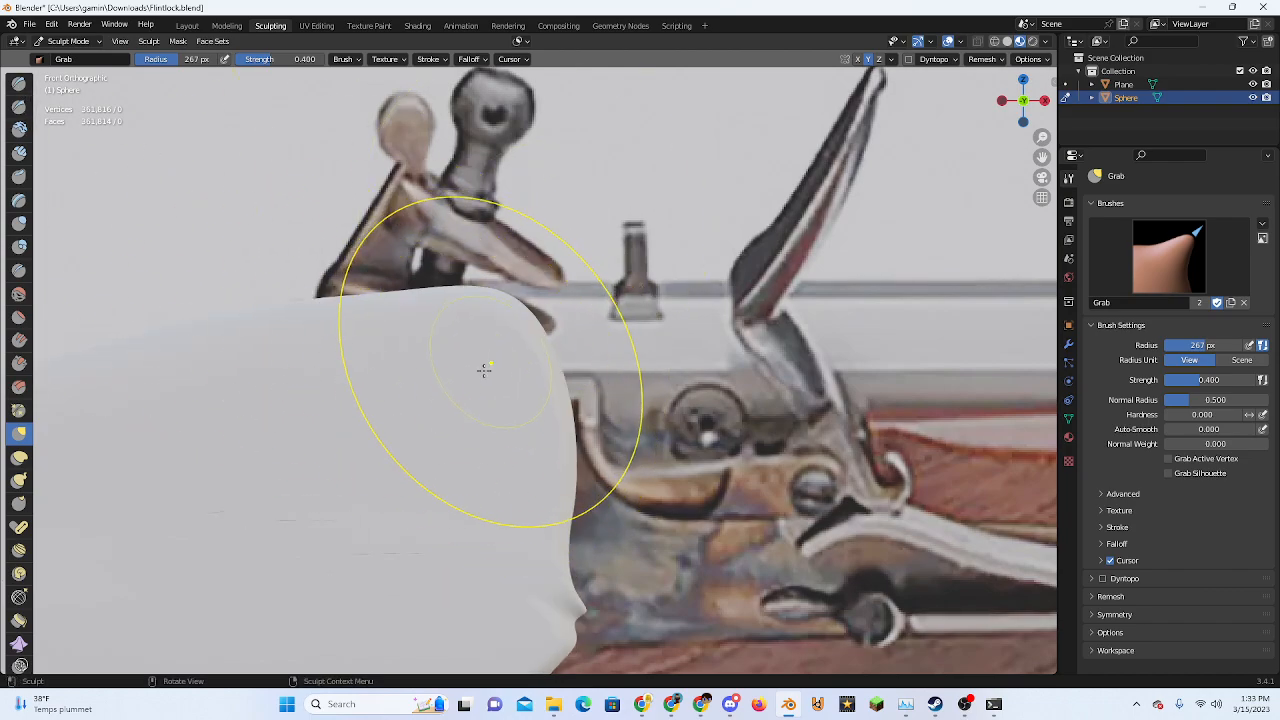
Push the mesh's front edge back behind the lock plate and raise its upper tip to the base of the cock
{"action": "middle_click_drag", "start_coordinate": [483, 369], "coordinate": [434, 411]}
{"action": "left_click", "coordinate": [1010, 108]}
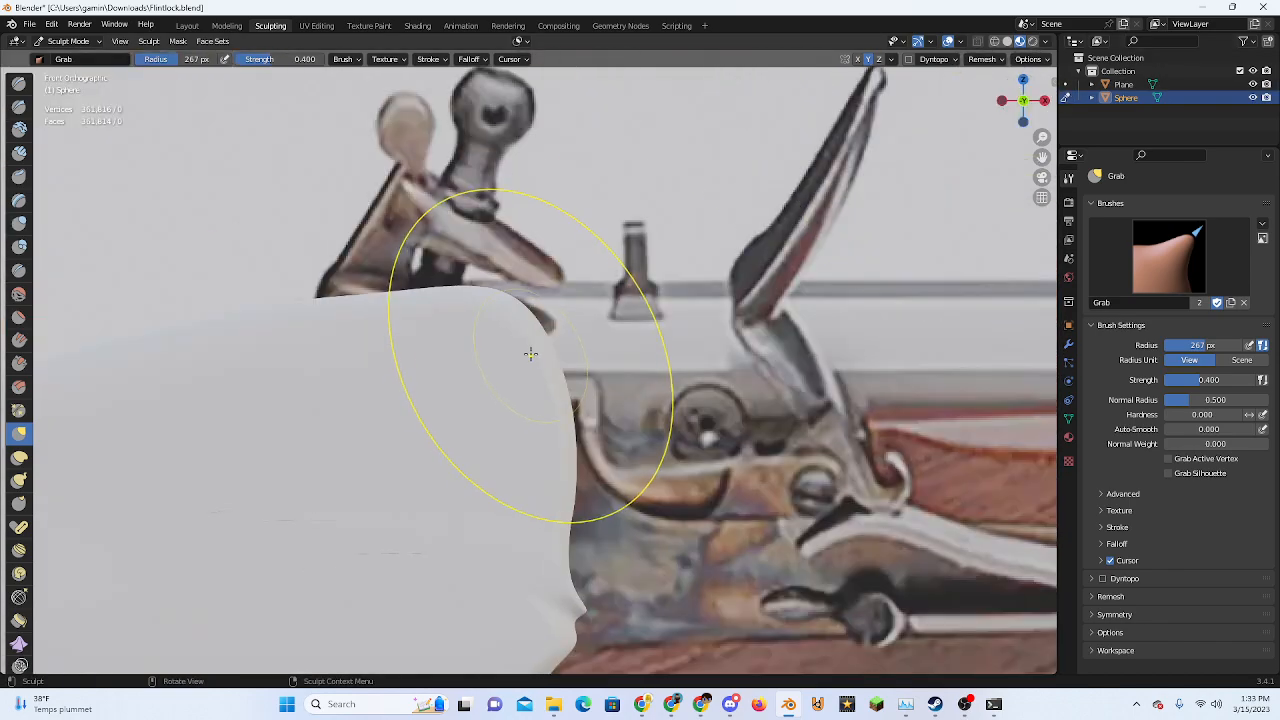
{"action": "left_click_drag", "start_coordinate": [529, 354], "coordinate": [352, 363]}
{"action": "left_click_drag", "start_coordinate": [440, 311], "coordinate": [437, 282]}
{"action": "left_click_drag", "start_coordinate": [489, 362], "coordinate": [306, 397]}
{"action": "left_click_drag", "start_coordinate": [389, 349], "coordinate": [442, 265]}
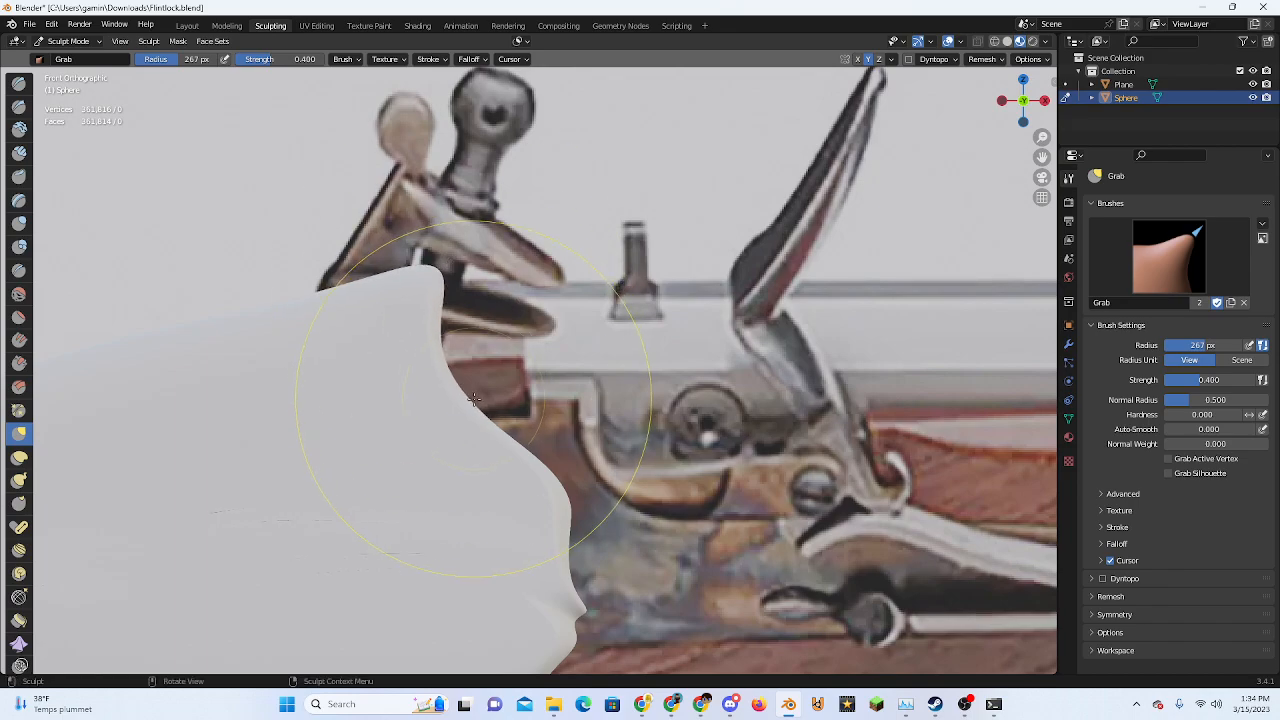
{"action": "mouse_move", "coordinate": [474, 399]}
{"action": "left_mouse_down"}
{"action": "mouse_move", "coordinate": [511, 387]}
{"action": "mouse_move", "coordinate": [420, 430]}
{"action": "left_mouse_up"}
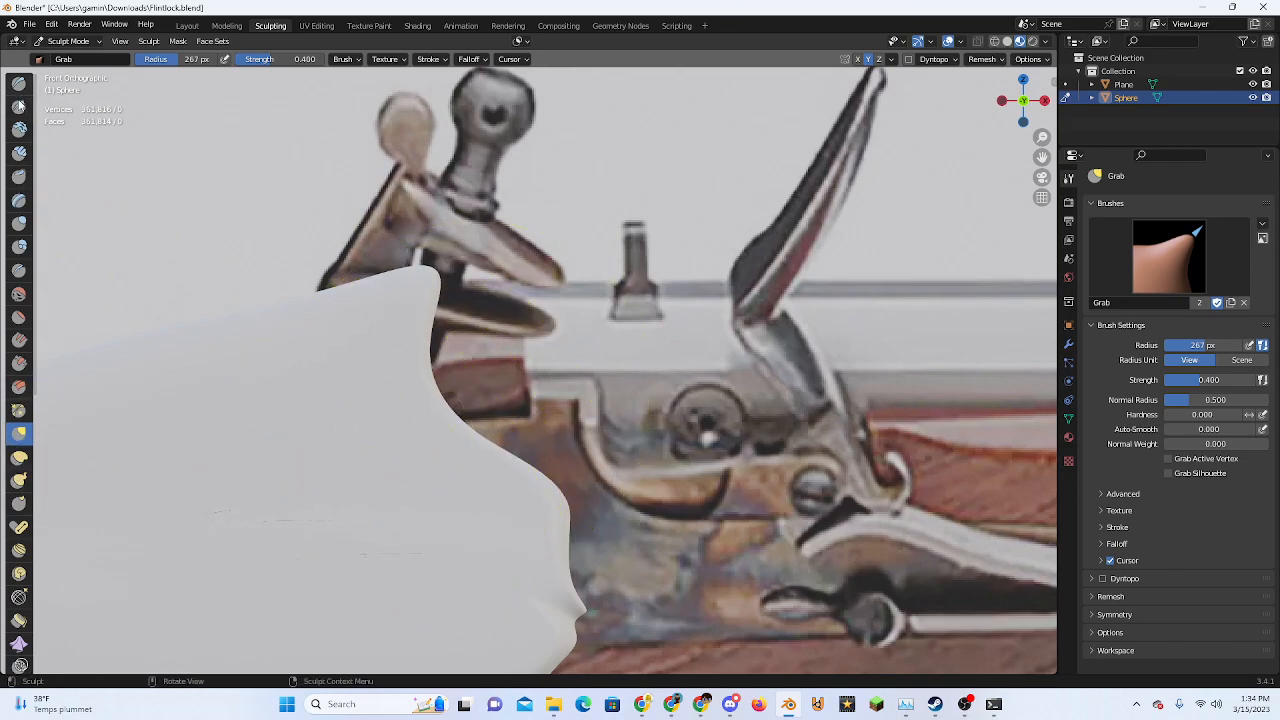
{"action": "left_click", "coordinate": [20, 131]}
{"action": "scroll", "coordinate": [560, 340], "scroll_direction": "down", "scroll_amount": 4}
{"action": "middle_click_drag", "start_coordinate": [580, 352], "coordinate": [466, 394]}
{"action": "left_click_drag", "start_coordinate": [480, 402], "coordinate": [505, 416]}
{"action": "left_click", "coordinate": [1007, 108]}
{"action": "scroll", "coordinate": [551, 397], "scroll_direction": "up", "scroll_amount": 5}
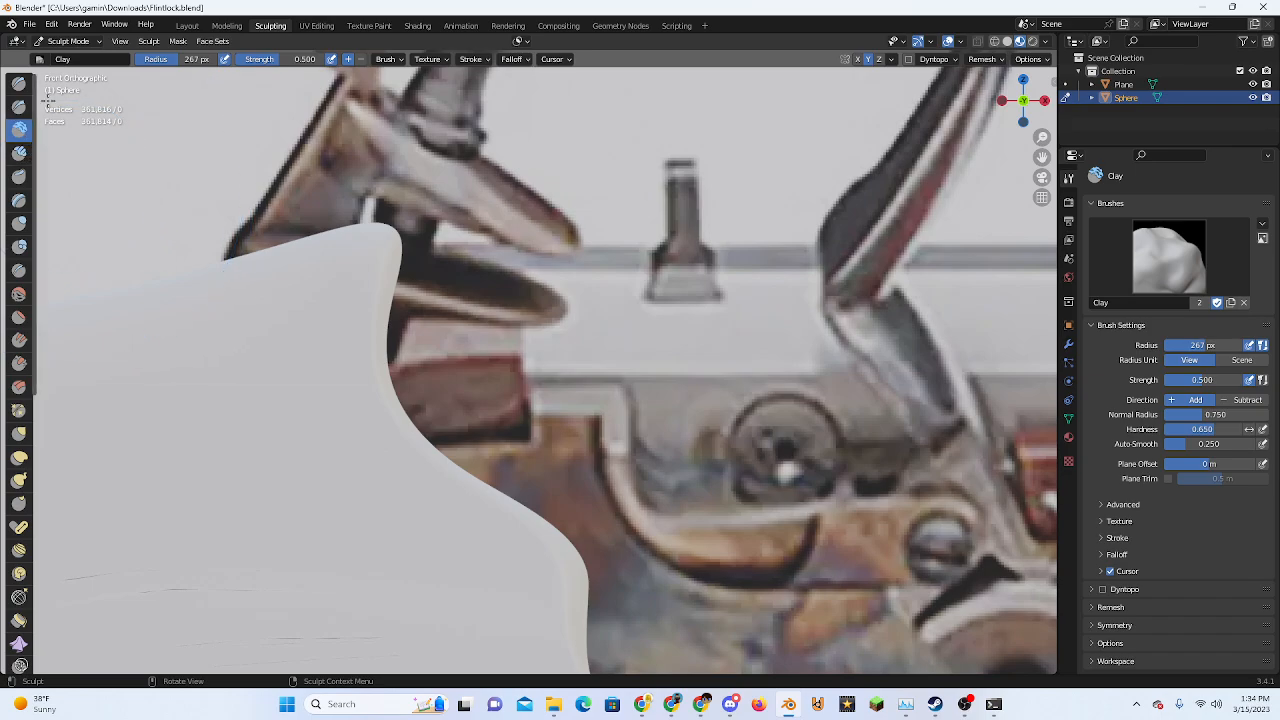
Switch back to the Grab brush and pull the mesh's concave front edge forward below the cock
{"action": "left_click", "coordinate": [19, 433]}
{"action": "scroll", "coordinate": [517, 437], "scroll_direction": "down", "scroll_amount": 2}
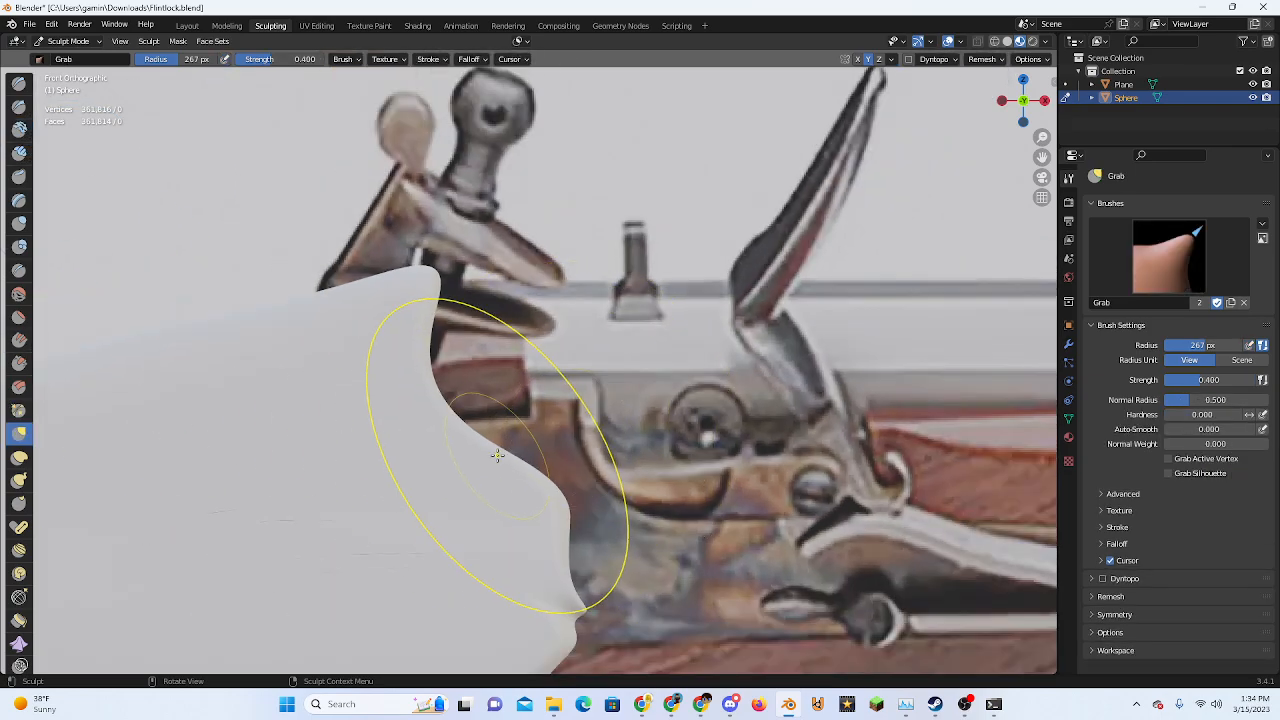
{"action": "left_click_drag", "start_coordinate": [497, 455], "coordinate": [565, 376]}
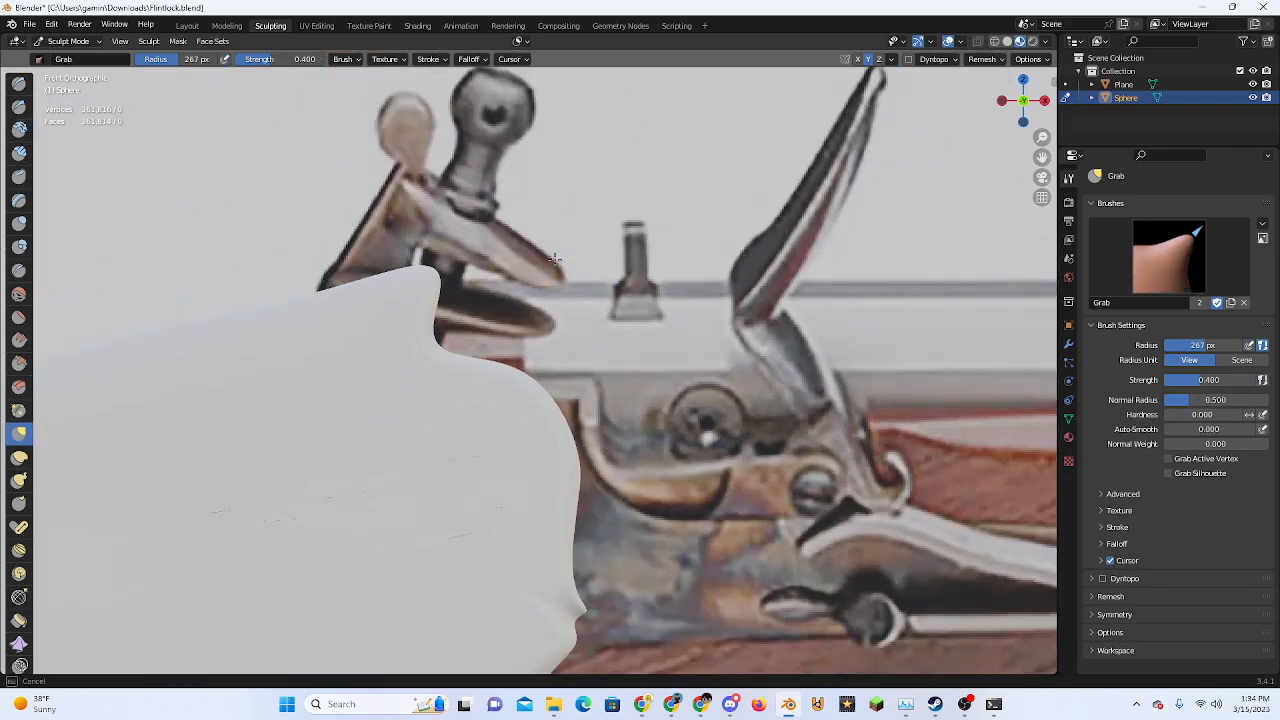
Examine the grip and the underside of the mesh from several angles against the reference image
{"action": "scroll", "coordinate": [573, 401], "scroll_direction": "down", "scroll_amount": 3}
{"action": "mouse_move", "coordinate": [573, 401]}
{"action": "middle_mouse_down"}
{"action": "mouse_move", "coordinate": [457, 343]}
{"action": "mouse_move", "coordinate": [497, 353]}
{"action": "mouse_move", "coordinate": [540, 283]}
{"action": "mouse_move", "coordinate": [680, 214]}
{"action": "middle_mouse_up"}
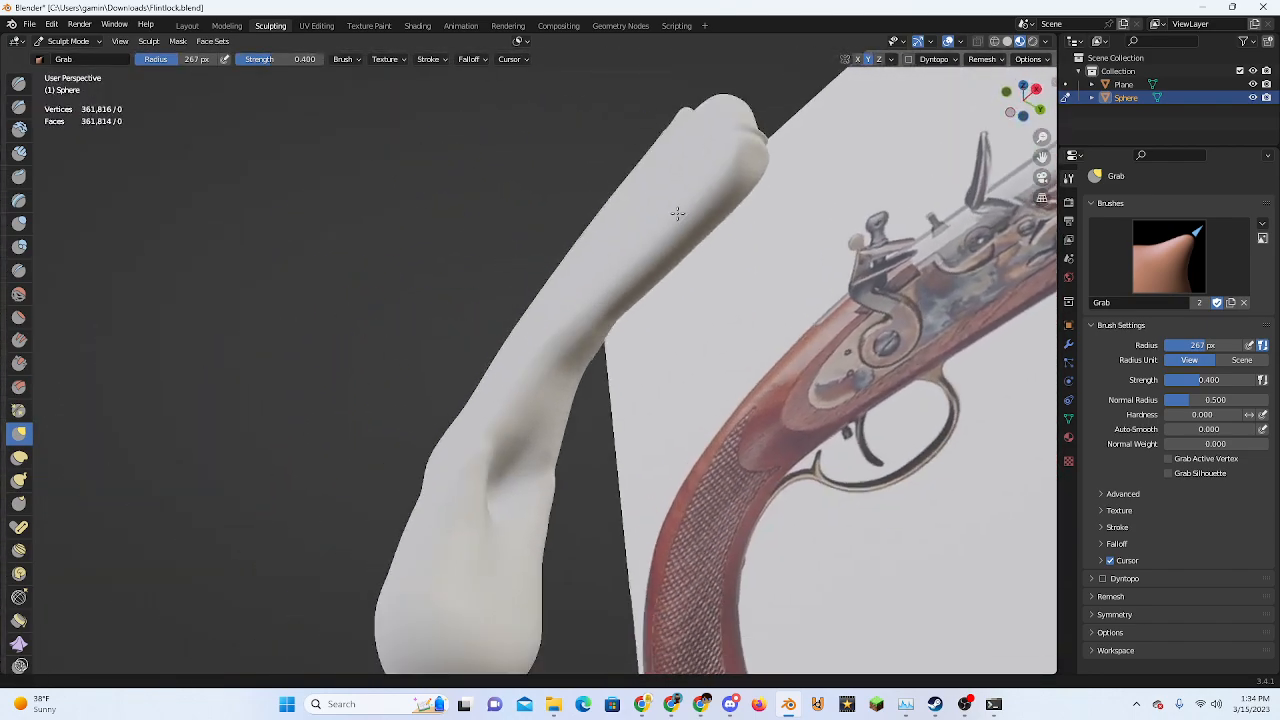
{"action": "scroll", "coordinate": [600, 440], "scroll_direction": "up", "scroll_amount": 2}
{"action": "mouse_move", "coordinate": [557, 517]}
{"action": "middle_mouse_down"}
{"action": "mouse_move", "coordinate": [519, 534]}
{"action": "mouse_move", "coordinate": [646, 566]}
{"action": "middle_mouse_up"}
{"action": "scroll", "coordinate": [646, 500], "scroll_direction": "down", "scroll_amount": 4}
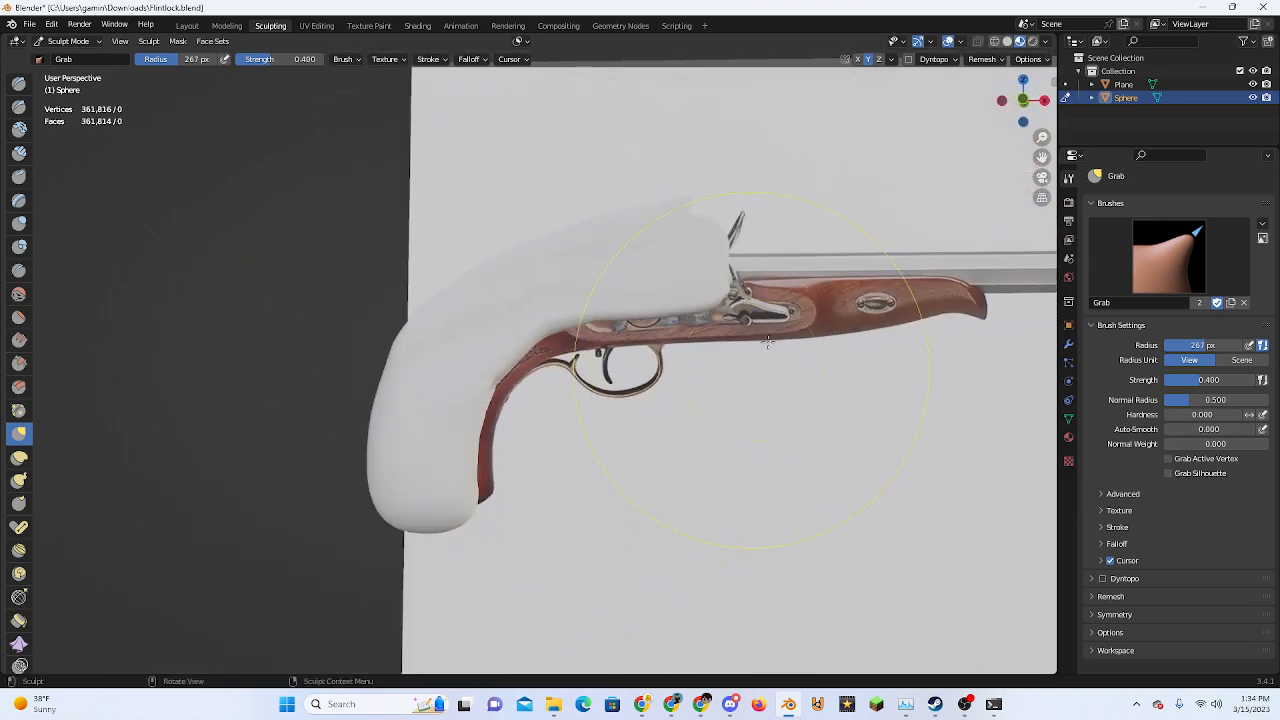
{"action": "mouse_move", "coordinate": [660, 400]}
{"action": "middle_mouse_down"}
{"action": "mouse_move", "coordinate": [586, 414]}
{"action": "mouse_move", "coordinate": [698, 420]}
{"action": "mouse_move", "coordinate": [565, 402]}
{"action": "middle_mouse_up"}
{"action": "scroll", "coordinate": [584, 425], "scroll_direction": "up", "scroll_amount": 4}
{"action": "scroll", "coordinate": [660, 417], "scroll_direction": "down", "scroll_amount": 3}
{"action": "middle_click_drag", "start_coordinate": [540, 351], "coordinate": [592, 347]}
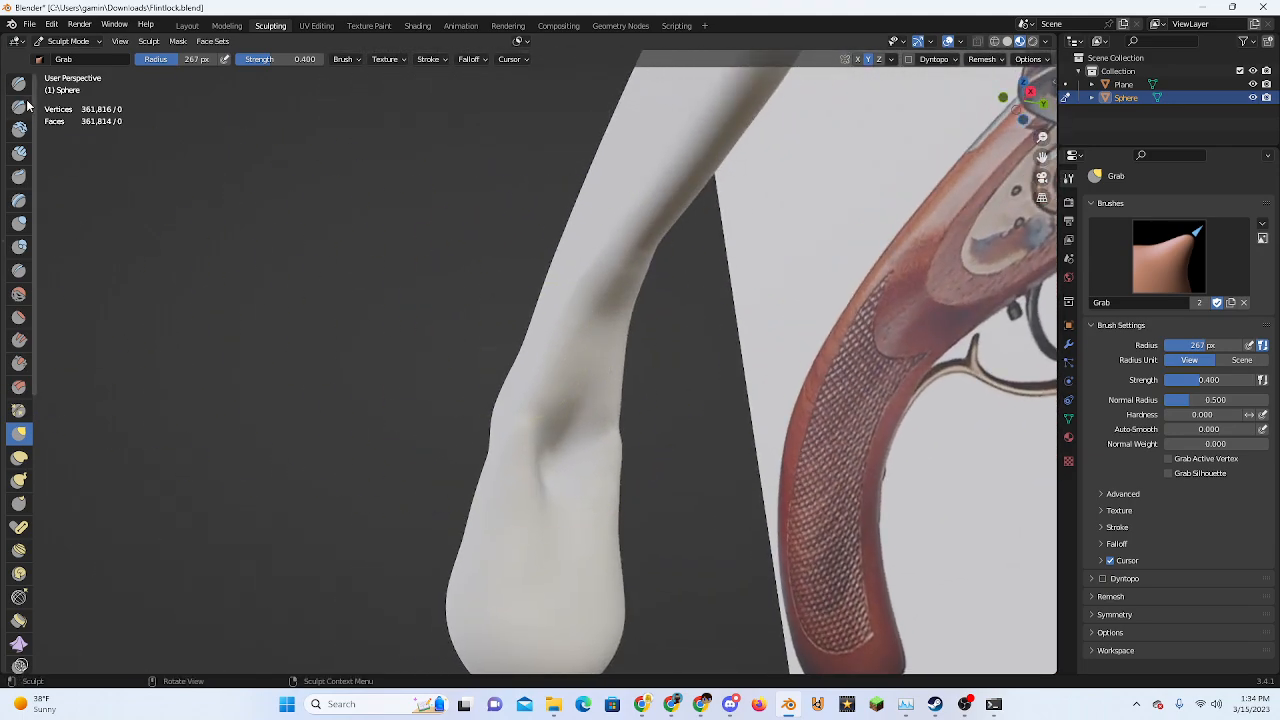
Build up the dent on the grip's inner side using the Draw brush with a 143 px radius
{"action": "left_click", "coordinate": [19, 84]}
{"action": "scroll", "coordinate": [489, 454], "scroll_direction": "up", "scroll_amount": 3}
{"action": "middle_click_drag", "start_coordinate": [510, 460], "coordinate": [494, 346], "text": "shift"}
{"action": "scroll", "coordinate": [494, 346], "scroll_direction": "up", "scroll_amount": 2}
{"action": "key", "text": "f"}
{"action": "left_click", "coordinate": [570, 440]}
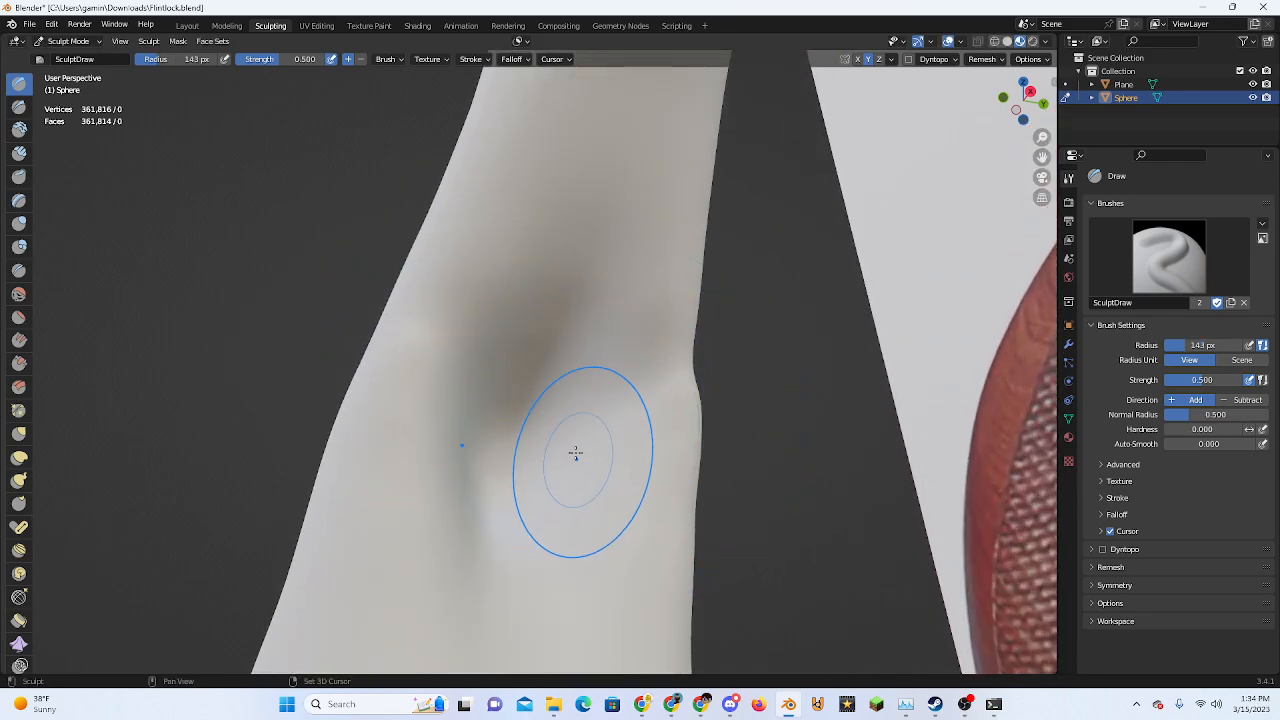
{"action": "middle_click_drag", "start_coordinate": [574, 451], "coordinate": [523, 443], "text": "shift"}
{"action": "left_click_drag", "start_coordinate": [478, 478], "coordinate": [503, 324]}
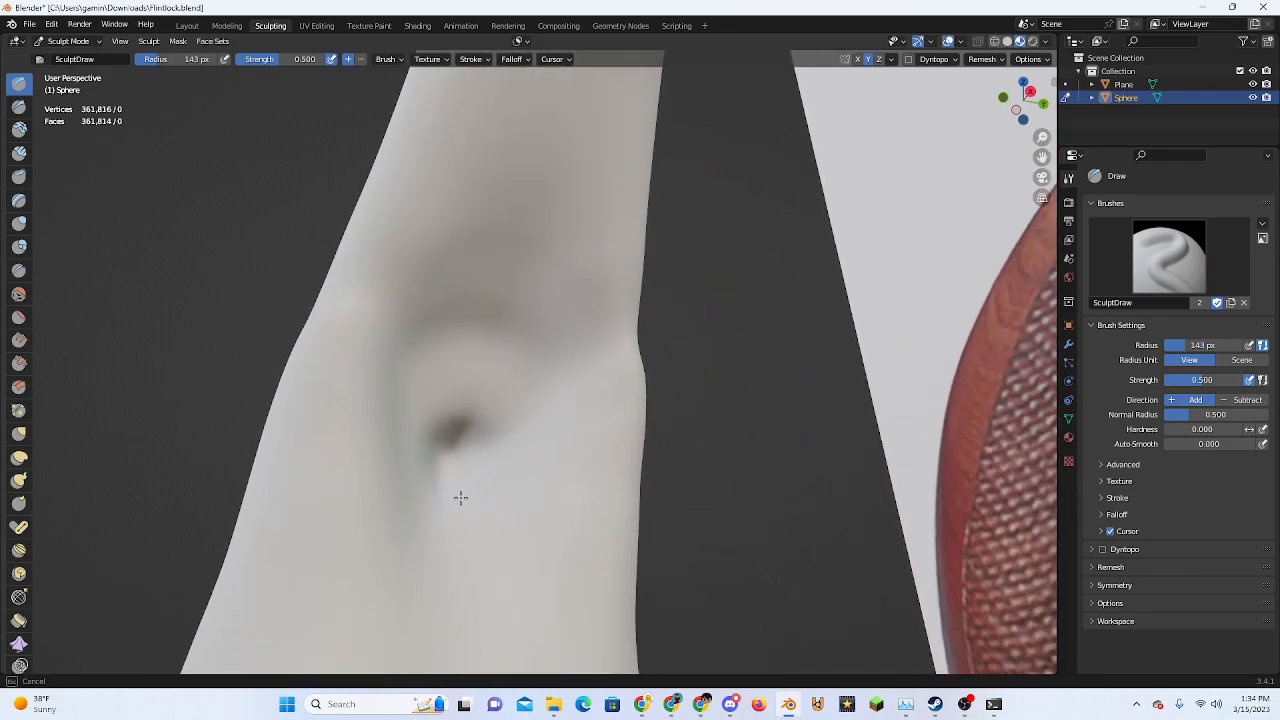
{"action": "left_click_drag", "start_coordinate": [463, 416], "coordinate": [475, 400]}
Add further Draw strokes over the remaining hollow in the grip's inner curve
{"action": "middle_click_drag", "start_coordinate": [518, 420], "coordinate": [603, 449]}
{"action": "scroll", "coordinate": [603, 449], "scroll_direction": "down", "scroll_amount": 2}
{"action": "mouse_move", "coordinate": [450, 432]}
{"action": "left_mouse_down"}
{"action": "mouse_move", "coordinate": [443, 391]}
{"action": "mouse_move", "coordinate": [466, 306]}
{"action": "mouse_move", "coordinate": [467, 318]}
{"action": "left_mouse_up"}
{"action": "left_click_drag", "start_coordinate": [455, 425], "coordinate": [455, 375]}
{"action": "middle_click_drag", "start_coordinate": [402, 370], "coordinate": [449, 394]}
{"action": "scroll", "coordinate": [452, 400], "scroll_direction": "up", "scroll_amount": 4}
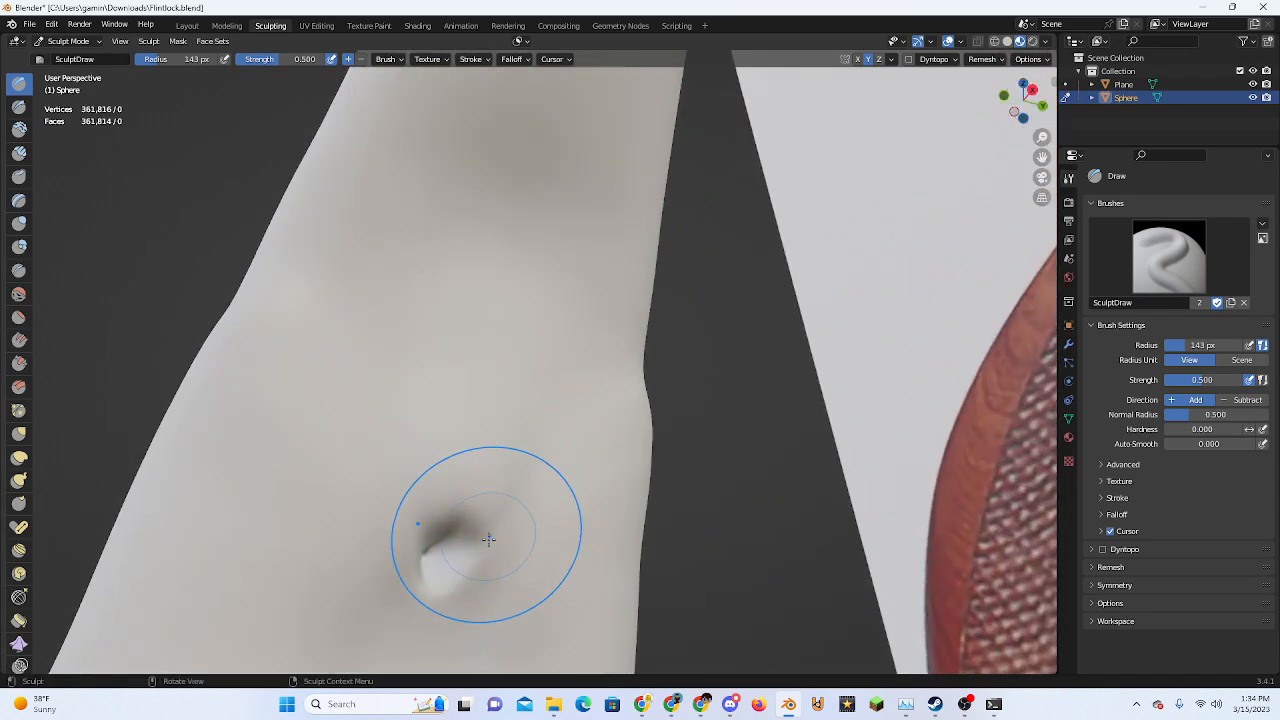
Smooth the small crease left on the grip's inner side and go over it with the Flatten brush
{"action": "middle_click_drag", "start_coordinate": [488, 539], "coordinate": [497, 406]}
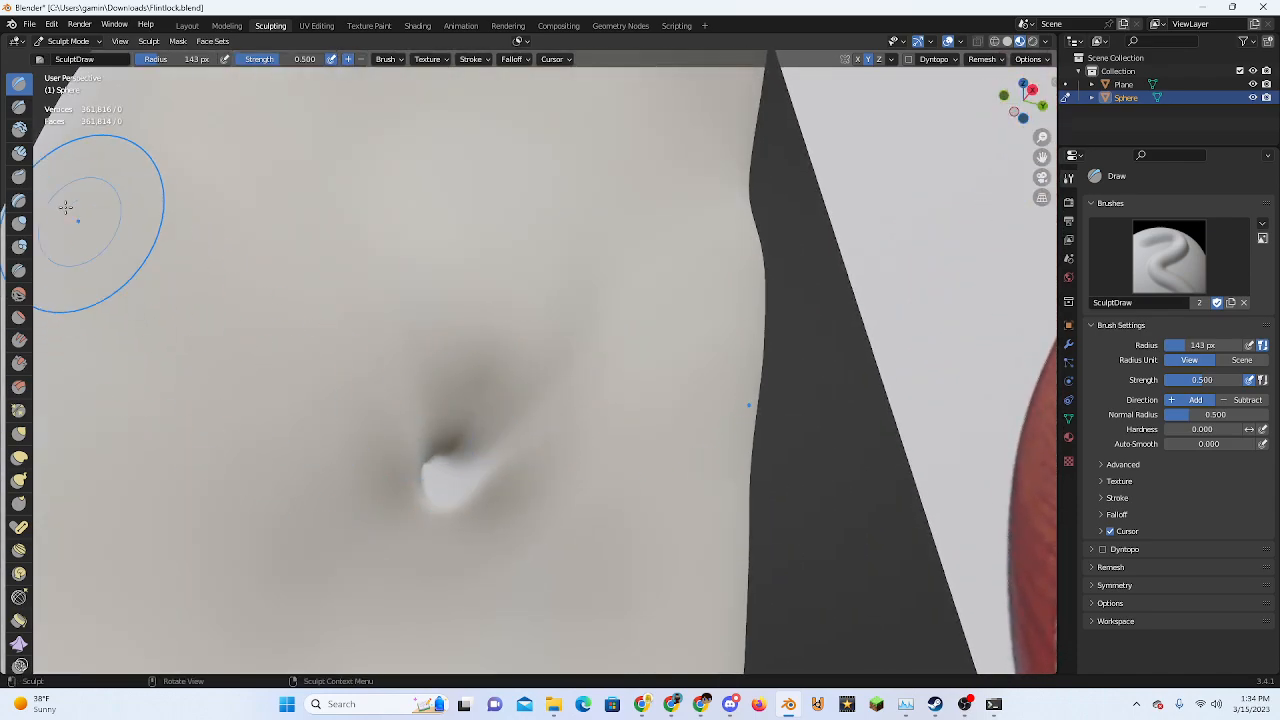
{"action": "left_click", "coordinate": [19, 294]}
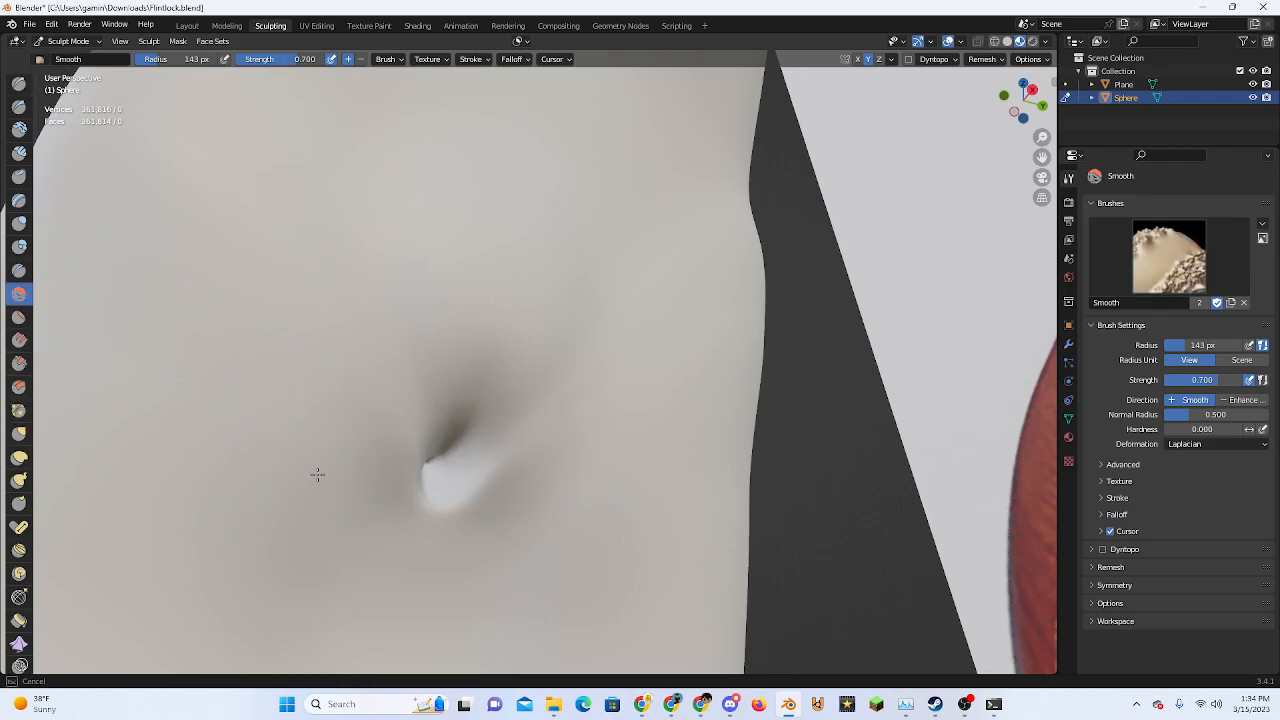
{"action": "left_click", "coordinate": [19, 317]}
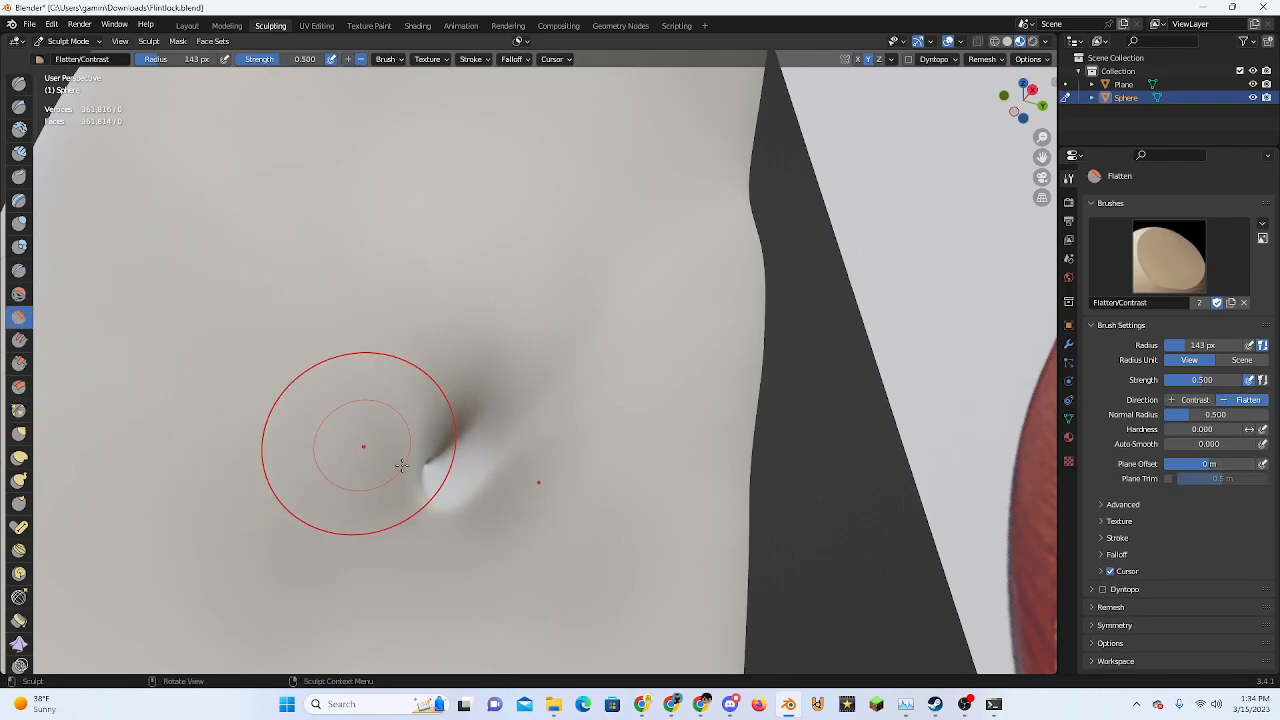
{"action": "left_click_drag", "start_coordinate": [465, 447], "coordinate": [442, 454]}
Fill the remaining crease on the grip's inner side with the Clay brush
{"action": "middle_click_drag", "start_coordinate": [398, 355], "coordinate": [431, 417]}
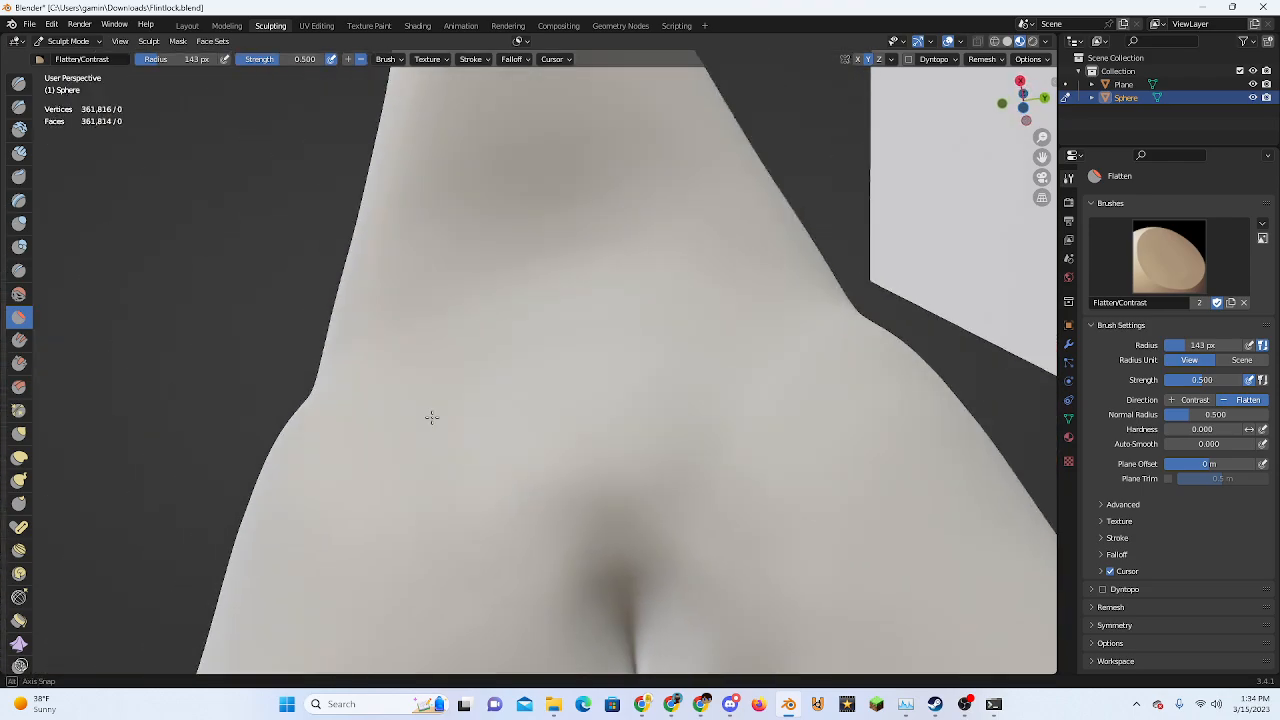
{"action": "scroll", "coordinate": [460, 440], "scroll_direction": "down", "scroll_amount": 2}
{"action": "middle_click_drag", "start_coordinate": [514, 486], "coordinate": [500, 372], "text": "shift"}
{"action": "scroll", "coordinate": [560, 426], "scroll_direction": "up", "scroll_amount": 2}
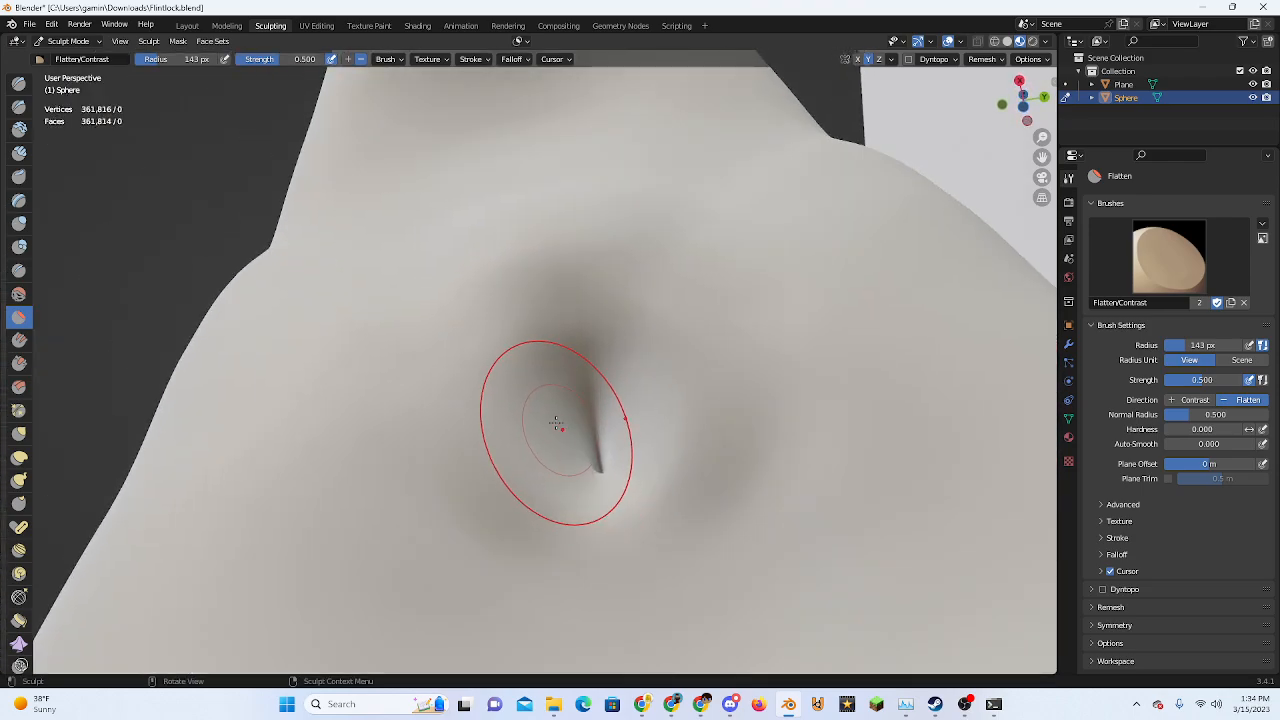
{"action": "left_click", "coordinate": [19, 130]}
{"action": "mouse_move", "coordinate": [574, 475]}
{"action": "left_mouse_down"}
{"action": "mouse_move", "coordinate": [603, 443]}
{"action": "mouse_move", "coordinate": [602, 410]}
{"action": "left_mouse_up"}
{"action": "middle_click_drag", "start_coordinate": [620, 408], "coordinate": [774, 417]}
{"action": "scroll", "coordinate": [700, 400], "scroll_direction": "down", "scroll_amount": 6}
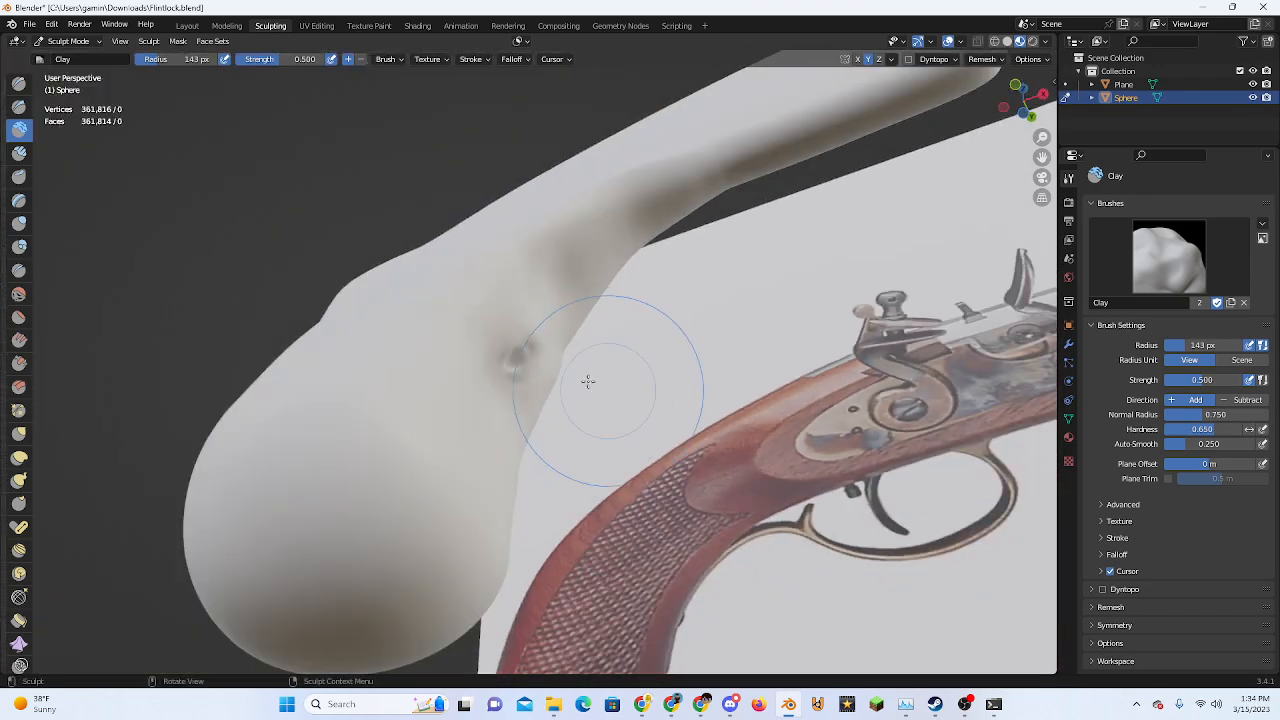
Layer more Clay strokes over the pit on the grip's inner side to even out the surface
{"action": "middle_click_drag", "start_coordinate": [589, 380], "coordinate": [523, 363]}
{"action": "left_click_drag", "start_coordinate": [523, 363], "coordinate": [657, 404]}
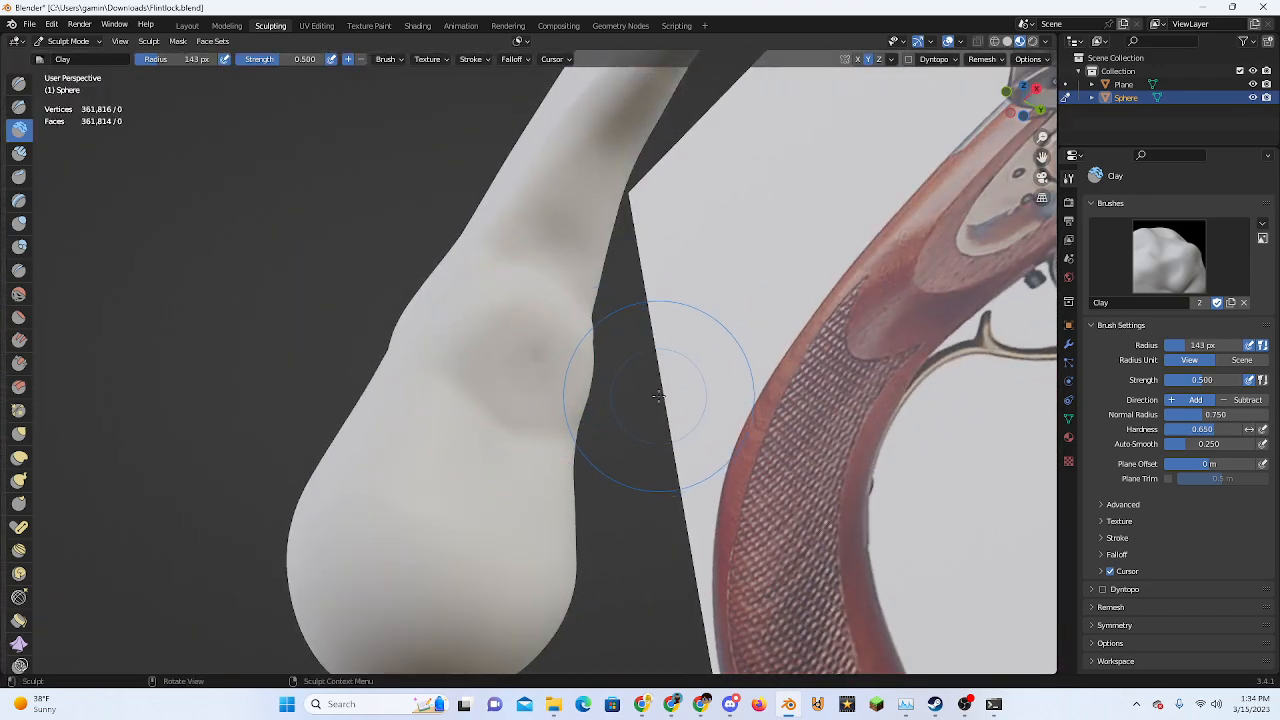
{"action": "middle_click_drag", "start_coordinate": [659, 392], "coordinate": [514, 329]}
{"action": "left_click_drag", "start_coordinate": [514, 329], "coordinate": [503, 358]}
{"action": "mouse_move", "coordinate": [503, 358]}
{"action": "middle_mouse_down"}
{"action": "mouse_move", "coordinate": [597, 443]}
{"action": "mouse_move", "coordinate": [592, 454]}
{"action": "middle_mouse_up"}
{"action": "scroll", "coordinate": [585, 455], "scroll_direction": "down", "scroll_amount": 6}
{"action": "scroll", "coordinate": [520, 466], "scroll_direction": "up", "scroll_amount": 4}
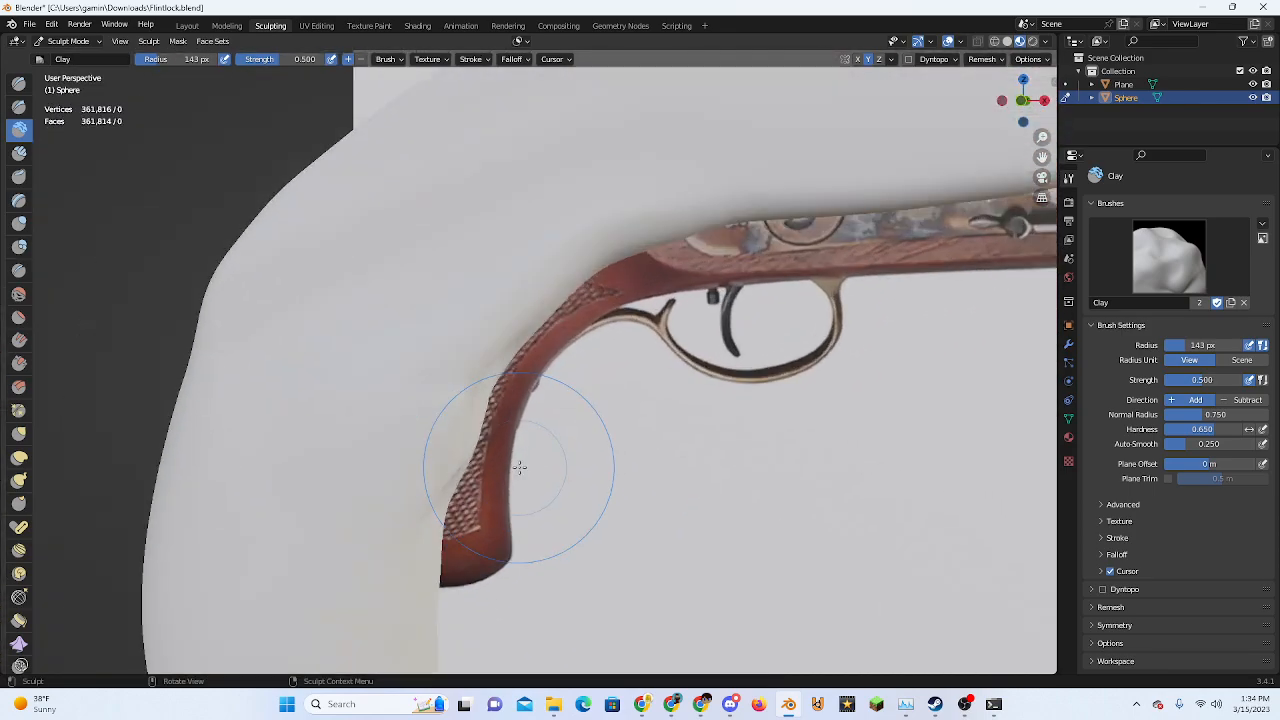
Switch to the Grab brush and, in front view, nudge the grip's inner edge toward the reference outline
{"action": "middle_click_drag", "start_coordinate": [493, 467], "coordinate": [440, 476]}
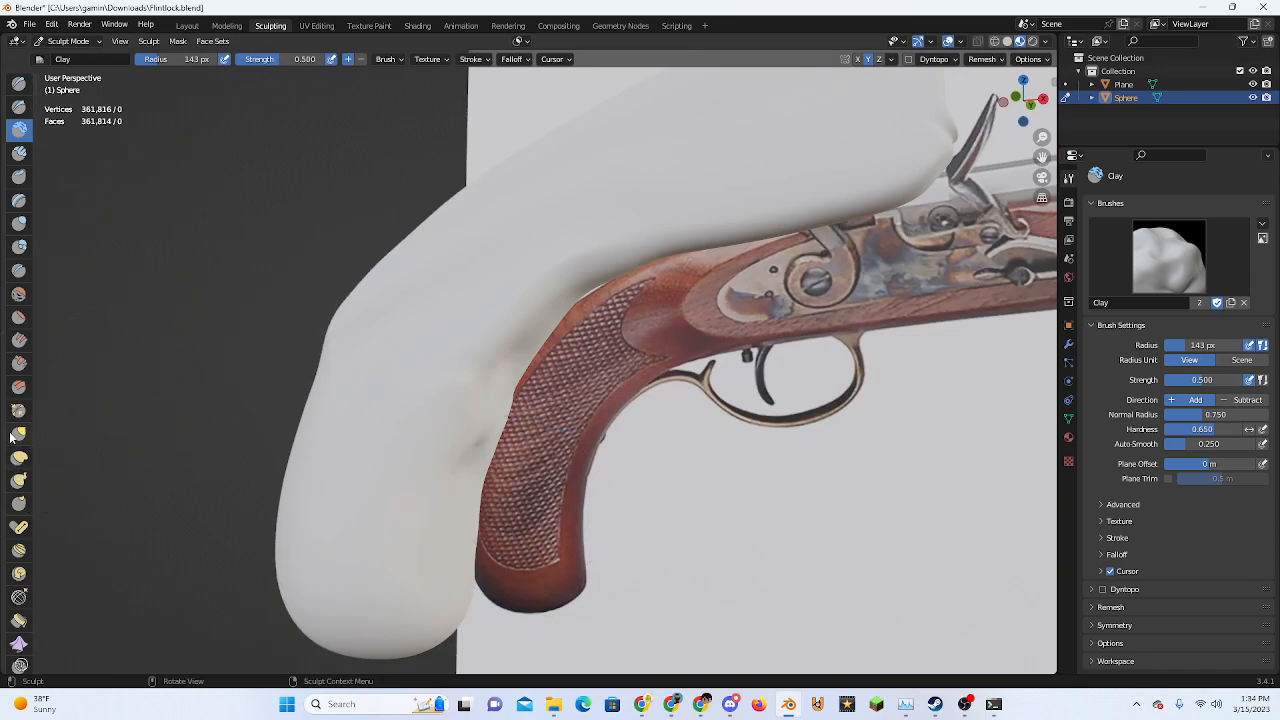
{"action": "left_click", "coordinate": [14, 434]}
{"action": "left_click", "coordinate": [1003, 102]}
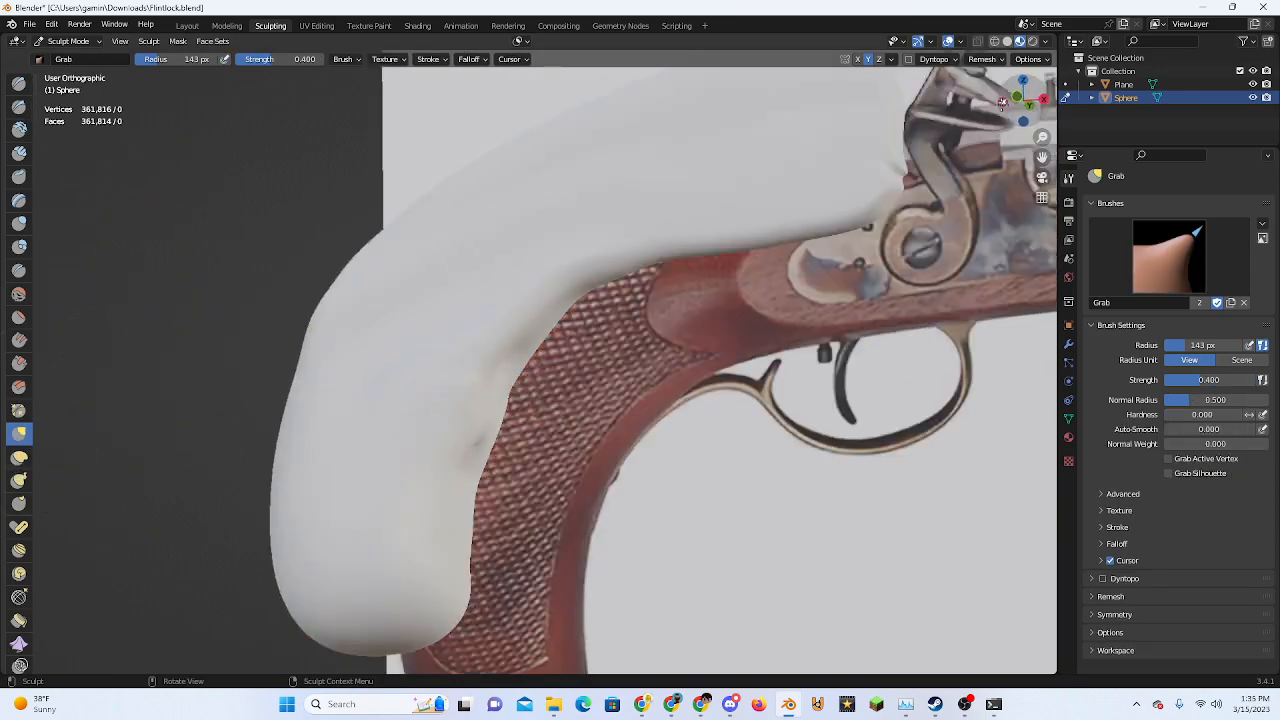
{"action": "left_click", "coordinate": [1041, 101]}
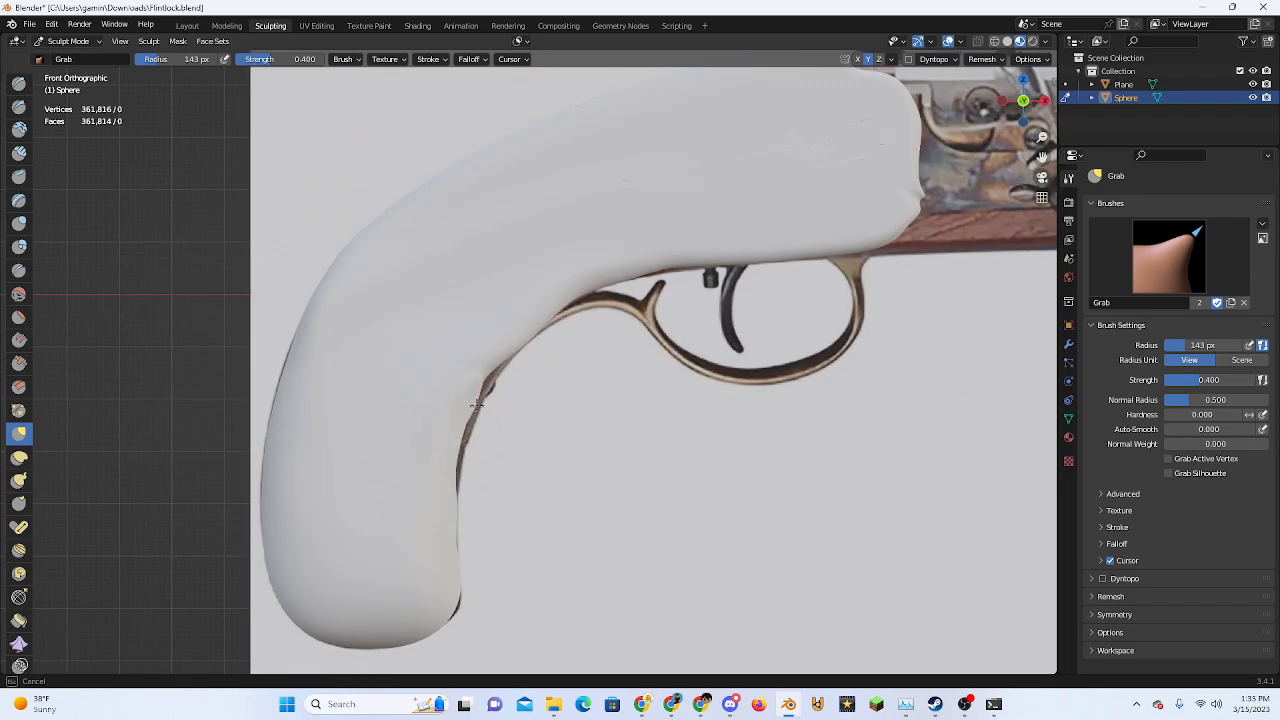
{"action": "scroll", "coordinate": [398, 497], "scroll_direction": "up", "scroll_amount": 4}
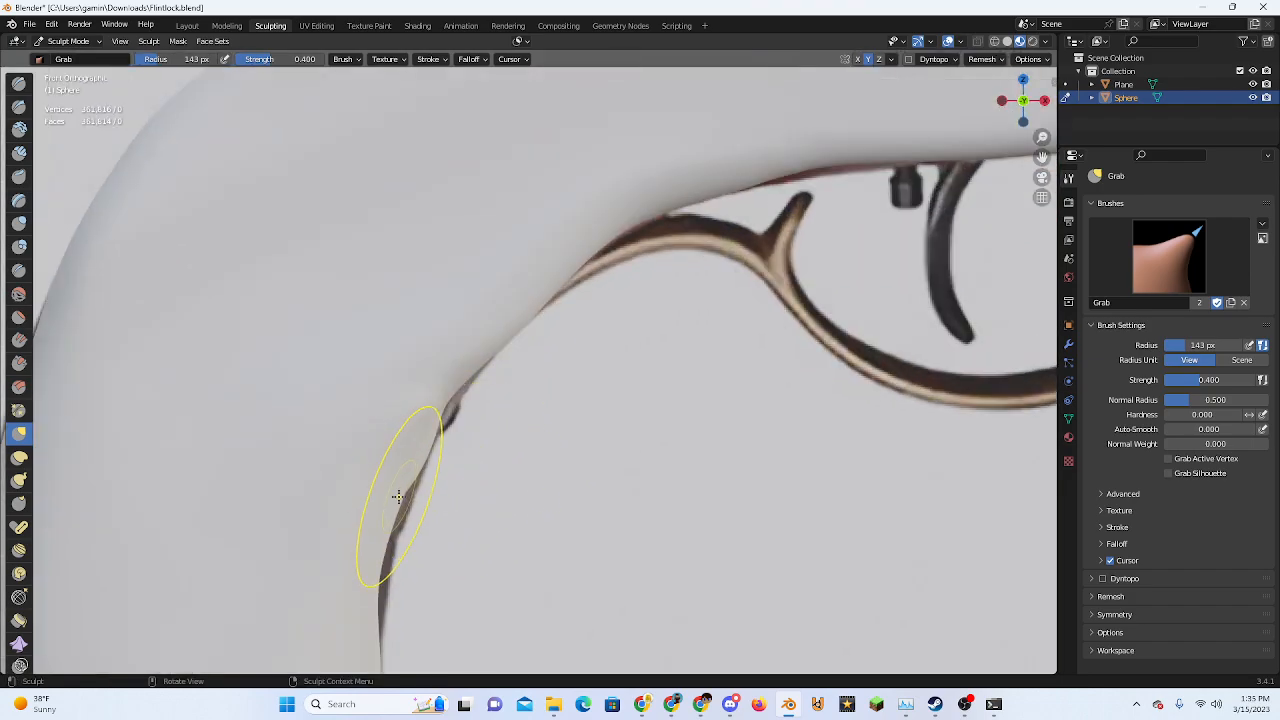
{"action": "scroll", "coordinate": [380, 588], "scroll_direction": "down", "scroll_amount": 4}
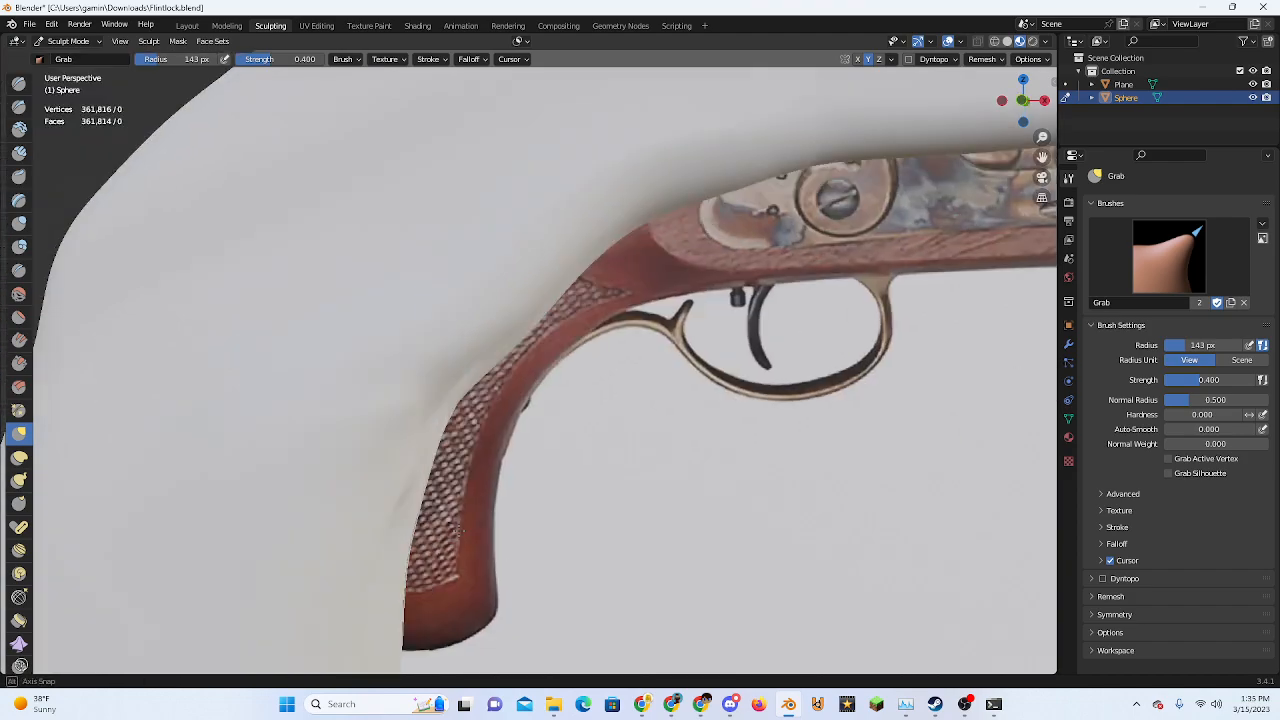
Examine the grip's inner curve and the stock's front end from several angles against the reference image
{"action": "middle_click_drag", "start_coordinate": [380, 588], "coordinate": [493, 480]}
{"action": "middle_click_drag", "start_coordinate": [488, 534], "coordinate": [463, 460]}
{"action": "scroll", "coordinate": [420, 500], "scroll_direction": "up", "scroll_amount": 4}
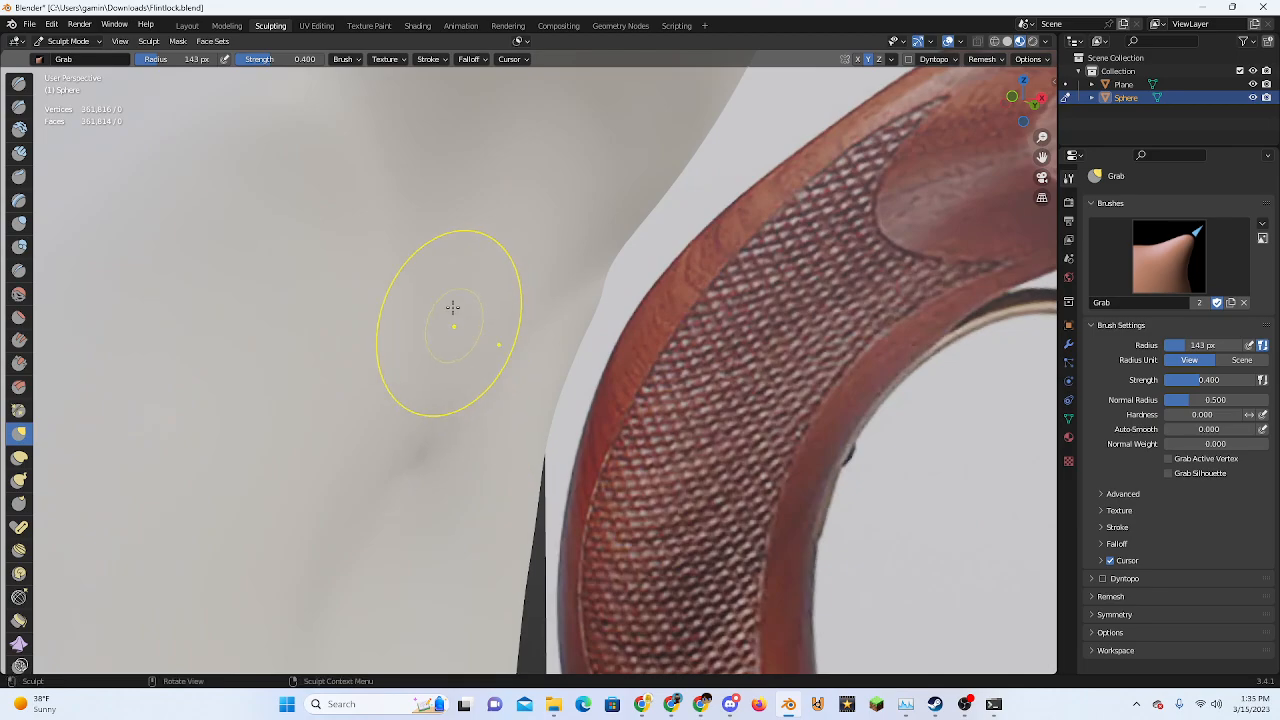
{"action": "middle_click_drag", "start_coordinate": [453, 308], "coordinate": [530, 320]}
{"action": "scroll", "coordinate": [470, 355], "scroll_direction": "down", "scroll_amount": 9}
{"action": "middle_click_drag", "start_coordinate": [494, 371], "coordinate": [611, 411]}
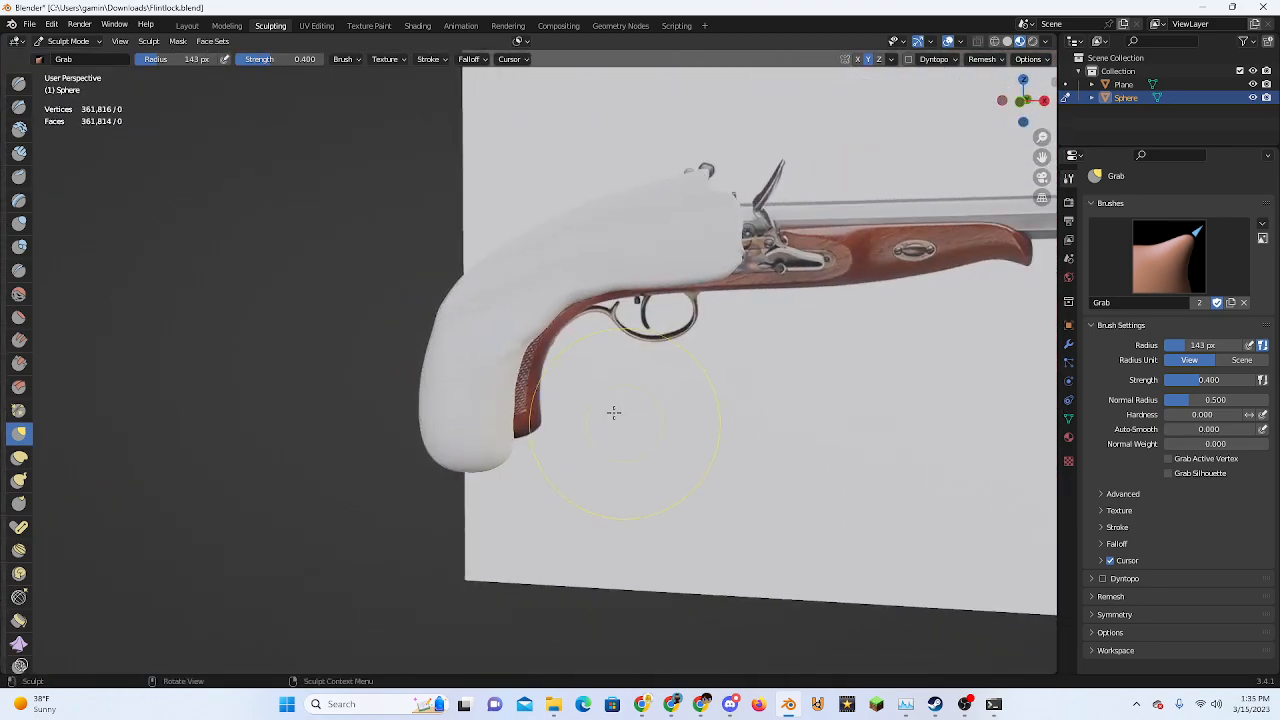
{"action": "middle_click_drag", "start_coordinate": [480, 345], "coordinate": [512, 345]}
{"action": "scroll", "coordinate": [452, 324], "scroll_direction": "up", "scroll_amount": 3}
{"action": "scroll", "coordinate": [452, 324], "scroll_direction": "down", "scroll_amount": 6}
{"action": "left_click", "coordinate": [1022, 102]}
{"action": "scroll", "coordinate": [686, 334], "scroll_direction": "up", "scroll_amount": 8}
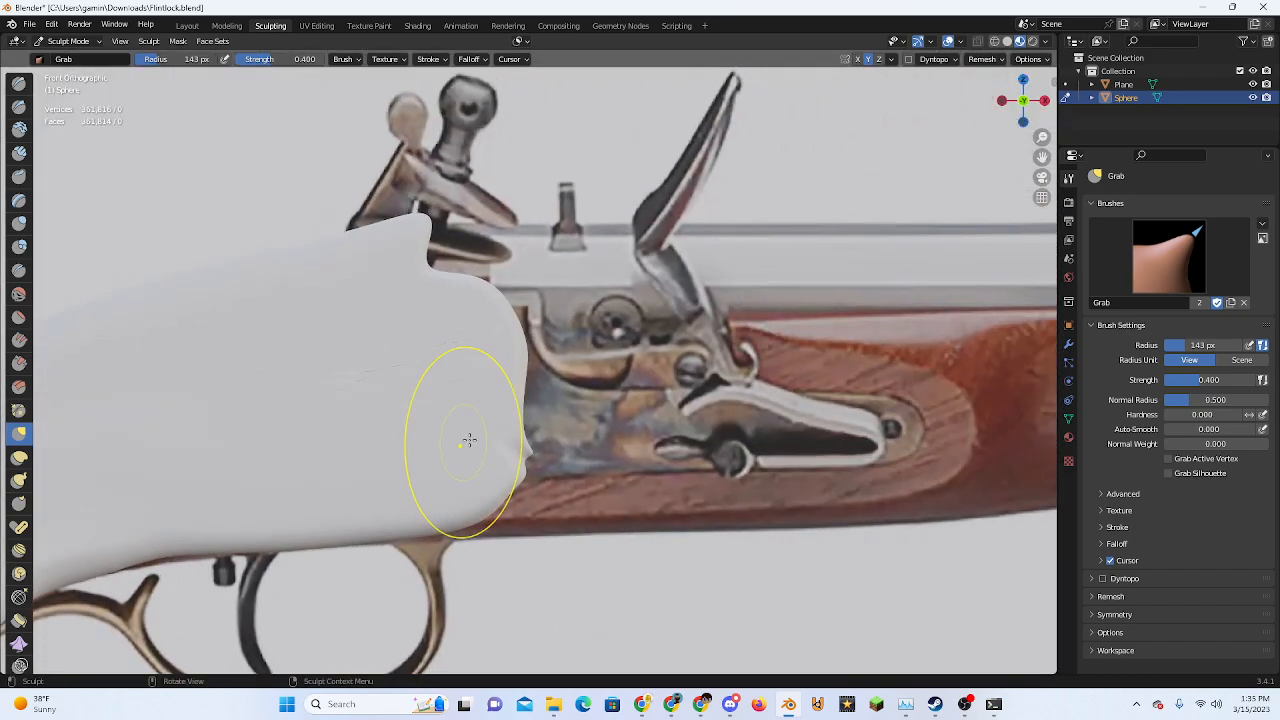
{"action": "scroll", "coordinate": [632, 395], "scroll_direction": "down", "scroll_amount": 5}
Inspect the sculpt's vertex density in Edit Mode, especially along the stock's side and front end
{"action": "key", "text": "Tab"}
{"action": "key", "text": "Tab"}
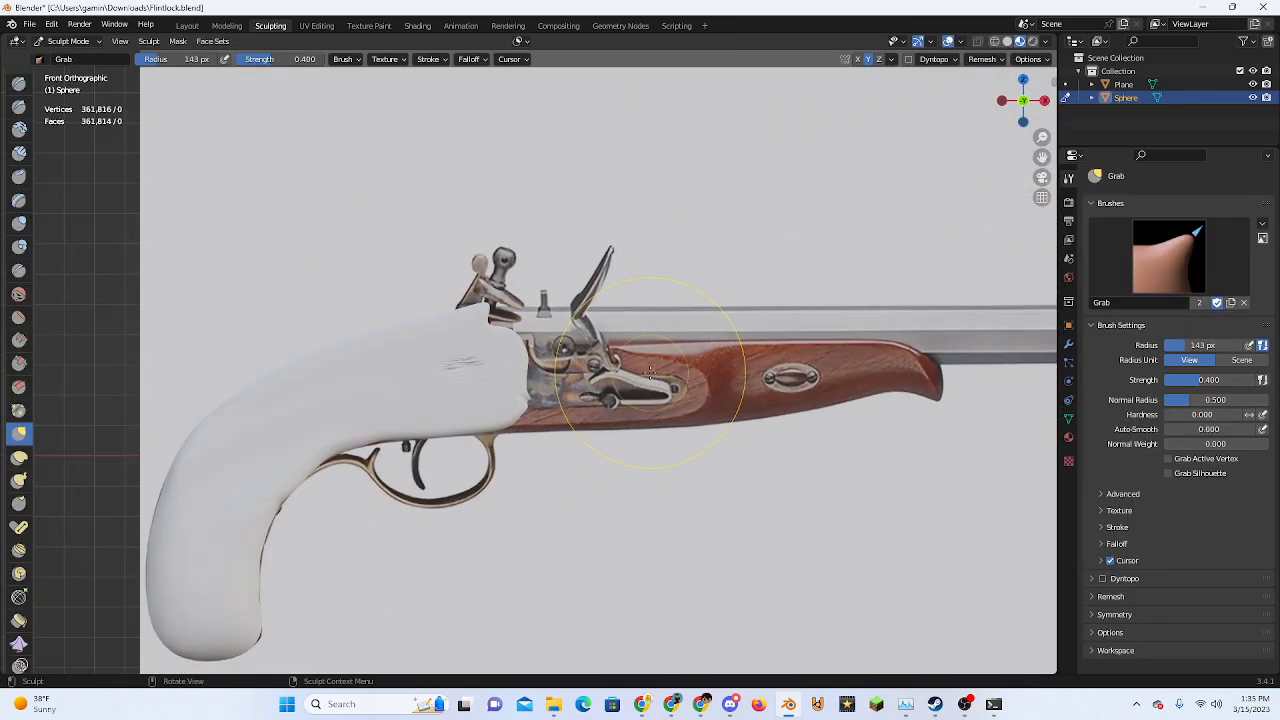
{"action": "scroll", "coordinate": [655, 378], "scroll_direction": "down", "scroll_amount": 4}
{"action": "mouse_move", "coordinate": [655, 378]}
{"action": "middle_mouse_down"}
{"action": "mouse_move", "coordinate": [574, 406]}
{"action": "mouse_move", "coordinate": [680, 390]}
{"action": "middle_mouse_up"}
{"action": "scroll", "coordinate": [561, 404], "scroll_direction": "up", "scroll_amount": 4}
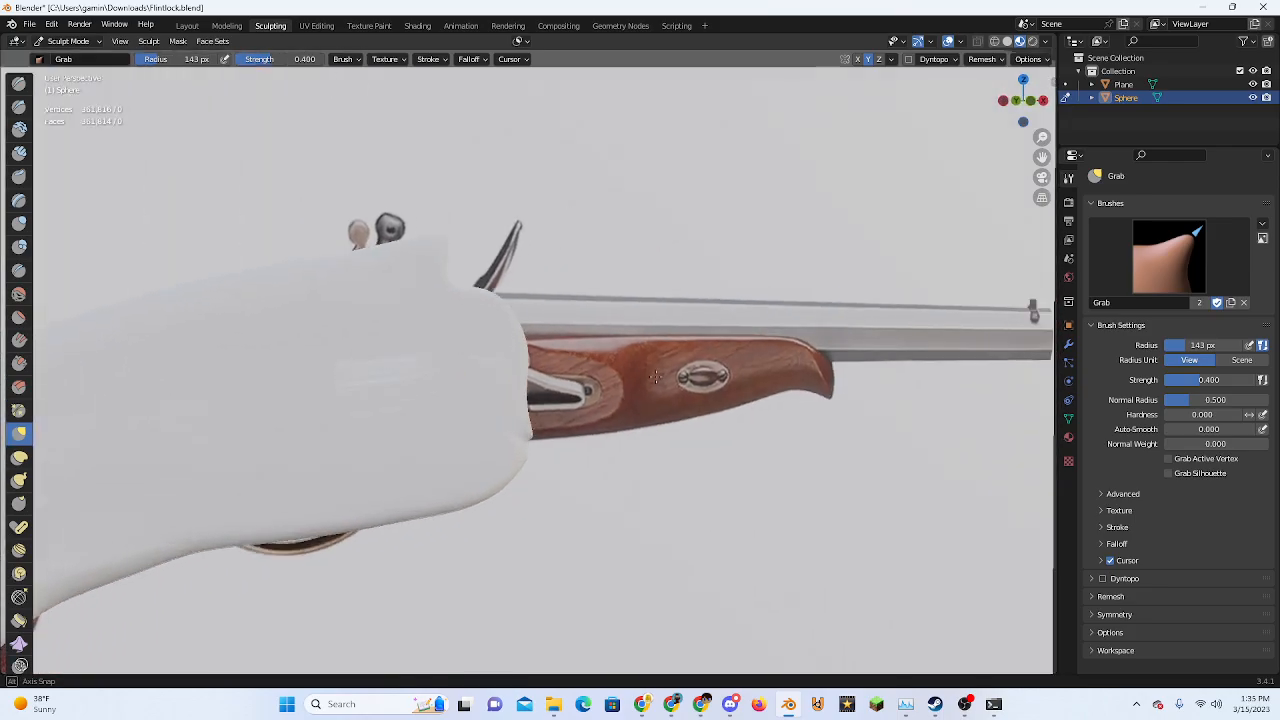
{"action": "scroll", "coordinate": [680, 390], "scroll_direction": "up", "scroll_amount": 1}
{"action": "key", "text": "Tab"}
{"action": "scroll", "coordinate": [654, 375], "scroll_direction": "down", "scroll_amount": 4}
{"action": "middle_click_drag", "start_coordinate": [225, 530], "coordinate": [614, 387], "text": "shift"}
{"action": "scroll", "coordinate": [614, 387], "scroll_direction": "up", "scroll_amount": 6}
{"action": "scroll", "coordinate": [588, 419], "scroll_direction": "down", "scroll_amount": 8}
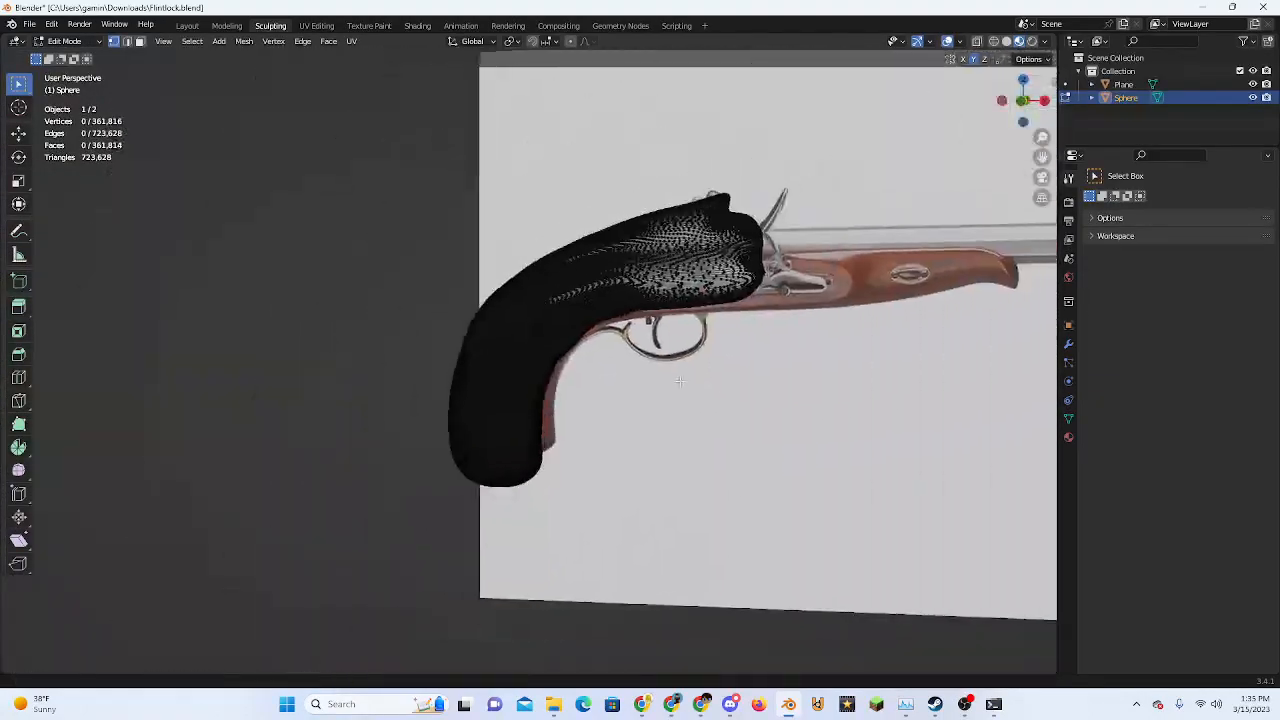
{"action": "middle_click_drag", "start_coordinate": [712, 190], "coordinate": [563, 284], "text": "shift"}
{"action": "scroll", "coordinate": [563, 284], "scroll_direction": "up", "scroll_amount": 3}
{"action": "middle_click_drag", "start_coordinate": [575, 327], "coordinate": [455, 360]}
{"action": "scroll", "coordinate": [440, 325], "scroll_direction": "down", "scroll_amount": 3}
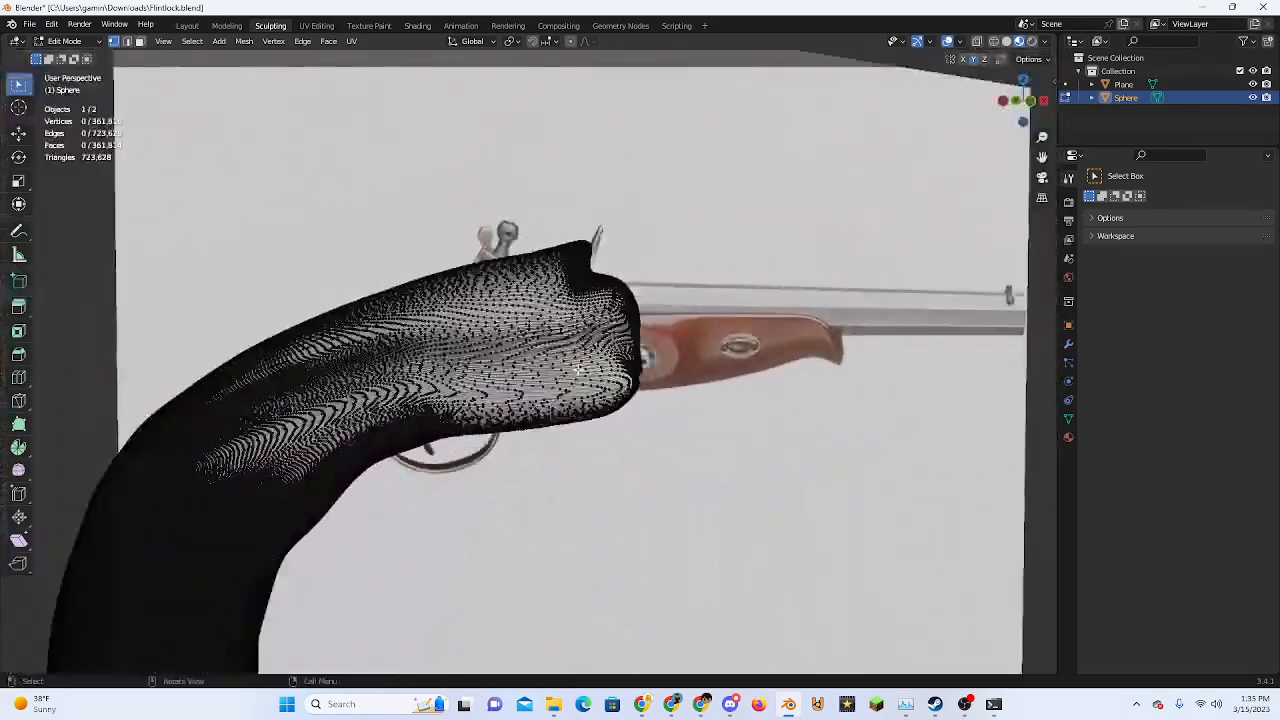
{"action": "middle_click_drag", "start_coordinate": [434, 306], "coordinate": [370, 285]}
{"action": "scroll", "coordinate": [497, 157], "scroll_direction": "up", "scroll_amount": 4}
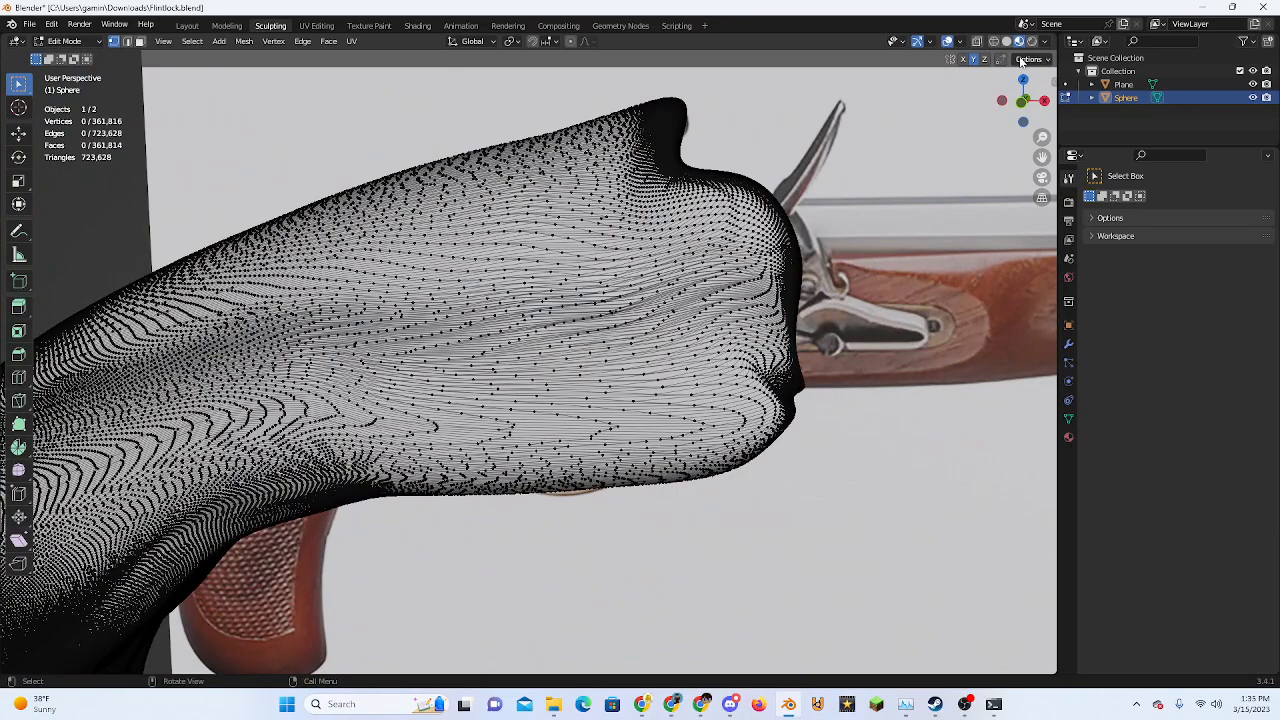
{"action": "left_click", "coordinate": [962, 43]}
{"action": "left_click", "coordinate": [958, 44]}
{"action": "left_click", "coordinate": [930, 43]}
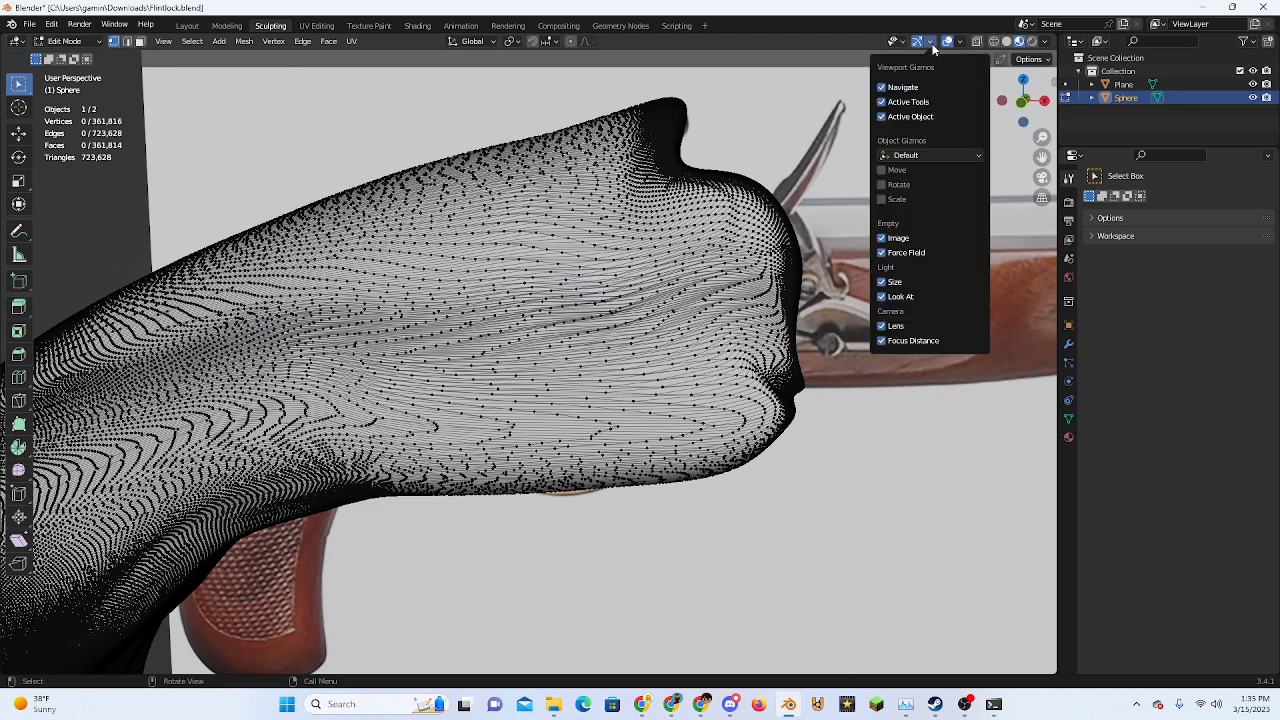
{"action": "left_click", "coordinate": [931, 43]}
{"action": "left_click", "coordinate": [961, 43]}
{"action": "left_click", "coordinate": [962, 43]}
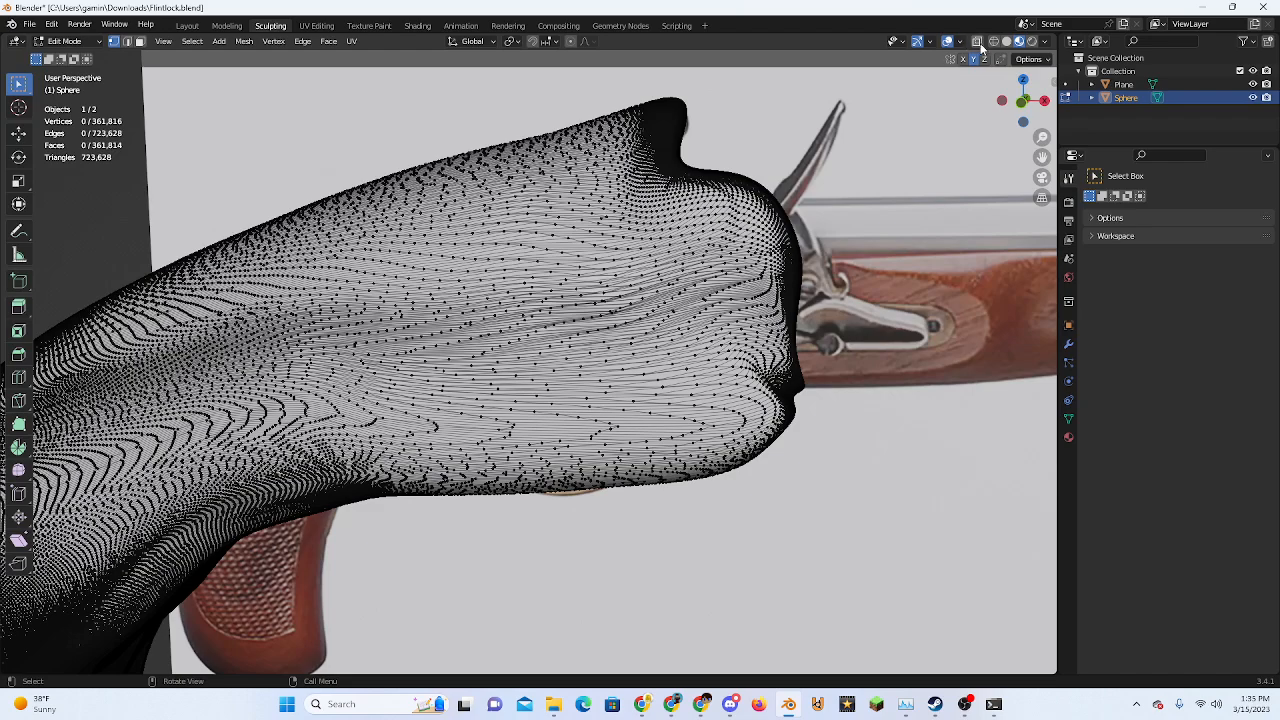
{"action": "left_click", "coordinate": [1031, 61]}
{"action": "left_click", "coordinate": [1031, 61]}
{"action": "key", "text": "Tab"}
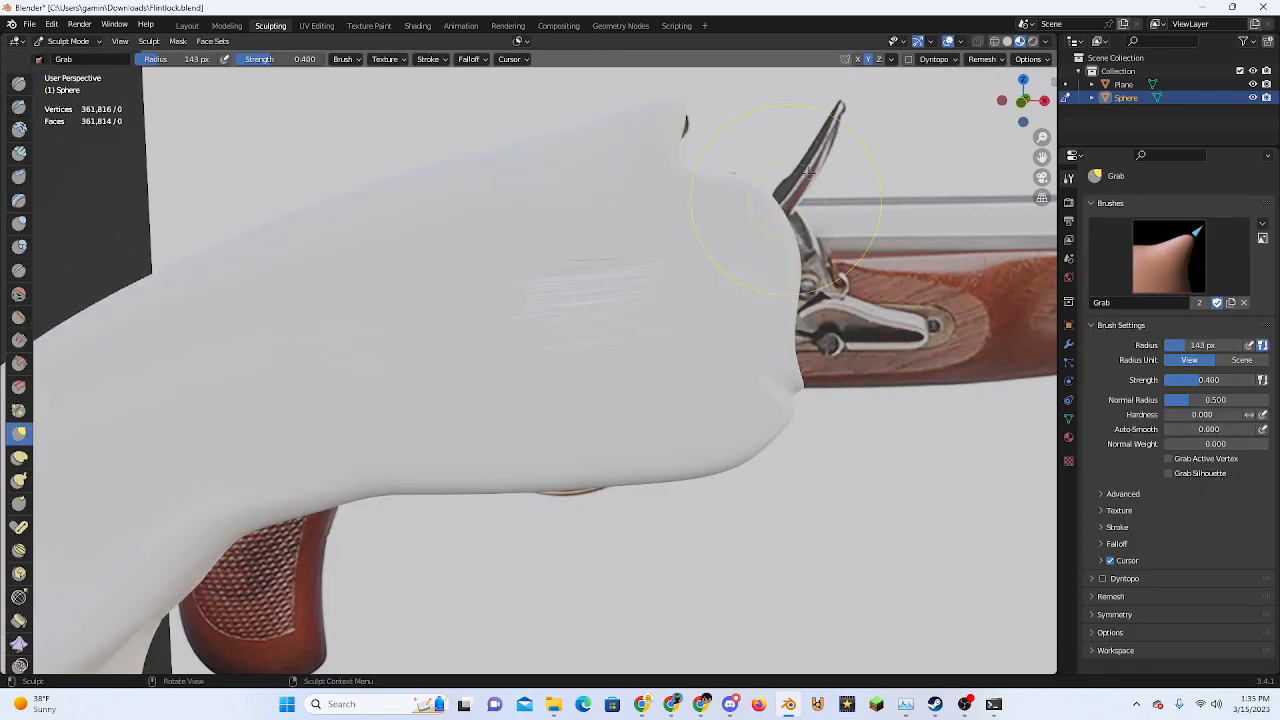
{"action": "left_click", "coordinate": [983, 59]}
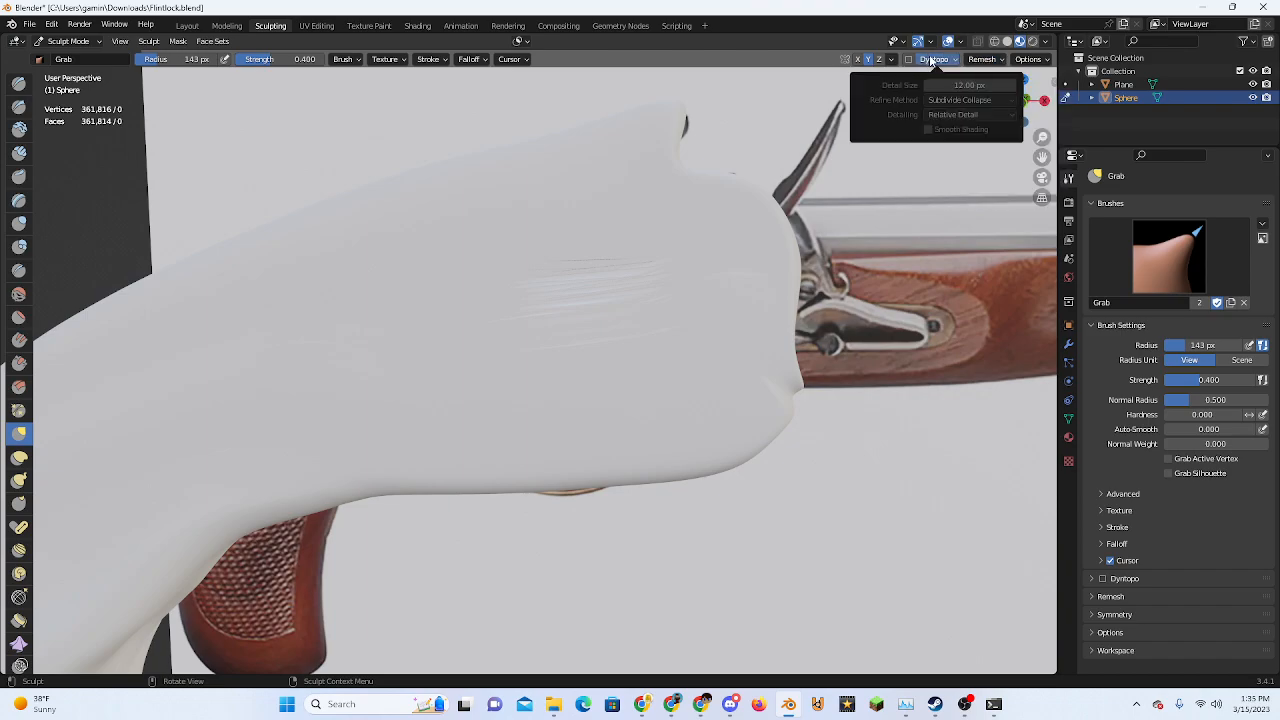
{"action": "left_click", "coordinate": [932, 60]}
{"action": "left_click", "coordinate": [989, 59]}
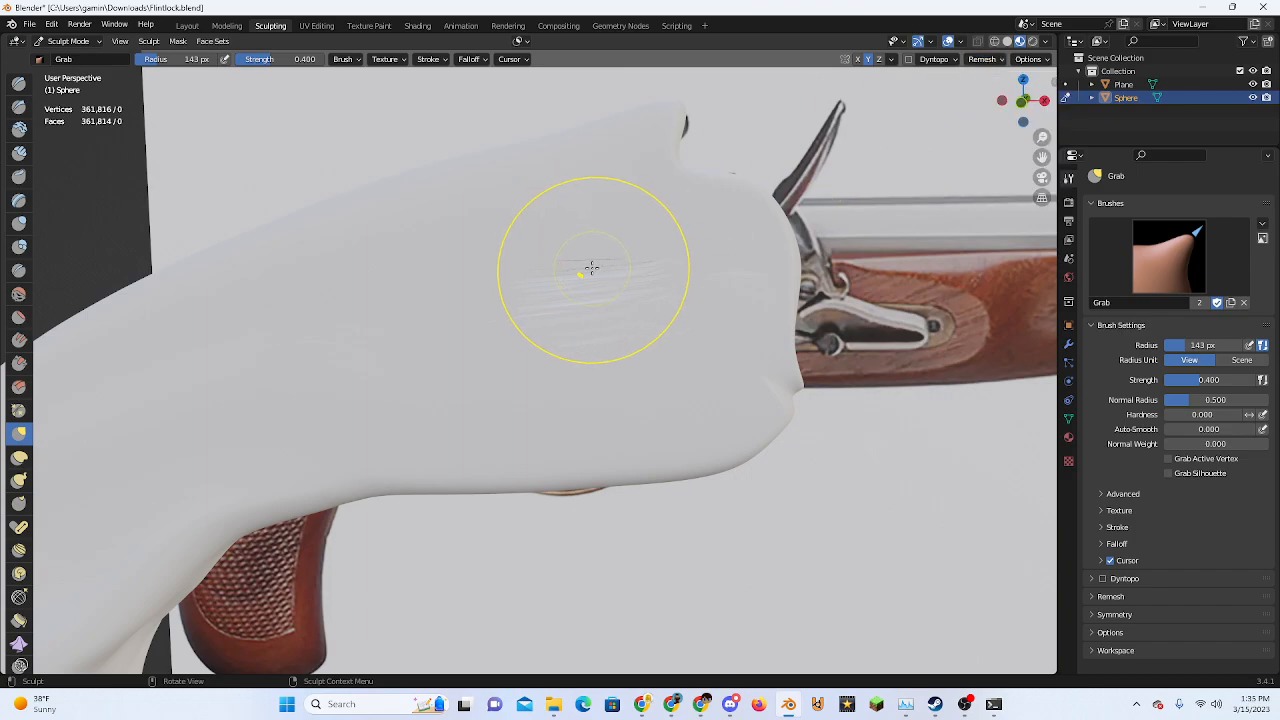
Work over the streaked surface on the stock's far side with Grab strokes and check the stock's front end
{"action": "mouse_move", "coordinate": [613, 278]}
{"action": "middle_mouse_down"}
{"action": "mouse_move", "coordinate": [623, 357]}
{"action": "mouse_move", "coordinate": [423, 380]}
{"action": "mouse_move", "coordinate": [500, 385]}
{"action": "mouse_move", "coordinate": [450, 369]}
{"action": "middle_mouse_up"}
{"action": "scroll", "coordinate": [566, 350], "scroll_direction": "up", "scroll_amount": 4}
{"action": "left_click_drag", "start_coordinate": [568, 350], "coordinate": [567, 381]}
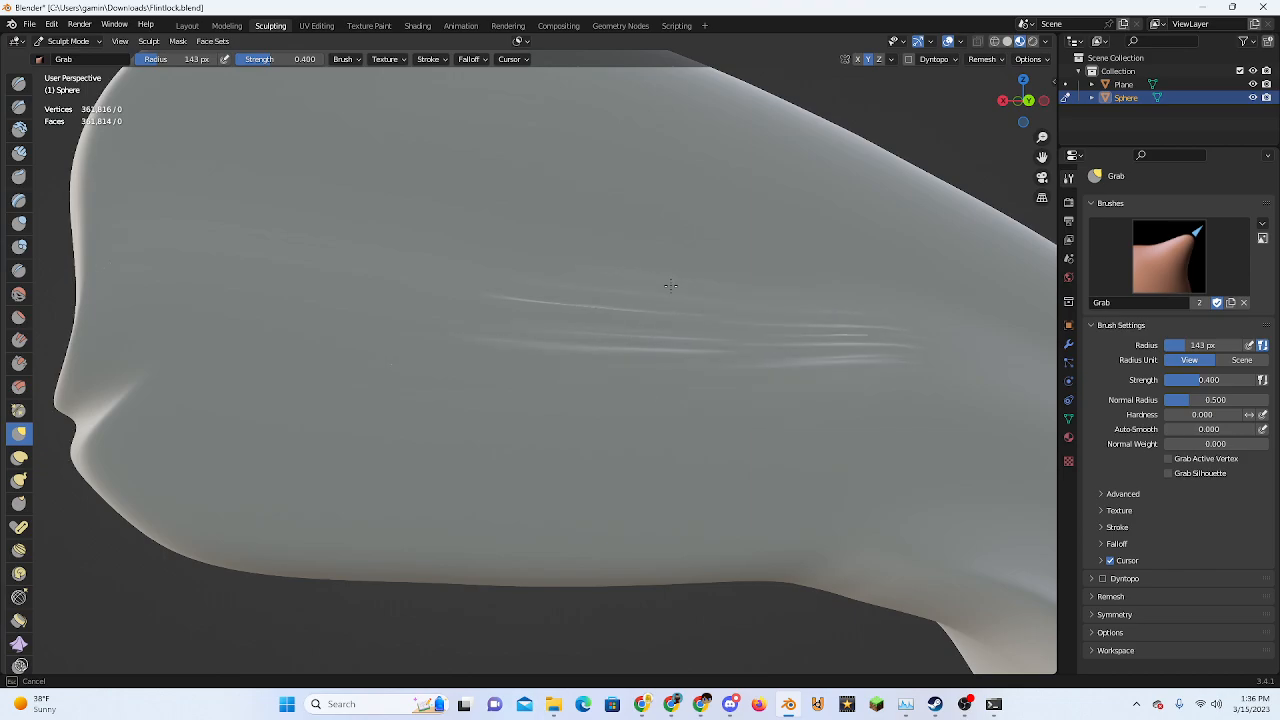
{"action": "left_click_drag", "start_coordinate": [670, 286], "coordinate": [737, 343]}
{"action": "mouse_move", "coordinate": [697, 351]}
{"action": "middle_mouse_down"}
{"action": "mouse_move", "coordinate": [682, 398]}
{"action": "mouse_move", "coordinate": [554, 349]}
{"action": "mouse_move", "coordinate": [440, 409]}
{"action": "mouse_move", "coordinate": [438, 488]}
{"action": "mouse_move", "coordinate": [325, 455]}
{"action": "middle_mouse_up"}
{"action": "scroll", "coordinate": [682, 398], "scroll_direction": "up", "scroll_amount": 3}
{"action": "scroll", "coordinate": [649, 417], "scroll_direction": "up", "scroll_amount": 2}
{"action": "middle_click_drag", "start_coordinate": [649, 417], "coordinate": [751, 386]}
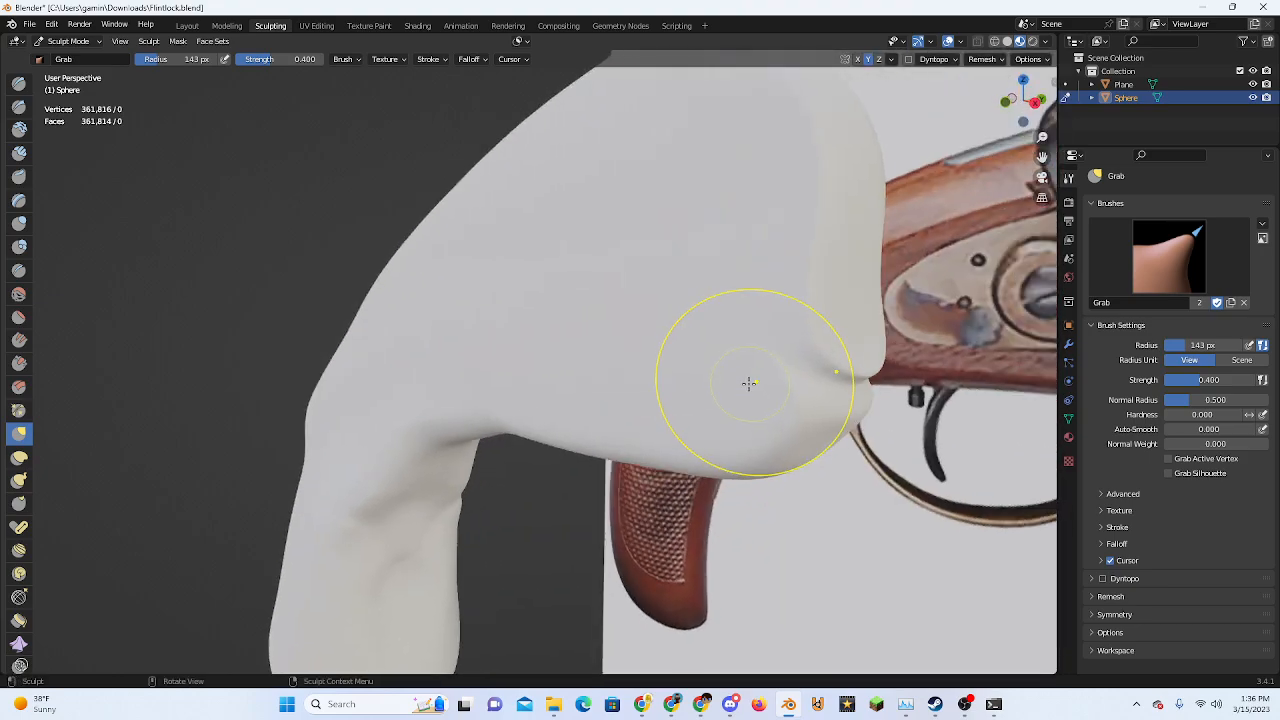
{"action": "middle_click_drag", "start_coordinate": [611, 414], "coordinate": [886, 447]}
Try a Remesh modifier on the pistol sculpt, examine its effect on the stock, and delete the modifier
{"action": "left_click", "coordinate": [1068, 345]}
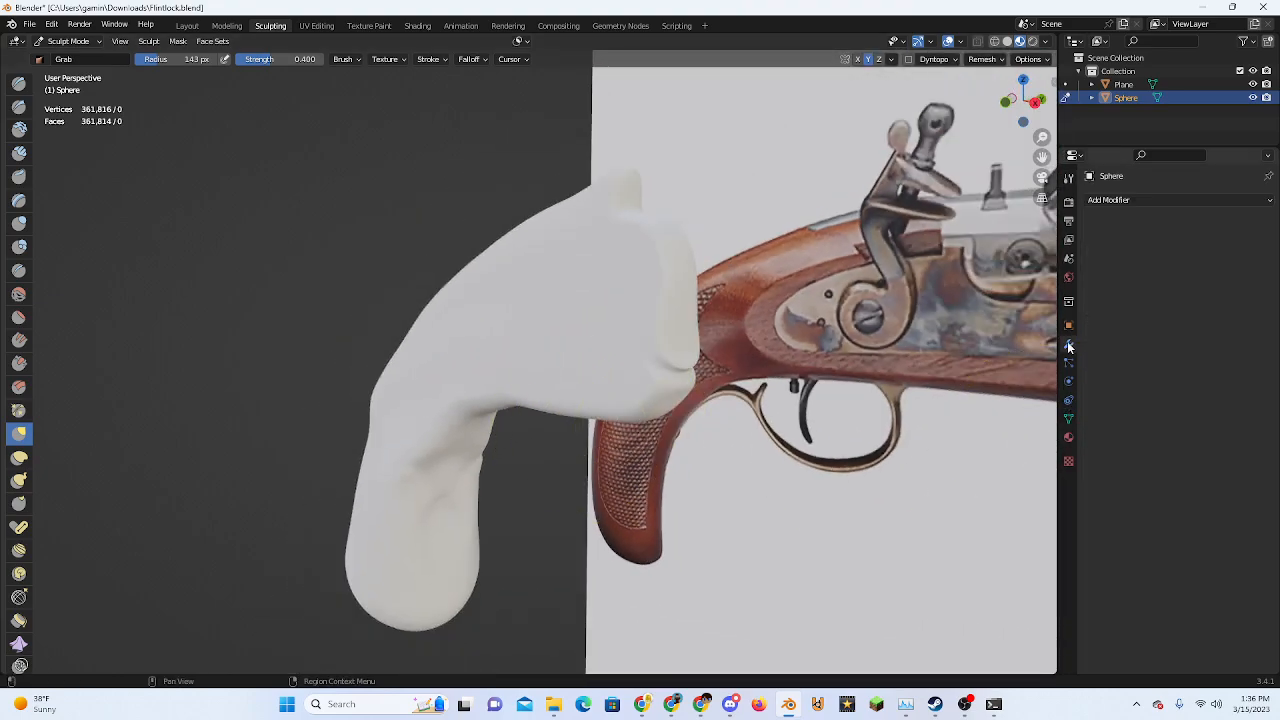
{"action": "left_click", "coordinate": [1156, 200]}
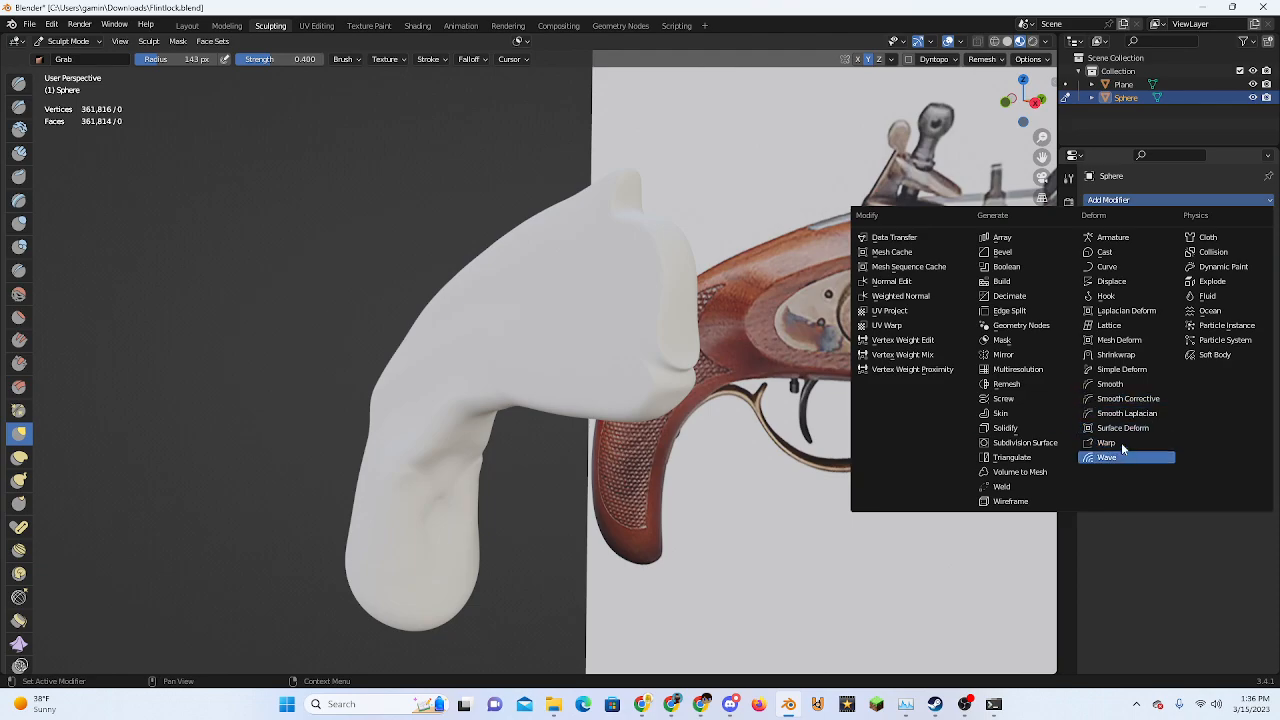
{"action": "left_click", "coordinate": [1017, 390]}
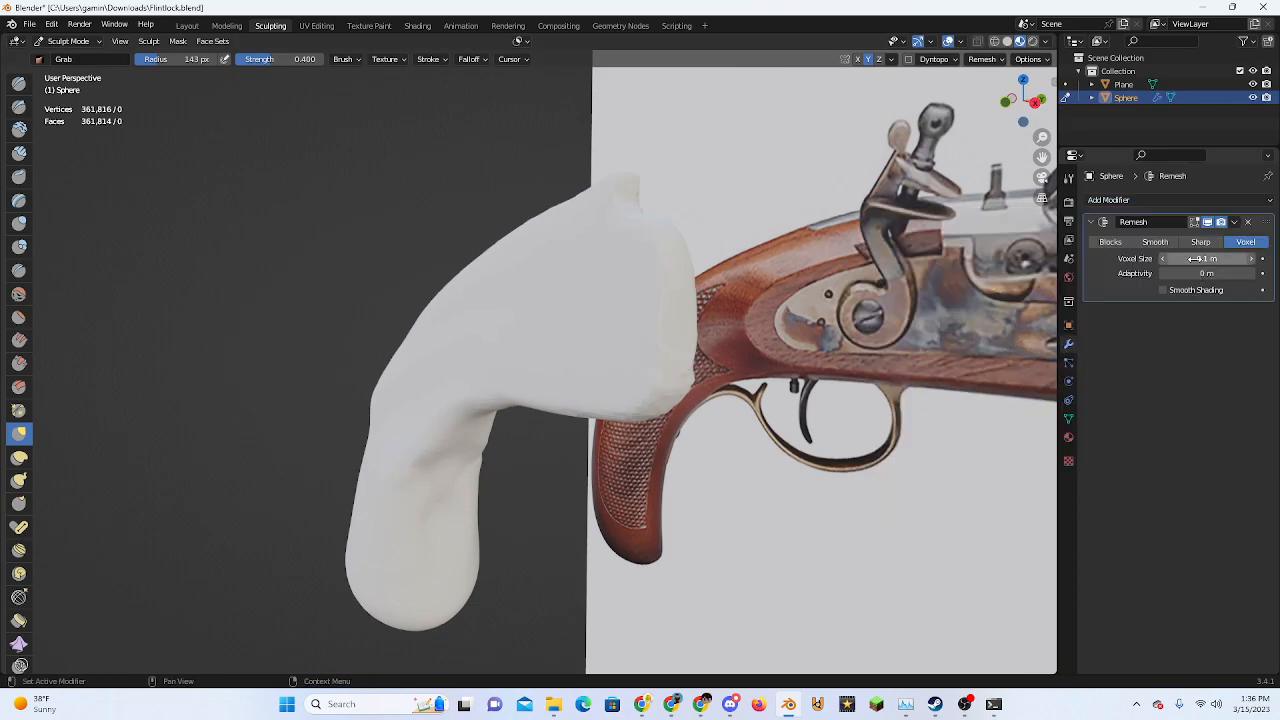
{"action": "mouse_move", "coordinate": [570, 402]}
{"action": "middle_mouse_down"}
{"action": "mouse_move", "coordinate": [636, 404]}
{"action": "mouse_move", "coordinate": [646, 284]}
{"action": "middle_mouse_up"}
{"action": "middle_click_drag", "start_coordinate": [560, 463], "coordinate": [485, 451]}
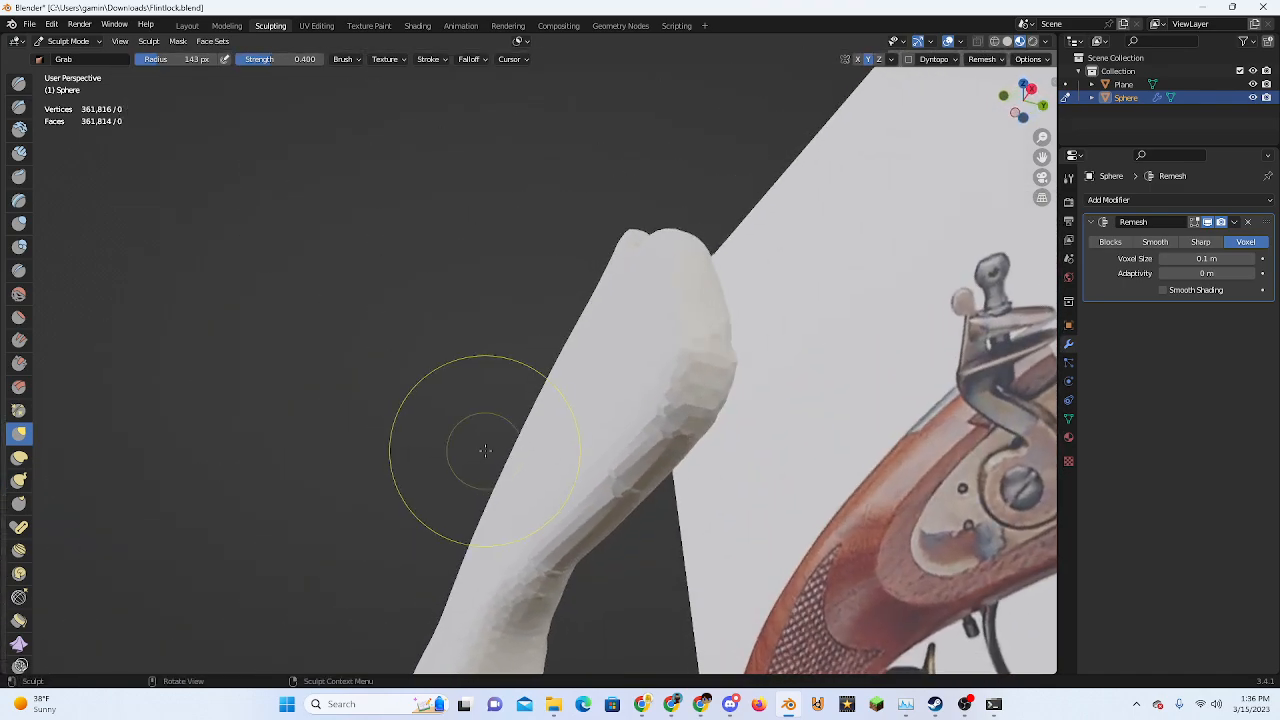
{"action": "left_click", "coordinate": [1246, 222]}
Return to the front view, switch to the Layout workspace and deselect the pistol sculpt
{"action": "mouse_move", "coordinate": [571, 443]}
{"action": "middle_mouse_down"}
{"action": "mouse_move", "coordinate": [623, 391]}
{"action": "mouse_move", "coordinate": [785, 388]}
{"action": "mouse_move", "coordinate": [771, 400]}
{"action": "mouse_move", "coordinate": [872, 309]}
{"action": "middle_mouse_up"}
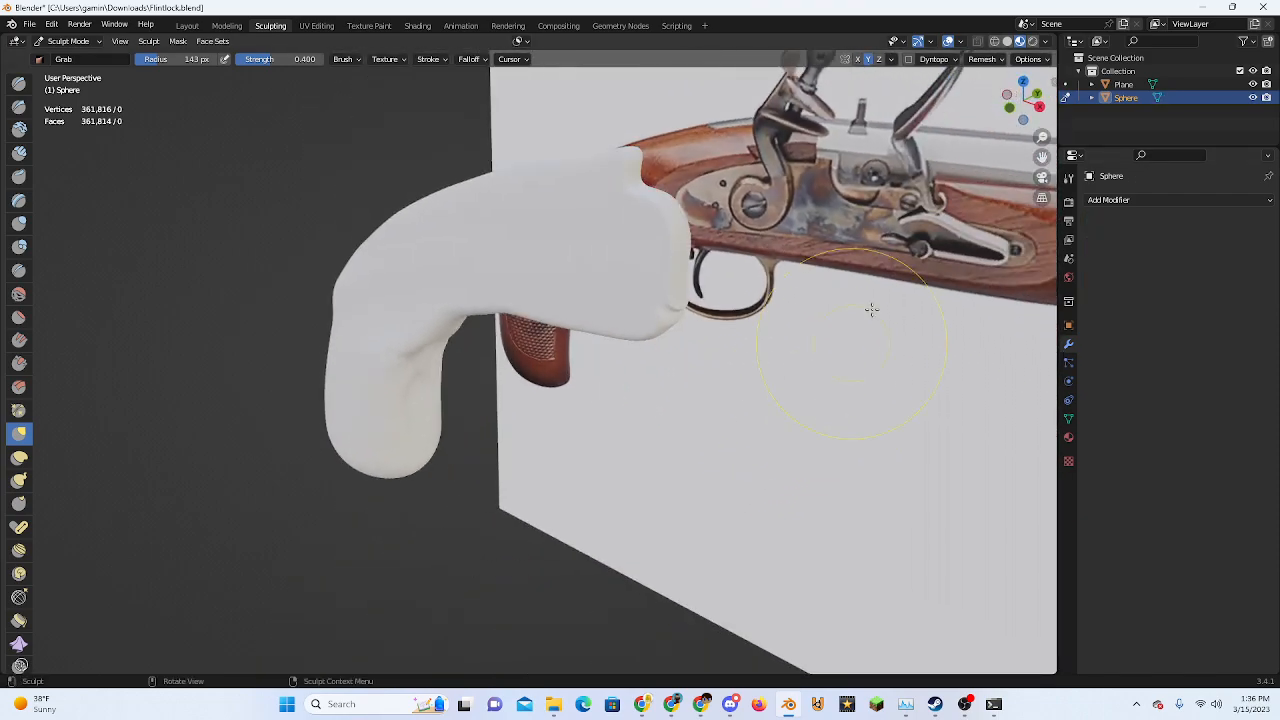
{"action": "left_click", "coordinate": [1009, 108]}
{"action": "scroll", "coordinate": [570, 346], "scroll_direction": "down", "scroll_amount": 2}
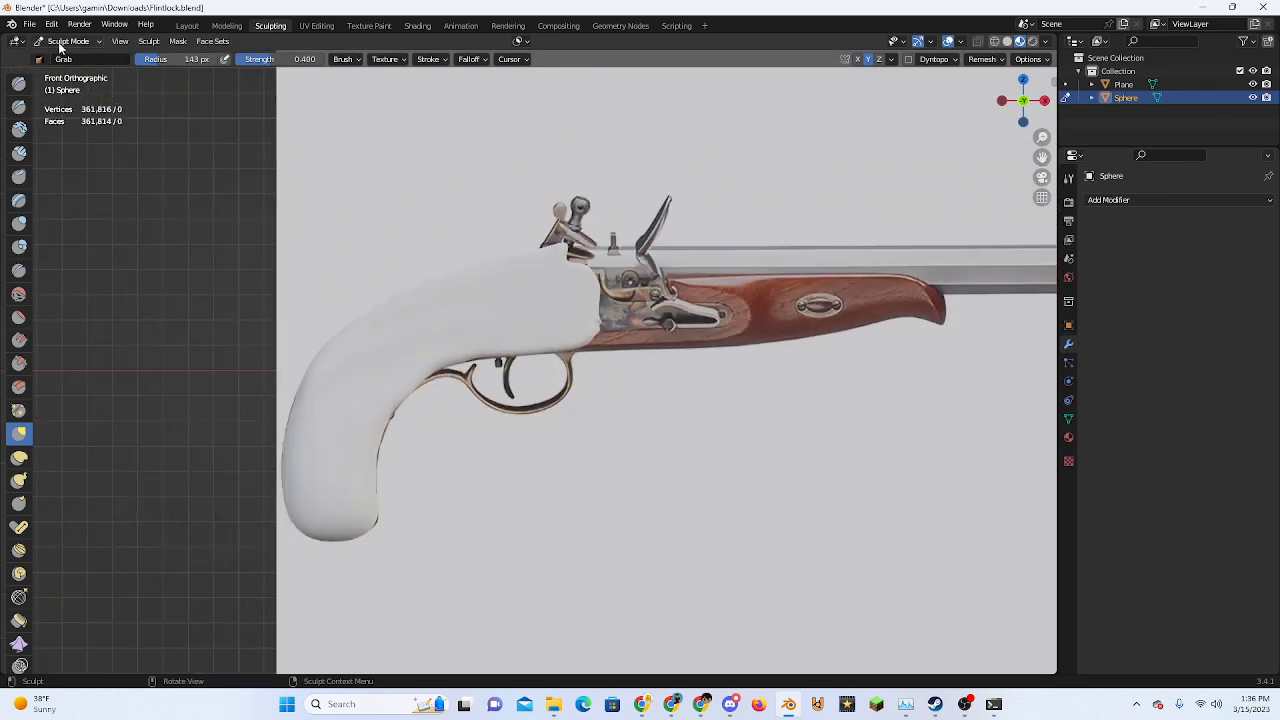
{"action": "left_click", "coordinate": [192, 26]}
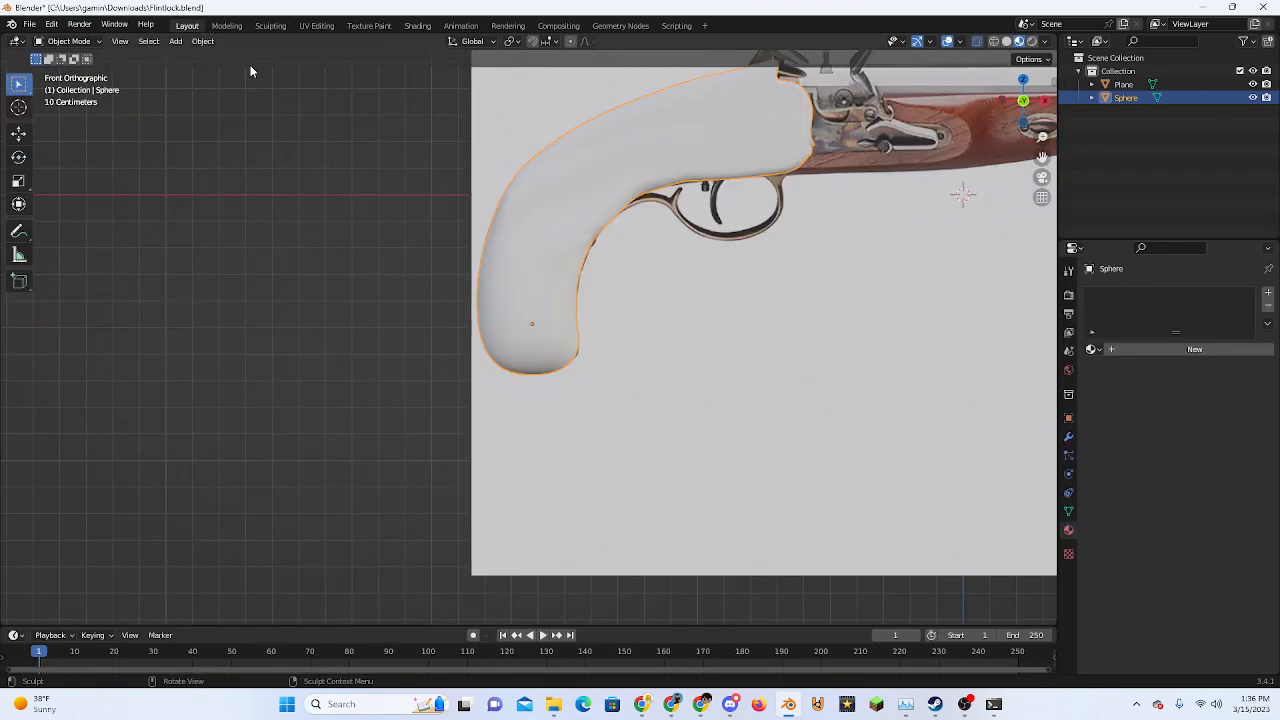
{"action": "left_click", "coordinate": [406, 232]}
Add a mesh cylinder for the barrel, scale it down and rotate it 90° in the front view
{"action": "middle_click_drag", "start_coordinate": [544, 181], "coordinate": [316, 320], "text": "shift"}
{"action": "scroll", "coordinate": [316, 320], "scroll_direction": "down", "scroll_amount": 4}
{"action": "key", "text": "shift+a"}
{"action": "mouse_move", "coordinate": [319, 321]}
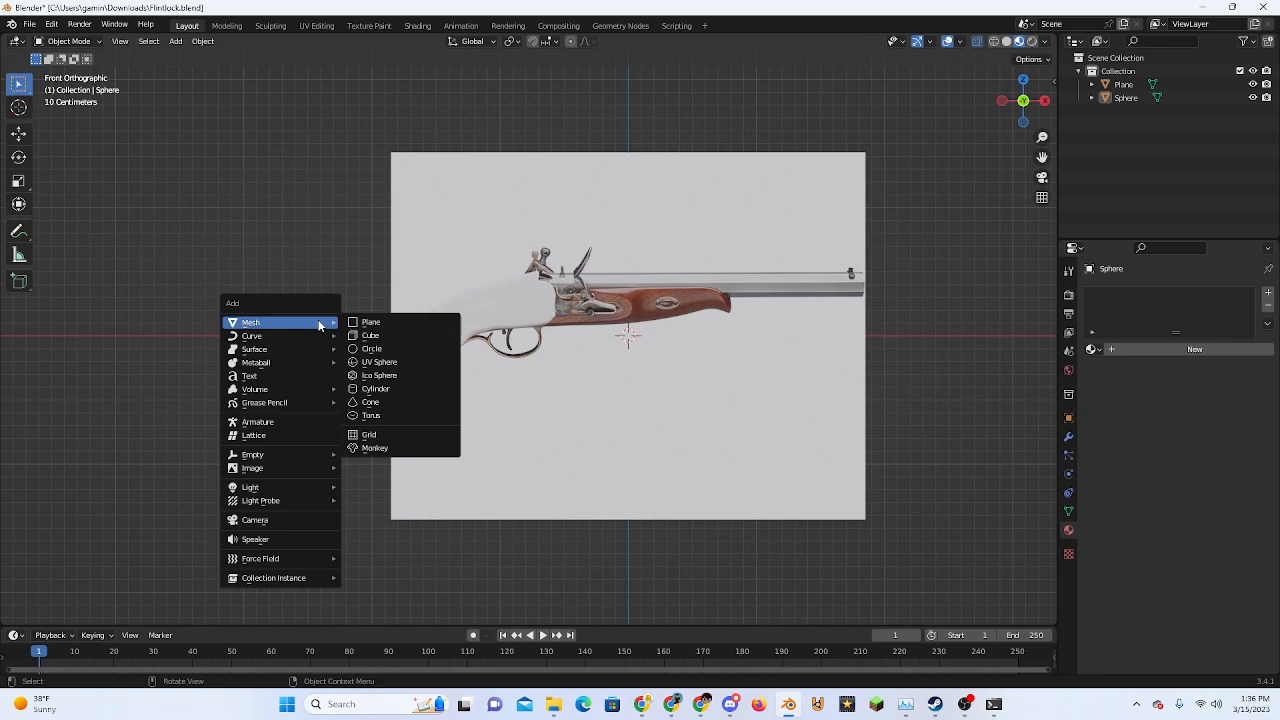
{"action": "left_click", "coordinate": [385, 389]}
{"action": "key", "text": "s"}
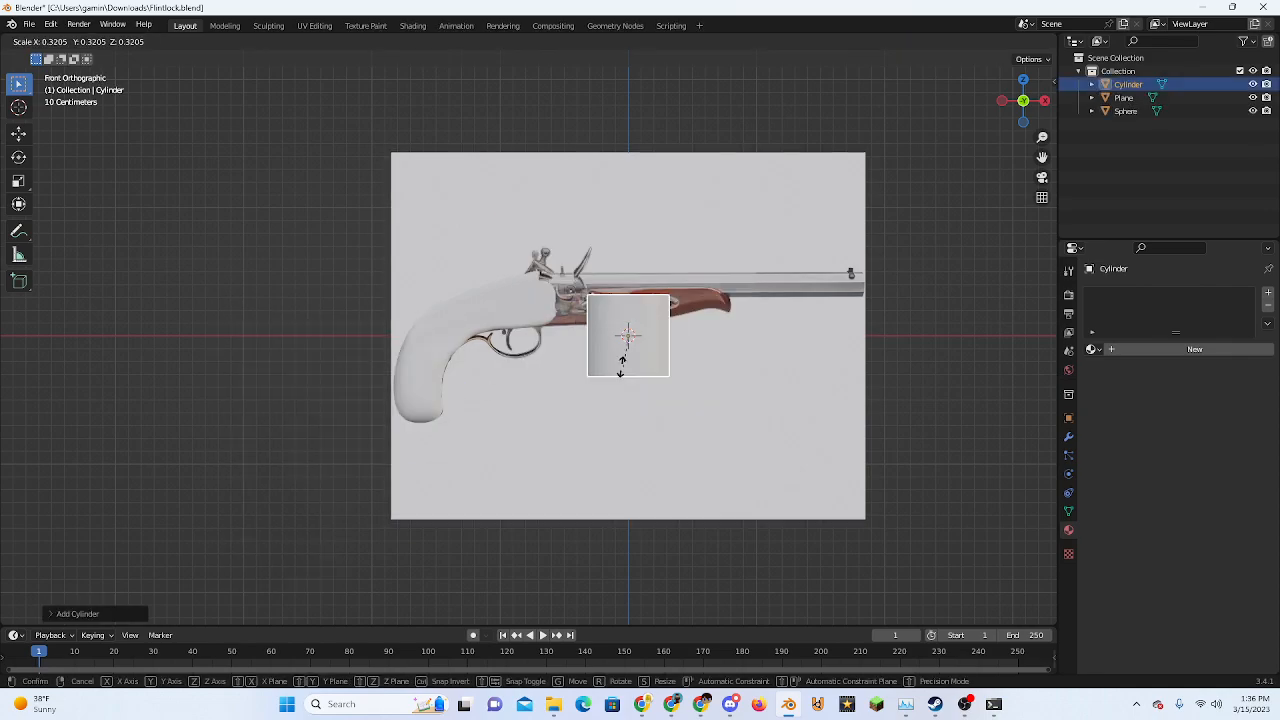
{"action": "type", "text": "90"}
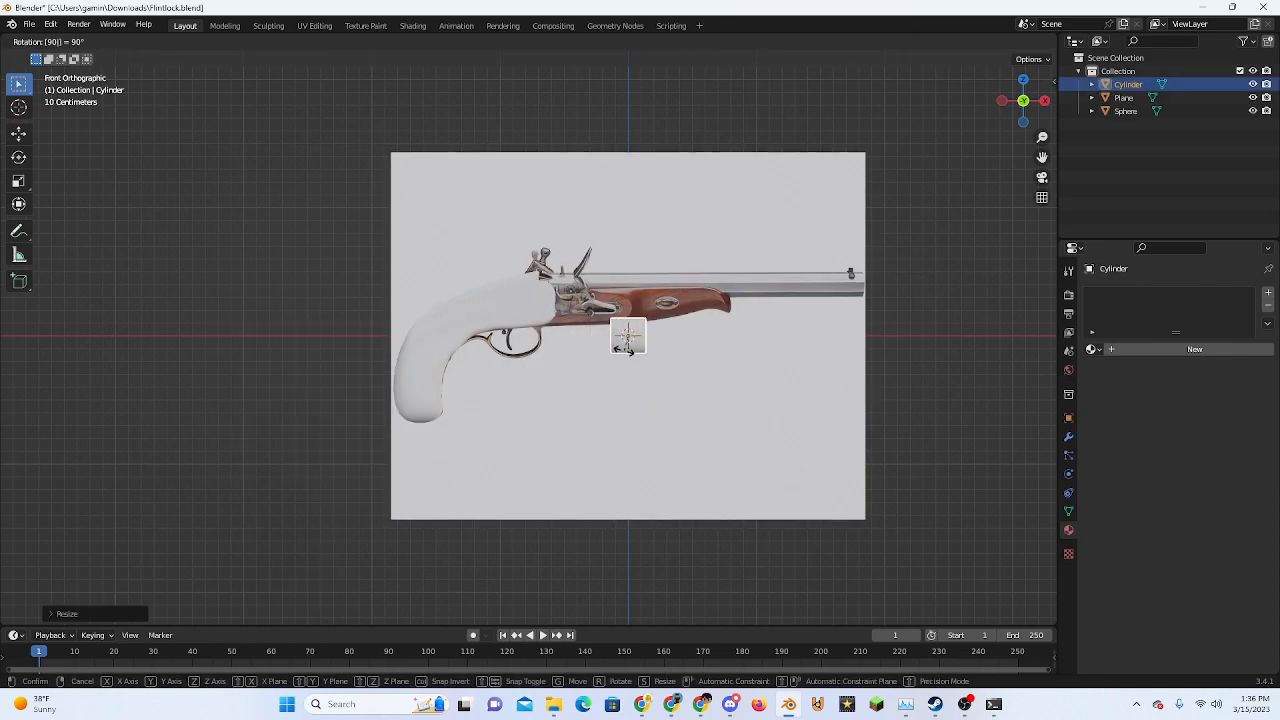
{"action": "key", "text": "Return"}
Move the cylinder about 1.2 m along X and 0.37 m up onto the reference barrel, past the wooden fore-end
{"action": "middle_click_drag", "start_coordinate": [628, 352], "coordinate": [501, 390], "text": "shift"}
{"action": "scroll", "coordinate": [510, 388], "scroll_direction": "up", "scroll_amount": 2}
{"action": "key", "text": "g"}
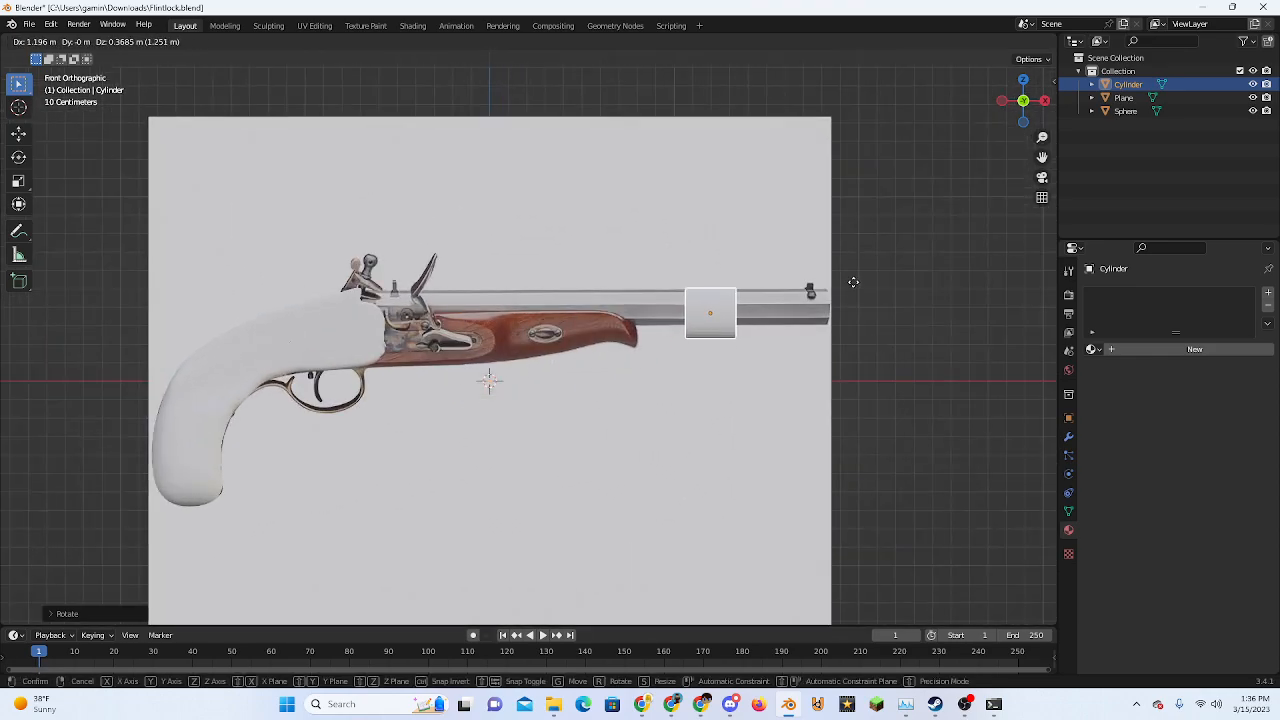
{"action": "left_click", "coordinate": [853, 279]}
Scale and reposition the cylinder so its upper and lower edges match the barrel's thickness in the reference
{"action": "middle_click_drag", "start_coordinate": [800, 322], "coordinate": [669, 346], "text": "shift"}
{"action": "scroll", "coordinate": [669, 346], "scroll_direction": "up", "scroll_amount": 2}
{"action": "key", "text": "s"}
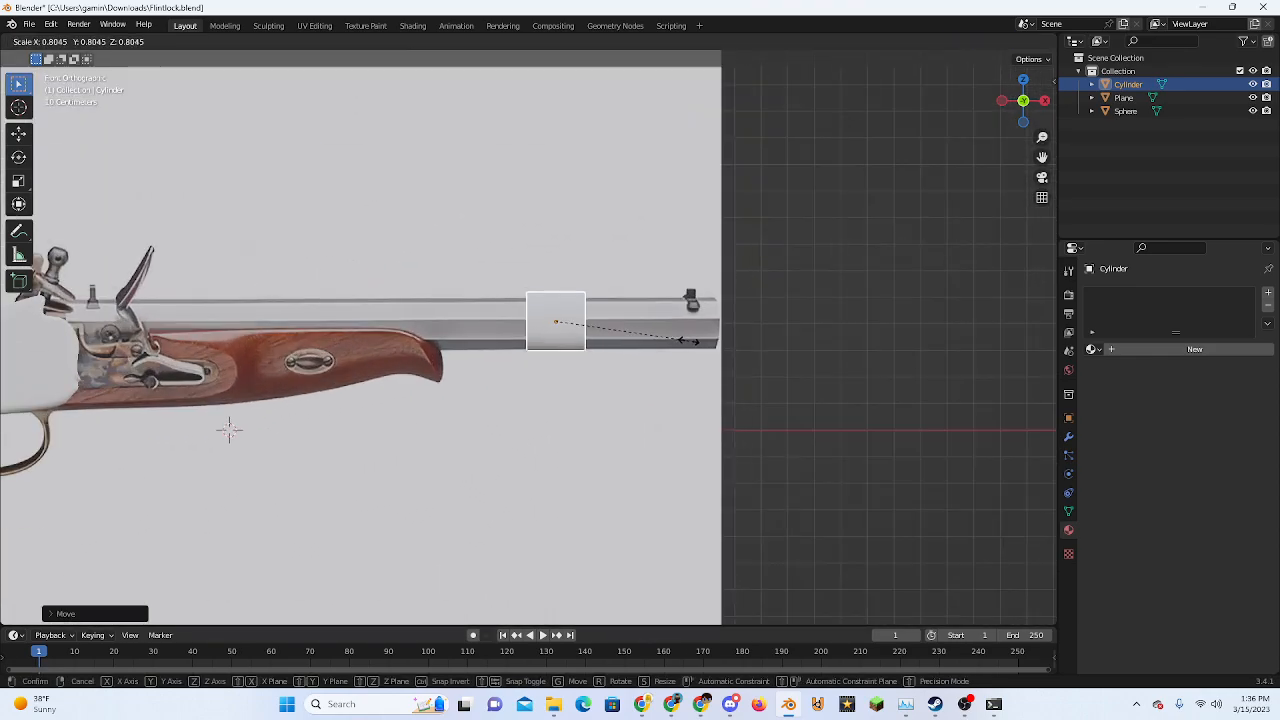
{"action": "left_click", "coordinate": [707, 343]}
{"action": "scroll", "coordinate": [700, 338], "scroll_direction": "up", "scroll_amount": 2}
{"action": "key", "text": "g"}
{"action": "left_click", "coordinate": [687, 328]}
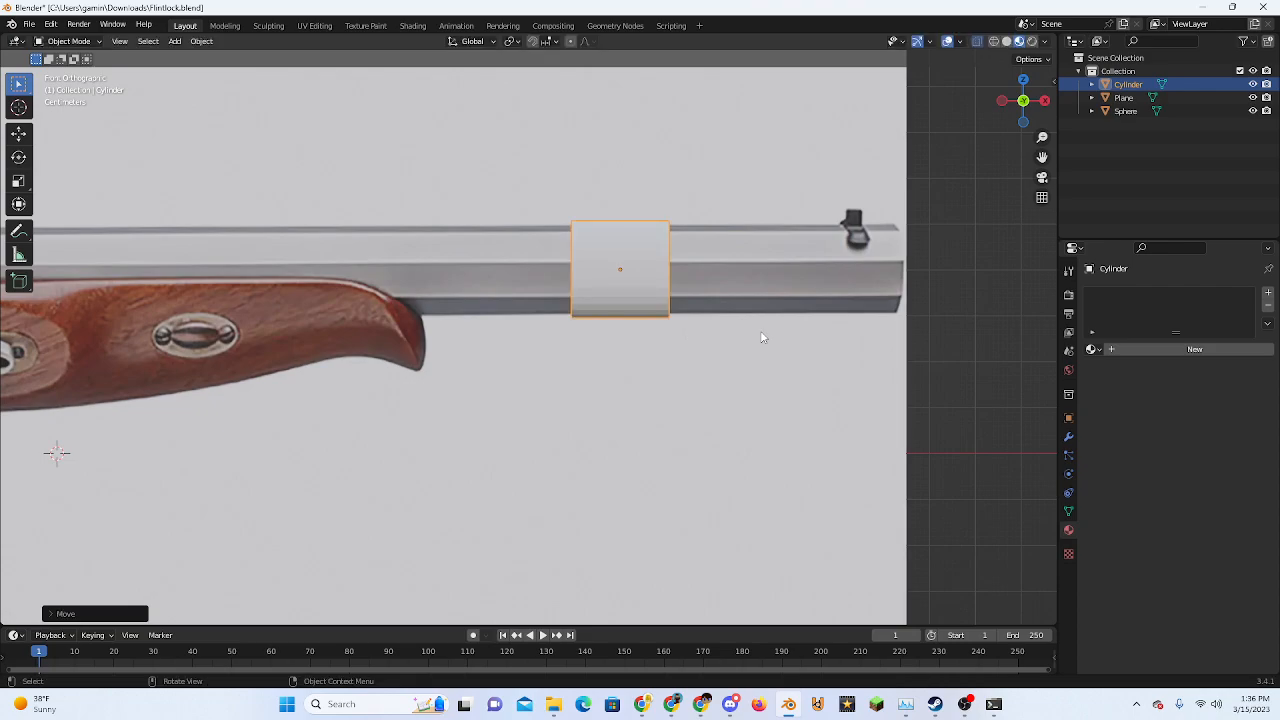
{"action": "key", "text": "s"}
{"action": "left_click", "coordinate": [754, 331]}
Apply Shade Auto Smooth to the barrel cylinder
{"action": "right_click", "coordinate": [741, 307]}
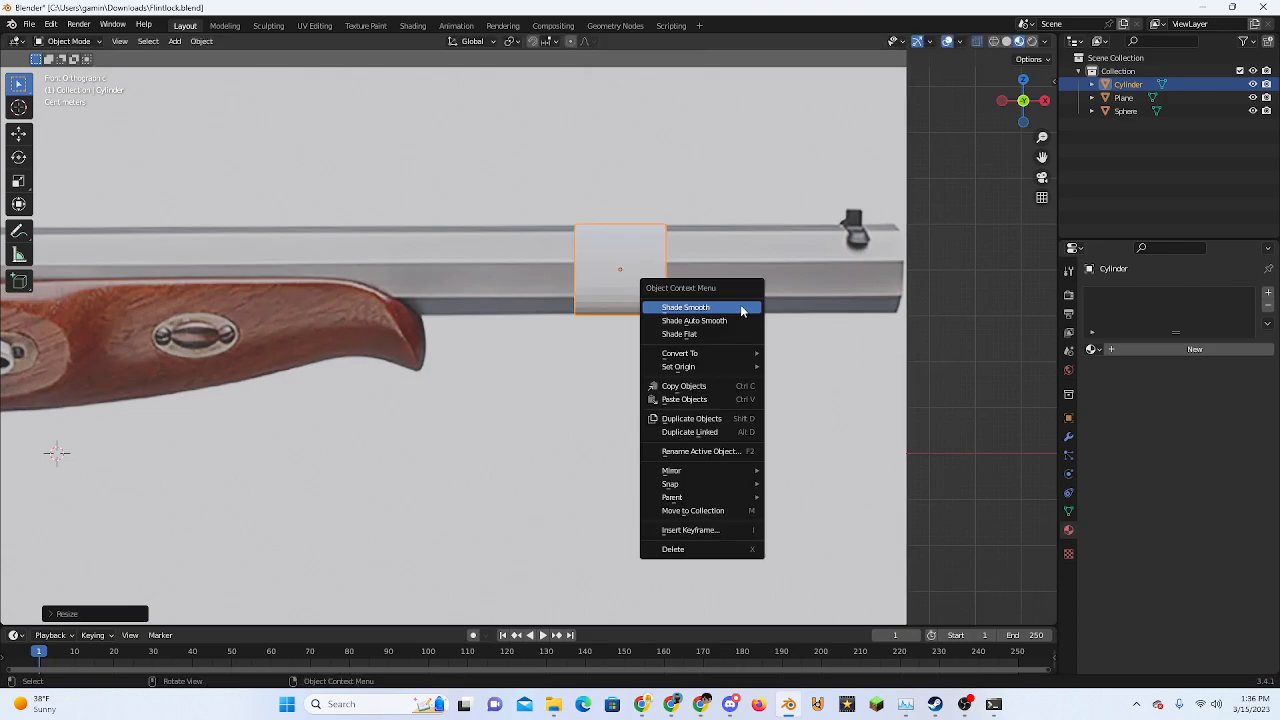
{"action": "left_click", "coordinate": [733, 321]}
{"action": "scroll", "coordinate": [684, 304], "scroll_direction": "down", "scroll_amount": 3}
{"action": "middle_click_drag", "start_coordinate": [634, 308], "coordinate": [810, 334], "text": "shift"}
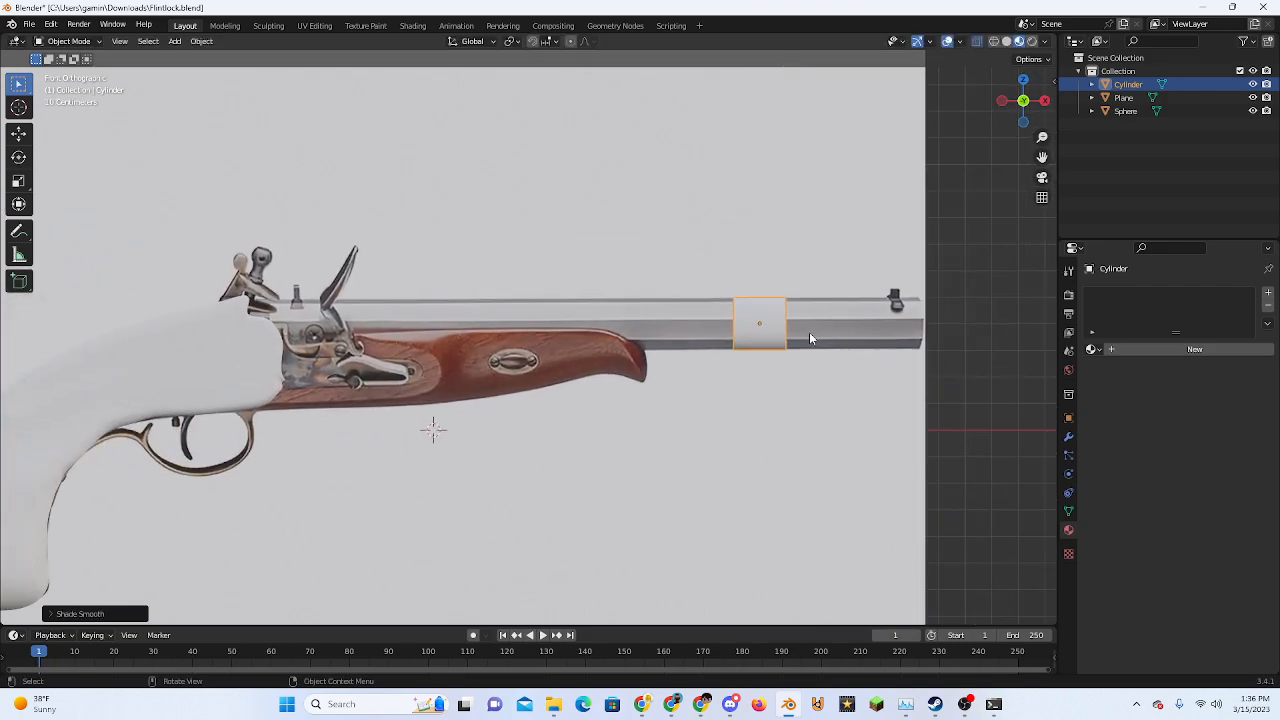
Move the barrel cylinder back along X until it overlaps the front end of the sculpted grip
{"action": "key", "text": "g"}
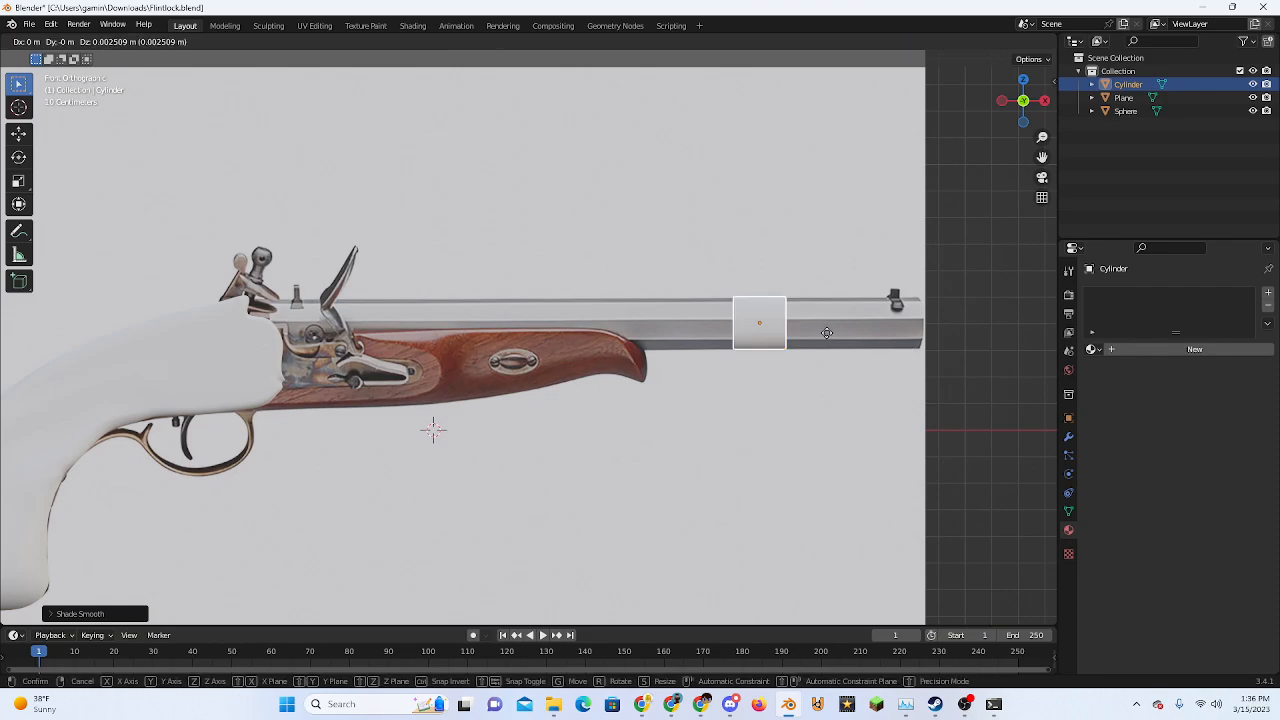
{"action": "key", "text": "x"}
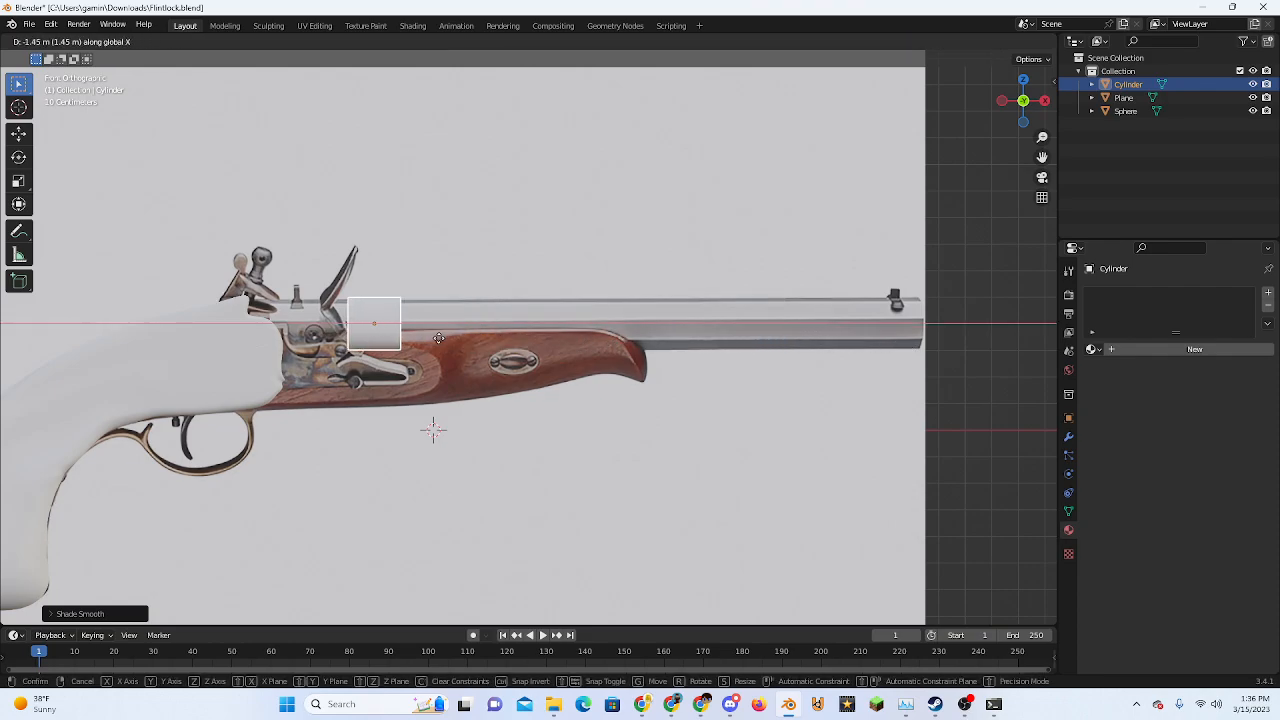
{"action": "left_click", "coordinate": [333, 330]}
{"action": "left_click", "coordinate": [1002, 100]}
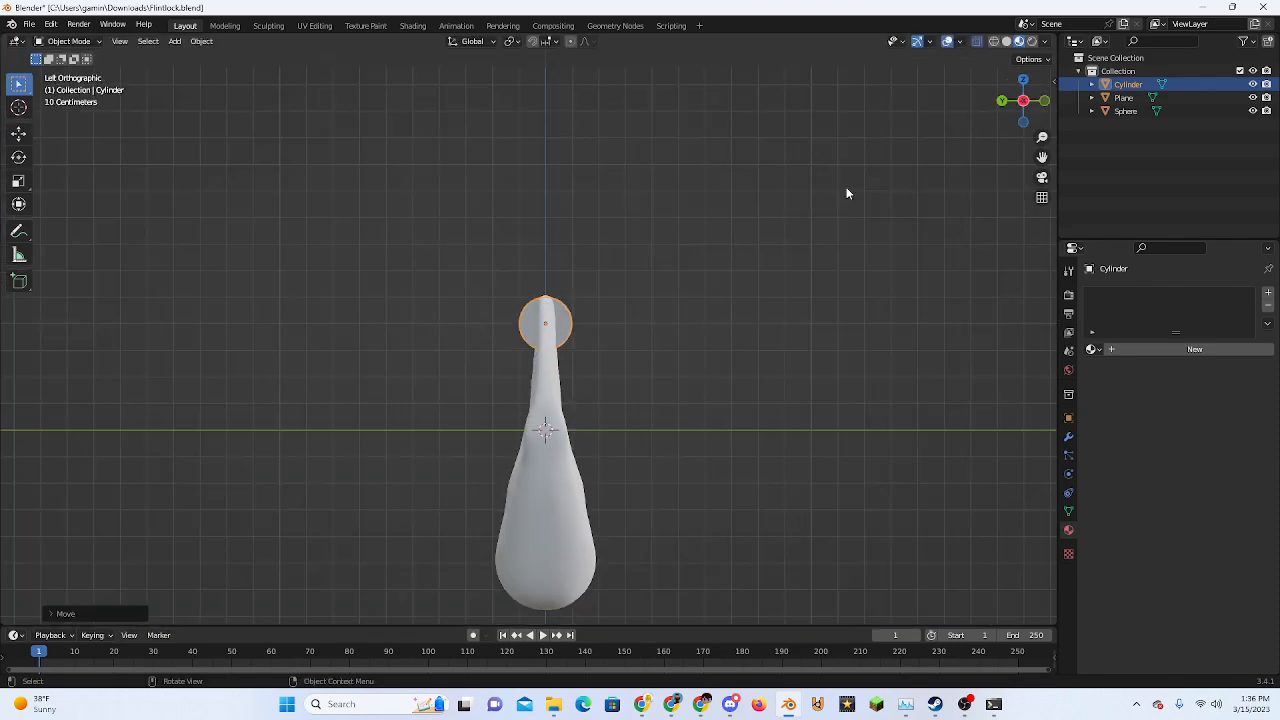
{"action": "left_click", "coordinate": [1044, 100]}
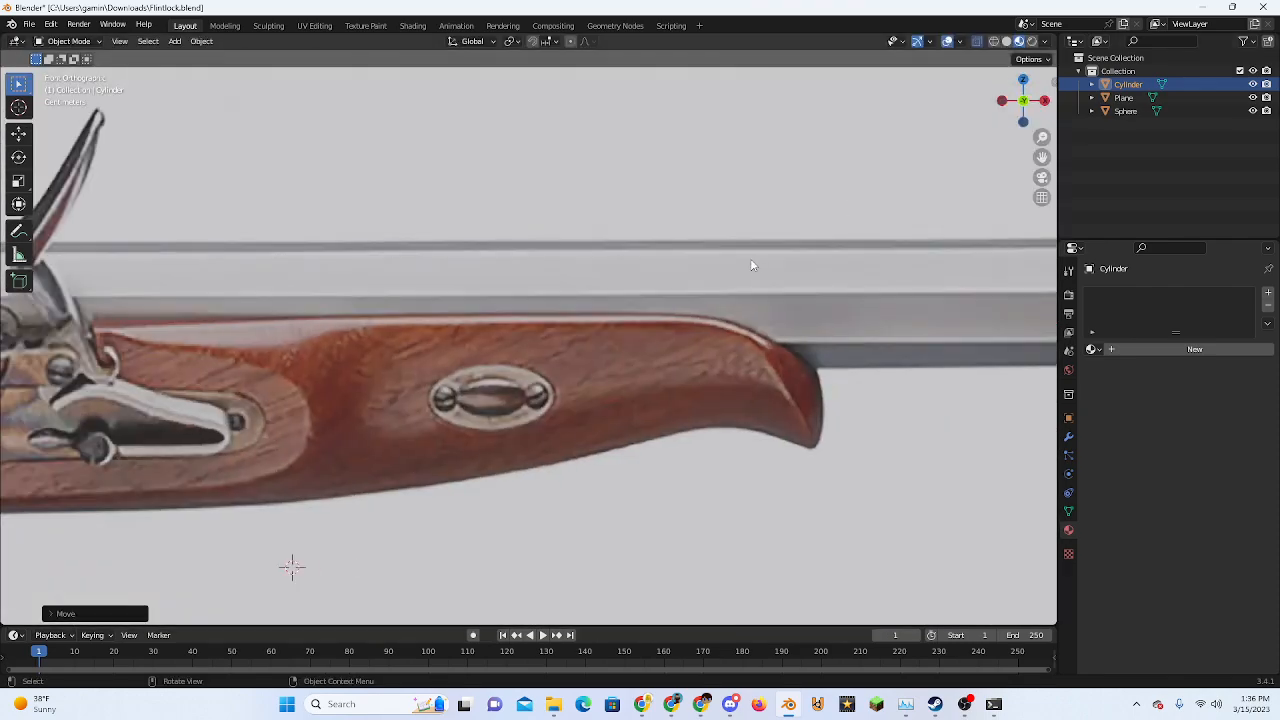
Lengthen the barrel by moving the cylinder's front end face along X to the reference muzzle
{"action": "key", "text": "Tab"}
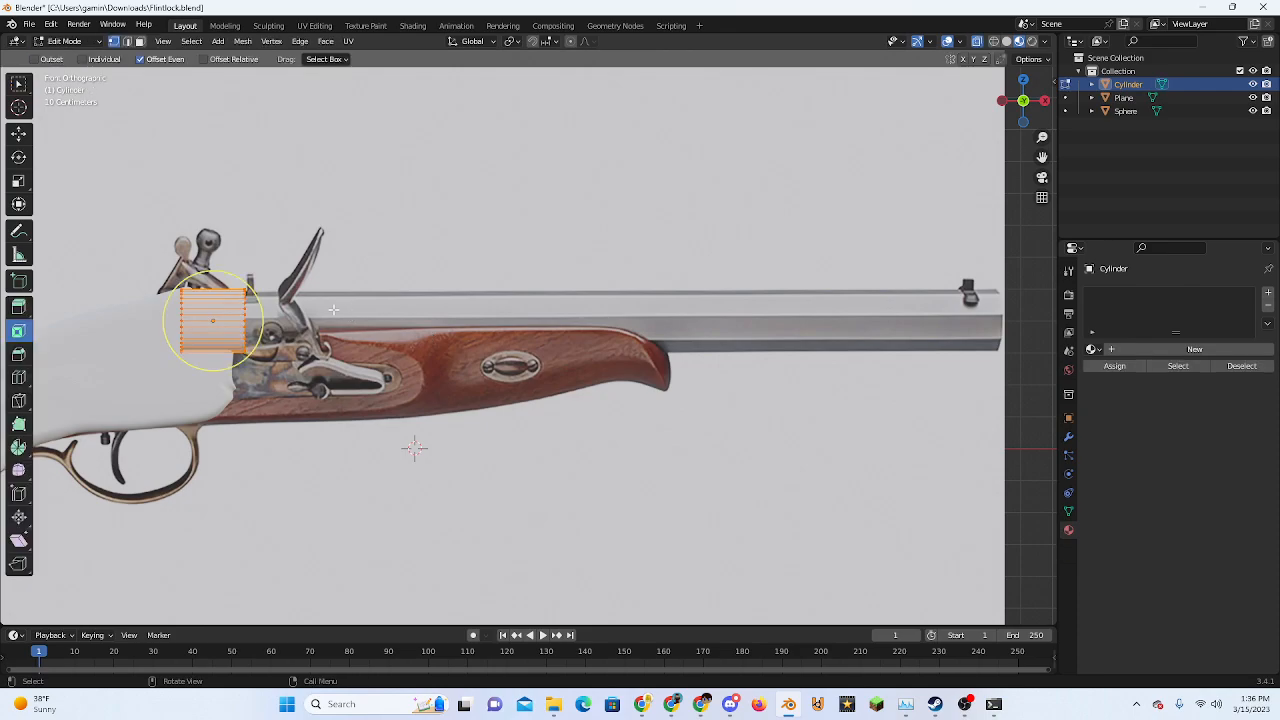
{"action": "middle_click_drag", "start_coordinate": [352, 311], "coordinate": [160, 104]}
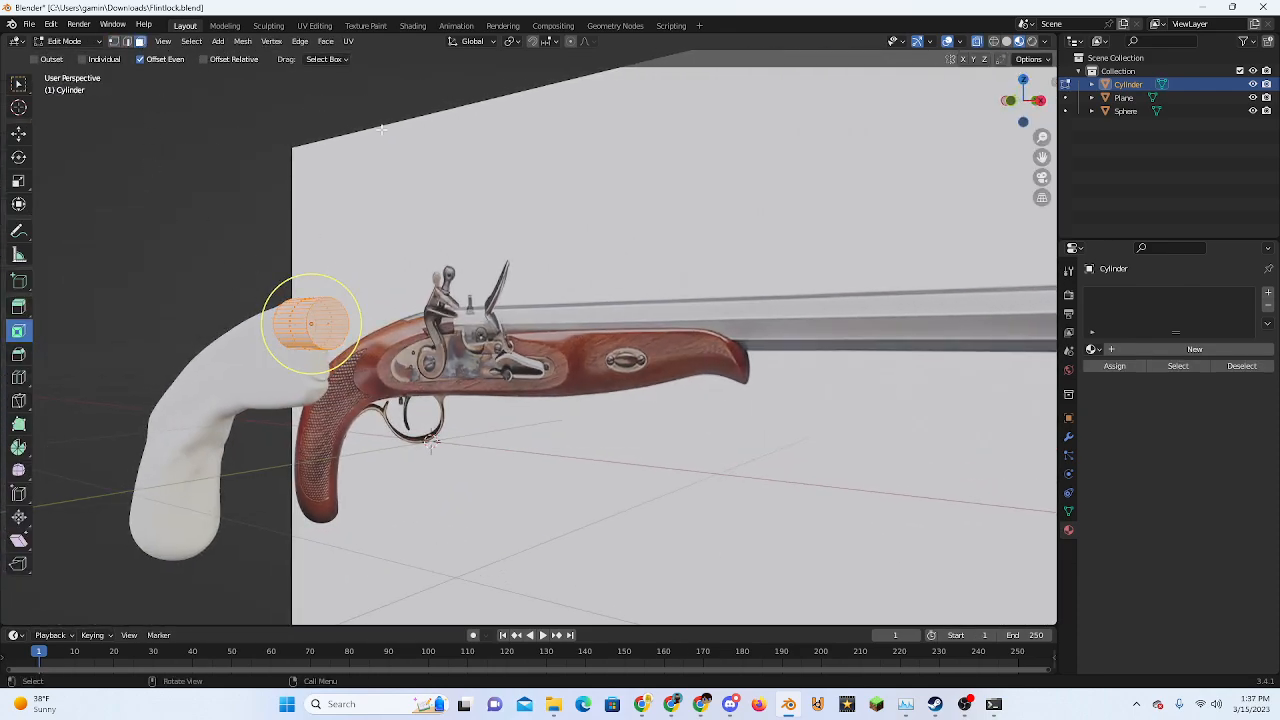
{"action": "left_click", "coordinate": [342, 323]}
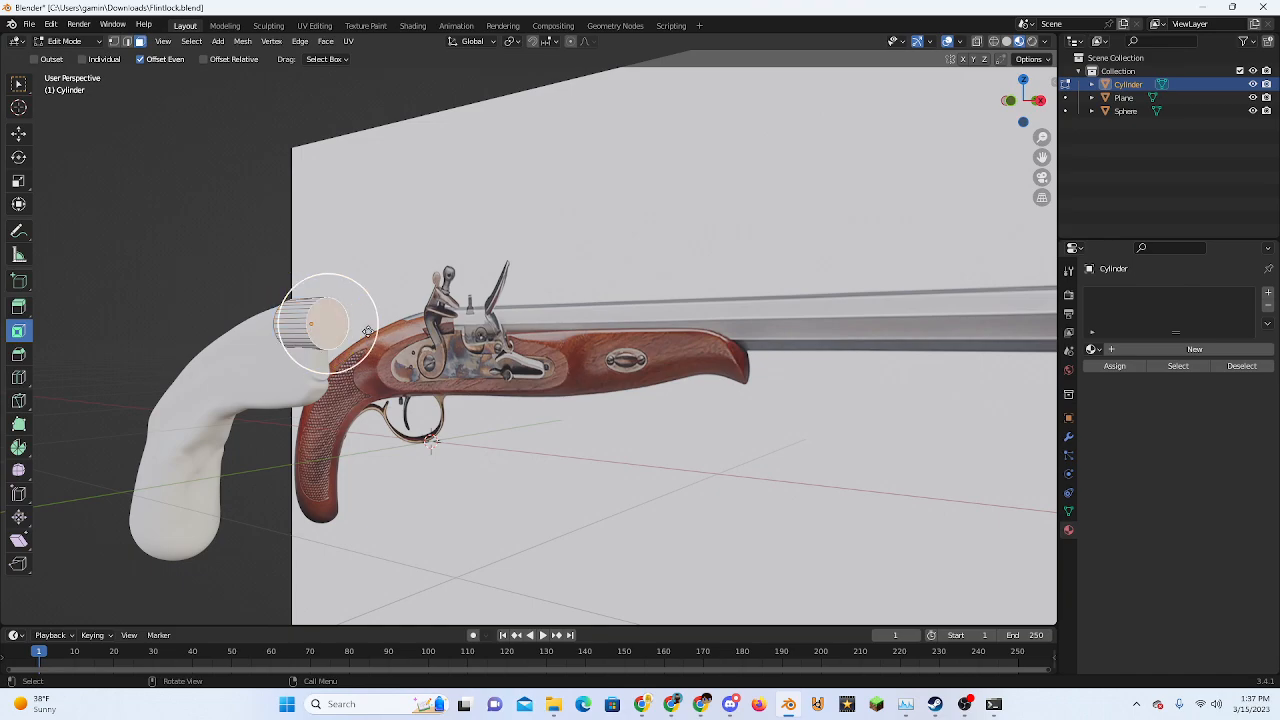
{"action": "left_click", "coordinate": [1009, 100]}
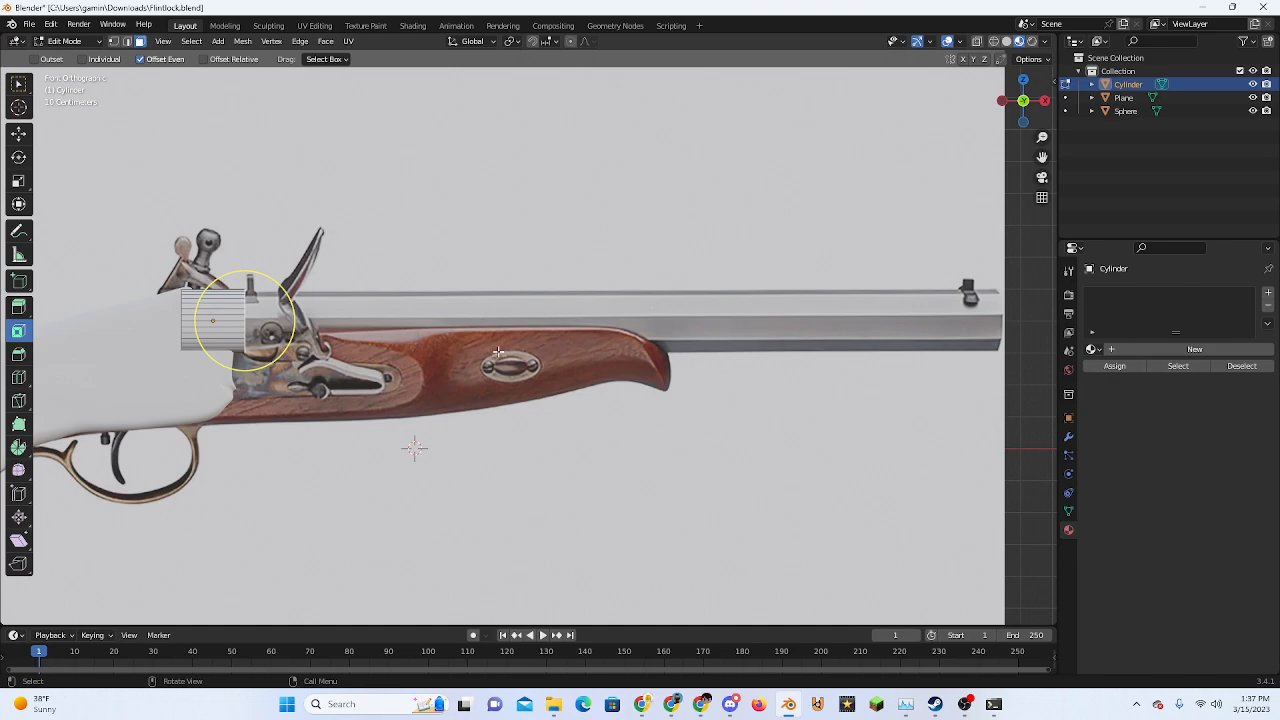
{"action": "key", "text": "g"}
{"action": "key", "text": "x"}
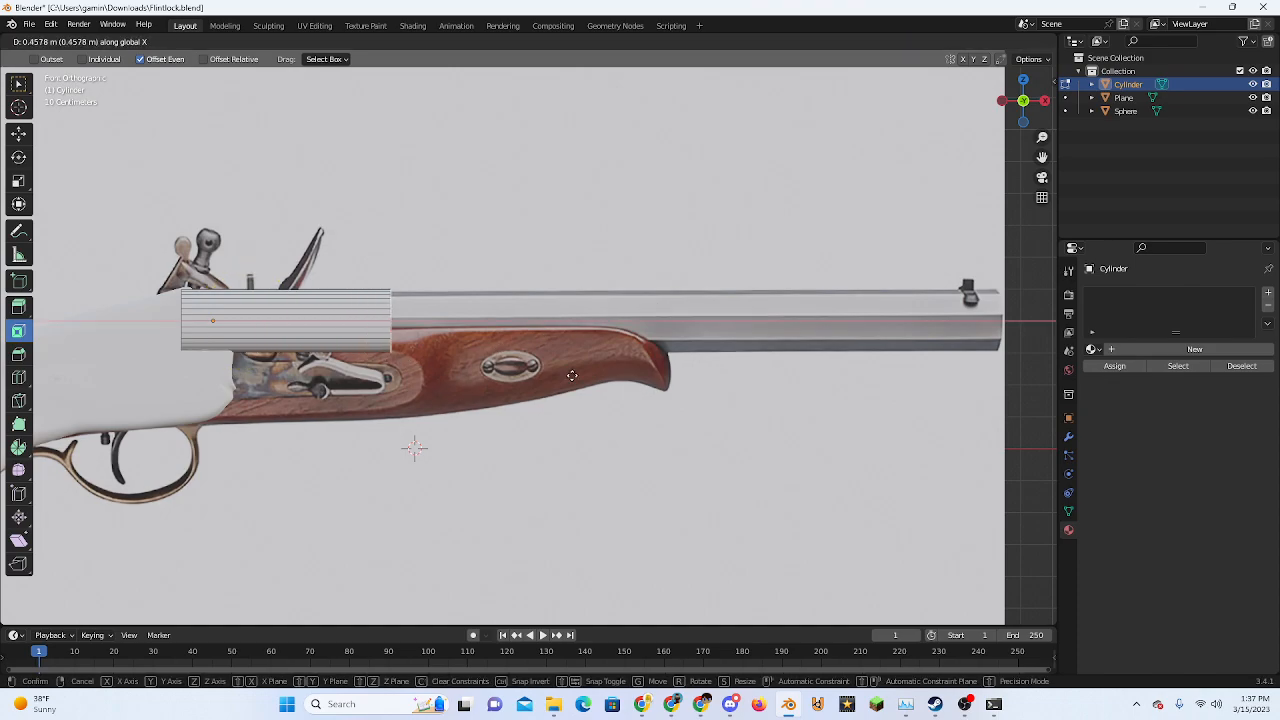
{"action": "left_click", "coordinate": [65, 430]}
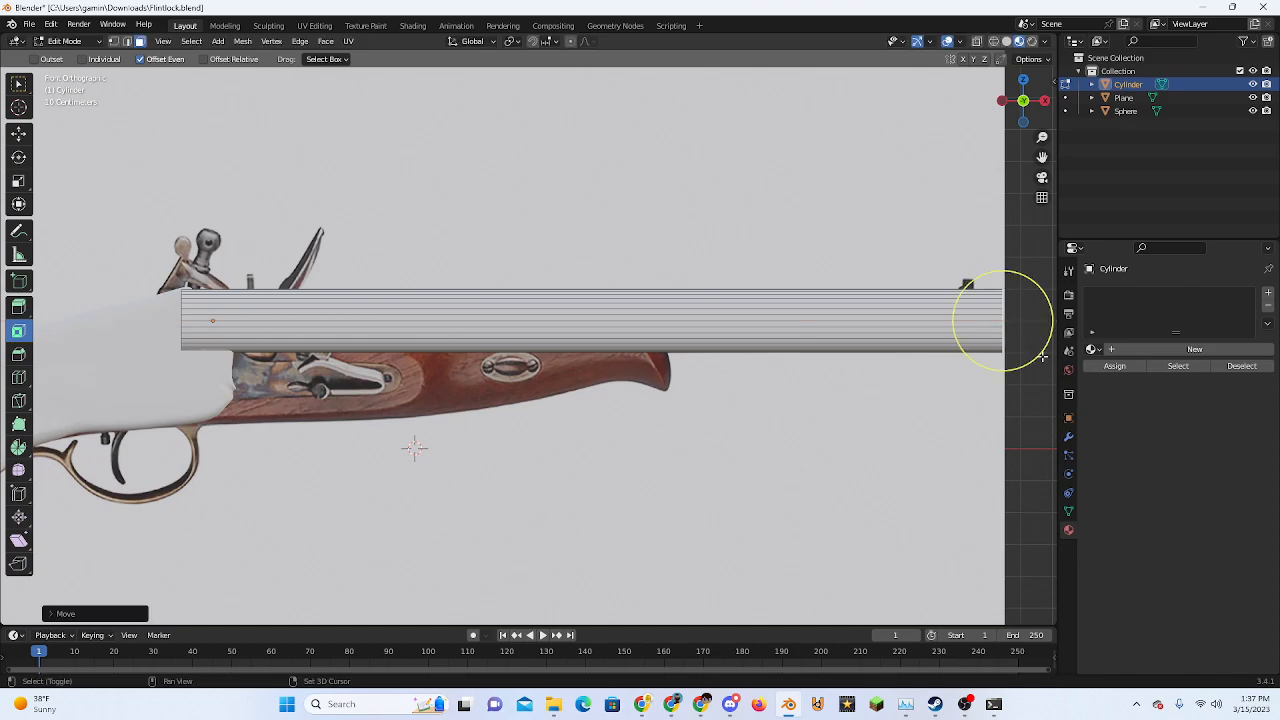
Inset the barrel's muzzle face and scale the inner face to about 0.71 for the bore opening
{"action": "middle_click_drag", "start_coordinate": [1042, 355], "coordinate": [538, 373]}
{"action": "key", "text": "i"}
{"action": "left_click", "coordinate": [508, 351]}
{"action": "key", "text": "s"}
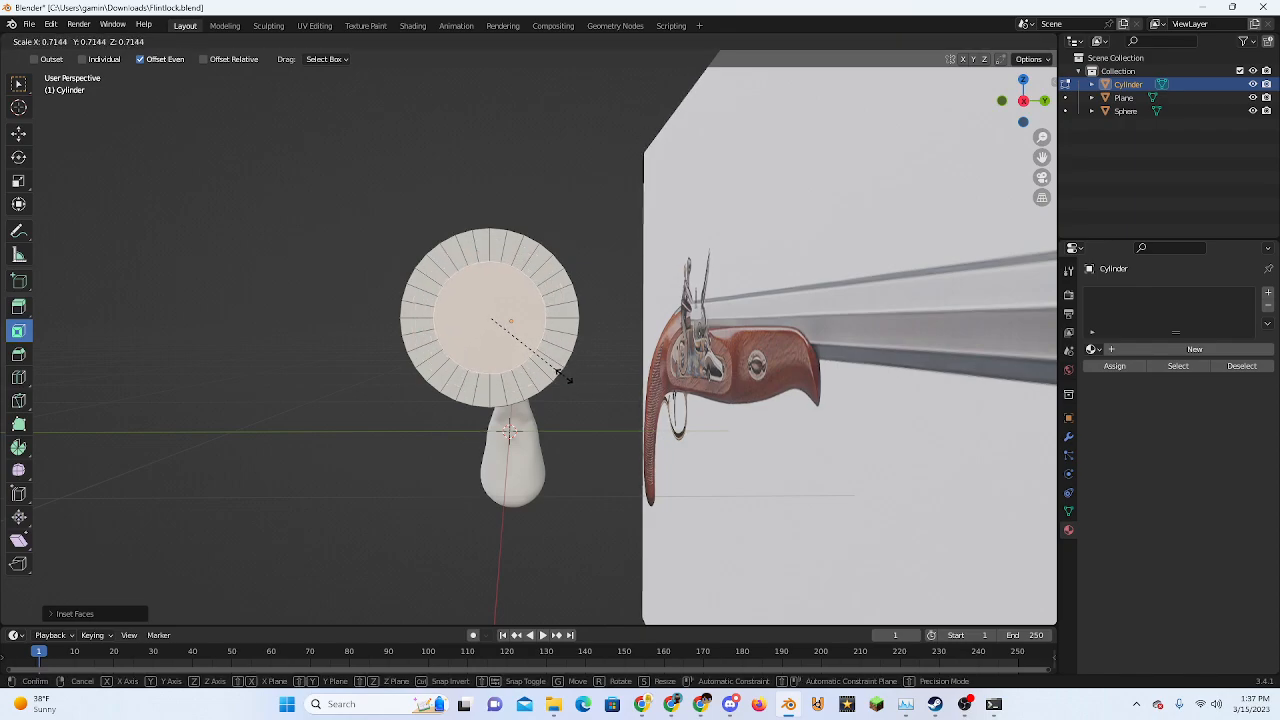
{"action": "left_click", "coordinate": [565, 378]}
Extrude the inner muzzle face about 1.1 m back into the barrel to hollow out the bore
{"action": "middle_click_drag", "start_coordinate": [608, 400], "coordinate": [756, 473]}
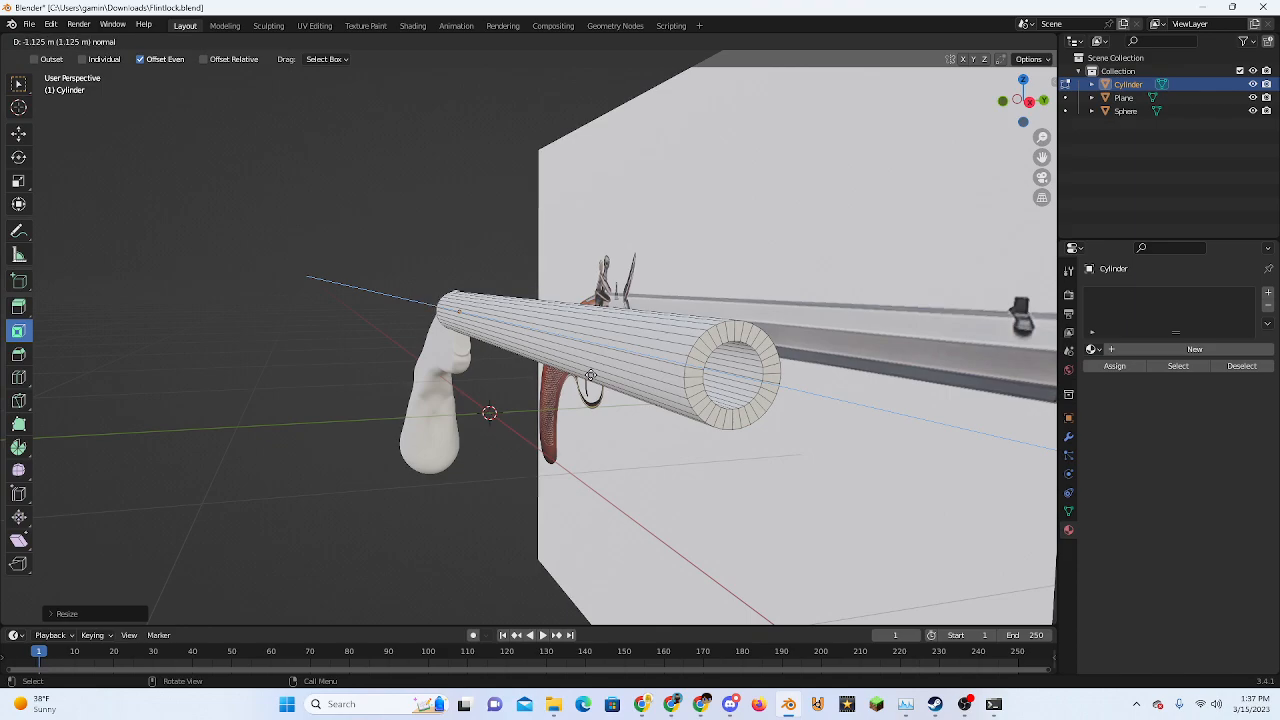
{"action": "left_click", "coordinate": [590, 375]}
{"action": "middle_click_drag", "start_coordinate": [585, 379], "coordinate": [768, 464]}
{"action": "key", "text": "Tab"}
{"action": "left_click", "coordinate": [773, 424]}
{"action": "left_click", "coordinate": [694, 328]}
Give the barrel a new material with metallic 1.0, specular 1.0 and roughness 0.1
{"action": "scroll", "coordinate": [767, 421], "scroll_direction": "up", "scroll_amount": 2}
{"action": "left_click", "coordinate": [1031, 110]}
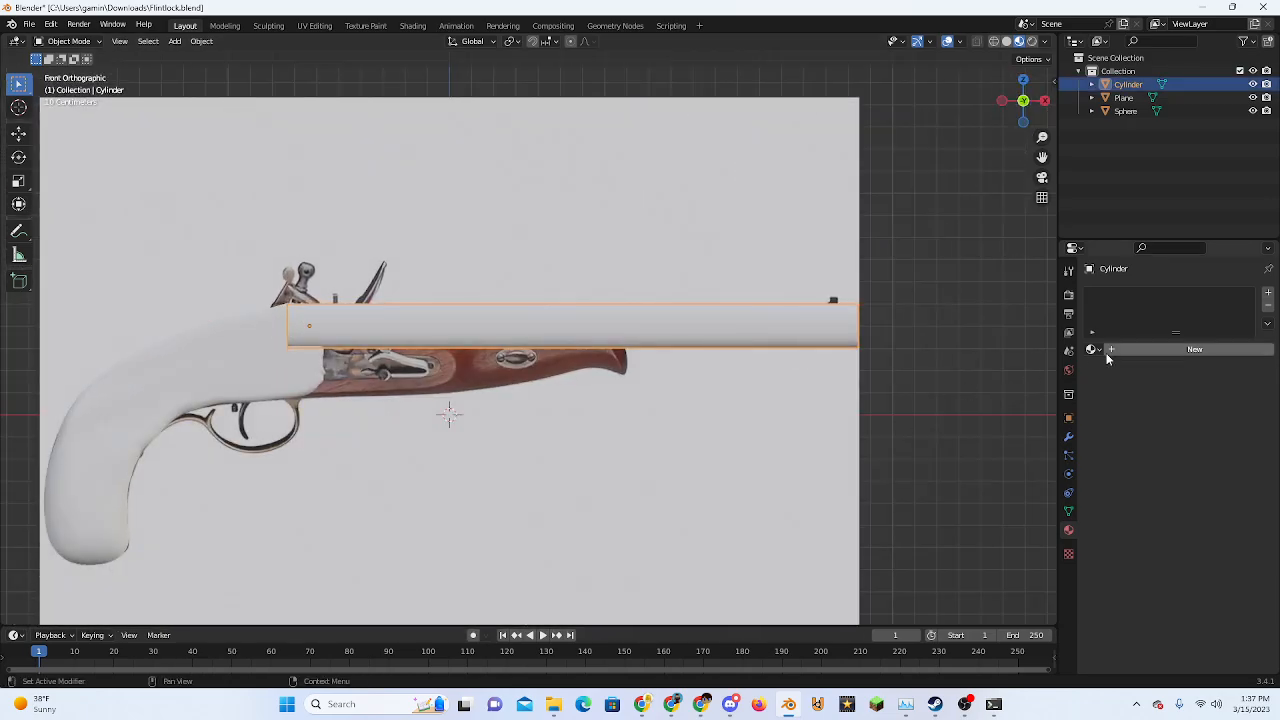
{"action": "left_click", "coordinate": [1190, 349]}
{"action": "left_click", "coordinate": [1165, 491]}
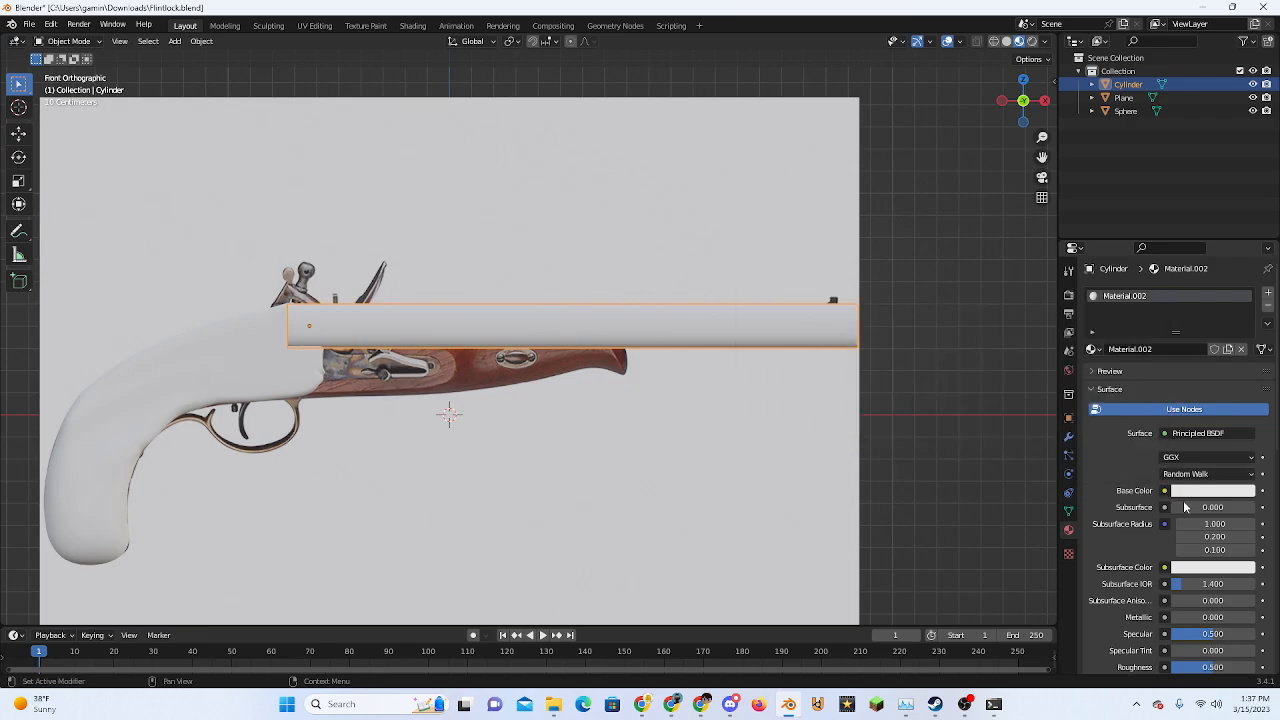
{"action": "scroll", "coordinate": [1190, 565], "scroll_direction": "down", "scroll_amount": 2}
{"action": "left_click_drag", "start_coordinate": [1191, 536], "coordinate": [1275, 537]}
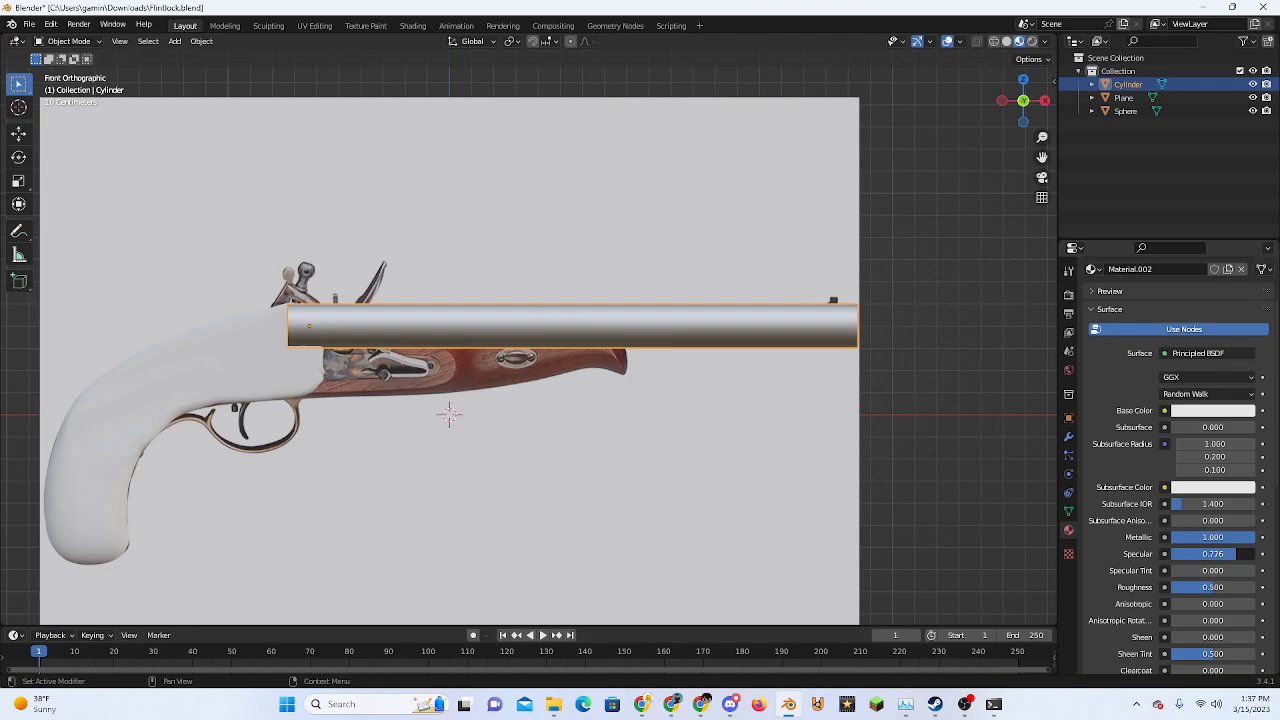
{"action": "left_click_drag", "start_coordinate": [1209, 591], "coordinate": [1184, 587]}
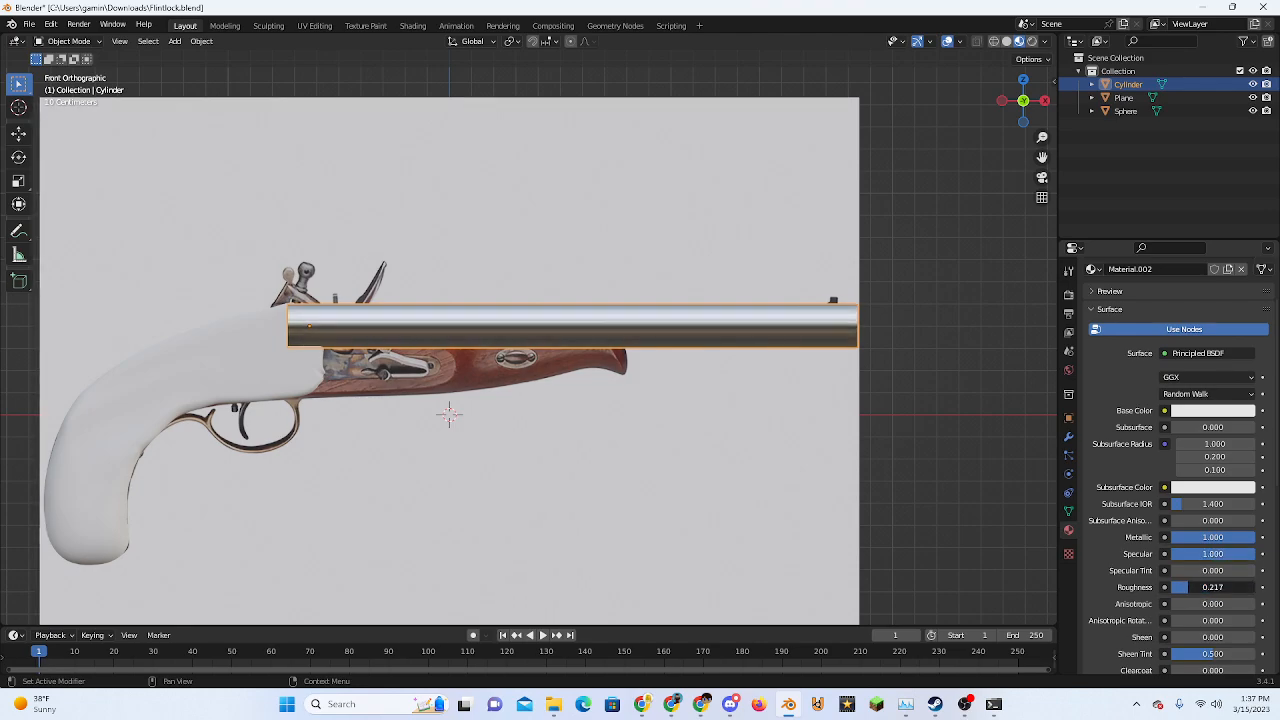
{"action": "key", "text": "Return"}
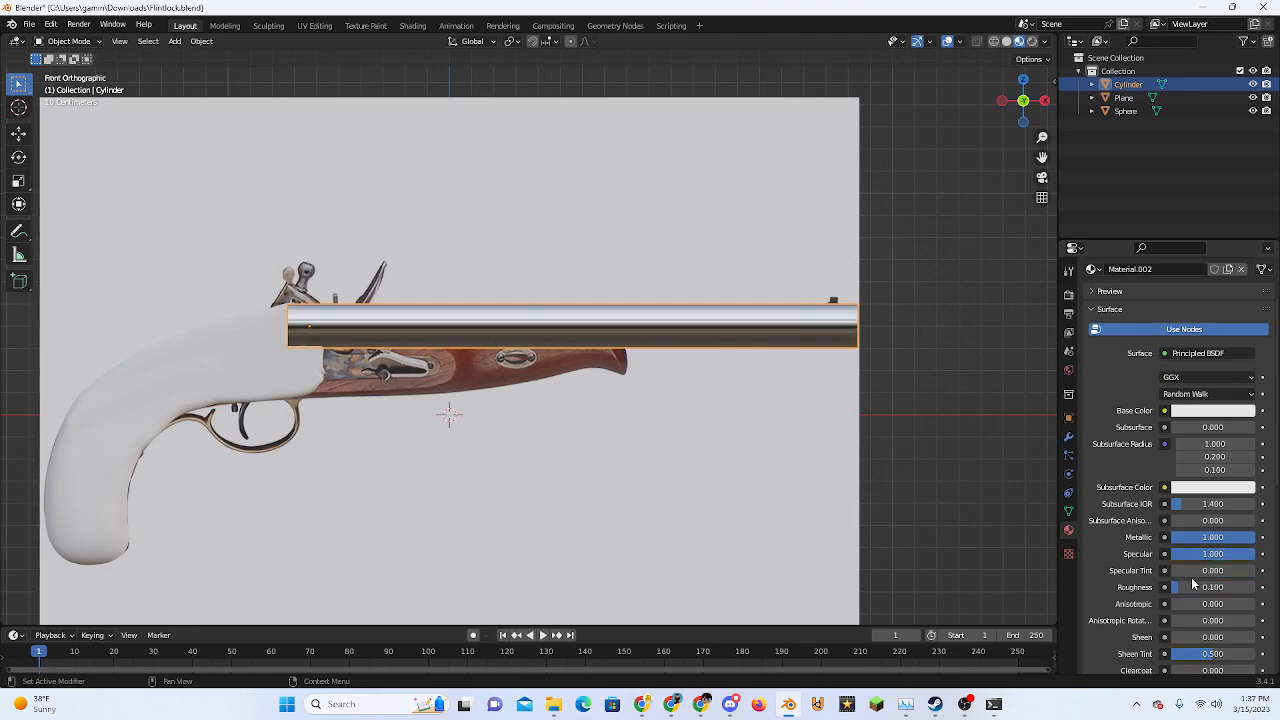
Try Screen Space Refraction in the barrel material's settings
{"action": "middle_click_drag", "start_coordinate": [950, 370], "coordinate": [638, 348]}
{"action": "scroll", "coordinate": [1210, 553], "scroll_direction": "down", "scroll_amount": 3}
{"action": "scroll", "coordinate": [1210, 553], "scroll_direction": "down", "scroll_amount": 7}
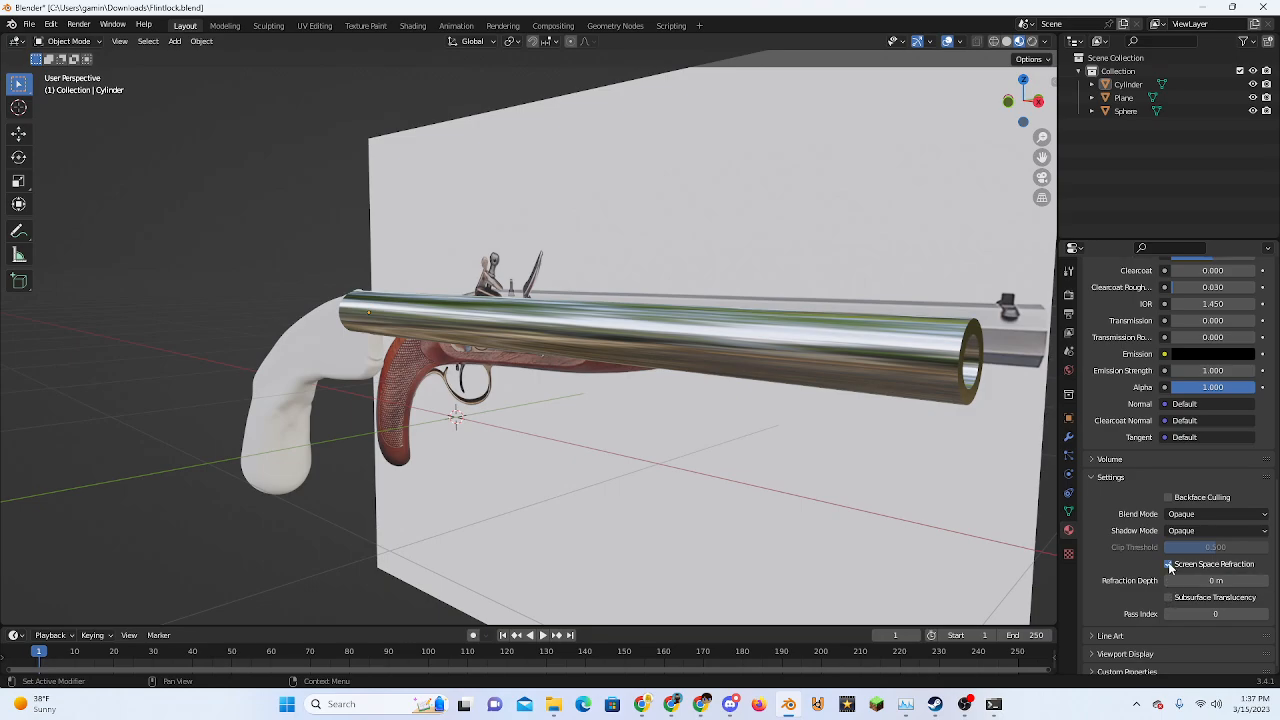
{"action": "middle_click_drag", "start_coordinate": [638, 379], "coordinate": [481, 339]}
{"action": "left_click", "coordinate": [481, 339]}
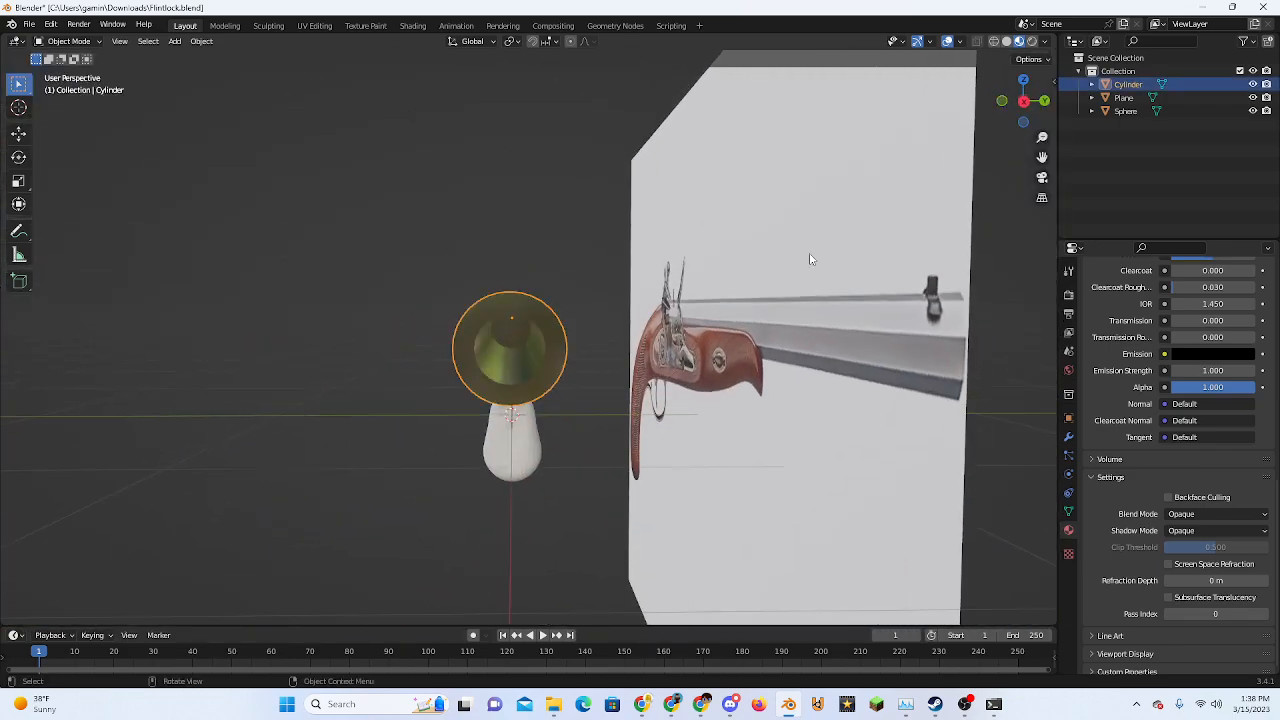
{"action": "left_click", "coordinate": [1024, 104]}
{"action": "scroll", "coordinate": [610, 316], "scroll_direction": "up", "scroll_amount": 5}
{"action": "key", "text": "Tab"}
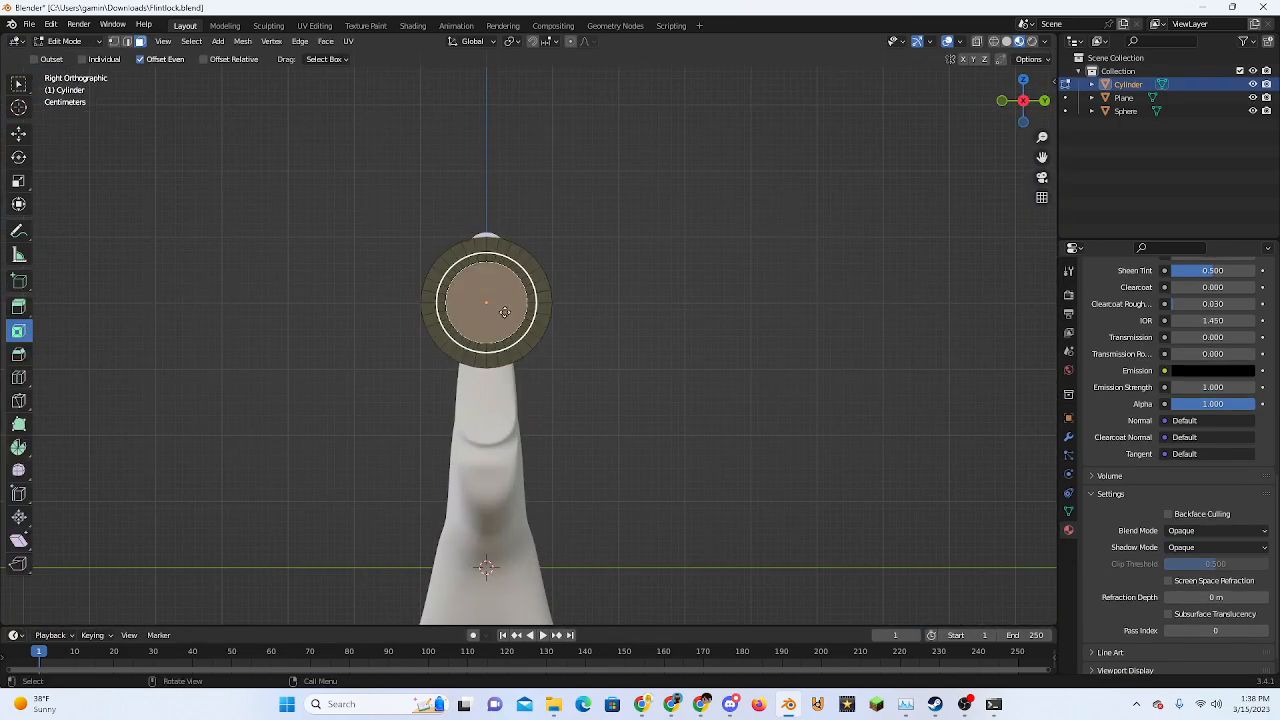
{"action": "right_click", "coordinate": [505, 312]}
{"action": "mouse_move", "coordinate": [517, 333]}
{"action": "middle_mouse_down"}
{"action": "mouse_move", "coordinate": [560, 286]}
{"action": "mouse_move", "coordinate": [503, 323]}
{"action": "middle_mouse_up"}
{"action": "key", "text": "Tab"}
{"action": "left_click", "coordinate": [337, 321]}
{"action": "middle_click_drag", "start_coordinate": [337, 321], "coordinate": [324, 290]}
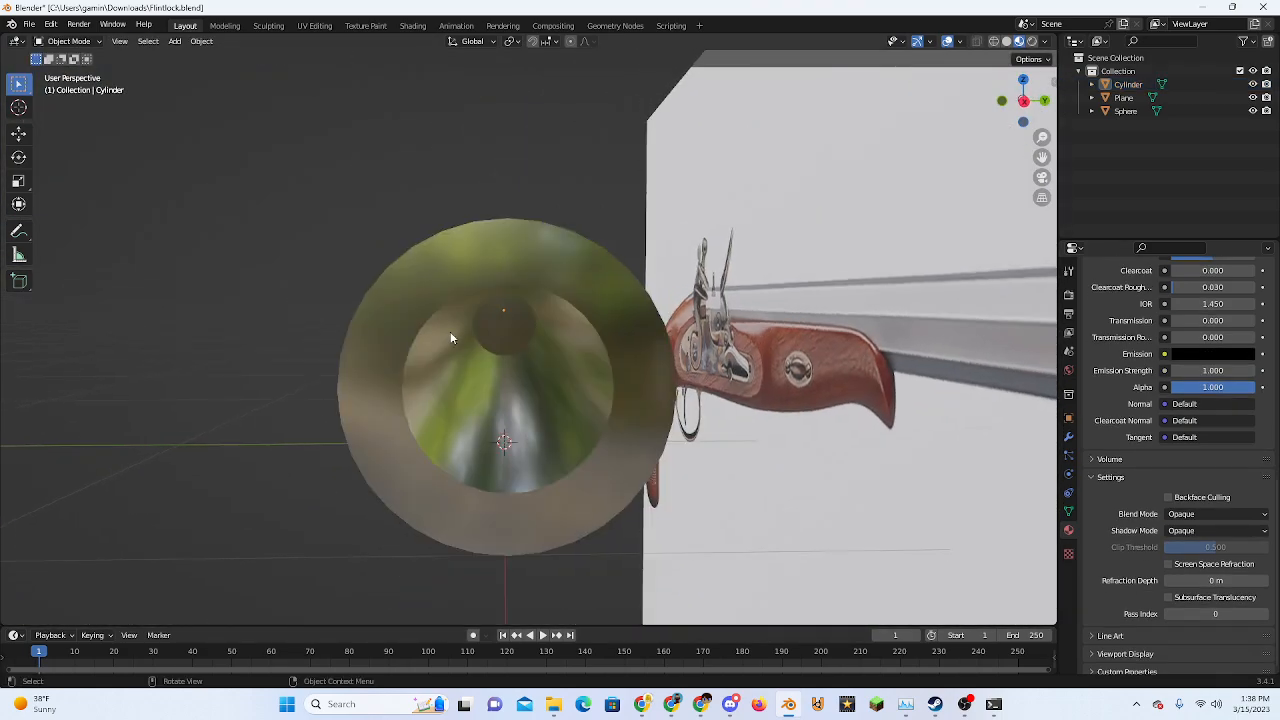
Separate the round face at the inner end of the bore into its own object
{"action": "left_click", "coordinate": [453, 332]}
{"action": "key", "text": "Tab"}
{"action": "right_click", "coordinate": [508, 326]}
{"action": "mouse_move", "coordinate": [462, 536]}
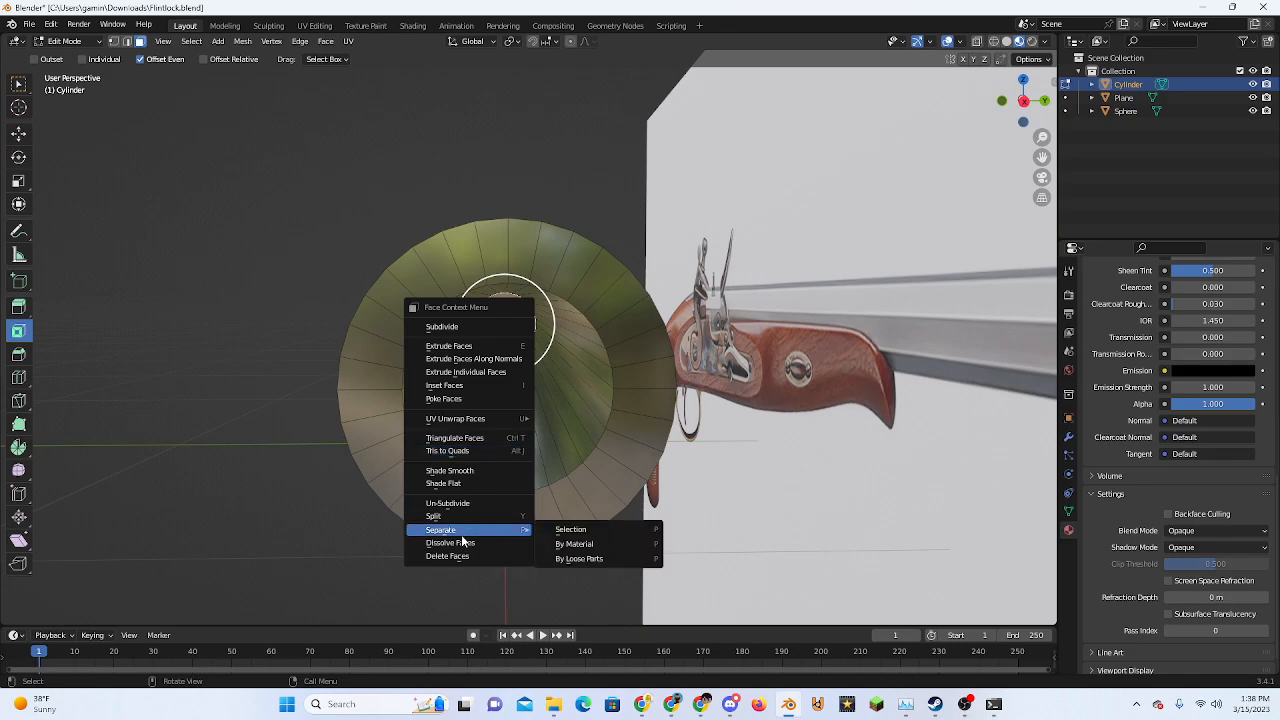
{"action": "left_click", "coordinate": [570, 530]}
{"action": "key", "text": "Tab"}
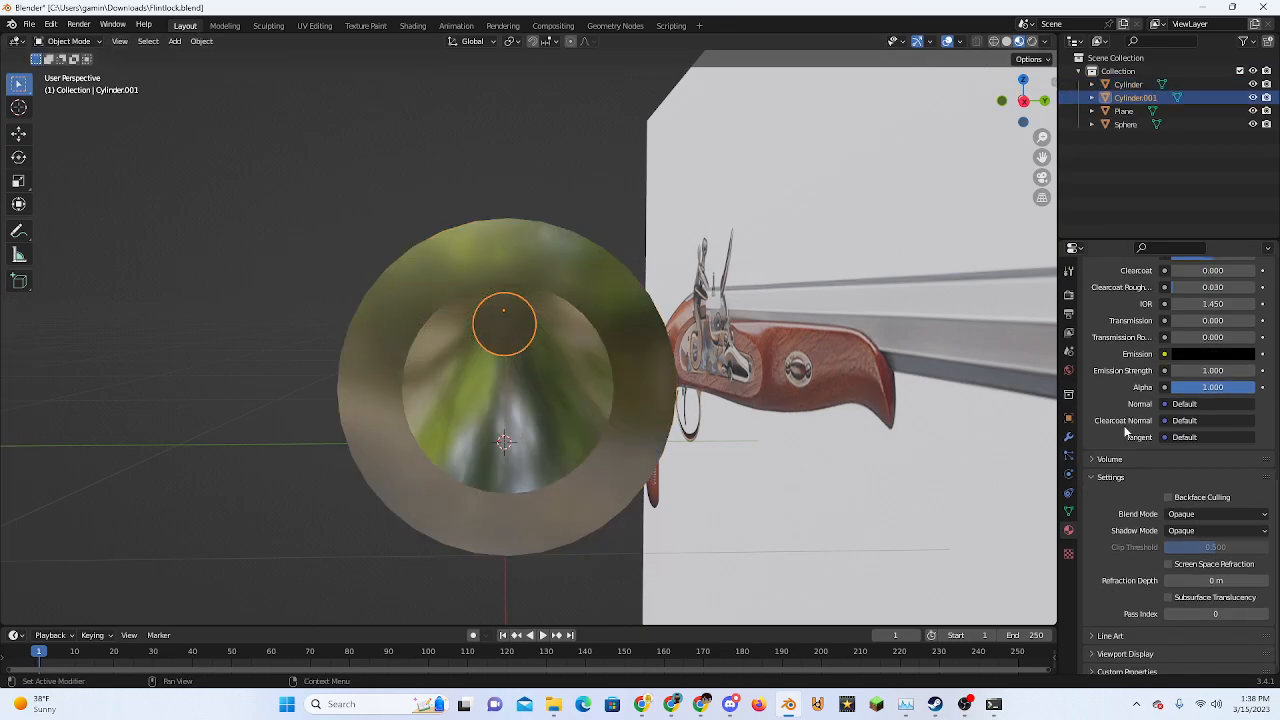
Replace the separated bore disc's material with a new one using a black base color and specular 0
{"action": "scroll", "coordinate": [1125, 430], "scroll_direction": "up", "scroll_amount": 15}
{"action": "left_click", "coordinate": [1244, 349]}
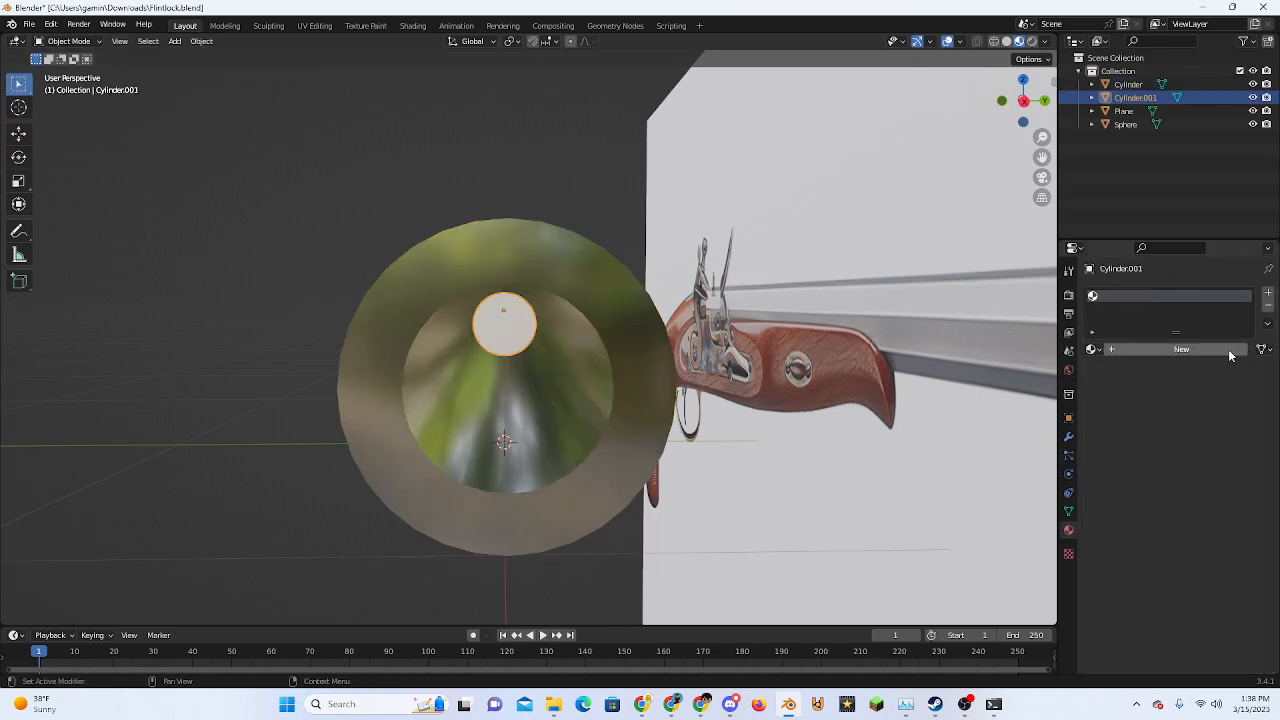
{"action": "left_click", "coordinate": [1230, 351]}
{"action": "left_click", "coordinate": [1206, 492]}
{"action": "left_click_drag", "start_coordinate": [1243, 385], "coordinate": [1244, 381]}
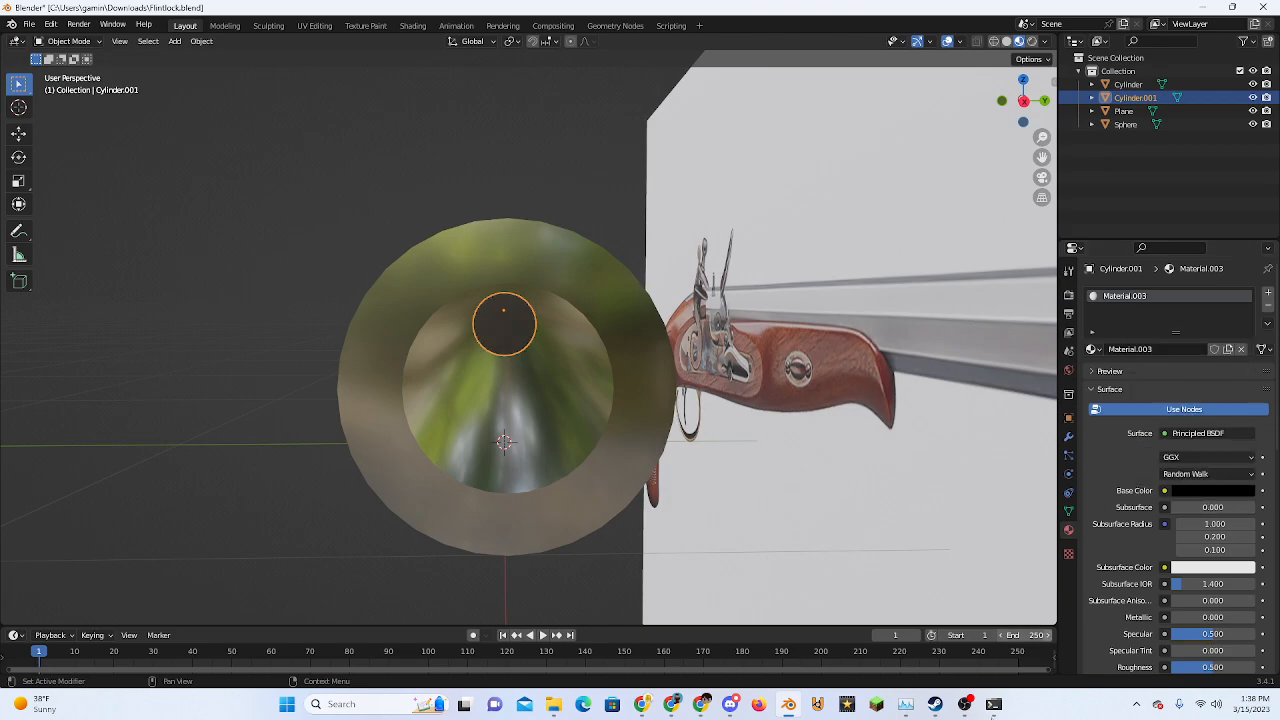
{"action": "scroll", "coordinate": [1146, 590], "scroll_direction": "down", "scroll_amount": 2}
{"action": "left_click_drag", "start_coordinate": [1208, 583], "coordinate": [1155, 583]}
{"action": "left_click", "coordinate": [337, 416]}
{"action": "mouse_move", "coordinate": [347, 414]}
{"action": "middle_mouse_down"}
{"action": "mouse_move", "coordinate": [361, 427]}
{"action": "mouse_move", "coordinate": [335, 431]}
{"action": "mouse_move", "coordinate": [346, 430]}
{"action": "middle_mouse_up"}
{"action": "scroll", "coordinate": [352, 429], "scroll_direction": "down", "scroll_amount": 2}
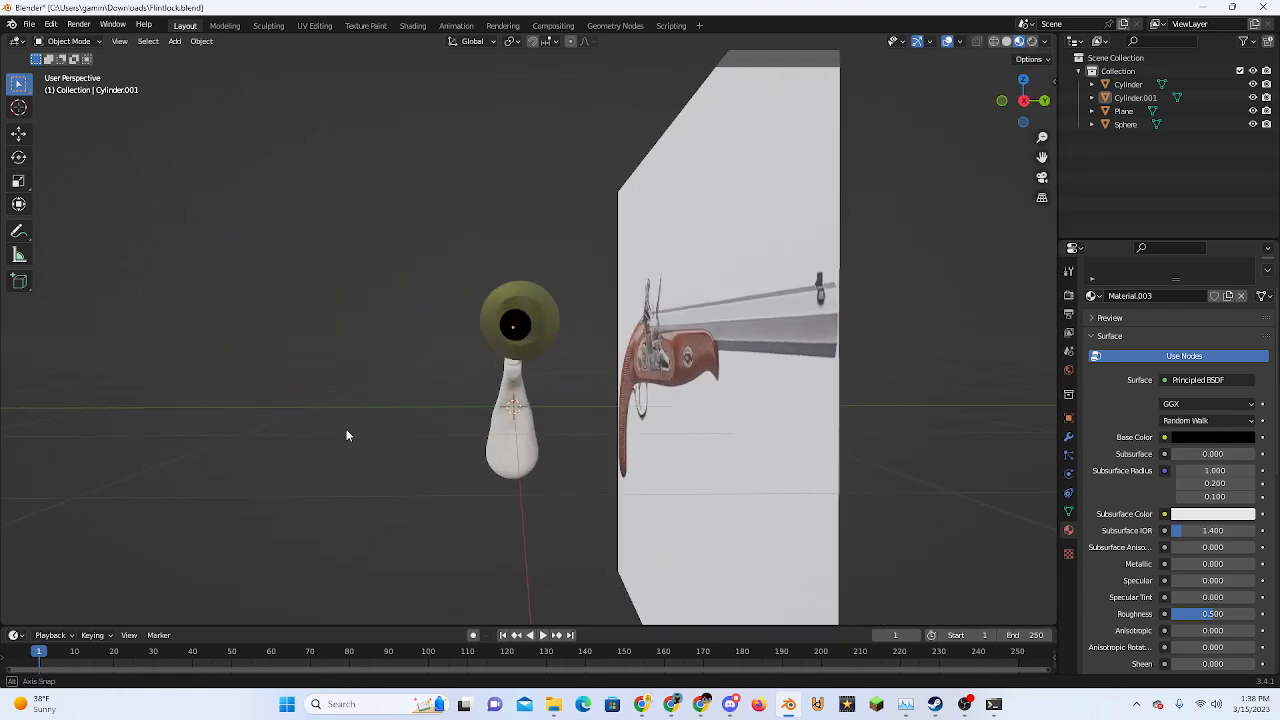
Join the black bore disc and the barrel cylinder into a single object
{"action": "double_click", "coordinate": [1021, 101]}
{"action": "middle_click_drag", "start_coordinate": [684, 316], "coordinate": [684, 370]}
{"action": "left_click", "coordinate": [511, 337]}
{"action": "left_click", "coordinate": [511, 337]}
{"action": "key", "text": "ctrl+j"}
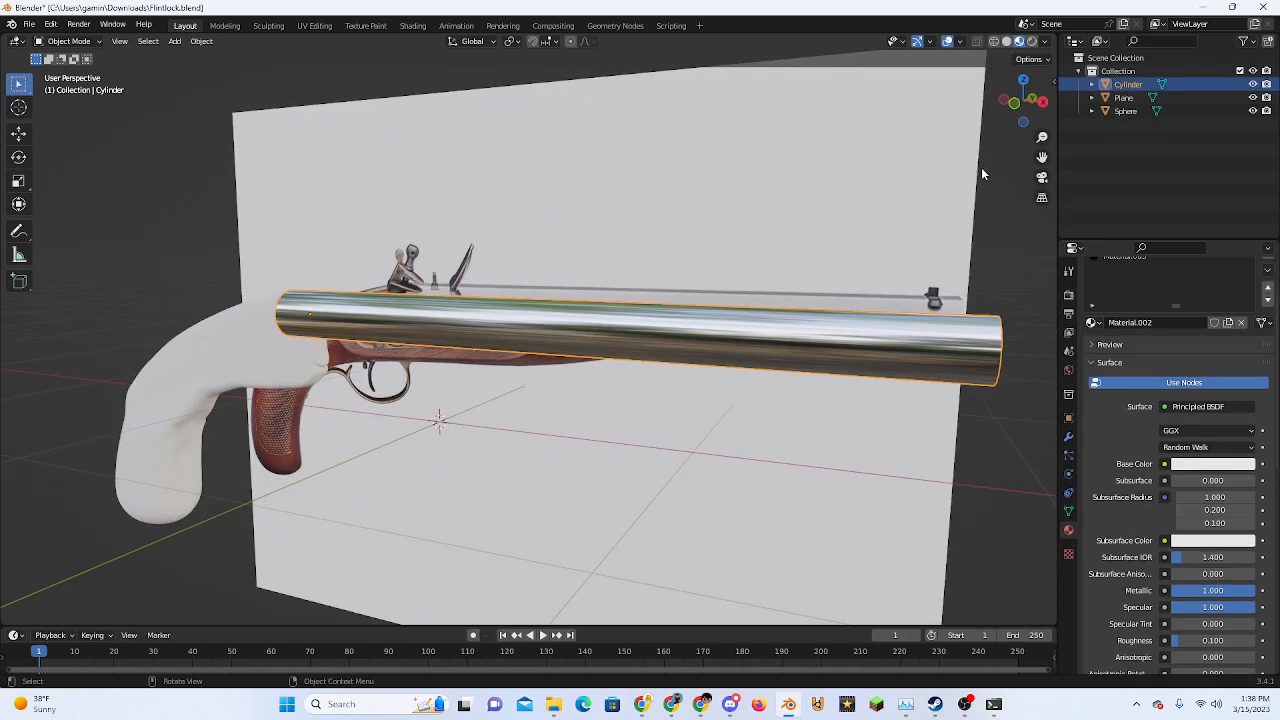
{"action": "left_click", "coordinate": [1015, 103]}
{"action": "left_click", "coordinate": [216, 358]}
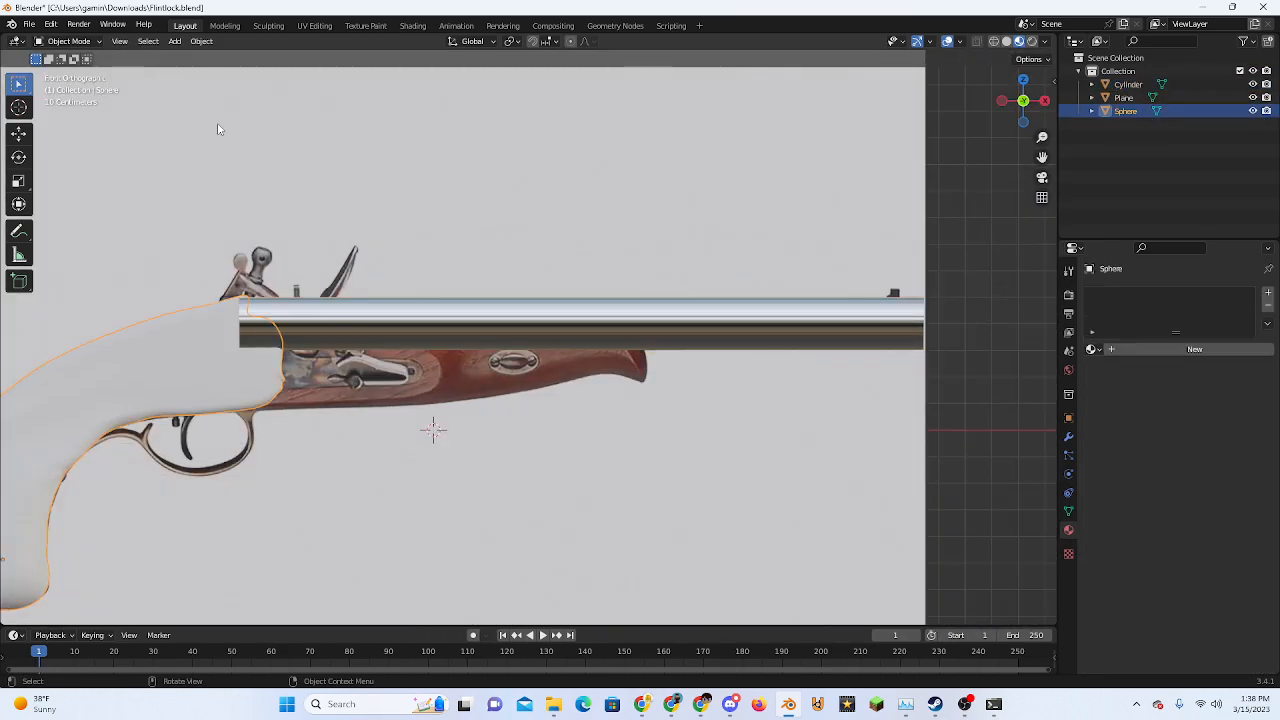
{"action": "left_click", "coordinate": [280, 30]}
{"action": "middle_click_drag", "start_coordinate": [604, 308], "coordinate": [517, 343]}
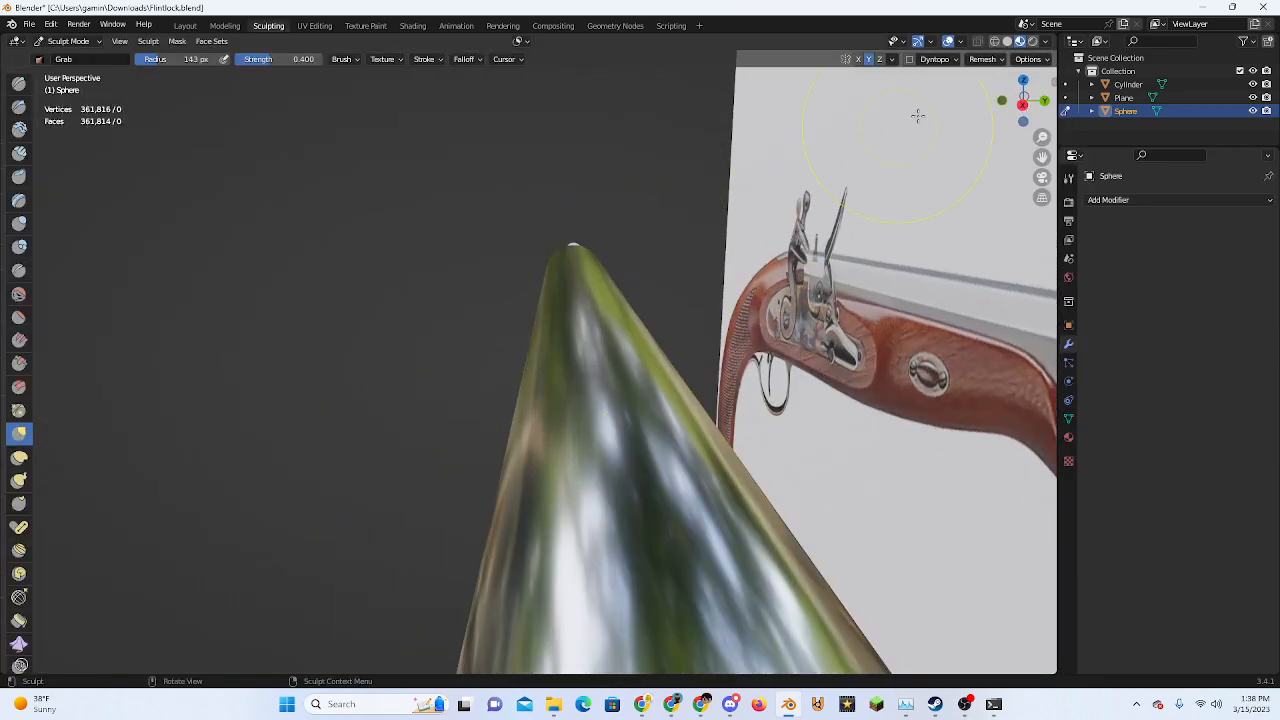
{"action": "left_click", "coordinate": [1003, 101]}
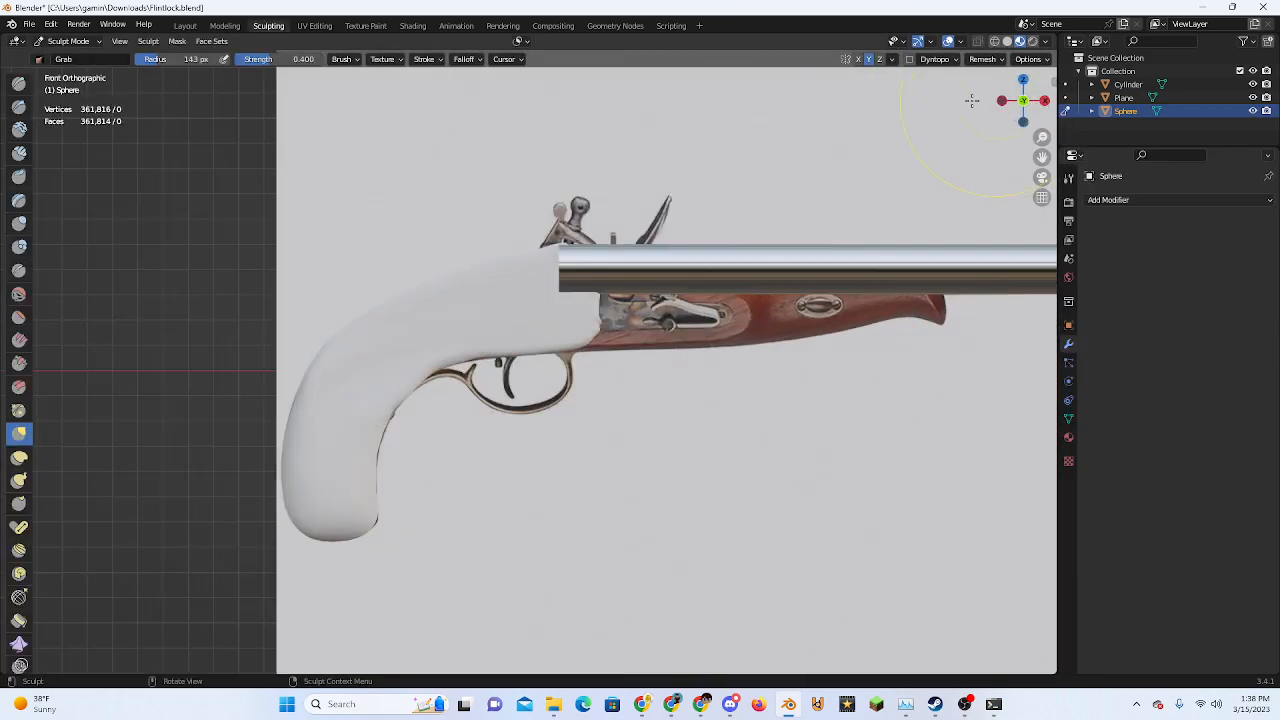
{"action": "left_click", "coordinate": [184, 25]}
Rename the barrel cylinder object as Gun Barrel
{"action": "left_click", "coordinate": [1128, 84]}
{"action": "left_click", "coordinate": [1068, 418]}
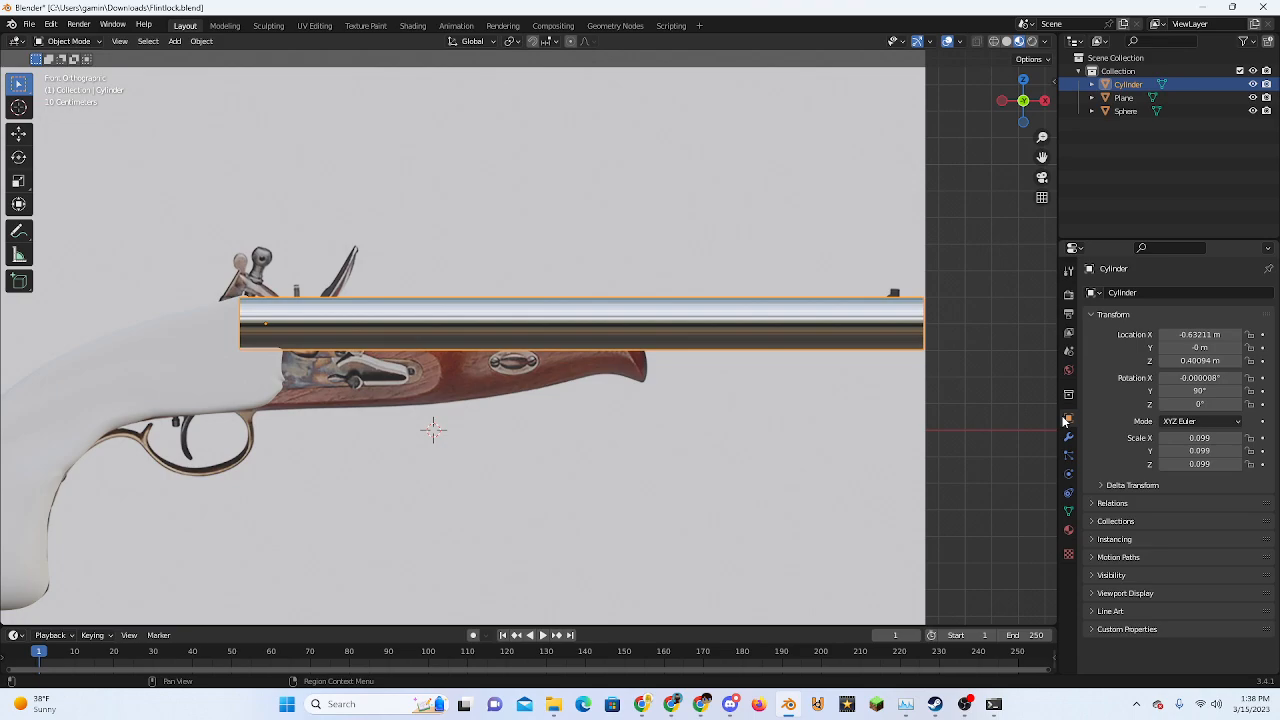
{"action": "double_click", "coordinate": [1141, 296]}
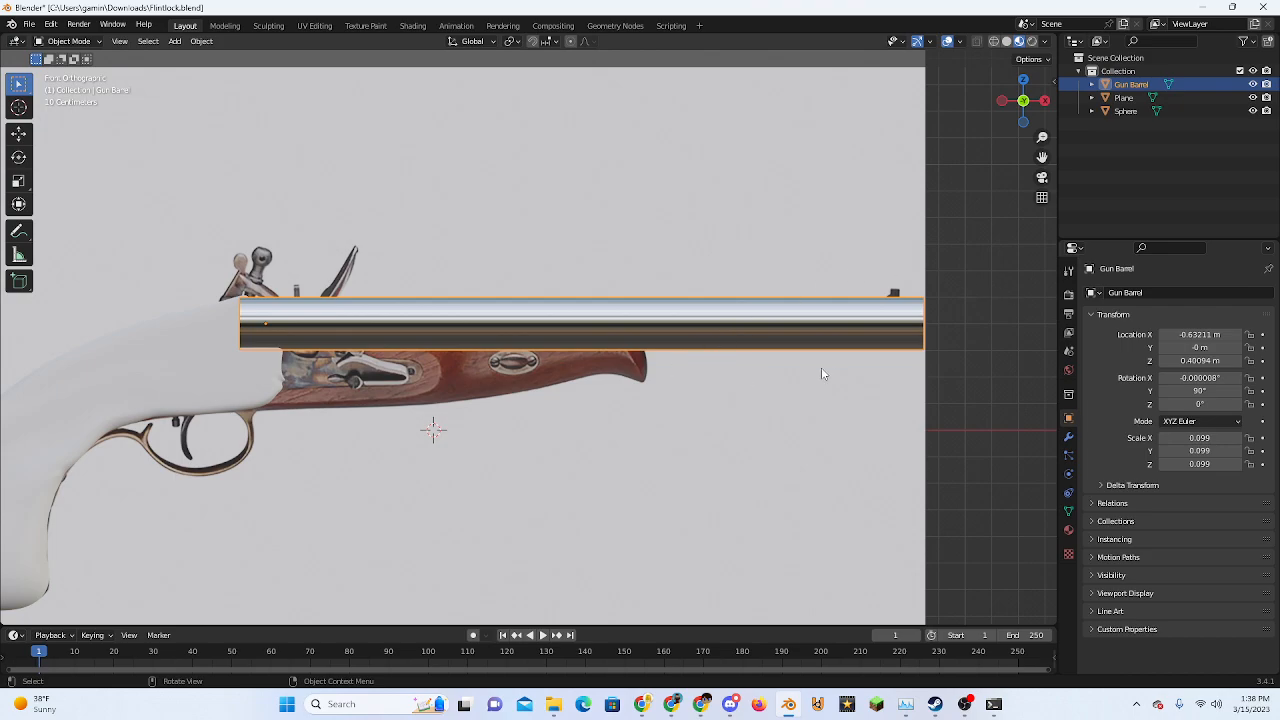
{"action": "middle_click_drag", "start_coordinate": [899, 332], "coordinate": [850, 355]}
{"action": "left_click", "coordinate": [962, 358]}
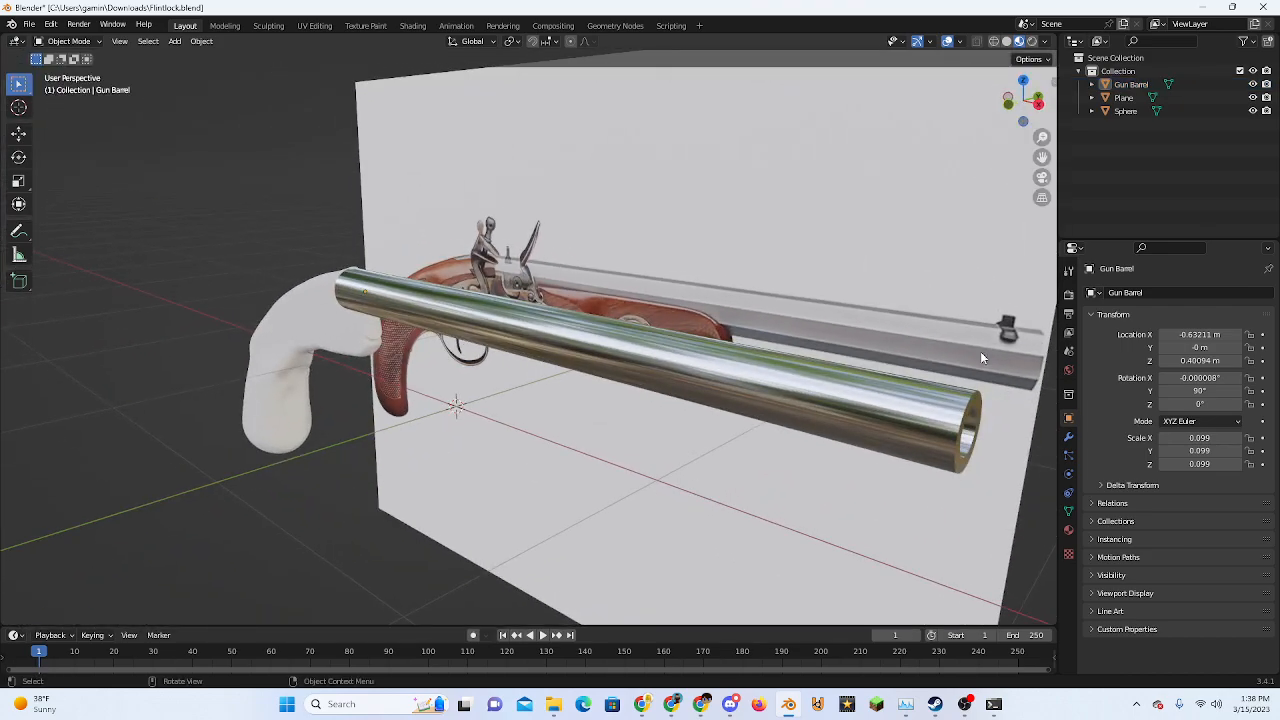
Hide the Gun Barrel object, viewing the pistol straight from the front
{"action": "left_click", "coordinate": [1009, 103]}
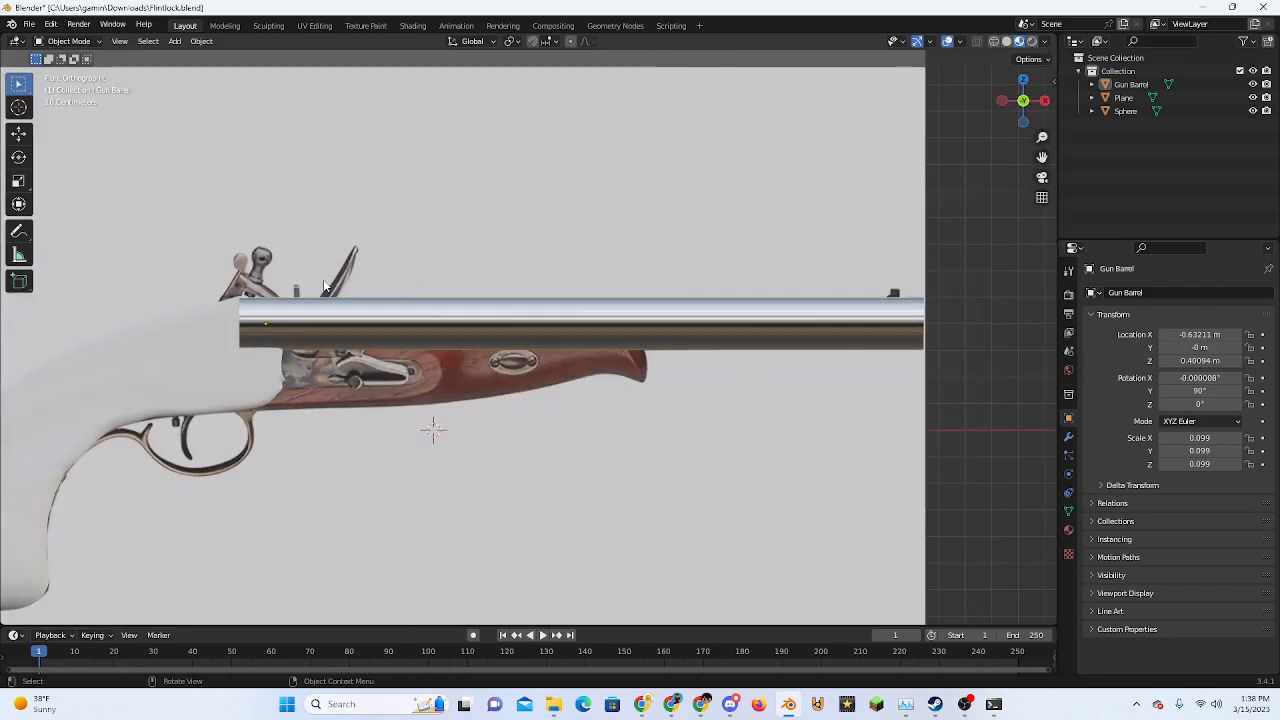
{"action": "left_click", "coordinate": [405, 318]}
{"action": "left_click", "coordinate": [287, 399]}
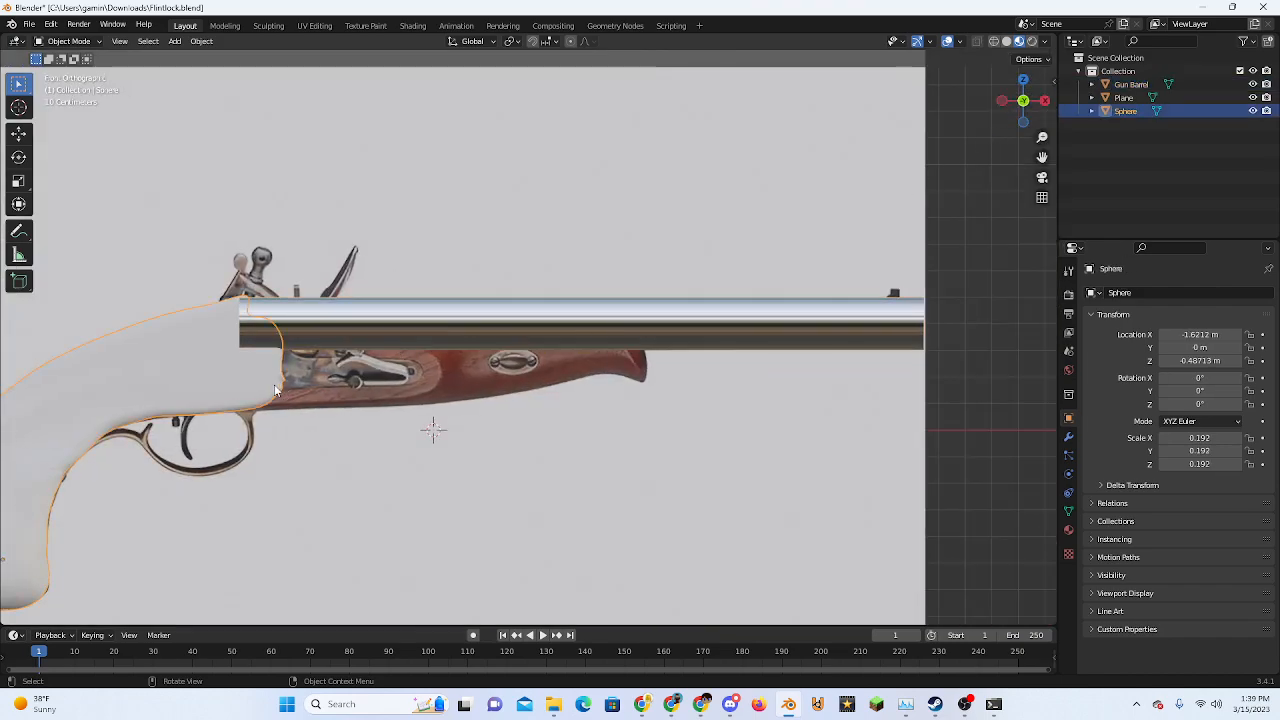
{"action": "left_click", "coordinate": [398, 349]}
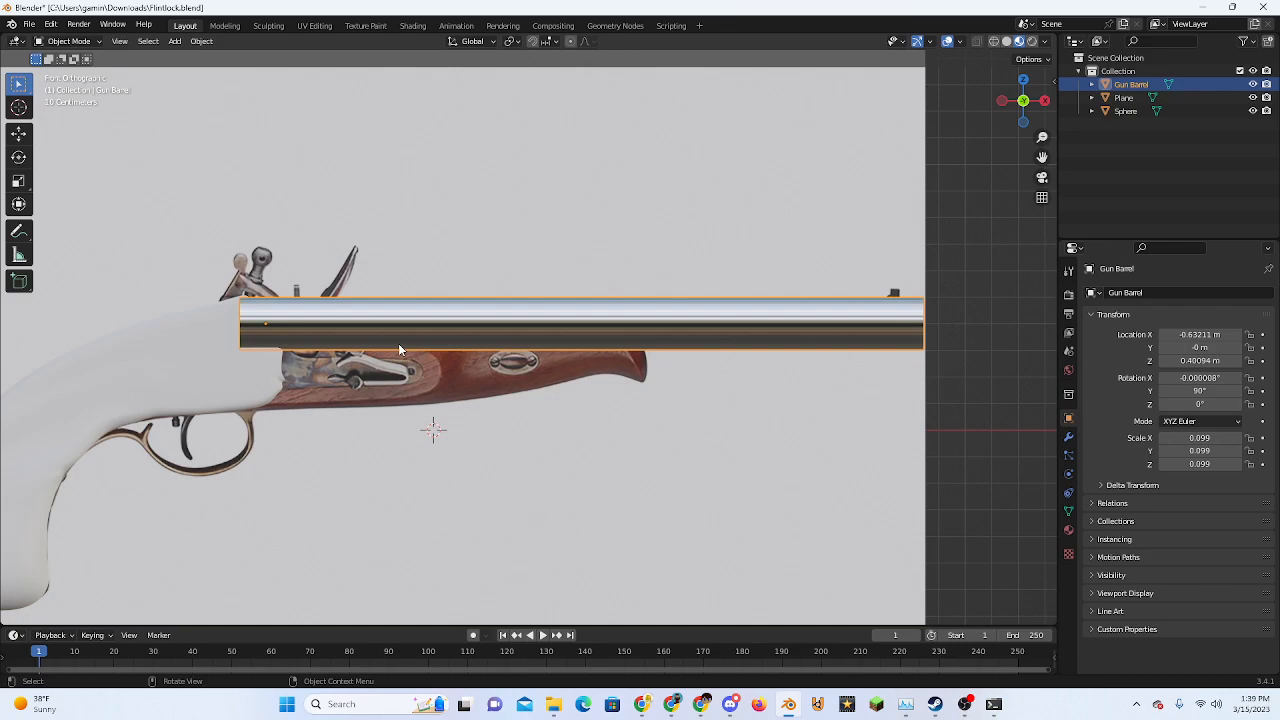
{"action": "key", "text": "h"}
Open the grip for sculpting and pull its lower front forward along the reference stock with the Grab brush
{"action": "scroll", "coordinate": [412, 340], "scroll_direction": "up", "scroll_amount": 1}
{"action": "middle_click_drag", "start_coordinate": [181, 361], "coordinate": [371, 327], "text": "shift"}
{"action": "left_click", "coordinate": [371, 327]}
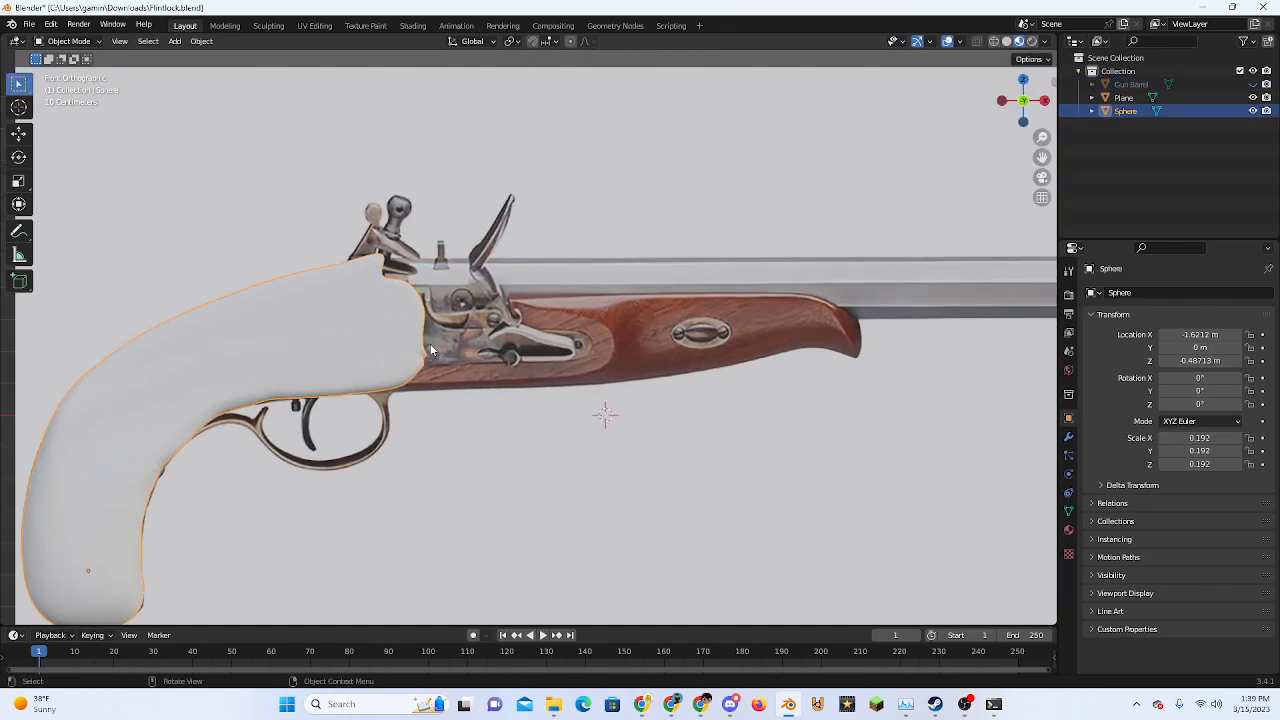
{"action": "left_click", "coordinate": [268, 25]}
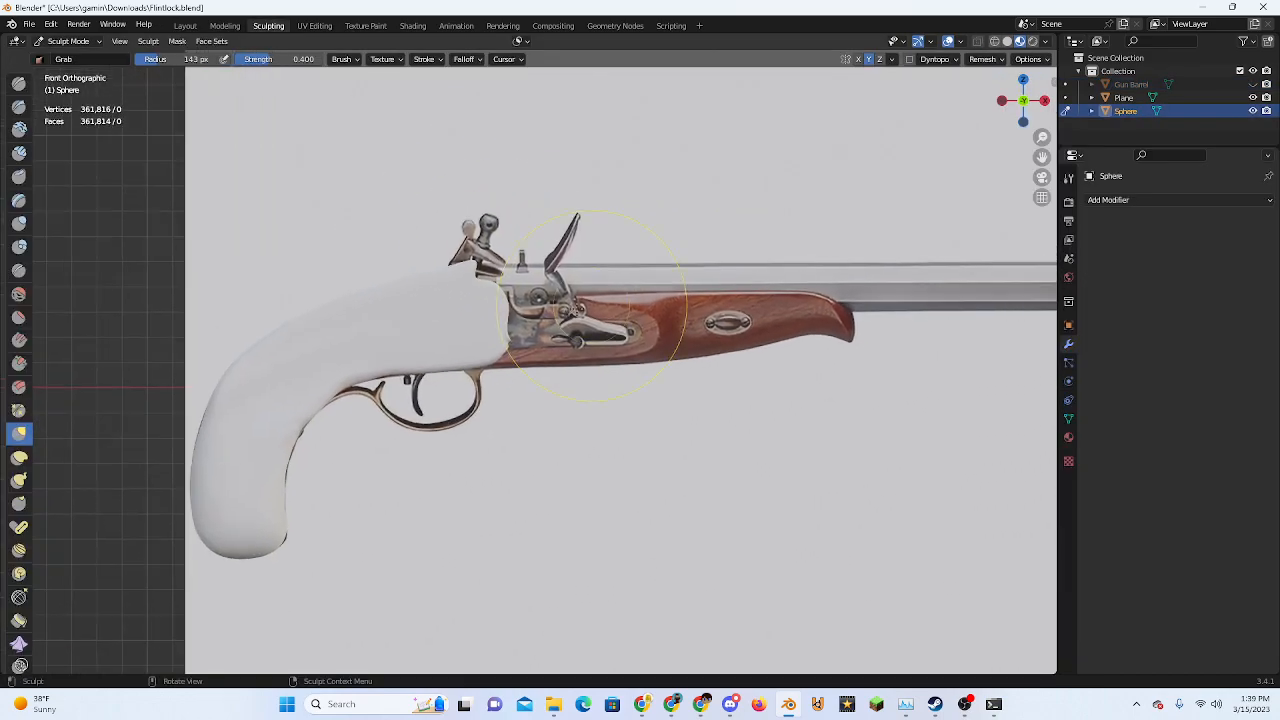
{"action": "scroll", "coordinate": [545, 300], "scroll_direction": "up", "scroll_amount": 5}
{"action": "left_click_drag", "start_coordinate": [545, 344], "coordinate": [965, 375]}
Try to pull the grip's upper front edge forward over the lock plate with the Grab brush
{"action": "scroll", "coordinate": [872, 312], "scroll_direction": "down", "scroll_amount": 2}
{"action": "left_click_drag", "start_coordinate": [493, 279], "coordinate": [895, 268]}
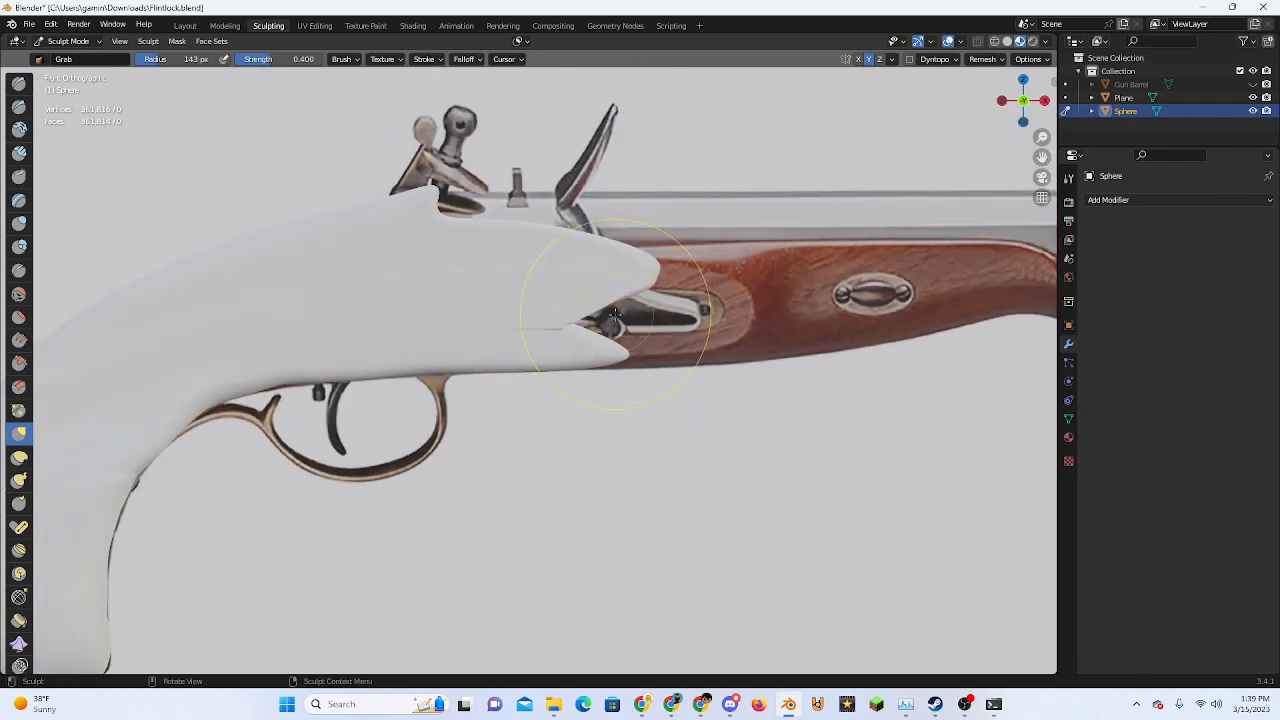
{"action": "scroll", "coordinate": [600, 306], "scroll_direction": "up", "scroll_amount": 2}
{"action": "left_click_drag", "start_coordinate": [587, 306], "coordinate": [917, 306]}
{"action": "key", "text": "ctrl+z"}
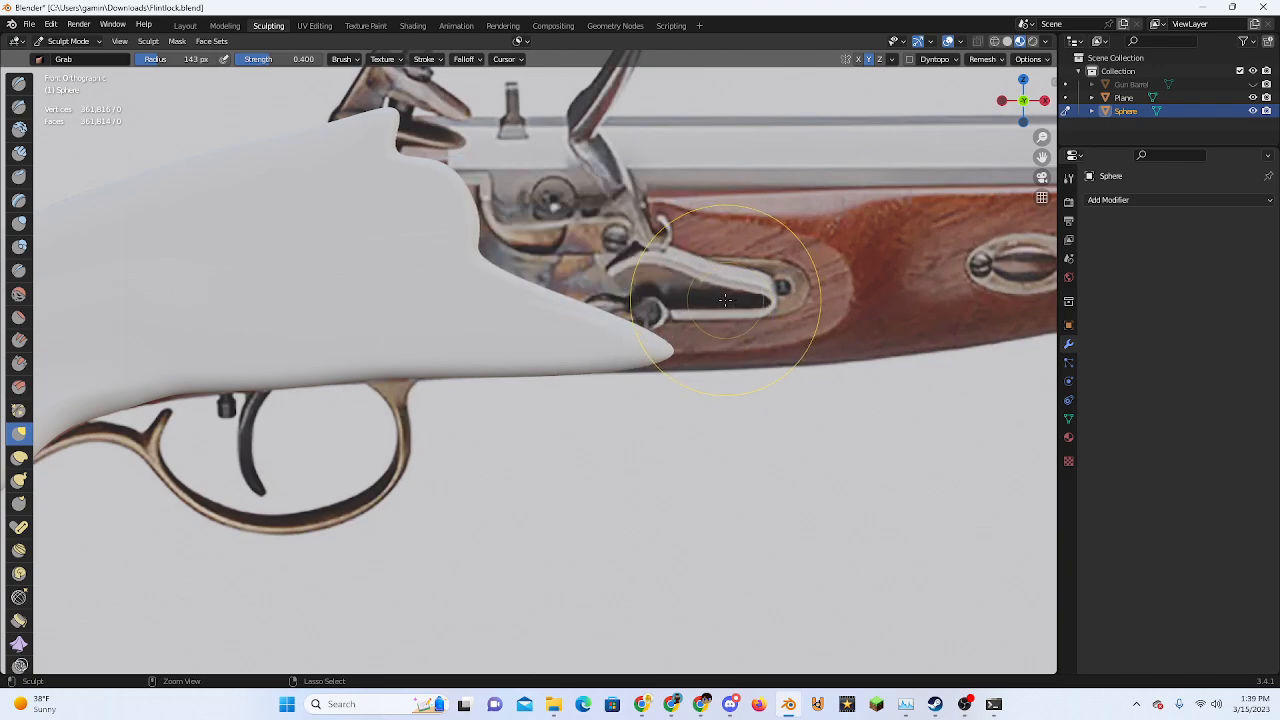
Make the Gun Barrel object visible again alongside the grip
{"action": "middle_click_drag", "start_coordinate": [517, 228], "coordinate": [436, 314], "text": "shift"}
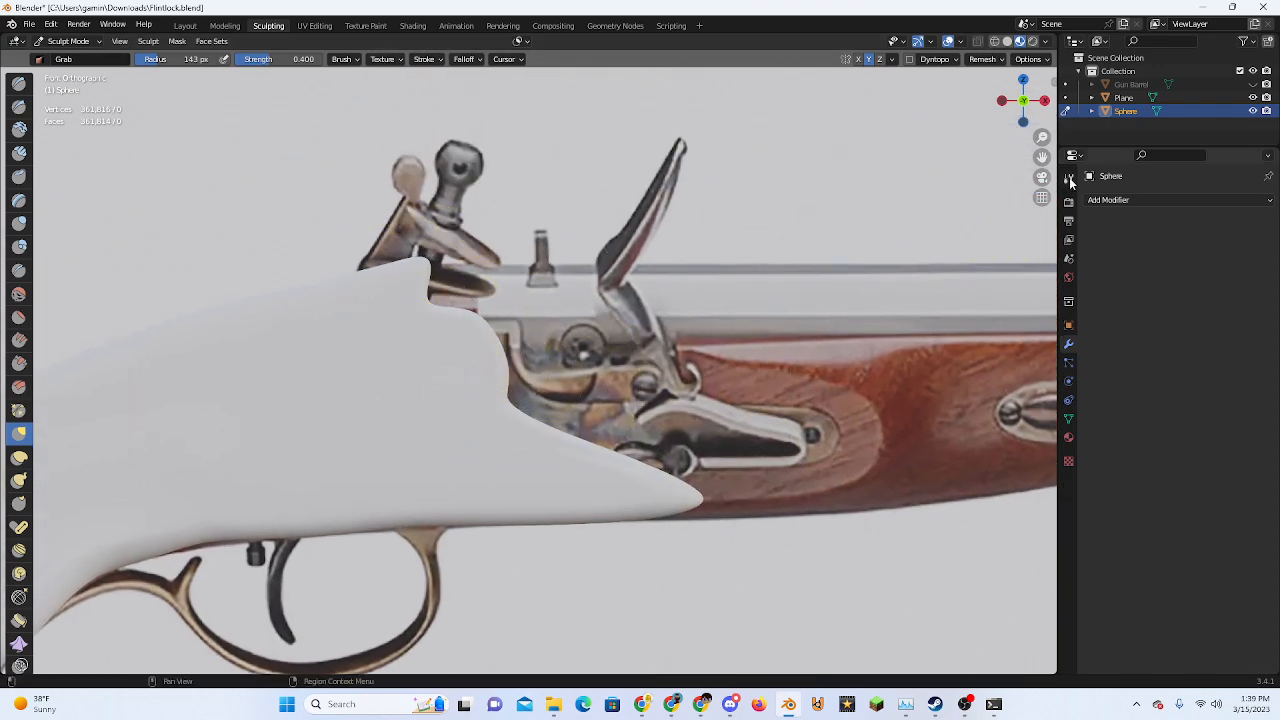
{"action": "left_click", "coordinate": [1253, 84]}
{"action": "left_click", "coordinate": [1253, 85]}
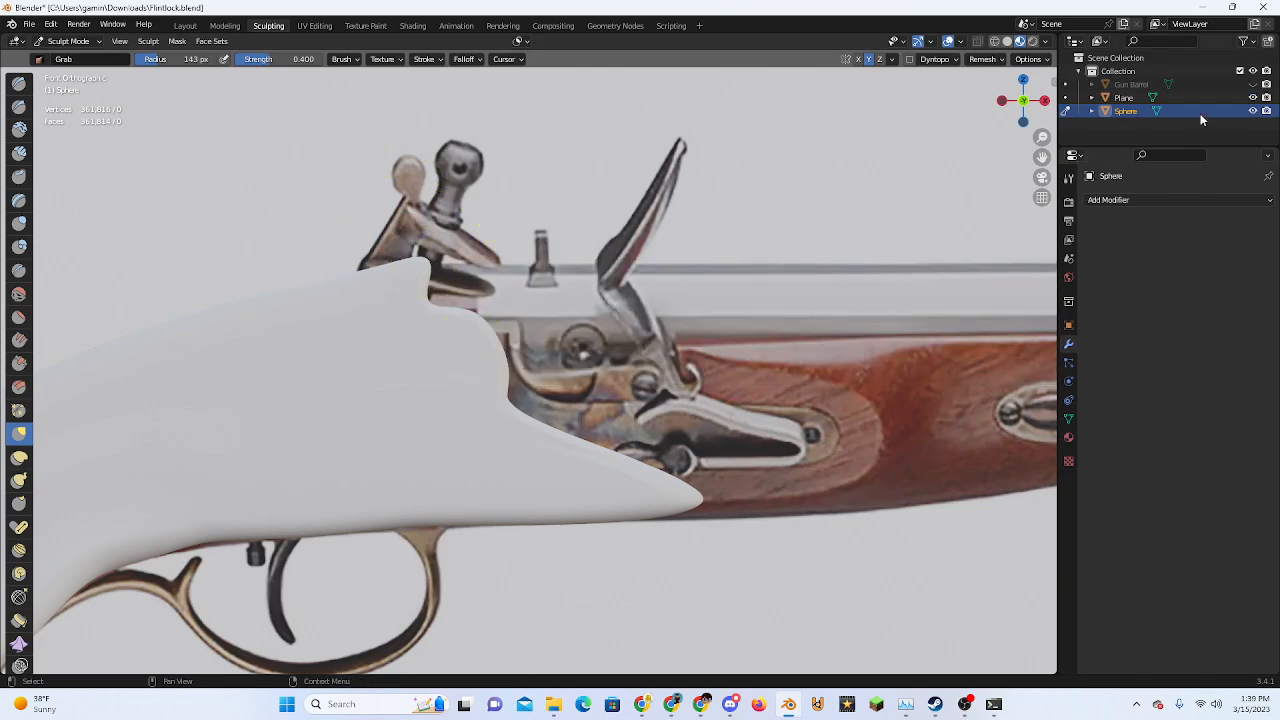
{"action": "left_click", "coordinate": [1253, 84]}
Enlarge the Grab brush radius to 239 px and shape the grip's top edge flush with the rear end of the barrel
{"action": "middle_click_drag", "start_coordinate": [456, 263], "coordinate": [586, 363], "text": "shift"}
{"action": "scroll", "coordinate": [570, 314], "scroll_direction": "up", "scroll_amount": 3}
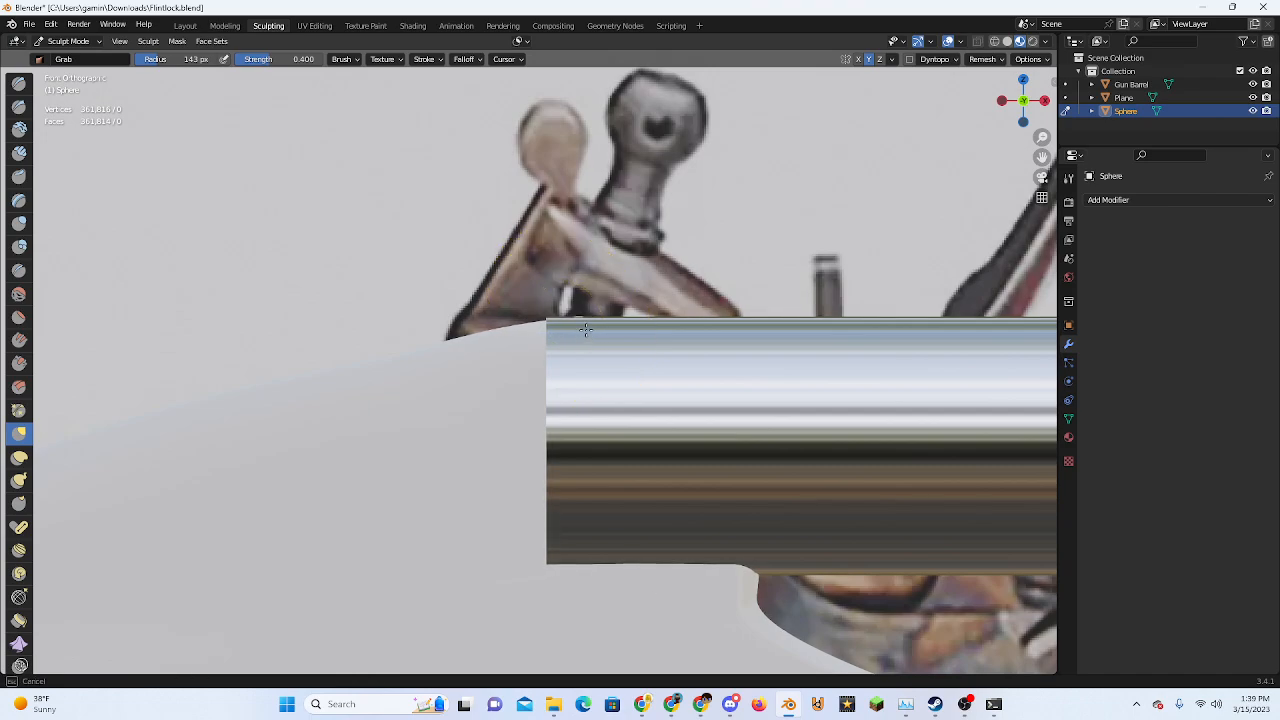
{"action": "scroll", "coordinate": [665, 360], "scroll_direction": "down", "scroll_amount": 3}
{"action": "scroll", "coordinate": [586, 334], "scroll_direction": "up", "scroll_amount": 8}
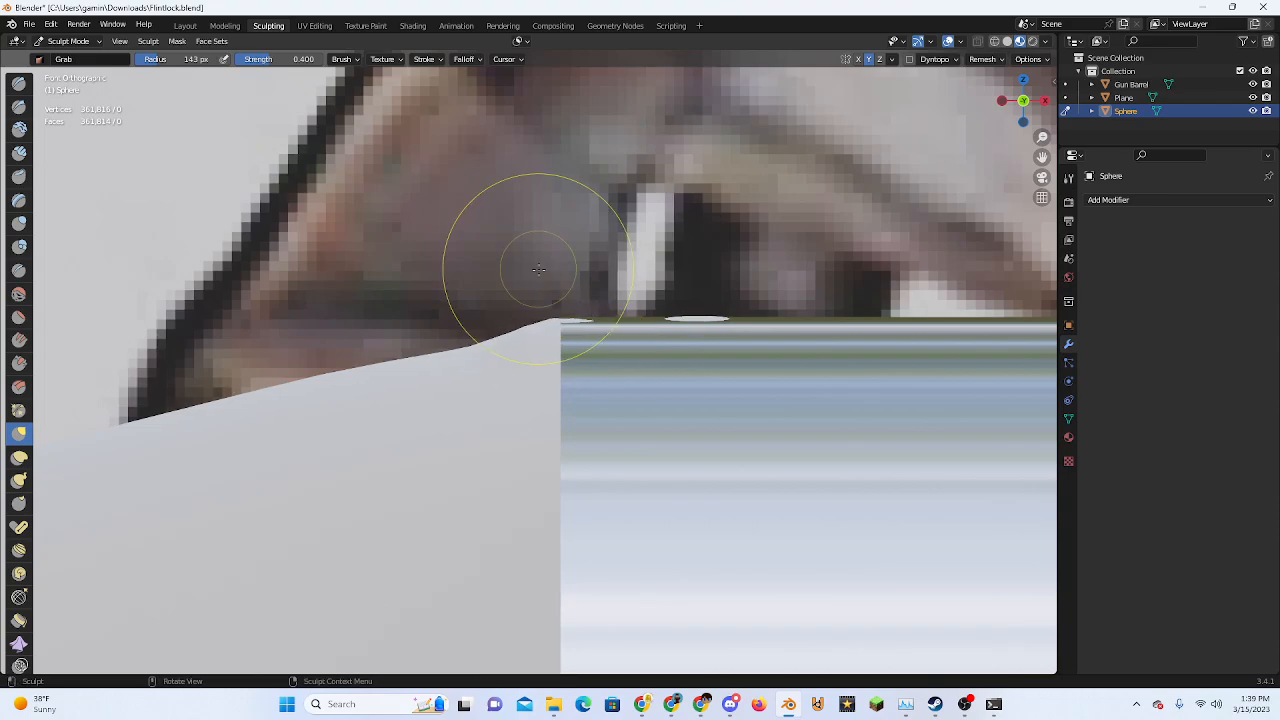
{"action": "mouse_move", "coordinate": [663, 320]}
{"action": "left_mouse_down"}
{"action": "mouse_move", "coordinate": [698, 322]}
{"action": "mouse_move", "coordinate": [700, 304]}
{"action": "mouse_move", "coordinate": [717, 393]}
{"action": "left_mouse_up"}
{"action": "key", "text": "ctrl+z"}
{"action": "scroll", "coordinate": [688, 343], "scroll_direction": "down", "scroll_amount": 4}
{"action": "key", "text": "f"}
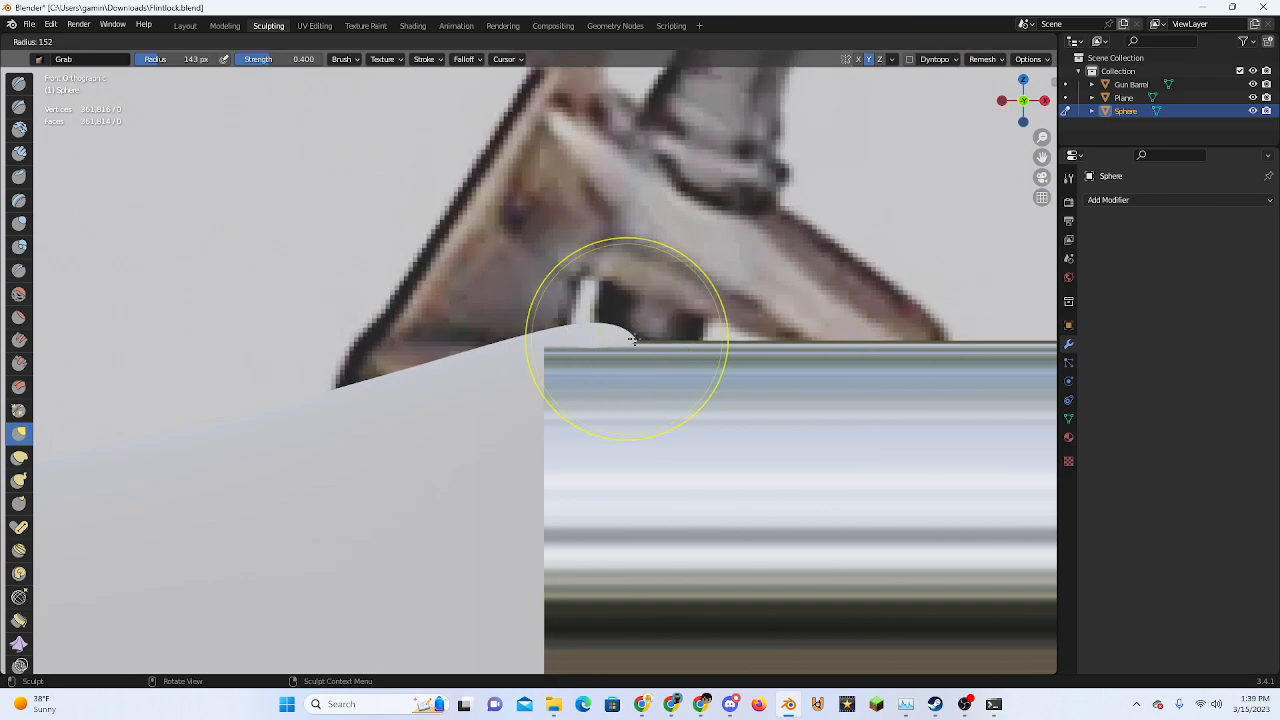
{"action": "left_click", "coordinate": [631, 340]}
{"action": "scroll", "coordinate": [625, 381], "scroll_direction": "down", "scroll_amount": 6}
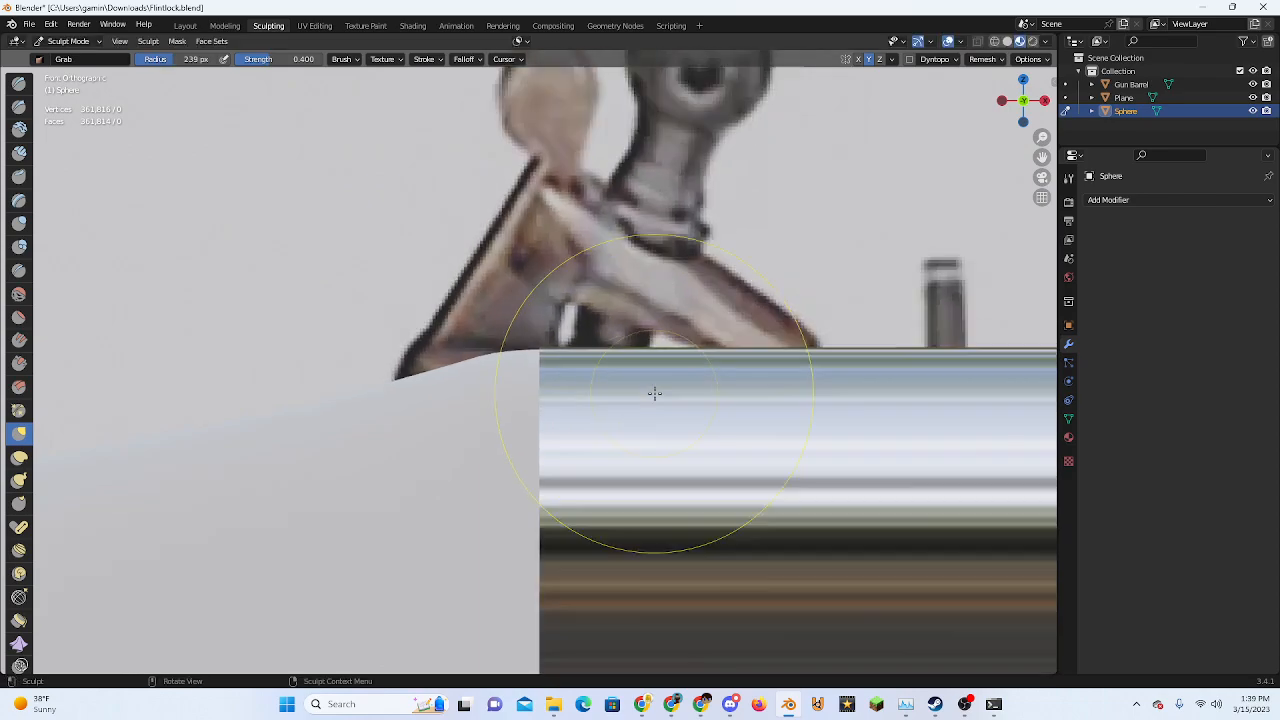
Enter Edit Mode on the grip and examine its overall form and the mesh density on the handle
{"action": "mouse_move", "coordinate": [651, 394]}
{"action": "middle_mouse_down"}
{"action": "mouse_move", "coordinate": [716, 400]}
{"action": "mouse_move", "coordinate": [580, 431]}
{"action": "mouse_move", "coordinate": [657, 434]}
{"action": "middle_mouse_up"}
{"action": "key", "text": "Tab"}
{"action": "key", "text": "Tab"}
{"action": "scroll", "coordinate": [576, 431], "scroll_direction": "down", "scroll_amount": 4}
{"action": "scroll", "coordinate": [657, 434], "scroll_direction": "down", "scroll_amount": 2}
{"action": "key", "text": "Tab"}
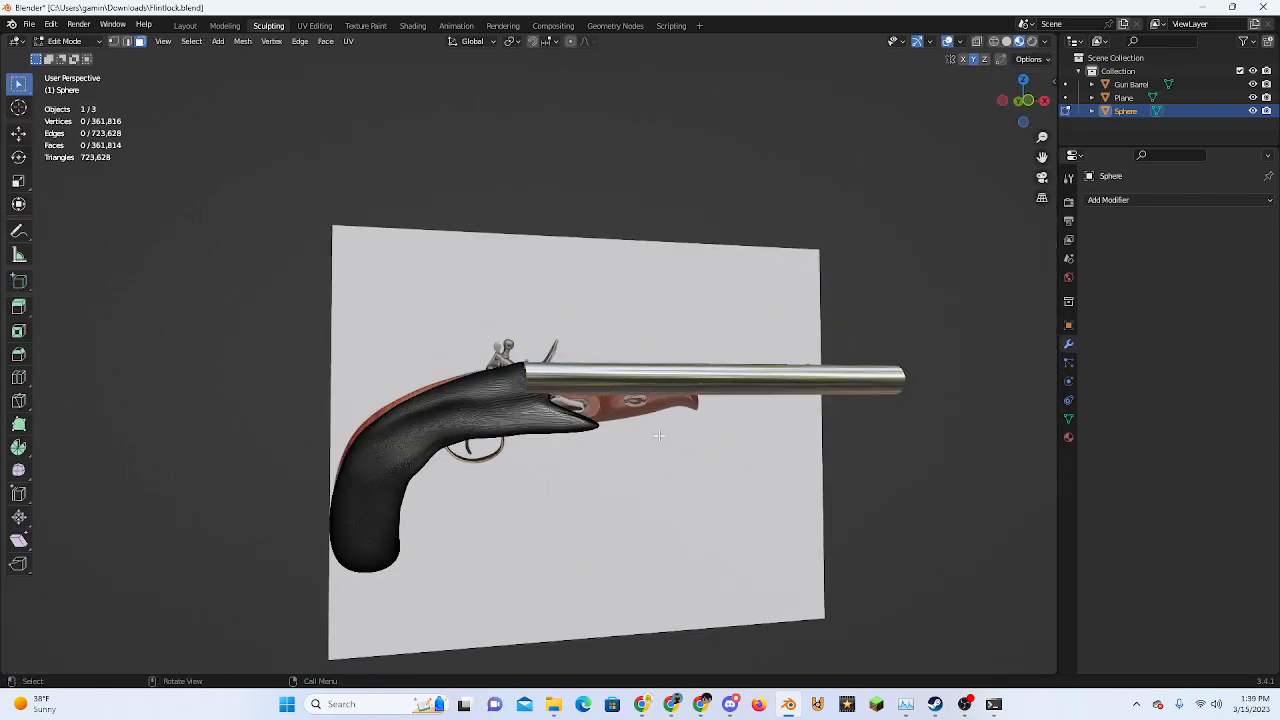
{"action": "left_click", "coordinate": [1031, 117]}
{"action": "scroll", "coordinate": [608, 355], "scroll_direction": "up", "scroll_amount": 5}
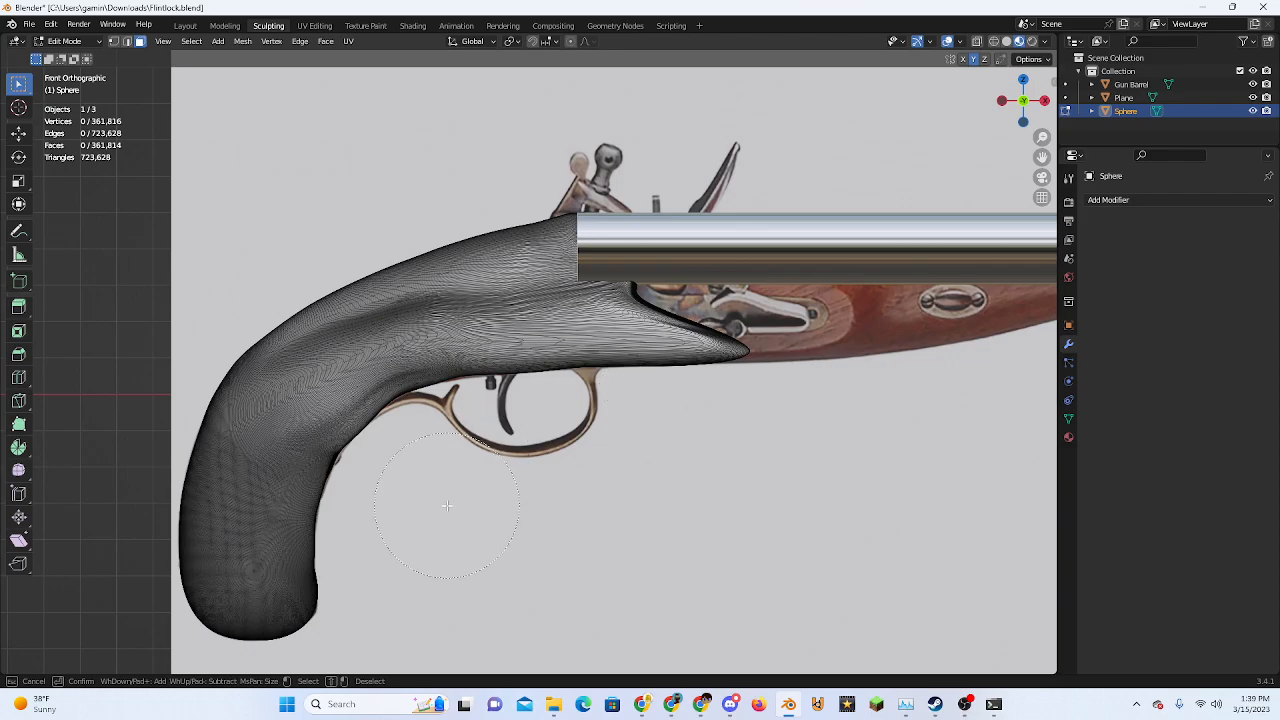
{"action": "right_click", "coordinate": [461, 491]}
{"action": "scroll", "coordinate": [440, 500], "scroll_direction": "up", "scroll_amount": 4}
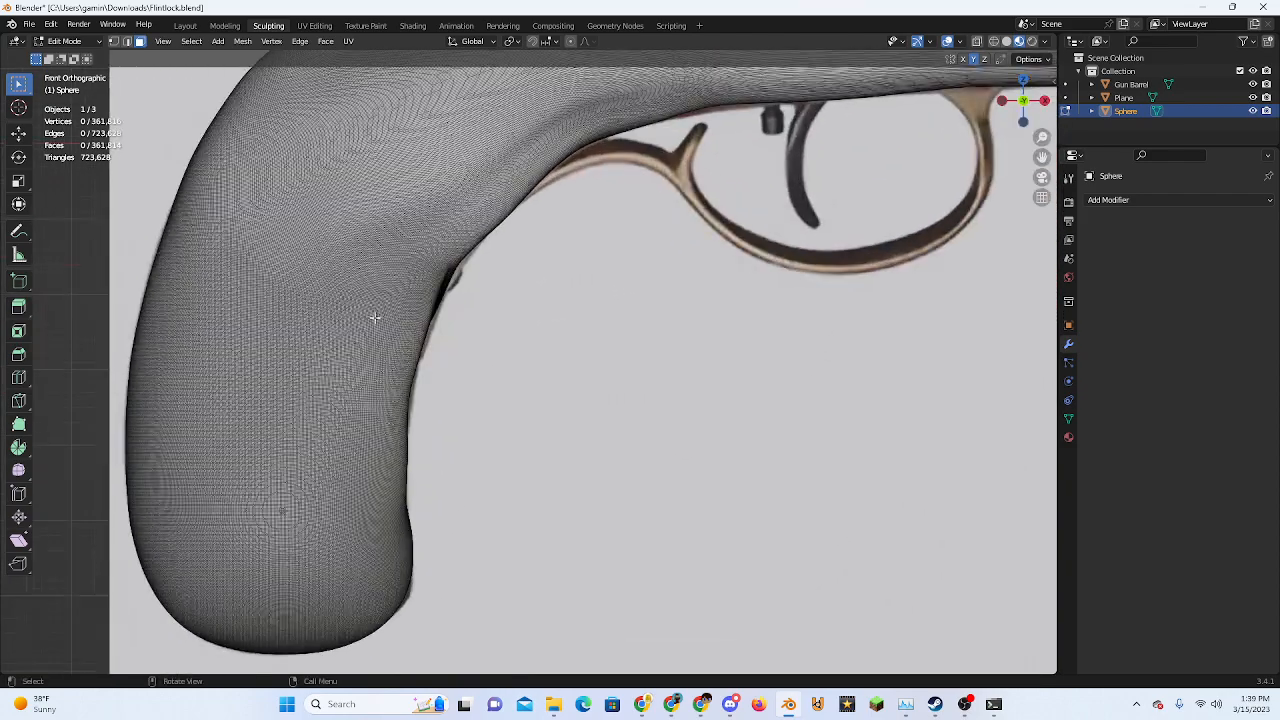
{"action": "middle_click_drag", "start_coordinate": [386, 438], "coordinate": [581, 350], "text": "shift"}
{"action": "scroll", "coordinate": [572, 362], "scroll_direction": "up", "scroll_amount": 7}
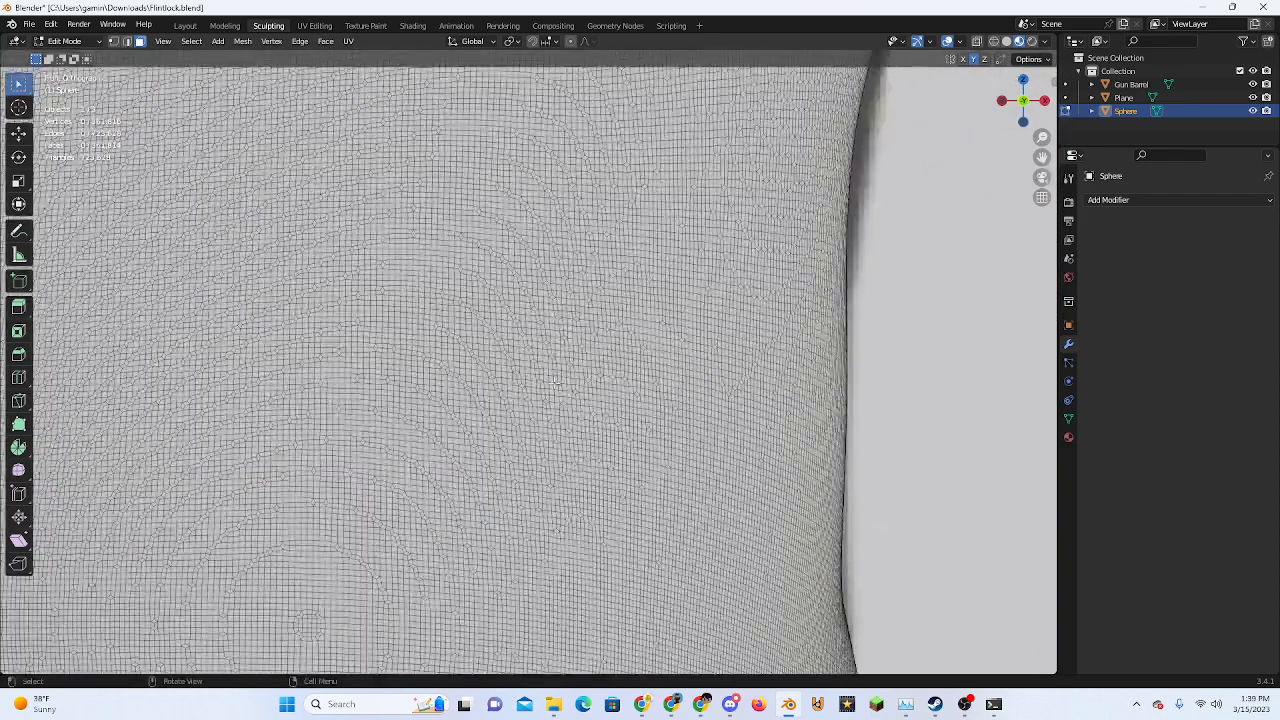
{"action": "scroll", "coordinate": [600, 386], "scroll_direction": "down", "scroll_amount": 7}
{"action": "scroll", "coordinate": [683, 387], "scroll_direction": "down", "scroll_amount": 7}
{"action": "scroll", "coordinate": [549, 424], "scroll_direction": "up", "scroll_amount": 2}
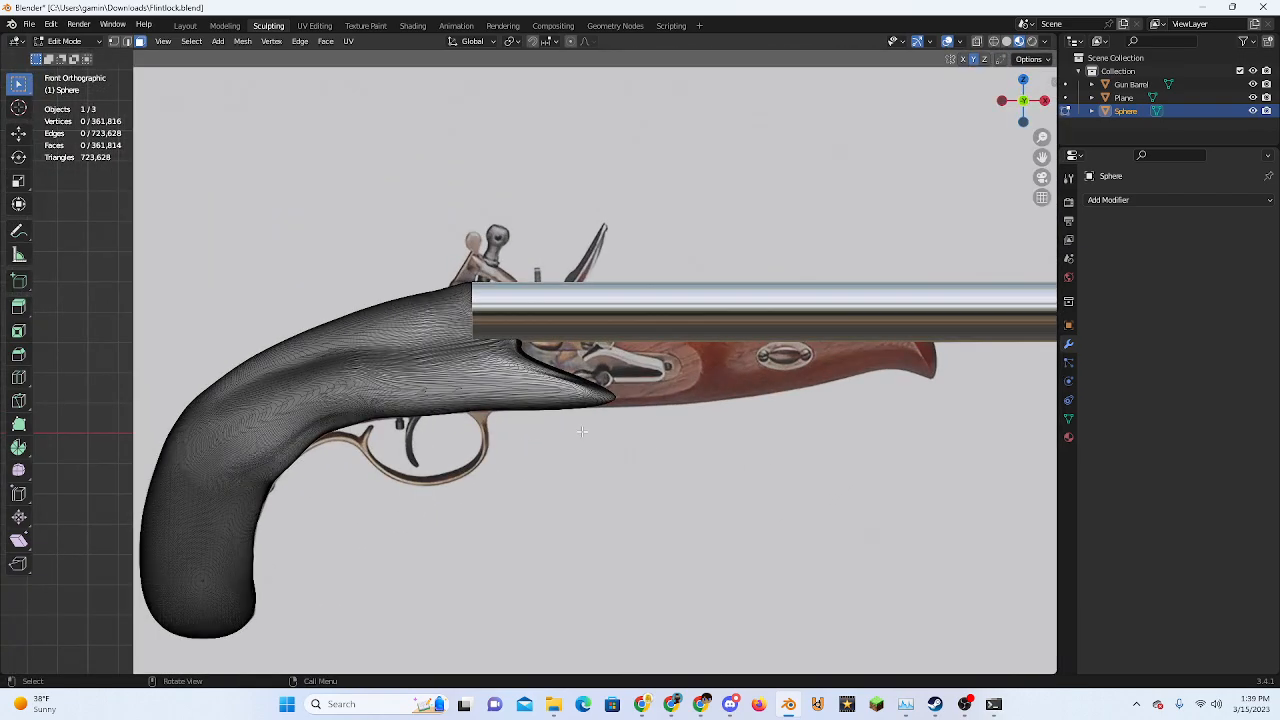
Circle-select the front section of the grip's mesh and check the selection from behind
{"action": "key", "text": "c"}
{"action": "mouse_move", "coordinate": [600, 395]}
{"action": "left_mouse_down"}
{"action": "mouse_move", "coordinate": [545, 385]}
{"action": "mouse_move", "coordinate": [430, 310]}
{"action": "left_mouse_up"}
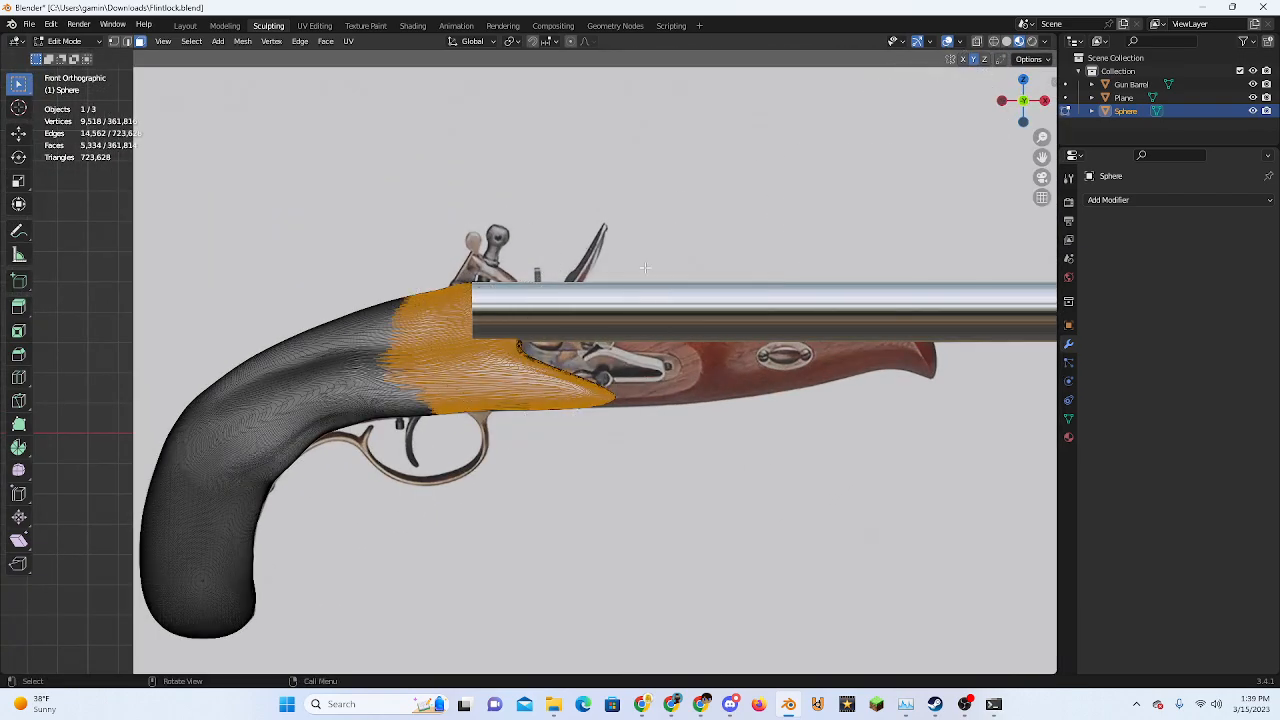
{"action": "middle_click_drag", "start_coordinate": [645, 267], "coordinate": [779, 302]}
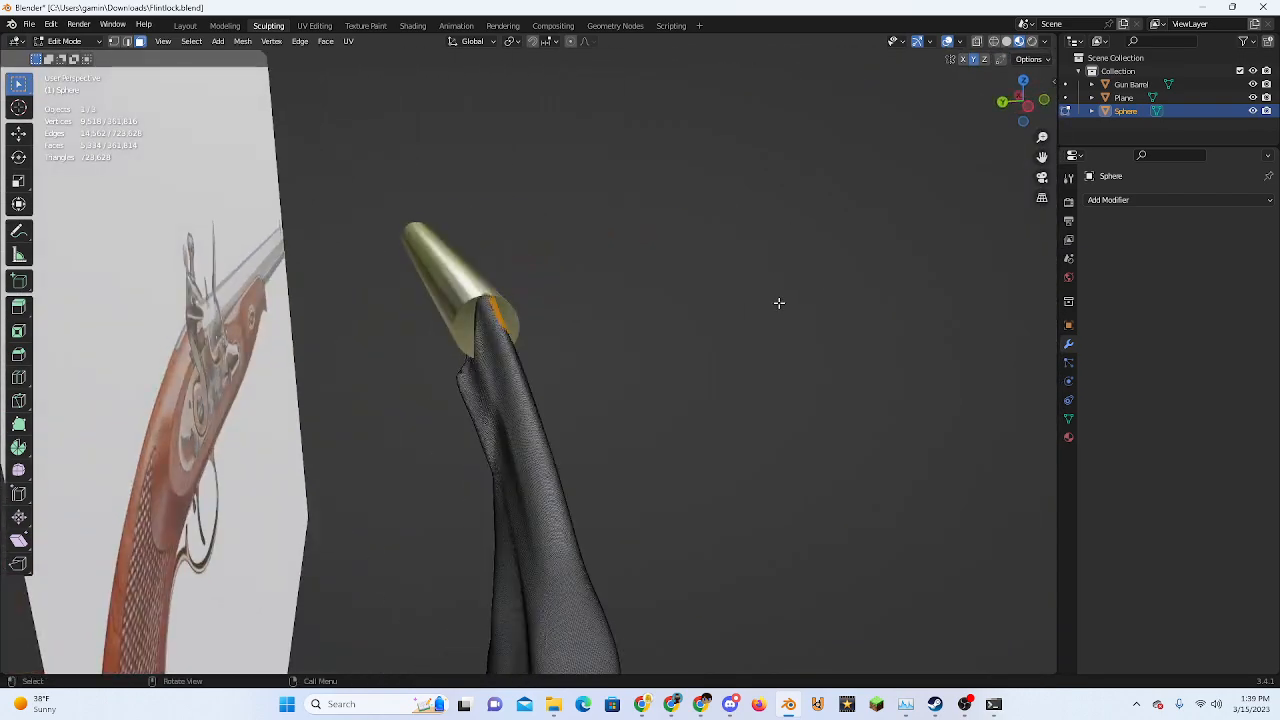
{"action": "left_click", "coordinate": [1044, 101]}
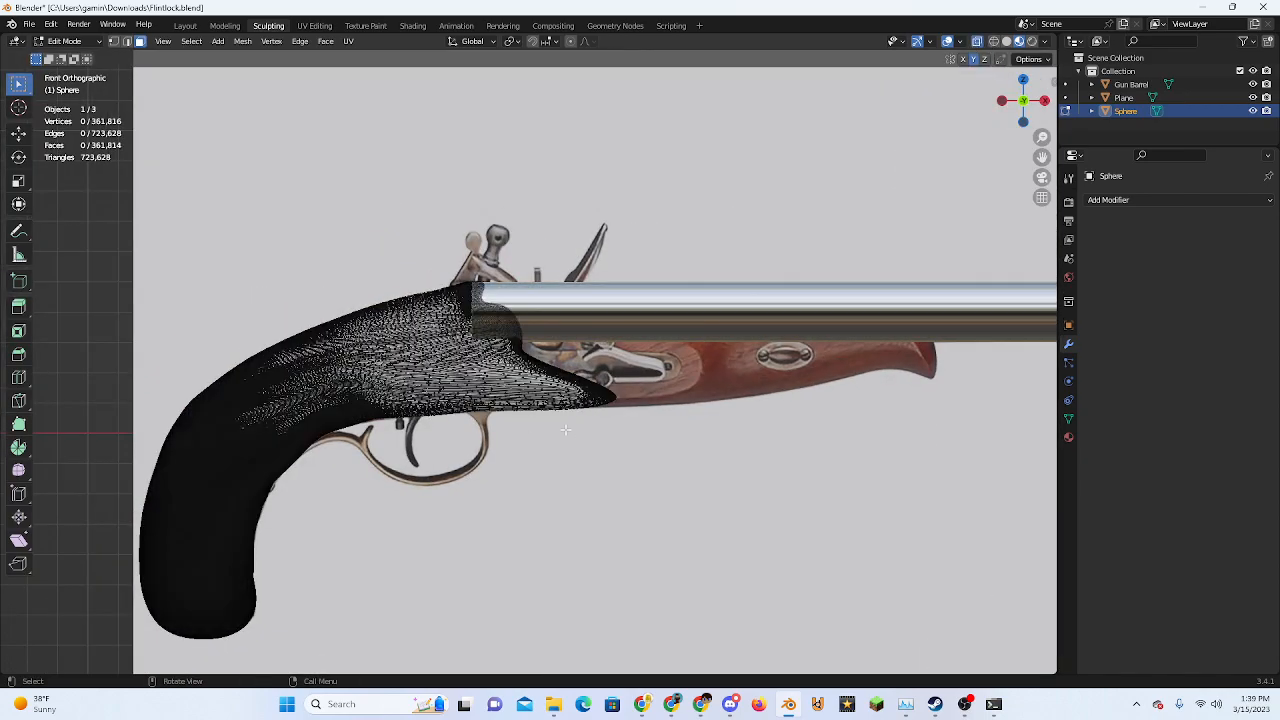
Circle-select the grip's front section through its full thickness with X-ray turned on
{"action": "scroll", "coordinate": [565, 429], "scroll_direction": "up", "scroll_amount": 1}
{"action": "key", "text": "c"}
{"action": "mouse_move", "coordinate": [600, 395]}
{"action": "left_mouse_down"}
{"action": "mouse_move", "coordinate": [440, 365]}
{"action": "mouse_move", "coordinate": [497, 330]}
{"action": "mouse_move", "coordinate": [467, 309]}
{"action": "left_mouse_up"}
{"action": "key", "text": "Escape"}
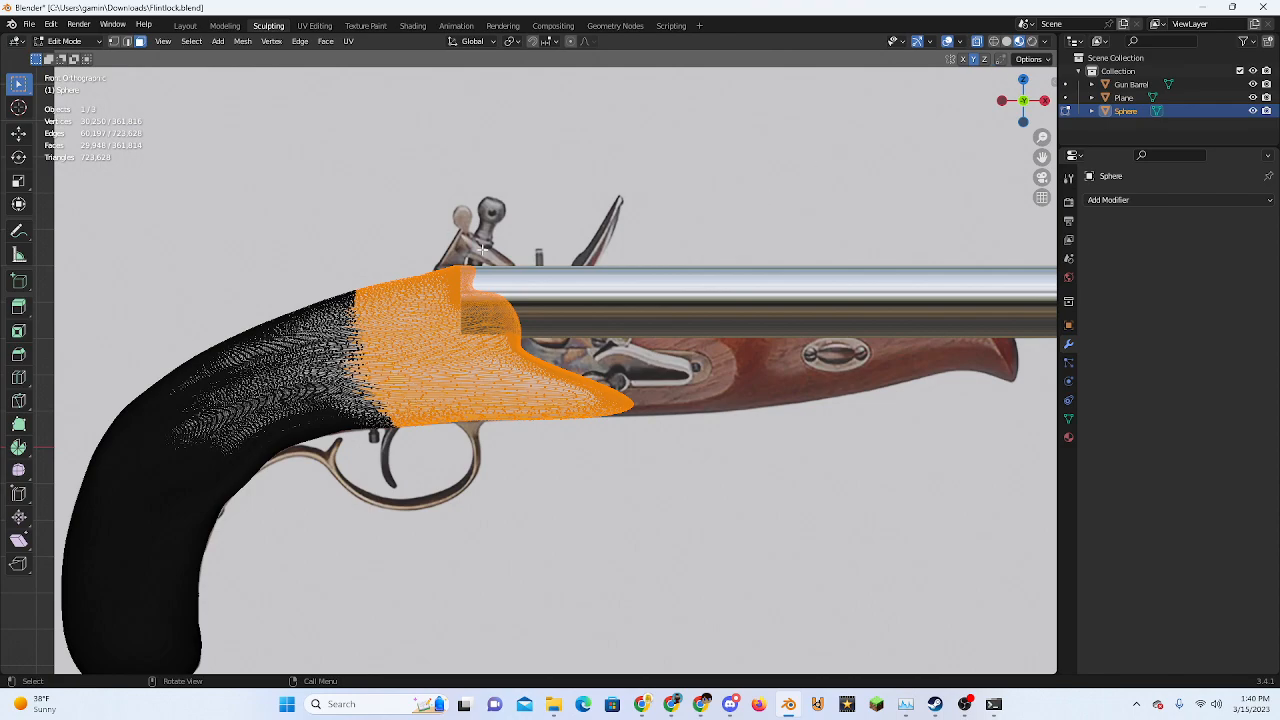
Return the grip from Edit Mode to Sculpt Mode
{"action": "key", "text": "Tab"}
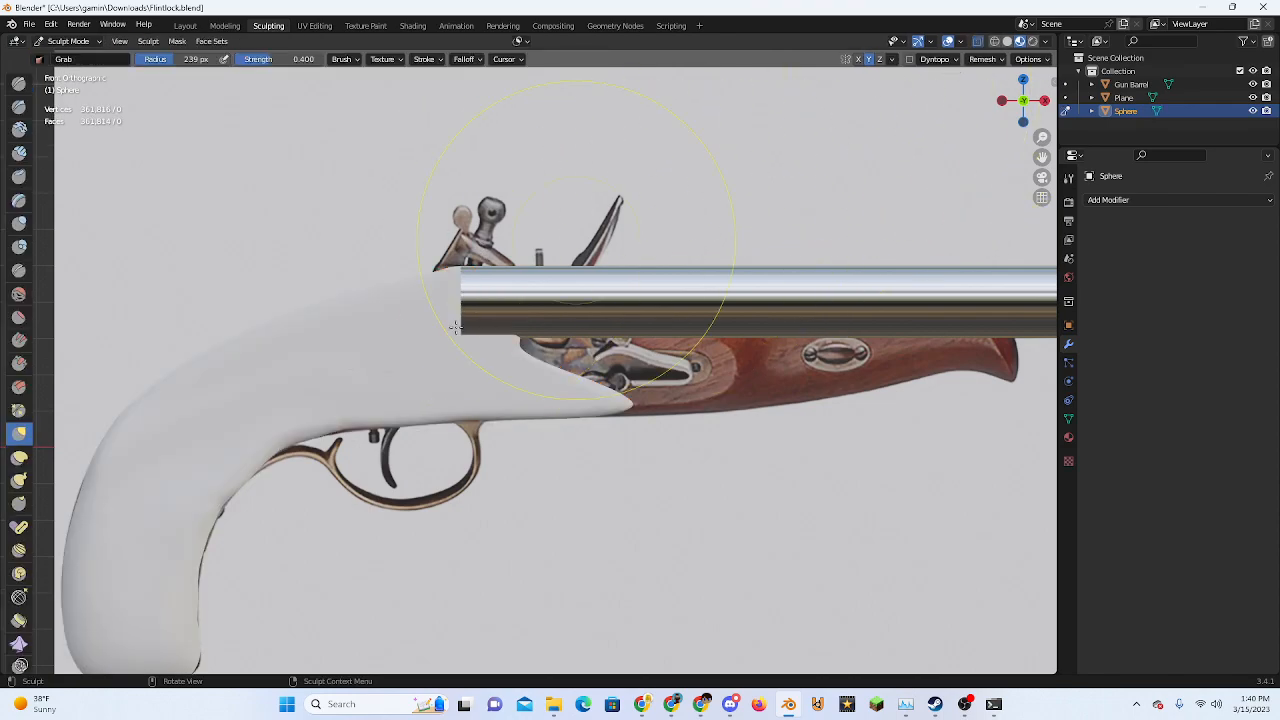
{"action": "key", "text": "Tab"}
{"action": "key", "text": "Tab"}
{"action": "key", "text": "Tab"}
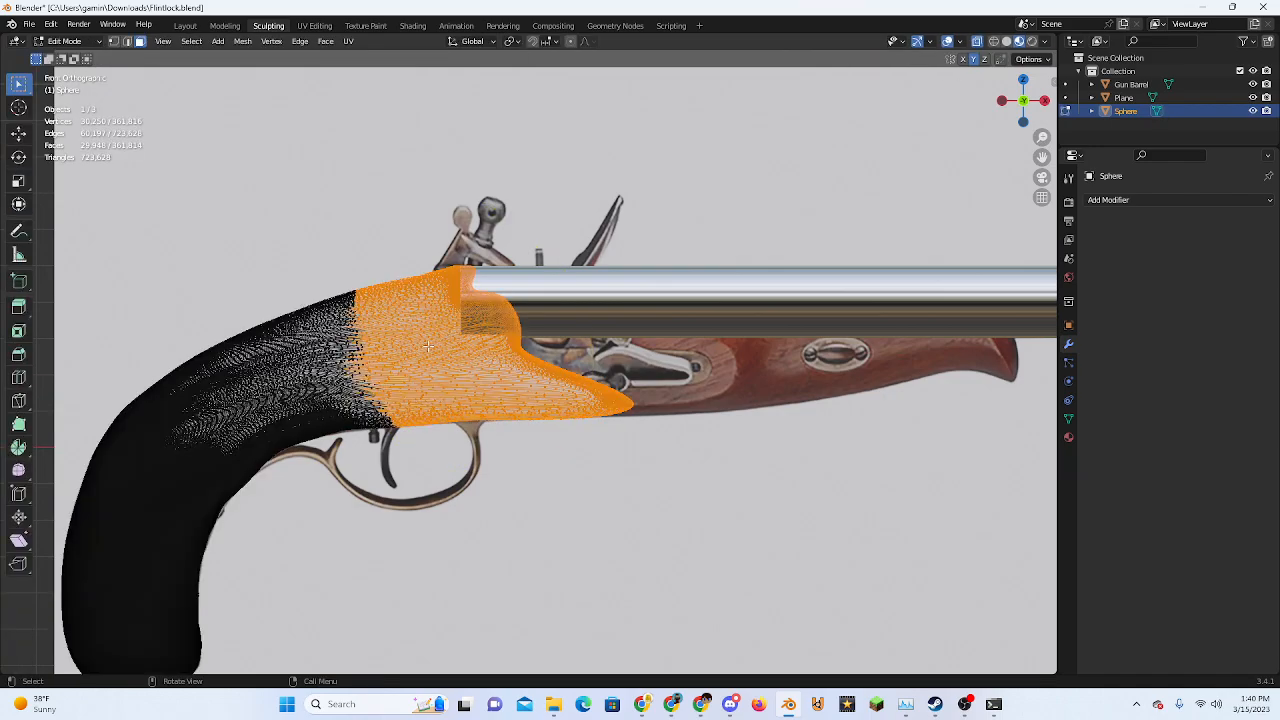
{"action": "scroll", "coordinate": [455, 328], "scroll_direction": "up", "scroll_amount": 10}
{"action": "scroll", "coordinate": [455, 328], "scroll_direction": "down", "scroll_amount": 8}
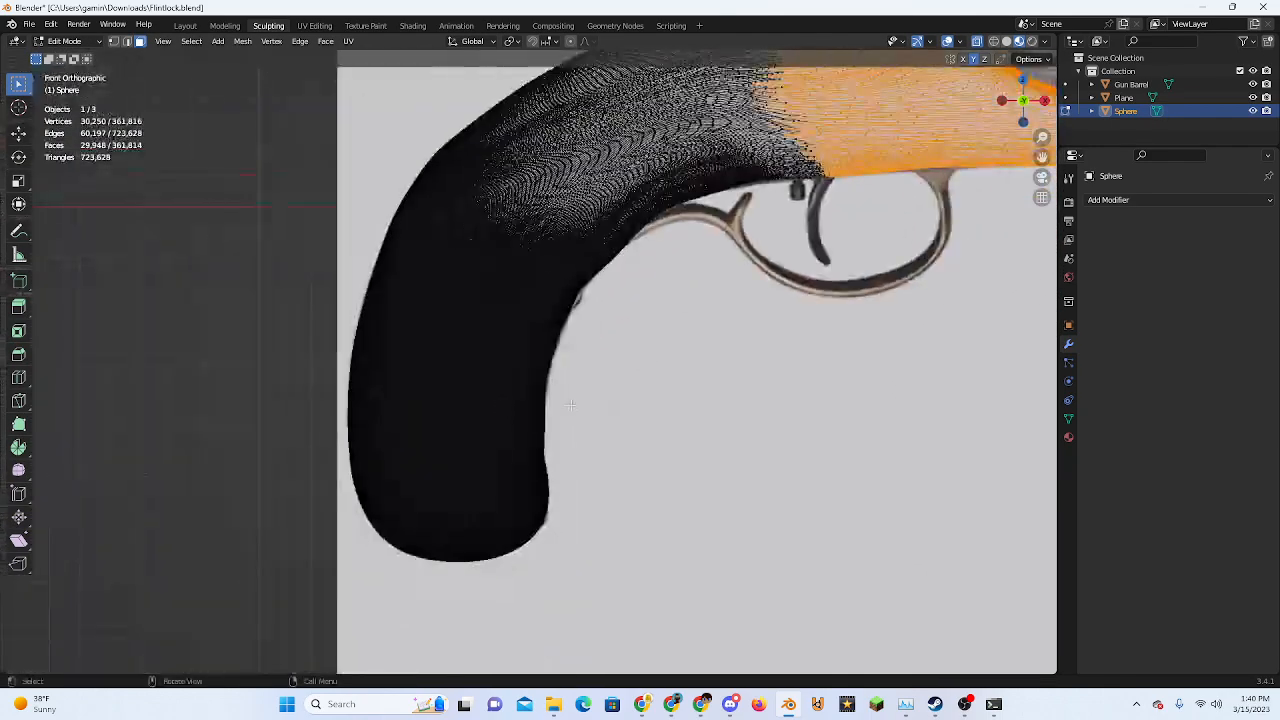
{"action": "mouse_move", "coordinate": [455, 328]}
{"action": "middle_mouse_down"}
{"action": "mouse_move", "coordinate": [560, 400]}
{"action": "mouse_move", "coordinate": [657, 429]}
{"action": "mouse_move", "coordinate": [714, 429]}
{"action": "mouse_move", "coordinate": [532, 421]}
{"action": "mouse_move", "coordinate": [503, 449]}
{"action": "middle_mouse_up"}
{"action": "key", "text": "Tab"}
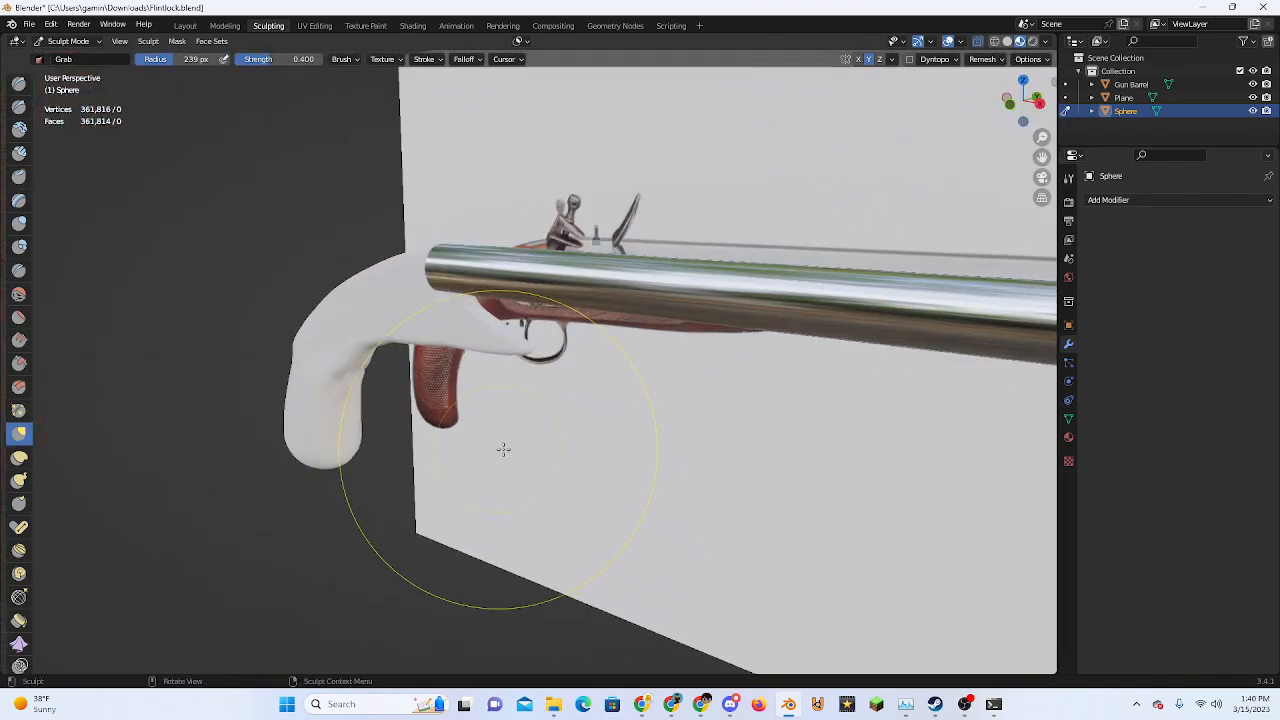
{"action": "scroll", "coordinate": [555, 432], "scroll_direction": "up", "scroll_amount": 4}
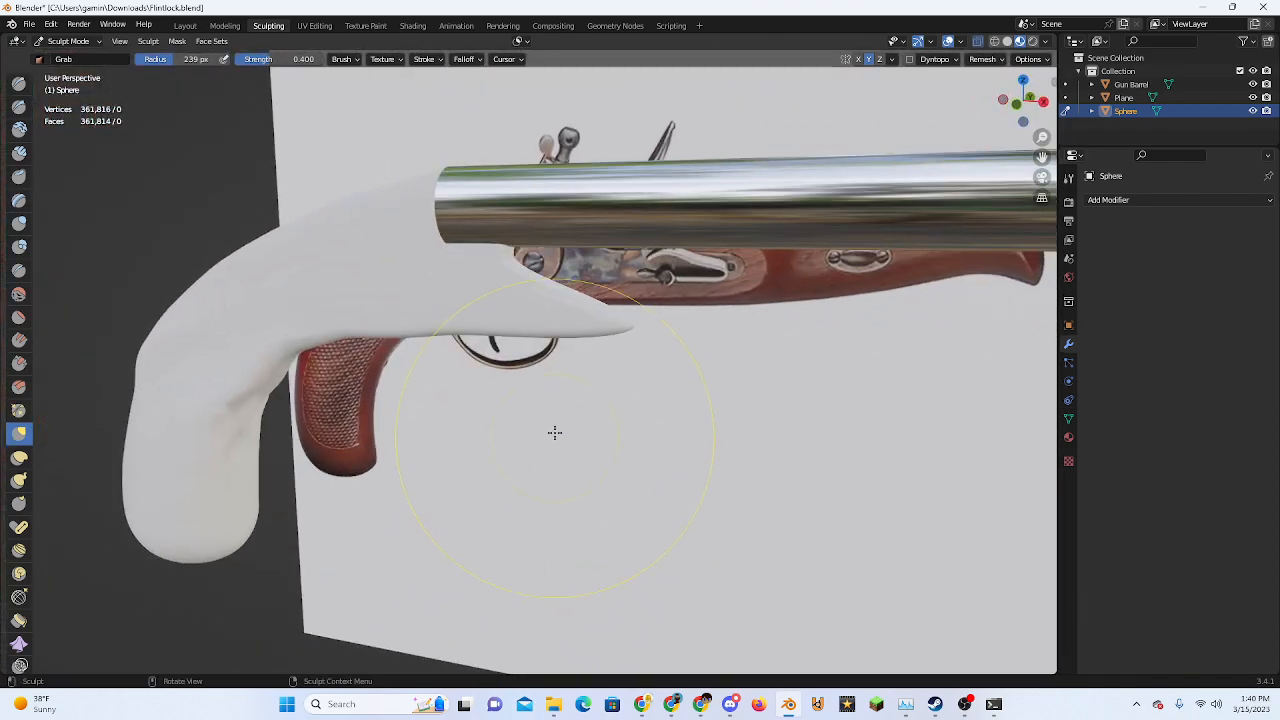
Try to push the grip's lower front tip back toward the trigger guard with the Grab brush
{"action": "left_click", "coordinate": [1016, 104]}
{"action": "scroll", "coordinate": [528, 356], "scroll_direction": "down", "scroll_amount": 3}
{"action": "scroll", "coordinate": [526, 356], "scroll_direction": "up", "scroll_amount": 2}
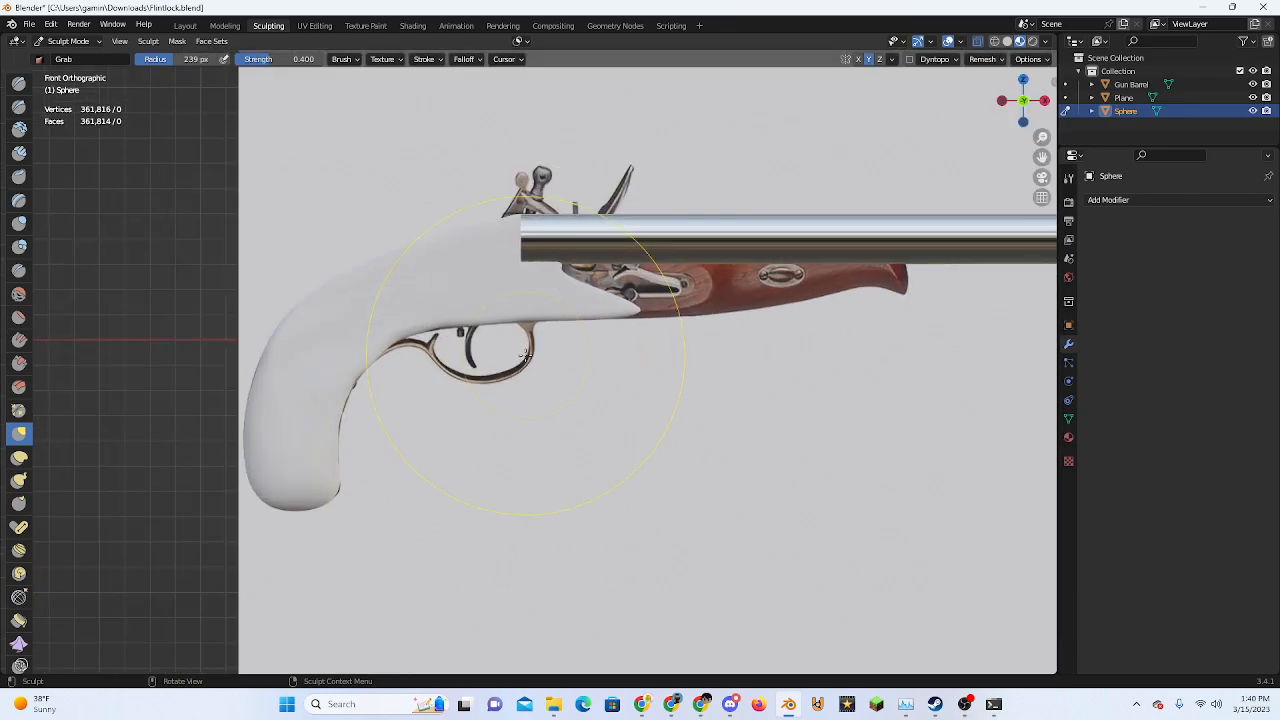
{"action": "left_click_drag", "start_coordinate": [645, 292], "coordinate": [631, 308]}
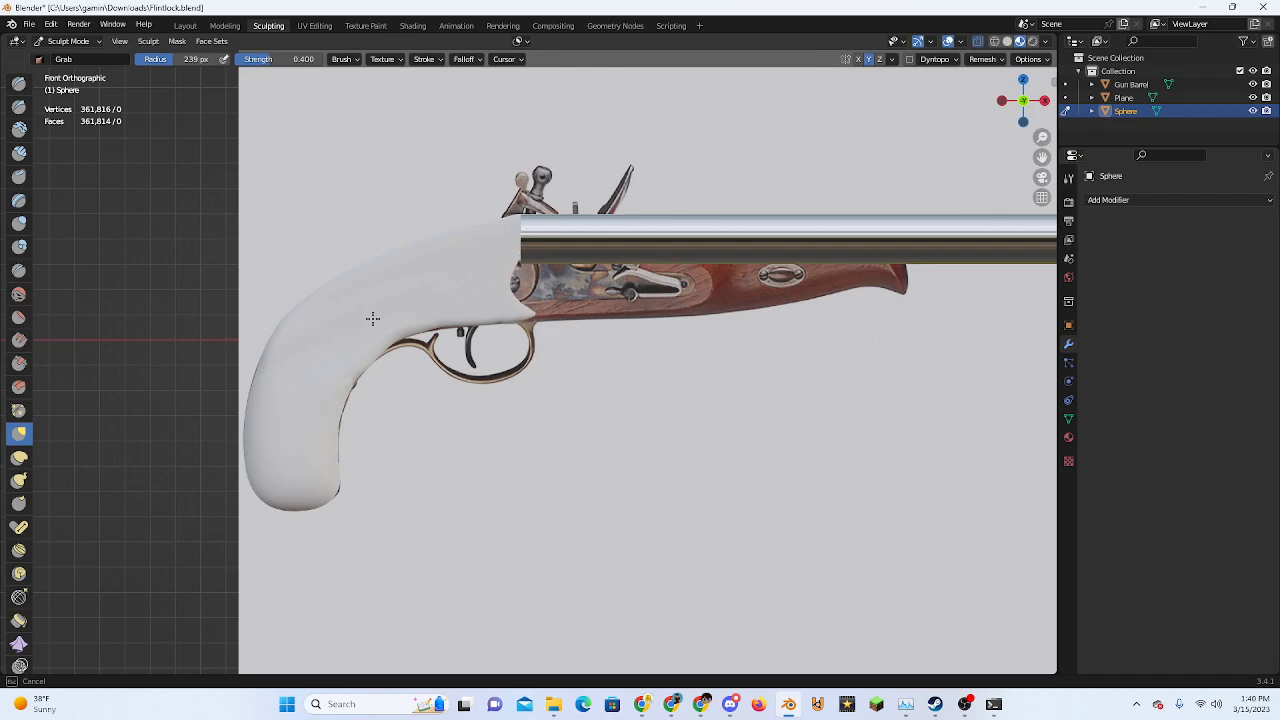
{"action": "scroll", "coordinate": [547, 300], "scroll_direction": "up", "scroll_amount": 6}
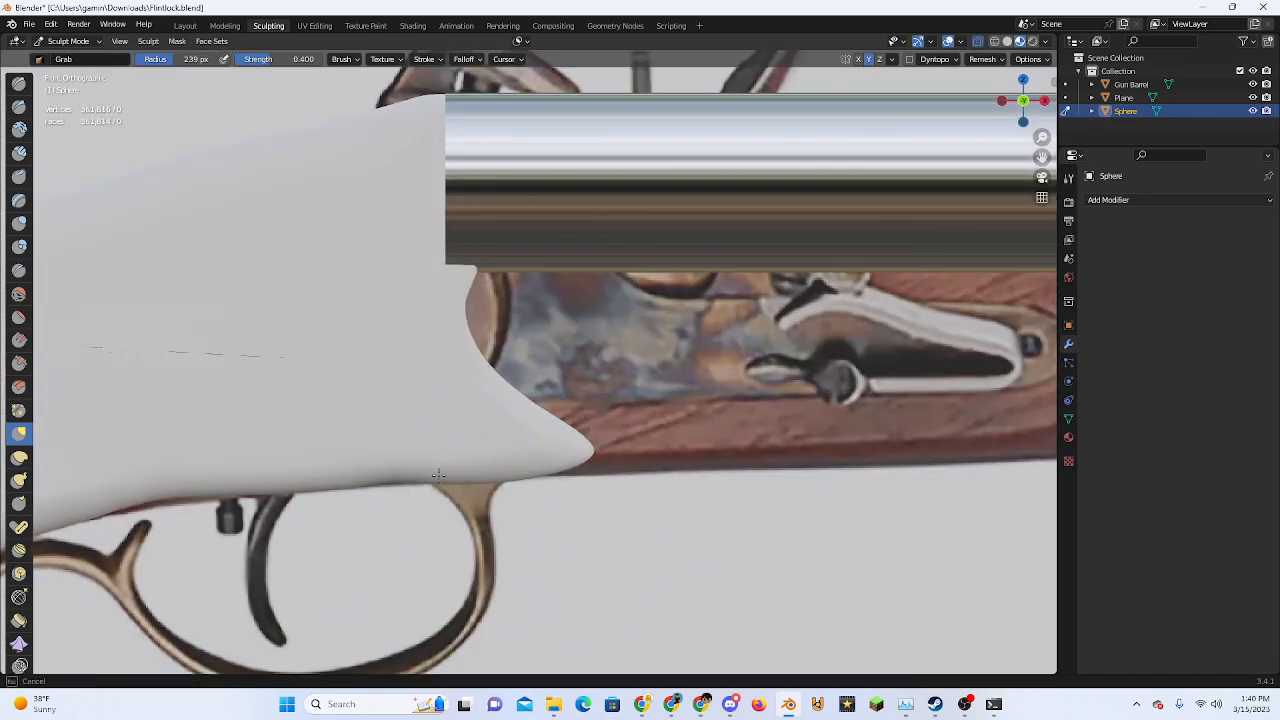
{"action": "mouse_move", "coordinate": [580, 451]}
{"action": "left_mouse_down"}
{"action": "mouse_move", "coordinate": [344, 459]}
{"action": "mouse_move", "coordinate": [449, 451]}
{"action": "left_mouse_up"}
{"action": "mouse_move", "coordinate": [449, 451]}
{"action": "middle_mouse_down"}
{"action": "mouse_move", "coordinate": [229, 451]}
{"action": "mouse_move", "coordinate": [223, 424]}
{"action": "mouse_move", "coordinate": [429, 405]}
{"action": "middle_mouse_up"}
{"action": "scroll", "coordinate": [223, 424], "scroll_direction": "down", "scroll_amount": 4}
{"action": "scroll", "coordinate": [489, 411], "scroll_direction": "up", "scroll_amount": 3}
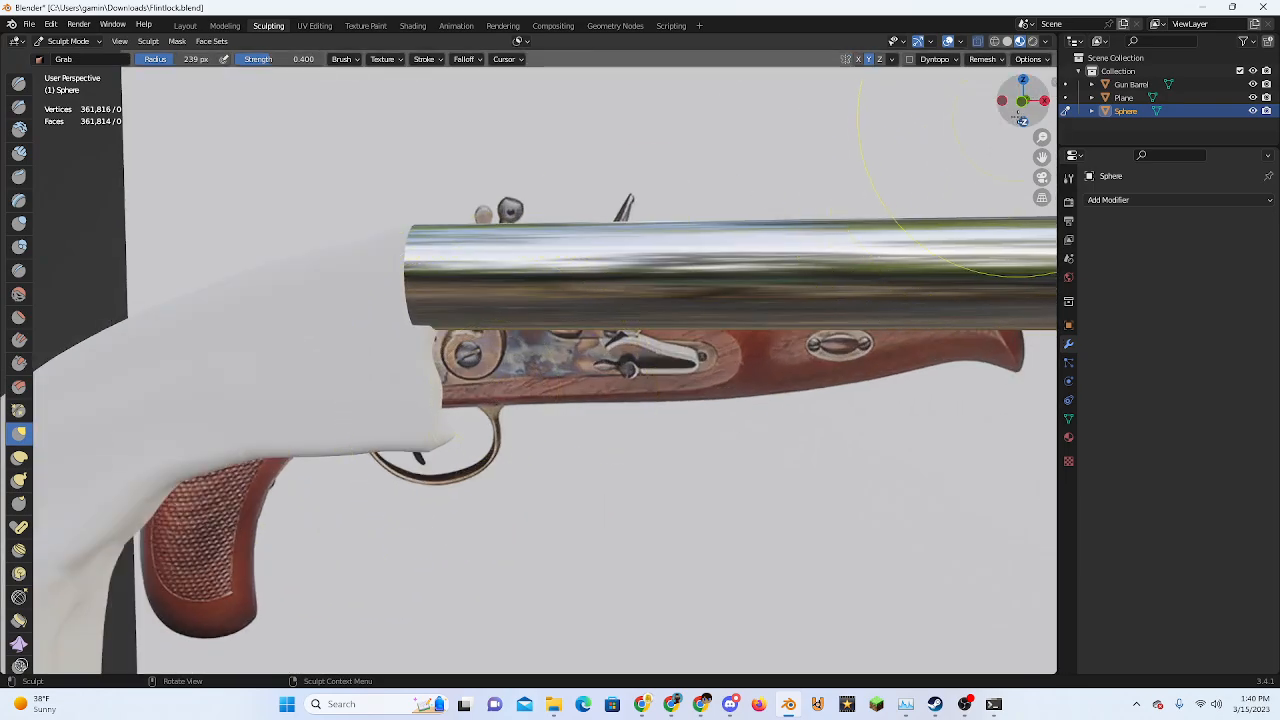
Pull the grip's front forward beneath the barrel with the Grab brush, forming a lower tip and an upper lobe over the lock
{"action": "left_click", "coordinate": [1022, 102]}
{"action": "mouse_move", "coordinate": [483, 363]}
{"action": "left_mouse_down"}
{"action": "mouse_move", "coordinate": [530, 385]}
{"action": "mouse_move", "coordinate": [642, 392]}
{"action": "left_mouse_up"}
{"action": "scroll", "coordinate": [668, 351], "scroll_direction": "up", "scroll_amount": 3}
{"action": "middle_click_drag", "start_coordinate": [666, 353], "coordinate": [498, 414], "text": "shift"}
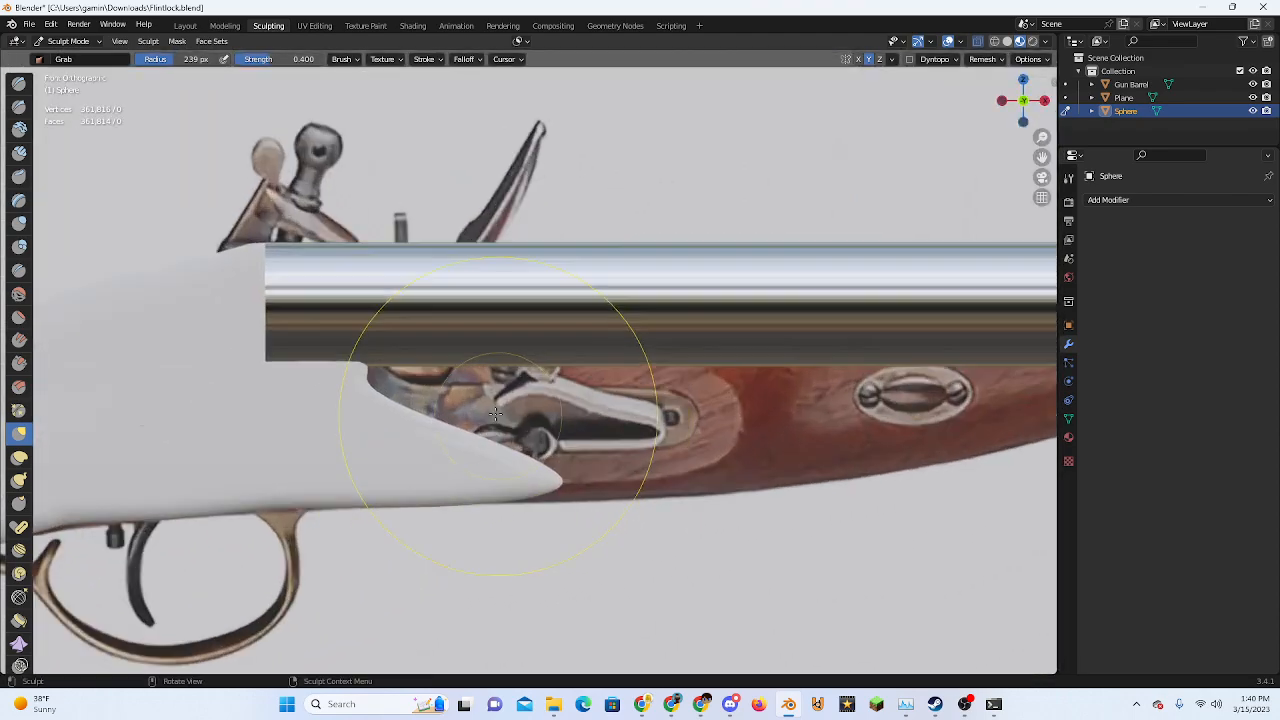
{"action": "scroll", "coordinate": [495, 413], "scroll_direction": "up", "scroll_amount": 1}
{"action": "left_click_drag", "start_coordinate": [338, 385], "coordinate": [768, 391]}
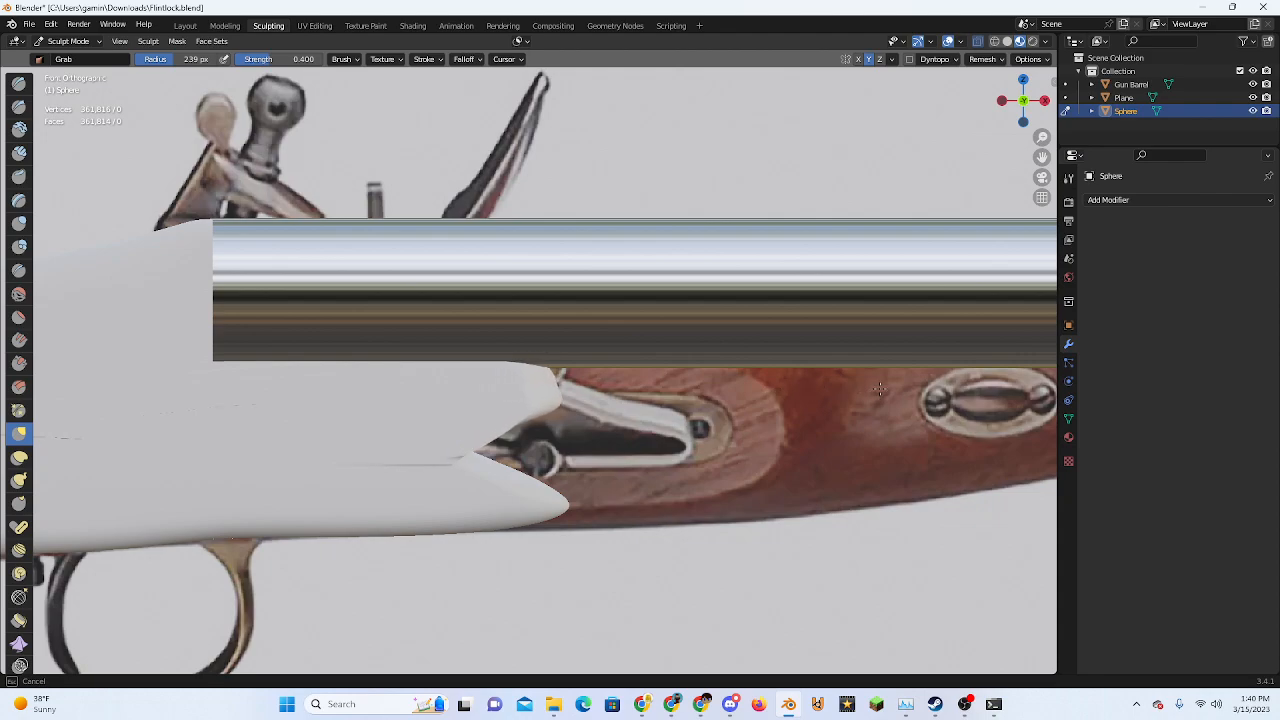
Hide the gun barrel and push the stock's upper front edge down below the lock's pan with the Grab brush
{"action": "left_click", "coordinate": [1254, 84]}
{"action": "left_click_drag", "start_coordinate": [547, 359], "coordinate": [653, 350]}
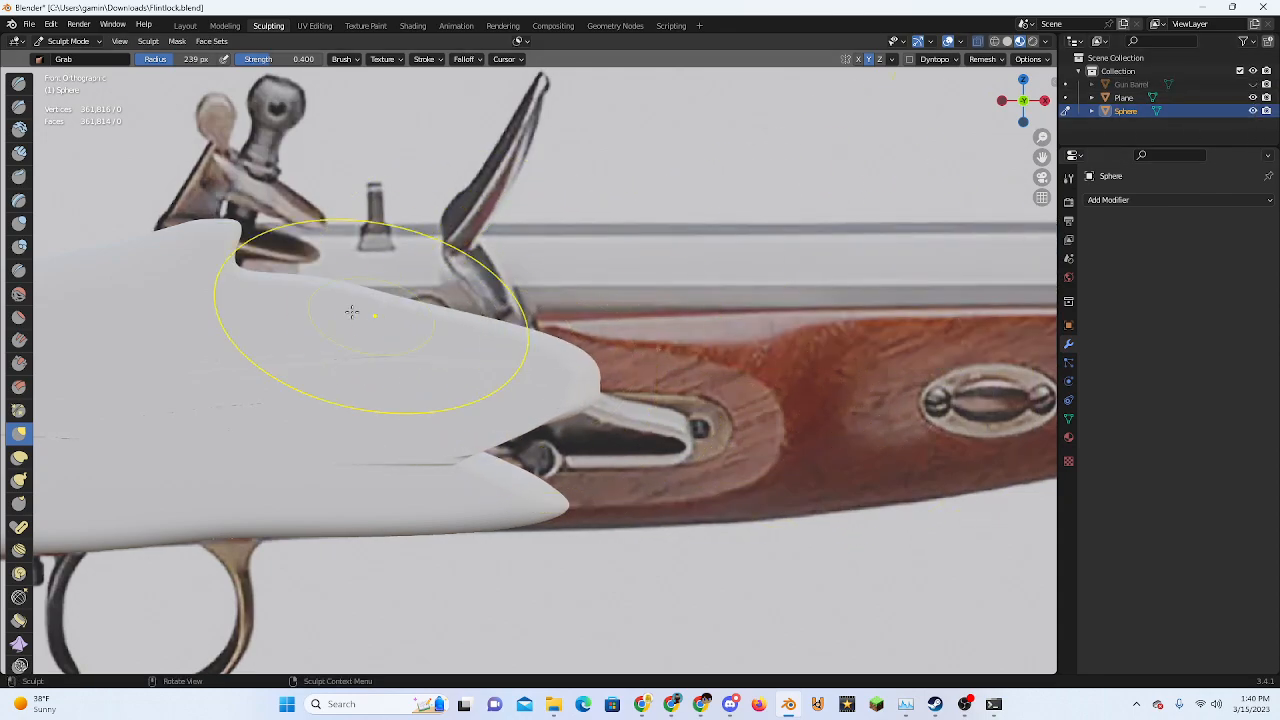
{"action": "mouse_move", "coordinate": [350, 293]}
{"action": "left_mouse_down"}
{"action": "mouse_move", "coordinate": [340, 449]}
{"action": "mouse_move", "coordinate": [345, 406]}
{"action": "left_mouse_up"}
{"action": "mouse_move", "coordinate": [345, 406]}
{"action": "left_mouse_down"}
{"action": "mouse_move", "coordinate": [289, 423]}
{"action": "mouse_move", "coordinate": [240, 365]}
{"action": "mouse_move", "coordinate": [207, 380]}
{"action": "left_mouse_up"}
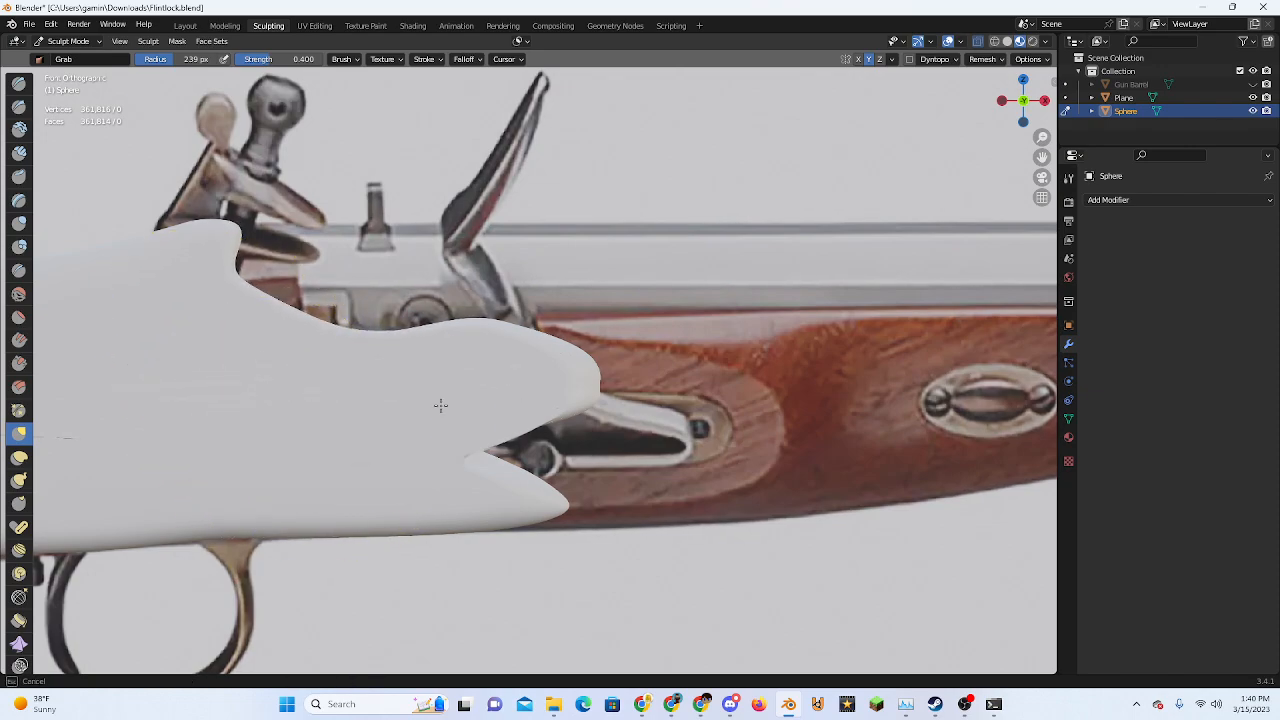
{"action": "left_click_drag", "start_coordinate": [440, 405], "coordinate": [383, 400]}
In front view, pull the stock's two front lobes forward over the lock's front end with the Grab brush
{"action": "mouse_move", "coordinate": [383, 400]}
{"action": "middle_mouse_down"}
{"action": "mouse_move", "coordinate": [683, 466]}
{"action": "mouse_move", "coordinate": [617, 459]}
{"action": "mouse_move", "coordinate": [629, 486]}
{"action": "mouse_move", "coordinate": [680, 442]}
{"action": "middle_mouse_up"}
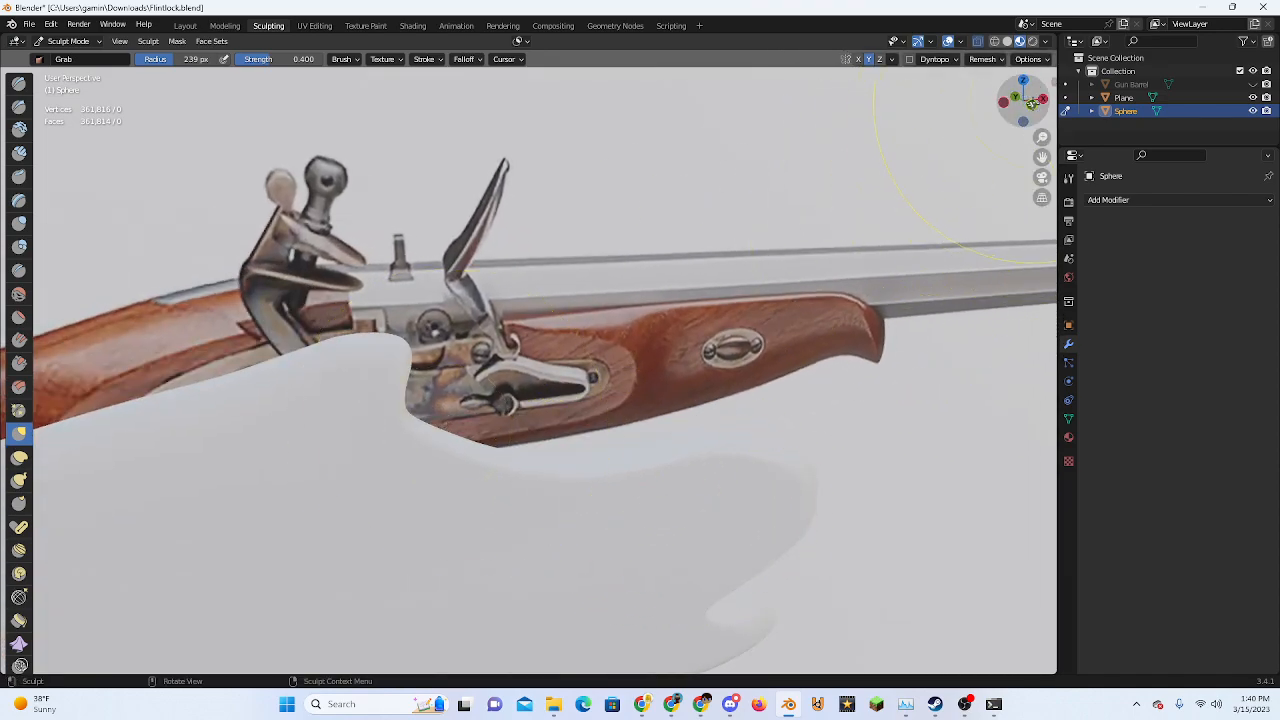
{"action": "left_click", "coordinate": [1033, 103]}
{"action": "middle_click_drag", "start_coordinate": [650, 377], "coordinate": [587, 331], "text": "shift"}
{"action": "scroll", "coordinate": [560, 352], "scroll_direction": "up", "scroll_amount": 3}
{"action": "left_click_drag", "start_coordinate": [337, 386], "coordinate": [612, 392]}
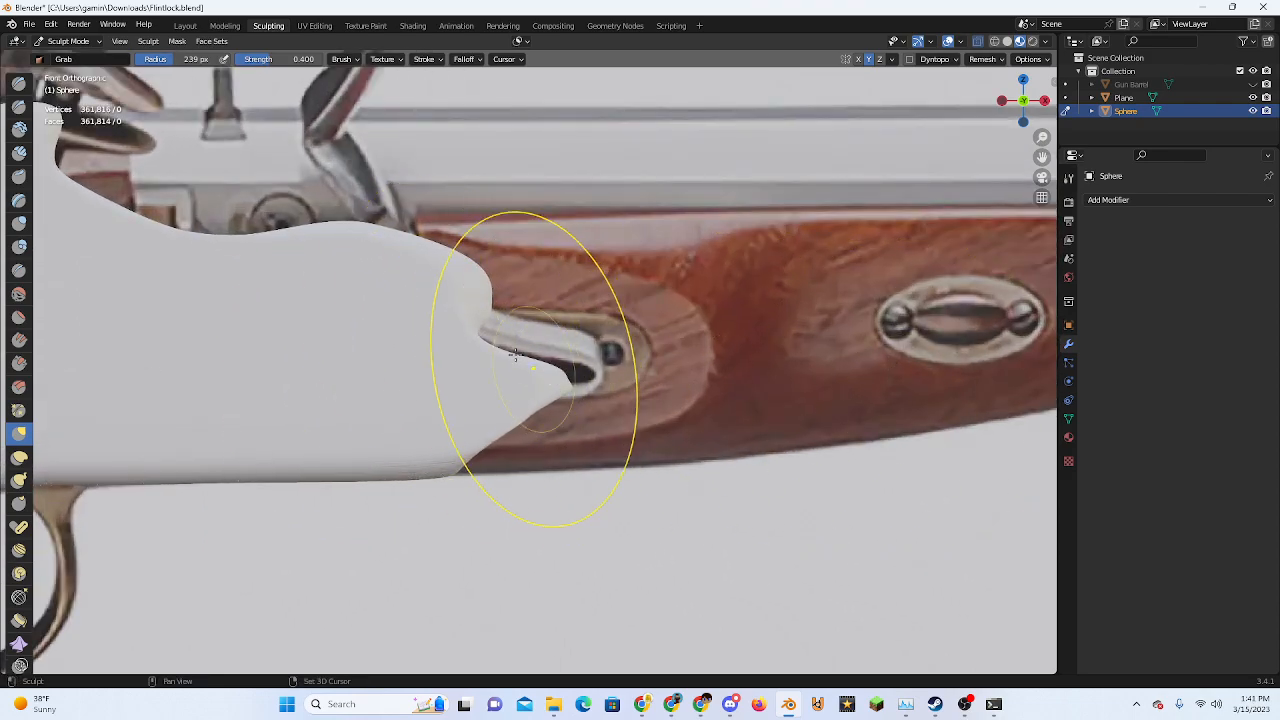
{"action": "mouse_move", "coordinate": [514, 354]}
{"action": "left_mouse_down"}
{"action": "mouse_move", "coordinate": [495, 338]}
{"action": "mouse_move", "coordinate": [628, 362]}
{"action": "mouse_move", "coordinate": [672, 345]}
{"action": "left_mouse_up"}
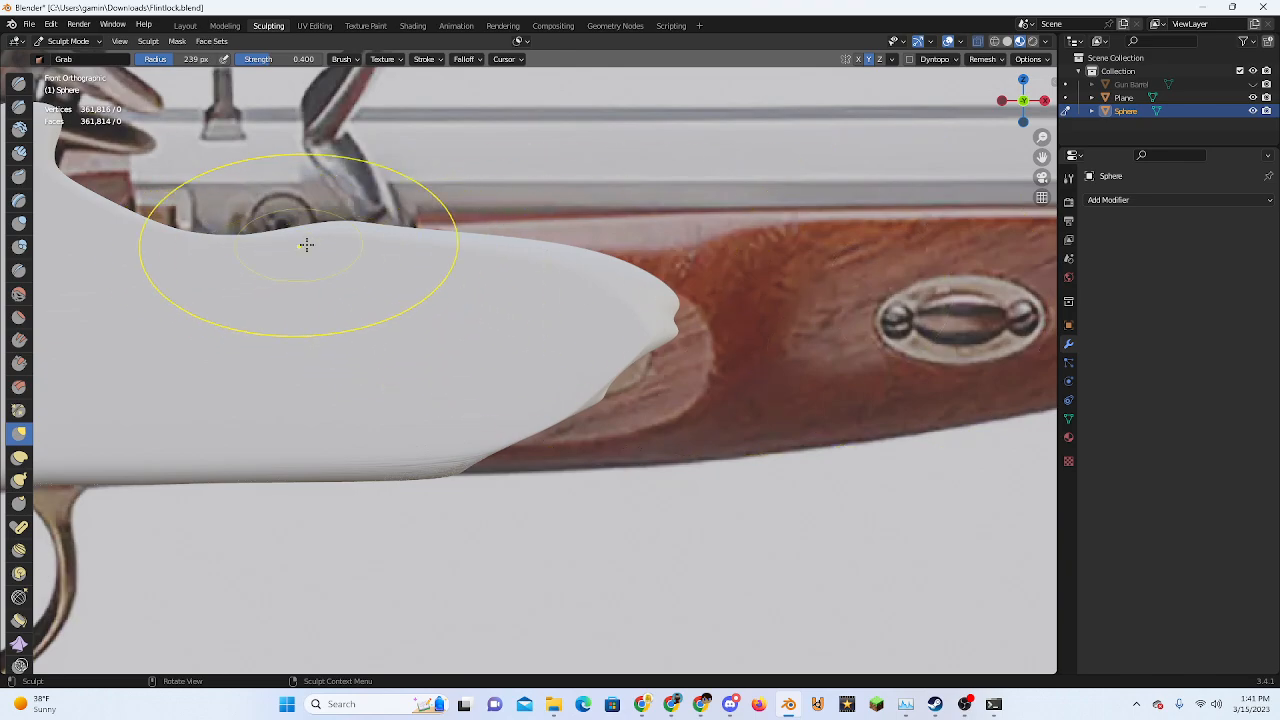
Even out the stock's upper edge along the underside of the reference barrel with short Grab strokes
{"action": "mouse_move", "coordinate": [329, 239]}
{"action": "left_mouse_down"}
{"action": "mouse_move", "coordinate": [349, 326]}
{"action": "mouse_move", "coordinate": [351, 253]}
{"action": "left_mouse_up"}
{"action": "left_click_drag", "start_coordinate": [210, 250], "coordinate": [213, 192]}
{"action": "left_click_drag", "start_coordinate": [485, 239], "coordinate": [493, 201]}
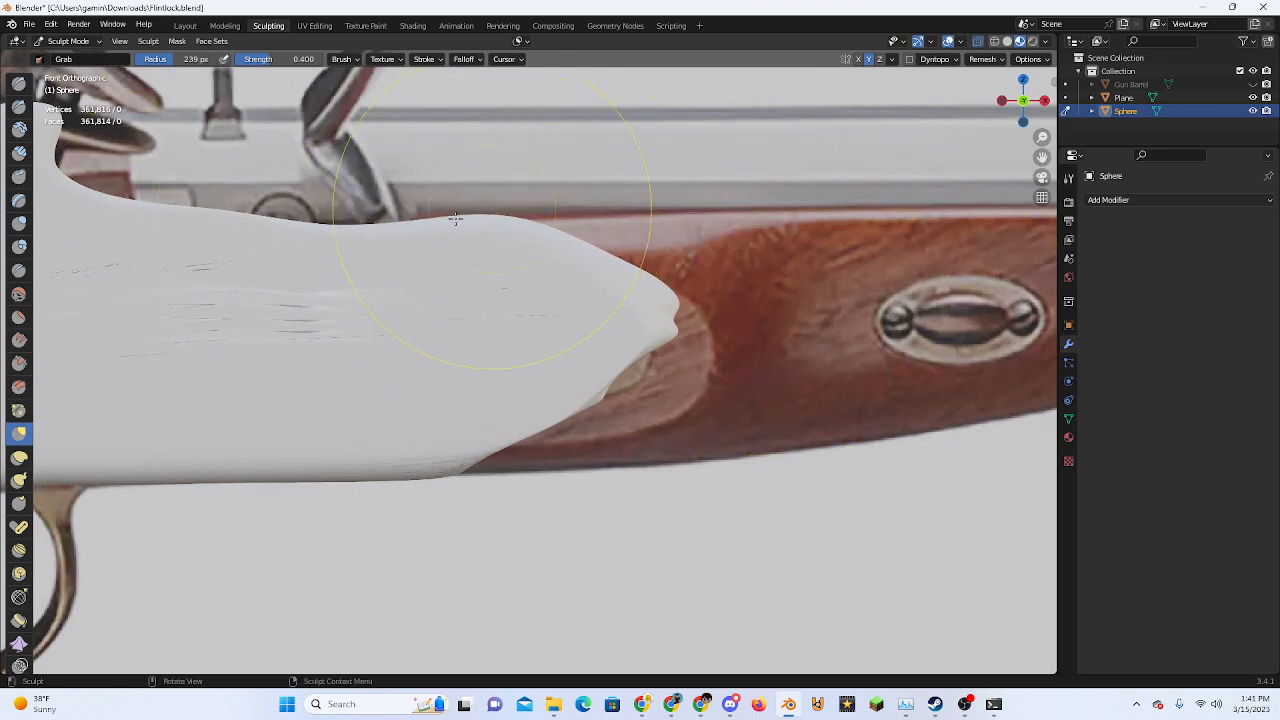
Remesh the stretched stock to even out its geometry and save the file
{"action": "scroll", "coordinate": [414, 300], "scroll_direction": "down", "scroll_amount": 4}
{"action": "left_click", "coordinate": [983, 59]}
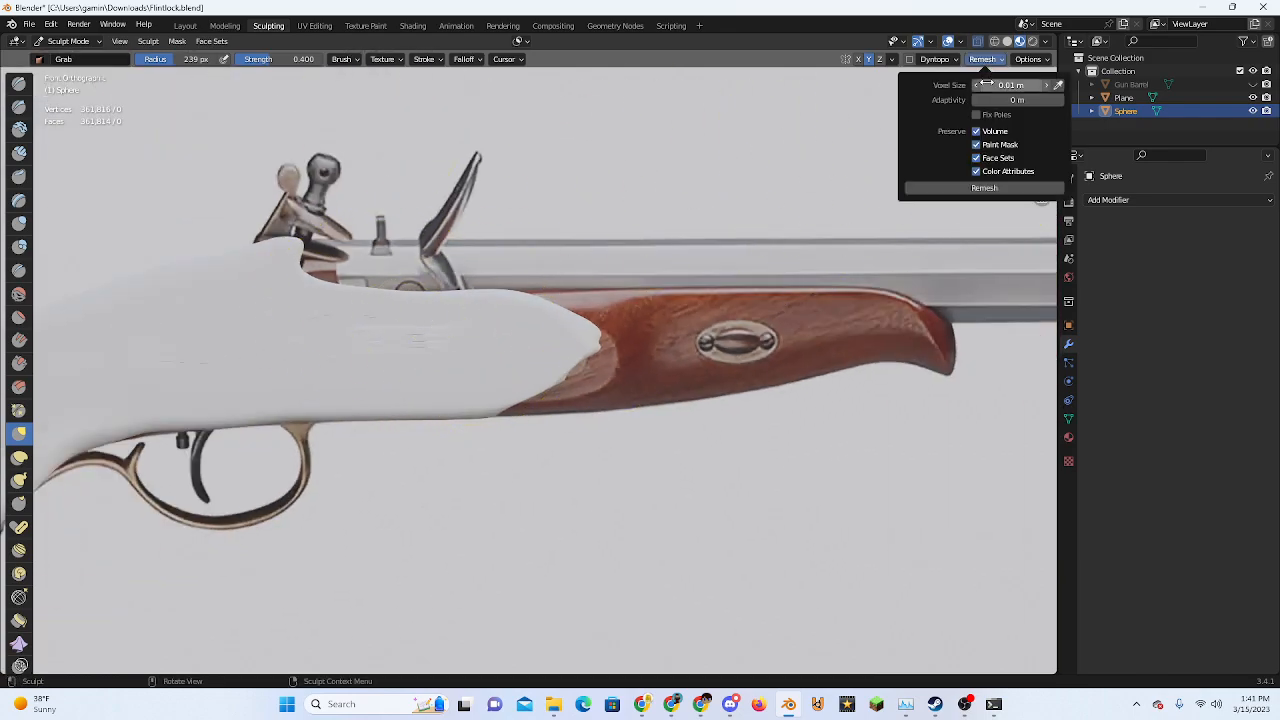
{"action": "left_click", "coordinate": [1000, 60]}
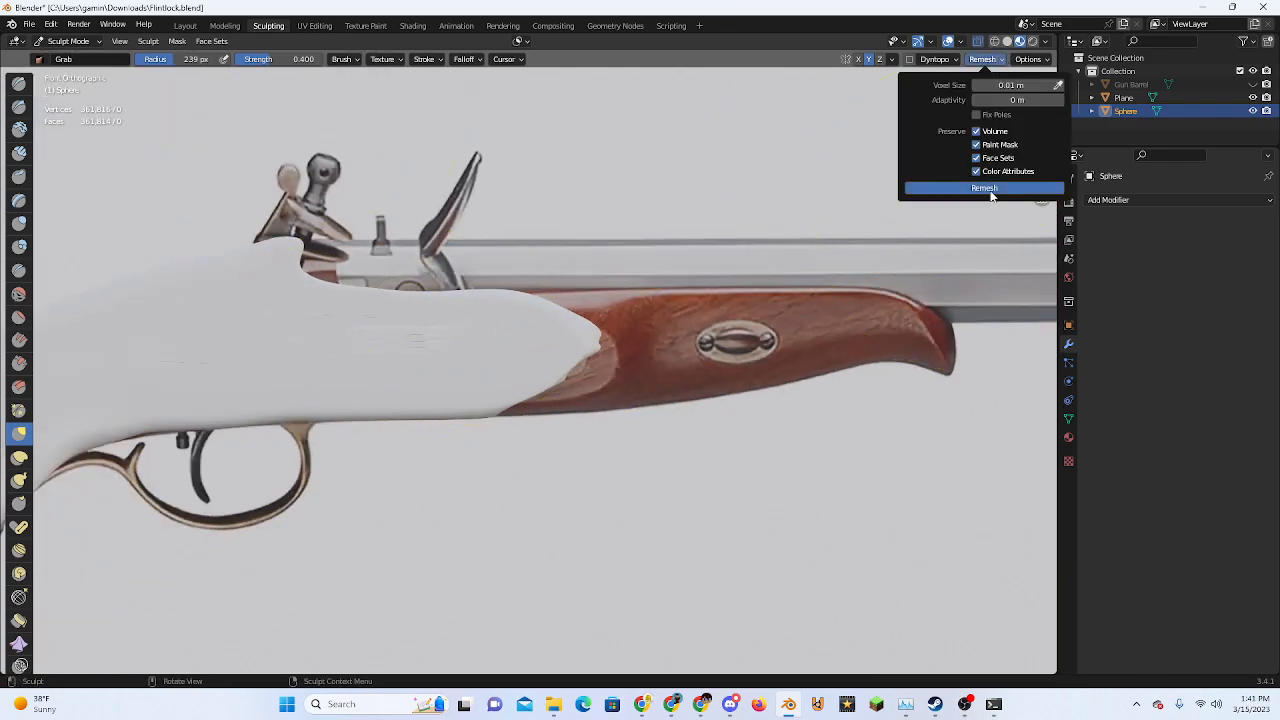
{"action": "key", "text": "ctrl+r"}
{"action": "scroll", "coordinate": [540, 385], "scroll_direction": "up", "scroll_amount": 2}
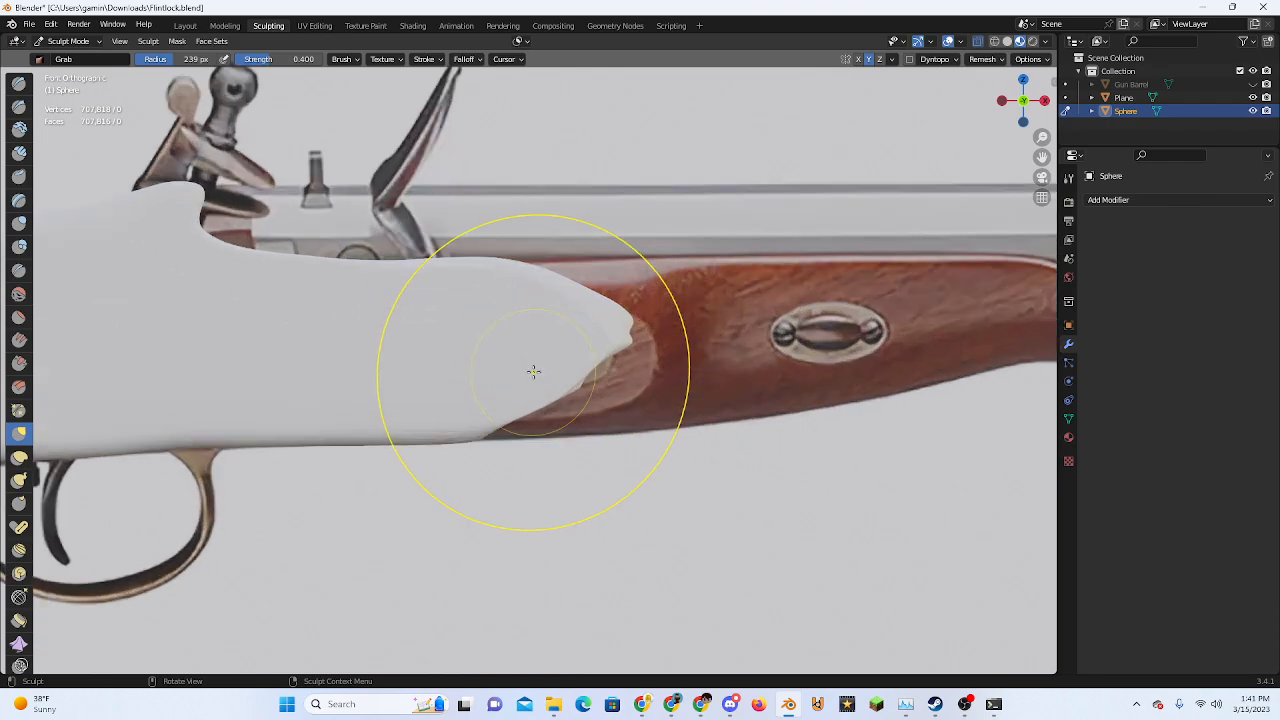
{"action": "key", "text": "ctrl+s"}
Check the stock from below, return to front view, and stretch its front forward along the reference forestock
{"action": "scroll", "coordinate": [529, 382], "scroll_direction": "down", "scroll_amount": 4}
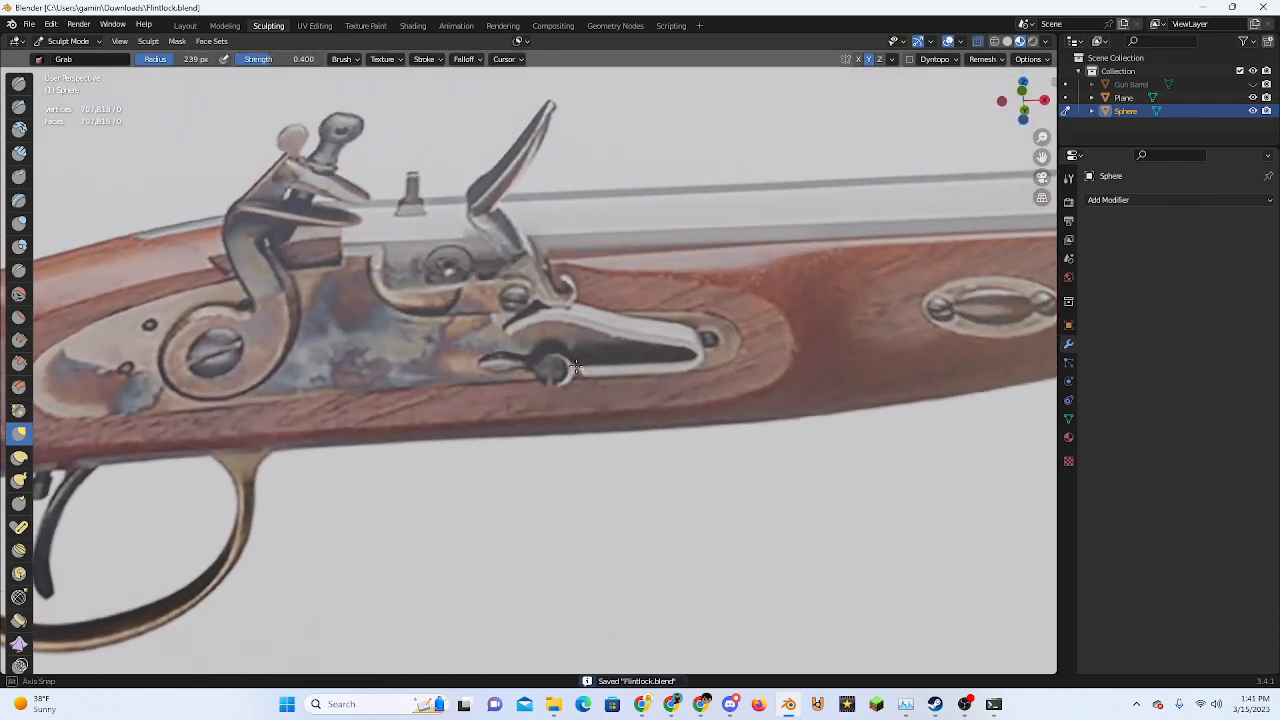
{"action": "mouse_move", "coordinate": [529, 382]}
{"action": "middle_mouse_down"}
{"action": "mouse_move", "coordinate": [551, 414]}
{"action": "mouse_move", "coordinate": [390, 233]}
{"action": "middle_mouse_up"}
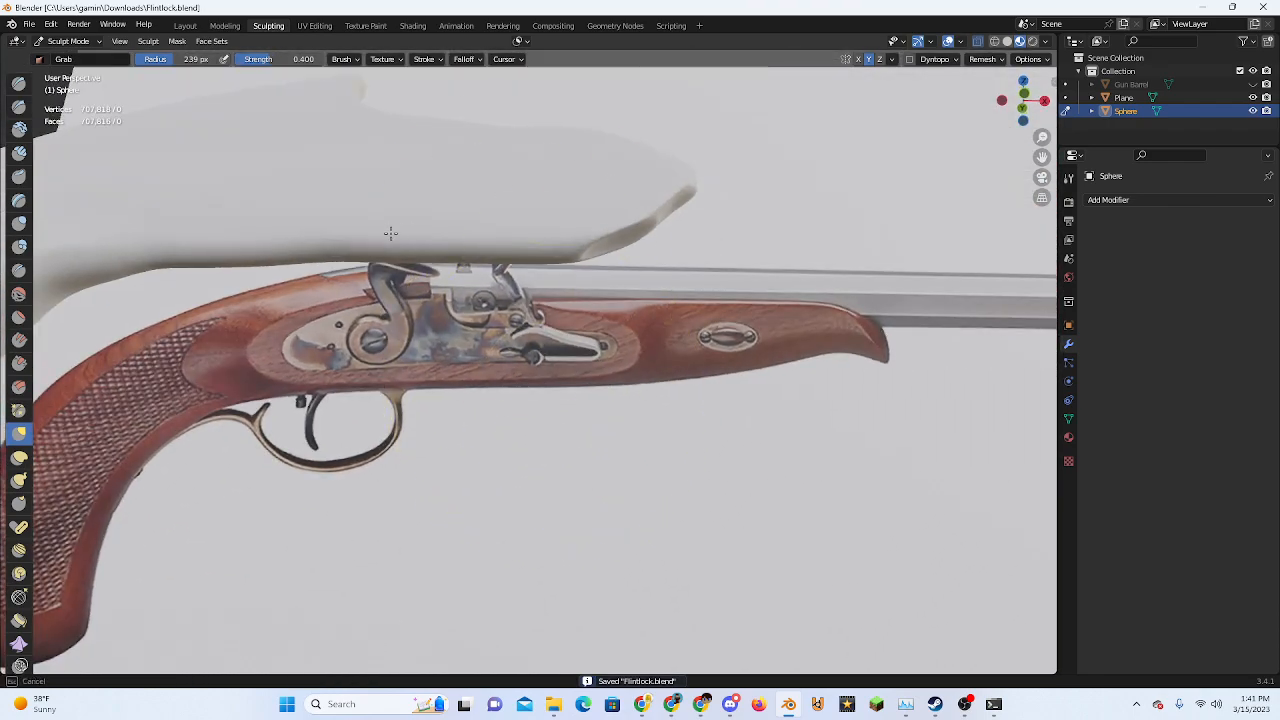
{"action": "left_click", "coordinate": [1022, 105]}
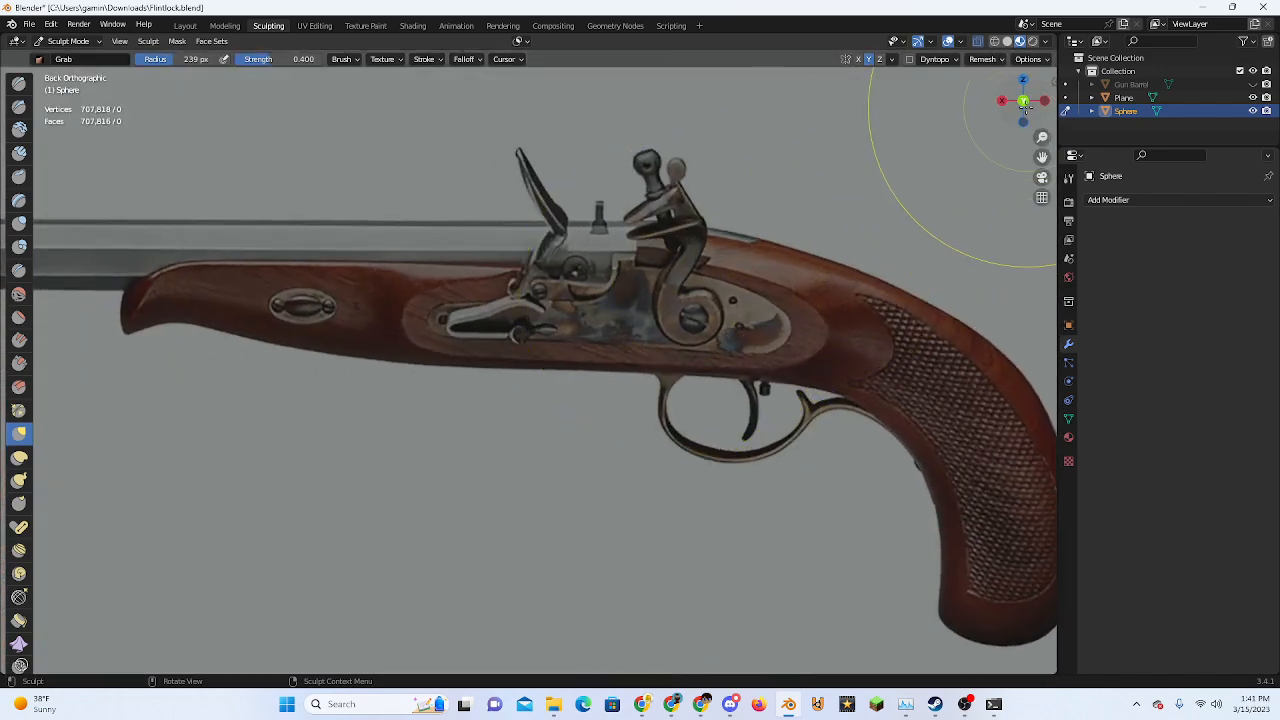
{"action": "left_click", "coordinate": [1023, 102]}
{"action": "middle_click_drag", "start_coordinate": [621, 356], "coordinate": [516, 391], "text": "shift"}
{"action": "scroll", "coordinate": [516, 391], "scroll_direction": "up", "scroll_amount": 2}
{"action": "scroll", "coordinate": [516, 391], "scroll_direction": "up", "scroll_amount": 1}
{"action": "left_click_drag", "start_coordinate": [488, 354], "coordinate": [635, 350]}
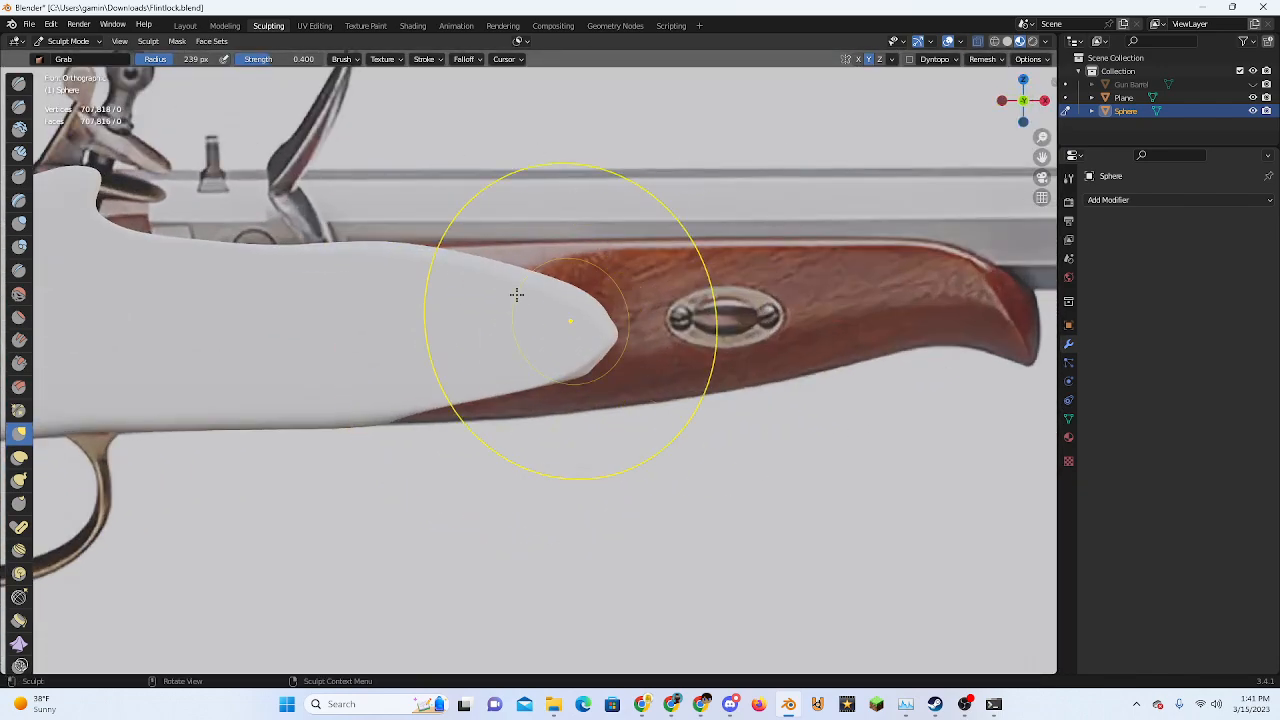
{"action": "mouse_move", "coordinate": [458, 288]}
{"action": "left_mouse_down"}
{"action": "mouse_move", "coordinate": [612, 268]}
{"action": "mouse_move", "coordinate": [960, 302]}
{"action": "mouse_move", "coordinate": [1097, 275]}
{"action": "left_mouse_up"}
Extend the stock's front to the reference forestock's curved nose and adjust its upper edge with the Grab brush
{"action": "scroll", "coordinate": [775, 333], "scroll_direction": "down", "scroll_amount": 3}
{"action": "middle_click_drag", "start_coordinate": [773, 334], "coordinate": [665, 397], "text": "shift"}
{"action": "scroll", "coordinate": [665, 397], "scroll_direction": "up", "scroll_amount": 2}
{"action": "left_click_drag", "start_coordinate": [530, 364], "coordinate": [896, 374]}
{"action": "left_click_drag", "start_coordinate": [576, 352], "coordinate": [597, 332]}
{"action": "mouse_move", "coordinate": [658, 362]}
{"action": "left_mouse_down"}
{"action": "mouse_move", "coordinate": [732, 372]}
{"action": "mouse_move", "coordinate": [660, 346]}
{"action": "left_mouse_up"}
Shape the stock's front end into the down-curved nose beneath the barrel with the Grab brush
{"action": "middle_click_drag", "start_coordinate": [675, 363], "coordinate": [557, 306], "text": "shift"}
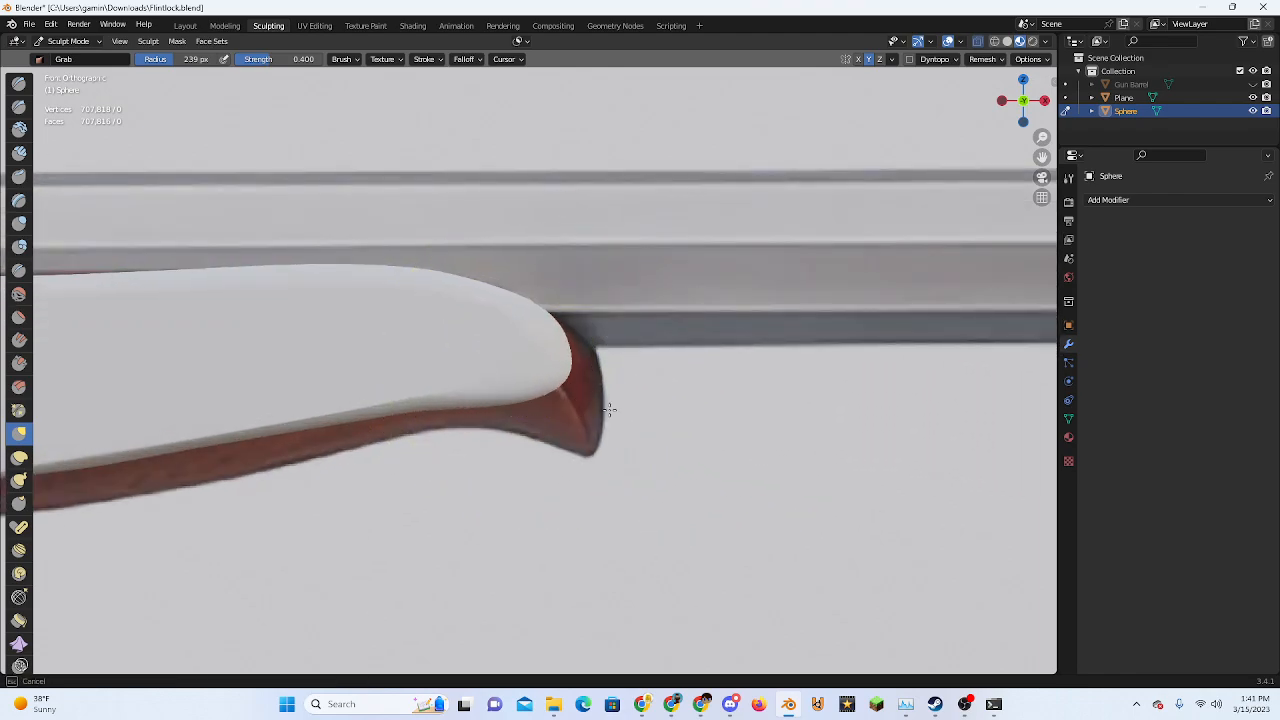
{"action": "left_click_drag", "start_coordinate": [578, 368], "coordinate": [640, 413]}
{"action": "left_click_drag", "start_coordinate": [555, 404], "coordinate": [557, 428]}
{"action": "left_click_drag", "start_coordinate": [564, 354], "coordinate": [564, 326]}
{"action": "left_click_drag", "start_coordinate": [484, 296], "coordinate": [487, 280]}
{"action": "left_click_drag", "start_coordinate": [614, 376], "coordinate": [523, 337]}
{"action": "left_click_drag", "start_coordinate": [569, 414], "coordinate": [593, 447]}
{"action": "left_click_drag", "start_coordinate": [583, 385], "coordinate": [584, 447]}
Refine the nose's front face, upper slope and lower corner against the reference outline with small Grab strokes
{"action": "middle_click_drag", "start_coordinate": [647, 443], "coordinate": [529, 400], "text": "shift"}
{"action": "scroll", "coordinate": [529, 400], "scroll_direction": "up", "scroll_amount": 8}
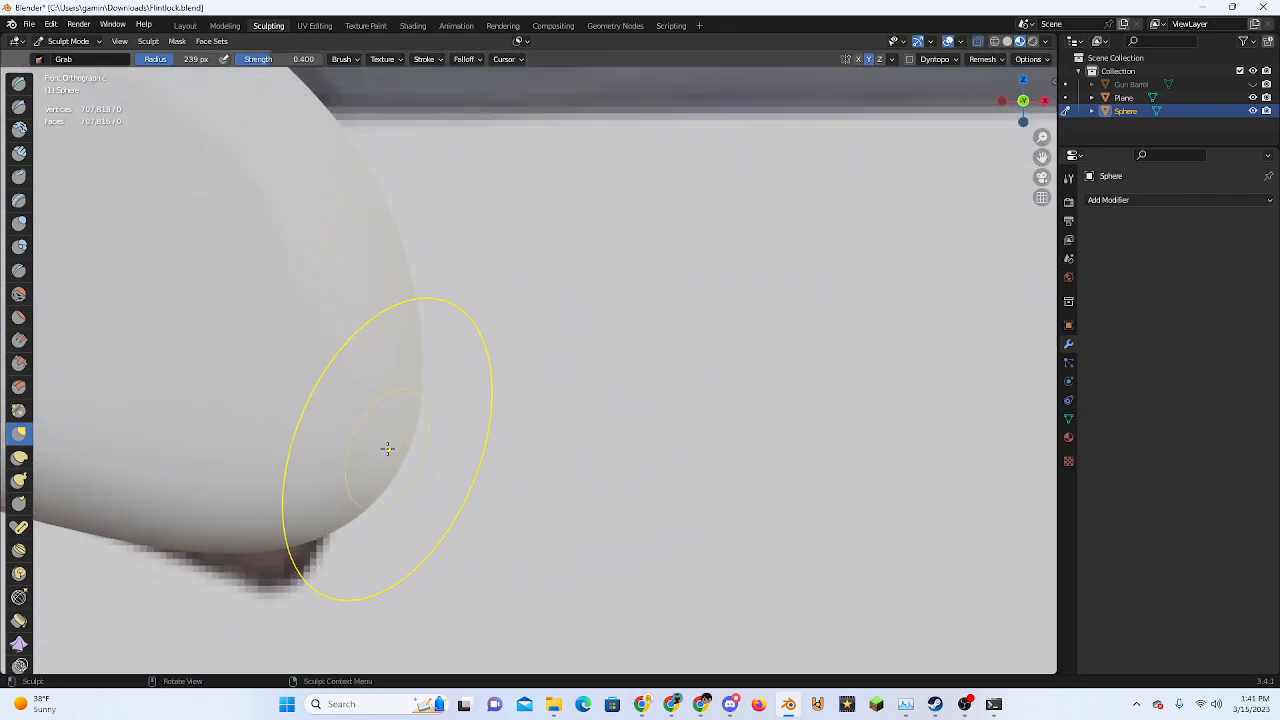
{"action": "left_click_drag", "start_coordinate": [386, 449], "coordinate": [345, 420]}
{"action": "key", "text": "ctrl+z"}
{"action": "scroll", "coordinate": [407, 418], "scroll_direction": "down", "scroll_amount": 4}
{"action": "left_click_drag", "start_coordinate": [466, 397], "coordinate": [393, 300]}
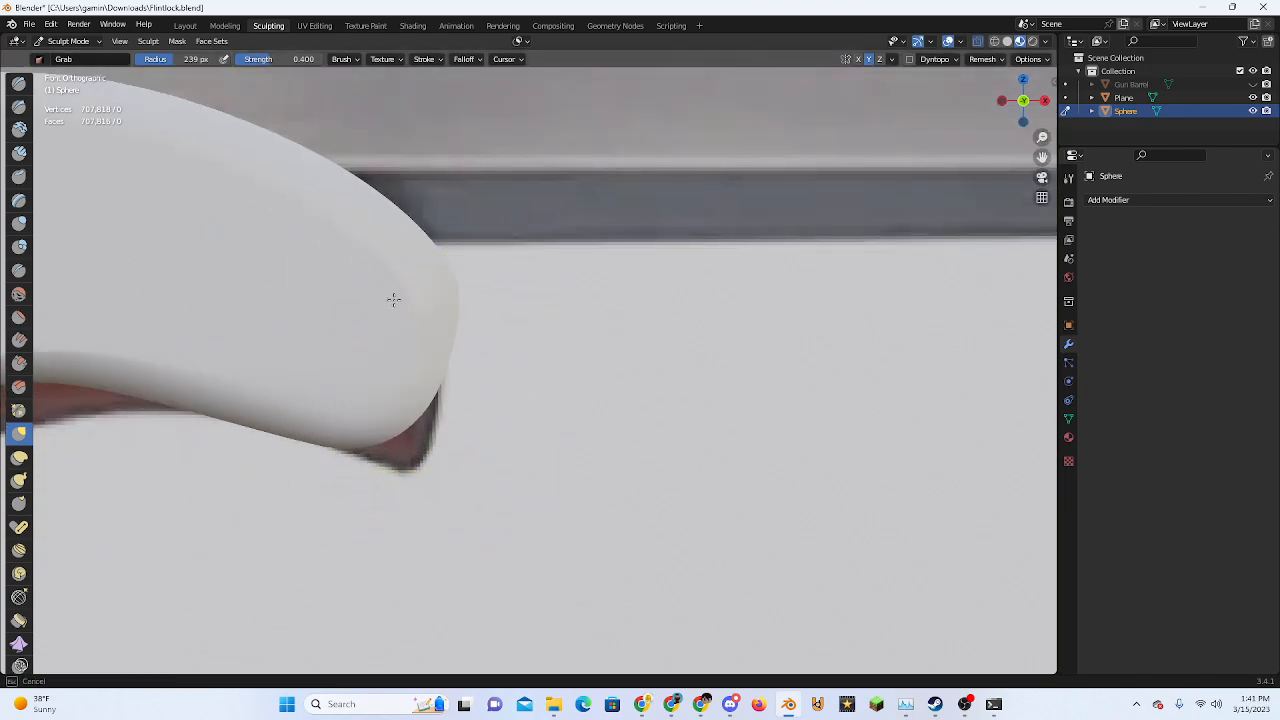
{"action": "left_click_drag", "start_coordinate": [340, 226], "coordinate": [336, 246]}
{"action": "scroll", "coordinate": [440, 376], "scroll_direction": "down", "scroll_amount": 2}
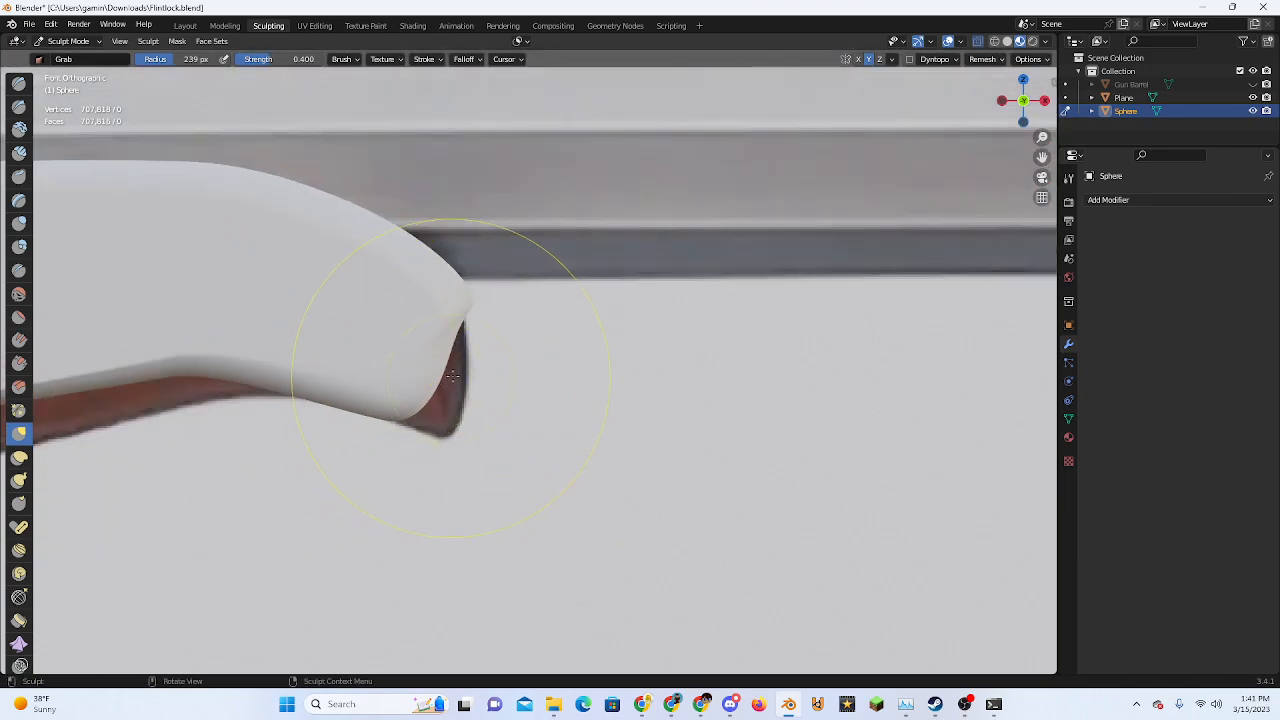
{"action": "mouse_move", "coordinate": [453, 380]}
{"action": "left_mouse_down"}
{"action": "mouse_move", "coordinate": [478, 391]}
{"action": "mouse_move", "coordinate": [421, 424]}
{"action": "left_mouse_up"}
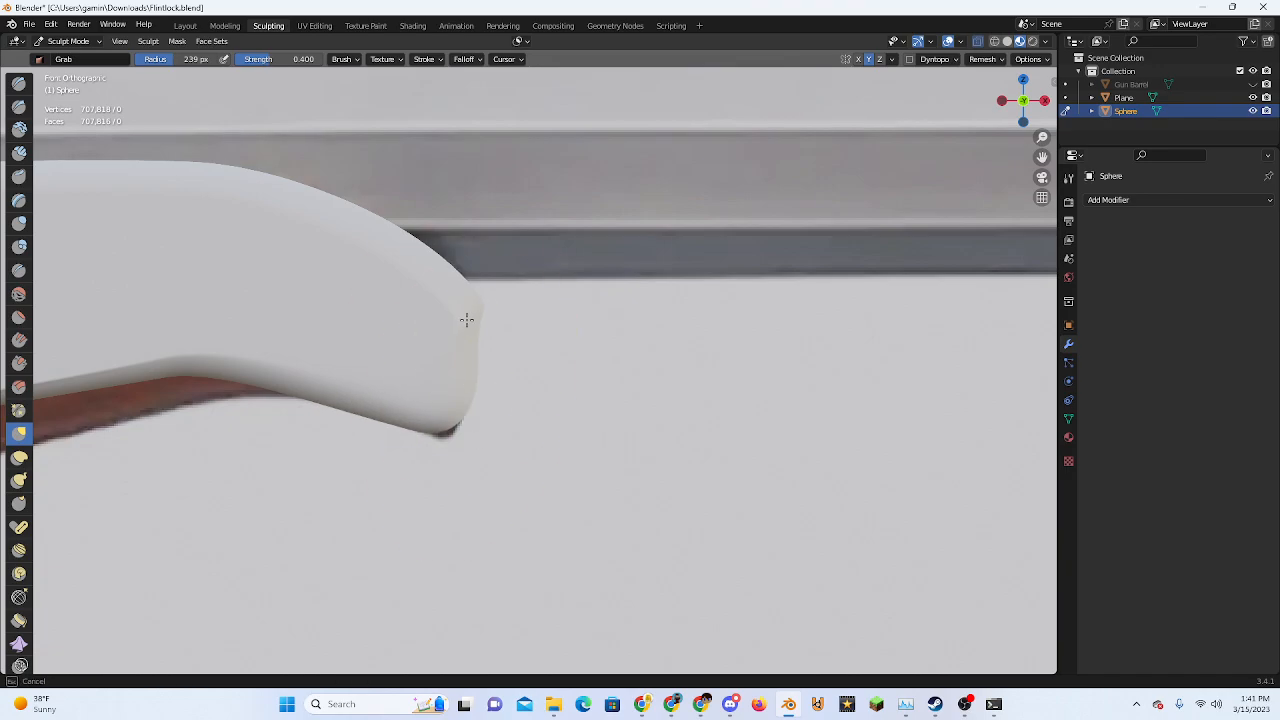
{"action": "left_click_drag", "start_coordinate": [467, 320], "coordinate": [468, 316]}
{"action": "left_click_drag", "start_coordinate": [449, 419], "coordinate": [449, 430]}
Try to pull the forestock's underside down to the reference outline with the Grab brush
{"action": "scroll", "coordinate": [445, 428], "scroll_direction": "down", "scroll_amount": 6}
{"action": "middle_click_drag", "start_coordinate": [405, 418], "coordinate": [740, 375], "text": "shift"}
{"action": "scroll", "coordinate": [658, 354], "scroll_direction": "up", "scroll_amount": 1}
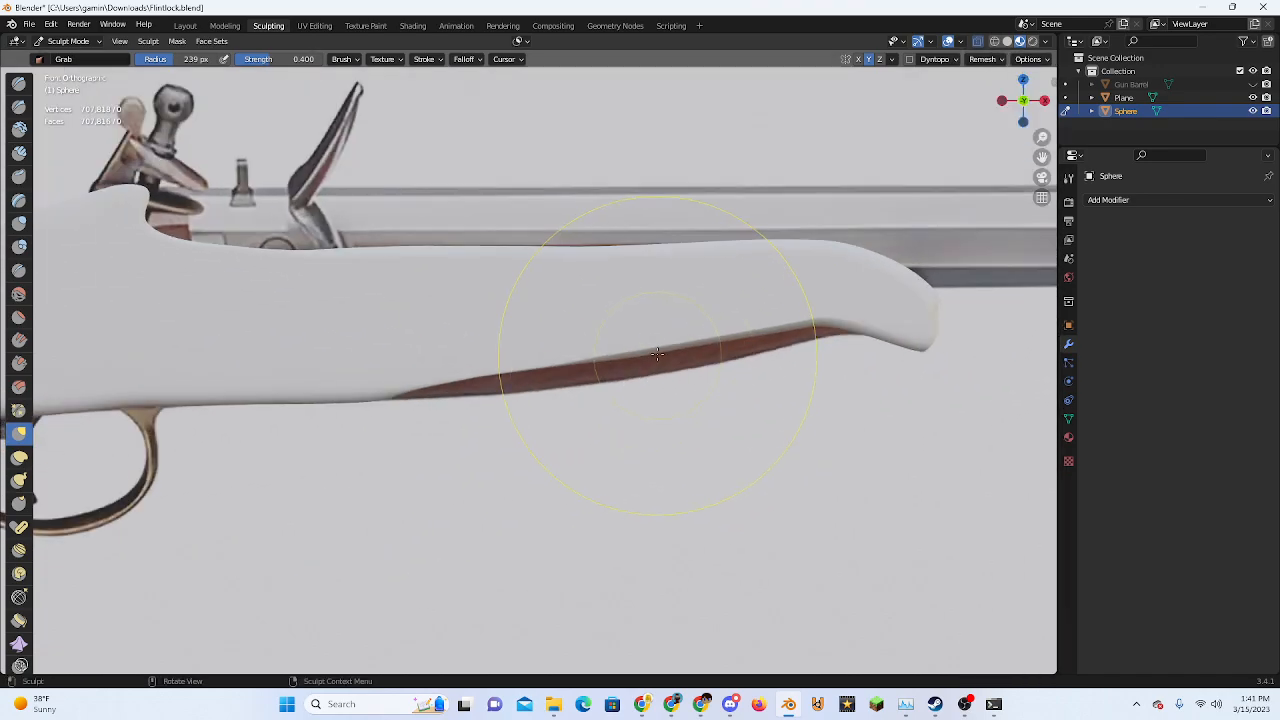
{"action": "left_click_drag", "start_coordinate": [658, 353], "coordinate": [671, 386]}
{"action": "key", "text": "ctrl+z"}
{"action": "scroll", "coordinate": [666, 402], "scroll_direction": "up", "scroll_amount": 2}
{"action": "middle_click_drag", "start_coordinate": [666, 403], "coordinate": [551, 393], "text": "shift"}
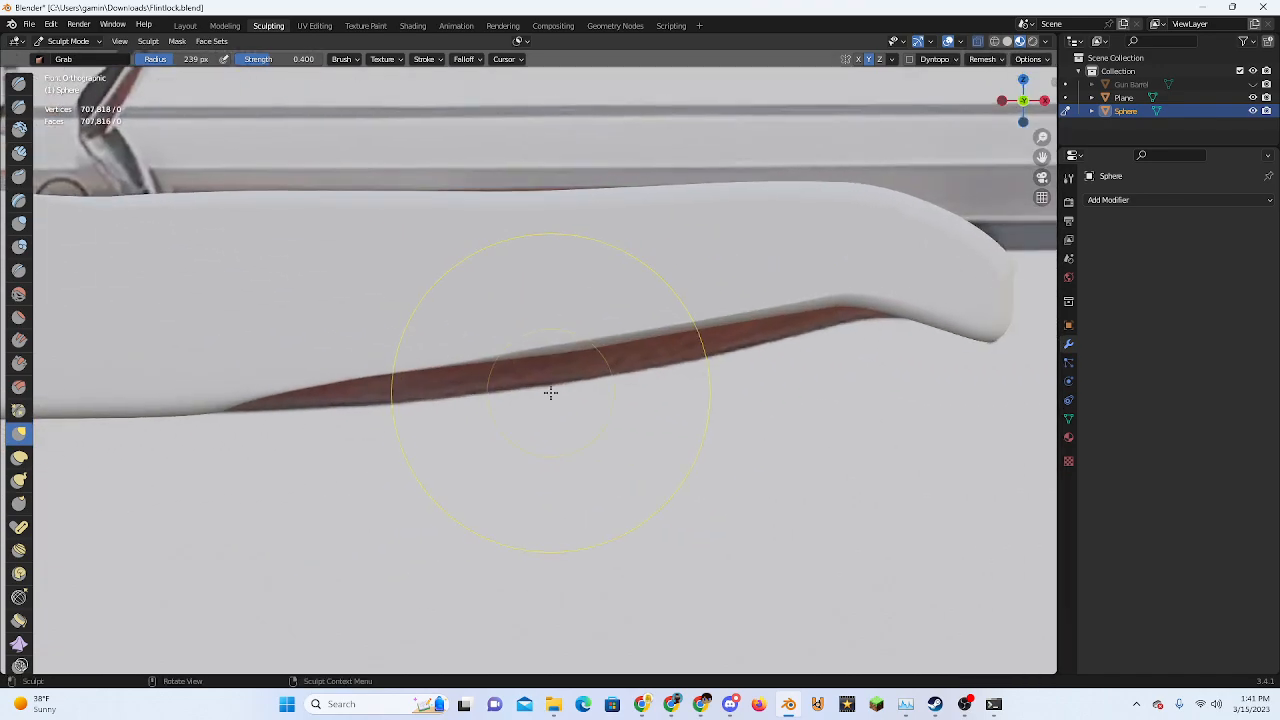
{"action": "scroll", "coordinate": [569, 343], "scroll_direction": "up", "scroll_amount": 2}
{"action": "left_click_drag", "start_coordinate": [568, 332], "coordinate": [555, 380]}
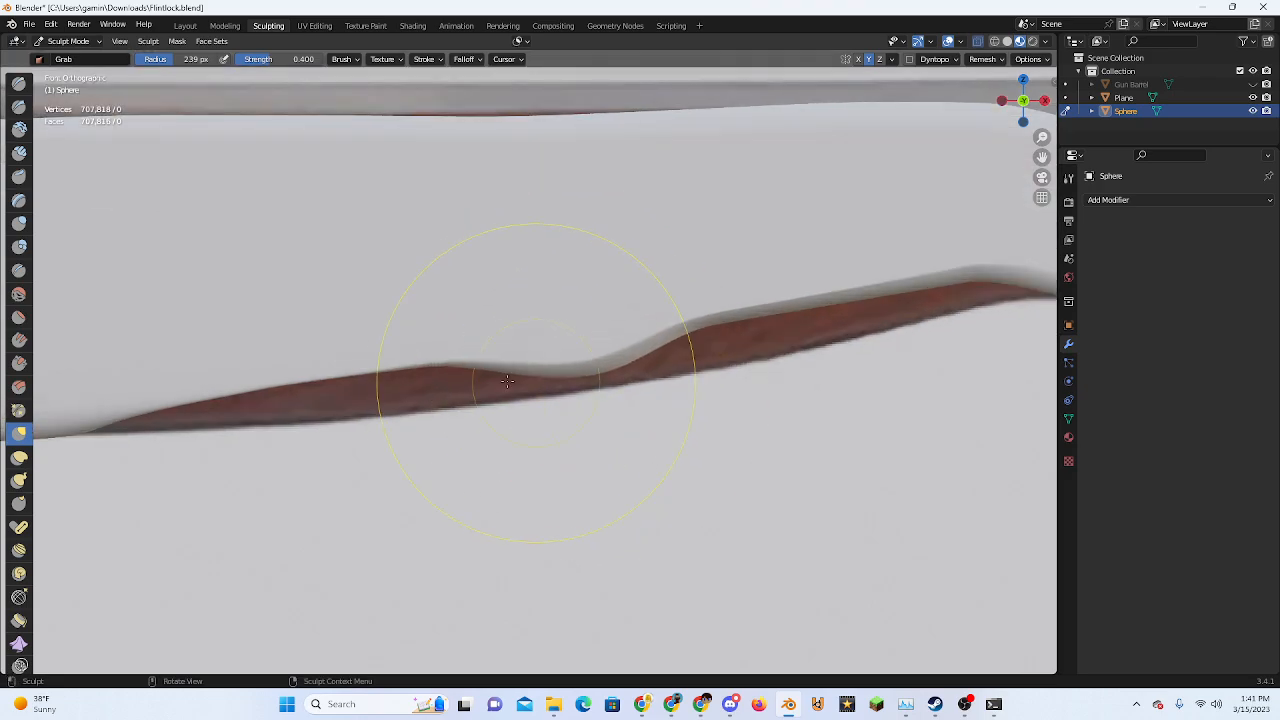
{"action": "key", "text": "ctrl+z"}
{"action": "scroll", "coordinate": [263, 412], "scroll_direction": "down", "scroll_amount": 5}
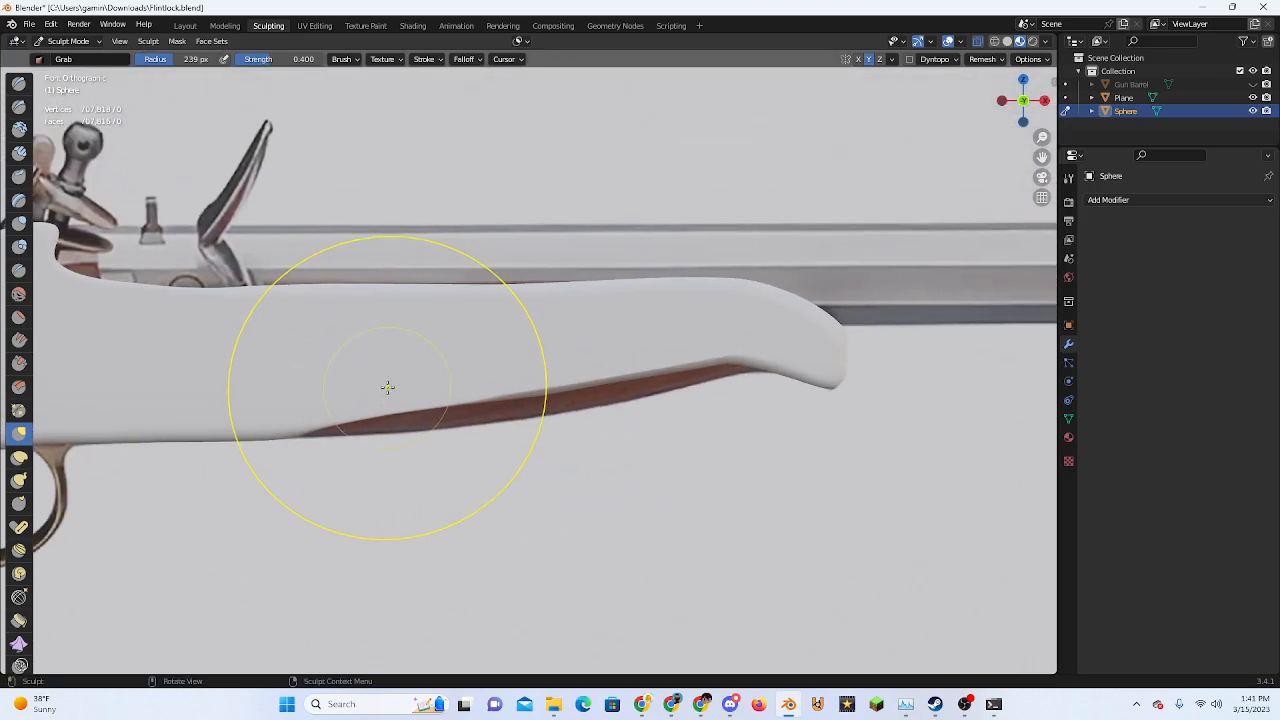
Paint a mask over the upper half of the forestock along the barrel line with the Mask brush
{"action": "key", "text": "m"}
{"action": "scroll", "coordinate": [446, 302], "scroll_direction": "up", "scroll_amount": 2}
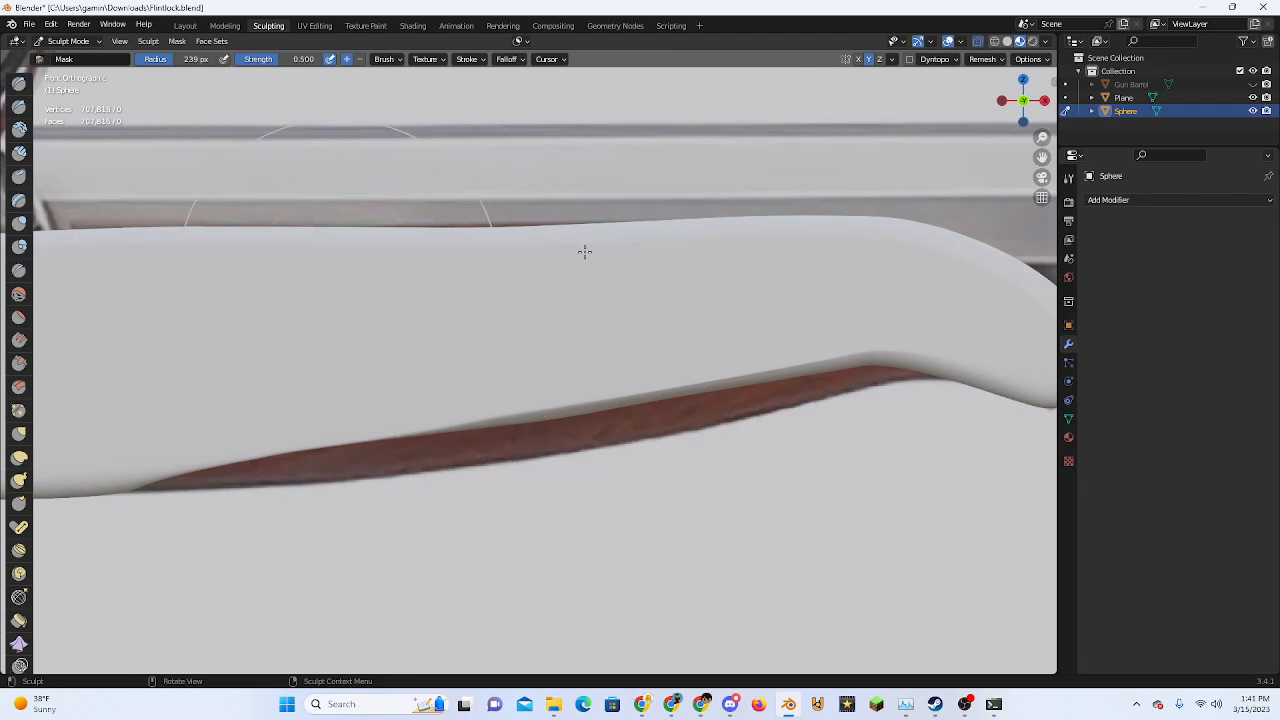
{"action": "mouse_move", "coordinate": [585, 251]}
{"action": "left_mouse_down"}
{"action": "mouse_move", "coordinate": [329, 243]}
{"action": "mouse_move", "coordinate": [391, 271]}
{"action": "mouse_move", "coordinate": [749, 191]}
{"action": "mouse_move", "coordinate": [286, 224]}
{"action": "mouse_move", "coordinate": [783, 229]}
{"action": "mouse_move", "coordinate": [291, 266]}
{"action": "mouse_move", "coordinate": [220, 246]}
{"action": "mouse_move", "coordinate": [538, 292]}
{"action": "left_mouse_up"}
{"action": "right_click", "coordinate": [538, 292]}
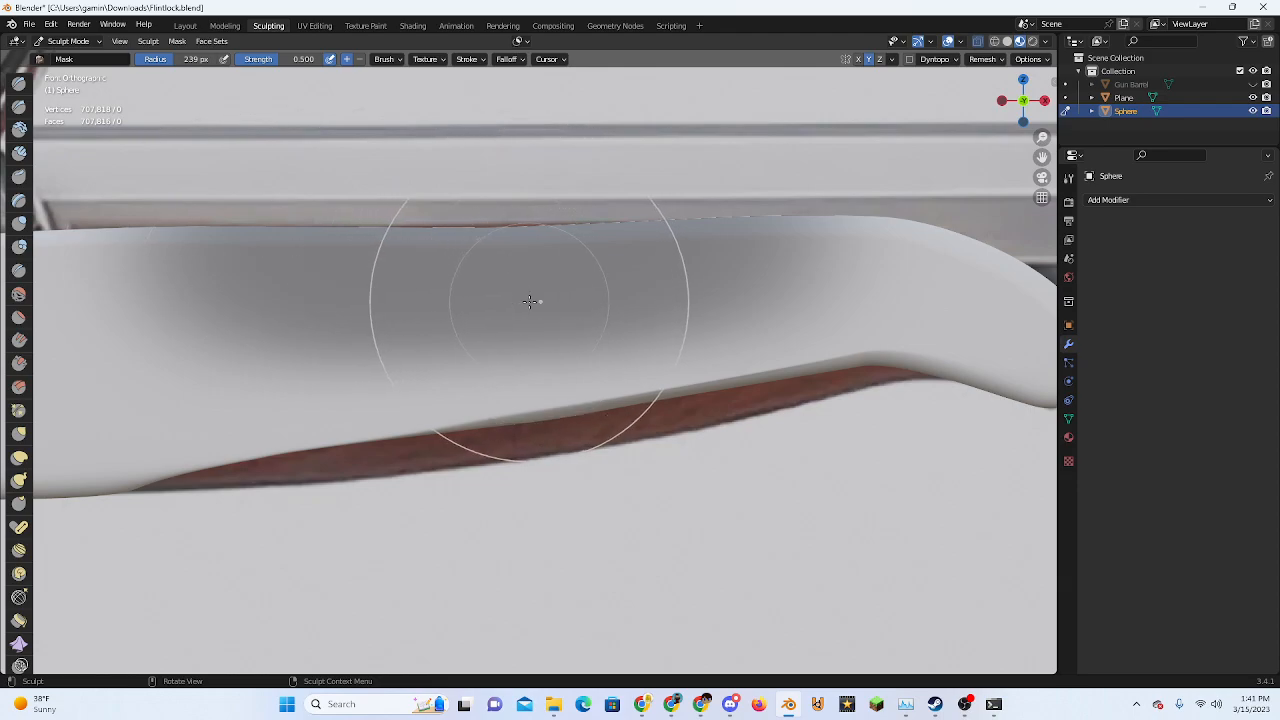
Try inverting the forestock's mask, and invert it back to protect the upper half
{"action": "key", "text": "a"}
{"action": "left_click", "coordinate": [462, 302]}
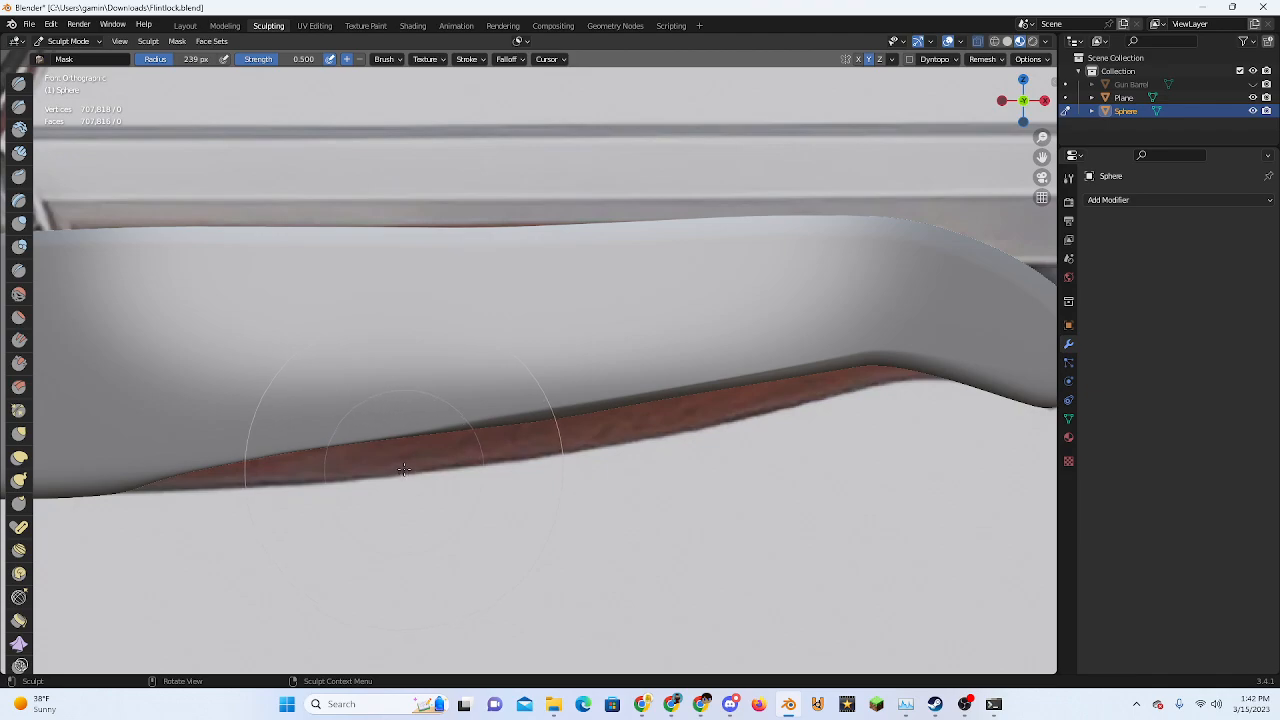
{"action": "key", "text": "a"}
{"action": "left_click", "coordinate": [300, 469]}
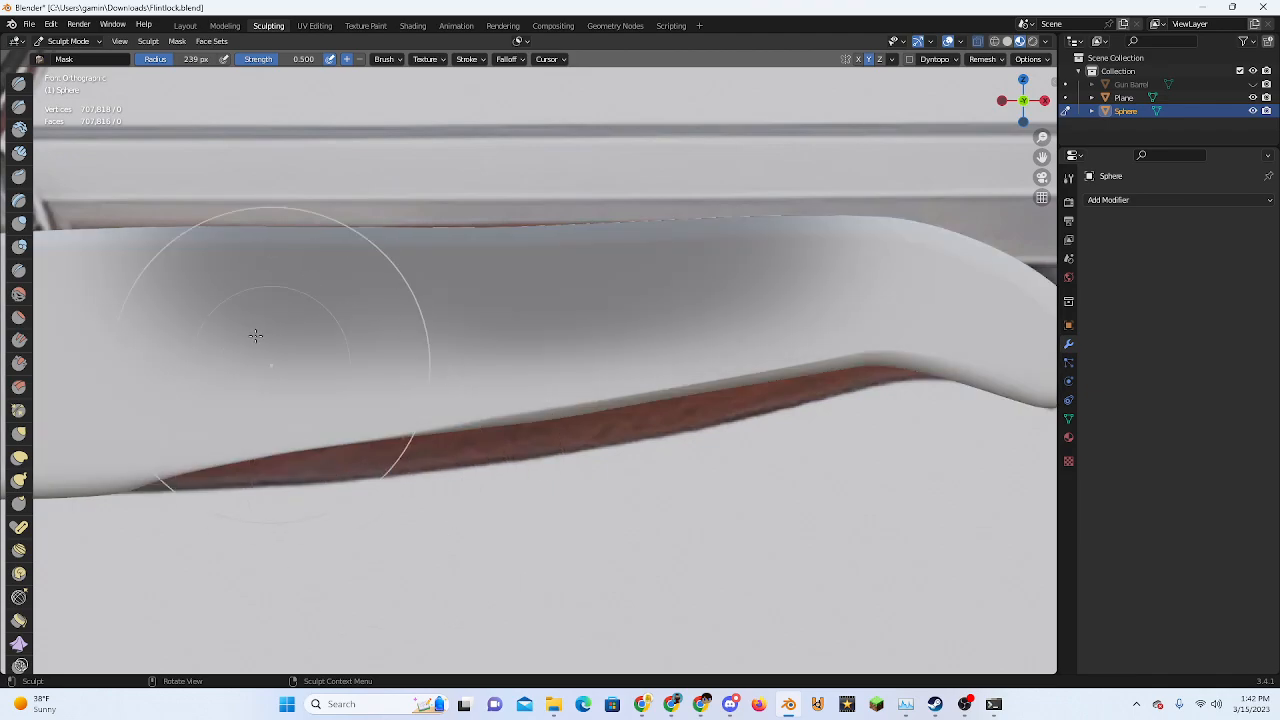
Pull the unmasked rear part of the forestock's underside down to the reference outline with the Grab brush
{"action": "left_click", "coordinate": [18, 436]}
{"action": "left_click_drag", "start_coordinate": [412, 436], "coordinate": [412, 484]}
{"action": "middle_click_drag", "start_coordinate": [403, 486], "coordinate": [547, 421], "text": "shift"}
{"action": "left_click_drag", "start_coordinate": [445, 403], "coordinate": [460, 437]}
{"action": "left_click_drag", "start_coordinate": [387, 406], "coordinate": [398, 428]}
{"action": "scroll", "coordinate": [600, 408], "scroll_direction": "down", "scroll_amount": 3}
{"action": "middle_click_drag", "start_coordinate": [630, 390], "coordinate": [566, 396], "text": "shift"}
{"action": "mouse_move", "coordinate": [560, 356]}
{"action": "left_mouse_down"}
{"action": "mouse_move", "coordinate": [573, 391]}
{"action": "mouse_move", "coordinate": [511, 374]}
{"action": "mouse_move", "coordinate": [522, 370]}
{"action": "left_mouse_up"}
Lower the middle of the forestock's underside to the reference outline with Grab strokes toward the nose
{"action": "scroll", "coordinate": [370, 407], "scroll_direction": "up", "scroll_amount": 3}
{"action": "middle_click_drag", "start_coordinate": [357, 409], "coordinate": [419, 381], "text": "shift"}
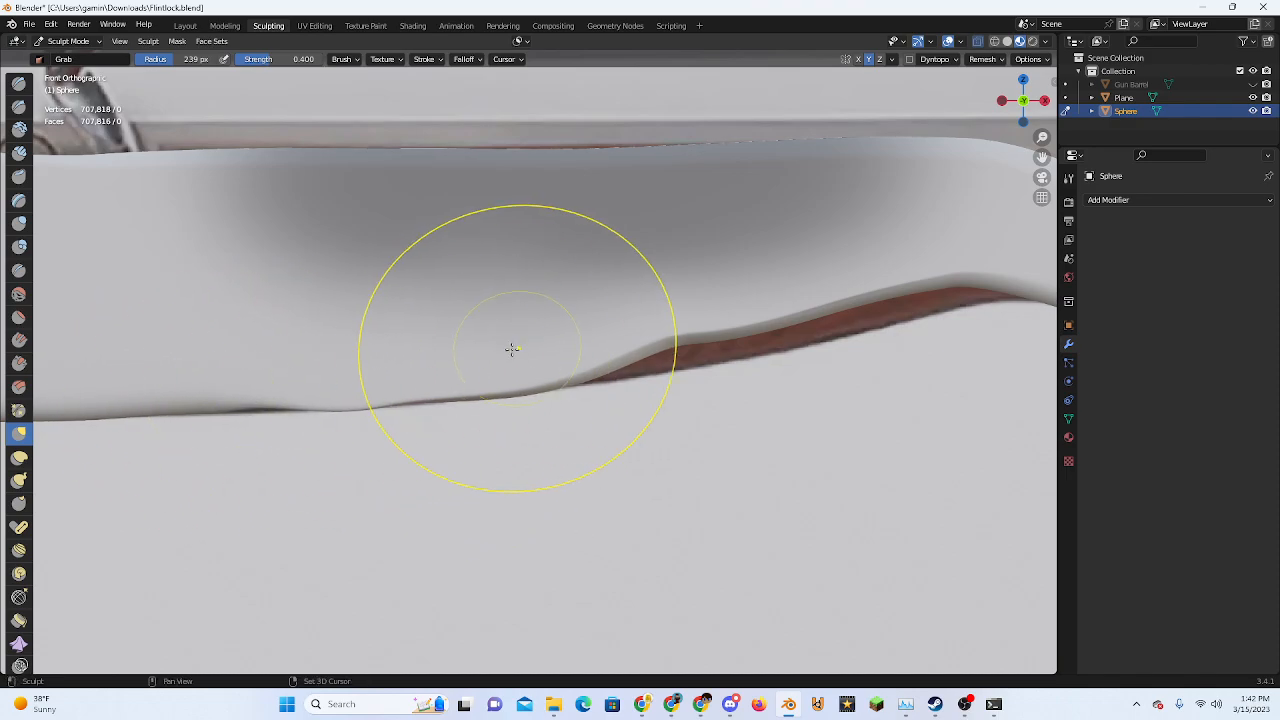
{"action": "scroll", "coordinate": [374, 286], "scroll_direction": "down", "scroll_amount": 2}
{"action": "scroll", "coordinate": [543, 398], "scroll_direction": "up", "scroll_amount": 1}
{"action": "scroll", "coordinate": [544, 398], "scroll_direction": "up", "scroll_amount": 2}
{"action": "left_click_drag", "start_coordinate": [543, 399], "coordinate": [603, 439]}
{"action": "left_click_drag", "start_coordinate": [494, 425], "coordinate": [579, 434]}
{"action": "left_click_drag", "start_coordinate": [441, 418], "coordinate": [467, 446]}
Fill the remaining gap under the forestock behind the curved nose and even out the lower edge with Grab strokes
{"action": "left_click_drag", "start_coordinate": [657, 379], "coordinate": [723, 407]}
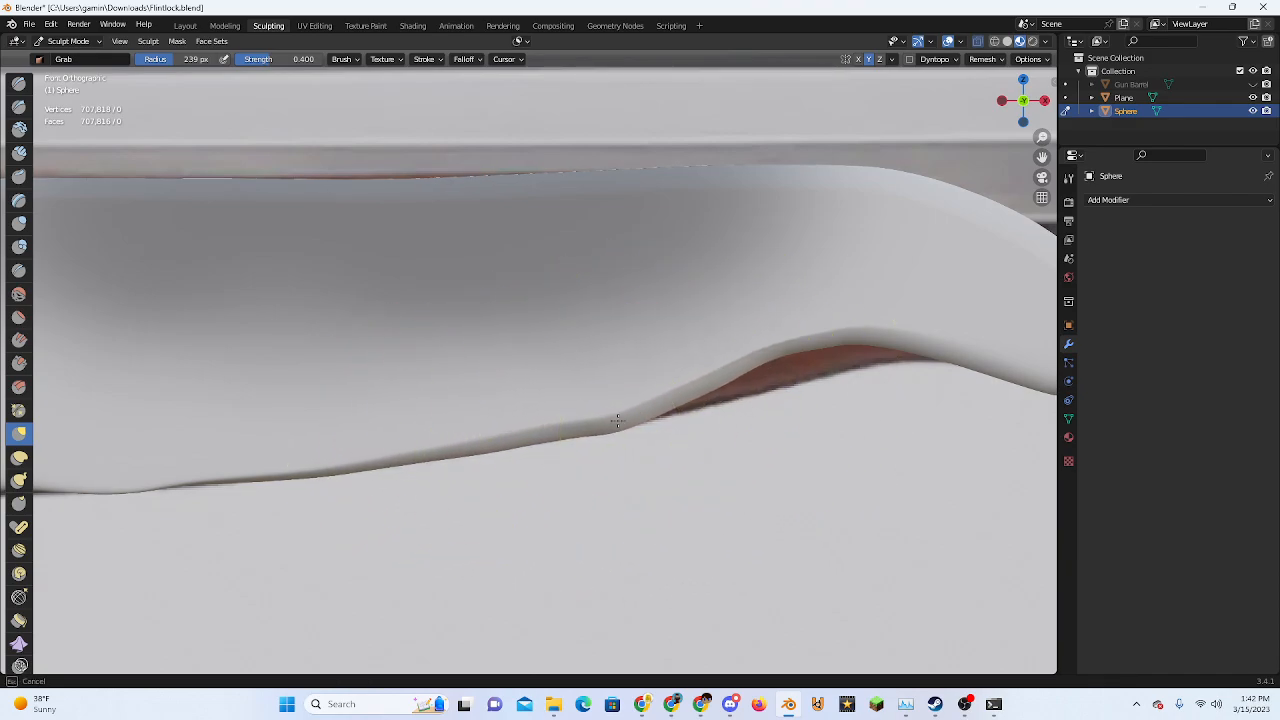
{"action": "left_click_drag", "start_coordinate": [618, 421], "coordinate": [620, 413]}
{"action": "mouse_move", "coordinate": [740, 367]}
{"action": "left_mouse_down"}
{"action": "mouse_move", "coordinate": [745, 387]}
{"action": "mouse_move", "coordinate": [763, 389]}
{"action": "mouse_move", "coordinate": [880, 359]}
{"action": "left_mouse_up"}
{"action": "left_click_drag", "start_coordinate": [781, 382], "coordinate": [778, 374]}
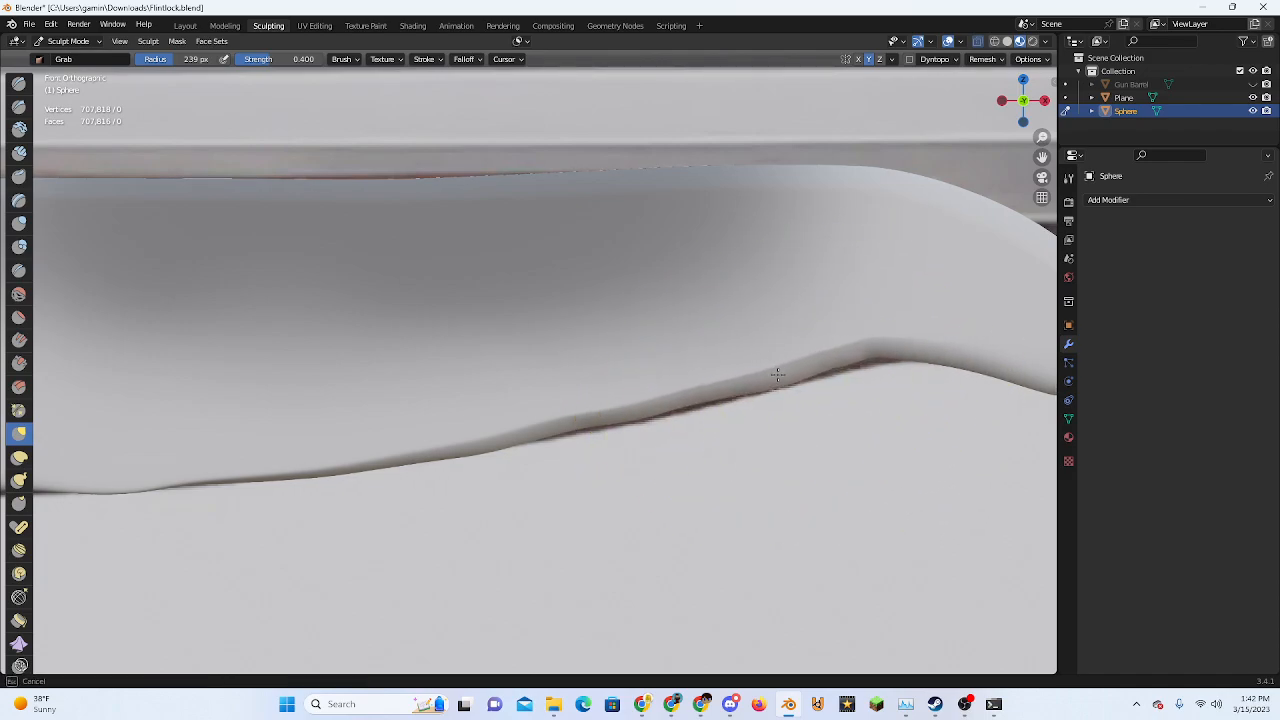
{"action": "left_click_drag", "start_coordinate": [681, 397], "coordinate": [686, 408]}
Examine the stock's shape and thickness from several angles, and show the gun barrel again to check its fit
{"action": "middle_click_drag", "start_coordinate": [768, 403], "coordinate": [613, 429], "text": "shift"}
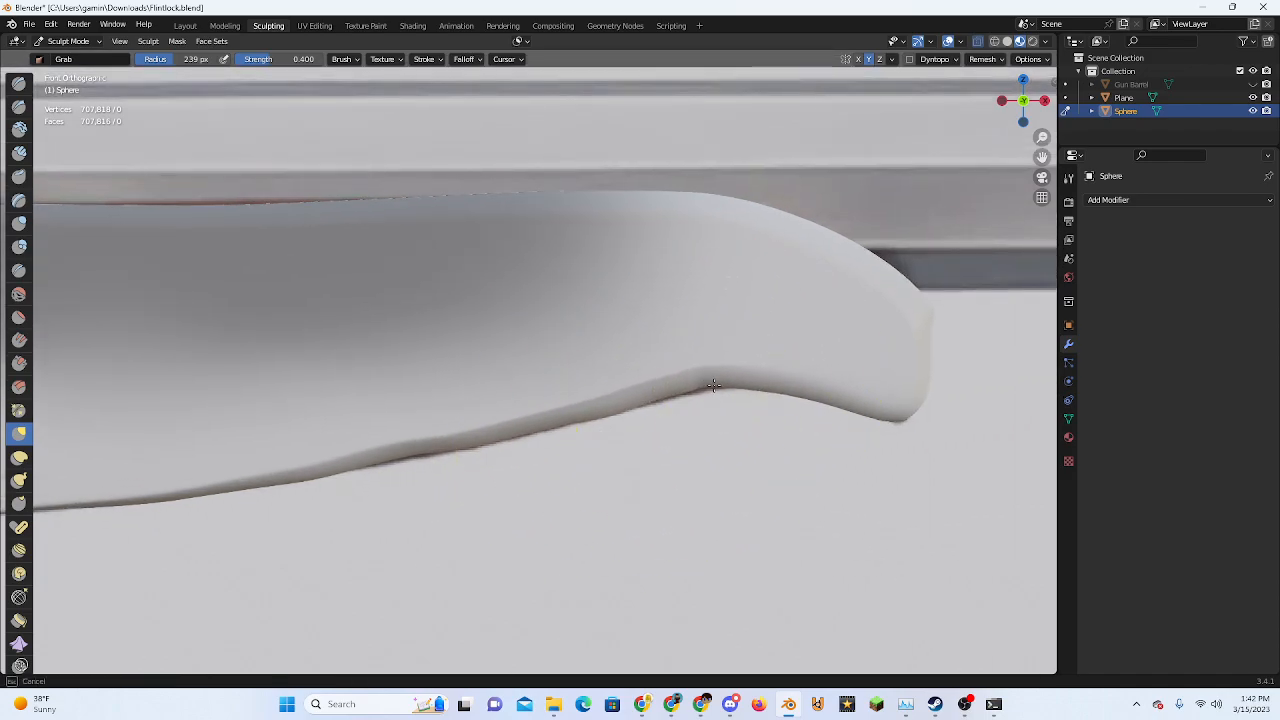
{"action": "scroll", "coordinate": [713, 393], "scroll_direction": "down", "scroll_amount": 6}
{"action": "scroll", "coordinate": [700, 400], "scroll_direction": "up", "scroll_amount": 4}
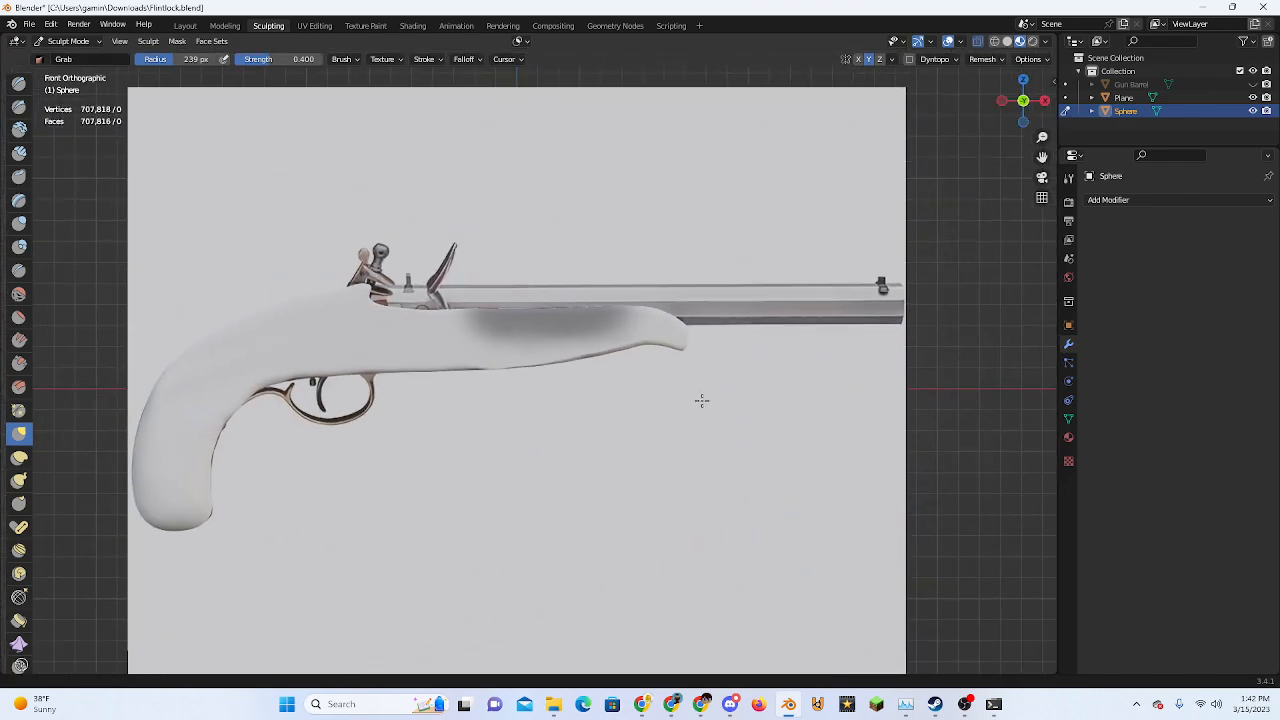
{"action": "scroll", "coordinate": [690, 425], "scroll_direction": "down", "scroll_amount": 3}
{"action": "middle_click_drag", "start_coordinate": [711, 423], "coordinate": [557, 435]}
{"action": "mouse_move", "coordinate": [756, 462]}
{"action": "middle_mouse_down"}
{"action": "mouse_move", "coordinate": [700, 470]}
{"action": "mouse_move", "coordinate": [758, 464]}
{"action": "middle_mouse_up"}
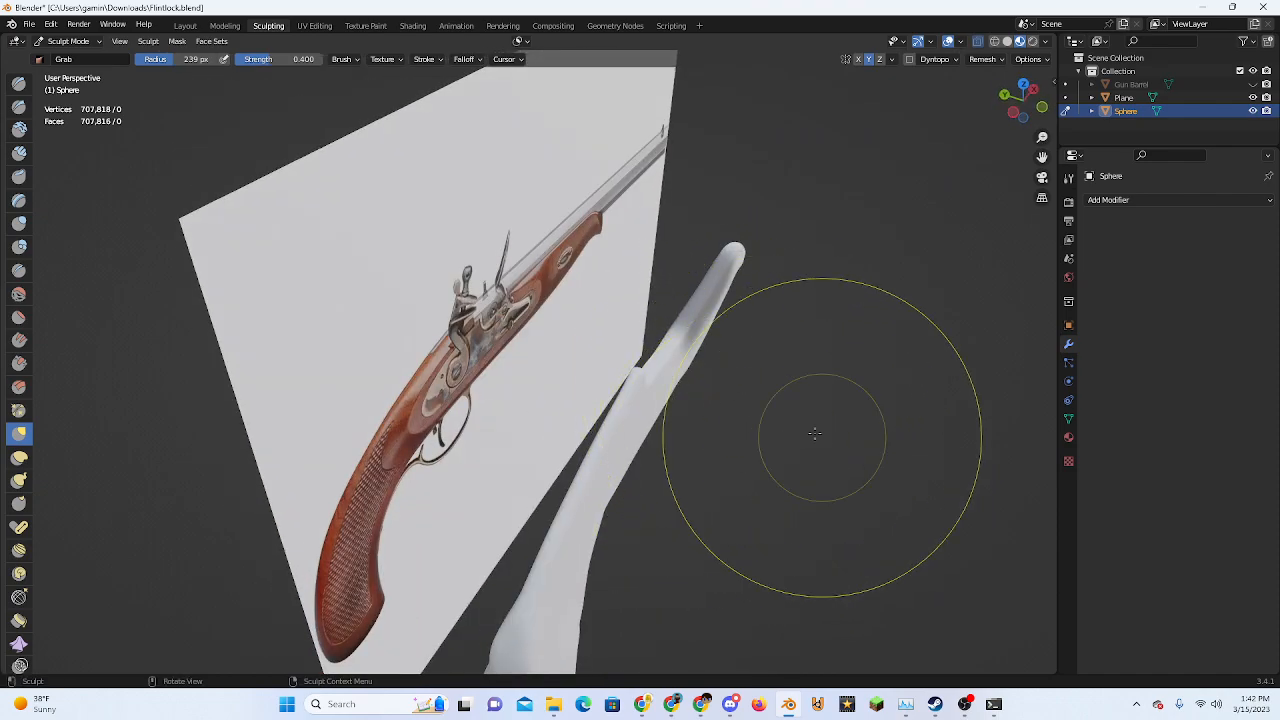
{"action": "mouse_move", "coordinate": [814, 434]}
{"action": "middle_mouse_down"}
{"action": "mouse_move", "coordinate": [734, 403]}
{"action": "mouse_move", "coordinate": [764, 462]}
{"action": "mouse_move", "coordinate": [777, 457]}
{"action": "mouse_move", "coordinate": [729, 457]}
{"action": "middle_mouse_up"}
{"action": "mouse_move", "coordinate": [498, 540]}
{"action": "middle_mouse_down"}
{"action": "mouse_move", "coordinate": [671, 463]}
{"action": "mouse_move", "coordinate": [503, 456]}
{"action": "mouse_move", "coordinate": [451, 429]}
{"action": "mouse_move", "coordinate": [530, 437]}
{"action": "mouse_move", "coordinate": [608, 353]}
{"action": "middle_mouse_up"}
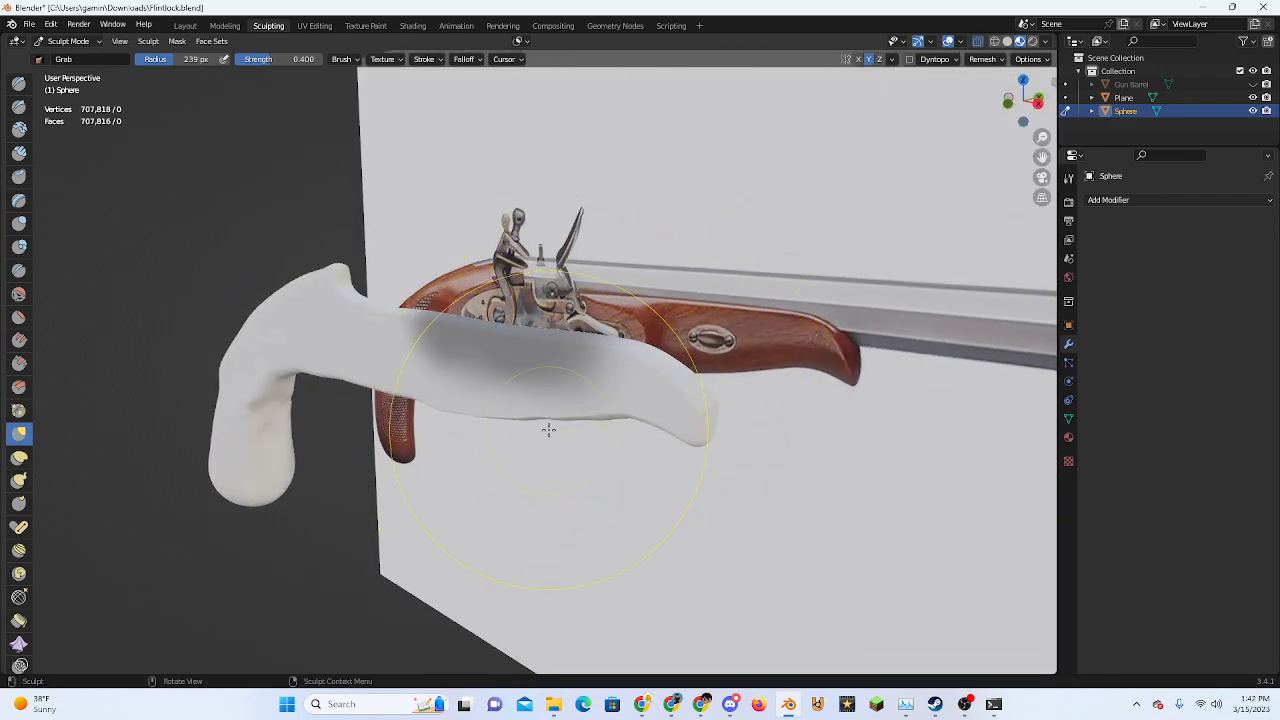
{"action": "middle_click_drag", "start_coordinate": [548, 430], "coordinate": [1002, 173]}
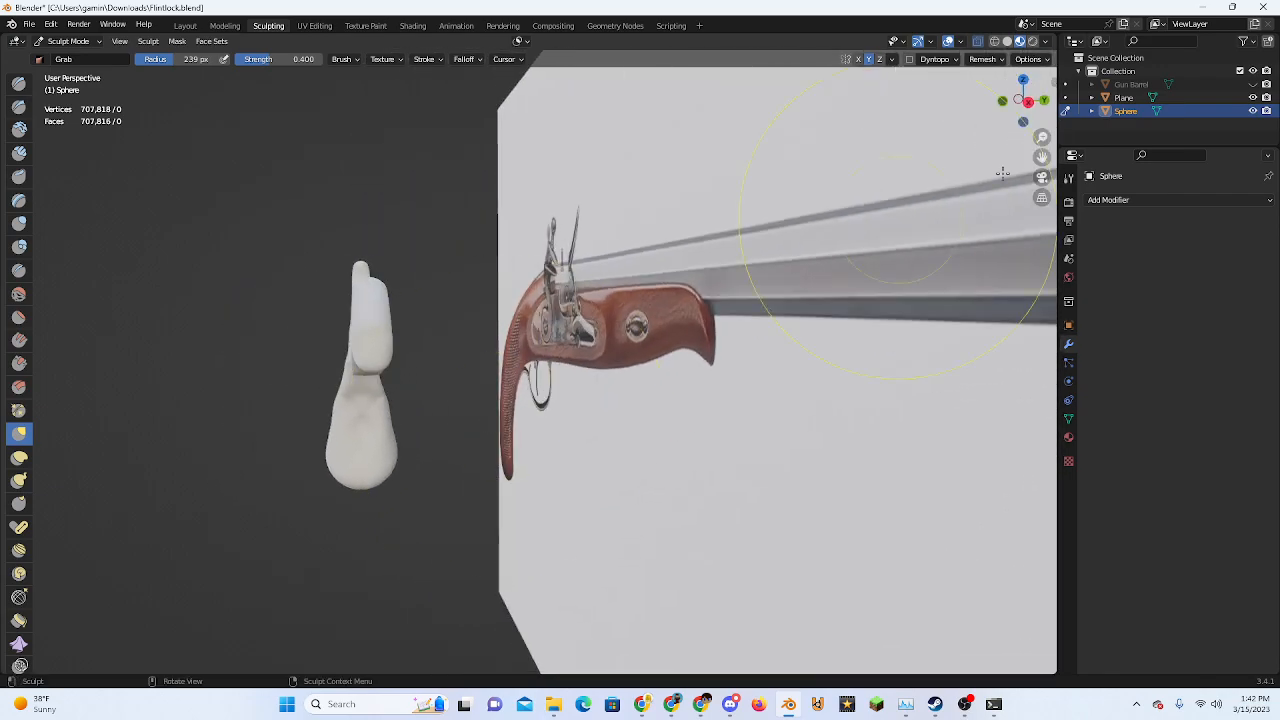
{"action": "left_click", "coordinate": [1253, 86]}
{"action": "mouse_move", "coordinate": [494, 378]}
{"action": "middle_mouse_down"}
{"action": "mouse_move", "coordinate": [661, 414]}
{"action": "mouse_move", "coordinate": [520, 372]}
{"action": "middle_mouse_up"}
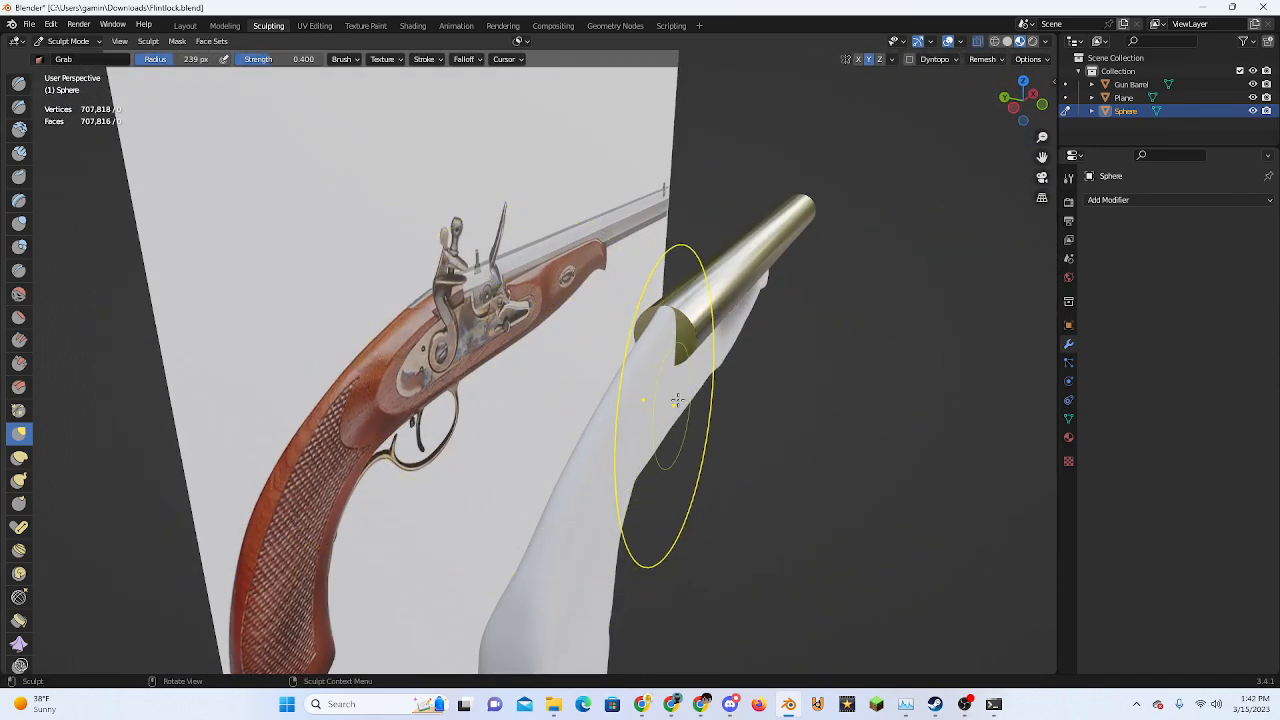
Enlarge the outliner area and turn it into a second 3D Viewport
{"action": "mouse_move", "coordinate": [677, 400]}
{"action": "middle_mouse_down"}
{"action": "mouse_move", "coordinate": [771, 305]}
{"action": "mouse_move", "coordinate": [814, 317]}
{"action": "middle_mouse_up"}
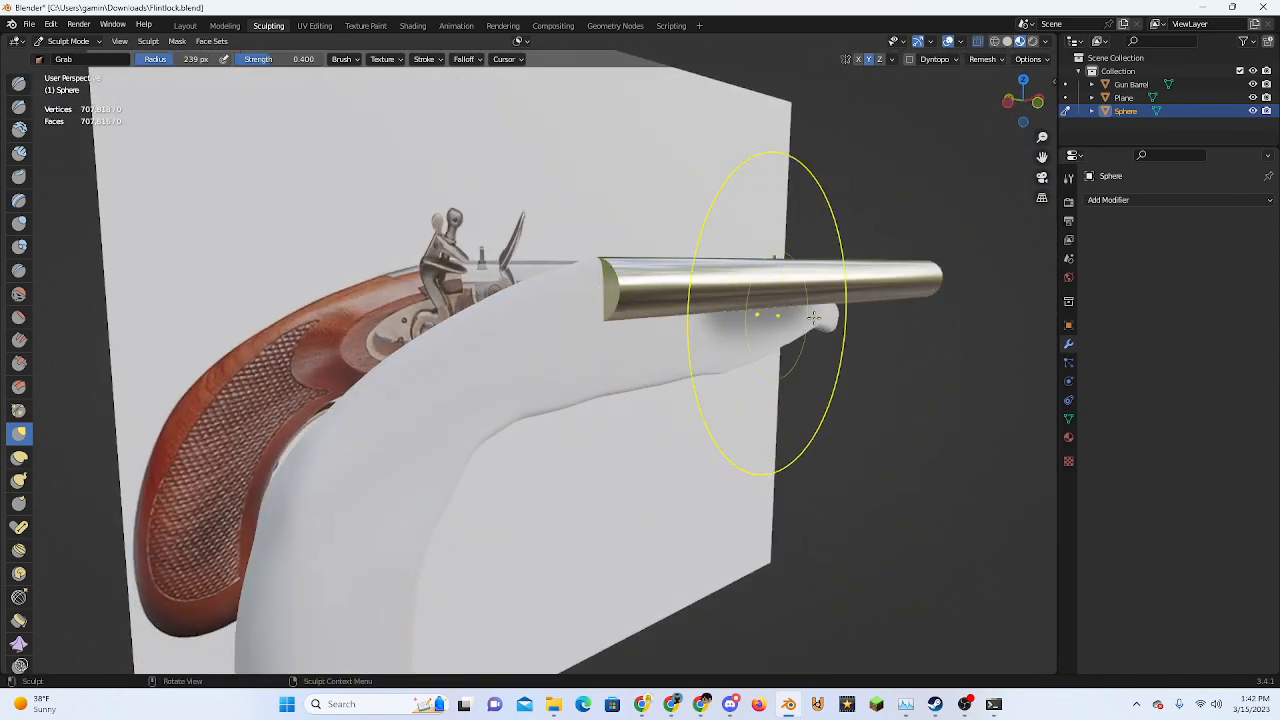
{"action": "middle_click_drag", "start_coordinate": [878, 221], "coordinate": [1003, 72]}
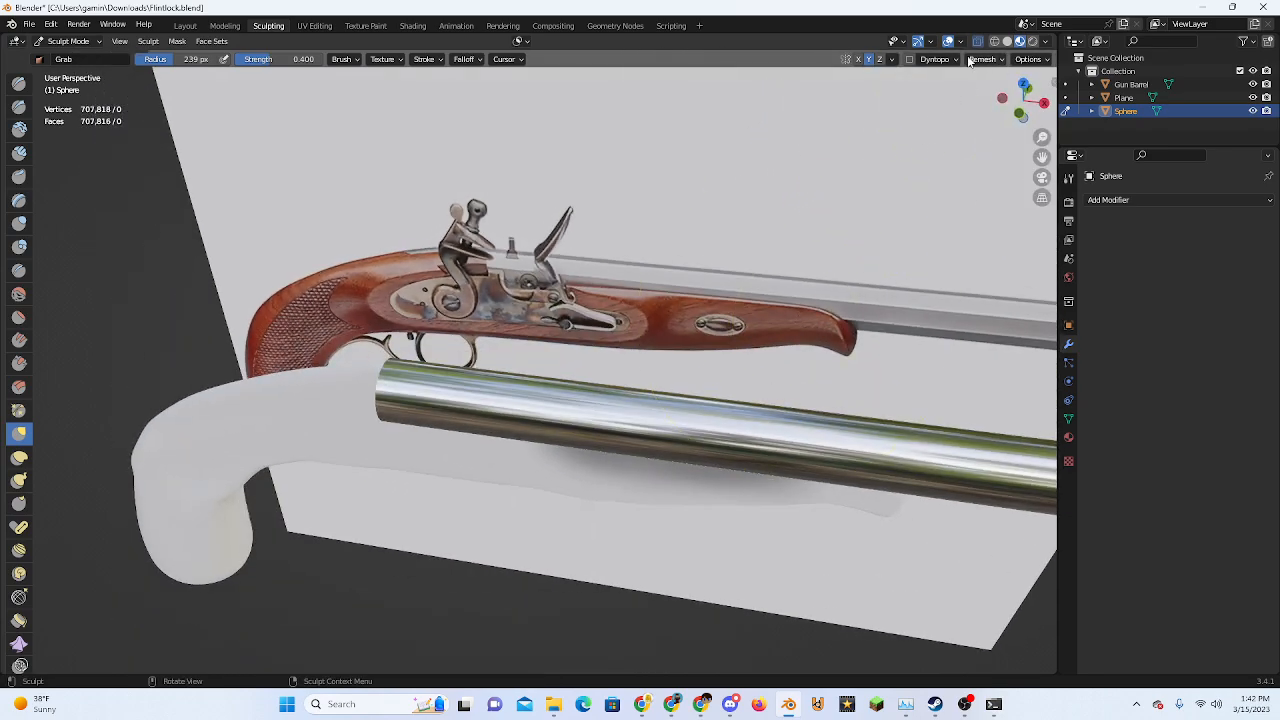
{"action": "mouse_move", "coordinate": [800, 300]}
{"action": "middle_mouse_down"}
{"action": "mouse_move", "coordinate": [737, 354]}
{"action": "mouse_move", "coordinate": [556, 370]}
{"action": "middle_mouse_up"}
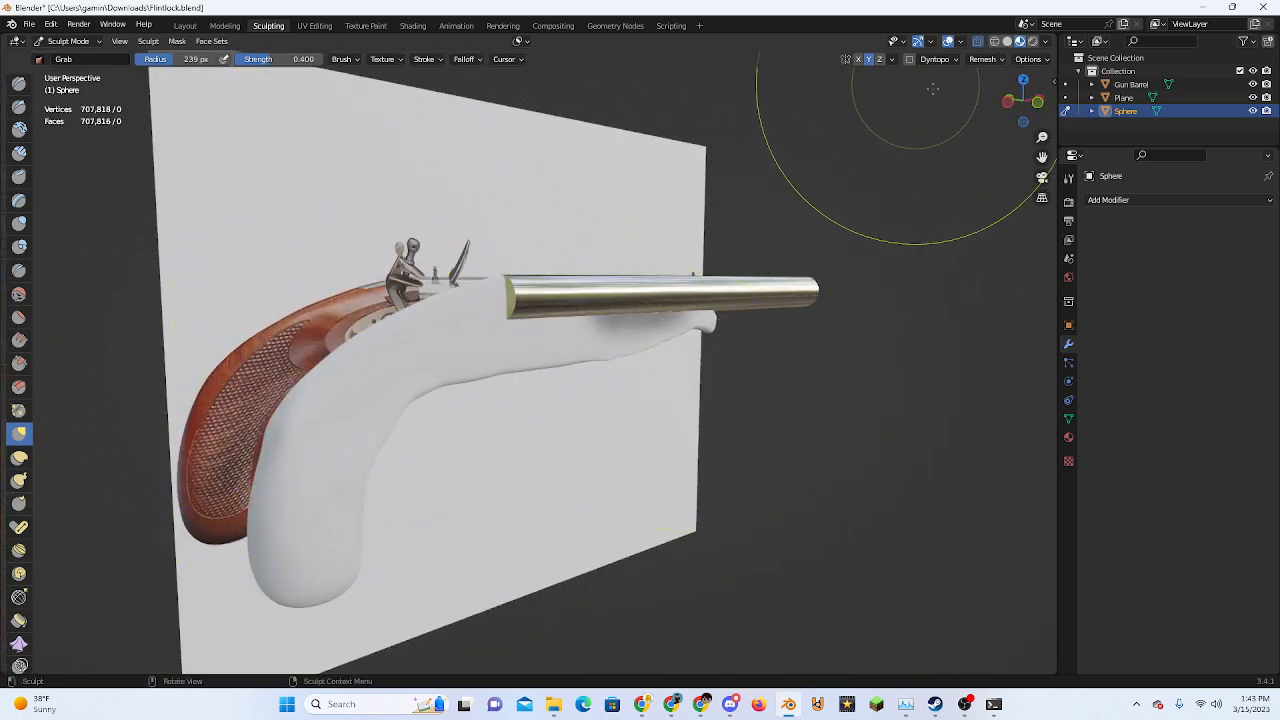
{"action": "left_click", "coordinate": [1023, 80]}
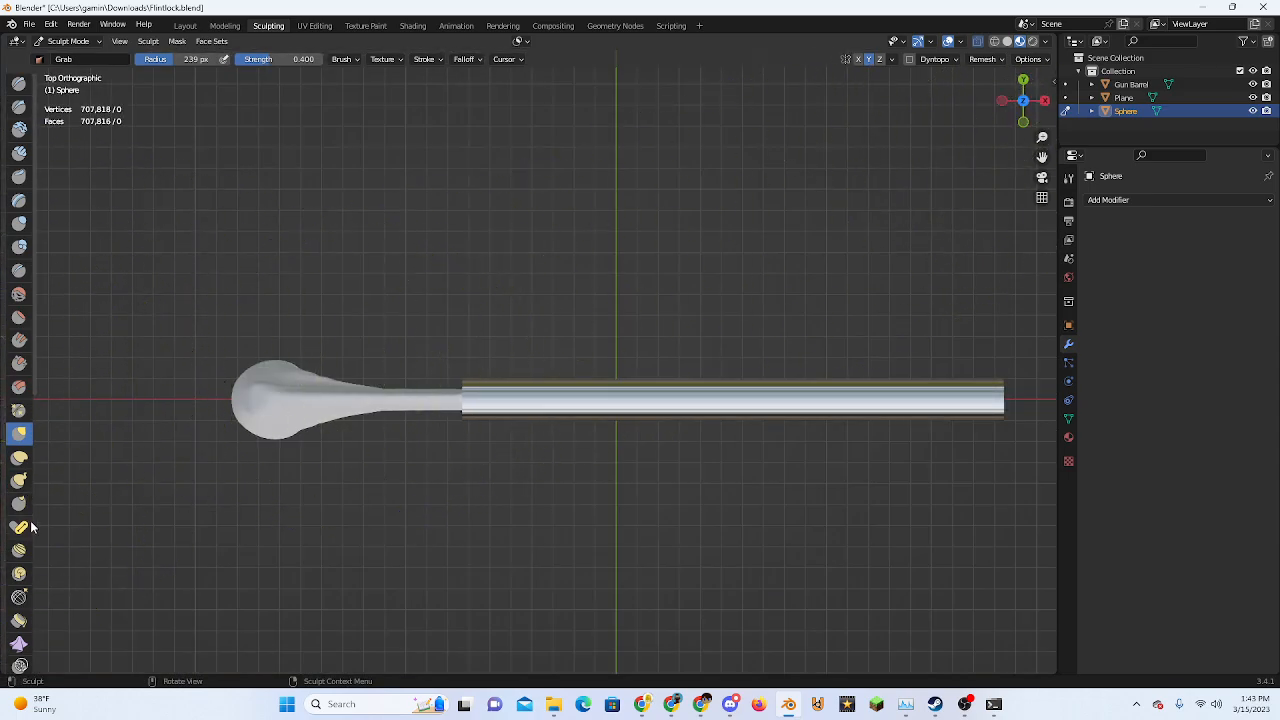
{"action": "middle_click_drag", "start_coordinate": [412, 415], "coordinate": [600, 290]}
{"action": "left_click_drag", "start_coordinate": [1104, 147], "coordinate": [1102, 281]}
{"action": "left_click", "coordinate": [1076, 41]}
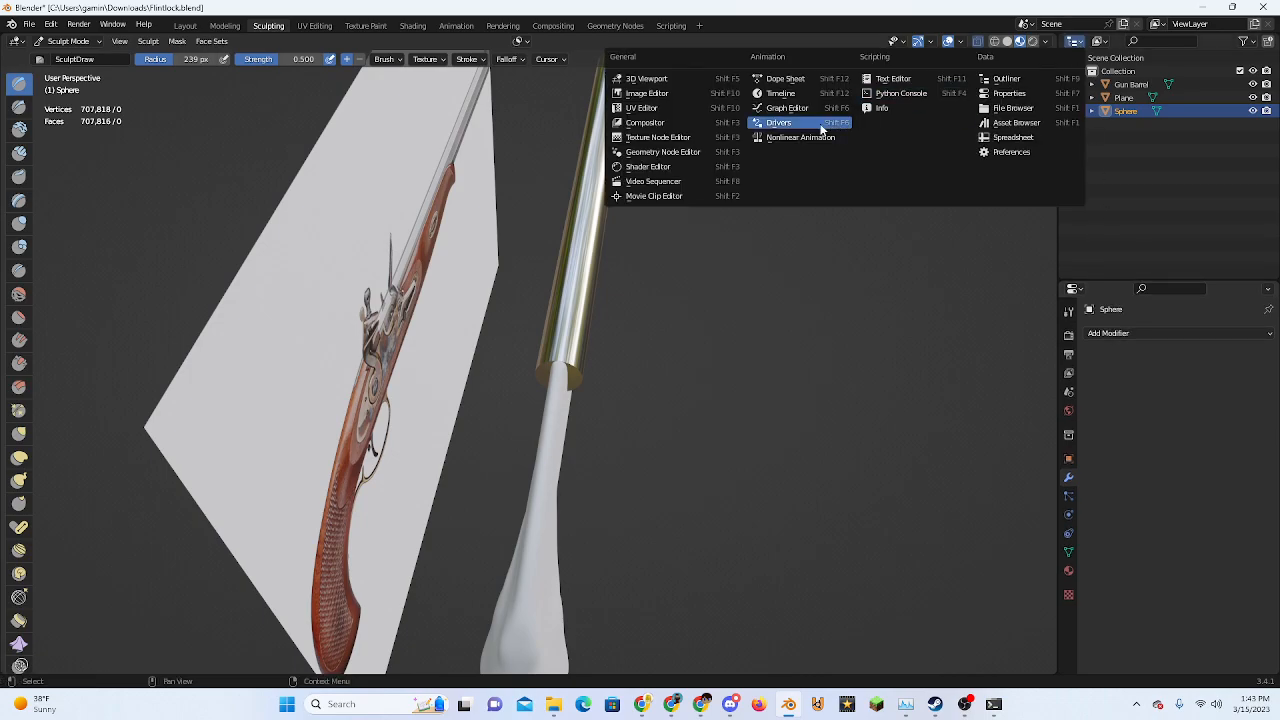
{"action": "left_click", "coordinate": [660, 80]}
Widen and heighten the second viewport, set it to material preview shading, and show the whole pistol in it from the top
{"action": "scroll", "coordinate": [1210, 174], "scroll_direction": "up", "scroll_amount": 2}
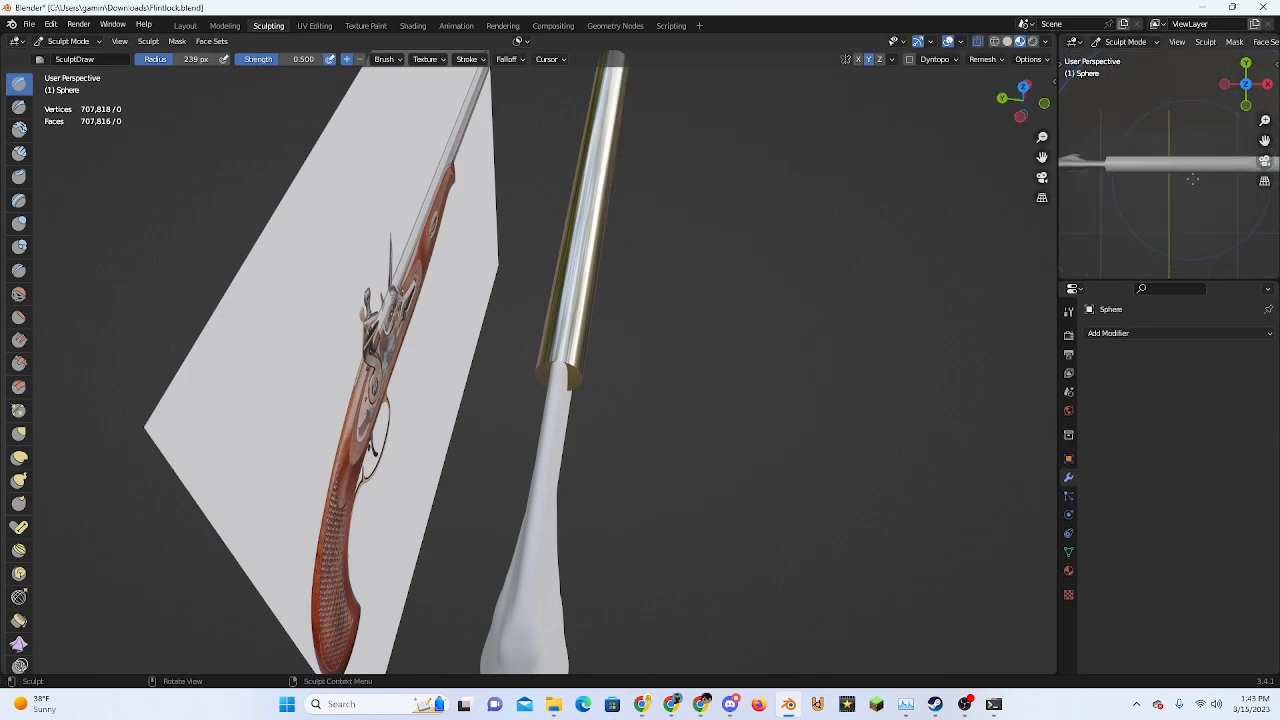
{"action": "middle_click_drag", "start_coordinate": [1202, 169], "coordinate": [1174, 164], "text": "shift"}
{"action": "scroll", "coordinate": [1153, 158], "scroll_direction": "down", "scroll_amount": 1}
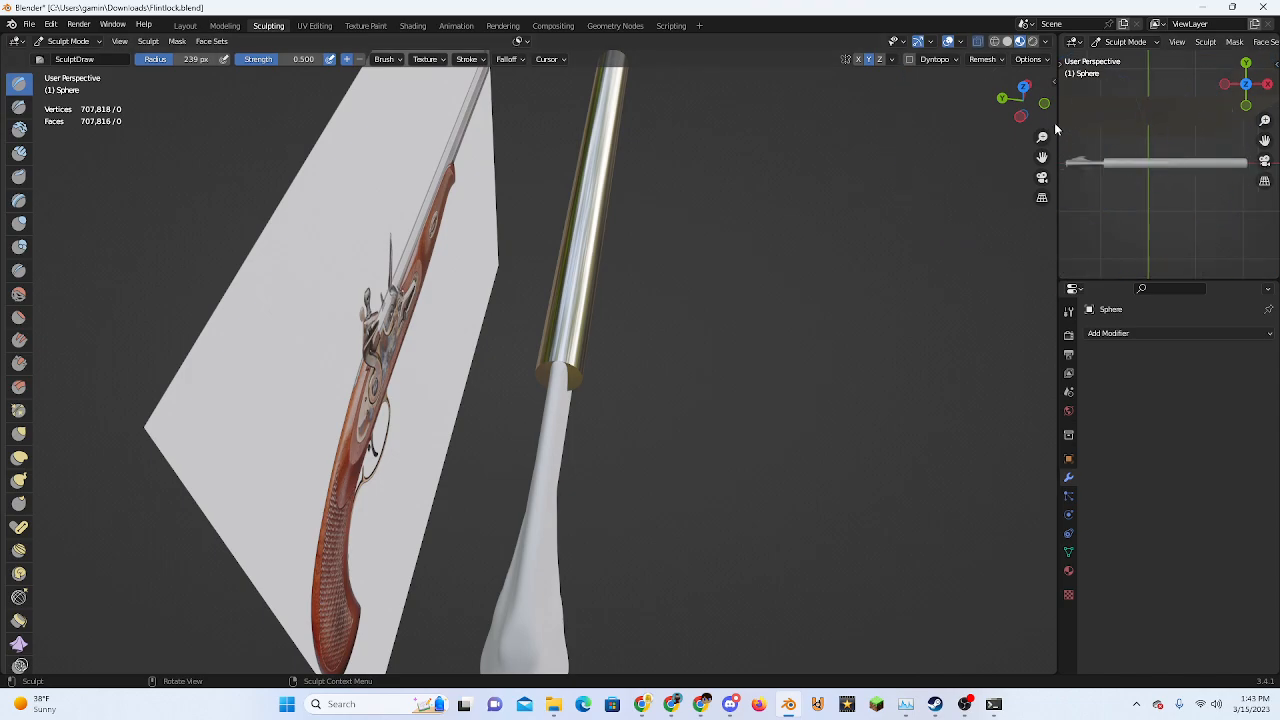
{"action": "left_click_drag", "start_coordinate": [1057, 130], "coordinate": [971, 128]}
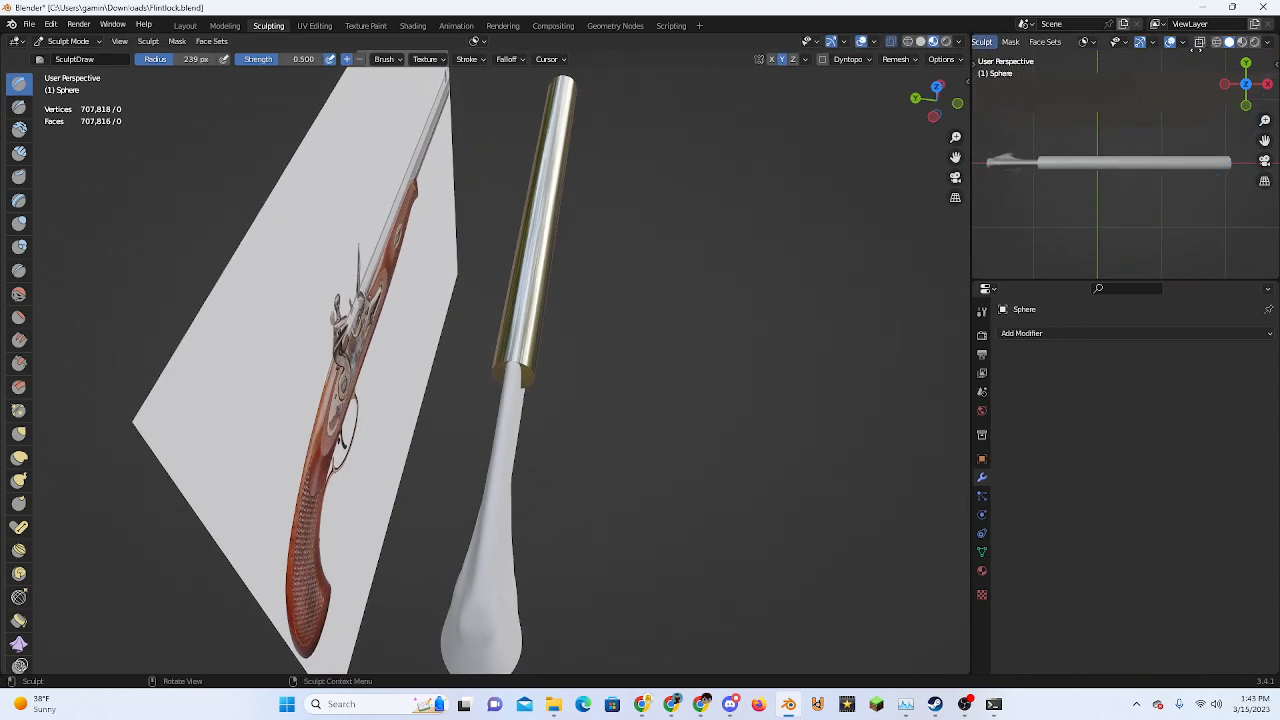
{"action": "left_click", "coordinate": [1242, 42]}
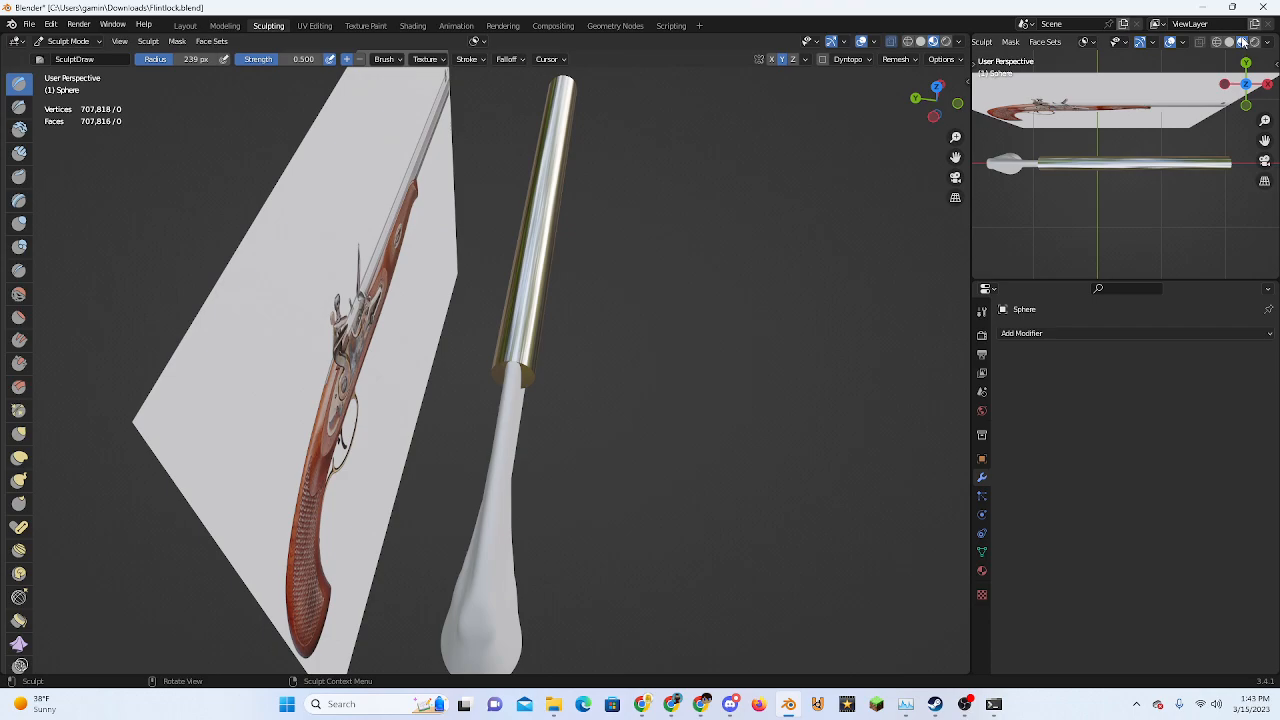
{"action": "left_click_drag", "start_coordinate": [1042, 281], "coordinate": [1044, 310]}
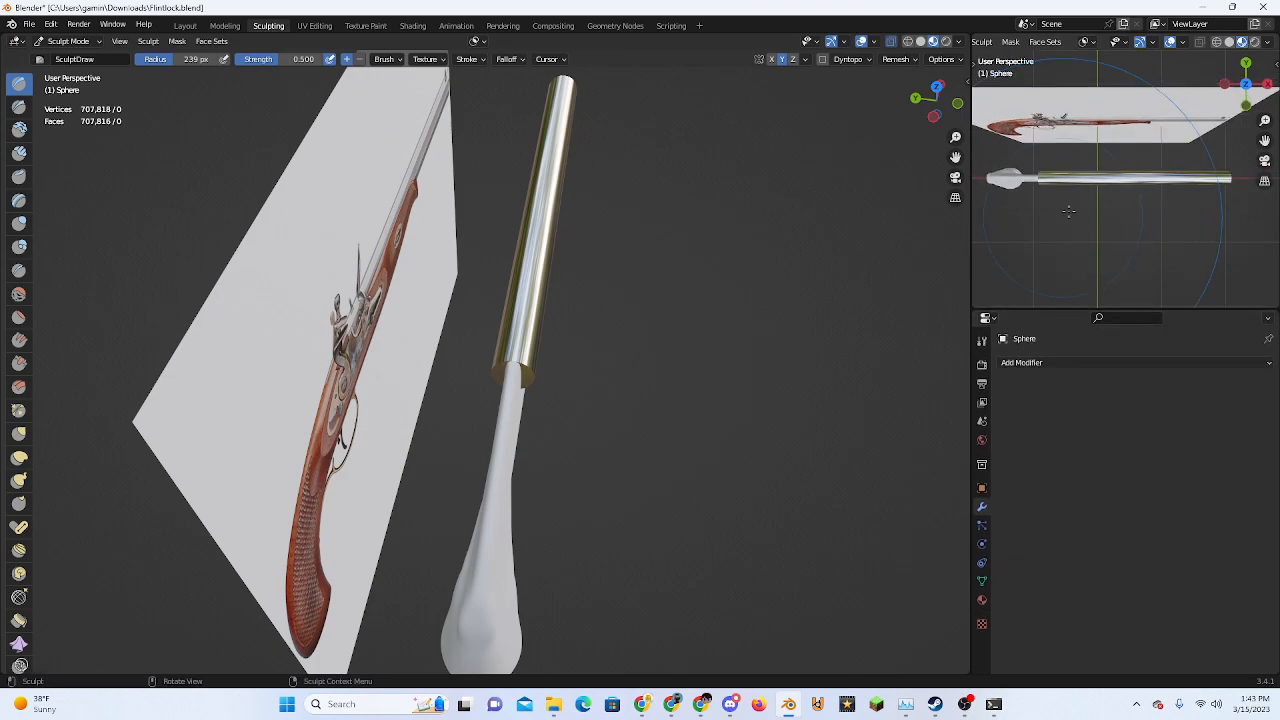
{"action": "left_click", "coordinate": [1246, 81]}
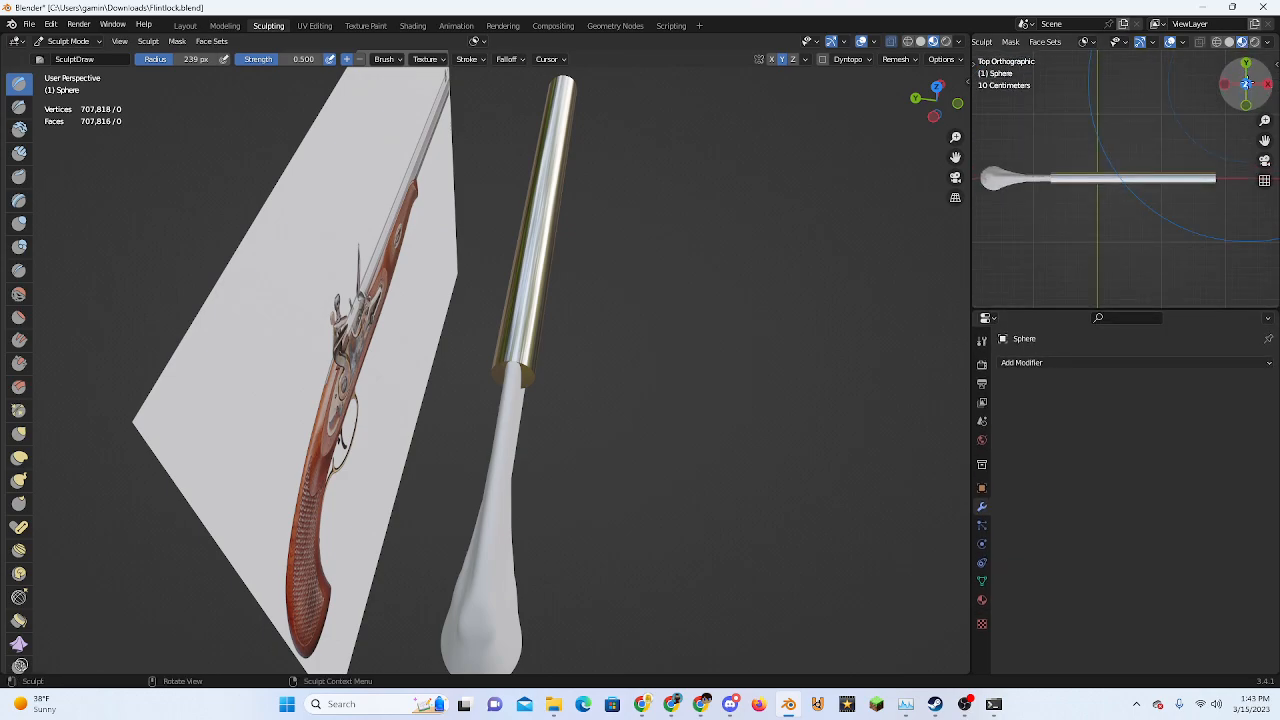
Try to thicken the grip around its inner curve with Draw brush strokes
{"action": "middle_click_drag", "start_coordinate": [545, 456], "coordinate": [474, 414]}
{"action": "scroll", "coordinate": [465, 415], "scroll_direction": "up", "scroll_amount": 1}
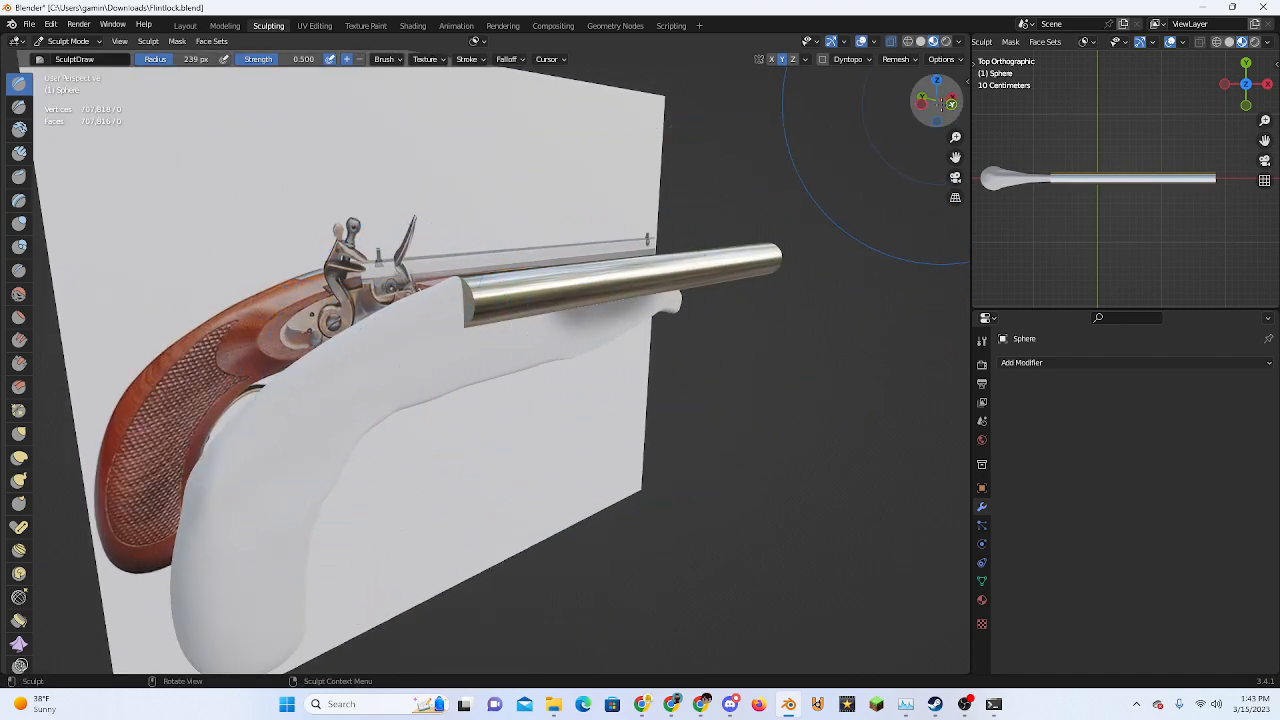
{"action": "left_click", "coordinate": [951, 104]}
{"action": "middle_click_drag", "start_coordinate": [357, 400], "coordinate": [562, 333], "text": "shift"}
{"action": "scroll", "coordinate": [560, 332], "scroll_direction": "up", "scroll_amount": 4}
{"action": "mouse_move", "coordinate": [446, 339]}
{"action": "left_mouse_down"}
{"action": "mouse_move", "coordinate": [429, 284]}
{"action": "mouse_move", "coordinate": [357, 334]}
{"action": "mouse_move", "coordinate": [411, 314]}
{"action": "left_mouse_up"}
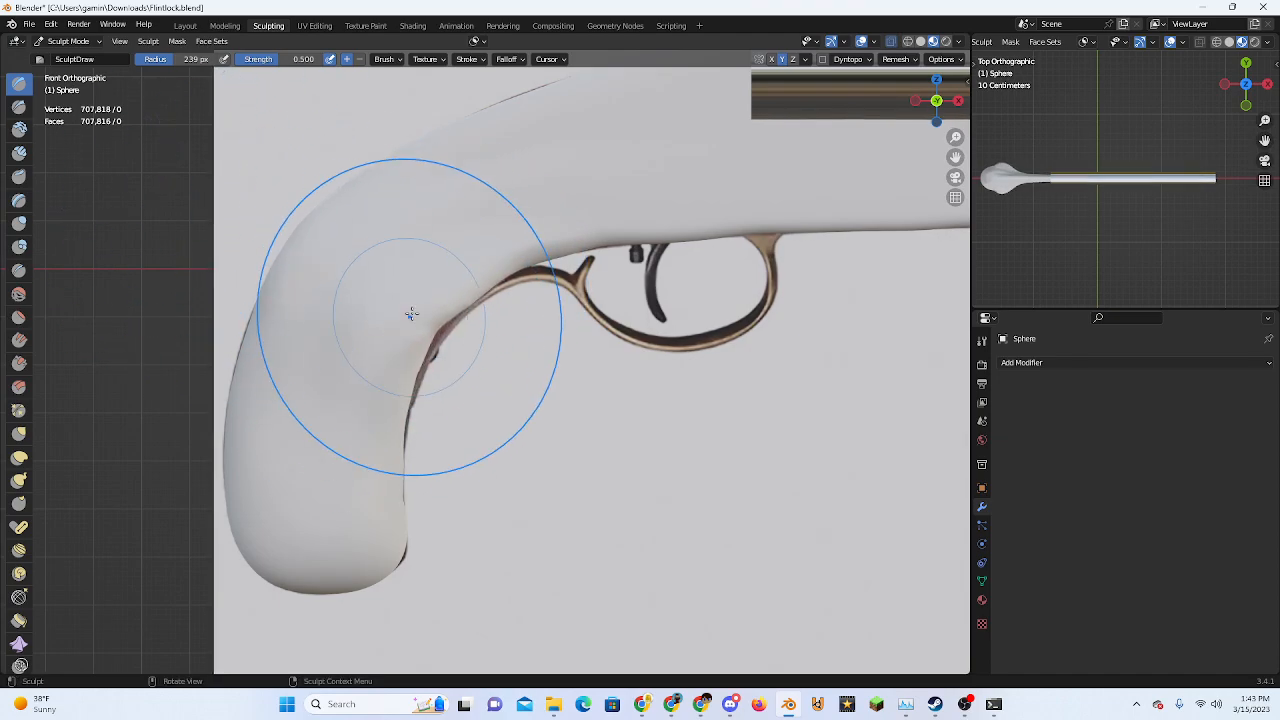
{"action": "middle_click_drag", "start_coordinate": [411, 314], "coordinate": [640, 366]}
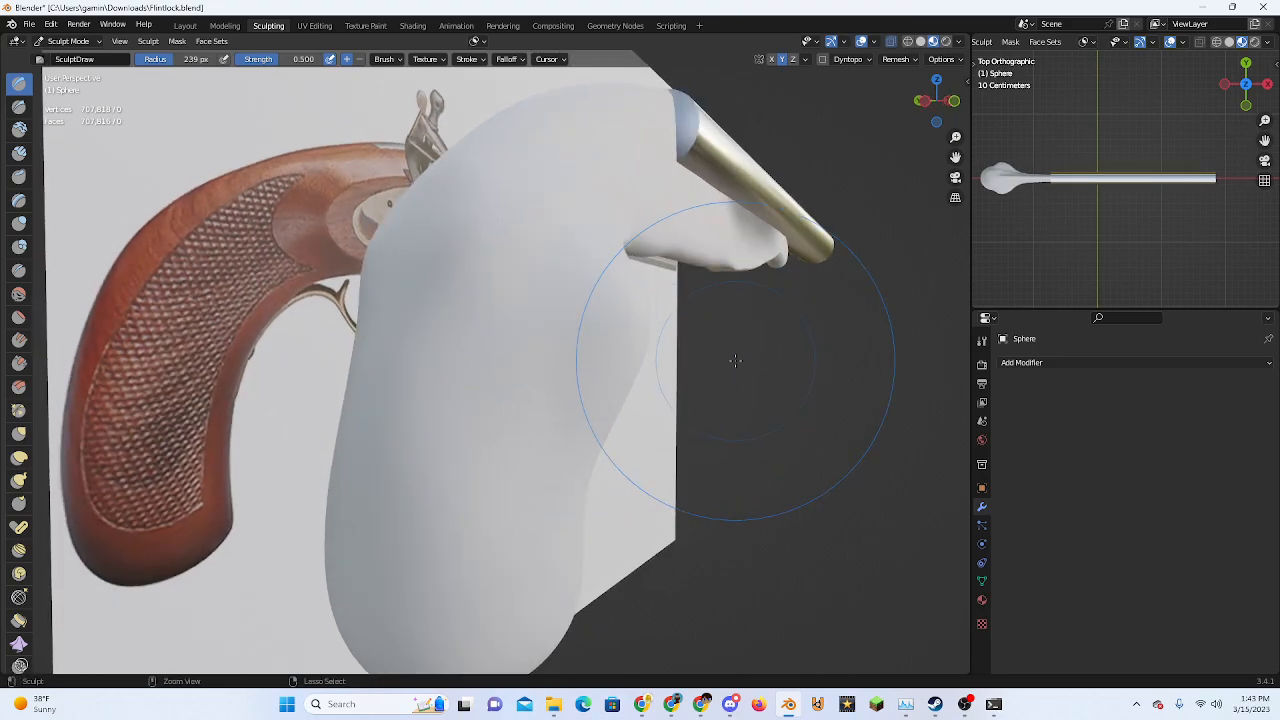
{"action": "key", "text": "ctrl+z"}
{"action": "middle_click_drag", "start_coordinate": [735, 361], "coordinate": [660, 371]}
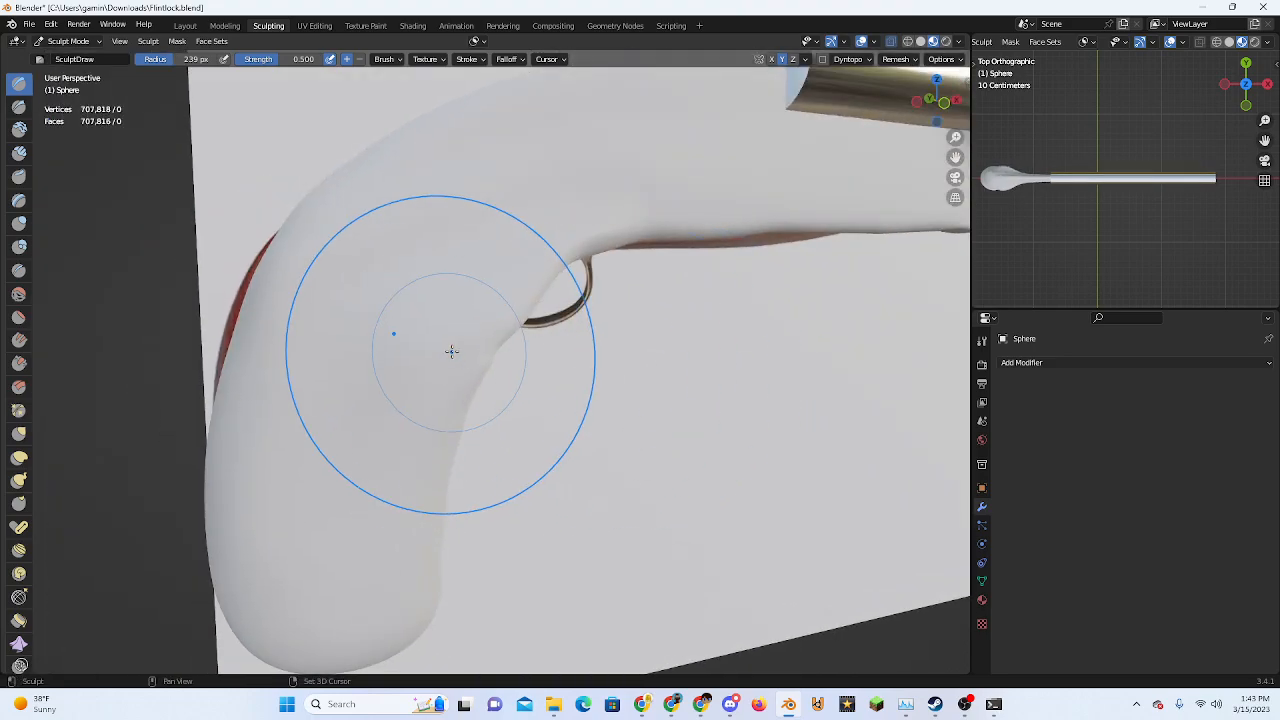
{"action": "middle_click_drag", "start_coordinate": [451, 352], "coordinate": [592, 338]}
{"action": "key", "text": "ctrl+z"}
{"action": "key", "text": "ctrl+z"}
Clear the existing mask on the forestock under the barrel
{"action": "middle_click_drag", "start_coordinate": [691, 349], "coordinate": [497, 397]}
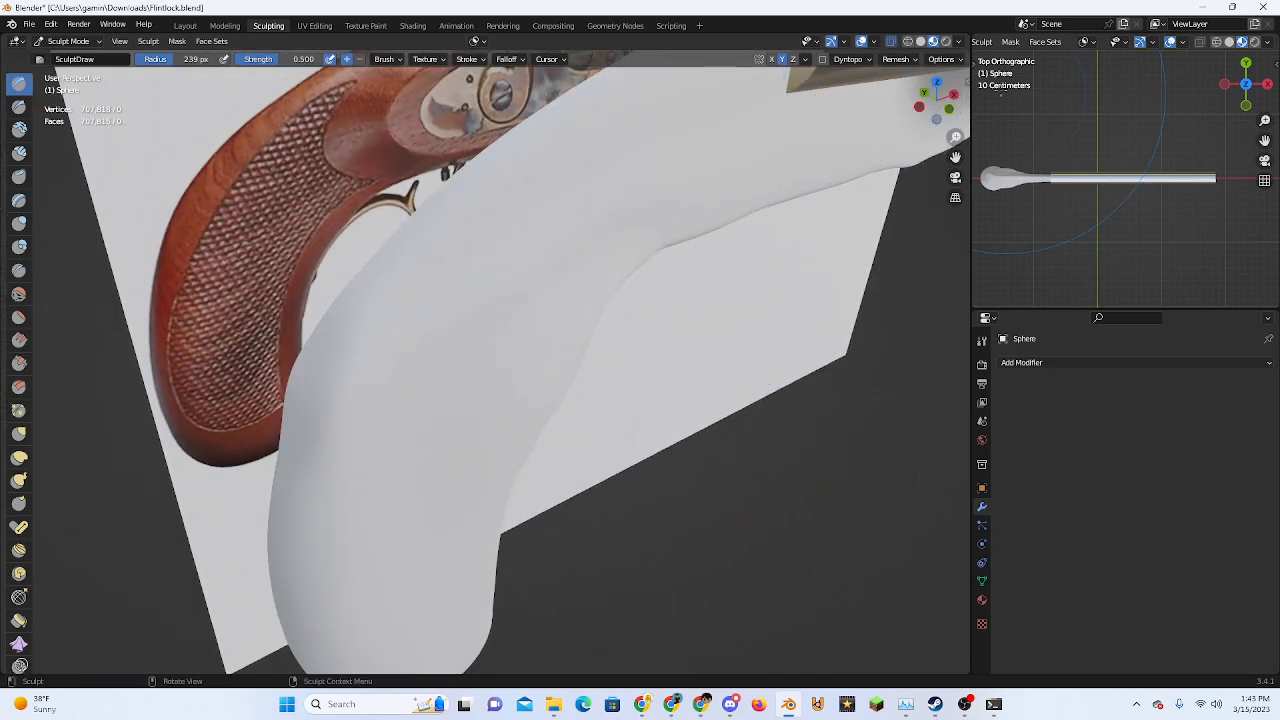
{"action": "left_click", "coordinate": [948, 108]}
{"action": "middle_click_drag", "start_coordinate": [808, 254], "coordinate": [400, 297], "text": "shift"}
{"action": "middle_click_drag", "start_coordinate": [754, 231], "coordinate": [411, 303], "text": "shift"}
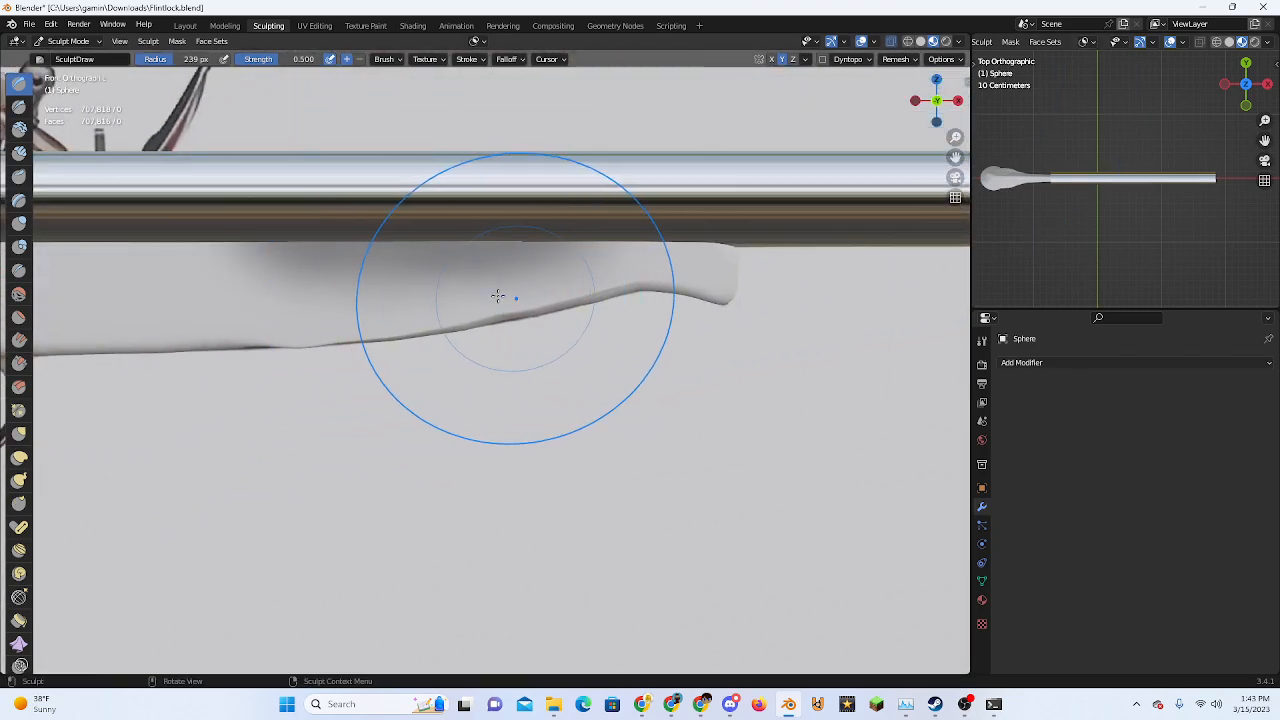
{"action": "key", "text": "a"}
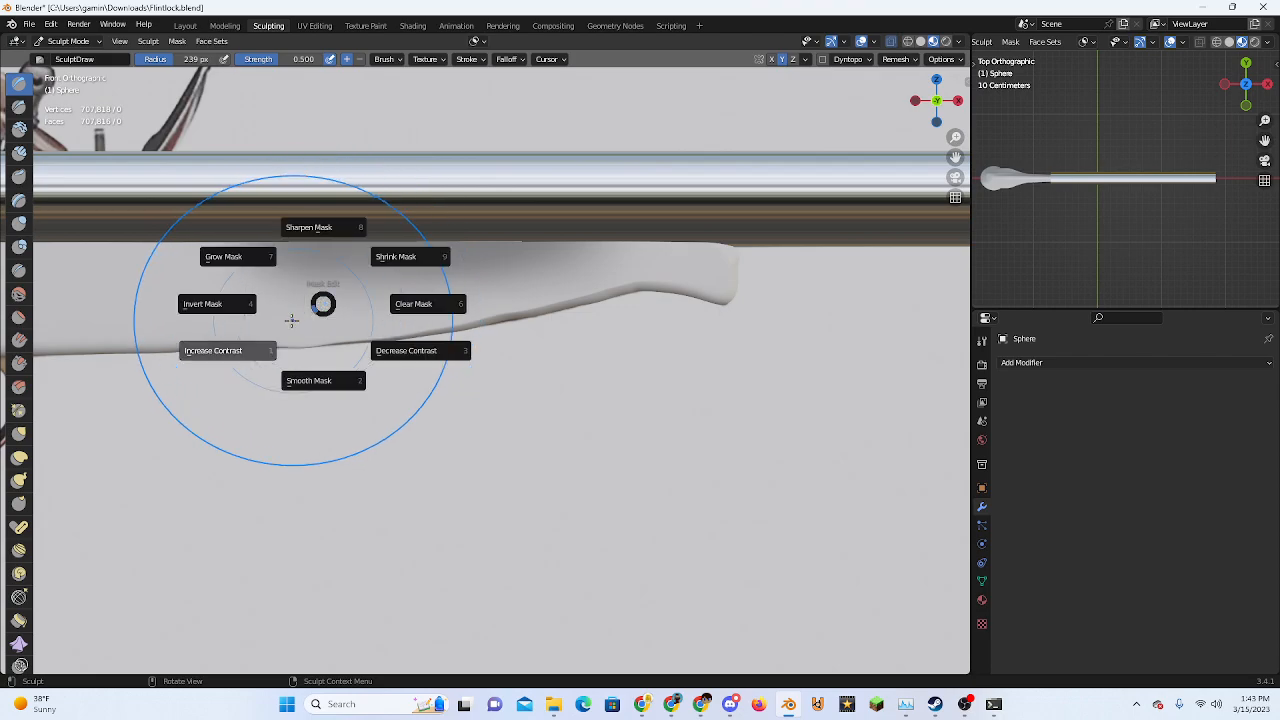
{"action": "left_click", "coordinate": [428, 302]}
Try masking the full width of the forestock from the bottom view with the Box Mask tool
{"action": "middle_click_drag", "start_coordinate": [700, 250], "coordinate": [645, 297]}
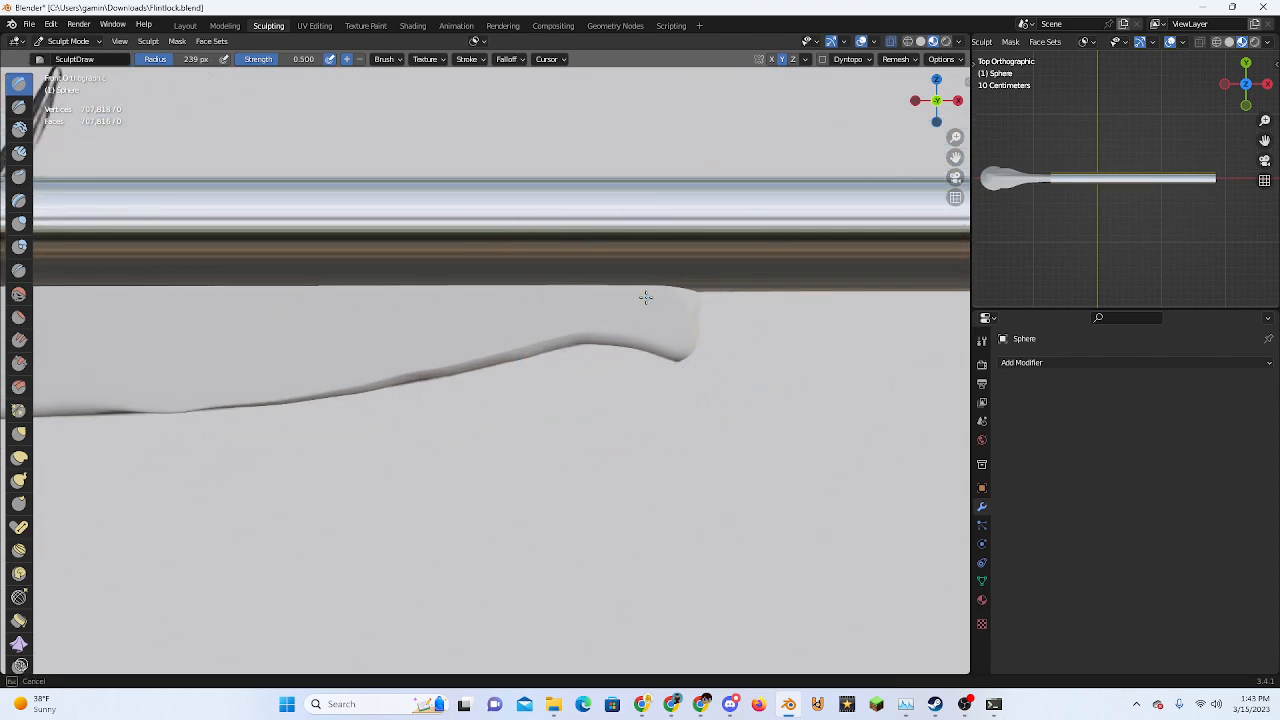
{"action": "scroll", "coordinate": [640, 323], "scroll_direction": "down", "scroll_amount": 4}
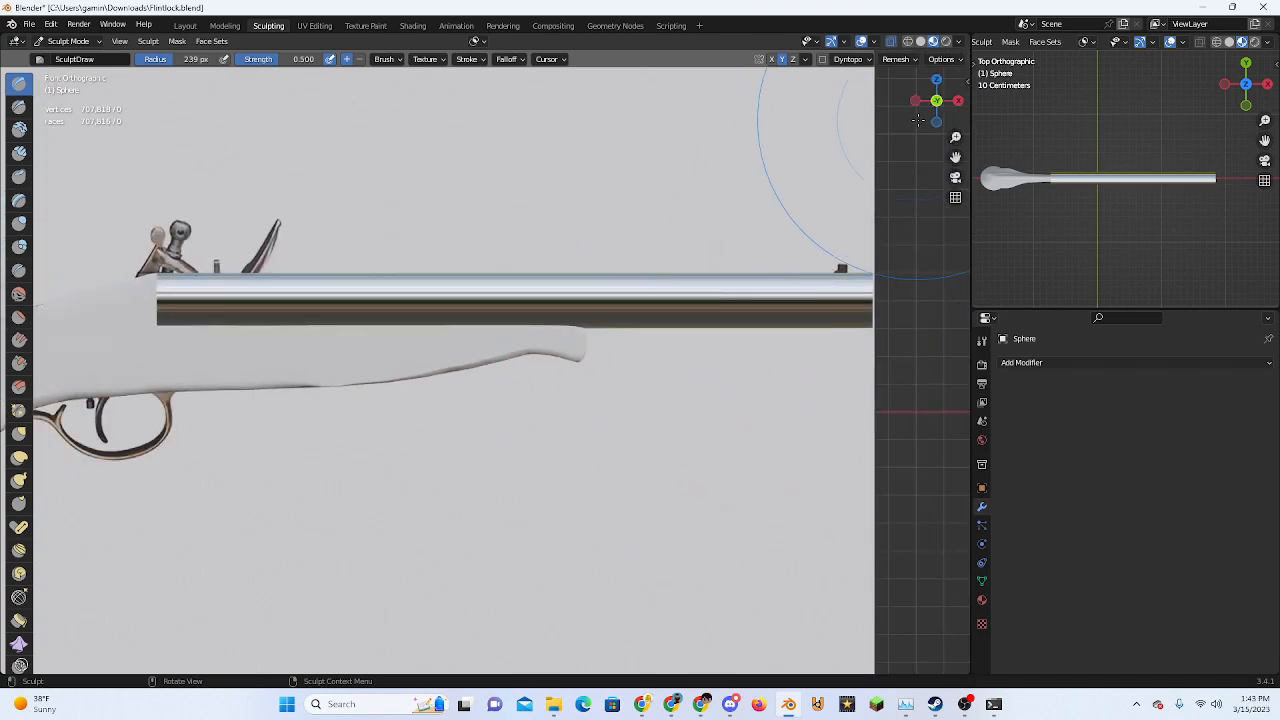
{"action": "left_click", "coordinate": [935, 122]}
{"action": "scroll", "coordinate": [470, 337], "scroll_direction": "down", "scroll_amount": 3}
{"action": "scroll", "coordinate": [505, 404], "scroll_direction": "up", "scroll_amount": 5}
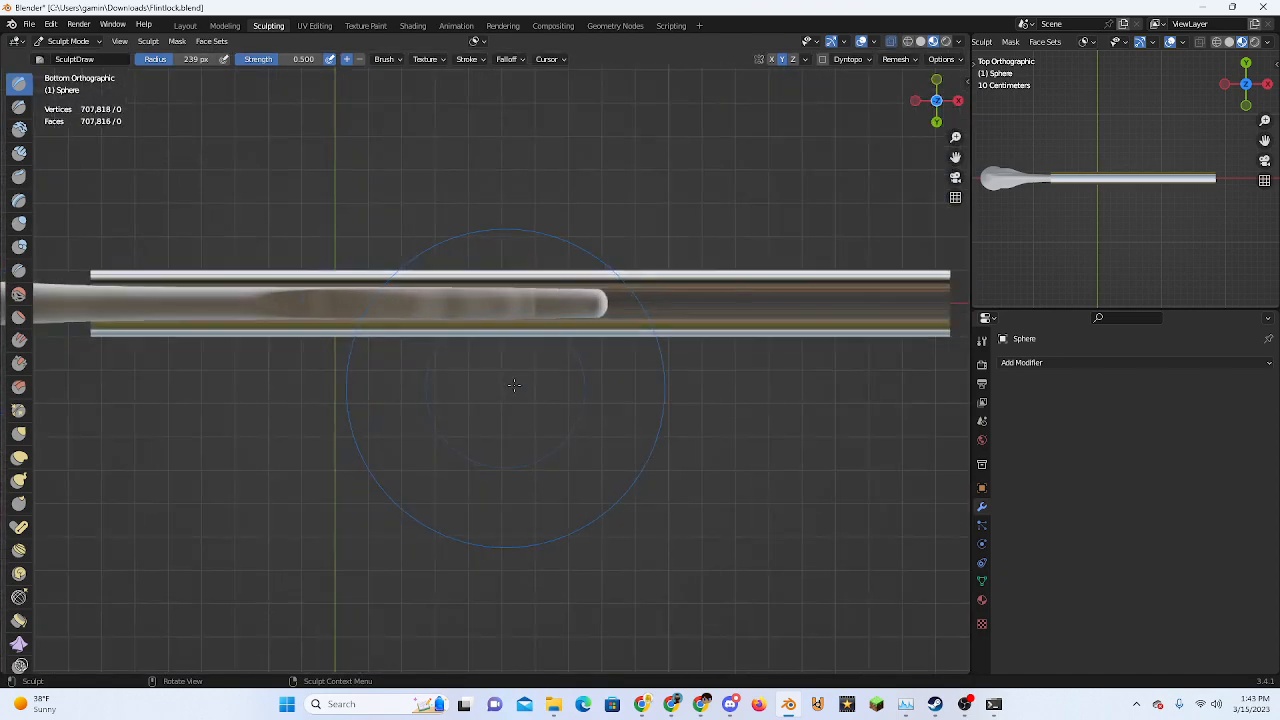
{"action": "scroll", "coordinate": [12, 450], "scroll_direction": "down", "scroll_amount": 6}
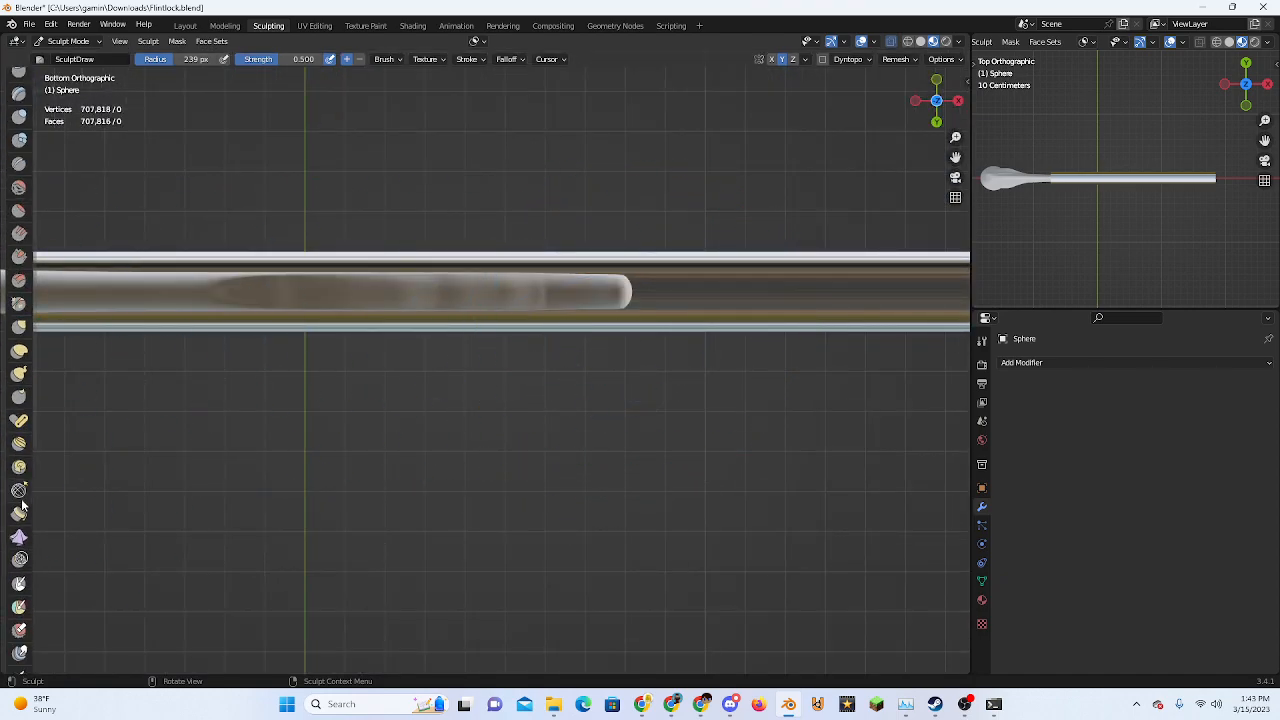
{"action": "left_click", "coordinate": [20, 541]}
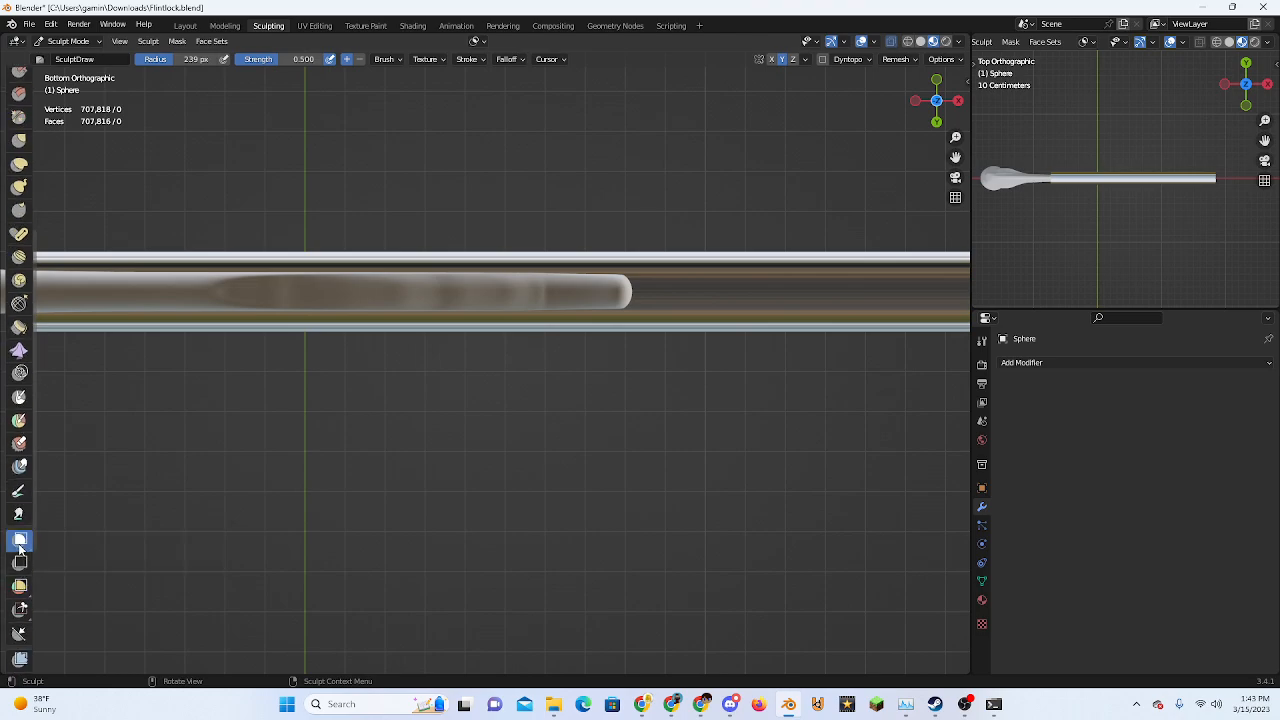
{"action": "left_click_drag", "start_coordinate": [737, 237], "coordinate": [80, 413]}
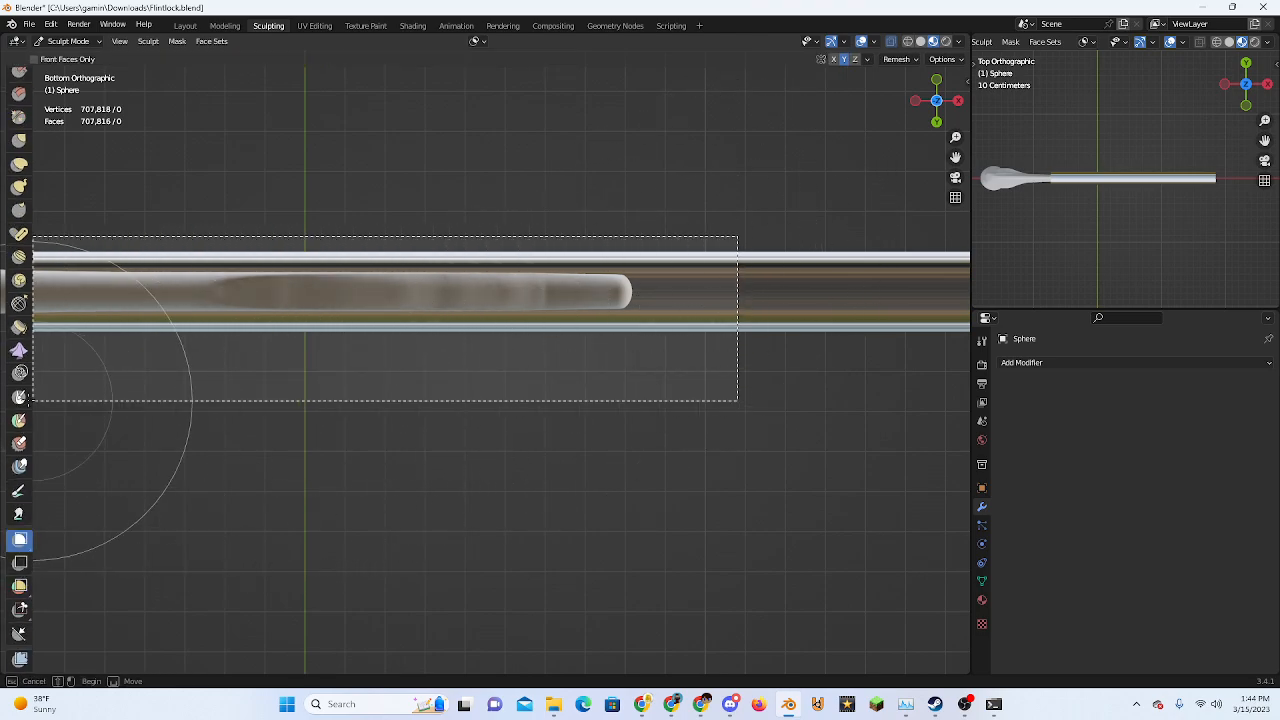
{"action": "middle_click_drag", "start_coordinate": [470, 380], "coordinate": [650, 300]}
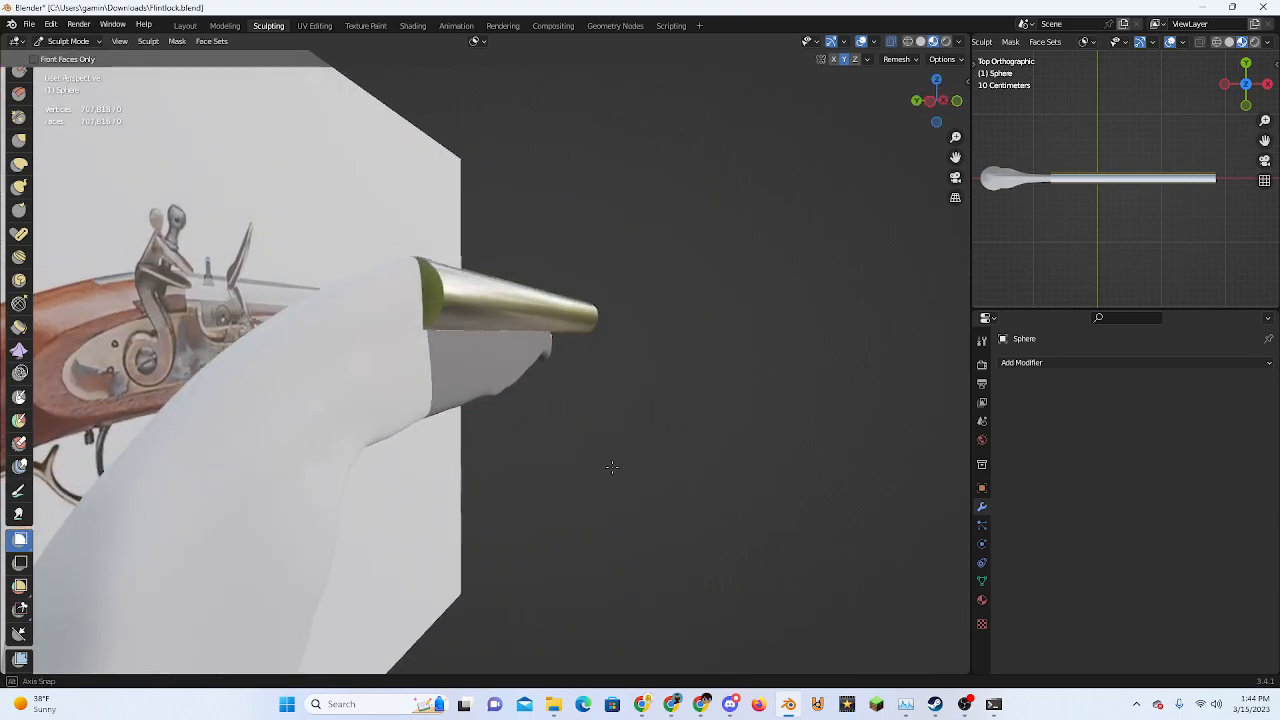
Clear the full-width mask from the forestock
{"action": "left_click", "coordinate": [940, 121]}
{"action": "scroll", "coordinate": [656, 347], "scroll_direction": "up", "scroll_amount": 5}
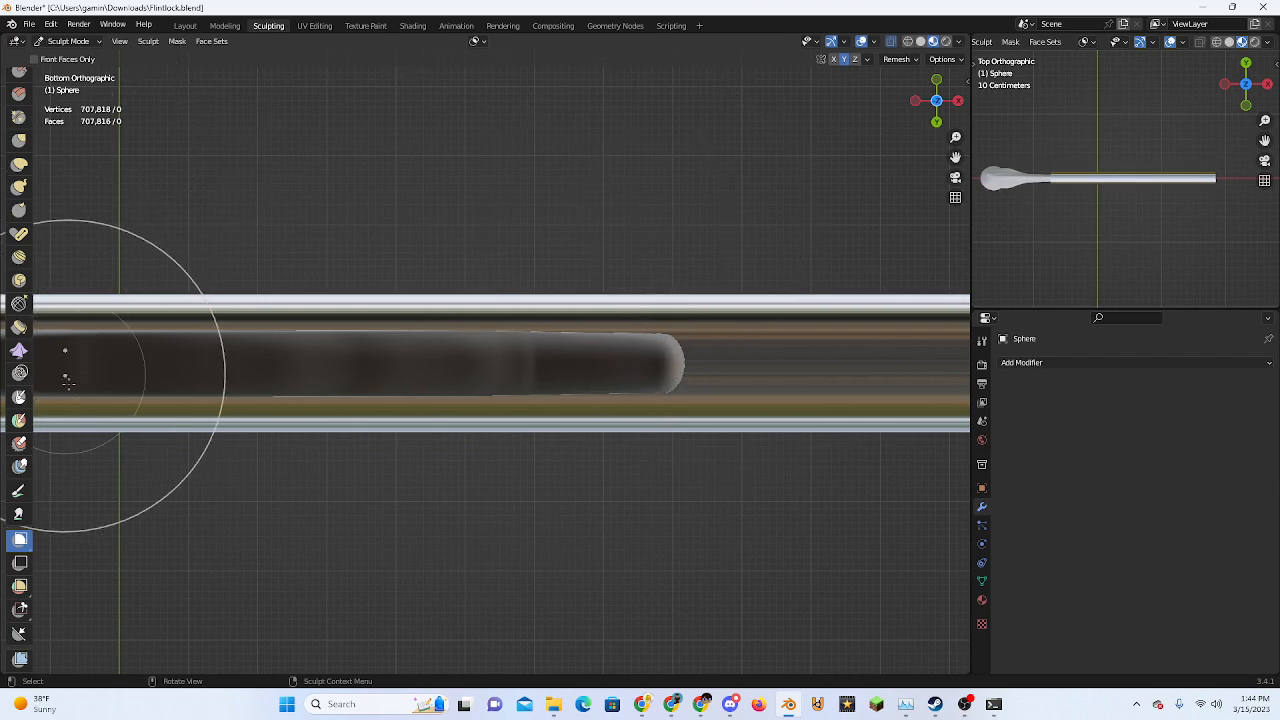
{"action": "key", "text": "a"}
{"action": "left_click", "coordinate": [397, 449]}
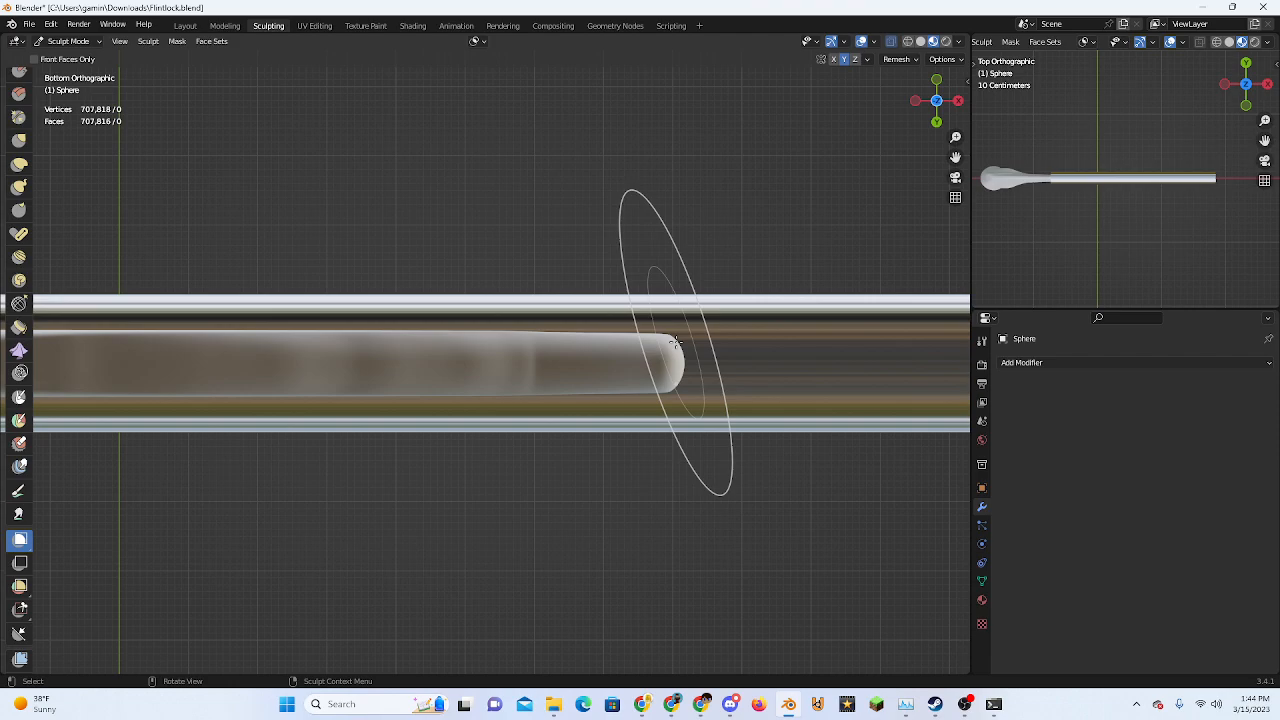
Box-mask a narrow strip along the centre of the forestock's underside, starting from the nose
{"action": "key", "text": "b"}
{"action": "left_click_drag", "start_coordinate": [676, 342], "coordinate": [79, 384]}
{"action": "middle_click_drag", "start_coordinate": [140, 388], "coordinate": [600, 372]}
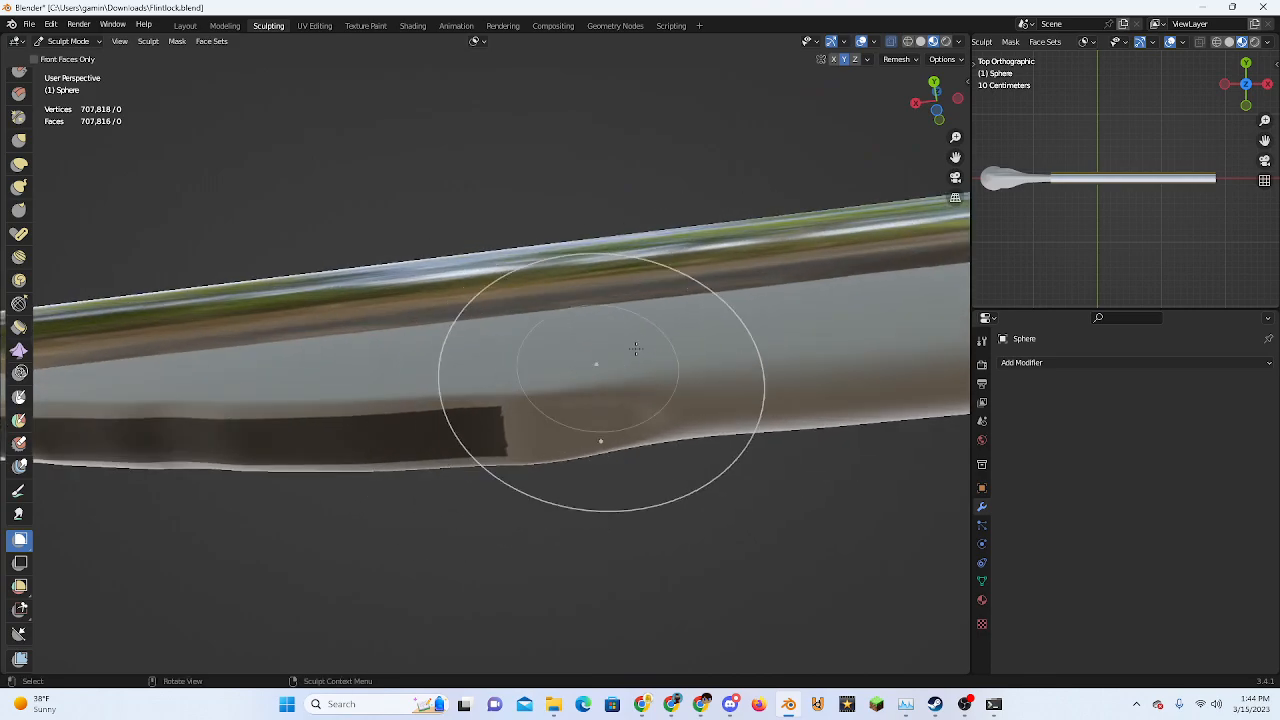
Extend the masked centre strip along the stock's underside to just behind the barrel's rear end with further box masks
{"action": "left_click", "coordinate": [938, 110]}
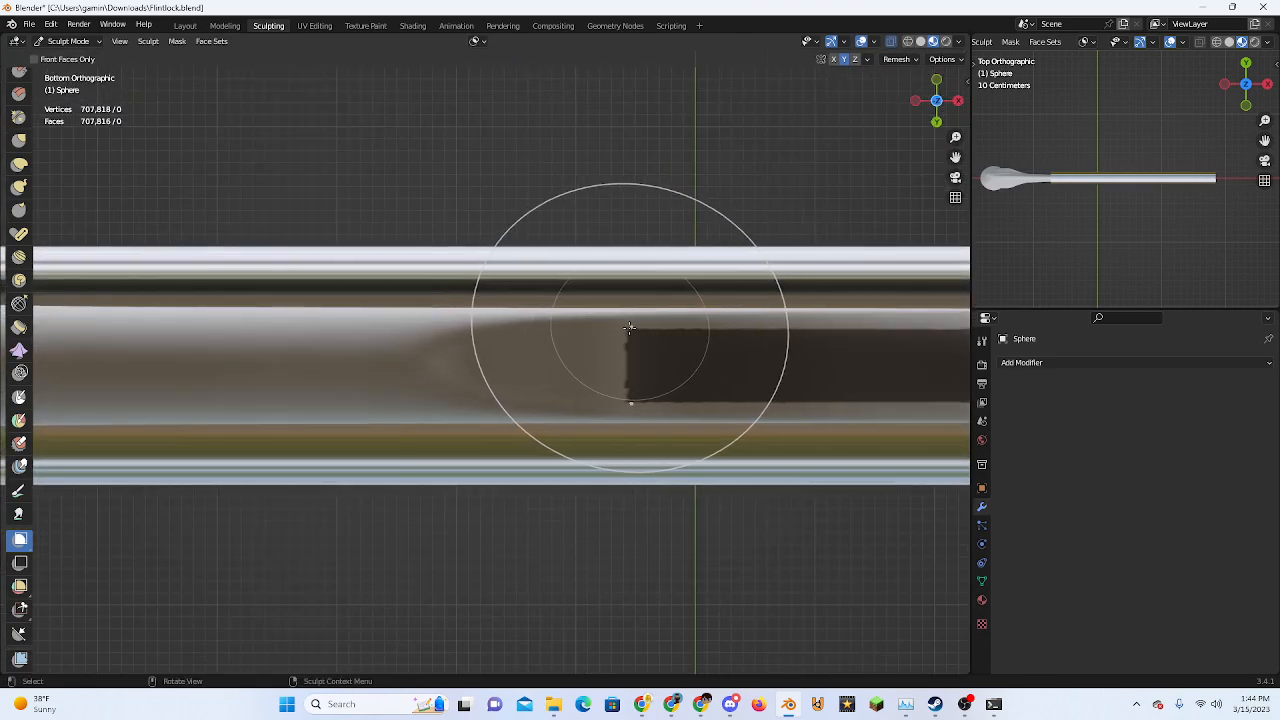
{"action": "left_click_drag", "start_coordinate": [629, 328], "coordinate": [24, 402]}
{"action": "scroll", "coordinate": [285, 388], "scroll_direction": "down", "scroll_amount": 3}
{"action": "middle_click_drag", "start_coordinate": [303, 386], "coordinate": [575, 383], "text": "shift"}
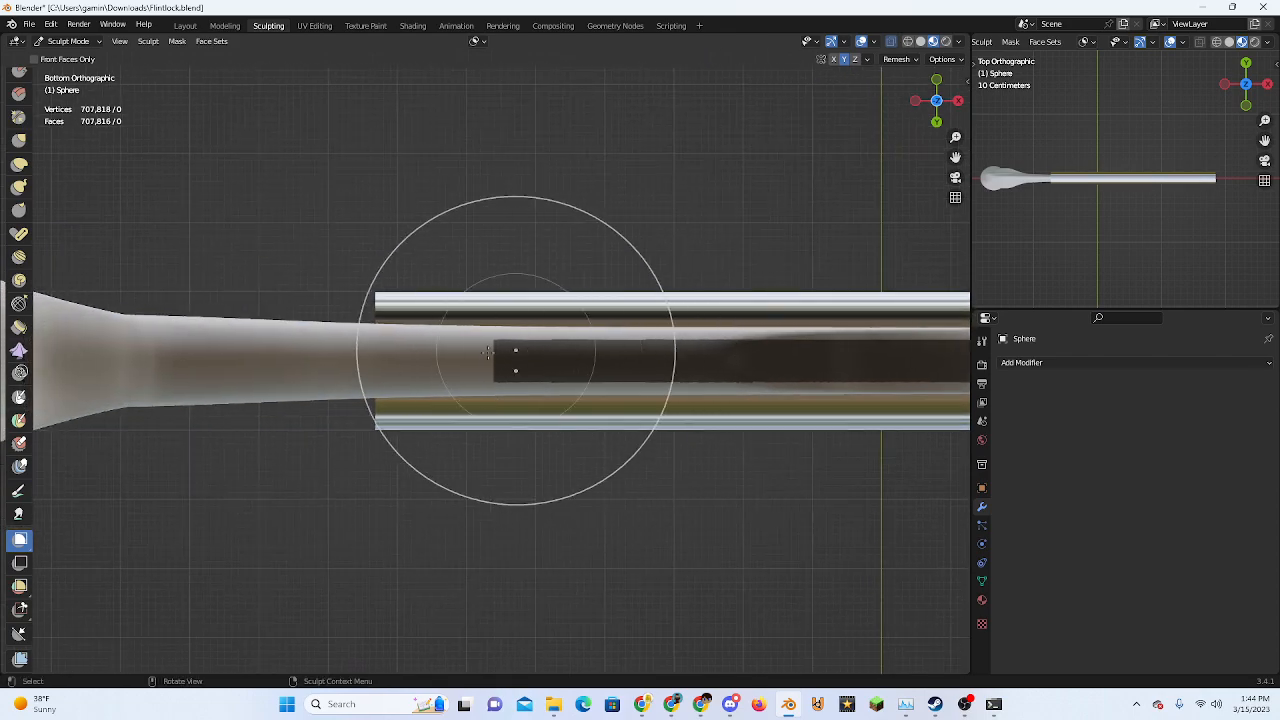
{"action": "scroll", "coordinate": [512, 348], "scroll_direction": "up", "scroll_amount": 1}
{"action": "left_click_drag", "start_coordinate": [495, 335], "coordinate": [310, 390]}
{"action": "middle_click_drag", "start_coordinate": [406, 366], "coordinate": [491, 371], "text": "shift"}
{"action": "scroll", "coordinate": [491, 371], "scroll_direction": "up", "scroll_amount": 1}
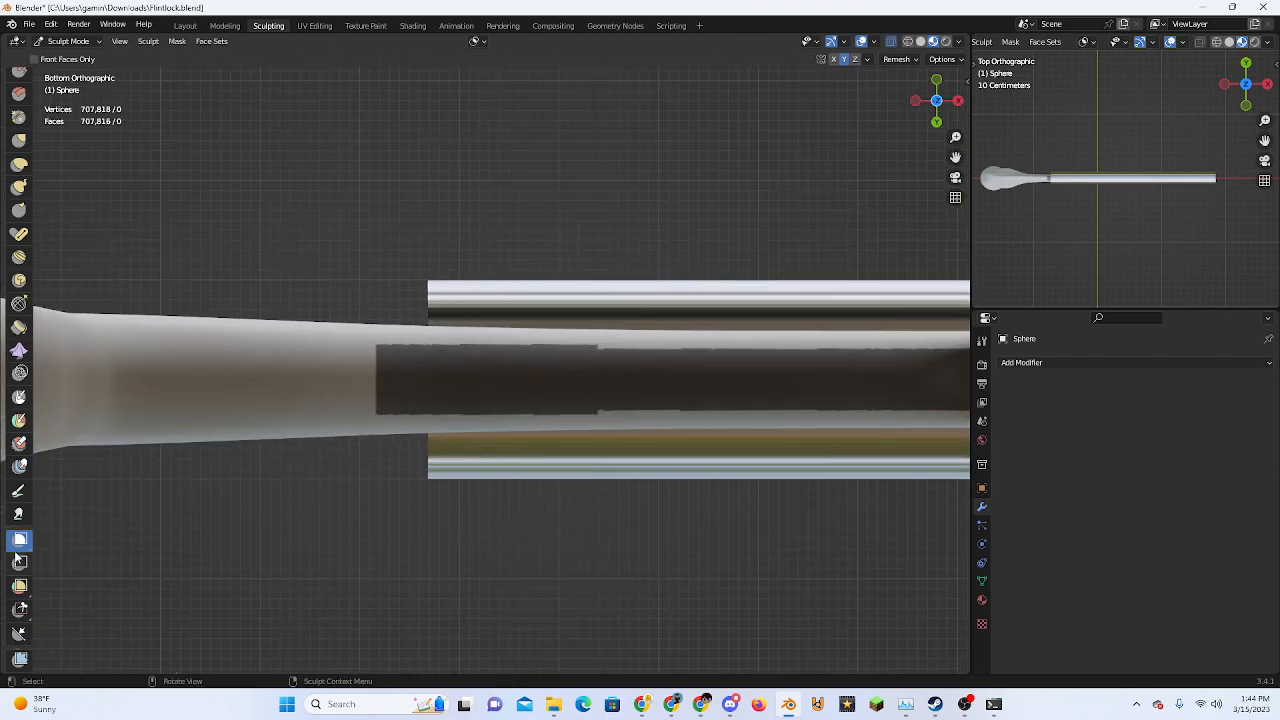
Use the Lasso Mask tool to widen the rear end of the masked underside strip around the barrel's rear end
{"action": "right_click", "coordinate": [28, 554]}
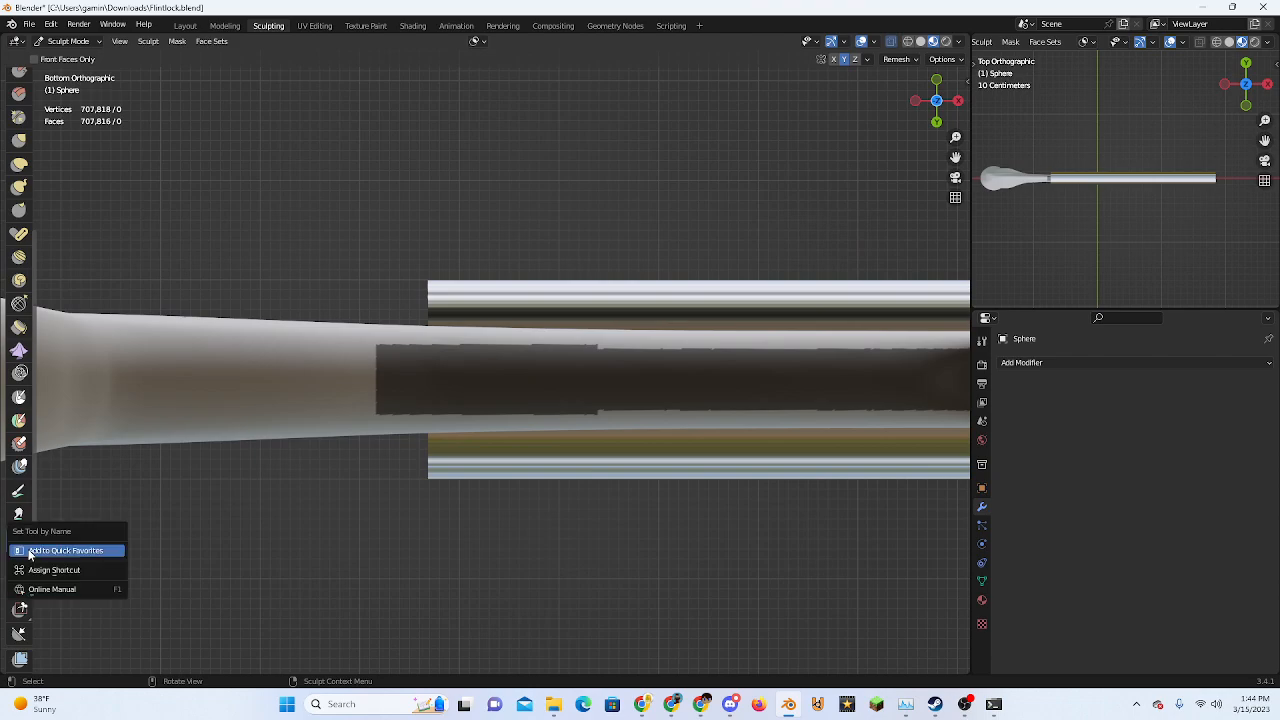
{"action": "scroll", "coordinate": [29, 590], "scroll_direction": "down", "scroll_amount": 1}
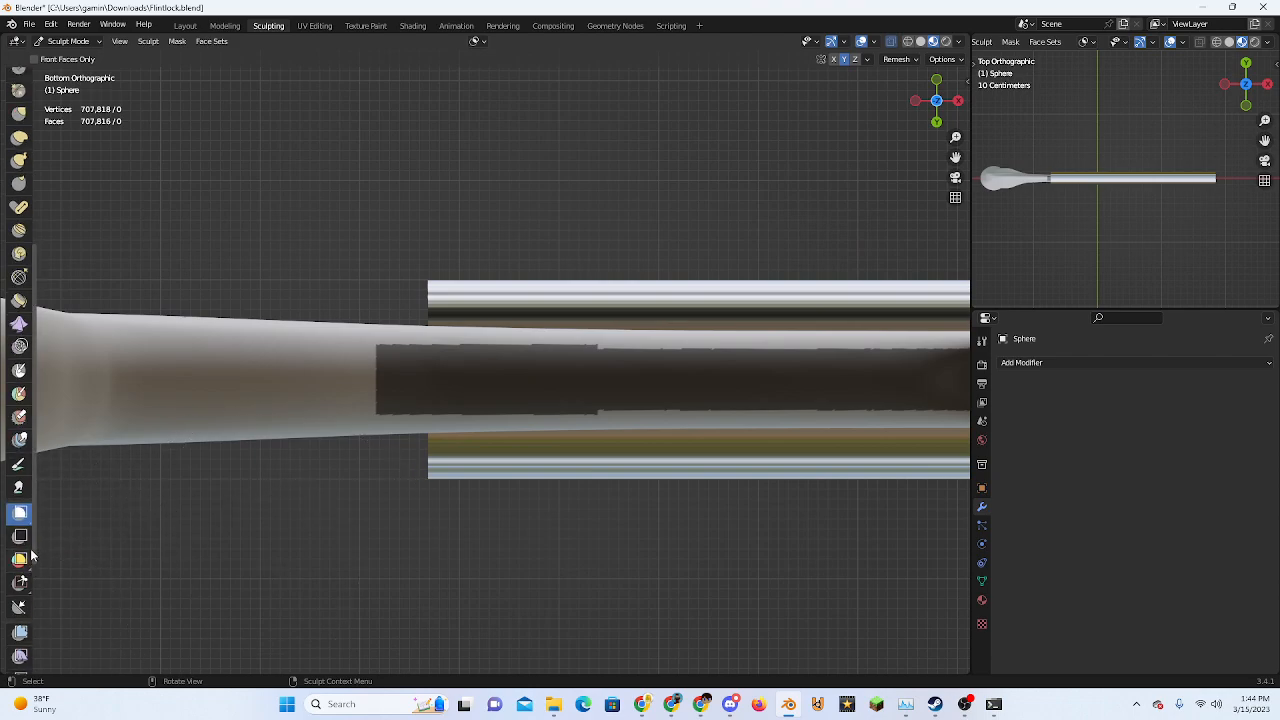
{"action": "mouse_move", "coordinate": [31, 529]}
{"action": "left_mouse_down"}
{"action": "mouse_move", "coordinate": [71, 543]}
{"action": "mouse_move", "coordinate": [71, 571]}
{"action": "left_mouse_up"}
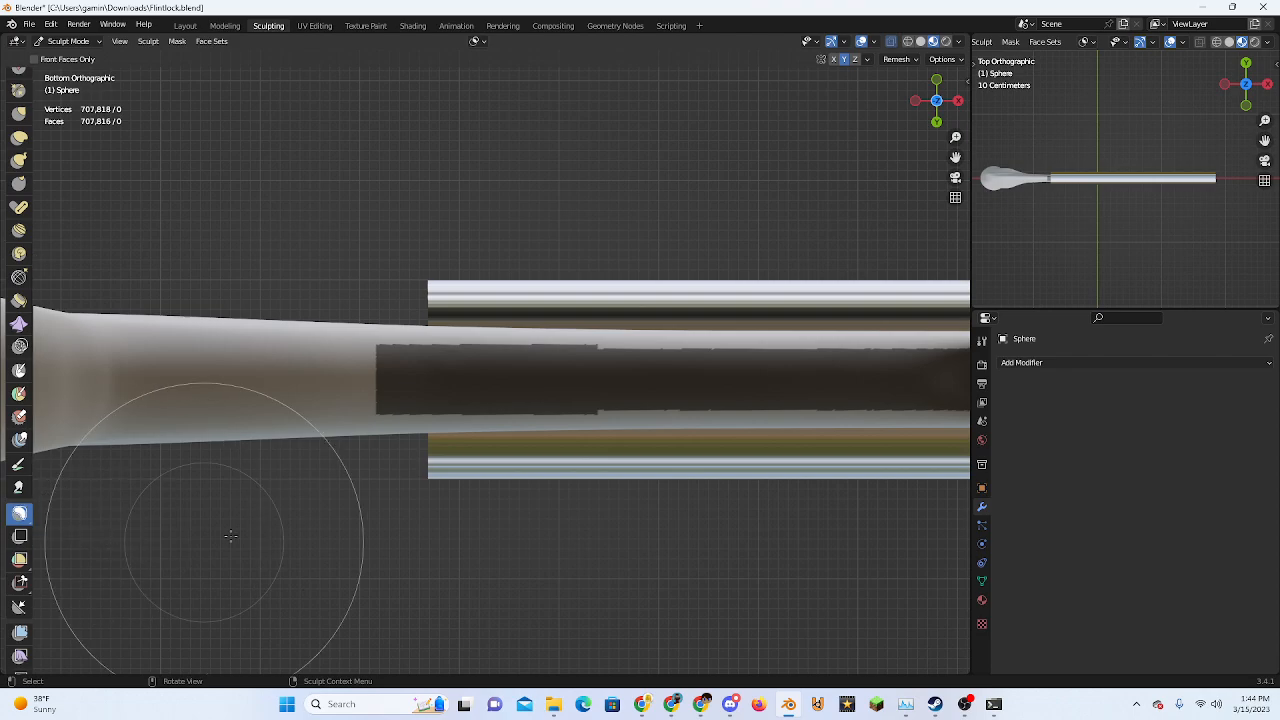
{"action": "left_click_drag", "start_coordinate": [477, 407], "coordinate": [530, 404]}
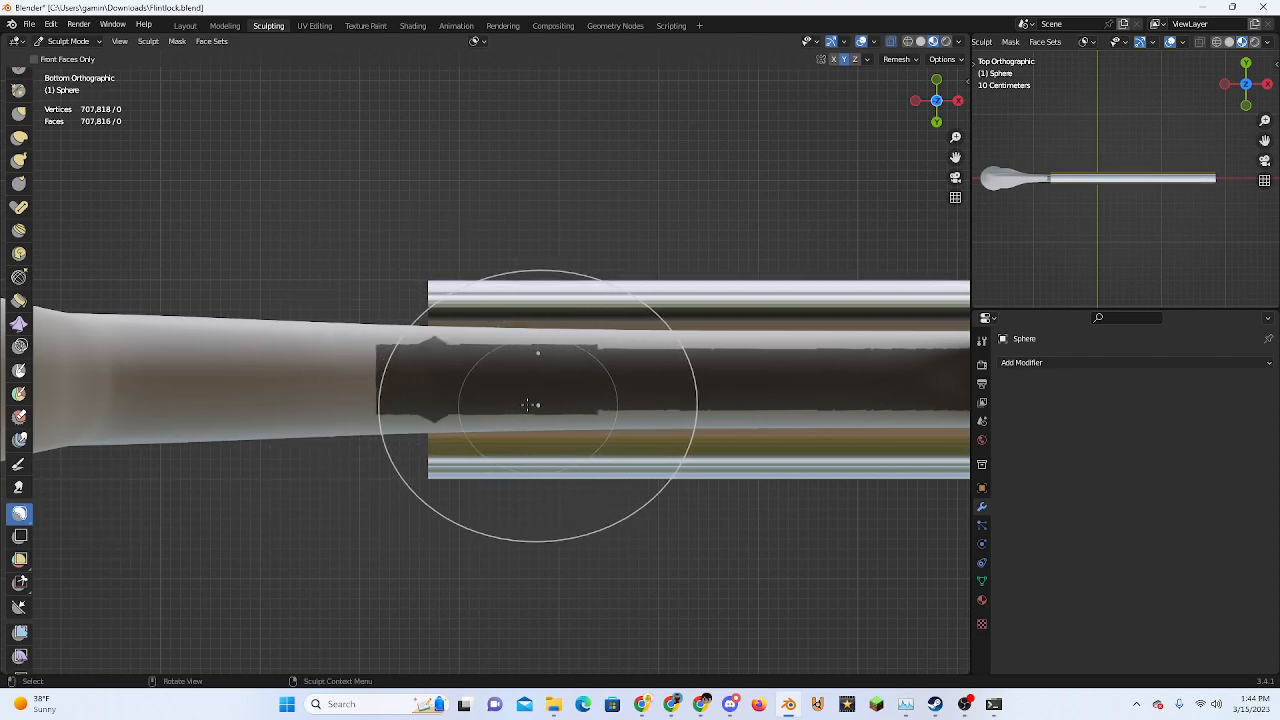
{"action": "left_click_drag", "start_coordinate": [455, 375], "coordinate": [380, 428]}
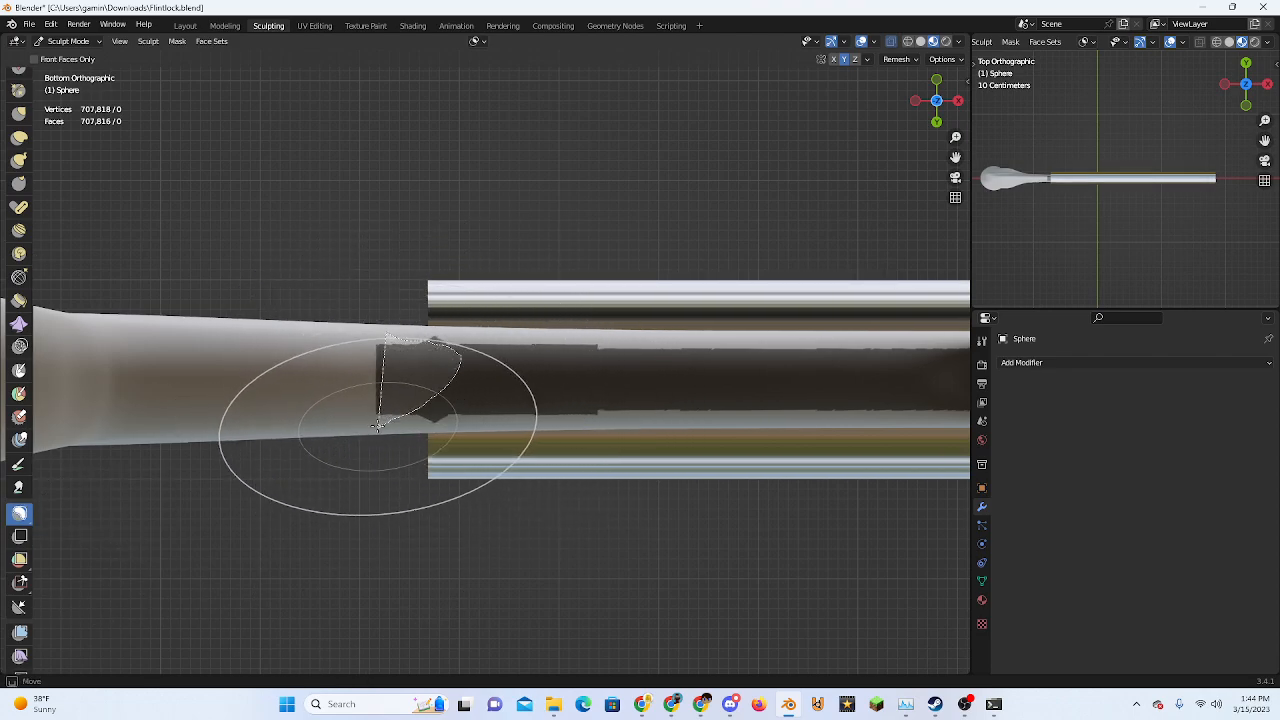
{"action": "middle_click_drag", "start_coordinate": [481, 382], "coordinate": [368, 369], "text": "shift"}
{"action": "mouse_move", "coordinate": [323, 325]}
{"action": "left_mouse_down"}
{"action": "mouse_move", "coordinate": [403, 341]}
{"action": "mouse_move", "coordinate": [423, 391]}
{"action": "mouse_move", "coordinate": [312, 393]}
{"action": "left_mouse_up"}
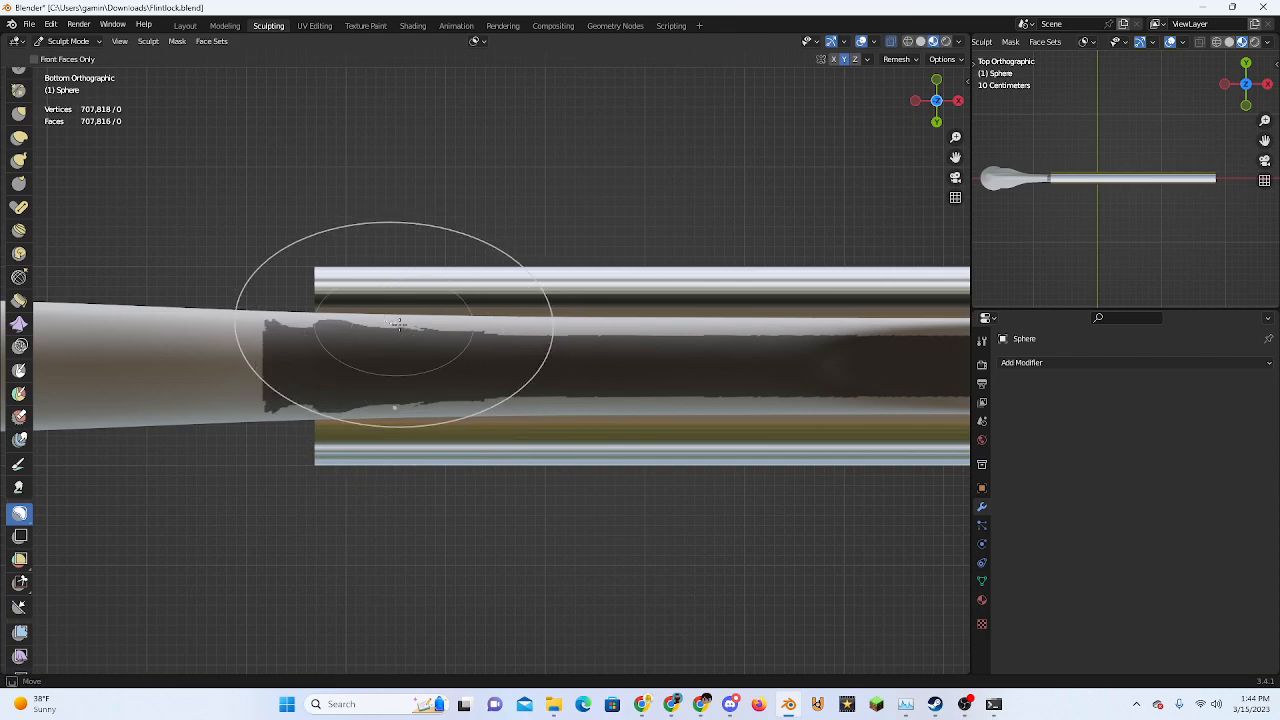
{"action": "mouse_move", "coordinate": [540, 355]}
{"action": "middle_mouse_down", "text": "shift"}
{"action": "mouse_move", "coordinate": [356, 386]}
{"action": "mouse_move", "coordinate": [331, 337]}
{"action": "mouse_move", "coordinate": [314, 357]}
{"action": "mouse_move", "coordinate": [451, 380]}
{"action": "mouse_move", "coordinate": [491, 486]}
{"action": "mouse_move", "coordinate": [511, 511]}
{"action": "mouse_move", "coordinate": [530, 500]}
{"action": "middle_mouse_up", "text": "shift"}
From the front view, lasso away the mask that spilled onto the stock's side around the barrel's rear end
{"action": "left_click", "coordinate": [955, 97]}
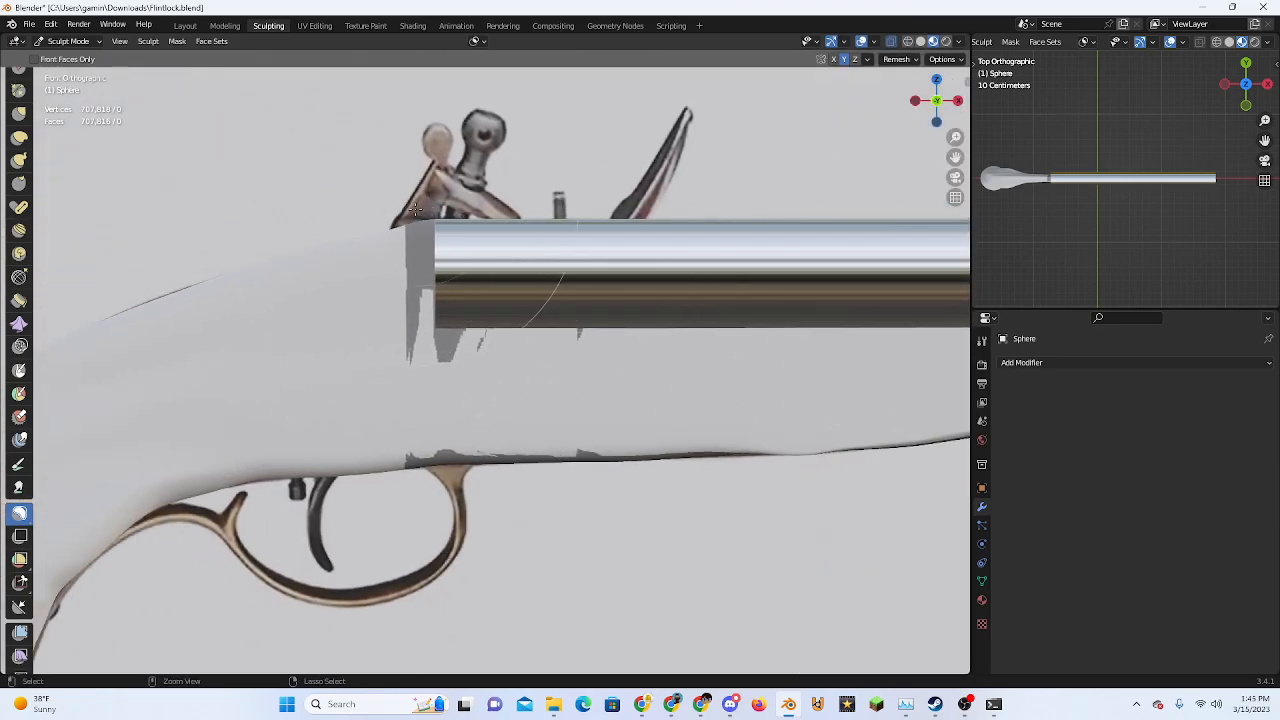
{"action": "mouse_move", "coordinate": [415, 210]}
{"action": "left_mouse_down"}
{"action": "mouse_move", "coordinate": [660, 363]}
{"action": "mouse_move", "coordinate": [480, 300]}
{"action": "mouse_move", "coordinate": [471, 286]}
{"action": "mouse_move", "coordinate": [626, 355]}
{"action": "left_mouse_up"}
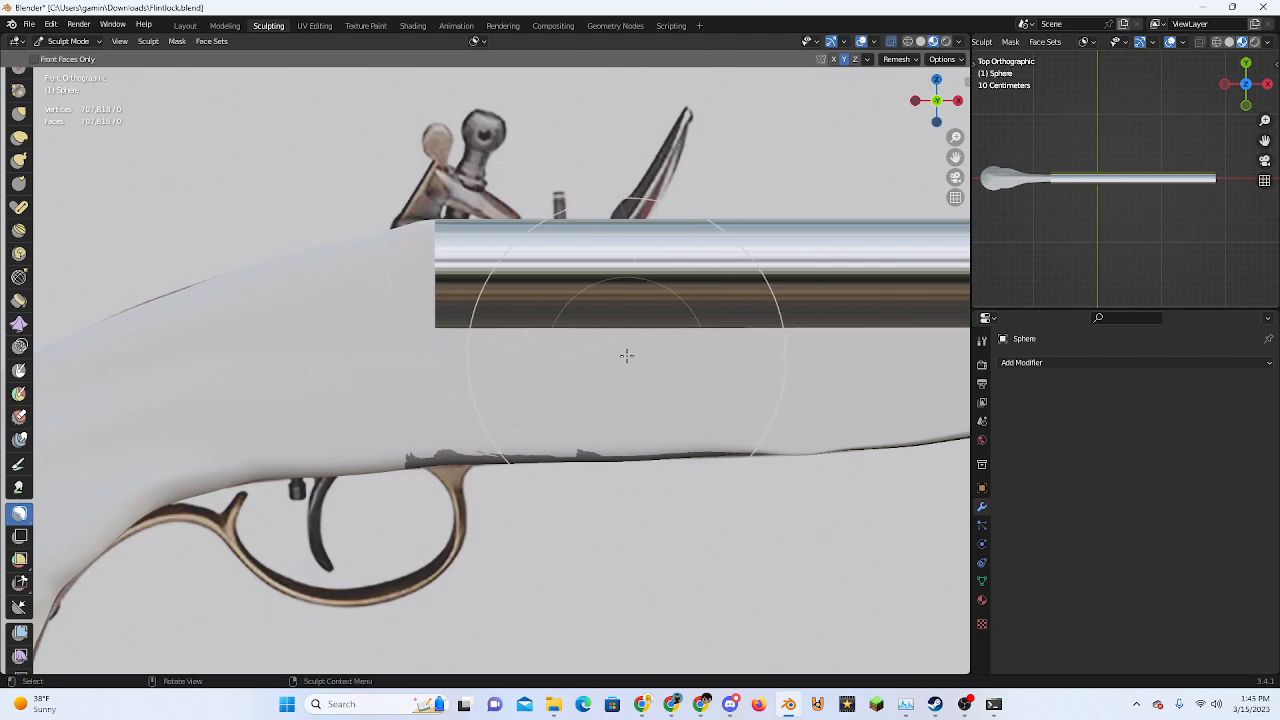
{"action": "scroll", "coordinate": [627, 356], "scroll_direction": "down", "scroll_amount": 3}
{"action": "middle_click_drag", "start_coordinate": [728, 402], "coordinate": [487, 404], "text": "shift"}
{"action": "scroll", "coordinate": [489, 402], "scroll_direction": "up", "scroll_amount": 2}
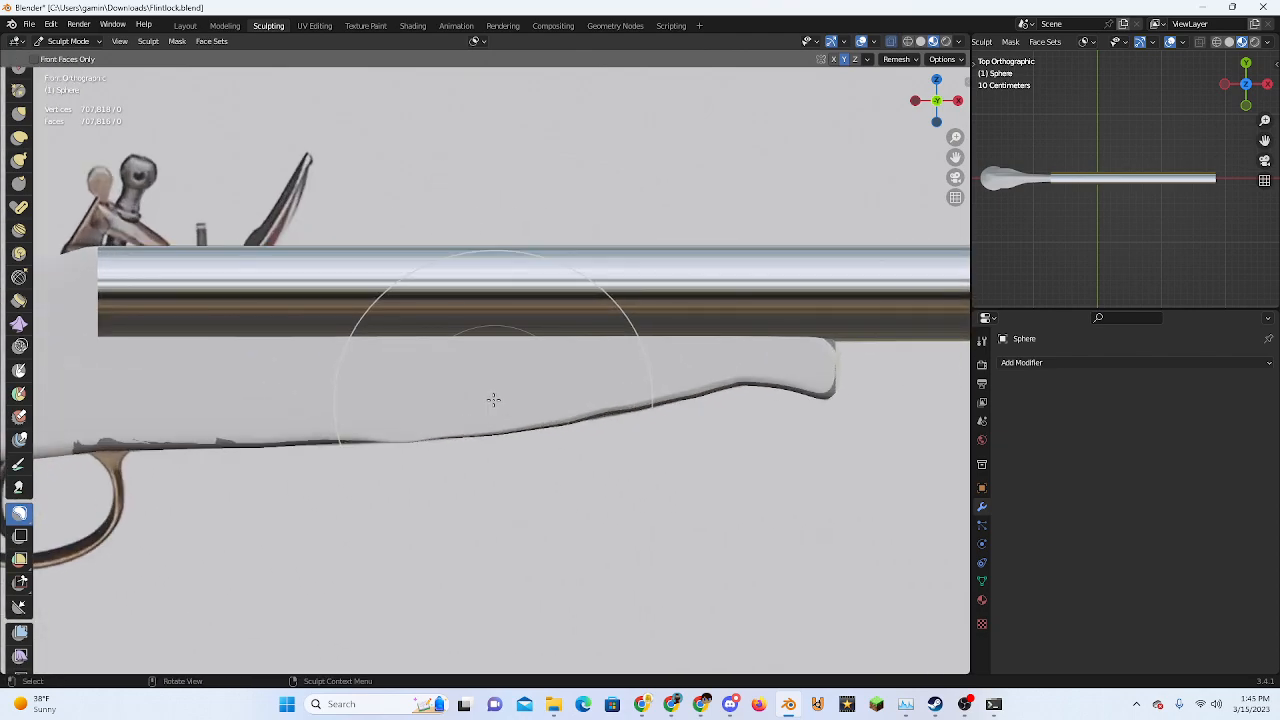
Trim the ragged upper edge of the underside mask above the trigger guard with Lasso Mask strokes
{"action": "middle_click_drag", "start_coordinate": [804, 345], "coordinate": [754, 343], "text": "shift"}
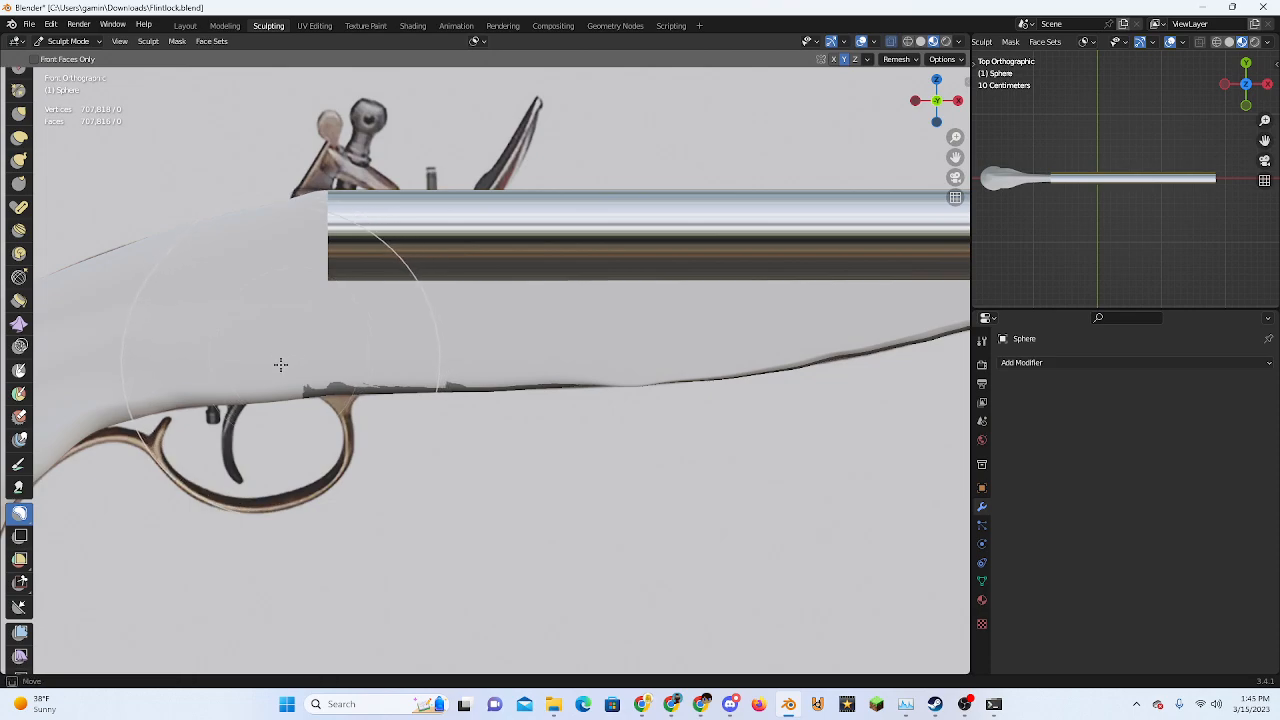
{"action": "left_click_drag", "start_coordinate": [473, 381], "coordinate": [664, 337]}
{"action": "scroll", "coordinate": [323, 413], "scroll_direction": "up", "scroll_amount": 4}
{"action": "mouse_move", "coordinate": [213, 306]}
{"action": "left_mouse_down", "text": "ctrl"}
{"action": "mouse_move", "coordinate": [234, 331]}
{"action": "mouse_move", "coordinate": [597, 352]}
{"action": "mouse_move", "coordinate": [656, 342]}
{"action": "left_mouse_up", "text": "ctrl"}
{"action": "scroll", "coordinate": [440, 372], "scroll_direction": "down", "scroll_amount": 4}
{"action": "middle_click_drag", "start_coordinate": [436, 372], "coordinate": [498, 362]}
{"action": "left_click", "coordinate": [922, 104]}
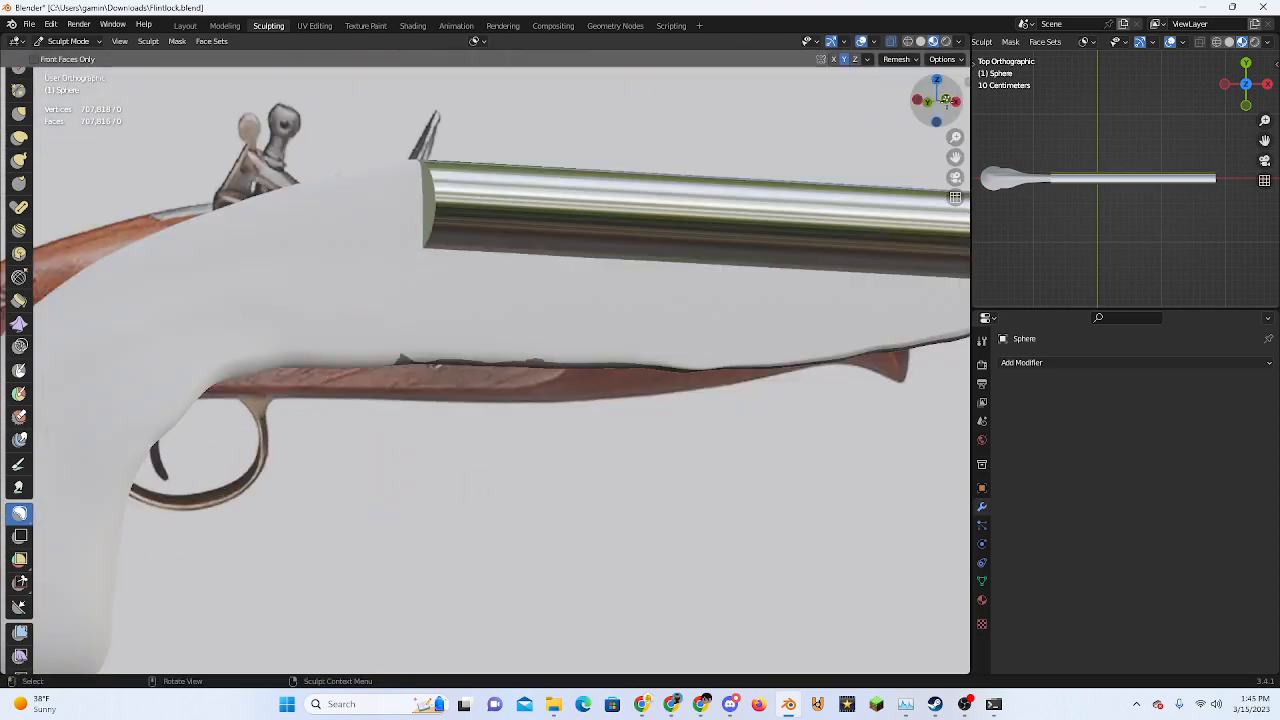
{"action": "scroll", "coordinate": [377, 362], "scroll_direction": "up", "scroll_amount": 5}
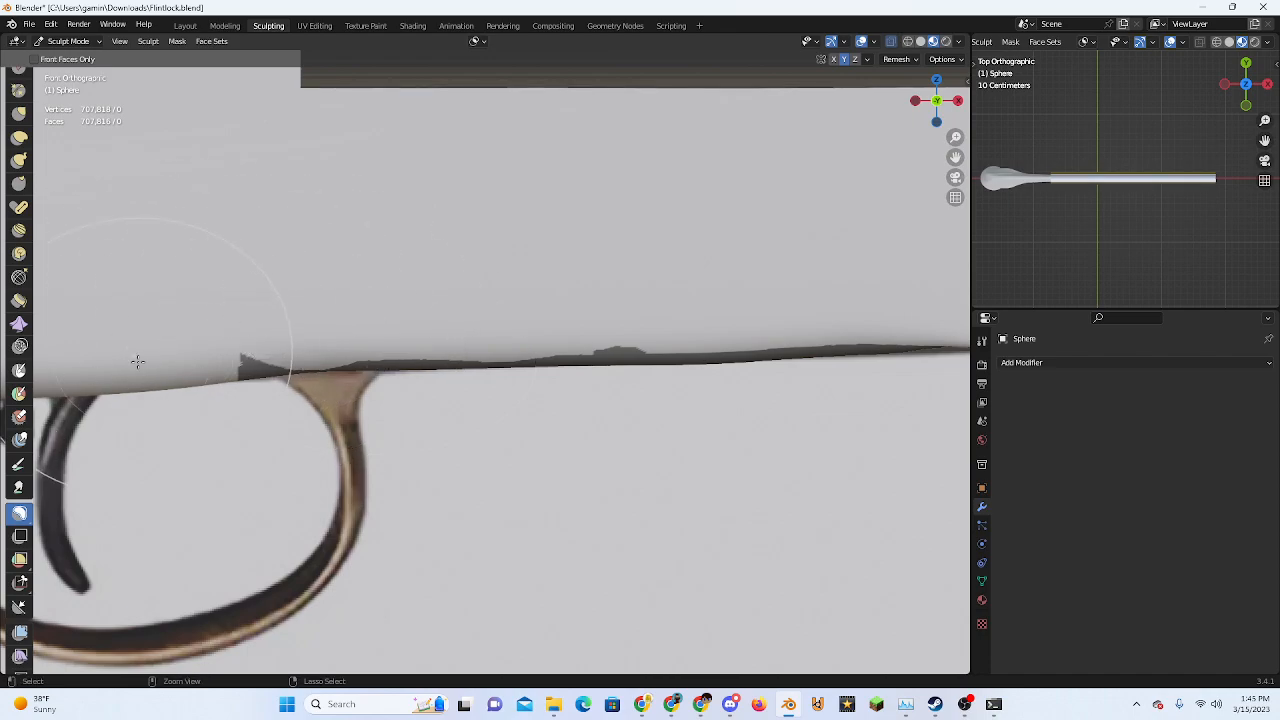
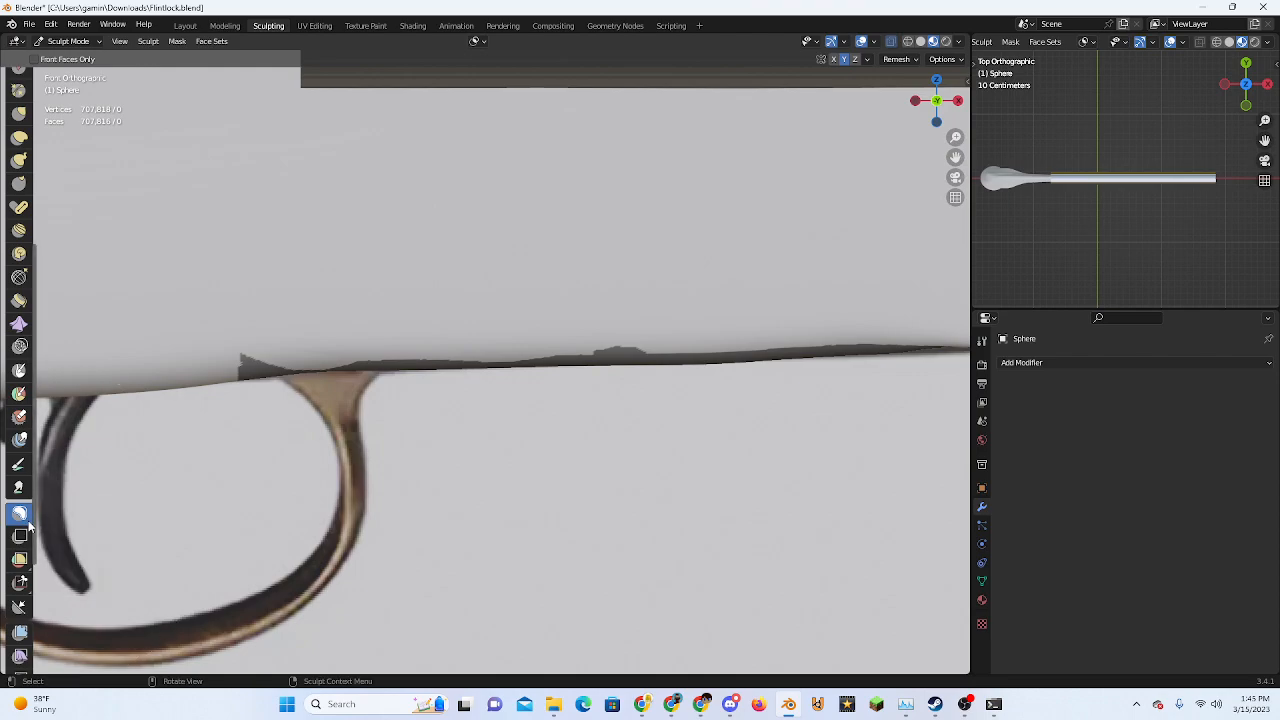
Switch to Box Mask, try a box along the stock's side above the trigger guard, and undo it
{"action": "mouse_move", "coordinate": [35, 518]}
{"action": "left_mouse_down"}
{"action": "mouse_move", "coordinate": [126, 522]}
{"action": "mouse_move", "coordinate": [105, 523]}
{"action": "left_mouse_up"}
{"action": "scroll", "coordinate": [49, 524], "scroll_direction": "down", "scroll_amount": 3}
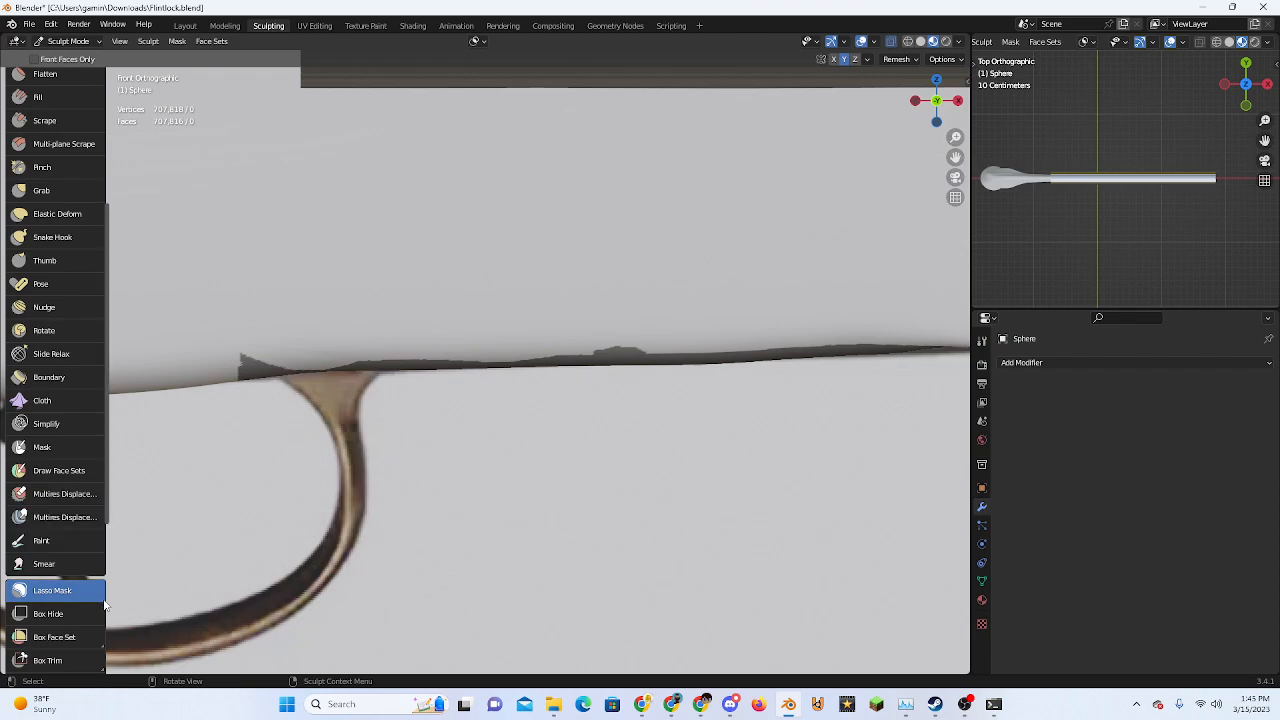
{"action": "mouse_move", "coordinate": [100, 604]}
{"action": "left_mouse_down"}
{"action": "mouse_move", "coordinate": [67, 546]}
{"action": "mouse_move", "coordinate": [40, 538]}
{"action": "left_mouse_up"}
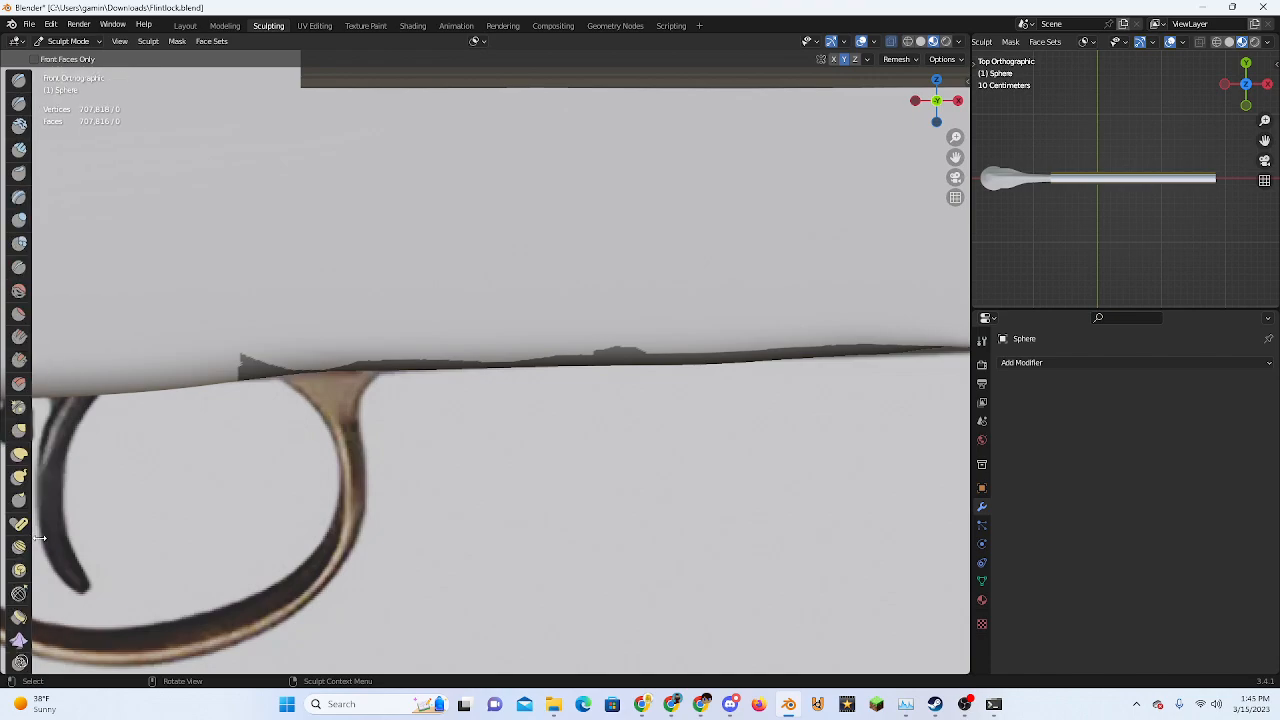
{"action": "scroll", "coordinate": [20, 560], "scroll_direction": "down", "scroll_amount": 8}
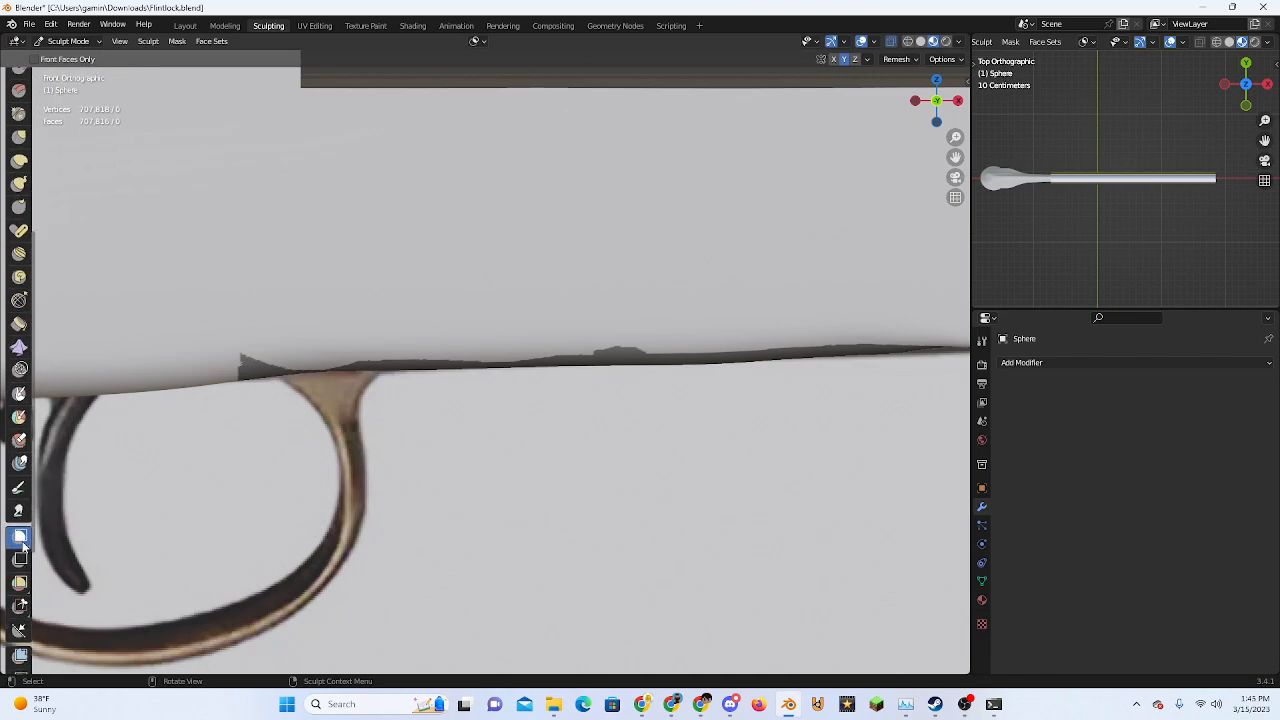
{"action": "left_click", "coordinate": [23, 543]}
{"action": "scroll", "coordinate": [520, 391], "scroll_direction": "down", "scroll_amount": 7}
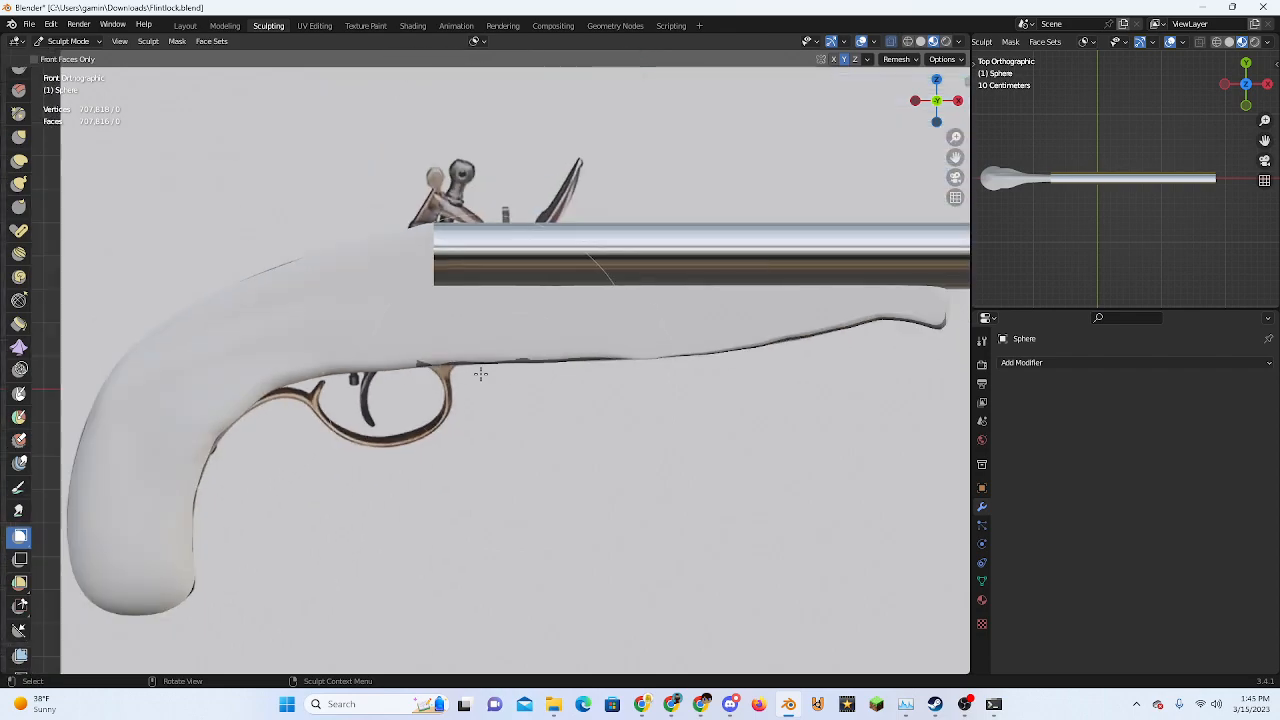
{"action": "scroll", "coordinate": [326, 381], "scroll_direction": "up", "scroll_amount": 4}
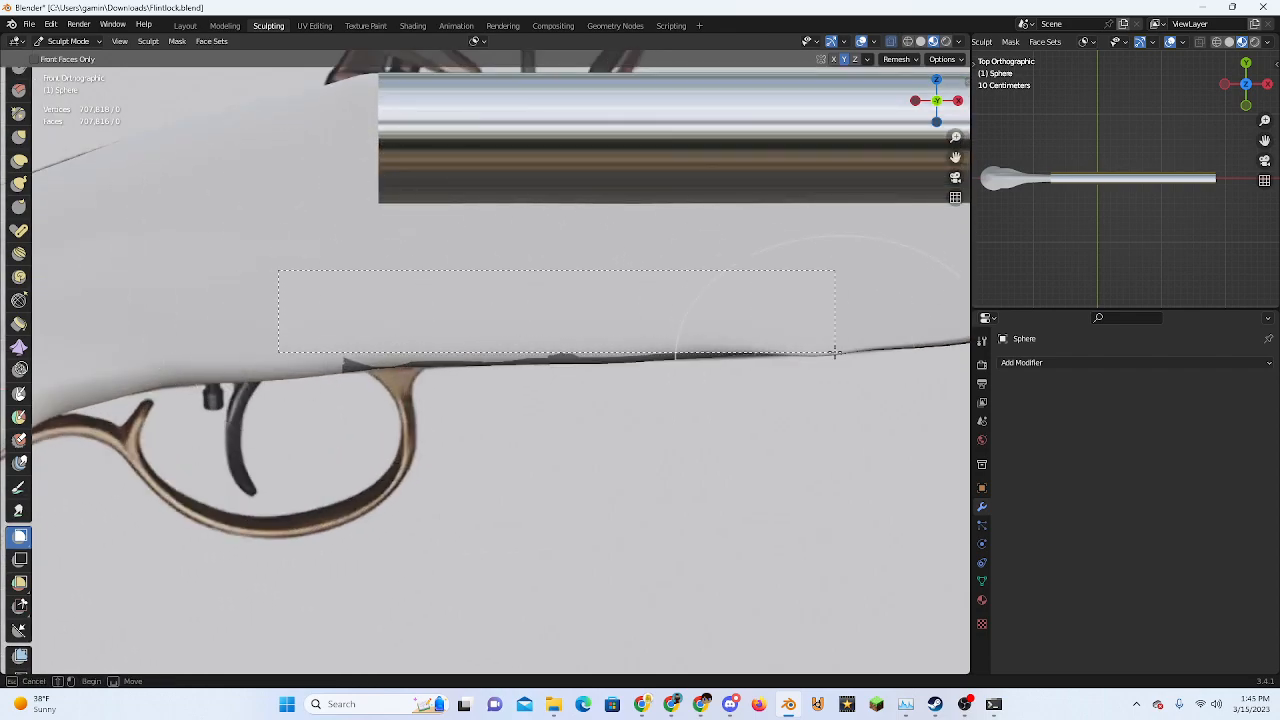
{"action": "left_click_drag", "start_coordinate": [797, 328], "coordinate": [777, 316]}
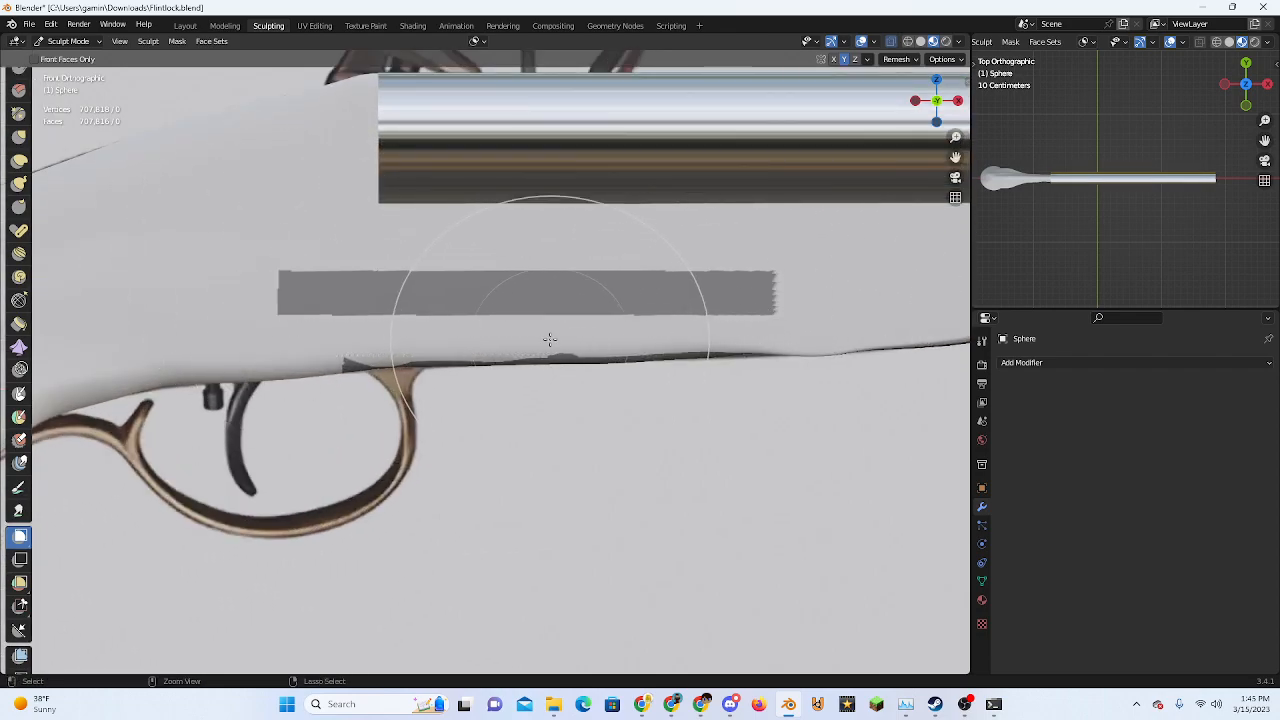
{"action": "key", "text": "ctrl+z"}
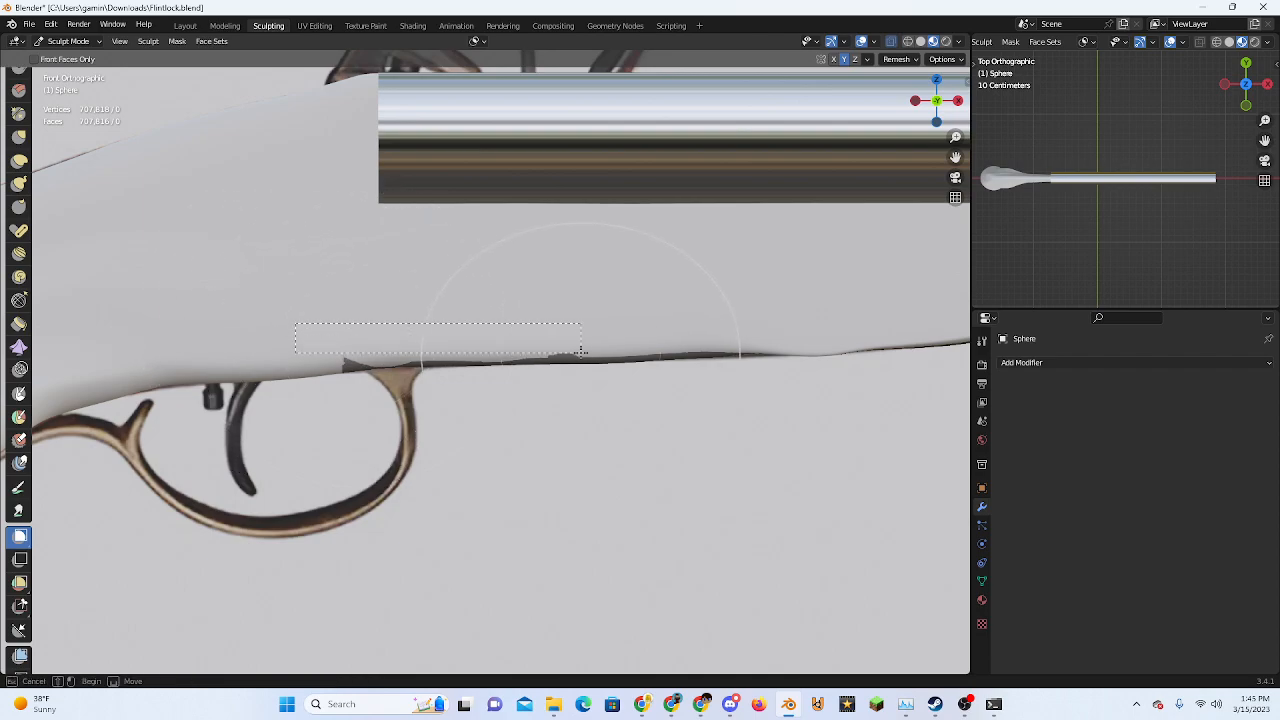
Trim the rear corner of the underside mask with a box, and clear the entire mask from the stock
{"action": "scroll", "coordinate": [225, 335], "scroll_direction": "up", "scroll_amount": 2}
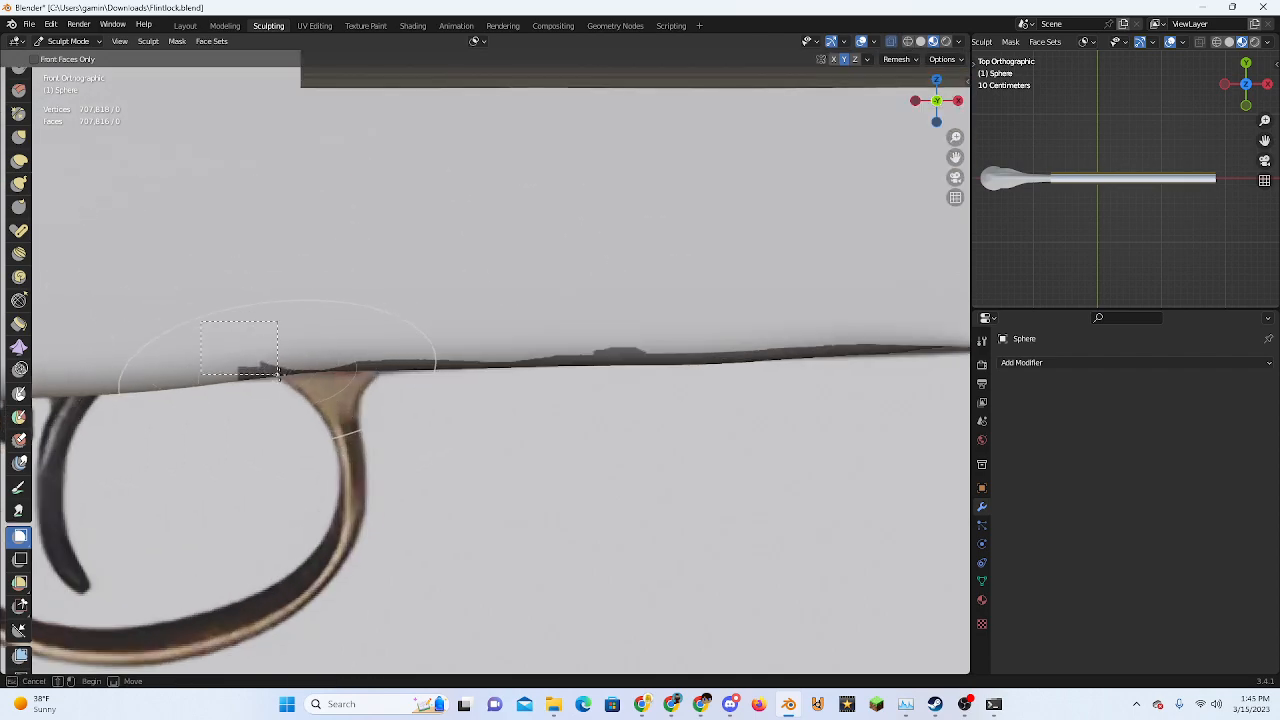
{"action": "left_click_drag", "start_coordinate": [287, 370], "coordinate": [287, 370]}
{"action": "scroll", "coordinate": [440, 411], "scroll_direction": "down", "scroll_amount": 2}
{"action": "middle_click_drag", "start_coordinate": [522, 363], "coordinate": [633, 301]}
{"action": "key", "text": "a"}
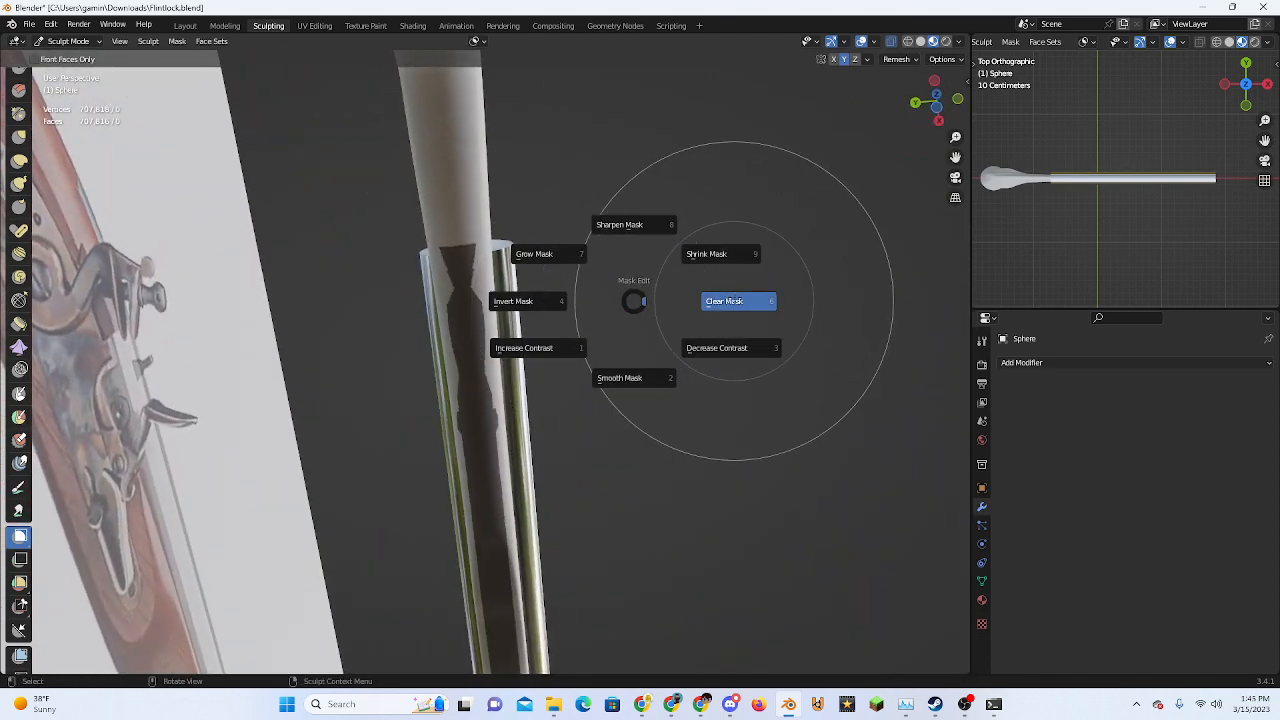
{"action": "left_click", "coordinate": [724, 301]}
Raise a bulge on the stock's side just behind the barrel using the Draw brush with a 114 px radius
{"action": "middle_click_drag", "start_coordinate": [724, 301], "coordinate": [651, 251]}
{"action": "left_click", "coordinate": [947, 92]}
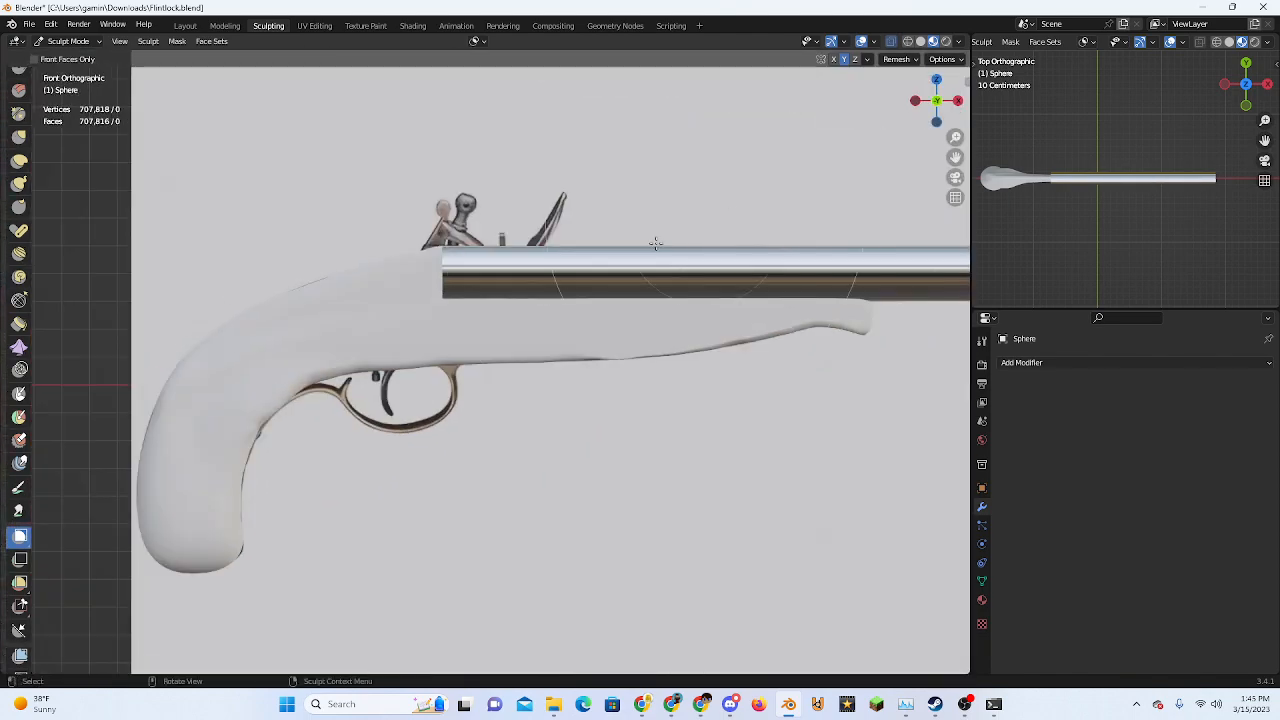
{"action": "scroll", "coordinate": [71, 351], "scroll_direction": "up", "scroll_amount": 4}
{"action": "scroll", "coordinate": [20, 122], "scroll_direction": "up", "scroll_amount": 10}
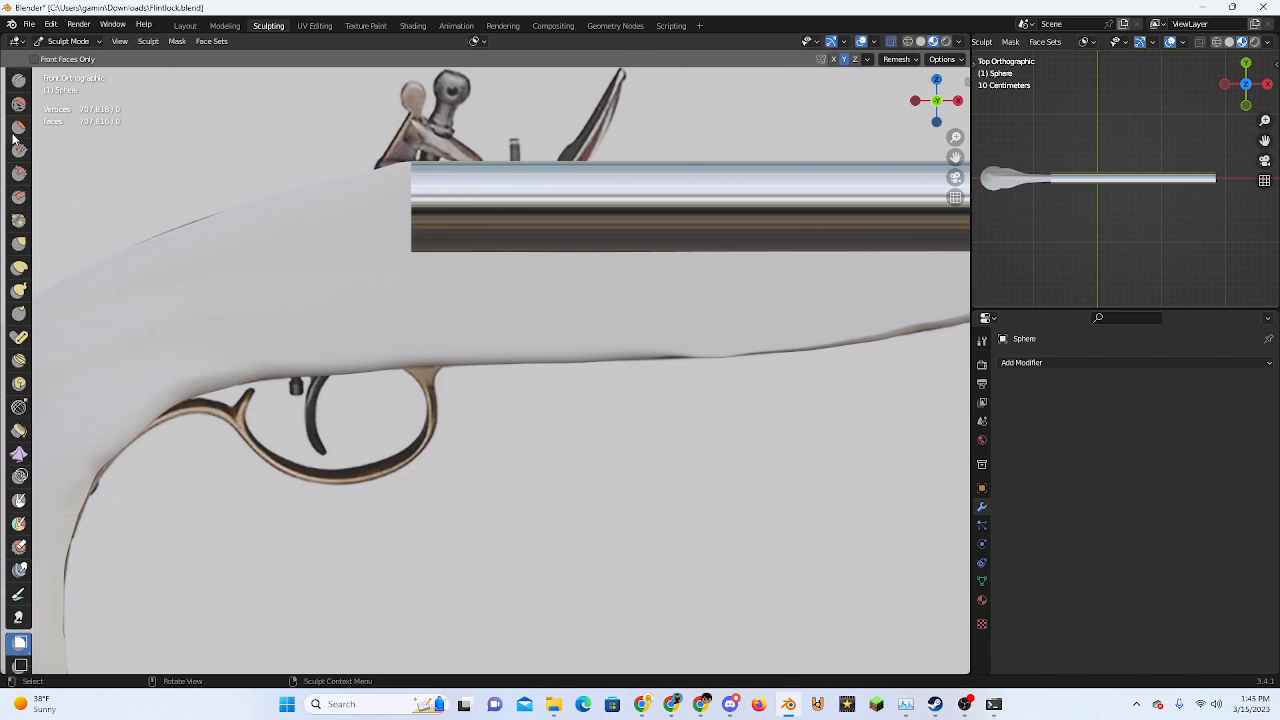
{"action": "left_click", "coordinate": [19, 84]}
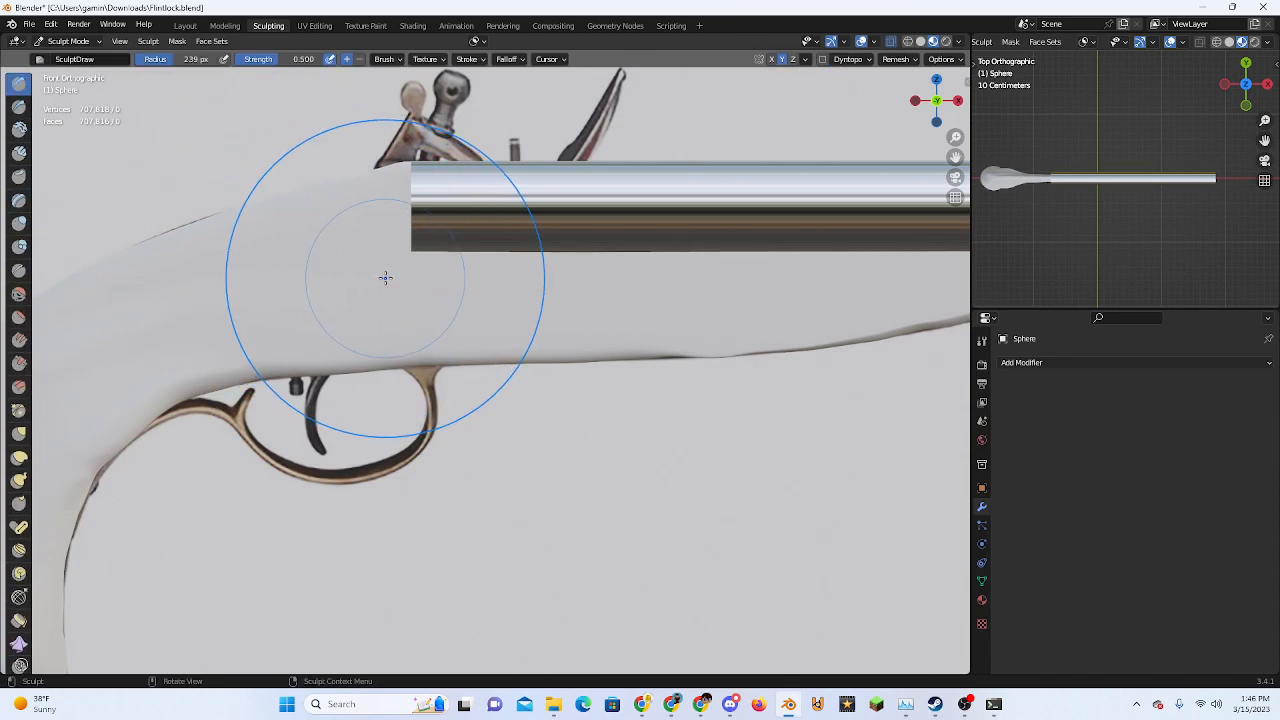
{"action": "middle_click_drag", "start_coordinate": [390, 281], "coordinate": [447, 336], "text": "shift"}
{"action": "key", "text": "f"}
{"action": "left_click", "coordinate": [356, 328]}
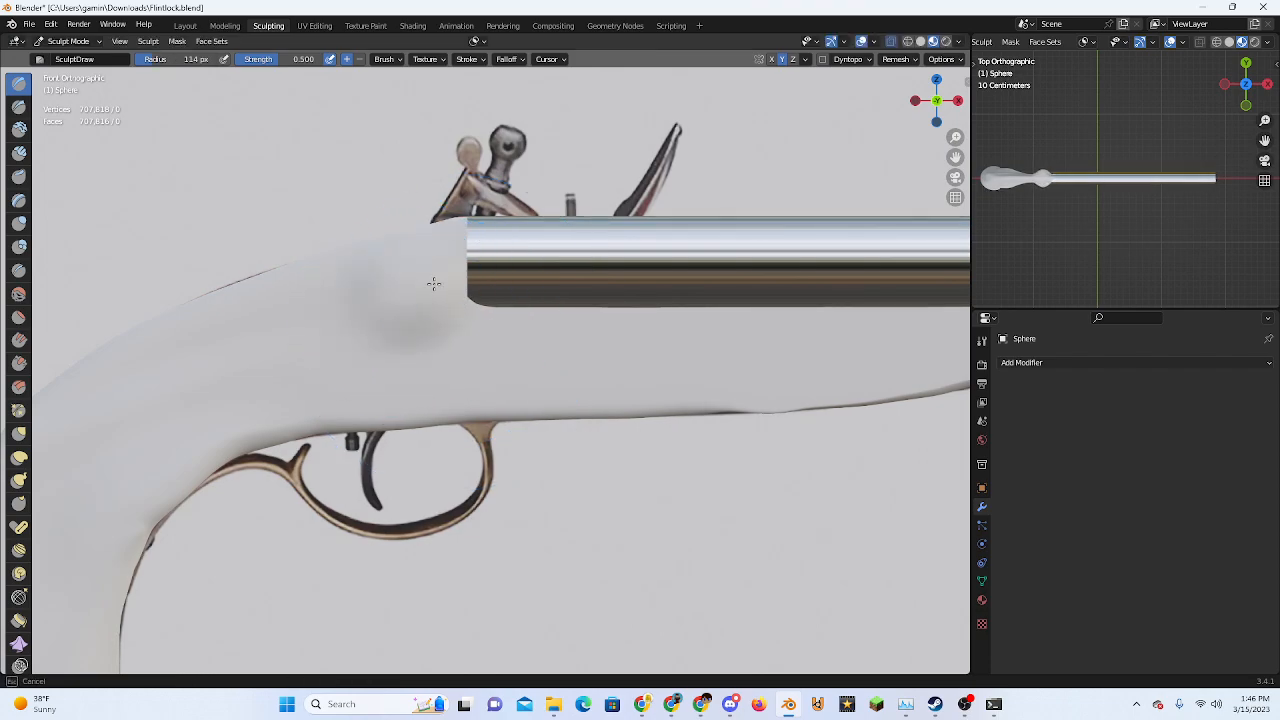
{"action": "middle_click_drag", "start_coordinate": [433, 284], "coordinate": [561, 307], "text": "shift"}
{"action": "scroll", "coordinate": [561, 307], "scroll_direction": "up", "scroll_amount": 2}
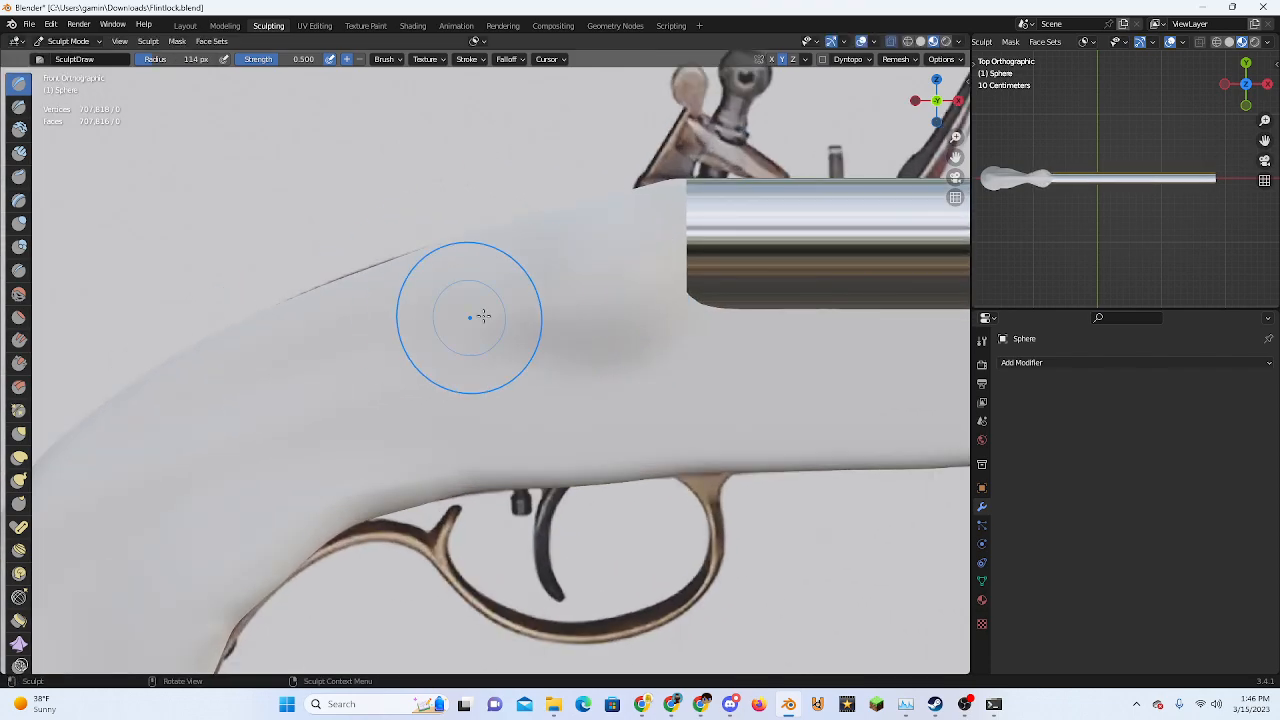
Extend the raised area backward along the stock's side toward the grip with the Draw brush
{"action": "middle_click_drag", "start_coordinate": [483, 316], "coordinate": [560, 300]}
{"action": "left_click", "coordinate": [932, 110]}
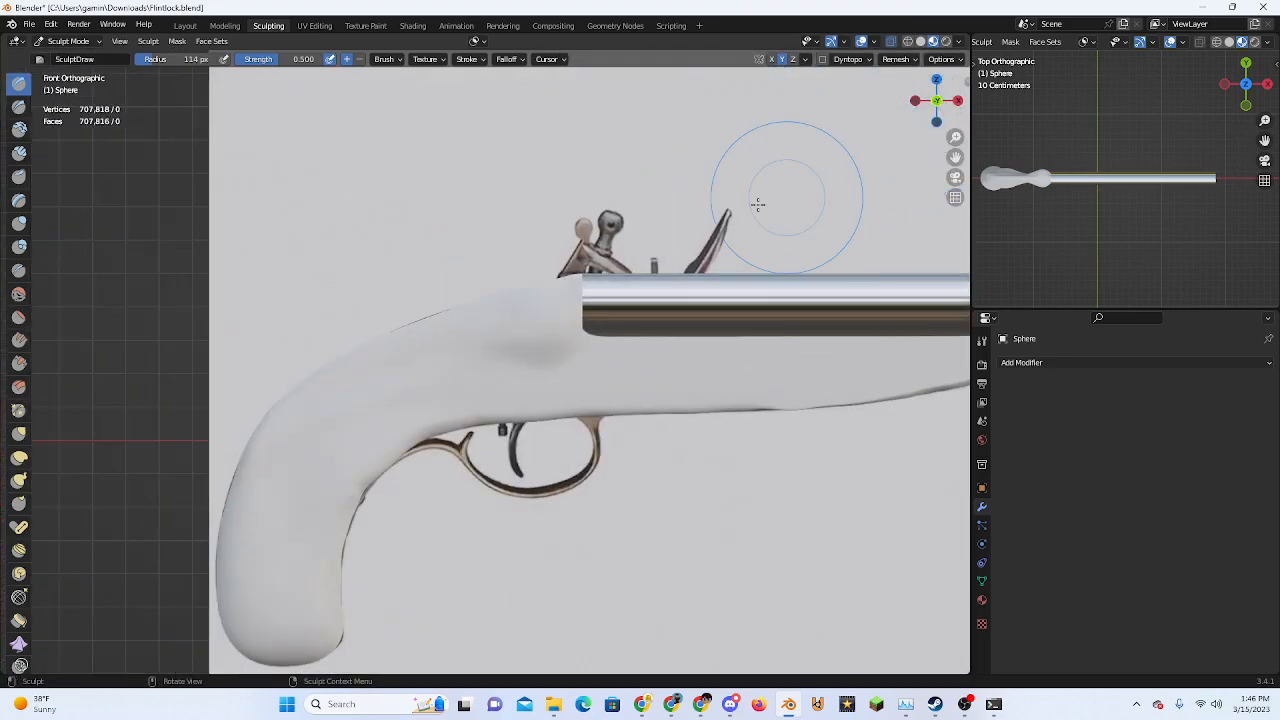
{"action": "scroll", "coordinate": [443, 289], "scroll_direction": "up", "scroll_amount": 6}
{"action": "mouse_move", "coordinate": [443, 289]}
{"action": "left_mouse_down"}
{"action": "mouse_move", "coordinate": [414, 334]}
{"action": "mouse_move", "coordinate": [346, 343]}
{"action": "left_mouse_up"}
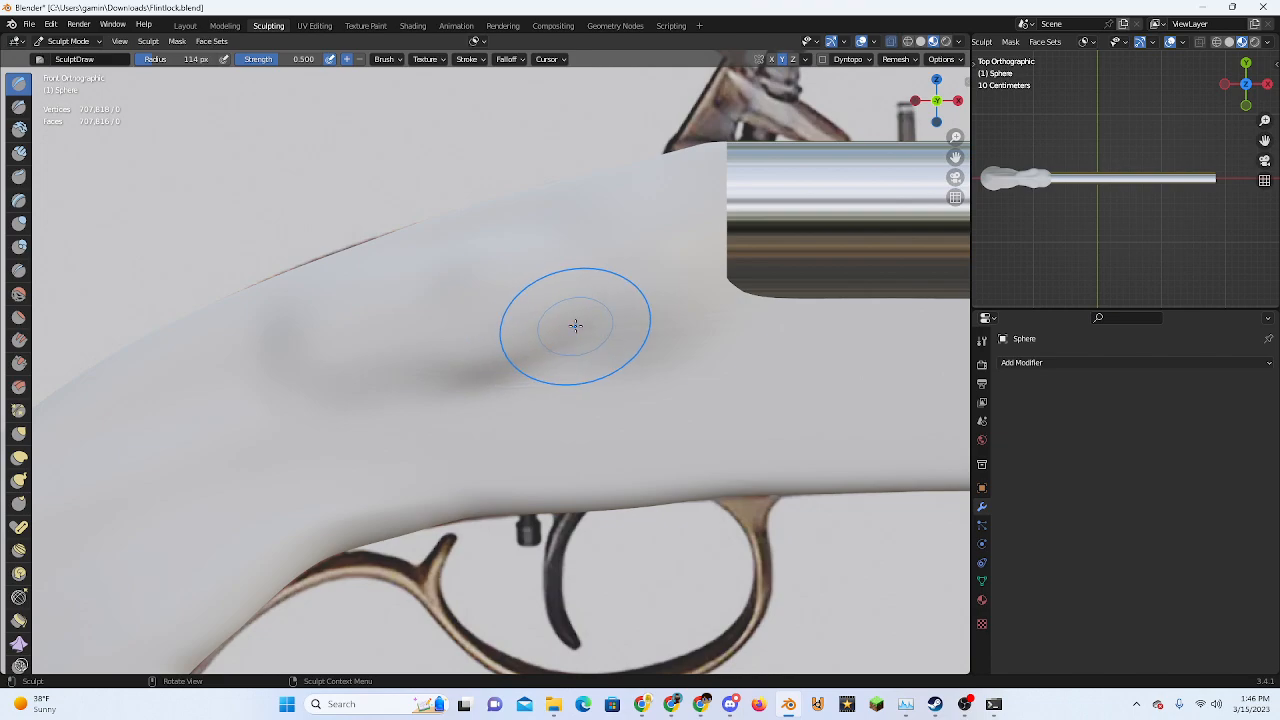
Even out the raised area behind the barrel with the Flatten/Contrast brush, working from several angles
{"action": "mouse_move", "coordinate": [414, 329]}
{"action": "middle_mouse_down"}
{"action": "mouse_move", "coordinate": [646, 373]}
{"action": "mouse_move", "coordinate": [563, 382]}
{"action": "mouse_move", "coordinate": [177, 343]}
{"action": "mouse_move", "coordinate": [380, 349]}
{"action": "mouse_move", "coordinate": [563, 286]}
{"action": "middle_mouse_up"}
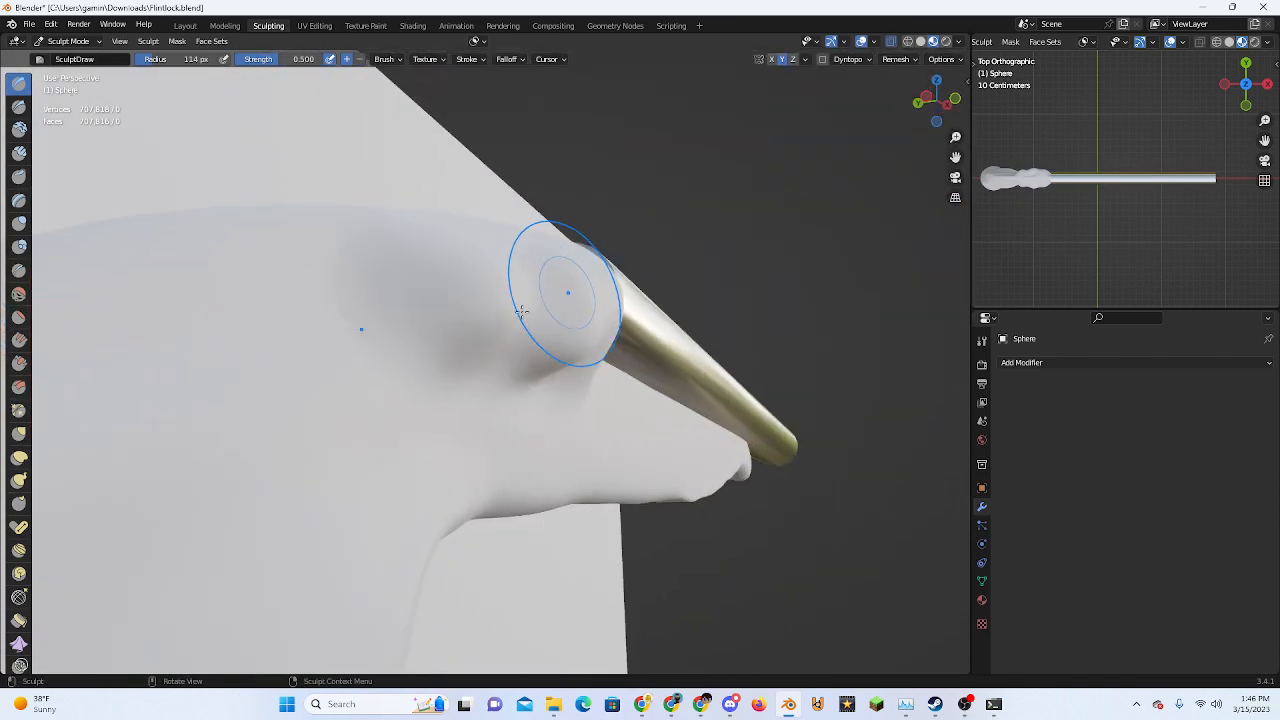
{"action": "middle_click_drag", "start_coordinate": [364, 355], "coordinate": [394, 338]}
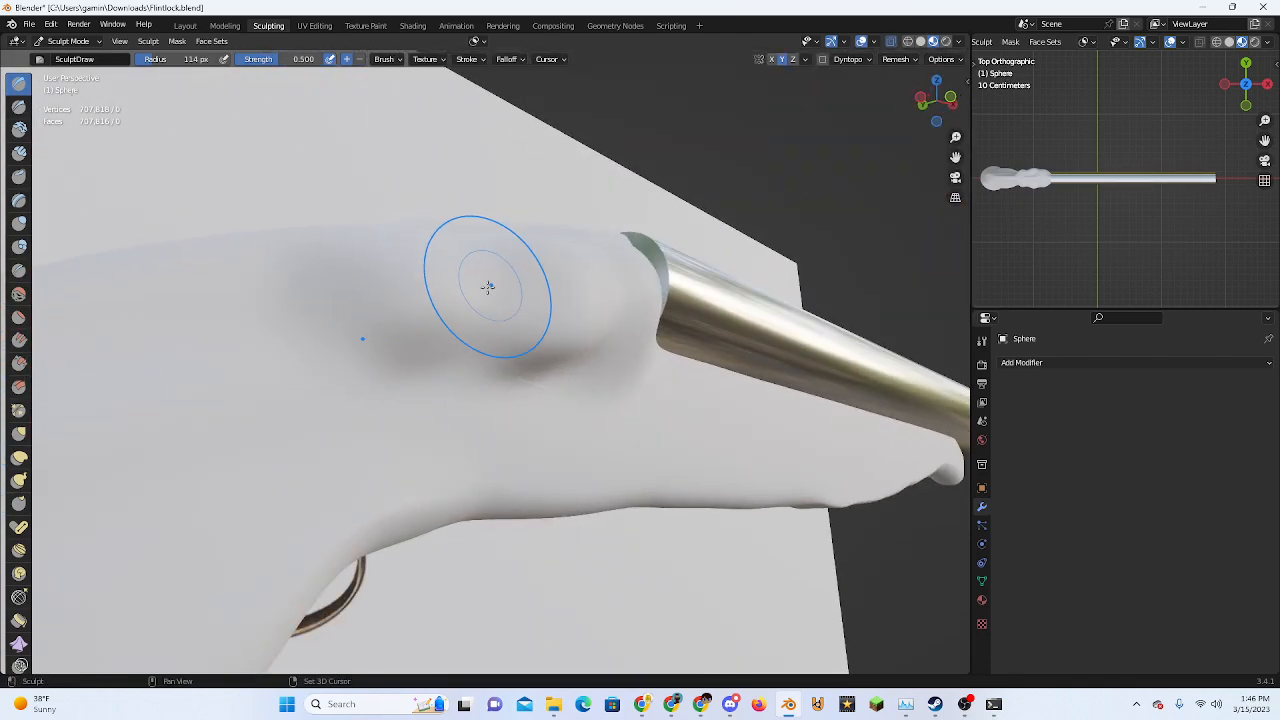
{"action": "left_click", "coordinate": [19, 315]}
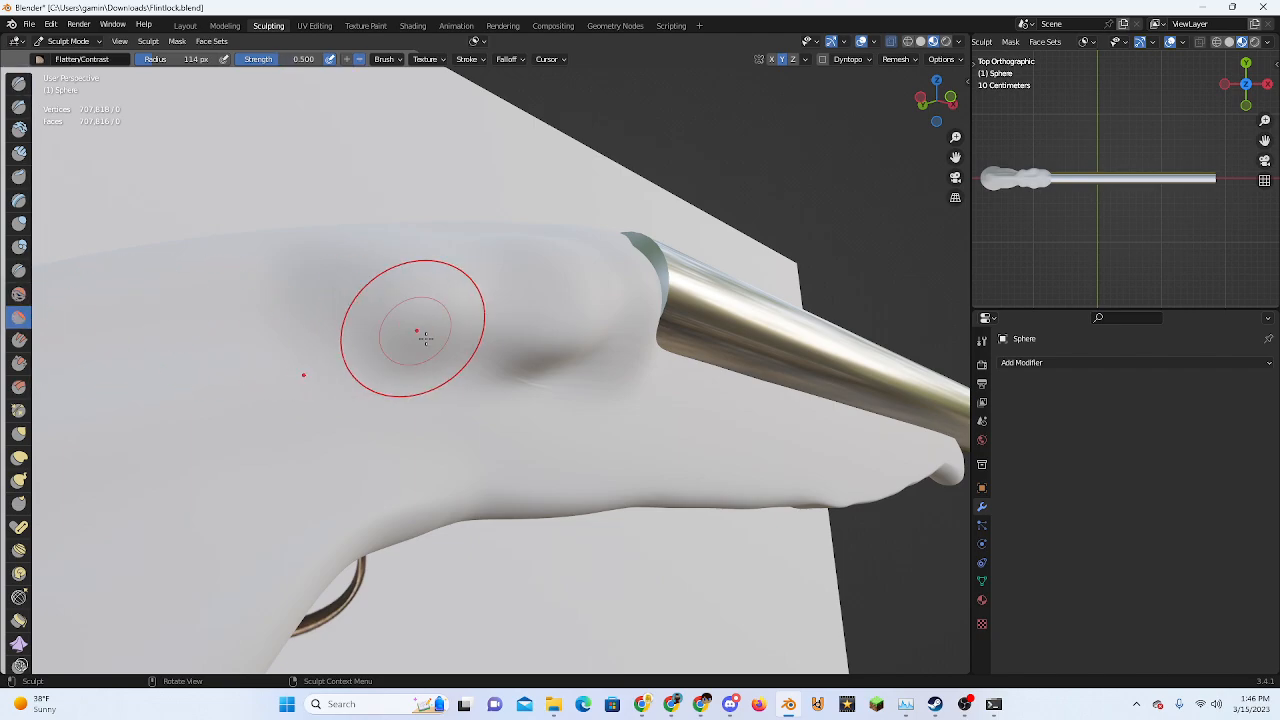
{"action": "middle_click_drag", "start_coordinate": [414, 329], "coordinate": [536, 311]}
{"action": "mouse_move", "coordinate": [411, 348]}
{"action": "middle_mouse_down"}
{"action": "mouse_move", "coordinate": [500, 314]}
{"action": "mouse_move", "coordinate": [389, 331]}
{"action": "mouse_move", "coordinate": [586, 290]}
{"action": "mouse_move", "coordinate": [609, 357]}
{"action": "mouse_move", "coordinate": [629, 357]}
{"action": "mouse_move", "coordinate": [580, 377]}
{"action": "middle_mouse_up"}
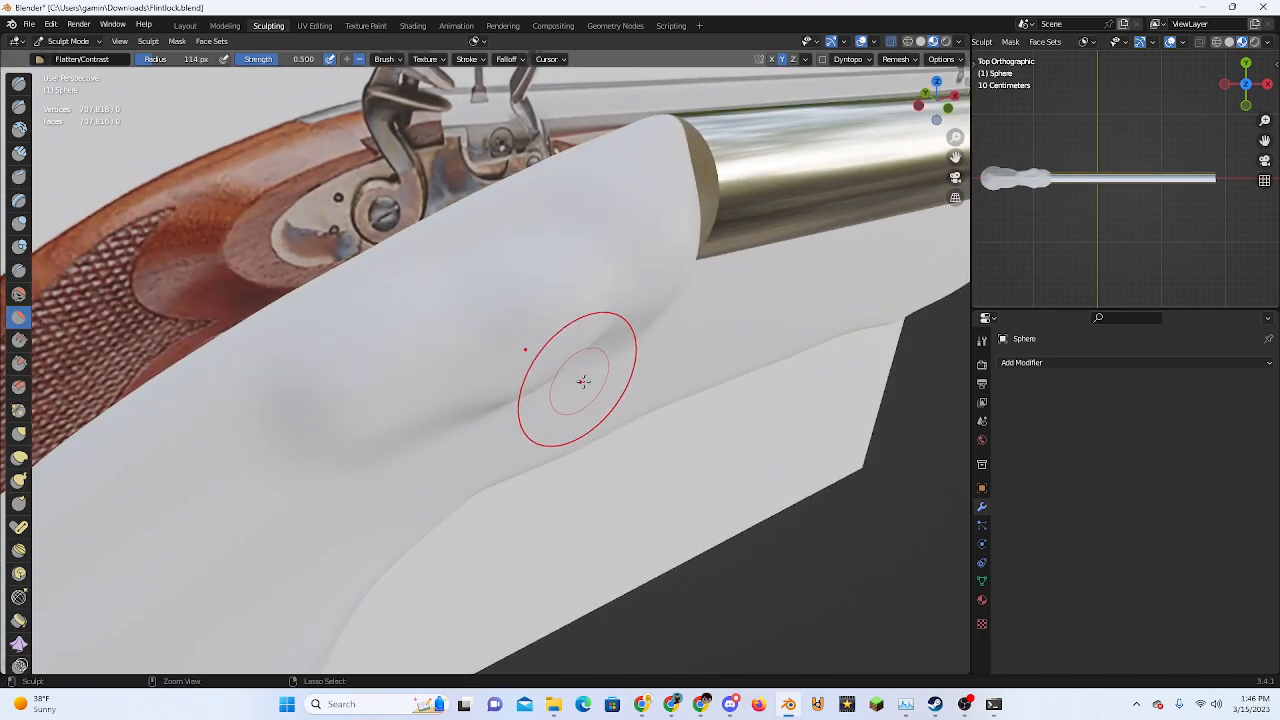
Try to raise the stock's side just behind the barrel again with the Draw brush
{"action": "mouse_move", "coordinate": [706, 367]}
{"action": "middle_mouse_down"}
{"action": "mouse_move", "coordinate": [791, 357]}
{"action": "mouse_move", "coordinate": [690, 365]}
{"action": "mouse_move", "coordinate": [566, 346]}
{"action": "middle_mouse_up"}
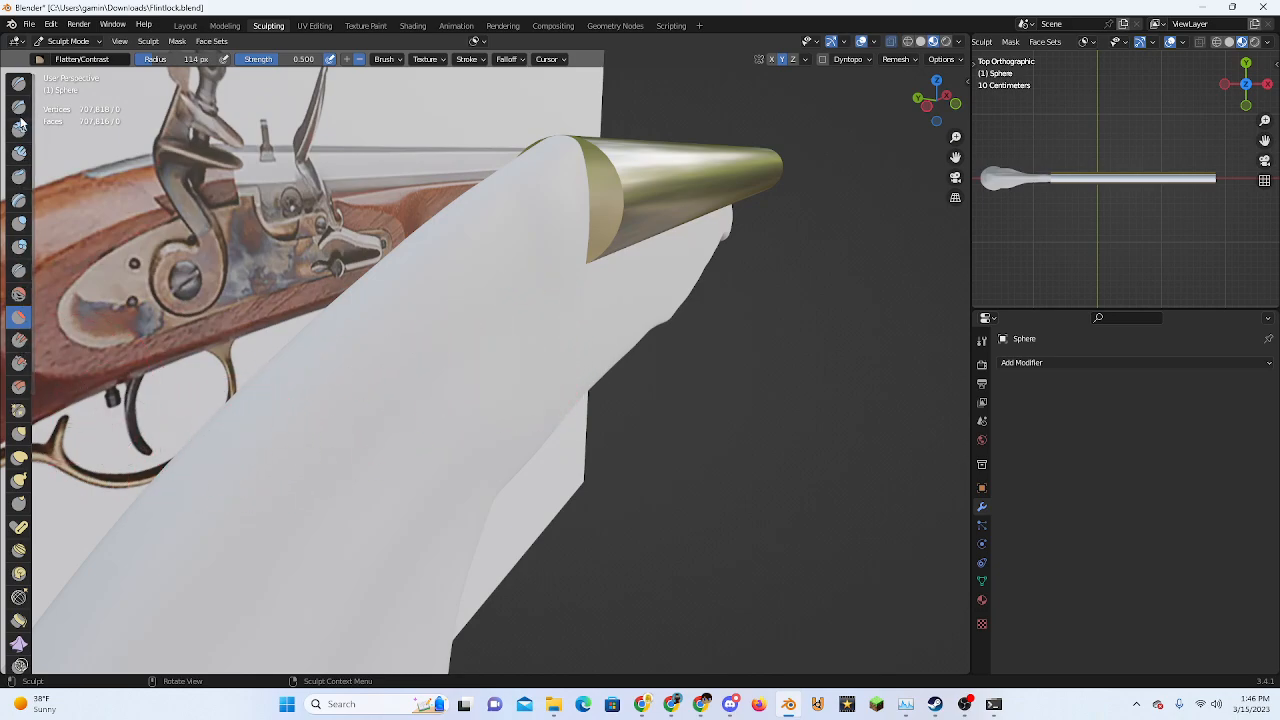
{"action": "left_click", "coordinate": [19, 84]}
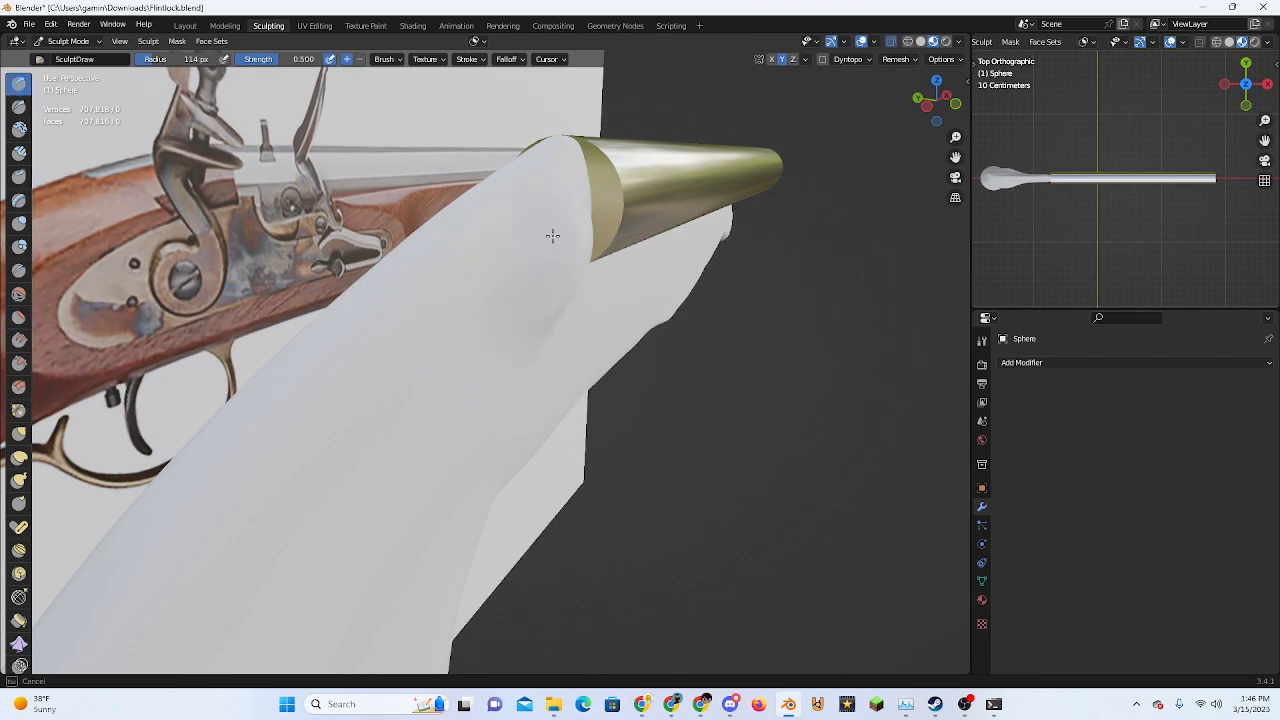
{"action": "mouse_move", "coordinate": [705, 360]}
{"action": "middle_mouse_down"}
{"action": "mouse_move", "coordinate": [702, 398]}
{"action": "mouse_move", "coordinate": [720, 414]}
{"action": "mouse_move", "coordinate": [812, 401]}
{"action": "mouse_move", "coordinate": [586, 443]}
{"action": "mouse_move", "coordinate": [586, 471]}
{"action": "mouse_move", "coordinate": [609, 466]}
{"action": "mouse_move", "coordinate": [554, 437]}
{"action": "middle_mouse_up"}
{"action": "key", "text": "ctrl+z"}
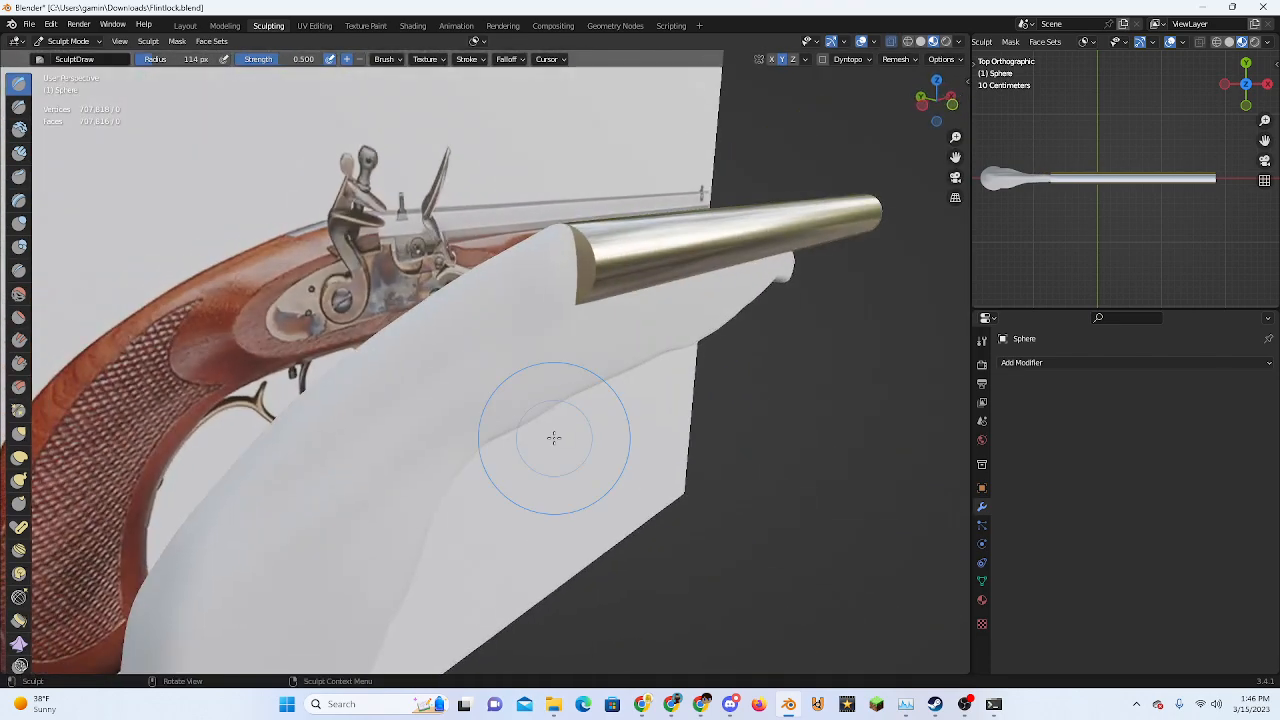
Try to carve a diagonal line across the grip's upper side with the Draw Sharp brush in the front view
{"action": "scroll", "coordinate": [554, 437], "scroll_direction": "down", "scroll_amount": 3}
{"action": "left_click", "coordinate": [952, 103]}
{"action": "scroll", "coordinate": [590, 350], "scroll_direction": "up", "scroll_amount": 3}
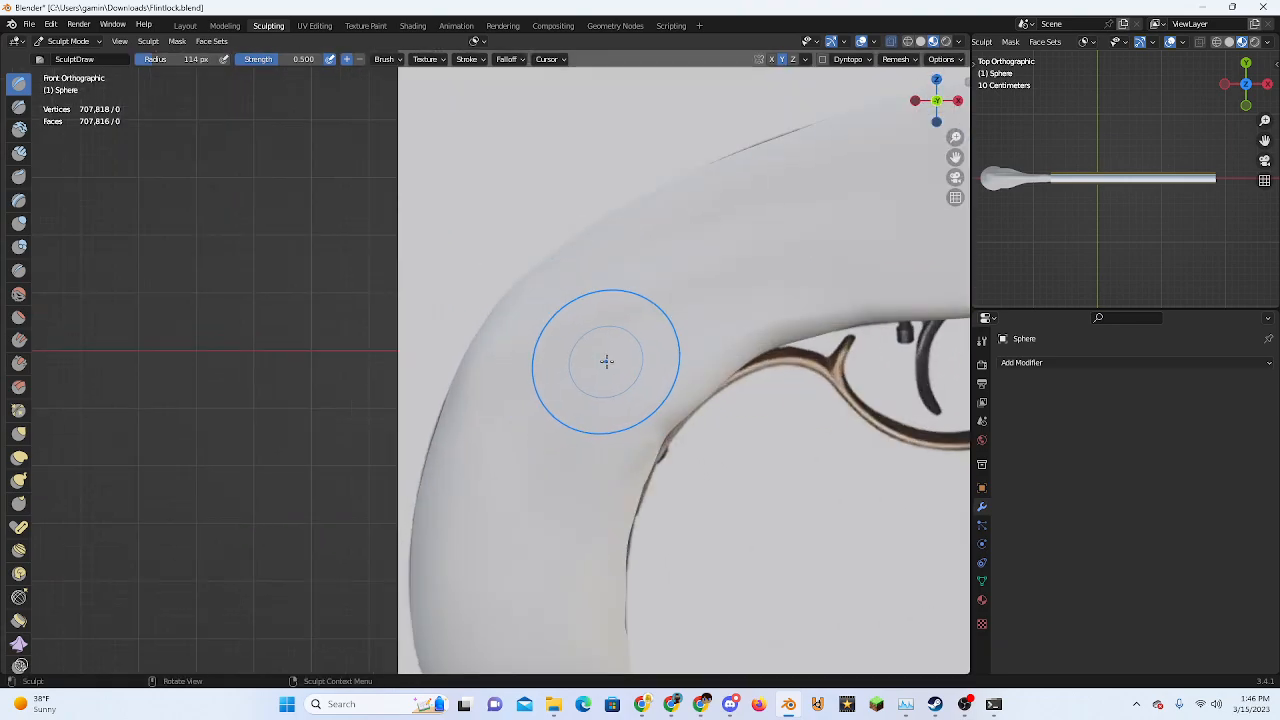
{"action": "left_click", "coordinate": [19, 107]}
{"action": "scroll", "coordinate": [490, 330], "scroll_direction": "down", "scroll_amount": 2}
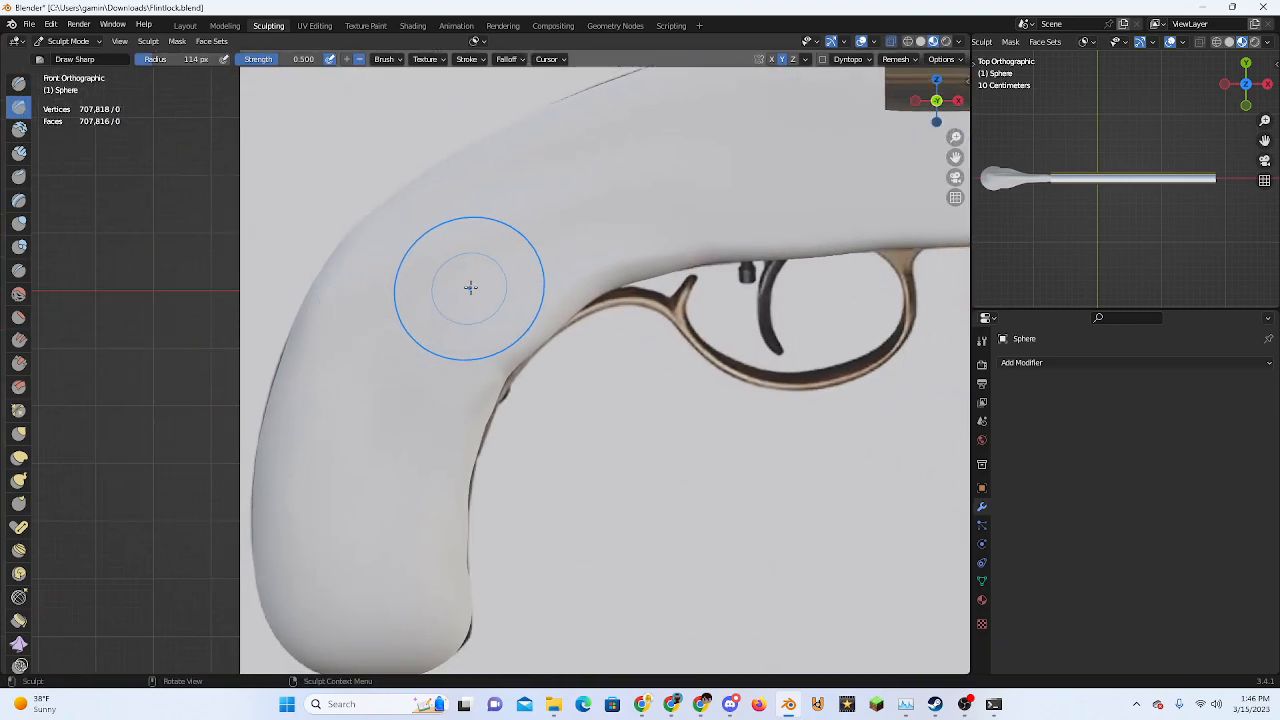
{"action": "left_click", "coordinate": [1224, 84]}
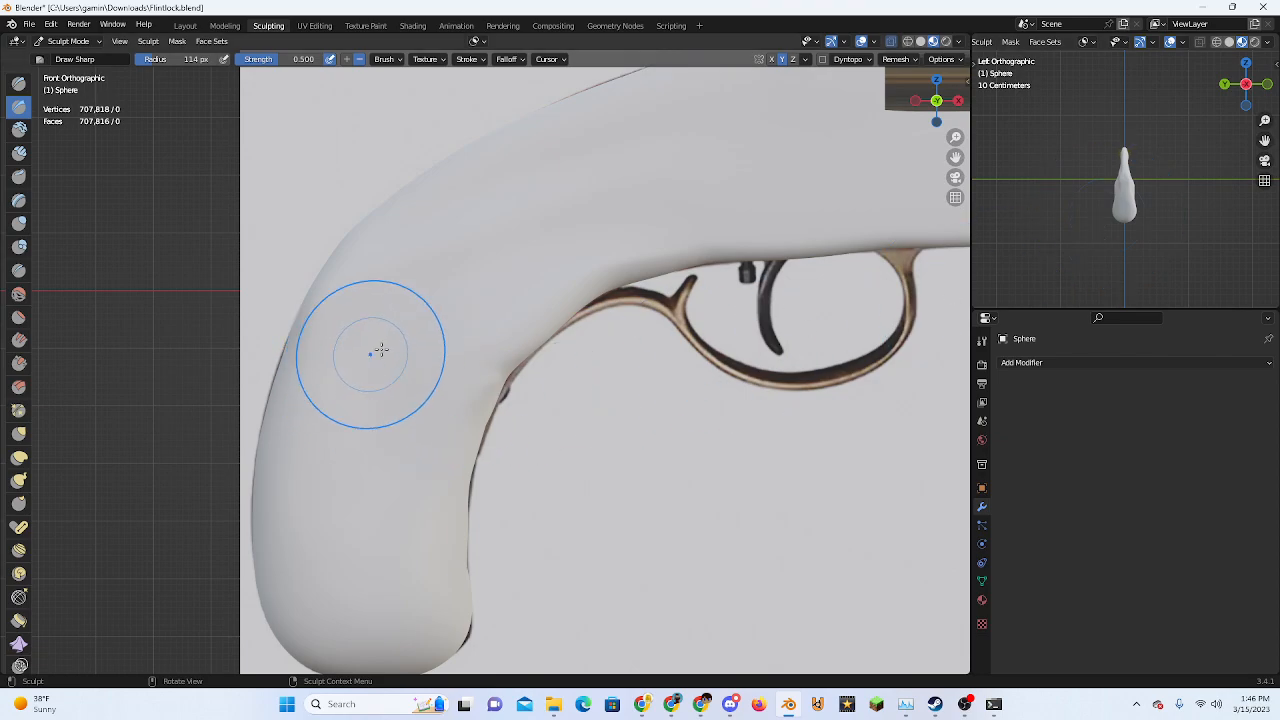
{"action": "left_click_drag", "start_coordinate": [380, 350], "coordinate": [495, 271]}
{"action": "mouse_move", "coordinate": [354, 286]}
{"action": "middle_mouse_down"}
{"action": "mouse_move", "coordinate": [520, 363]}
{"action": "mouse_move", "coordinate": [530, 380]}
{"action": "mouse_move", "coordinate": [608, 374]}
{"action": "mouse_move", "coordinate": [504, 402]}
{"action": "middle_mouse_up"}
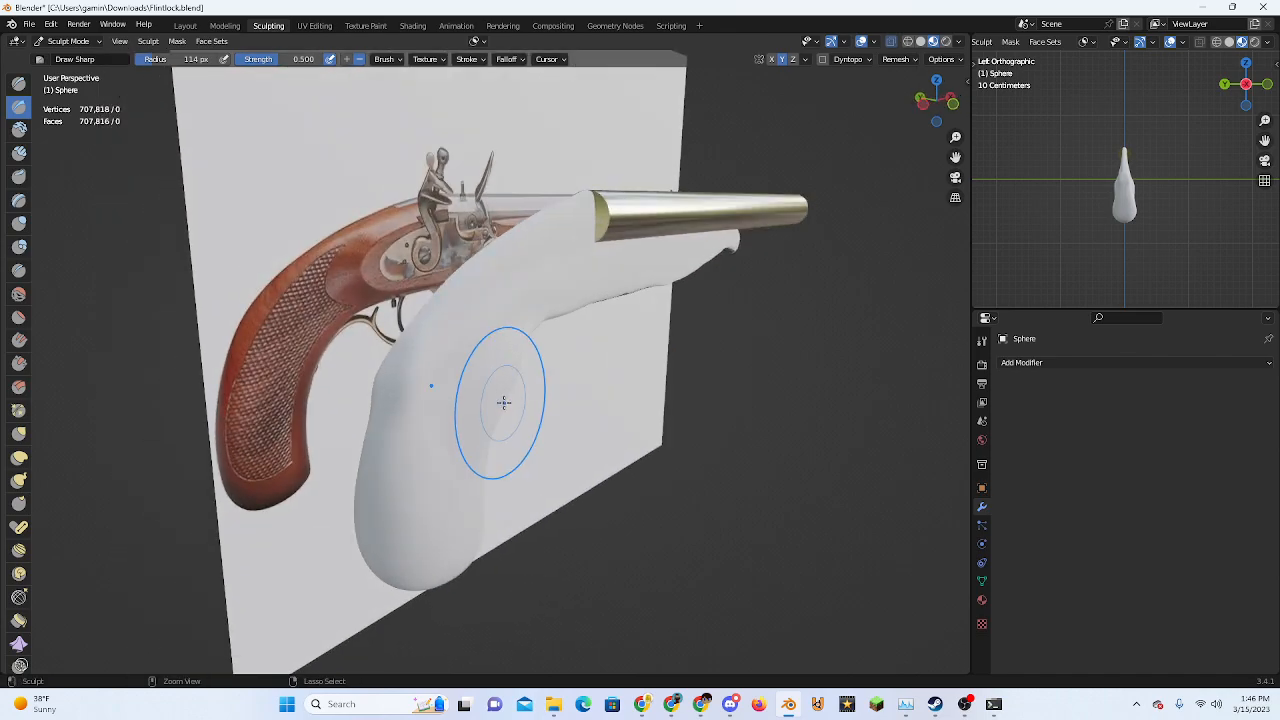
Build up the uneven far side of the stock behind the barrel with the Draw brush
{"action": "mouse_move", "coordinate": [594, 390]}
{"action": "middle_mouse_down"}
{"action": "mouse_move", "coordinate": [658, 400]}
{"action": "mouse_move", "coordinate": [700, 386]}
{"action": "mouse_move", "coordinate": [300, 260]}
{"action": "mouse_move", "coordinate": [202, 213]}
{"action": "middle_mouse_up"}
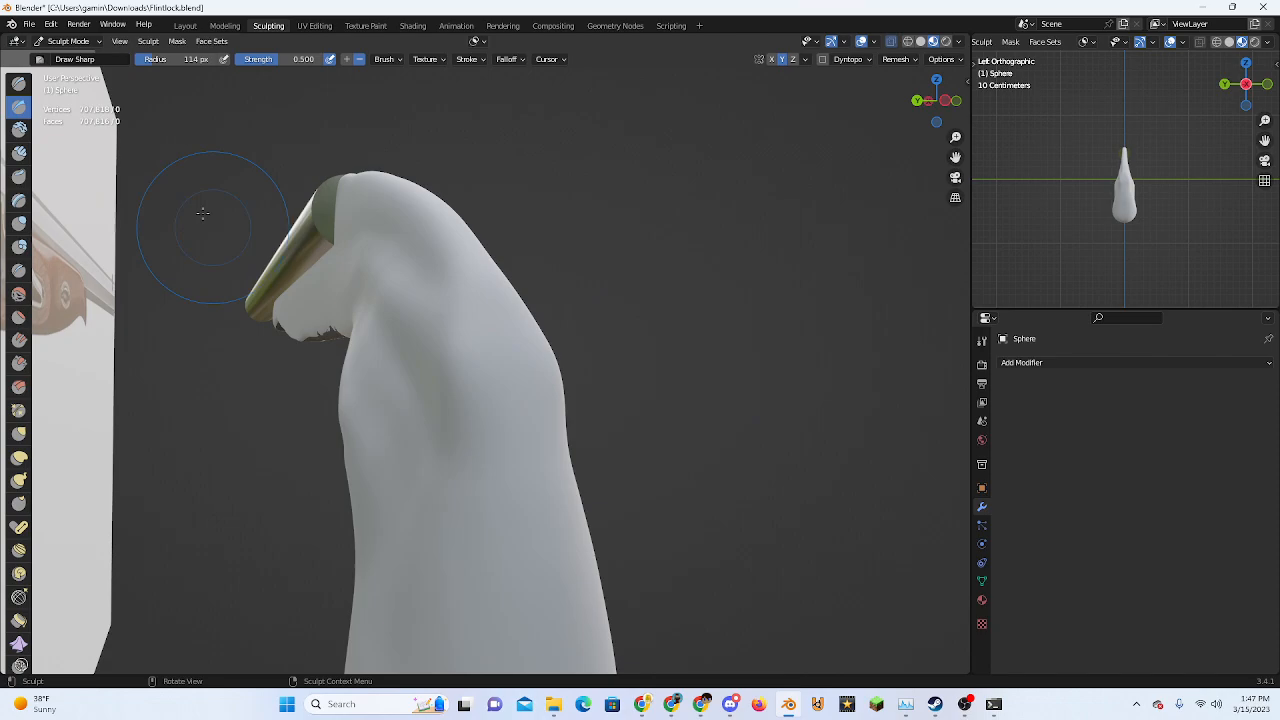
{"action": "left_click", "coordinate": [19, 83]}
{"action": "left_click_drag", "start_coordinate": [405, 418], "coordinate": [403, 409]}
{"action": "middle_click_drag", "start_coordinate": [383, 375], "coordinate": [489, 404]}
{"action": "left_click", "coordinate": [587, 409]}
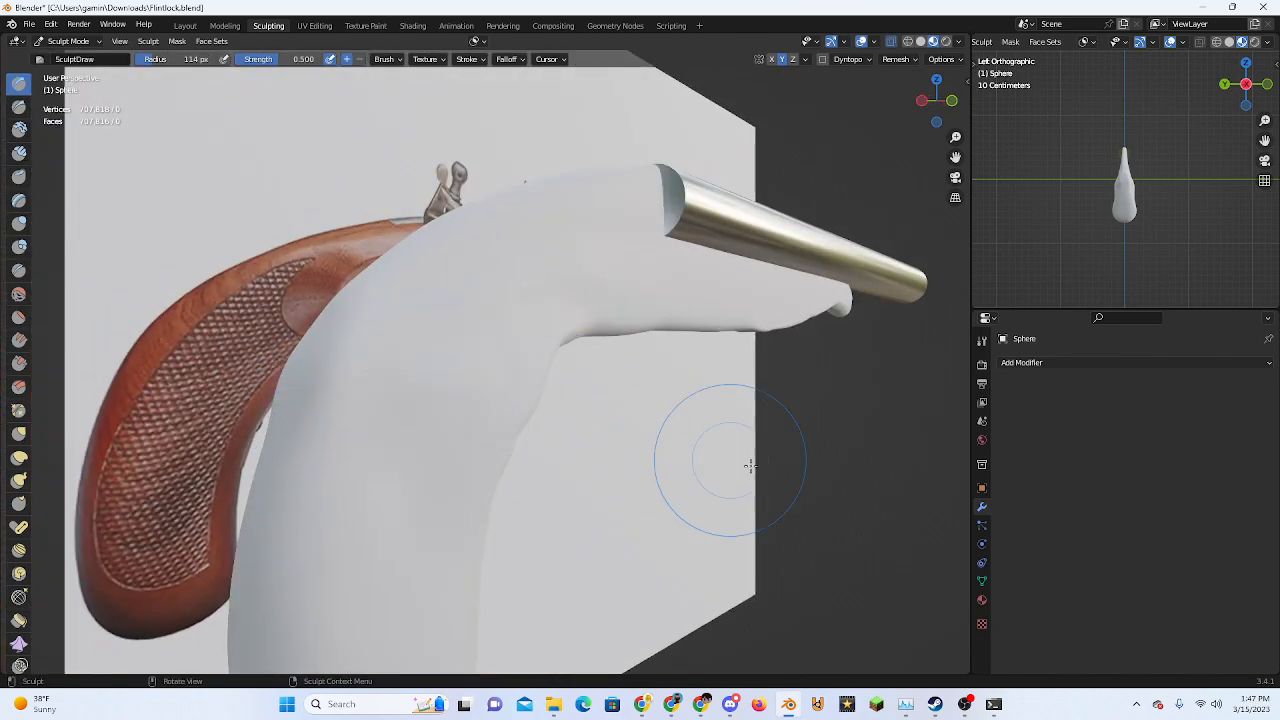
Examine the shape of the grip and stock from several angles, including straight from above
{"action": "middle_click_drag", "start_coordinate": [749, 466], "coordinate": [481, 394]}
{"action": "mouse_move", "coordinate": [547, 440]}
{"action": "middle_mouse_down"}
{"action": "mouse_move", "coordinate": [674, 491]}
{"action": "mouse_move", "coordinate": [754, 491]}
{"action": "mouse_move", "coordinate": [651, 360]}
{"action": "middle_mouse_up"}
{"action": "left_click", "coordinate": [936, 88]}
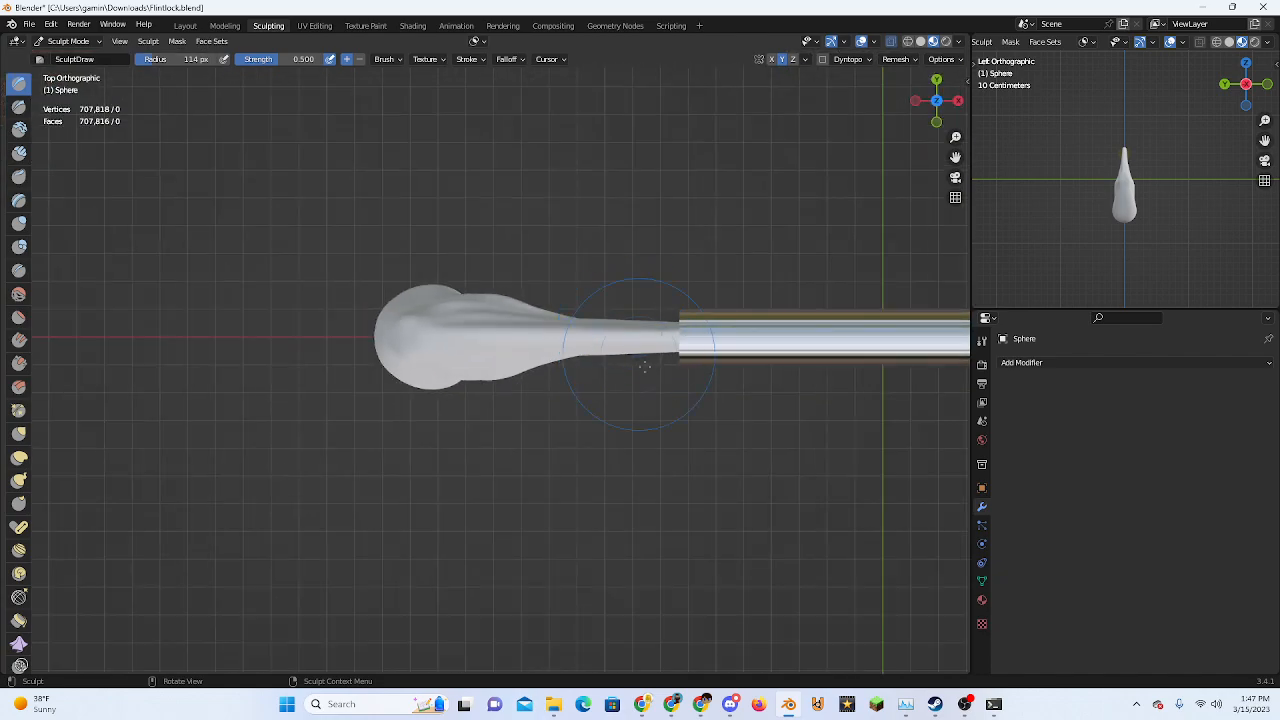
{"action": "scroll", "coordinate": [466, 373], "scroll_direction": "up", "scroll_amount": 4}
{"action": "middle_click_drag", "start_coordinate": [387, 365], "coordinate": [693, 370], "text": "shift"}
{"action": "scroll", "coordinate": [540, 345], "scroll_direction": "up", "scroll_amount": 2}
{"action": "scroll", "coordinate": [515, 350], "scroll_direction": "down", "scroll_amount": 3}
{"action": "mouse_move", "coordinate": [515, 350]}
{"action": "middle_mouse_down"}
{"action": "mouse_move", "coordinate": [614, 309]}
{"action": "mouse_move", "coordinate": [651, 373]}
{"action": "mouse_move", "coordinate": [606, 363]}
{"action": "mouse_move", "coordinate": [663, 337]}
{"action": "mouse_move", "coordinate": [627, 376]}
{"action": "mouse_move", "coordinate": [470, 392]}
{"action": "middle_mouse_up"}
Inspect the grip's mesh in Edit Mode, return to Sculpt Mode, and check the grip's outline from behind
{"action": "key", "text": "Tab"}
{"action": "scroll", "coordinate": [560, 350], "scroll_direction": "up", "scroll_amount": 4}
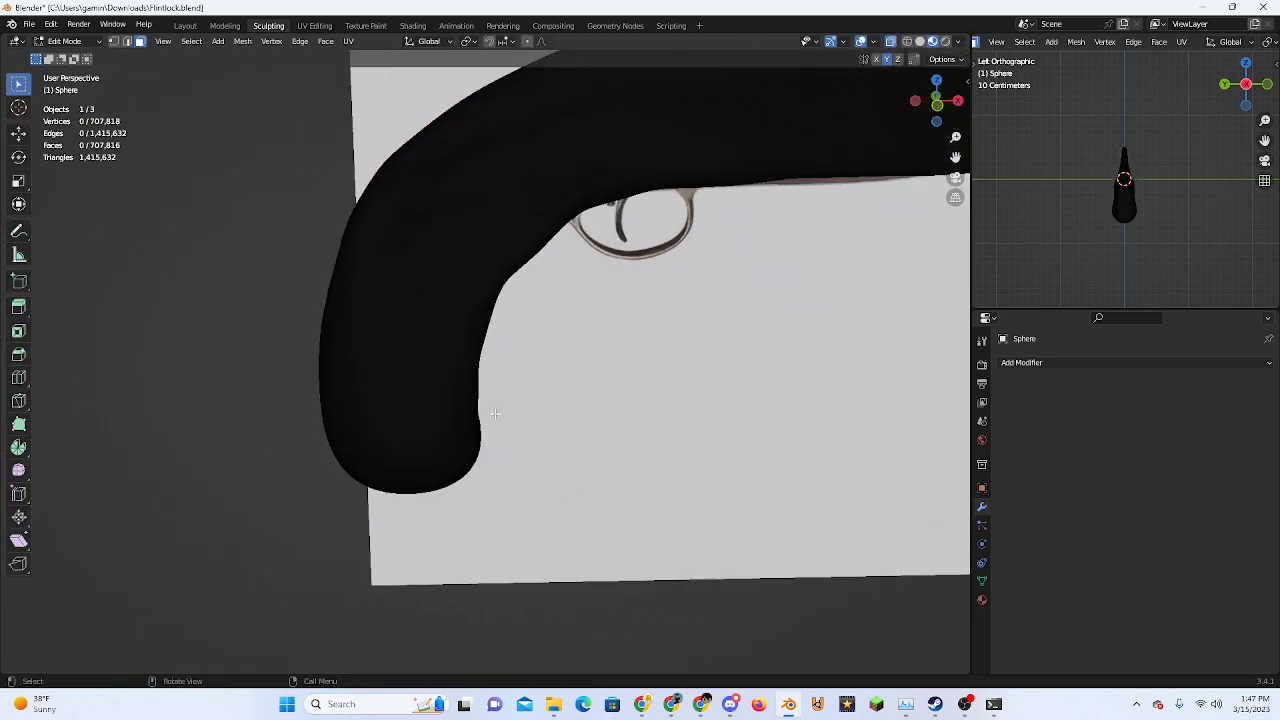
{"action": "middle_click_drag", "start_coordinate": [680, 286], "coordinate": [439, 441], "text": "shift"}
{"action": "middle_click_drag", "start_coordinate": [548, 399], "coordinate": [843, 400], "text": "shift"}
{"action": "scroll", "coordinate": [843, 400], "scroll_direction": "up", "scroll_amount": 3}
{"action": "mouse_move", "coordinate": [720, 408]}
{"action": "middle_mouse_down", "text": "shift"}
{"action": "mouse_move", "coordinate": [603, 411]}
{"action": "mouse_move", "coordinate": [757, 401]}
{"action": "middle_mouse_up", "text": "shift"}
{"action": "key", "text": "Tab"}
{"action": "scroll", "coordinate": [602, 407], "scroll_direction": "down", "scroll_amount": 7}
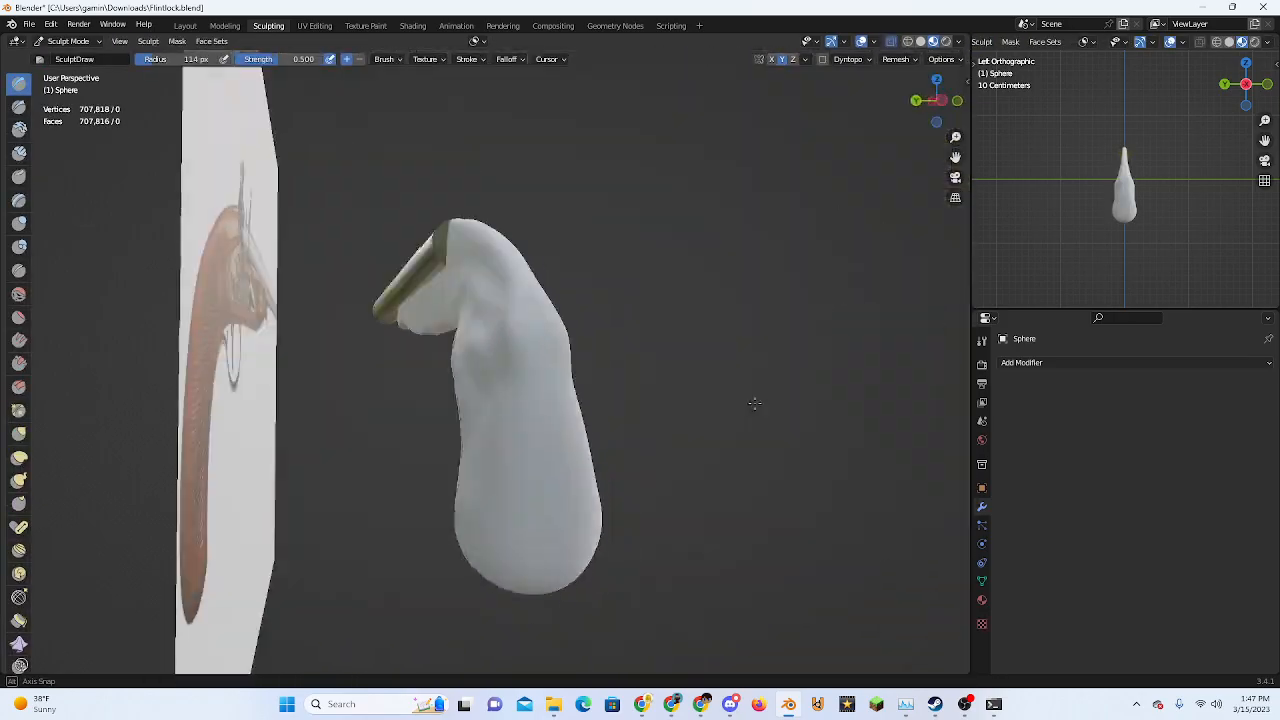
{"action": "scroll", "coordinate": [759, 396], "scroll_direction": "down", "scroll_amount": 4}
{"action": "left_click", "coordinate": [943, 100]}
{"action": "scroll", "coordinate": [576, 403], "scroll_direction": "up", "scroll_amount": 5}
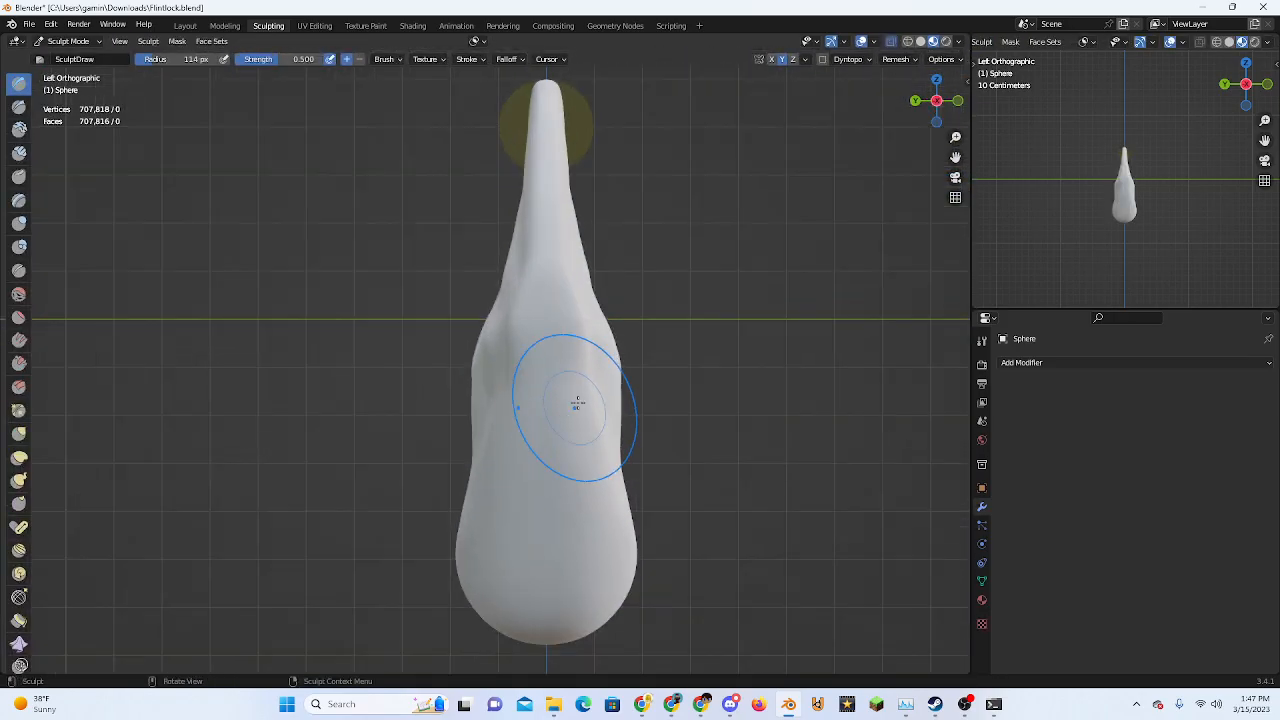
{"action": "scroll", "coordinate": [500, 411], "scroll_direction": "up", "scroll_amount": 1}
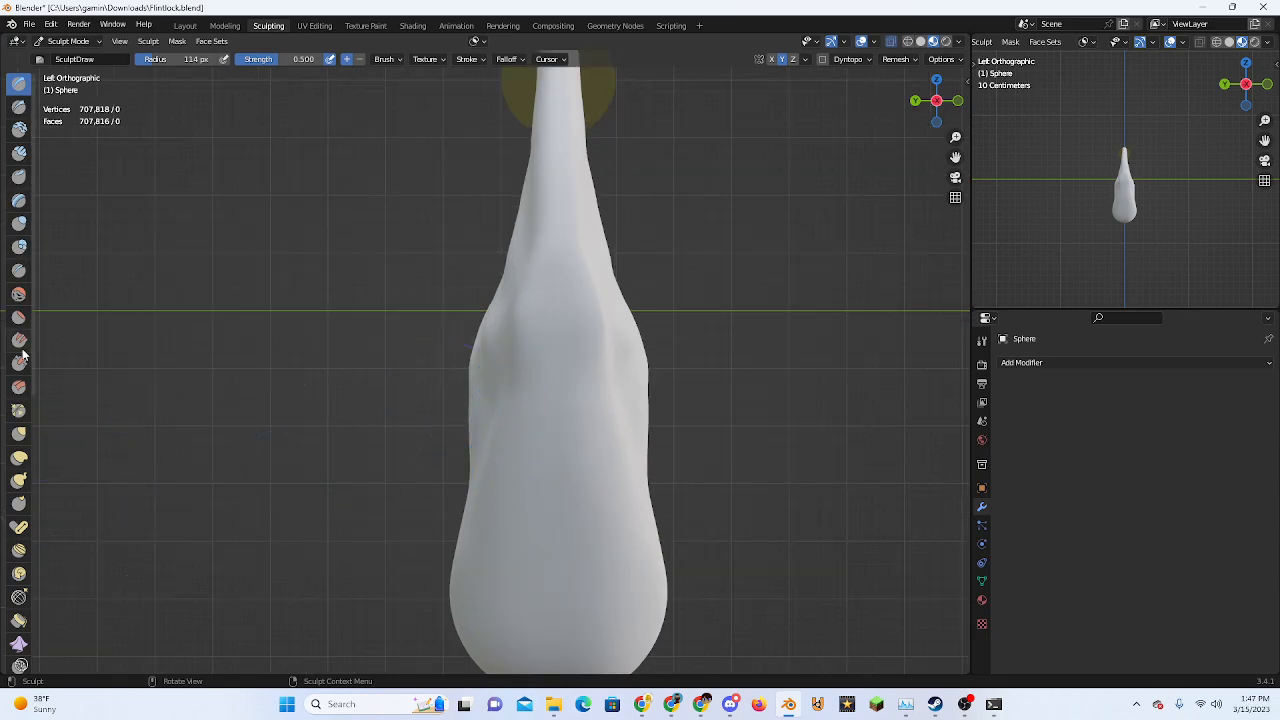
Try to shape the grip's side with a downward stroke of the Multi-plane Scrape brush in the front view
{"action": "left_click", "coordinate": [20, 386]}
{"action": "middle_click_drag", "start_coordinate": [436, 383], "coordinate": [335, 392]}
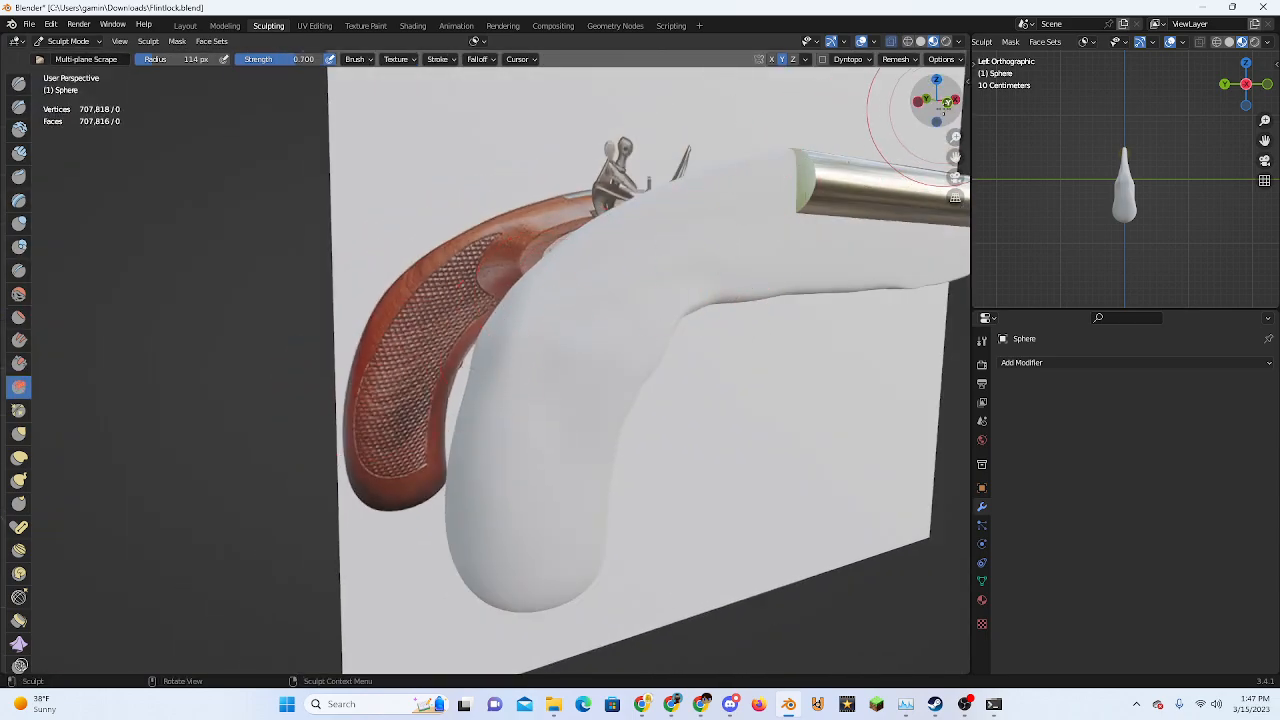
{"action": "left_click", "coordinate": [947, 102]}
{"action": "middle_click_drag", "start_coordinate": [610, 300], "coordinate": [660, 305]}
{"action": "middle_click_drag", "start_coordinate": [1130, 112], "coordinate": [1153, 261]}
{"action": "middle_click_drag", "start_coordinate": [586, 354], "coordinate": [546, 352]}
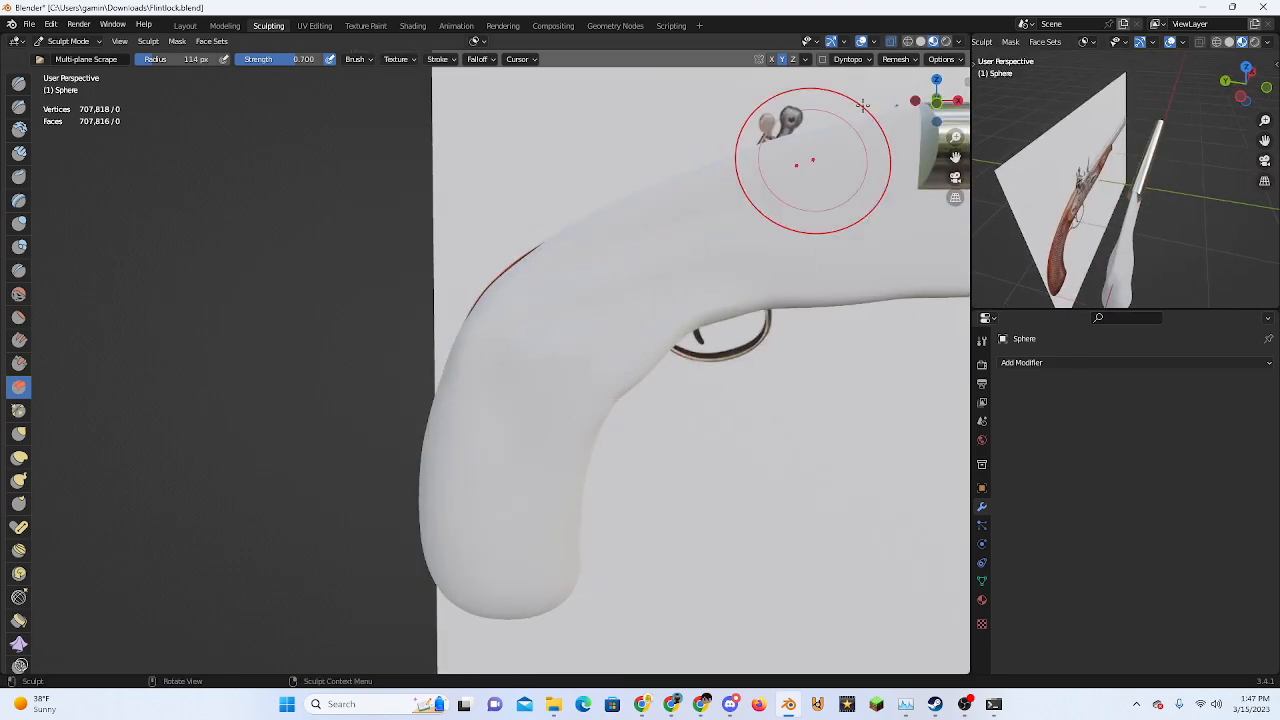
{"action": "left_click", "coordinate": [925, 112]}
{"action": "mouse_move", "coordinate": [543, 340]}
{"action": "left_mouse_down"}
{"action": "mouse_move", "coordinate": [580, 320]}
{"action": "mouse_move", "coordinate": [531, 386]}
{"action": "mouse_move", "coordinate": [545, 442]}
{"action": "mouse_move", "coordinate": [569, 306]}
{"action": "mouse_move", "coordinate": [540, 306]}
{"action": "mouse_move", "coordinate": [471, 566]}
{"action": "mouse_move", "coordinate": [470, 520]}
{"action": "mouse_move", "coordinate": [510, 560]}
{"action": "mouse_move", "coordinate": [594, 514]}
{"action": "left_mouse_up"}
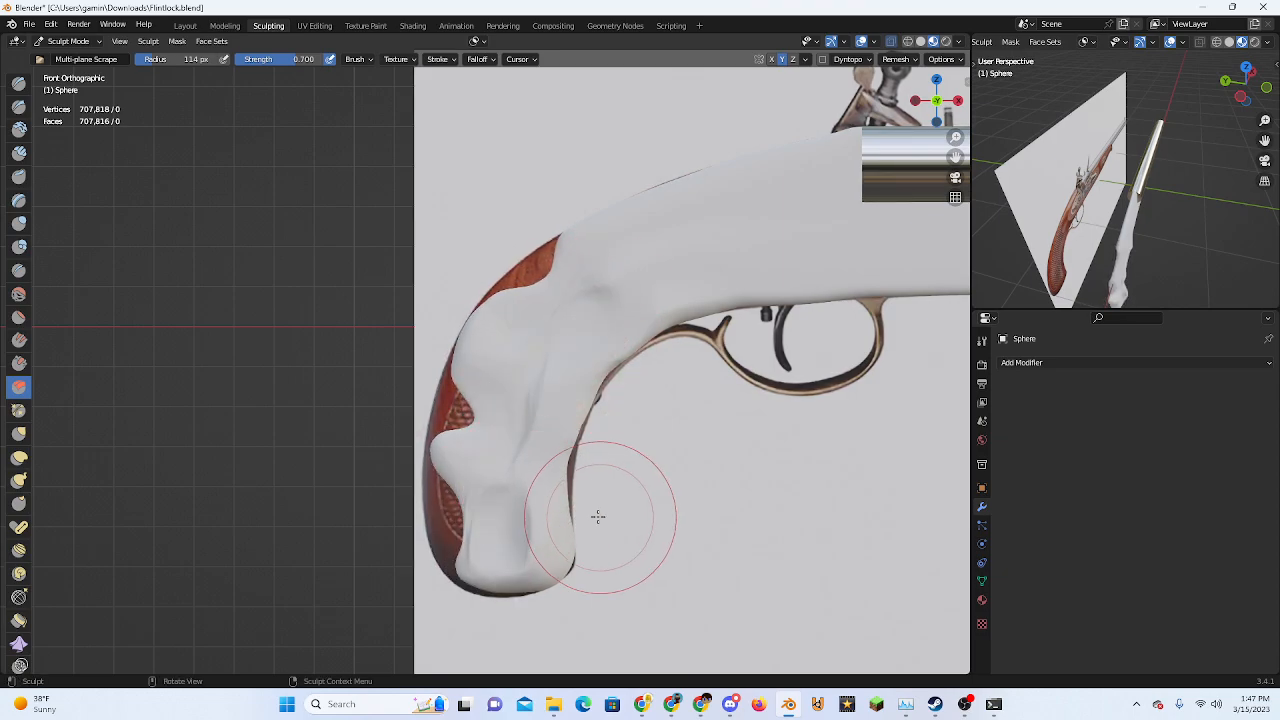
{"action": "mouse_move", "coordinate": [594, 514]}
{"action": "middle_mouse_down"}
{"action": "mouse_move", "coordinate": [629, 520]}
{"action": "mouse_move", "coordinate": [670, 405]}
{"action": "middle_mouse_up"}
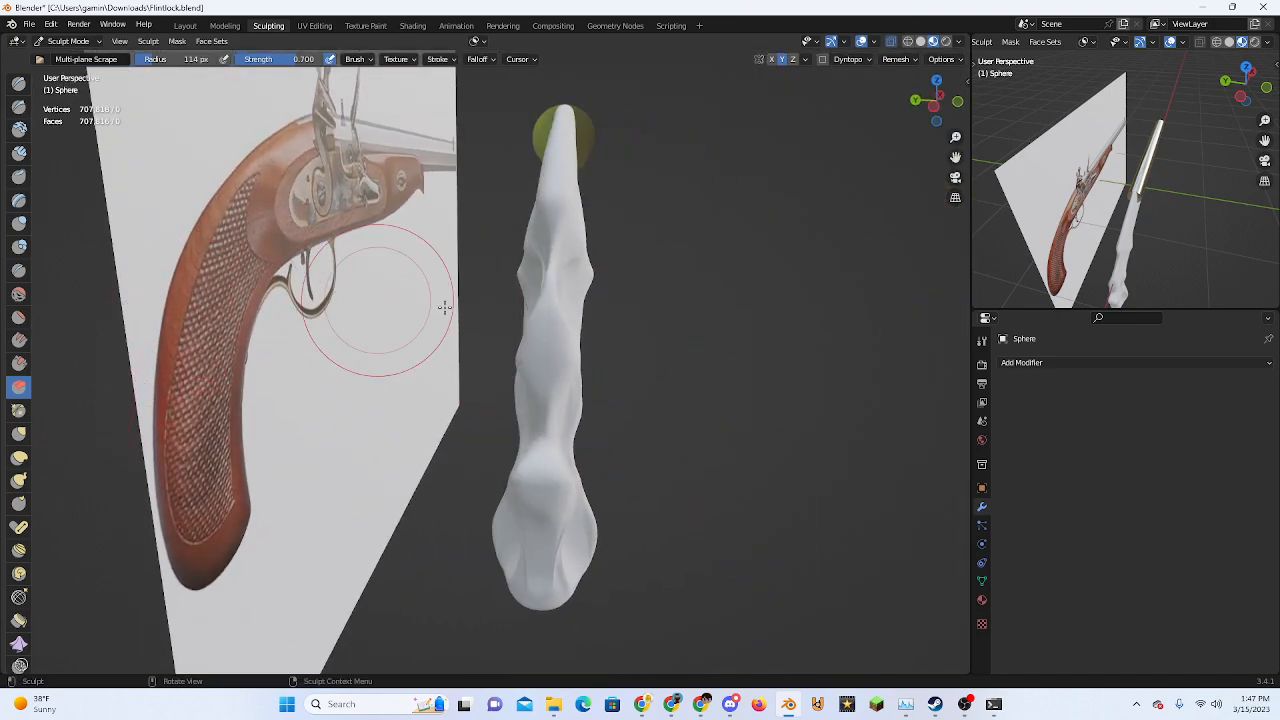
{"action": "middle_click_drag", "start_coordinate": [585, 352], "coordinate": [531, 314]}
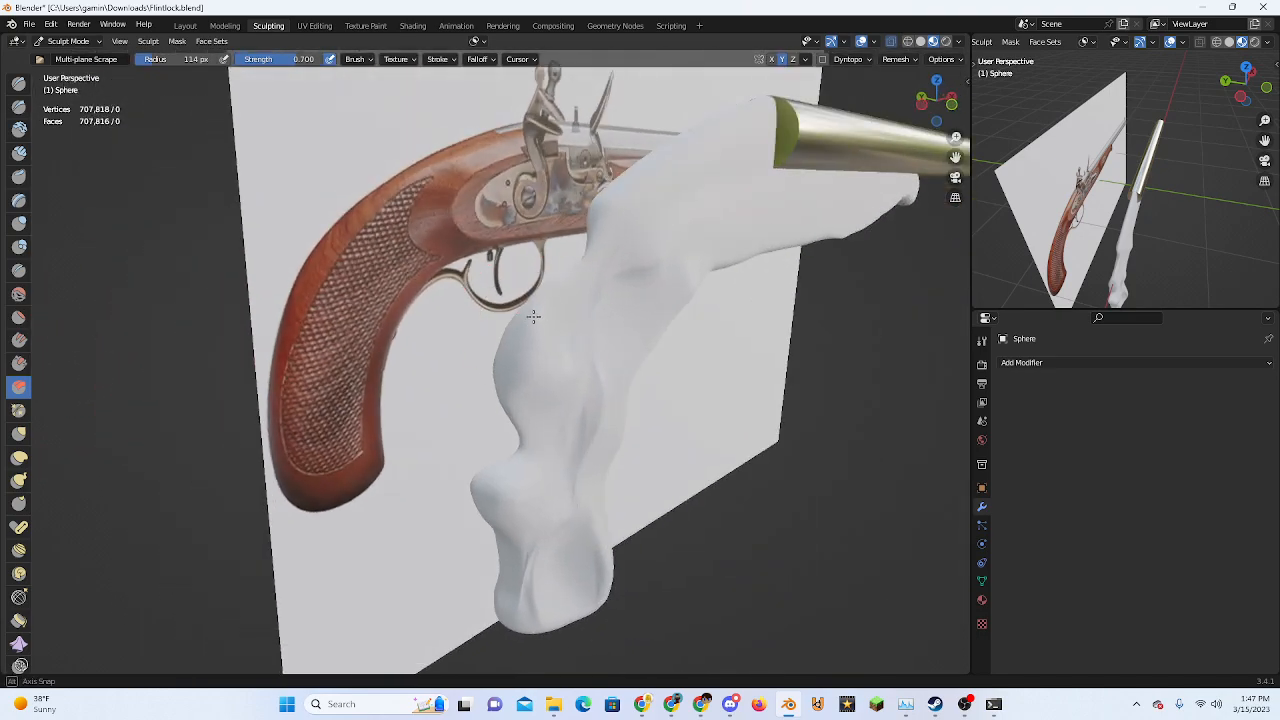
Try to smooth and refill the scraped grip using the Draw, Clay and Flatten/Contrast brushes
{"action": "left_click", "coordinate": [20, 83]}
{"action": "left_click_drag", "start_coordinate": [590, 353], "coordinate": [602, 328], "text": "shift"}
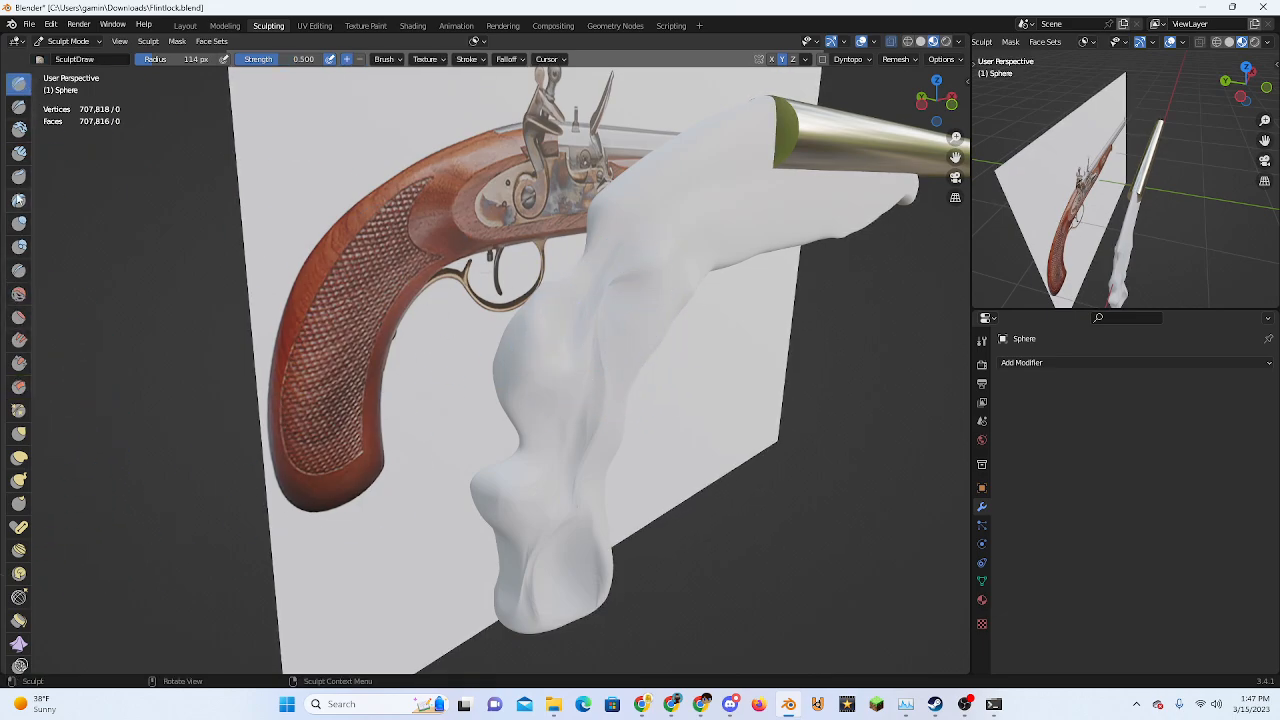
{"action": "left_click", "coordinate": [18, 130]}
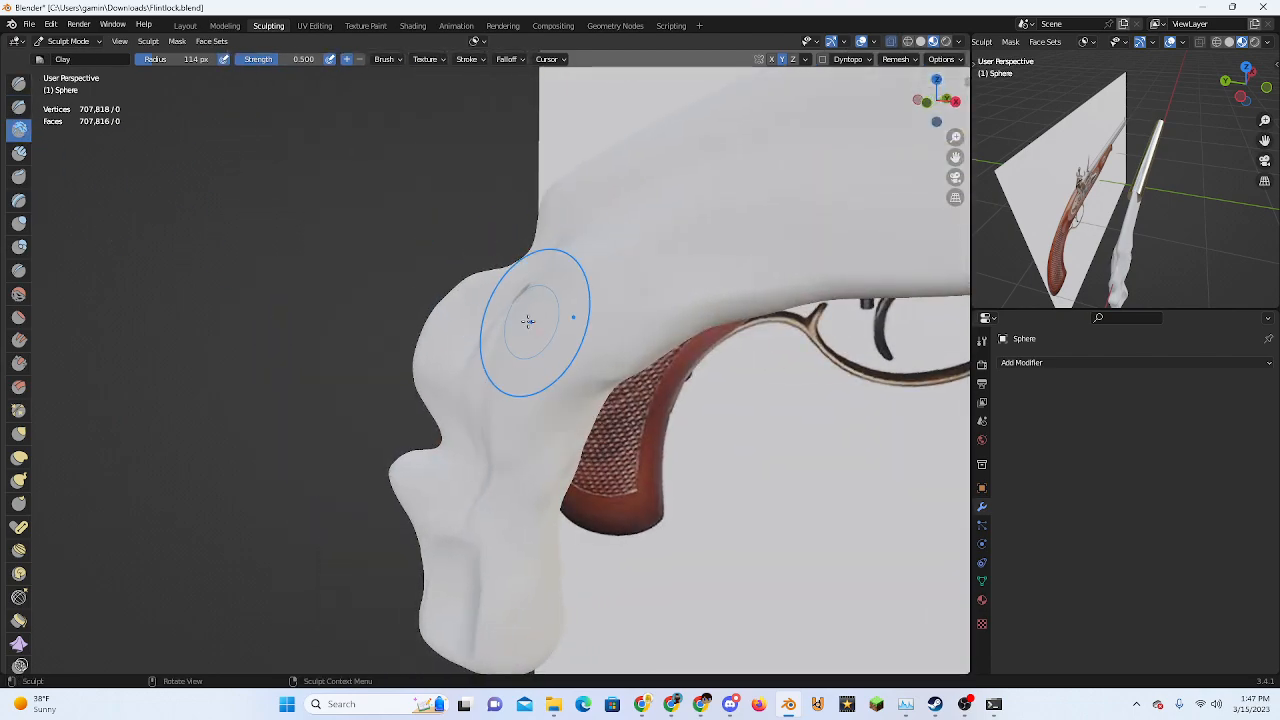
{"action": "middle_click_drag", "start_coordinate": [528, 320], "coordinate": [573, 321]}
{"action": "left_click_drag", "start_coordinate": [554, 544], "coordinate": [512, 545]}
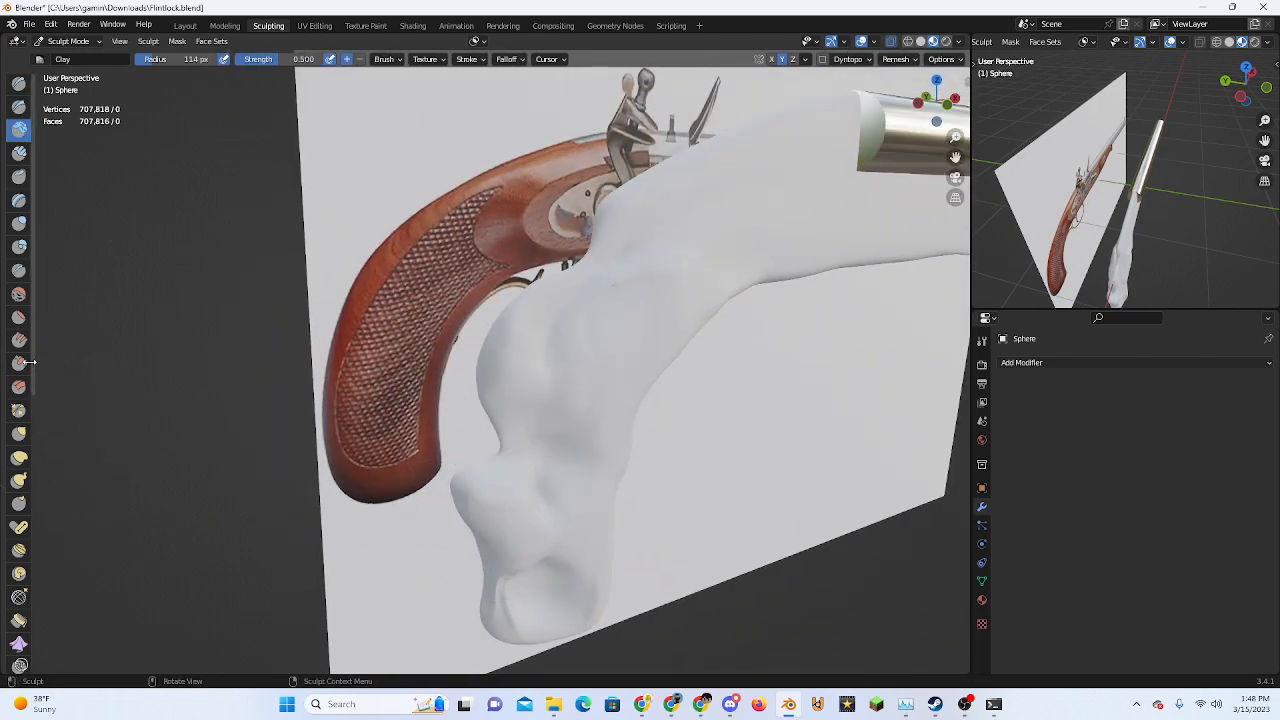
{"action": "left_click", "coordinate": [18, 318]}
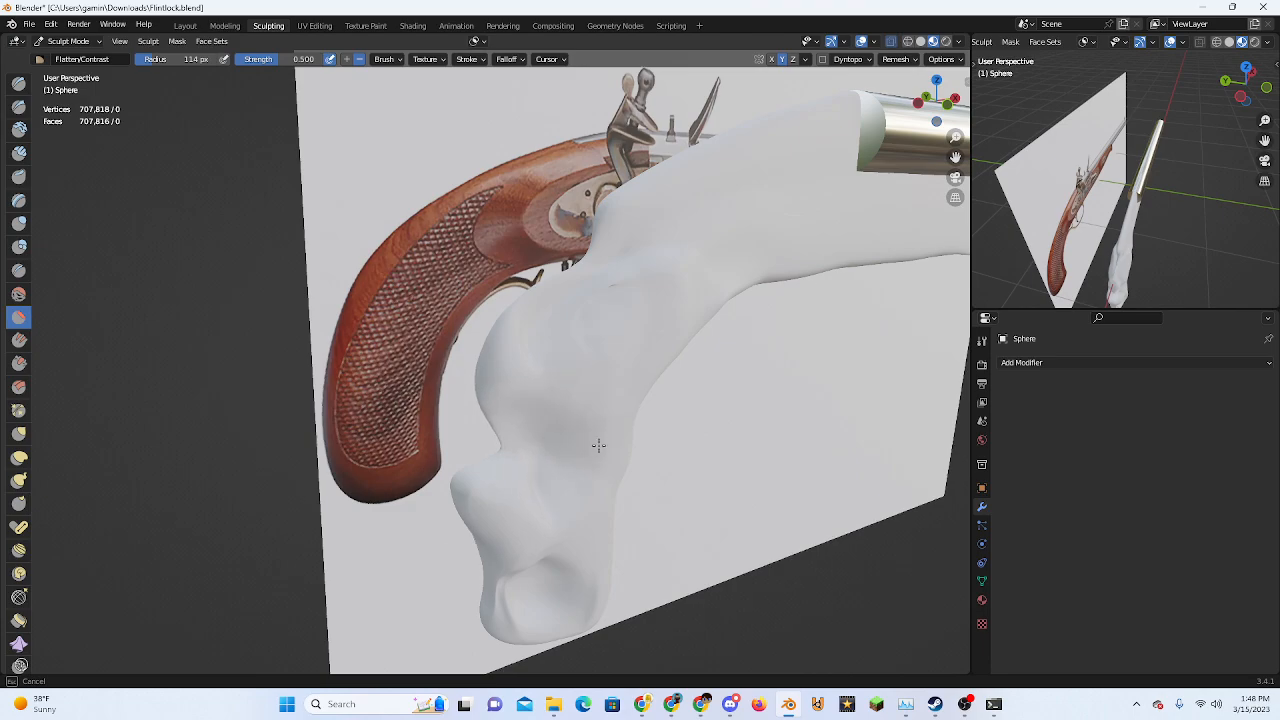
{"action": "mouse_move", "coordinate": [609, 510]}
{"action": "middle_mouse_down"}
{"action": "mouse_move", "coordinate": [714, 491]}
{"action": "mouse_move", "coordinate": [629, 457]}
{"action": "mouse_move", "coordinate": [590, 470]}
{"action": "mouse_move", "coordinate": [600, 402]}
{"action": "middle_mouse_up"}
Undo the scraping and refilling strokes on the grip
{"action": "key", "text": "ctrl+z"}
{"action": "key", "text": "ctrl+z"}
{"action": "key", "text": "ctrl+z"}
{"action": "key", "text": "ctrl+z"}
{"action": "scroll", "coordinate": [590, 470], "scroll_direction": "down", "scroll_amount": 2}
Try to scrape facets down the grip's side and back with the Multi-plane Scrape brush
{"action": "left_click", "coordinate": [19, 386]}
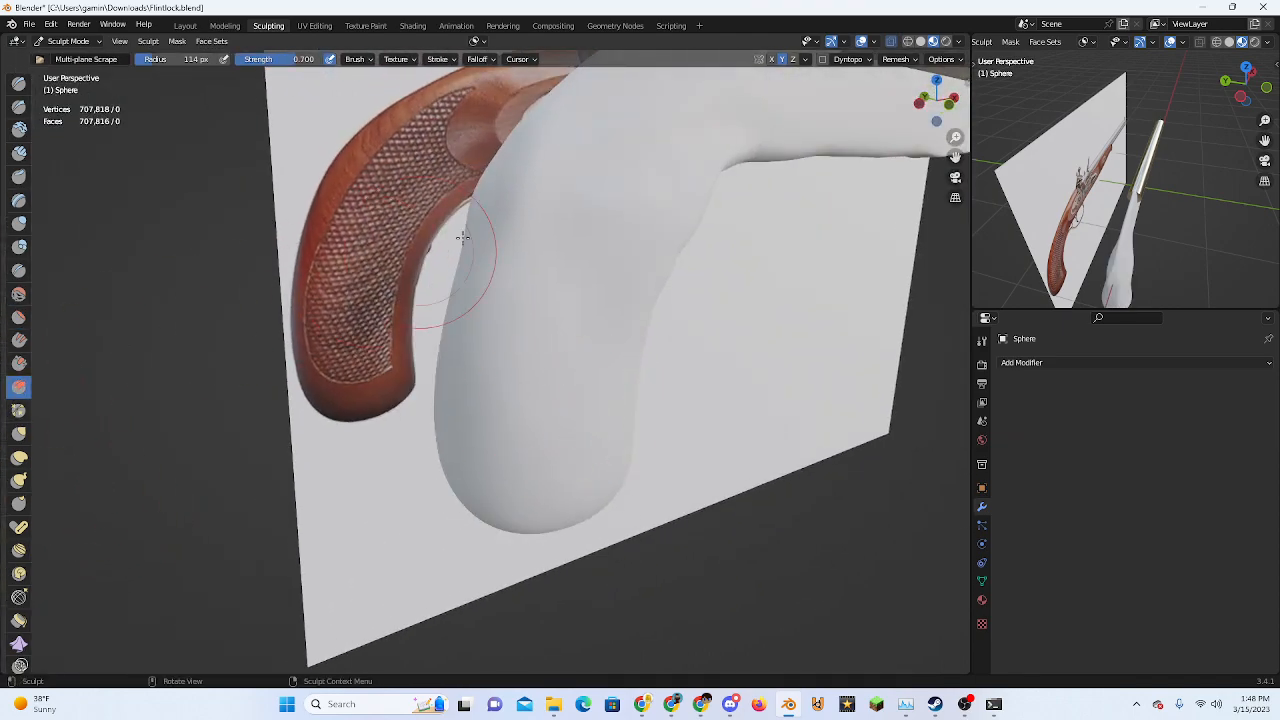
{"action": "left_click_drag", "start_coordinate": [651, 177], "coordinate": [555, 400]}
{"action": "middle_click_drag", "start_coordinate": [694, 384], "coordinate": [768, 350]}
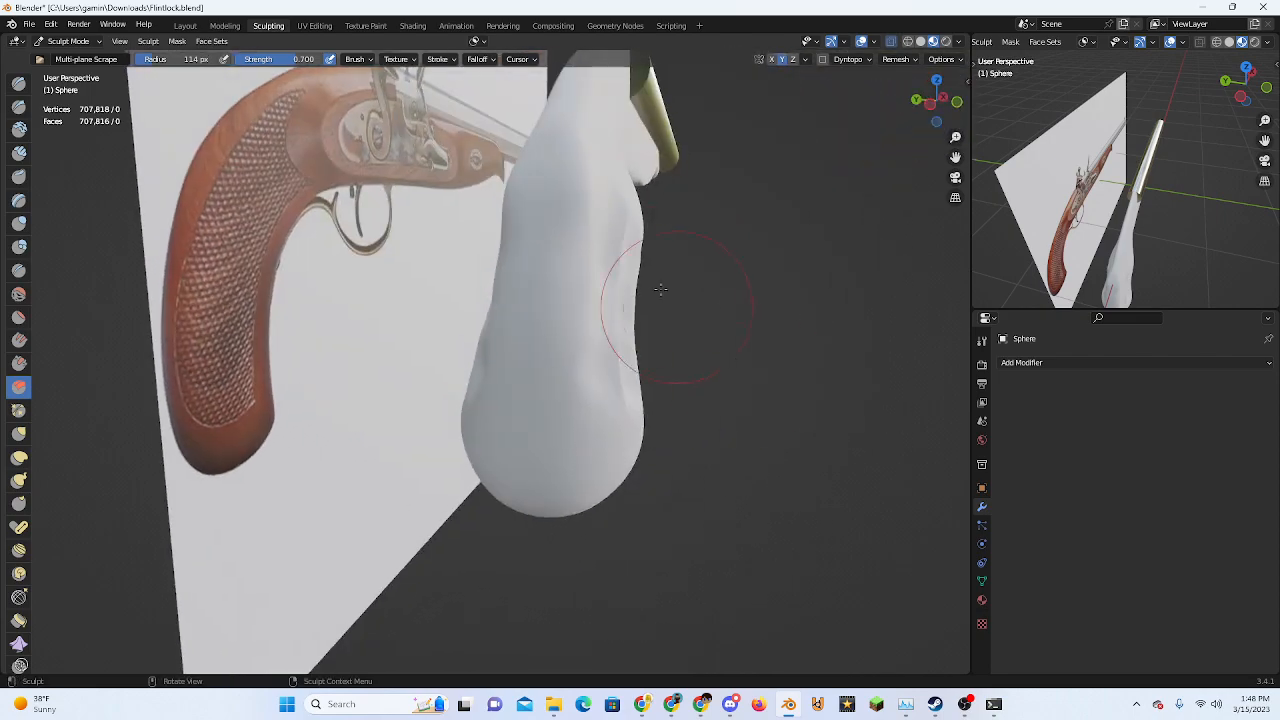
{"action": "left_click_drag", "start_coordinate": [597, 195], "coordinate": [588, 440]}
{"action": "middle_click_drag", "start_coordinate": [680, 385], "coordinate": [603, 357]}
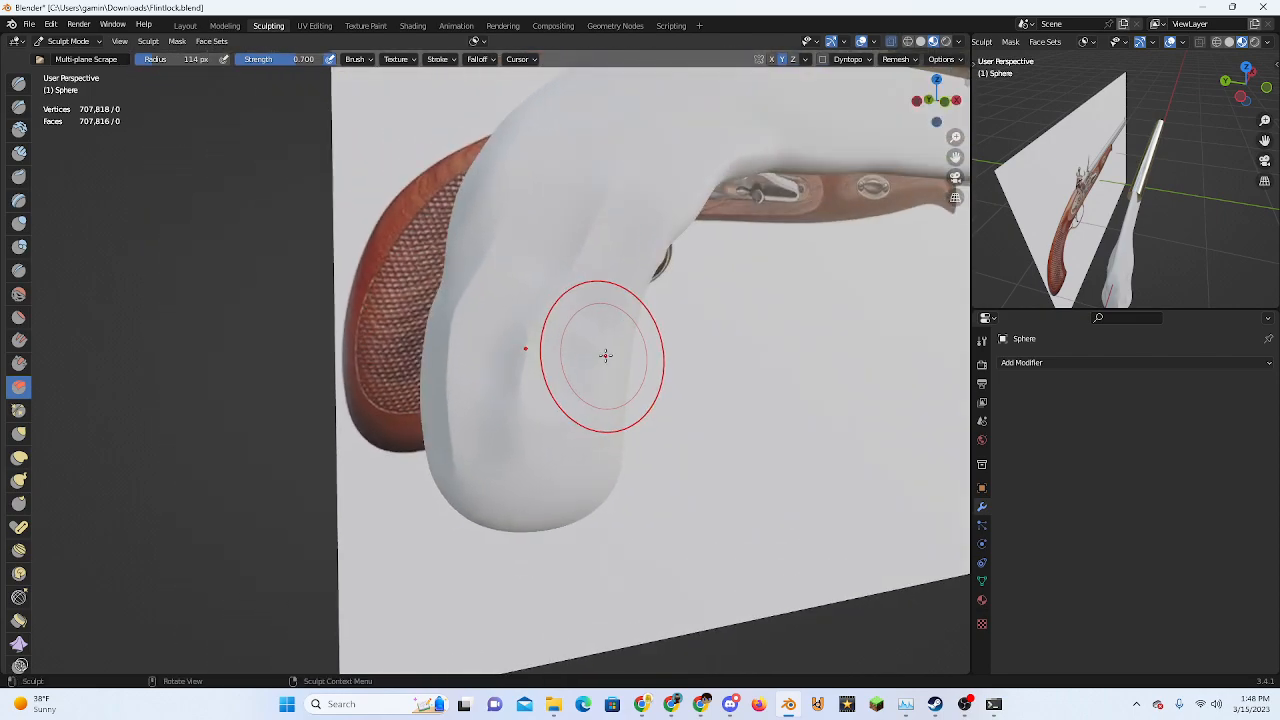
{"action": "key", "text": "ctrl+z"}
Try to even out the bumpy far side of the stock with the Multi-plane Scrape and Scrape/Peaks brushes
{"action": "scroll", "coordinate": [629, 346], "scroll_direction": "down", "scroll_amount": 6}
{"action": "mouse_move", "coordinate": [726, 348]}
{"action": "middle_mouse_down"}
{"action": "mouse_move", "coordinate": [767, 383]}
{"action": "mouse_move", "coordinate": [663, 434]}
{"action": "mouse_move", "coordinate": [600, 410]}
{"action": "middle_mouse_up"}
{"action": "scroll", "coordinate": [515, 415], "scroll_direction": "up", "scroll_amount": 5}
{"action": "mouse_move", "coordinate": [515, 415]}
{"action": "middle_mouse_down"}
{"action": "mouse_move", "coordinate": [583, 411]}
{"action": "mouse_move", "coordinate": [606, 386]}
{"action": "mouse_move", "coordinate": [531, 474]}
{"action": "mouse_move", "coordinate": [662, 451]}
{"action": "mouse_move", "coordinate": [546, 466]}
{"action": "middle_mouse_up"}
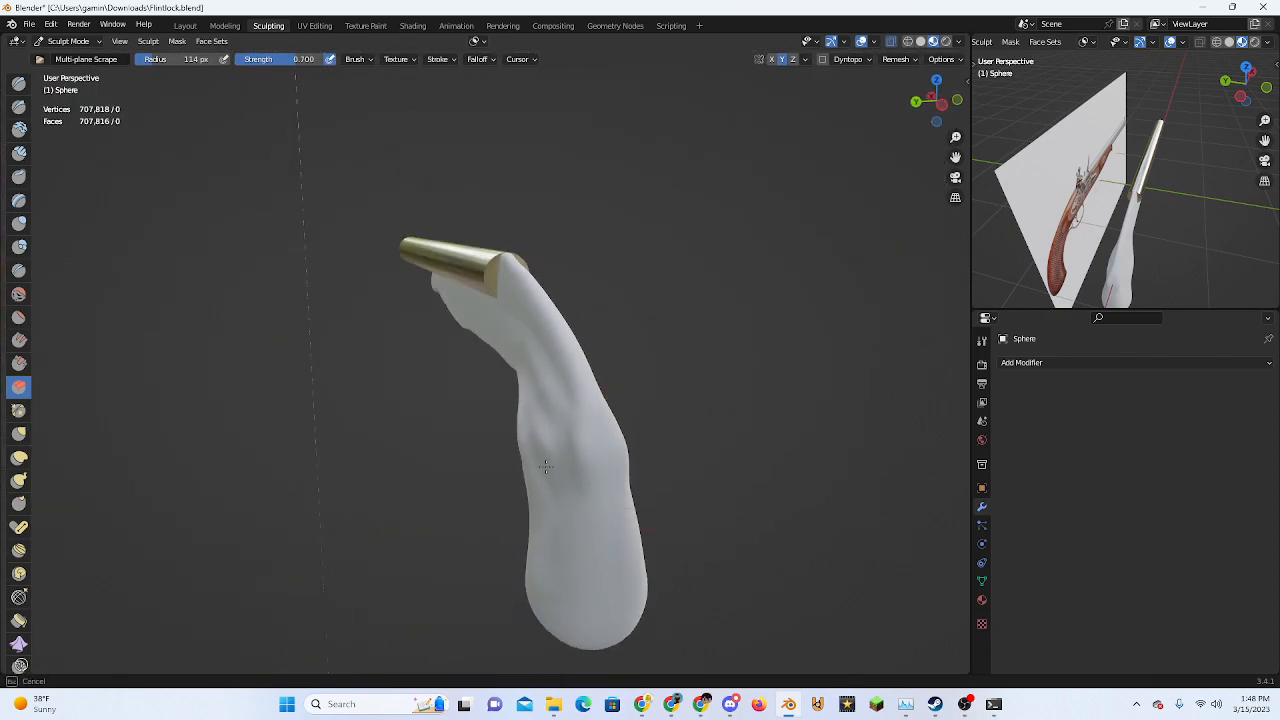
{"action": "left_click", "coordinate": [19, 83]}
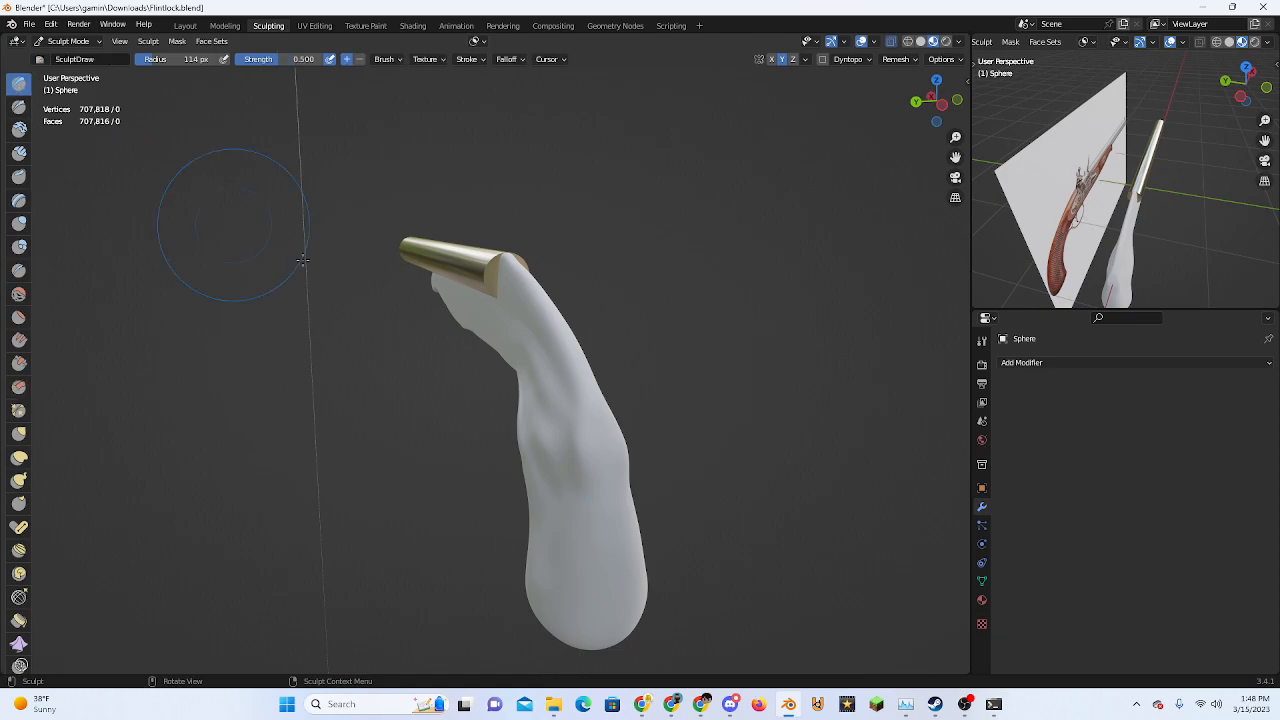
{"action": "scroll", "coordinate": [180, 350], "scroll_direction": "up", "scroll_amount": 5}
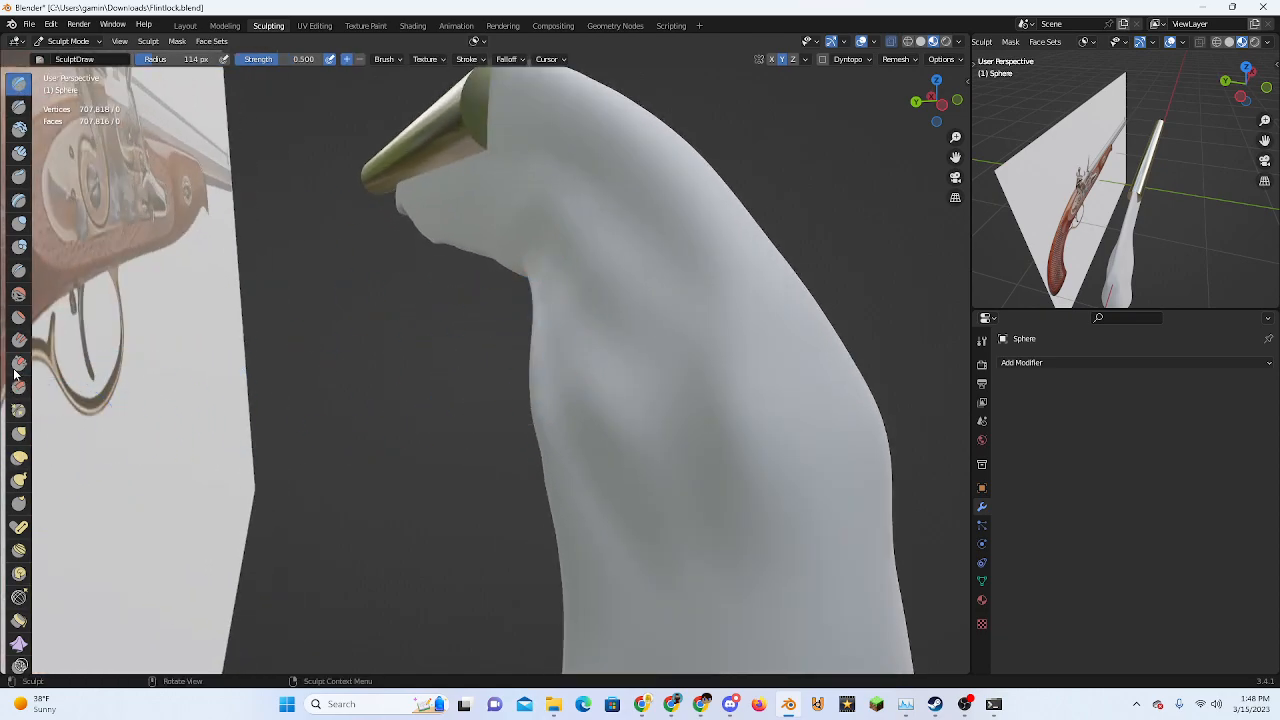
{"action": "left_click", "coordinate": [19, 386]}
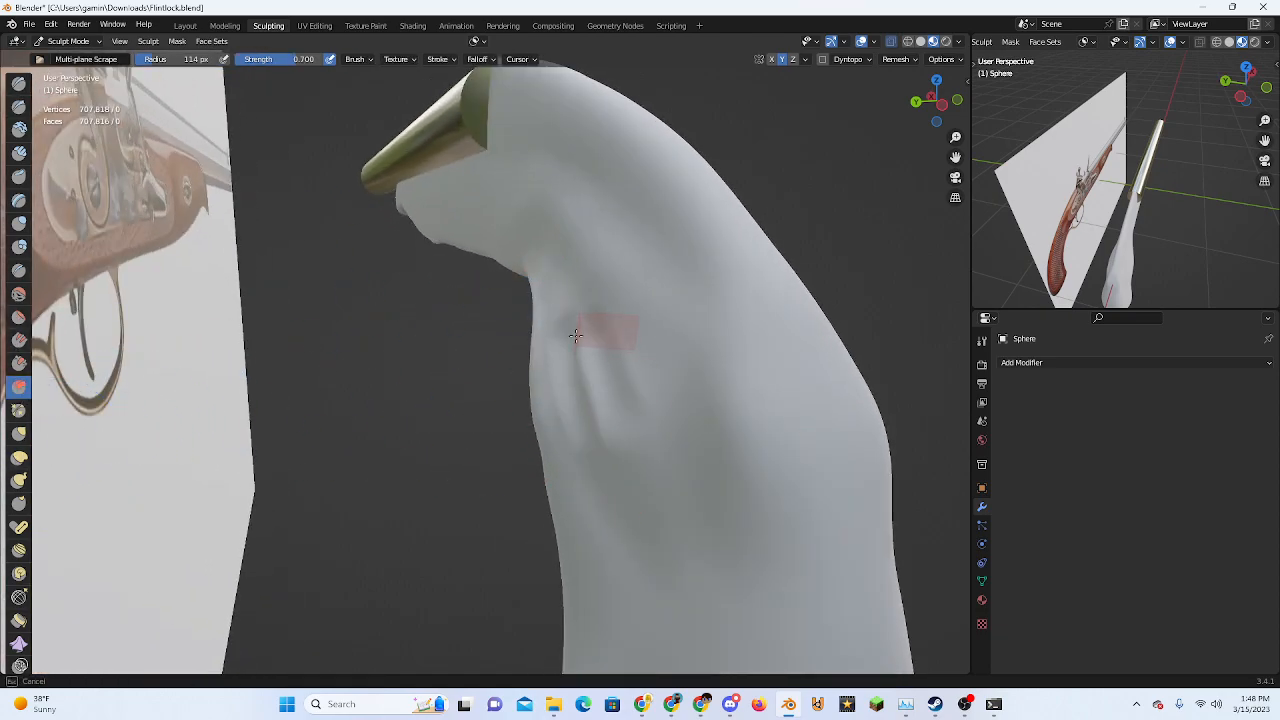
{"action": "left_click", "coordinate": [19, 363]}
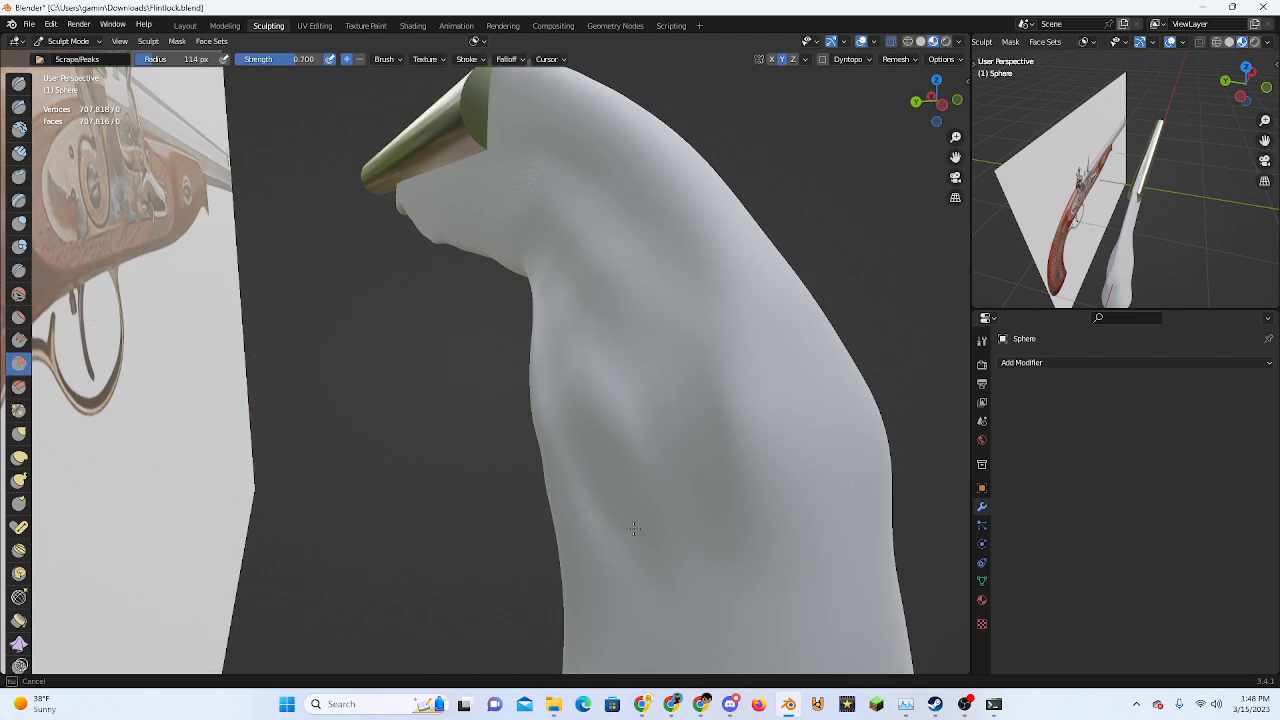
Fill the hollows on the far side of the upper grip with the Fill/Deepen brush
{"action": "left_click", "coordinate": [19, 340]}
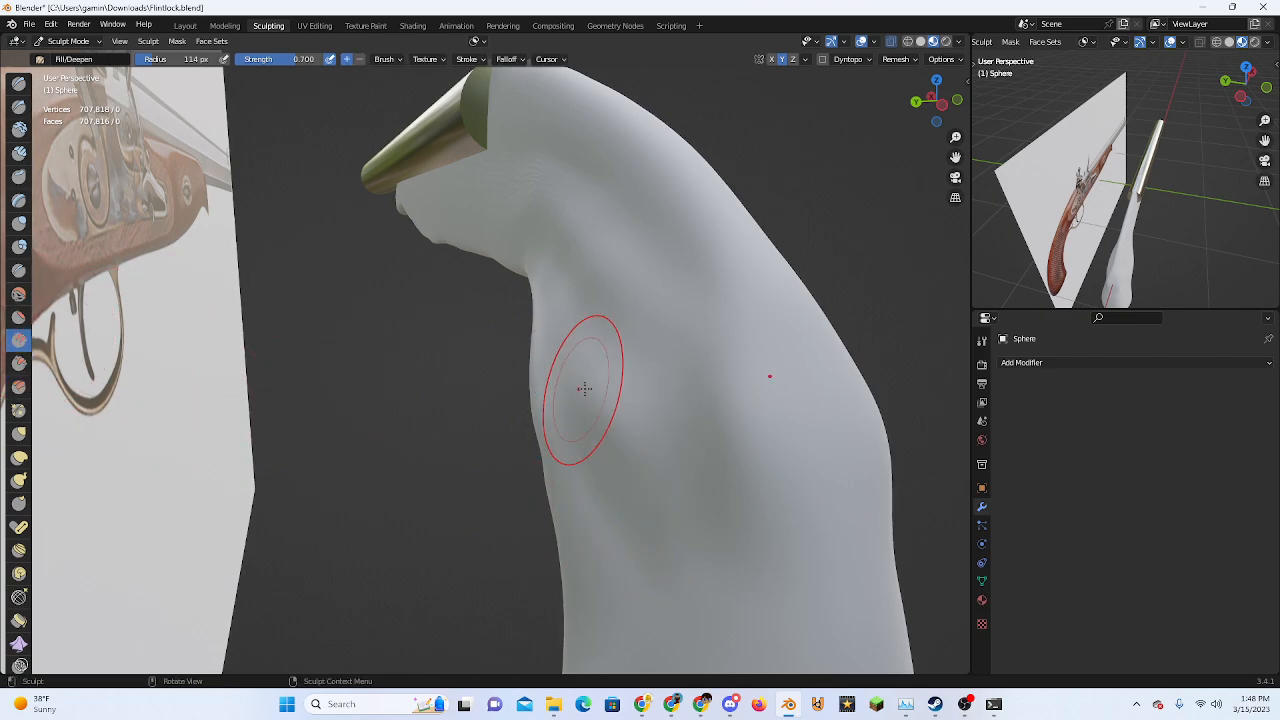
{"action": "left_click_drag", "start_coordinate": [592, 362], "coordinate": [645, 385]}
{"action": "mouse_move", "coordinate": [760, 449]}
{"action": "middle_mouse_down"}
{"action": "mouse_move", "coordinate": [611, 463]}
{"action": "mouse_move", "coordinate": [583, 449]}
{"action": "mouse_move", "coordinate": [664, 438]}
{"action": "mouse_move", "coordinate": [757, 451]}
{"action": "mouse_move", "coordinate": [743, 463]}
{"action": "mouse_move", "coordinate": [106, 518]}
{"action": "middle_mouse_up"}
{"action": "scroll", "coordinate": [583, 449], "scroll_direction": "down", "scroll_amount": 5}
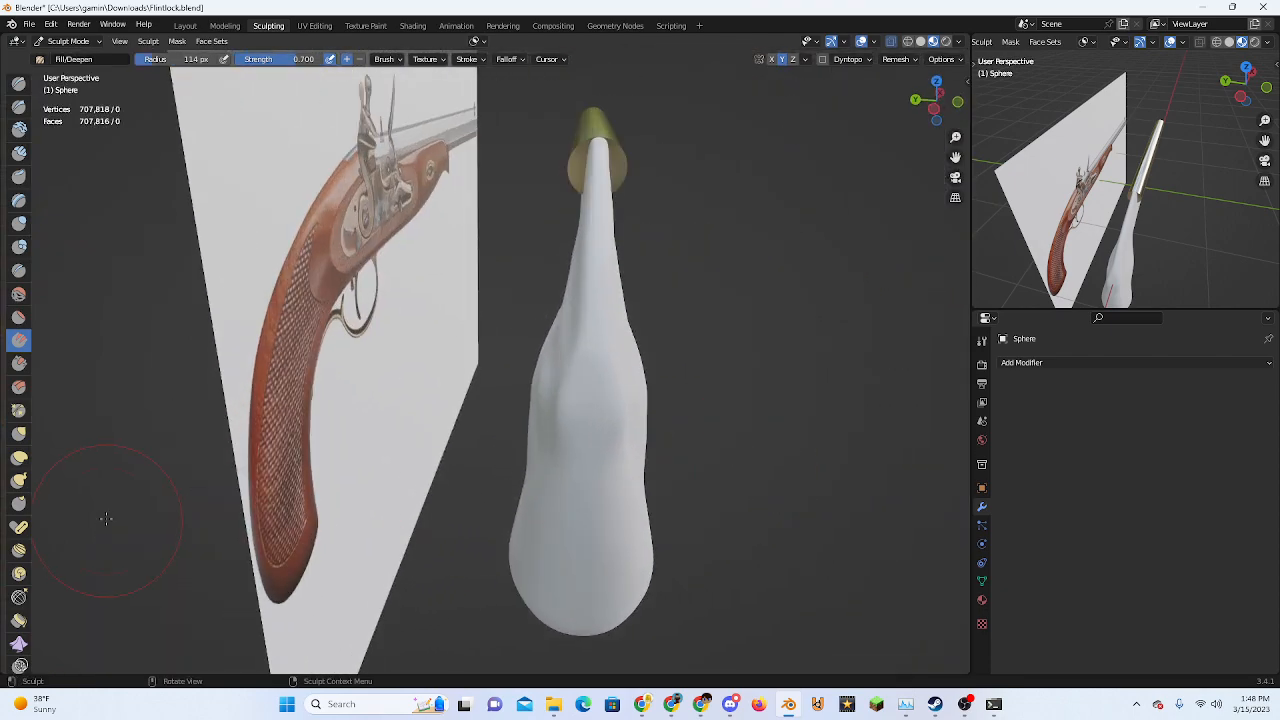
Switch to the Grab brush and examine the stock's uneven far side from behind
{"action": "left_click", "coordinate": [21, 481]}
{"action": "left_click", "coordinate": [21, 457]}
{"action": "left_click", "coordinate": [20, 435]}
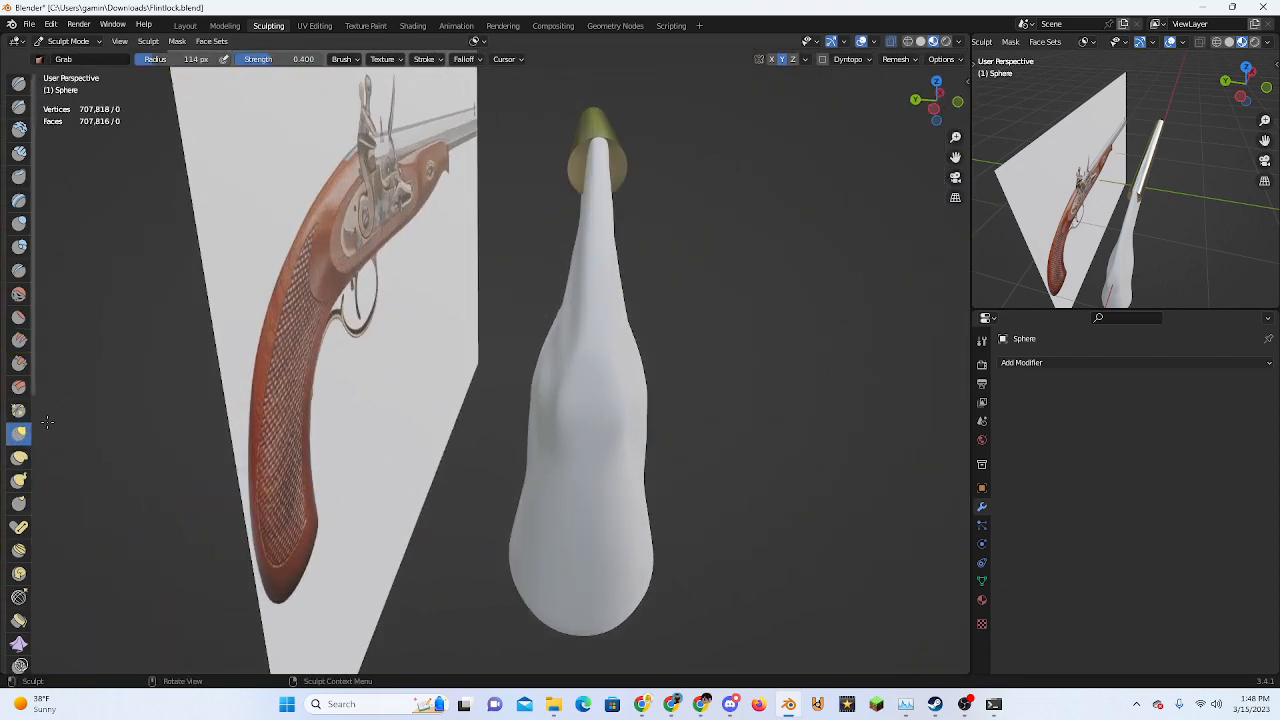
{"action": "middle_click_drag", "start_coordinate": [691, 359], "coordinate": [623, 408]}
{"action": "scroll", "coordinate": [625, 420], "scroll_direction": "up", "scroll_amount": 1}
{"action": "mouse_move", "coordinate": [599, 460]}
{"action": "middle_mouse_down"}
{"action": "mouse_move", "coordinate": [662, 512]}
{"action": "mouse_move", "coordinate": [565, 487]}
{"action": "middle_mouse_up"}
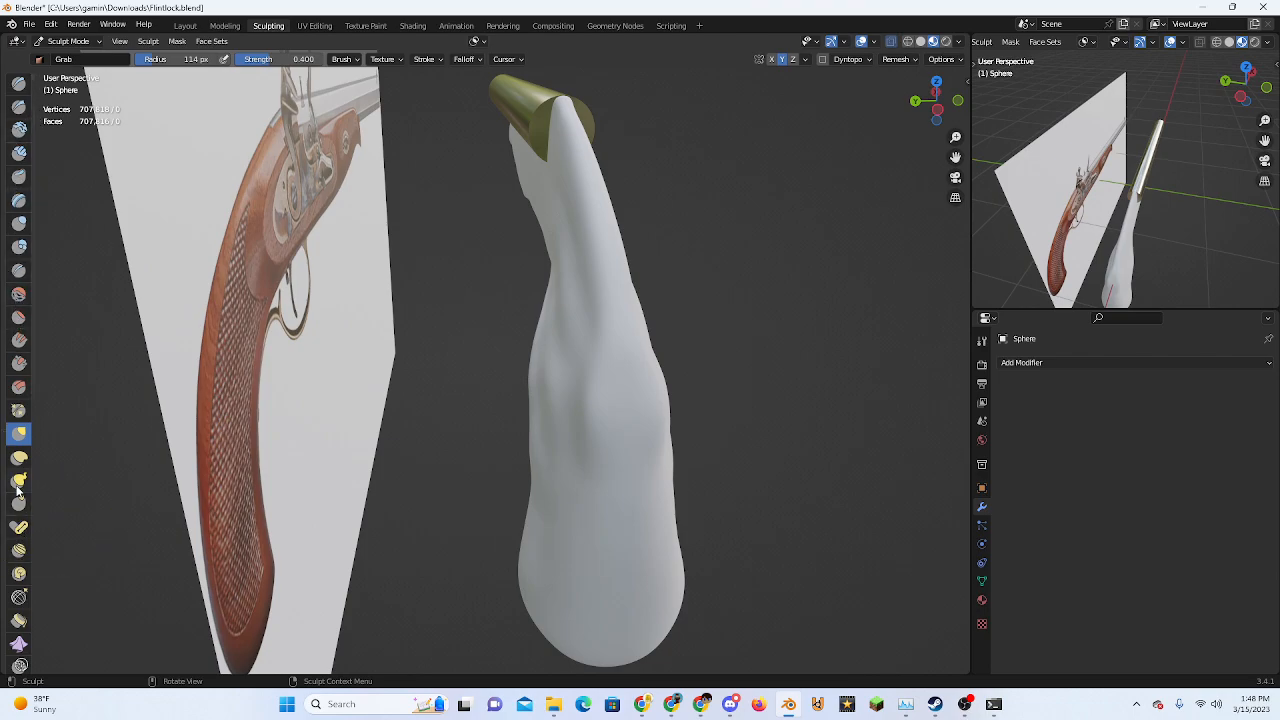
{"action": "middle_click_drag", "start_coordinate": [570, 440], "coordinate": [569, 390]}
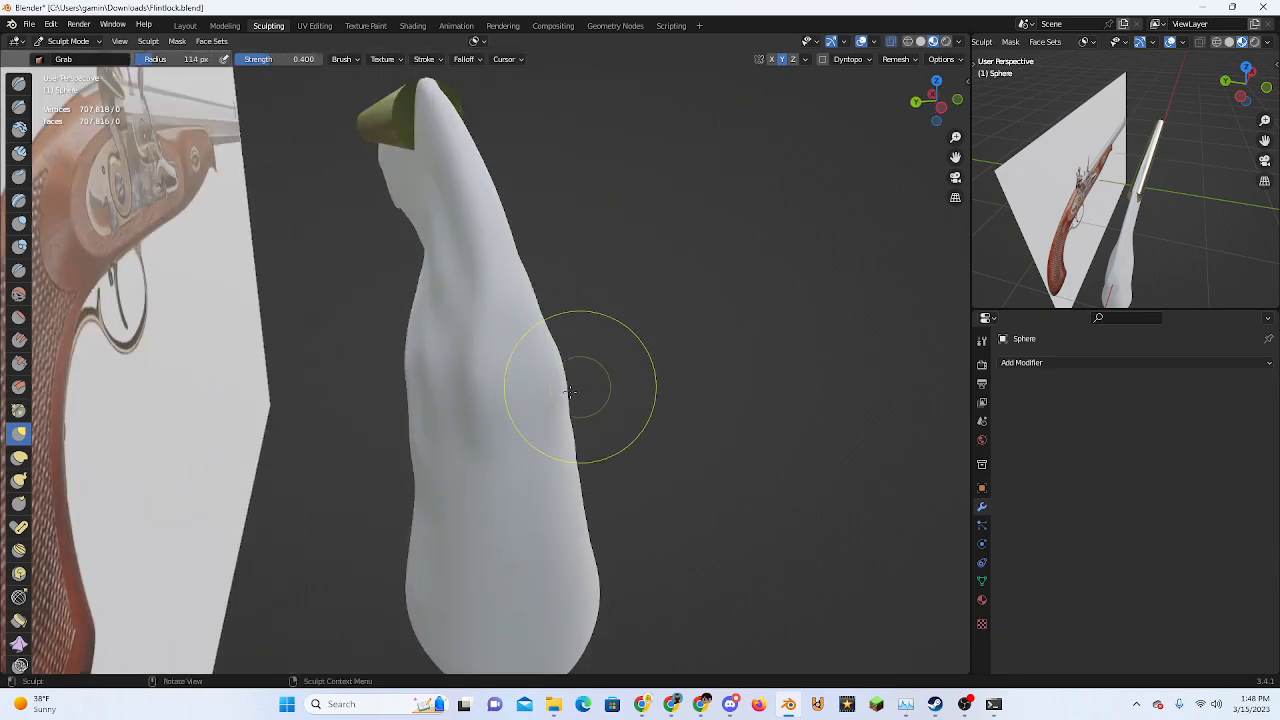
Flatten the bumps on the far side of the upper grip and stock with the Flatten/Contrast brush
{"action": "left_click", "coordinate": [18, 318]}
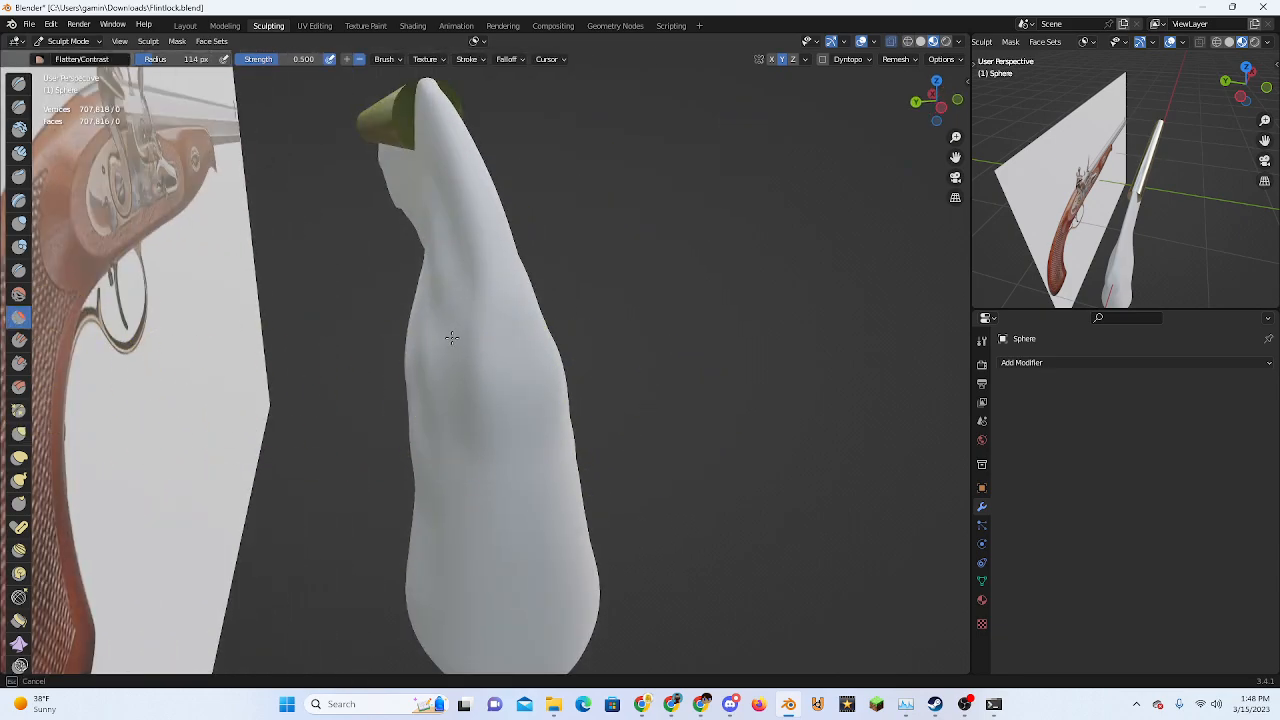
{"action": "middle_click_drag", "start_coordinate": [425, 373], "coordinate": [551, 377]}
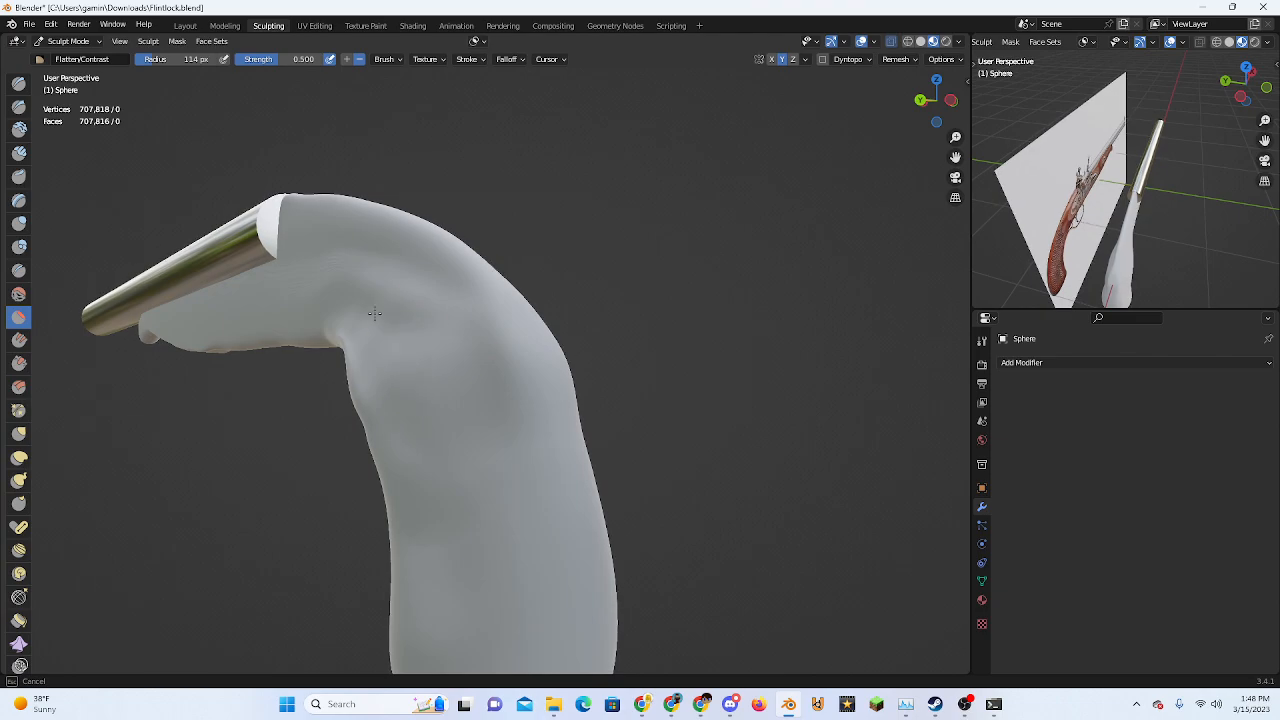
{"action": "left_click_drag", "start_coordinate": [375, 314], "coordinate": [440, 390]}
{"action": "scroll", "coordinate": [487, 449], "scroll_direction": "up", "scroll_amount": 4}
{"action": "mouse_move", "coordinate": [487, 449]}
{"action": "middle_mouse_down"}
{"action": "mouse_move", "coordinate": [531, 463]}
{"action": "mouse_move", "coordinate": [366, 440]}
{"action": "mouse_move", "coordinate": [643, 450]}
{"action": "mouse_move", "coordinate": [680, 500]}
{"action": "mouse_move", "coordinate": [588, 474]}
{"action": "mouse_move", "coordinate": [608, 400]}
{"action": "mouse_move", "coordinate": [580, 417]}
{"action": "mouse_move", "coordinate": [478, 390]}
{"action": "middle_mouse_up"}
{"action": "scroll", "coordinate": [366, 440], "scroll_direction": "down", "scroll_amount": 4}
{"action": "scroll", "coordinate": [588, 474], "scroll_direction": "up", "scroll_amount": 3}
{"action": "scroll", "coordinate": [661, 390], "scroll_direction": "down", "scroll_amount": 4}
{"action": "scroll", "coordinate": [636, 407], "scroll_direction": "down", "scroll_amount": 2}
Prepare to box-mask the stock in the top view
{"action": "middle_click_drag", "start_coordinate": [590, 325], "coordinate": [840, 180]}
{"action": "left_click", "coordinate": [938, 82]}
{"action": "middle_click_drag", "start_coordinate": [660, 342], "coordinate": [433, 308], "text": "shift"}
{"action": "scroll", "coordinate": [20, 543], "scroll_direction": "down", "scroll_amount": 10}
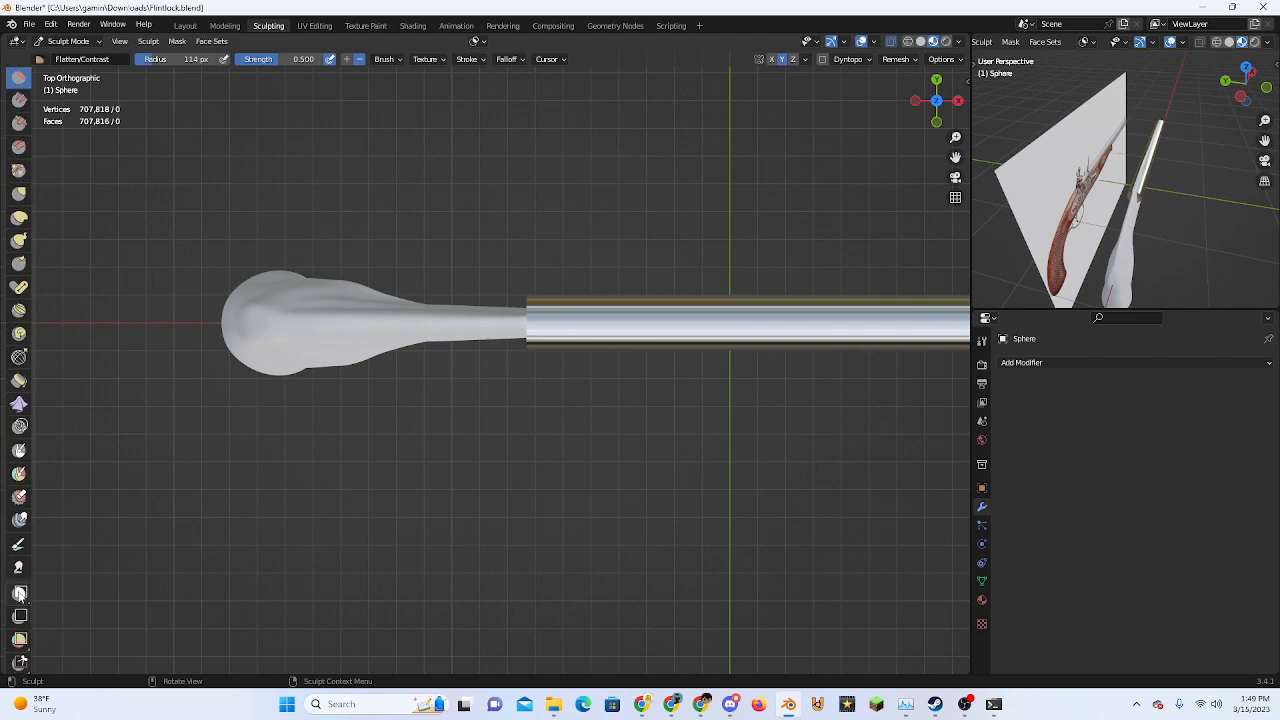
Try to cut off the side of the pistol grip with a Box Trim in the top view
{"action": "left_click", "coordinate": [19, 476]}
{"action": "scroll", "coordinate": [400, 440], "scroll_direction": "down", "scroll_amount": 3}
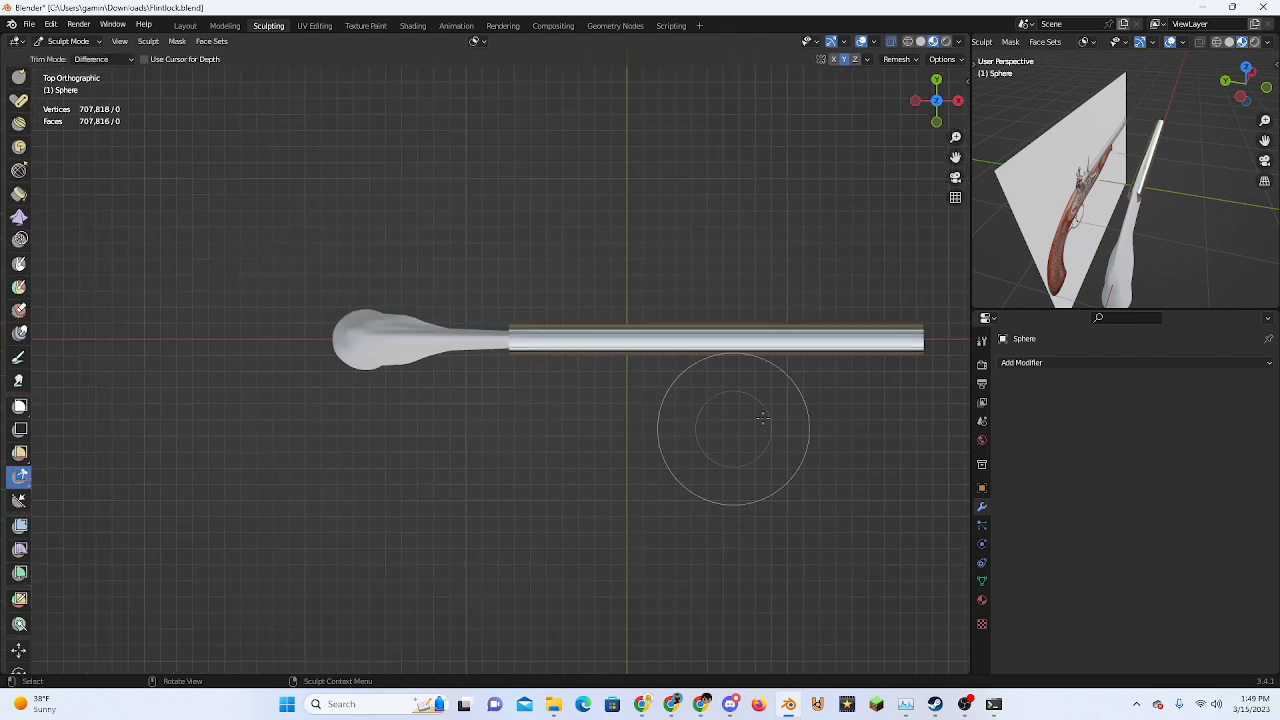
{"action": "scroll", "coordinate": [545, 430], "scroll_direction": "up", "scroll_amount": 4}
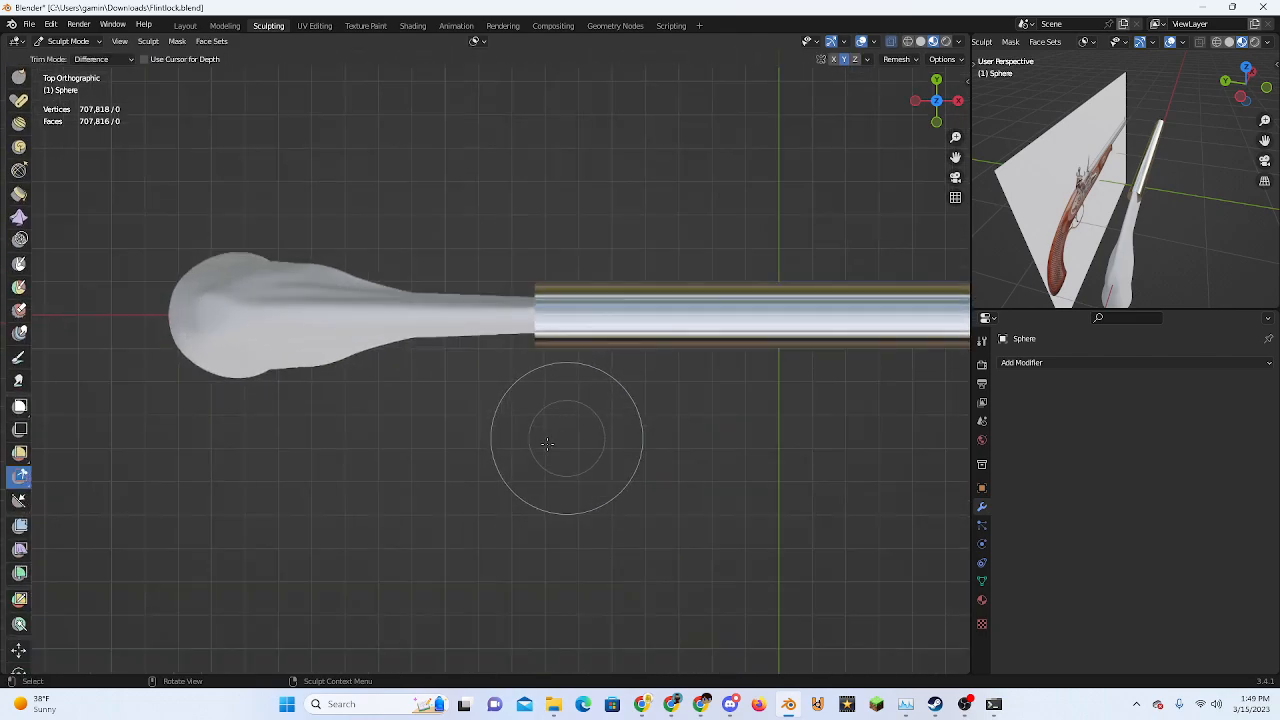
{"action": "left_click_drag", "start_coordinate": [123, 435], "coordinate": [364, 346]}
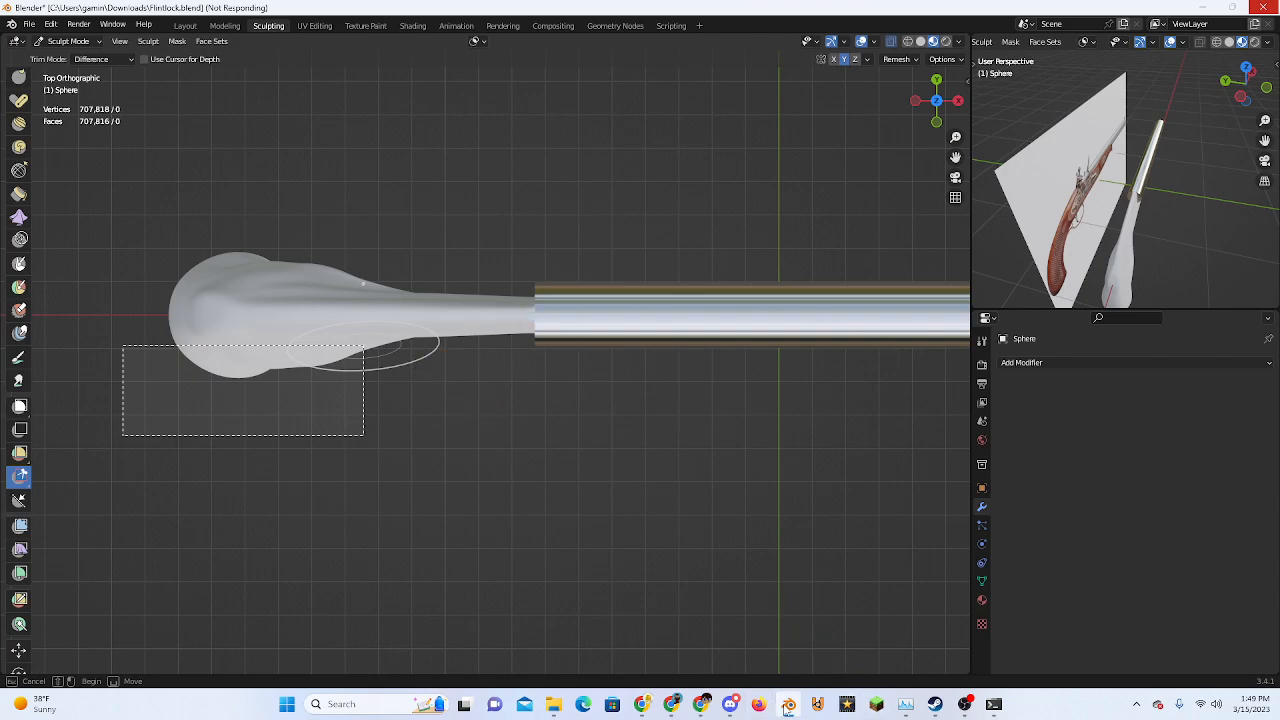
End the Blender task in Task Manager, relaunch Blender and reopen the recent file Flintlock.blend
{"action": "left_click", "coordinate": [905, 705]}
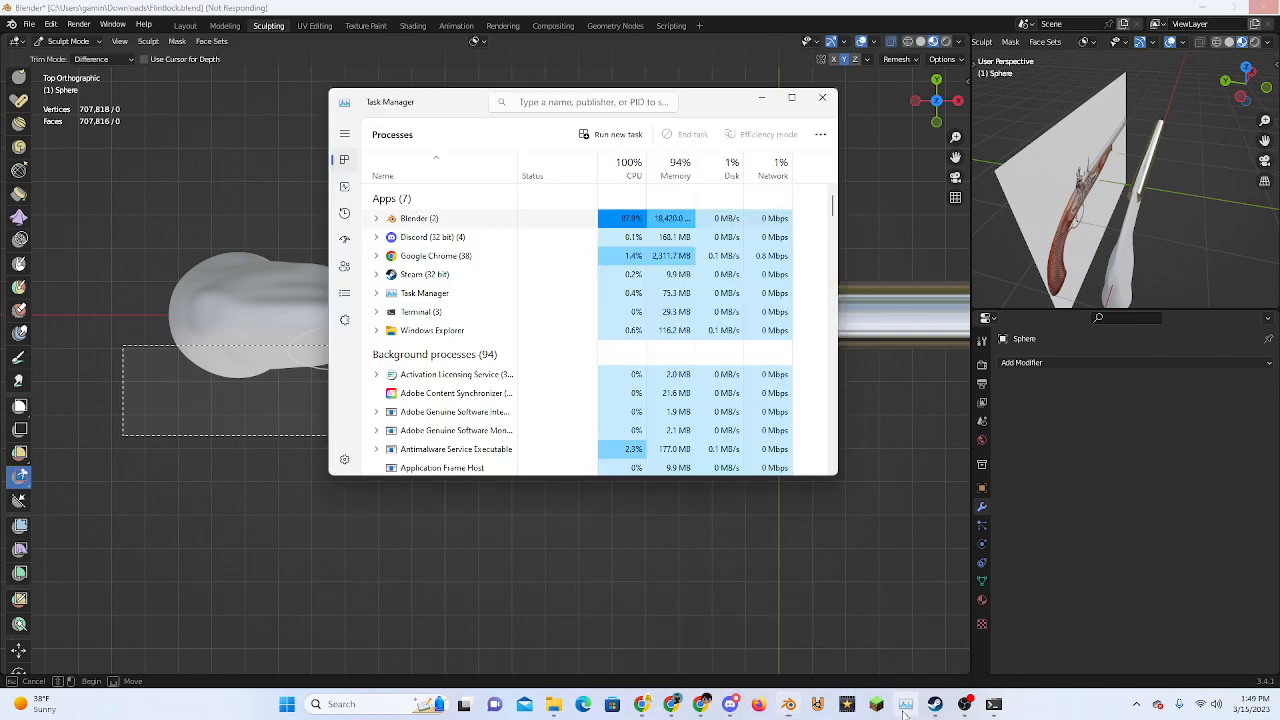
{"action": "right_click", "coordinate": [519, 220]}
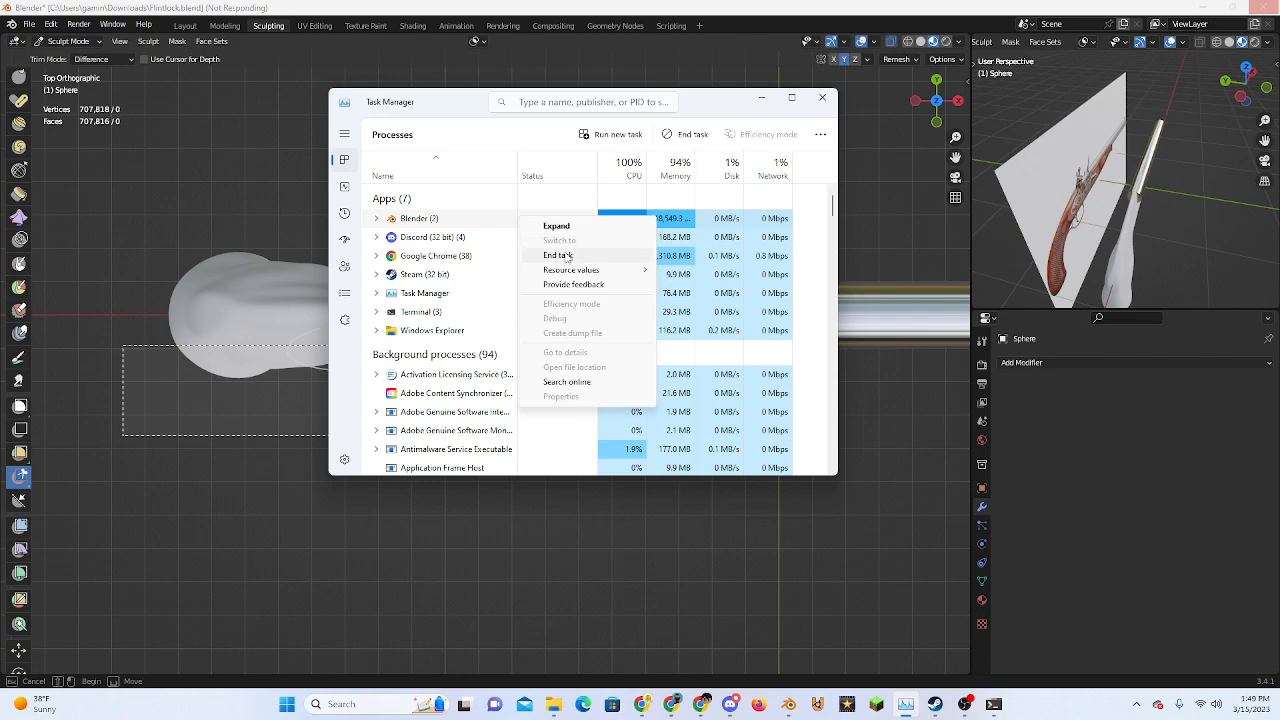
{"action": "left_click", "coordinate": [538, 249]}
{"action": "left_click", "coordinate": [790, 708]}
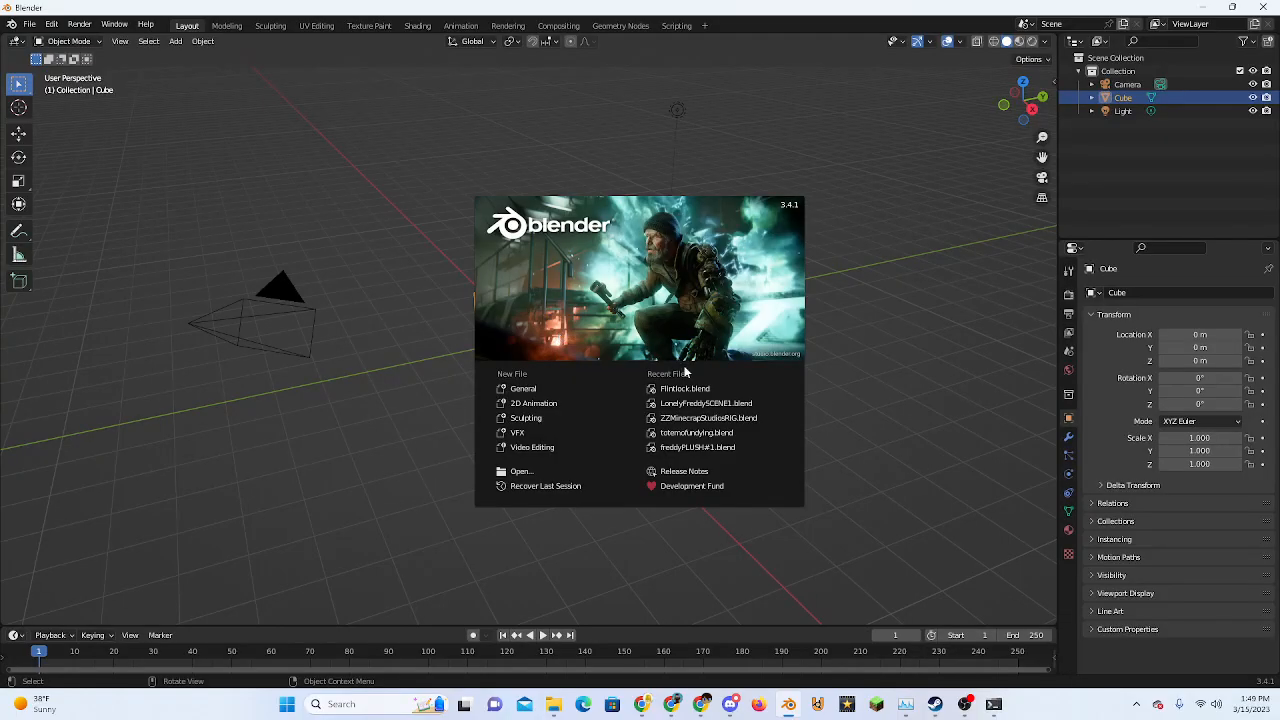
{"action": "left_click", "coordinate": [685, 388]}
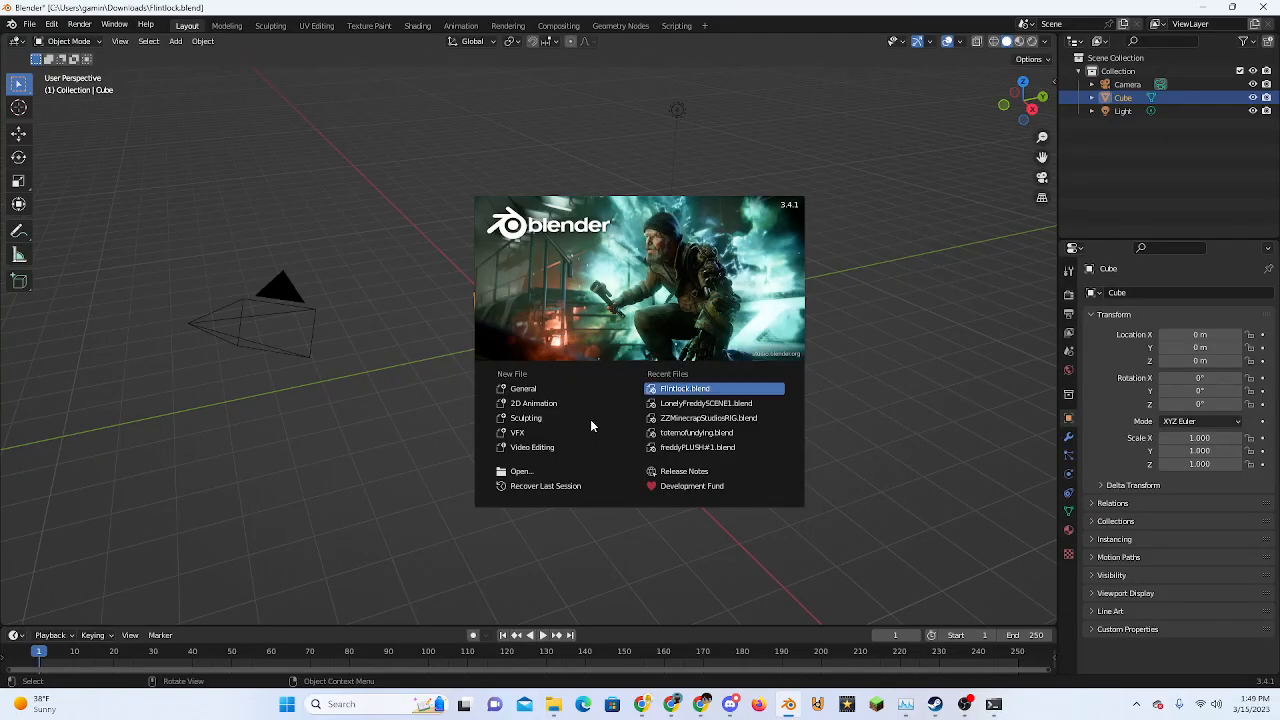
View the stock from above and make a long Grab stroke alongside its narrow front section toward the grip
{"action": "scroll", "coordinate": [332, 504], "scroll_direction": "down", "scroll_amount": 5}
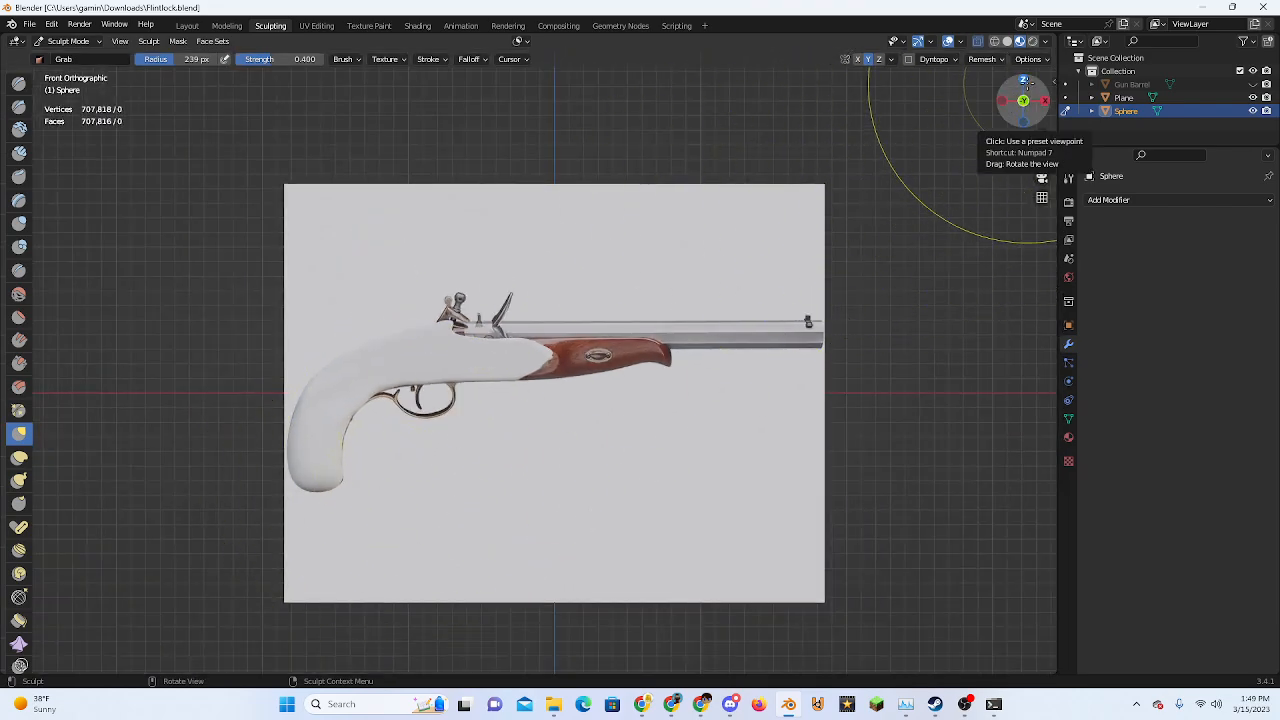
{"action": "left_click", "coordinate": [1024, 83]}
{"action": "scroll", "coordinate": [520, 423], "scroll_direction": "up", "scroll_amount": 5}
{"action": "scroll", "coordinate": [358, 438], "scroll_direction": "down", "scroll_amount": 3}
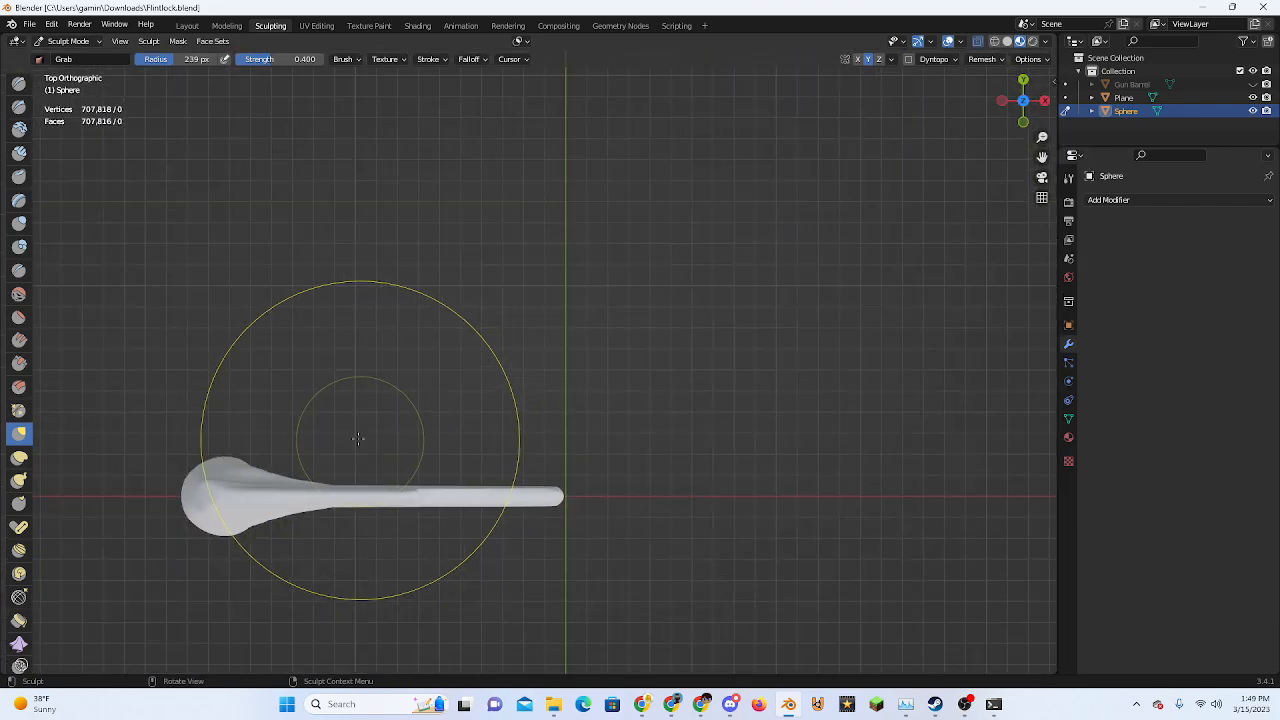
{"action": "scroll", "coordinate": [692, 343], "scroll_direction": "up", "scroll_amount": 4}
{"action": "mouse_move", "coordinate": [358, 438]}
{"action": "middle_mouse_down", "text": "shift"}
{"action": "mouse_move", "coordinate": [692, 315]}
{"action": "mouse_move", "coordinate": [451, 337]}
{"action": "middle_mouse_up", "text": "shift"}
{"action": "scroll", "coordinate": [483, 326], "scroll_direction": "down", "scroll_amount": 1}
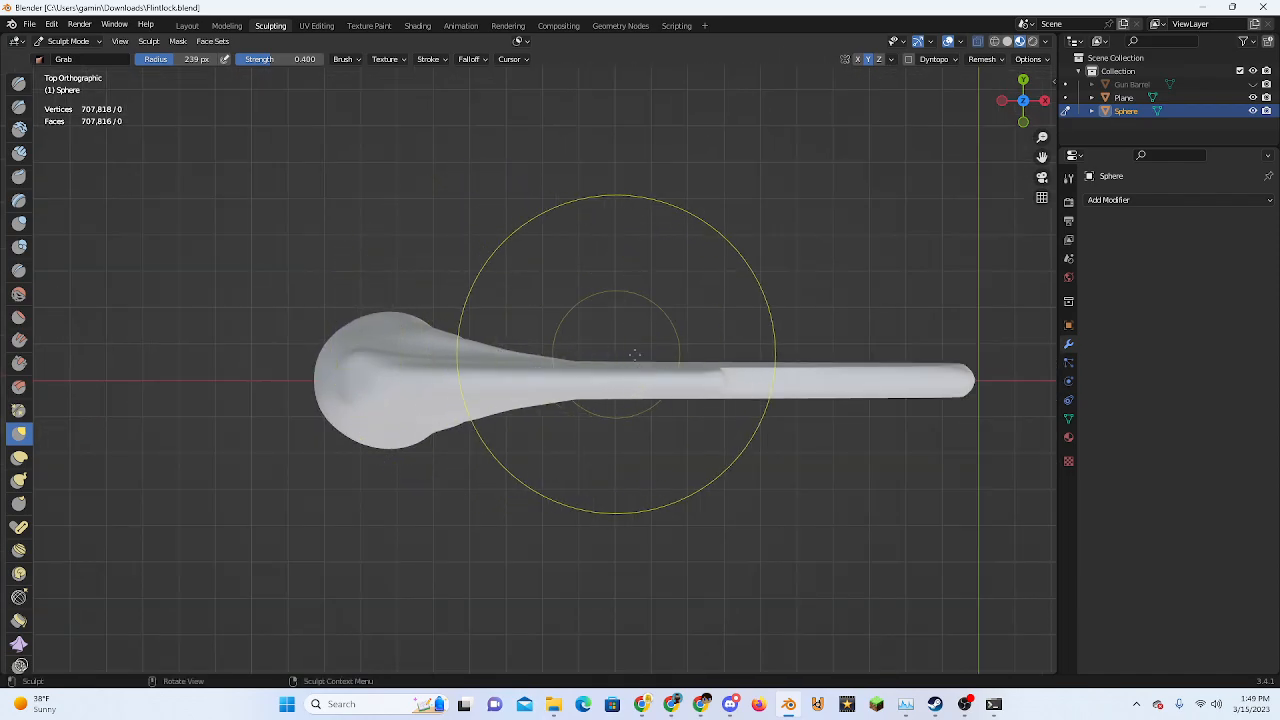
{"action": "left_click_drag", "start_coordinate": [976, 360], "coordinate": [627, 354]}
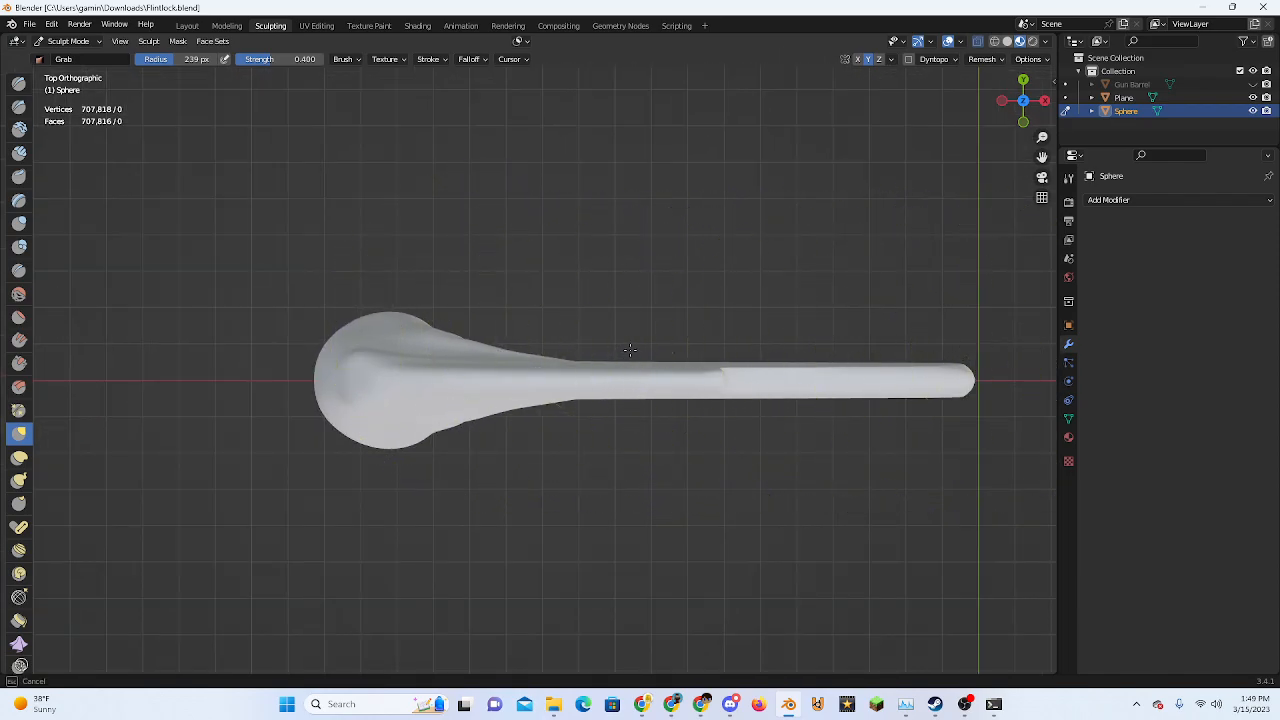
Try to Box Trim a long strip off one side of the stock, from its front tip to the grip
{"action": "scroll", "coordinate": [20, 558], "scroll_direction": "down", "scroll_amount": 8}
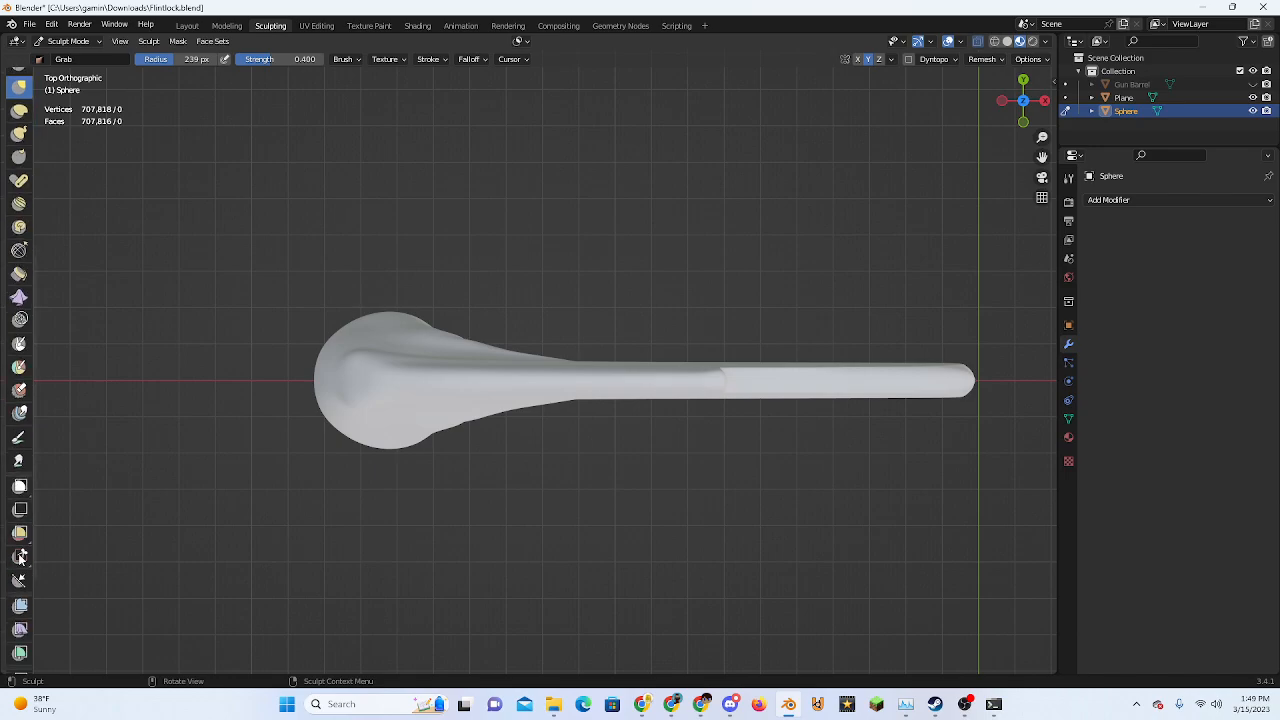
{"action": "left_click", "coordinate": [20, 557]}
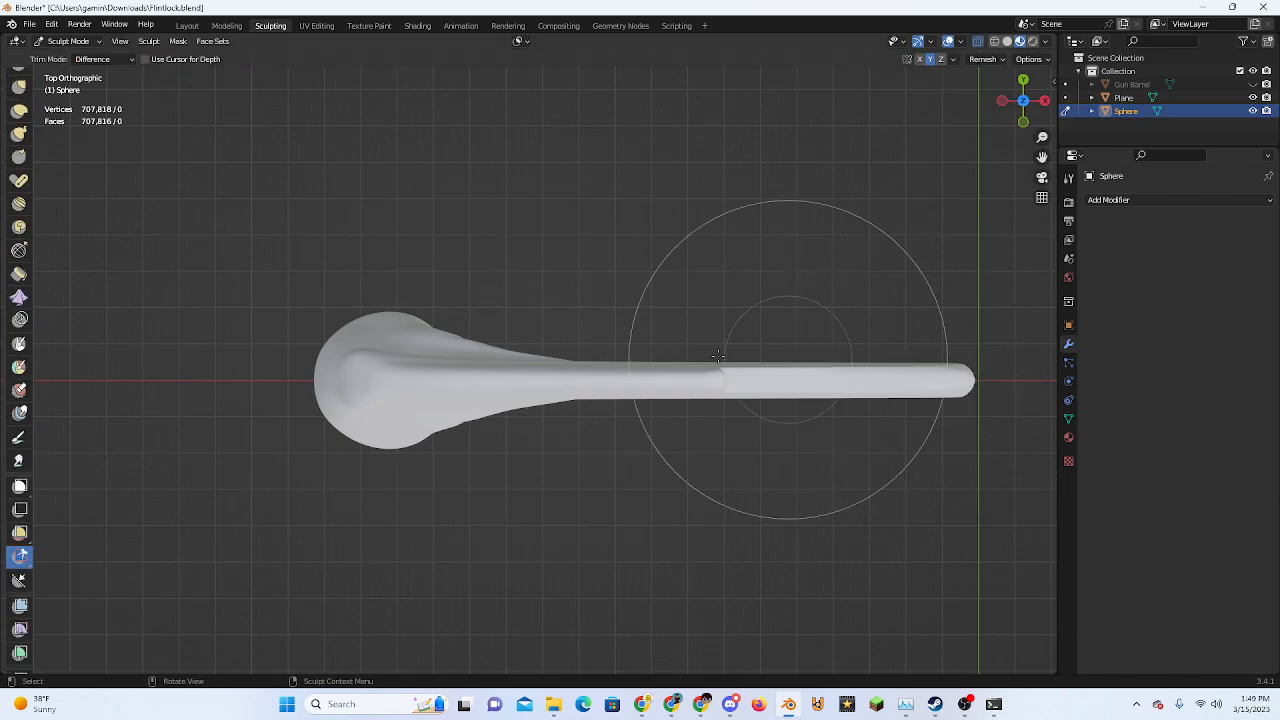
{"action": "middle_click_drag", "start_coordinate": [943, 377], "coordinate": [657, 371], "text": "shift"}
{"action": "scroll", "coordinate": [515, 395], "scroll_direction": "up", "scroll_amount": 3}
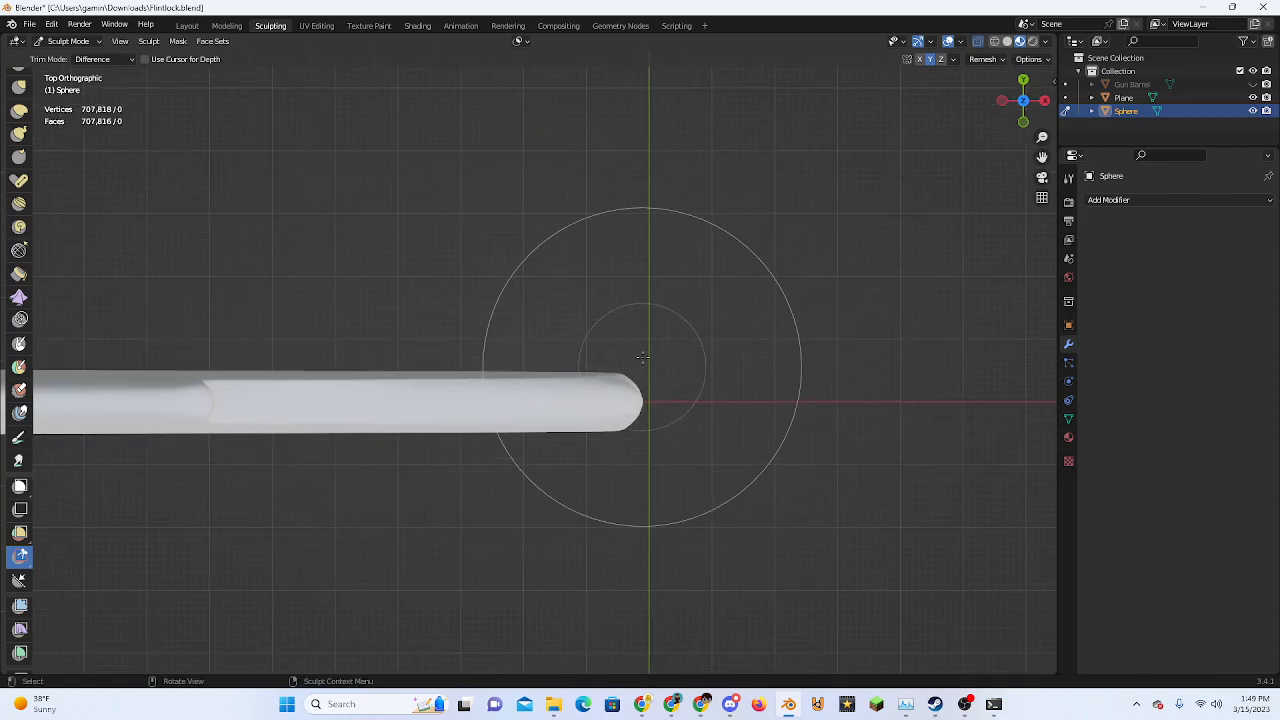
{"action": "scroll", "coordinate": [705, 330], "scroll_direction": "down", "scroll_amount": 3}
{"action": "left_click_drag", "start_coordinate": [714, 326], "coordinate": [16, 384]}
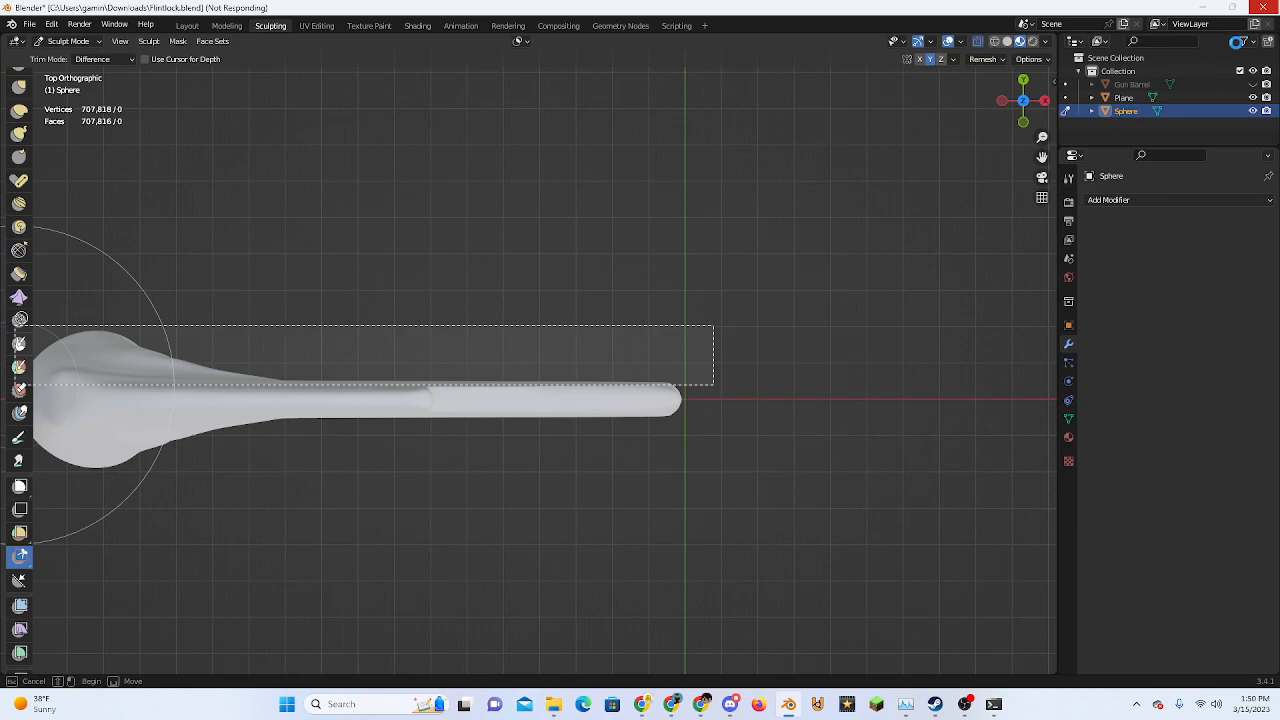
Force-close Blender again through Task Manager and reload Flintlock.blend in a fresh session
{"action": "left_click", "coordinate": [901, 708]}
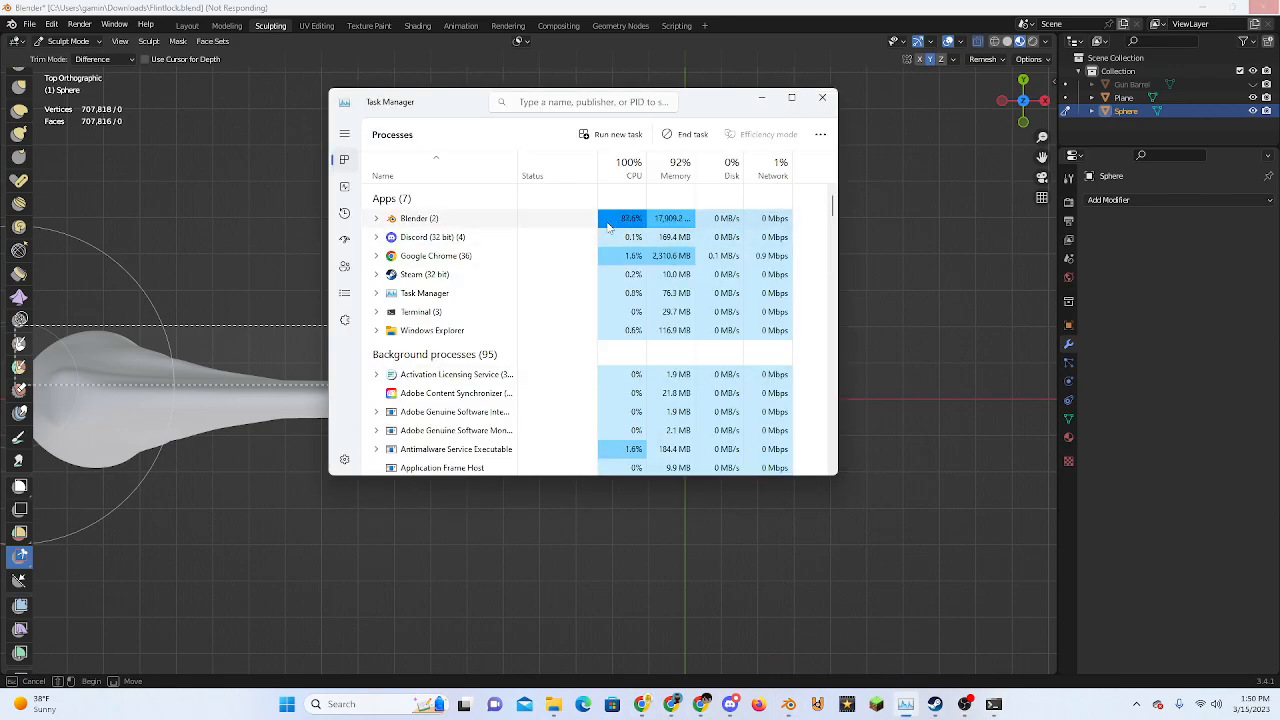
{"action": "right_click", "coordinate": [608, 226]}
{"action": "left_click", "coordinate": [690, 277]}
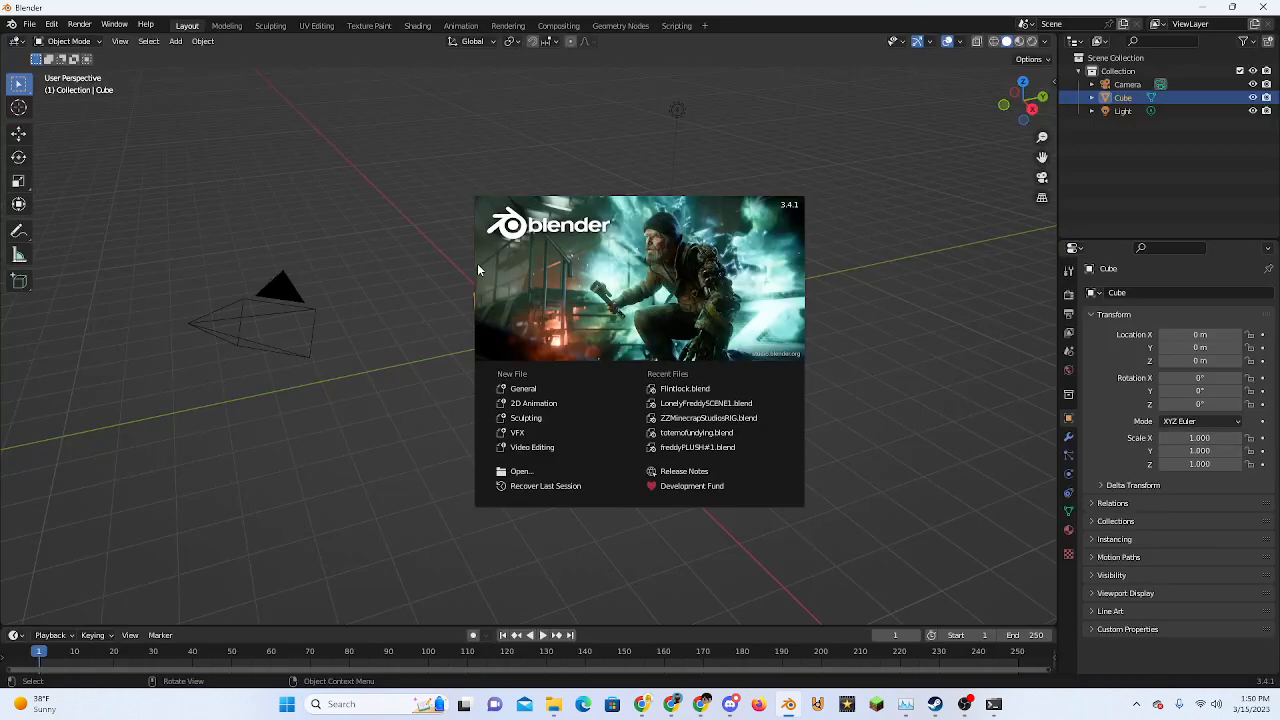
{"action": "left_click", "coordinate": [686, 390]}
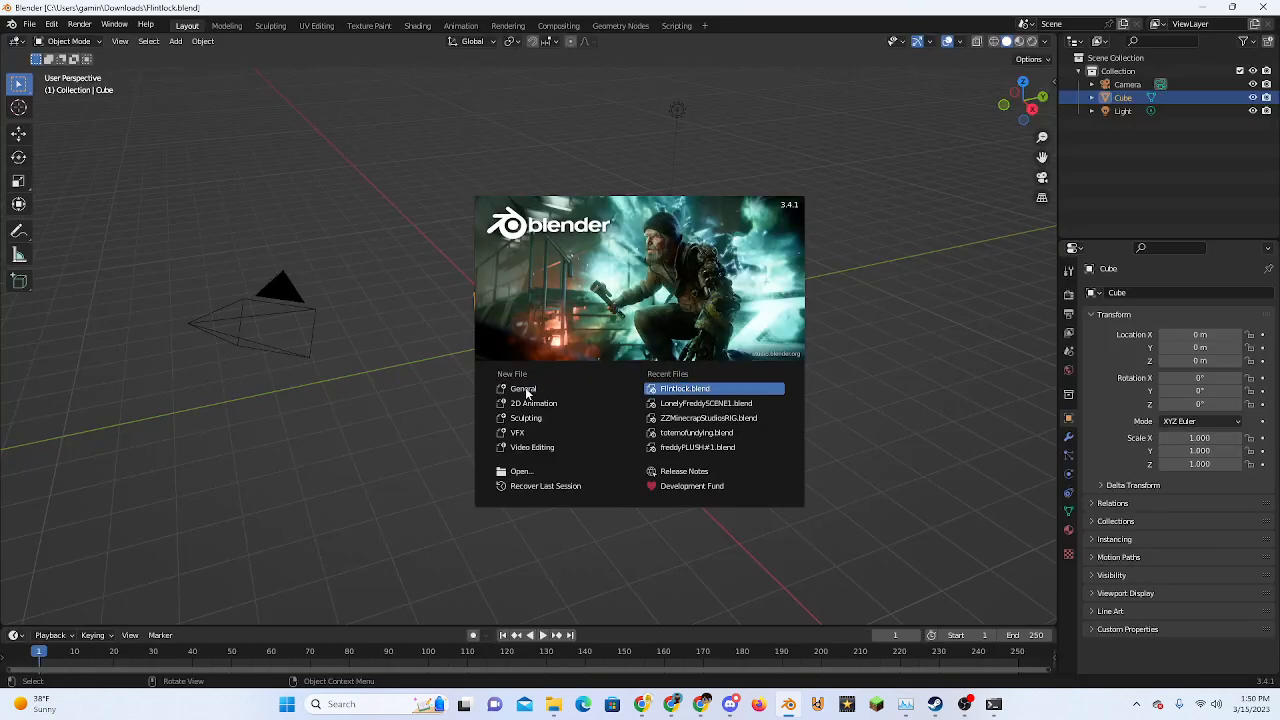
Add a Remesh modifier to the stock in the Layout workspace and check the shape from the top
{"action": "scroll", "coordinate": [146, 122], "scroll_direction": "down", "scroll_amount": 4}
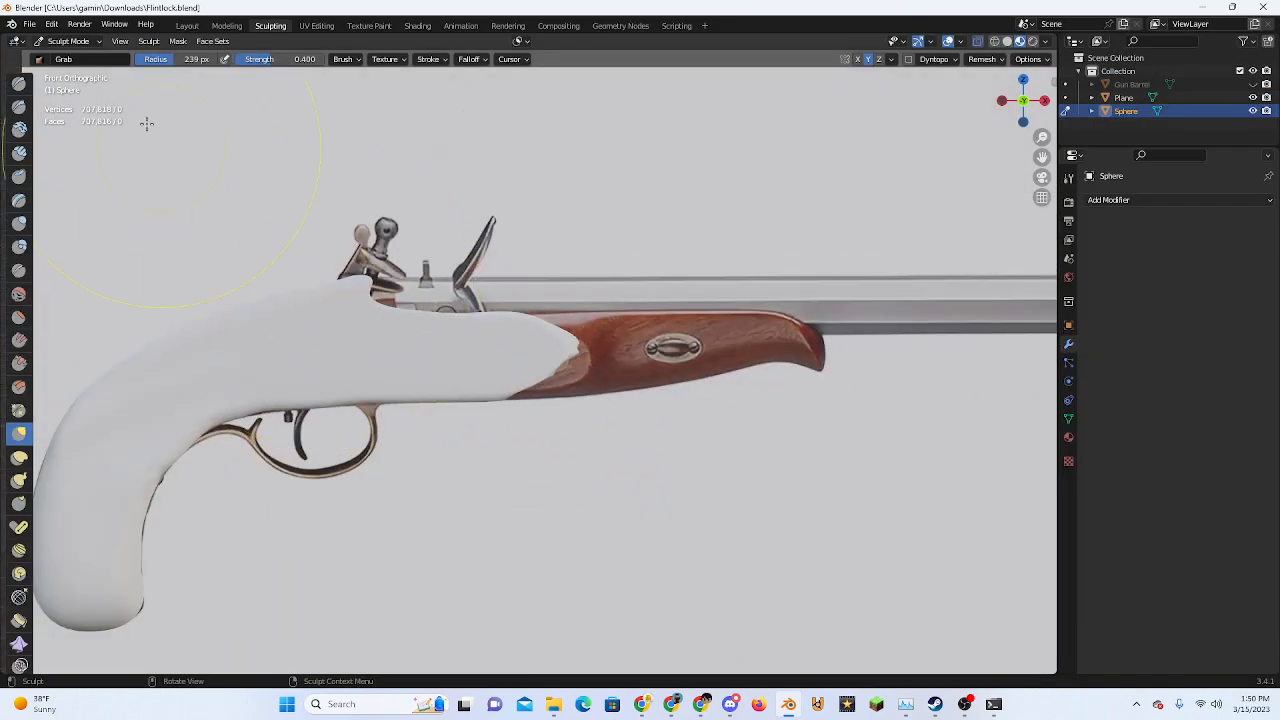
{"action": "left_click", "coordinate": [199, 26]}
{"action": "middle_click_drag", "start_coordinate": [507, 376], "coordinate": [568, 411]}
{"action": "scroll", "coordinate": [568, 411], "scroll_direction": "down", "scroll_amount": 3}
{"action": "left_click", "coordinate": [1069, 438]}
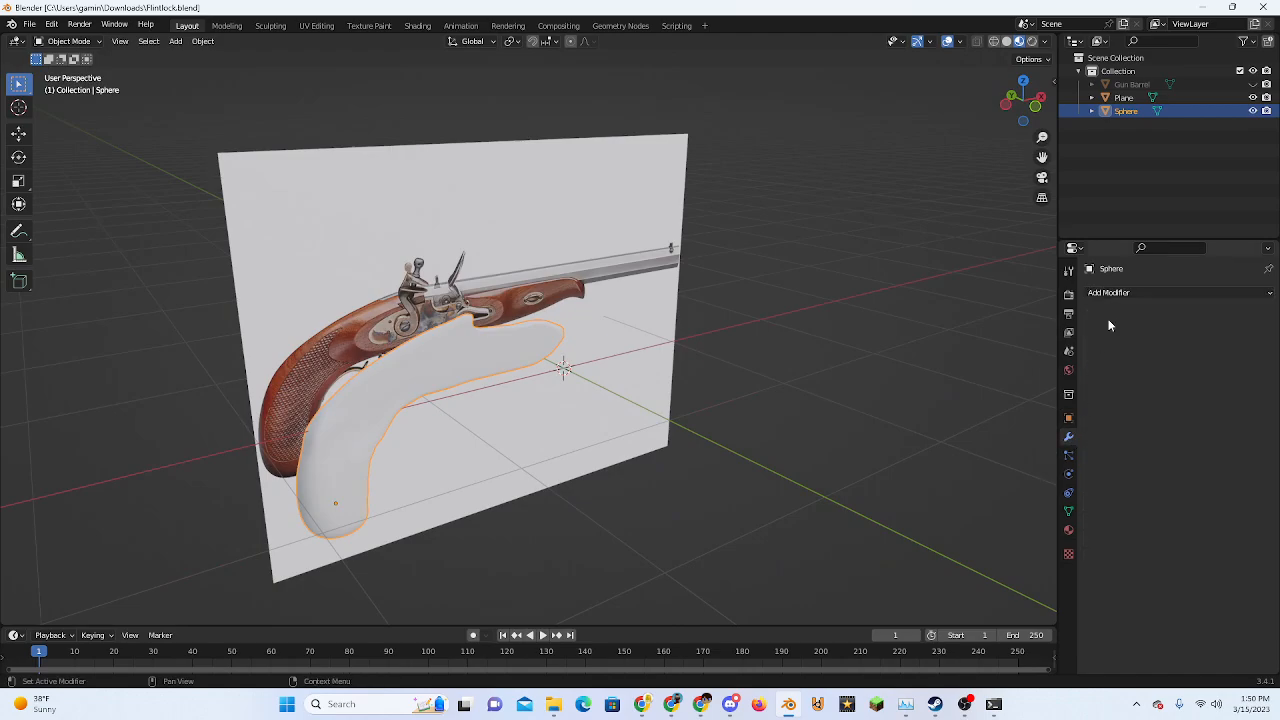
{"action": "left_click", "coordinate": [1109, 293]}
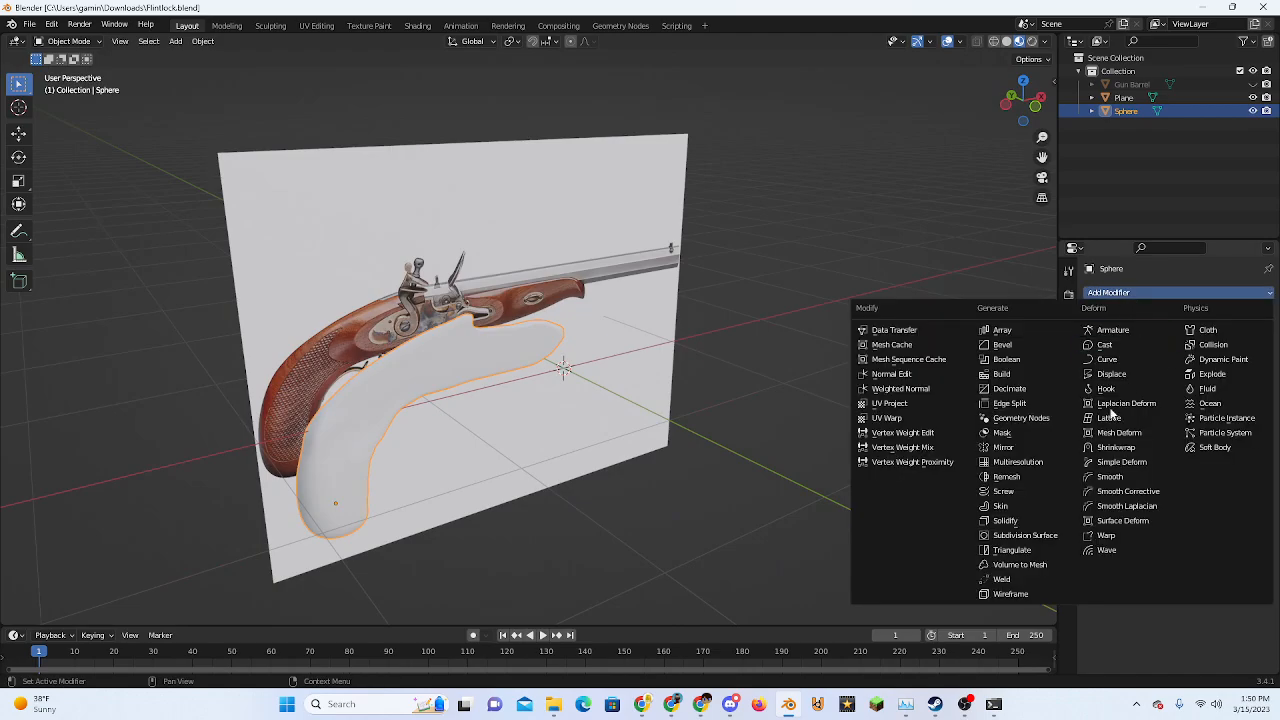
{"action": "left_click", "coordinate": [1022, 477]}
{"action": "middle_click_drag", "start_coordinate": [590, 391], "coordinate": [763, 377]}
{"action": "left_click", "coordinate": [1014, 102]}
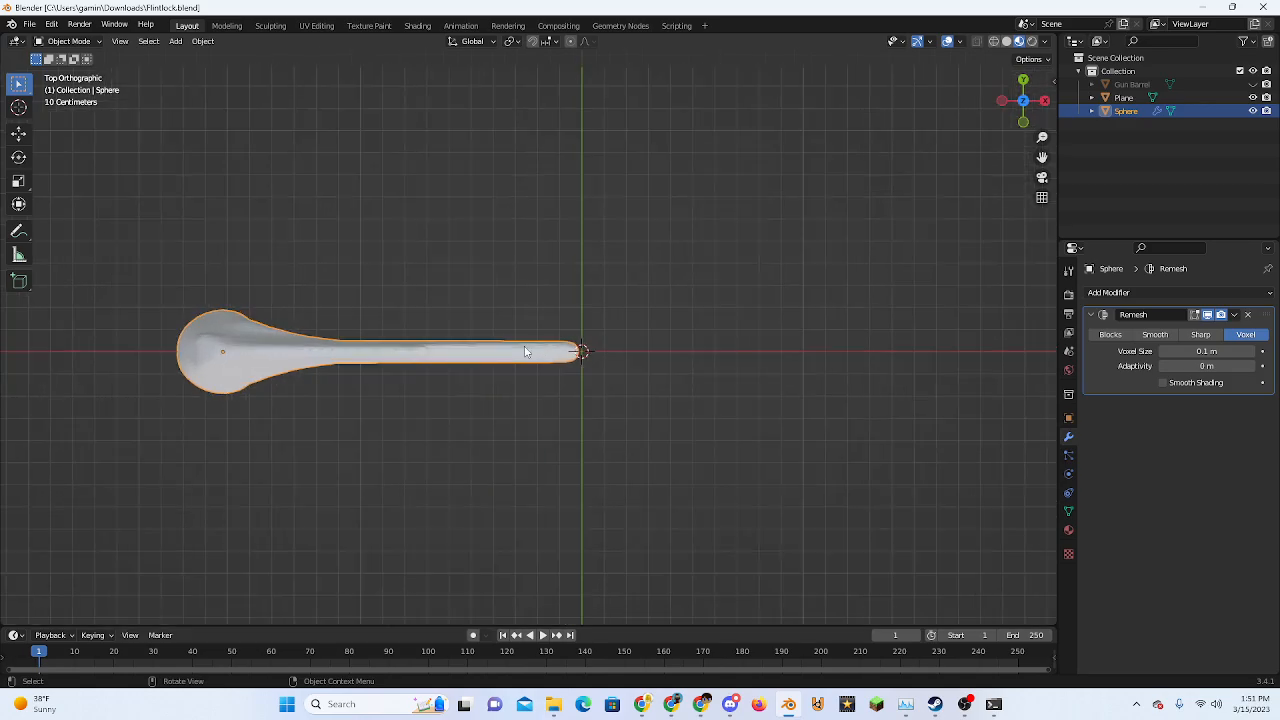
{"action": "scroll", "coordinate": [525, 351], "scroll_direction": "up", "scroll_amount": 1}
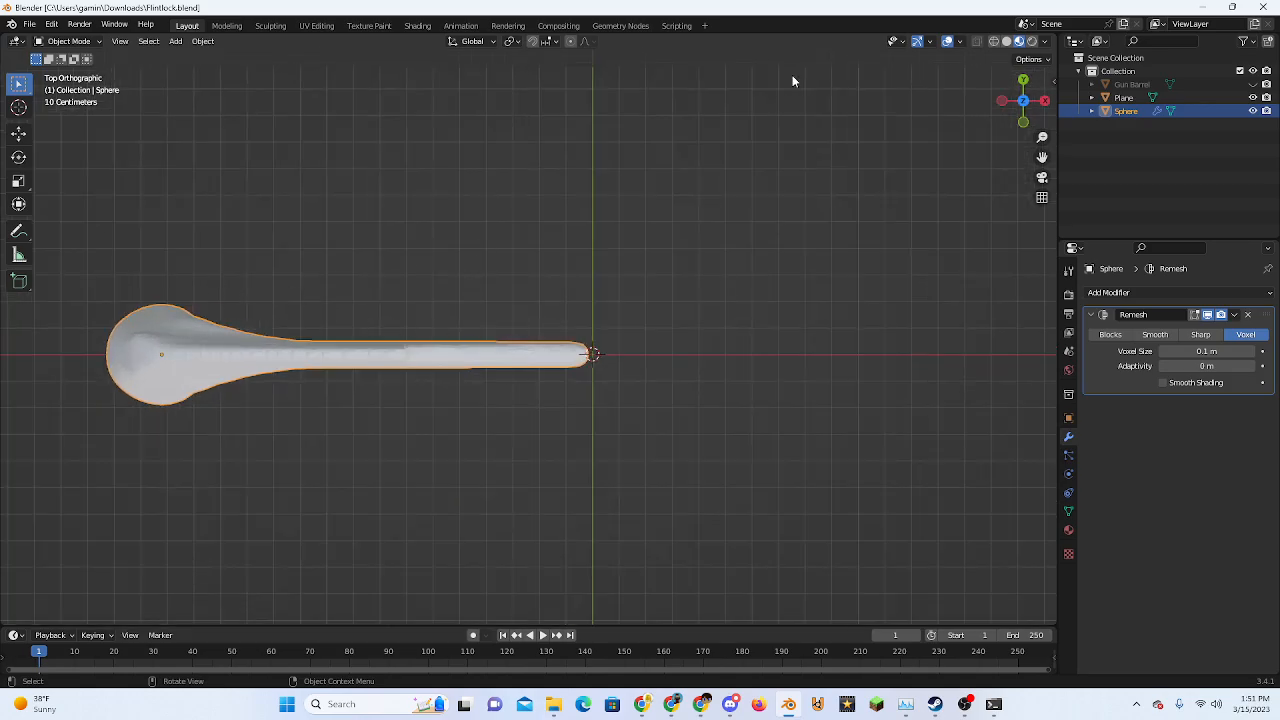
Return to the Sculpting workspace, check the stock's mesh in Edit Mode and remove its Remesh modifier
{"action": "left_click", "coordinate": [277, 27]}
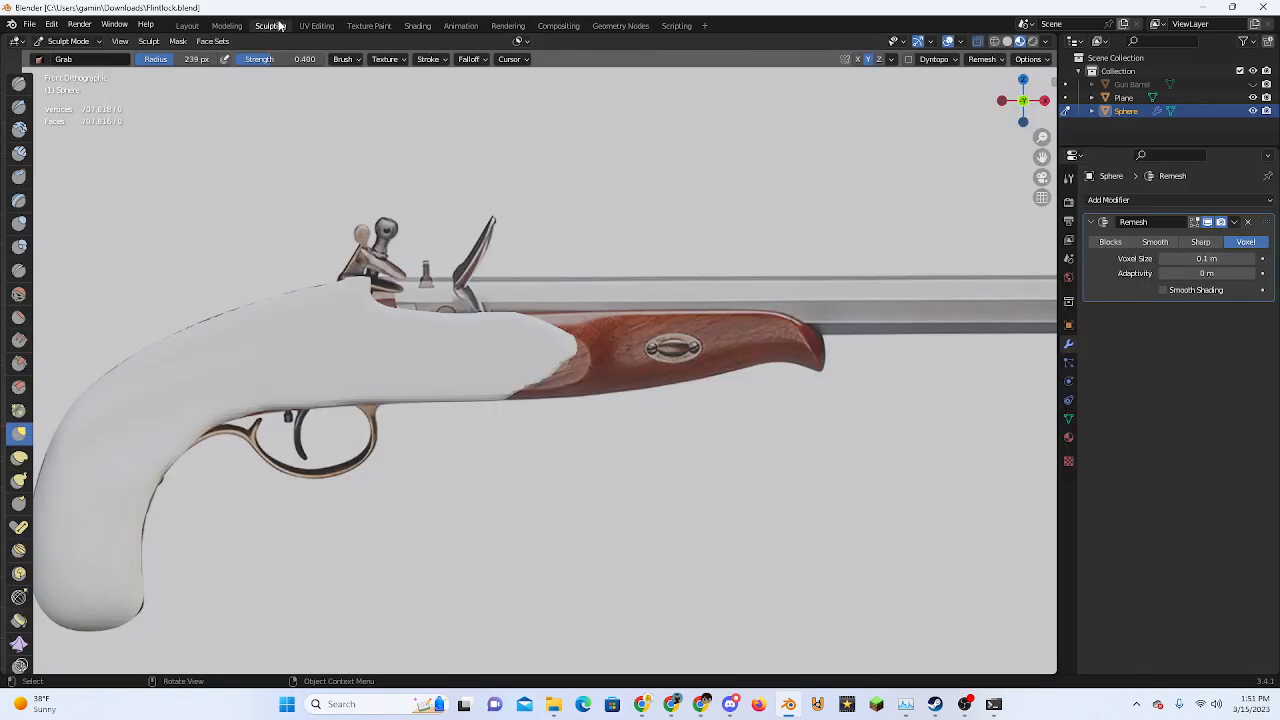
{"action": "mouse_move", "coordinate": [368, 300]}
{"action": "middle_mouse_down"}
{"action": "mouse_move", "coordinate": [575, 345]}
{"action": "mouse_move", "coordinate": [658, 380]}
{"action": "mouse_move", "coordinate": [641, 389]}
{"action": "middle_mouse_up"}
{"action": "key", "text": "Tab"}
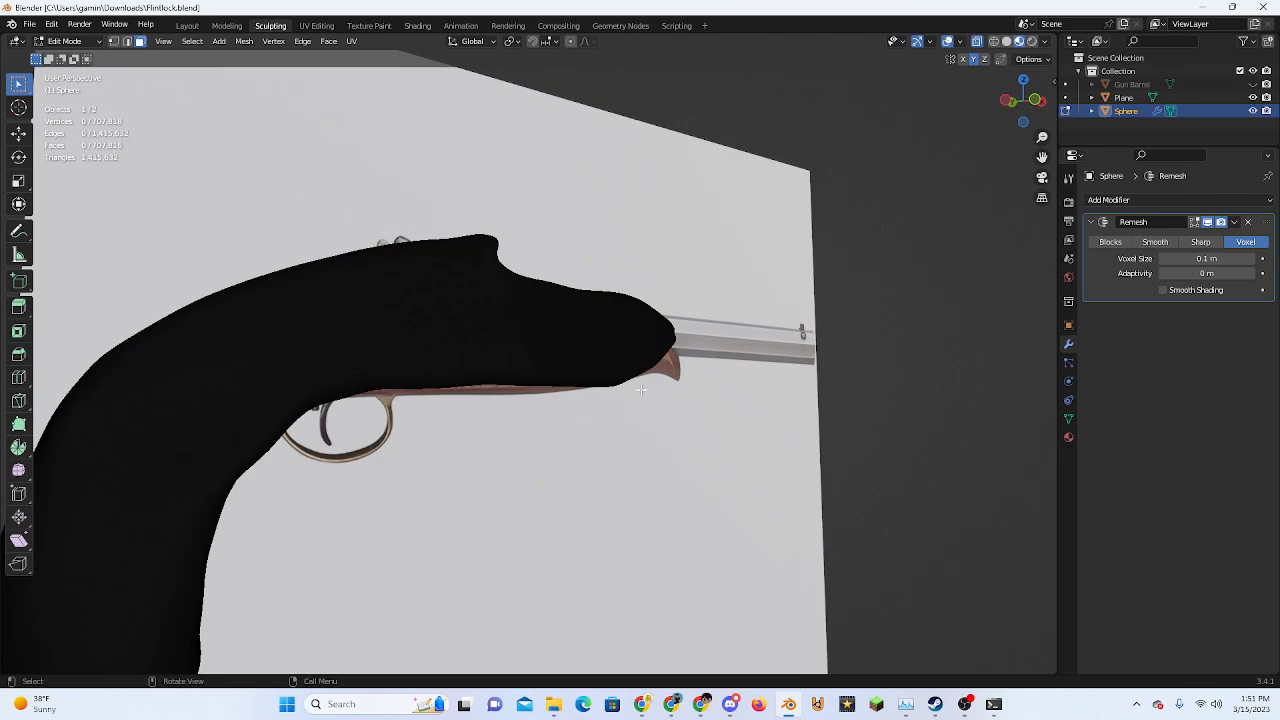
{"action": "key", "text": "Tab"}
{"action": "middle_click_drag", "start_coordinate": [478, 380], "coordinate": [430, 388]}
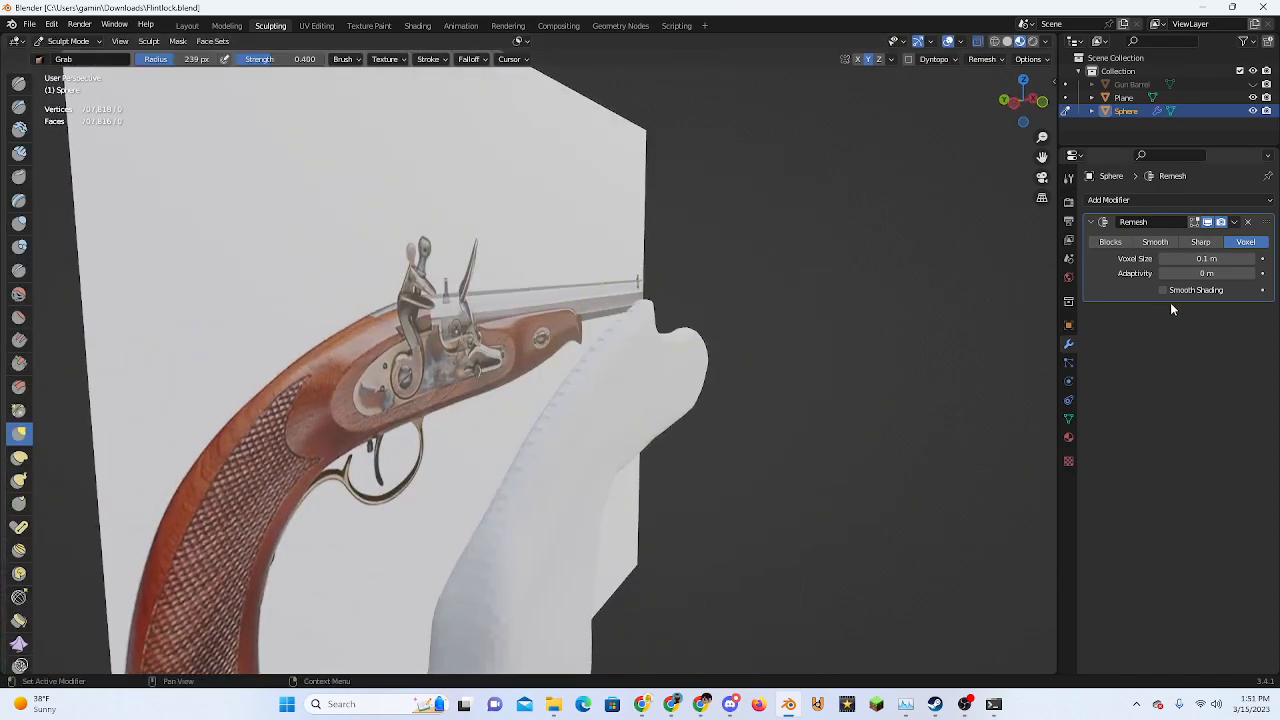
{"action": "left_click", "coordinate": [1246, 223]}
{"action": "mouse_move", "coordinate": [760, 410]}
{"action": "middle_mouse_down"}
{"action": "mouse_move", "coordinate": [674, 409]}
{"action": "mouse_move", "coordinate": [766, 415]}
{"action": "middle_mouse_up"}
{"action": "scroll", "coordinate": [767, 416], "scroll_direction": "down", "scroll_amount": 4}
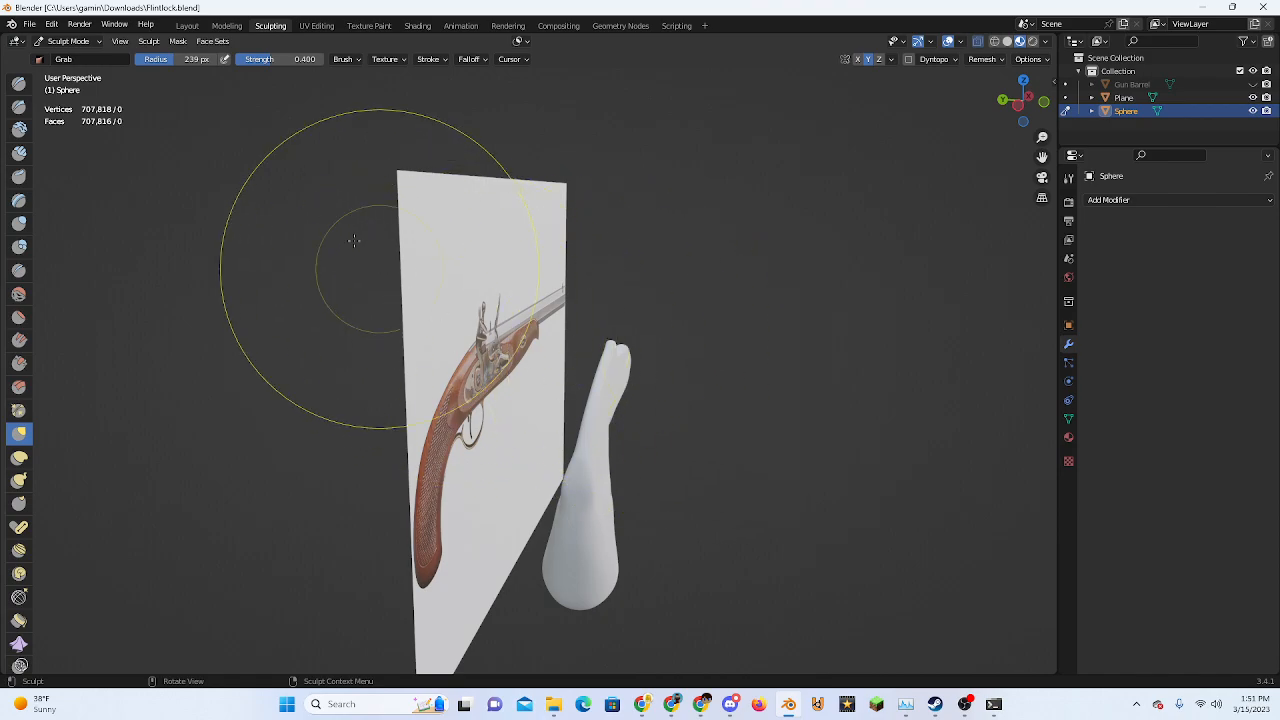
Remesh the stock in Sculpt Mode with a voxel size of 1 m and check it from the top
{"action": "left_click", "coordinate": [187, 26]}
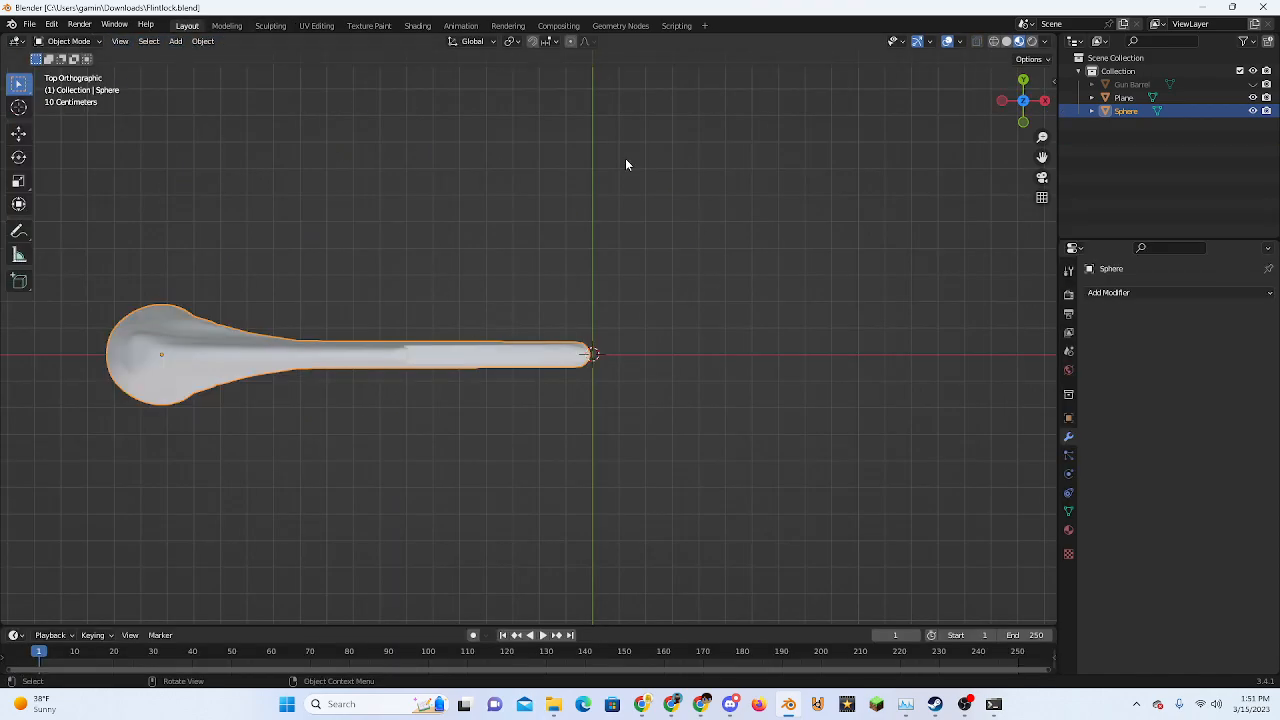
{"action": "left_click", "coordinate": [316, 25]}
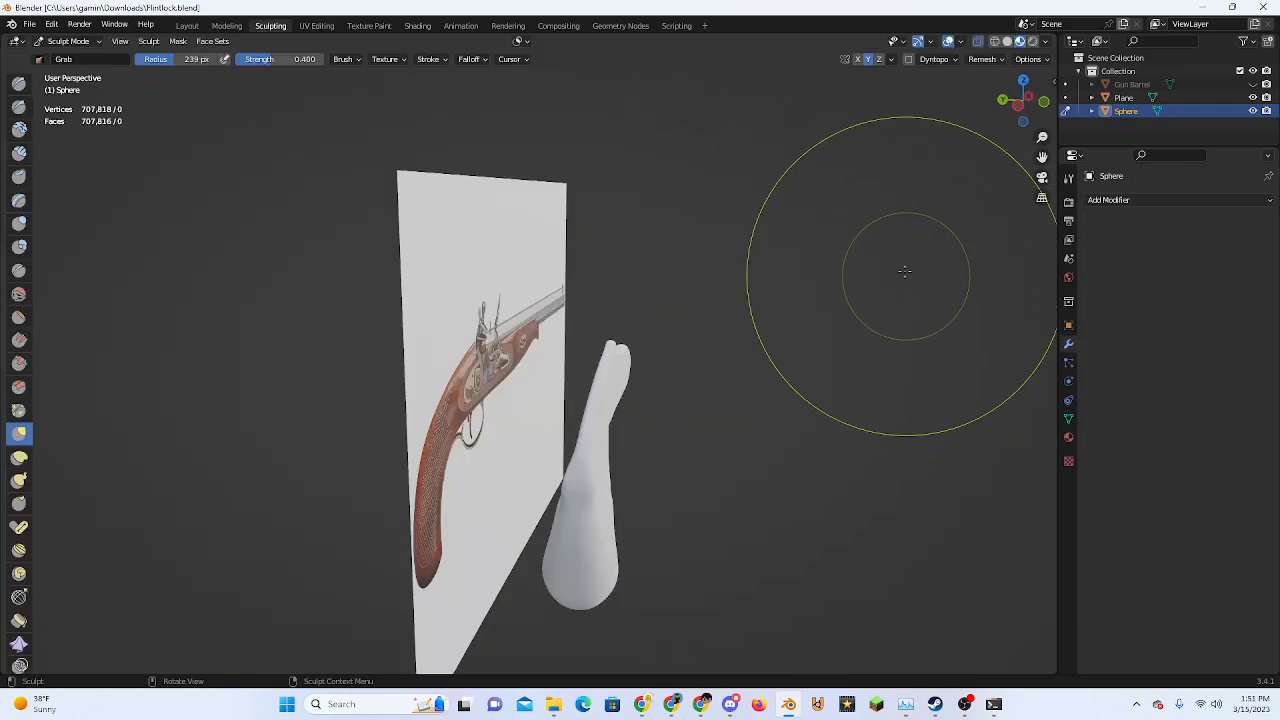
{"action": "middle_click_drag", "start_coordinate": [903, 271], "coordinate": [871, 229]}
{"action": "scroll", "coordinate": [871, 229], "scroll_direction": "up", "scroll_amount": 2}
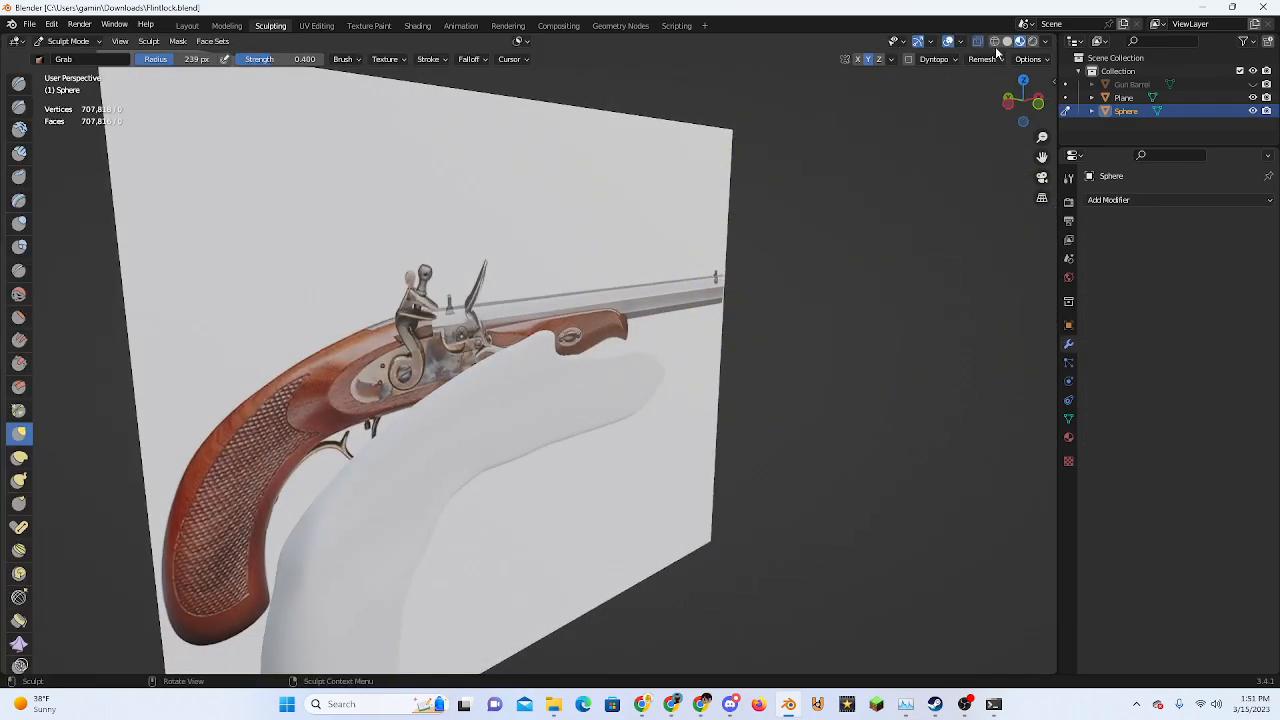
{"action": "left_click", "coordinate": [973, 60]}
{"action": "left_click", "coordinate": [996, 85]}
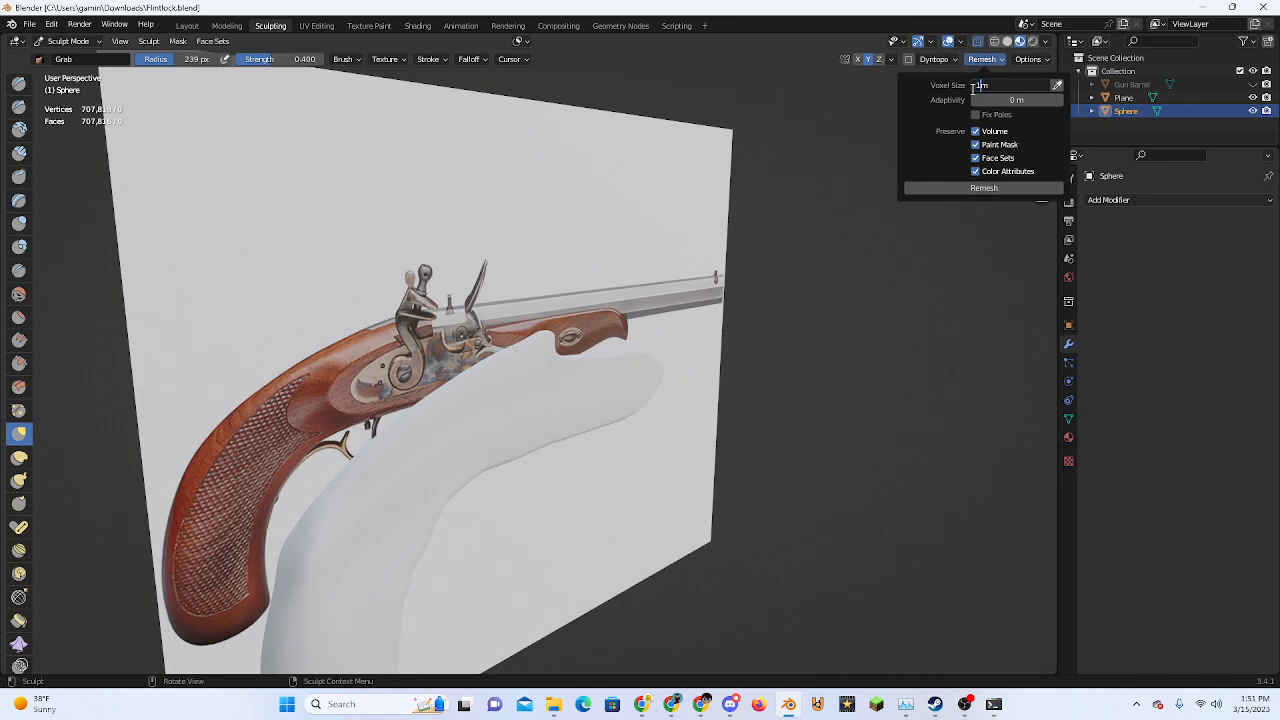
{"action": "key", "text": "Return"}
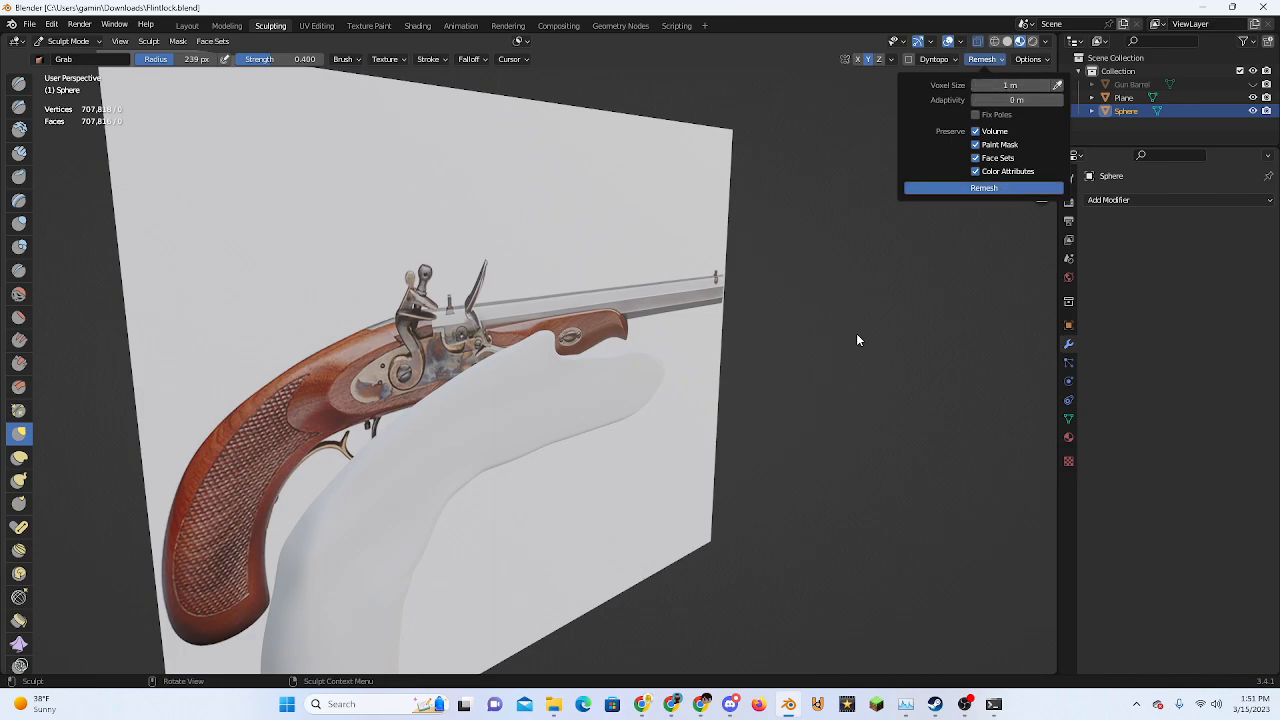
{"action": "middle_click_drag", "start_coordinate": [870, 295], "coordinate": [754, 376]}
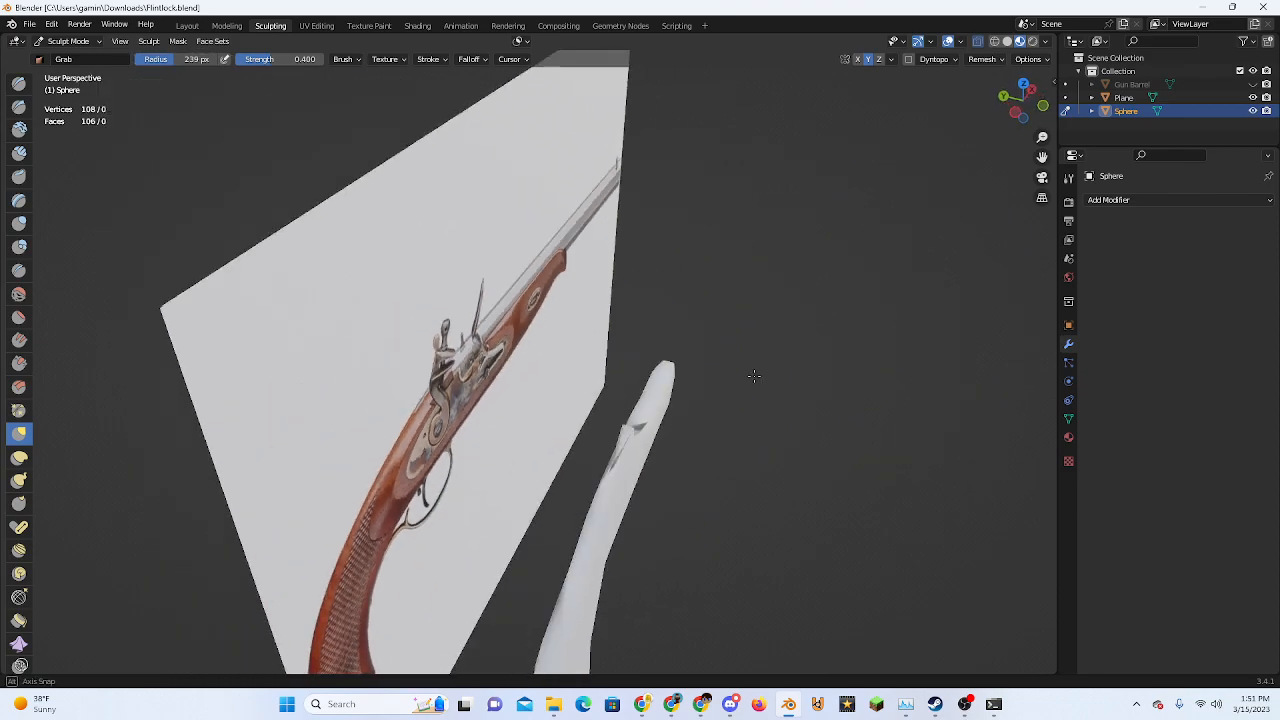
{"action": "left_click", "coordinate": [1023, 84]}
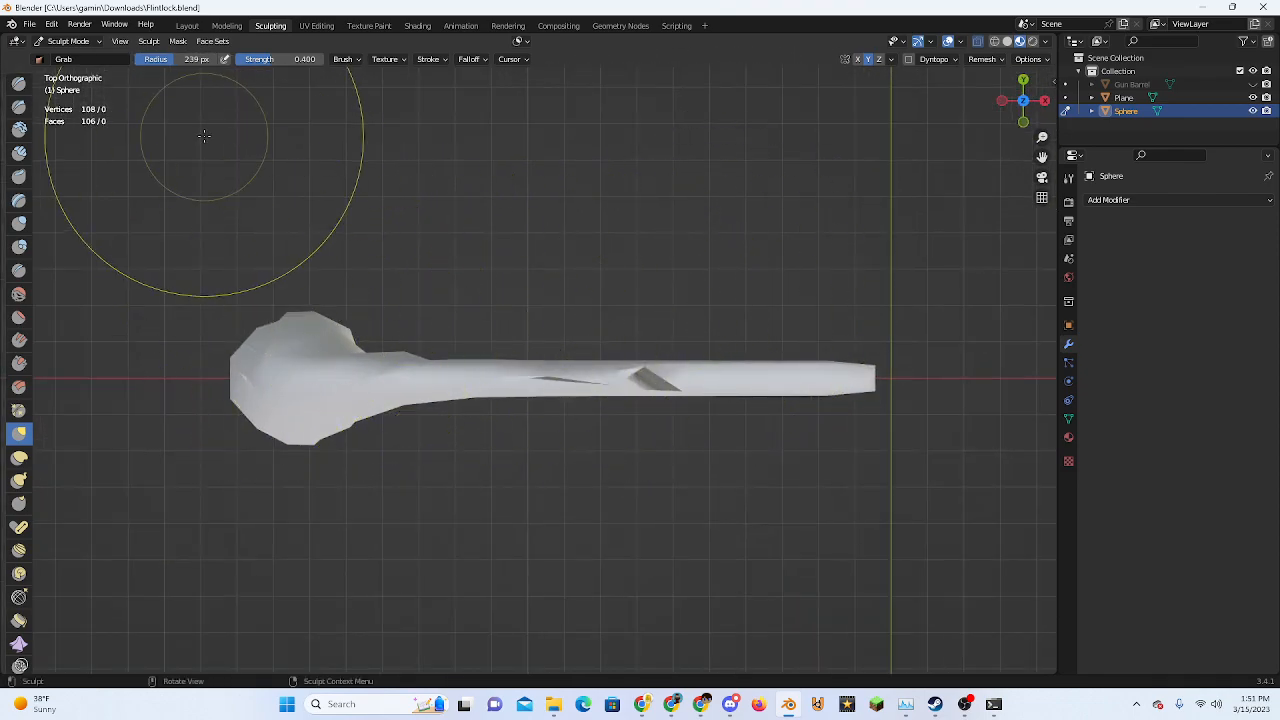
Try remeshing the stock with a voxel size of 0.1 m, and undo the remeshes back to the original dense mesh
{"action": "left_click", "coordinate": [985, 59]}
{"action": "left_click", "coordinate": [993, 87]}
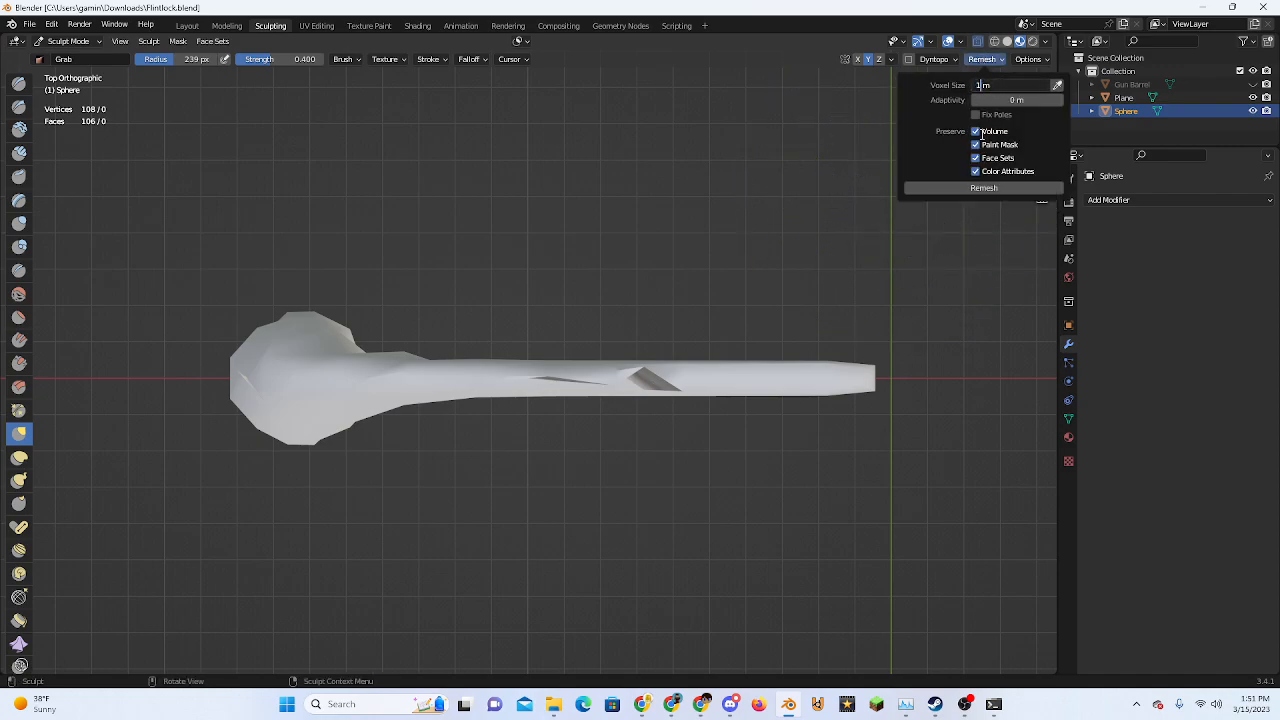
{"action": "left_click", "coordinate": [955, 60]}
{"action": "left_click", "coordinate": [983, 59]}
{"action": "left_click", "coordinate": [984, 189]}
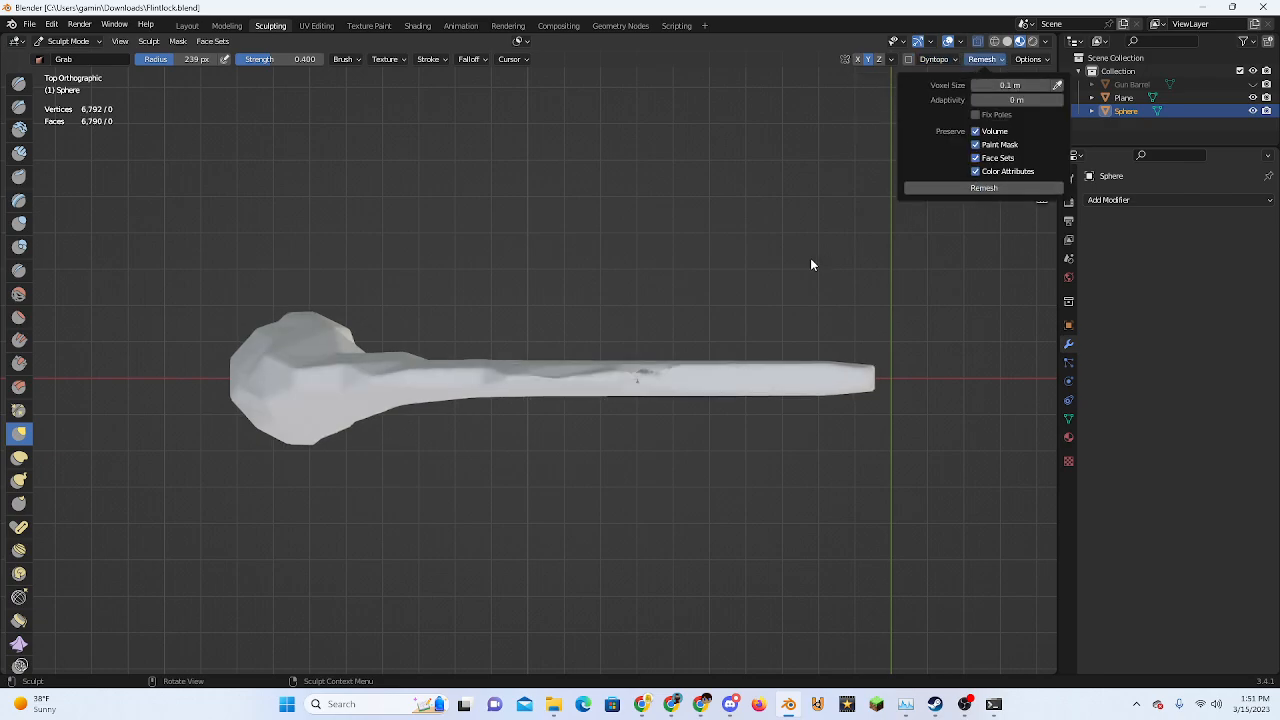
{"action": "middle_click_drag", "start_coordinate": [663, 325], "coordinate": [641, 350]}
{"action": "key", "text": "ctrl+z"}
{"action": "key", "text": "ctrl+z"}
Remesh the original dense stock with a voxel size of 0.1 m and check its shape from the top
{"action": "left_click", "coordinate": [983, 59]}
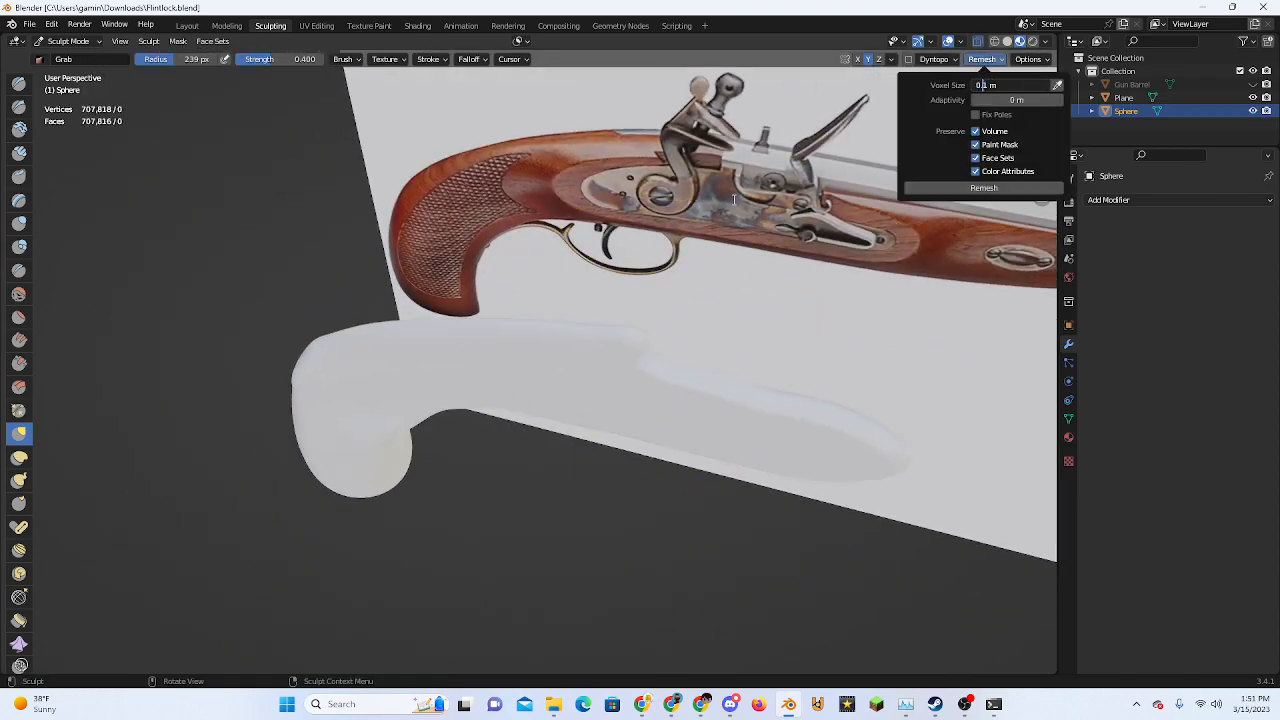
{"action": "key", "text": "Return"}
{"action": "left_click", "coordinate": [984, 188]}
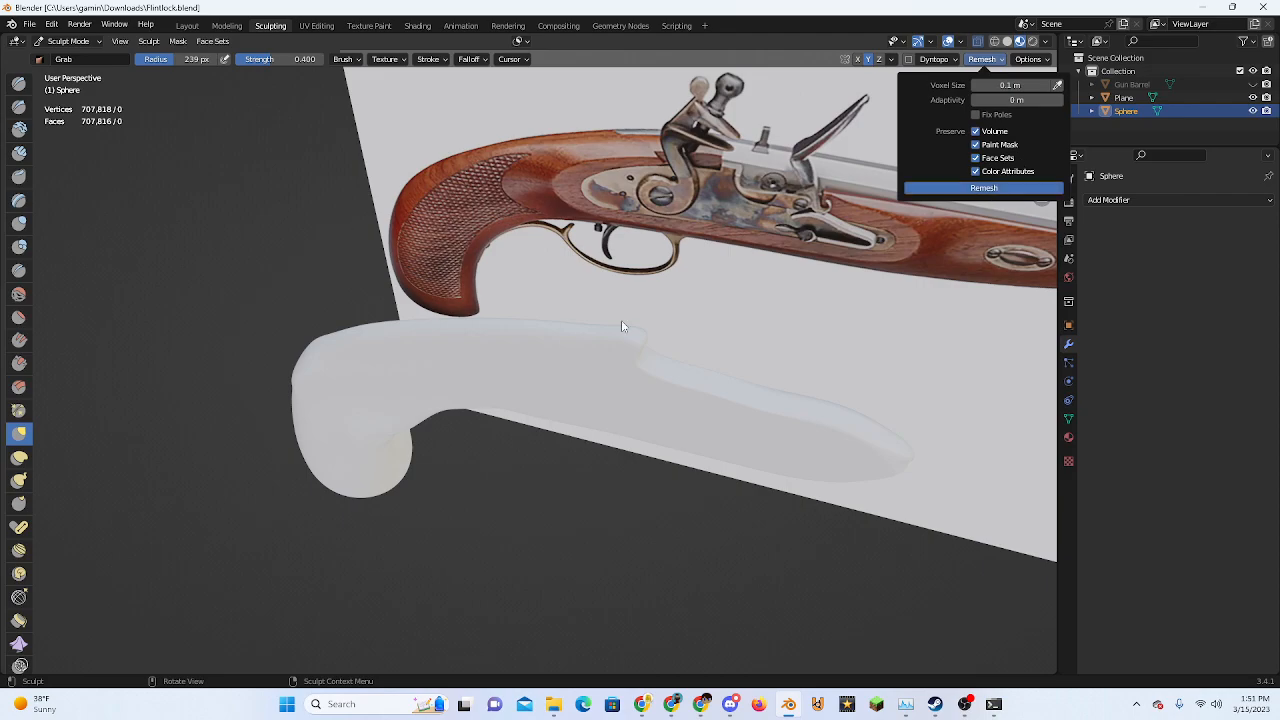
{"action": "middle_click_drag", "start_coordinate": [570, 331], "coordinate": [740, 335]}
{"action": "left_click", "coordinate": [1022, 92]}
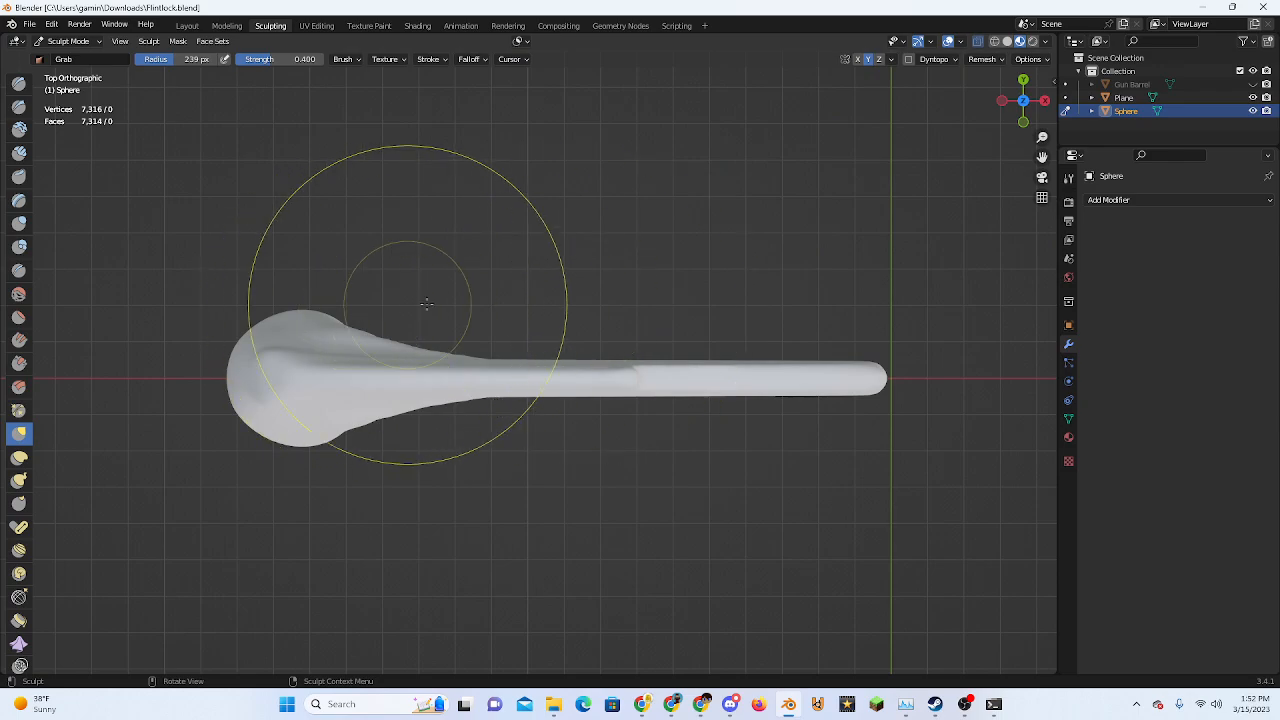
{"action": "scroll", "coordinate": [18, 549], "scroll_direction": "down", "scroll_amount": 6}
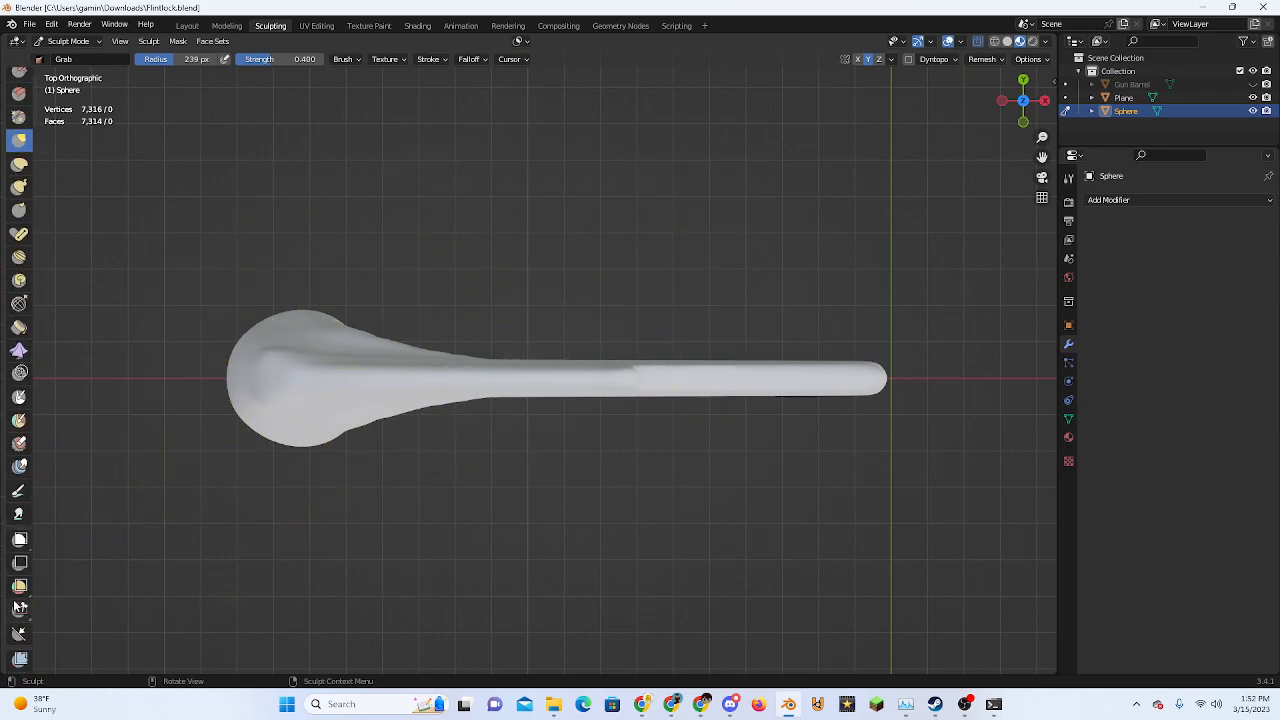
{"action": "middle_click_drag", "start_coordinate": [461, 476], "coordinate": [556, 384]}
{"action": "scroll", "coordinate": [556, 384], "scroll_direction": "up", "scroll_amount": 3}
{"action": "mouse_move", "coordinate": [556, 384]}
{"action": "middle_mouse_down"}
{"action": "mouse_move", "coordinate": [591, 331]}
{"action": "mouse_move", "coordinate": [526, 314]}
{"action": "mouse_move", "coordinate": [663, 289]}
{"action": "mouse_move", "coordinate": [767, 342]}
{"action": "middle_mouse_up"}
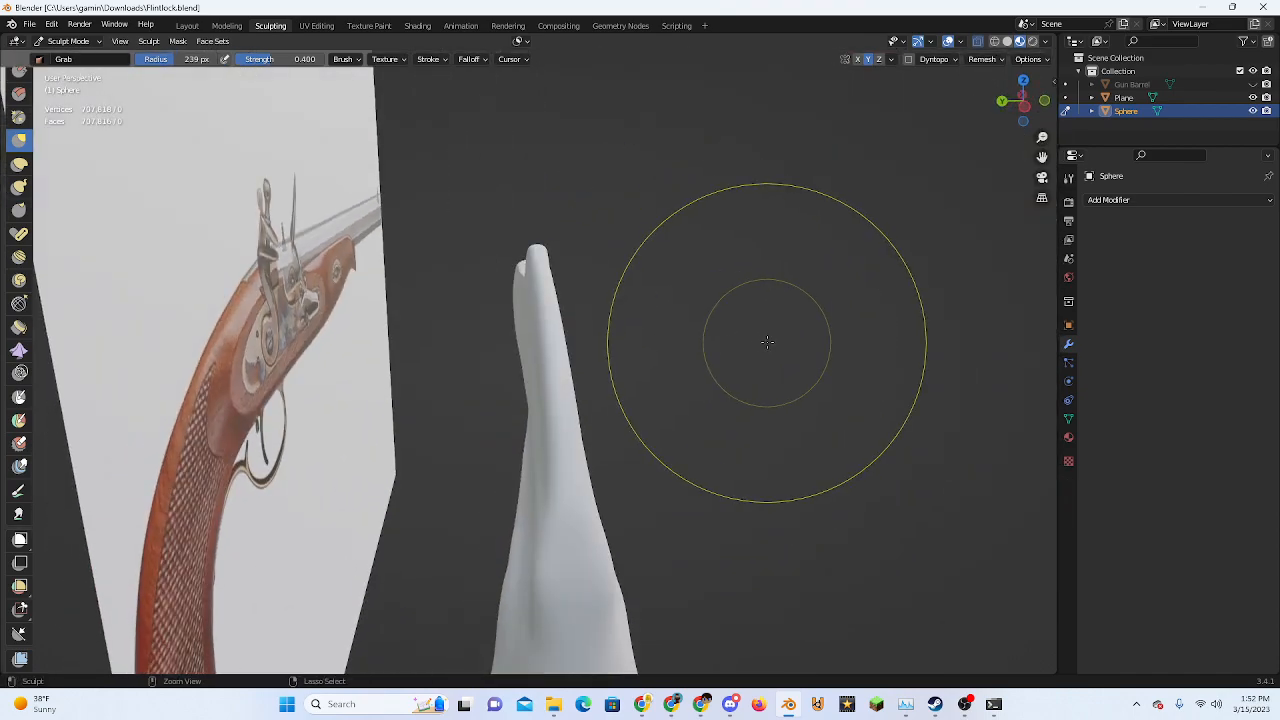
Examine the dense stock against the pistol reference from several angles, including the right, top and front views
{"action": "left_click", "coordinate": [977, 62]}
{"action": "middle_click_drag", "start_coordinate": [722, 305], "coordinate": [607, 296]}
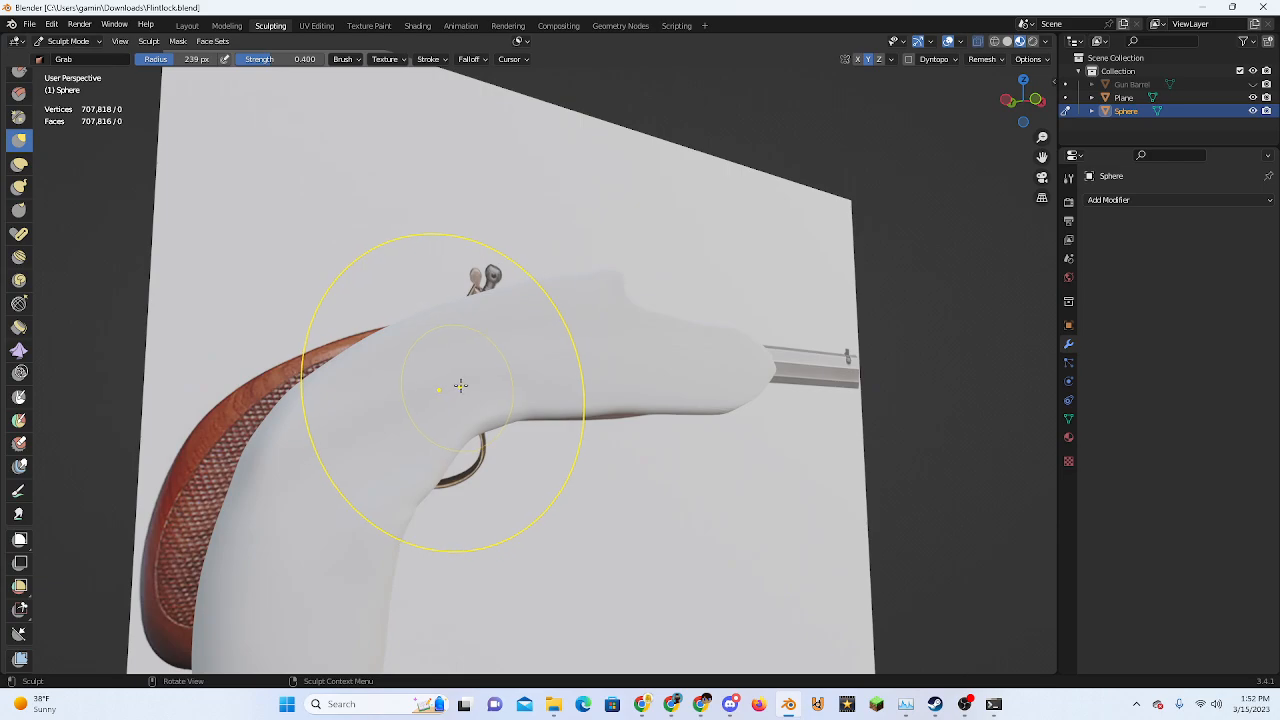
{"action": "mouse_move", "coordinate": [460, 383]}
{"action": "middle_mouse_down"}
{"action": "mouse_move", "coordinate": [749, 400]}
{"action": "mouse_move", "coordinate": [572, 404]}
{"action": "middle_mouse_up"}
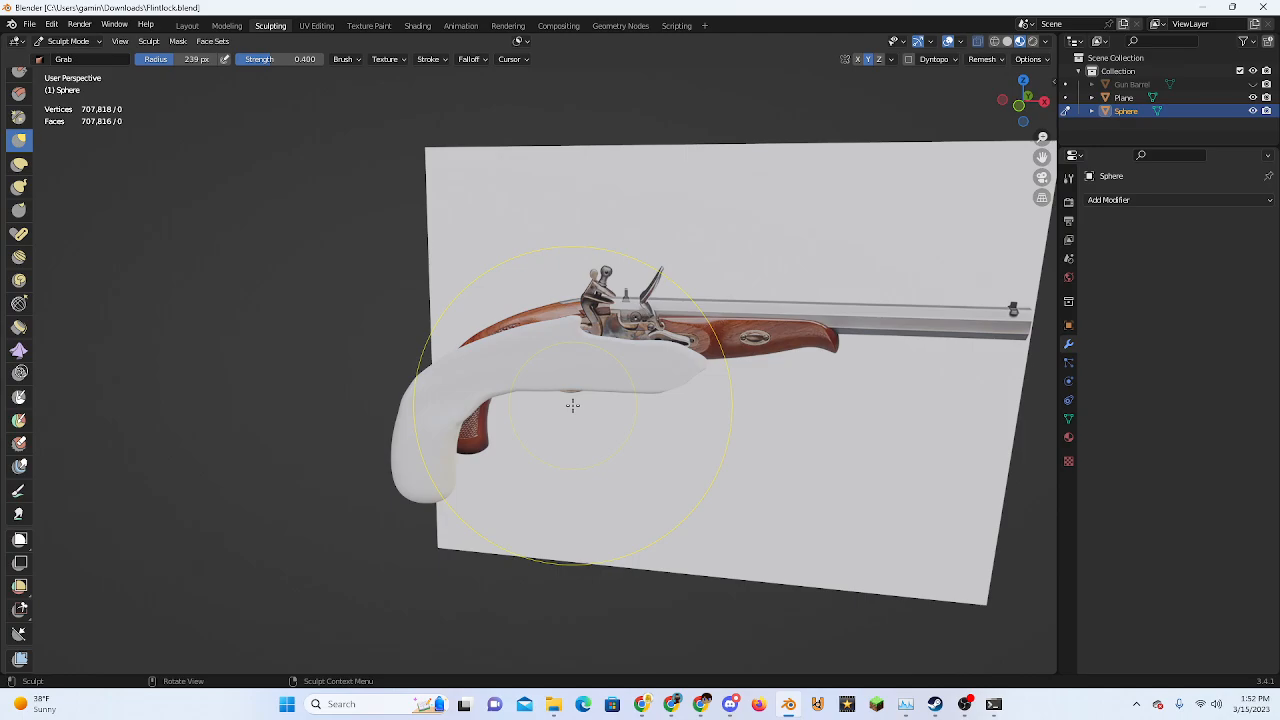
{"action": "middle_click_drag", "start_coordinate": [572, 404], "coordinate": [775, 384]}
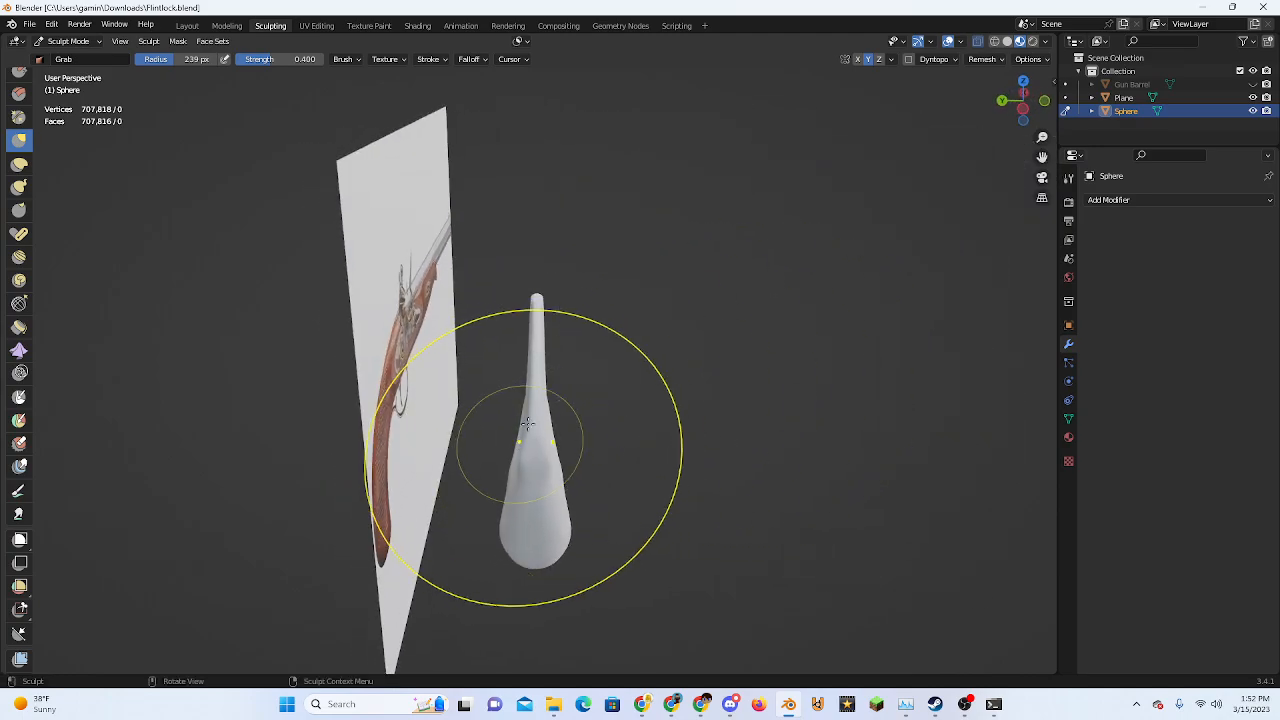
{"action": "middle_click_drag", "start_coordinate": [571, 368], "coordinate": [814, 160]}
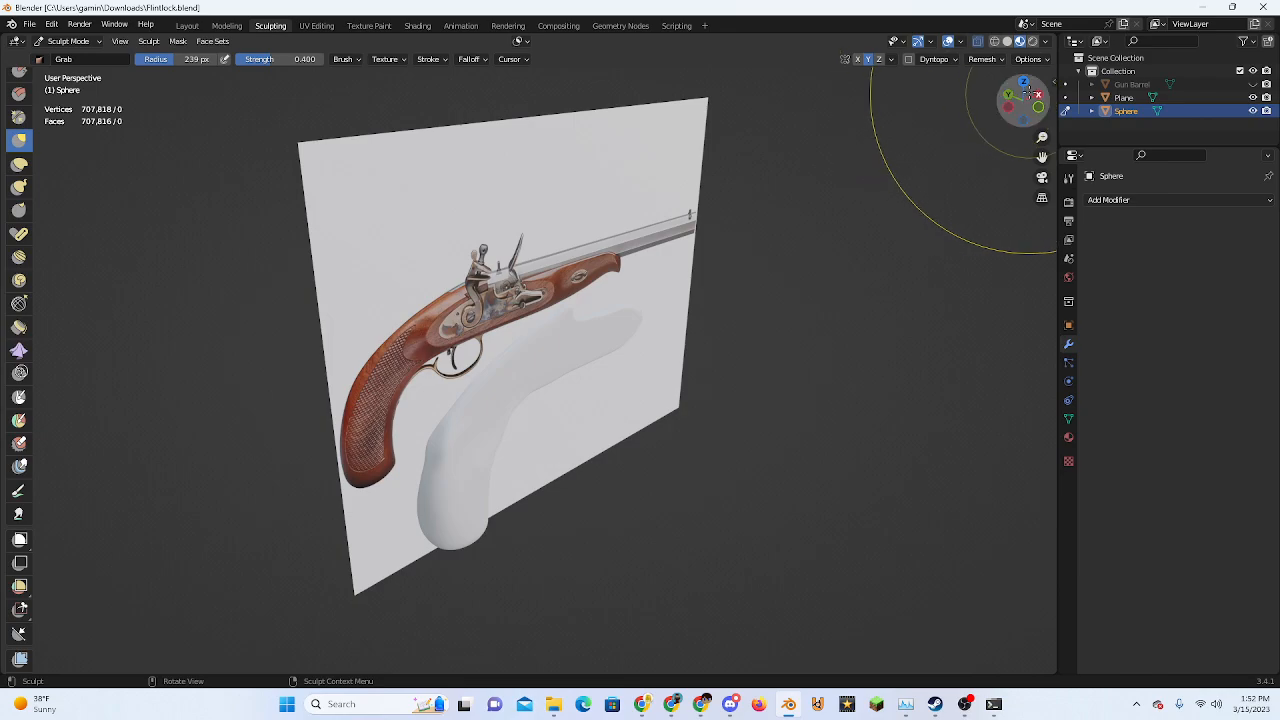
{"action": "left_click", "coordinate": [1031, 93]}
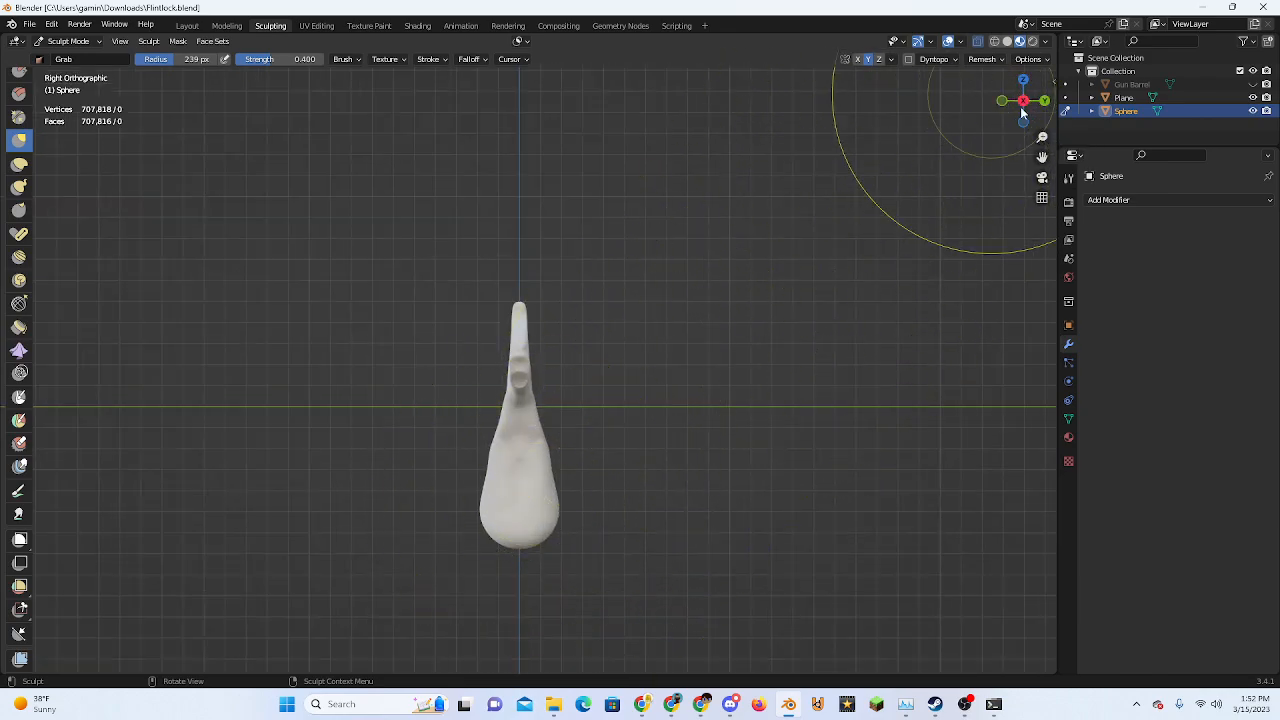
{"action": "left_click", "coordinate": [1023, 80]}
{"action": "left_click", "coordinate": [1023, 121]}
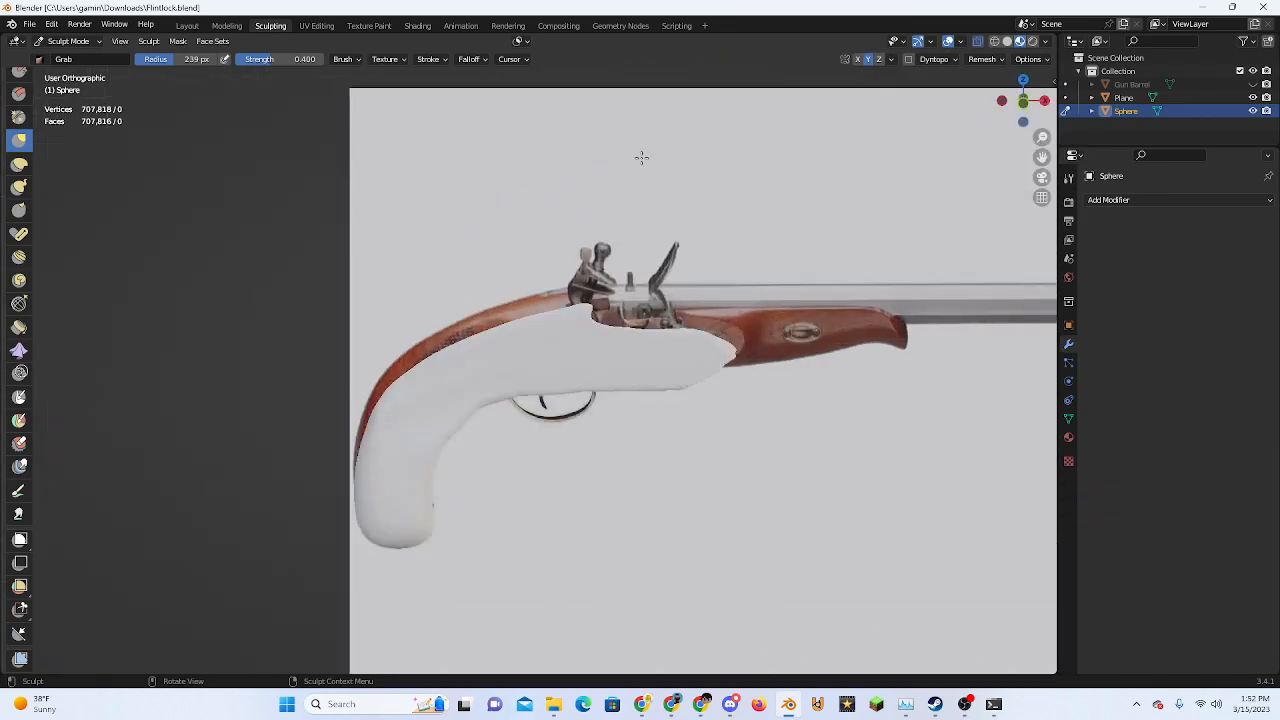
Pull the stock's front end forward with the Grab brush along the reference fore-end, up to the oval inlay
{"action": "scroll", "coordinate": [443, 360], "scroll_direction": "up", "scroll_amount": 5}
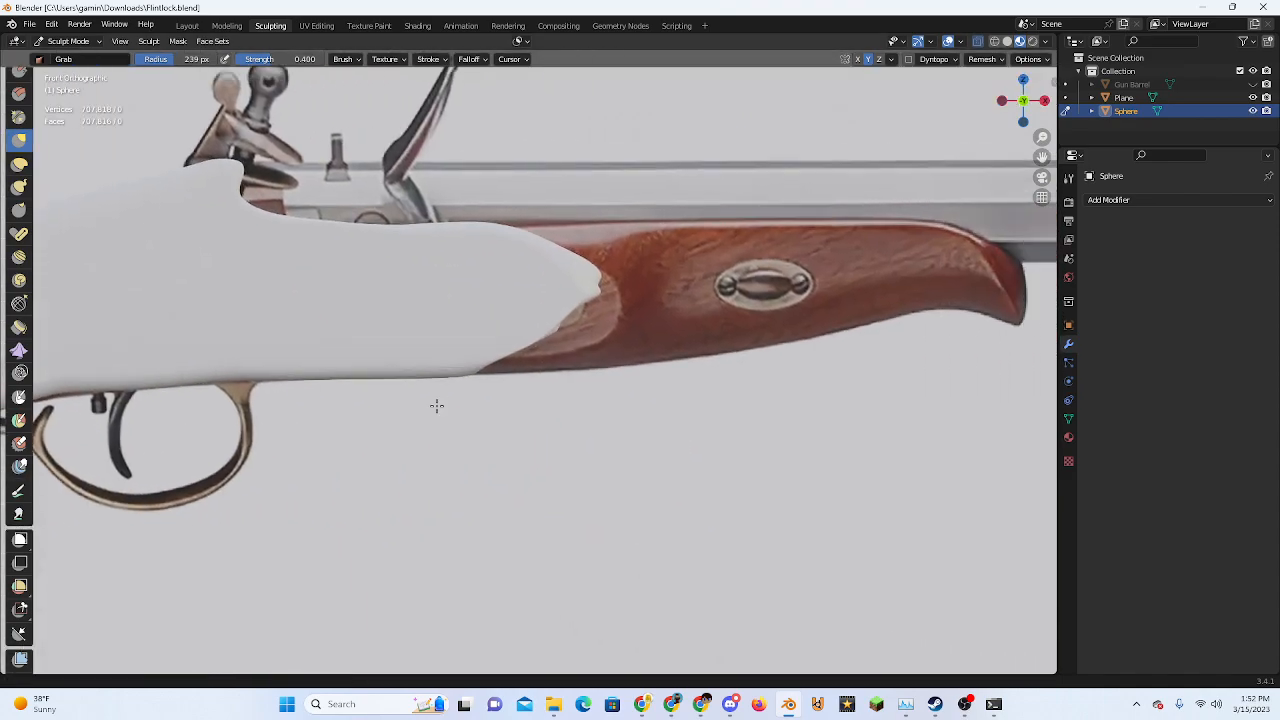
{"action": "middle_click_drag", "start_coordinate": [437, 406], "coordinate": [350, 424], "text": "shift"}
{"action": "scroll", "coordinate": [350, 424], "scroll_direction": "up", "scroll_amount": 2}
{"action": "left_click_drag", "start_coordinate": [420, 355], "coordinate": [700, 340]}
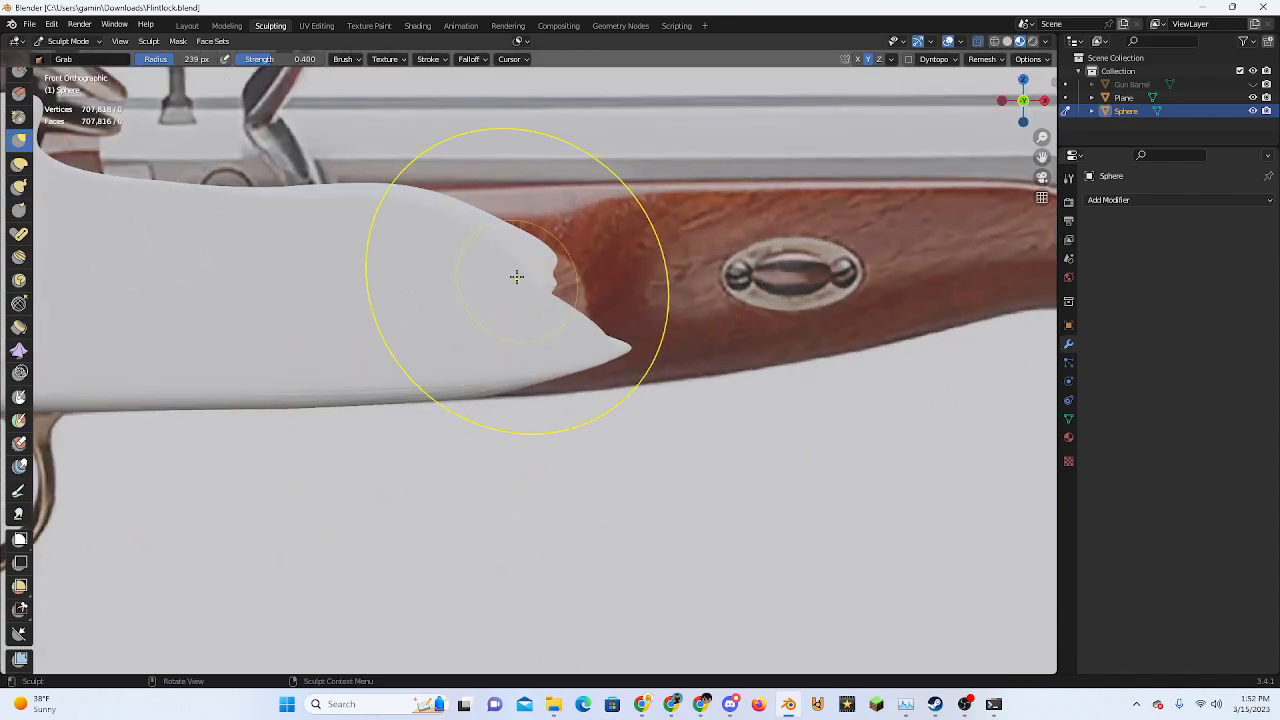
{"action": "left_click_drag", "start_coordinate": [517, 276], "coordinate": [671, 333]}
{"action": "left_click_drag", "start_coordinate": [511, 392], "coordinate": [752, 377]}
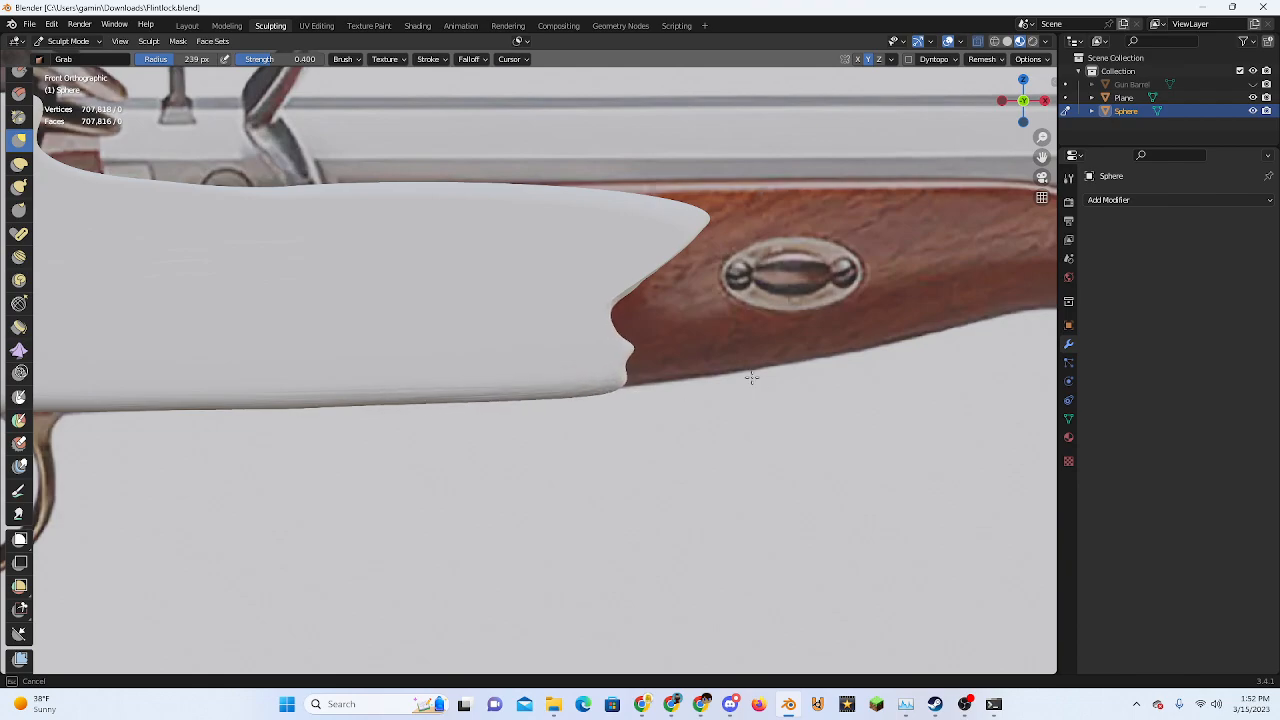
{"action": "left_click_drag", "start_coordinate": [607, 311], "coordinate": [720, 300]}
Extend the stock's front end over the oval inlay with the Grab brush, following the fore-end's upper and lower outlines
{"action": "middle_click_drag", "start_coordinate": [720, 300], "coordinate": [618, 421]}
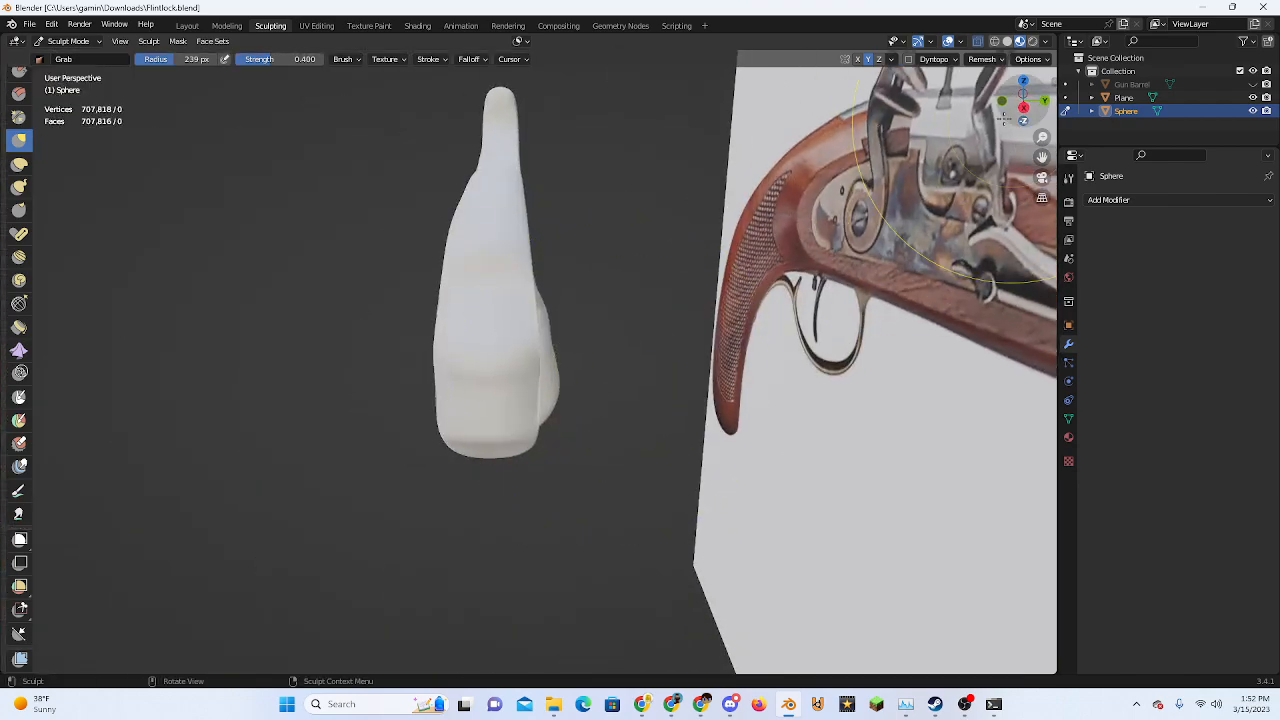
{"action": "left_click", "coordinate": [998, 101]}
{"action": "middle_click_drag", "start_coordinate": [831, 280], "coordinate": [568, 346], "text": "shift"}
{"action": "left_click_drag", "start_coordinate": [400, 275], "coordinate": [1004, 252]}
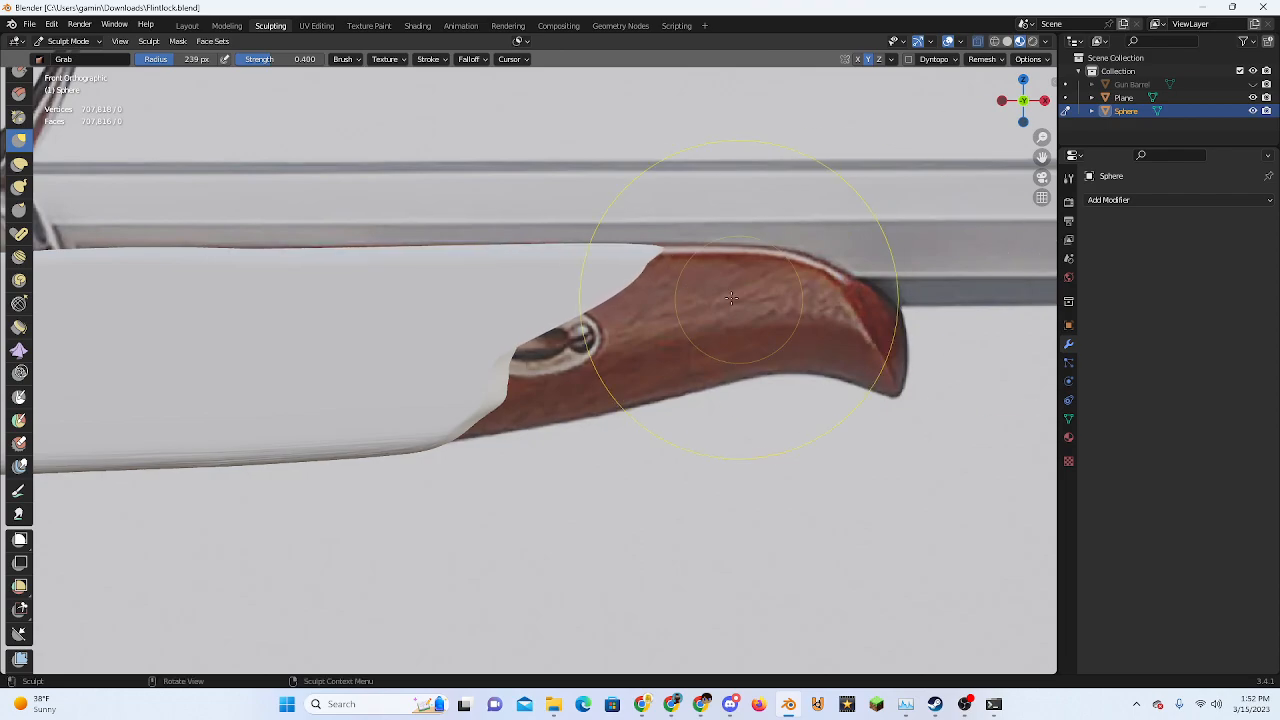
{"action": "left_click_drag", "start_coordinate": [605, 299], "coordinate": [1010, 297]}
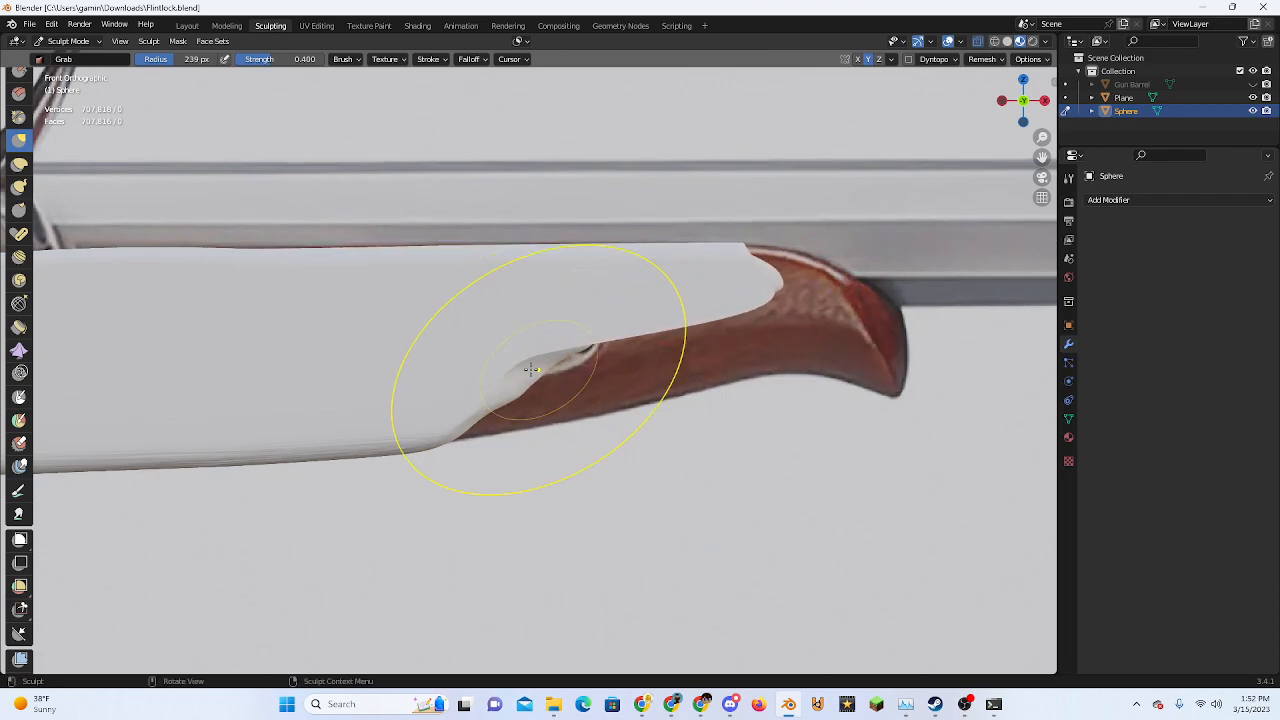
{"action": "left_click_drag", "start_coordinate": [531, 369], "coordinate": [931, 331]}
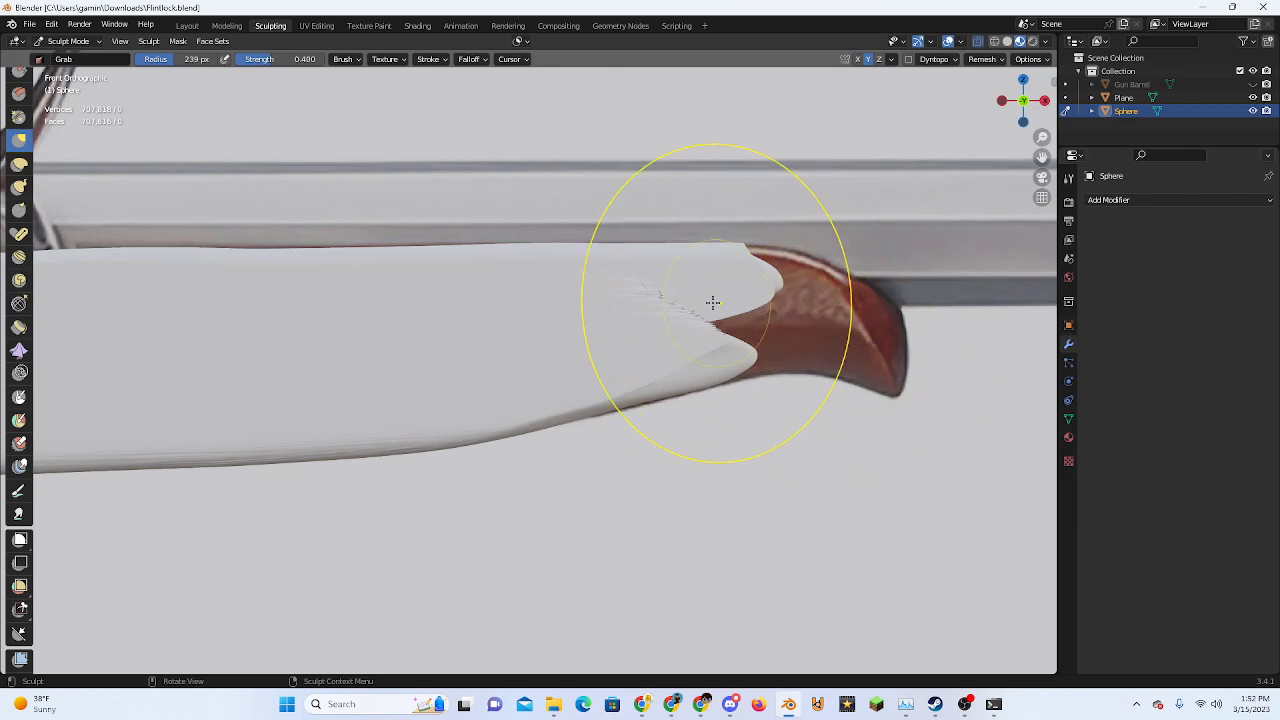
{"action": "left_click_drag", "start_coordinate": [713, 302], "coordinate": [783, 324]}
Stretch the upper lobe of the stock's front end along the sloping top edge of the reference's curved nose
{"action": "middle_click_drag", "start_coordinate": [837, 358], "coordinate": [562, 390], "text": "shift"}
{"action": "scroll", "coordinate": [562, 390], "scroll_direction": "up", "scroll_amount": 1}
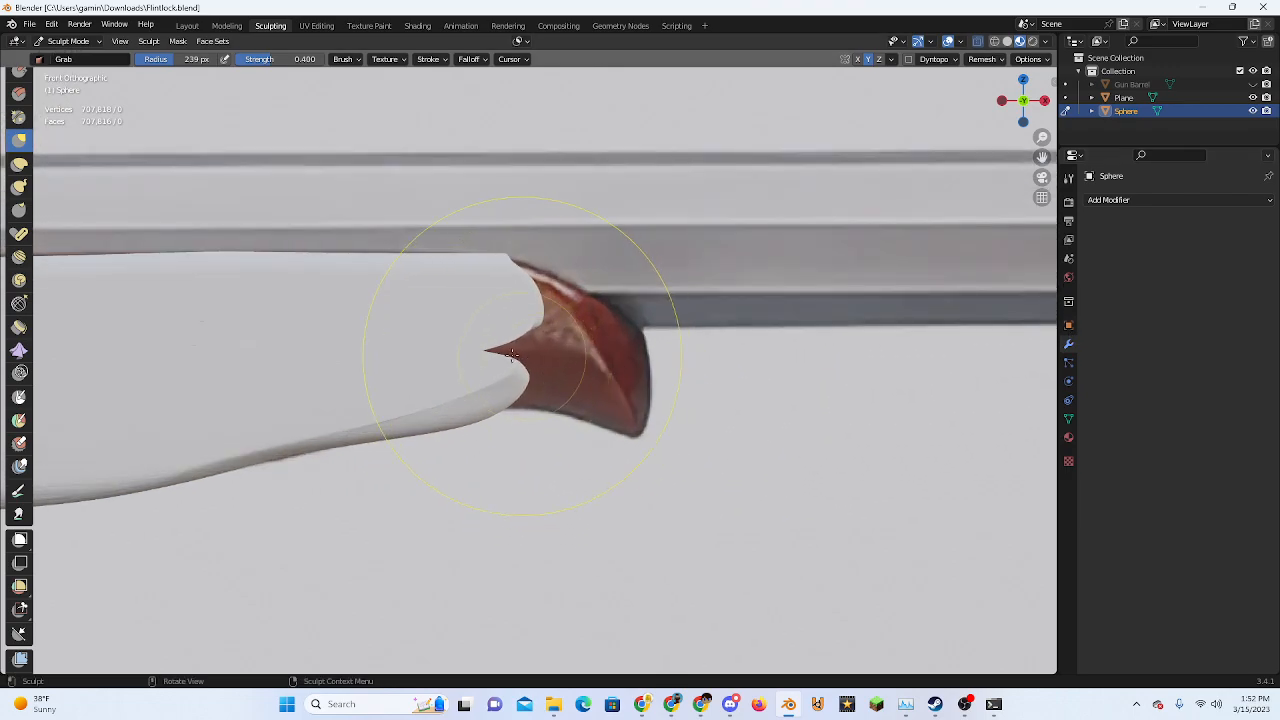
{"action": "mouse_move", "coordinate": [521, 355]}
{"action": "left_mouse_down"}
{"action": "mouse_move", "coordinate": [657, 343]}
{"action": "mouse_move", "coordinate": [685, 354]}
{"action": "mouse_move", "coordinate": [543, 293]}
{"action": "mouse_move", "coordinate": [757, 380]}
{"action": "left_mouse_up"}
{"action": "scroll", "coordinate": [609, 334], "scroll_direction": "up", "scroll_amount": 3}
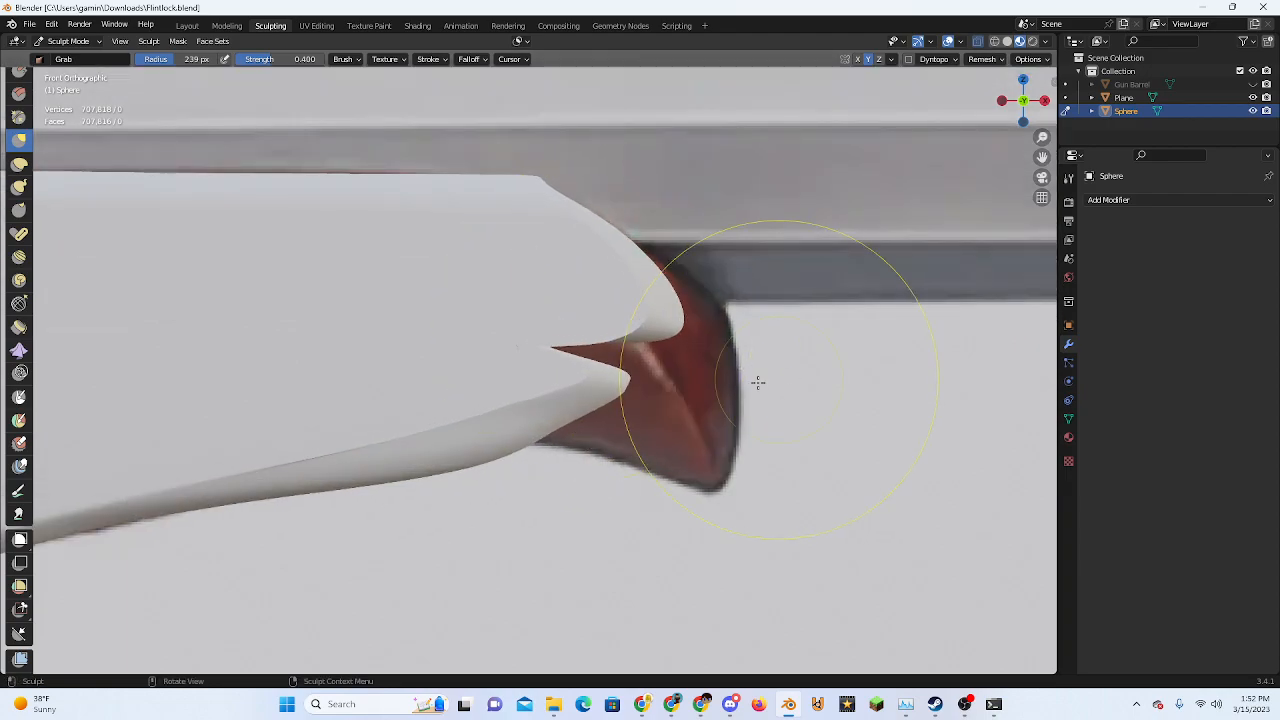
Try to fill the notch between the front end's two lobes with the Draw brush from the right view
{"action": "scroll", "coordinate": [564, 337], "scroll_direction": "up", "scroll_amount": 2}
{"action": "middle_click_drag", "start_coordinate": [616, 379], "coordinate": [436, 294]}
{"action": "scroll", "coordinate": [20, 160], "scroll_direction": "up", "scroll_amount": 5}
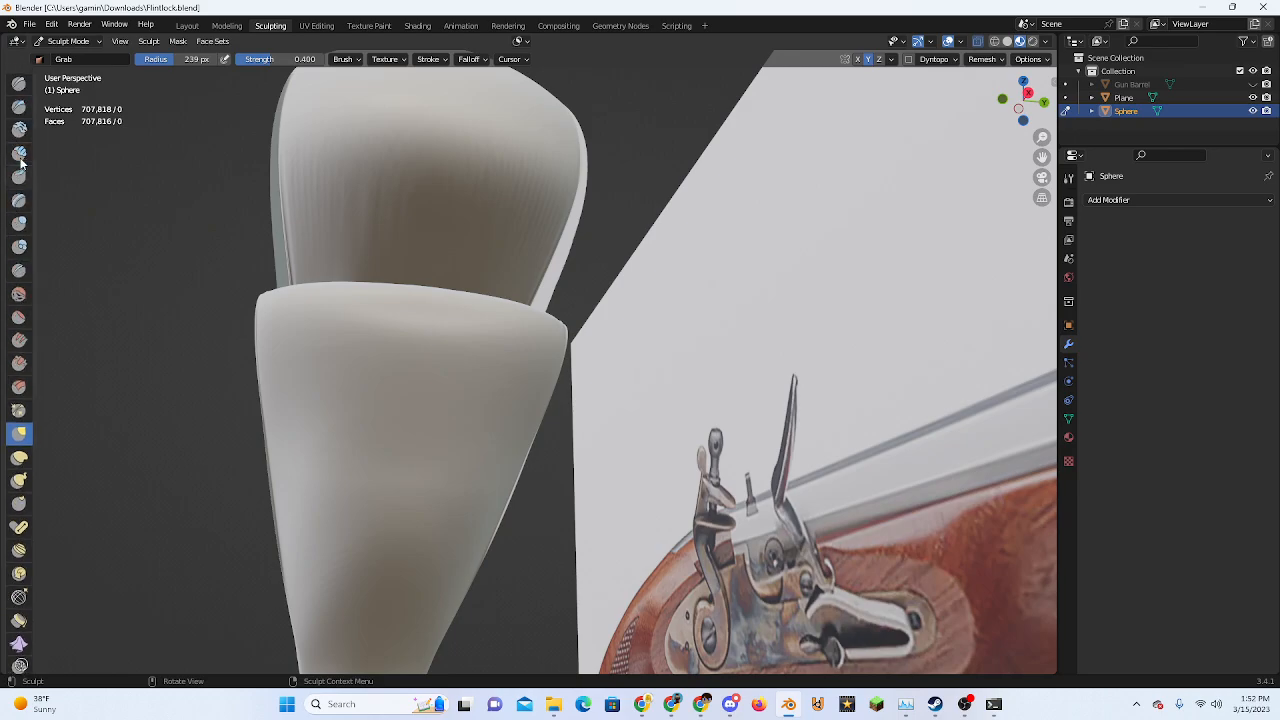
{"action": "left_click", "coordinate": [18, 84]}
{"action": "middle_click_drag", "start_coordinate": [366, 91], "coordinate": [881, 207]}
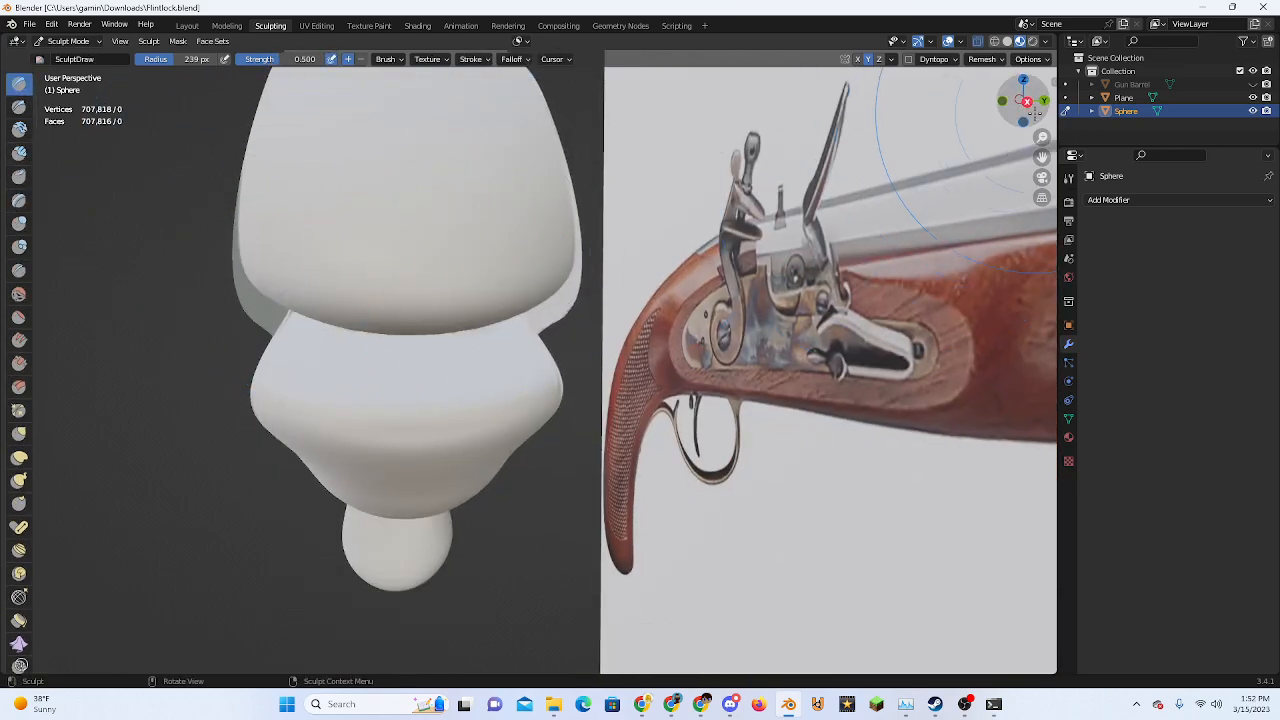
{"action": "left_click", "coordinate": [1027, 102]}
{"action": "scroll", "coordinate": [338, 413], "scroll_direction": "up", "scroll_amount": 3}
{"action": "left_click_drag", "start_coordinate": [340, 235], "coordinate": [426, 264]}
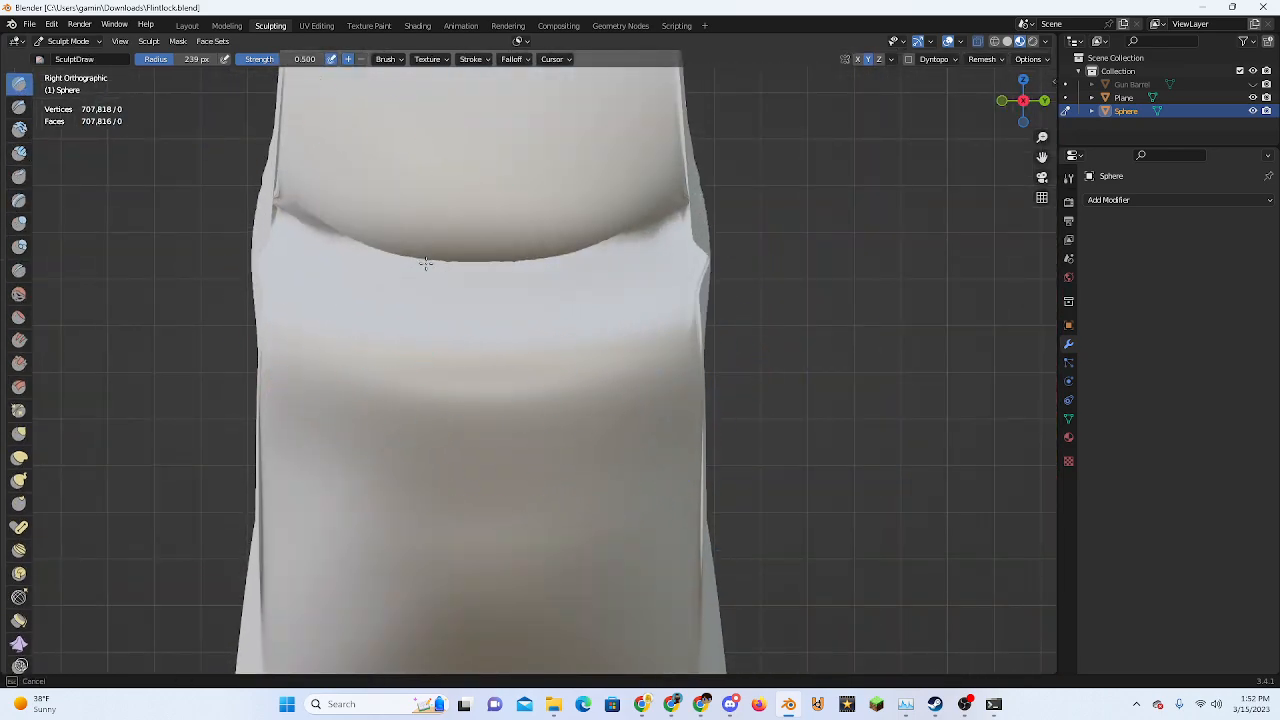
Push the front end's lower lobe back with the Grab brush and fit its underside to the reference's lower outline
{"action": "middle_click_drag", "start_coordinate": [426, 264], "coordinate": [869, 218]}
{"action": "left_click", "coordinate": [1023, 103]}
{"action": "scroll", "coordinate": [651, 366], "scroll_direction": "down", "scroll_amount": 3}
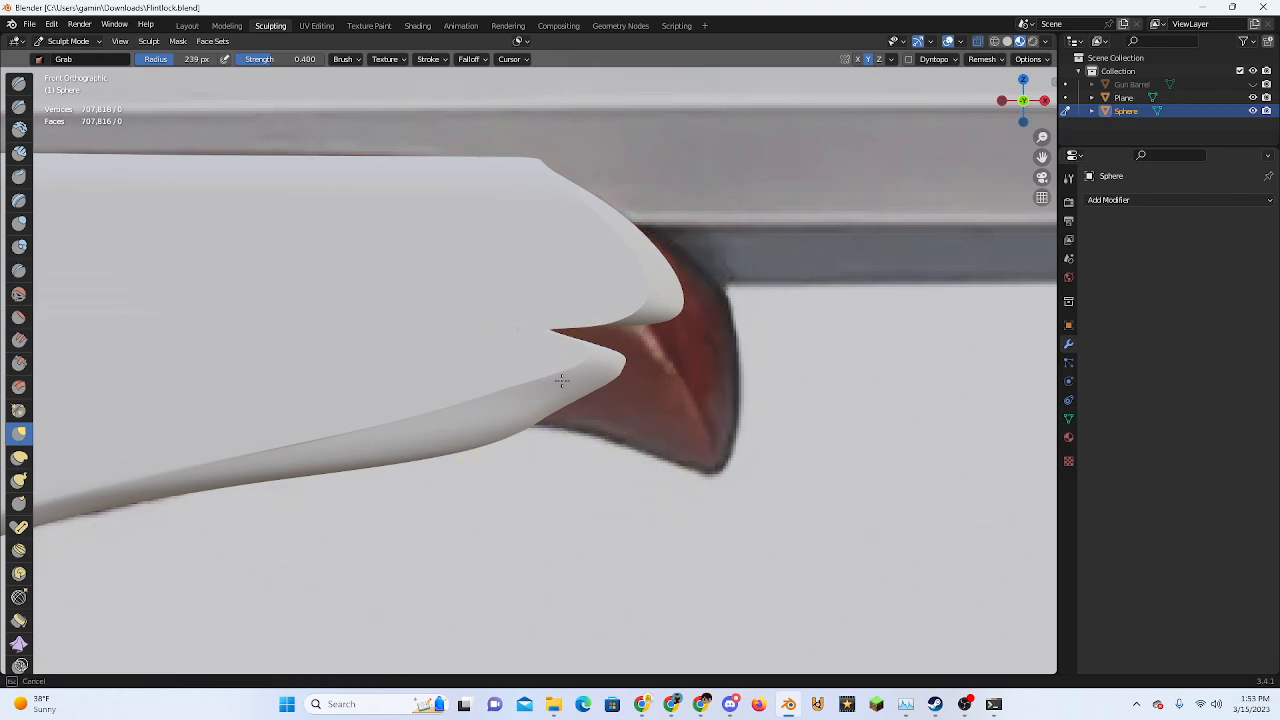
{"action": "left_click_drag", "start_coordinate": [562, 380], "coordinate": [292, 330]}
{"action": "left_click_drag", "start_coordinate": [490, 434], "coordinate": [418, 366]}
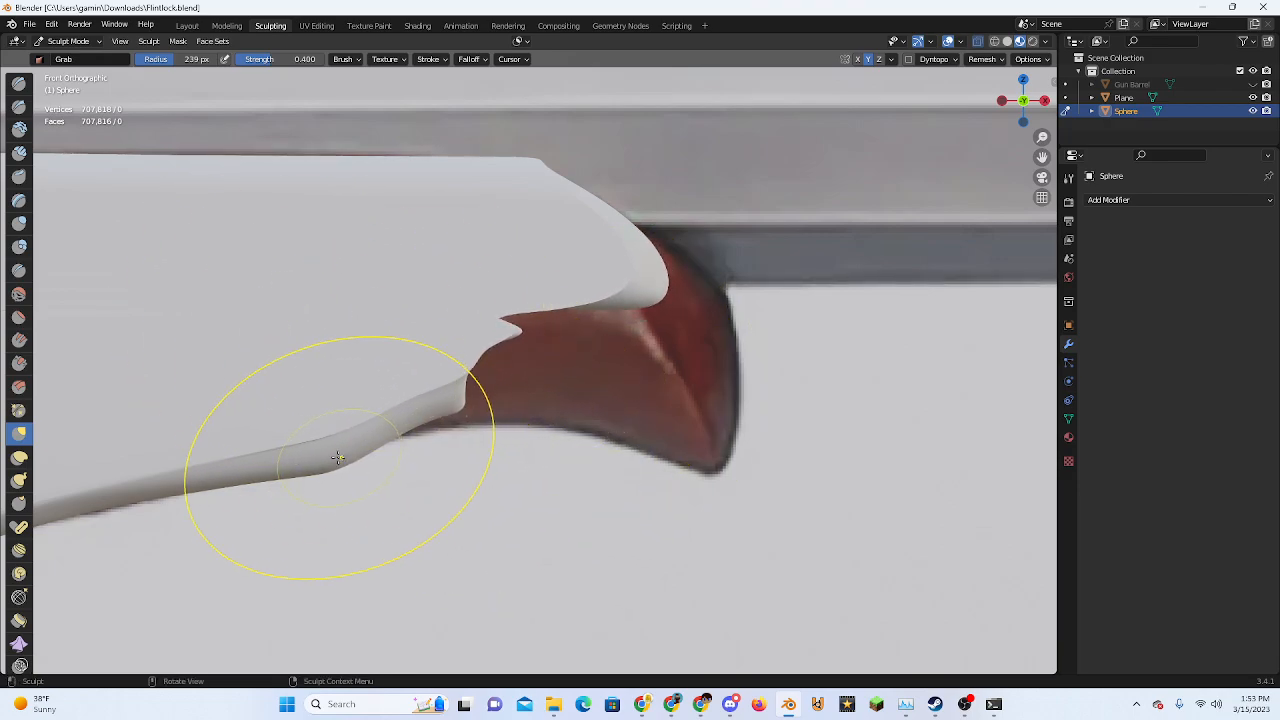
{"action": "mouse_move", "coordinate": [338, 457]}
{"action": "left_mouse_down"}
{"action": "mouse_move", "coordinate": [263, 449]}
{"action": "mouse_move", "coordinate": [389, 436]}
{"action": "left_mouse_up"}
{"action": "left_click_drag", "start_coordinate": [466, 407], "coordinate": [293, 454]}
Pull the front end's upper lobe out to the reference nose and smooth its top edge into the sloping outline
{"action": "left_click_drag", "start_coordinate": [644, 272], "coordinate": [668, 317]}
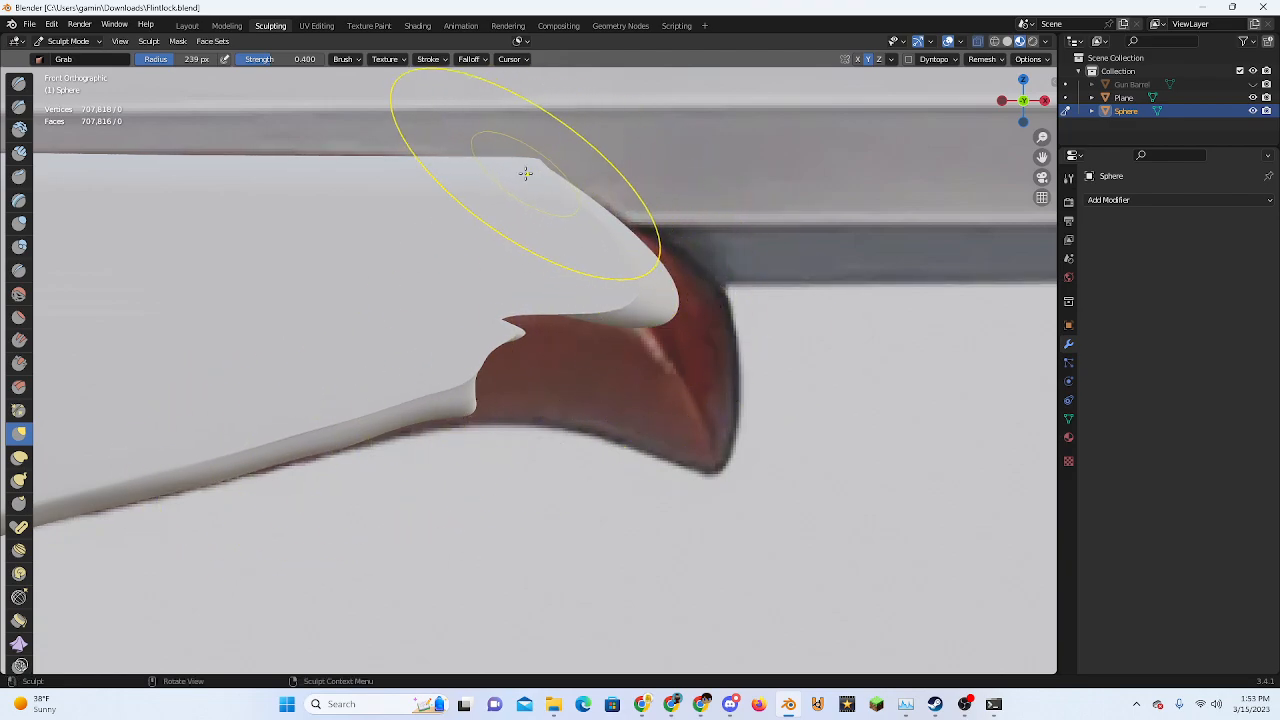
{"action": "left_click_drag", "start_coordinate": [526, 174], "coordinate": [521, 216]}
{"action": "left_click_drag", "start_coordinate": [690, 271], "coordinate": [757, 357]}
{"action": "left_click_drag", "start_coordinate": [680, 266], "coordinate": [506, 167]}
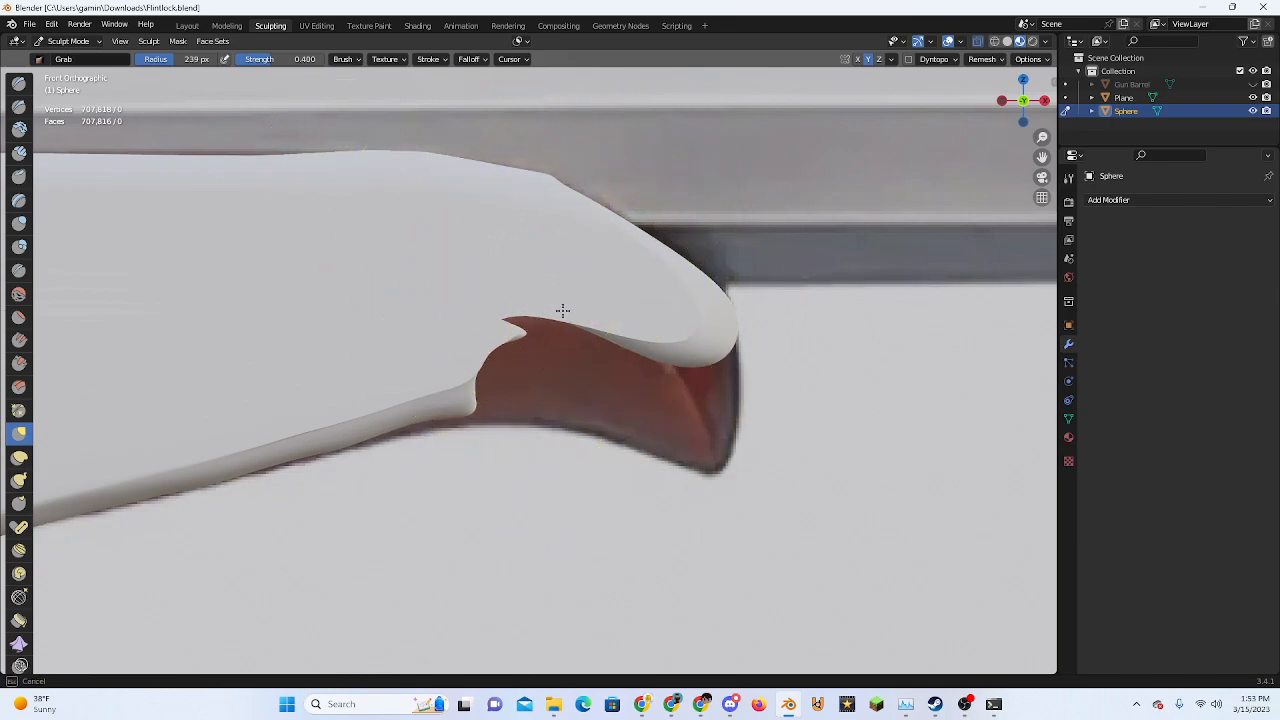
Drag the stock's lower front edge forward and down to cover the reference nose and narrow the notch
{"action": "left_click_drag", "start_coordinate": [563, 310], "coordinate": [760, 463]}
{"action": "left_click_drag", "start_coordinate": [518, 346], "coordinate": [708, 466]}
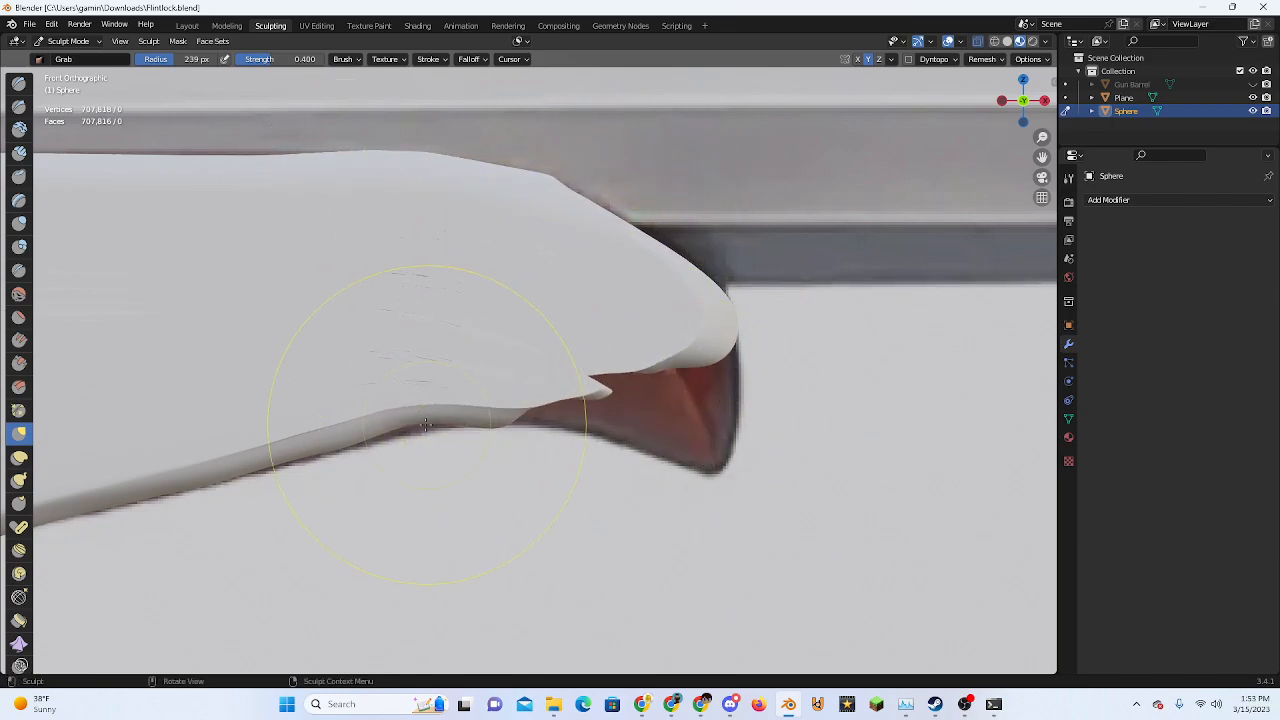
{"action": "left_click_drag", "start_coordinate": [594, 390], "coordinate": [846, 477]}
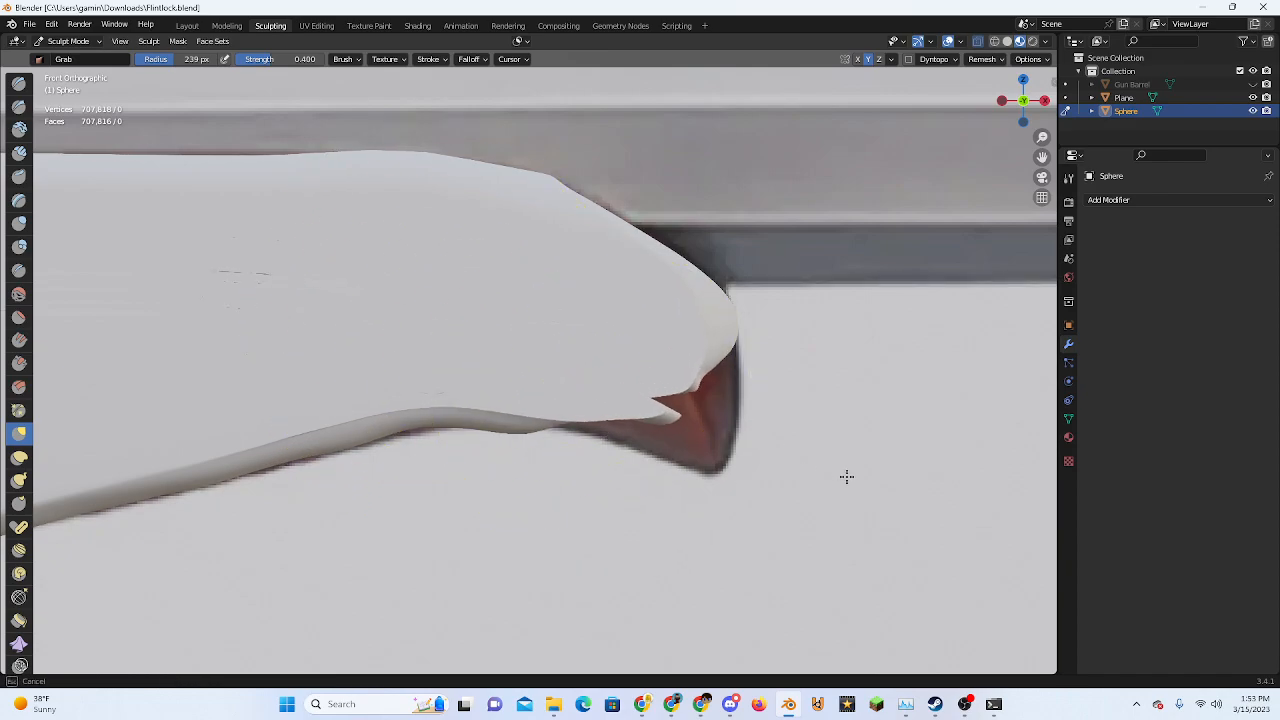
{"action": "mouse_move", "coordinate": [608, 405]}
{"action": "left_mouse_down"}
{"action": "mouse_move", "coordinate": [749, 428]}
{"action": "mouse_move", "coordinate": [516, 387]}
{"action": "left_mouse_up"}
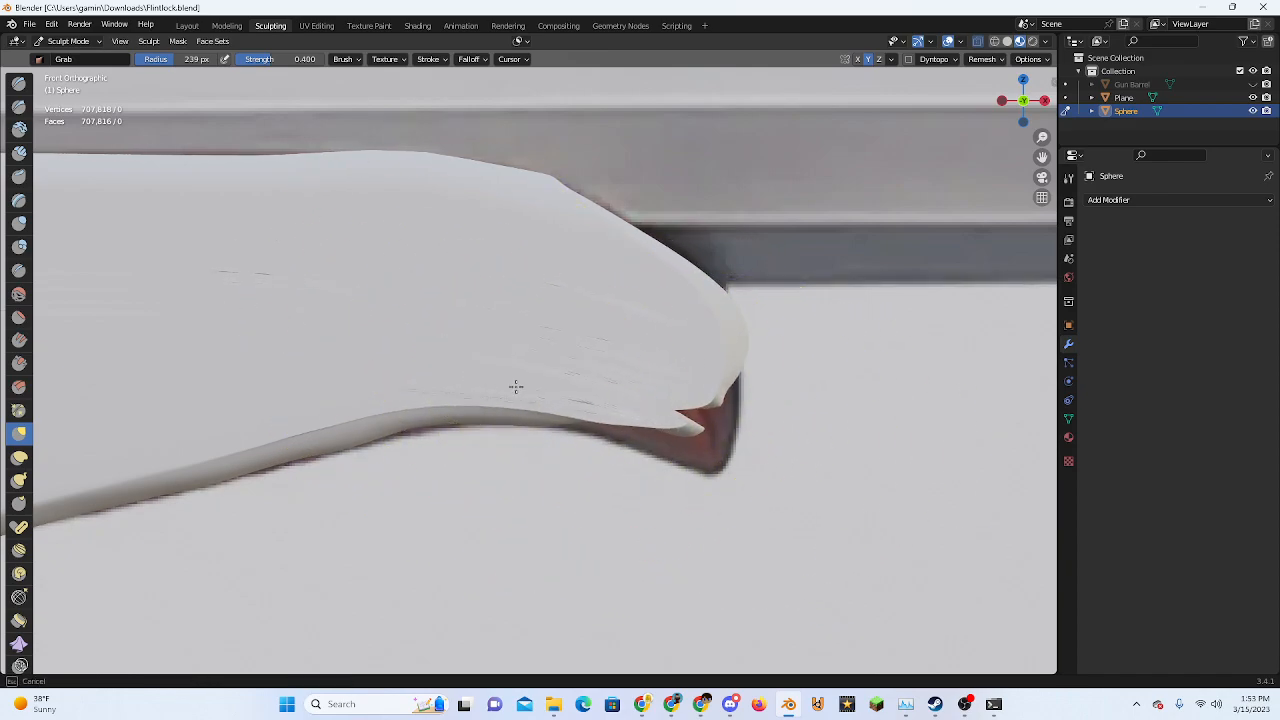
Pull the front end's lower tip down into the pointed corner of the reference nose and adjust the underside behind it
{"action": "middle_click_drag", "start_coordinate": [671, 447], "coordinate": [537, 357], "text": "shift"}
{"action": "scroll", "coordinate": [537, 357], "scroll_direction": "up", "scroll_amount": 3}
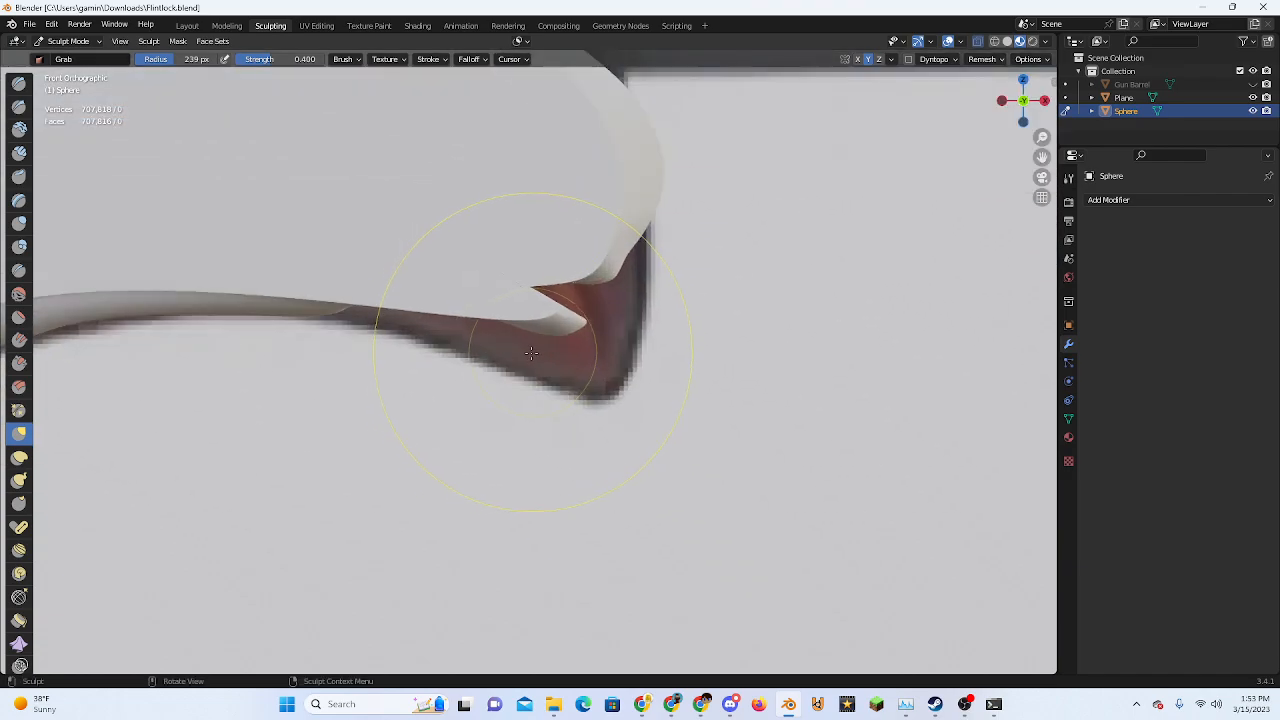
{"action": "left_click_drag", "start_coordinate": [536, 357], "coordinate": [603, 411]}
{"action": "left_click_drag", "start_coordinate": [558, 336], "coordinate": [607, 395]}
{"action": "mouse_move", "coordinate": [340, 291]}
{"action": "left_mouse_down"}
{"action": "mouse_move", "coordinate": [277, 291]}
{"action": "mouse_move", "coordinate": [264, 305]}
{"action": "left_mouse_up"}
Pull the front end's lower tip down over the reference nose's corner with the Grab brush to close the notch
{"action": "scroll", "coordinate": [290, 340], "scroll_direction": "down", "scroll_amount": 5}
{"action": "middle_click_drag", "start_coordinate": [311, 343], "coordinate": [487, 295], "text": "shift"}
{"action": "middle_click_drag", "start_coordinate": [763, 272], "coordinate": [471, 309], "text": "shift"}
{"action": "scroll", "coordinate": [471, 309], "scroll_direction": "up", "scroll_amount": 2}
{"action": "left_click_drag", "start_coordinate": [435, 319], "coordinate": [423, 315]}
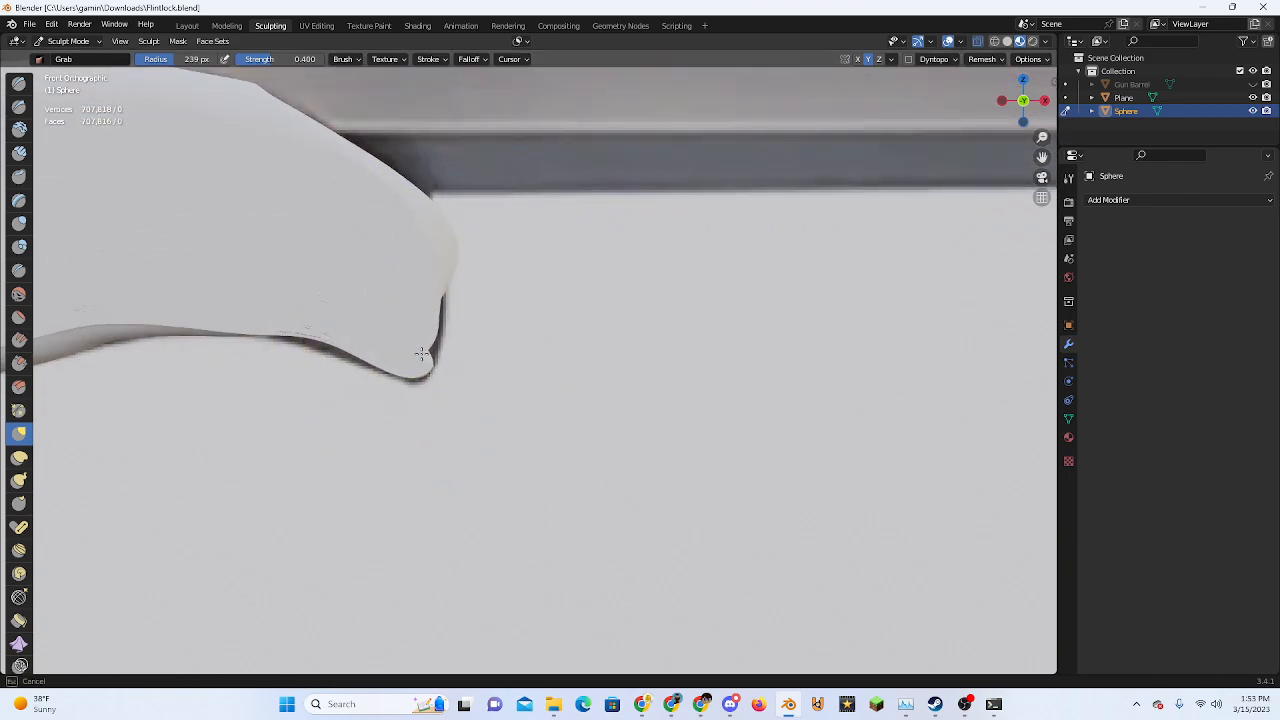
Nudge the nose's lower tip back with the Grab brush to fit the corner of the reference outline
{"action": "middle_click_drag", "start_coordinate": [395, 217], "coordinate": [520, 374], "text": "shift"}
{"action": "scroll", "coordinate": [522, 374], "scroll_direction": "up", "scroll_amount": 2}
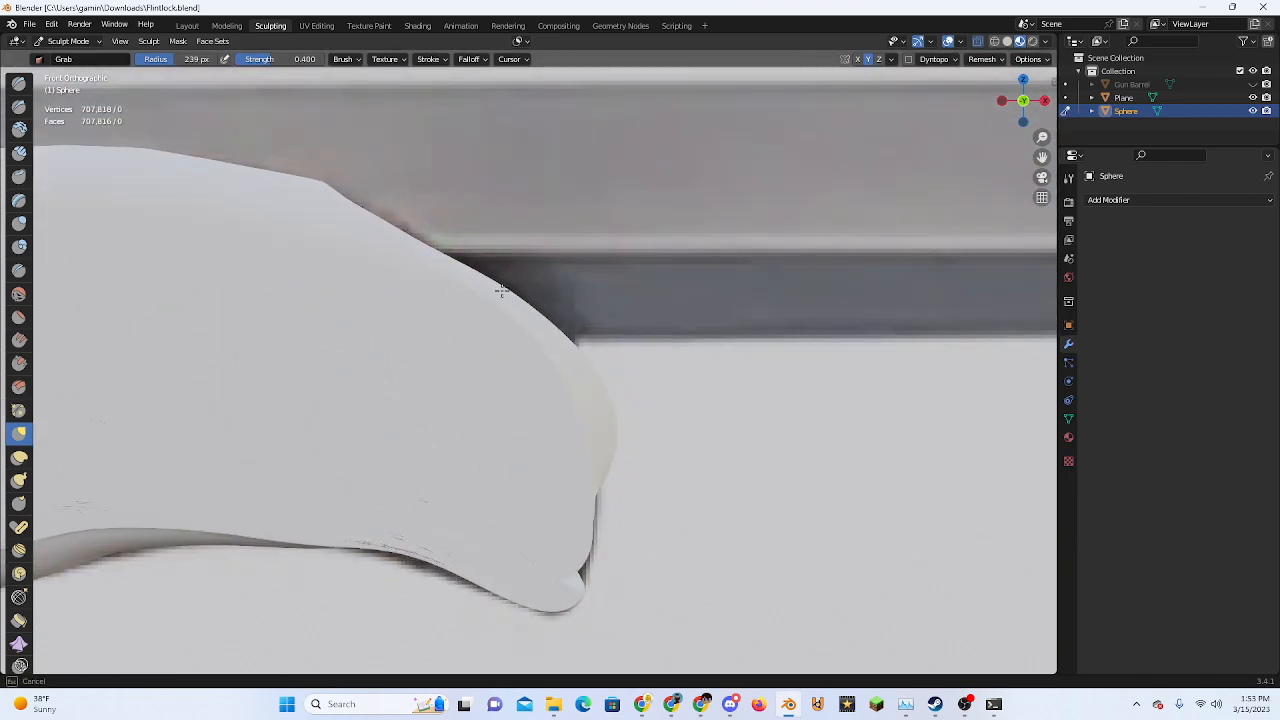
{"action": "middle_click_drag", "start_coordinate": [591, 582], "coordinate": [574, 494], "text": "shift"}
{"action": "scroll", "coordinate": [574, 496], "scroll_direction": "up", "scroll_amount": 5}
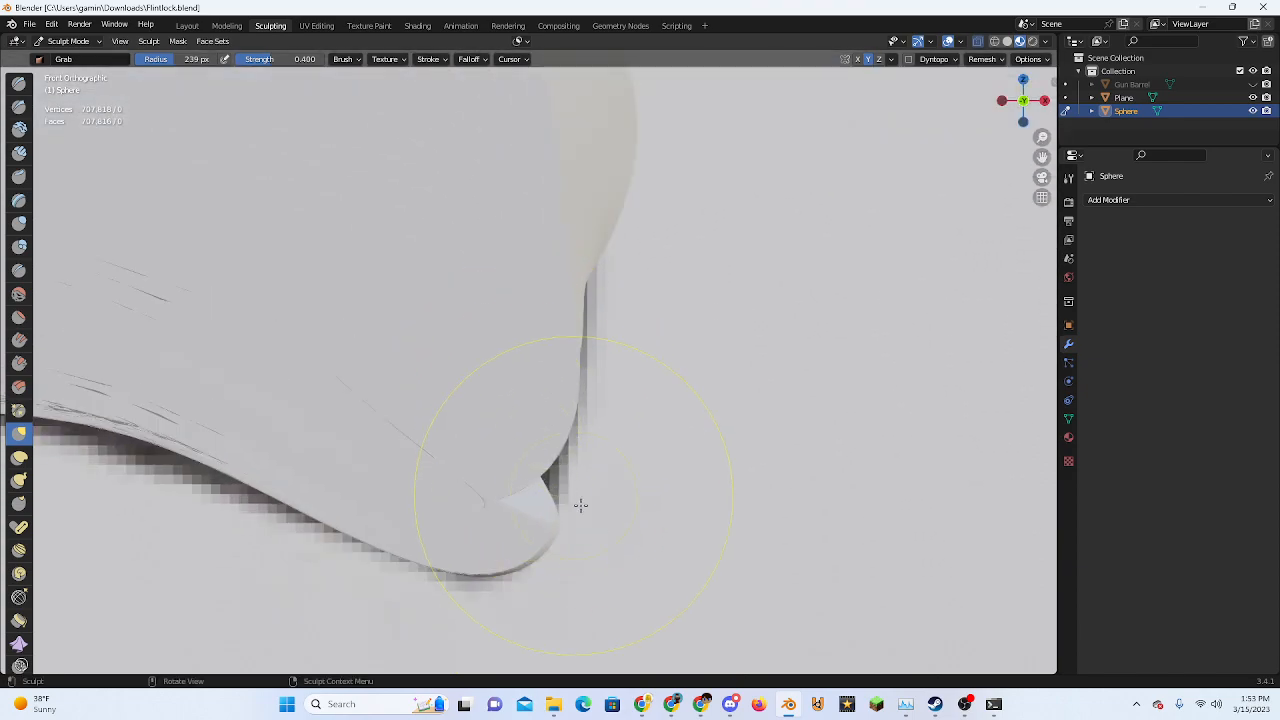
{"action": "left_click_drag", "start_coordinate": [484, 488], "coordinate": [477, 485]}
Fill the hollow and folds in the front face of the nose with the Clay brush
{"action": "mouse_move", "coordinate": [515, 491]}
{"action": "middle_mouse_down"}
{"action": "mouse_move", "coordinate": [425, 512]}
{"action": "mouse_move", "coordinate": [428, 425]}
{"action": "mouse_move", "coordinate": [516, 438]}
{"action": "mouse_move", "coordinate": [516, 450]}
{"action": "mouse_move", "coordinate": [457, 457]}
{"action": "middle_mouse_up"}
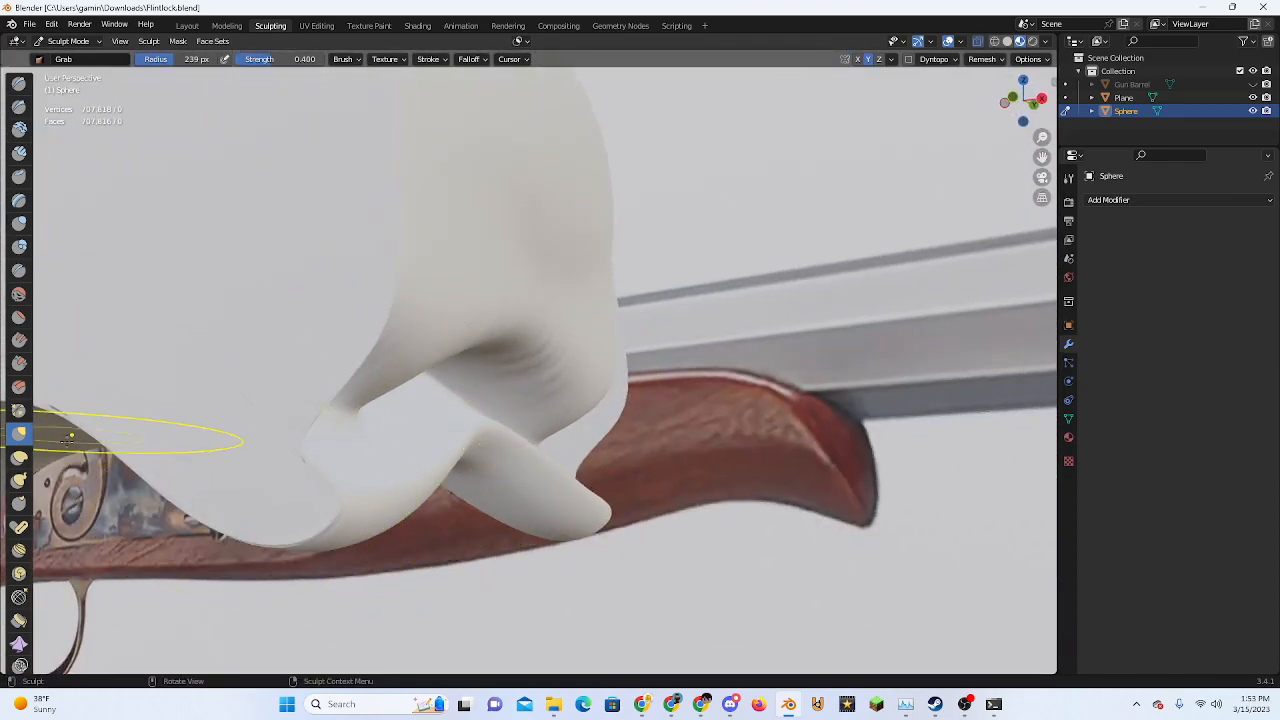
{"action": "left_click", "coordinate": [20, 130]}
{"action": "mouse_move", "coordinate": [371, 290]}
{"action": "middle_mouse_down"}
{"action": "mouse_move", "coordinate": [409, 400]}
{"action": "mouse_move", "coordinate": [375, 385]}
{"action": "mouse_move", "coordinate": [386, 360]}
{"action": "mouse_move", "coordinate": [369, 377]}
{"action": "mouse_move", "coordinate": [603, 446]}
{"action": "mouse_move", "coordinate": [491, 409]}
{"action": "mouse_move", "coordinate": [486, 374]}
{"action": "mouse_move", "coordinate": [410, 426]}
{"action": "mouse_move", "coordinate": [371, 400]}
{"action": "mouse_move", "coordinate": [486, 423]}
{"action": "mouse_move", "coordinate": [473, 473]}
{"action": "mouse_move", "coordinate": [511, 480]}
{"action": "mouse_move", "coordinate": [460, 380]}
{"action": "middle_mouse_up"}
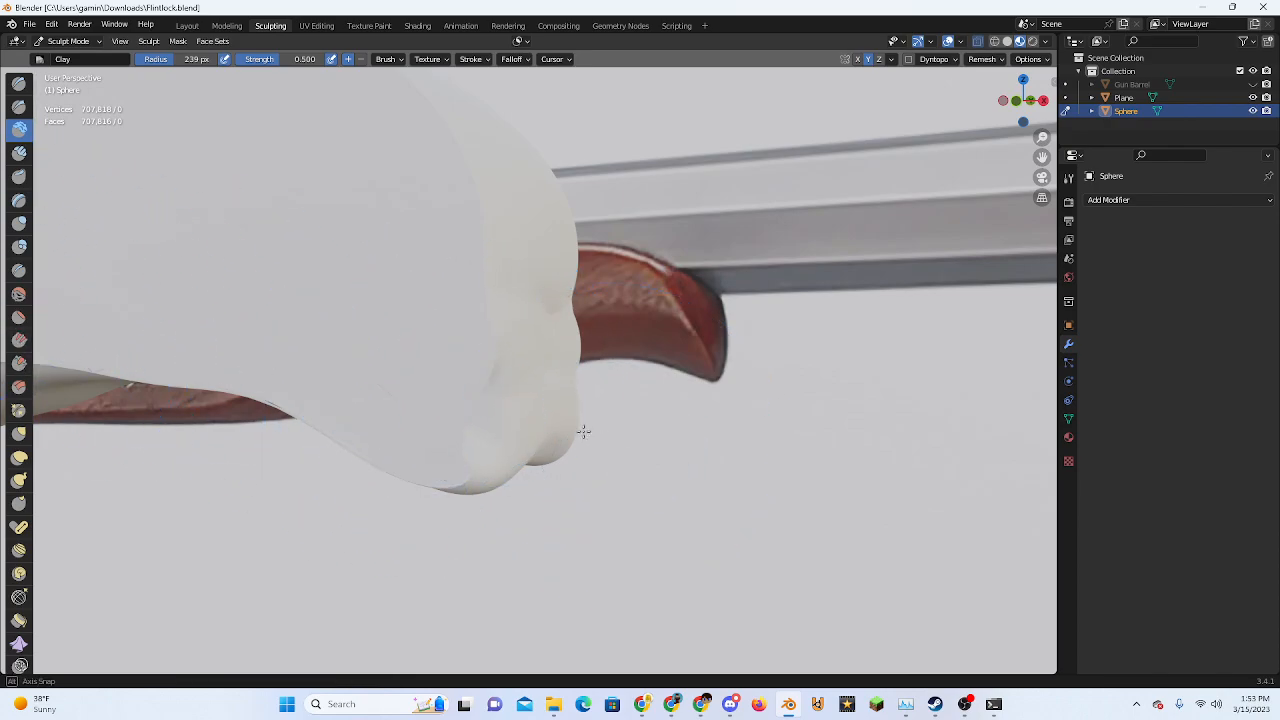
{"action": "middle_click_drag", "start_coordinate": [583, 429], "coordinate": [523, 306]}
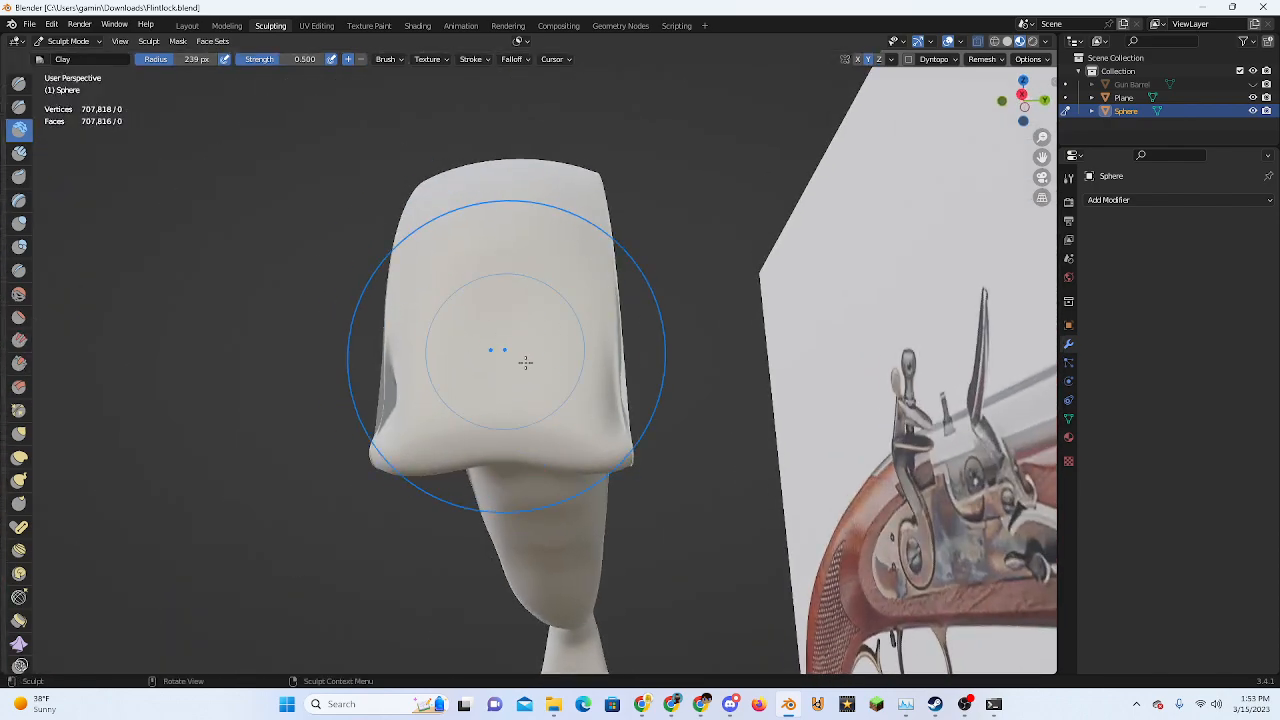
{"action": "middle_click_drag", "start_coordinate": [500, 351], "coordinate": [733, 246]}
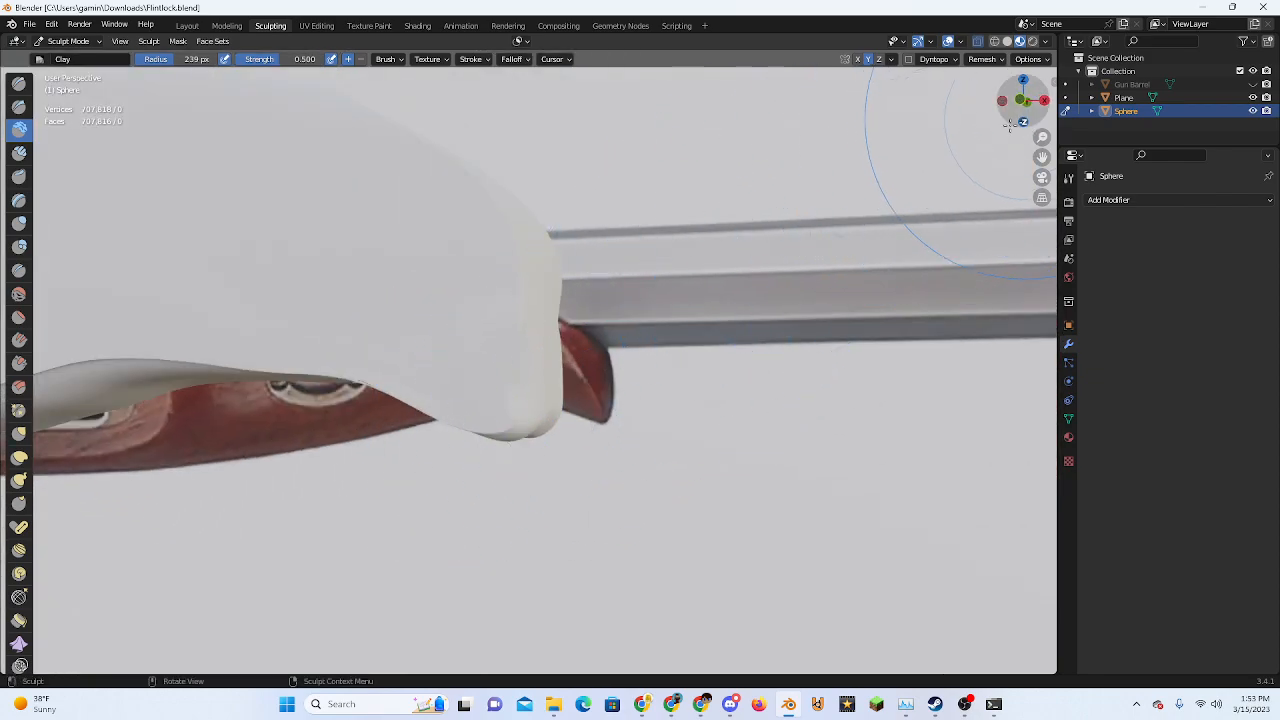
Build up the underside of the stock's front end with the Clay brush in the bottom view
{"action": "left_click", "coordinate": [1023, 122]}
{"action": "scroll", "coordinate": [502, 357], "scroll_direction": "up", "scroll_amount": 3}
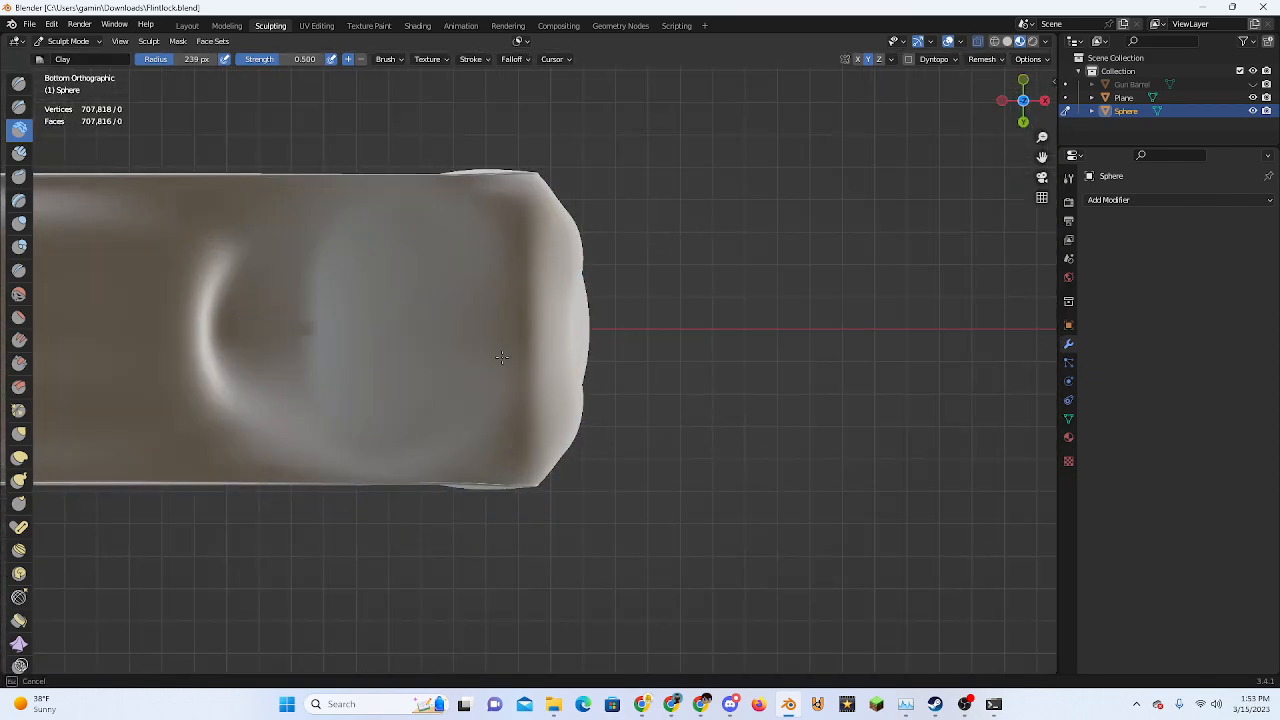
{"action": "mouse_move", "coordinate": [502, 357]}
{"action": "left_mouse_down"}
{"action": "mouse_move", "coordinate": [311, 343]}
{"action": "mouse_move", "coordinate": [326, 331]}
{"action": "mouse_move", "coordinate": [500, 350]}
{"action": "left_mouse_up"}
{"action": "mouse_move", "coordinate": [580, 367]}
{"action": "middle_mouse_down"}
{"action": "mouse_move", "coordinate": [540, 451]}
{"action": "mouse_move", "coordinate": [463, 414]}
{"action": "mouse_move", "coordinate": [580, 329]}
{"action": "mouse_move", "coordinate": [565, 452]}
{"action": "mouse_move", "coordinate": [500, 491]}
{"action": "mouse_move", "coordinate": [781, 237]}
{"action": "middle_mouse_up"}
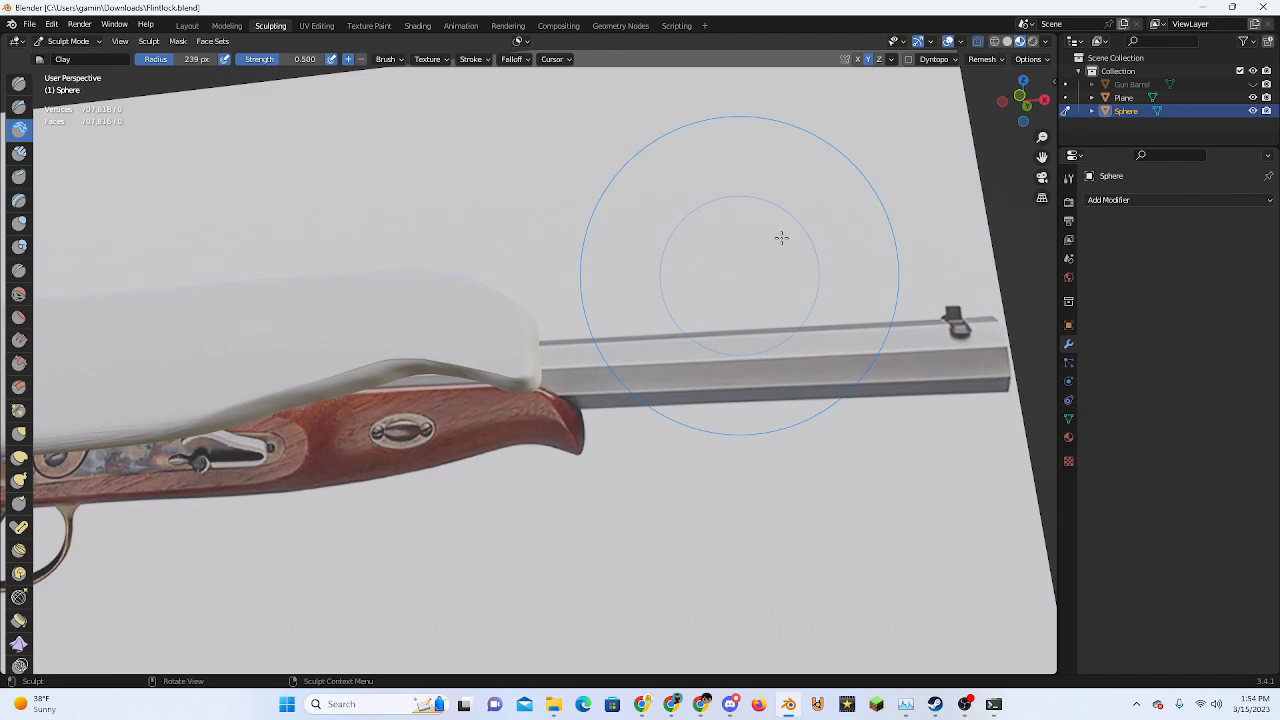
Refit the nose's front edge and lower tip to the reference outline with the Grab brush in the front view
{"action": "left_click", "coordinate": [1019, 94]}
{"action": "left_click", "coordinate": [19, 433]}
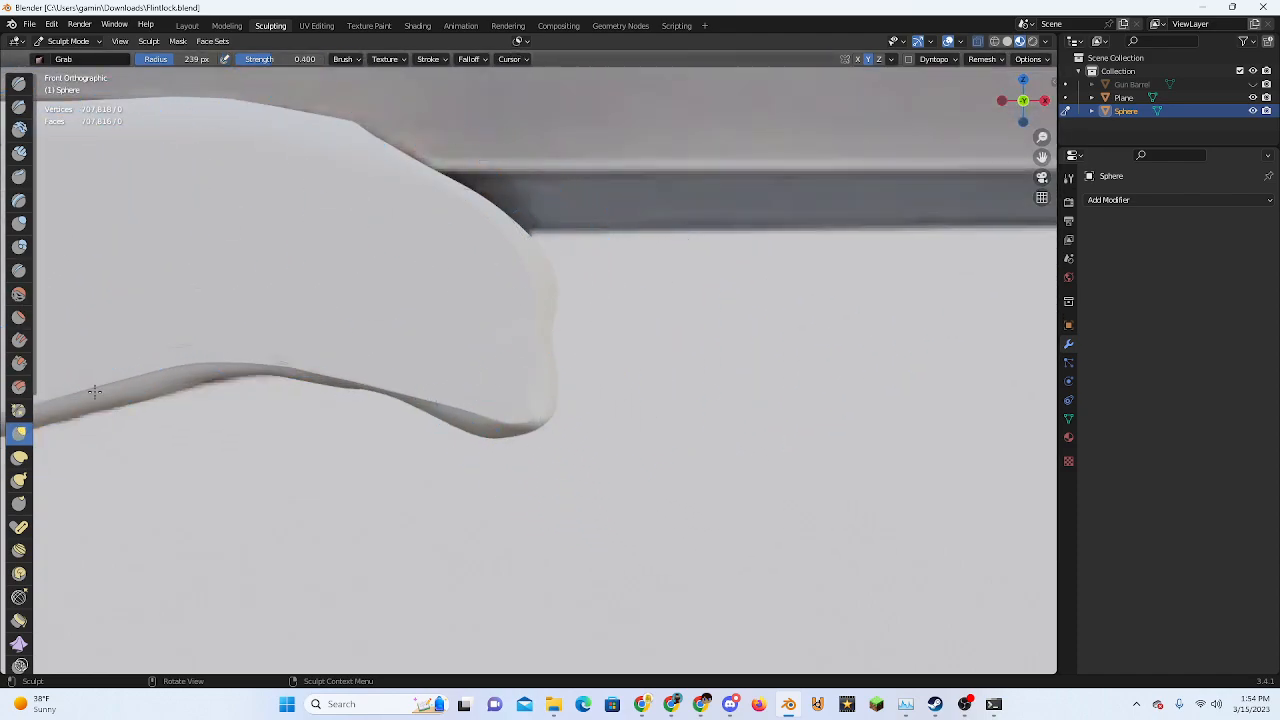
{"action": "scroll", "coordinate": [575, 257], "scroll_direction": "up", "scroll_amount": 2}
{"action": "middle_click_drag", "start_coordinate": [575, 257], "coordinate": [569, 390], "text": "shift"}
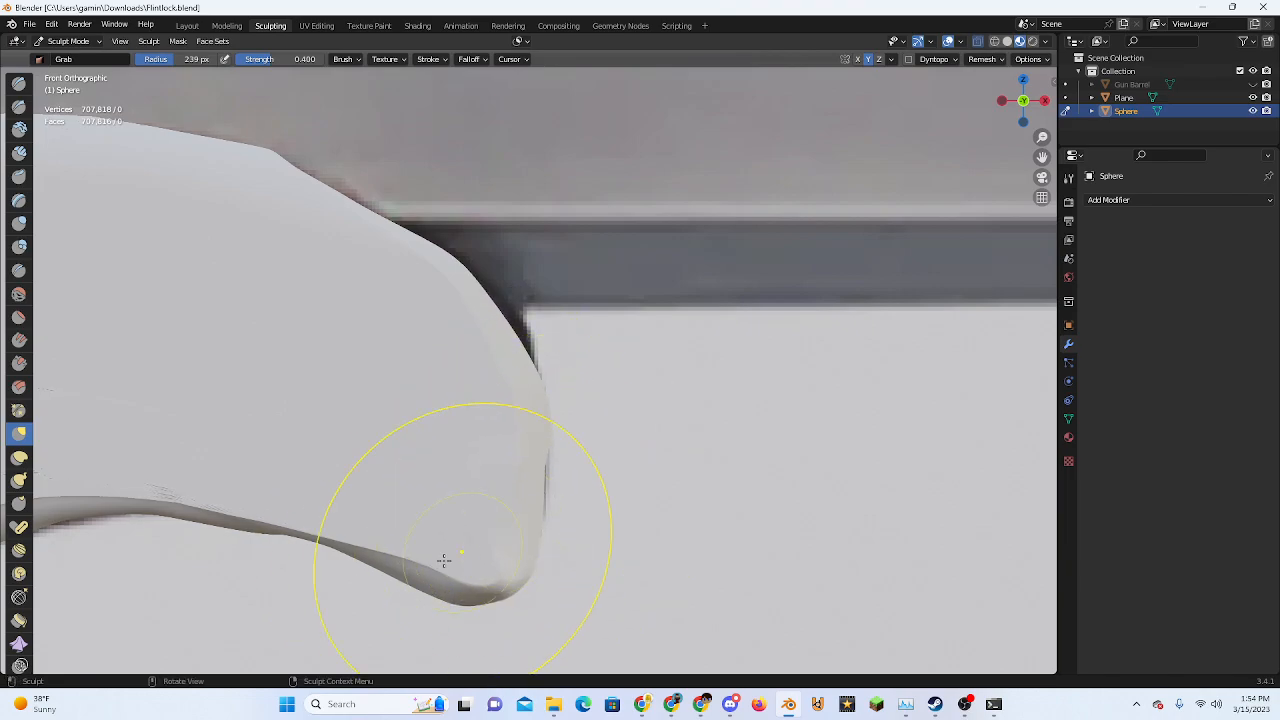
{"action": "middle_click_drag", "start_coordinate": [443, 560], "coordinate": [549, 405], "text": "shift"}
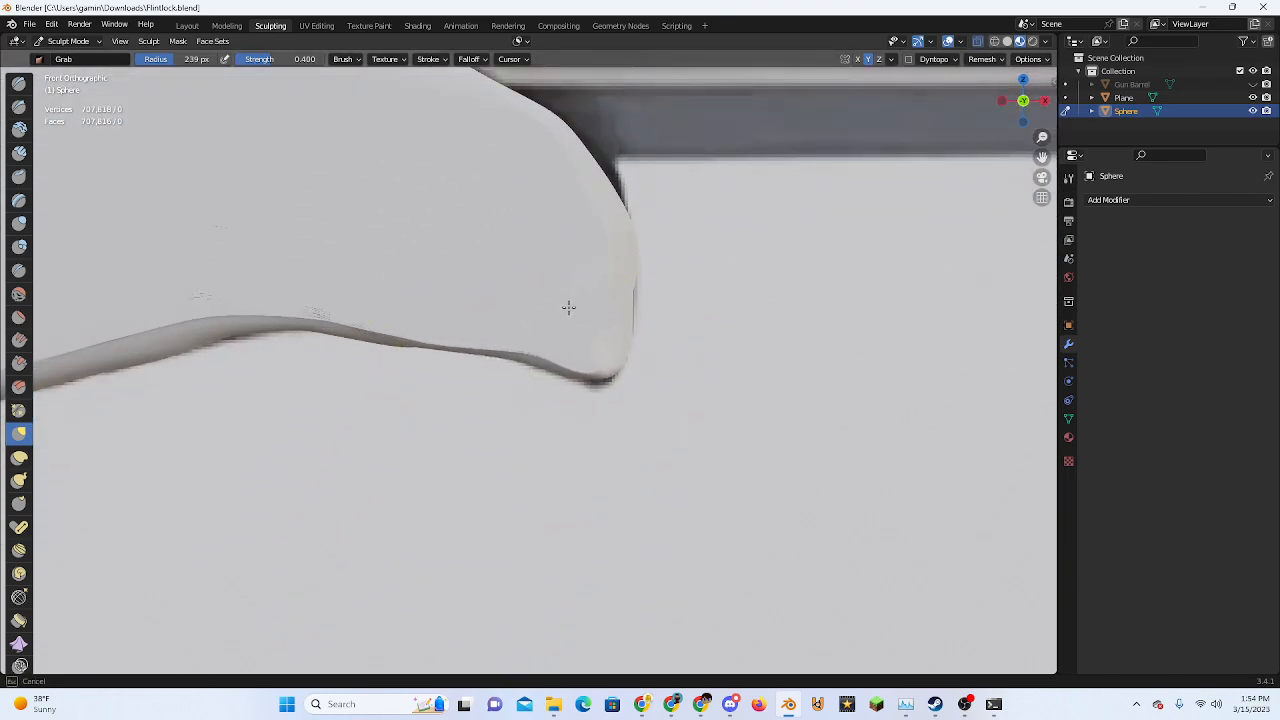
Examine the stock's underside, thickness and grip from several angles and return to the front view
{"action": "middle_click_drag", "start_coordinate": [696, 433], "coordinate": [500, 350]}
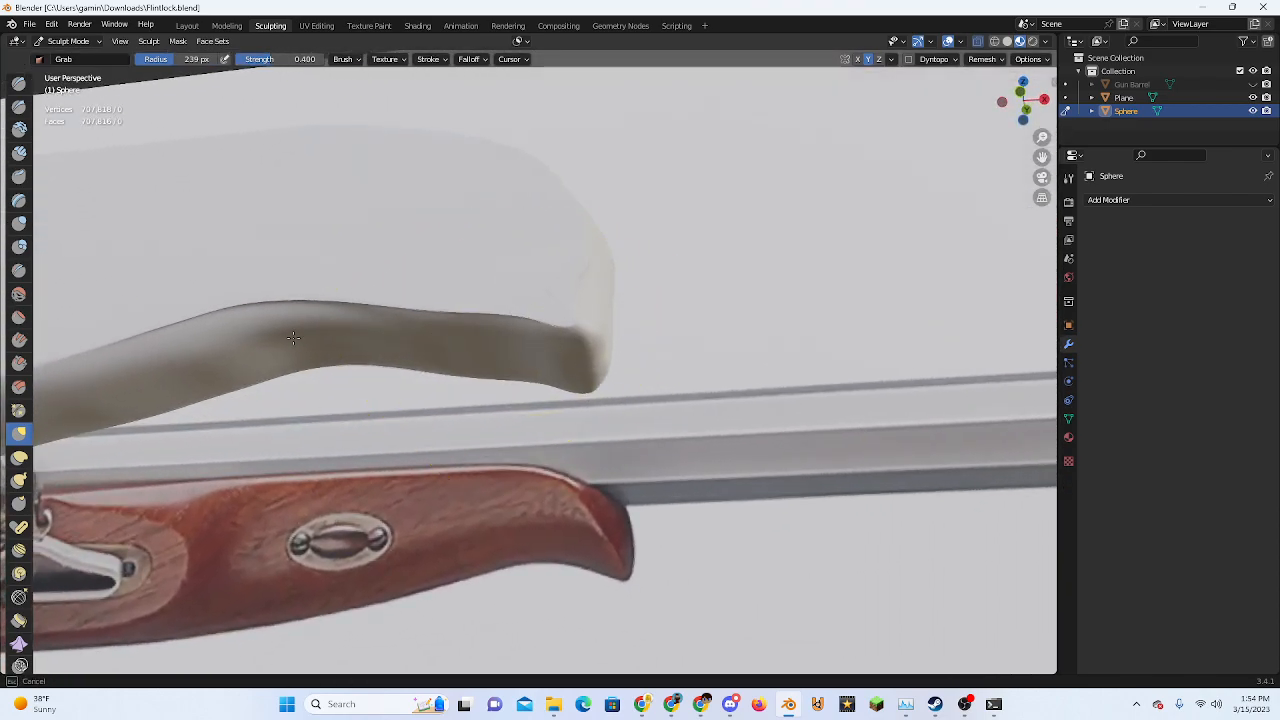
{"action": "middle_click_drag", "start_coordinate": [293, 338], "coordinate": [540, 345]}
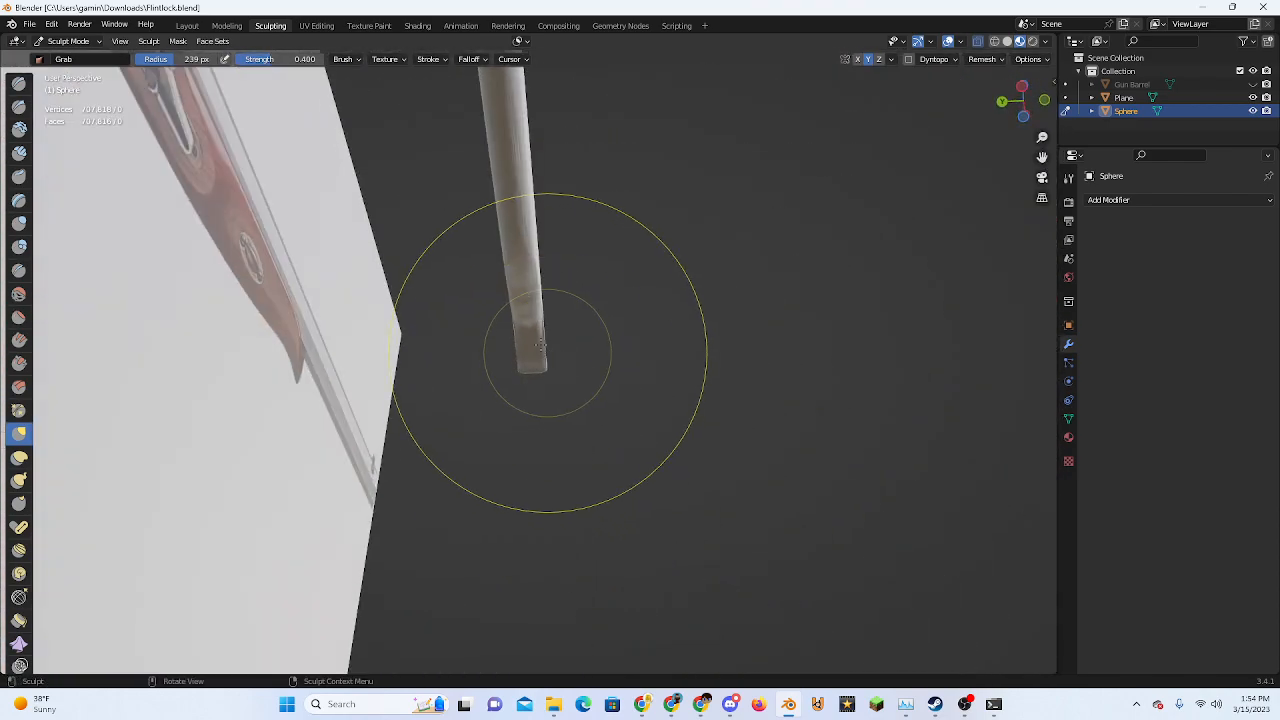
{"action": "mouse_move", "coordinate": [505, 172]}
{"action": "middle_mouse_down"}
{"action": "mouse_move", "coordinate": [514, 309]}
{"action": "mouse_move", "coordinate": [391, 320]}
{"action": "mouse_move", "coordinate": [643, 215]}
{"action": "mouse_move", "coordinate": [586, 348]}
{"action": "middle_mouse_up"}
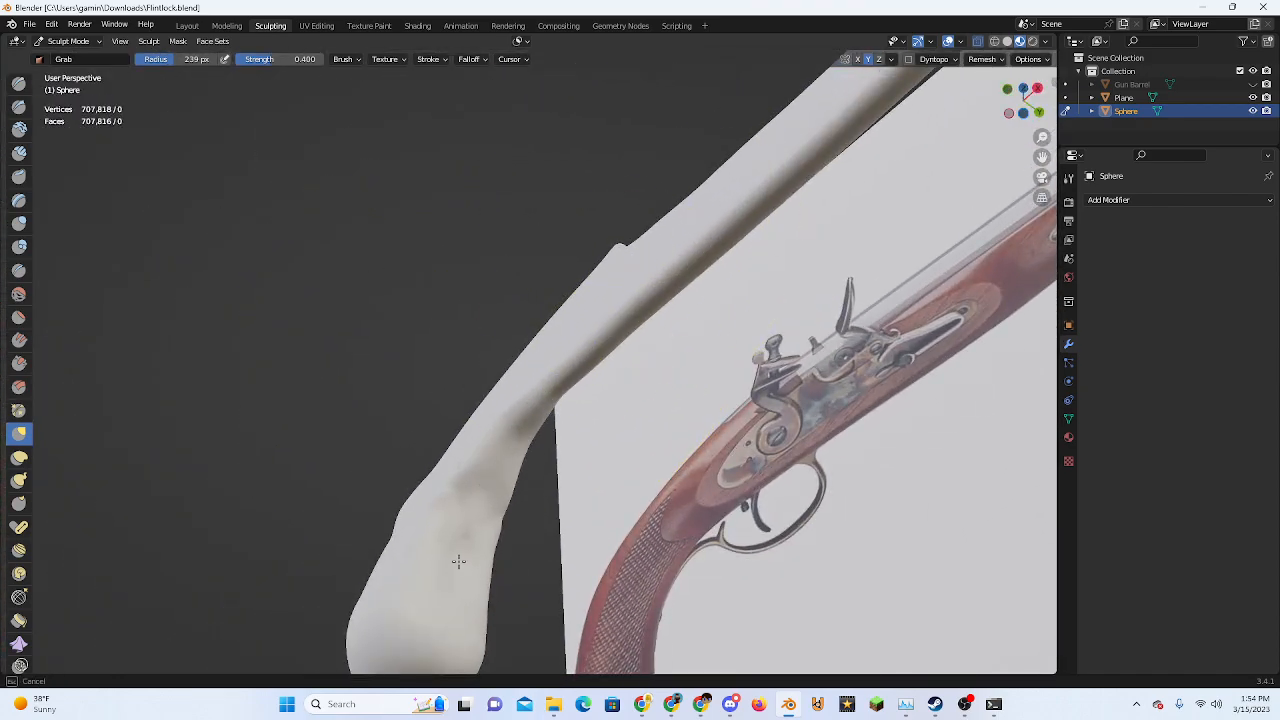
{"action": "mouse_move", "coordinate": [458, 561]}
{"action": "middle_mouse_down"}
{"action": "mouse_move", "coordinate": [617, 494]}
{"action": "mouse_move", "coordinate": [540, 420]}
{"action": "mouse_move", "coordinate": [440, 354]}
{"action": "mouse_move", "coordinate": [470, 463]}
{"action": "mouse_move", "coordinate": [323, 429]}
{"action": "mouse_move", "coordinate": [606, 426]}
{"action": "mouse_move", "coordinate": [737, 229]}
{"action": "mouse_move", "coordinate": [985, 112]}
{"action": "middle_mouse_up"}
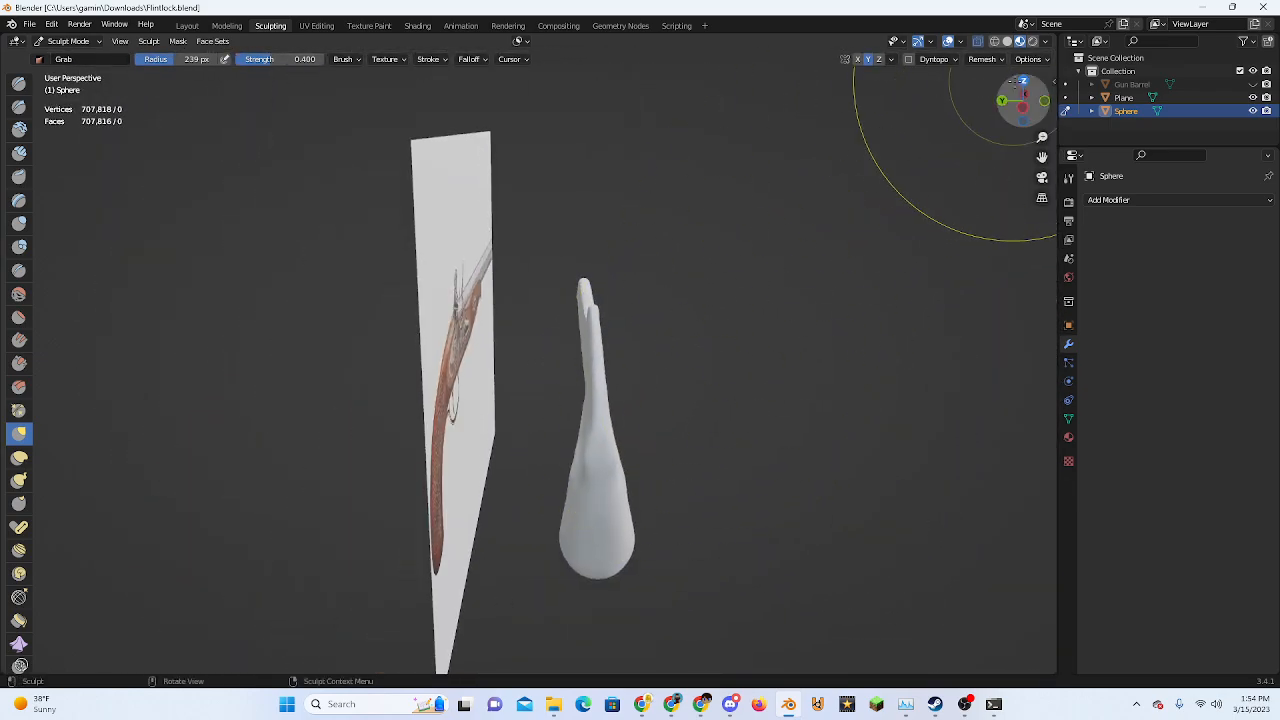
{"action": "left_click", "coordinate": [1024, 94]}
{"action": "left_click", "coordinate": [1002, 100]}
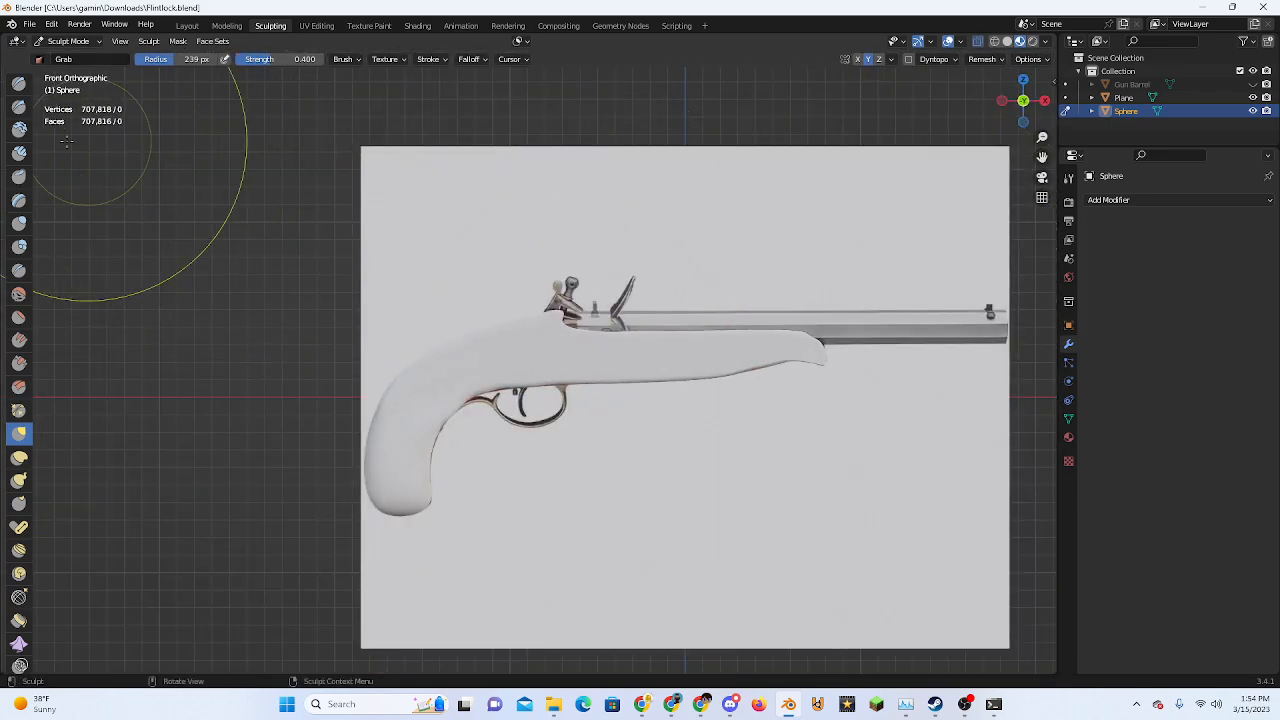
Try building up the stock's side around the lock area with the Clay and Clay Strips brushes
{"action": "left_click", "coordinate": [19, 131]}
{"action": "scroll", "coordinate": [459, 395], "scroll_direction": "up", "scroll_amount": 2}
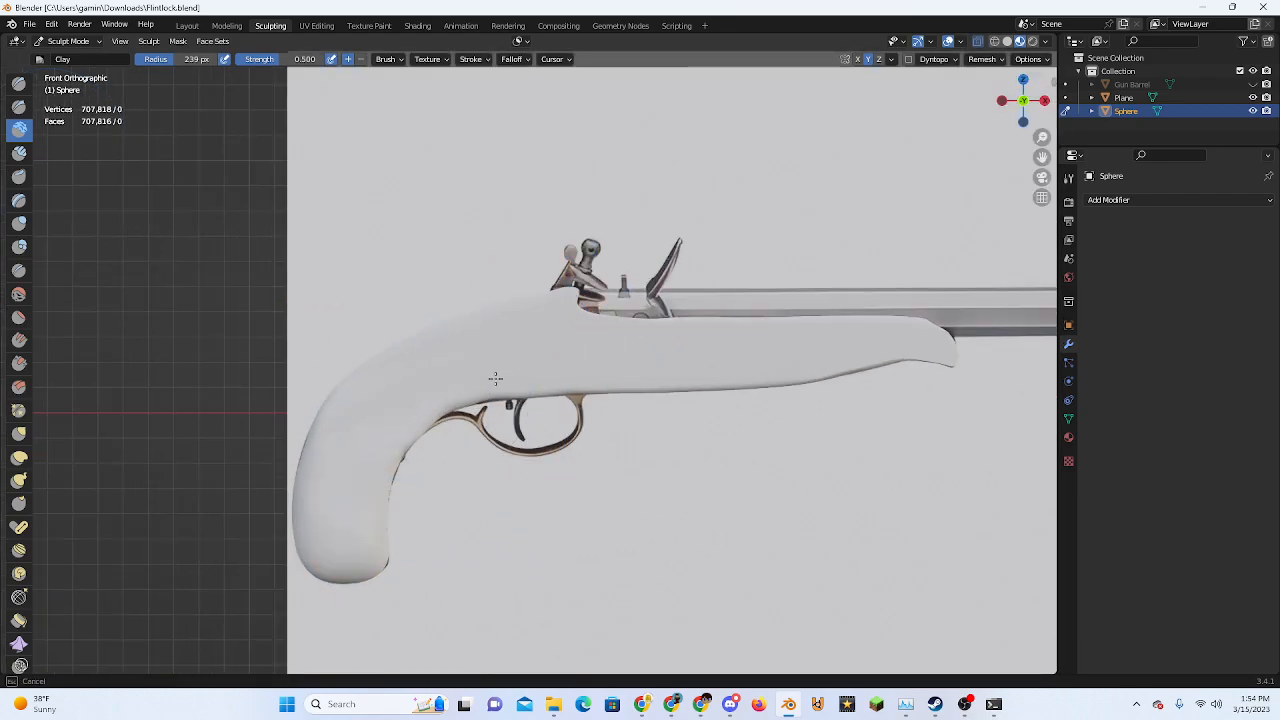
{"action": "middle_click_drag", "start_coordinate": [495, 378], "coordinate": [571, 404]}
{"action": "mouse_move", "coordinate": [663, 361]}
{"action": "middle_mouse_down"}
{"action": "mouse_move", "coordinate": [600, 402]}
{"action": "mouse_move", "coordinate": [665, 445]}
{"action": "mouse_move", "coordinate": [603, 435]}
{"action": "mouse_move", "coordinate": [614, 380]}
{"action": "mouse_move", "coordinate": [757, 443]}
{"action": "mouse_move", "coordinate": [460, 330]}
{"action": "mouse_move", "coordinate": [133, 234]}
{"action": "middle_mouse_up"}
{"action": "left_click", "coordinate": [19, 152]}
{"action": "mouse_move", "coordinate": [600, 400]}
{"action": "middle_mouse_down"}
{"action": "mouse_move", "coordinate": [680, 380]}
{"action": "mouse_move", "coordinate": [711, 357]}
{"action": "middle_mouse_up"}
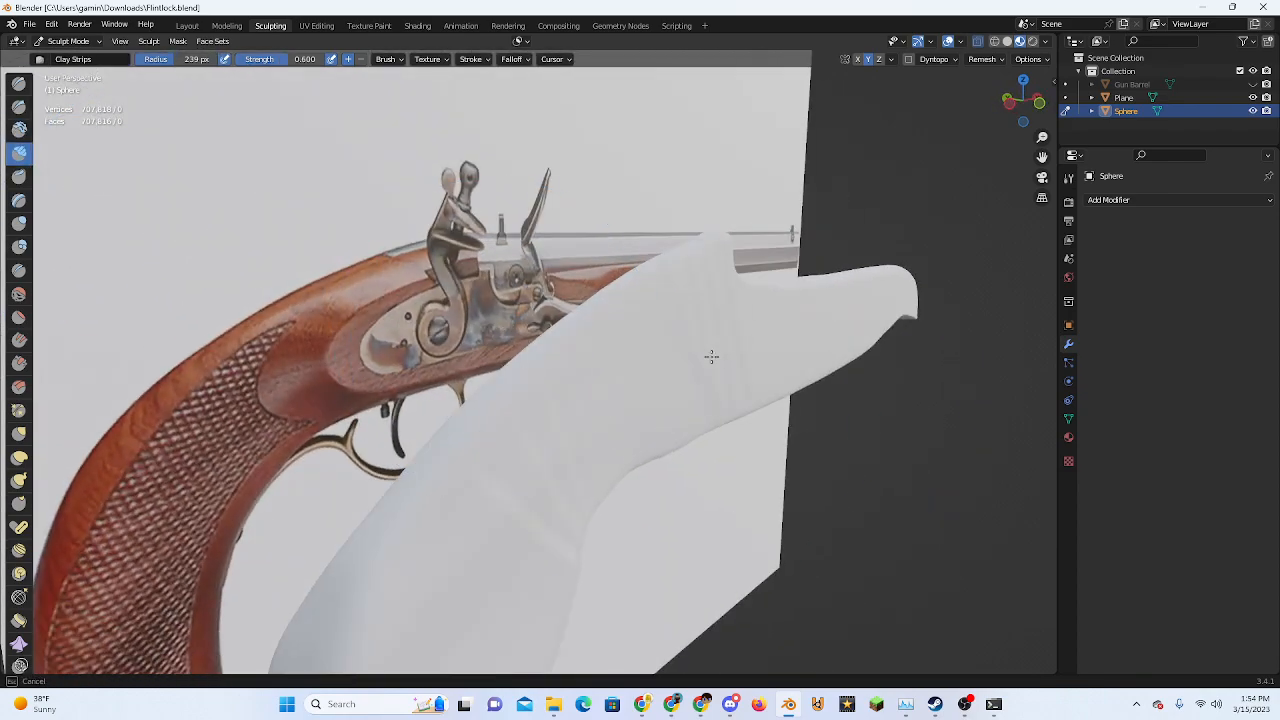
Carve down the stock's side between the lock area and the grip with the Clay brush in subtract mode
{"action": "left_click", "coordinate": [19, 129]}
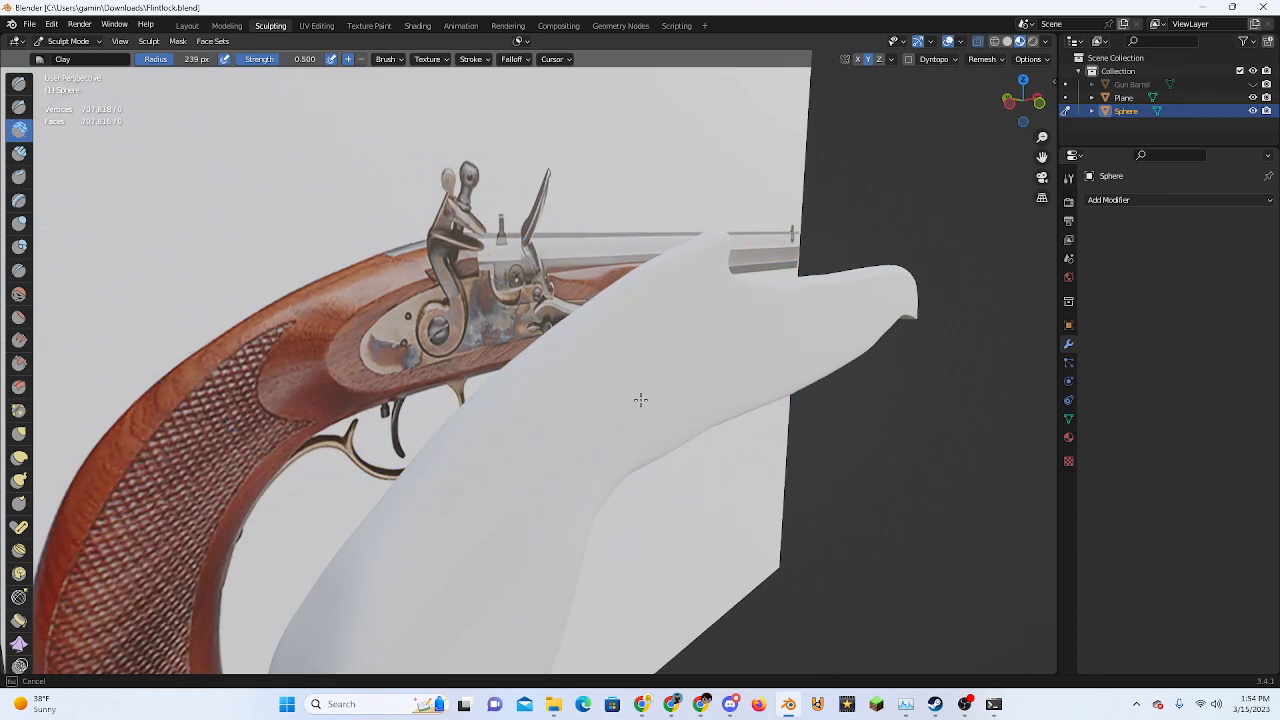
{"action": "mouse_move", "coordinate": [640, 400]}
{"action": "middle_mouse_down"}
{"action": "mouse_move", "coordinate": [771, 406]}
{"action": "mouse_move", "coordinate": [786, 423]}
{"action": "middle_mouse_up"}
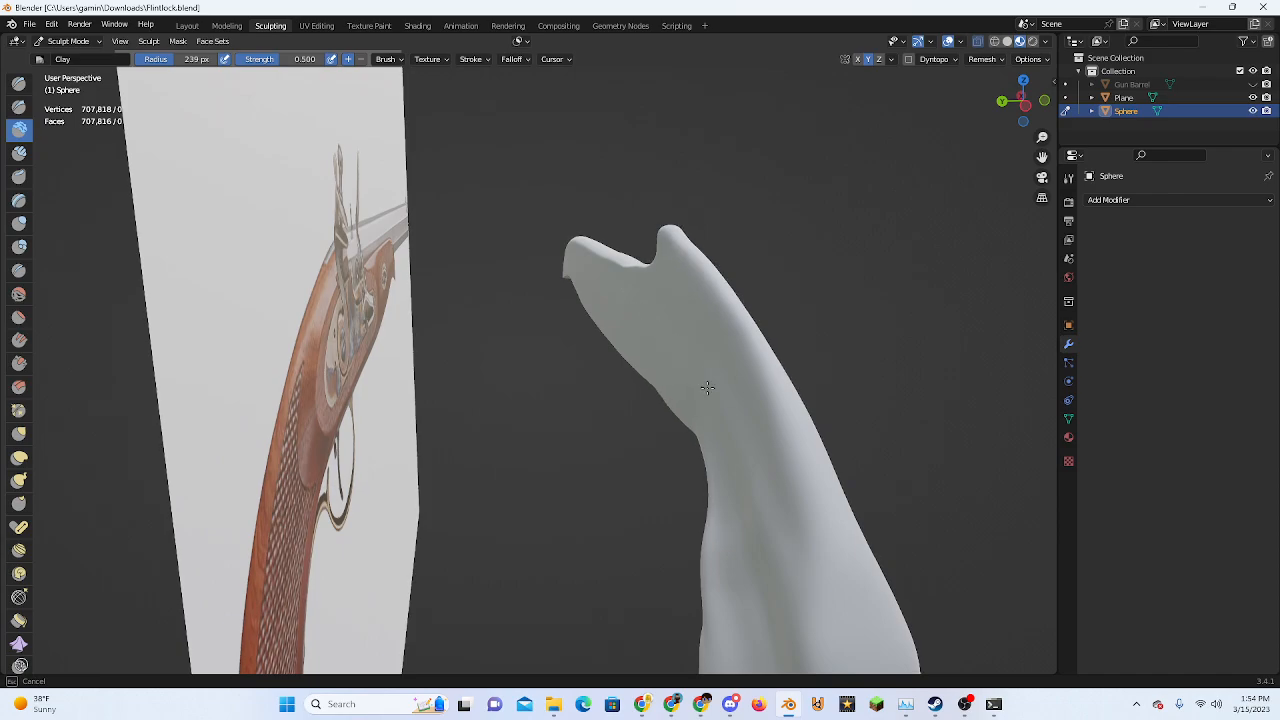
{"action": "left_click_drag", "start_coordinate": [708, 388], "coordinate": [749, 520], "text": "ctrl"}
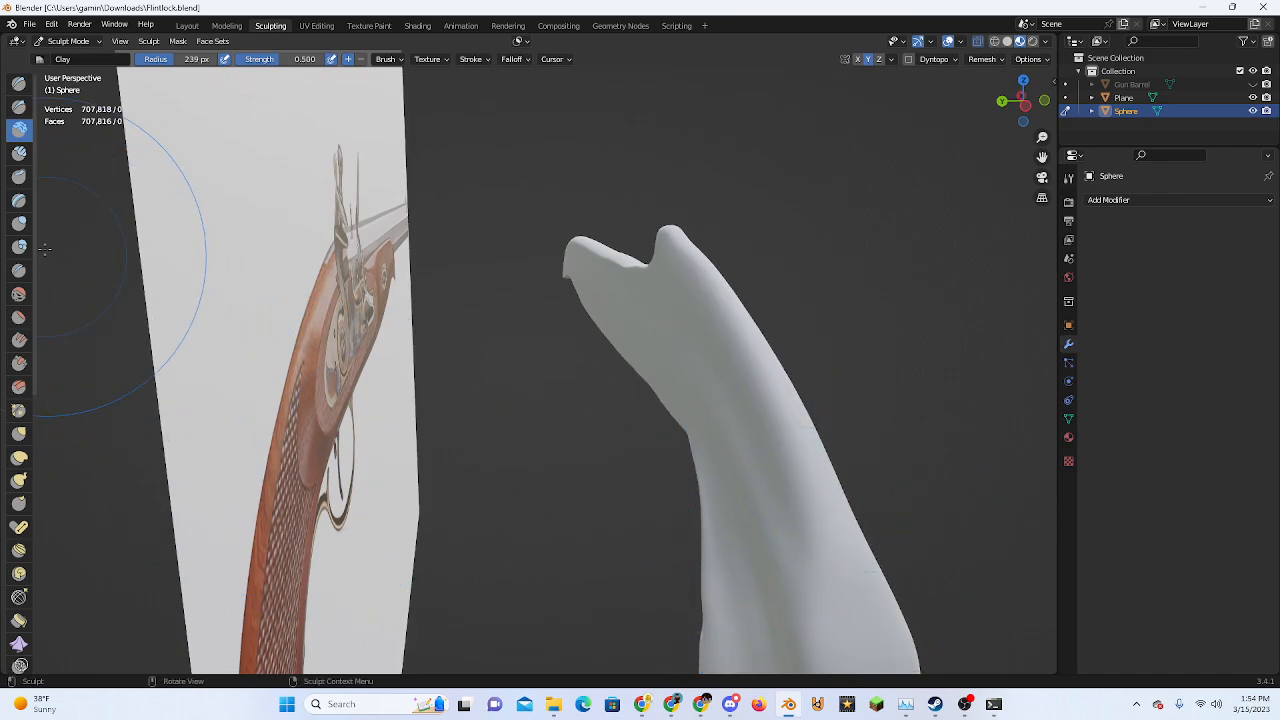
Raise the stock's side from the wrist through the lock area with the Layer brush in the front view
{"action": "left_click", "coordinate": [19, 201]}
{"action": "middle_click_drag", "start_coordinate": [480, 380], "coordinate": [643, 417]}
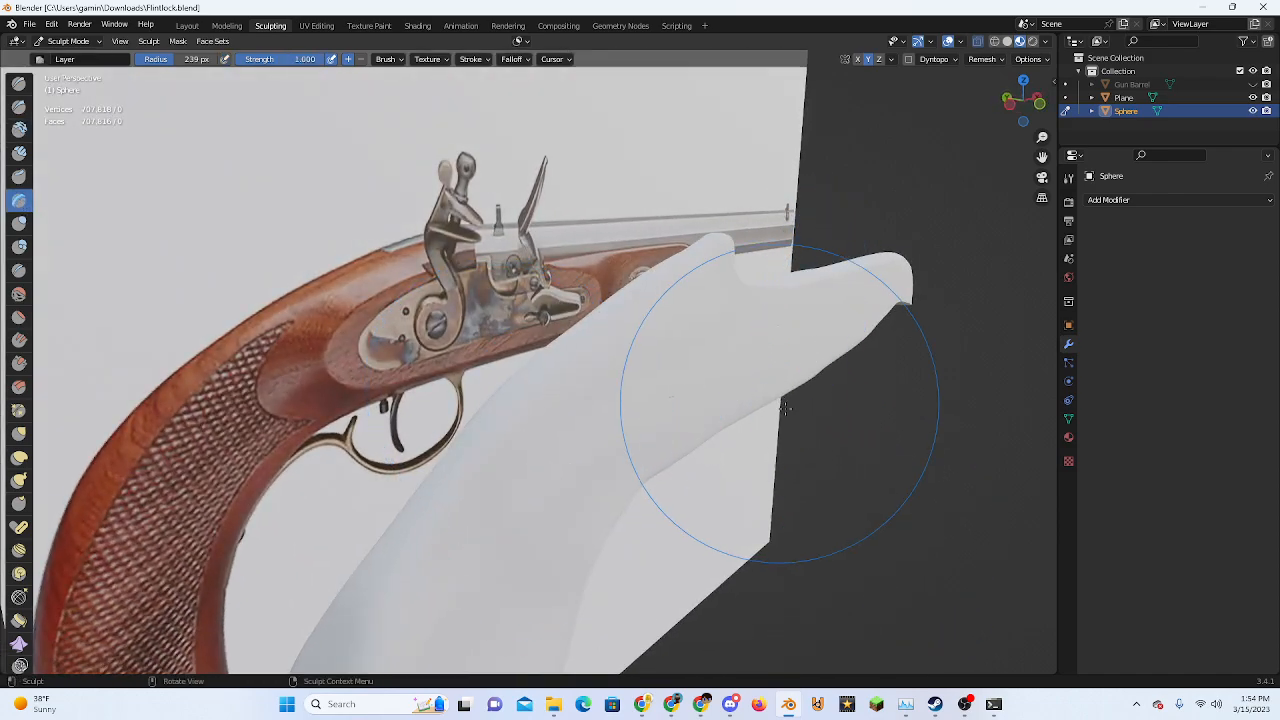
{"action": "mouse_move", "coordinate": [786, 408]}
{"action": "middle_mouse_down"}
{"action": "mouse_move", "coordinate": [749, 400]}
{"action": "mouse_move", "coordinate": [1057, 128]}
{"action": "middle_mouse_up"}
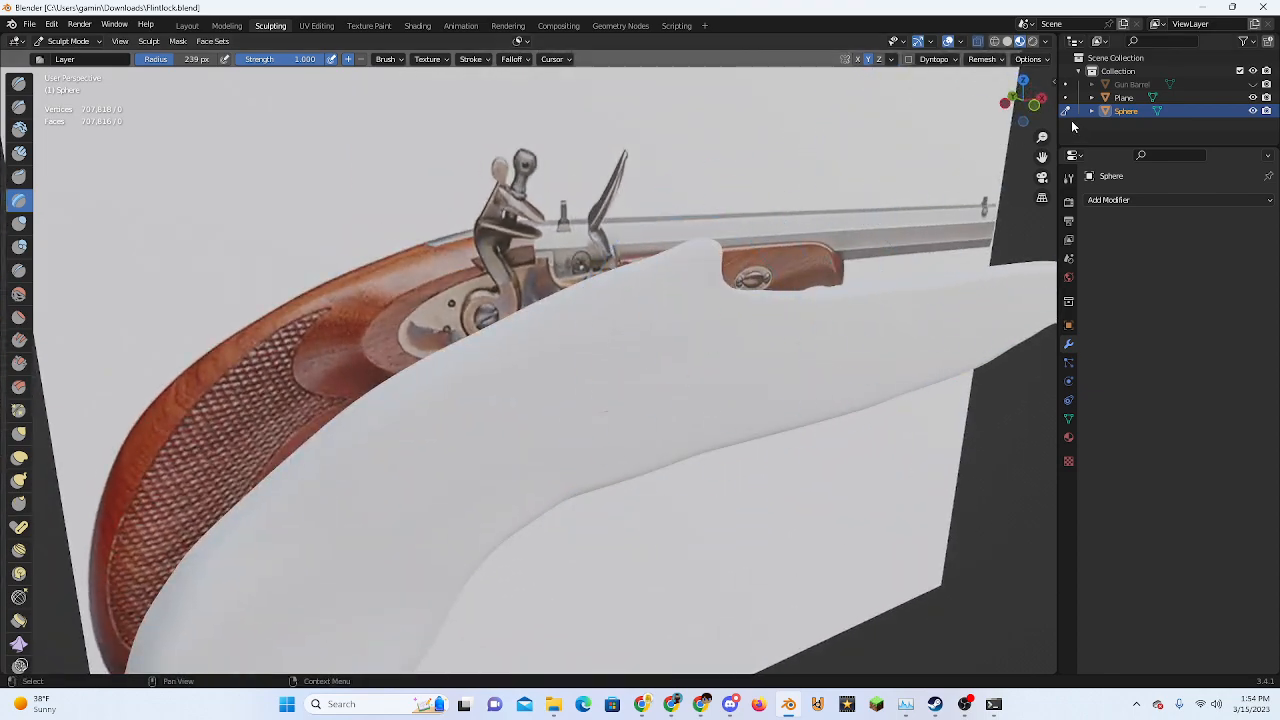
{"action": "left_click", "coordinate": [1027, 110]}
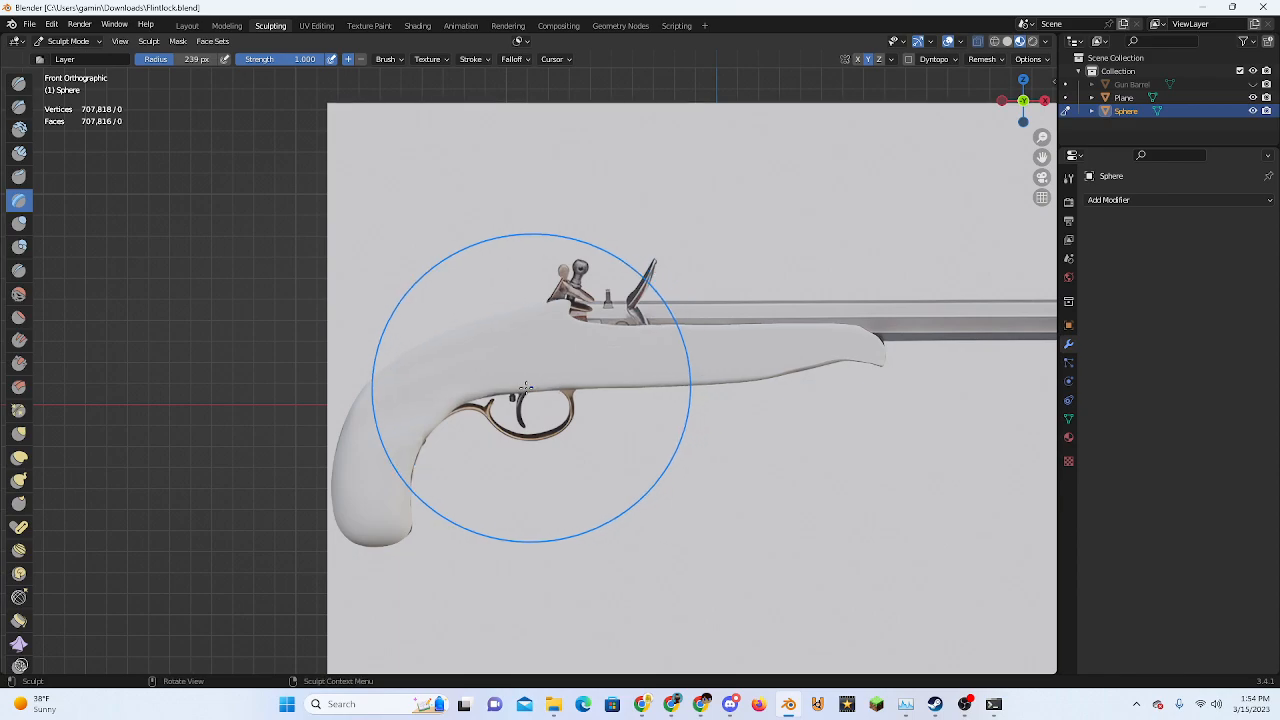
{"action": "scroll", "coordinate": [531, 387], "scroll_direction": "up", "scroll_amount": 5}
{"action": "left_click_drag", "start_coordinate": [388, 386], "coordinate": [527, 341]}
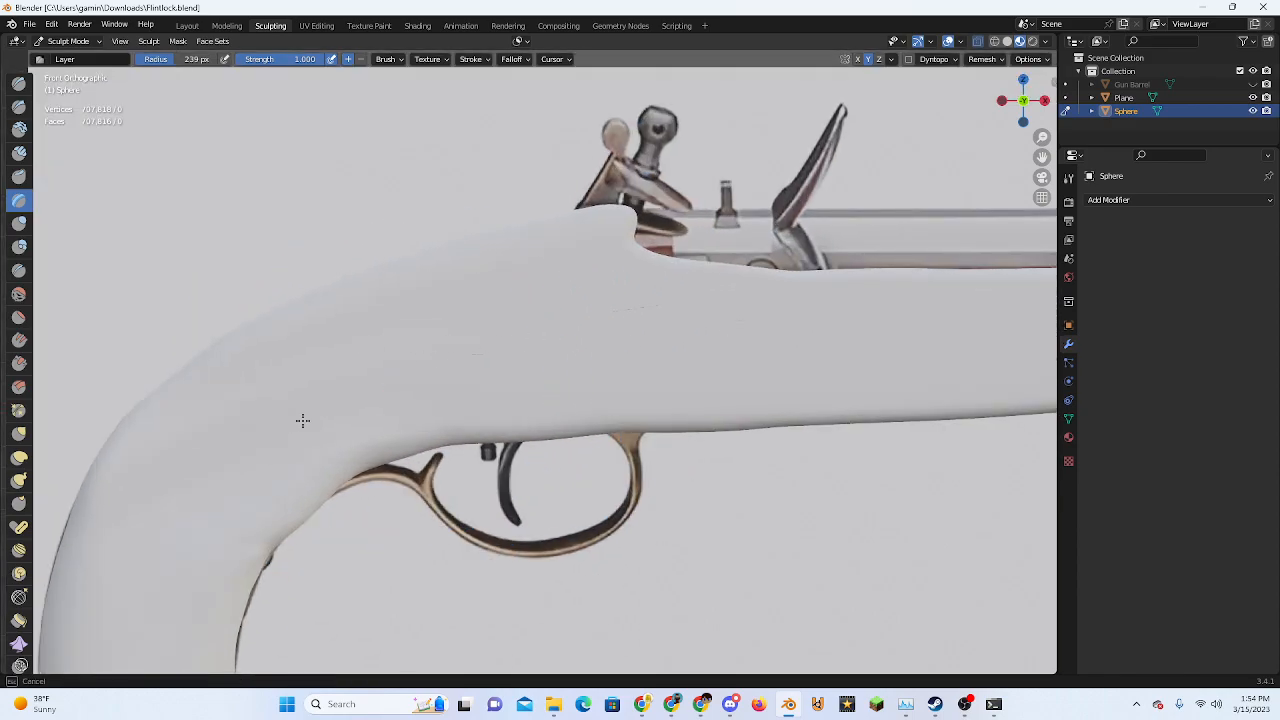
{"action": "left_click_drag", "start_coordinate": [302, 421], "coordinate": [908, 363]}
Continue the Layer strokes along the fore-end to the nose and touch up the side below the lock
{"action": "middle_click_drag", "start_coordinate": [752, 419], "coordinate": [389, 449], "text": "shift"}
{"action": "left_click_drag", "start_coordinate": [400, 420], "coordinate": [820, 370]}
{"action": "middle_click_drag", "start_coordinate": [799, 389], "coordinate": [508, 422], "text": "shift"}
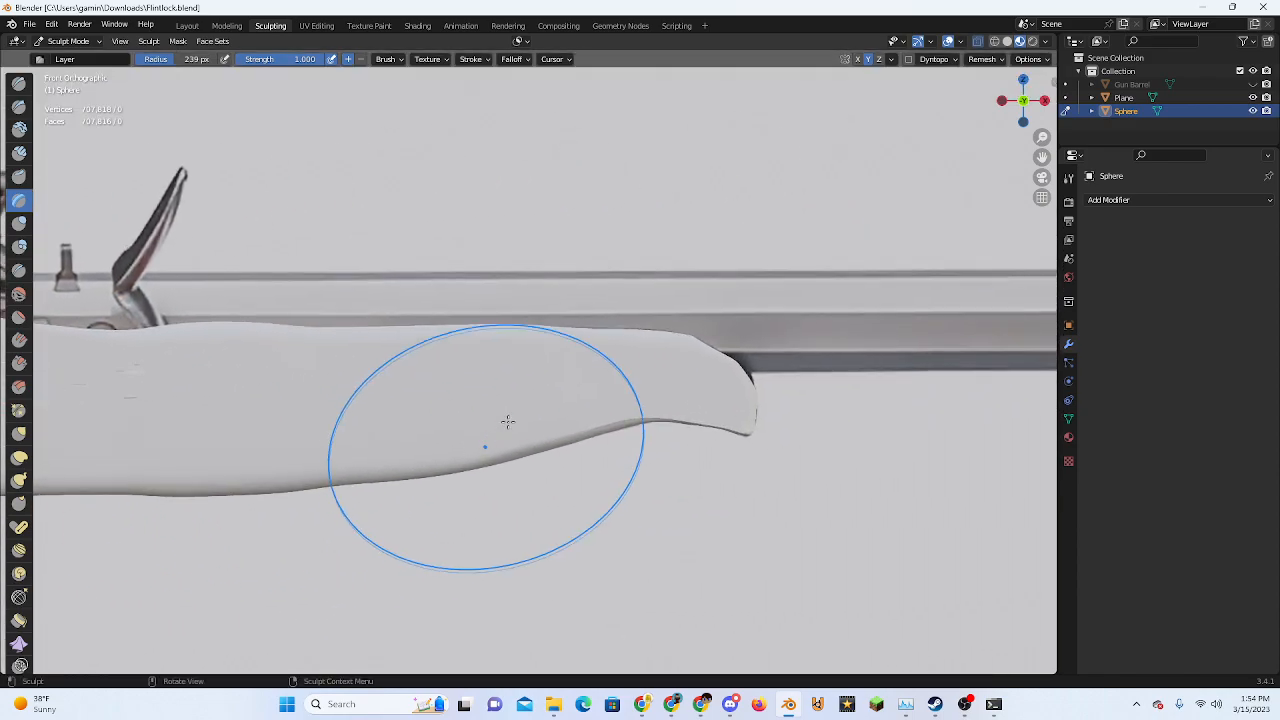
{"action": "left_click_drag", "start_coordinate": [508, 422], "coordinate": [640, 383]}
{"action": "scroll", "coordinate": [510, 450], "scroll_direction": "down", "scroll_amount": 5}
{"action": "middle_click_drag", "start_coordinate": [486, 445], "coordinate": [724, 452], "text": "shift"}
{"action": "scroll", "coordinate": [715, 448], "scroll_direction": "up", "scroll_amount": 4}
{"action": "left_click_drag", "start_coordinate": [638, 412], "coordinate": [609, 409]}
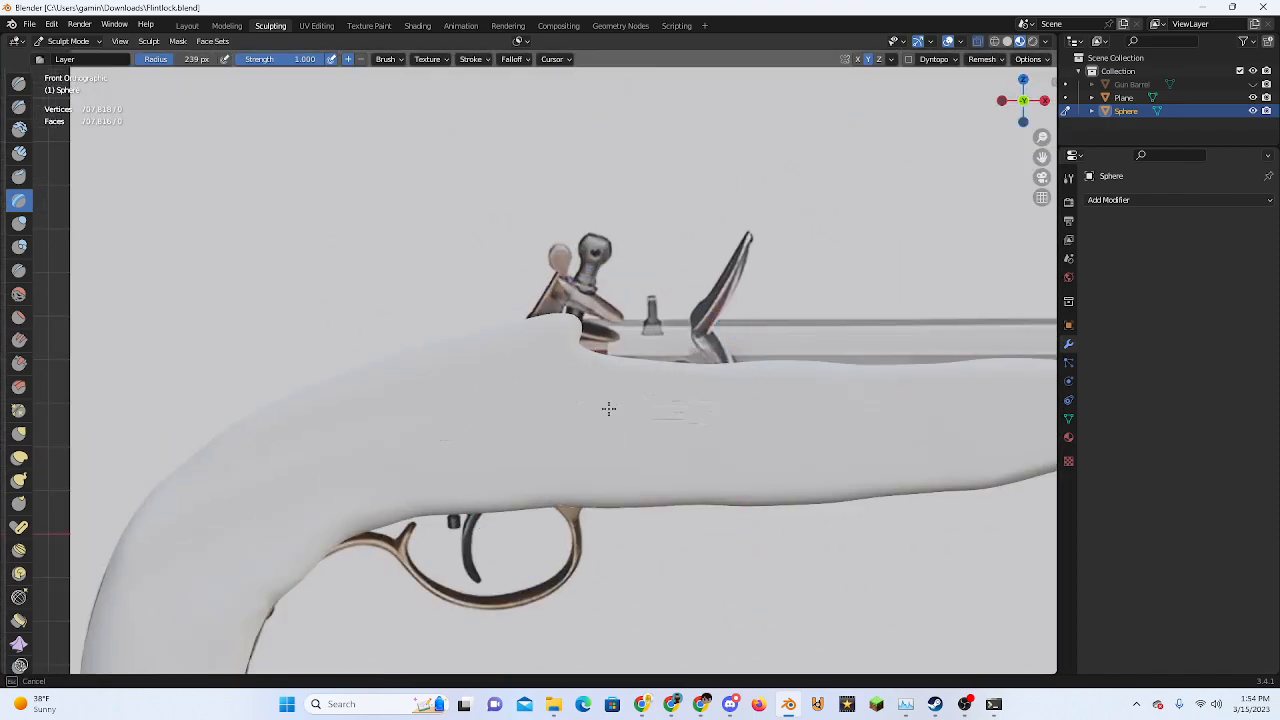
Thicken the stock's side above the trigger using the Draw brush with a 132 px radius, and save the file
{"action": "mouse_move", "coordinate": [609, 409]}
{"action": "middle_mouse_down"}
{"action": "mouse_move", "coordinate": [691, 451]}
{"action": "mouse_move", "coordinate": [571, 409]}
{"action": "middle_mouse_up"}
{"action": "scroll", "coordinate": [597, 470], "scroll_direction": "up", "scroll_amount": 3}
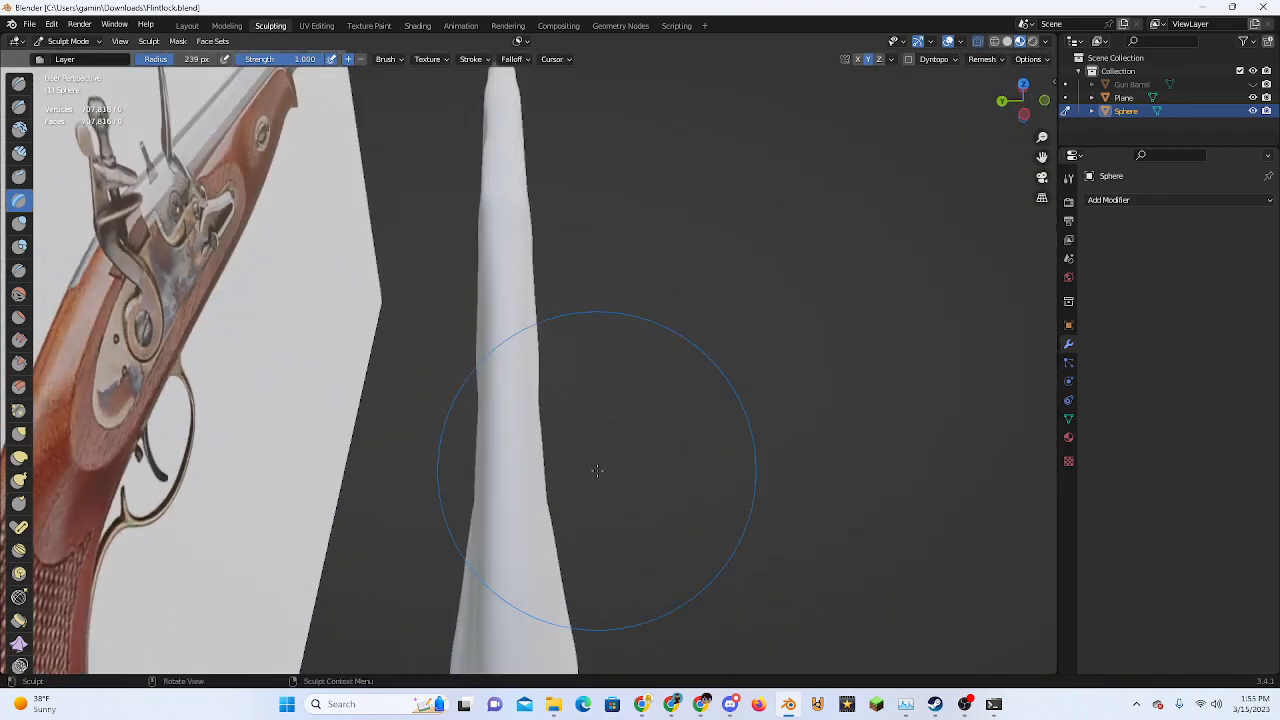
{"action": "scroll", "coordinate": [597, 470], "scroll_direction": "down", "scroll_amount": 5}
{"action": "middle_click_drag", "start_coordinate": [649, 452], "coordinate": [836, 263]}
{"action": "left_click", "coordinate": [1022, 88]}
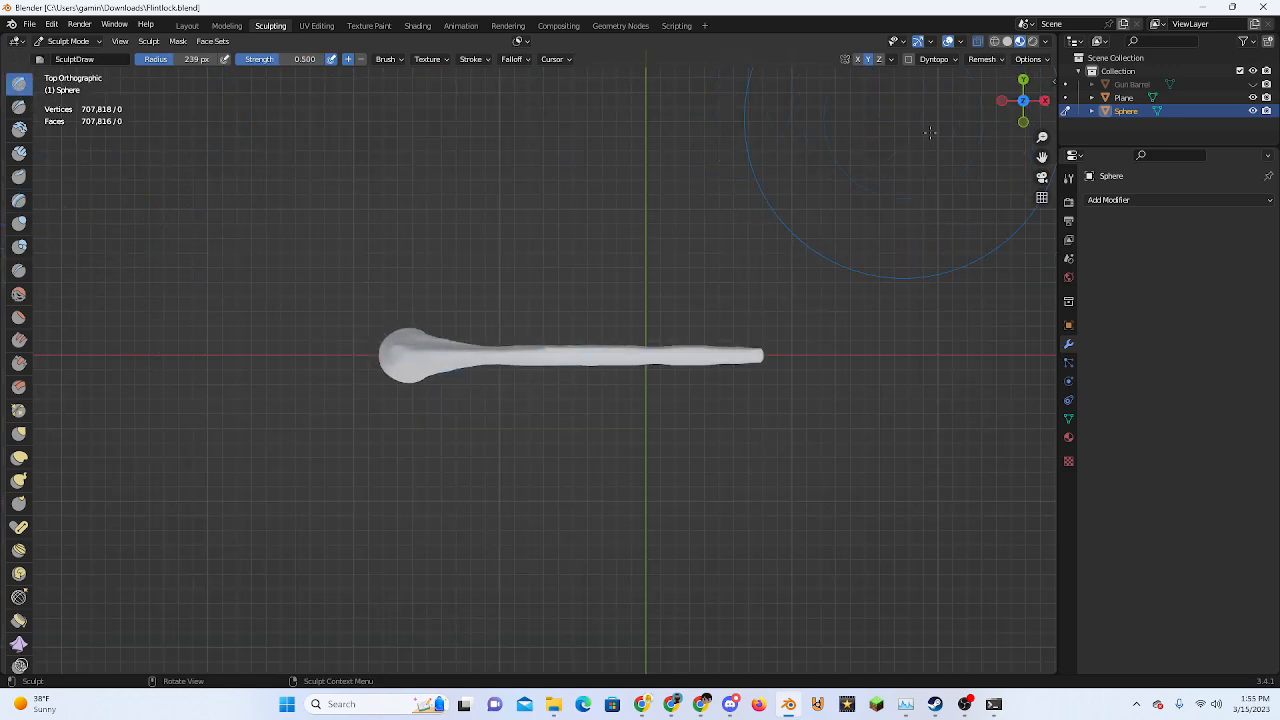
{"action": "left_click", "coordinate": [1020, 121]}
{"action": "scroll", "coordinate": [500, 337], "scroll_direction": "up", "scroll_amount": 6}
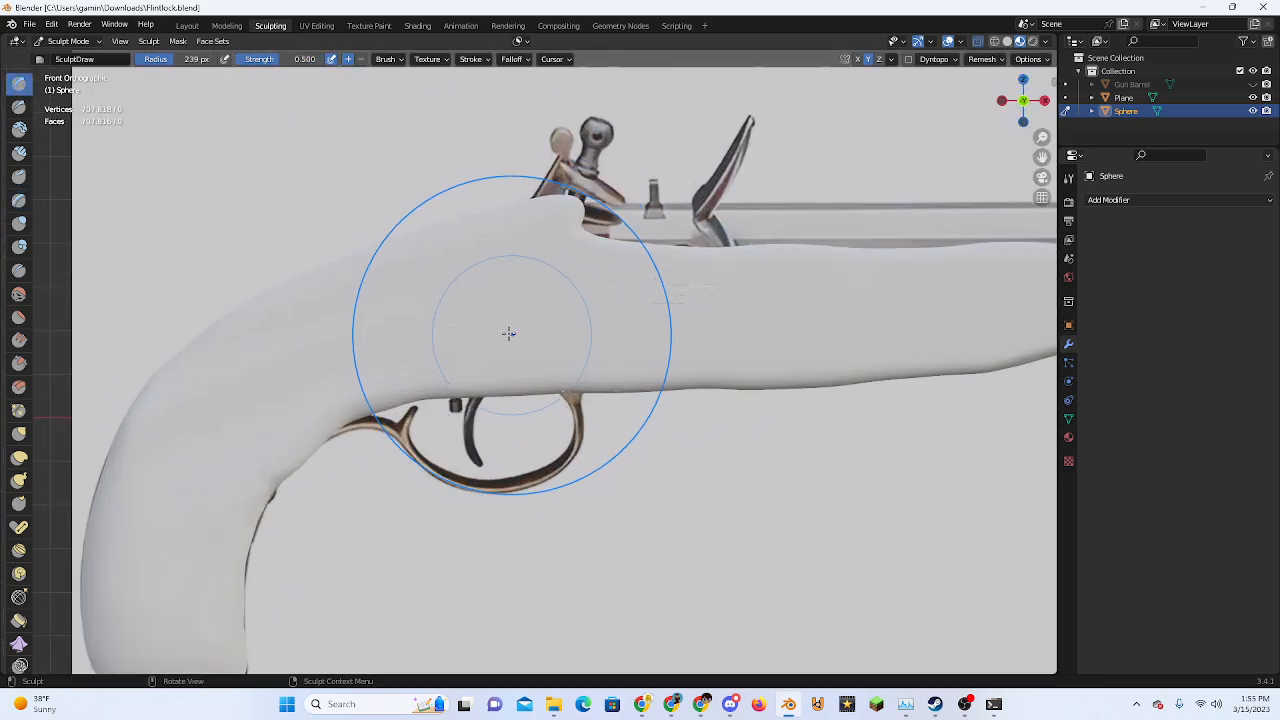
{"action": "key", "text": "f"}
{"action": "left_click", "coordinate": [381, 331]}
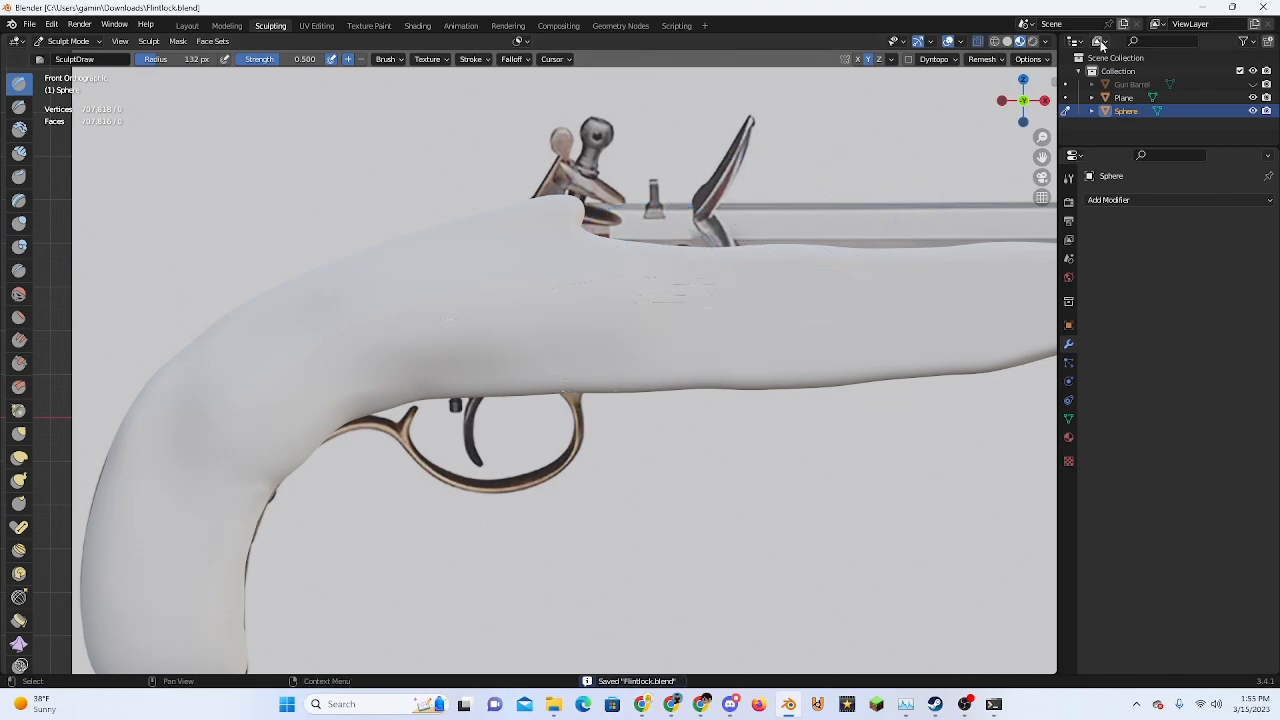
Enlarge the Outliner area and change it to a second 3D Viewport showing the stock from above
{"action": "left_click_drag", "start_coordinate": [1108, 148], "coordinate": [1108, 210]}
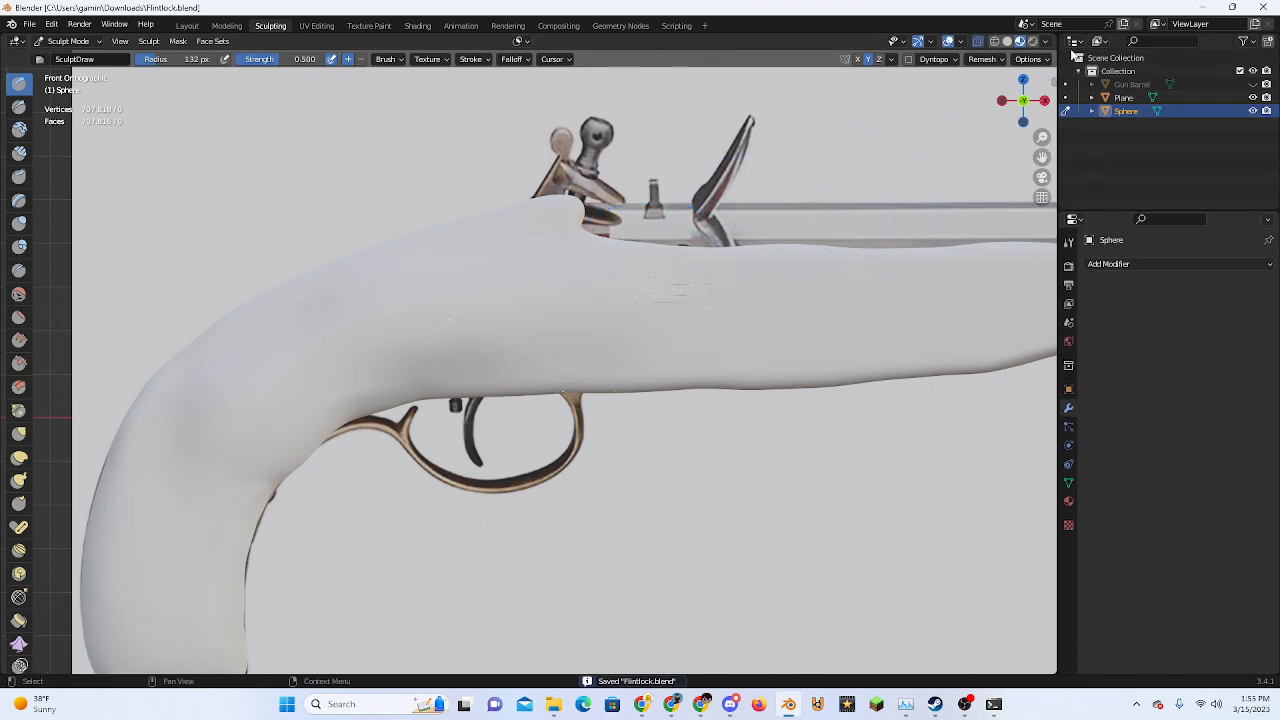
{"action": "left_click", "coordinate": [1074, 41]}
{"action": "left_click", "coordinate": [660, 80]}
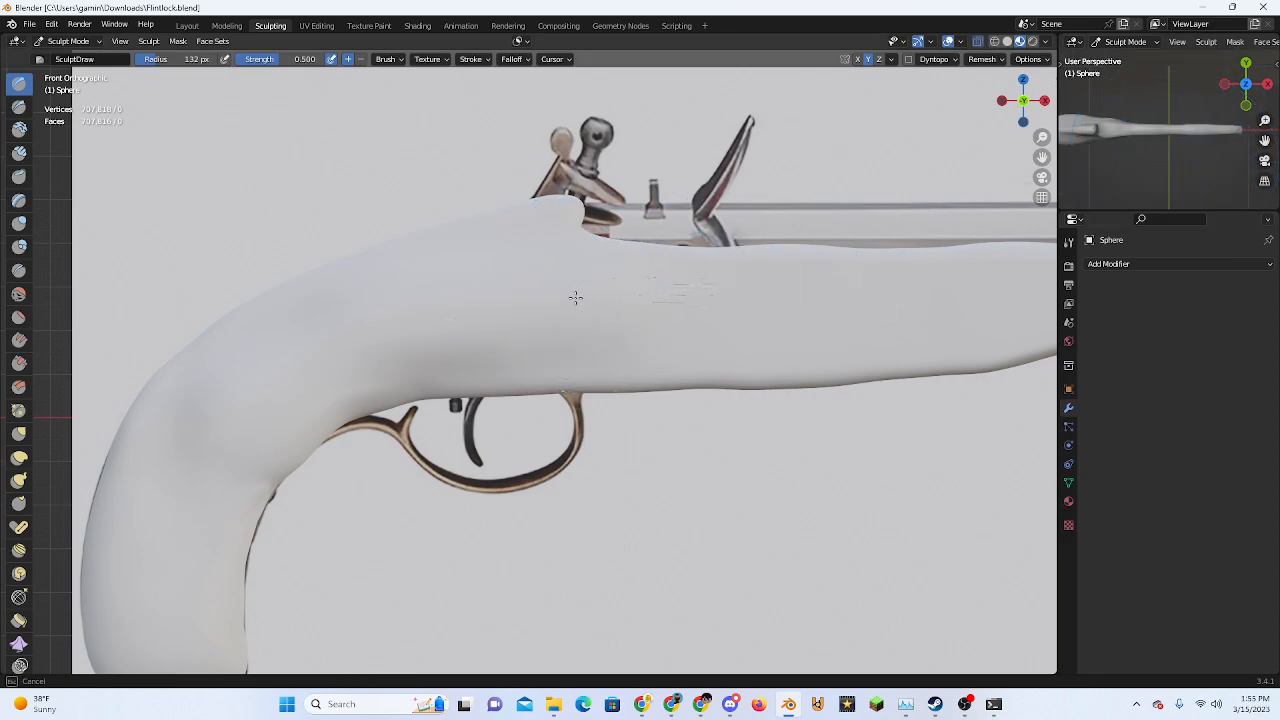
Thicken the stock's side through the lock area above the trigger guard with the Draw brush in the front view
{"action": "left_click_drag", "start_coordinate": [641, 303], "coordinate": [627, 309]}
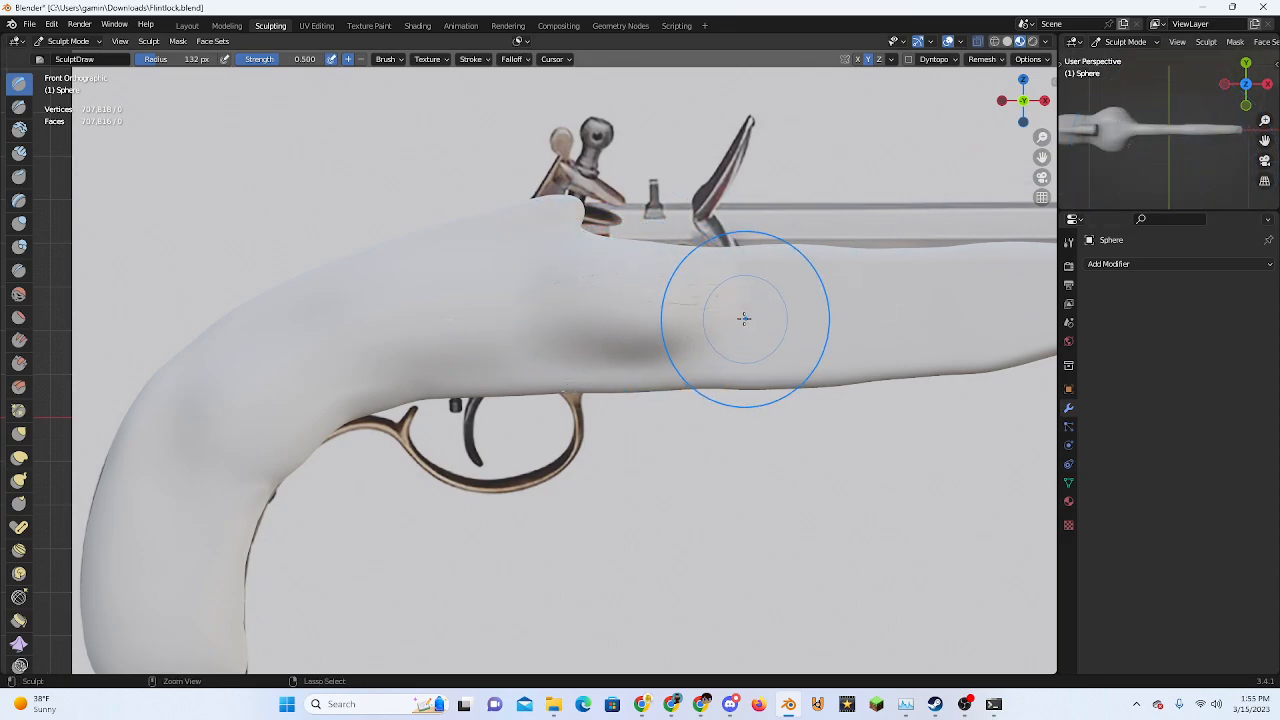
{"action": "left_click_drag", "start_coordinate": [744, 318], "coordinate": [474, 305]}
{"action": "mouse_move", "coordinate": [572, 304]}
{"action": "left_mouse_down"}
{"action": "mouse_move", "coordinate": [655, 335]}
{"action": "mouse_move", "coordinate": [720, 333]}
{"action": "left_mouse_up"}
Continue the 132 px Draw brush strokes along the fore-end's side out to the curved nose
{"action": "middle_click_drag", "start_coordinate": [761, 333], "coordinate": [459, 352], "text": "shift"}
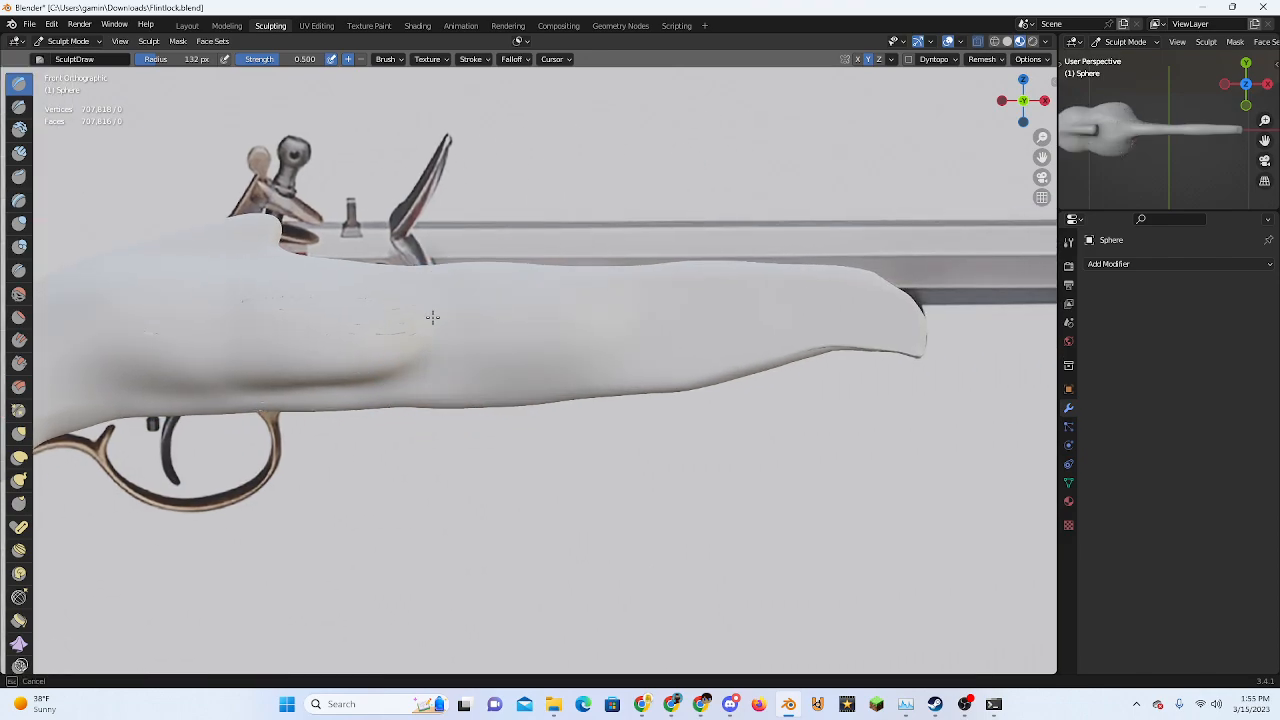
{"action": "left_click_drag", "start_coordinate": [432, 317], "coordinate": [743, 309]}
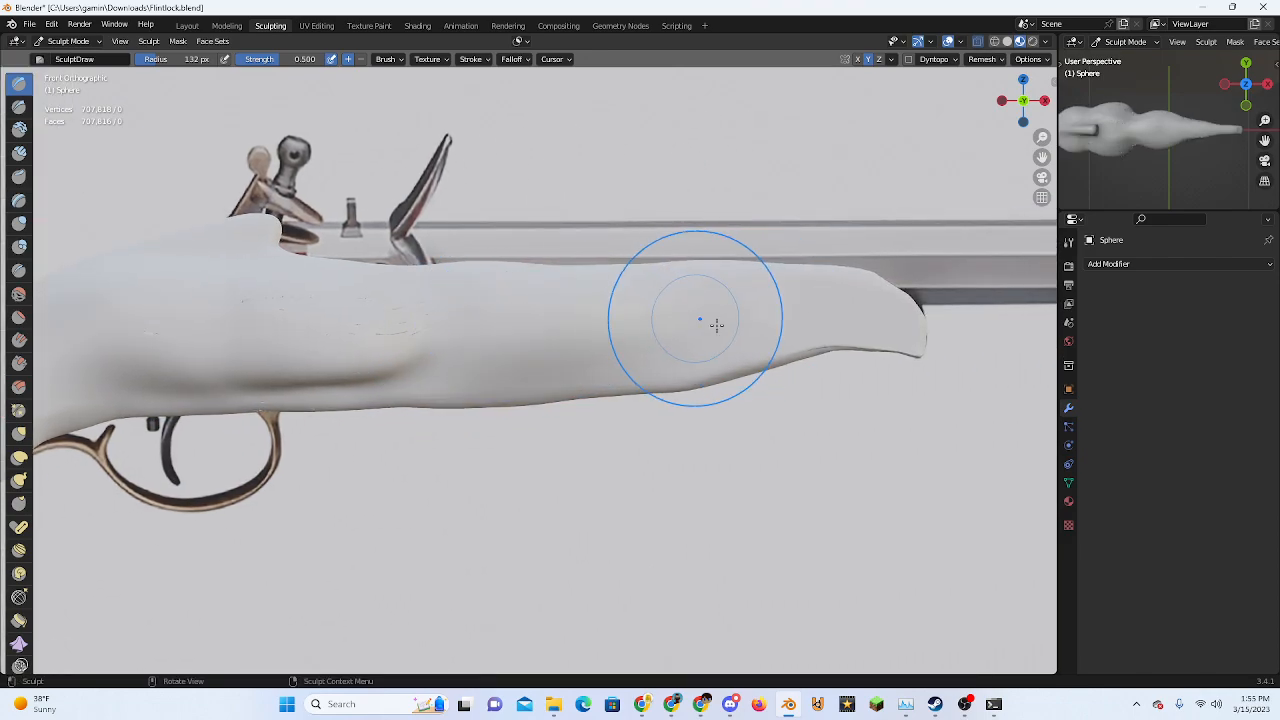
{"action": "scroll", "coordinate": [716, 323], "scroll_direction": "up", "scroll_amount": 2}
{"action": "mouse_move", "coordinate": [665, 305]}
{"action": "left_mouse_down"}
{"action": "mouse_move", "coordinate": [626, 351]}
{"action": "mouse_move", "coordinate": [471, 403]}
{"action": "mouse_move", "coordinate": [676, 340]}
{"action": "left_mouse_up"}
{"action": "left_click_drag", "start_coordinate": [747, 307], "coordinate": [766, 321]}
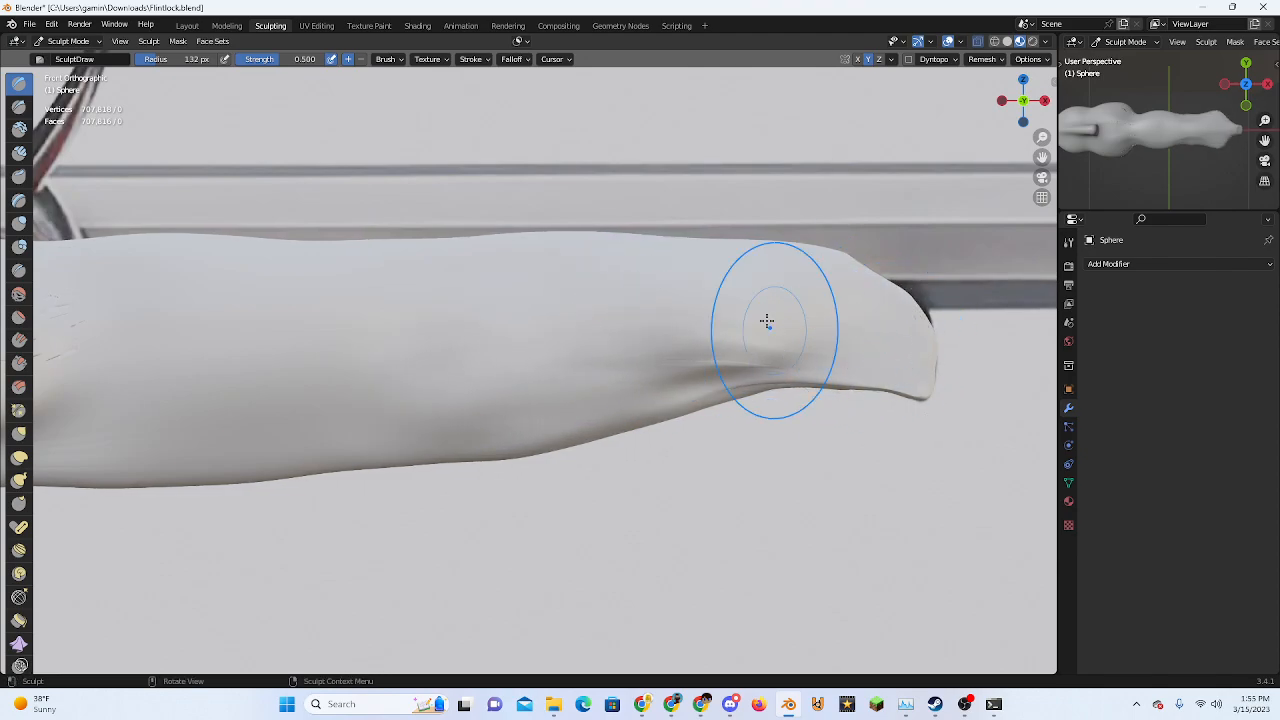
{"action": "left_click_drag", "start_coordinate": [890, 318], "coordinate": [901, 352]}
Examine the thickened stock from above, below, behind and along the fore-end for evenness
{"action": "middle_click_drag", "start_coordinate": [872, 374], "coordinate": [602, 384], "text": "shift"}
{"action": "mouse_move", "coordinate": [708, 357]}
{"action": "middle_mouse_down"}
{"action": "mouse_move", "coordinate": [603, 414]}
{"action": "mouse_move", "coordinate": [528, 411]}
{"action": "mouse_move", "coordinate": [615, 378]}
{"action": "mouse_move", "coordinate": [557, 396]}
{"action": "mouse_move", "coordinate": [543, 380]}
{"action": "mouse_move", "coordinate": [659, 292]}
{"action": "middle_mouse_up"}
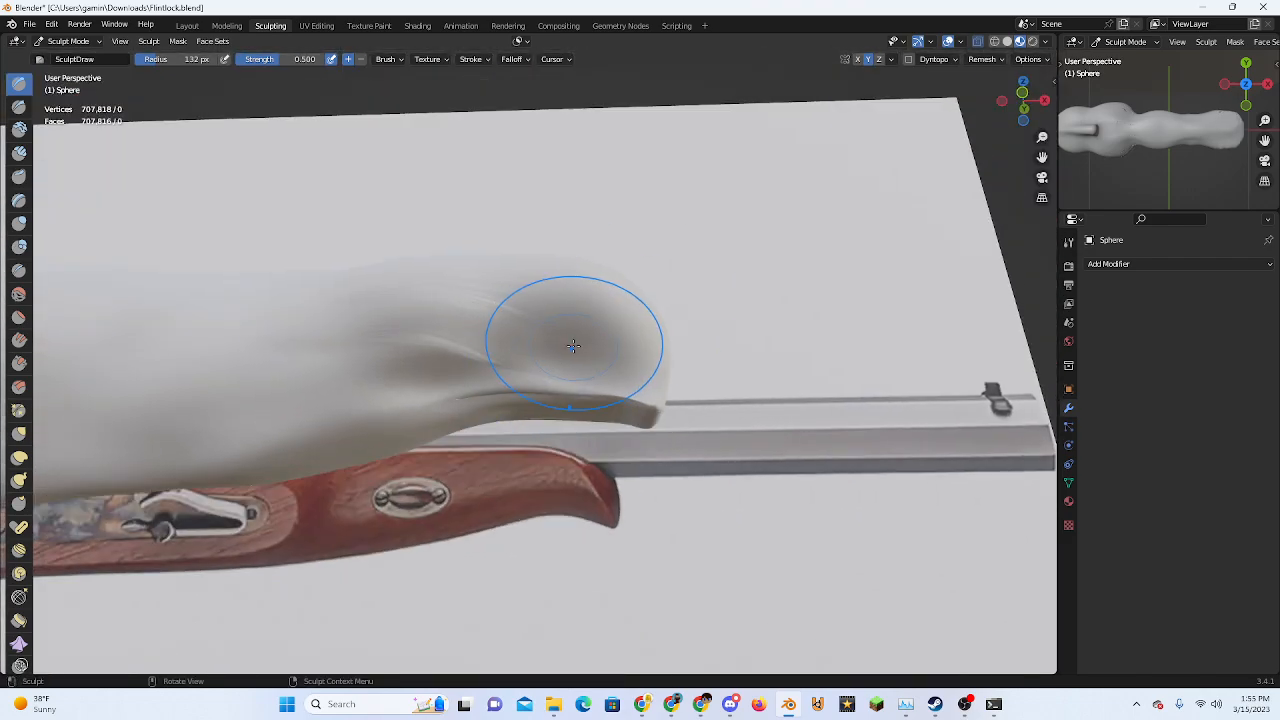
{"action": "mouse_move", "coordinate": [538, 328]}
{"action": "middle_mouse_down"}
{"action": "mouse_move", "coordinate": [614, 250]}
{"action": "mouse_move", "coordinate": [474, 461]}
{"action": "mouse_move", "coordinate": [503, 429]}
{"action": "mouse_move", "coordinate": [543, 480]}
{"action": "mouse_move", "coordinate": [543, 457]}
{"action": "mouse_move", "coordinate": [466, 432]}
{"action": "mouse_move", "coordinate": [433, 340]}
{"action": "mouse_move", "coordinate": [533, 382]}
{"action": "middle_mouse_up"}
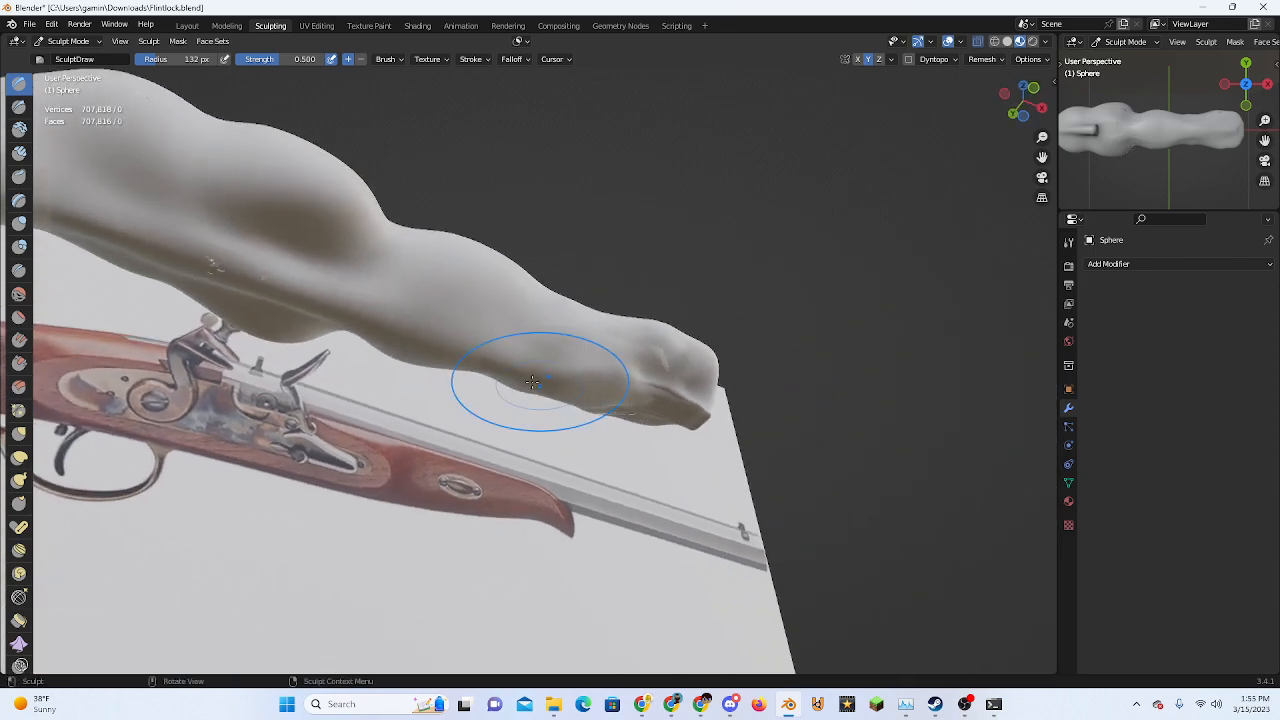
{"action": "mouse_move", "coordinate": [402, 240]}
{"action": "middle_mouse_down"}
{"action": "mouse_move", "coordinate": [530, 360]}
{"action": "mouse_move", "coordinate": [586, 345]}
{"action": "mouse_move", "coordinate": [557, 443]}
{"action": "mouse_move", "coordinate": [582, 440]}
{"action": "mouse_move", "coordinate": [560, 410]}
{"action": "mouse_move", "coordinate": [429, 371]}
{"action": "middle_mouse_up"}
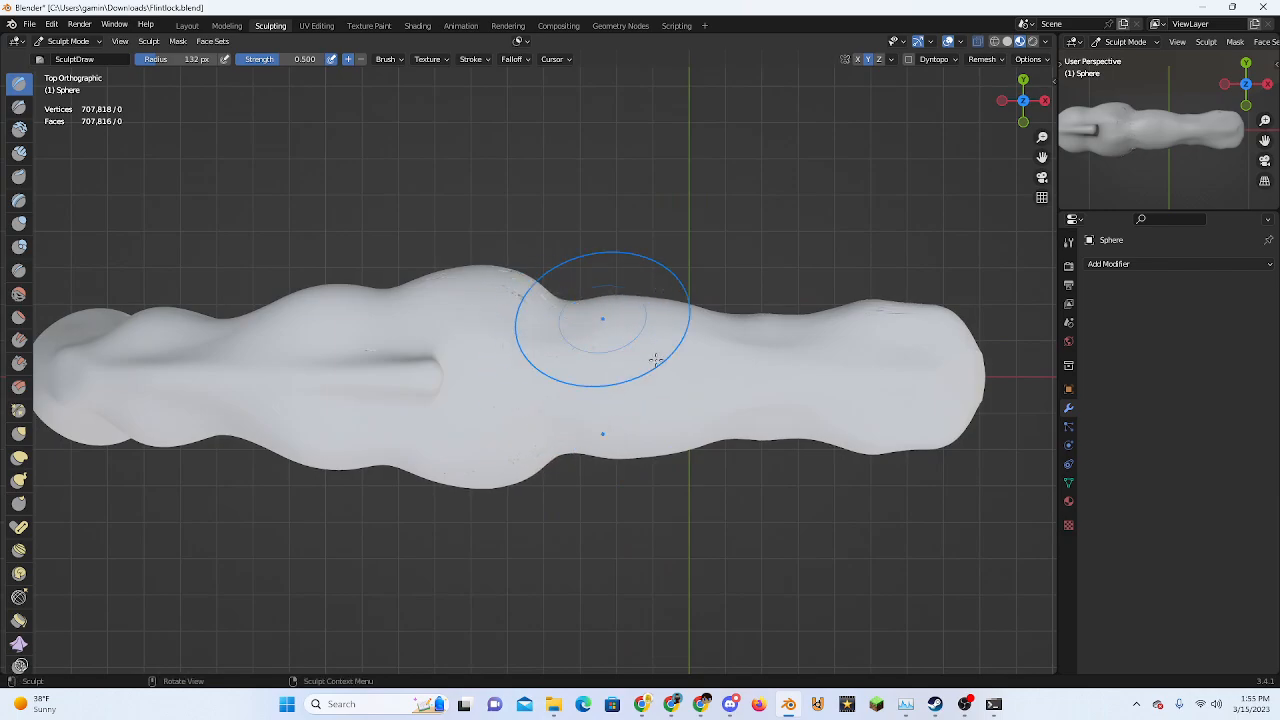
{"action": "mouse_move", "coordinate": [655, 360]}
{"action": "middle_mouse_down"}
{"action": "mouse_move", "coordinate": [666, 329]}
{"action": "mouse_move", "coordinate": [680, 343]}
{"action": "mouse_move", "coordinate": [717, 323]}
{"action": "middle_mouse_up"}
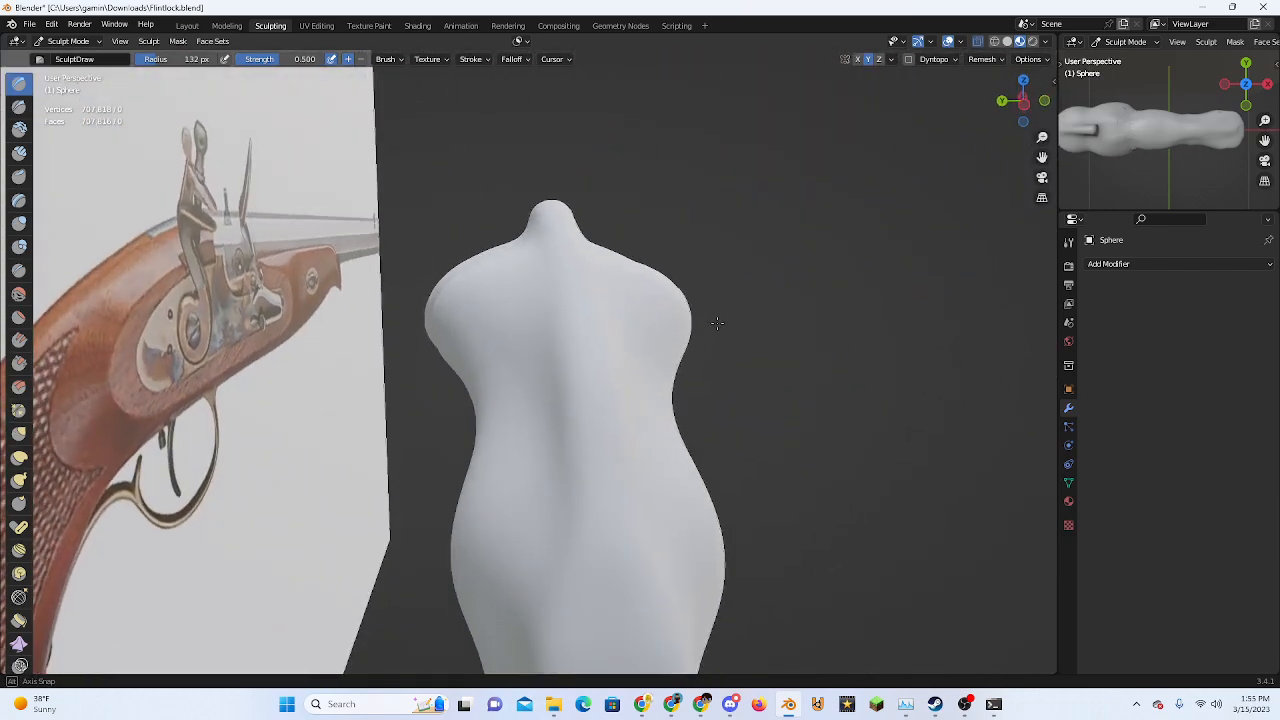
{"action": "mouse_move", "coordinate": [672, 289]}
{"action": "middle_mouse_down"}
{"action": "mouse_move", "coordinate": [551, 311]}
{"action": "mouse_move", "coordinate": [329, 314]}
{"action": "middle_mouse_up"}
{"action": "scroll", "coordinate": [600, 225], "scroll_direction": "up", "scroll_amount": 4}
{"action": "scroll", "coordinate": [600, 225], "scroll_direction": "down", "scroll_amount": 5}
{"action": "mouse_move", "coordinate": [600, 225]}
{"action": "middle_mouse_down"}
{"action": "mouse_move", "coordinate": [500, 271]}
{"action": "mouse_move", "coordinate": [586, 314]}
{"action": "mouse_move", "coordinate": [686, 337]}
{"action": "mouse_move", "coordinate": [587, 356]}
{"action": "middle_mouse_up"}
{"action": "scroll", "coordinate": [686, 337], "scroll_direction": "up", "scroll_amount": 3}
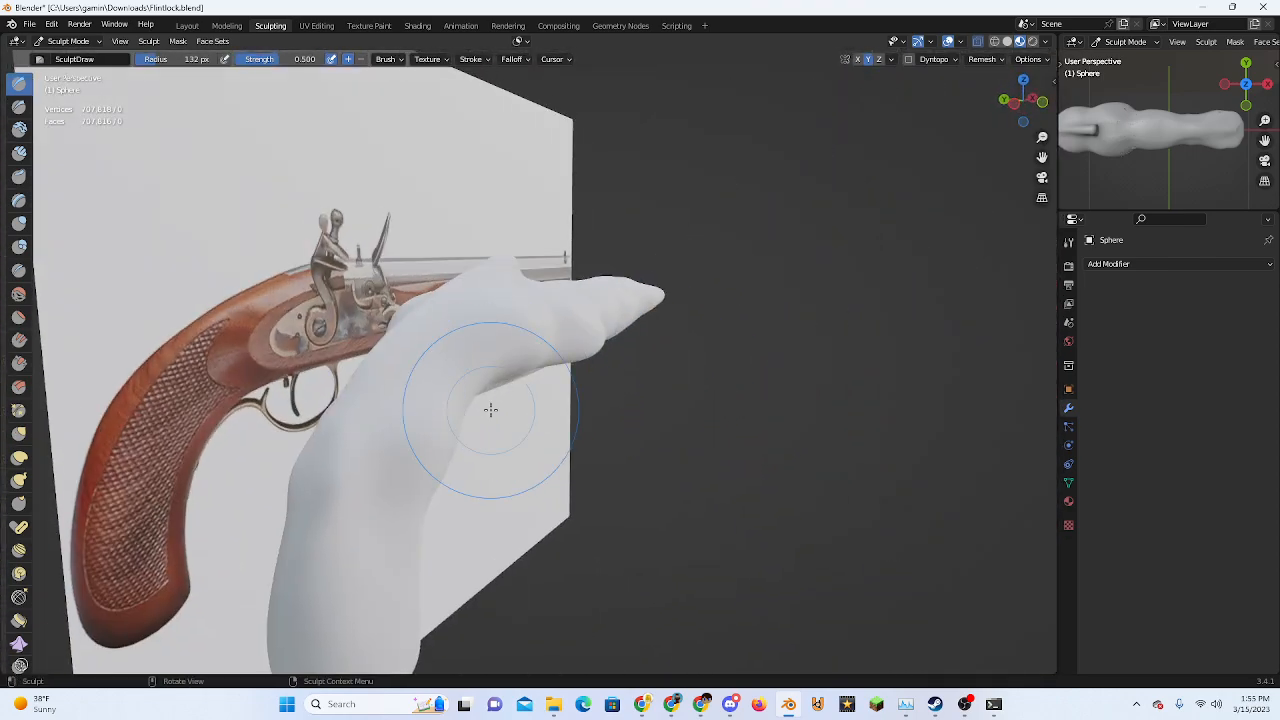
{"action": "middle_click_drag", "start_coordinate": [491, 410], "coordinate": [606, 445]}
{"action": "middle_click_drag", "start_coordinate": [619, 530], "coordinate": [537, 480]}
{"action": "scroll", "coordinate": [586, 437], "scroll_direction": "up", "scroll_amount": 5}
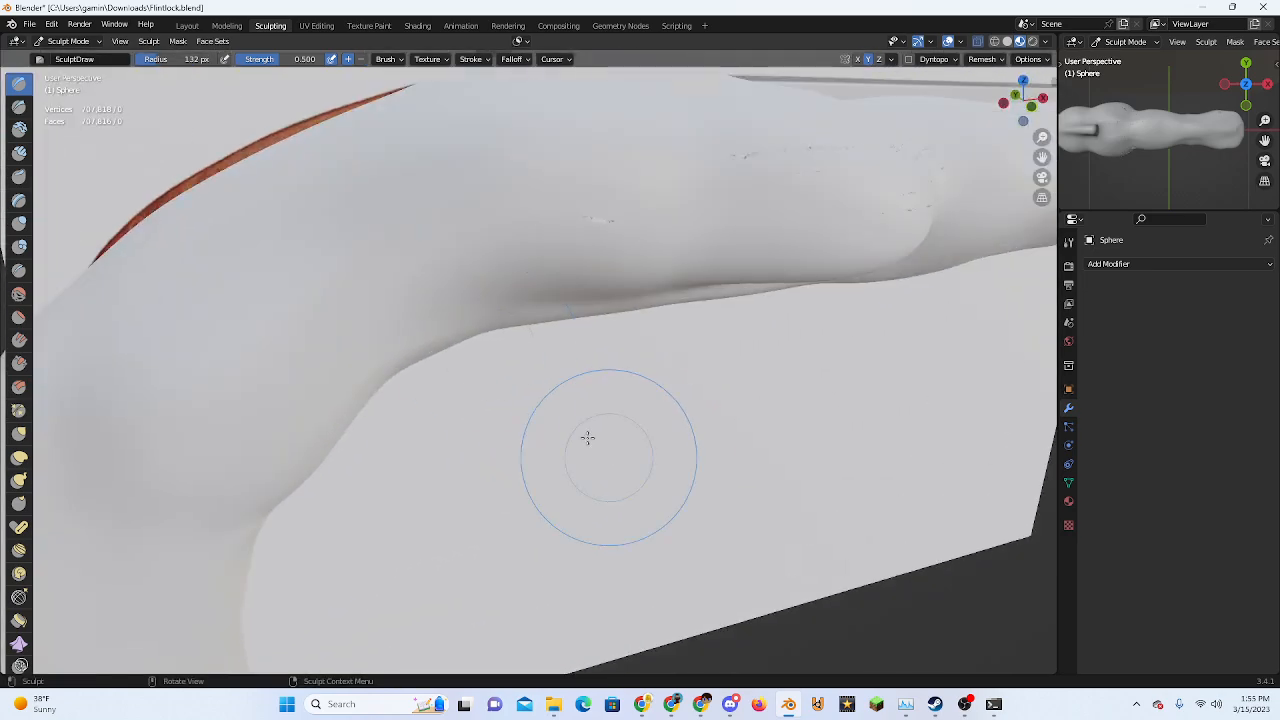
{"action": "middle_click_drag", "start_coordinate": [586, 437], "coordinate": [362, 315]}
{"action": "scroll", "coordinate": [337, 394], "scroll_direction": "down", "scroll_amount": 6}
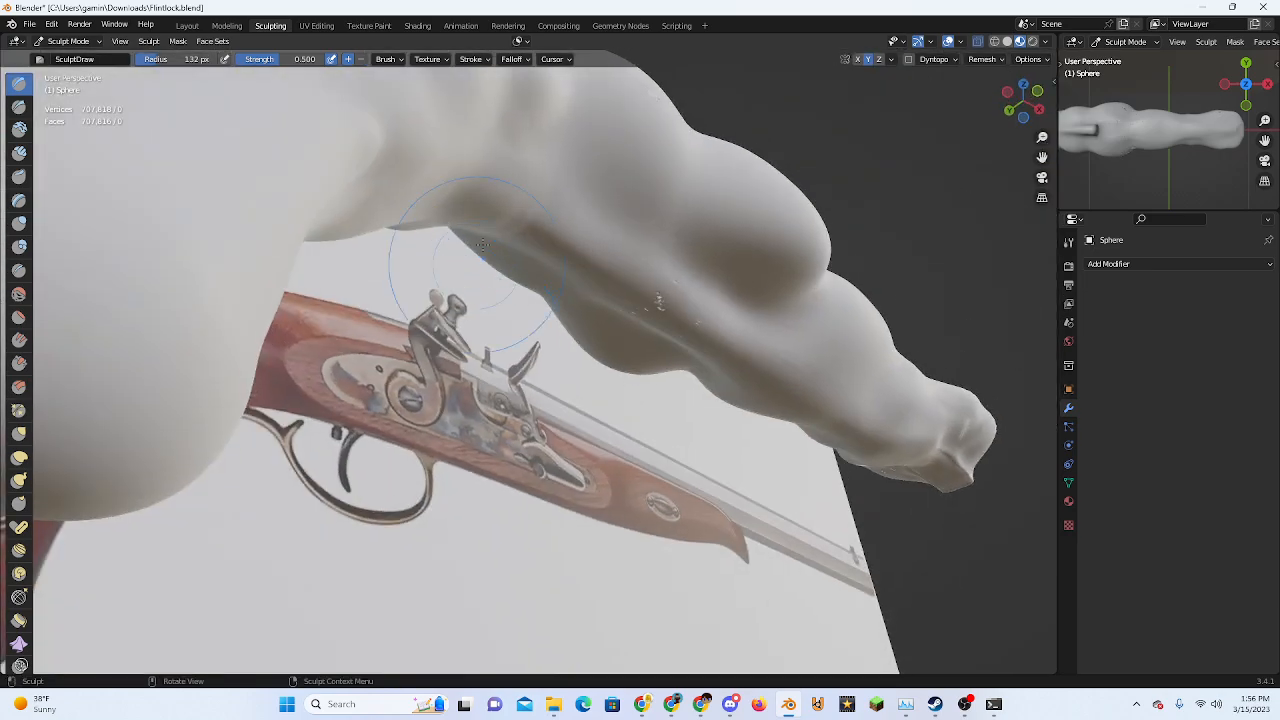
{"action": "mouse_move", "coordinate": [500, 143]}
{"action": "middle_mouse_down"}
{"action": "mouse_move", "coordinate": [611, 292]}
{"action": "mouse_move", "coordinate": [509, 286]}
{"action": "mouse_move", "coordinate": [470, 300]}
{"action": "mouse_move", "coordinate": [429, 286]}
{"action": "middle_mouse_up"}
{"action": "mouse_move", "coordinate": [428, 379]}
{"action": "middle_mouse_down"}
{"action": "mouse_move", "coordinate": [640, 449]}
{"action": "mouse_move", "coordinate": [651, 509]}
{"action": "mouse_move", "coordinate": [591, 460]}
{"action": "mouse_move", "coordinate": [557, 457]}
{"action": "mouse_move", "coordinate": [591, 526]}
{"action": "mouse_move", "coordinate": [591, 377]}
{"action": "mouse_move", "coordinate": [480, 457]}
{"action": "mouse_move", "coordinate": [780, 298]}
{"action": "middle_mouse_up"}
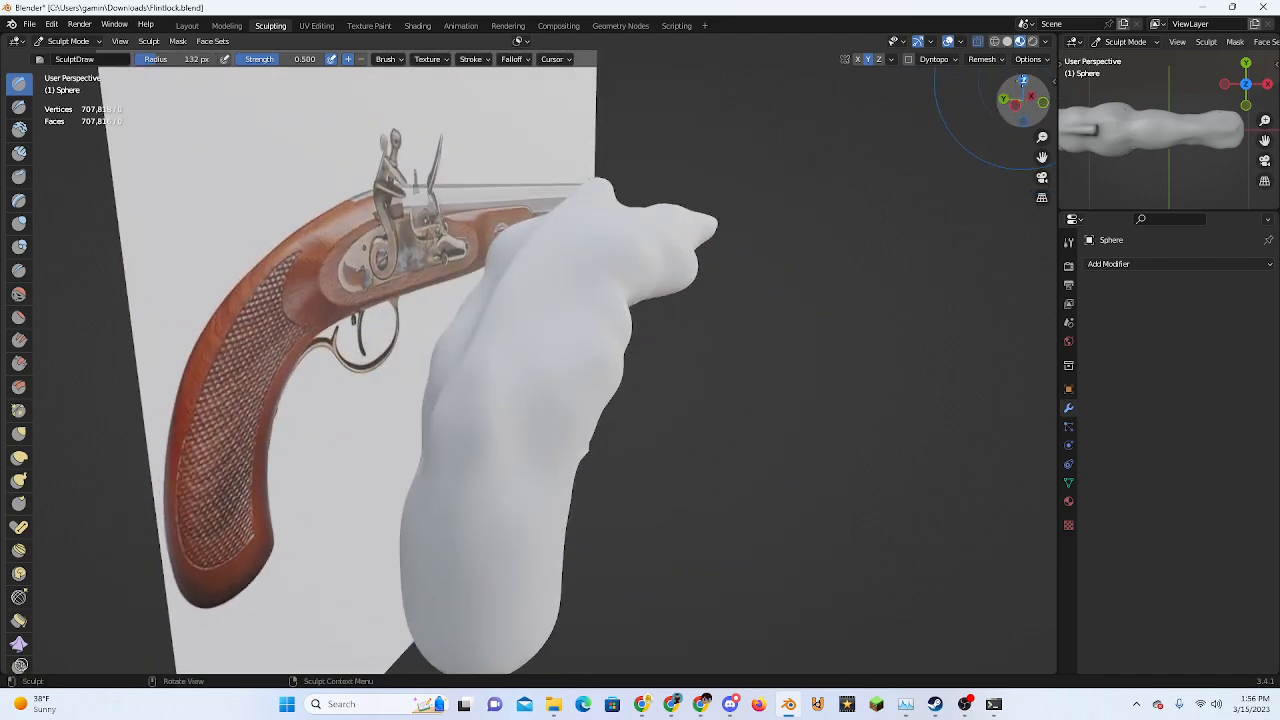
Draw a straight annotation line along one side of the stock's grip end in the top view of the Layout workspace
{"action": "left_click", "coordinate": [1022, 81]}
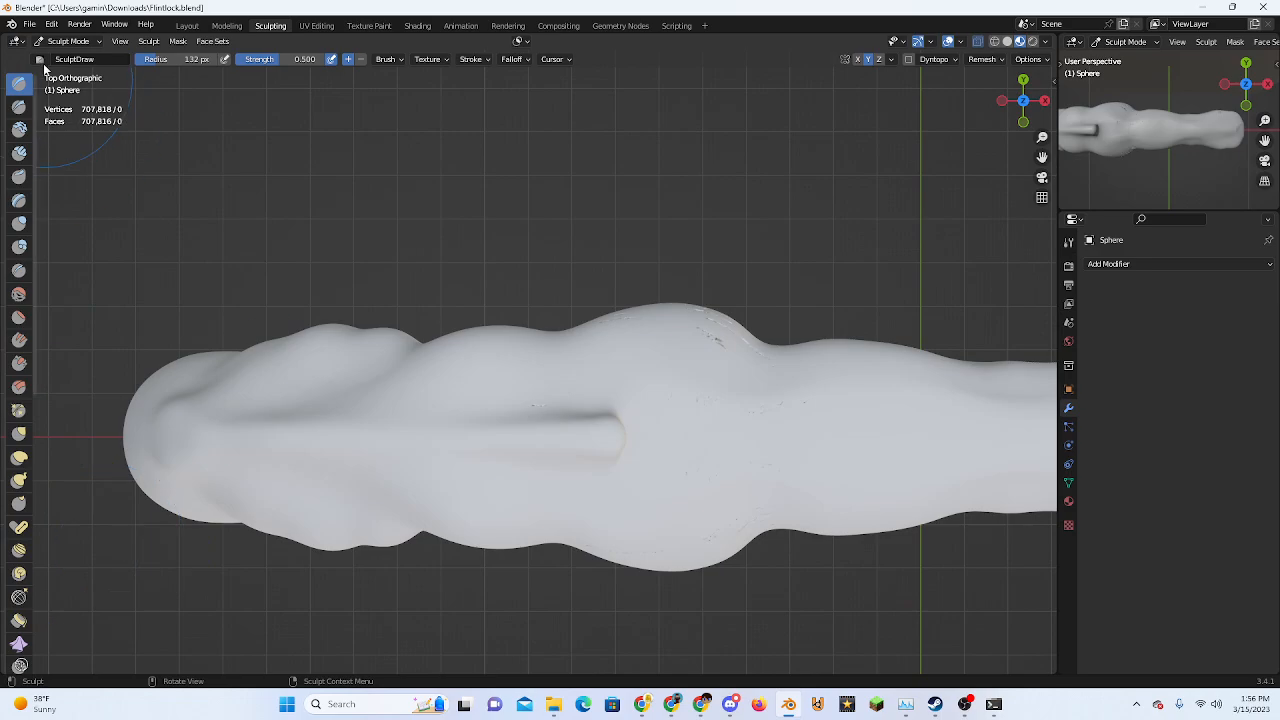
{"action": "left_click", "coordinate": [187, 25]}
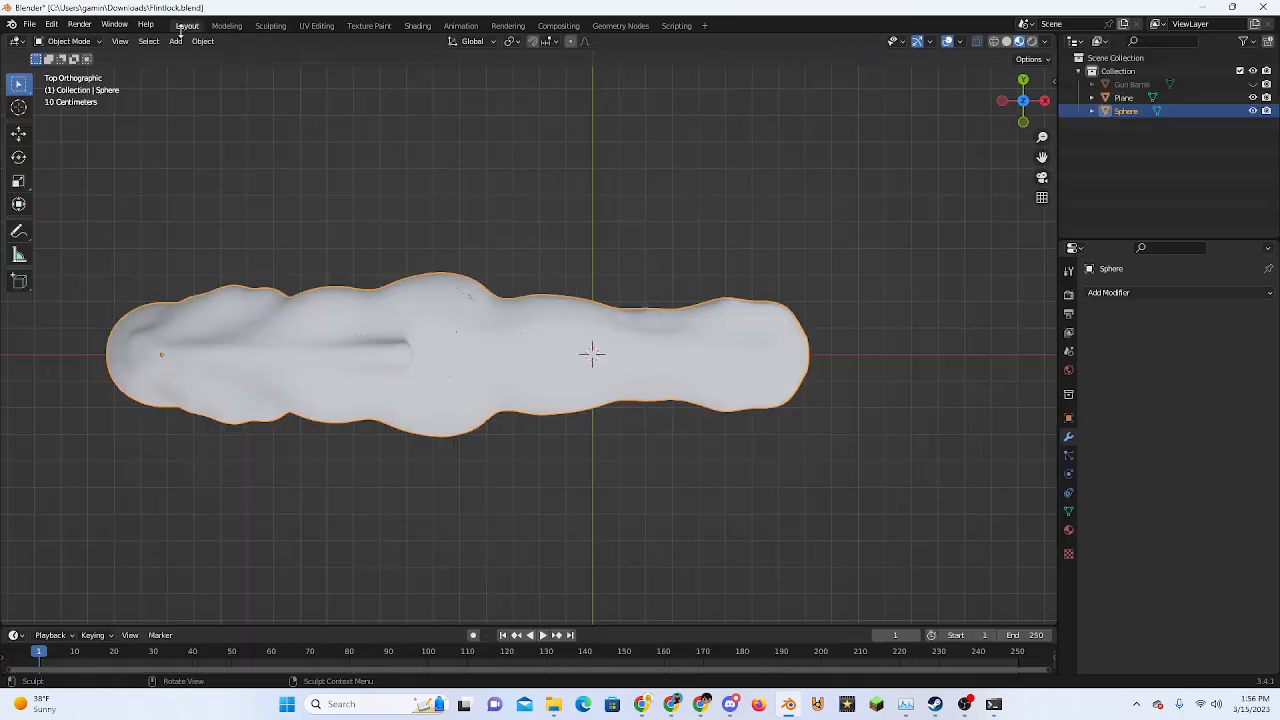
{"action": "left_click", "coordinate": [21, 230]}
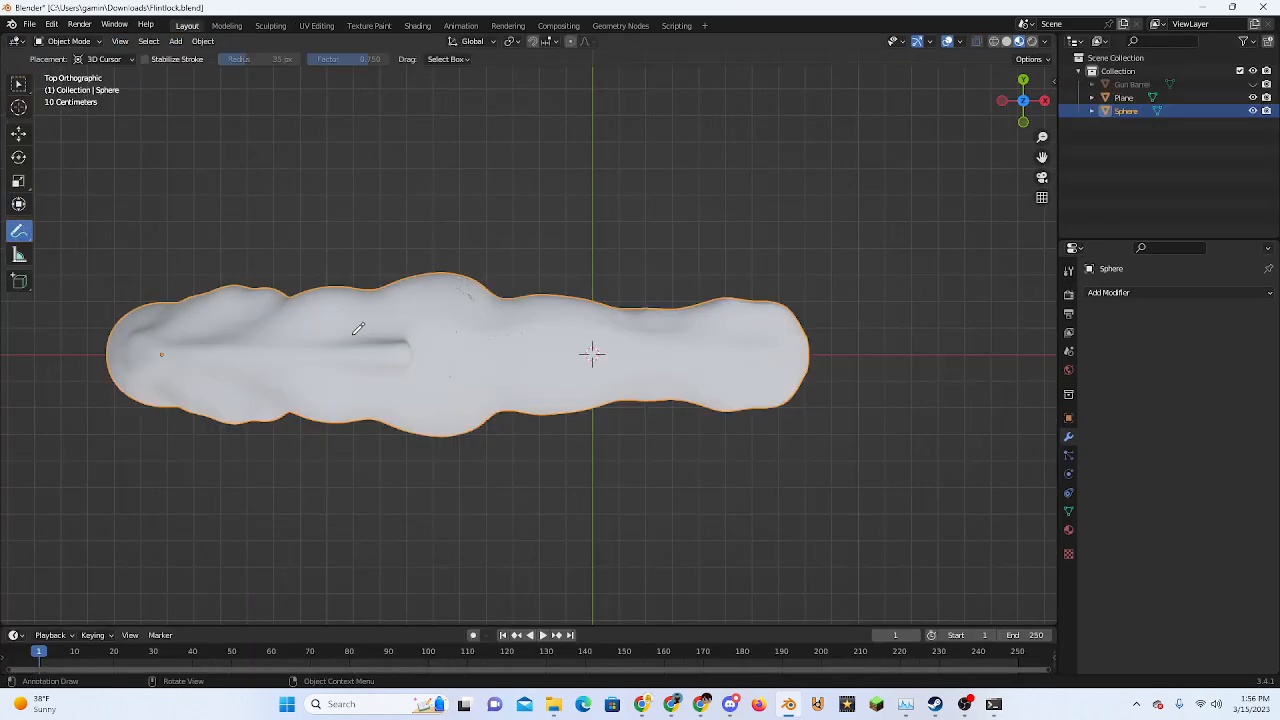
{"action": "left_click", "coordinate": [110, 314]}
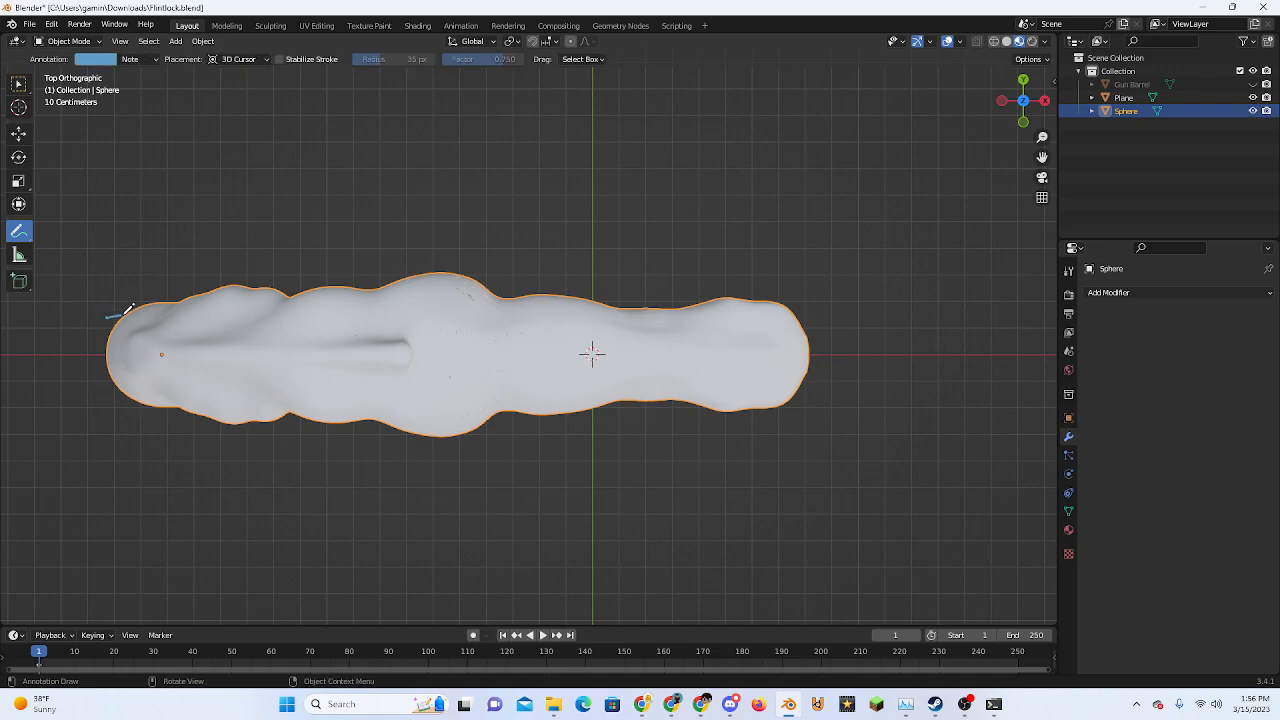
{"action": "key", "text": "ctrl+z"}
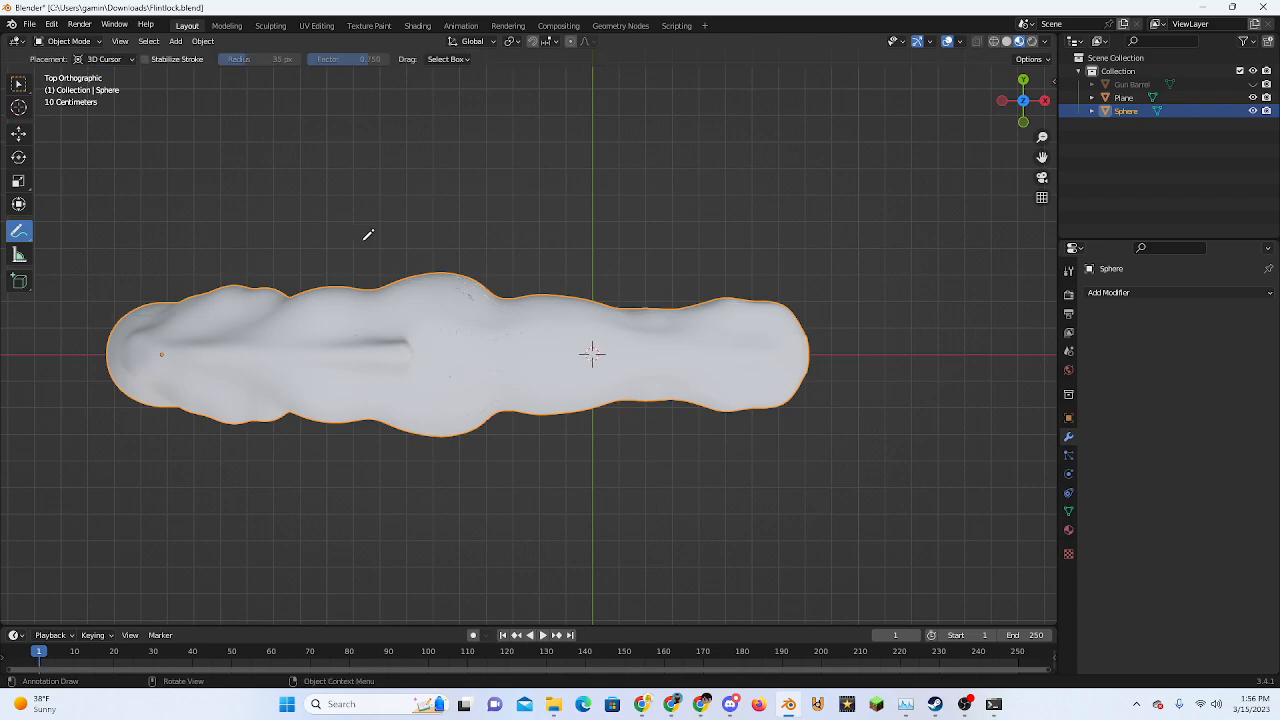
{"action": "left_click", "coordinate": [121, 313]}
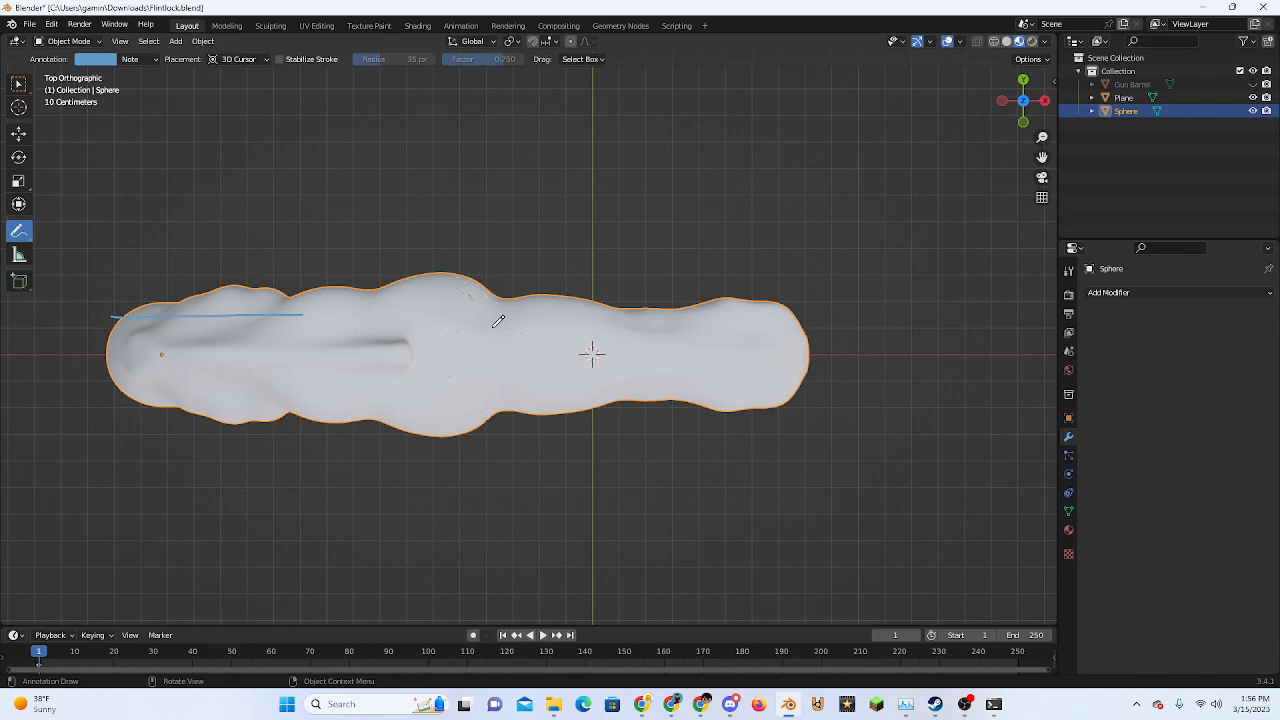
Return to the Sculpting workspace, save the file and voxel-remesh the stock to a coarser mesh
{"action": "left_click", "coordinate": [268, 25]}
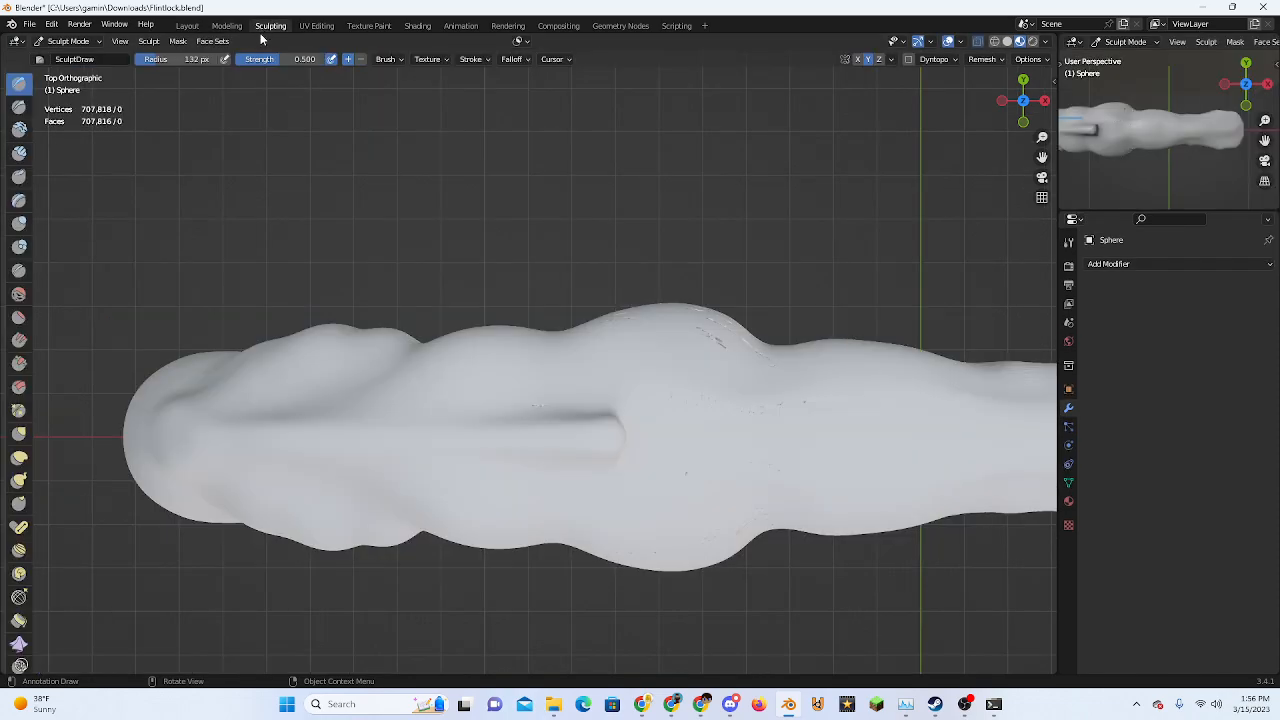
{"action": "scroll", "coordinate": [414, 243], "scroll_direction": "down", "scroll_amount": 4}
{"action": "scroll", "coordinate": [554, 279], "scroll_direction": "up", "scroll_amount": 4}
{"action": "scroll", "coordinate": [528, 400], "scroll_direction": "down", "scroll_amount": 4}
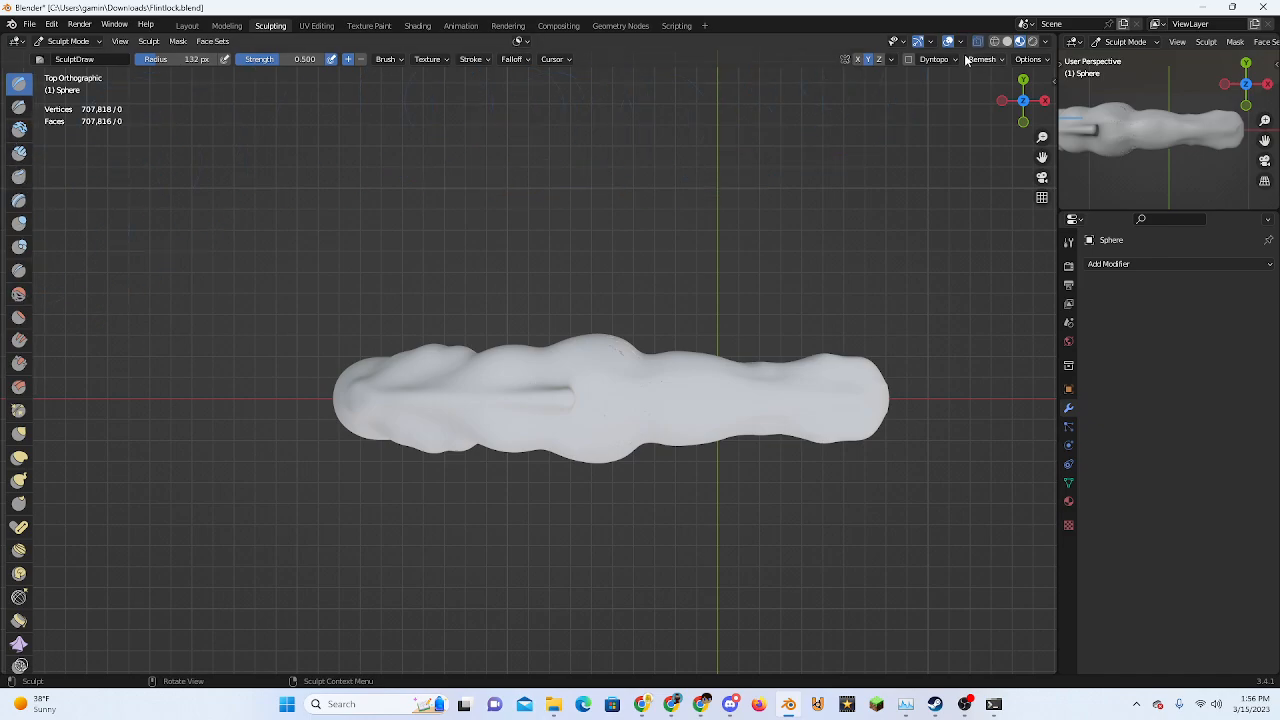
{"action": "key", "text": "ctrl+s"}
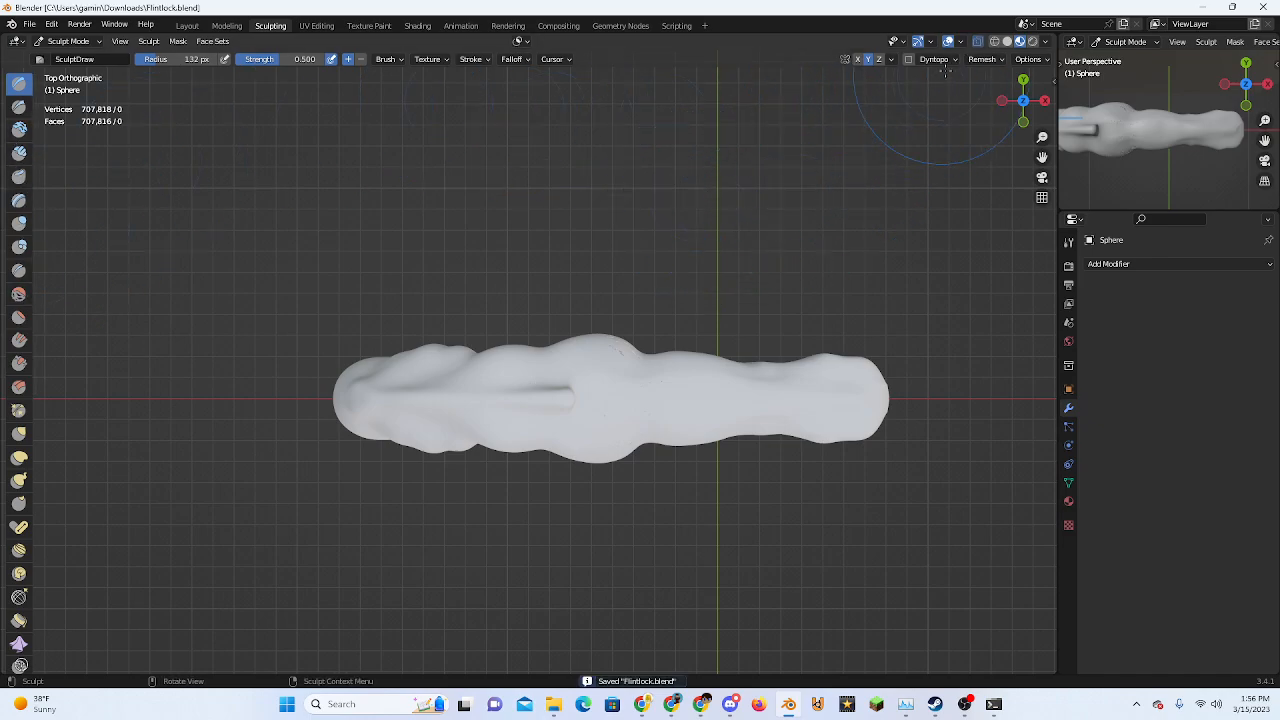
{"action": "left_click", "coordinate": [983, 59]}
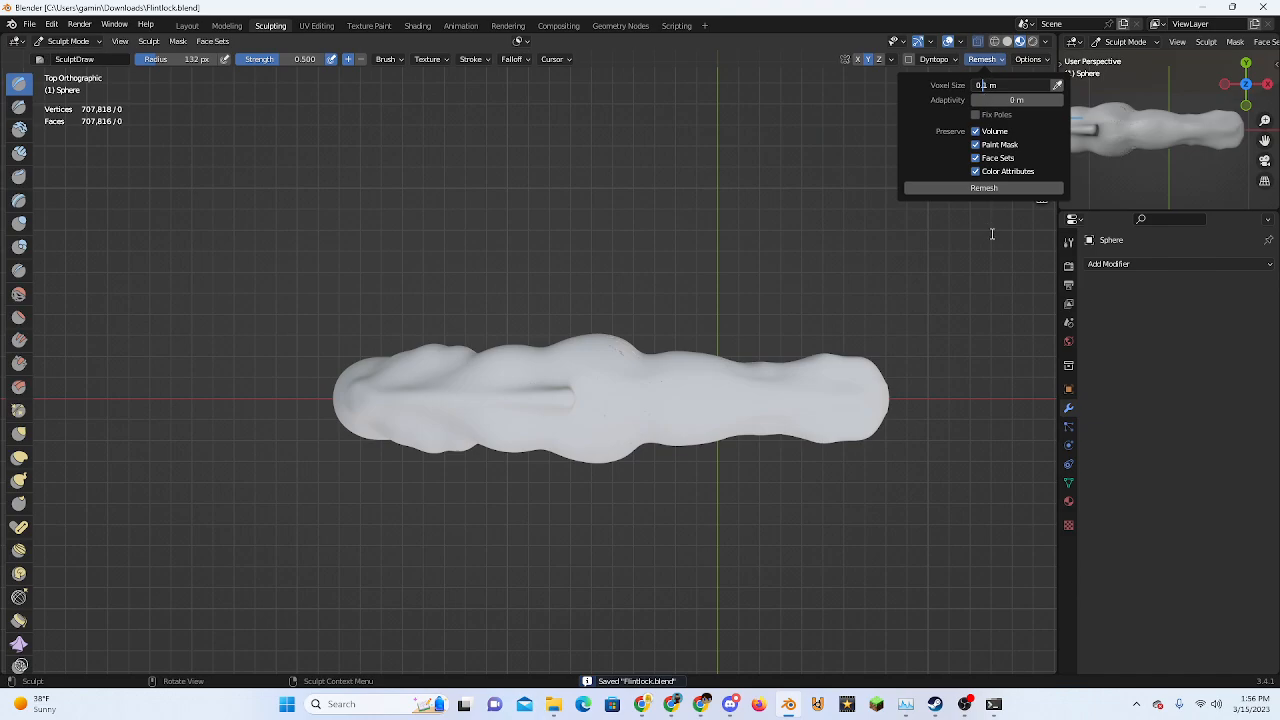
{"action": "left_click", "coordinate": [984, 188]}
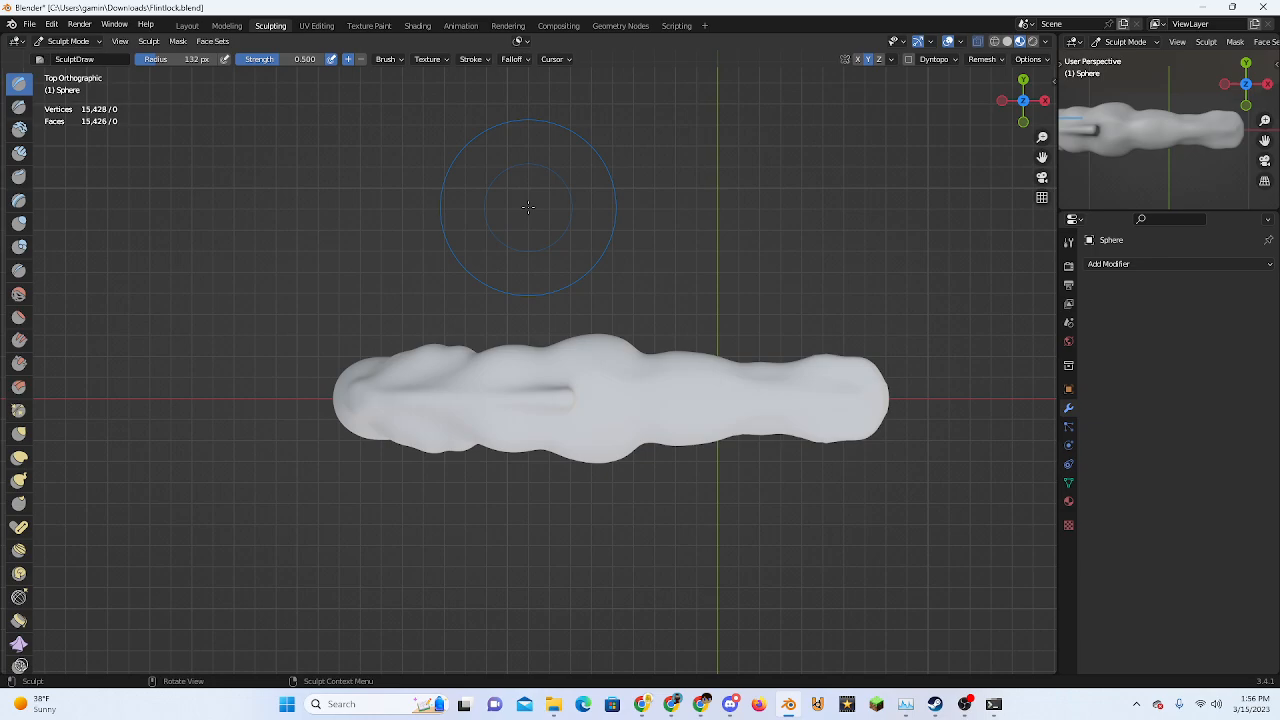
Cut the bulging sides of the stock flat along its full length with Box Trim in Difference mode, mirrored across Y
{"action": "scroll", "coordinate": [546, 259], "scroll_direction": "up", "scroll_amount": 2}
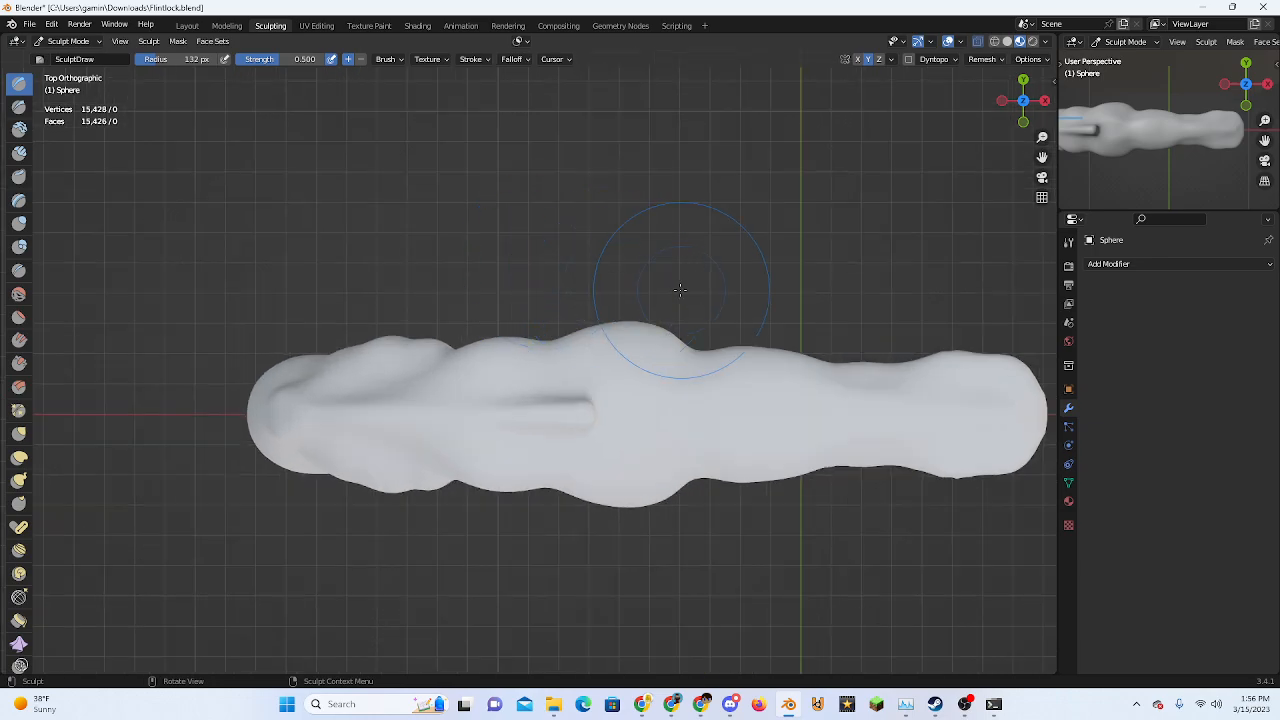
{"action": "scroll", "coordinate": [680, 289], "scroll_direction": "down", "scroll_amount": 2}
{"action": "scroll", "coordinate": [18, 553], "scroll_direction": "down", "scroll_amount": 8}
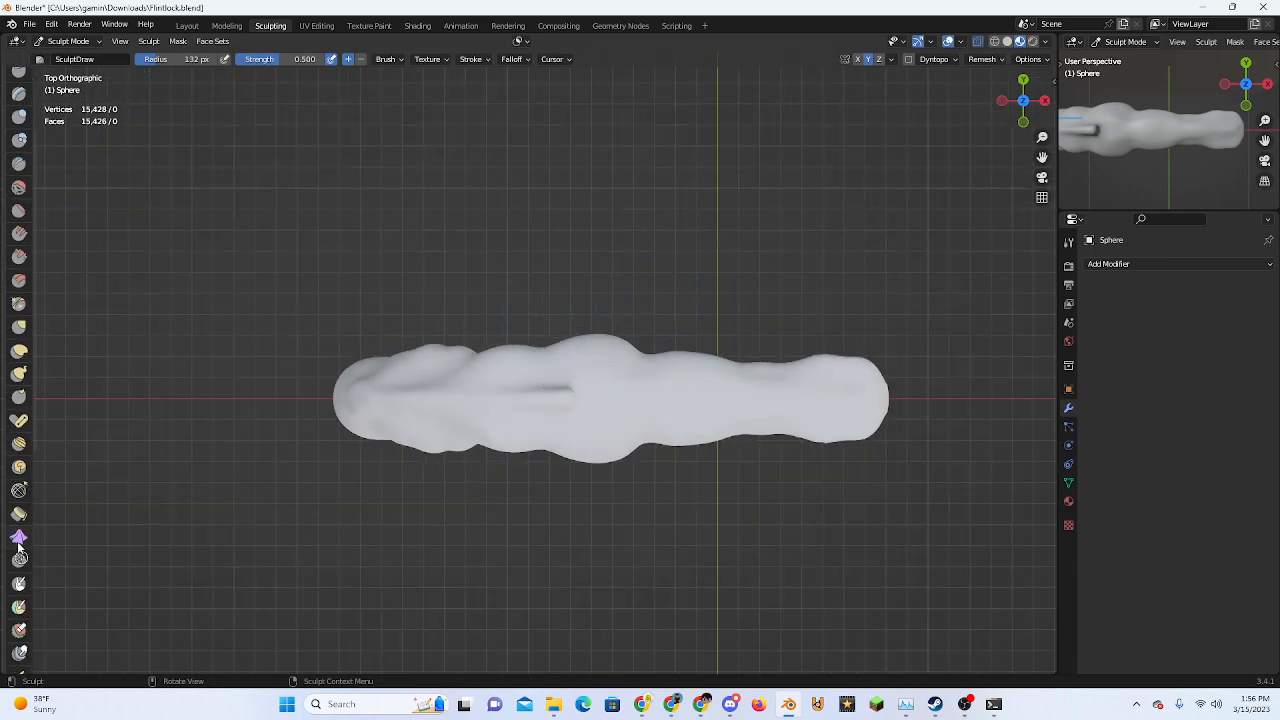
{"action": "left_click", "coordinate": [20, 531]}
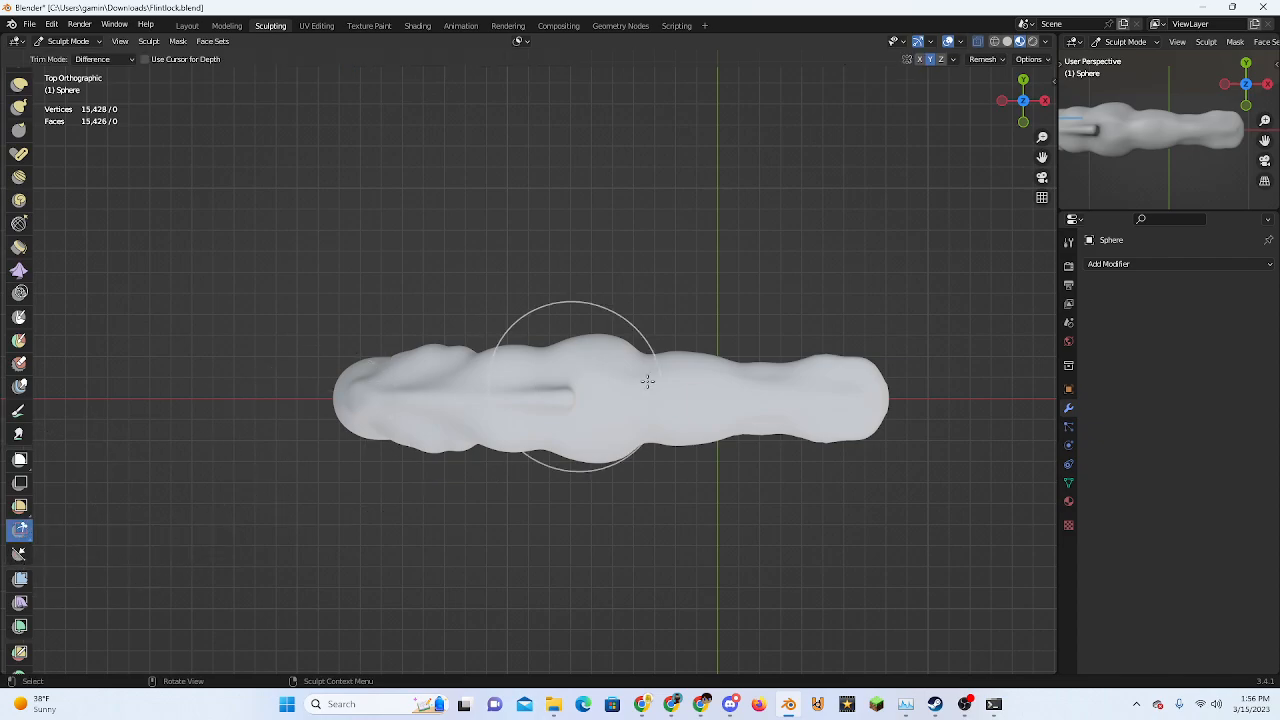
{"action": "left_click_drag", "start_coordinate": [920, 331], "coordinate": [225, 369]}
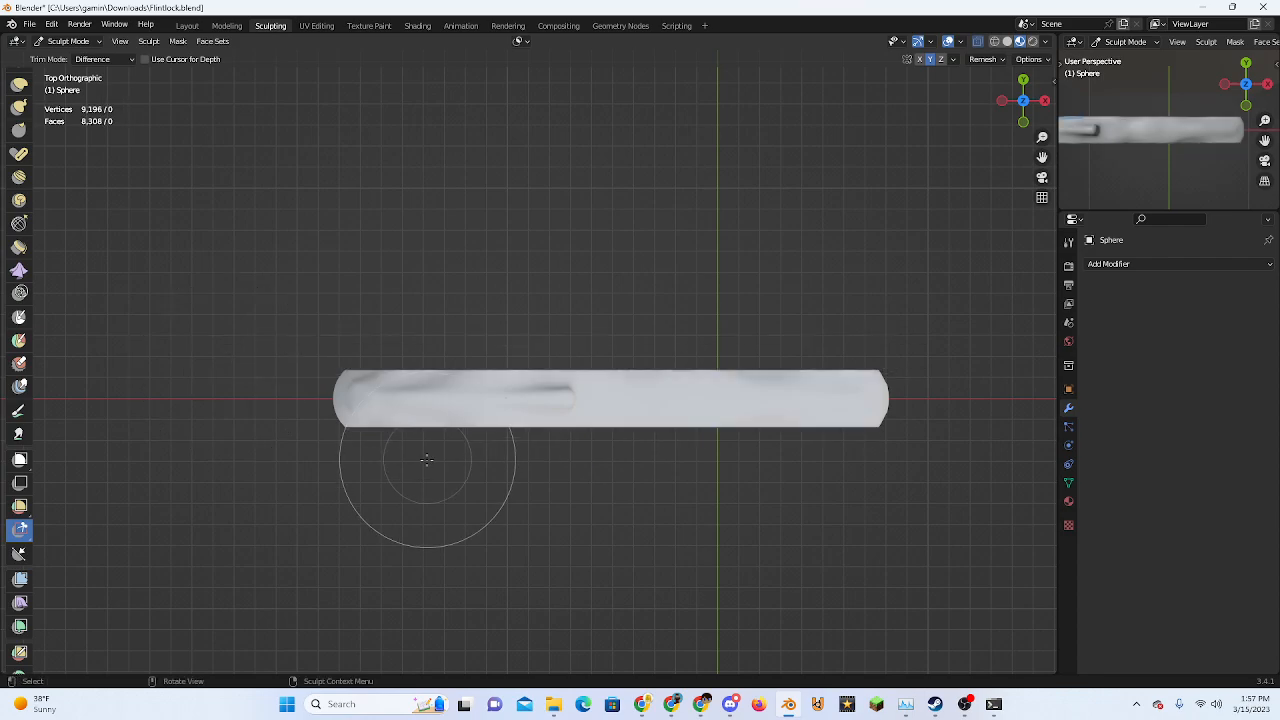
Examine the trimmed stock from above and behind, and switch the sculpting viewport to solid shading
{"action": "scroll", "coordinate": [543, 509], "scroll_direction": "up", "scroll_amount": 6}
{"action": "scroll", "coordinate": [602, 481], "scroll_direction": "down", "scroll_amount": 4}
{"action": "scroll", "coordinate": [602, 481], "scroll_direction": "down", "scroll_amount": 3}
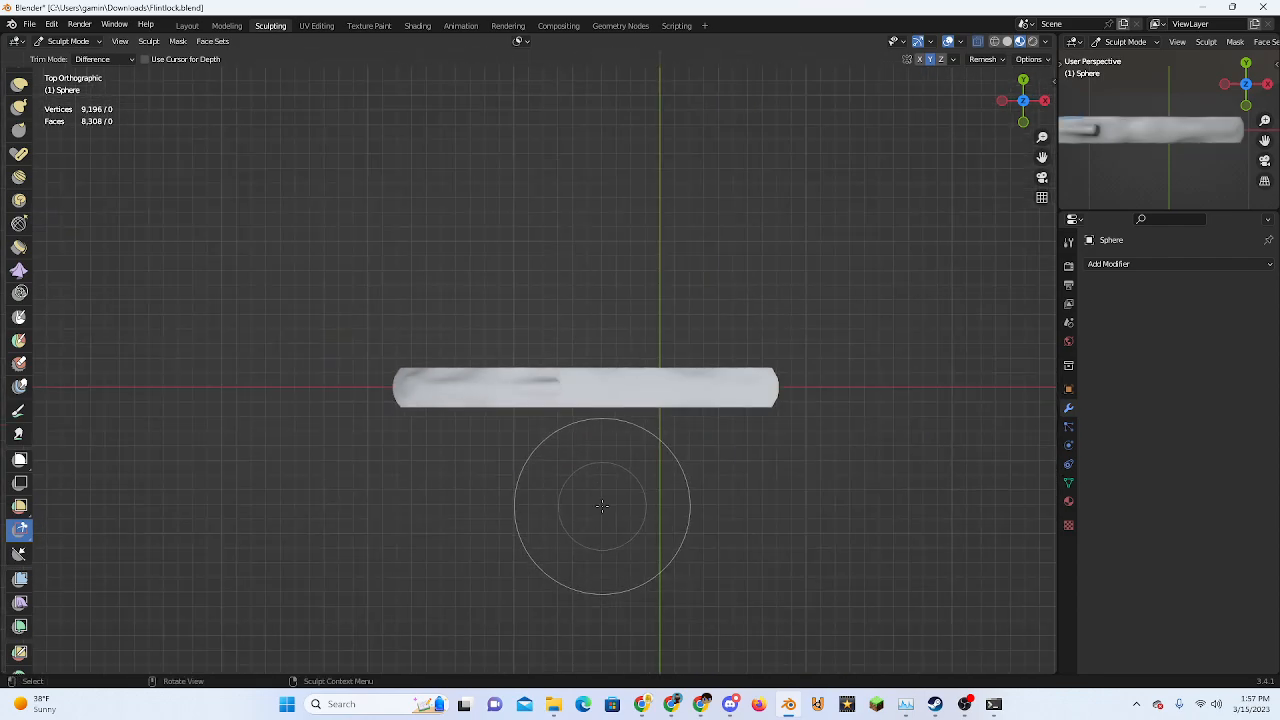
{"action": "middle_click_drag", "start_coordinate": [602, 481], "coordinate": [494, 360]}
{"action": "scroll", "coordinate": [494, 360], "scroll_direction": "up", "scroll_amount": 3}
{"action": "scroll", "coordinate": [446, 313], "scroll_direction": "down", "scroll_amount": 4}
{"action": "mouse_move", "coordinate": [446, 313]}
{"action": "middle_mouse_down"}
{"action": "mouse_move", "coordinate": [560, 430]}
{"action": "mouse_move", "coordinate": [614, 514]}
{"action": "mouse_move", "coordinate": [635, 475]}
{"action": "mouse_move", "coordinate": [610, 430]}
{"action": "middle_mouse_up"}
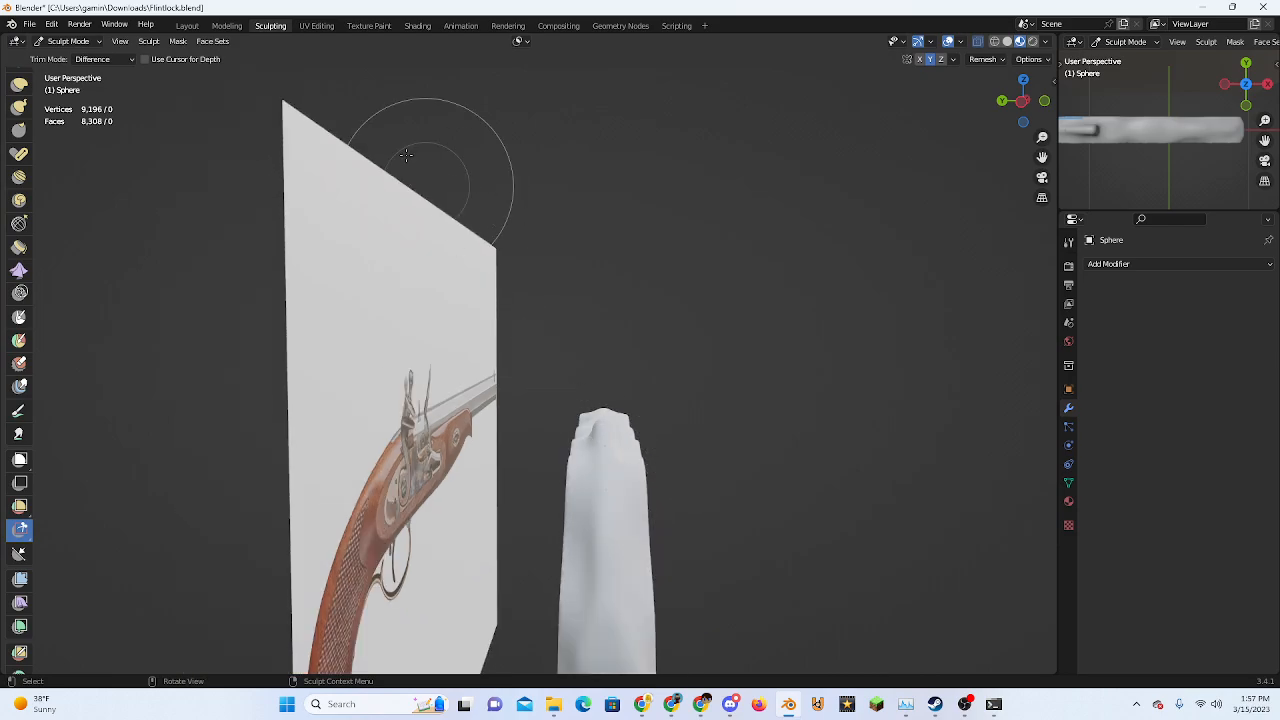
{"action": "left_click", "coordinate": [1007, 41]}
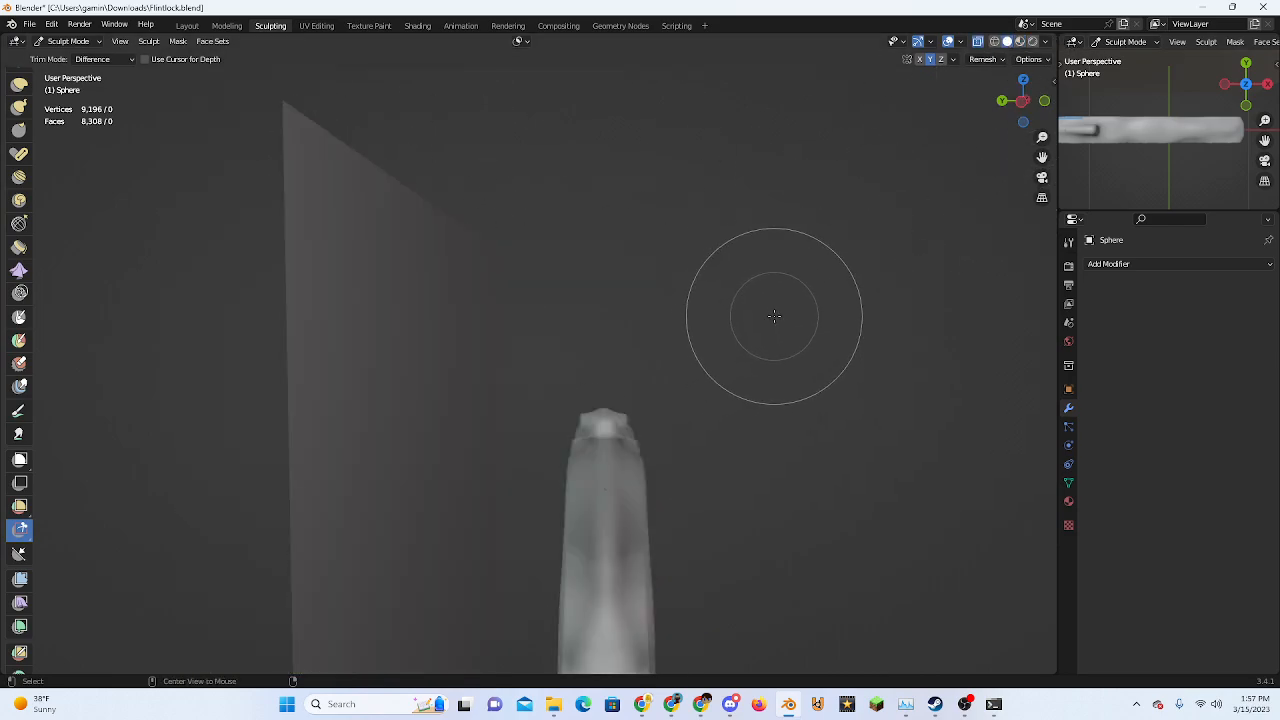
{"action": "mouse_move", "coordinate": [774, 317]}
{"action": "middle_mouse_down"}
{"action": "mouse_move", "coordinate": [650, 362]}
{"action": "mouse_move", "coordinate": [424, 224]}
{"action": "middle_mouse_up"}
Unhide the Gun Barrel object in the Layout workspace
{"action": "left_click", "coordinate": [183, 27]}
{"action": "scroll", "coordinate": [490, 350], "scroll_direction": "up", "scroll_amount": 2}
{"action": "middle_click_drag", "start_coordinate": [490, 362], "coordinate": [551, 289]}
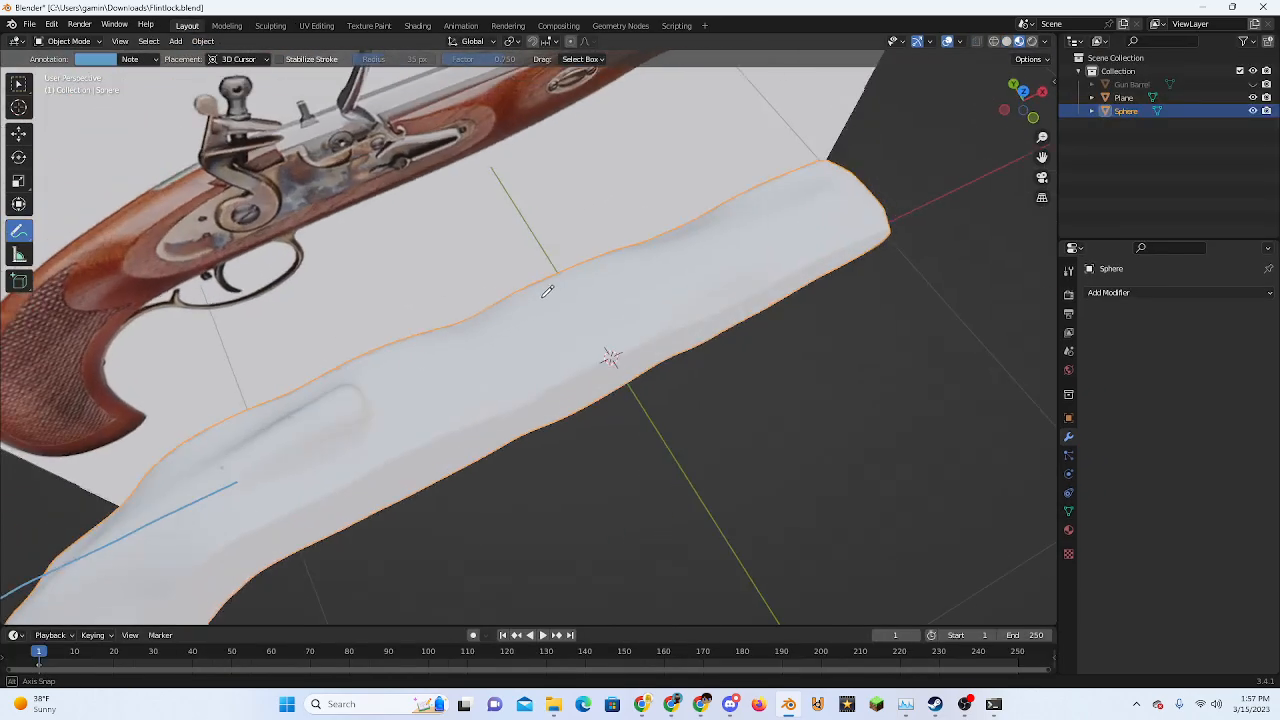
{"action": "scroll", "coordinate": [551, 289], "scroll_direction": "down", "scroll_amount": 3}
{"action": "middle_click_drag", "start_coordinate": [432, 360], "coordinate": [516, 322]}
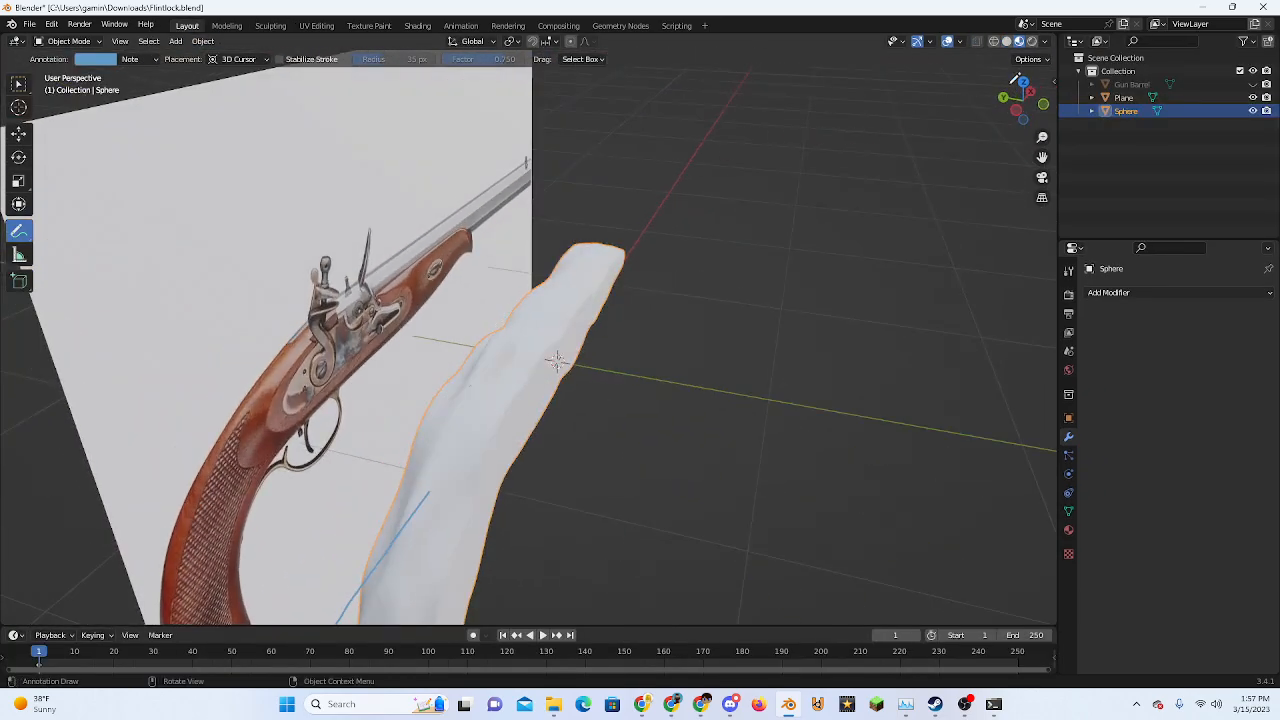
{"action": "left_click", "coordinate": [1253, 84]}
{"action": "mouse_move", "coordinate": [577, 292]}
{"action": "middle_mouse_down"}
{"action": "mouse_move", "coordinate": [317, 277]}
{"action": "mouse_move", "coordinate": [637, 240]}
{"action": "mouse_move", "coordinate": [611, 216]}
{"action": "mouse_move", "coordinate": [700, 225]}
{"action": "mouse_move", "coordinate": [800, 190]}
{"action": "mouse_move", "coordinate": [860, 90]}
{"action": "middle_mouse_up"}
Examine how the trimmed stock lines up with the gun barrel and the reference image
{"action": "left_click", "coordinate": [270, 25]}
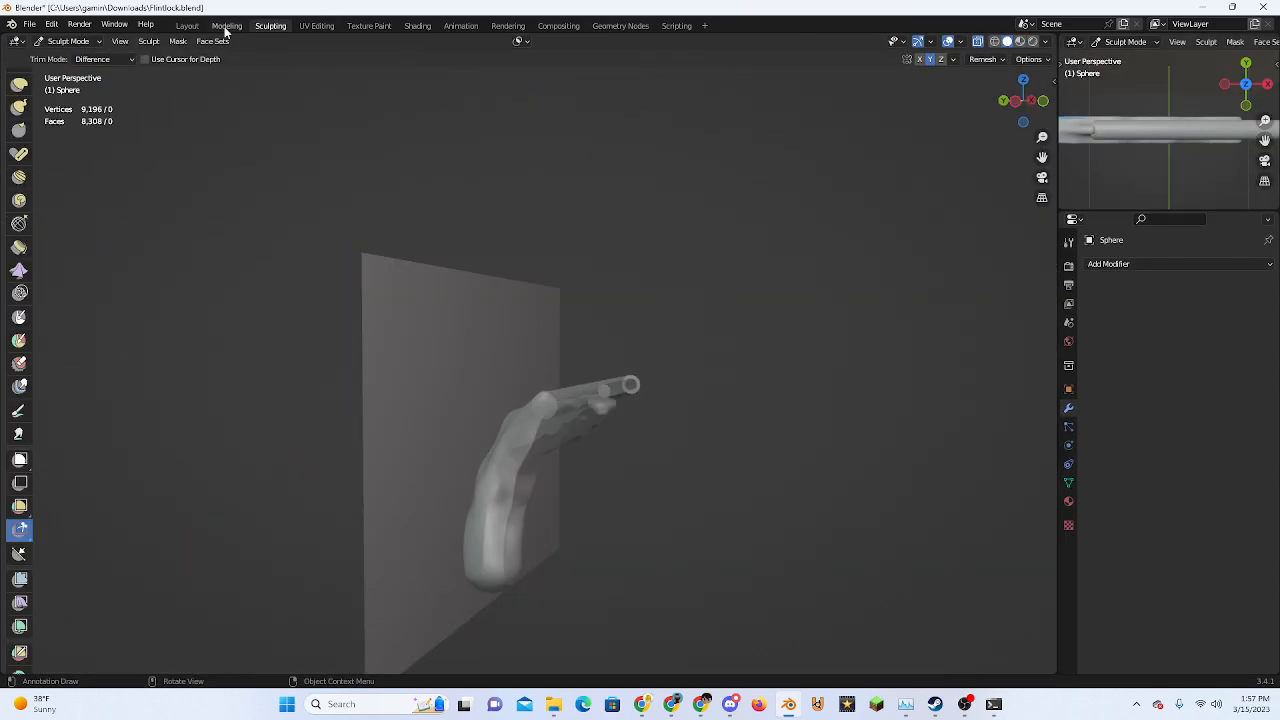
{"action": "left_click", "coordinate": [186, 25]}
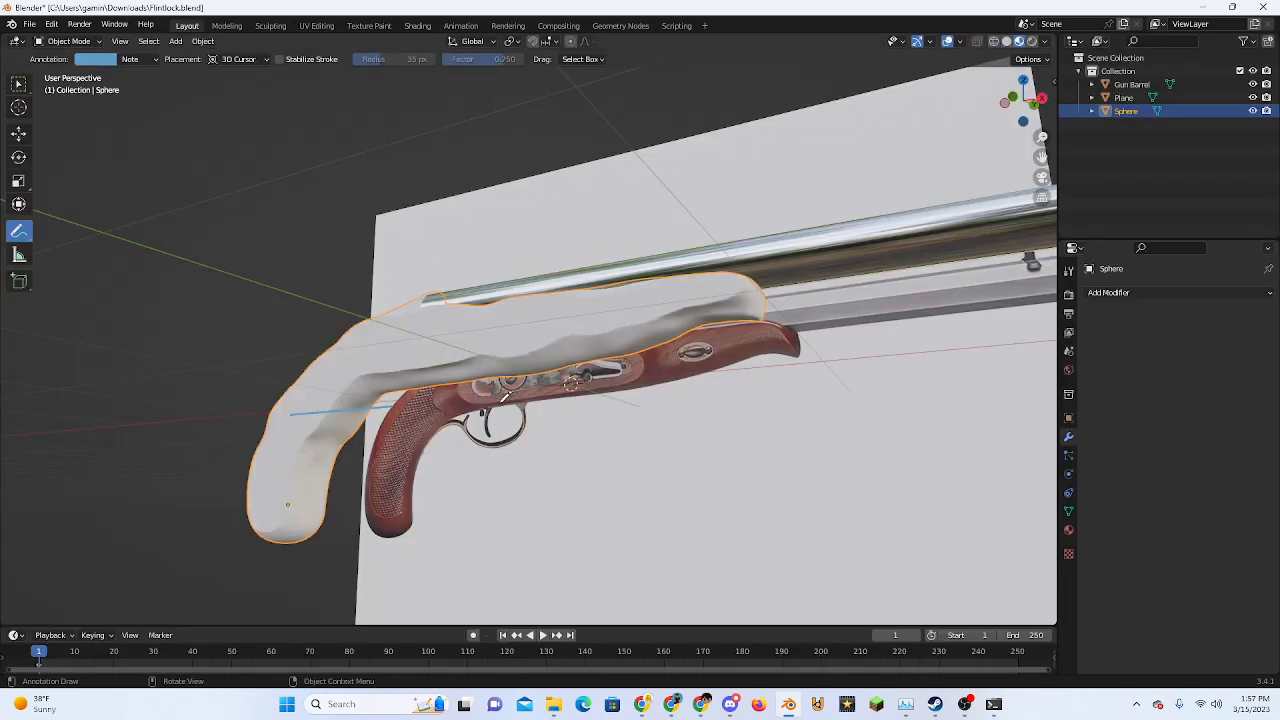
{"action": "right_click", "coordinate": [500, 415]}
{"action": "left_click", "coordinate": [500, 418]}
{"action": "mouse_move", "coordinate": [476, 418]}
{"action": "middle_mouse_down"}
{"action": "mouse_move", "coordinate": [640, 449]}
{"action": "mouse_move", "coordinate": [652, 477]}
{"action": "mouse_move", "coordinate": [493, 421]}
{"action": "middle_mouse_up"}
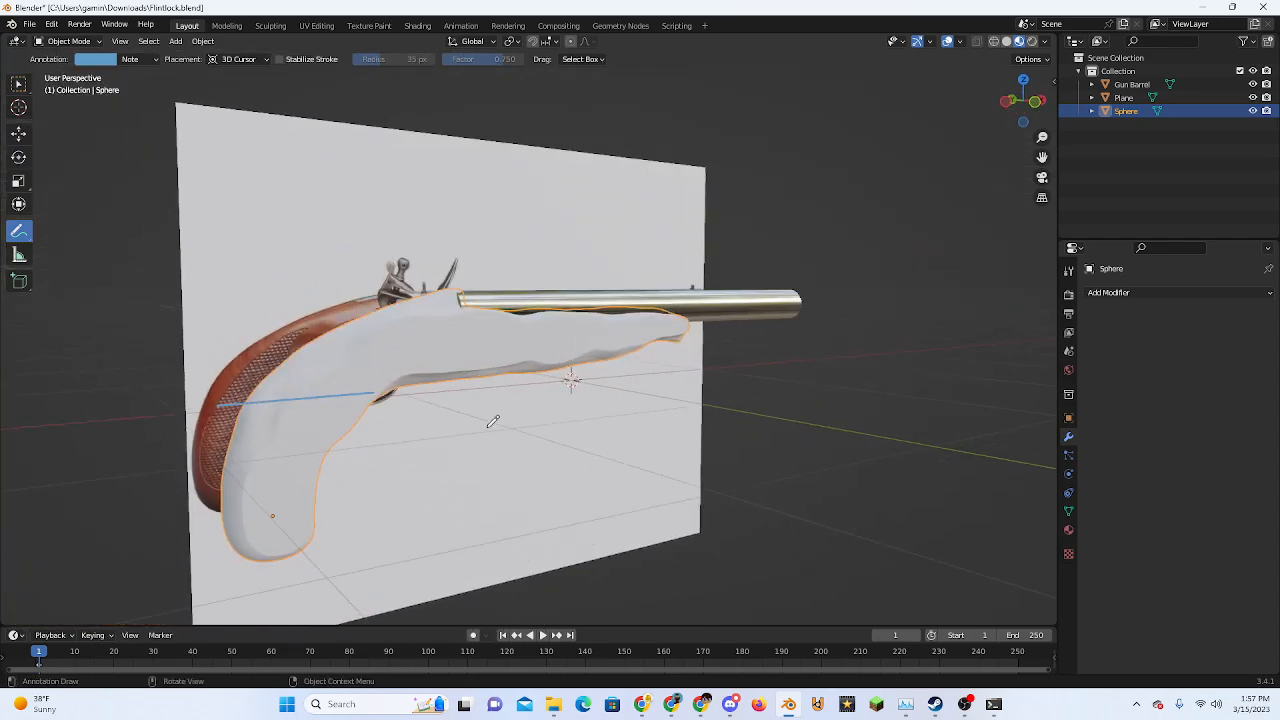
Switch from the Annotate tool to selection and examine the underside of the stock in the Layout and Sculpting workspaces
{"action": "left_click", "coordinate": [20, 86]}
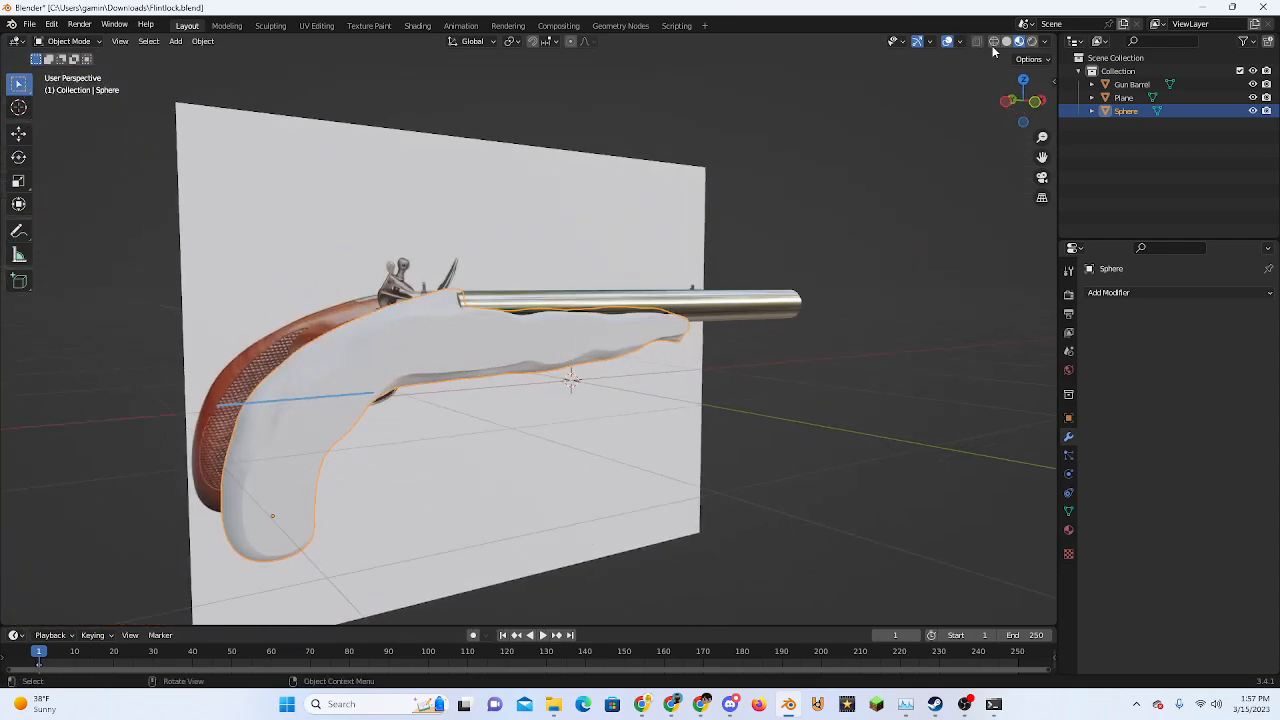
{"action": "middle_click_drag", "start_coordinate": [590, 350], "coordinate": [631, 366]}
{"action": "scroll", "coordinate": [631, 366], "scroll_direction": "up", "scroll_amount": 3}
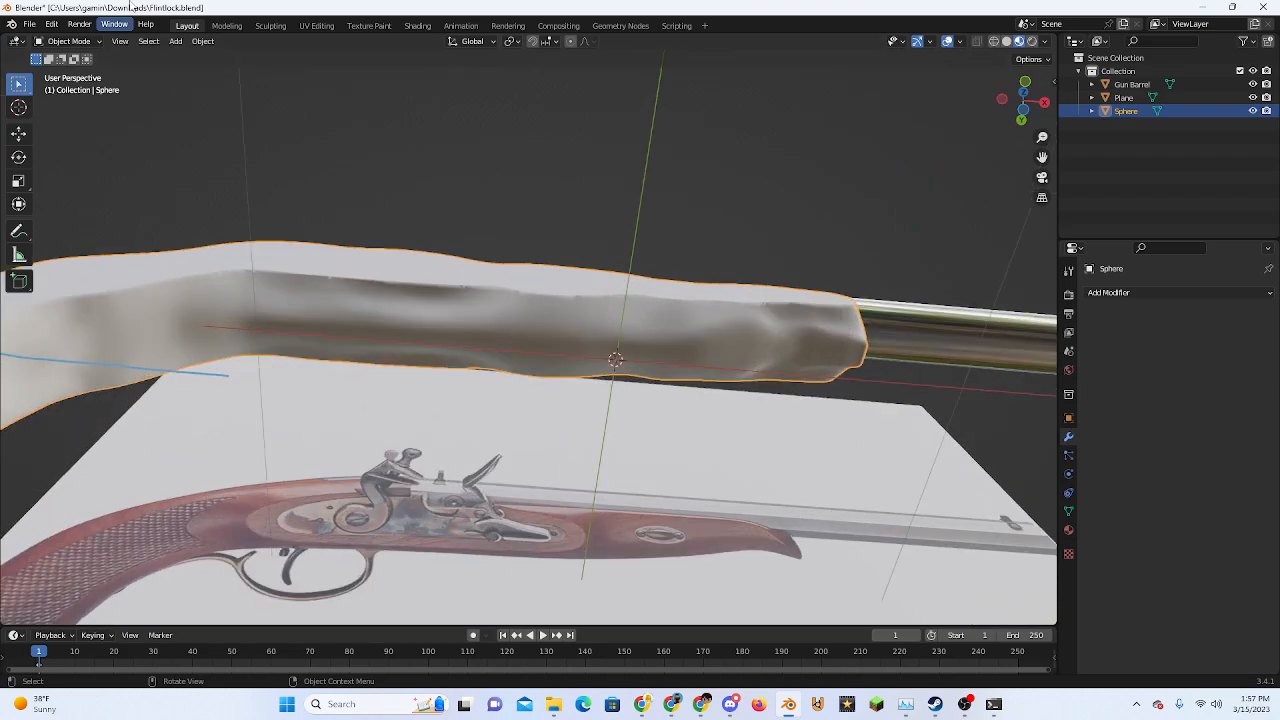
{"action": "left_click", "coordinate": [270, 27]}
{"action": "scroll", "coordinate": [529, 477], "scroll_direction": "up", "scroll_amount": 2}
{"action": "middle_click_drag", "start_coordinate": [529, 477], "coordinate": [660, 457]}
{"action": "scroll", "coordinate": [660, 457], "scroll_direction": "up", "scroll_amount": 4}
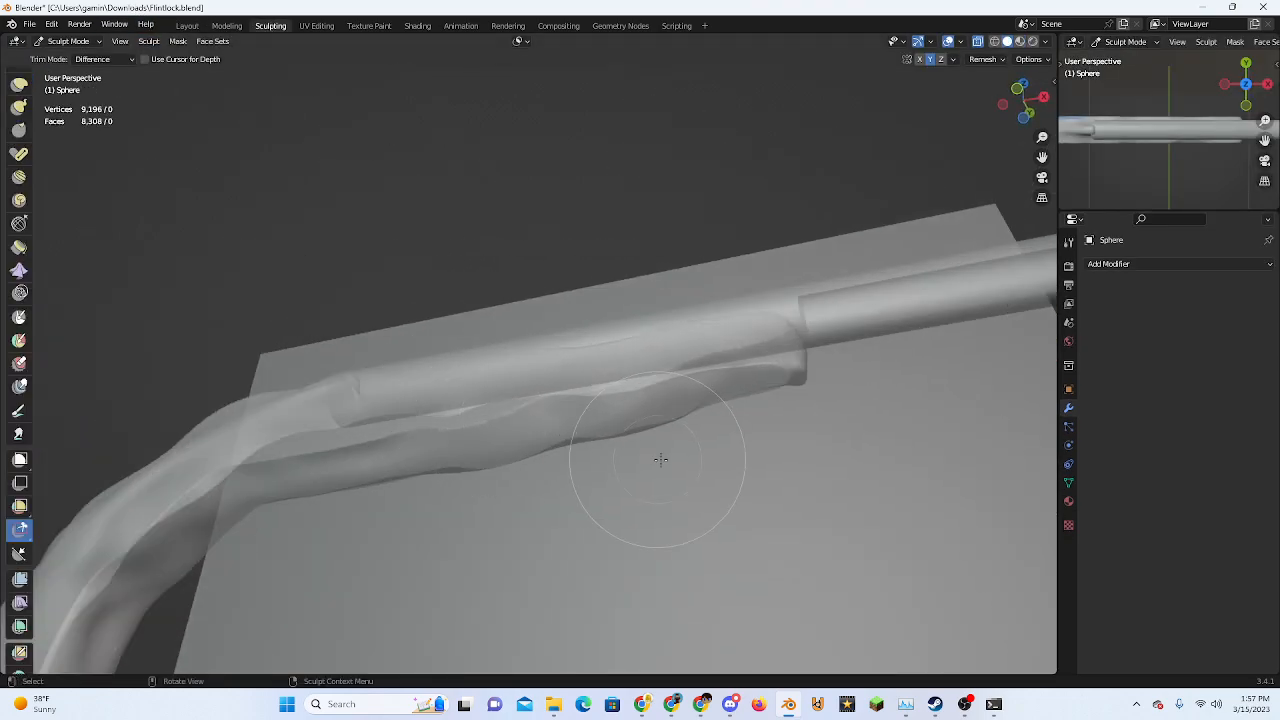
{"action": "scroll", "coordinate": [295, 422], "scroll_direction": "down", "scroll_amount": 6}
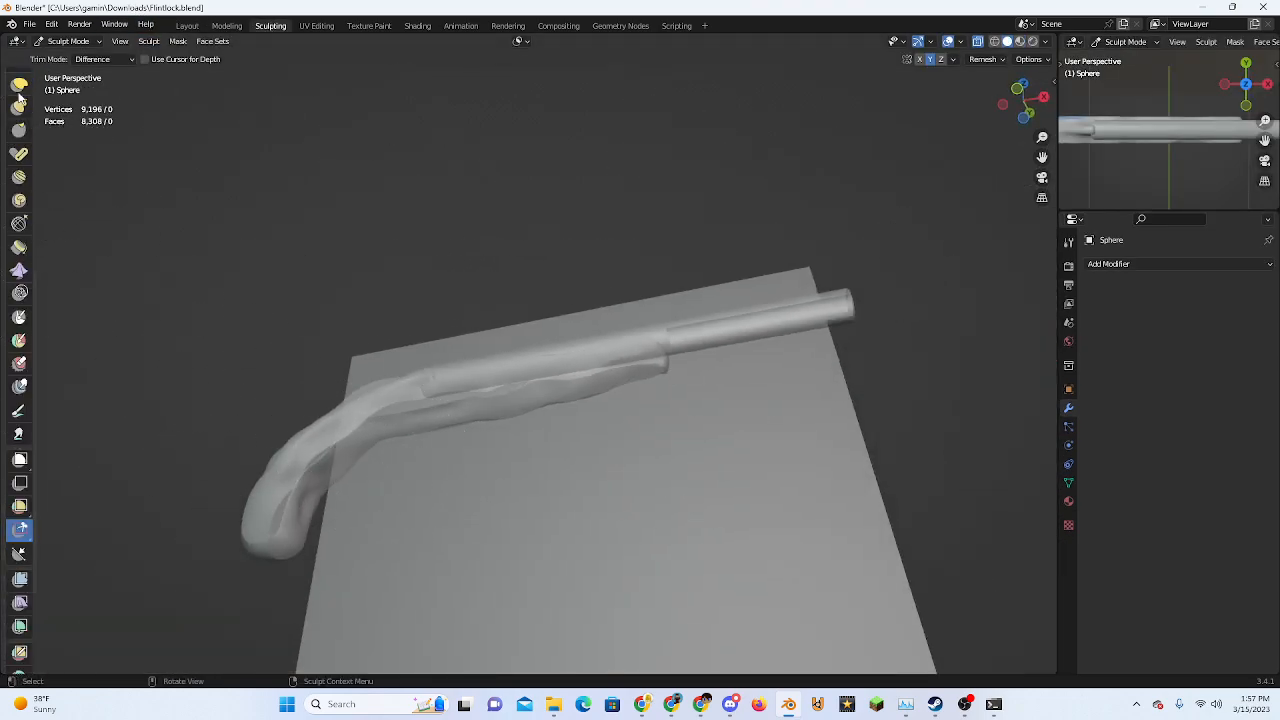
Try to smooth the uneven surface along the stock's grip and underside, then undo the strokes
{"action": "left_click", "coordinate": [20, 86]}
{"action": "left_click_drag", "start_coordinate": [542, 424], "coordinate": [543, 424]}
{"action": "left_click_drag", "start_coordinate": [306, 460], "coordinate": [325, 472]}
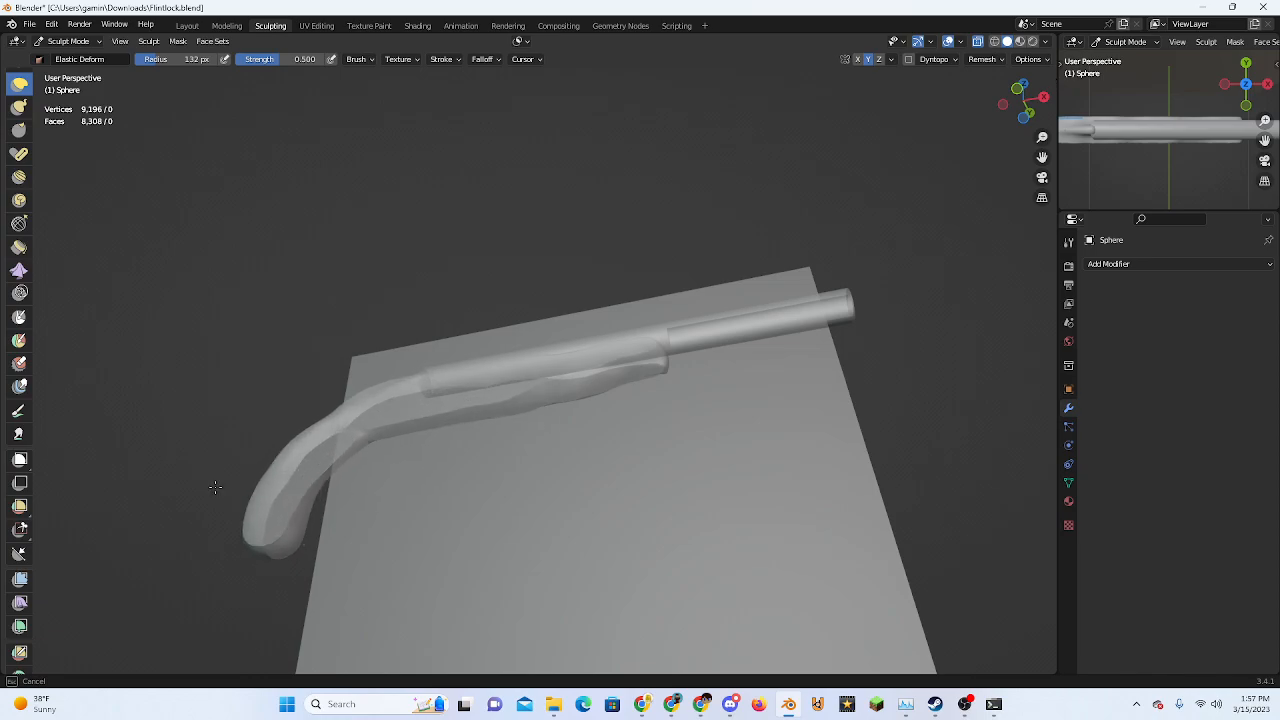
{"action": "mouse_move", "coordinate": [370, 488]}
{"action": "middle_mouse_down"}
{"action": "mouse_move", "coordinate": [480, 523]}
{"action": "mouse_move", "coordinate": [532, 520]}
{"action": "middle_mouse_up"}
{"action": "left_click", "coordinate": [187, 28]}
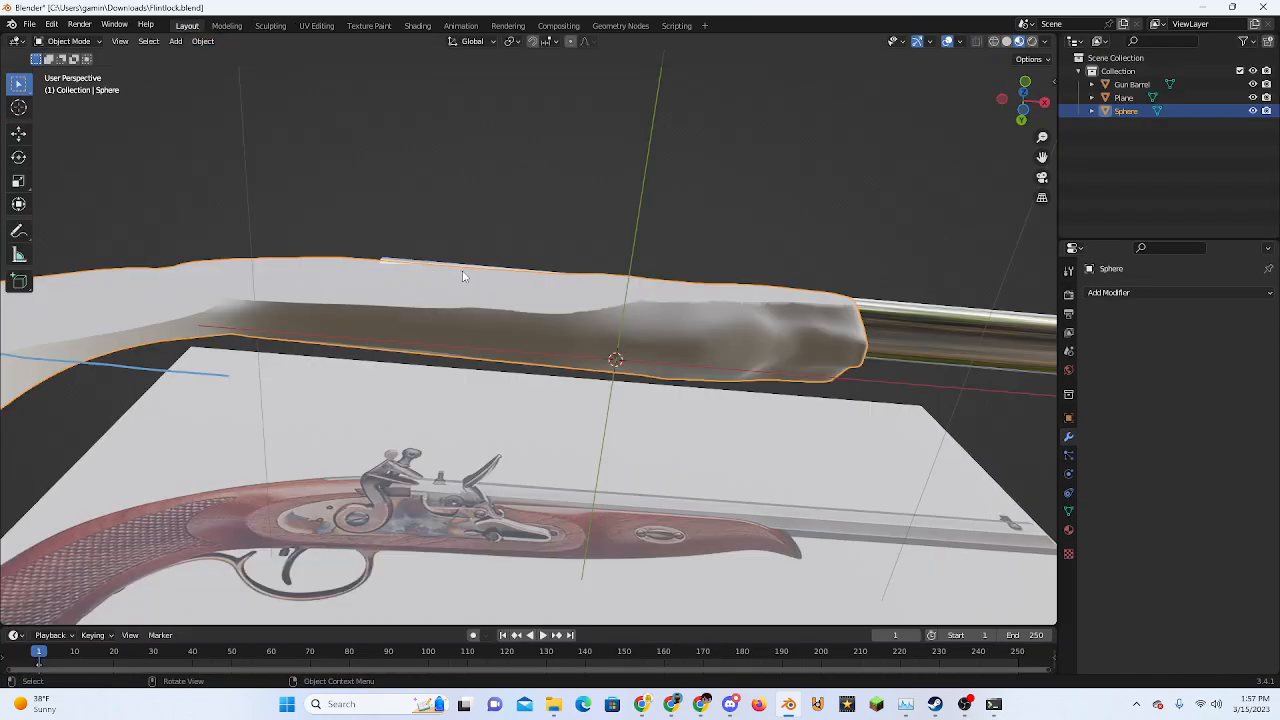
{"action": "mouse_move", "coordinate": [463, 277]}
{"action": "middle_mouse_down"}
{"action": "mouse_move", "coordinate": [609, 365]}
{"action": "mouse_move", "coordinate": [535, 400]}
{"action": "mouse_move", "coordinate": [422, 361]}
{"action": "mouse_move", "coordinate": [475, 342]}
{"action": "mouse_move", "coordinate": [422, 348]}
{"action": "mouse_move", "coordinate": [507, 408]}
{"action": "middle_mouse_up"}
{"action": "key", "text": "ctrl+Tab"}
{"action": "key", "text": "ctrl+z"}
{"action": "key", "text": "ctrl+z"}
{"action": "scroll", "coordinate": [507, 408], "scroll_direction": "down", "scroll_amount": 3}
Voxel-remesh the stock at a much finer voxel size in the Sculpting workspace and save the file
{"action": "left_click", "coordinate": [270, 25]}
{"action": "mouse_move", "coordinate": [465, 311]}
{"action": "middle_mouse_down"}
{"action": "mouse_move", "coordinate": [414, 329]}
{"action": "mouse_move", "coordinate": [97, 115]}
{"action": "middle_mouse_up"}
{"action": "mouse_move", "coordinate": [329, 357]}
{"action": "middle_mouse_down"}
{"action": "mouse_move", "coordinate": [467, 449]}
{"action": "mouse_move", "coordinate": [565, 335]}
{"action": "middle_mouse_up"}
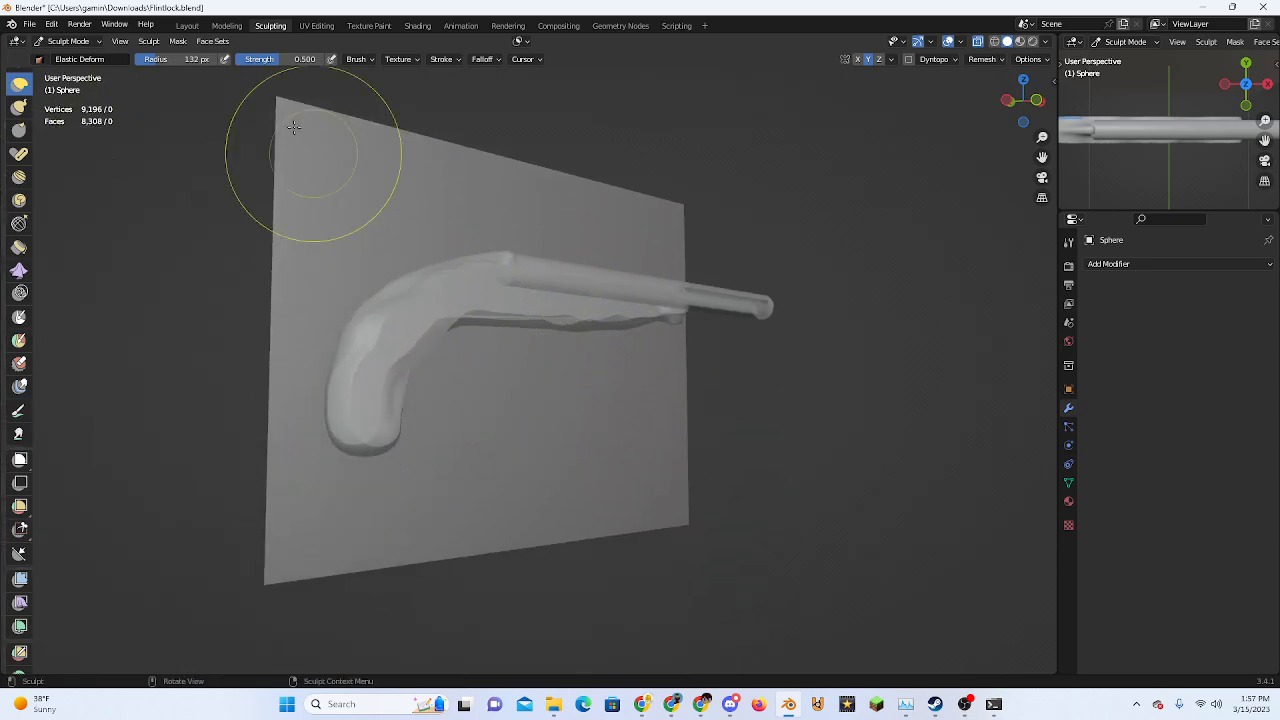
{"action": "left_click", "coordinate": [189, 25]}
{"action": "left_click", "coordinate": [269, 25]}
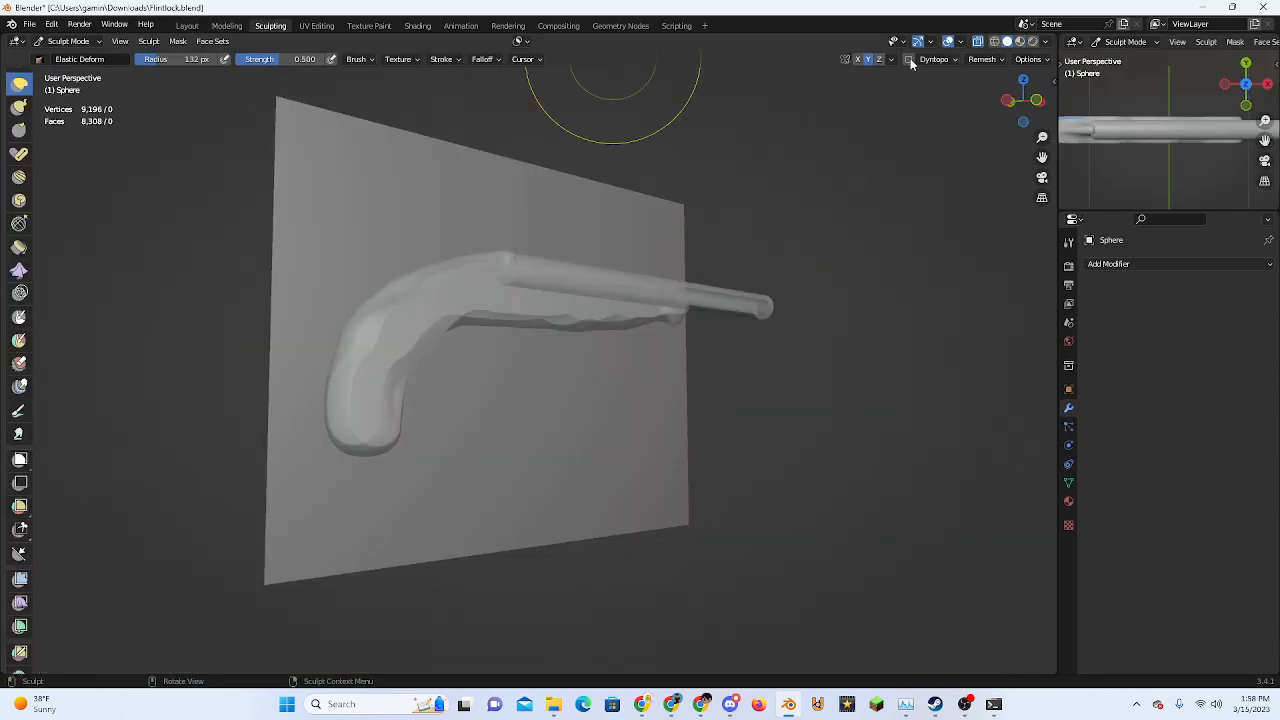
{"action": "left_click", "coordinate": [982, 59]}
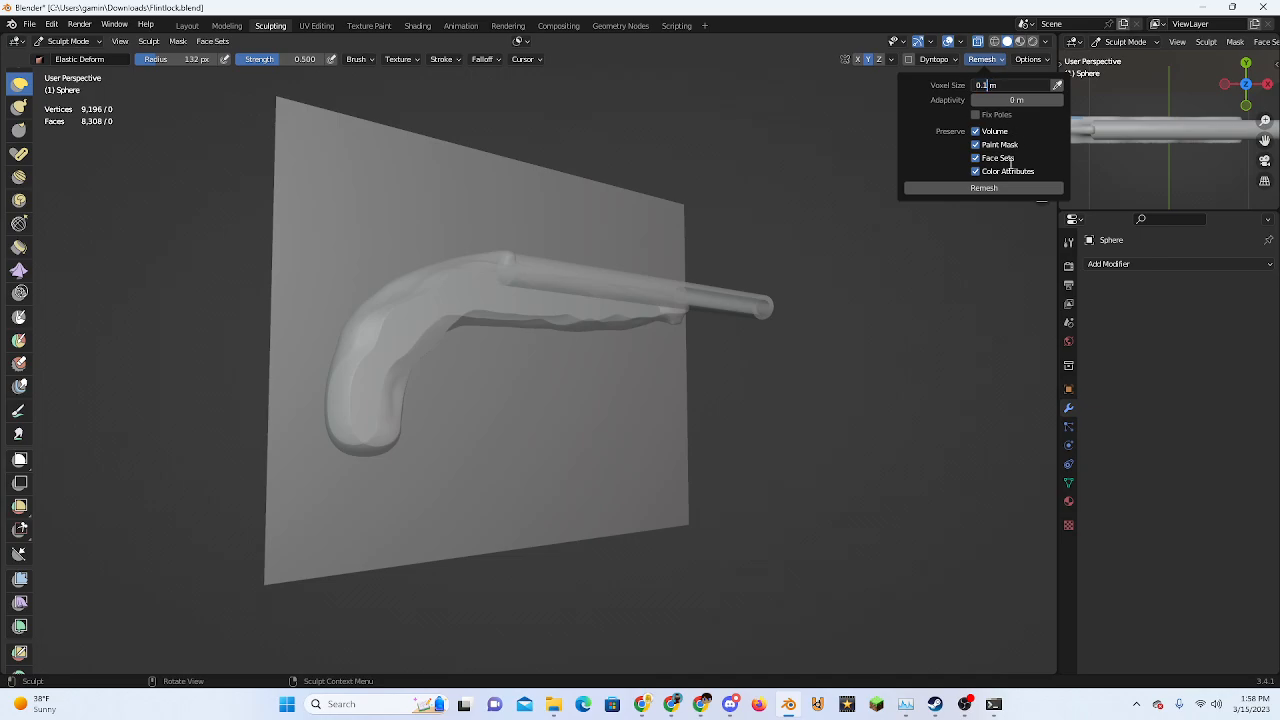
{"action": "left_click", "coordinate": [953, 187]}
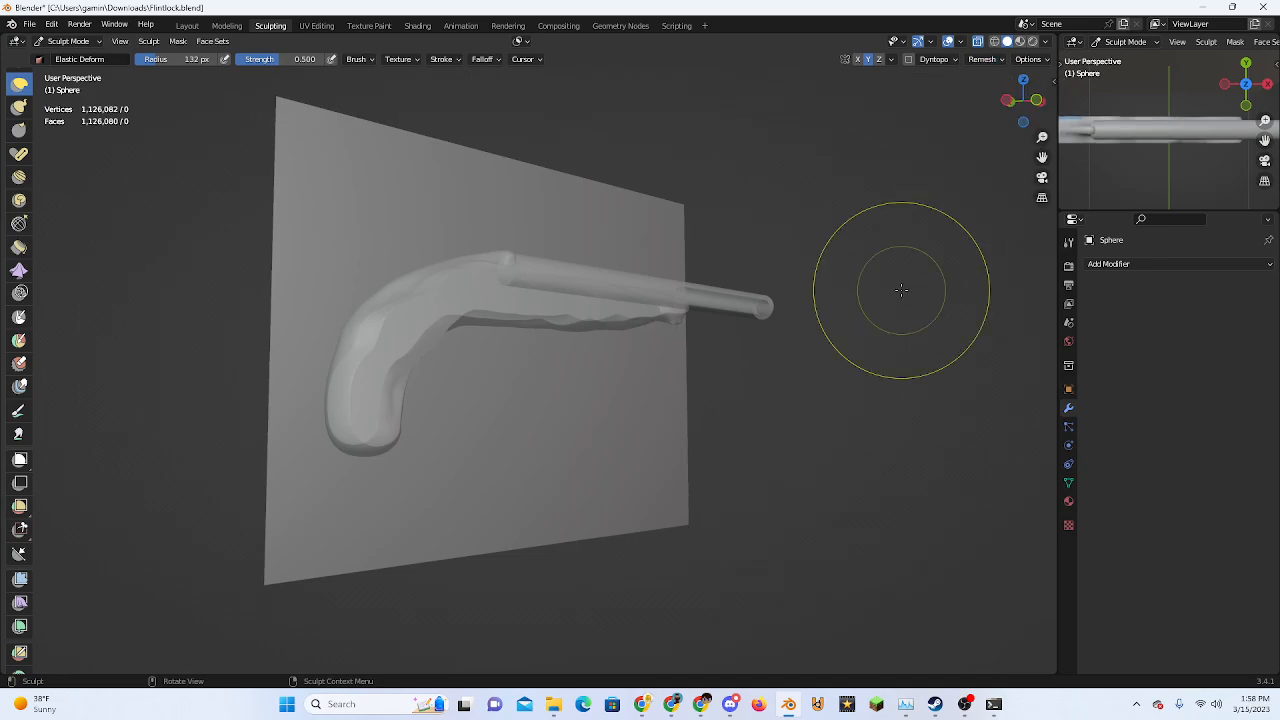
{"action": "middle_click_drag", "start_coordinate": [900, 289], "coordinate": [878, 331]}
{"action": "scroll", "coordinate": [878, 331], "scroll_direction": "up", "scroll_amount": 2}
{"action": "key", "text": "ctrl+s"}
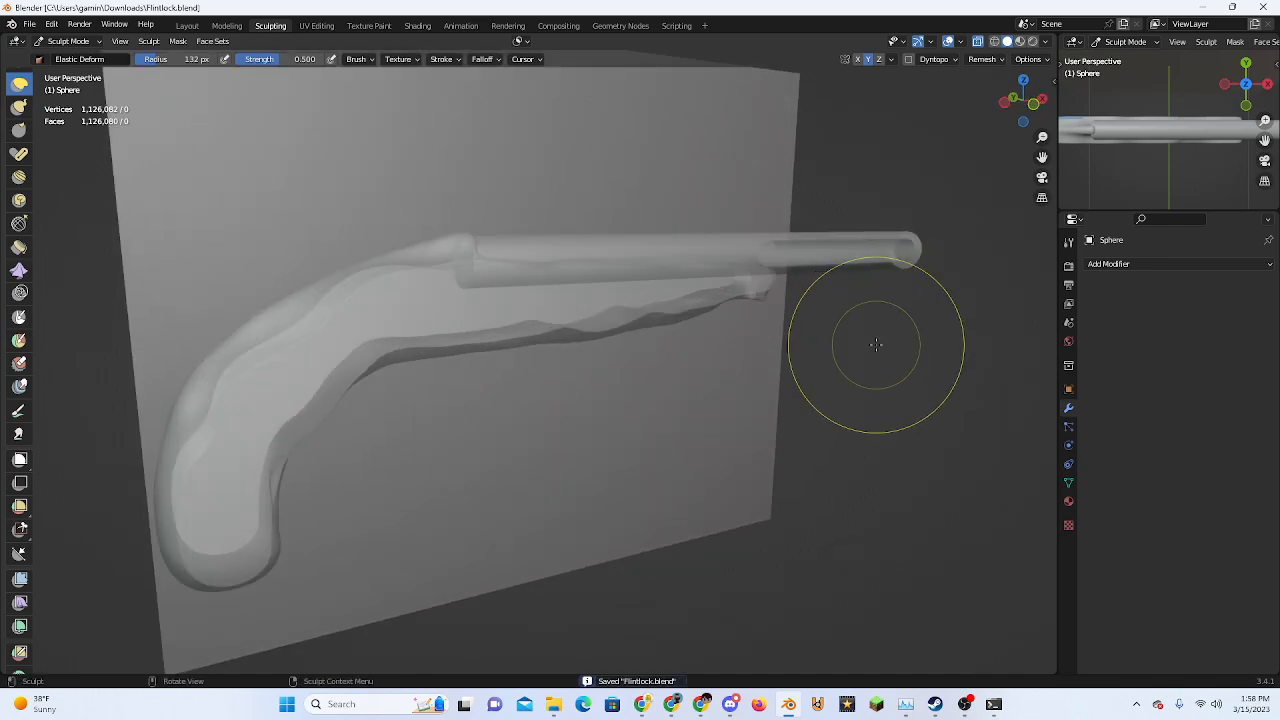
Smooth the ridges along the grip and the area beside the barrel with the Smooth brush at strength 0.700
{"action": "middle_click_drag", "start_coordinate": [829, 371], "coordinate": [489, 260]}
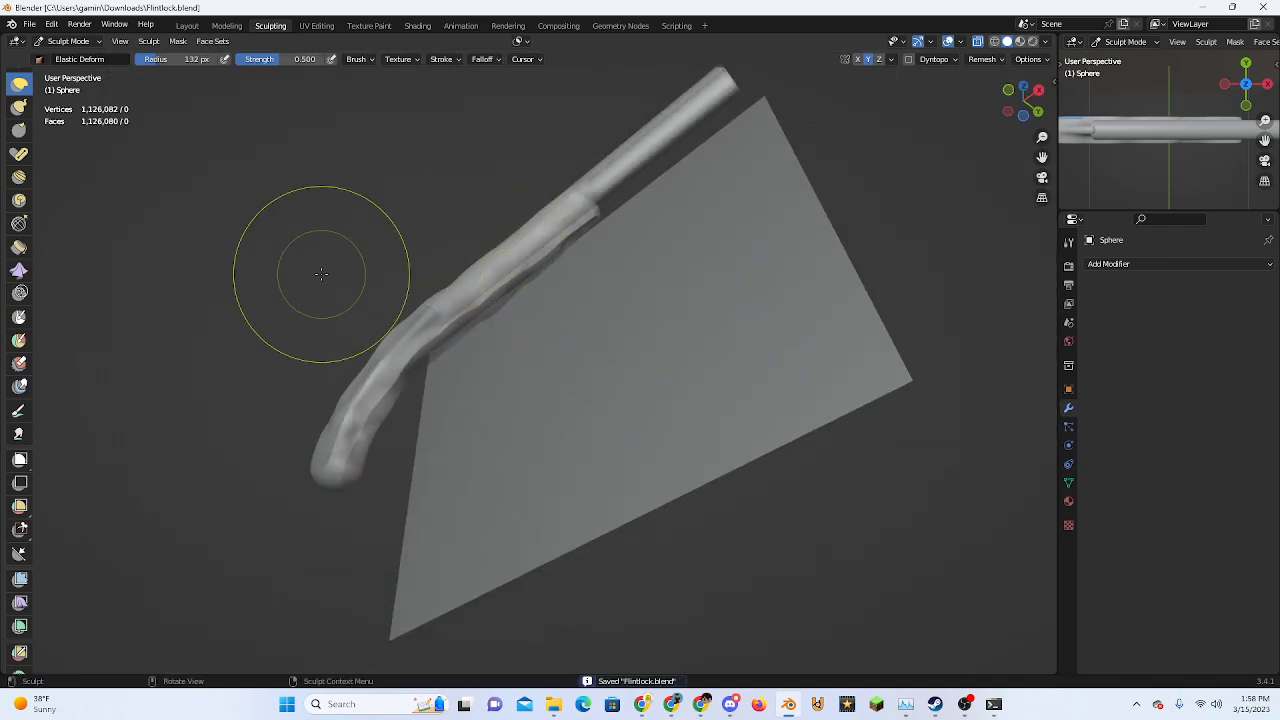
{"action": "scroll", "coordinate": [17, 300], "scroll_direction": "up", "scroll_amount": 6}
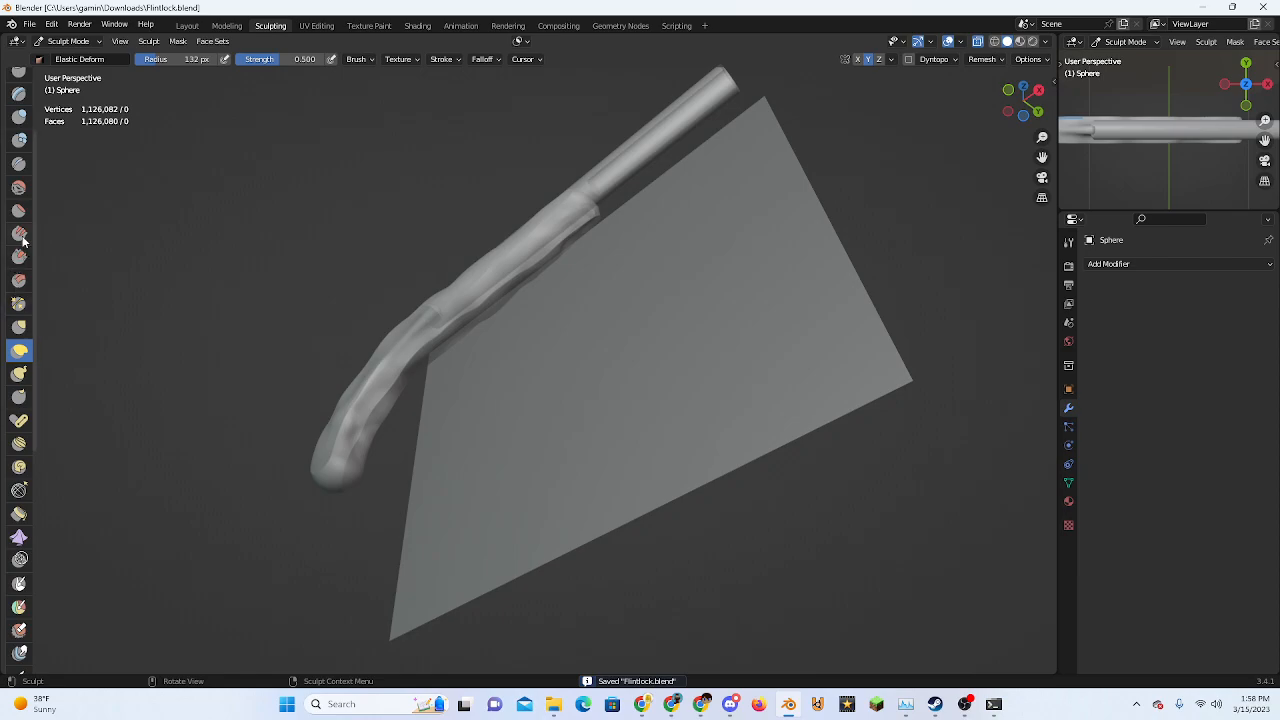
{"action": "left_click", "coordinate": [18, 188]}
{"action": "scroll", "coordinate": [363, 266], "scroll_direction": "up", "scroll_amount": 2}
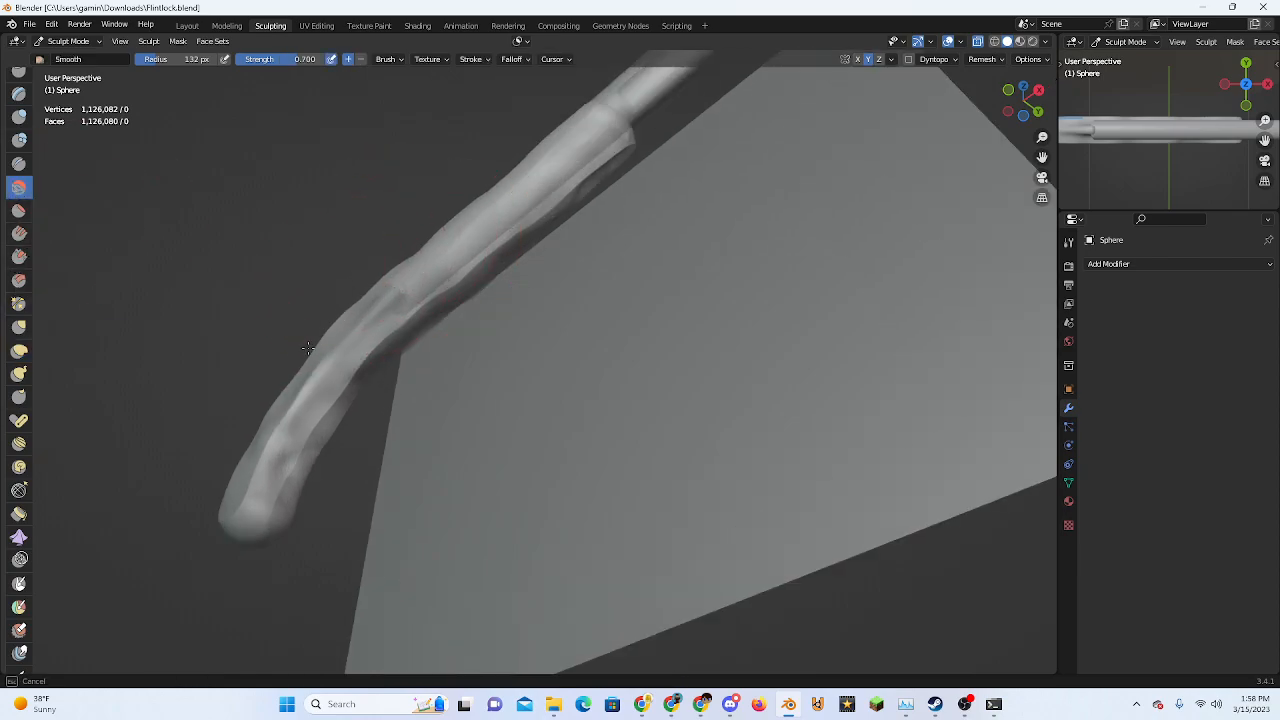
{"action": "scroll", "coordinate": [314, 385], "scroll_direction": "down", "scroll_amount": 3}
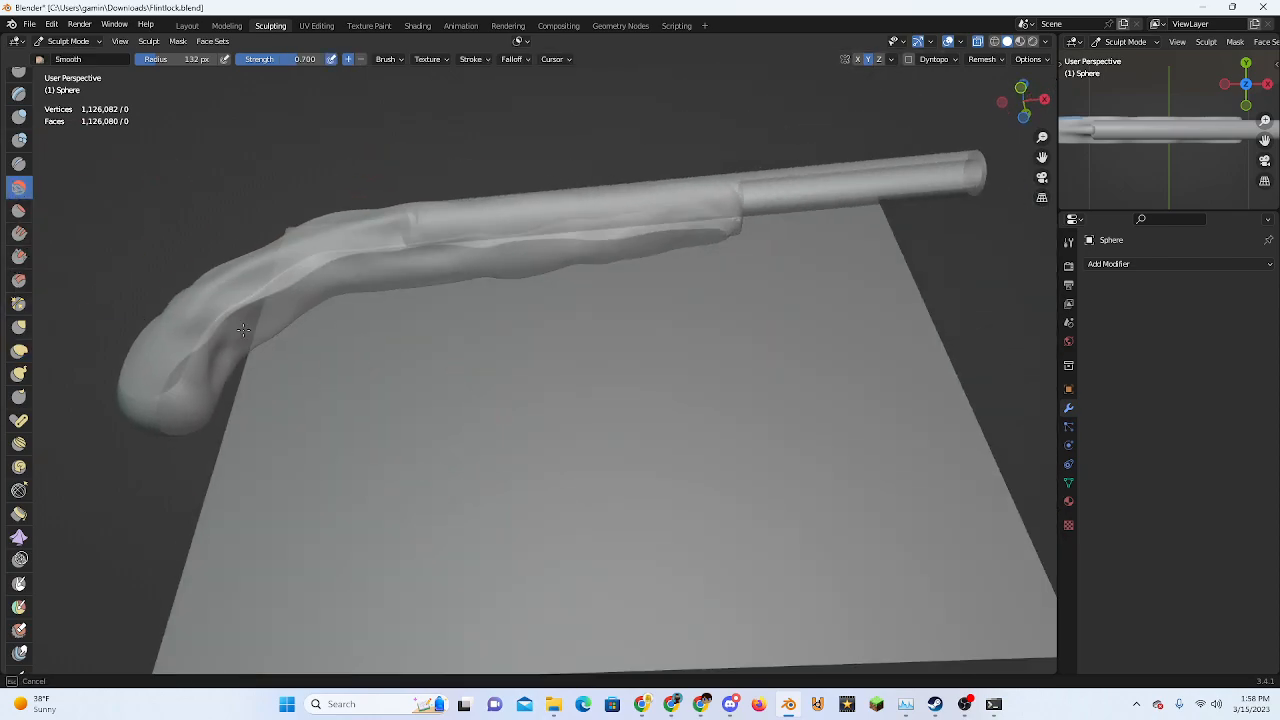
{"action": "mouse_move", "coordinate": [243, 330]}
{"action": "middle_mouse_down"}
{"action": "mouse_move", "coordinate": [420, 403]}
{"action": "mouse_move", "coordinate": [470, 380]}
{"action": "mouse_move", "coordinate": [506, 353]}
{"action": "mouse_move", "coordinate": [495, 335]}
{"action": "mouse_move", "coordinate": [443, 329]}
{"action": "mouse_move", "coordinate": [430, 279]}
{"action": "mouse_move", "coordinate": [391, 224]}
{"action": "middle_mouse_up"}
{"action": "left_click_drag", "start_coordinate": [394, 246], "coordinate": [420, 252]}
{"action": "mouse_move", "coordinate": [420, 252]}
{"action": "middle_mouse_down"}
{"action": "mouse_move", "coordinate": [549, 351]}
{"action": "mouse_move", "coordinate": [536, 316]}
{"action": "middle_mouse_up"}
{"action": "mouse_move", "coordinate": [519, 248]}
{"action": "left_mouse_down"}
{"action": "mouse_move", "coordinate": [686, 226]}
{"action": "mouse_move", "coordinate": [680, 248]}
{"action": "left_mouse_up"}
{"action": "mouse_move", "coordinate": [680, 248]}
{"action": "middle_mouse_down"}
{"action": "mouse_move", "coordinate": [714, 340]}
{"action": "mouse_move", "coordinate": [688, 376]}
{"action": "middle_mouse_up"}
Pull the surface around the dent in the grip's side with the Grab brush at strength 0.400
{"action": "left_click", "coordinate": [1023, 89]}
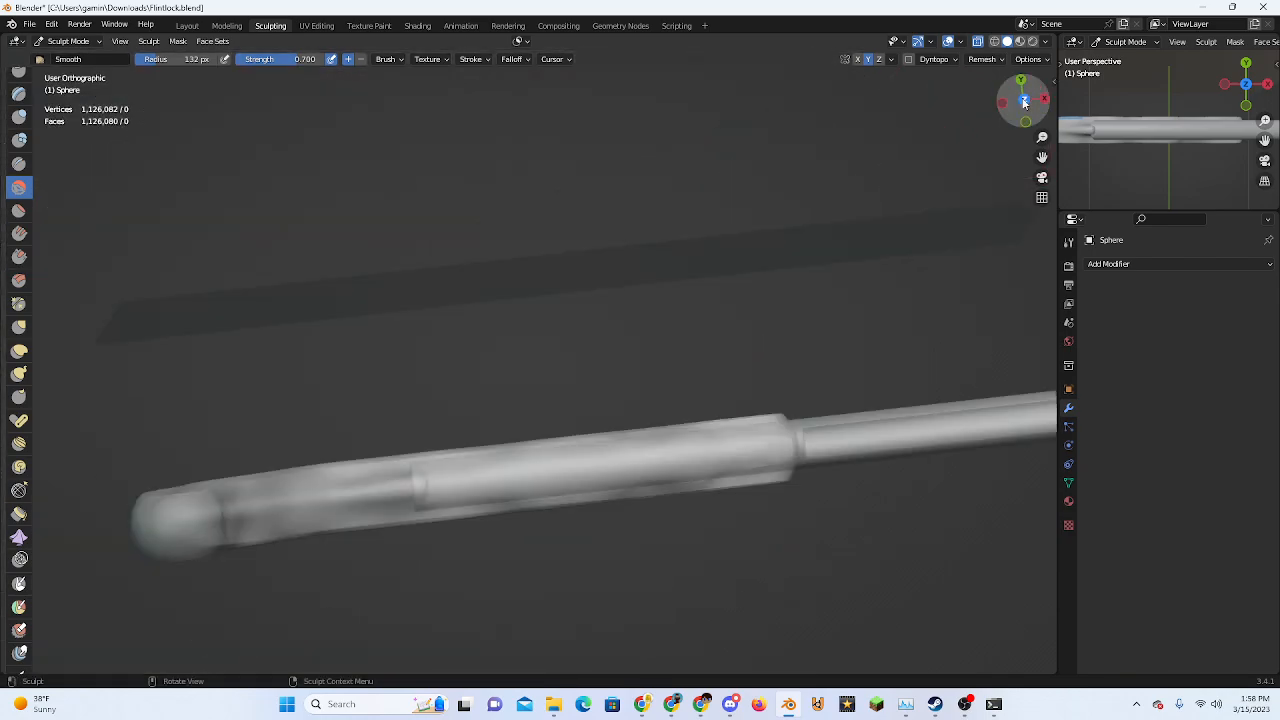
{"action": "scroll", "coordinate": [535, 291], "scroll_direction": "up", "scroll_amount": 2}
{"action": "middle_click_drag", "start_coordinate": [312, 370], "coordinate": [516, 318], "text": "shift"}
{"action": "mouse_move", "coordinate": [614, 255]}
{"action": "middle_mouse_down"}
{"action": "mouse_move", "coordinate": [549, 302]}
{"action": "mouse_move", "coordinate": [549, 380]}
{"action": "mouse_move", "coordinate": [669, 453]}
{"action": "middle_mouse_up"}
{"action": "scroll", "coordinate": [669, 453], "scroll_direction": "up", "scroll_amount": 5}
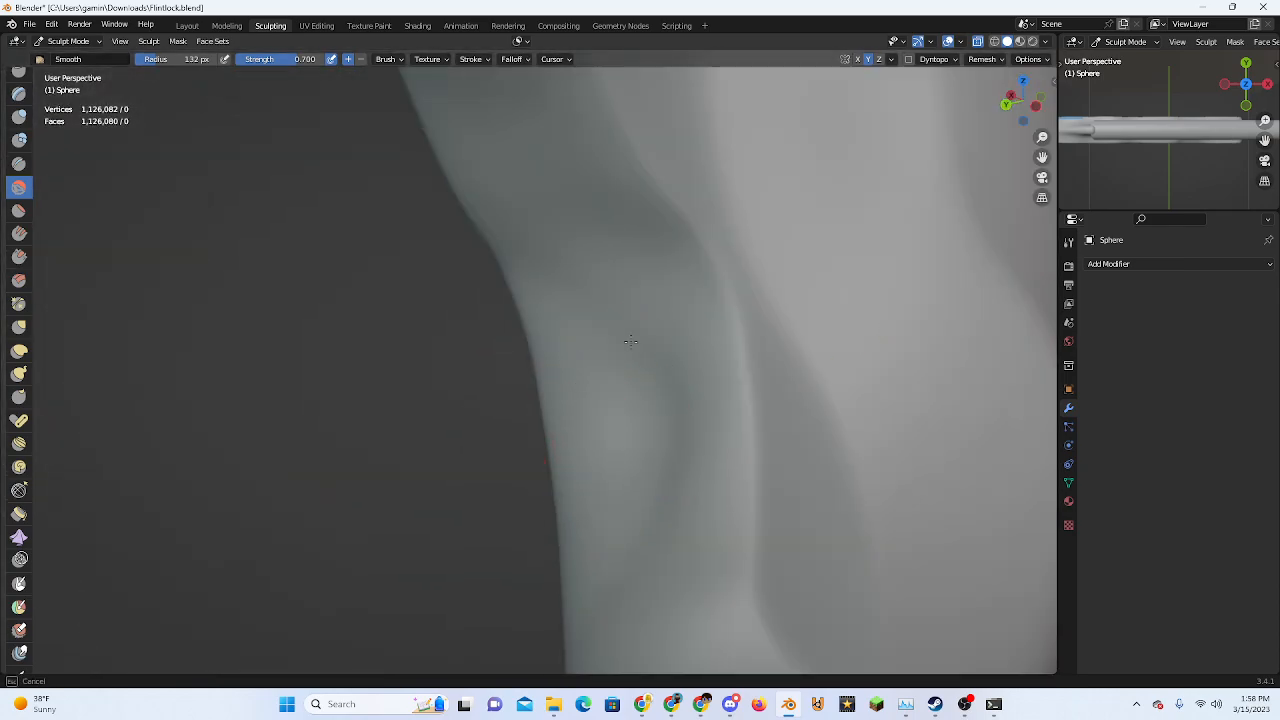
{"action": "left_click", "coordinate": [19, 326]}
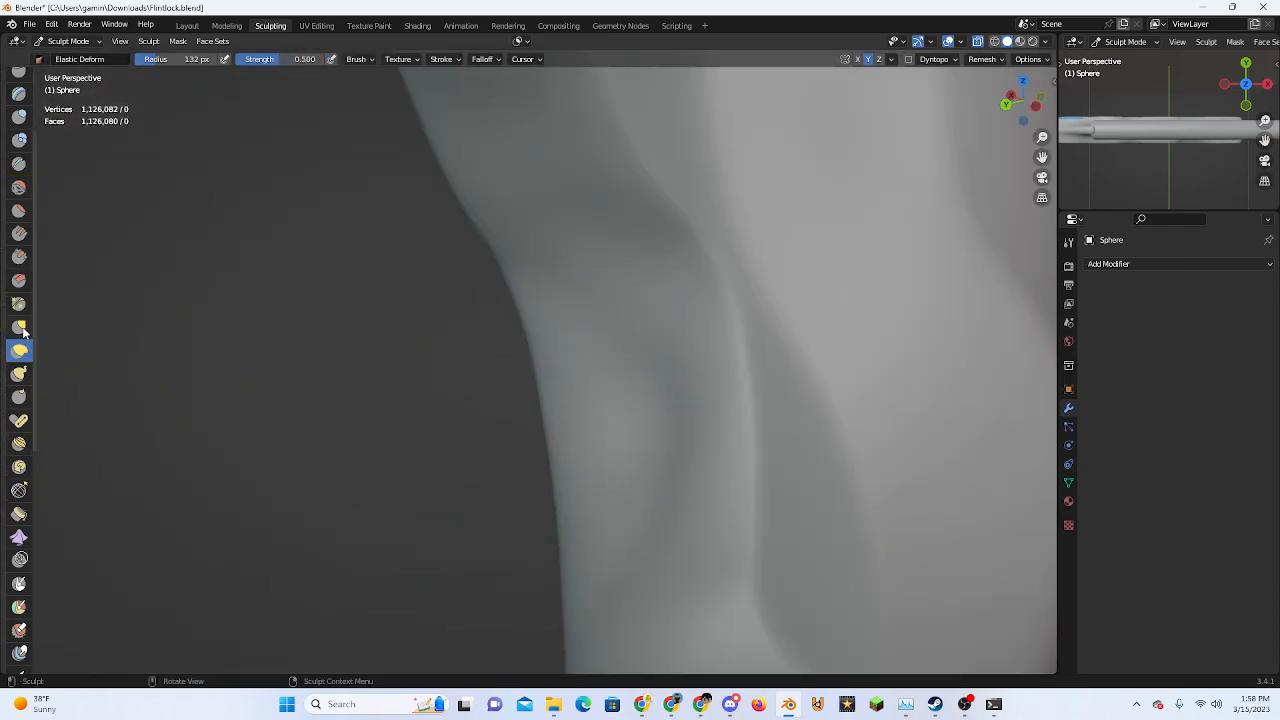
{"action": "left_click_drag", "start_coordinate": [651, 402], "coordinate": [624, 283]}
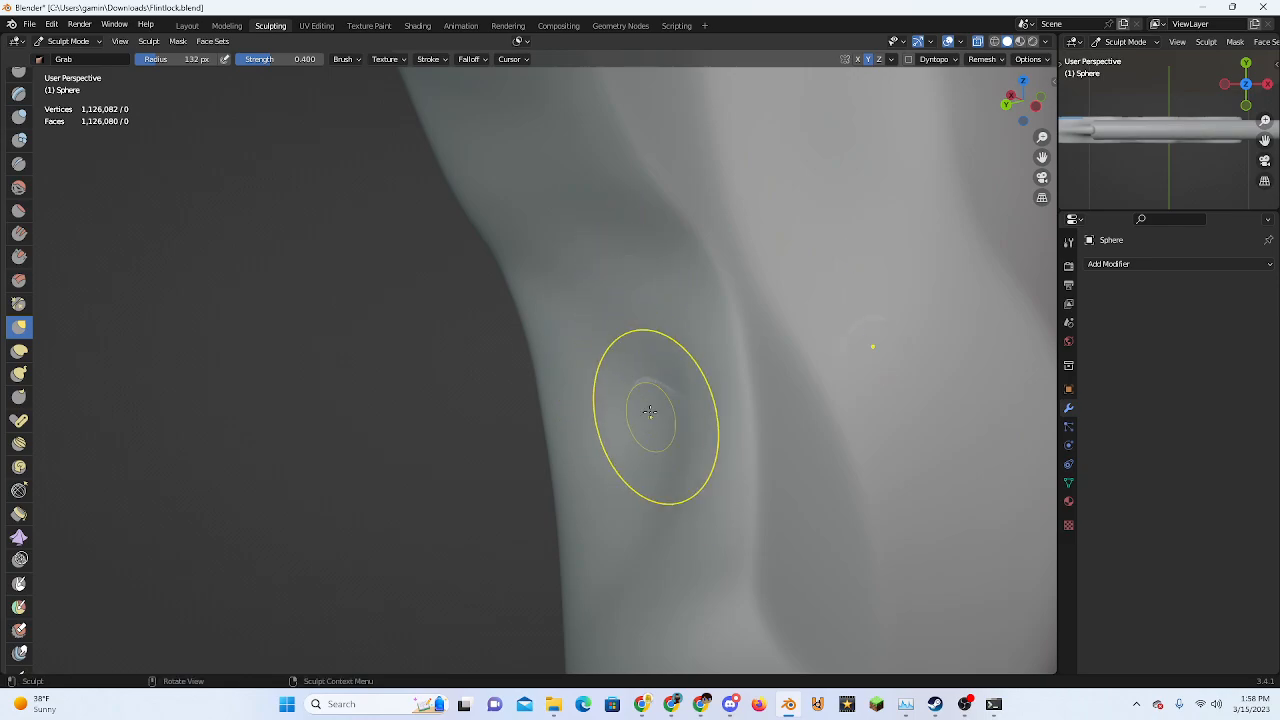
{"action": "scroll", "coordinate": [640, 405], "scroll_direction": "down", "scroll_amount": 4}
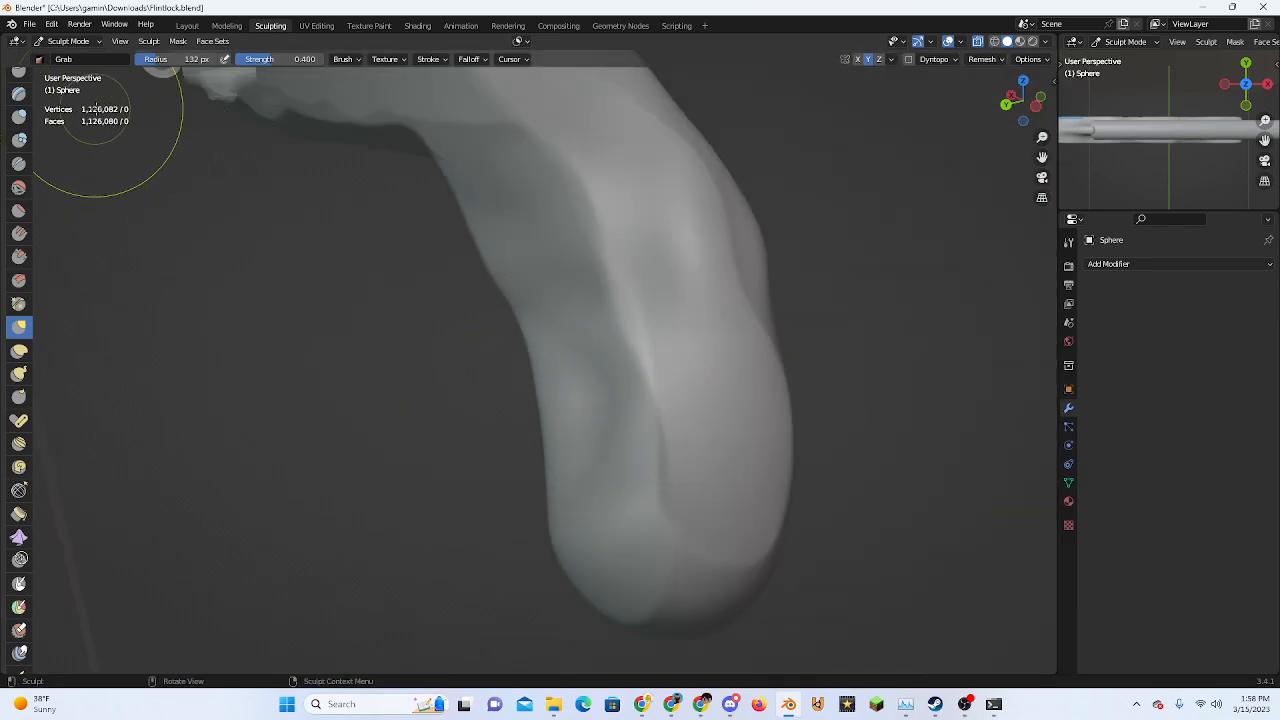
{"action": "mouse_move", "coordinate": [530, 320]}
{"action": "middle_mouse_down"}
{"action": "mouse_move", "coordinate": [583, 377]}
{"action": "mouse_move", "coordinate": [480, 343]}
{"action": "mouse_move", "coordinate": [486, 357]}
{"action": "middle_mouse_up"}
{"action": "left_click_drag", "start_coordinate": [486, 357], "coordinate": [487, 406]}
{"action": "mouse_move", "coordinate": [545, 457]}
{"action": "middle_mouse_down"}
{"action": "mouse_move", "coordinate": [463, 406]}
{"action": "mouse_move", "coordinate": [326, 363]}
{"action": "middle_mouse_up"}
Try the Layer brush at strength 1.000 on the dented side of the grip, undoing the first stroke
{"action": "scroll", "coordinate": [26, 108], "scroll_direction": "up", "scroll_amount": 2}
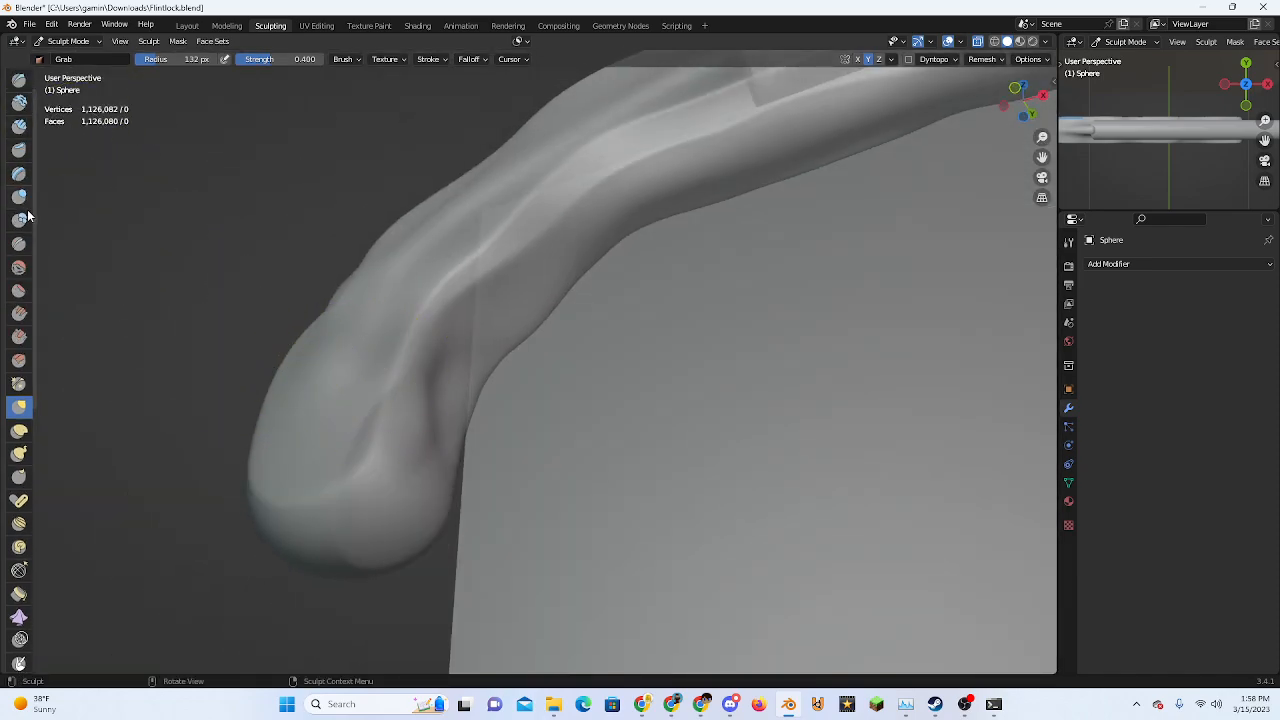
{"action": "left_click", "coordinate": [19, 174]}
{"action": "middle_click_drag", "start_coordinate": [287, 314], "coordinate": [249, 340]}
{"action": "left_click_drag", "start_coordinate": [249, 340], "coordinate": [346, 314]}
{"action": "key", "text": "ctrl+z"}
{"action": "mouse_move", "coordinate": [346, 314]}
{"action": "middle_mouse_down"}
{"action": "mouse_move", "coordinate": [402, 359]}
{"action": "mouse_move", "coordinate": [543, 420]}
{"action": "mouse_move", "coordinate": [546, 463]}
{"action": "mouse_move", "coordinate": [511, 457]}
{"action": "middle_mouse_up"}
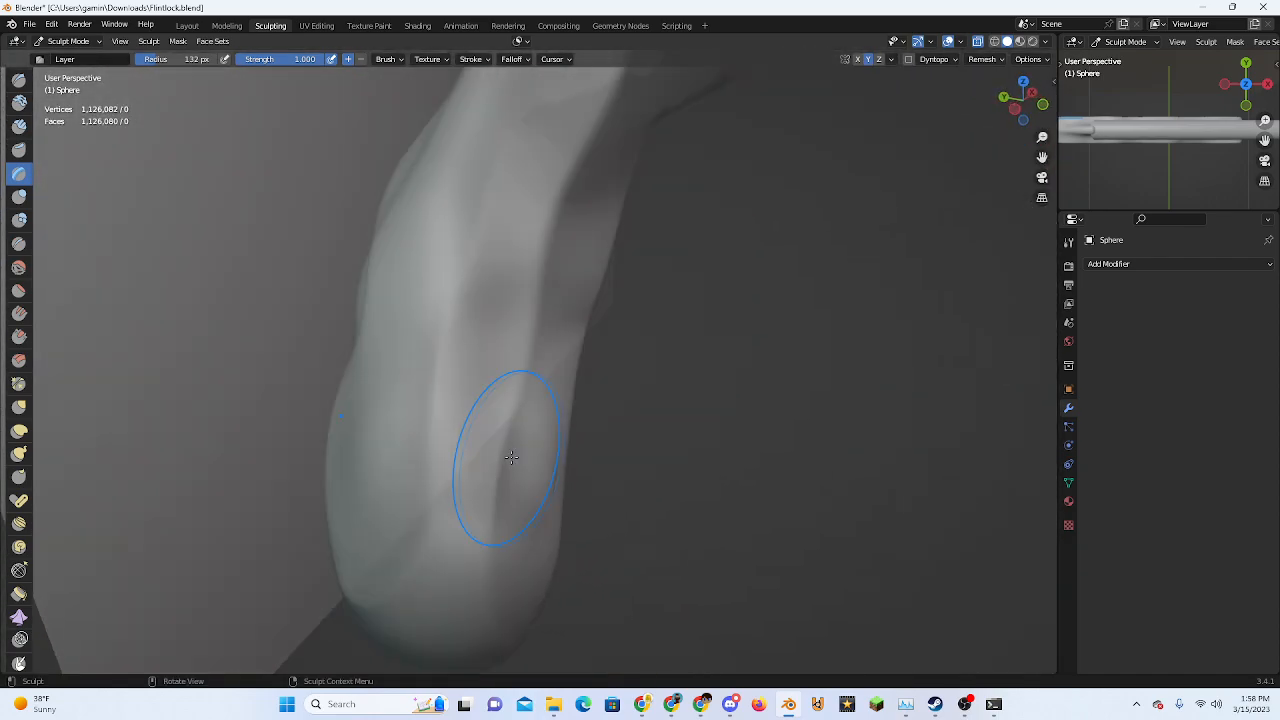
{"action": "scroll", "coordinate": [1144, 162], "scroll_direction": "down", "scroll_amount": 2}
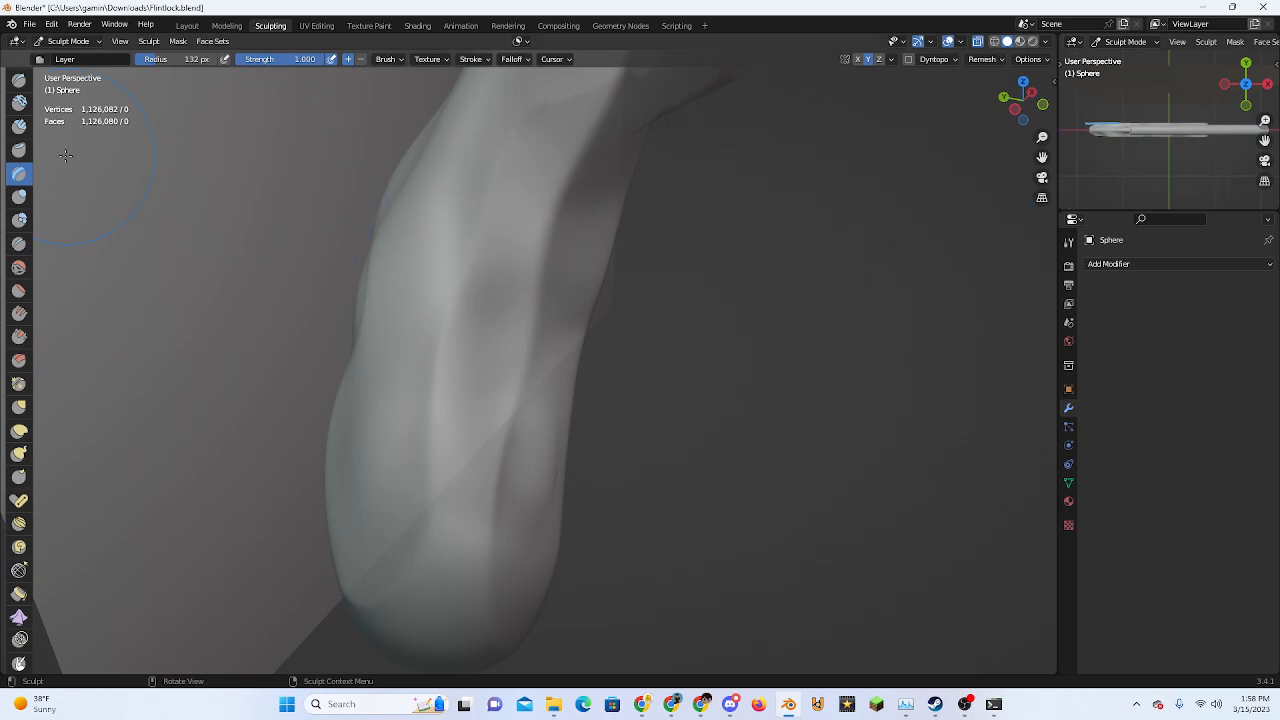
Build up the hollow area on the grip's side with the Draw brush at strength 0.500
{"action": "scroll", "coordinate": [17, 80], "scroll_direction": "up", "scroll_amount": 2}
{"action": "left_click", "coordinate": [19, 84]}
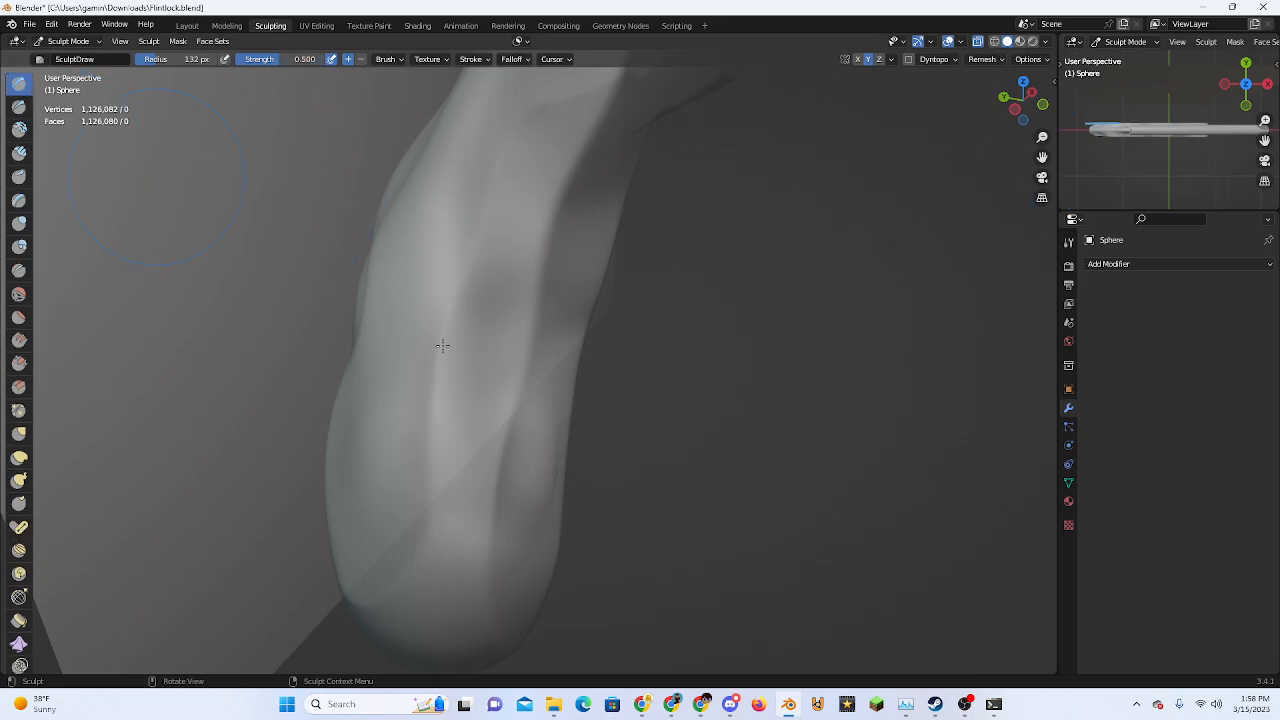
{"action": "middle_click_drag", "start_coordinate": [380, 300], "coordinate": [451, 325]}
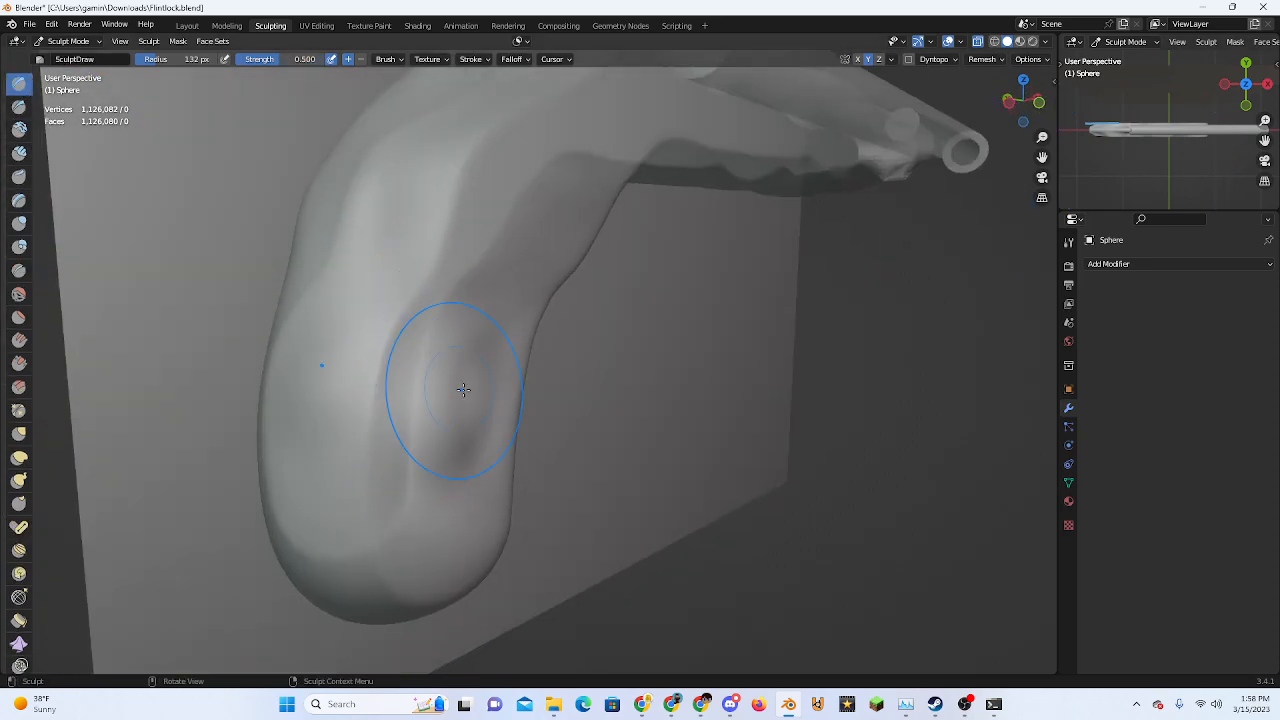
{"action": "middle_click_drag", "start_coordinate": [463, 389], "coordinate": [513, 401]}
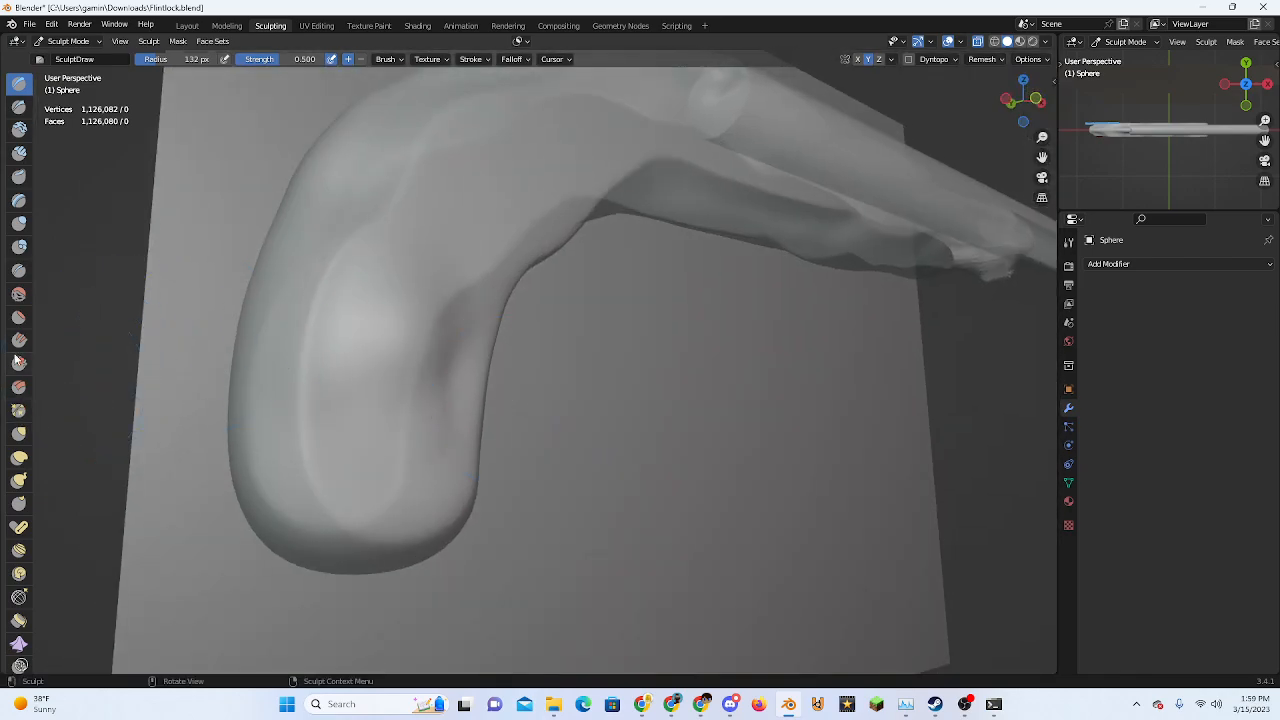
Level the raised area on the grip's side with the Flatten brush at strength 0.500
{"action": "left_click", "coordinate": [18, 316]}
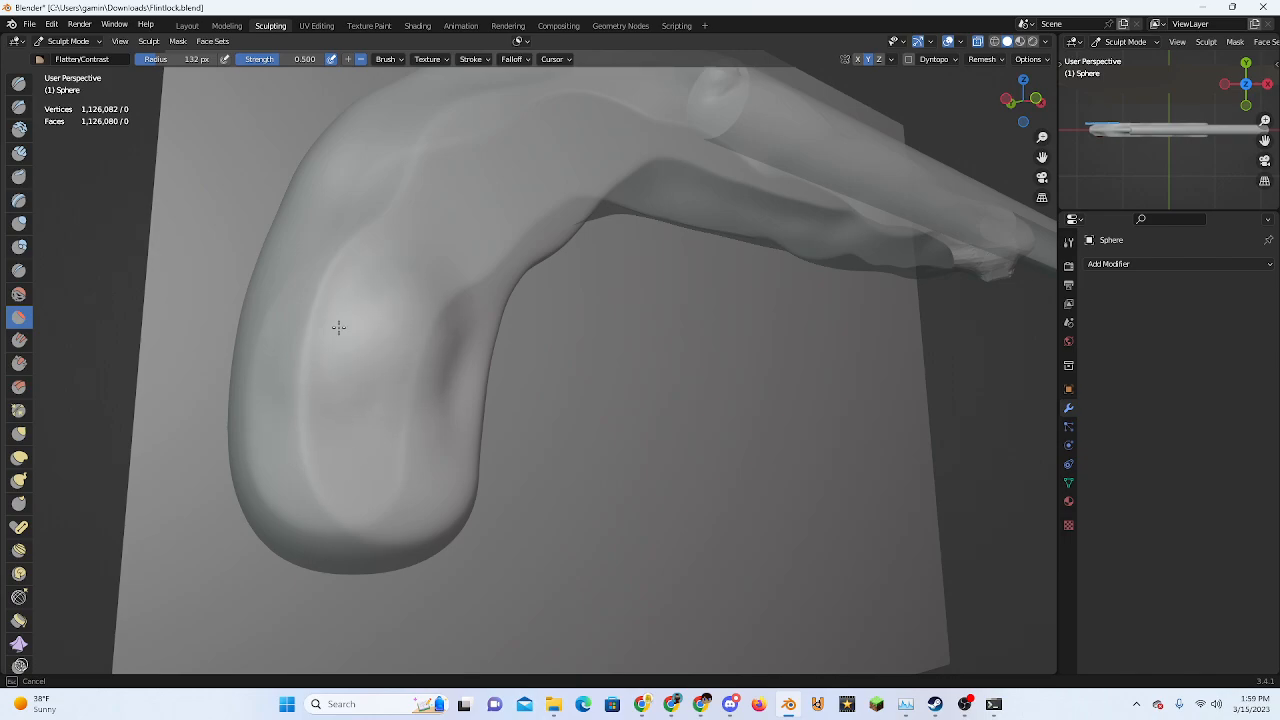
{"action": "mouse_move", "coordinate": [389, 286]}
{"action": "middle_mouse_down"}
{"action": "mouse_move", "coordinate": [400, 449]}
{"action": "mouse_move", "coordinate": [503, 523]}
{"action": "middle_mouse_up"}
{"action": "mouse_move", "coordinate": [530, 575]}
{"action": "middle_mouse_down"}
{"action": "mouse_move", "coordinate": [594, 578]}
{"action": "mouse_move", "coordinate": [565, 499]}
{"action": "middle_mouse_up"}
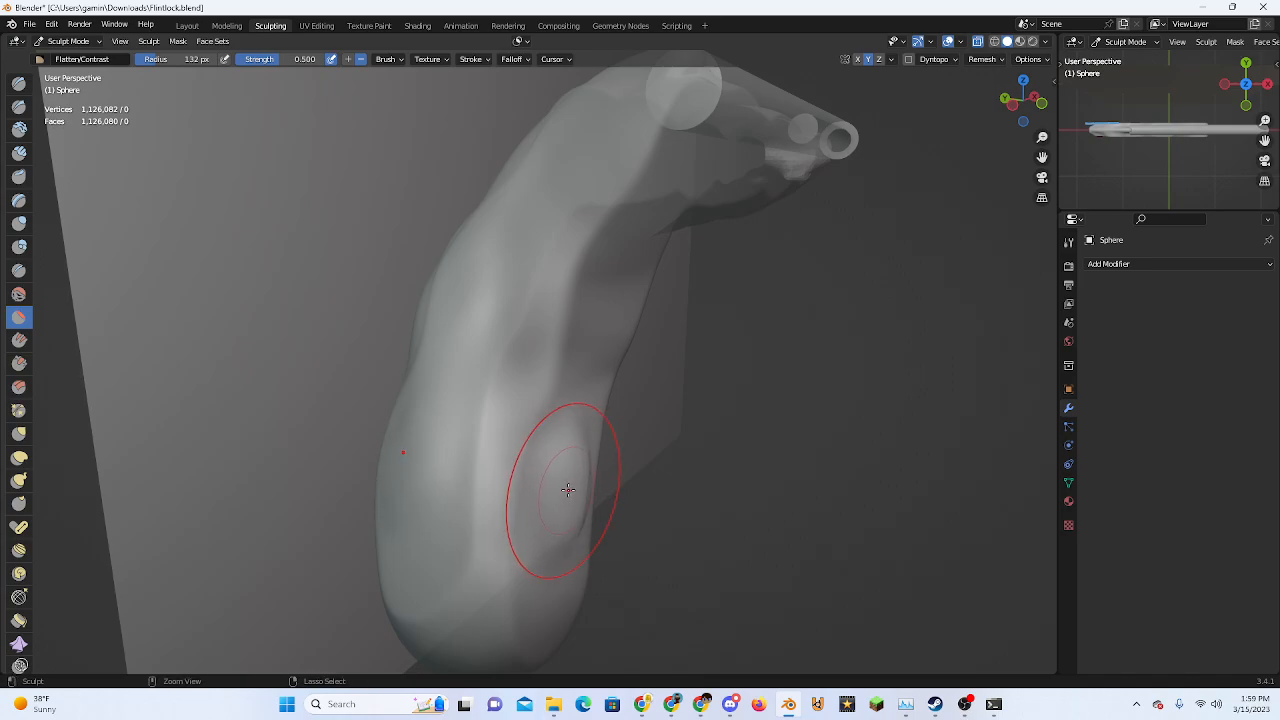
Even out the remaining hollow on the lower grip with the Clay brush at strength 0.500
{"action": "left_click", "coordinate": [19, 108]}
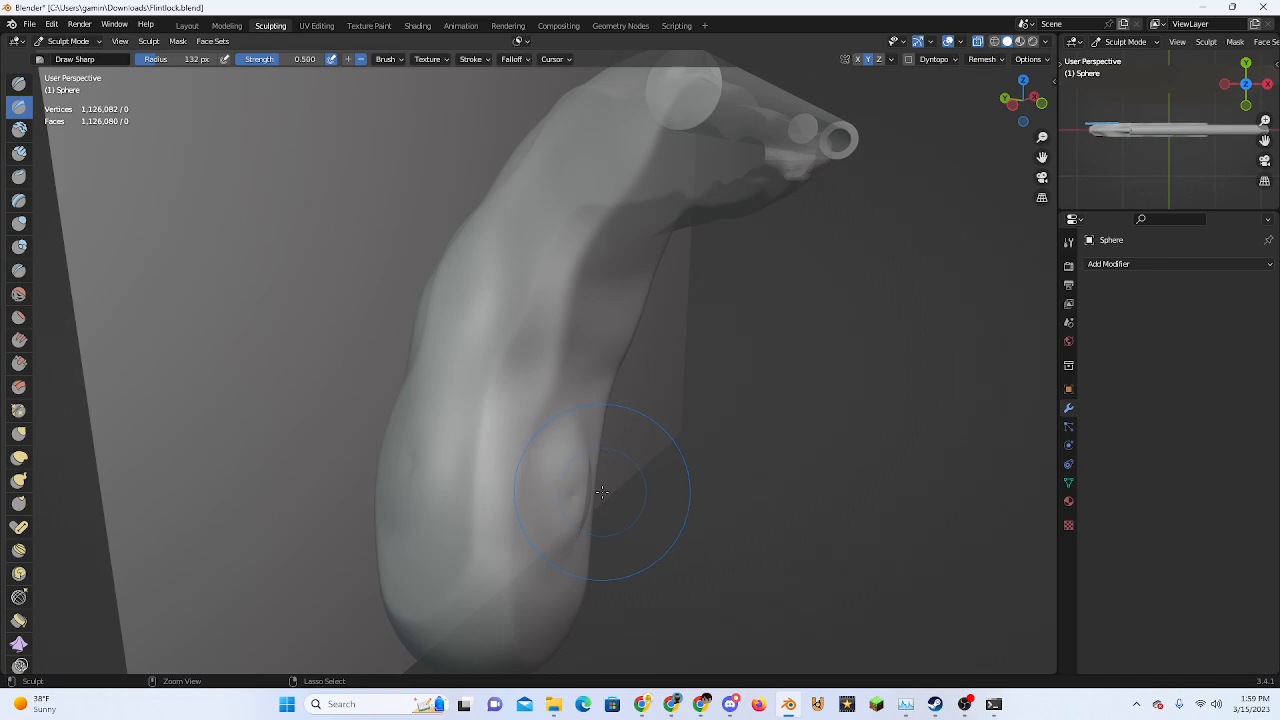
{"action": "left_click", "coordinate": [19, 129]}
{"action": "middle_click_drag", "start_coordinate": [614, 514], "coordinate": [1034, 186]}
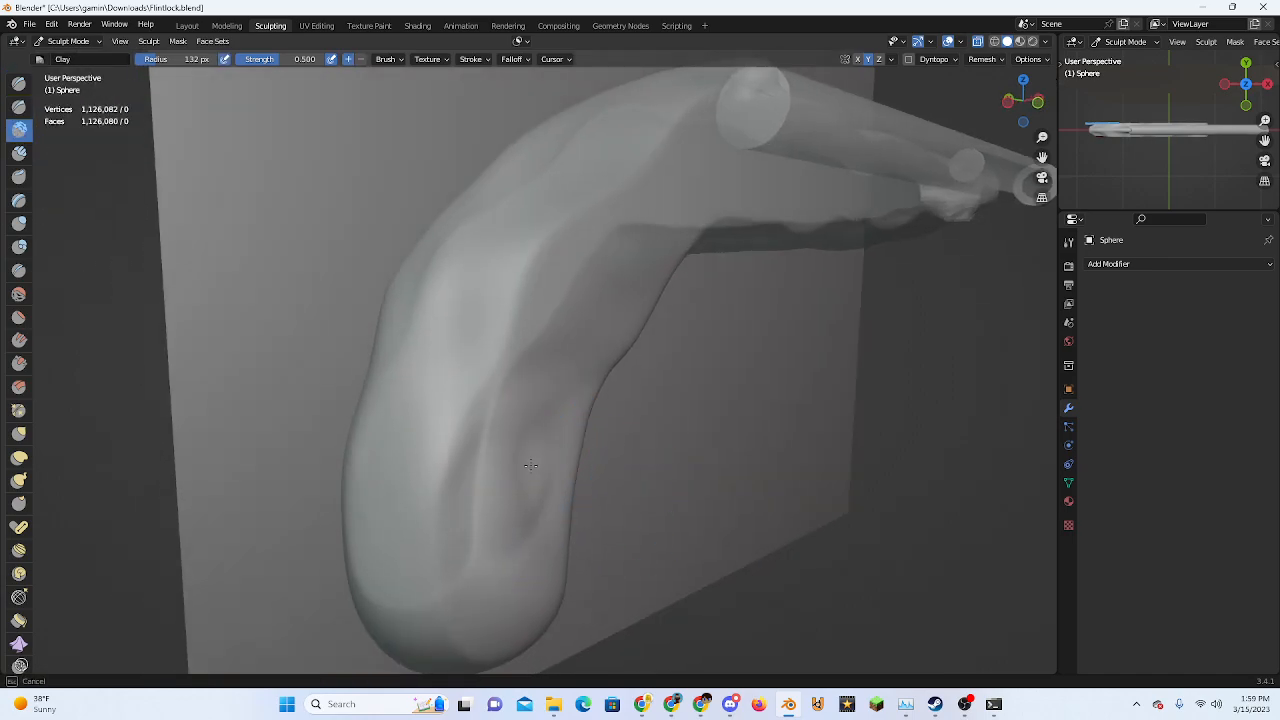
{"action": "mouse_move", "coordinate": [534, 467]}
{"action": "middle_mouse_down"}
{"action": "mouse_move", "coordinate": [614, 557]}
{"action": "mouse_move", "coordinate": [507, 531]}
{"action": "mouse_move", "coordinate": [400, 420]}
{"action": "mouse_move", "coordinate": [582, 446]}
{"action": "middle_mouse_up"}
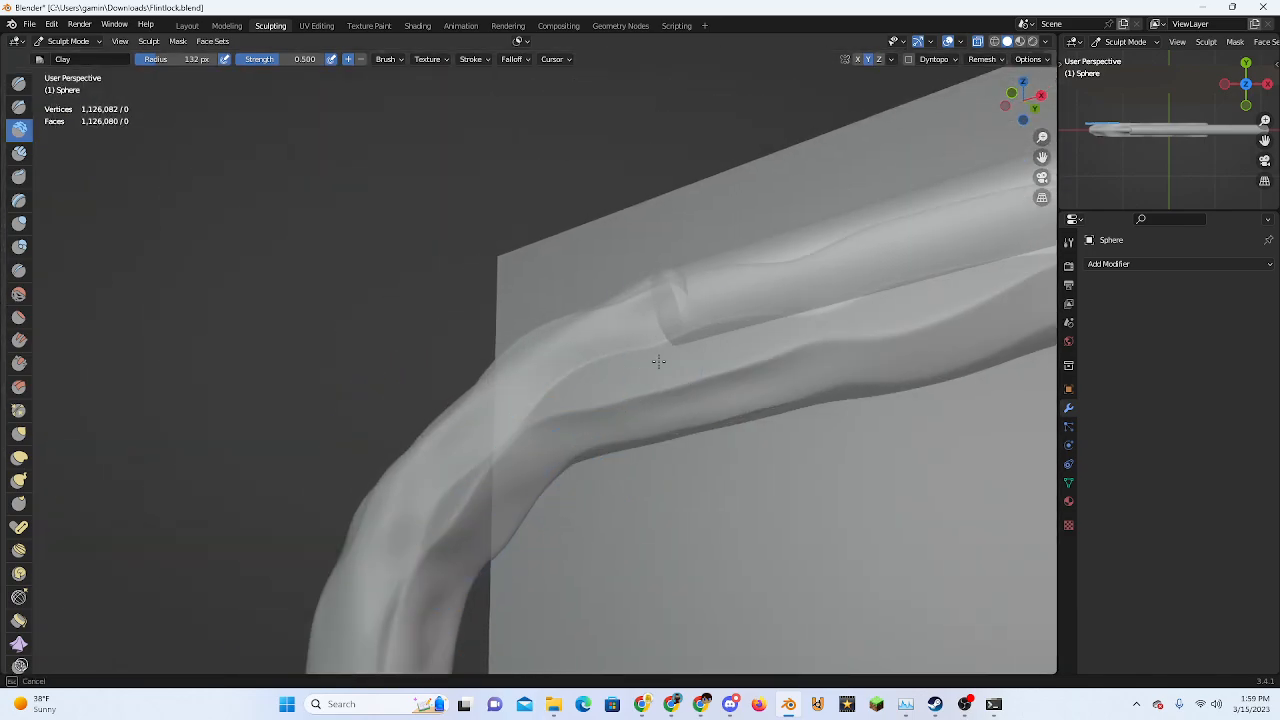
{"action": "middle_click_drag", "start_coordinate": [659, 361], "coordinate": [242, 179]}
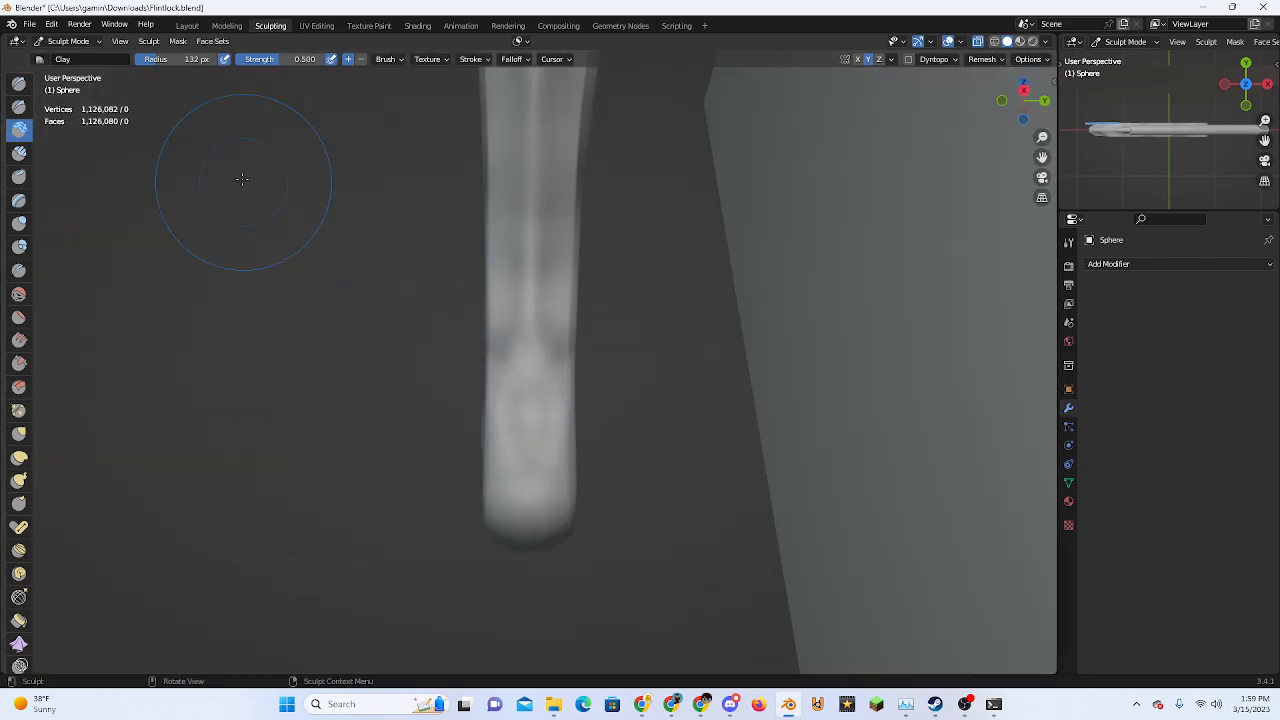
Apply Shade Smooth to the stock in the Layout workspace
{"action": "left_click", "coordinate": [187, 25]}
{"action": "scroll", "coordinate": [188, 332], "scroll_direction": "down", "scroll_amount": 3}
{"action": "middle_click_drag", "start_coordinate": [188, 332], "coordinate": [612, 460]}
{"action": "scroll", "coordinate": [496, 416], "scroll_direction": "up", "scroll_amount": 3}
{"action": "scroll", "coordinate": [526, 374], "scroll_direction": "up", "scroll_amount": 2}
{"action": "left_click", "coordinate": [527, 378]}
{"action": "right_click", "coordinate": [527, 380]}
{"action": "left_click", "coordinate": [523, 376]}
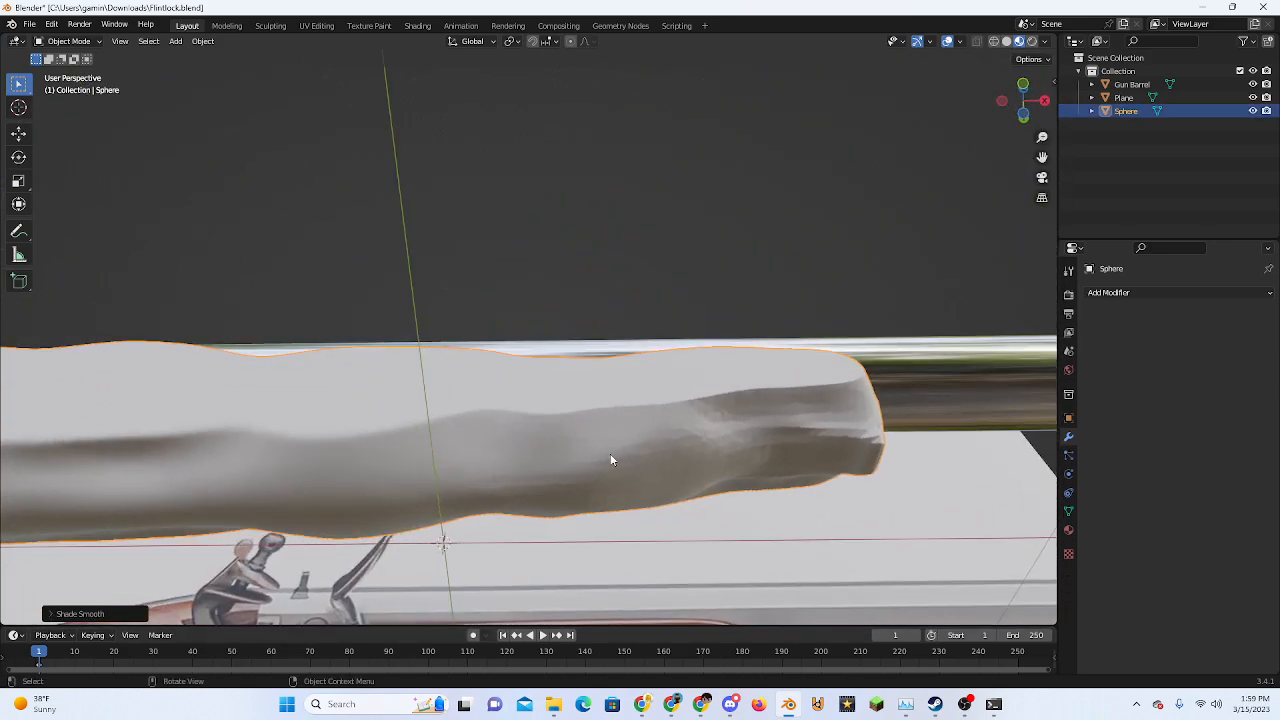
Return to the Sculpting workspace and turn off X-ray so the stock displays as a solid surface
{"action": "left_click", "coordinate": [270, 25]}
{"action": "mouse_move", "coordinate": [450, 260]}
{"action": "middle_mouse_down"}
{"action": "mouse_move", "coordinate": [557, 343]}
{"action": "mouse_move", "coordinate": [514, 487]}
{"action": "middle_mouse_up"}
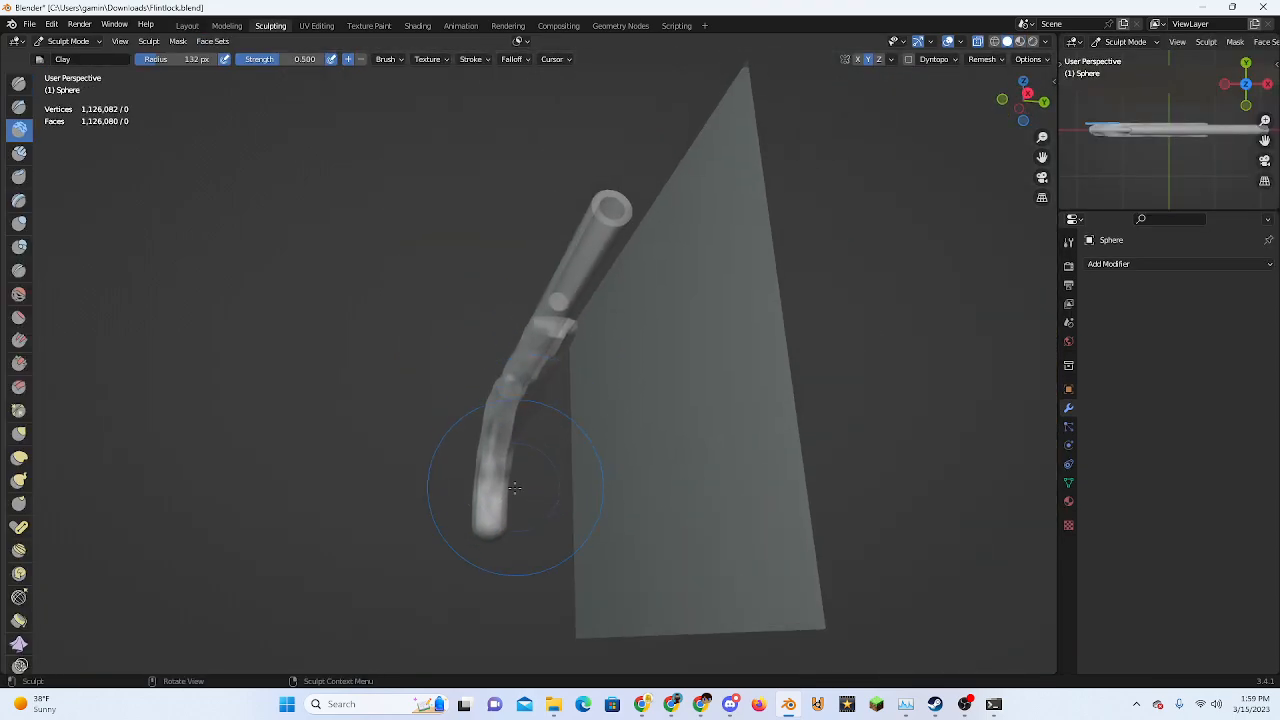
{"action": "left_click", "coordinate": [978, 42]}
{"action": "scroll", "coordinate": [715, 250], "scroll_direction": "up", "scroll_amount": 5}
{"action": "left_click_drag", "start_coordinate": [567, 275], "coordinate": [557, 297]}
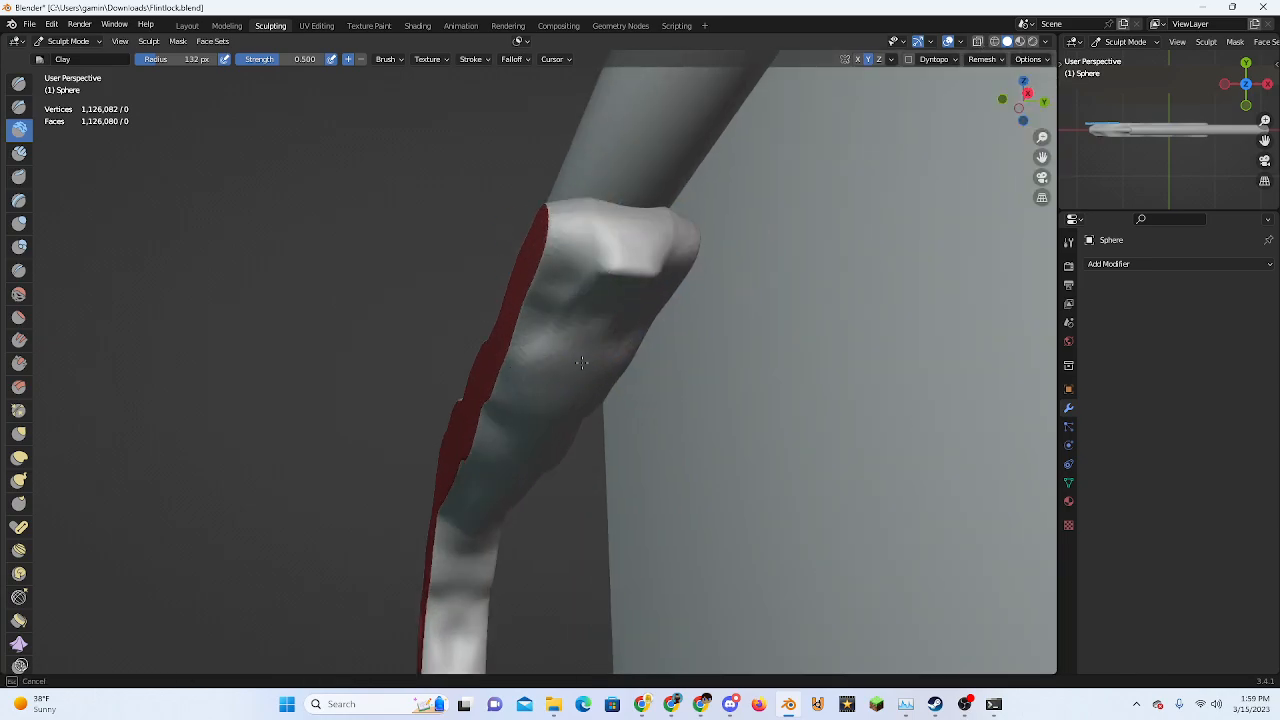
{"action": "middle_click_drag", "start_coordinate": [581, 362], "coordinate": [571, 290]}
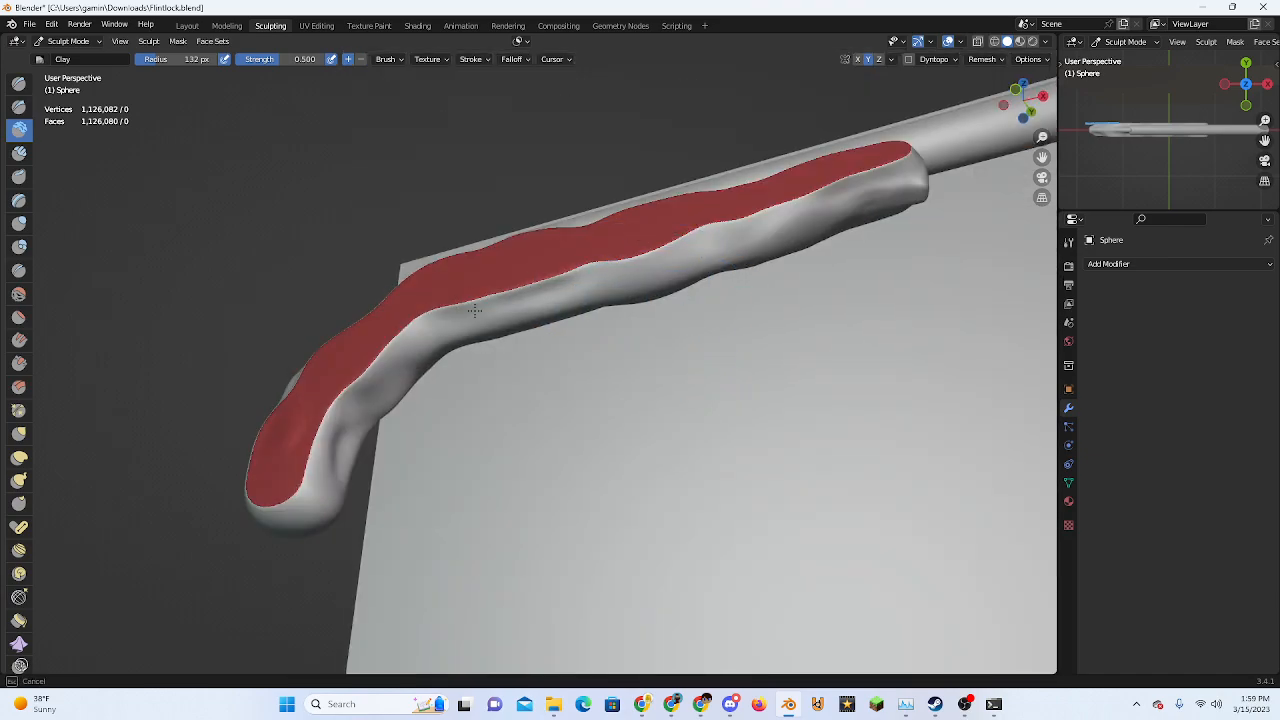
{"action": "middle_click_drag", "start_coordinate": [476, 282], "coordinate": [484, 313]}
{"action": "scroll", "coordinate": [540, 394], "scroll_direction": "up", "scroll_amount": 3}
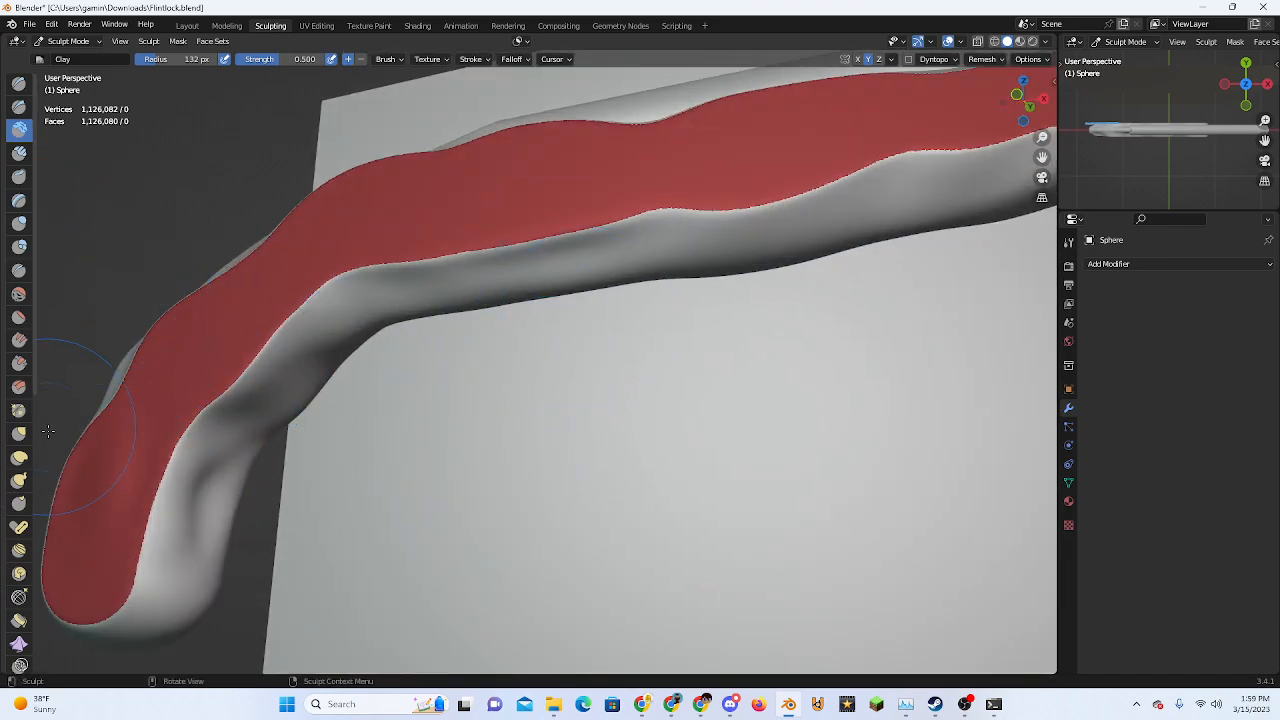
Level the uneven underside of the stock around the grip's bend with the Flatten brush at strength 0.500
{"action": "left_click", "coordinate": [19, 340]}
{"action": "left_click", "coordinate": [18, 318]}
{"action": "middle_click_drag", "start_coordinate": [468, 306], "coordinate": [509, 372]}
{"action": "left_click_drag", "start_coordinate": [522, 388], "coordinate": [455, 420]}
{"action": "middle_click_drag", "start_coordinate": [463, 393], "coordinate": [508, 398]}
{"action": "mouse_move", "coordinate": [575, 428]}
{"action": "left_mouse_down"}
{"action": "mouse_move", "coordinate": [617, 434]}
{"action": "mouse_move", "coordinate": [450, 424]}
{"action": "left_mouse_up"}
{"action": "mouse_move", "coordinate": [614, 434]}
{"action": "middle_mouse_down"}
{"action": "mouse_move", "coordinate": [629, 489]}
{"action": "mouse_move", "coordinate": [724, 423]}
{"action": "middle_mouse_up"}
{"action": "scroll", "coordinate": [629, 489], "scroll_direction": "up", "scroll_amount": 2}
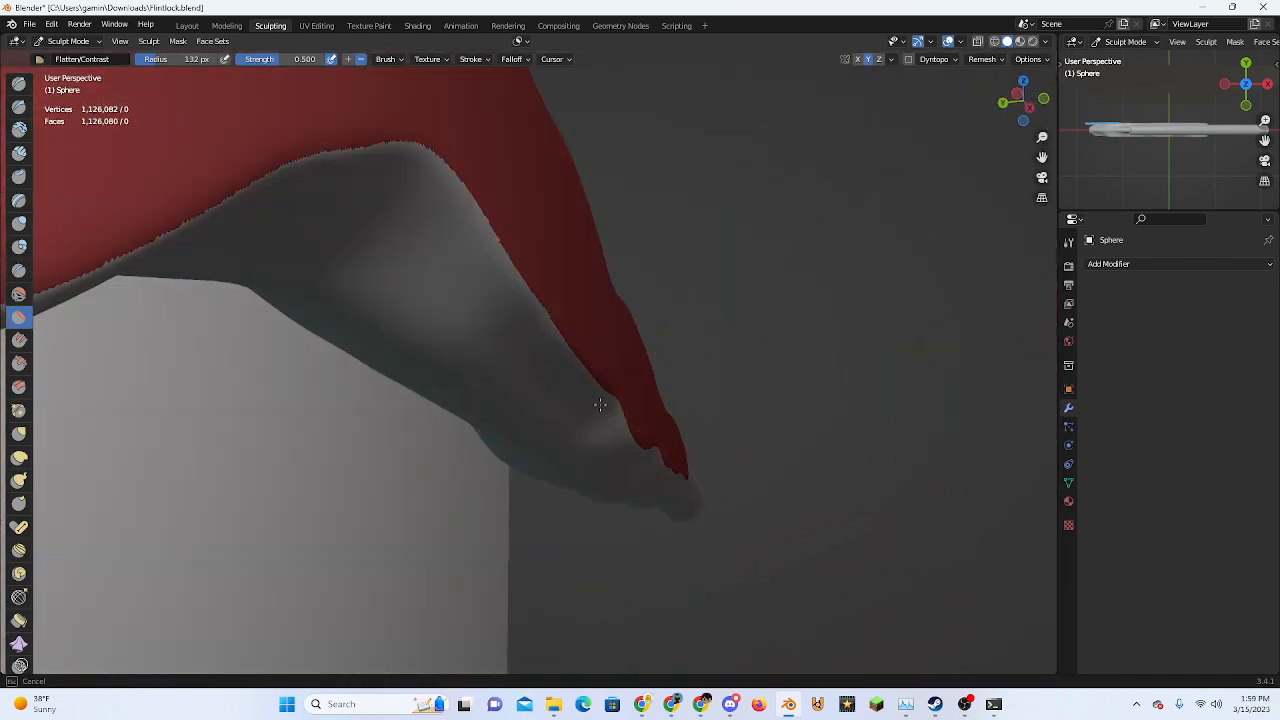
{"action": "left_click", "coordinate": [18, 223]}
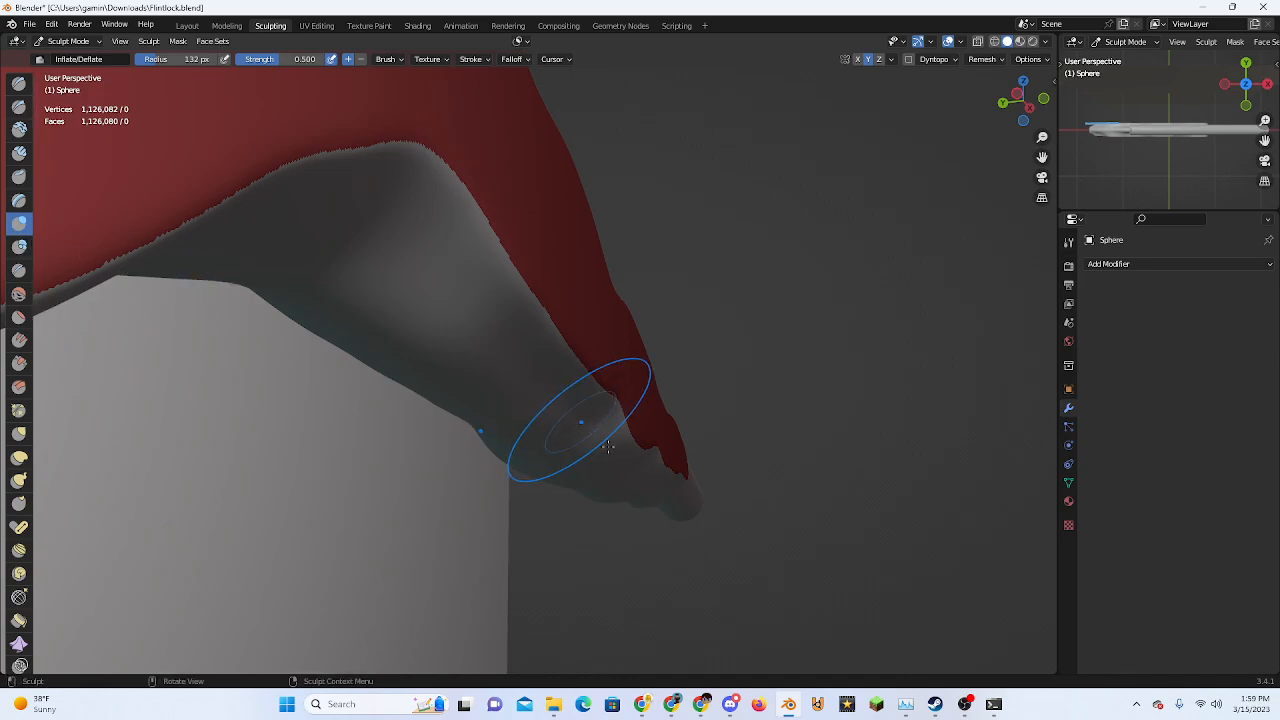
{"action": "mouse_move", "coordinate": [571, 408]}
{"action": "middle_mouse_down"}
{"action": "mouse_move", "coordinate": [594, 417]}
{"action": "mouse_move", "coordinate": [545, 463]}
{"action": "middle_mouse_up"}
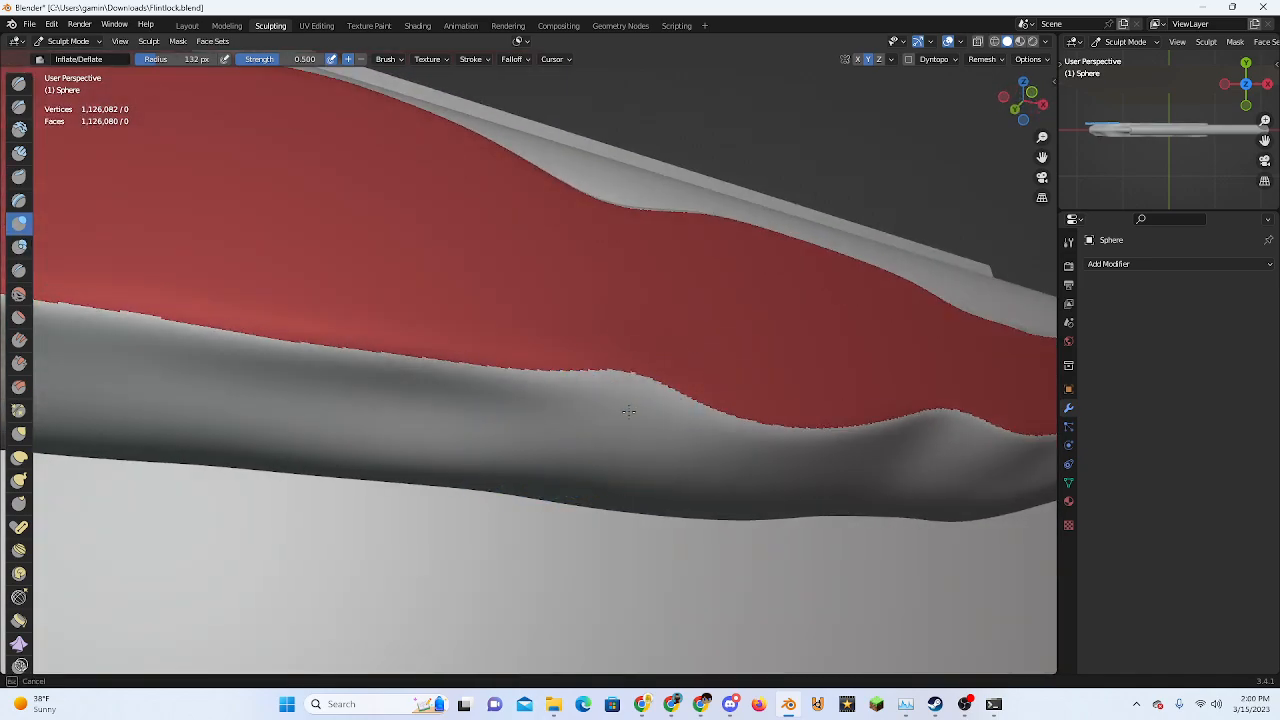
{"action": "left_click", "coordinate": [1023, 84]}
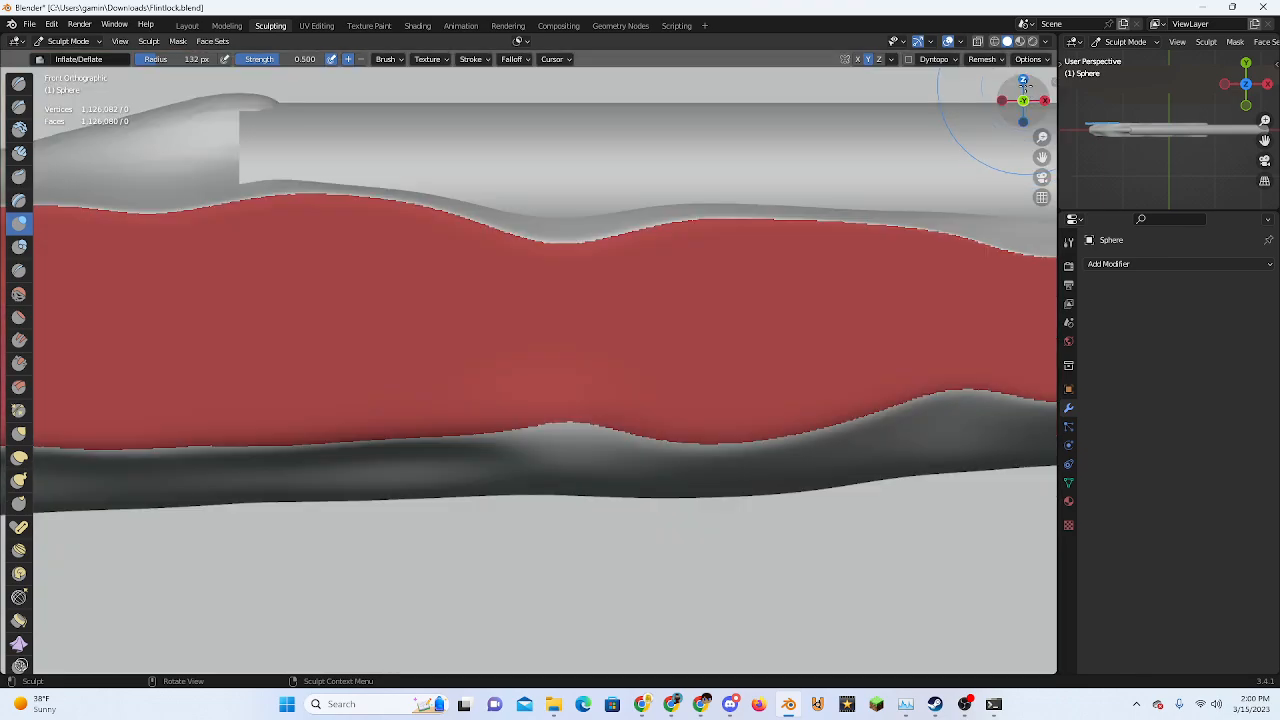
{"action": "scroll", "coordinate": [1164, 143], "scroll_direction": "up", "scroll_amount": 5}
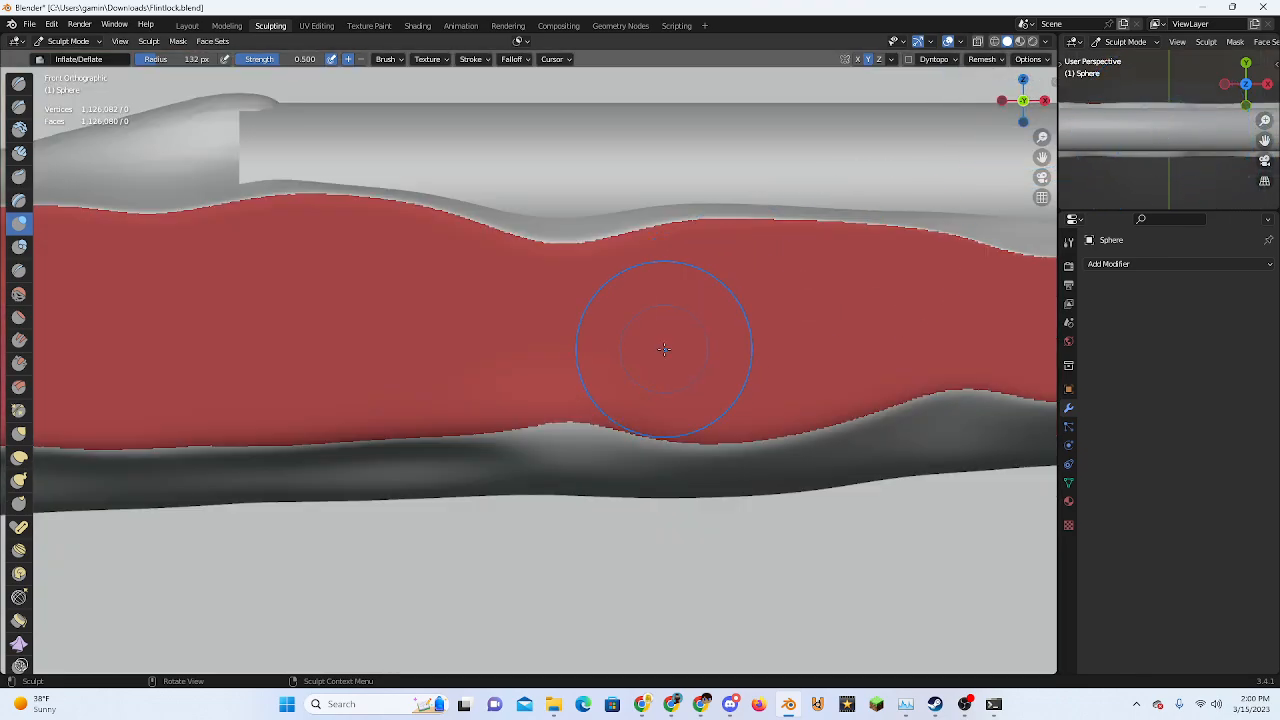
{"action": "mouse_move", "coordinate": [664, 349]}
{"action": "middle_mouse_down"}
{"action": "mouse_move", "coordinate": [640, 380]}
{"action": "mouse_move", "coordinate": [663, 443]}
{"action": "mouse_move", "coordinate": [534, 430]}
{"action": "mouse_move", "coordinate": [528, 361]}
{"action": "middle_mouse_up"}
Pull the dips in the stock's side edge outward from the bottom view with the Grab brush at strength 0.400
{"action": "left_click", "coordinate": [1023, 108]}
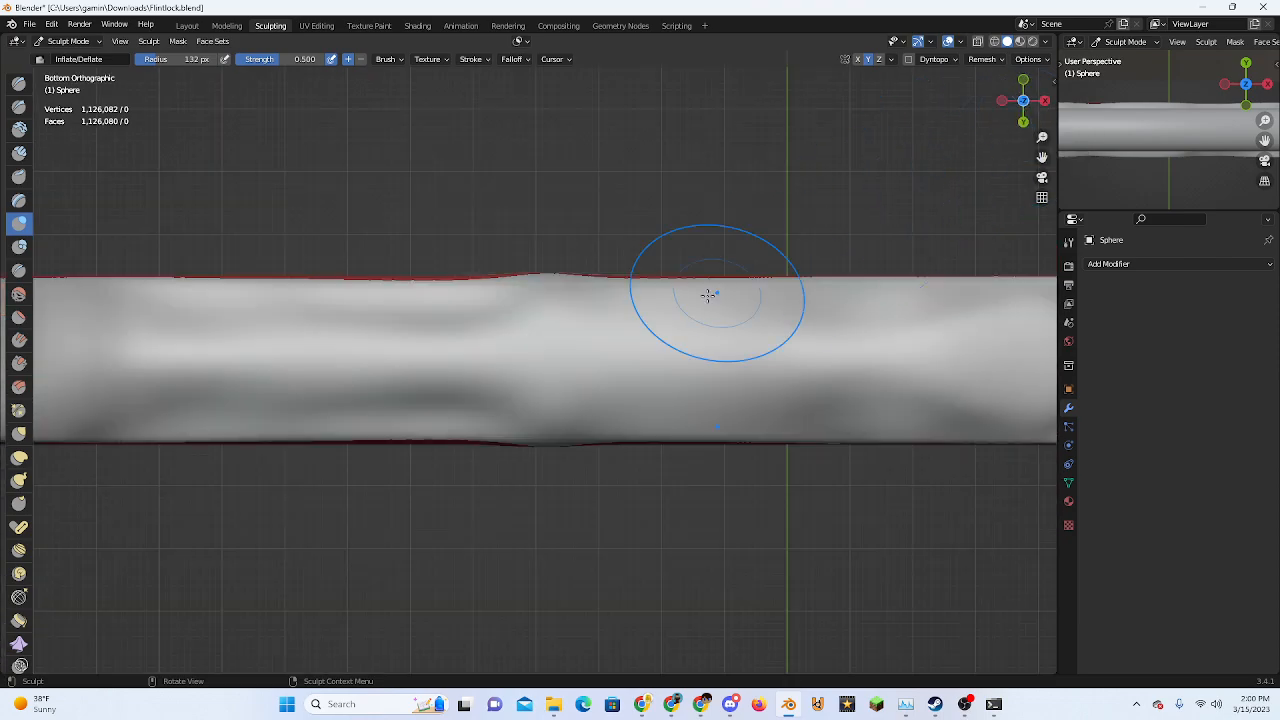
{"action": "scroll", "coordinate": [600, 296], "scroll_direction": "up", "scroll_amount": 2}
{"action": "middle_click_drag", "start_coordinate": [449, 297], "coordinate": [542, 377], "text": "shift"}
{"action": "left_click", "coordinate": [19, 433]}
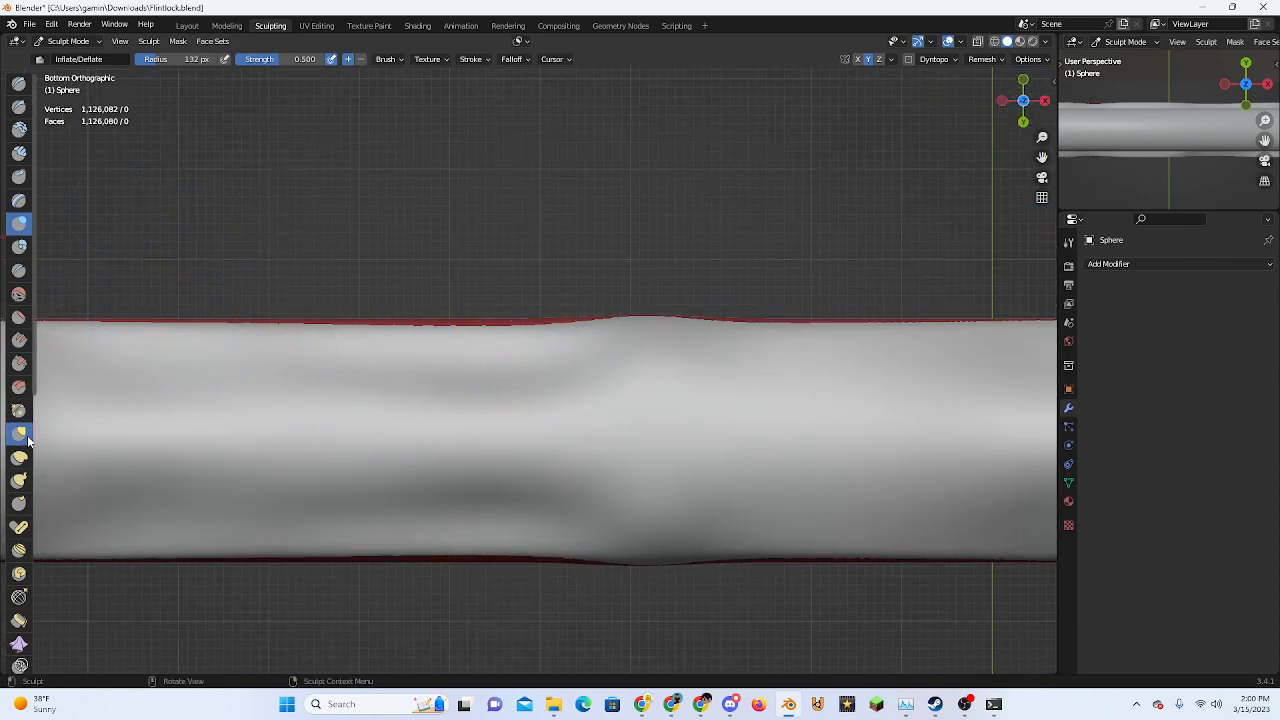
{"action": "left_click_drag", "start_coordinate": [546, 327], "coordinate": [545, 322]}
{"action": "left_click_drag", "start_coordinate": [429, 333], "coordinate": [432, 326]}
{"action": "scroll", "coordinate": [335, 346], "scroll_direction": "up", "scroll_amount": 1}
{"action": "middle_click_drag", "start_coordinate": [335, 348], "coordinate": [596, 408], "text": "shift"}
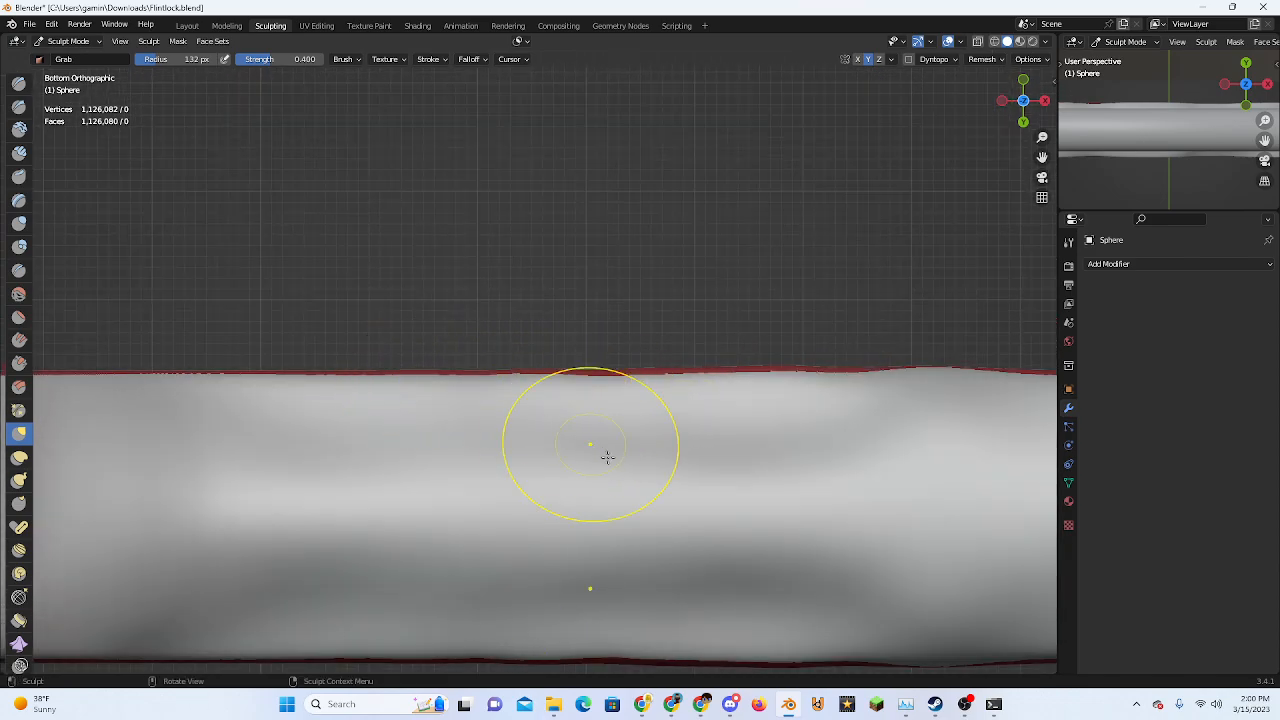
Nudge the stock's side edge into line just ahead of the bulge with the Grab brush at strength 0.400
{"action": "scroll", "coordinate": [608, 457], "scroll_direction": "down", "scroll_amount": 4}
{"action": "middle_click_drag", "start_coordinate": [873, 481], "coordinate": [749, 423], "text": "shift"}
{"action": "middle_click_drag", "start_coordinate": [791, 369], "coordinate": [575, 448], "text": "shift"}
{"action": "scroll", "coordinate": [424, 427], "scroll_direction": "up", "scroll_amount": 1}
{"action": "scroll", "coordinate": [423, 427], "scroll_direction": "up", "scroll_amount": 1}
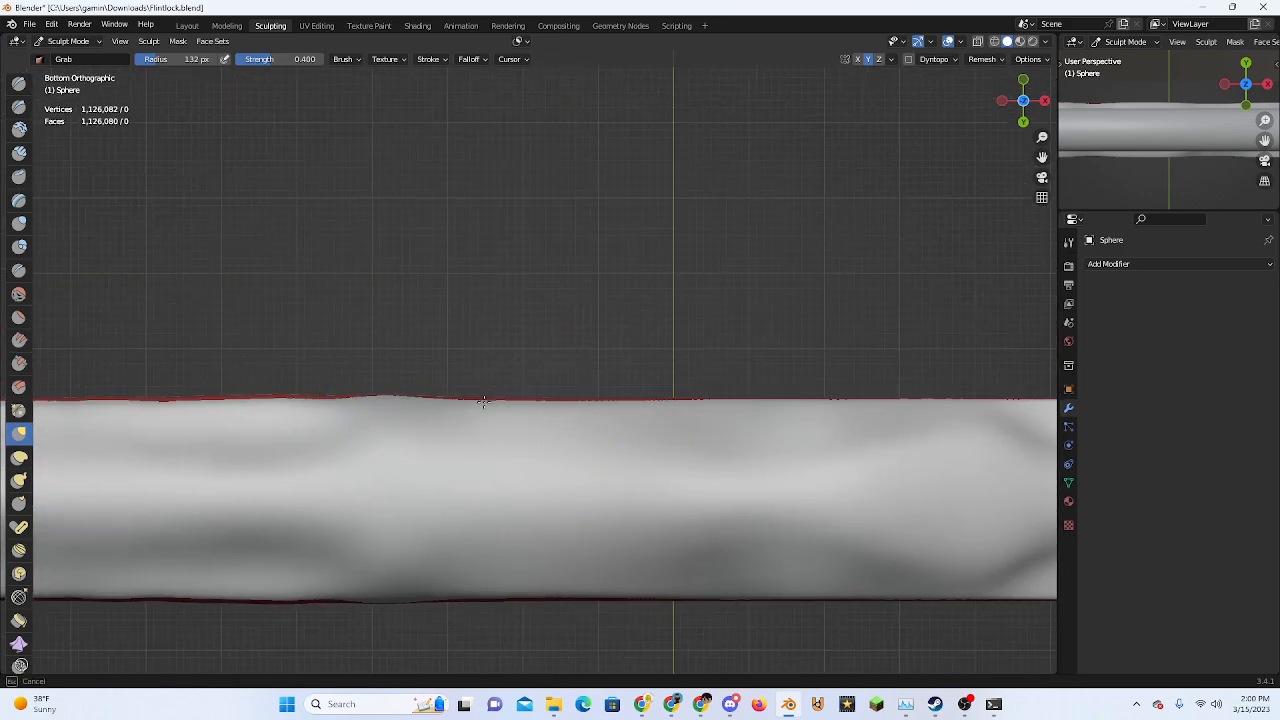
{"action": "left_click_drag", "start_coordinate": [484, 402], "coordinate": [483, 404]}
{"action": "scroll", "coordinate": [252, 437], "scroll_direction": "down", "scroll_amount": 4}
{"action": "mouse_move", "coordinate": [112, 426]}
{"action": "middle_mouse_down", "text": "shift"}
{"action": "mouse_move", "coordinate": [448, 417]}
{"action": "mouse_move", "coordinate": [560, 434]}
{"action": "mouse_move", "coordinate": [620, 492]}
{"action": "mouse_move", "coordinate": [660, 563]}
{"action": "mouse_move", "coordinate": [540, 572]}
{"action": "mouse_move", "coordinate": [644, 520]}
{"action": "mouse_move", "coordinate": [557, 509]}
{"action": "mouse_move", "coordinate": [606, 509]}
{"action": "middle_mouse_up", "text": "shift"}
{"action": "scroll", "coordinate": [560, 434], "scroll_direction": "up", "scroll_amount": 3}
{"action": "scroll", "coordinate": [540, 572], "scroll_direction": "down", "scroll_amount": 3}
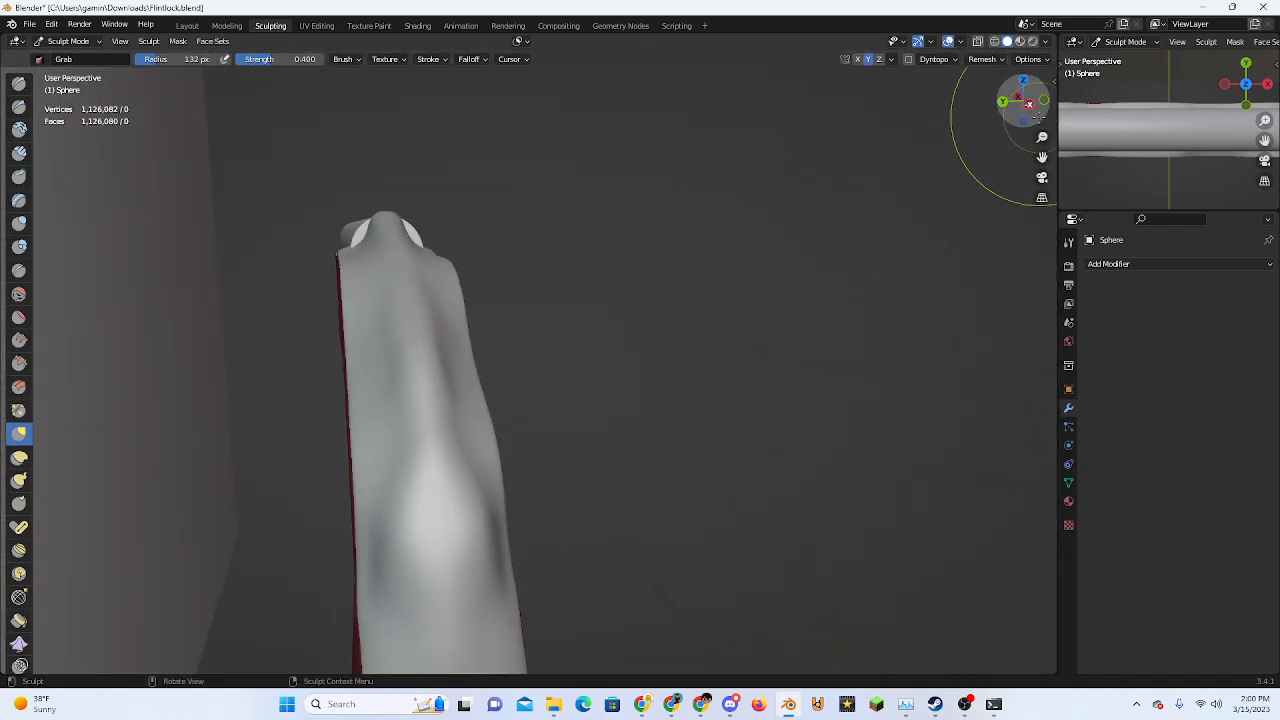
Pull the hollows on the back of the grip outward from the left view with the Grab brush at strength 0.400
{"action": "left_click", "coordinate": [1029, 106]}
{"action": "scroll", "coordinate": [622, 440], "scroll_direction": "up", "scroll_amount": 3}
{"action": "left_click_drag", "start_coordinate": [518, 457], "coordinate": [547, 438]}
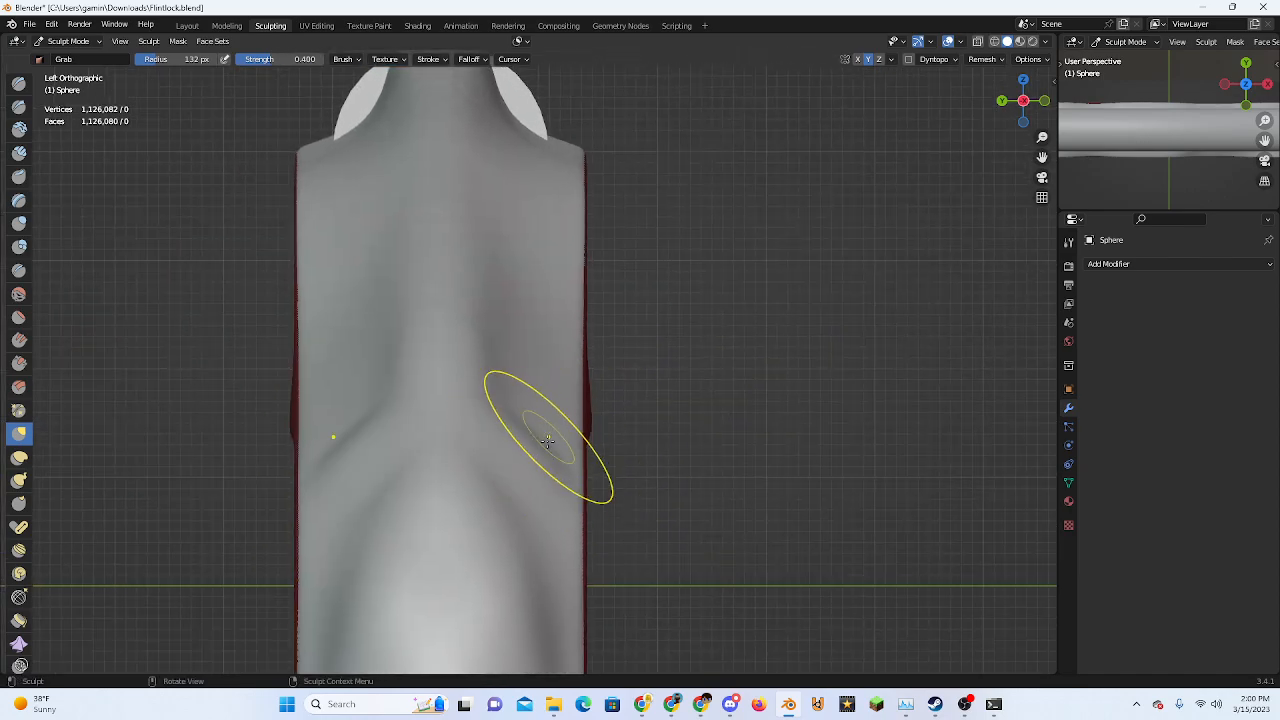
{"action": "scroll", "coordinate": [537, 480], "scroll_direction": "down", "scroll_amount": 3}
{"action": "scroll", "coordinate": [546, 480], "scroll_direction": "up", "scroll_amount": 1}
{"action": "middle_click_drag", "start_coordinate": [548, 482], "coordinate": [611, 411], "text": "shift"}
{"action": "scroll", "coordinate": [612, 411], "scroll_direction": "up", "scroll_amount": 1}
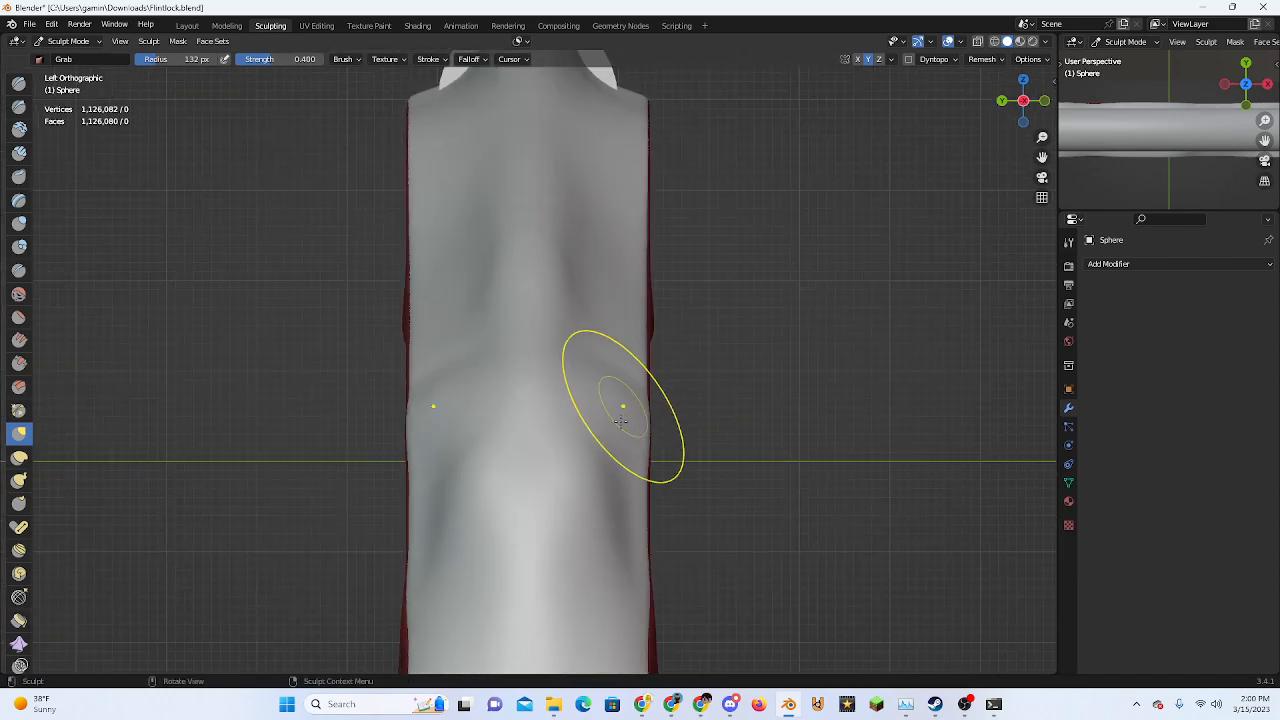
{"action": "left_click_drag", "start_coordinate": [624, 517], "coordinate": [629, 524]}
{"action": "middle_click_drag", "start_coordinate": [586, 404], "coordinate": [588, 512], "text": "shift"}
{"action": "scroll", "coordinate": [588, 512], "scroll_direction": "up", "scroll_amount": 1}
{"action": "left_click_drag", "start_coordinate": [594, 438], "coordinate": [595, 437]}
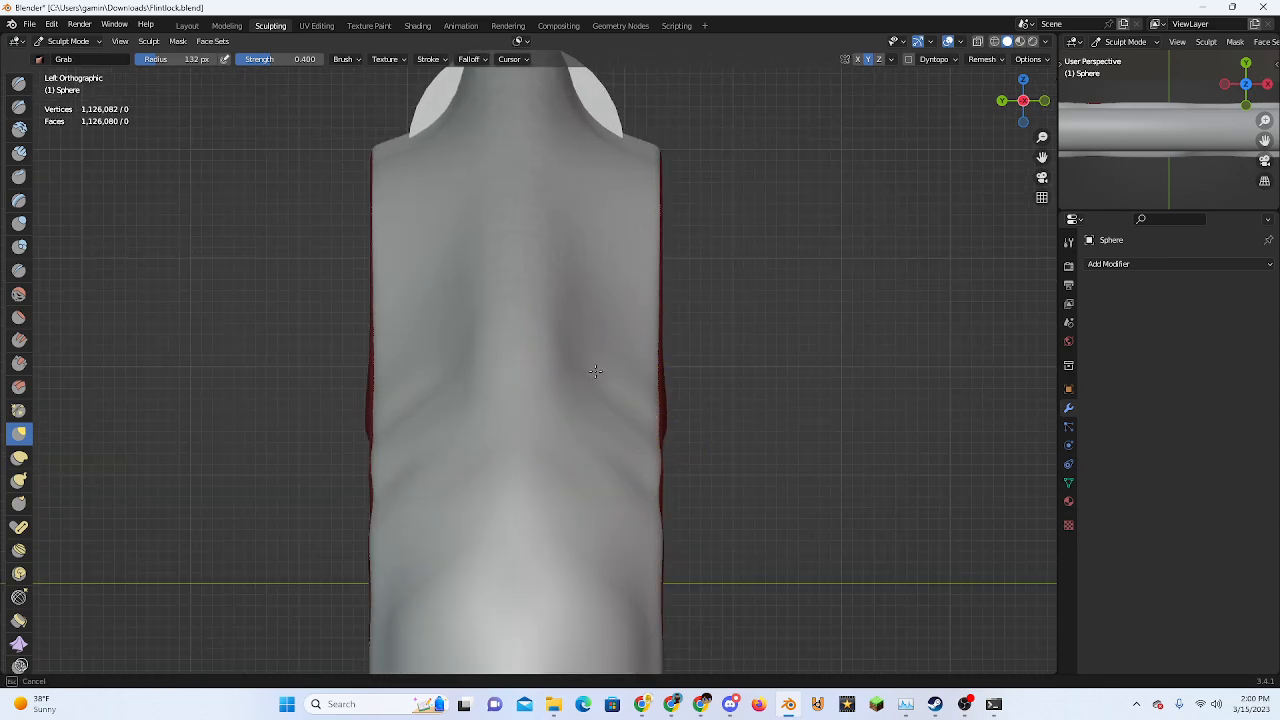
{"action": "left_click_drag", "start_coordinate": [633, 352], "coordinate": [636, 352]}
{"action": "left_click_drag", "start_coordinate": [598, 298], "coordinate": [617, 315]}
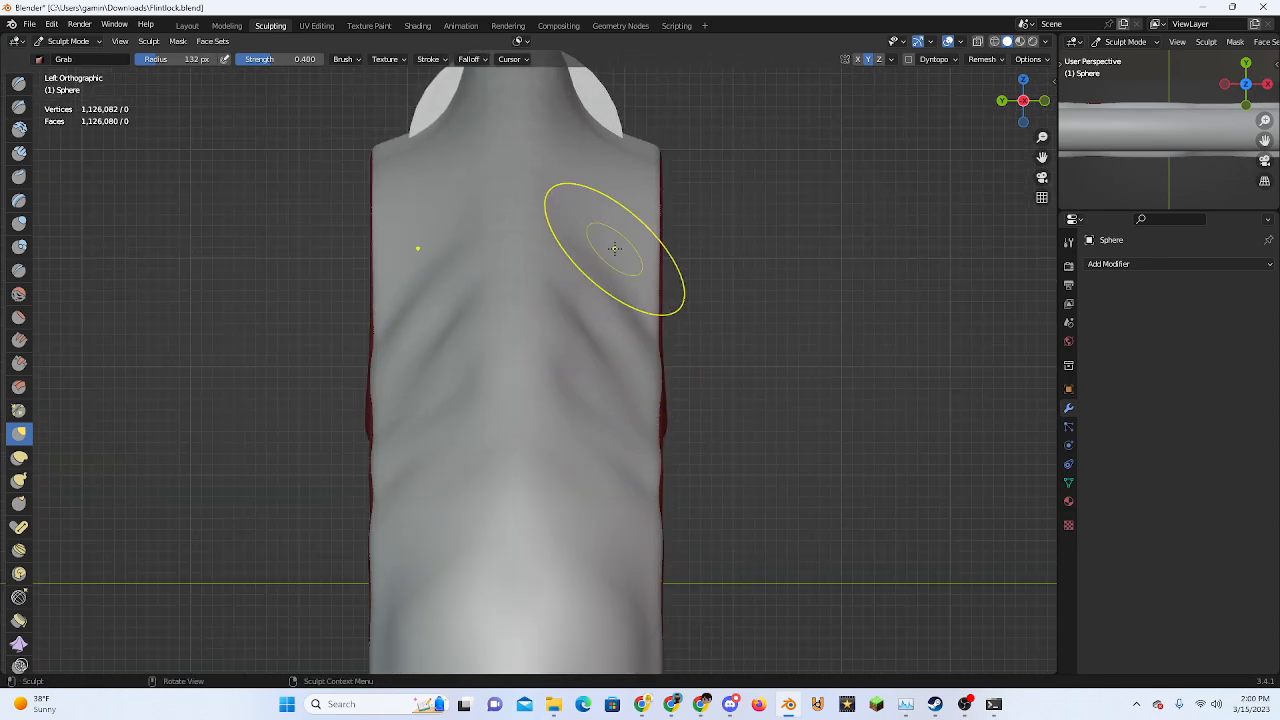
{"action": "left_click_drag", "start_coordinate": [612, 248], "coordinate": [616, 263]}
{"action": "middle_click_drag", "start_coordinate": [583, 307], "coordinate": [592, 443], "text": "shift"}
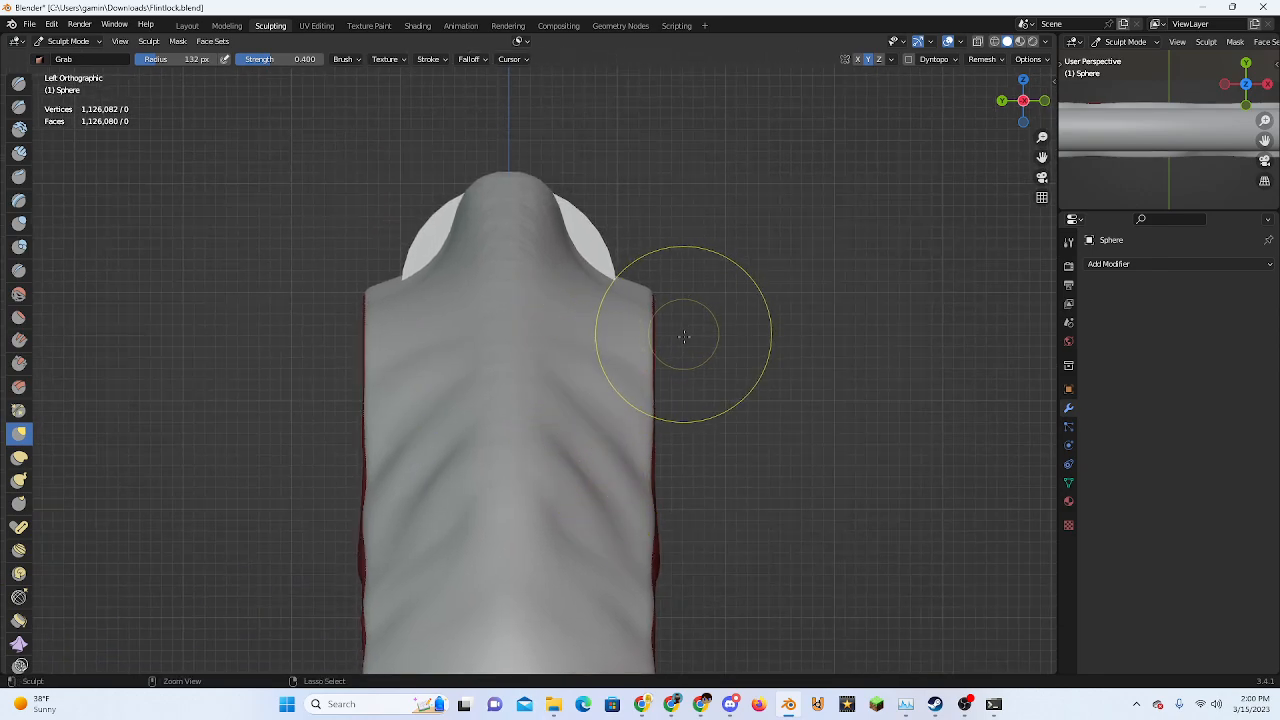
{"action": "key", "text": "ctrl+z"}
{"action": "key", "text": "ctrl+z"}
{"action": "key", "text": "ctrl+z"}
{"action": "key", "text": "ctrl+z"}
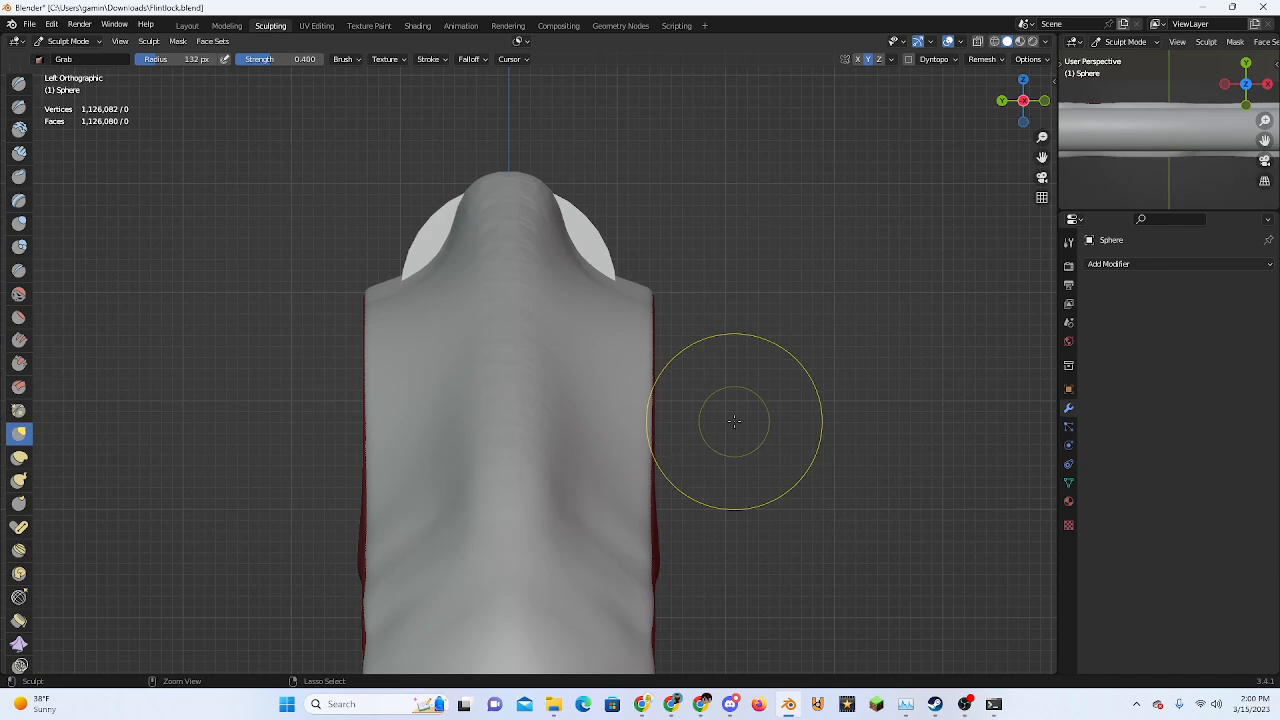
Build up the hollows along both sides of the grip's back with the Draw brush at strength 0.500
{"action": "scroll", "coordinate": [734, 421], "scroll_direction": "down", "scroll_amount": 3}
{"action": "left_click", "coordinate": [21, 86]}
{"action": "scroll", "coordinate": [593, 390], "scroll_direction": "up", "scroll_amount": 1}
{"action": "mouse_move", "coordinate": [614, 455]}
{"action": "middle_mouse_down", "text": "shift"}
{"action": "mouse_move", "coordinate": [593, 390]}
{"action": "mouse_move", "coordinate": [577, 438]}
{"action": "middle_mouse_up", "text": "shift"}
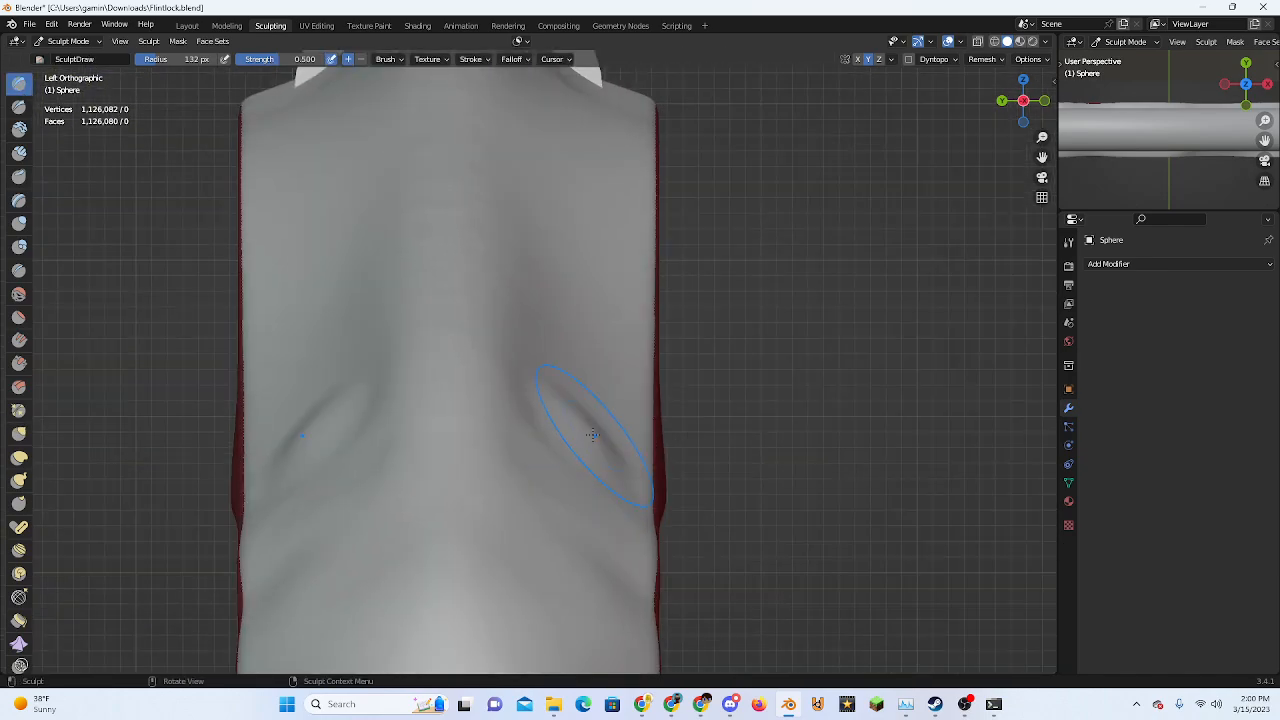
{"action": "mouse_move", "coordinate": [590, 382]}
{"action": "left_mouse_down"}
{"action": "mouse_move", "coordinate": [612, 404]}
{"action": "mouse_move", "coordinate": [602, 335]}
{"action": "left_mouse_up"}
{"action": "mouse_move", "coordinate": [545, 420]}
{"action": "left_mouse_down"}
{"action": "mouse_move", "coordinate": [591, 368]}
{"action": "mouse_move", "coordinate": [557, 321]}
{"action": "left_mouse_up"}
{"action": "mouse_move", "coordinate": [600, 375]}
{"action": "left_mouse_down"}
{"action": "mouse_move", "coordinate": [660, 510]}
{"action": "mouse_move", "coordinate": [627, 310]}
{"action": "left_mouse_up"}
{"action": "middle_click_drag", "start_coordinate": [627, 310], "coordinate": [553, 523], "text": "shift"}
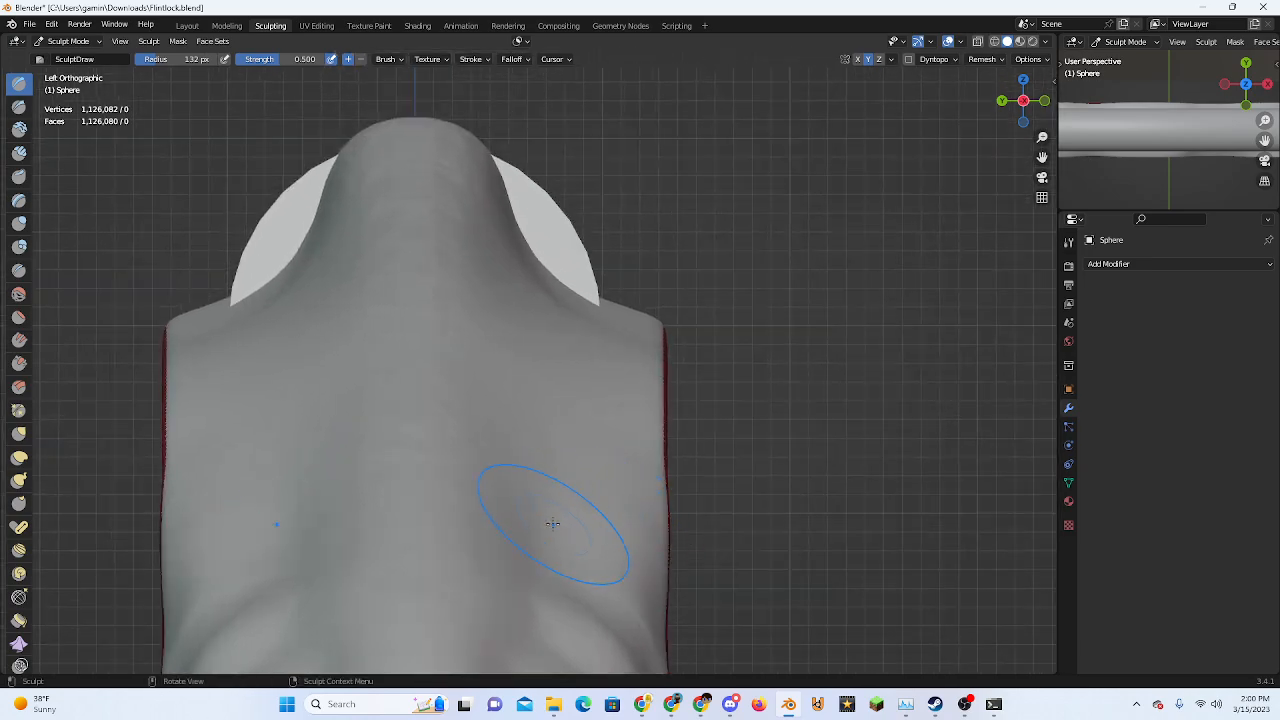
{"action": "mouse_move", "coordinate": [568, 420]}
{"action": "left_mouse_down"}
{"action": "mouse_move", "coordinate": [590, 458]}
{"action": "mouse_move", "coordinate": [585, 508]}
{"action": "left_mouse_up"}
Smooth out the lumps along the sides of the grip's back
{"action": "middle_click_drag", "start_coordinate": [620, 500], "coordinate": [569, 500]}
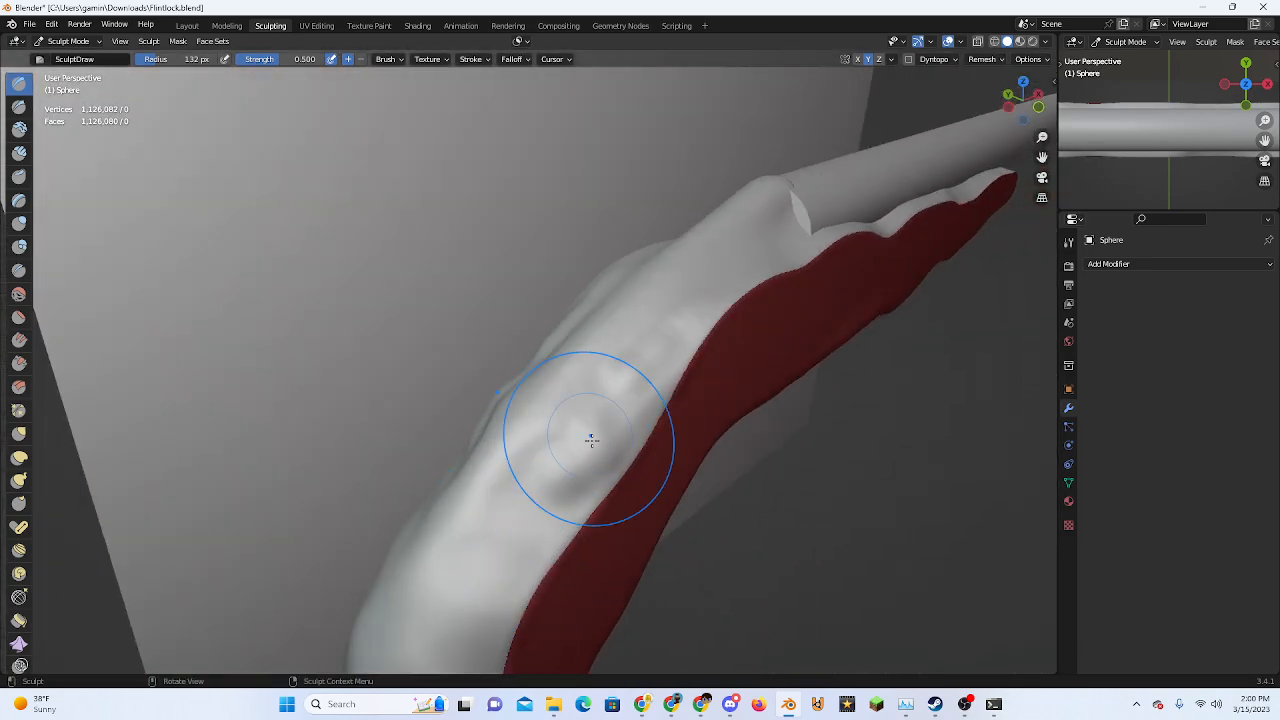
{"action": "middle_click_drag", "start_coordinate": [589, 437], "coordinate": [627, 449]}
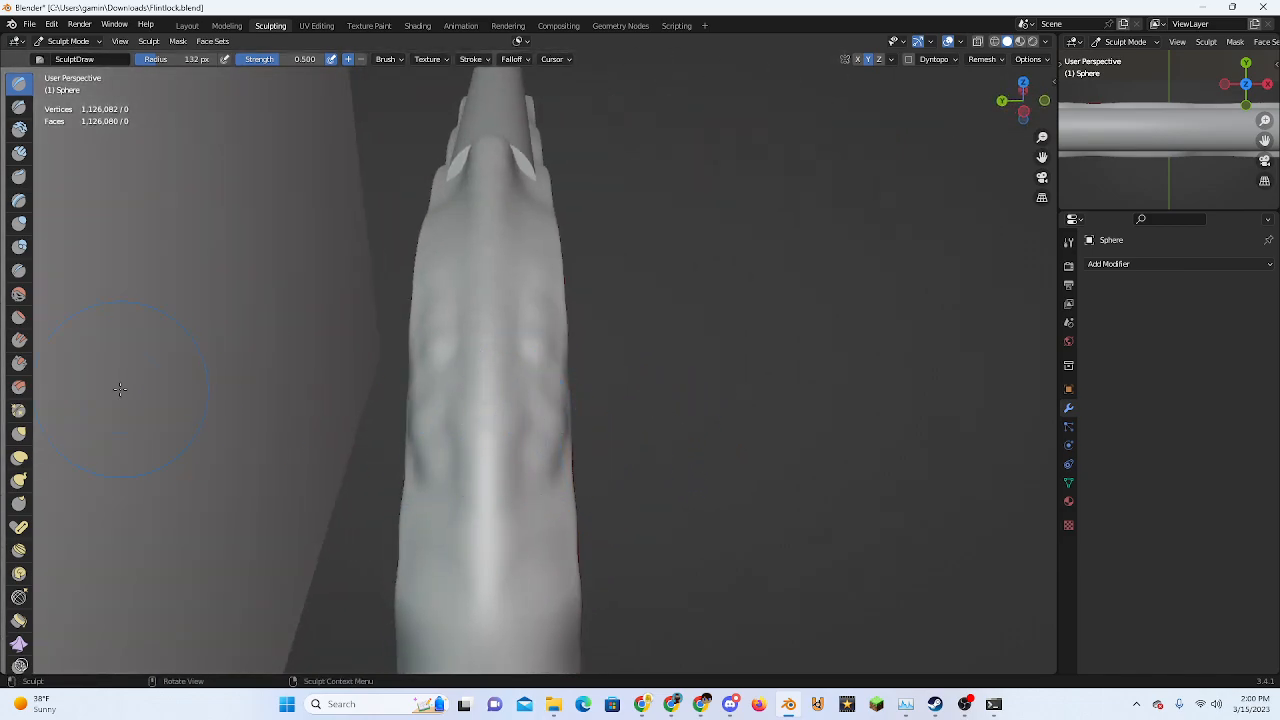
{"action": "left_click_drag", "start_coordinate": [490, 427], "coordinate": [514, 546], "text": "ctrl"}
{"action": "key", "text": "ctrl+z"}
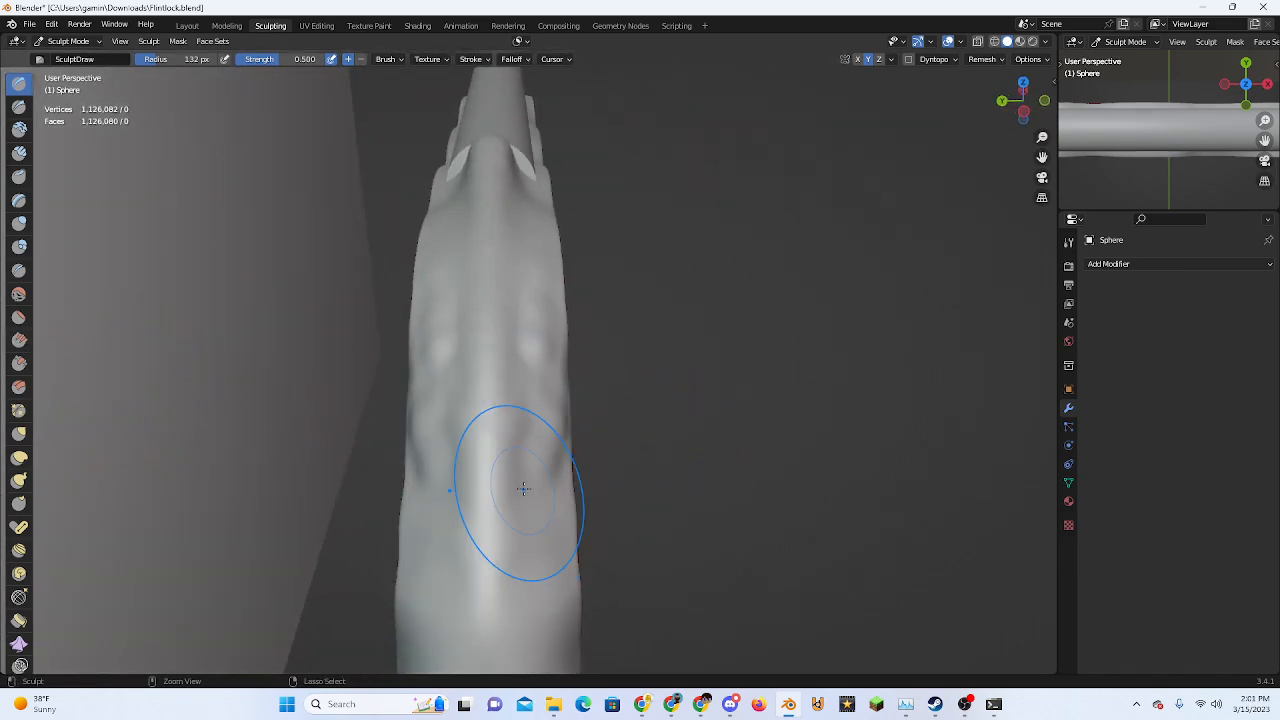
{"action": "middle_click_drag", "start_coordinate": [535, 462], "coordinate": [468, 440]}
{"action": "left_click_drag", "start_coordinate": [535, 488], "coordinate": [529, 493]}
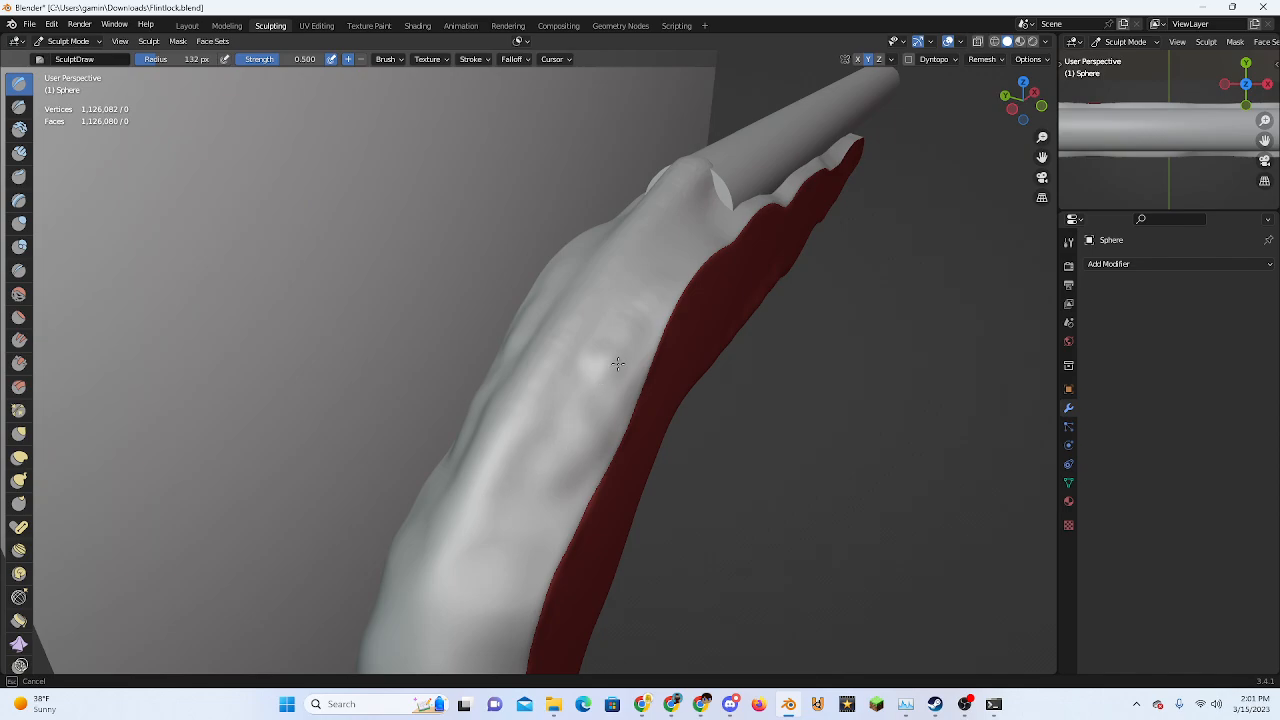
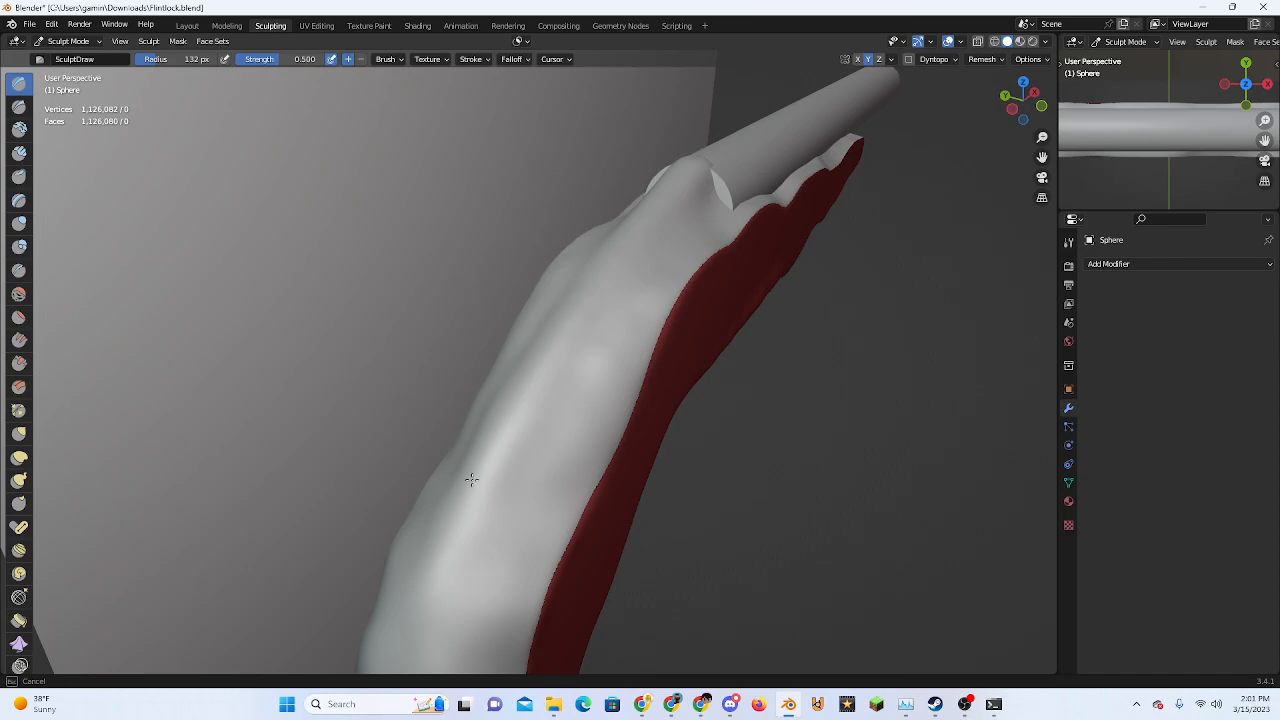
{"action": "middle_click_drag", "start_coordinate": [523, 543], "coordinate": [571, 474]}
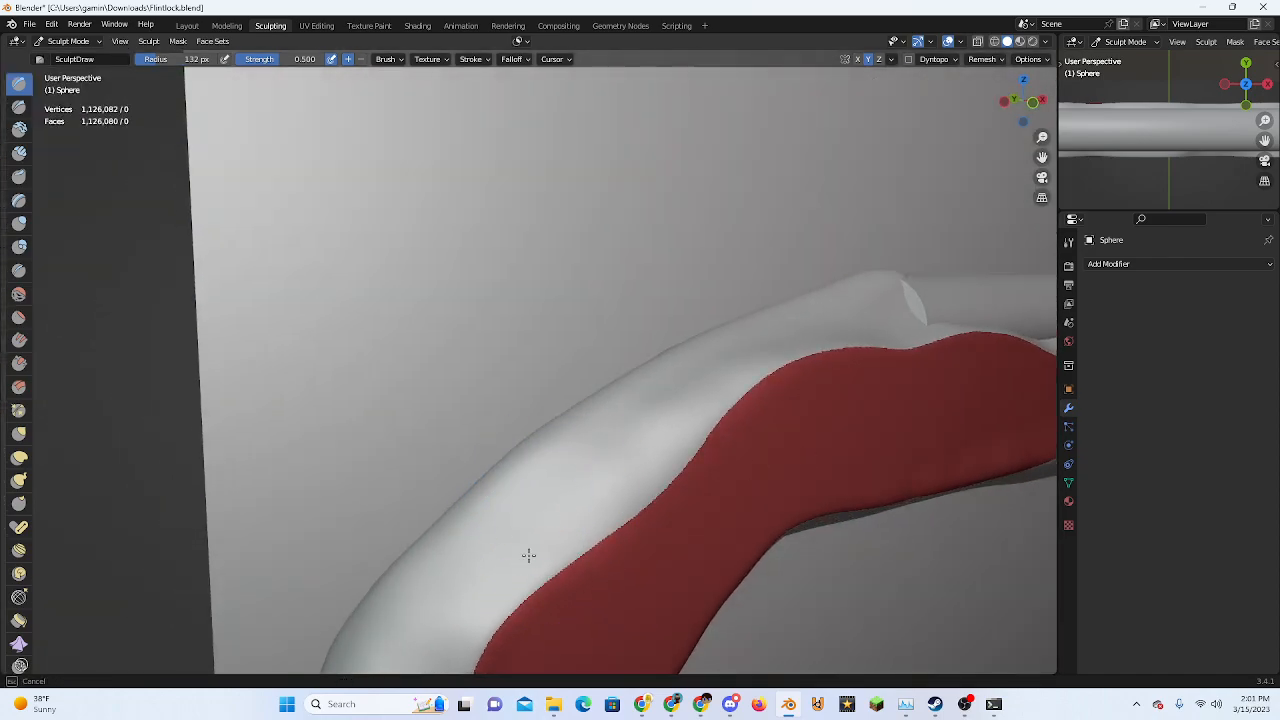
Compare the stock's shape with the reference pistol image in Material Preview shading
{"action": "mouse_move", "coordinate": [529, 555]}
{"action": "middle_mouse_down"}
{"action": "mouse_move", "coordinate": [646, 491]}
{"action": "mouse_move", "coordinate": [414, 486]}
{"action": "middle_mouse_up"}
{"action": "mouse_move", "coordinate": [420, 422]}
{"action": "middle_mouse_down"}
{"action": "mouse_move", "coordinate": [509, 389]}
{"action": "mouse_move", "coordinate": [657, 500]}
{"action": "mouse_move", "coordinate": [619, 305]}
{"action": "mouse_move", "coordinate": [597, 374]}
{"action": "middle_mouse_up"}
{"action": "key", "text": "z"}
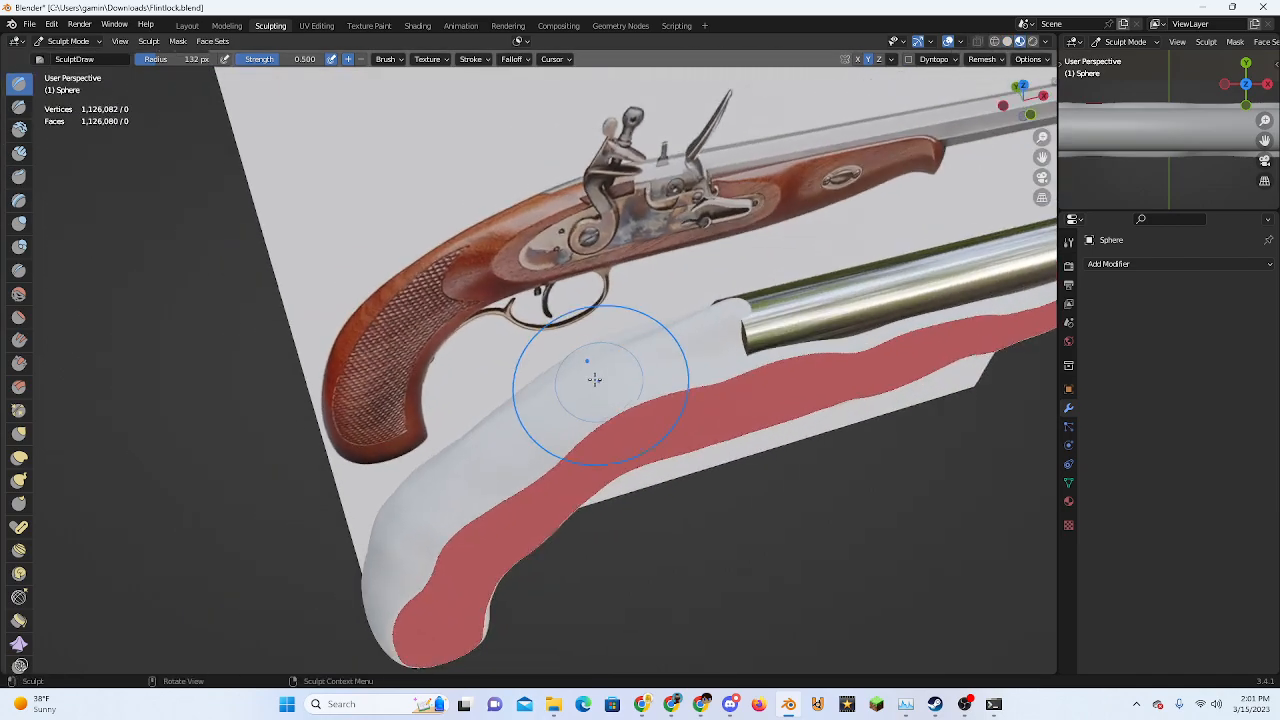
{"action": "scroll", "coordinate": [697, 373], "scroll_direction": "up", "scroll_amount": 2}
{"action": "left_click_drag", "start_coordinate": [758, 355], "coordinate": [766, 373], "text": "shift"}
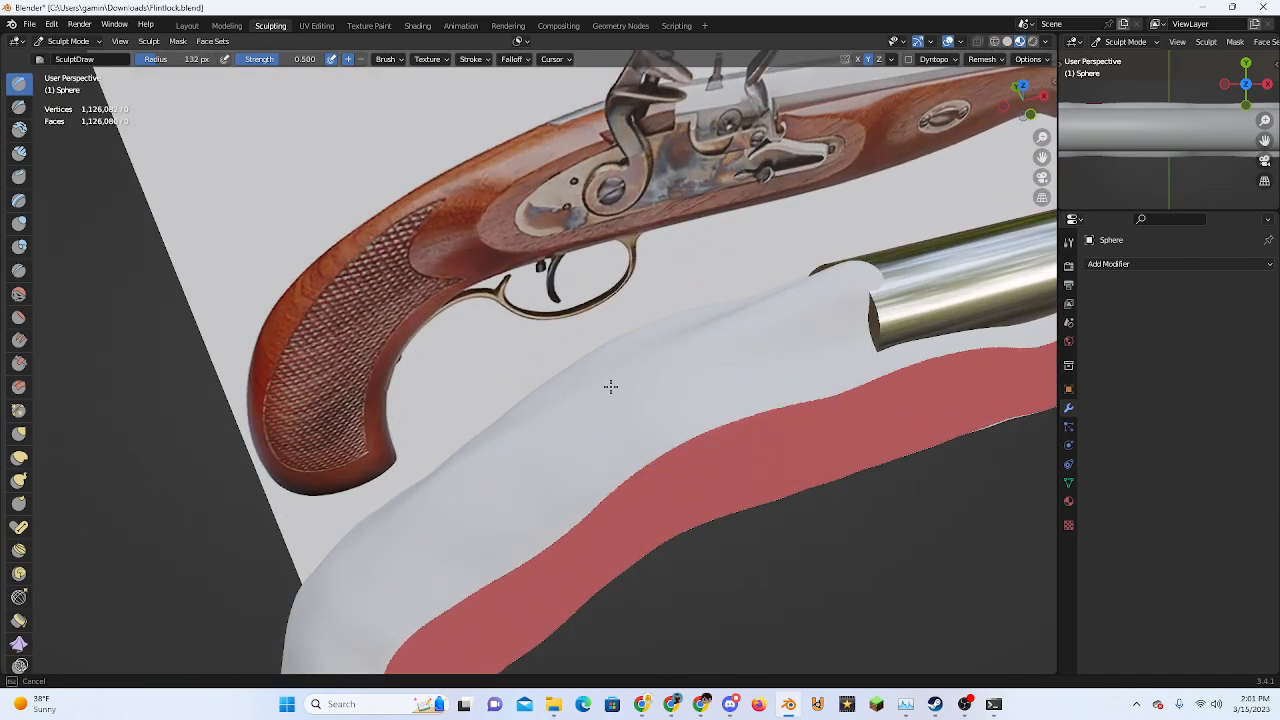
{"action": "mouse_move", "coordinate": [610, 386]}
{"action": "middle_mouse_down"}
{"action": "mouse_move", "coordinate": [623, 377]}
{"action": "mouse_move", "coordinate": [543, 386]}
{"action": "mouse_move", "coordinate": [636, 398]}
{"action": "middle_mouse_up"}
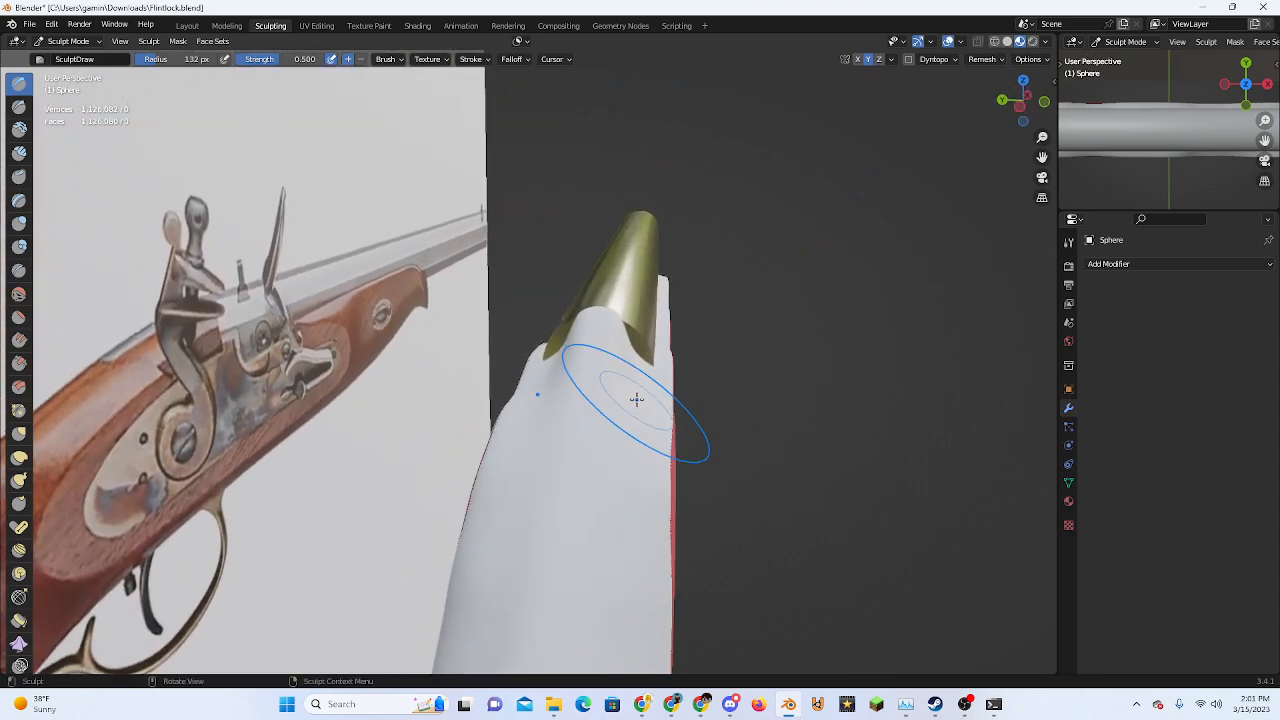
{"action": "scroll", "coordinate": [637, 400], "scroll_direction": "up", "scroll_amount": 1}
{"action": "scroll", "coordinate": [717, 466], "scroll_direction": "down", "scroll_amount": 2}
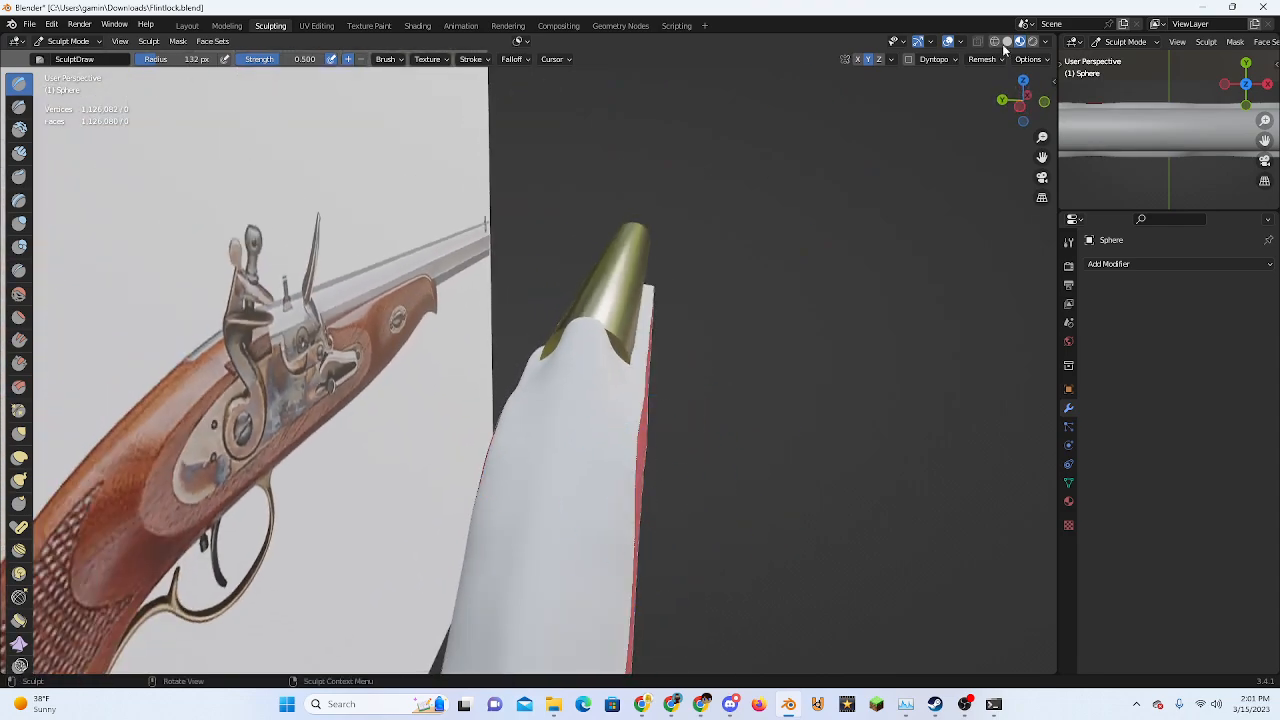
Switch to solid shading and build up the stock around the barrel's rear end with the Draw brush at strength 0.500
{"action": "left_click", "coordinate": [1007, 42]}
{"action": "mouse_move", "coordinate": [652, 448]}
{"action": "middle_mouse_down"}
{"action": "mouse_move", "coordinate": [620, 463]}
{"action": "mouse_move", "coordinate": [640, 448]}
{"action": "middle_mouse_up"}
{"action": "mouse_move", "coordinate": [763, 280]}
{"action": "left_mouse_down"}
{"action": "mouse_move", "coordinate": [775, 266]}
{"action": "mouse_move", "coordinate": [803, 274]}
{"action": "left_mouse_up"}
{"action": "mouse_move", "coordinate": [803, 274]}
{"action": "middle_mouse_down"}
{"action": "mouse_move", "coordinate": [809, 456]}
{"action": "mouse_move", "coordinate": [620, 371]}
{"action": "mouse_move", "coordinate": [749, 391]}
{"action": "mouse_move", "coordinate": [635, 343]}
{"action": "middle_mouse_up"}
{"action": "left_click_drag", "start_coordinate": [635, 343], "coordinate": [537, 412]}
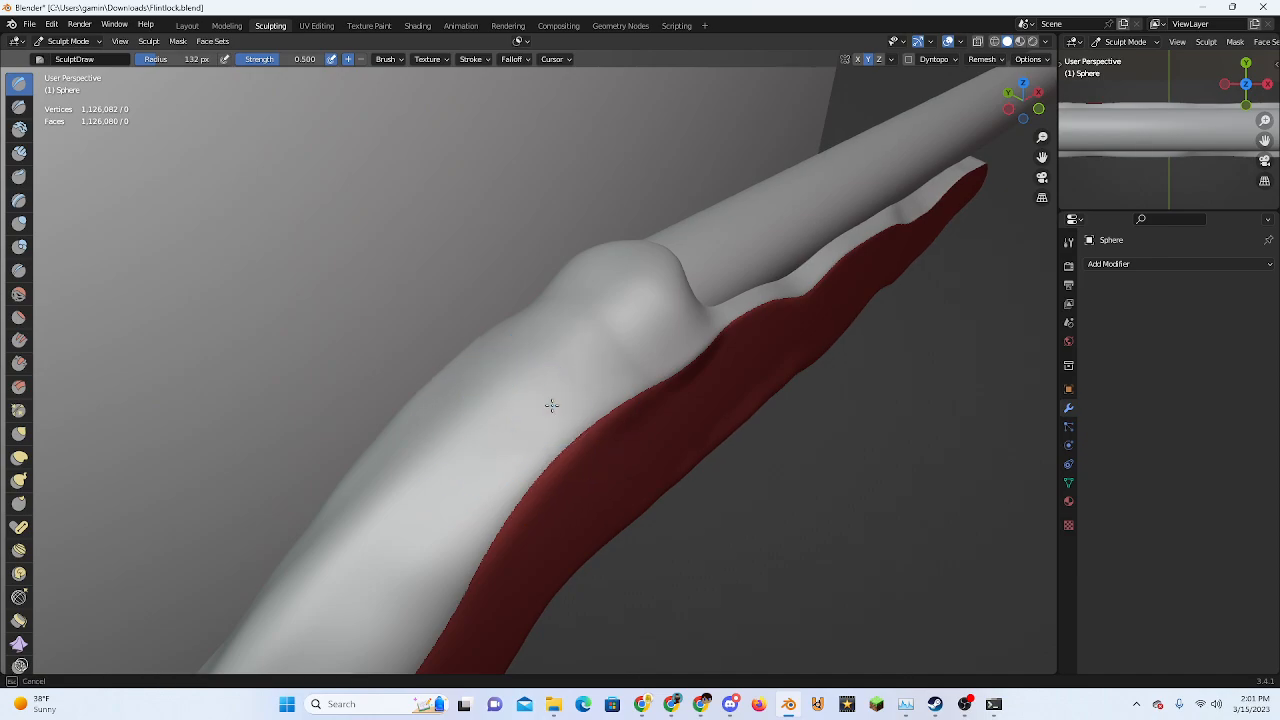
Build up the upper grip just behind the barrel's rear end with the Draw brush at strength 0.500
{"action": "middle_click_drag", "start_coordinate": [551, 405], "coordinate": [638, 443]}
{"action": "mouse_move", "coordinate": [528, 400]}
{"action": "left_mouse_down"}
{"action": "mouse_move", "coordinate": [554, 409]}
{"action": "mouse_move", "coordinate": [551, 518]}
{"action": "left_mouse_up"}
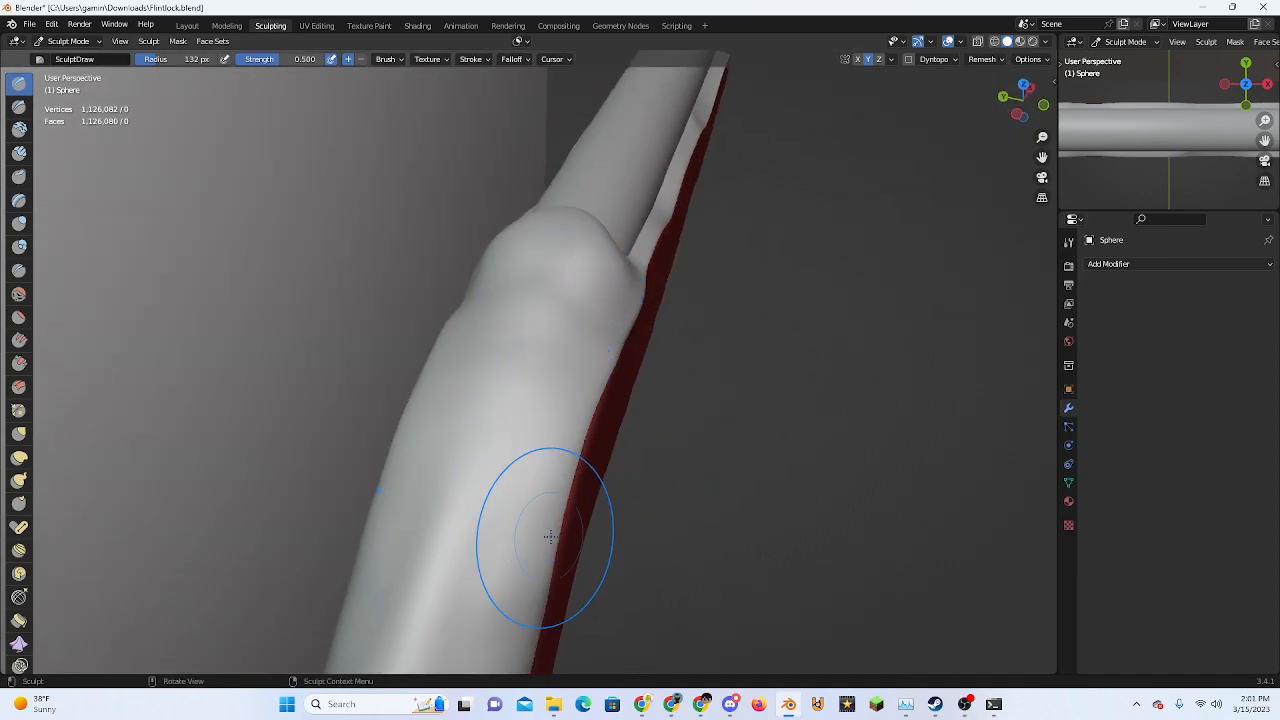
{"action": "middle_click_drag", "start_coordinate": [648, 468], "coordinate": [572, 408]}
{"action": "left_click_drag", "start_coordinate": [543, 374], "coordinate": [661, 325]}
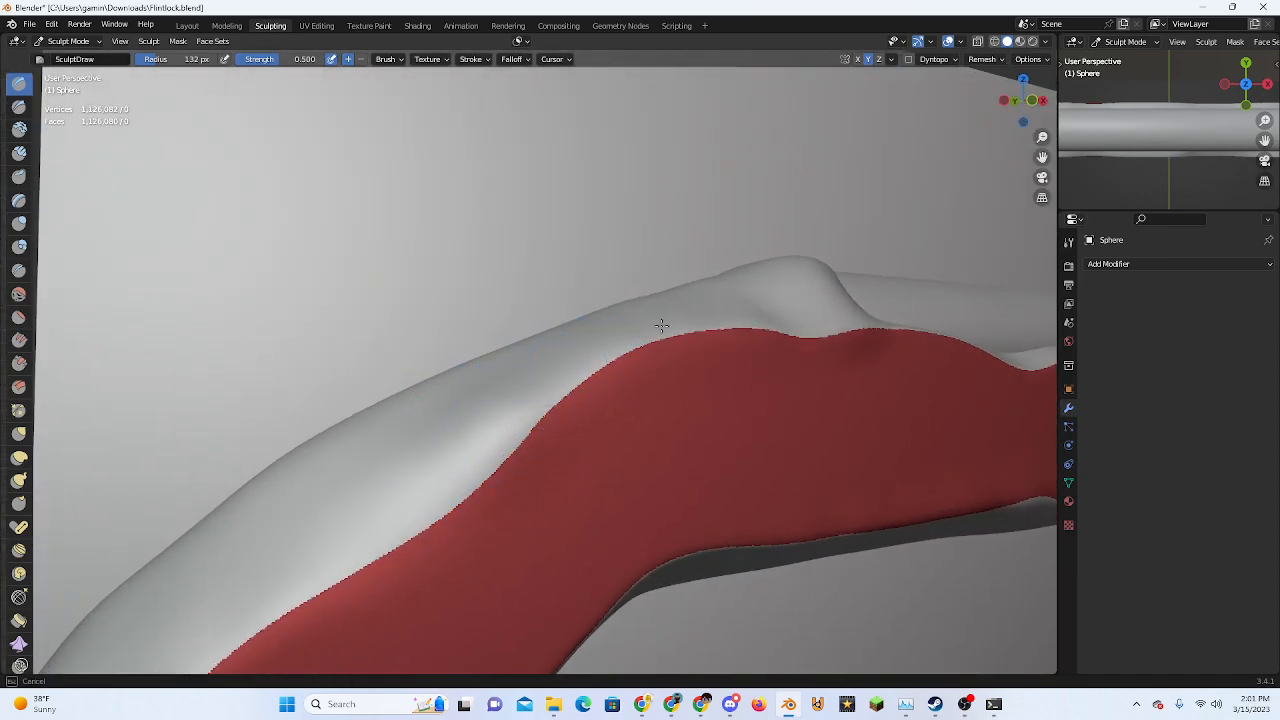
{"action": "middle_click_drag", "start_coordinate": [445, 352], "coordinate": [580, 429]}
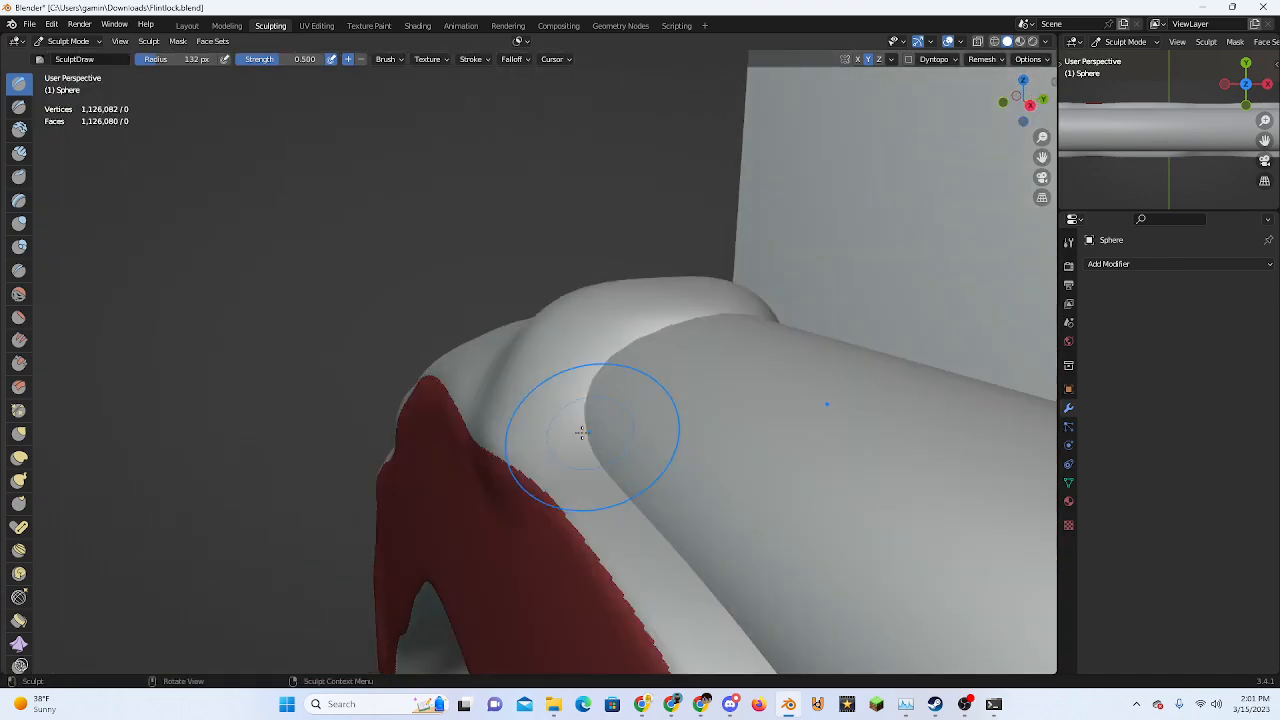
{"action": "middle_click_drag", "start_coordinate": [483, 458], "coordinate": [451, 503]}
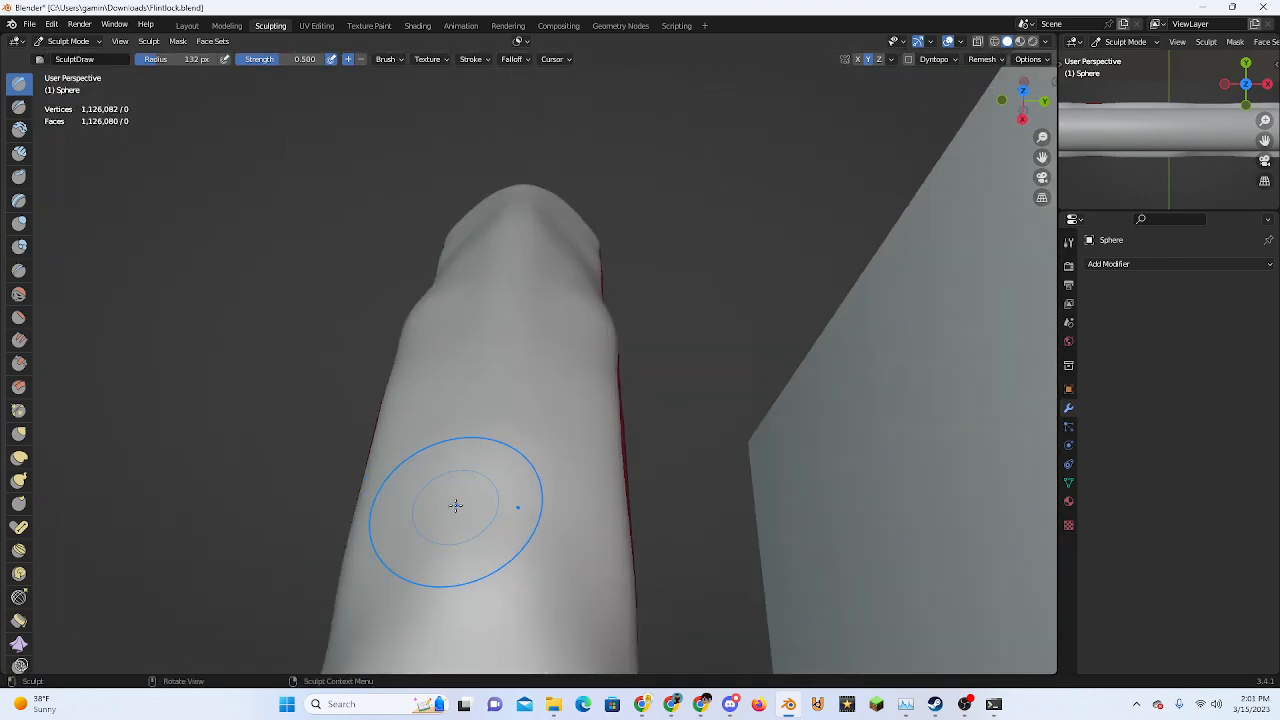
{"action": "middle_click_drag", "start_coordinate": [649, 574], "coordinate": [616, 505]}
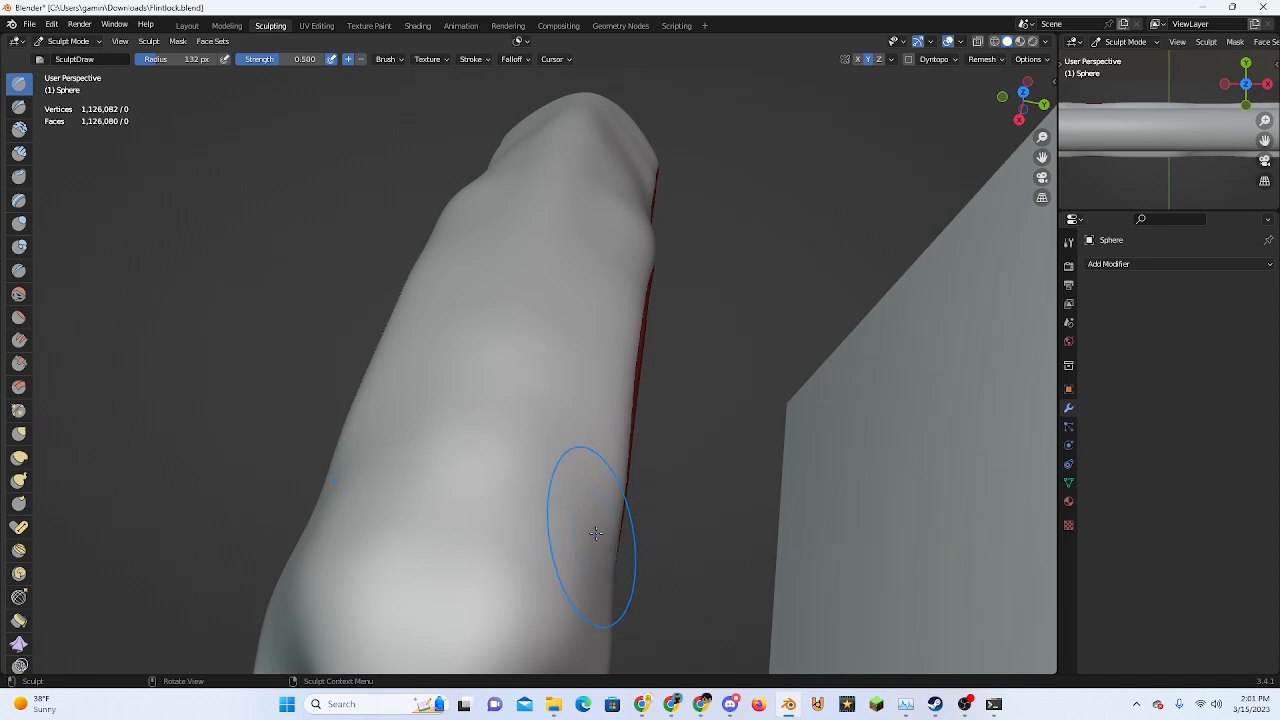
Fill out the hollows on the sides of the lower grip along the mask edge with the Draw brush
{"action": "left_click_drag", "start_coordinate": [596, 533], "coordinate": [524, 600]}
{"action": "middle_click_drag", "start_coordinate": [493, 547], "coordinate": [494, 354]}
{"action": "middle_click_drag", "start_coordinate": [680, 308], "coordinate": [739, 469]}
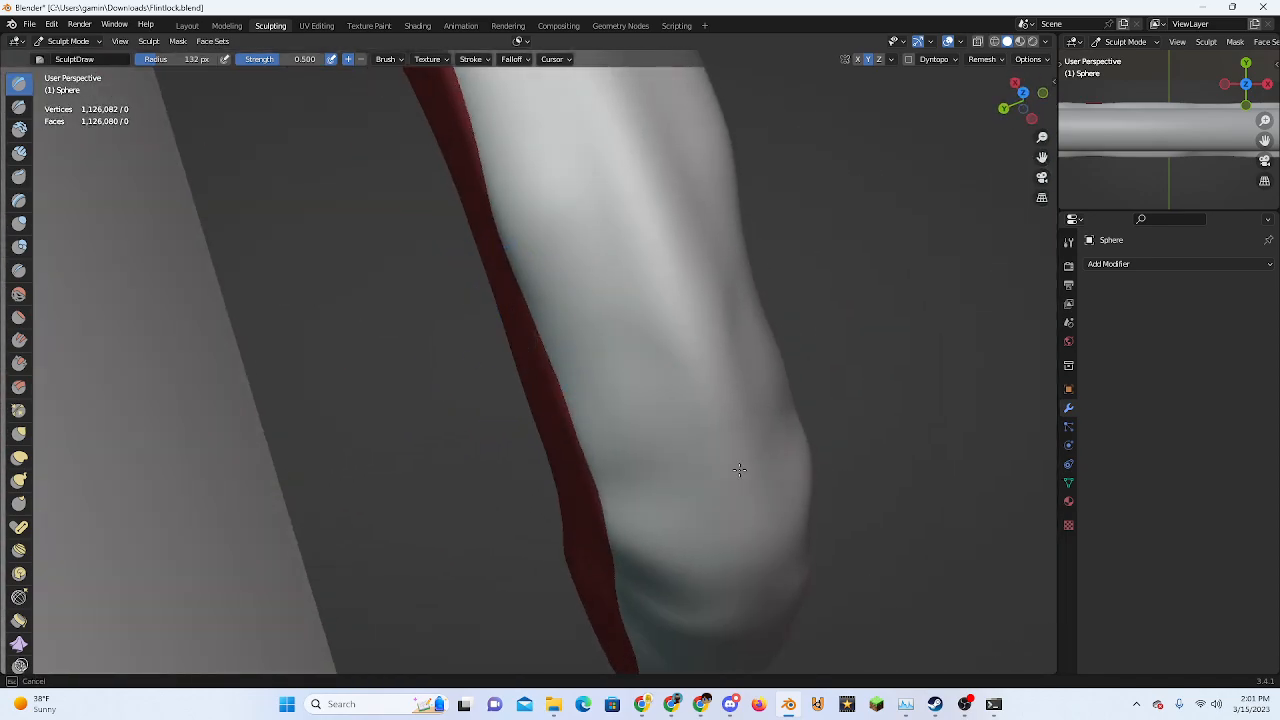
{"action": "left_click_drag", "start_coordinate": [658, 598], "coordinate": [737, 555]}
{"action": "scroll", "coordinate": [722, 570], "scroll_direction": "down", "scroll_amount": 3}
{"action": "mouse_move", "coordinate": [737, 600]}
{"action": "middle_mouse_down"}
{"action": "mouse_move", "coordinate": [722, 560]}
{"action": "mouse_move", "coordinate": [745, 260]}
{"action": "middle_mouse_up"}
{"action": "scroll", "coordinate": [751, 251], "scroll_direction": "up", "scroll_amount": 4}
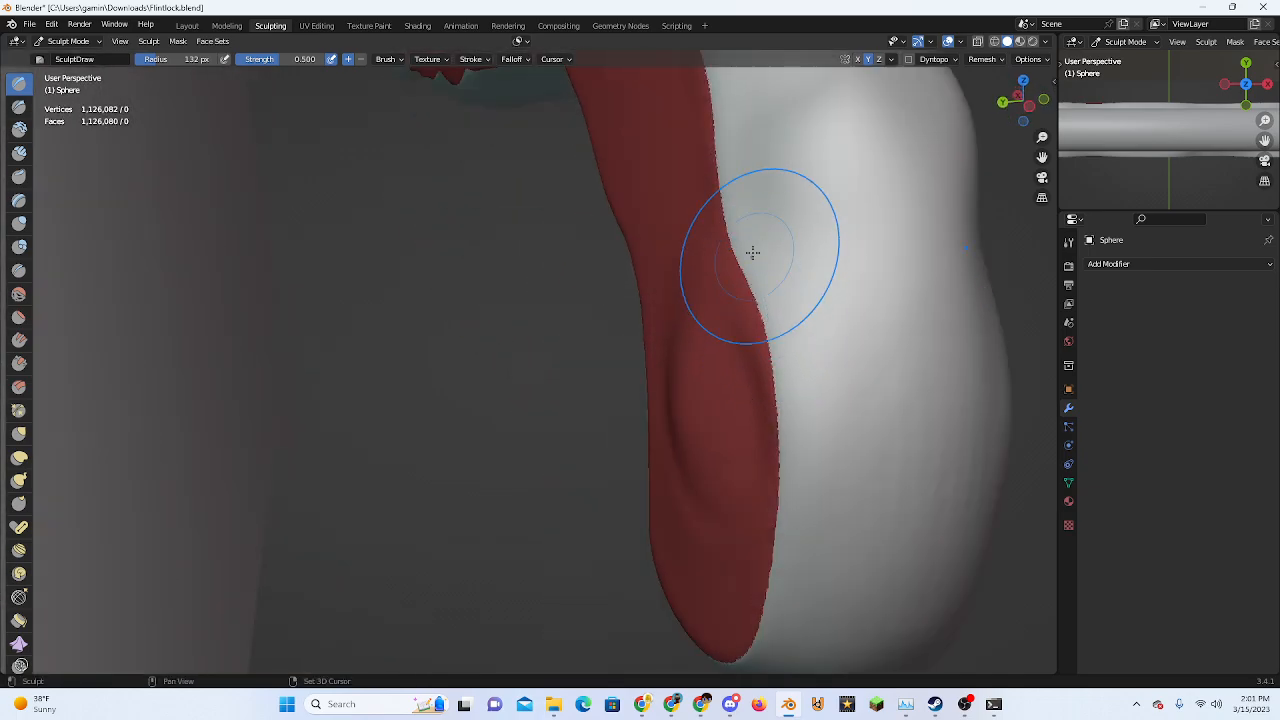
{"action": "left_click_drag", "start_coordinate": [751, 254], "coordinate": [732, 398]}
{"action": "middle_click_drag", "start_coordinate": [773, 337], "coordinate": [674, 486]}
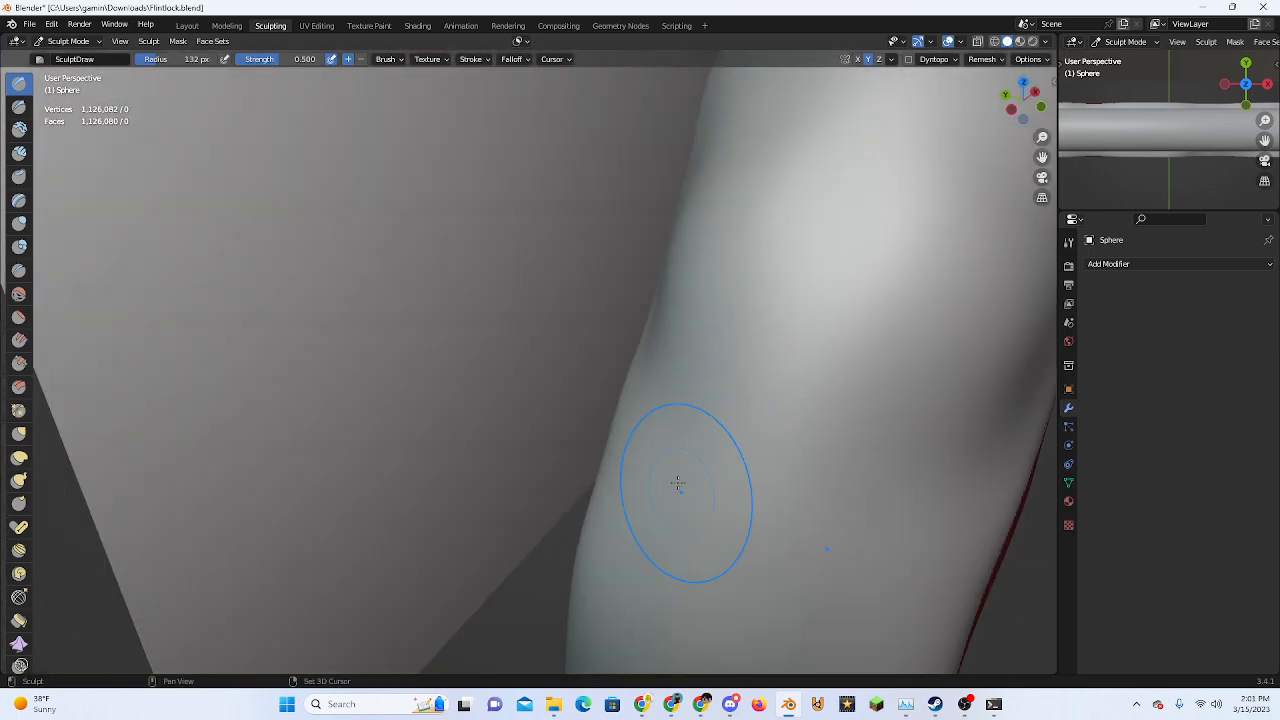
Build up both sides of the grip's middle section with the Draw brush to even out its width
{"action": "mouse_move", "coordinate": [803, 318]}
{"action": "middle_mouse_down"}
{"action": "mouse_move", "coordinate": [723, 366]}
{"action": "mouse_move", "coordinate": [700, 466]}
{"action": "mouse_move", "coordinate": [650, 380]}
{"action": "middle_mouse_up"}
{"action": "mouse_move", "coordinate": [630, 364]}
{"action": "left_mouse_down"}
{"action": "mouse_move", "coordinate": [626, 340]}
{"action": "mouse_move", "coordinate": [743, 586]}
{"action": "left_mouse_up"}
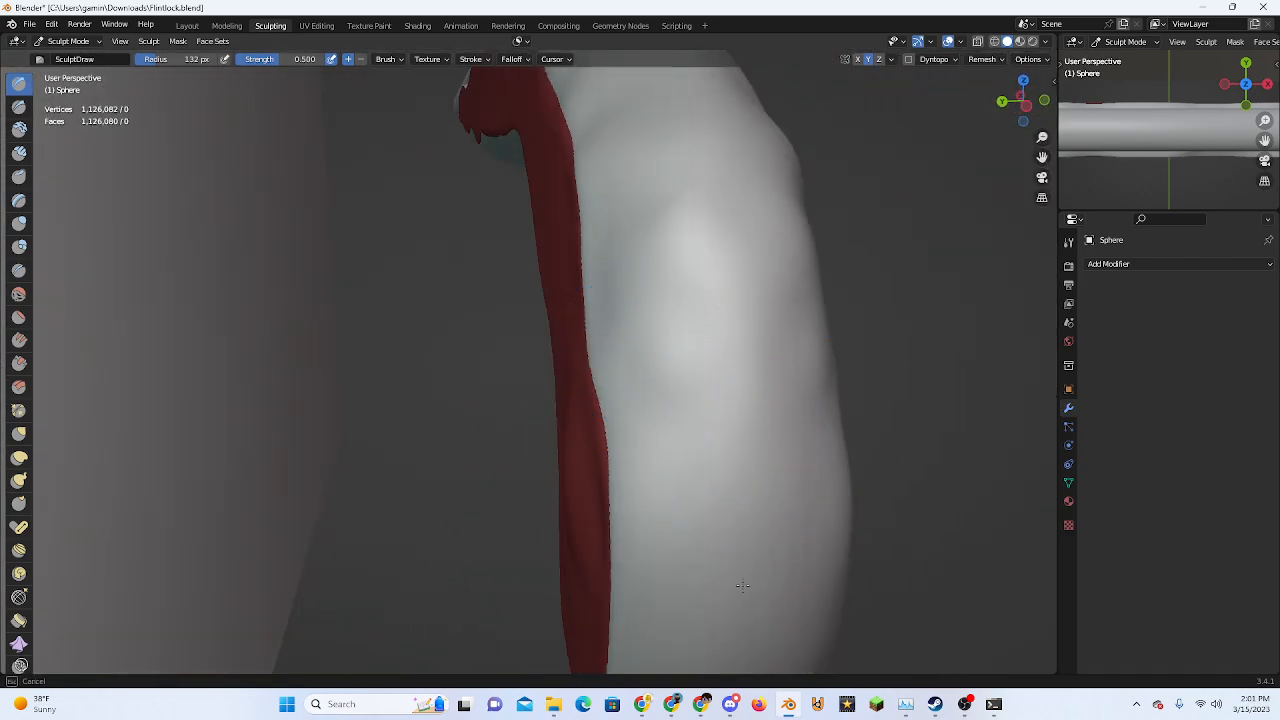
{"action": "middle_click_drag", "start_coordinate": [642, 319], "coordinate": [734, 377]}
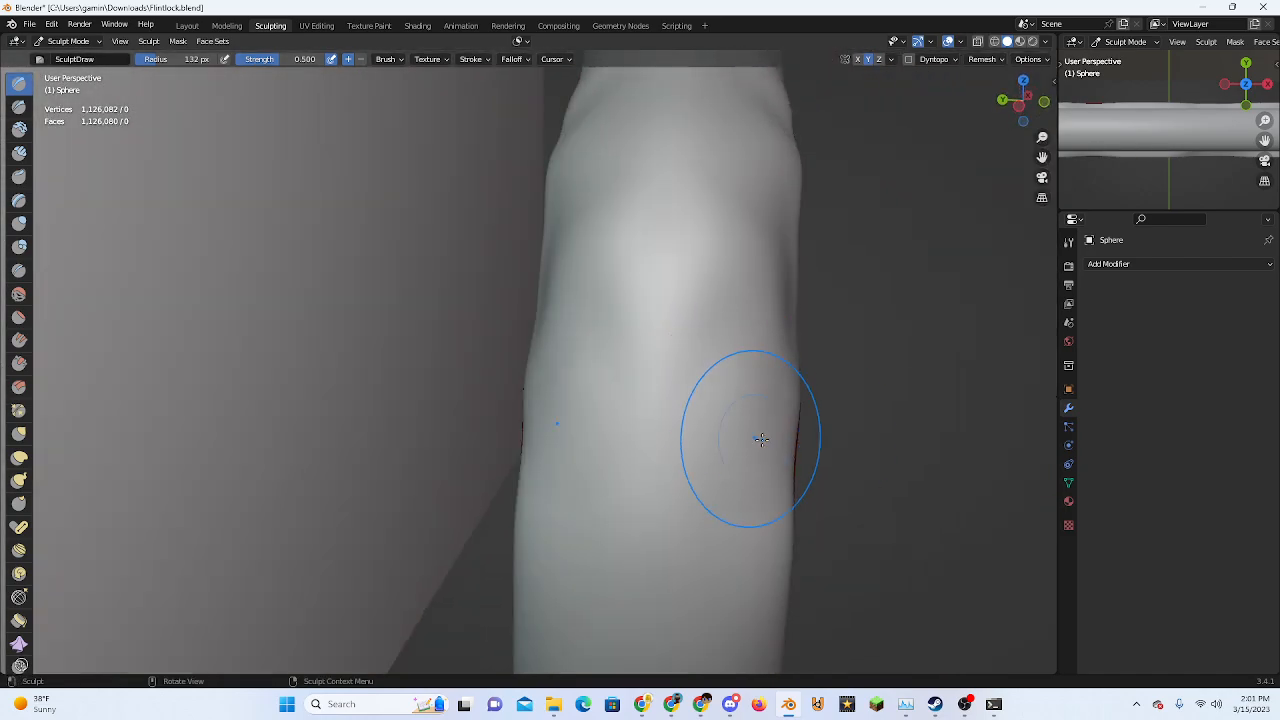
{"action": "mouse_move", "coordinate": [751, 434]}
{"action": "middle_mouse_down"}
{"action": "mouse_move", "coordinate": [794, 457]}
{"action": "mouse_move", "coordinate": [680, 411]}
{"action": "middle_mouse_up"}
{"action": "mouse_move", "coordinate": [680, 411]}
{"action": "left_mouse_down"}
{"action": "mouse_move", "coordinate": [677, 443]}
{"action": "mouse_move", "coordinate": [675, 341]}
{"action": "left_mouse_up"}
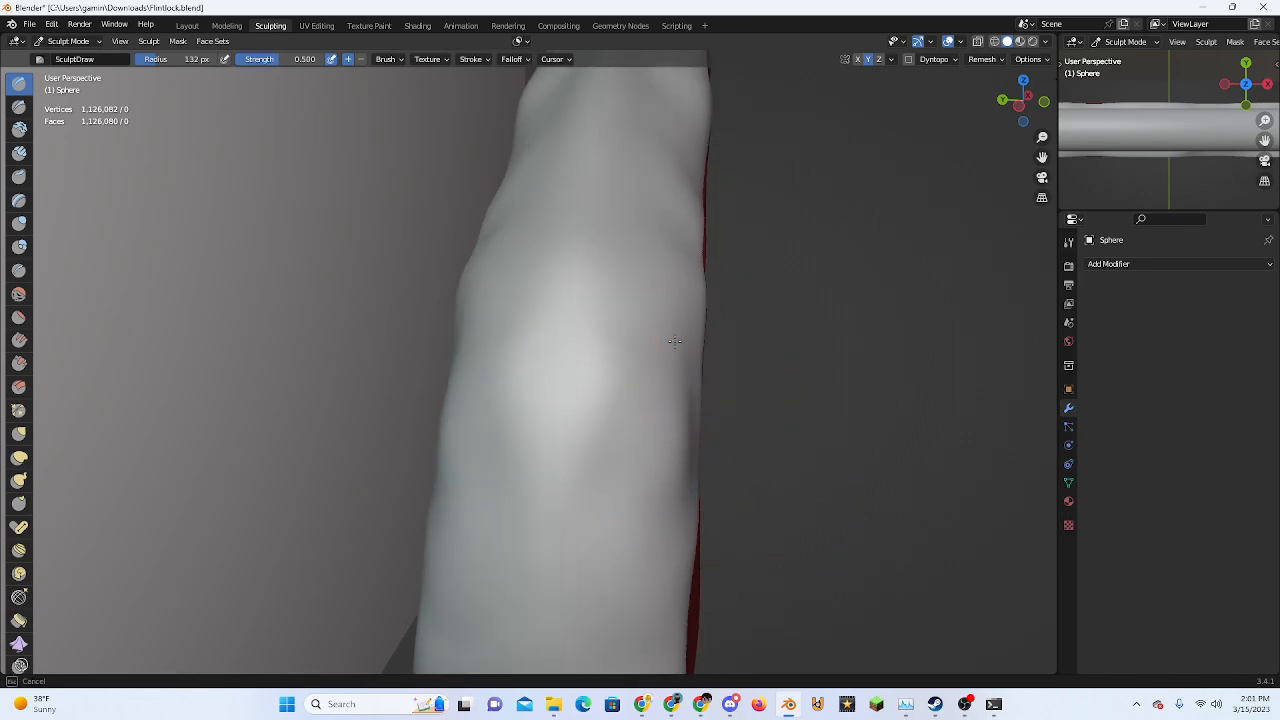
{"action": "middle_click_drag", "start_coordinate": [477, 316], "coordinate": [543, 343]}
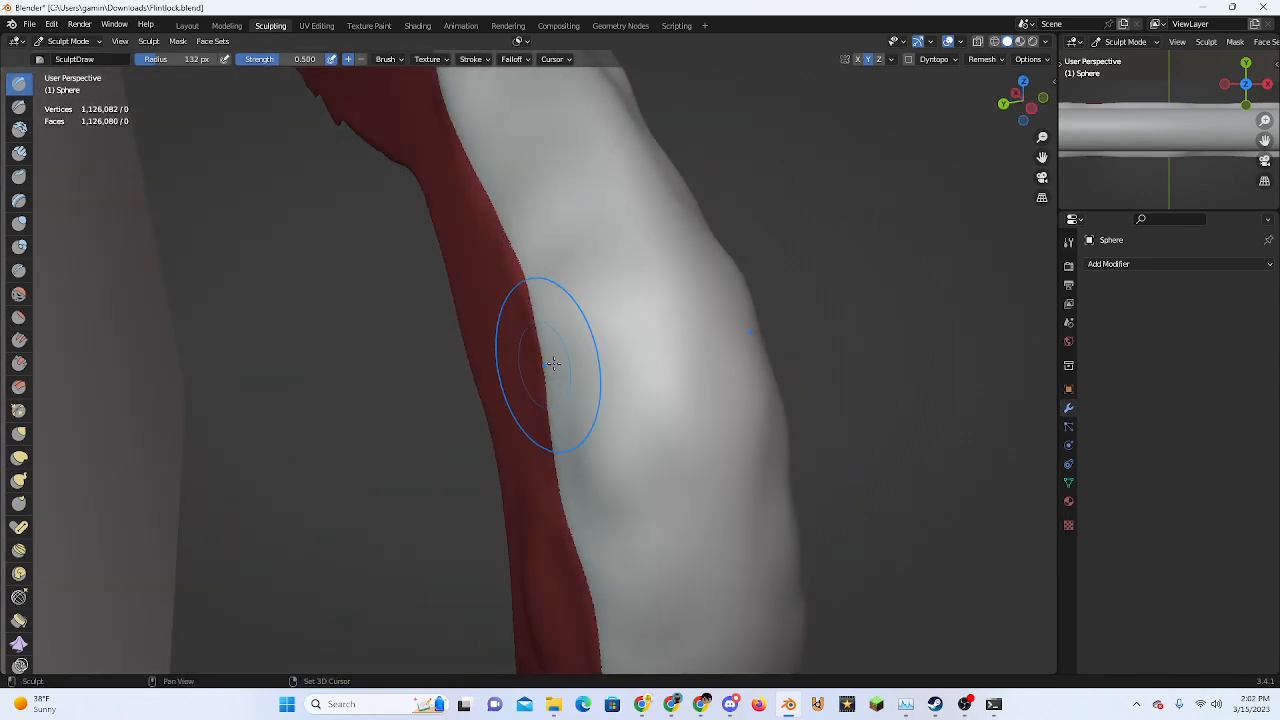
{"action": "mouse_move", "coordinate": [500, 519]}
{"action": "left_mouse_down"}
{"action": "mouse_move", "coordinate": [571, 514]}
{"action": "mouse_move", "coordinate": [601, 473]}
{"action": "left_mouse_up"}
{"action": "middle_click_drag", "start_coordinate": [787, 527], "coordinate": [543, 455]}
{"action": "left_click_drag", "start_coordinate": [508, 467], "coordinate": [425, 545]}
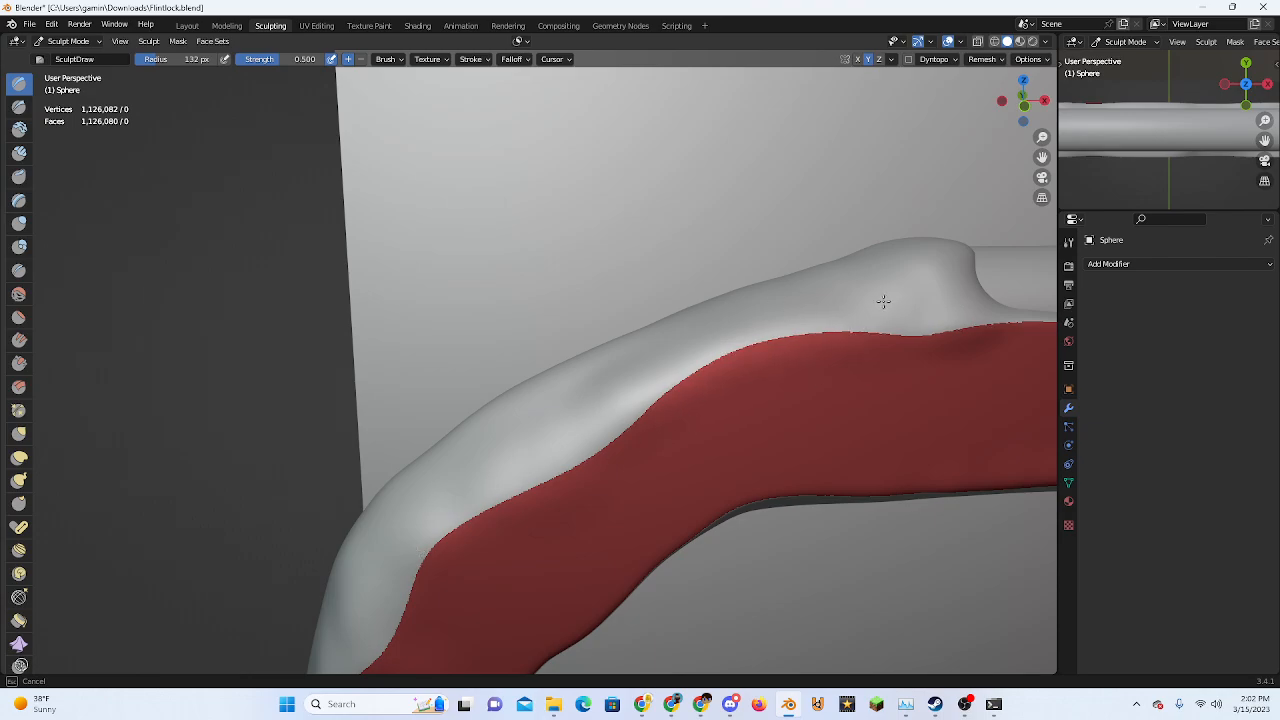
Raise the dip across the back of the grip below the barrel's rear end
{"action": "left_click_drag", "start_coordinate": [883, 301], "coordinate": [868, 306]}
{"action": "mouse_move", "coordinate": [735, 375]}
{"action": "middle_mouse_down"}
{"action": "mouse_move", "coordinate": [811, 400]}
{"action": "mouse_move", "coordinate": [722, 478]}
{"action": "middle_mouse_up"}
{"action": "scroll", "coordinate": [811, 400], "scroll_direction": "up", "scroll_amount": 2}
{"action": "middle_click_drag", "start_coordinate": [654, 534], "coordinate": [696, 424], "text": "shift"}
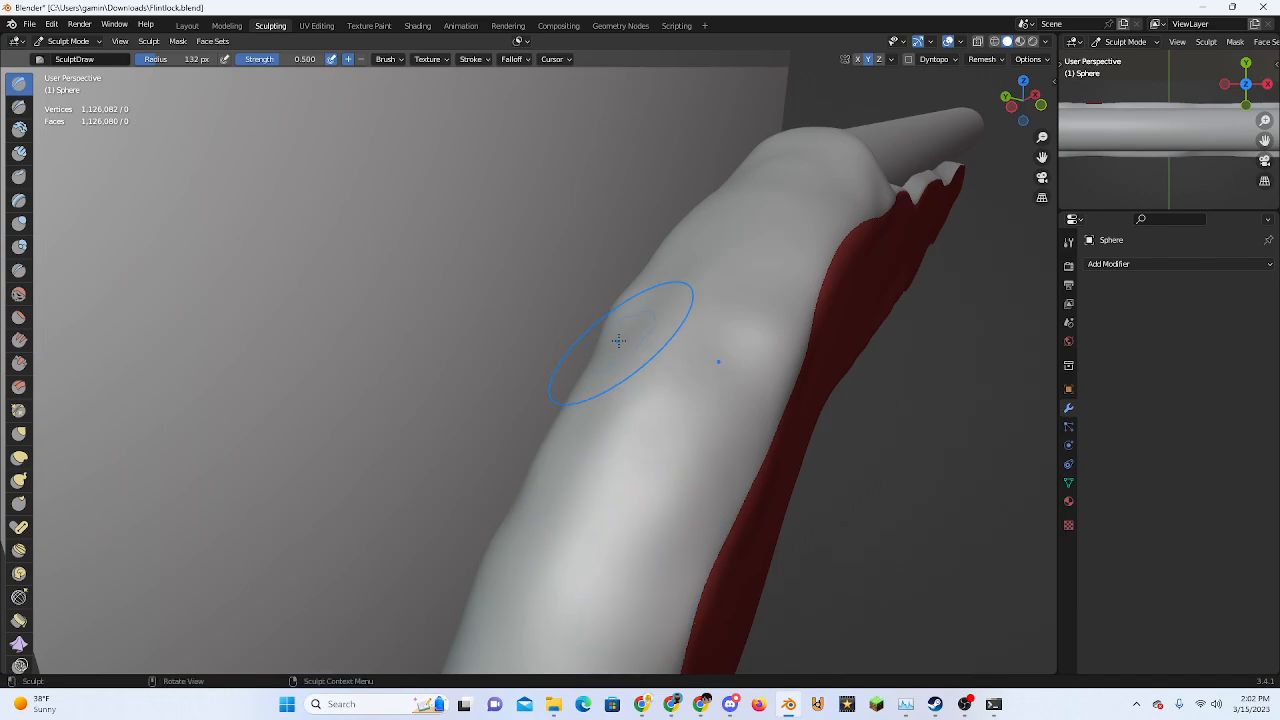
{"action": "left_click_drag", "start_coordinate": [631, 314], "coordinate": [626, 473]}
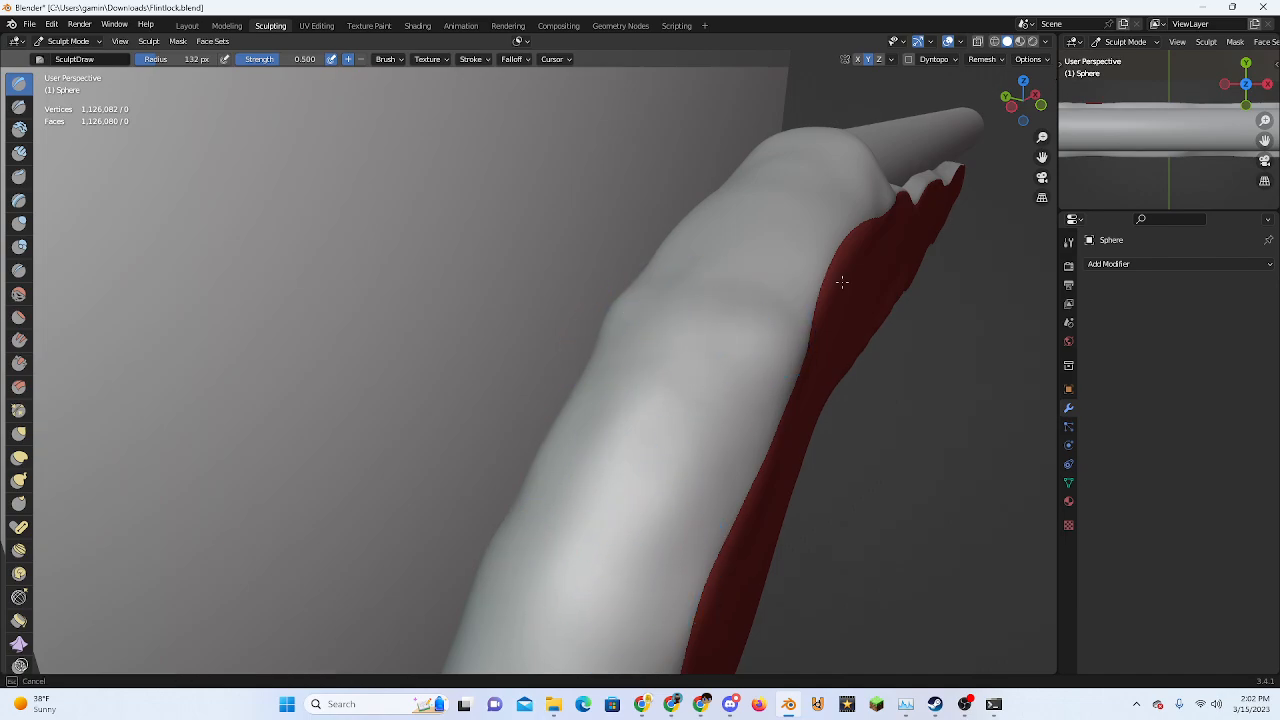
Even out the upper grip's width with Draw brush strokes along its back
{"action": "middle_click_drag", "start_coordinate": [842, 282], "coordinate": [609, 433]}
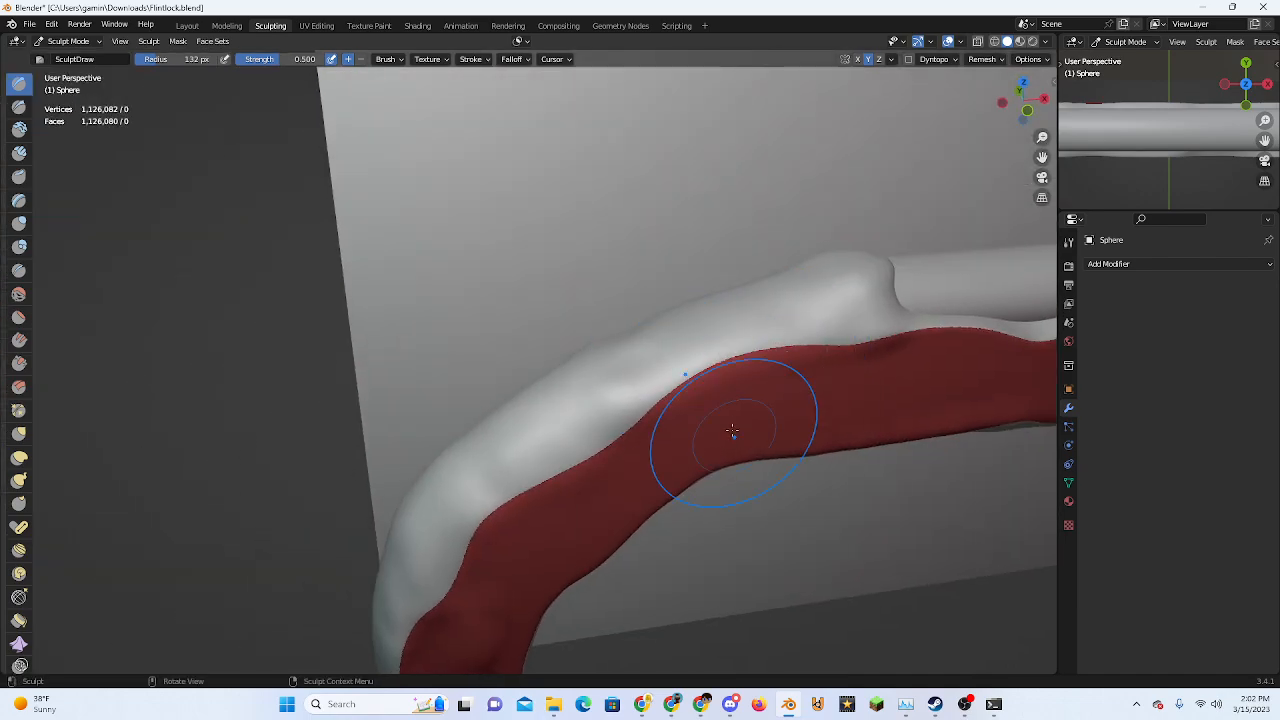
{"action": "middle_click_drag", "start_coordinate": [729, 420], "coordinate": [643, 403]}
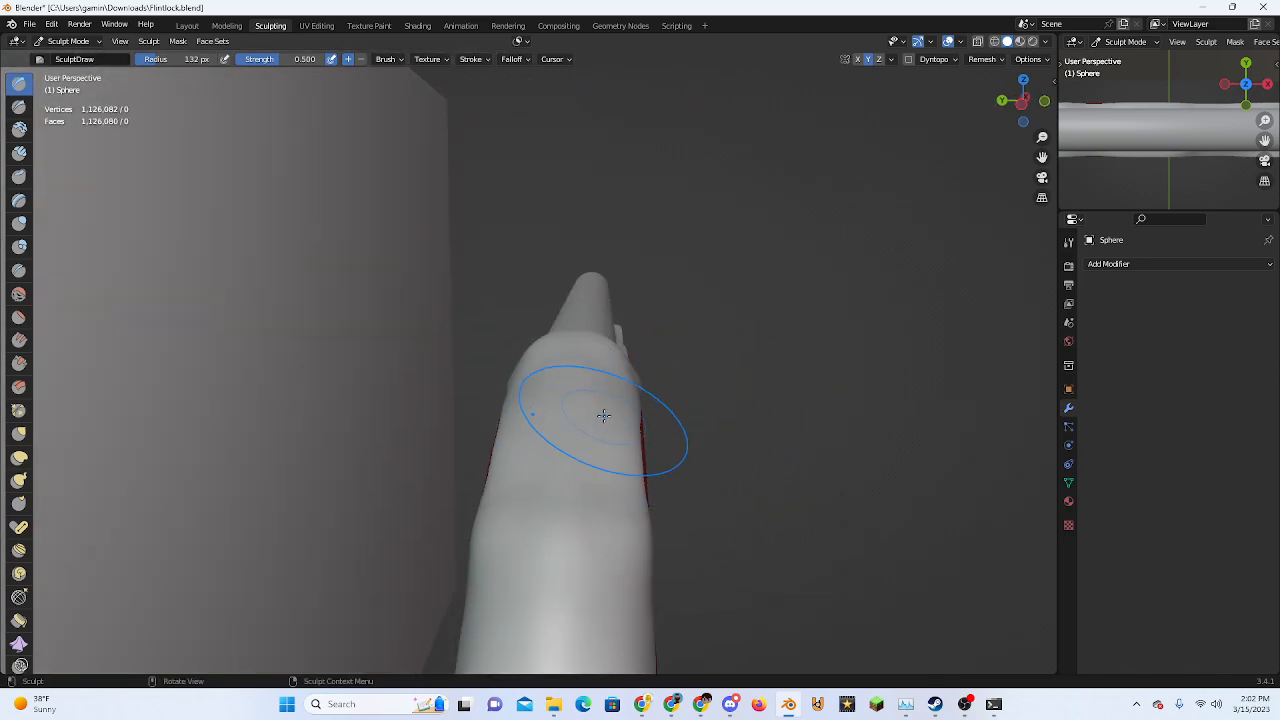
{"action": "scroll", "coordinate": [1205, 87], "scroll_direction": "down", "scroll_amount": 5}
{"action": "mouse_move", "coordinate": [603, 575]}
{"action": "left_mouse_down"}
{"action": "mouse_move", "coordinate": [594, 523]}
{"action": "mouse_move", "coordinate": [610, 552]}
{"action": "left_mouse_up"}
{"action": "middle_click_drag", "start_coordinate": [640, 543], "coordinate": [605, 388]}
{"action": "mouse_move", "coordinate": [605, 388]}
{"action": "left_mouse_down"}
{"action": "mouse_move", "coordinate": [580, 409]}
{"action": "mouse_move", "coordinate": [589, 369]}
{"action": "mouse_move", "coordinate": [553, 433]}
{"action": "mouse_move", "coordinate": [606, 355]}
{"action": "mouse_move", "coordinate": [577, 458]}
{"action": "mouse_move", "coordinate": [623, 403]}
{"action": "left_mouse_up"}
{"action": "middle_click_drag", "start_coordinate": [623, 403], "coordinate": [677, 398]}
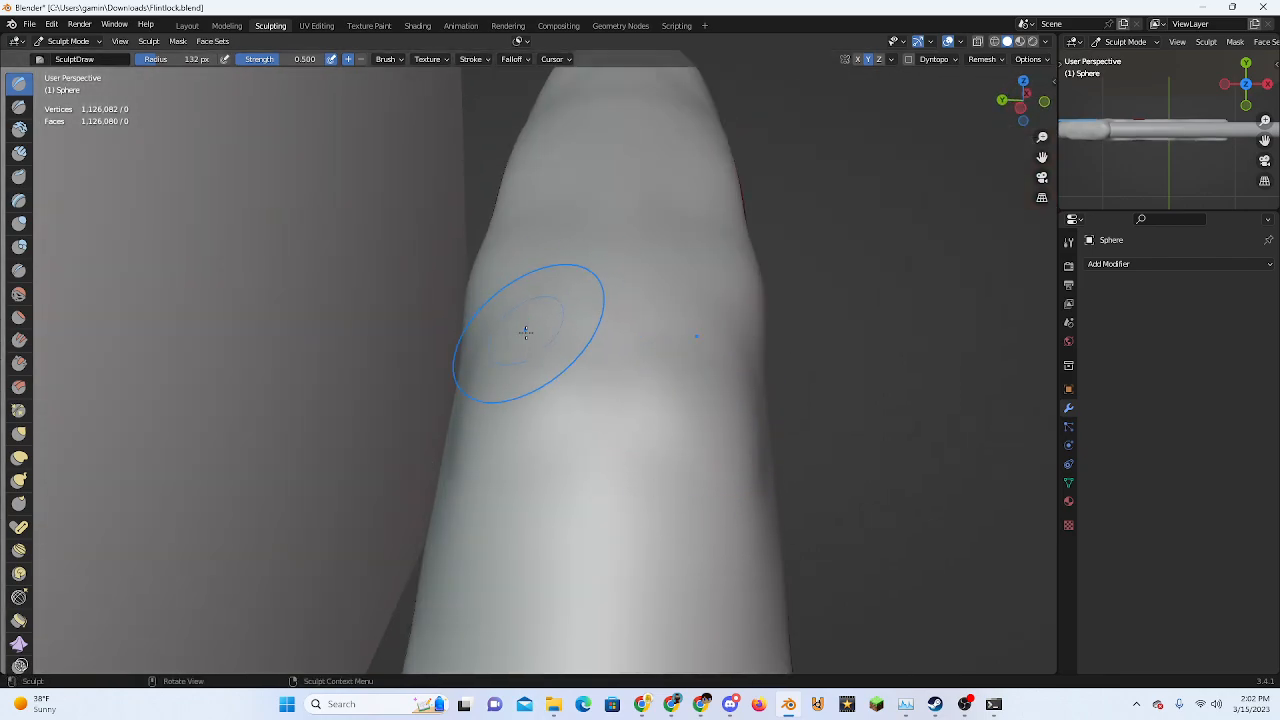
Add volume to the top and sides of the grip's back with the Draw brush at strength 0.500
{"action": "middle_click_drag", "start_coordinate": [525, 332], "coordinate": [462, 374]}
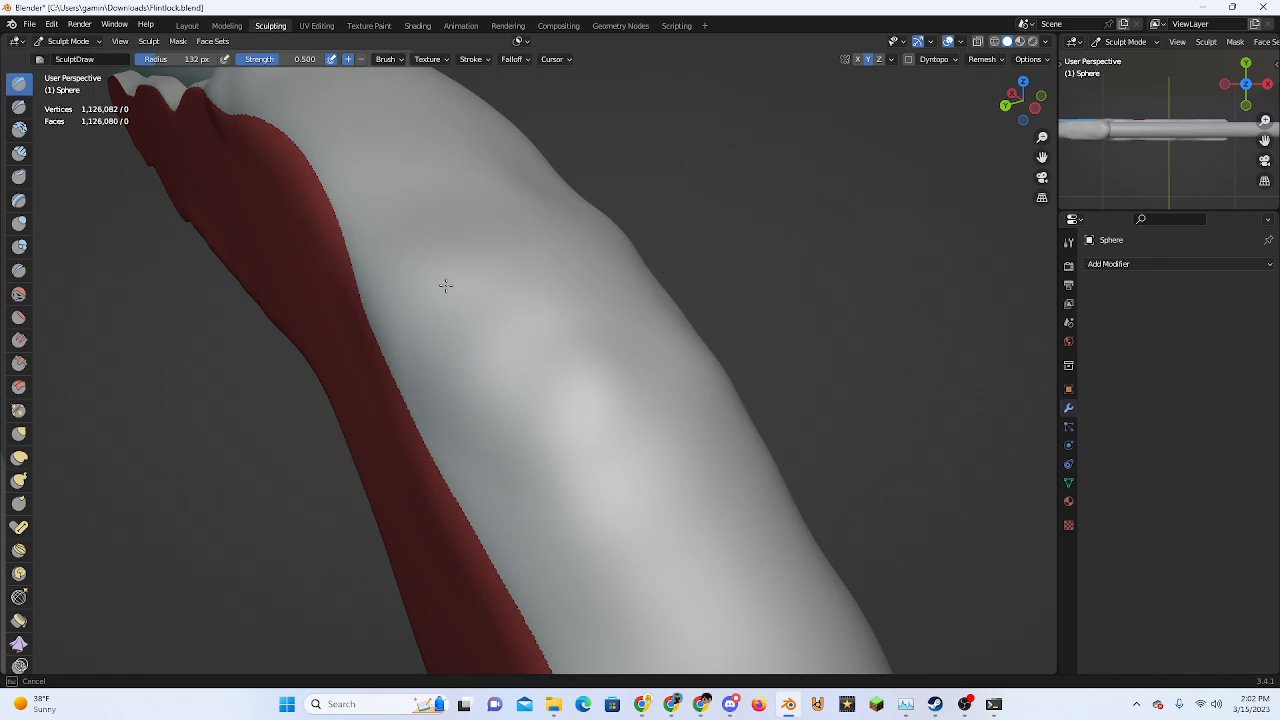
{"action": "middle_click_drag", "start_coordinate": [445, 286], "coordinate": [625, 221]}
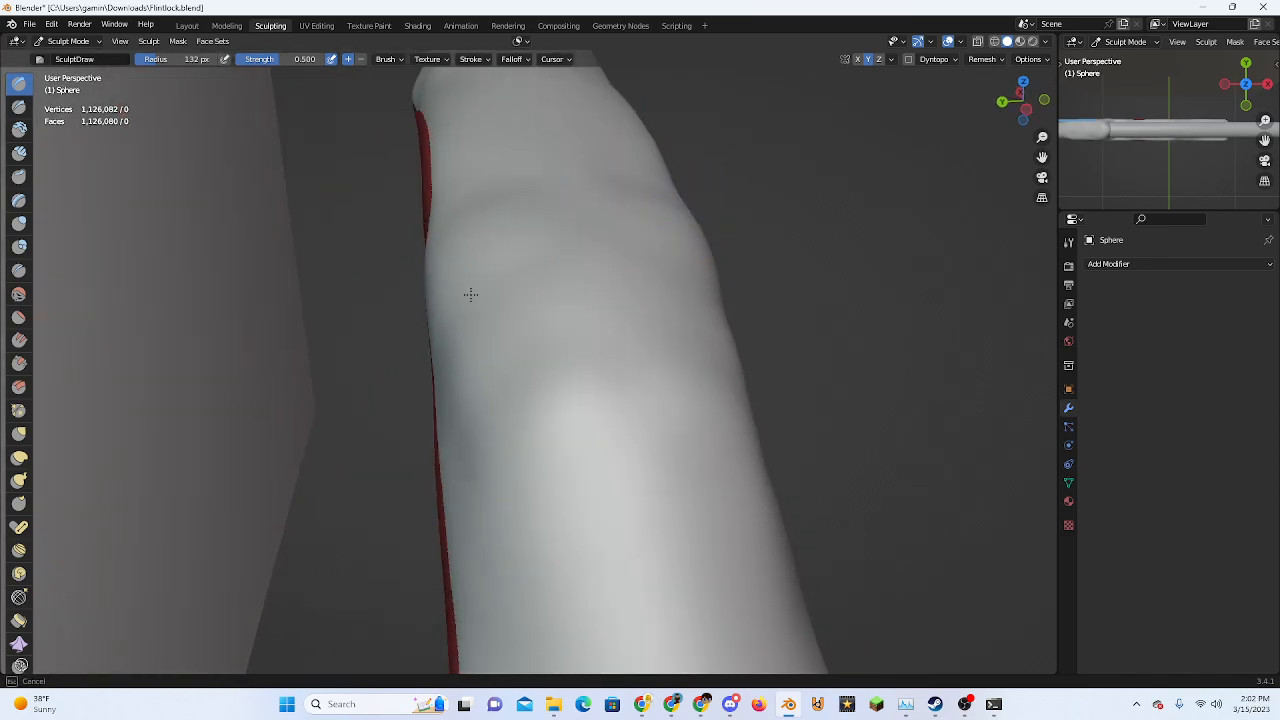
{"action": "mouse_move", "coordinate": [498, 280]}
{"action": "middle_mouse_down"}
{"action": "mouse_move", "coordinate": [543, 217]}
{"action": "mouse_move", "coordinate": [602, 379]}
{"action": "middle_mouse_up"}
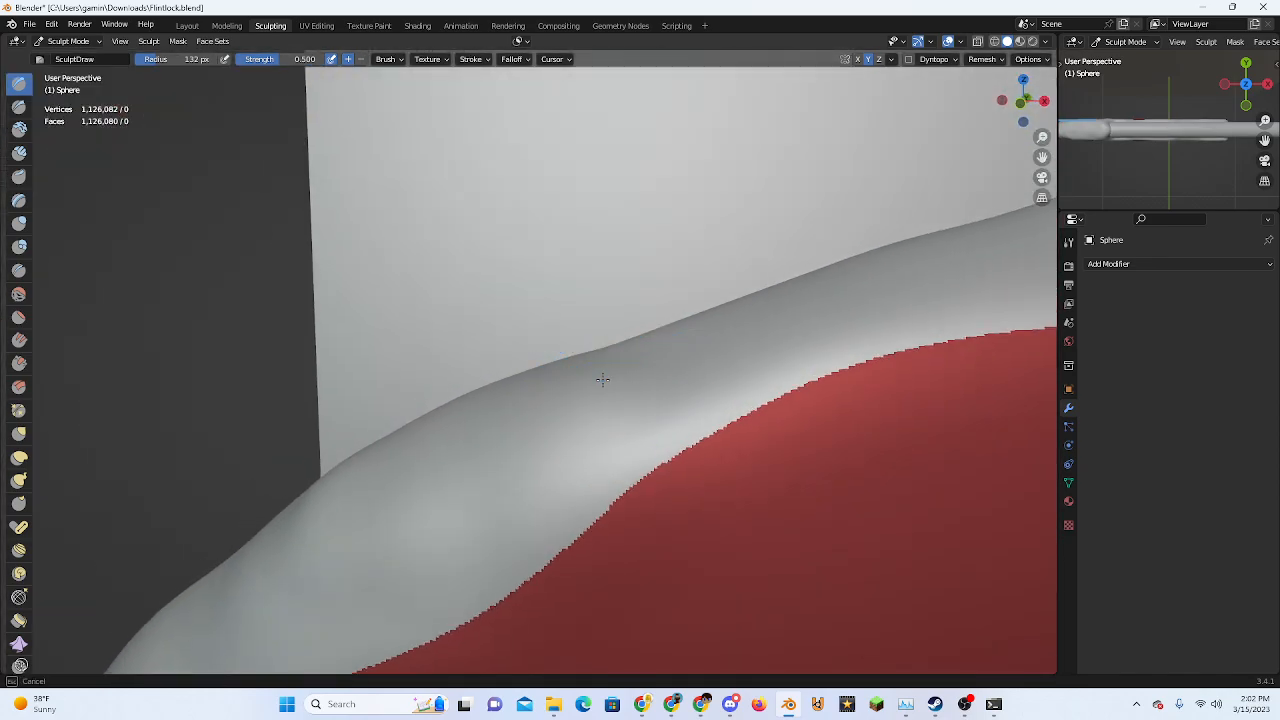
{"action": "mouse_move", "coordinate": [421, 476]}
{"action": "middle_mouse_down"}
{"action": "mouse_move", "coordinate": [426, 509]}
{"action": "mouse_move", "coordinate": [631, 381]}
{"action": "middle_mouse_up"}
{"action": "mouse_move", "coordinate": [669, 249]}
{"action": "middle_mouse_down"}
{"action": "mouse_move", "coordinate": [626, 323]}
{"action": "mouse_move", "coordinate": [654, 423]}
{"action": "middle_mouse_up"}
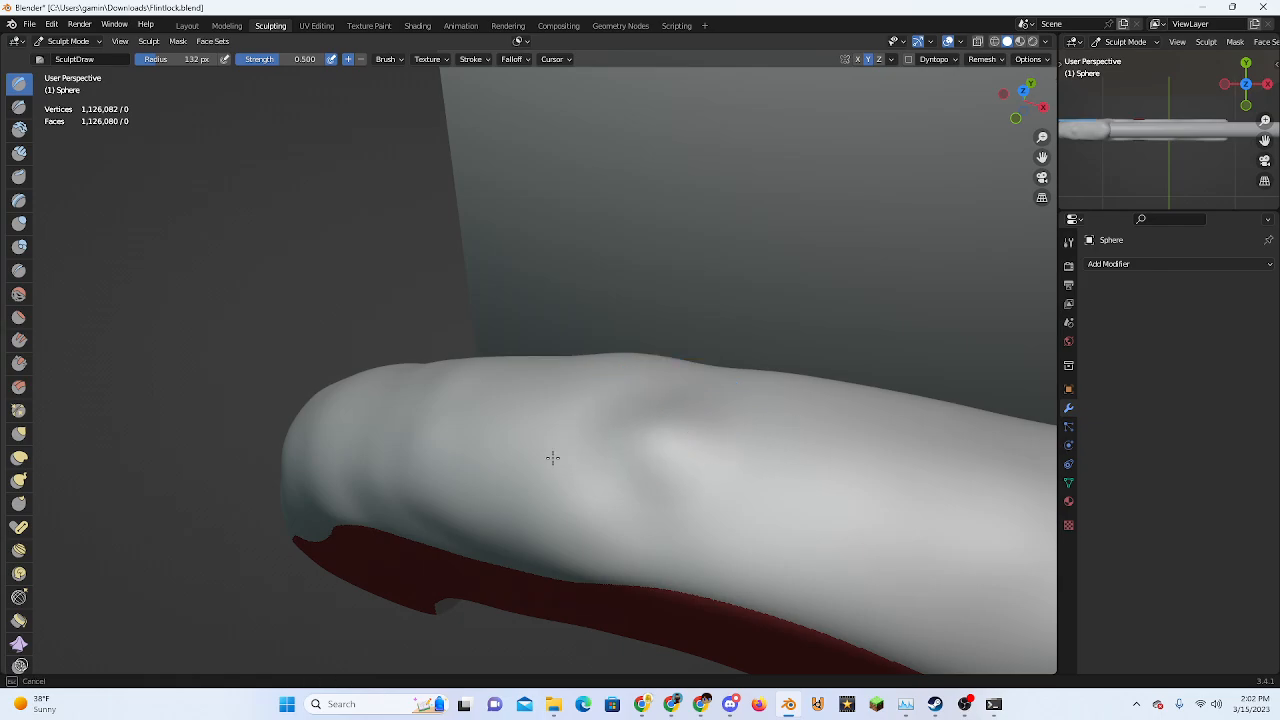
{"action": "middle_click_drag", "start_coordinate": [553, 458], "coordinate": [737, 400]}
{"action": "mouse_move", "coordinate": [734, 229]}
{"action": "middle_mouse_down"}
{"action": "mouse_move", "coordinate": [591, 524]}
{"action": "mouse_move", "coordinate": [643, 371]}
{"action": "middle_mouse_up"}
{"action": "mouse_move", "coordinate": [586, 423]}
{"action": "middle_mouse_down"}
{"action": "mouse_move", "coordinate": [622, 321]}
{"action": "mouse_move", "coordinate": [623, 337]}
{"action": "middle_mouse_up"}
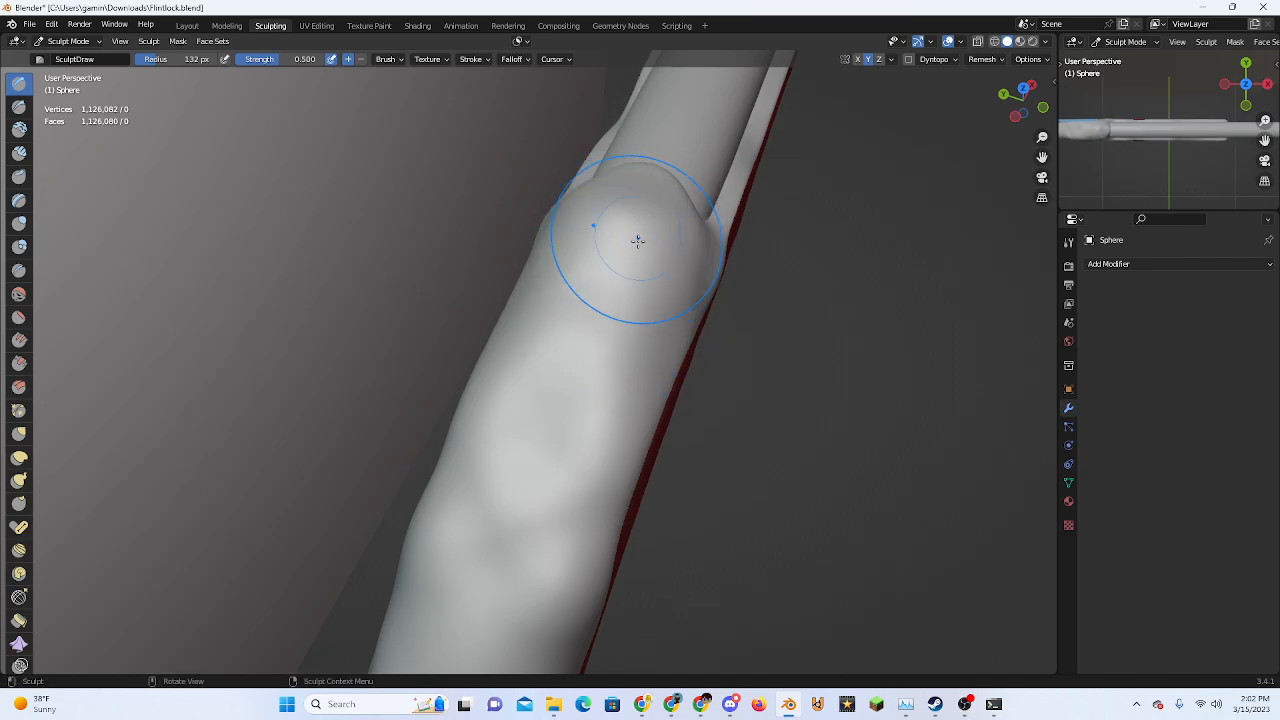
Blend the knob behind the barrel into the back of the grip
{"action": "middle_click_drag", "start_coordinate": [566, 246], "coordinate": [607, 246]}
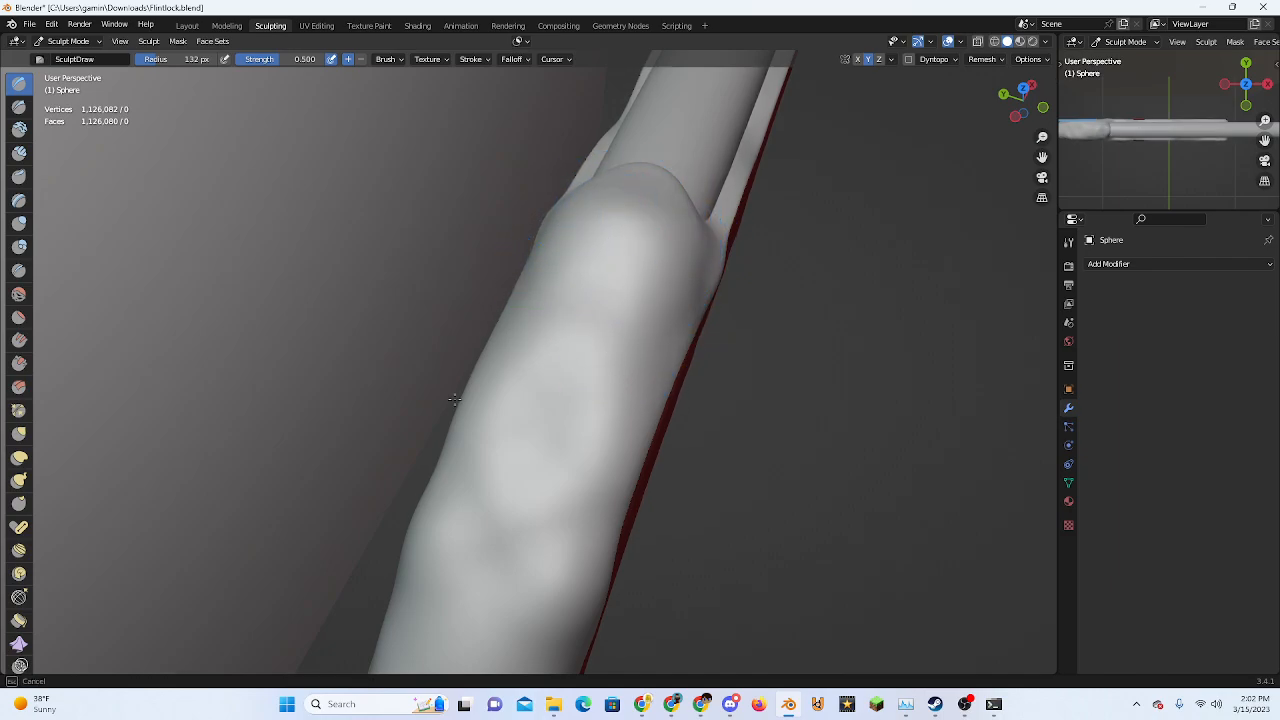
{"action": "middle_click_drag", "start_coordinate": [376, 570], "coordinate": [554, 411]}
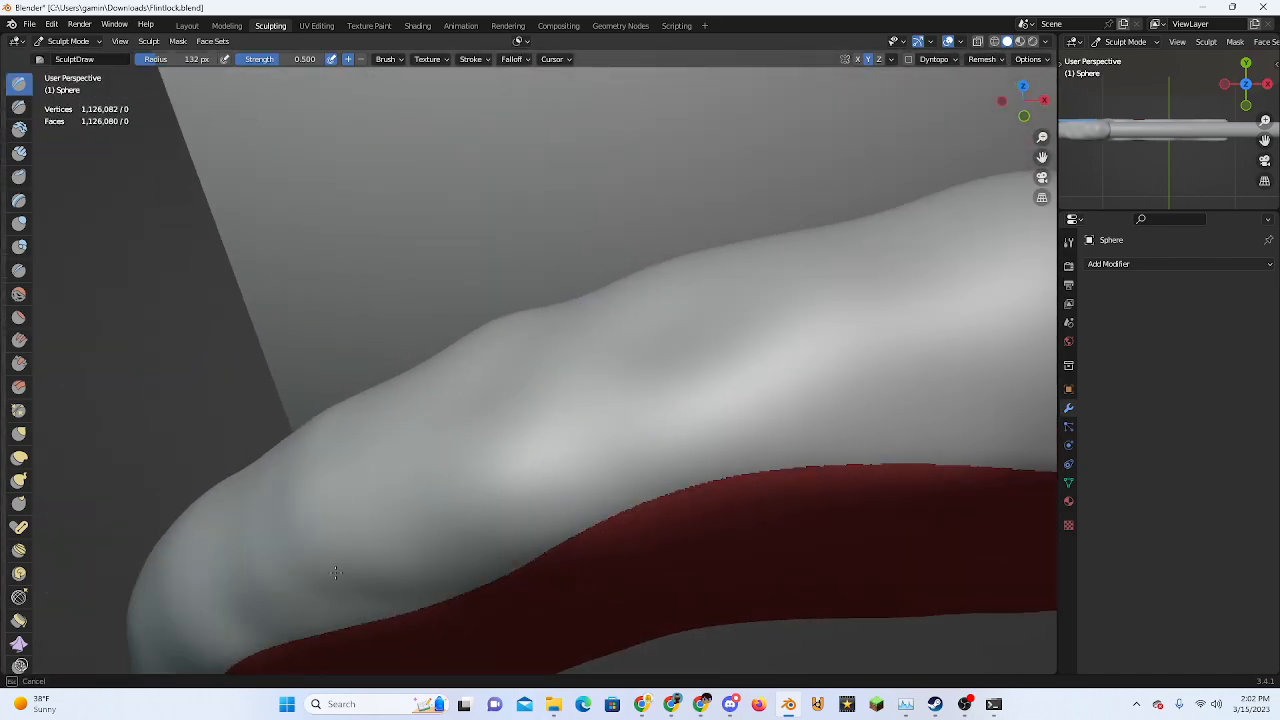
{"action": "mouse_move", "coordinate": [335, 572]}
{"action": "middle_mouse_down"}
{"action": "mouse_move", "coordinate": [491, 463]}
{"action": "mouse_move", "coordinate": [654, 400]}
{"action": "middle_mouse_up"}
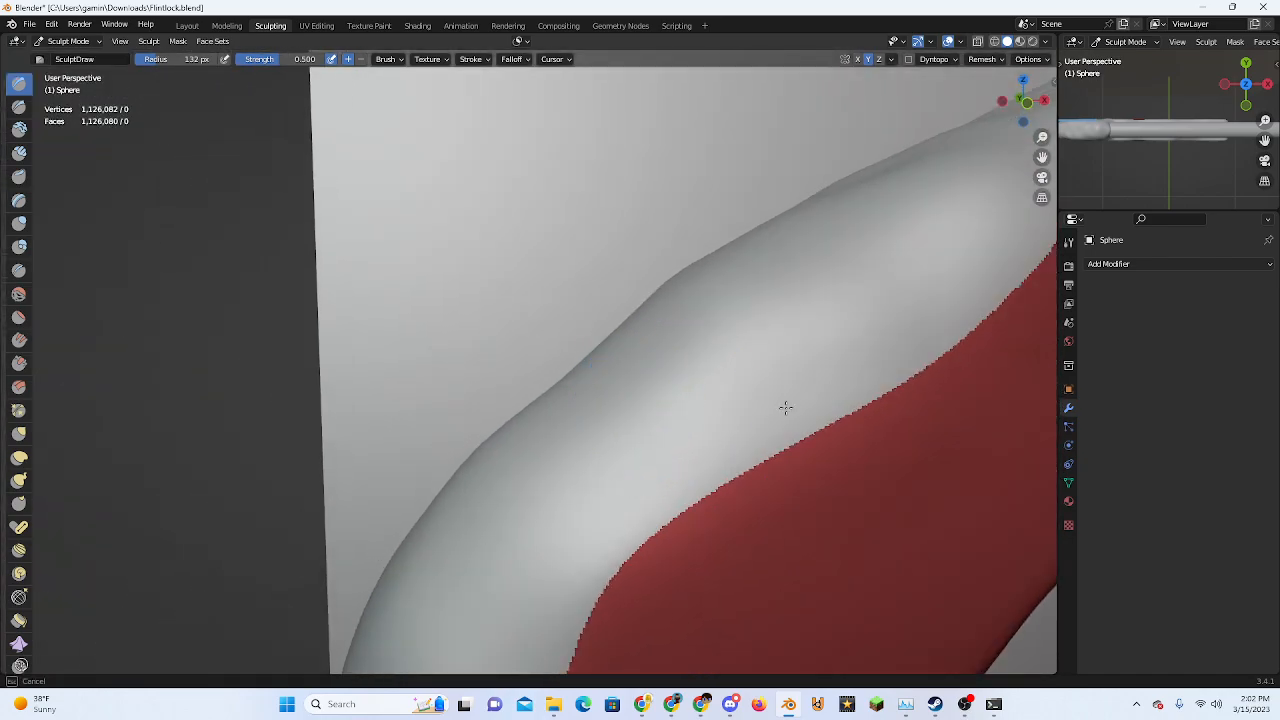
{"action": "mouse_move", "coordinate": [785, 407]}
{"action": "middle_mouse_down"}
{"action": "mouse_move", "coordinate": [508, 509]}
{"action": "mouse_move", "coordinate": [574, 473]}
{"action": "middle_mouse_up"}
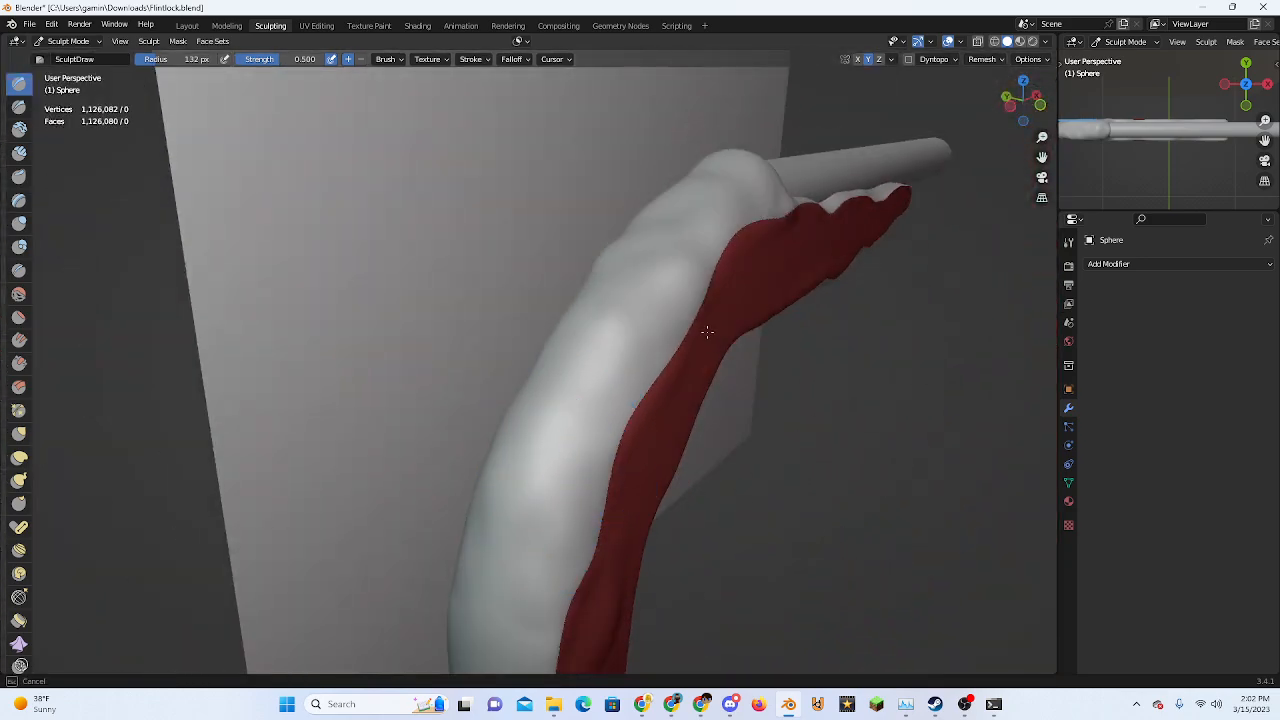
Remesh the stock to a much coarser mesh and smooth the lumps along the grip's back
{"action": "left_click", "coordinate": [984, 59]}
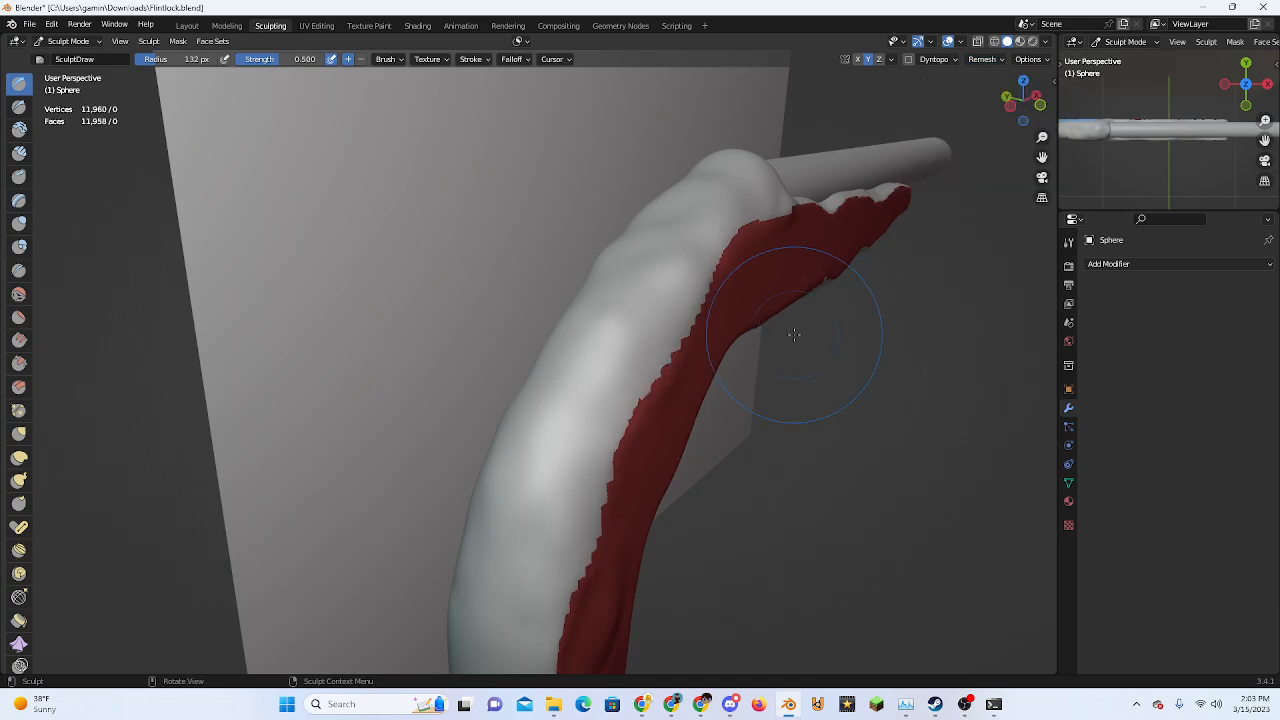
{"action": "middle_click_drag", "start_coordinate": [790, 336], "coordinate": [716, 366]}
{"action": "scroll", "coordinate": [714, 366], "scroll_direction": "up", "scroll_amount": 2}
{"action": "mouse_move", "coordinate": [678, 352]}
{"action": "left_mouse_down"}
{"action": "mouse_move", "coordinate": [726, 317]}
{"action": "mouse_move", "coordinate": [618, 388]}
{"action": "mouse_move", "coordinate": [542, 470]}
{"action": "left_mouse_up"}
{"action": "middle_click_drag", "start_coordinate": [517, 551], "coordinate": [629, 460]}
{"action": "scroll", "coordinate": [629, 460], "scroll_direction": "up", "scroll_amount": 2}
{"action": "left_click_drag", "start_coordinate": [620, 530], "coordinate": [634, 451]}
{"action": "scroll", "coordinate": [741, 374], "scroll_direction": "down", "scroll_amount": 3}
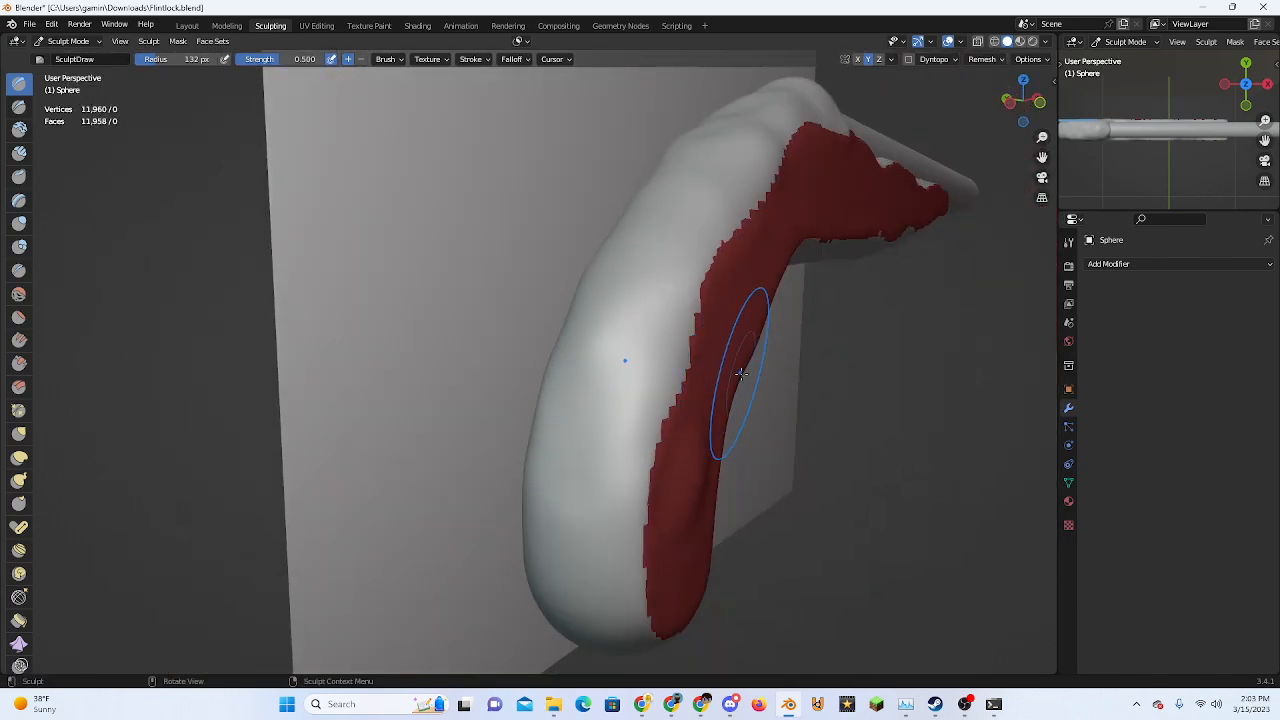
Smooth the remaining lumps on the upper grip up to the barrel's rear end
{"action": "mouse_move", "coordinate": [741, 374]}
{"action": "middle_mouse_down"}
{"action": "mouse_move", "coordinate": [650, 352]}
{"action": "mouse_move", "coordinate": [620, 430]}
{"action": "middle_mouse_up"}
{"action": "mouse_move", "coordinate": [620, 430]}
{"action": "left_mouse_down"}
{"action": "mouse_move", "coordinate": [797, 374]}
{"action": "mouse_move", "coordinate": [695, 425]}
{"action": "left_mouse_up"}
{"action": "middle_click_drag", "start_coordinate": [695, 425], "coordinate": [889, 340]}
{"action": "middle_click_drag", "start_coordinate": [720, 338], "coordinate": [580, 402]}
{"action": "scroll", "coordinate": [582, 404], "scroll_direction": "down", "scroll_amount": 2}
{"action": "scroll", "coordinate": [585, 430], "scroll_direction": "up", "scroll_amount": 3}
{"action": "mouse_move", "coordinate": [588, 450]}
{"action": "left_mouse_down"}
{"action": "mouse_move", "coordinate": [614, 326]}
{"action": "mouse_move", "coordinate": [606, 296]}
{"action": "left_mouse_up"}
{"action": "scroll", "coordinate": [677, 394], "scroll_direction": "down", "scroll_amount": 1}
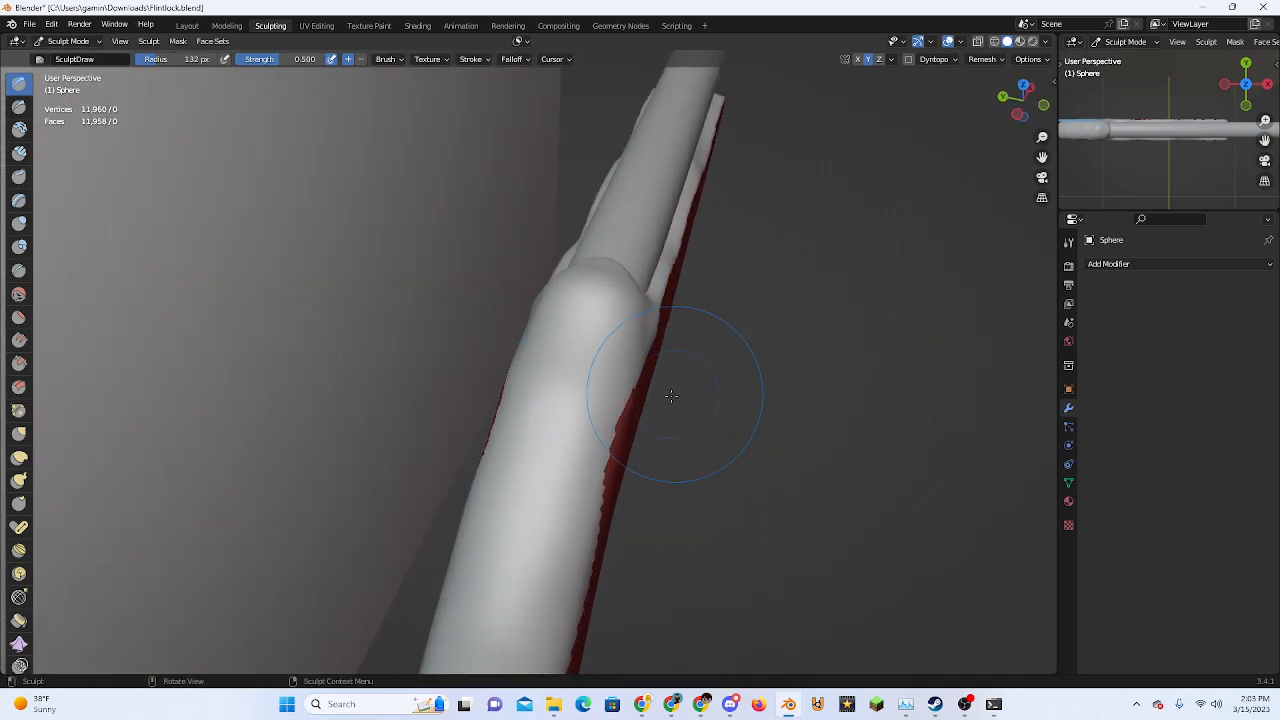
Examine the smoothed stock from the back, side and underside, finishing in the bottom orthographic view
{"action": "mouse_move", "coordinate": [677, 394]}
{"action": "middle_mouse_down"}
{"action": "mouse_move", "coordinate": [456, 484]}
{"action": "mouse_move", "coordinate": [694, 414]}
{"action": "middle_mouse_up"}
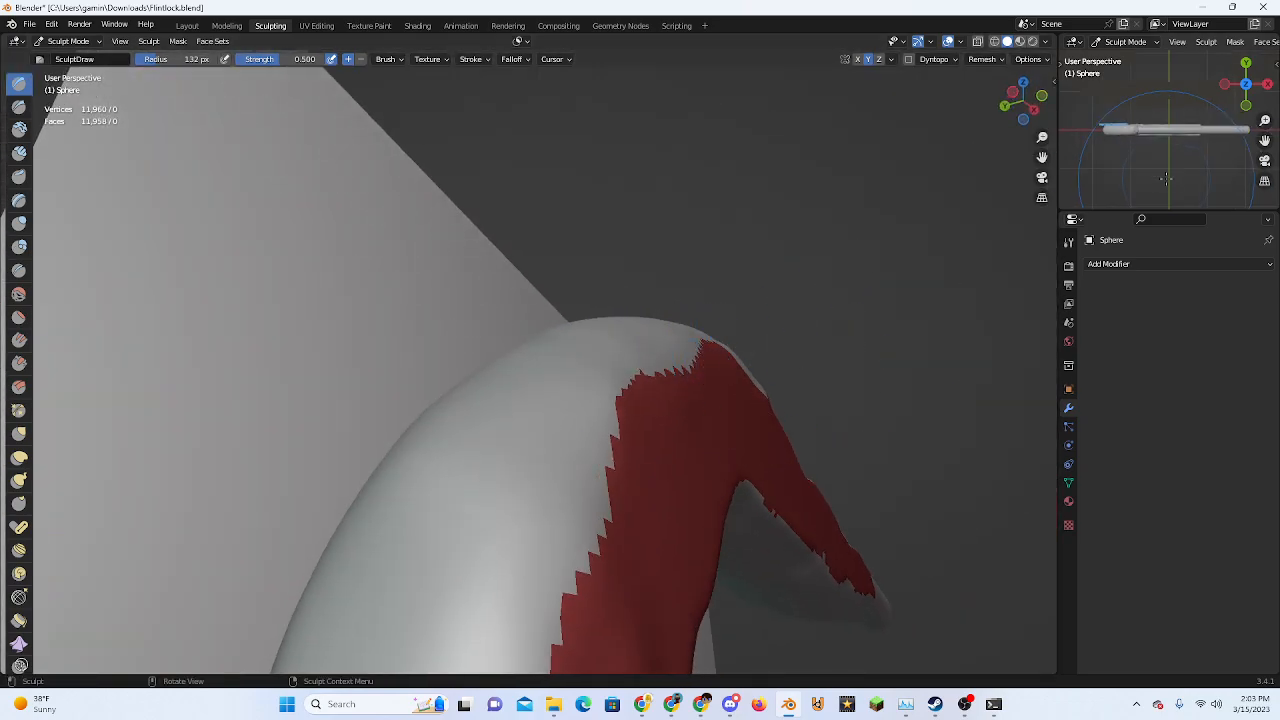
{"action": "middle_click_drag", "start_coordinate": [944, 380], "coordinate": [690, 422]}
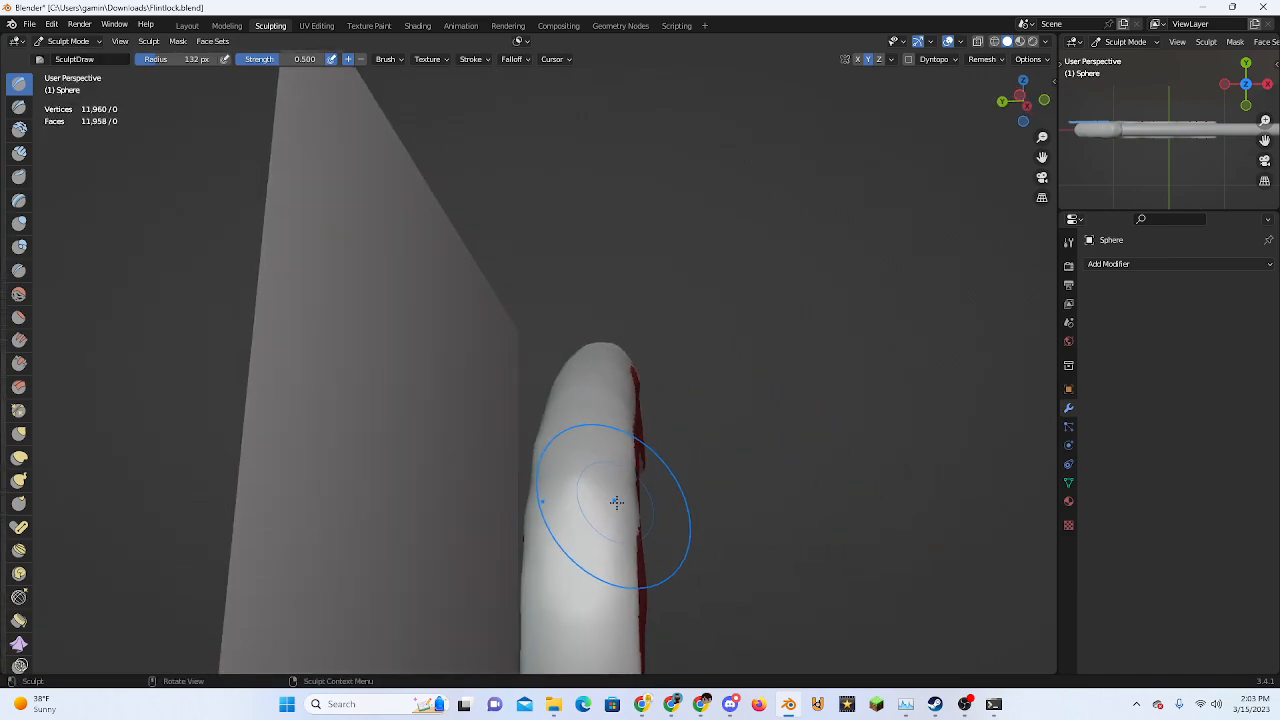
{"action": "scroll", "coordinate": [616, 502], "scroll_direction": "up", "scroll_amount": 3}
{"action": "middle_click_drag", "start_coordinate": [616, 502], "coordinate": [622, 356], "text": "shift"}
{"action": "middle_click_drag", "start_coordinate": [637, 242], "coordinate": [594, 343]}
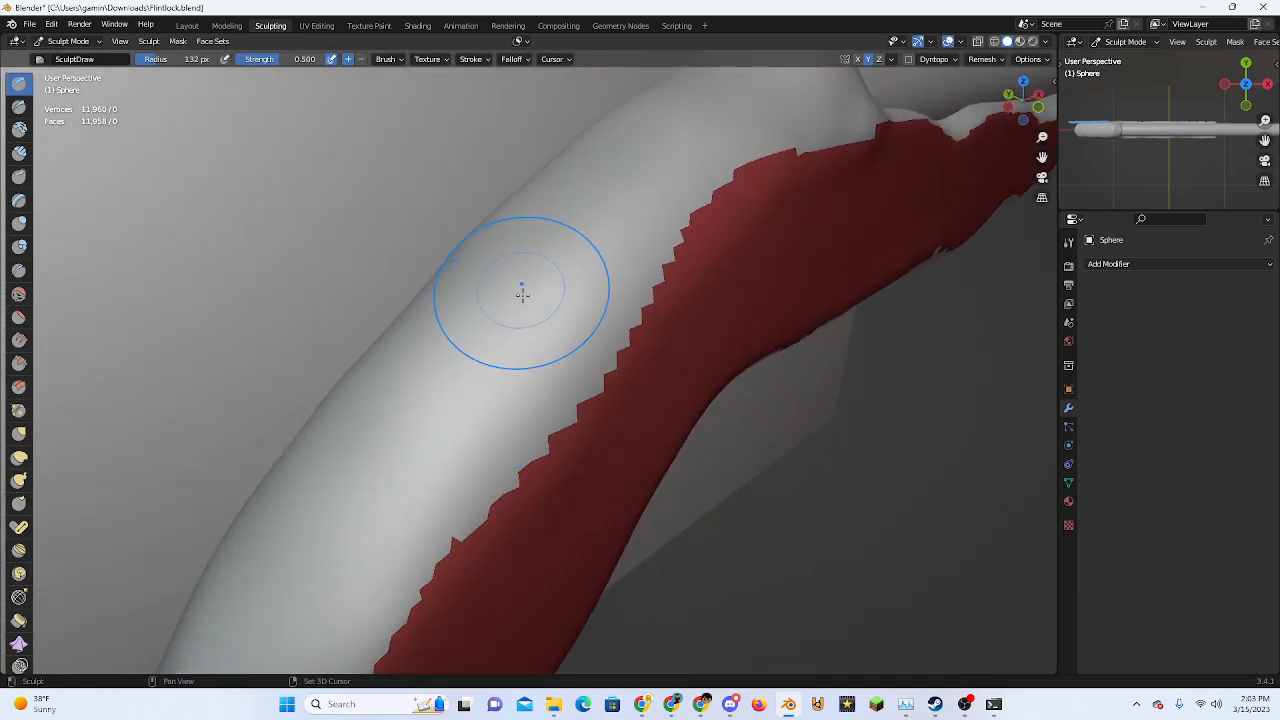
{"action": "middle_click_drag", "start_coordinate": [523, 289], "coordinate": [446, 371]}
{"action": "mouse_move", "coordinate": [621, 241]}
{"action": "middle_mouse_down"}
{"action": "mouse_move", "coordinate": [586, 329]}
{"action": "mouse_move", "coordinate": [520, 363]}
{"action": "mouse_move", "coordinate": [521, 297]}
{"action": "mouse_move", "coordinate": [811, 208]}
{"action": "middle_mouse_up"}
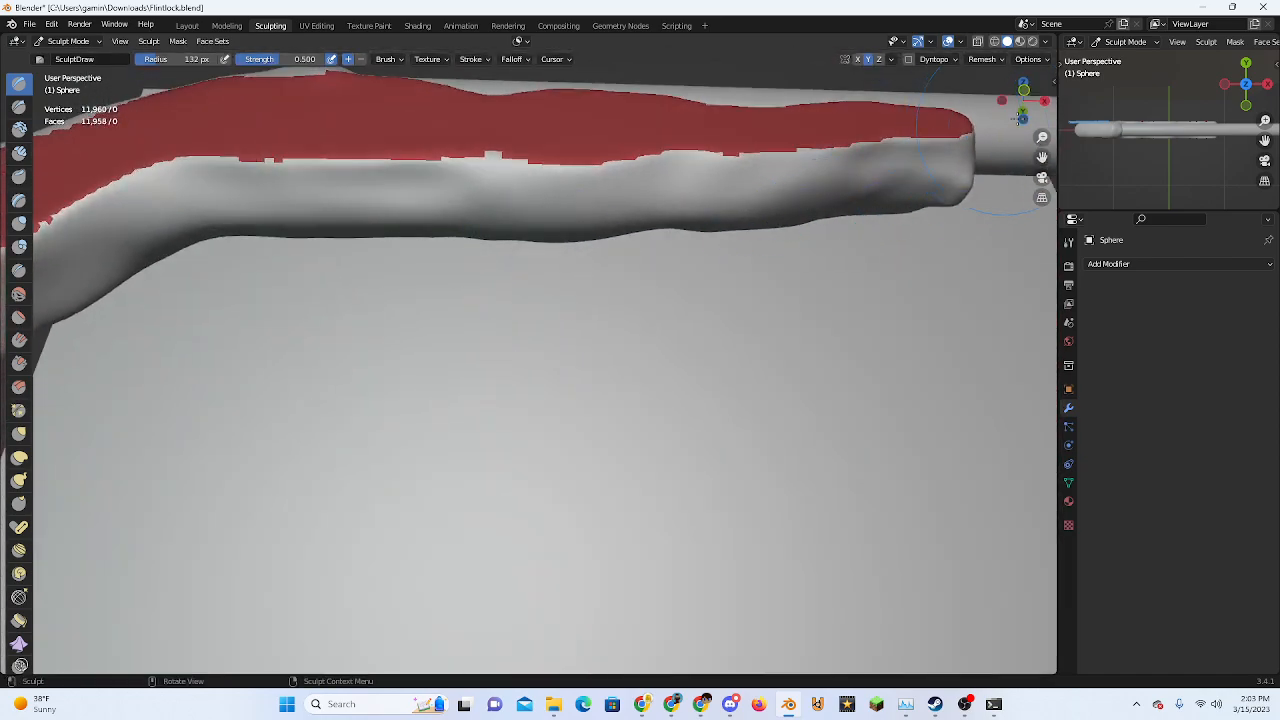
{"action": "left_click", "coordinate": [1003, 100]}
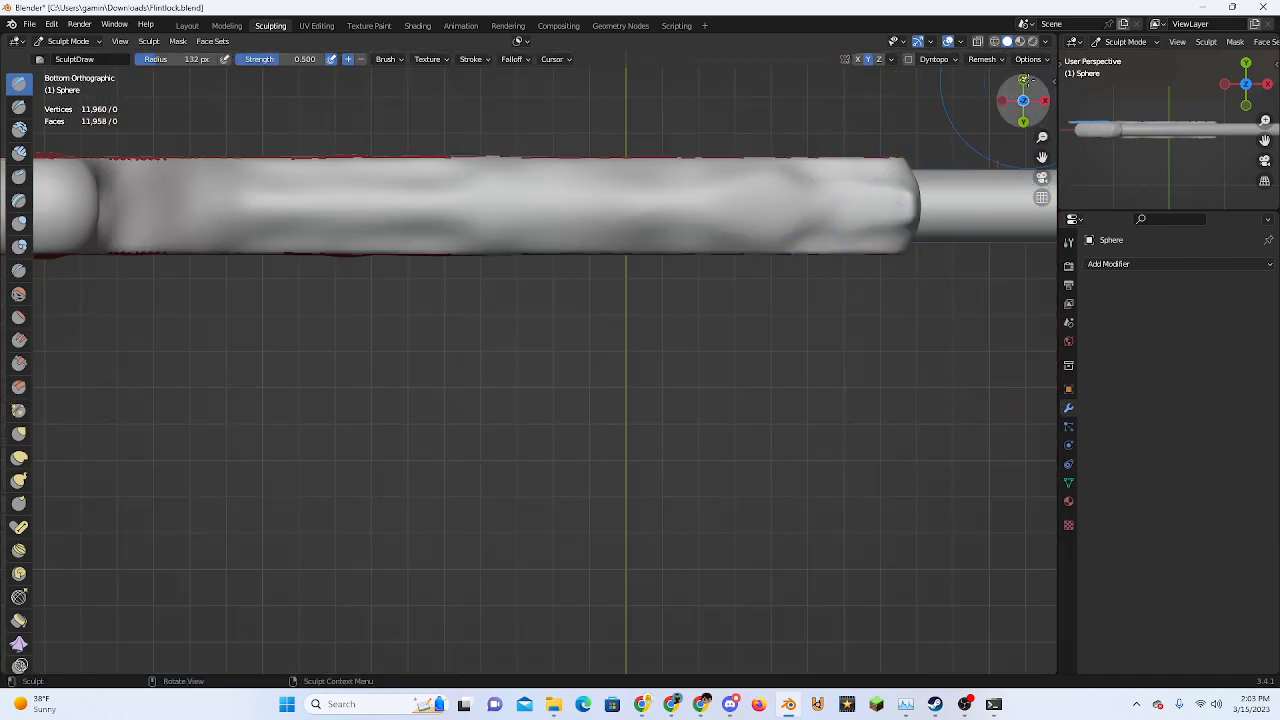
Compare the stock with the reference image in the front Material Preview view, finishing in the solid-shaded bottom view
{"action": "left_click", "coordinate": [1023, 80]}
{"action": "left_click", "coordinate": [1020, 41]}
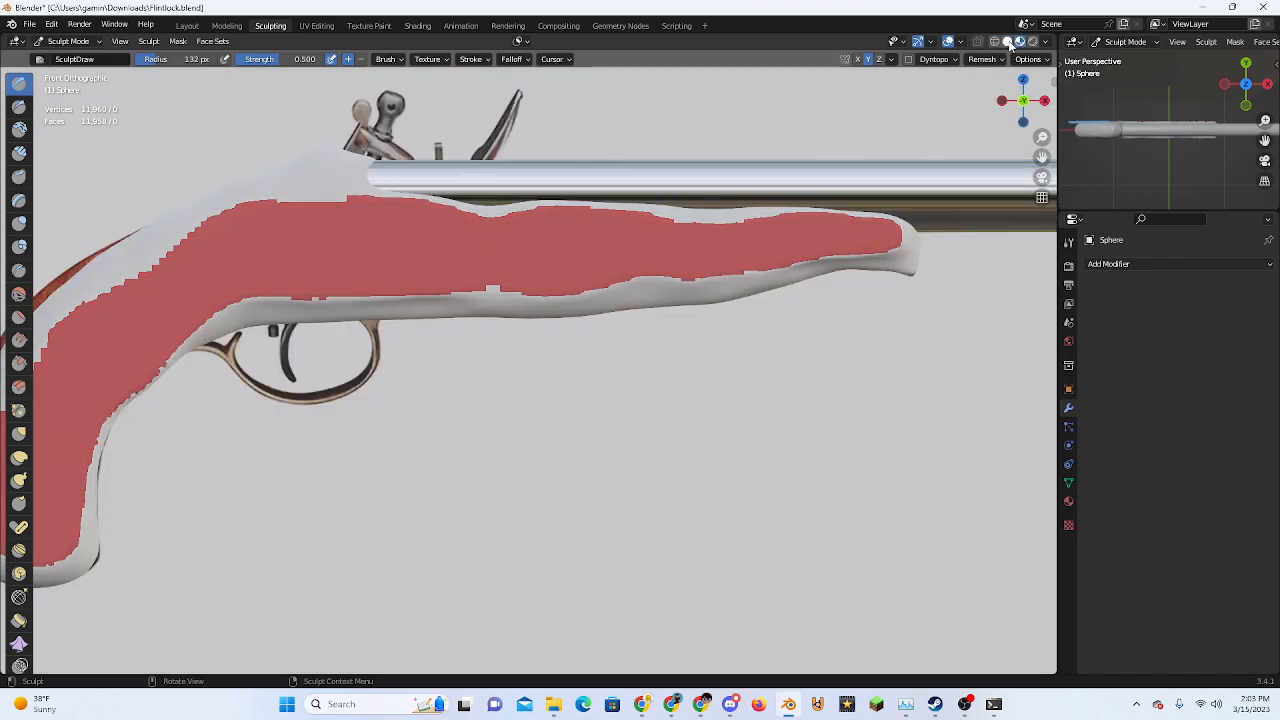
{"action": "left_click", "coordinate": [1007, 41]}
{"action": "left_click", "coordinate": [1024, 119]}
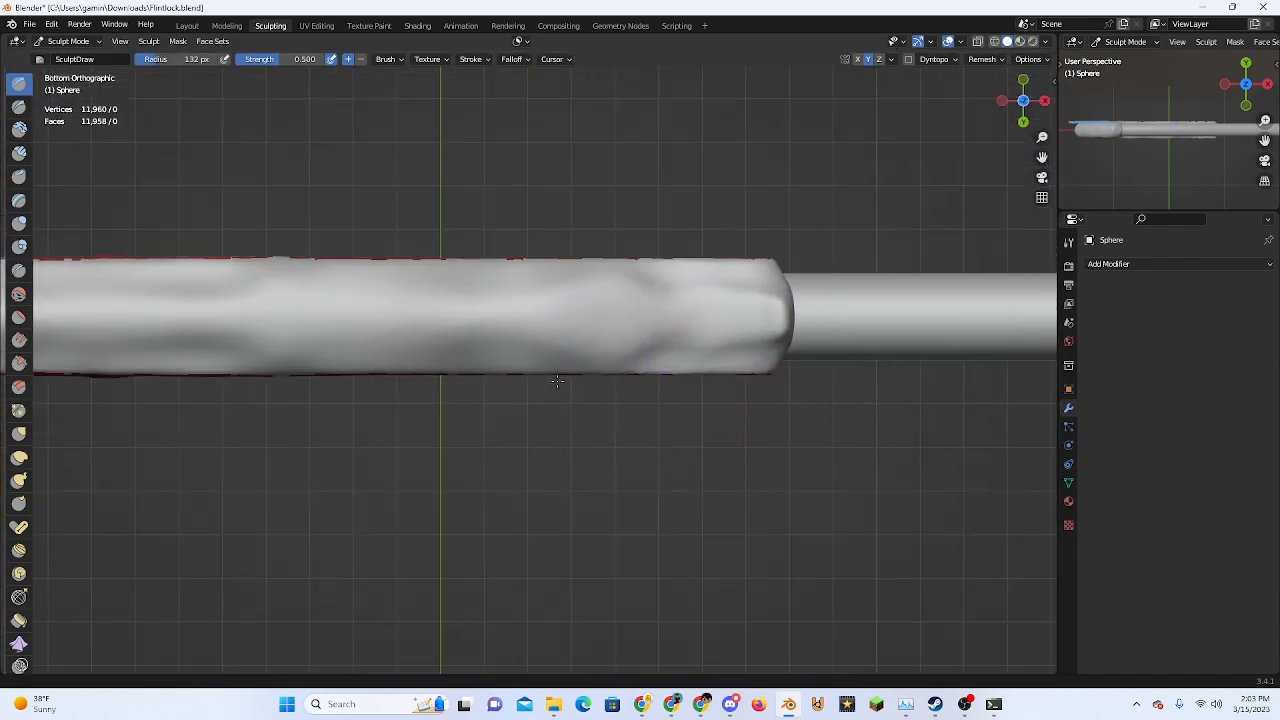
Build up the dips along the underside of the stock's front end with the Draw brush
{"action": "mouse_move", "coordinate": [723, 332]}
{"action": "left_mouse_down"}
{"action": "mouse_move", "coordinate": [686, 309]}
{"action": "mouse_move", "coordinate": [614, 320]}
{"action": "mouse_move", "coordinate": [669, 306]}
{"action": "mouse_move", "coordinate": [631, 315]}
{"action": "mouse_move", "coordinate": [694, 343]}
{"action": "left_mouse_up"}
{"action": "mouse_move", "coordinate": [694, 343]}
{"action": "middle_mouse_down"}
{"action": "mouse_move", "coordinate": [623, 414]}
{"action": "mouse_move", "coordinate": [603, 366]}
{"action": "mouse_move", "coordinate": [504, 472]}
{"action": "middle_mouse_up"}
{"action": "mouse_move", "coordinate": [504, 472]}
{"action": "left_mouse_down"}
{"action": "mouse_move", "coordinate": [459, 457]}
{"action": "mouse_move", "coordinate": [506, 467]}
{"action": "left_mouse_up"}
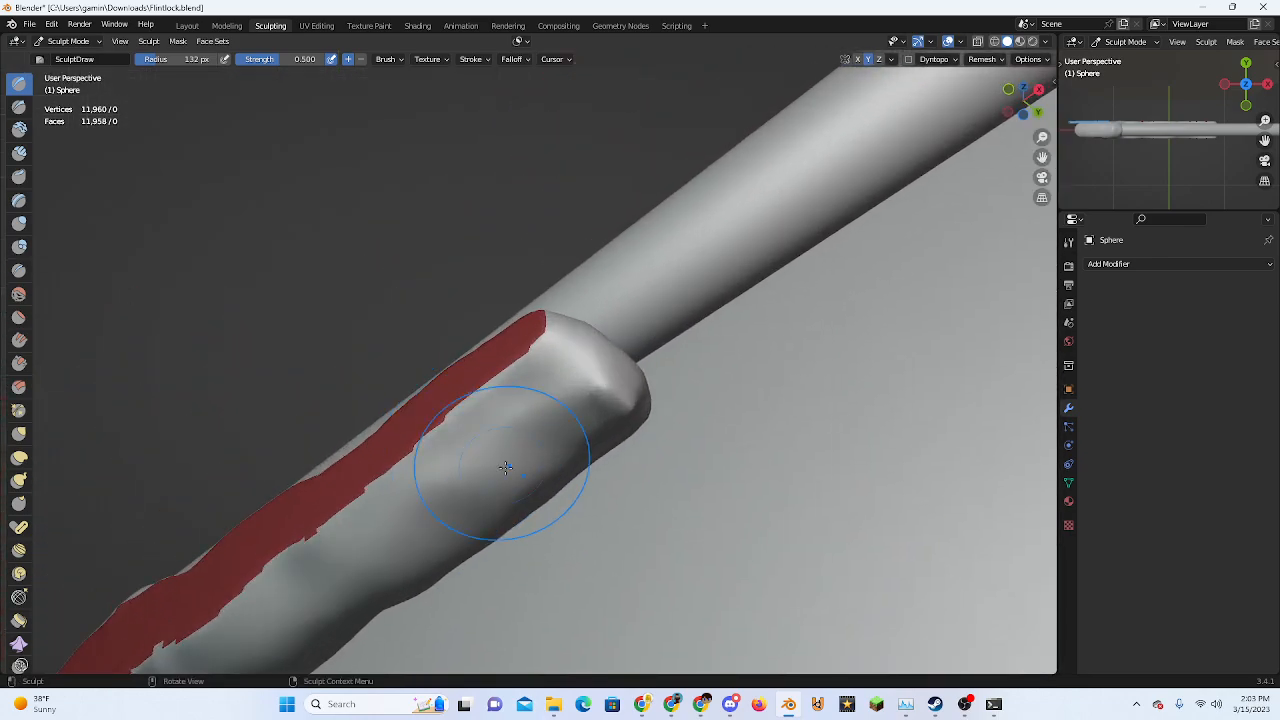
{"action": "middle_click_drag", "start_coordinate": [448, 517], "coordinate": [721, 339], "text": "shift"}
{"action": "mouse_move", "coordinate": [591, 443]}
{"action": "left_mouse_down"}
{"action": "mouse_move", "coordinate": [548, 454]}
{"action": "mouse_move", "coordinate": [572, 485]}
{"action": "mouse_move", "coordinate": [523, 481]}
{"action": "left_mouse_up"}
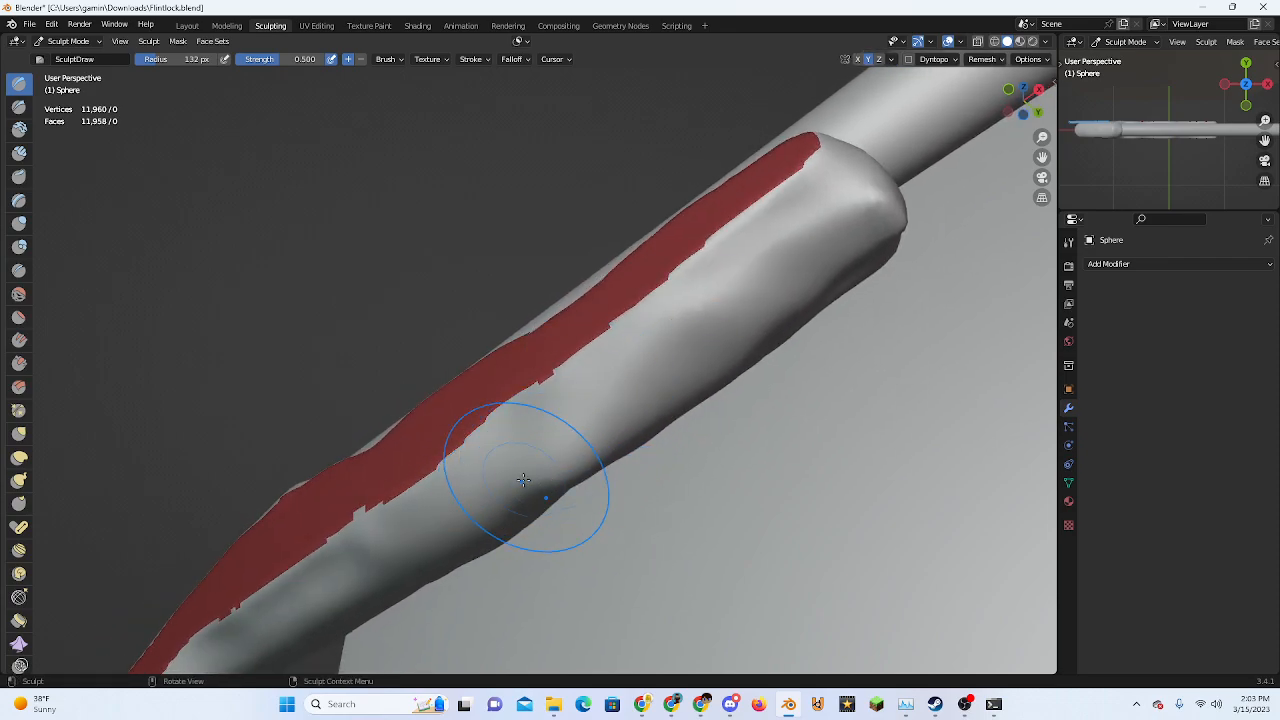
Flatten the lumps along the underside of the stock's front section with the Flatten/Contrast brush
{"action": "left_click", "coordinate": [19, 317]}
{"action": "scroll", "coordinate": [608, 266], "scroll_direction": "up", "scroll_amount": 5}
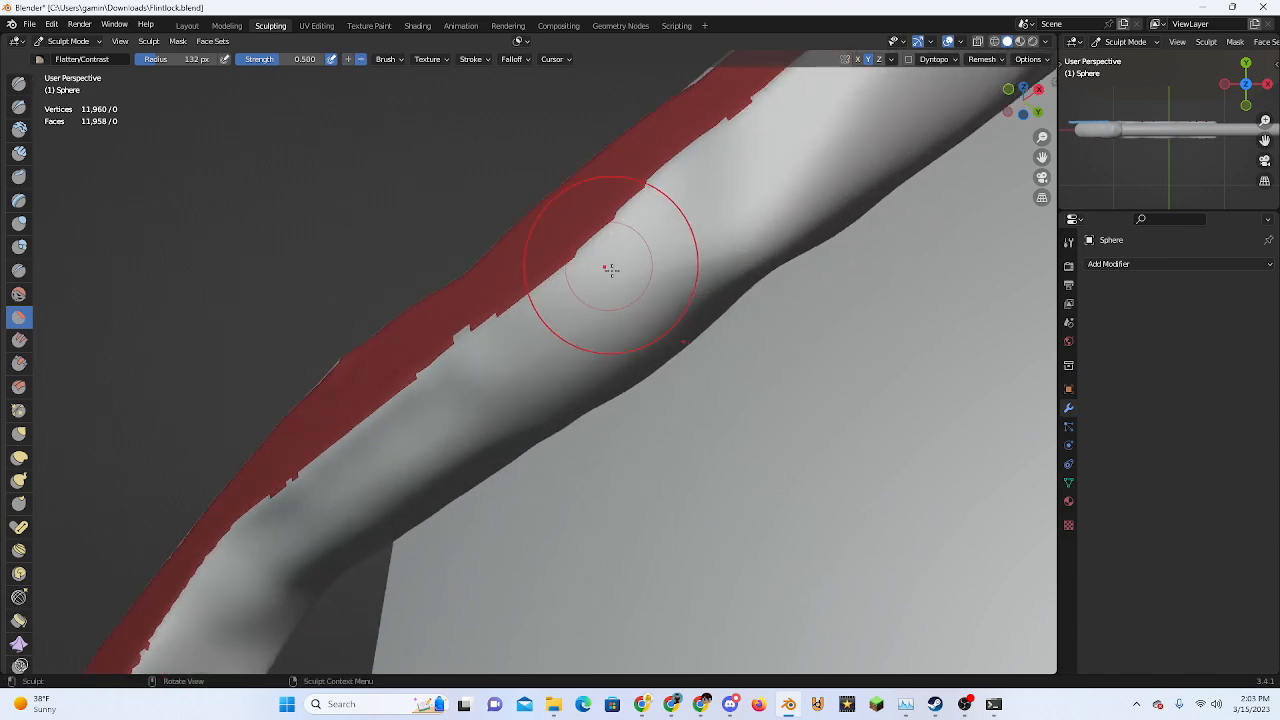
{"action": "scroll", "coordinate": [641, 296], "scroll_direction": "down", "scroll_amount": 5}
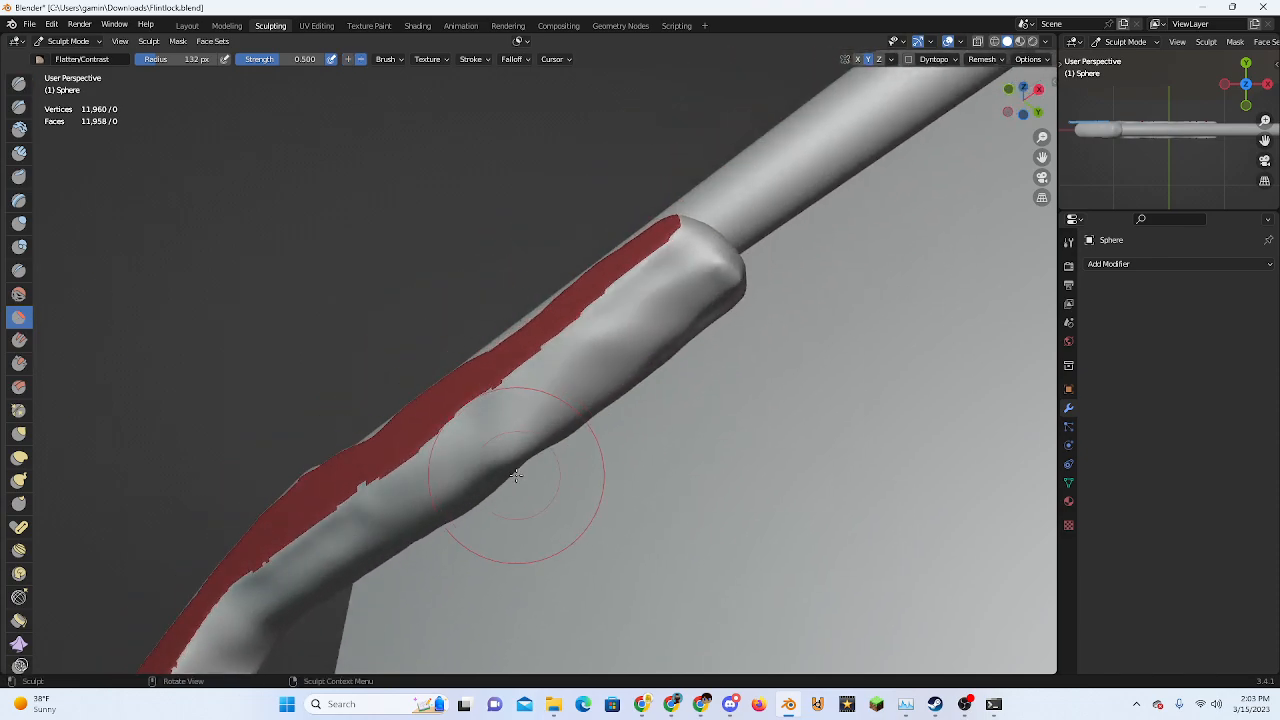
{"action": "mouse_move", "coordinate": [628, 337]}
{"action": "middle_mouse_down"}
{"action": "mouse_move", "coordinate": [643, 348]}
{"action": "mouse_move", "coordinate": [634, 420]}
{"action": "mouse_move", "coordinate": [675, 365]}
{"action": "middle_mouse_up"}
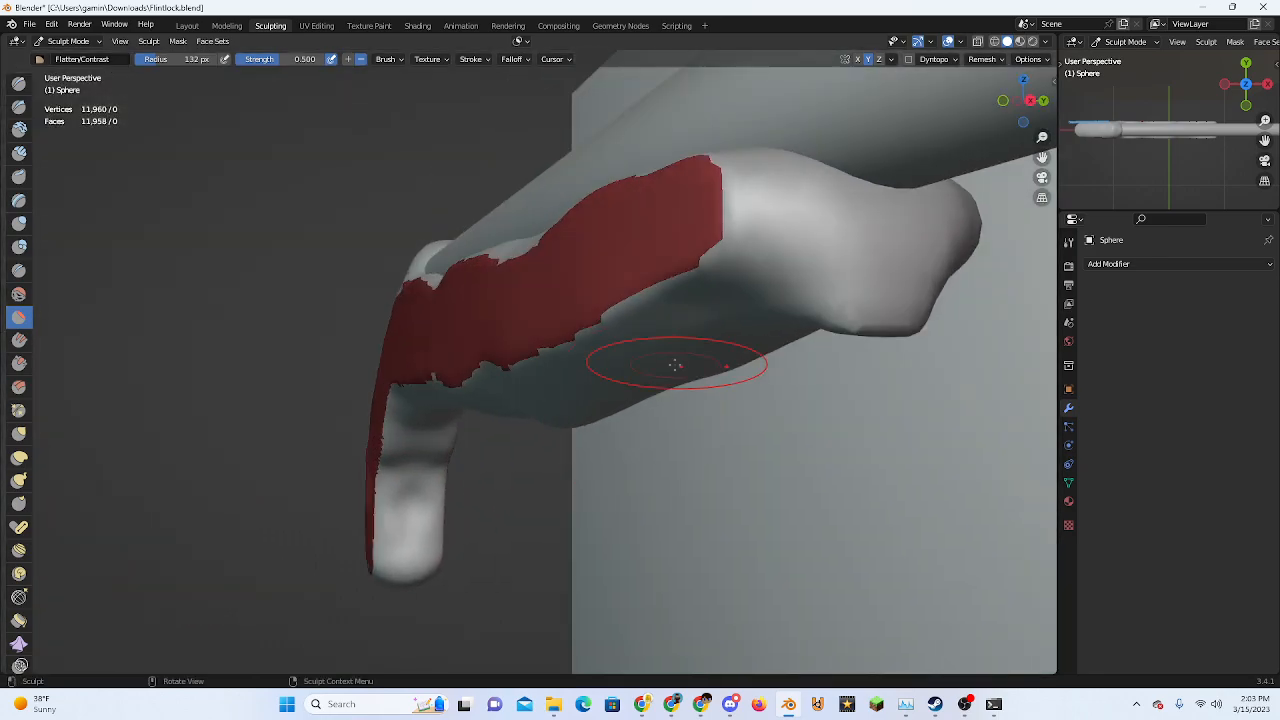
{"action": "middle_click_drag", "start_coordinate": [784, 310], "coordinate": [657, 346]}
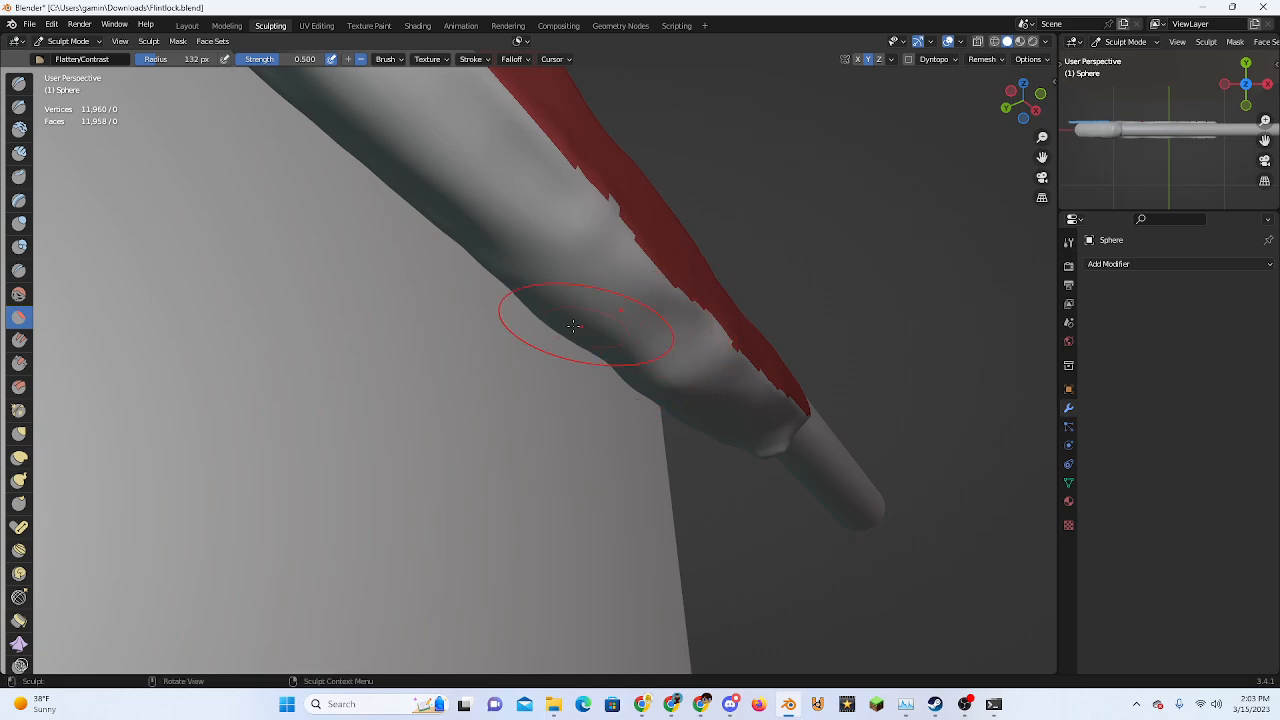
Fill the hollows on the opposite side of the stock's underside with the Draw brush and flatten the area
{"action": "left_click", "coordinate": [19, 84]}
{"action": "middle_click_drag", "start_coordinate": [500, 252], "coordinate": [580, 429]}
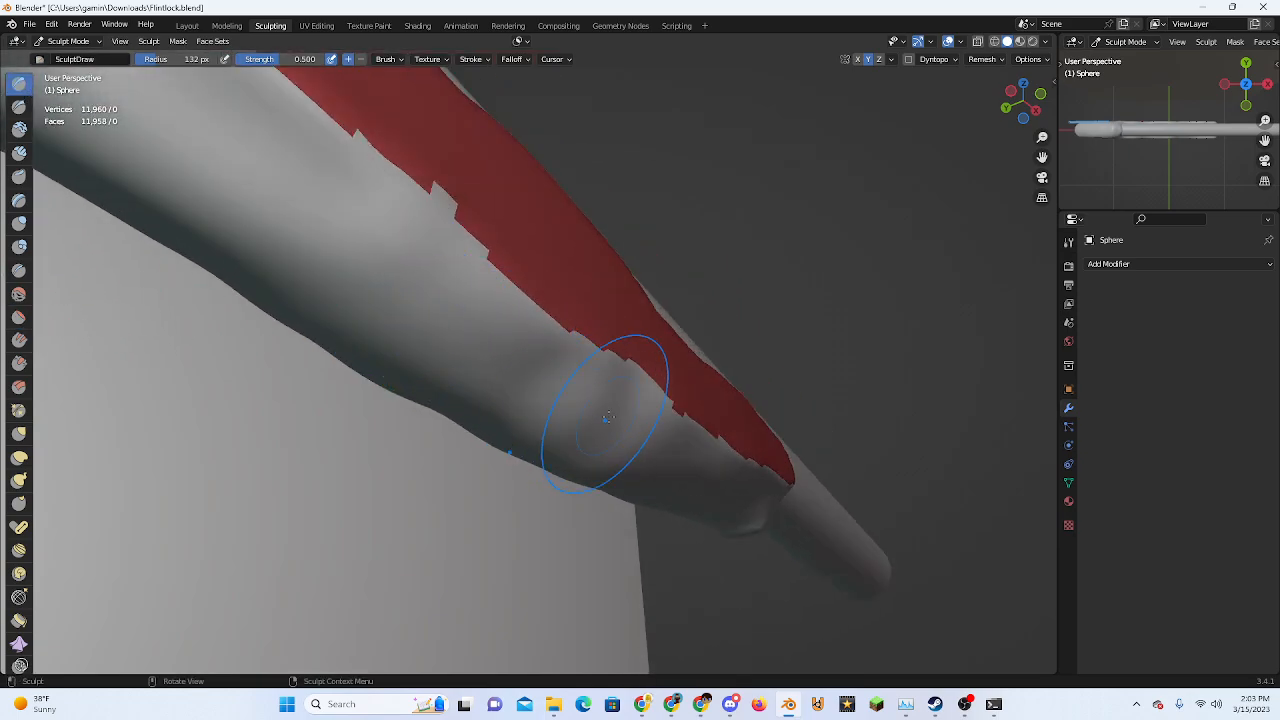
{"action": "left_click", "coordinate": [14, 322]}
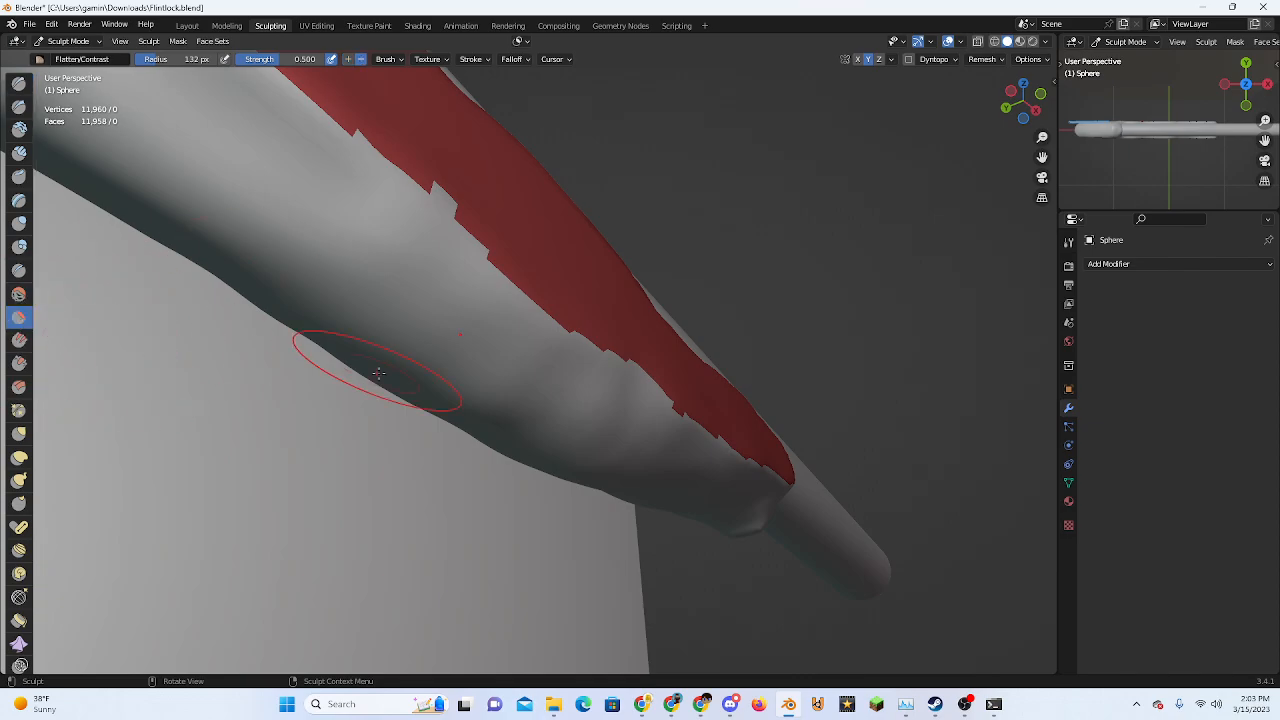
{"action": "middle_click_drag", "start_coordinate": [531, 421], "coordinate": [466, 373]}
Examine the shape of the whole stock from behind, below, the front and around the grip
{"action": "scroll", "coordinate": [404, 302], "scroll_direction": "down", "scroll_amount": 8}
{"action": "middle_click_drag", "start_coordinate": [404, 302], "coordinate": [552, 441]}
{"action": "scroll", "coordinate": [747, 500], "scroll_direction": "up", "scroll_amount": 4}
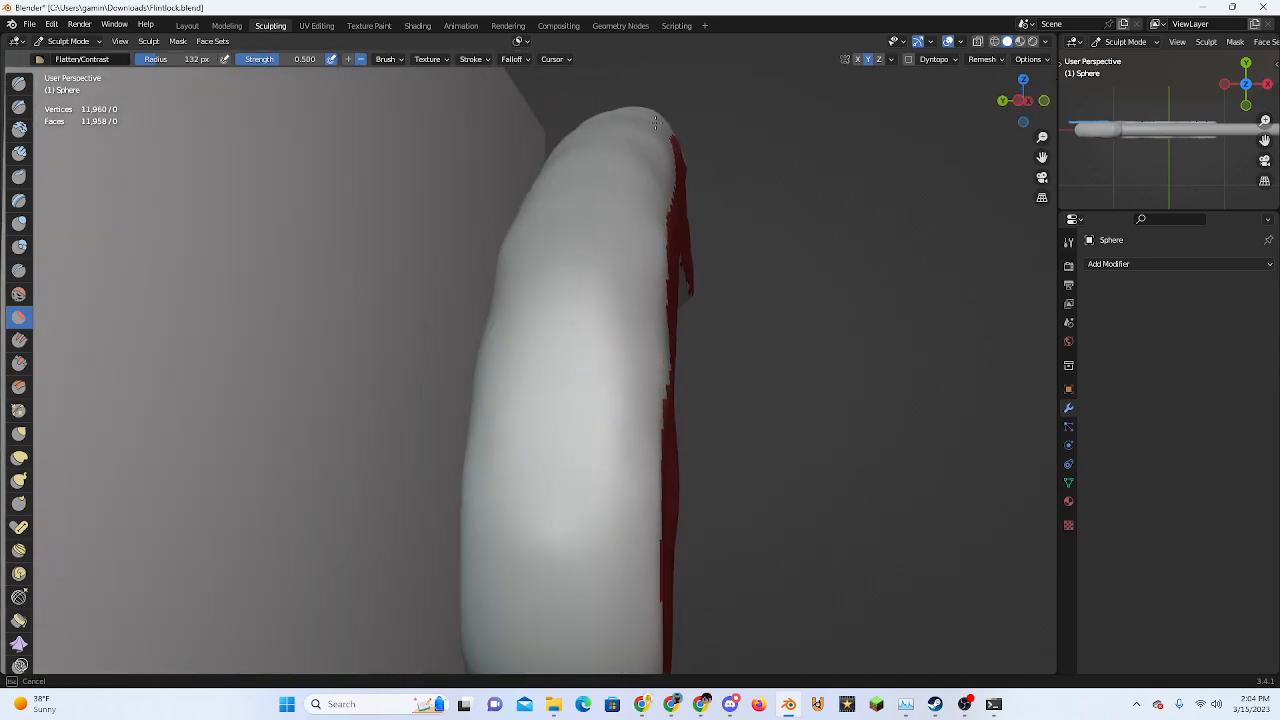
{"action": "middle_click_drag", "start_coordinate": [655, 121], "coordinate": [621, 387]}
{"action": "mouse_move", "coordinate": [549, 311]}
{"action": "middle_mouse_down"}
{"action": "mouse_move", "coordinate": [526, 389]}
{"action": "mouse_move", "coordinate": [551, 394]}
{"action": "mouse_move", "coordinate": [456, 340]}
{"action": "mouse_move", "coordinate": [635, 320]}
{"action": "mouse_move", "coordinate": [540, 432]}
{"action": "middle_mouse_up"}
{"action": "middle_click_drag", "start_coordinate": [485, 240], "coordinate": [527, 347]}
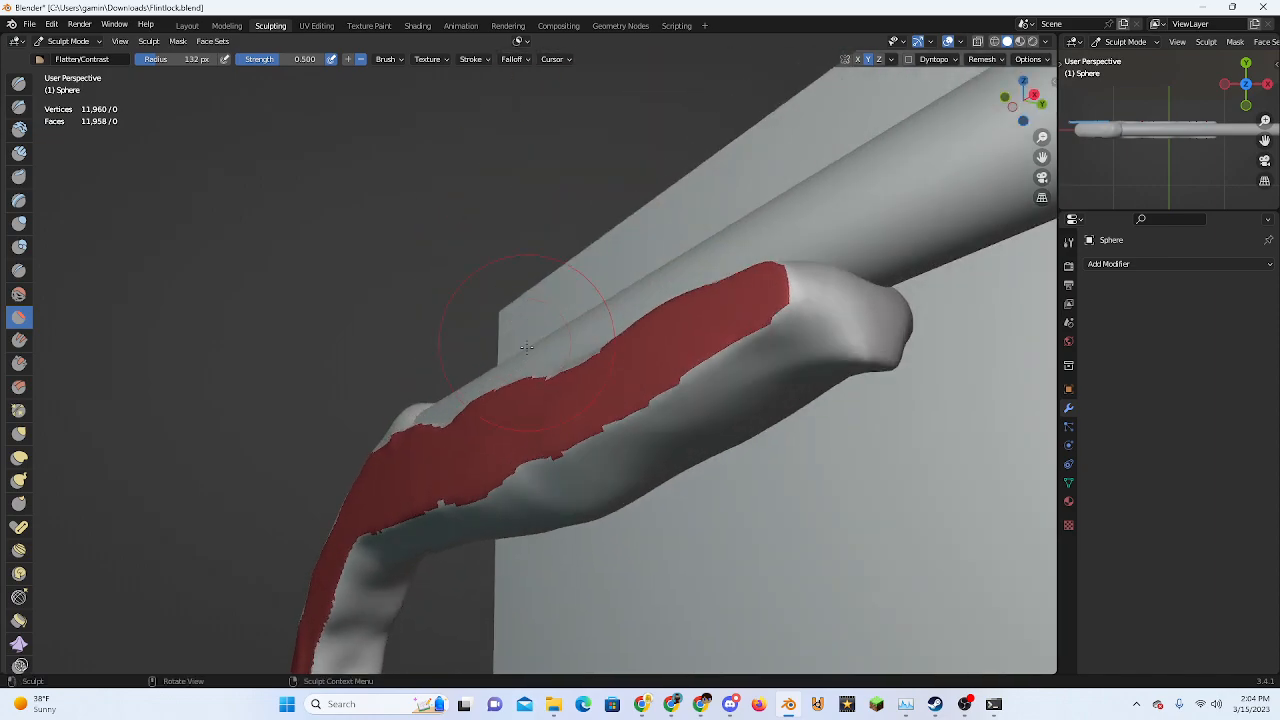
{"action": "middle_click_drag", "start_coordinate": [490, 502], "coordinate": [666, 503]}
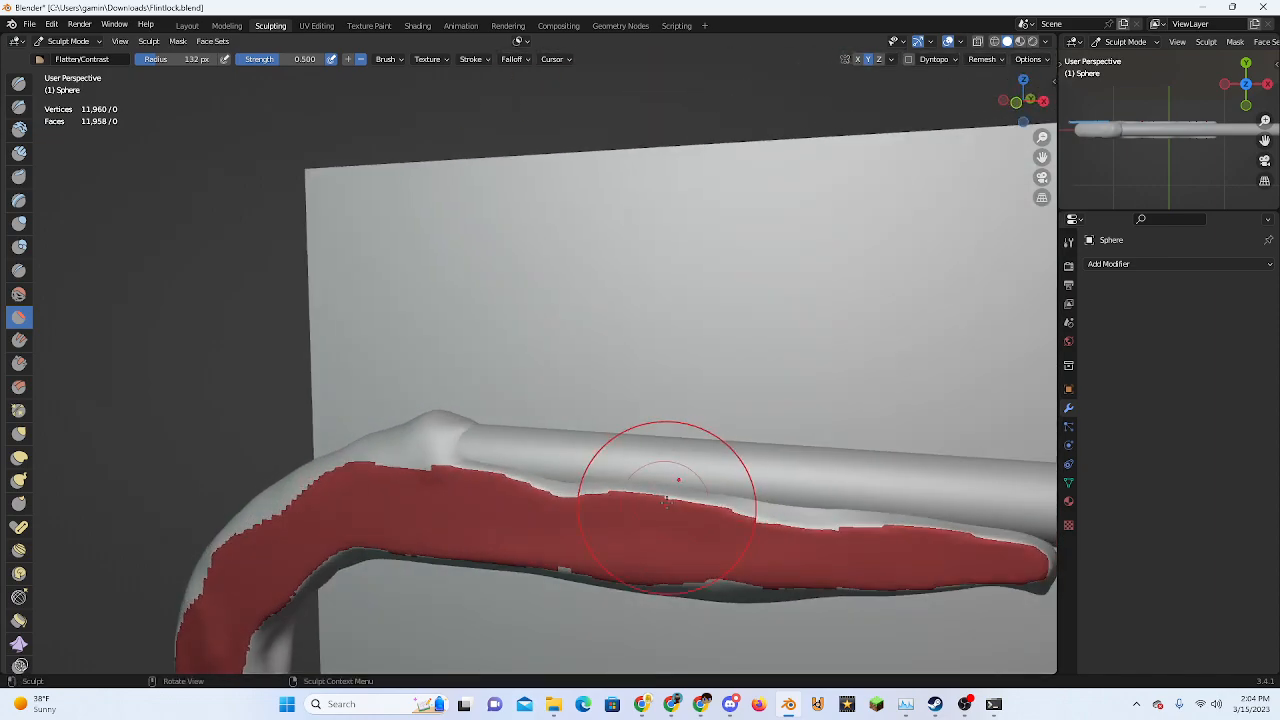
{"action": "left_click_drag", "start_coordinate": [1013, 95], "coordinate": [1006, 107]}
{"action": "left_click", "coordinate": [1018, 103]}
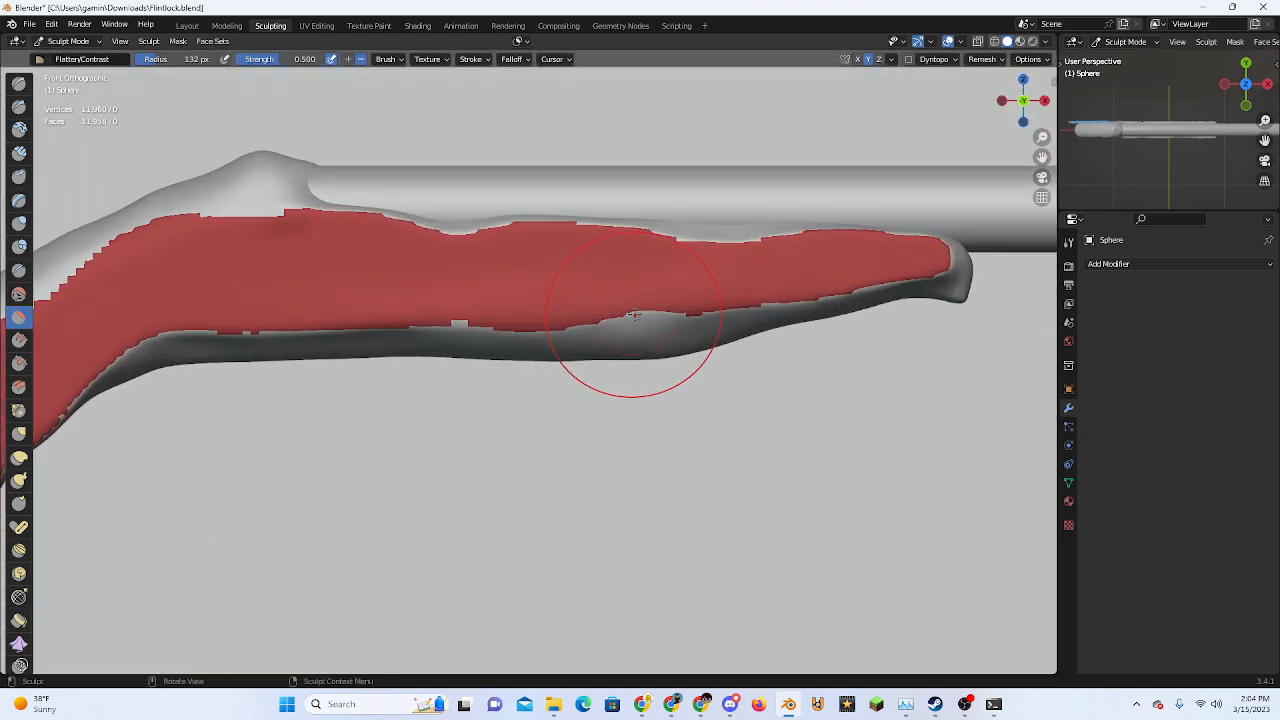
{"action": "middle_click_drag", "start_coordinate": [770, 348], "coordinate": [540, 195]}
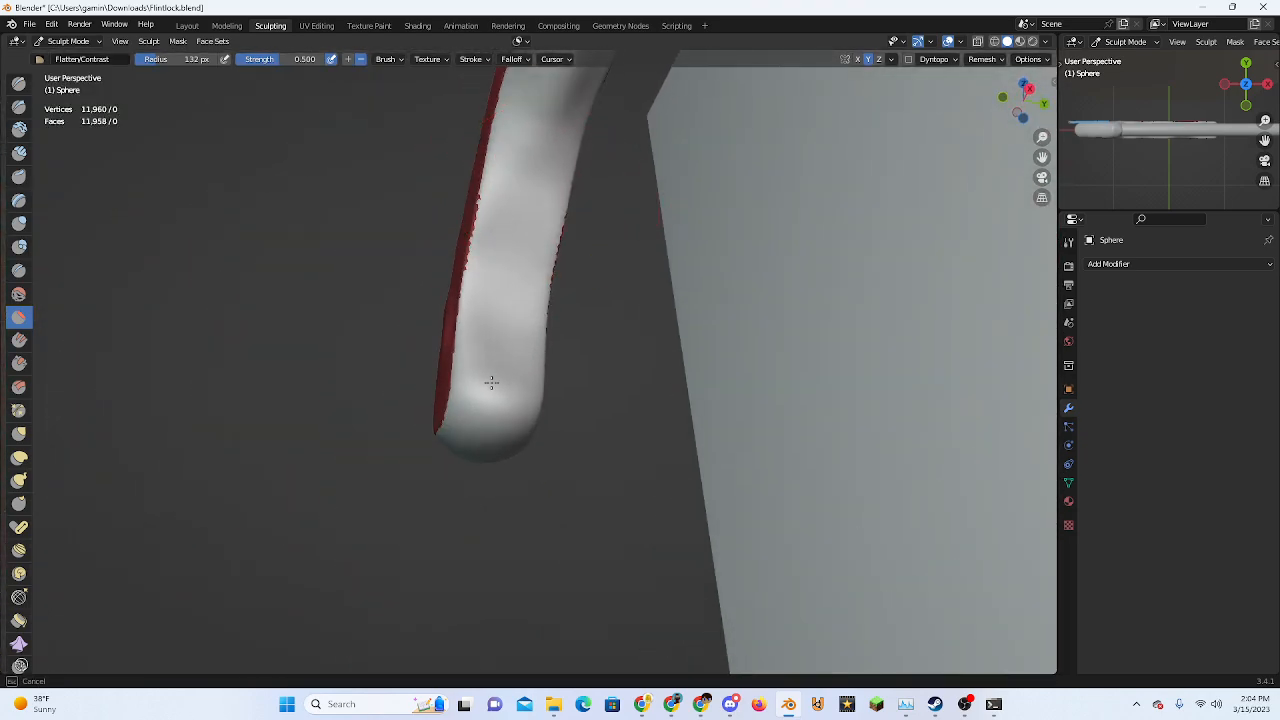
{"action": "middle_click_drag", "start_coordinate": [491, 383], "coordinate": [479, 431]}
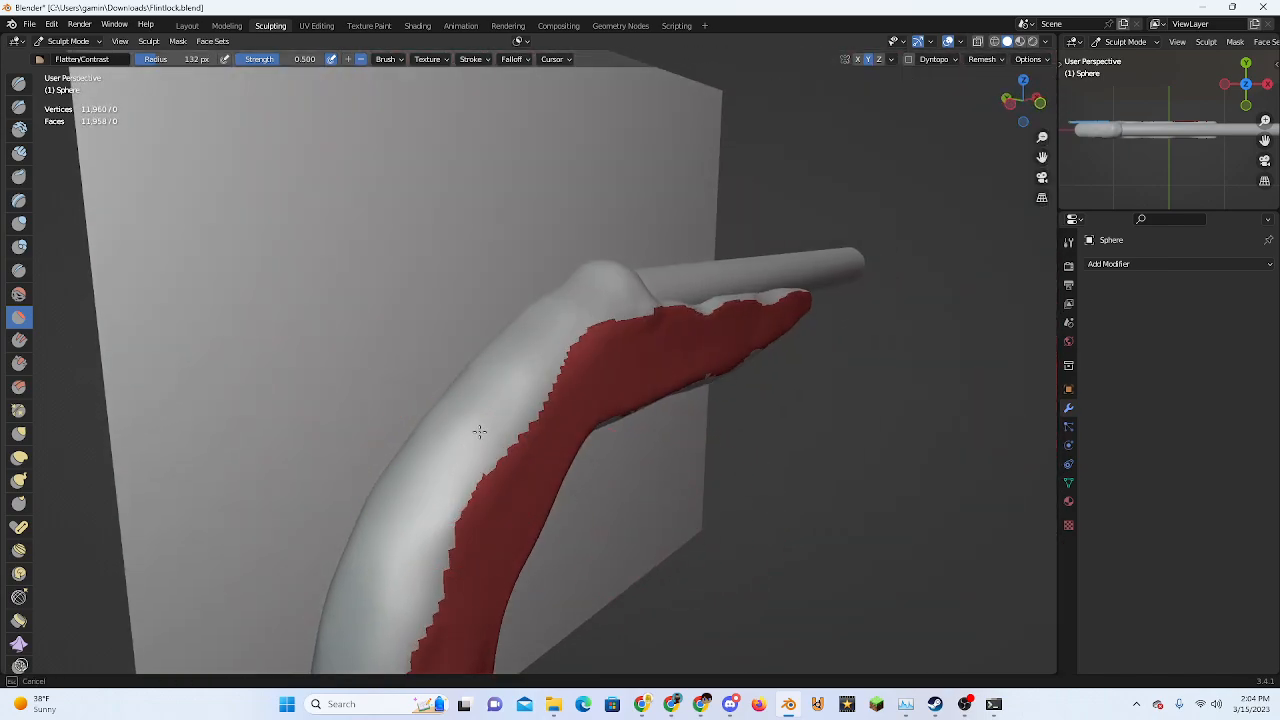
{"action": "middle_click_drag", "start_coordinate": [415, 555], "coordinate": [565, 433]}
Build up the dips in the stock's upper edge along the barrel with the Draw brush in the front view
{"action": "left_click", "coordinate": [1018, 101]}
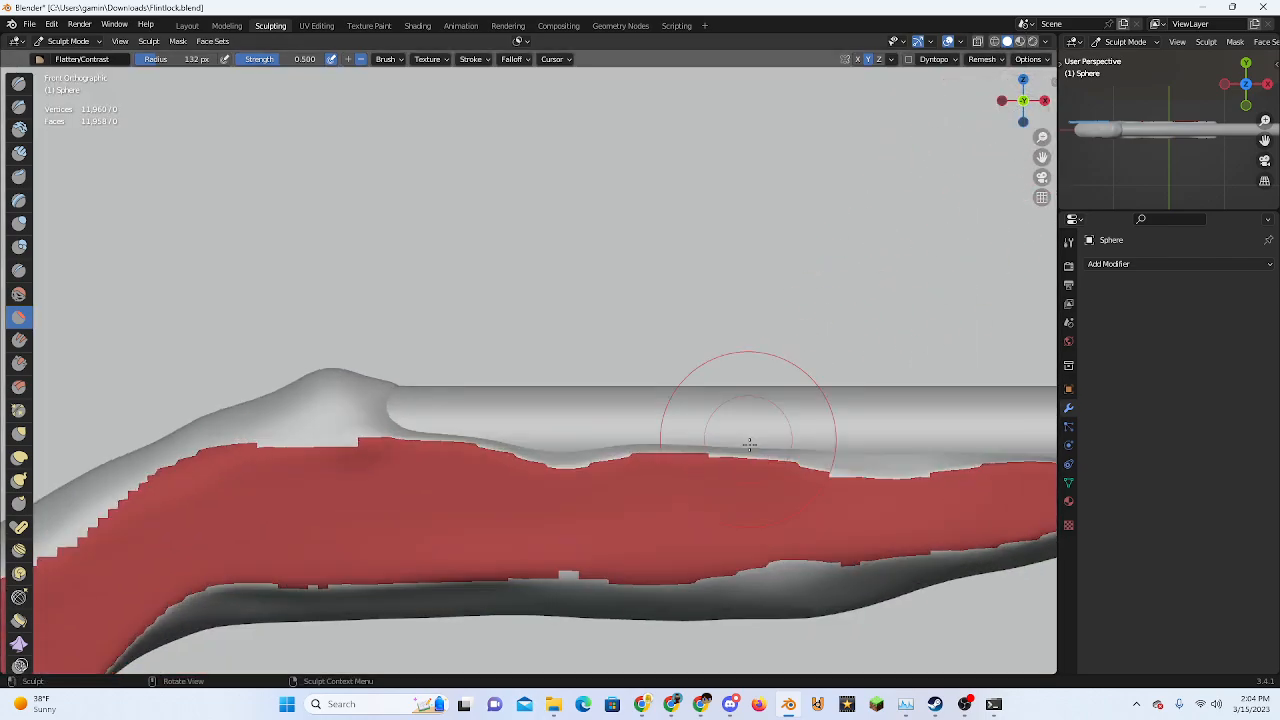
{"action": "mouse_move", "coordinate": [538, 413]}
{"action": "left_mouse_down"}
{"action": "mouse_move", "coordinate": [562, 388]}
{"action": "mouse_move", "coordinate": [594, 401]}
{"action": "mouse_move", "coordinate": [543, 408]}
{"action": "mouse_move", "coordinate": [672, 402]}
{"action": "left_mouse_up"}
{"action": "left_click", "coordinate": [21, 87]}
{"action": "middle_click_drag", "start_coordinate": [748, 404], "coordinate": [608, 403], "text": "shift"}
{"action": "left_click_drag", "start_coordinate": [568, 399], "coordinate": [803, 410]}
{"action": "left_click_drag", "start_coordinate": [820, 409], "coordinate": [866, 409]}
{"action": "middle_click_drag", "start_coordinate": [908, 414], "coordinate": [627, 421], "text": "shift"}
{"action": "left_click_drag", "start_coordinate": [628, 406], "coordinate": [820, 421]}
{"action": "scroll", "coordinate": [452, 414], "scroll_direction": "down", "scroll_amount": 4}
{"action": "middle_click_drag", "start_coordinate": [452, 414], "coordinate": [653, 427], "text": "shift"}
Flatten the stock's upper edge along the barrel with the Flatten/Contrast brush
{"action": "left_click", "coordinate": [19, 317]}
{"action": "scroll", "coordinate": [385, 389], "scroll_direction": "up", "scroll_amount": 2}
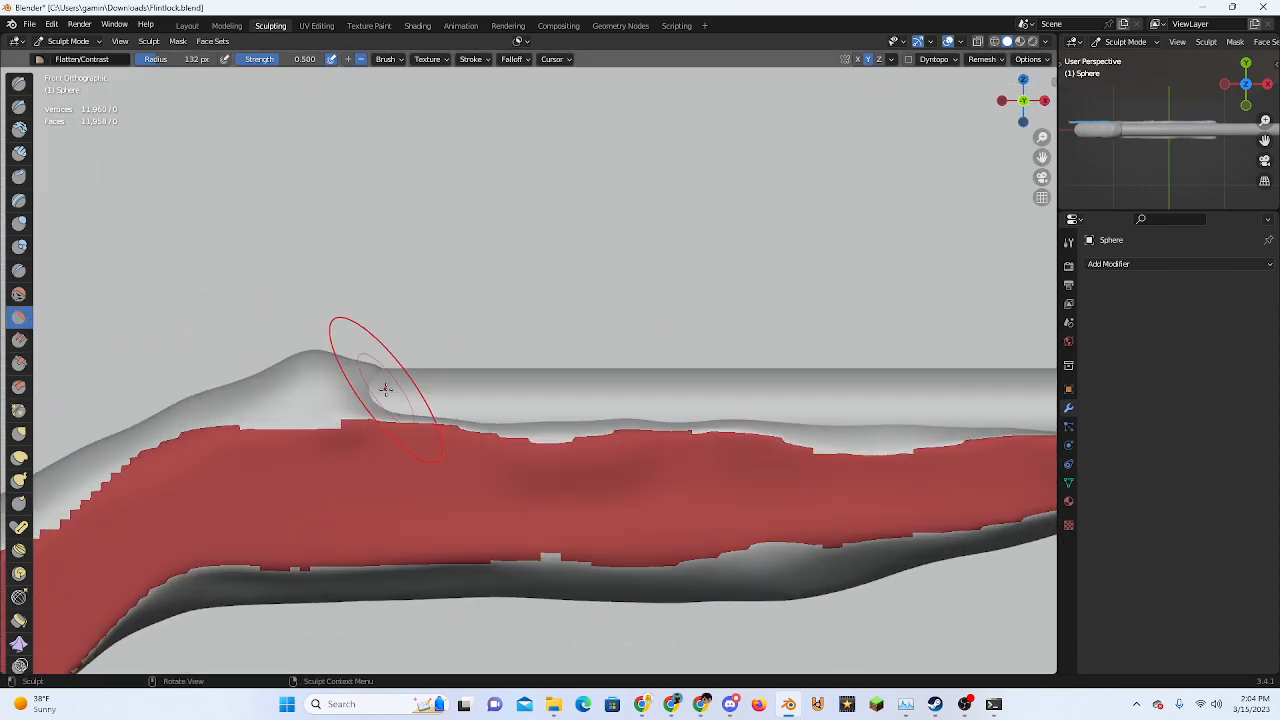
{"action": "left_click_drag", "start_coordinate": [433, 422], "coordinate": [863, 416]}
{"action": "mouse_move", "coordinate": [863, 416]}
{"action": "left_mouse_down"}
{"action": "mouse_move", "coordinate": [700, 428]}
{"action": "mouse_move", "coordinate": [843, 426]}
{"action": "left_mouse_up"}
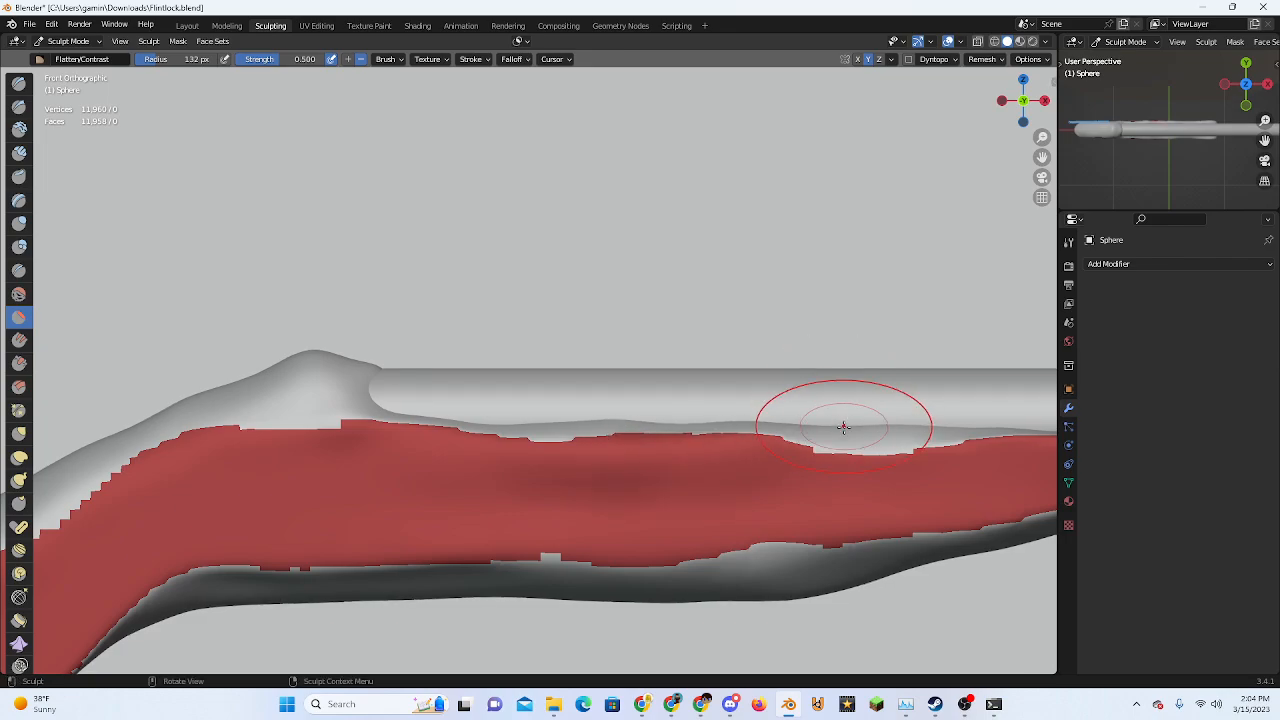
{"action": "middle_click_drag", "start_coordinate": [843, 426], "coordinate": [570, 431], "text": "shift"}
{"action": "scroll", "coordinate": [555, 439], "scroll_direction": "up", "scroll_amount": 2}
{"action": "left_click_drag", "start_coordinate": [557, 440], "coordinate": [895, 460]}
Inspect the stock's upper edge along the barrel for remaining waviness, close up from the side and from above
{"action": "scroll", "coordinate": [869, 460], "scroll_direction": "down", "scroll_amount": 5}
{"action": "scroll", "coordinate": [540, 425], "scroll_direction": "up", "scroll_amount": 2}
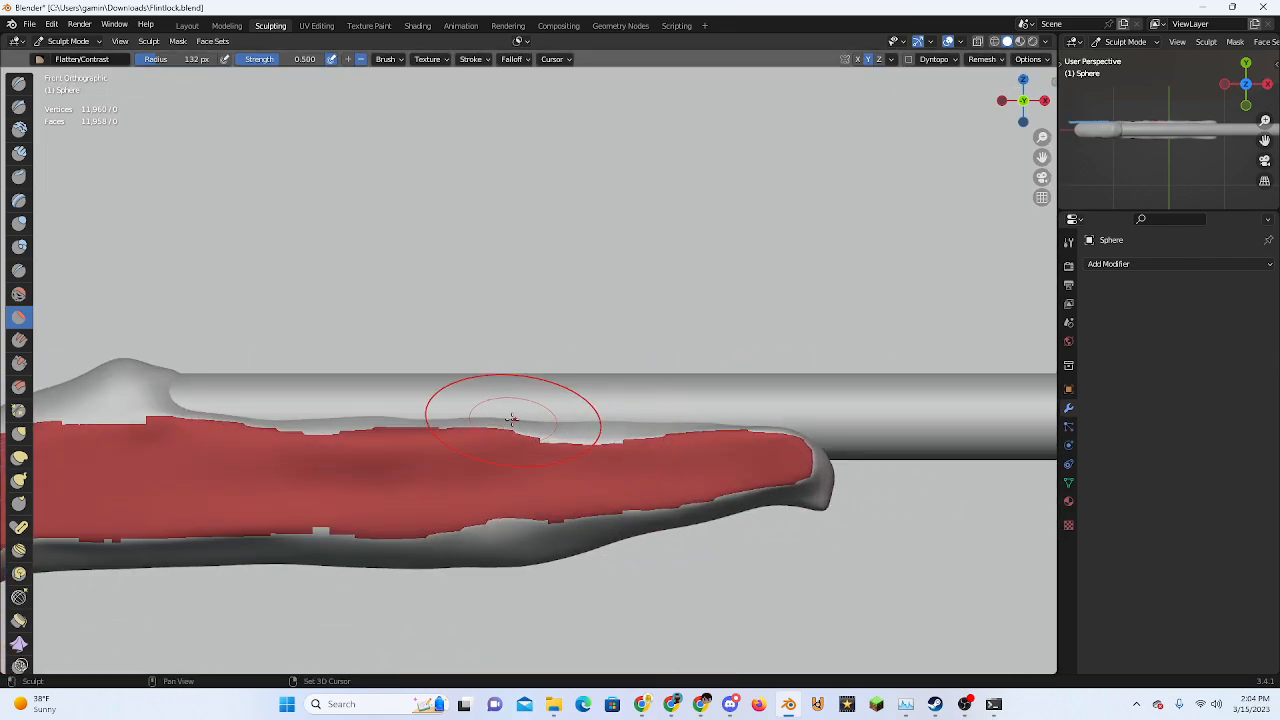
{"action": "middle_click_drag", "start_coordinate": [514, 420], "coordinate": [613, 419], "text": "shift"}
{"action": "scroll", "coordinate": [611, 429], "scroll_direction": "up", "scroll_amount": 2}
{"action": "left_click", "coordinate": [24, 112]}
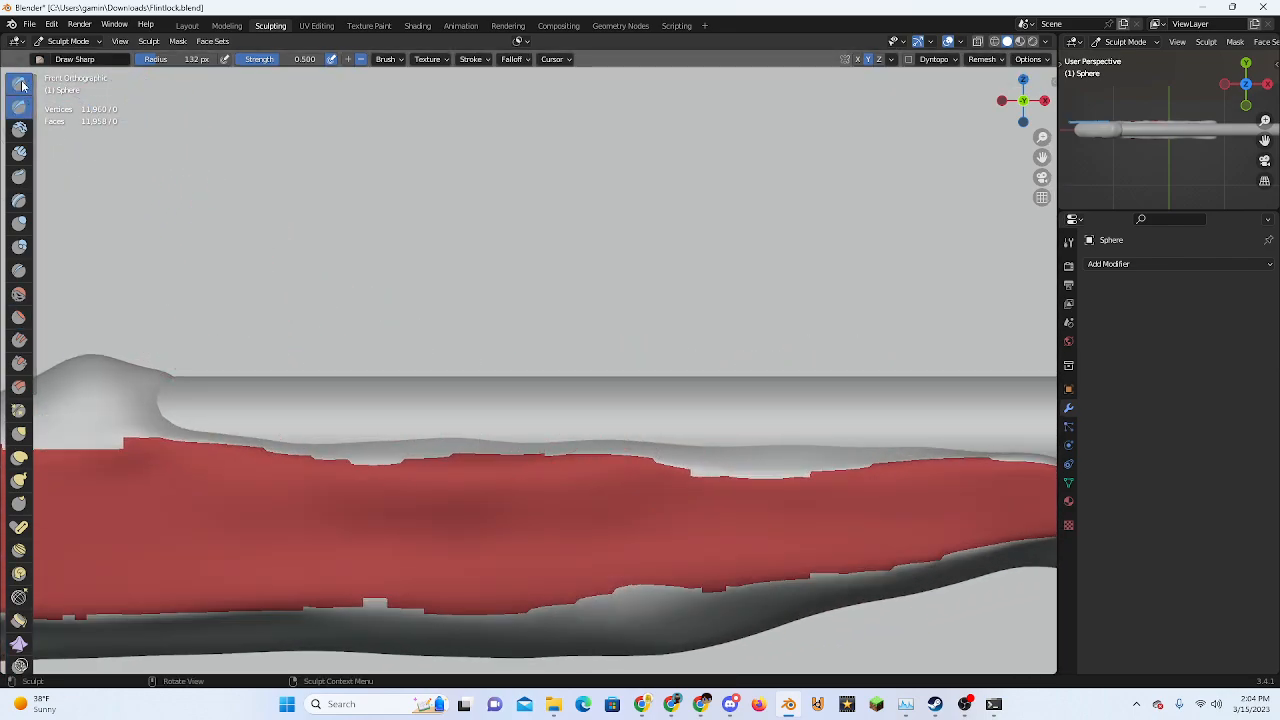
{"action": "left_click", "coordinate": [20, 84]}
{"action": "scroll", "coordinate": [585, 480], "scroll_direction": "up", "scroll_amount": 2}
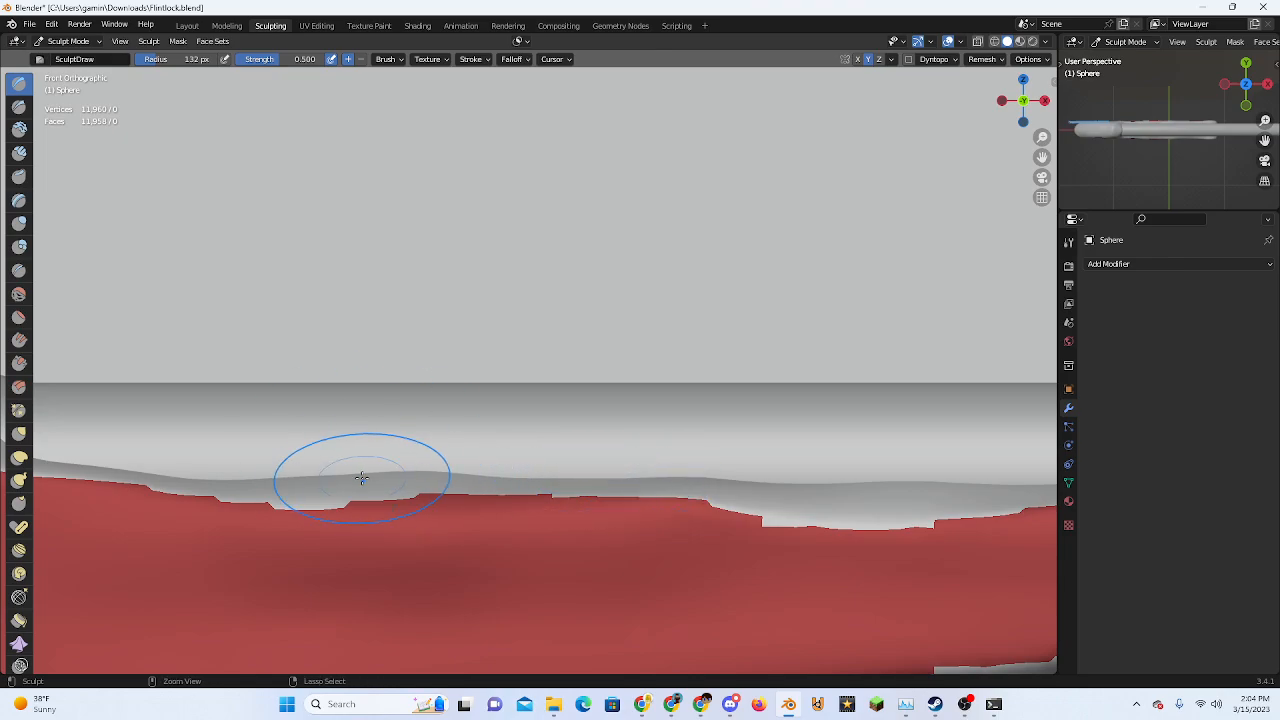
{"action": "left_click", "coordinate": [19, 434]}
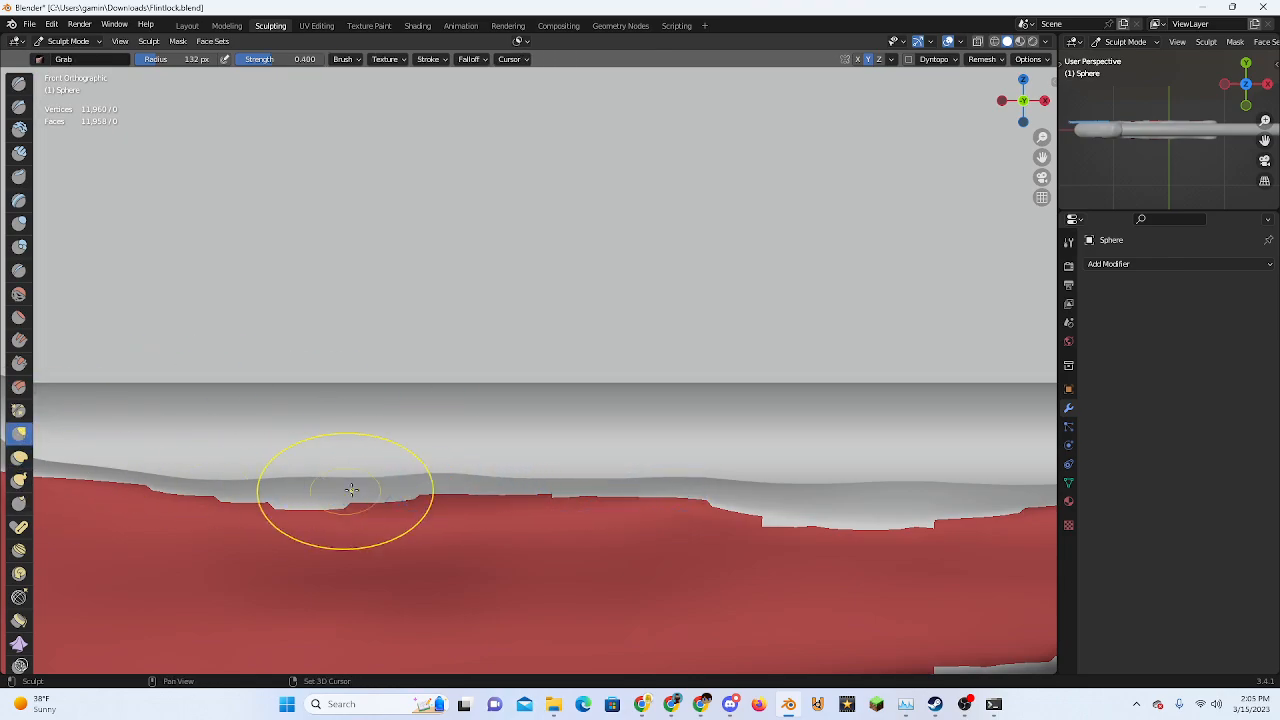
{"action": "scroll", "coordinate": [519, 430], "scroll_direction": "down", "scroll_amount": 2}
{"action": "mouse_move", "coordinate": [419, 514]}
{"action": "middle_mouse_down", "text": "shift"}
{"action": "mouse_move", "coordinate": [519, 430]}
{"action": "mouse_move", "coordinate": [613, 474]}
{"action": "mouse_move", "coordinate": [580, 494]}
{"action": "middle_mouse_up", "text": "shift"}
{"action": "scroll", "coordinate": [580, 494], "scroll_direction": "up", "scroll_amount": 3}
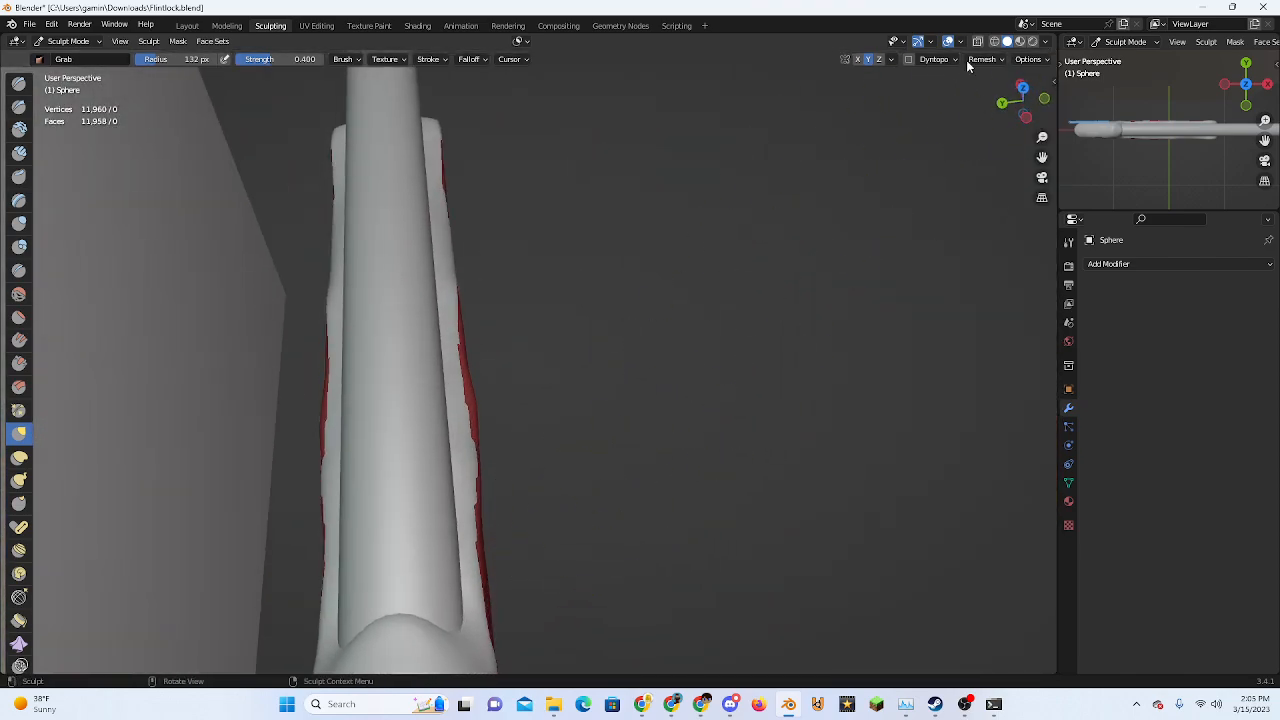
Try to flatten the bulge on the stock's sides beside the barrel with the Flatten/Contrast brush in the top view
{"action": "left_click", "coordinate": [1027, 89]}
{"action": "middle_click_drag", "start_coordinate": [769, 260], "coordinate": [691, 378], "text": "shift"}
{"action": "scroll", "coordinate": [600, 420], "scroll_direction": "up", "scroll_amount": 2}
{"action": "scroll", "coordinate": [560, 420], "scroll_direction": "down", "scroll_amount": 2}
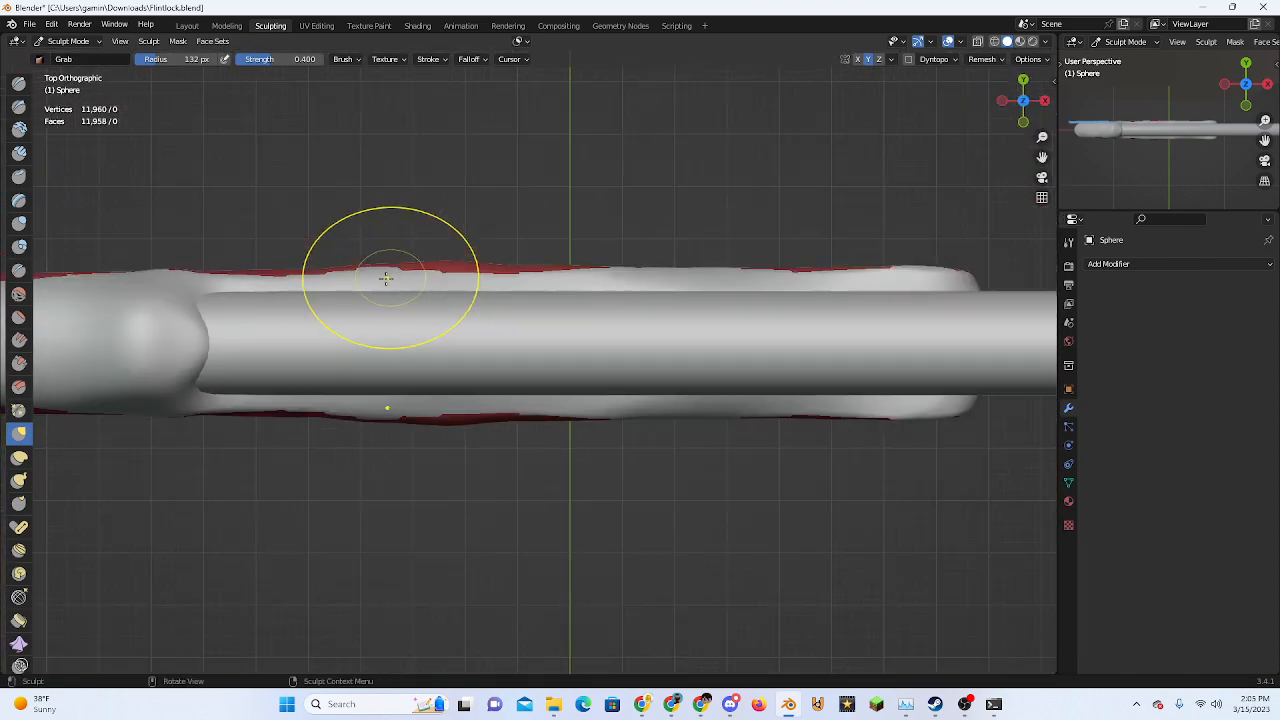
{"action": "left_click", "coordinate": [14, 319]}
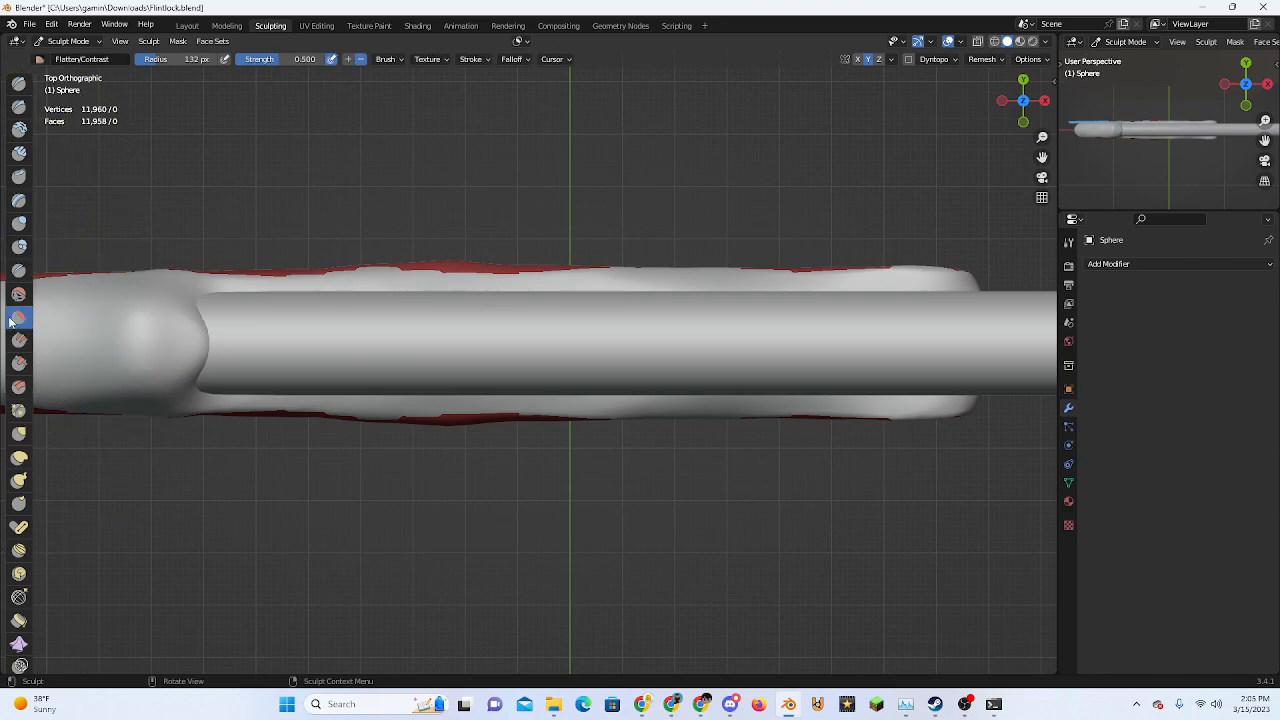
{"action": "scroll", "coordinate": [285, 215], "scroll_direction": "up", "scroll_amount": 2}
{"action": "middle_click_drag", "start_coordinate": [295, 208], "coordinate": [460, 366], "text": "shift"}
{"action": "left_click_drag", "start_coordinate": [506, 378], "coordinate": [568, 380]}
{"action": "mouse_move", "coordinate": [564, 382]}
{"action": "left_mouse_down"}
{"action": "mouse_move", "coordinate": [520, 389]}
{"action": "mouse_move", "coordinate": [580, 371]}
{"action": "mouse_move", "coordinate": [582, 408]}
{"action": "left_mouse_up"}
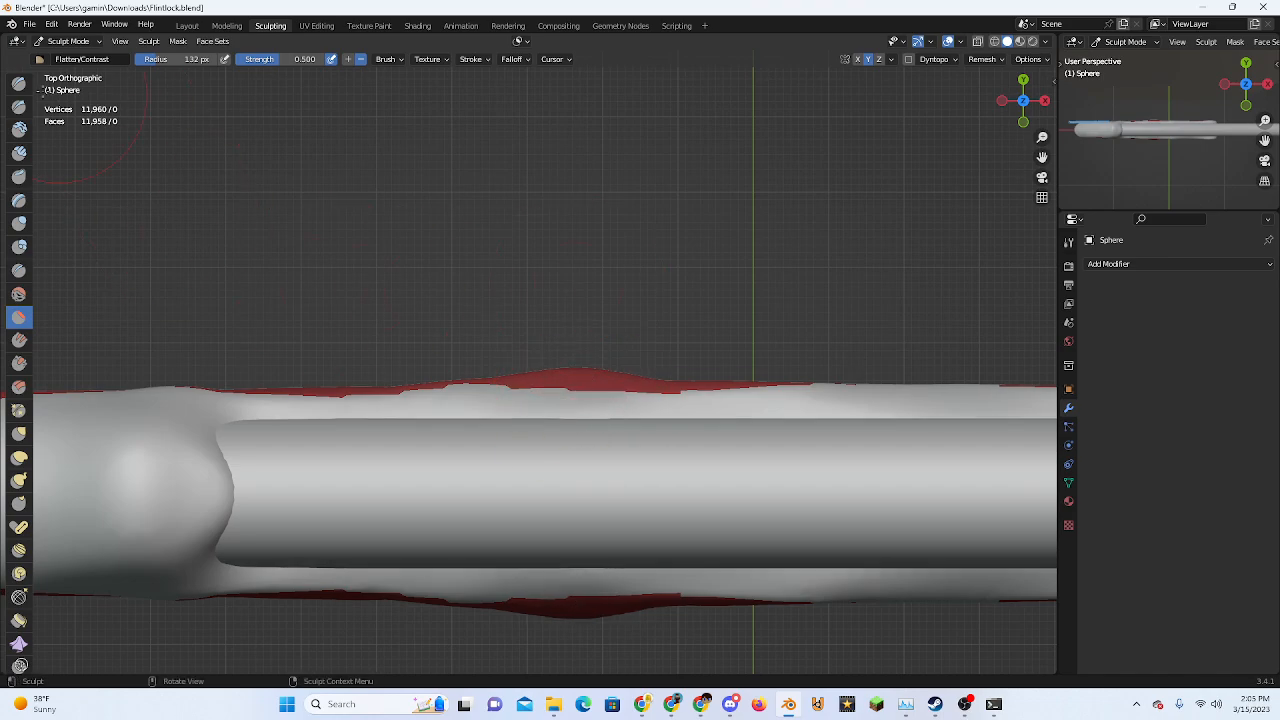
Carve down the bulge on the stock's sides with subtractive Draw brush strokes
{"action": "left_click", "coordinate": [18, 107]}
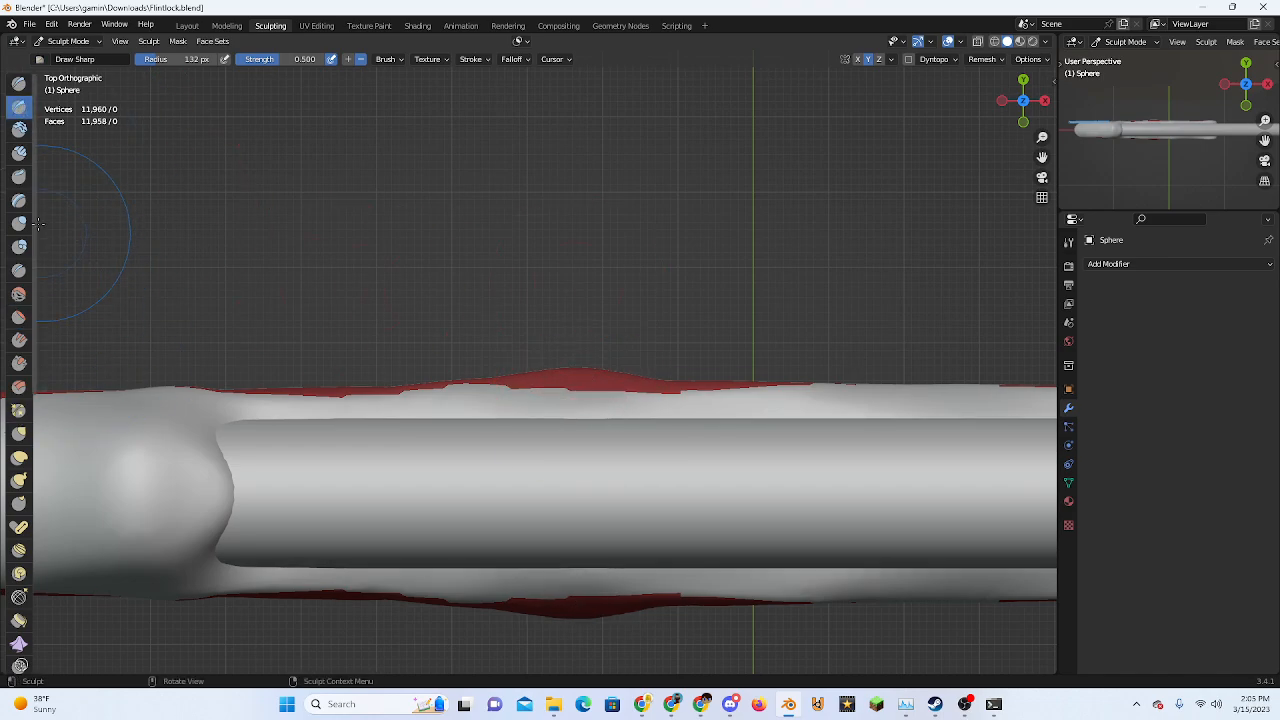
{"action": "left_click", "coordinate": [20, 84]}
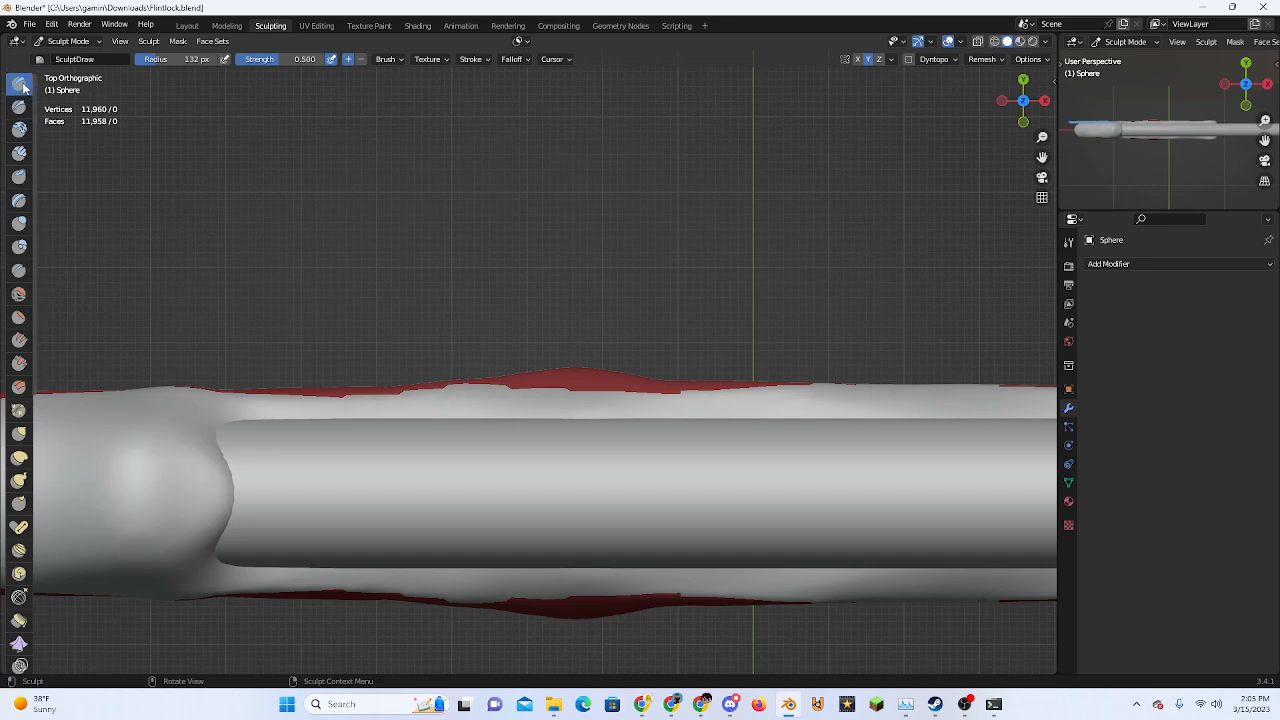
{"action": "mouse_move", "coordinate": [587, 385]}
{"action": "left_mouse_down", "text": "ctrl"}
{"action": "mouse_move", "coordinate": [563, 372]}
{"action": "mouse_move", "coordinate": [500, 377]}
{"action": "left_mouse_up", "text": "ctrl"}
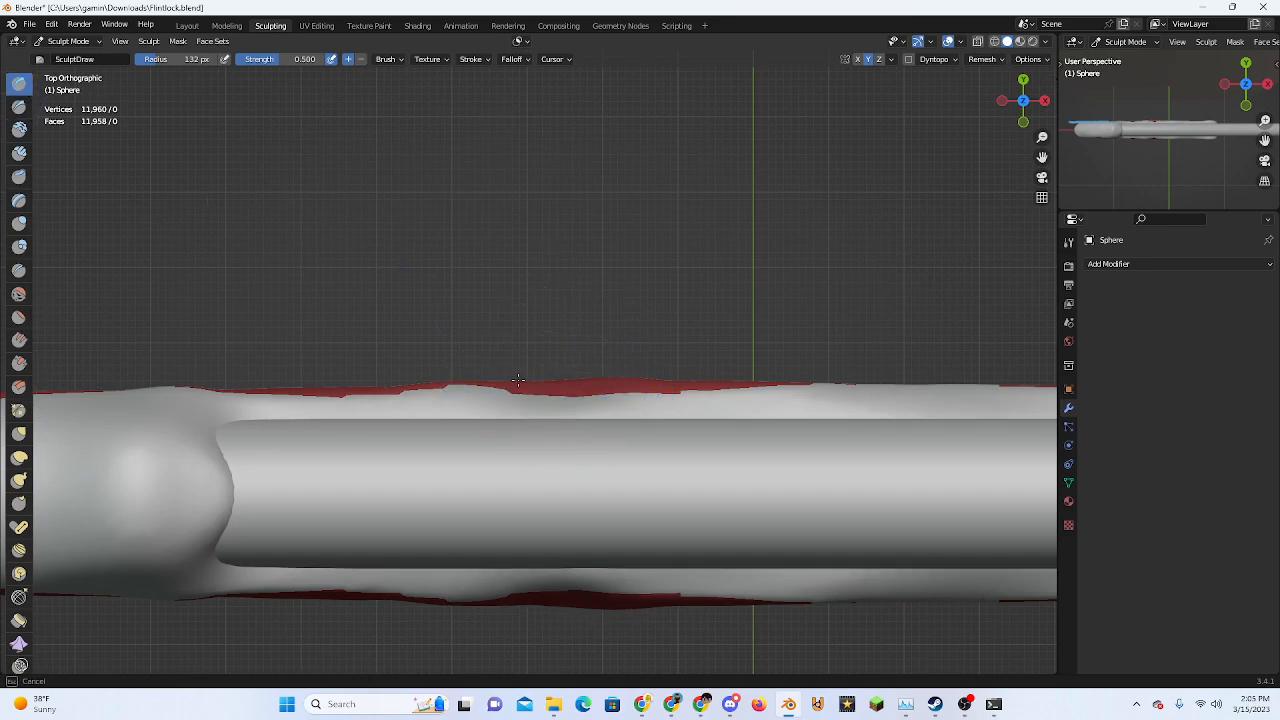
{"action": "left_click_drag", "start_coordinate": [641, 377], "coordinate": [629, 380], "text": "ctrl"}
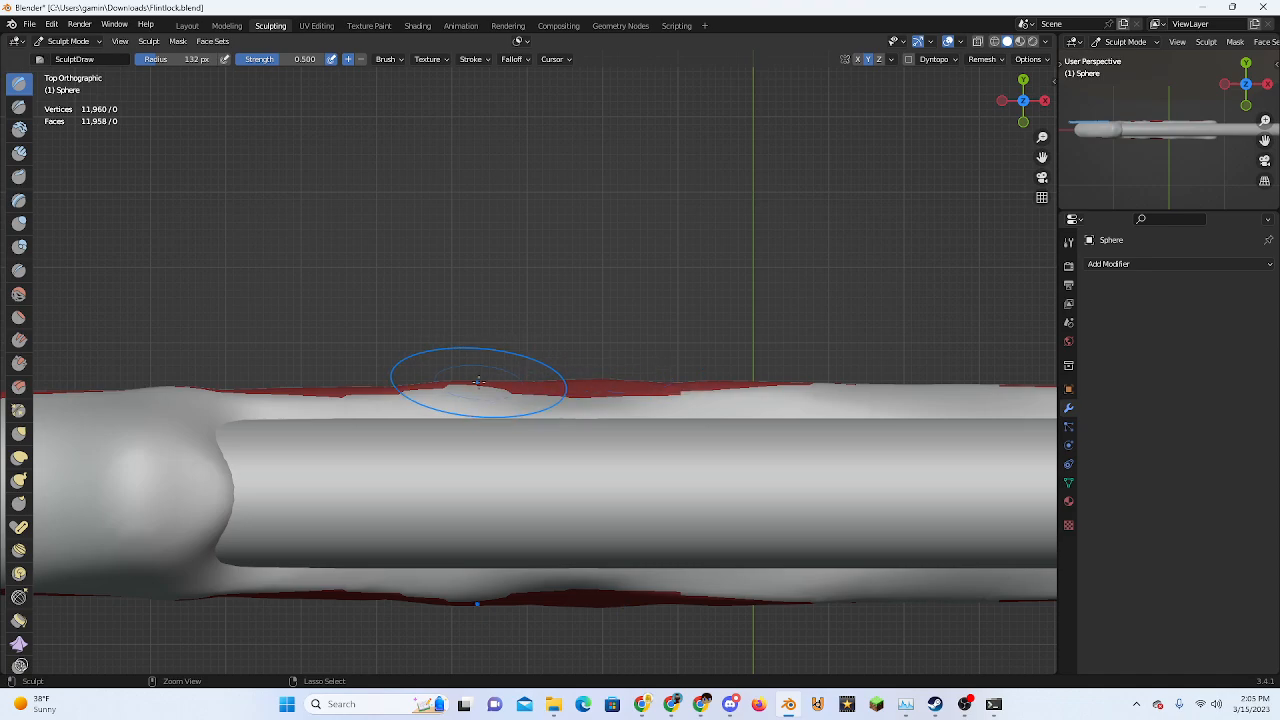
{"action": "left_click_drag", "start_coordinate": [478, 382], "coordinate": [470, 382], "text": "ctrl"}
{"action": "left_click_drag", "start_coordinate": [728, 382], "coordinate": [740, 382], "text": "ctrl"}
Examine the trimmed stock from above, the side, behind and the underside with the Flatten/Contrast brush active
{"action": "scroll", "coordinate": [700, 465], "scroll_direction": "down", "scroll_amount": 5}
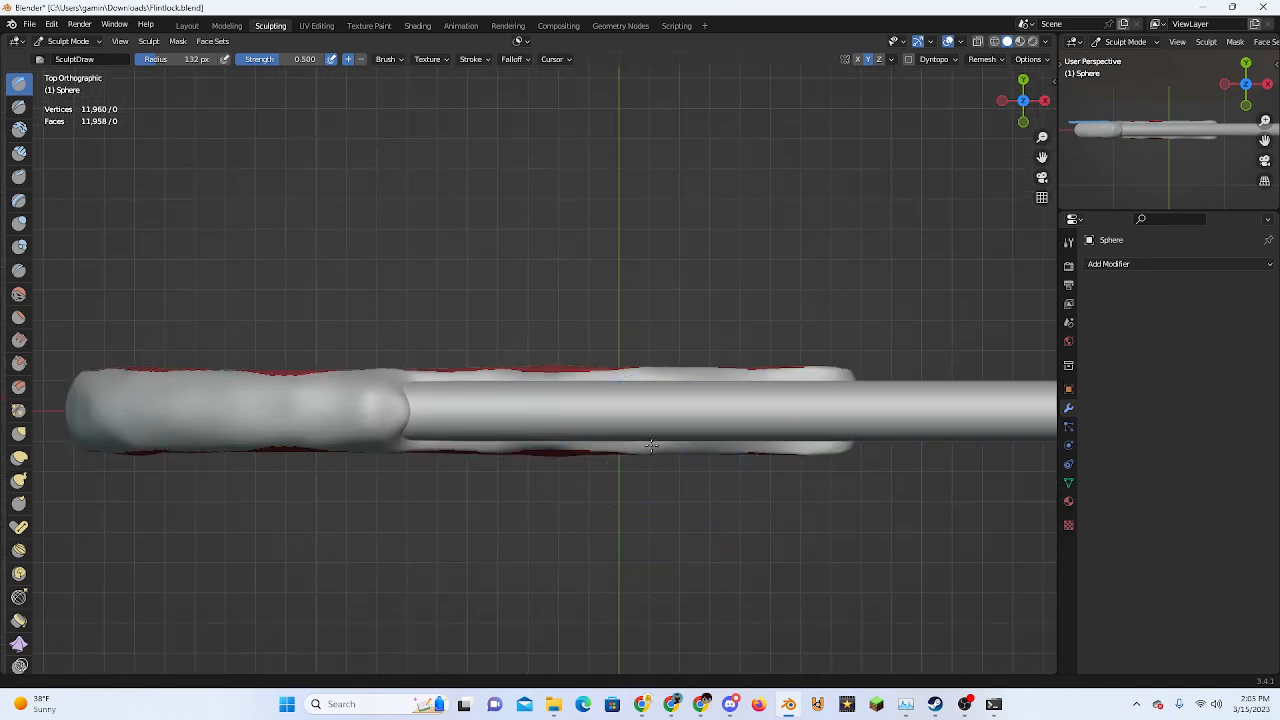
{"action": "middle_click_drag", "start_coordinate": [651, 446], "coordinate": [545, 388]}
{"action": "middle_click_drag", "start_coordinate": [629, 411], "coordinate": [643, 383]}
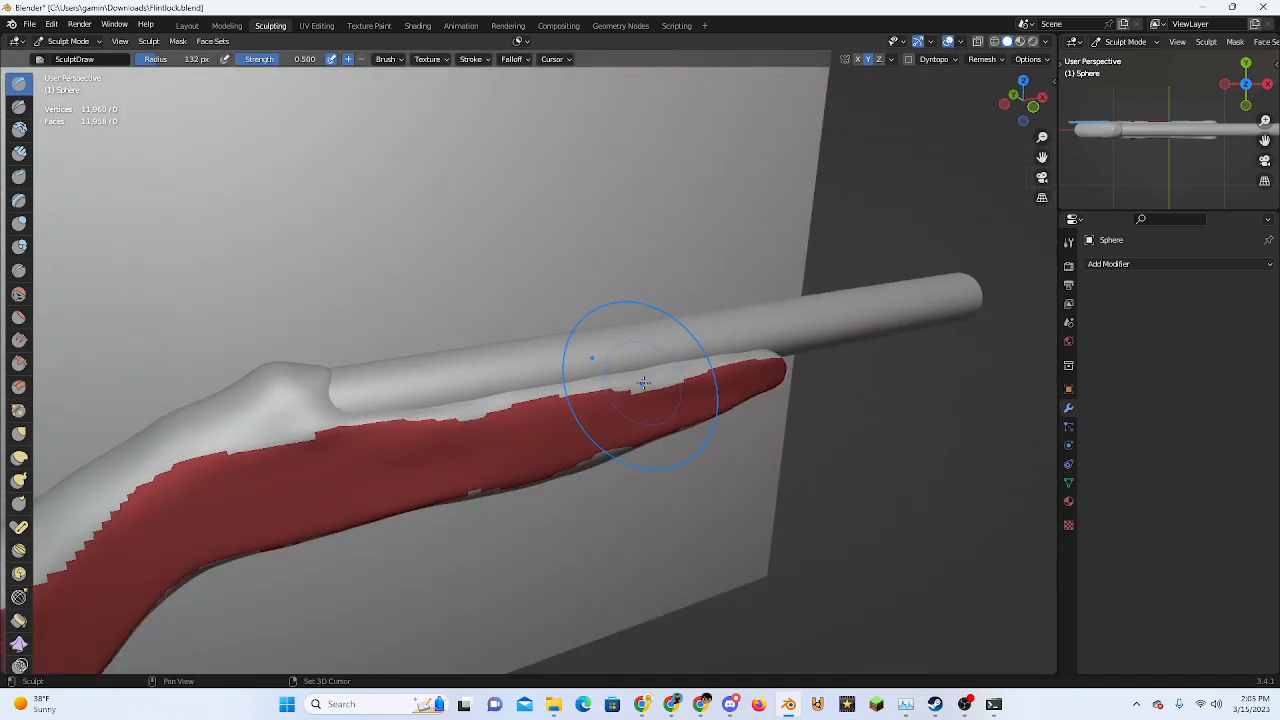
{"action": "middle_click_drag", "start_coordinate": [343, 471], "coordinate": [382, 430]}
{"action": "middle_click_drag", "start_coordinate": [282, 496], "coordinate": [119, 280]}
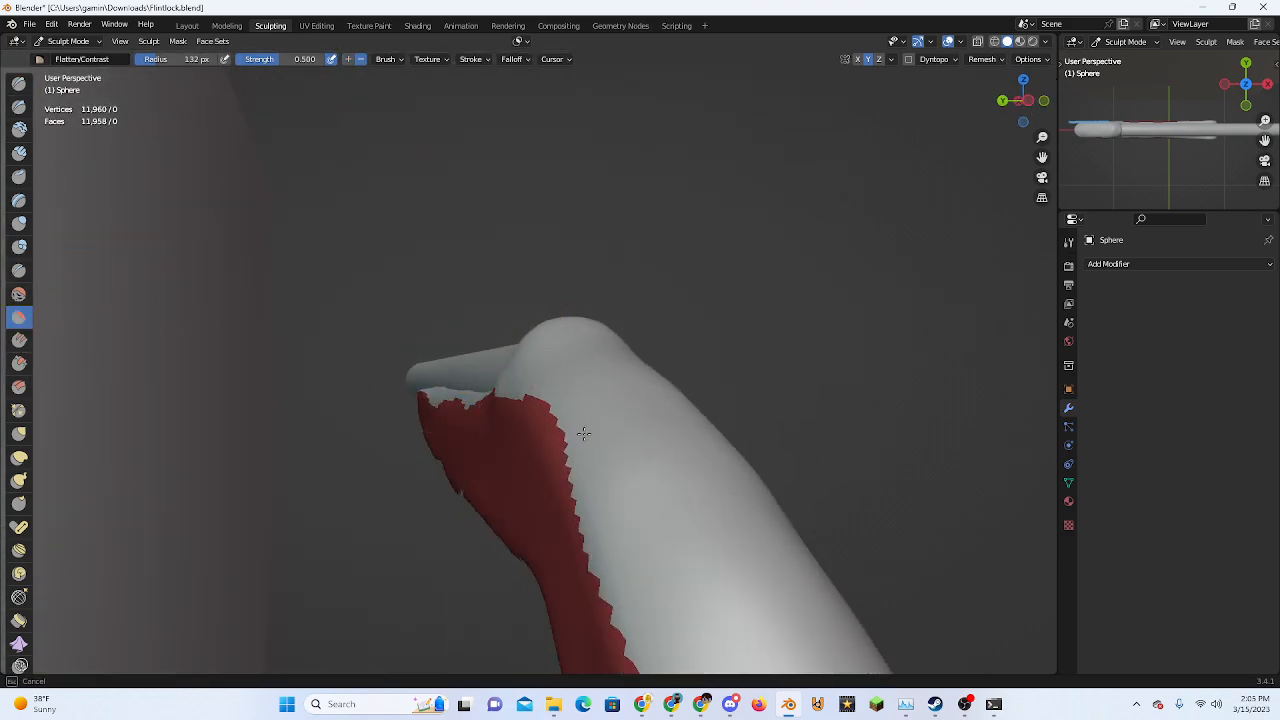
{"action": "middle_click_drag", "start_coordinate": [583, 433], "coordinate": [480, 434]}
{"action": "middle_click_drag", "start_coordinate": [668, 438], "coordinate": [628, 432]}
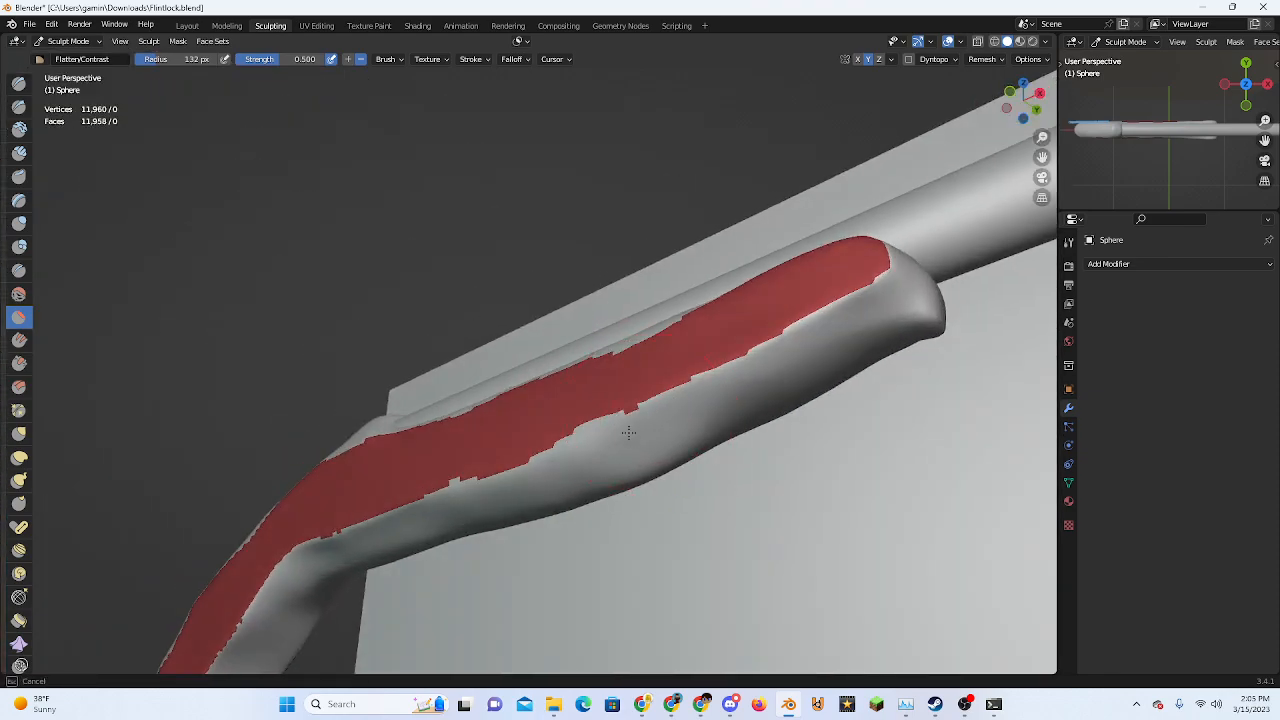
Examine the stock's underside and the grip's back for unevenness, switching from the Draw brush back to Flatten/Contrast
{"action": "mouse_move", "coordinate": [771, 400]}
{"action": "middle_mouse_down"}
{"action": "mouse_move", "coordinate": [552, 403]}
{"action": "mouse_move", "coordinate": [614, 400]}
{"action": "mouse_move", "coordinate": [486, 520]}
{"action": "mouse_move", "coordinate": [446, 431]}
{"action": "mouse_move", "coordinate": [375, 483]}
{"action": "middle_mouse_up"}
{"action": "middle_click_drag", "start_coordinate": [385, 376], "coordinate": [403, 440]}
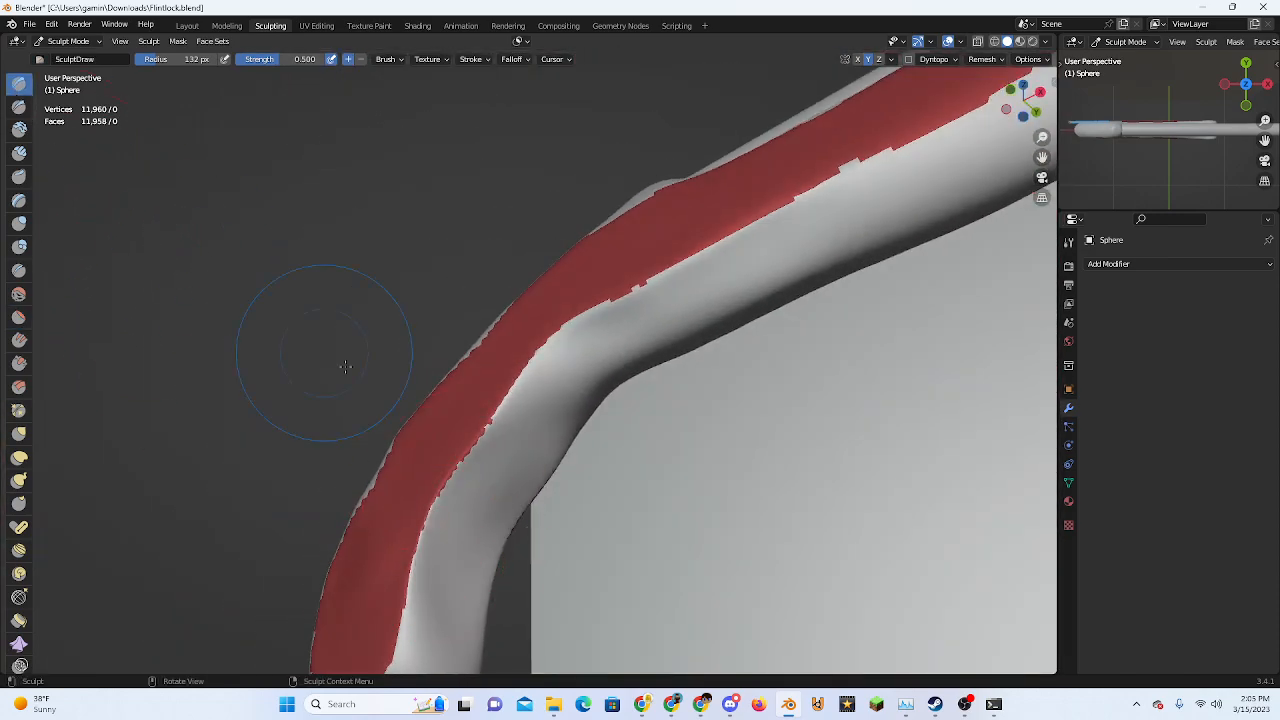
{"action": "middle_click_drag", "start_coordinate": [345, 366], "coordinate": [406, 452]}
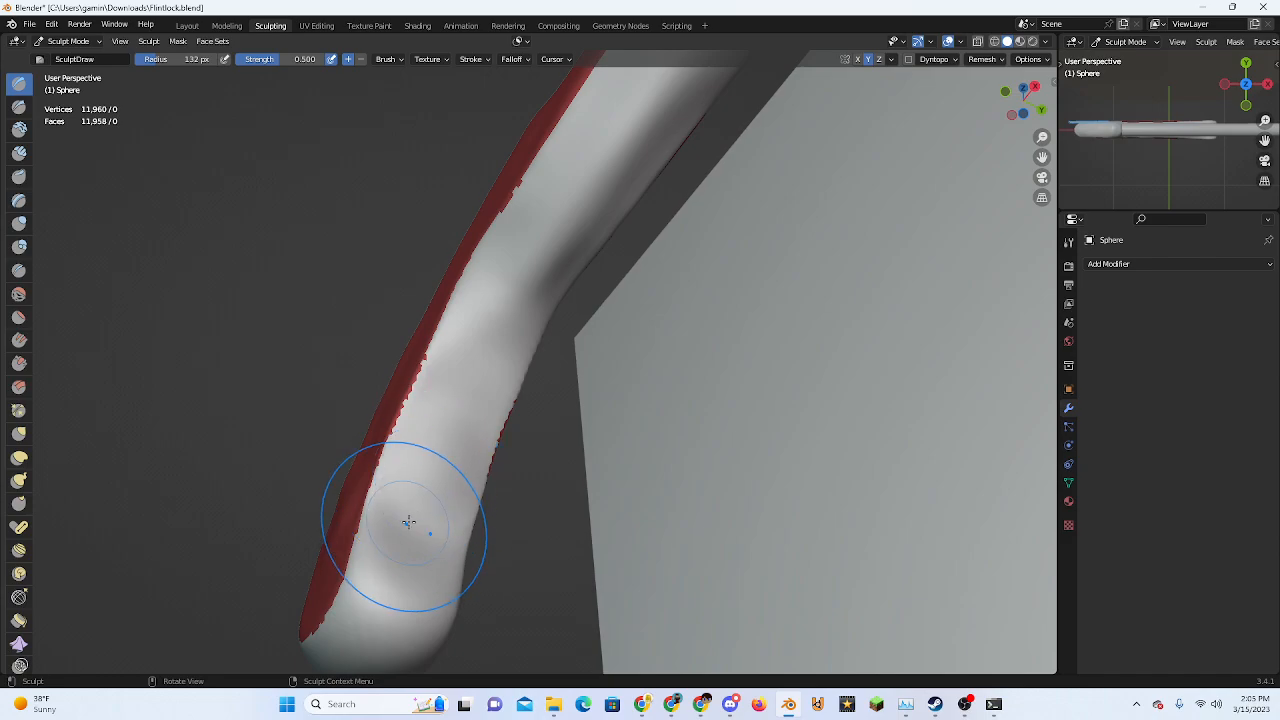
{"action": "middle_click_drag", "start_coordinate": [409, 522], "coordinate": [587, 472]}
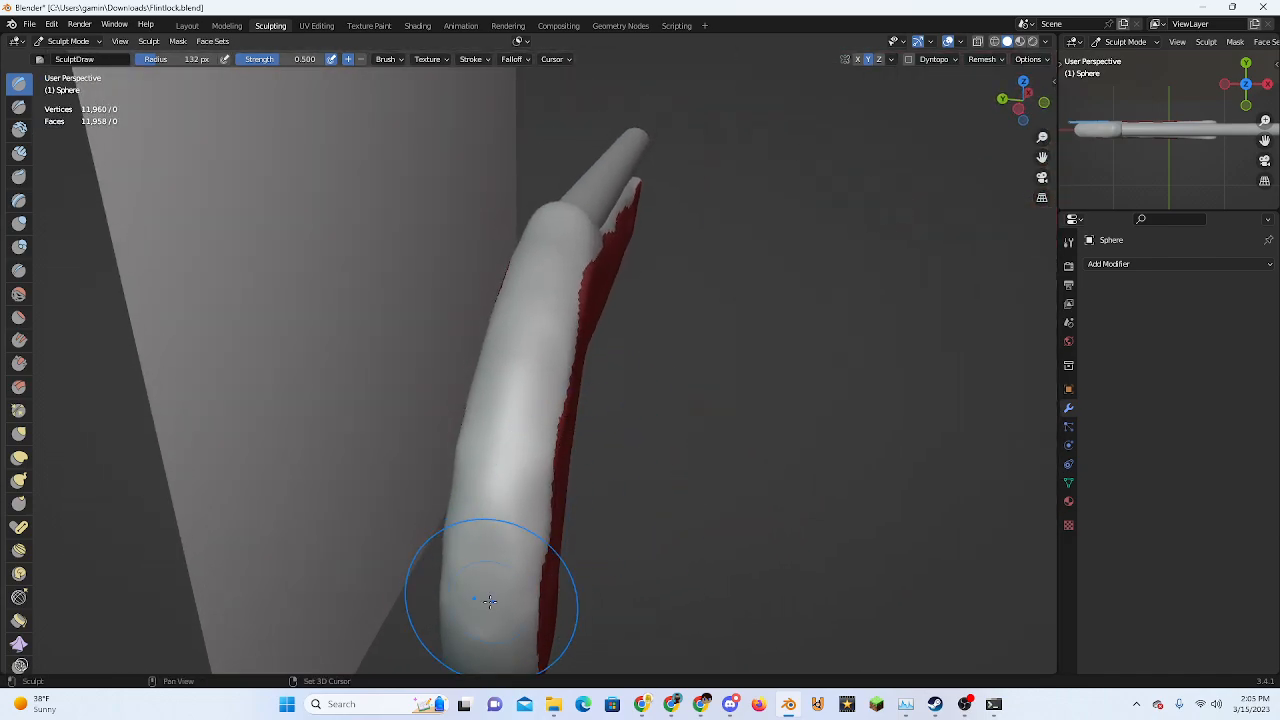
{"action": "left_click", "coordinate": [18, 317]}
{"action": "middle_click_drag", "start_coordinate": [420, 500], "coordinate": [537, 545]}
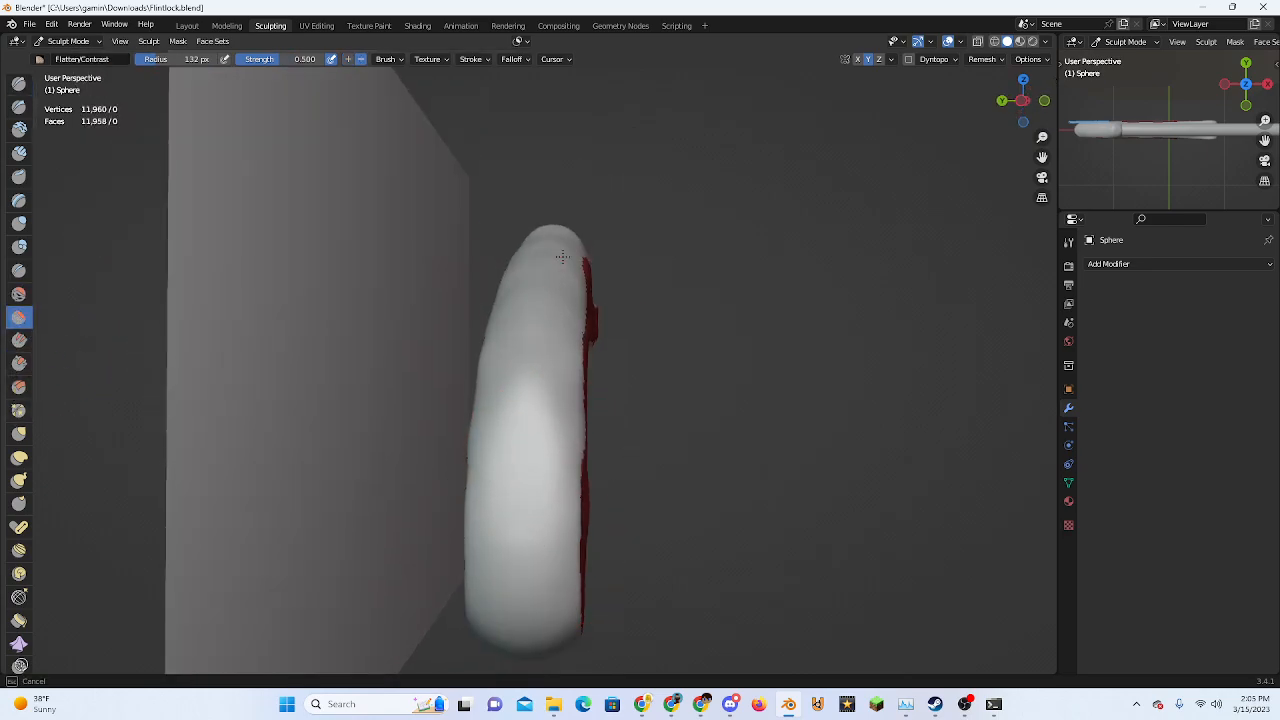
{"action": "middle_click_drag", "start_coordinate": [563, 257], "coordinate": [526, 359]}
{"action": "scroll", "coordinate": [518, 318], "scroll_direction": "up", "scroll_amount": 3}
{"action": "middle_click_drag", "start_coordinate": [518, 318], "coordinate": [561, 375]}
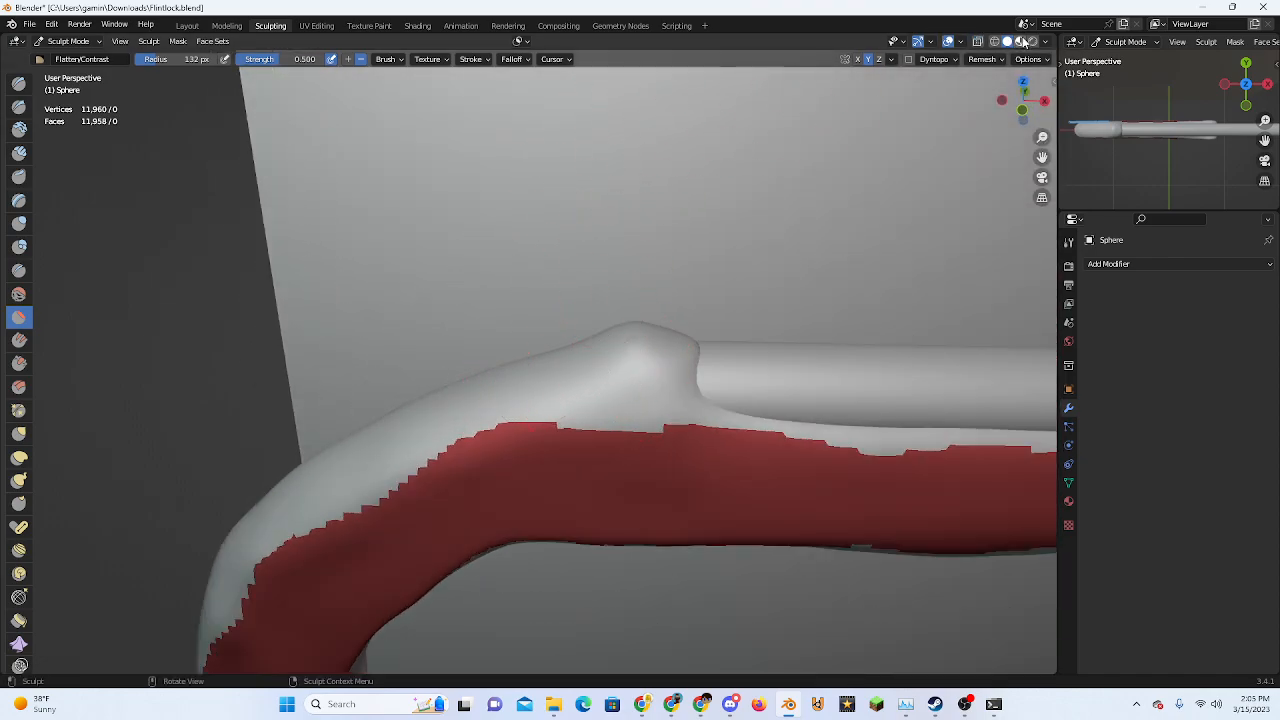
Compare the stock with the reference pistol in Material Preview shading, from the front and left views
{"action": "left_click", "coordinate": [1021, 41]}
{"action": "left_click", "coordinate": [1023, 110]}
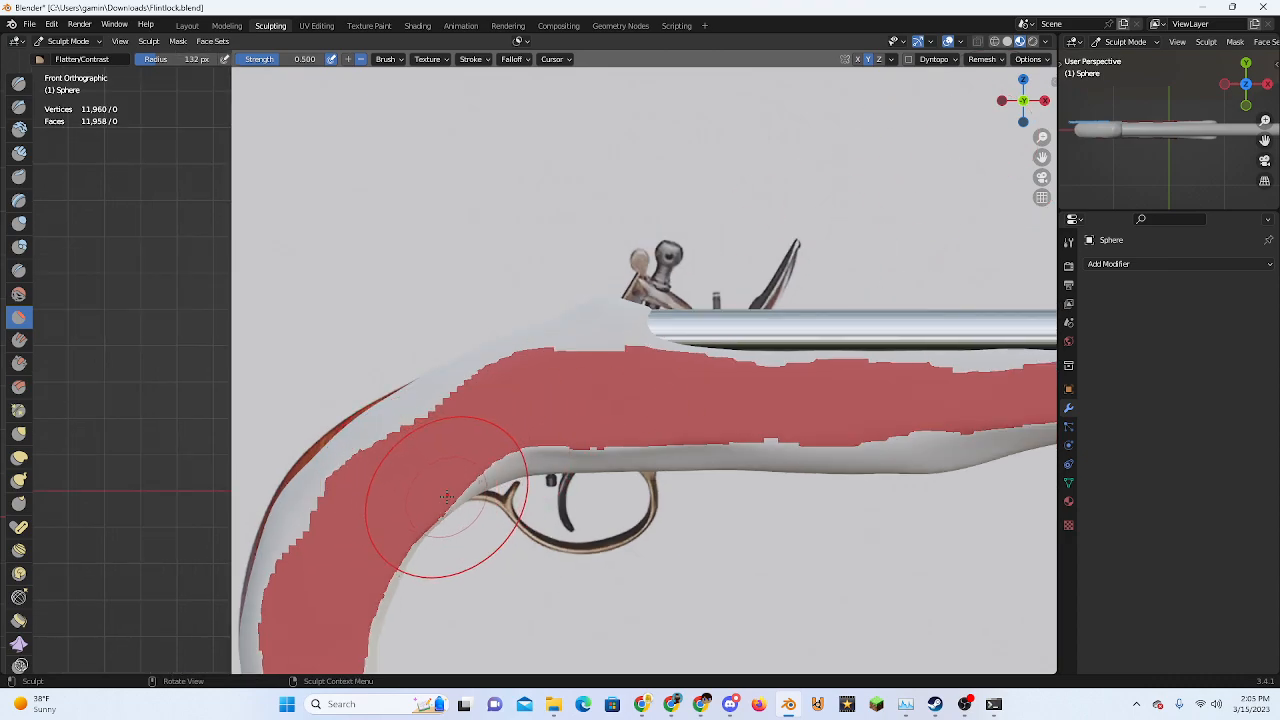
{"action": "scroll", "coordinate": [446, 497], "scroll_direction": "down", "scroll_amount": 5}
{"action": "mouse_move", "coordinate": [500, 506]}
{"action": "middle_mouse_down"}
{"action": "mouse_move", "coordinate": [609, 523]}
{"action": "mouse_move", "coordinate": [335, 507]}
{"action": "mouse_move", "coordinate": [650, 515]}
{"action": "mouse_move", "coordinate": [571, 500]}
{"action": "mouse_move", "coordinate": [955, 118]}
{"action": "middle_mouse_up"}
{"action": "left_click", "coordinate": [1021, 103]}
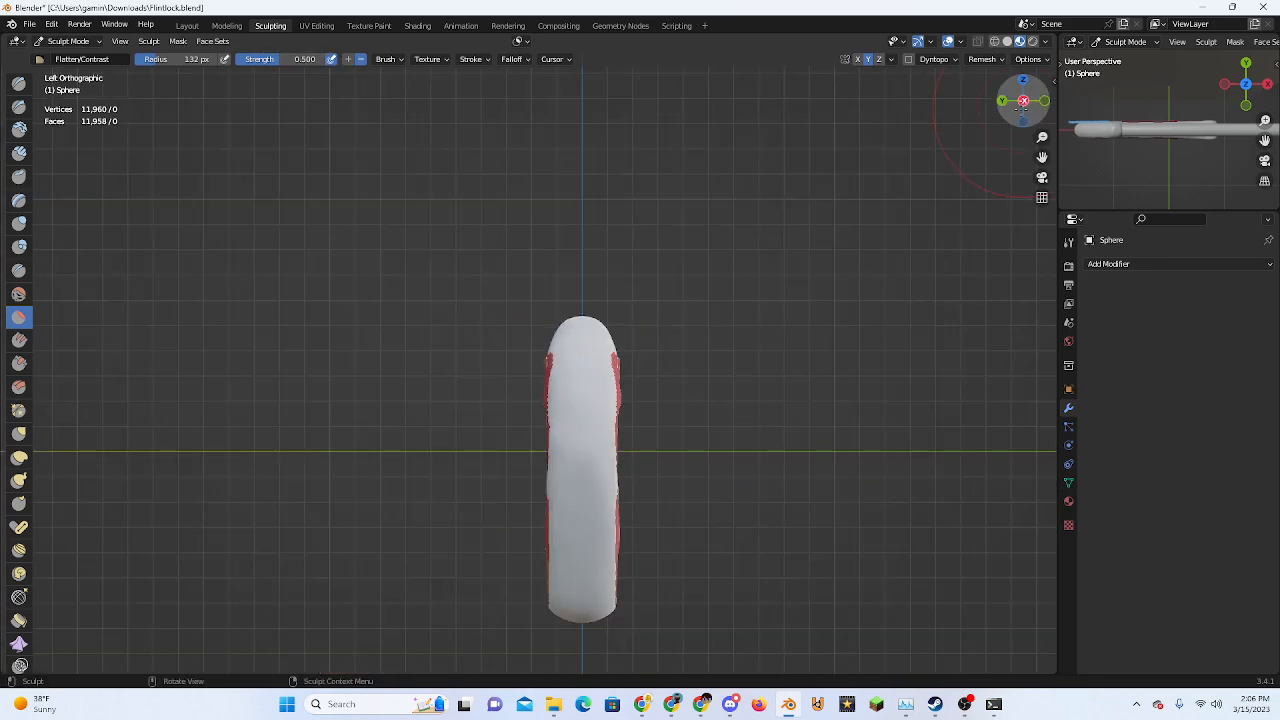
{"action": "middle_click_drag", "start_coordinate": [903, 189], "coordinate": [390, 360]}
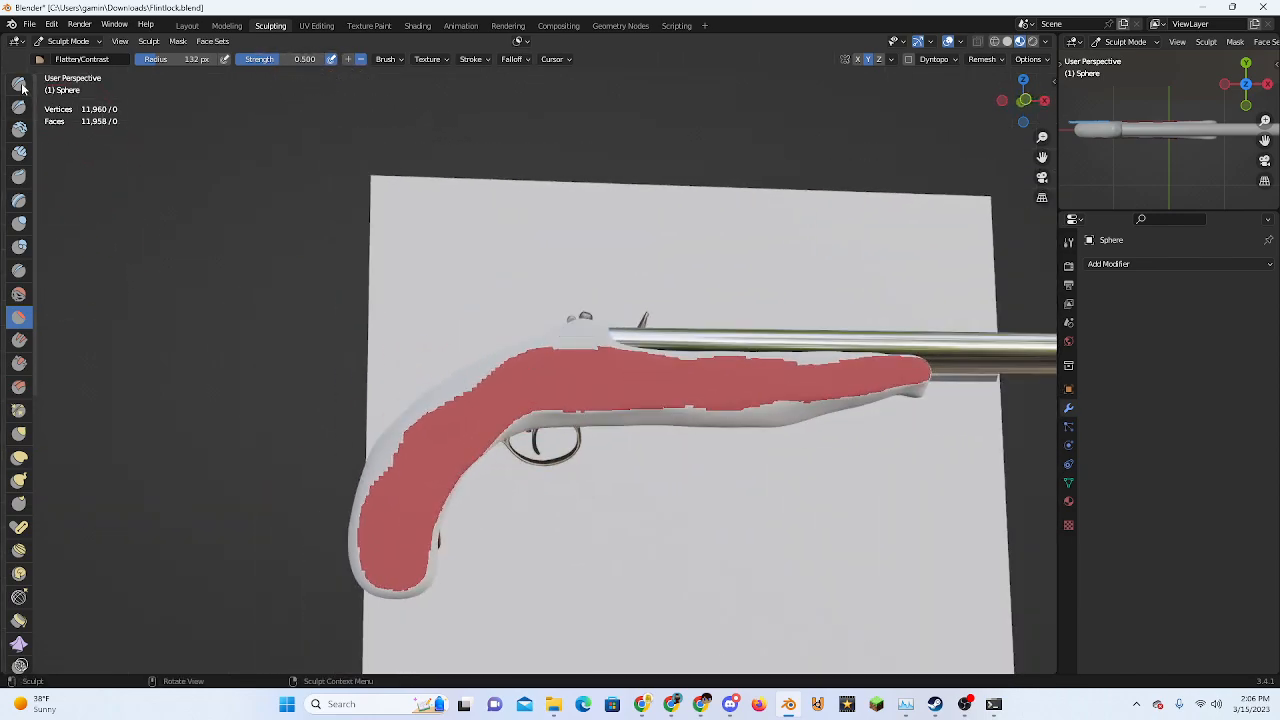
Select the Layer brush and check the stock's shape against the reference from the front, behind and above
{"action": "left_click", "coordinate": [19, 200]}
{"action": "left_click", "coordinate": [1025, 98]}
{"action": "scroll", "coordinate": [914, 343], "scroll_direction": "up", "scroll_amount": 4}
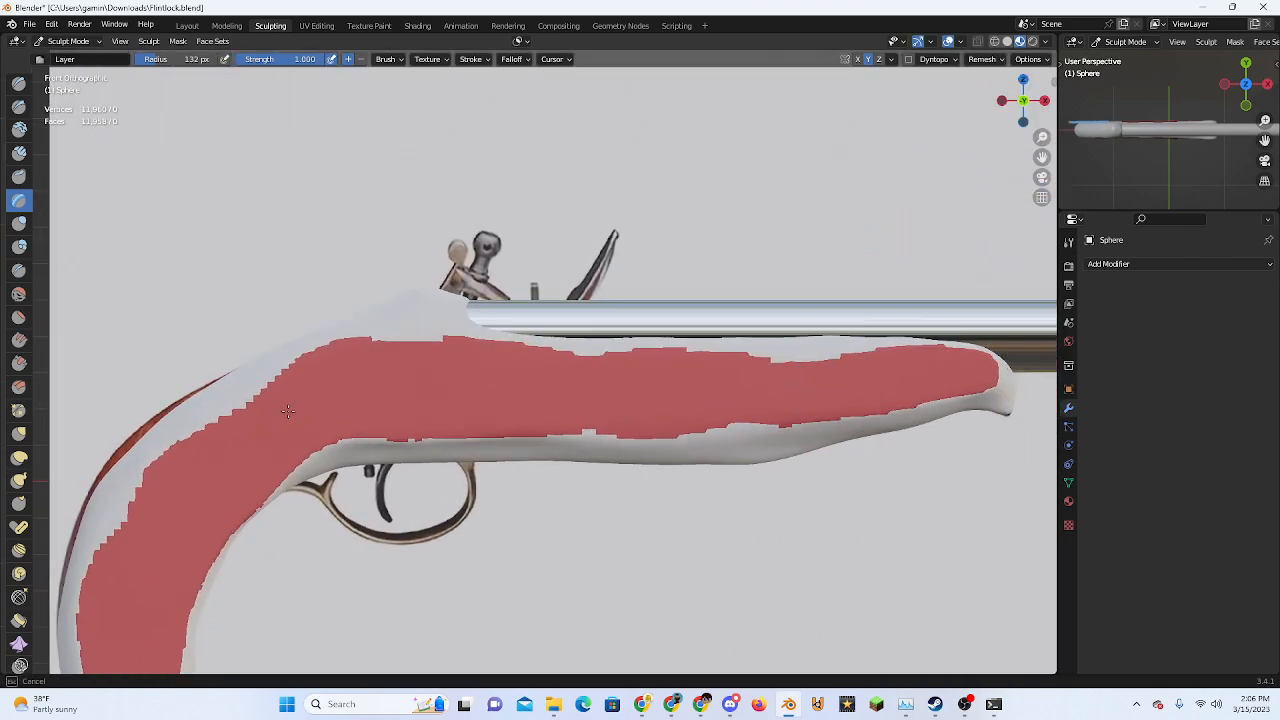
{"action": "middle_click_drag", "start_coordinate": [138, 598], "coordinate": [876, 119]}
{"action": "left_click", "coordinate": [1023, 109]}
{"action": "middle_click_drag", "start_coordinate": [611, 283], "coordinate": [979, 130]}
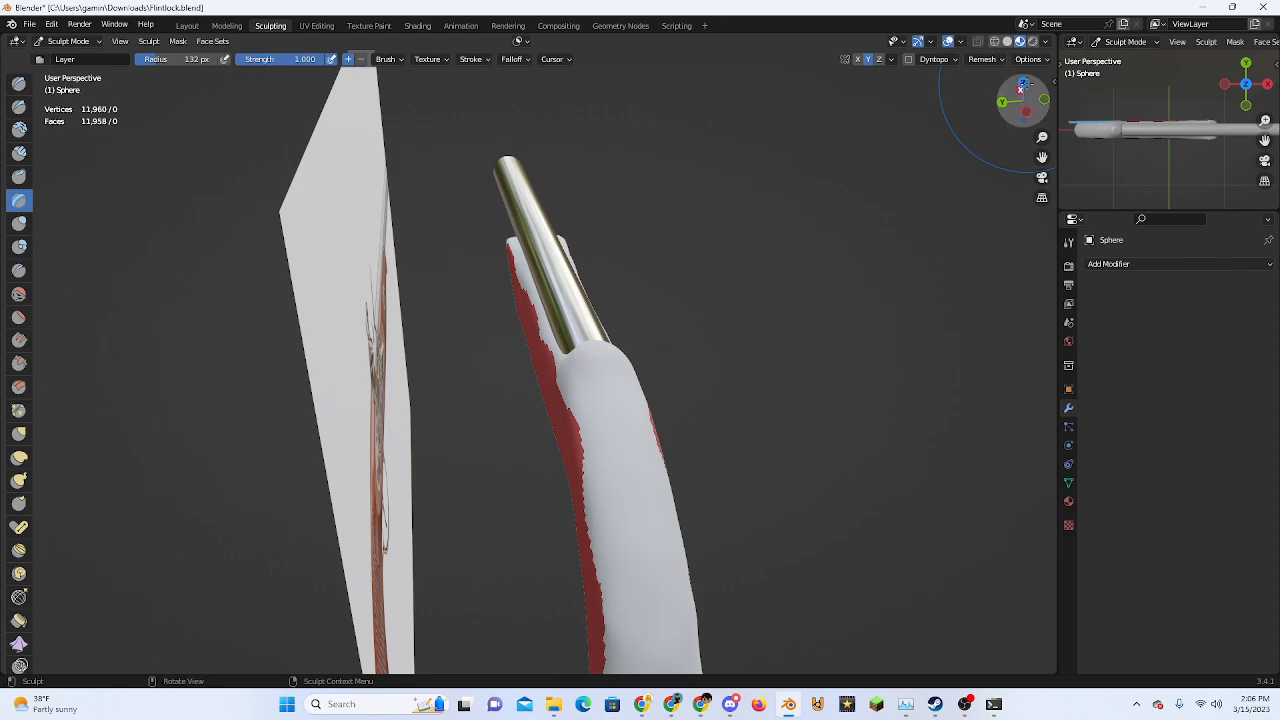
{"action": "left_click", "coordinate": [1023, 83]}
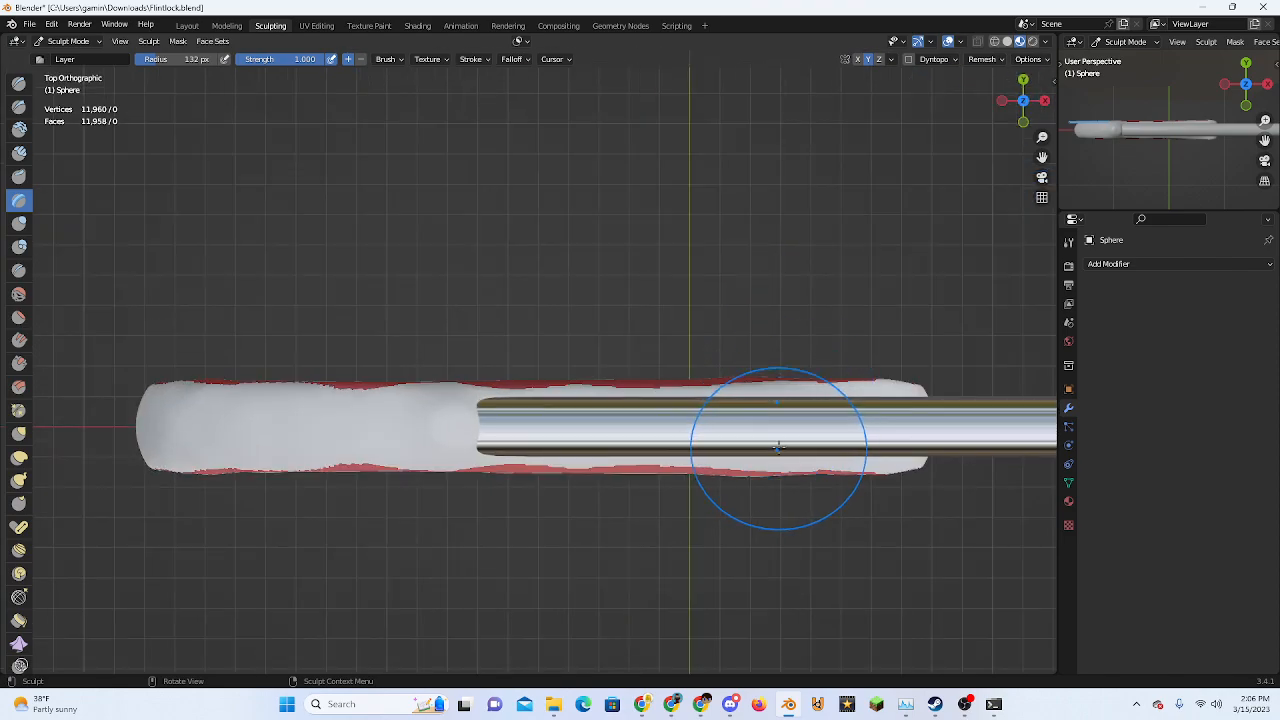
{"action": "middle_click_drag", "start_coordinate": [778, 452], "coordinate": [620, 300]}
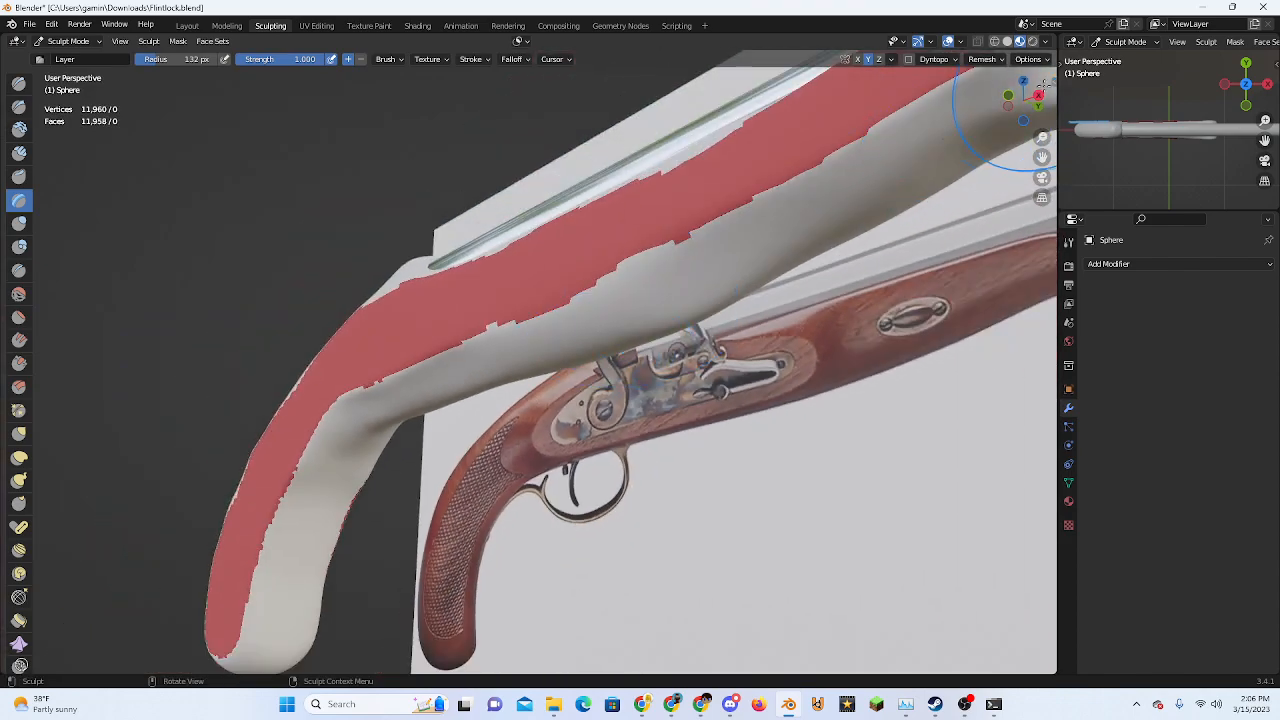
Reduce the Layer brush radius to 47 px over the masked stock in the front view
{"action": "left_click", "coordinate": [1007, 109]}
{"action": "left_click", "coordinate": [1044, 102]}
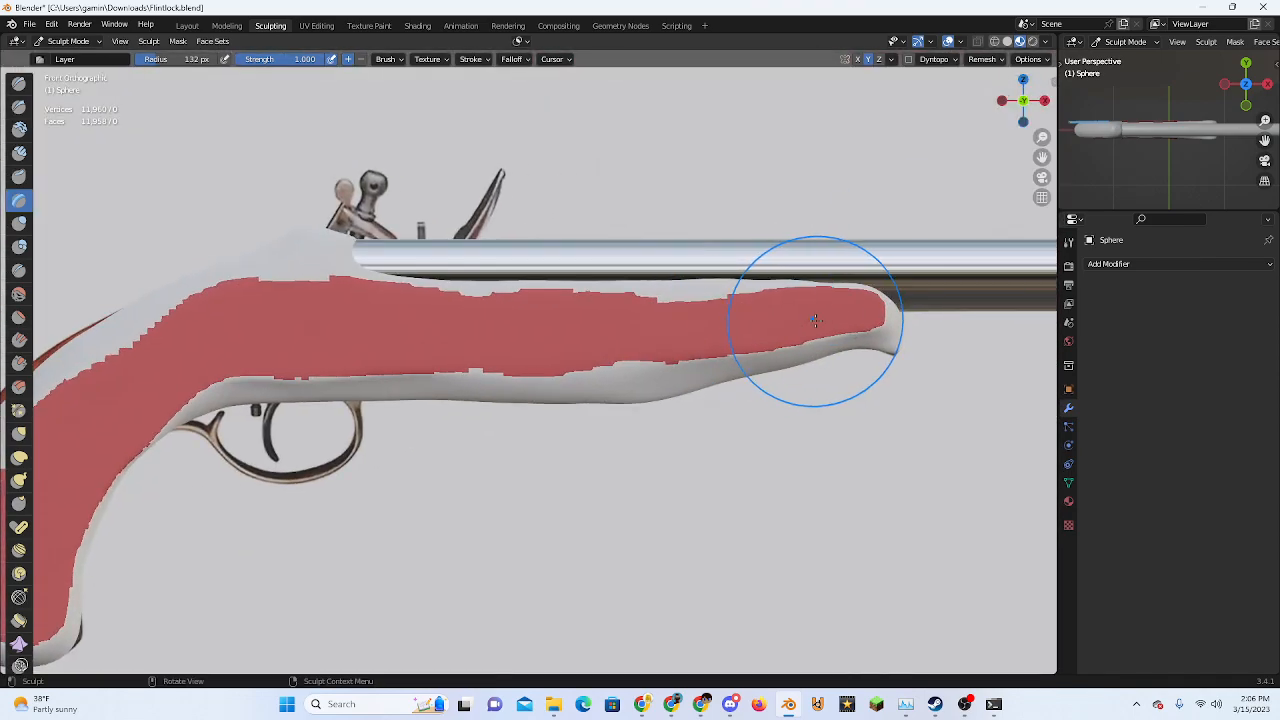
{"action": "key", "text": "f"}
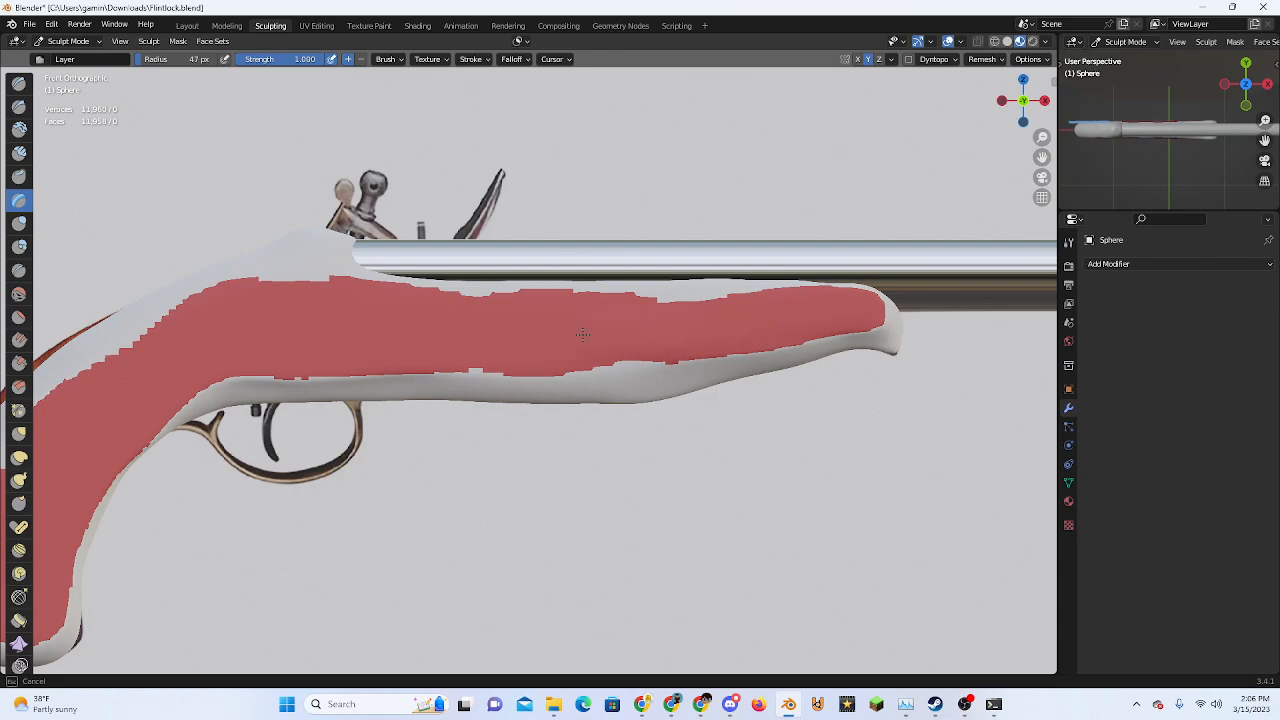
{"action": "left_click", "coordinate": [349, 331]}
Inspect the stock's width and surface from above, behind and below, returning the viewport to Solid shading
{"action": "mouse_move", "coordinate": [537, 337]}
{"action": "middle_mouse_down"}
{"action": "mouse_move", "coordinate": [766, 371]}
{"action": "mouse_move", "coordinate": [958, 68]}
{"action": "middle_mouse_up"}
{"action": "left_click", "coordinate": [1023, 82]}
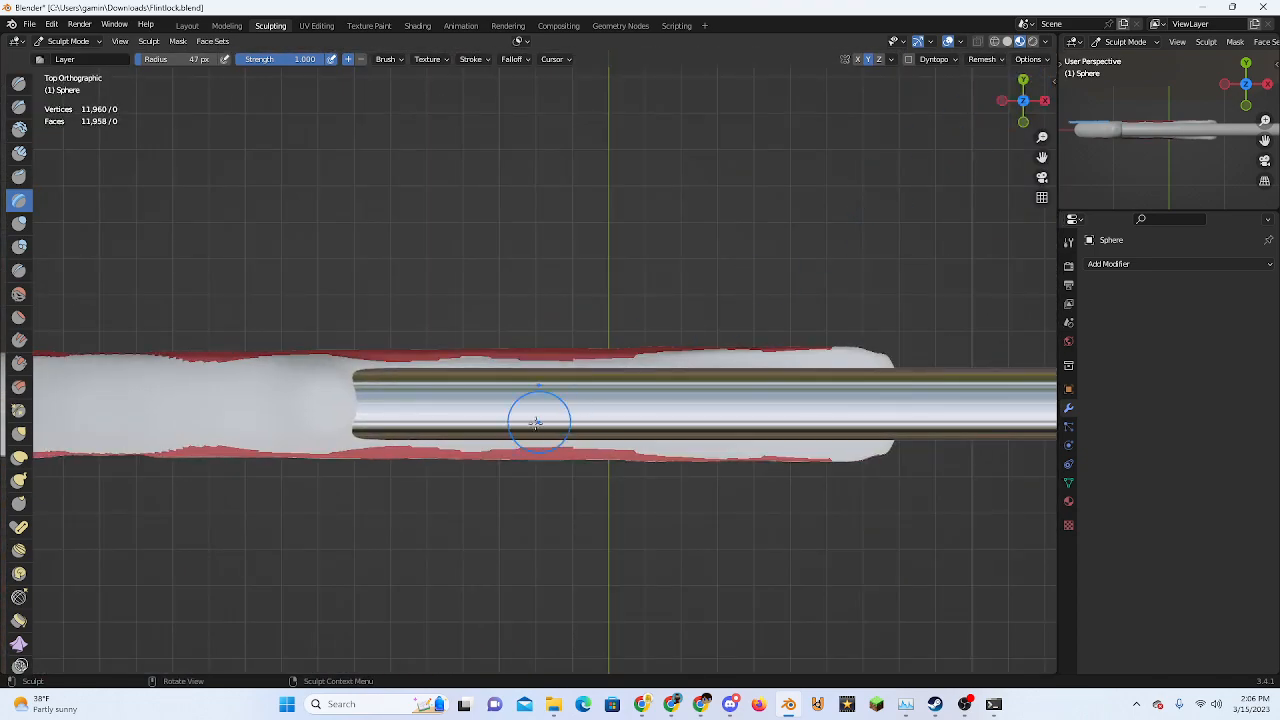
{"action": "mouse_move", "coordinate": [598, 481]}
{"action": "middle_mouse_down"}
{"action": "mouse_move", "coordinate": [714, 337]}
{"action": "mouse_move", "coordinate": [800, 360]}
{"action": "mouse_move", "coordinate": [846, 346]}
{"action": "middle_mouse_up"}
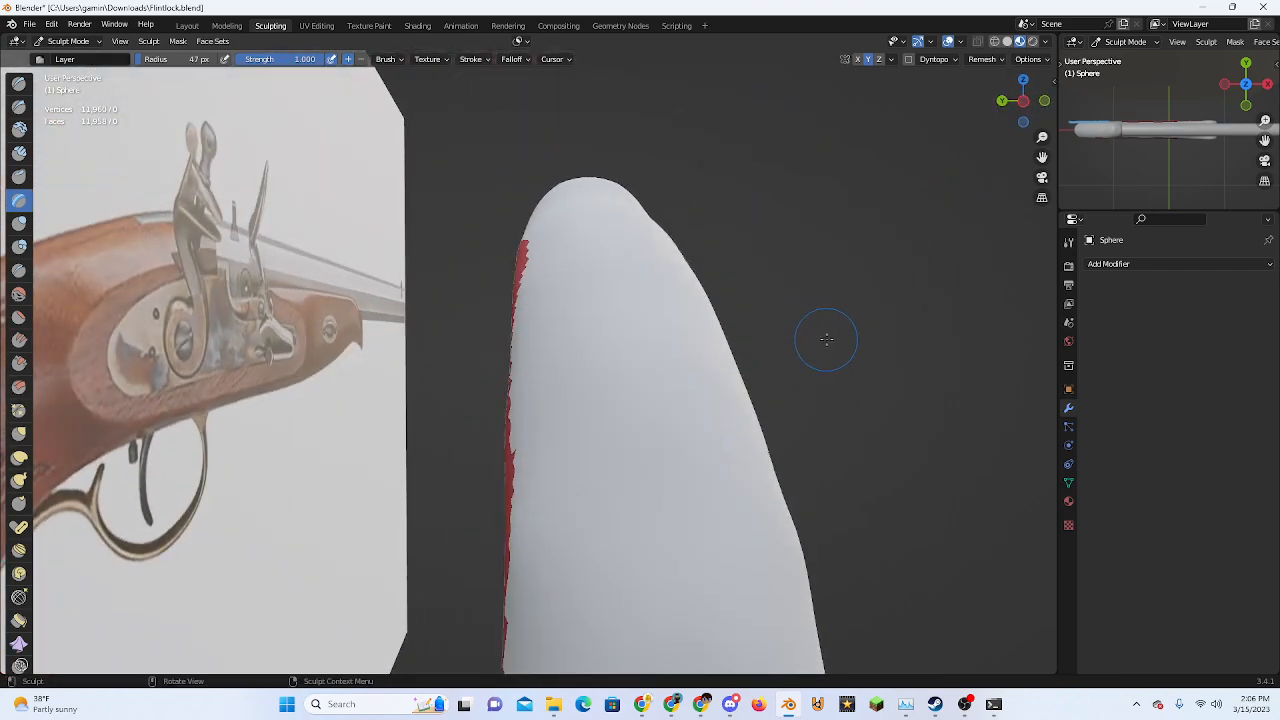
{"action": "scroll", "coordinate": [799, 352], "scroll_direction": "down", "scroll_amount": 5}
{"action": "mouse_move", "coordinate": [749, 420]}
{"action": "middle_mouse_down"}
{"action": "mouse_move", "coordinate": [753, 397]}
{"action": "mouse_move", "coordinate": [850, 330]}
{"action": "middle_mouse_up"}
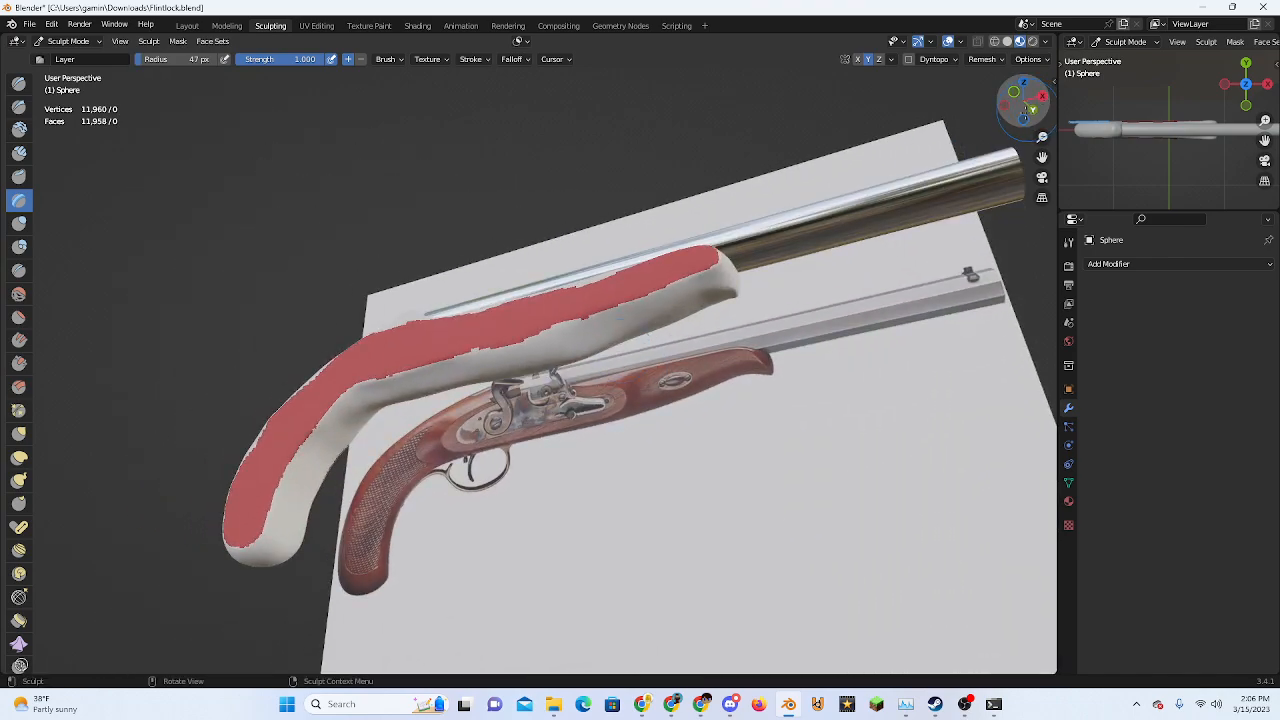
{"action": "left_click", "coordinate": [1028, 110]}
{"action": "scroll", "coordinate": [786, 277], "scroll_direction": "up", "scroll_amount": 3}
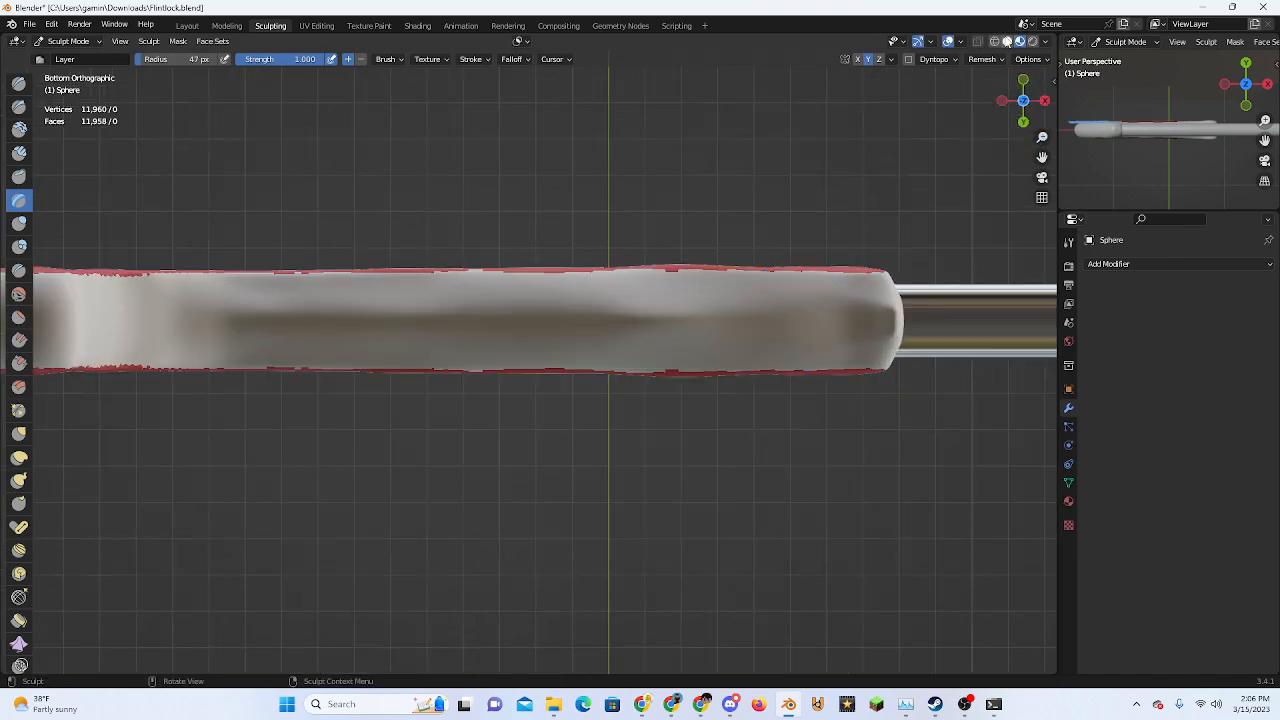
{"action": "middle_click_drag", "start_coordinate": [857, 234], "coordinate": [678, 318]}
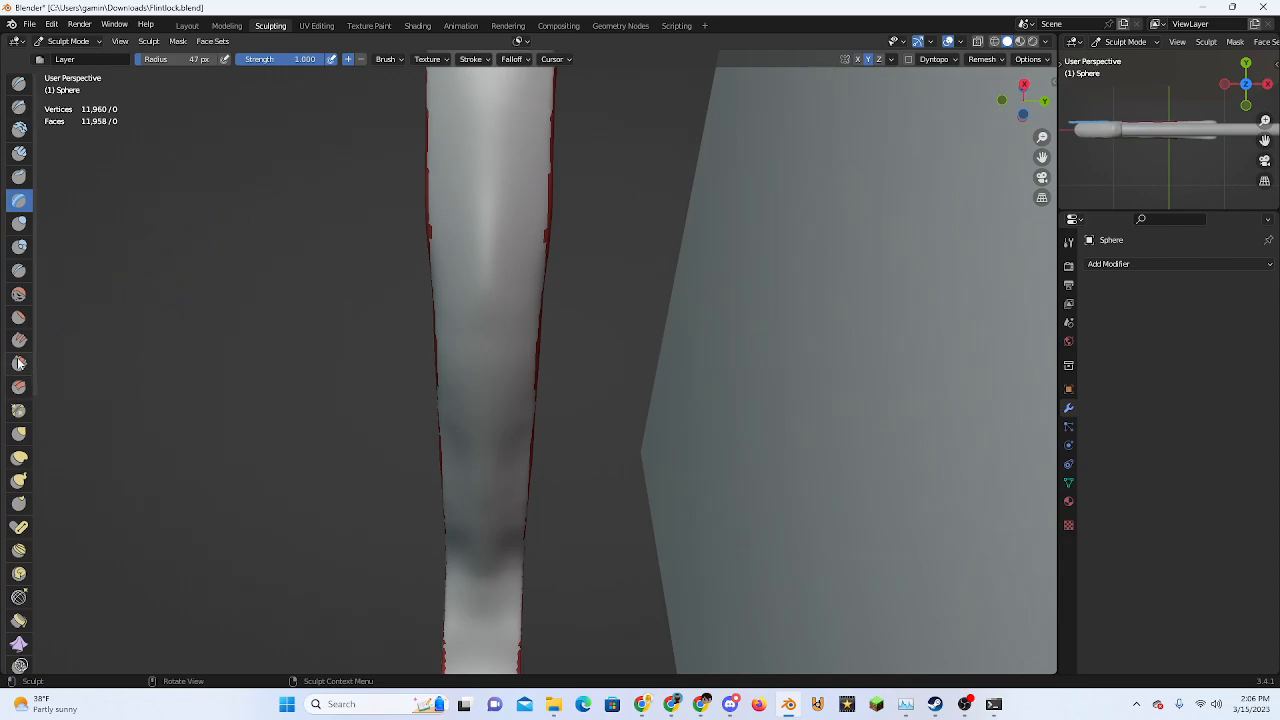
Select the Flatten/Contrast brush and examine the waviness of the stock's underside where it bends into the grip
{"action": "left_click", "coordinate": [19, 317]}
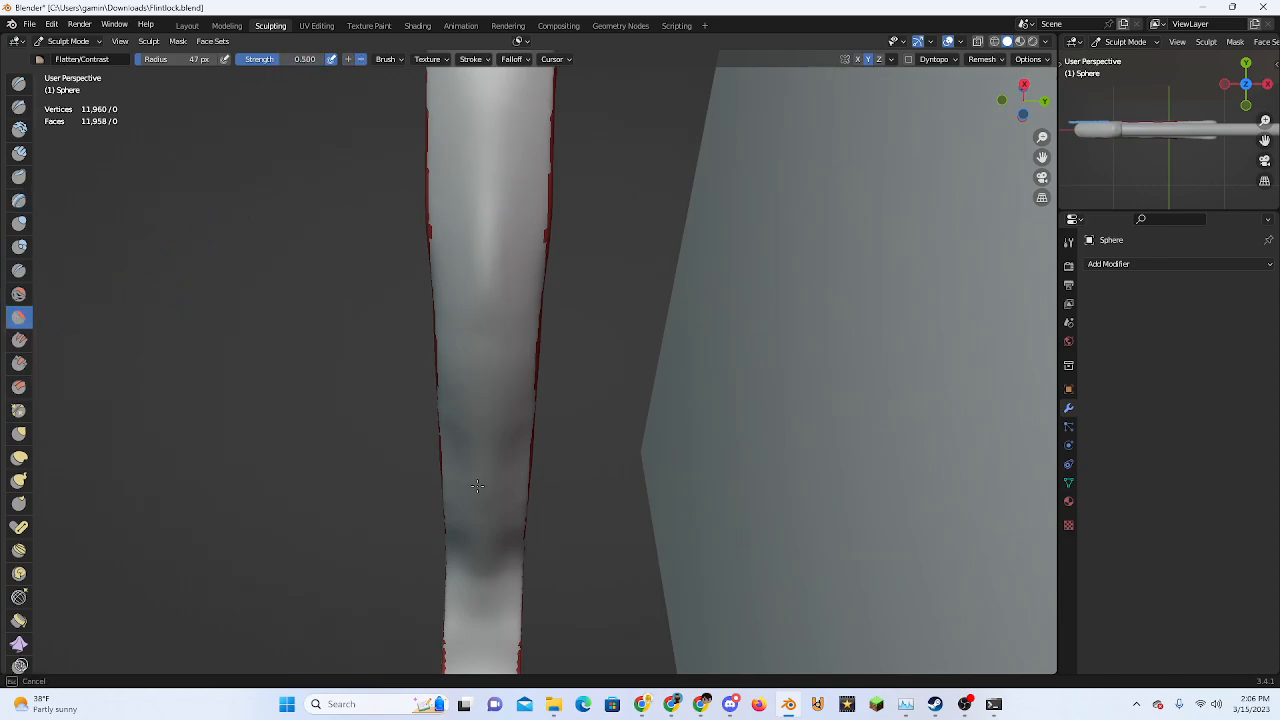
{"action": "middle_click_drag", "start_coordinate": [477, 486], "coordinate": [647, 482]}
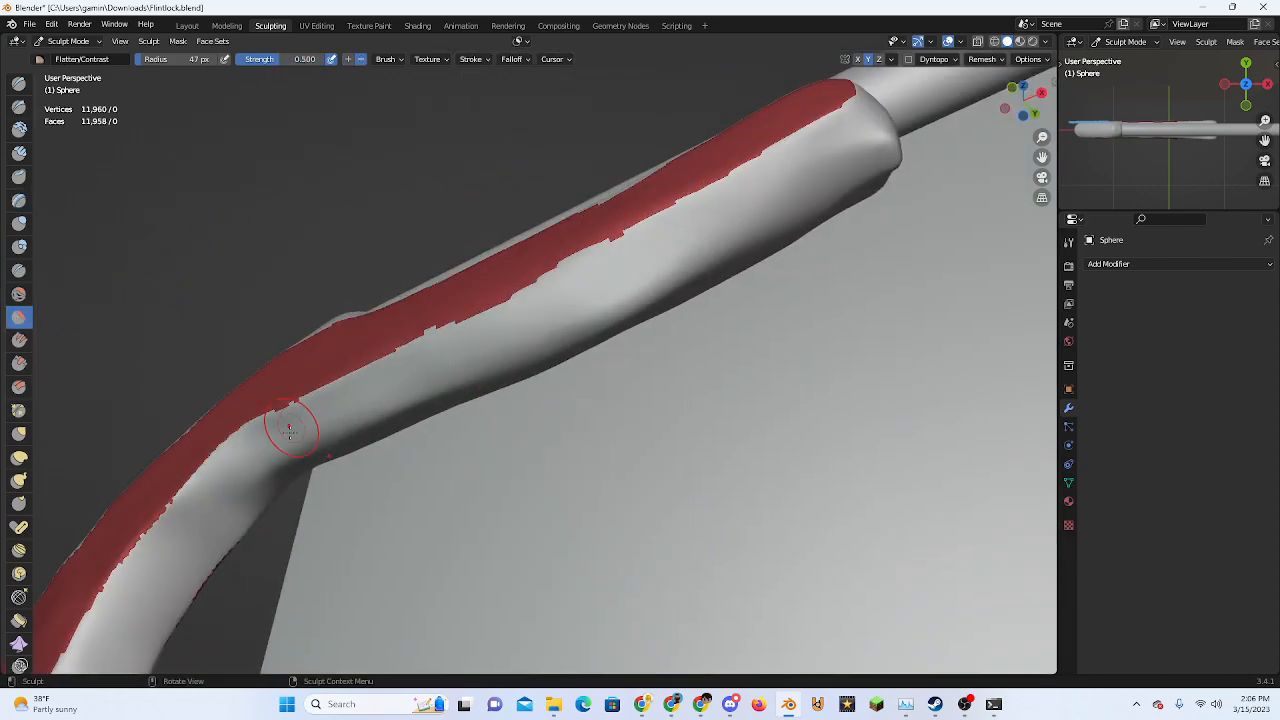
{"action": "scroll", "coordinate": [486, 443], "scroll_direction": "down", "scroll_amount": 4}
{"action": "middle_click_drag", "start_coordinate": [290, 430], "coordinate": [351, 426]}
{"action": "scroll", "coordinate": [474, 361], "scroll_direction": "up", "scroll_amount": 3}
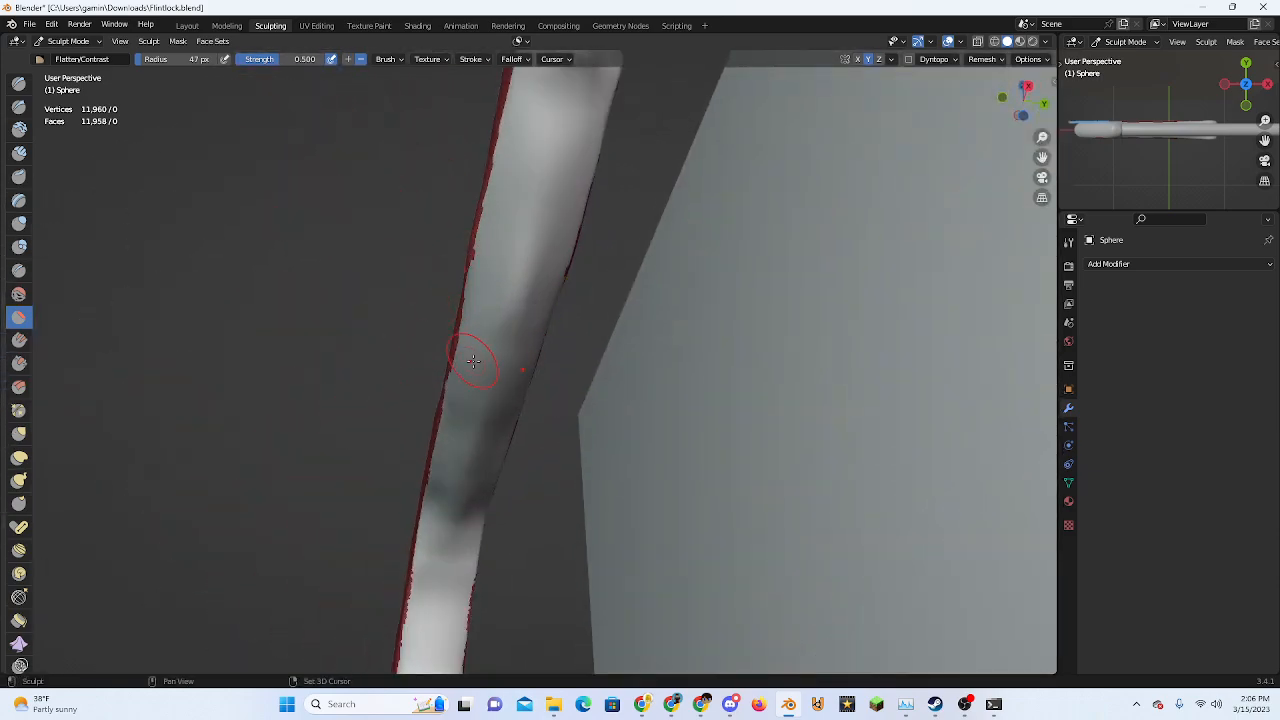
{"action": "middle_click_drag", "start_coordinate": [474, 361], "coordinate": [720, 403]}
{"action": "scroll", "coordinate": [677, 440], "scroll_direction": "down", "scroll_amount": 4}
{"action": "scroll", "coordinate": [720, 403], "scroll_direction": "up", "scroll_amount": 4}
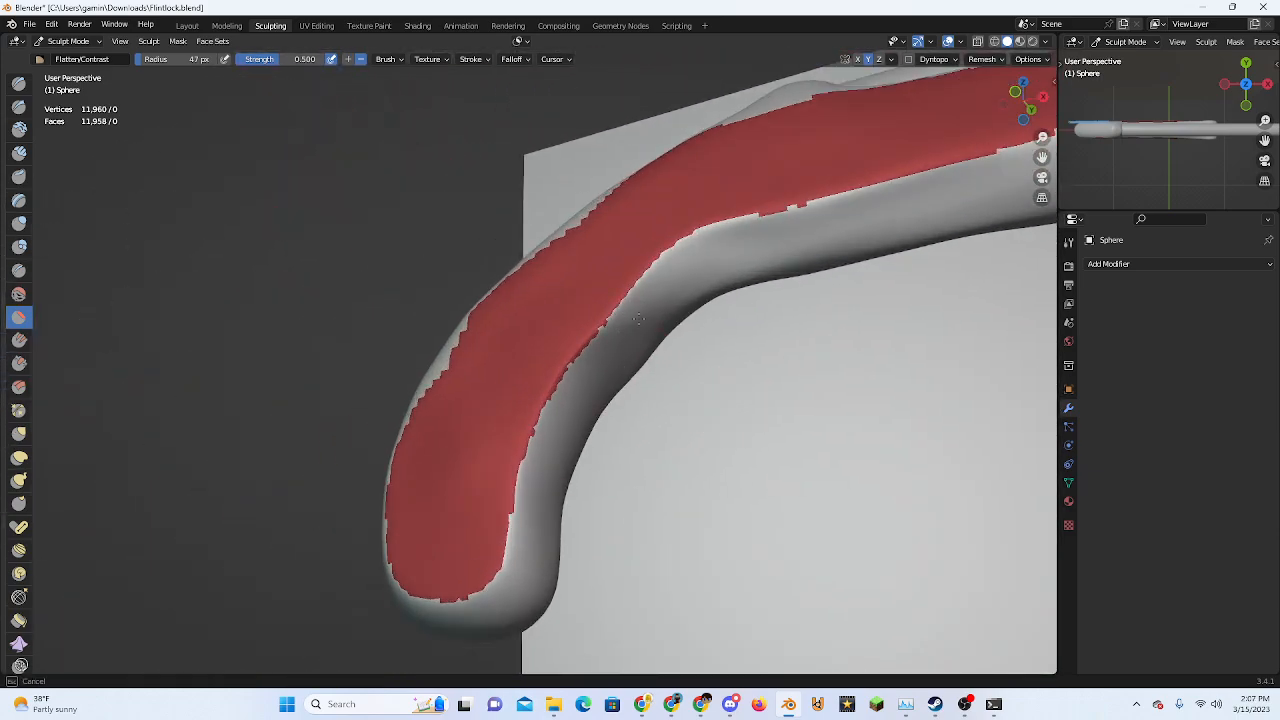
Examine the curved back of the grip from the side and from behind, up to the barrel's rear end
{"action": "middle_click_drag", "start_coordinate": [576, 450], "coordinate": [560, 528]}
{"action": "middle_click_drag", "start_coordinate": [400, 460], "coordinate": [553, 491]}
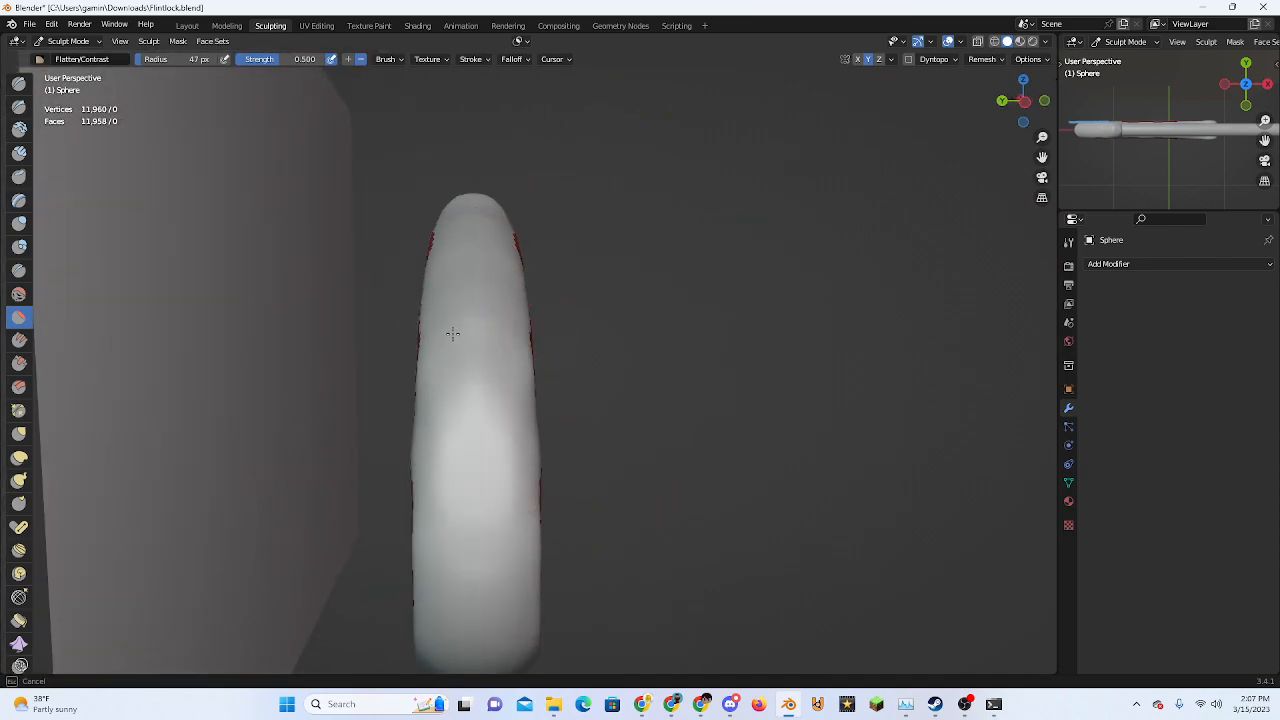
{"action": "middle_click_drag", "start_coordinate": [452, 333], "coordinate": [607, 405]}
{"action": "middle_click_drag", "start_coordinate": [686, 418], "coordinate": [570, 483]}
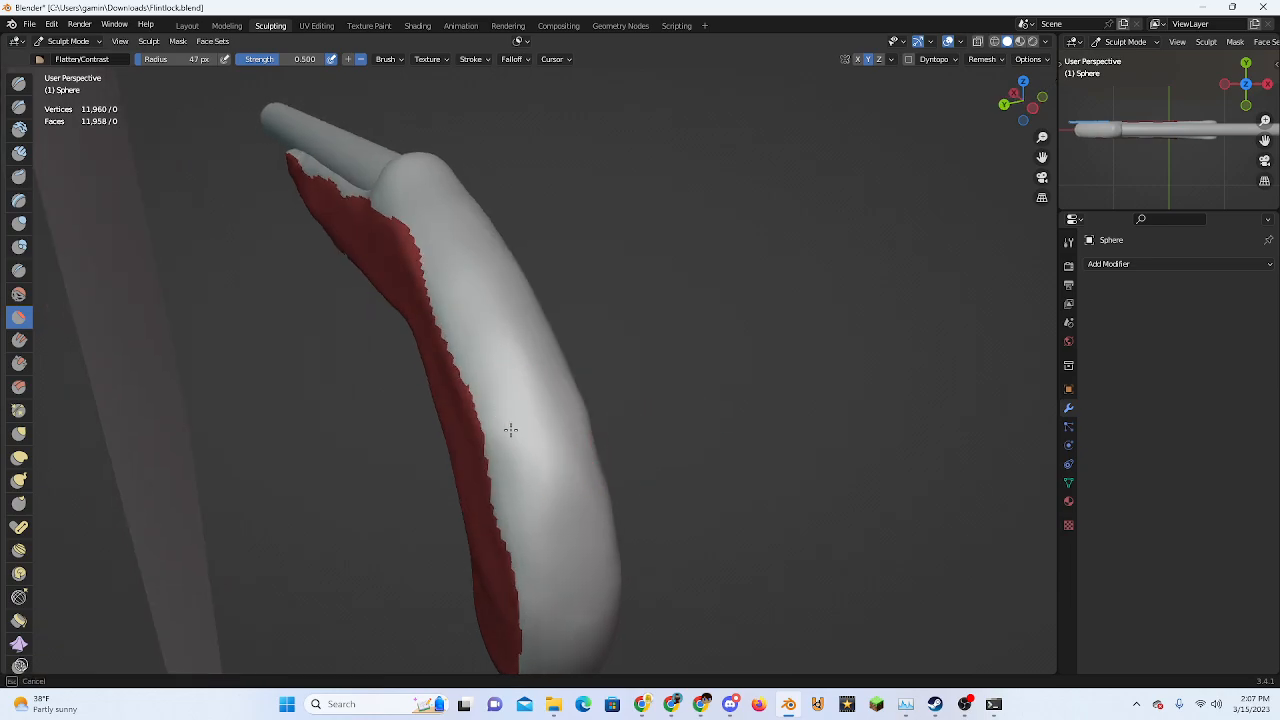
{"action": "middle_click_drag", "start_coordinate": [558, 654], "coordinate": [425, 648]}
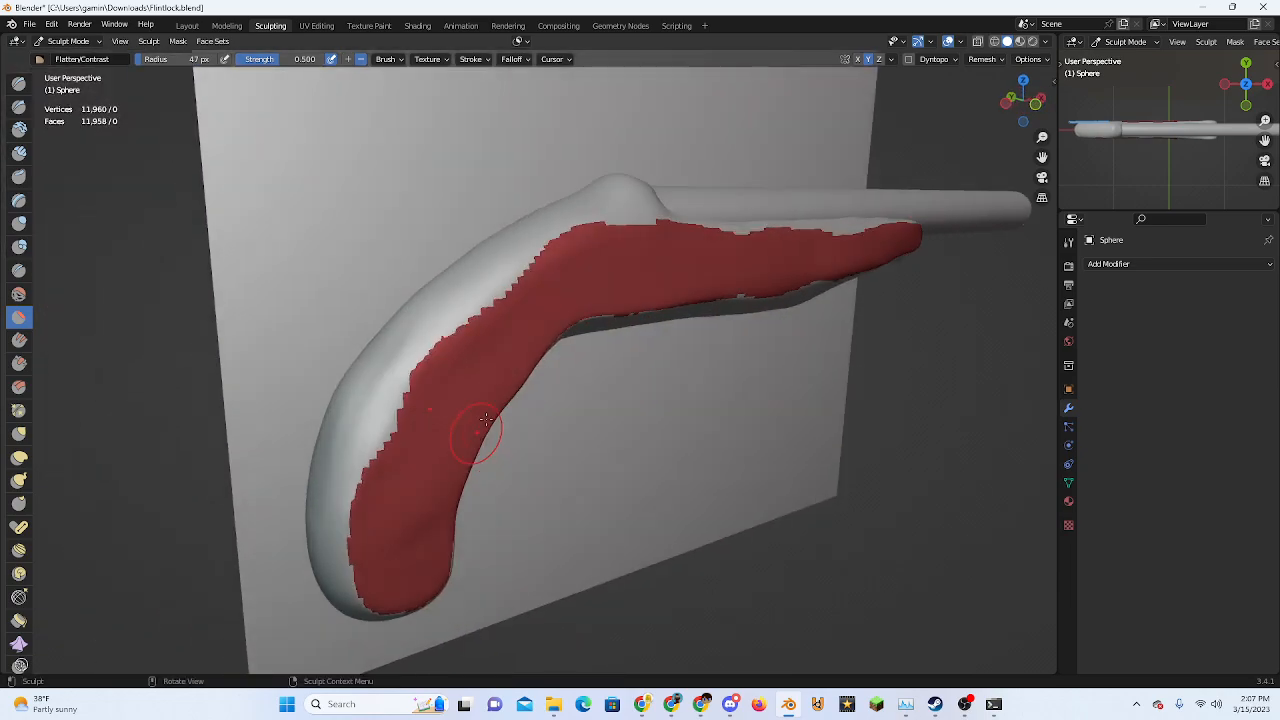
{"action": "scroll", "coordinate": [477, 431], "scroll_direction": "up", "scroll_amount": 2}
{"action": "middle_click_drag", "start_coordinate": [546, 265], "coordinate": [533, 416], "text": "shift"}
{"action": "middle_click_drag", "start_coordinate": [590, 309], "coordinate": [498, 444]}
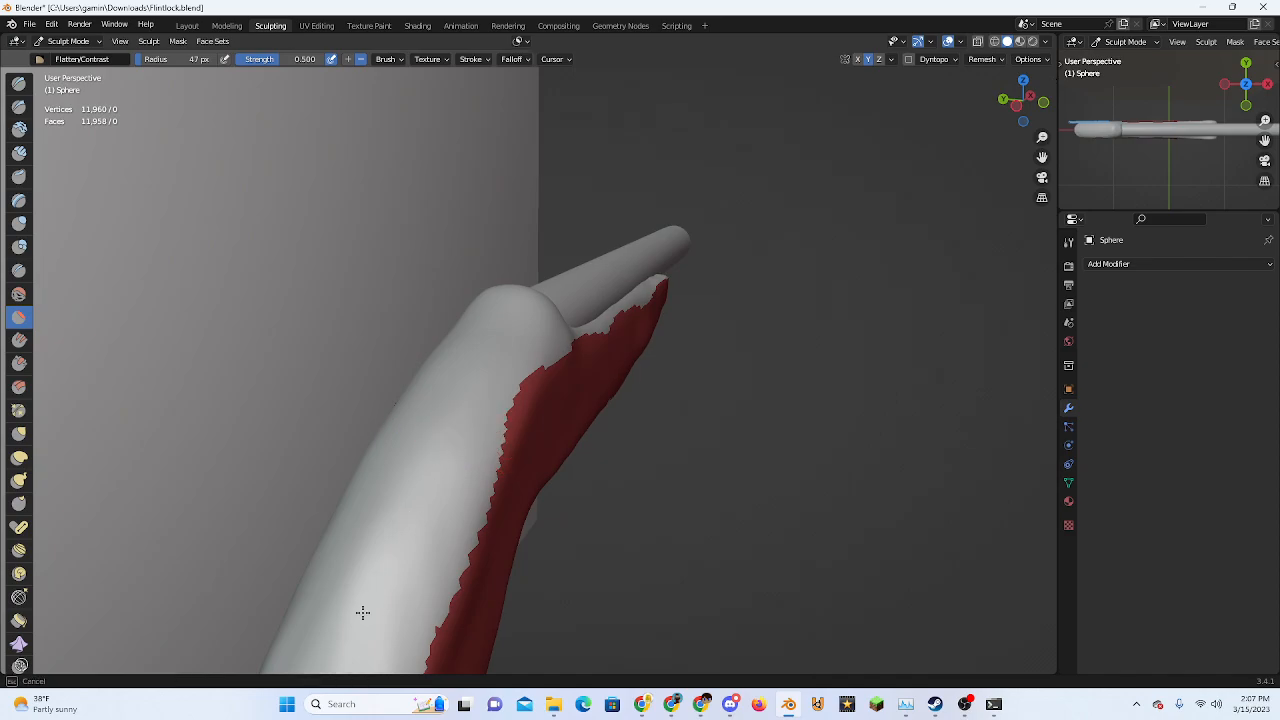
{"action": "mouse_move", "coordinate": [363, 613]}
{"action": "middle_mouse_down"}
{"action": "mouse_move", "coordinate": [517, 457]}
{"action": "mouse_move", "coordinate": [526, 526]}
{"action": "mouse_move", "coordinate": [609, 571]}
{"action": "mouse_move", "coordinate": [627, 545]}
{"action": "mouse_move", "coordinate": [481, 358]}
{"action": "middle_mouse_up"}
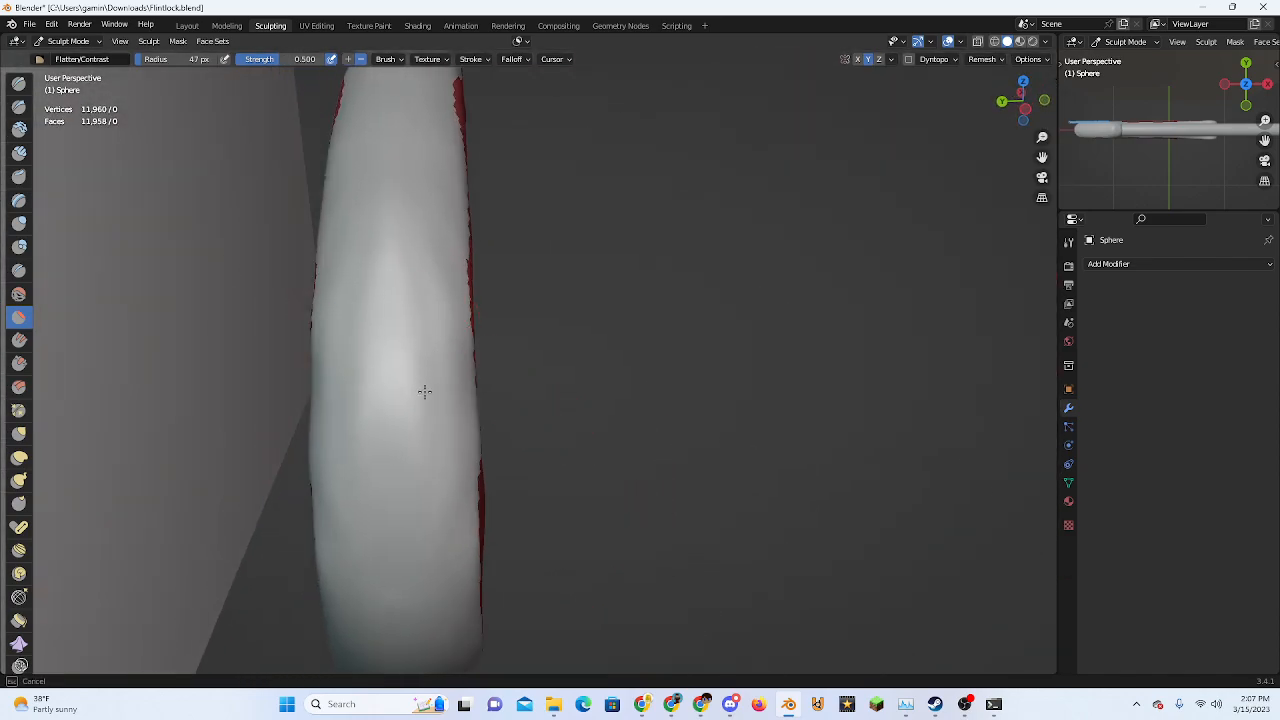
Smooth the ridge on the back of the grip and build up the area around it with the Draw brush
{"action": "left_click", "coordinate": [18, 295]}
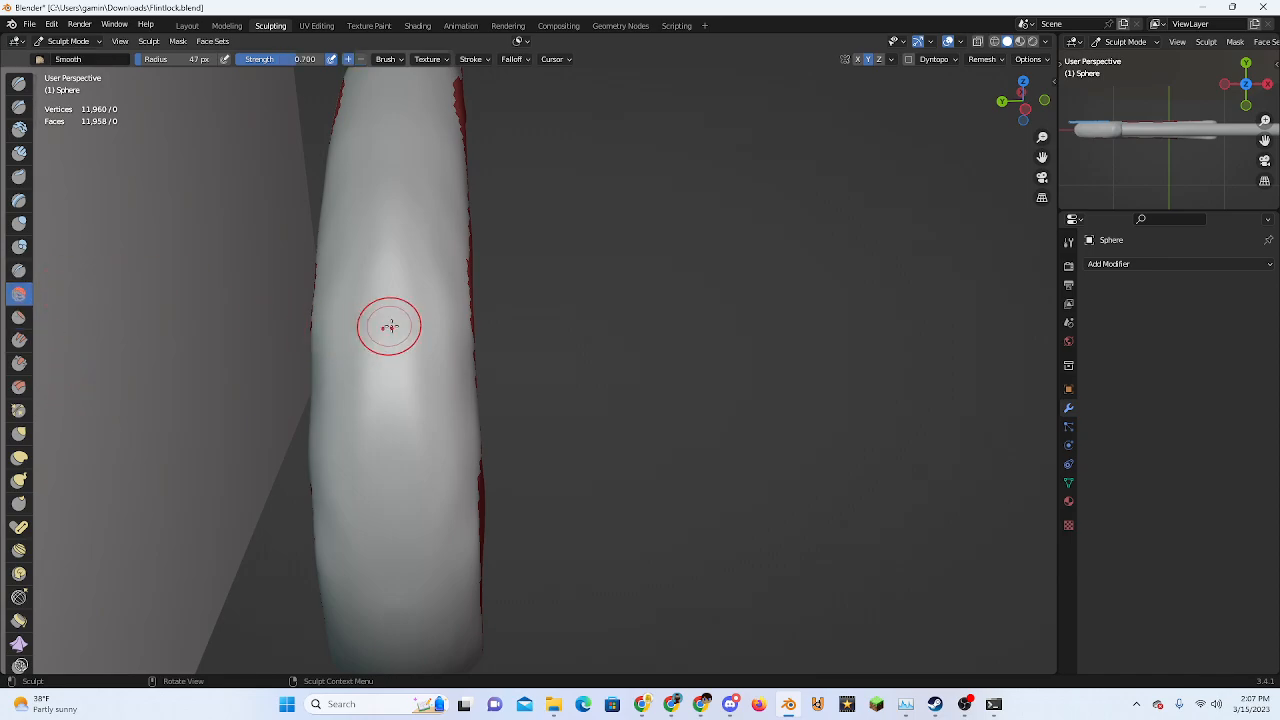
{"action": "mouse_move", "coordinate": [389, 326]}
{"action": "left_mouse_down"}
{"action": "mouse_move", "coordinate": [420, 386]}
{"action": "mouse_move", "coordinate": [414, 402]}
{"action": "left_mouse_up"}
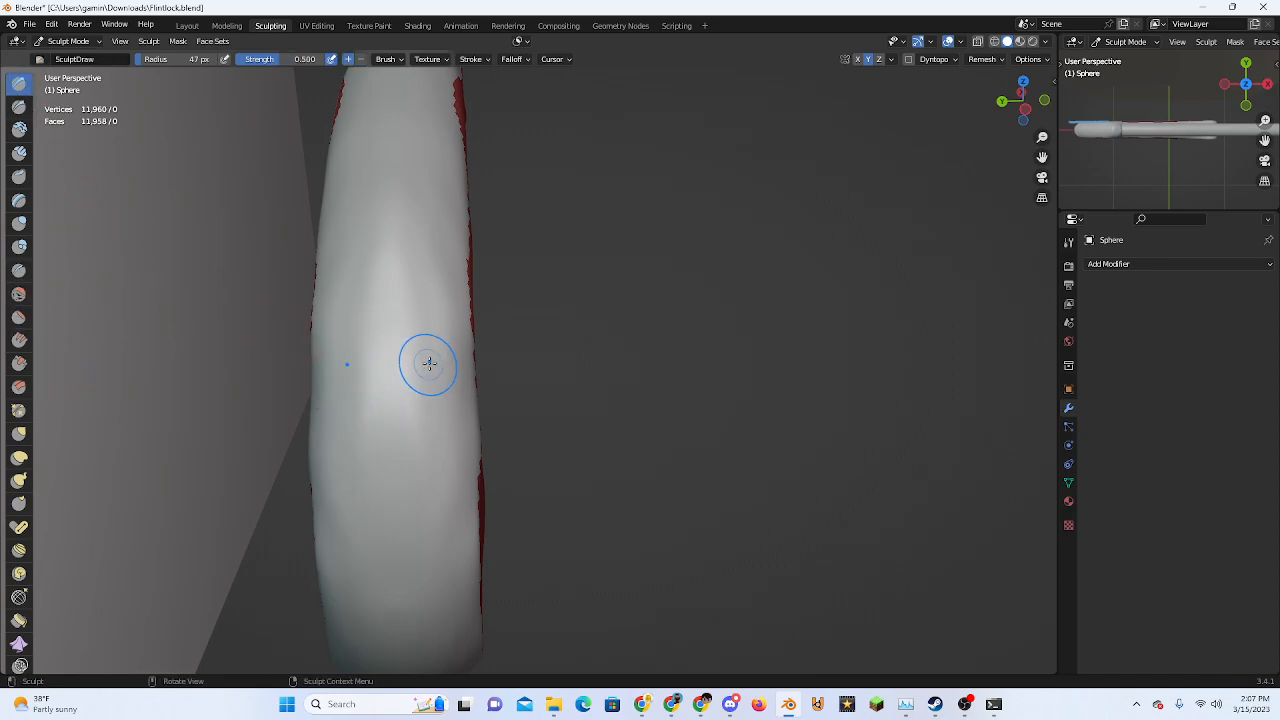
{"action": "middle_click_drag", "start_coordinate": [428, 408], "coordinate": [460, 378]}
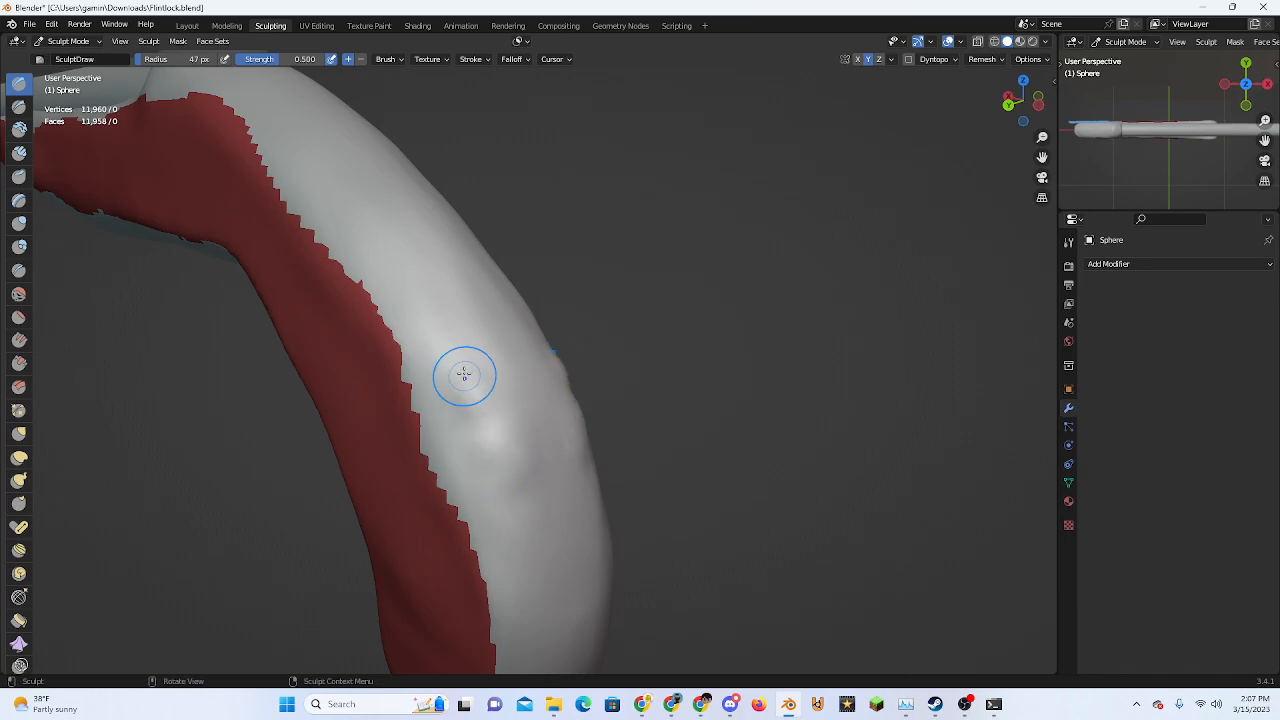
Even out the bumps on the curved back of the grip with the Flatten/Contrast and Smooth brushes
{"action": "left_click", "coordinate": [18, 317]}
{"action": "mouse_move", "coordinate": [498, 353]}
{"action": "middle_mouse_down"}
{"action": "mouse_move", "coordinate": [423, 429]}
{"action": "mouse_move", "coordinate": [465, 288]}
{"action": "middle_mouse_up"}
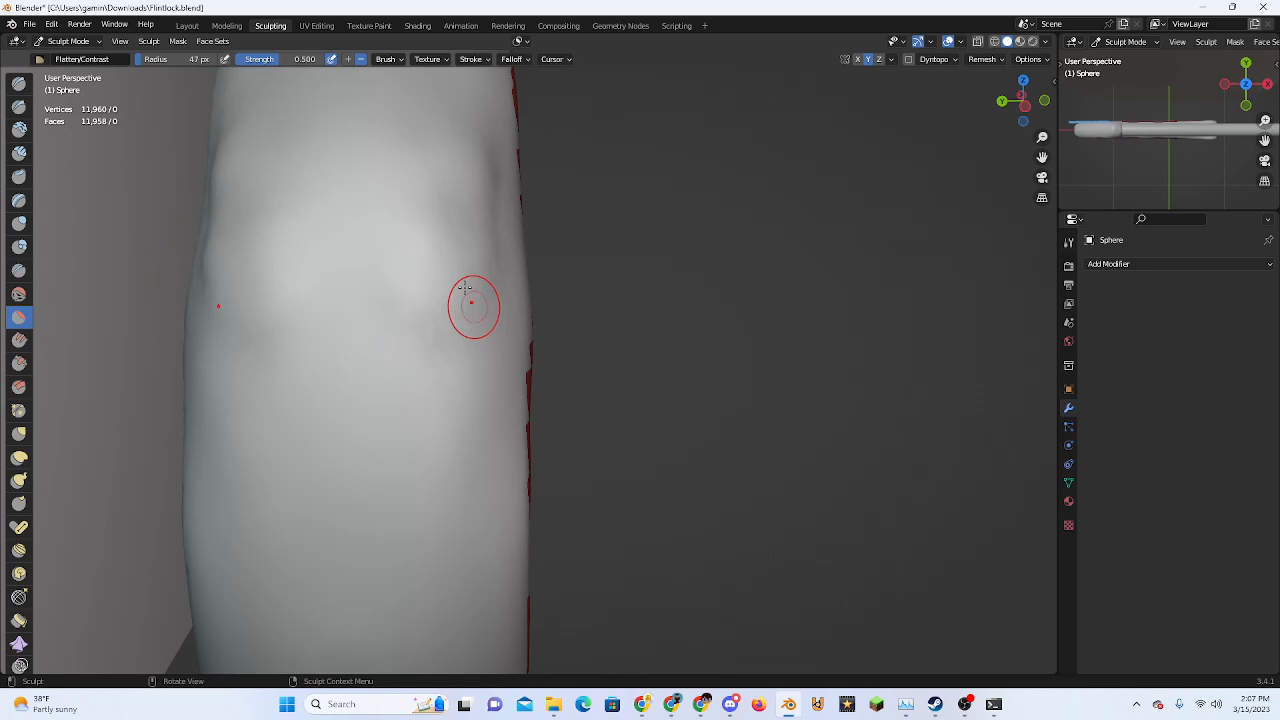
{"action": "left_click", "coordinate": [18, 293]}
{"action": "mouse_move", "coordinate": [490, 265]}
{"action": "middle_mouse_down"}
{"action": "mouse_move", "coordinate": [529, 323]}
{"action": "mouse_move", "coordinate": [694, 366]}
{"action": "mouse_move", "coordinate": [380, 337]}
{"action": "middle_mouse_up"}
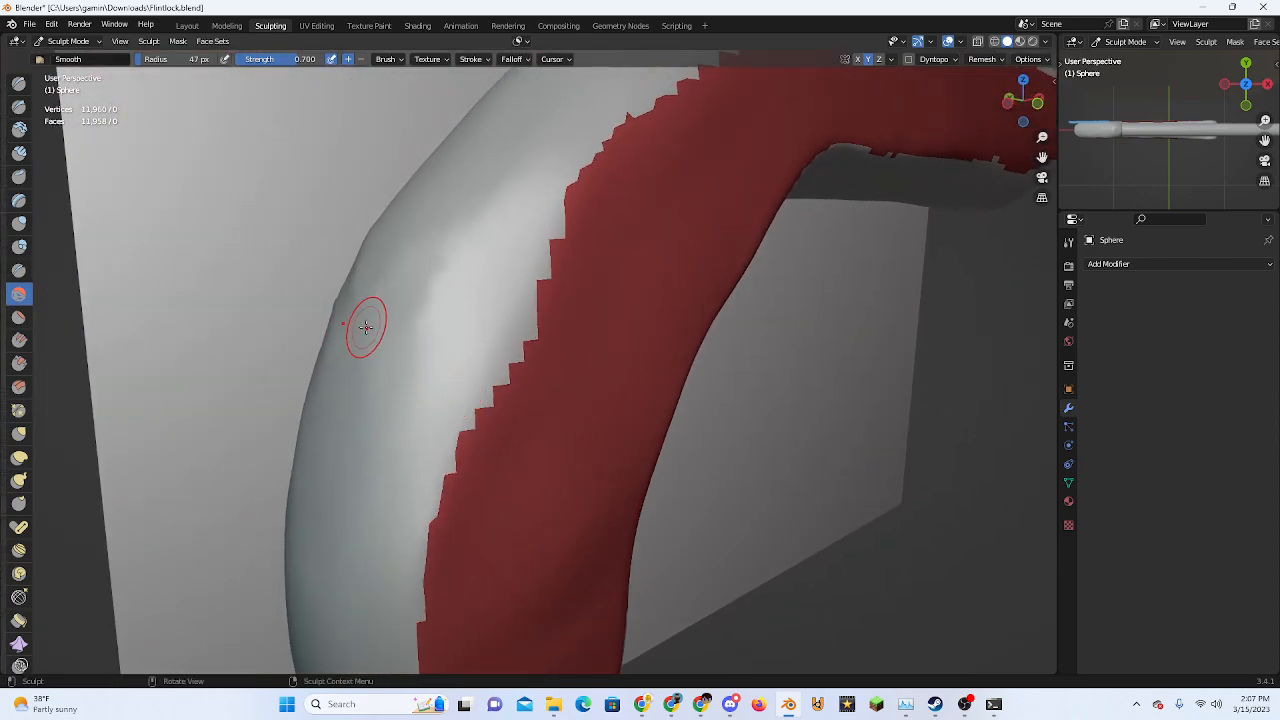
{"action": "left_click", "coordinate": [19, 458]}
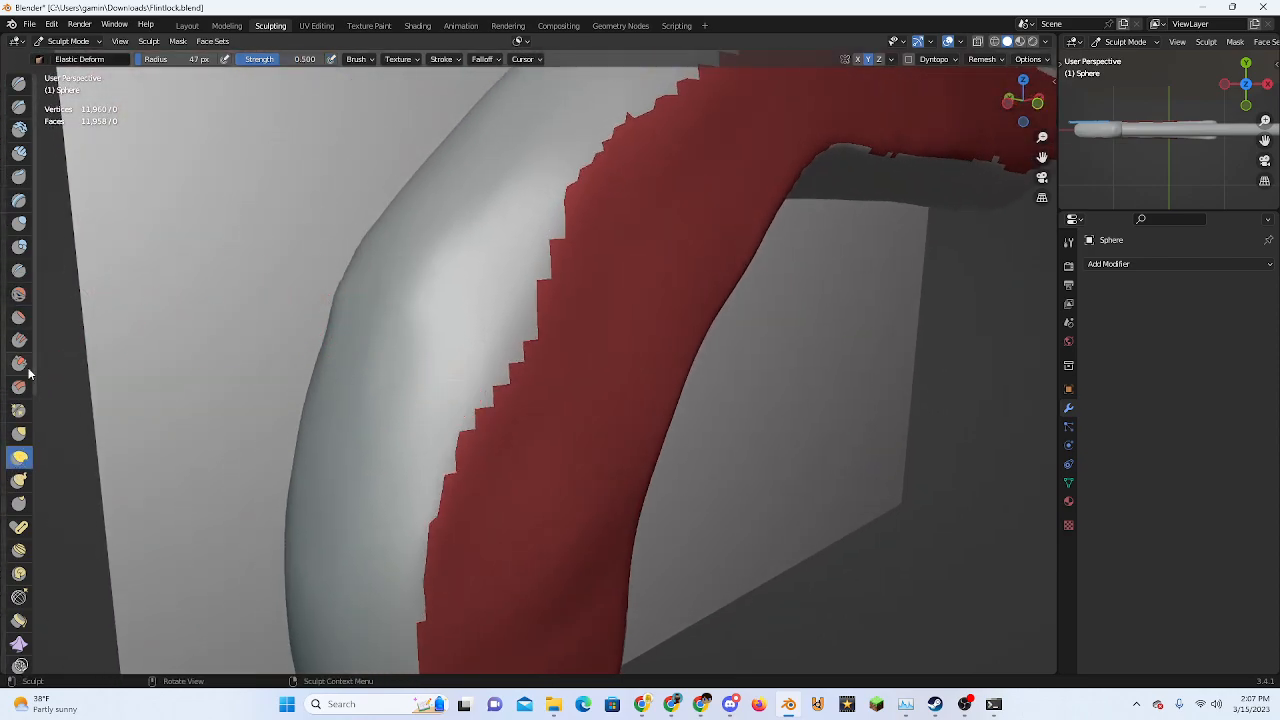
{"action": "left_click", "coordinate": [17, 319]}
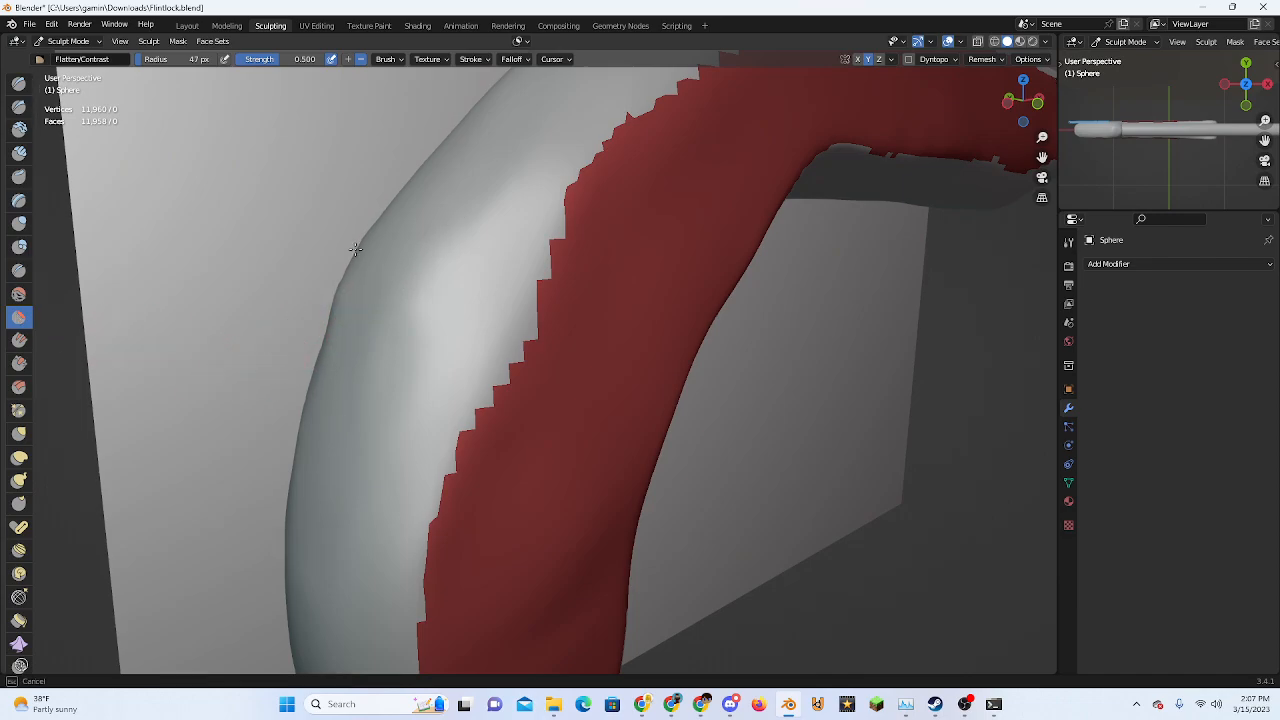
Flatten the corner in the grip's back outline from the front view, using a 90 px Flatten/Contrast brush
{"action": "left_click", "coordinate": [1037, 103]}
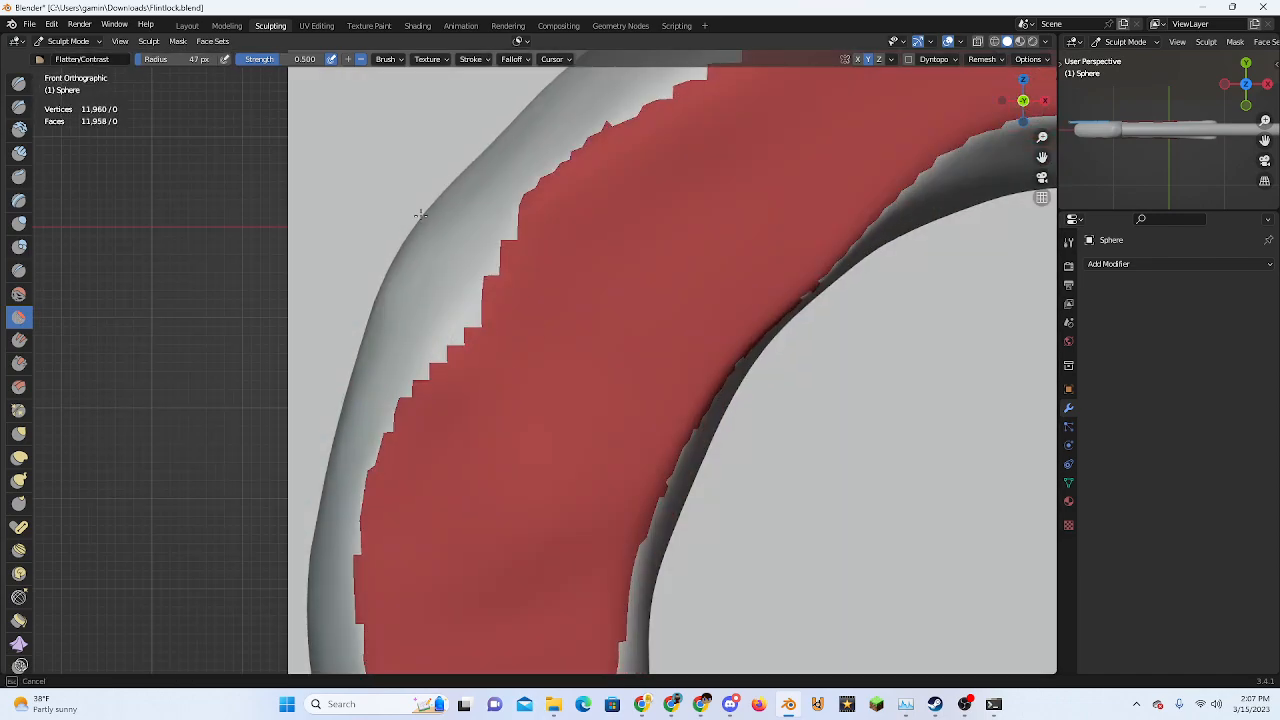
{"action": "scroll", "coordinate": [418, 342], "scroll_direction": "down", "scroll_amount": 3}
{"action": "scroll", "coordinate": [546, 354], "scroll_direction": "down", "scroll_amount": 2}
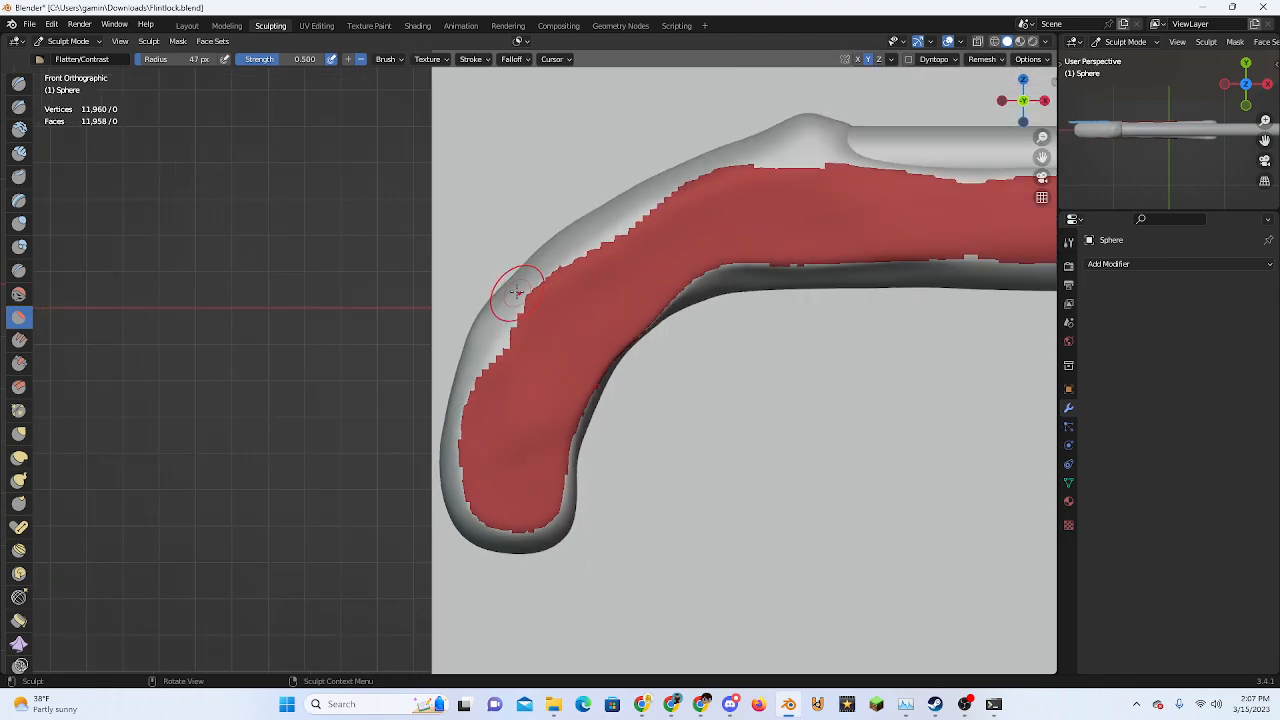
{"action": "key", "text": "f"}
{"action": "left_click", "coordinate": [513, 318]}
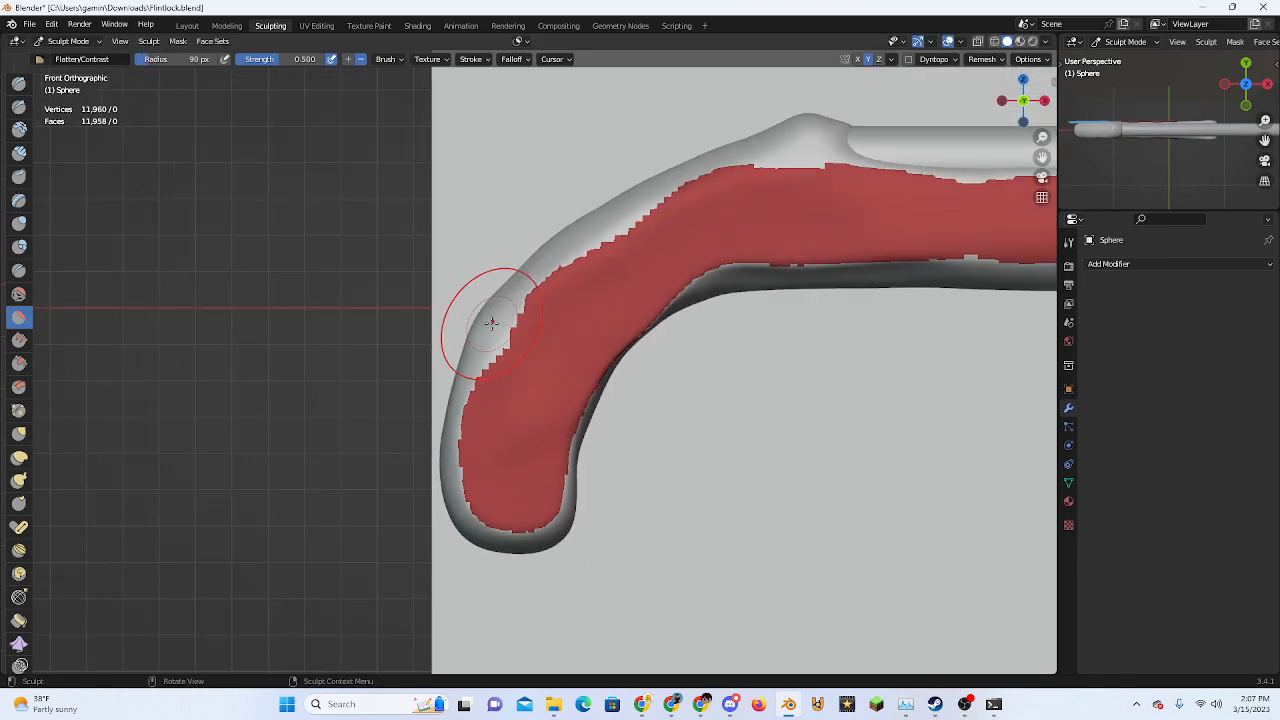
{"action": "left_click_drag", "start_coordinate": [489, 322], "coordinate": [476, 328]}
{"action": "left_click_drag", "start_coordinate": [481, 326], "coordinate": [474, 332]}
Examine the back of the grip and the stock's underside from behind, from below and along the barrel
{"action": "middle_click_drag", "start_coordinate": [479, 325], "coordinate": [508, 296]}
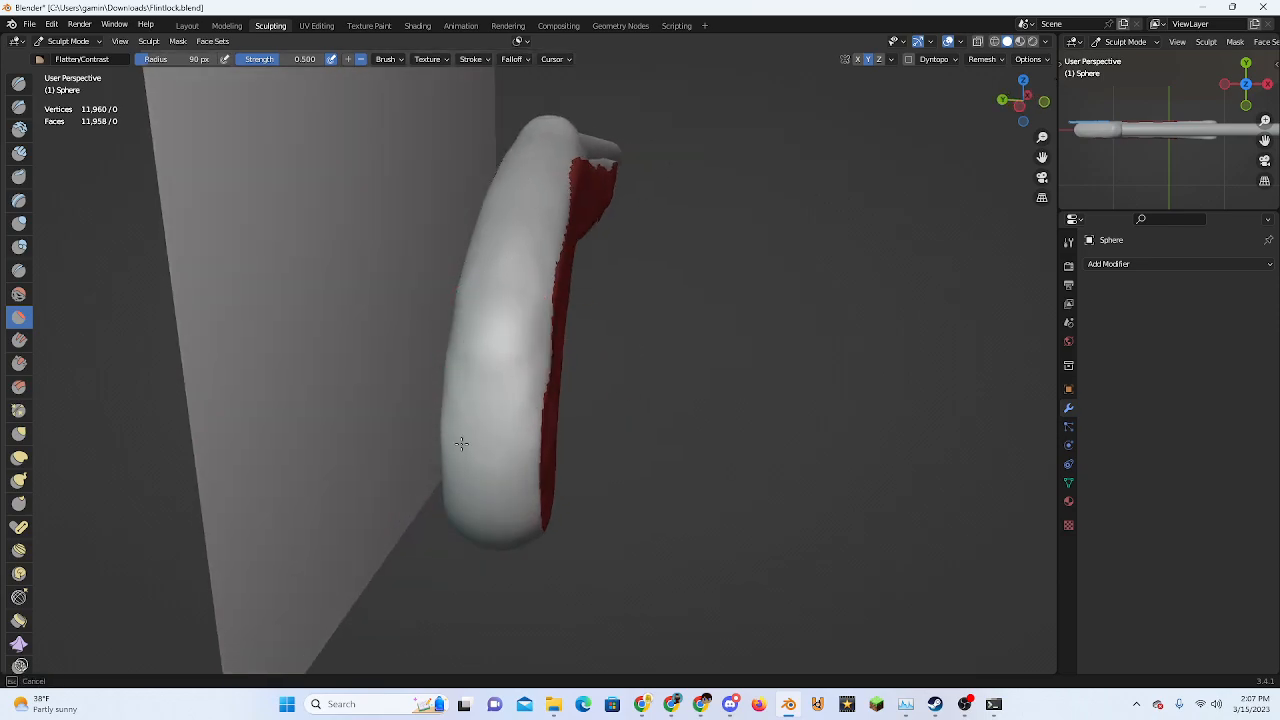
{"action": "middle_click_drag", "start_coordinate": [524, 197], "coordinate": [480, 250]}
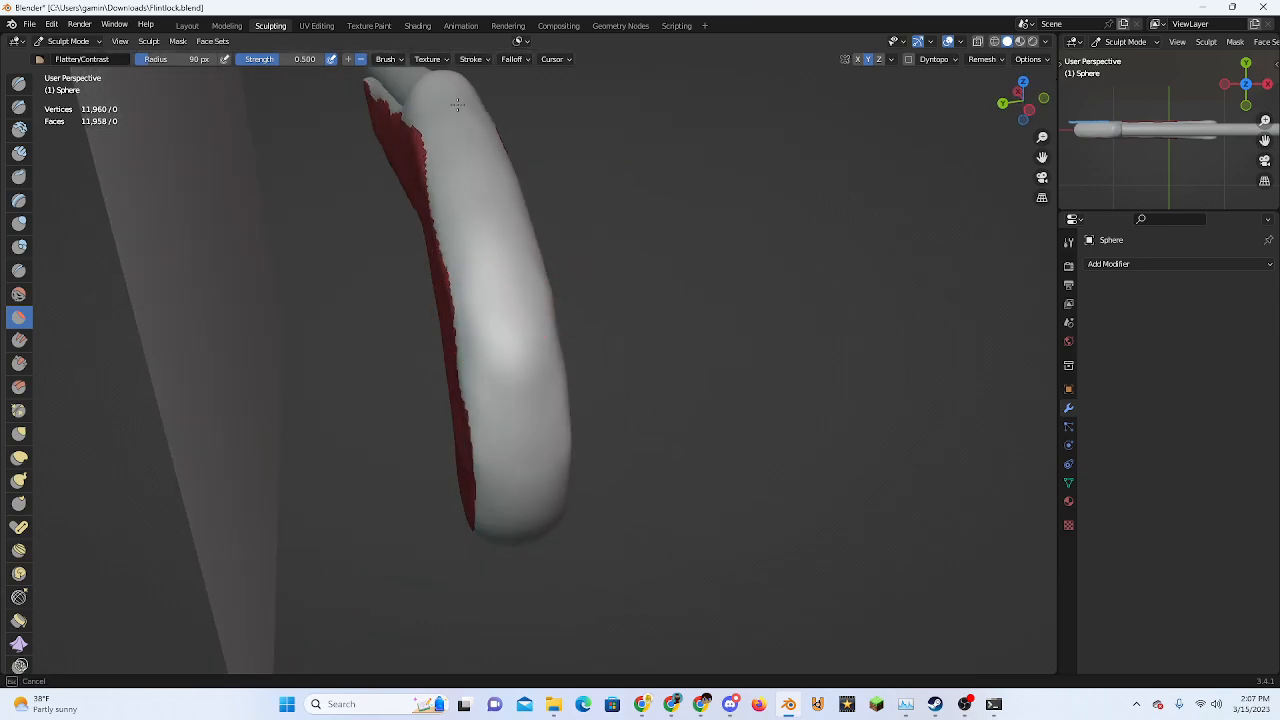
{"action": "middle_click_drag", "start_coordinate": [457, 104], "coordinate": [574, 272]}
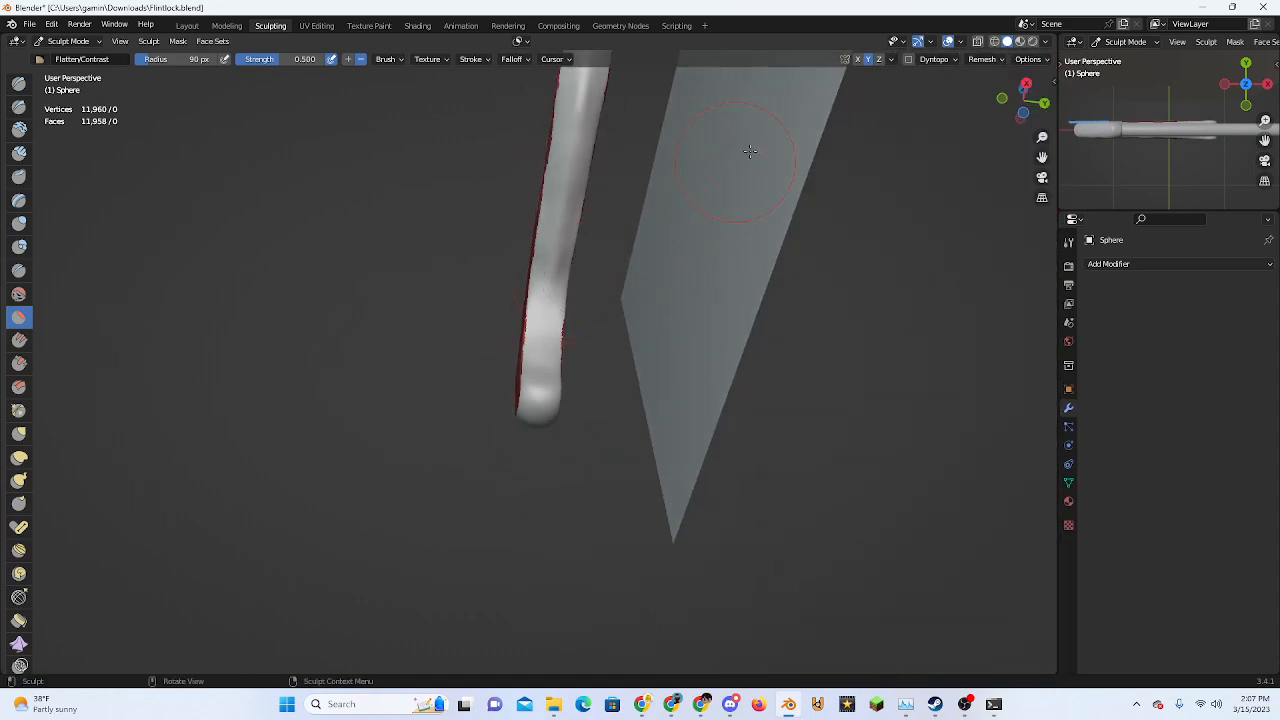
{"action": "left_click", "coordinate": [1024, 111]}
{"action": "scroll", "coordinate": [430, 355], "scroll_direction": "up", "scroll_amount": 6}
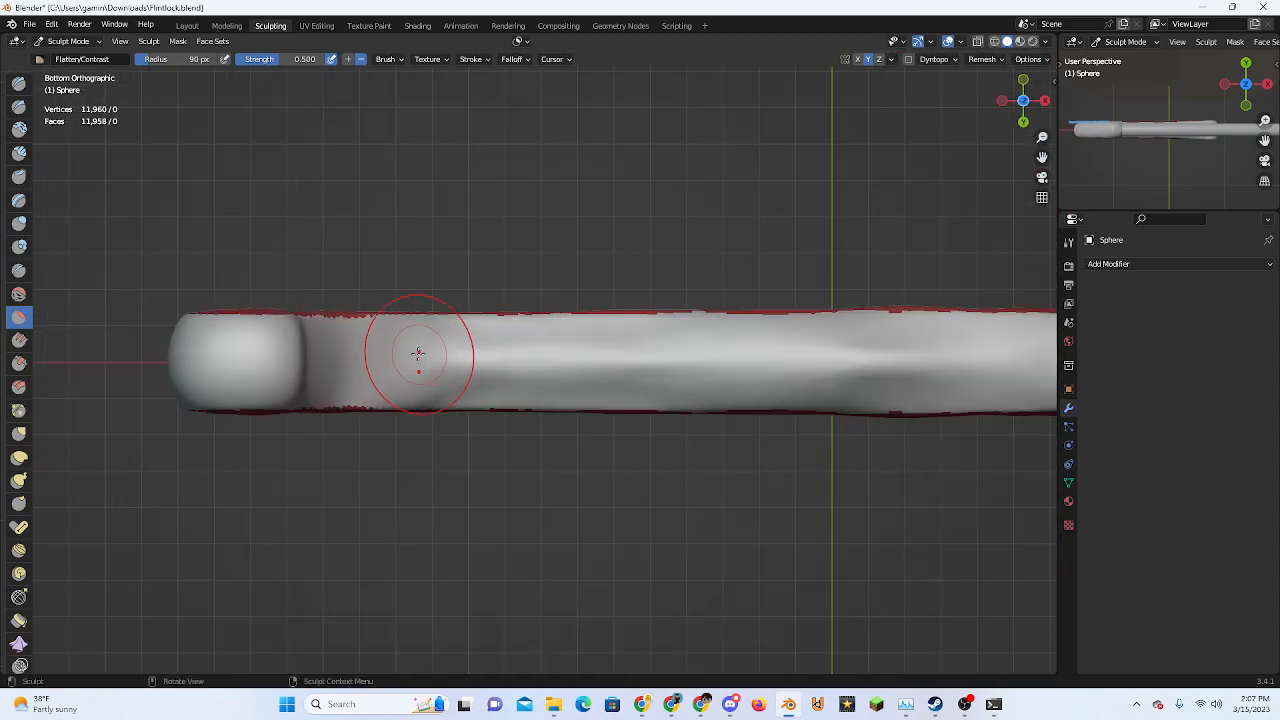
{"action": "mouse_move", "coordinate": [866, 349]}
{"action": "middle_mouse_down", "text": "shift"}
{"action": "mouse_move", "coordinate": [760, 371]}
{"action": "mouse_move", "coordinate": [513, 361]}
{"action": "mouse_move", "coordinate": [585, 211]}
{"action": "middle_mouse_up", "text": "shift"}
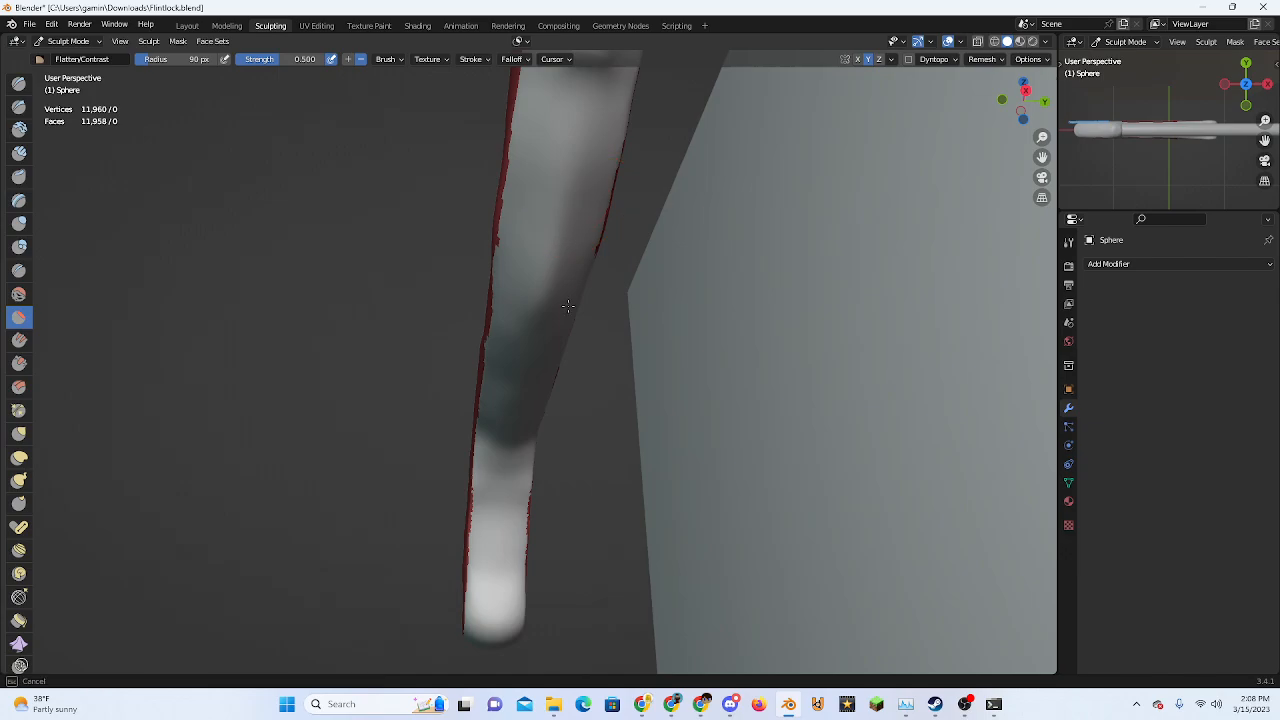
{"action": "middle_click_drag", "start_coordinate": [714, 227], "coordinate": [916, 167]}
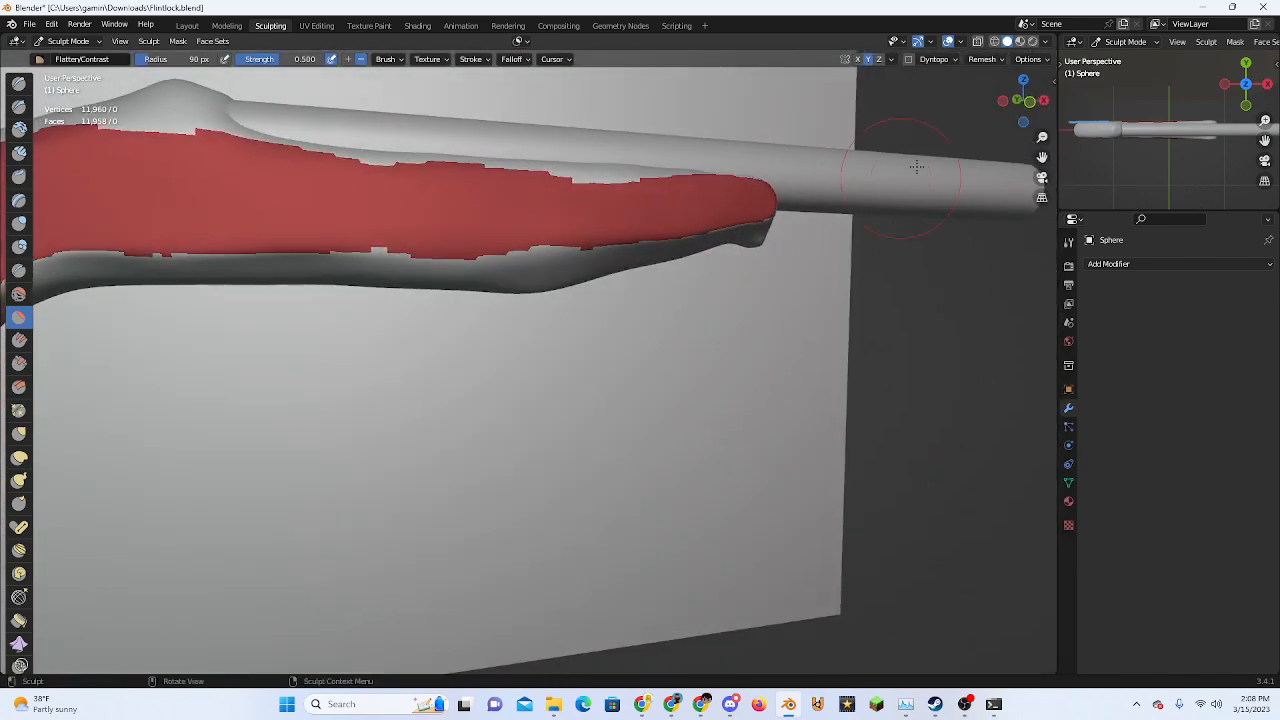
Reshape the bulge on the underside of the fore-end with the Grab brush and smooth that stretch
{"action": "left_click", "coordinate": [1037, 106]}
{"action": "scroll", "coordinate": [554, 437], "scroll_direction": "up", "scroll_amount": 2}
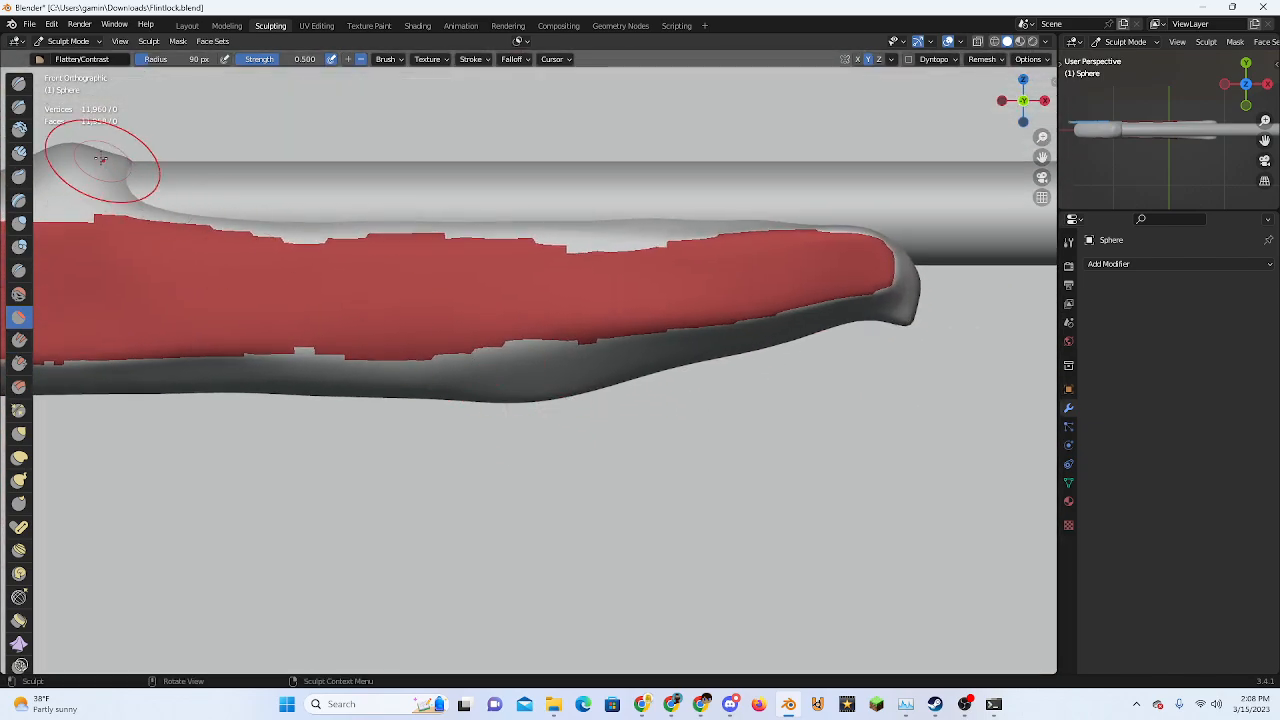
{"action": "left_click", "coordinate": [20, 434]}
{"action": "scroll", "coordinate": [530, 371], "scroll_direction": "down", "scroll_amount": 3}
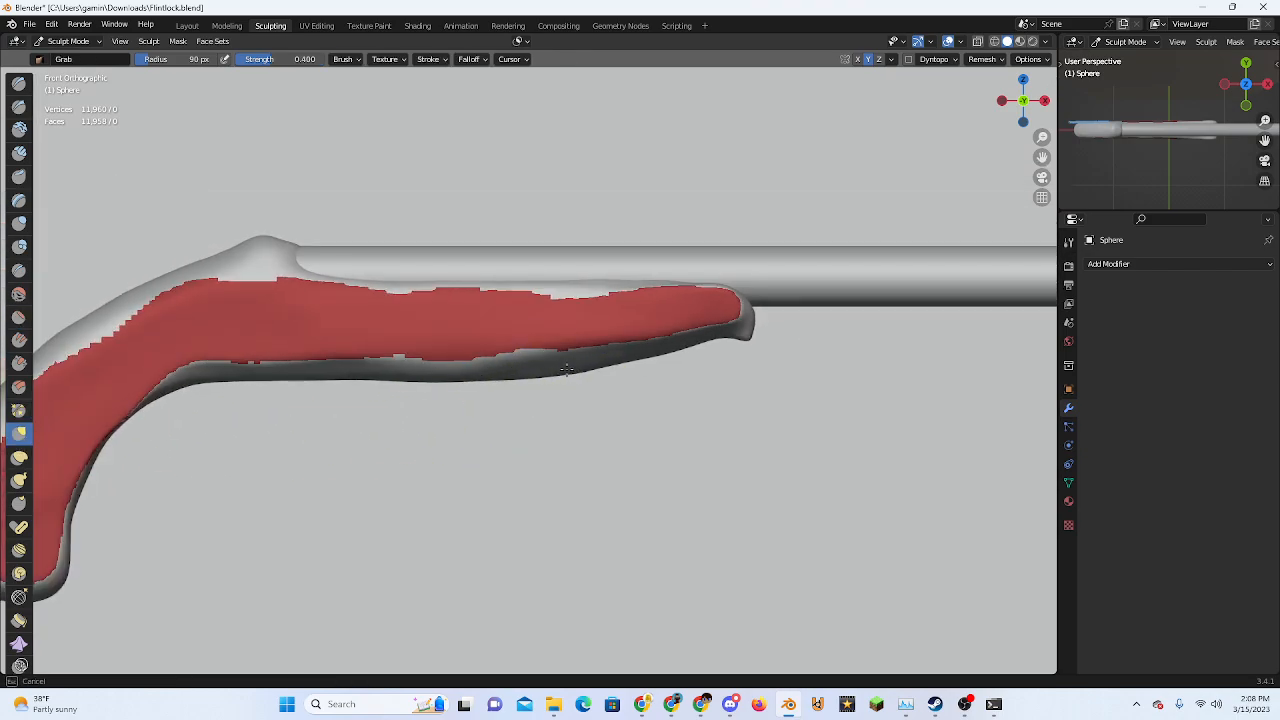
{"action": "middle_click_drag", "start_coordinate": [566, 369], "coordinate": [537, 371]}
{"action": "scroll", "coordinate": [537, 371], "scroll_direction": "up", "scroll_amount": 4}
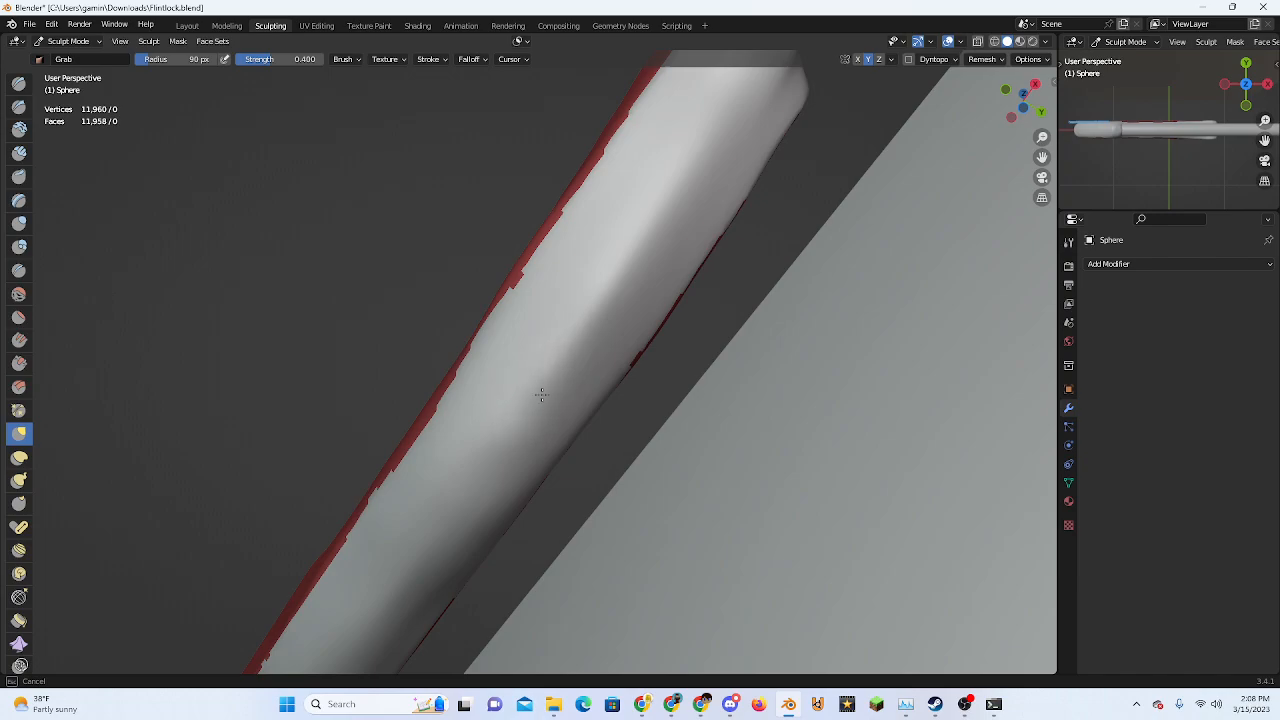
{"action": "left_click_drag", "start_coordinate": [541, 395], "coordinate": [704, 157], "text": "shift"}
Examine the reshaped underside and the stock's profile from below, above and the front
{"action": "middle_click_drag", "start_coordinate": [669, 259], "coordinate": [615, 391]}
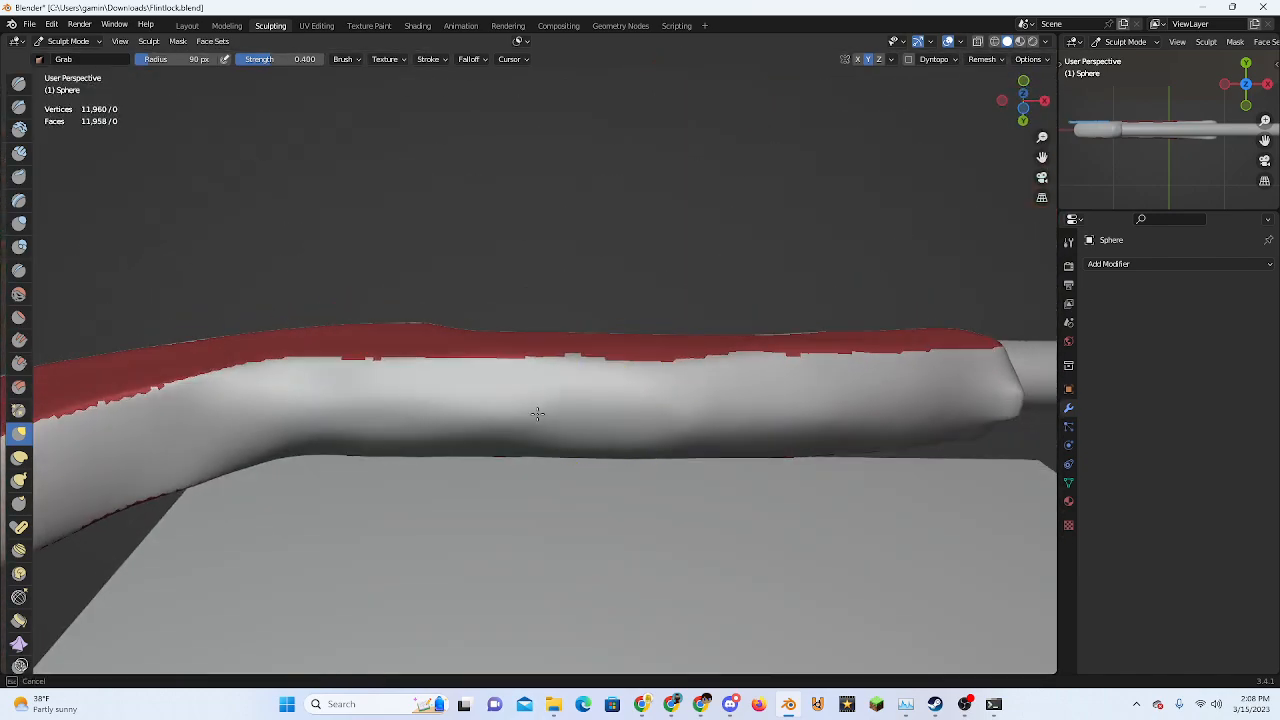
{"action": "middle_click_drag", "start_coordinate": [325, 415], "coordinate": [629, 488]}
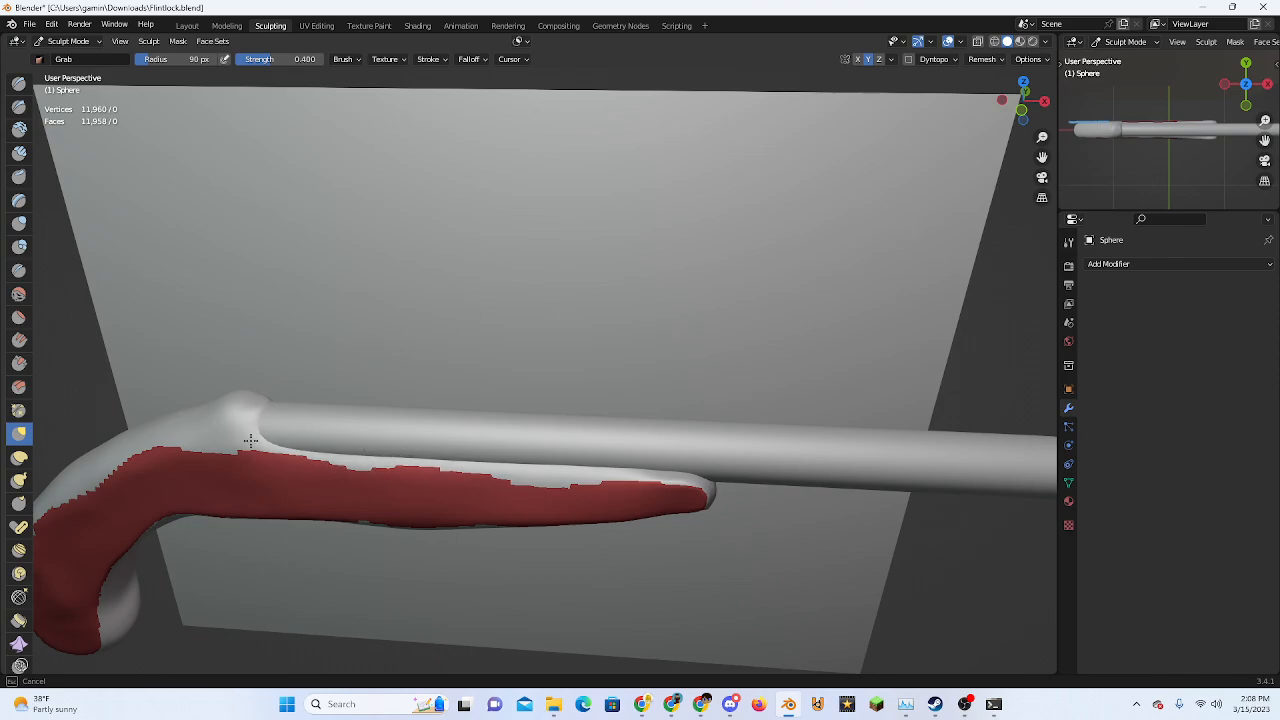
{"action": "middle_click_drag", "start_coordinate": [250, 440], "coordinate": [563, 425]}
{"action": "mouse_move", "coordinate": [563, 425]}
{"action": "middle_mouse_down", "text": "shift"}
{"action": "mouse_move", "coordinate": [683, 437]}
{"action": "mouse_move", "coordinate": [640, 463]}
{"action": "mouse_move", "coordinate": [640, 494]}
{"action": "mouse_move", "coordinate": [695, 498]}
{"action": "mouse_move", "coordinate": [606, 503]}
{"action": "mouse_move", "coordinate": [543, 486]}
{"action": "mouse_move", "coordinate": [600, 449]}
{"action": "mouse_move", "coordinate": [500, 435]}
{"action": "mouse_move", "coordinate": [517, 443]}
{"action": "mouse_move", "coordinate": [480, 409]}
{"action": "mouse_move", "coordinate": [355, 398]}
{"action": "mouse_move", "coordinate": [442, 400]}
{"action": "mouse_move", "coordinate": [483, 449]}
{"action": "middle_mouse_up", "text": "shift"}
{"action": "scroll", "coordinate": [640, 463], "scroll_direction": "down", "scroll_amount": 3}
{"action": "scroll", "coordinate": [695, 498], "scroll_direction": "up", "scroll_amount": 1}
{"action": "scroll", "coordinate": [355, 398], "scroll_direction": "up", "scroll_amount": 2}
{"action": "scroll", "coordinate": [357, 398], "scroll_direction": "up", "scroll_amount": 1}
{"action": "middle_click_drag", "start_coordinate": [553, 484], "coordinate": [562, 405]}
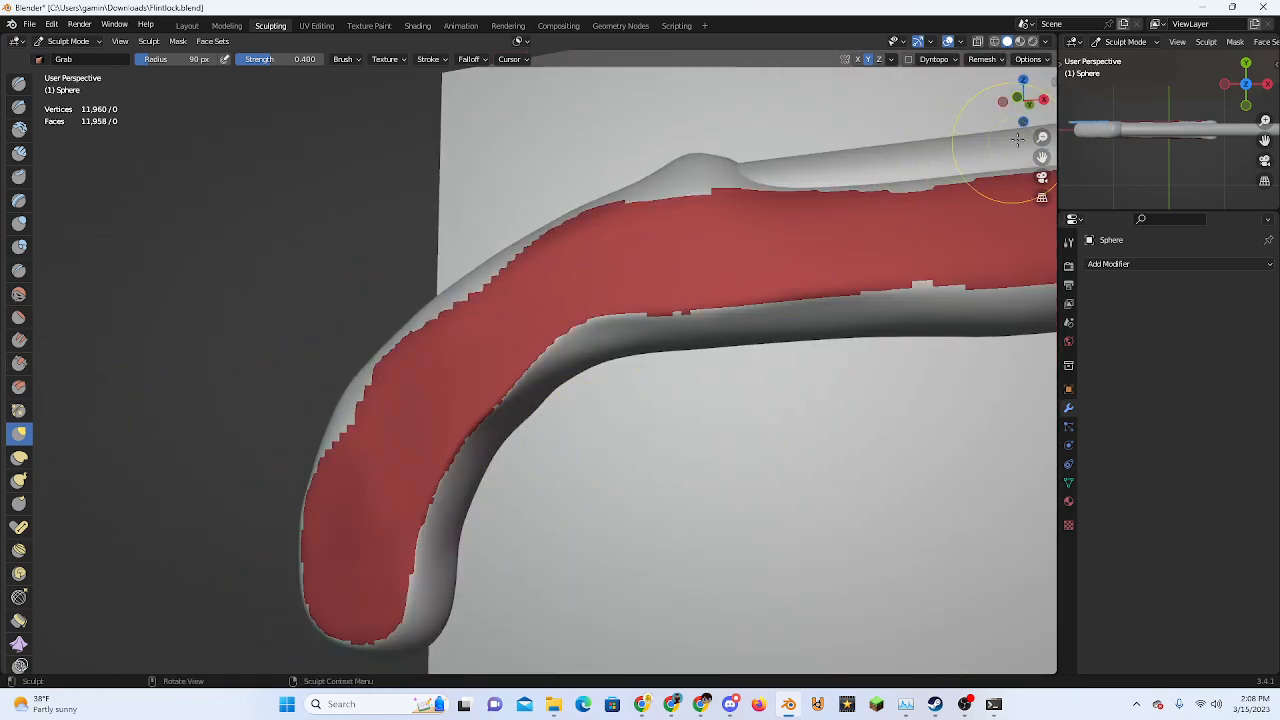
{"action": "left_click", "coordinate": [1017, 98]}
Build up the inner curve of the grip from its butt to the bend with the Layer brush at strength 1.000
{"action": "mouse_move", "coordinate": [548, 560]}
{"action": "middle_mouse_down", "text": "shift"}
{"action": "mouse_move", "coordinate": [625, 418]}
{"action": "mouse_move", "coordinate": [620, 354]}
{"action": "mouse_move", "coordinate": [495, 324]}
{"action": "middle_mouse_up", "text": "shift"}
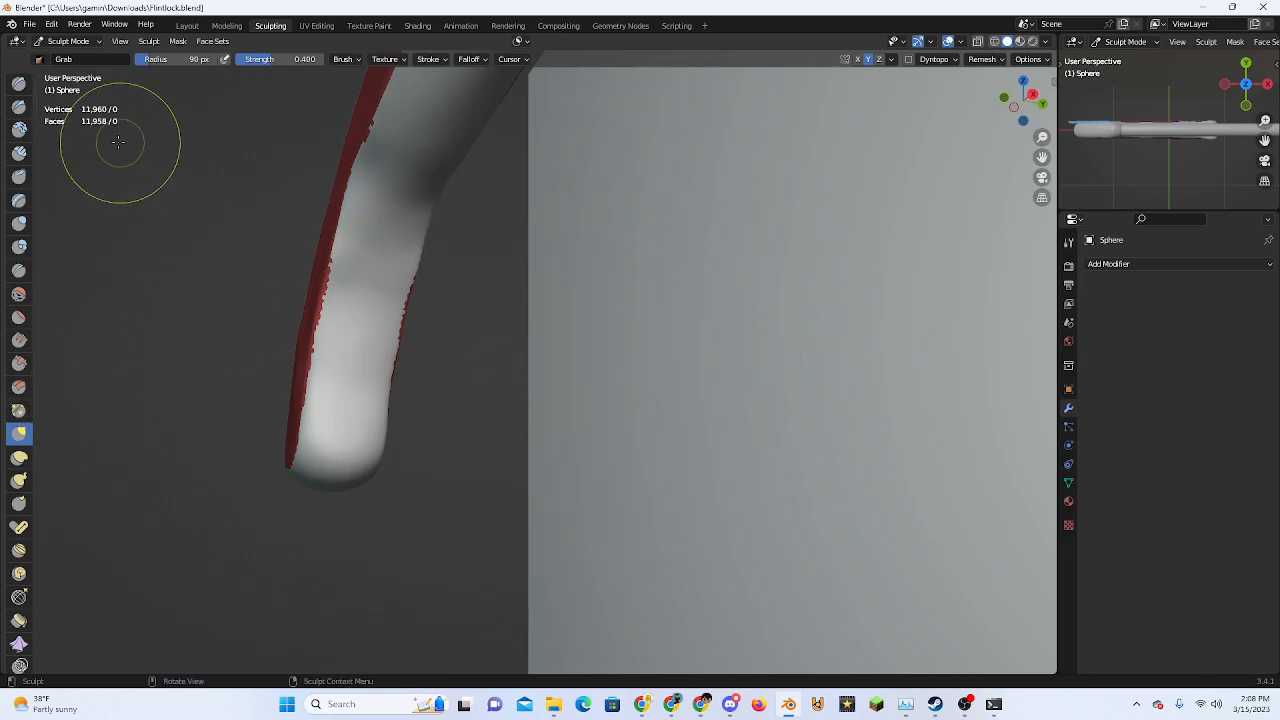
{"action": "left_click", "coordinate": [19, 129]}
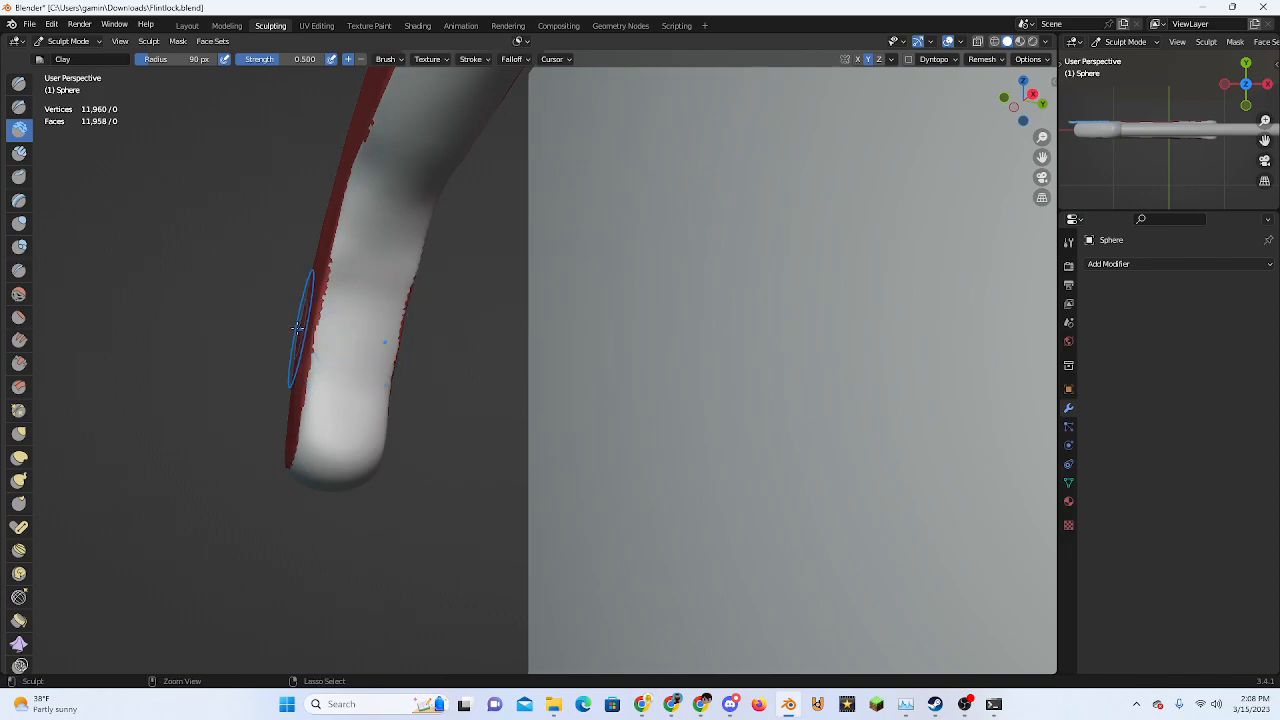
{"action": "left_click", "coordinate": [19, 269]}
{"action": "left_click", "coordinate": [19, 201]}
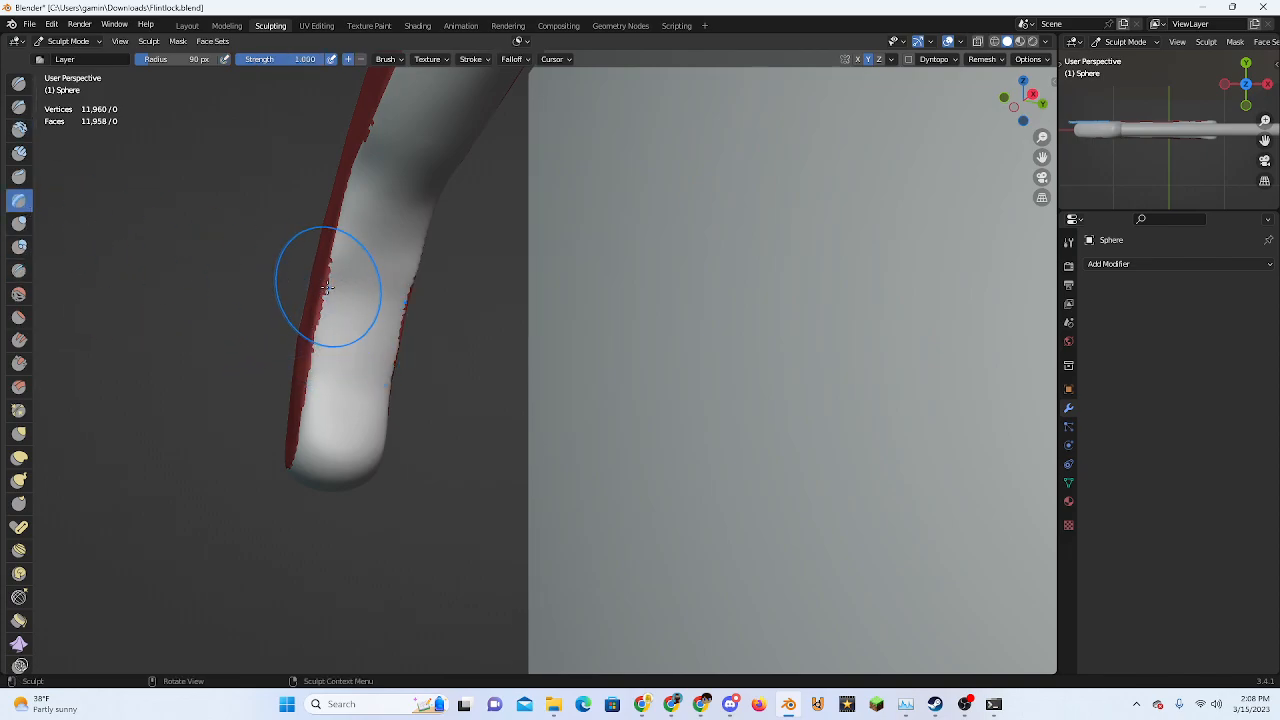
{"action": "left_click_drag", "start_coordinate": [347, 282], "coordinate": [335, 355]}
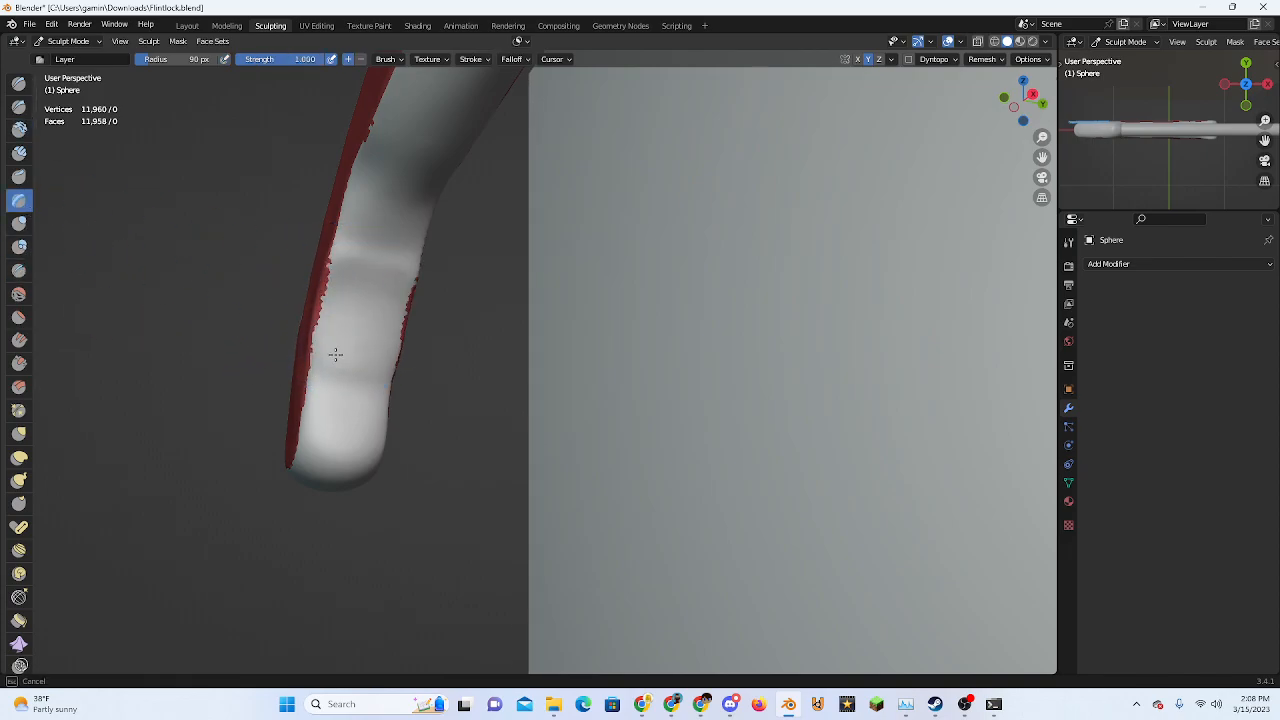
{"action": "left_click_drag", "start_coordinate": [327, 409], "coordinate": [355, 224]}
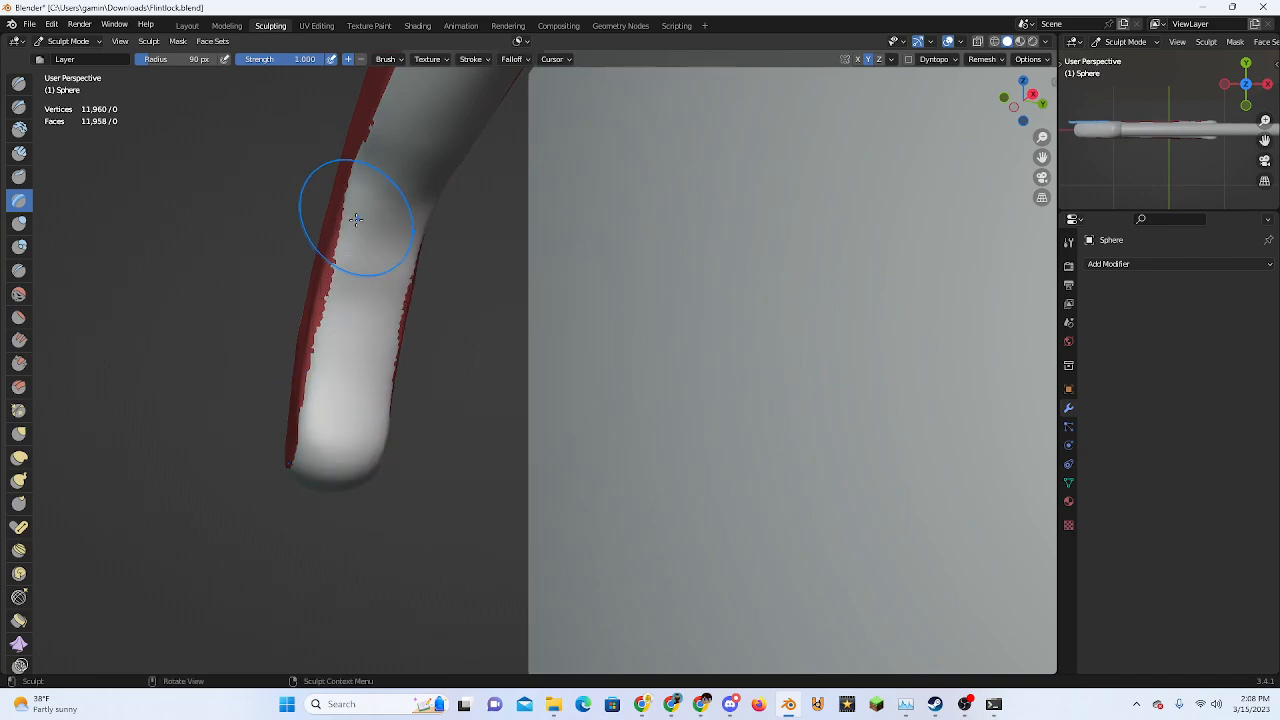
{"action": "mouse_move", "coordinate": [358, 217]}
{"action": "middle_mouse_down"}
{"action": "mouse_move", "coordinate": [508, 349]}
{"action": "mouse_move", "coordinate": [422, 349]}
{"action": "middle_mouse_up"}
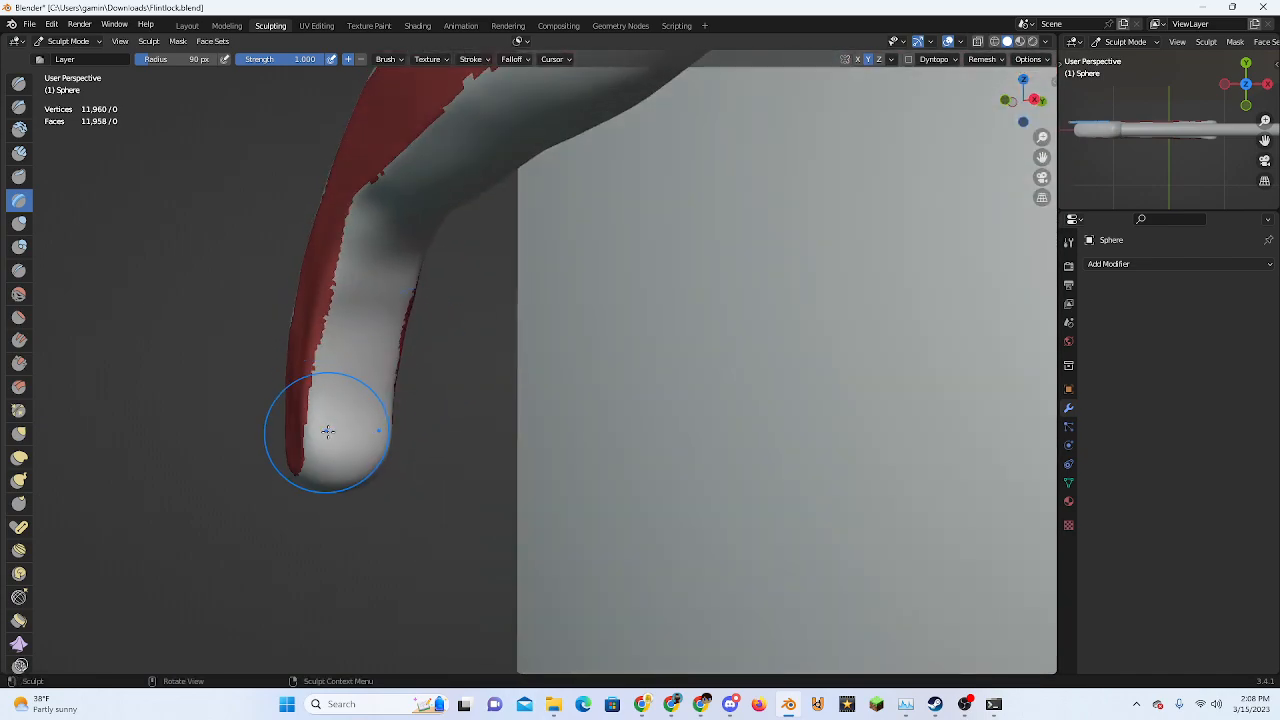
{"action": "mouse_move", "coordinate": [327, 431]}
{"action": "left_mouse_down"}
{"action": "mouse_move", "coordinate": [360, 315]}
{"action": "mouse_move", "coordinate": [363, 228]}
{"action": "left_mouse_up"}
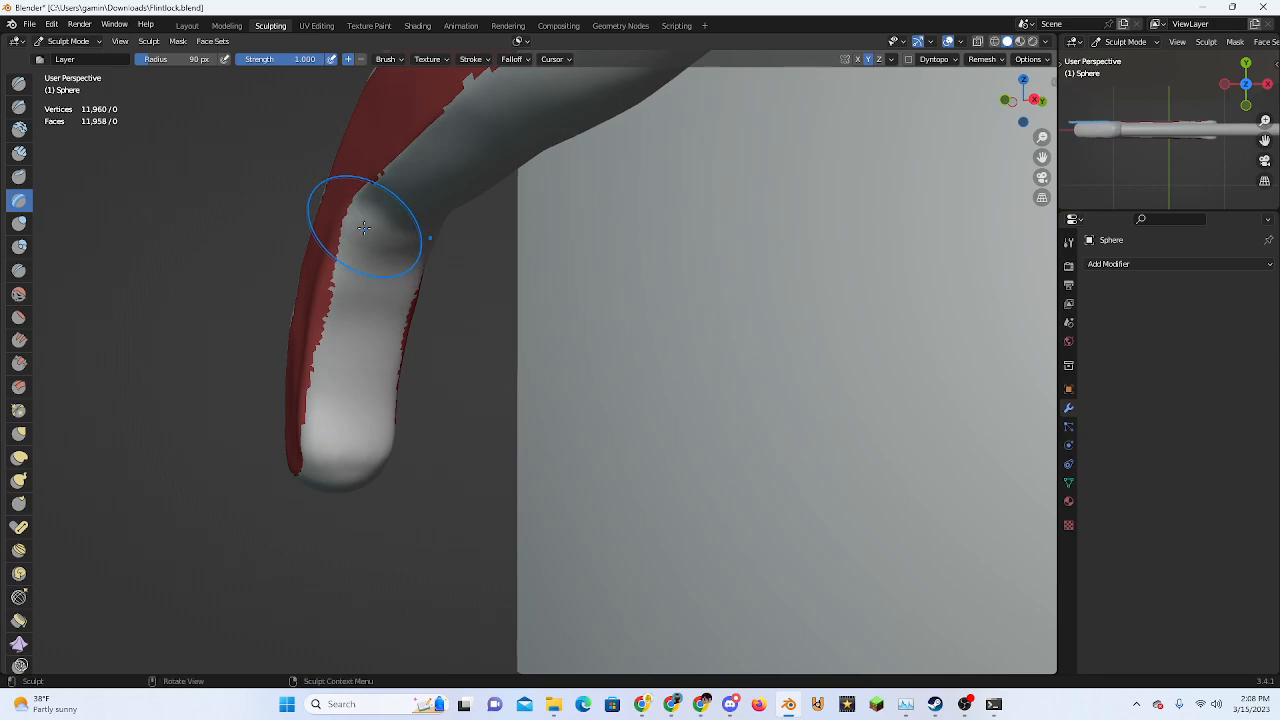
Flatten the built-up inner side of the grip and its curved back with the Flatten/Contrast brush
{"action": "left_click", "coordinate": [19, 317]}
{"action": "left_click_drag", "start_coordinate": [323, 443], "coordinate": [349, 329]}
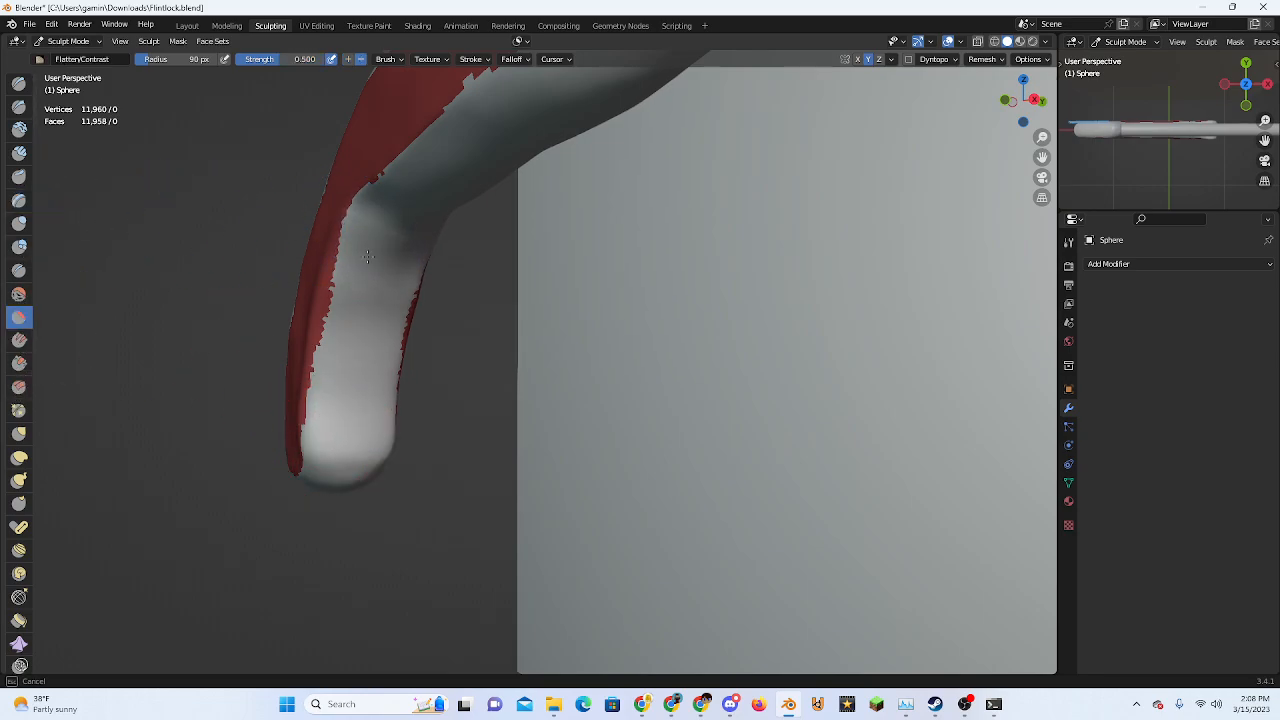
{"action": "middle_click_drag", "start_coordinate": [452, 309], "coordinate": [576, 195]}
{"action": "mouse_move", "coordinate": [466, 316]}
{"action": "middle_mouse_down"}
{"action": "mouse_move", "coordinate": [577, 468]}
{"action": "mouse_move", "coordinate": [481, 380]}
{"action": "middle_mouse_up"}
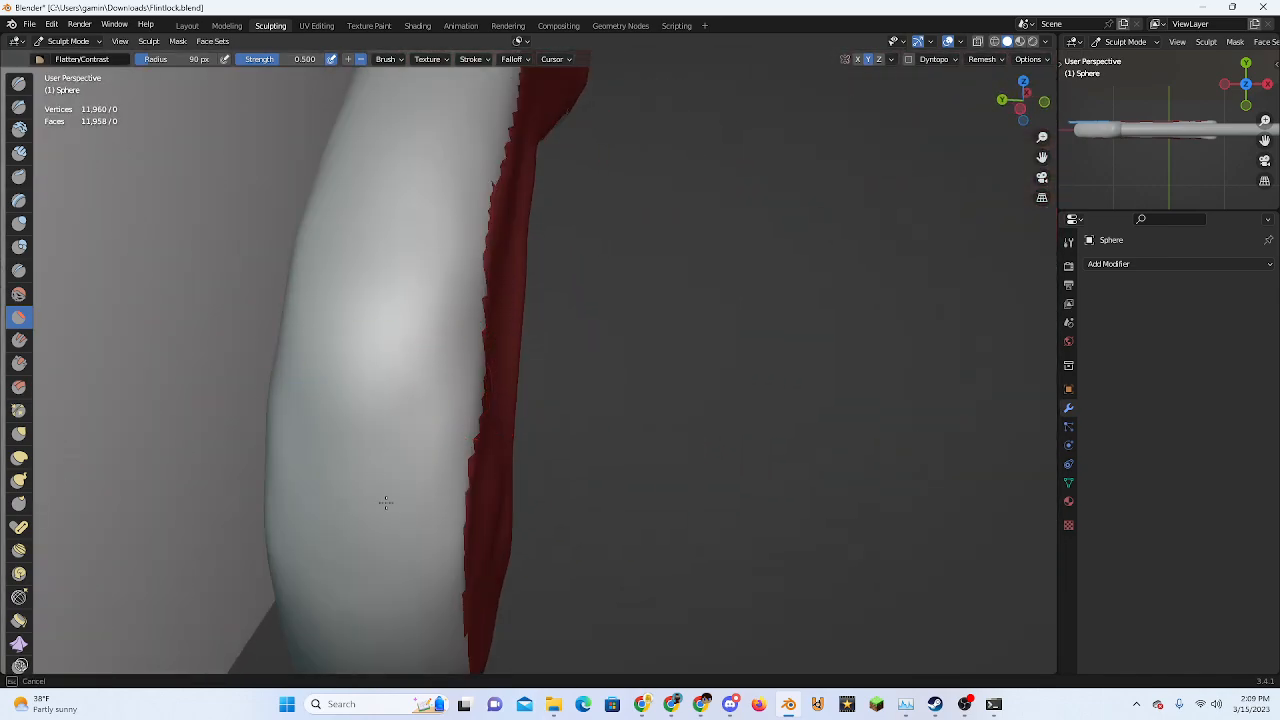
{"action": "middle_click_drag", "start_coordinate": [386, 337], "coordinate": [662, 390]}
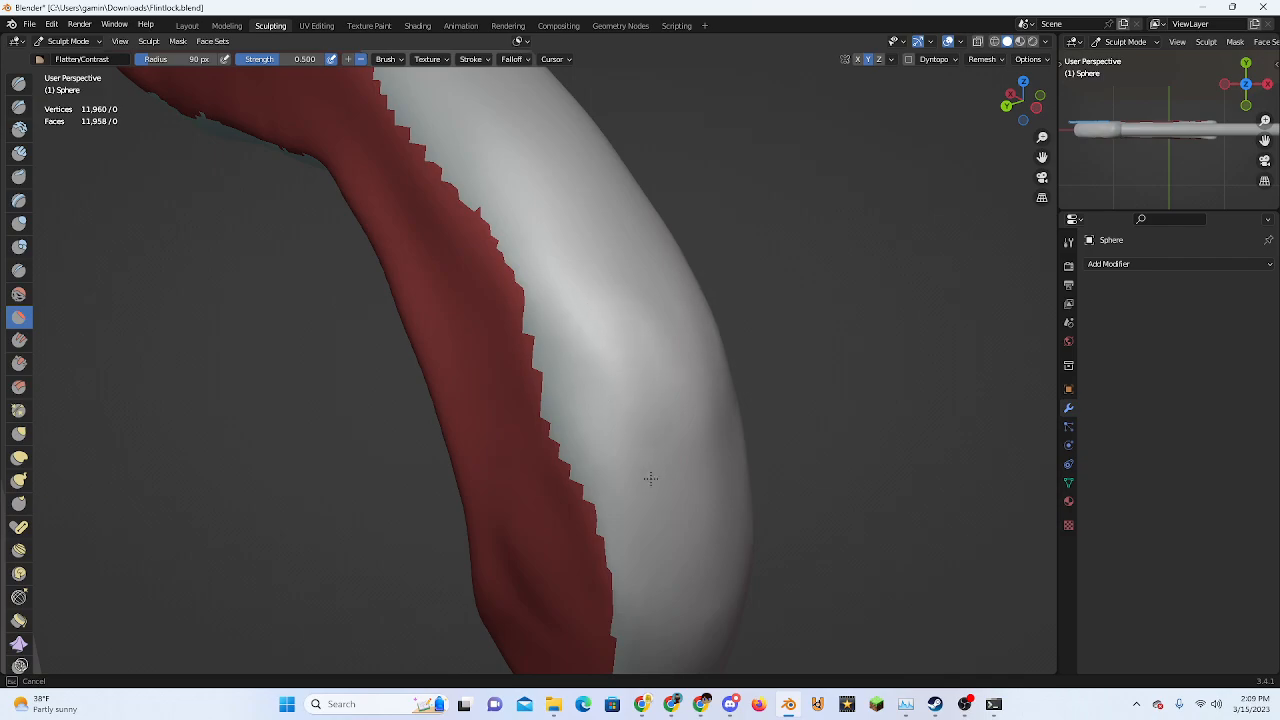
{"action": "left_click_drag", "start_coordinate": [651, 479], "coordinate": [650, 402]}
Check the stock's profile from the front and flatten its underside just ahead of the grip bend
{"action": "mouse_move", "coordinate": [650, 402]}
{"action": "middle_mouse_down"}
{"action": "mouse_move", "coordinate": [556, 363]}
{"action": "mouse_move", "coordinate": [480, 371]}
{"action": "mouse_move", "coordinate": [457, 412]}
{"action": "mouse_move", "coordinate": [500, 385]}
{"action": "middle_mouse_up"}
{"action": "scroll", "coordinate": [556, 363], "scroll_direction": "down", "scroll_amount": 6}
{"action": "scroll", "coordinate": [480, 371], "scroll_direction": "up", "scroll_amount": 3}
{"action": "scroll", "coordinate": [500, 385], "scroll_direction": "up", "scroll_amount": 4}
{"action": "mouse_move", "coordinate": [500, 385]}
{"action": "middle_mouse_down"}
{"action": "mouse_move", "coordinate": [506, 363]}
{"action": "mouse_move", "coordinate": [477, 337]}
{"action": "mouse_move", "coordinate": [500, 358]}
{"action": "middle_mouse_up"}
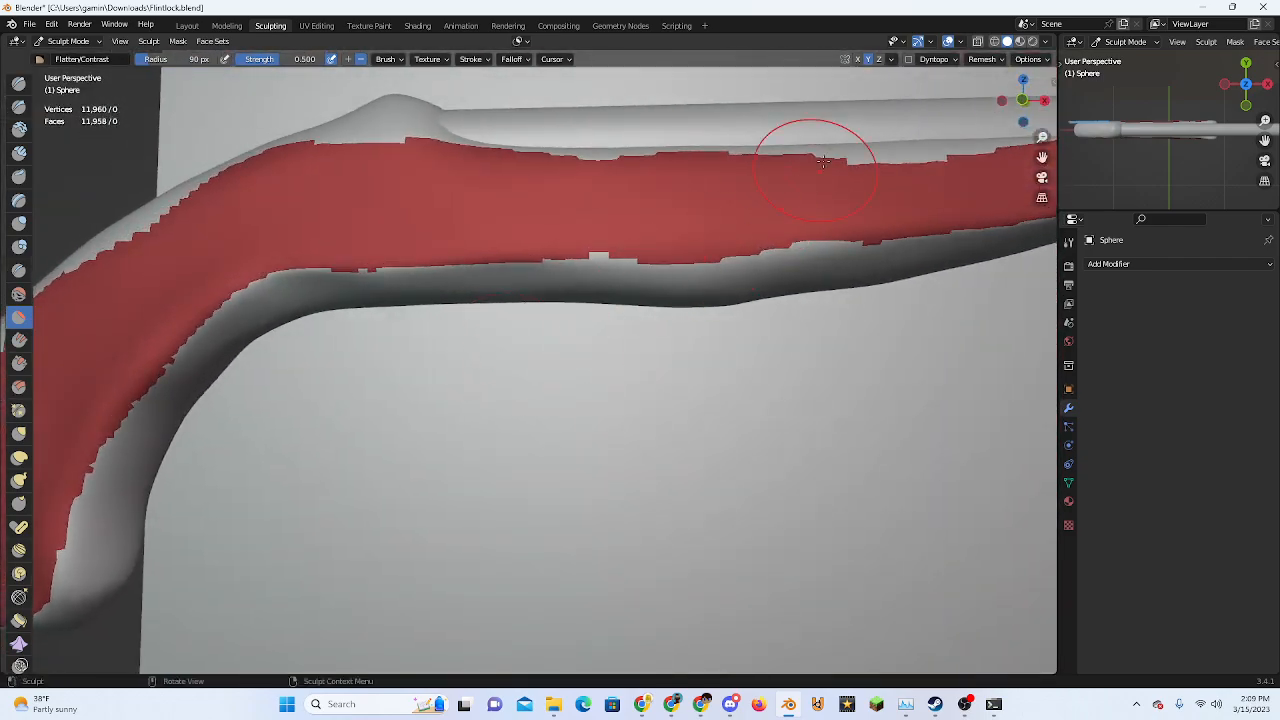
{"action": "left_click", "coordinate": [1022, 99]}
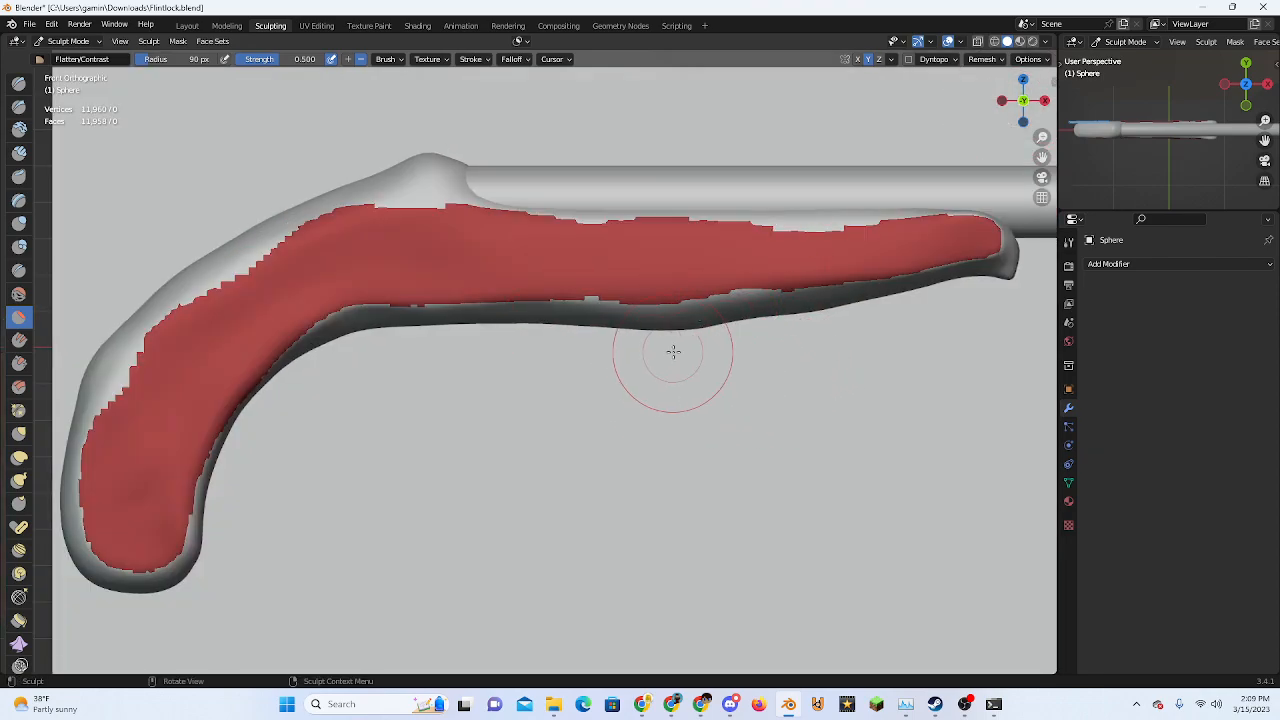
{"action": "middle_click_drag", "start_coordinate": [746, 386], "coordinate": [677, 340]}
{"action": "middle_click_drag", "start_coordinate": [477, 241], "coordinate": [425, 374], "text": "shift"}
{"action": "scroll", "coordinate": [420, 378], "scroll_direction": "up", "scroll_amount": 2}
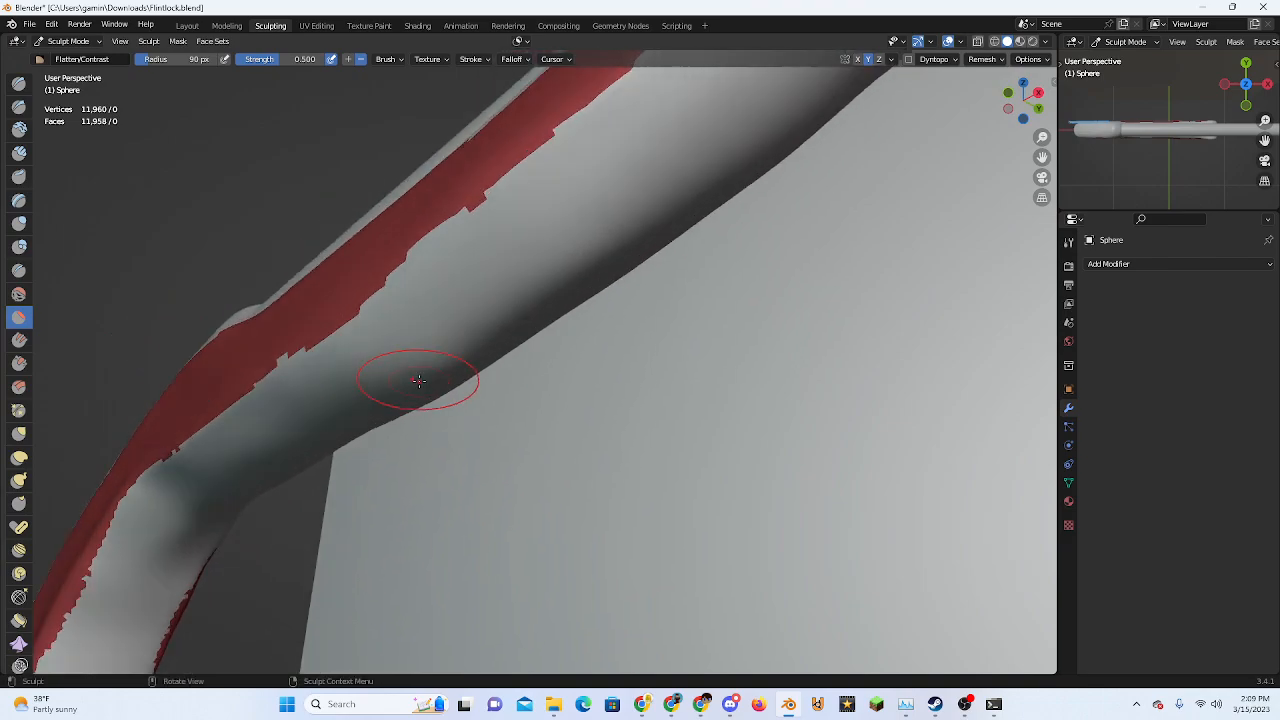
{"action": "mouse_move", "coordinate": [390, 320]}
{"action": "left_mouse_down"}
{"action": "mouse_move", "coordinate": [420, 297]}
{"action": "mouse_move", "coordinate": [411, 281]}
{"action": "left_mouse_up"}
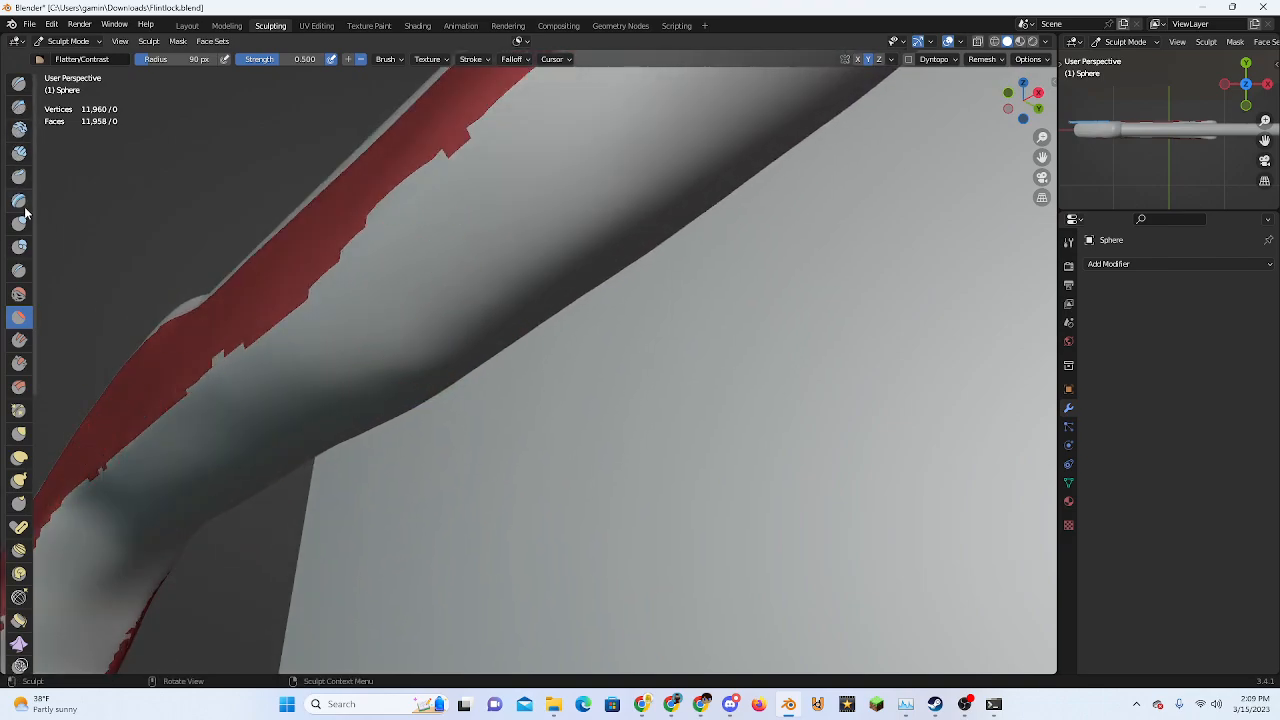
Try to reshape the underside ahead of the grip bend with Draw Sharp strokes, and undo them
{"action": "left_click", "coordinate": [19, 108]}
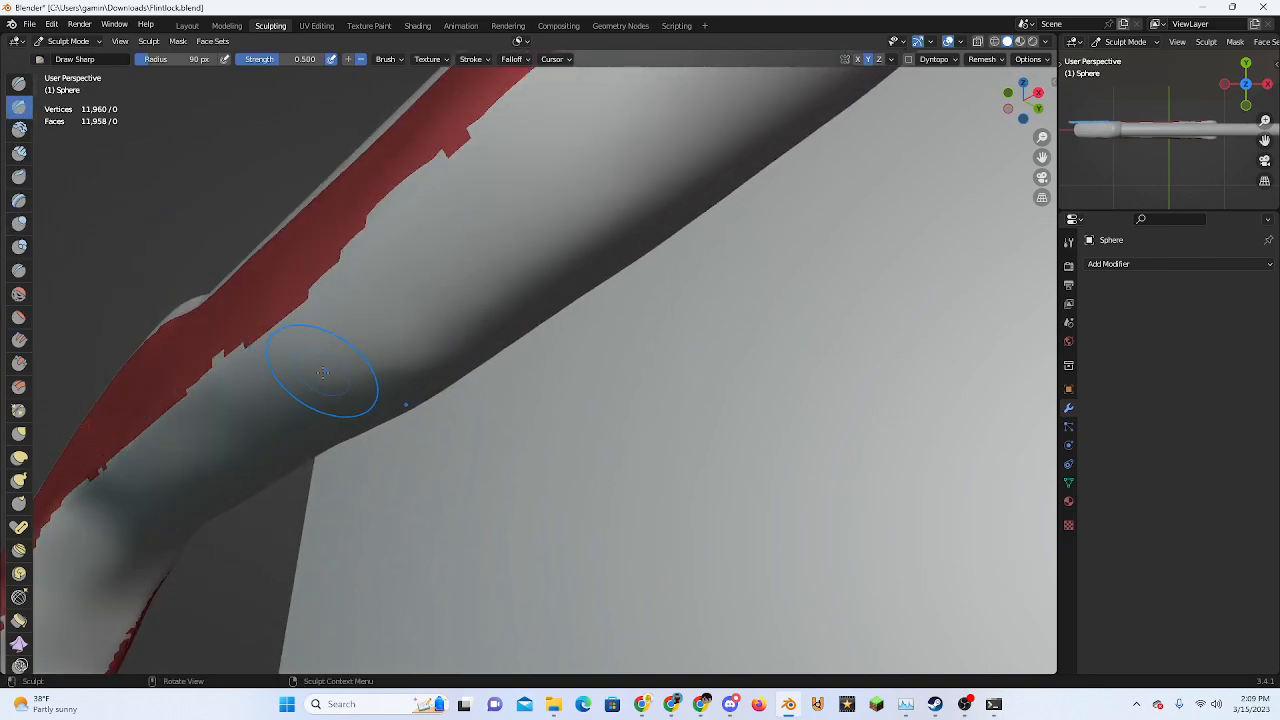
{"action": "left_click_drag", "start_coordinate": [356, 364], "coordinate": [494, 210]}
{"action": "mouse_move", "coordinate": [550, 282]}
{"action": "left_mouse_down"}
{"action": "mouse_move", "coordinate": [468, 312]}
{"action": "mouse_move", "coordinate": [375, 380]}
{"action": "mouse_move", "coordinate": [354, 376]}
{"action": "mouse_move", "coordinate": [524, 225]}
{"action": "mouse_move", "coordinate": [400, 362]}
{"action": "mouse_move", "coordinate": [516, 262]}
{"action": "left_mouse_up"}
{"action": "key", "text": "ctrl+z"}
{"action": "key", "text": "ctrl+z"}
Build up the underside ahead of the grip bend with the Draw brush and select the Flatten/Contrast brush
{"action": "left_click", "coordinate": [19, 84]}
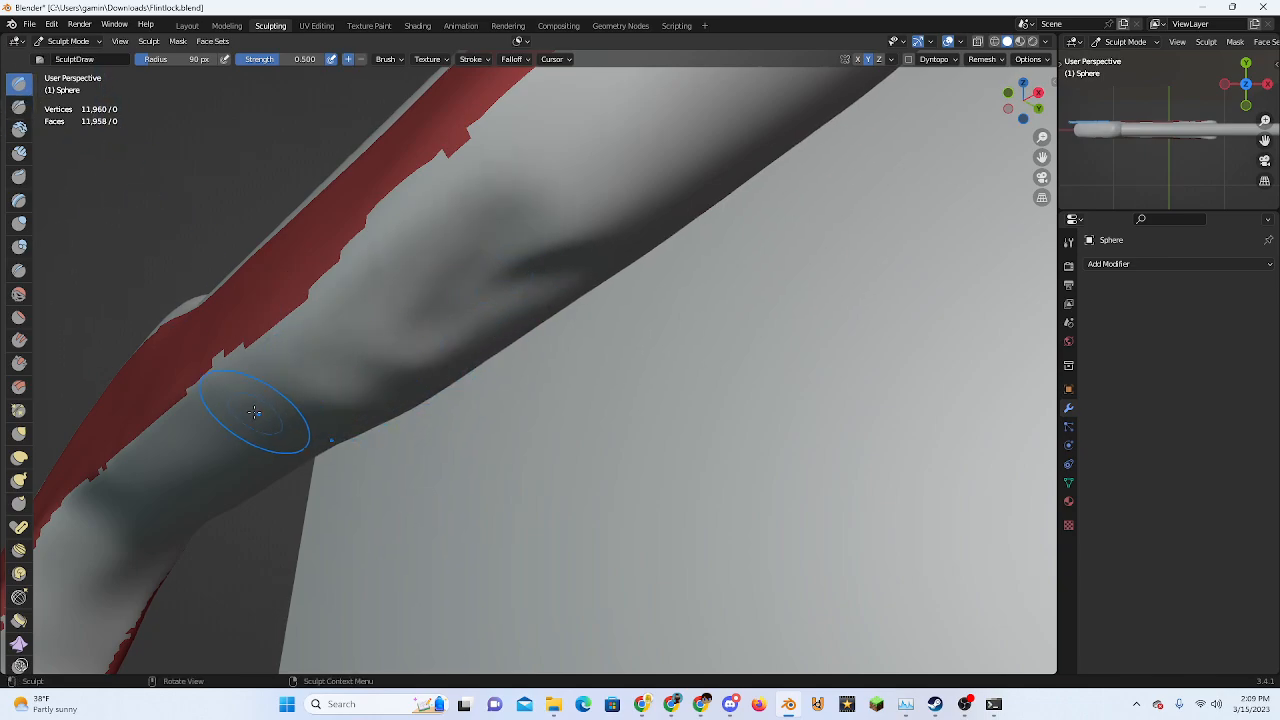
{"action": "left_click", "coordinate": [19, 317]}
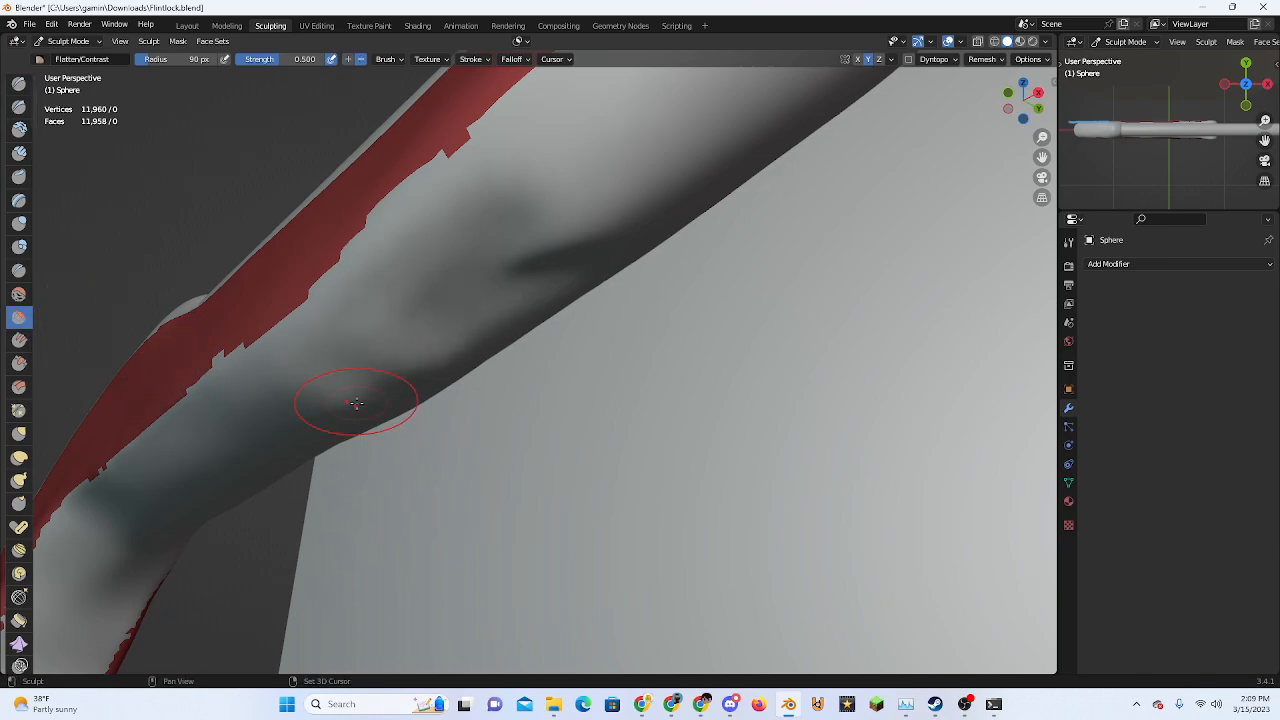
Flatten and smooth the bumpy unmasked surface of the gun stock with Flatten brush strokes along its length
{"action": "left_click_drag", "start_coordinate": [340, 401], "coordinate": [572, 259]}
{"action": "left_click_drag", "start_coordinate": [409, 297], "coordinate": [650, 172]}
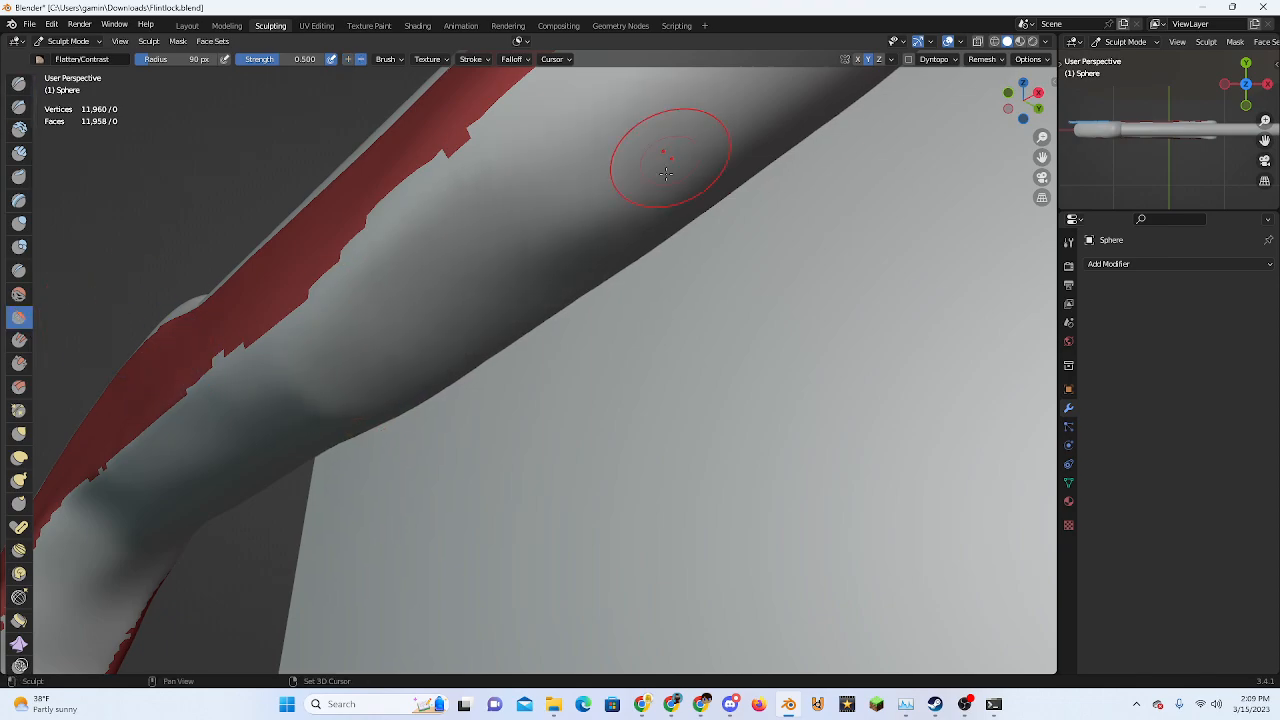
{"action": "scroll", "coordinate": [671, 162], "scroll_direction": "down", "scroll_amount": 3}
{"action": "middle_click_drag", "start_coordinate": [618, 300], "coordinate": [680, 335]}
{"action": "mouse_move", "coordinate": [572, 399]}
{"action": "left_mouse_down"}
{"action": "mouse_move", "coordinate": [366, 426]}
{"action": "mouse_move", "coordinate": [764, 352]}
{"action": "left_mouse_up"}
{"action": "middle_click_drag", "start_coordinate": [700, 355], "coordinate": [715, 416]}
{"action": "scroll", "coordinate": [715, 416], "scroll_direction": "up", "scroll_amount": 1}
Show the pistol in front orthographic view with material preview shading
{"action": "left_click", "coordinate": [1027, 99]}
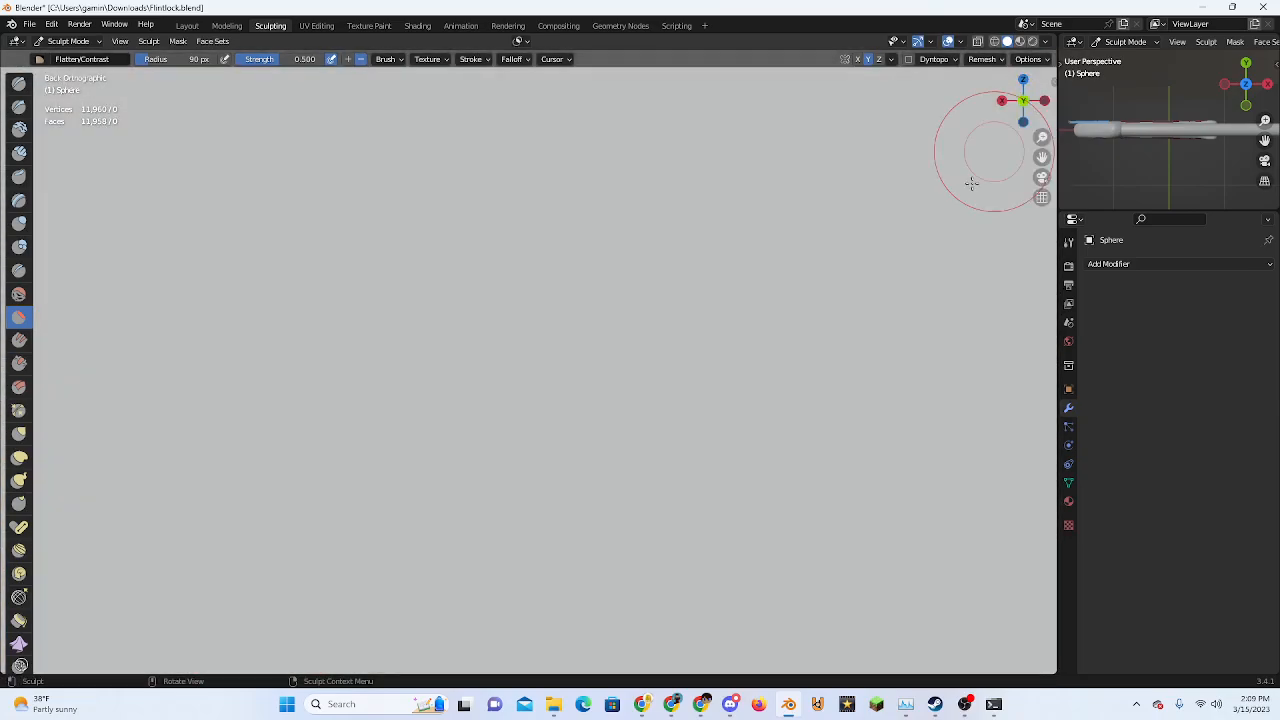
{"action": "left_click", "coordinate": [1023, 100]}
{"action": "left_click", "coordinate": [1019, 42]}
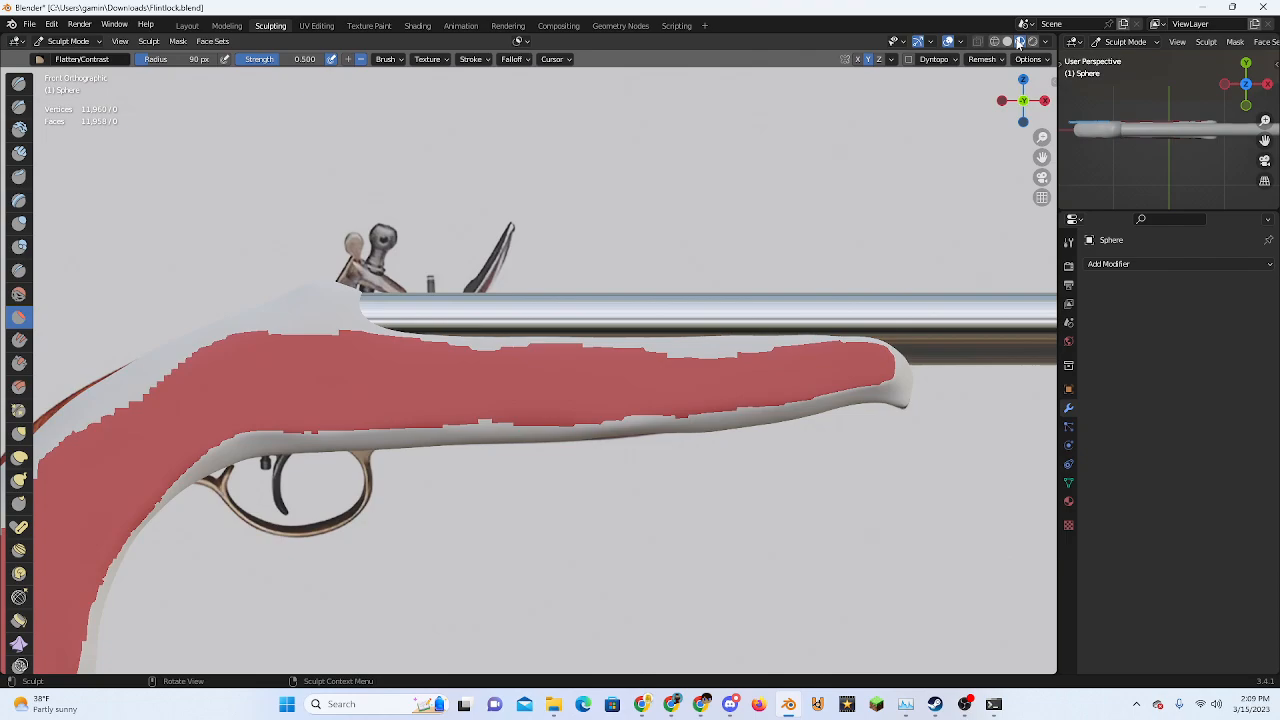
Examine the sculpted stock and barrel against the flintlock reference image from several angles
{"action": "middle_click_drag", "start_coordinate": [829, 414], "coordinate": [994, 120]}
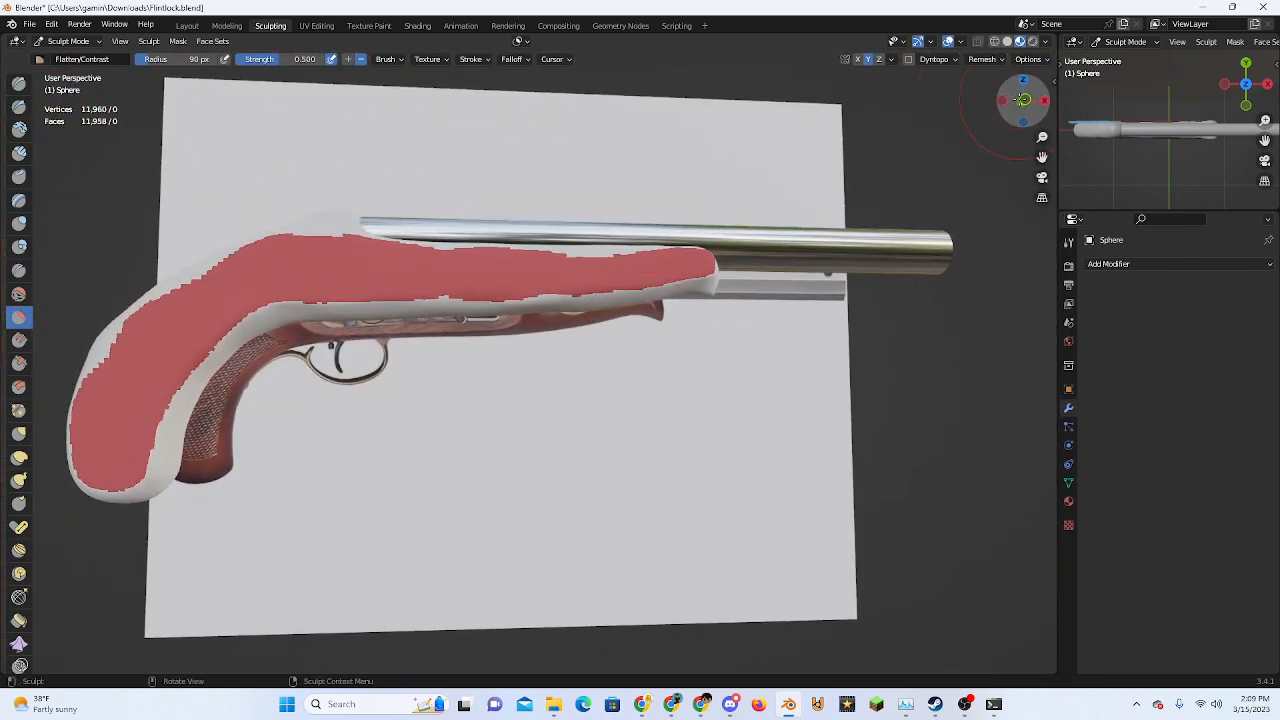
{"action": "left_click", "coordinate": [1027, 99]}
{"action": "scroll", "coordinate": [660, 295], "scroll_direction": "up", "scroll_amount": 4}
{"action": "middle_click_drag", "start_coordinate": [637, 303], "coordinate": [514, 241]}
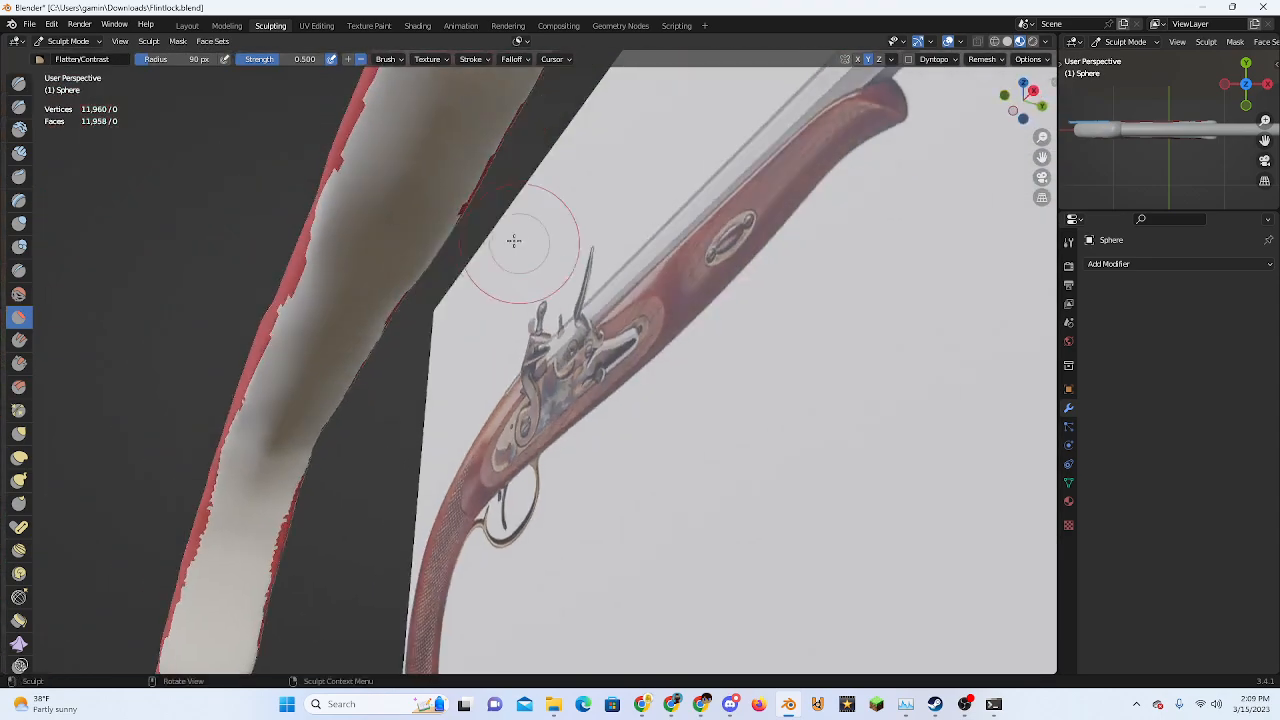
{"action": "mouse_move", "coordinate": [330, 270]}
{"action": "middle_mouse_down"}
{"action": "mouse_move", "coordinate": [509, 457]}
{"action": "mouse_move", "coordinate": [707, 416]}
{"action": "mouse_move", "coordinate": [705, 385]}
{"action": "mouse_move", "coordinate": [737, 366]}
{"action": "mouse_move", "coordinate": [597, 449]}
{"action": "mouse_move", "coordinate": [487, 405]}
{"action": "mouse_move", "coordinate": [737, 391]}
{"action": "mouse_move", "coordinate": [738, 403]}
{"action": "mouse_move", "coordinate": [538, 376]}
{"action": "mouse_move", "coordinate": [754, 345]}
{"action": "mouse_move", "coordinate": [661, 339]}
{"action": "middle_mouse_up"}
{"action": "scroll", "coordinate": [556, 370], "scroll_direction": "down", "scroll_amount": 4}
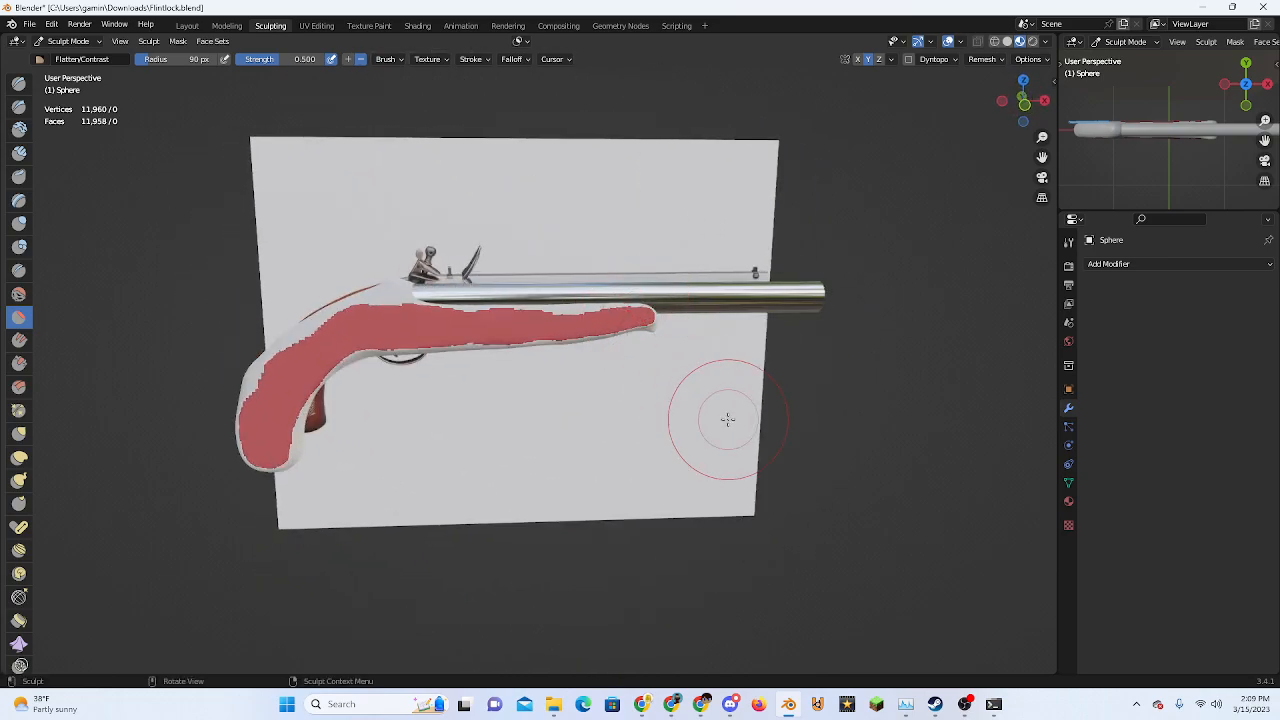
{"action": "middle_click_drag", "start_coordinate": [694, 366], "coordinate": [530, 365]}
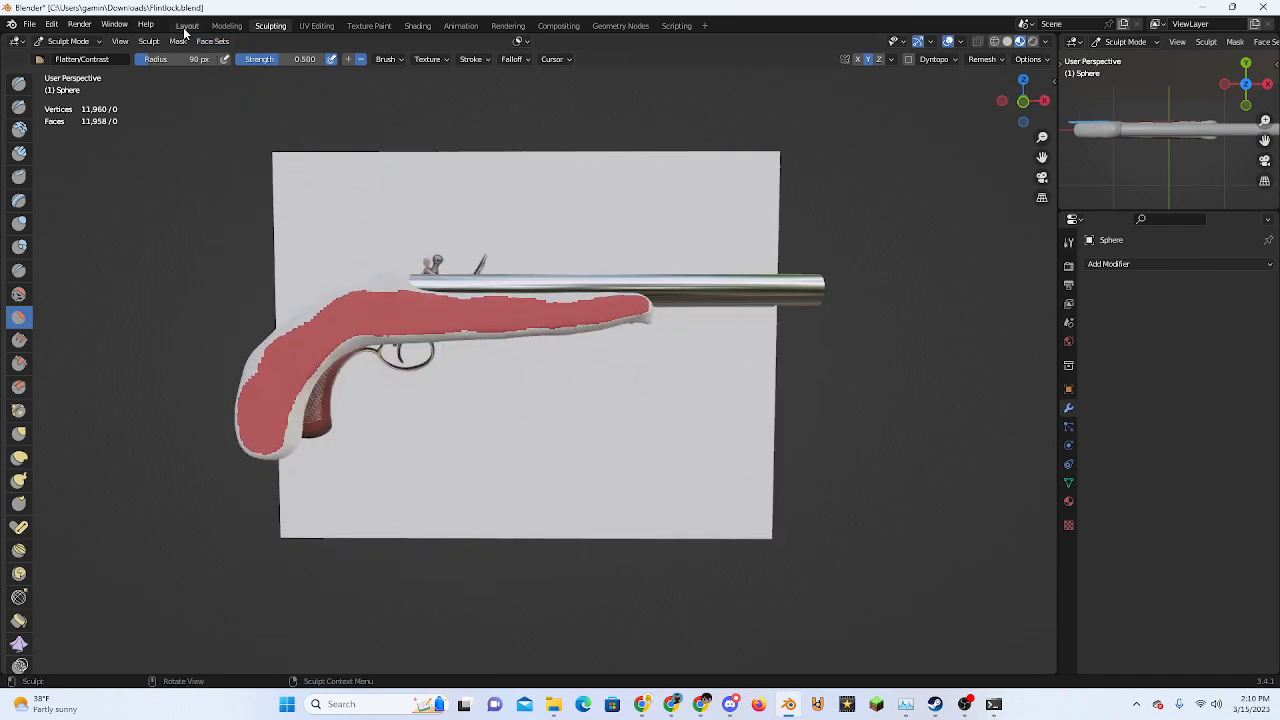
Switch to the Layout workspace and give the gun stock object a new material
{"action": "left_click", "coordinate": [186, 26]}
{"action": "middle_click_drag", "start_coordinate": [617, 350], "coordinate": [605, 435]}
{"action": "scroll", "coordinate": [609, 432], "scroll_direction": "up", "scroll_amount": 3}
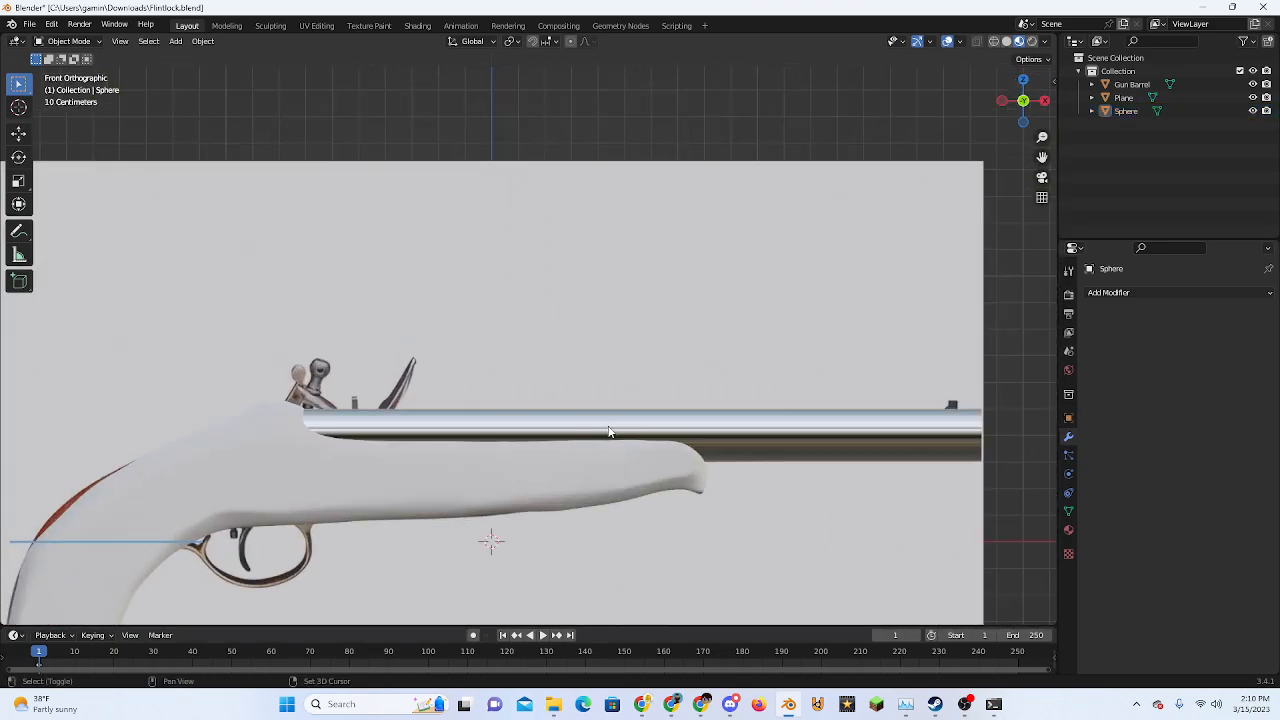
{"action": "scroll", "coordinate": [619, 344], "scroll_direction": "down", "scroll_amount": 2}
{"action": "middle_click_drag", "start_coordinate": [643, 305], "coordinate": [357, 408]}
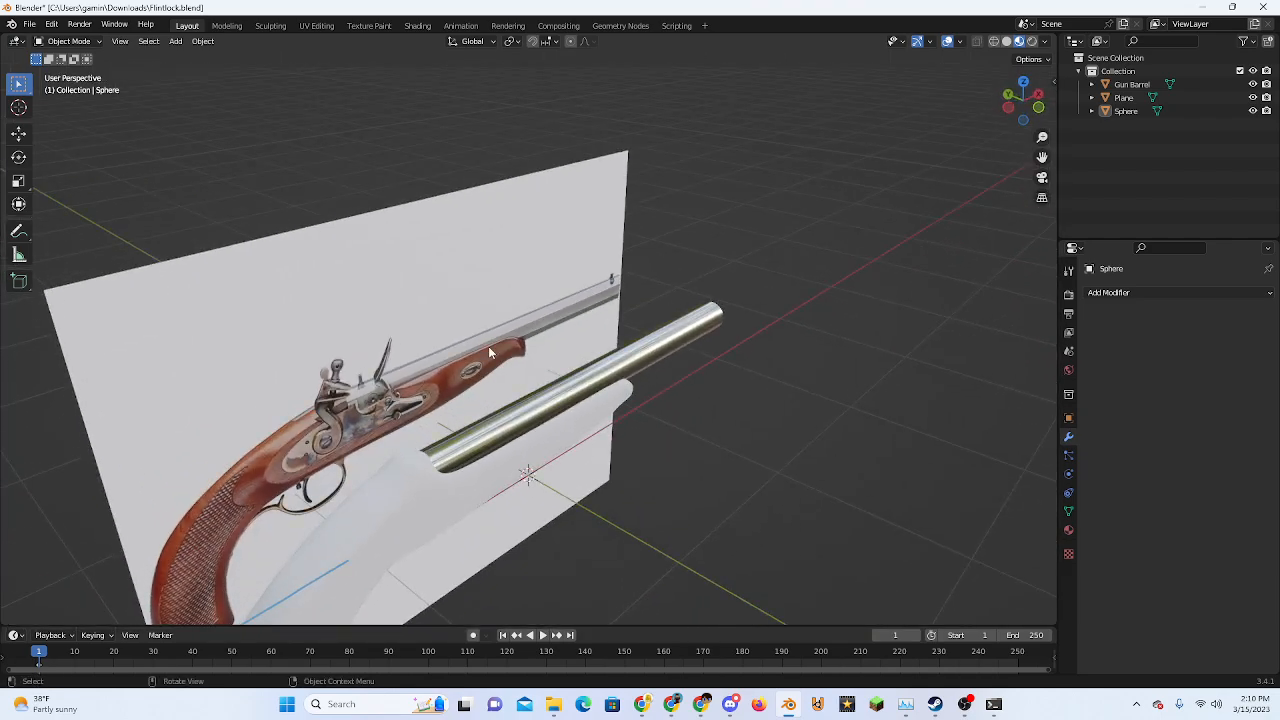
{"action": "middle_click_drag", "start_coordinate": [393, 456], "coordinate": [437, 420]}
{"action": "left_click", "coordinate": [438, 421]}
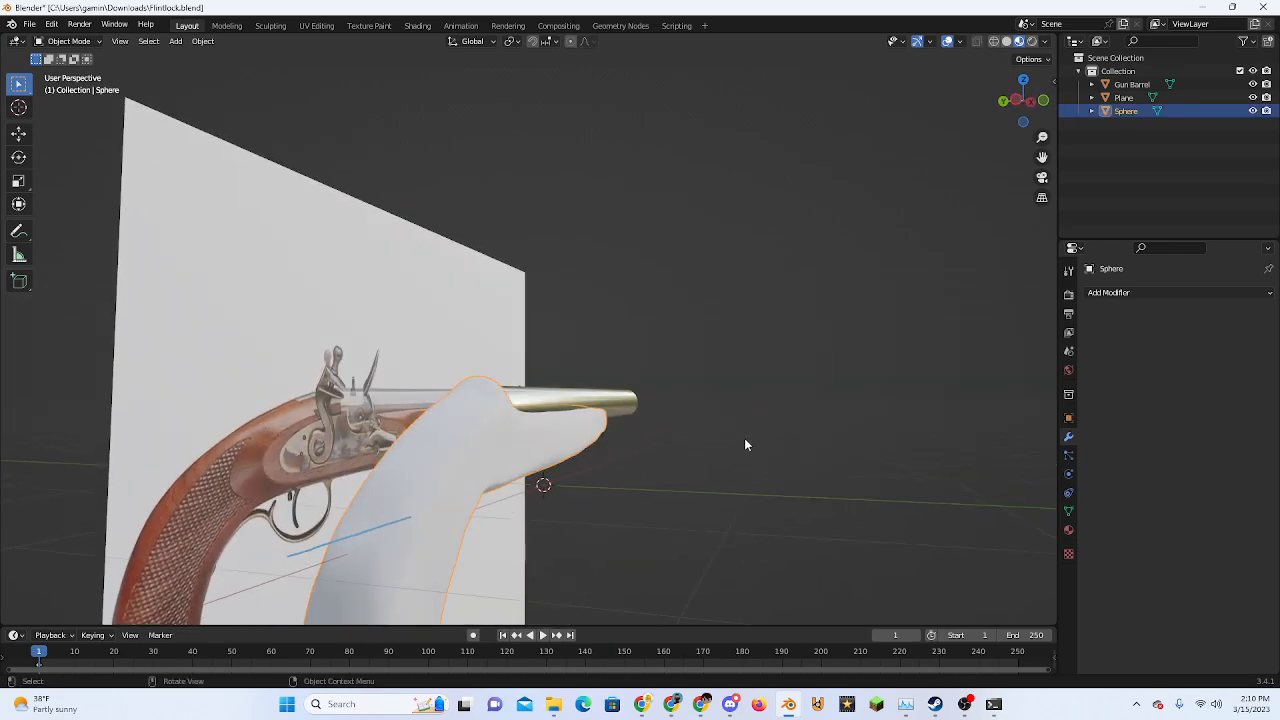
{"action": "left_click", "coordinate": [1067, 531]}
{"action": "left_click", "coordinate": [1093, 349]}
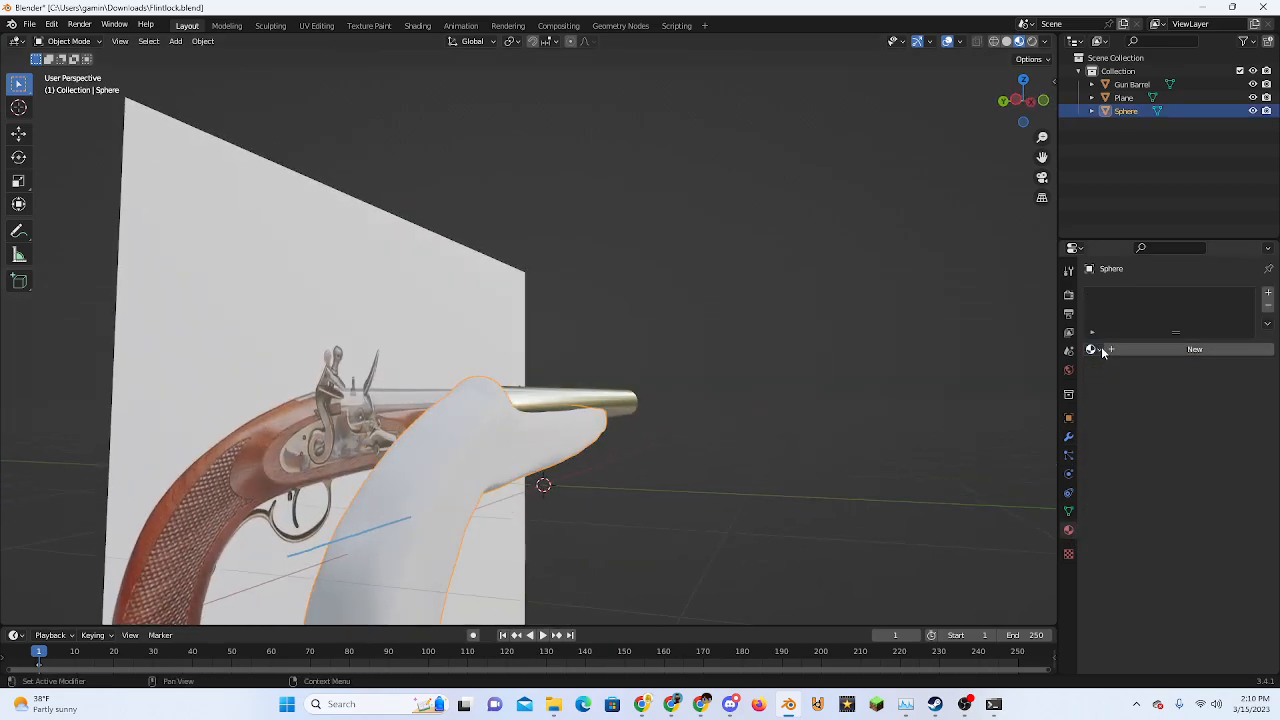
{"action": "left_click", "coordinate": [1110, 349]}
Try the Environment, Checker and Magic textures in turn as the stock material's base color
{"action": "left_click", "coordinate": [1164, 491]}
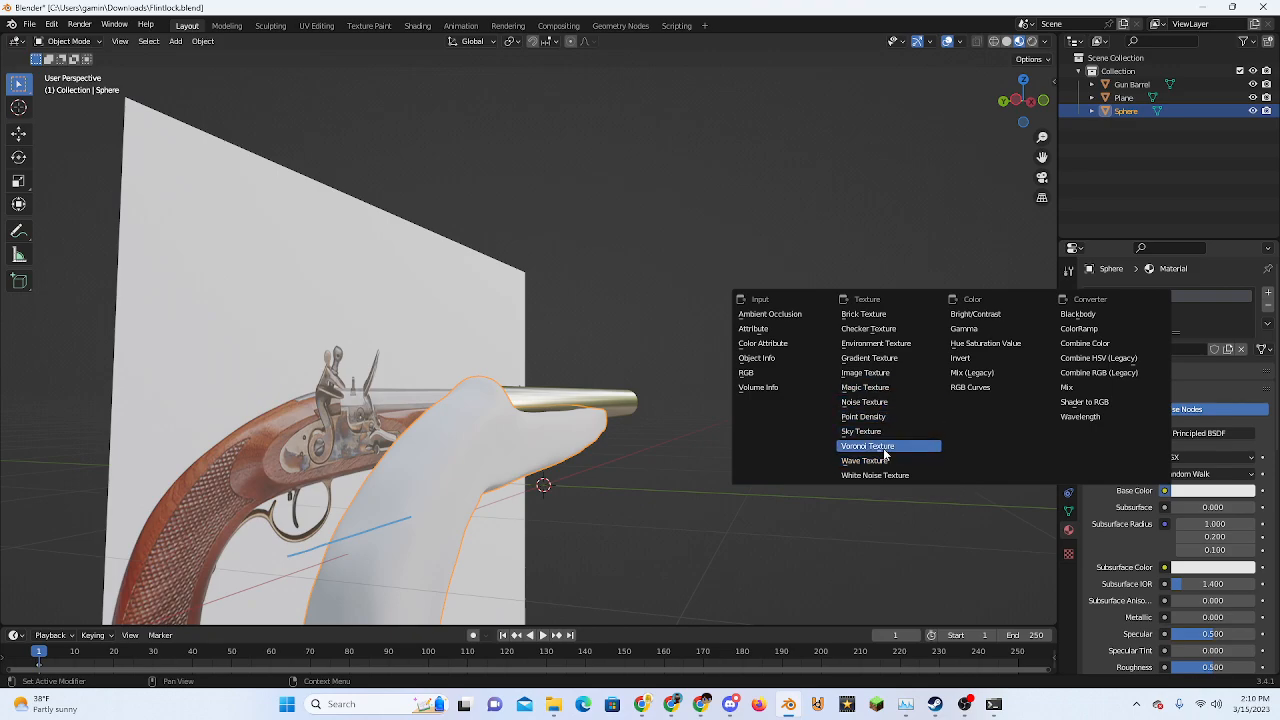
{"action": "left_click", "coordinate": [876, 344]}
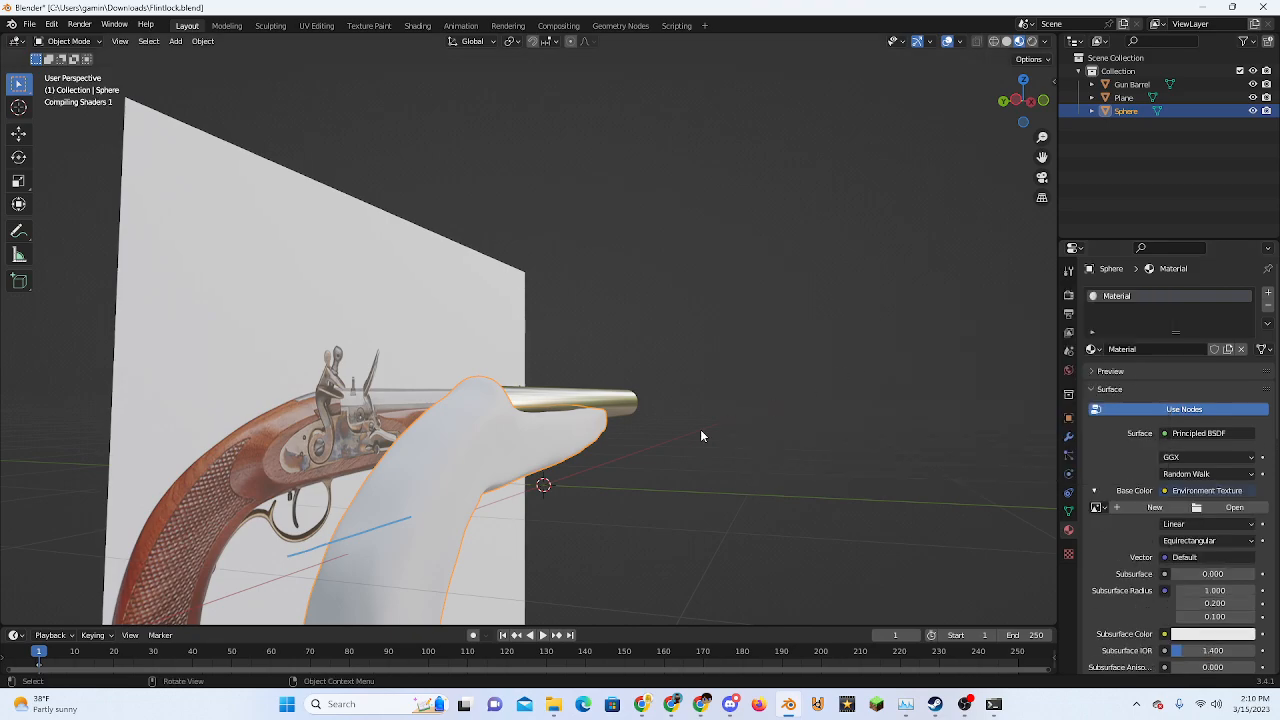
{"action": "middle_click_drag", "start_coordinate": [622, 526], "coordinate": [569, 524]}
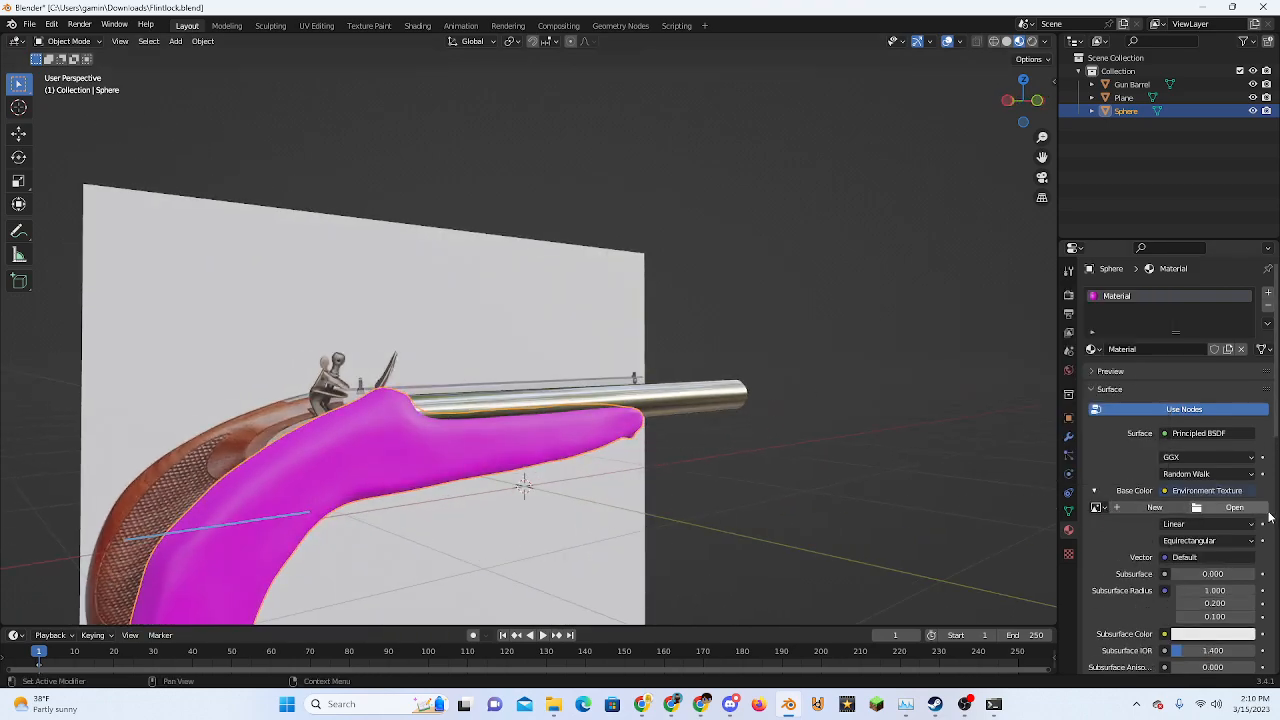
{"action": "left_click", "coordinate": [1215, 491]}
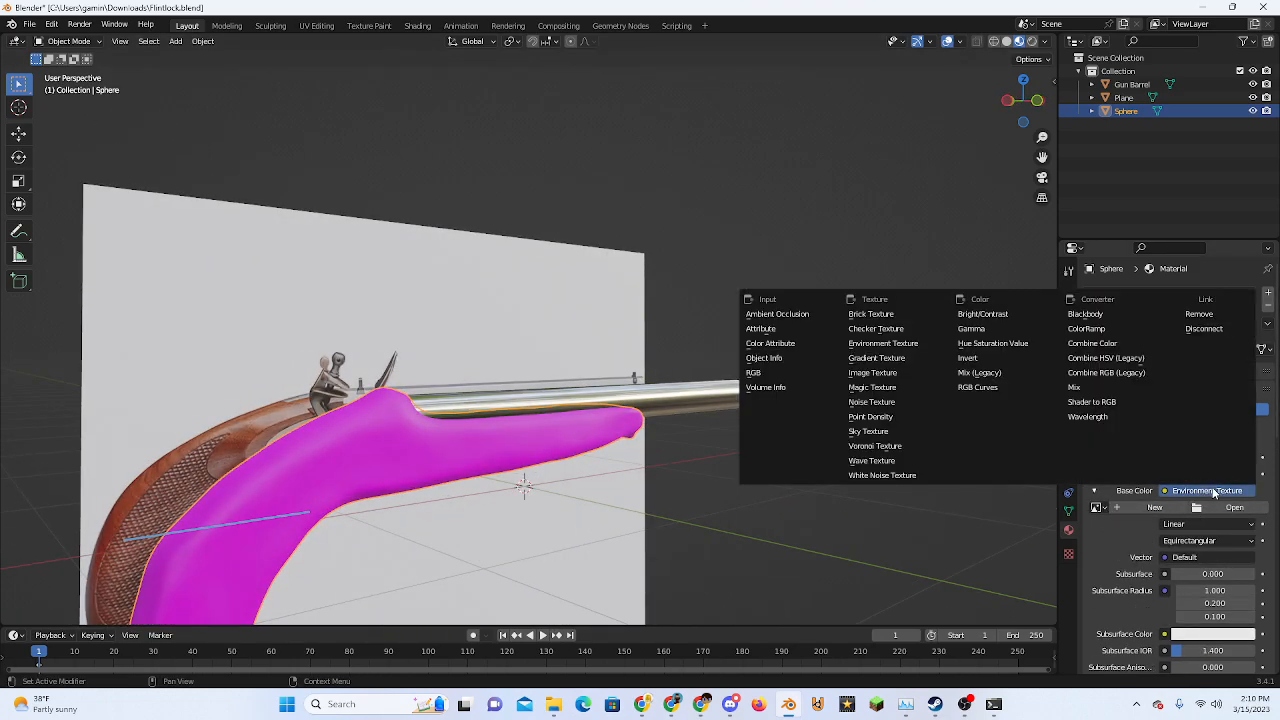
{"action": "left_click", "coordinate": [893, 331]}
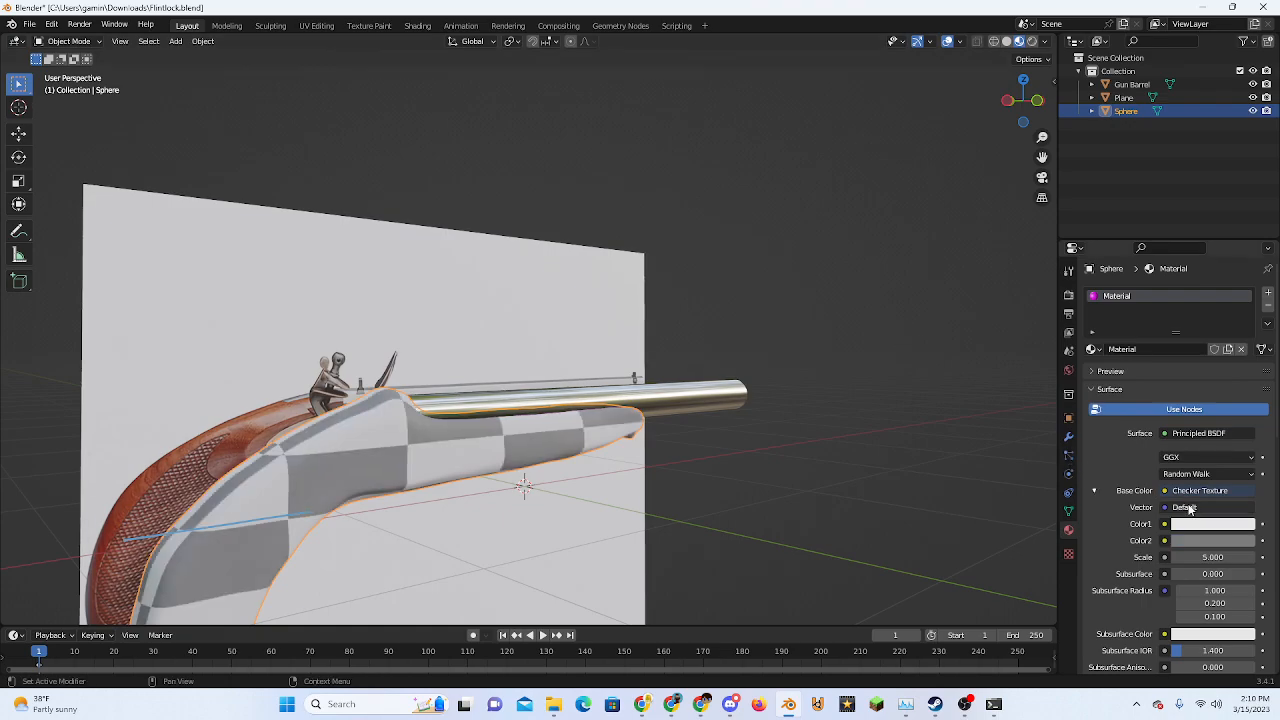
{"action": "left_click", "coordinate": [1188, 508]}
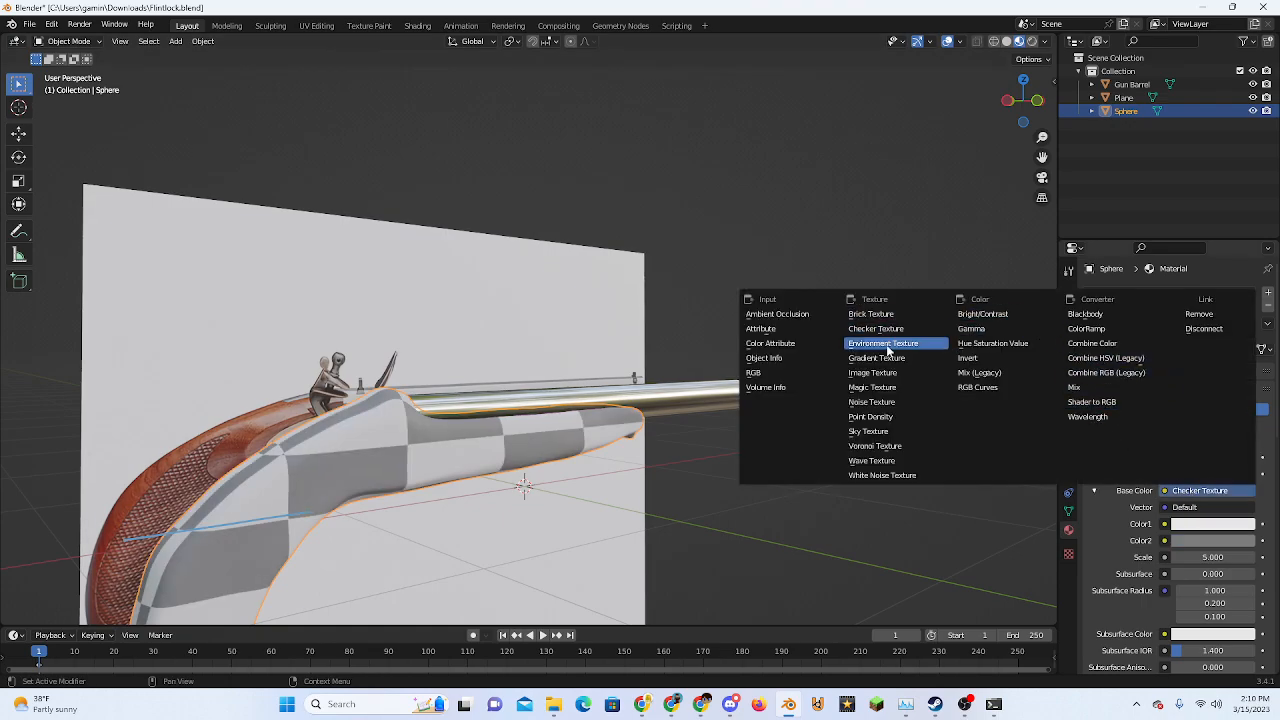
{"action": "left_click", "coordinate": [877, 388]}
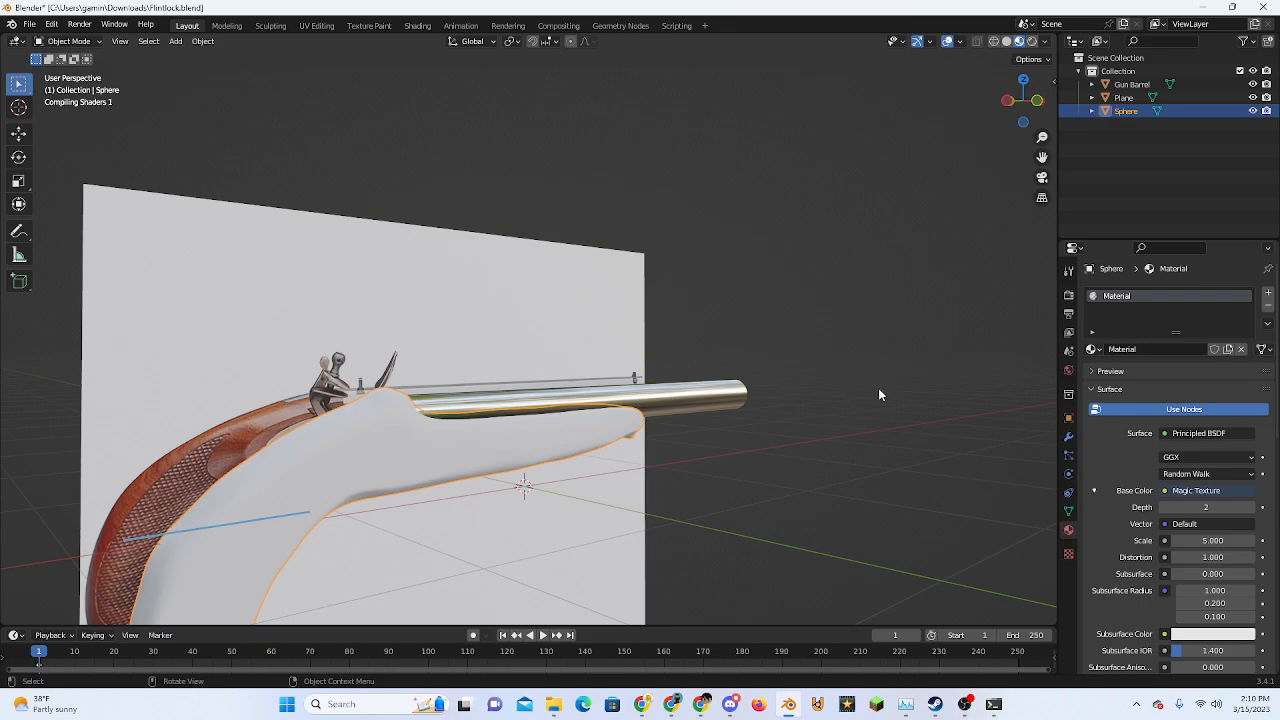
Use a Noise Texture as the stock material's base color and check it on the model
{"action": "left_click", "coordinate": [1182, 491]}
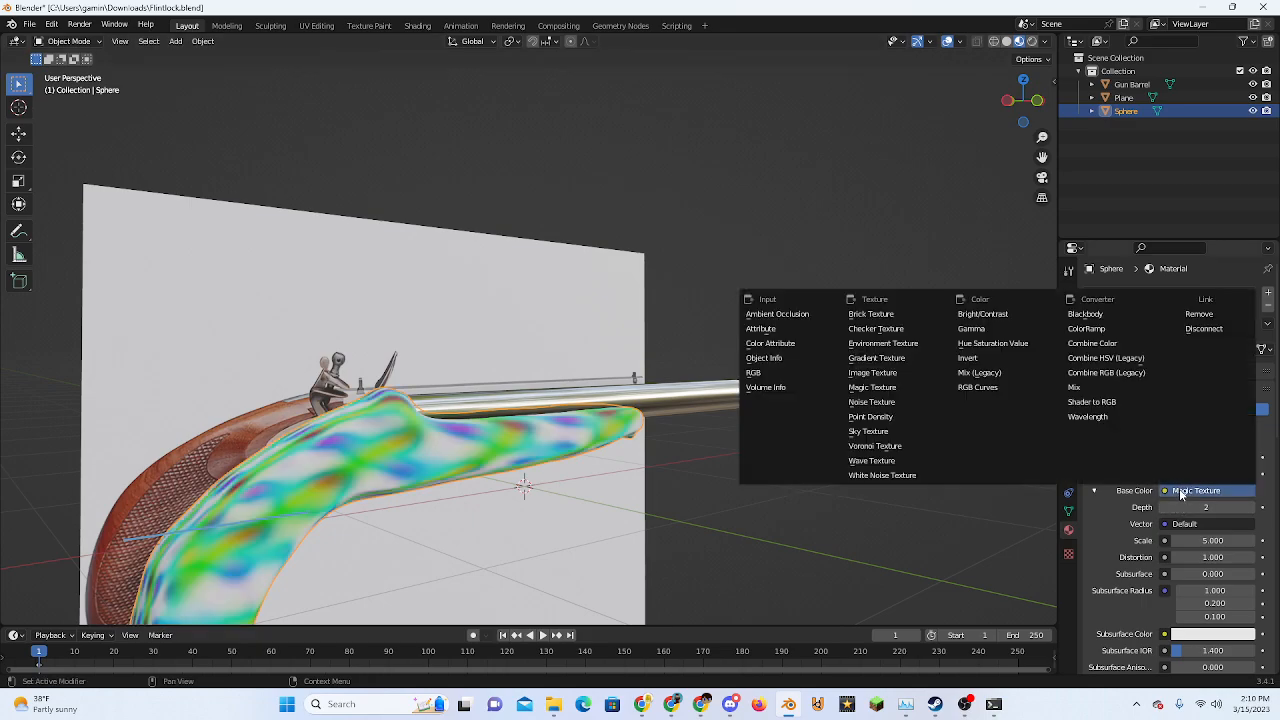
{"action": "left_click", "coordinate": [884, 403]}
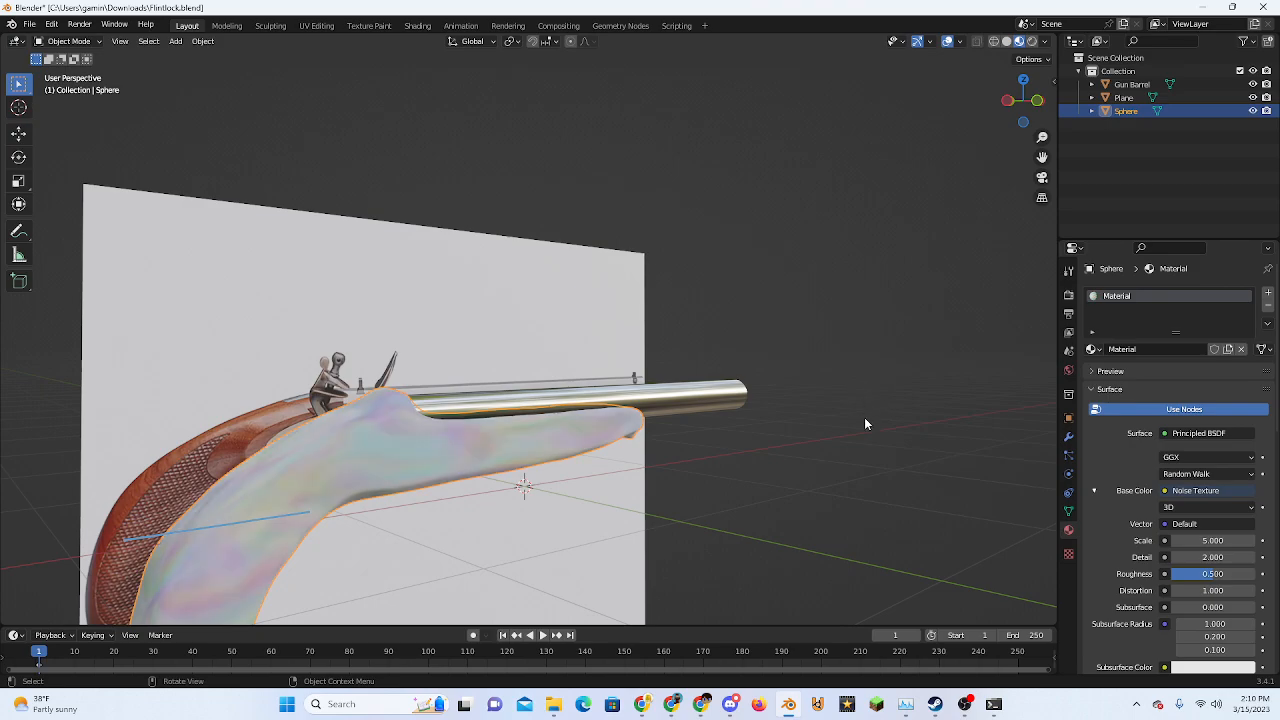
{"action": "middle_click_drag", "start_coordinate": [865, 420], "coordinate": [825, 482]}
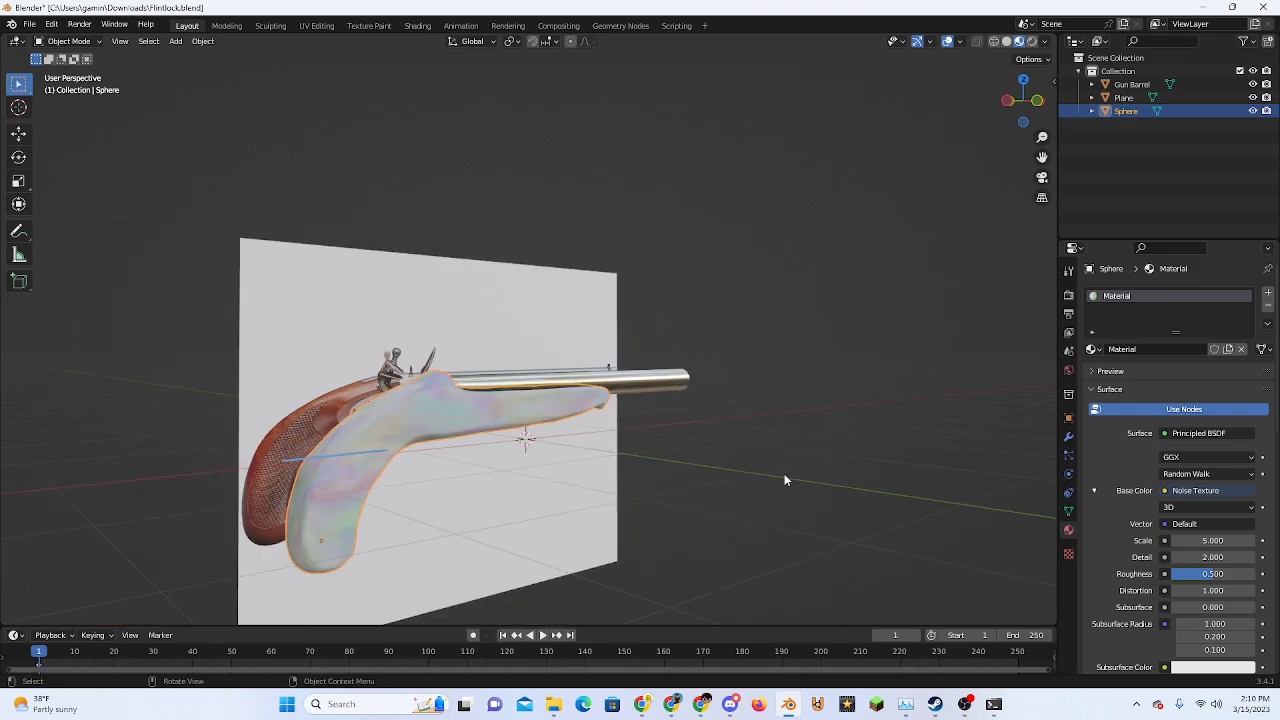
{"action": "scroll", "coordinate": [1210, 540], "scroll_direction": "down", "scroll_amount": 6}
{"action": "scroll", "coordinate": [1215, 520], "scroll_direction": "up", "scroll_amount": 6}
{"action": "middle_click_drag", "start_coordinate": [850, 485], "coordinate": [785, 480]}
{"action": "scroll", "coordinate": [771, 479], "scroll_direction": "up", "scroll_amount": 2}
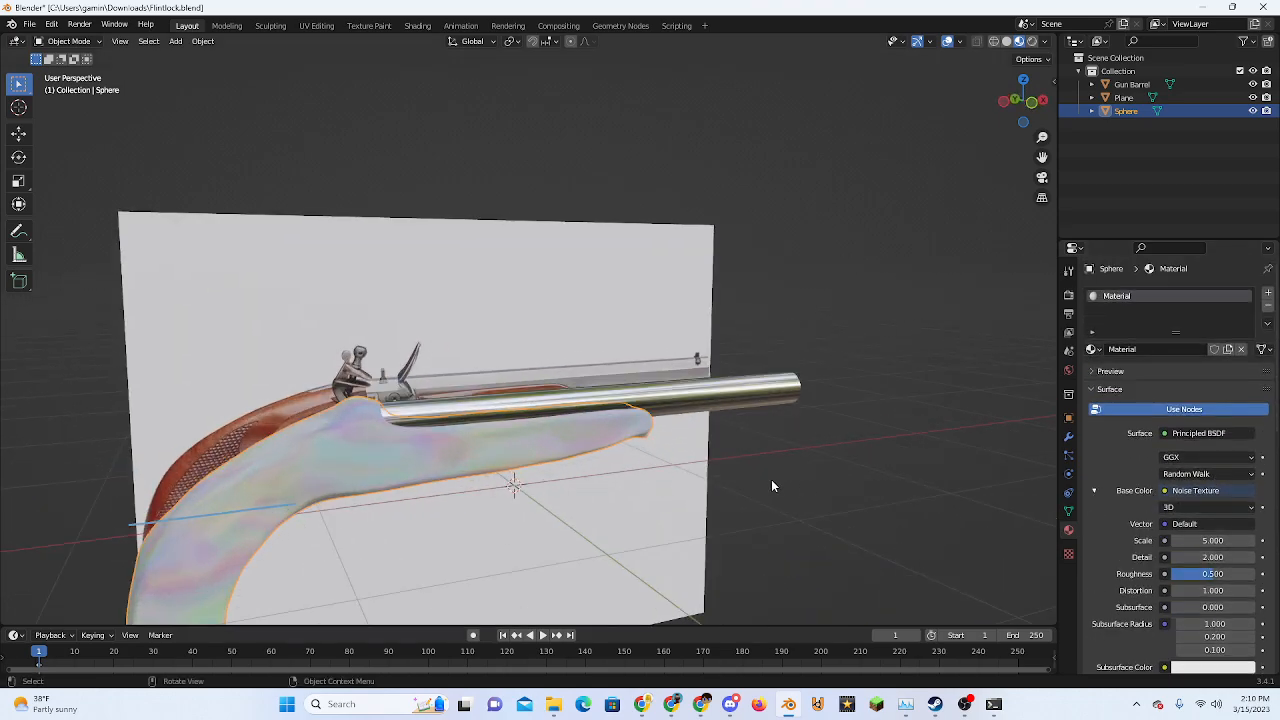
Switch to the Shading workspace with the stock's material nodes and save the Flintlock.blend file
{"action": "left_click", "coordinate": [771, 479]}
{"action": "left_click_drag", "start_coordinate": [416, 466], "coordinate": [406, 462]}
{"action": "left_click", "coordinate": [422, 465]}
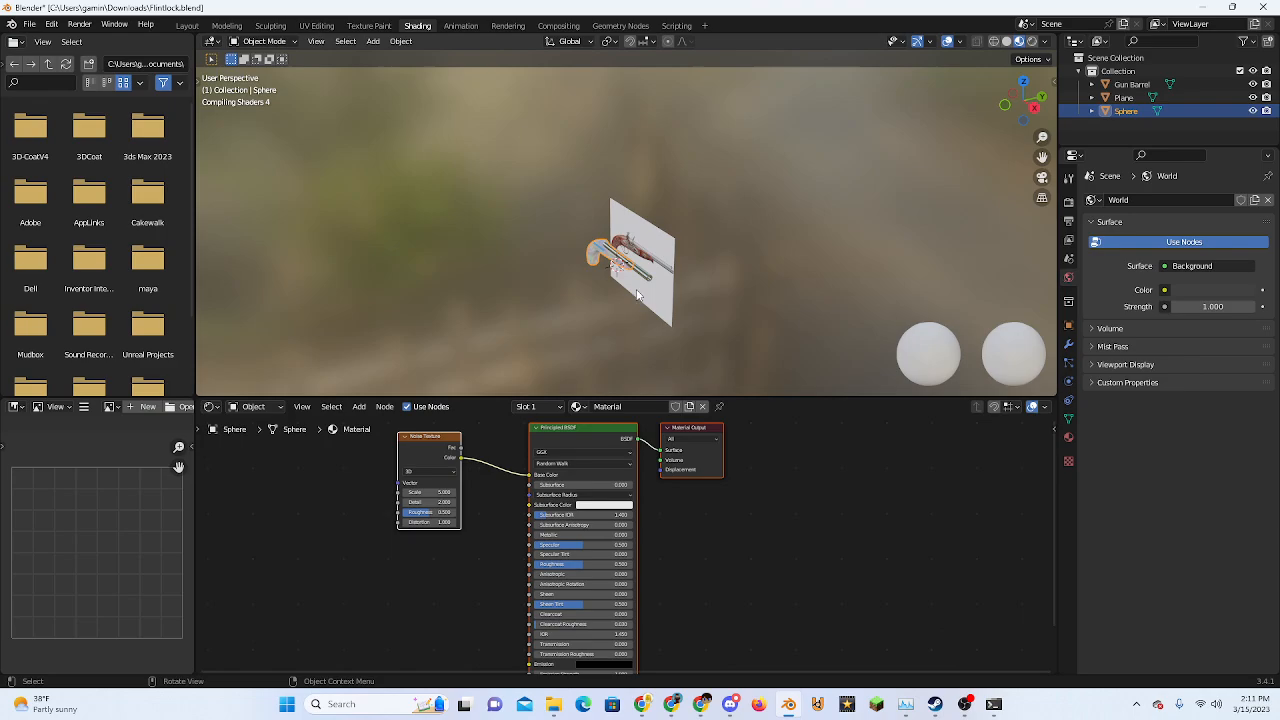
{"action": "middle_click_drag", "start_coordinate": [639, 291], "coordinate": [711, 280]}
{"action": "key", "text": "ctrl+s"}
Spread the Material Output, Principled BSDF and Noise Texture nodes apart to make room between them
{"action": "scroll", "coordinate": [702, 310], "scroll_direction": "up", "scroll_amount": 2}
{"action": "scroll", "coordinate": [718, 504], "scroll_direction": "up", "scroll_amount": 1}
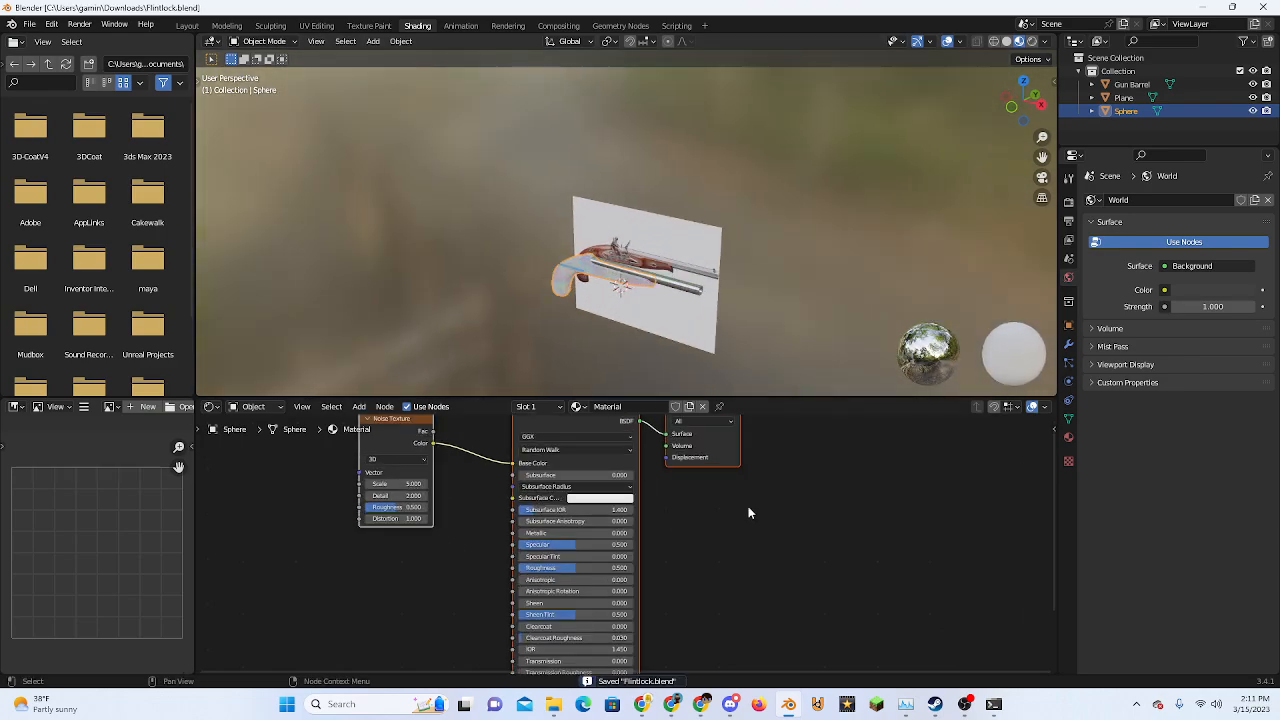
{"action": "scroll", "coordinate": [748, 507], "scroll_direction": "up", "scroll_amount": 1}
{"action": "middle_click_drag", "start_coordinate": [748, 507], "coordinate": [843, 541]}
{"action": "middle_click_drag", "start_coordinate": [522, 522], "coordinate": [575, 584]}
{"action": "middle_click_drag", "start_coordinate": [488, 499], "coordinate": [363, 469]}
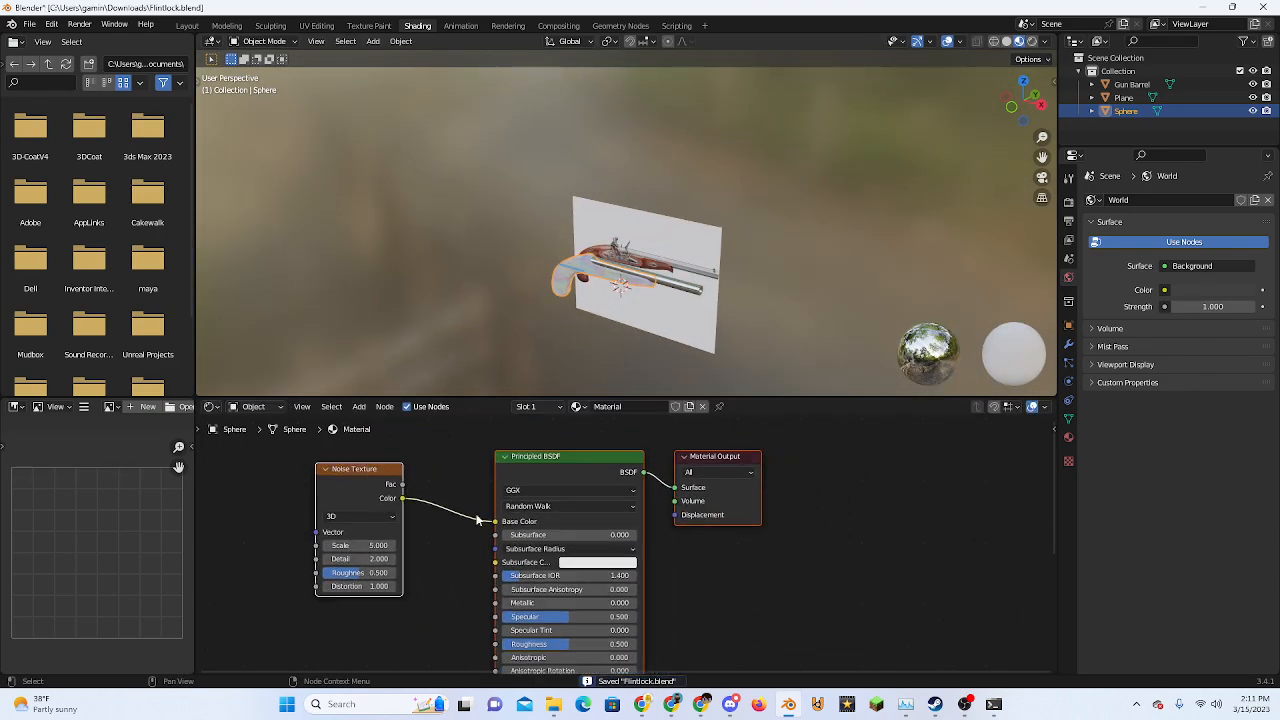
{"action": "left_click", "coordinate": [717, 462]}
{"action": "left_click_drag", "start_coordinate": [718, 462], "coordinate": [875, 466]}
{"action": "left_click_drag", "start_coordinate": [525, 460], "coordinate": [580, 455]}
{"action": "left_click_drag", "start_coordinate": [370, 468], "coordinate": [273, 445]}
{"action": "middle_click_drag", "start_coordinate": [398, 556], "coordinate": [490, 576]}
{"action": "scroll", "coordinate": [490, 576], "scroll_direction": "up", "scroll_amount": 1}
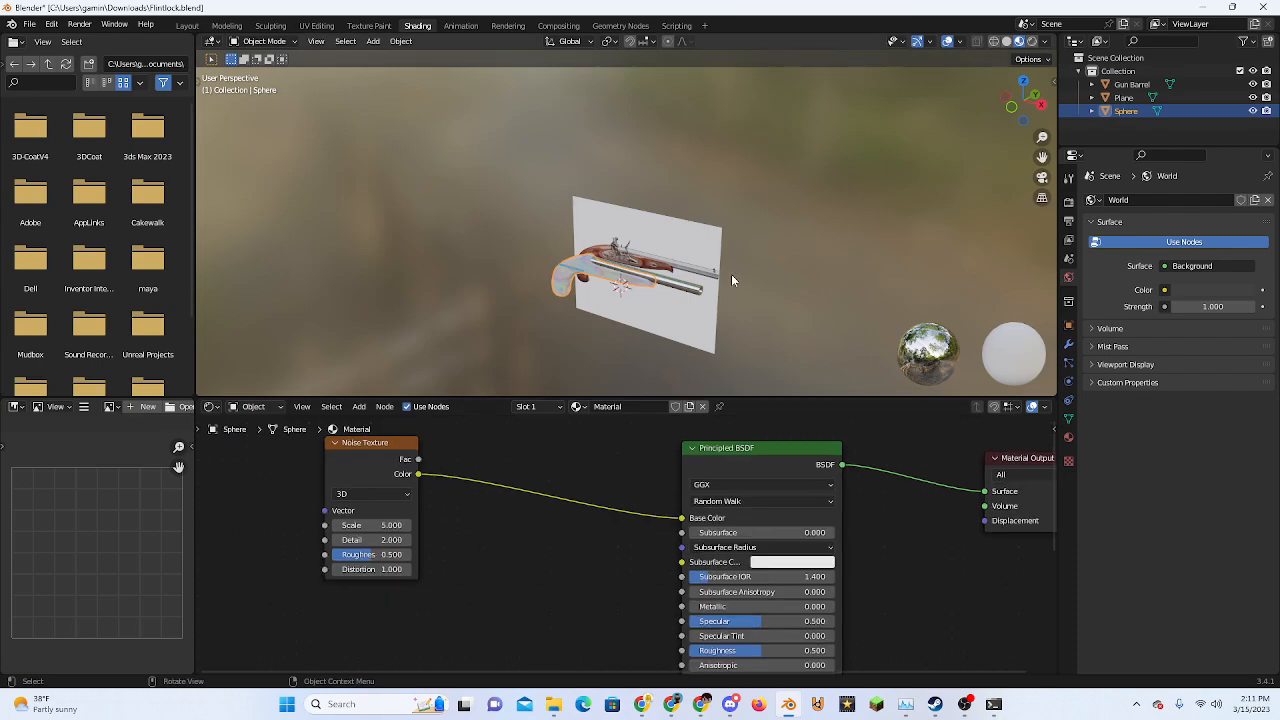
View the pistol from the front and add a ColorRamp node to the stock's material
{"action": "scroll", "coordinate": [731, 274], "scroll_direction": "up", "scroll_amount": 4}
{"action": "left_click", "coordinate": [1012, 110]}
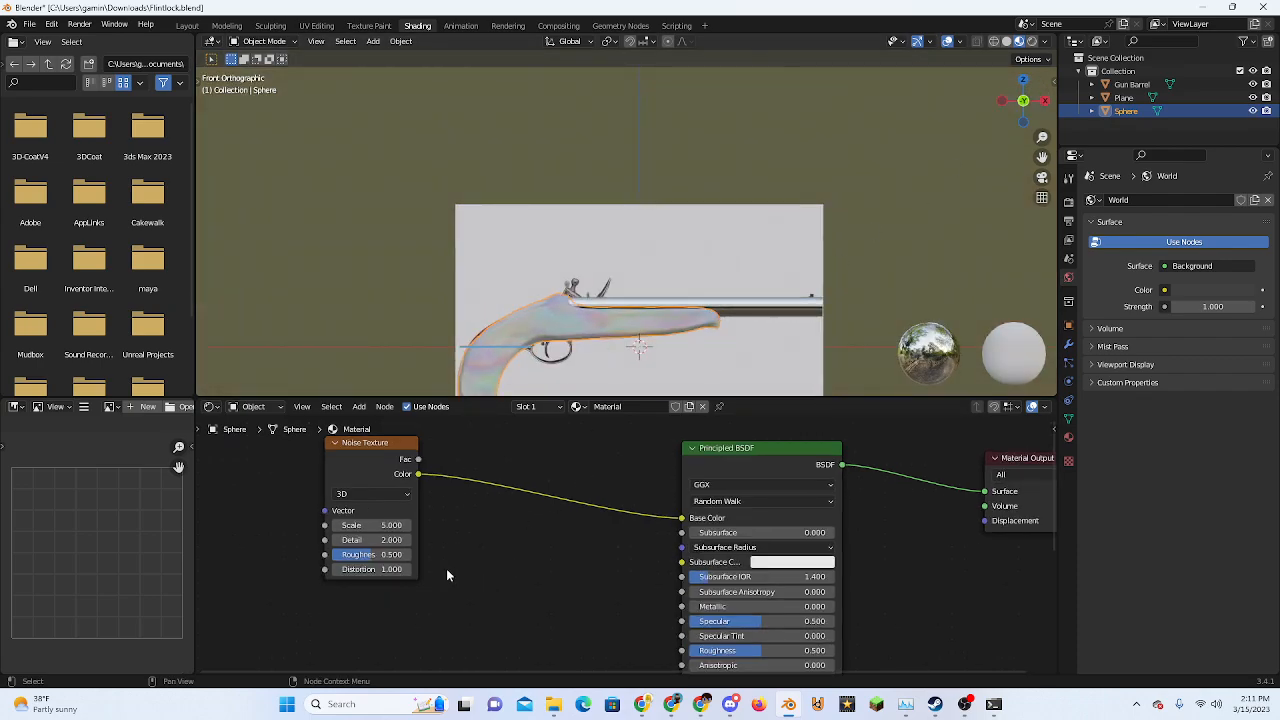
{"action": "middle_click_drag", "start_coordinate": [252, 538], "coordinate": [398, 539]}
{"action": "key", "text": "shift+a"}
{"action": "left_click", "coordinate": [240, 508]}
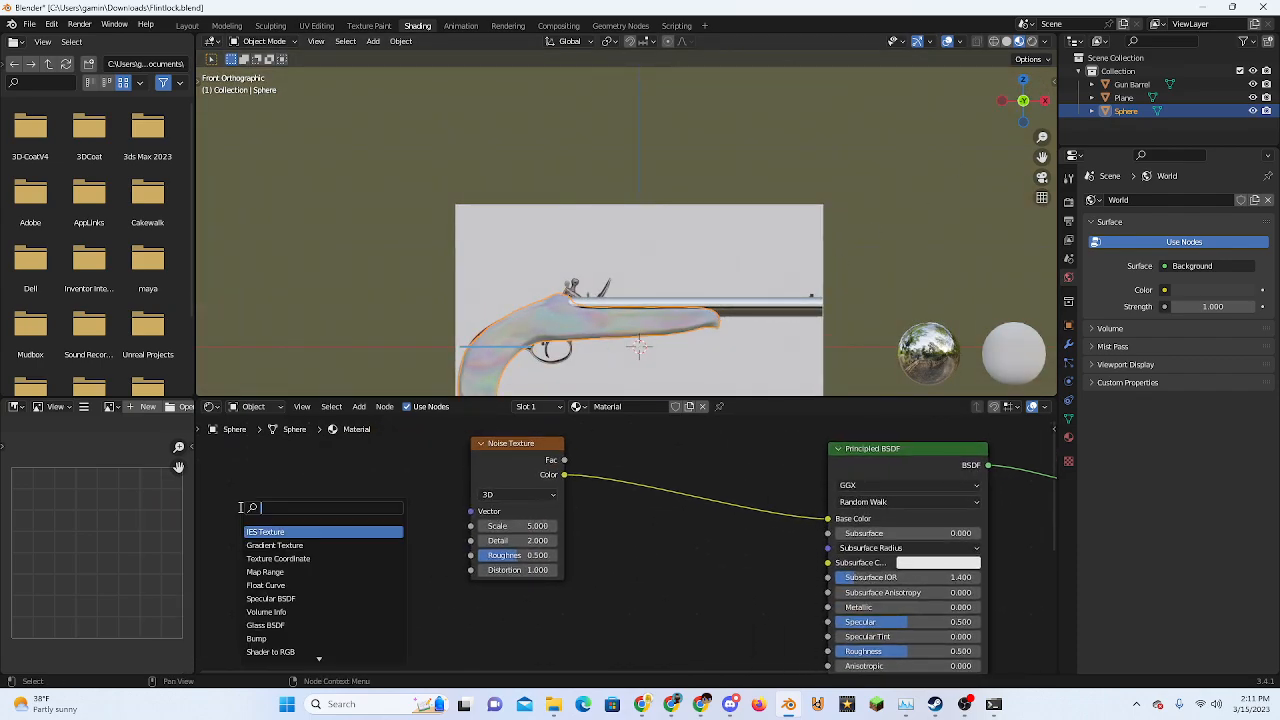
{"action": "type", "text": "color"}
{"action": "left_click", "coordinate": [286, 532]}
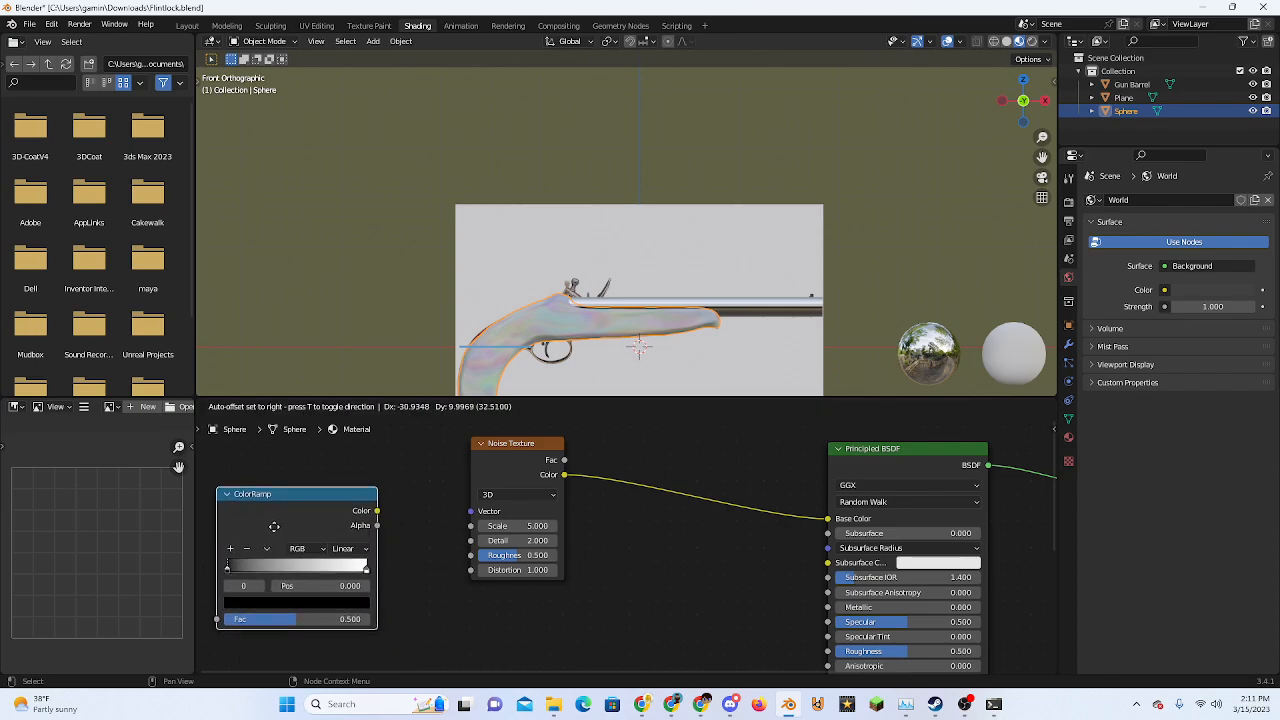
{"action": "left_click", "coordinate": [275, 523]}
Rearrange the nodes so the ColorRamp sits between the Noise Texture and the Principled BSDF
{"action": "left_click_drag", "start_coordinate": [377, 519], "coordinate": [386, 522]}
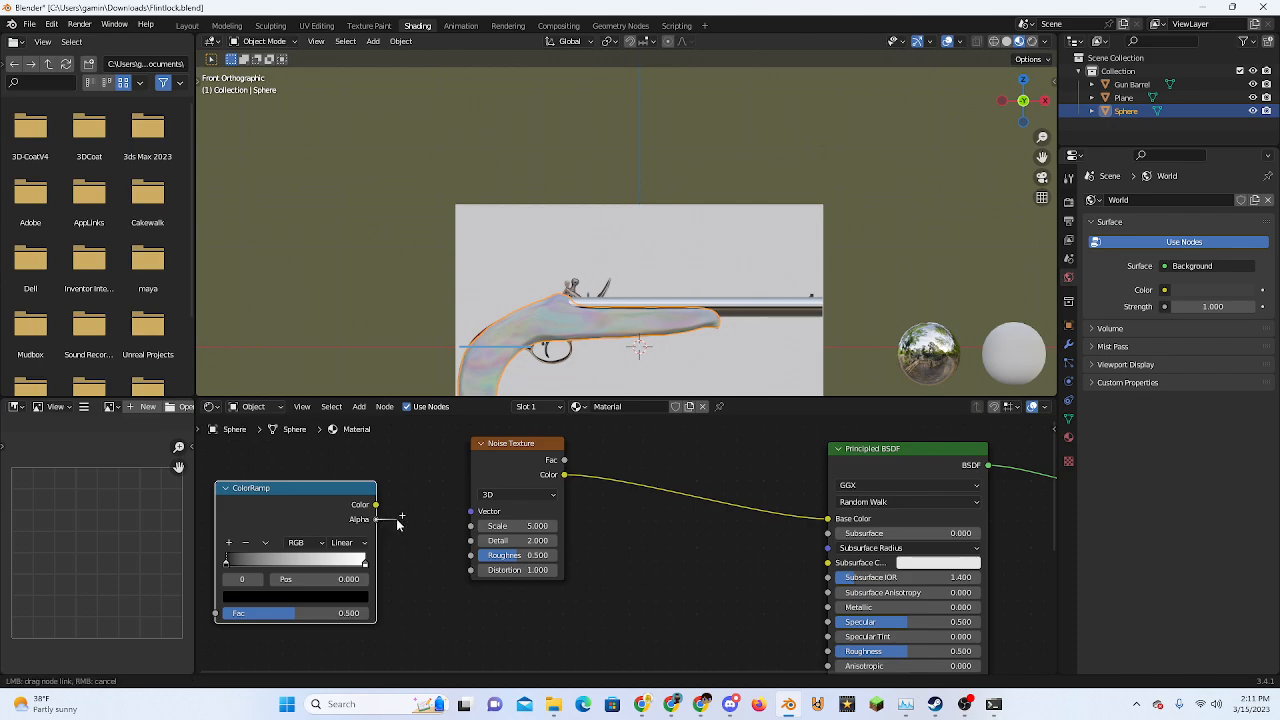
{"action": "left_click_drag", "start_coordinate": [397, 519], "coordinate": [393, 517]}
{"action": "left_click_drag", "start_coordinate": [503, 446], "coordinate": [393, 473]}
{"action": "left_click_drag", "start_coordinate": [279, 488], "coordinate": [592, 557]}
{"action": "left_click_drag", "start_coordinate": [687, 576], "coordinate": [701, 572]}
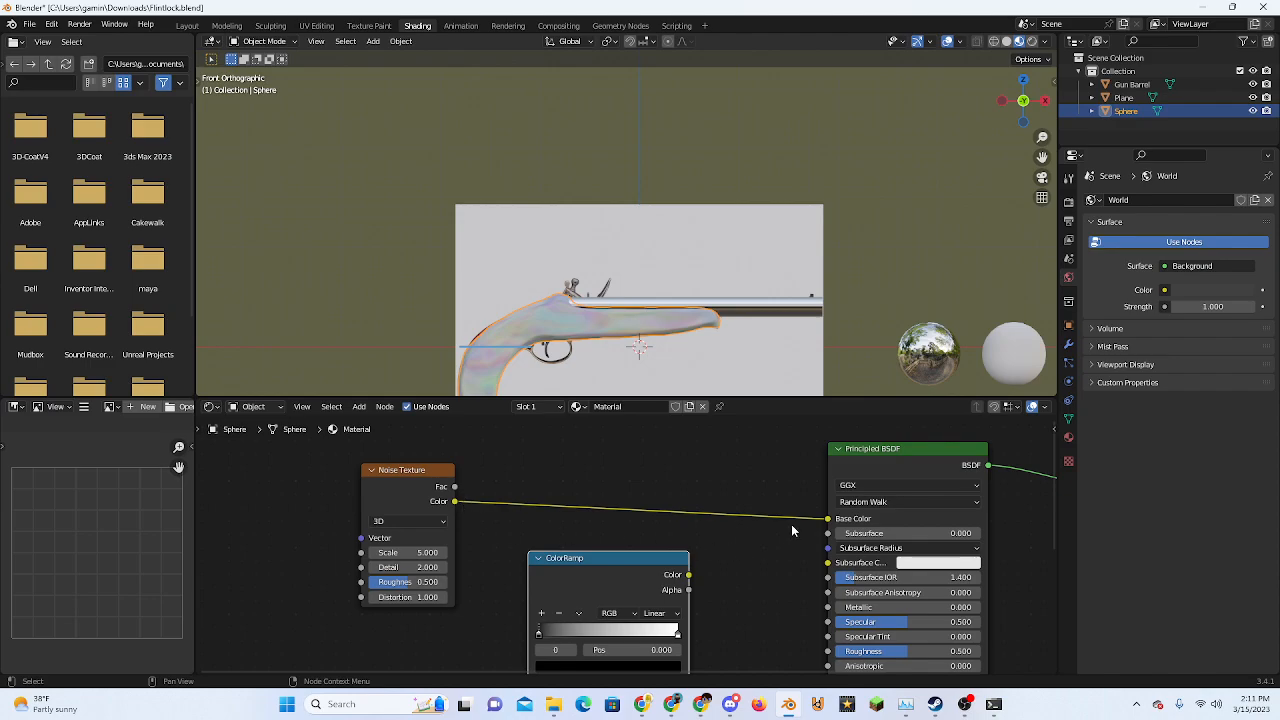
Replace the direct base color link by routing the Noise Texture's Fac through the ColorRamp's Fac and Color into Base Color
{"action": "left_click_drag", "start_coordinate": [826, 519], "coordinate": [510, 587]}
{"action": "mouse_move", "coordinate": [613, 533]}
{"action": "middle_mouse_down"}
{"action": "mouse_move", "coordinate": [631, 466]}
{"action": "mouse_move", "coordinate": [602, 517]}
{"action": "middle_mouse_up"}
{"action": "scroll", "coordinate": [627, 476], "scroll_direction": "down", "scroll_amount": 1}
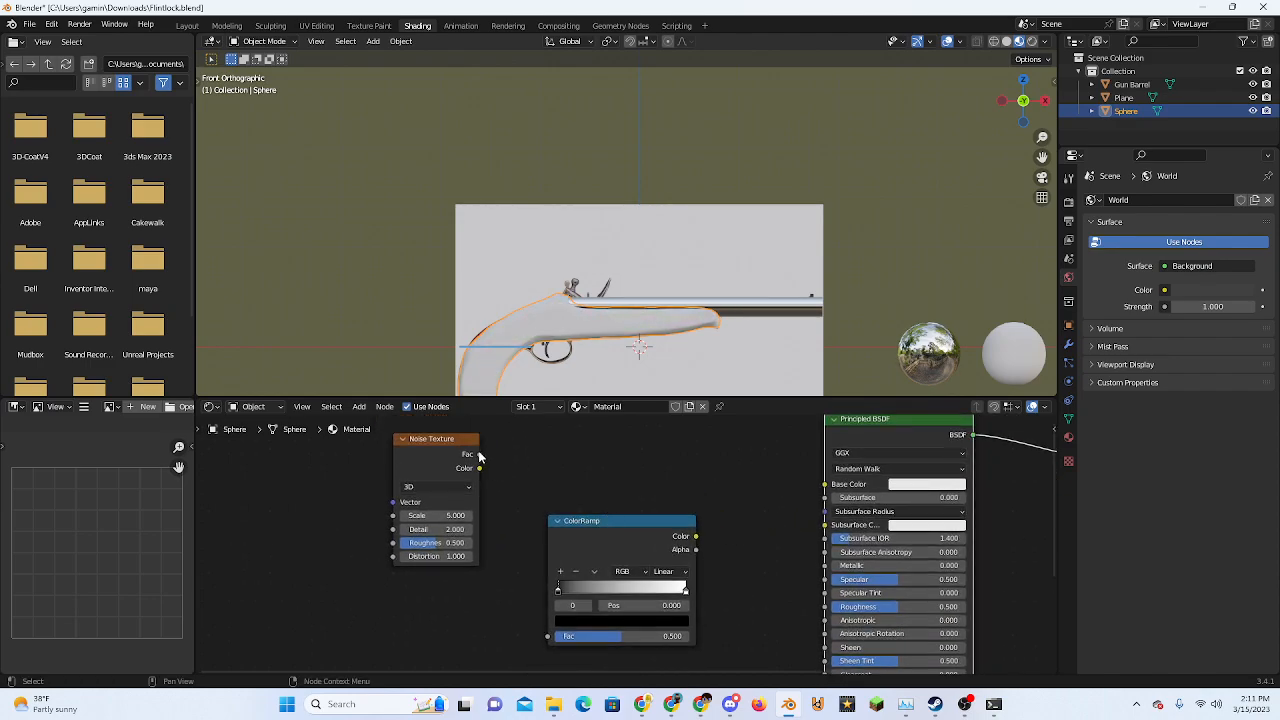
{"action": "left_click_drag", "start_coordinate": [480, 455], "coordinate": [549, 636]}
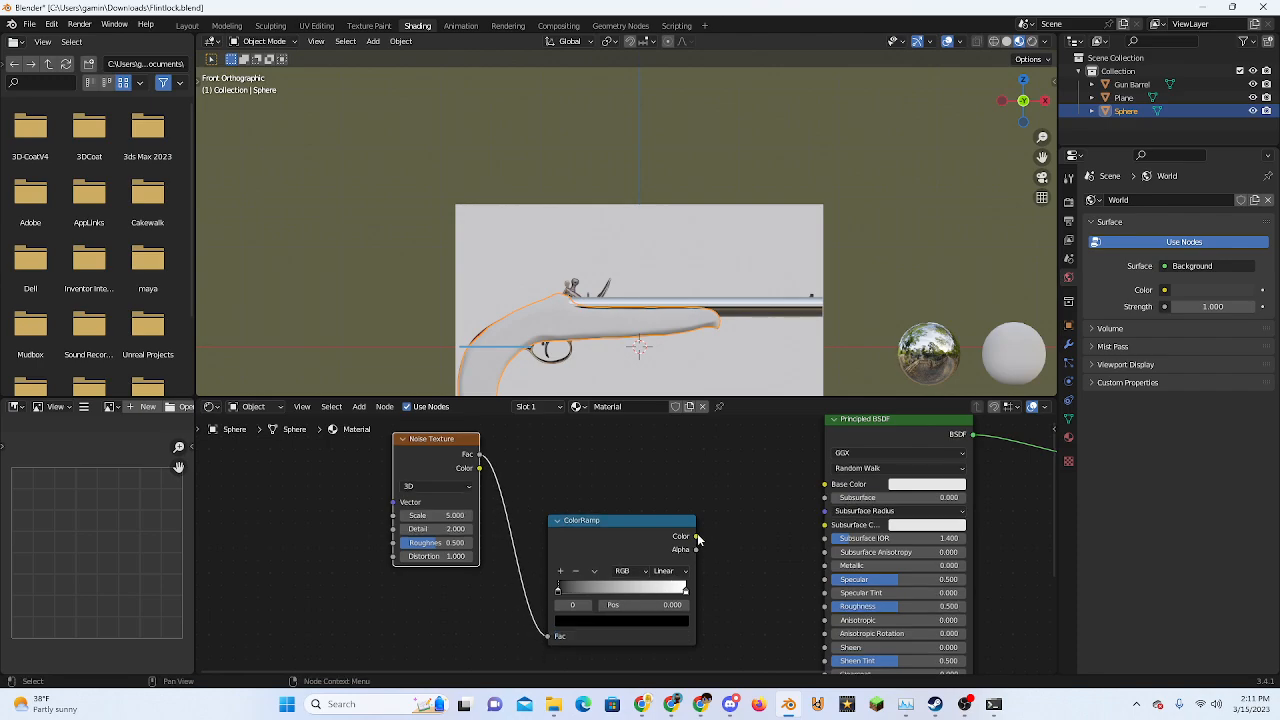
{"action": "left_click_drag", "start_coordinate": [697, 537], "coordinate": [825, 485]}
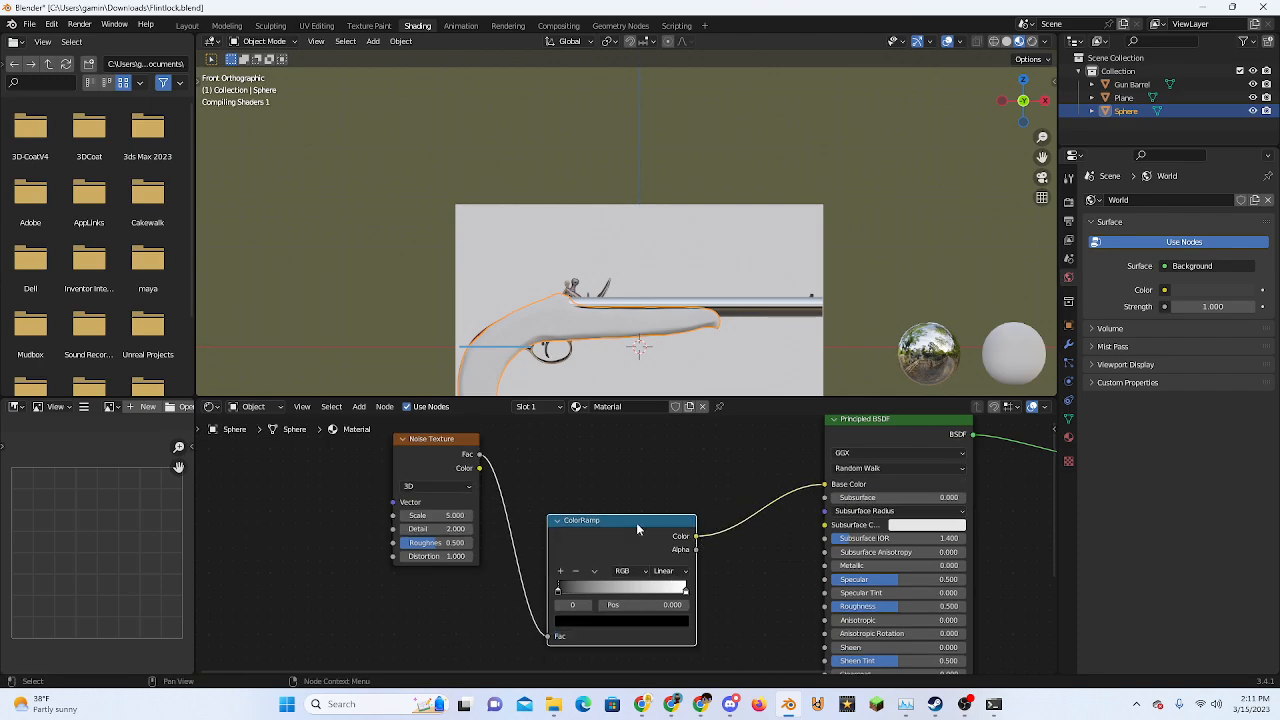
{"action": "left_click_drag", "start_coordinate": [637, 528], "coordinate": [663, 467]}
{"action": "scroll", "coordinate": [643, 360], "scroll_direction": "up", "scroll_amount": 3}
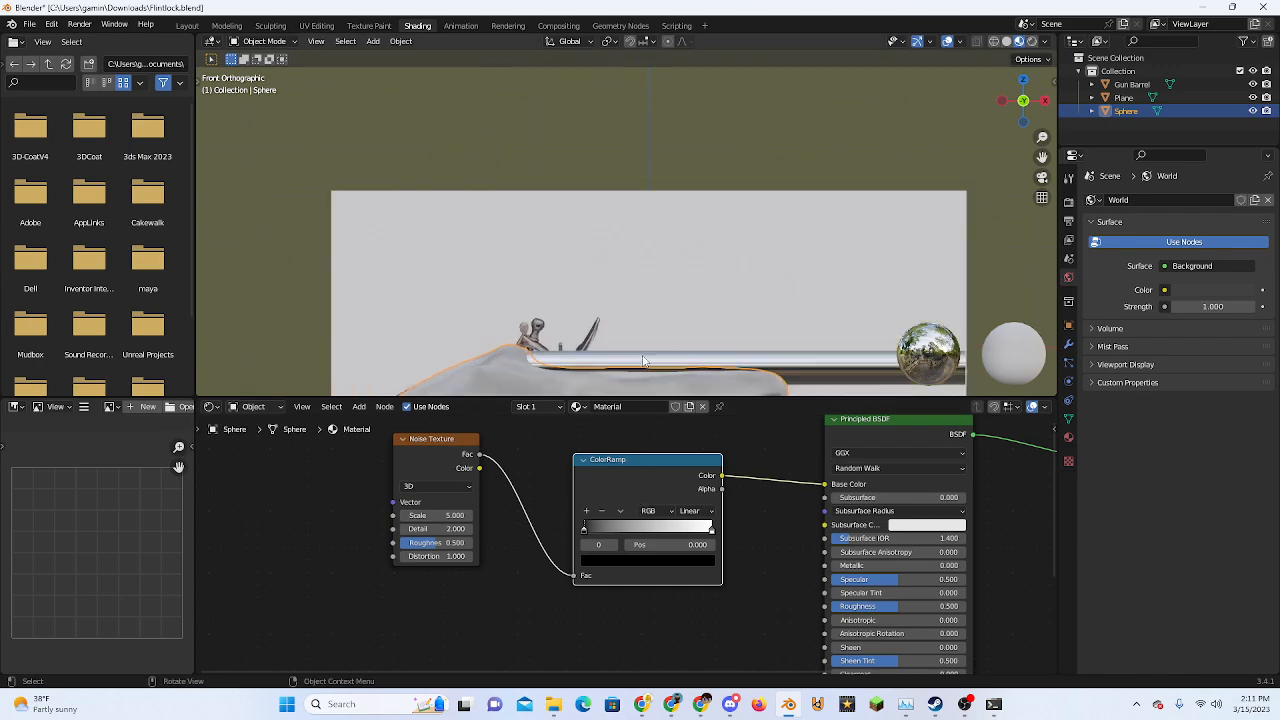
Set the ColorRamp's first stop to a dark red-brown with hue 0.015, saturation 1 and value 0.046
{"action": "scroll", "coordinate": [640, 350], "scroll_direction": "up", "scroll_amount": 2}
{"action": "scroll", "coordinate": [628, 345], "scroll_direction": "up", "scroll_amount": 4}
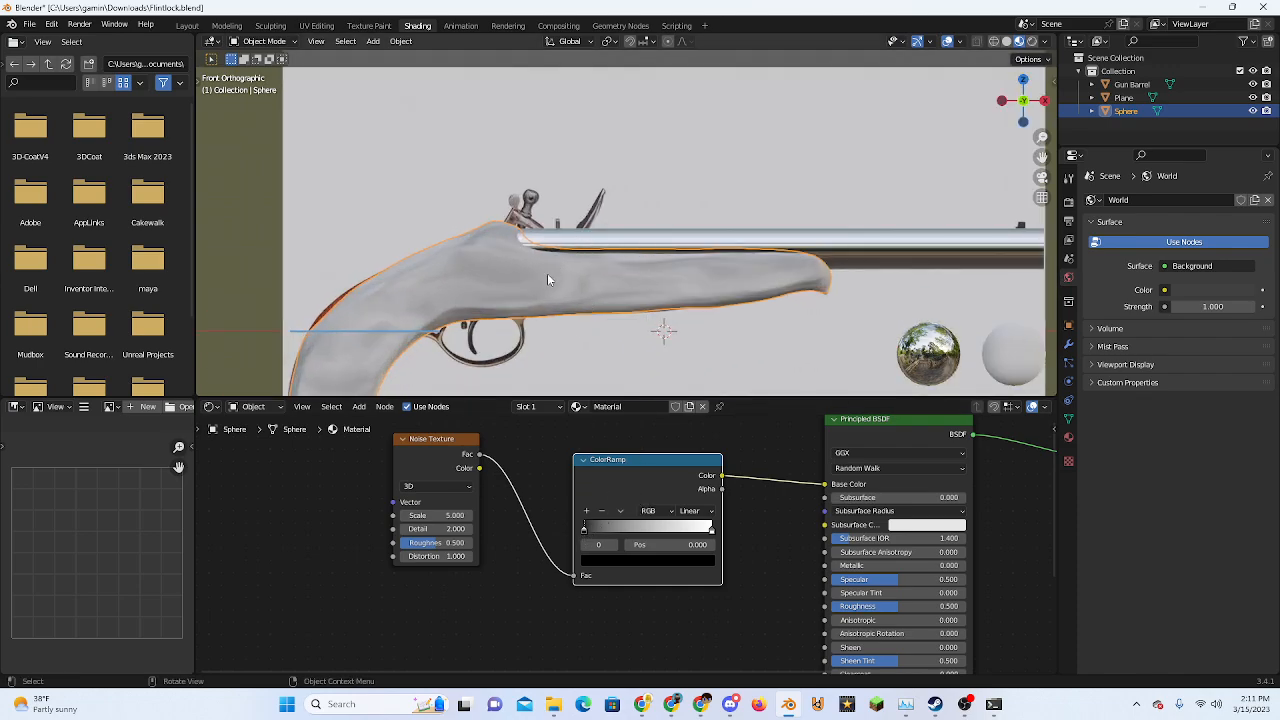
{"action": "scroll", "coordinate": [626, 545], "scroll_direction": "up", "scroll_amount": 3}
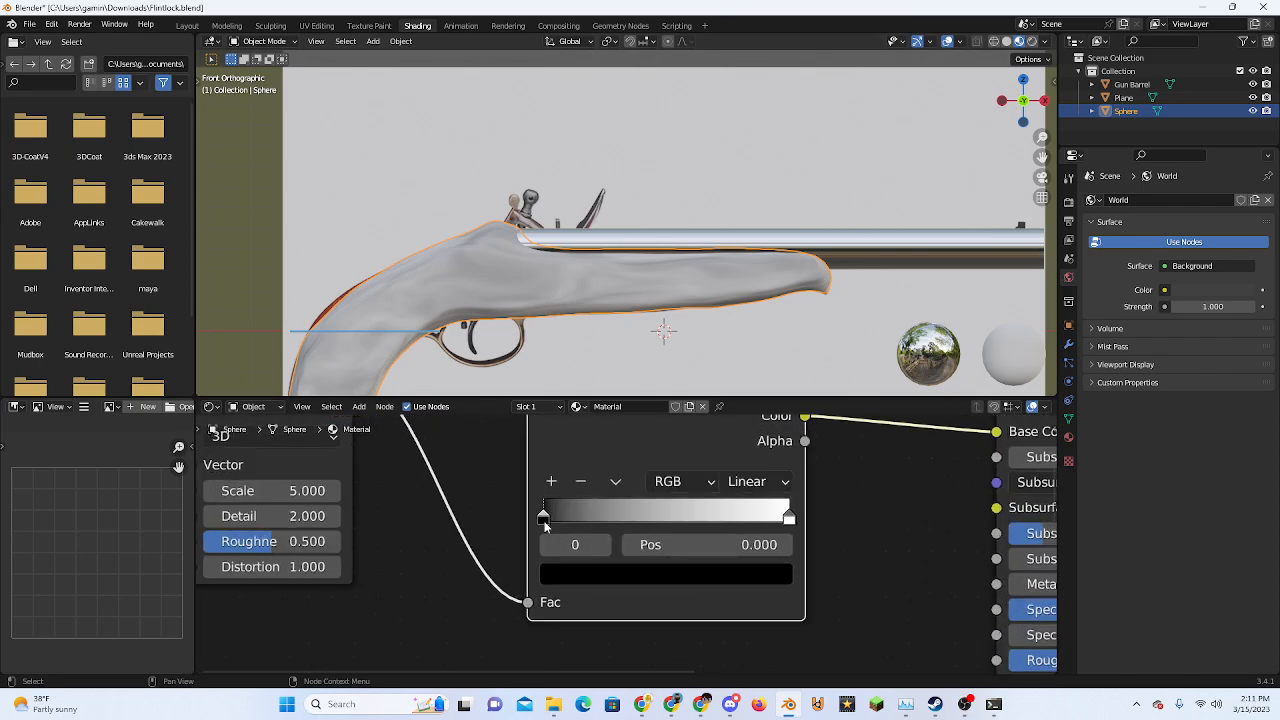
{"action": "left_click", "coordinate": [589, 580]}
{"action": "left_click_drag", "start_coordinate": [740, 416], "coordinate": [739, 297]}
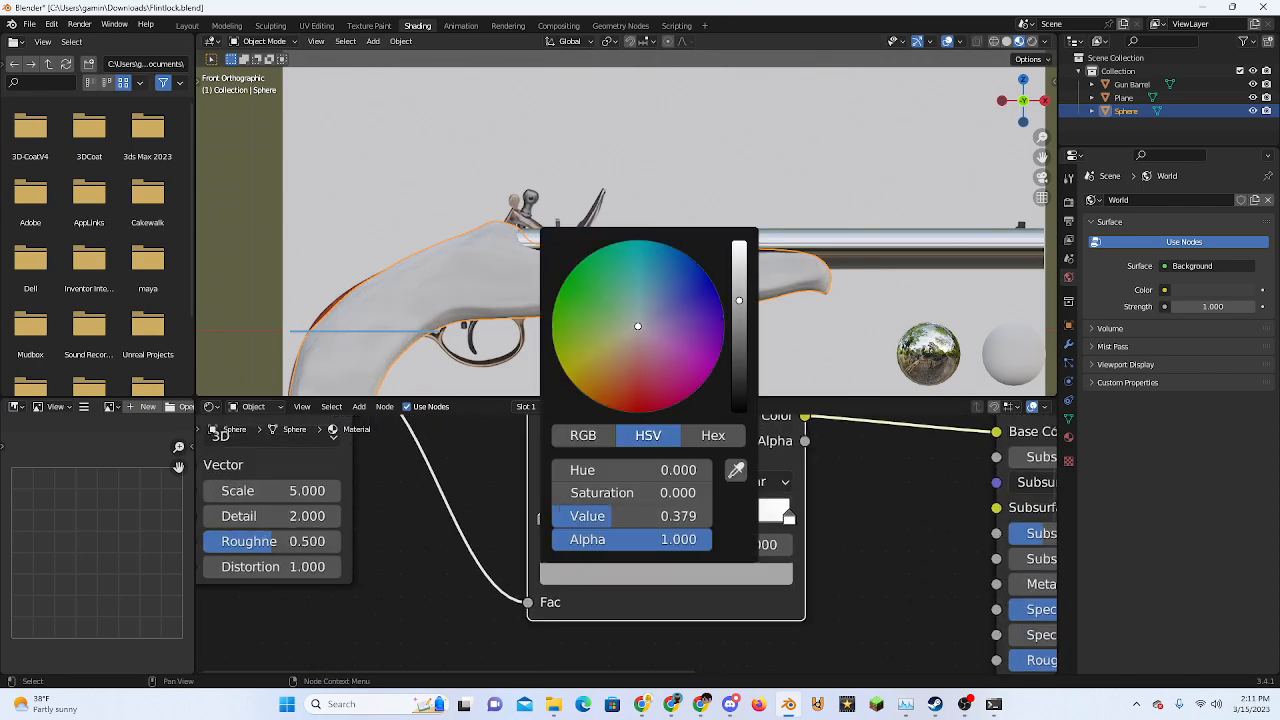
{"action": "left_click_drag", "start_coordinate": [625, 360], "coordinate": [617, 410]}
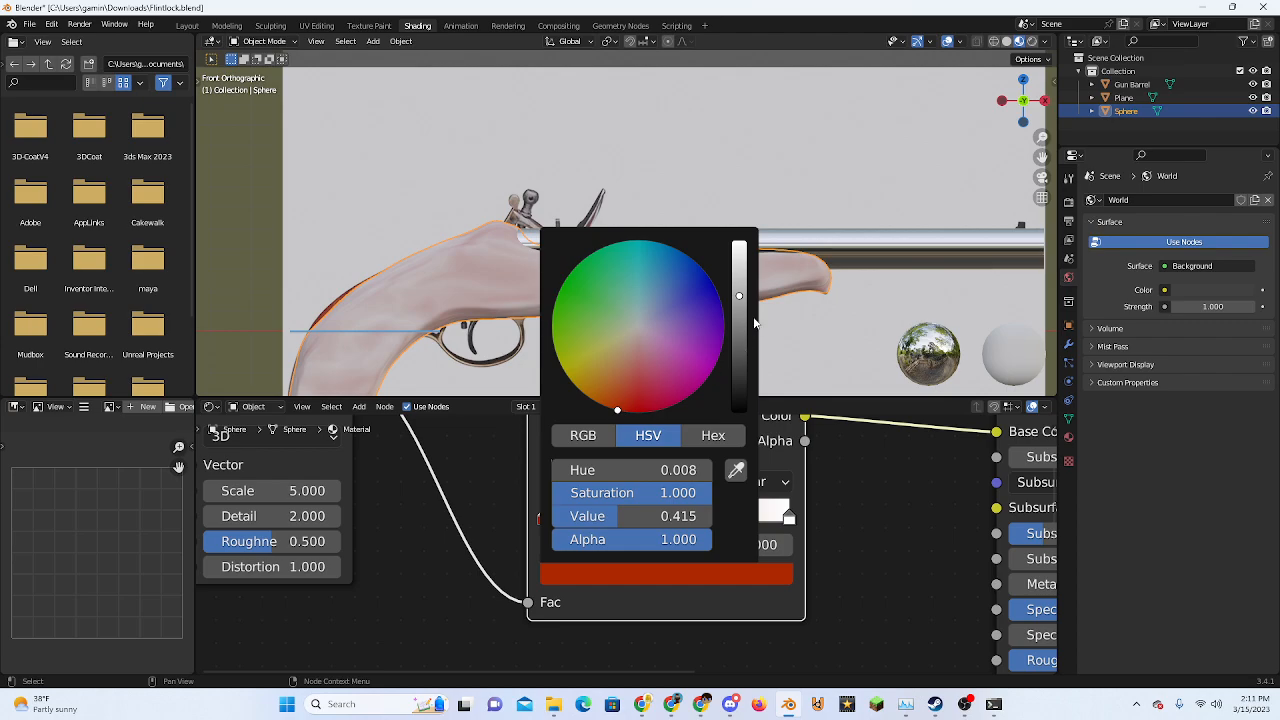
{"action": "left_click_drag", "start_coordinate": [740, 320], "coordinate": [740, 370]}
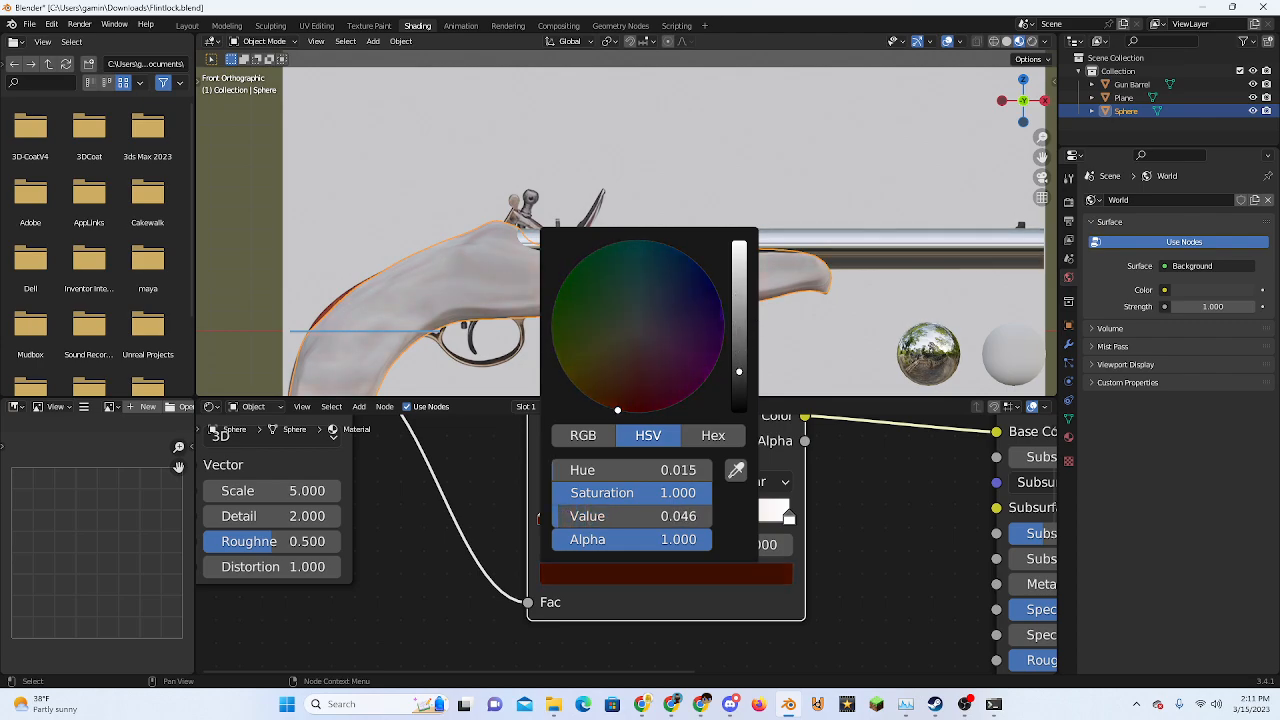
Recolor the ColorRamp's white end stop to a dark, fully saturated orange-brown
{"action": "left_click", "coordinate": [789, 518]}
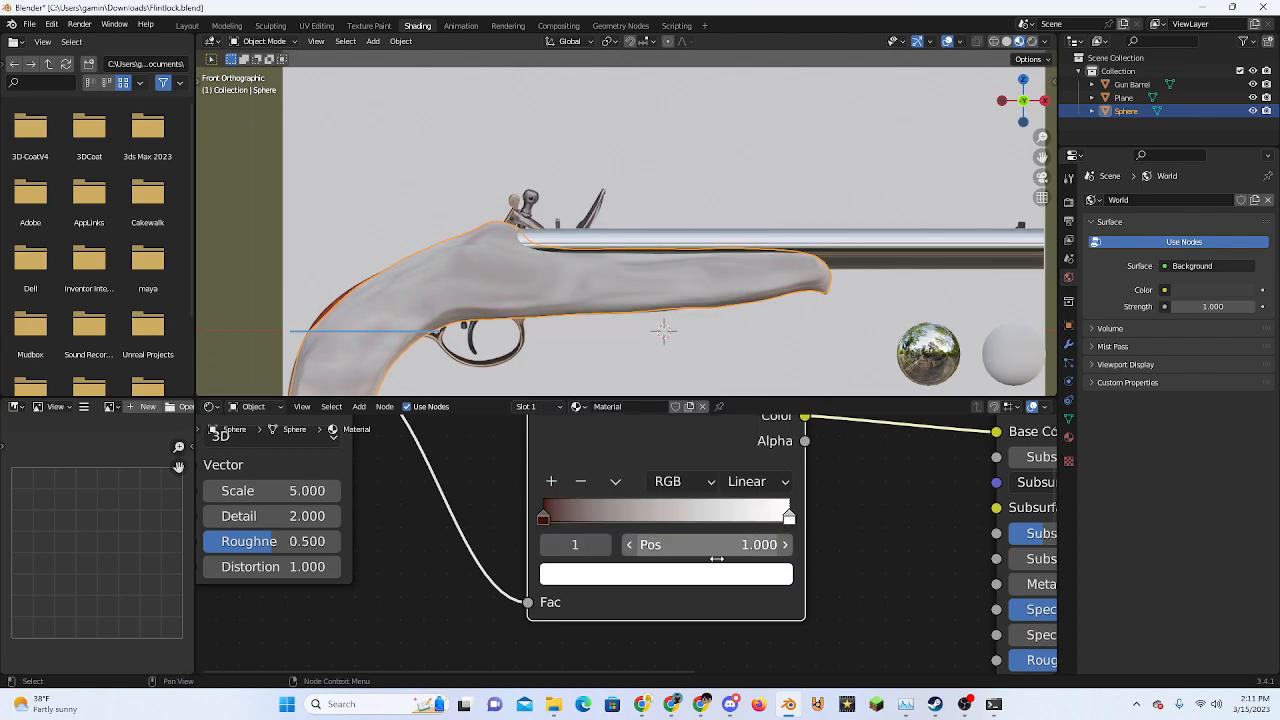
{"action": "left_click", "coordinate": [719, 577]}
{"action": "left_click", "coordinate": [617, 409]}
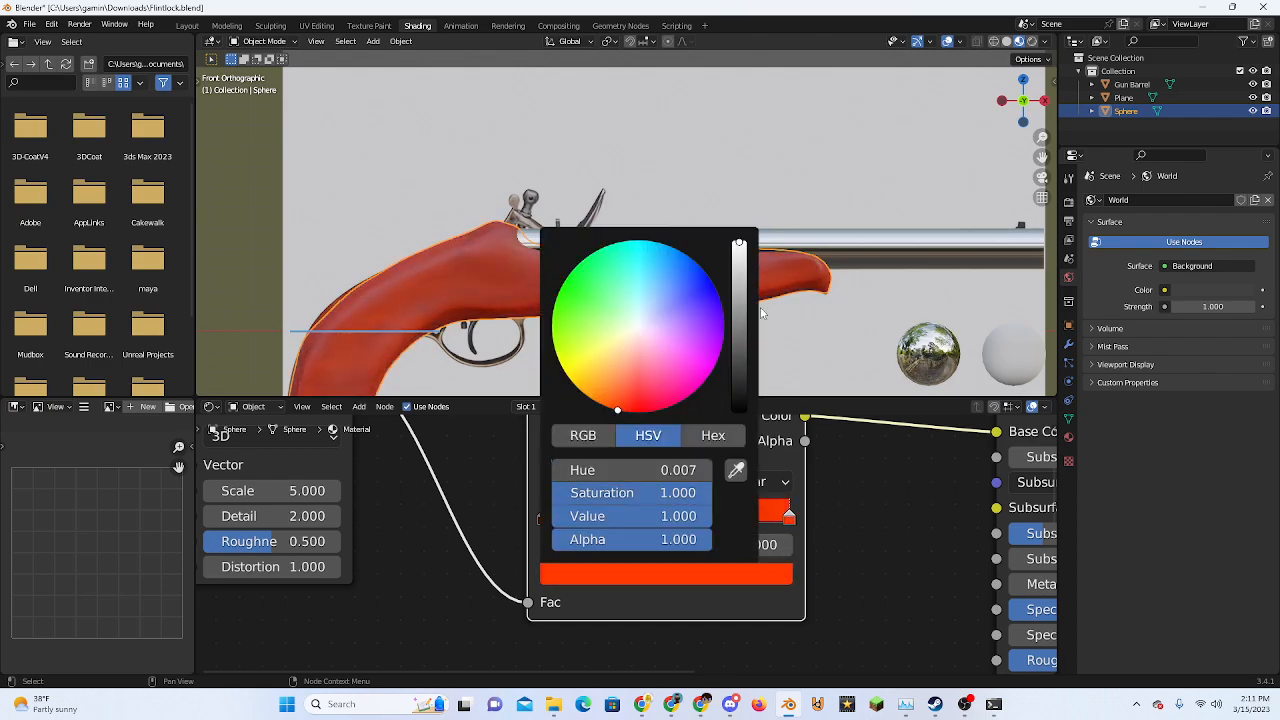
{"action": "left_click_drag", "start_coordinate": [738, 320], "coordinate": [735, 377]}
{"action": "mouse_move", "coordinate": [622, 405]}
{"action": "left_mouse_down"}
{"action": "mouse_move", "coordinate": [657, 409]}
{"action": "mouse_move", "coordinate": [600, 404]}
{"action": "left_mouse_up"}
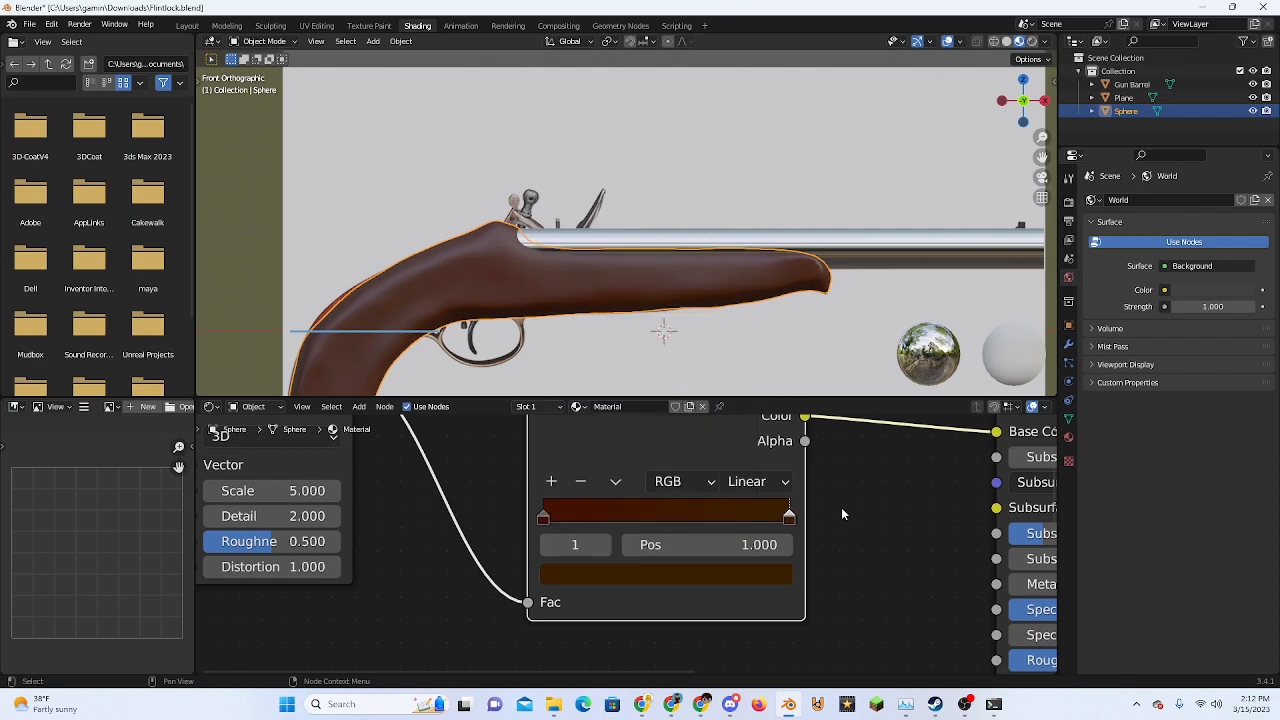
Brighten the ColorRamp's end stop to orange with a value of about 0.521
{"action": "middle_click_drag", "start_coordinate": [666, 305], "coordinate": [703, 310]}
{"action": "scroll", "coordinate": [709, 312], "scroll_direction": "up", "scroll_amount": 2}
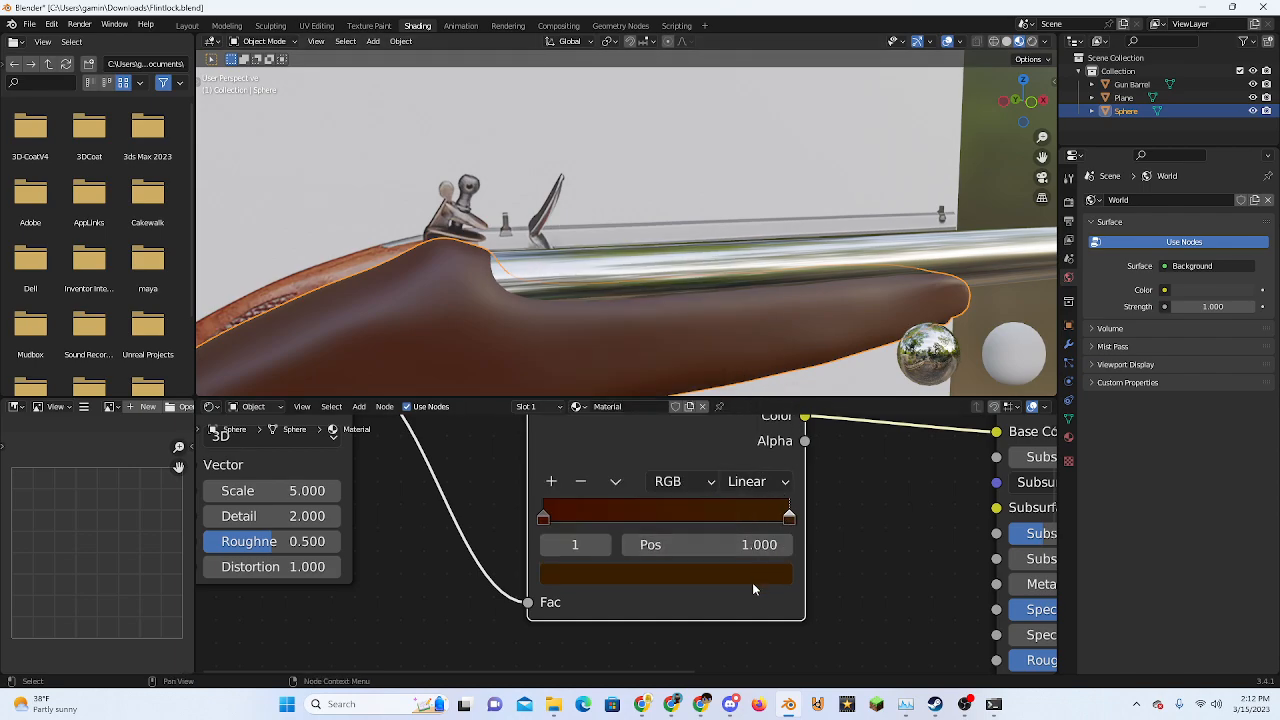
{"action": "left_click", "coordinate": [753, 578]}
{"action": "left_click_drag", "start_coordinate": [737, 384], "coordinate": [739, 291]}
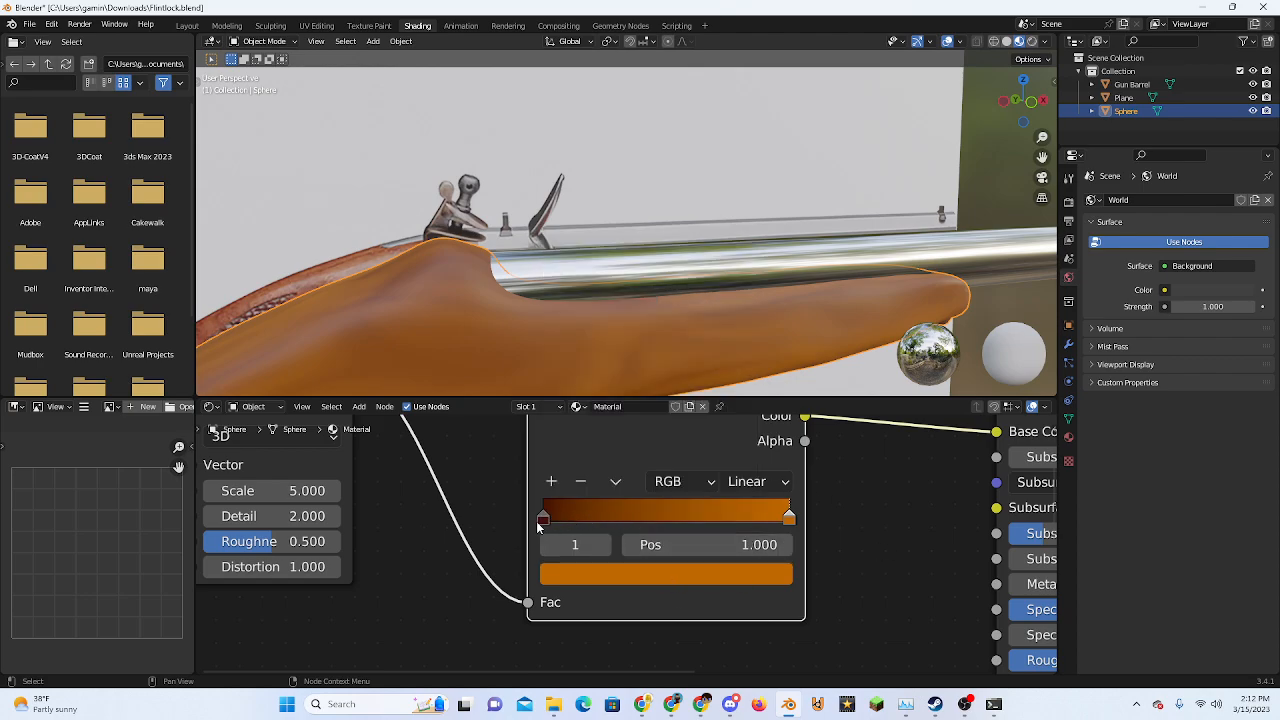
Move the ColorRamp's dark red stop to about 0.436 and darken the orange end stop slightly
{"action": "left_click_drag", "start_coordinate": [538, 528], "coordinate": [622, 530]}
{"action": "left_click", "coordinate": [790, 519]}
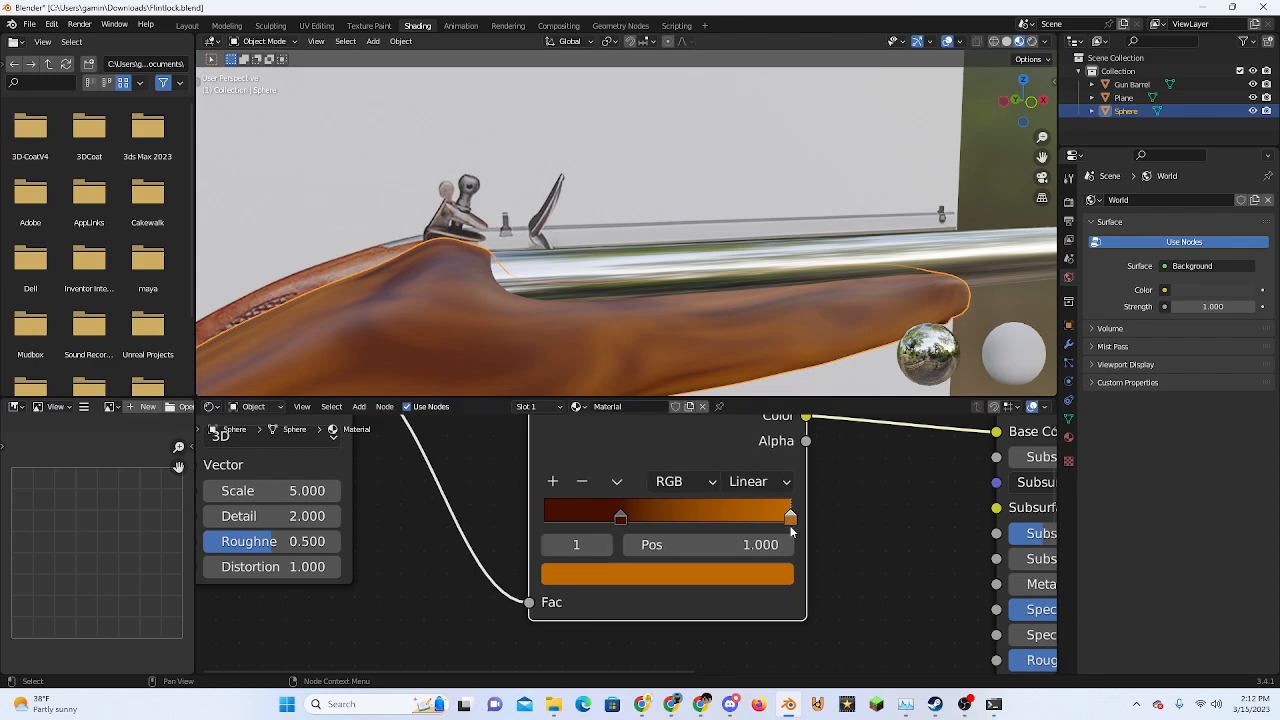
{"action": "left_click", "coordinate": [731, 576]}
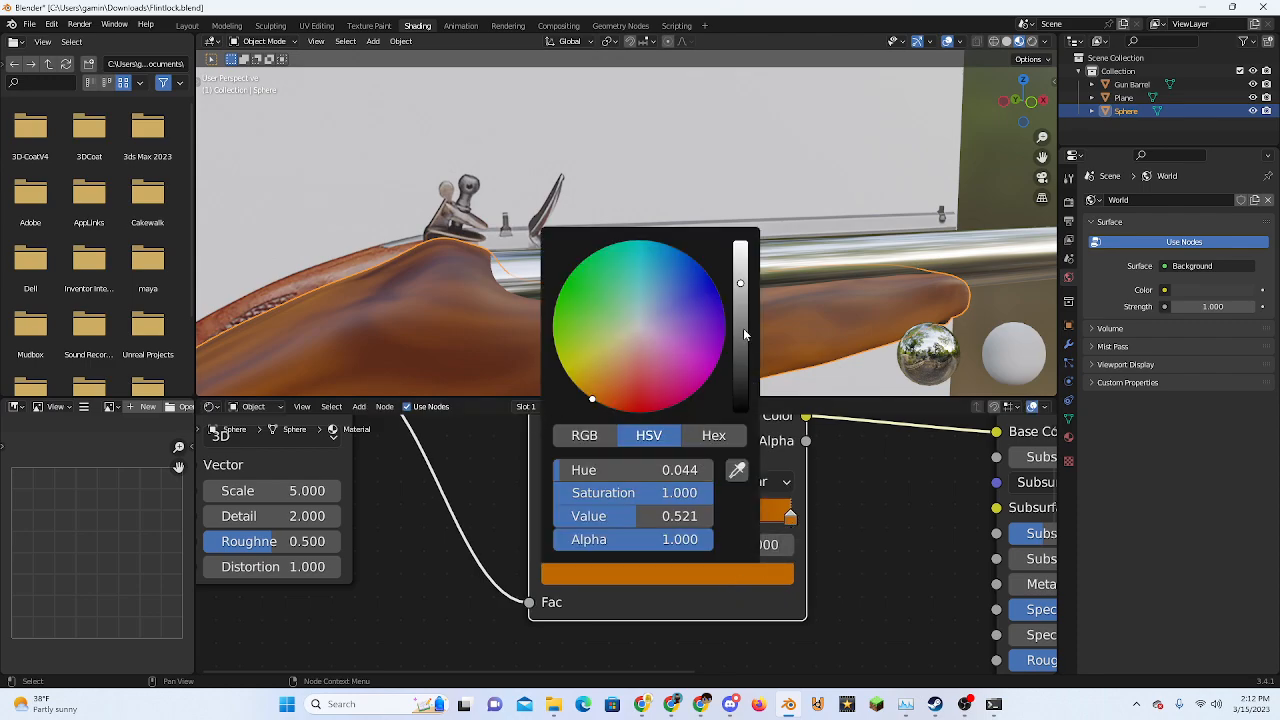
{"action": "left_click_drag", "start_coordinate": [743, 328], "coordinate": [740, 307]}
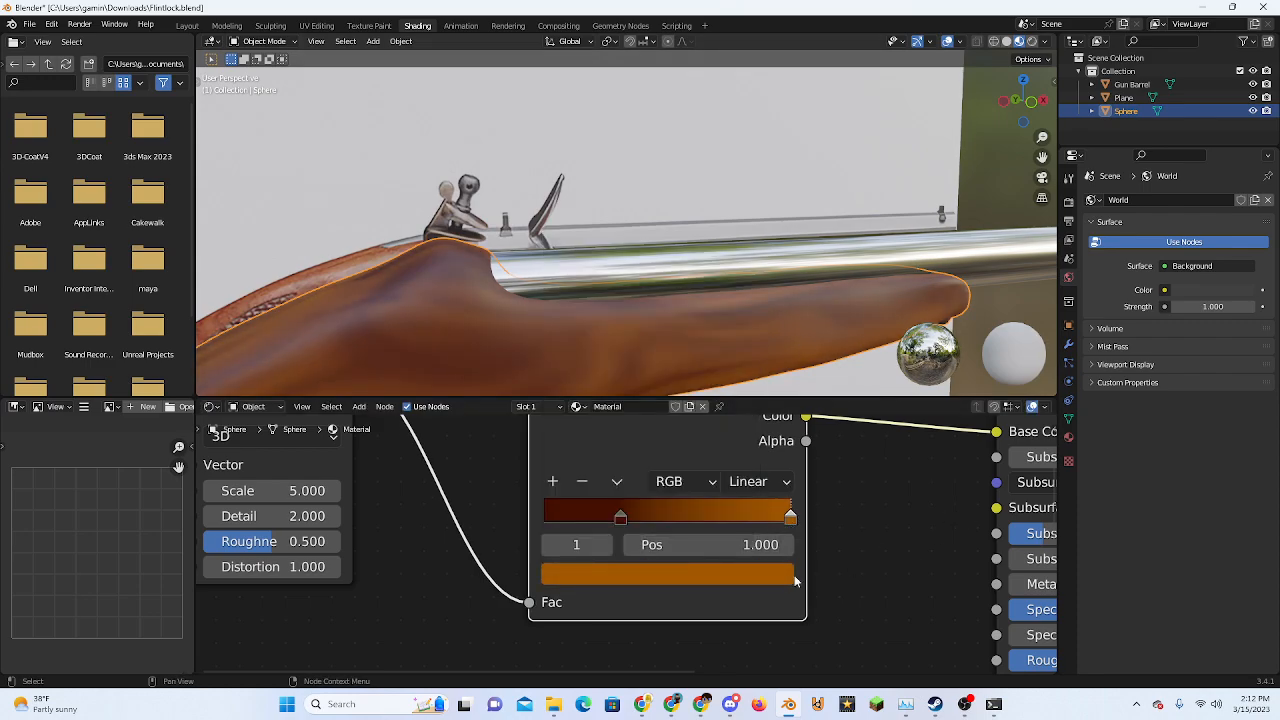
{"action": "left_click_drag", "start_coordinate": [637, 522], "coordinate": [659, 522]}
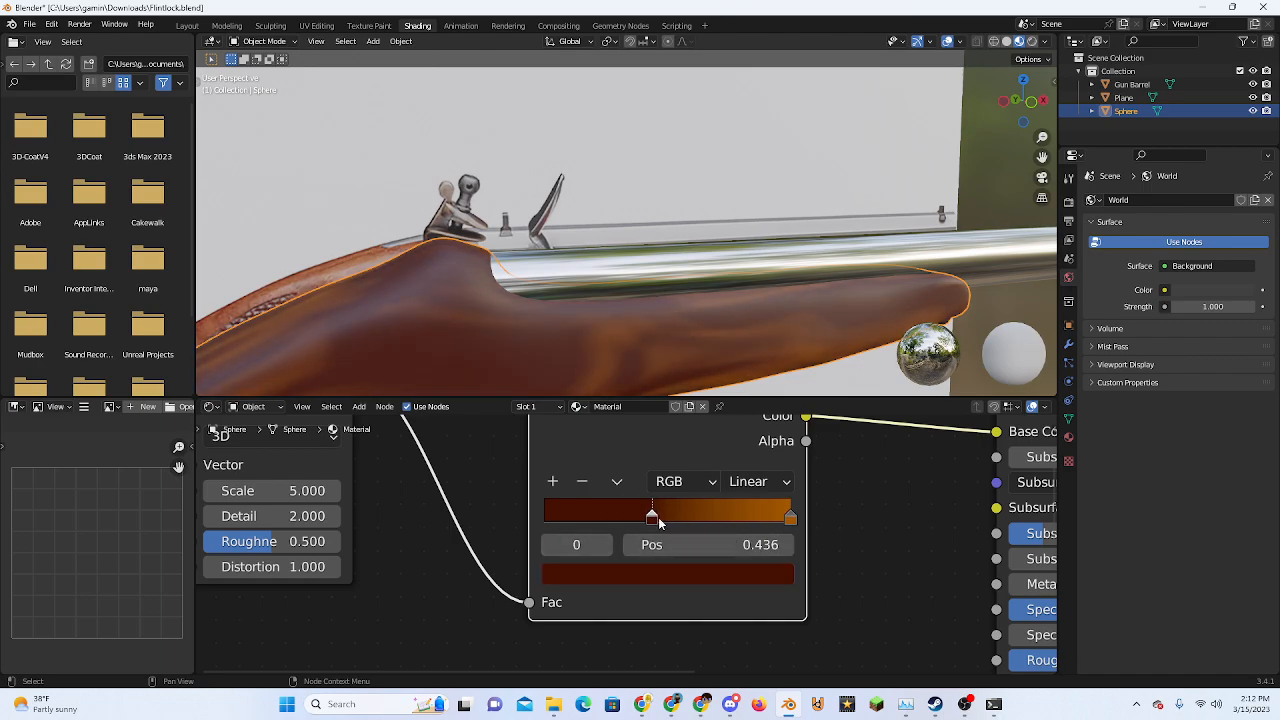
{"action": "mouse_move", "coordinate": [788, 518]}
{"action": "left_mouse_down"}
{"action": "mouse_move", "coordinate": [773, 518]}
{"action": "mouse_move", "coordinate": [803, 518]}
{"action": "left_mouse_up"}
Set the Noise Texture's Detail to 20
{"action": "scroll", "coordinate": [632, 545], "scroll_direction": "down", "scroll_amount": 1}
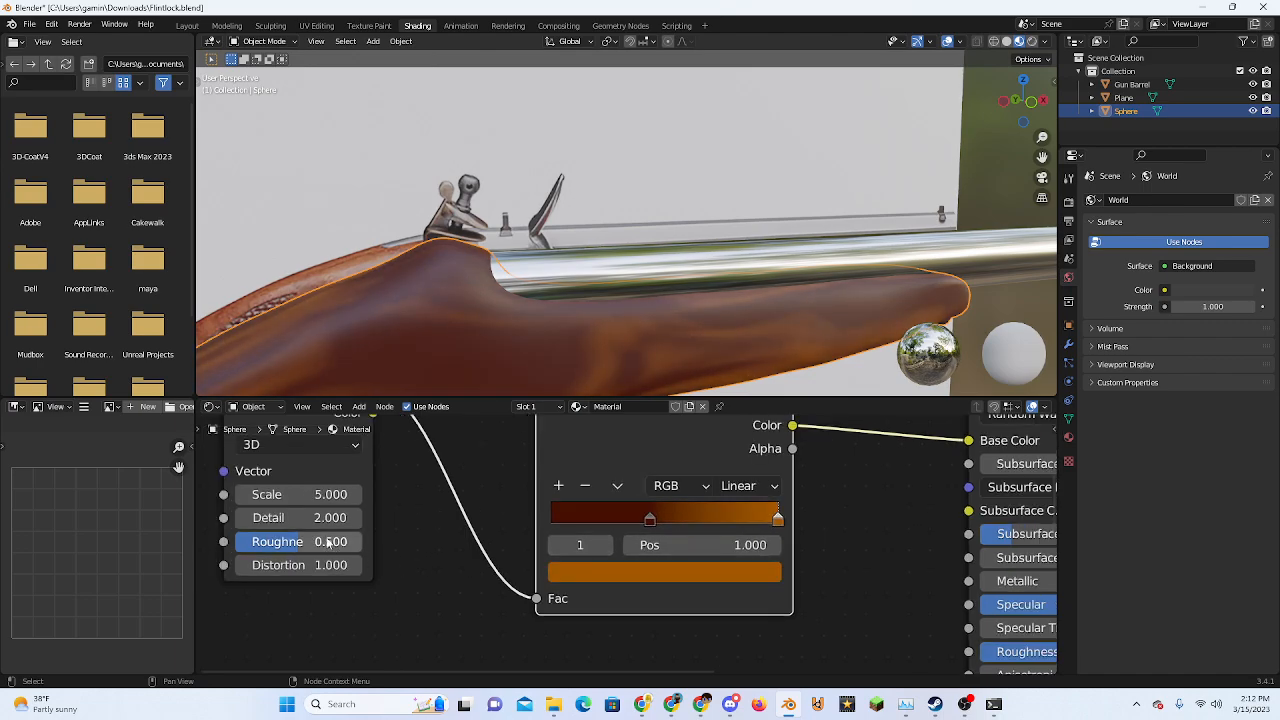
{"action": "left_click_drag", "start_coordinate": [292, 518], "coordinate": [330, 518]}
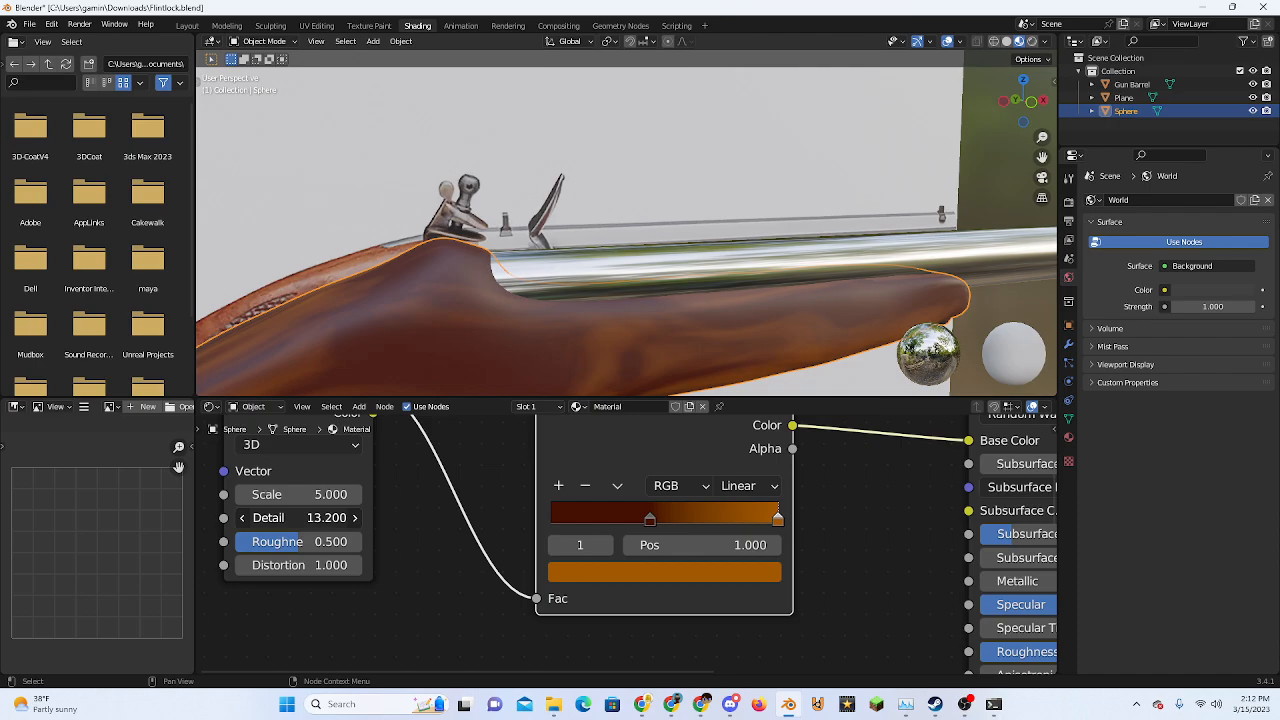
{"action": "left_click_drag", "start_coordinate": [303, 517], "coordinate": [308, 517]}
{"action": "left_click", "coordinate": [312, 517]}
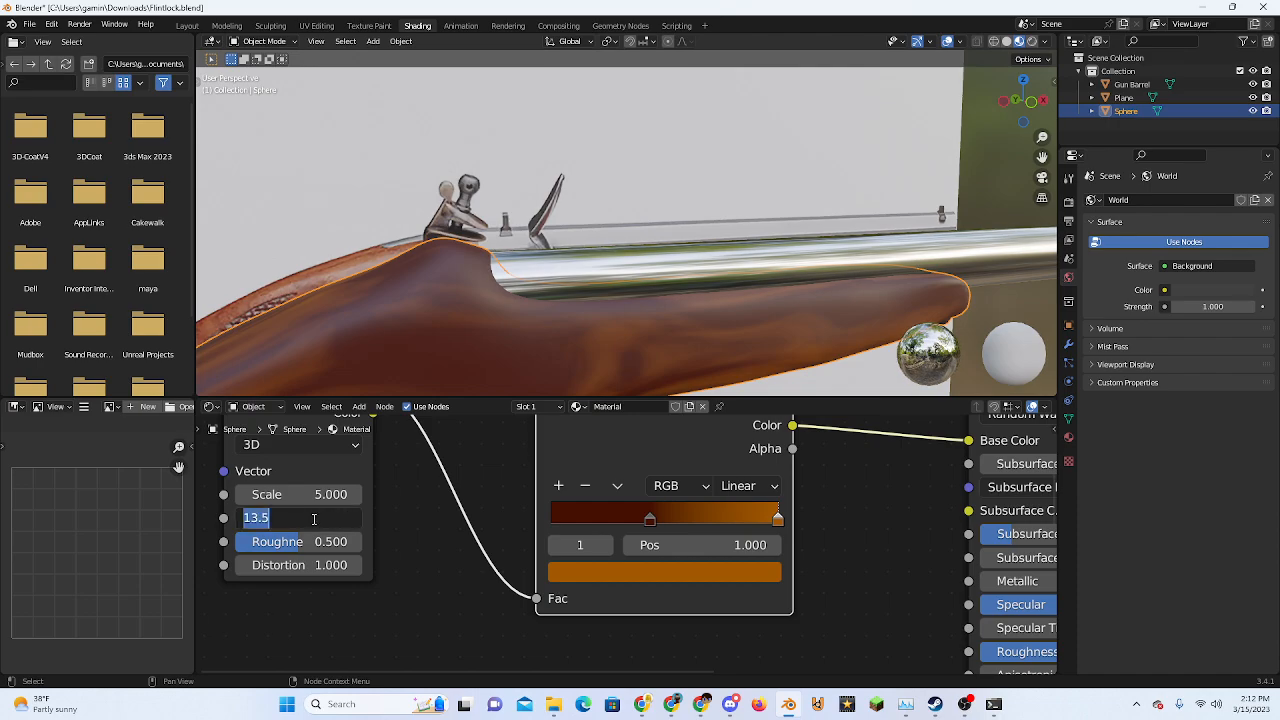
{"action": "type", "text": "20"}
{"action": "key", "text": "Return"}
Try a Distortion of 0.5 on the Noise Texture, checking the grip closely, and return it to 1
{"action": "middle_click_drag", "start_coordinate": [490, 300], "coordinate": [529, 282]}
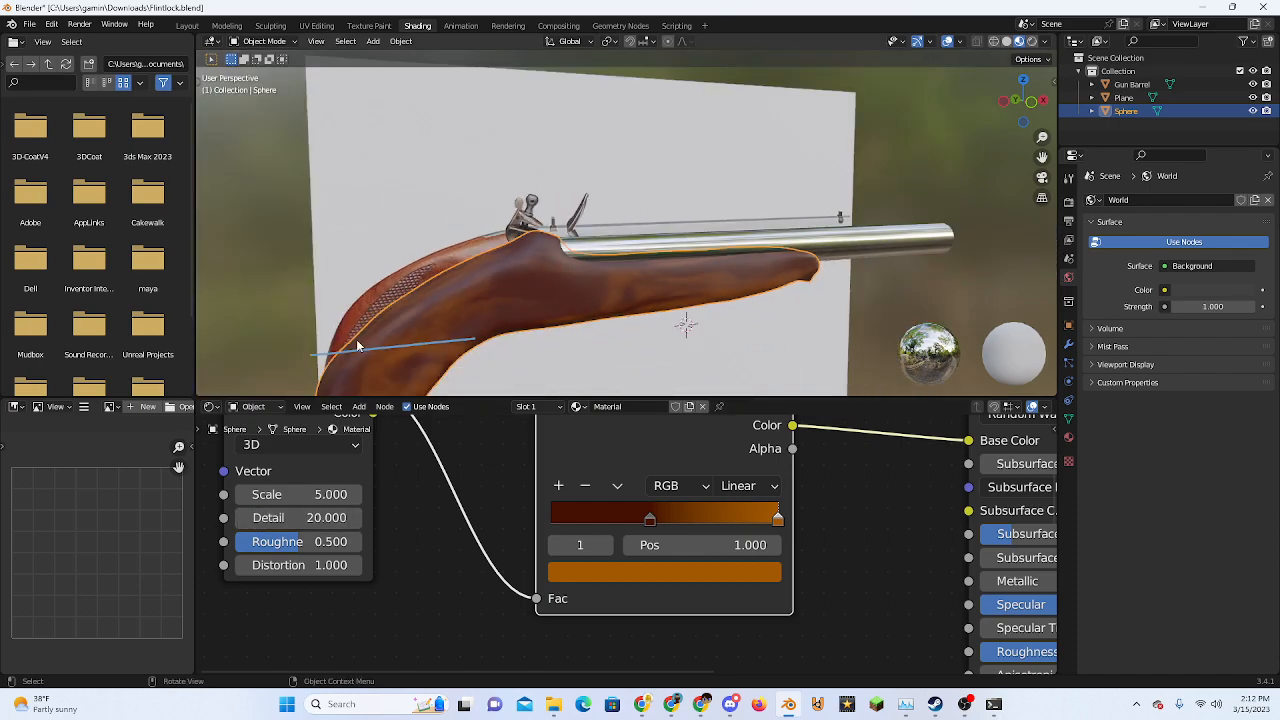
{"action": "middle_click_drag", "start_coordinate": [358, 345], "coordinate": [391, 320]}
{"action": "middle_click_drag", "start_coordinate": [524, 330], "coordinate": [557, 270]}
{"action": "middle_click_drag", "start_coordinate": [408, 304], "coordinate": [524, 227]}
{"action": "scroll", "coordinate": [524, 227], "scroll_direction": "up", "scroll_amount": 2}
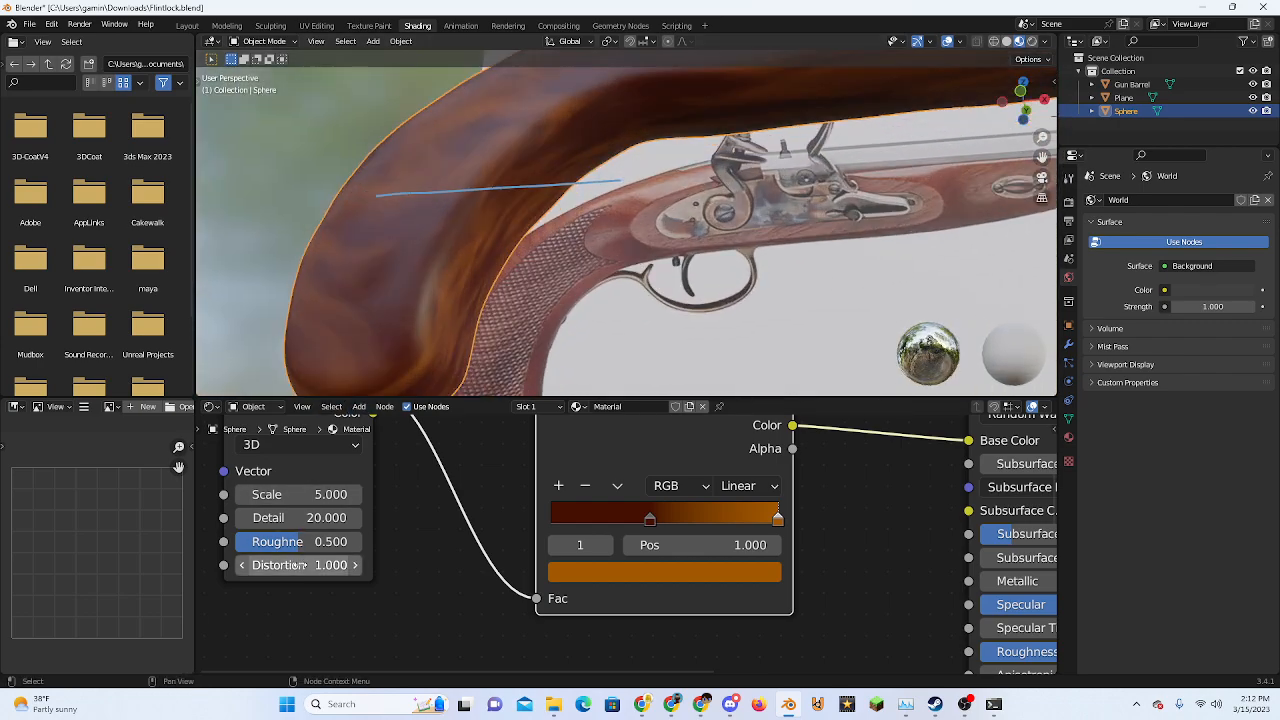
{"action": "left_click_drag", "start_coordinate": [300, 566], "coordinate": [250, 566]}
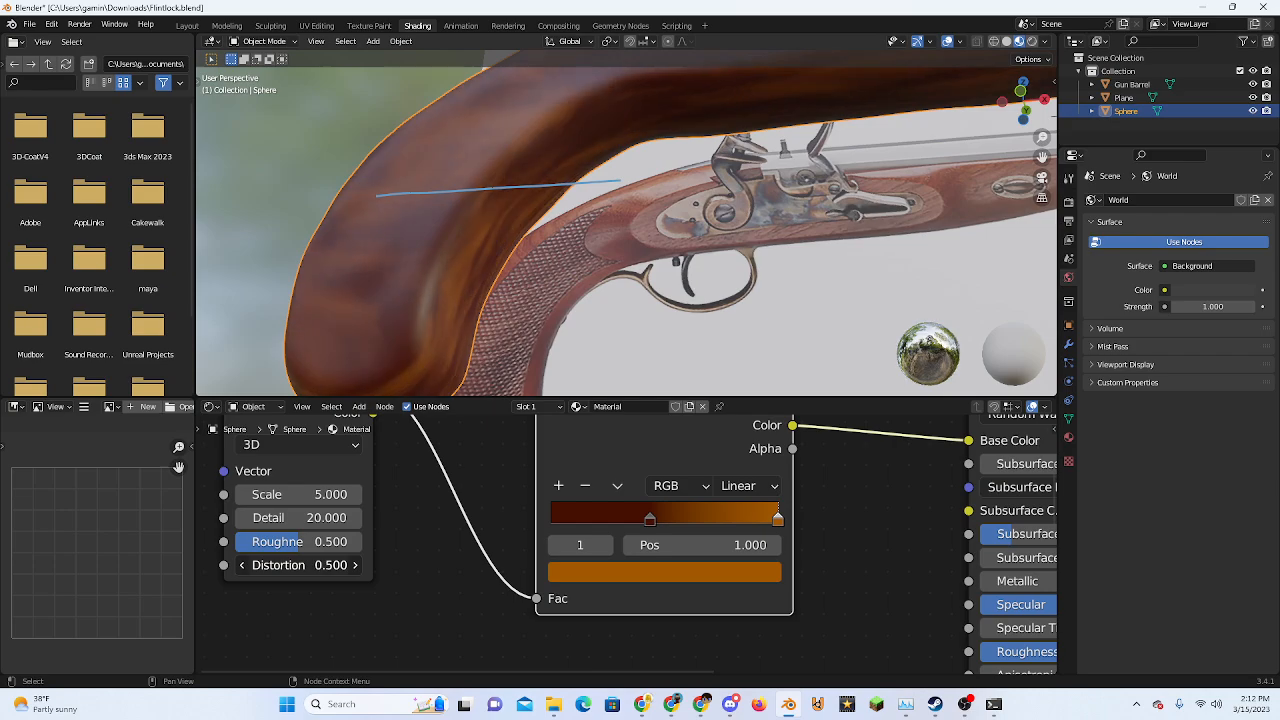
{"action": "left_click", "coordinate": [311, 565]}
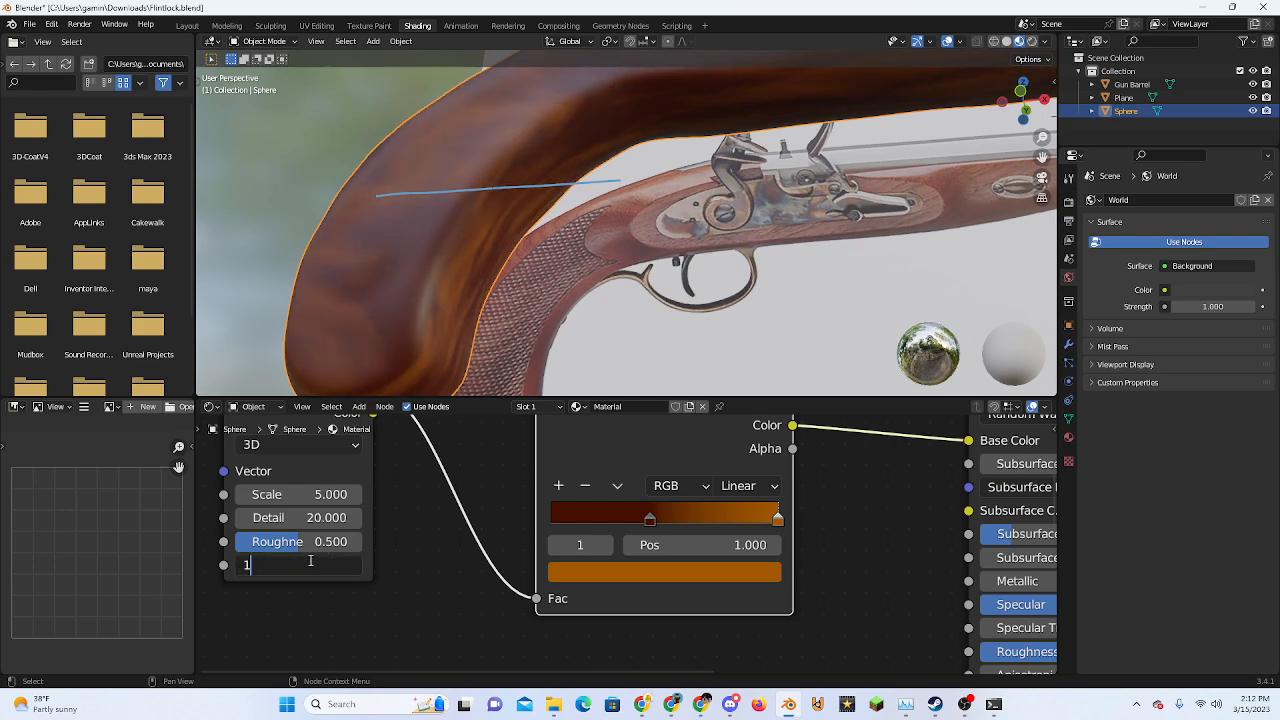
{"action": "type", "text": "1"}
{"action": "key", "text": "Return"}
Try a Scale of 4.5 on the Noise Texture and set it back to 5
{"action": "scroll", "coordinate": [494, 265], "scroll_direction": "down", "scroll_amount": 4}
{"action": "middle_click_drag", "start_coordinate": [494, 265], "coordinate": [541, 291]}
{"action": "left_click", "coordinate": [505, 232]}
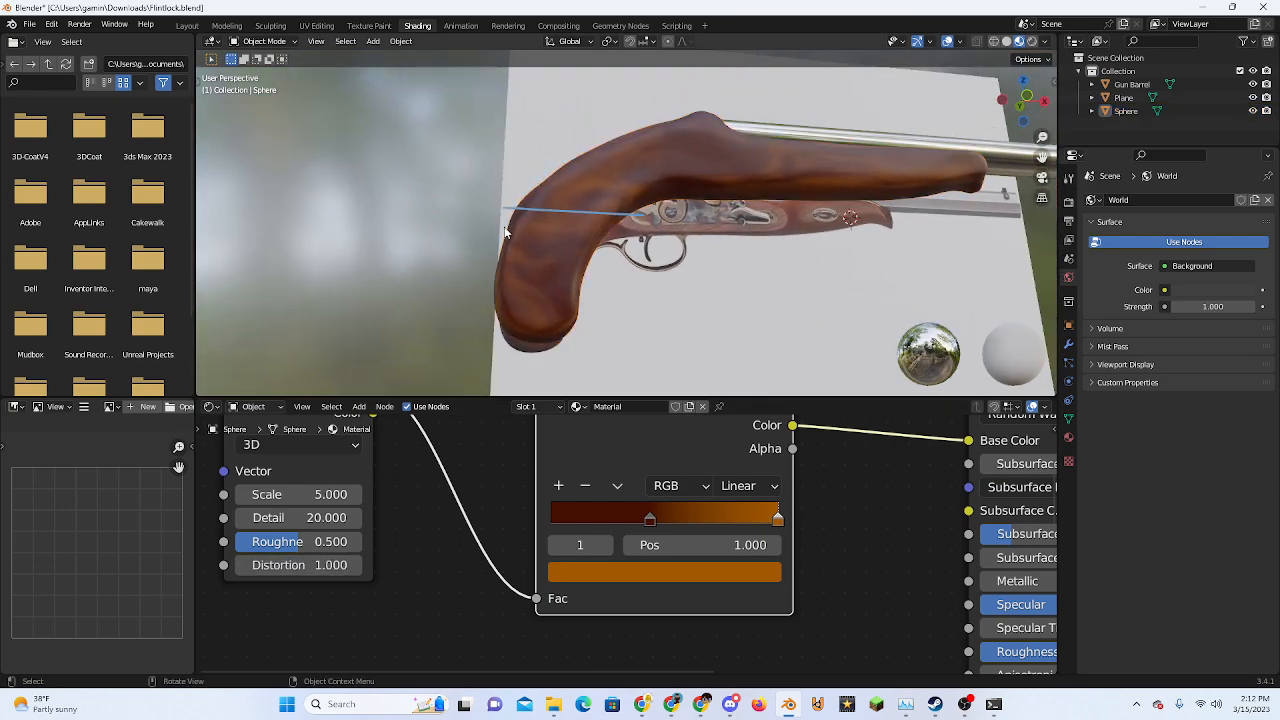
{"action": "middle_click_drag", "start_coordinate": [505, 232], "coordinate": [608, 280]}
{"action": "scroll", "coordinate": [634, 329], "scroll_direction": "up", "scroll_amount": 5}
{"action": "middle_click_drag", "start_coordinate": [694, 340], "coordinate": [423, 387]}
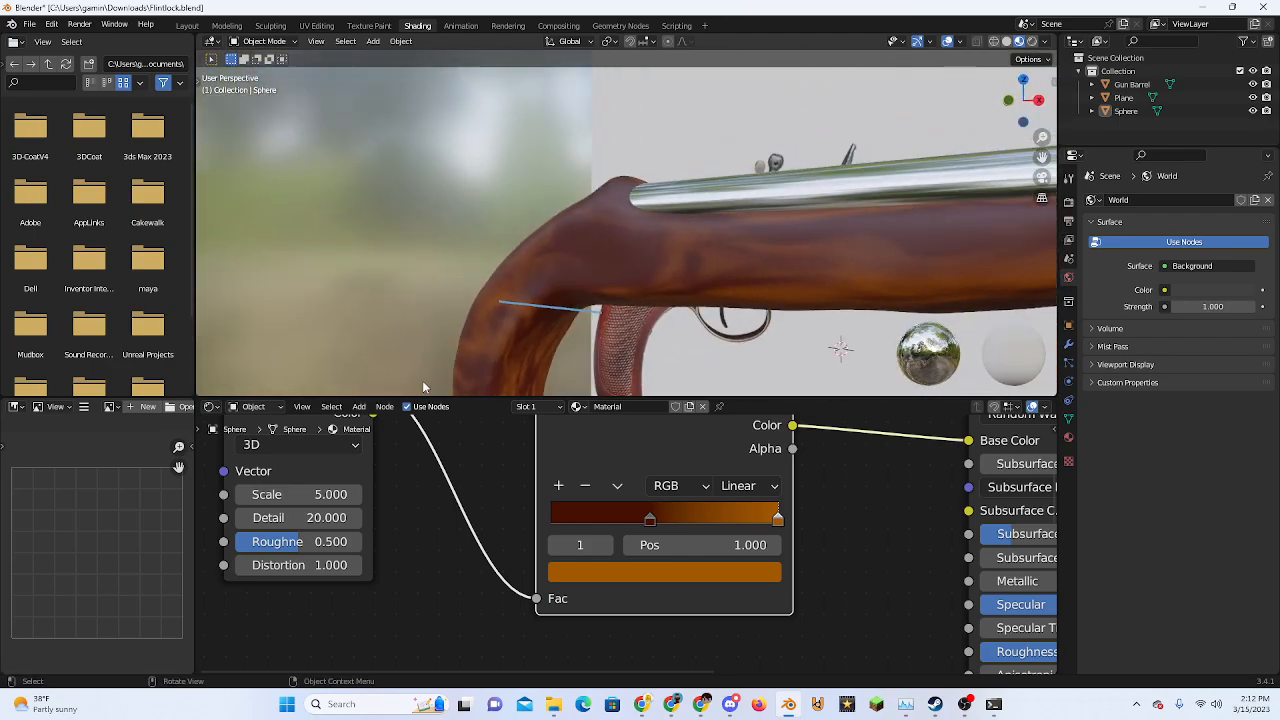
{"action": "mouse_move", "coordinate": [309, 494]}
{"action": "left_mouse_down"}
{"action": "mouse_move", "coordinate": [324, 494]}
{"action": "mouse_move", "coordinate": [302, 494]}
{"action": "left_mouse_up"}
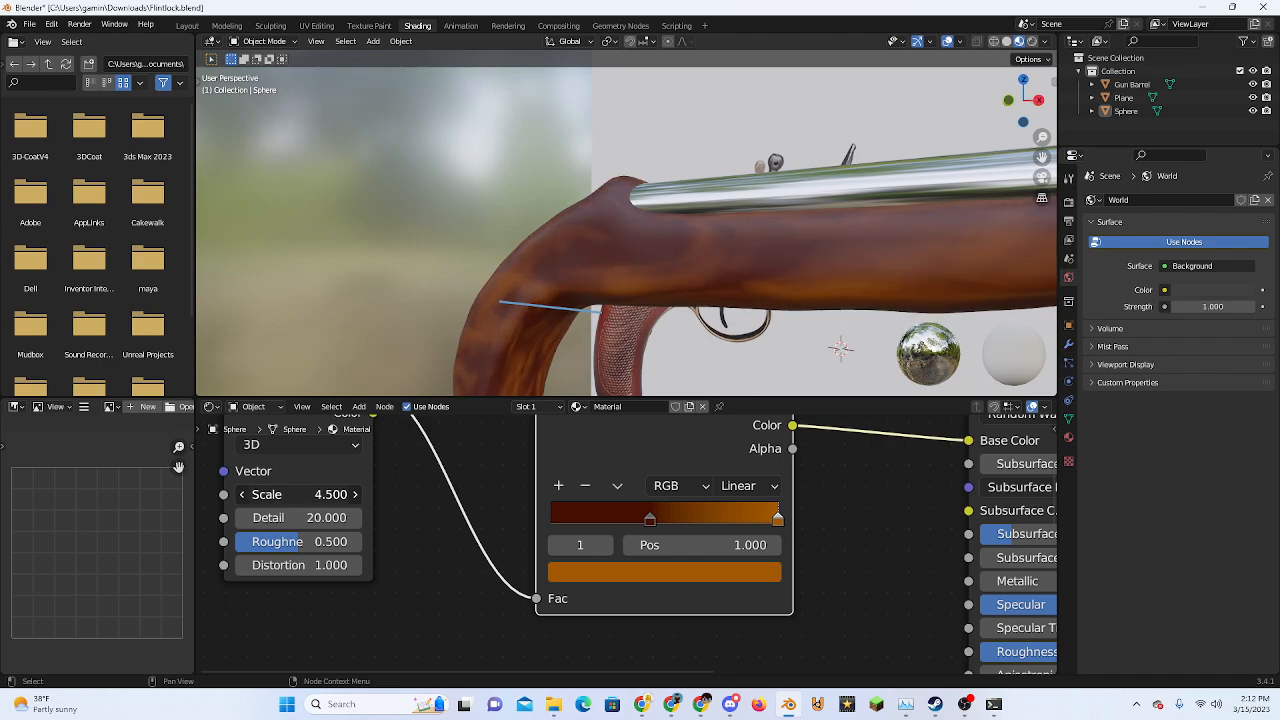
{"action": "left_click", "coordinate": [312, 494]}
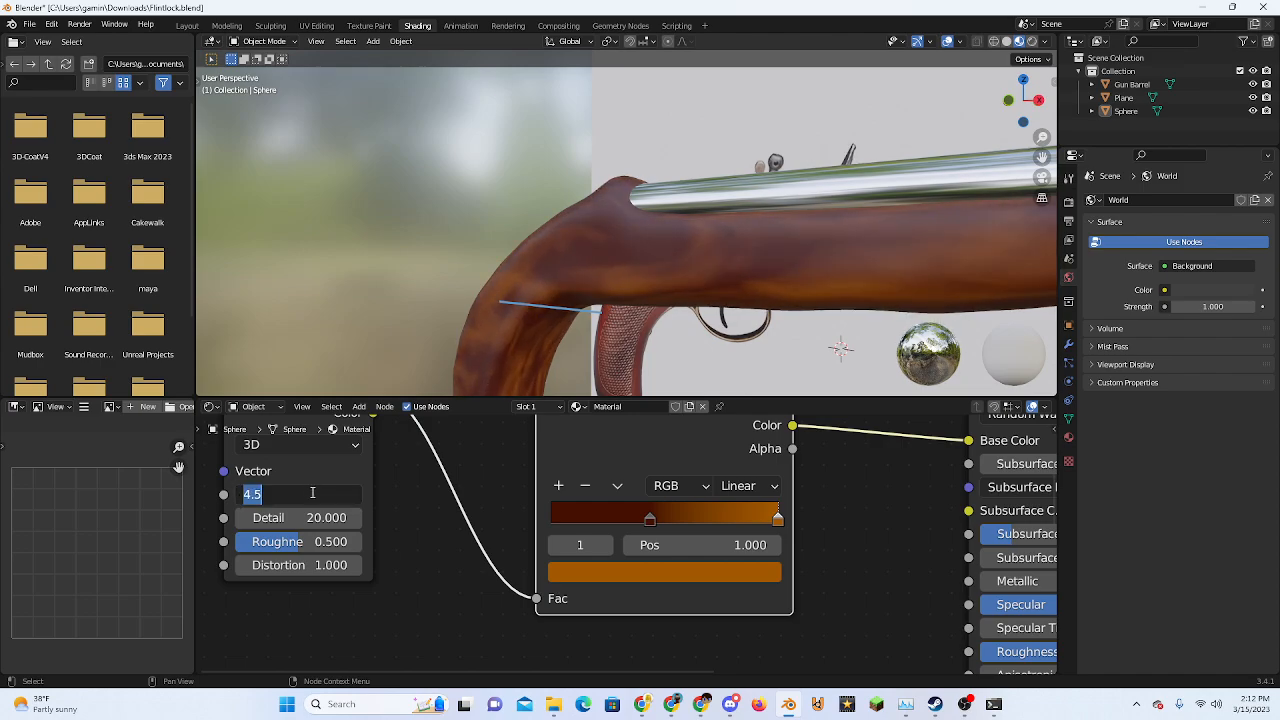
{"action": "type", "text": "5"}
{"action": "key", "text": "Return"}
Lower the Noise Texture's Distortion to 0.6 and save the file
{"action": "middle_click_drag", "start_coordinate": [450, 330], "coordinate": [451, 288]}
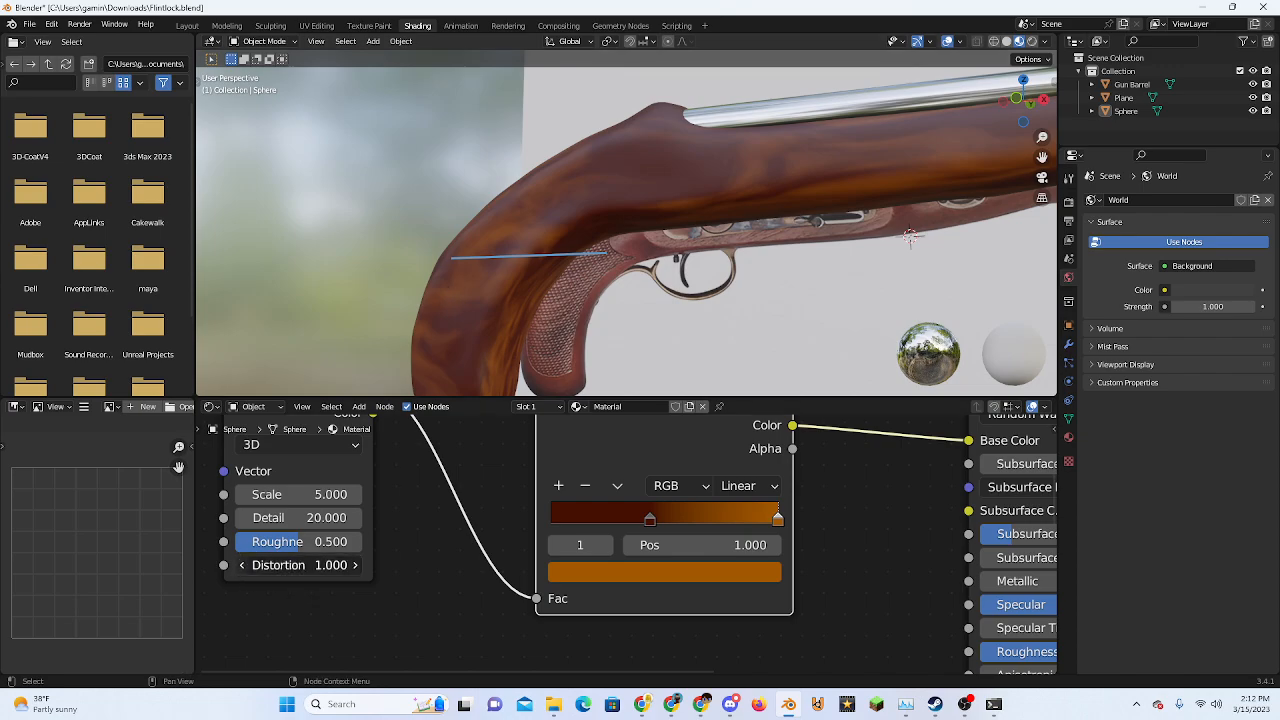
{"action": "left_click", "coordinate": [242, 567]}
{"action": "left_click", "coordinate": [242, 567]}
{"action": "left_click", "coordinate": [242, 567]}
{"action": "left_click", "coordinate": [242, 567]}
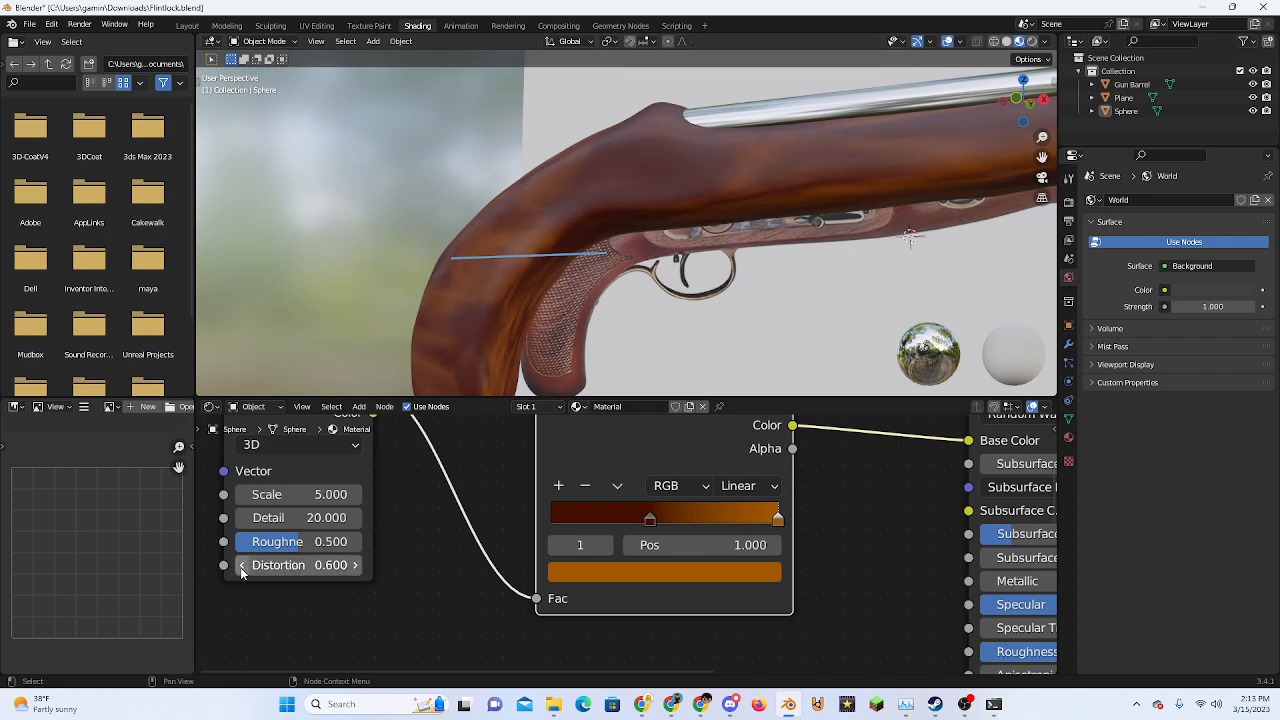
{"action": "middle_click_drag", "start_coordinate": [600, 300], "coordinate": [714, 342]}
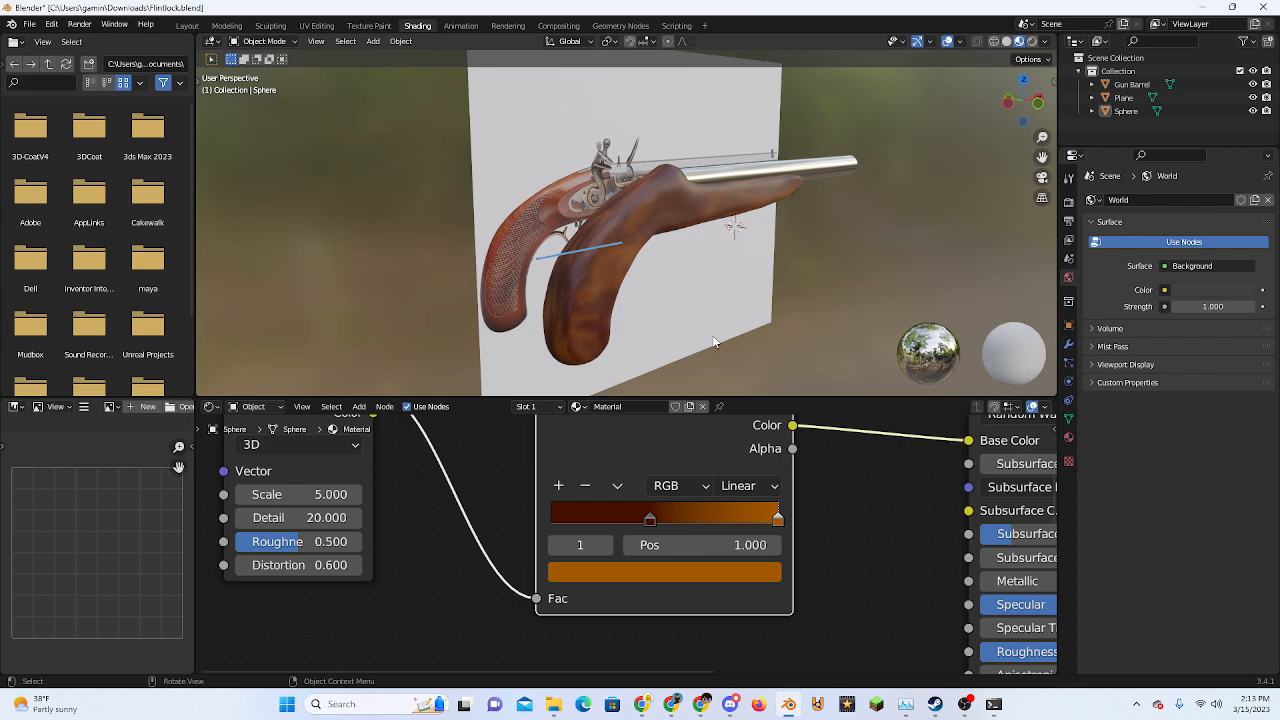
{"action": "key", "text": "ctrl+s"}
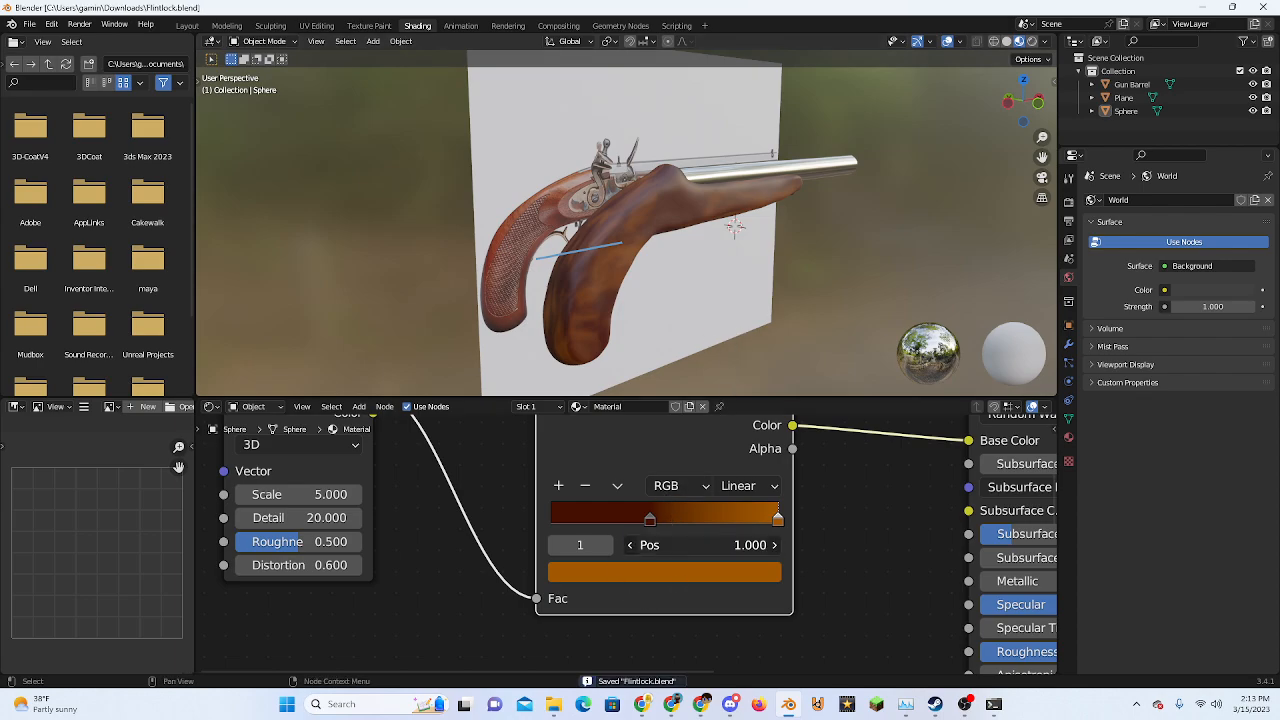
Add a middle stop to the ColorRamp at about 0.486 and move the dark red stop close to the ramp's start
{"action": "key", "text": "g"}
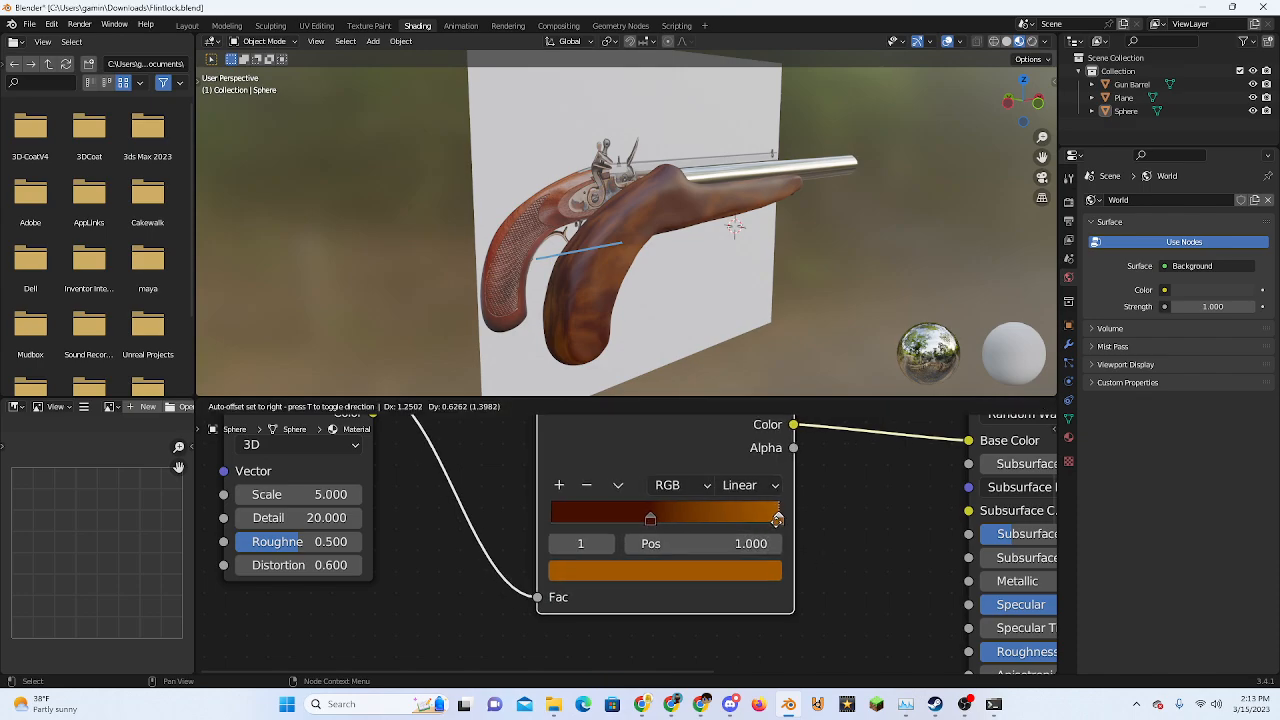
{"action": "left_click", "coordinate": [778, 521]}
{"action": "left_click_drag", "start_coordinate": [650, 520], "coordinate": [669, 520]}
{"action": "left_click", "coordinate": [777, 520]}
{"action": "left_click", "coordinate": [558, 487]}
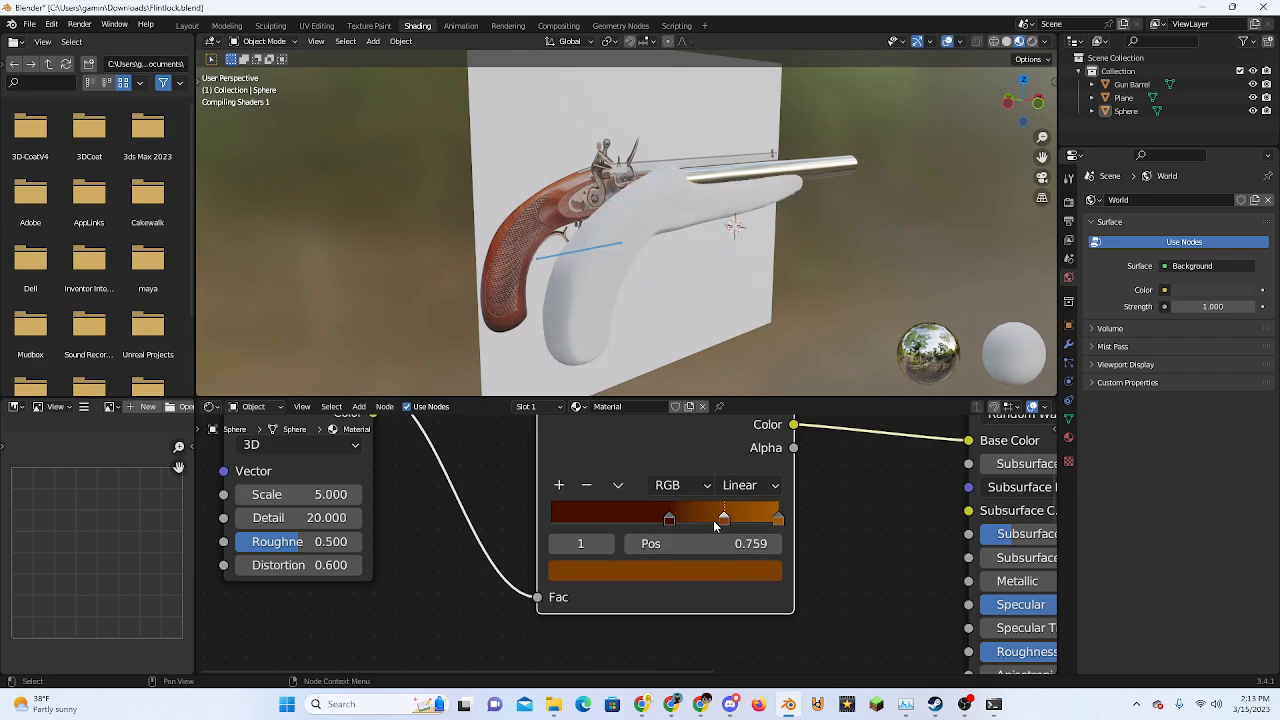
{"action": "left_click_drag", "start_coordinate": [668, 520], "coordinate": [557, 520]}
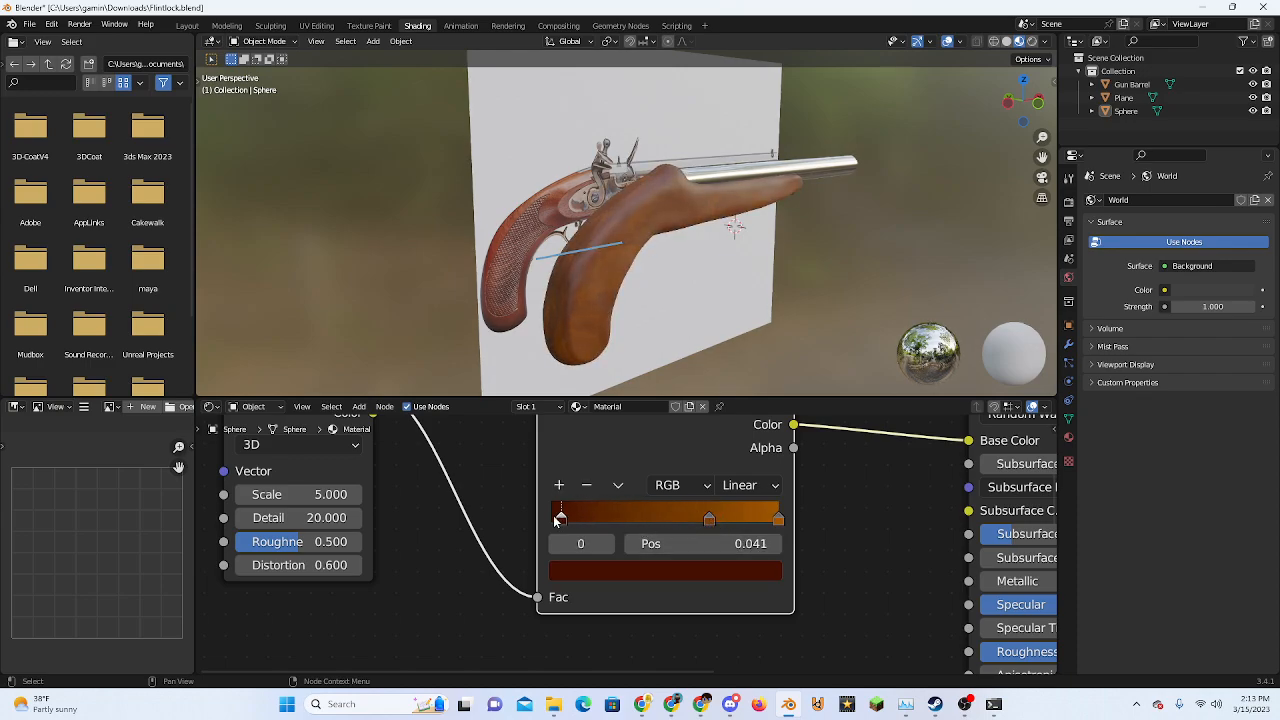
{"action": "left_click_drag", "start_coordinate": [710, 520], "coordinate": [650, 520]}
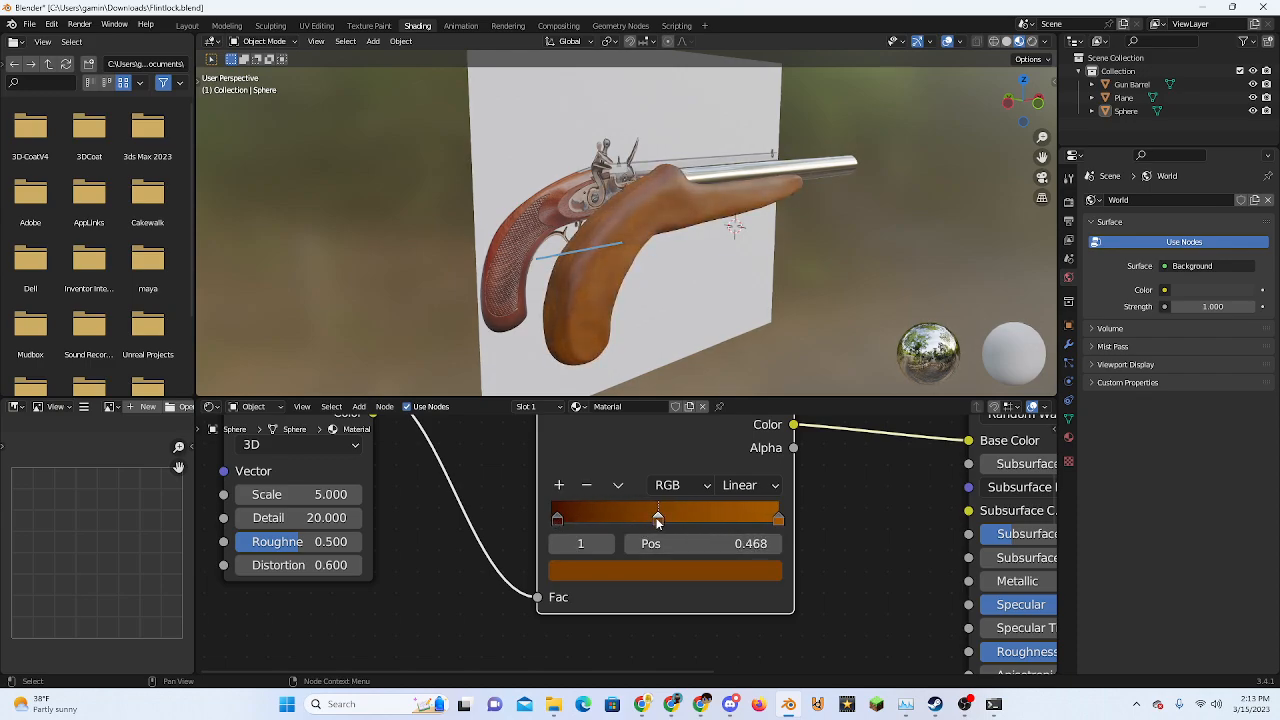
Brighten the ColorRamp's middle stop to a vivid orange and select the end stop
{"action": "left_click", "coordinate": [679, 571]}
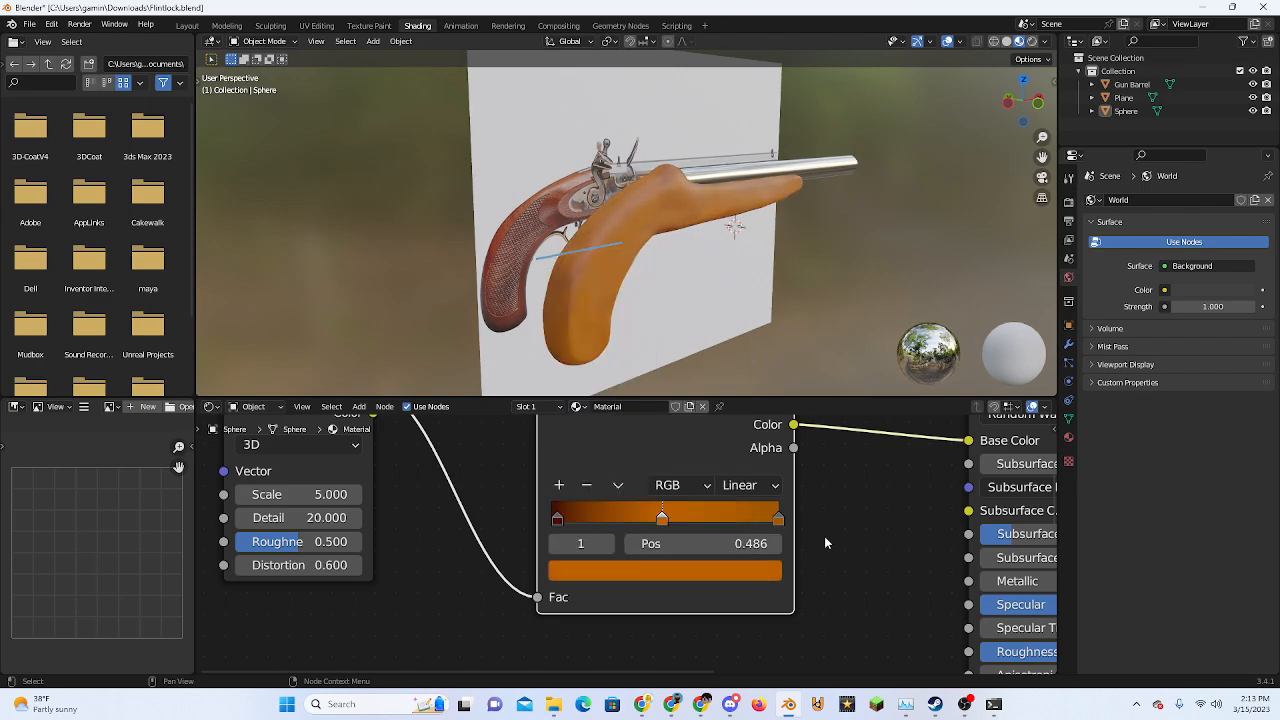
{"action": "left_click", "coordinate": [779, 520]}
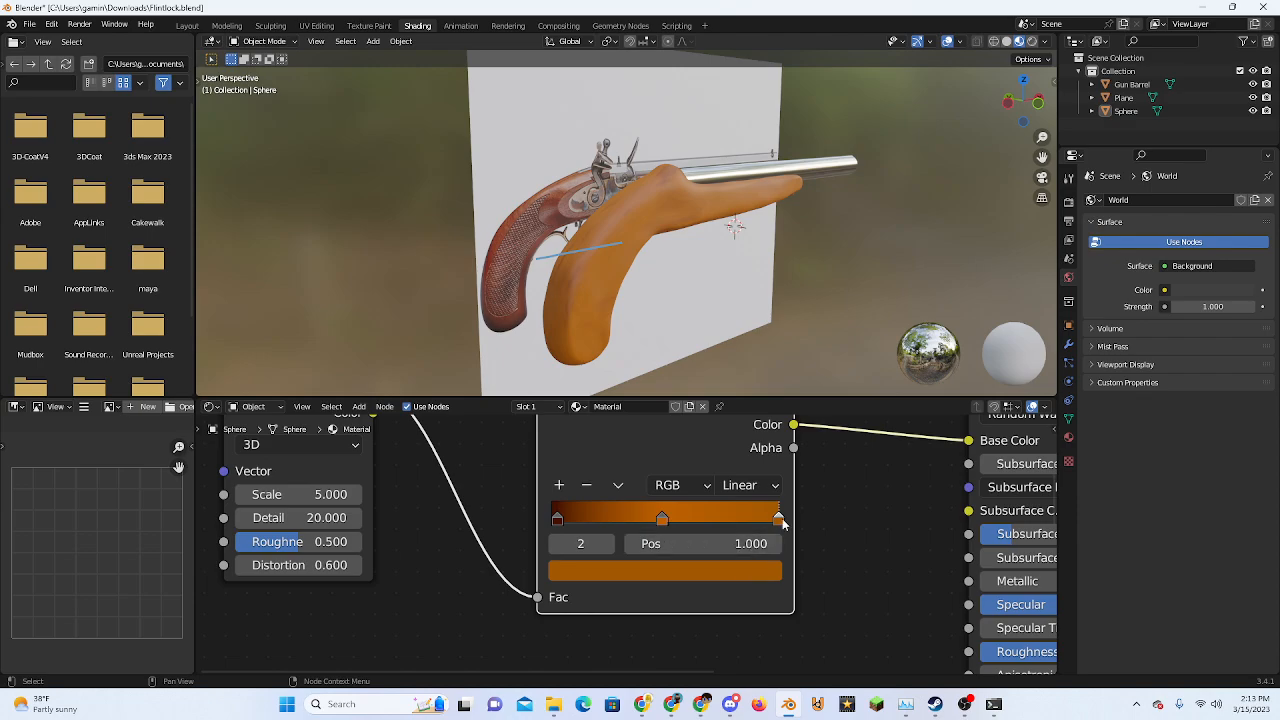
Move the ColorRamp's middle stop to about 0.532 and darken the end stop to brown
{"action": "left_click_drag", "start_coordinate": [664, 520], "coordinate": [676, 524]}
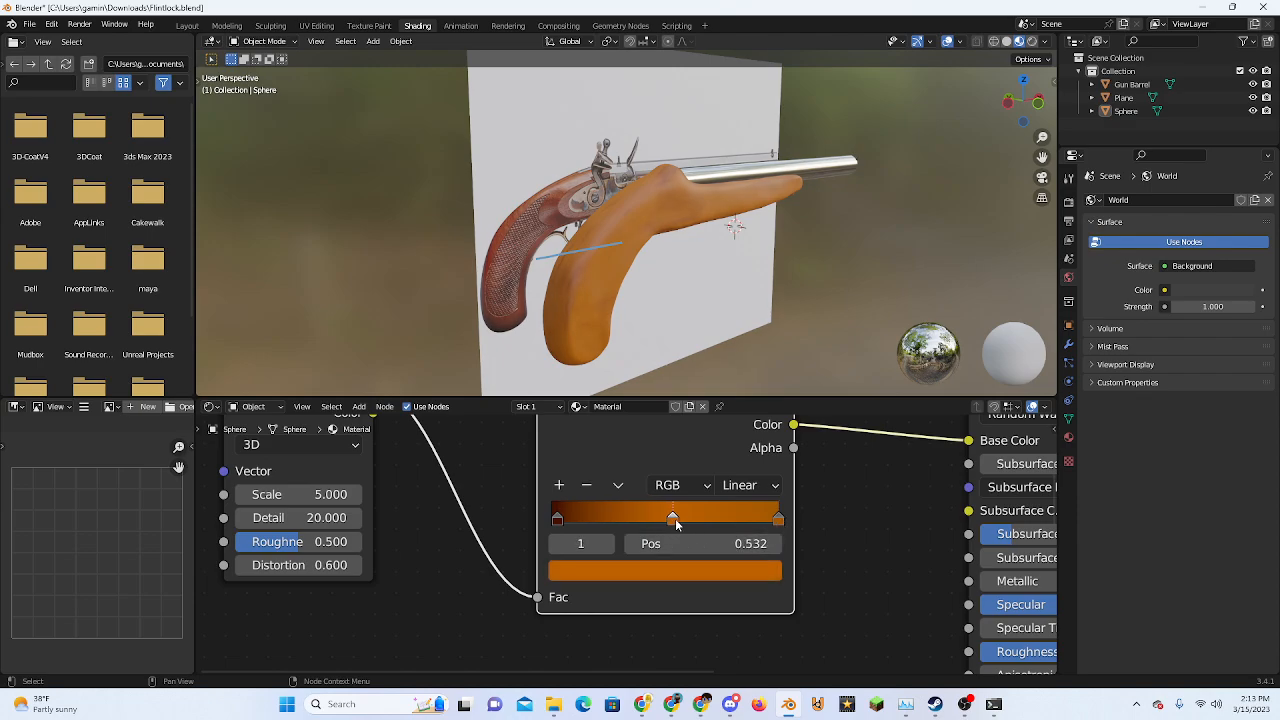
{"action": "left_click", "coordinate": [778, 520]}
{"action": "left_click", "coordinate": [703, 570]}
{"action": "left_click_drag", "start_coordinate": [740, 331], "coordinate": [739, 360]}
Move the ColorRamp's start stop to about 0.3 and its middle stop to about 0.74, and darken the middle stop's orange
{"action": "left_click_drag", "start_coordinate": [560, 521], "coordinate": [795, 519]}
{"action": "left_click", "coordinate": [778, 520]}
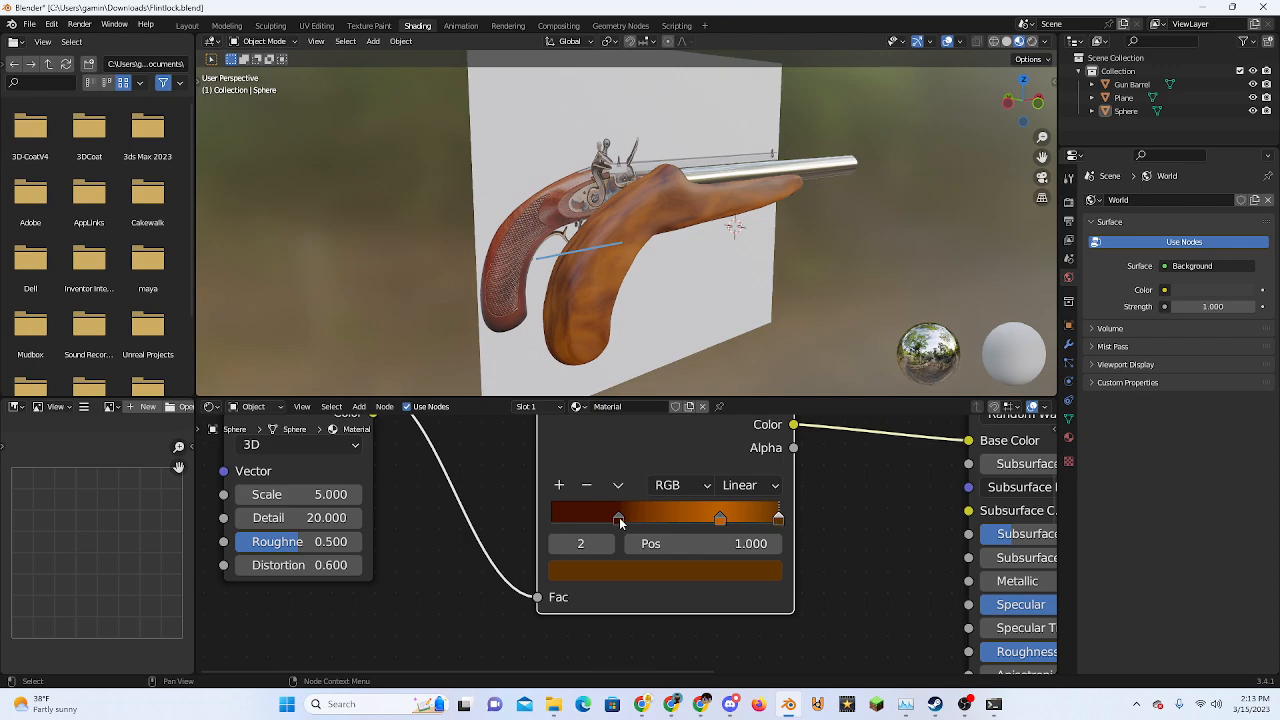
{"action": "left_click_drag", "start_coordinate": [620, 522], "coordinate": [622, 522]}
{"action": "left_click_drag", "start_coordinate": [720, 530], "coordinate": [712, 534]}
{"action": "left_click", "coordinate": [712, 521]}
{"action": "left_click", "coordinate": [701, 574]}
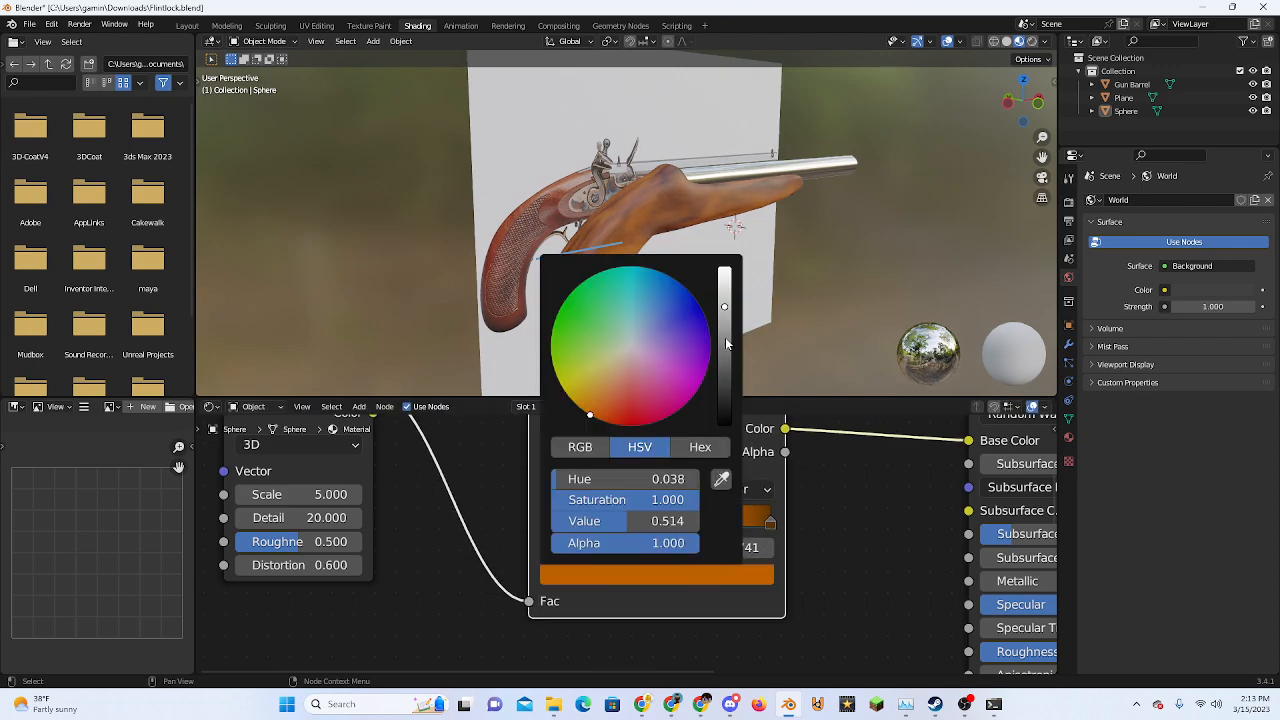
{"action": "scroll", "coordinate": [866, 561], "scroll_direction": "up", "scroll_amount": 1}
Change the ColorRamp's end stop to dark red with a Value of 0.118 and move the middle stop to about 0.709
{"action": "left_click", "coordinate": [795, 520]}
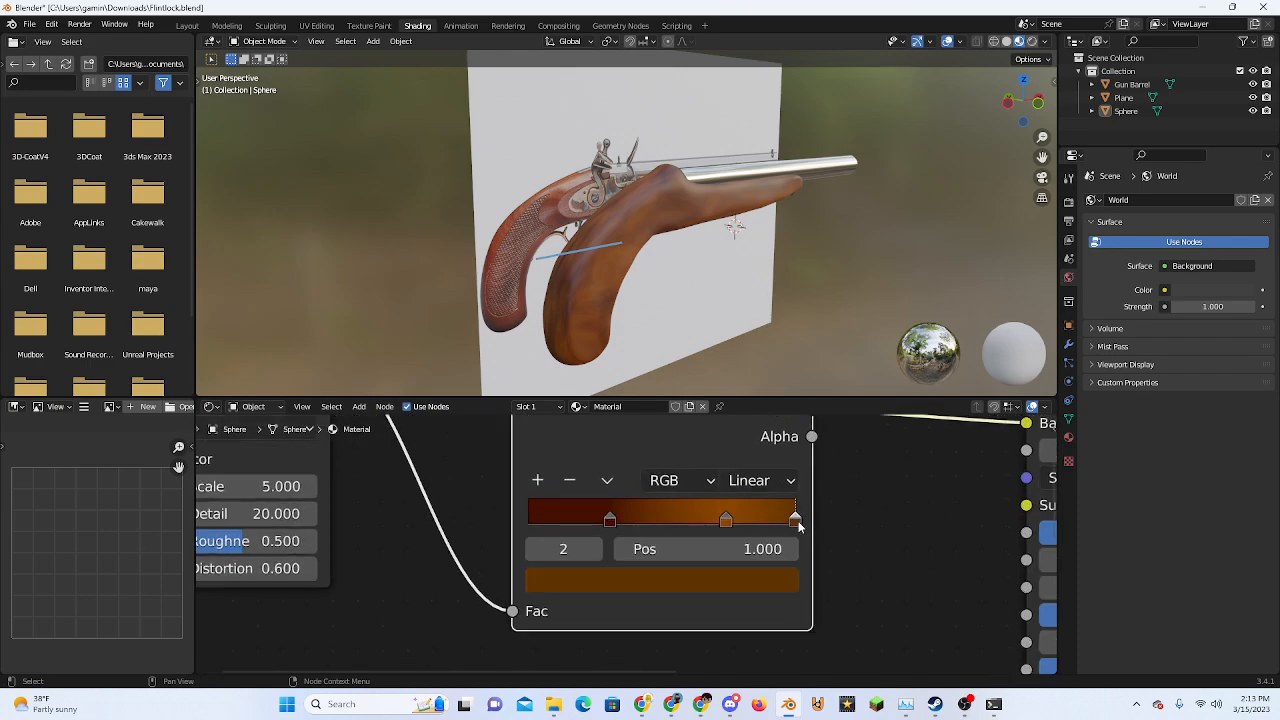
{"action": "left_click", "coordinate": [754, 584]}
{"action": "mouse_move", "coordinate": [654, 378]}
{"action": "left_mouse_down"}
{"action": "mouse_move", "coordinate": [596, 390]}
{"action": "mouse_move", "coordinate": [627, 403]}
{"action": "left_mouse_up"}
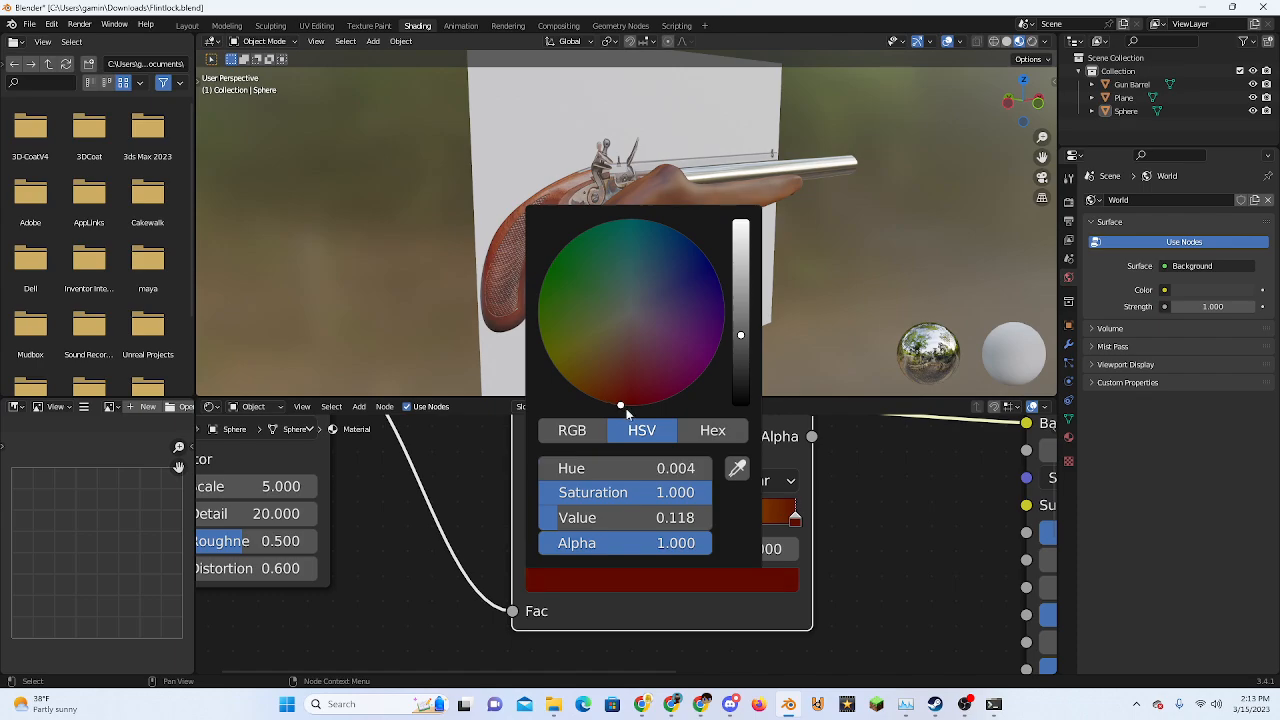
{"action": "left_click", "coordinate": [720, 521]}
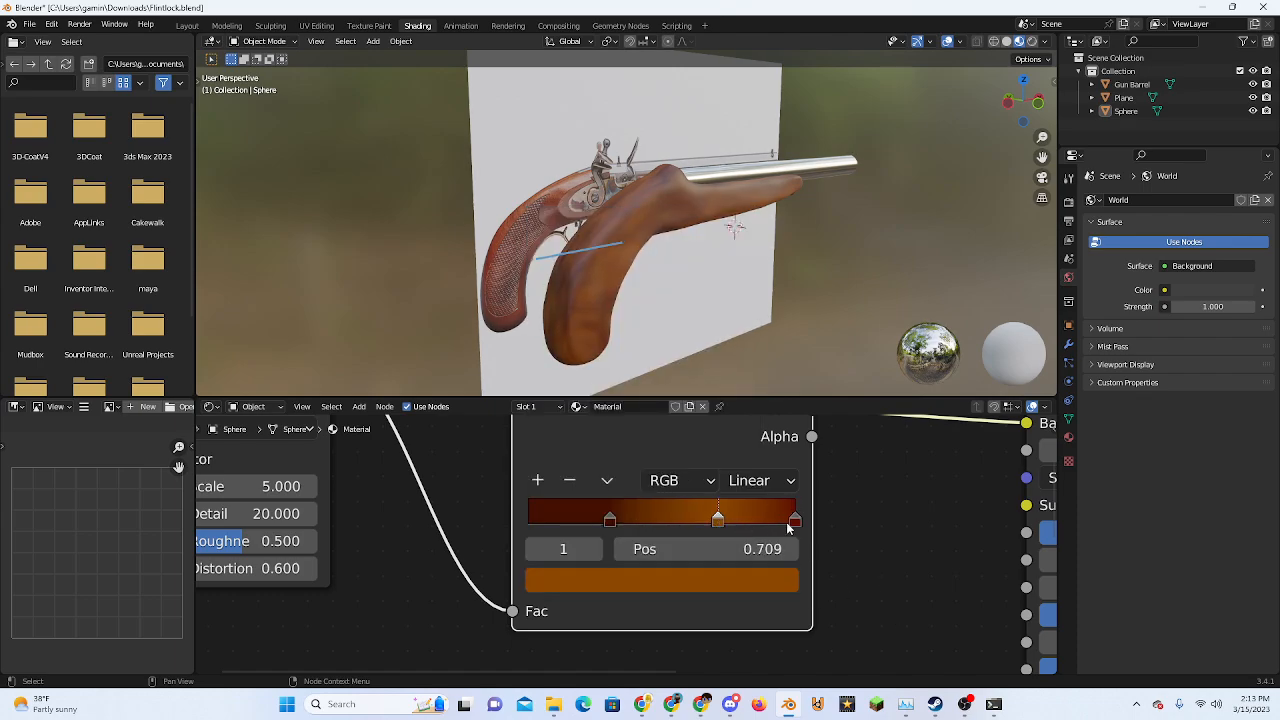
Slide the ColorRamp's three stops closer together, to about 0.32, 0.49 and 0.69
{"action": "left_click_drag", "start_coordinate": [786, 522], "coordinate": [553, 519]}
{"action": "scroll", "coordinate": [700, 300], "scroll_direction": "up", "scroll_amount": 3}
{"action": "middle_click_drag", "start_coordinate": [700, 301], "coordinate": [643, 303]}
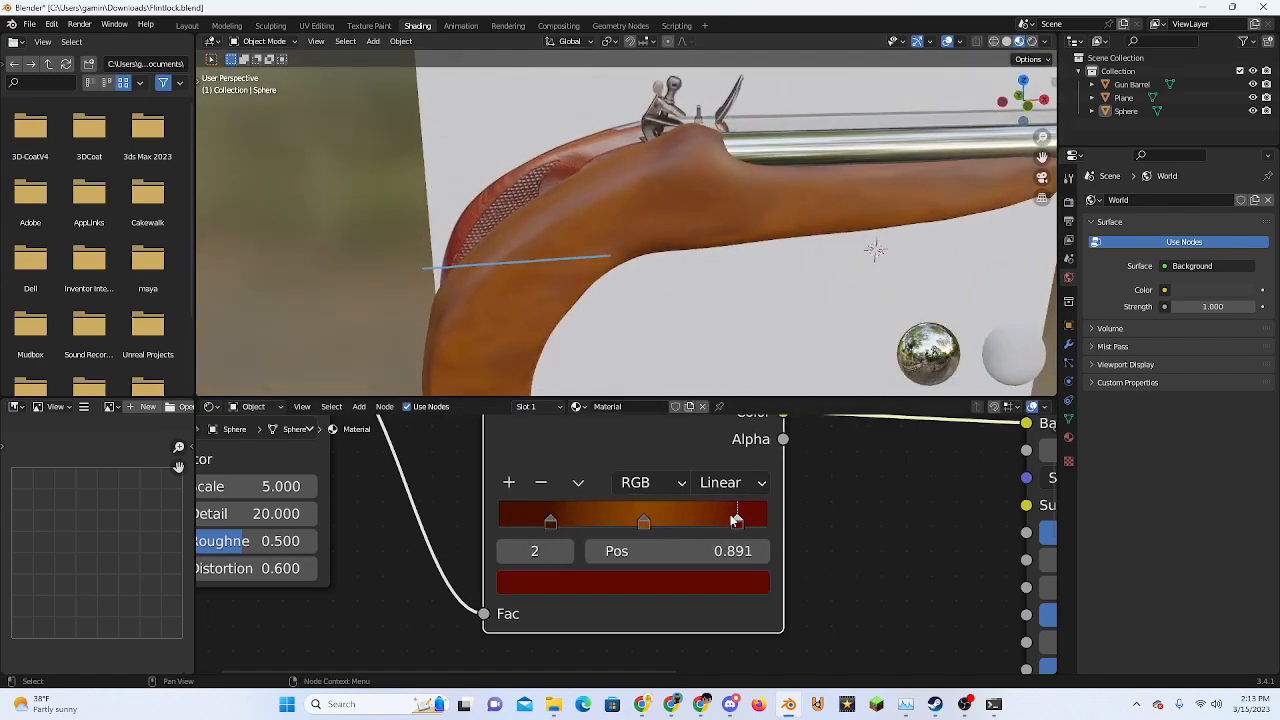
{"action": "left_click_drag", "start_coordinate": [735, 520], "coordinate": [629, 521]}
{"action": "left_click_drag", "start_coordinate": [551, 523], "coordinate": [590, 524]}
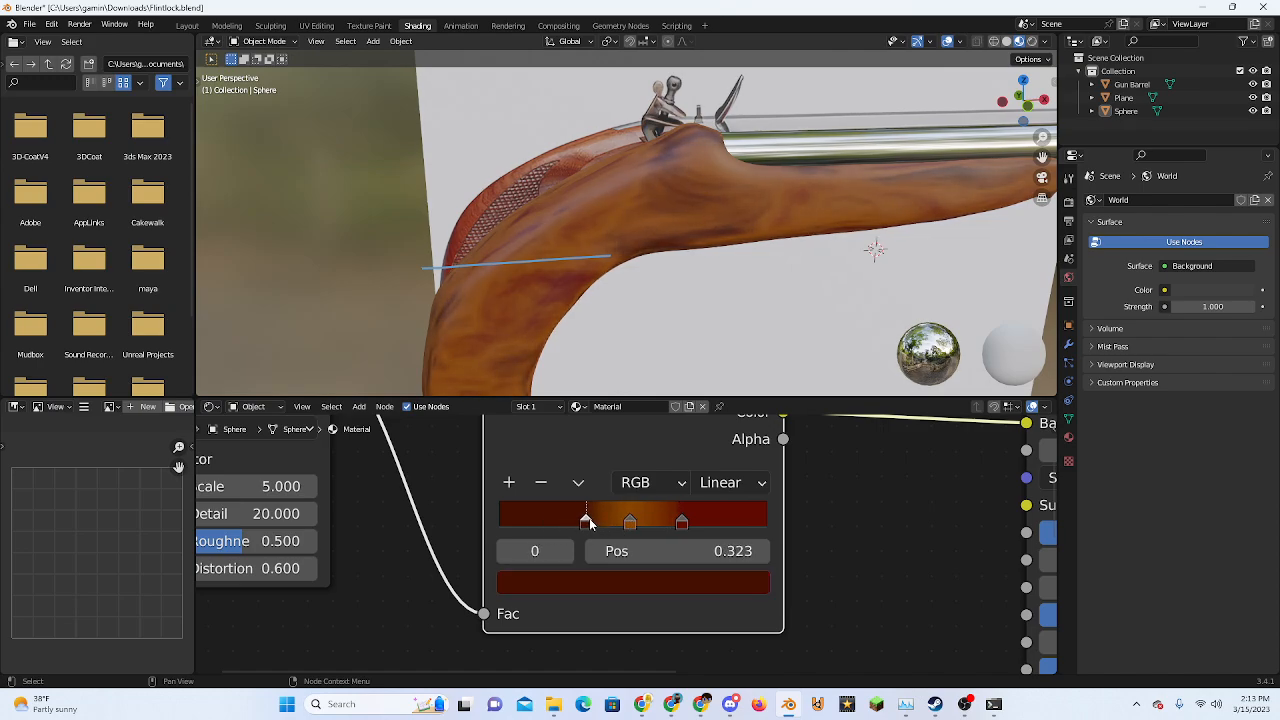
Reposition the ColorRamp's start, middle and end stops to about 0.377, 0.723 and 0.87
{"action": "left_click_drag", "start_coordinate": [686, 528], "coordinate": [713, 534]}
{"action": "left_click_drag", "start_coordinate": [630, 524], "coordinate": [697, 521]}
{"action": "left_click_drag", "start_coordinate": [587, 524], "coordinate": [598, 524]}
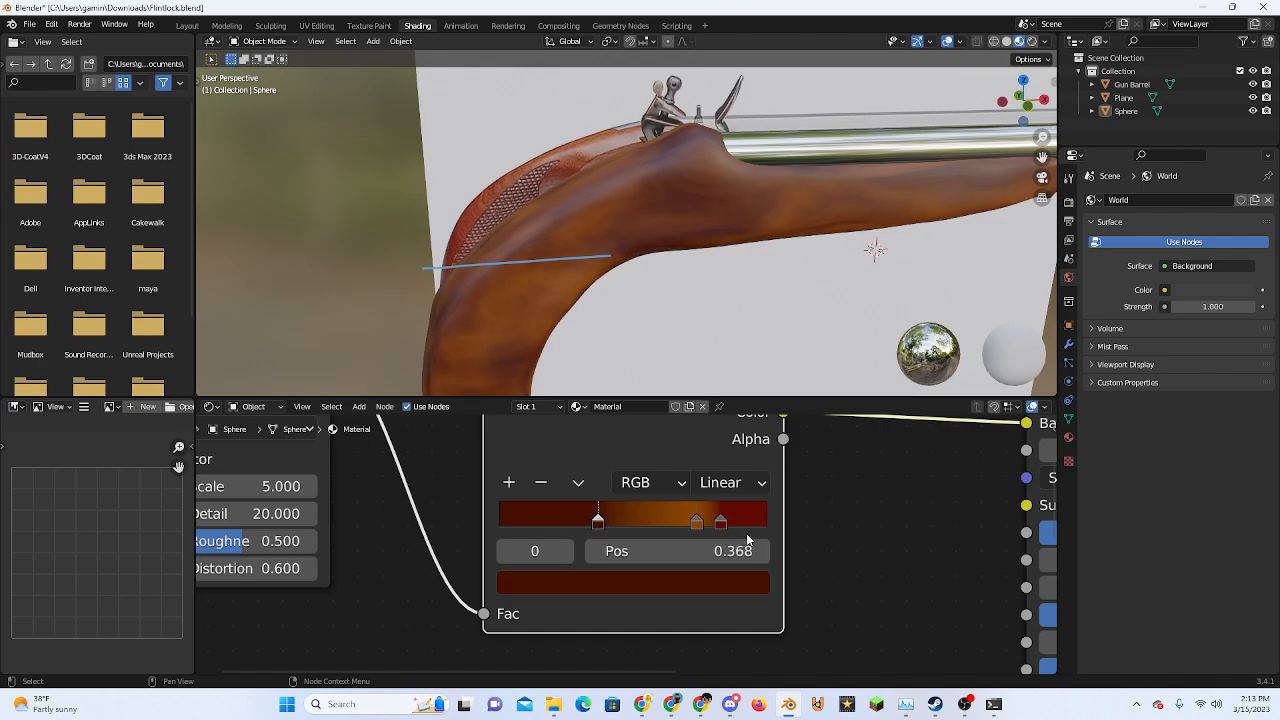
{"action": "left_click_drag", "start_coordinate": [720, 523], "coordinate": [693, 526]}
{"action": "mouse_move", "coordinate": [599, 524]}
{"action": "left_mouse_down"}
{"action": "mouse_move", "coordinate": [645, 523]}
{"action": "mouse_move", "coordinate": [602, 525]}
{"action": "left_mouse_up"}
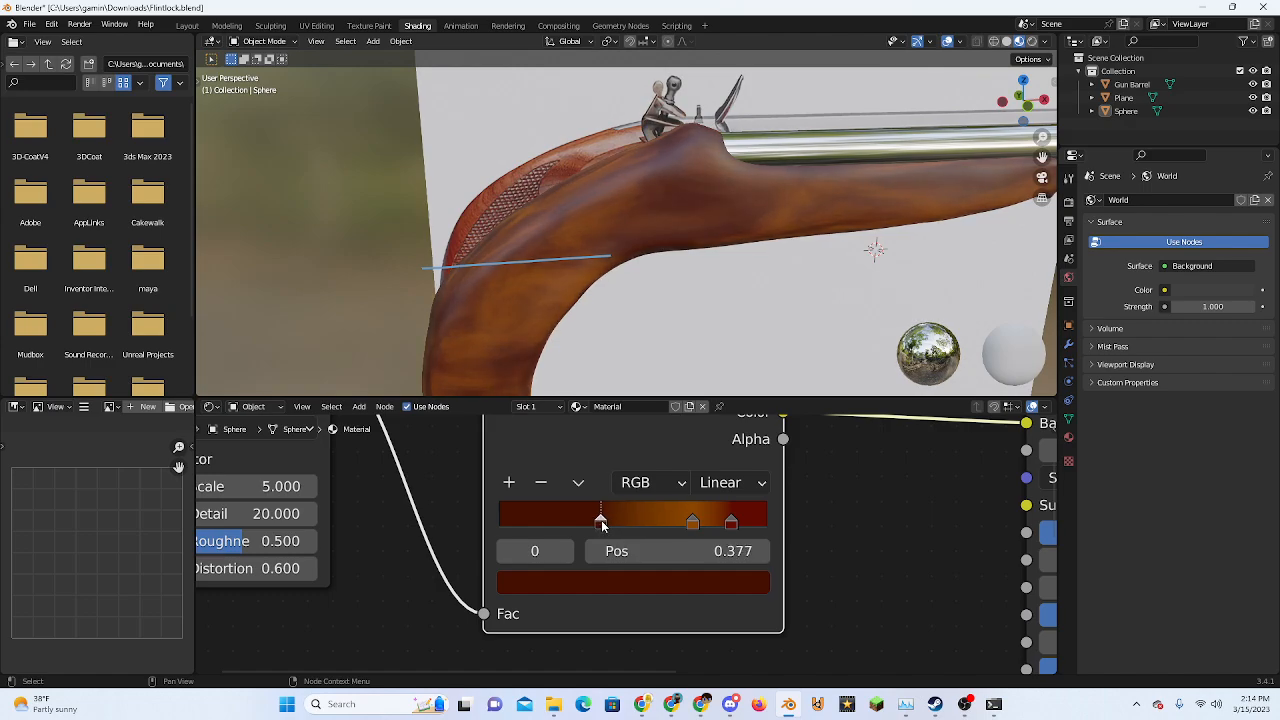
Delete the ColorRamp's middle orange stop and move the start stop to about 0.291
{"action": "left_click", "coordinate": [693, 523]}
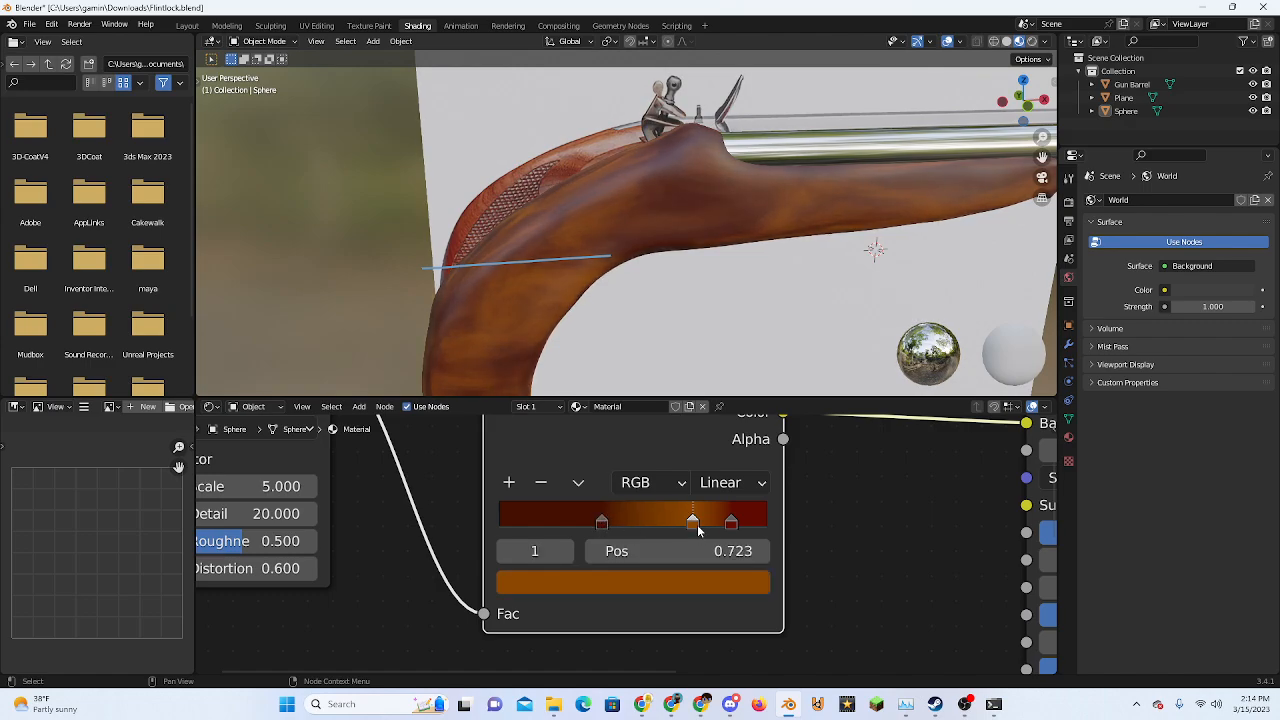
{"action": "left_click", "coordinate": [543, 484]}
{"action": "left_click_drag", "start_coordinate": [604, 524], "coordinate": [570, 526]}
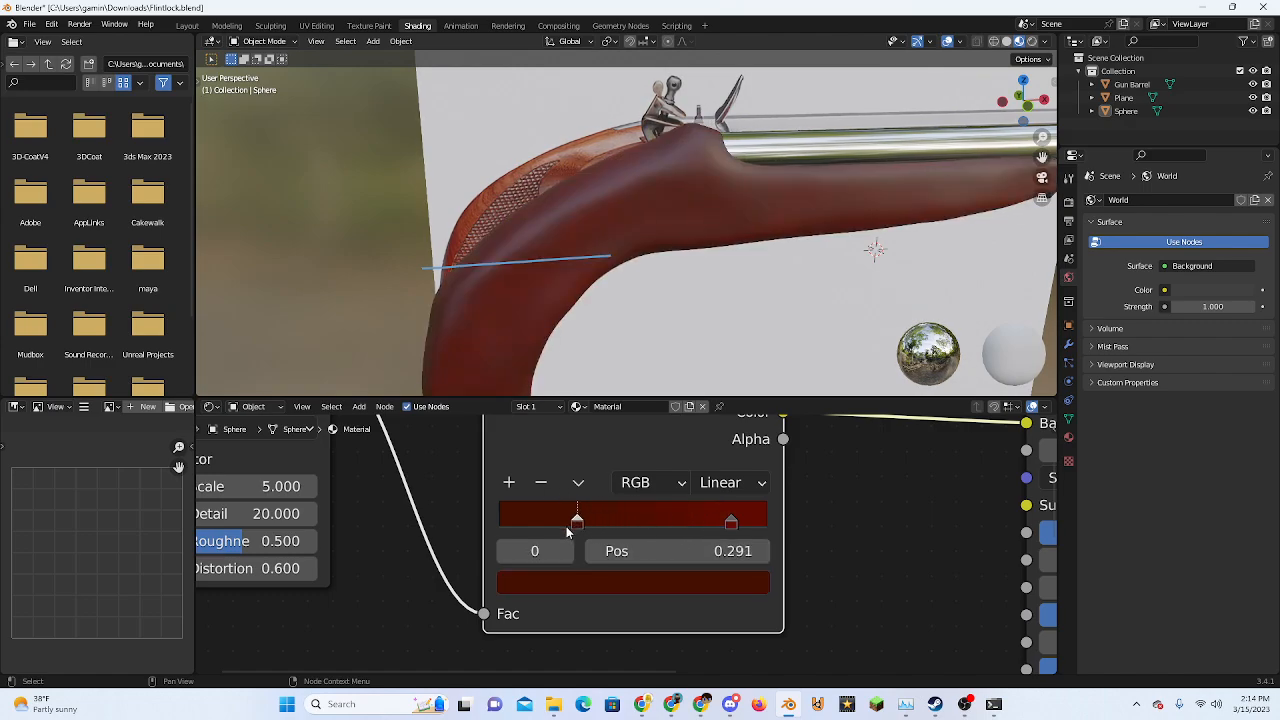
Try brightening the ColorRamp's start stop to a red-orange with a Value of 0.680 and undo the change
{"action": "left_click", "coordinate": [706, 588]}
{"action": "left_click_drag", "start_coordinate": [712, 358], "coordinate": [712, 250]}
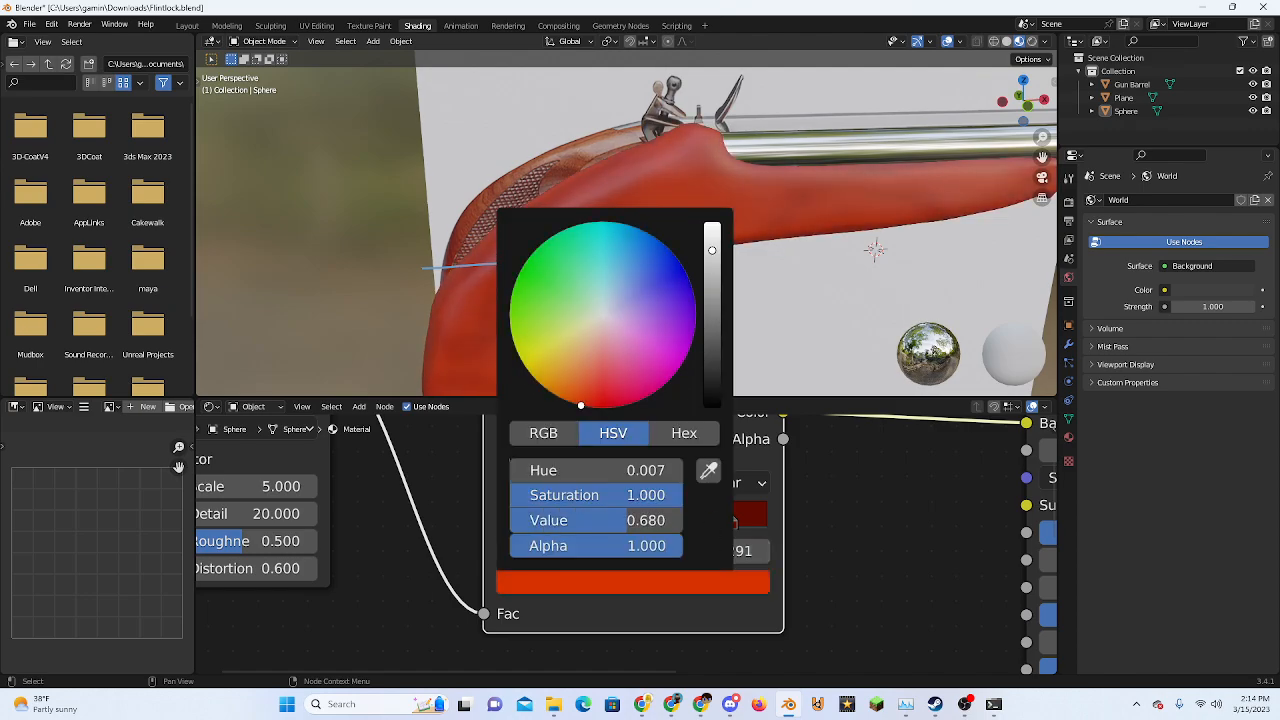
{"action": "left_click", "coordinate": [727, 519]}
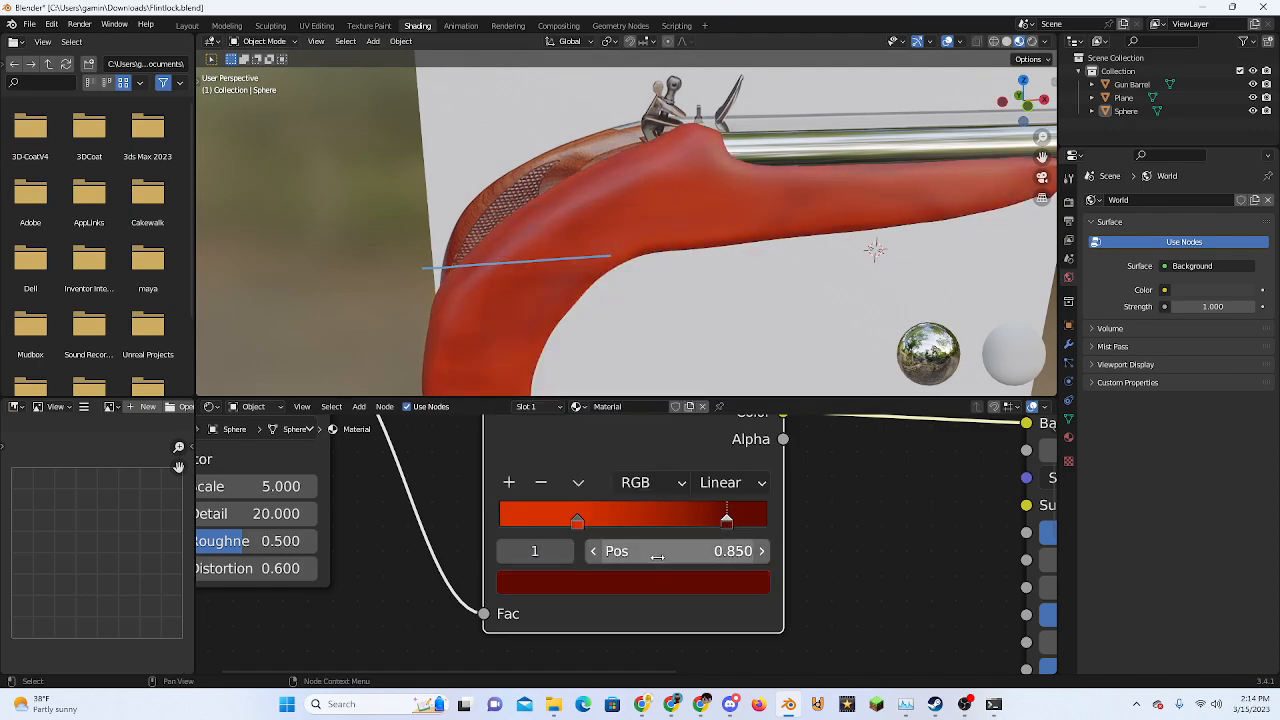
{"action": "key", "text": "ctrl+z"}
{"action": "key", "text": "ctrl+z"}
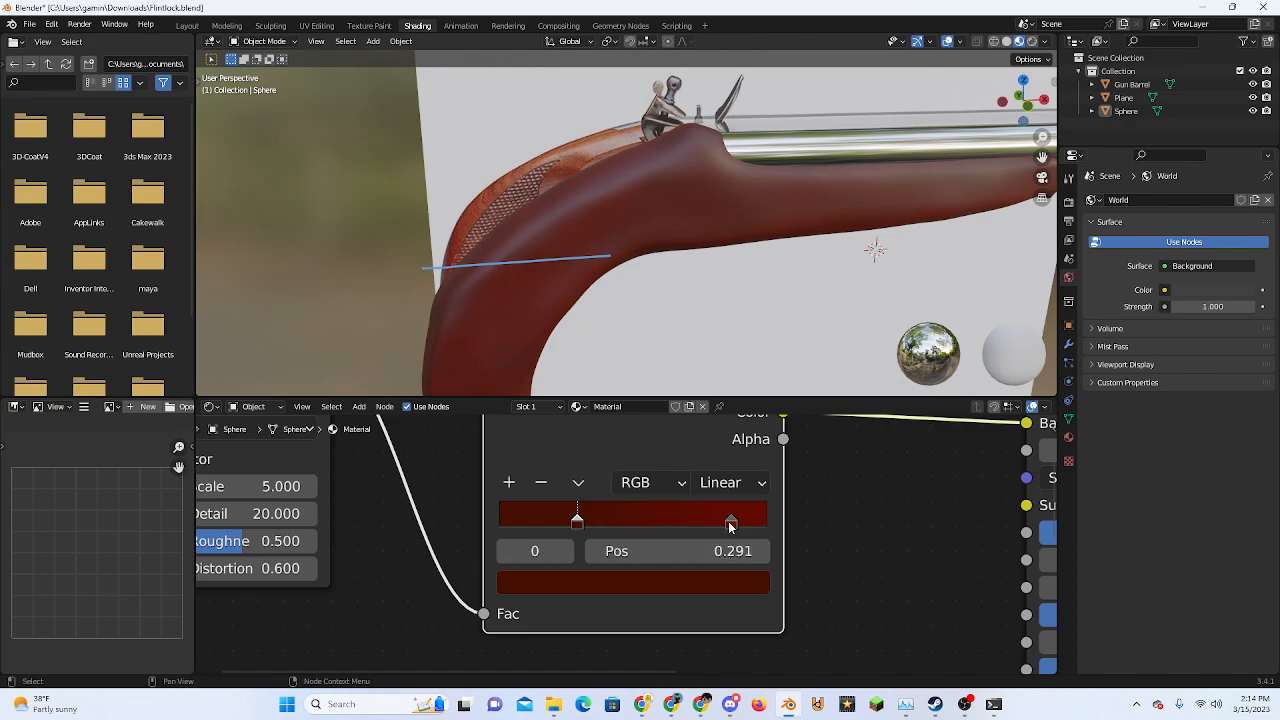
Brighten the ColorRamp's end stop and shift its hue from red to orange
{"action": "left_click_drag", "start_coordinate": [729, 521], "coordinate": [734, 522]}
{"action": "left_click", "coordinate": [708, 586]}
{"action": "left_click_drag", "start_coordinate": [712, 340], "coordinate": [712, 279]}
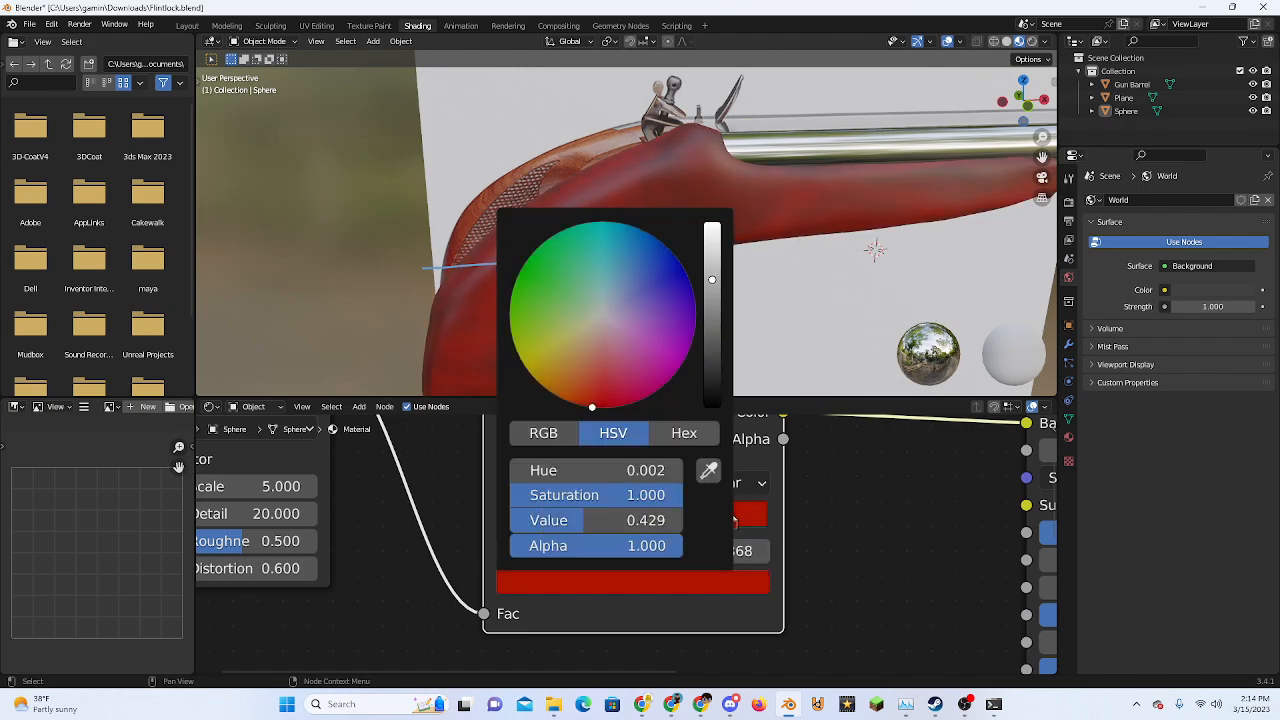
{"action": "left_click_drag", "start_coordinate": [714, 323], "coordinate": [712, 236]}
{"action": "left_click_drag", "start_coordinate": [592, 404], "coordinate": [559, 397]}
Place the ColorRamp's start stop at about 0.39 and the end stop at 1.000, and fine-tune the end stop's orange
{"action": "mouse_move", "coordinate": [614, 521]}
{"action": "left_mouse_down"}
{"action": "mouse_move", "coordinate": [604, 524]}
{"action": "mouse_move", "coordinate": [620, 527]}
{"action": "left_mouse_up"}
{"action": "mouse_move", "coordinate": [732, 525]}
{"action": "left_mouse_down"}
{"action": "mouse_move", "coordinate": [691, 528]}
{"action": "mouse_move", "coordinate": [745, 530]}
{"action": "mouse_move", "coordinate": [687, 524]}
{"action": "mouse_move", "coordinate": [748, 530]}
{"action": "left_mouse_up"}
{"action": "mouse_move", "coordinate": [624, 527]}
{"action": "left_mouse_down"}
{"action": "mouse_move", "coordinate": [637, 524]}
{"action": "mouse_move", "coordinate": [603, 520]}
{"action": "left_mouse_up"}
{"action": "left_click", "coordinate": [766, 524]}
{"action": "left_click", "coordinate": [714, 584]}
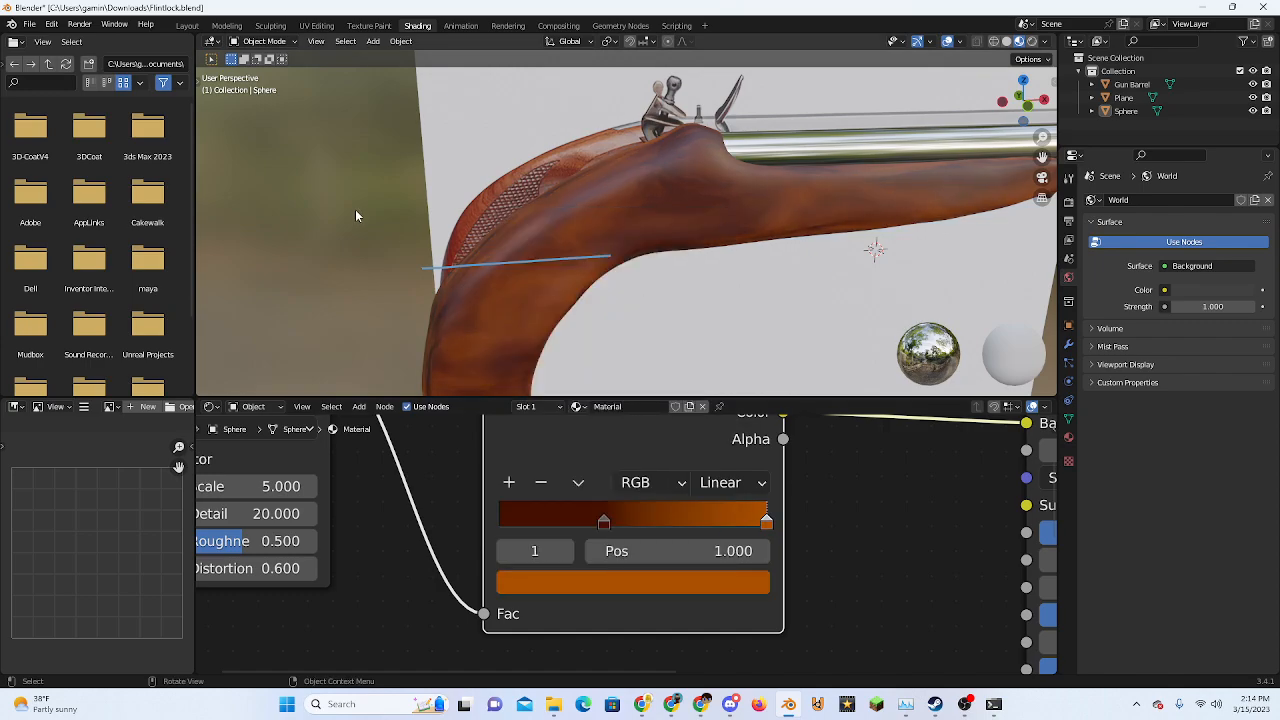
Examine the stock's wood material from several angles and compare it with the reference image
{"action": "scroll", "coordinate": [684, 312], "scroll_direction": "down", "scroll_amount": 3}
{"action": "middle_click_drag", "start_coordinate": [450, 240], "coordinate": [666, 220]}
{"action": "left_click", "coordinate": [541, 284]}
{"action": "scroll", "coordinate": [751, 326], "scroll_direction": "up", "scroll_amount": 2}
{"action": "left_click", "coordinate": [846, 288]}
{"action": "left_click", "coordinate": [666, 220]}
{"action": "scroll", "coordinate": [446, 555], "scroll_direction": "down", "scroll_amount": 1}
{"action": "scroll", "coordinate": [684, 280], "scroll_direction": "down", "scroll_amount": 3}
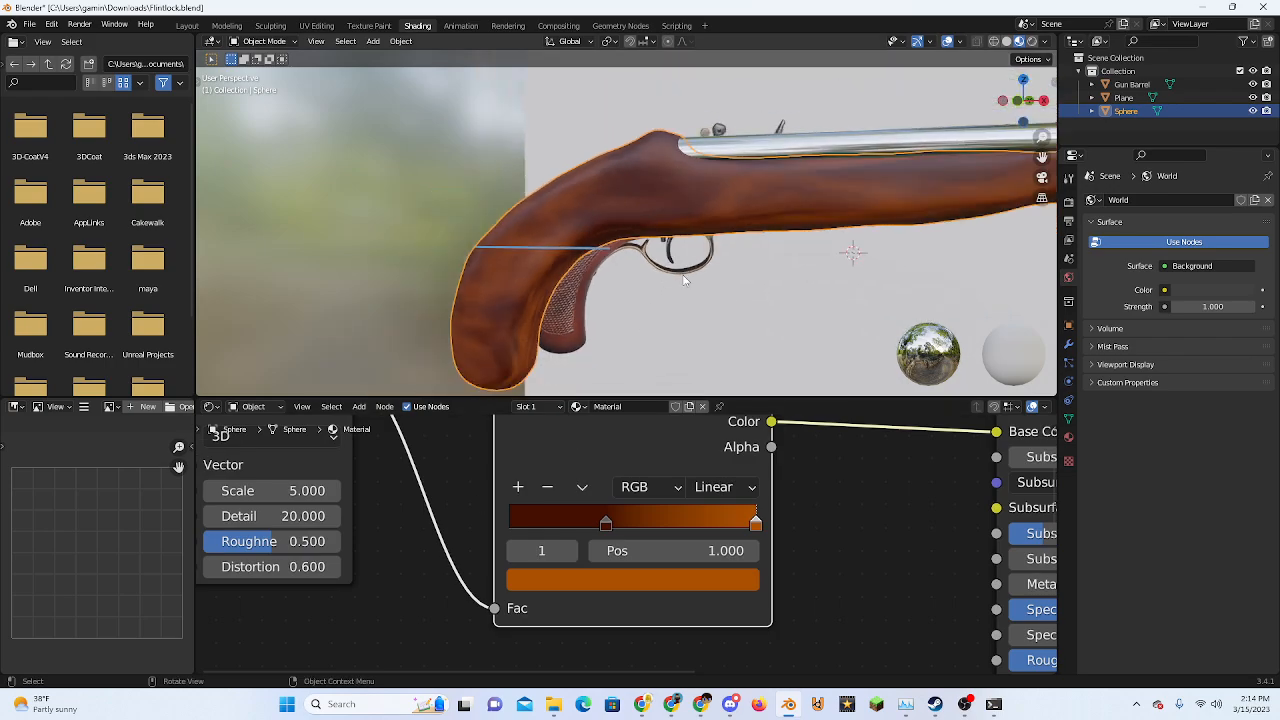
{"action": "middle_click_drag", "start_coordinate": [457, 220], "coordinate": [500, 300]}
{"action": "scroll", "coordinate": [532, 251], "scroll_direction": "down", "scroll_amount": 1}
{"action": "left_click", "coordinate": [484, 235]}
{"action": "scroll", "coordinate": [550, 287], "scroll_direction": "down", "scroll_amount": 2}
{"action": "scroll", "coordinate": [409, 479], "scroll_direction": "down", "scroll_amount": 3}
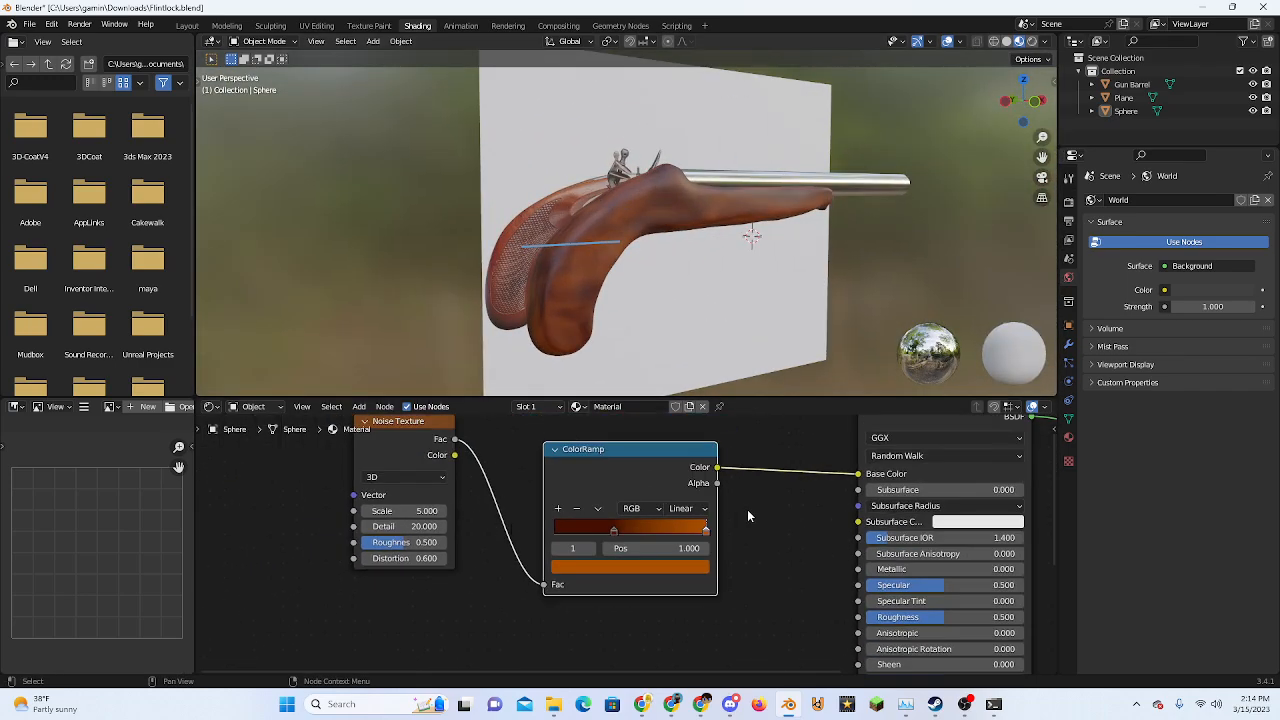
{"action": "middle_click_drag", "start_coordinate": [748, 511], "coordinate": [665, 532]}
Switch to the Layout workspace and select the gun barrel
{"action": "left_click", "coordinate": [187, 25]}
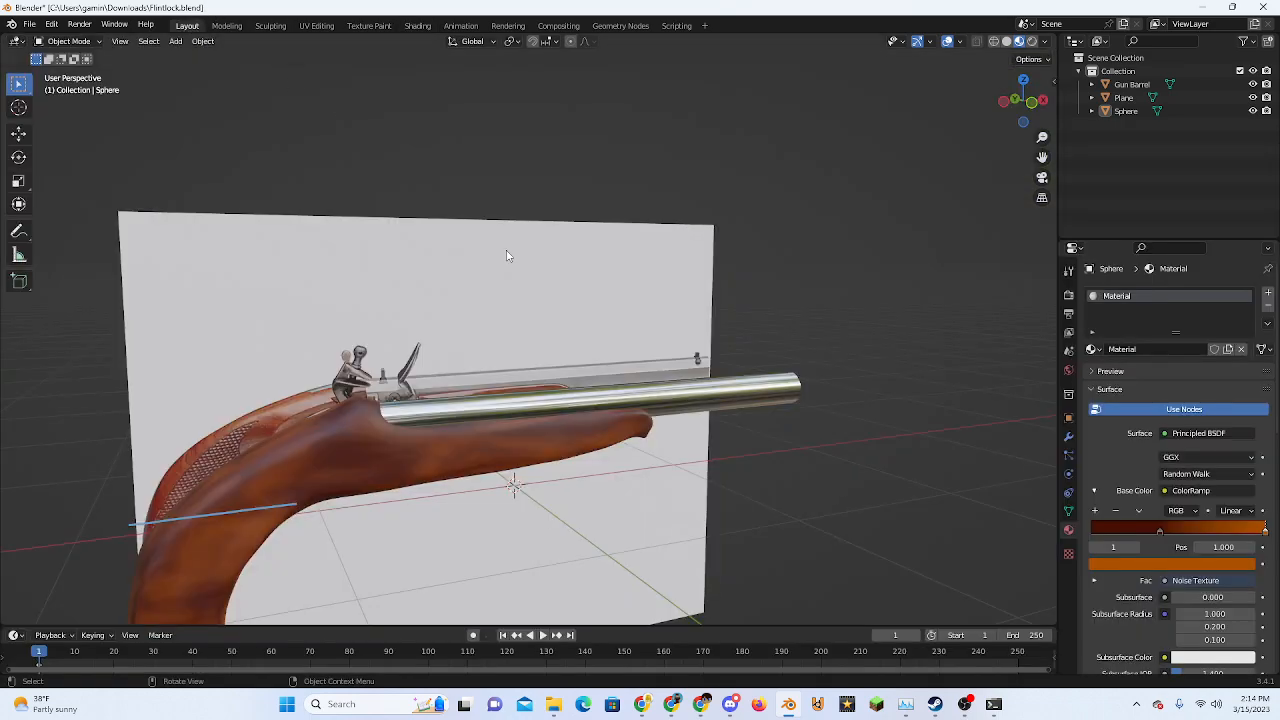
{"action": "scroll", "coordinate": [760, 314], "scroll_direction": "down", "scroll_amount": 3}
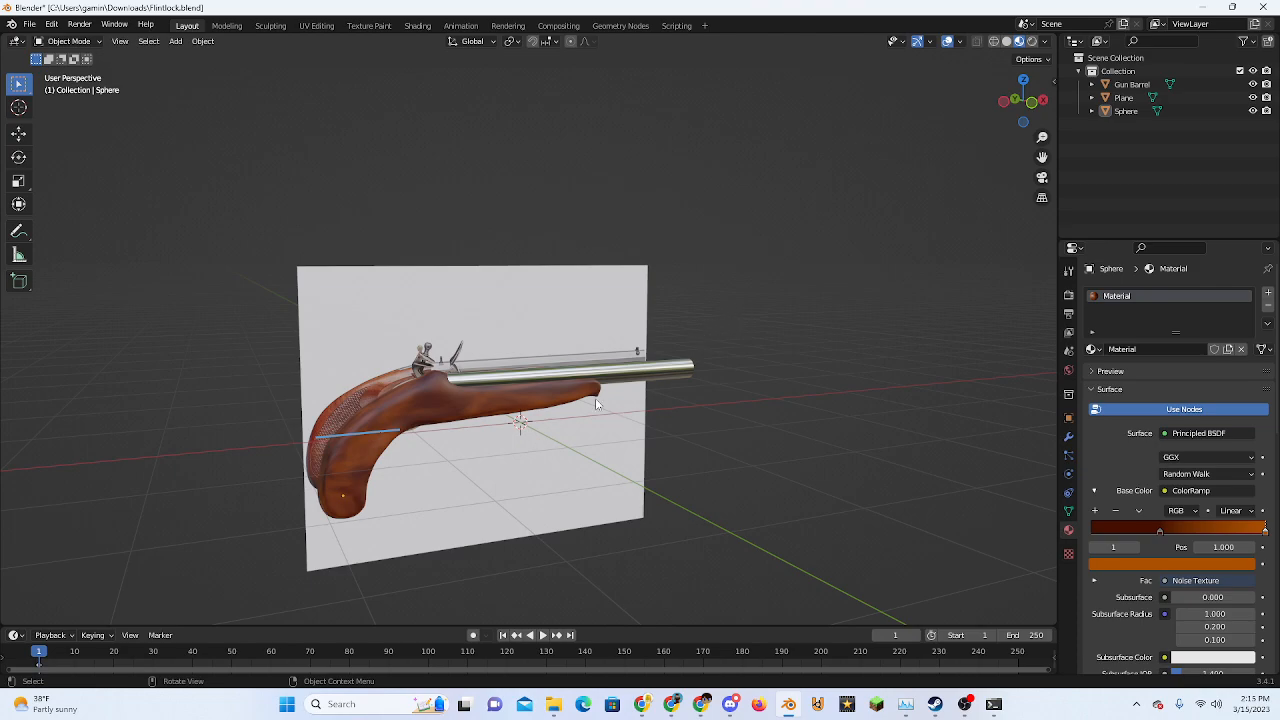
{"action": "middle_click_drag", "start_coordinate": [585, 380], "coordinate": [513, 418]}
{"action": "left_click", "coordinate": [512, 411]}
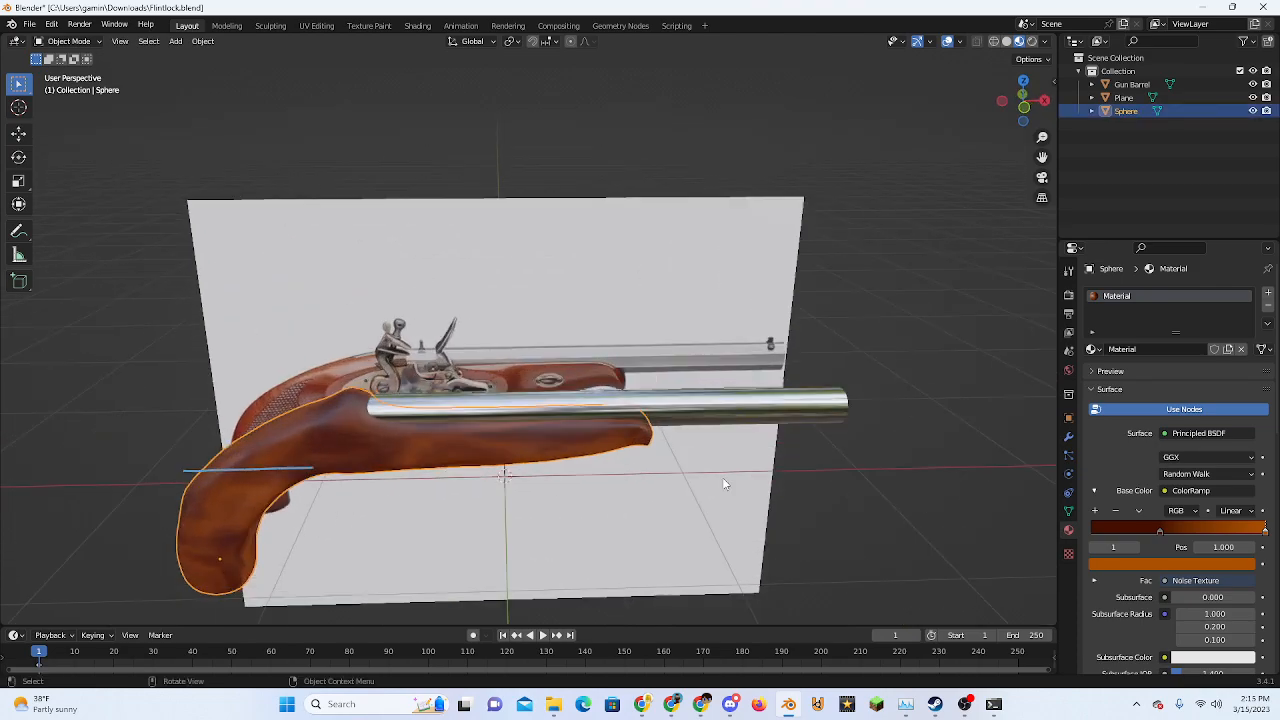
{"action": "scroll", "coordinate": [722, 477], "scroll_direction": "up", "scroll_amount": 4}
{"action": "left_click", "coordinate": [428, 433]}
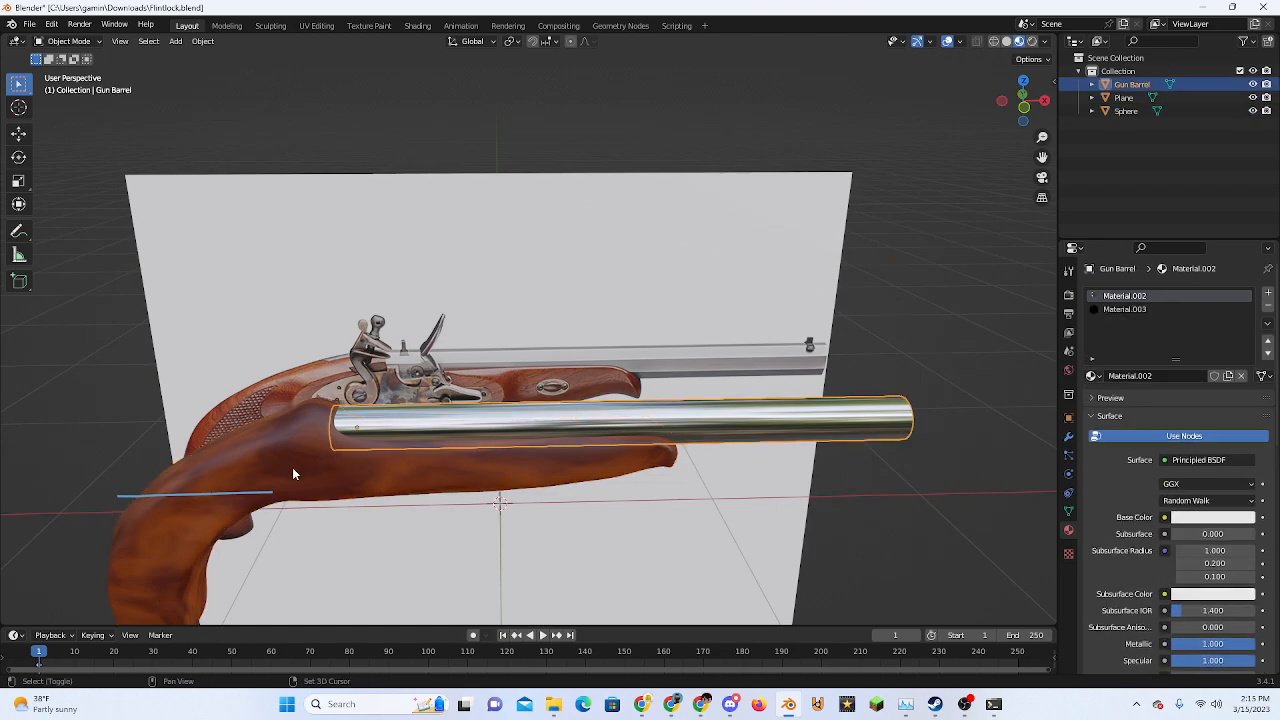
Erase the blue annotation line across the stock's grip with the Annotate Eraser
{"action": "right_click", "coordinate": [17, 235]}
{"action": "left_click", "coordinate": [21, 235]}
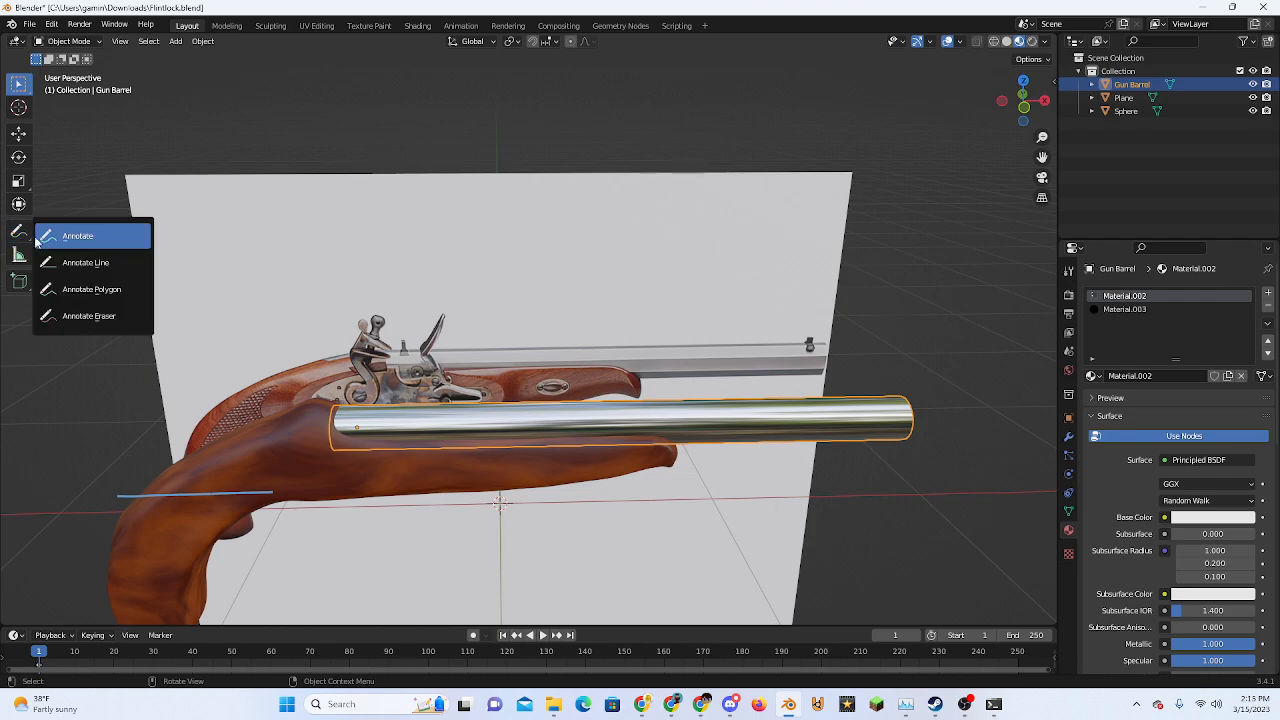
{"action": "left_click", "coordinate": [89, 315]}
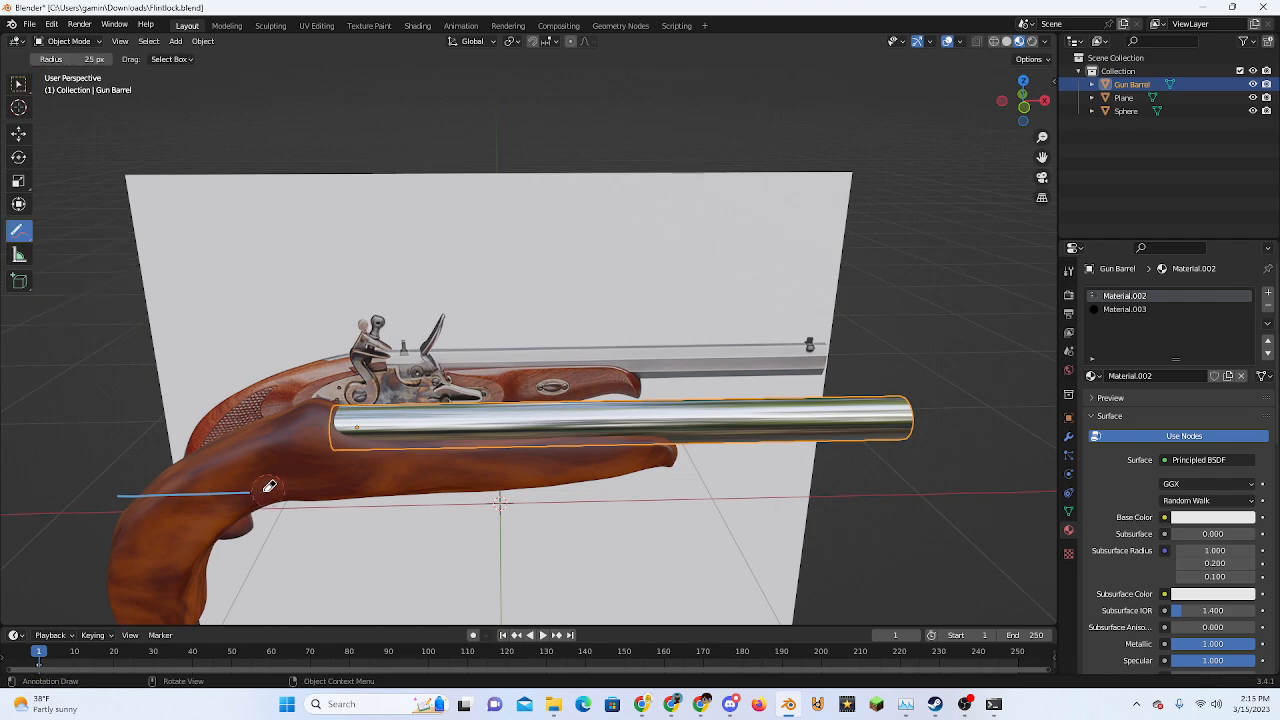
{"action": "left_click_drag", "start_coordinate": [269, 487], "coordinate": [102, 487]}
Try drawing a straight annotation near the stock with the Annotate Line tool and undo it
{"action": "right_click", "coordinate": [49, 193]}
{"action": "mouse_move", "coordinate": [28, 238]}
{"action": "left_mouse_down"}
{"action": "mouse_move", "coordinate": [46, 257]}
{"action": "mouse_move", "coordinate": [76, 238]}
{"action": "left_mouse_up"}
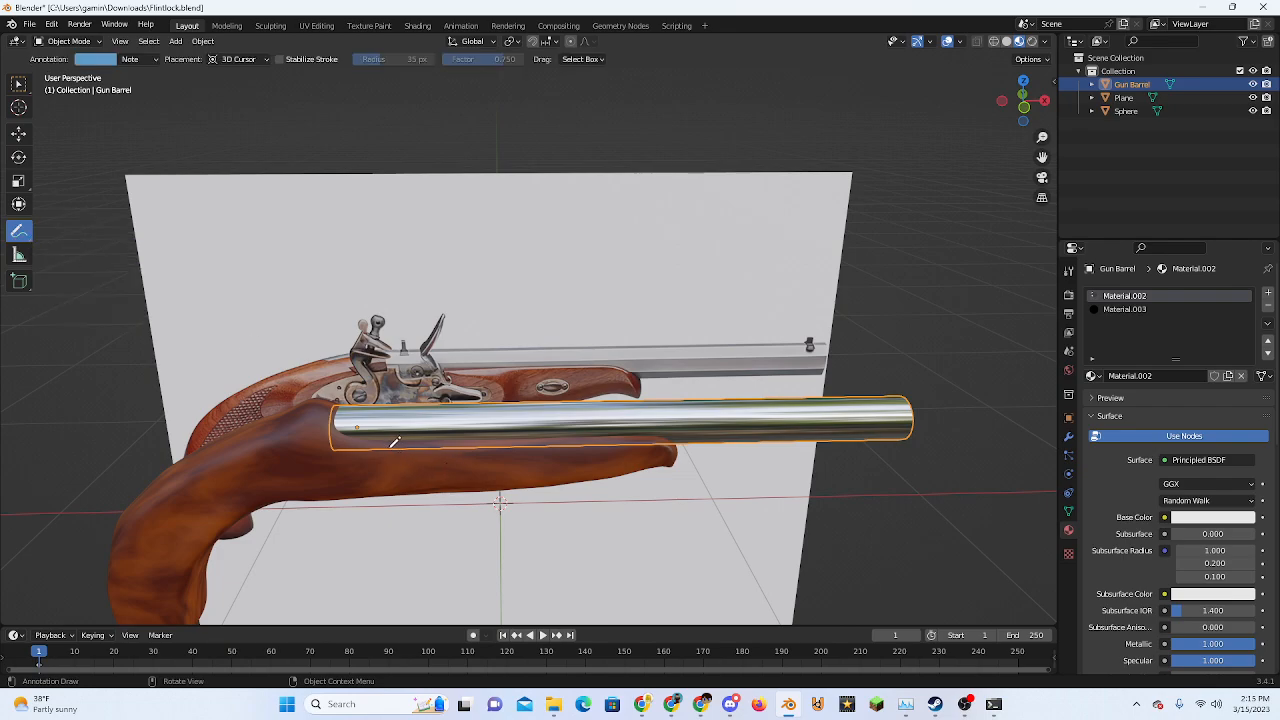
{"action": "middle_click_drag", "start_coordinate": [395, 441], "coordinate": [150, 290]}
{"action": "left_click_drag", "start_coordinate": [22, 236], "coordinate": [78, 268]}
{"action": "middle_click_drag", "start_coordinate": [318, 351], "coordinate": [292, 425]}
{"action": "mouse_move", "coordinate": [190, 349]}
{"action": "left_mouse_down"}
{"action": "mouse_move", "coordinate": [210, 317]}
{"action": "mouse_move", "coordinate": [312, 373]}
{"action": "left_mouse_up"}
{"action": "key", "text": "ctrl+z"}
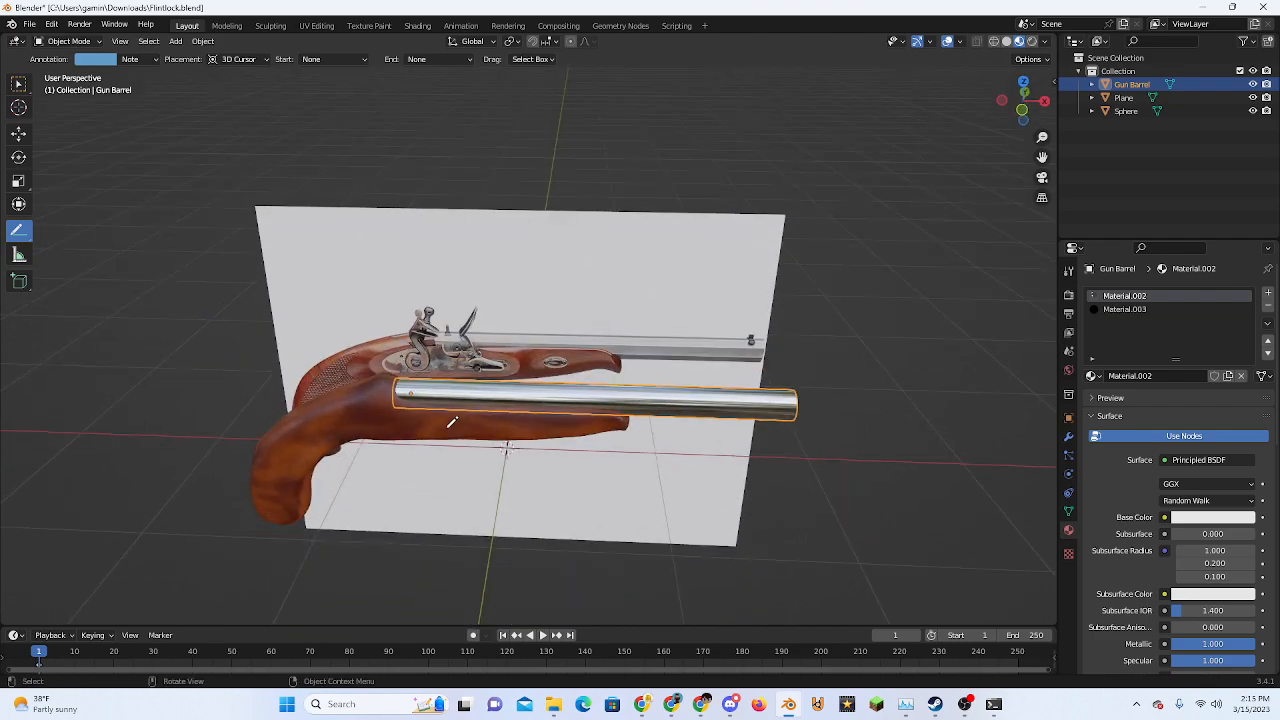
Inspect how the barrel sits in the stock from the top view and in perspective
{"action": "left_click", "coordinate": [1026, 82]}
{"action": "scroll", "coordinate": [480, 377], "scroll_direction": "up", "scroll_amount": 4}
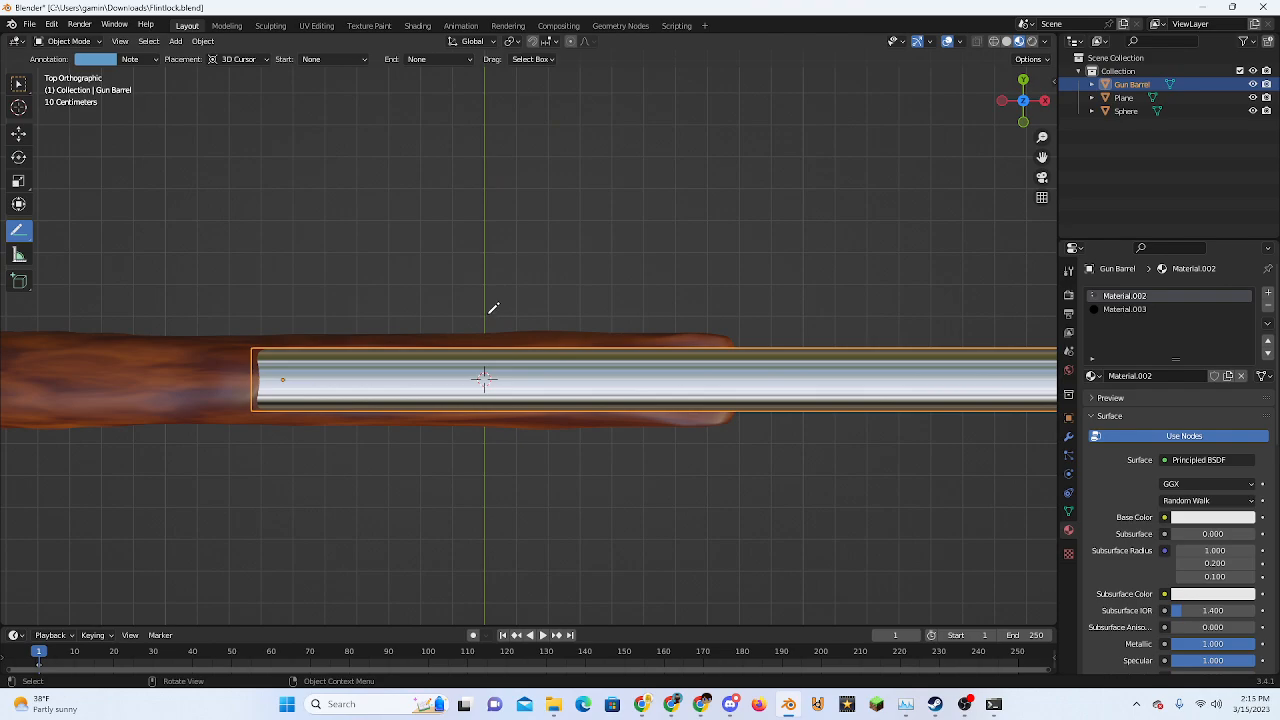
{"action": "middle_click_drag", "start_coordinate": [536, 262], "coordinate": [572, 375]}
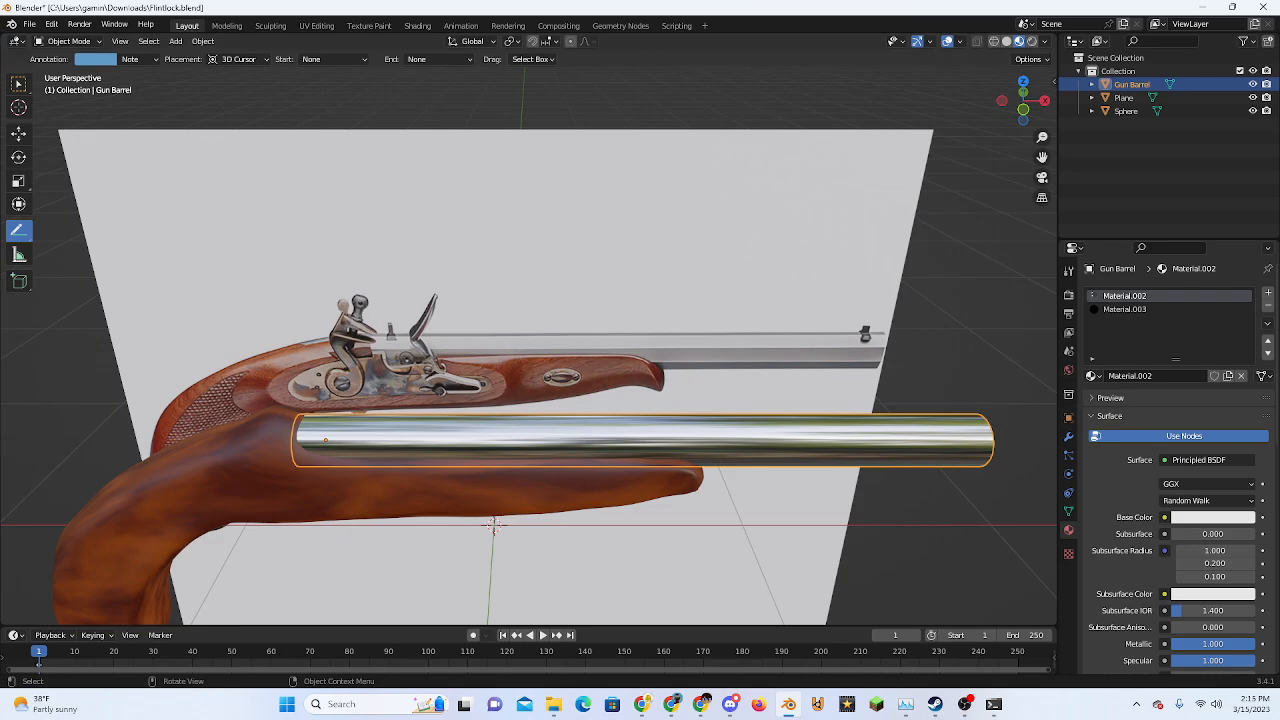
Select the reference image plane with the Select Box tool and switch to the front view
{"action": "left_click", "coordinate": [18, 86]}
{"action": "left_click", "coordinate": [450, 298]}
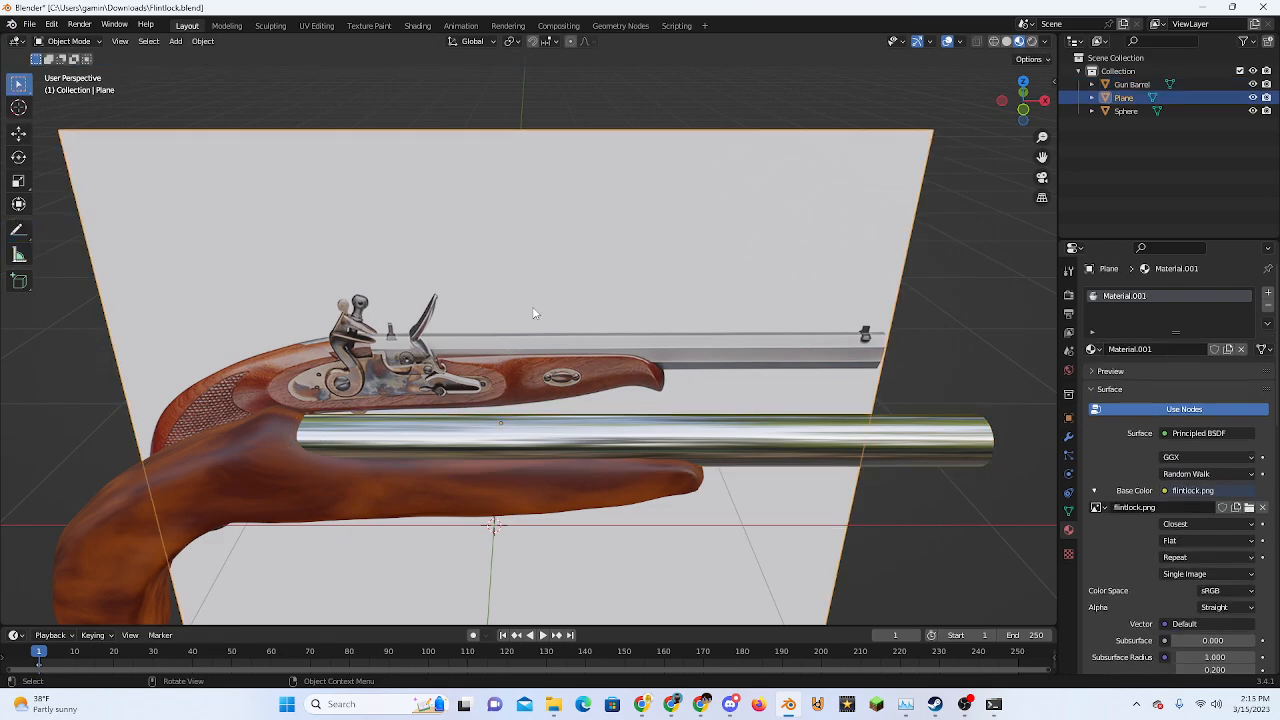
{"action": "left_click", "coordinate": [1025, 109]}
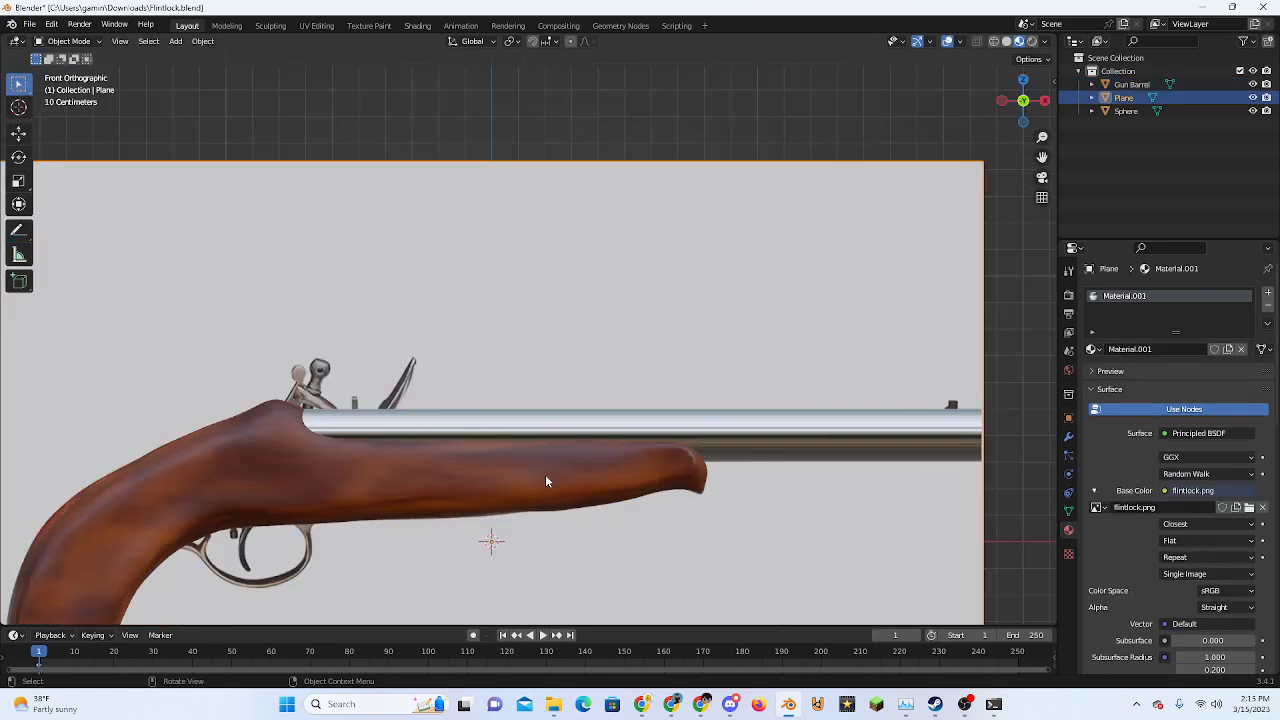
Try moving the reference image plane up along the Z axis by about 0.62 m
{"action": "key", "text": "g"}
{"action": "key", "text": "z"}
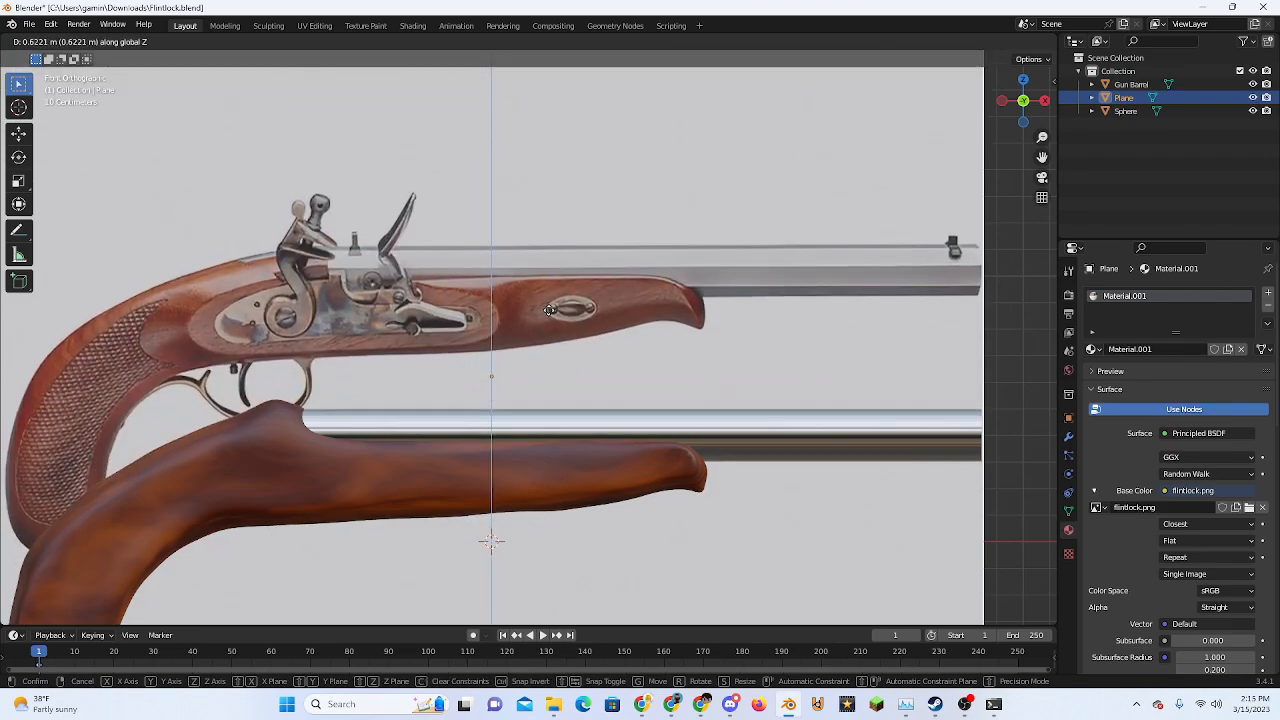
{"action": "left_click", "coordinate": [549, 298]}
{"action": "scroll", "coordinate": [549, 298], "scroll_direction": "down", "scroll_amount": 5}
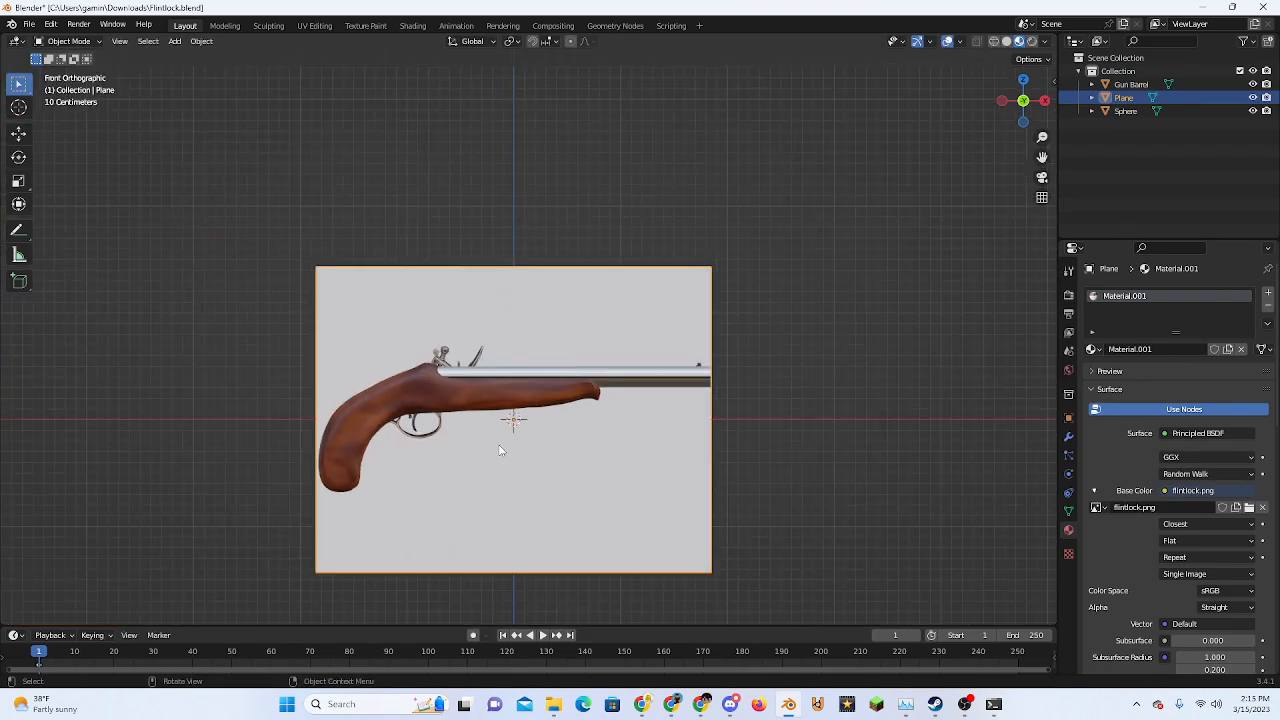
Duplicate the reference image plane and move the copy about 4.4 m along the negative X axis
{"action": "key", "text": "shift+d"}
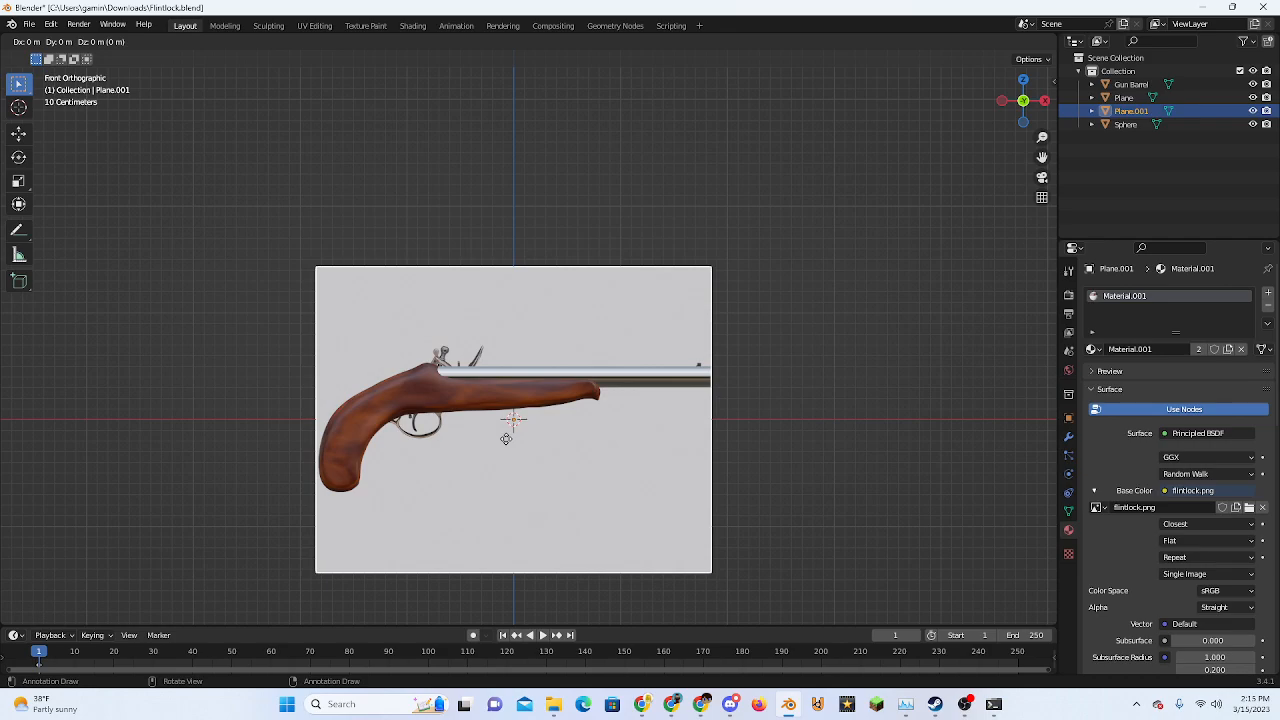
{"action": "key", "text": "x"}
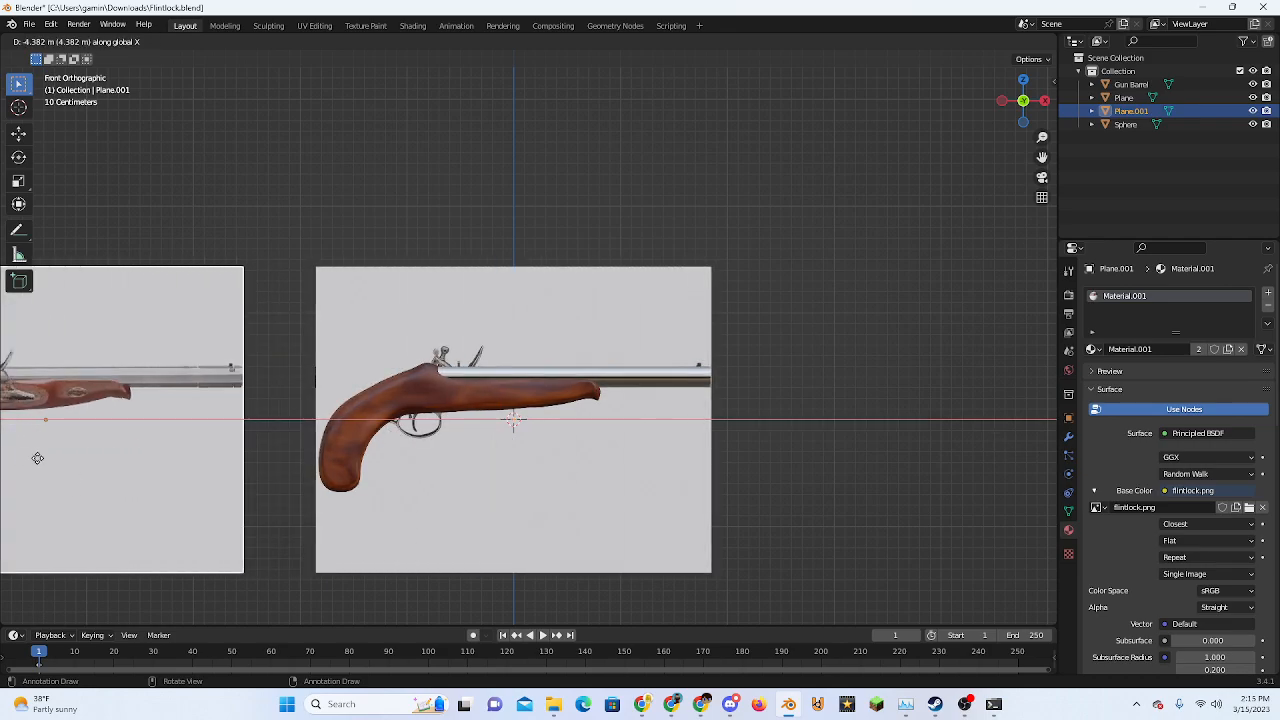
{"action": "left_click", "coordinate": [37, 458]}
From the top view, move the copied reference plane farther behind and away from the pistol model
{"action": "left_click", "coordinate": [1023, 80]}
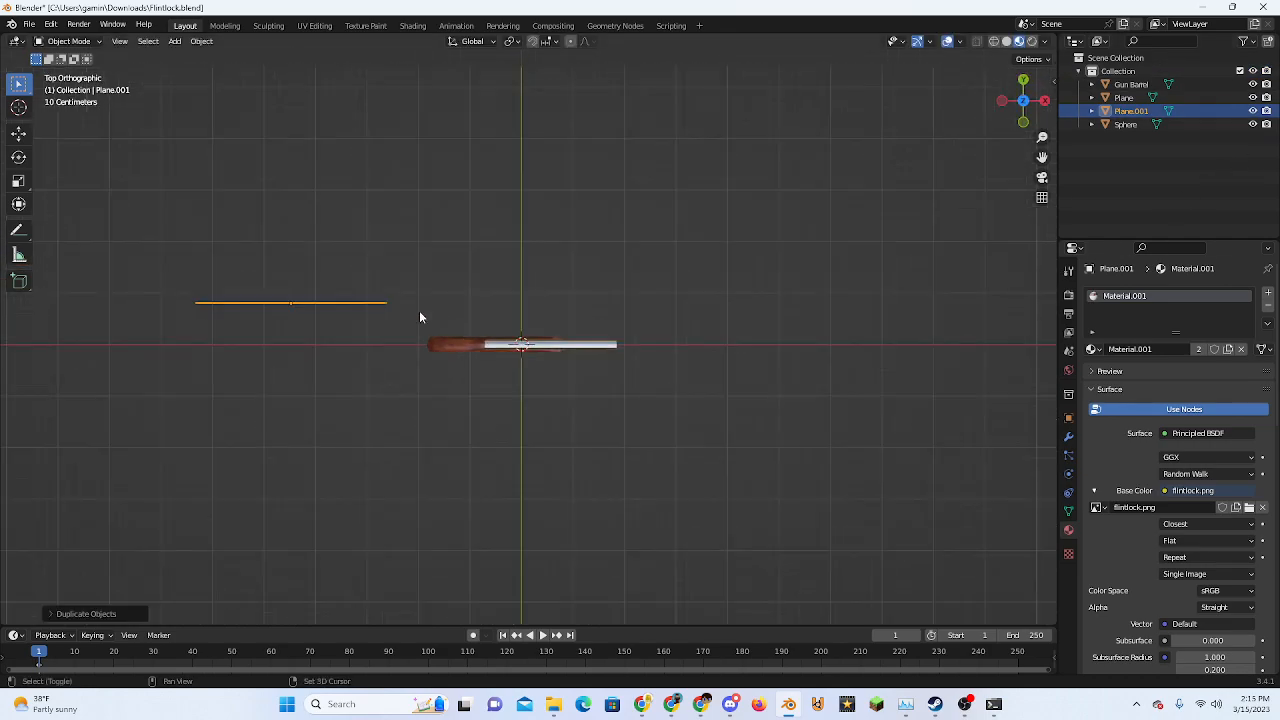
{"action": "middle_click_drag", "start_coordinate": [420, 317], "coordinate": [534, 354], "text": "shift"}
{"action": "key", "text": "g"}
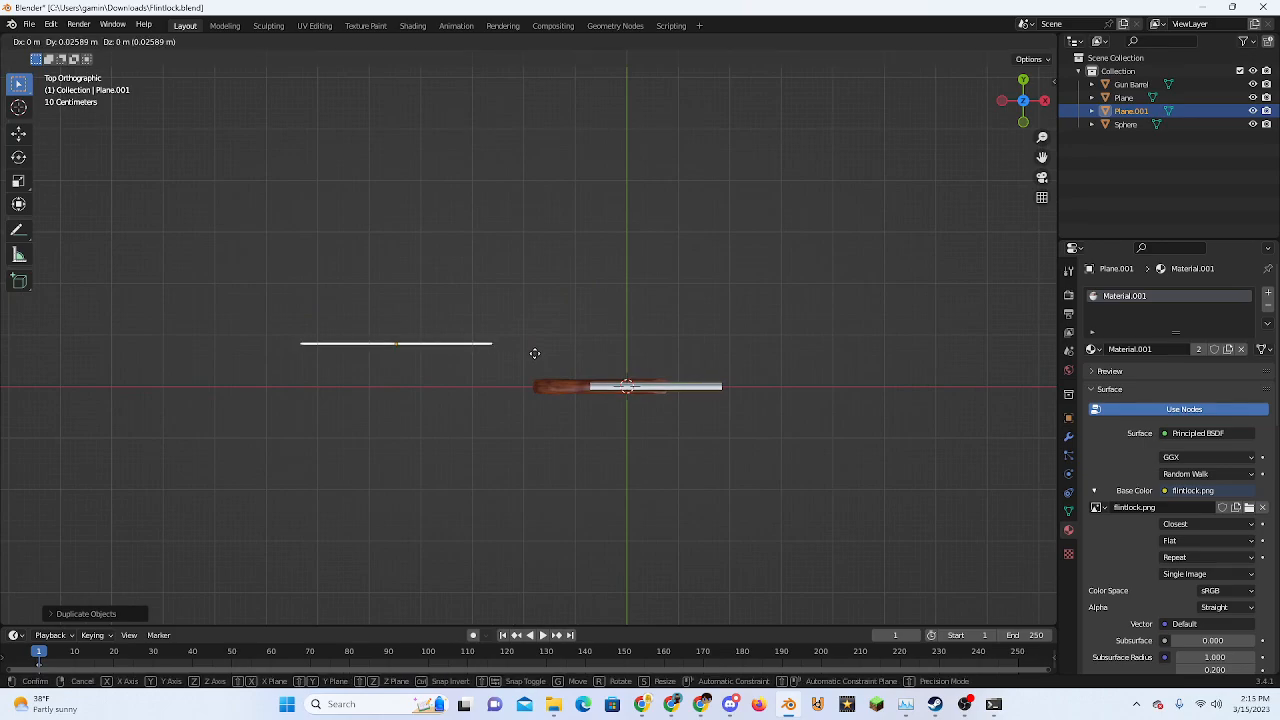
{"action": "left_click", "coordinate": [389, 160]}
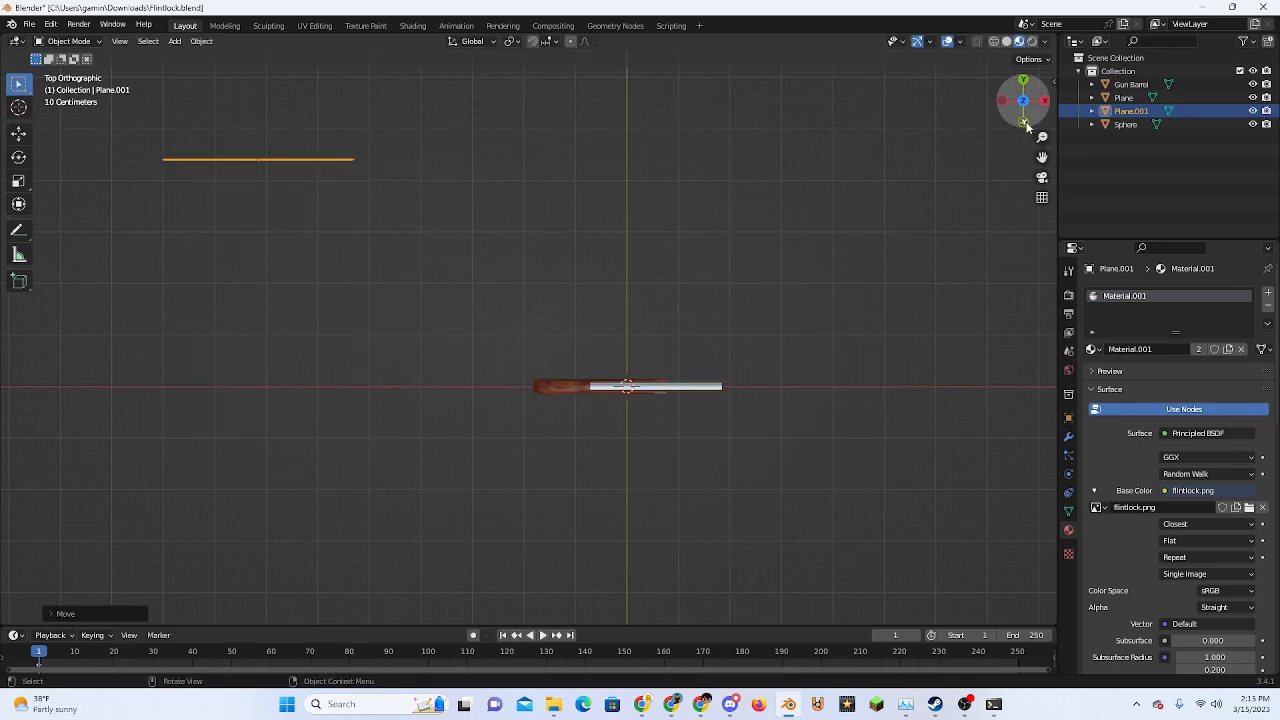
Examine the lock mechanism and trigger guard on the copied reference image and compare its placement with the modelled pistol
{"action": "left_click", "coordinate": [1023, 121]}
{"action": "middle_click_drag", "start_coordinate": [290, 384], "coordinate": [677, 341], "text": "shift"}
{"action": "scroll", "coordinate": [677, 341], "scroll_direction": "up", "scroll_amount": 2}
{"action": "scroll", "coordinate": [697, 363], "scroll_direction": "up", "scroll_amount": 4}
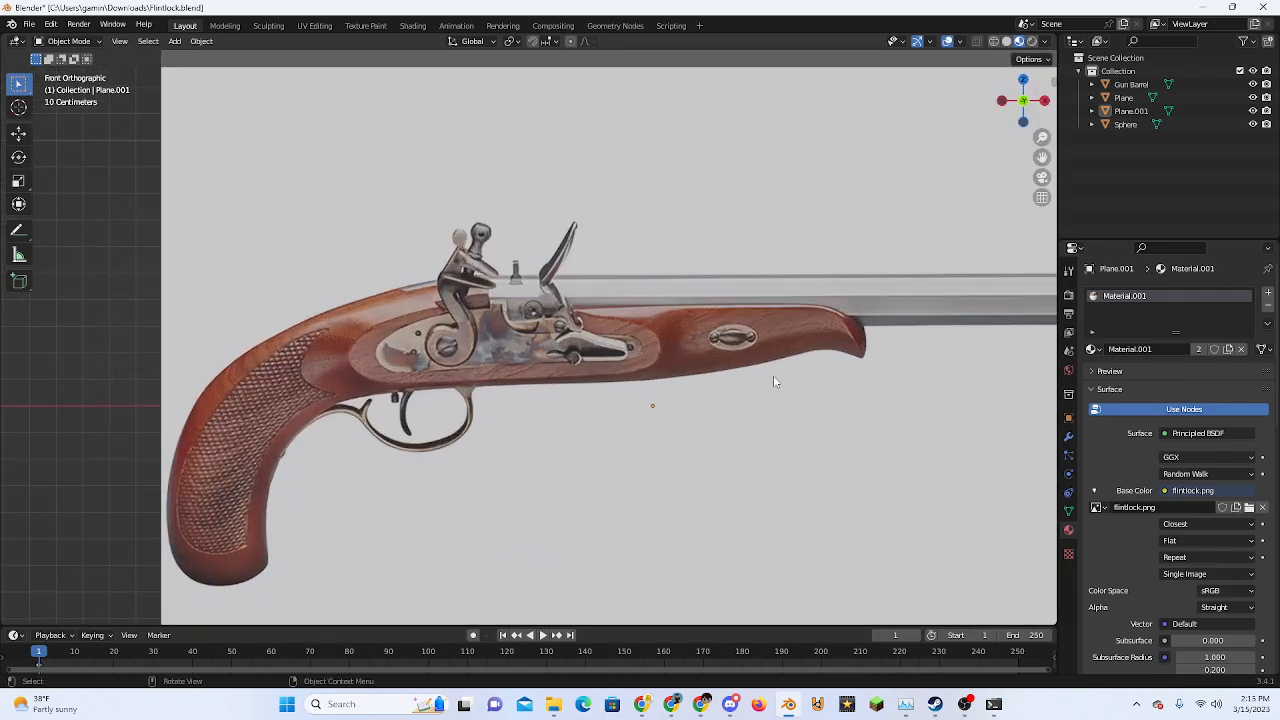
{"action": "scroll", "coordinate": [771, 378], "scroll_direction": "down", "scroll_amount": 3}
{"action": "scroll", "coordinate": [708, 376], "scroll_direction": "down", "scroll_amount": 7}
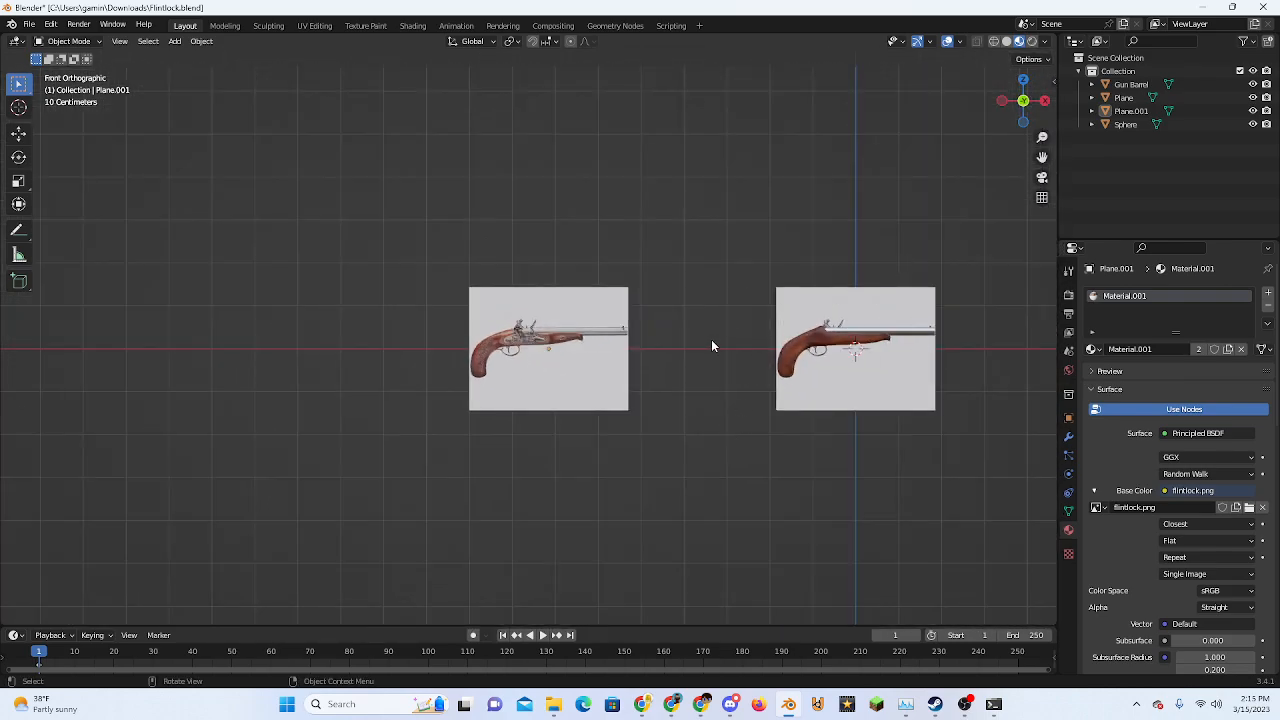
{"action": "scroll", "coordinate": [744, 335], "scroll_direction": "up", "scroll_amount": 8}
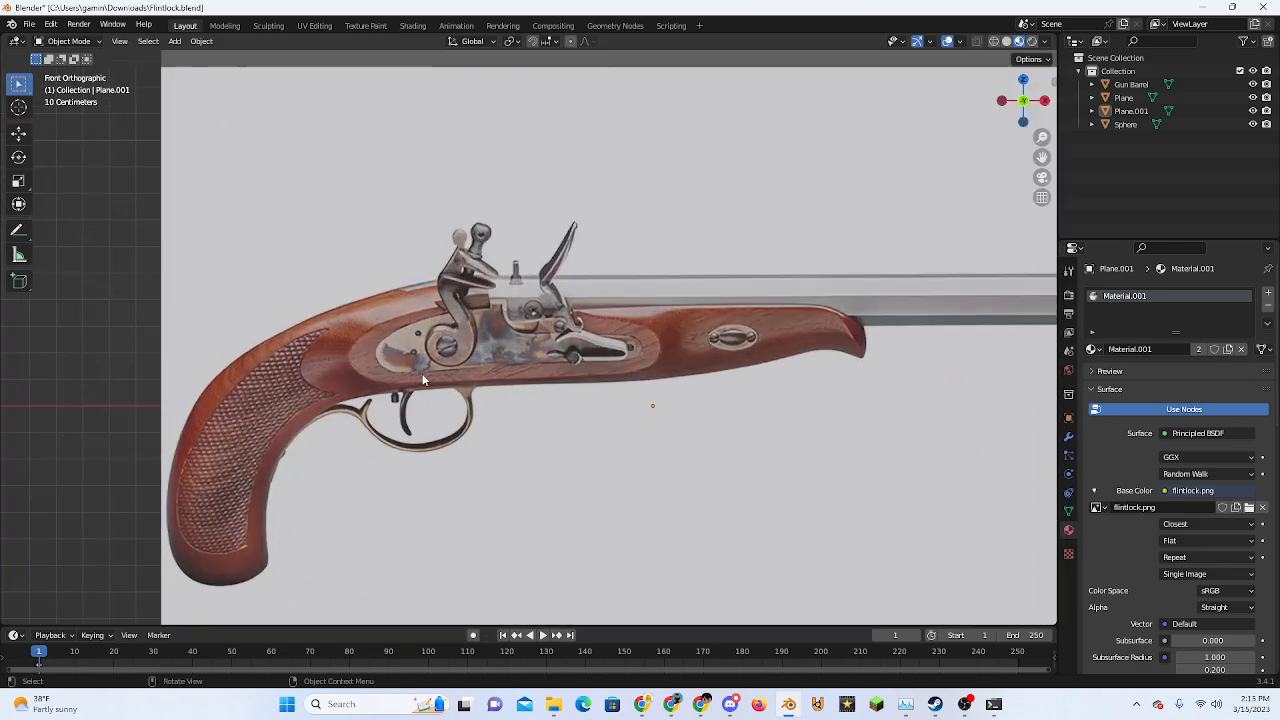
{"action": "scroll", "coordinate": [749, 409], "scroll_direction": "down", "scroll_amount": 6}
{"action": "middle_click_drag", "start_coordinate": [749, 409], "coordinate": [823, 426]}
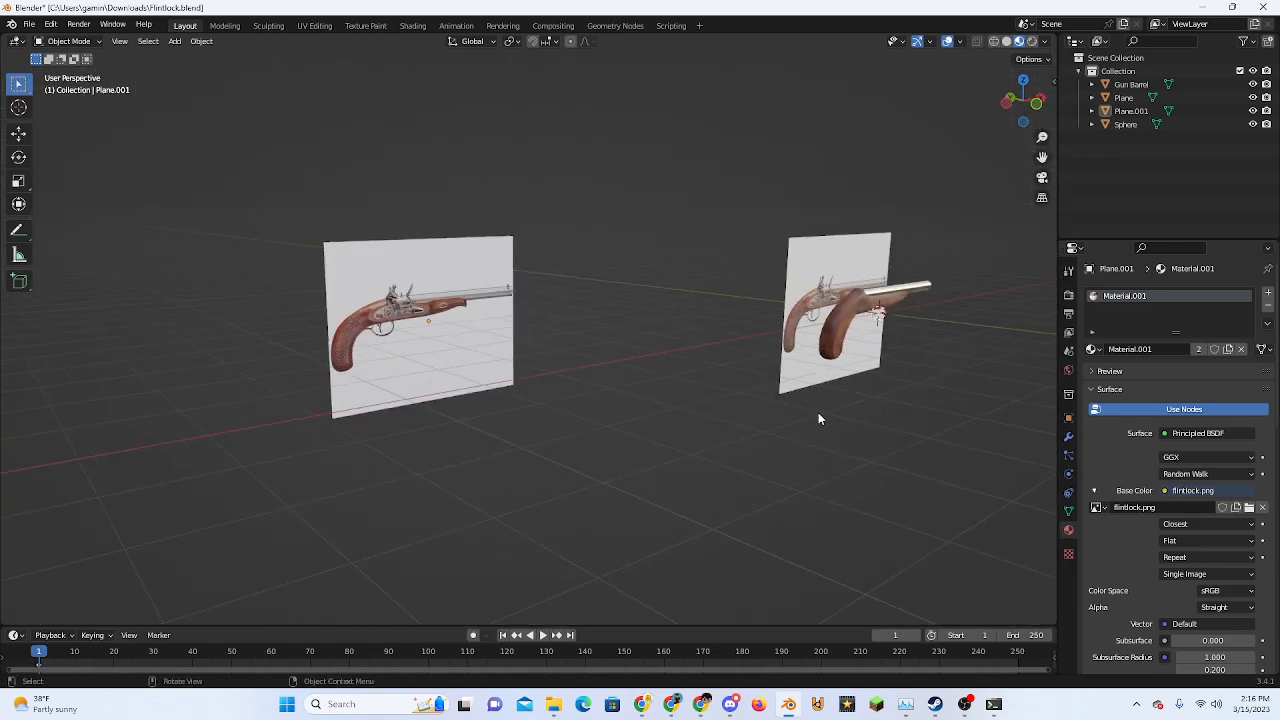
{"action": "left_click", "coordinate": [1035, 105]}
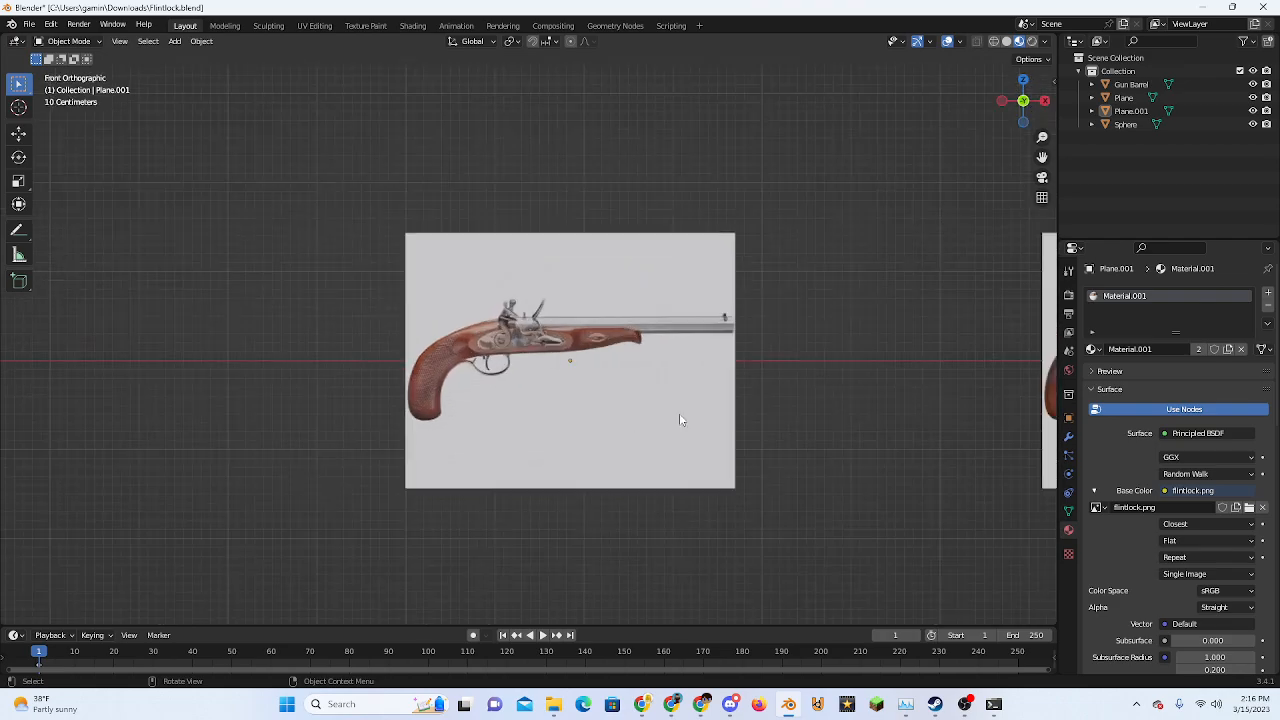
Add a cylinder mesh and rotate it 90° in the front view
{"action": "scroll", "coordinate": [679, 413], "scroll_direction": "up", "scroll_amount": 5}
{"action": "key", "text": "shift+a"}
{"action": "mouse_move", "coordinate": [557, 378]}
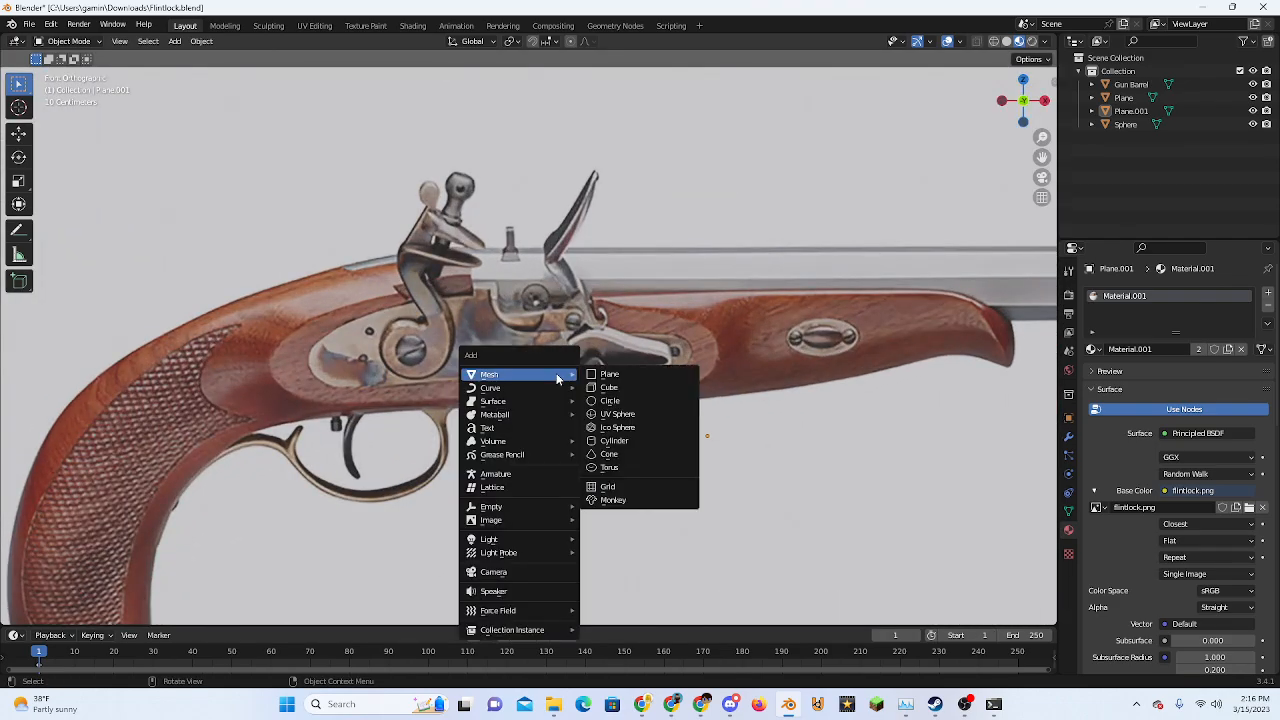
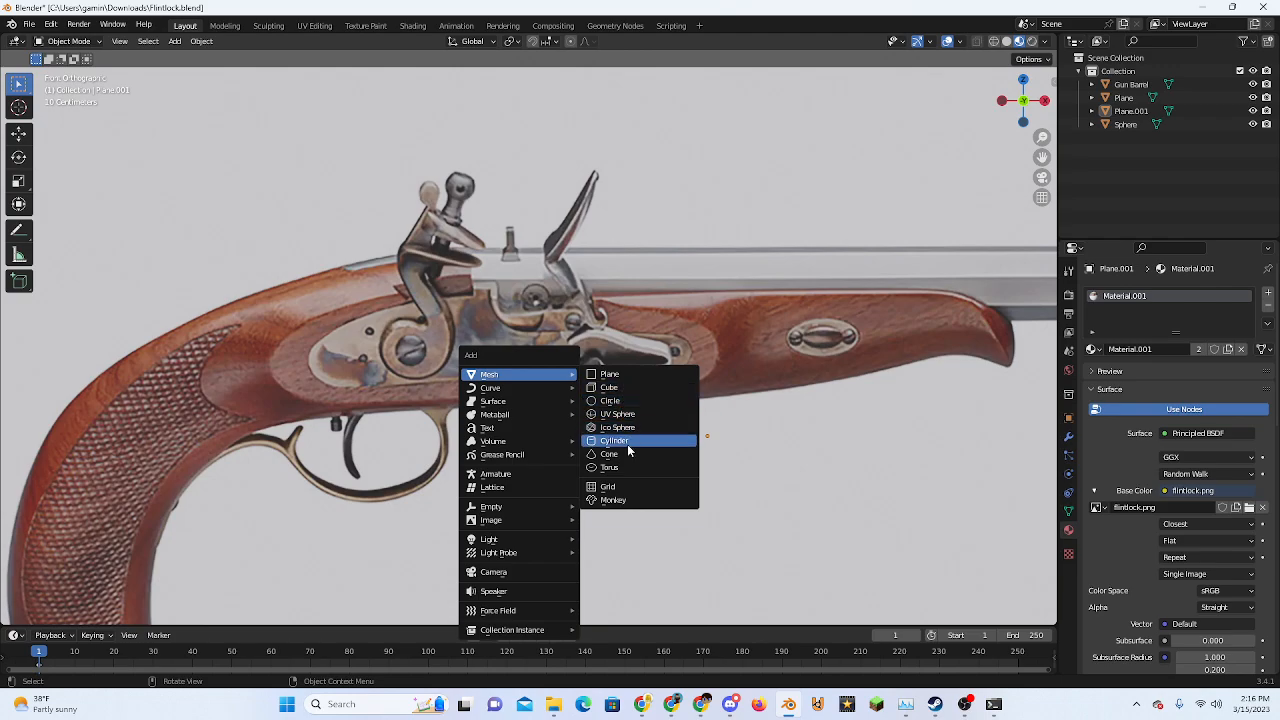
{"action": "left_click", "coordinate": [627, 446]}
{"action": "scroll", "coordinate": [596, 435], "scroll_direction": "down", "scroll_amount": 8}
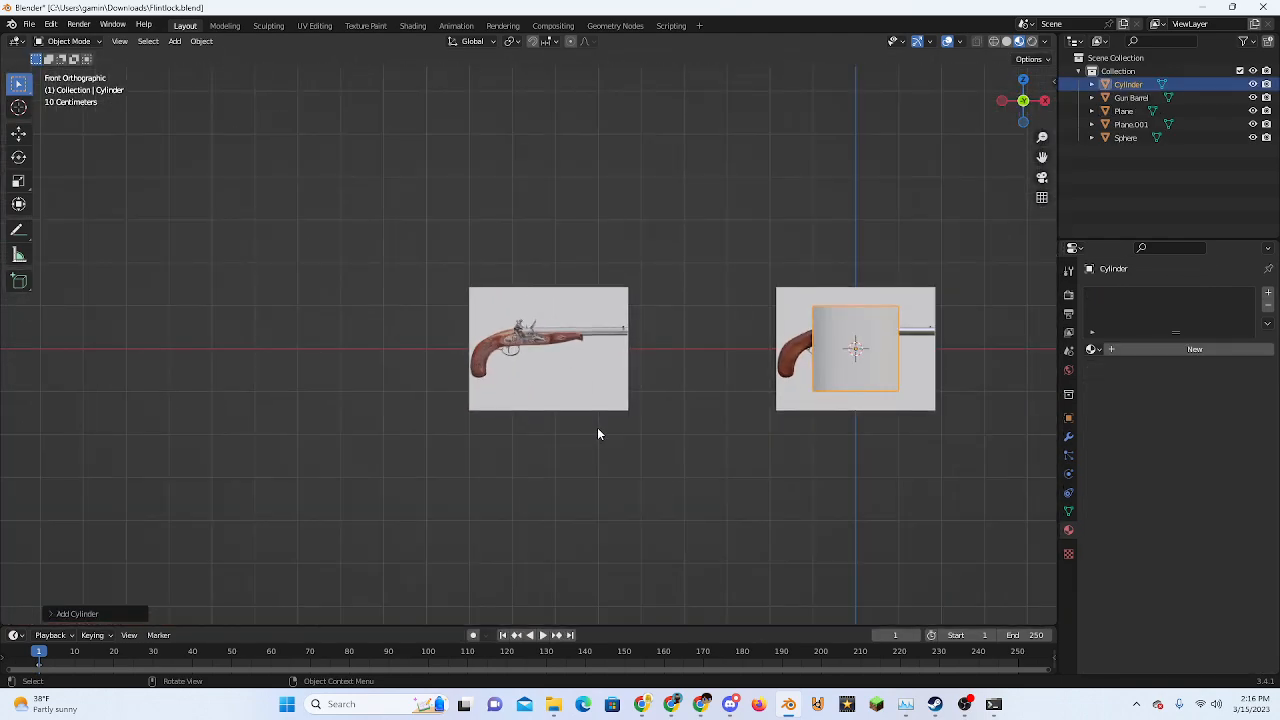
{"action": "type", "text": "r90"}
{"action": "key", "text": "Return"}
Shade the cylinder smooth and move it in front of the copied reference image
{"action": "right_click", "coordinate": [728, 377]}
{"action": "left_click", "coordinate": [729, 374]}
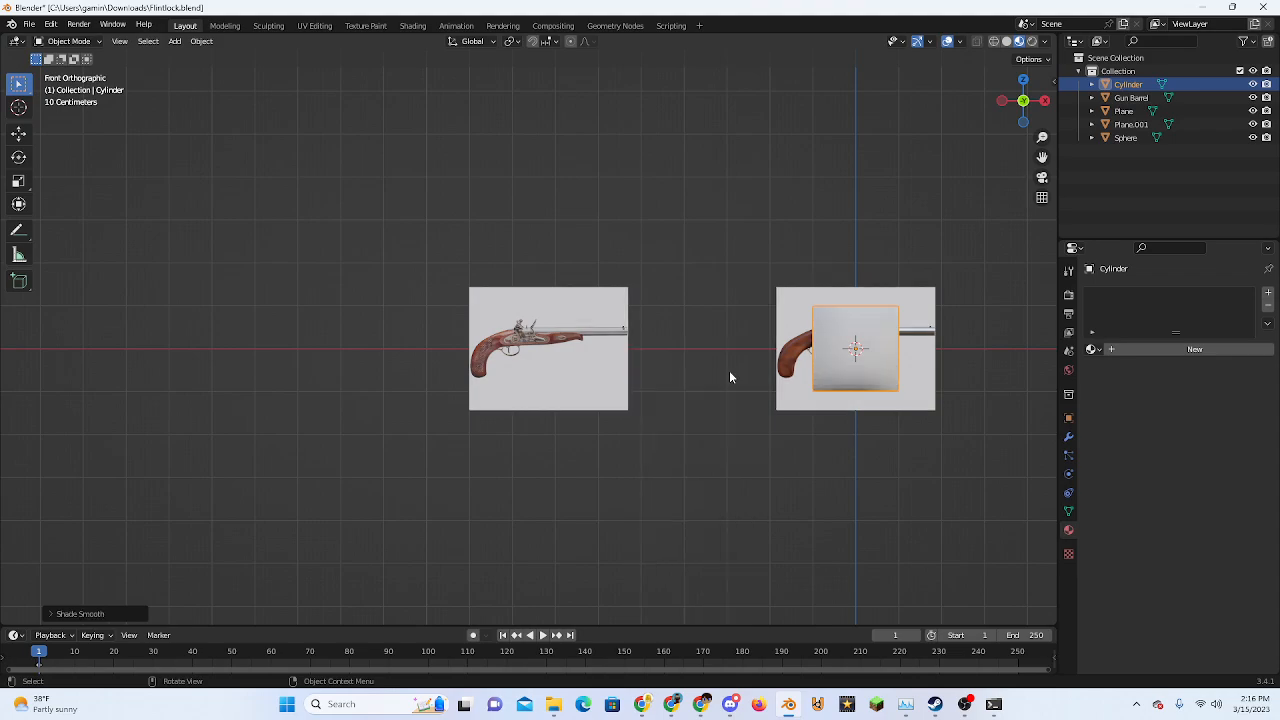
{"action": "right_click", "coordinate": [849, 366]}
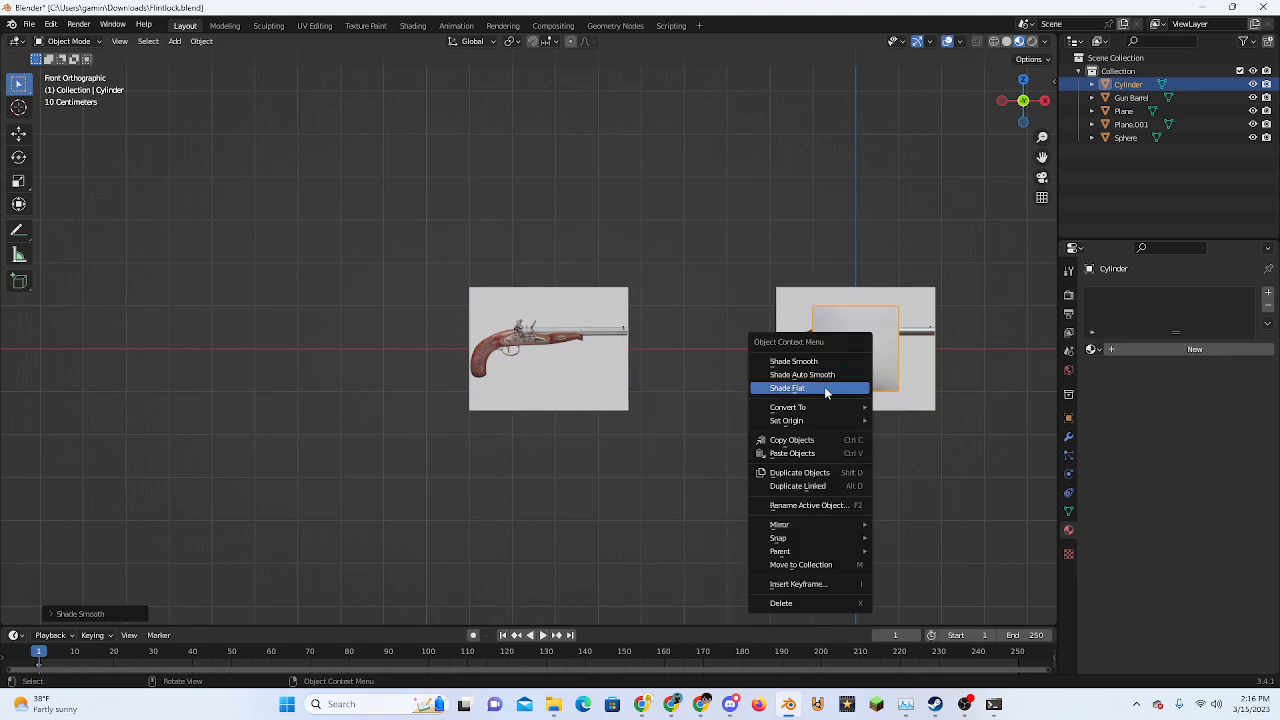
{"action": "left_click", "coordinate": [849, 374]}
{"action": "key", "text": "g"}
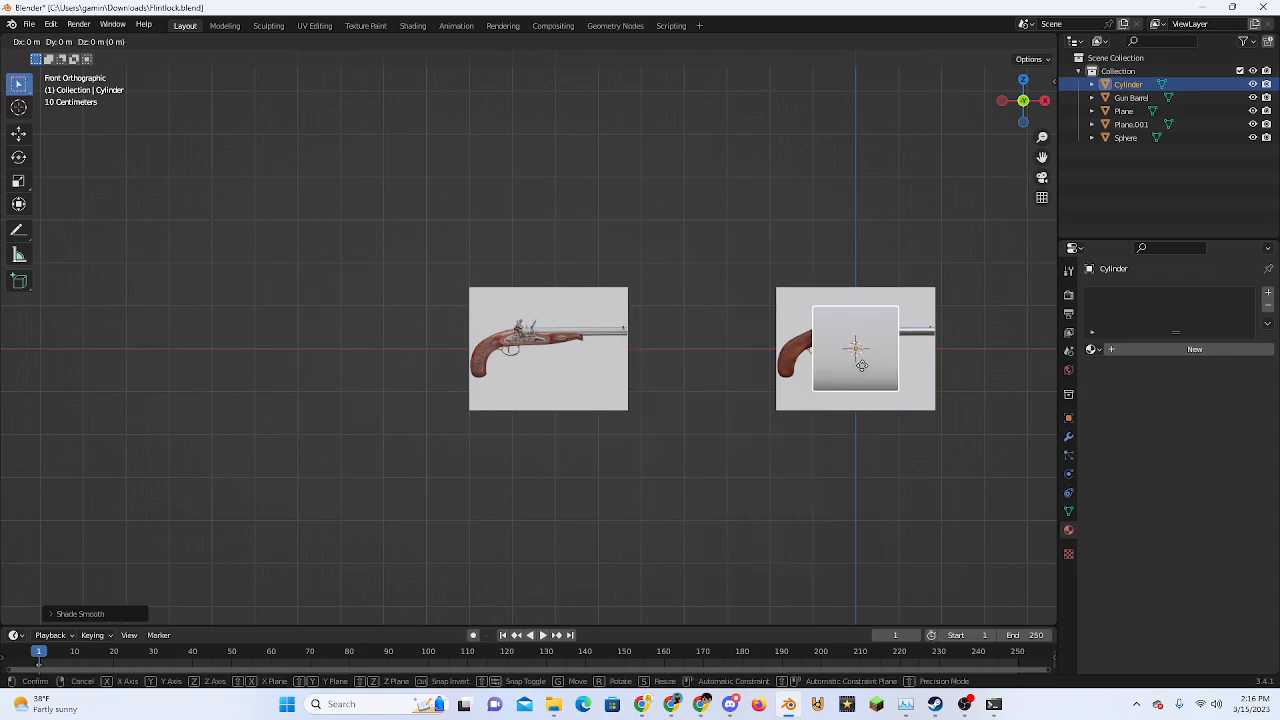
{"action": "left_click", "coordinate": [569, 371]}
{"action": "scroll", "coordinate": [657, 405], "scroll_direction": "up", "scroll_amount": 6}
{"action": "scroll", "coordinate": [658, 406], "scroll_direction": "up", "scroll_amount": 4}
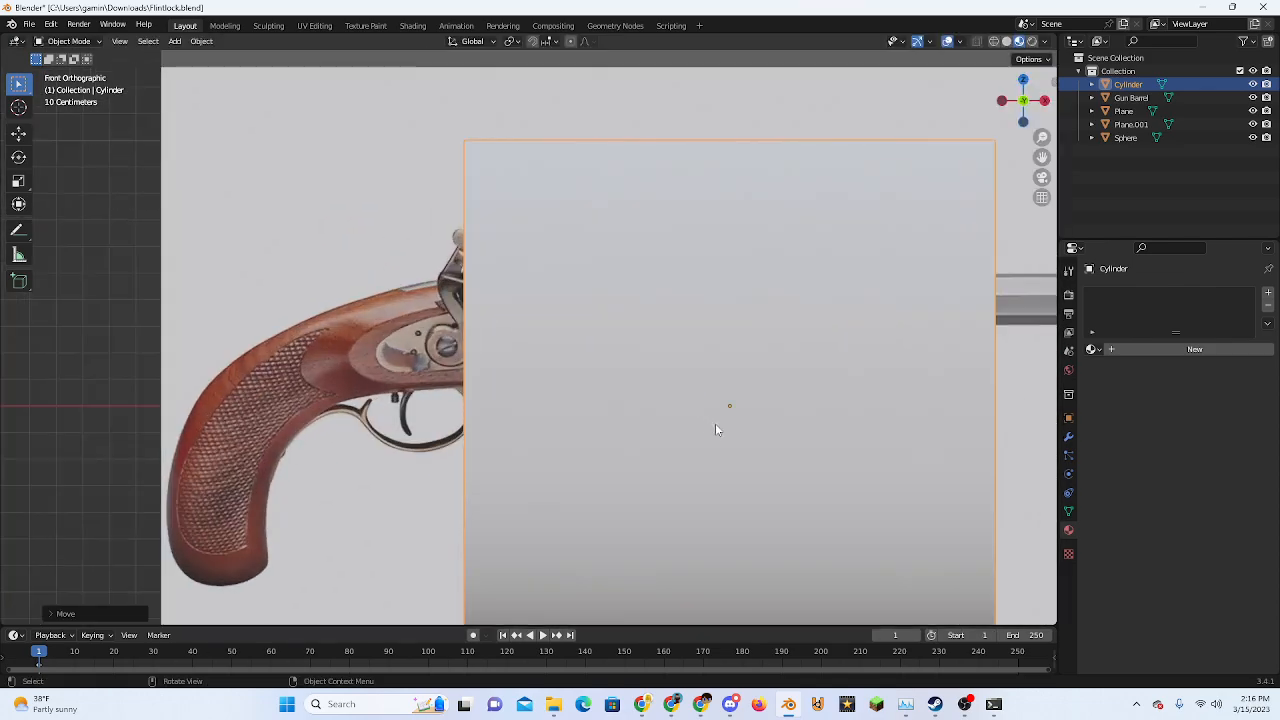
Rotate the cylinder another 90° in the top view
{"action": "left_click", "coordinate": [1023, 81]}
{"action": "scroll", "coordinate": [733, 360], "scroll_direction": "down", "scroll_amount": 4}
{"action": "type", "text": "r90"}
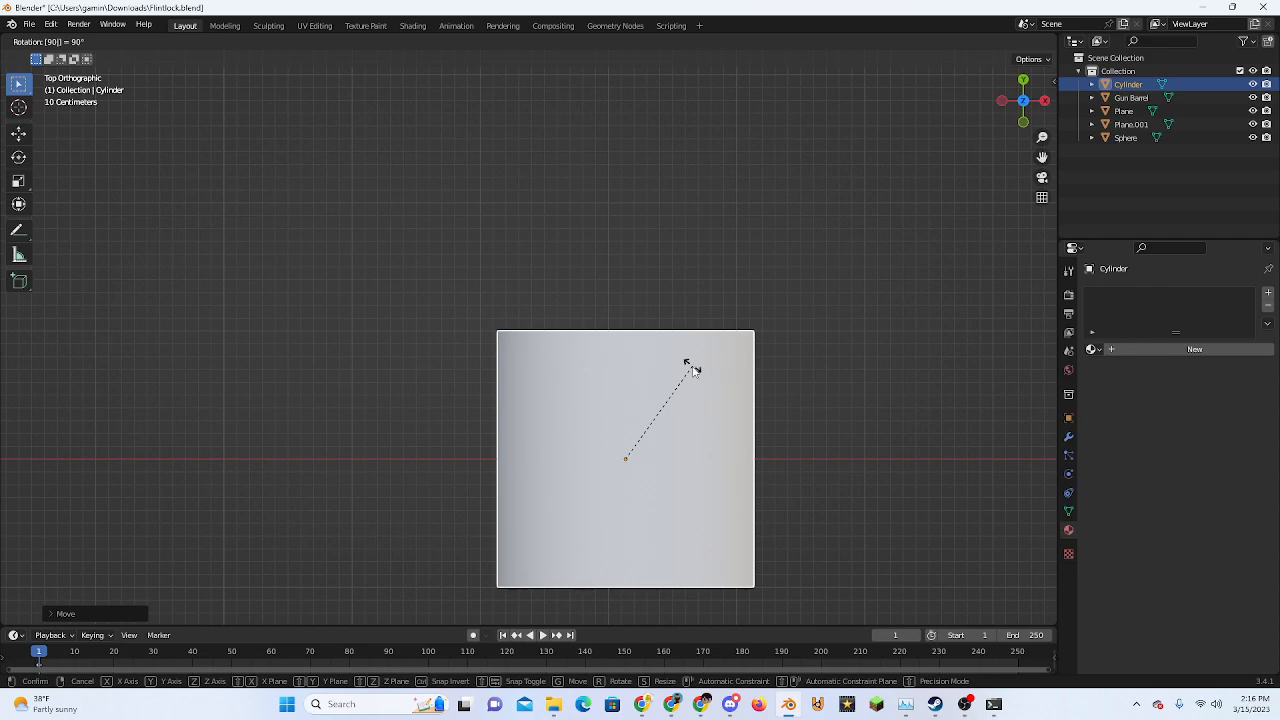
{"action": "key", "text": "Return"}
Try subdividing the cylinder's round end face in Edit Mode and check the mesh in Object Mode
{"action": "middle_click_drag", "start_coordinate": [688, 357], "coordinate": [799, 368]}
{"action": "key", "text": "Tab"}
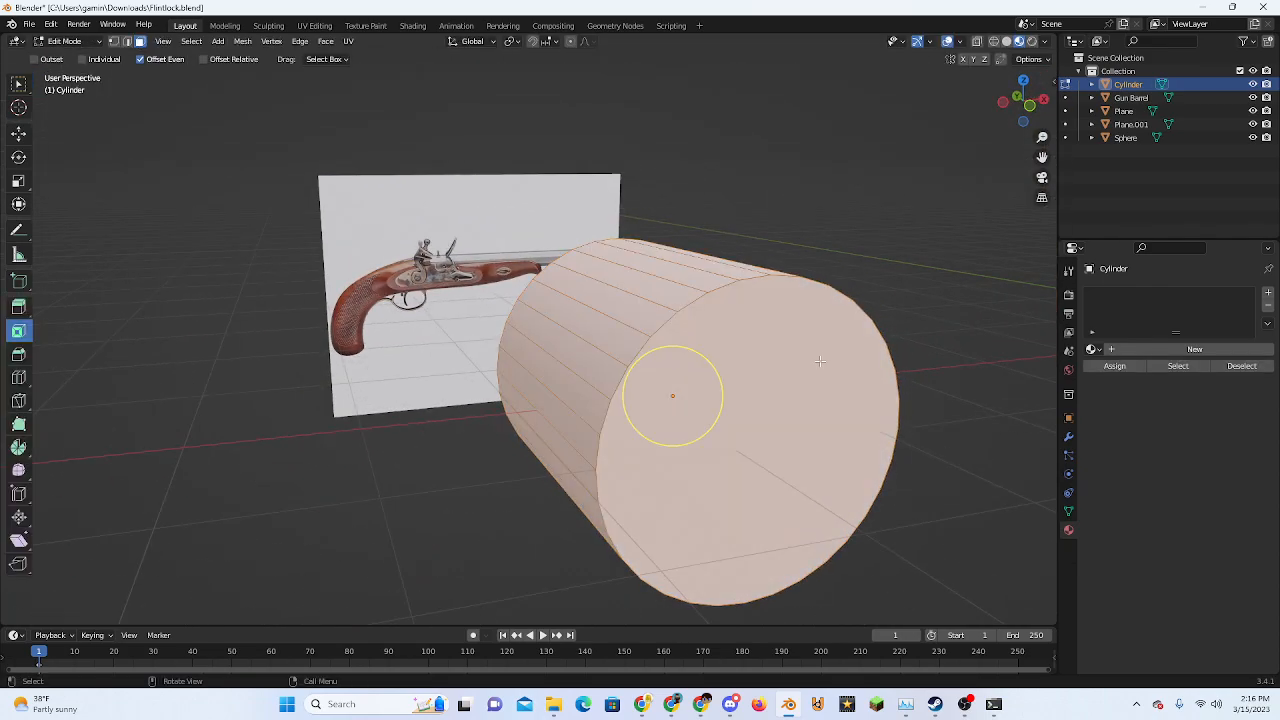
{"action": "left_click", "coordinate": [818, 359]}
{"action": "right_click", "coordinate": [814, 357]}
{"action": "left_click", "coordinate": [814, 357]}
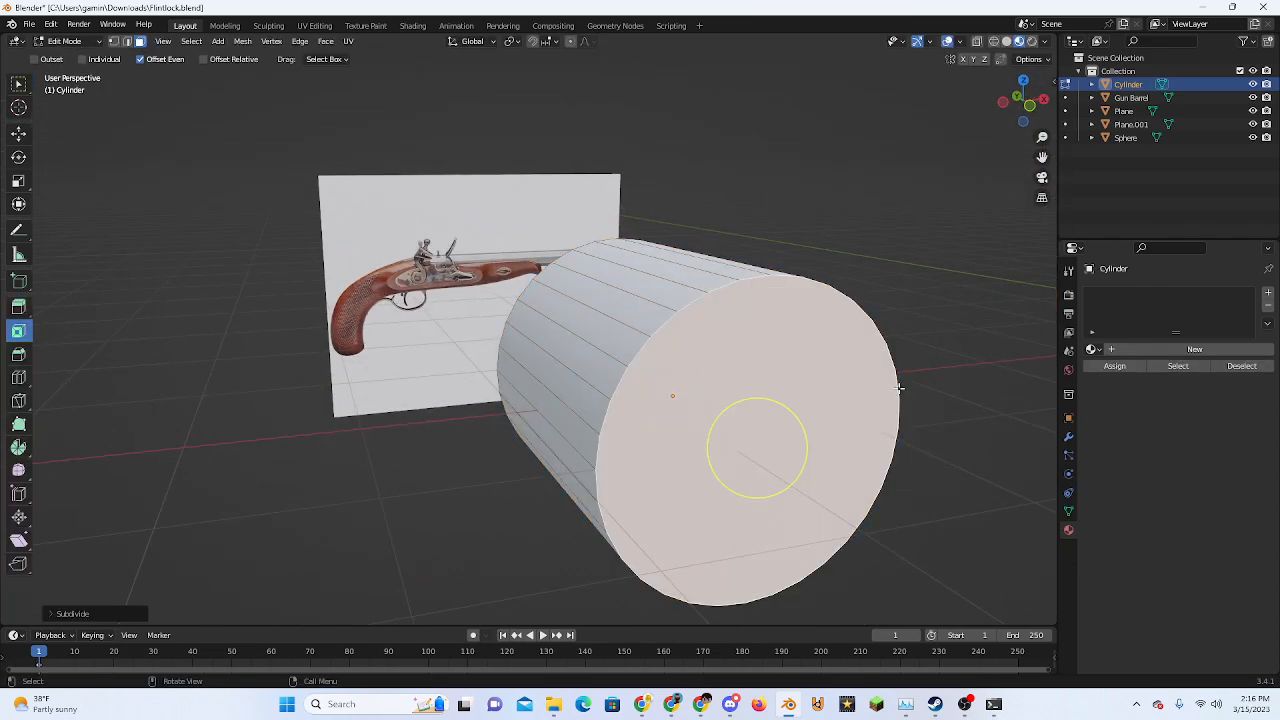
{"action": "mouse_move", "coordinate": [899, 387]}
{"action": "middle_mouse_down"}
{"action": "mouse_move", "coordinate": [854, 371]}
{"action": "mouse_move", "coordinate": [900, 383]}
{"action": "middle_mouse_up"}
{"action": "key", "text": "Tab"}
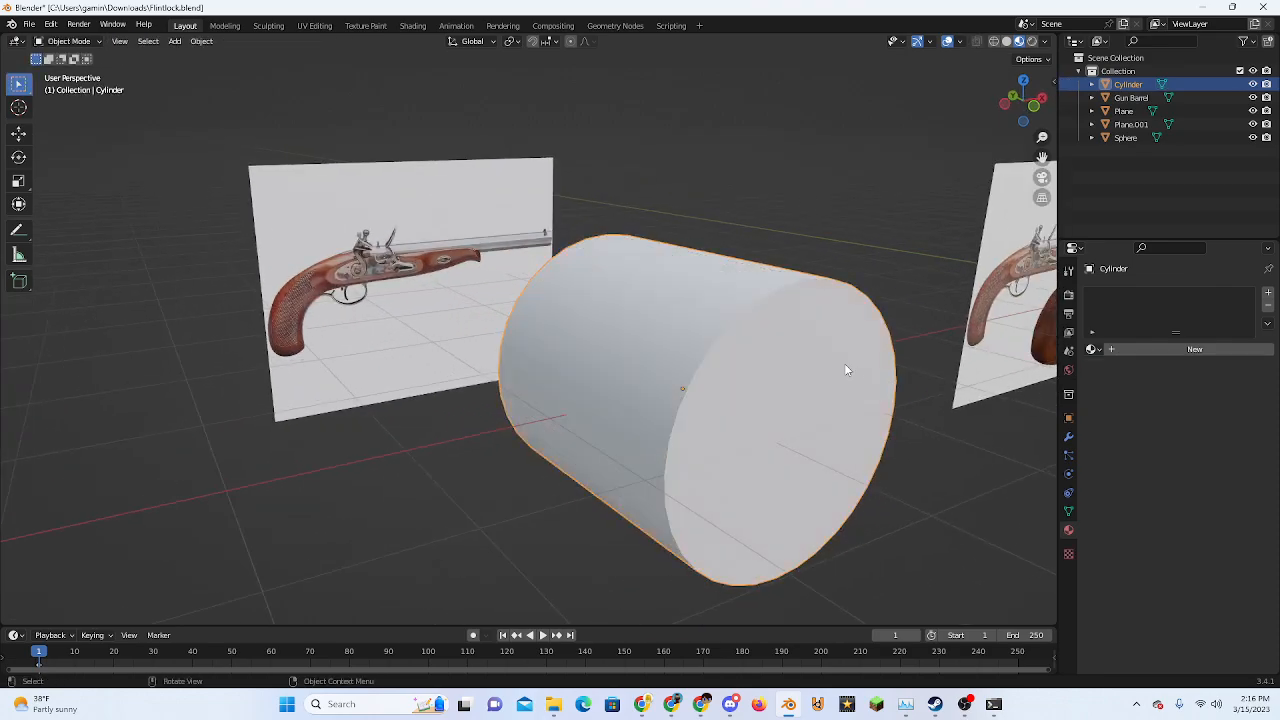
{"action": "key", "text": "Tab"}
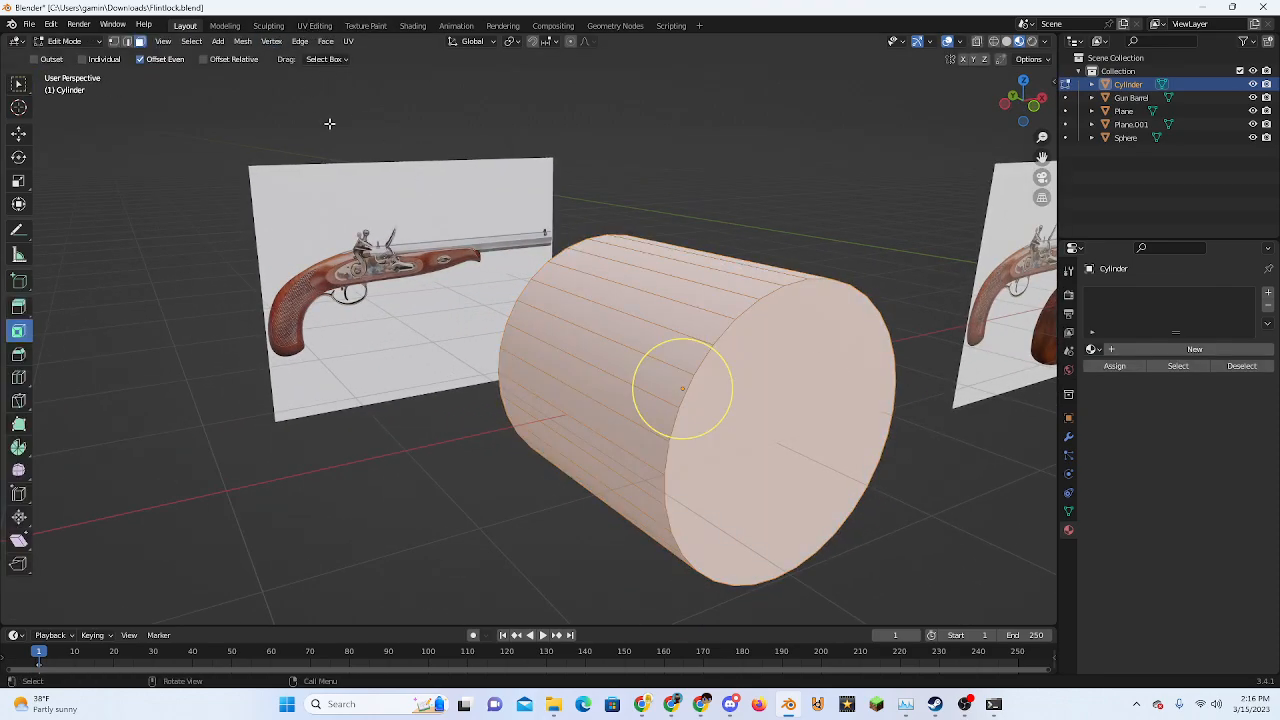
{"action": "key", "text": "Tab"}
Switch to the Sculpting workspace and remesh the cylinder with a finer voxel size
{"action": "left_click", "coordinate": [270, 26]}
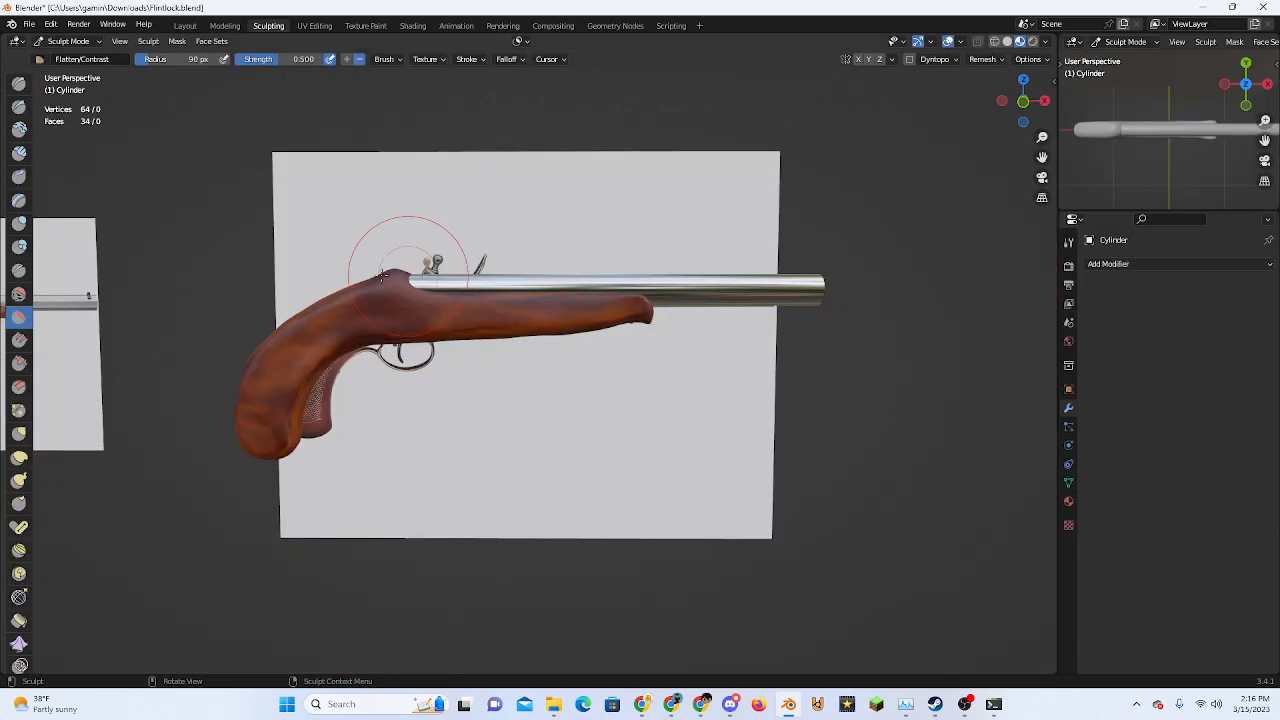
{"action": "scroll", "coordinate": [370, 280], "scroll_direction": "down", "scroll_amount": 1}
{"action": "middle_click_drag", "start_coordinate": [318, 290], "coordinate": [526, 374]}
{"action": "scroll", "coordinate": [434, 354], "scroll_direction": "down", "scroll_amount": 4}
{"action": "scroll", "coordinate": [526, 374], "scroll_direction": "up", "scroll_amount": 3}
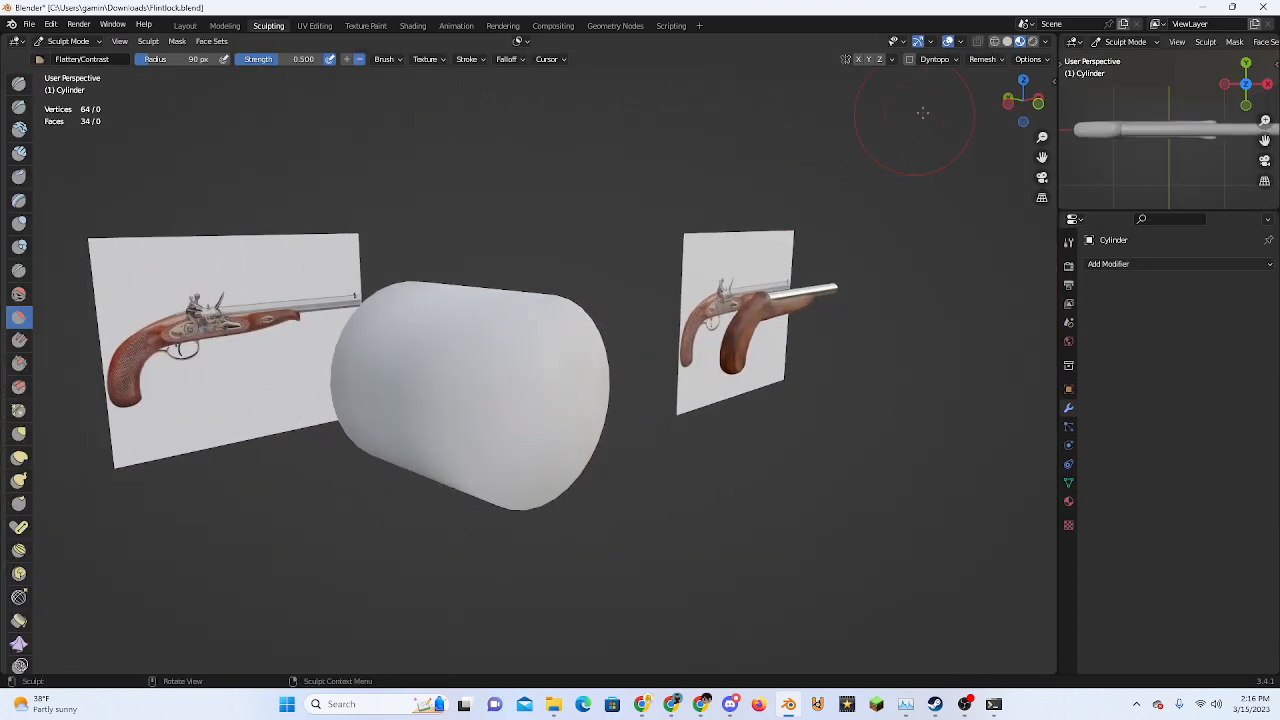
{"action": "left_click", "coordinate": [971, 64]}
{"action": "left_click", "coordinate": [987, 85]}
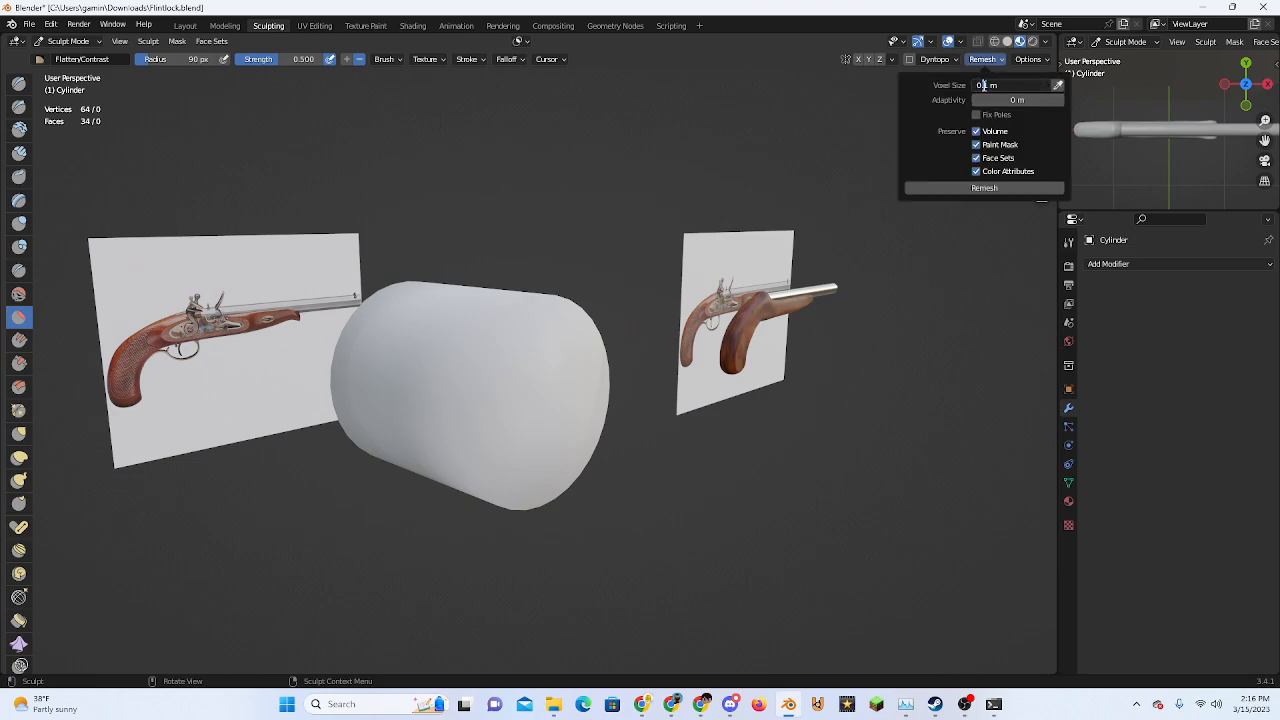
{"action": "left_click", "coordinate": [980, 189]}
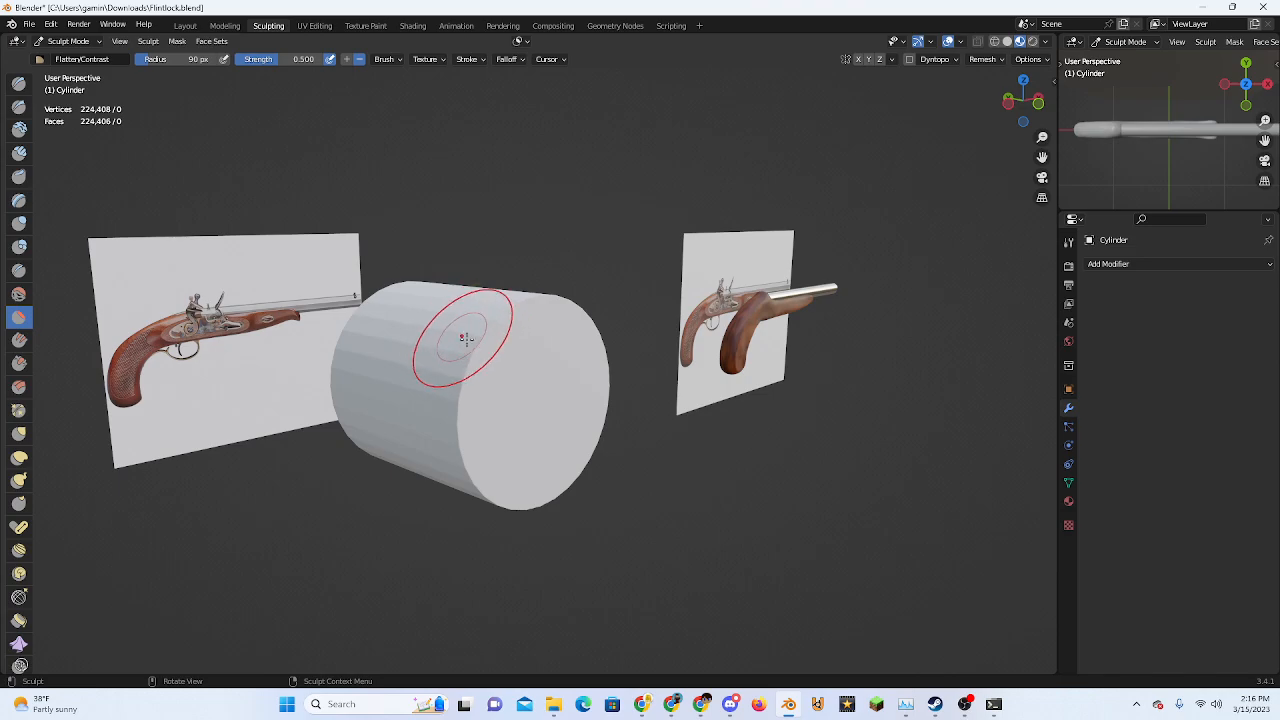
Try pulling out the remeshed cylinder's side and round end face with the Grab brush
{"action": "left_click", "coordinate": [19, 433]}
{"action": "left_click_drag", "start_coordinate": [409, 352], "coordinate": [297, 257]}
{"action": "middle_click_drag", "start_coordinate": [566, 414], "coordinate": [591, 424]}
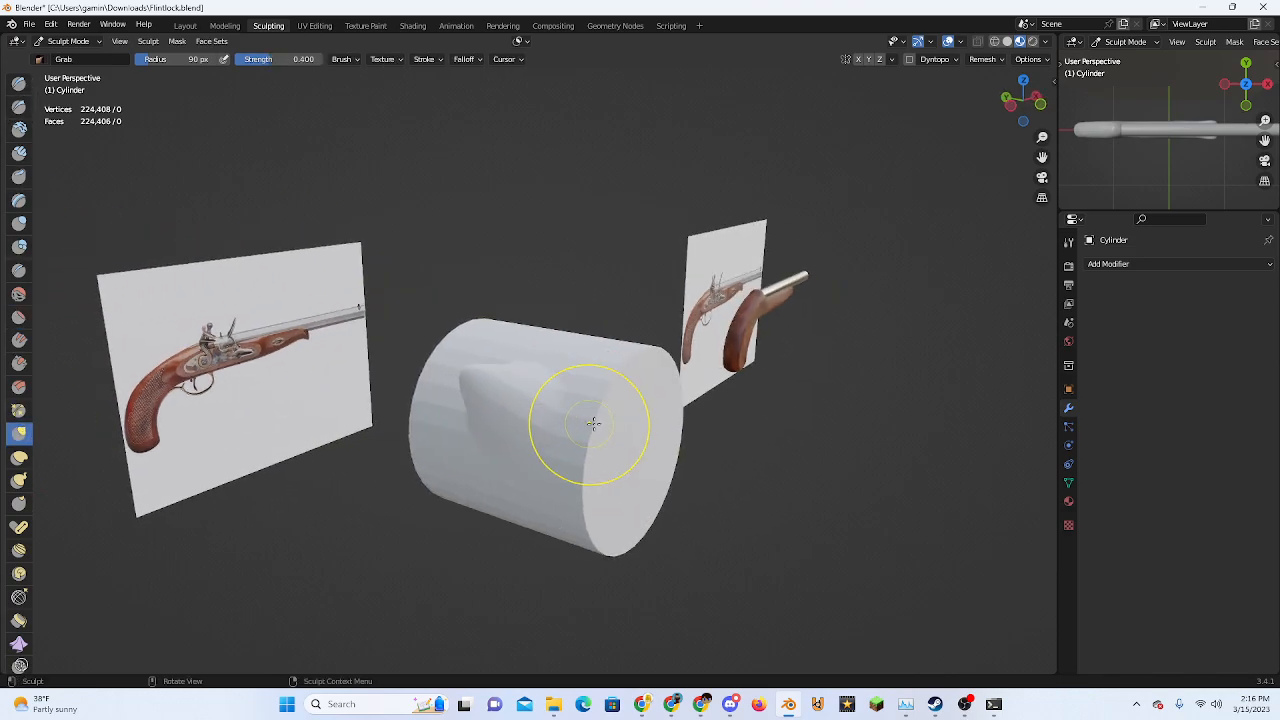
{"action": "left_click_drag", "start_coordinate": [628, 424], "coordinate": [956, 516]}
{"action": "middle_click_drag", "start_coordinate": [830, 490], "coordinate": [703, 437]}
{"action": "middle_click_drag", "start_coordinate": [362, 437], "coordinate": [451, 477]}
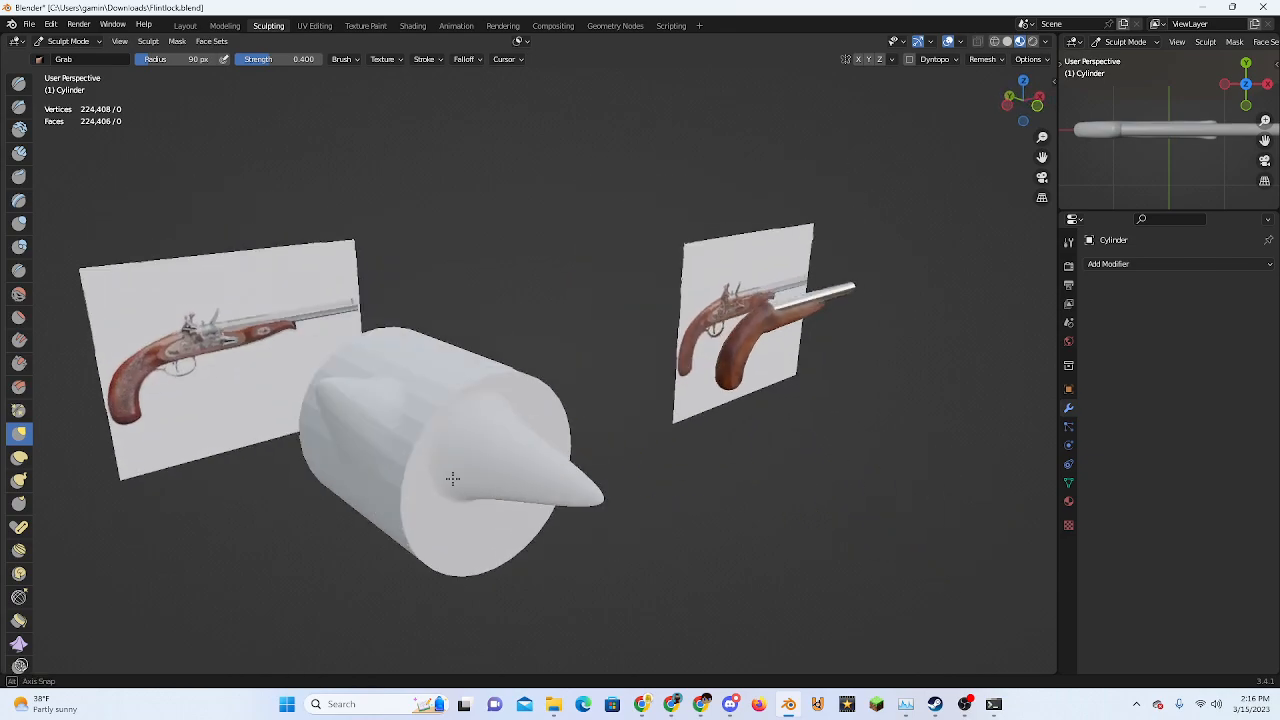
Undo both Grab strokes and delete the cylinder in the Layout workspace
{"action": "scroll", "coordinate": [453, 478], "scroll_direction": "up", "scroll_amount": 2}
{"action": "key", "text": "ctrl+z"}
{"action": "key", "text": "ctrl+z"}
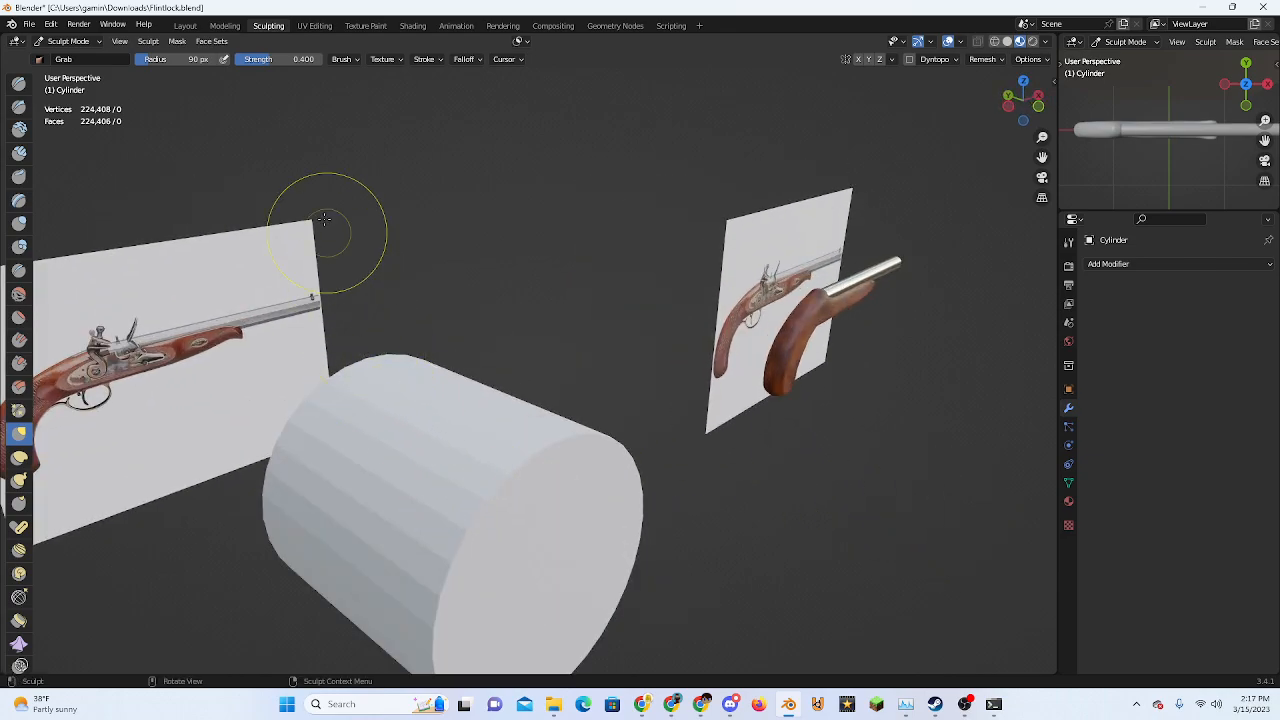
{"action": "left_click", "coordinate": [185, 26]}
{"action": "key", "text": "Delete"}
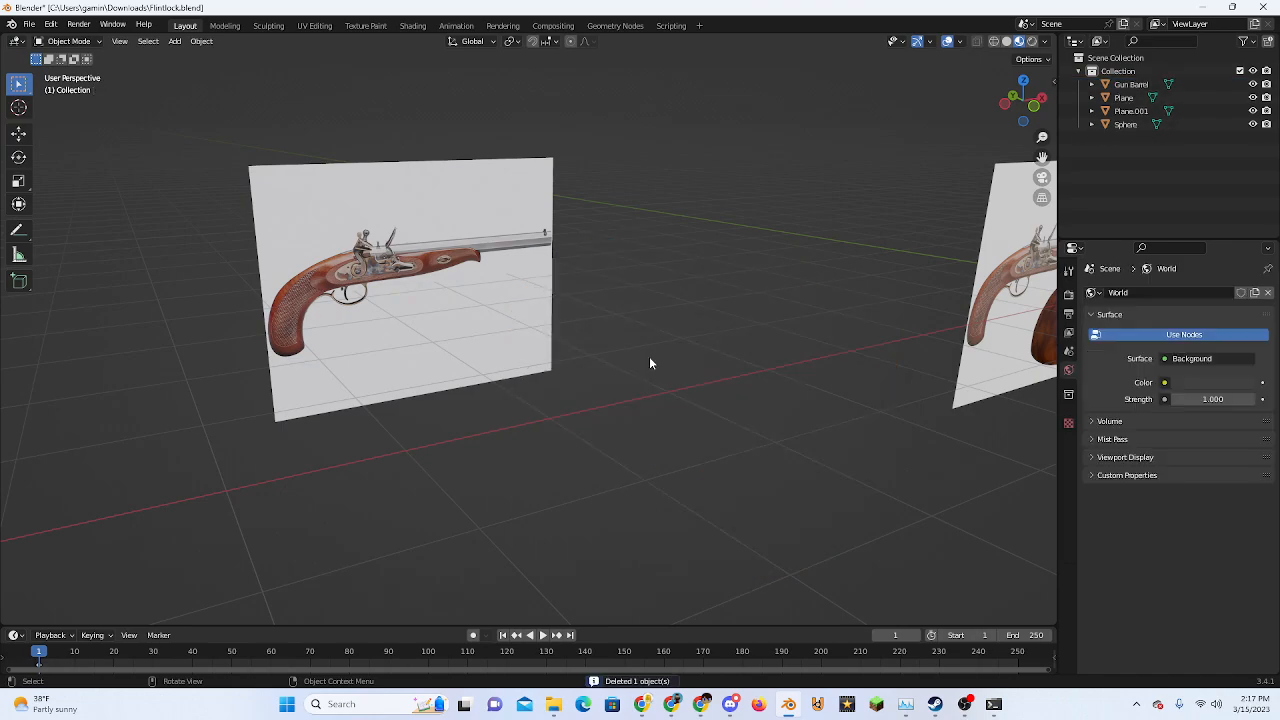
Add a new cylinder mesh from the left view and rotate it 90° in that view
{"action": "left_click", "coordinate": [1005, 104]}
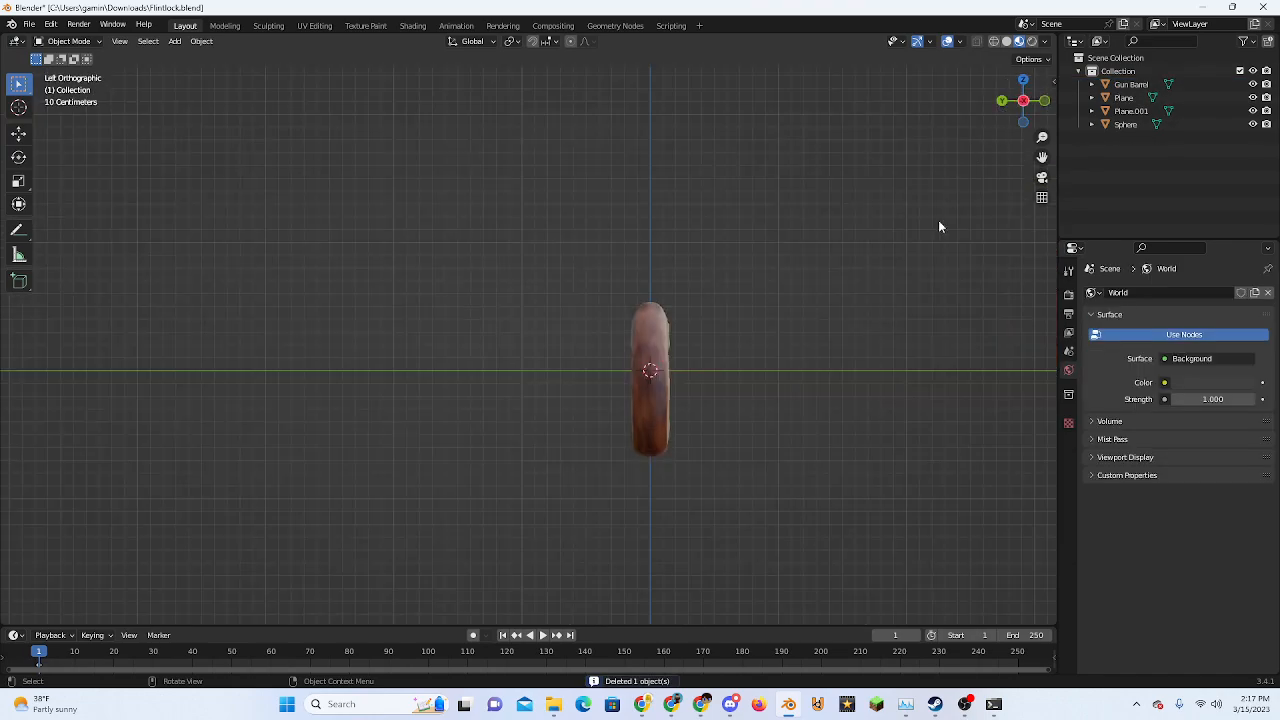
{"action": "middle_click_drag", "start_coordinate": [870, 337], "coordinate": [579, 394]}
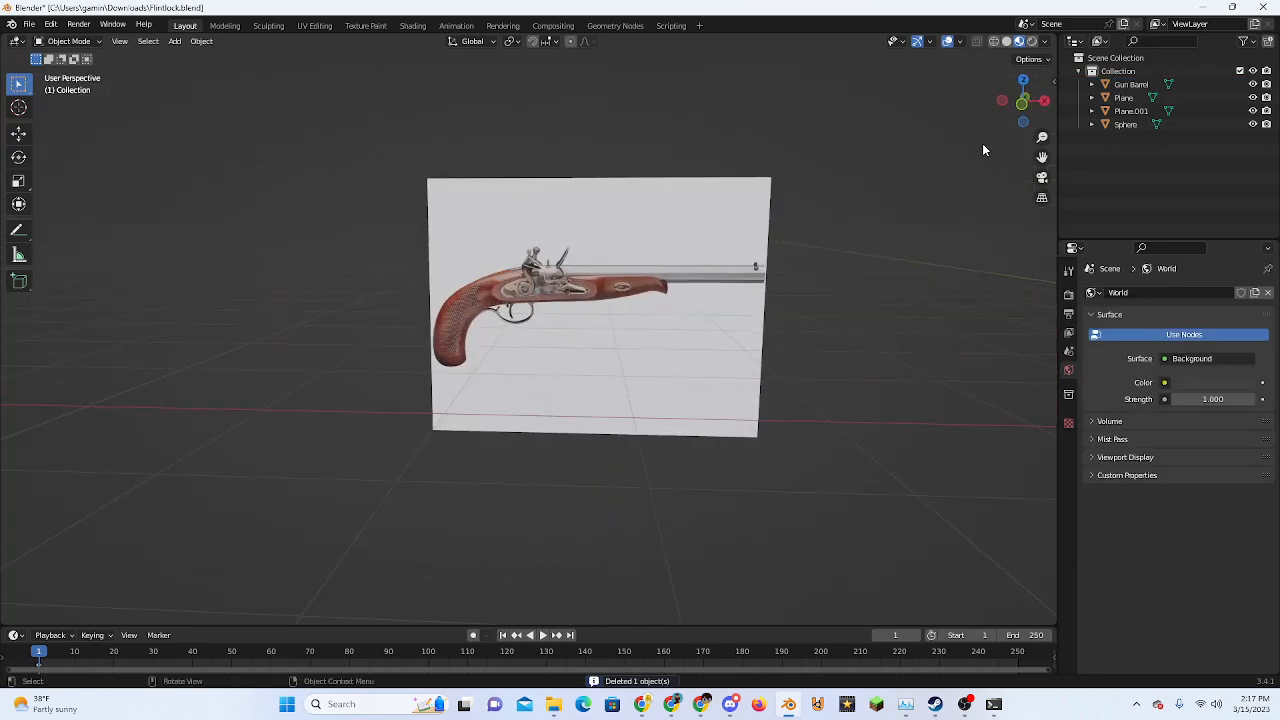
{"action": "left_click", "coordinate": [997, 100]}
{"action": "scroll", "coordinate": [700, 297], "scroll_direction": "down", "scroll_amount": 3}
{"action": "key", "text": "shift+a"}
{"action": "mouse_move", "coordinate": [601, 329]}
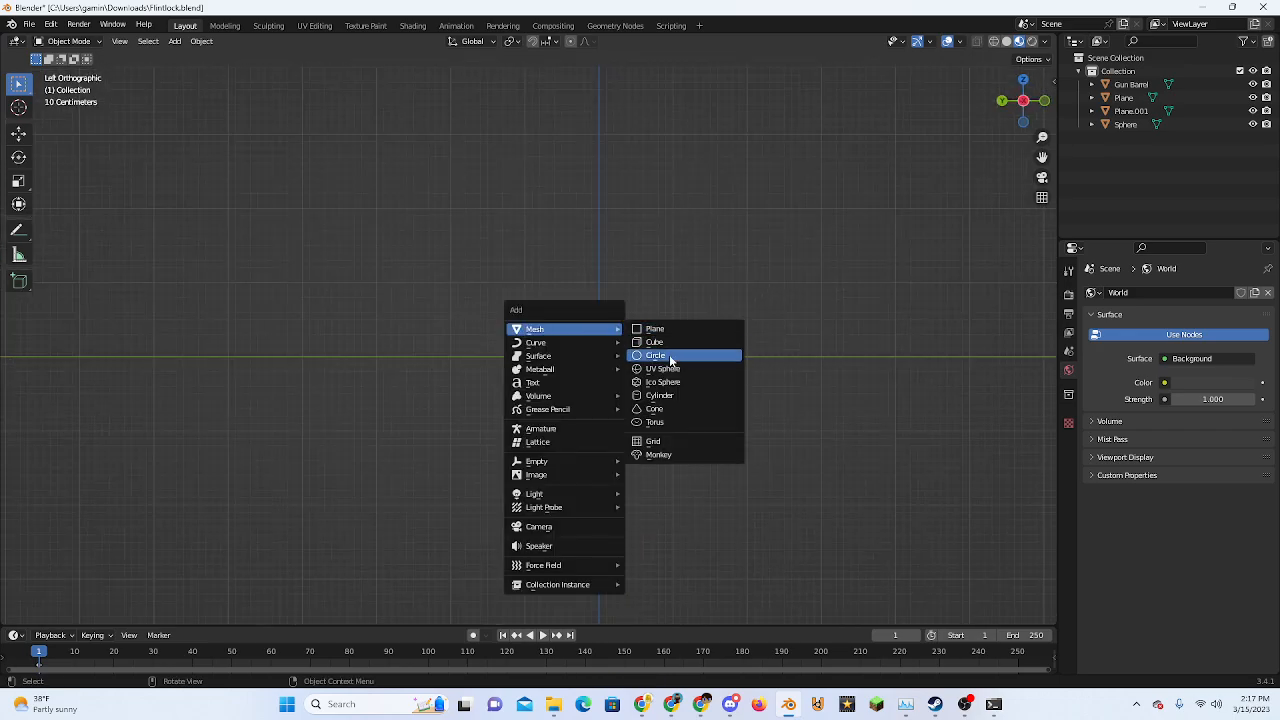
{"action": "left_click", "coordinate": [662, 395]}
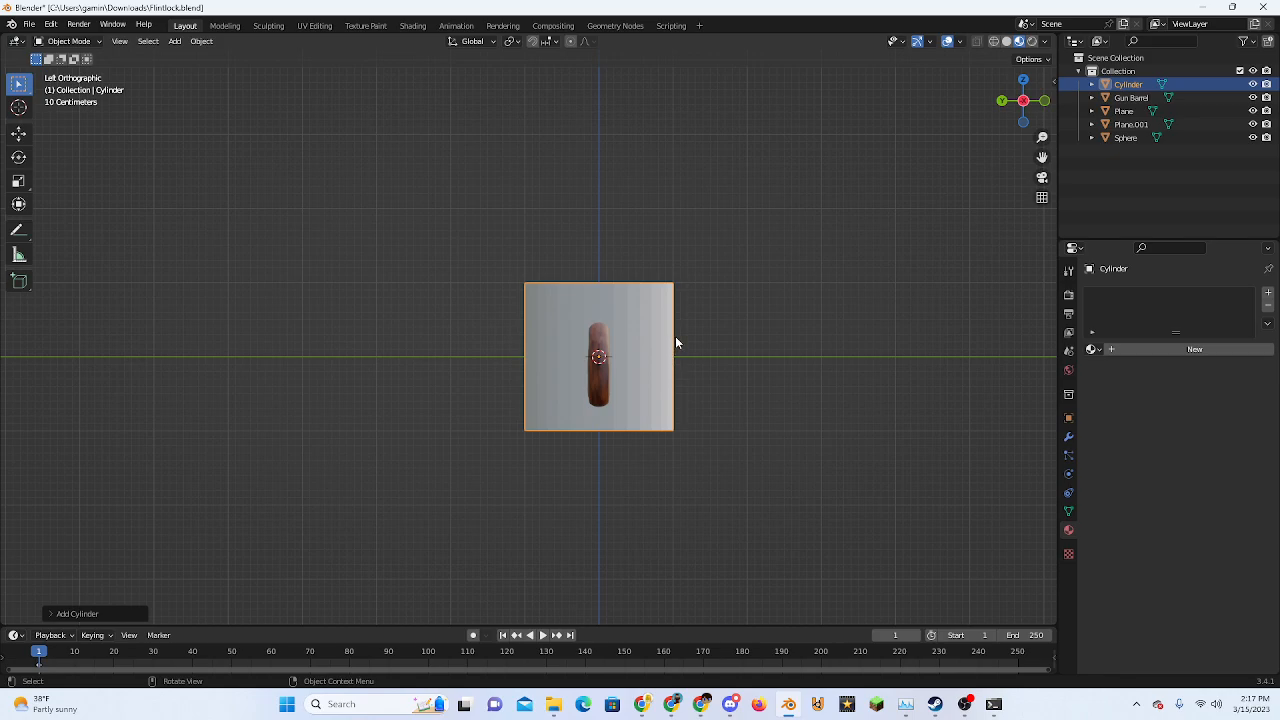
{"action": "type", "text": "r90"}
{"action": "key", "text": "Return"}
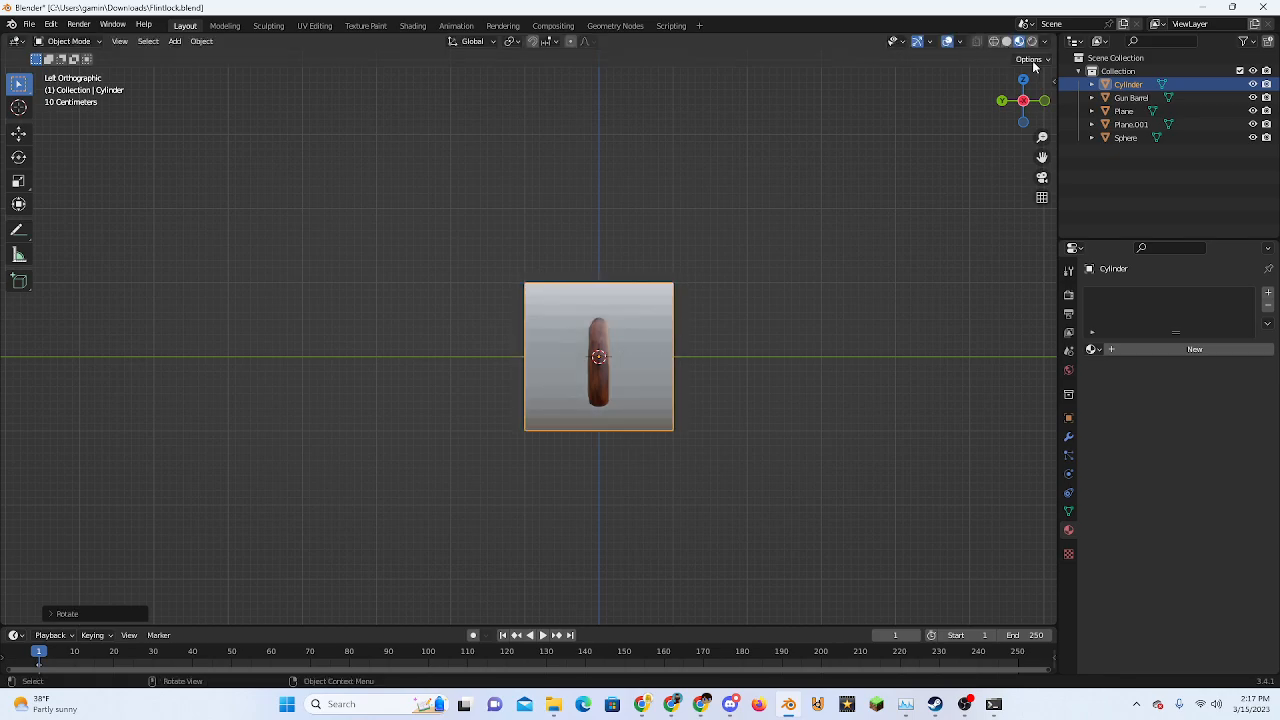
Move the cylinder over the lock on the reference copy in front view and shrink it to roughly the hammer's base size
{"action": "left_click", "coordinate": [1045, 100]}
{"action": "key", "text": "g"}
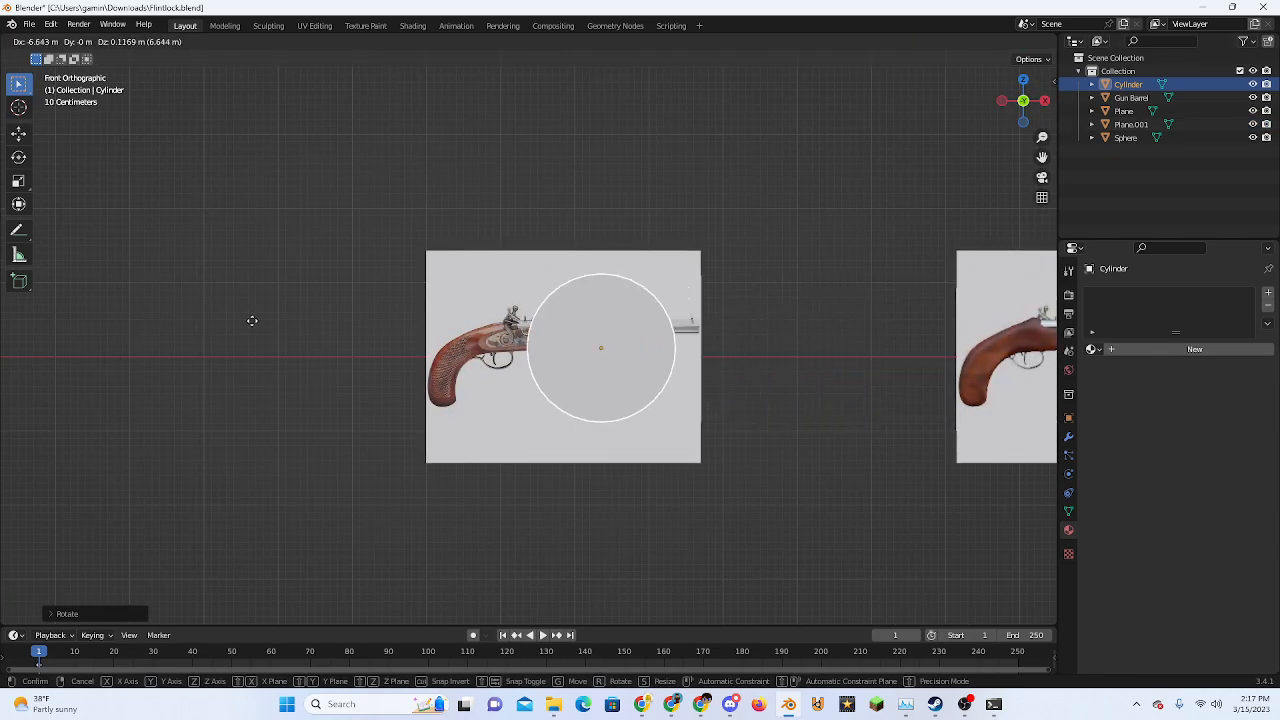
{"action": "left_click", "coordinate": [177, 314]}
{"action": "scroll", "coordinate": [566, 363], "scroll_direction": "up", "scroll_amount": 5}
{"action": "key", "text": "s"}
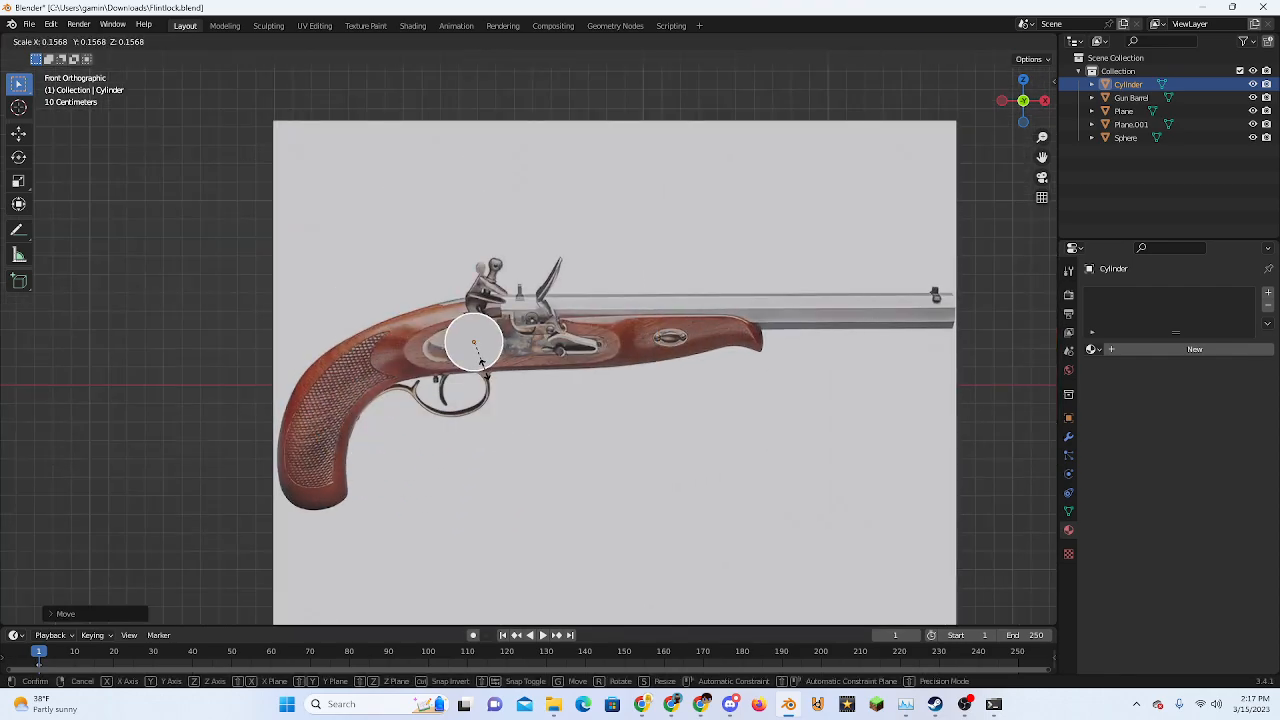
{"action": "left_click", "coordinate": [477, 352]}
Reposition the cylinder on the hammer's round base and enlarge it to about 1.25 times its size
{"action": "scroll", "coordinate": [476, 346], "scroll_direction": "up", "scroll_amount": 6}
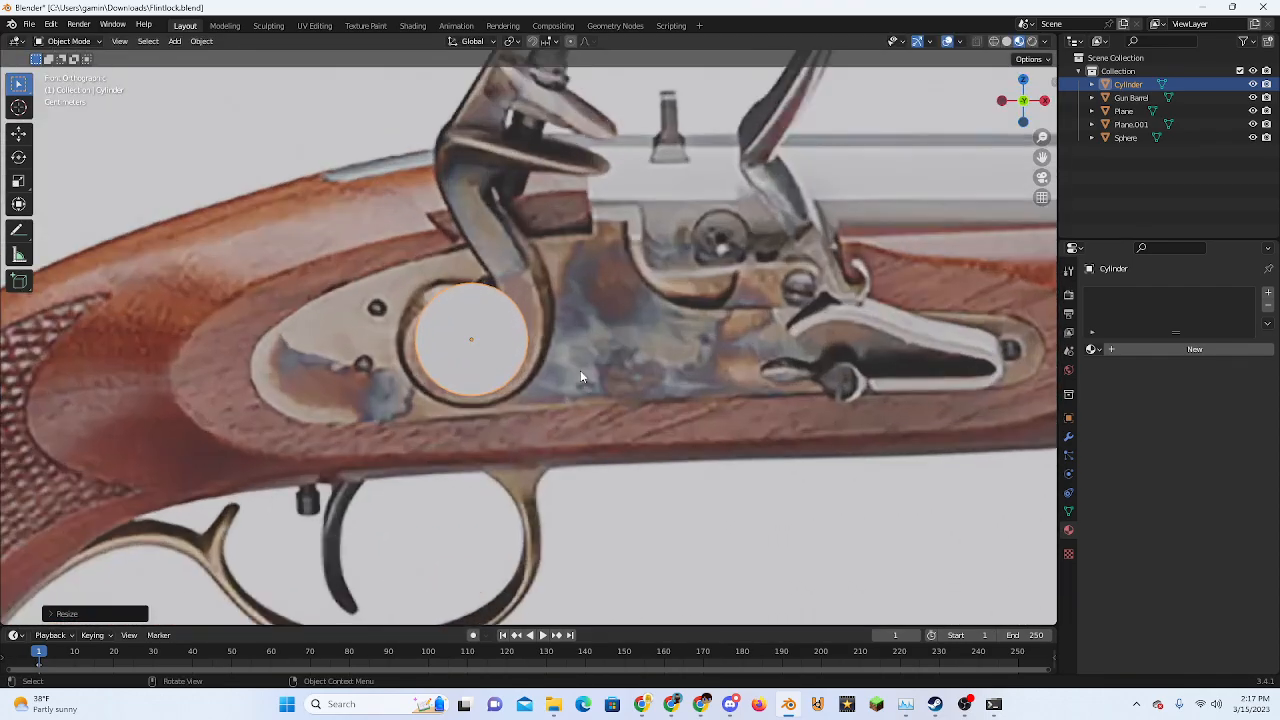
{"action": "key", "text": "g"}
{"action": "left_click", "coordinate": [532, 366]}
{"action": "scroll", "coordinate": [545, 375], "scroll_direction": "up", "scroll_amount": 3}
{"action": "key", "text": "s"}
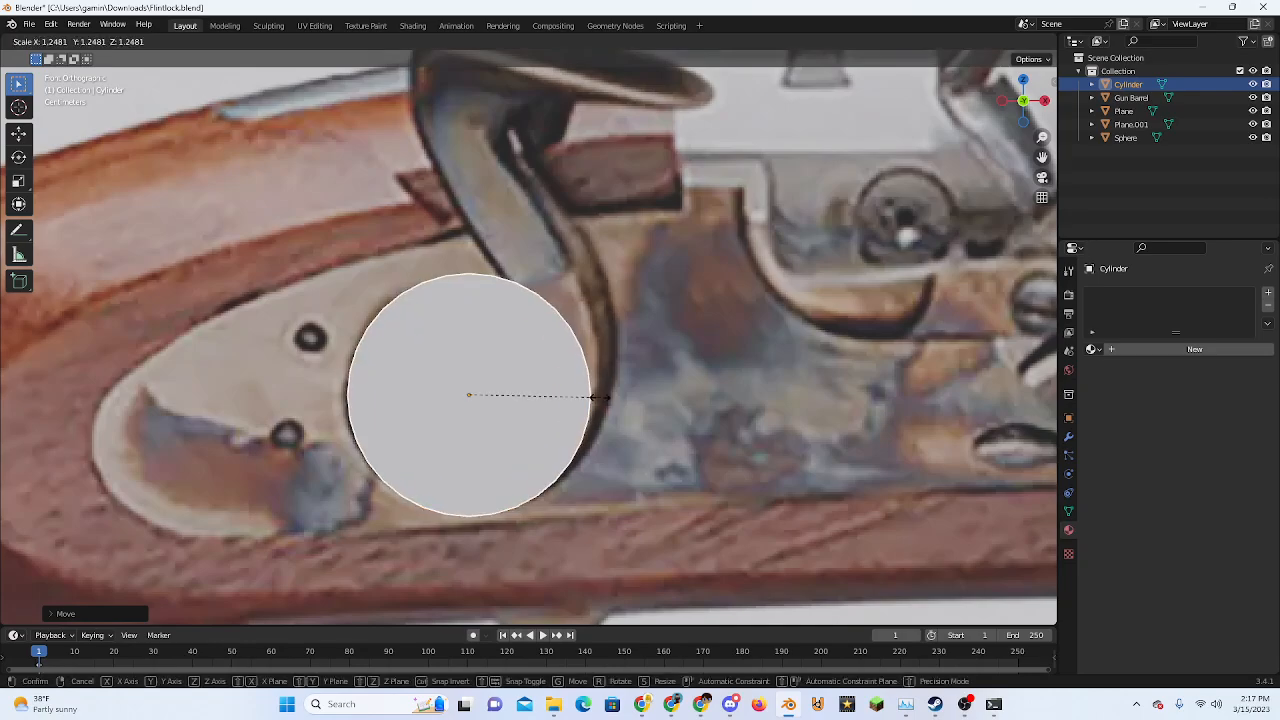
{"action": "left_click", "coordinate": [594, 396]}
{"action": "scroll", "coordinate": [592, 404], "scroll_direction": "down", "scroll_amount": 3}
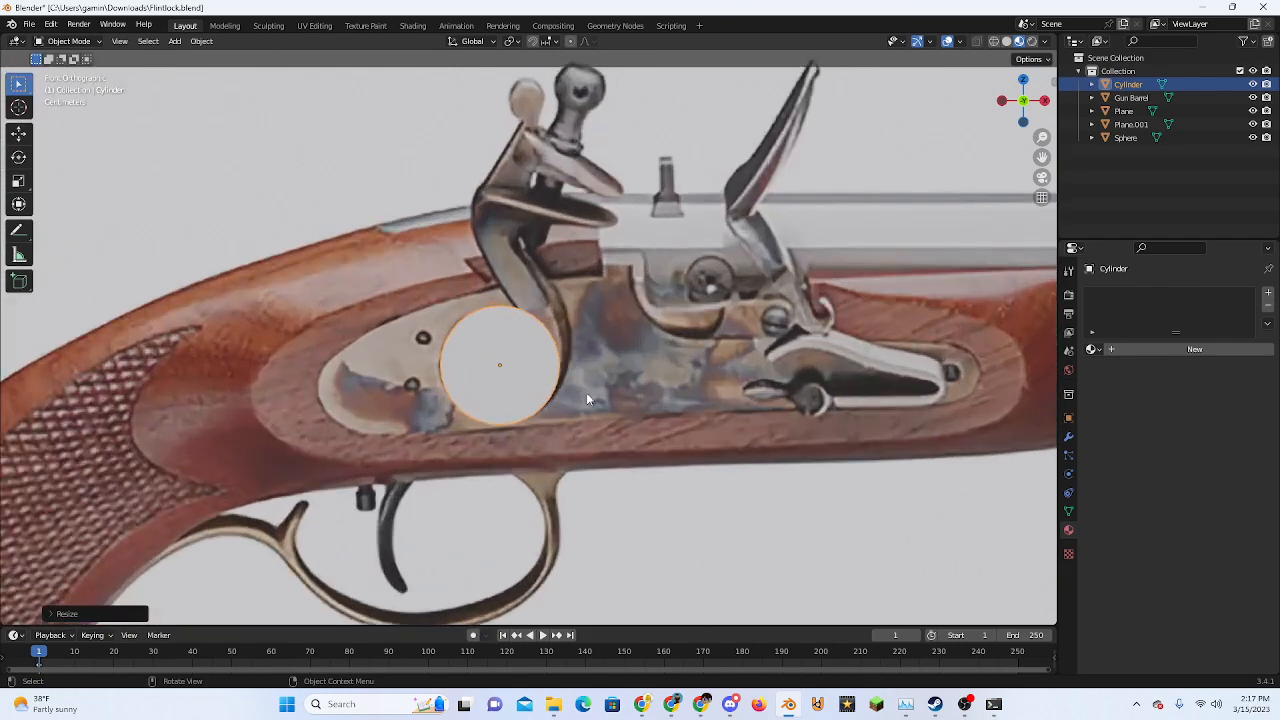
Compare the cylinder's depth and front-view alignment with the reference image planes
{"action": "middle_click_drag", "start_coordinate": [586, 392], "coordinate": [642, 393]}
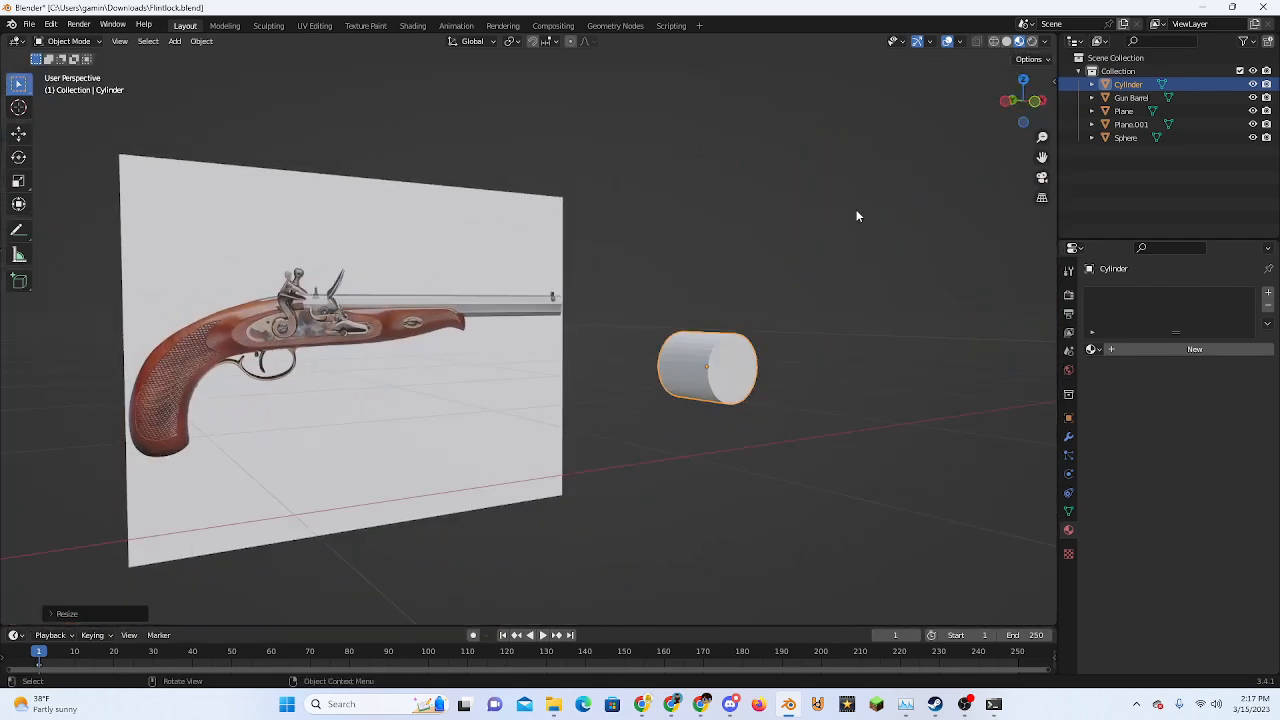
{"action": "left_click", "coordinate": [1035, 104]}
{"action": "scroll", "coordinate": [581, 350], "scroll_direction": "up", "scroll_amount": 5}
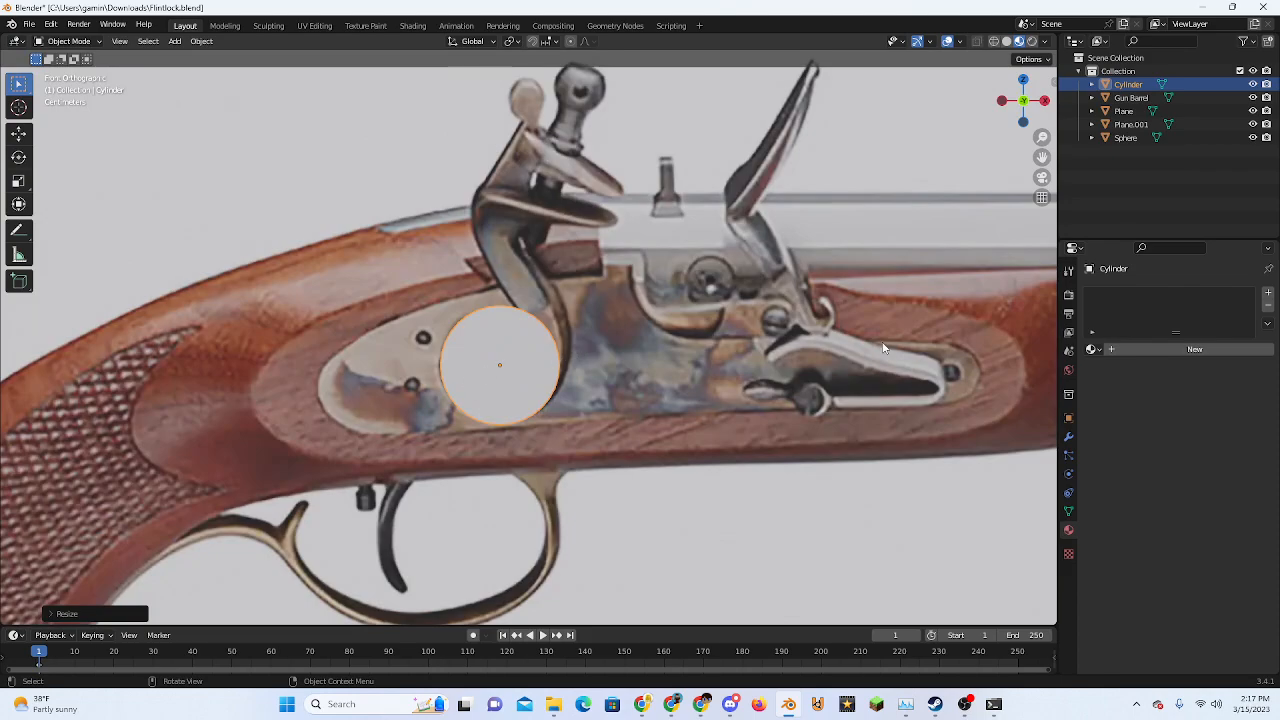
{"action": "scroll", "coordinate": [310, 388], "scroll_direction": "down", "scroll_amount": 10}
{"action": "scroll", "coordinate": [716, 390], "scroll_direction": "up", "scroll_amount": 2}
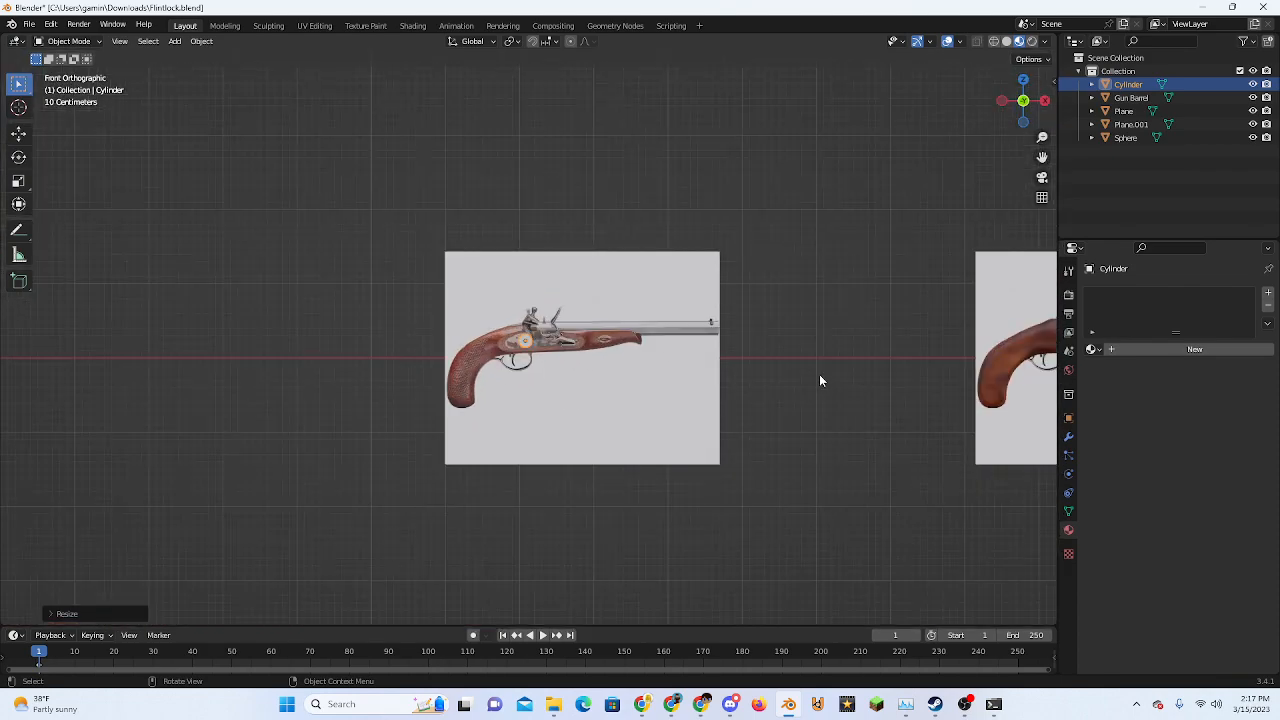
{"action": "middle_click_drag", "start_coordinate": [819, 376], "coordinate": [281, 306], "text": "shift"}
{"action": "scroll", "coordinate": [588, 247], "scroll_direction": "up", "scroll_amount": 4}
{"action": "scroll", "coordinate": [682, 252], "scroll_direction": "down", "scroll_amount": 4}
{"action": "middle_click_drag", "start_coordinate": [391, 341], "coordinate": [757, 355], "text": "shift"}
{"action": "scroll", "coordinate": [757, 355], "scroll_direction": "up", "scroll_amount": 5}
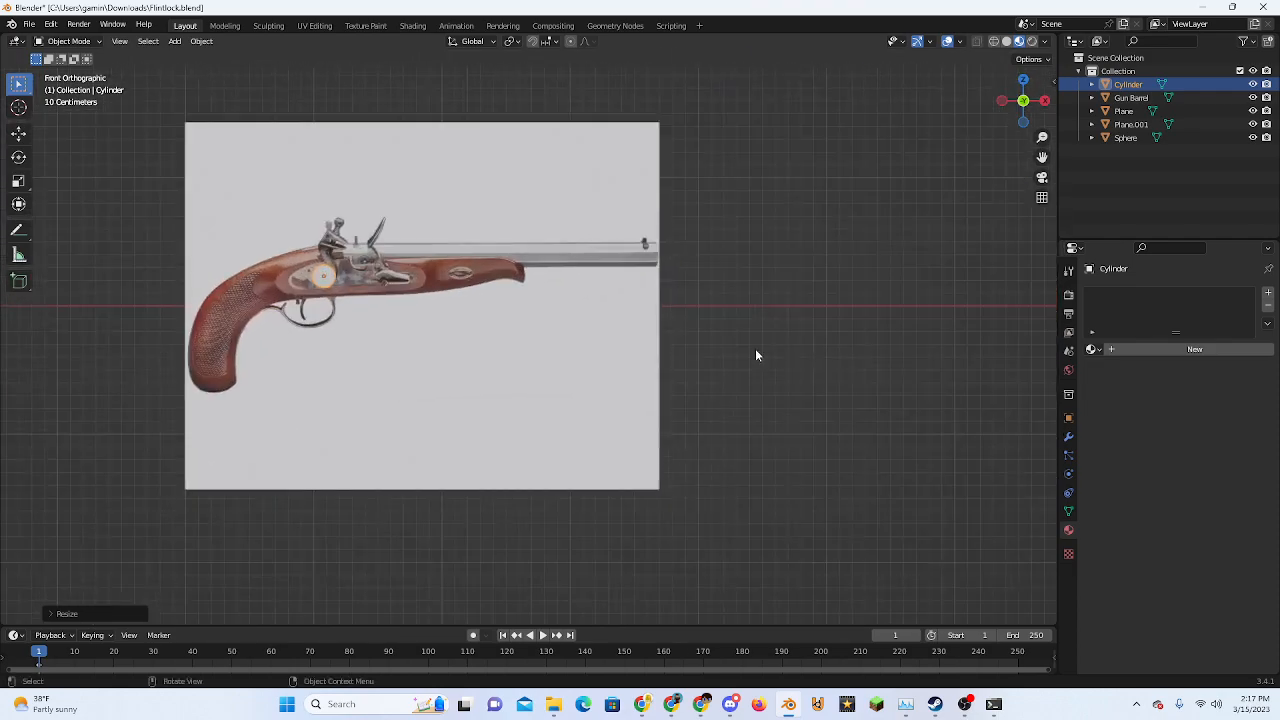
Scale the cylinder down slightly and shift it to sit inside the hammer's round base on the reference image
{"action": "middle_click_drag", "start_coordinate": [389, 272], "coordinate": [645, 369], "text": "shift"}
{"action": "scroll", "coordinate": [645, 369], "scroll_direction": "up", "scroll_amount": 9}
{"action": "key", "text": "s"}
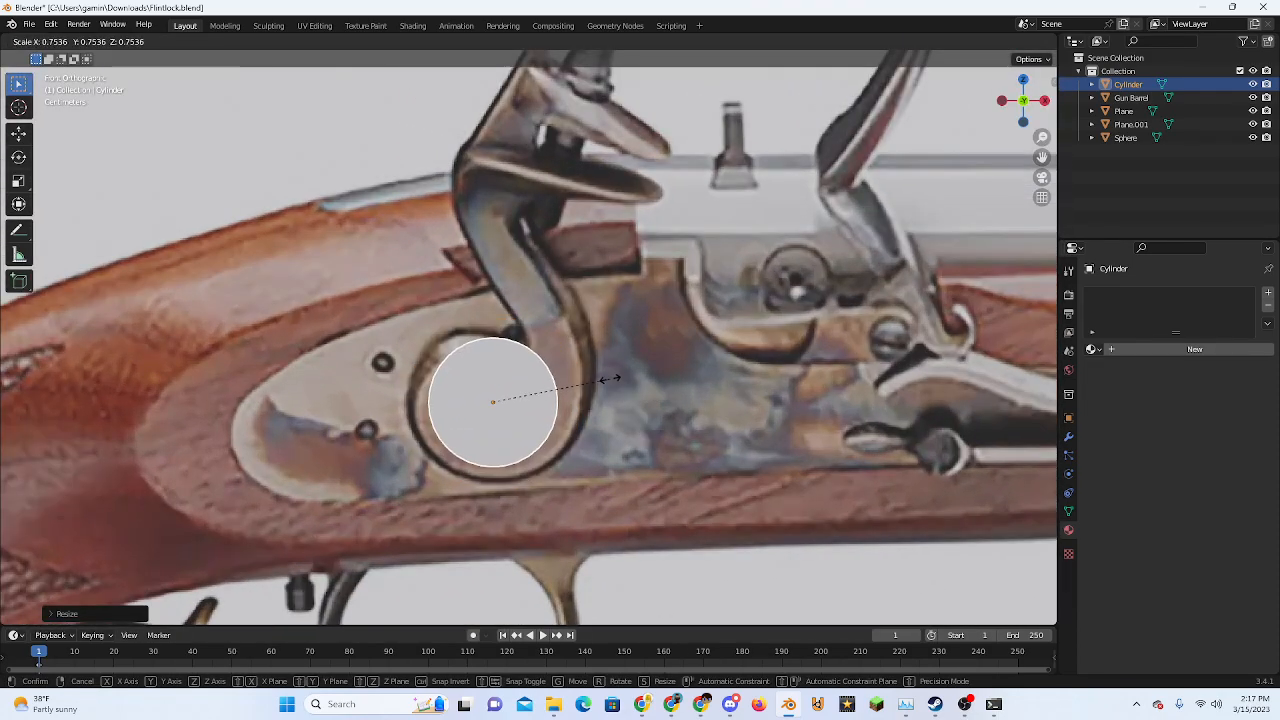
{"action": "left_click", "coordinate": [620, 393]}
{"action": "scroll", "coordinate": [618, 398], "scroll_direction": "up", "scroll_amount": 3}
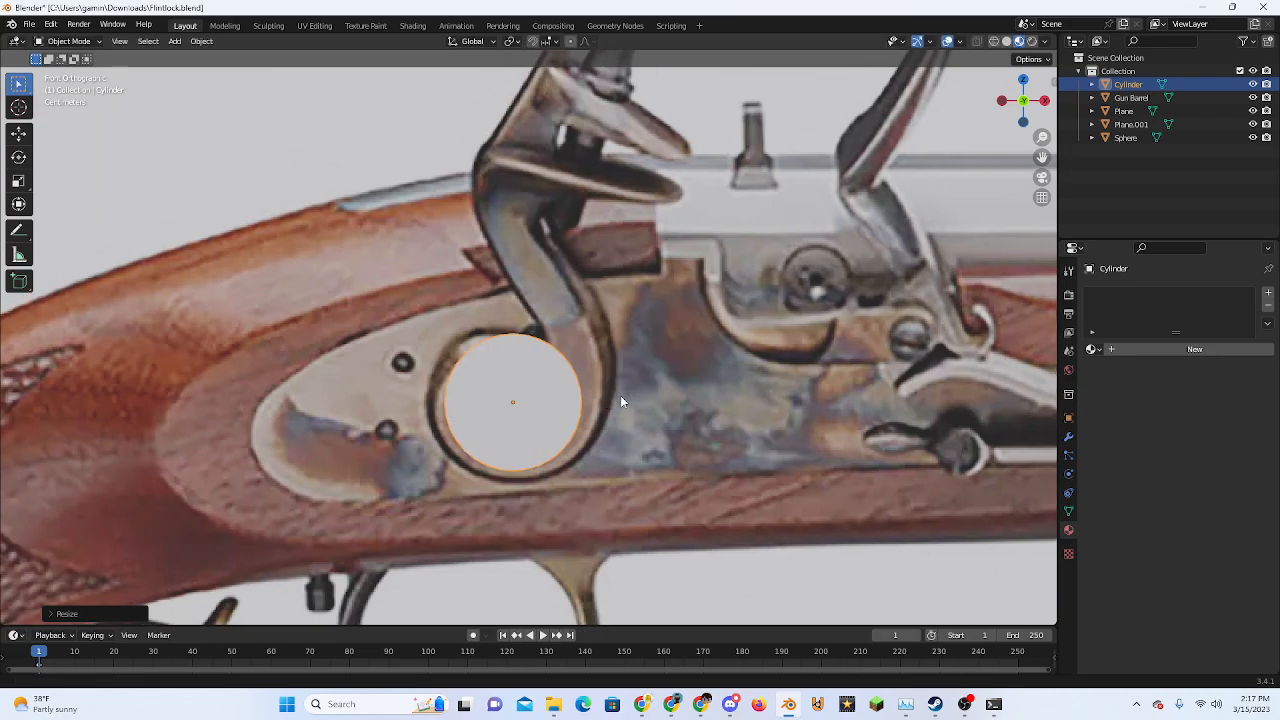
{"action": "key", "text": "g"}
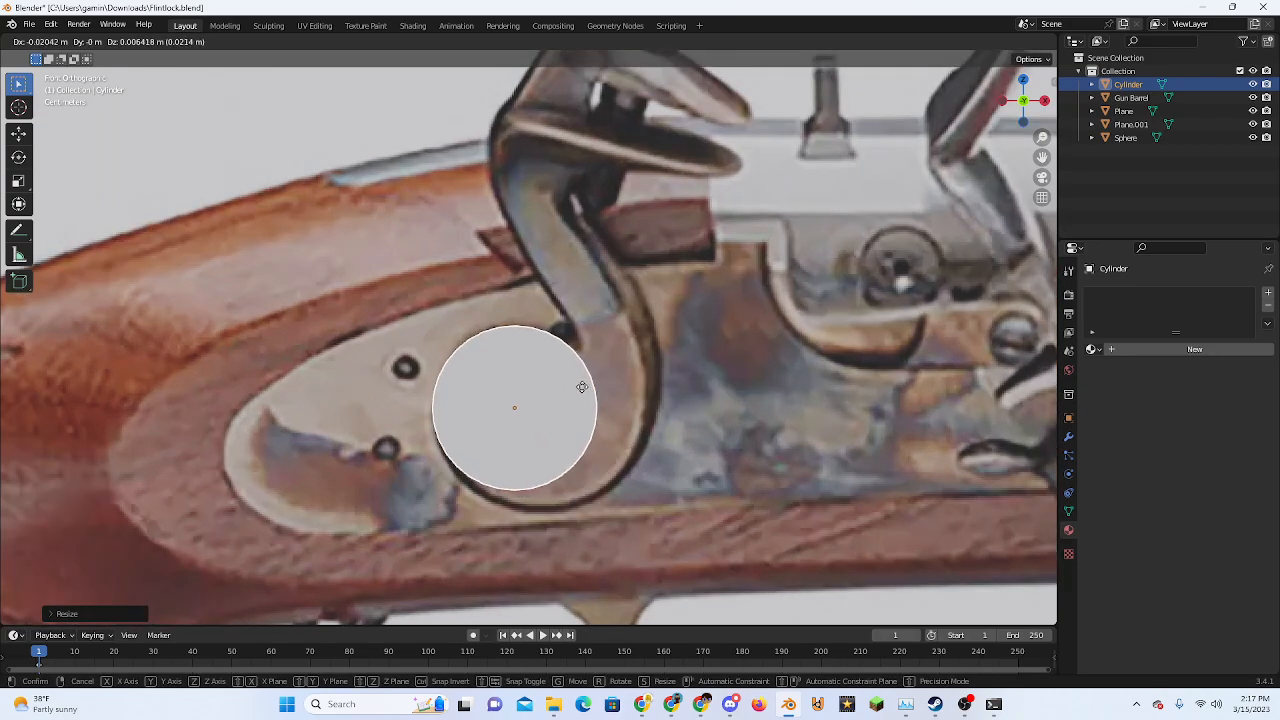
{"action": "left_click", "coordinate": [583, 386]}
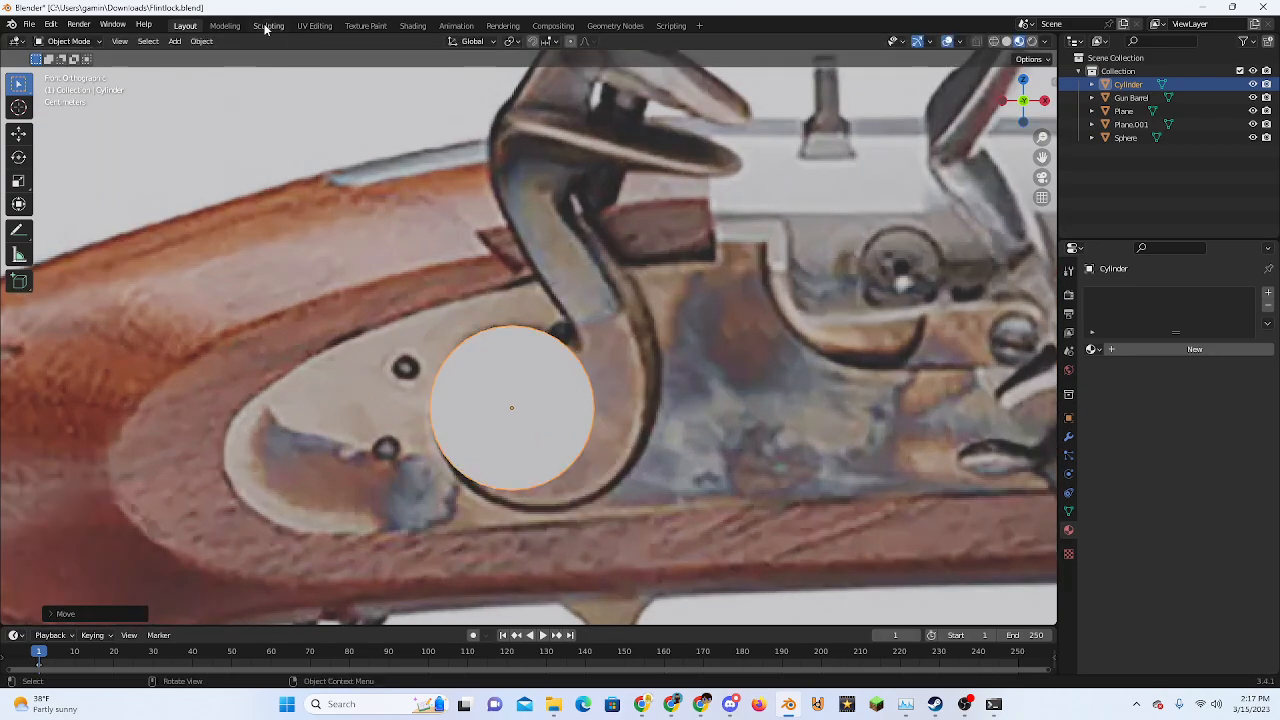
Flatten the cylinder along the global Y axis into a thin disc, working from the top view
{"action": "middle_click_drag", "start_coordinate": [512, 297], "coordinate": [693, 367]}
{"action": "scroll", "coordinate": [693, 367], "scroll_direction": "down", "scroll_amount": 4}
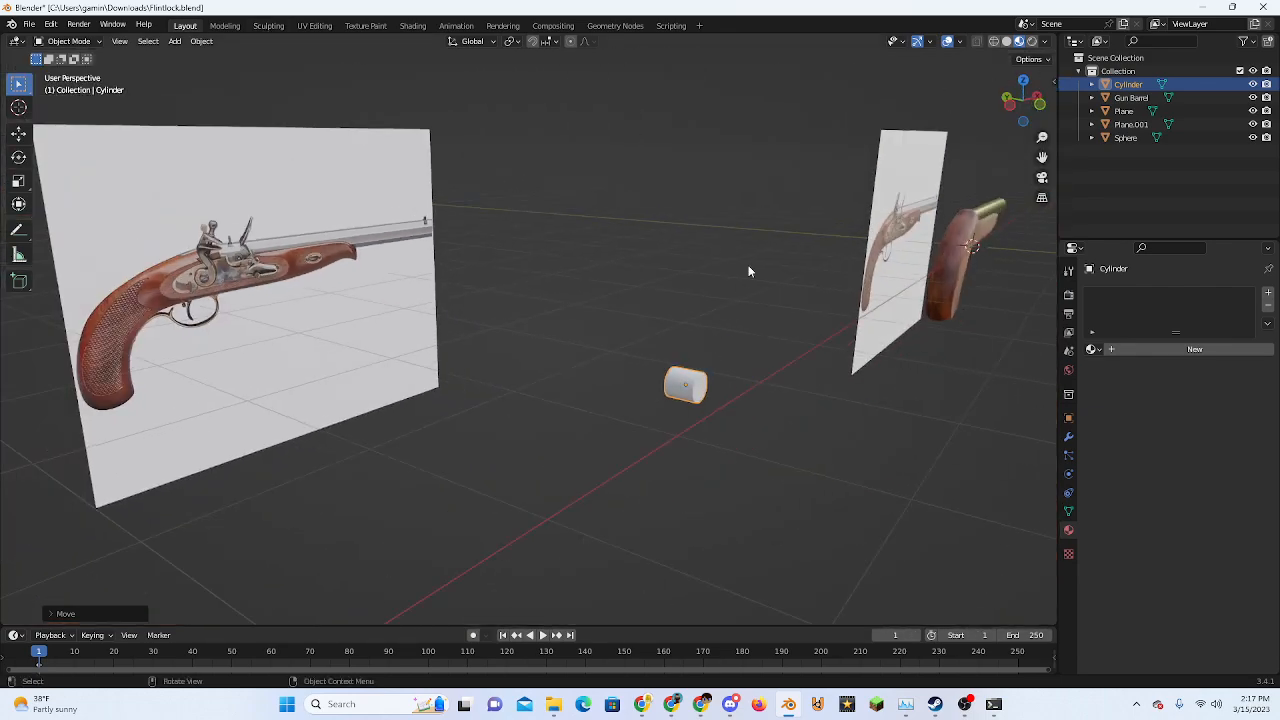
{"action": "left_click", "coordinate": [1023, 81]}
{"action": "scroll", "coordinate": [737, 423], "scroll_direction": "up", "scroll_amount": 4}
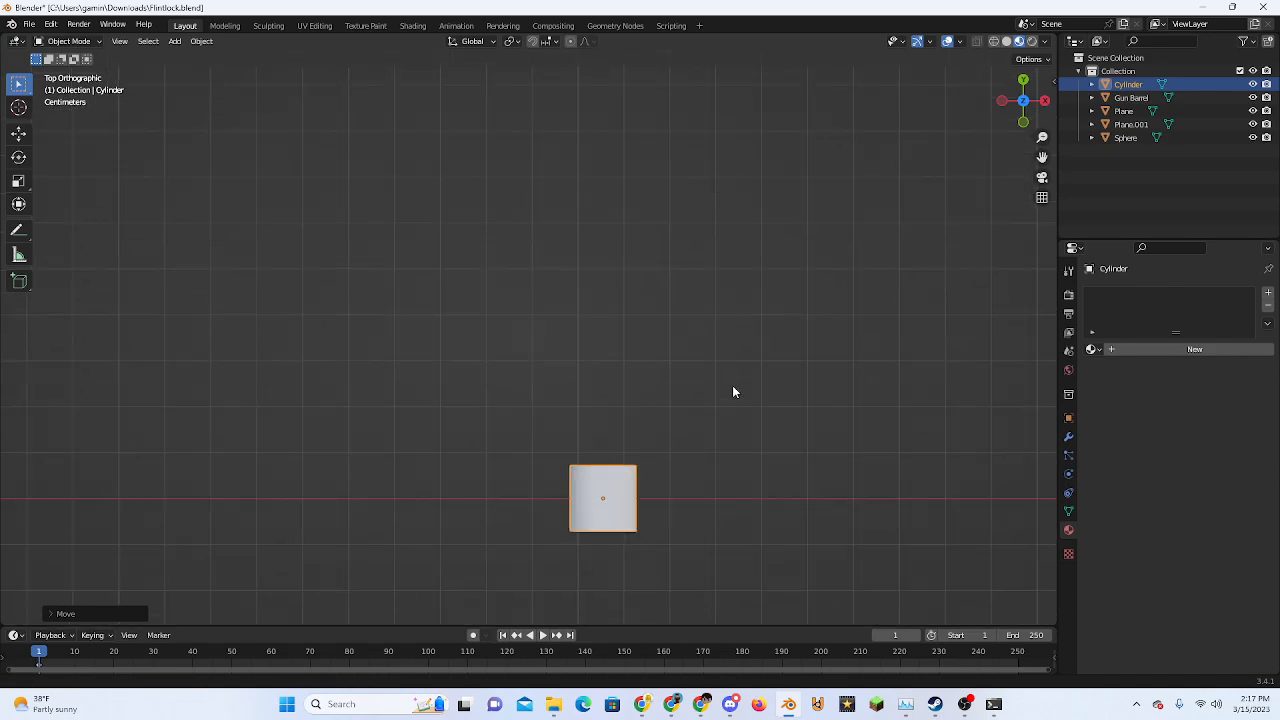
{"action": "scroll", "coordinate": [735, 392], "scroll_direction": "up", "scroll_amount": 2}
{"action": "key", "text": "s"}
{"action": "key", "text": "x"}
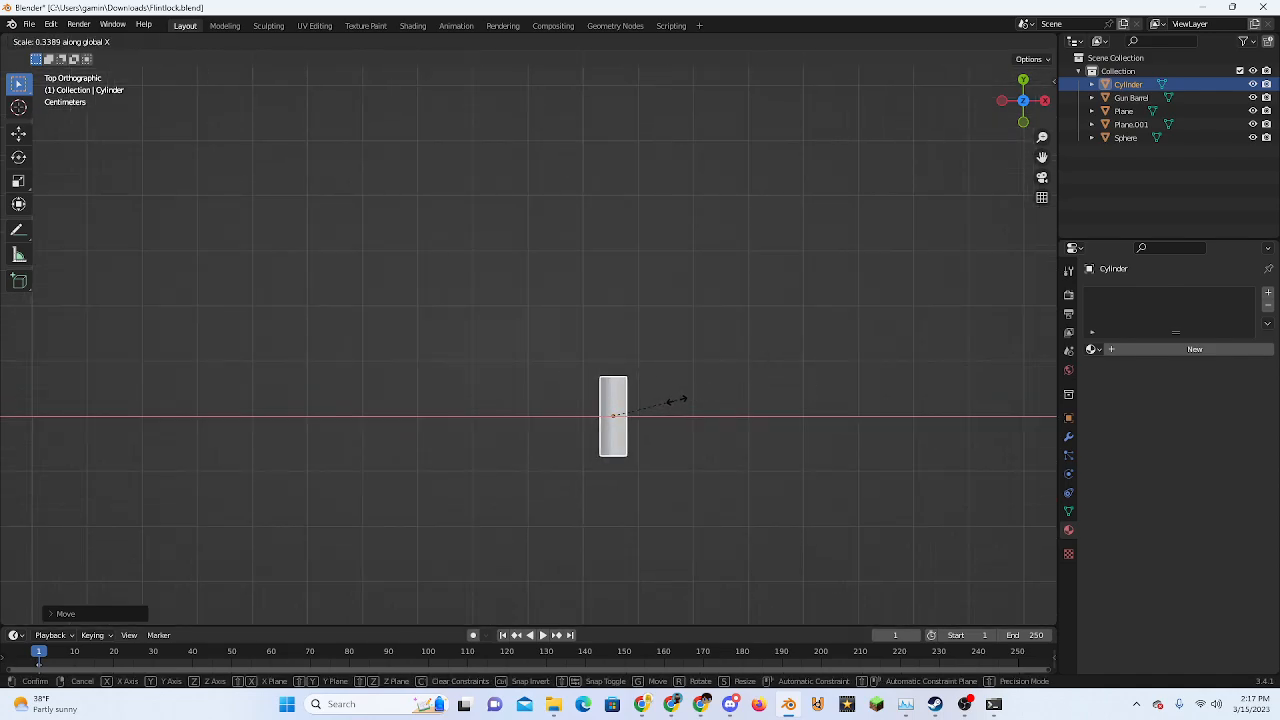
{"action": "key", "text": "y"}
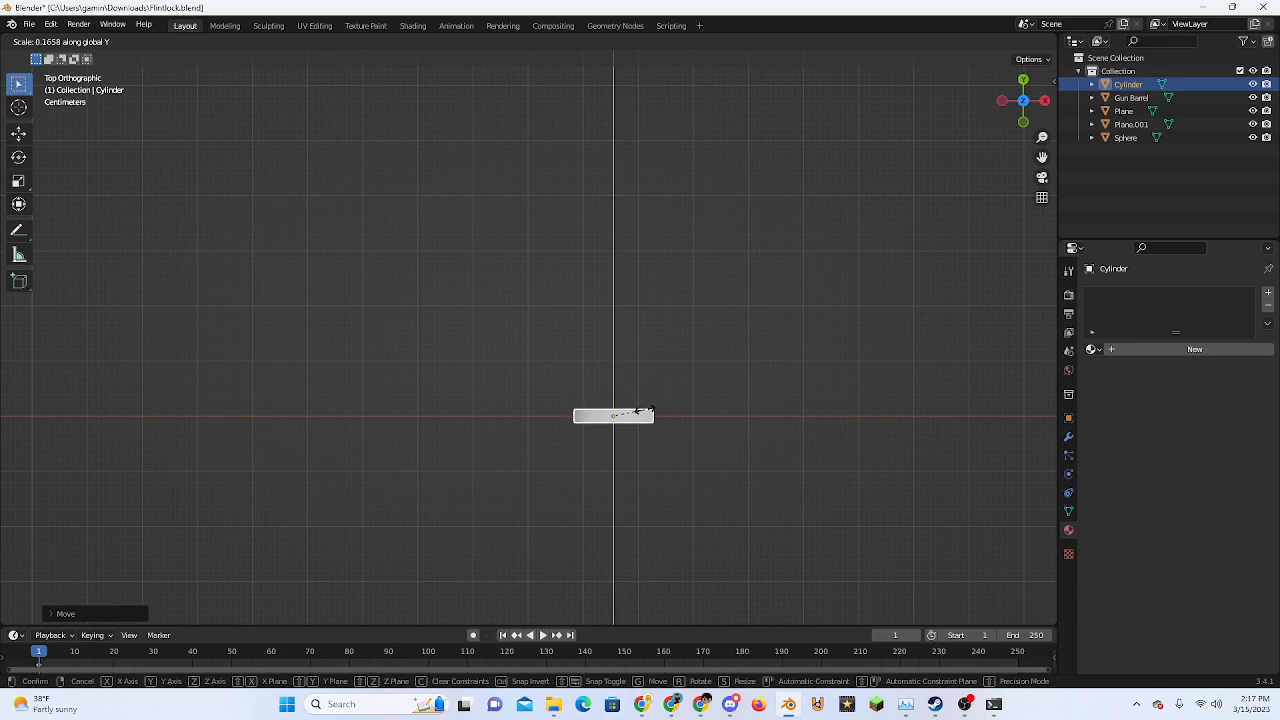
{"action": "left_click", "coordinate": [652, 411]}
Remesh the disc with a finer voxel size in the Sculpting workspace and save the file
{"action": "left_click", "coordinate": [1023, 121]}
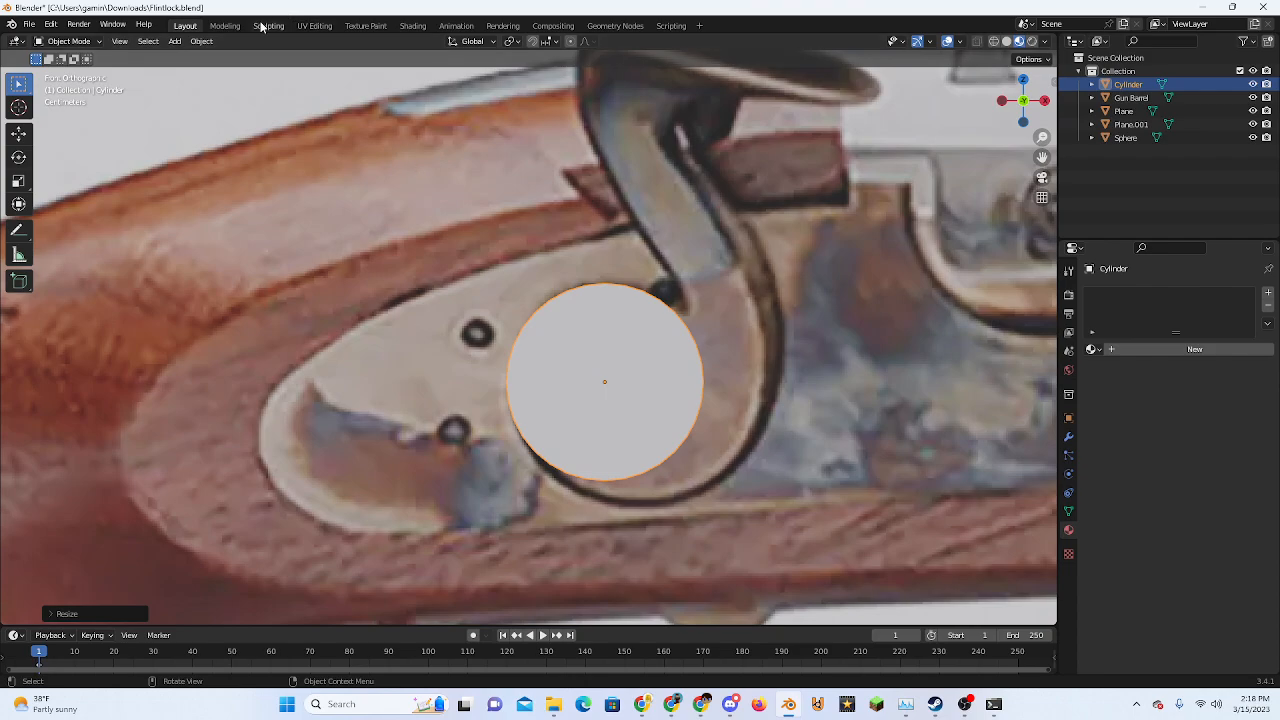
{"action": "left_click", "coordinate": [268, 25]}
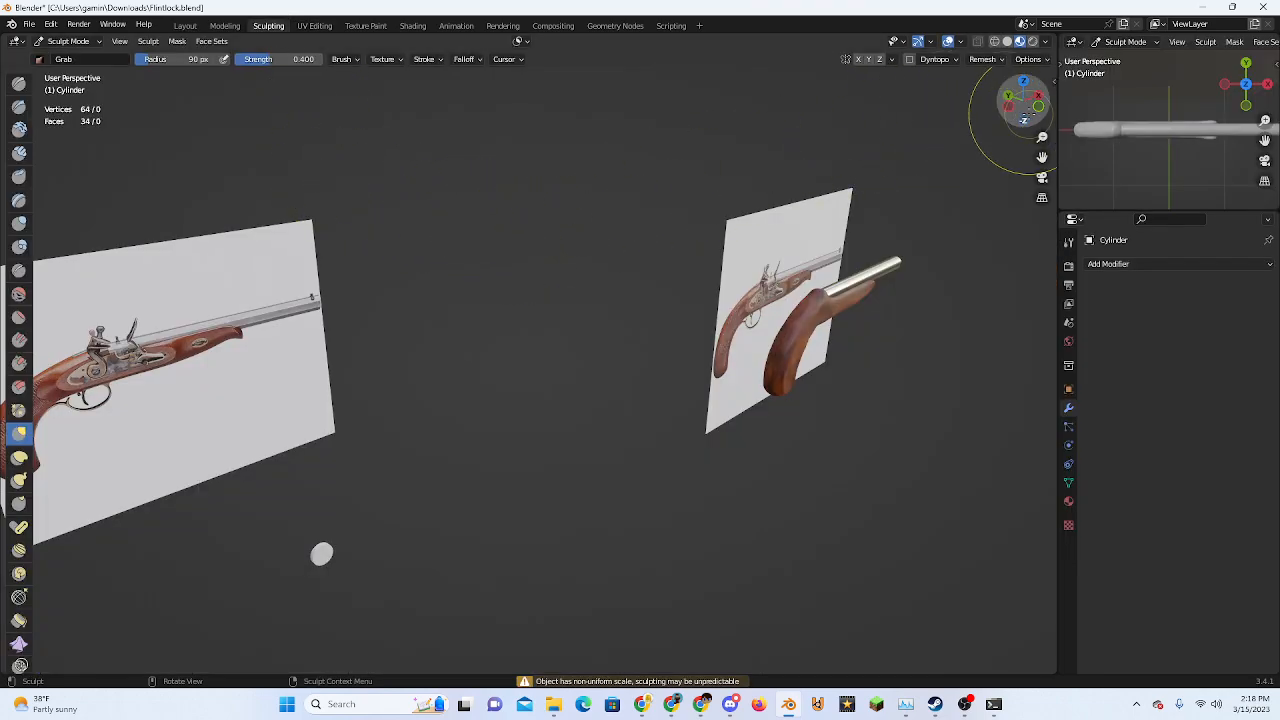
{"action": "left_click", "coordinate": [1024, 106]}
{"action": "scroll", "coordinate": [215, 290], "scroll_direction": "up", "scroll_amount": 3}
{"action": "middle_click_drag", "start_coordinate": [231, 309], "coordinate": [709, 349], "text": "shift"}
{"action": "scroll", "coordinate": [400, 346], "scroll_direction": "up", "scroll_amount": 5}
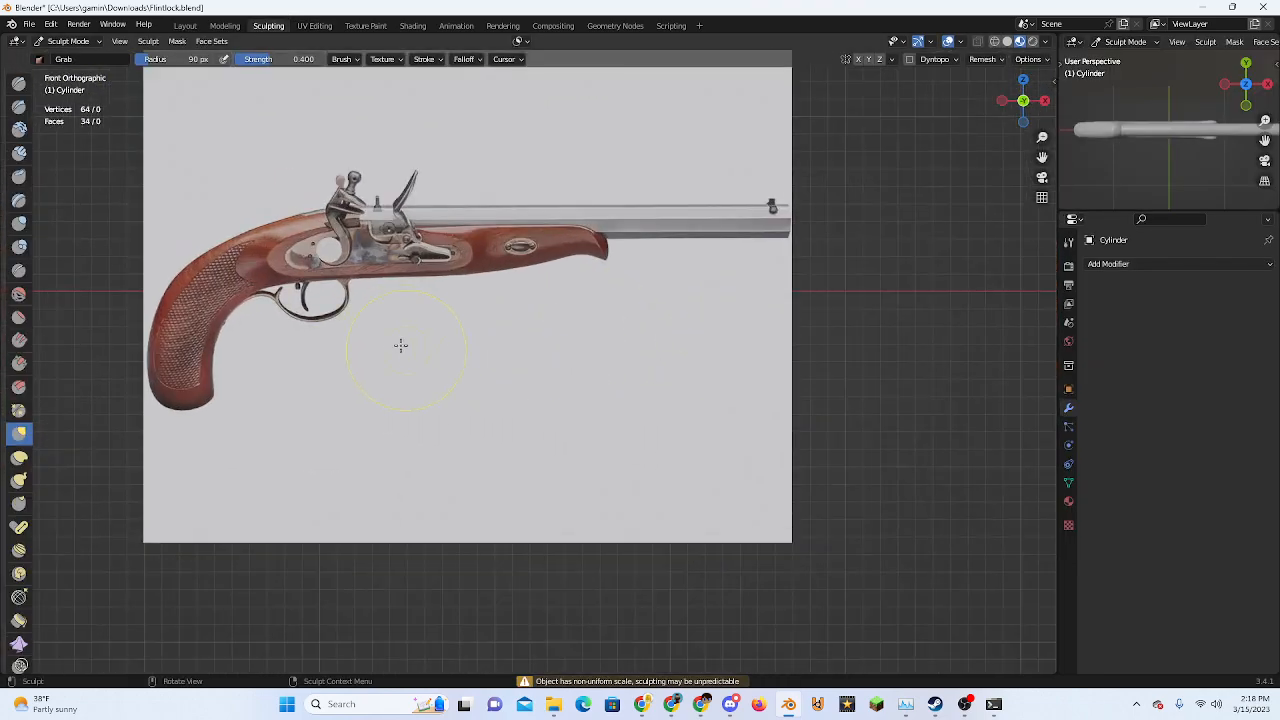
{"action": "middle_click_drag", "start_coordinate": [376, 193], "coordinate": [709, 305], "text": "shift"}
{"action": "left_click", "coordinate": [983, 60]}
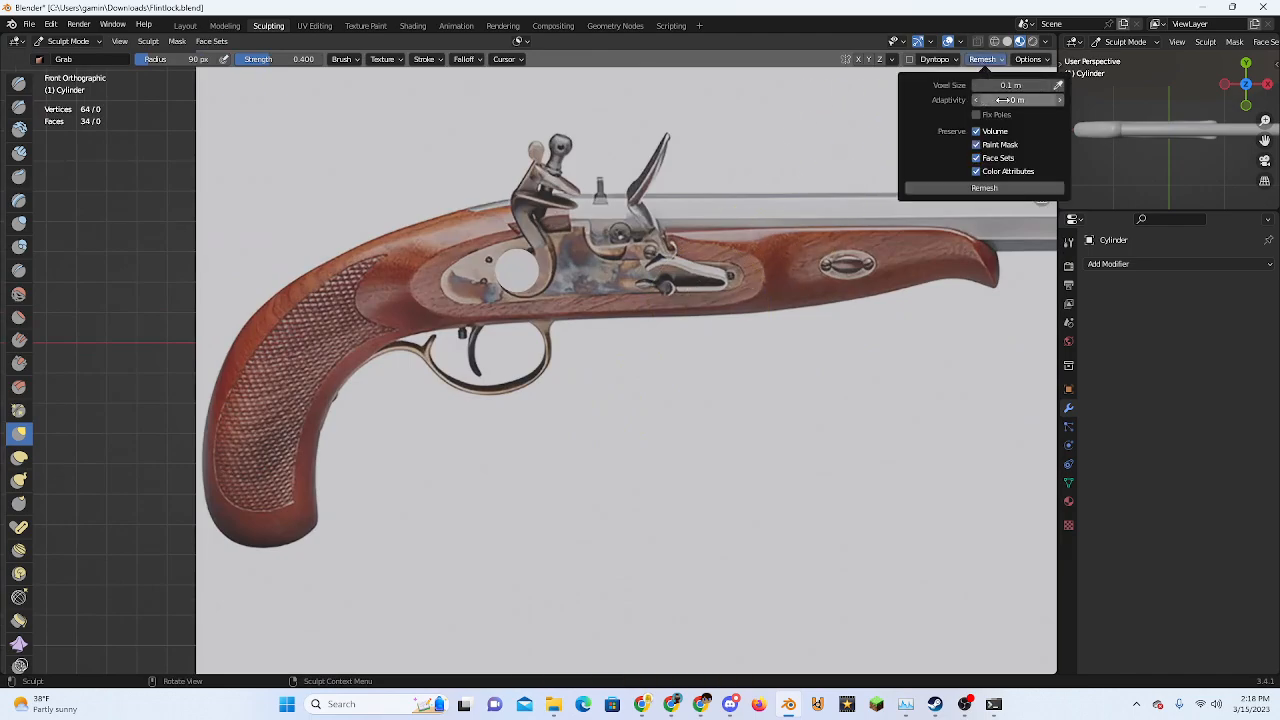
{"action": "left_click", "coordinate": [990, 86]}
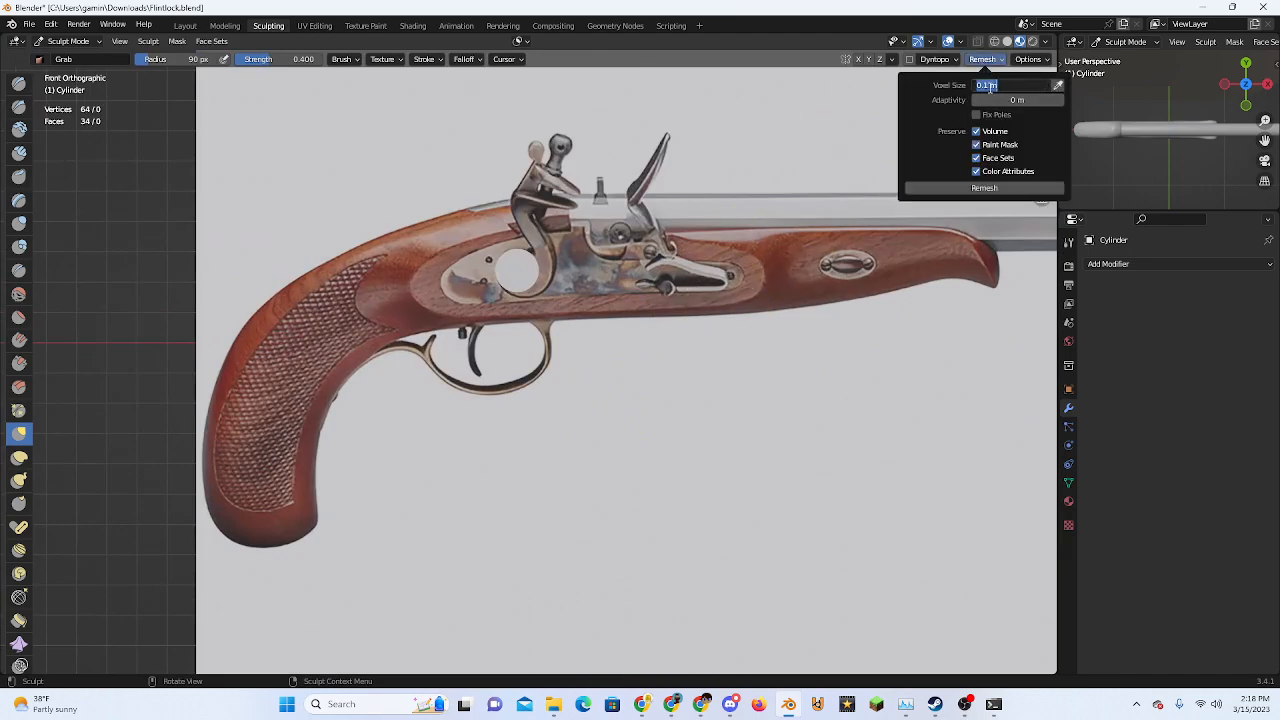
{"action": "left_click", "coordinate": [974, 189]}
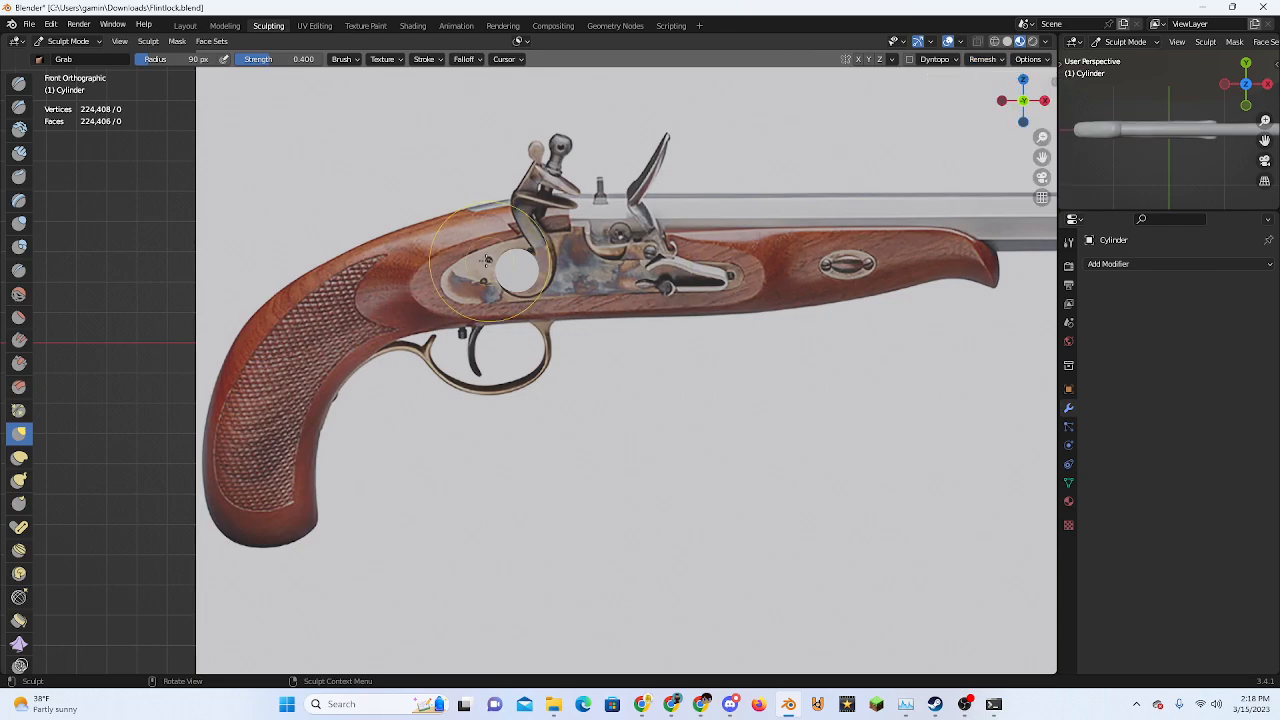
{"action": "key", "text": "ctrl+s"}
Examine the remeshed disc's position against the reference planes from front, side, angled and top views
{"action": "scroll", "coordinate": [480, 260], "scroll_direction": "up", "scroll_amount": 12}
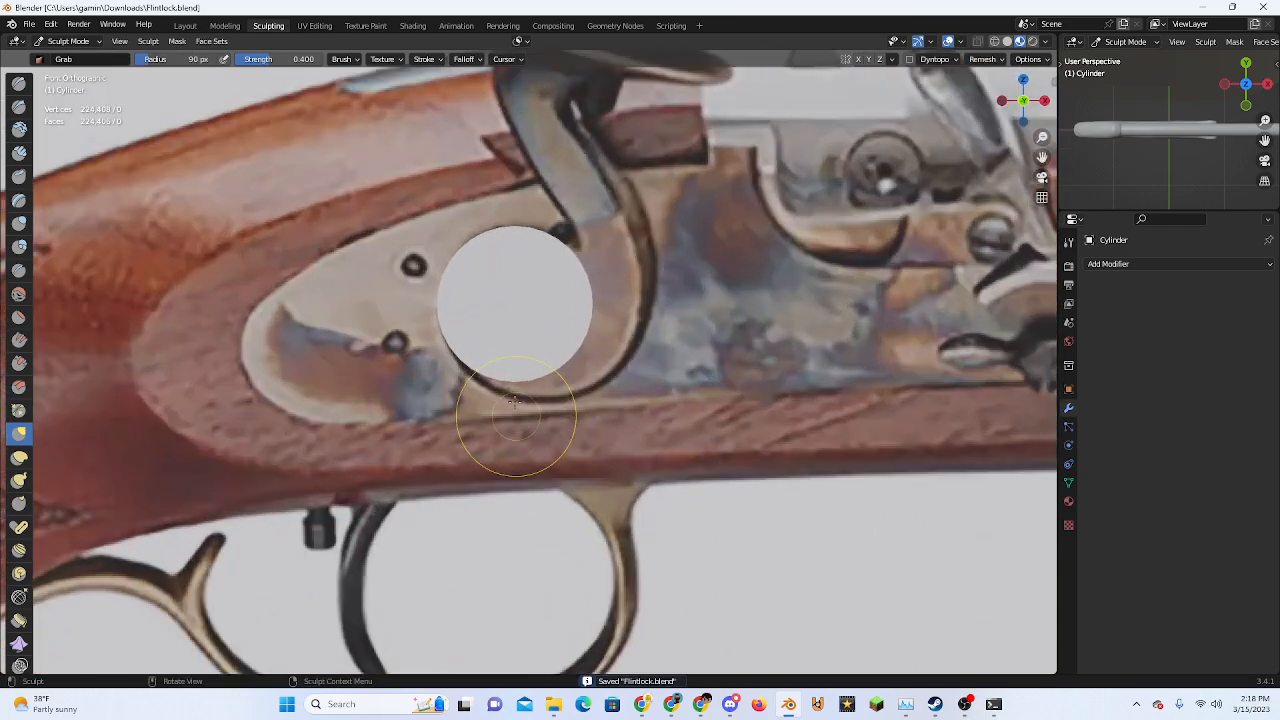
{"action": "scroll", "coordinate": [584, 388], "scroll_direction": "down", "scroll_amount": 5}
{"action": "scroll", "coordinate": [611, 368], "scroll_direction": "up", "scroll_amount": 2}
{"action": "middle_click_drag", "start_coordinate": [600, 366], "coordinate": [492, 364]}
{"action": "scroll", "coordinate": [490, 366], "scroll_direction": "down", "scroll_amount": 10}
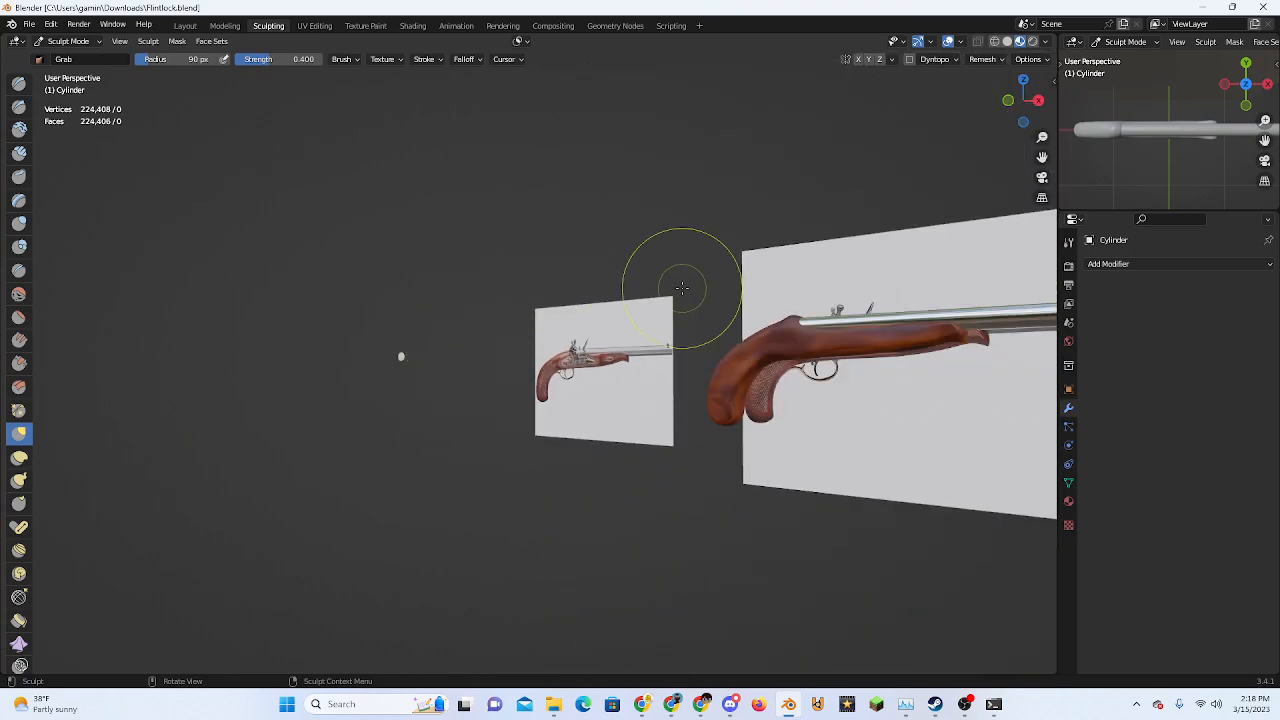
{"action": "scroll", "coordinate": [690, 285], "scroll_direction": "up", "scroll_amount": 3}
{"action": "left_click", "coordinate": [1038, 100]}
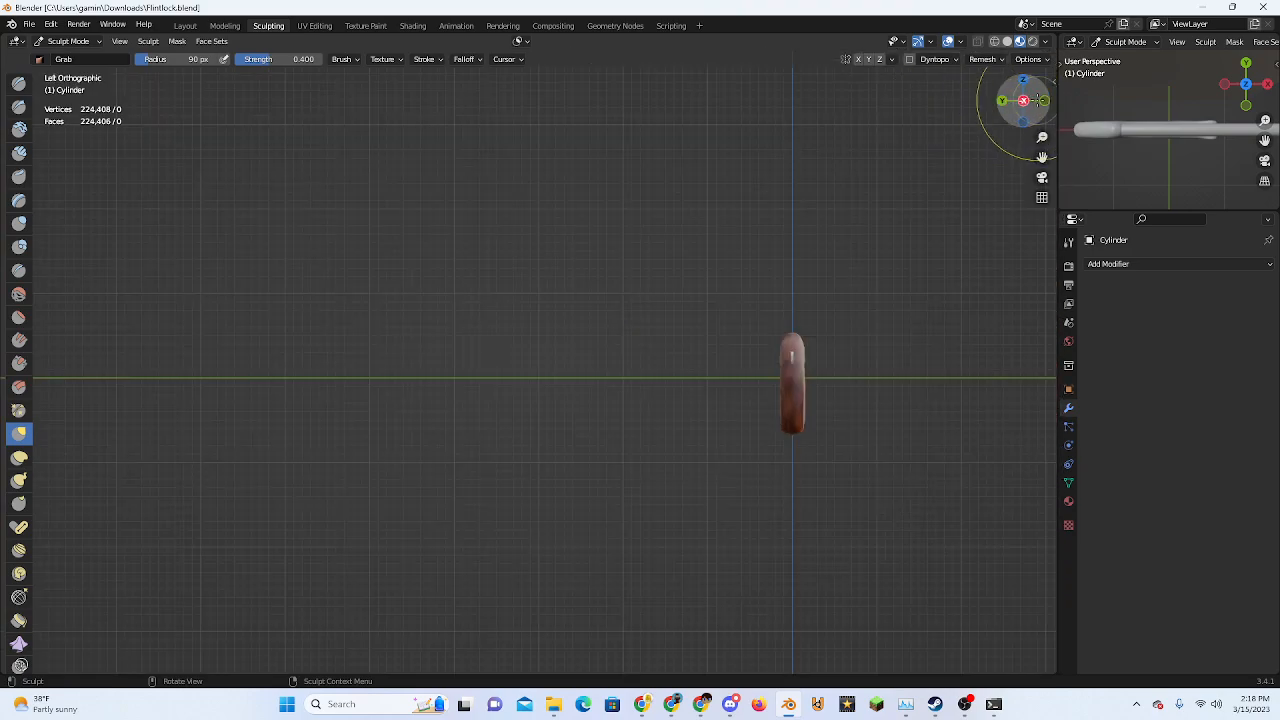
{"action": "left_click", "coordinate": [1003, 100]}
{"action": "scroll", "coordinate": [580, 380], "scroll_direction": "up", "scroll_amount": 8}
{"action": "middle_click_drag", "start_coordinate": [472, 280], "coordinate": [262, 306]}
{"action": "scroll", "coordinate": [361, 313], "scroll_direction": "down", "scroll_amount": 5}
{"action": "left_click", "coordinate": [1023, 80]}
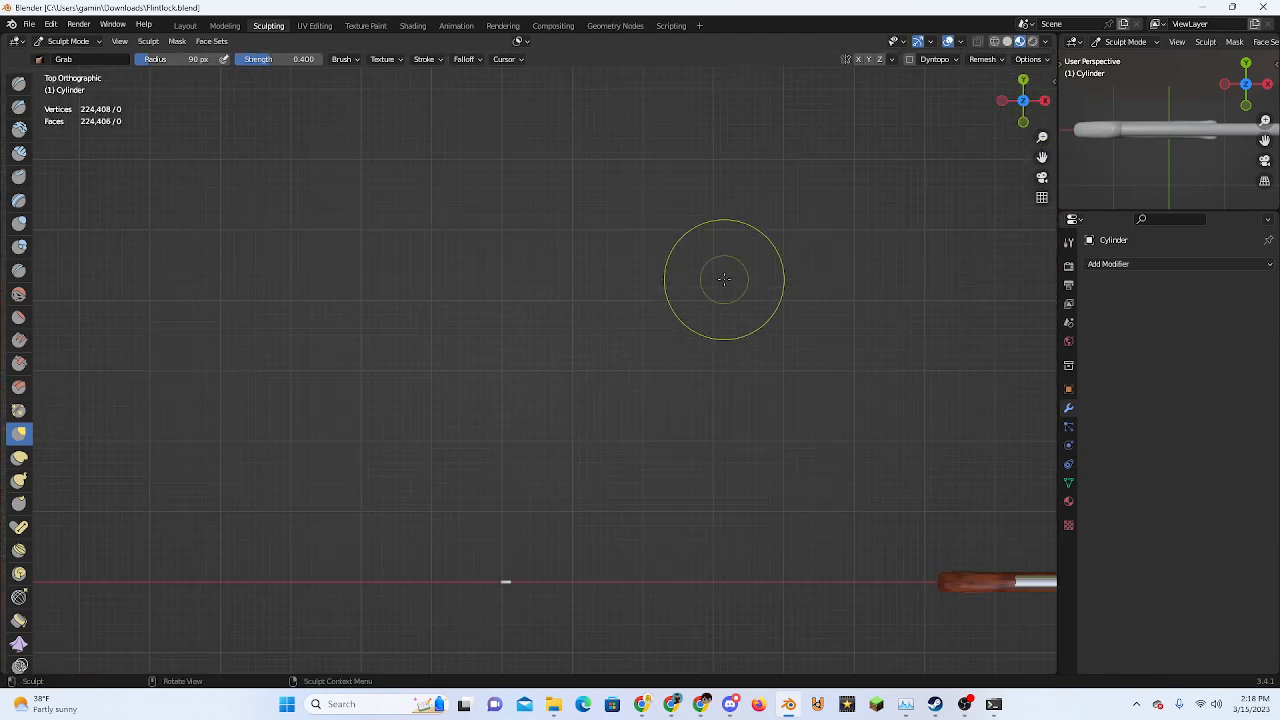
Return to the Layout workspace and move the disc about 4.2 m along the Y axis to the reference copy
{"action": "key", "text": "Tab"}
{"action": "key", "text": "Tab"}
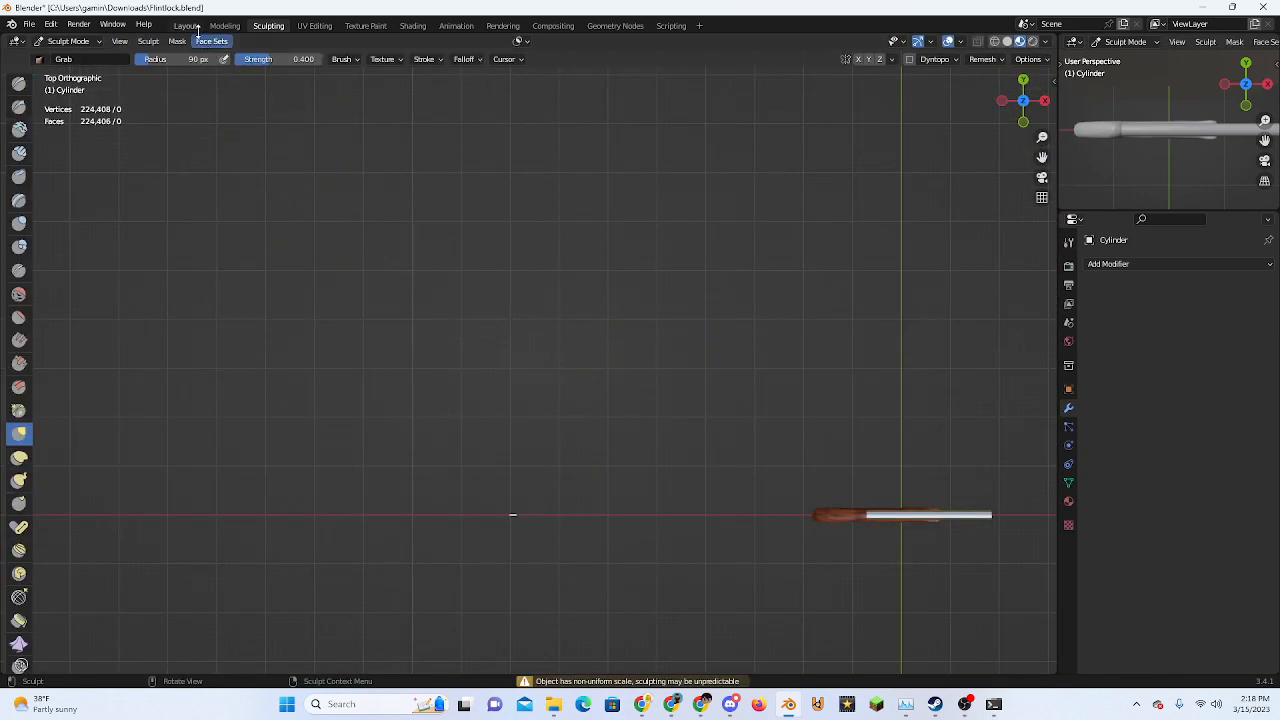
{"action": "left_click", "coordinate": [185, 26]}
{"action": "scroll", "coordinate": [600, 350], "scroll_direction": "down", "scroll_amount": 7}
{"action": "mouse_move", "coordinate": [623, 366]}
{"action": "middle_mouse_down"}
{"action": "mouse_move", "coordinate": [728, 424]}
{"action": "mouse_move", "coordinate": [900, 451]}
{"action": "mouse_move", "coordinate": [823, 429]}
{"action": "middle_mouse_up"}
{"action": "key", "text": "g"}
{"action": "key", "text": "y"}
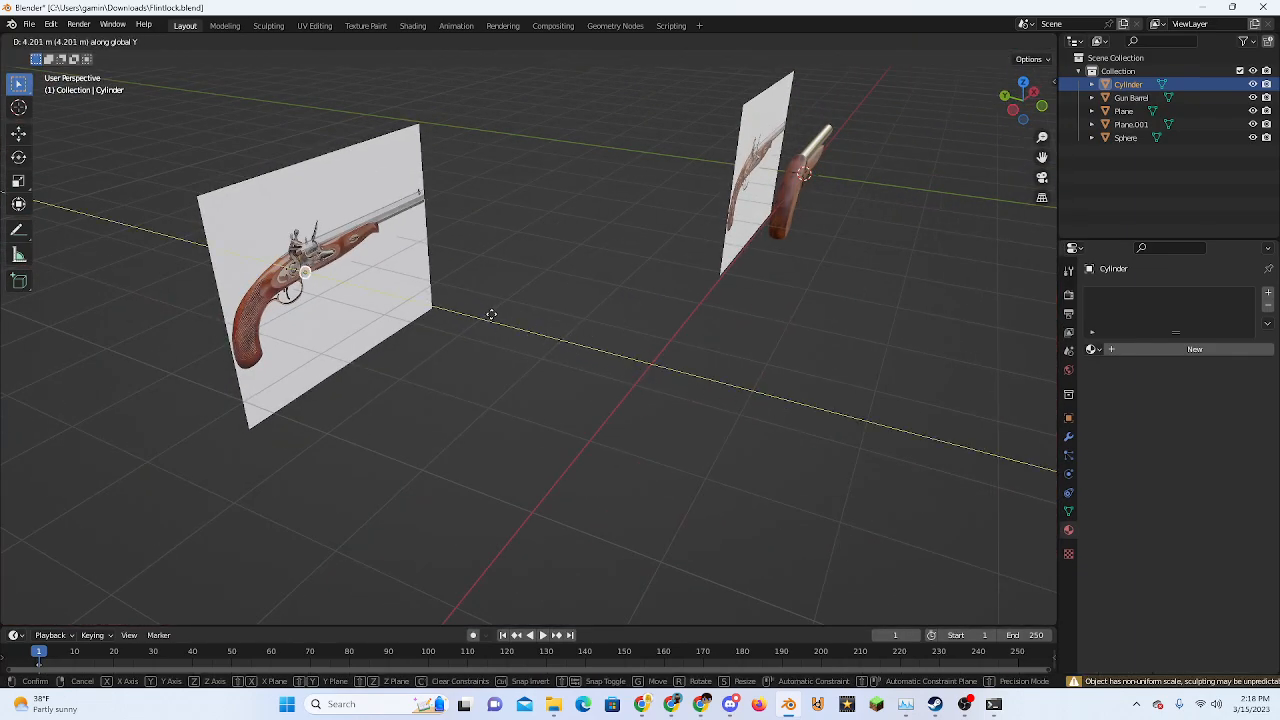
{"action": "left_click", "coordinate": [481, 312]}
Select the reference copy plane beside the disc and open it in Edit Mode
{"action": "left_click", "coordinate": [1013, 110]}
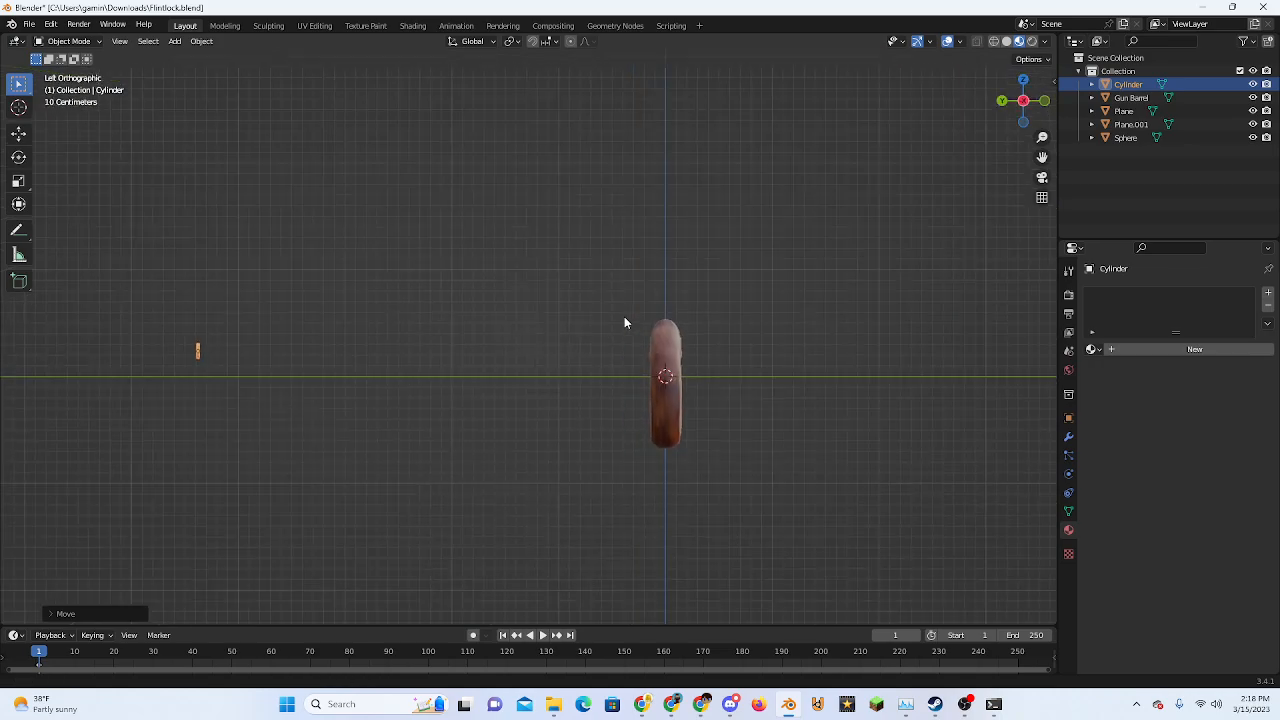
{"action": "scroll", "coordinate": [730, 379], "scroll_direction": "down", "scroll_amount": 1}
{"action": "middle_click_drag", "start_coordinate": [606, 377], "coordinate": [702, 391], "text": "shift"}
{"action": "left_click", "coordinate": [607, 384]}
{"action": "key", "text": "Tab"}
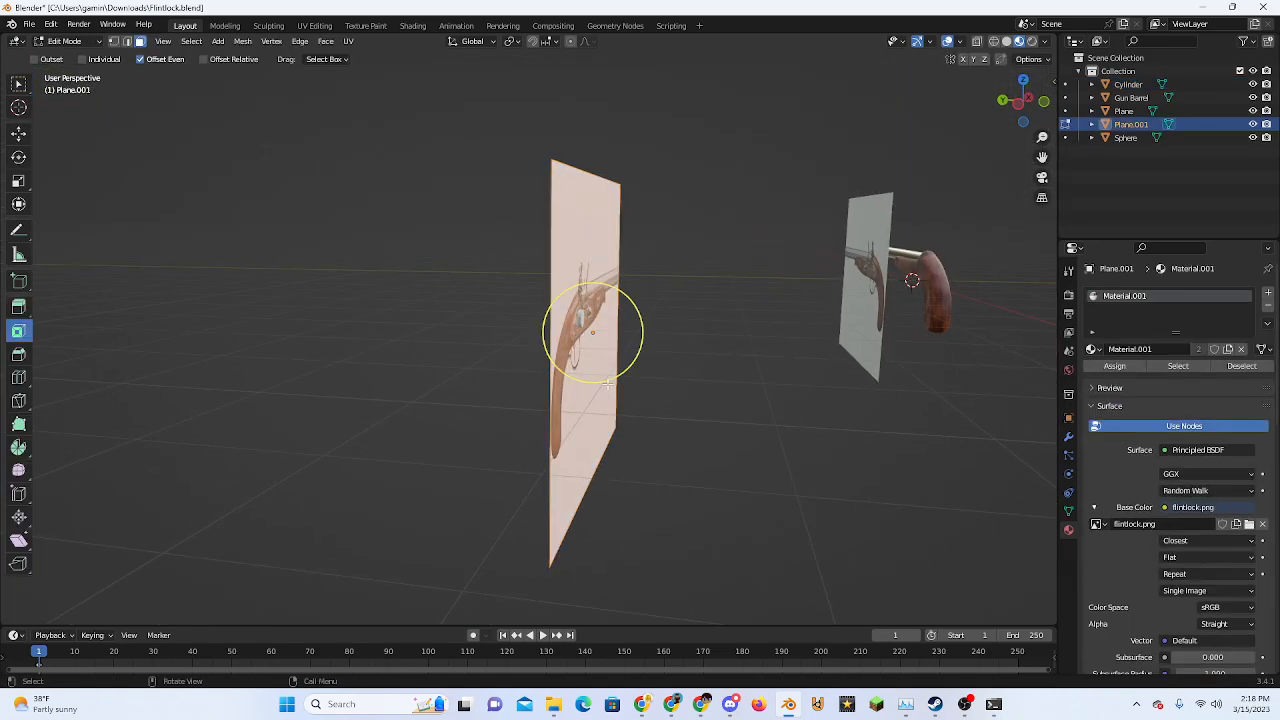
{"action": "key", "text": "r"}
{"action": "left_click", "coordinate": [598, 380]}
{"action": "key", "text": "ctrl+z"}
Extrude the reference plane's face backwards into a slab and return to Object Mode
{"action": "key", "text": "e"}
{"action": "left_click", "coordinate": [800, 256]}
{"action": "key", "text": "Tab"}
Move the disc about 0.018 m along Y in left view so it sits partly in the slab's front face
{"action": "left_click", "coordinate": [1020, 104]}
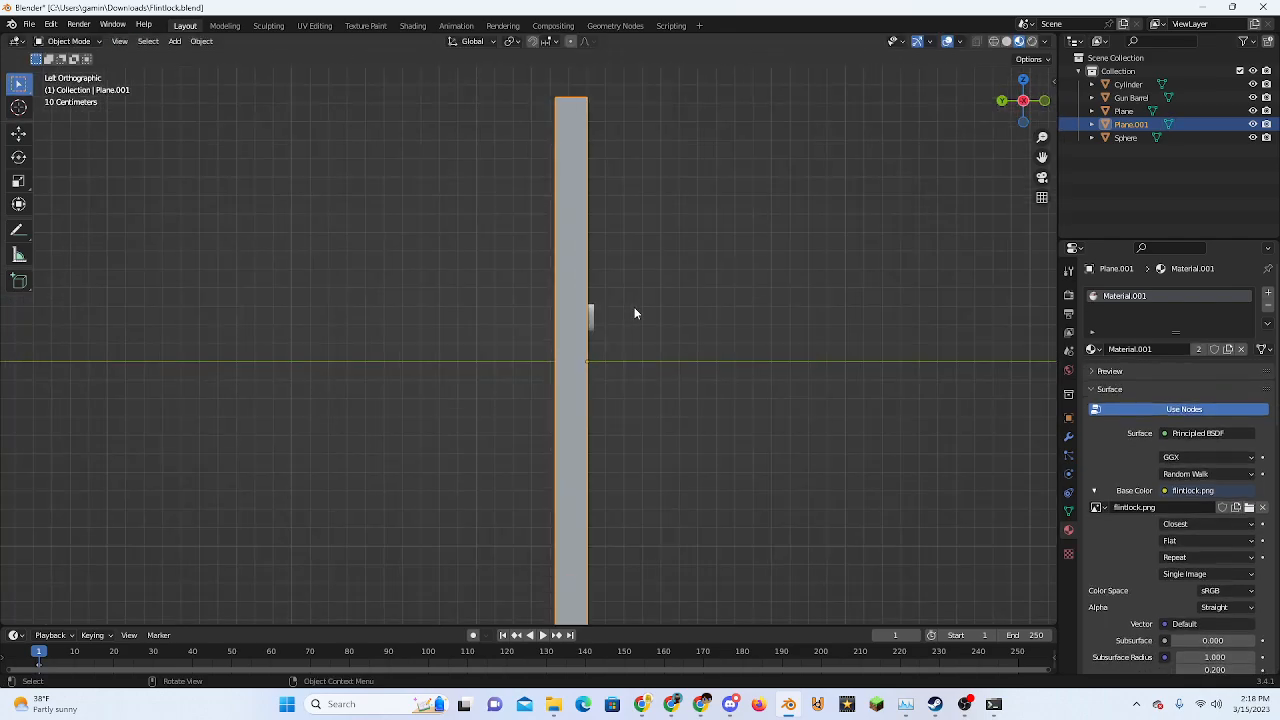
{"action": "left_click", "coordinate": [593, 311]}
{"action": "scroll", "coordinate": [634, 308], "scroll_direction": "up", "scroll_amount": 5}
{"action": "middle_click_drag", "start_coordinate": [645, 308], "coordinate": [403, 295], "text": "shift"}
{"action": "scroll", "coordinate": [450, 290], "scroll_direction": "up", "scroll_amount": 6}
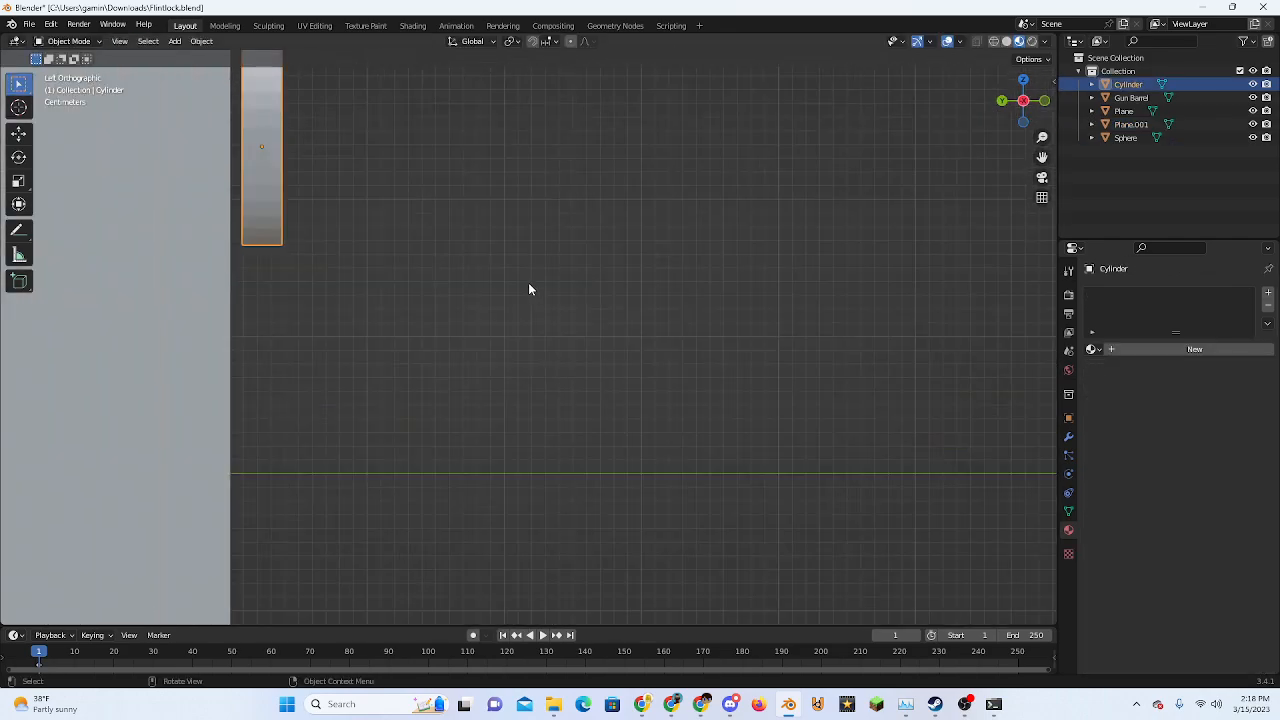
{"action": "middle_click_drag", "start_coordinate": [384, 200], "coordinate": [655, 350], "text": "shift"}
{"action": "key", "text": "g"}
{"action": "key", "text": "y"}
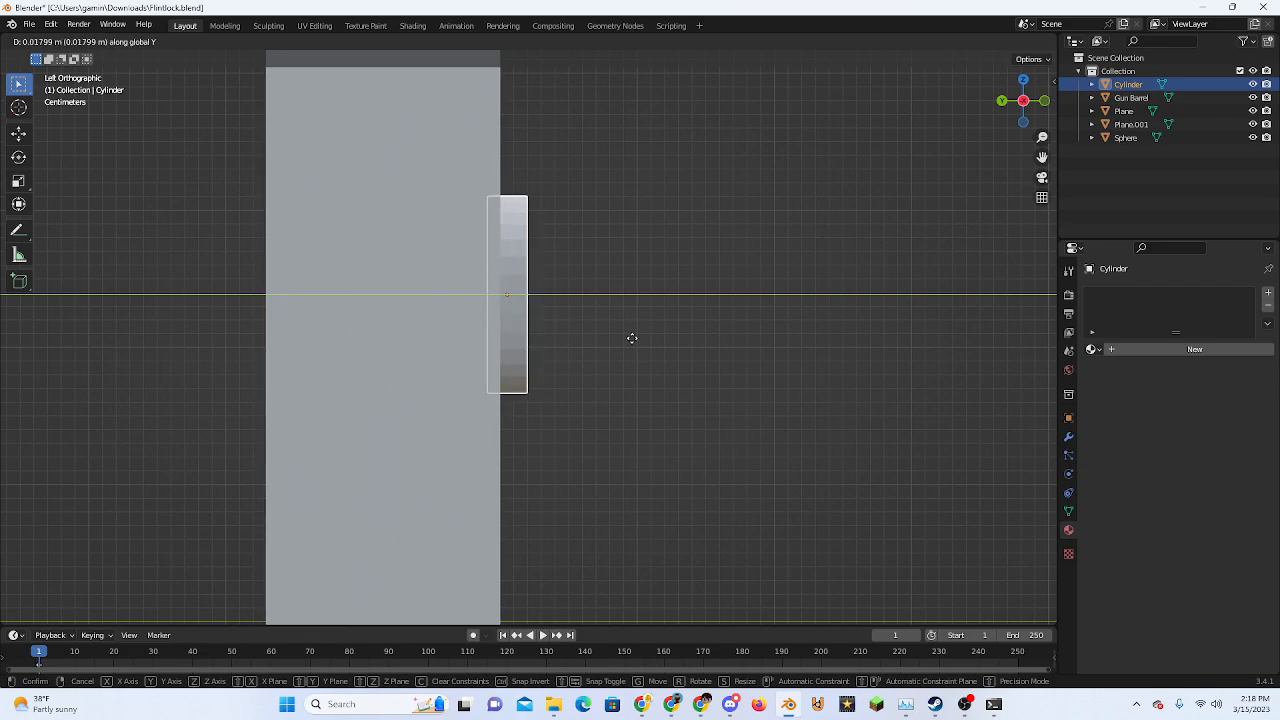
{"action": "left_click", "coordinate": [631, 337]}
{"action": "left_click", "coordinate": [1044, 101]}
{"action": "scroll", "coordinate": [659, 321], "scroll_direction": "down", "scroll_amount": 4}
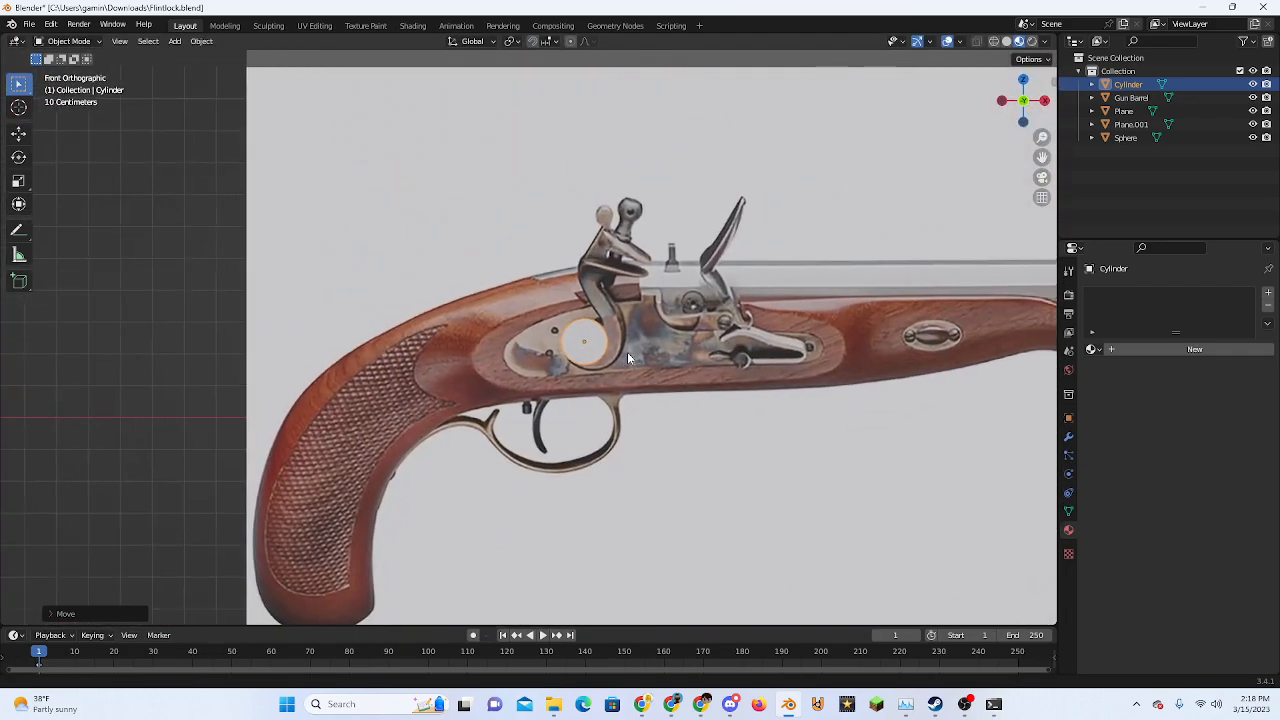
Open the disc in the Sculpting workspace and choose the Grab brush
{"action": "scroll", "coordinate": [620, 335], "scroll_direction": "up", "scroll_amount": 5}
{"action": "scroll", "coordinate": [617, 331], "scroll_direction": "down", "scroll_amount": 3}
{"action": "left_click", "coordinate": [267, 26]}
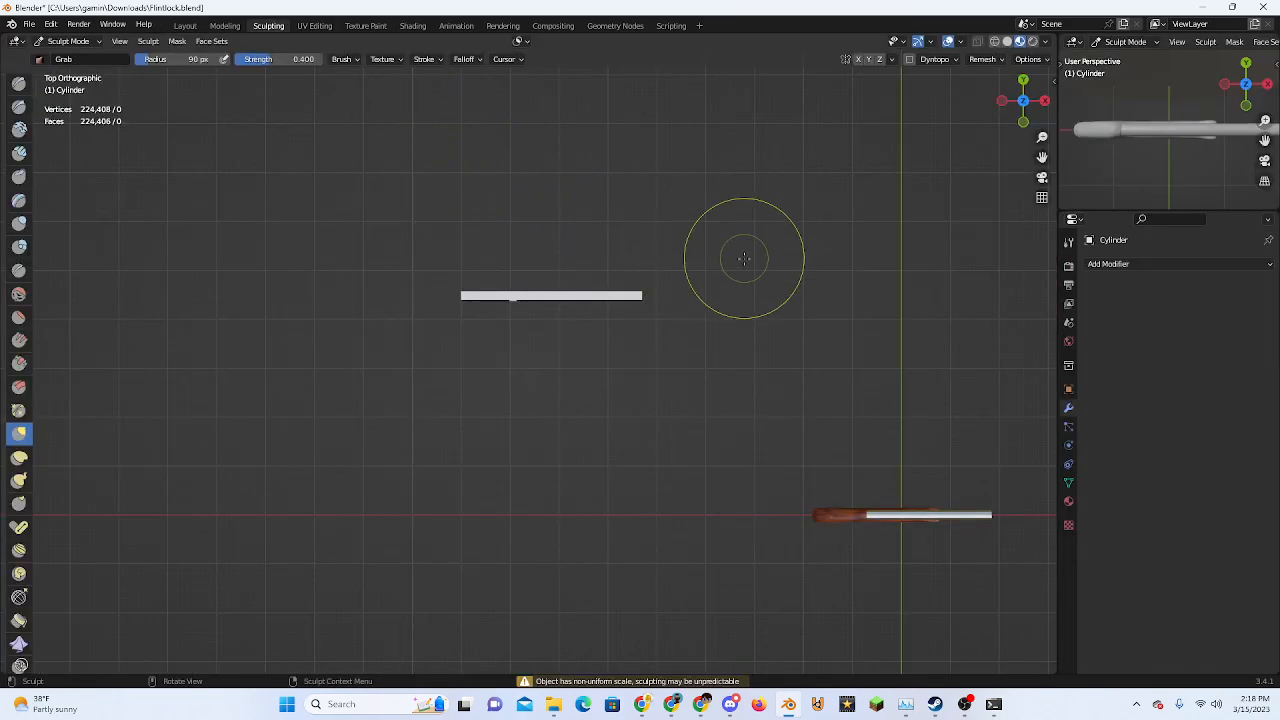
{"action": "left_click", "coordinate": [1023, 121]}
{"action": "scroll", "coordinate": [540, 358], "scroll_direction": "up", "scroll_amount": 15}
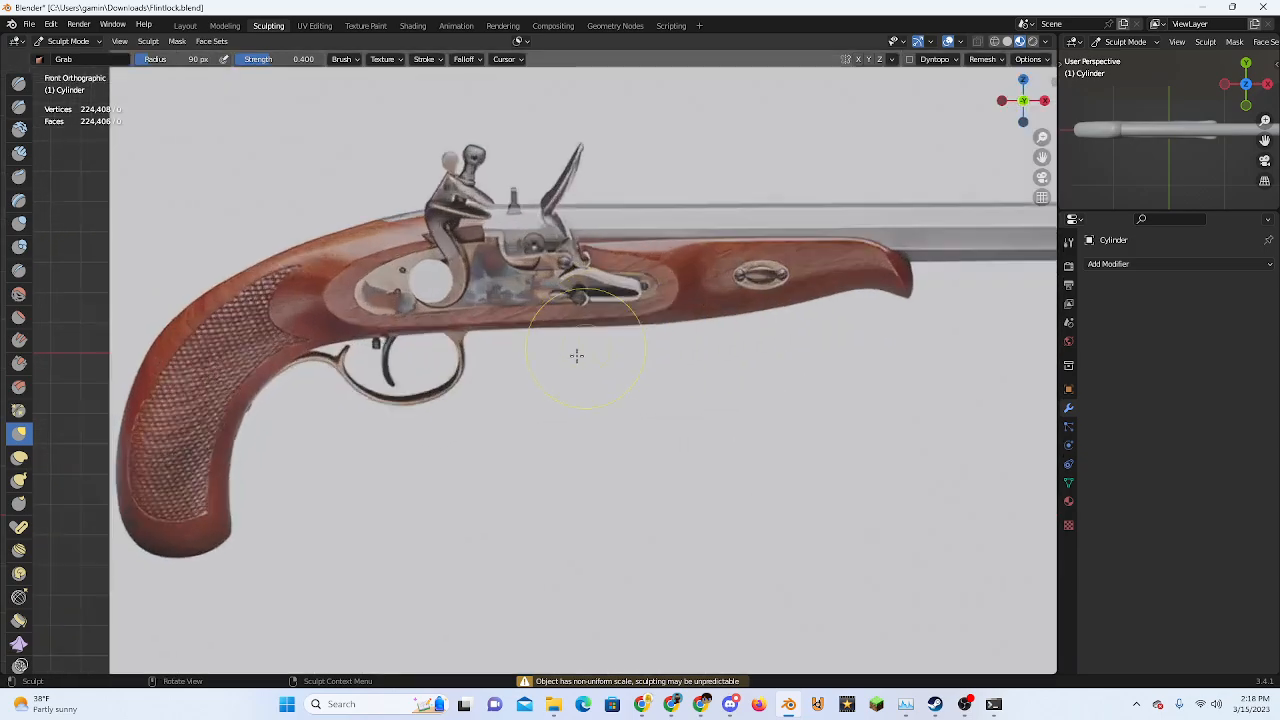
{"action": "scroll", "coordinate": [586, 410], "scroll_direction": "down", "scroll_amount": 5}
{"action": "middle_click_drag", "start_coordinate": [640, 372], "coordinate": [686, 257]}
{"action": "left_click", "coordinate": [1021, 104]}
{"action": "middle_click_drag", "start_coordinate": [788, 223], "coordinate": [574, 214], "text": "shift"}
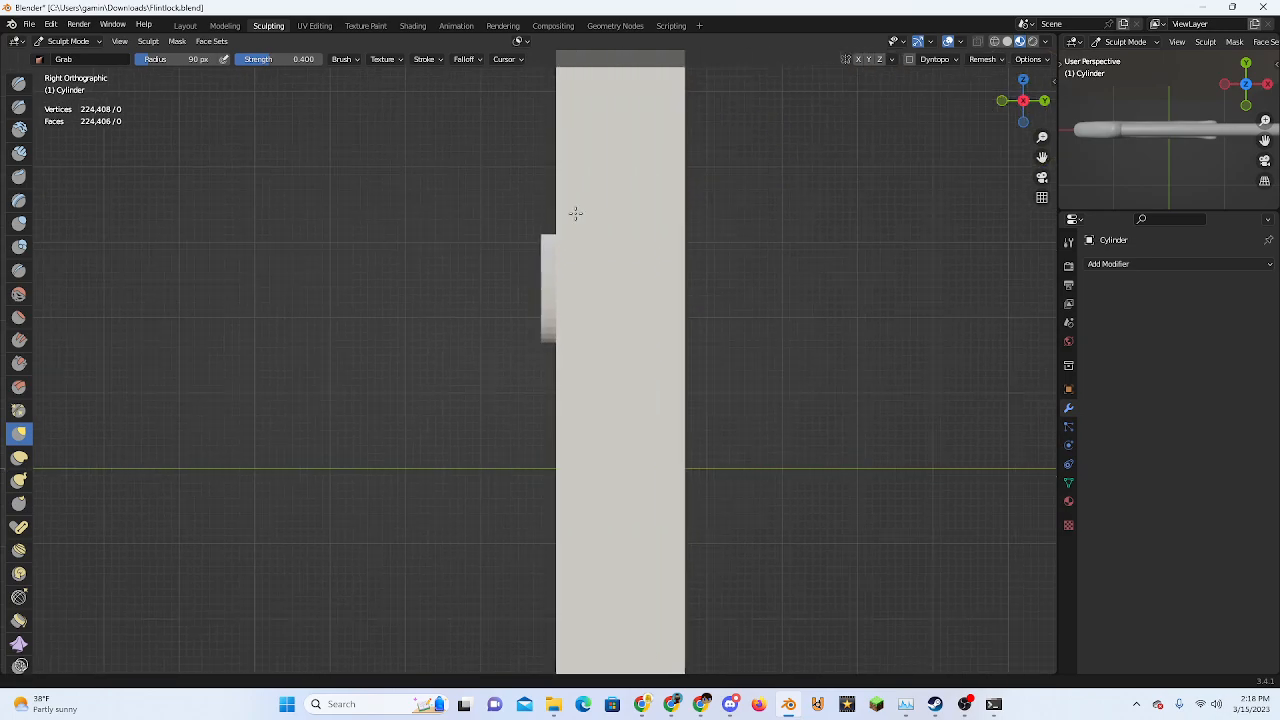
{"action": "scroll", "coordinate": [560, 212], "scroll_direction": "up", "scroll_amount": 4}
{"action": "left_click", "coordinate": [20, 86]}
{"action": "middle_click_drag", "start_coordinate": [493, 233], "coordinate": [360, 300]}
{"action": "left_click", "coordinate": [19, 433]}
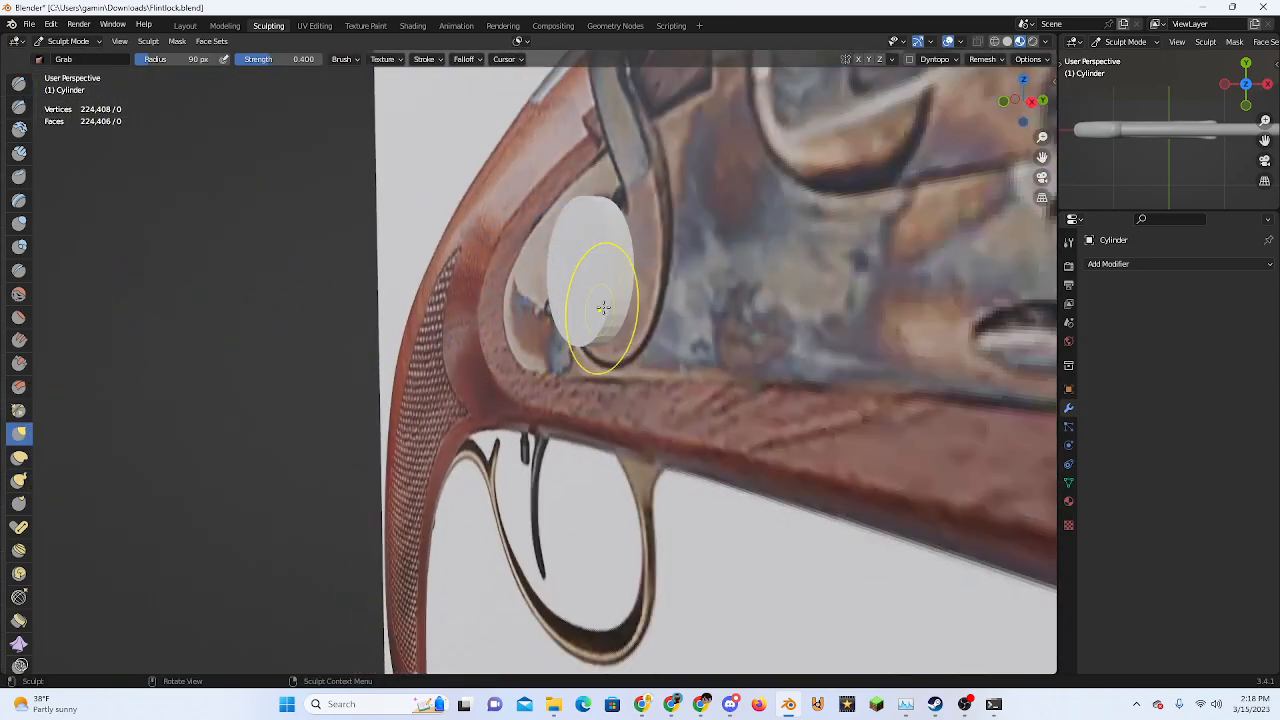
Pull the disc's lower edge outwards with Grab in front view, following the hammer base outline on the reference
{"action": "middle_click_drag", "start_coordinate": [623, 289], "coordinate": [668, 324]}
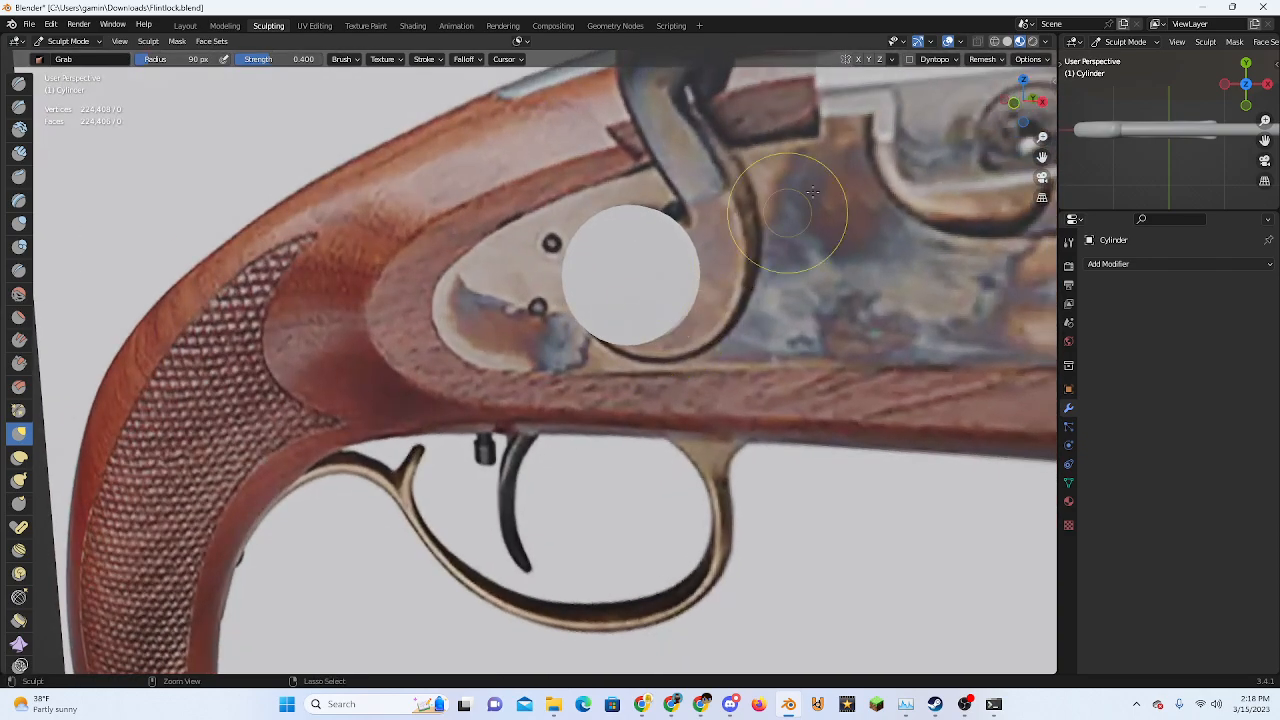
{"action": "left_click", "coordinate": [1013, 103]}
{"action": "scroll", "coordinate": [828, 365], "scroll_direction": "up", "scroll_amount": 4}
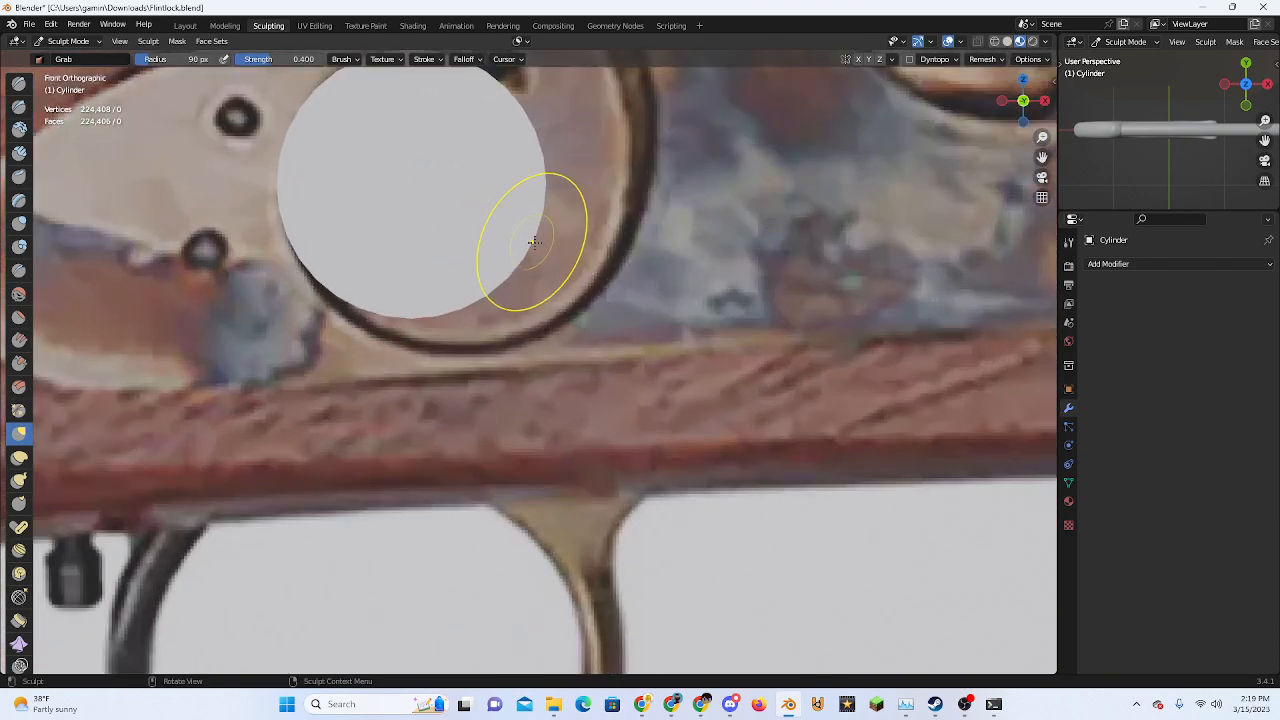
{"action": "left_click_drag", "start_coordinate": [531, 241], "coordinate": [678, 264]}
{"action": "left_click_drag", "start_coordinate": [478, 281], "coordinate": [553, 334]}
{"action": "left_click_drag", "start_coordinate": [410, 306], "coordinate": [409, 307]}
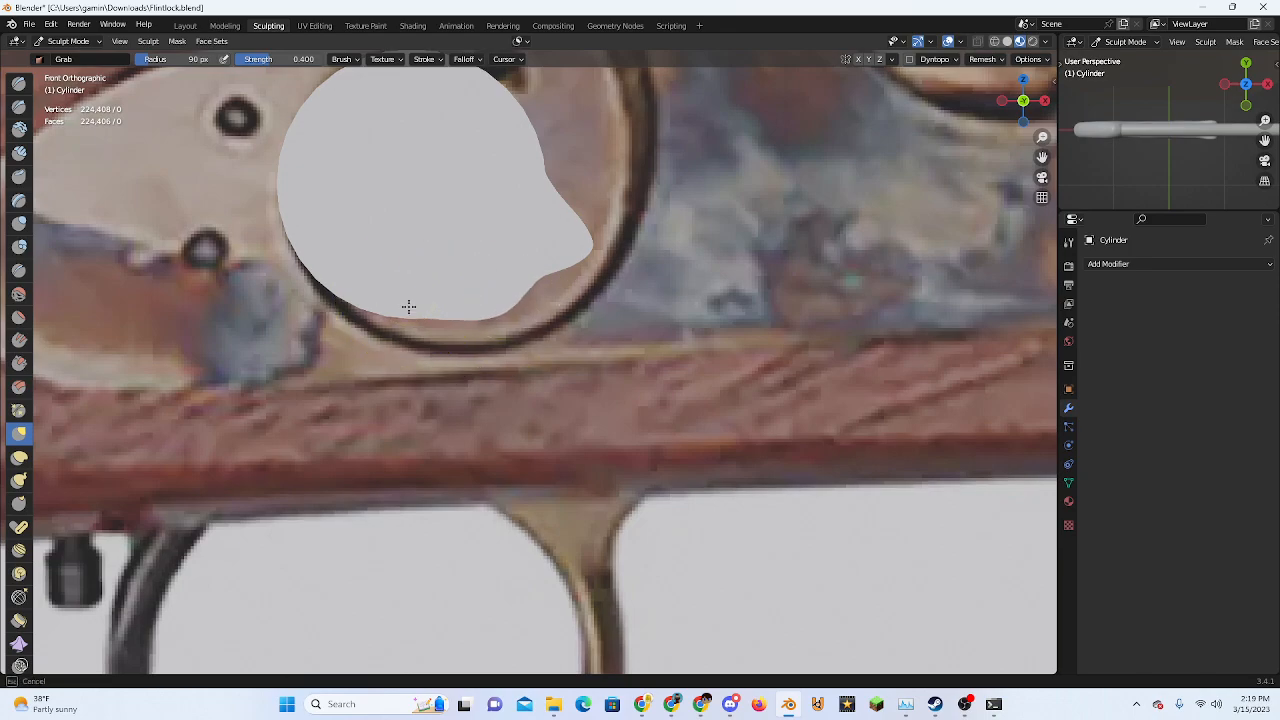
{"action": "left_click_drag", "start_coordinate": [458, 357], "coordinate": [457, 358]}
{"action": "left_click_drag", "start_coordinate": [376, 305], "coordinate": [354, 316]}
{"action": "left_click_drag", "start_coordinate": [338, 290], "coordinate": [321, 288]}
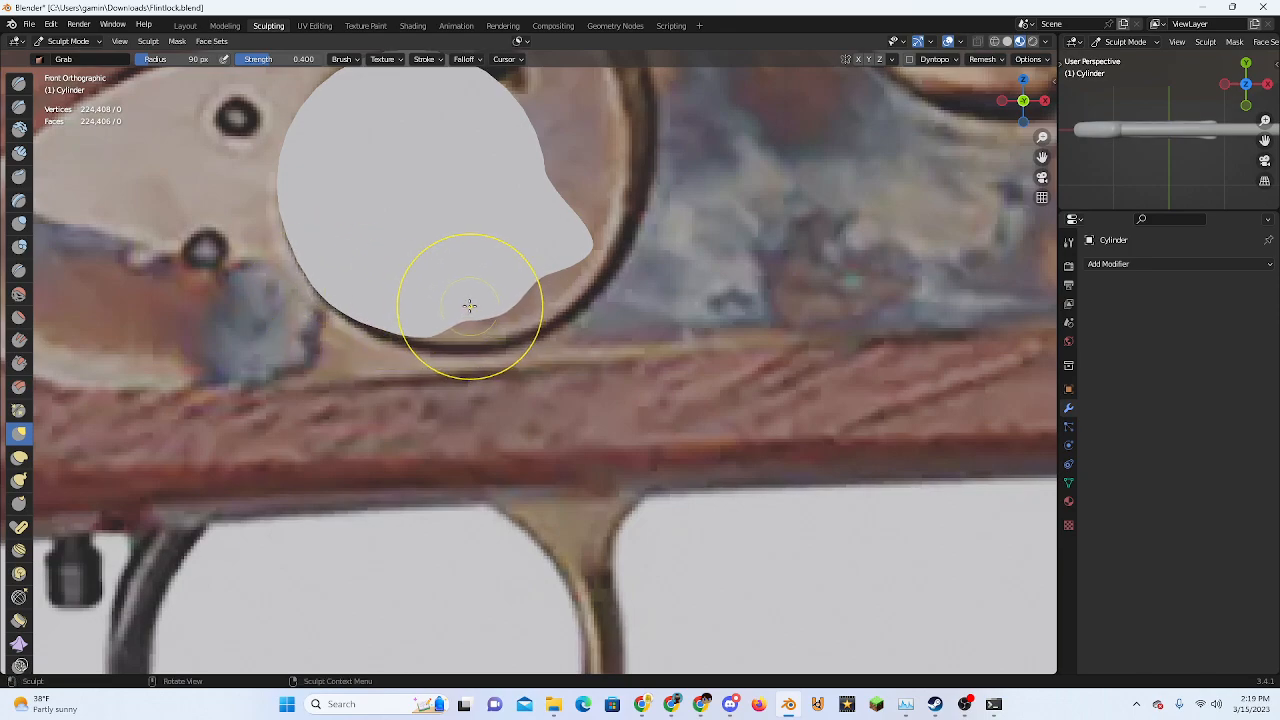
{"action": "mouse_move", "coordinate": [470, 308]}
{"action": "left_mouse_down"}
{"action": "mouse_move", "coordinate": [497, 353]}
{"action": "mouse_move", "coordinate": [480, 355]}
{"action": "left_mouse_up"}
{"action": "left_click_drag", "start_coordinate": [412, 320], "coordinate": [406, 342]}
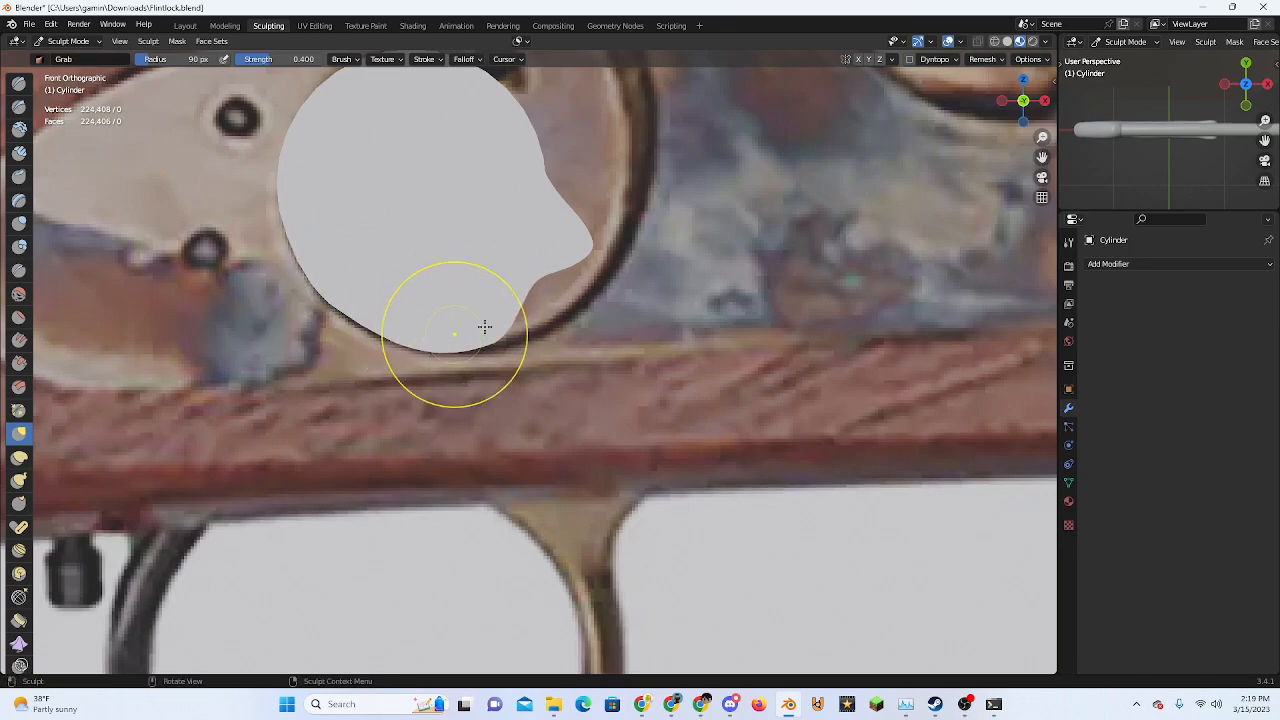
{"action": "mouse_move", "coordinate": [531, 297]}
{"action": "left_mouse_down"}
{"action": "mouse_move", "coordinate": [570, 322]}
{"action": "mouse_move", "coordinate": [511, 342]}
{"action": "left_mouse_up"}
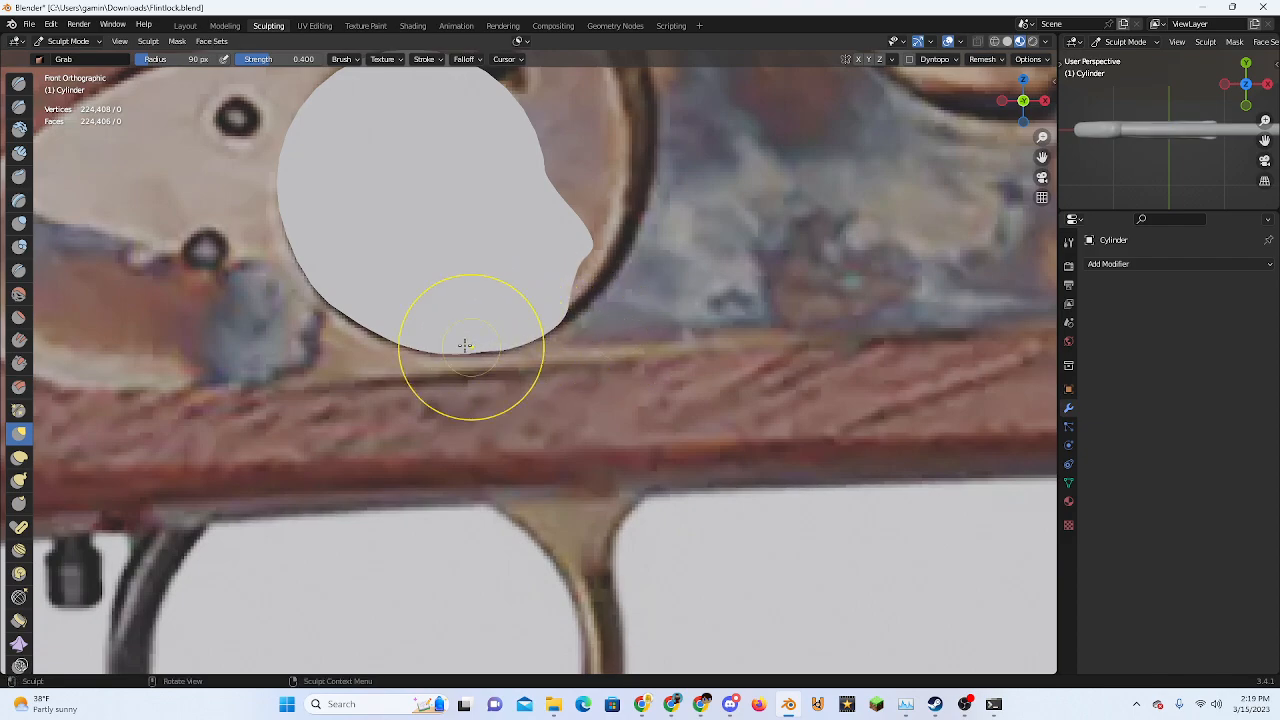
{"action": "left_click_drag", "start_coordinate": [376, 322], "coordinate": [366, 325]}
{"action": "left_click_drag", "start_coordinate": [323, 272], "coordinate": [306, 269]}
Grab the bulge on the disc's right side out to the curved hammer outline and inspect the shape from the side
{"action": "middle_click_drag", "start_coordinate": [492, 275], "coordinate": [369, 365], "text": "shift"}
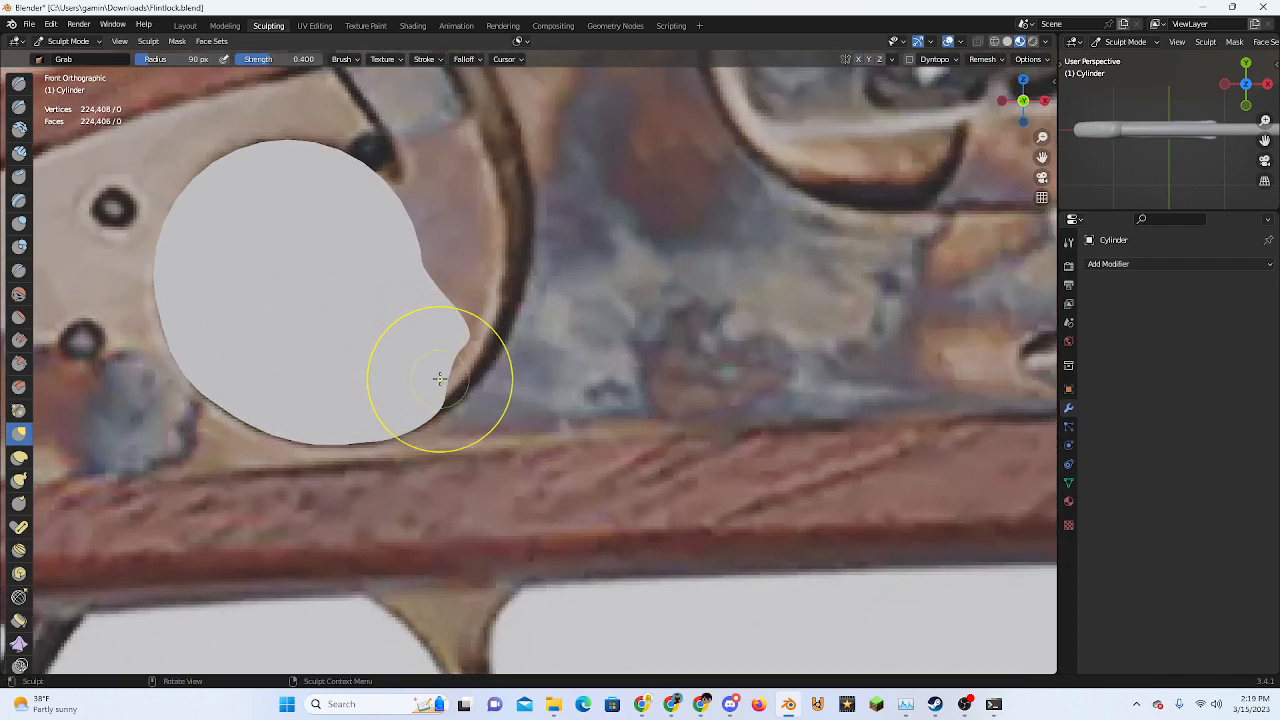
{"action": "left_click_drag", "start_coordinate": [441, 377], "coordinate": [501, 372]}
{"action": "left_click_drag", "start_coordinate": [499, 256], "coordinate": [513, 236]}
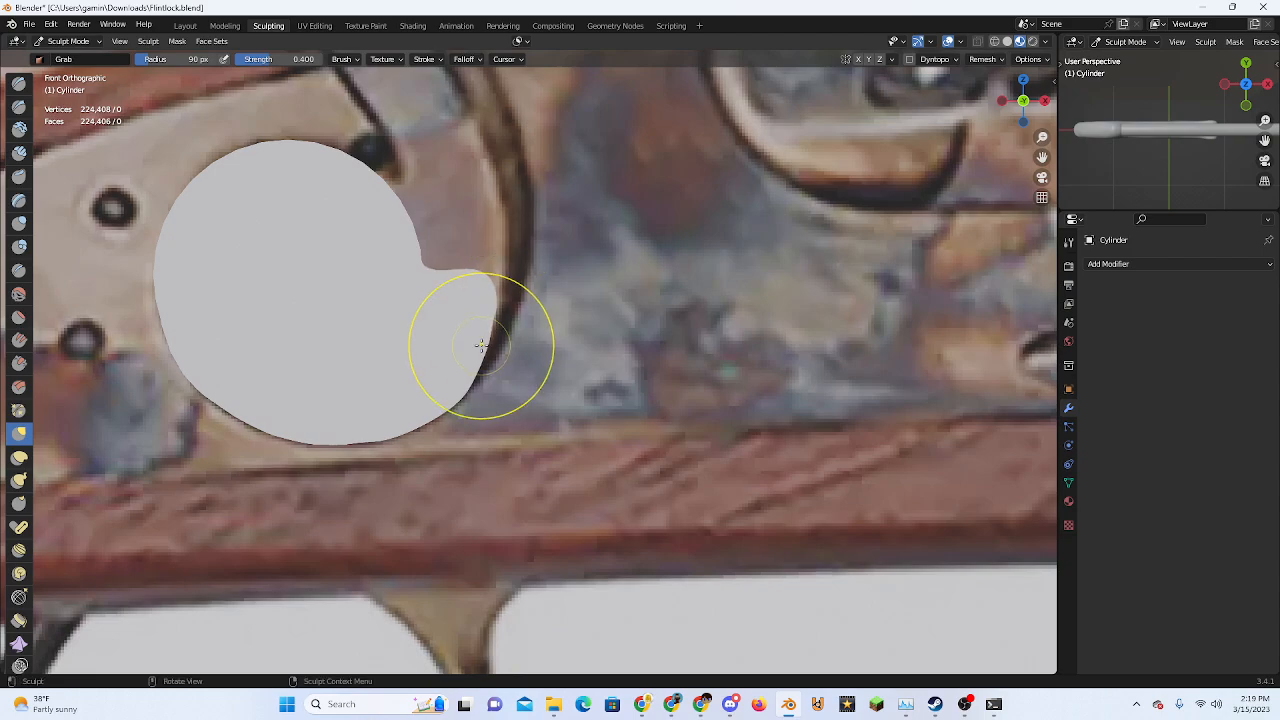
{"action": "left_click_drag", "start_coordinate": [481, 346], "coordinate": [500, 350]}
{"action": "left_click_drag", "start_coordinate": [486, 300], "coordinate": [518, 302]}
{"action": "middle_click_drag", "start_coordinate": [518, 300], "coordinate": [366, 316]}
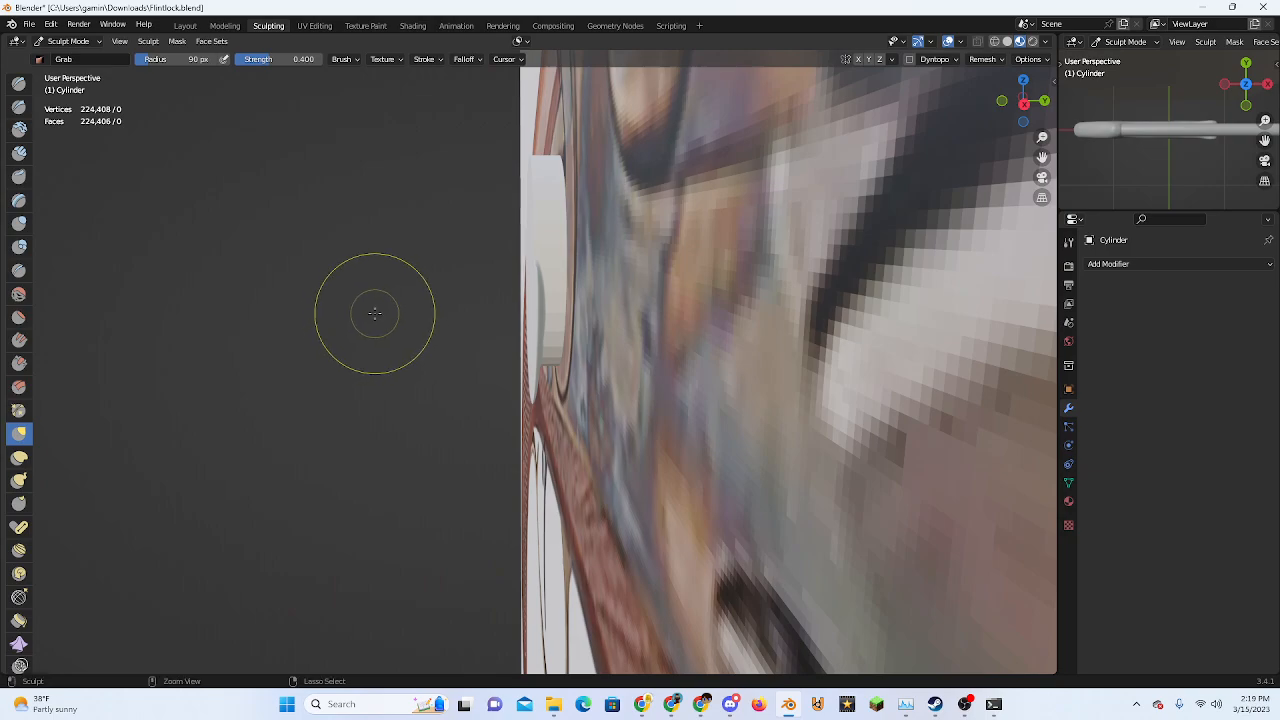
Undo the Grab strokes on the disc until it is round again in Object Mode
{"action": "middle_click_drag", "start_coordinate": [467, 303], "coordinate": [581, 303]}
{"action": "key", "text": "ctrl+z"}
{"action": "key", "text": "ctrl+z"}
{"action": "key", "text": "ctrl+z"}
{"action": "key", "text": "ctrl+z"}
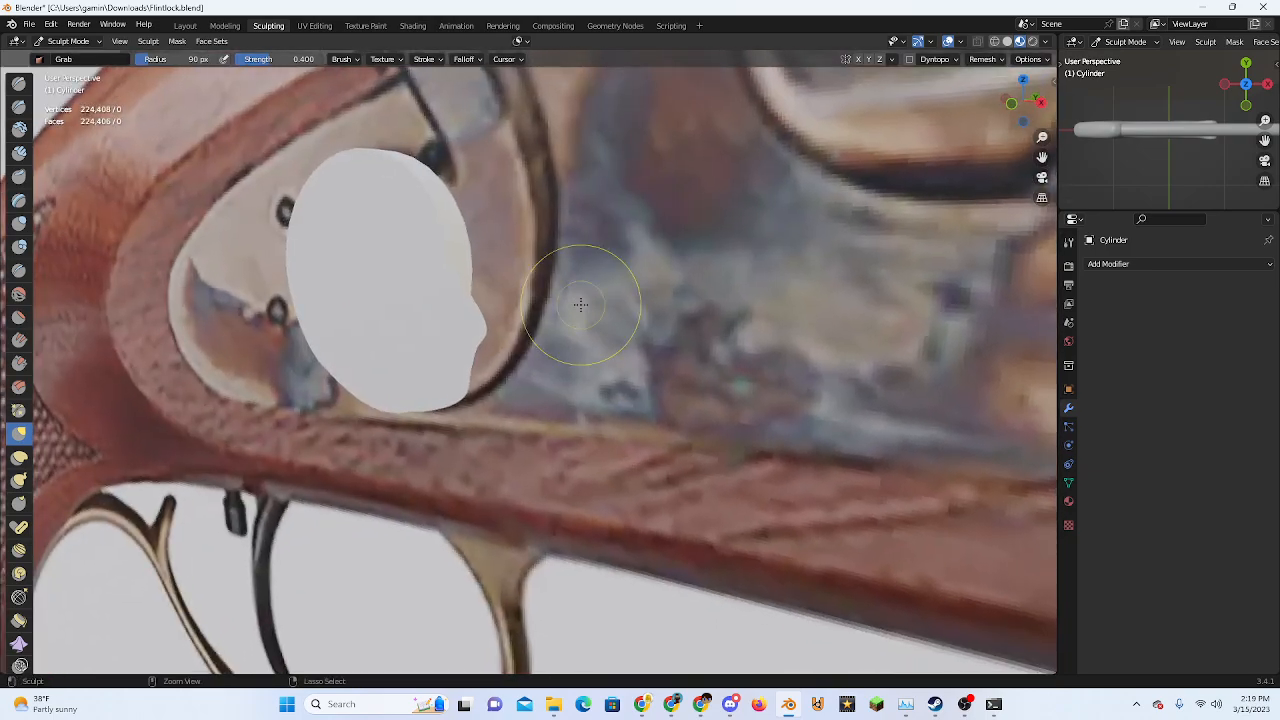
{"action": "key", "text": "ctrl+z"}
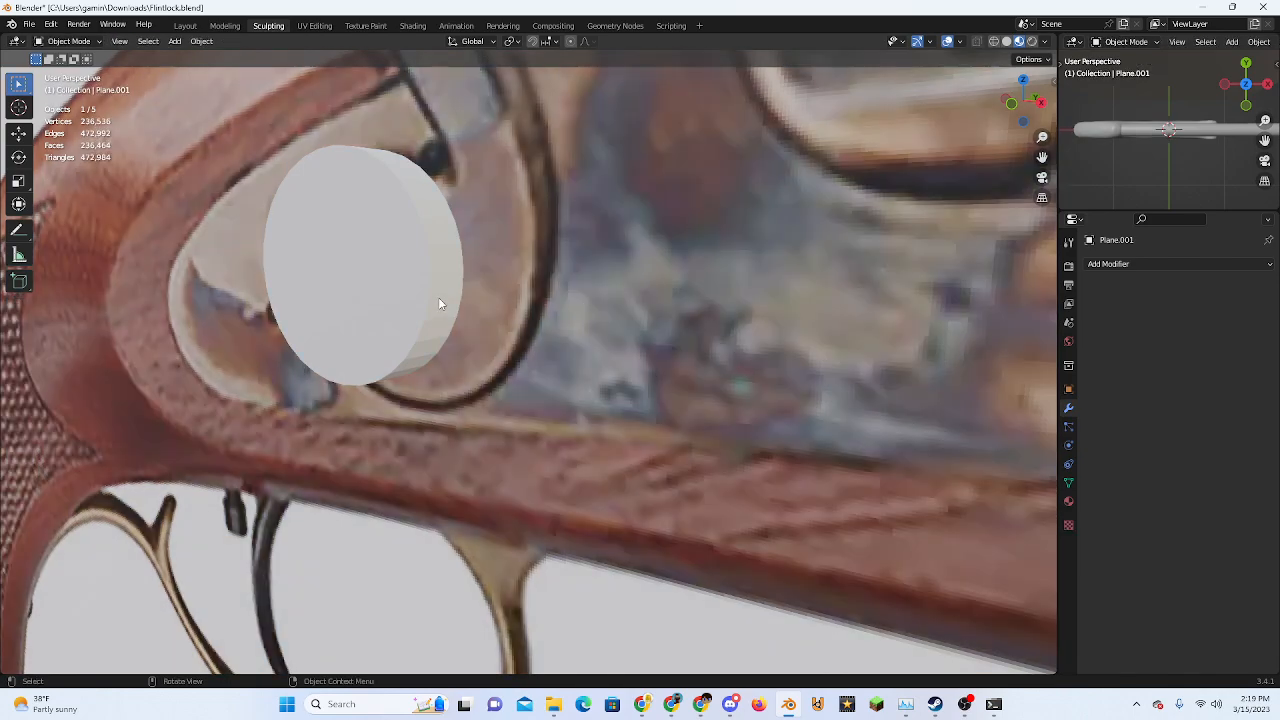
Select the disc and move it about 0.01 m along Y into the reference slab
{"action": "scroll", "coordinate": [438, 297], "scroll_direction": "down", "scroll_amount": 5}
{"action": "left_click", "coordinate": [506, 283]}
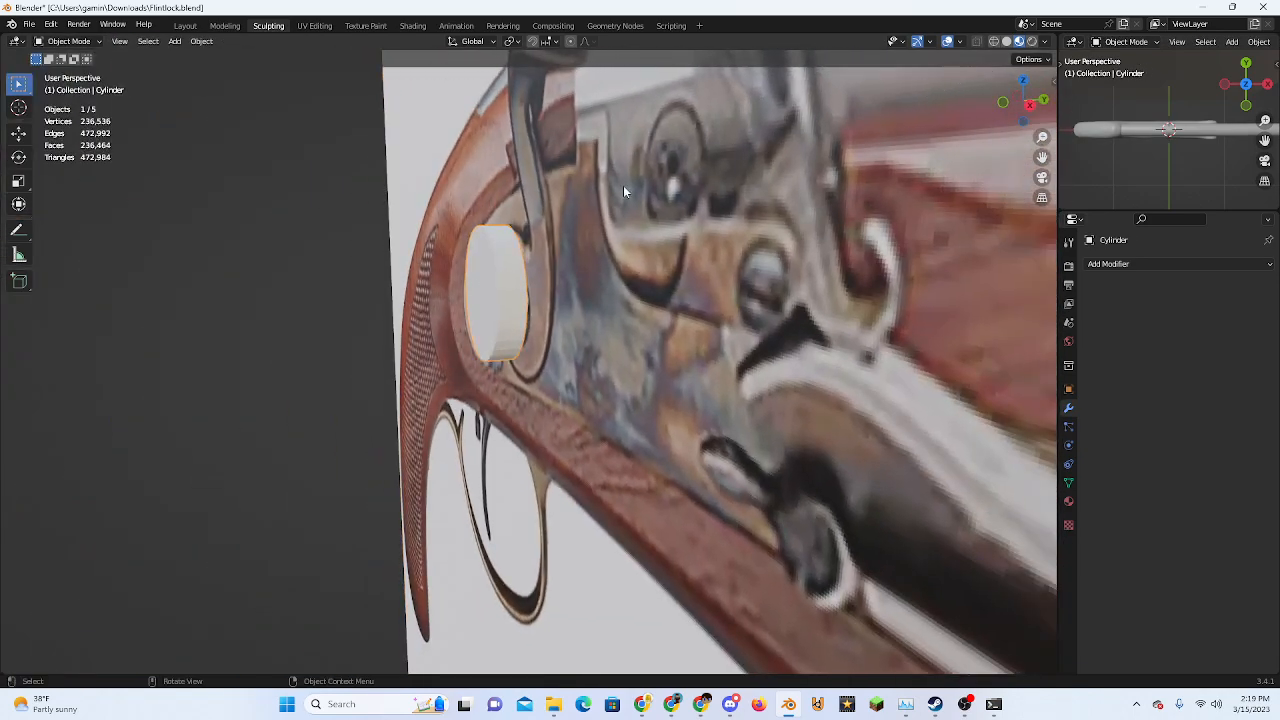
{"action": "scroll", "coordinate": [489, 209], "scroll_direction": "up", "scroll_amount": 2}
{"action": "scroll", "coordinate": [489, 215], "scroll_direction": "up", "scroll_amount": 1}
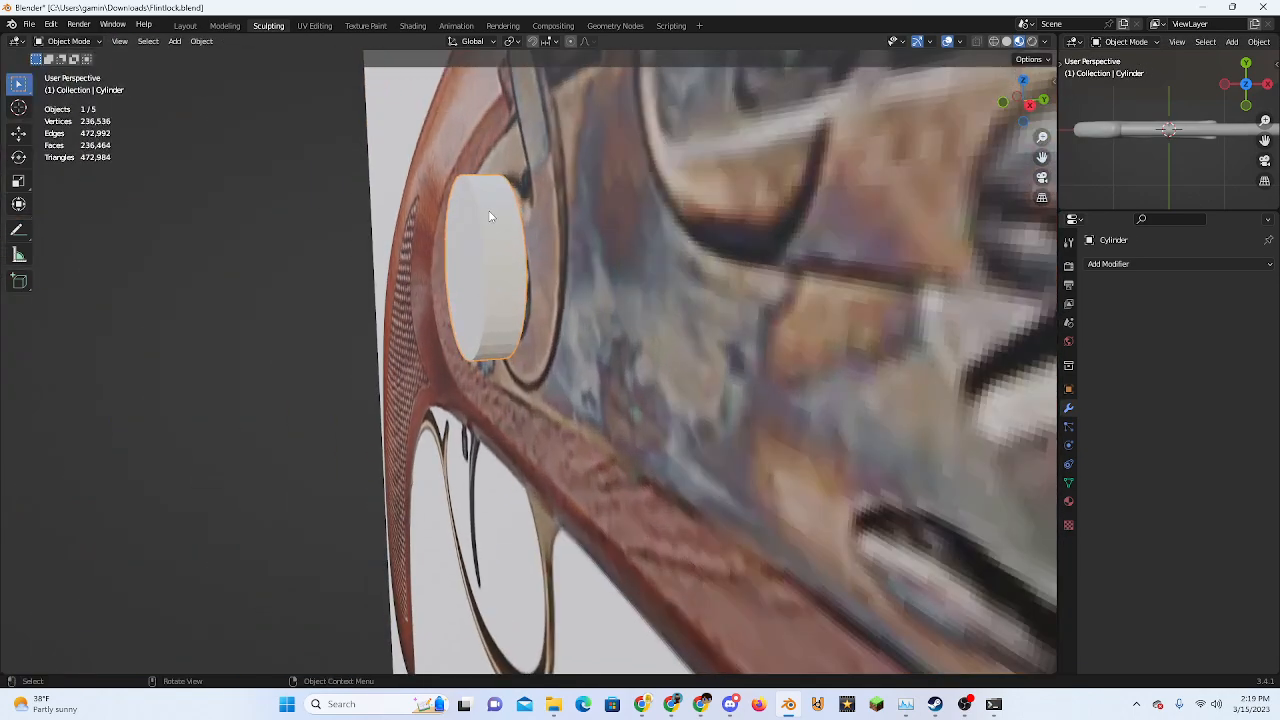
{"action": "key", "text": "g"}
{"action": "key", "text": "y"}
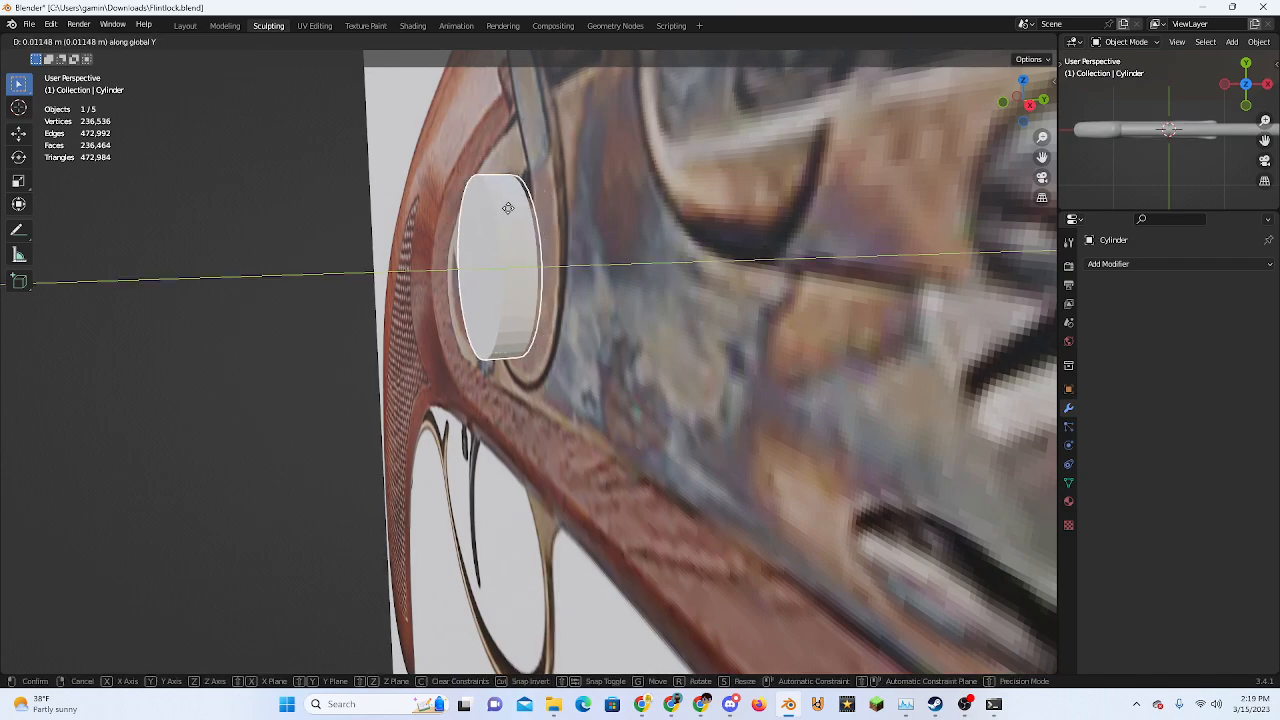
{"action": "left_click", "coordinate": [477, 236]}
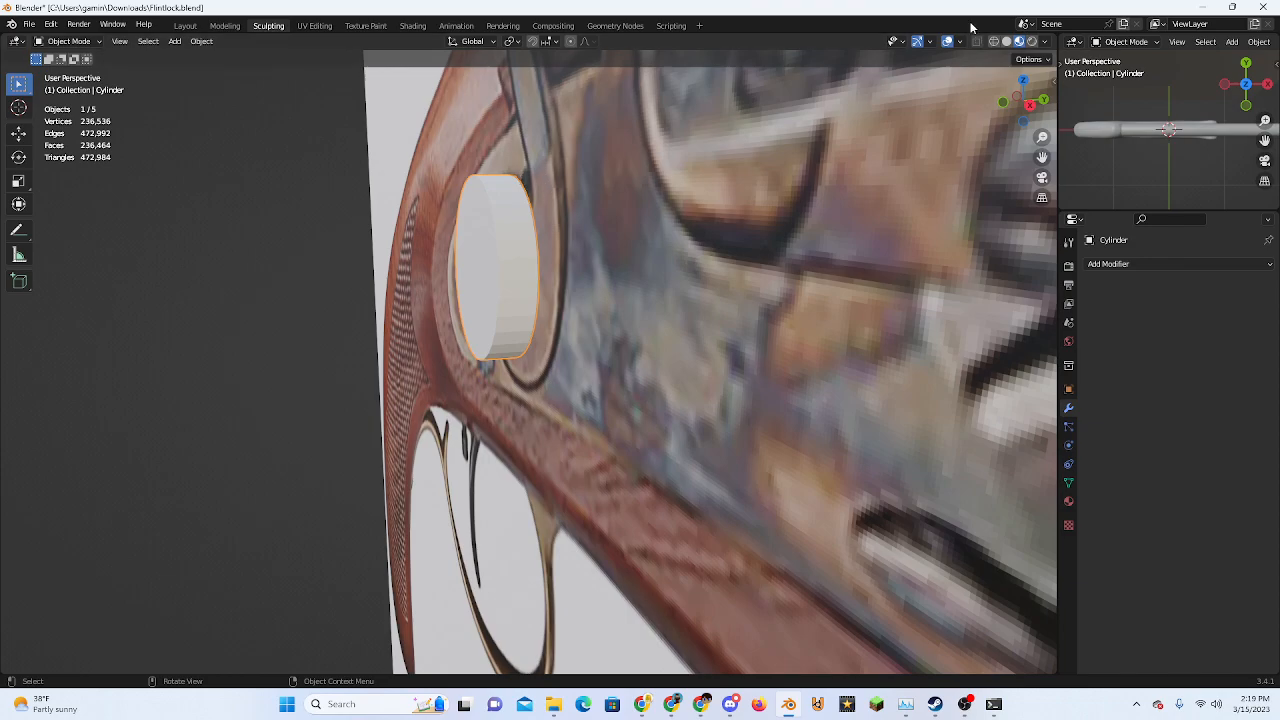
Switch the selected disc from Object Mode to Sculpt Mode
{"action": "key", "text": "ctrl+Tab"}
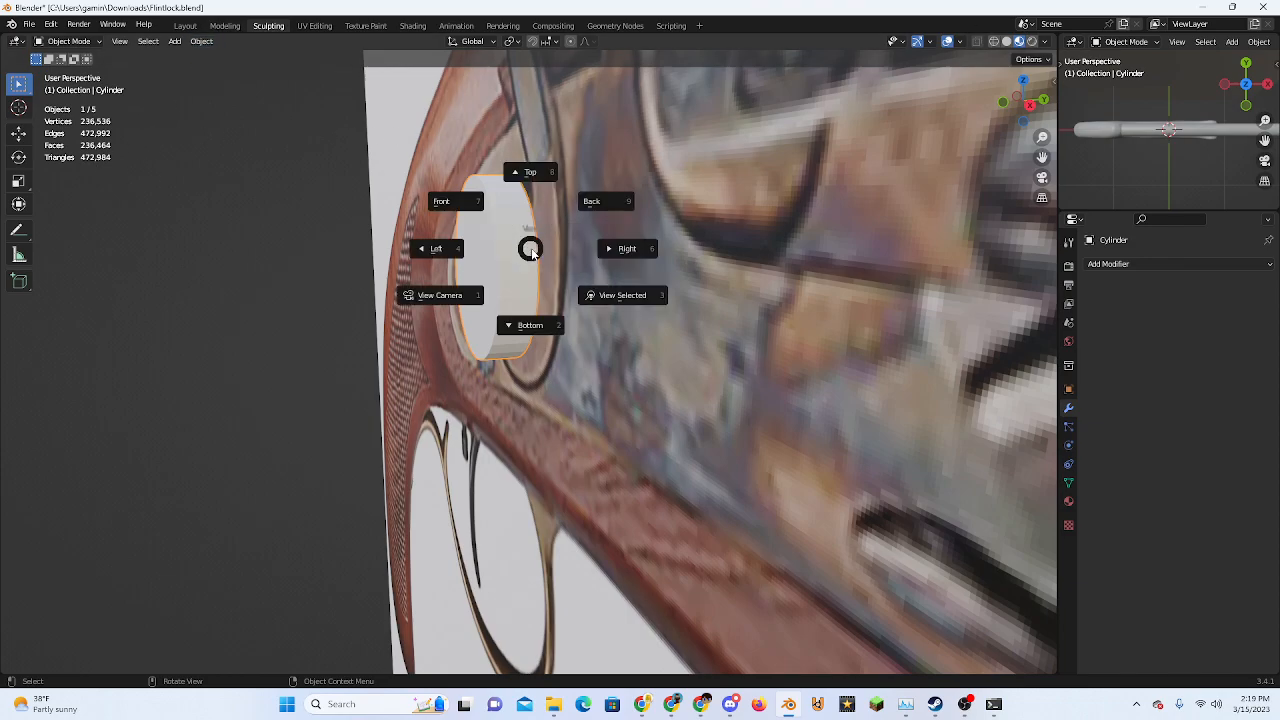
{"action": "key", "text": "Tab"}
{"action": "middle_click_drag", "start_coordinate": [524, 249], "coordinate": [545, 260]}
{"action": "key", "text": "Tab"}
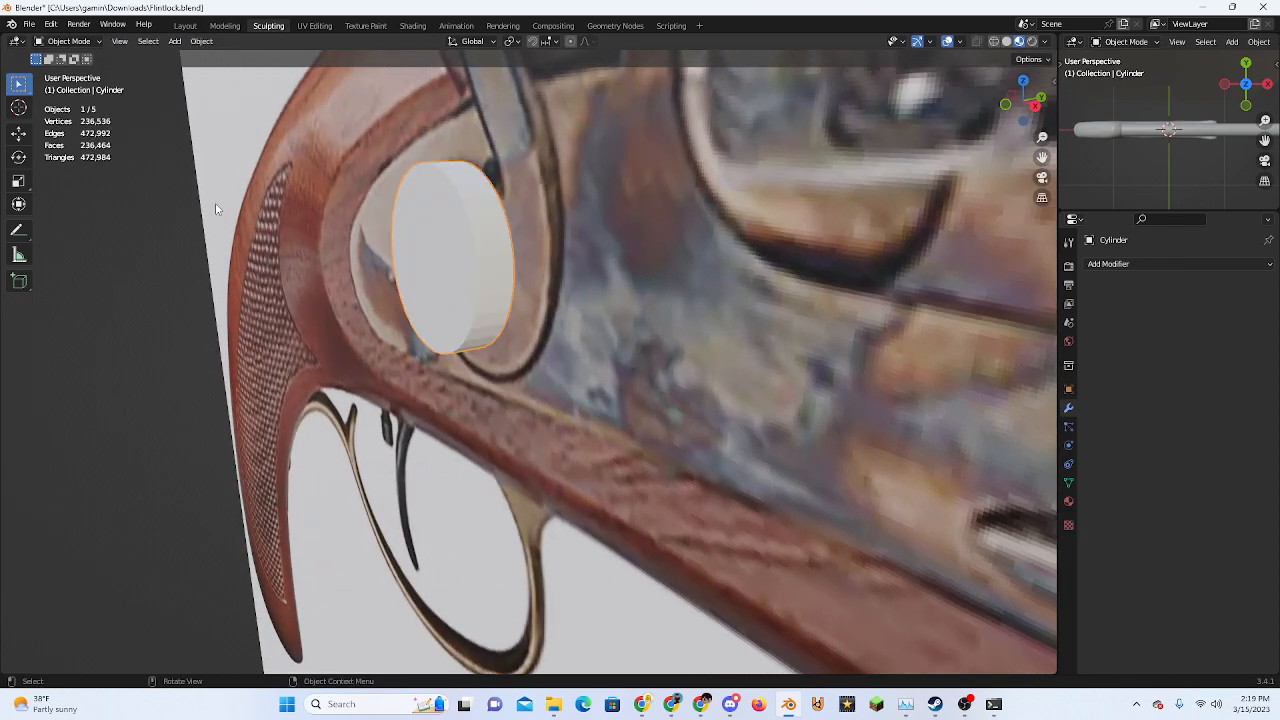
{"action": "left_click", "coordinate": [84, 42]}
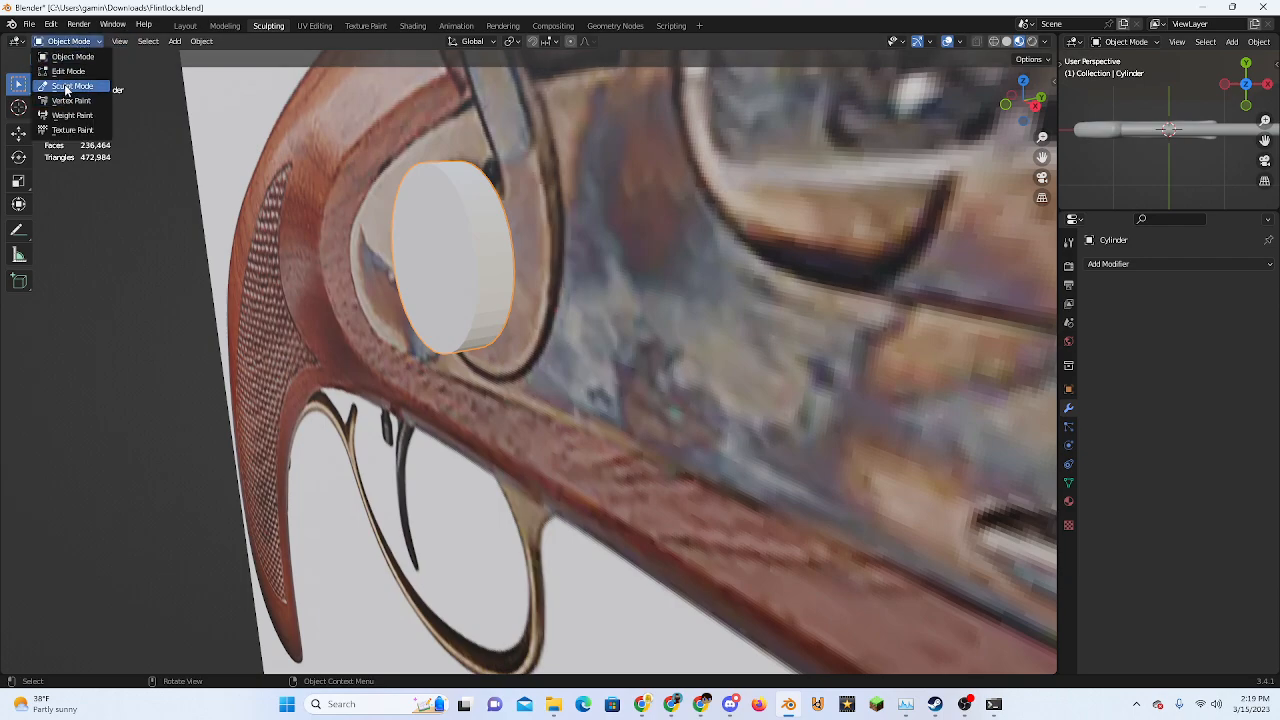
{"action": "left_click", "coordinate": [67, 87]}
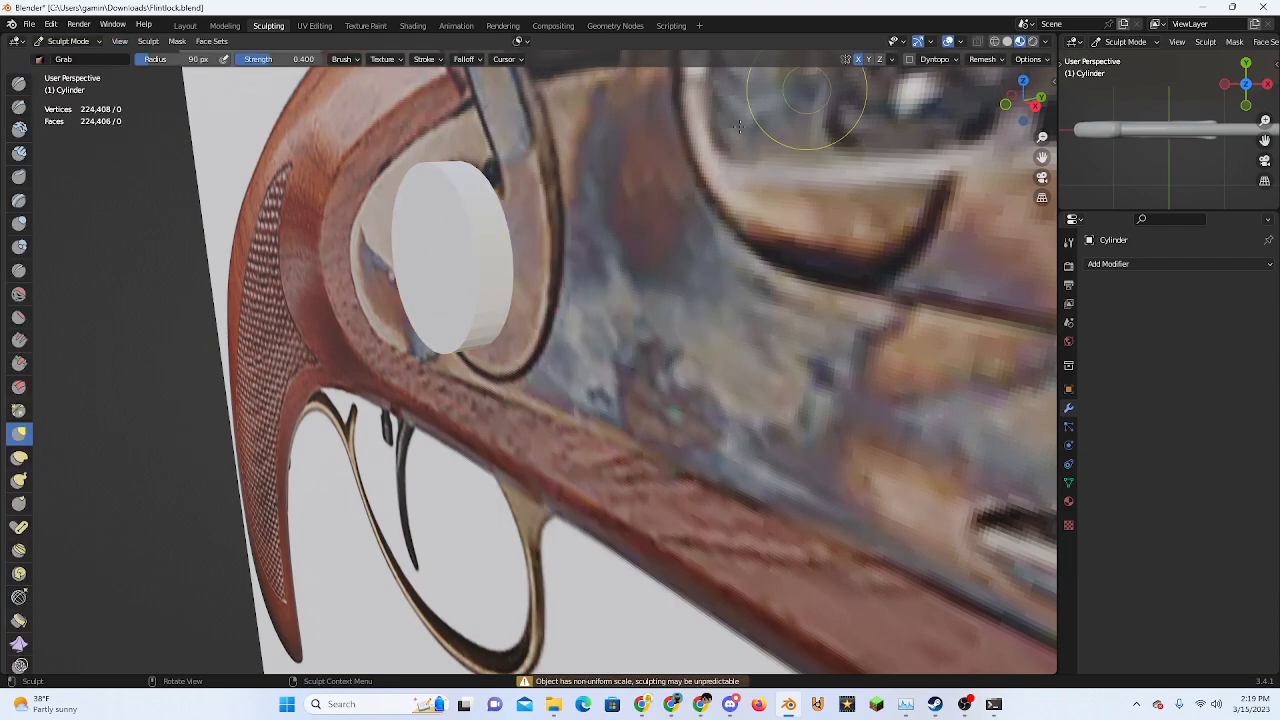
Set the sculpt symmetry to the Y axis and try pulling the disc's side outwards with Grab
{"action": "middle_click_drag", "start_coordinate": [431, 263], "coordinate": [483, 273]}
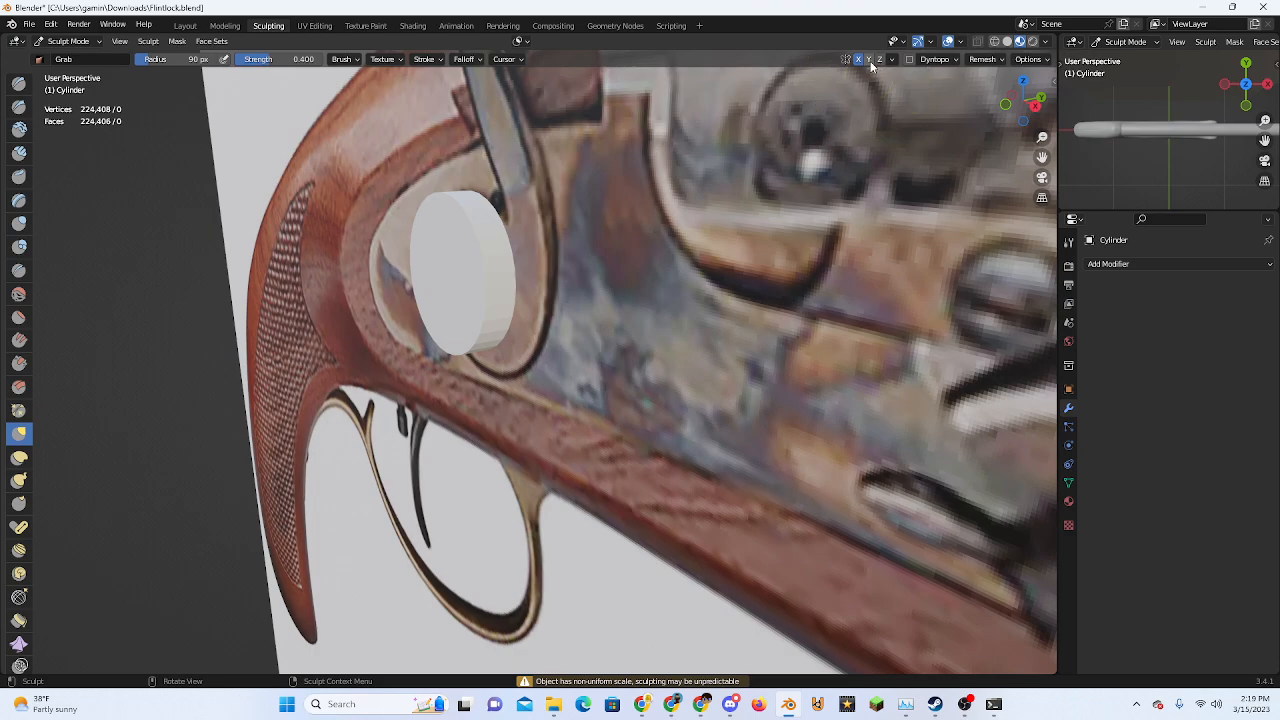
{"action": "left_click_drag", "start_coordinate": [470, 289], "coordinate": [537, 315]}
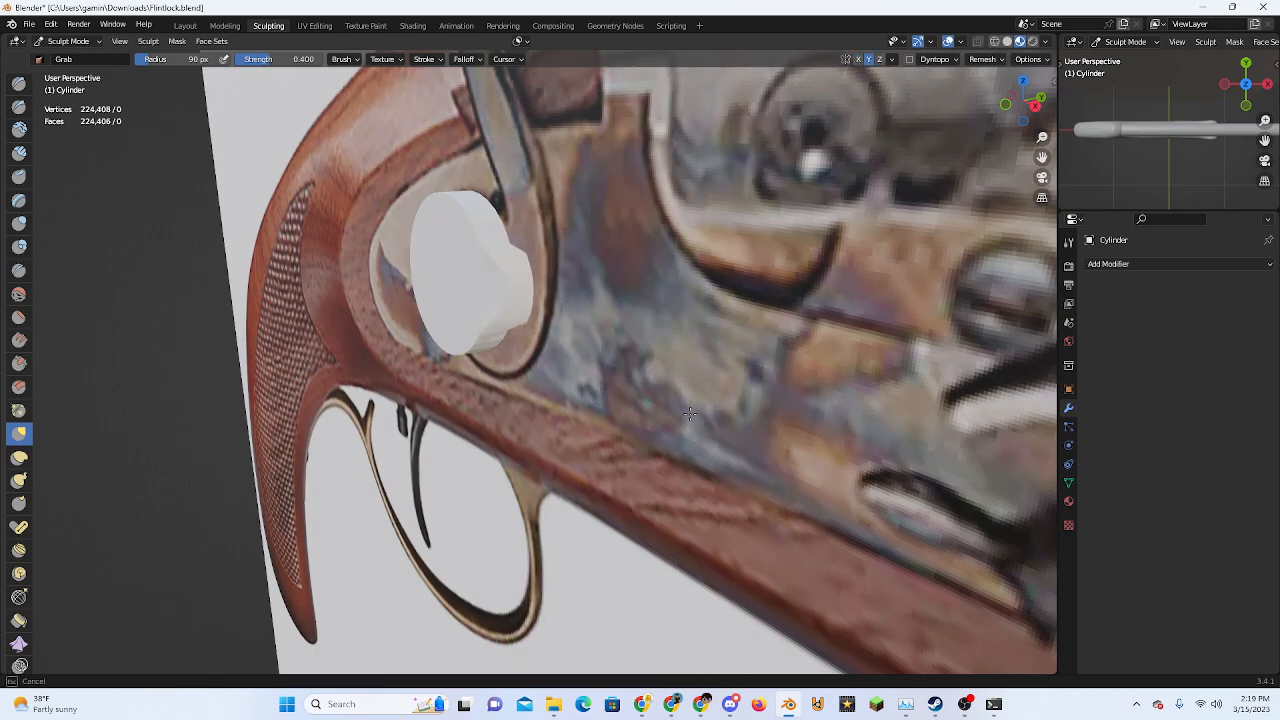
{"action": "middle_click_drag", "start_coordinate": [430, 300], "coordinate": [556, 332]}
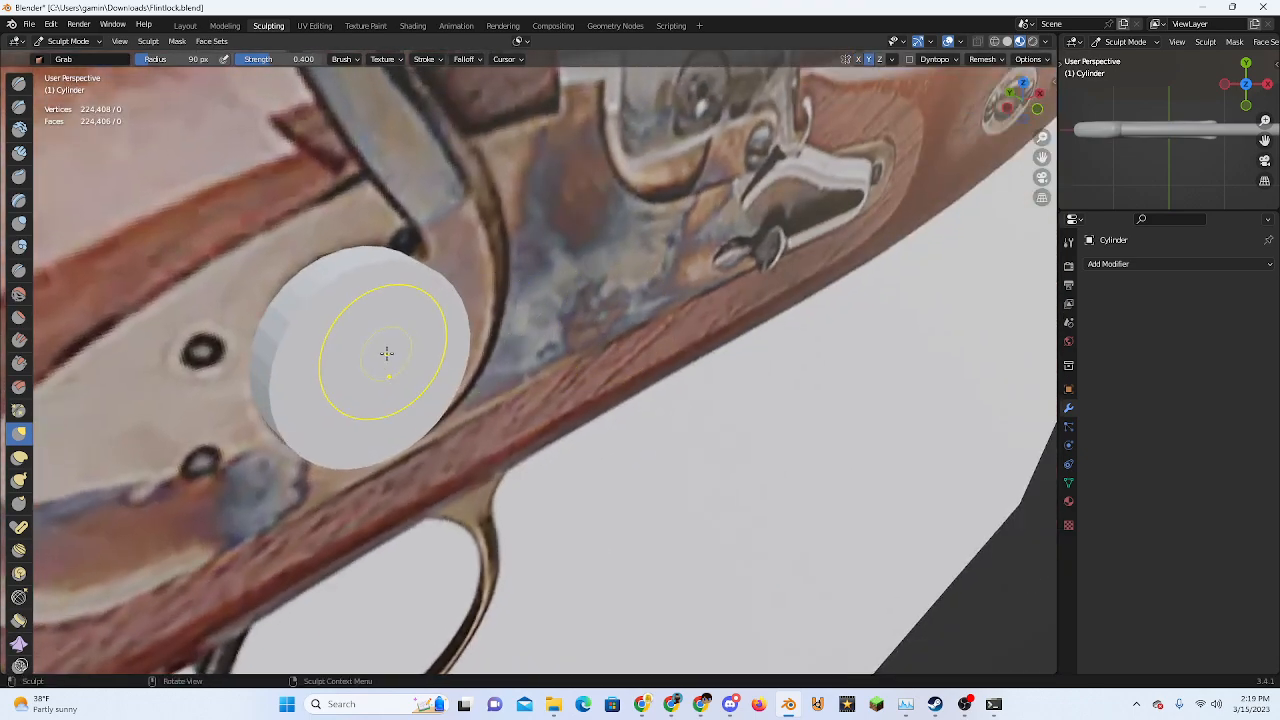
Try pulling the disc's front face outwards with Grab while checking it from several angles
{"action": "middle_click_drag", "start_coordinate": [386, 354], "coordinate": [517, 373]}
{"action": "left_click_drag", "start_coordinate": [517, 373], "coordinate": [624, 381]}
{"action": "mouse_move", "coordinate": [516, 380]}
{"action": "middle_mouse_down"}
{"action": "mouse_move", "coordinate": [574, 386]}
{"action": "mouse_move", "coordinate": [423, 349]}
{"action": "mouse_move", "coordinate": [369, 273]}
{"action": "mouse_move", "coordinate": [374, 257]}
{"action": "mouse_move", "coordinate": [441, 262]}
{"action": "mouse_move", "coordinate": [449, 311]}
{"action": "mouse_move", "coordinate": [514, 320]}
{"action": "middle_mouse_up"}
{"action": "key", "text": "ctrl+z"}
{"action": "left_click_drag", "start_coordinate": [527, 320], "coordinate": [632, 358]}
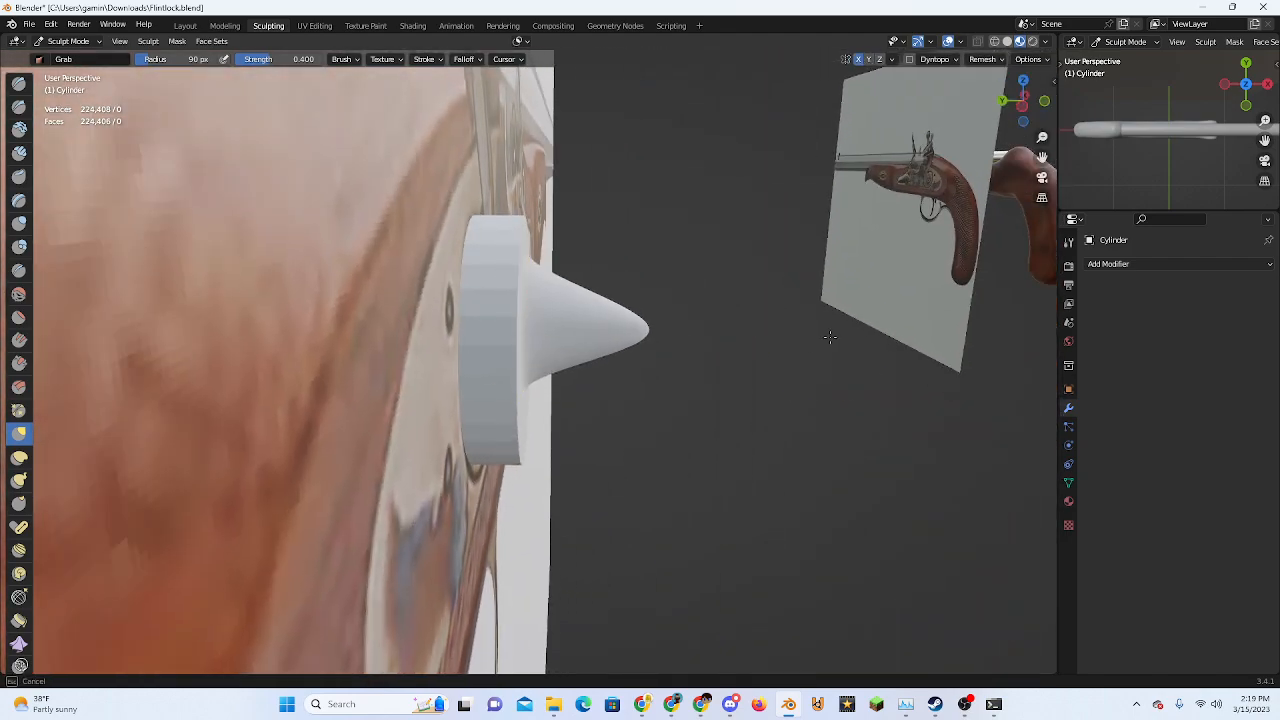
{"action": "left_click_drag", "start_coordinate": [632, 358], "coordinate": [648, 300]}
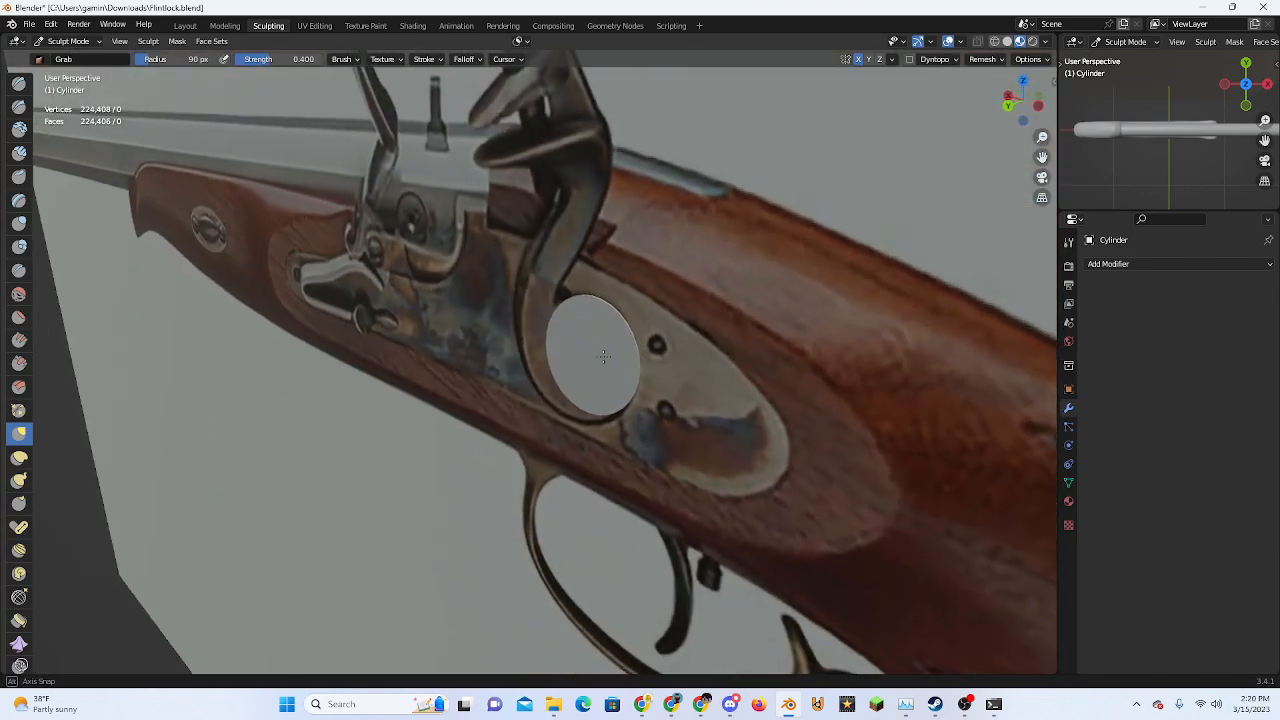
{"action": "middle_click_drag", "start_coordinate": [480, 430], "coordinate": [541, 438]}
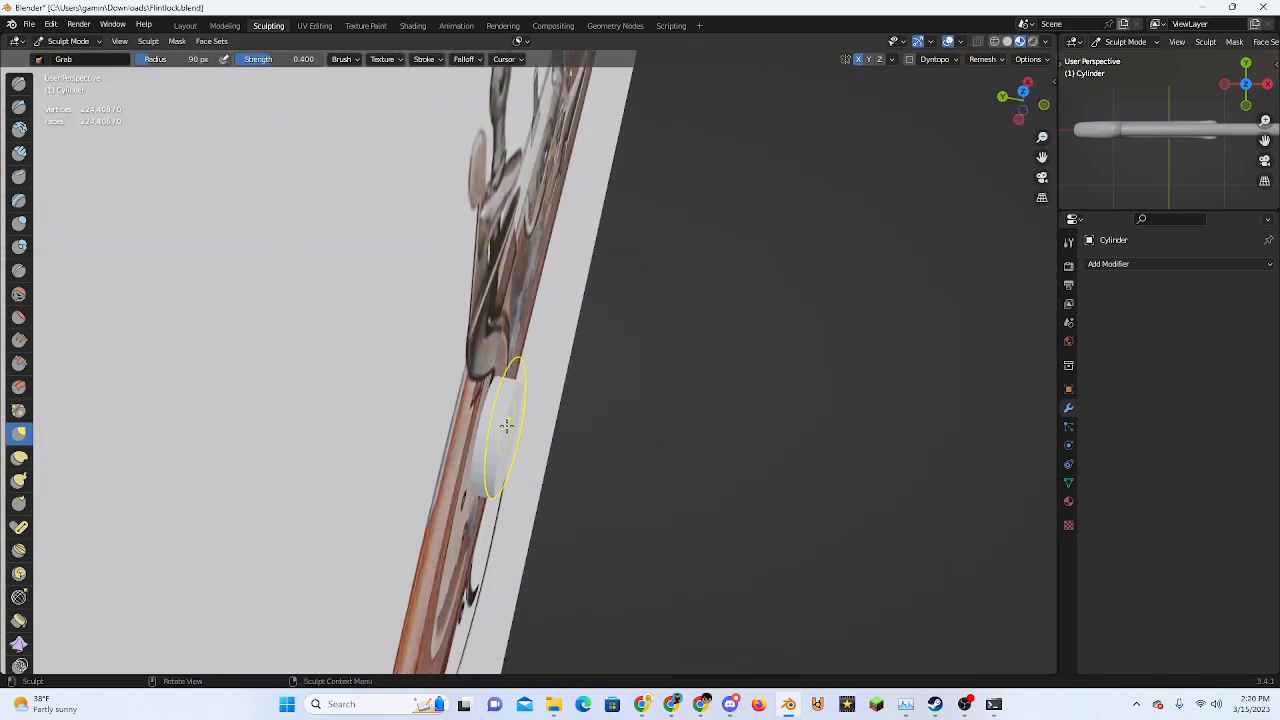
Move the disc along Y clear of the slab's front in the Layout workspace, then return to the Sculpting workspace
{"action": "left_click", "coordinate": [185, 25]}
{"action": "scroll", "coordinate": [545, 358], "scroll_direction": "down", "scroll_amount": 2}
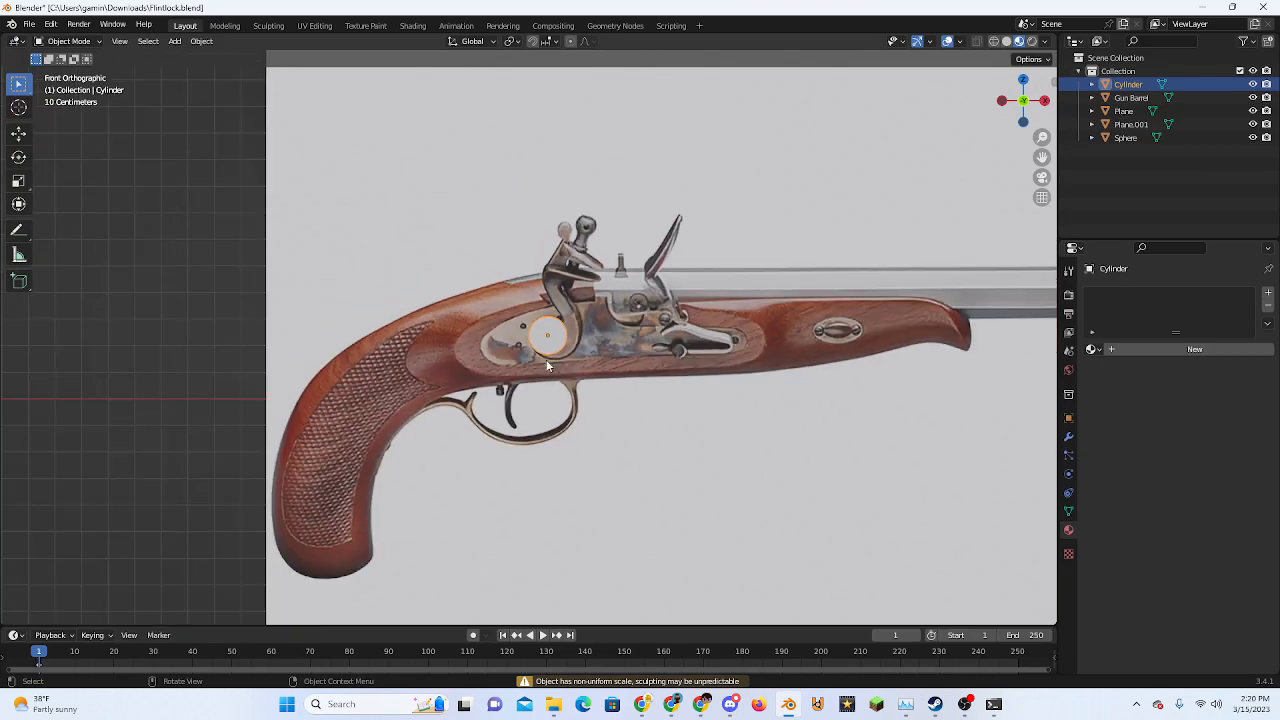
{"action": "middle_click_drag", "start_coordinate": [546, 362], "coordinate": [622, 398]}
{"action": "scroll", "coordinate": [624, 388], "scroll_direction": "up", "scroll_amount": 1}
{"action": "key", "text": "g"}
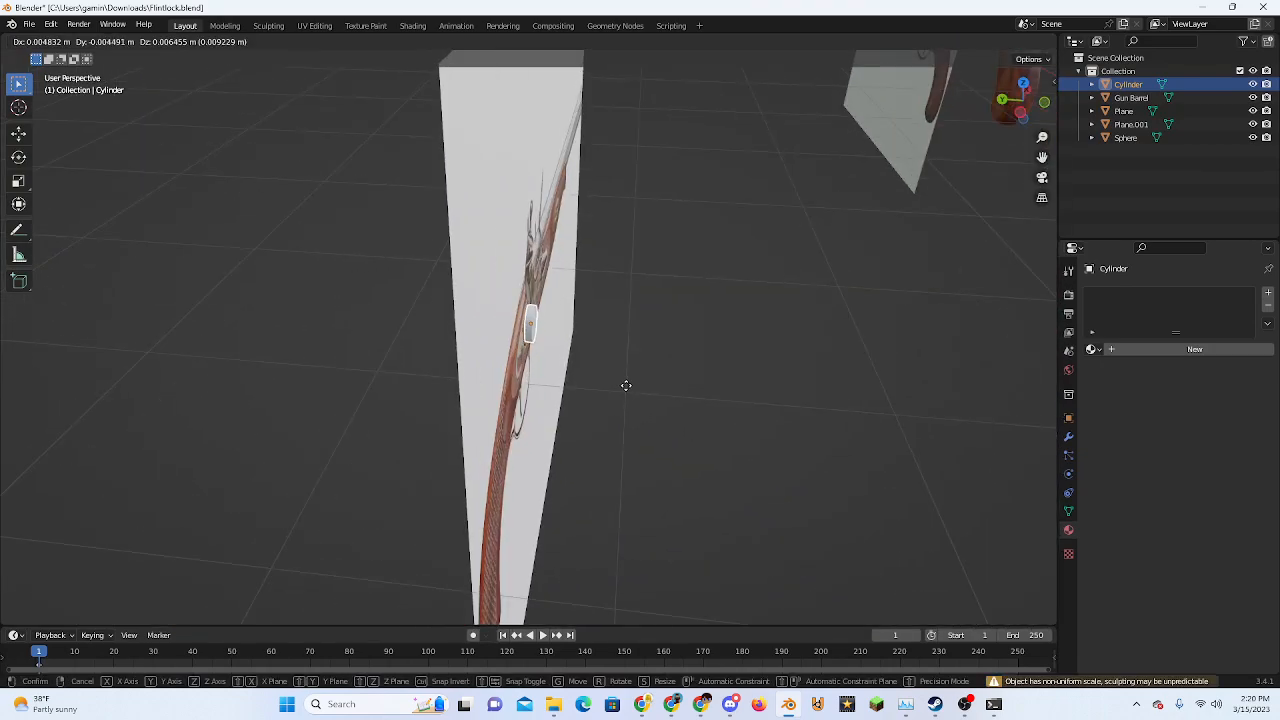
{"action": "key", "text": "y"}
{"action": "left_click", "coordinate": [696, 387]}
{"action": "left_click", "coordinate": [268, 25]}
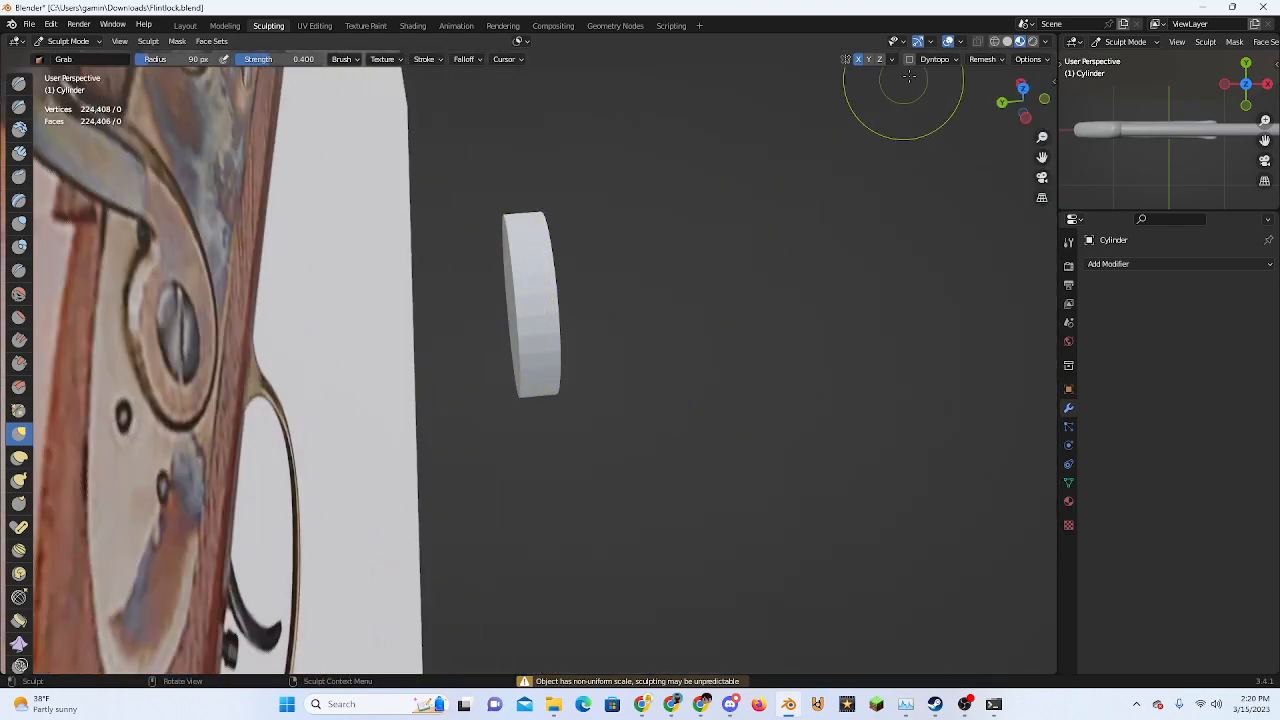
Try a Grab stroke on the detached disc's front face and undo it
{"action": "middle_click_drag", "start_coordinate": [908, 76], "coordinate": [717, 189]}
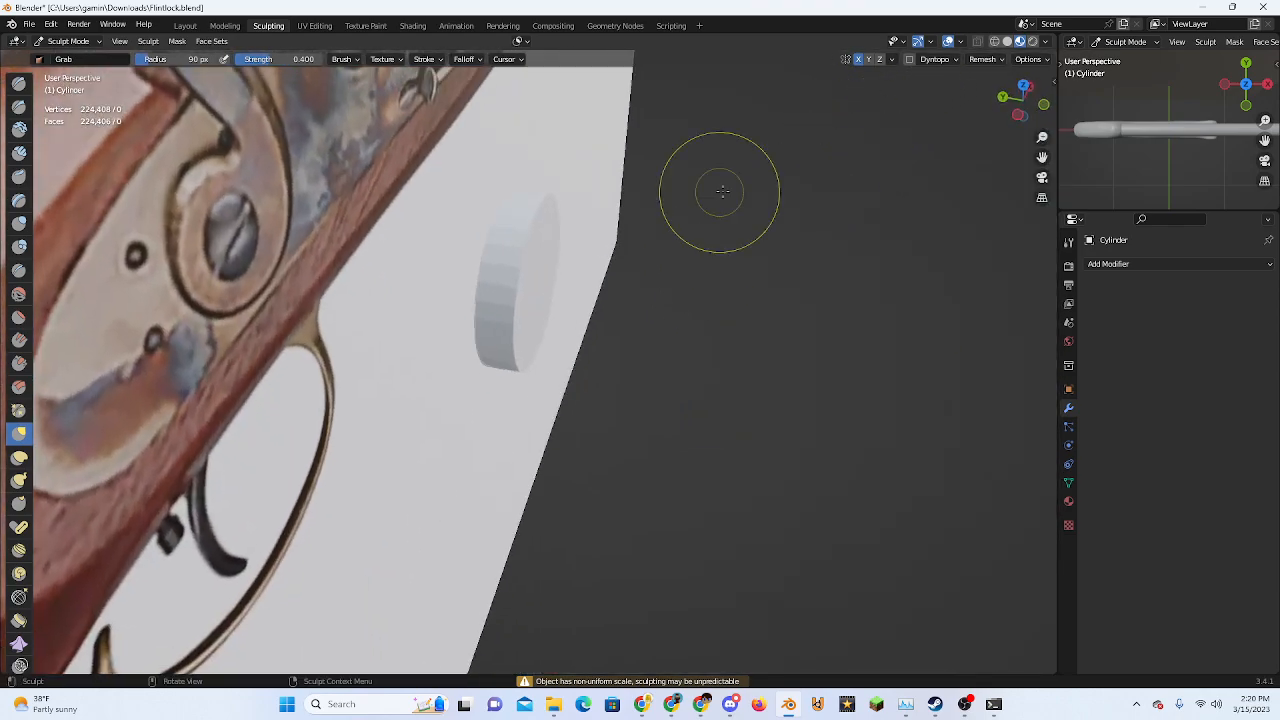
{"action": "left_click_drag", "start_coordinate": [537, 280], "coordinate": [622, 278]}
{"action": "mouse_move", "coordinate": [622, 278]}
{"action": "middle_mouse_down"}
{"action": "mouse_move", "coordinate": [595, 320]}
{"action": "mouse_move", "coordinate": [572, 289]}
{"action": "middle_mouse_up"}
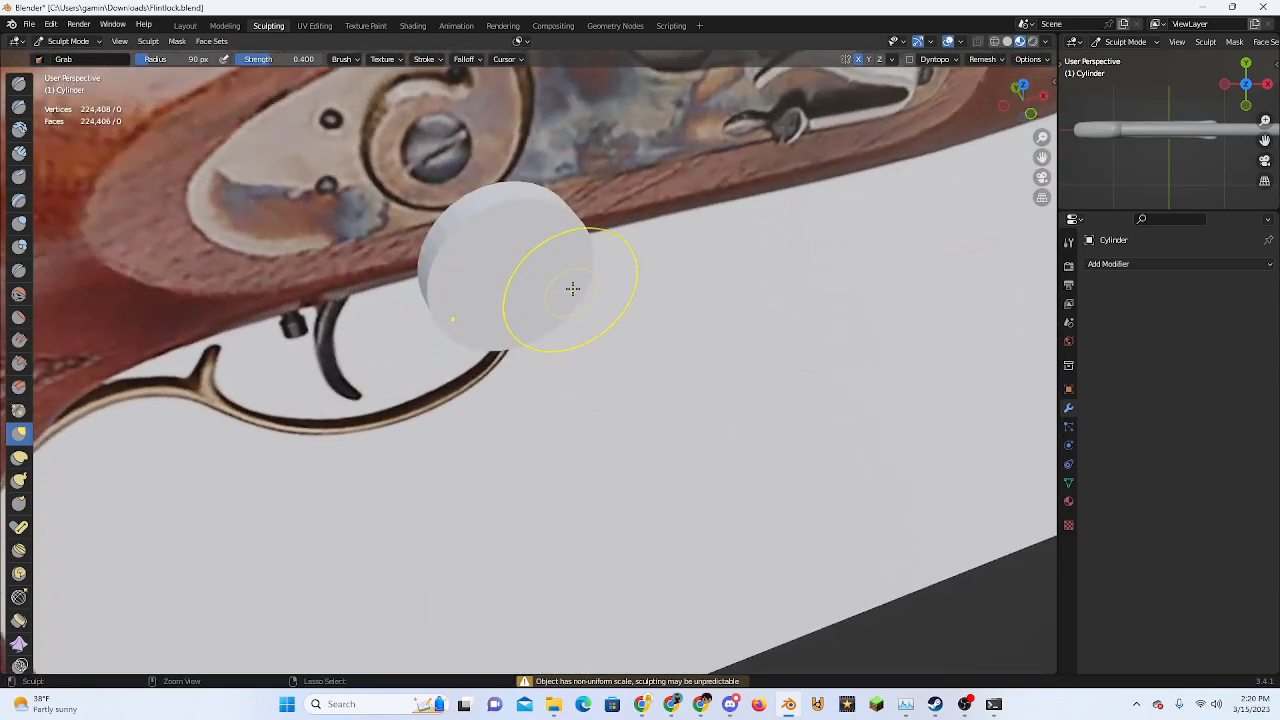
{"action": "key", "text": "ctrl+z"}
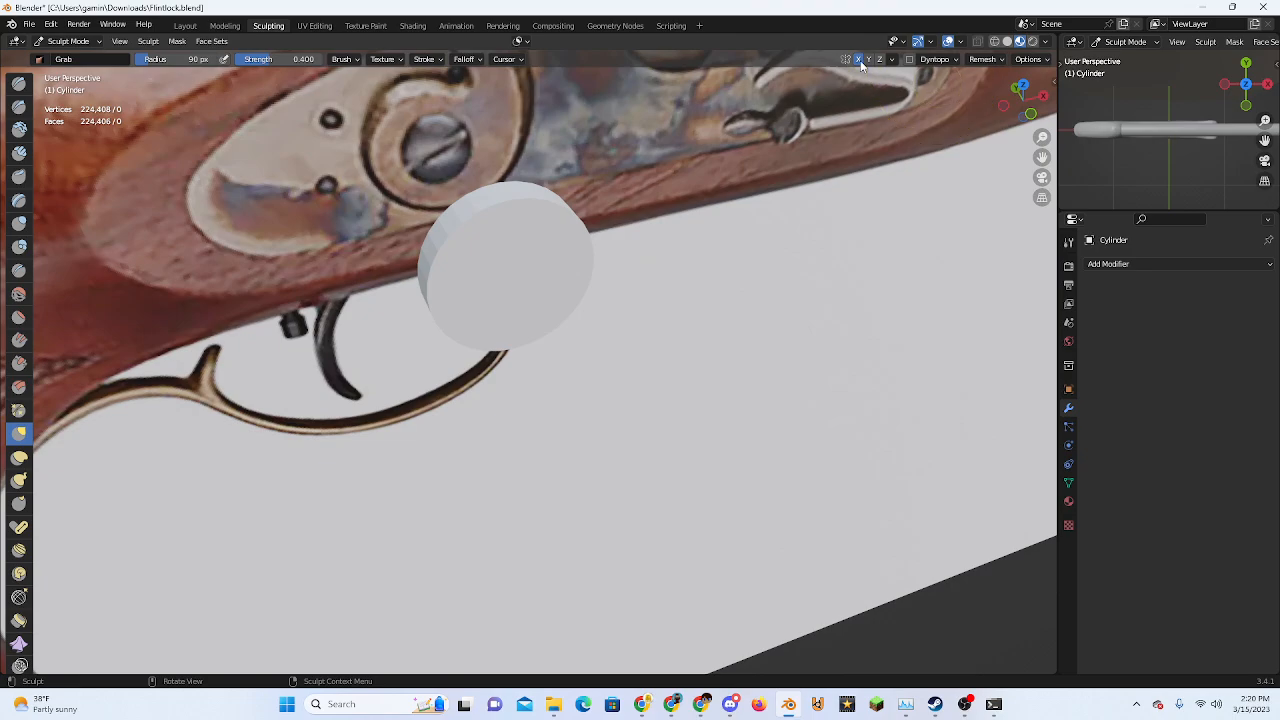
Try Grab strokes on the detached disc with Y symmetry enabled and undo them
{"action": "left_click_drag", "start_coordinate": [700, 438], "coordinate": [660, 383]}
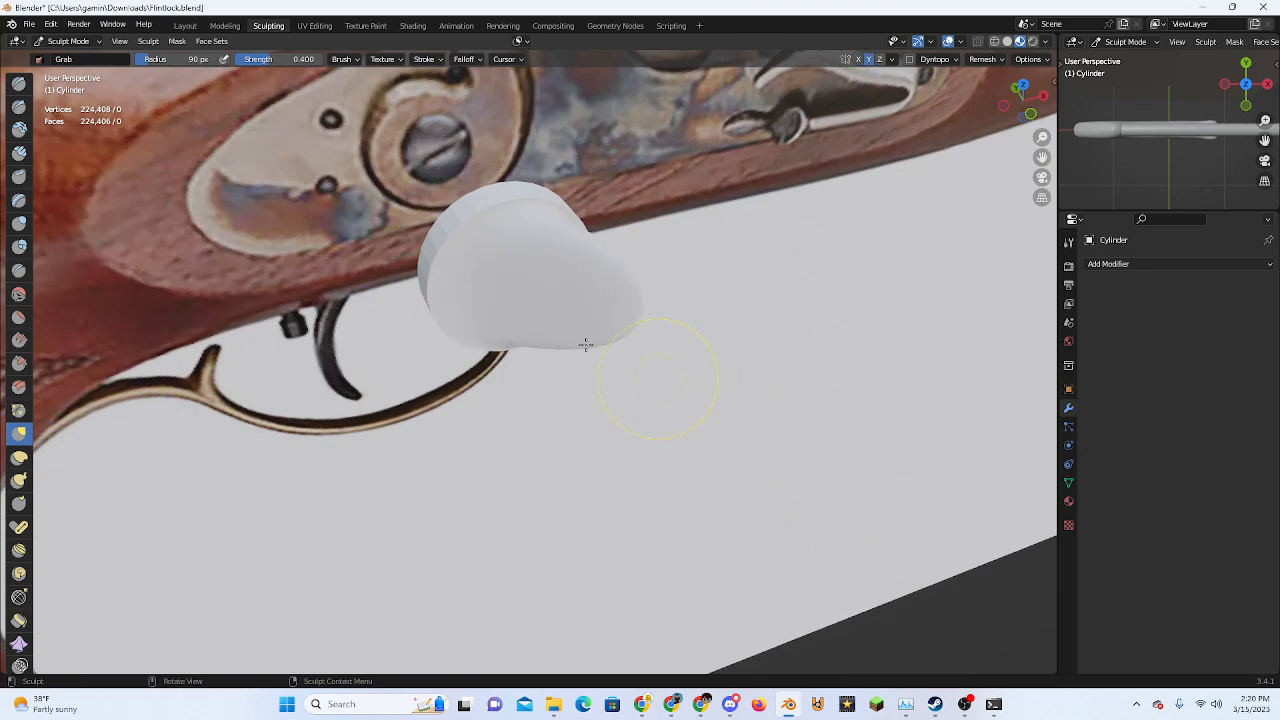
{"action": "middle_click_drag", "start_coordinate": [586, 346], "coordinate": [698, 384]}
{"action": "mouse_move", "coordinate": [520, 358]}
{"action": "left_mouse_down"}
{"action": "mouse_move", "coordinate": [417, 358]}
{"action": "mouse_move", "coordinate": [304, 381]}
{"action": "left_mouse_up"}
{"action": "key", "text": "ctrl+z"}
{"action": "key", "text": "ctrl+z"}
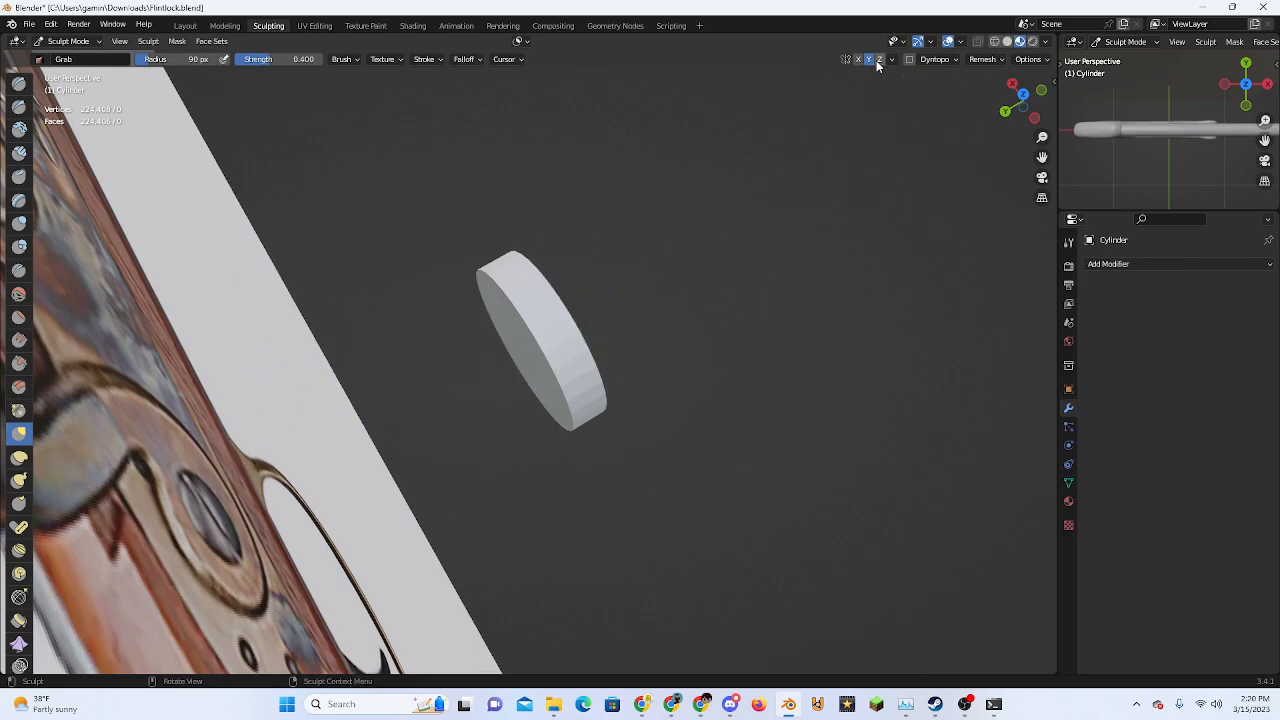
Switch the sculpt symmetry to the Z axis, try a Grab stroke on the disc's face, and check the disc against the reference
{"action": "left_click", "coordinate": [878, 63]}
{"action": "middle_click_drag", "start_coordinate": [626, 308], "coordinate": [550, 321]}
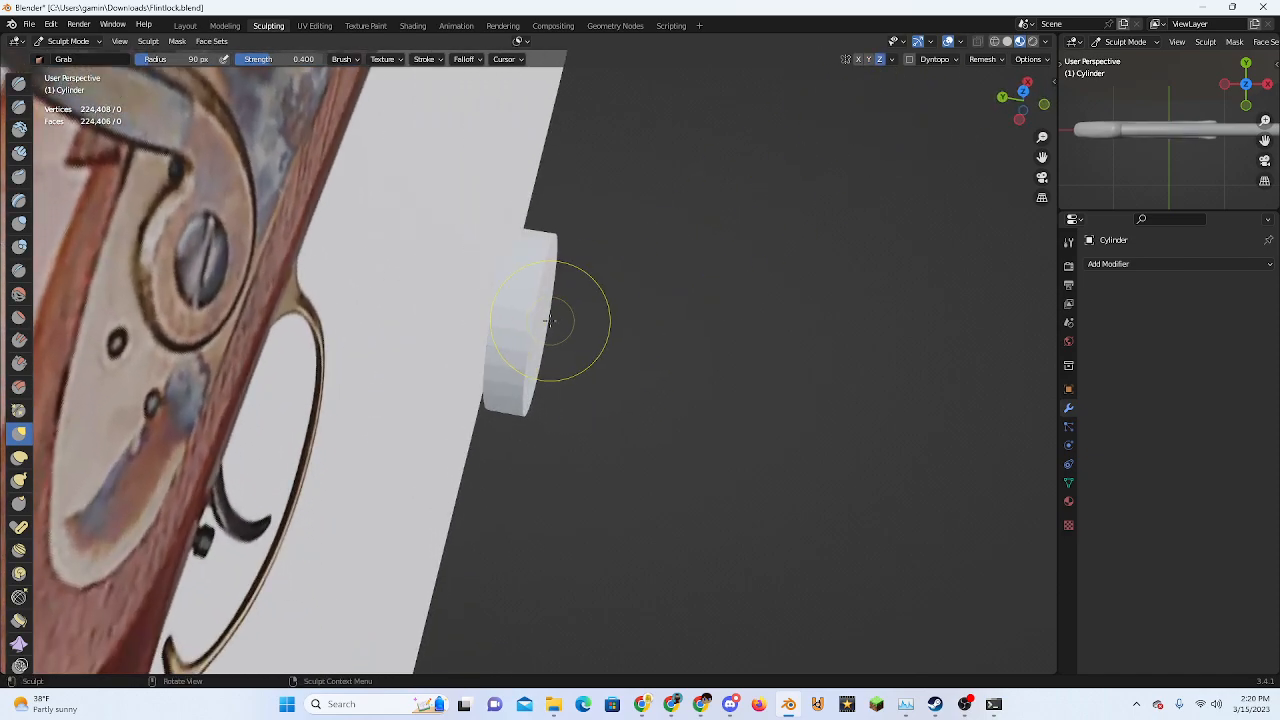
{"action": "left_click_drag", "start_coordinate": [545, 320], "coordinate": [843, 354]}
{"action": "middle_click_drag", "start_coordinate": [843, 354], "coordinate": [690, 278]}
{"action": "scroll", "coordinate": [690, 299], "scroll_direction": "down", "scroll_amount": 6}
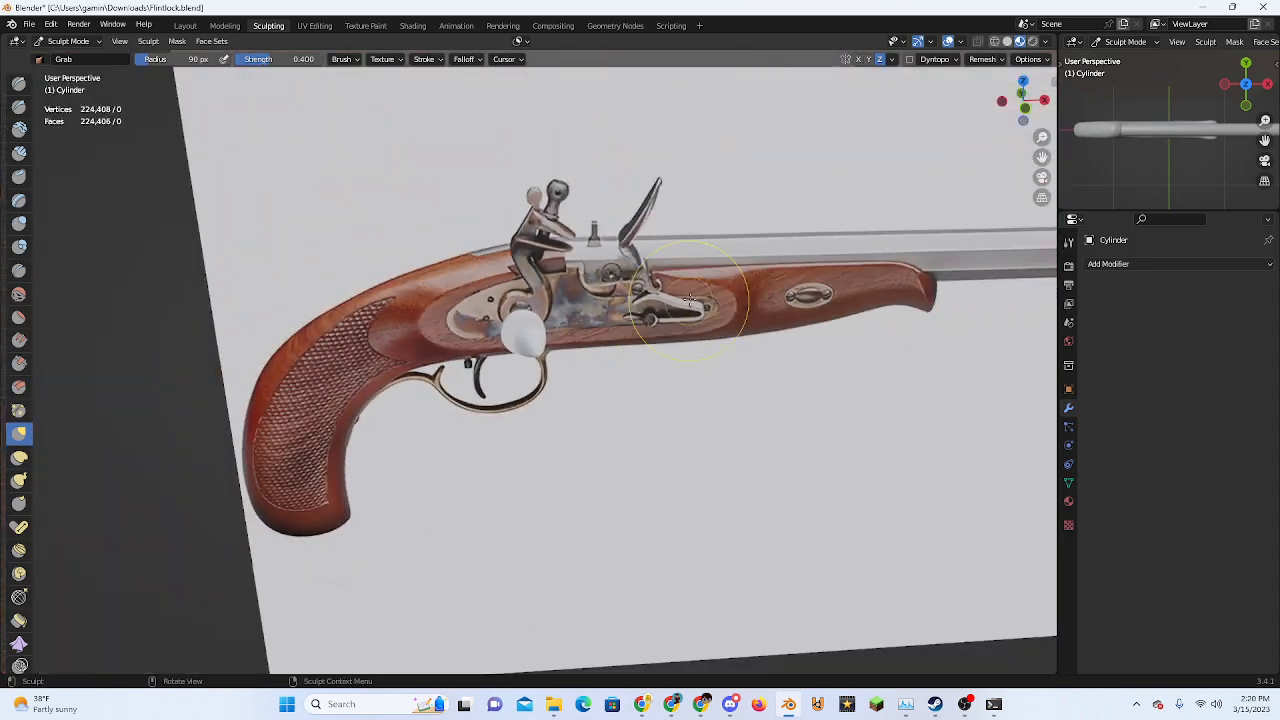
{"action": "left_click", "coordinate": [1023, 109]}
{"action": "scroll", "coordinate": [700, 242], "scroll_direction": "up", "scroll_amount": 4}
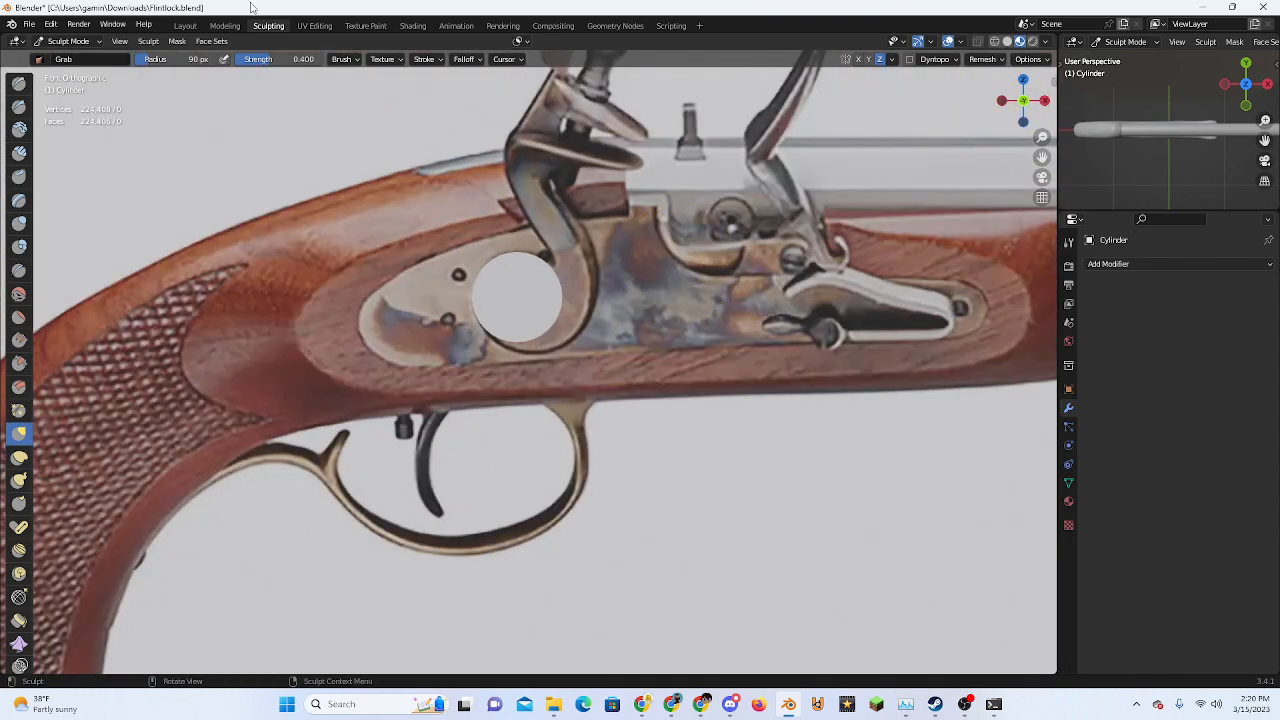
Move the disc along the Y axis towards the reference slab in the Layout workspace
{"action": "left_click", "coordinate": [193, 25]}
{"action": "middle_click_drag", "start_coordinate": [566, 305], "coordinate": [909, 124]}
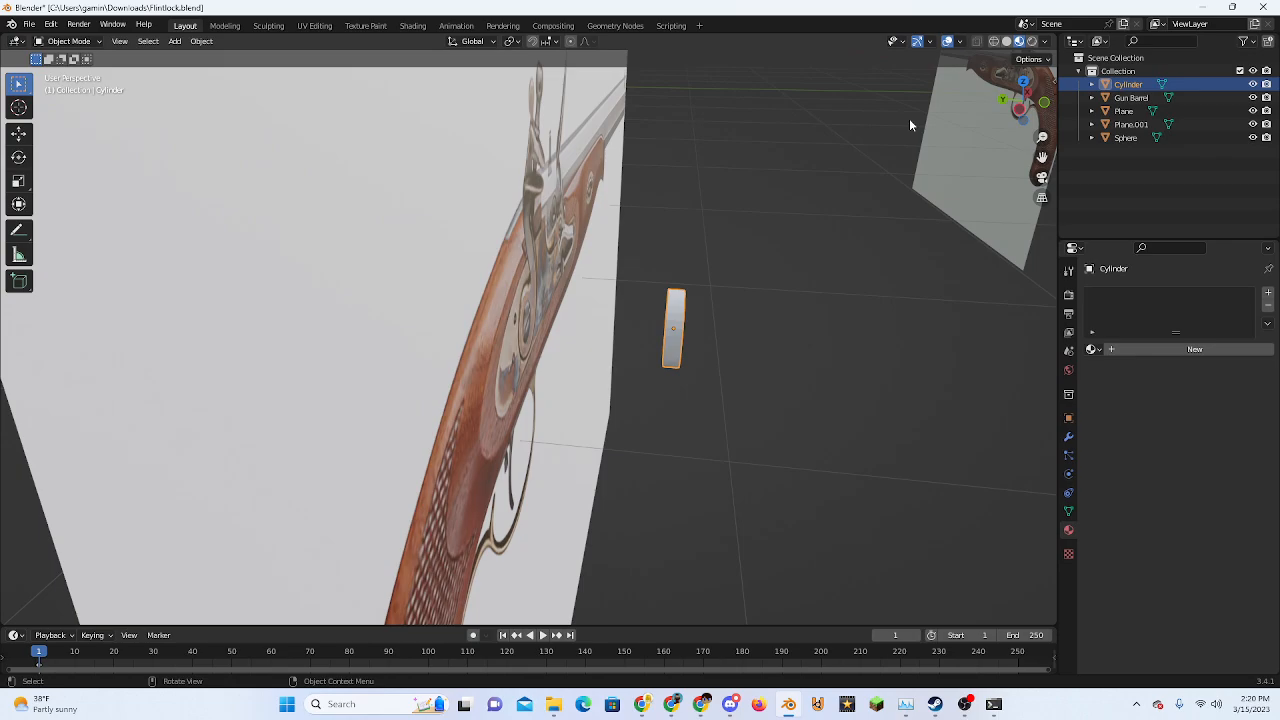
{"action": "left_click", "coordinate": [1021, 110]}
{"action": "key", "text": "g"}
{"action": "key", "text": "y"}
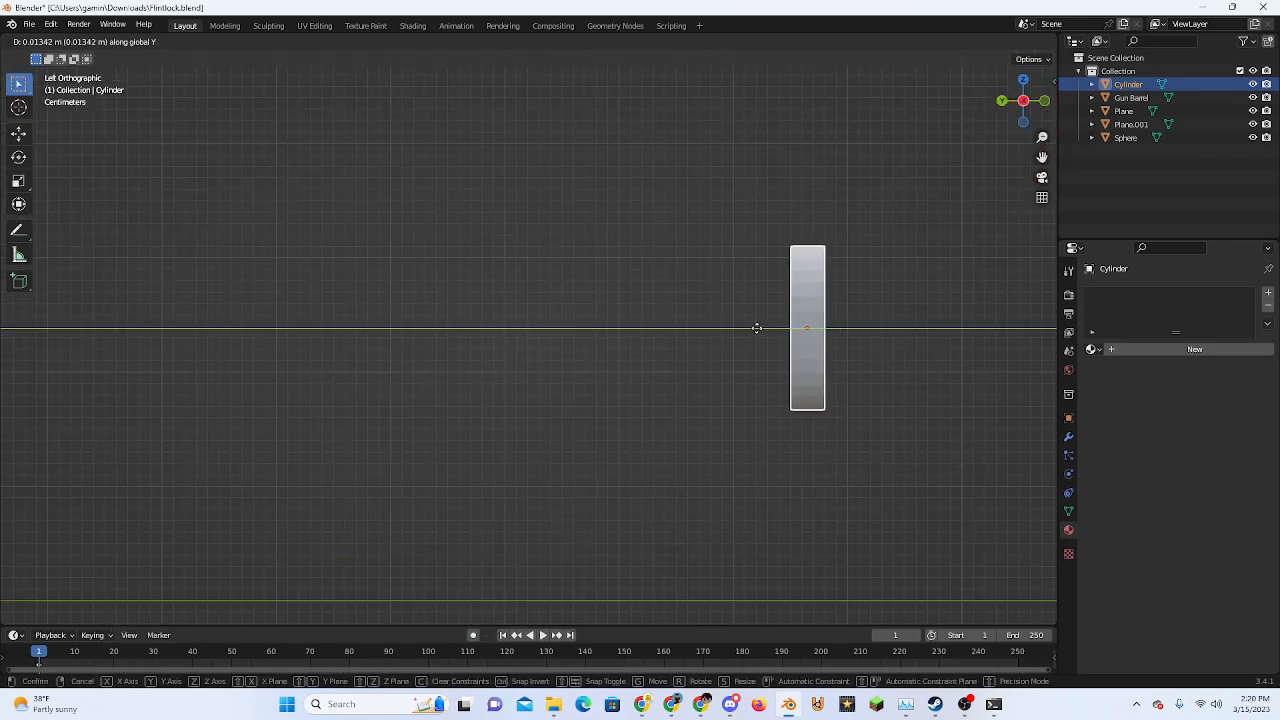
{"action": "left_click", "coordinate": [614, 300]}
{"action": "middle_click_drag", "start_coordinate": [553, 266], "coordinate": [521, 288]}
{"action": "left_click", "coordinate": [535, 290]}
{"action": "key", "text": "Tab"}
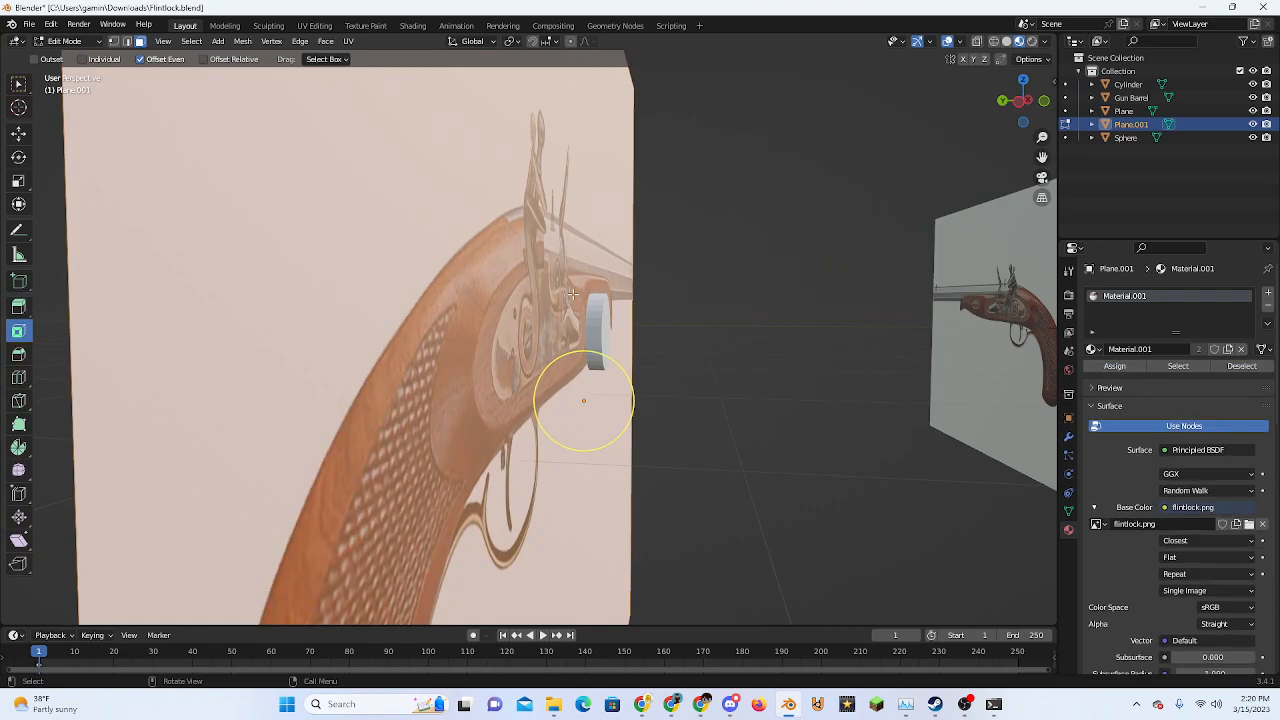
{"action": "key", "text": "Tab"}
Move the disc along Y by about 0.13 m so its back sits slightly inside the reference slab's front face
{"action": "left_click", "coordinate": [596, 330]}
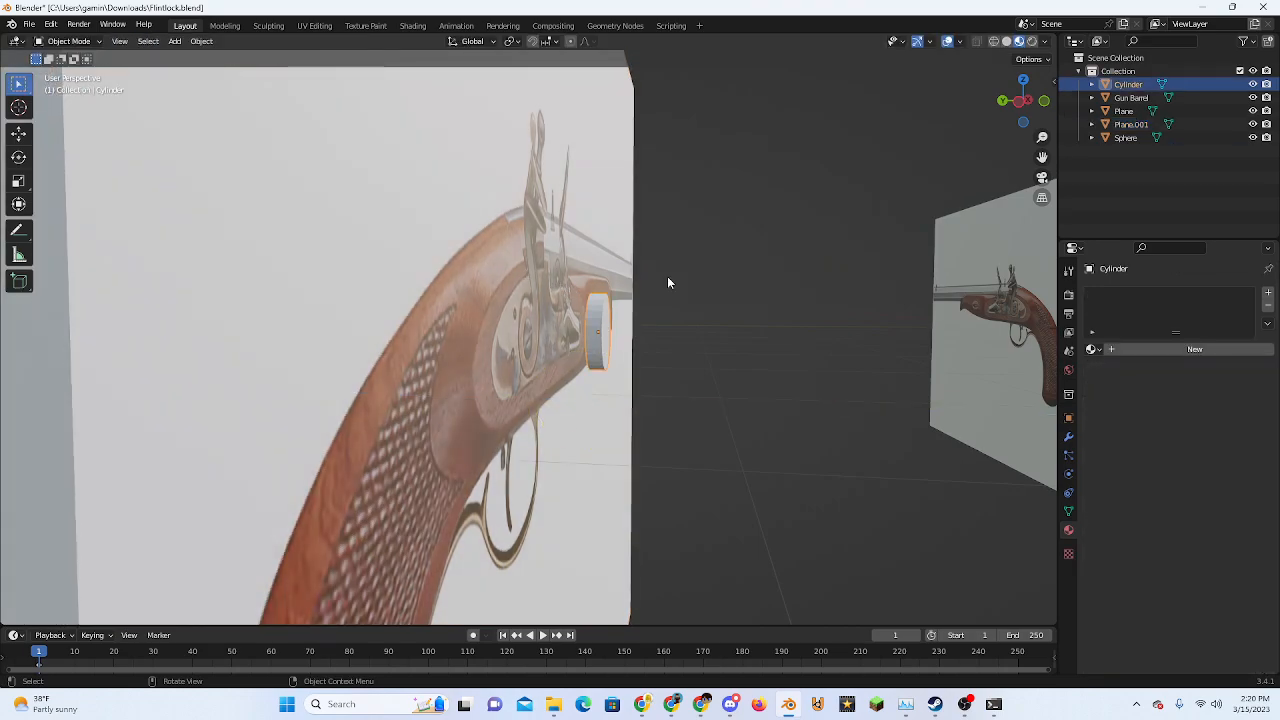
{"action": "left_click", "coordinate": [1004, 104]}
{"action": "scroll", "coordinate": [752, 298], "scroll_direction": "up", "scroll_amount": 5}
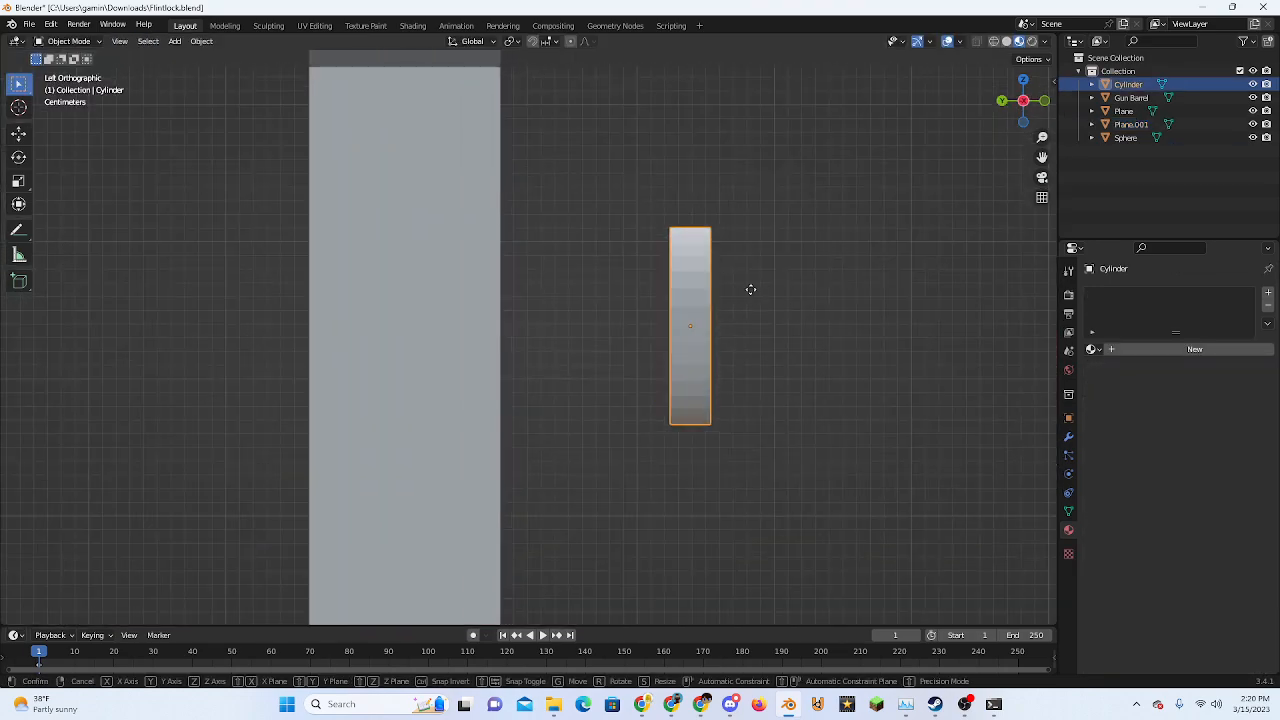
{"action": "key", "text": "g"}
{"action": "key", "text": "y"}
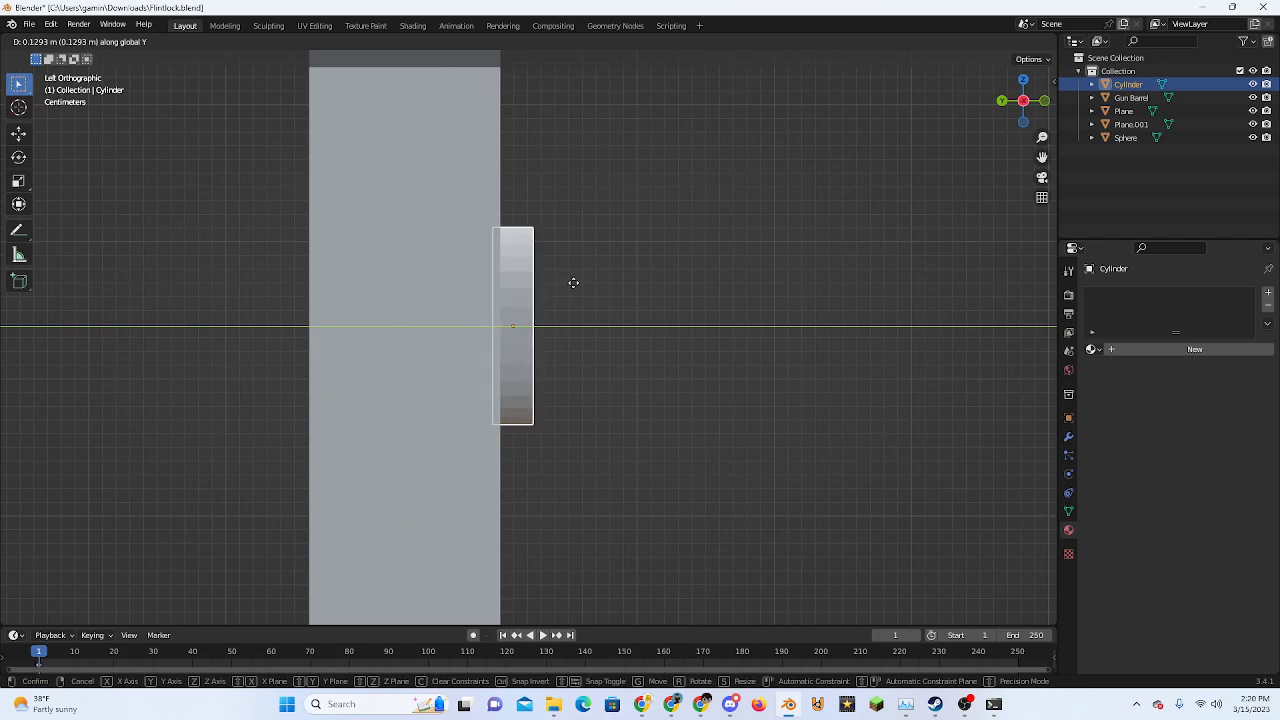
{"action": "left_click", "coordinate": [573, 283]}
Thin the reference slab in Edit Mode by moving its back face along Y by about -0.15 m towards the front
{"action": "scroll", "coordinate": [452, 226], "scroll_direction": "down", "scroll_amount": 4}
{"action": "left_click", "coordinate": [468, 229]}
{"action": "scroll", "coordinate": [472, 226], "scroll_direction": "down", "scroll_amount": 2}
{"action": "key", "text": "Tab"}
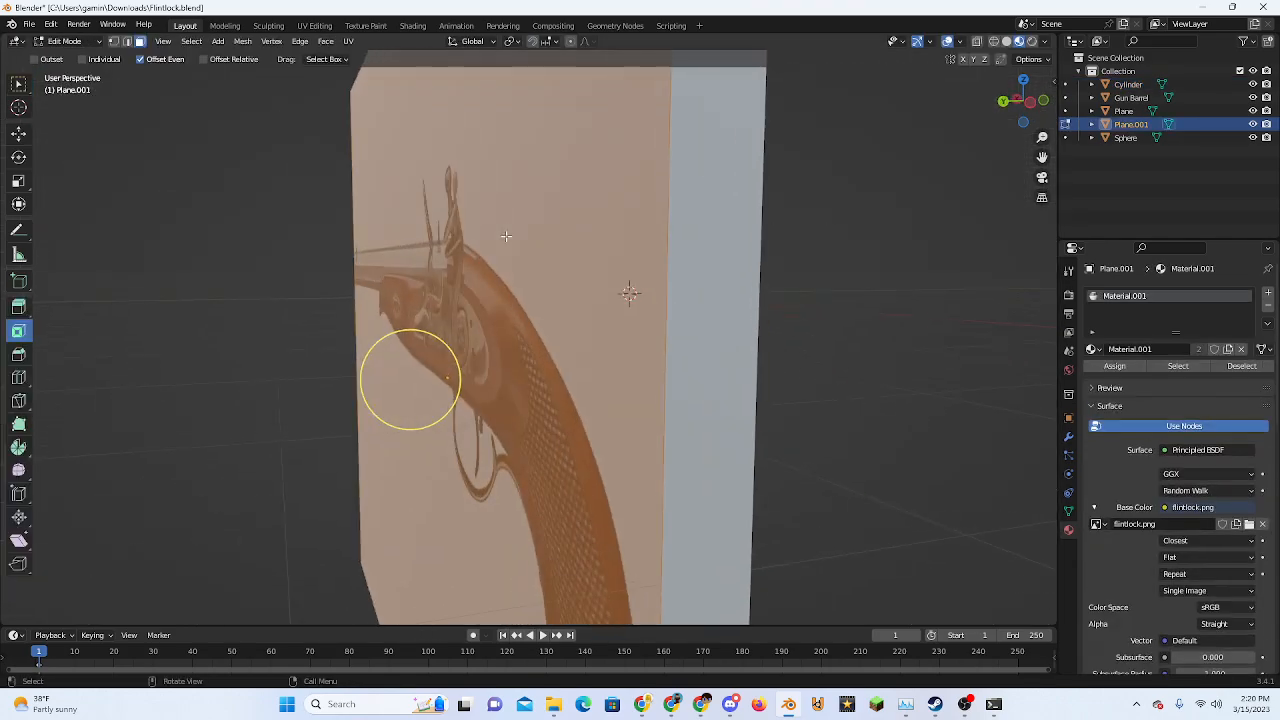
{"action": "key", "text": "g"}
{"action": "key", "text": "y"}
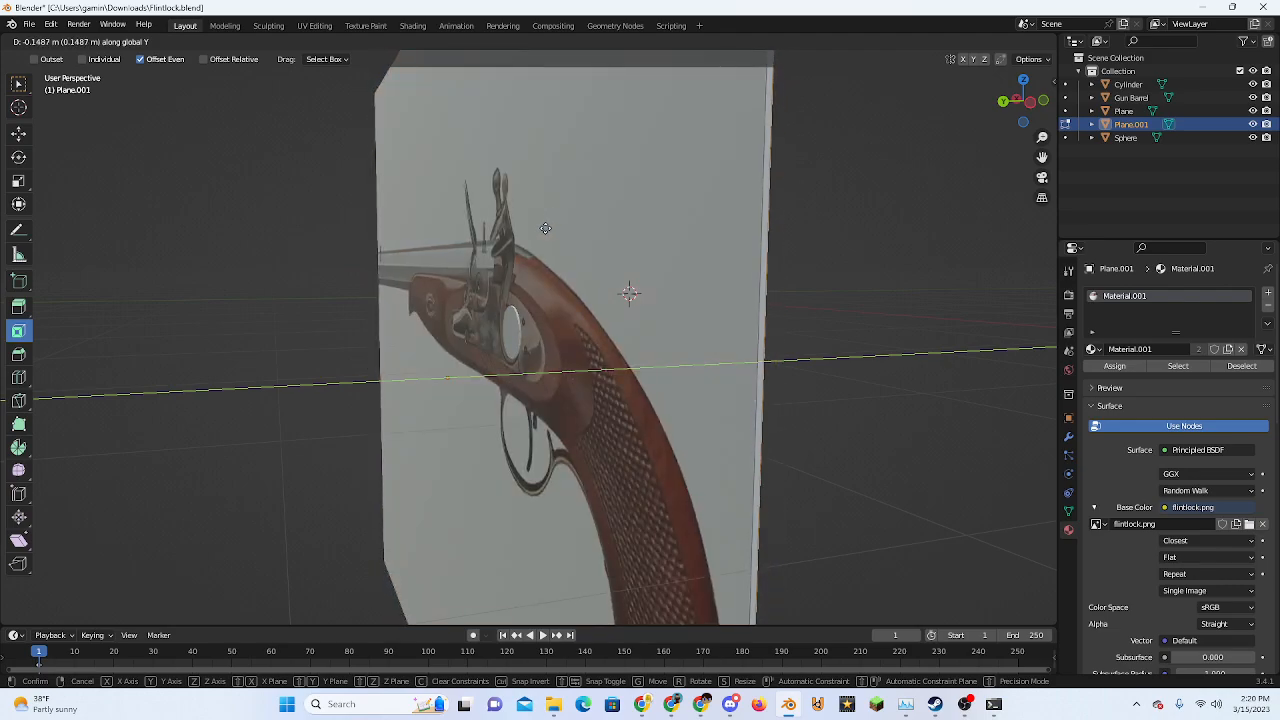
{"action": "left_click", "coordinate": [541, 229]}
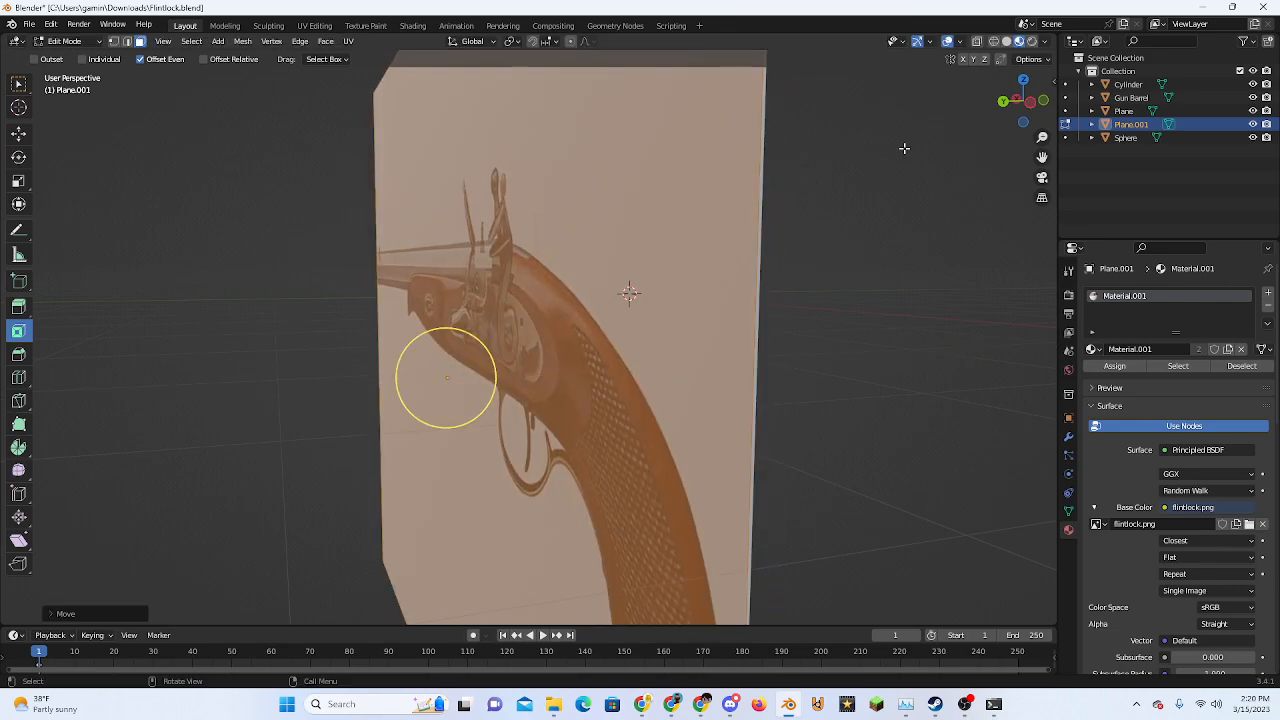
{"action": "left_click", "coordinate": [1030, 102]}
{"action": "scroll", "coordinate": [620, 246], "scroll_direction": "up", "scroll_amount": 3}
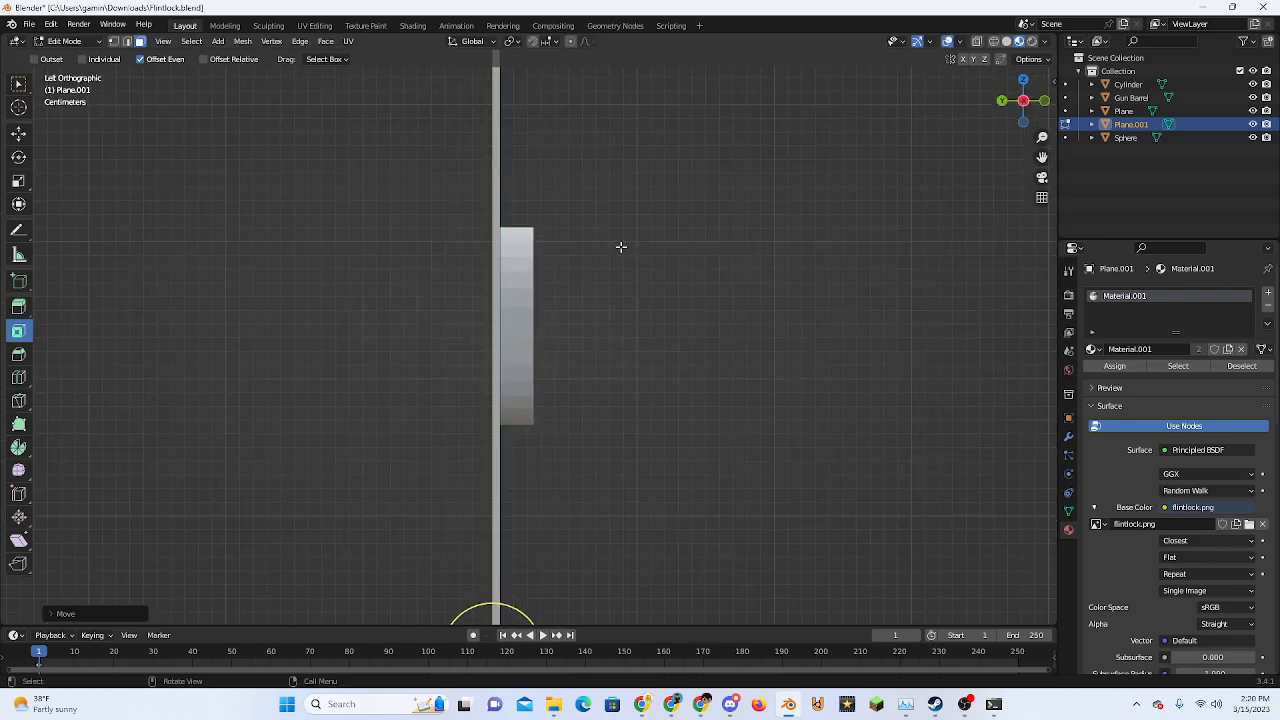
{"action": "key", "text": "Tab"}
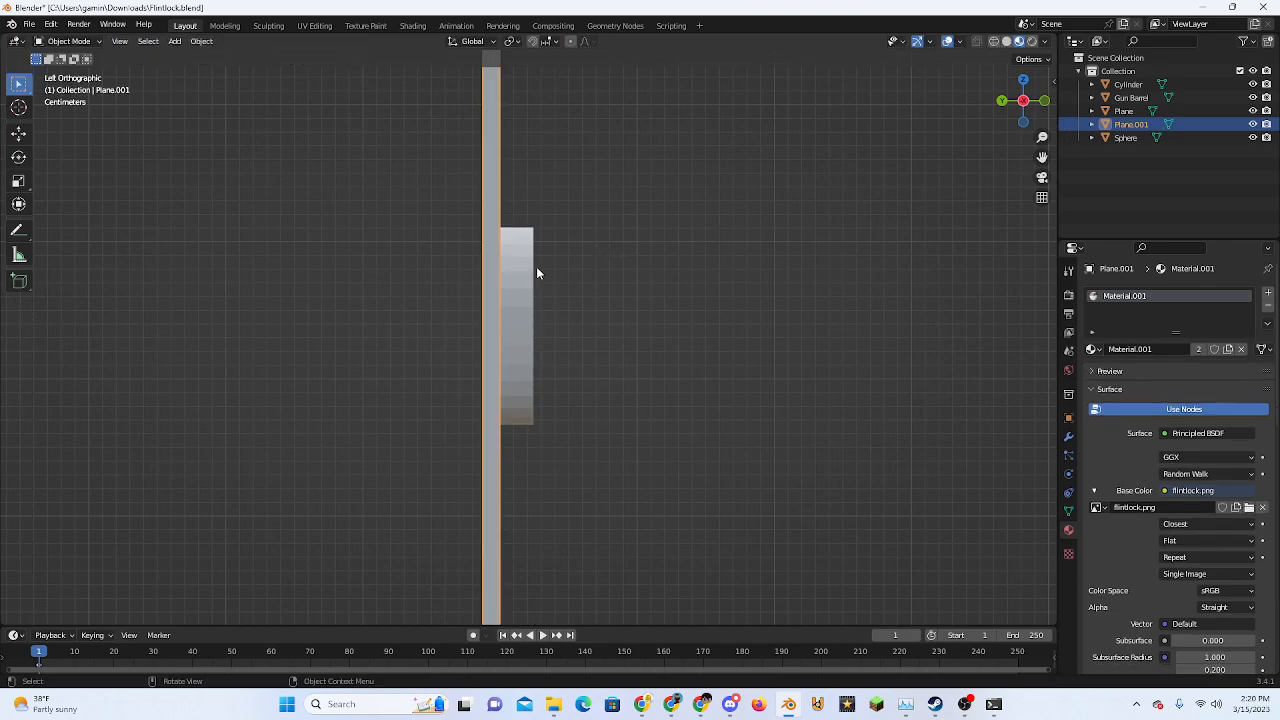
Bring the disc back into the Sculpting workspace and pull its lower rim down to the hammer base's outline with Grab
{"action": "left_click", "coordinate": [537, 268]}
{"action": "middle_click_drag", "start_coordinate": [622, 283], "coordinate": [572, 292]}
{"action": "scroll", "coordinate": [575, 292], "scroll_direction": "up", "scroll_amount": 4}
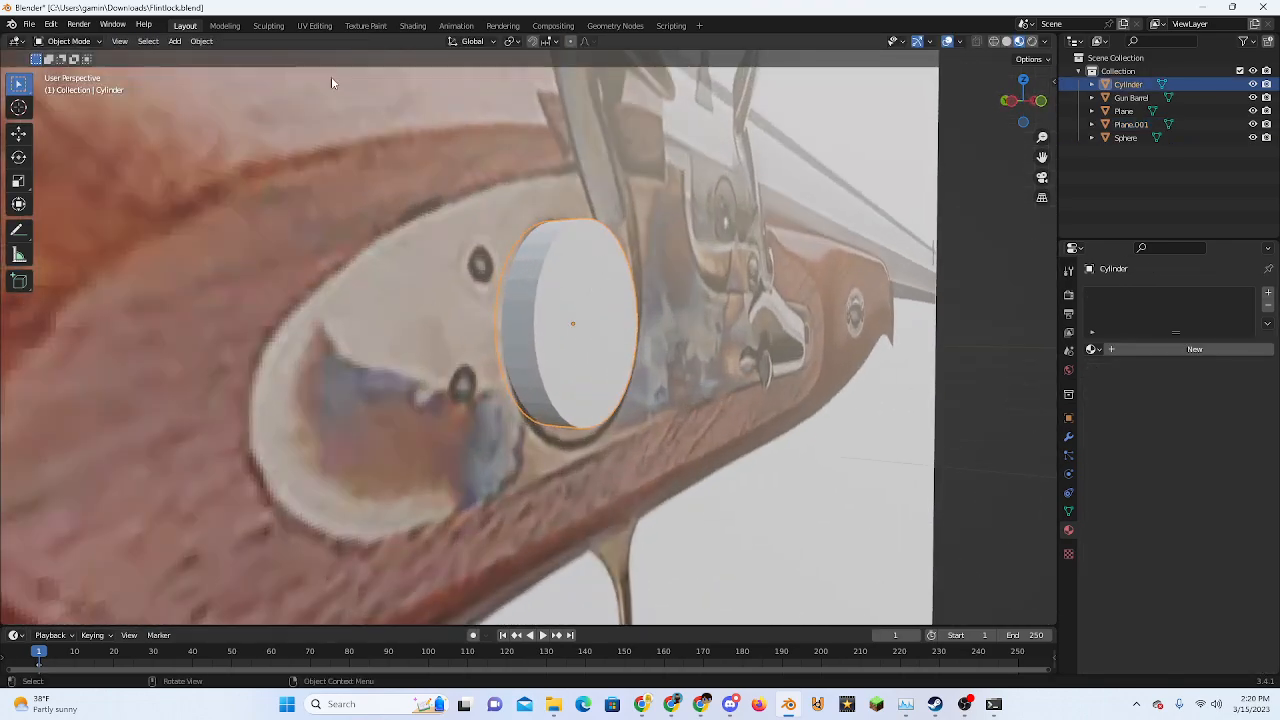
{"action": "left_click", "coordinate": [268, 25]}
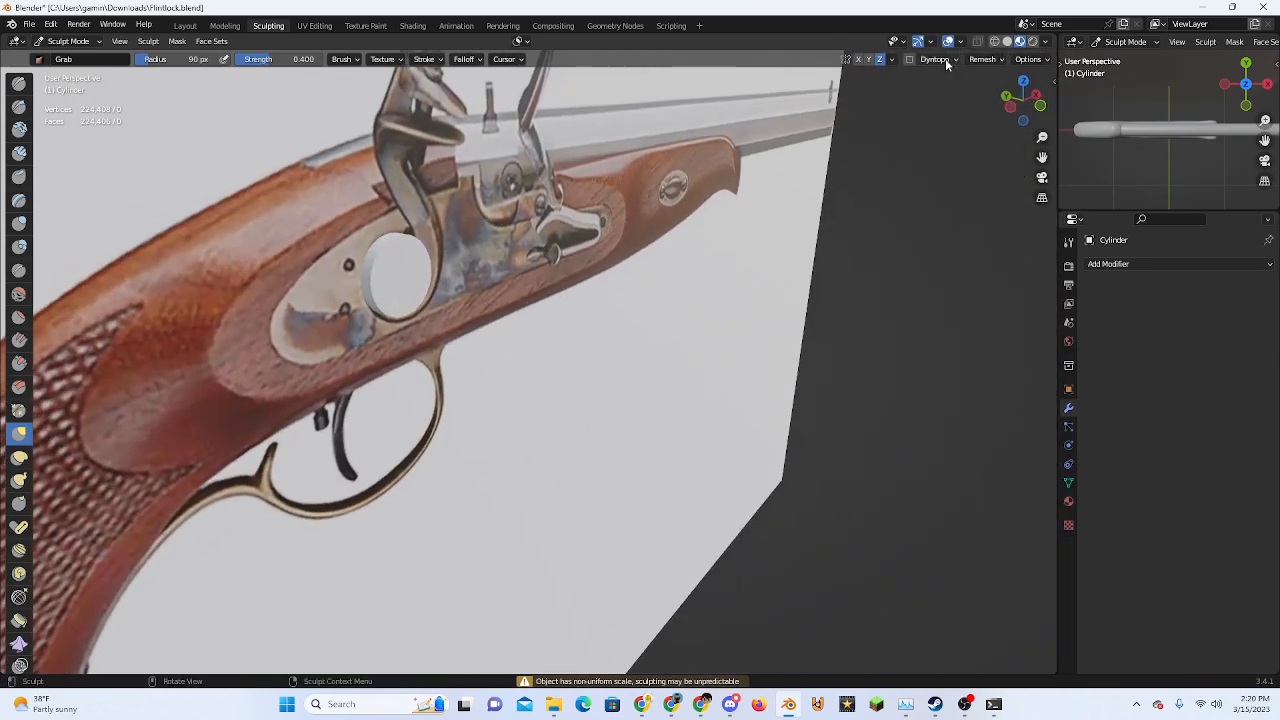
{"action": "left_click", "coordinate": [1006, 97]}
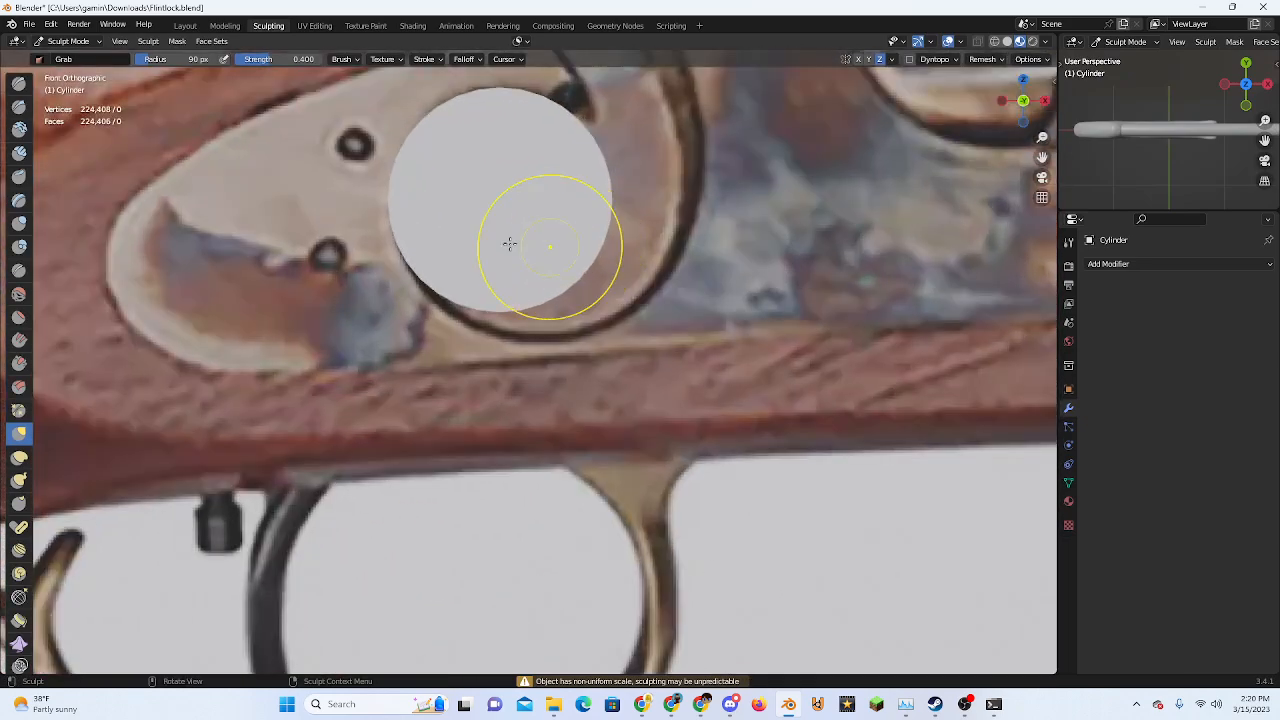
{"action": "middle_click_drag", "start_coordinate": [509, 237], "coordinate": [467, 244], "text": "shift"}
{"action": "scroll", "coordinate": [399, 266], "scroll_direction": "up", "scroll_amount": 2}
{"action": "mouse_move", "coordinate": [392, 299]}
{"action": "left_mouse_down"}
{"action": "mouse_move", "coordinate": [440, 282]}
{"action": "mouse_move", "coordinate": [519, 325]}
{"action": "left_mouse_up"}
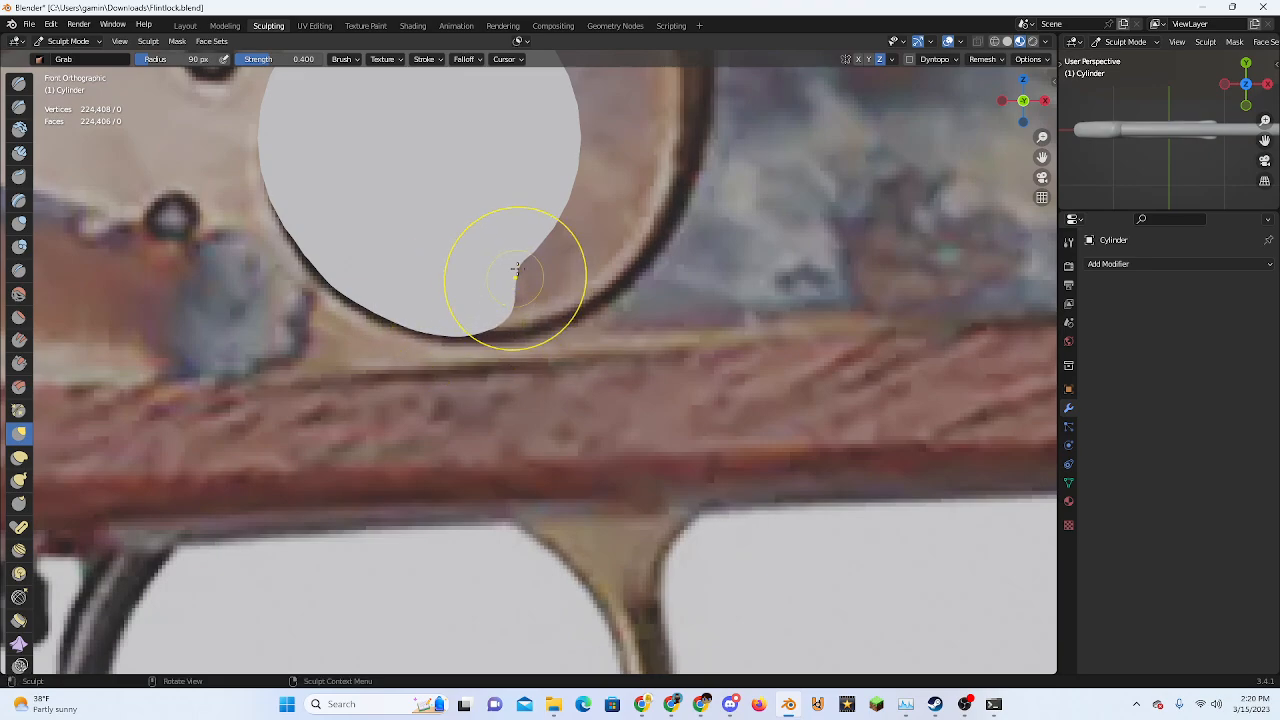
{"action": "mouse_move", "coordinate": [516, 270]}
{"action": "left_mouse_down"}
{"action": "mouse_move", "coordinate": [509, 294]}
{"action": "mouse_move", "coordinate": [542, 296]}
{"action": "left_mouse_up"}
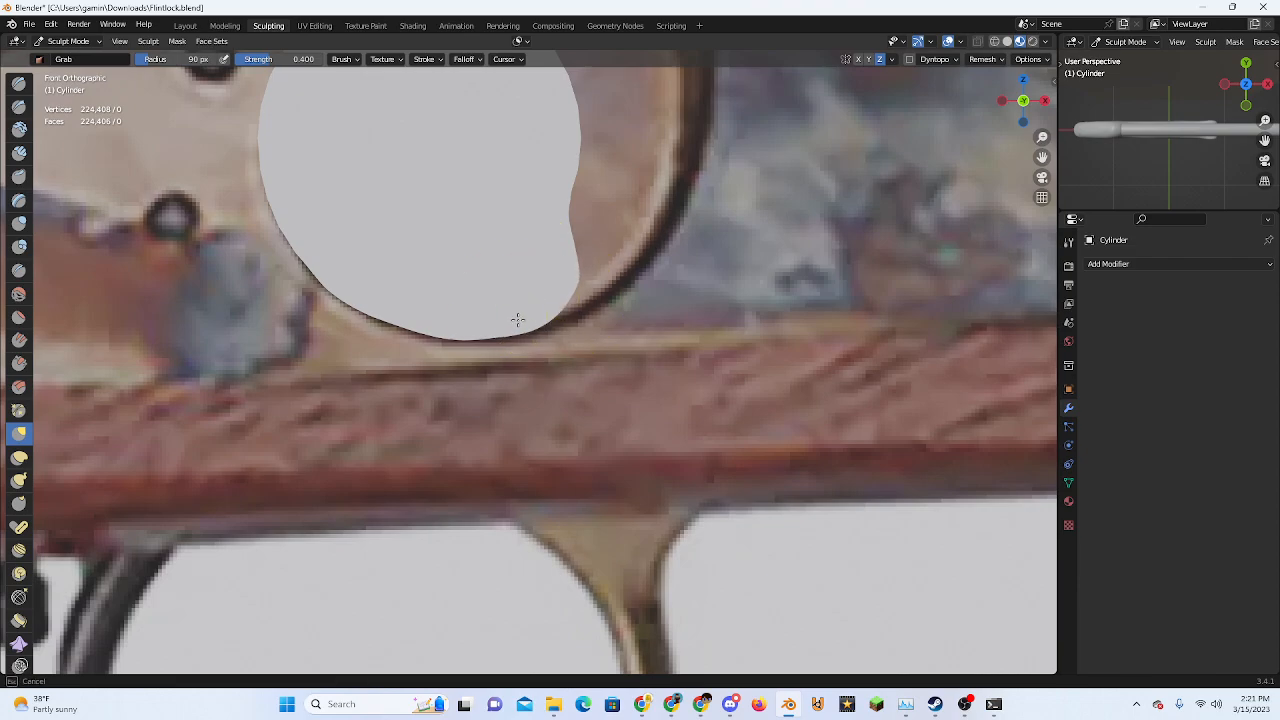
{"action": "scroll", "coordinate": [477, 343], "scroll_direction": "up", "scroll_amount": 4}
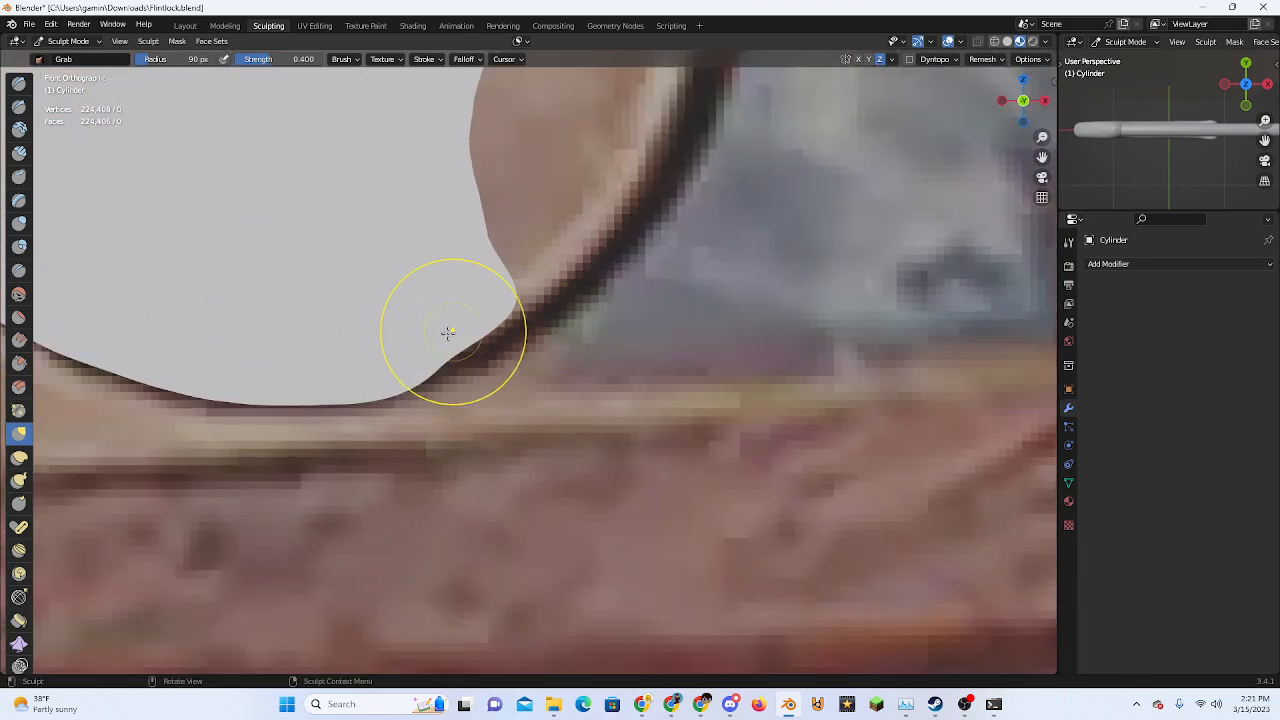
{"action": "left_click_drag", "start_coordinate": [207, 374], "coordinate": [149, 388]}
Pull the disc's lower right rim outwards with Grab to follow the dark outline of the hammer's base
{"action": "scroll", "coordinate": [300, 345], "scroll_direction": "down", "scroll_amount": 2}
{"action": "middle_click_drag", "start_coordinate": [447, 271], "coordinate": [417, 389], "text": "shift"}
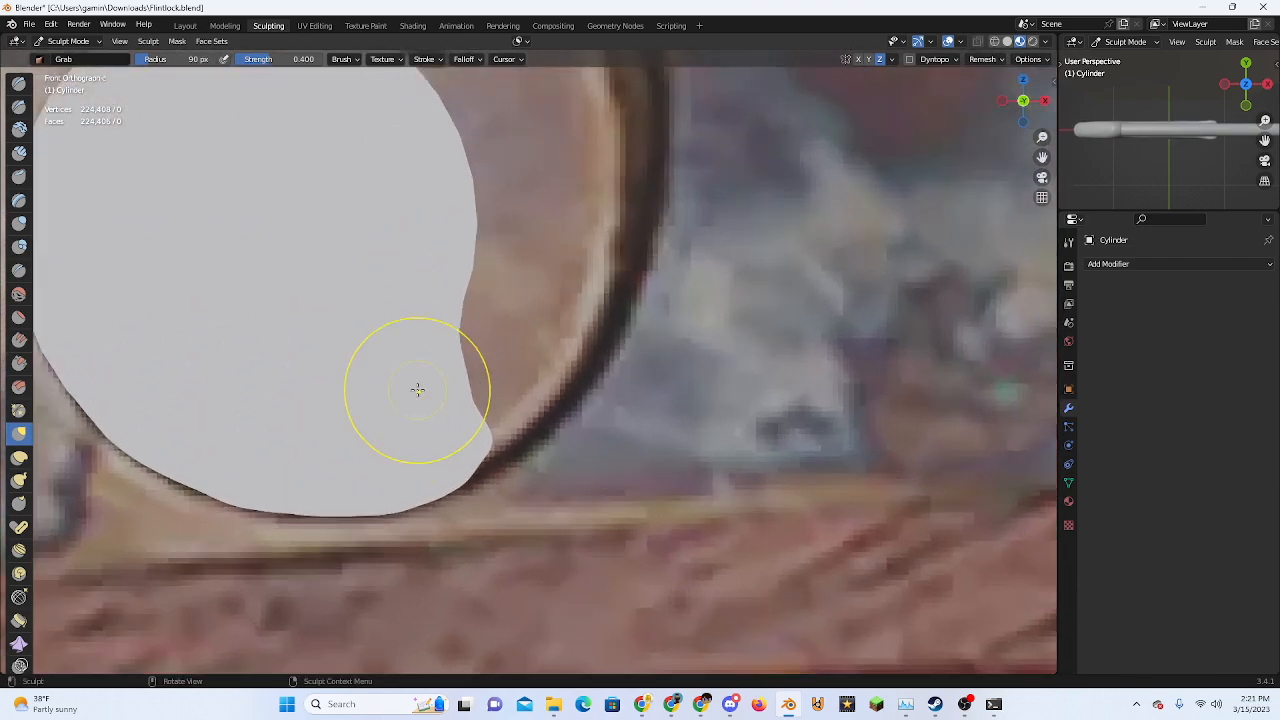
{"action": "scroll", "coordinate": [420, 386], "scroll_direction": "up", "scroll_amount": 1}
{"action": "left_click_drag", "start_coordinate": [444, 354], "coordinate": [675, 335]}
{"action": "left_click_drag", "start_coordinate": [460, 412], "coordinate": [640, 432]}
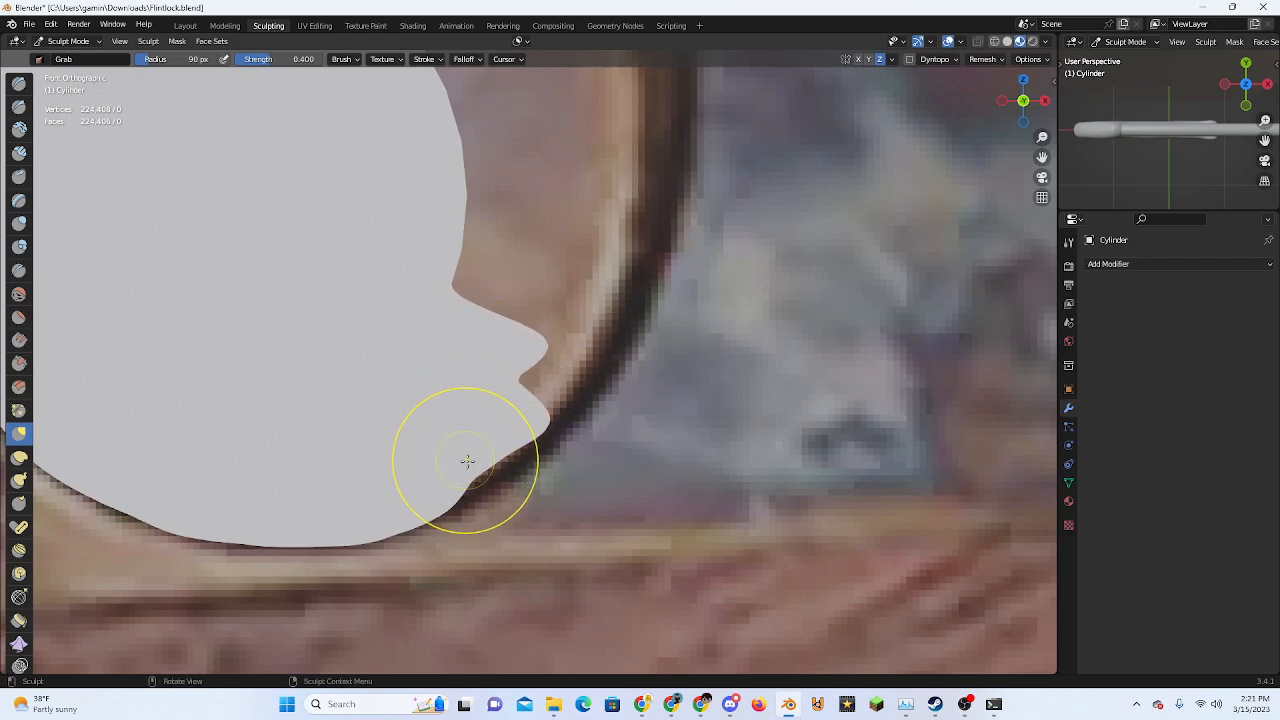
{"action": "left_click_drag", "start_coordinate": [537, 428], "coordinate": [522, 465]}
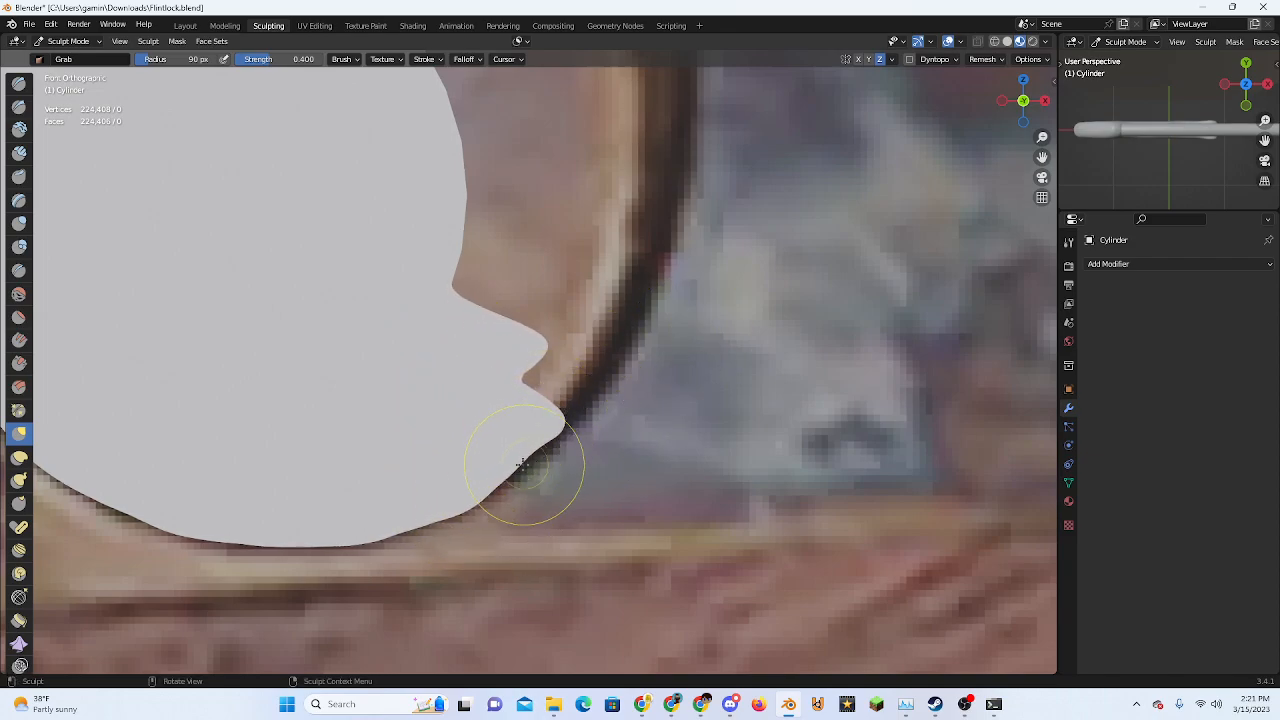
{"action": "left_click_drag", "start_coordinate": [575, 390], "coordinate": [527, 383]}
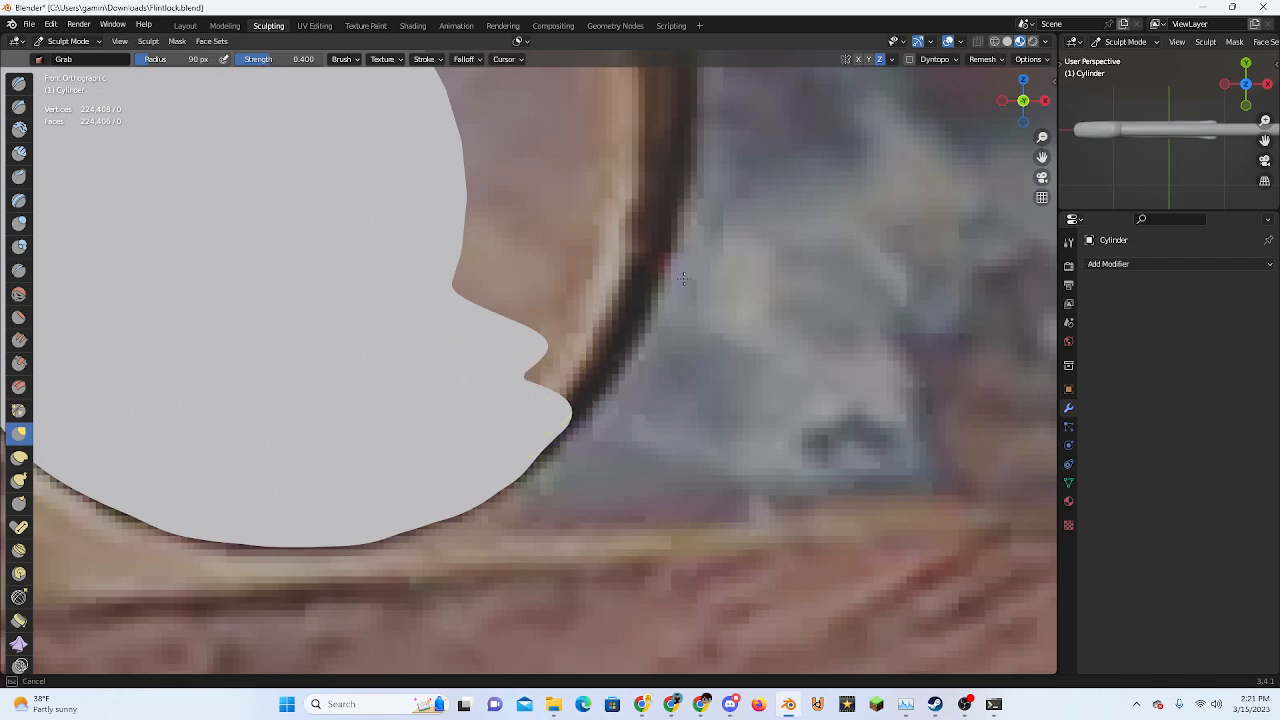
{"action": "left_click_drag", "start_coordinate": [683, 279], "coordinate": [683, 279]}
{"action": "mouse_move", "coordinate": [514, 391]}
{"action": "left_mouse_down"}
{"action": "mouse_move", "coordinate": [710, 307]}
{"action": "mouse_move", "coordinate": [807, 218]}
{"action": "left_mouse_up"}
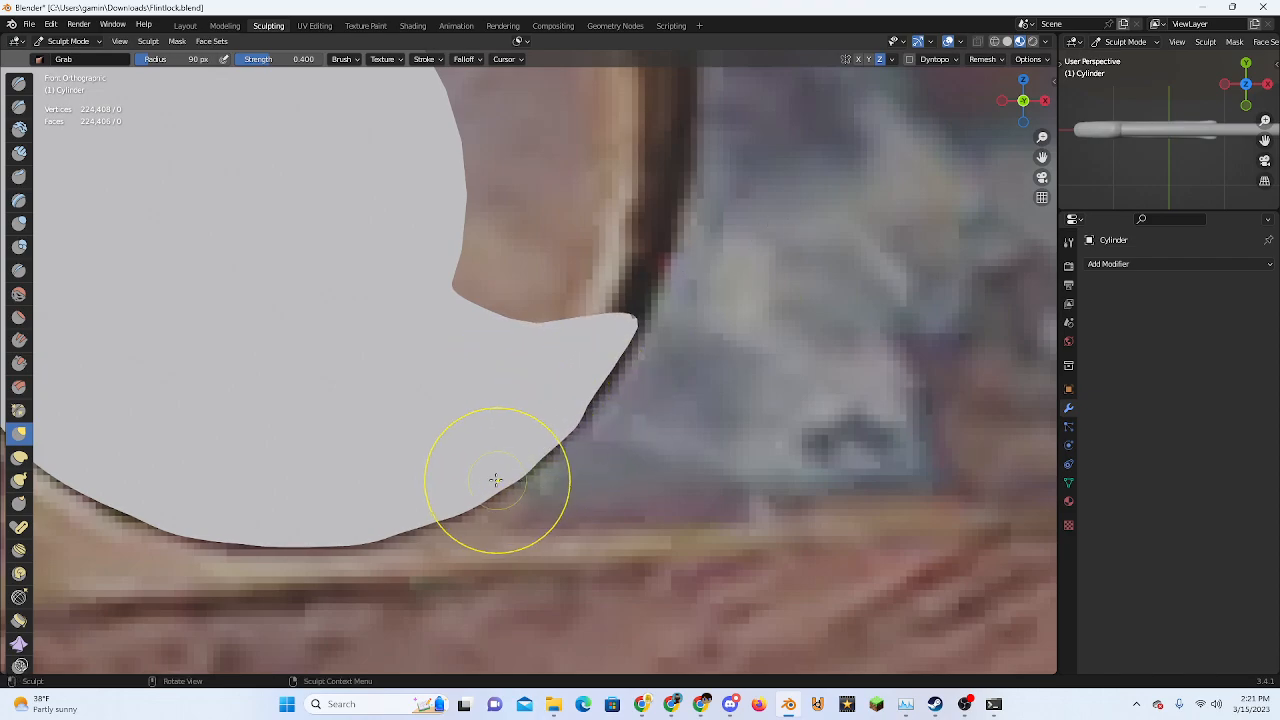
Extend the pulled-out rim upwards along the hammer base's right outline with further Grab strokes
{"action": "middle_click_drag", "start_coordinate": [585, 374], "coordinate": [504, 508], "text": "shift"}
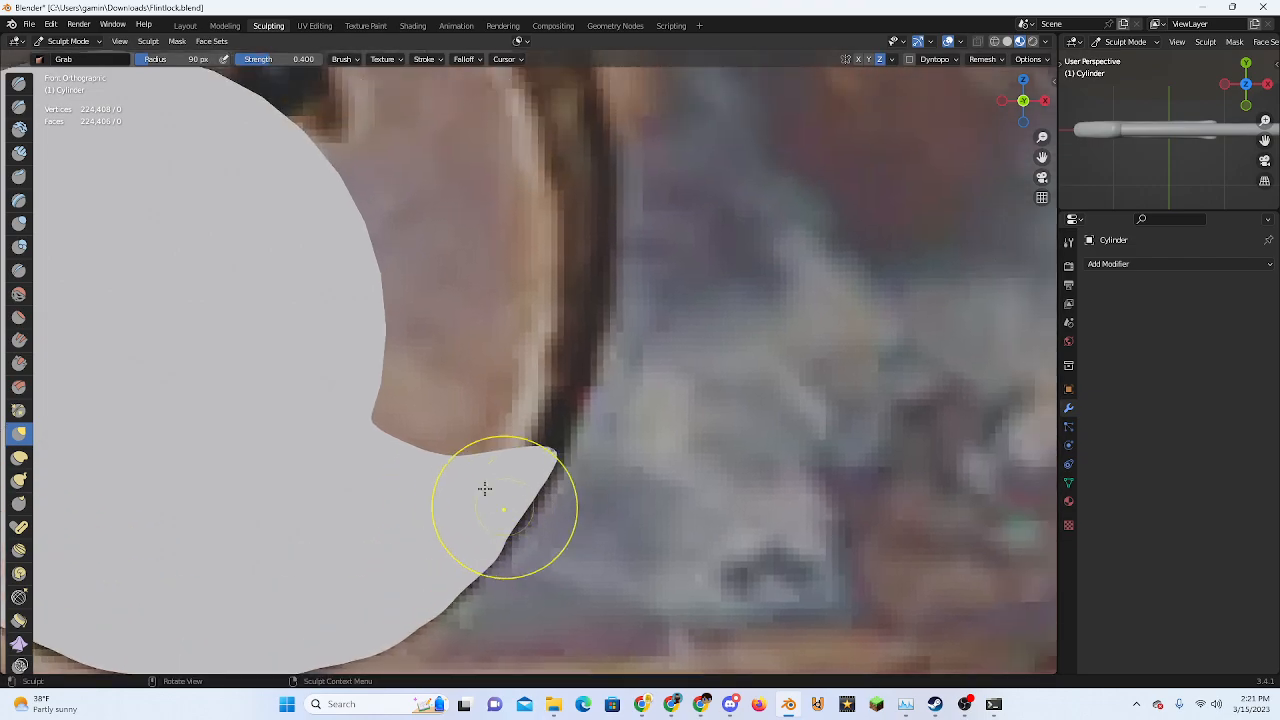
{"action": "left_click_drag", "start_coordinate": [388, 441], "coordinate": [637, 231]}
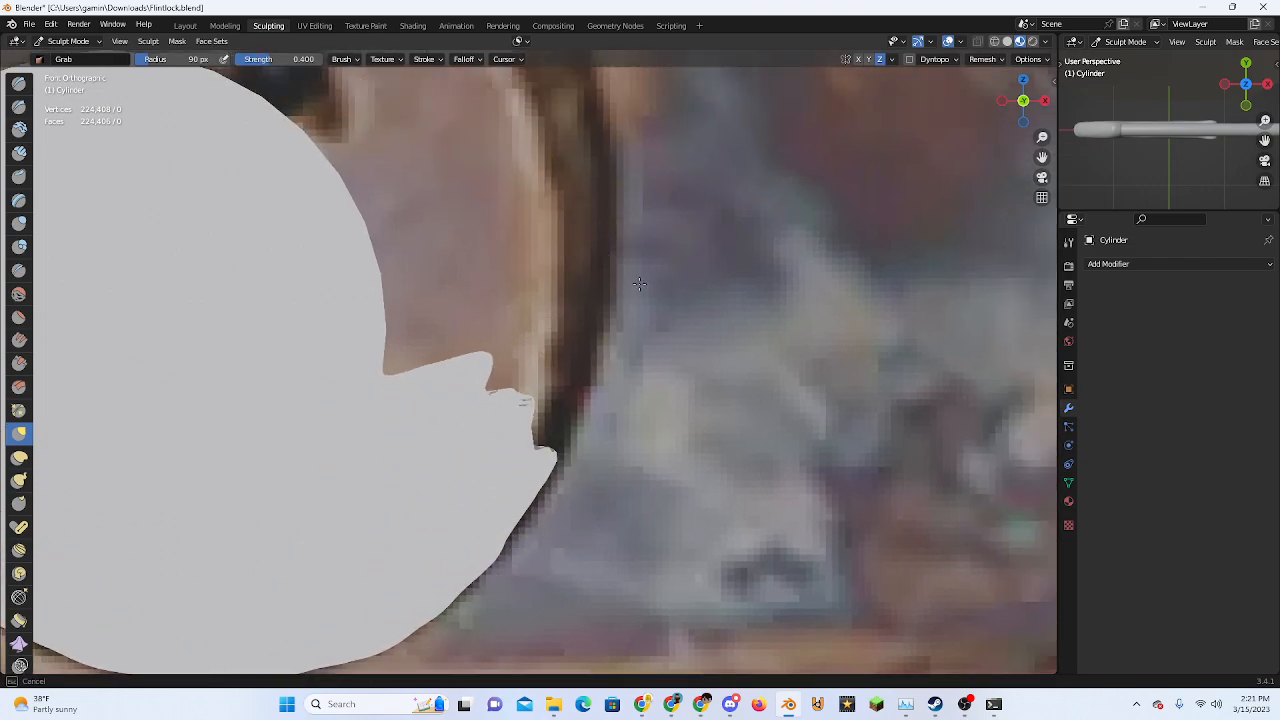
{"action": "left_click_drag", "start_coordinate": [639, 284], "coordinate": [591, 381]}
{"action": "left_click_drag", "start_coordinate": [539, 446], "coordinate": [662, 262]}
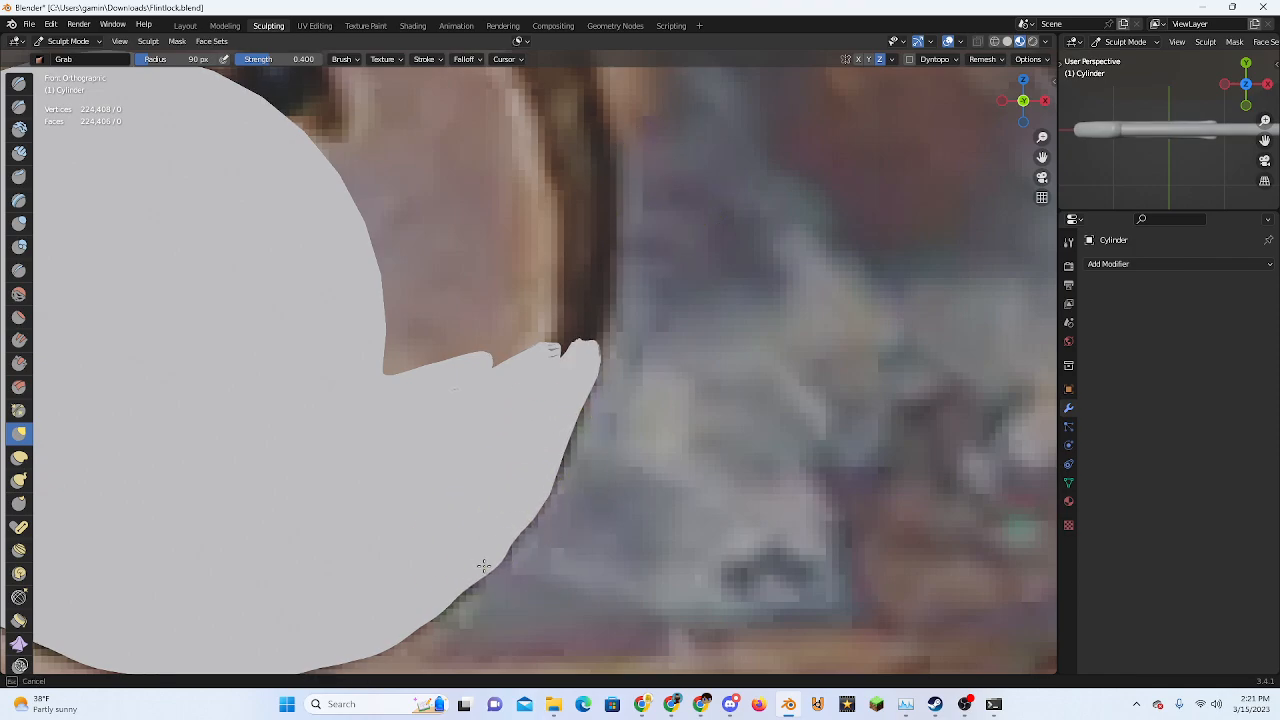
{"action": "scroll", "coordinate": [543, 557], "scroll_direction": "up", "scroll_amount": 6}
{"action": "left_click_drag", "start_coordinate": [483, 566], "coordinate": [475, 573]}
{"action": "scroll", "coordinate": [626, 484], "scroll_direction": "down", "scroll_amount": 9}
Examine the sculpted disc's thickness and mesh from the side, including a look at its wireframe in Edit Mode
{"action": "mouse_move", "coordinate": [631, 480]}
{"action": "middle_mouse_down"}
{"action": "mouse_move", "coordinate": [598, 467]}
{"action": "mouse_move", "coordinate": [410, 474]}
{"action": "mouse_move", "coordinate": [440, 466]}
{"action": "mouse_move", "coordinate": [424, 462]}
{"action": "mouse_move", "coordinate": [430, 430]}
{"action": "mouse_move", "coordinate": [478, 417]}
{"action": "middle_mouse_up"}
{"action": "scroll", "coordinate": [598, 467], "scroll_direction": "down", "scroll_amount": 2}
{"action": "scroll", "coordinate": [424, 460], "scroll_direction": "up", "scroll_amount": 2}
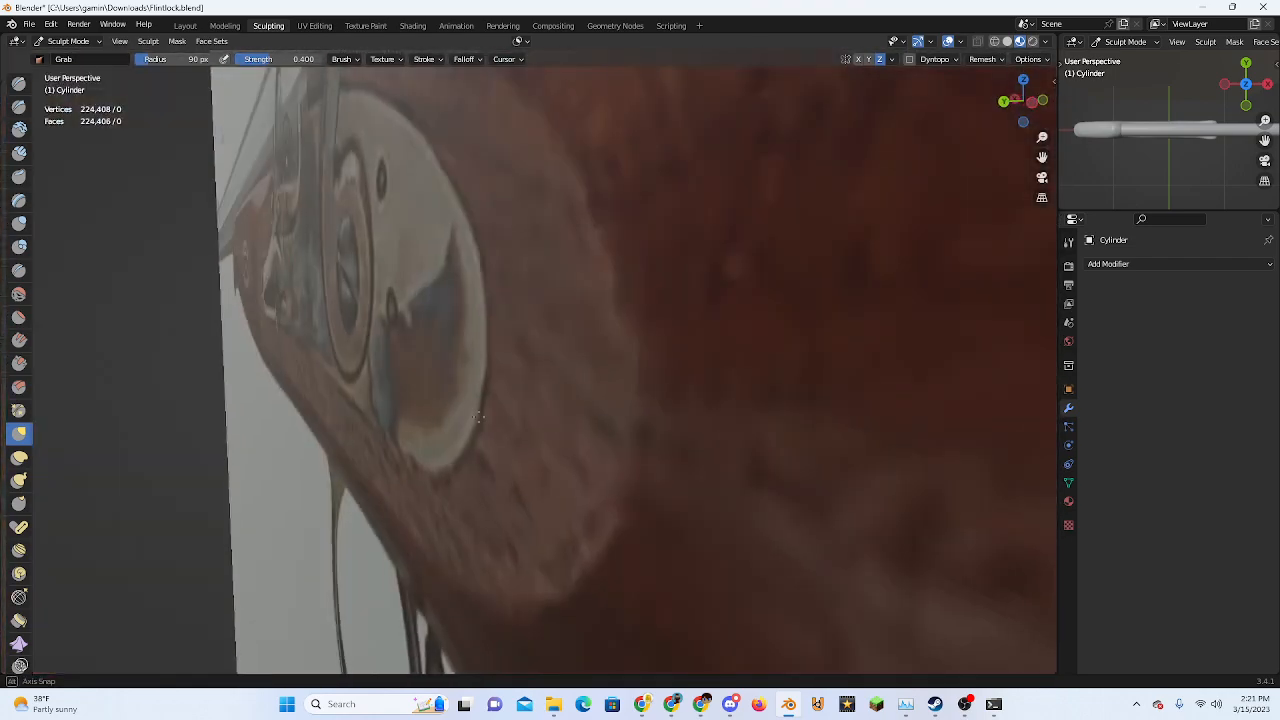
{"action": "scroll", "coordinate": [478, 417], "scroll_direction": "down", "scroll_amount": 6}
{"action": "scroll", "coordinate": [557, 431], "scroll_direction": "up", "scroll_amount": 5}
{"action": "scroll", "coordinate": [543, 434], "scroll_direction": "down", "scroll_amount": 5}
{"action": "key", "text": "Tab"}
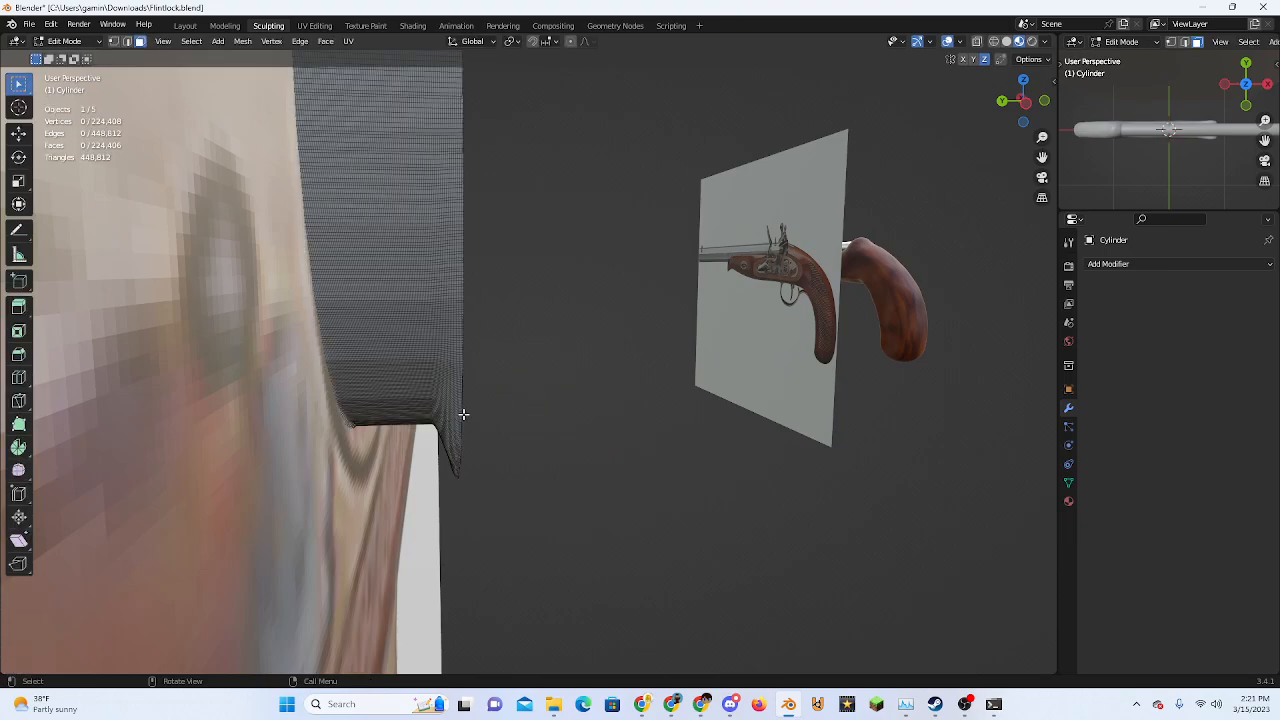
{"action": "scroll", "coordinate": [463, 414], "scroll_direction": "up", "scroll_amount": 3}
{"action": "key", "text": "Tab"}
{"action": "scroll", "coordinate": [527, 398], "scroll_direction": "down", "scroll_amount": 4}
{"action": "middle_click_drag", "start_coordinate": [527, 398], "coordinate": [500, 407]}
Move the sculpted disc along the Y axis in the Layout workspace
{"action": "left_click", "coordinate": [185, 29]}
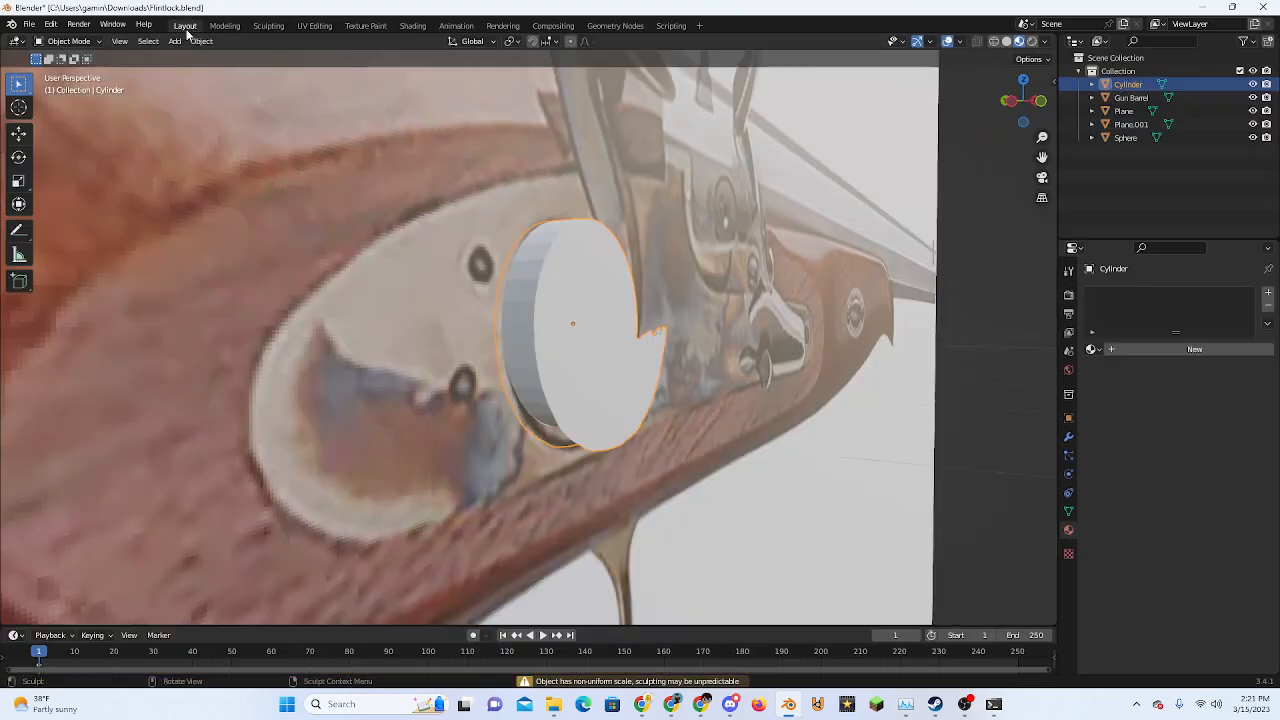
{"action": "mouse_move", "coordinate": [508, 354]}
{"action": "middle_mouse_down"}
{"action": "mouse_move", "coordinate": [555, 346]}
{"action": "mouse_move", "coordinate": [642, 280]}
{"action": "mouse_move", "coordinate": [612, 343]}
{"action": "mouse_move", "coordinate": [528, 307]}
{"action": "mouse_move", "coordinate": [595, 300]}
{"action": "mouse_move", "coordinate": [474, 288]}
{"action": "mouse_move", "coordinate": [443, 320]}
{"action": "mouse_move", "coordinate": [400, 441]}
{"action": "middle_mouse_up"}
{"action": "key", "text": "g"}
{"action": "key", "text": "y"}
{"action": "left_click", "coordinate": [600, 354]}
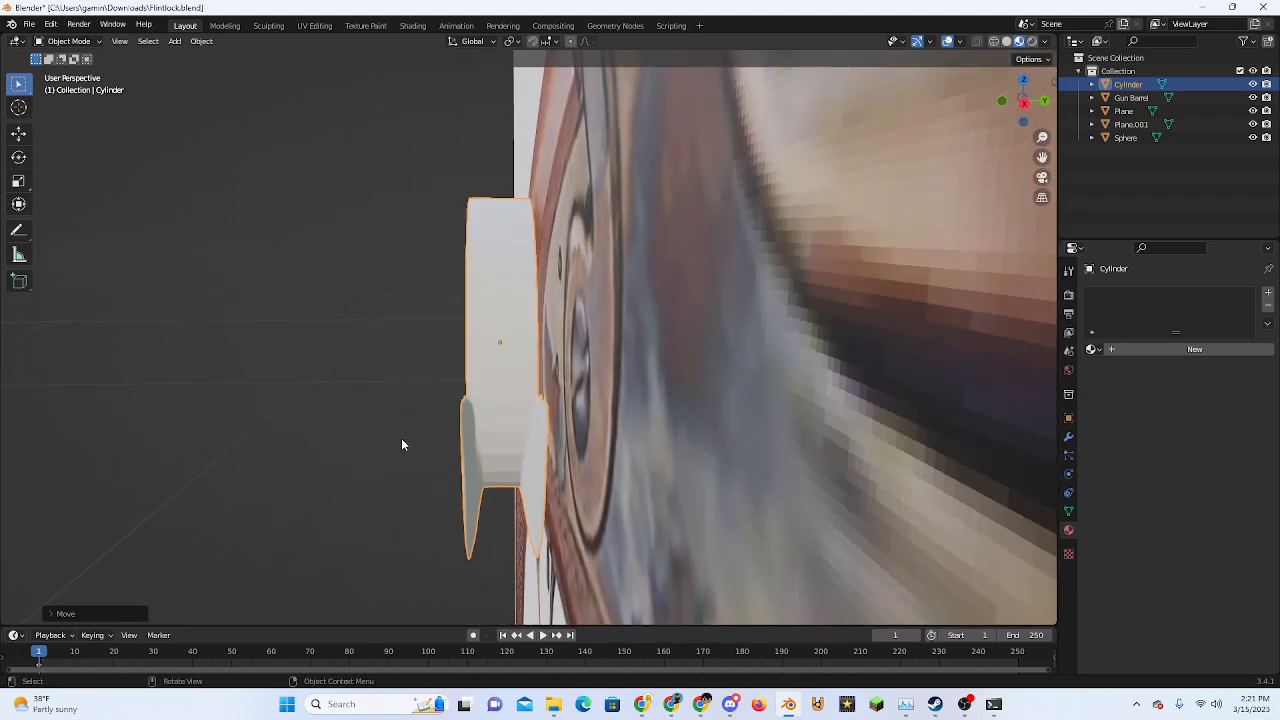
Delete the sculpted disc and return to the front view of the reference hammer
{"action": "key", "text": "Delete"}
{"action": "middle_click_drag", "start_coordinate": [514, 428], "coordinate": [902, 186]}
{"action": "scroll", "coordinate": [579, 405], "scroll_direction": "down", "scroll_amount": 8}
{"action": "left_click", "coordinate": [1019, 103]}
{"action": "scroll", "coordinate": [521, 397], "scroll_direction": "up", "scroll_amount": 6}
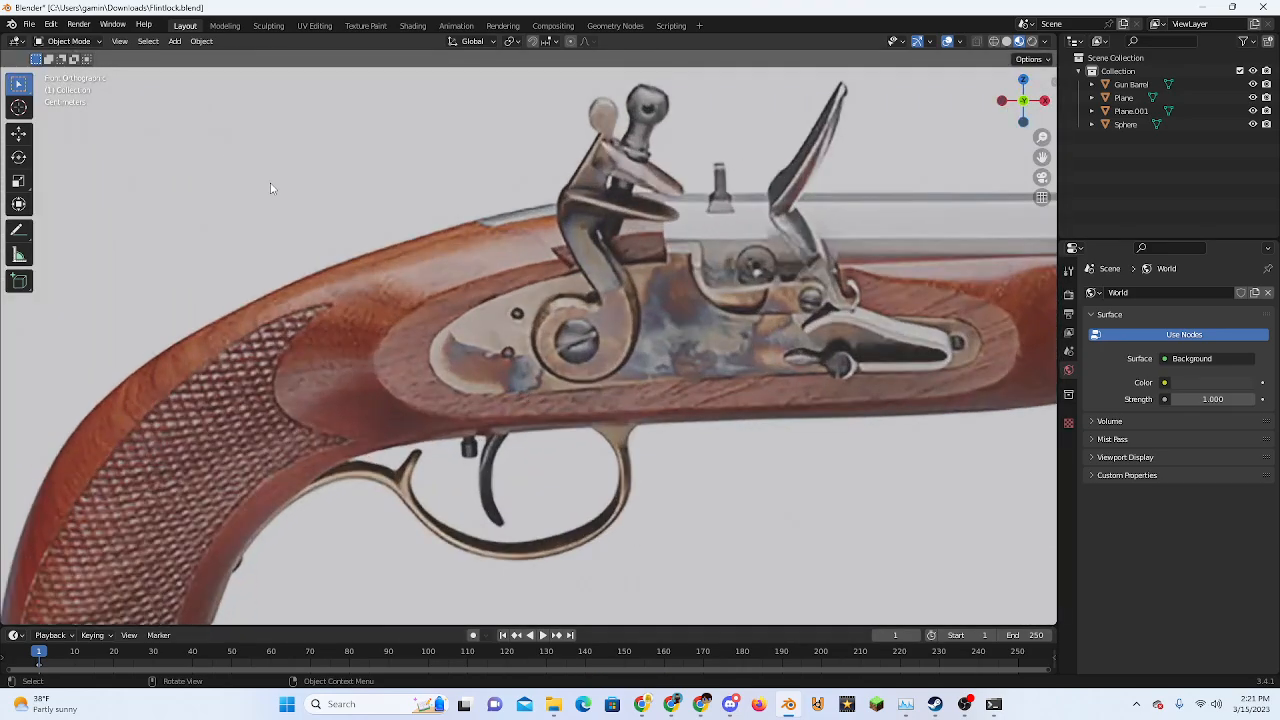
Add a cylinder mesh and rotate it 90 degrees in the side view so its round face points to the front
{"action": "key", "text": "shift+a"}
{"action": "mouse_move", "coordinate": [567, 326]}
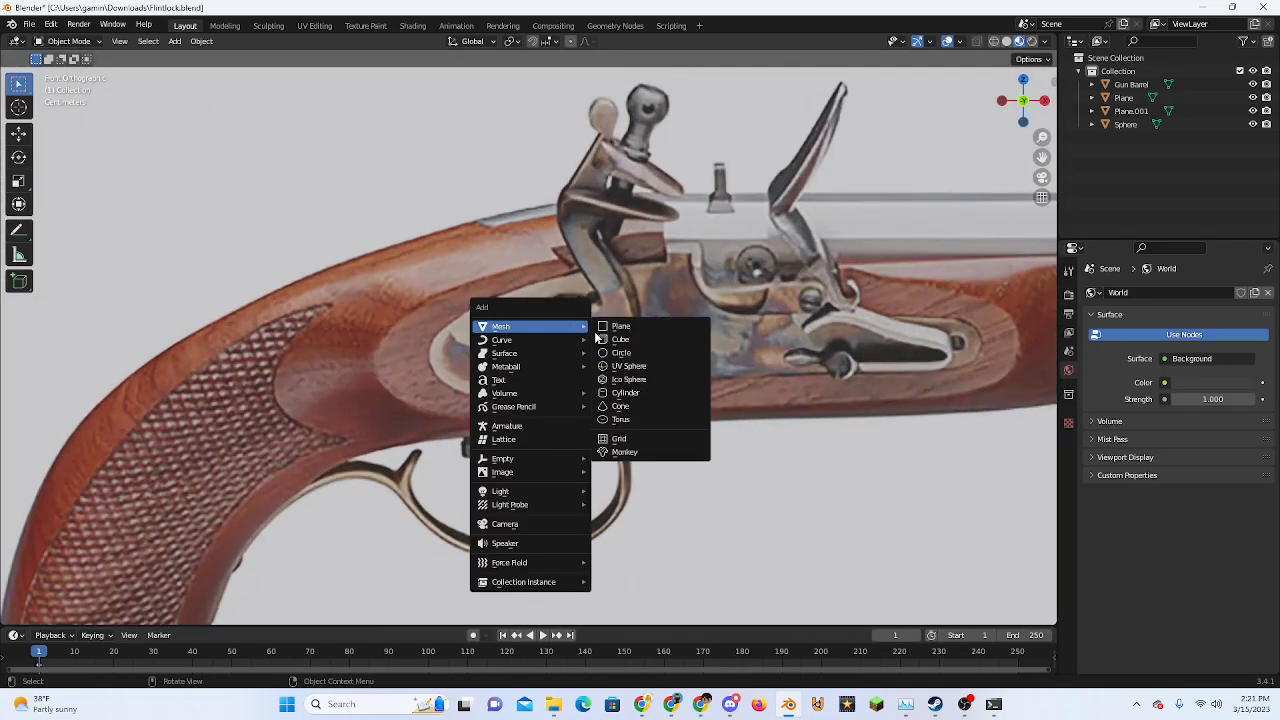
{"action": "left_click", "coordinate": [625, 392]}
{"action": "scroll", "coordinate": [630, 383], "scroll_direction": "down", "scroll_amount": 8}
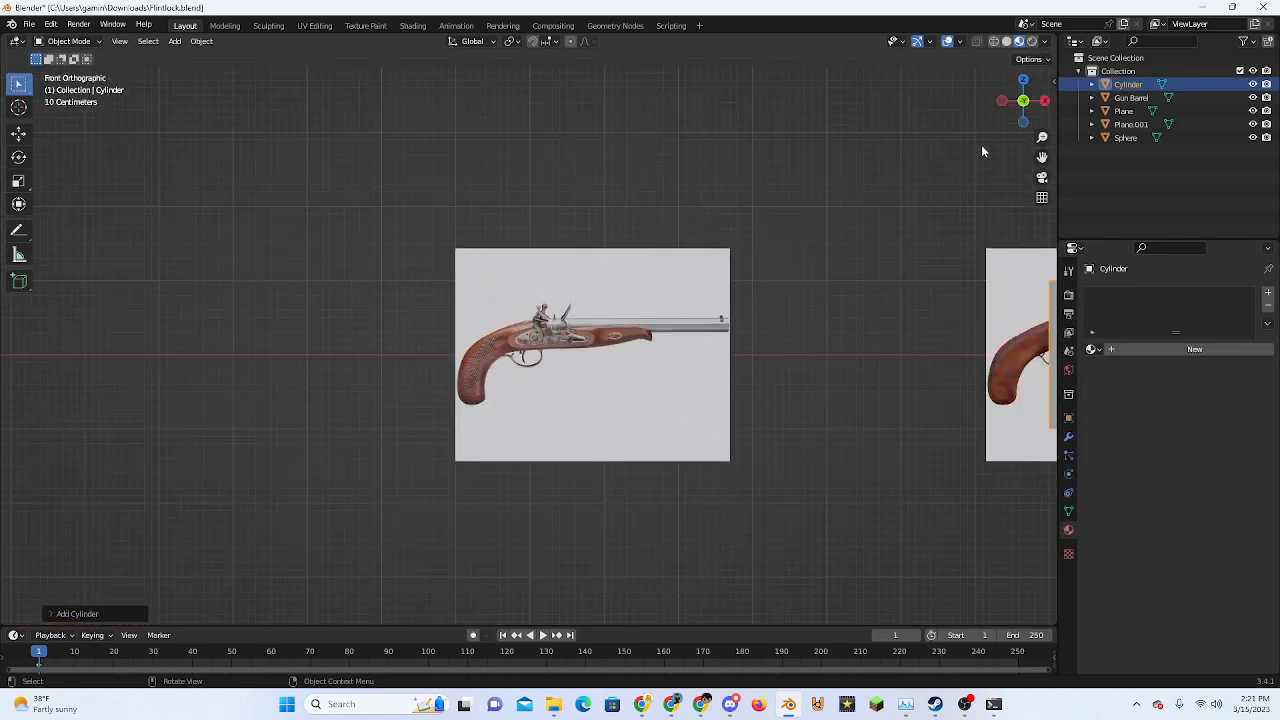
{"action": "left_click", "coordinate": [1001, 102]}
{"action": "middle_click_drag", "start_coordinate": [749, 396], "coordinate": [583, 388], "text": "shift"}
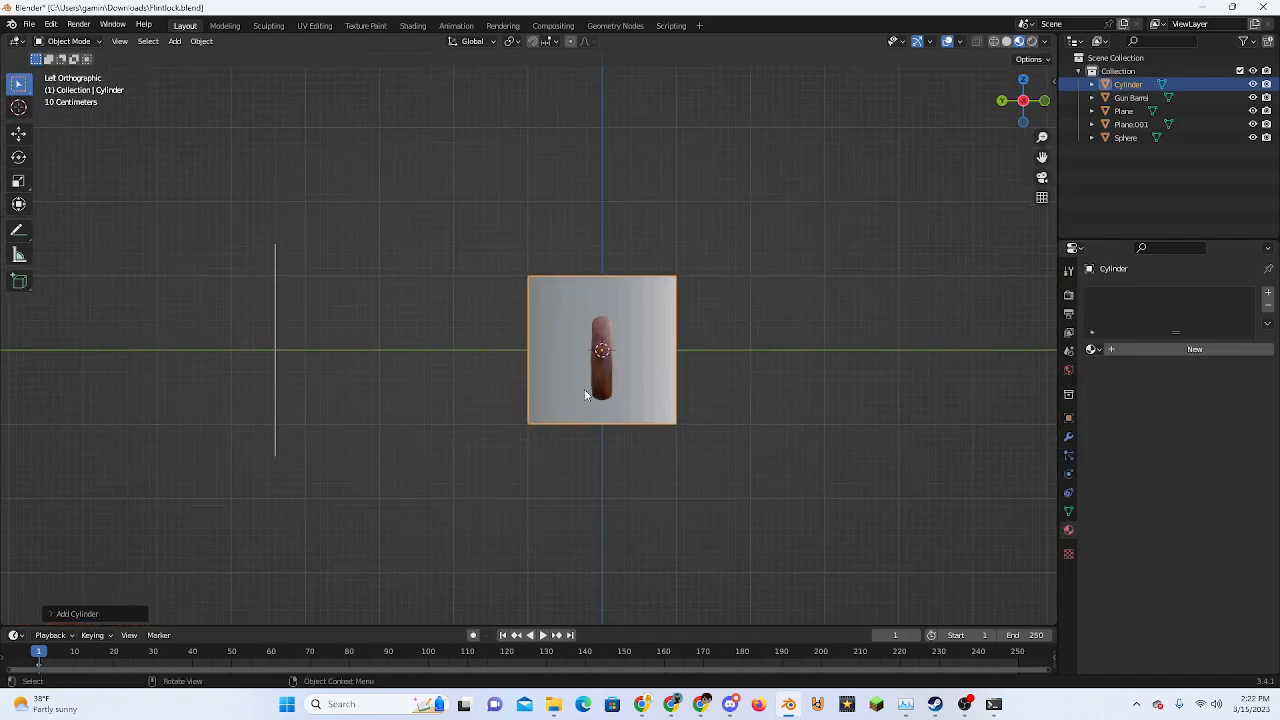
{"action": "type", "text": "r90"}
{"action": "key", "text": "Return"}
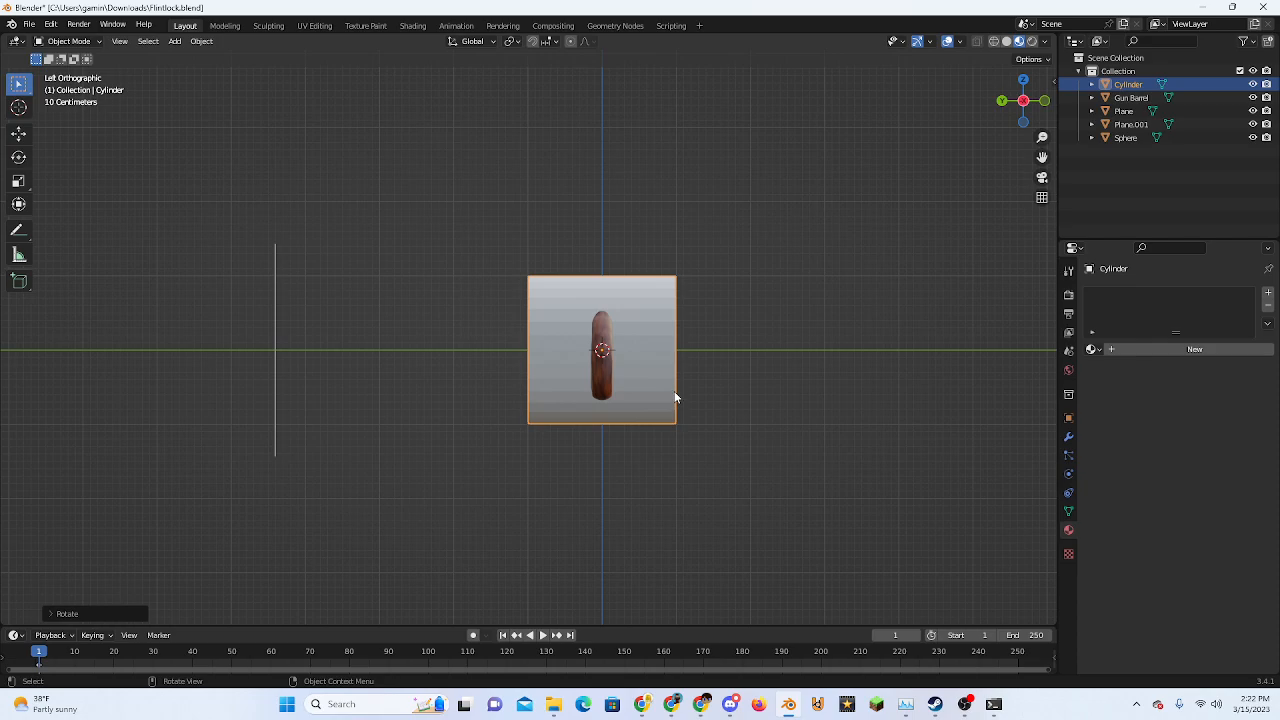
Move the cylinder off the pistol model towards the reference plane and across to the enlarged reference image
{"action": "left_click_drag", "start_coordinate": [674, 397], "coordinate": [426, 406]}
{"action": "left_click", "coordinate": [1045, 103]}
{"action": "scroll", "coordinate": [636, 373], "scroll_direction": "up", "scroll_amount": 5}
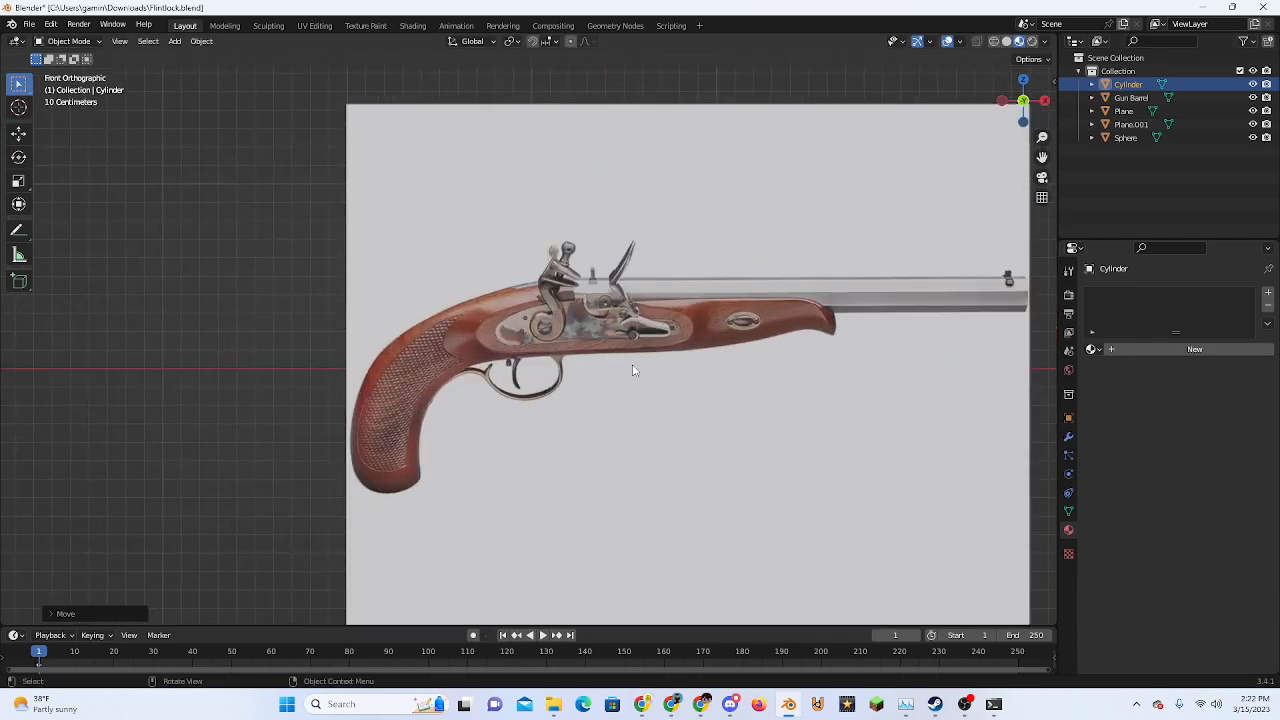
{"action": "scroll", "coordinate": [657, 360], "scroll_direction": "down", "scroll_amount": 2}
{"action": "scroll", "coordinate": [658, 361], "scroll_direction": "down", "scroll_amount": 2}
{"action": "middle_click_drag", "start_coordinate": [658, 361], "coordinate": [723, 383]}
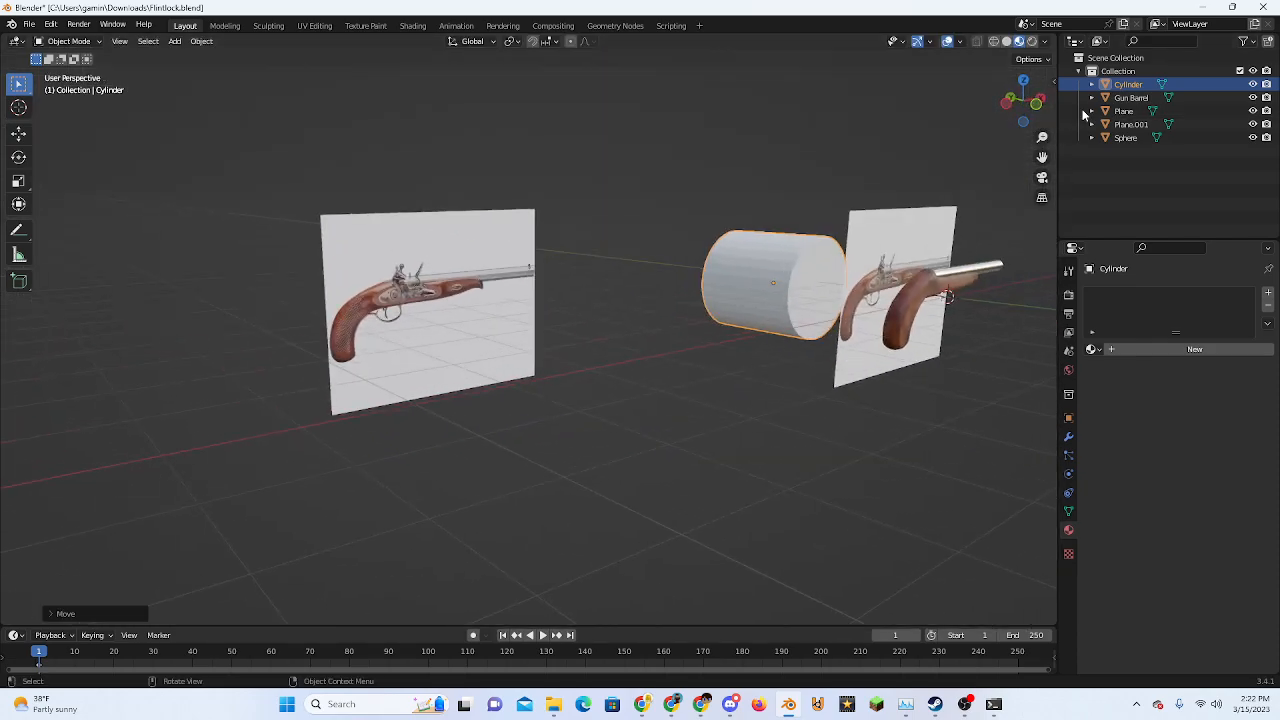
{"action": "left_click", "coordinate": [1038, 105]}
{"action": "scroll", "coordinate": [907, 309], "scroll_direction": "up", "scroll_amount": 4}
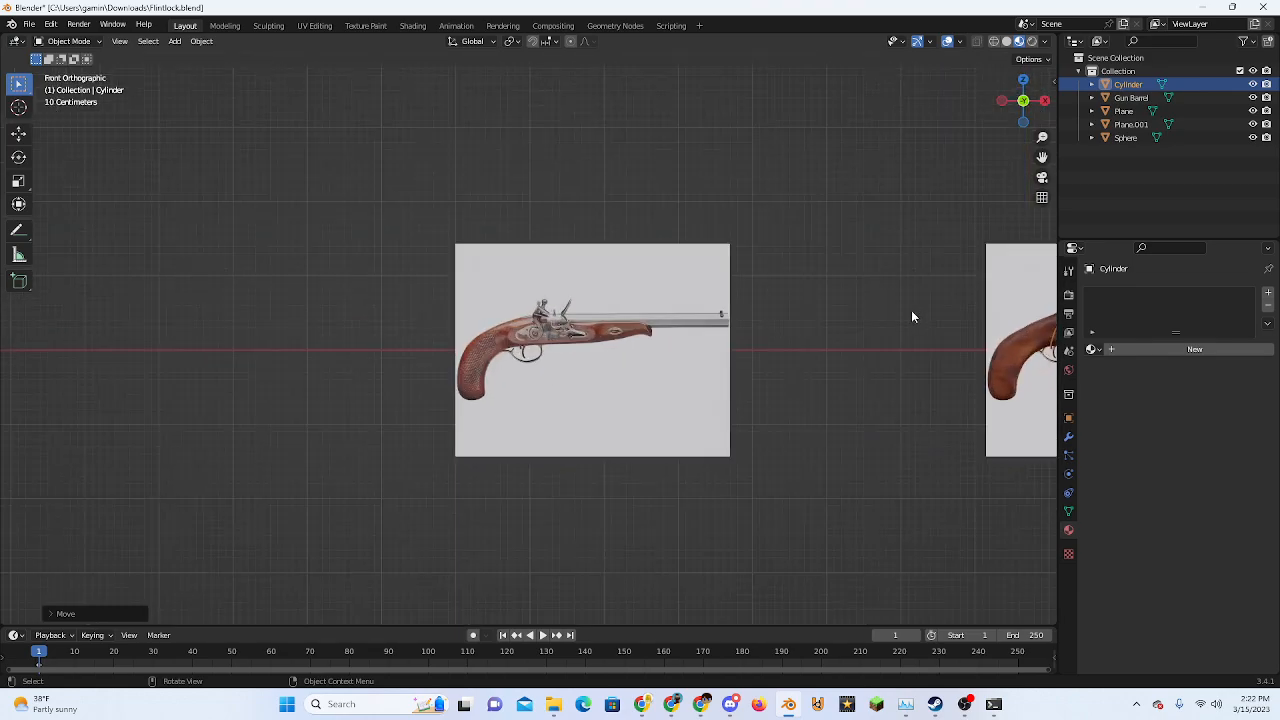
{"action": "key", "text": "g"}
{"action": "left_click", "coordinate": [345, 294]}
Scale the cylinder down to about 0.146 and place it over the hammer's round base in the reference image
{"action": "scroll", "coordinate": [590, 350], "scroll_direction": "up", "scroll_amount": 5}
{"action": "key", "text": "s"}
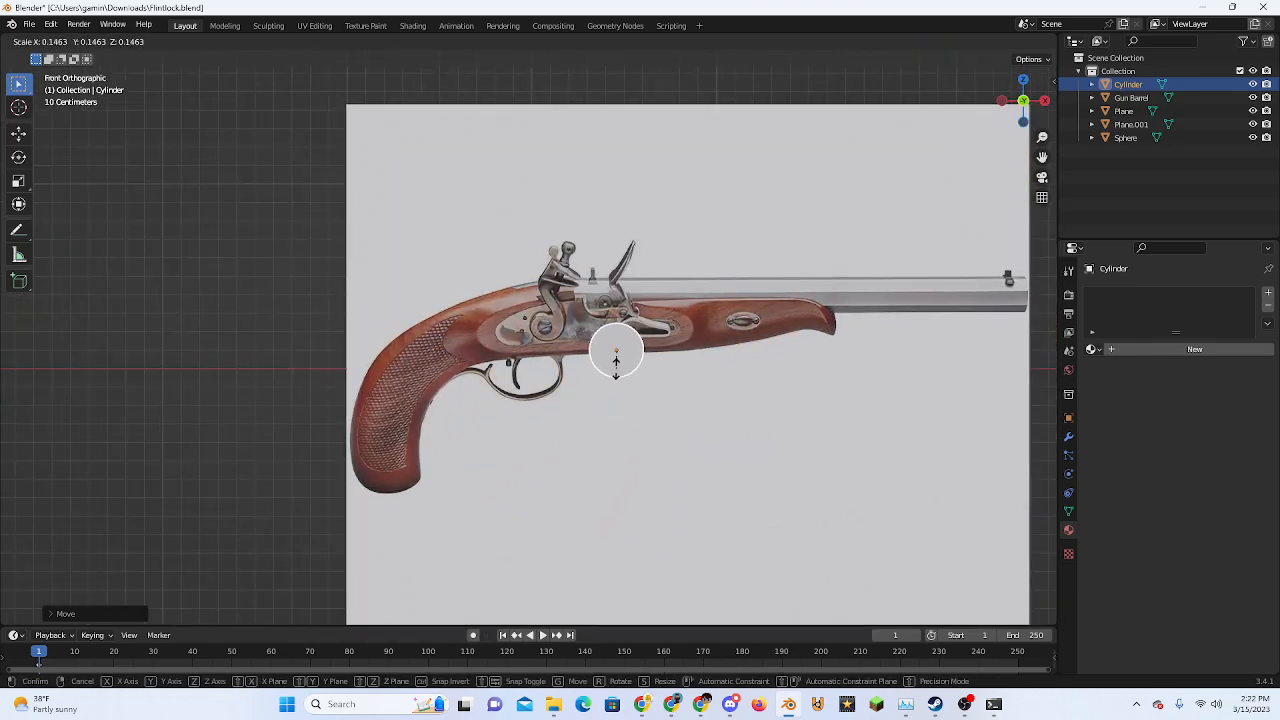
{"action": "left_click", "coordinate": [615, 363]}
{"action": "scroll", "coordinate": [696, 400], "scroll_direction": "up", "scroll_amount": 4}
{"action": "middle_click_drag", "start_coordinate": [697, 400], "coordinate": [600, 435], "text": "shift"}
{"action": "scroll", "coordinate": [607, 437], "scroll_direction": "up", "scroll_amount": 2}
{"action": "key", "text": "g"}
{"action": "left_click", "coordinate": [408, 368]}
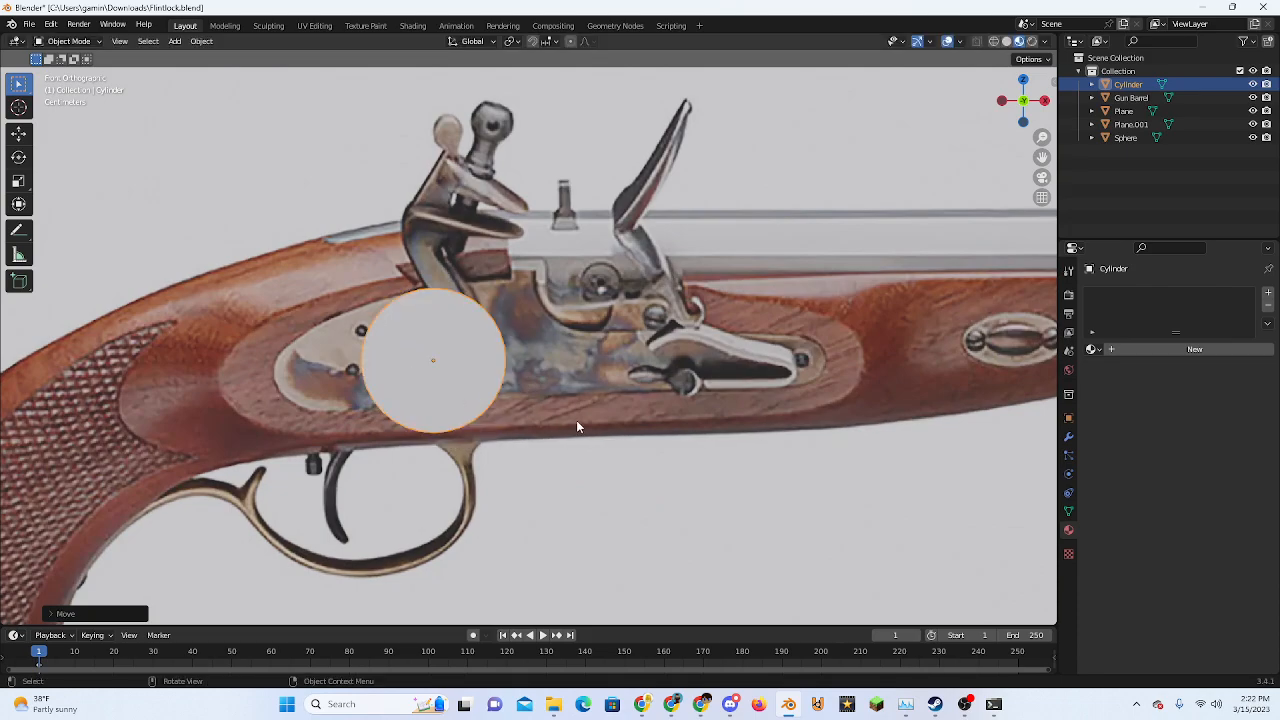
Shrink the cylinder further to fit the hammer's round base and realign it over that part of the reference
{"action": "scroll", "coordinate": [576, 422], "scroll_direction": "up", "scroll_amount": 3}
{"action": "key", "text": "s"}
{"action": "left_click", "coordinate": [509, 402]}
{"action": "middle_click_drag", "start_coordinate": [508, 402], "coordinate": [450, 410], "text": "shift"}
{"action": "key", "text": "g"}
{"action": "left_click", "coordinate": [558, 398]}
Move the cylinder along the Y axis to bring it close to the reference slab
{"action": "scroll", "coordinate": [587, 408], "scroll_direction": "down", "scroll_amount": 5}
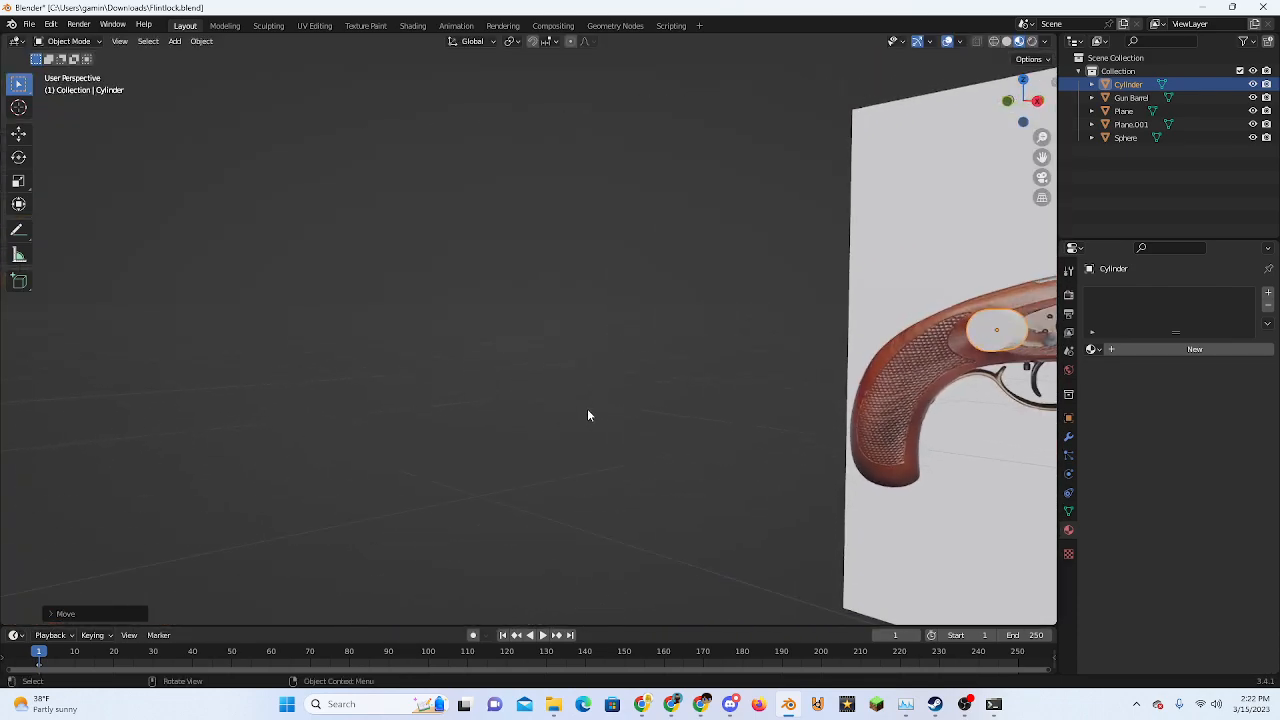
{"action": "left_click", "coordinate": [1036, 102]}
{"action": "scroll", "coordinate": [809, 305], "scroll_direction": "down", "scroll_amount": 4}
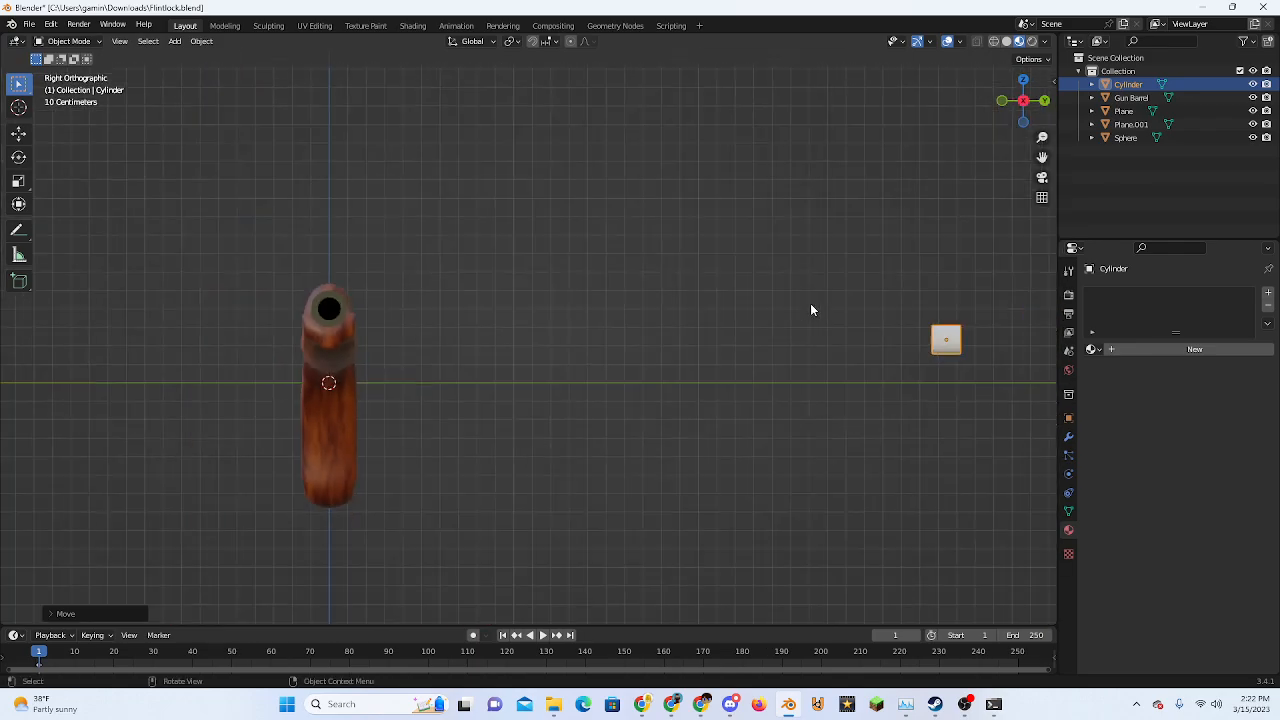
{"action": "middle_click_drag", "start_coordinate": [809, 306], "coordinate": [495, 297], "text": "shift"}
{"action": "scroll", "coordinate": [614, 329], "scroll_direction": "up", "scroll_amount": 6}
{"action": "scroll", "coordinate": [614, 329], "scroll_direction": "up", "scroll_amount": 1}
{"action": "scroll", "coordinate": [640, 311], "scroll_direction": "down", "scroll_amount": 4}
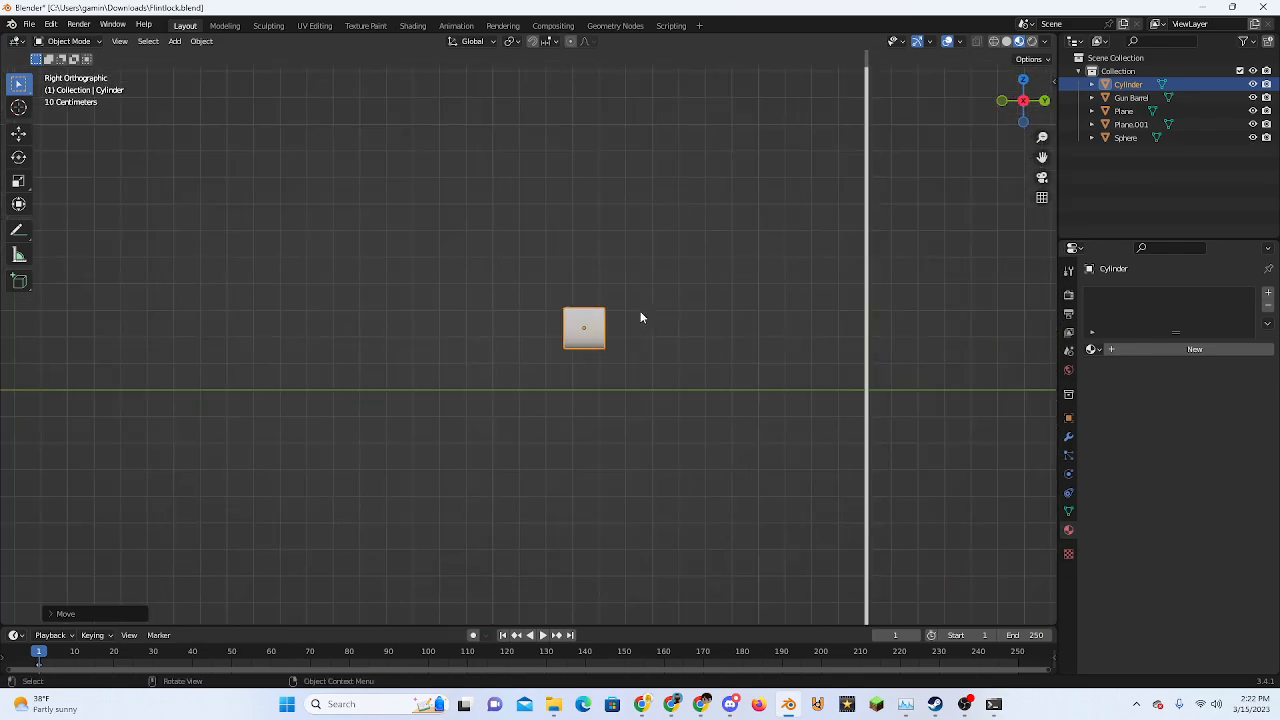
{"action": "key", "text": "g"}
{"action": "key", "text": "y"}
{"action": "left_click", "coordinate": [891, 317]}
Flatten the cylinder along the Y axis to about 0.42 of its depth
{"action": "middle_click_drag", "start_coordinate": [811, 334], "coordinate": [538, 345], "text": "shift"}
{"action": "scroll", "coordinate": [674, 354], "scroll_direction": "up", "scroll_amount": 5}
{"action": "key", "text": "s"}
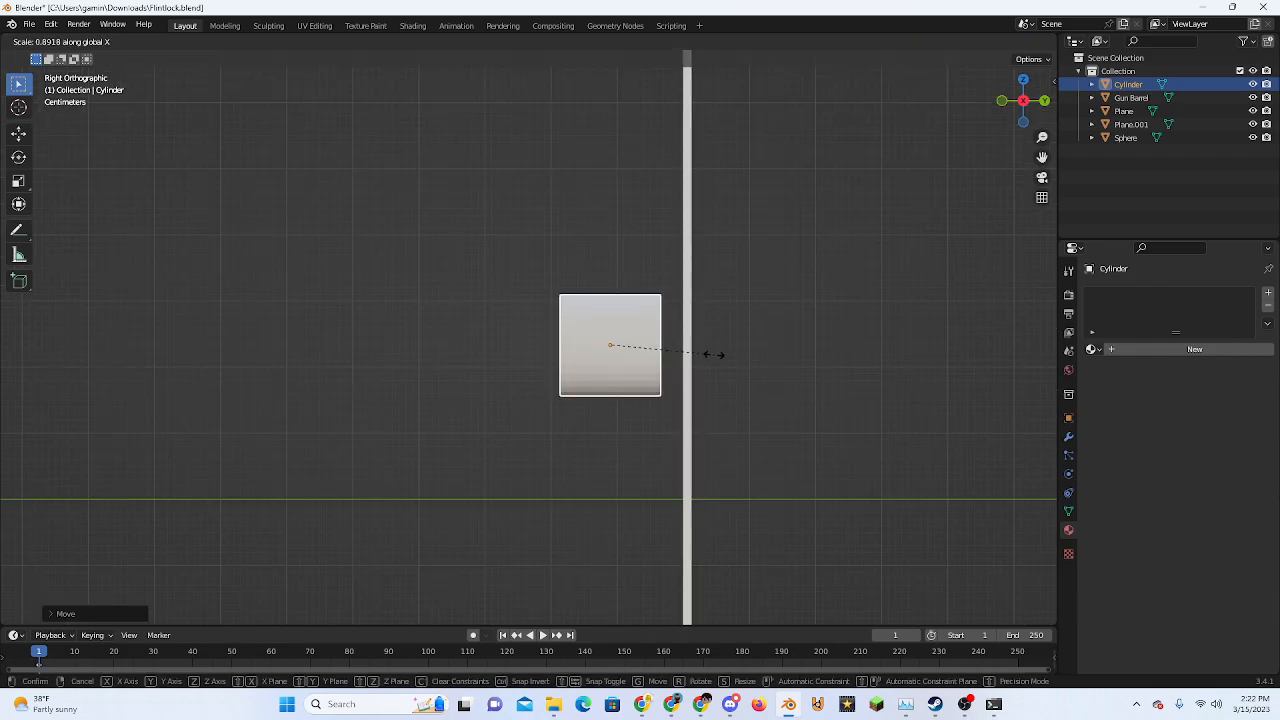
{"action": "key", "text": "y"}
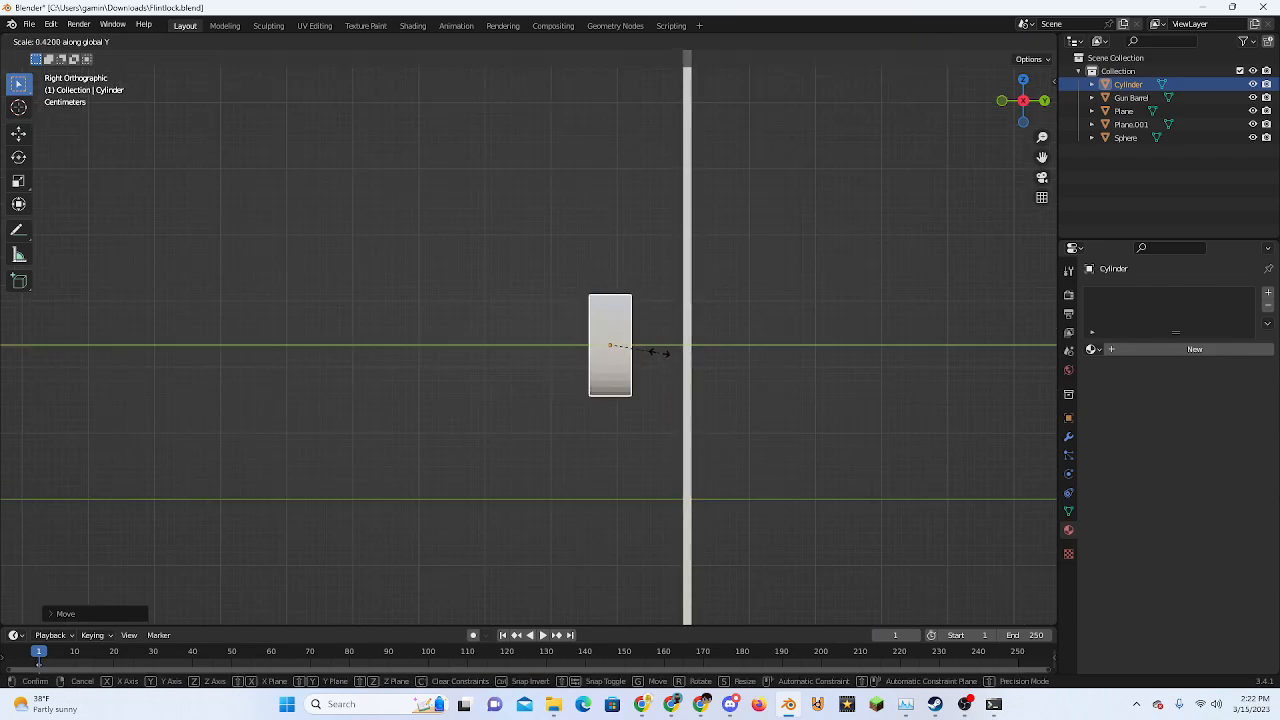
{"action": "left_click", "coordinate": [657, 352]}
Compare the flattened cylinder's thickness with the pistol's width in side view, and check it against the reference at an angle
{"action": "scroll", "coordinate": [241, 419], "scroll_direction": "down", "scroll_amount": 10}
{"action": "middle_click_drag", "start_coordinate": [195, 402], "coordinate": [632, 384], "text": "shift"}
{"action": "scroll", "coordinate": [540, 367], "scroll_direction": "up", "scroll_amount": 7}
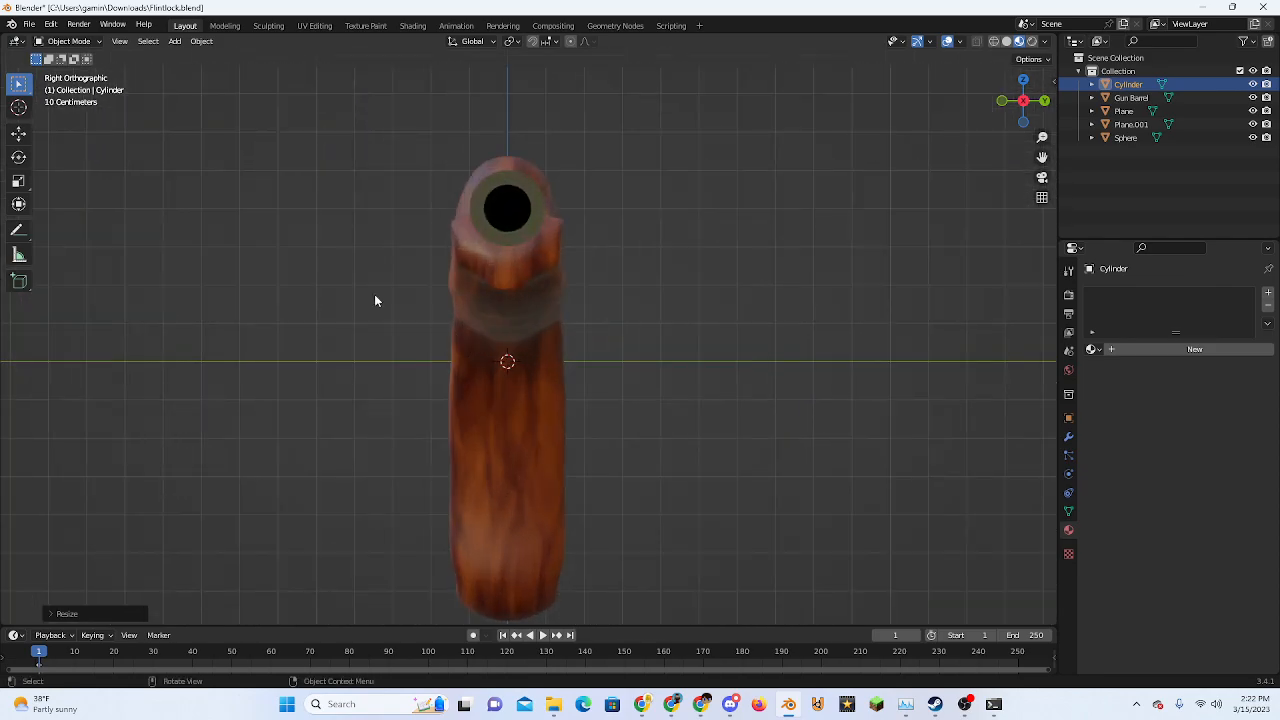
{"action": "scroll", "coordinate": [560, 325], "scroll_direction": "down", "scroll_amount": 6}
{"action": "middle_click_drag", "start_coordinate": [1045, 335], "coordinate": [558, 343], "text": "shift"}
{"action": "scroll", "coordinate": [587, 333], "scroll_direction": "up", "scroll_amount": 13}
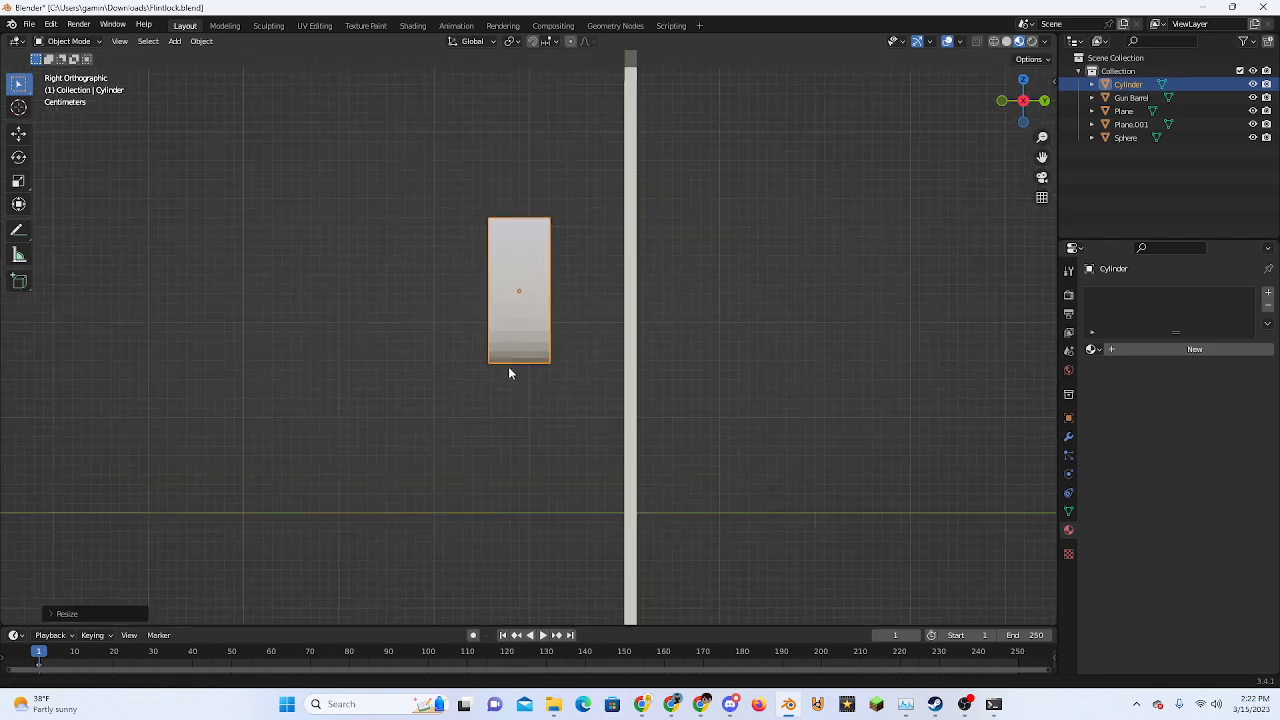
{"action": "middle_click_drag", "start_coordinate": [500, 380], "coordinate": [531, 393]}
{"action": "scroll", "coordinate": [534, 395], "scroll_direction": "down", "scroll_amount": 4}
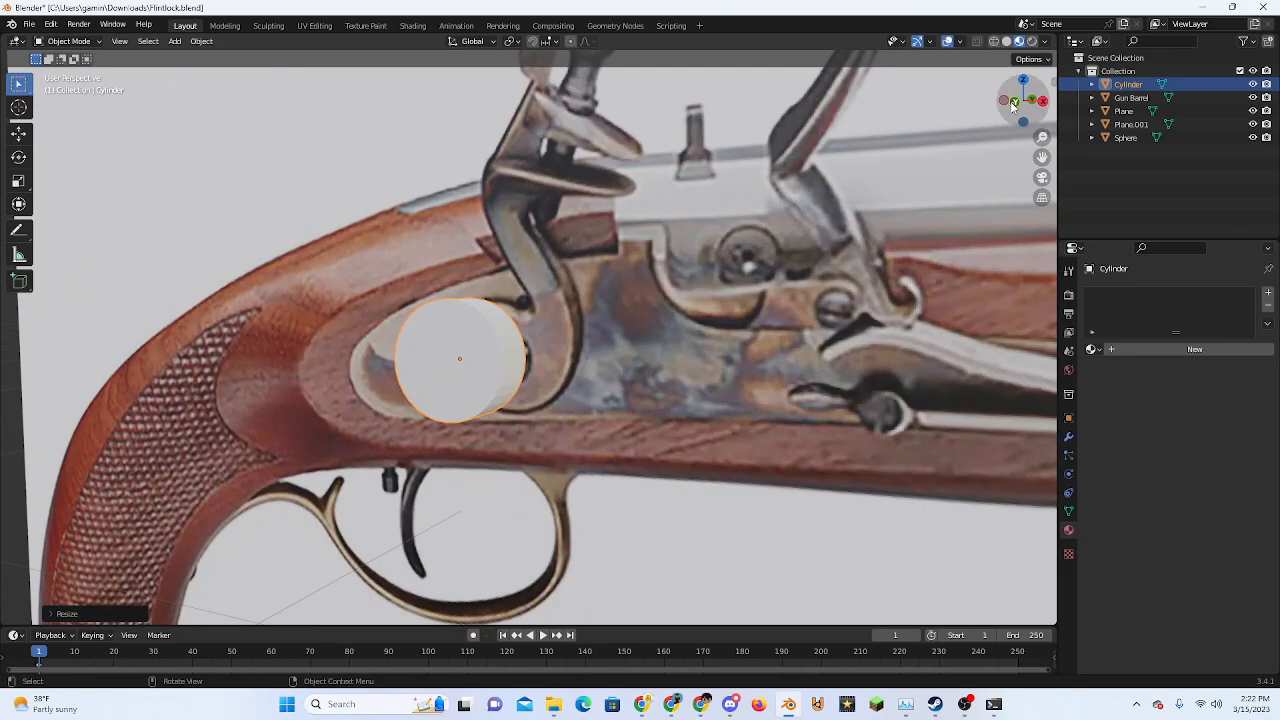
Enter Edit Mode on the cylinder and select one edge on its side wall with edge selection
{"action": "scroll", "coordinate": [620, 359], "scroll_direction": "up", "scroll_amount": 5}
{"action": "key", "text": "Tab"}
{"action": "middle_click_drag", "start_coordinate": [527, 399], "coordinate": [488, 443]}
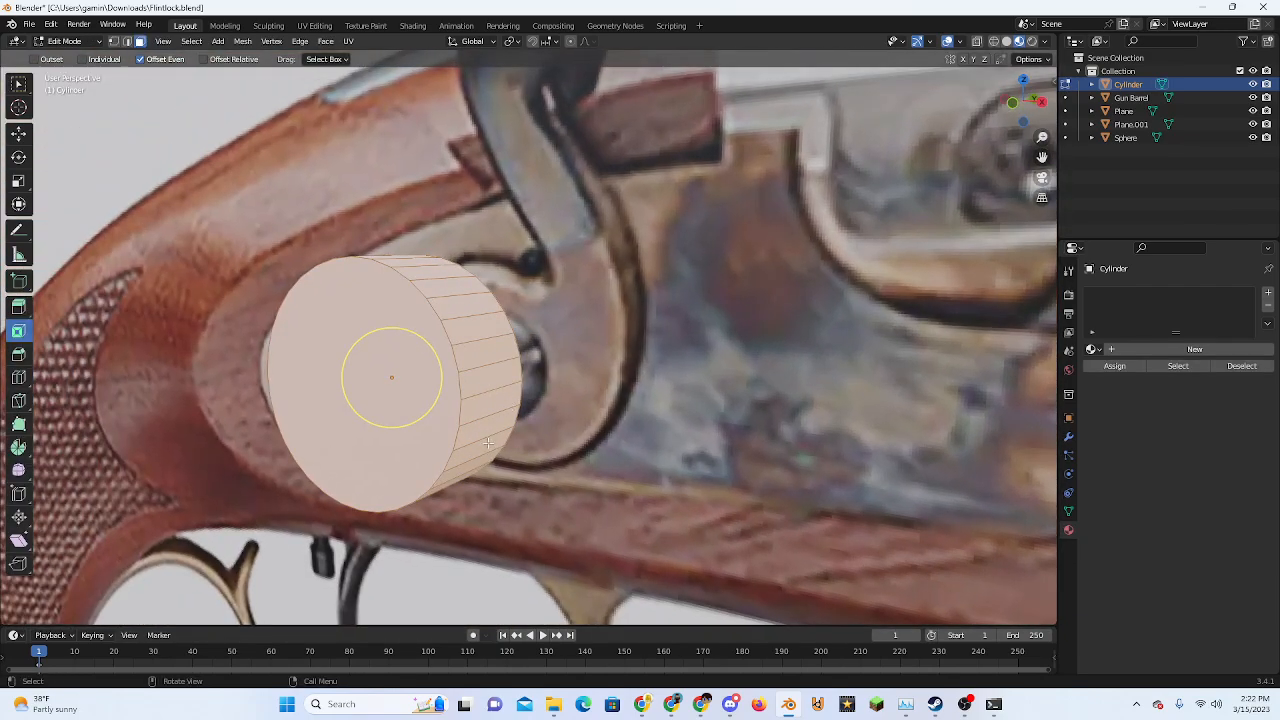
{"action": "key", "text": "2"}
{"action": "left_click", "coordinate": [488, 365]}
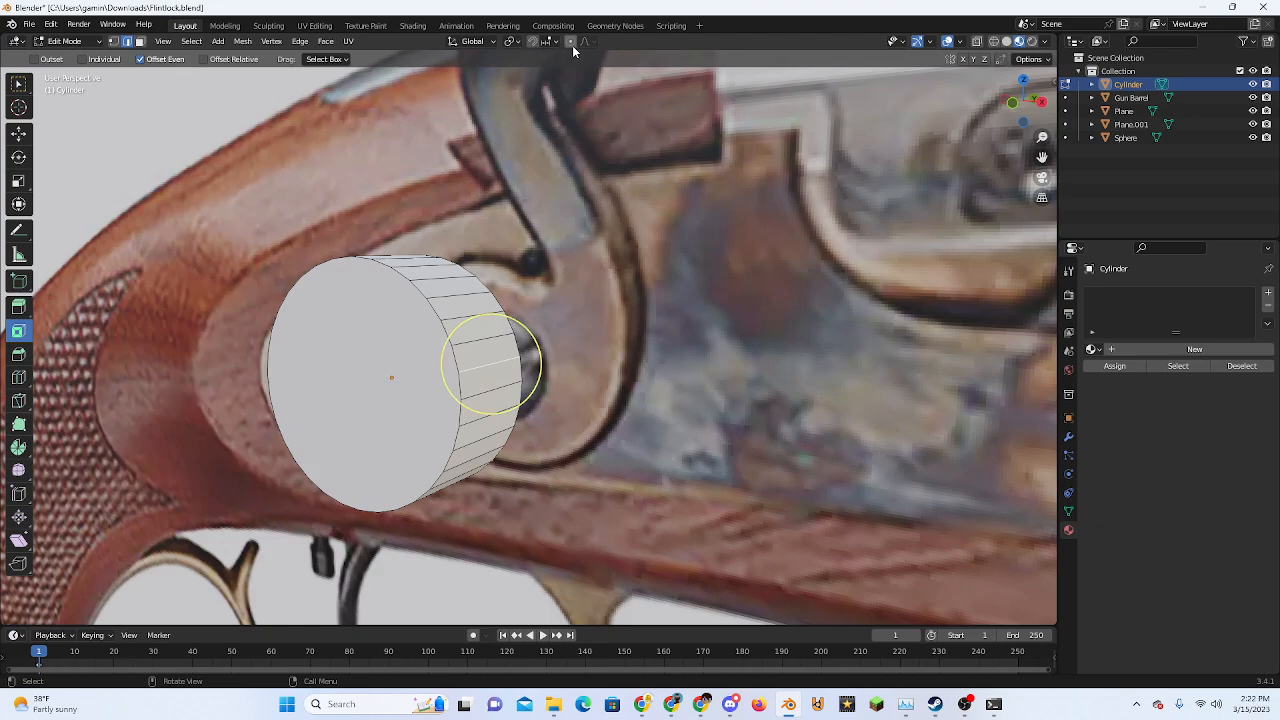
Try to move the selected side edge in the front view with proportional editing enabled
{"action": "left_click", "coordinate": [1012, 102]}
{"action": "middle_click_drag", "start_coordinate": [588, 434], "coordinate": [594, 351], "text": "shift"}
{"action": "scroll", "coordinate": [596, 351], "scroll_direction": "up", "scroll_amount": 1}
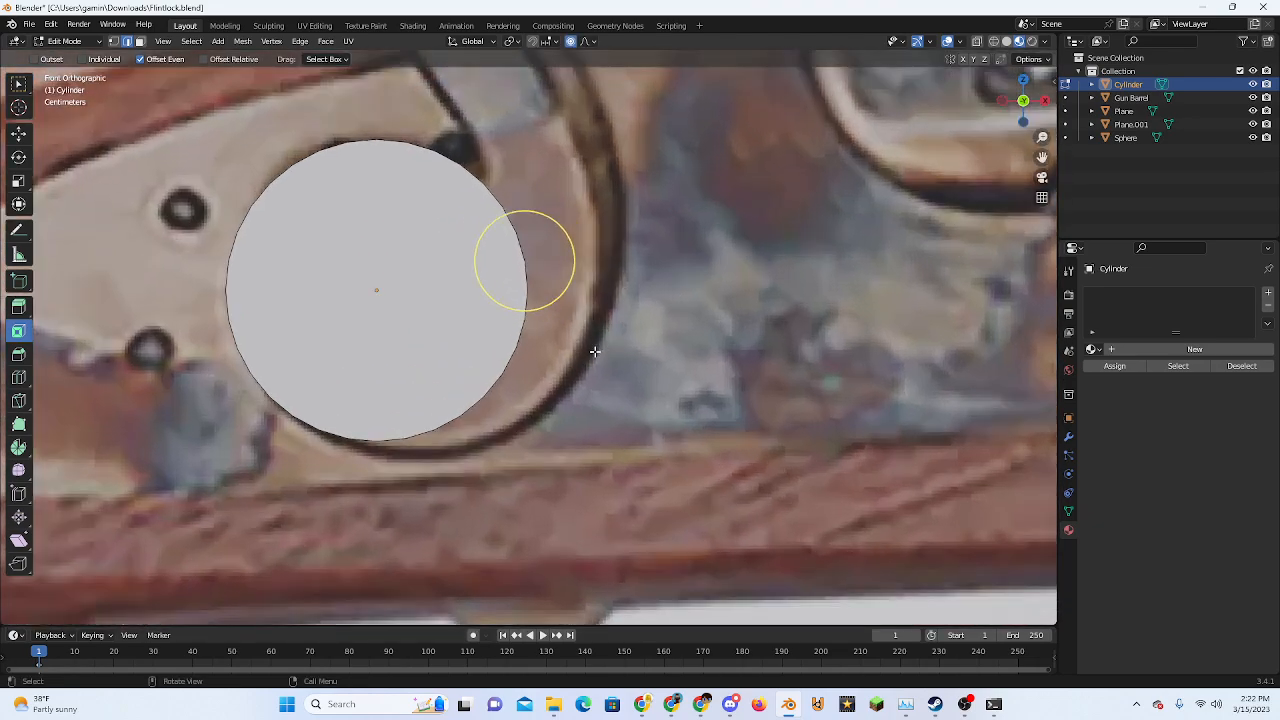
{"action": "key", "text": "g"}
{"action": "left_click", "coordinate": [523, 263]}
{"action": "middle_click_drag", "start_coordinate": [523, 263], "coordinate": [503, 300]}
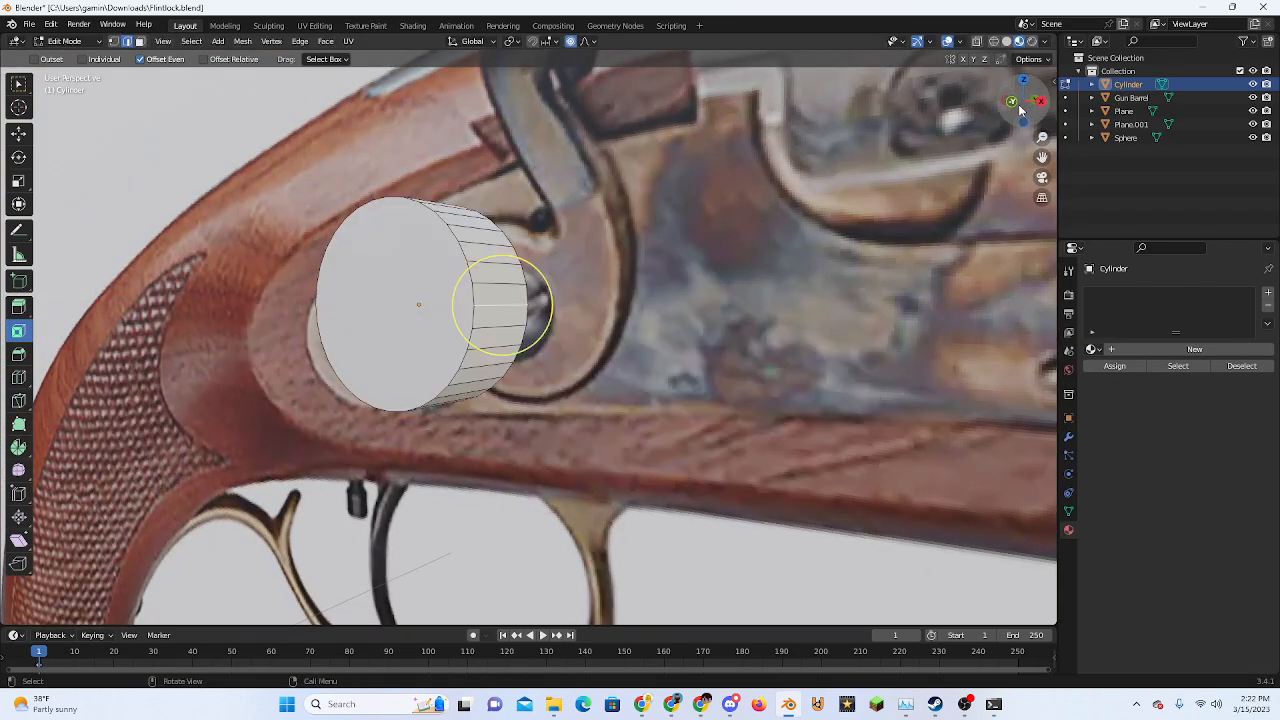
Try to pull the selected edge outward with Linear proportional falloff, and undo the move
{"action": "left_click", "coordinate": [1016, 103]}
{"action": "left_click", "coordinate": [590, 42]}
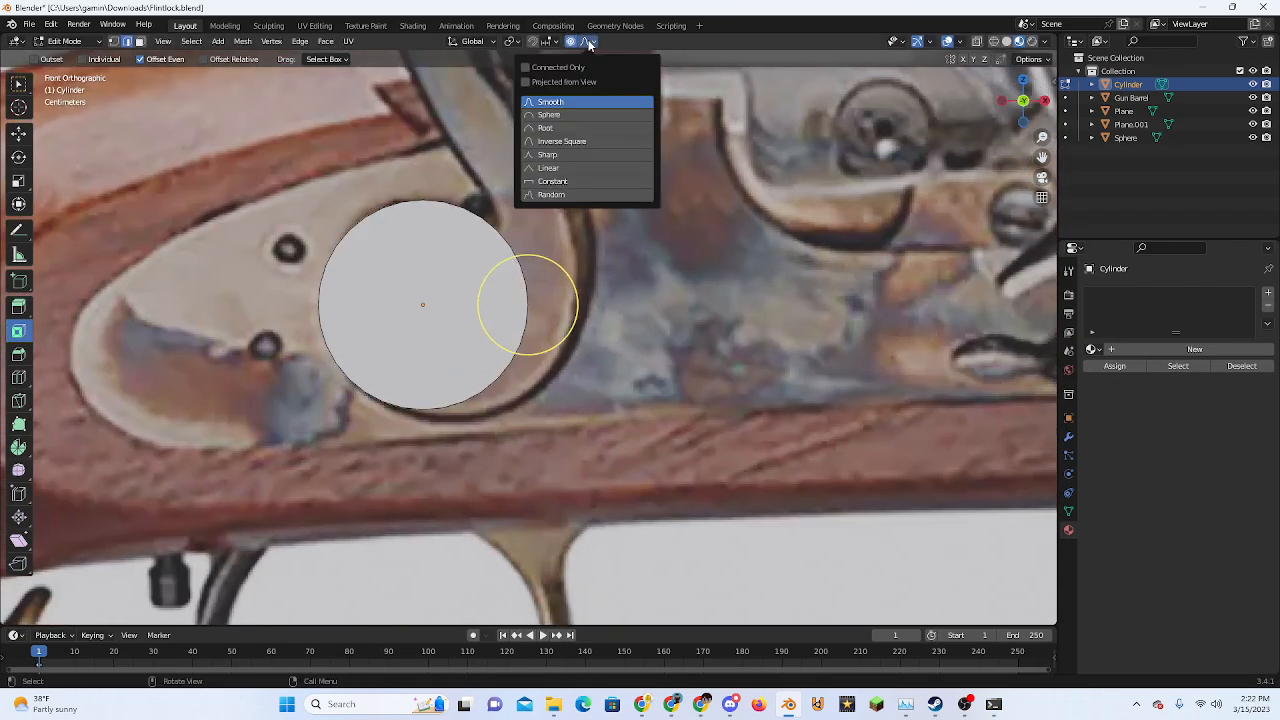
{"action": "left_click", "coordinate": [552, 168]}
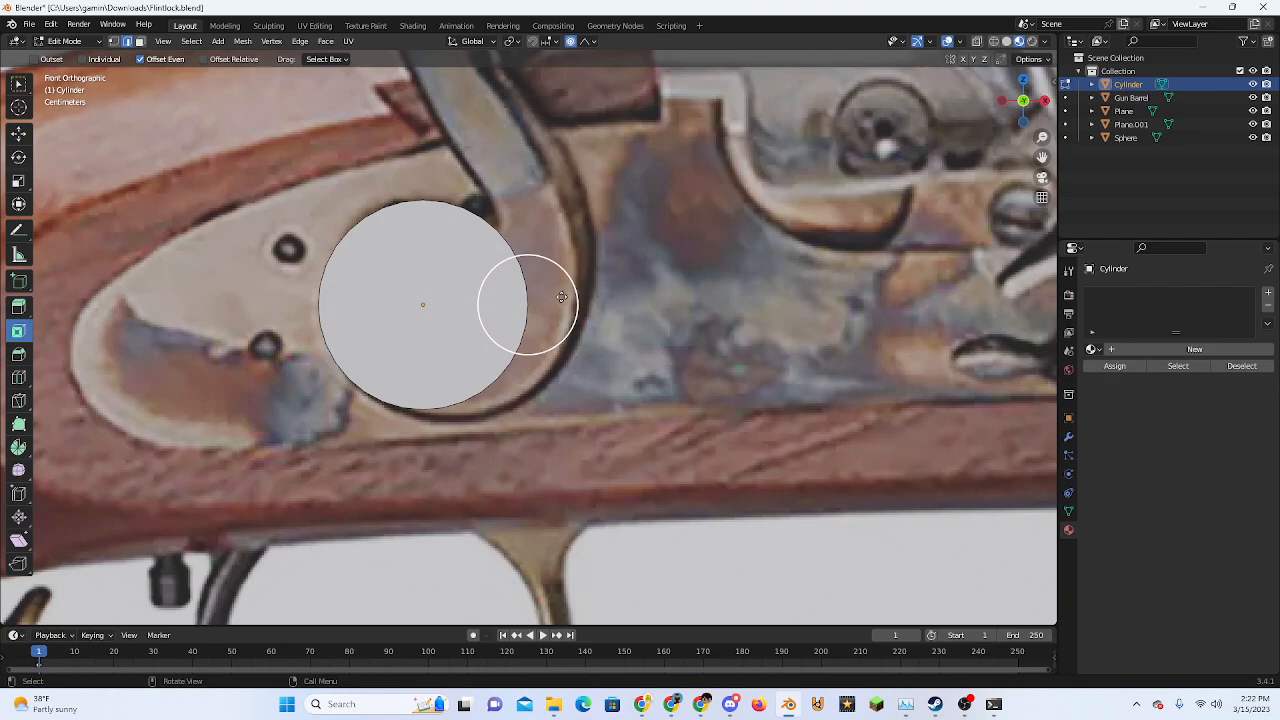
{"action": "key", "text": "g"}
{"action": "left_click", "coordinate": [664, 330]}
{"action": "key", "text": "ctrl+z"}
Switch to the Select Box tool and leave both proportional editing and snapping turned off
{"action": "left_click", "coordinate": [21, 86]}
{"action": "scroll", "coordinate": [370, 196], "scroll_direction": "up", "scroll_amount": 2}
{"action": "scroll", "coordinate": [420, 150], "scroll_direction": "down", "scroll_amount": 1}
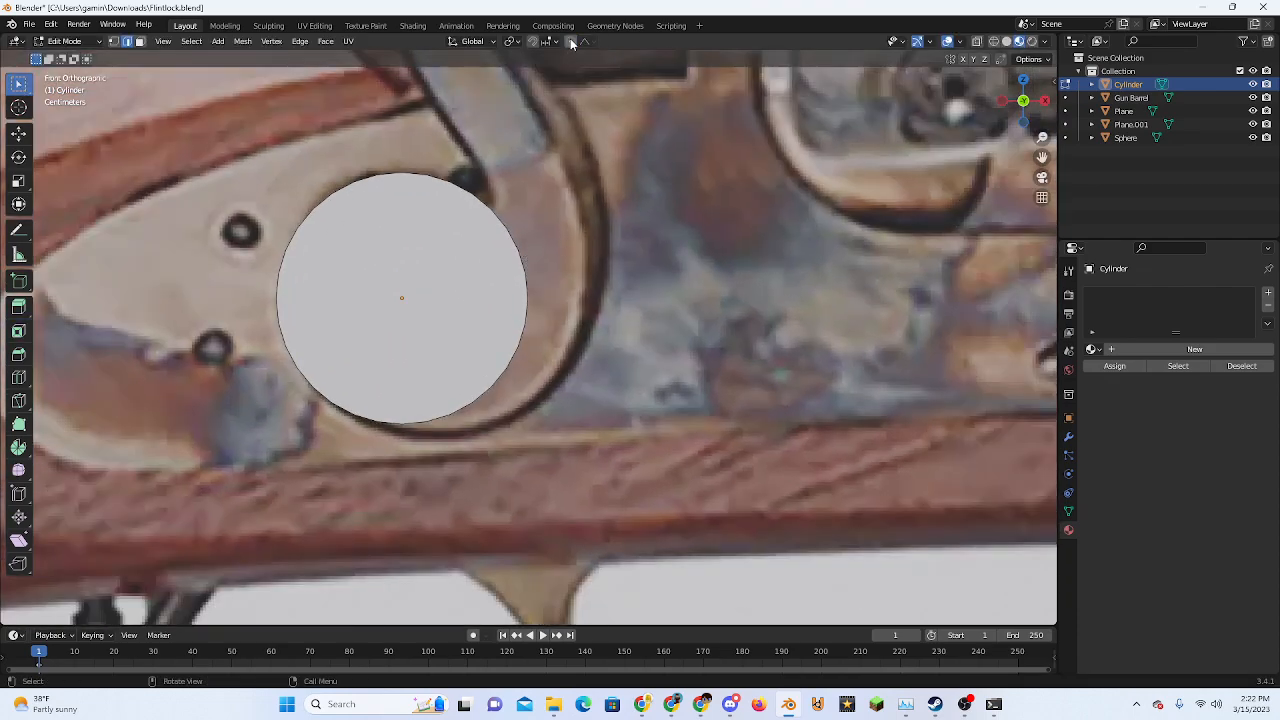
{"action": "left_click", "coordinate": [572, 43]}
{"action": "left_click", "coordinate": [548, 42]}
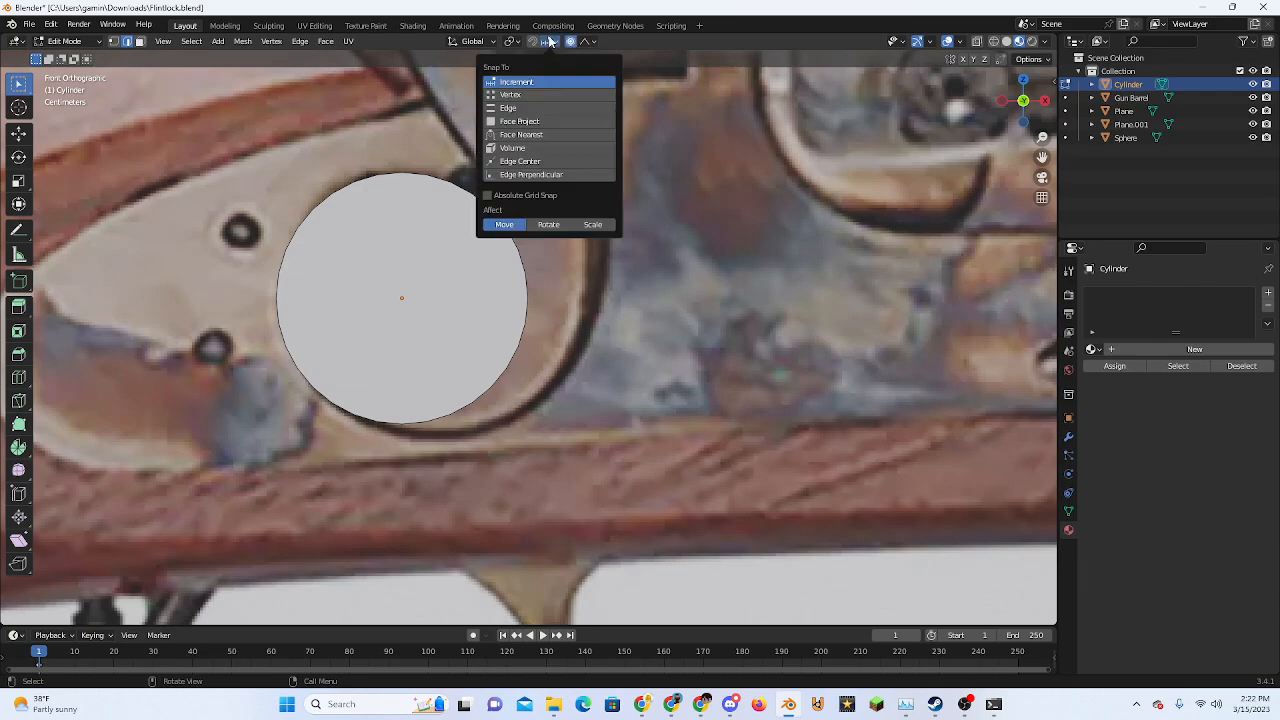
{"action": "left_click", "coordinate": [534, 44]}
{"action": "scroll", "coordinate": [566, 263], "scroll_direction": "down", "scroll_amount": 1}
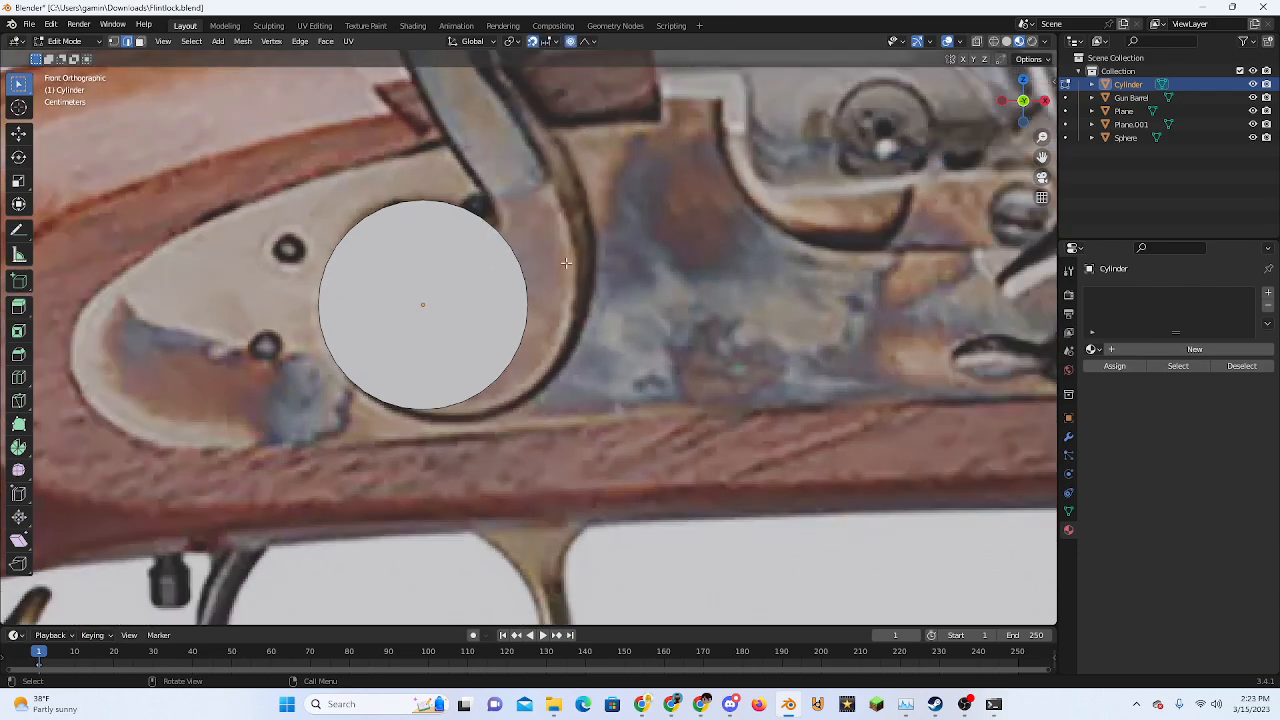
{"action": "left_click", "coordinate": [571, 44]}
{"action": "left_click", "coordinate": [534, 44]}
Try to pull the selected edge outward in front view without proportional editing, and undo the move
{"action": "scroll", "coordinate": [540, 304], "scroll_direction": "down", "scroll_amount": 1}
{"action": "middle_click_drag", "start_coordinate": [526, 346], "coordinate": [474, 338]}
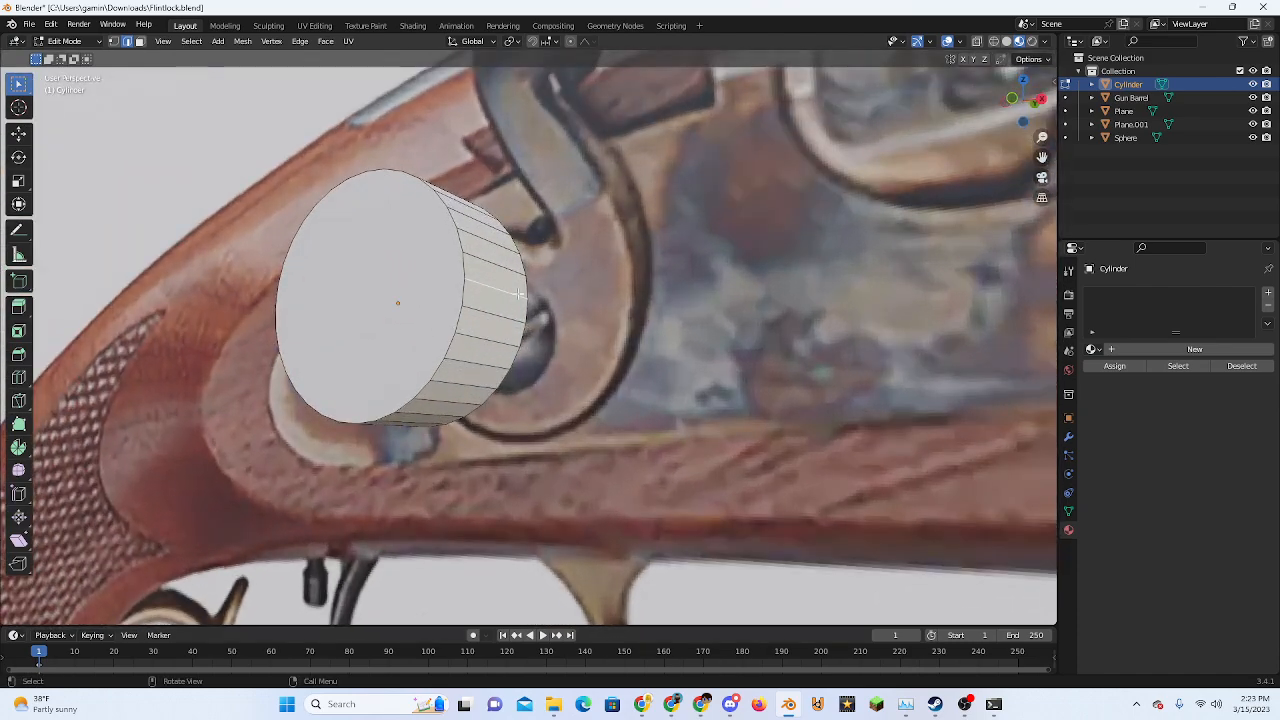
{"action": "left_click", "coordinate": [1012, 98]}
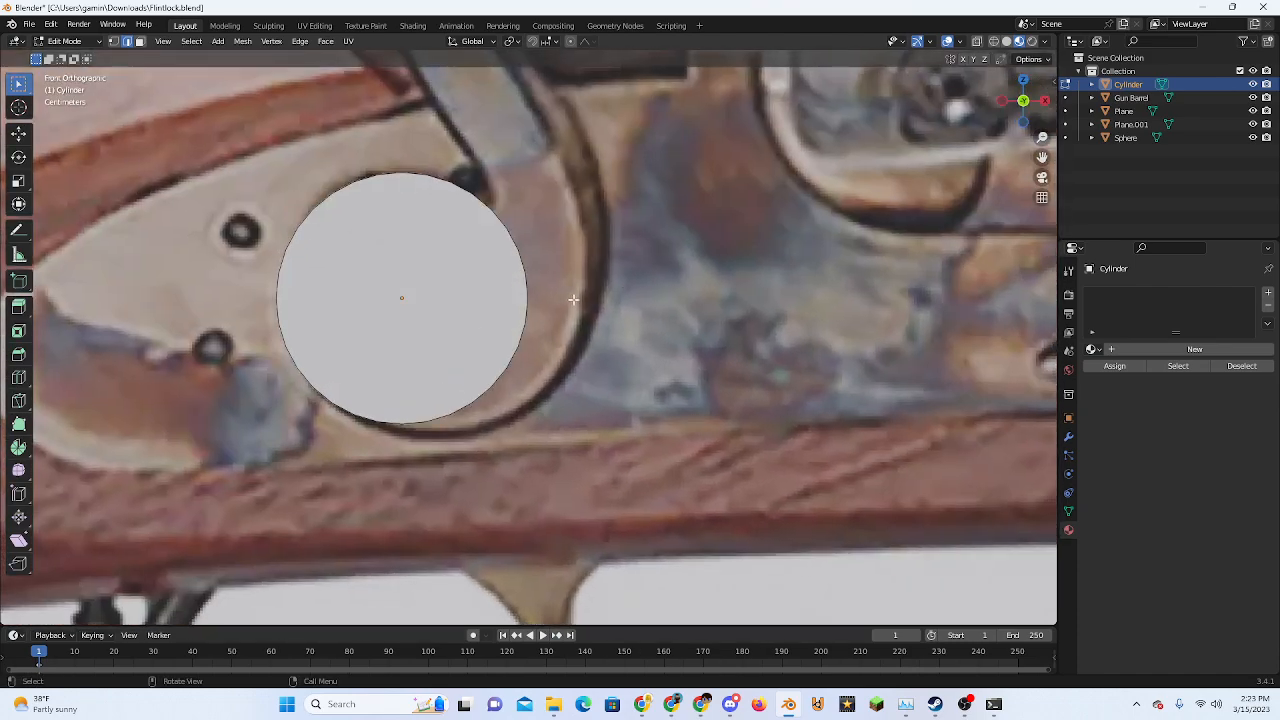
{"action": "key", "text": "g"}
{"action": "left_click", "coordinate": [657, 300]}
{"action": "key", "text": "ctrl+z"}
Switch to face selection and select one face on the cylinder's side wall, next to the hammer base's outer curve
{"action": "left_click", "coordinate": [140, 41]}
{"action": "middle_click_drag", "start_coordinate": [519, 279], "coordinate": [493, 281]}
{"action": "left_click", "coordinate": [510, 286]}
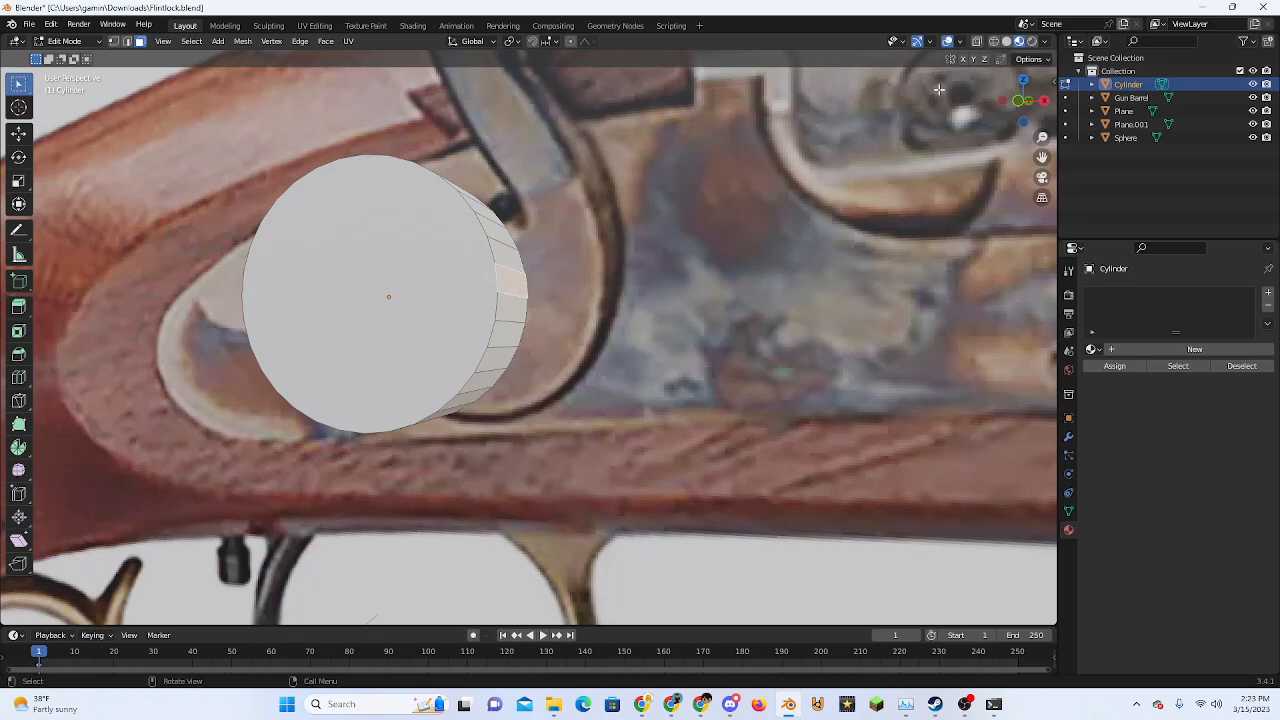
Try to pull the selected side face out to the hammer base's outer edge in front view, and undo the move
{"action": "left_click", "coordinate": [1019, 103]}
{"action": "key", "text": "g"}
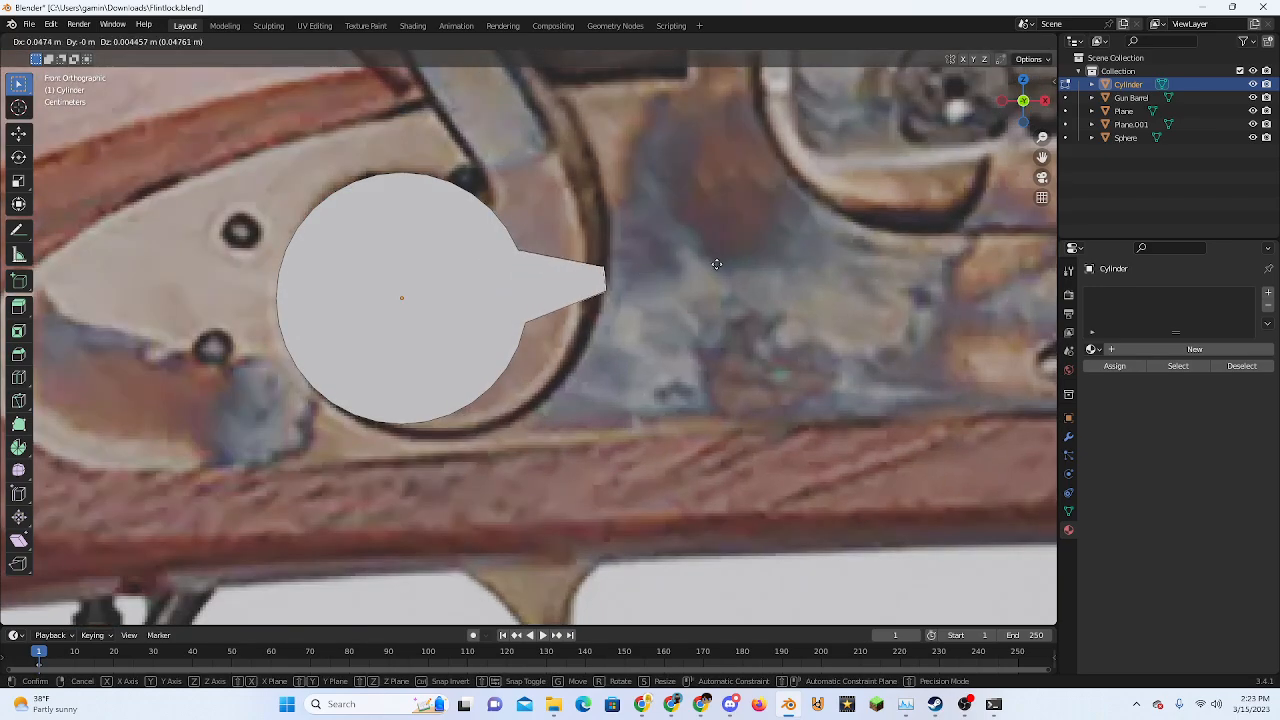
{"action": "left_click", "coordinate": [710, 264]}
{"action": "key", "text": "ctrl+z"}
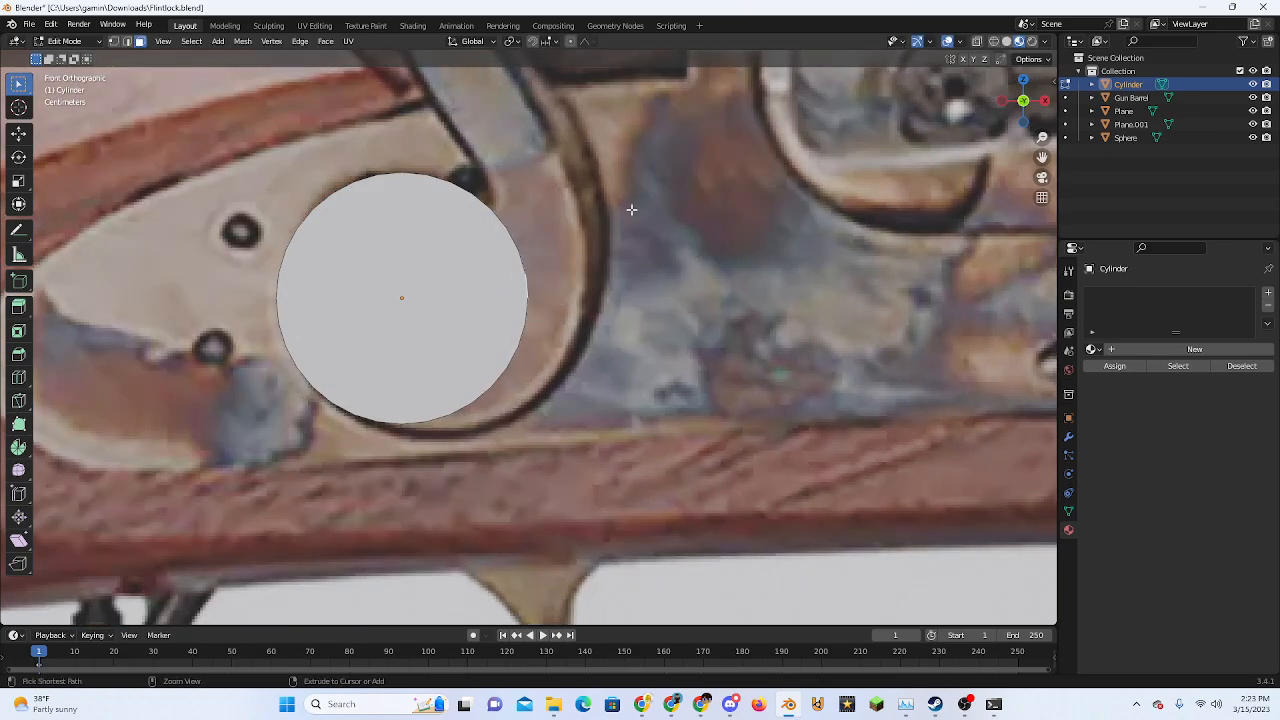
Try pulling the selected side face outward twice with Smooth proportional editing, undoing each move
{"action": "left_click", "coordinate": [578, 42]}
{"action": "left_click", "coordinate": [565, 106]}
{"action": "key", "text": "g"}
{"action": "left_click", "coordinate": [886, 305]}
{"action": "key", "text": "ctrl+z"}
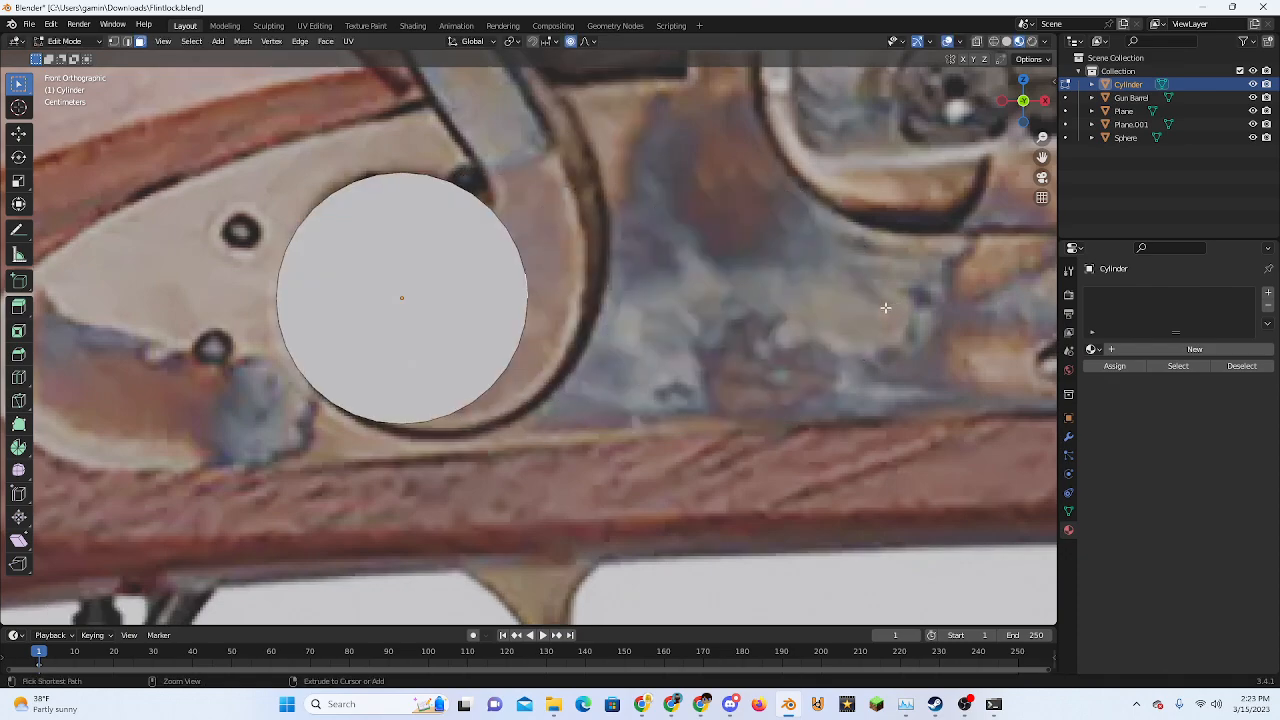
{"action": "key", "text": "g"}
{"action": "left_click", "coordinate": [620, 305]}
{"action": "key", "text": "ctrl+z"}
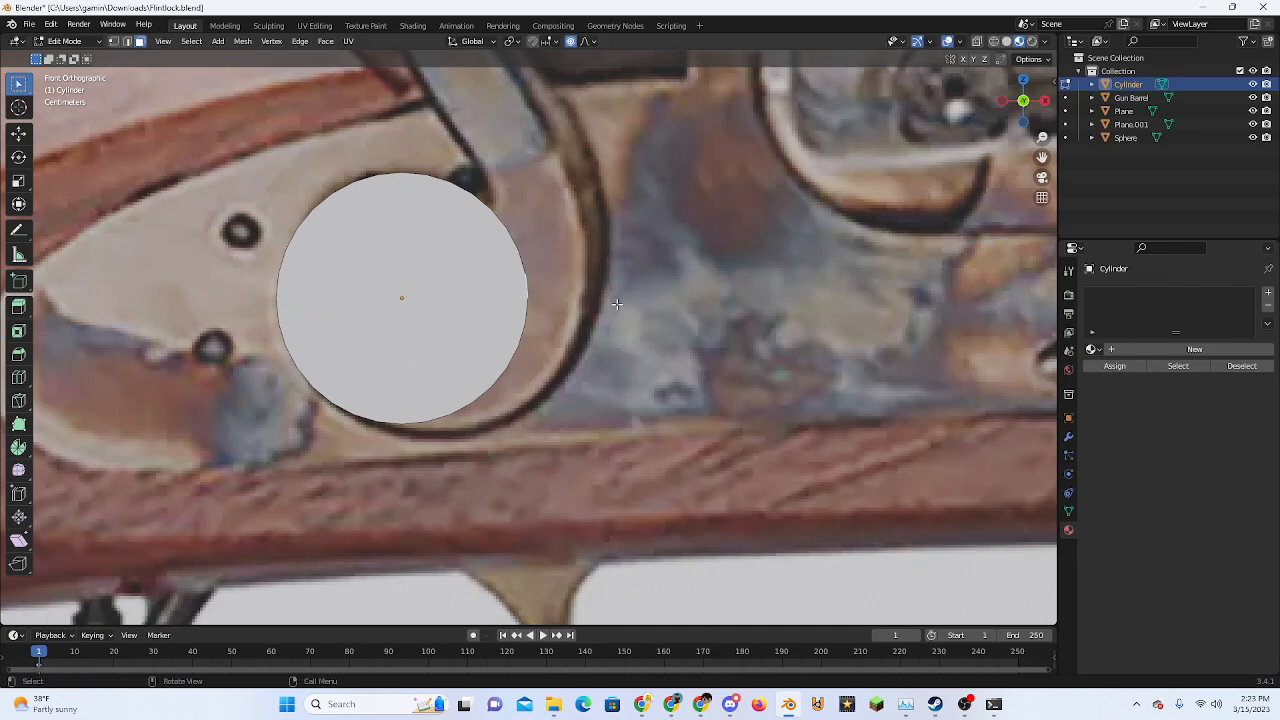
Set the proportional editing falloff to Sphere and try moving the selected side face in front view, cancelling the move
{"action": "scroll", "coordinate": [617, 304], "scroll_direction": "down", "scroll_amount": 4}
{"action": "middle_click_drag", "start_coordinate": [617, 304], "coordinate": [506, 412]}
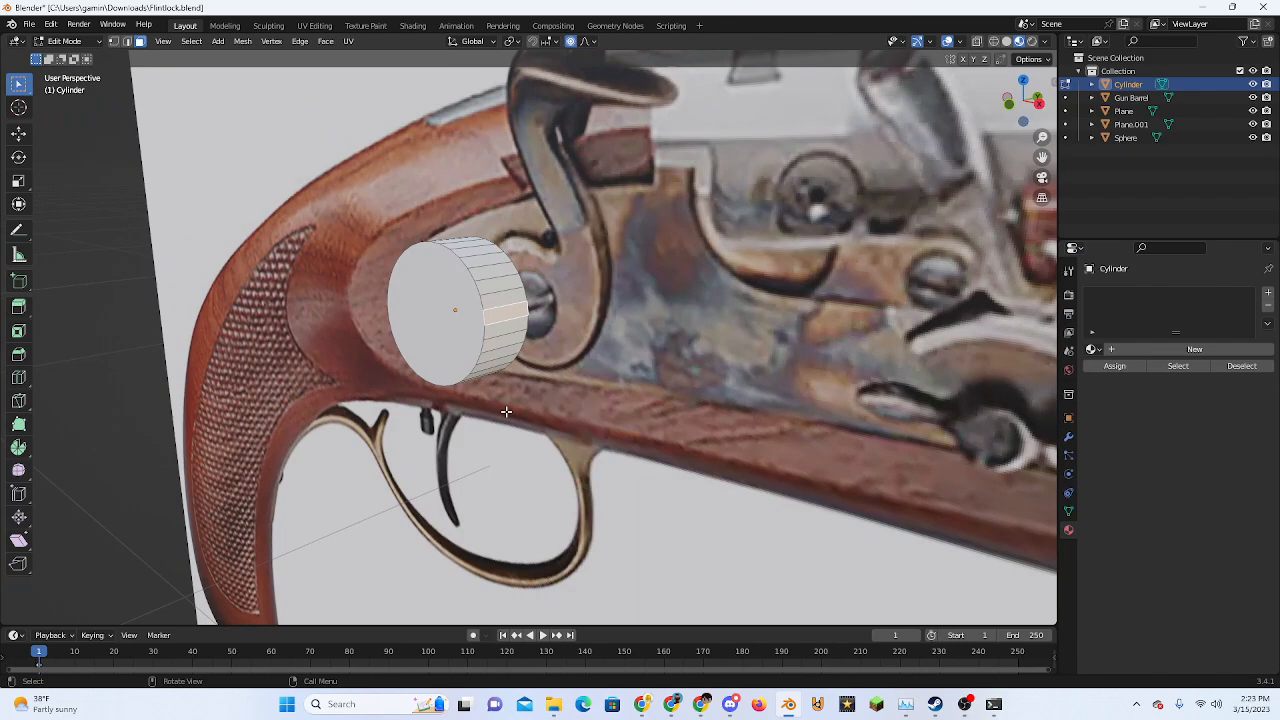
{"action": "left_click", "coordinate": [588, 42]}
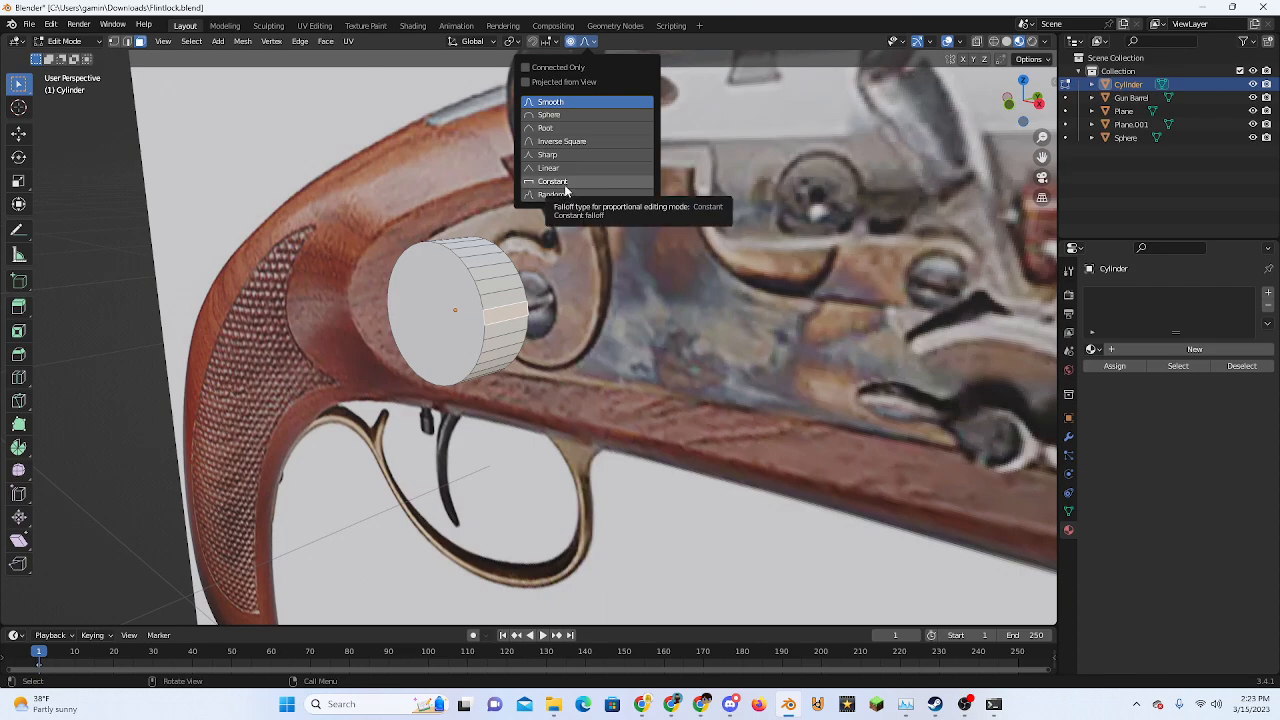
{"action": "left_click", "coordinate": [556, 113]}
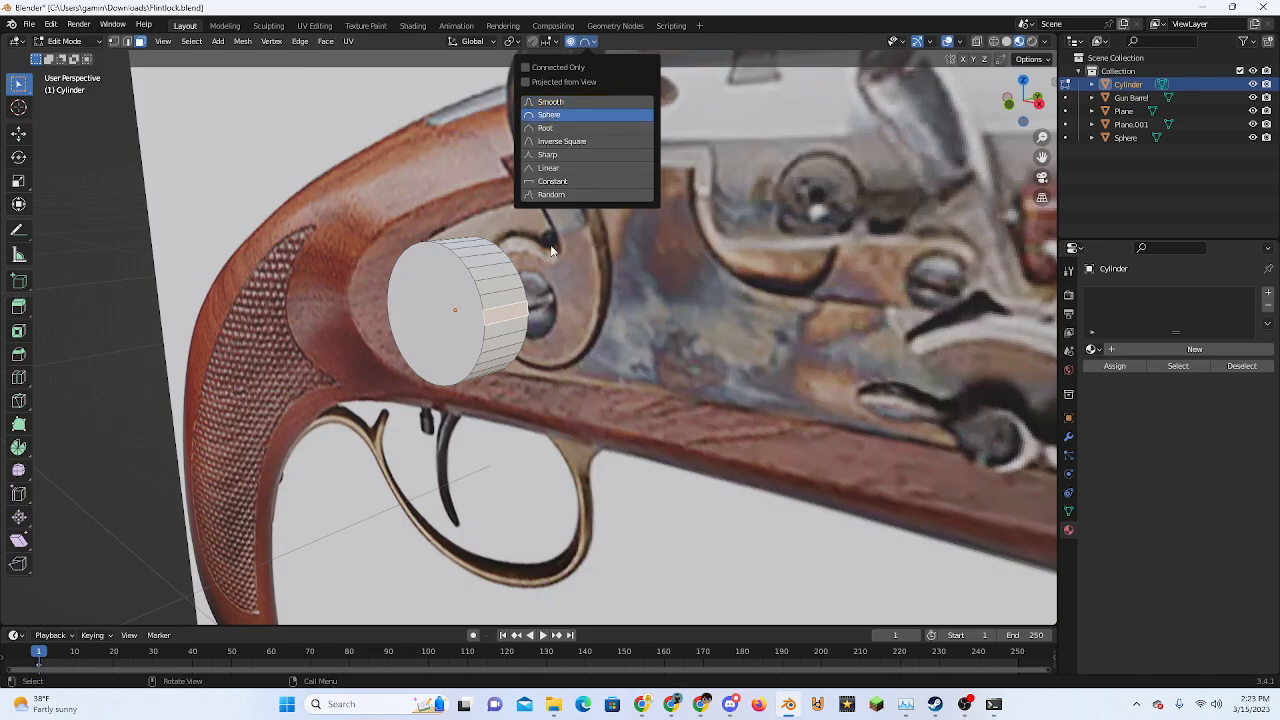
{"action": "left_click", "coordinate": [1009, 104]}
{"action": "scroll", "coordinate": [628, 350], "scroll_direction": "up", "scroll_amount": 2}
{"action": "key", "text": "g"}
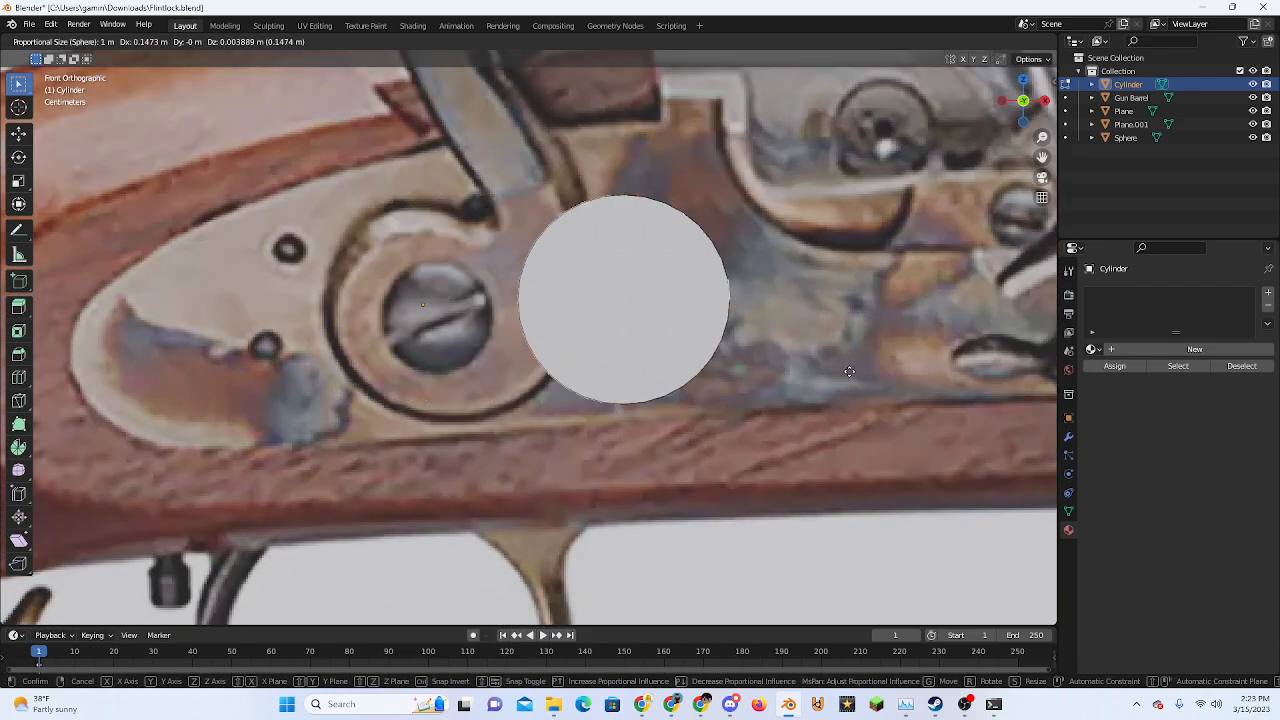
{"action": "key", "text": "Escape"}
{"action": "scroll", "coordinate": [666, 348], "scroll_direction": "up", "scroll_amount": 3}
{"action": "scroll", "coordinate": [636, 345], "scroll_direction": "down", "scroll_amount": 1}
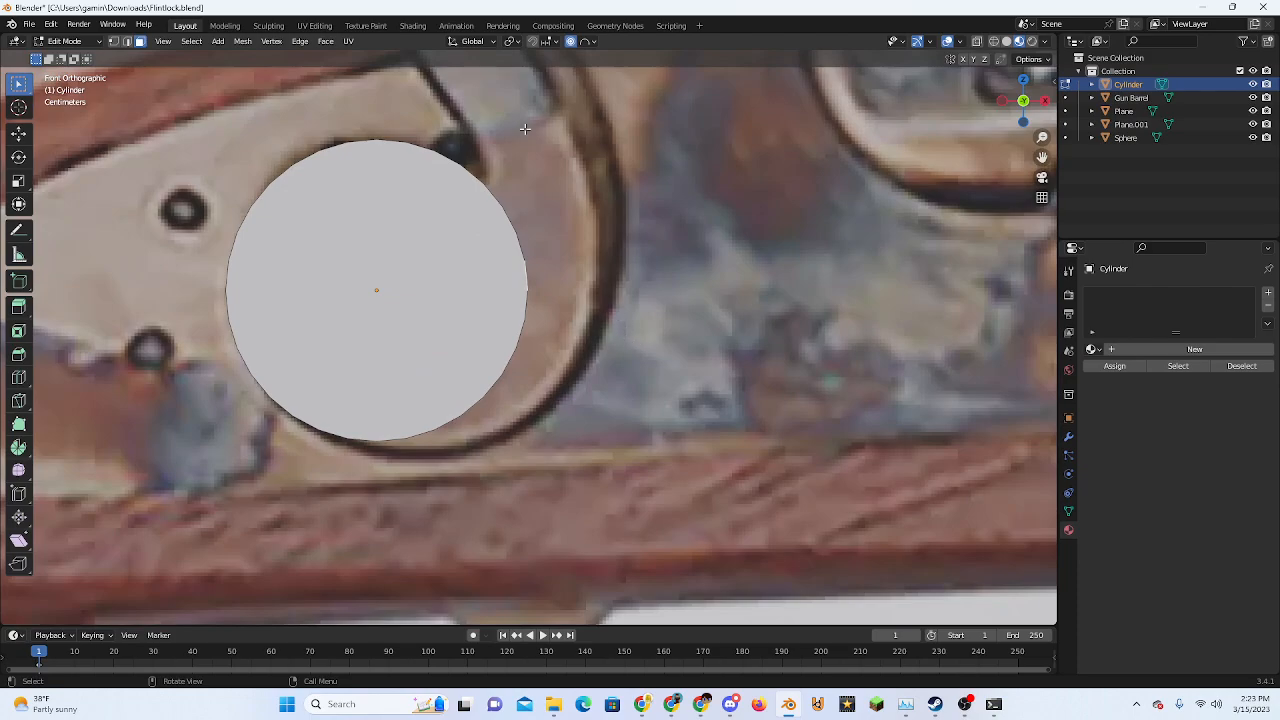
Set the falloff back to Smooth with Connected Only enabled, and try moving the selected side face, cancelling the move
{"action": "left_click", "coordinate": [546, 41]}
{"action": "left_click", "coordinate": [588, 41]}
{"action": "left_click", "coordinate": [561, 102]}
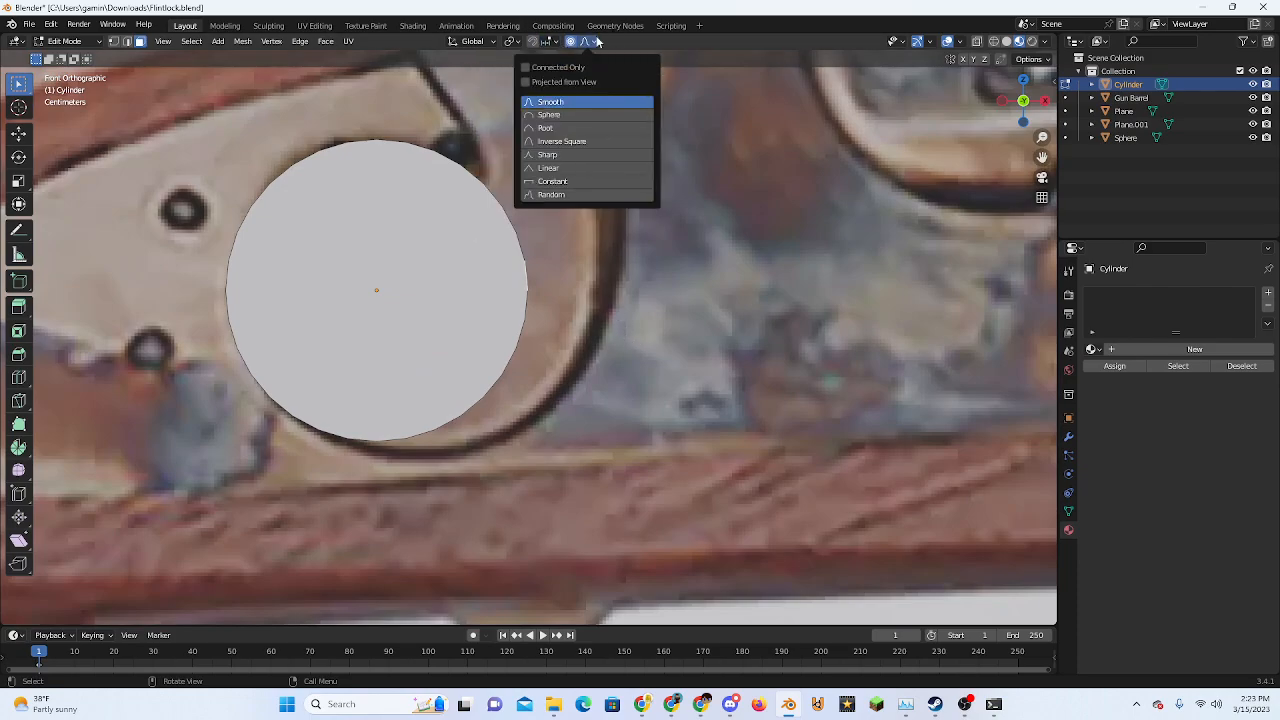
{"action": "left_click", "coordinate": [545, 67]}
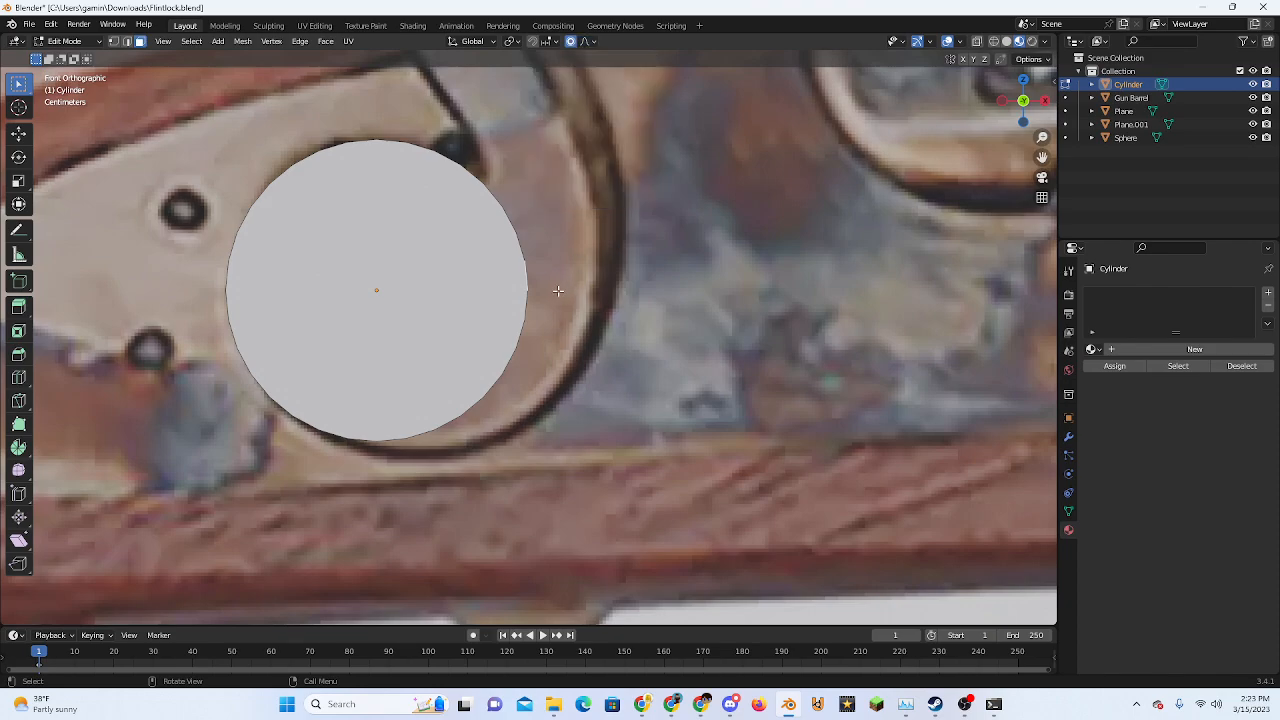
{"action": "key", "text": "g"}
{"action": "key", "text": "Escape"}
Replace Connected Only with Projected from View, try moving the selected side face, and undo the move
{"action": "left_click", "coordinate": [590, 41]}
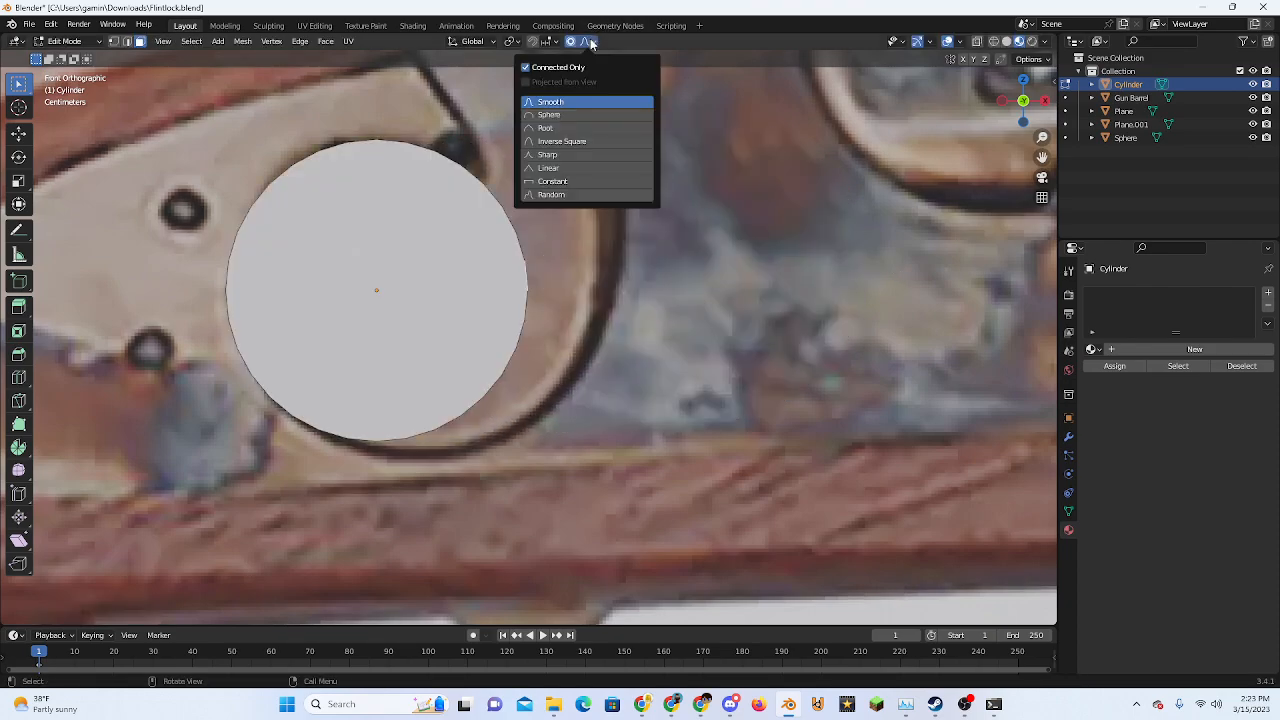
{"action": "left_click", "coordinate": [542, 68]}
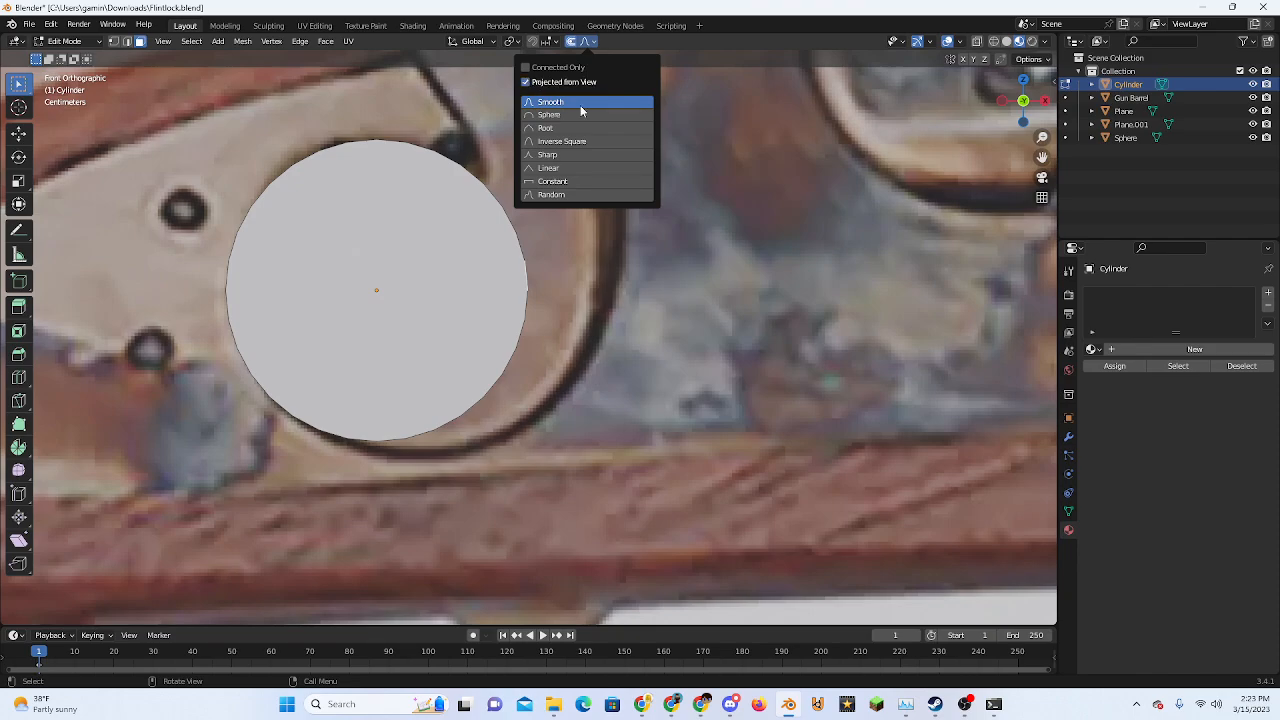
{"action": "key", "text": "g"}
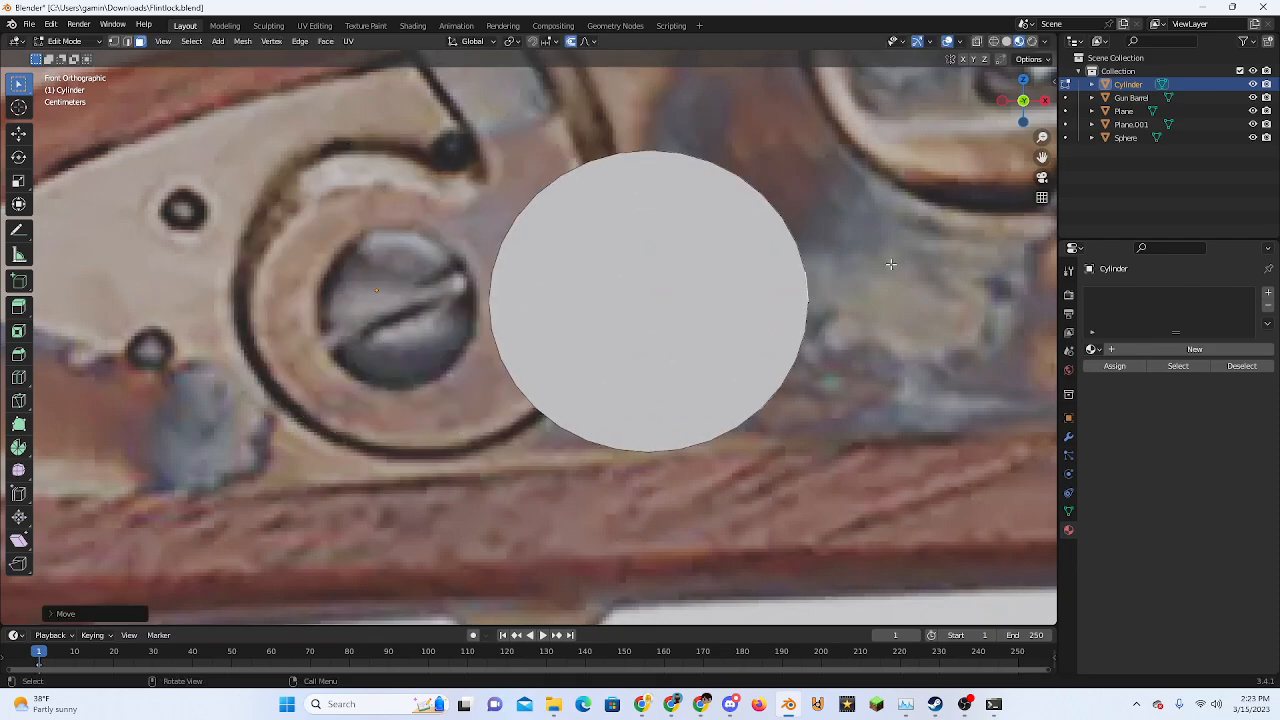
{"action": "key", "text": "Escape"}
{"action": "left_click", "coordinate": [575, 44]}
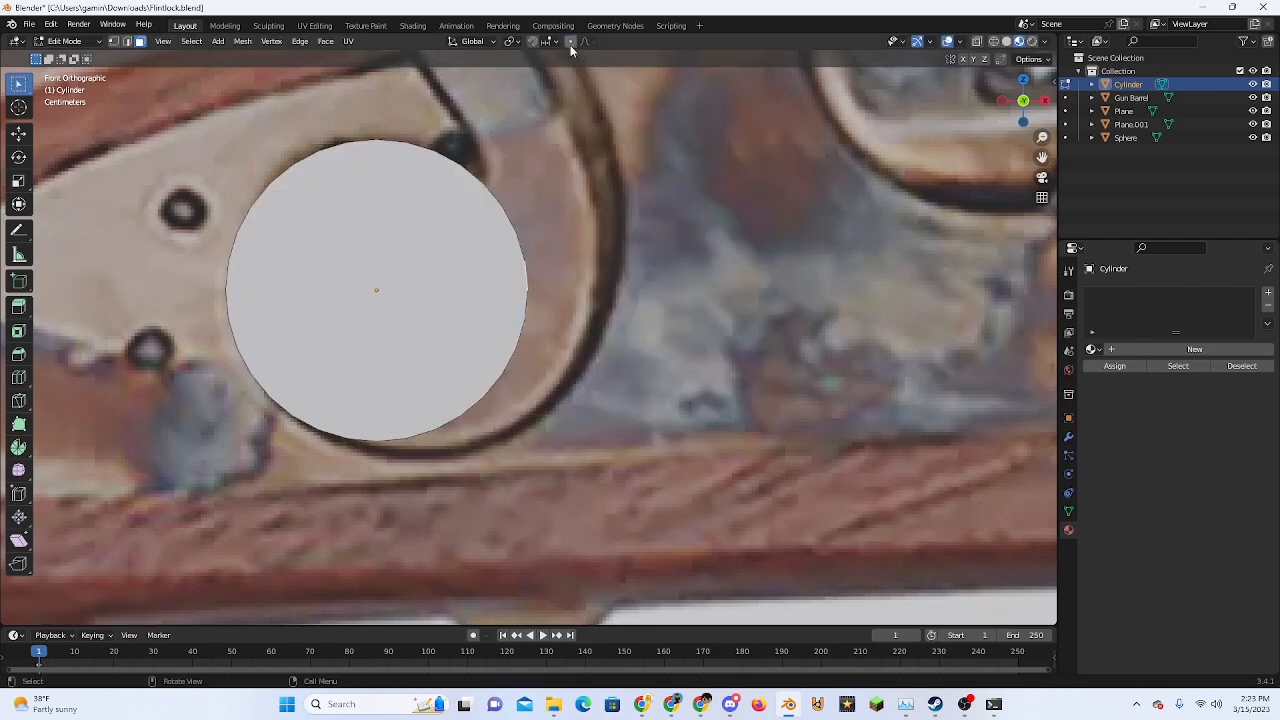
{"action": "left_click", "coordinate": [584, 45]}
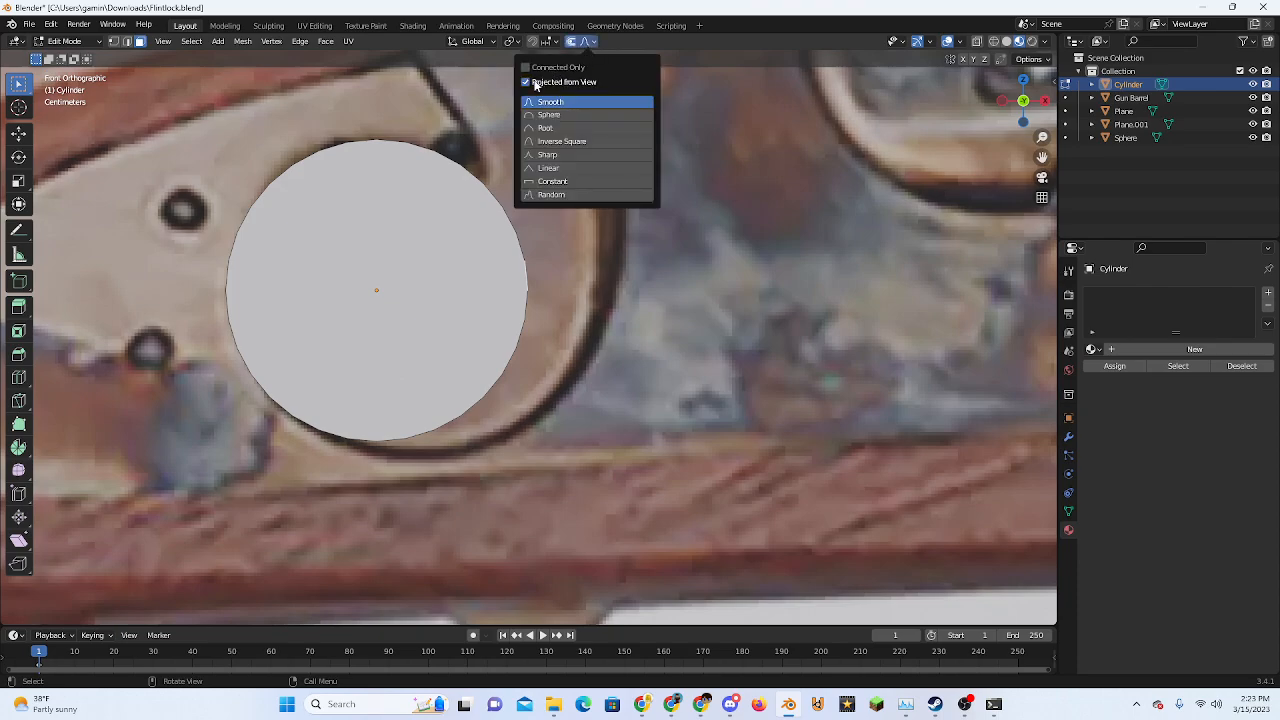
Switch to edge selection and select one edge on the cylinder's side wall, facing the hammer base's outer curve
{"action": "scroll", "coordinate": [576, 290], "scroll_direction": "down", "scroll_amount": 10}
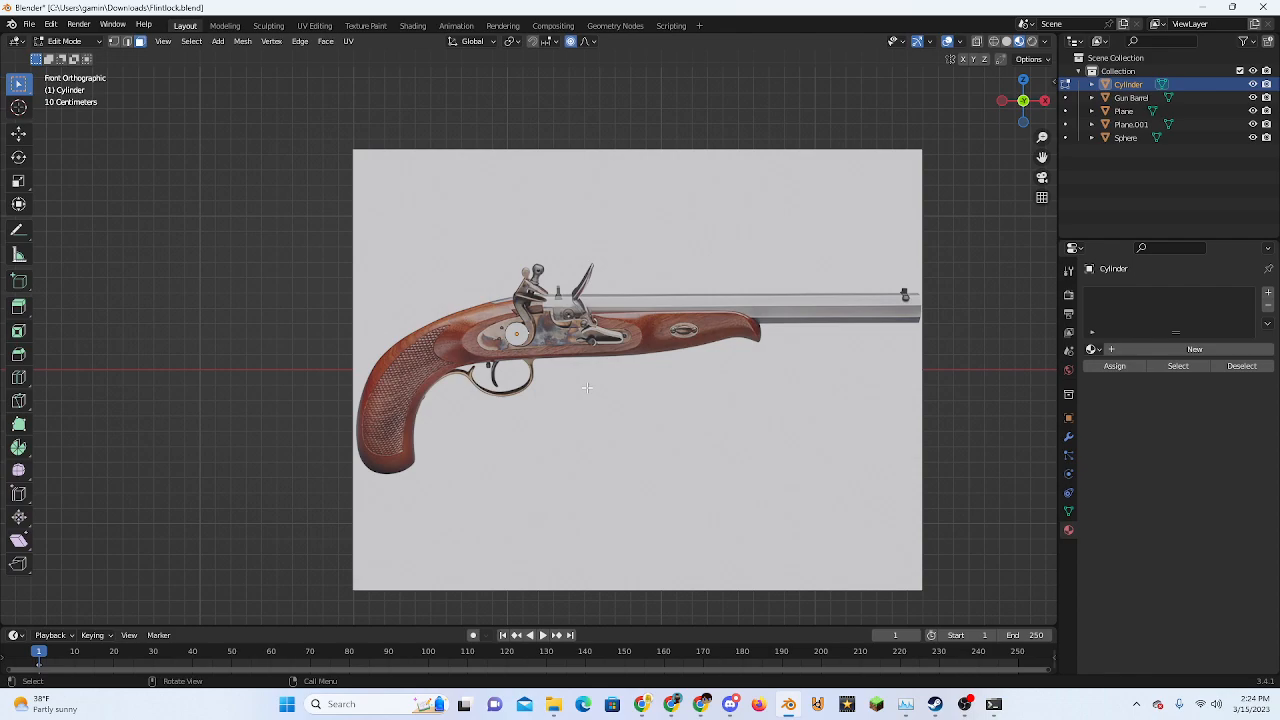
{"action": "scroll", "coordinate": [577, 355], "scroll_direction": "up", "scroll_amount": 14}
{"action": "middle_click_drag", "start_coordinate": [569, 314], "coordinate": [475, 310]}
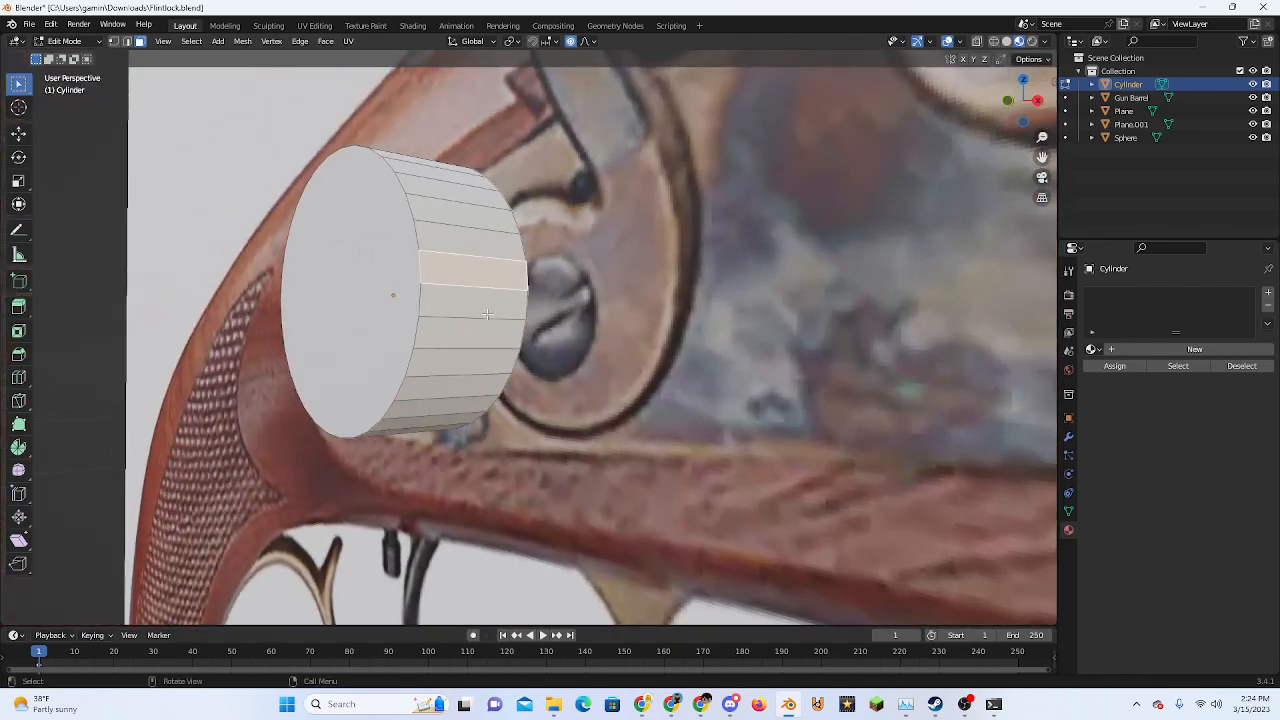
{"action": "left_click", "coordinate": [126, 41]}
{"action": "left_click", "coordinate": [467, 289]}
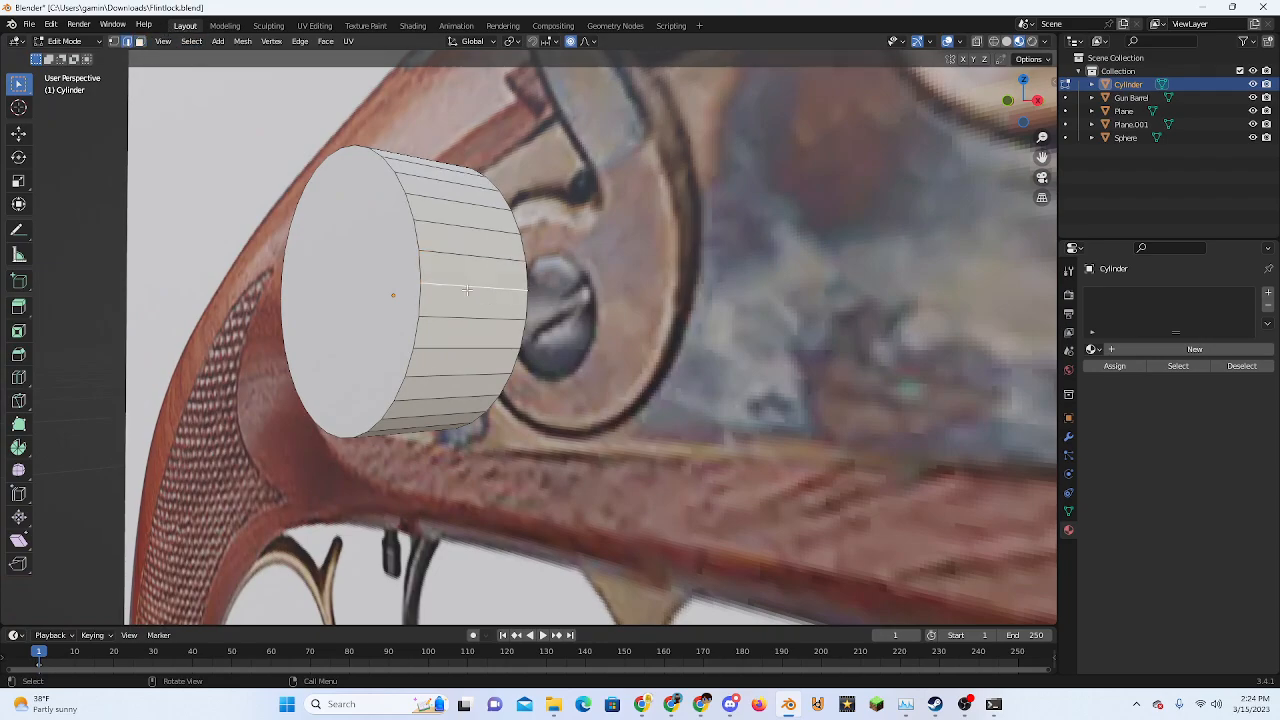
{"action": "middle_click_drag", "start_coordinate": [463, 290], "coordinate": [557, 298]}
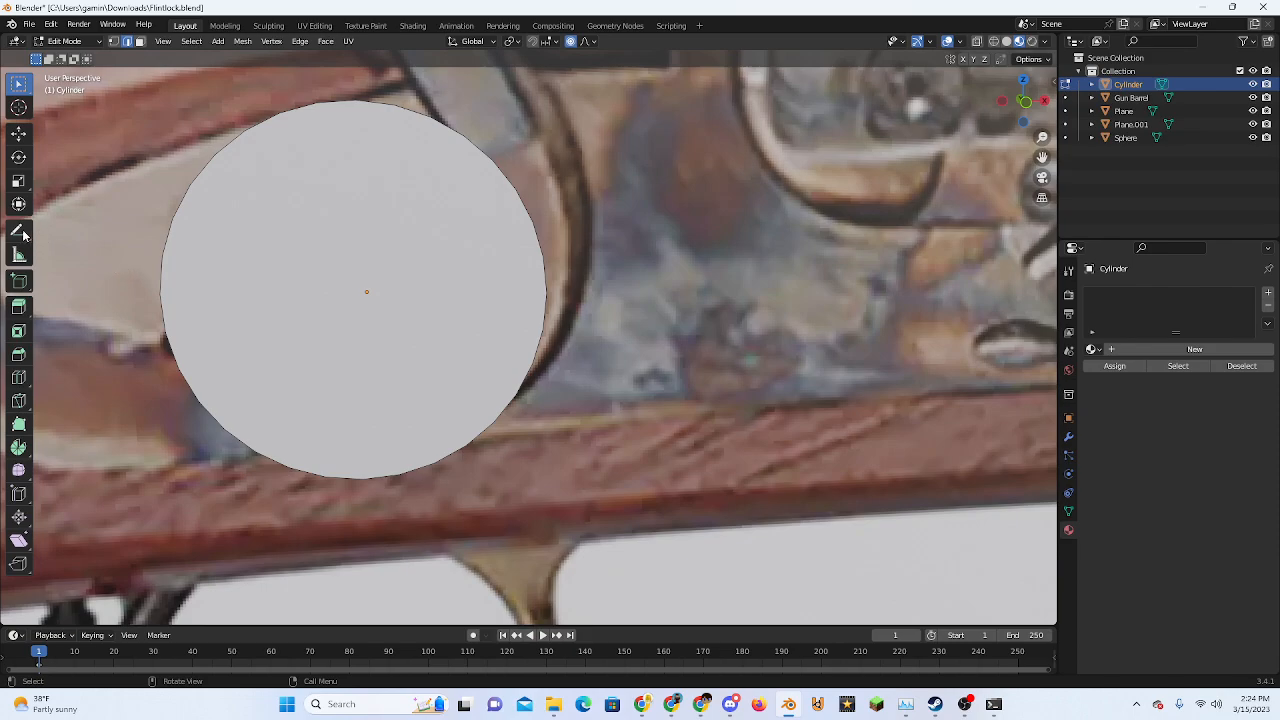
Try moving the selected side edge in front view with proportional editing on, and undo the move
{"action": "scroll", "coordinate": [515, 271], "scroll_direction": "down", "scroll_amount": 1}
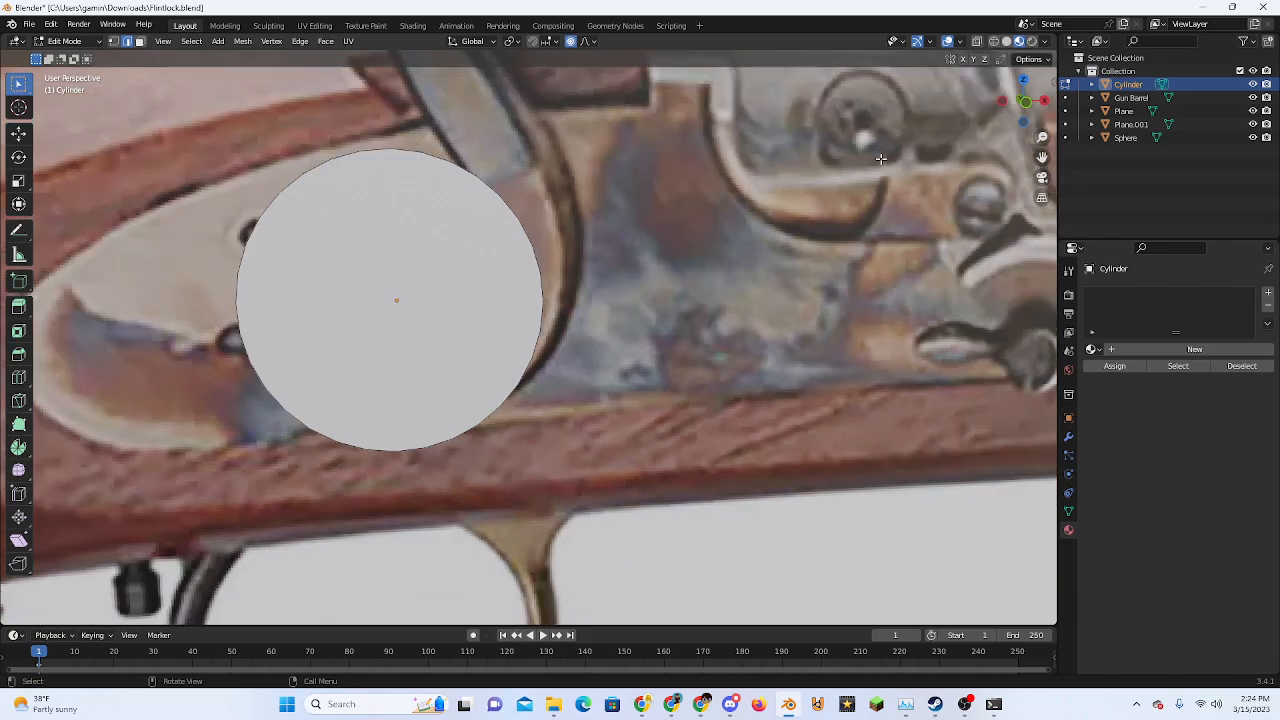
{"action": "left_click", "coordinate": [1028, 104]}
{"action": "scroll", "coordinate": [516, 379], "scroll_direction": "up", "scroll_amount": 1}
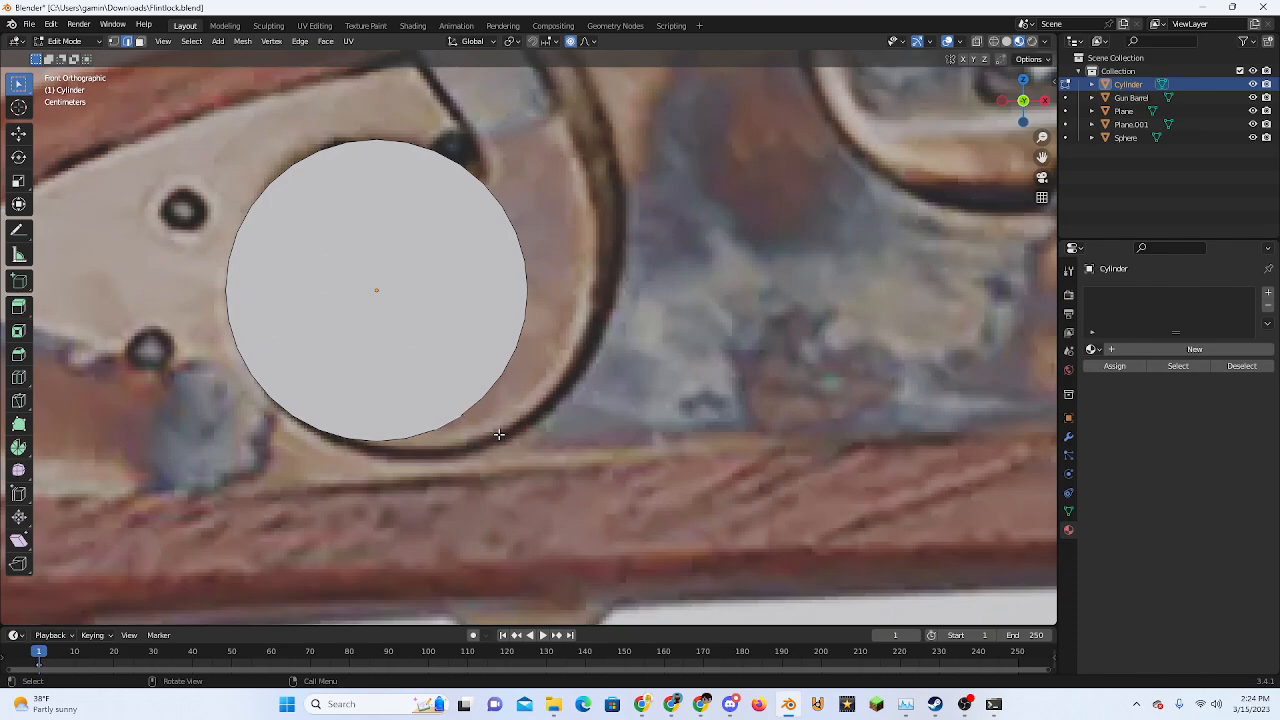
{"action": "key", "text": "g"}
{"action": "left_click", "coordinate": [505, 422]}
{"action": "key", "text": "ctrl+z"}
Turn off proportional editing and pull one lower side-wall edge out to the hammer base's outer curve in front view
{"action": "left_click", "coordinate": [572, 42]}
{"action": "scroll", "coordinate": [528, 366], "scroll_direction": "up", "scroll_amount": 3}
{"action": "middle_click_drag", "start_coordinate": [433, 492], "coordinate": [317, 280], "text": "shift"}
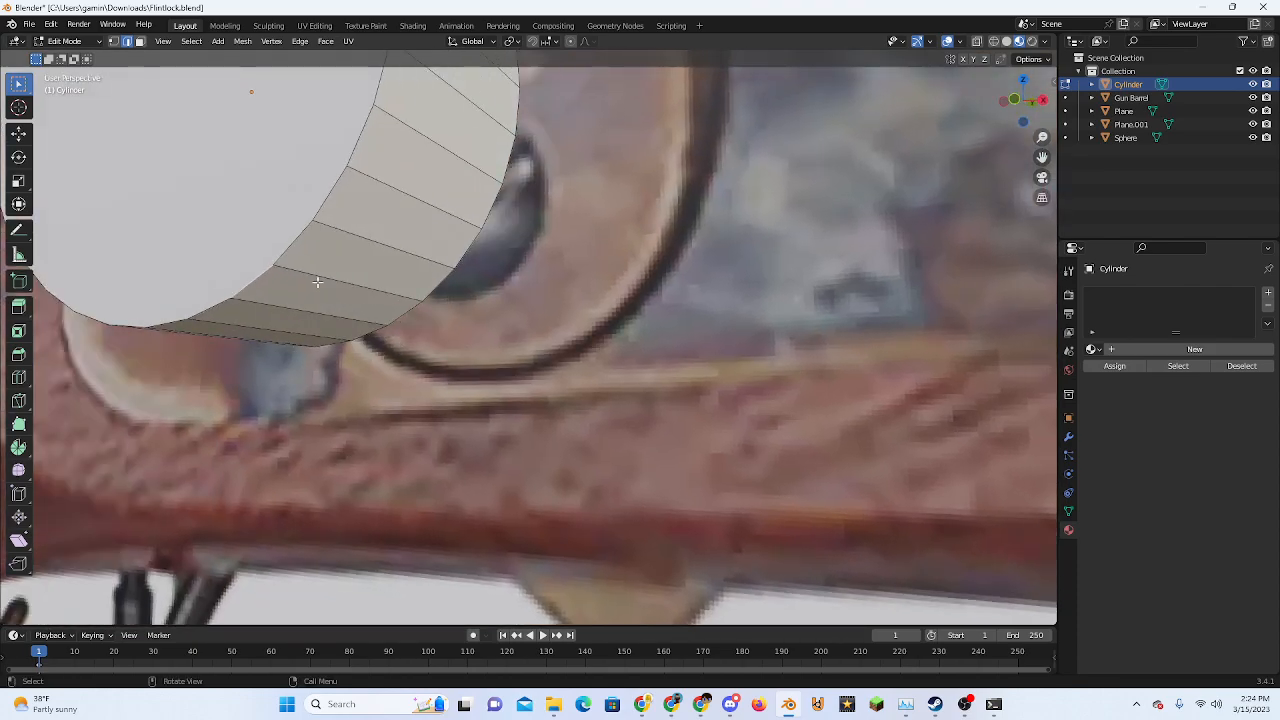
{"action": "left_click", "coordinate": [317, 280]}
{"action": "left_click", "coordinate": [1024, 93]}
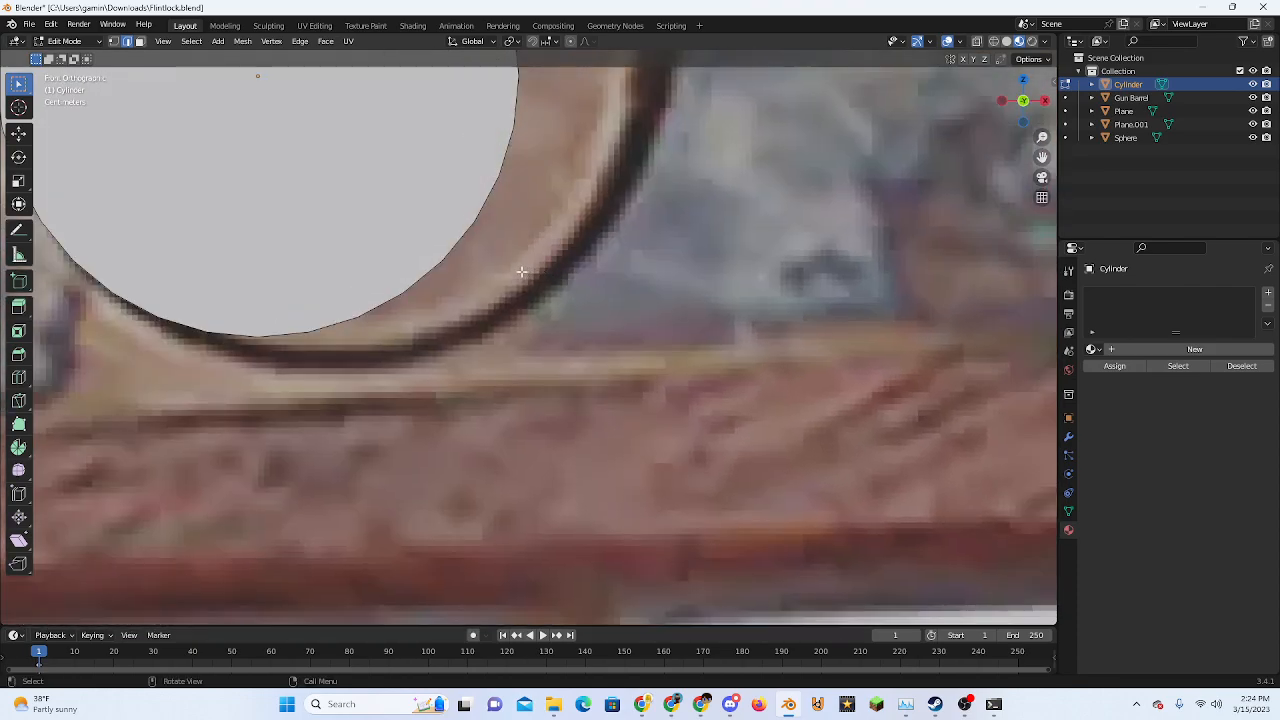
{"action": "key", "text": "g"}
{"action": "left_click", "coordinate": [581, 300]}
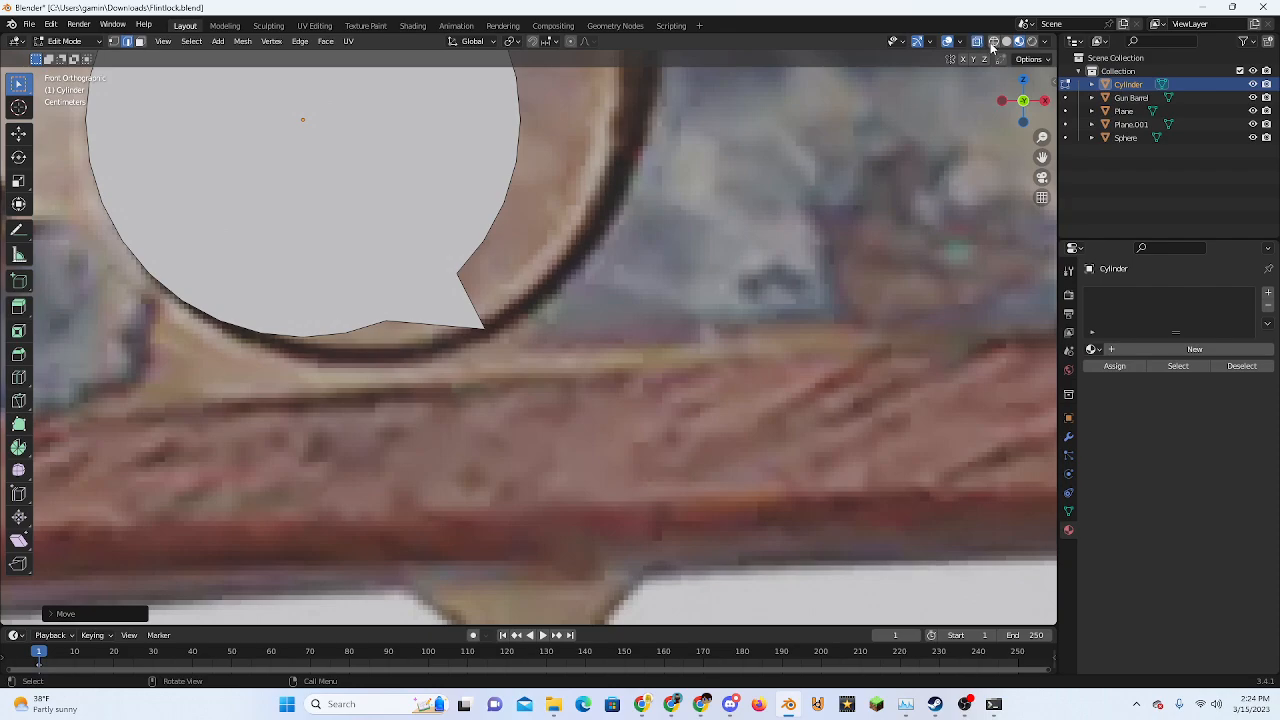
With X-ray on, select the next edge along the cylinder's underside and pull it down to the hammer base's outline in front view
{"action": "mouse_move", "coordinate": [466, 310]}
{"action": "middle_mouse_down"}
{"action": "mouse_move", "coordinate": [408, 268]}
{"action": "mouse_move", "coordinate": [449, 309]}
{"action": "middle_mouse_up"}
{"action": "left_click_drag", "start_coordinate": [391, 304], "coordinate": [396, 326]}
{"action": "left_click_drag", "start_coordinate": [521, 271], "coordinate": [526, 277]}
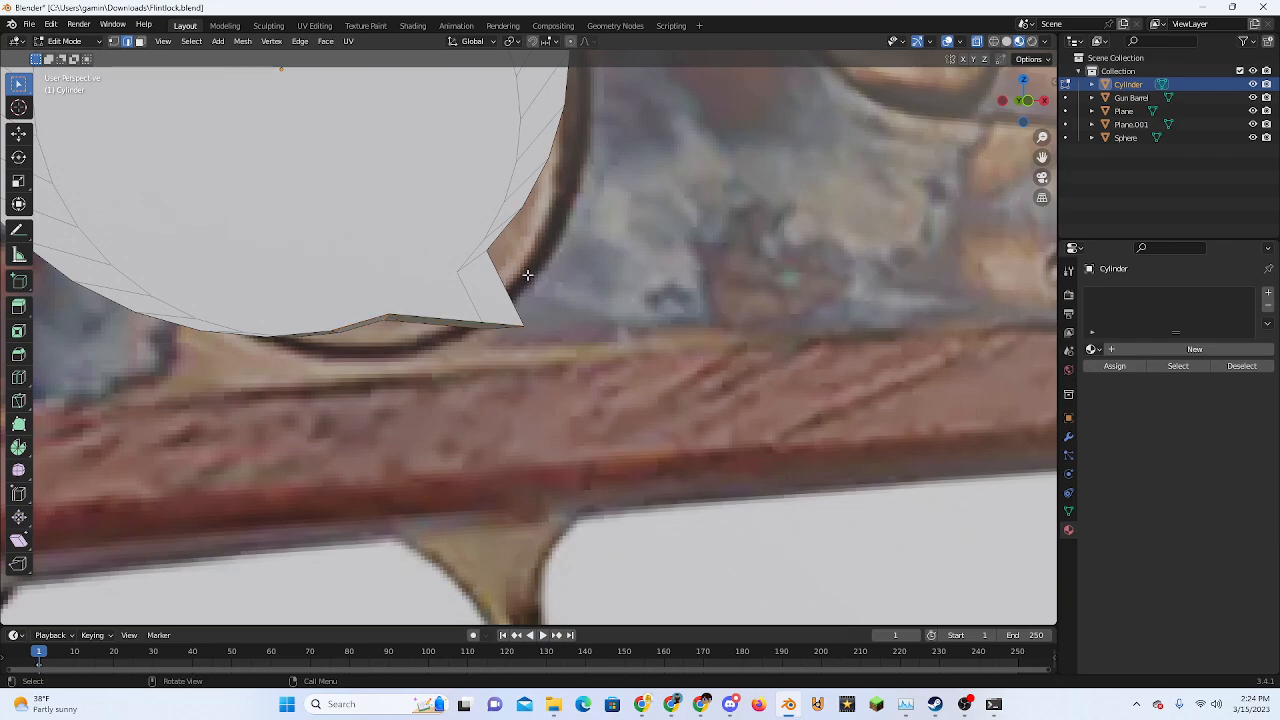
{"action": "left_click", "coordinate": [1029, 103]}
{"action": "middle_click_drag", "start_coordinate": [308, 306], "coordinate": [453, 321], "text": "shift"}
{"action": "key", "text": "g"}
{"action": "left_click", "coordinate": [420, 352]}
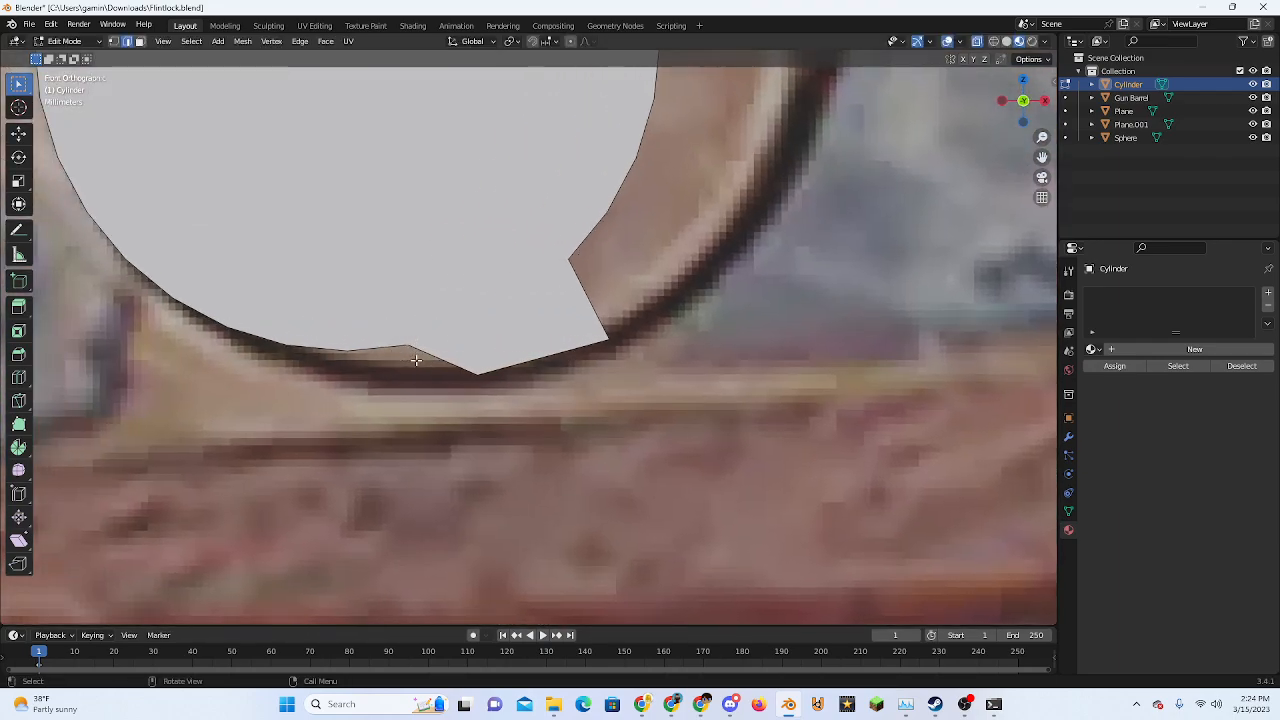
Undo the edge moves on the cylinder's lower side
{"action": "scroll", "coordinate": [481, 356], "scroll_direction": "down", "scroll_amount": 7}
{"action": "key", "text": "ctrl+z"}
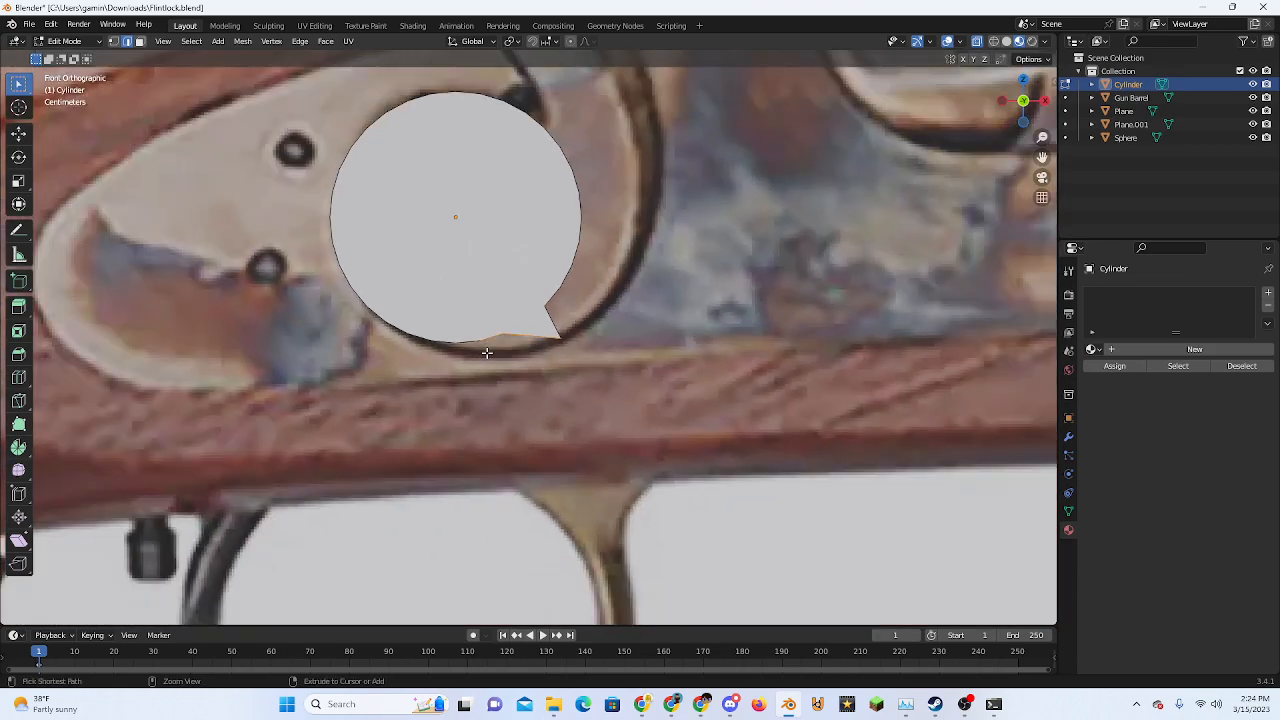
{"action": "key", "text": "ctrl+z"}
{"action": "key", "text": "ctrl+z"}
Leave Edit Mode and open the cylinder in the Sculpting workspace
{"action": "middle_click_drag", "start_coordinate": [608, 240], "coordinate": [506, 398], "text": "shift"}
{"action": "scroll", "coordinate": [508, 394], "scroll_direction": "down", "scroll_amount": 2}
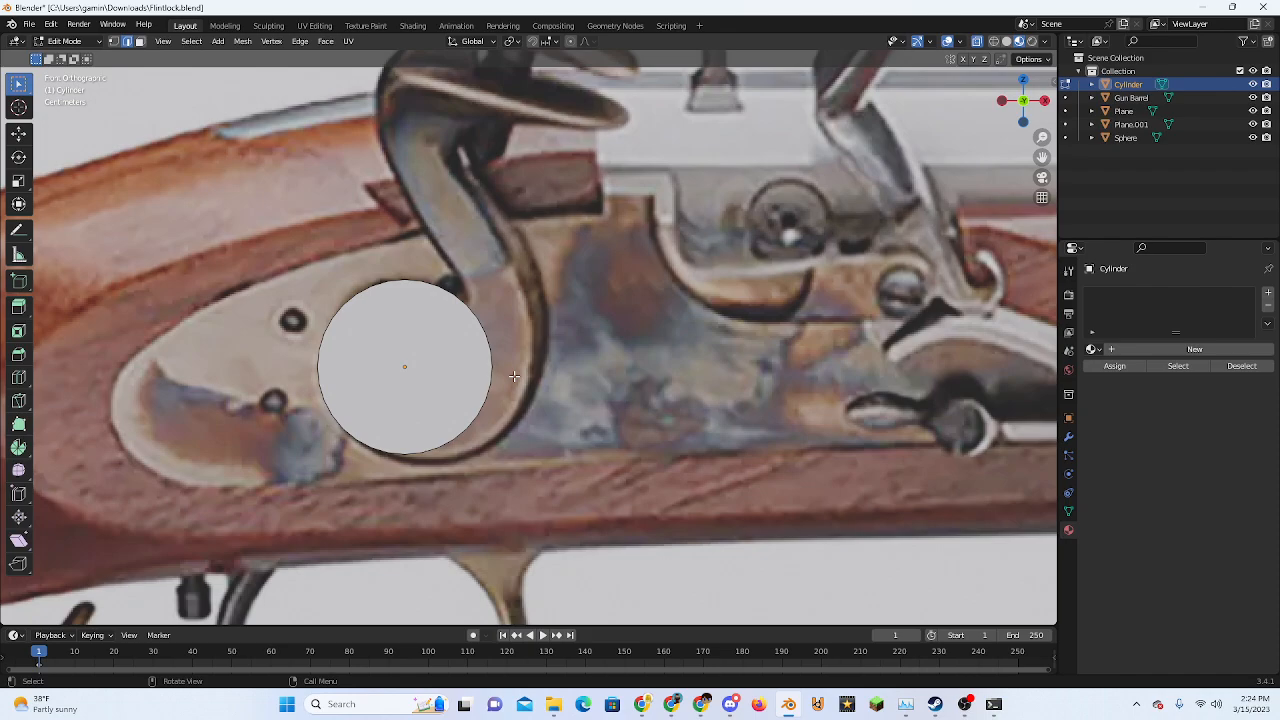
{"action": "scroll", "coordinate": [522, 368], "scroll_direction": "down", "scroll_amount": 5}
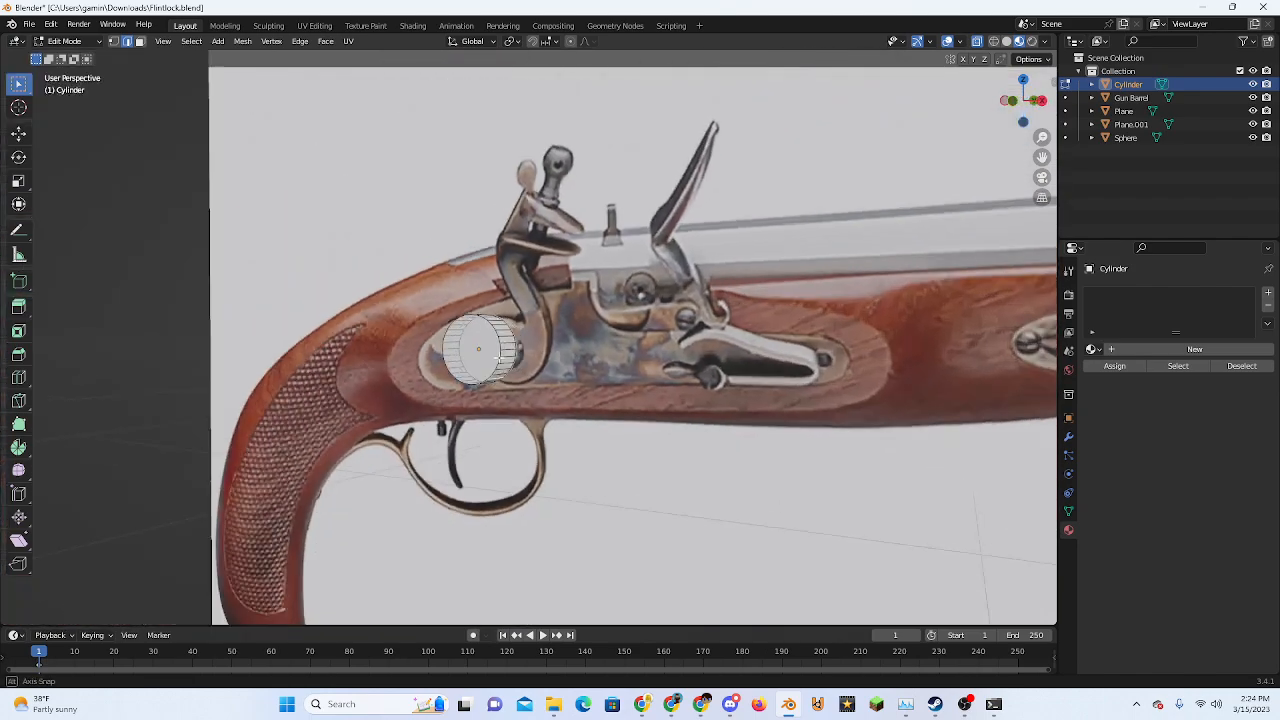
{"action": "middle_click_drag", "start_coordinate": [522, 368], "coordinate": [667, 340]}
{"action": "key", "text": "Tab"}
{"action": "left_click", "coordinate": [268, 25]}
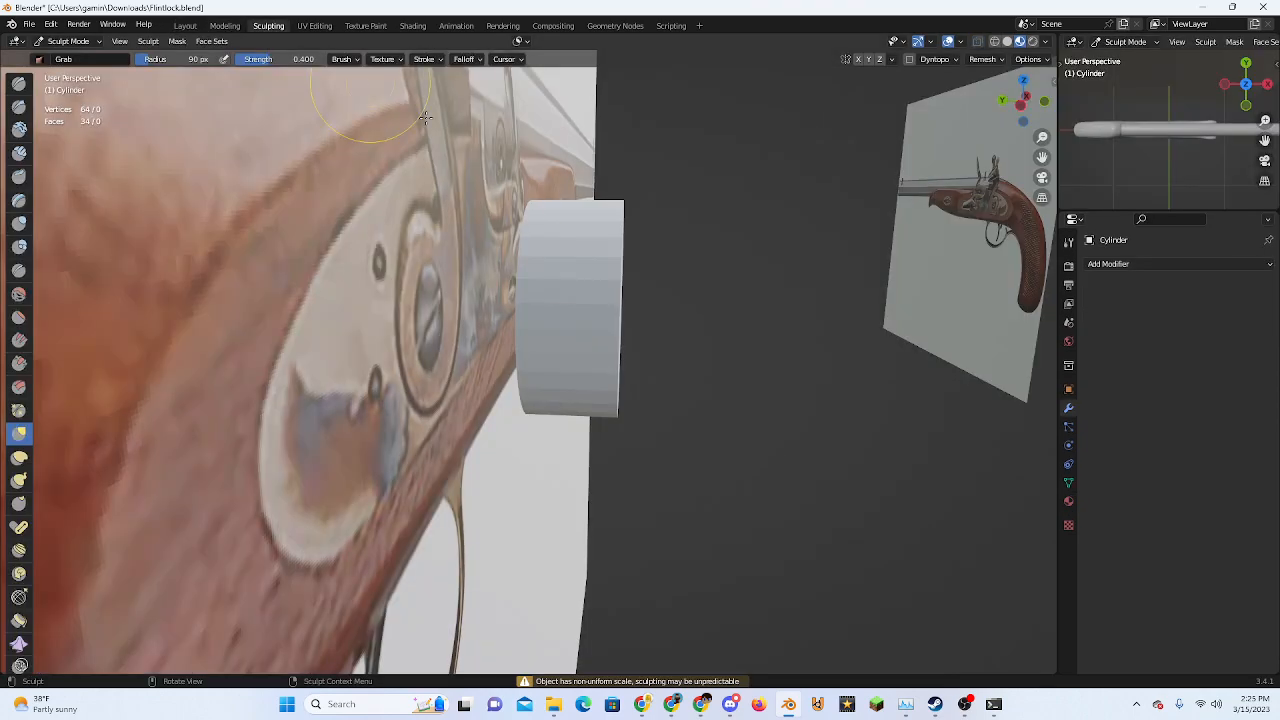
Remesh the cylinder with a voxel size of 0.01 m
{"action": "left_click", "coordinate": [982, 59]}
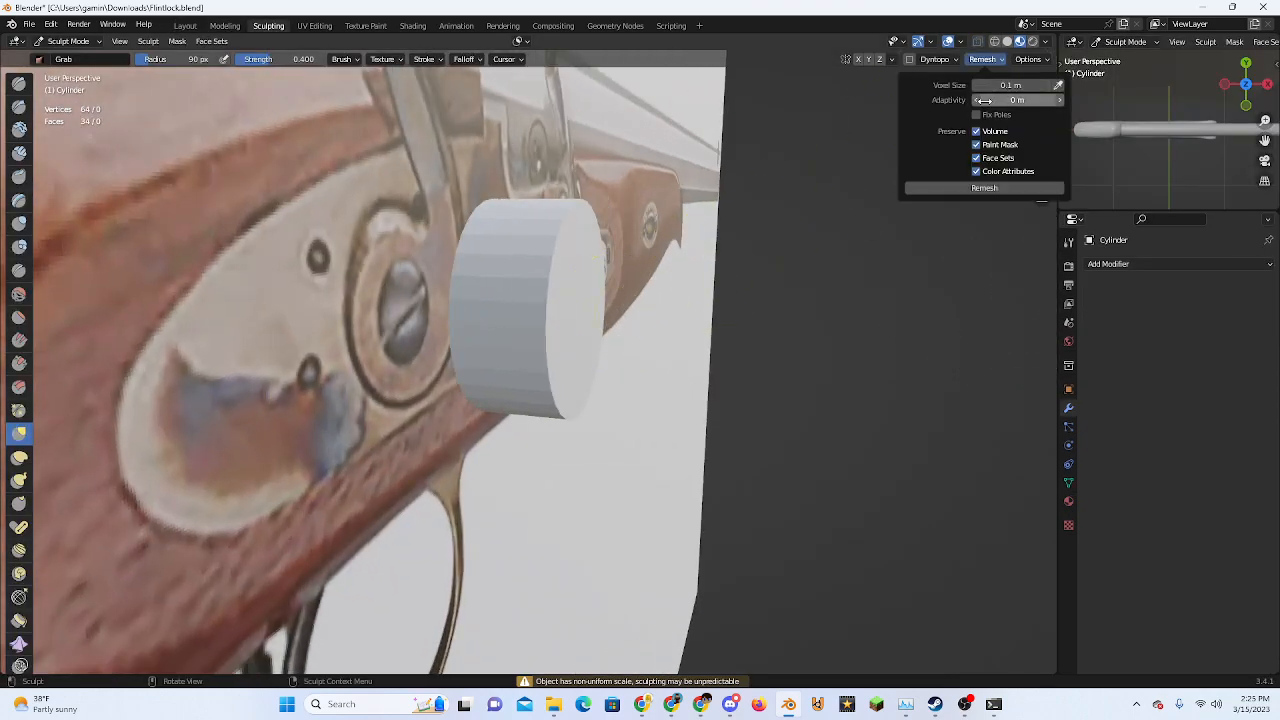
{"action": "left_click", "coordinate": [992, 86]}
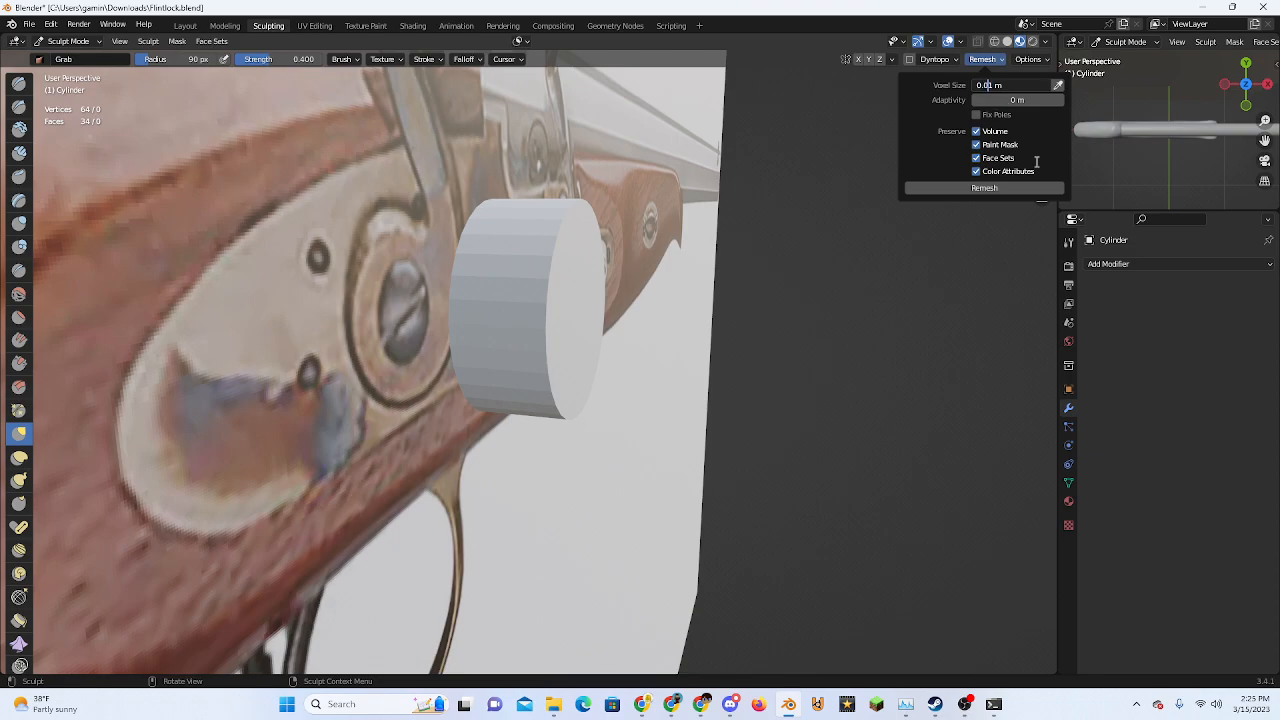
{"action": "left_click", "coordinate": [1017, 188]}
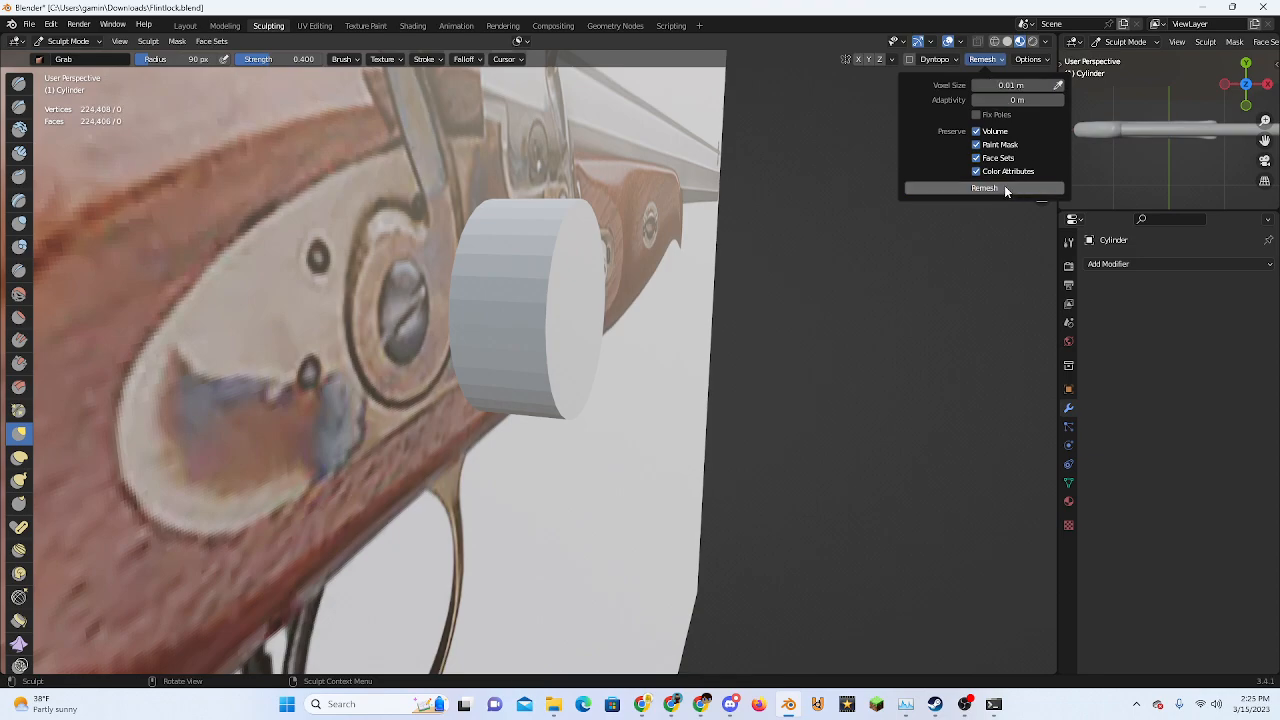
Enable Z-axis symmetry for sculpting the remeshed cylinder
{"action": "scroll", "coordinate": [932, 257], "scroll_direction": "down", "scroll_amount": 8}
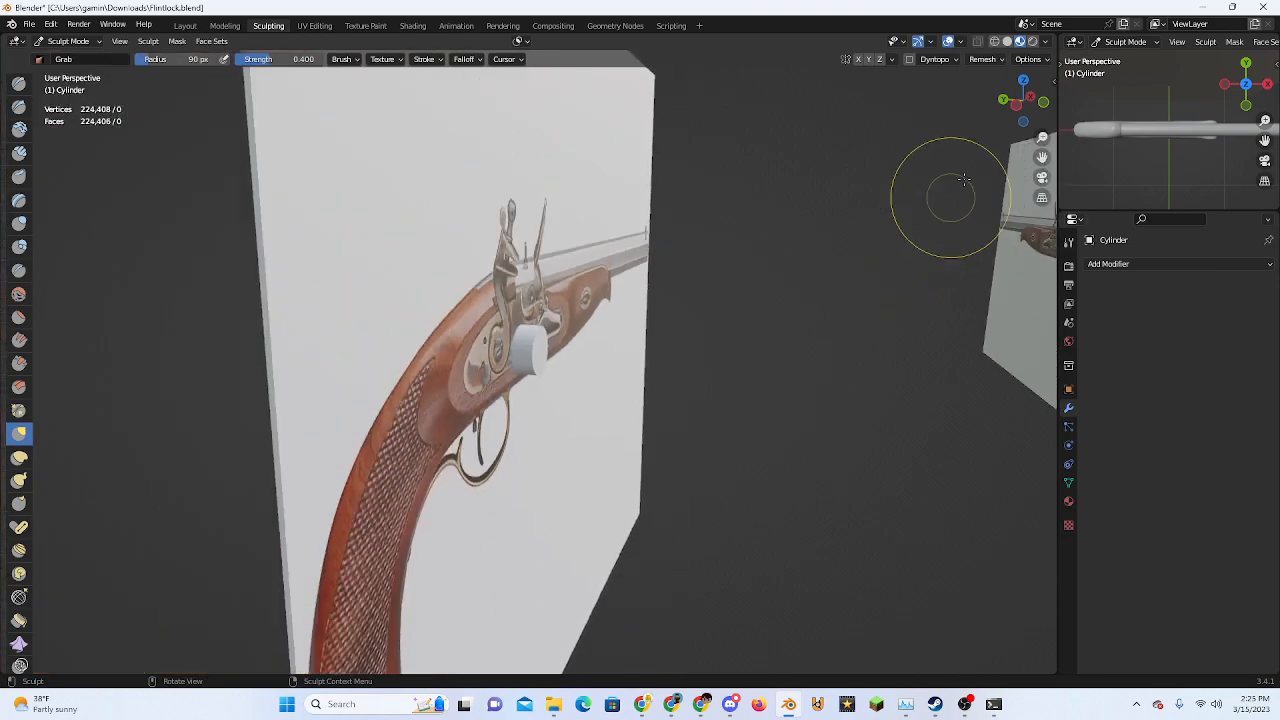
{"action": "left_click_drag", "start_coordinate": [1021, 105], "coordinate": [1042, 103]}
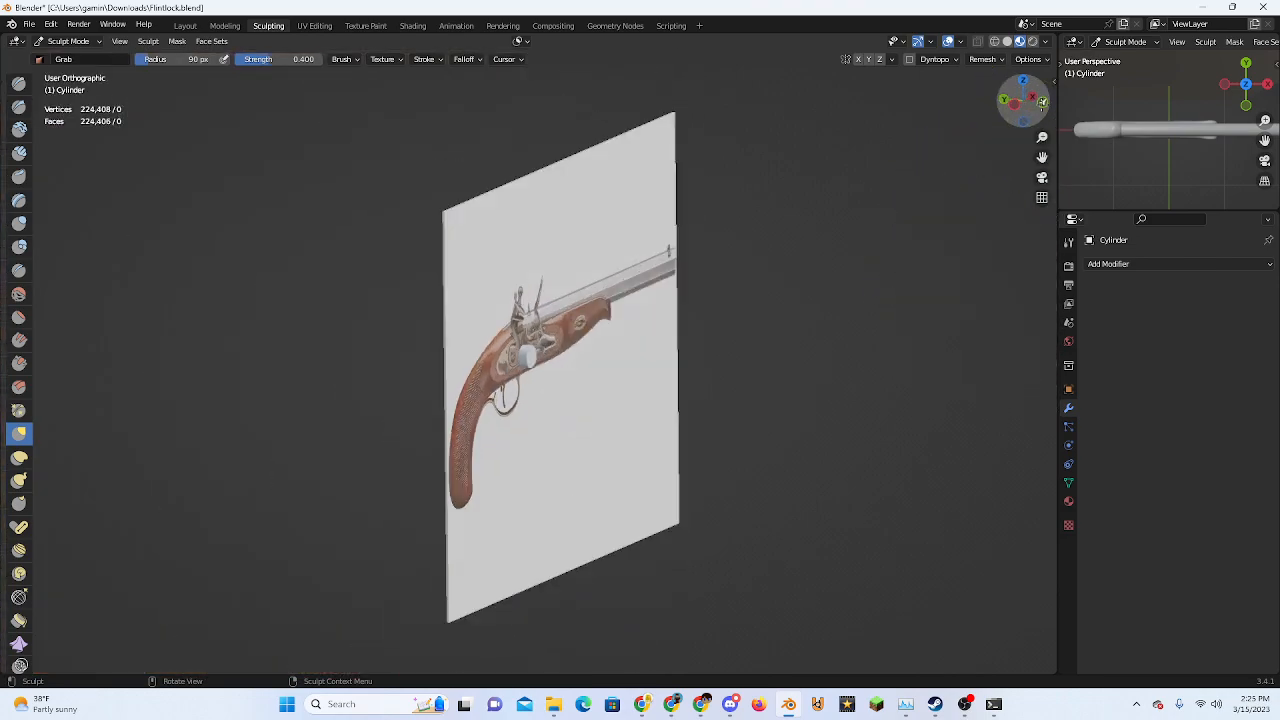
{"action": "left_click", "coordinate": [1042, 103]}
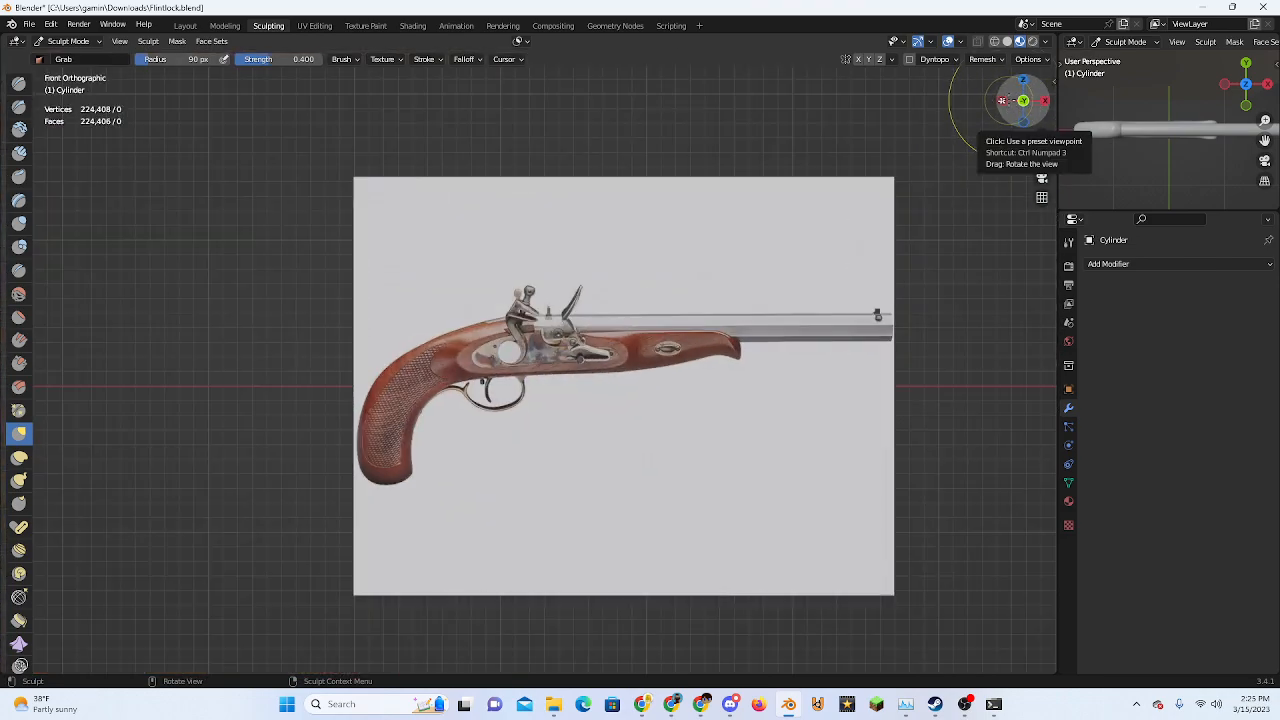
{"action": "middle_click_drag", "start_coordinate": [880, 200], "coordinate": [720, 225]}
{"action": "scroll", "coordinate": [457, 343], "scroll_direction": "up", "scroll_amount": 8}
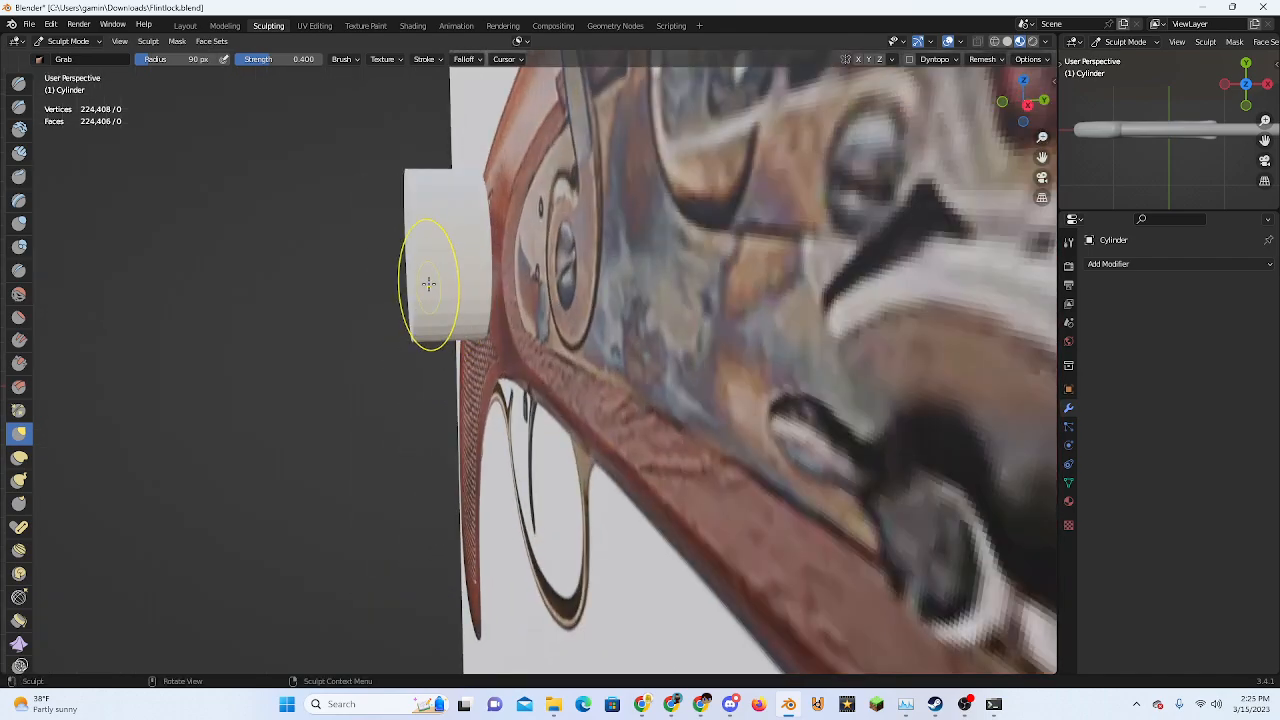
{"action": "left_click", "coordinate": [879, 59]}
{"action": "middle_click_drag", "start_coordinate": [429, 283], "coordinate": [868, 210]}
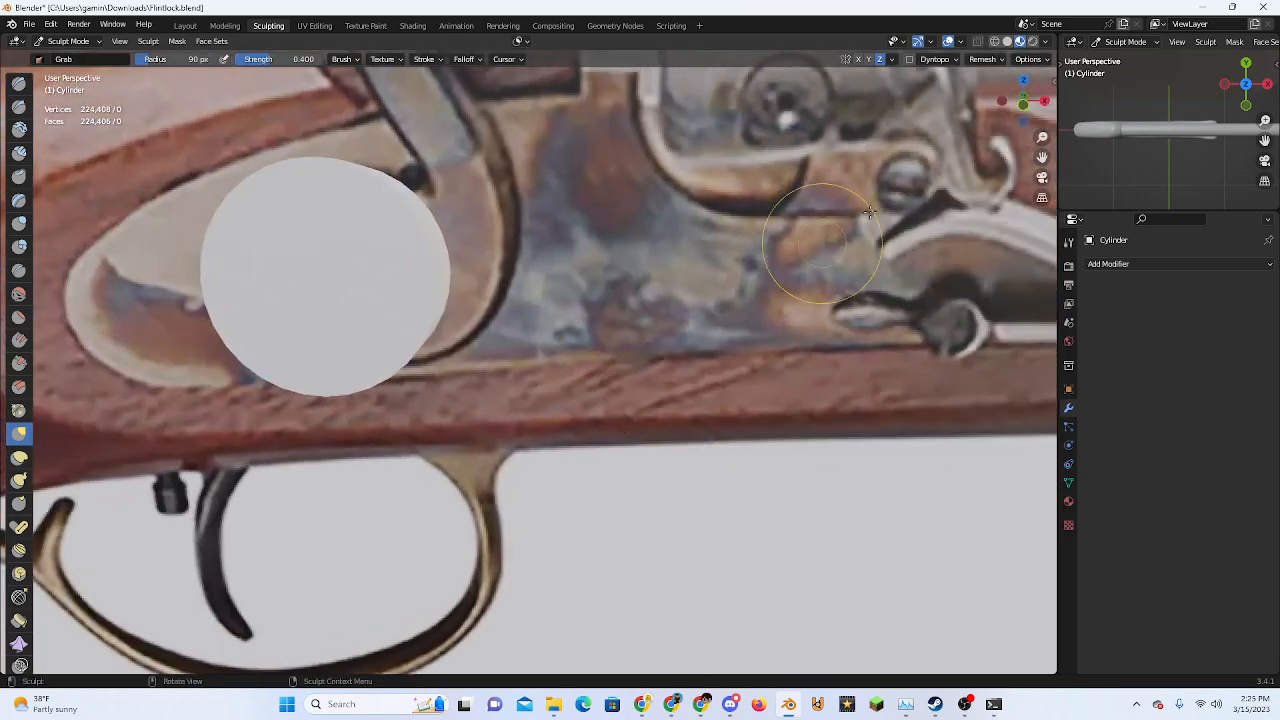
Set the Grab brush radius to 187 px and try pulling the remeshed cylinder's side, undoing the first stroke
{"action": "left_click", "coordinate": [1044, 101]}
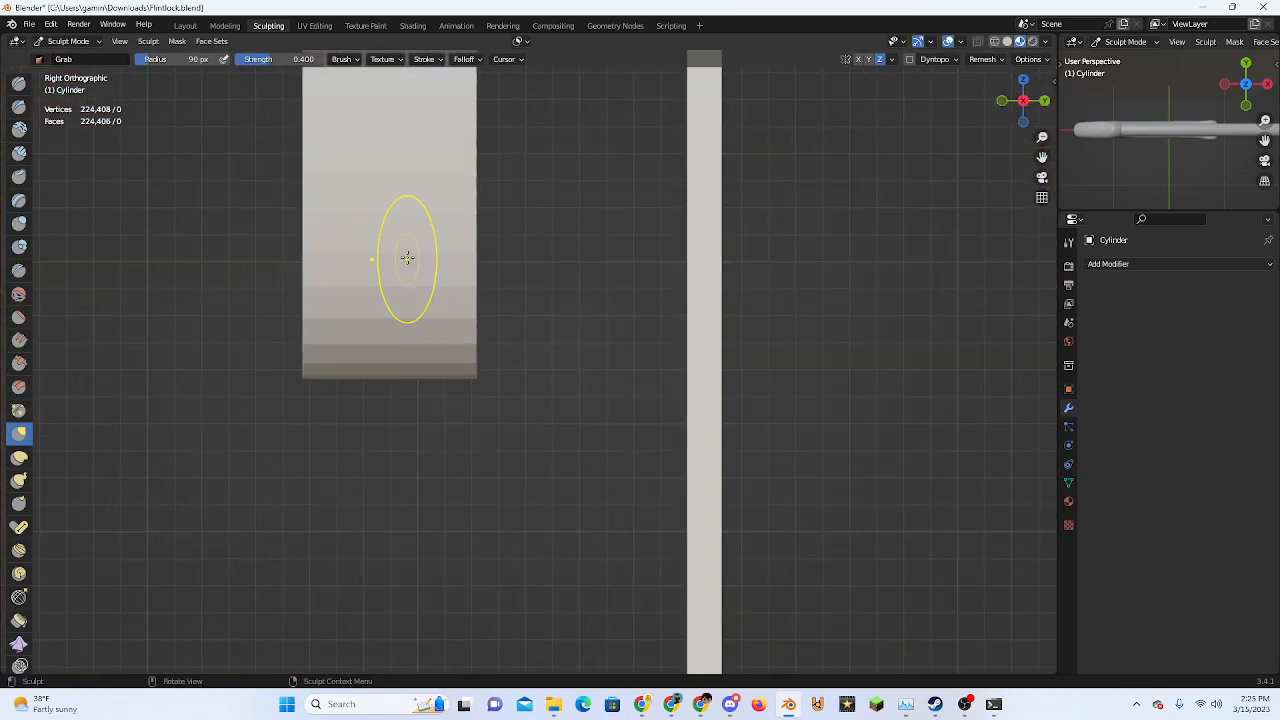
{"action": "key", "text": "f"}
{"action": "left_click", "coordinate": [400, 234]}
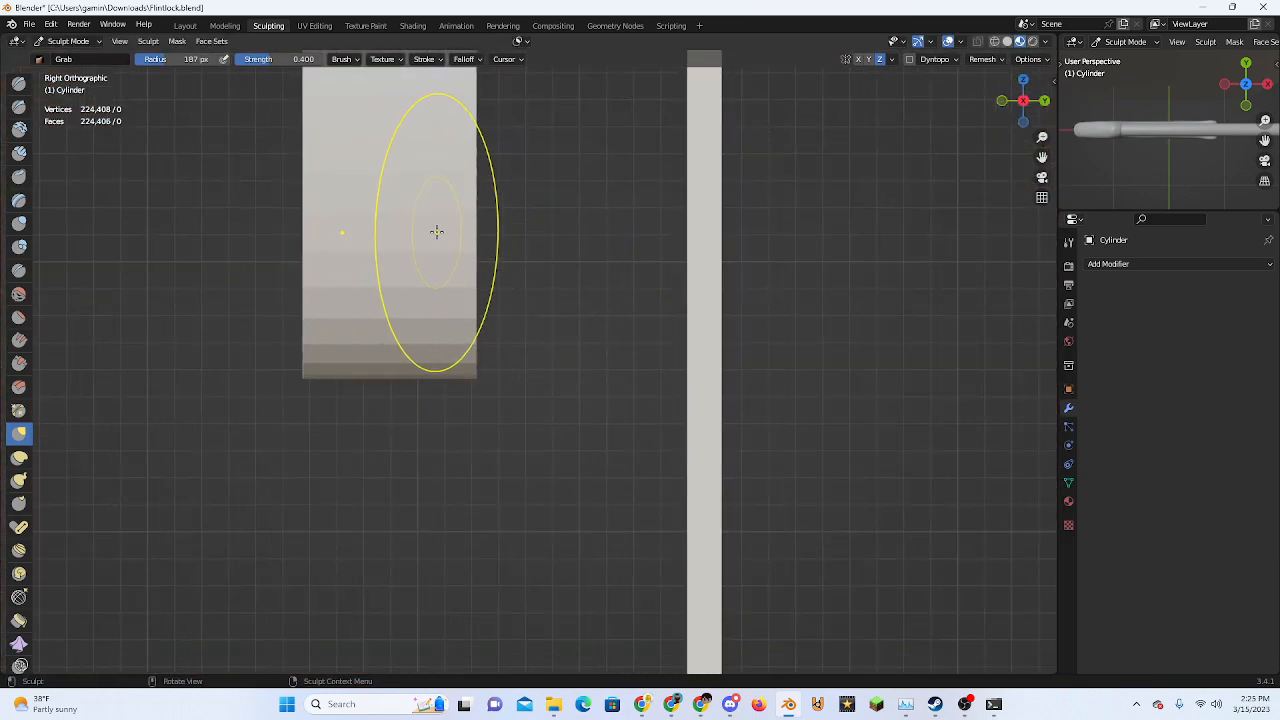
{"action": "left_click_drag", "start_coordinate": [450, 238], "coordinate": [463, 354]}
{"action": "middle_click_drag", "start_coordinate": [463, 354], "coordinate": [525, 349]}
{"action": "key", "text": "ctrl+z"}
{"action": "mouse_move", "coordinate": [340, 300]}
{"action": "middle_mouse_down"}
{"action": "mouse_move", "coordinate": [421, 318]}
{"action": "mouse_move", "coordinate": [442, 308]}
{"action": "middle_mouse_up"}
{"action": "left_click_drag", "start_coordinate": [357, 272], "coordinate": [617, 517]}
{"action": "middle_click_drag", "start_coordinate": [556, 362], "coordinate": [464, 374]}
{"action": "left_click_drag", "start_coordinate": [436, 288], "coordinate": [474, 298]}
{"action": "mouse_move", "coordinate": [510, 297]}
{"action": "middle_mouse_down"}
{"action": "mouse_move", "coordinate": [455, 295]}
{"action": "mouse_move", "coordinate": [595, 300]}
{"action": "mouse_move", "coordinate": [535, 298]}
{"action": "mouse_move", "coordinate": [547, 304]}
{"action": "middle_mouse_up"}
Examine the cylinder against the lock plate and hammer base in the reference image
{"action": "scroll", "coordinate": [521, 380], "scroll_direction": "down", "scroll_amount": 4}
{"action": "middle_click_drag", "start_coordinate": [640, 382], "coordinate": [682, 364]}
{"action": "scroll", "coordinate": [682, 362], "scroll_direction": "up", "scroll_amount": 2}
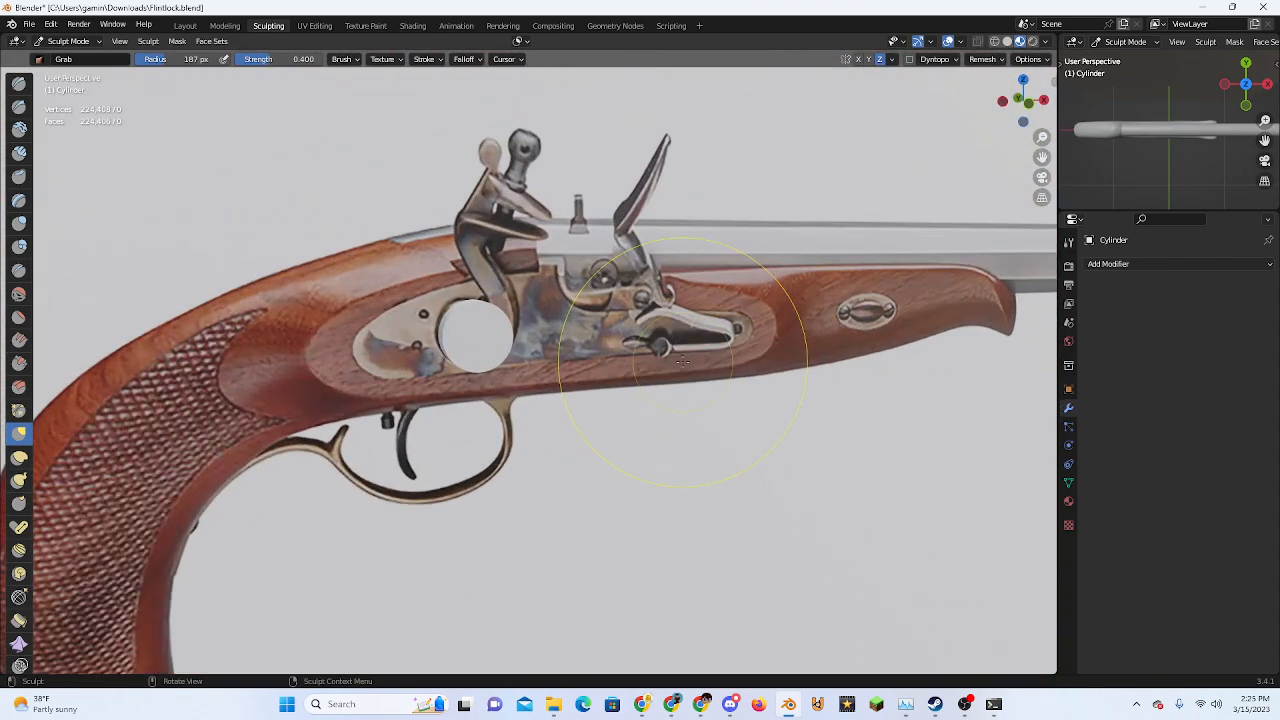
{"action": "scroll", "coordinate": [681, 362], "scroll_direction": "up", "scroll_amount": 2}
{"action": "scroll", "coordinate": [680, 356], "scroll_direction": "down", "scroll_amount": 2}
{"action": "scroll", "coordinate": [680, 355], "scroll_direction": "down", "scroll_amount": 4}
{"action": "middle_click_drag", "start_coordinate": [664, 353], "coordinate": [635, 318]}
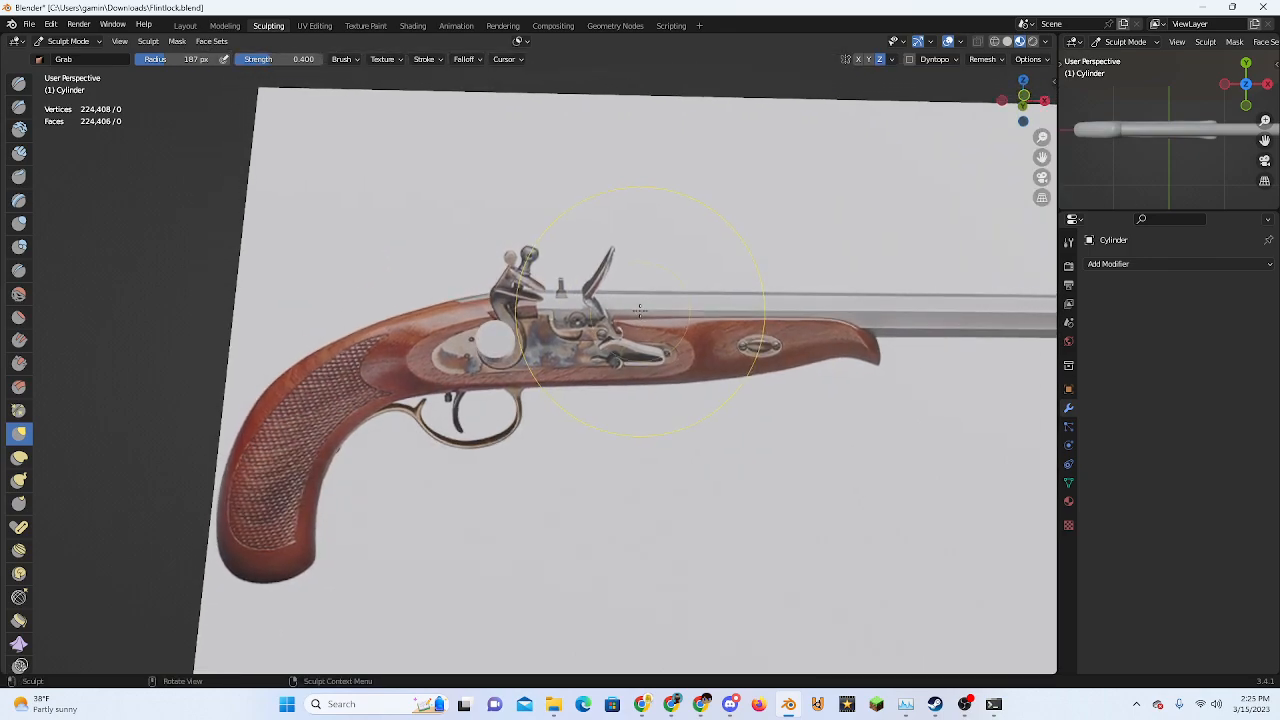
{"action": "scroll", "coordinate": [600, 330], "scroll_direction": "up", "scroll_amount": 5}
{"action": "middle_click_drag", "start_coordinate": [555, 332], "coordinate": [554, 356]}
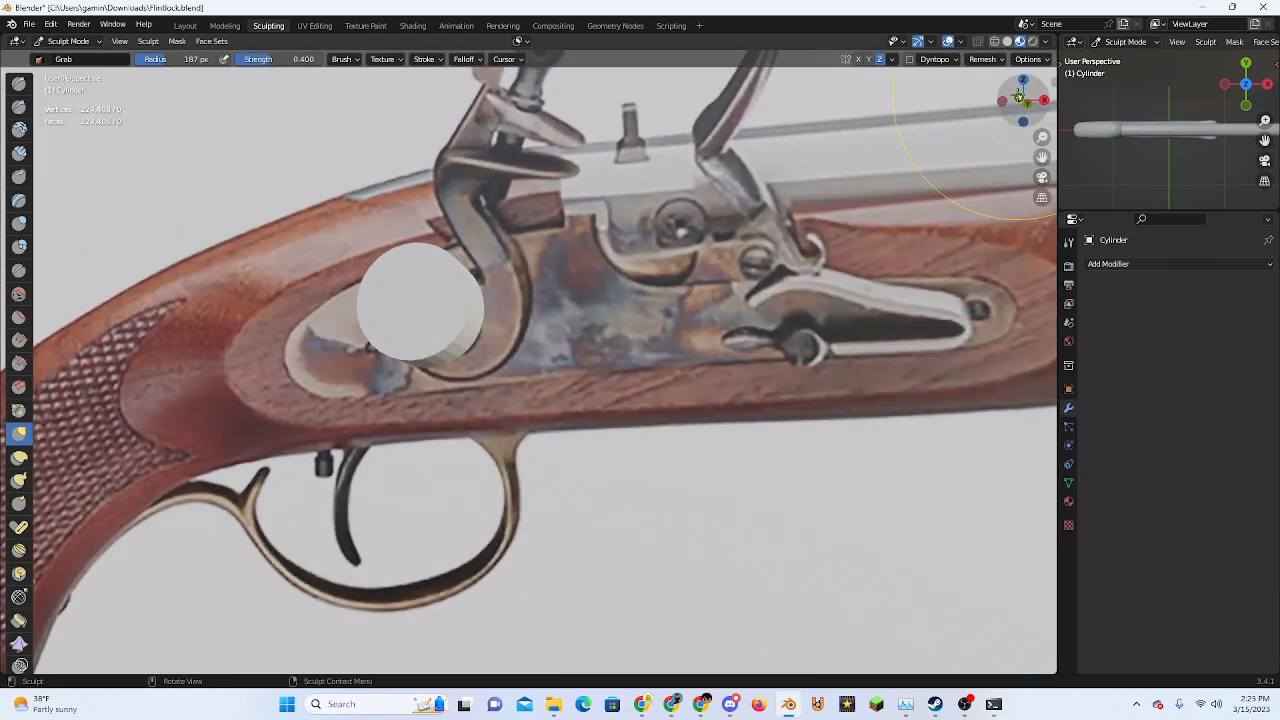
{"action": "left_click", "coordinate": [1020, 97]}
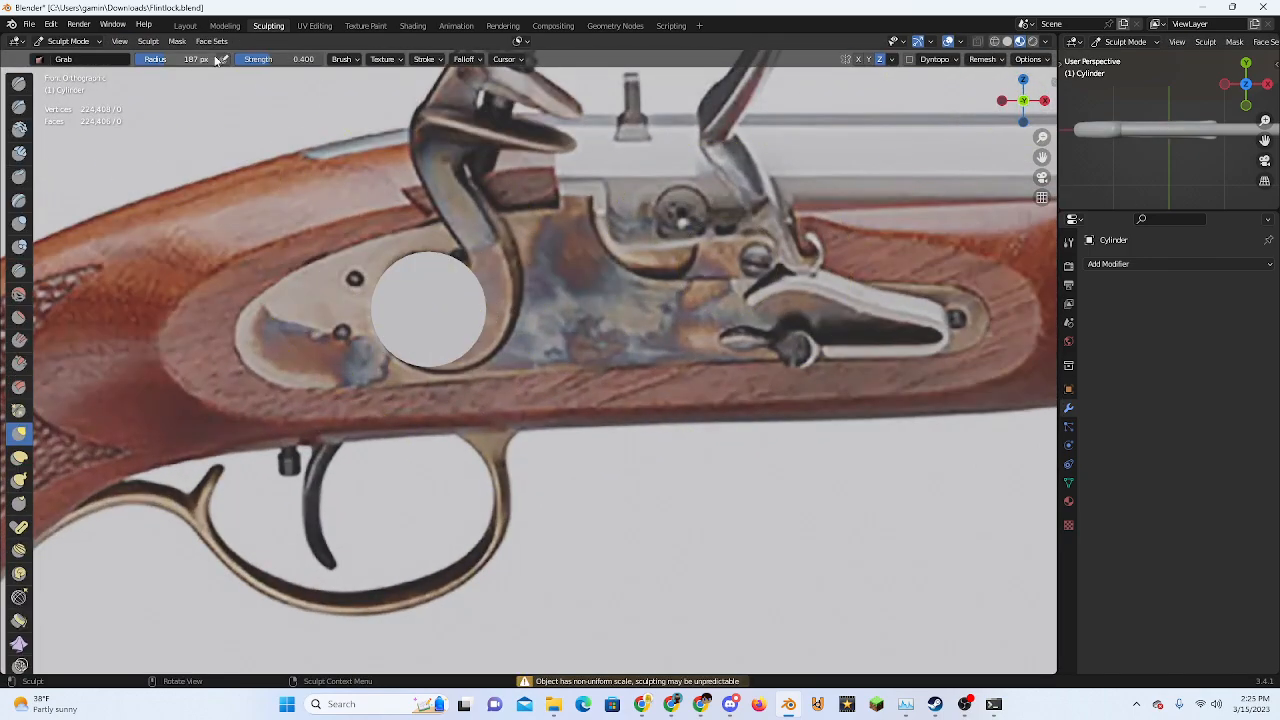
Return to the Layout workspace and delete the cylinder
{"action": "left_click", "coordinate": [185, 25]}
{"action": "key", "text": "Delete"}
{"action": "scroll", "coordinate": [637, 332], "scroll_direction": "down", "scroll_amount": 11}
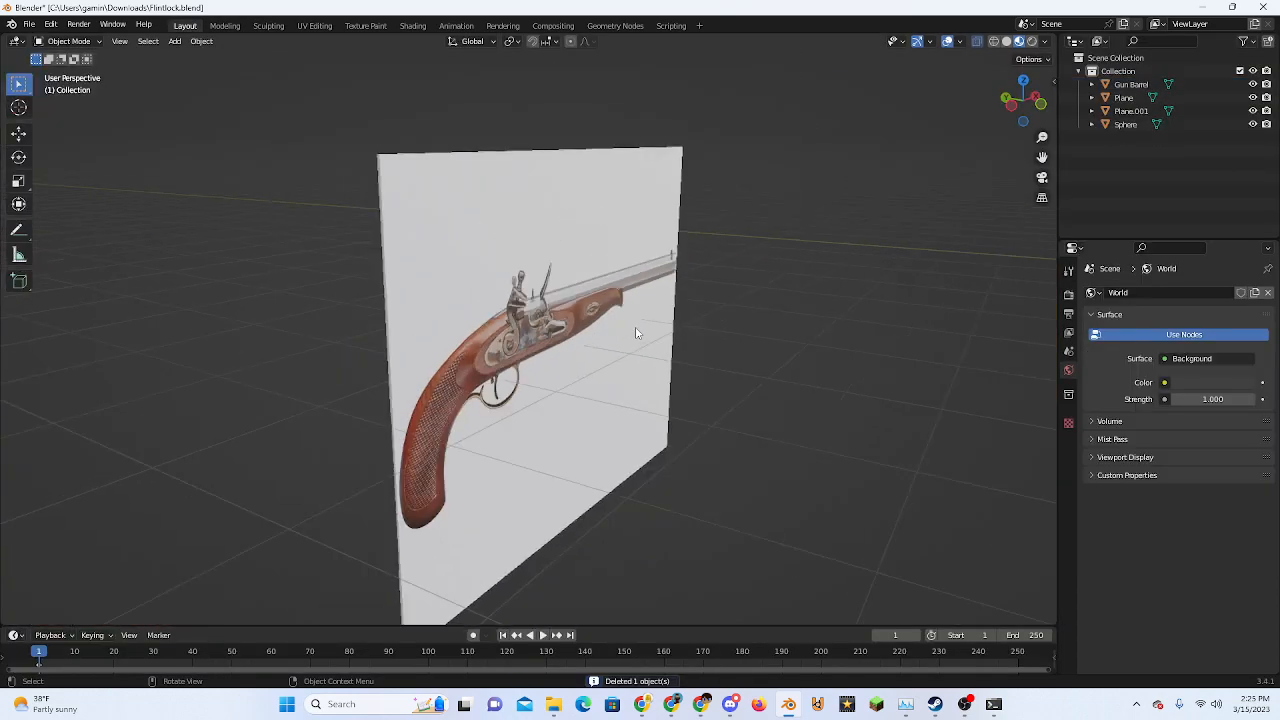
Examine the stock and barrel against the reference image from the front and left side
{"action": "middle_click_drag", "start_coordinate": [727, 357], "coordinate": [540, 323], "text": "shift"}
{"action": "scroll", "coordinate": [540, 323], "scroll_direction": "up", "scroll_amount": 4}
{"action": "left_click", "coordinate": [1040, 105]}
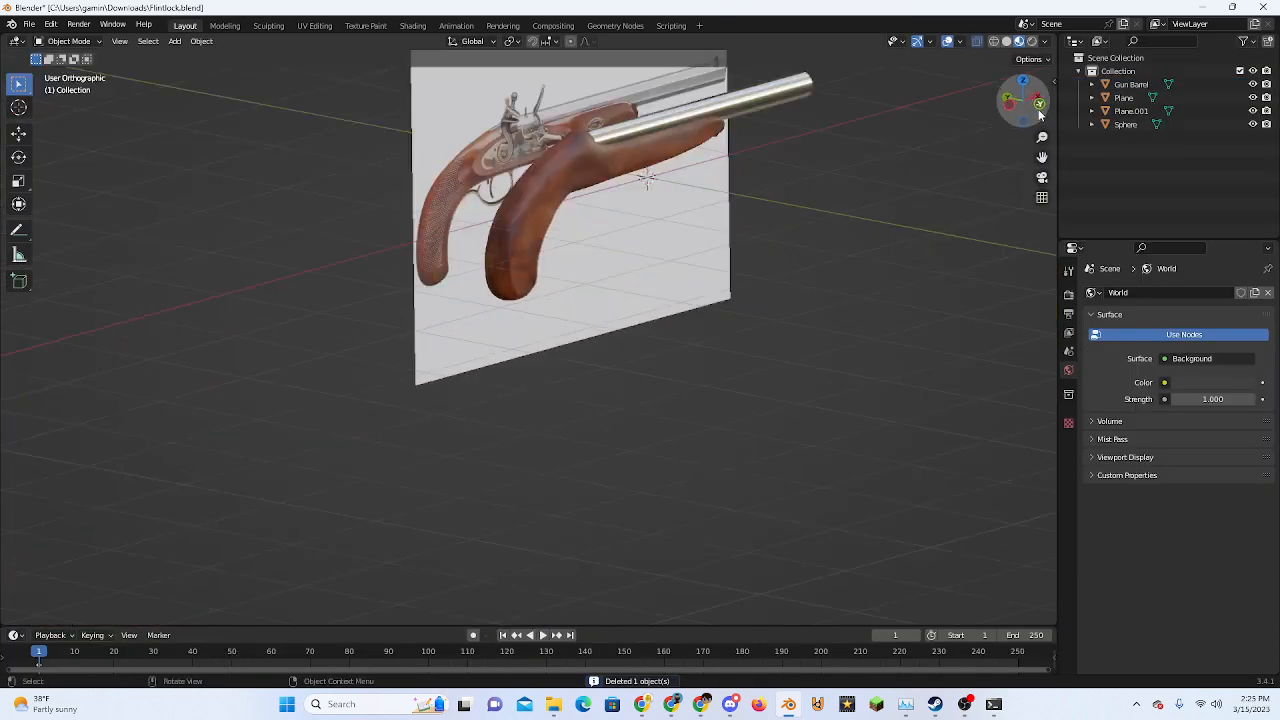
{"action": "middle_click_drag", "start_coordinate": [620, 225], "coordinate": [300, 243], "text": "shift"}
{"action": "scroll", "coordinate": [513, 291], "scroll_direction": "up", "scroll_amount": 6}
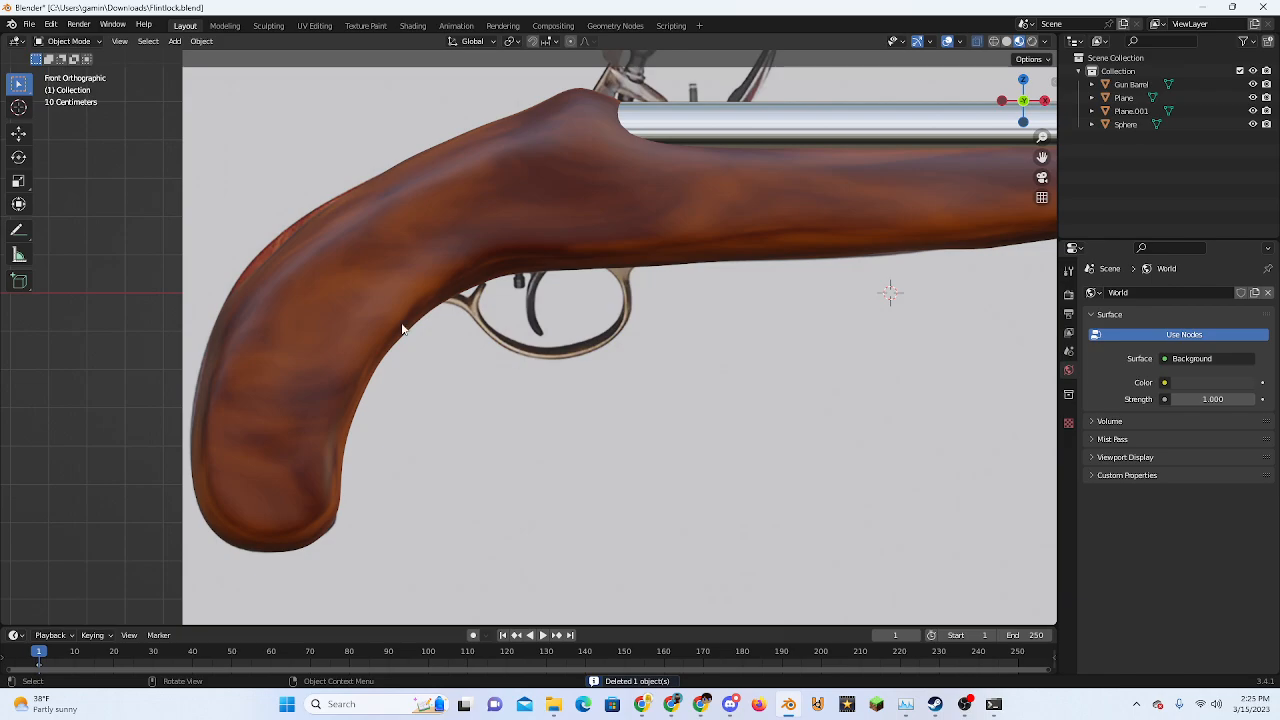
{"action": "scroll", "coordinate": [389, 211], "scroll_direction": "down", "scroll_amount": 4}
{"action": "middle_click_drag", "start_coordinate": [400, 250], "coordinate": [770, 330]}
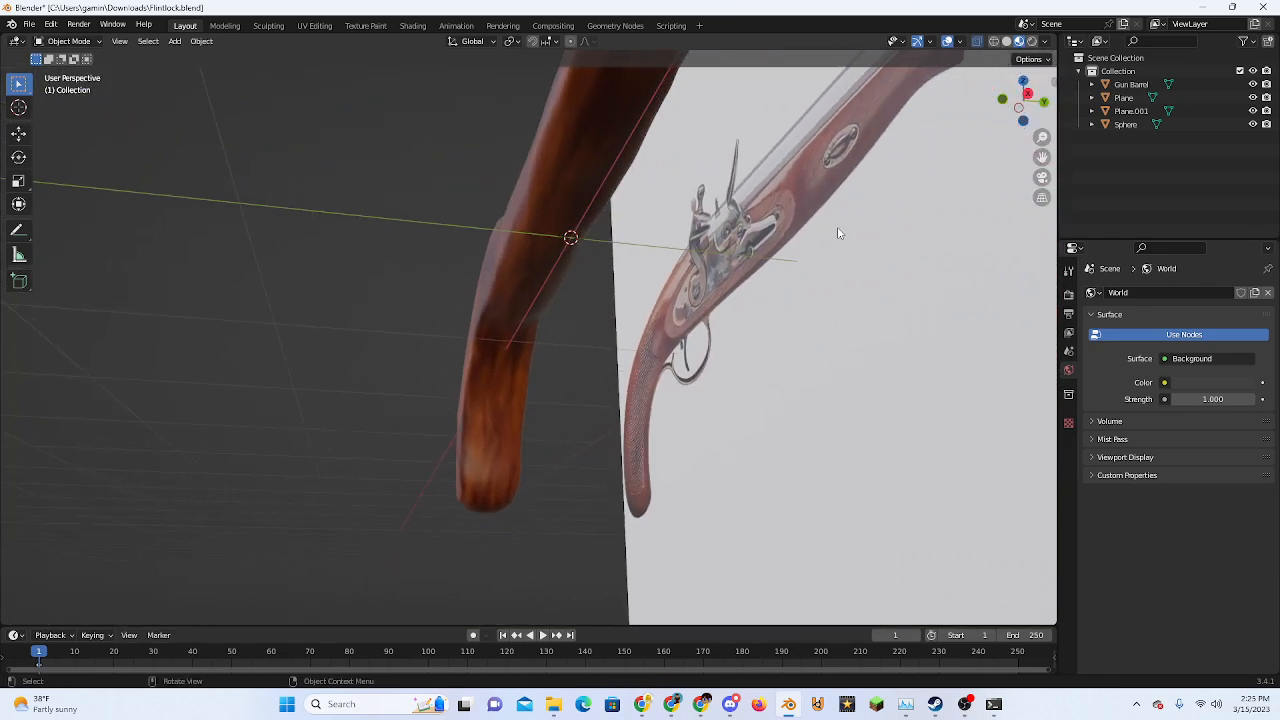
{"action": "left_click", "coordinate": [1017, 105]}
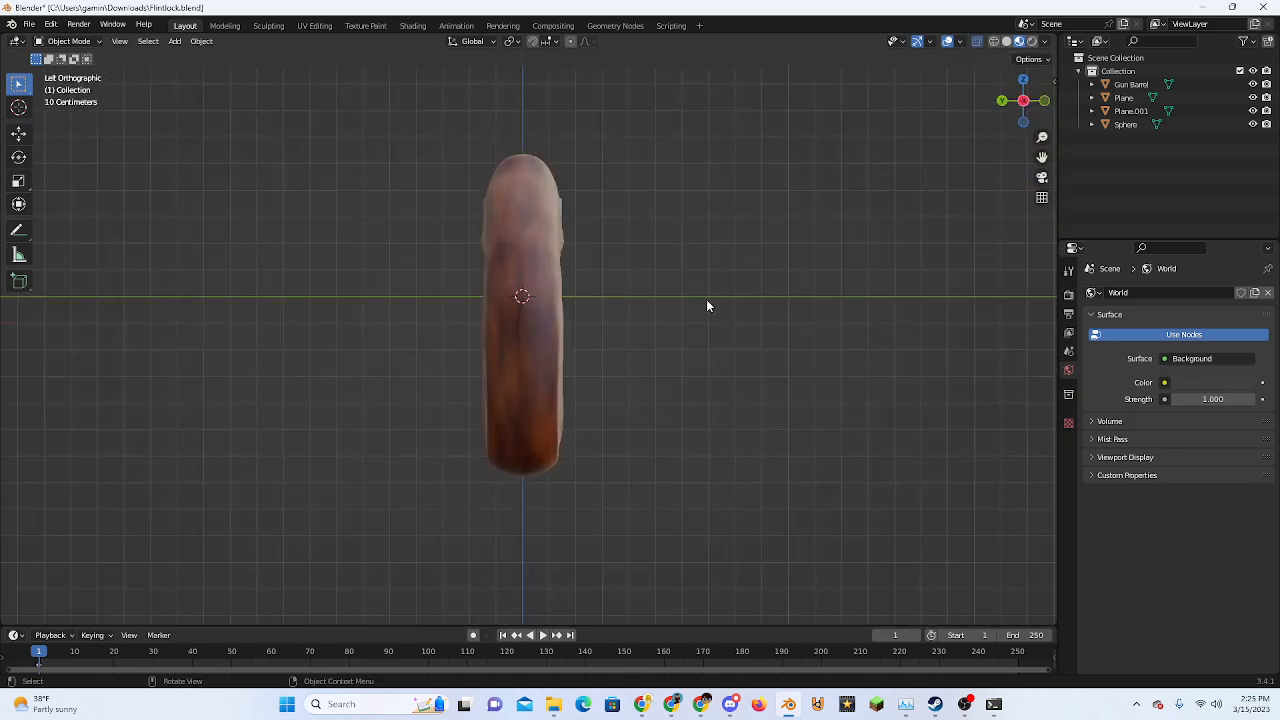
{"action": "left_click", "coordinate": [1045, 100]}
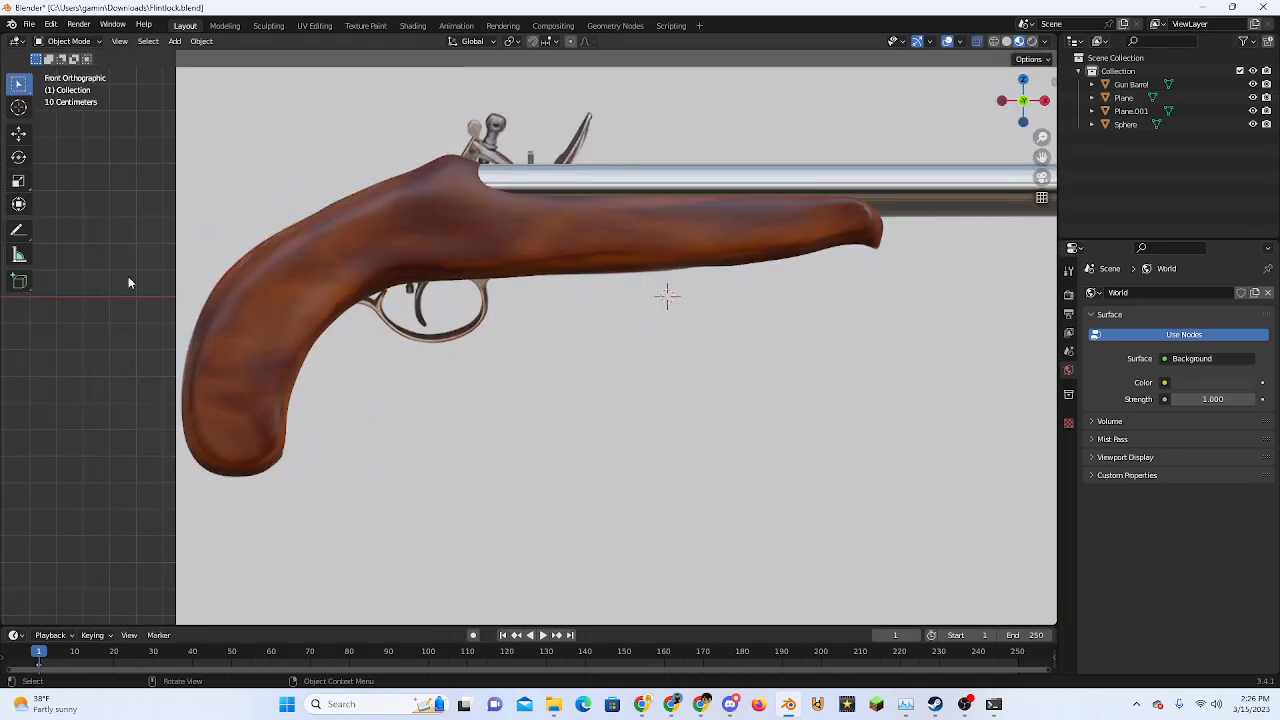
Add a mesh circle and rotate it 90 degrees in the left view so it stands upright facing the front
{"action": "scroll", "coordinate": [370, 330], "scroll_direction": "down", "scroll_amount": 5}
{"action": "key", "text": "shift+a"}
{"action": "mouse_move", "coordinate": [372, 351]}
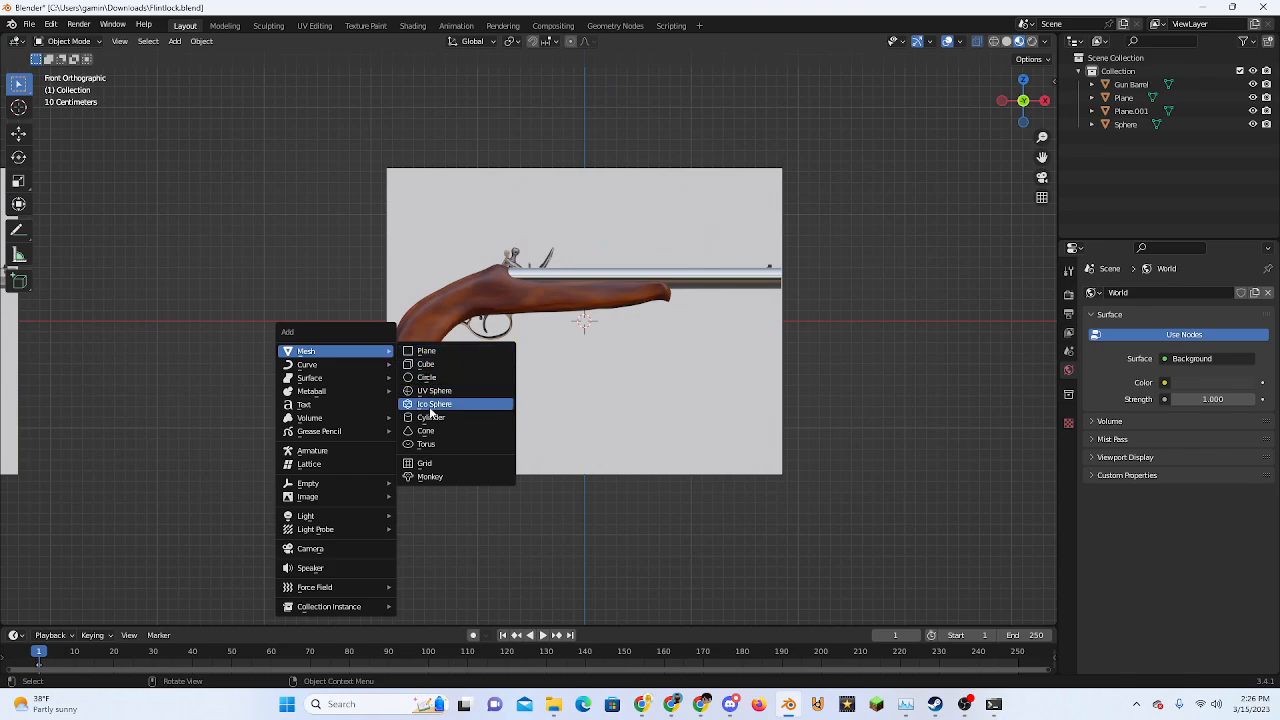
{"action": "left_click", "coordinate": [438, 377]}
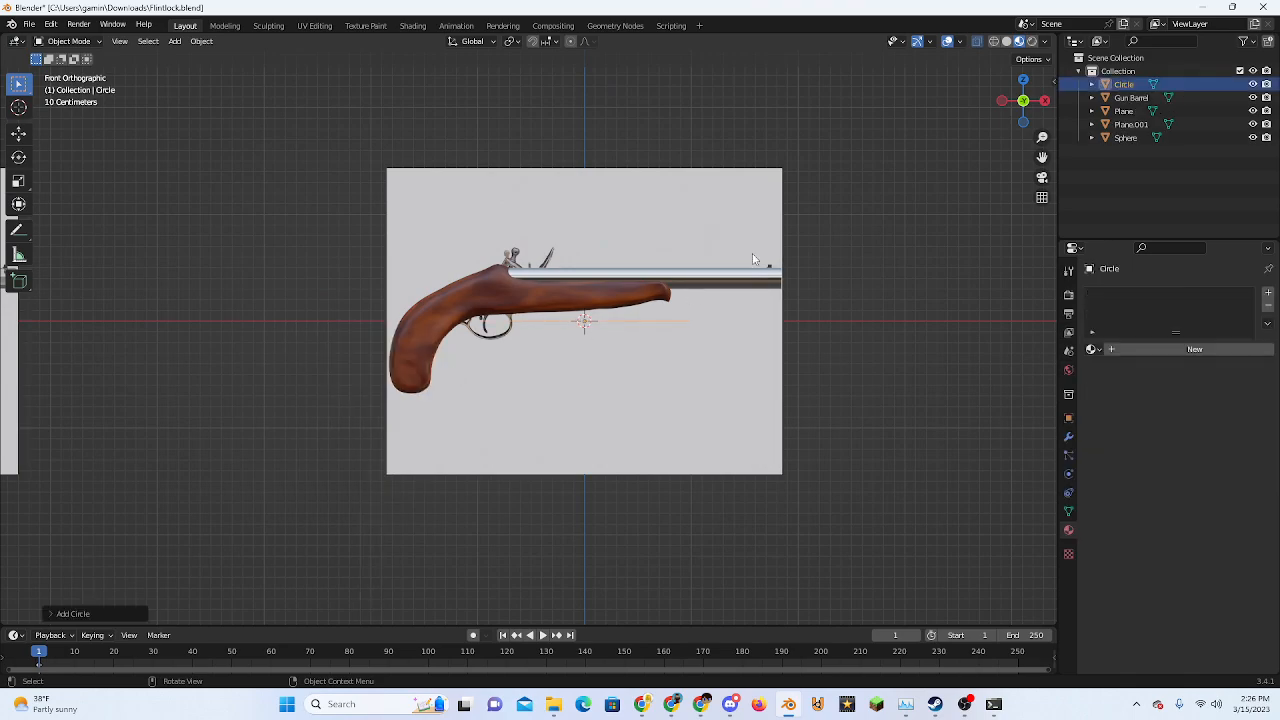
{"action": "left_click", "coordinate": [1005, 101]}
{"action": "type", "text": "r90"}
{"action": "key", "text": "Return"}
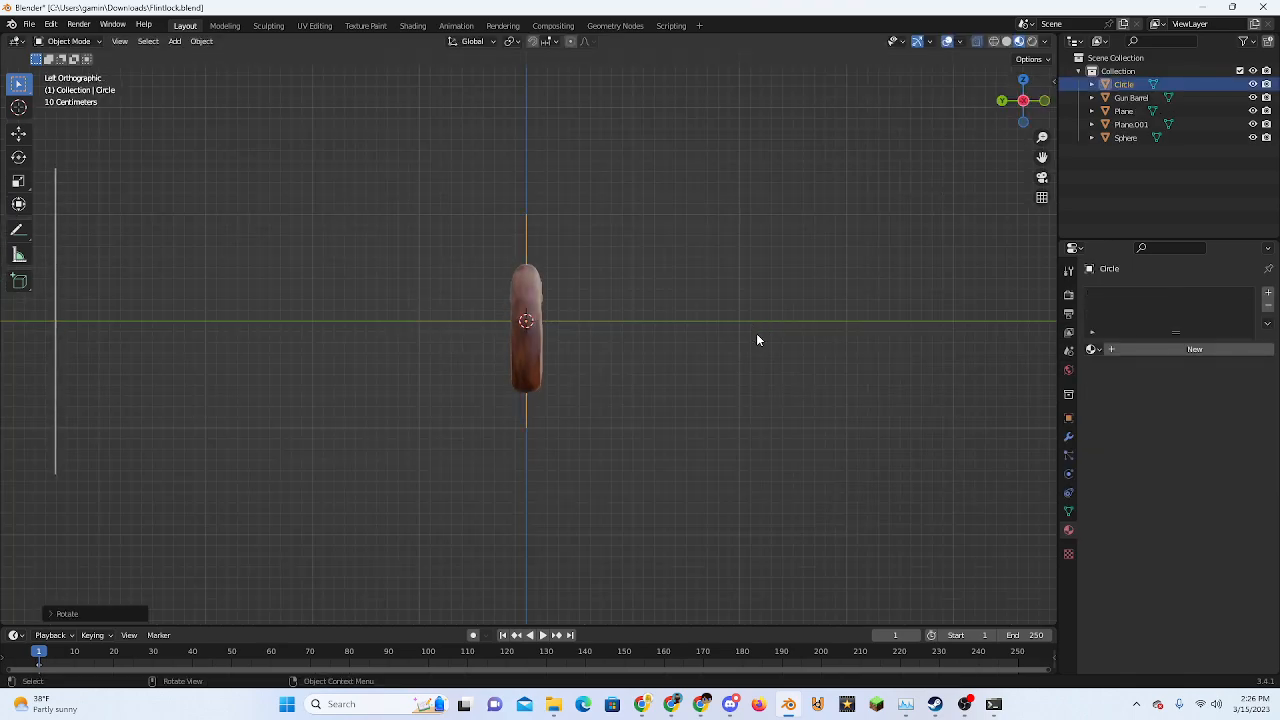
In Edit Mode, move the circle below the stock in the front view and scale it down
{"action": "key", "text": "Tab"}
{"action": "left_click", "coordinate": [1044, 100]}
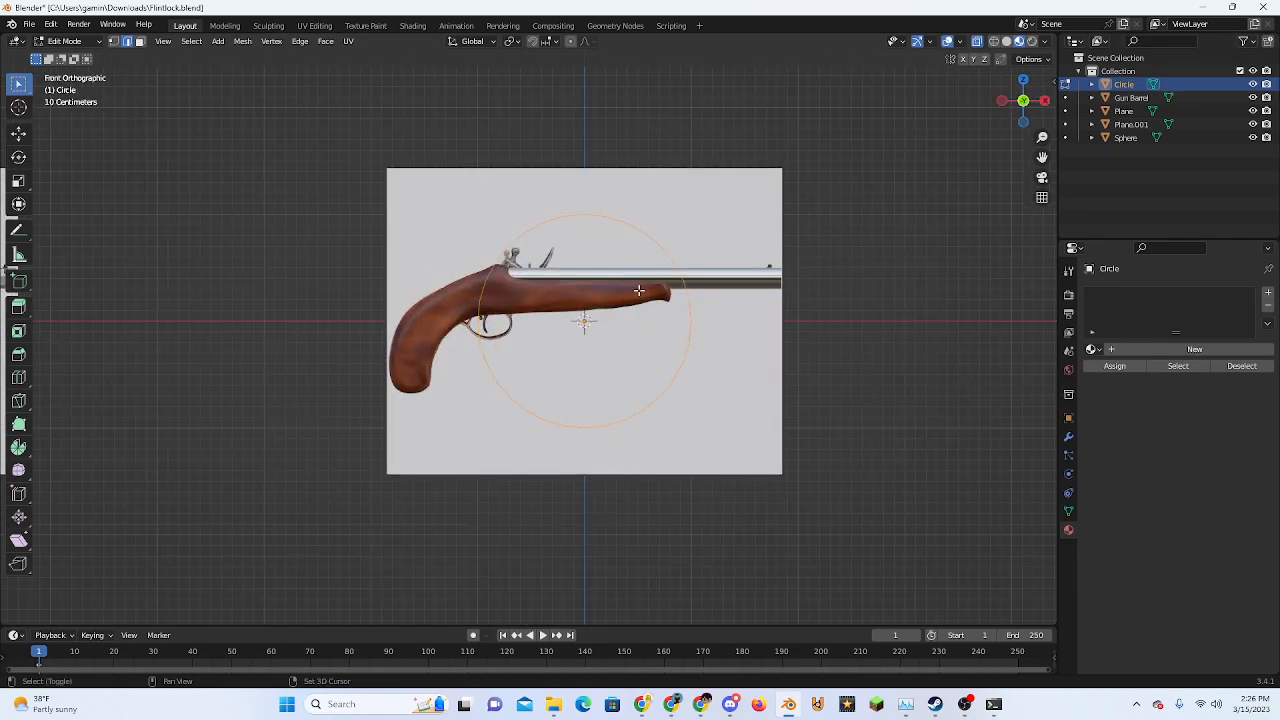
{"action": "key", "text": "g"}
{"action": "left_click", "coordinate": [580, 375]}
{"action": "scroll", "coordinate": [637, 403], "scroll_direction": "up", "scroll_amount": 5}
{"action": "key", "text": "s"}
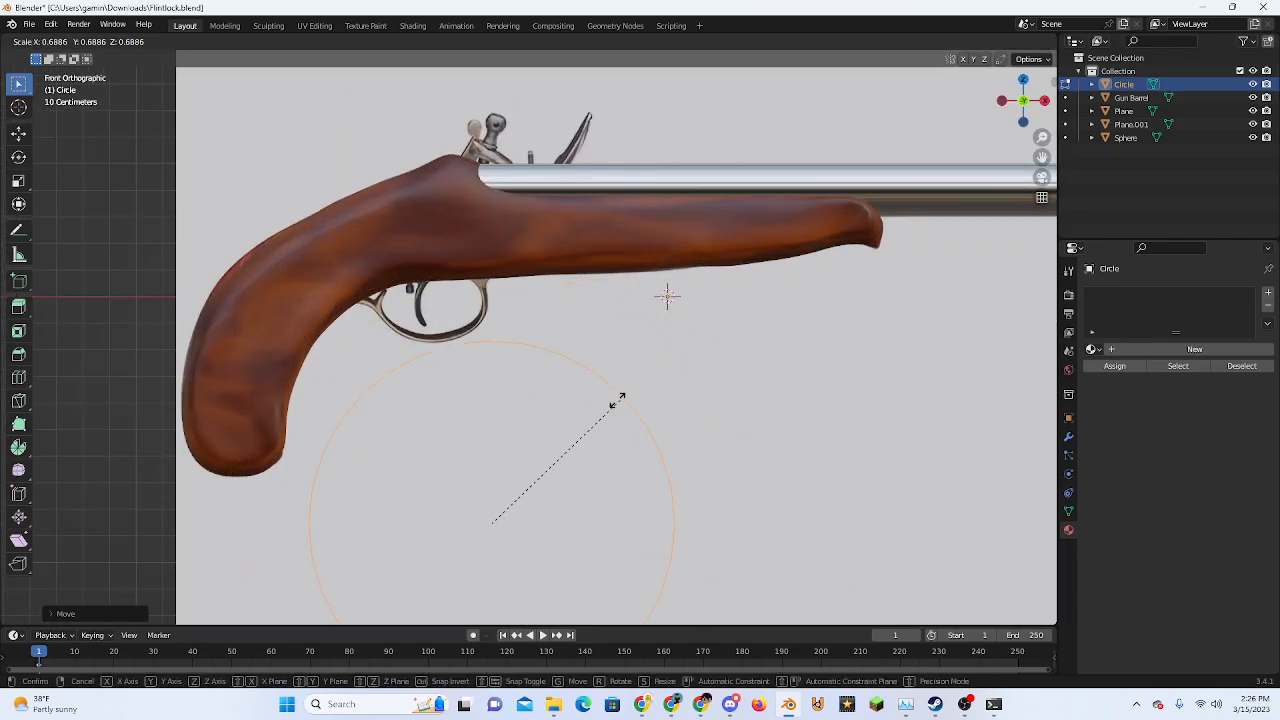
{"action": "left_click", "coordinate": [515, 504]}
Move the small circle up onto the trigger guard in the reference image
{"action": "middle_click_drag", "start_coordinate": [548, 492], "coordinate": [706, 414], "text": "shift"}
{"action": "scroll", "coordinate": [706, 414], "scroll_direction": "up", "scroll_amount": 2}
{"action": "key", "text": "g"}
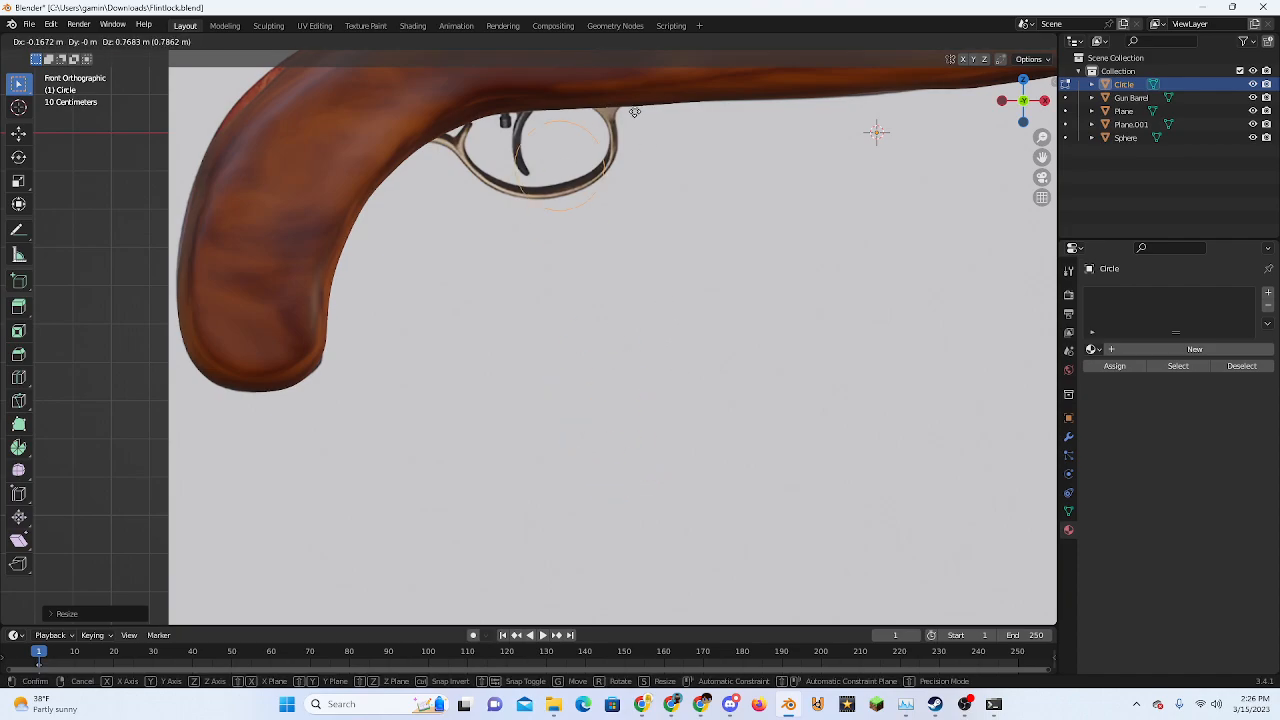
{"action": "left_click", "coordinate": [597, 101]}
{"action": "scroll", "coordinate": [632, 211], "scroll_direction": "down", "scroll_amount": 5}
{"action": "scroll", "coordinate": [971, 329], "scroll_direction": "up", "scroll_amount": 8}
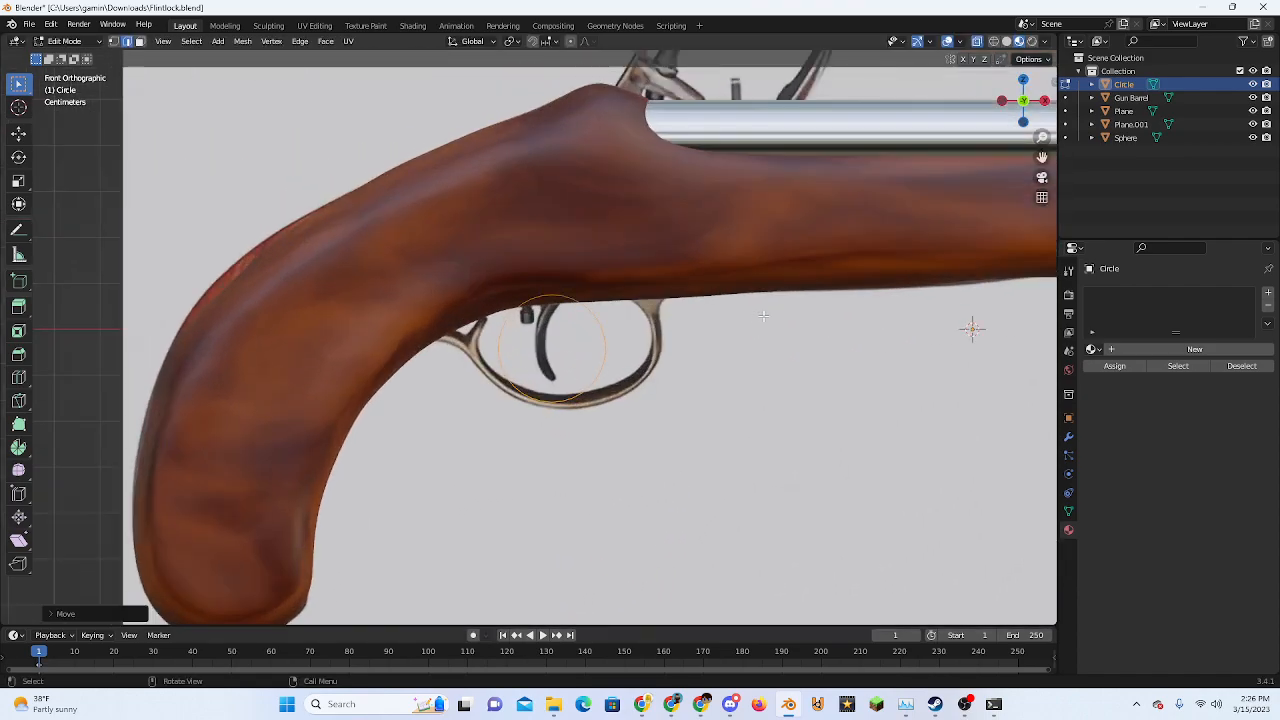
{"action": "key", "text": "g"}
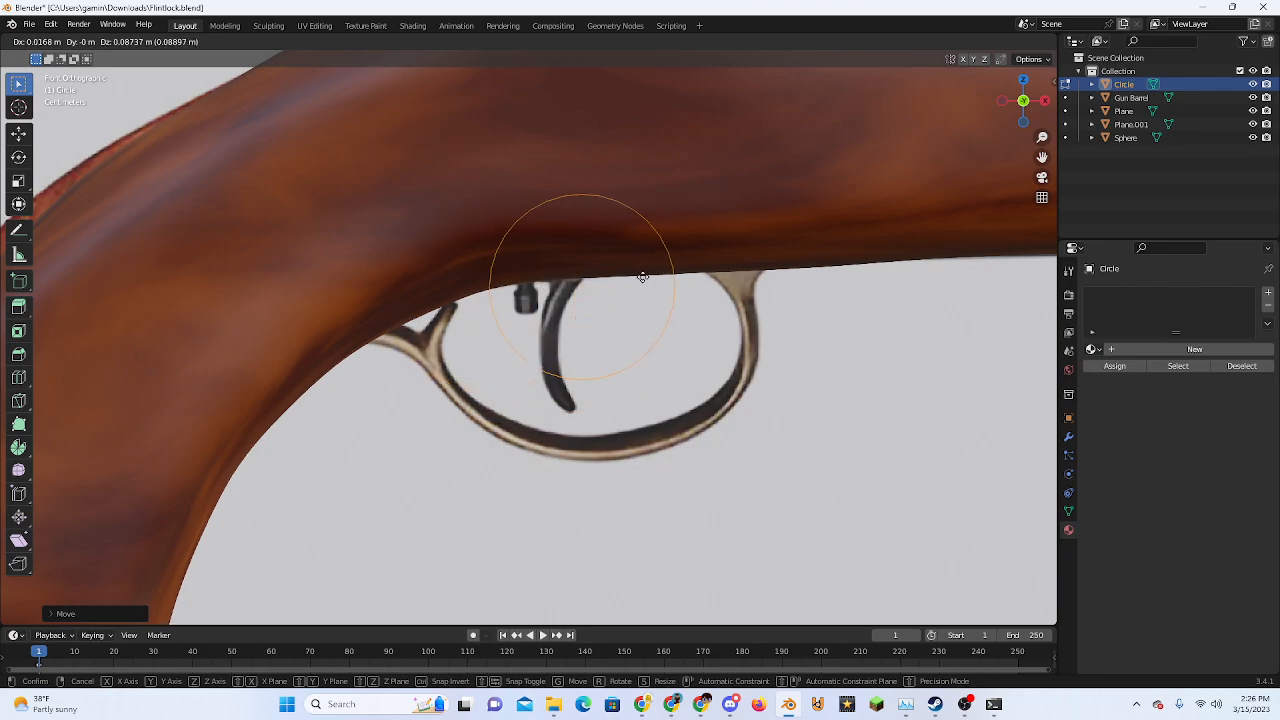
{"action": "left_click", "coordinate": [635, 321]}
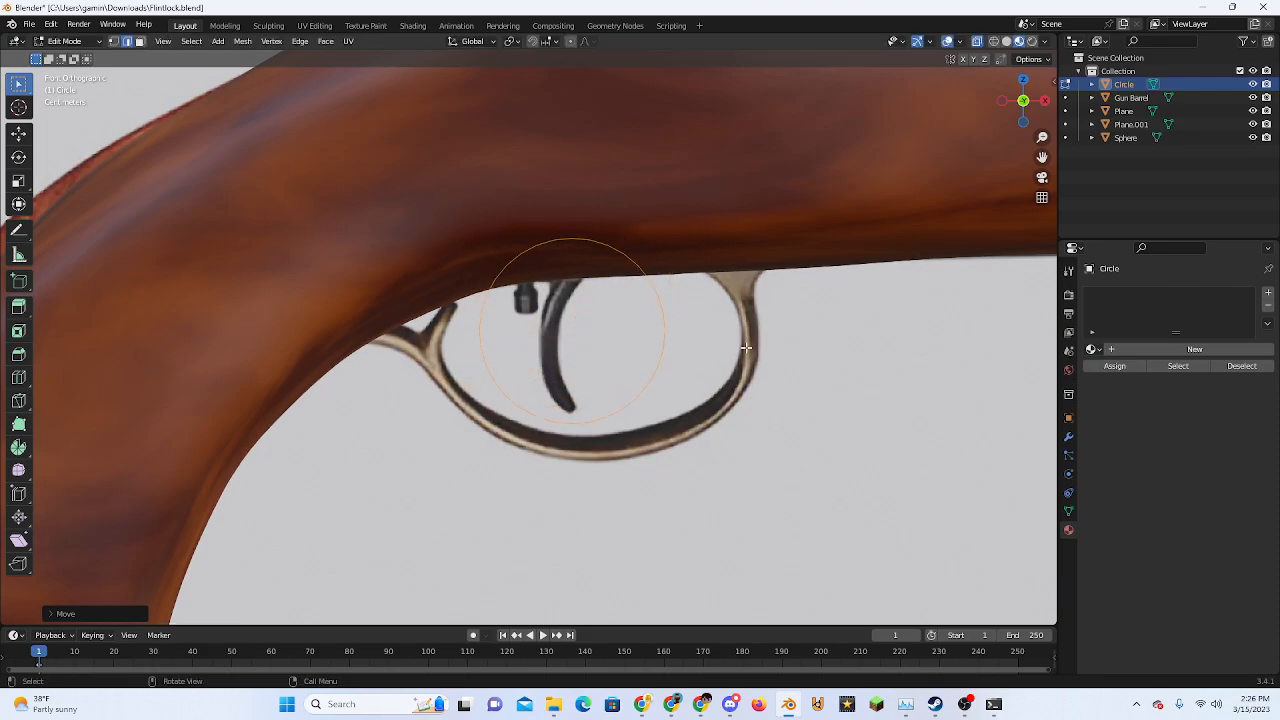
Enlarge the circle and stretch it along X to follow the trigger guard's outline, and return to Object Mode
{"action": "key", "text": "s"}
{"action": "left_click", "coordinate": [812, 373]}
{"action": "key", "text": "s"}
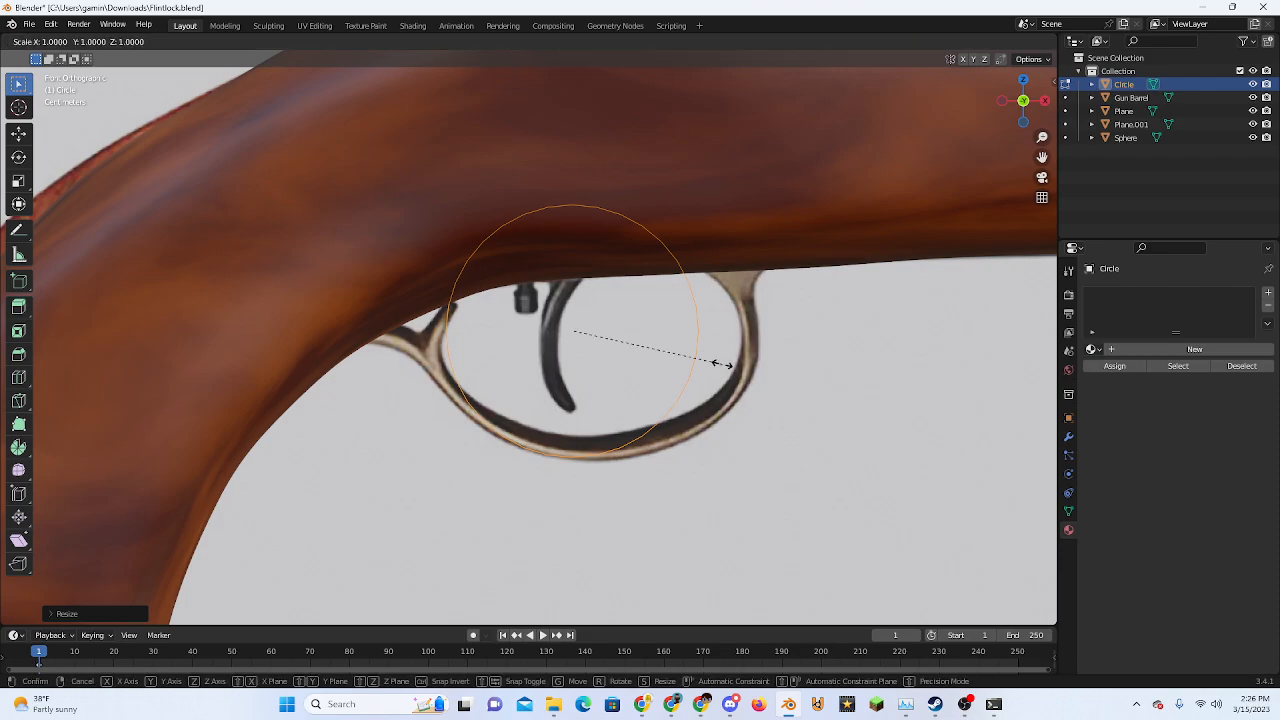
{"action": "key", "text": "x"}
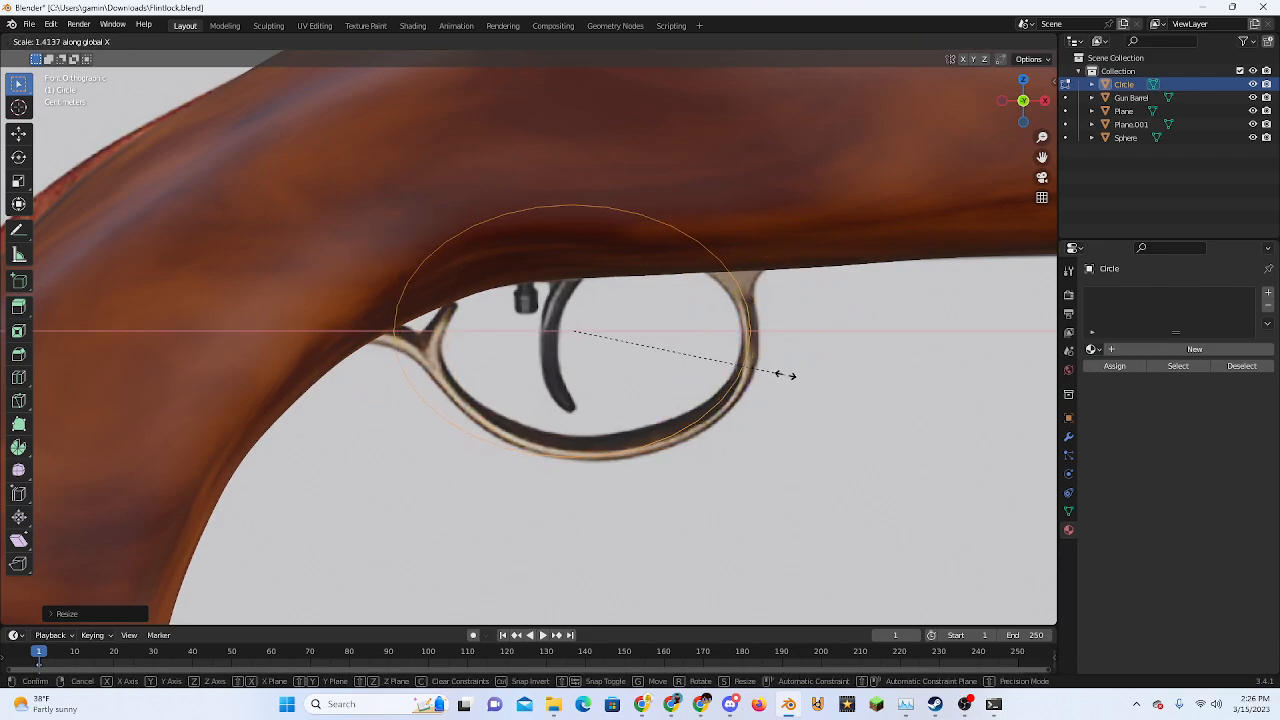
{"action": "left_click", "coordinate": [785, 374]}
{"action": "key", "text": "Tab"}
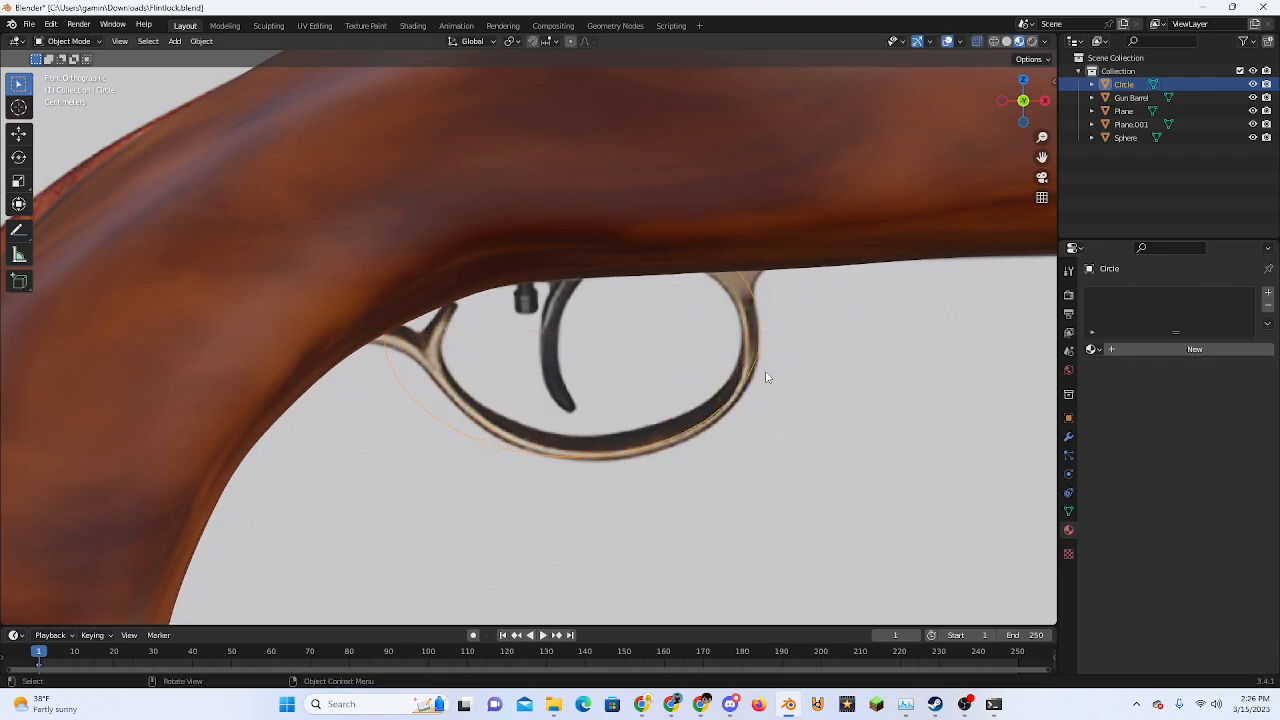
Save Flintlock.blend and reopen the trigger guard circle in Edit Mode
{"action": "scroll", "coordinate": [765, 370], "scroll_direction": "down", "scroll_amount": 1}
{"action": "scroll", "coordinate": [765, 370], "scroll_direction": "up", "scroll_amount": 1}
{"action": "middle_click_drag", "start_coordinate": [765, 370], "coordinate": [790, 381]}
{"action": "scroll", "coordinate": [790, 381], "scroll_direction": "down", "scroll_amount": 5}
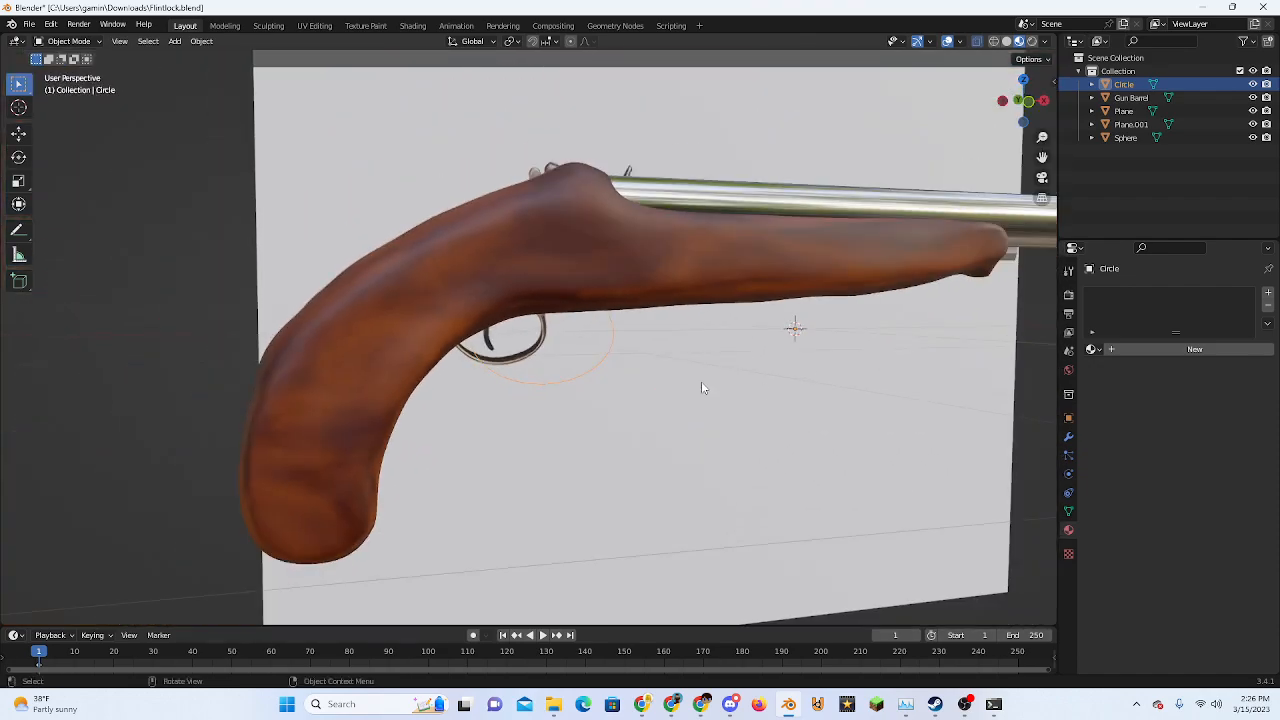
{"action": "key", "text": "Tab"}
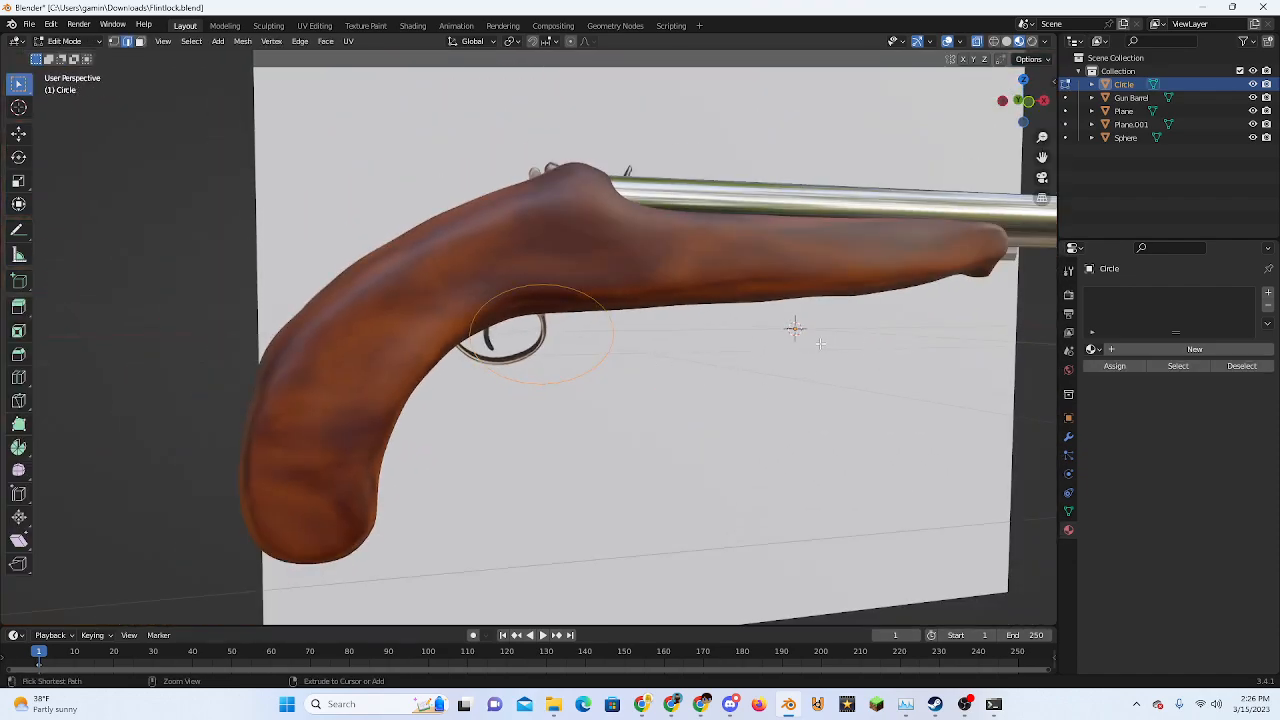
{"action": "key", "text": "ctrl+s"}
{"action": "key", "text": "Tab"}
{"action": "scroll", "coordinate": [657, 355], "scroll_direction": "up", "scroll_amount": 3}
{"action": "key", "text": "Tab"}
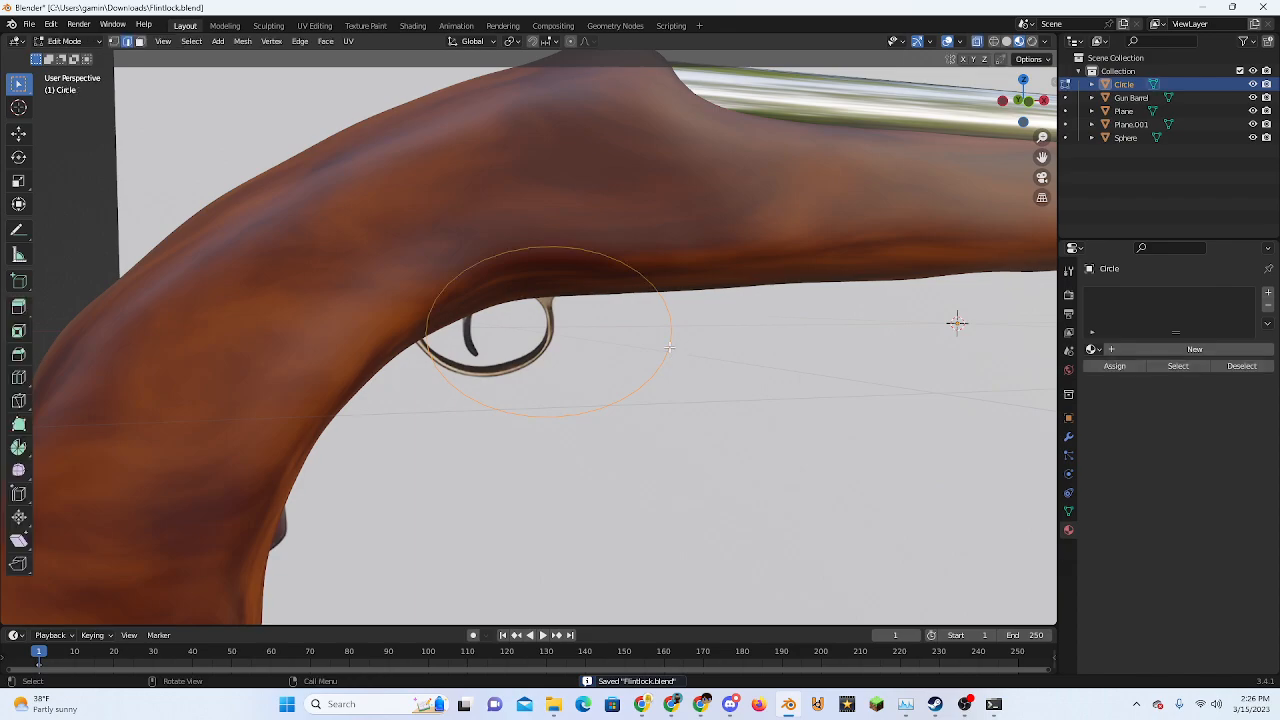
Fill the circle outline over the trigger guard with a single face
{"action": "left_click", "coordinate": [140, 42]}
{"action": "key", "text": "a"}
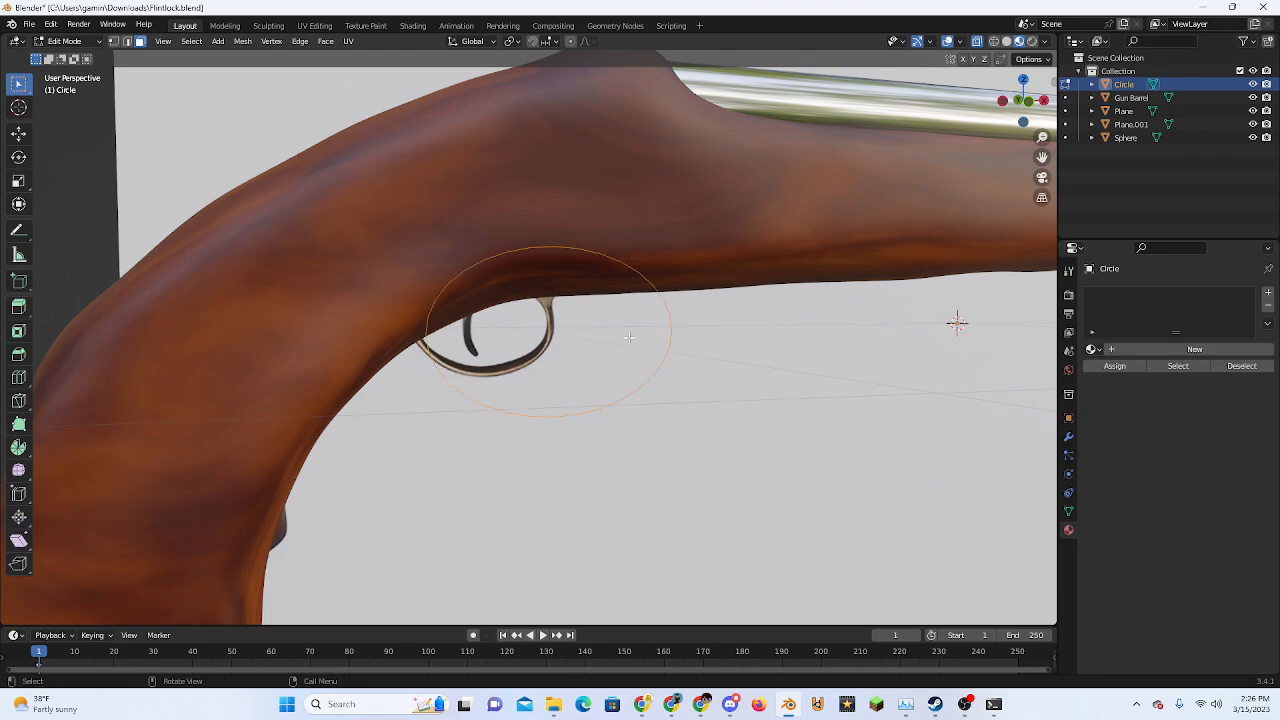
{"action": "key", "text": "f"}
{"action": "scroll", "coordinate": [625, 338], "scroll_direction": "down", "scroll_amount": 3}
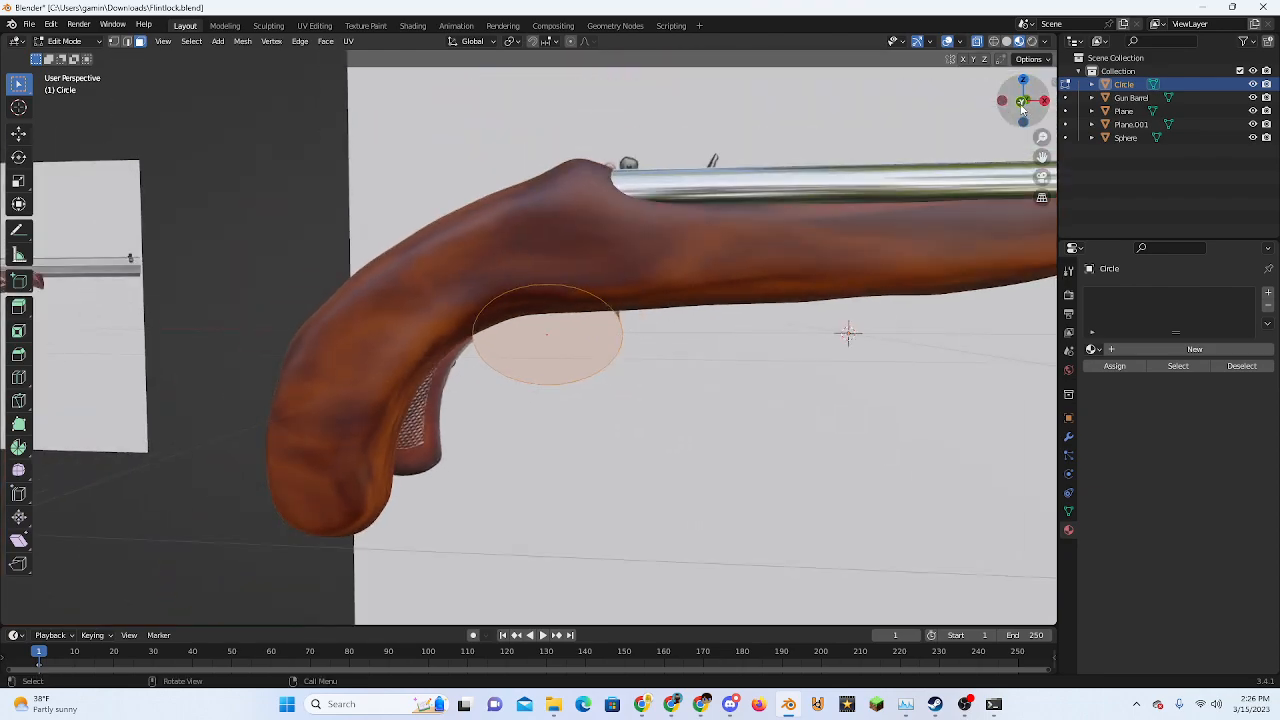
Inset the circle's face slightly to form a thin rim matching the trigger guard's thickness
{"action": "scroll", "coordinate": [666, 370], "scroll_direction": "up", "scroll_amount": 5}
{"action": "left_click", "coordinate": [664, 367]}
{"action": "scroll", "coordinate": [676, 370], "scroll_direction": "down", "scroll_amount": 1}
{"action": "middle_click_drag", "start_coordinate": [664, 372], "coordinate": [706, 377]}
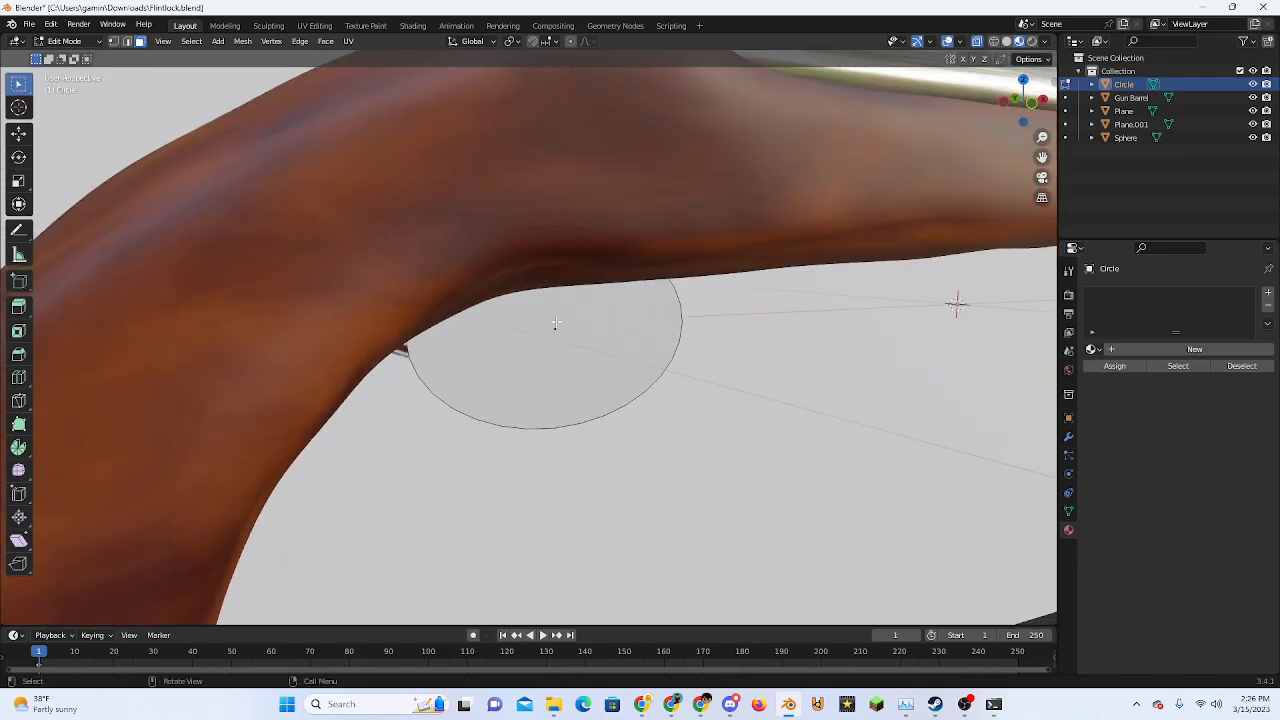
{"action": "left_click", "coordinate": [556, 323]}
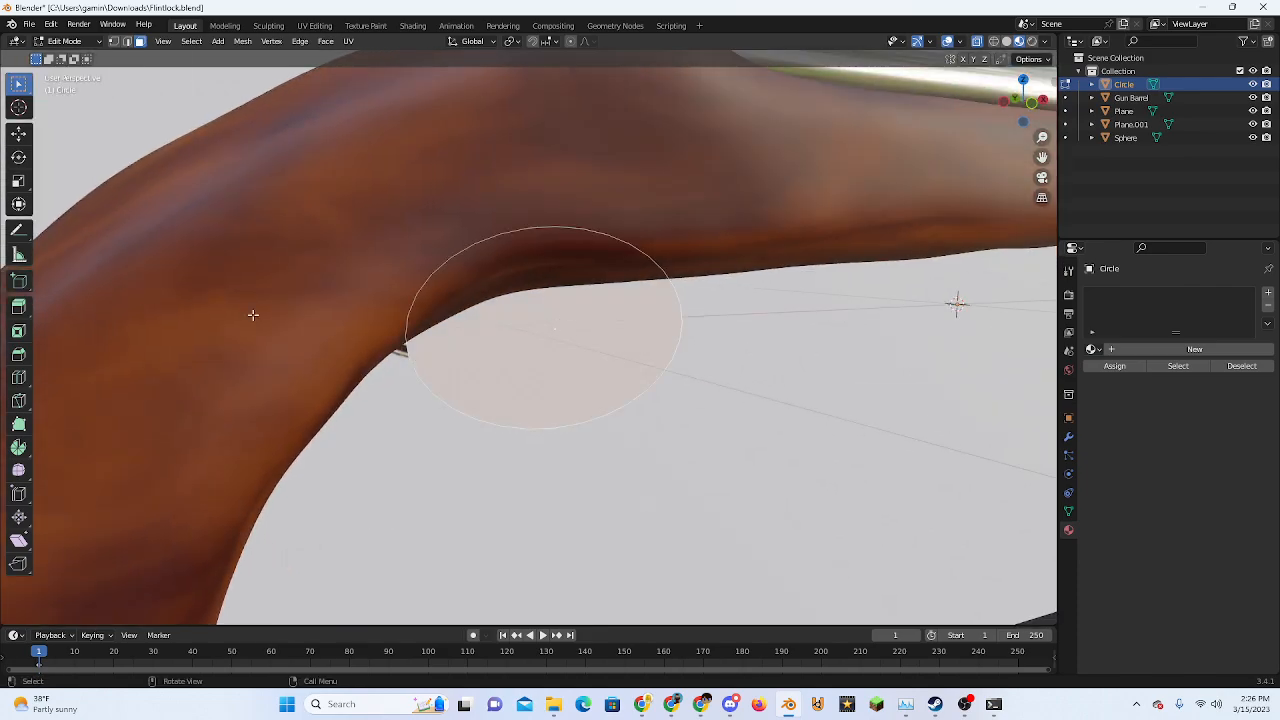
{"action": "left_click", "coordinate": [17, 332]}
{"action": "left_click_drag", "start_coordinate": [599, 344], "coordinate": [582, 343]}
{"action": "key", "text": "KP_1"}
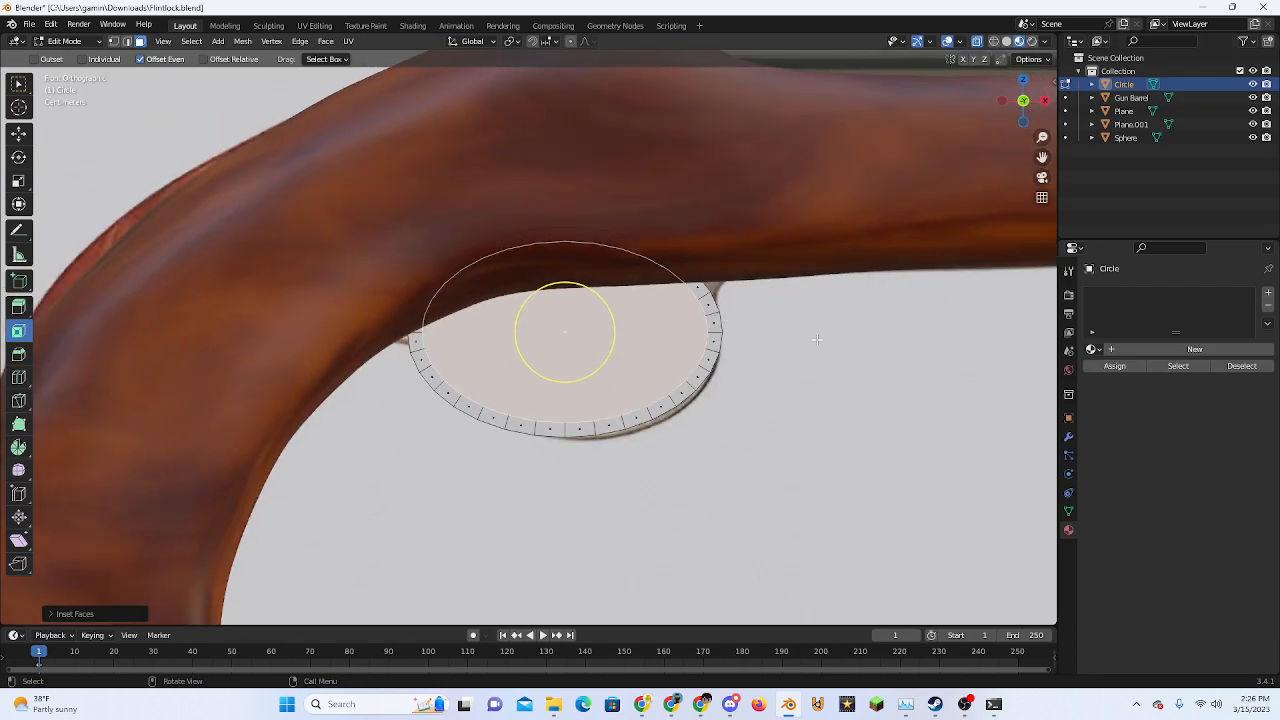
Rescale the inset inner face and delete it to leave an open ring
{"action": "scroll", "coordinate": [817, 340], "scroll_direction": "up", "scroll_amount": 2}
{"action": "key", "text": "s"}
{"action": "left_click", "coordinate": [857, 343]}
{"action": "key", "text": "x"}
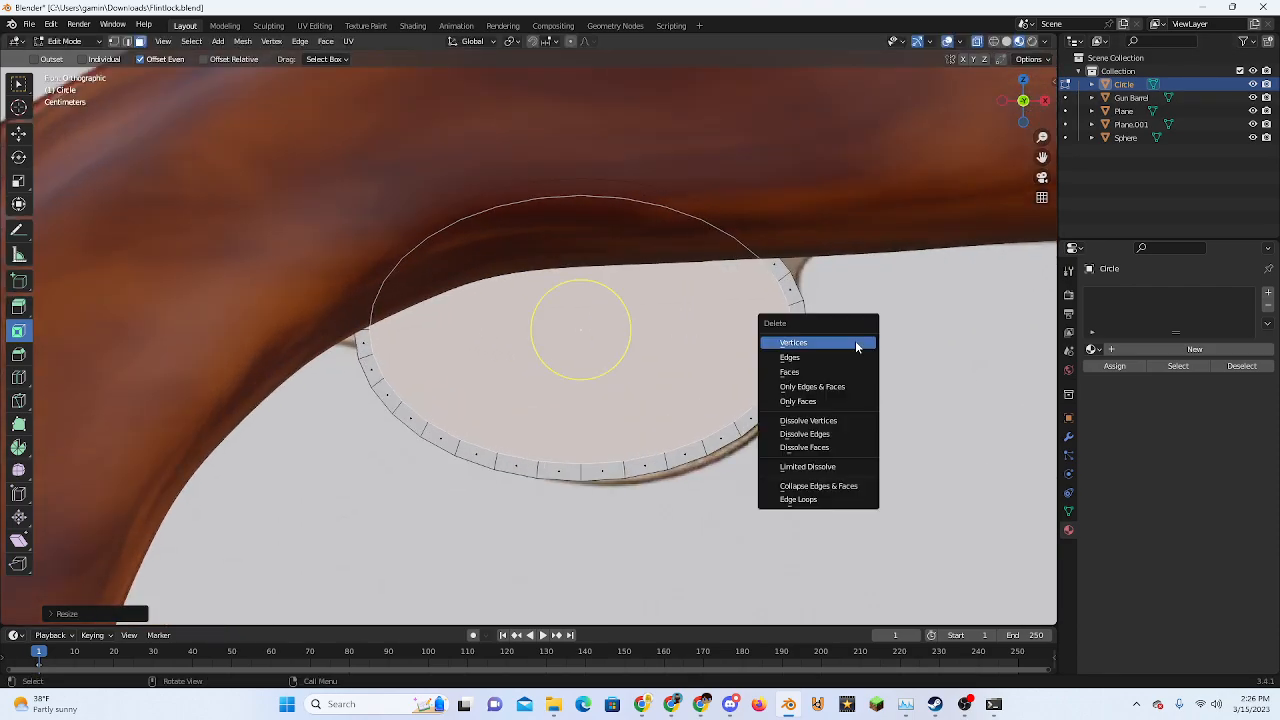
{"action": "left_click", "coordinate": [837, 371]}
{"action": "key", "text": "Tab"}
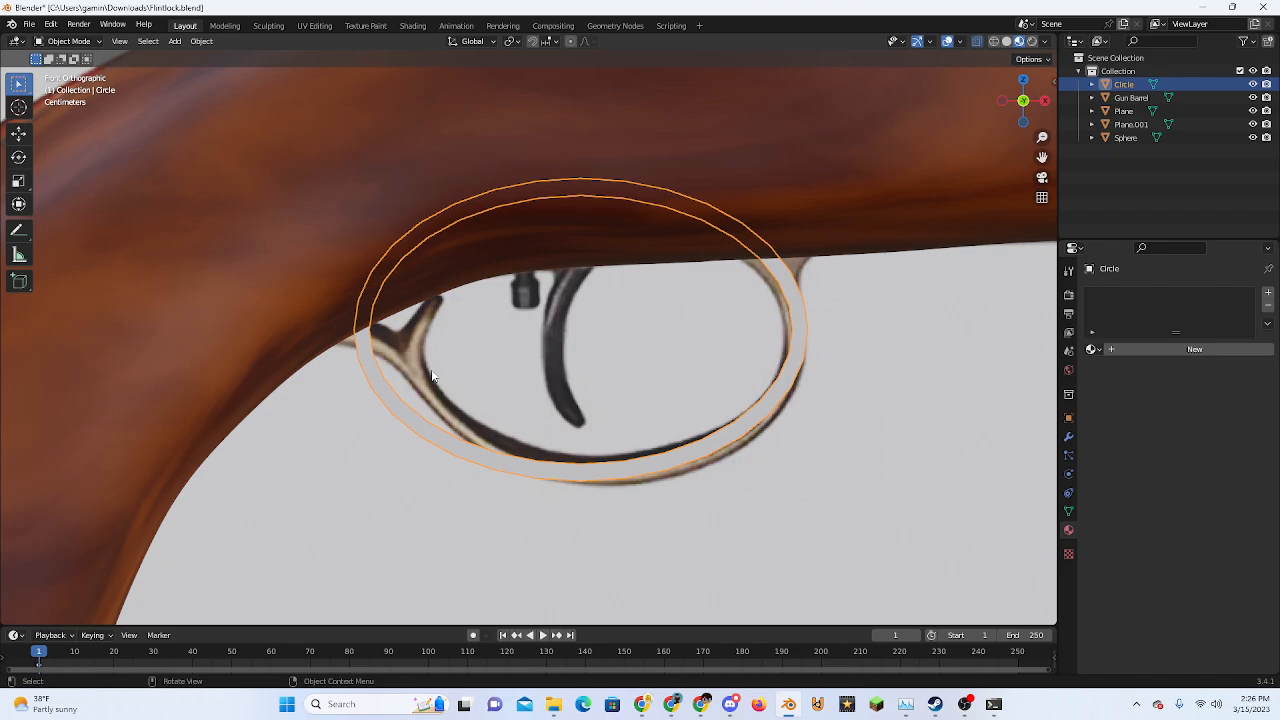
Move the ring slightly forward and up over the trigger guard in the reference image
{"action": "key", "text": "g"}
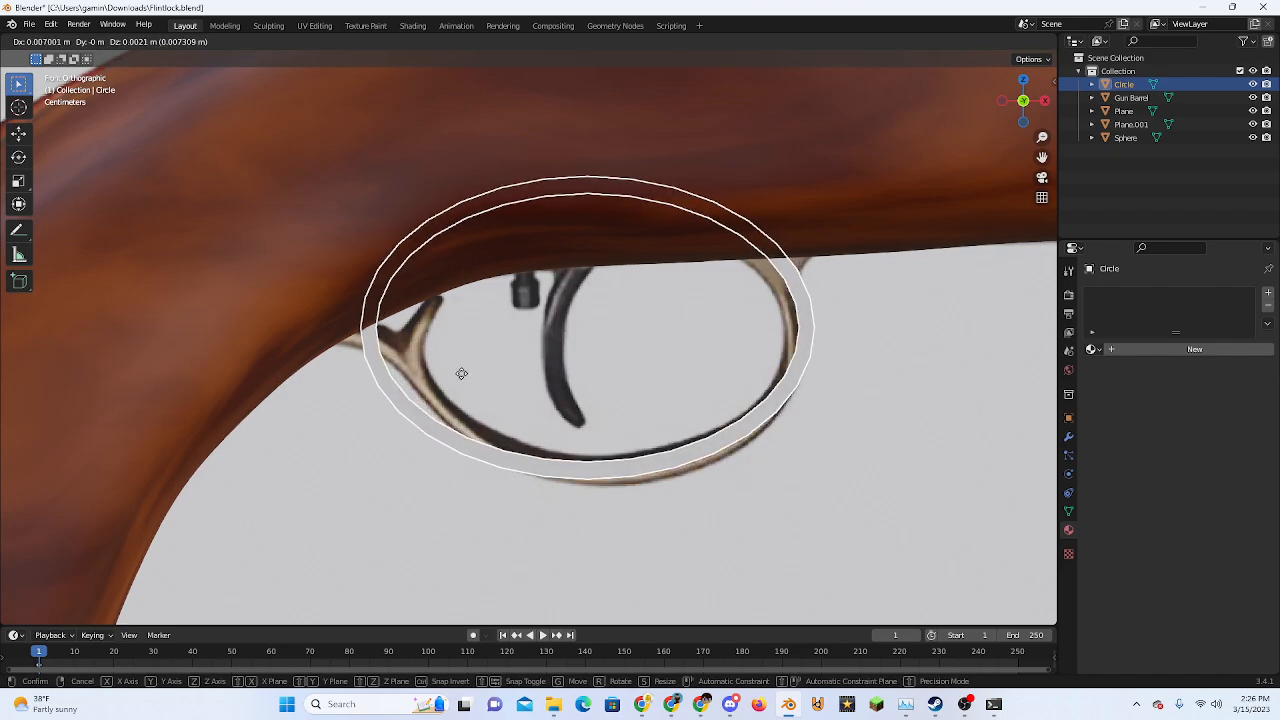
{"action": "left_click", "coordinate": [463, 377]}
{"action": "scroll", "coordinate": [500, 375], "scroll_direction": "down", "scroll_amount": 6}
{"action": "scroll", "coordinate": [200, 280], "scroll_direction": "up", "scroll_amount": 3}
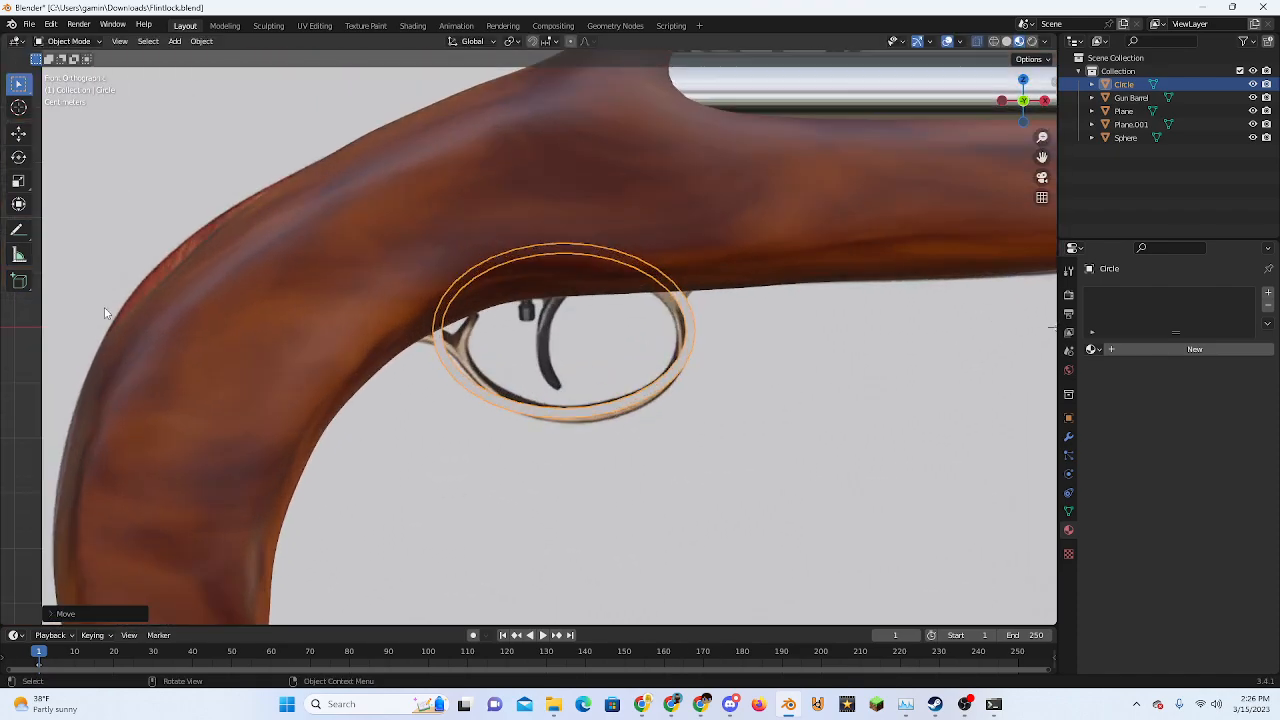
{"action": "scroll", "coordinate": [95, 340], "scroll_direction": "down", "scroll_amount": 2}
Try to reshape the ring by moving its lower rear face with proportional editing in Edit Mode
{"action": "left_click", "coordinate": [86, 342]}
{"action": "scroll", "coordinate": [423, 380], "scroll_direction": "up", "scroll_amount": 5}
{"action": "left_click", "coordinate": [418, 401]}
{"action": "key", "text": "Tab"}
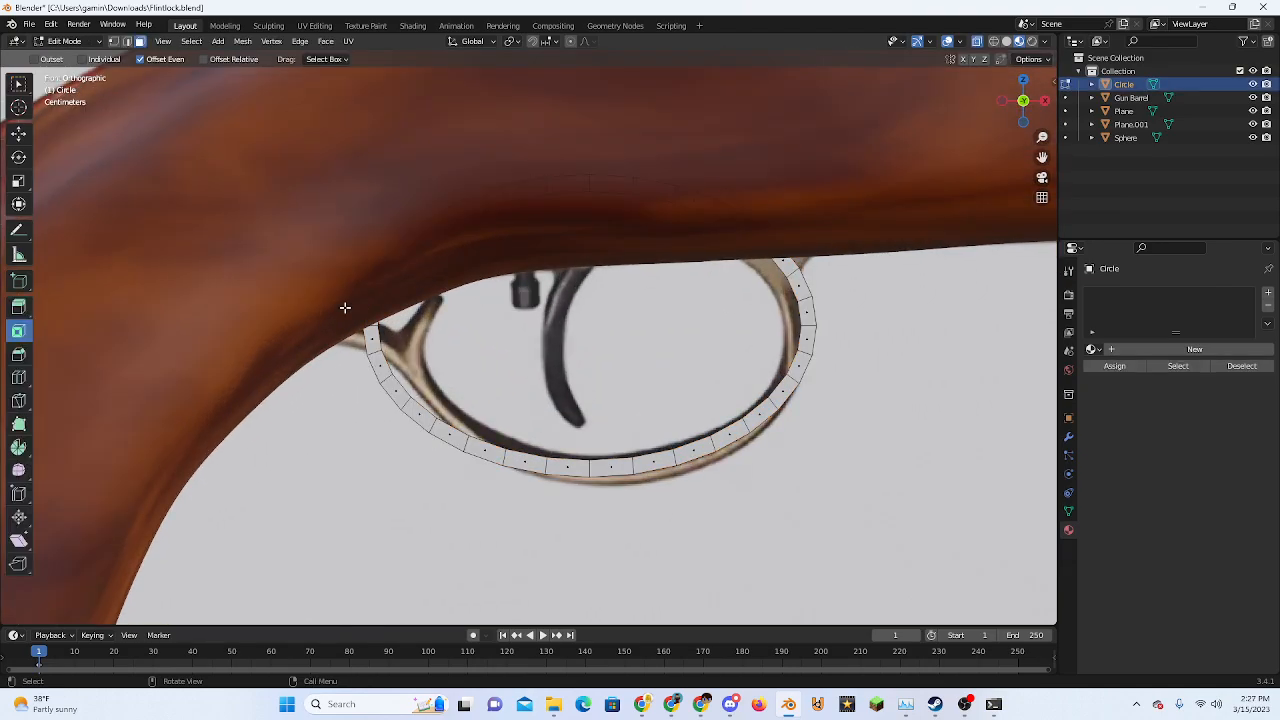
{"action": "scroll", "coordinate": [461, 240], "scroll_direction": "up", "scroll_amount": 2}
{"action": "left_click", "coordinate": [339, 416]}
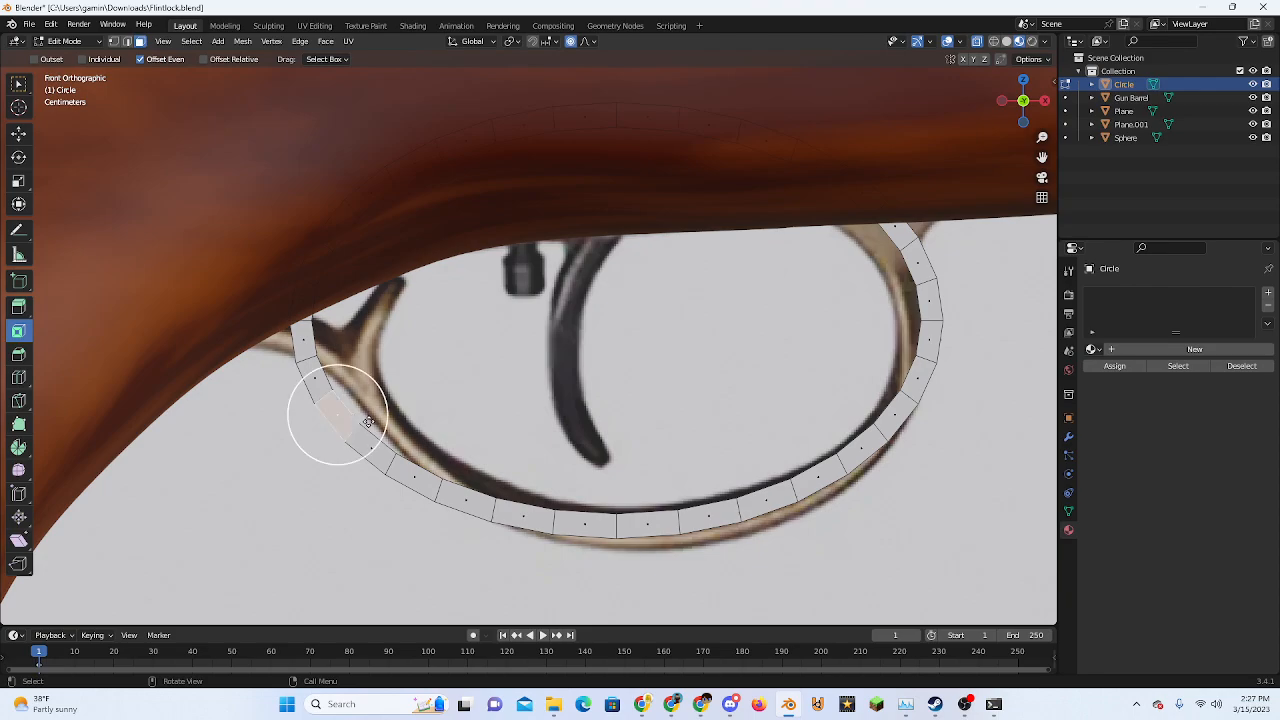
{"action": "scroll", "coordinate": [368, 424], "scroll_direction": "up", "scroll_amount": 1}
{"action": "key", "text": "g"}
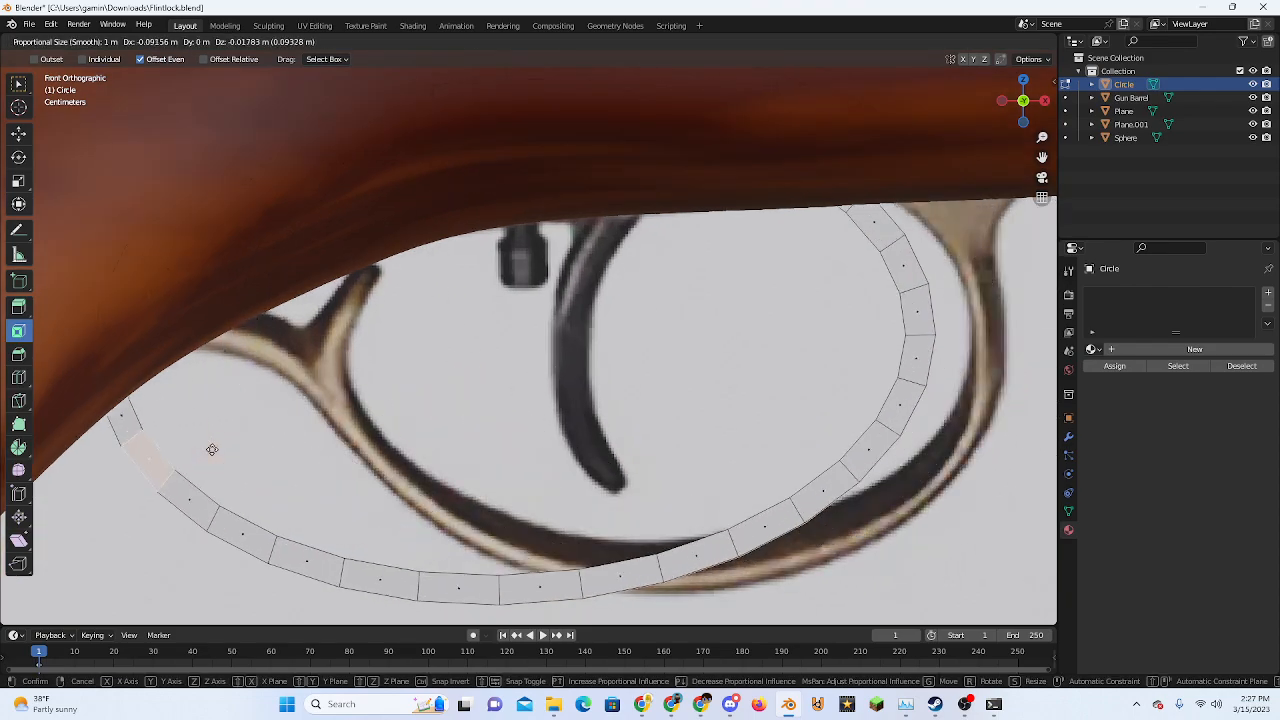
{"action": "left_click", "coordinate": [419, 424]}
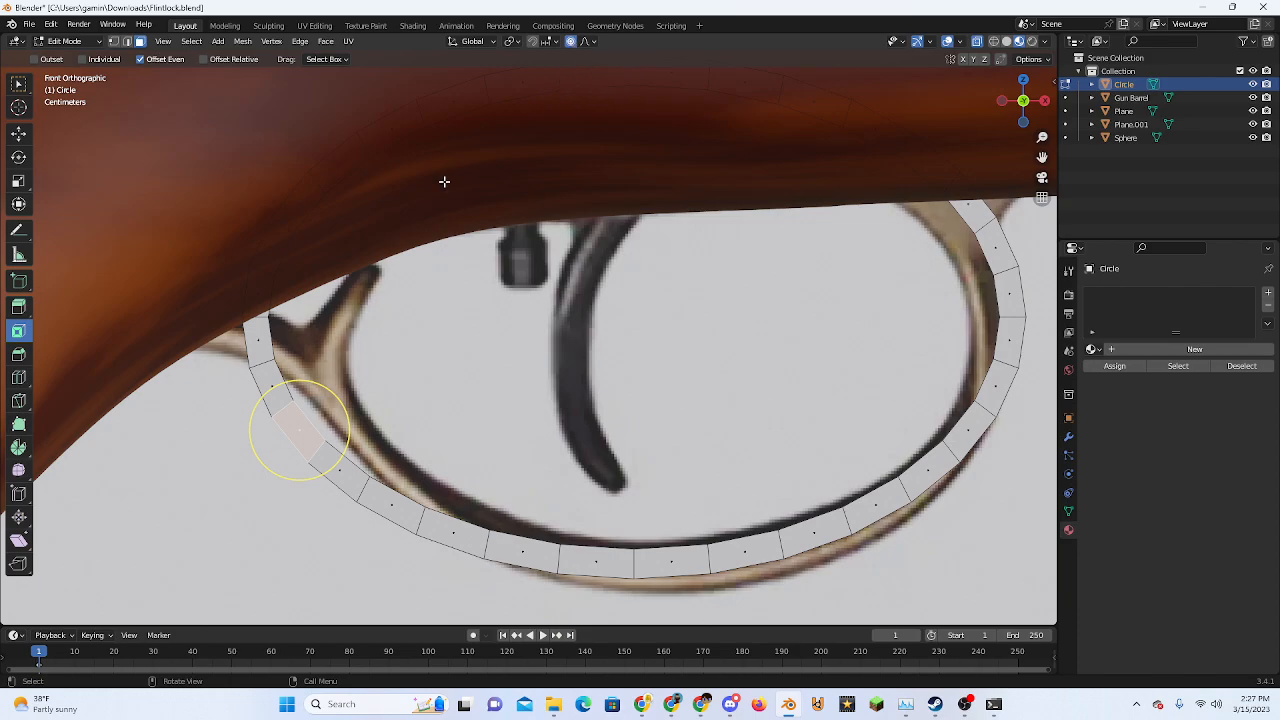
{"action": "scroll", "coordinate": [272, 356], "scroll_direction": "down", "scroll_amount": 8}
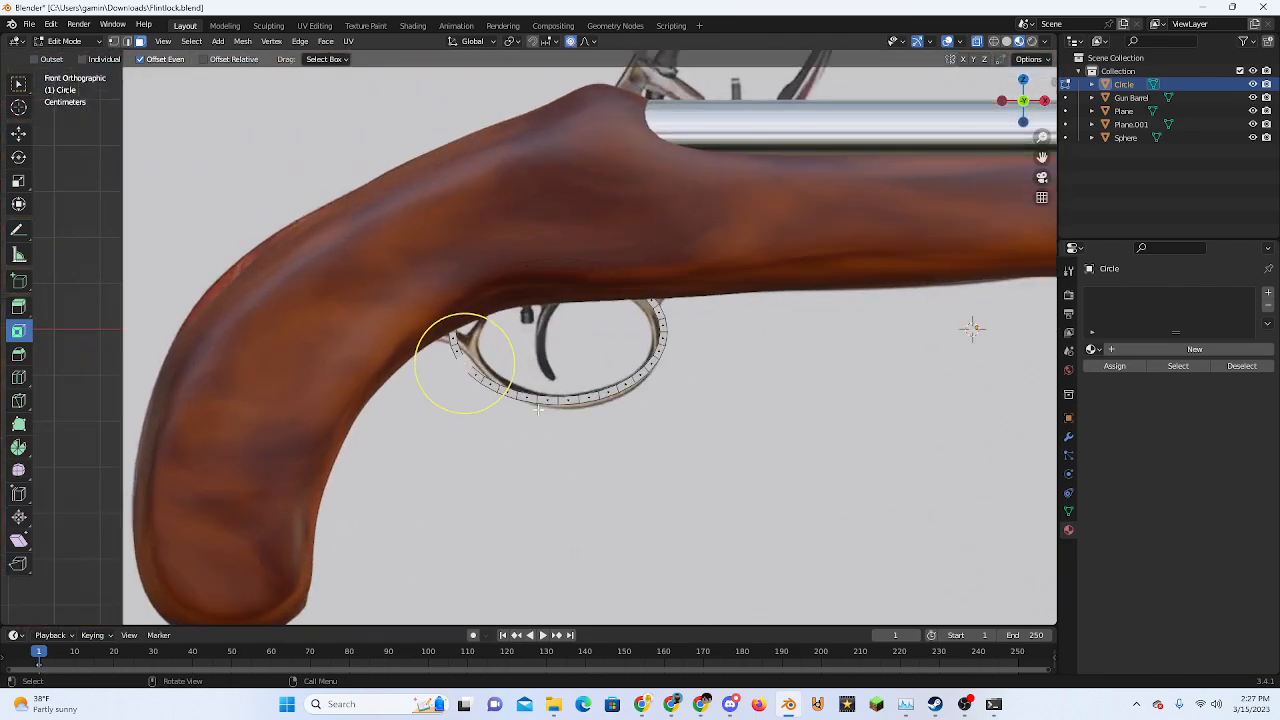
{"action": "scroll", "coordinate": [440, 360], "scroll_direction": "up", "scroll_amount": 4}
{"action": "scroll", "coordinate": [400, 380], "scroll_direction": "down", "scroll_amount": 4}
{"action": "scroll", "coordinate": [488, 343], "scroll_direction": "up", "scroll_amount": 8}
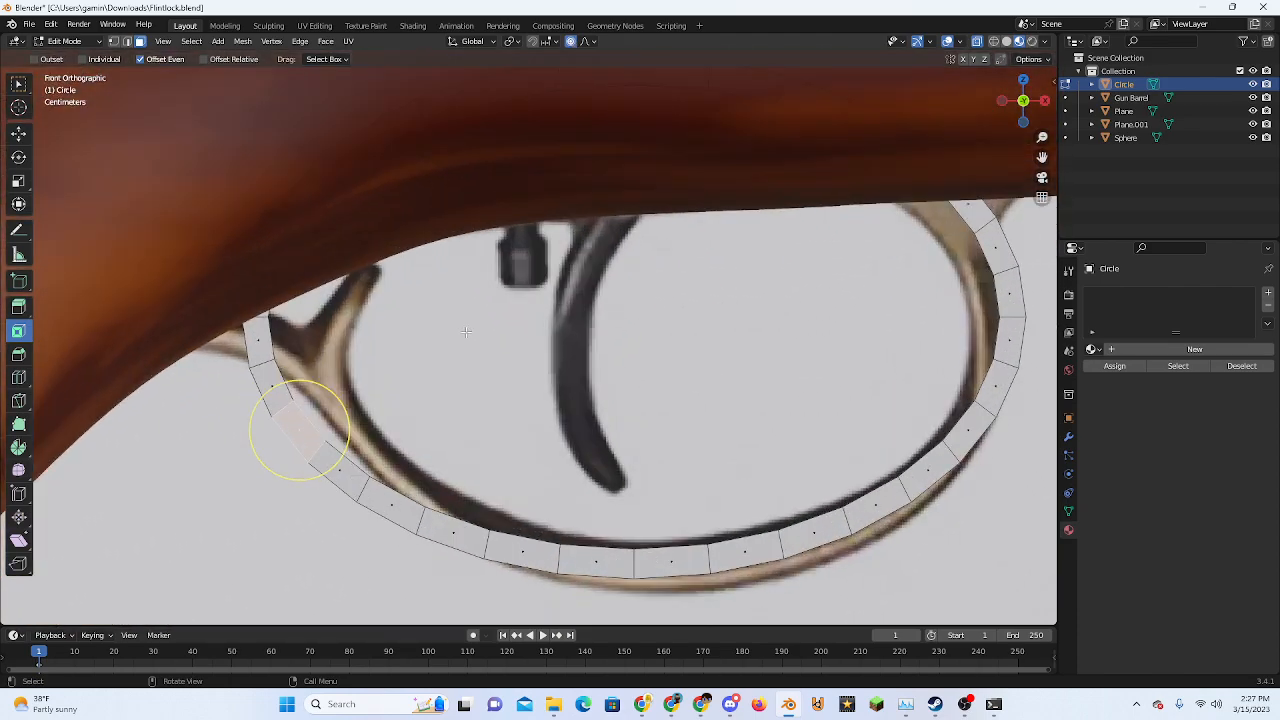
{"action": "left_click", "coordinate": [587, 41]}
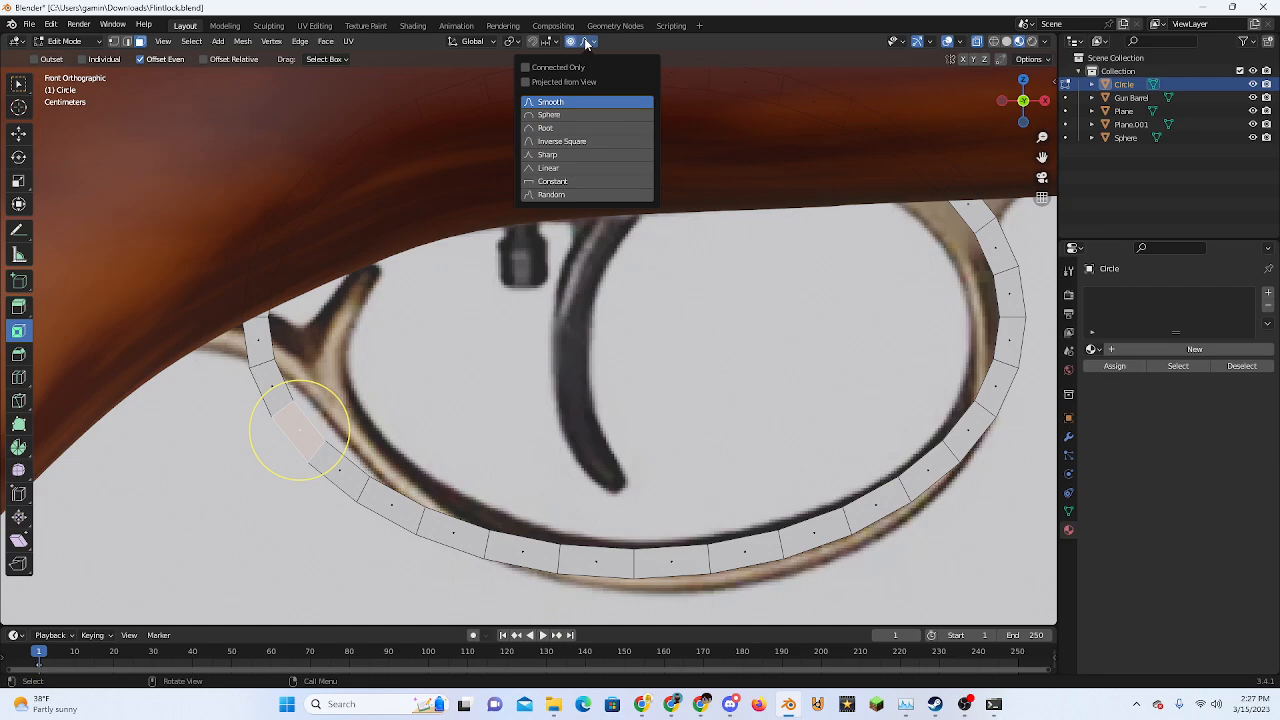
{"action": "left_click", "coordinate": [512, 42]}
{"action": "left_click", "coordinate": [513, 43]}
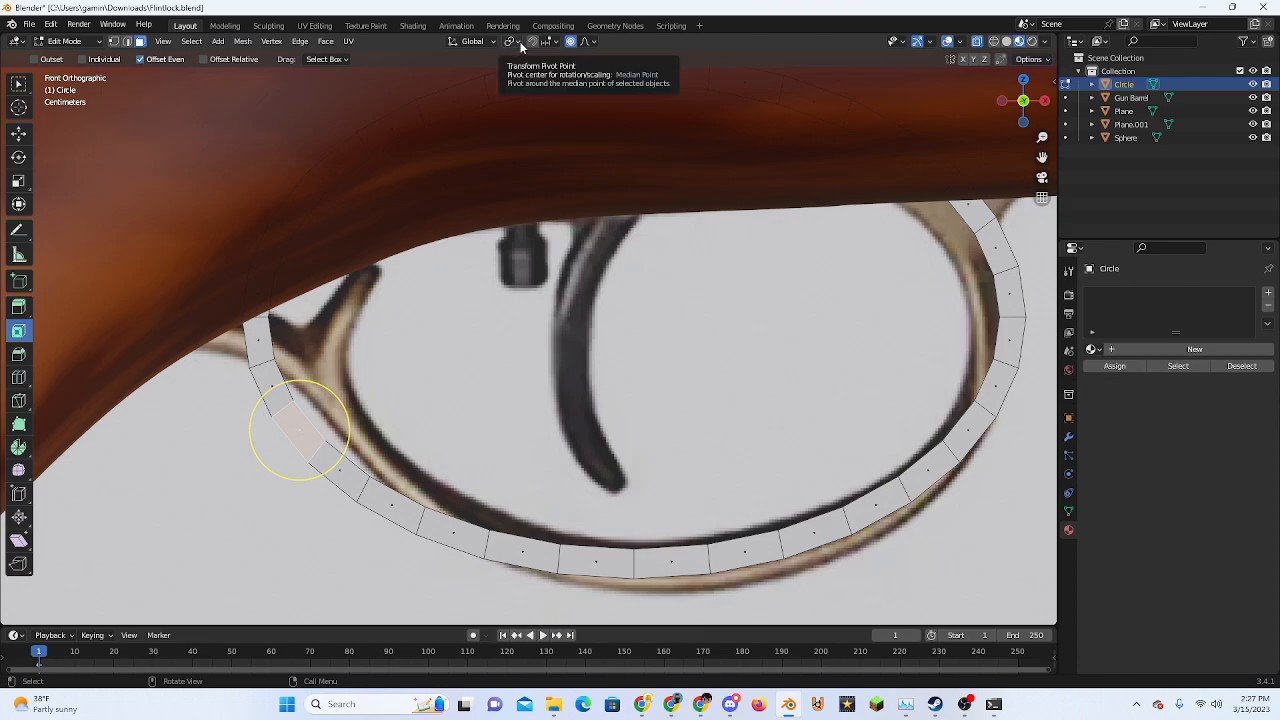
Move the ring's selected face with smooth proportional editing at a size of 1 m
{"action": "left_click", "coordinate": [19, 86]}
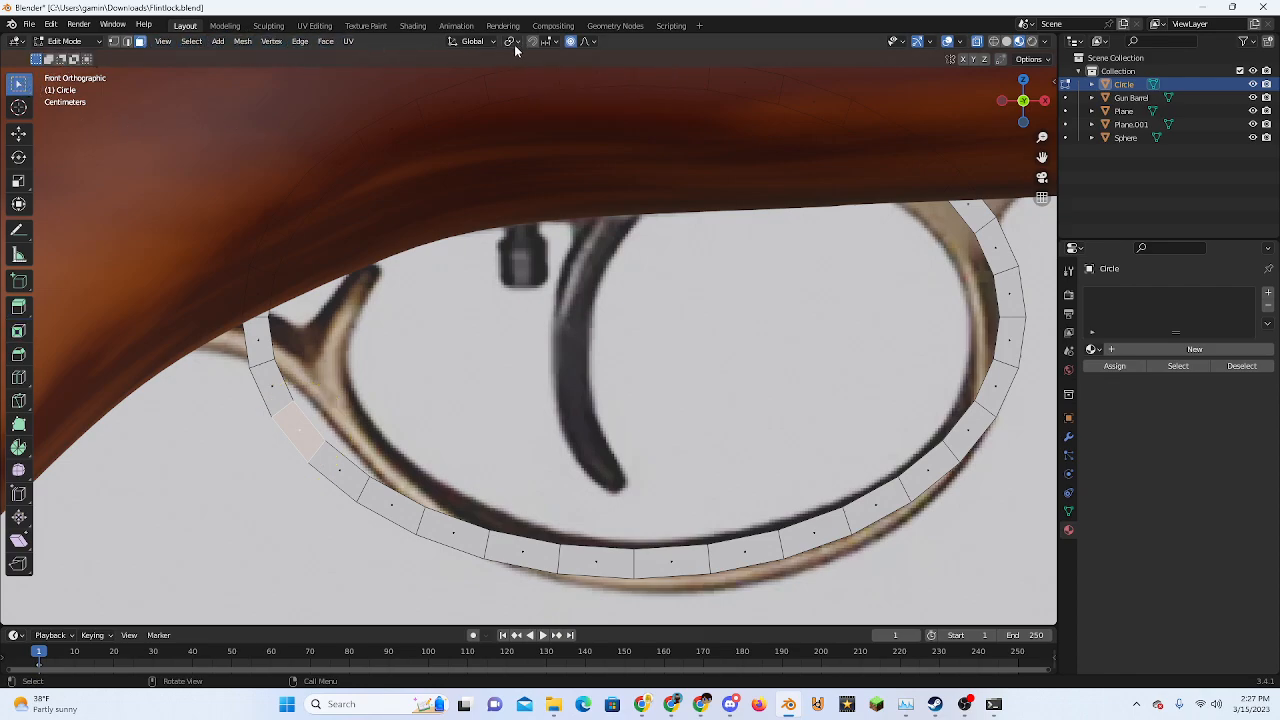
{"action": "scroll", "coordinate": [357, 397], "scroll_direction": "down", "scroll_amount": 4}
{"action": "scroll", "coordinate": [383, 415], "scroll_direction": "up", "scroll_amount": 5}
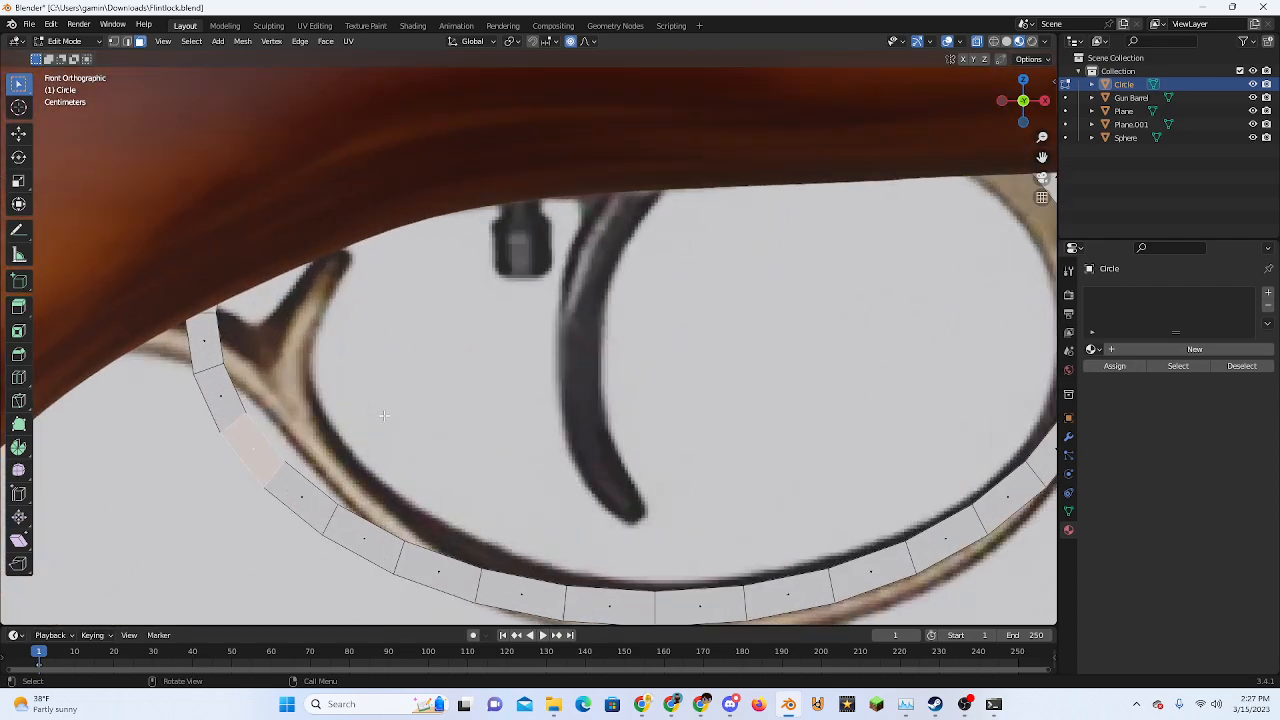
{"action": "scroll", "coordinate": [257, 450], "scroll_direction": "down", "scroll_amount": 6}
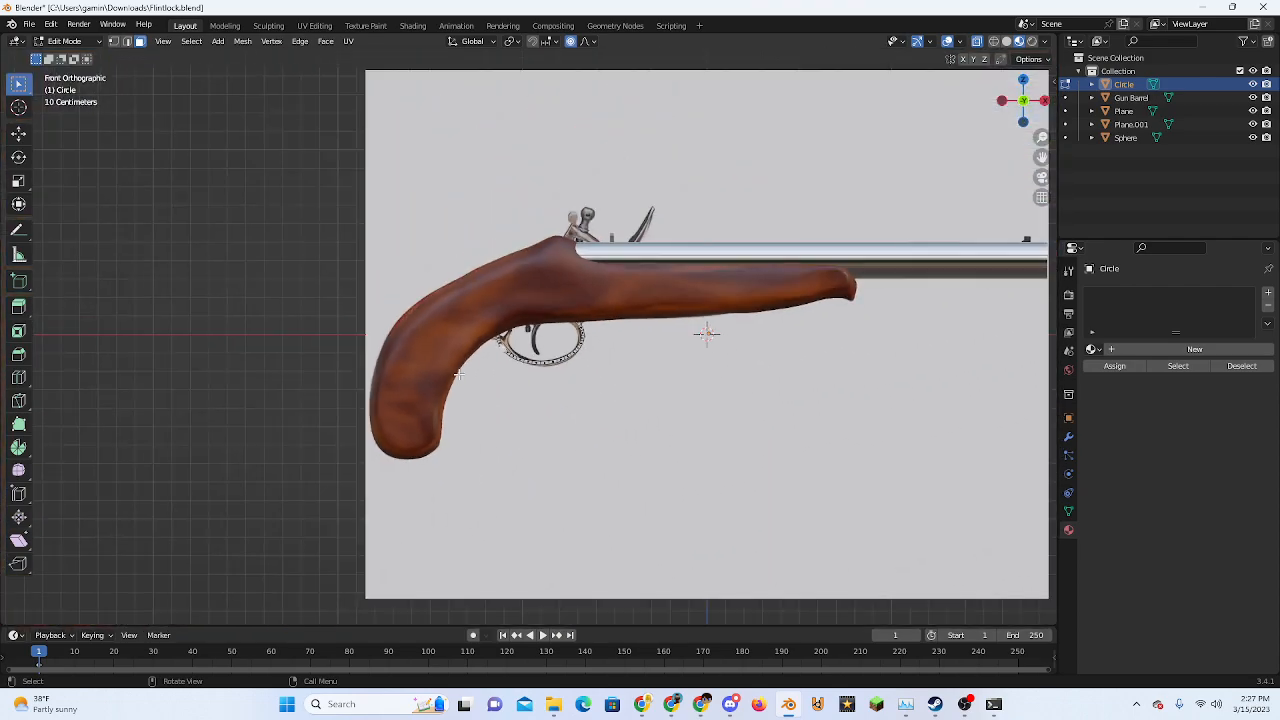
{"action": "key", "text": "g"}
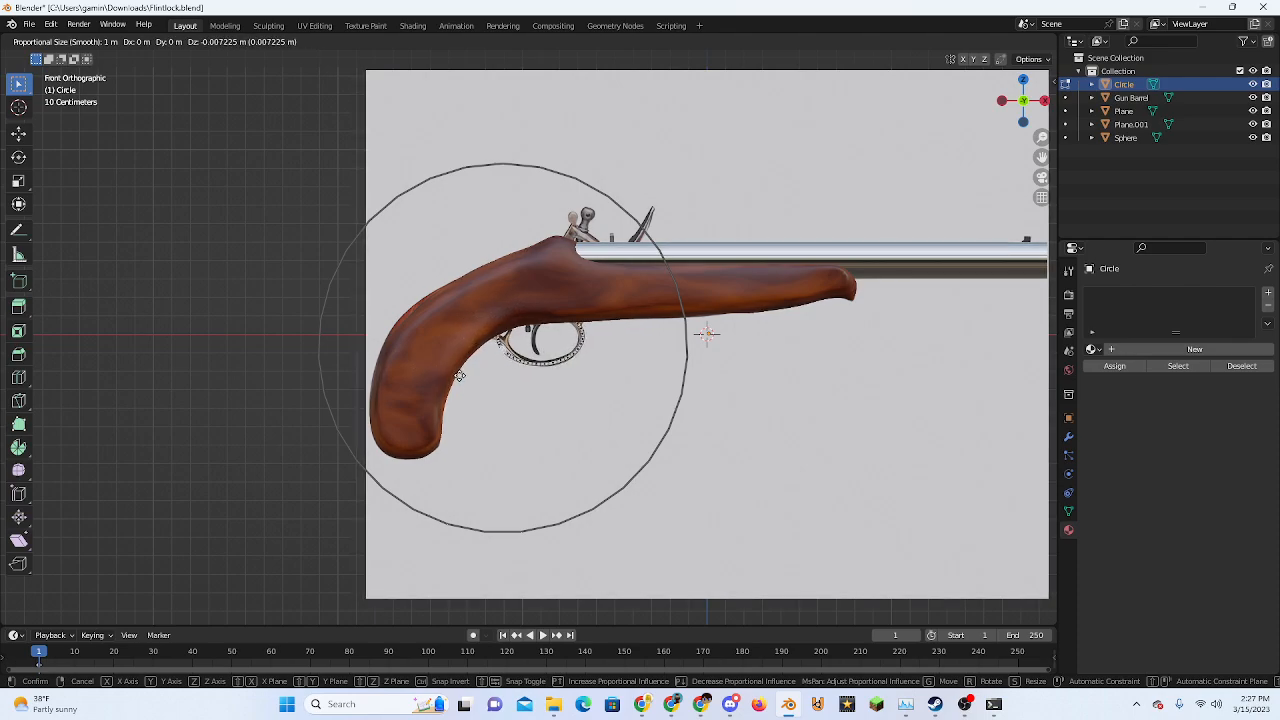
{"action": "left_click", "coordinate": [479, 367]}
{"action": "scroll", "coordinate": [743, 334], "scroll_direction": "up", "scroll_amount": 8}
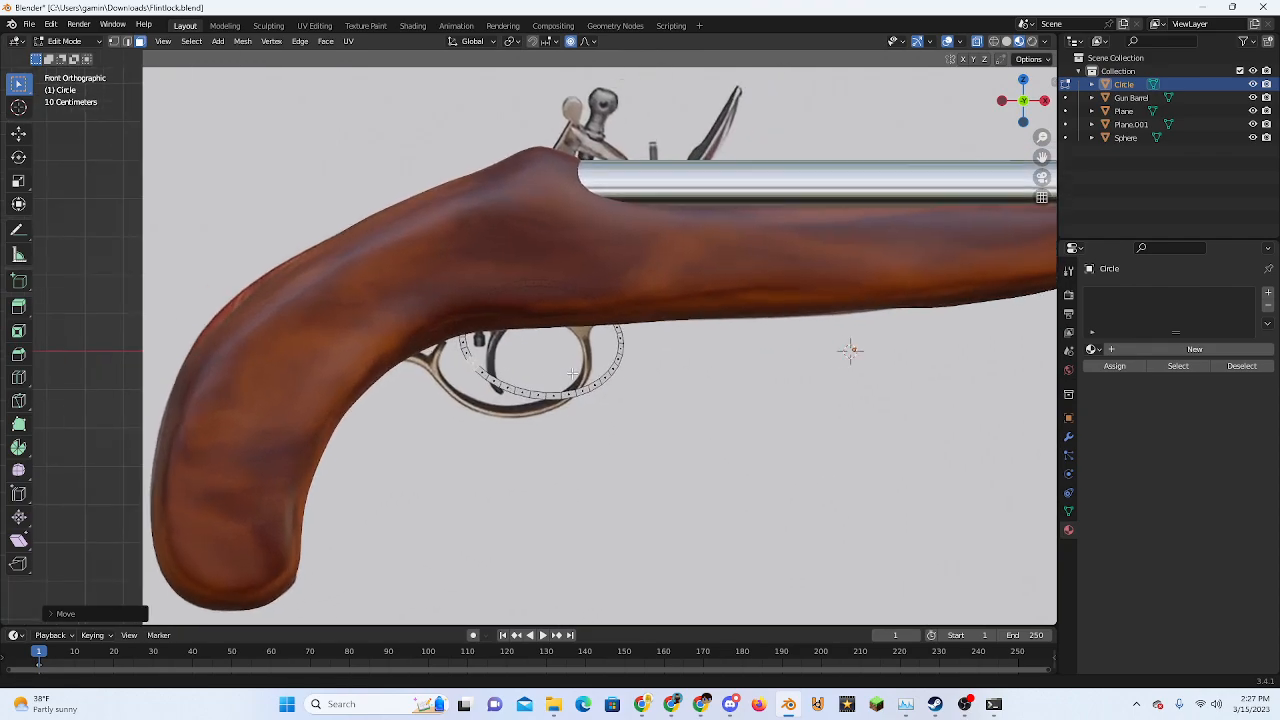
Move the whole ring object back over the trigger guard in the reference image
{"action": "key", "text": "Tab"}
{"action": "key", "text": "g"}
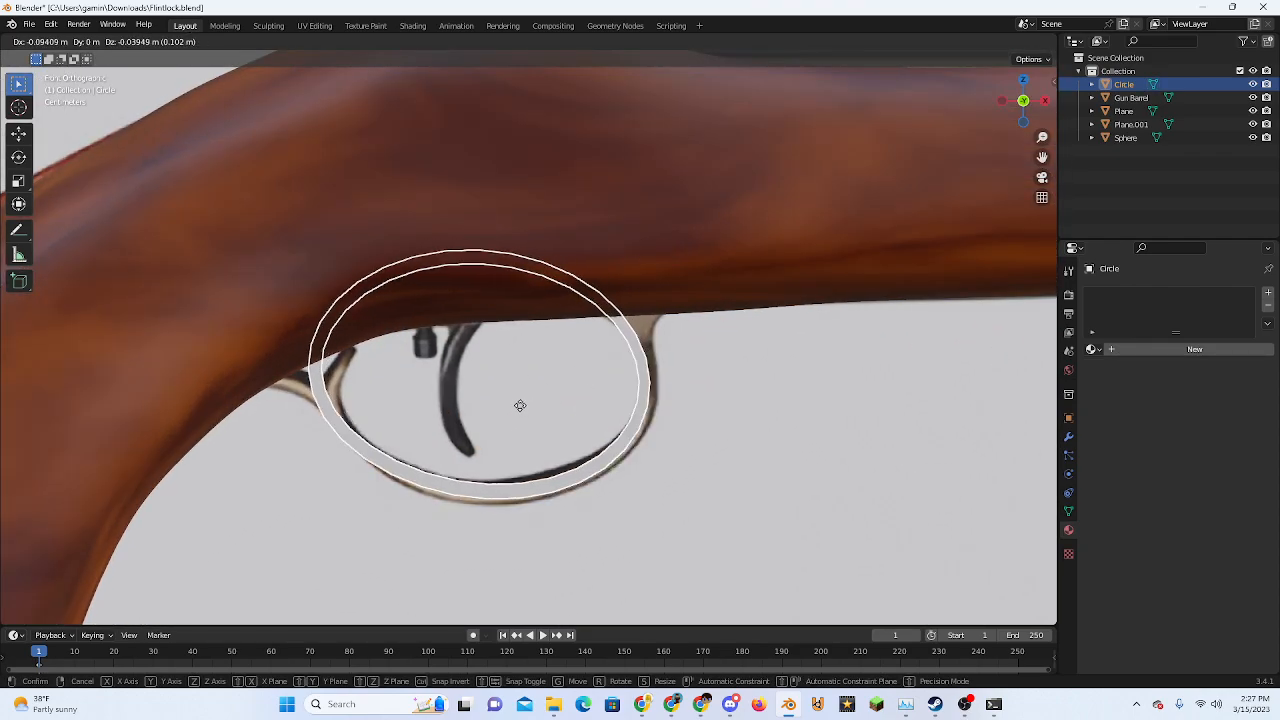
{"action": "left_click", "coordinate": [527, 406]}
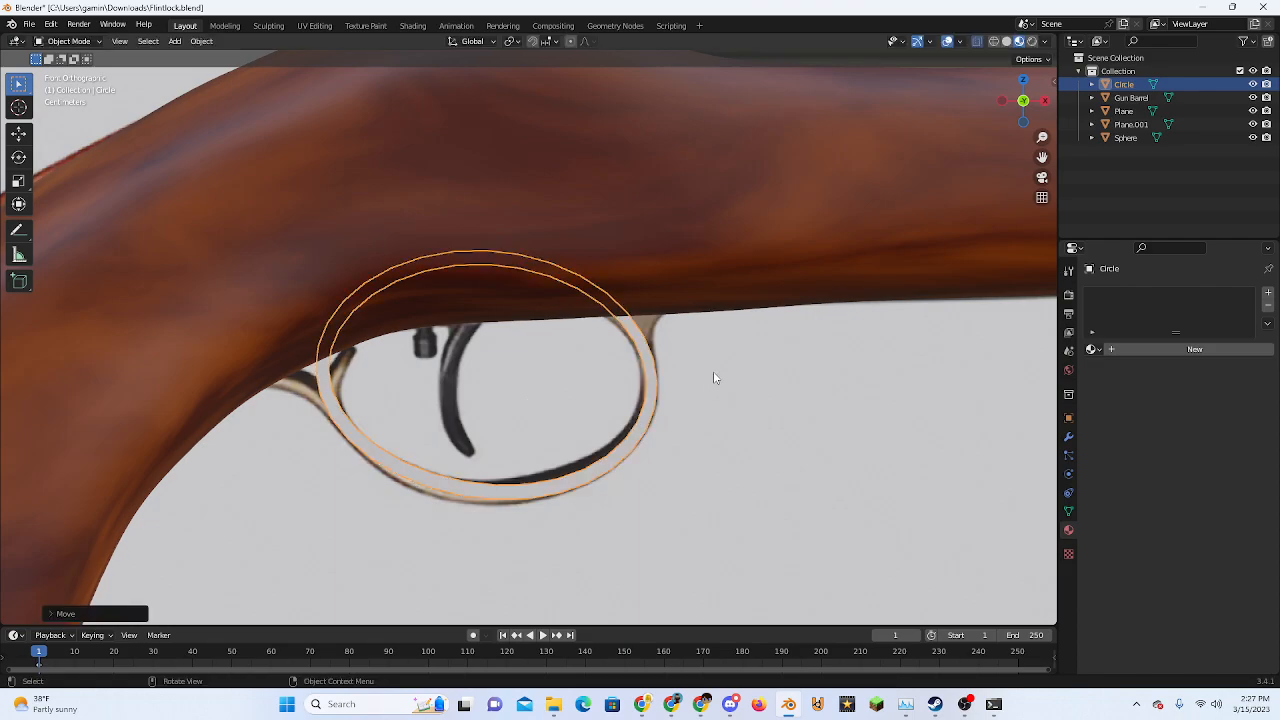
{"action": "scroll", "coordinate": [720, 372], "scroll_direction": "up", "scroll_amount": 3}
{"action": "key", "text": "Tab"}
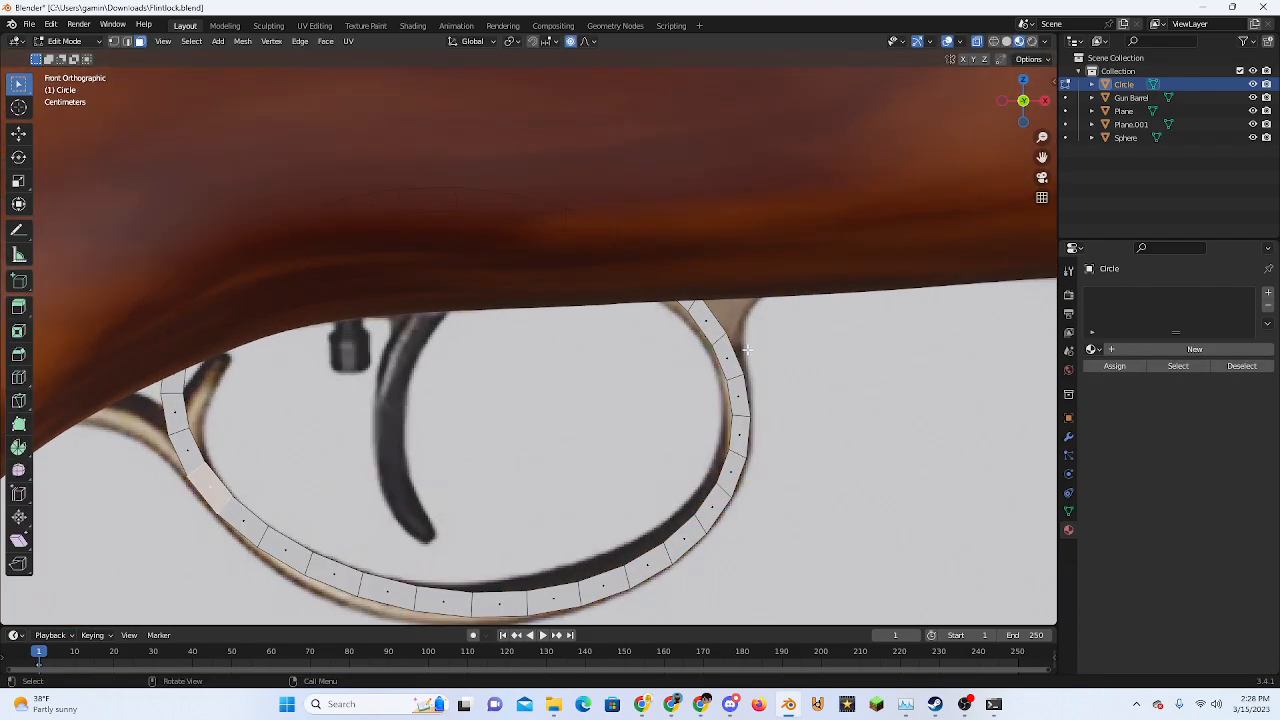
Delete the trigger guard ring object from the scene
{"action": "key", "text": "Tab"}
{"action": "scroll", "coordinate": [745, 349], "scroll_direction": "down", "scroll_amount": 6}
{"action": "mouse_move", "coordinate": [745, 349]}
{"action": "middle_mouse_down"}
{"action": "mouse_move", "coordinate": [790, 374]}
{"action": "mouse_move", "coordinate": [770, 374]}
{"action": "mouse_move", "coordinate": [762, 342]}
{"action": "middle_mouse_up"}
{"action": "left_click", "coordinate": [550, 390]}
{"action": "scroll", "coordinate": [603, 395], "scroll_direction": "up", "scroll_amount": 3}
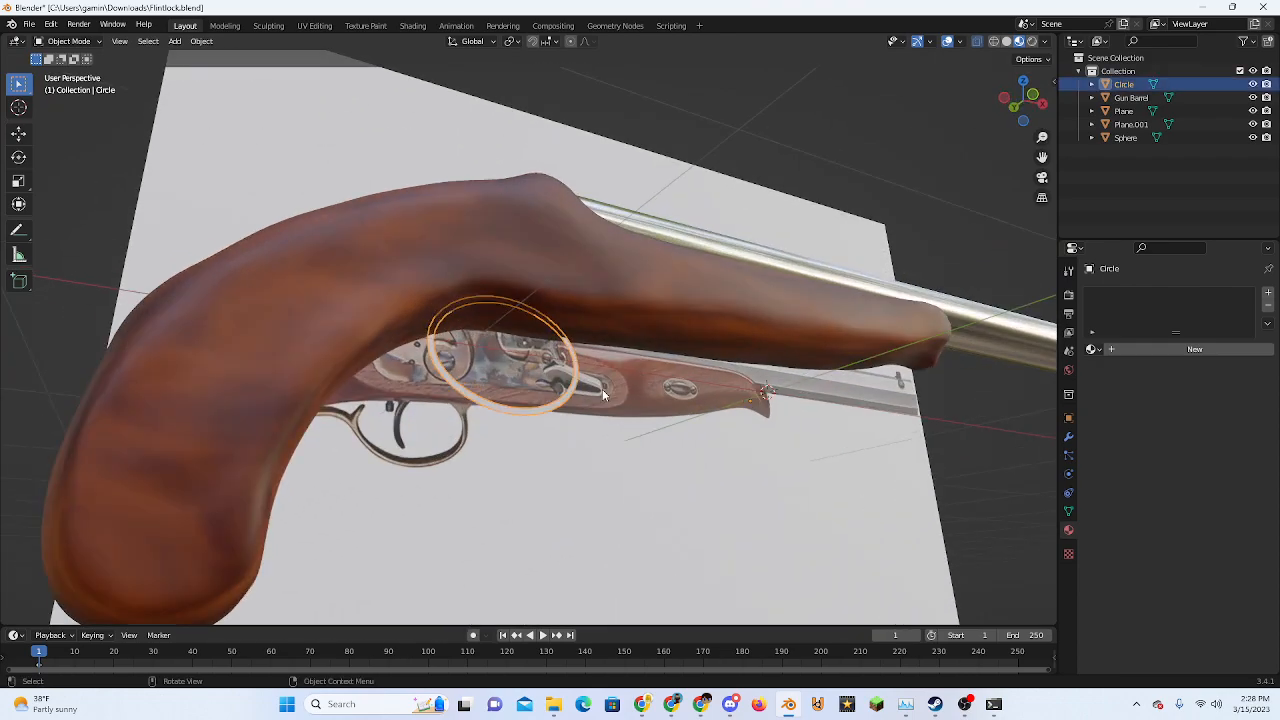
{"action": "key", "text": "Delete"}
Select the wooden stock and open it in the Sculpting workspace
{"action": "middle_click_drag", "start_coordinate": [603, 395], "coordinate": [567, 385]}
{"action": "left_click", "coordinate": [574, 306]}
{"action": "key", "text": "Tab"}
{"action": "mouse_move", "coordinate": [574, 310]}
{"action": "middle_mouse_down"}
{"action": "mouse_move", "coordinate": [523, 354]}
{"action": "mouse_move", "coordinate": [425, 370]}
{"action": "mouse_move", "coordinate": [353, 360]}
{"action": "mouse_move", "coordinate": [471, 286]}
{"action": "mouse_move", "coordinate": [871, 243]}
{"action": "mouse_move", "coordinate": [1035, 112]}
{"action": "middle_mouse_up"}
{"action": "key", "text": "Tab"}
{"action": "left_click", "coordinate": [272, 28]}
{"action": "scroll", "coordinate": [470, 350], "scroll_direction": "down", "scroll_amount": 4}
{"action": "scroll", "coordinate": [353, 360], "scroll_direction": "down", "scroll_amount": 5}
{"action": "left_click", "coordinate": [1042, 101]}
{"action": "scroll", "coordinate": [551, 401], "scroll_direction": "up", "scroll_amount": 10}
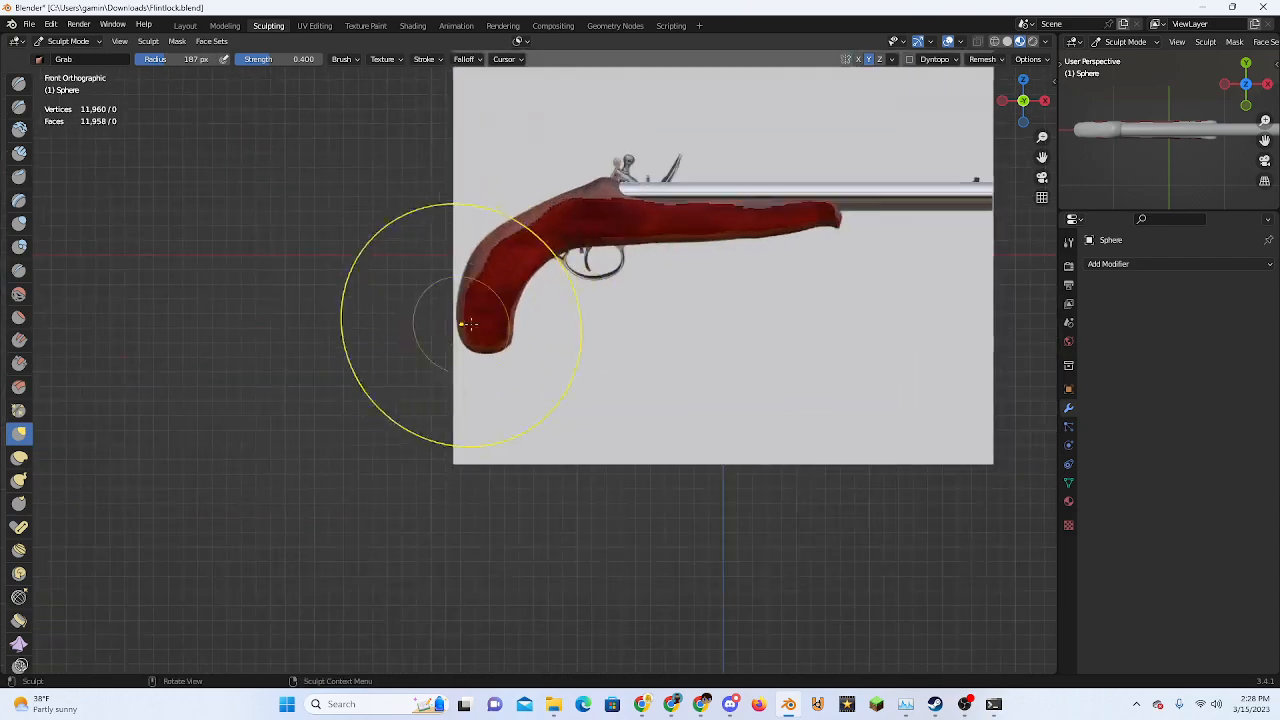
Try a short Grab stroke on the unmasked inner curve of the grip
{"action": "scroll", "coordinate": [551, 401], "scroll_direction": "down", "scroll_amount": 2}
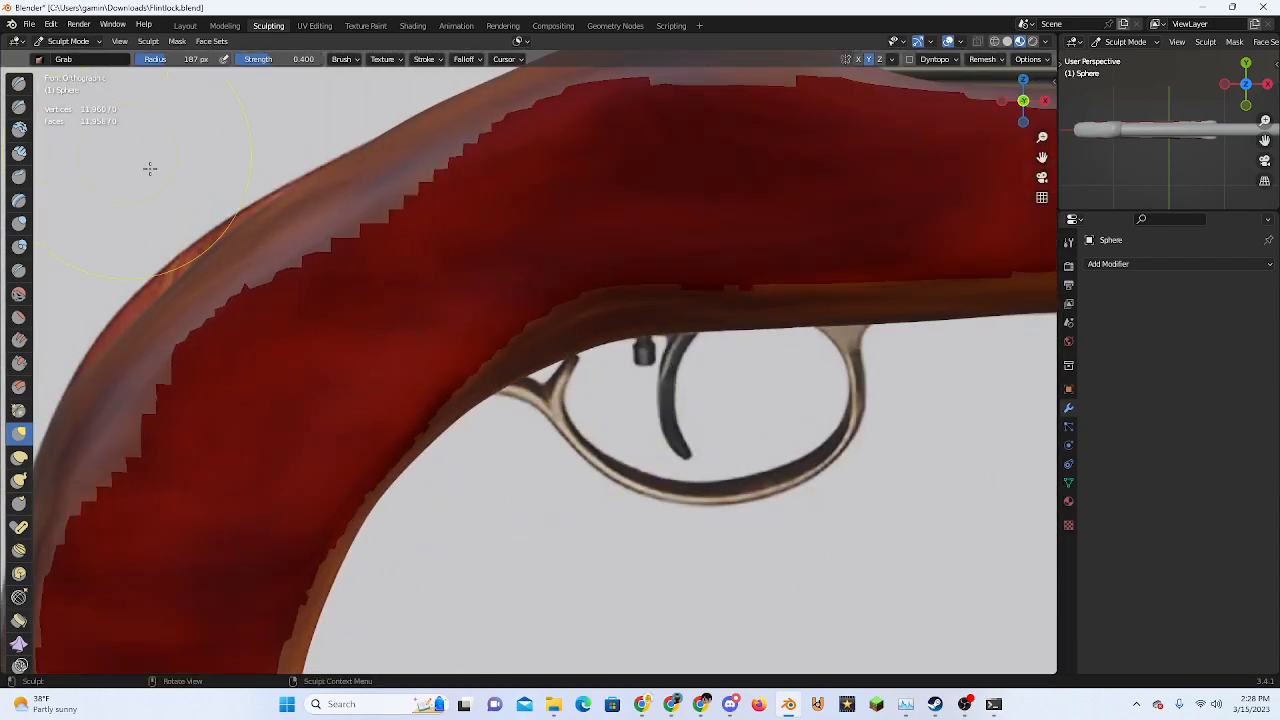
{"action": "middle_click_drag", "start_coordinate": [149, 166], "coordinate": [401, 374]}
{"action": "scroll", "coordinate": [410, 390], "scroll_direction": "down", "scroll_amount": 3}
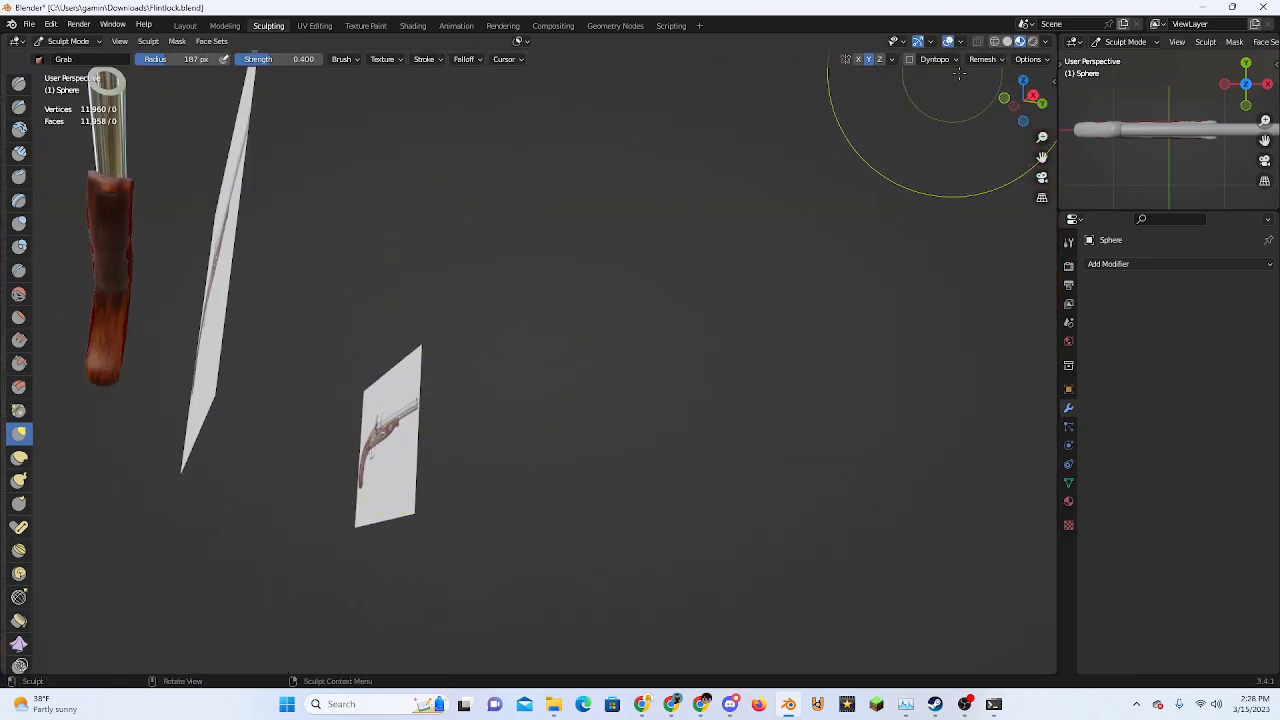
{"action": "left_click", "coordinate": [1034, 100]}
{"action": "scroll", "coordinate": [523, 314], "scroll_direction": "up", "scroll_amount": 5}
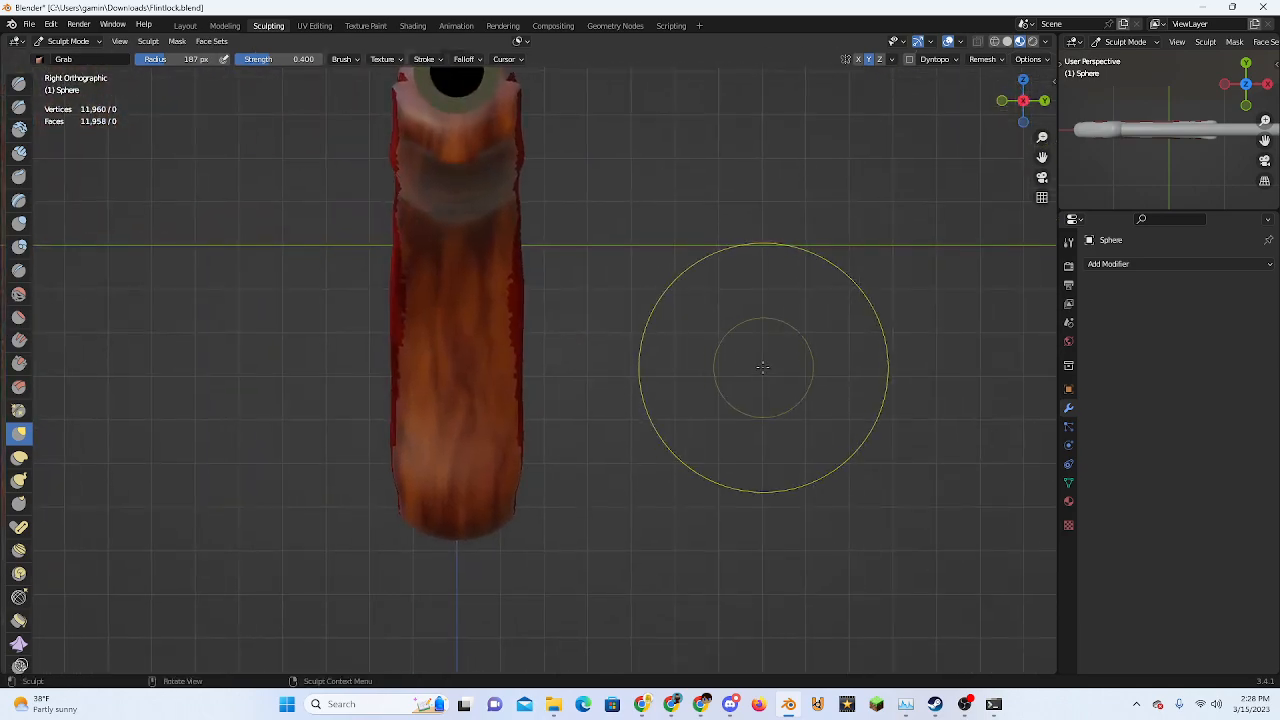
{"action": "middle_click_drag", "start_coordinate": [451, 263], "coordinate": [536, 263]}
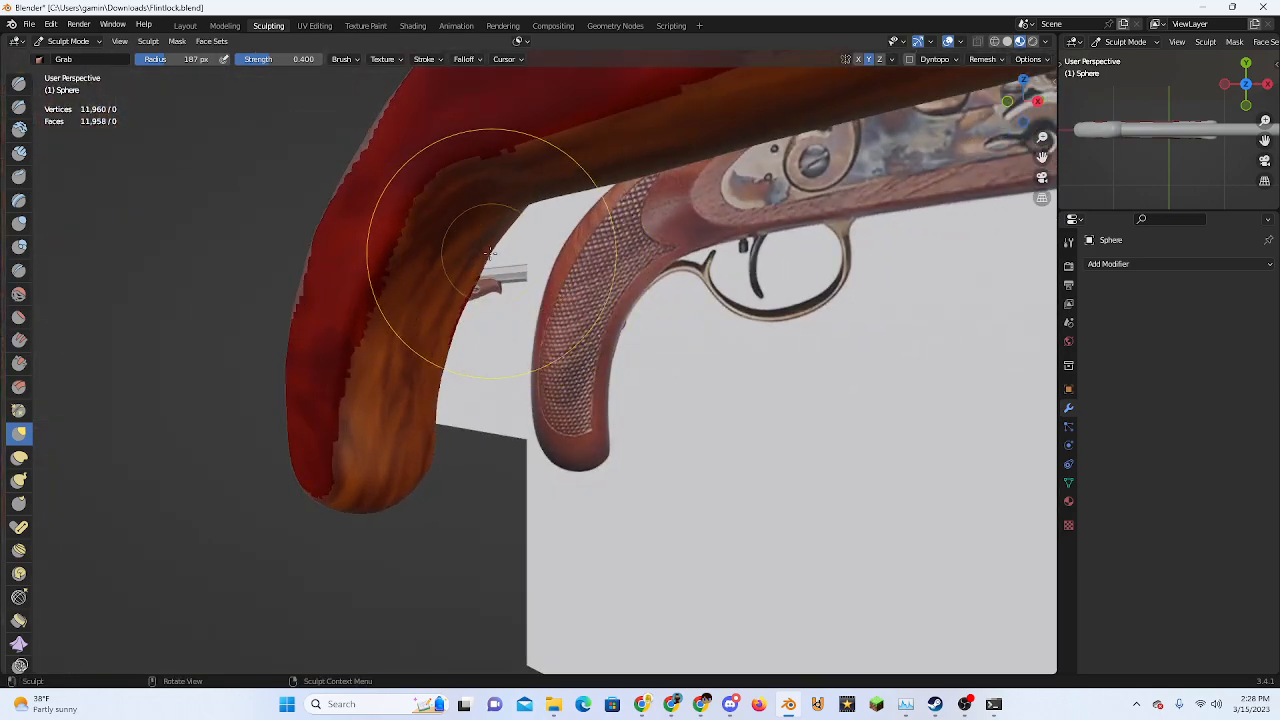
{"action": "left_click_drag", "start_coordinate": [452, 262], "coordinate": [466, 274]}
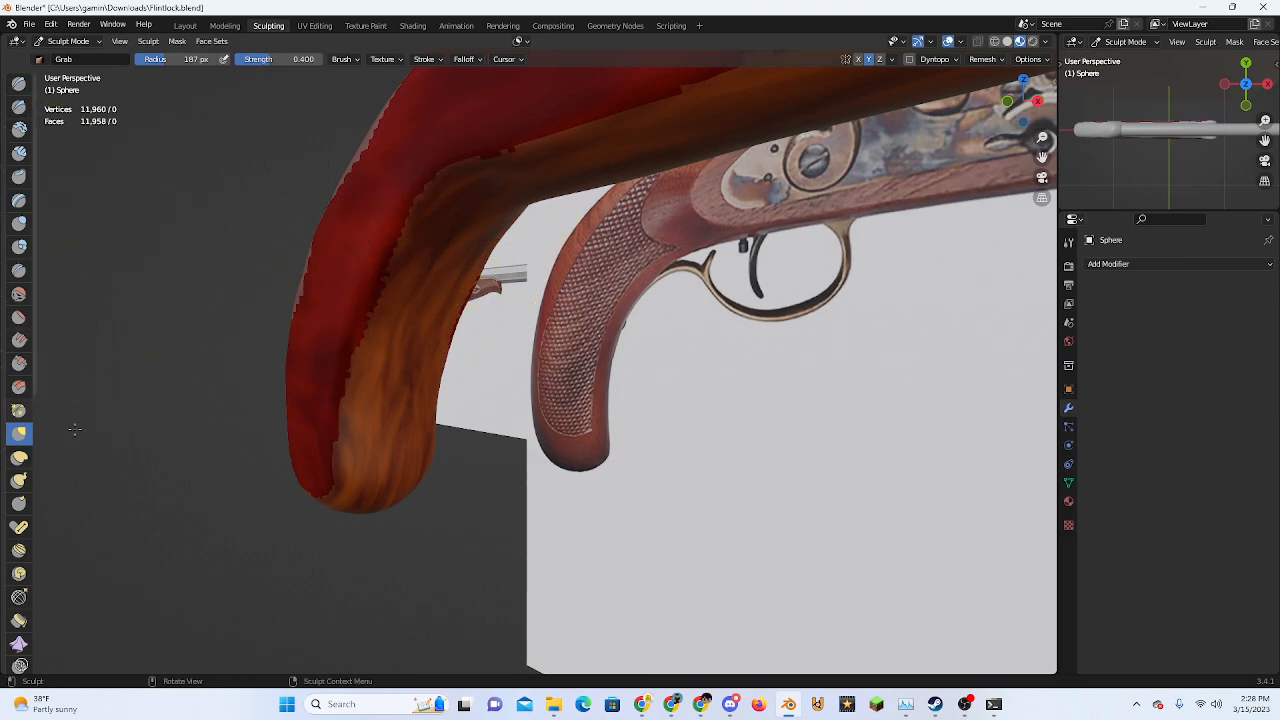
Stop sculpting the stock, return it to Object Mode in the front view and deselect everything
{"action": "left_click", "coordinate": [19, 106]}
{"action": "left_click", "coordinate": [19, 83]}
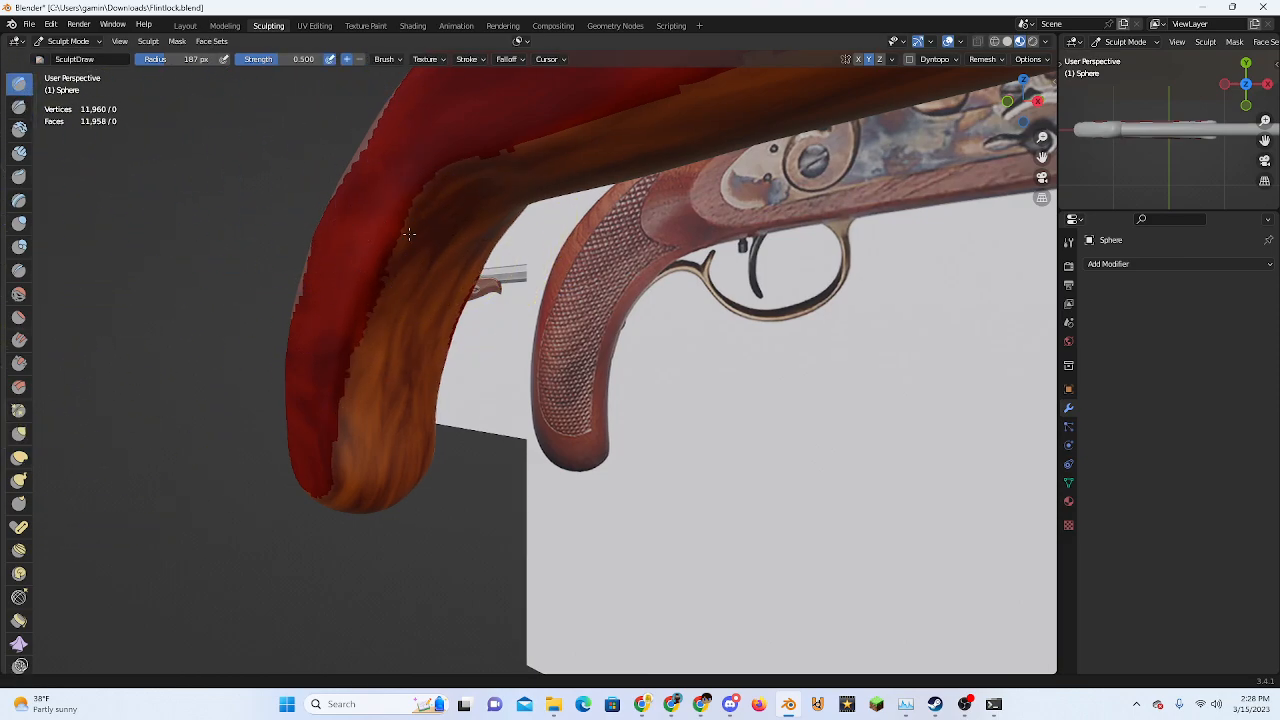
{"action": "middle_click_drag", "start_coordinate": [430, 300], "coordinate": [400, 286]}
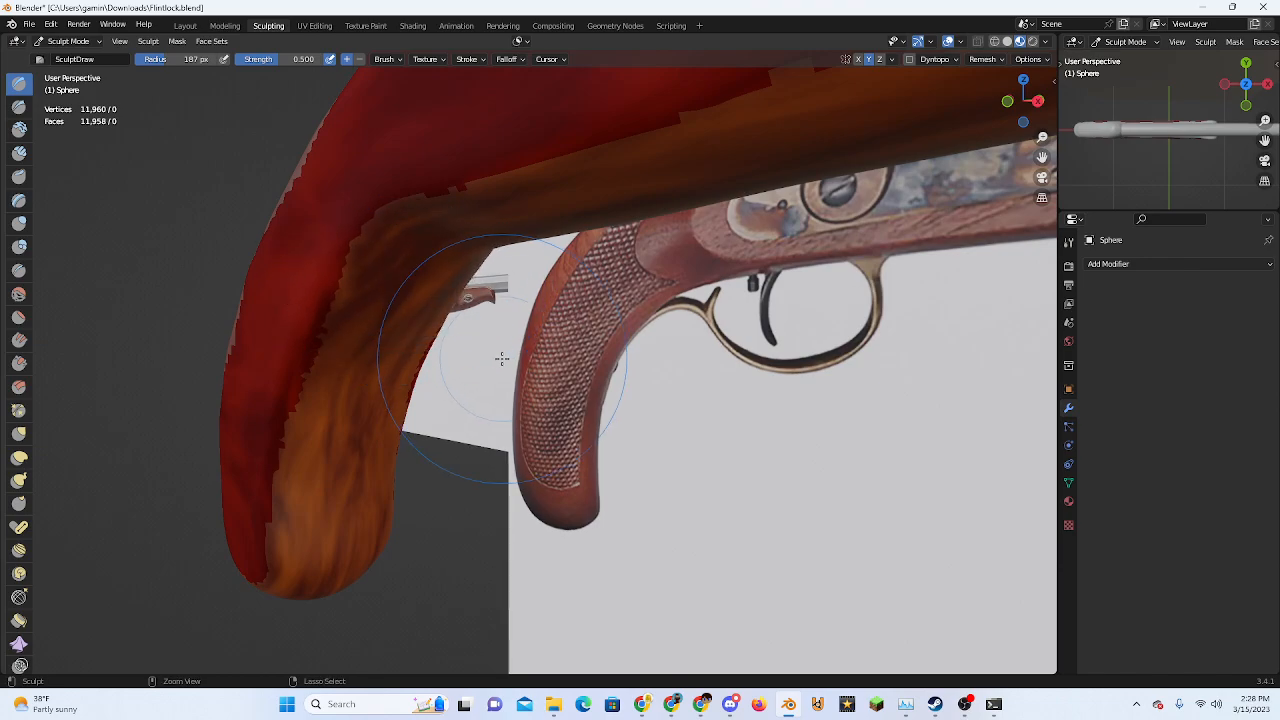
{"action": "middle_click_drag", "start_coordinate": [500, 357], "coordinate": [782, 231]}
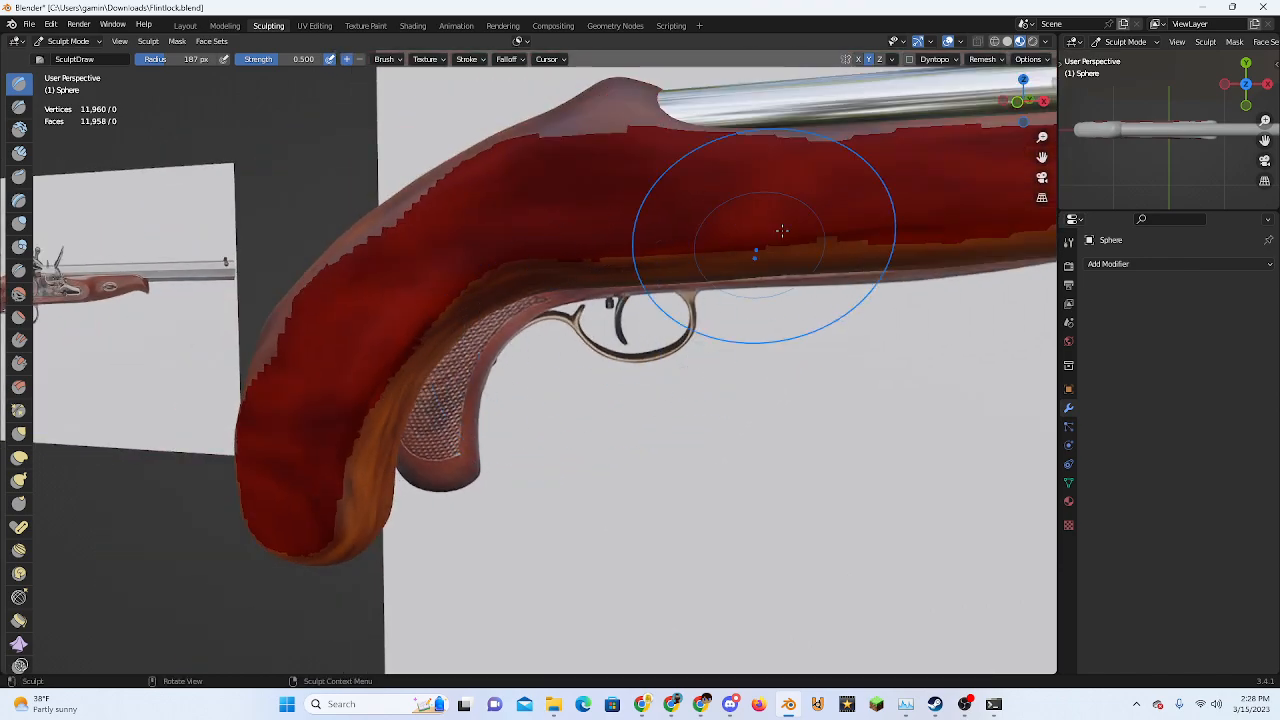
{"action": "left_click", "coordinate": [1017, 102]}
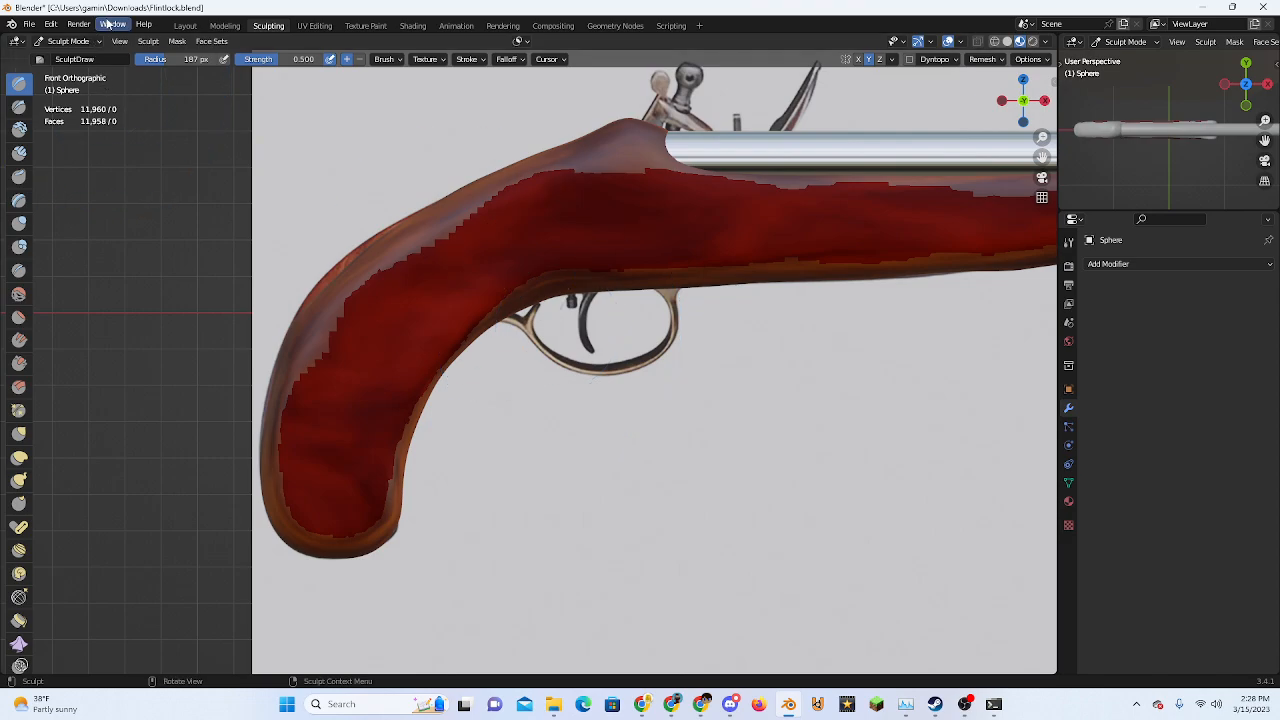
{"action": "key", "text": "ctrl+Tab"}
{"action": "scroll", "coordinate": [471, 271], "scroll_direction": "down", "scroll_amount": 5}
{"action": "left_click", "coordinate": [337, 294]}
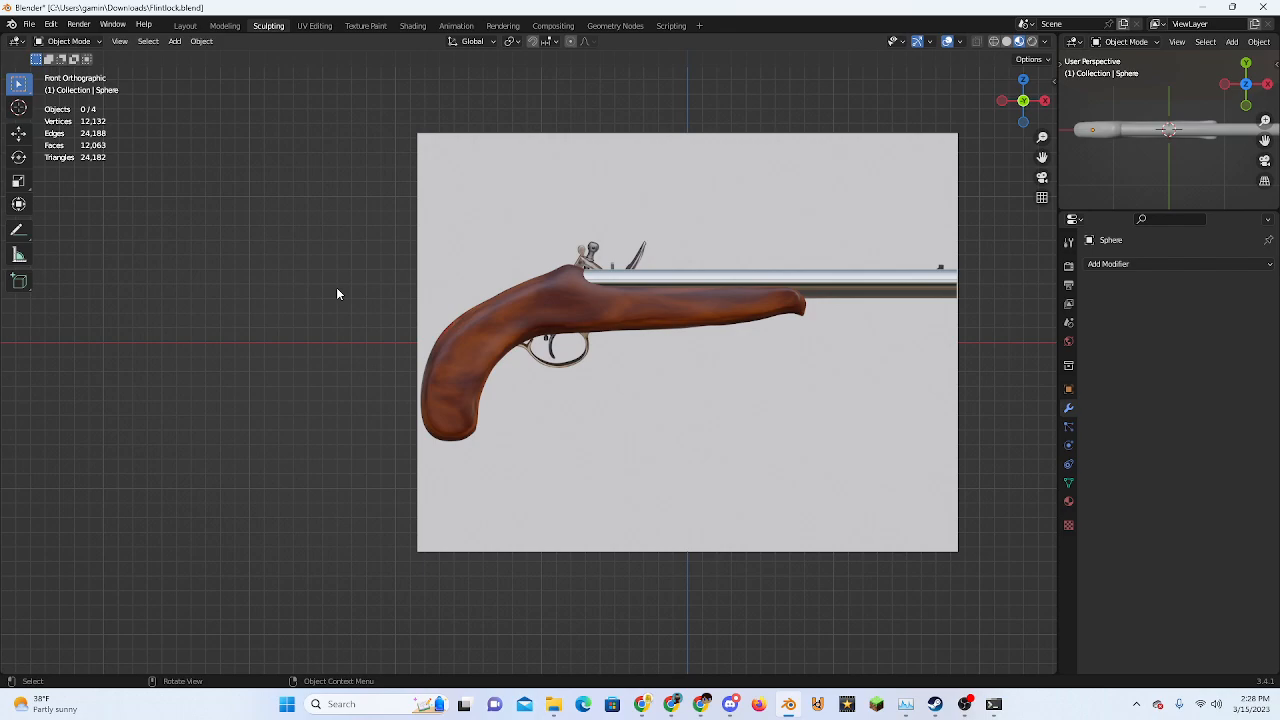
Paste the copied trigger guard ring back into the scene over the reference image
{"action": "scroll", "coordinate": [370, 340], "scroll_direction": "up", "scroll_amount": 6}
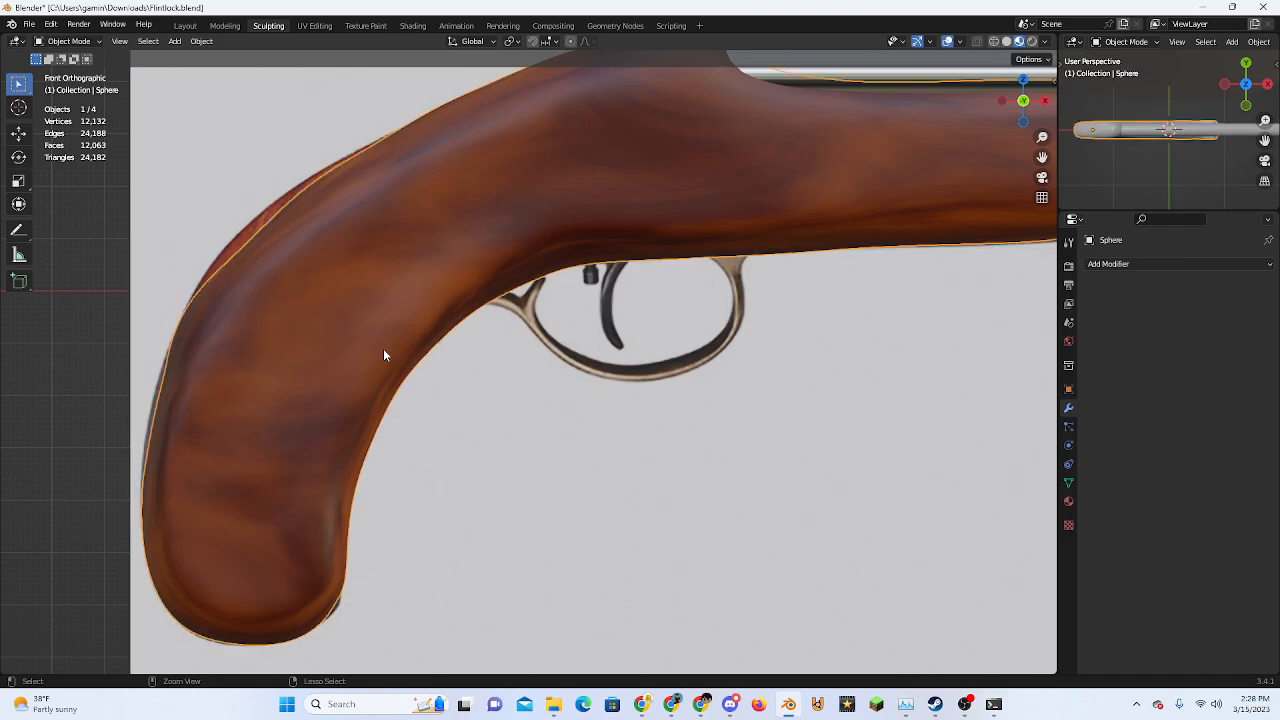
{"action": "key", "text": "ctrl+v"}
{"action": "scroll", "coordinate": [674, 337], "scroll_direction": "up", "scroll_amount": 6}
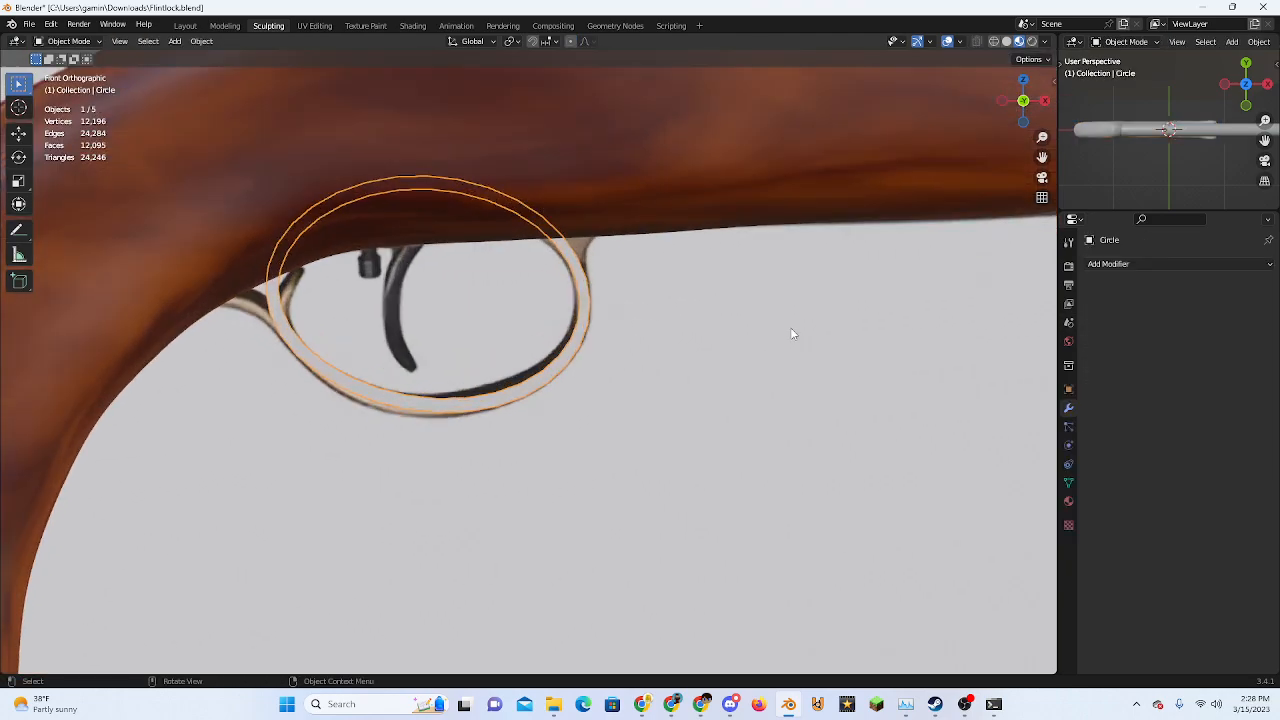
Extrude all faces of the flat ring about 0.02 m along their normal to give the guard depth
{"action": "middle_click_drag", "start_coordinate": [791, 331], "coordinate": [725, 357]}
{"action": "key", "text": "Tab"}
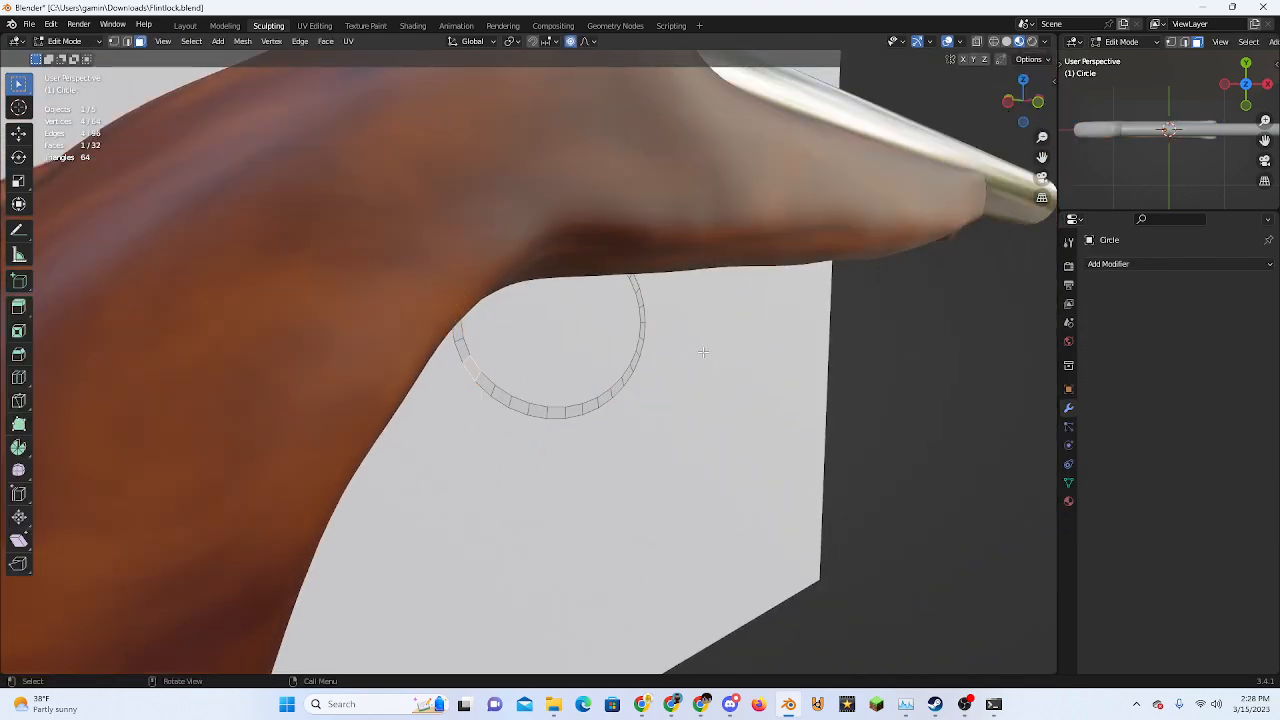
{"action": "key", "text": "e"}
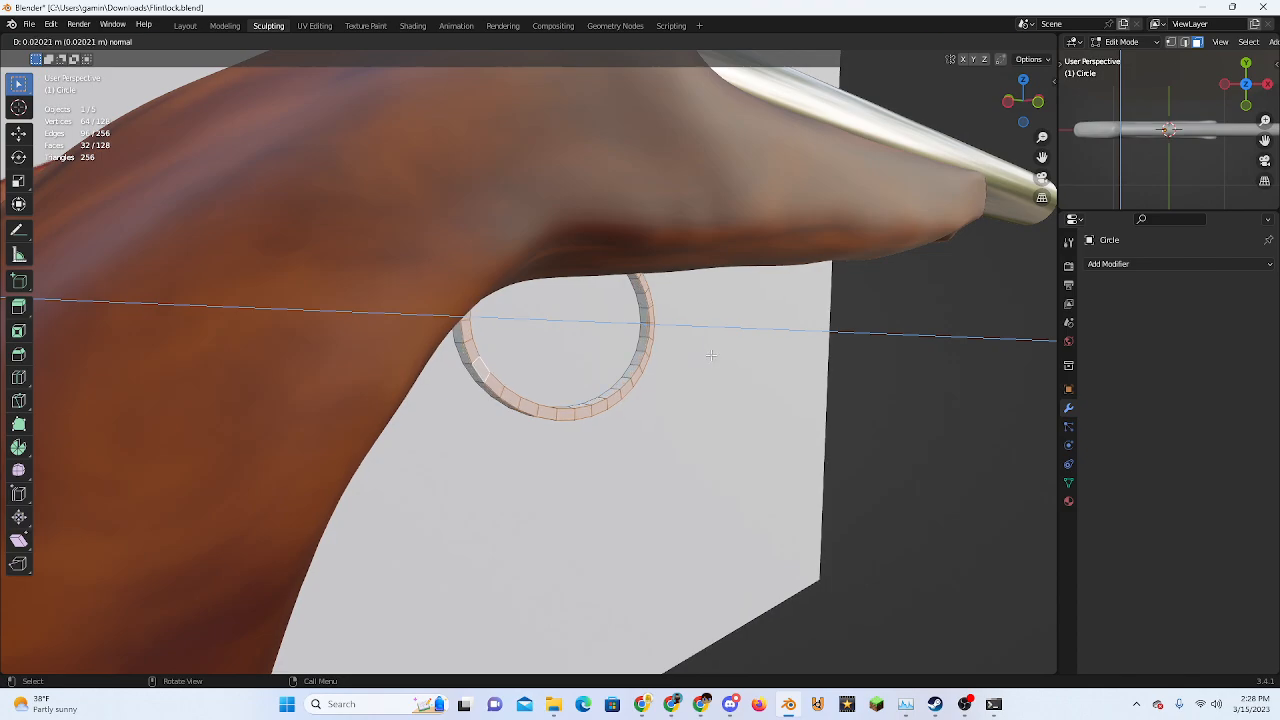
{"action": "left_click", "coordinate": [711, 353]}
{"action": "key", "text": "Tab"}
Apply Shade Smooth to the trigger guard ring, working from the right orthographic view
{"action": "middle_click_drag", "start_coordinate": [792, 266], "coordinate": [570, 298]}
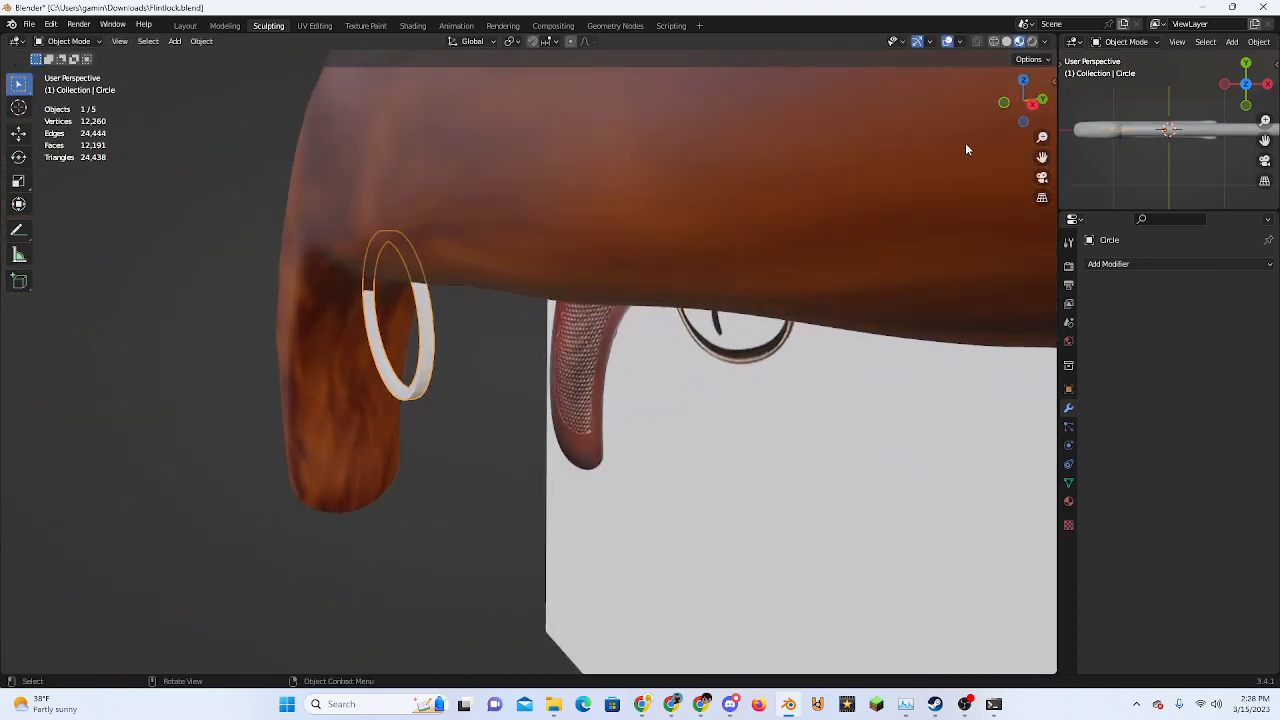
{"action": "left_click", "coordinate": [1033, 108]}
{"action": "middle_click_drag", "start_coordinate": [530, 397], "coordinate": [698, 416], "text": "shift"}
{"action": "scroll", "coordinate": [698, 416], "scroll_direction": "up", "scroll_amount": 4}
{"action": "right_click", "coordinate": [698, 415]}
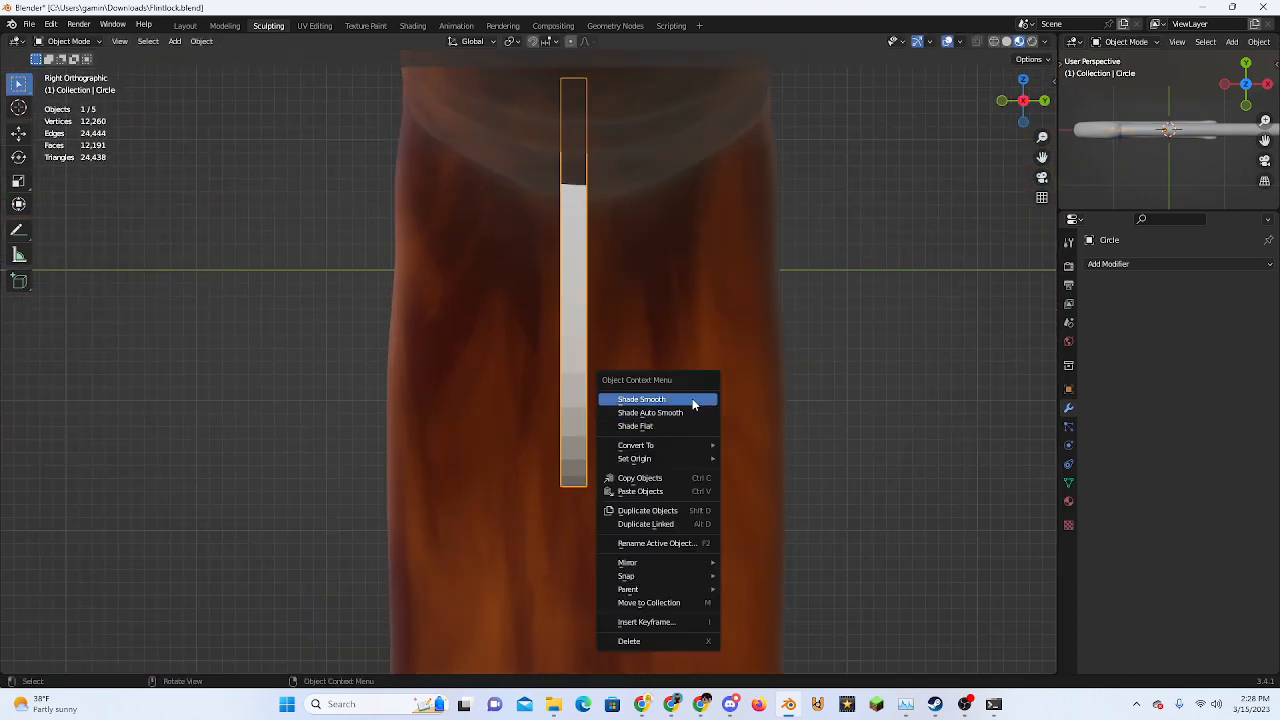
{"action": "left_click", "coordinate": [708, 404]}
{"action": "scroll", "coordinate": [727, 392], "scroll_direction": "up", "scroll_amount": 1}
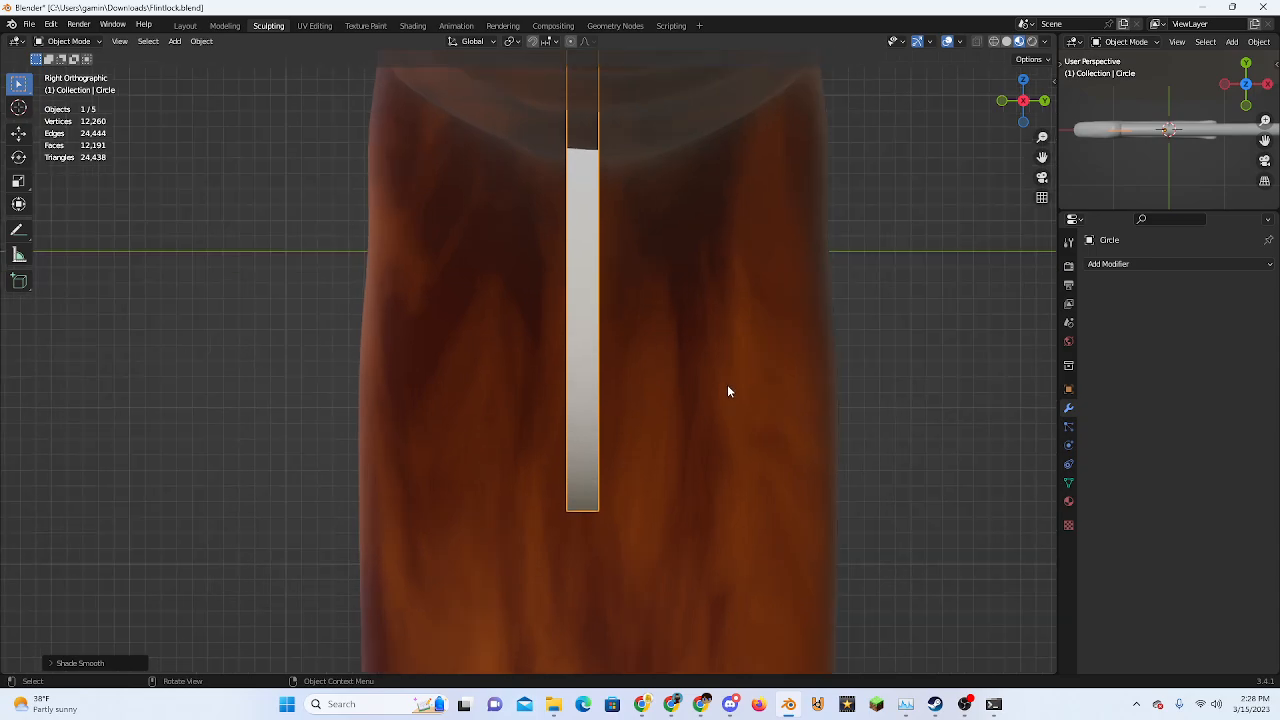
{"action": "key", "text": "a"}
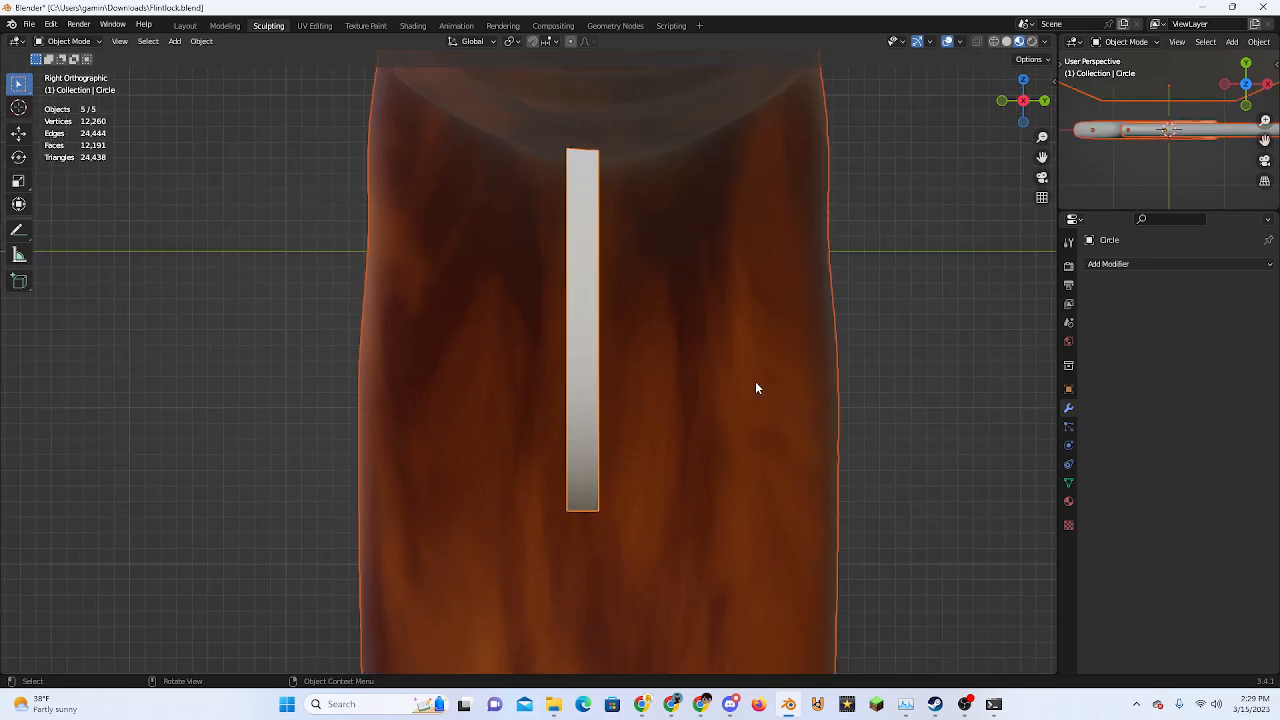
{"action": "left_click", "coordinate": [588, 353]}
{"action": "scroll", "coordinate": [598, 365], "scroll_direction": "down", "scroll_amount": 8}
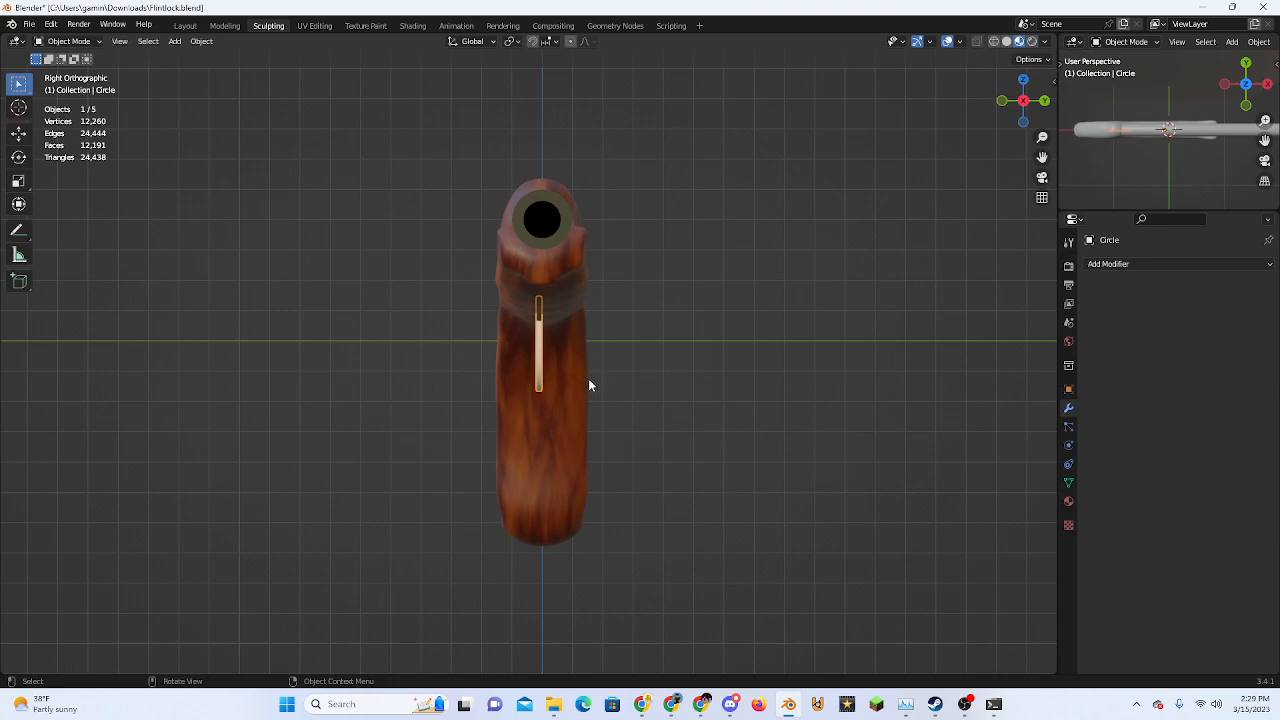
{"action": "left_click", "coordinate": [585, 379]}
{"action": "key", "text": "ctrl+z"}
{"action": "key", "text": "ctrl+z"}
Scale the ring about 3.5 times along Y and move it along Y to centre it beneath the stock
{"action": "left_click", "coordinate": [537, 378]}
{"action": "scroll", "coordinate": [577, 382], "scroll_direction": "up", "scroll_amount": 6}
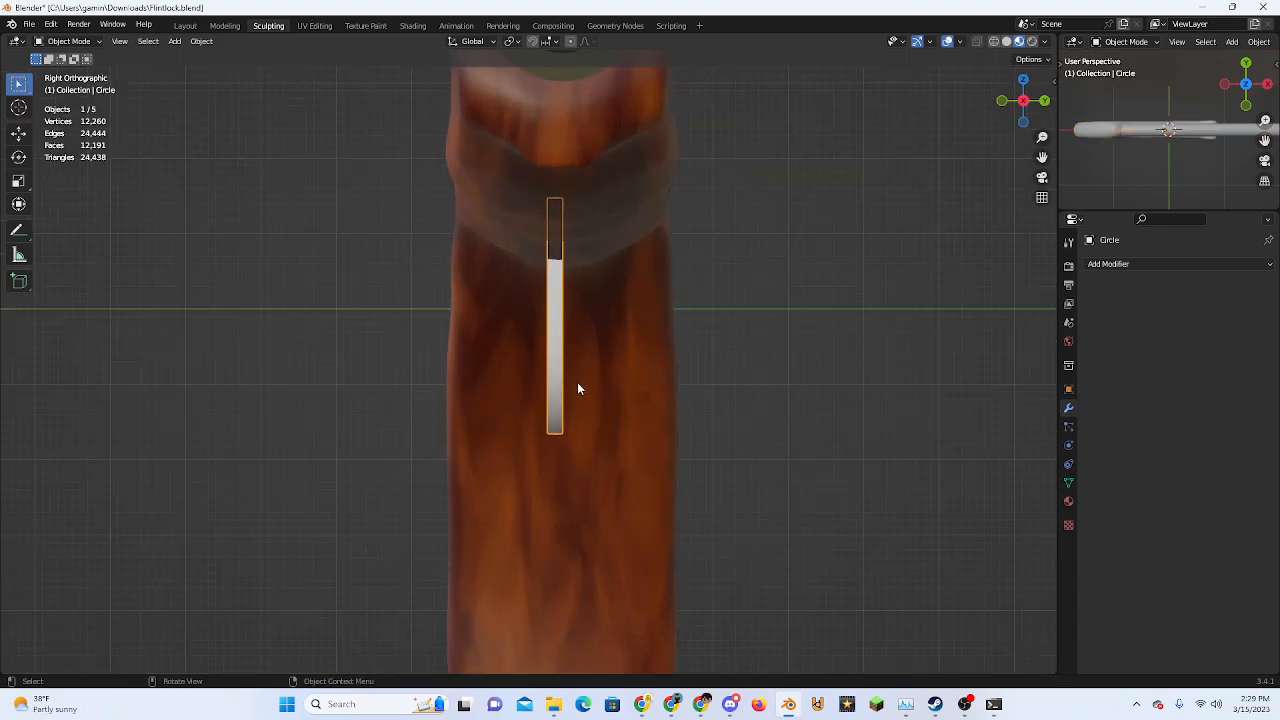
{"action": "key", "text": "s"}
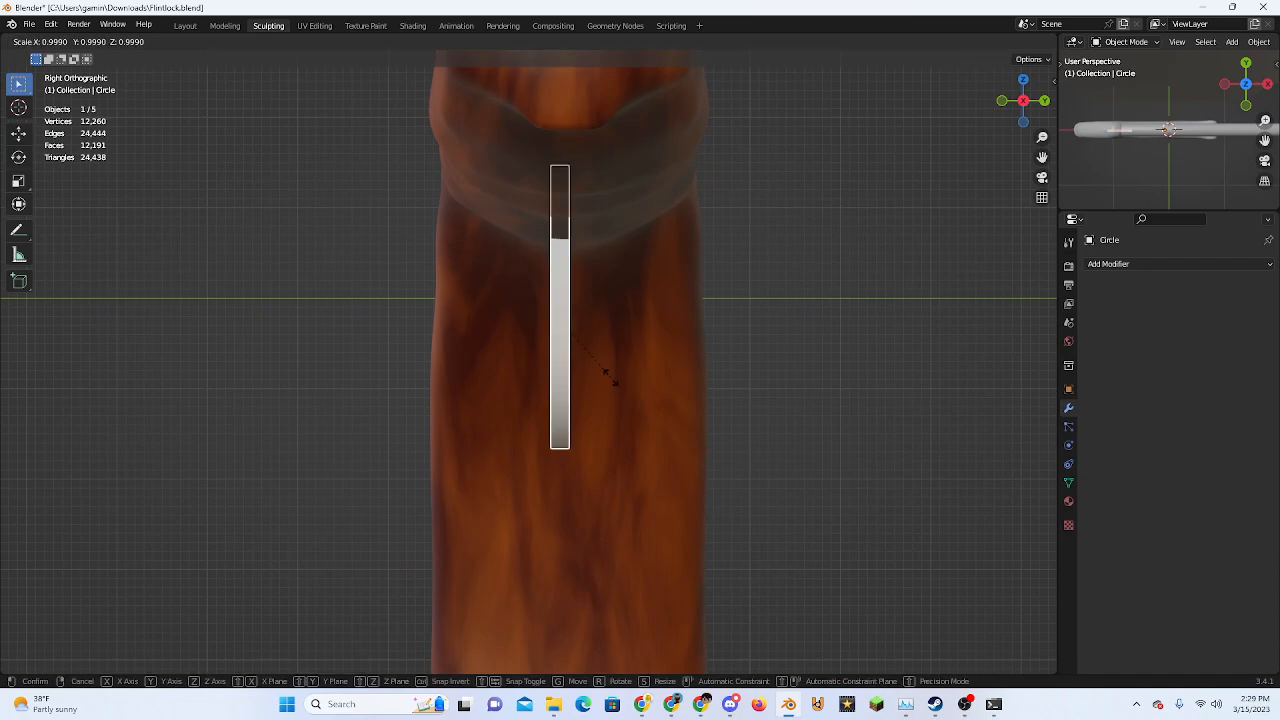
{"action": "key", "text": "y"}
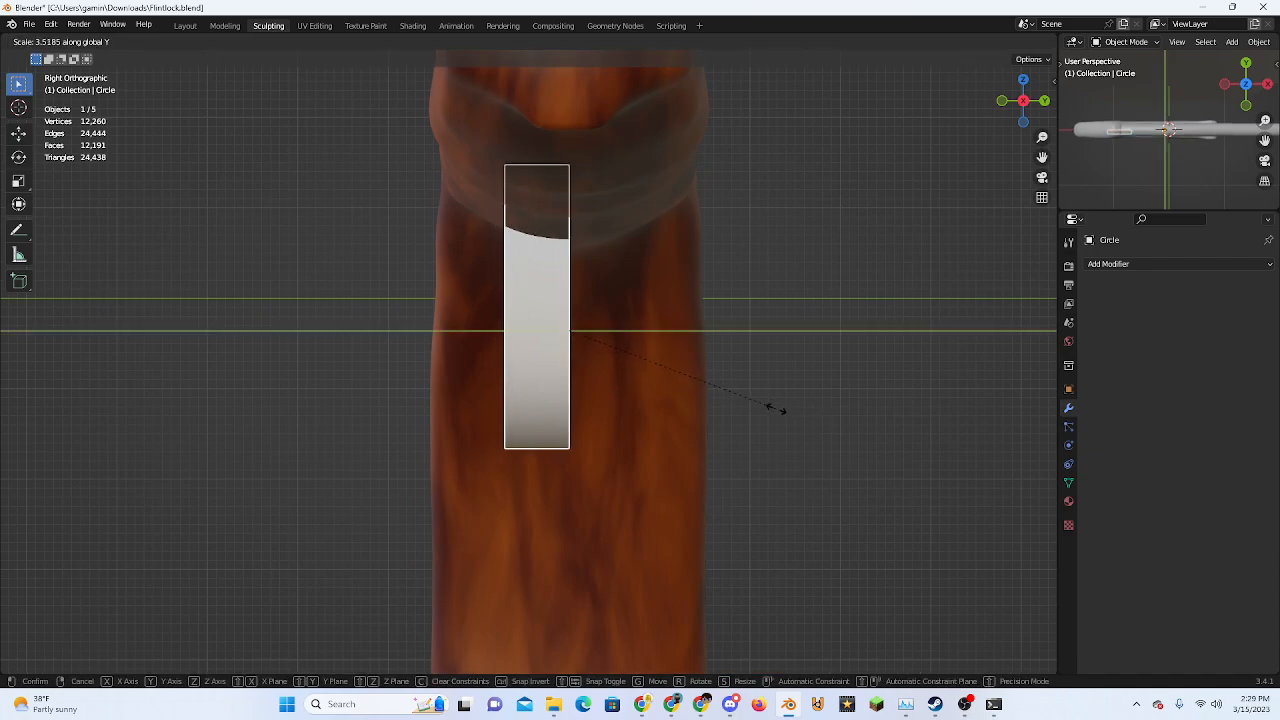
{"action": "left_click", "coordinate": [771, 408]}
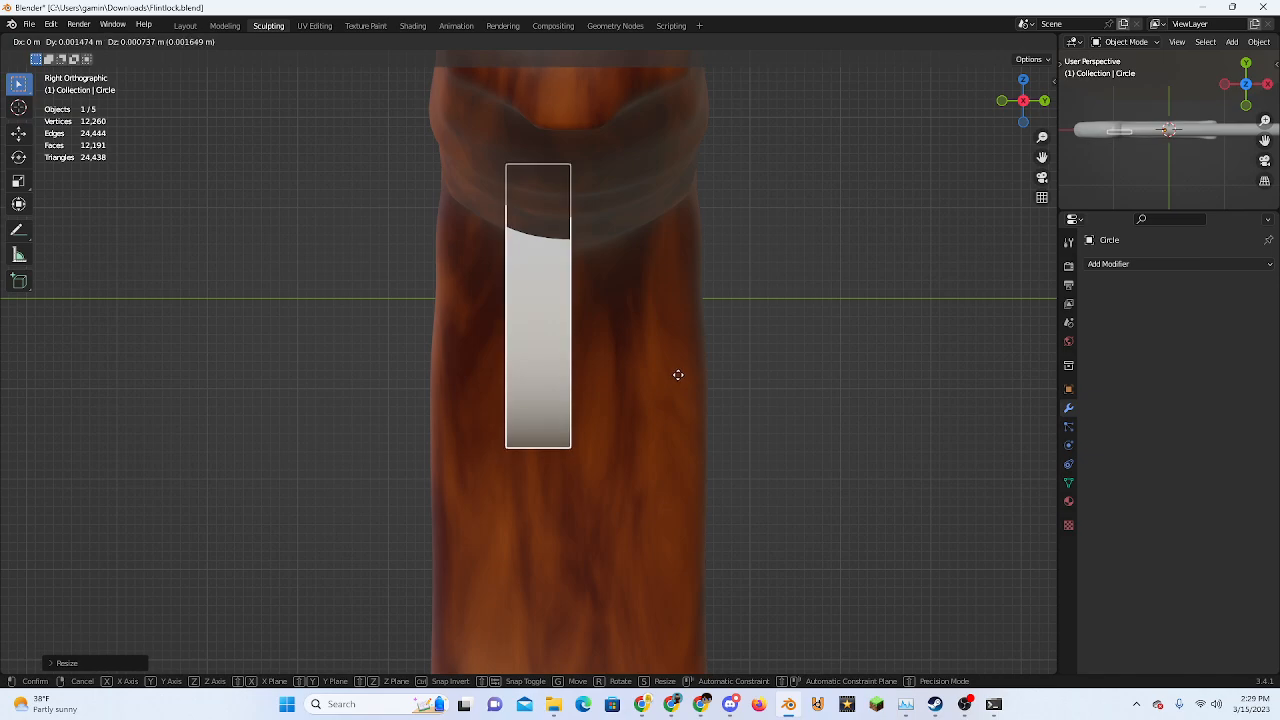
{"action": "key", "text": "y"}
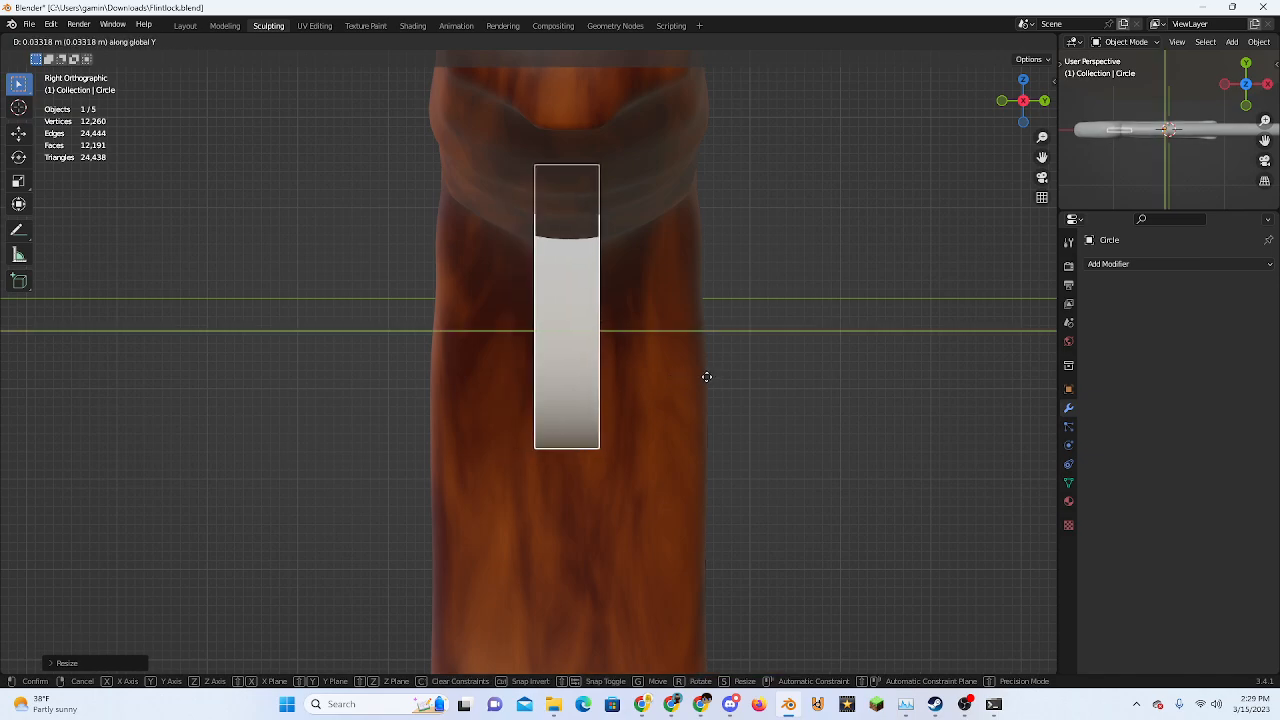
{"action": "left_click", "coordinate": [716, 375]}
Try to extrude one outer face at the ring's rear end toward the grip, following the reference guard's rear spur
{"action": "left_click", "coordinate": [1001, 103]}
{"action": "scroll", "coordinate": [760, 340], "scroll_direction": "down", "scroll_amount": 10}
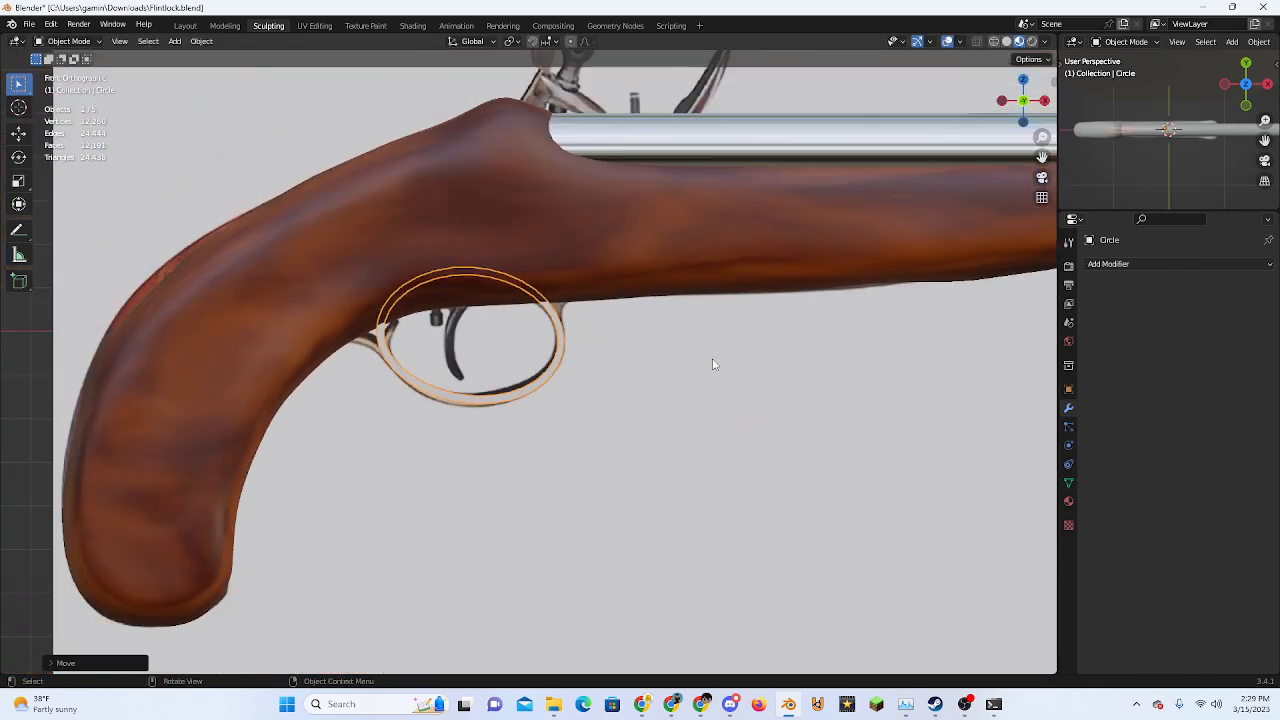
{"action": "left_click", "coordinate": [361, 266]}
{"action": "scroll", "coordinate": [336, 337], "scroll_direction": "up", "scroll_amount": 7}
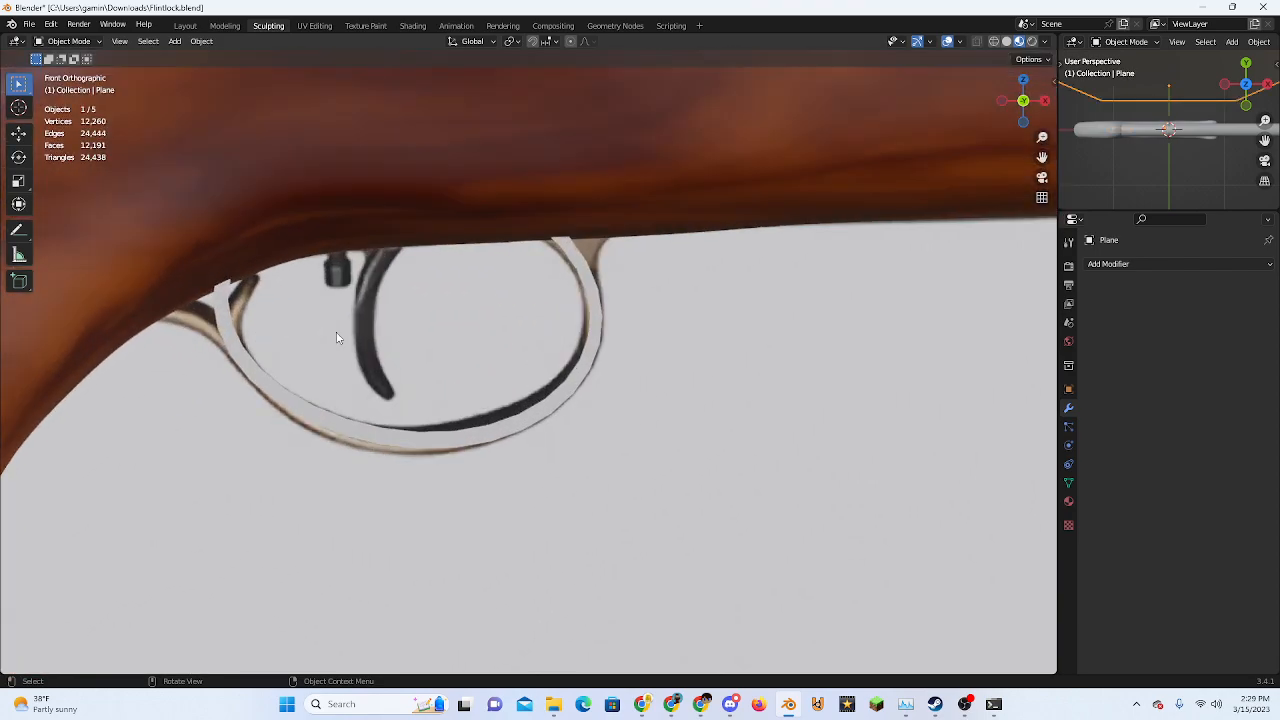
{"action": "left_click", "coordinate": [228, 316]}
{"action": "scroll", "coordinate": [232, 315], "scroll_direction": "up", "scroll_amount": 3}
{"action": "key", "text": "Tab"}
{"action": "middle_click_drag", "start_coordinate": [245, 291], "coordinate": [316, 299]}
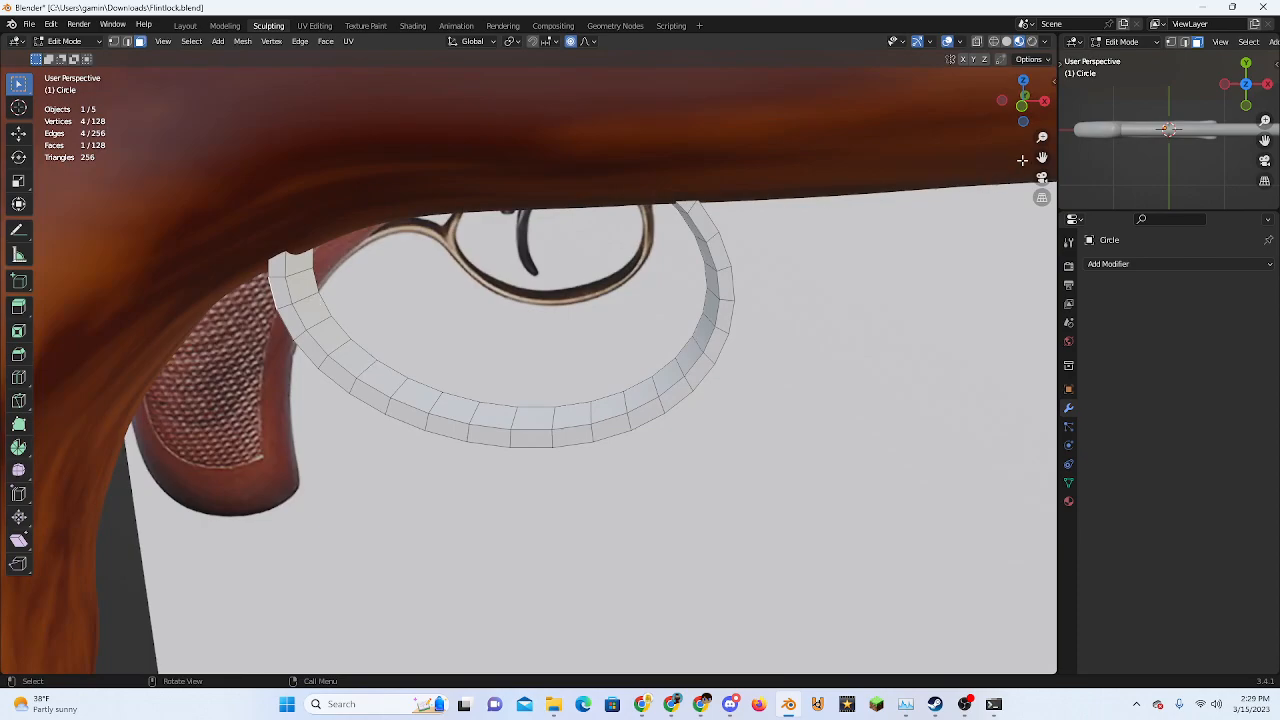
{"action": "left_click", "coordinate": [1022, 104]}
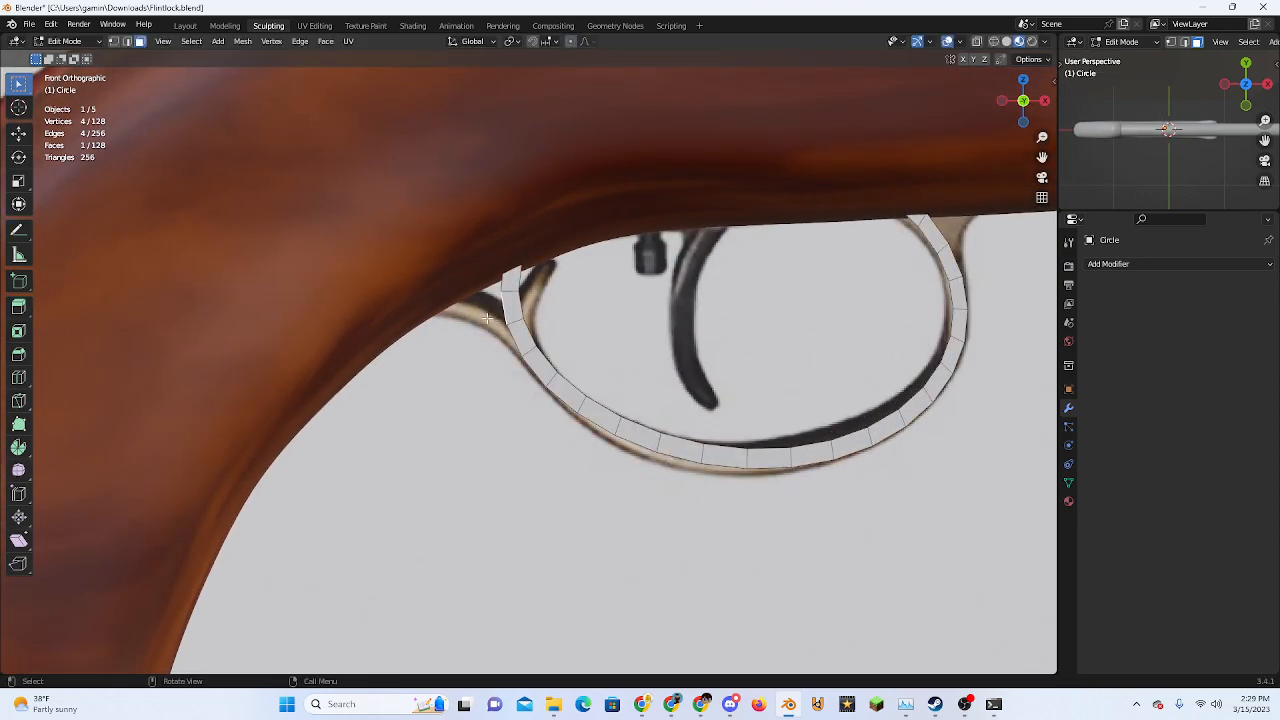
{"action": "key", "text": "e"}
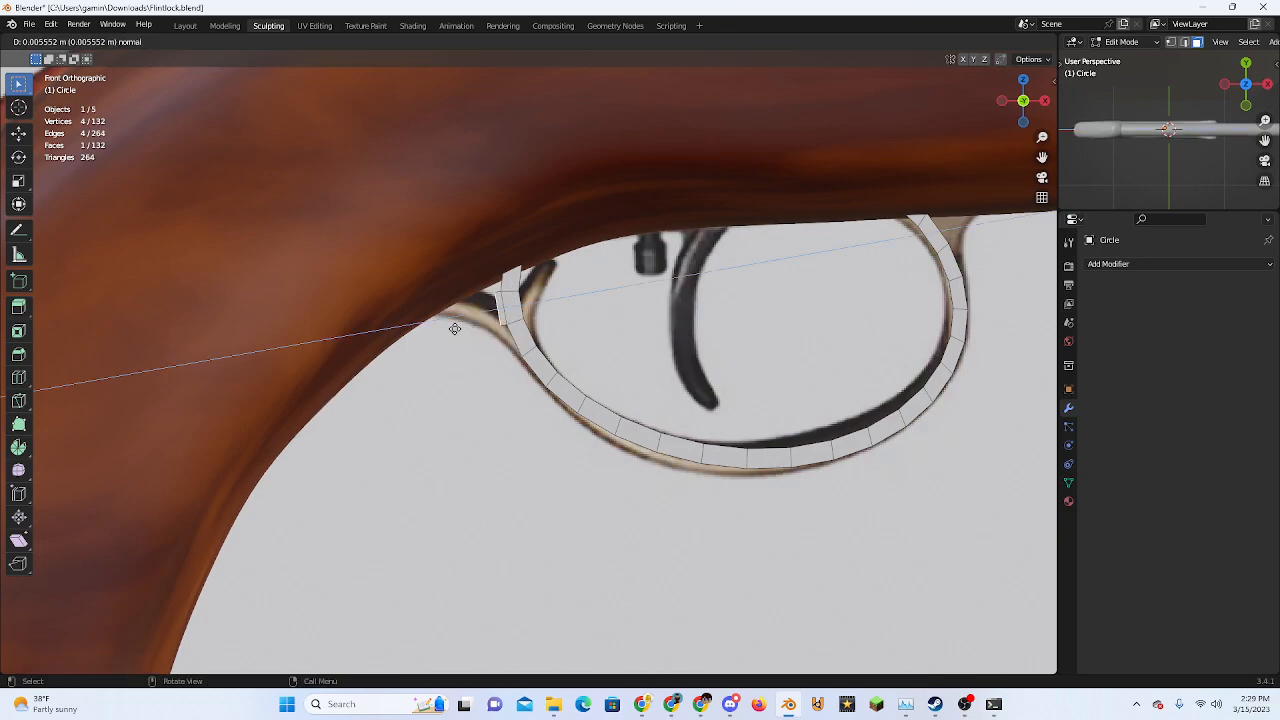
{"action": "left_click", "coordinate": [425, 375]}
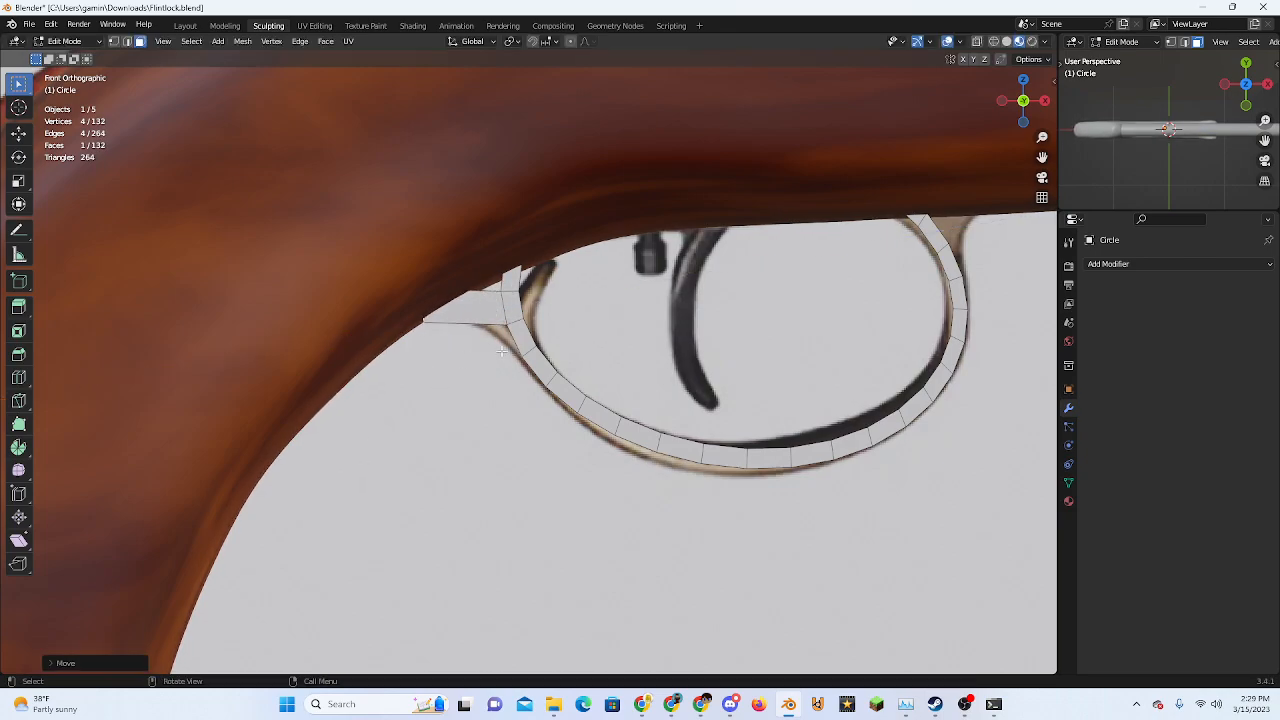
Try extruding and rotating the new rear face further, undo the whole rear extension and return to Object Mode
{"action": "key", "text": "e"}
{"action": "right_click", "coordinate": [491, 377]}
{"action": "key", "text": "ctrl+z"}
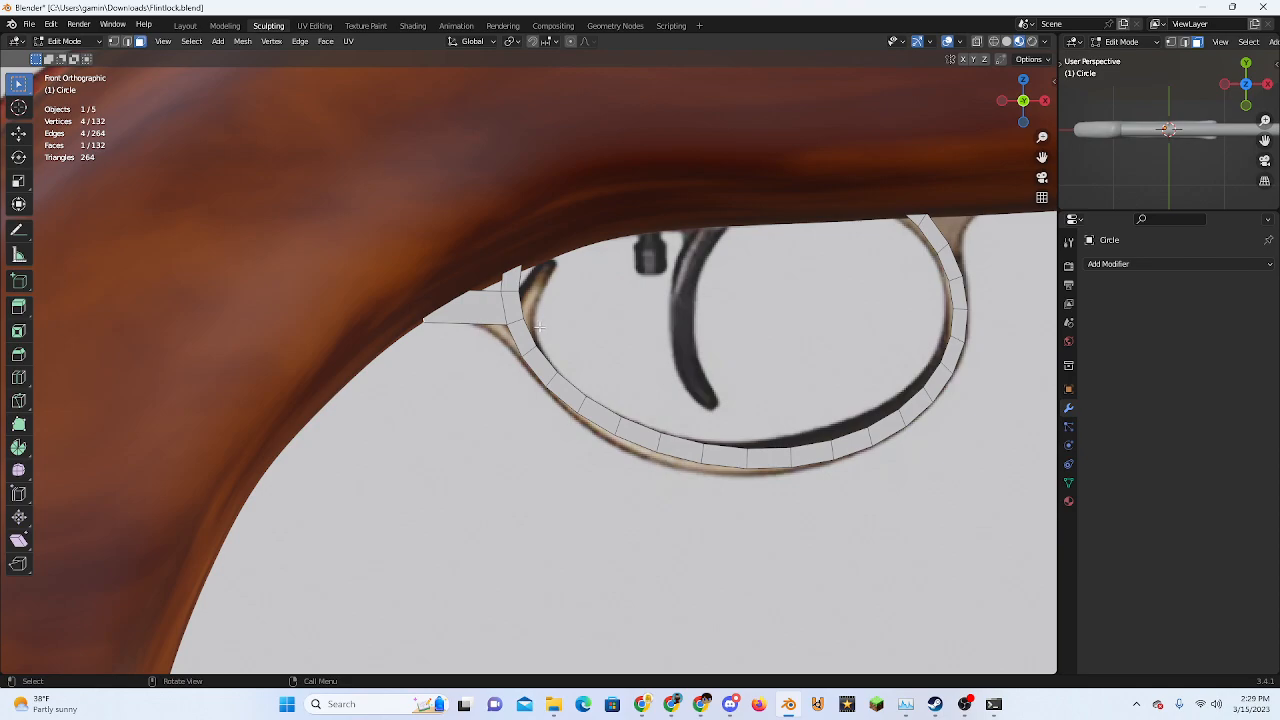
{"action": "key", "text": "r"}
{"action": "left_click", "coordinate": [510, 353]}
{"action": "middle_click_drag", "start_coordinate": [502, 341], "coordinate": [545, 300]}
{"action": "key", "text": "ctrl+z"}
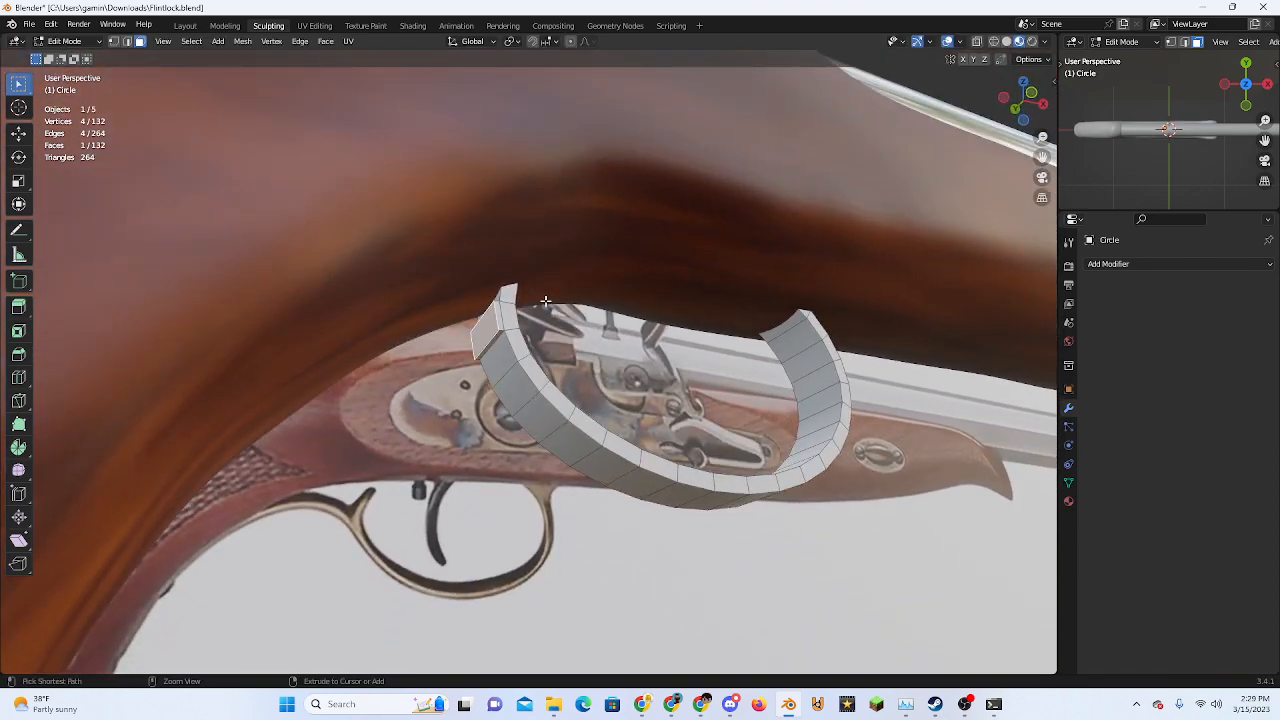
{"action": "key", "text": "Tab"}
{"action": "scroll", "coordinate": [556, 340], "scroll_direction": "down", "scroll_amount": 7}
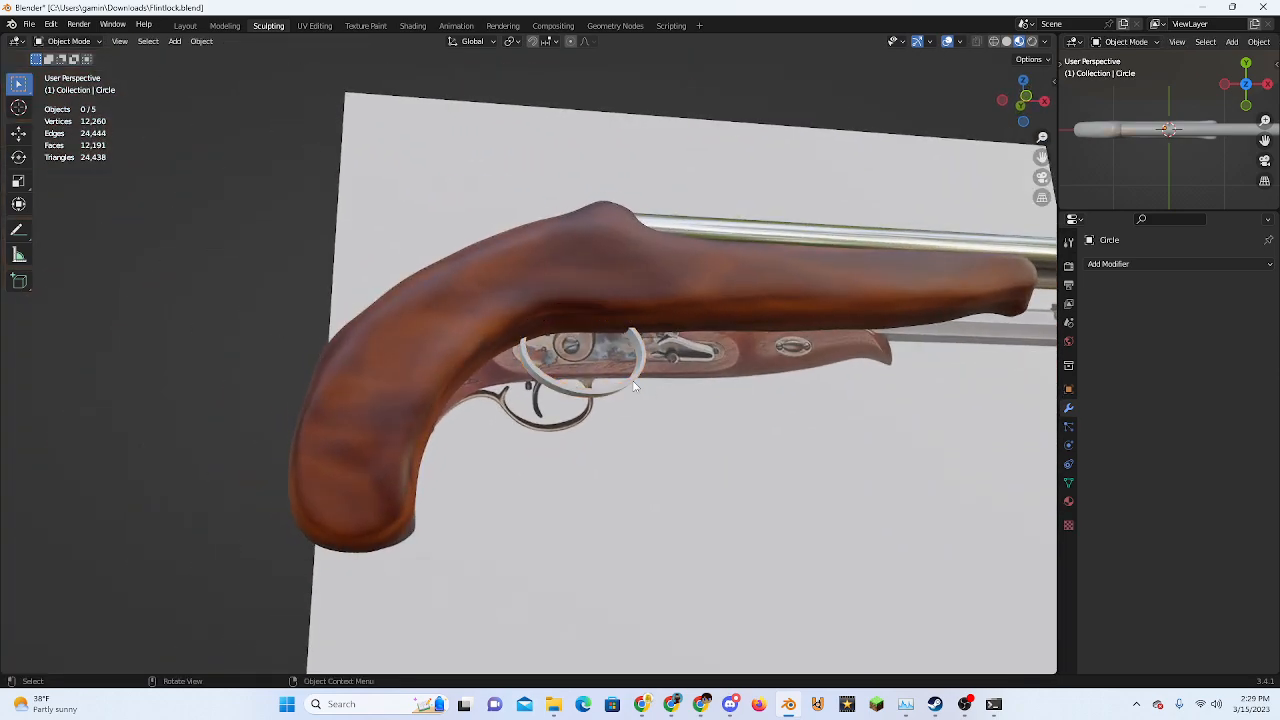
Give the ring a new material with a yellow base colour at hue 0.151 and saturation 1.000
{"action": "left_click", "coordinate": [633, 383]}
{"action": "middle_click_drag", "start_coordinate": [633, 383], "coordinate": [595, 407]}
{"action": "left_click", "coordinate": [1069, 501]}
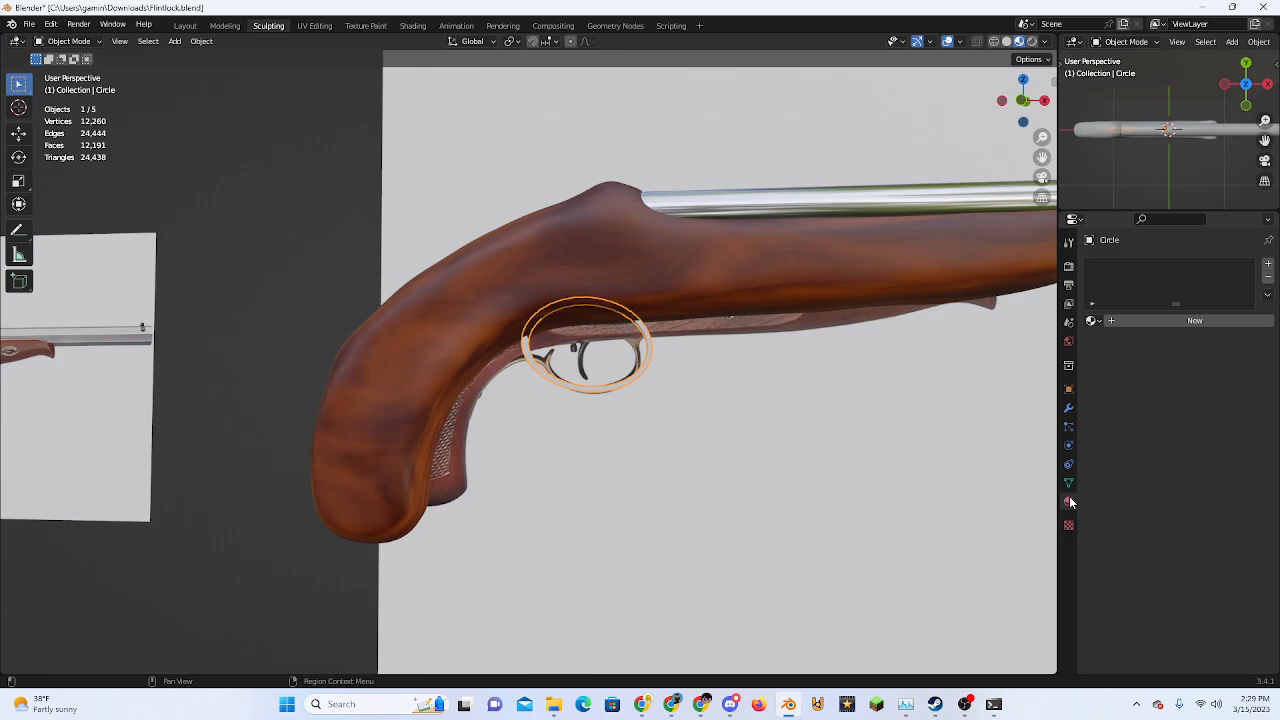
{"action": "left_click", "coordinate": [1130, 321]}
{"action": "left_click", "coordinate": [1213, 462]}
{"action": "left_click", "coordinate": [1149, 352]}
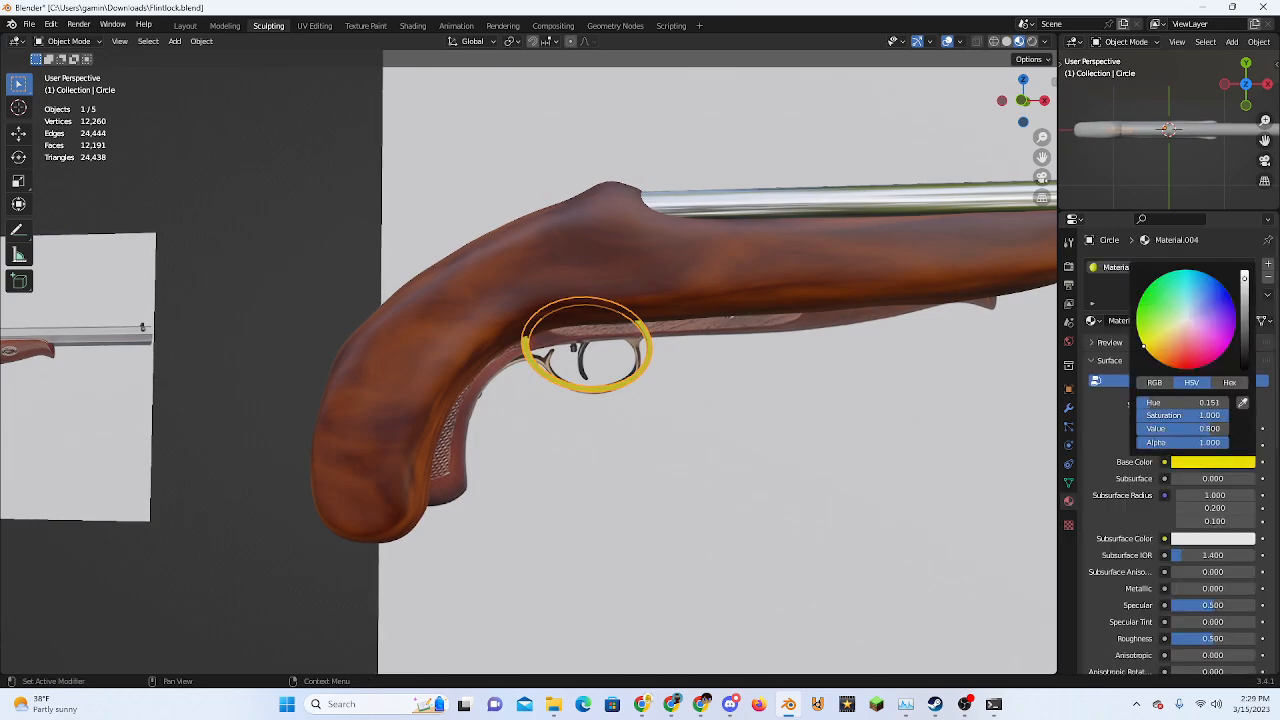
Assign the existing metallic Material.002 to the trigger guard ring
{"action": "left_click", "coordinate": [1093, 320]}
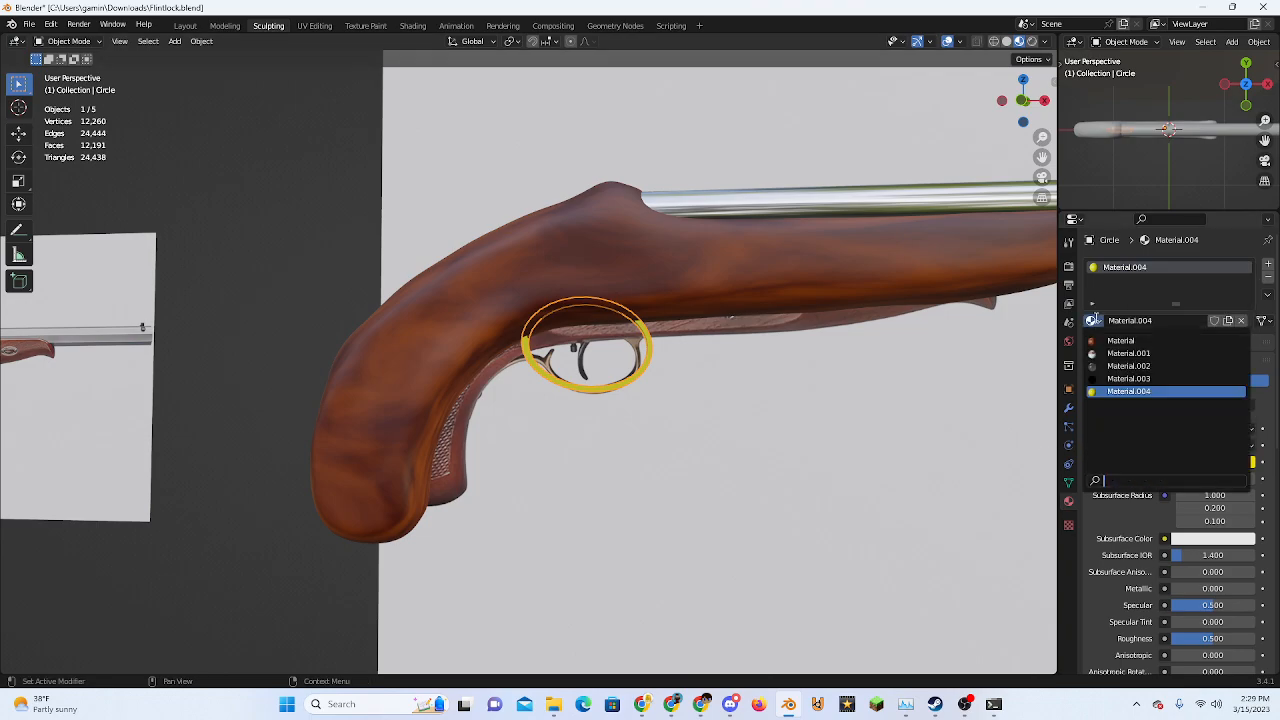
{"action": "left_click", "coordinate": [1150, 369]}
Examine the ring's material and its fit against the reference trigger guard from the front and at an angle
{"action": "left_click", "coordinate": [291, 216]}
{"action": "scroll", "coordinate": [480, 335], "scroll_direction": "up", "scroll_amount": 4}
{"action": "middle_click_drag", "start_coordinate": [490, 342], "coordinate": [632, 358]}
{"action": "left_click", "coordinate": [735, 340]}
{"action": "middle_click_drag", "start_coordinate": [735, 340], "coordinate": [938, 91]}
{"action": "left_click", "coordinate": [1004, 99]}
{"action": "scroll", "coordinate": [596, 315], "scroll_direction": "up", "scroll_amount": 4}
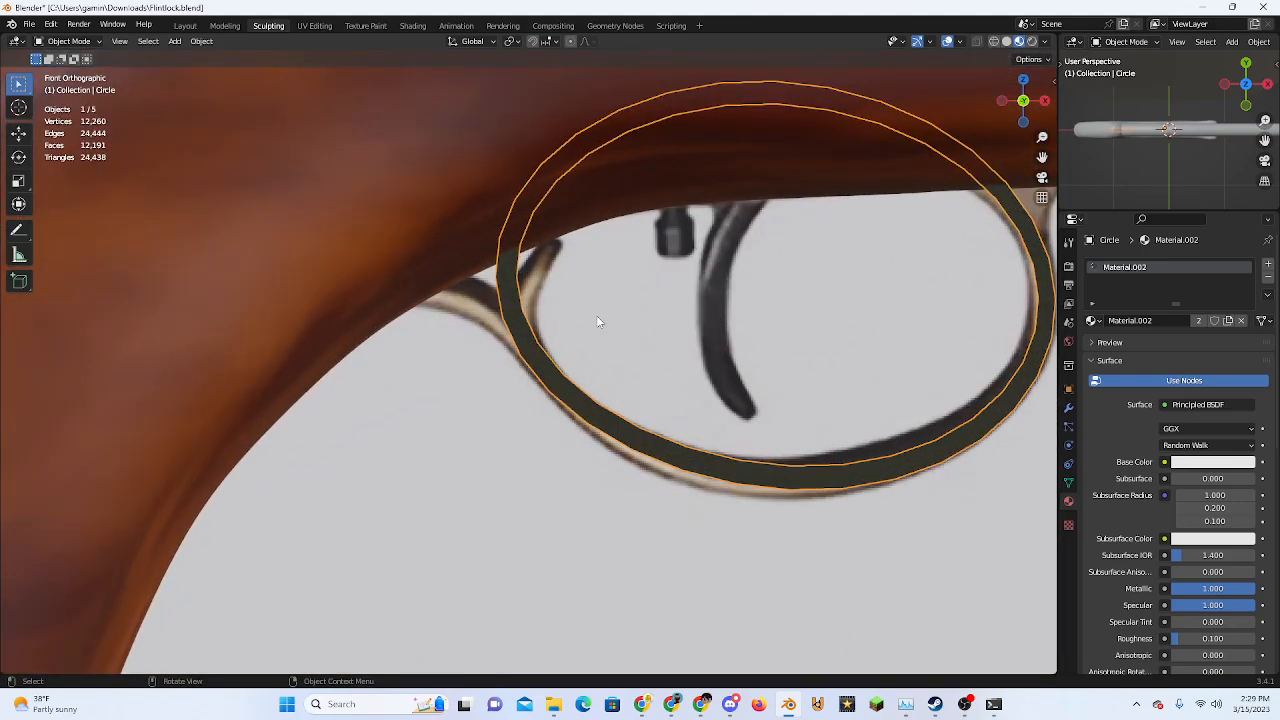
{"action": "scroll", "coordinate": [694, 341], "scroll_direction": "down", "scroll_amount": 4}
{"action": "scroll", "coordinate": [717, 343], "scroll_direction": "down", "scroll_amount": 2}
{"action": "scroll", "coordinate": [717, 343], "scroll_direction": "down", "scroll_amount": 5}
{"action": "left_click", "coordinate": [328, 321]}
{"action": "scroll", "coordinate": [329, 324], "scroll_direction": "up", "scroll_amount": 7}
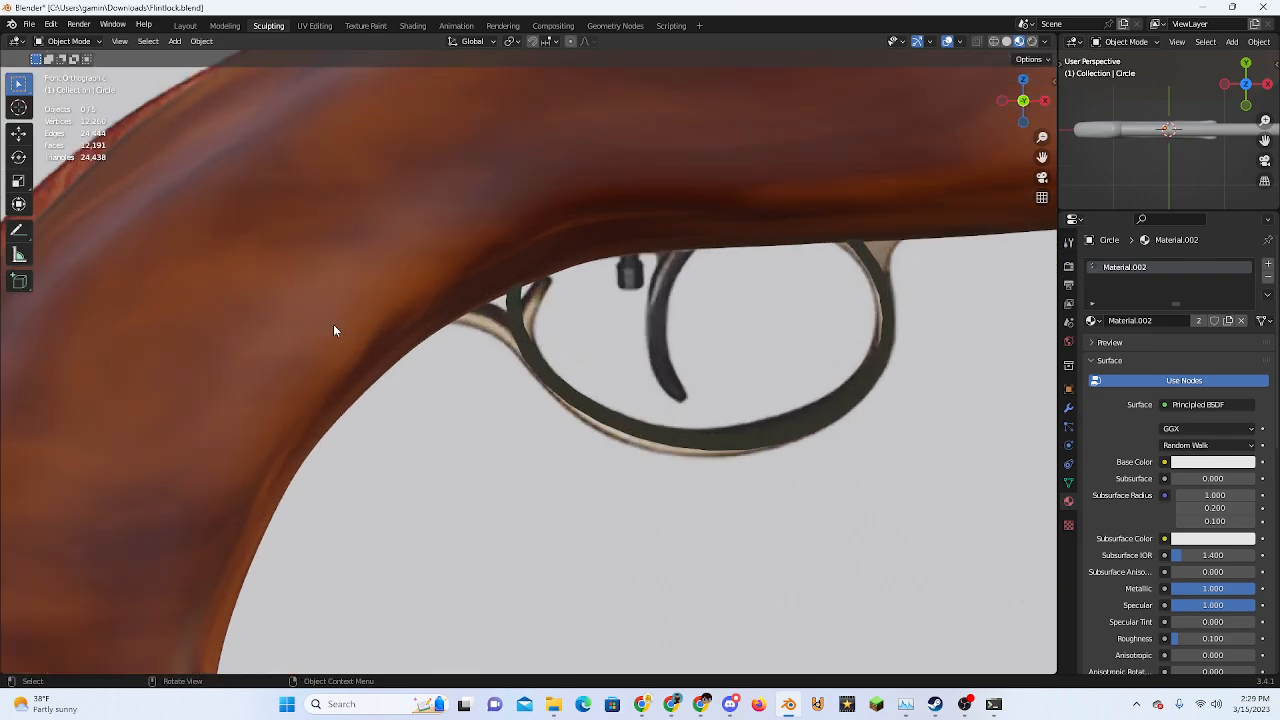
{"action": "scroll", "coordinate": [335, 330], "scroll_direction": "down", "scroll_amount": 5}
{"action": "middle_click_drag", "start_coordinate": [466, 357], "coordinate": [500, 357]}
Open the trigger guard ring for editing in front view, with the outer face at its front end below the stock selected
{"action": "left_click", "coordinate": [741, 301]}
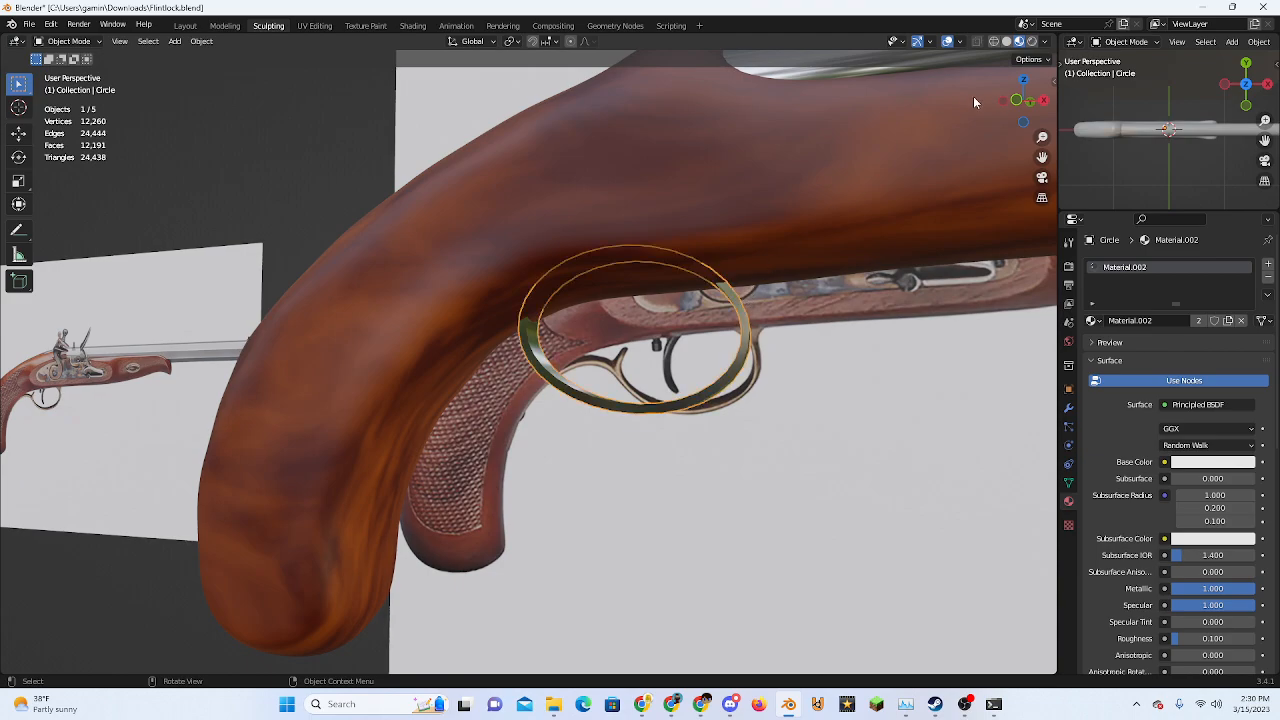
{"action": "left_click", "coordinate": [1016, 100]}
{"action": "middle_click_drag", "start_coordinate": [822, 232], "coordinate": [684, 261], "text": "shift"}
{"action": "key", "text": "Tab"}
{"action": "scroll", "coordinate": [673, 263], "scroll_direction": "up", "scroll_amount": 8}
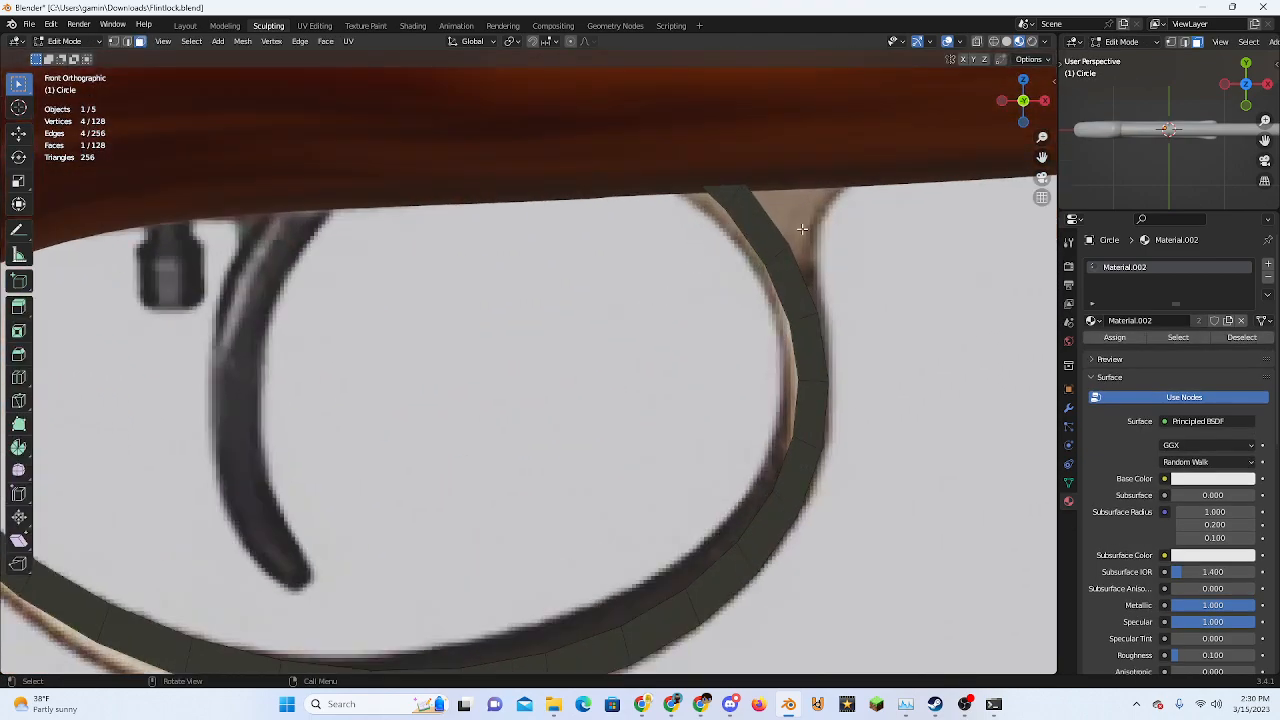
{"action": "middle_click_drag", "start_coordinate": [802, 229], "coordinate": [776, 238]}
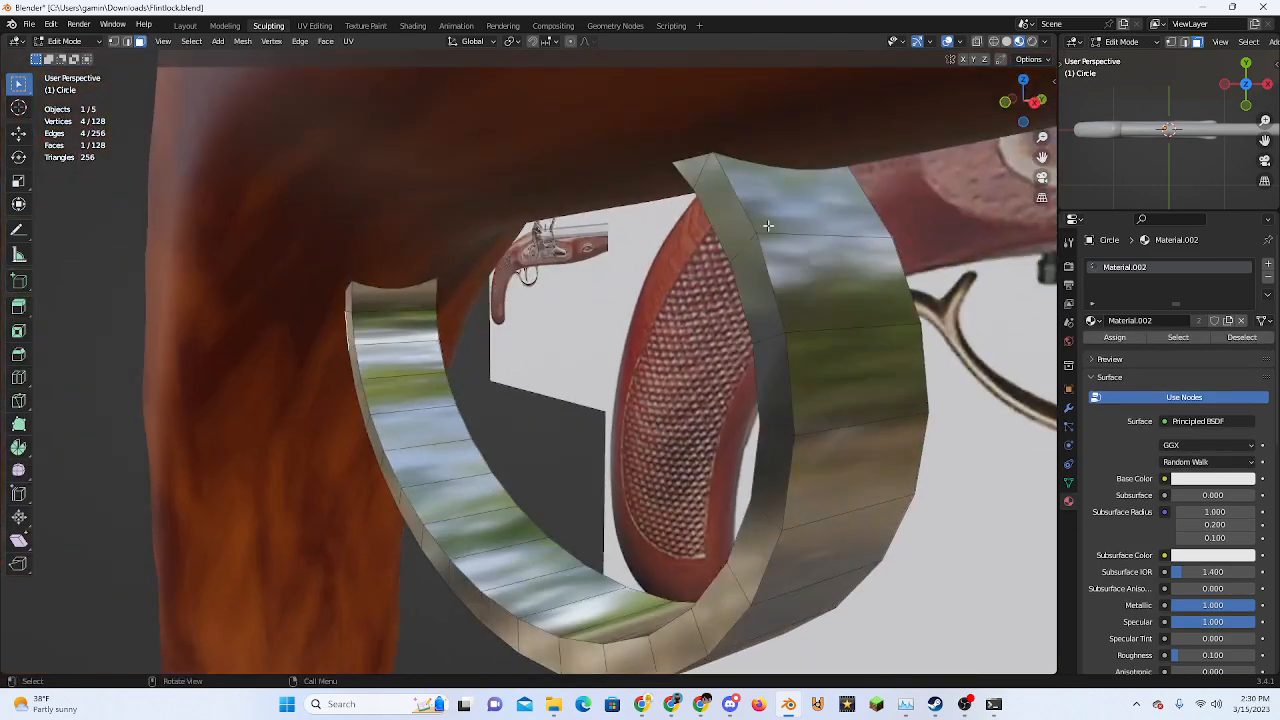
{"action": "left_click", "coordinate": [1006, 104]}
{"action": "left_click", "coordinate": [1044, 104]}
{"action": "middle_click_drag", "start_coordinate": [822, 195], "coordinate": [679, 262], "text": "shift"}
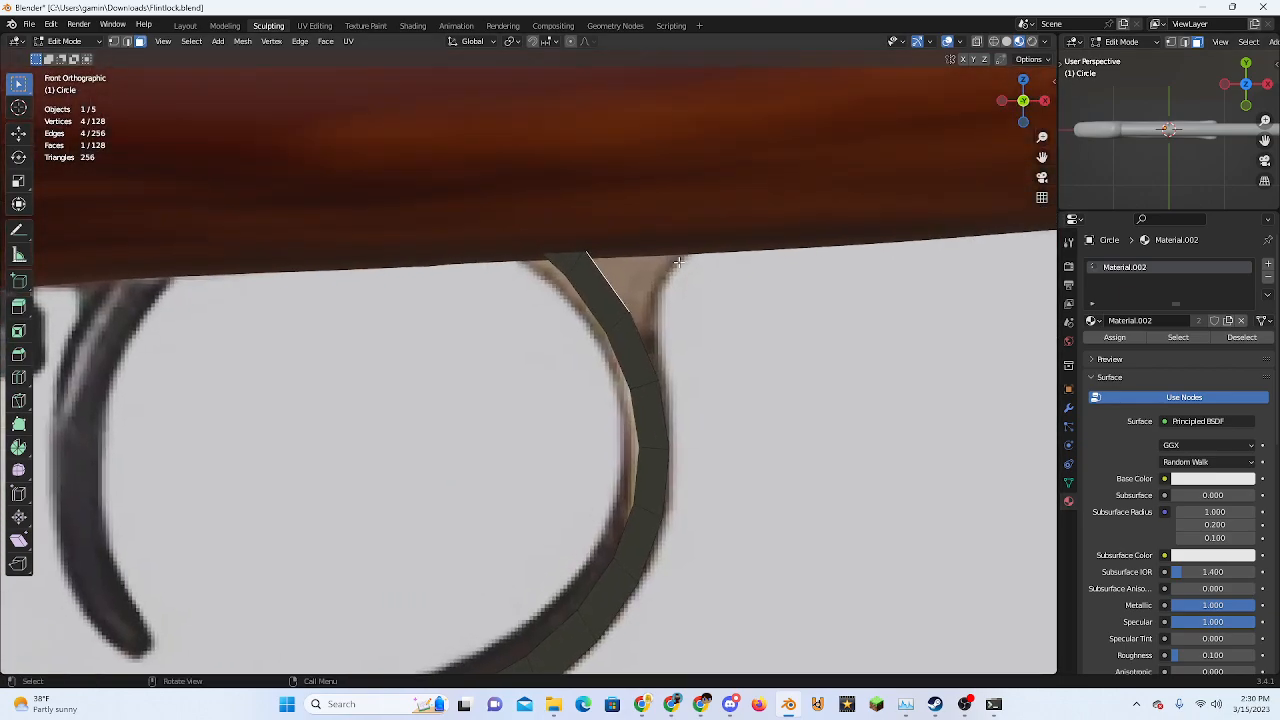
Try moving the selected outer face toward the reference bracket and undo the move
{"action": "key", "text": "g"}
{"action": "left_click", "coordinate": [703, 236]}
{"action": "key", "text": "ctrl+z"}
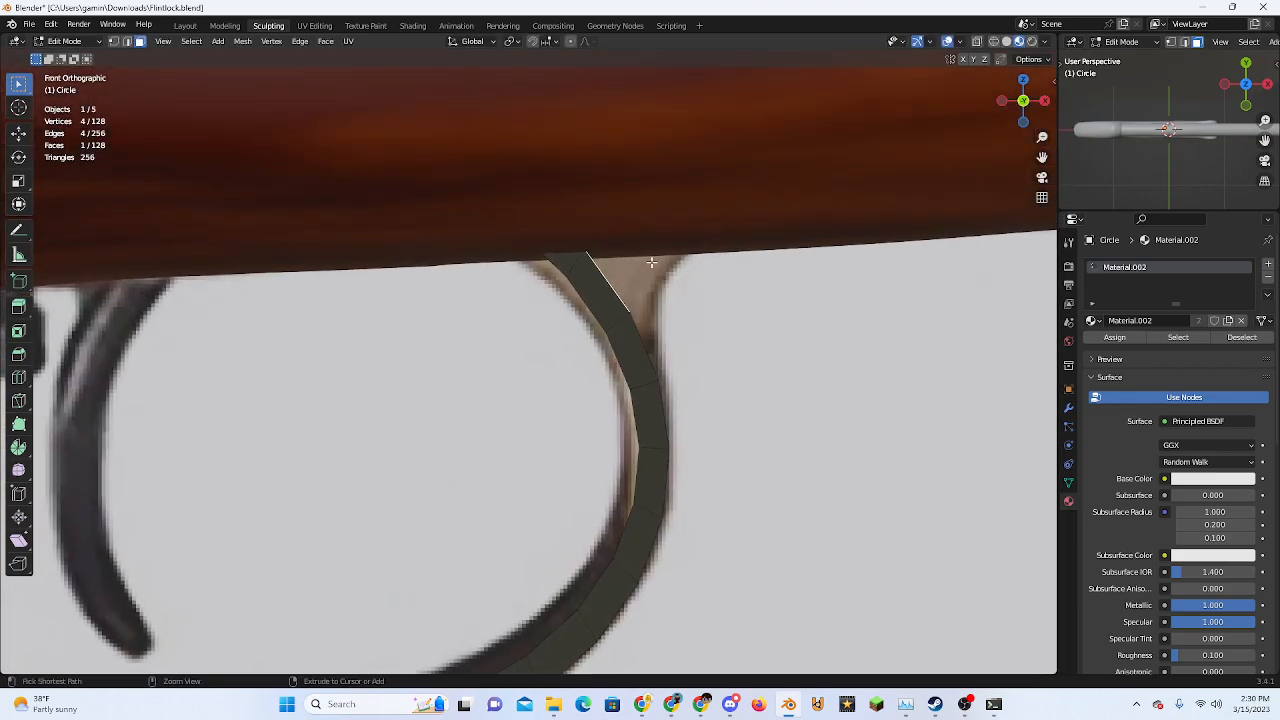
Extrude the outer face at the guard's front end forward twice, up into the underside of the stock
{"action": "key", "text": "e"}
{"action": "left_click", "coordinate": [682, 226]}
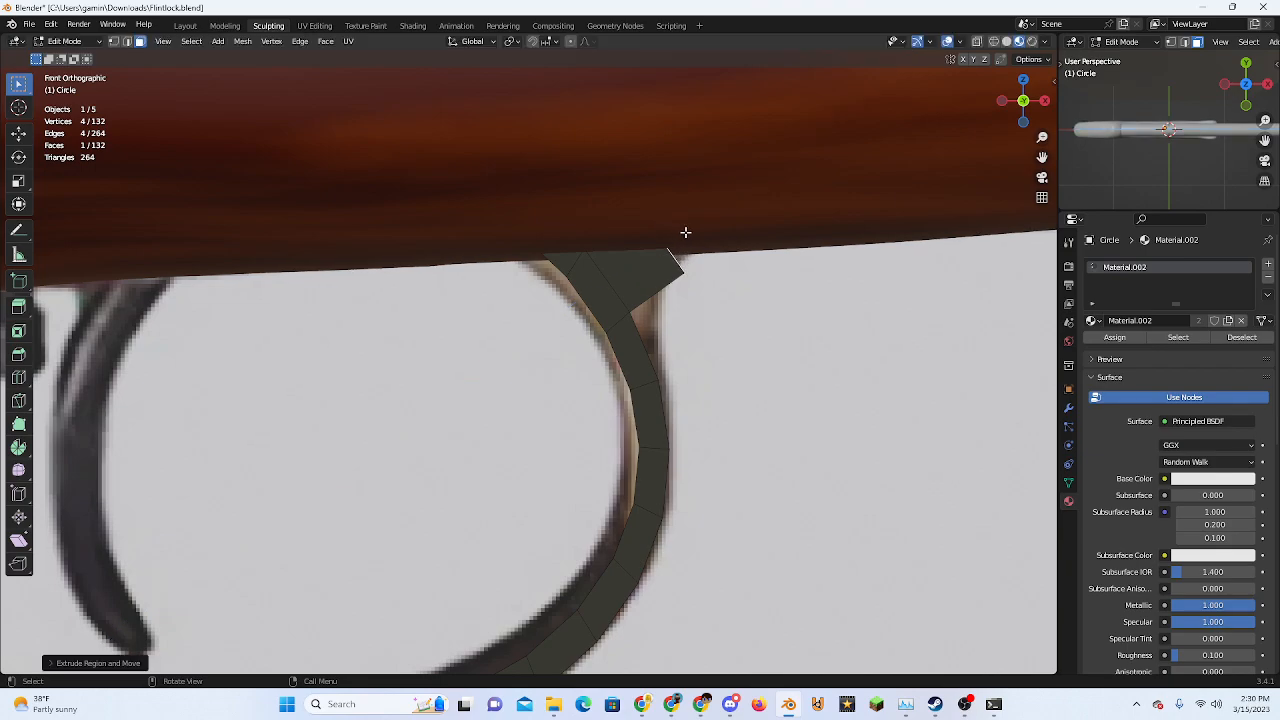
{"action": "key", "text": "e"}
{"action": "left_click", "coordinate": [729, 191]}
{"action": "left_click", "coordinate": [702, 244]}
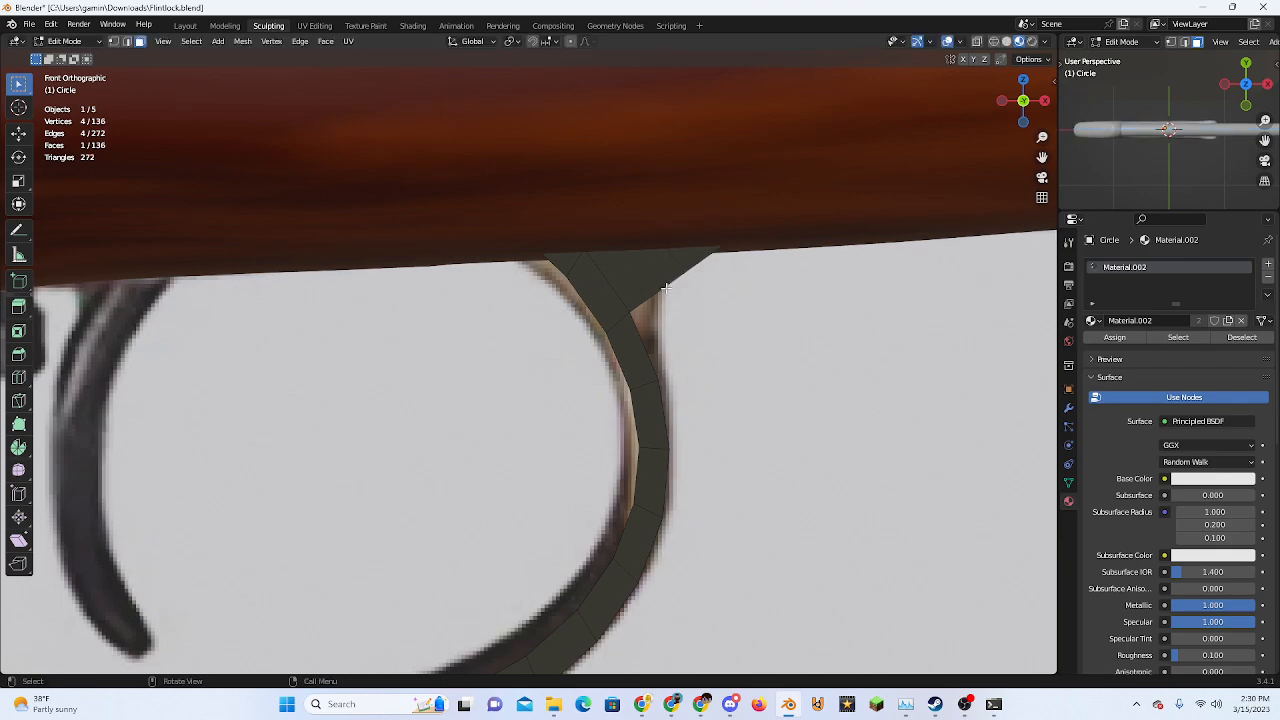
Move the lower vertices between the two extruded sections up to the reference bracket's corner at the stock
{"action": "scroll", "coordinate": [425, 184], "scroll_direction": "up", "scroll_amount": 3}
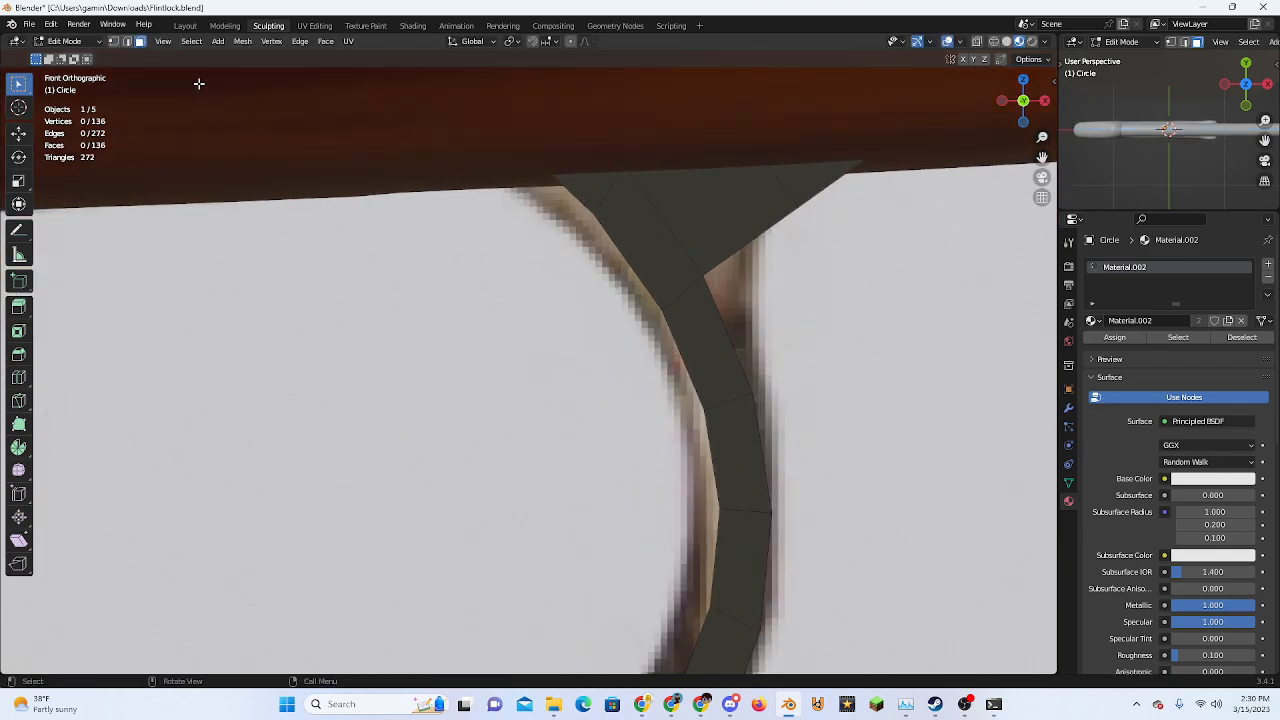
{"action": "left_click", "coordinate": [113, 43]}
{"action": "middle_click_drag", "start_coordinate": [819, 209], "coordinate": [554, 282], "text": "shift"}
{"action": "scroll", "coordinate": [554, 282], "scroll_direction": "up", "scroll_amount": 2}
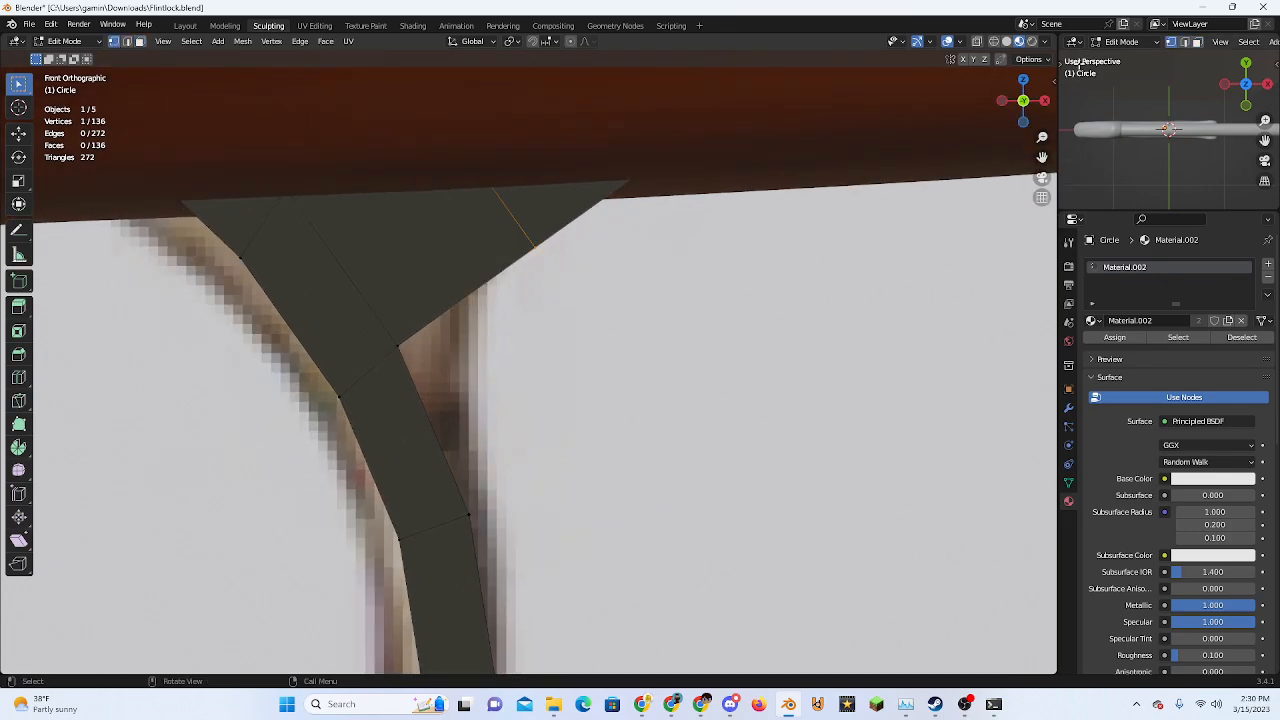
{"action": "left_click_drag", "start_coordinate": [512, 196], "coordinate": [552, 254]}
{"action": "middle_click_drag", "start_coordinate": [560, 250], "coordinate": [580, 310], "text": "shift"}
{"action": "scroll", "coordinate": [572, 308], "scroll_direction": "up", "scroll_amount": 3}
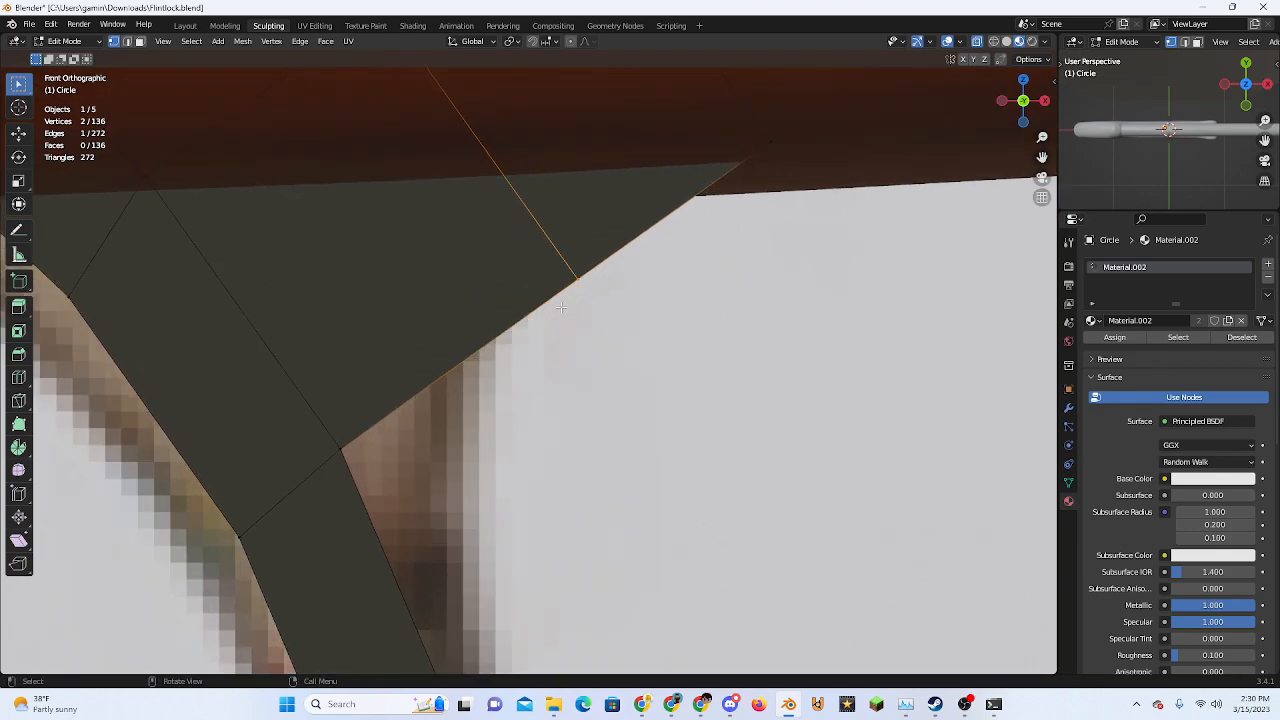
{"action": "key", "text": "g"}
{"action": "left_click", "coordinate": [541, 230]}
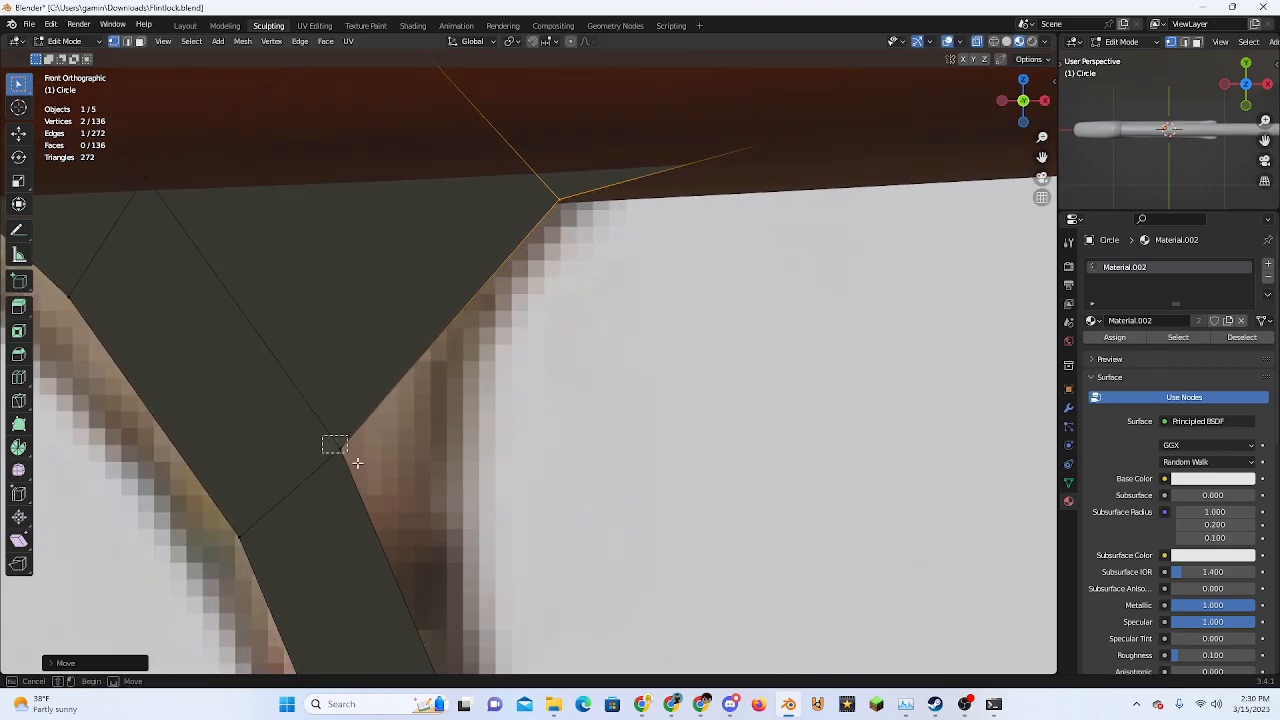
Move the vertices where the extrusion meets the ring outward to the front edge of the reference bracket
{"action": "left_click_drag", "start_coordinate": [357, 463], "coordinate": [388, 485]}
{"action": "key", "text": "g"}
{"action": "left_click", "coordinate": [560, 467]}
{"action": "scroll", "coordinate": [552, 482], "scroll_direction": "down", "scroll_amount": 6}
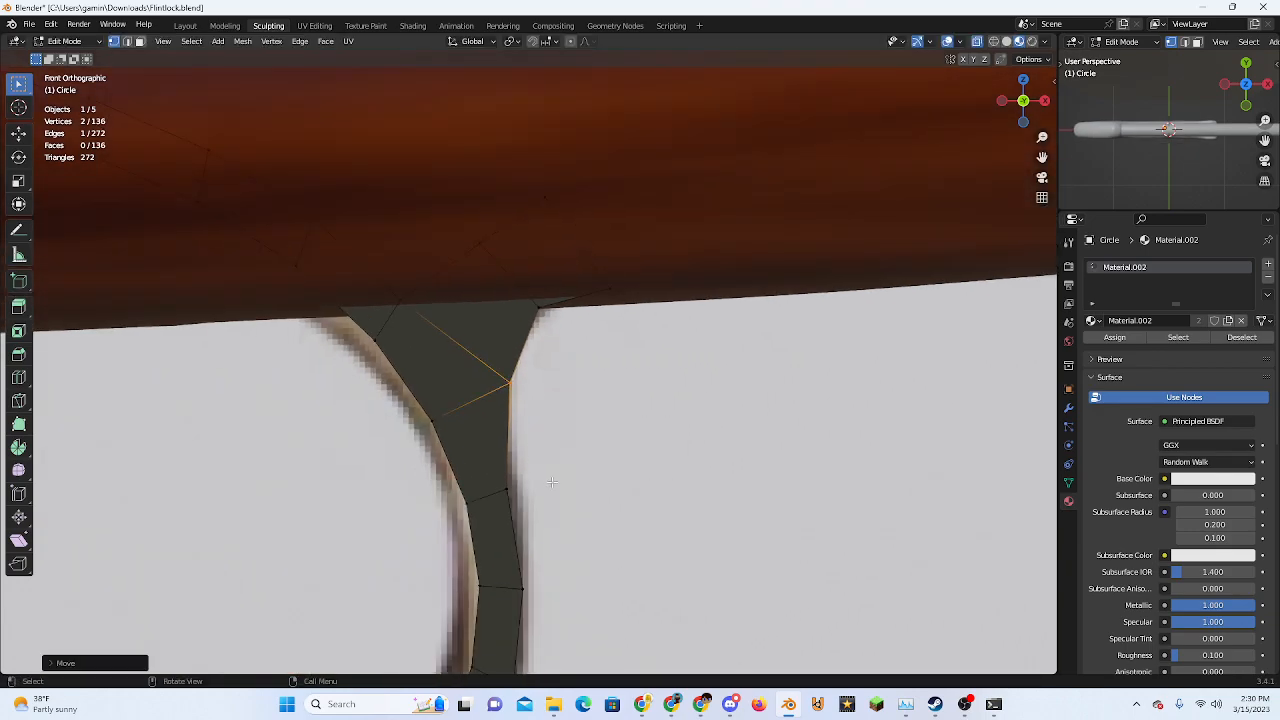
{"action": "scroll", "coordinate": [552, 482], "scroll_direction": "down", "scroll_amount": 5}
Examine from the front and from below how the guard's widened front end meets the stock
{"action": "key", "text": "Tab"}
{"action": "left_click", "coordinate": [600, 460]}
{"action": "scroll", "coordinate": [599, 457], "scroll_direction": "up", "scroll_amount": 6}
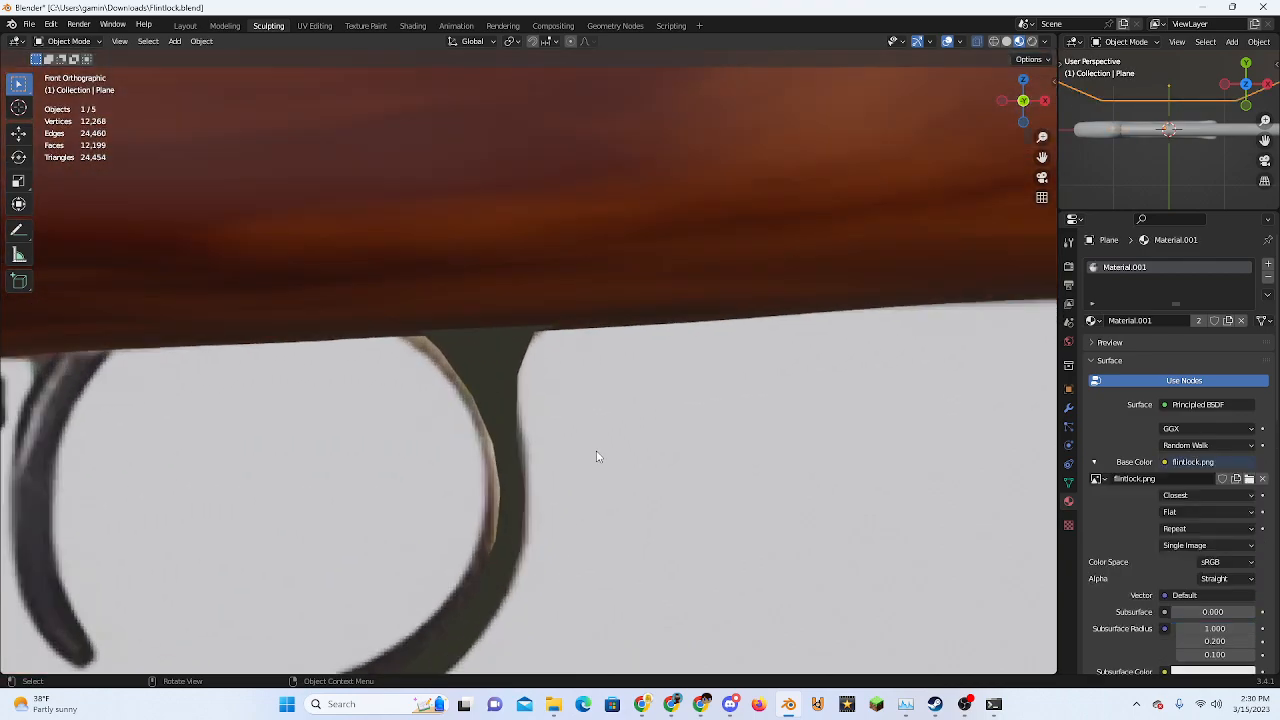
{"action": "middle_click_drag", "start_coordinate": [597, 457], "coordinate": [668, 385]}
{"action": "scroll", "coordinate": [581, 371], "scroll_direction": "down", "scroll_amount": 1}
{"action": "left_click", "coordinate": [553, 383]}
{"action": "key", "text": "Tab"}
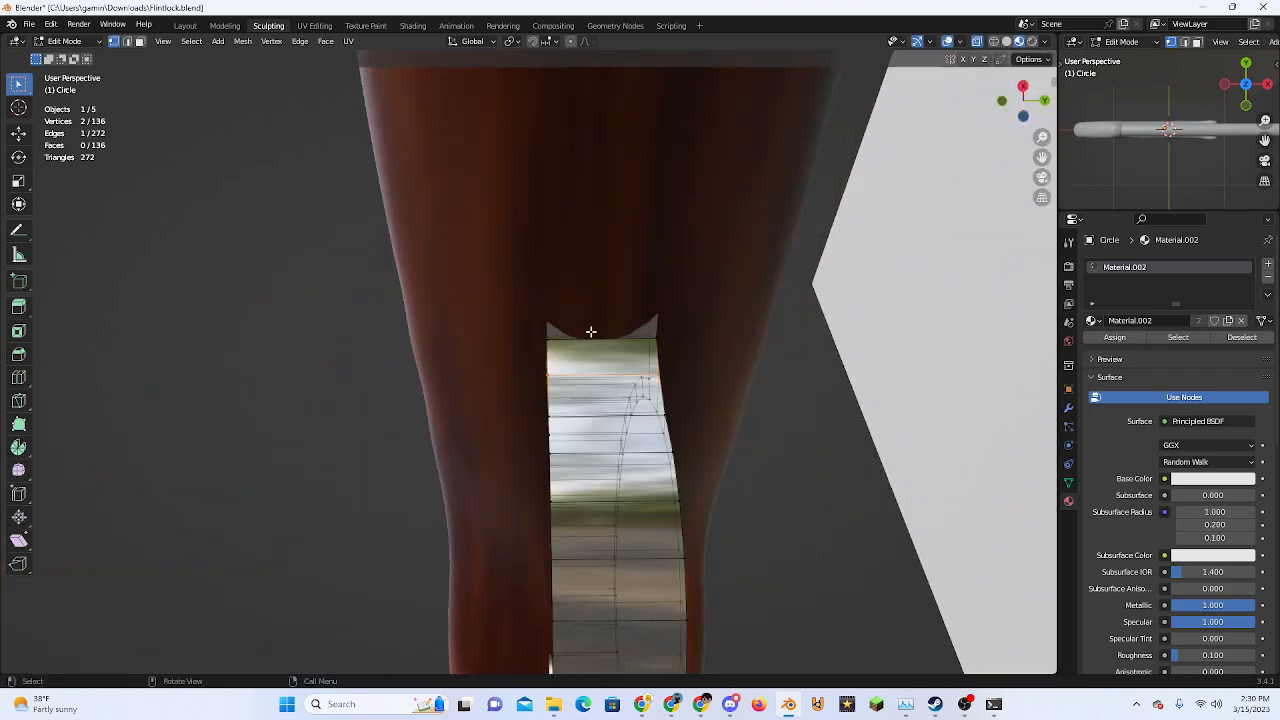
{"action": "middle_click_drag", "start_coordinate": [591, 331], "coordinate": [609, 325]}
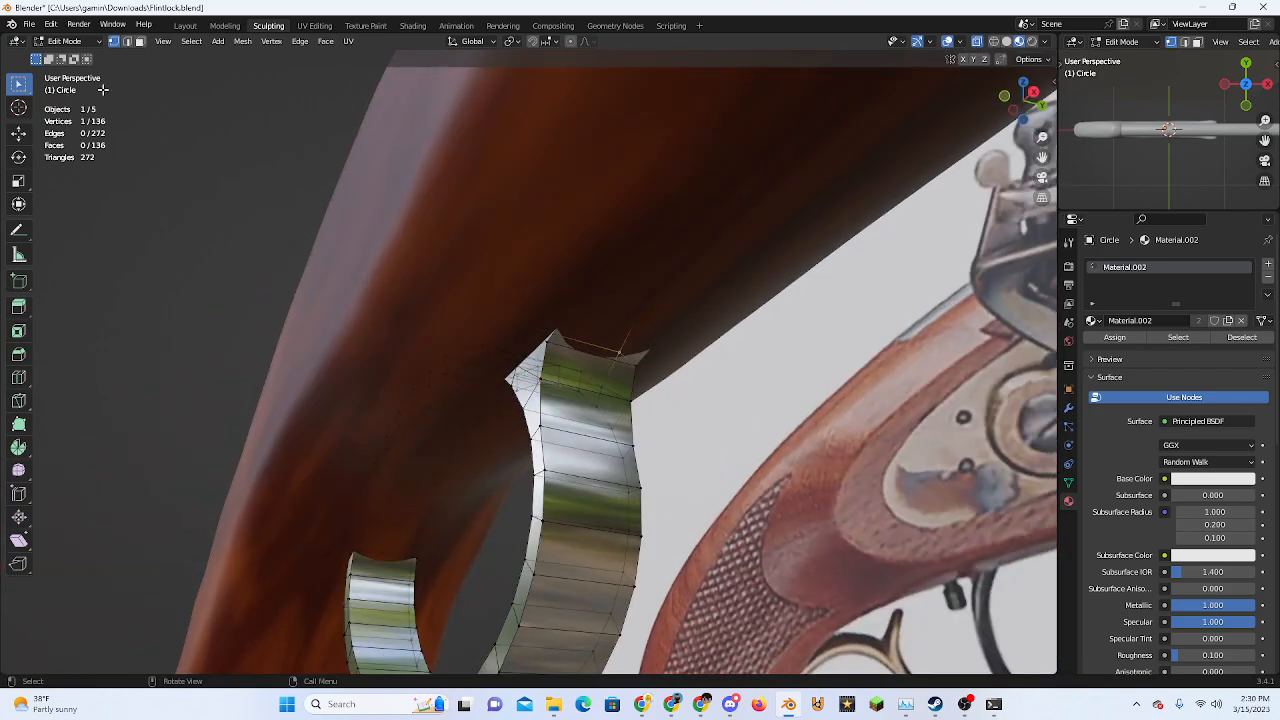
{"action": "middle_click_drag", "start_coordinate": [500, 260], "coordinate": [462, 291]}
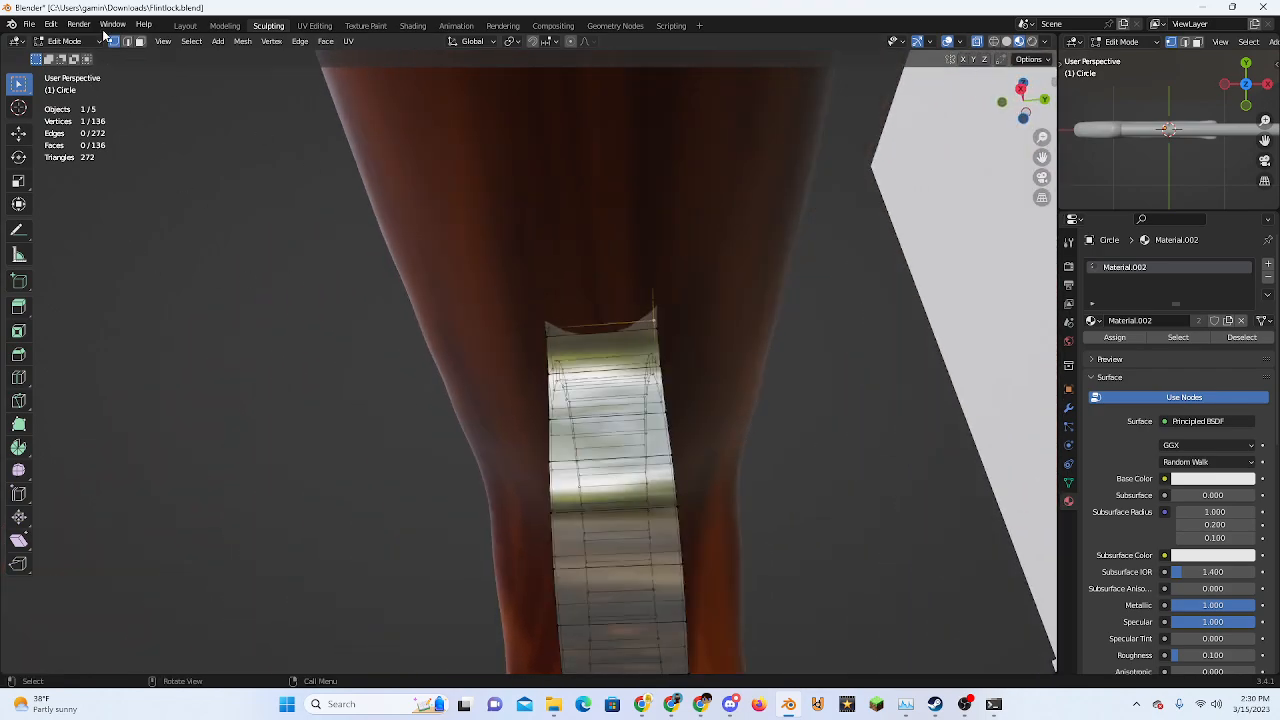
{"action": "middle_click_drag", "start_coordinate": [546, 326], "coordinate": [600, 300]}
{"action": "key", "text": "Tab"}
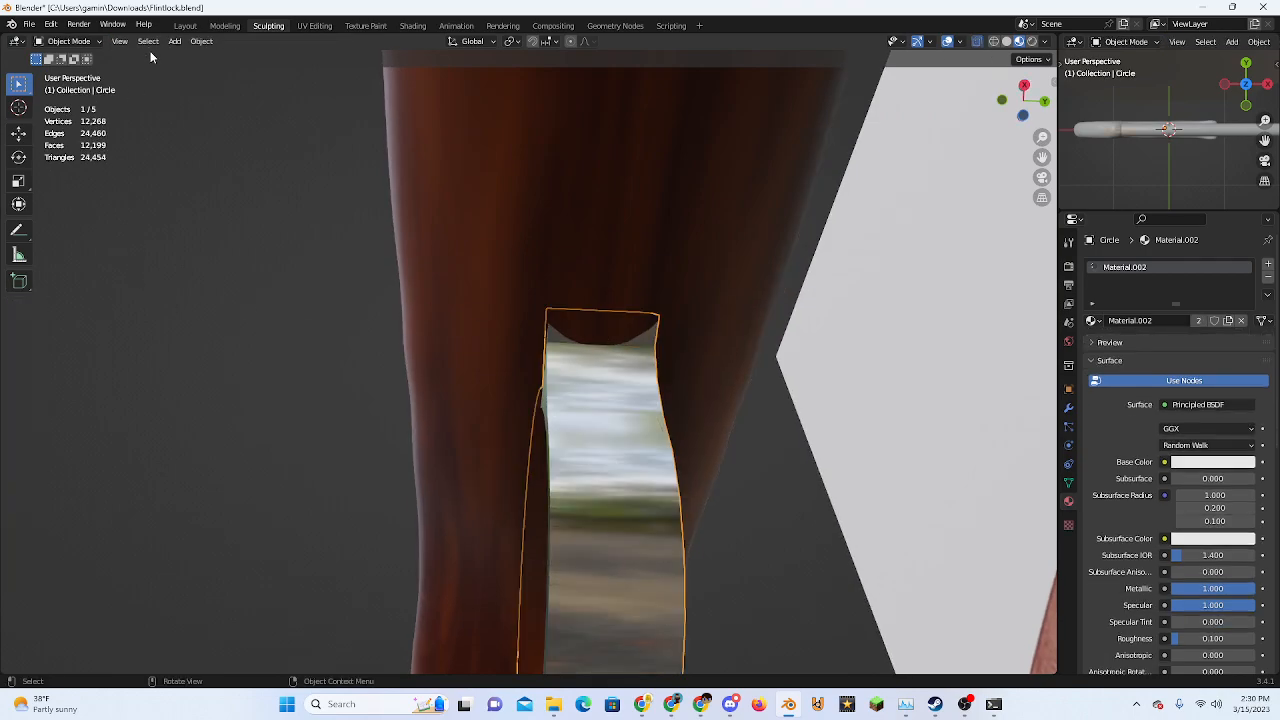
{"action": "key", "text": "Tab"}
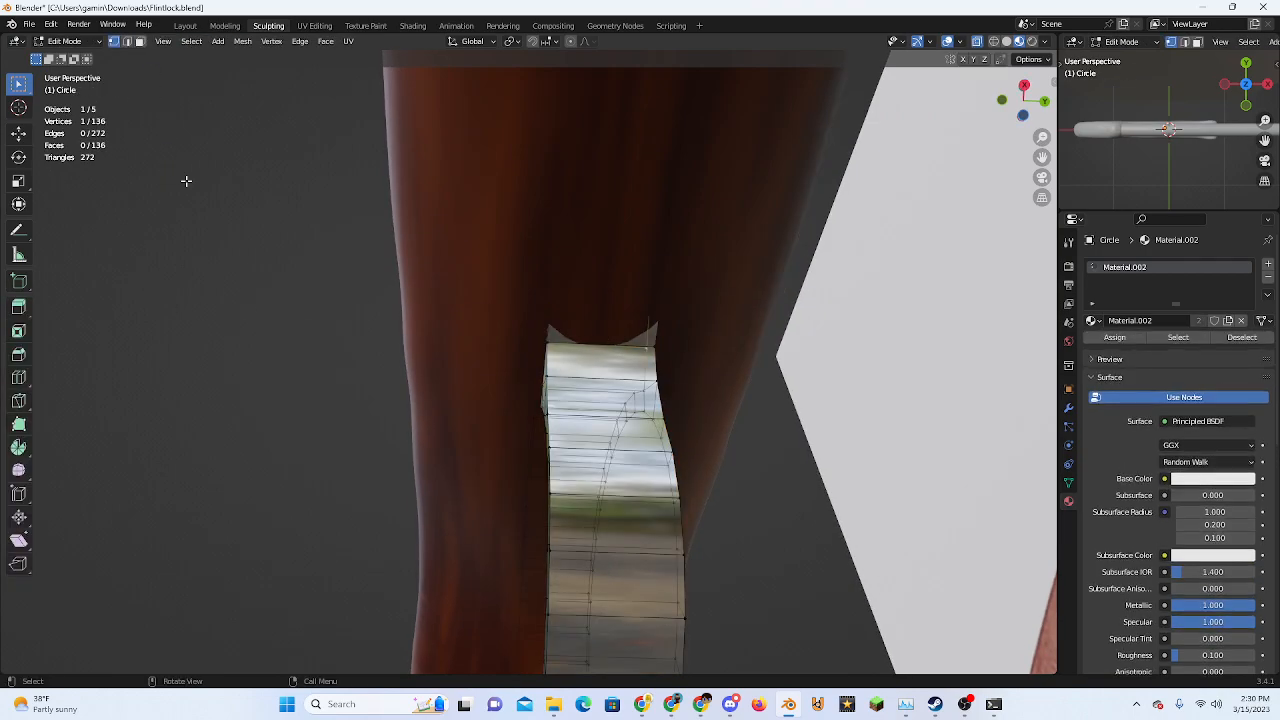
Add a single loop cut lengthwise around the middle of the trigger guard band
{"action": "left_click", "coordinate": [19, 378]}
{"action": "left_click", "coordinate": [600, 328]}
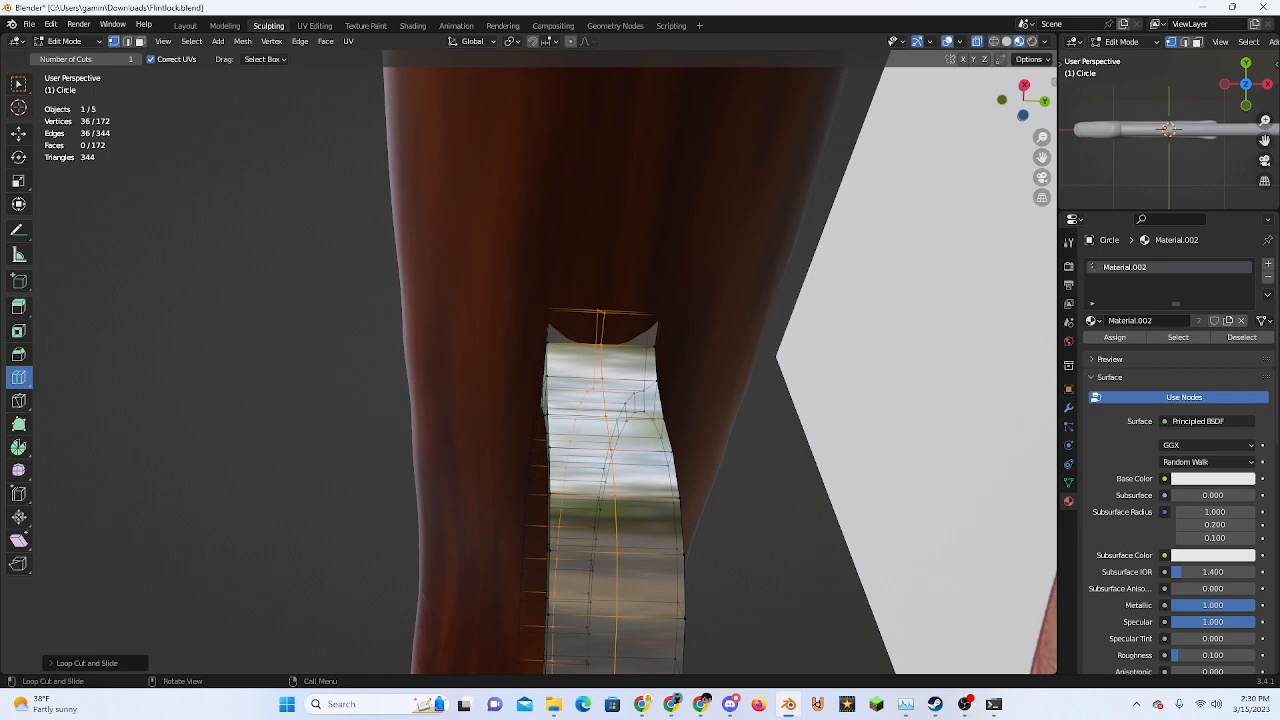
{"action": "left_click", "coordinate": [26, 86]}
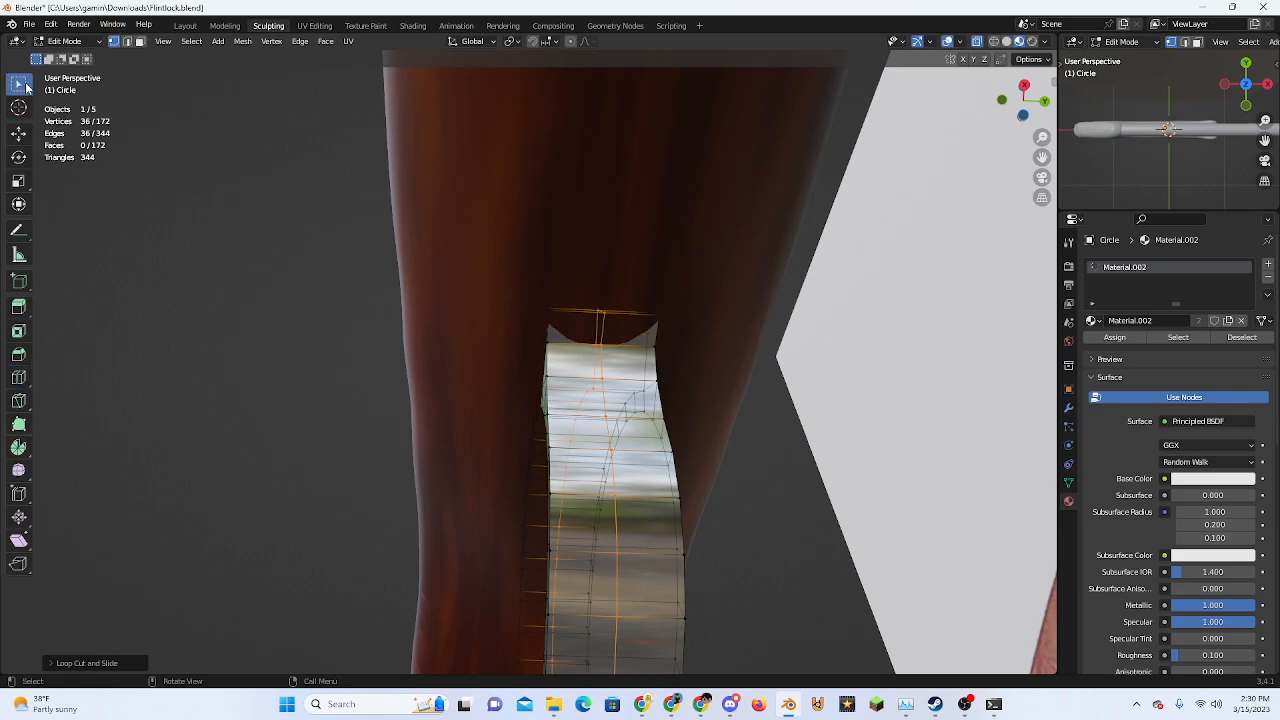
Reposition the new middle vertex at the front tip of the guard to fit it against the stock's underside
{"action": "left_click", "coordinate": [605, 314]}
{"action": "middle_click_drag", "start_coordinate": [605, 314], "coordinate": [593, 390]}
{"action": "key", "text": "g"}
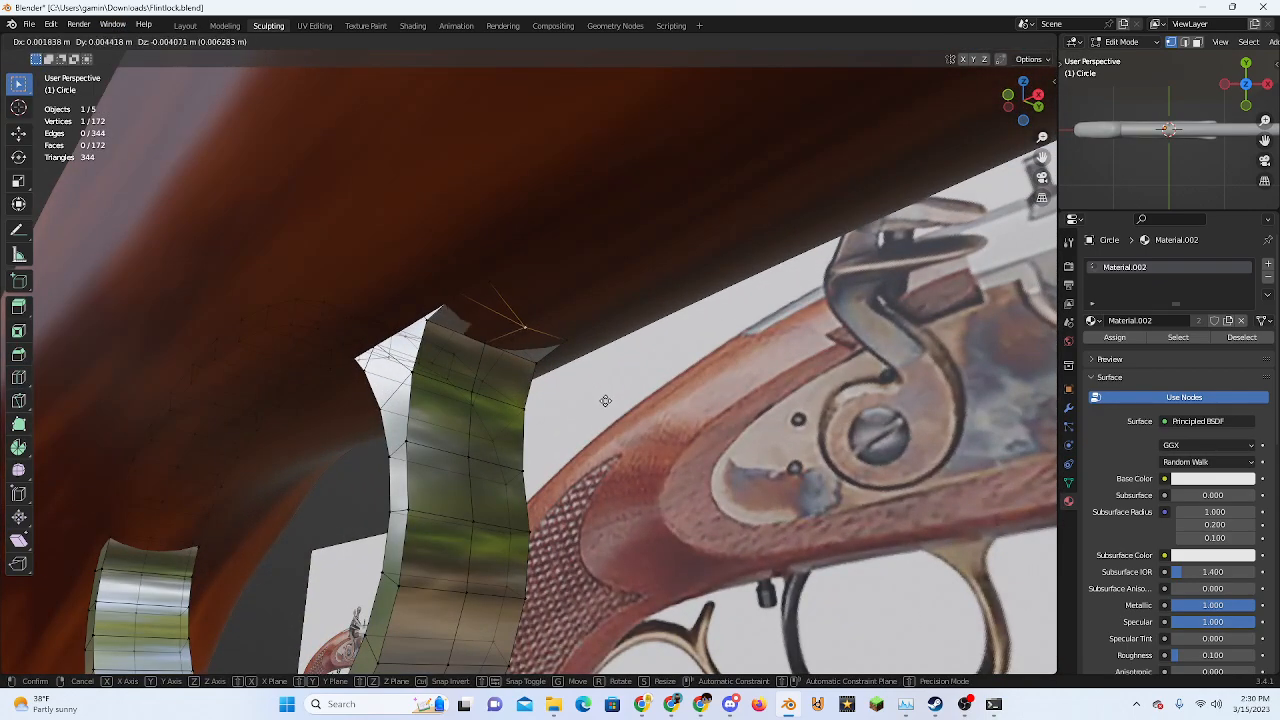
{"action": "left_click", "coordinate": [603, 411]}
{"action": "left_click", "coordinate": [1012, 116]}
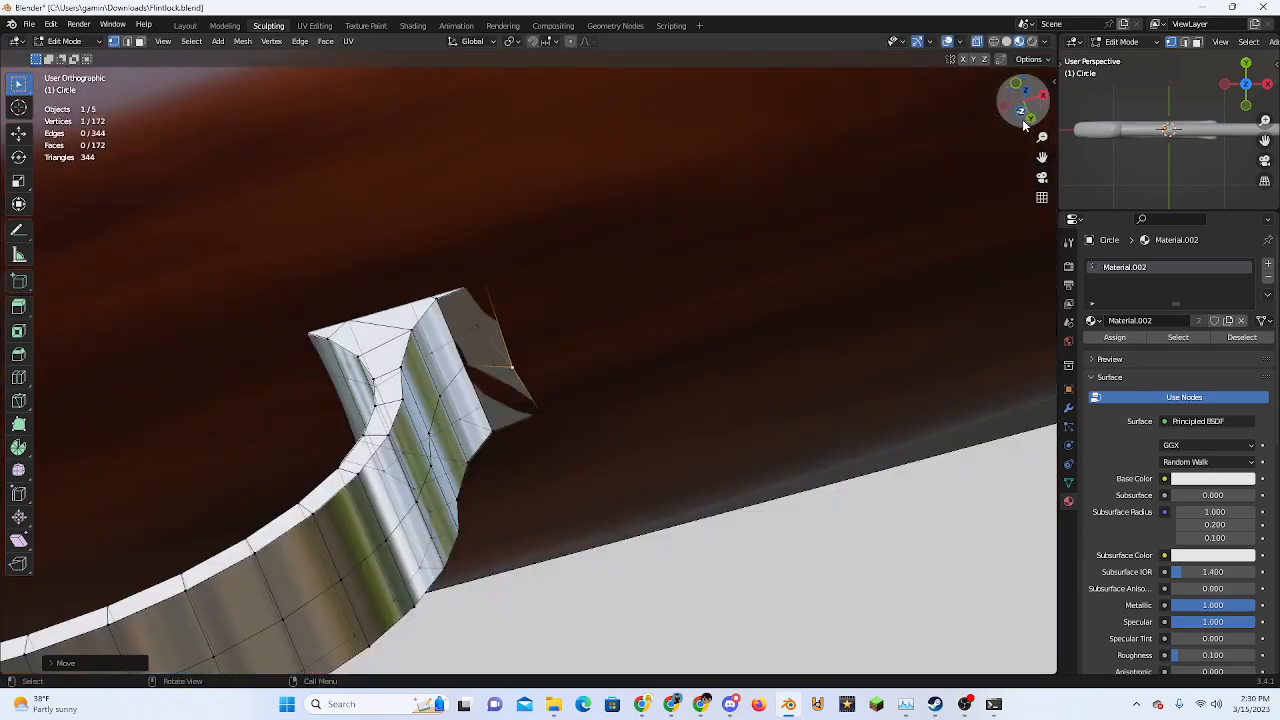
{"action": "key", "text": "g"}
{"action": "left_click", "coordinate": [541, 374]}
{"action": "middle_click_drag", "start_coordinate": [541, 374], "coordinate": [388, 414]}
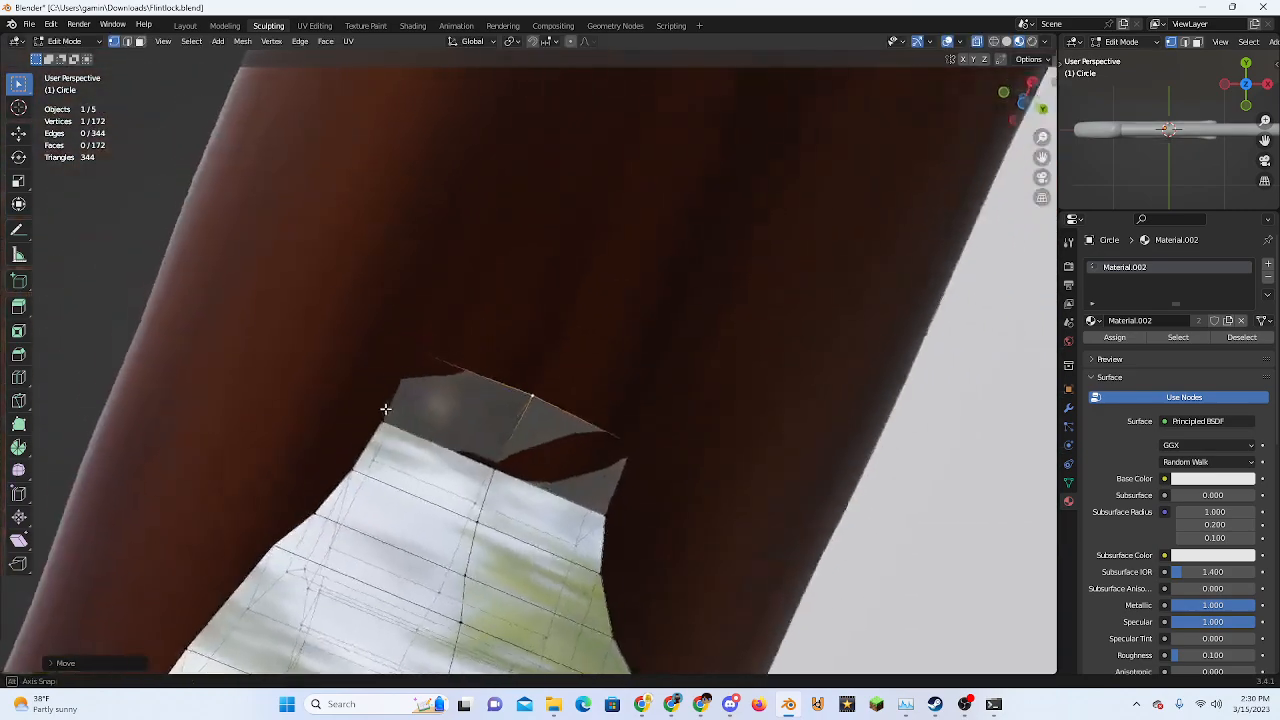
Adjust the height of the corner vertex at the guard's front tip along the Z axis
{"action": "left_click", "coordinate": [643, 440]}
{"action": "middle_click_drag", "start_coordinate": [640, 443], "coordinate": [643, 405]}
{"action": "key", "text": "g"}
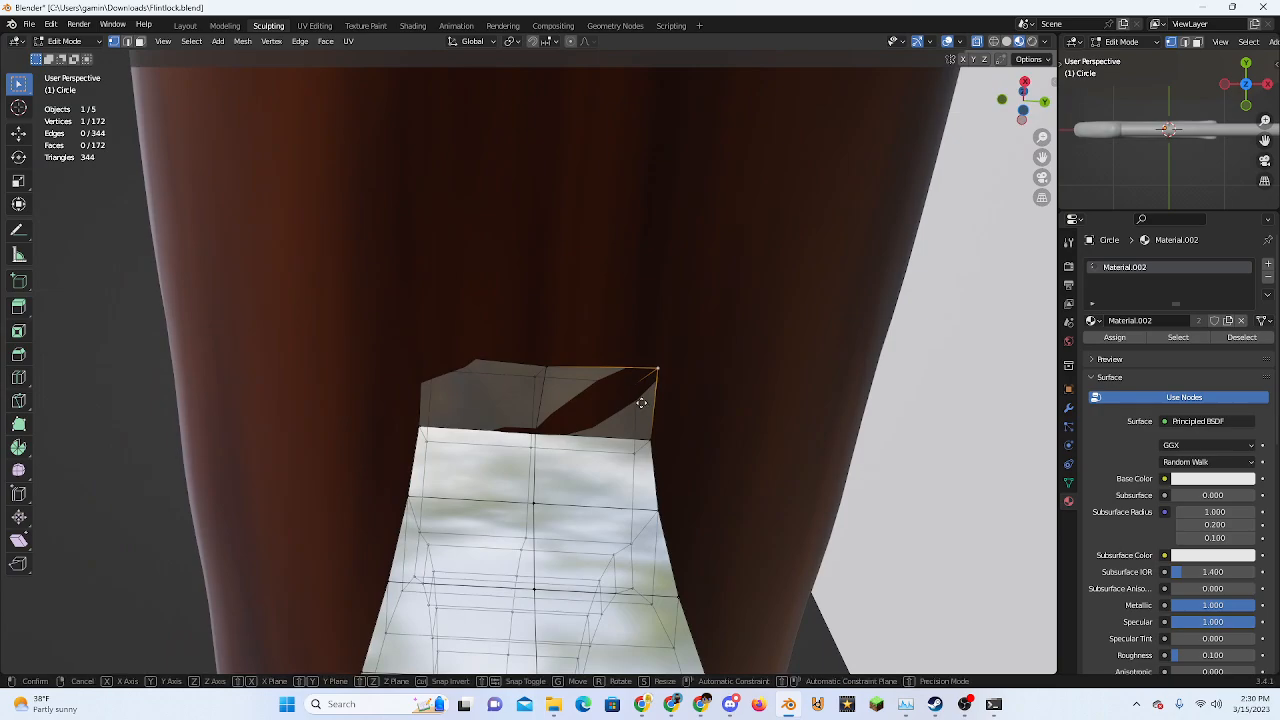
{"action": "key", "text": "z"}
{"action": "left_click", "coordinate": [626, 410]}
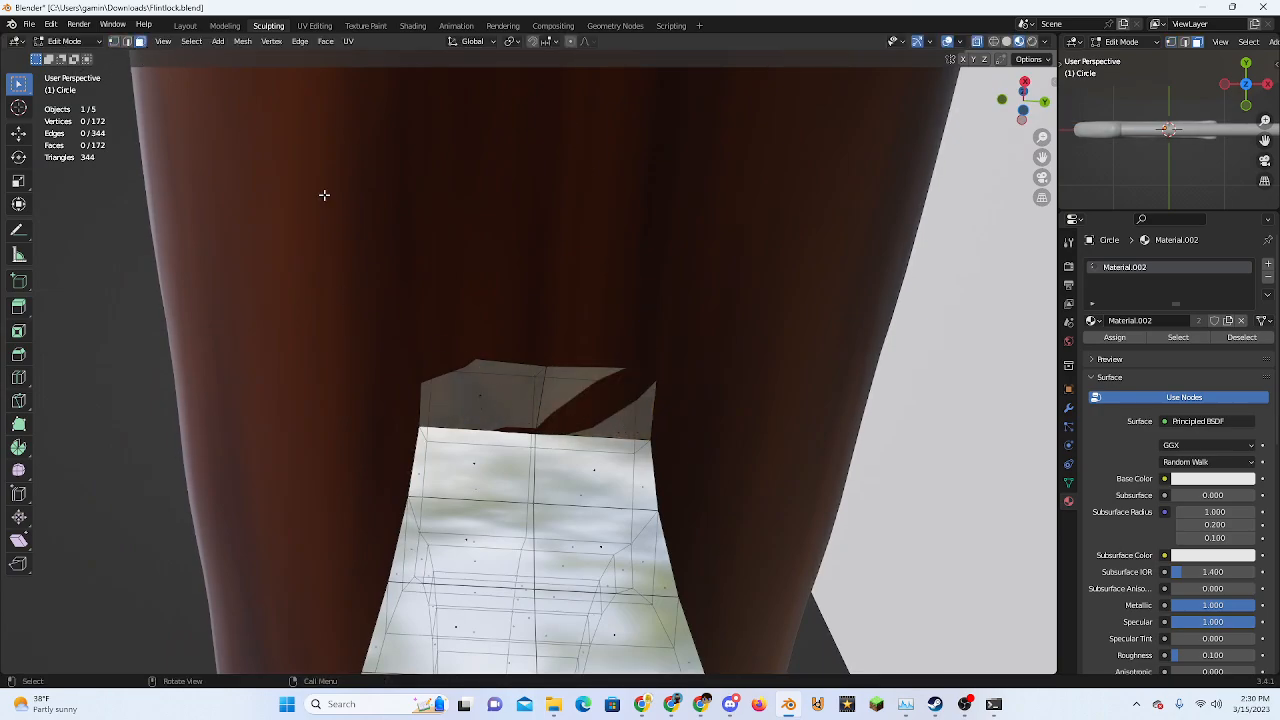
Turn off X-ray and try extruding the two end faces at the guard's front tip
{"action": "key", "text": "Tab"}
{"action": "key", "text": "Tab"}
{"action": "left_click", "coordinate": [977, 42]}
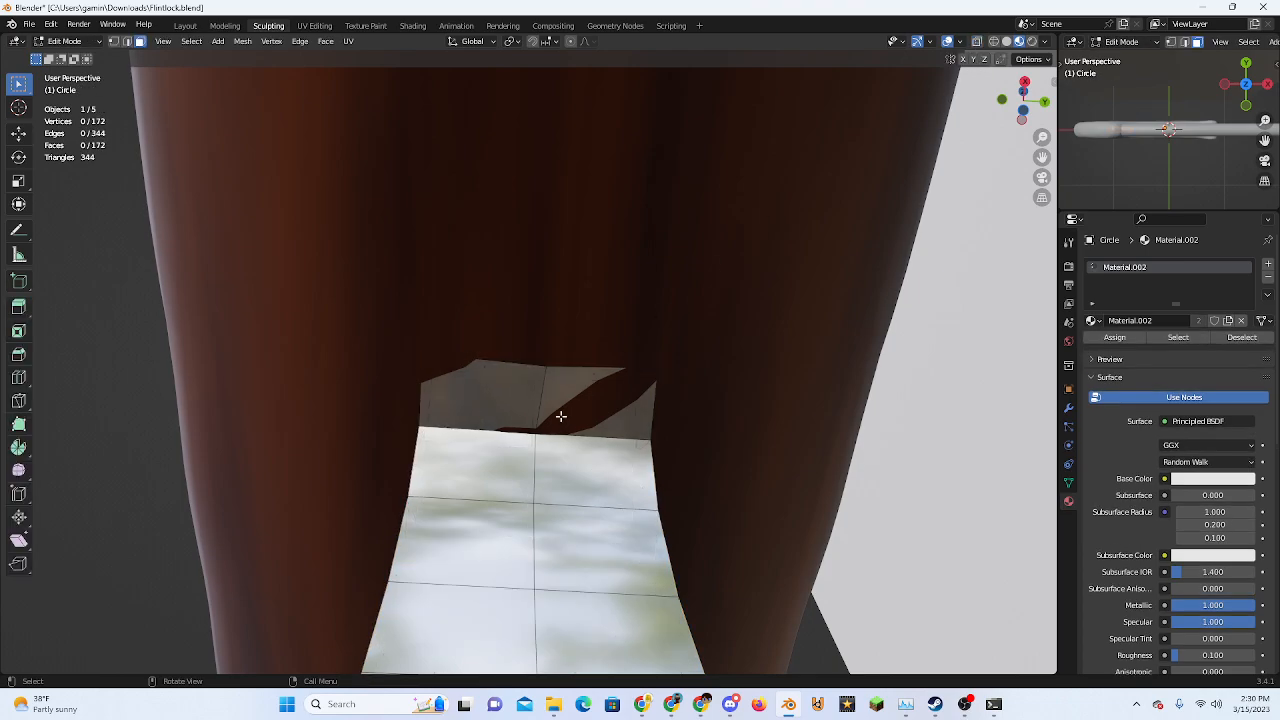
{"action": "left_click", "coordinate": [496, 418]}
{"action": "left_click", "coordinate": [583, 406], "text": "shift"}
{"action": "key", "text": "g"}
{"action": "key", "text": "z"}
{"action": "key", "text": "z"}
{"action": "left_click", "coordinate": [580, 409]}
{"action": "key", "text": "Tab"}
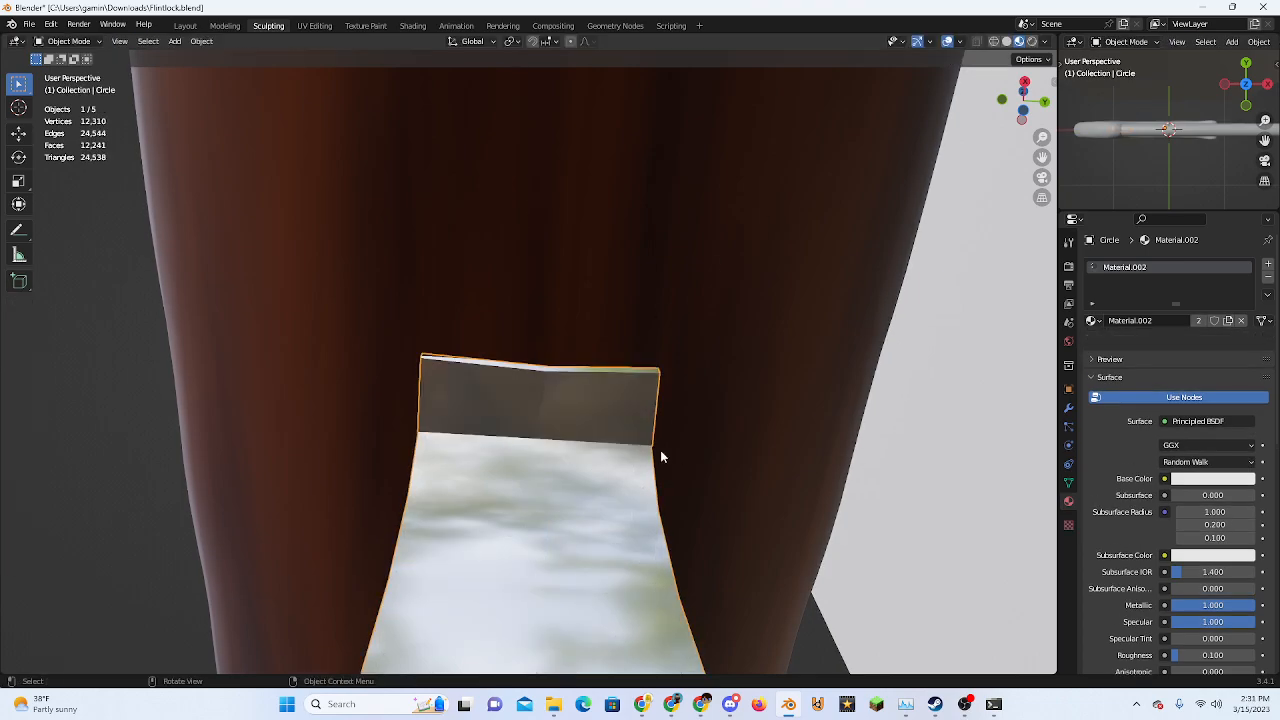
Check the extruded front tip from the front and at an angle, and undo the extrusion
{"action": "middle_click_drag", "start_coordinate": [660, 450], "coordinate": [738, 515]}
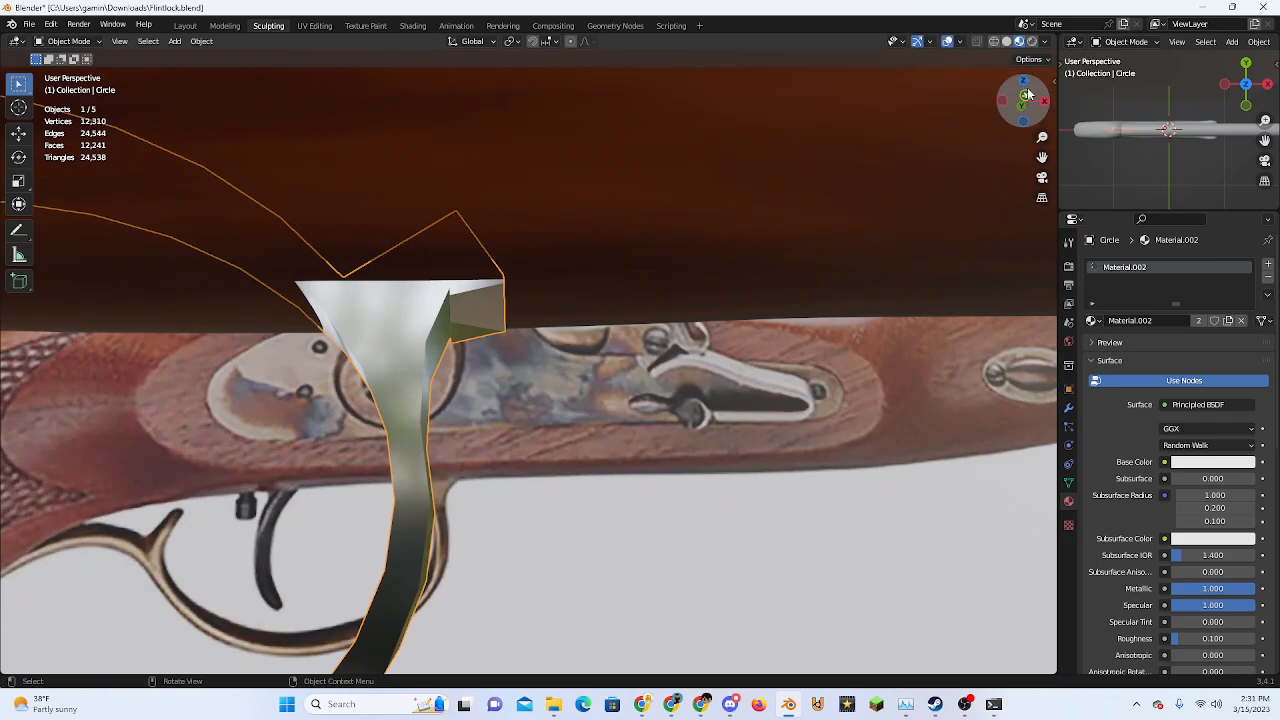
{"action": "left_click", "coordinate": [1026, 93]}
{"action": "key", "text": "Tab"}
{"action": "scroll", "coordinate": [692, 467], "scroll_direction": "up", "scroll_amount": 2}
{"action": "middle_click_drag", "start_coordinate": [557, 382], "coordinate": [608, 397], "text": "shift"}
{"action": "key", "text": "Tab"}
{"action": "left_click", "coordinate": [711, 471]}
{"action": "scroll", "coordinate": [586, 344], "scroll_direction": "down", "scroll_amount": 2}
{"action": "left_click", "coordinate": [586, 344]}
{"action": "scroll", "coordinate": [636, 412], "scroll_direction": "up", "scroll_amount": 2}
{"action": "scroll", "coordinate": [738, 520], "scroll_direction": "down", "scroll_amount": 1}
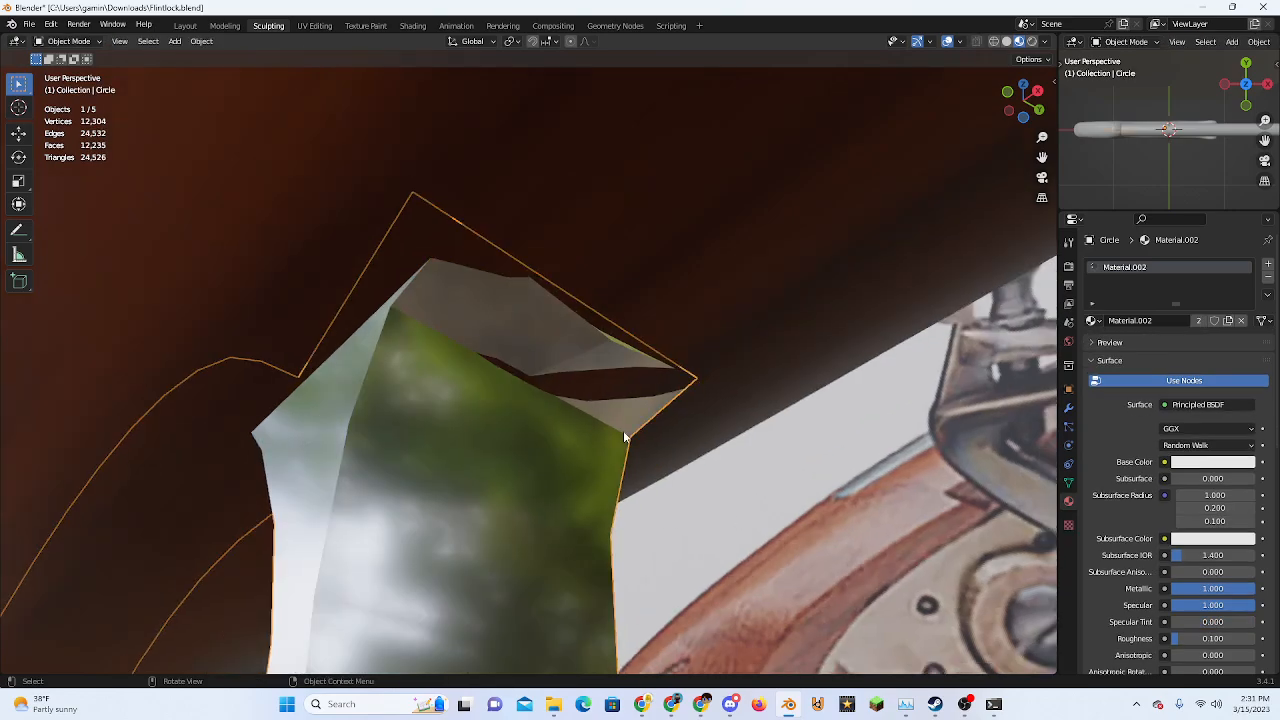
Examine the gap between the guard's front tip and the stock's underside, both close up and from a distance
{"action": "left_click", "coordinate": [617, 393]}
{"action": "key", "text": "Tab"}
{"action": "key", "text": "Tab"}
{"action": "left_click", "coordinate": [551, 482]}
{"action": "middle_click_drag", "start_coordinate": [631, 475], "coordinate": [563, 428]}
{"action": "key", "text": "Tab"}
{"action": "key", "text": "Tab"}
{"action": "middle_click_drag", "start_coordinate": [437, 304], "coordinate": [643, 473]}
{"action": "scroll", "coordinate": [620, 462], "scroll_direction": "down", "scroll_amount": 5}
{"action": "left_click", "coordinate": [371, 388]}
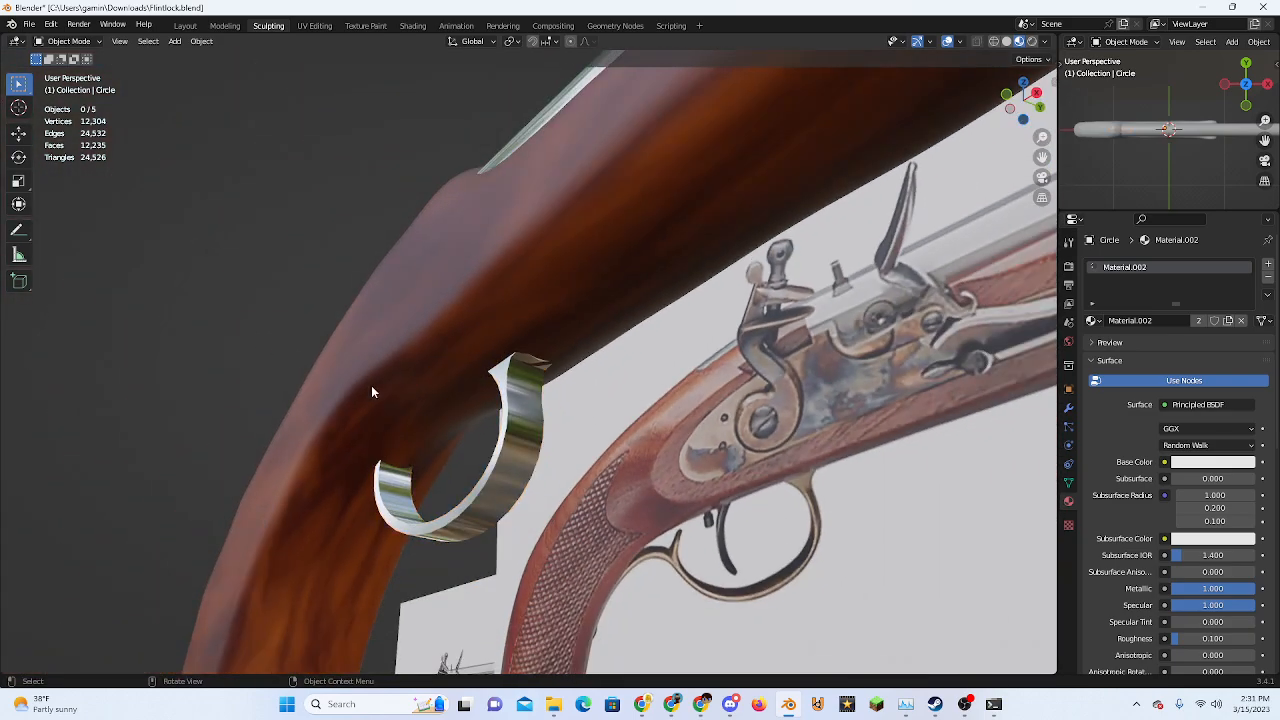
{"action": "middle_click_drag", "start_coordinate": [371, 388], "coordinate": [361, 461]}
{"action": "scroll", "coordinate": [520, 420], "scroll_direction": "up", "scroll_amount": 6}
{"action": "left_click", "coordinate": [532, 420]}
{"action": "scroll", "coordinate": [545, 400], "scroll_direction": "down", "scroll_amount": 4}
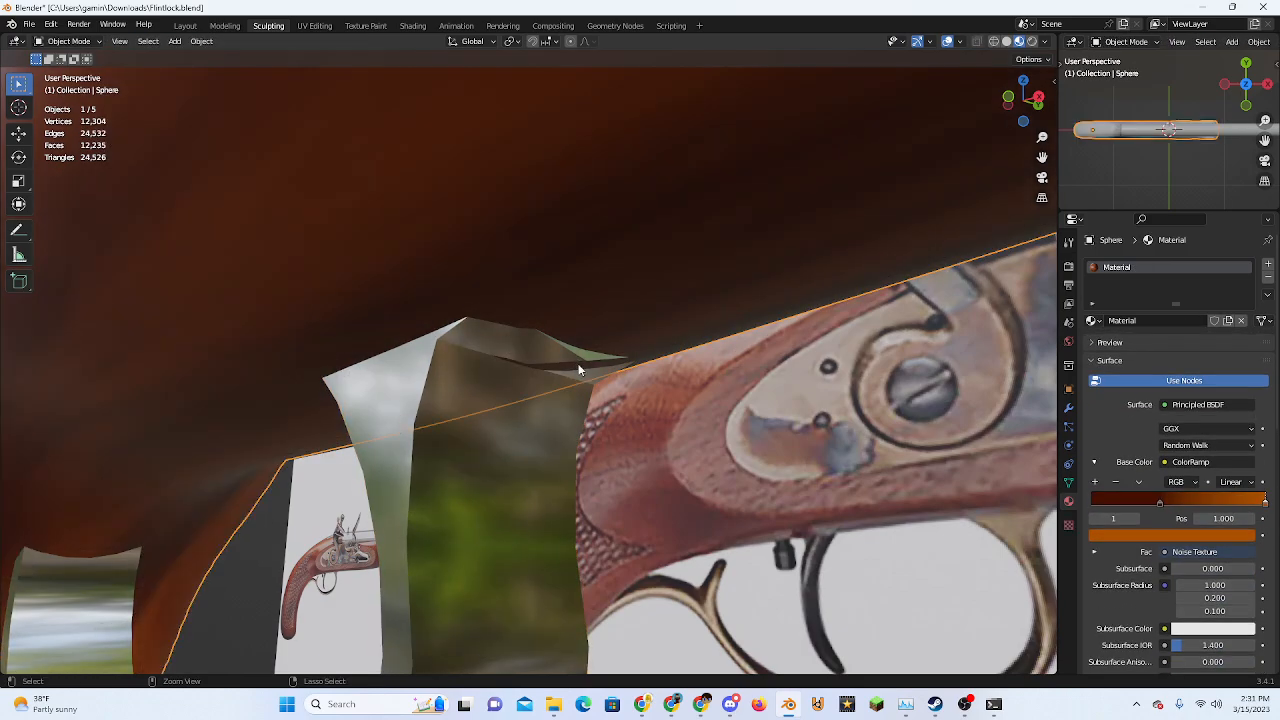
{"action": "key", "text": "Tab"}
{"action": "key", "text": "Tab"}
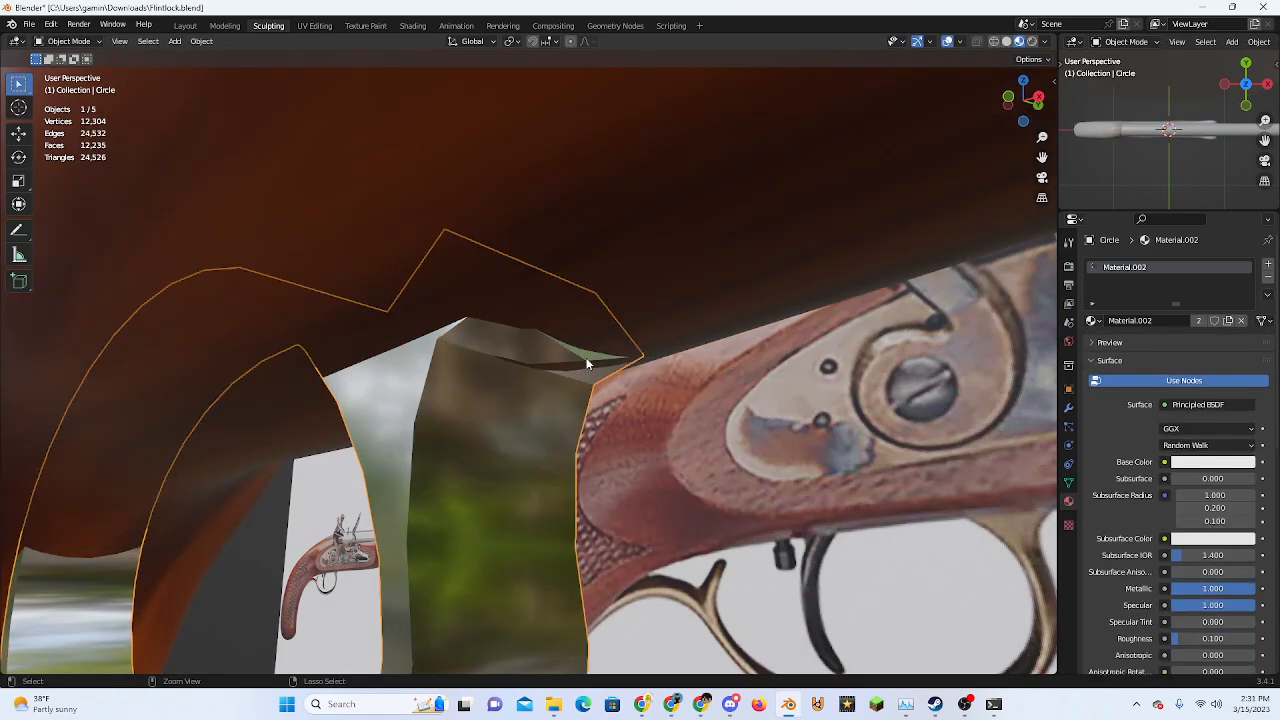
Raise the middle vertex at the guard's front tip along Z by about 0.013 m to close the gap with the stock
{"action": "key", "text": "Tab"}
{"action": "key", "text": "ctrl+z"}
{"action": "left_click", "coordinate": [591, 357]}
{"action": "middle_click_drag", "start_coordinate": [591, 357], "coordinate": [570, 361]}
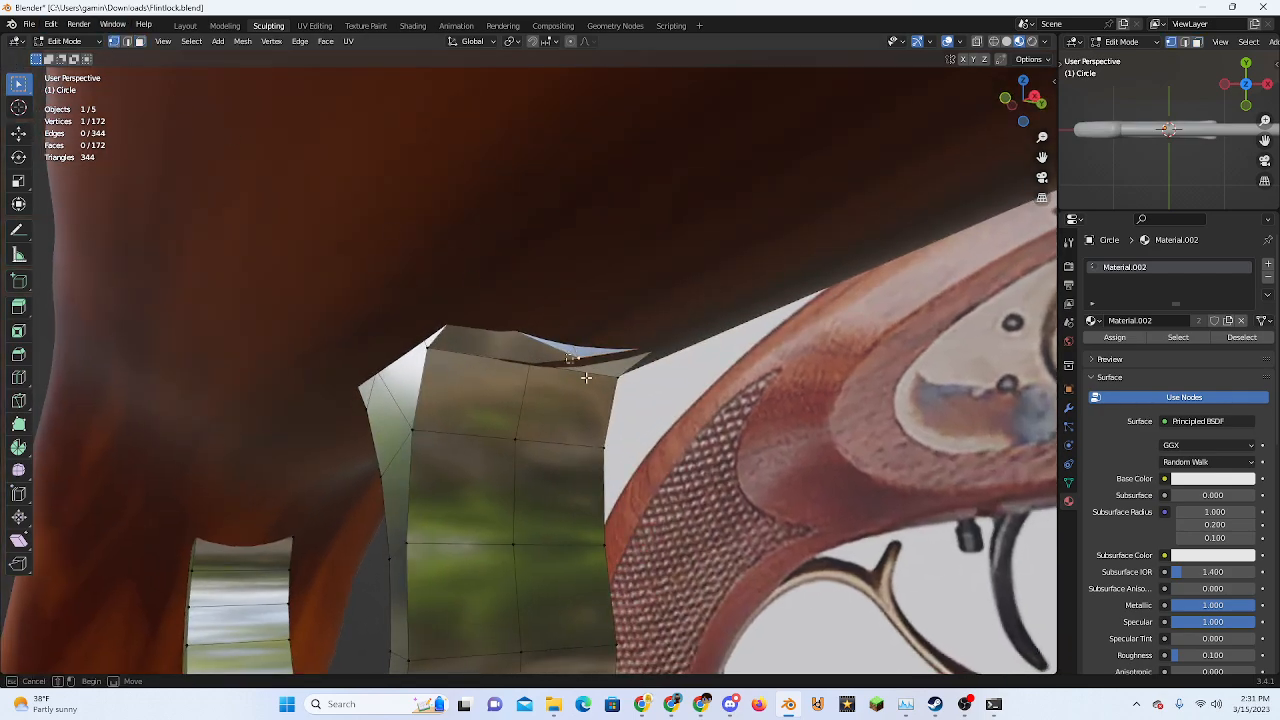
{"action": "key", "text": "g"}
{"action": "key", "text": "z"}
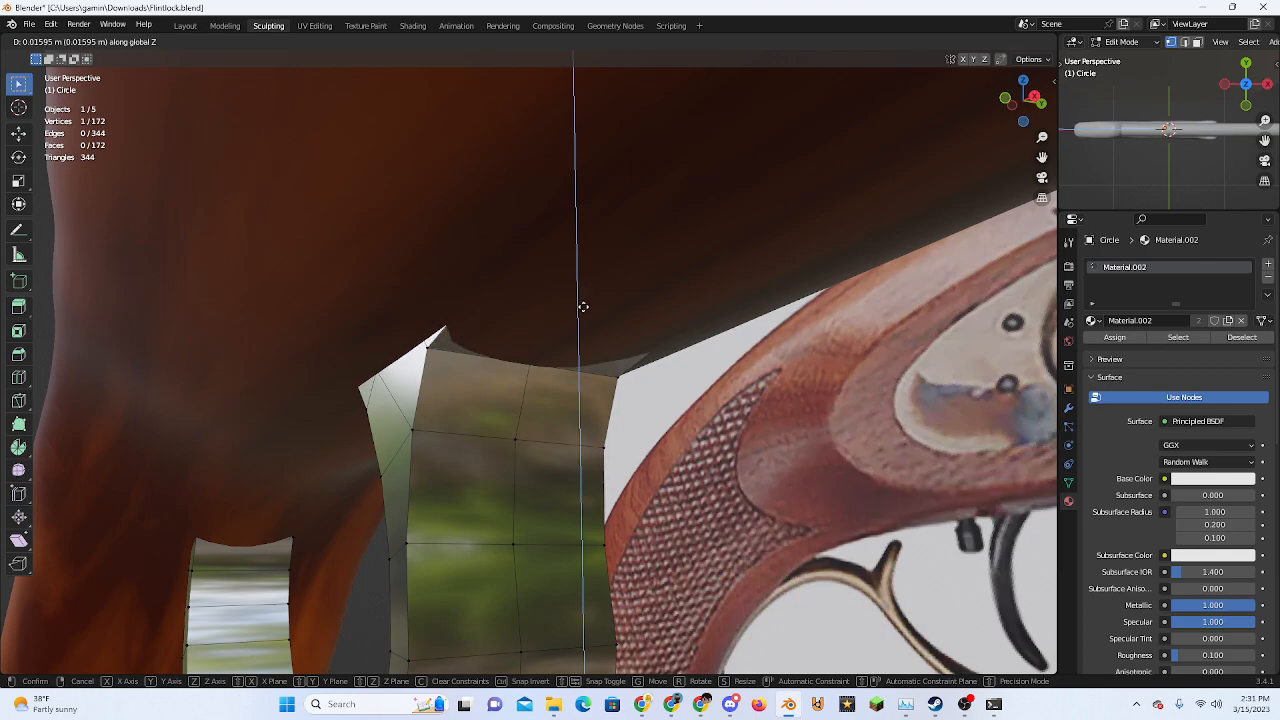
{"action": "left_click", "coordinate": [583, 307]}
{"action": "key", "text": "g"}
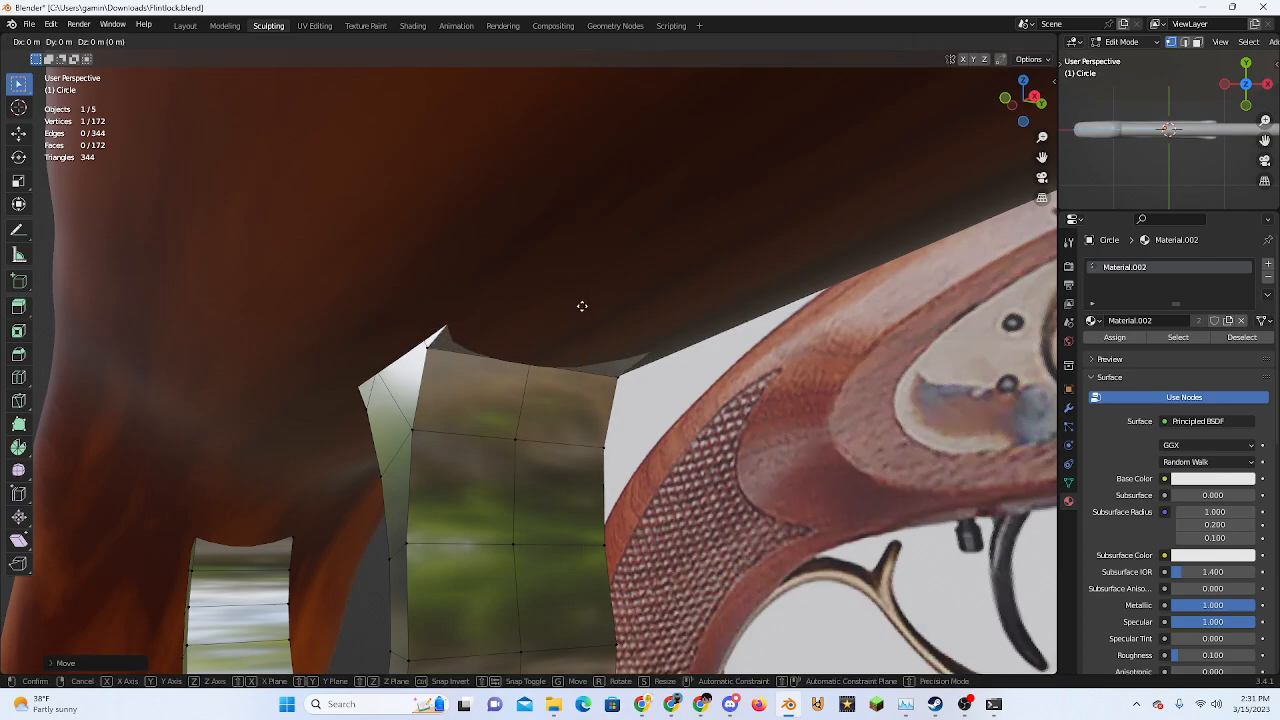
{"action": "key", "text": "z"}
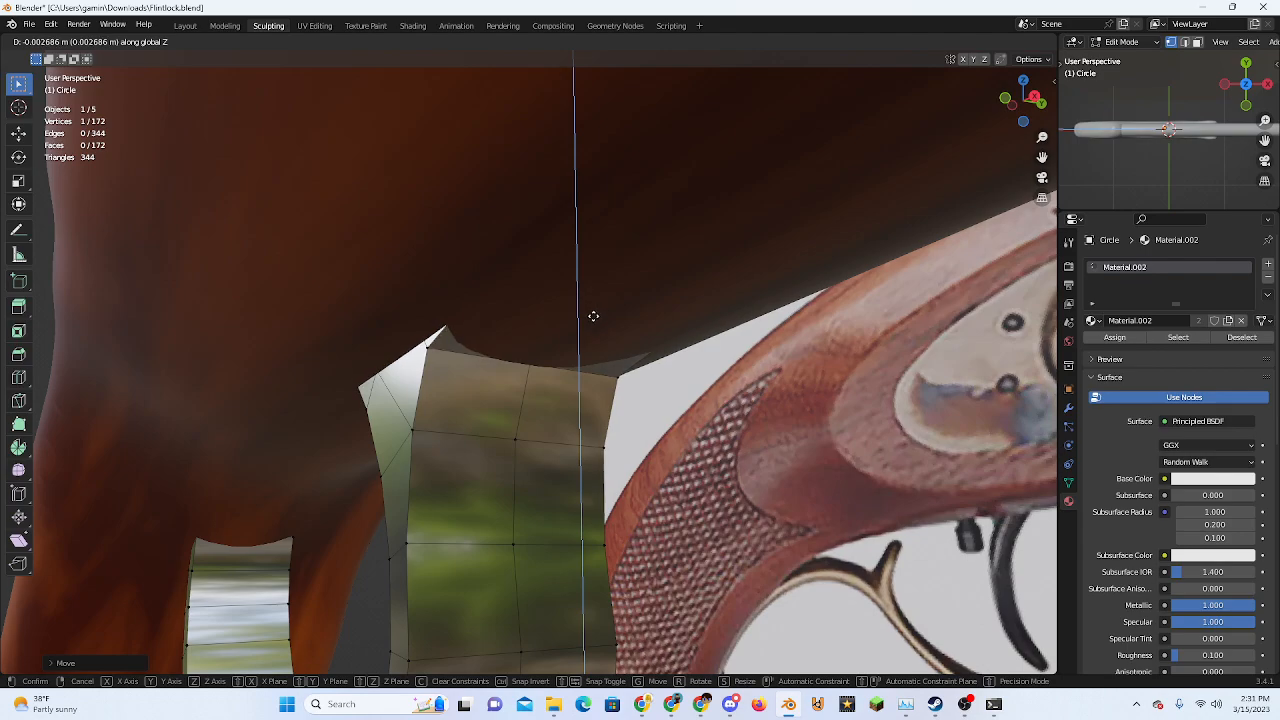
{"action": "left_click", "coordinate": [594, 317]}
{"action": "key", "text": "Tab"}
Turn on X-ray and, seen from below, pull the first protruding corner vertex of the guard's front tip back to its end edge
{"action": "scroll", "coordinate": [592, 322], "scroll_direction": "down", "scroll_amount": 5}
{"action": "left_click", "coordinate": [274, 311]}
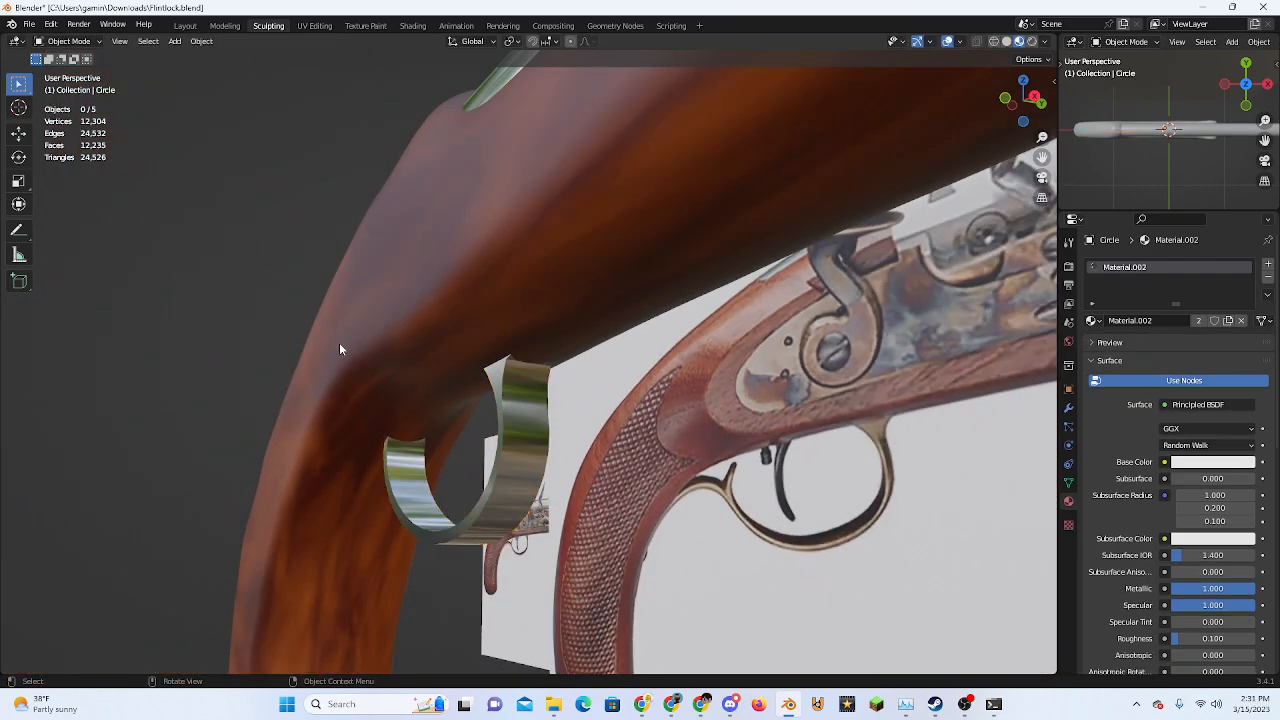
{"action": "middle_click_drag", "start_coordinate": [339, 342], "coordinate": [903, 79]}
{"action": "scroll", "coordinate": [404, 335], "scroll_direction": "up", "scroll_amount": 4}
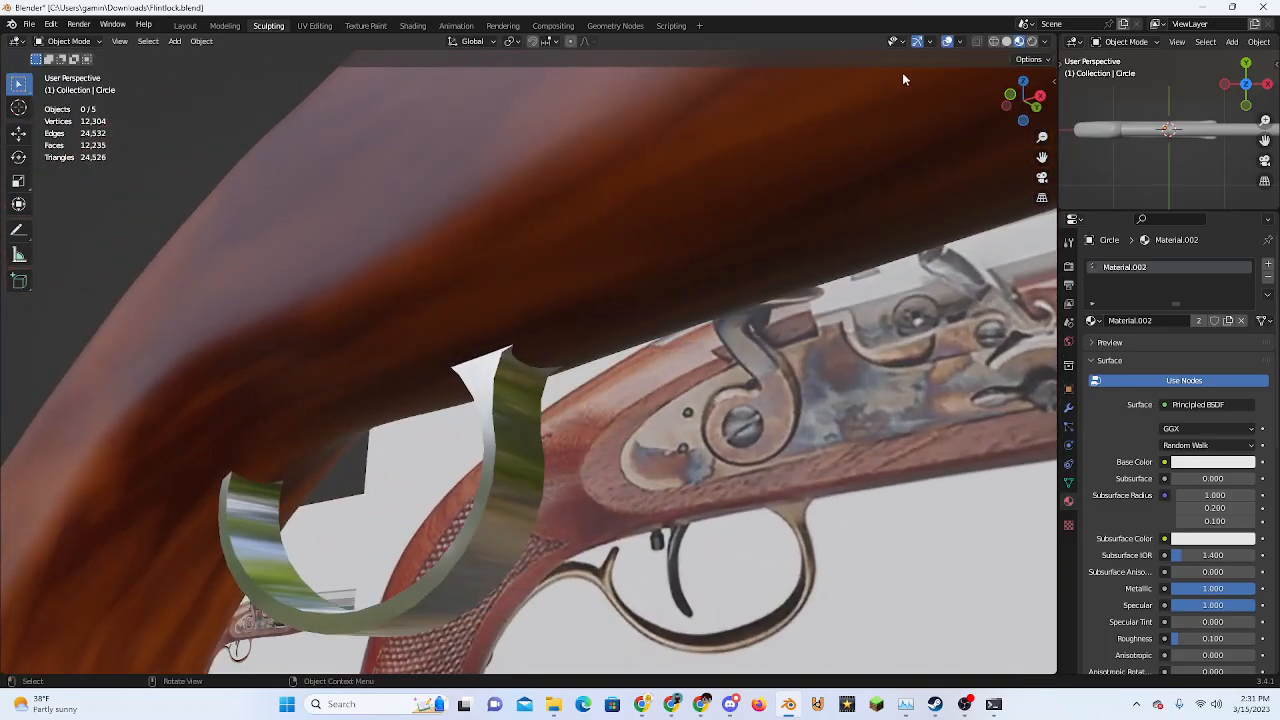
{"action": "left_click", "coordinate": [1011, 104]}
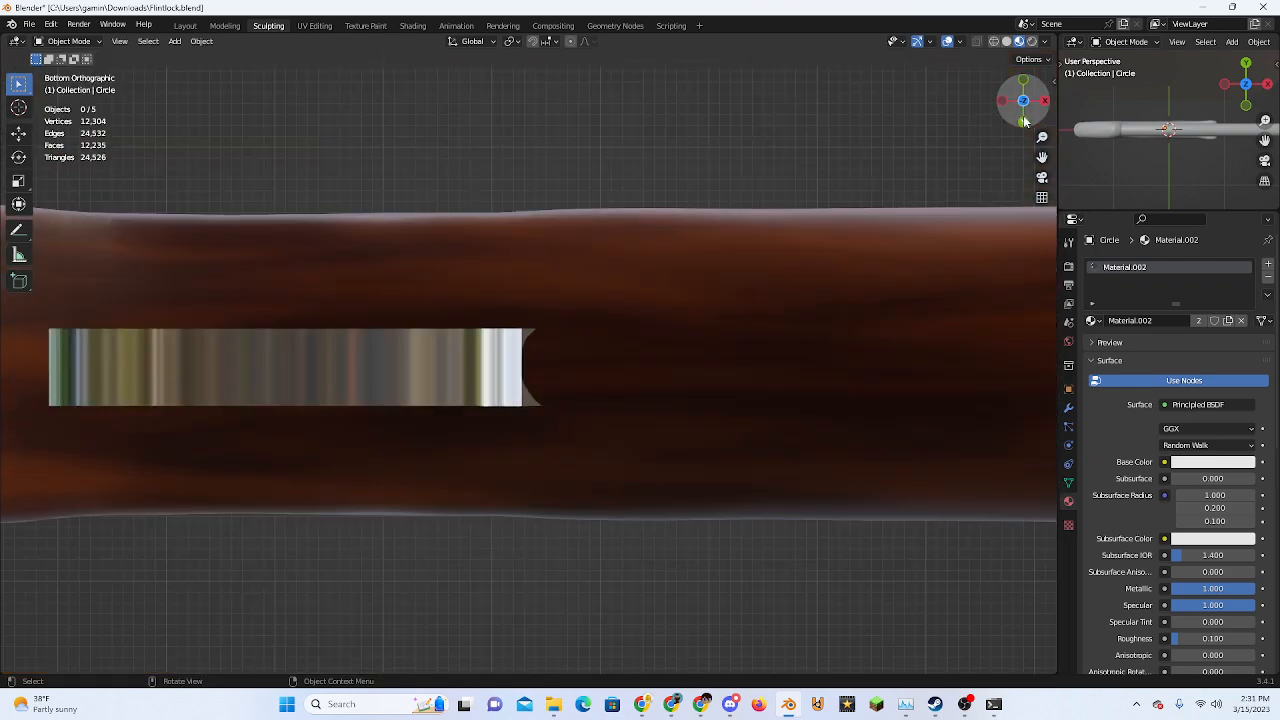
{"action": "key", "text": "Tab"}
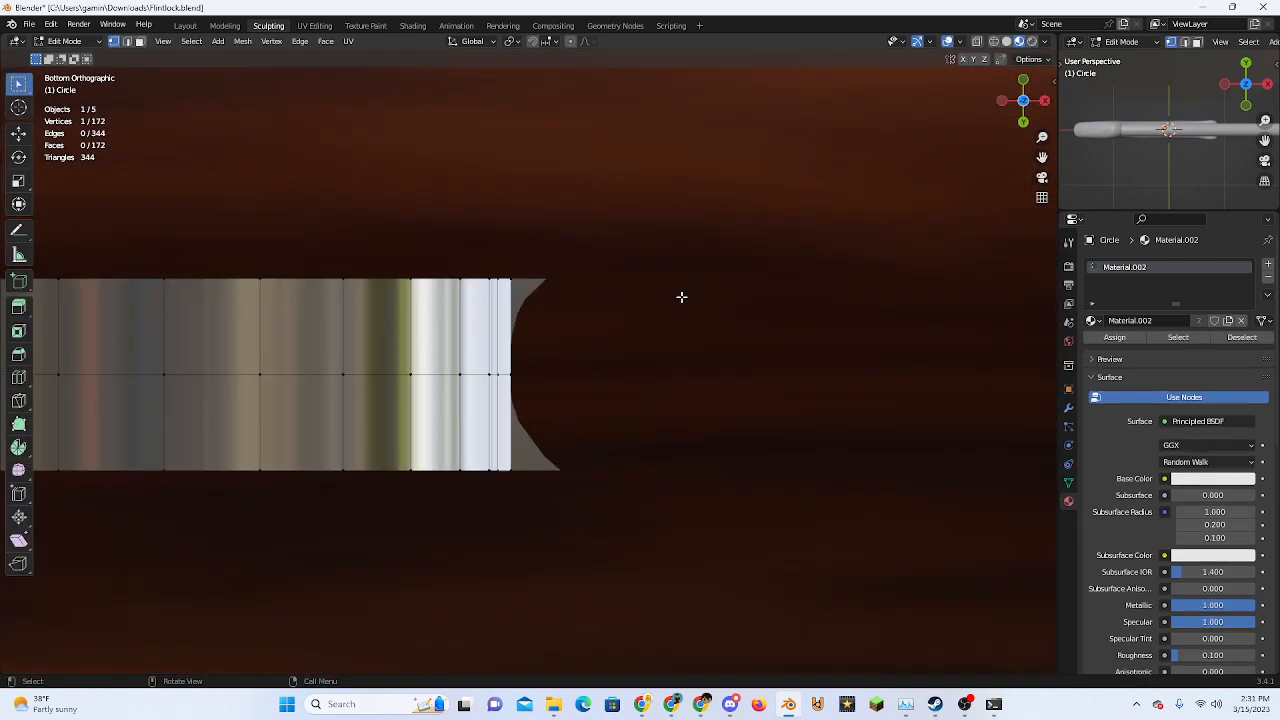
{"action": "left_click", "coordinate": [979, 42]}
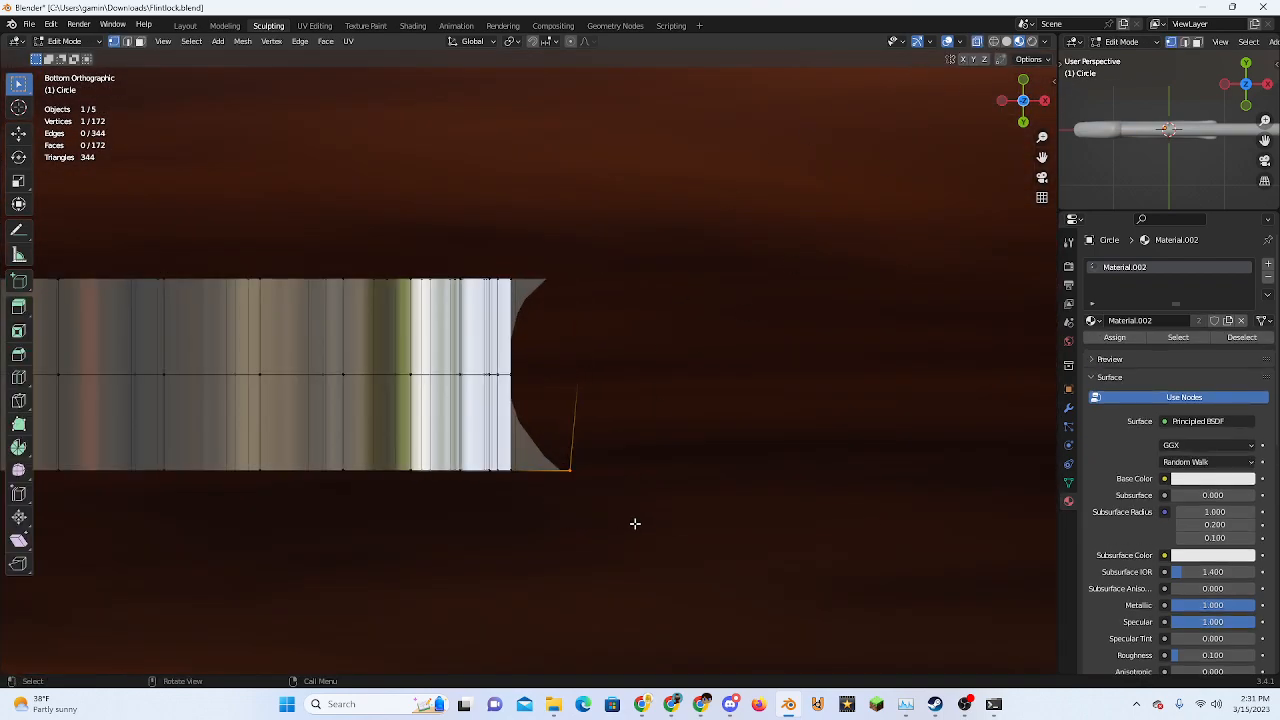
{"action": "key", "text": "g"}
{"action": "left_click", "coordinate": [573, 525]}
Move the opposite protruding corner vertex back along the X axis by about 0.029 m, replacing a free move that is undone
{"action": "key", "text": "g"}
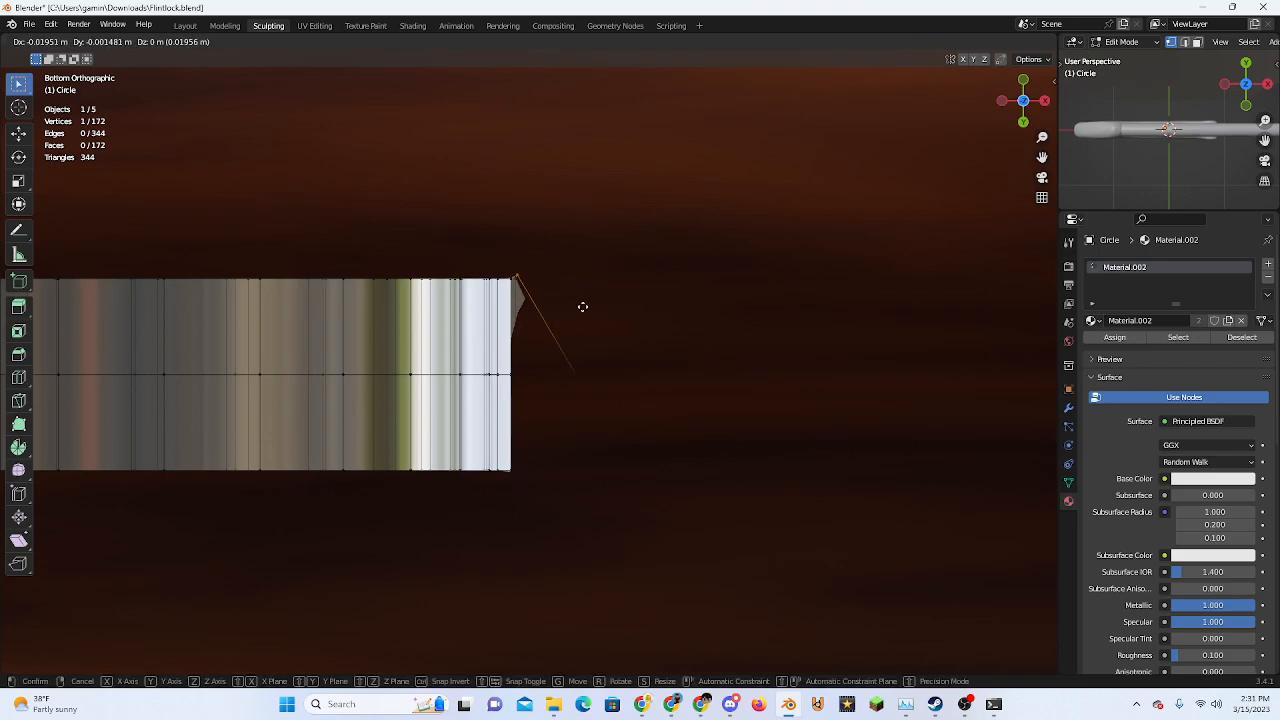
{"action": "left_click", "coordinate": [598, 298]}
{"action": "key", "text": "ctrl+z"}
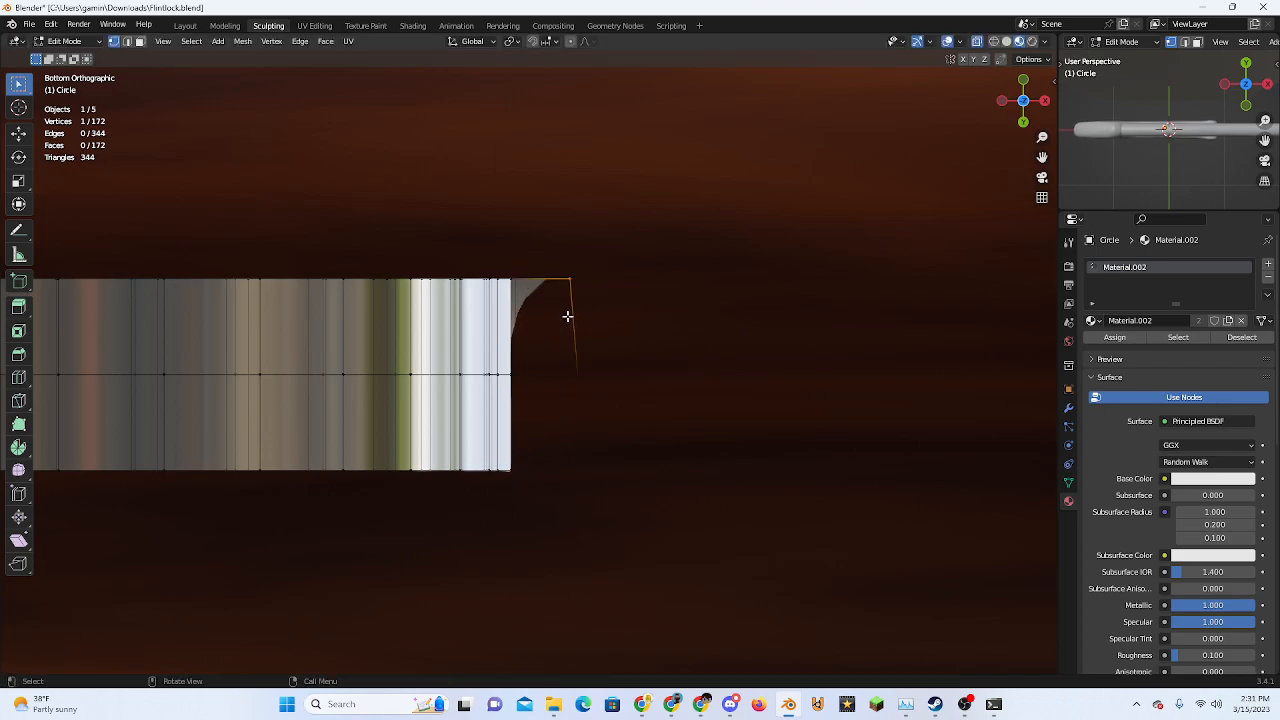
{"action": "key", "text": "g"}
{"action": "key", "text": "x"}
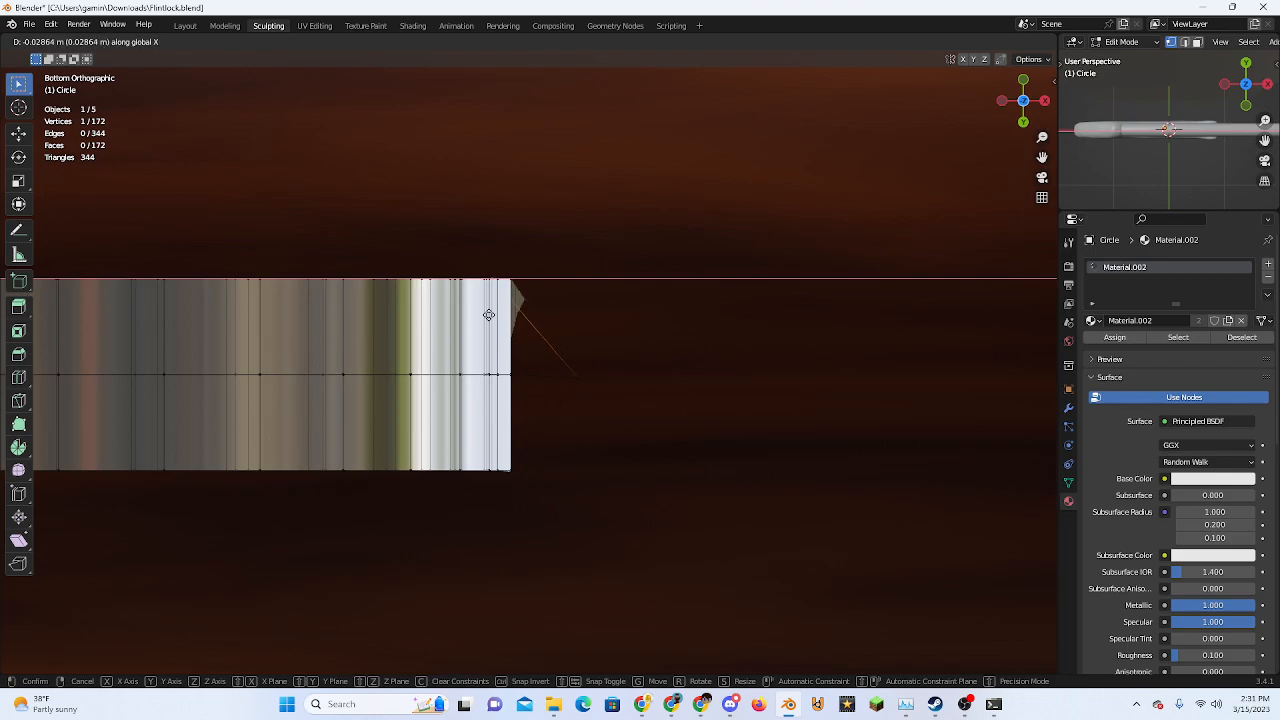
{"action": "left_click", "coordinate": [489, 315]}
Pull the protruding middle vertex of the guard's front tip back along the X axis and check the tip from the front
{"action": "left_click", "coordinate": [598, 385]}
{"action": "key", "text": "g"}
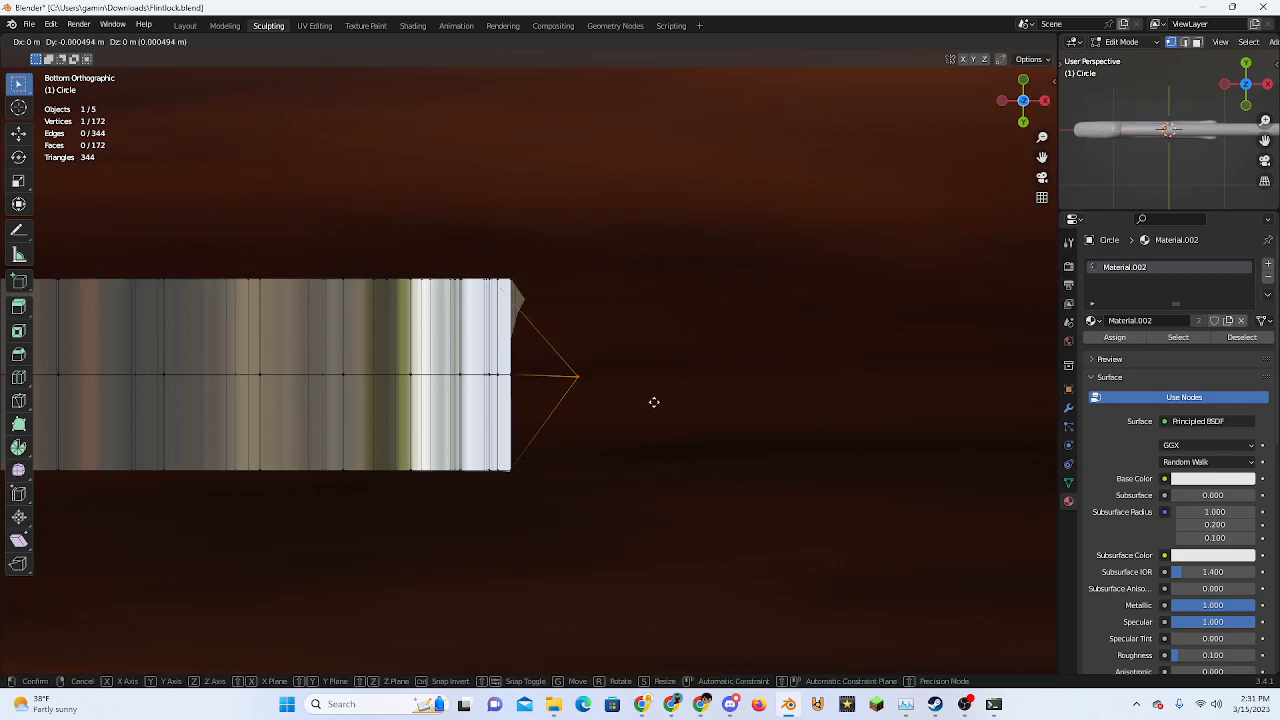
{"action": "key", "text": "x"}
{"action": "left_click", "coordinate": [565, 402]}
{"action": "key", "text": "Tab"}
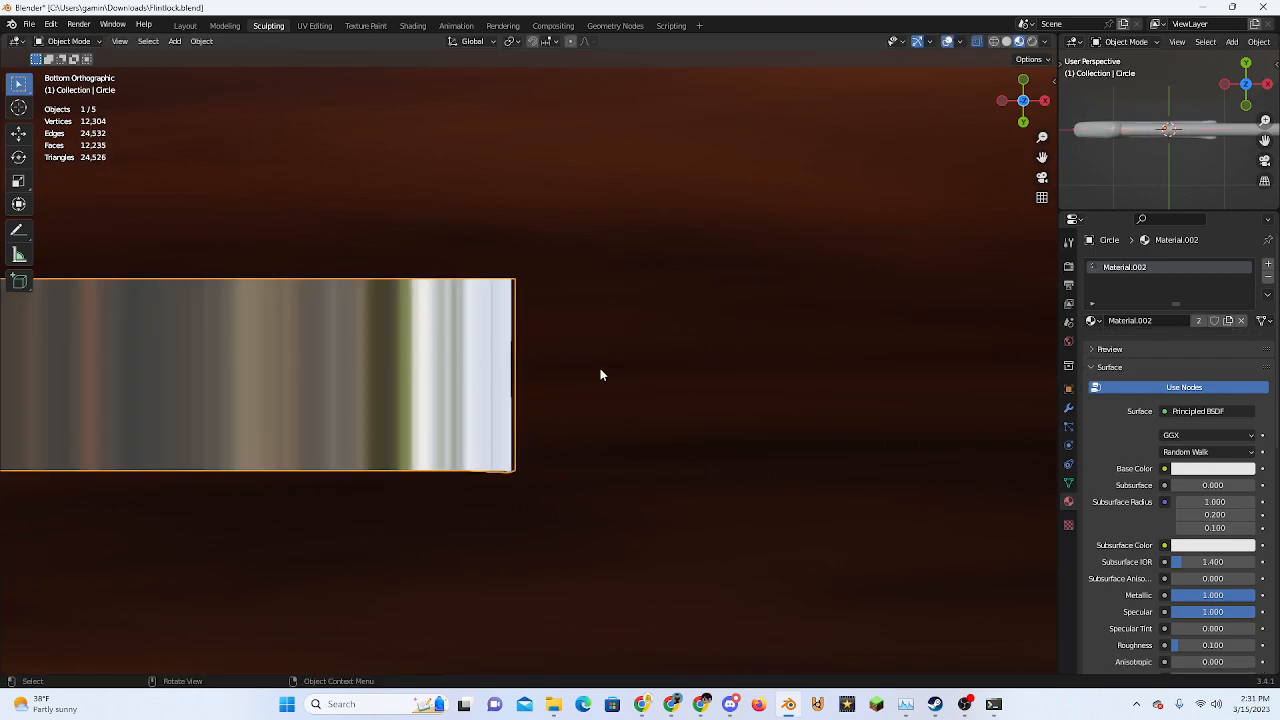
{"action": "middle_click_drag", "start_coordinate": [600, 369], "coordinate": [543, 500]}
{"action": "left_click", "coordinate": [653, 497]}
{"action": "left_click", "coordinate": [600, 437]}
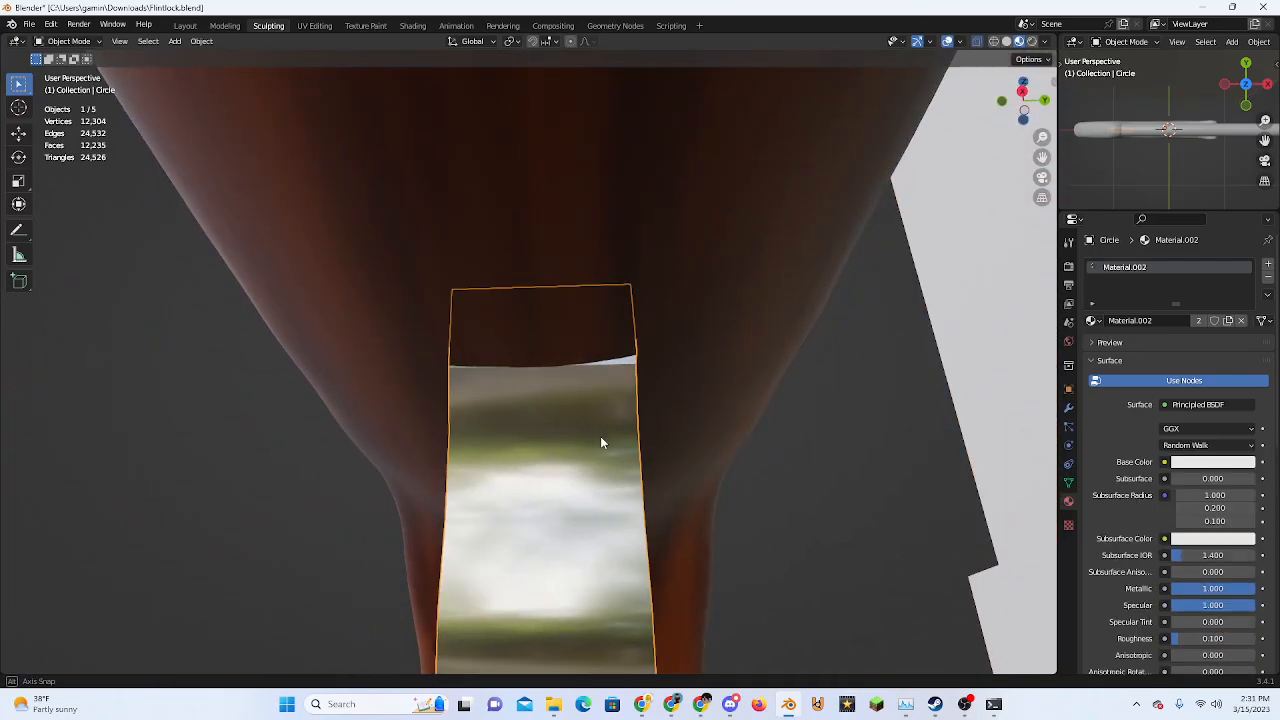
{"action": "middle_click_drag", "start_coordinate": [600, 437], "coordinate": [609, 460]}
In the right view, raise both outer vertices of the guard's front edge along the Z axis to meet the stock's underside
{"action": "key", "text": "Tab"}
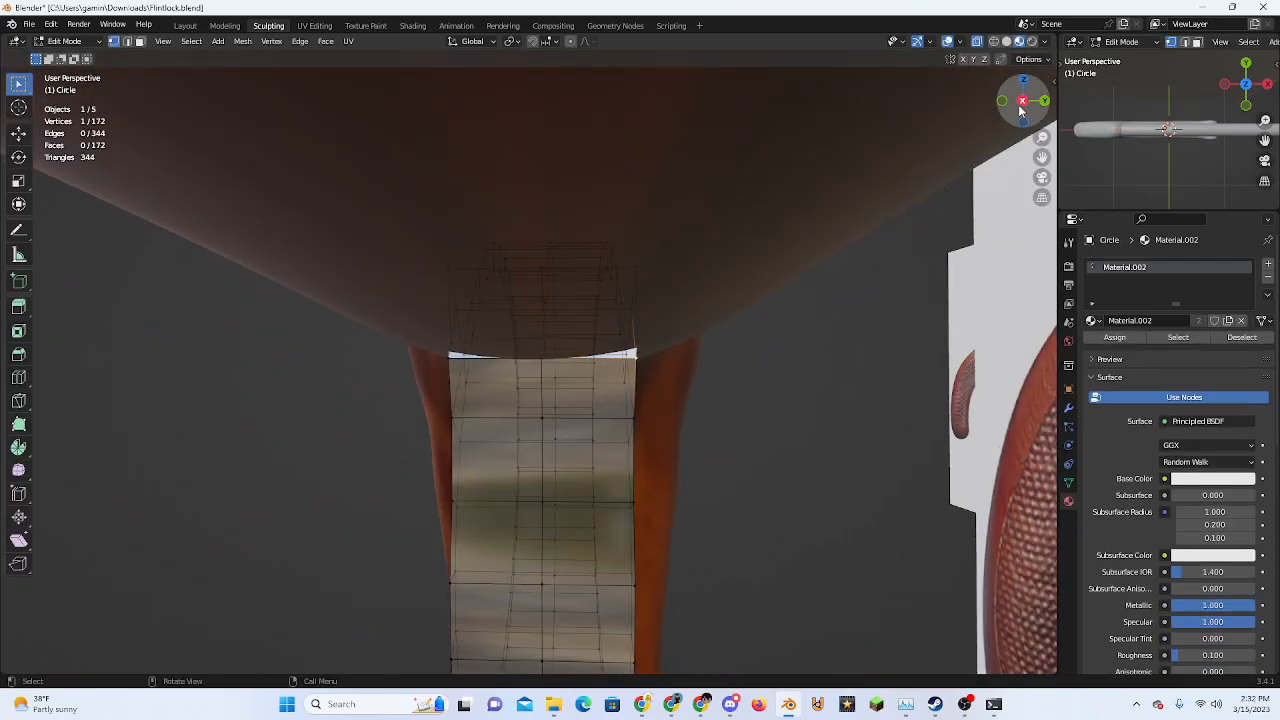
{"action": "left_click", "coordinate": [1022, 100]}
{"action": "scroll", "coordinate": [663, 363], "scroll_direction": "up", "scroll_amount": 5}
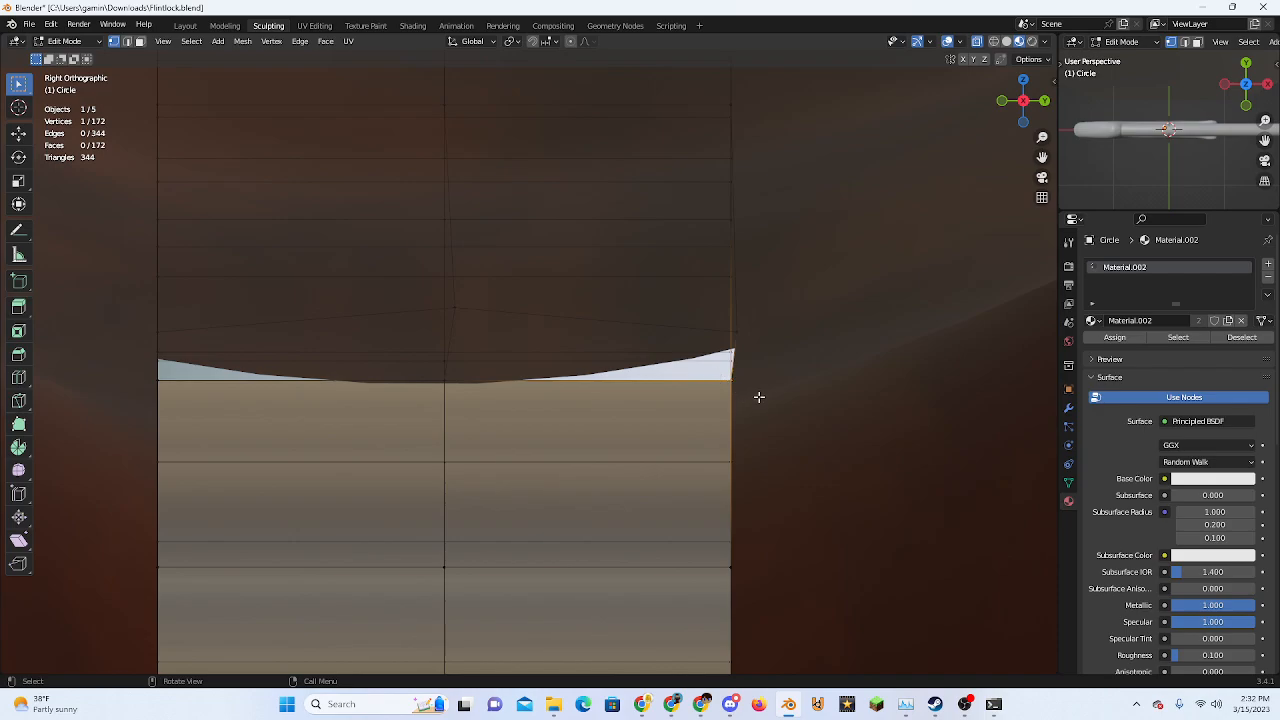
{"action": "key", "text": "g"}
{"action": "left_click", "coordinate": [759, 385]}
{"action": "middle_click_drag", "start_coordinate": [764, 399], "coordinate": [690, 355]}
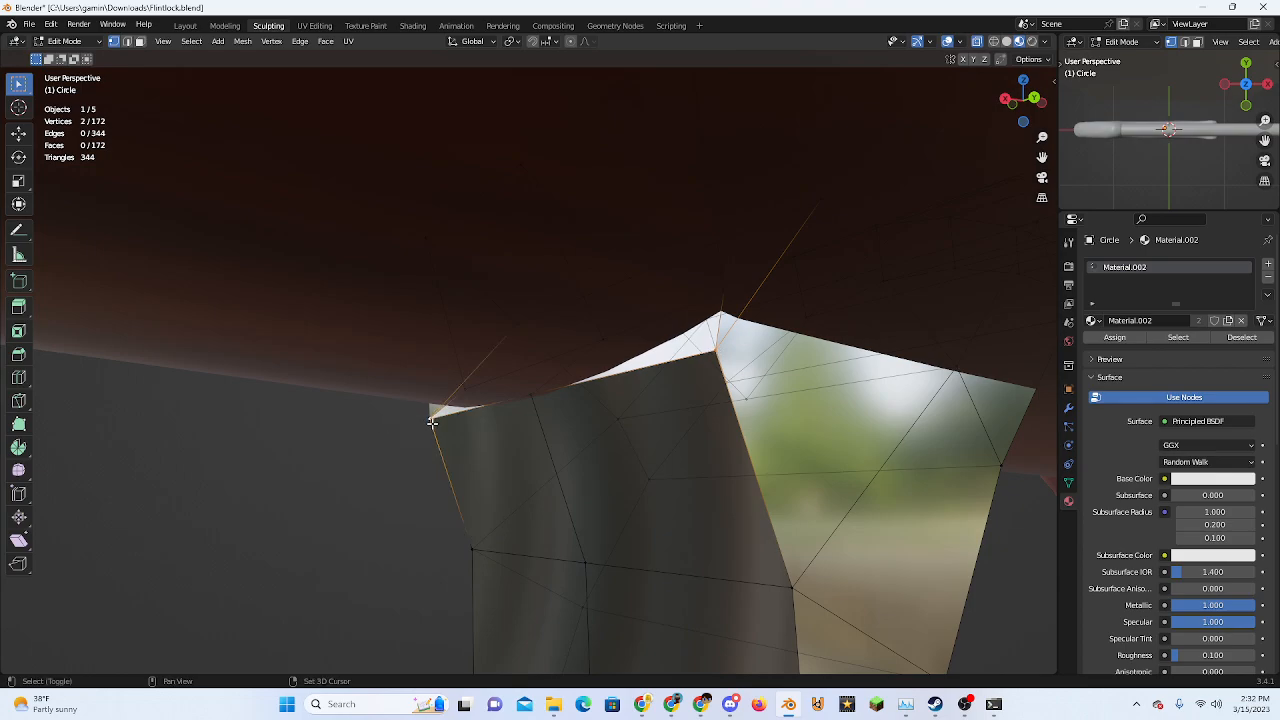
{"action": "left_click", "coordinate": [1005, 98]}
{"action": "key", "text": "g"}
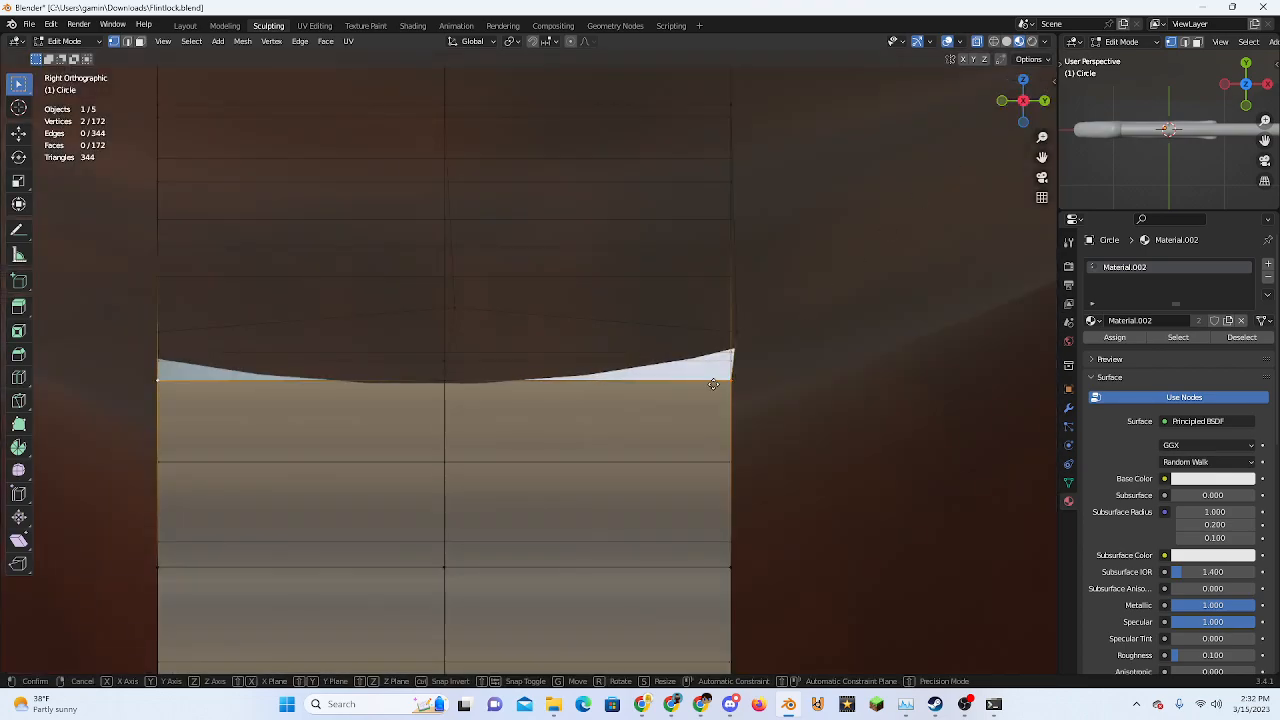
{"action": "key", "text": "z"}
{"action": "left_click", "coordinate": [711, 337]}
{"action": "key", "text": "Tab"}
Examine from several angles and in front view how the trigger guard meets the stock and matches the reference image
{"action": "scroll", "coordinate": [612, 412], "scroll_direction": "down", "scroll_amount": 5}
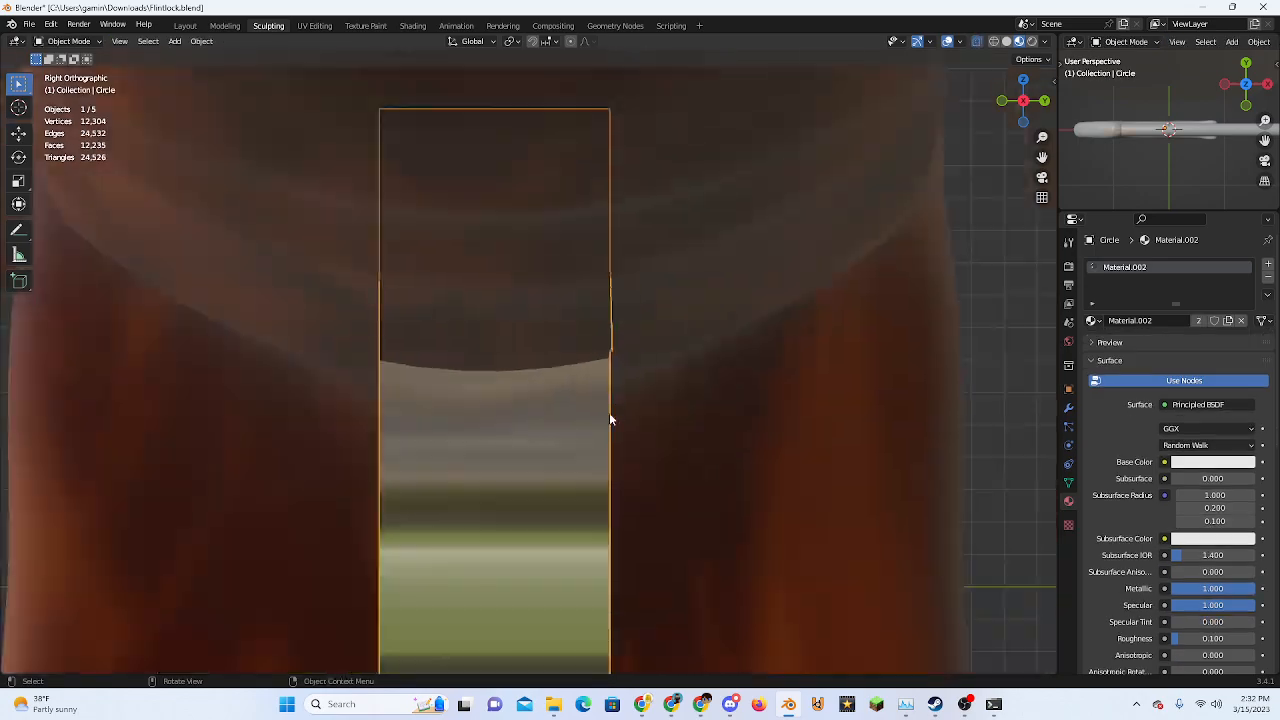
{"action": "middle_click_drag", "start_coordinate": [600, 414], "coordinate": [641, 433]}
{"action": "scroll", "coordinate": [641, 433], "scroll_direction": "down", "scroll_amount": 3}
{"action": "left_click", "coordinate": [223, 233]}
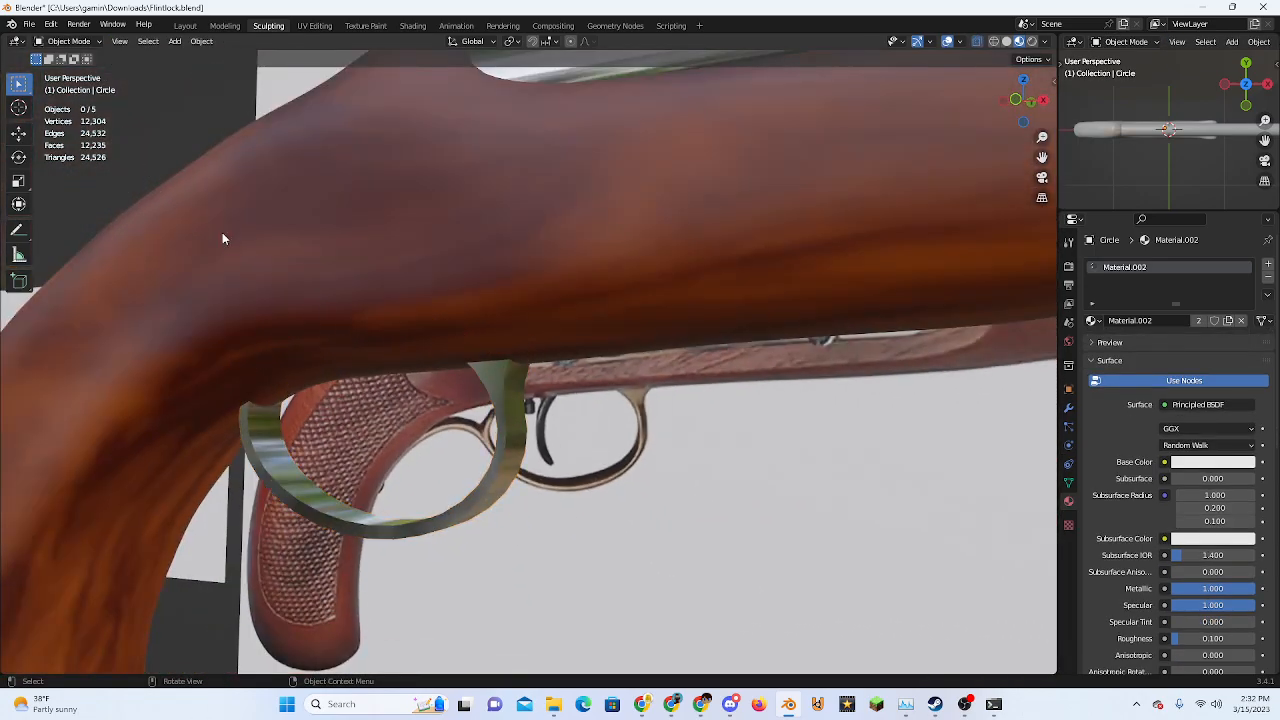
{"action": "middle_click_drag", "start_coordinate": [223, 233], "coordinate": [476, 477]}
{"action": "scroll", "coordinate": [476, 477], "scroll_direction": "up", "scroll_amount": 2}
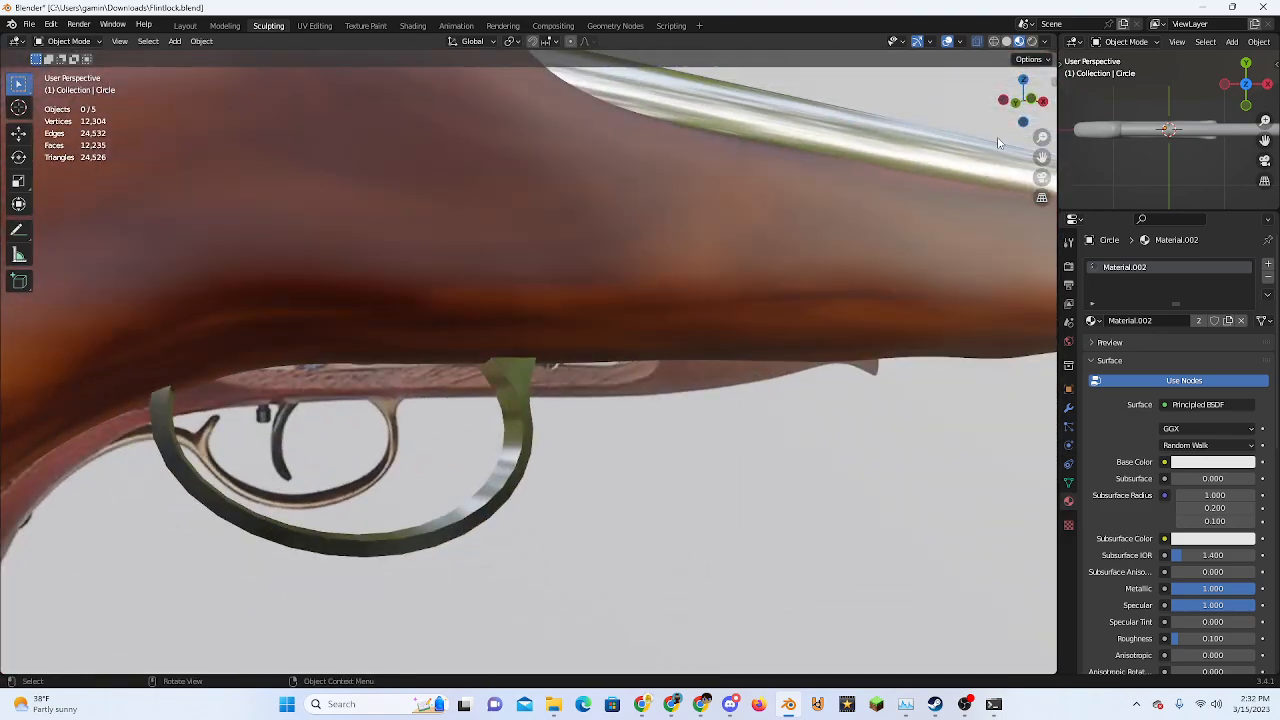
{"action": "left_click", "coordinate": [1015, 112]}
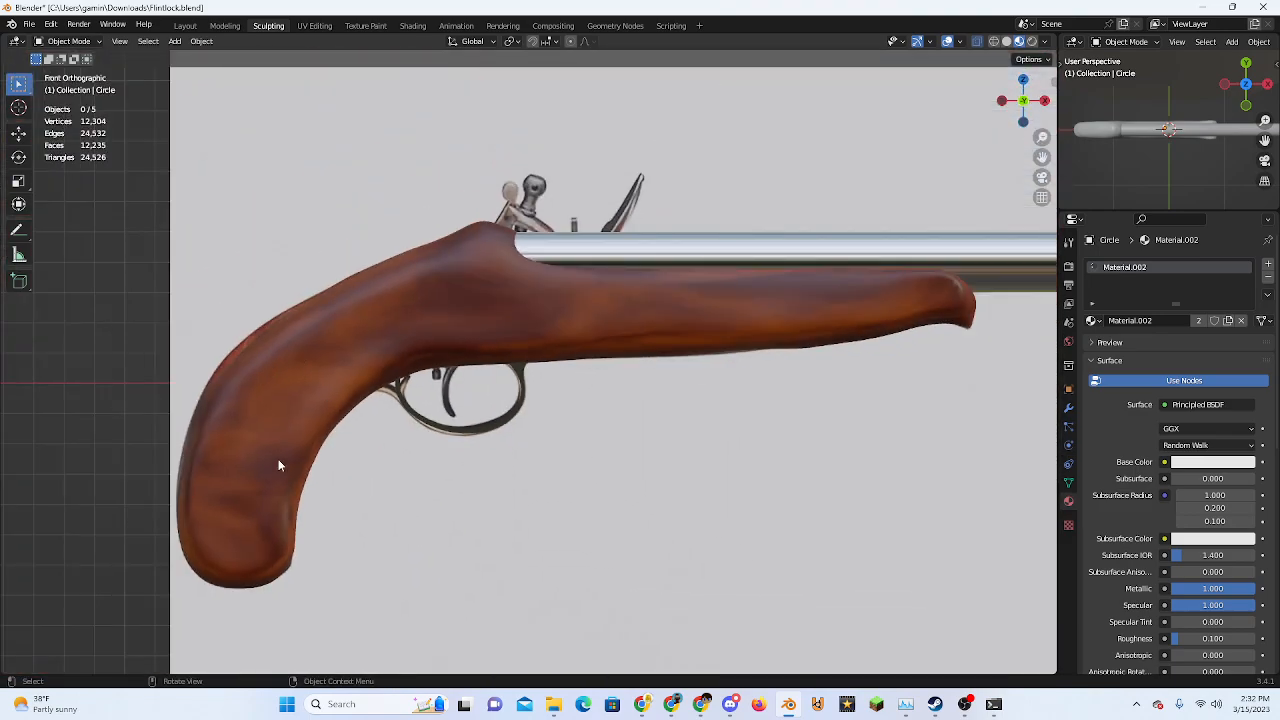
{"action": "middle_click_drag", "start_coordinate": [279, 461], "coordinate": [464, 453]}
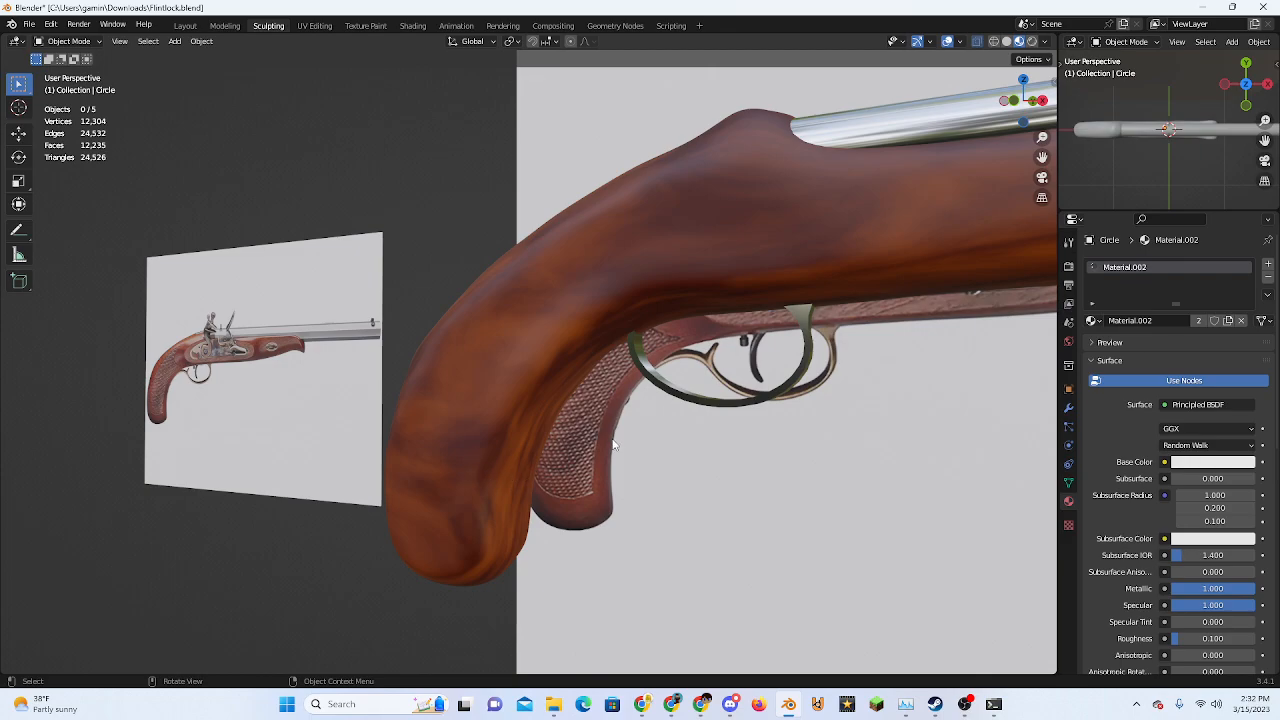
{"action": "middle_click_drag", "start_coordinate": [615, 445], "coordinate": [558, 435]}
{"action": "scroll", "coordinate": [578, 478], "scroll_direction": "up", "scroll_amount": 4}
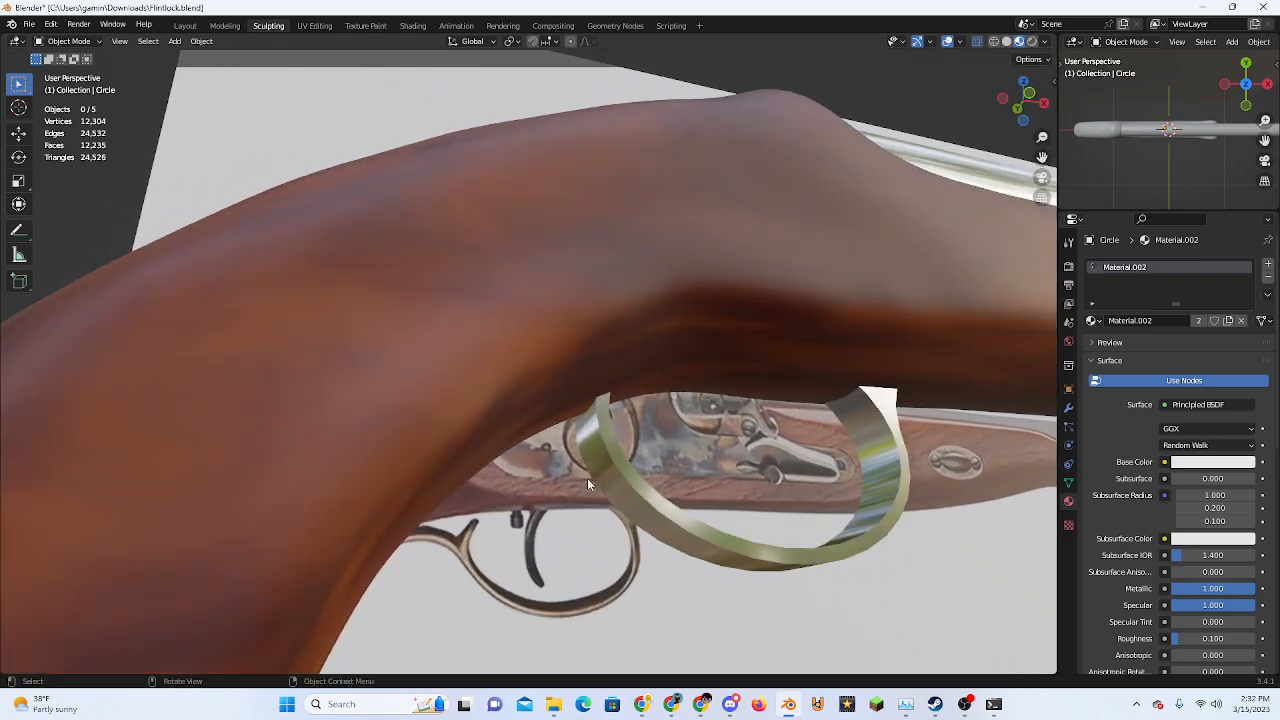
Turn off X-ray and select two adjacent outer faces near the trigger guard's rear end in face mode
{"action": "left_click", "coordinate": [606, 490]}
{"action": "middle_click_drag", "start_coordinate": [606, 490], "coordinate": [407, 251]}
{"action": "key", "text": "Tab"}
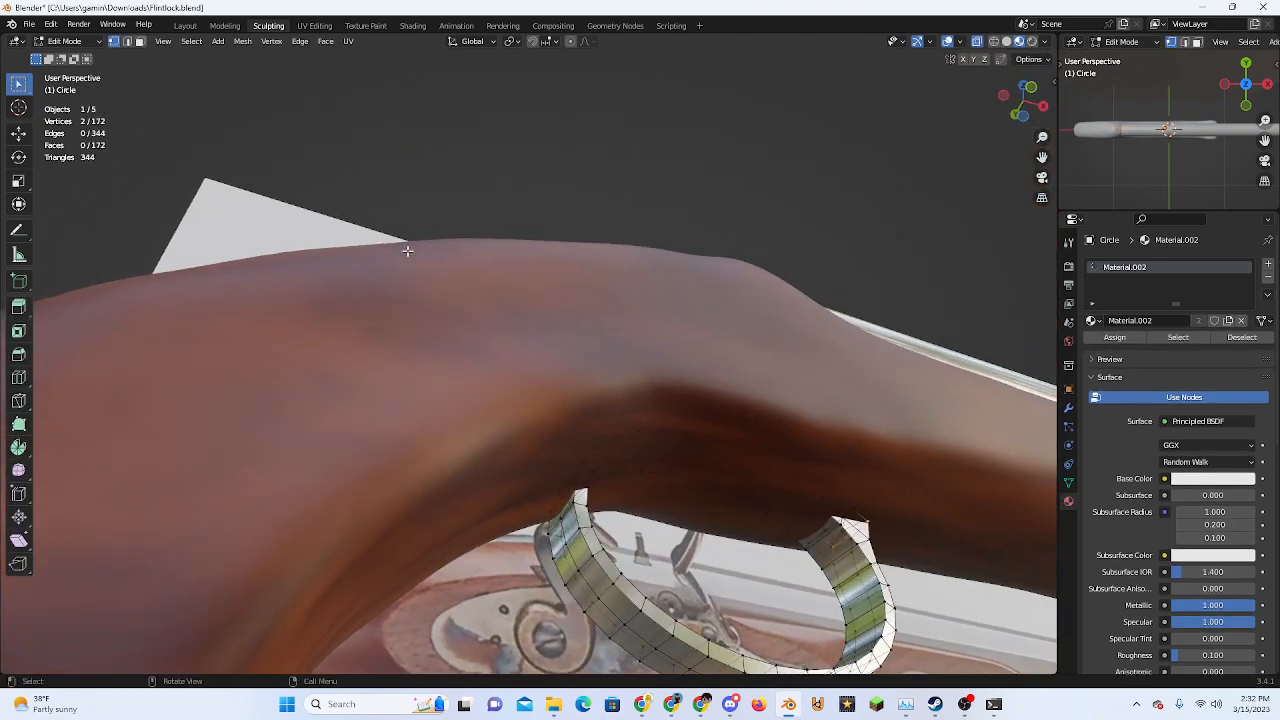
{"action": "left_click", "coordinate": [980, 42]}
{"action": "middle_click_drag", "start_coordinate": [883, 278], "coordinate": [874, 134], "text": "shift"}
{"action": "scroll", "coordinate": [874, 134], "scroll_direction": "up", "scroll_amount": 2}
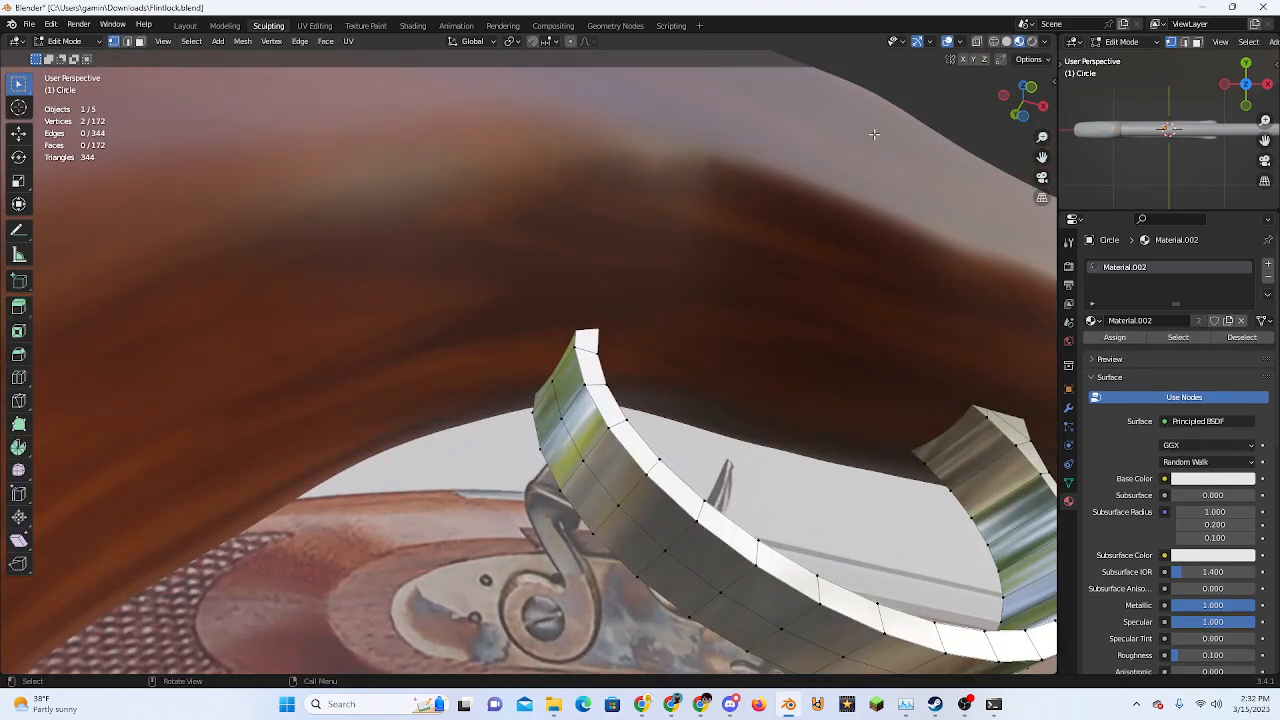
{"action": "left_click", "coordinate": [581, 425]}
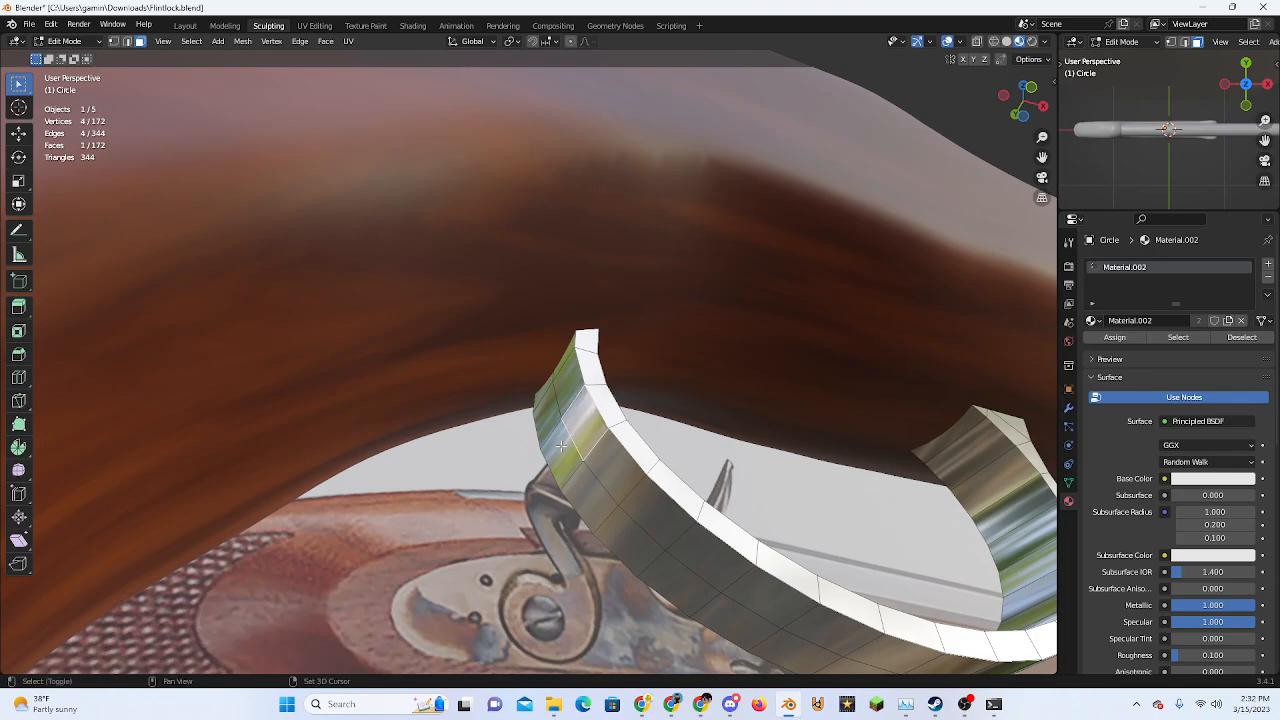
{"action": "left_click", "coordinate": [565, 454], "text": "shift"}
{"action": "middle_click_drag", "start_coordinate": [634, 391], "coordinate": [580, 445]}
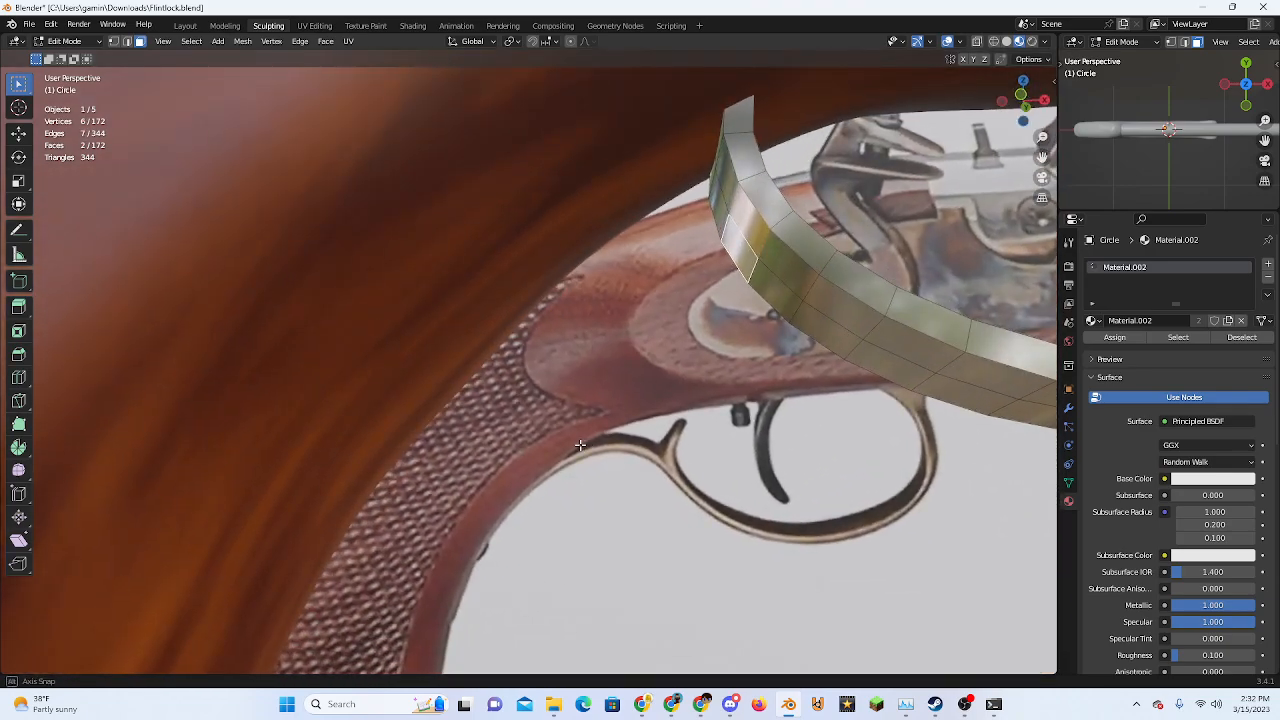
{"action": "scroll", "coordinate": [580, 445], "scroll_direction": "down", "scroll_amount": 8}
{"action": "key", "text": "Tab"}
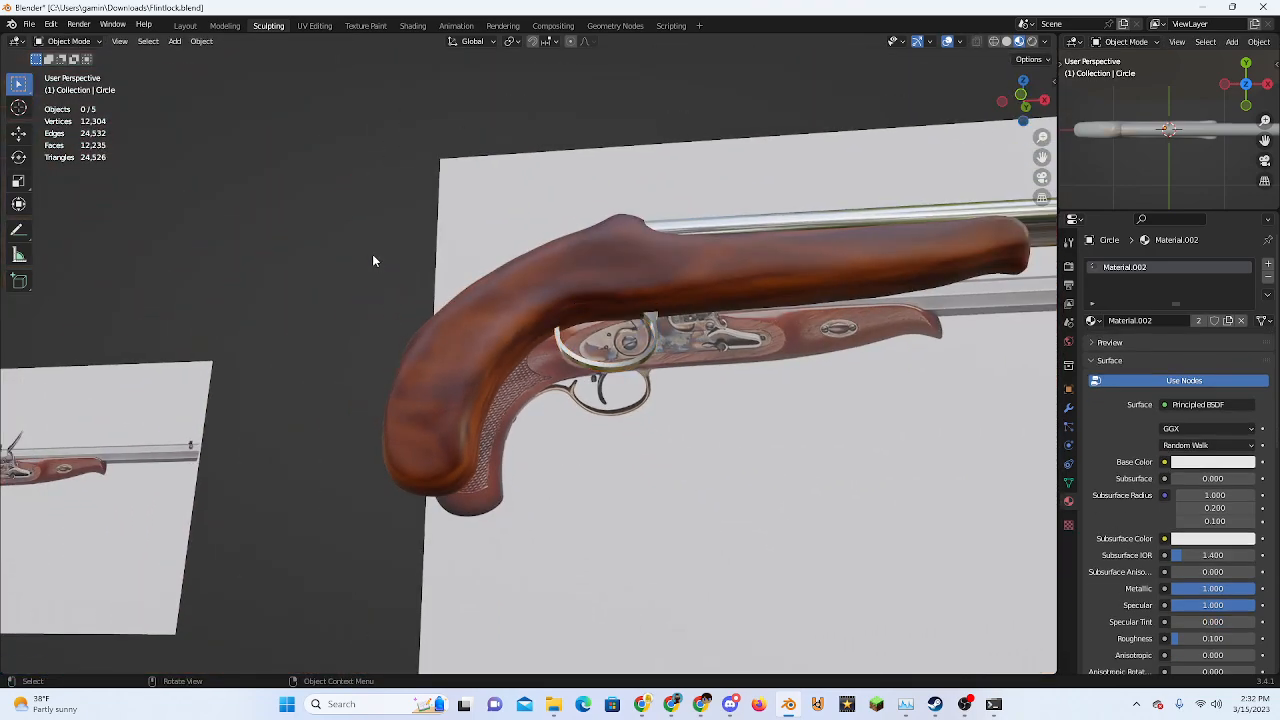
Add a new mesh circle to the scene in front view
{"action": "middle_click_drag", "start_coordinate": [372, 260], "coordinate": [805, 183]}
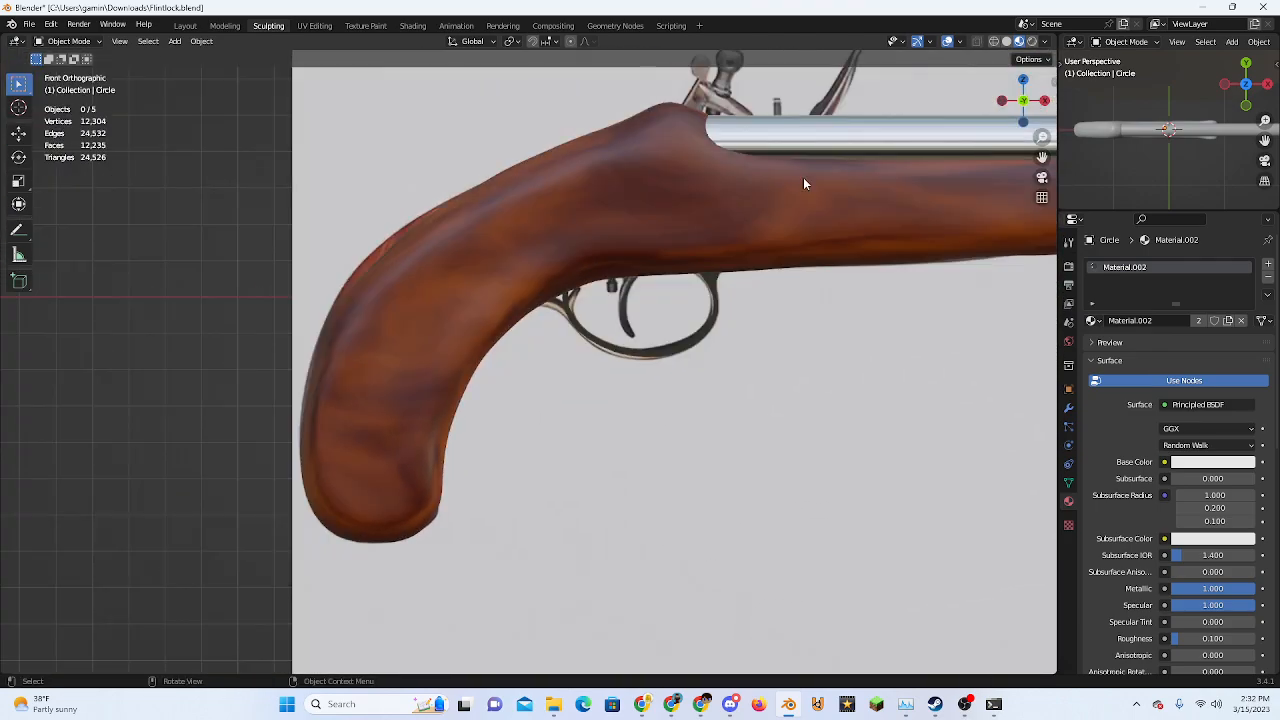
{"action": "scroll", "coordinate": [317, 258], "scroll_direction": "down", "scroll_amount": 3}
{"action": "key", "text": "shift+a"}
{"action": "mouse_move", "coordinate": [308, 264]}
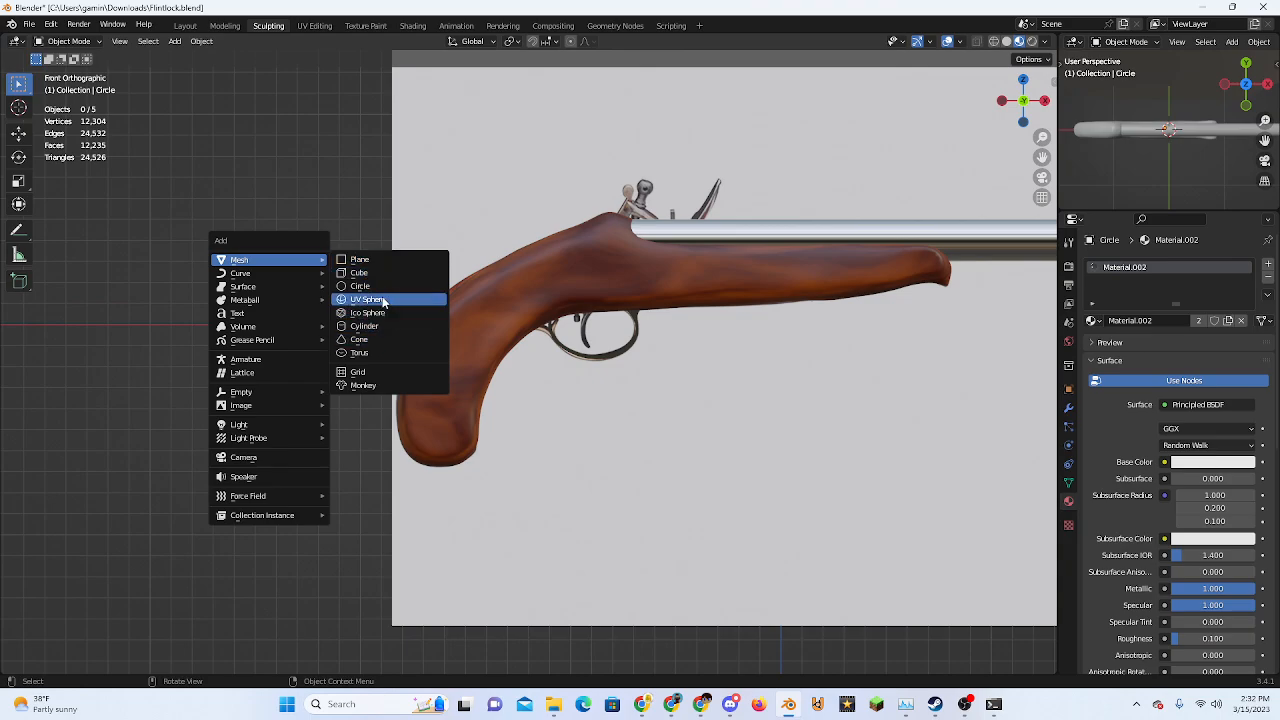
{"action": "left_click", "coordinate": [381, 286]}
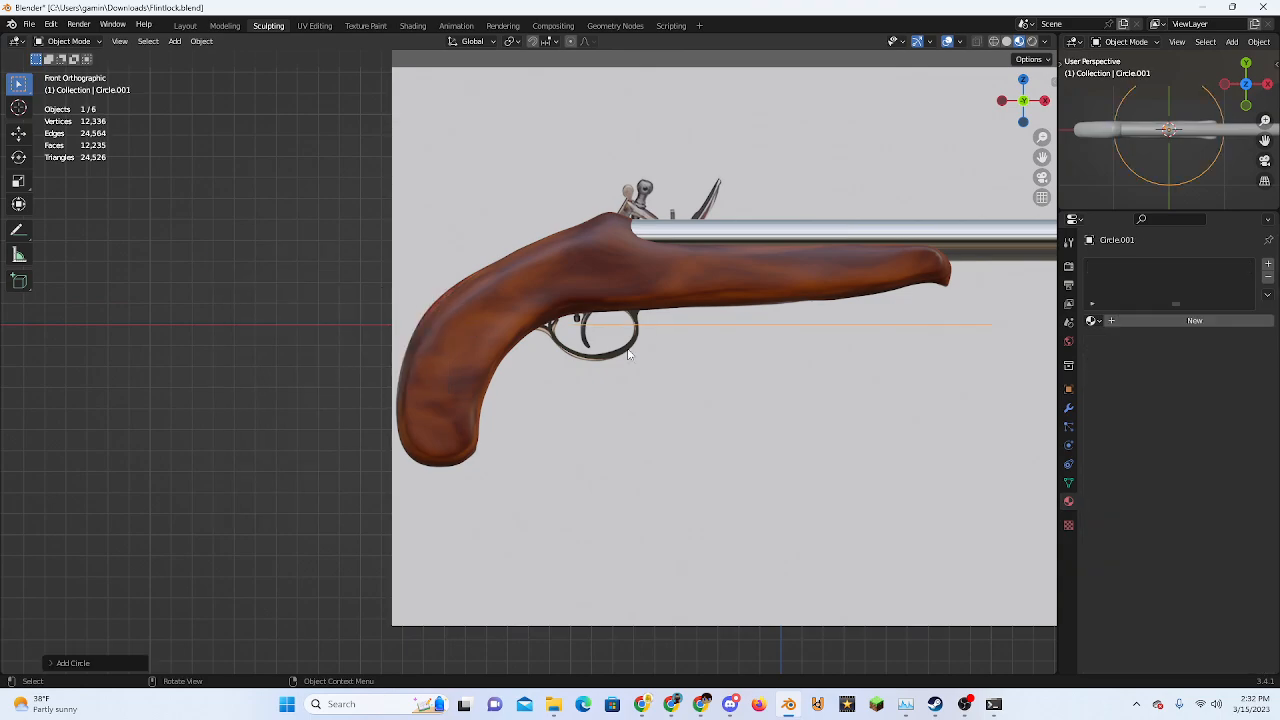
Rotate the new circle 90 degrees in the left view so that it stands upright
{"action": "left_click", "coordinate": [1002, 100]}
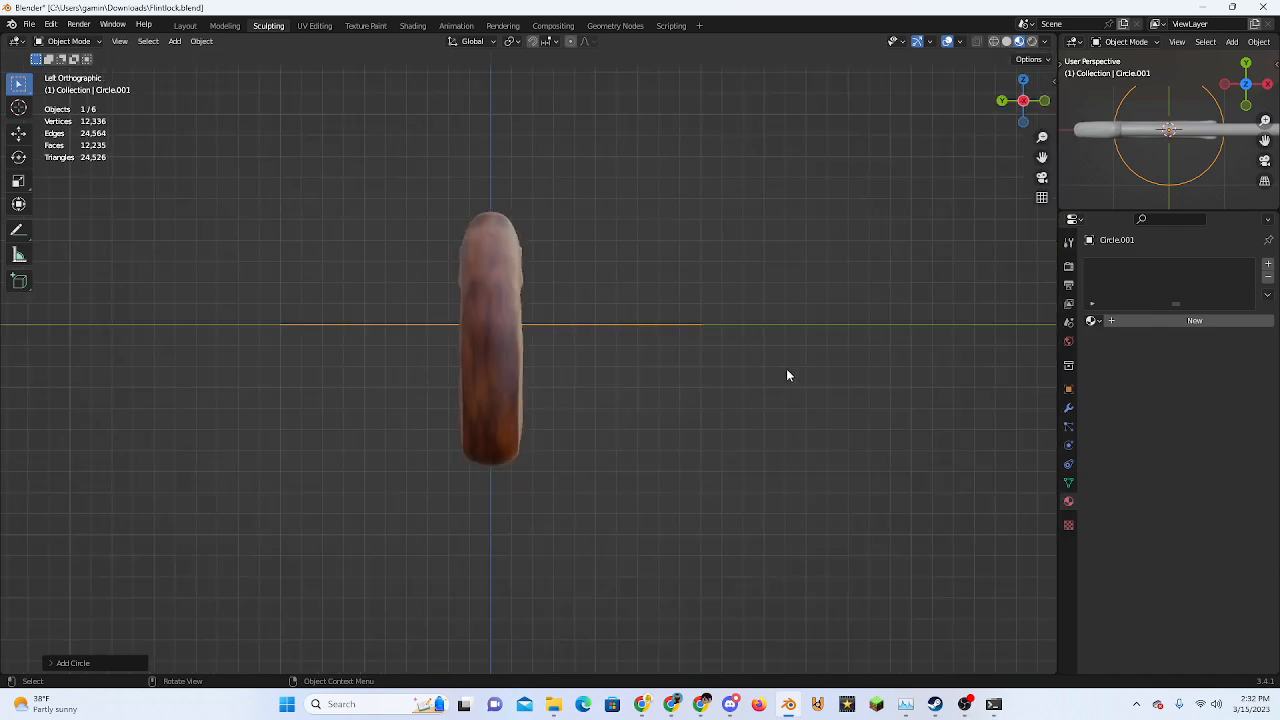
{"action": "key", "text": "r"}
{"action": "key", "text": "9"}
{"action": "key", "text": "0"}
{"action": "key", "text": "Return"}
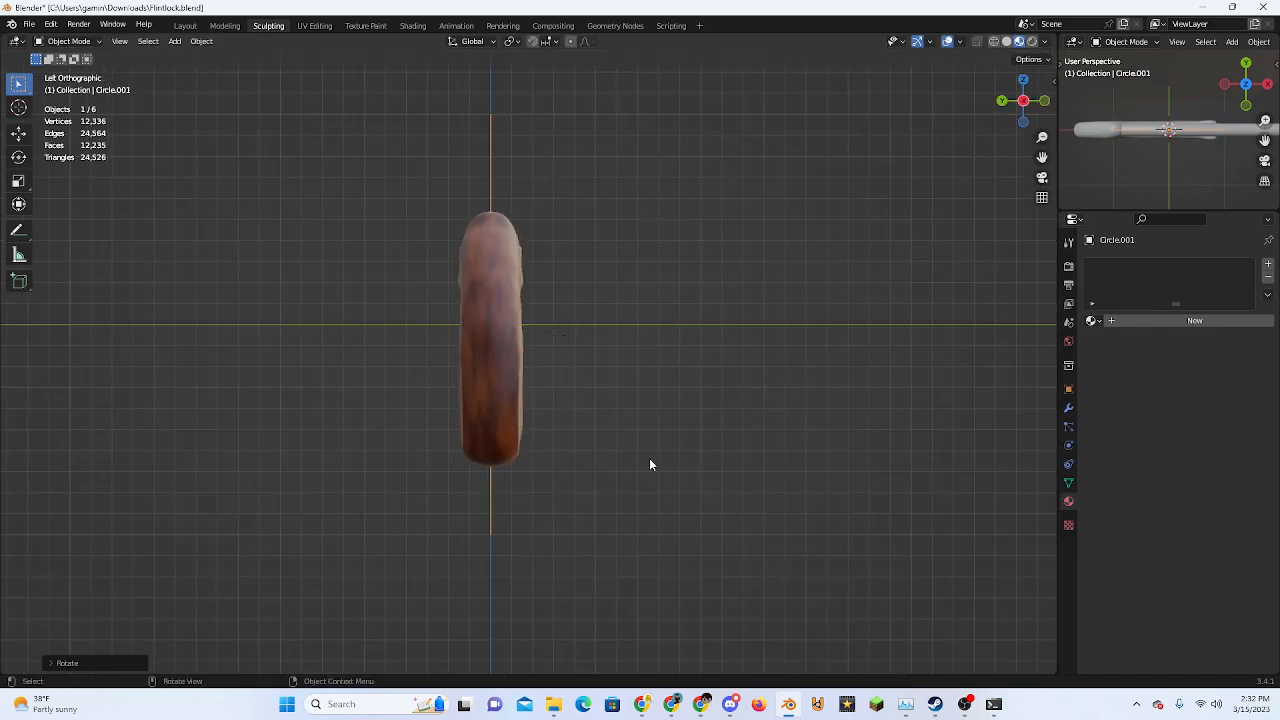
Move the upright circle out to the front of the pistol in the left view and return to front view
{"action": "key", "text": "g"}
{"action": "left_click", "coordinate": [733, 466]}
{"action": "left_click", "coordinate": [1045, 100]}
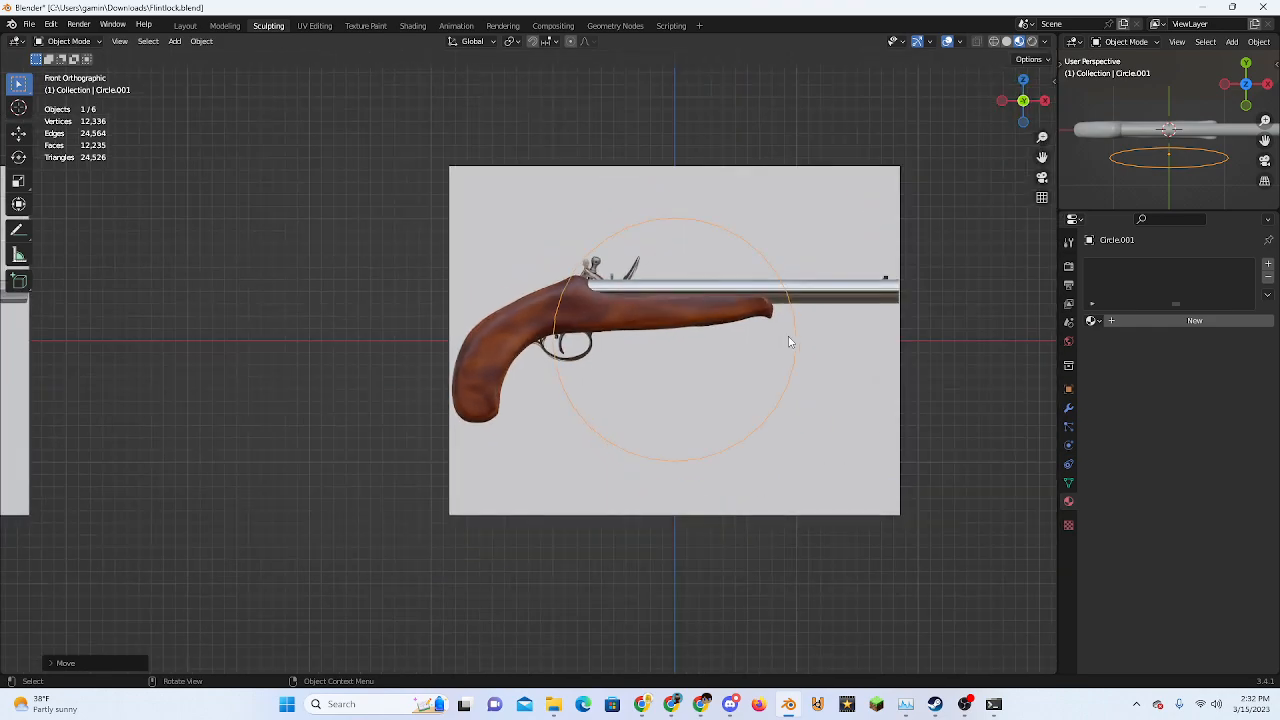
Delete the upper edges of the circle in edge mode, keeping only its lower arc
{"action": "key", "text": "Tab"}
{"action": "scroll", "coordinate": [700, 230], "scroll_direction": "up", "scroll_amount": 3}
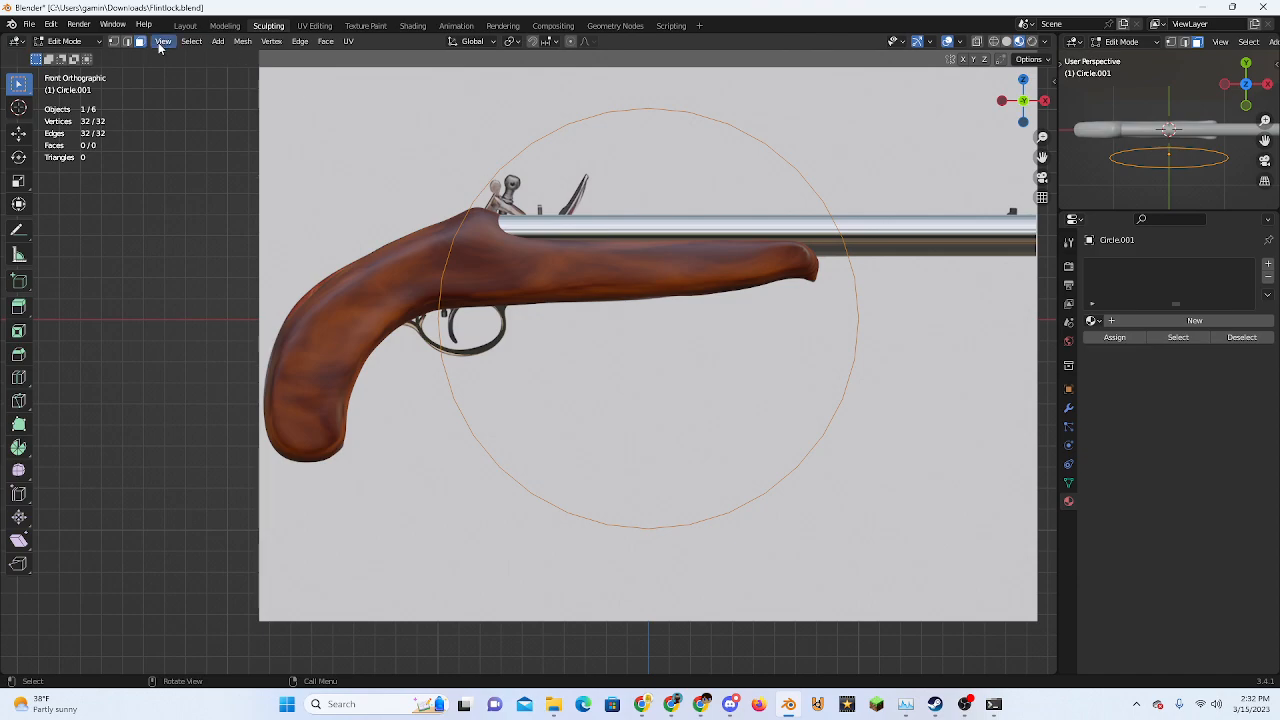
{"action": "scroll", "coordinate": [493, 180], "scroll_direction": "down", "scroll_amount": 2}
{"action": "left_click_drag", "start_coordinate": [406, 112], "coordinate": [895, 395]}
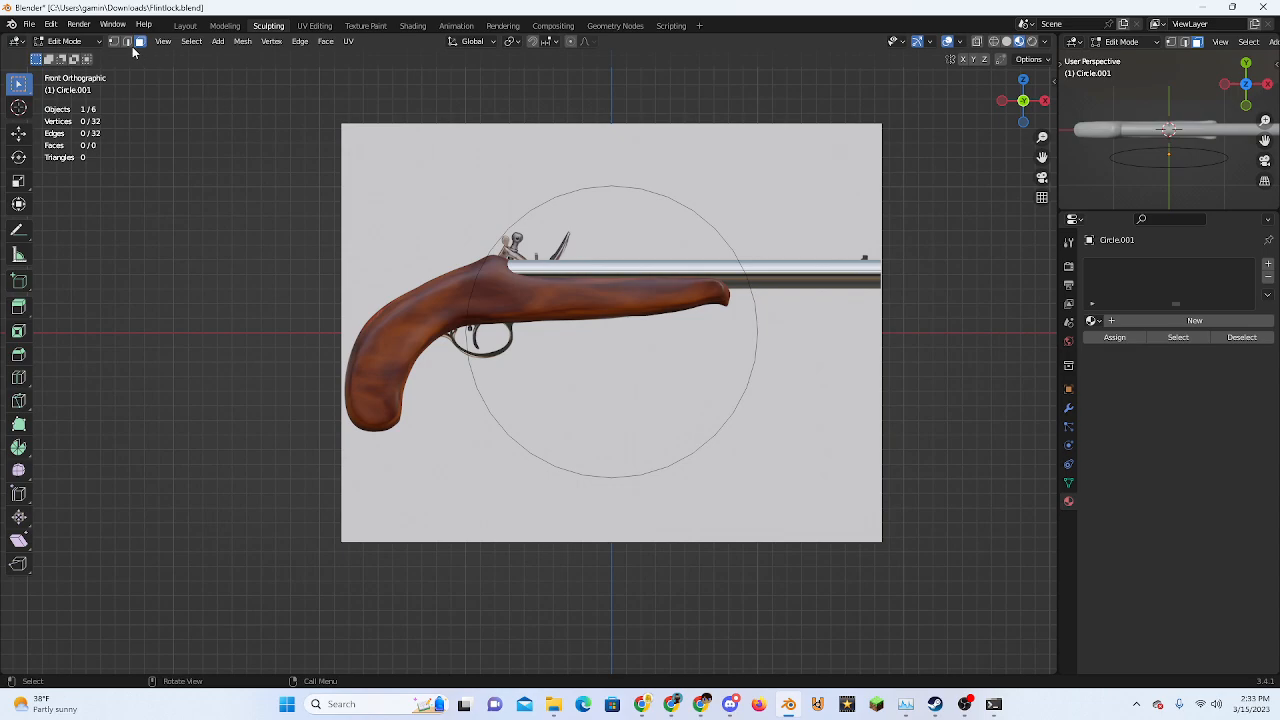
{"action": "left_click_drag", "start_coordinate": [363, 135], "coordinate": [943, 396]}
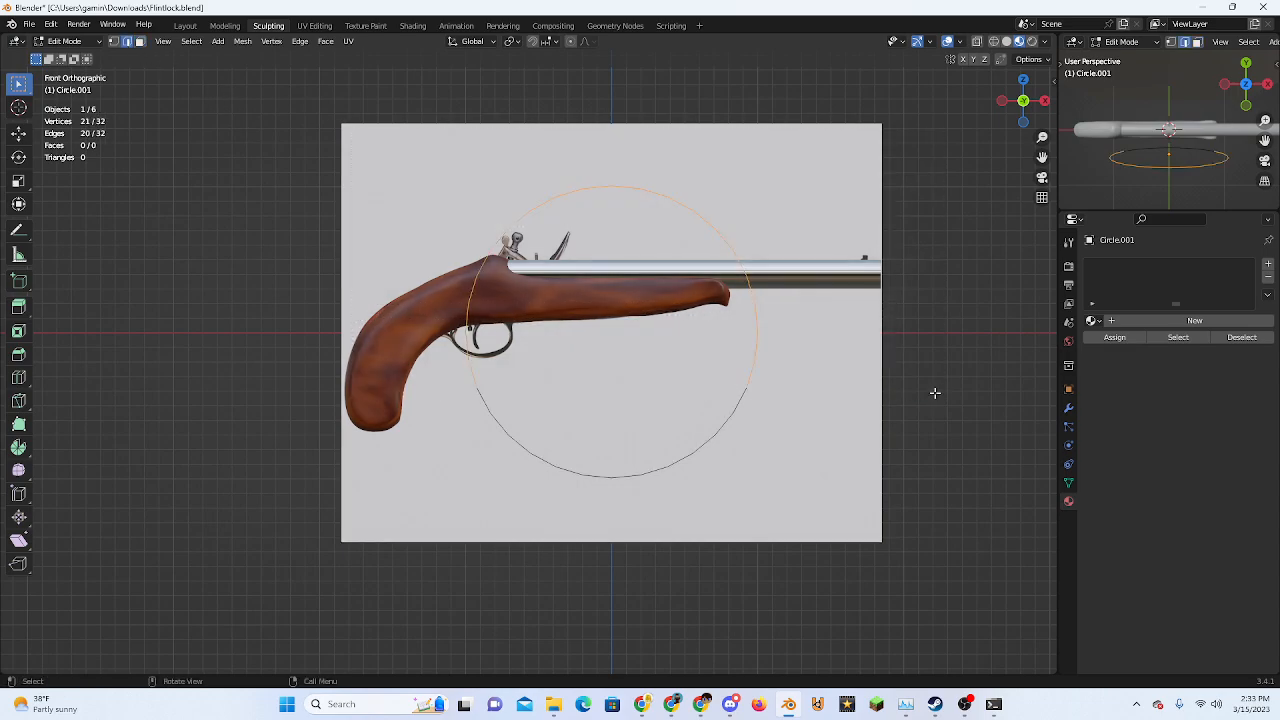
{"action": "middle_click_drag", "start_coordinate": [935, 393], "coordinate": [847, 374], "text": "shift"}
{"action": "right_click", "coordinate": [859, 364]}
{"action": "key", "text": "Tab"}
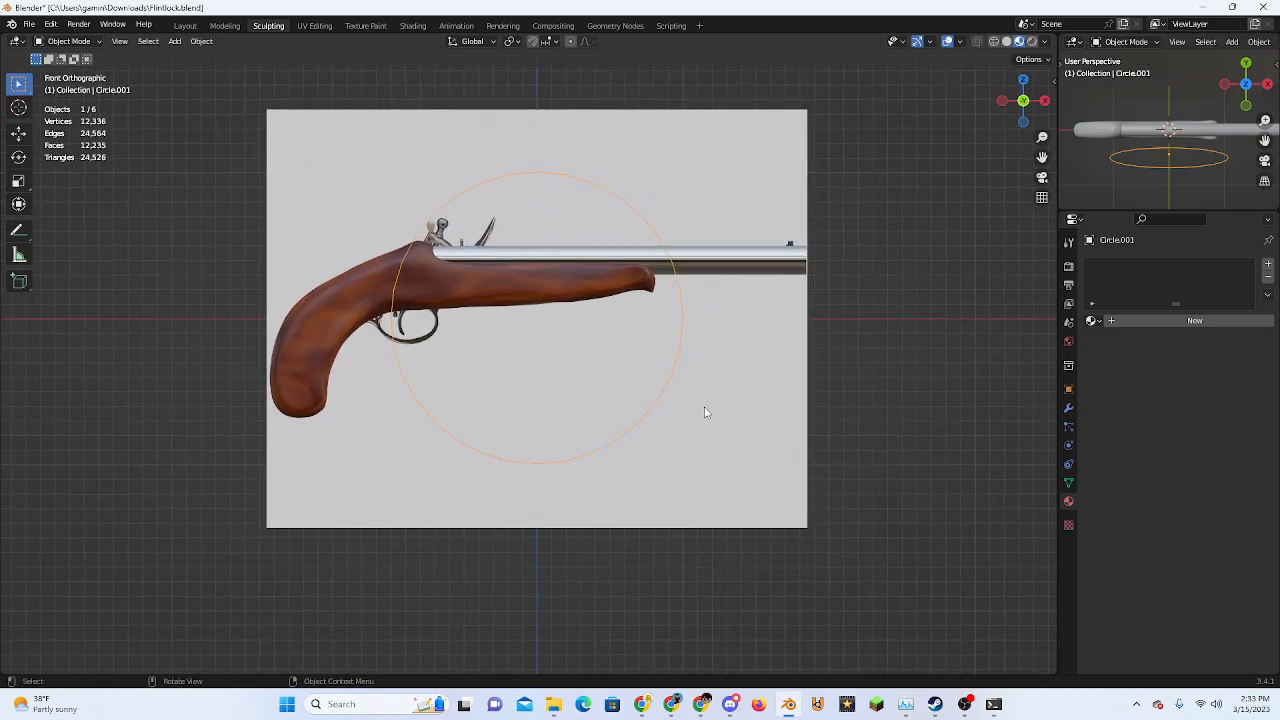
{"action": "key", "text": "Tab"}
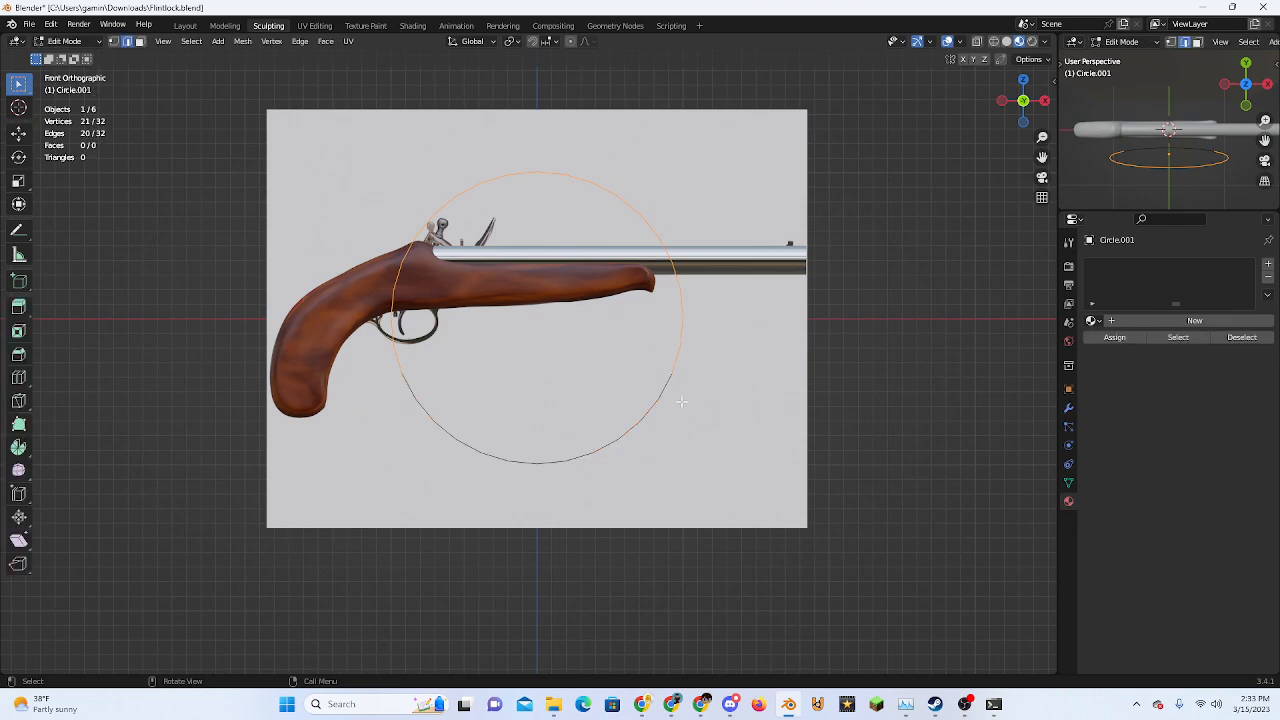
{"action": "key", "text": "x"}
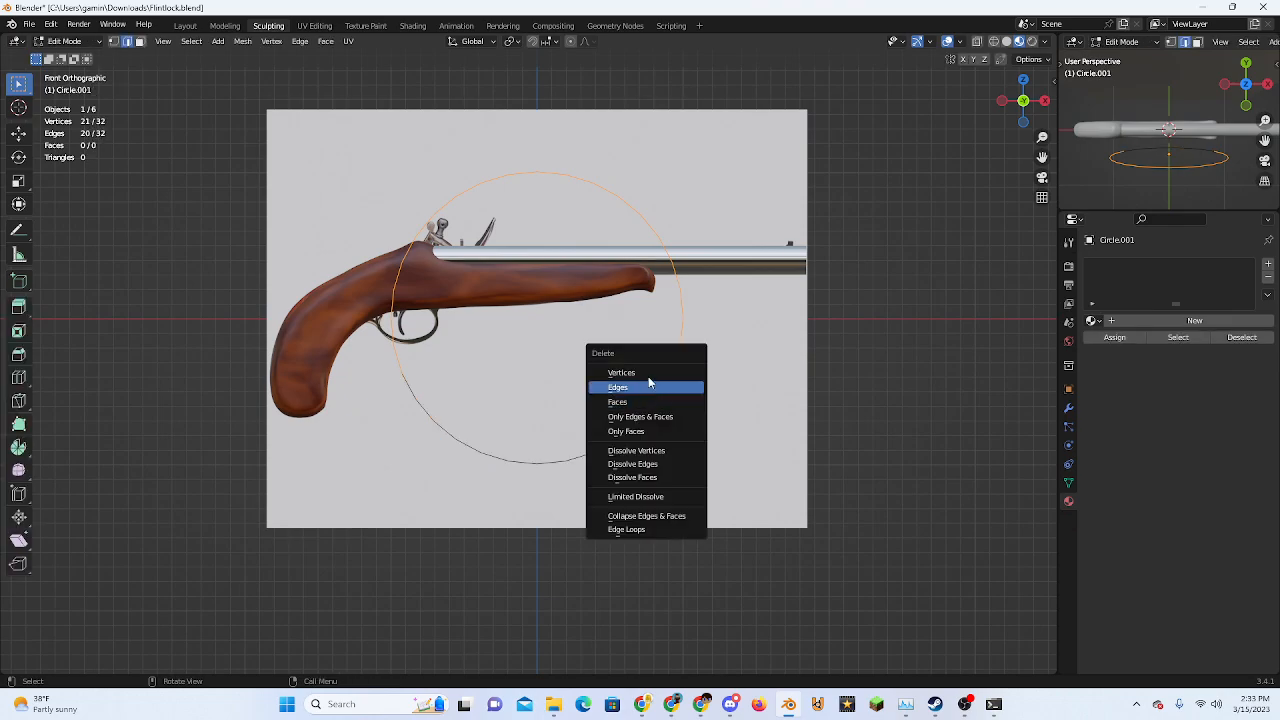
{"action": "left_click", "coordinate": [646, 387]}
{"action": "key", "text": "Tab"}
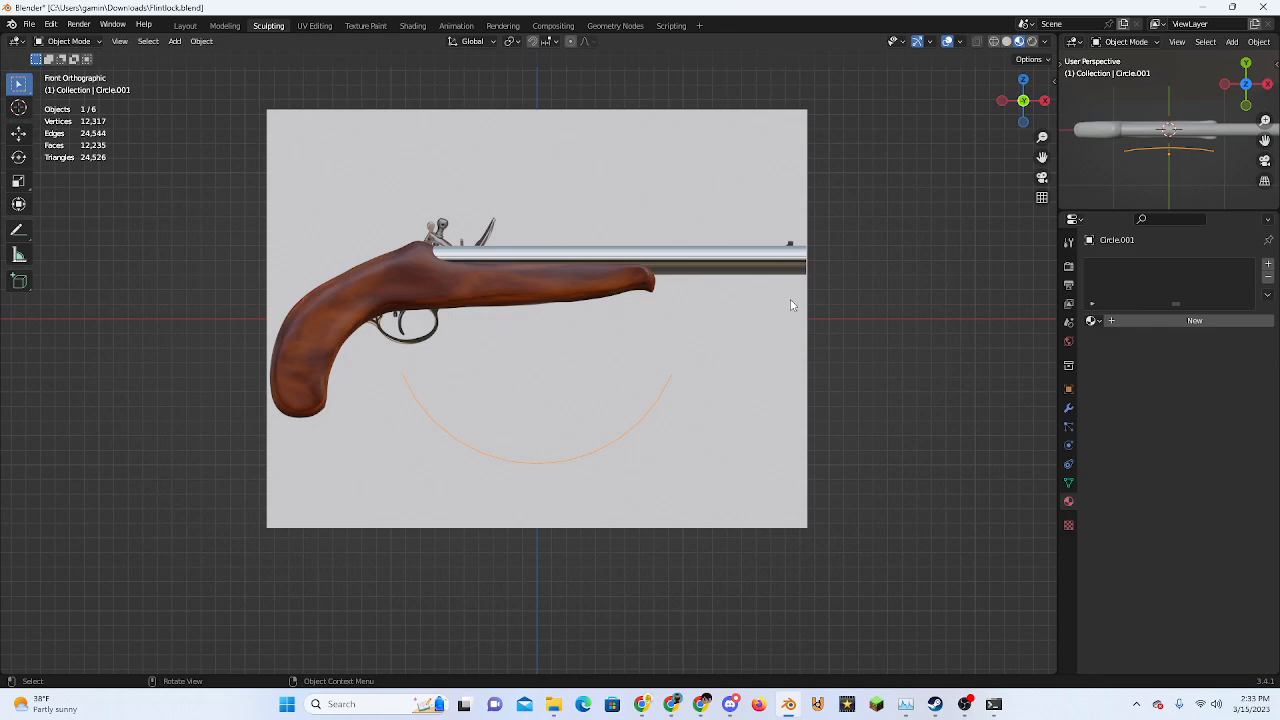
Rotate the remaining arc 90 degrees in front view so that it opens toward the muzzle
{"action": "type", "text": "r90"}
{"action": "key", "text": "Return"}
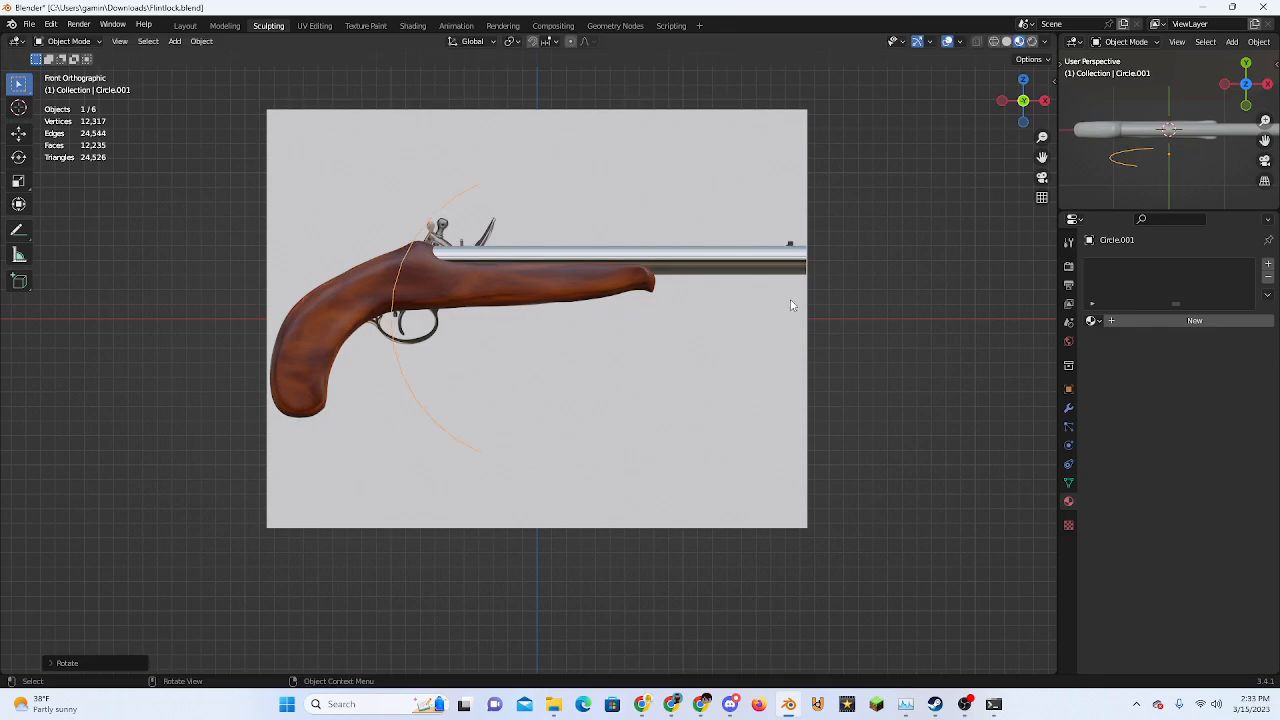
{"action": "key", "text": "Tab"}
{"action": "key", "text": "Tab"}
{"action": "key", "text": "Tab"}
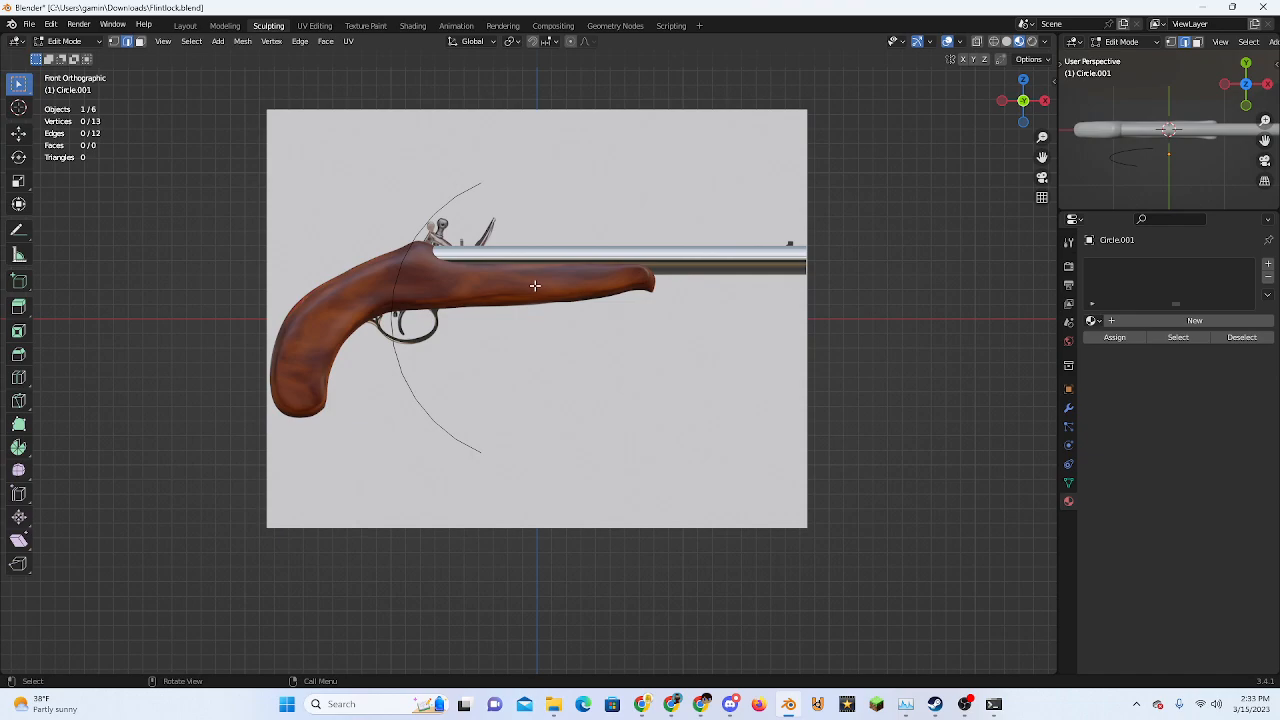
{"action": "key", "text": "Tab"}
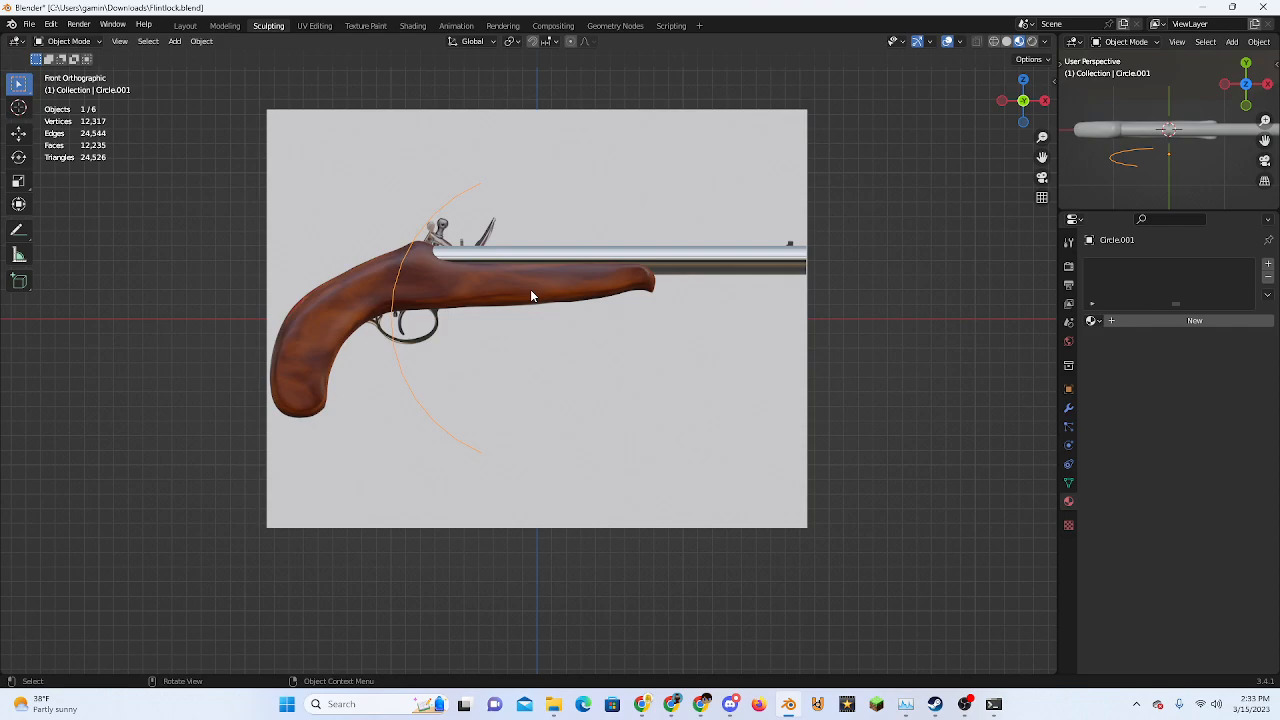
Fill the open arc with a single face in edit mode
{"action": "key", "text": "Tab"}
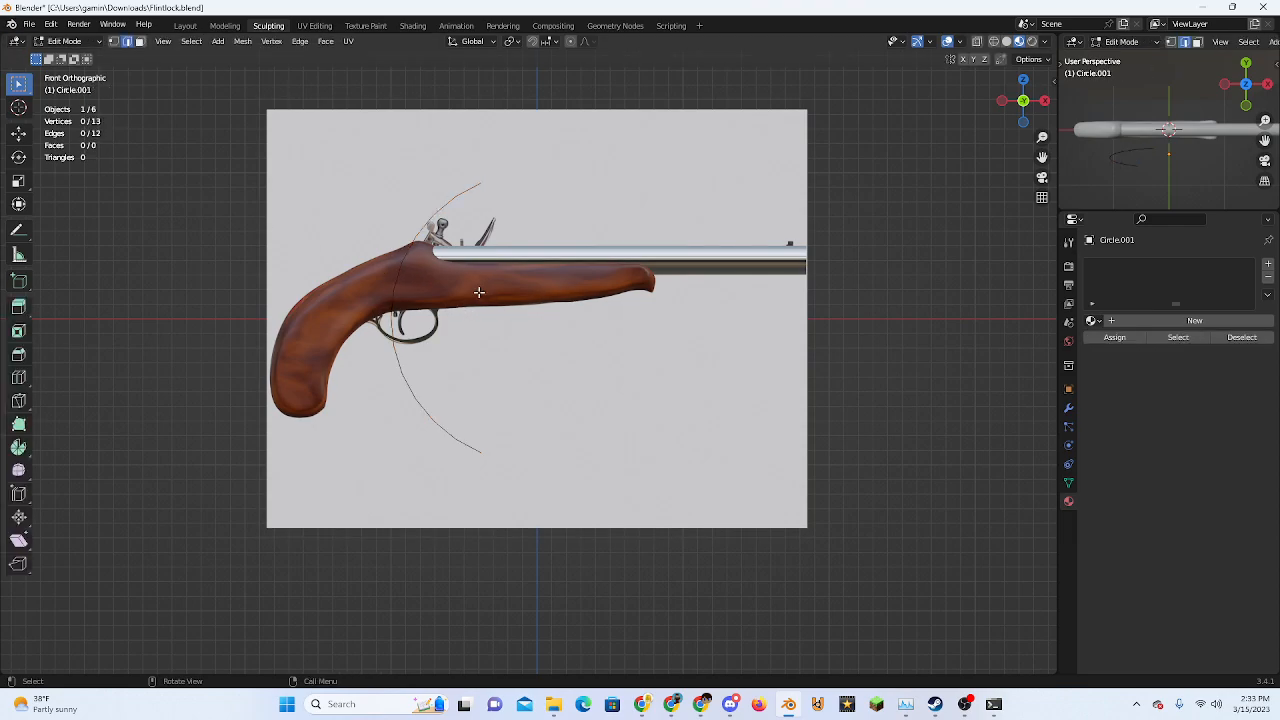
{"action": "key", "text": "f"}
{"action": "key", "text": "Tab"}
{"action": "key", "text": "Tab"}
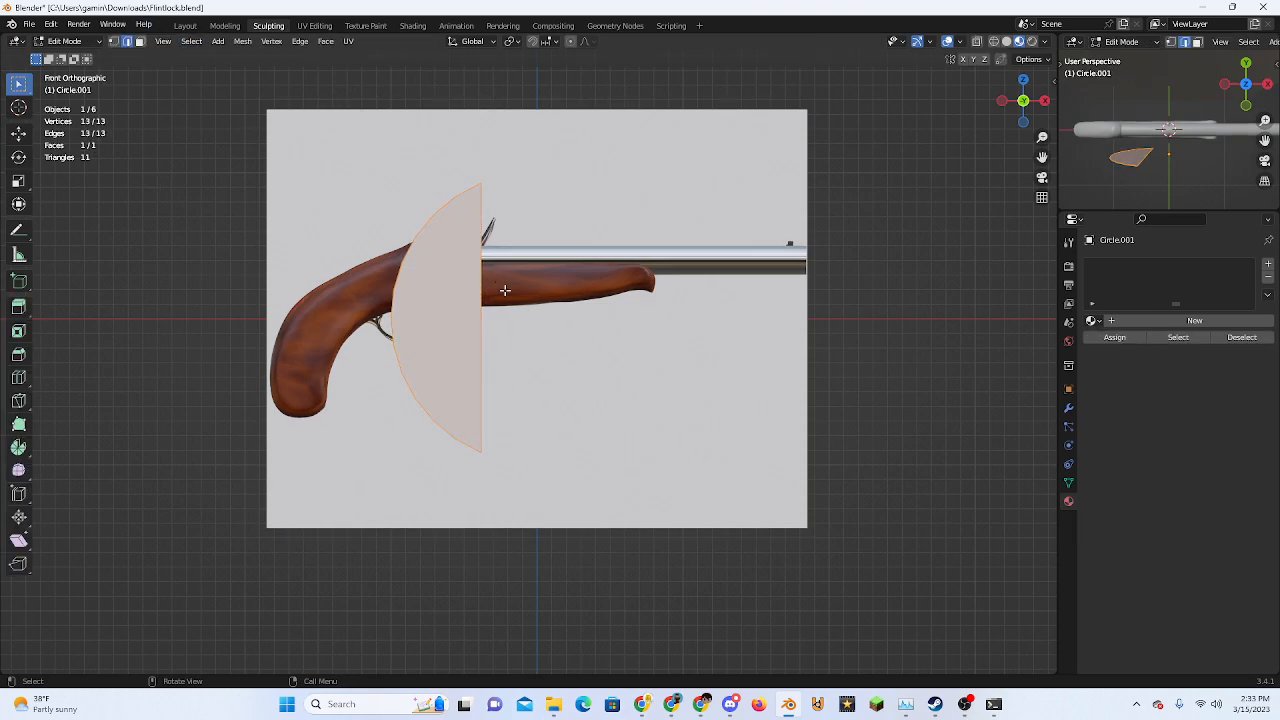
Try to add a loop cut across the filled arc's straight edge
{"action": "scroll", "coordinate": [381, 233], "scroll_direction": "up", "scroll_amount": 3}
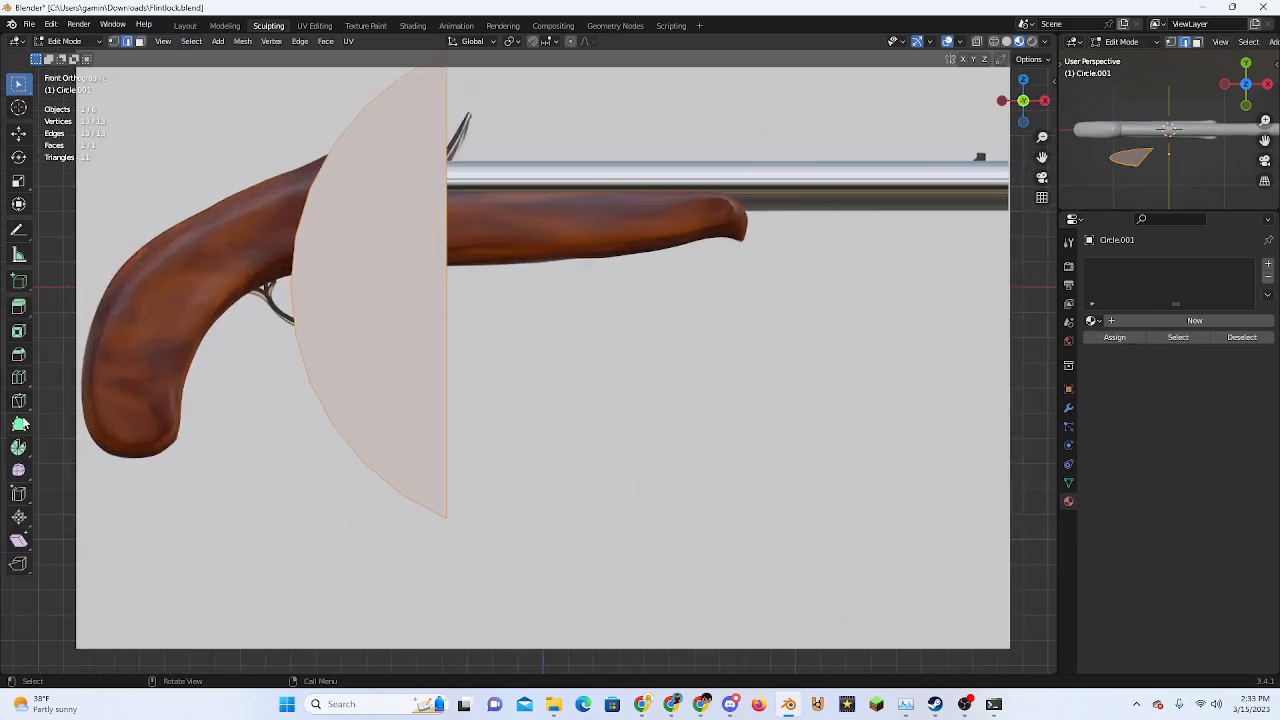
{"action": "left_click", "coordinate": [18, 378]}
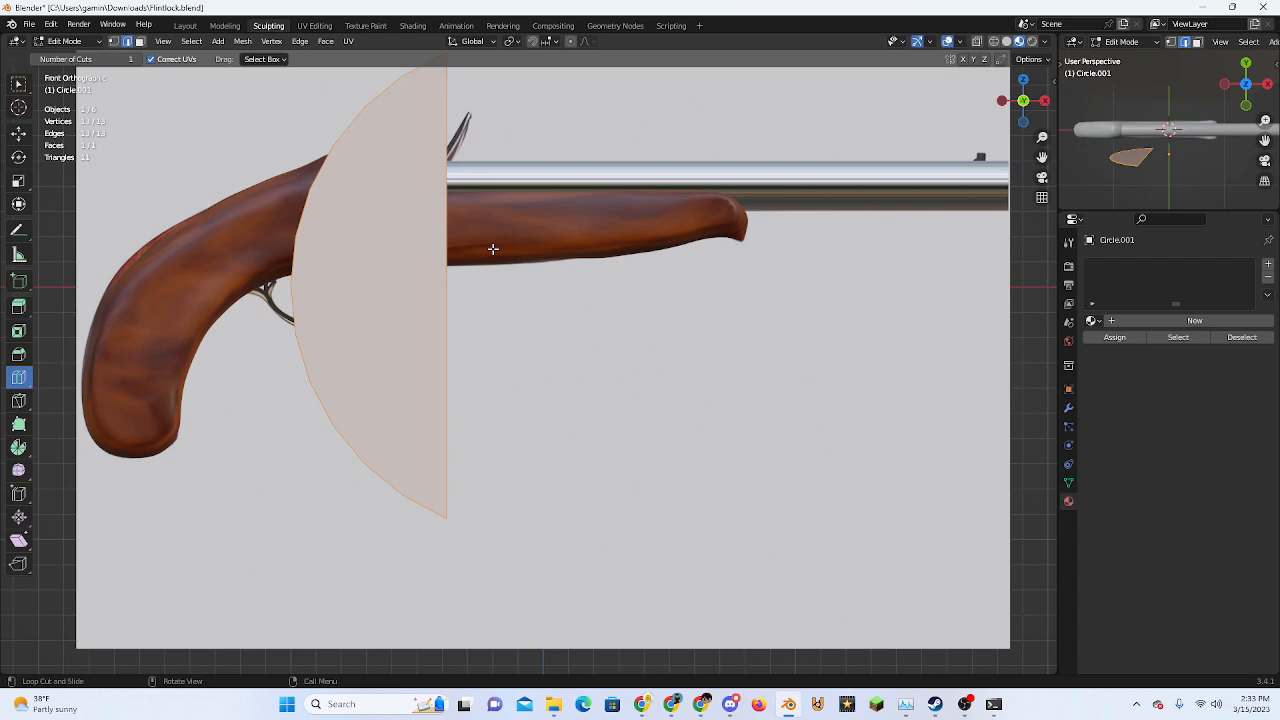
{"action": "left_click", "coordinate": [447, 283]}
{"action": "key", "text": "ctrl+z"}
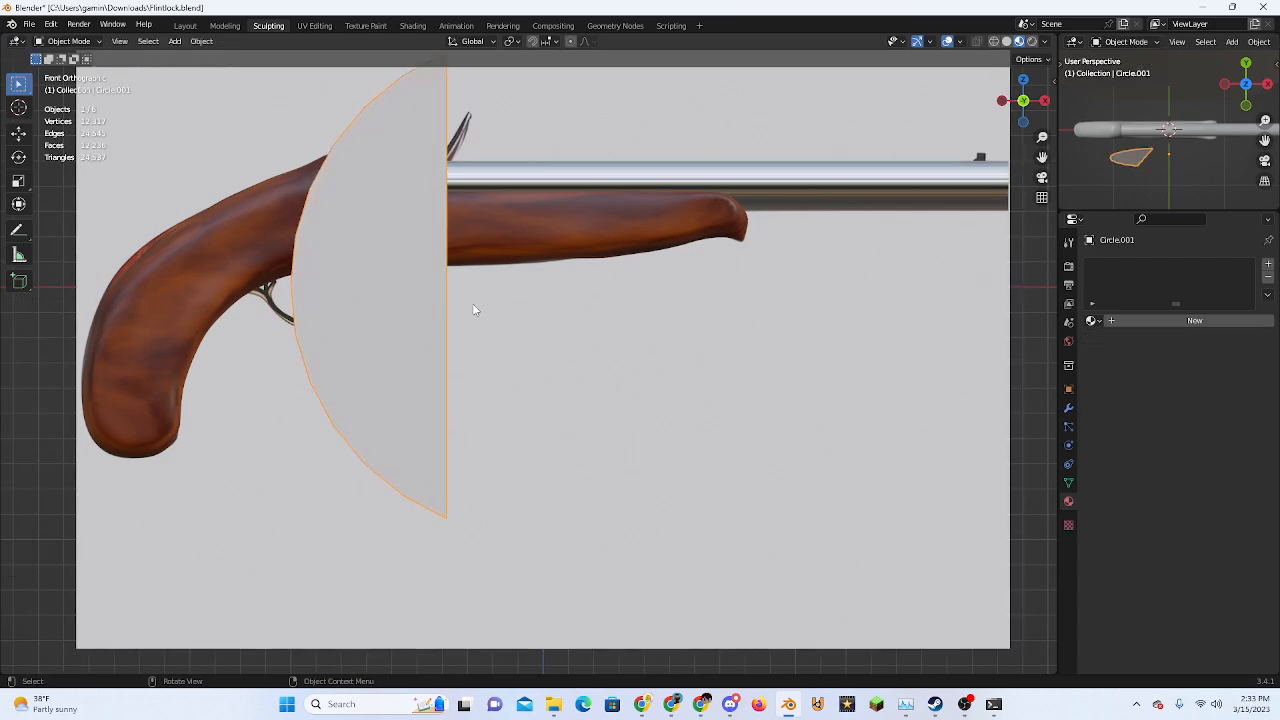
Delete the filled arc's face so that the circle object holds no geometry, and return to object mode
{"action": "key", "text": "x"}
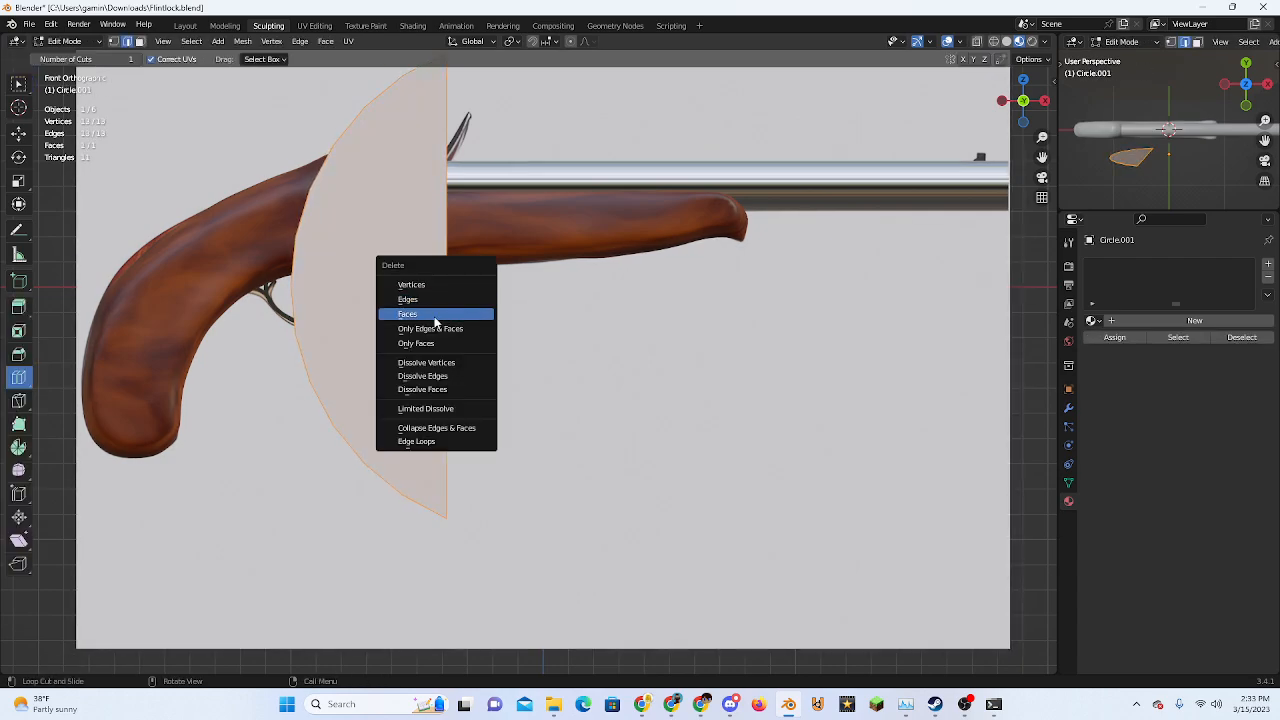
{"action": "left_click", "coordinate": [436, 315]}
{"action": "scroll", "coordinate": [436, 315], "scroll_direction": "down", "scroll_amount": 3}
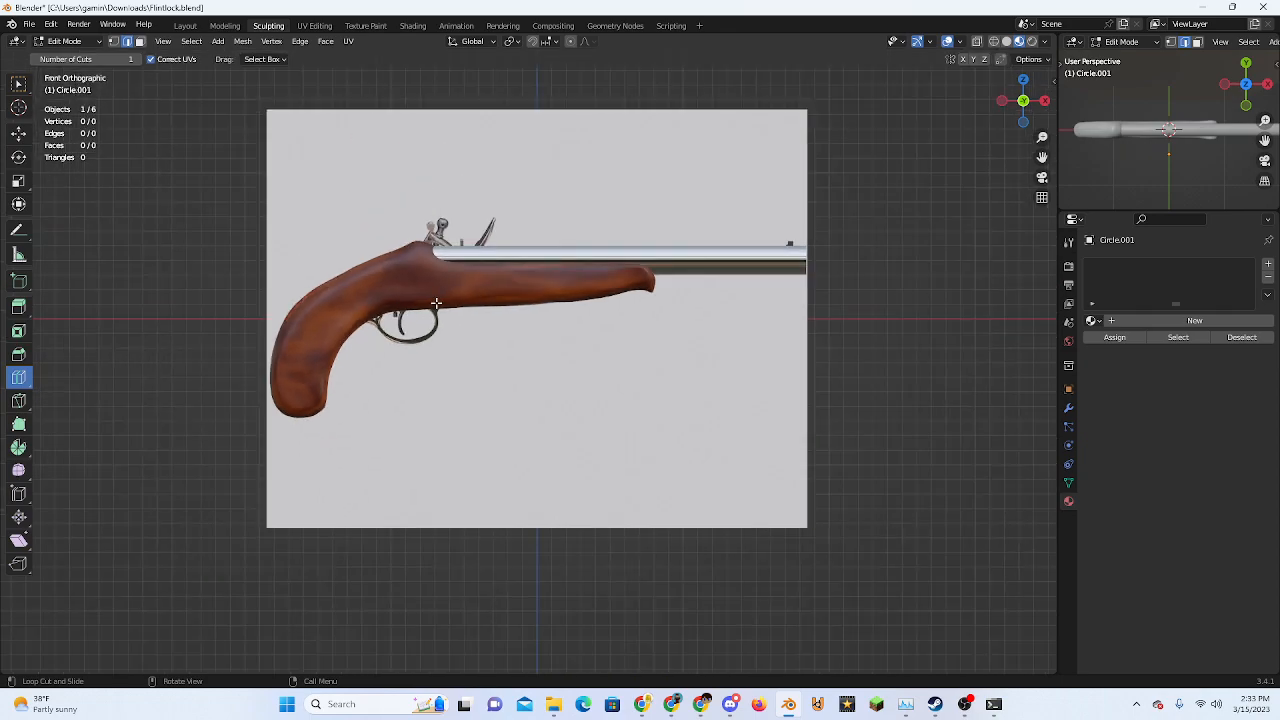
{"action": "key", "text": "Tab"}
{"action": "scroll", "coordinate": [432, 316], "scroll_direction": "up", "scroll_amount": 3}
{"action": "key", "text": "Tab"}
{"action": "scroll", "coordinate": [432, 316], "scroll_direction": "down", "scroll_amount": 3}
{"action": "key", "text": "shift+a"}
{"action": "key", "text": "Escape"}
{"action": "key", "text": "Tab"}
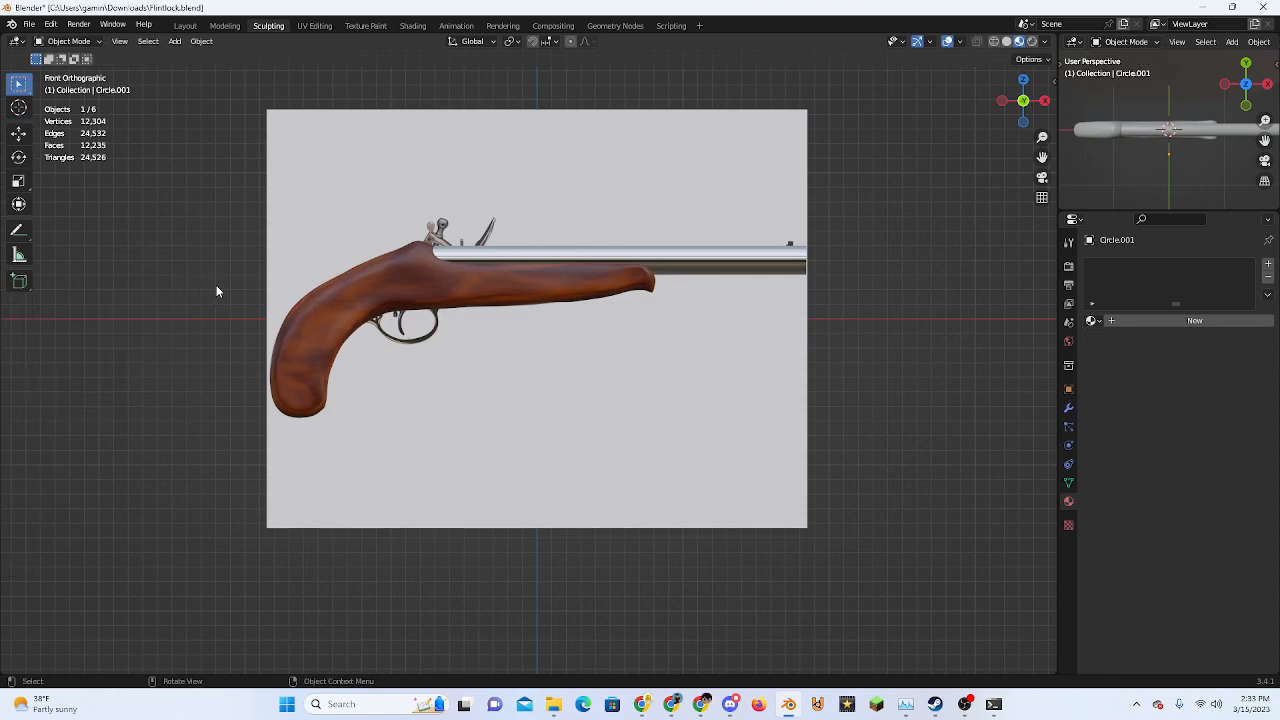
Add a Bezier curve to the scene
{"action": "key", "text": "shift+a"}
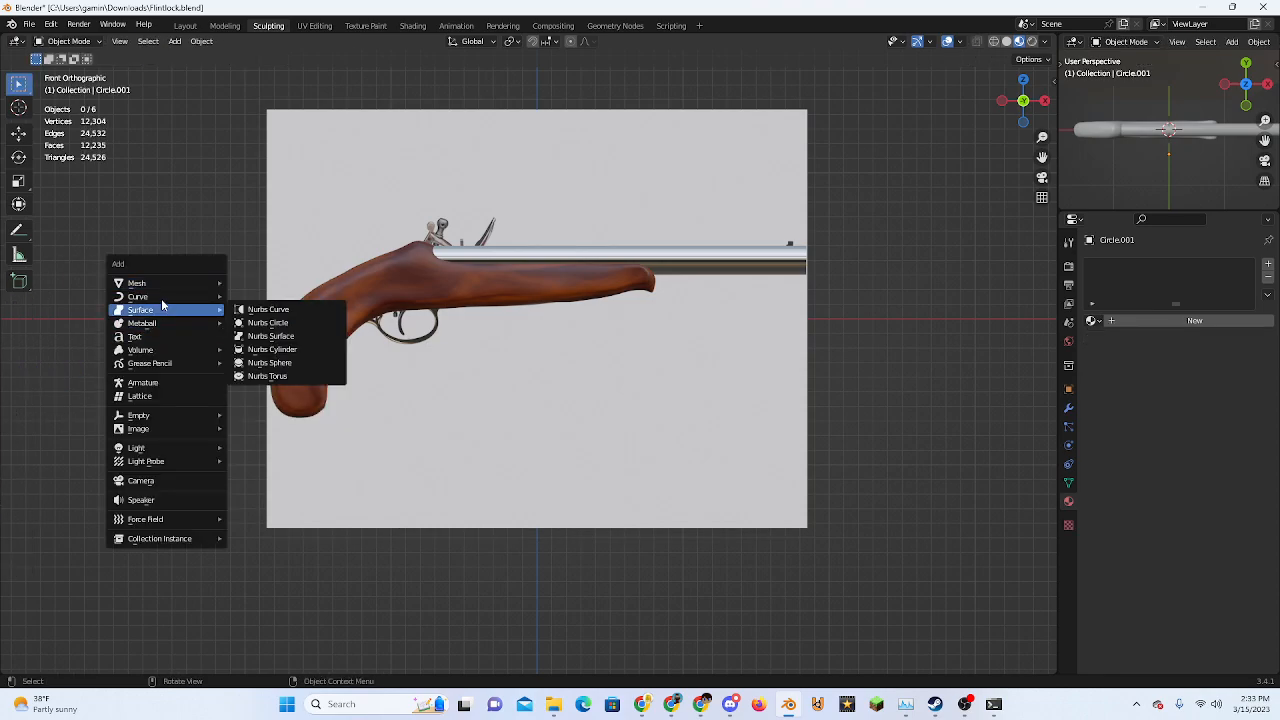
{"action": "mouse_move", "coordinate": [163, 299]}
{"action": "left_click", "coordinate": [255, 296]}
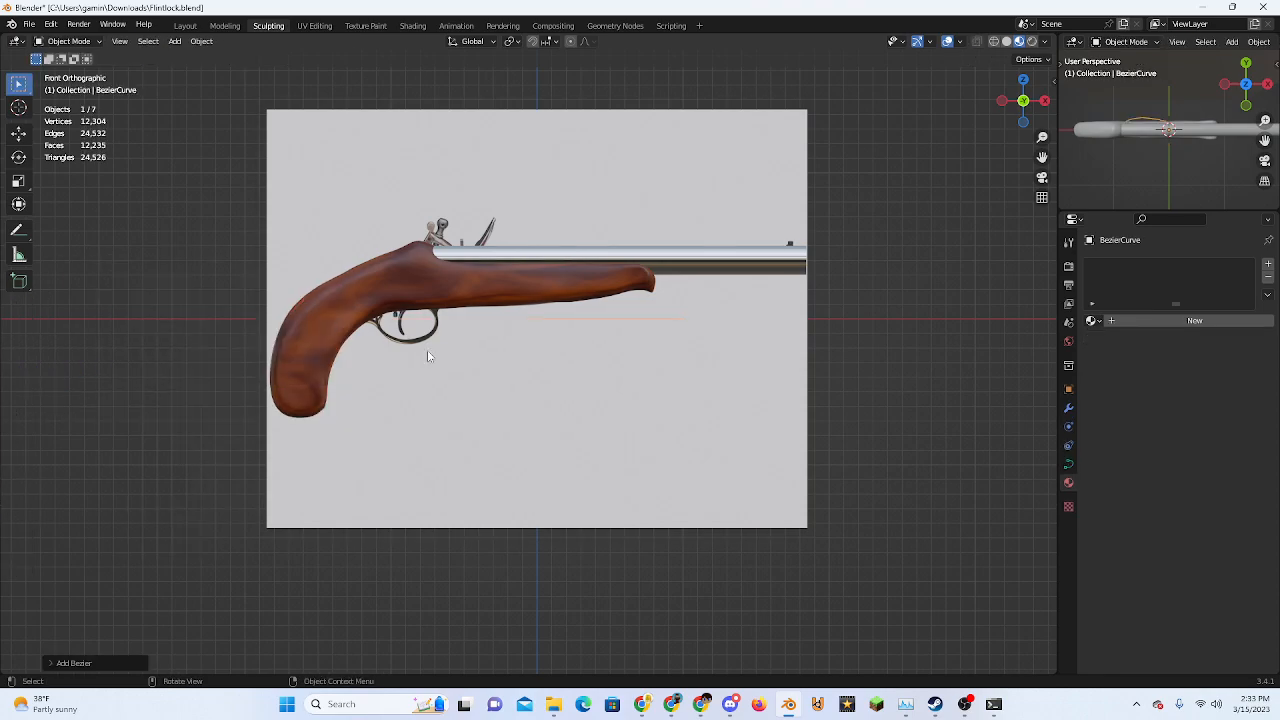
Move the Bezier curve in top view to a clear spot in front of the pistol, and return to front view
{"action": "scroll", "coordinate": [517, 354], "scroll_direction": "down", "scroll_amount": 3}
{"action": "middle_click_drag", "start_coordinate": [517, 354], "coordinate": [720, 477]}
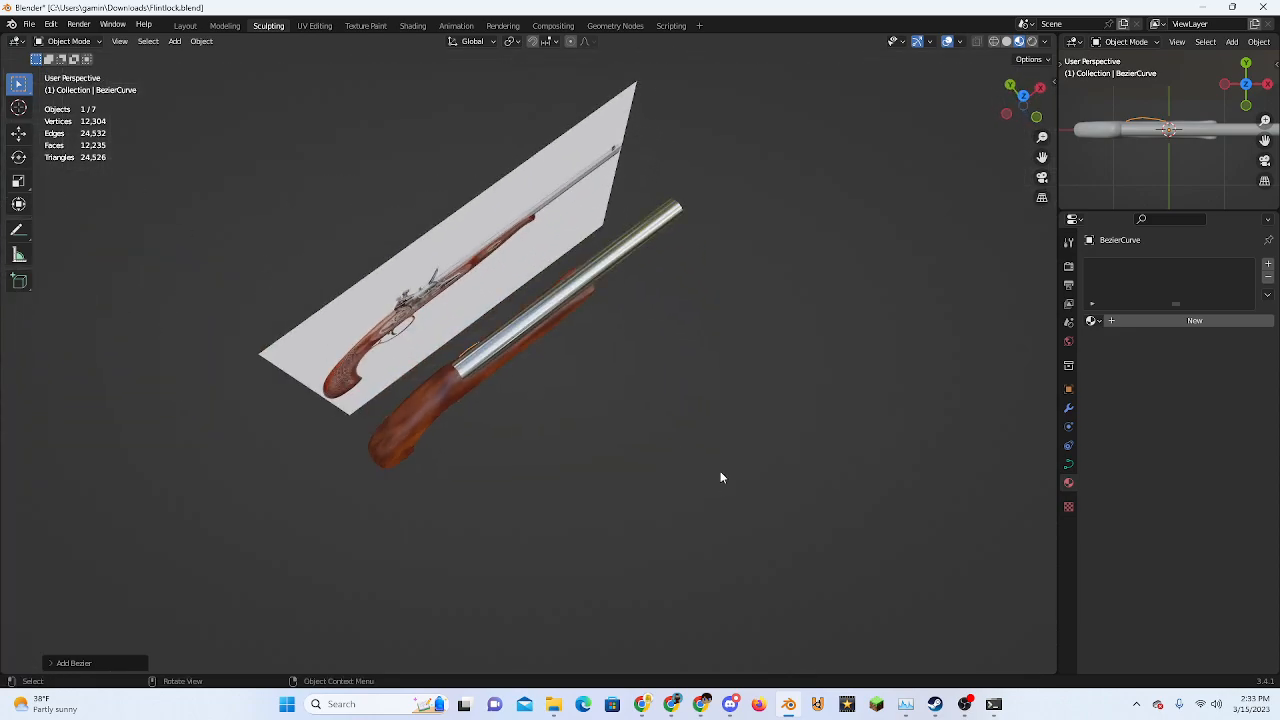
{"action": "left_click", "coordinate": [1026, 96]}
{"action": "key", "text": "g"}
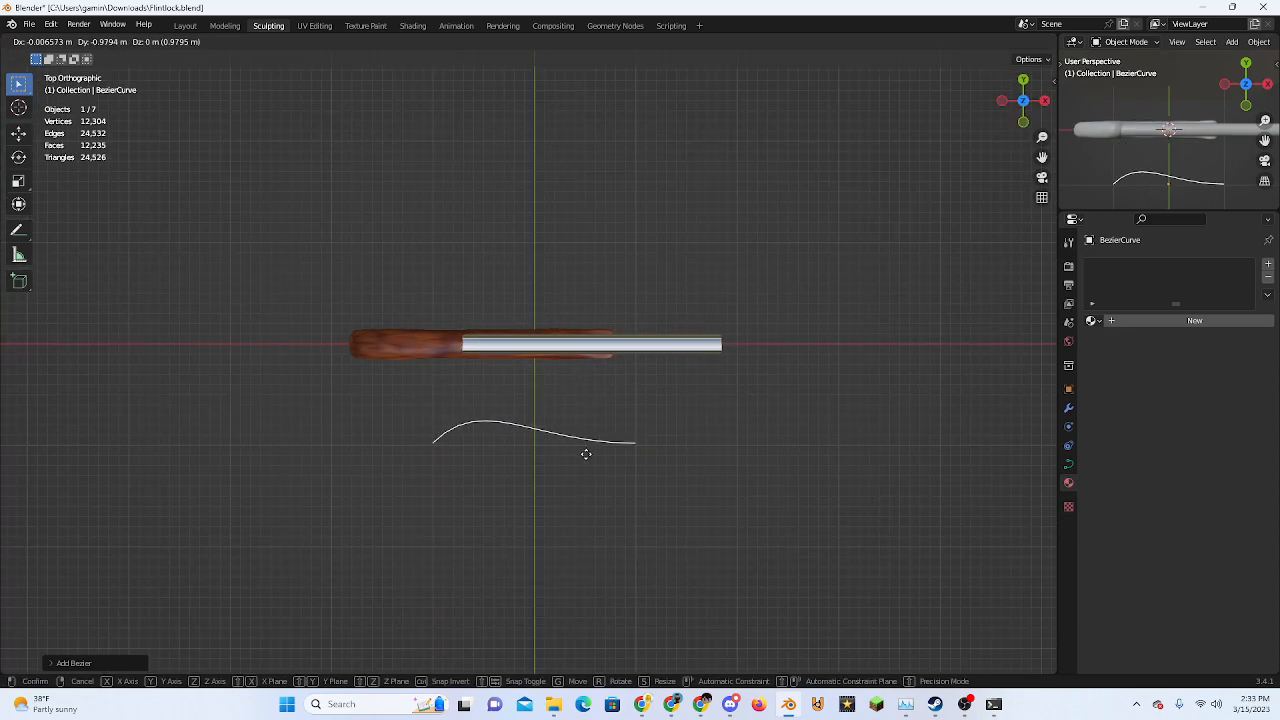
{"action": "left_click", "coordinate": [586, 448]}
{"action": "left_click", "coordinate": [1023, 121]}
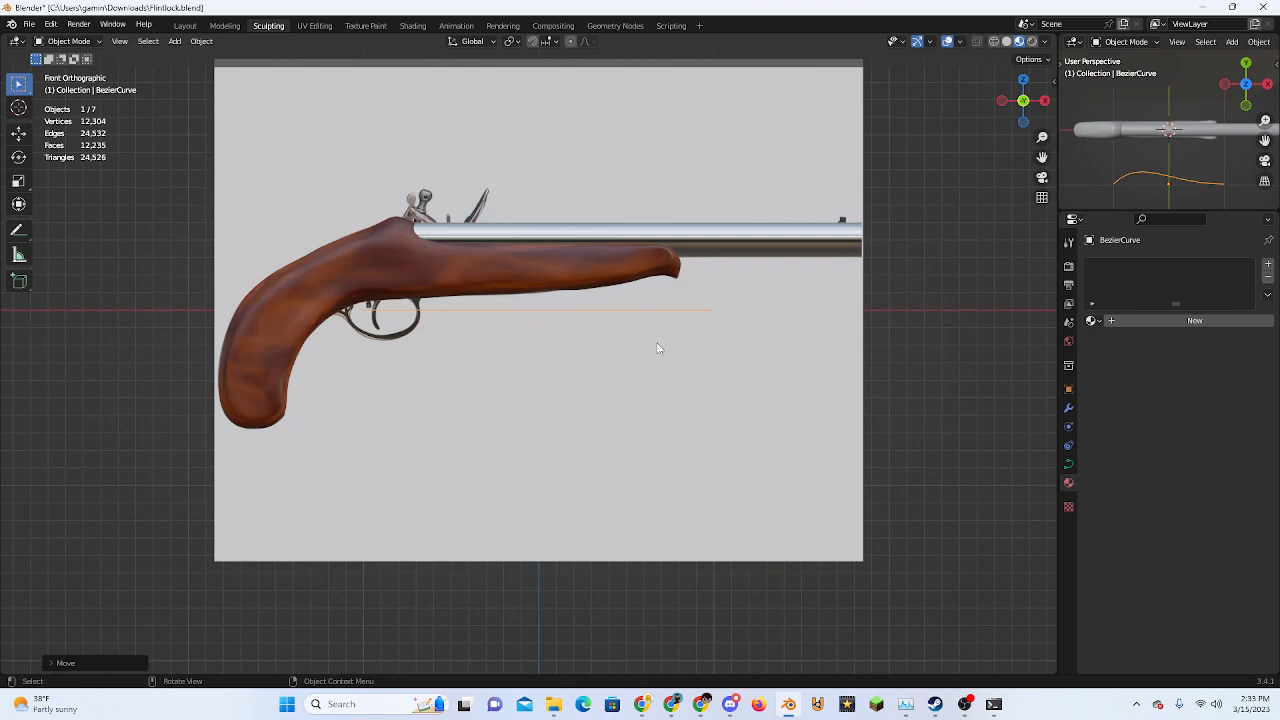
Extrude the Bezier curve by 0.06 m in its geometry settings to form a flat ribbon
{"action": "left_click", "coordinate": [1069, 464]}
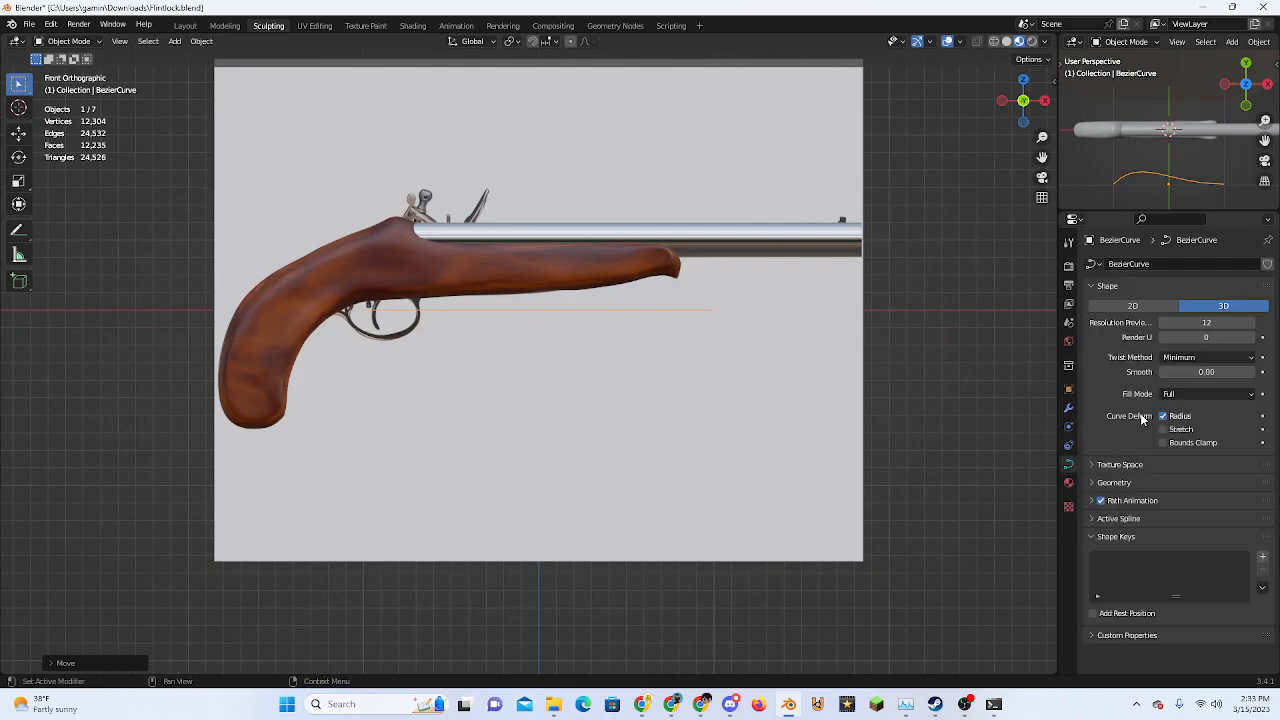
{"action": "left_click", "coordinate": [1122, 482]}
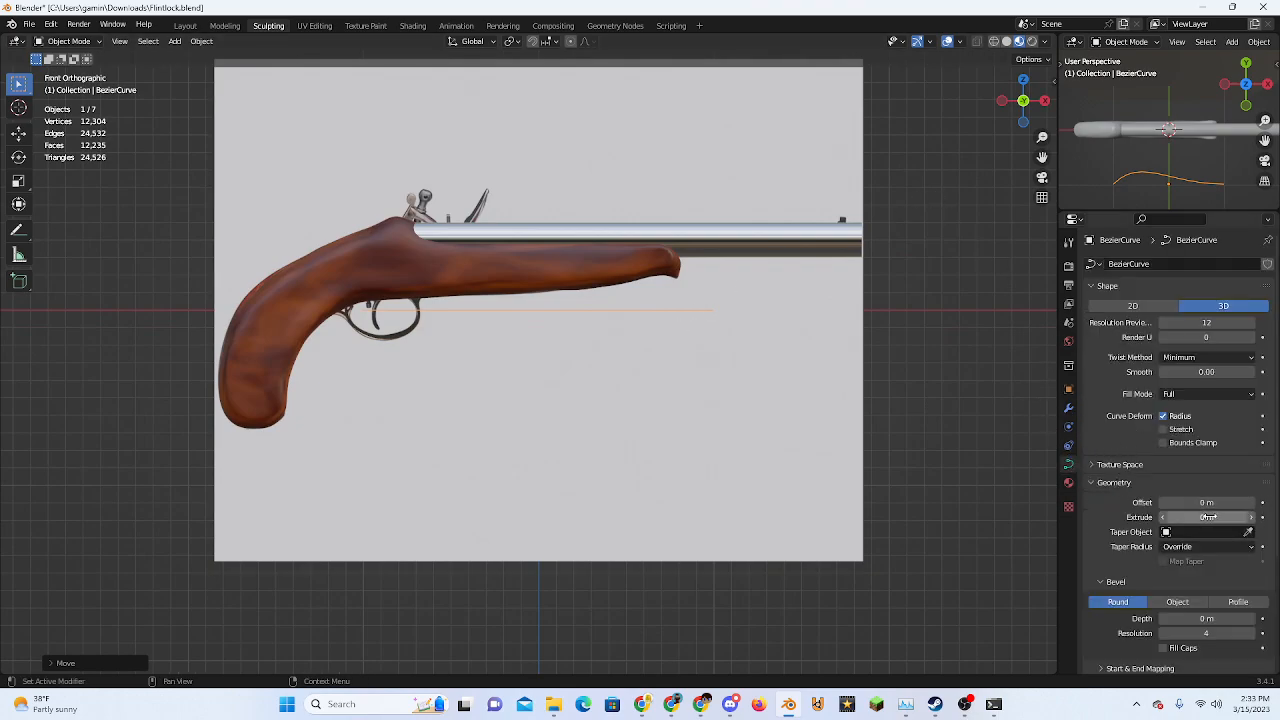
{"action": "left_click_drag", "start_coordinate": [1207, 517], "coordinate": [1240, 517]}
{"action": "middle_click_drag", "start_coordinate": [700, 330], "coordinate": [754, 380]}
{"action": "scroll", "coordinate": [752, 380], "scroll_direction": "up", "scroll_amount": 2}
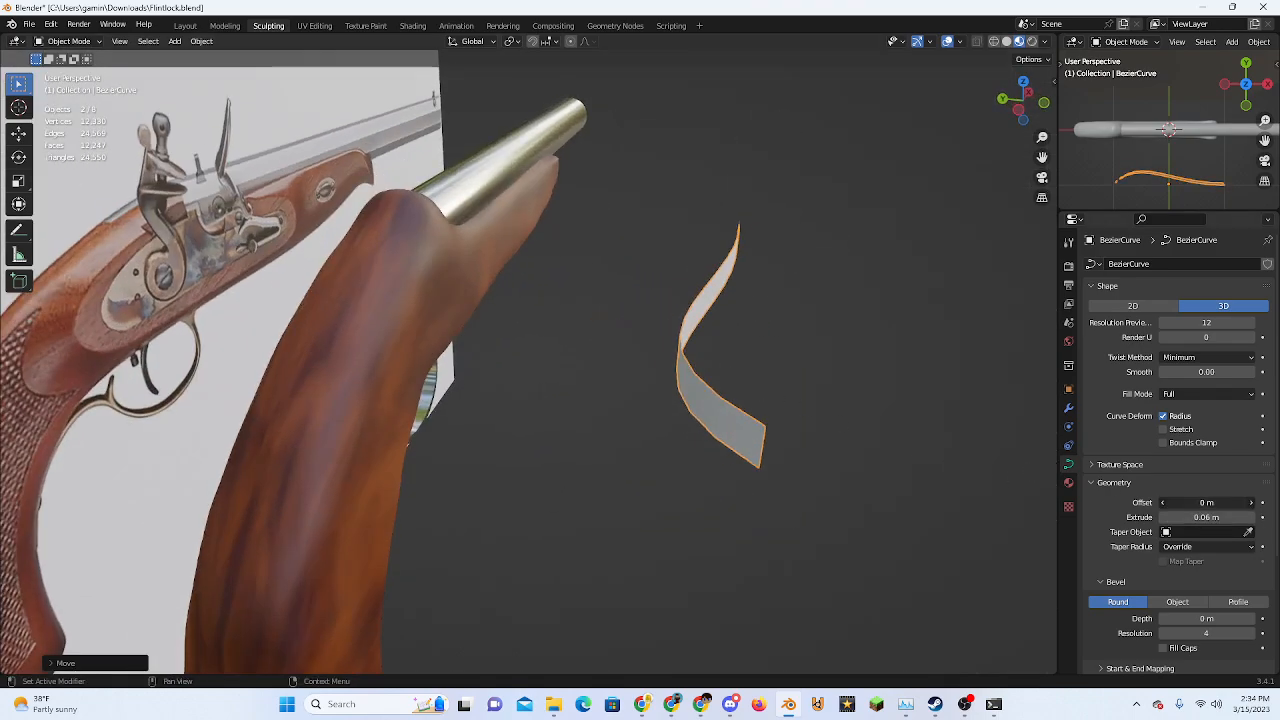
Try a 0.09 m offset and the Stretch curve deform option on the ribbon, keeping the fill mode at Full
{"action": "left_click_drag", "start_coordinate": [1207, 502], "coordinate": [1232, 502]}
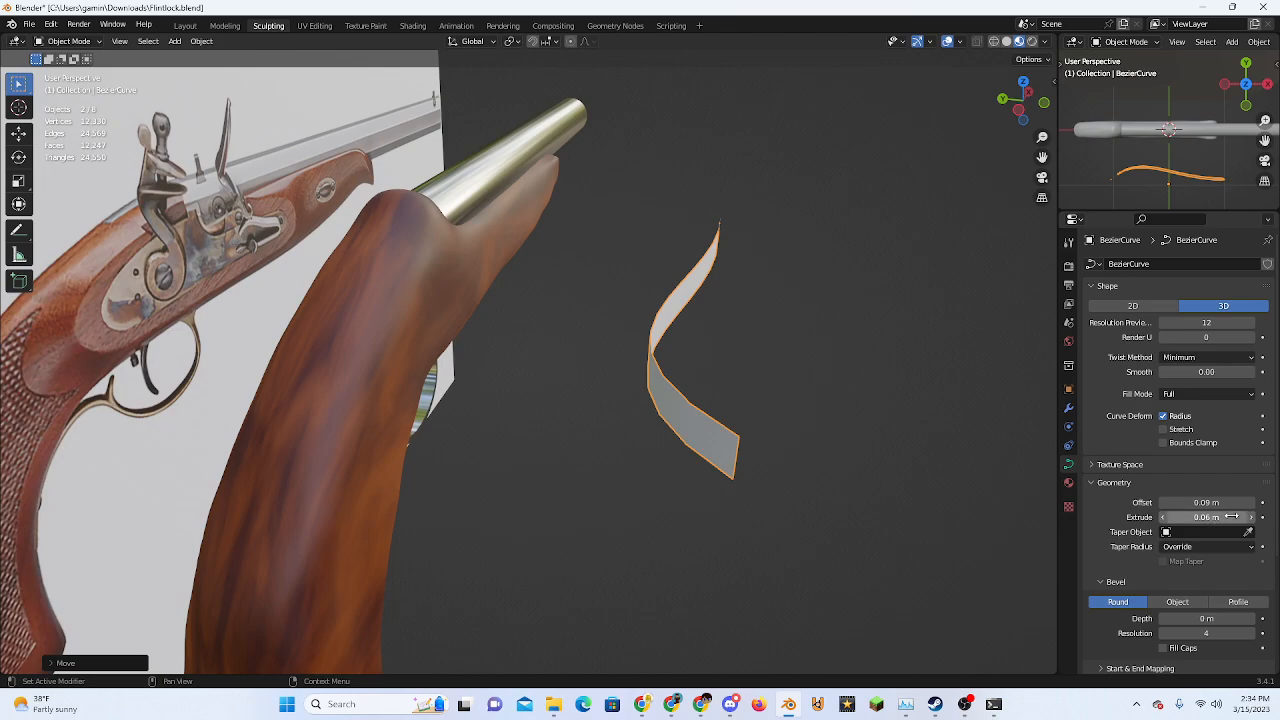
{"action": "key", "text": "ctrl+z"}
{"action": "left_click", "coordinate": [1185, 394]}
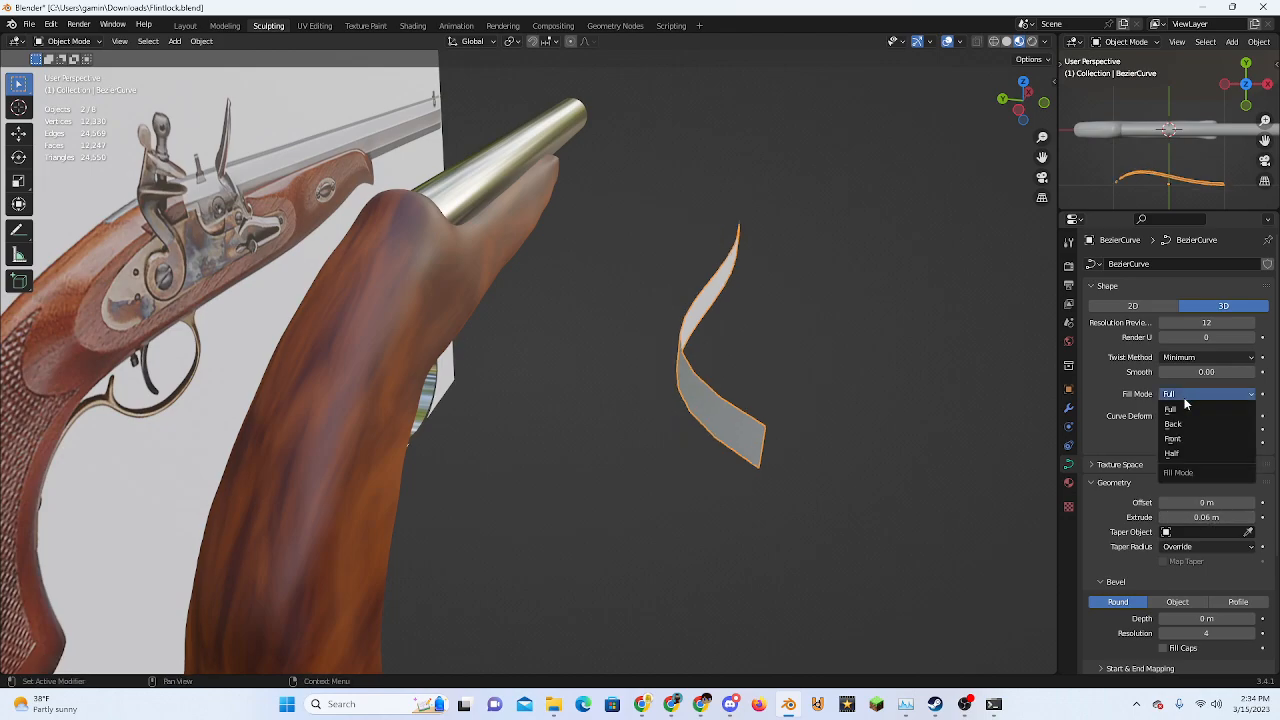
{"action": "left_click", "coordinate": [1185, 405]}
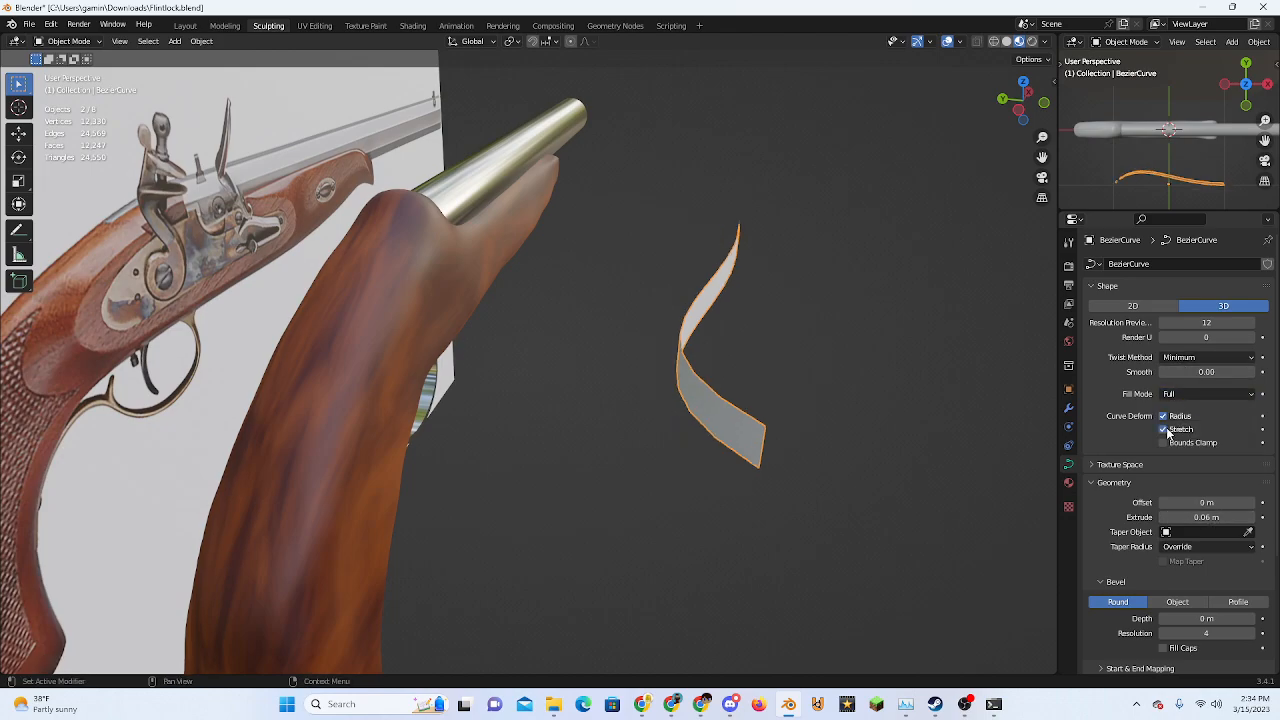
{"action": "left_click", "coordinate": [1164, 429]}
{"action": "scroll", "coordinate": [1178, 495], "scroll_direction": "down", "scroll_amount": 2}
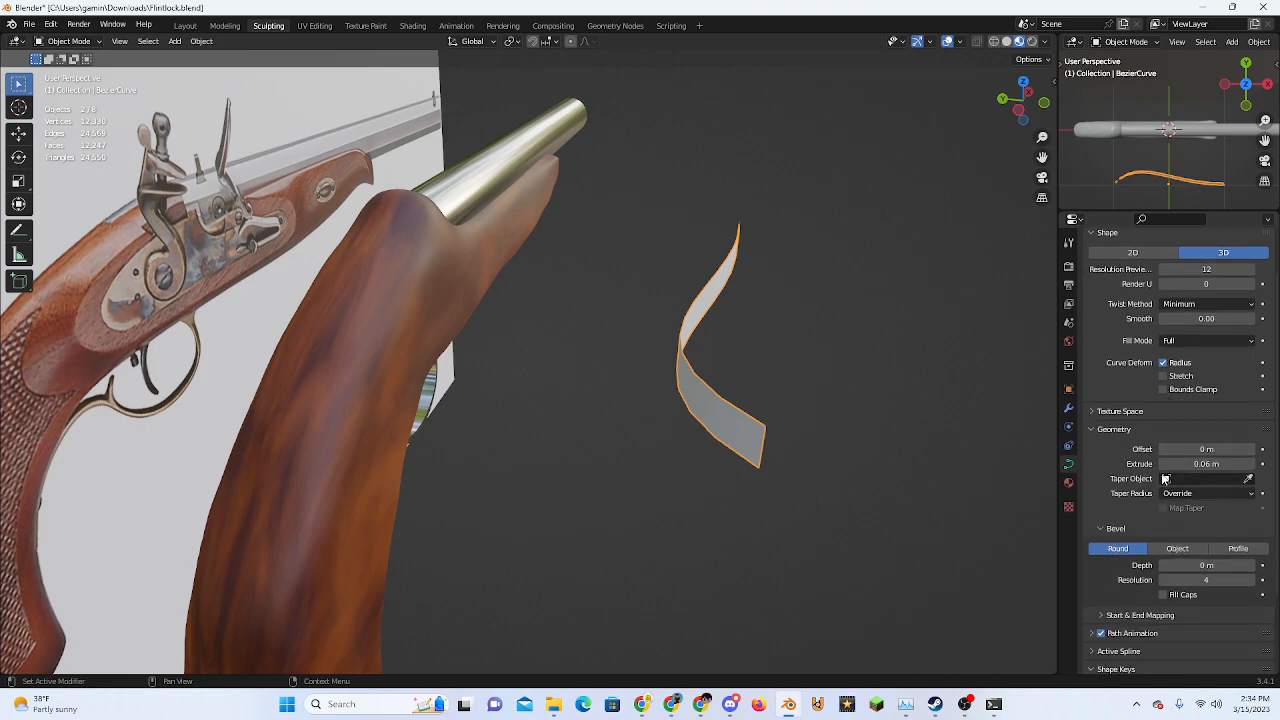
Set the ribbon curve's extrusion to 0.04 m
{"action": "middle_click_drag", "start_coordinate": [794, 447], "coordinate": [918, 460]}
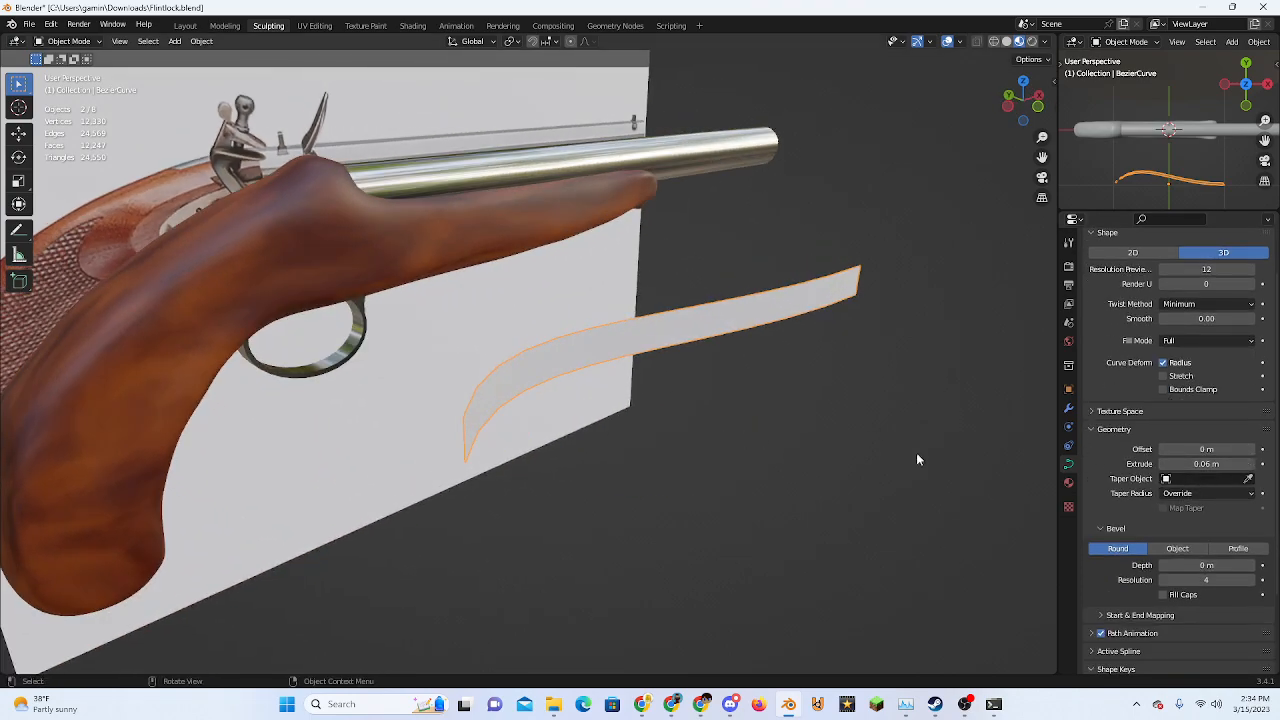
{"action": "left_click_drag", "start_coordinate": [1170, 462], "coordinate": [1165, 468]}
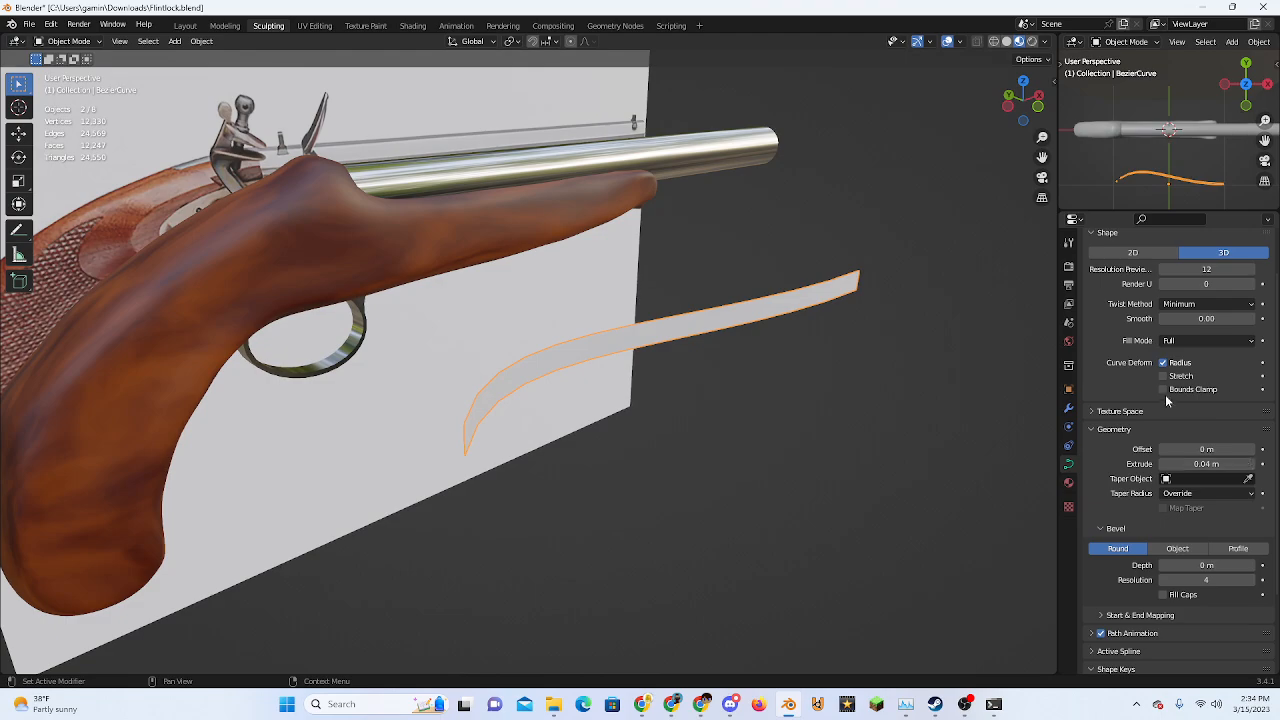
{"action": "scroll", "coordinate": [1166, 400], "scroll_direction": "up", "scroll_amount": 1}
{"action": "left_click", "coordinate": [1190, 358]}
{"action": "left_click", "coordinate": [1190, 360]}
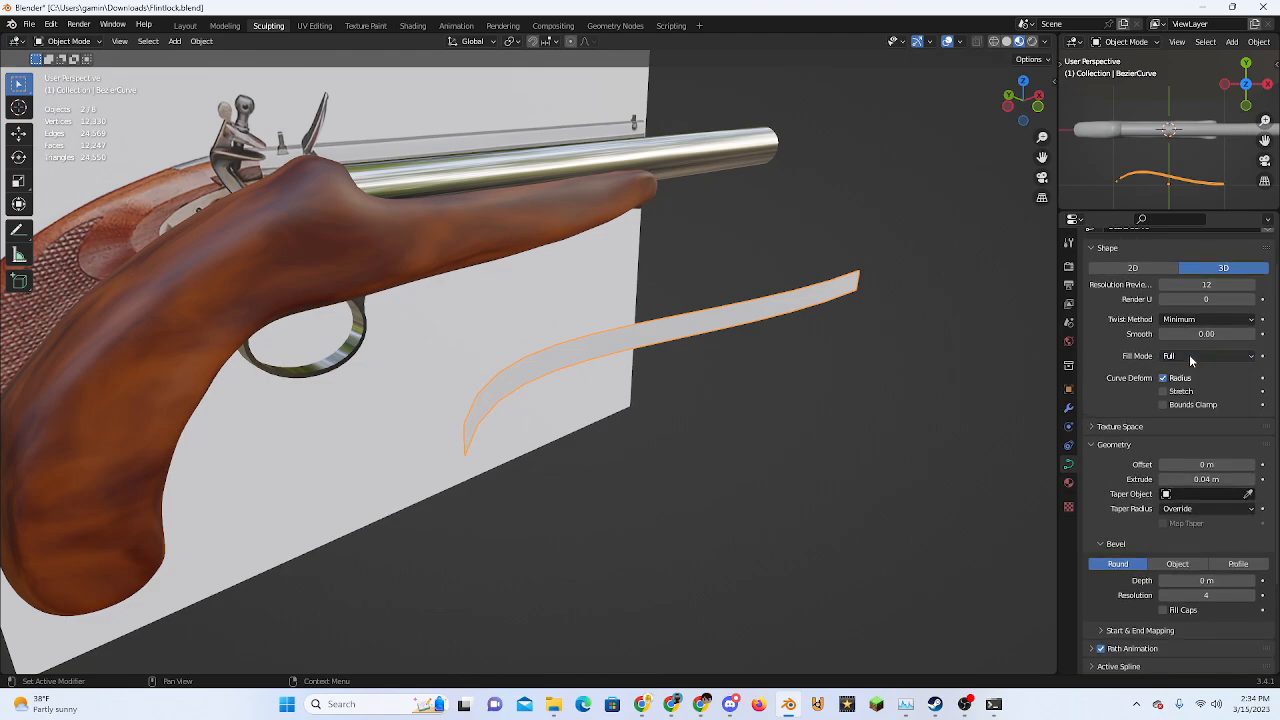
{"action": "scroll", "coordinate": [1170, 340], "scroll_direction": "up", "scroll_amount": 3}
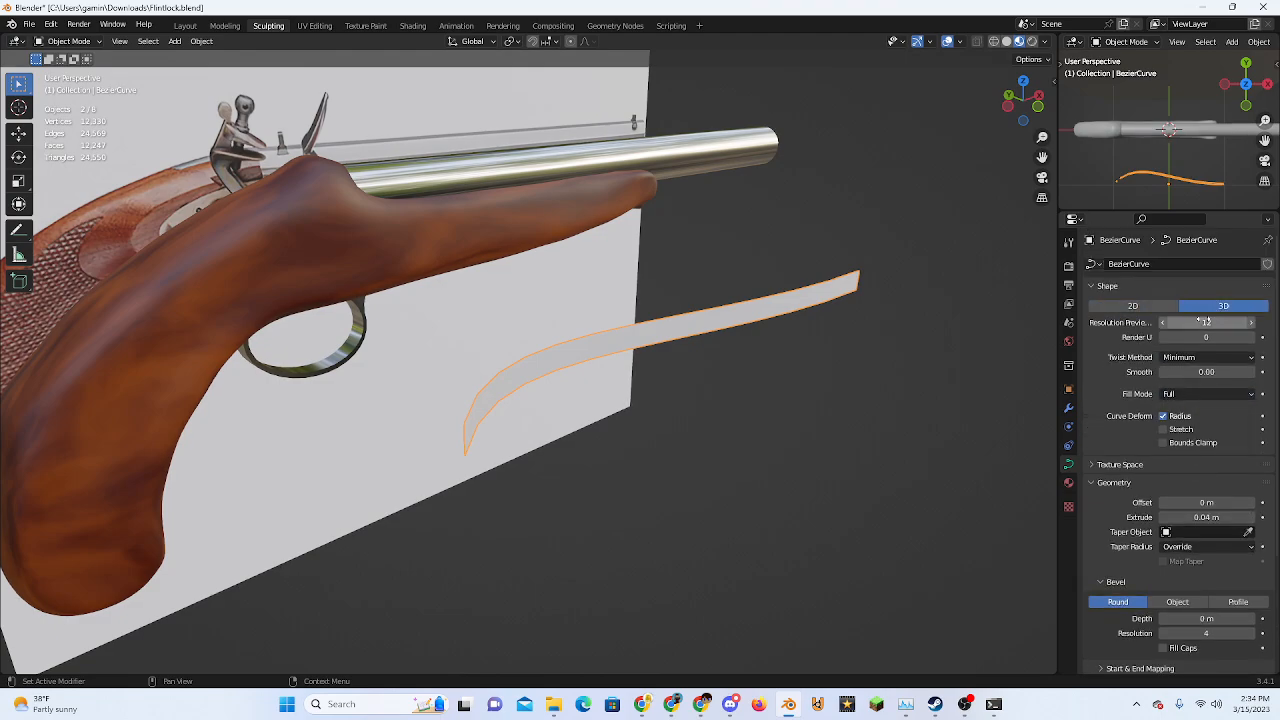
Set the Bezier curve's bevel depth to 0.05 m so the ribbon becomes a rounded tube
{"action": "scroll", "coordinate": [1196, 405], "scroll_direction": "down", "scroll_amount": 10}
{"action": "middle_click_drag", "start_coordinate": [690, 419], "coordinate": [752, 458]}
{"action": "scroll", "coordinate": [1190, 505], "scroll_direction": "down", "scroll_amount": 1}
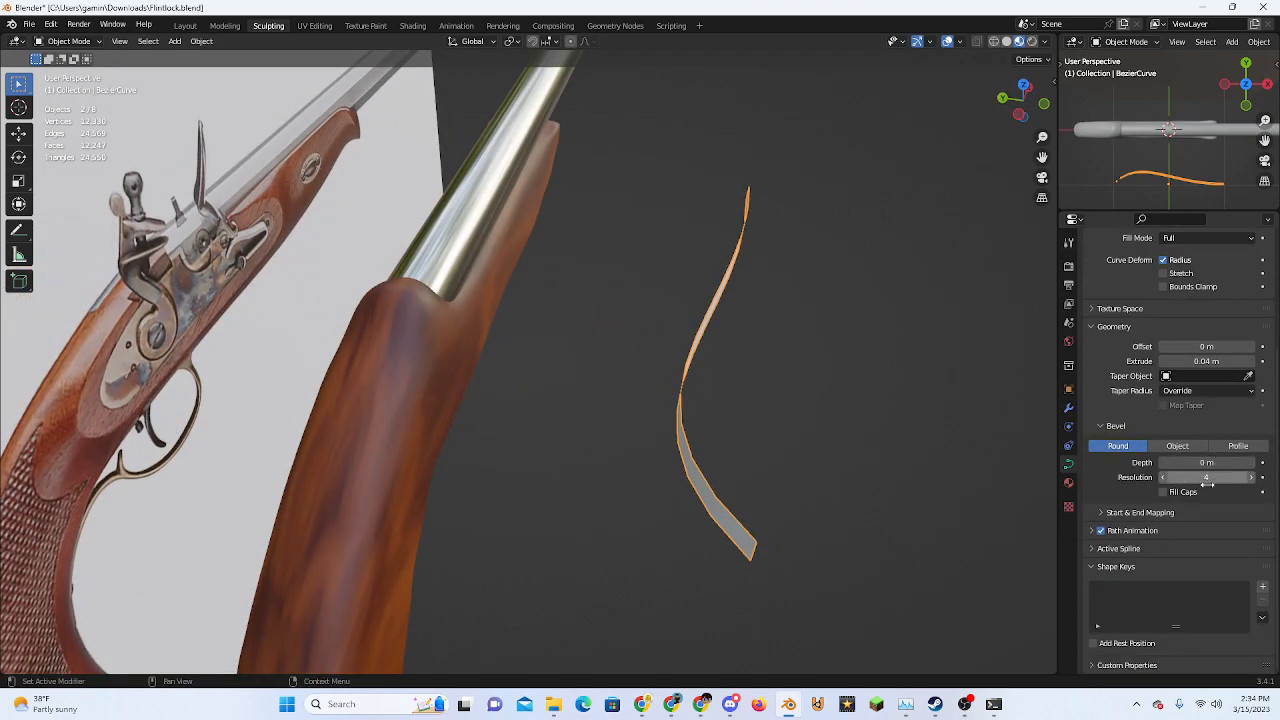
{"action": "left_click", "coordinate": [1251, 463]}
{"action": "left_click", "coordinate": [1251, 463]}
{"action": "left_click", "coordinate": [1251, 463]}
{"action": "left_click", "coordinate": [1251, 463]}
{"action": "left_click", "coordinate": [1251, 463]}
{"action": "left_click", "coordinate": [1251, 463]}
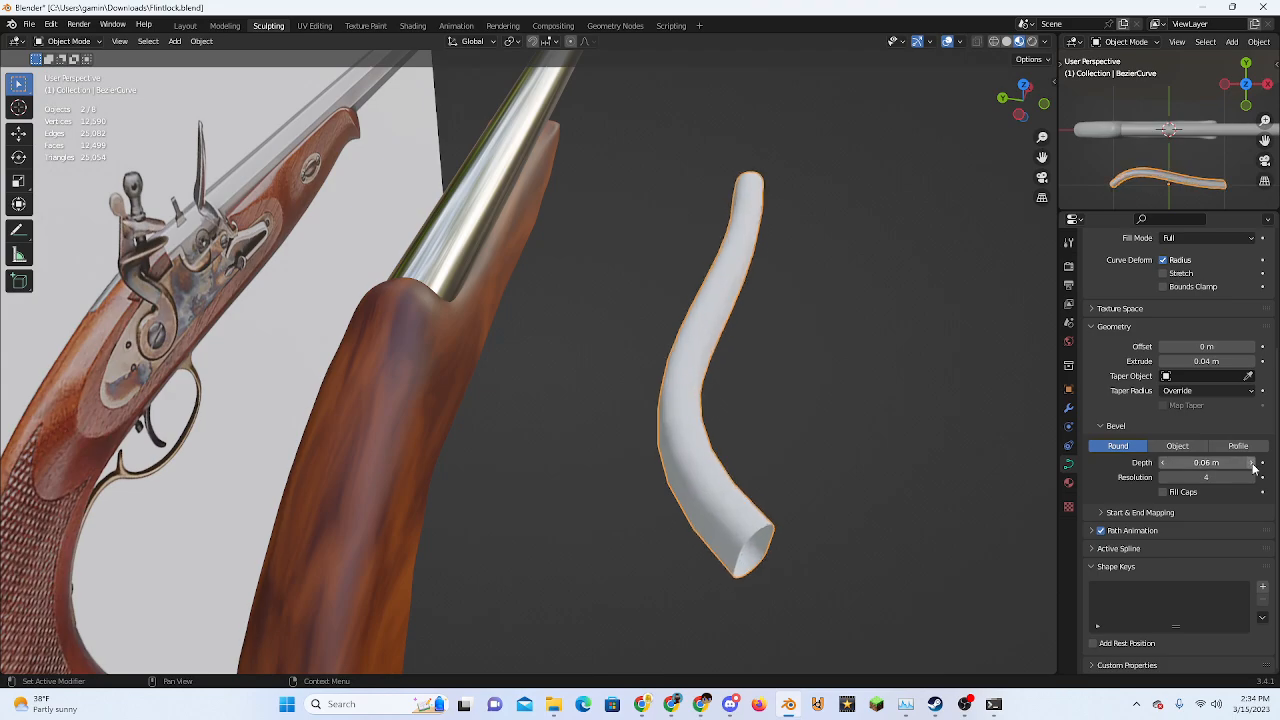
{"action": "left_click", "coordinate": [1165, 468]}
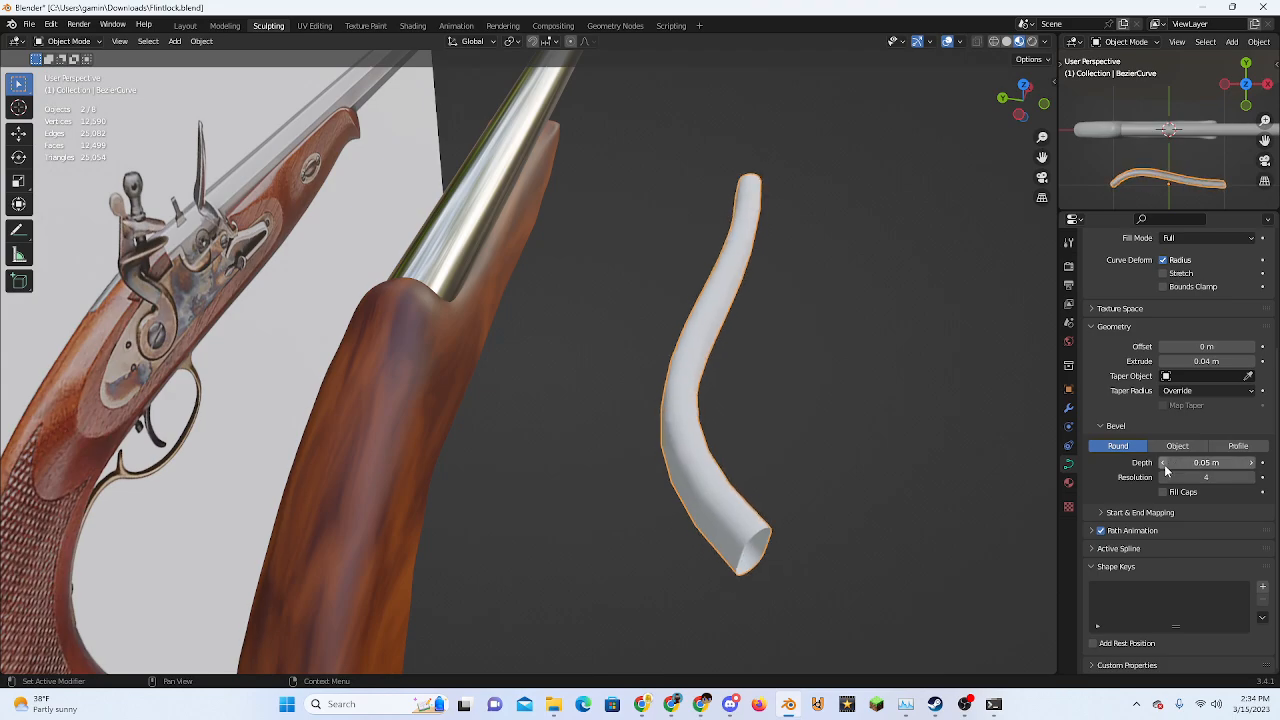
Set the curve's extrusion to 0.02 m and enable Fill Caps to close its ends
{"action": "left_click", "coordinate": [1163, 362]}
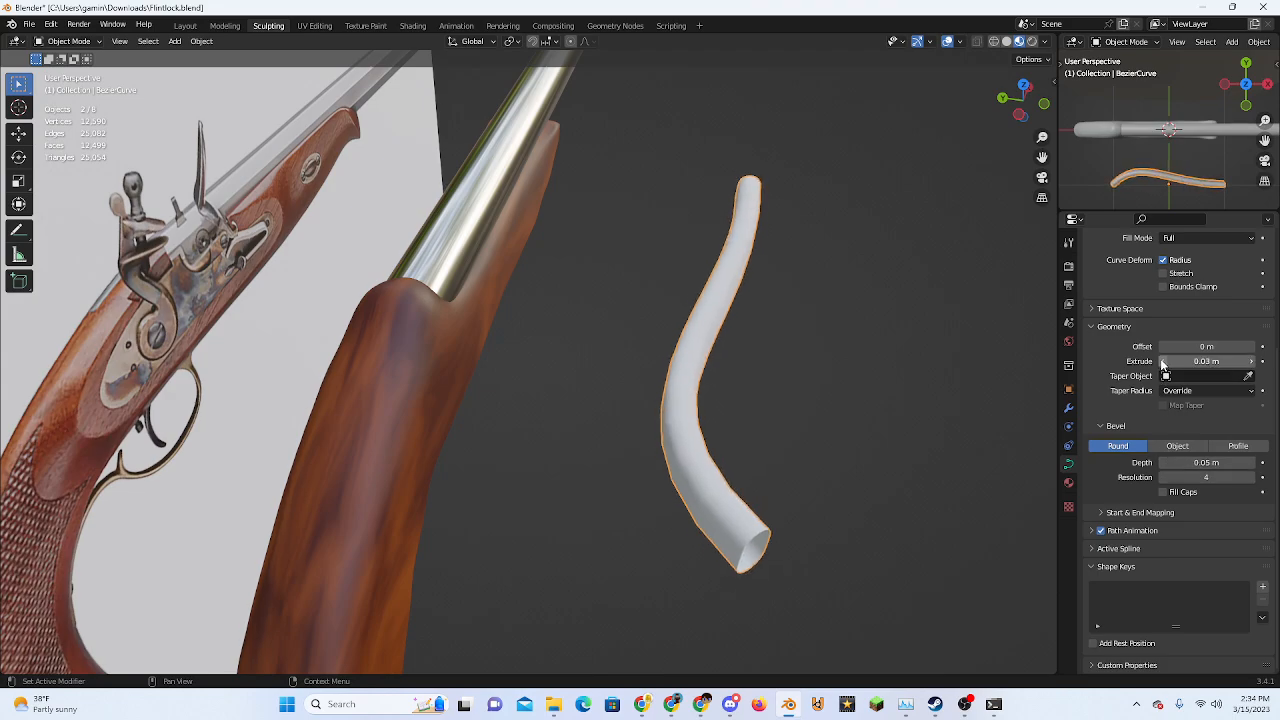
{"action": "left_click", "coordinate": [1163, 362]}
{"action": "middle_click_drag", "start_coordinate": [880, 400], "coordinate": [905, 380]}
{"action": "left_click", "coordinate": [1164, 492]}
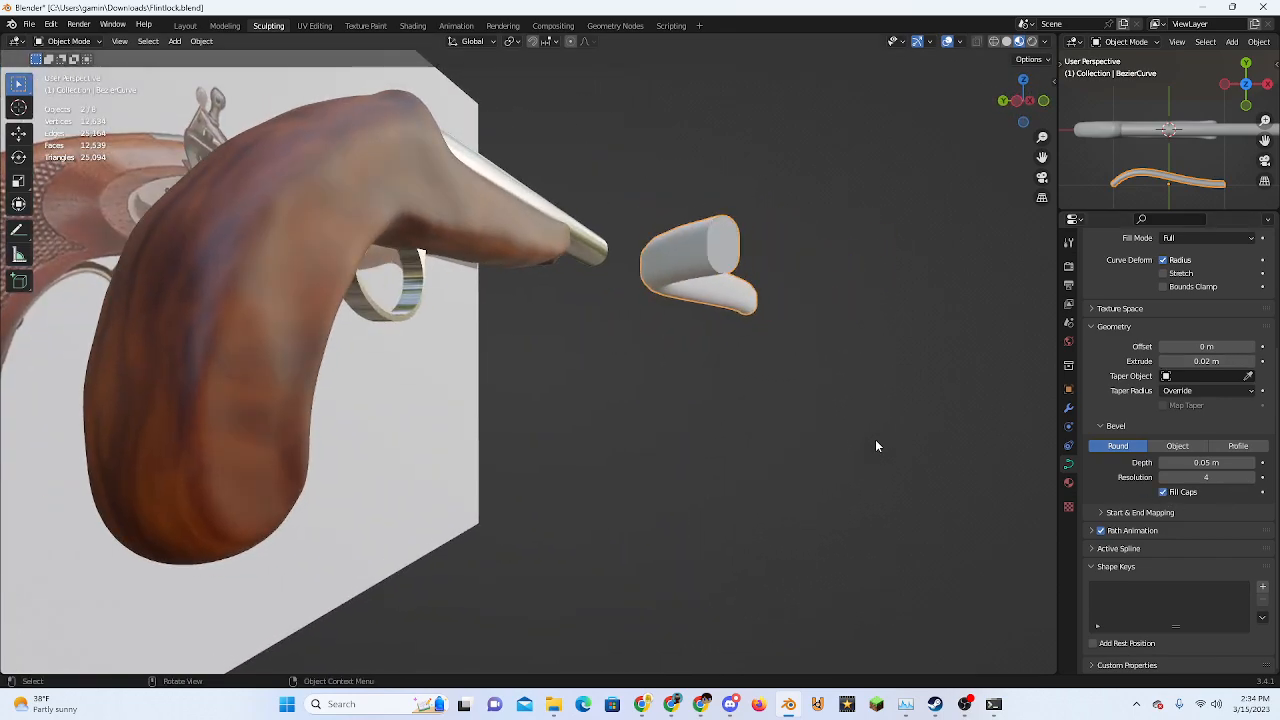
Rotate the tube by 90° in left view so that its bend stands upright
{"action": "middle_click_drag", "start_coordinate": [875, 439], "coordinate": [1064, 116]}
{"action": "left_click", "coordinate": [1034, 102]}
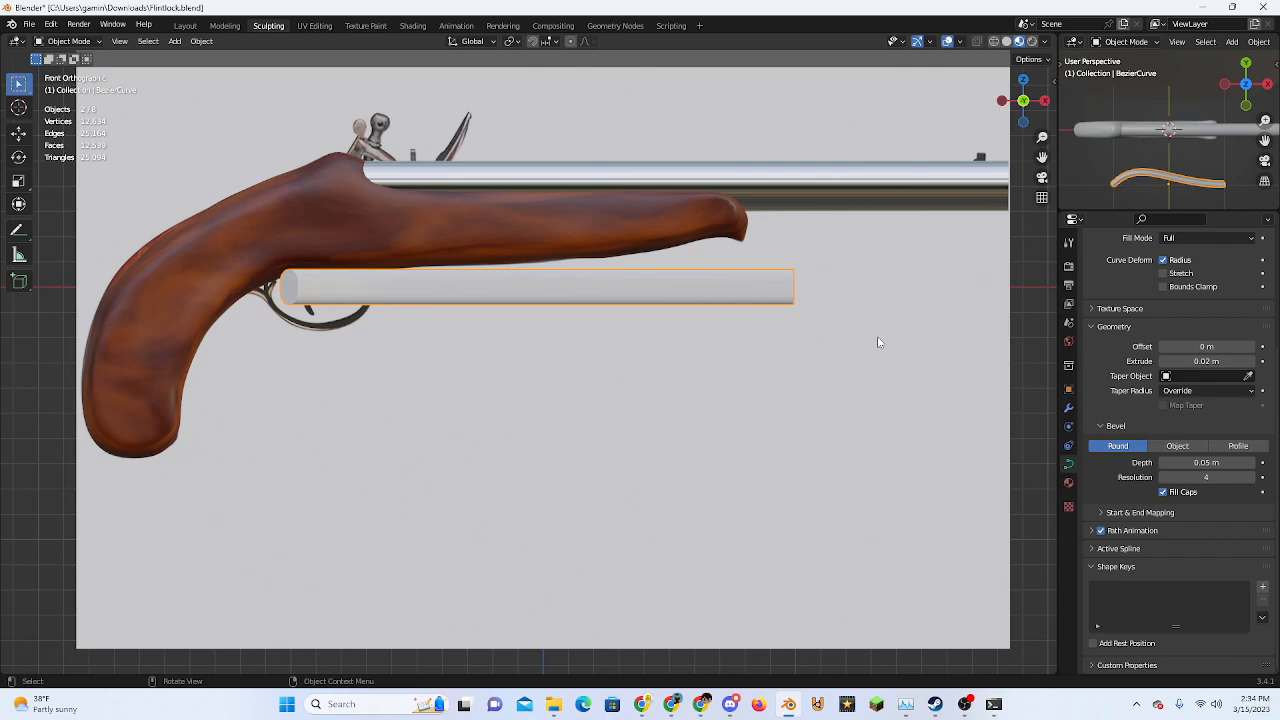
{"action": "left_click", "coordinate": [1002, 101]}
{"action": "key", "text": "r"}
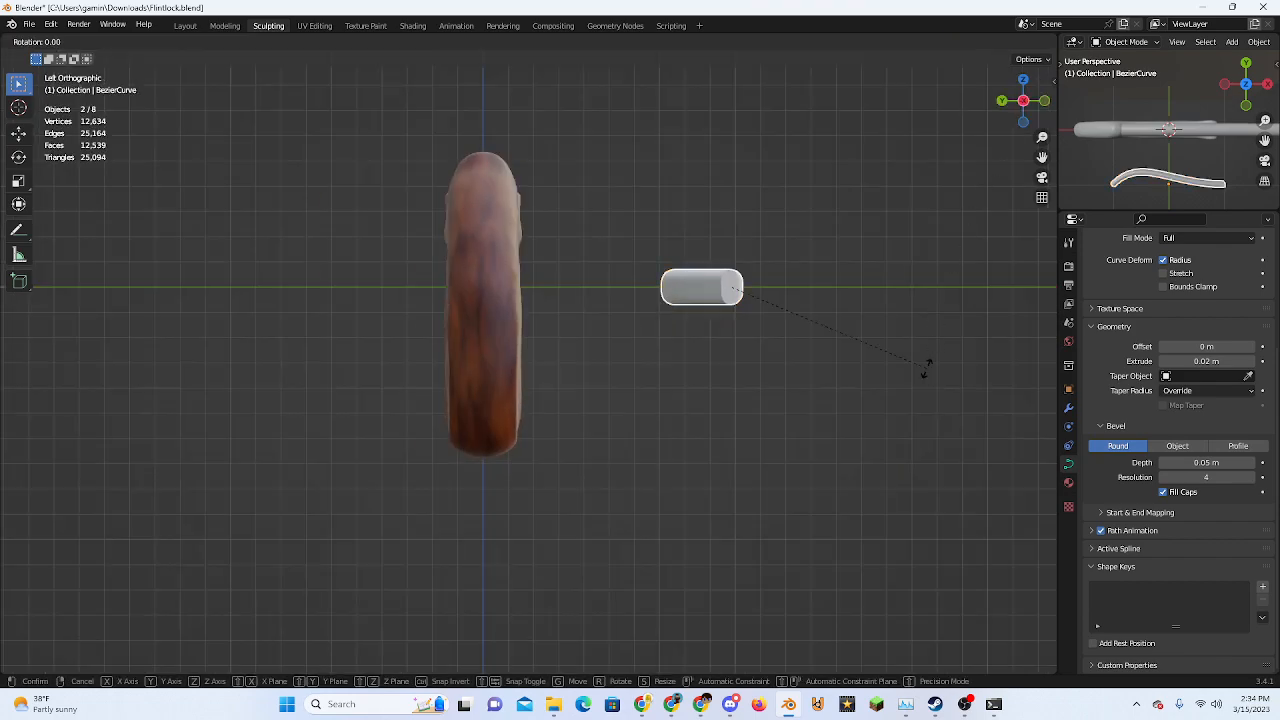
{"action": "type", "text": "90"}
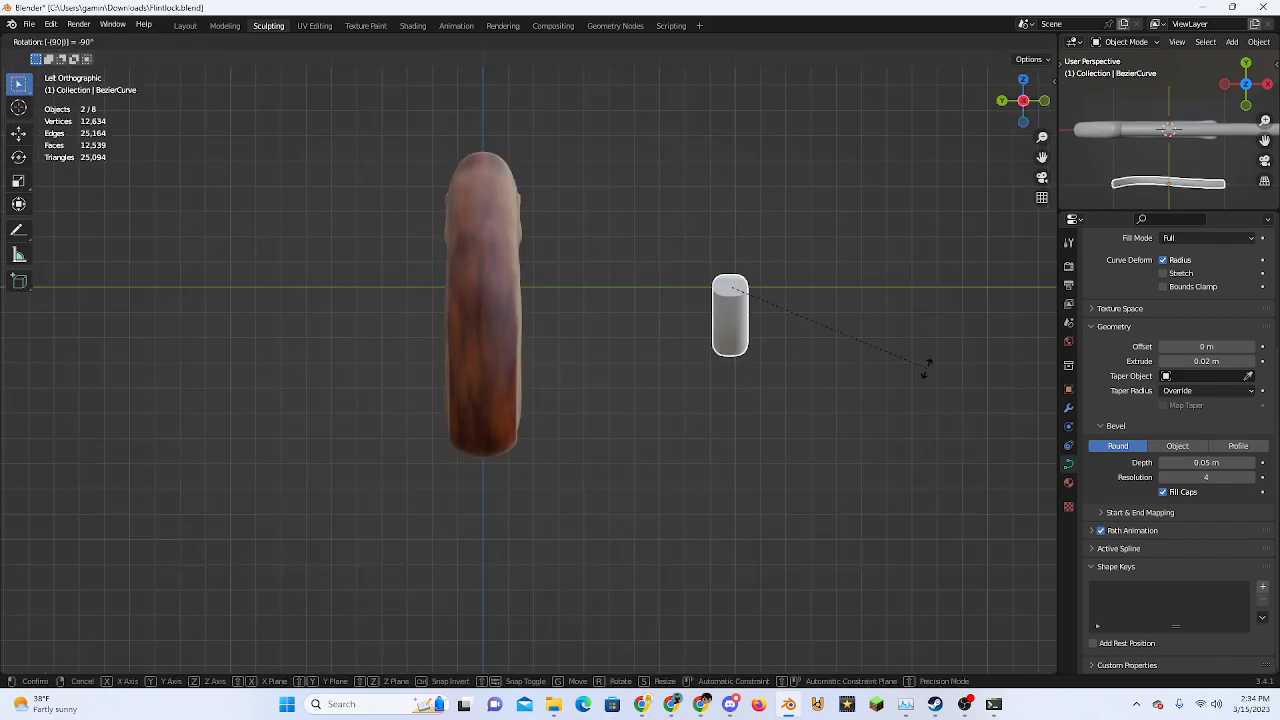
{"action": "key", "text": "Return"}
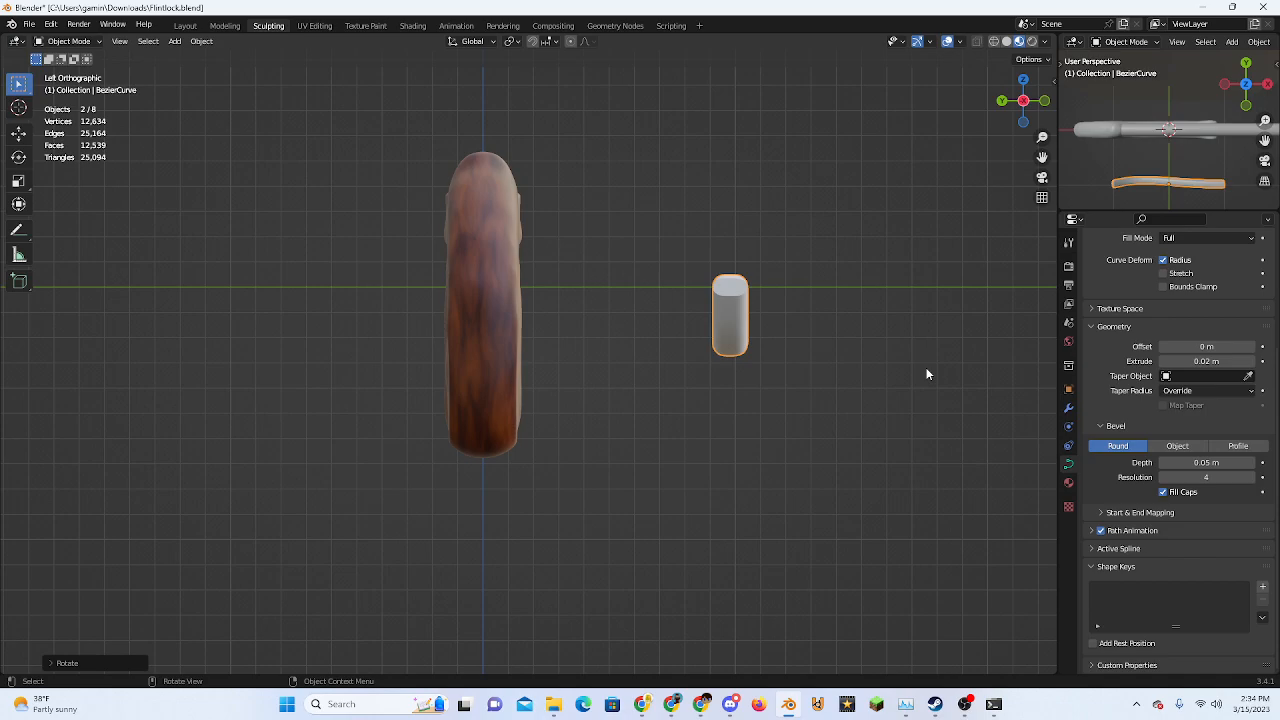
In front view, edit the curve and move its front end point down and back below the trigger guard
{"action": "left_click", "coordinate": [1043, 107]}
{"action": "key", "text": "Tab"}
{"action": "scroll", "coordinate": [746, 358], "scroll_direction": "down", "scroll_amount": 3}
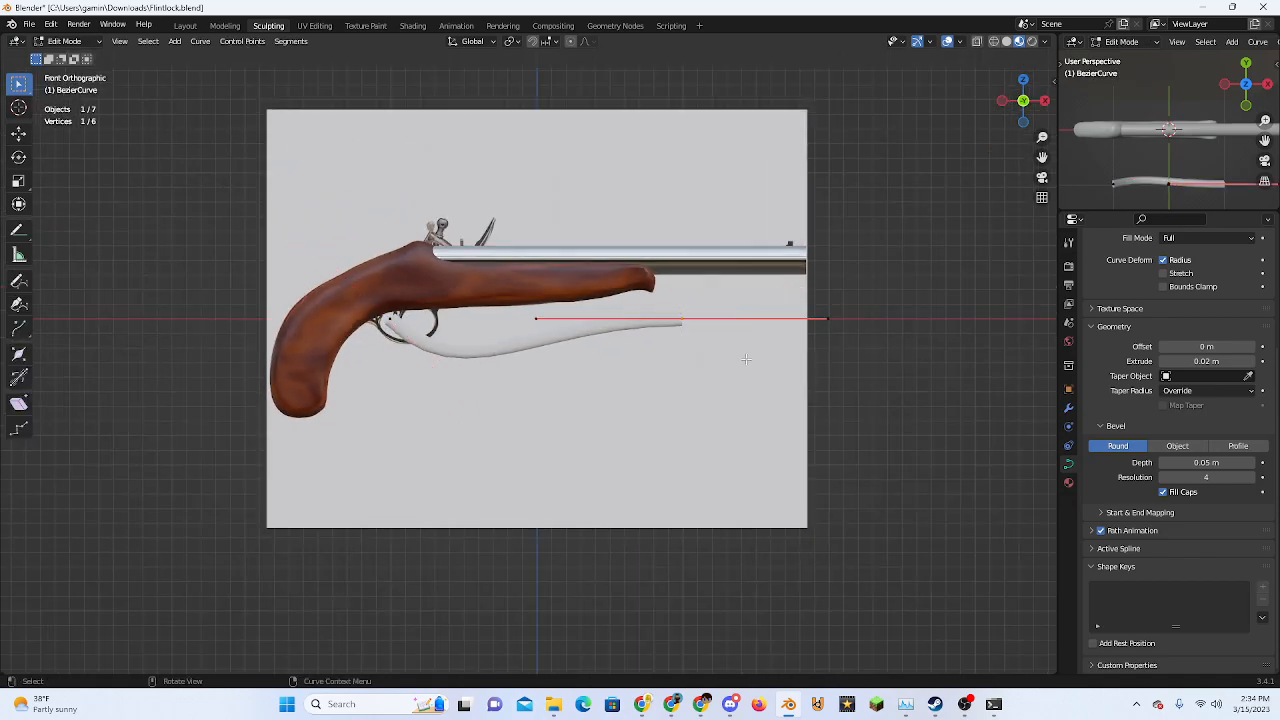
{"action": "left_click_drag", "start_coordinate": [706, 316], "coordinate": [553, 378]}
{"action": "left_click", "coordinate": [388, 379]}
{"action": "key", "text": "g"}
{"action": "left_click", "coordinate": [480, 458]}
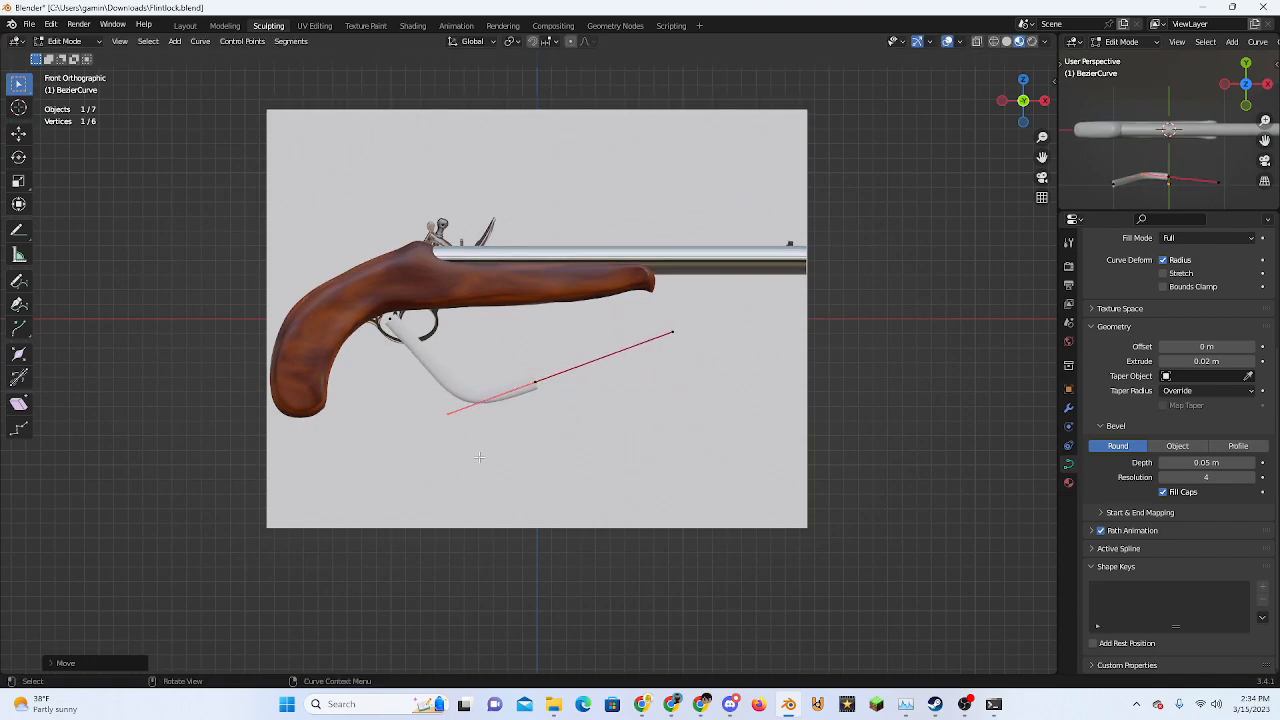
Shift the curve's front end point farther back and down toward the grip
{"action": "scroll", "coordinate": [600, 410], "scroll_direction": "up", "scroll_amount": 5}
{"action": "key", "text": "g"}
{"action": "left_click", "coordinate": [698, 401]}
{"action": "left_click_drag", "start_coordinate": [480, 376], "coordinate": [608, 466]}
{"action": "key", "text": "g"}
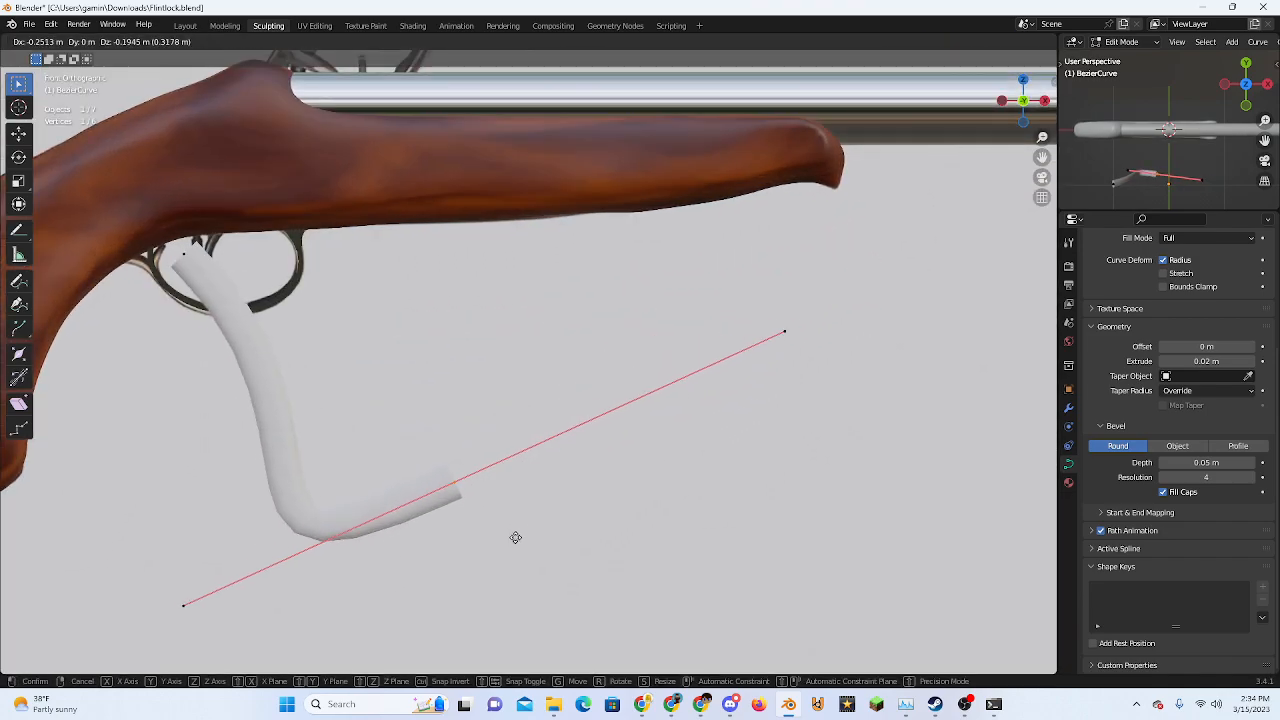
{"action": "left_click", "coordinate": [506, 543]}
Turn the rear end point's handles nearly vertical and place the point over the stock above the trigger guard
{"action": "key", "text": "g"}
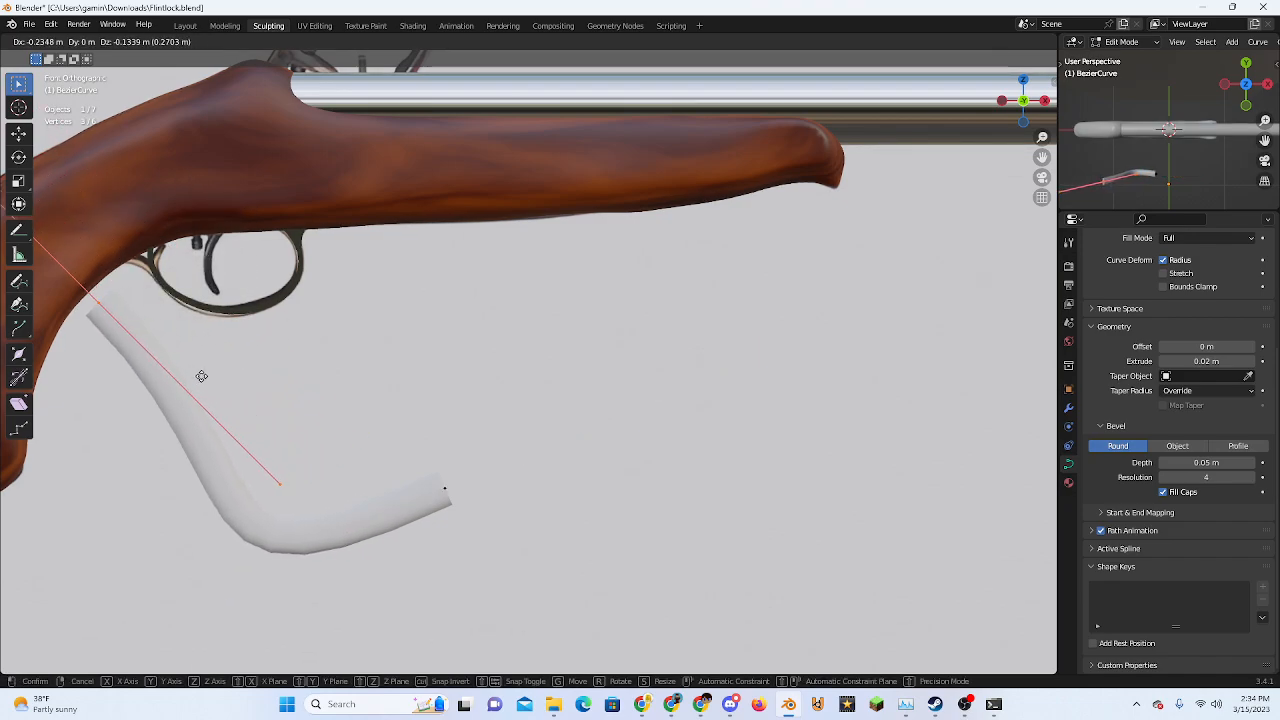
{"action": "left_click", "coordinate": [201, 386]}
{"action": "middle_click_drag", "start_coordinate": [201, 386], "coordinate": [356, 329], "text": "shift"}
{"action": "key", "text": "r"}
{"action": "left_click", "coordinate": [314, 391]}
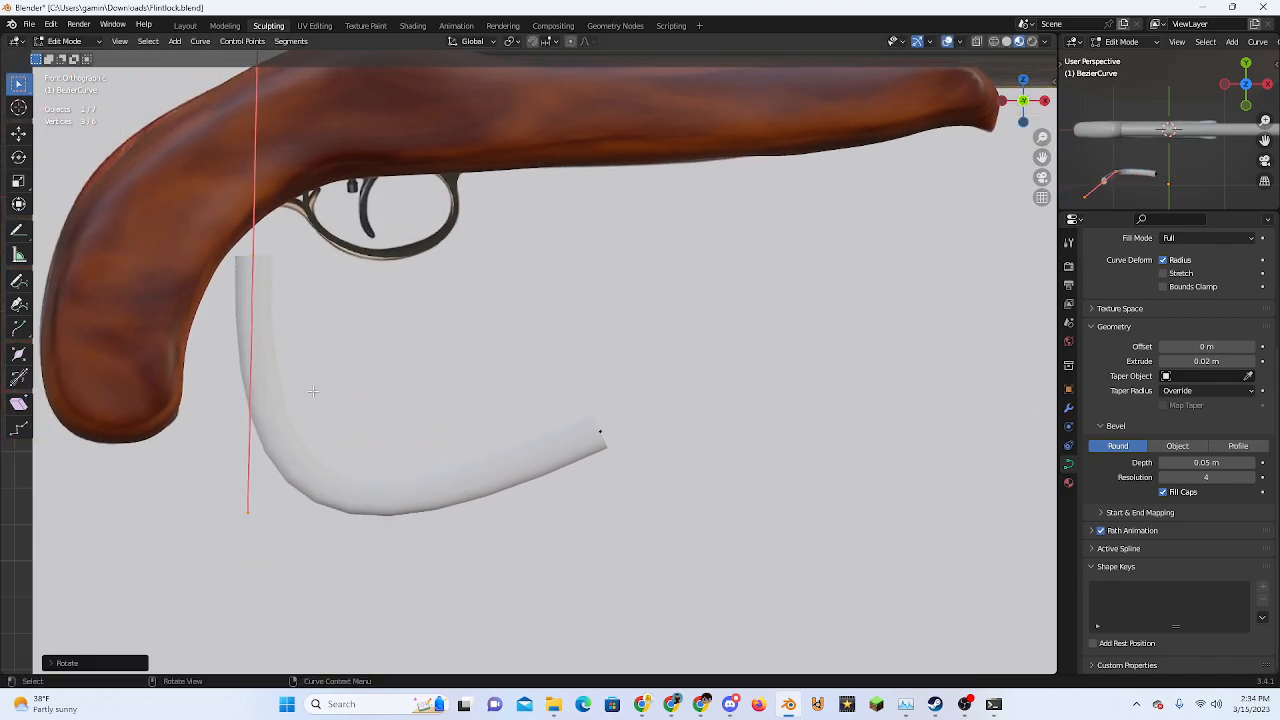
{"action": "key", "text": "g"}
{"action": "left_click", "coordinate": [419, 271]}
Reposition the curve's lower end point and rotate its handles so the lower section slopes down toward the muzzle side
{"action": "left_click", "coordinate": [601, 431]}
{"action": "key", "text": "g"}
{"action": "left_click", "coordinate": [733, 390]}
{"action": "key", "text": "r"}
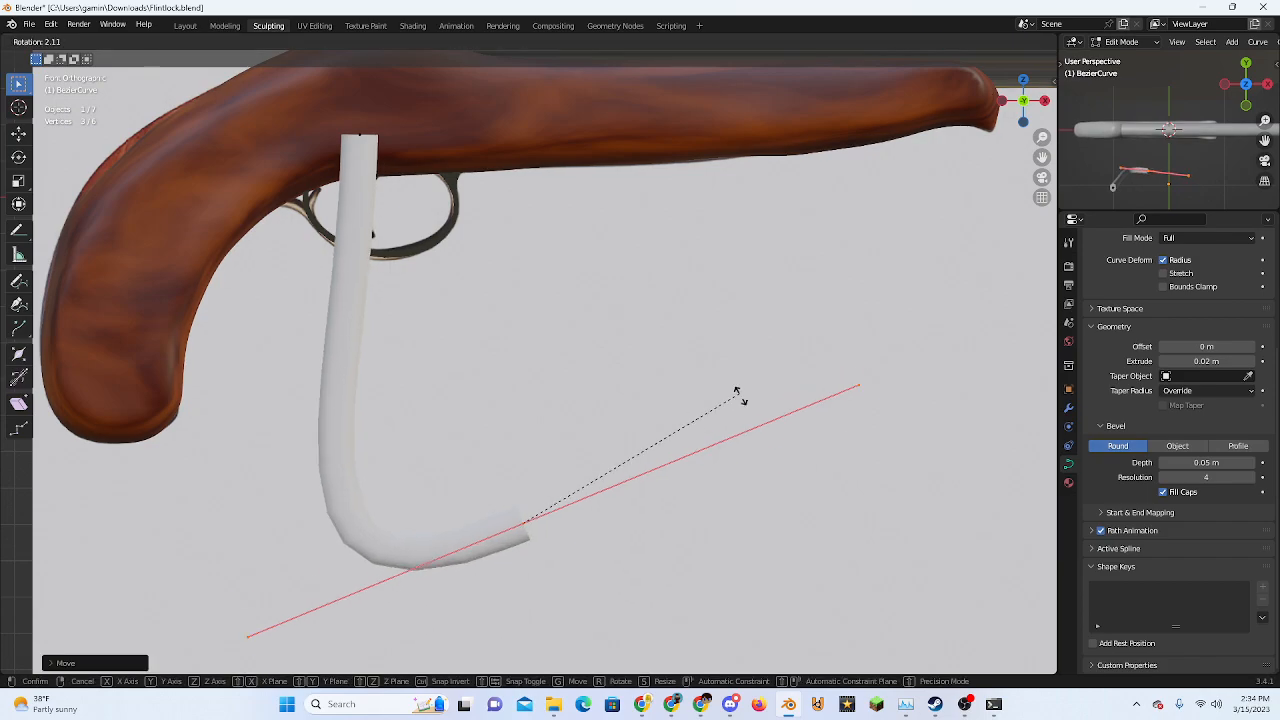
{"action": "left_click", "coordinate": [648, 573]}
{"action": "key", "text": "g"}
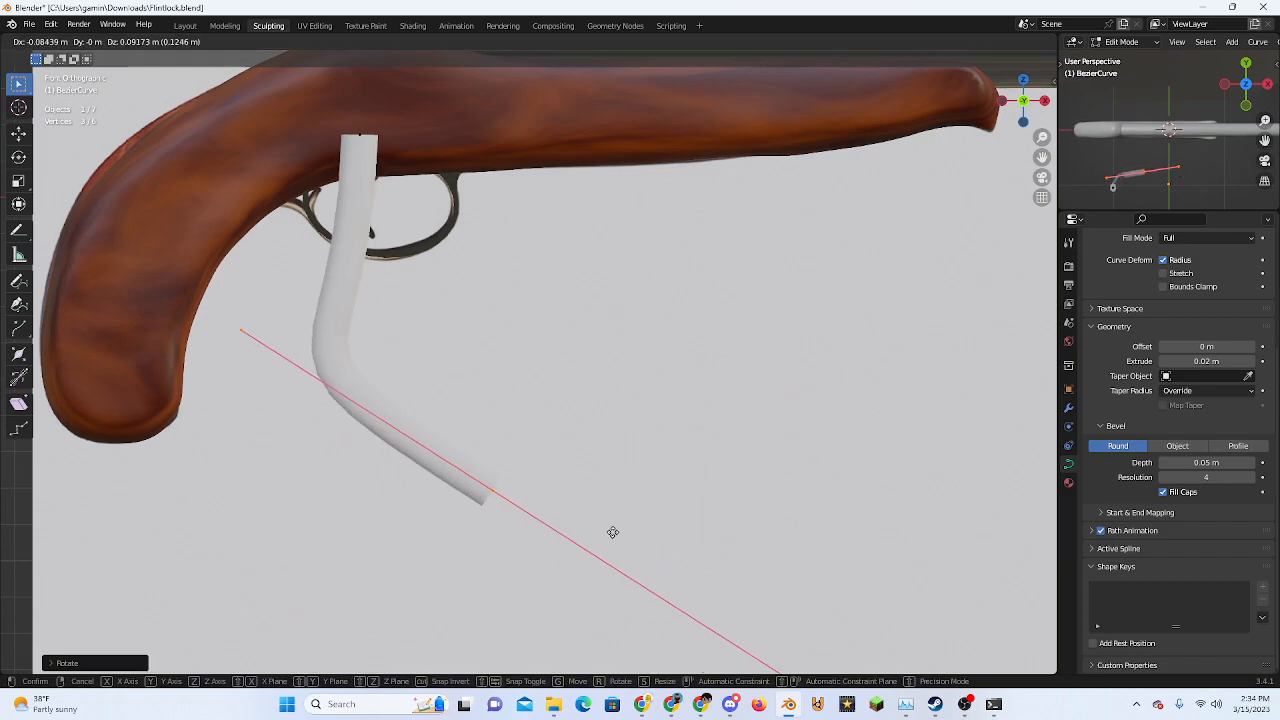
{"action": "left_click", "coordinate": [662, 527]}
{"action": "key", "text": "r"}
{"action": "scroll", "coordinate": [668, 430], "scroll_direction": "down", "scroll_amount": 5}
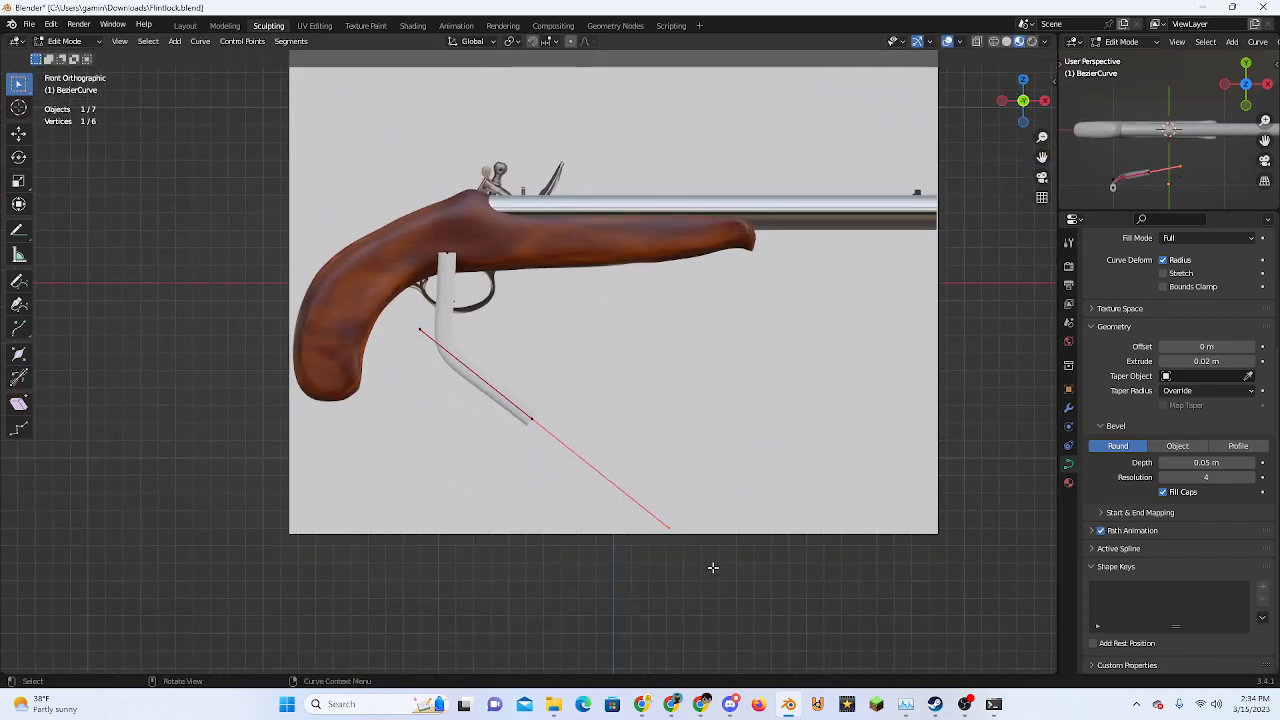
{"action": "left_click", "coordinate": [654, 563]}
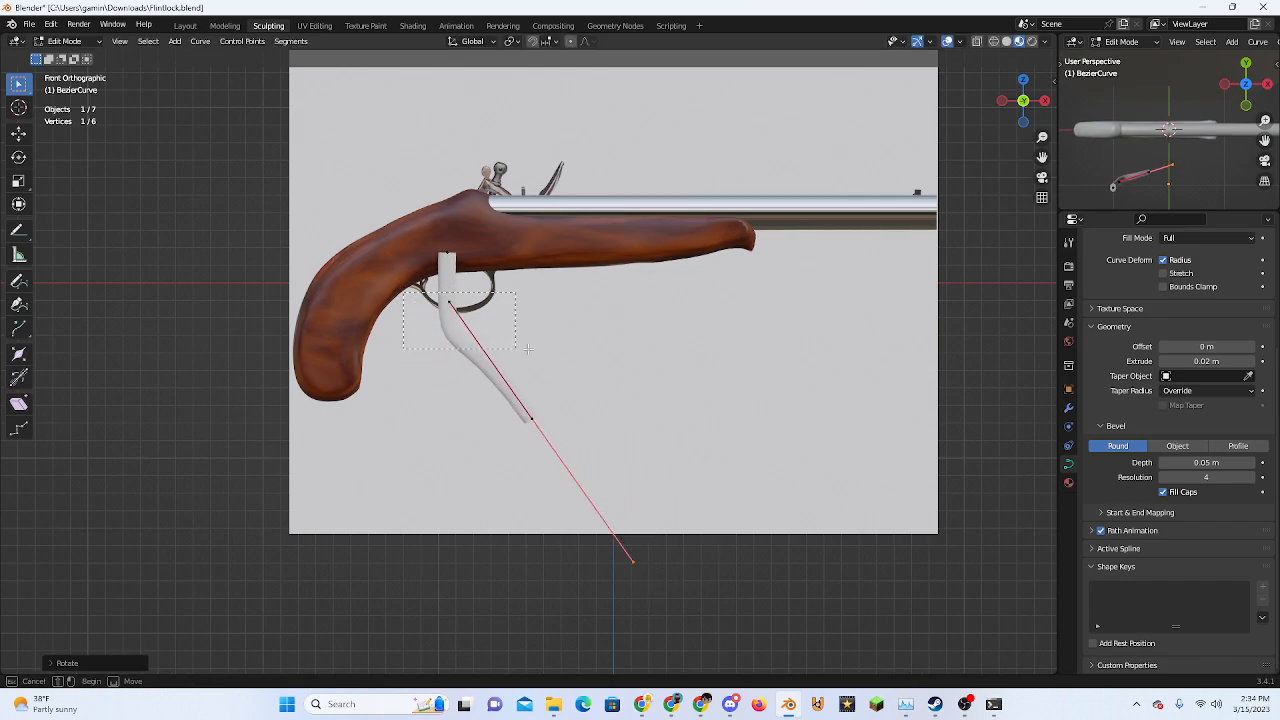
Rotate the upper end point's handles so the top of the tube leans toward the barrel
{"action": "key", "text": "r"}
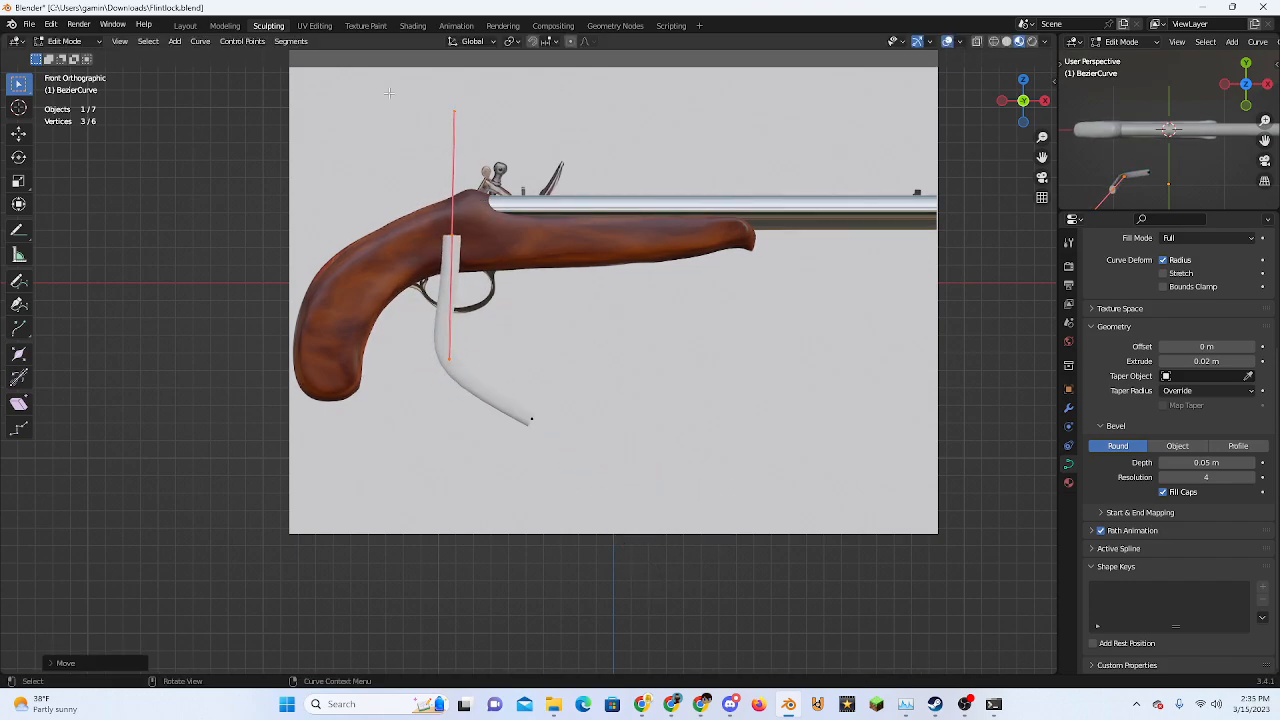
{"action": "left_click", "coordinate": [515, 161]}
{"action": "key", "text": "r"}
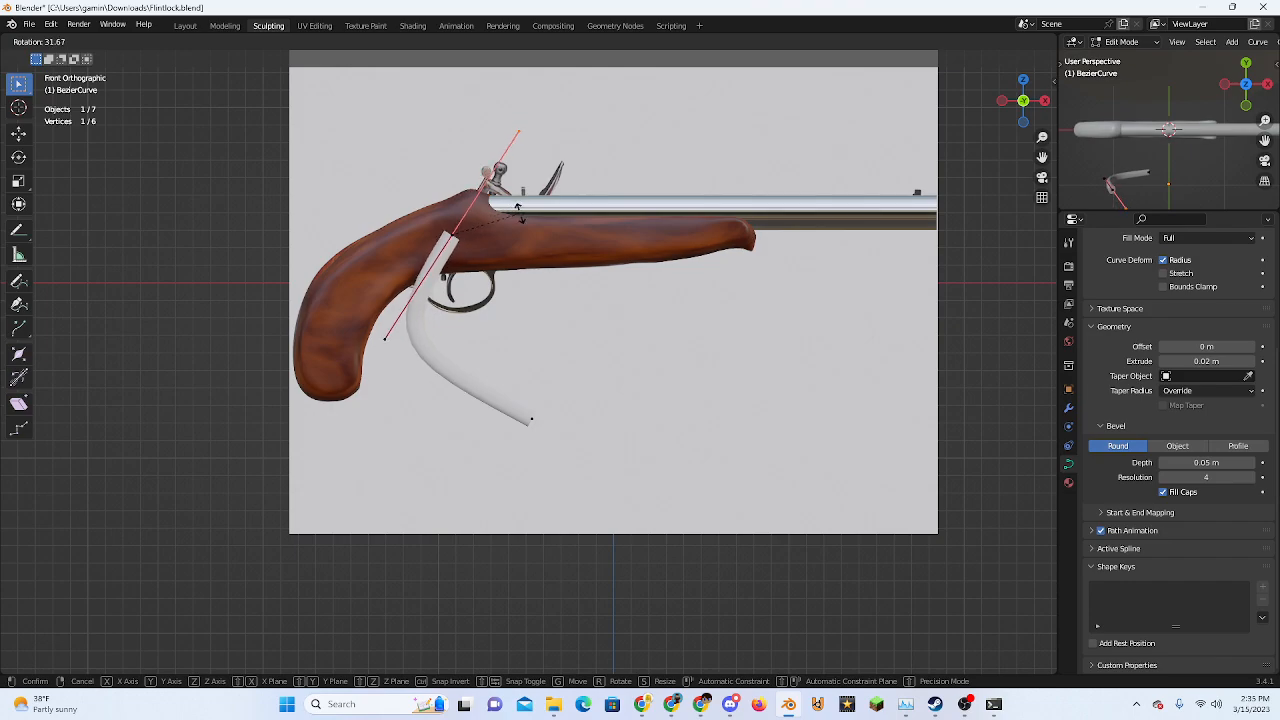
{"action": "left_click", "coordinate": [503, 311]}
Move the lower end point up closer to the trigger guard and rotate its handles to a steeper slope
{"action": "left_click", "coordinate": [531, 419]}
{"action": "key", "text": "g"}
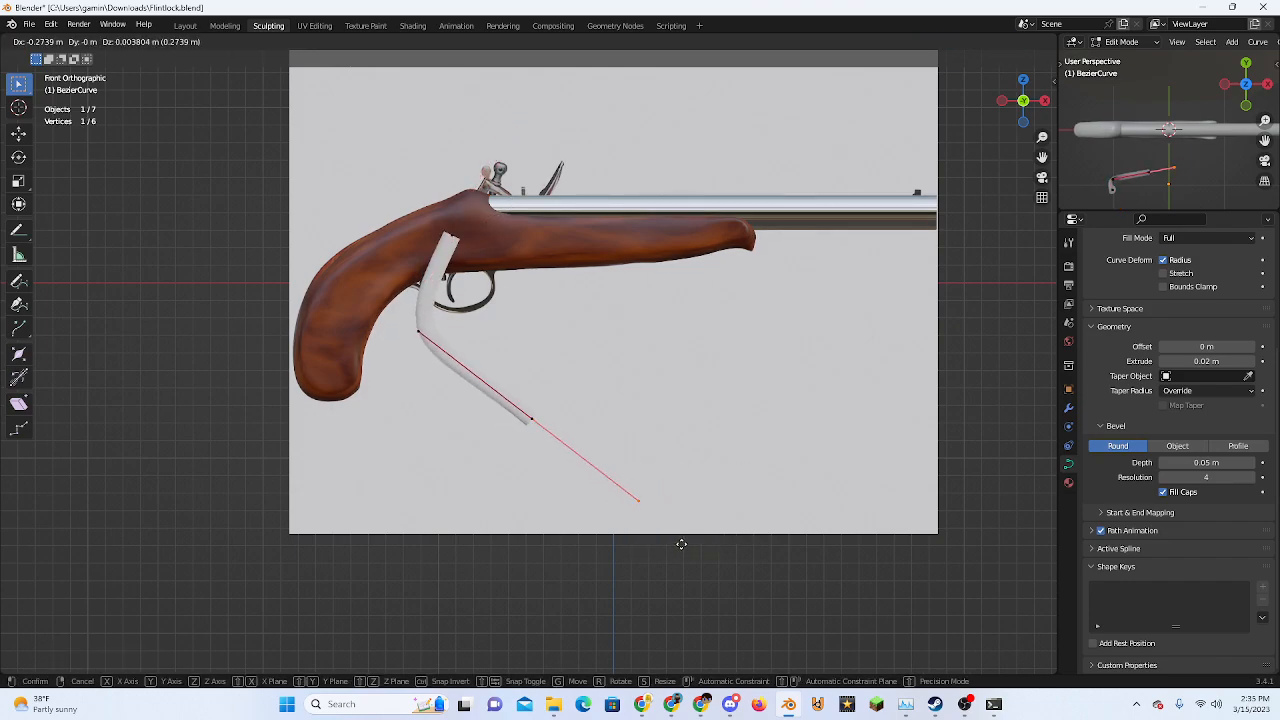
{"action": "left_click", "coordinate": [563, 443]}
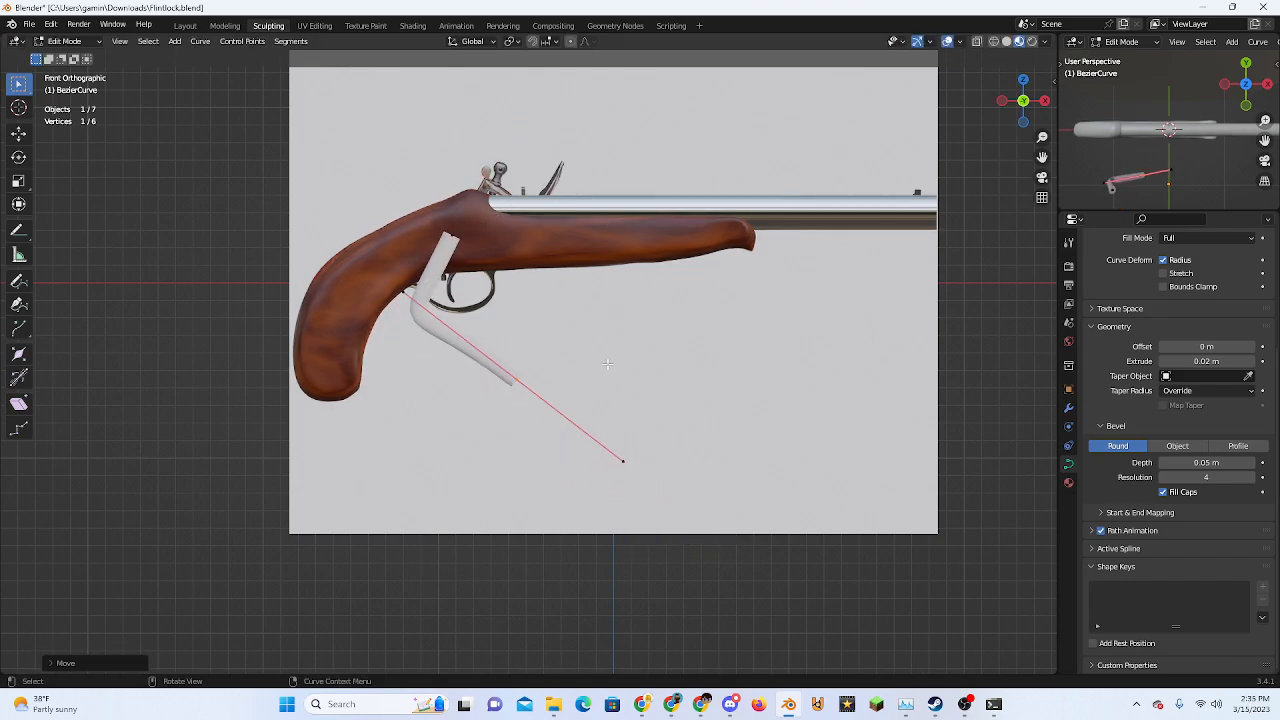
{"action": "key", "text": "r"}
{"action": "left_click", "coordinate": [531, 351]}
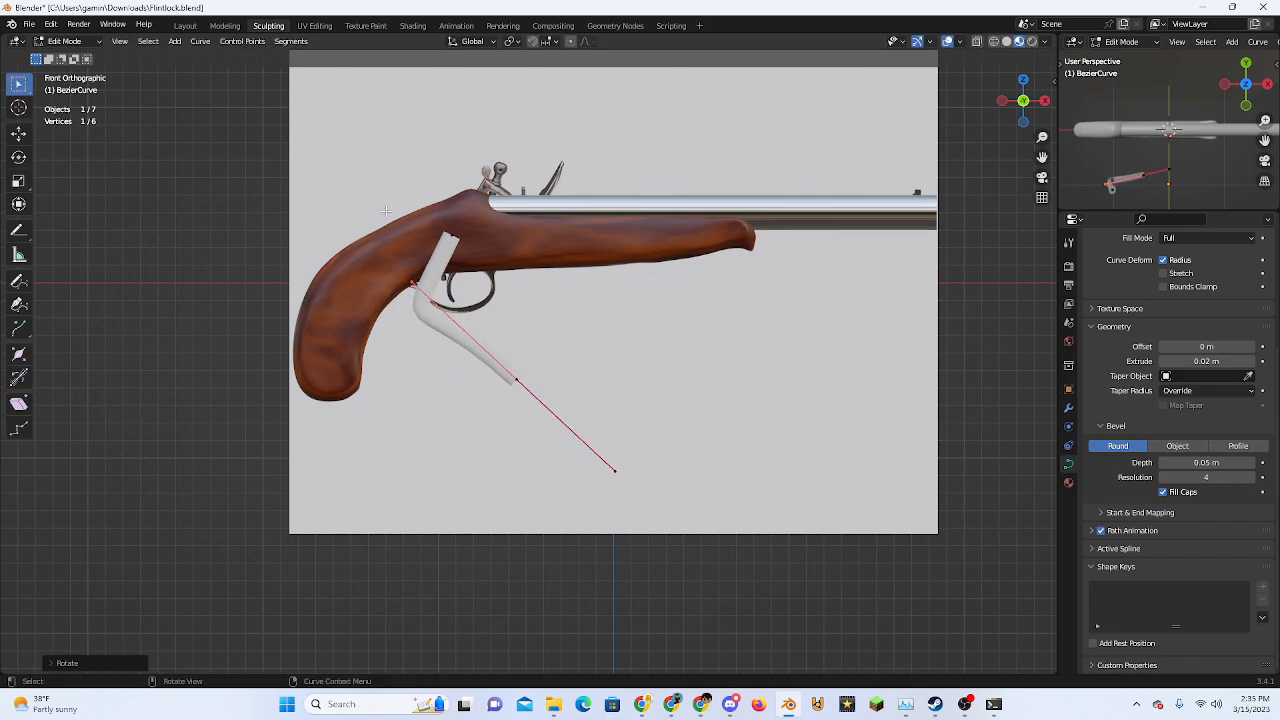
Move the curve's upper end point higher on the stock, just below the lock
{"action": "left_click", "coordinate": [490, 260]}
{"action": "key", "text": "g"}
{"action": "left_click", "coordinate": [557, 249]}
Lower the curve's bottom end point slightly and rotate its handles to steepen the lower section
{"action": "scroll", "coordinate": [514, 340], "scroll_direction": "up", "scroll_amount": 5}
{"action": "left_click", "coordinate": [503, 406]}
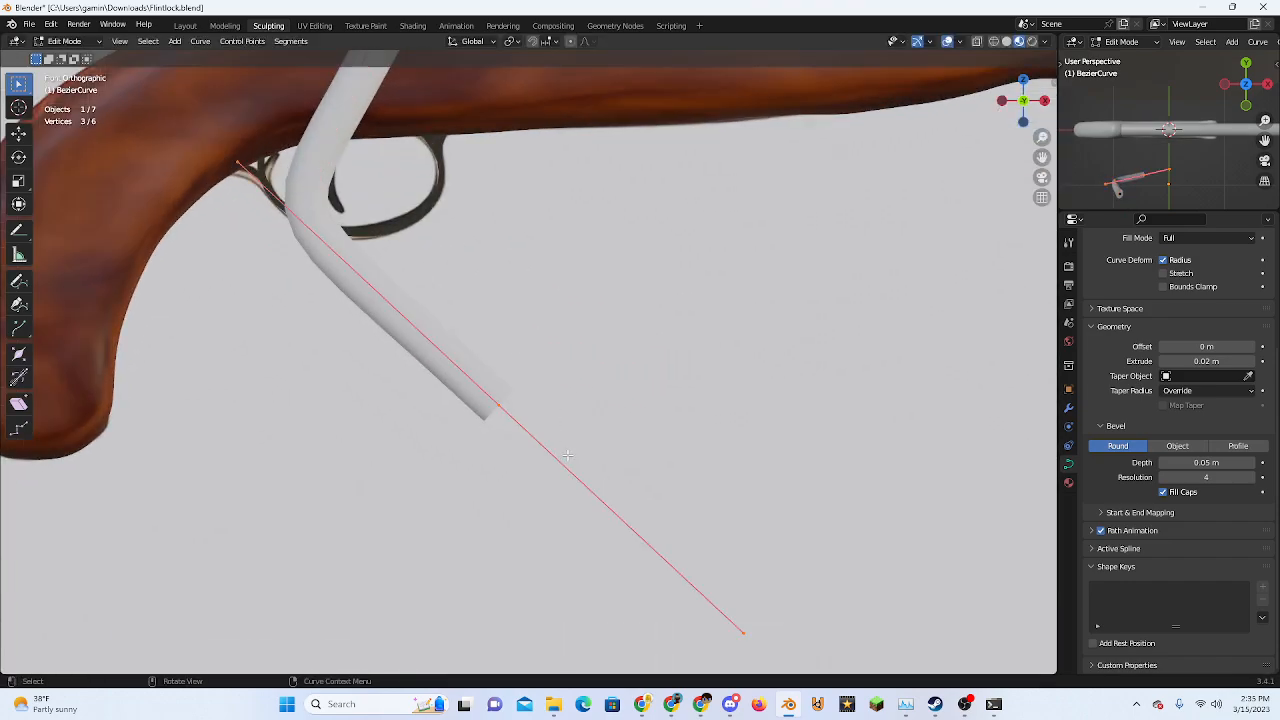
{"action": "key", "text": "g"}
{"action": "left_click", "coordinate": [566, 474]}
{"action": "key", "text": "r"}
{"action": "left_click", "coordinate": [597, 400]}
{"action": "key", "text": "g"}
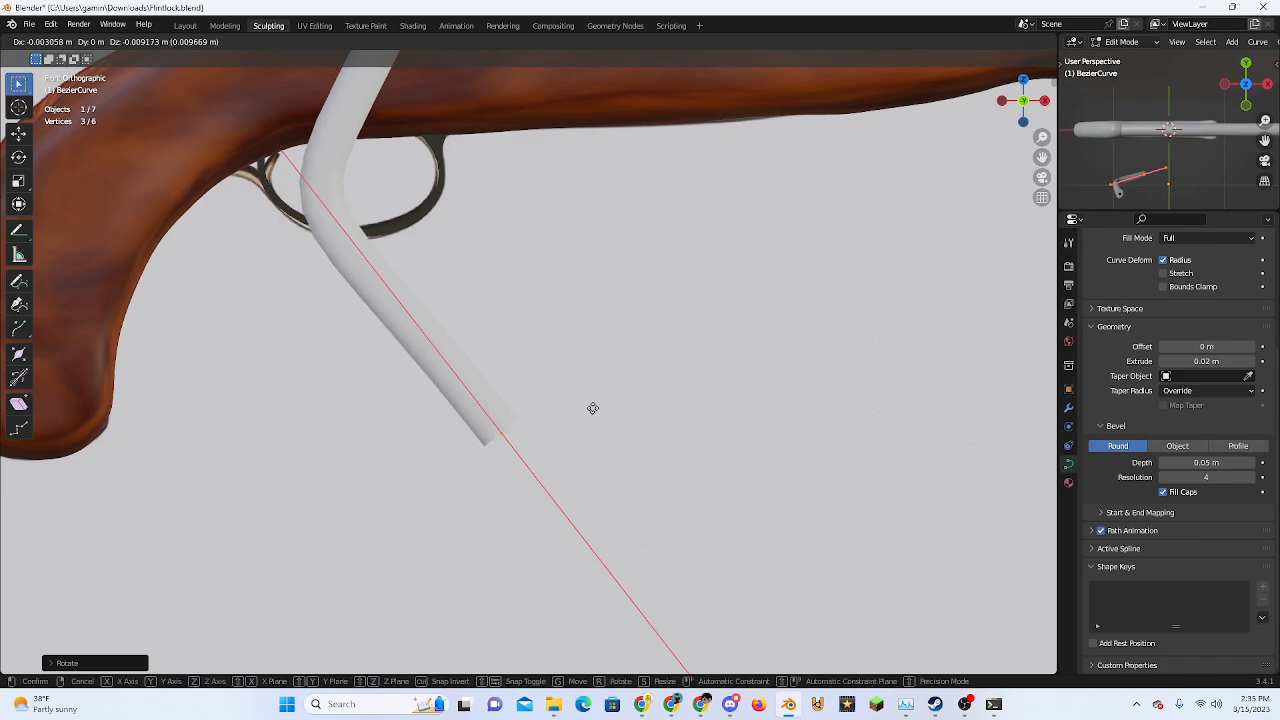
{"action": "left_click", "coordinate": [594, 415]}
Subdivide the whole curve and move the new middle control point toward the muzzle to soften the bend
{"action": "scroll", "coordinate": [540, 388], "scroll_direction": "down", "scroll_amount": 3}
{"action": "key", "text": "a"}
{"action": "right_click", "coordinate": [513, 368]}
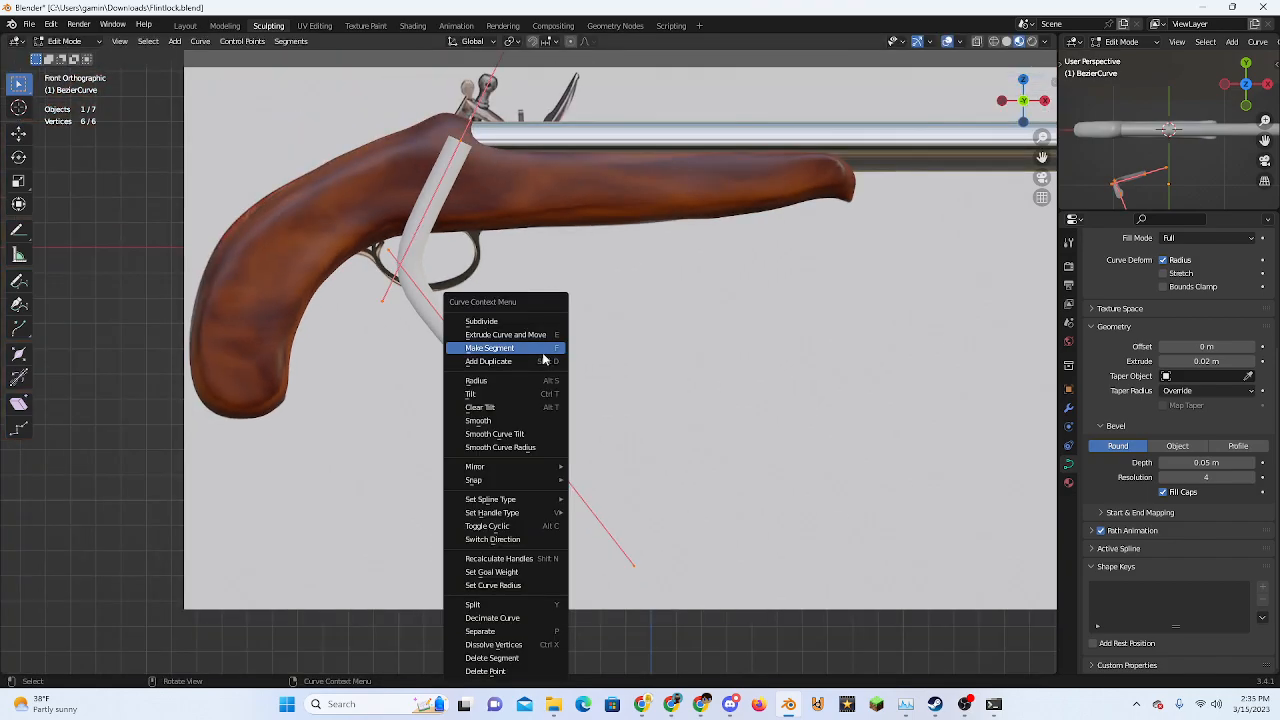
{"action": "left_click", "coordinate": [508, 322]}
{"action": "scroll", "coordinate": [314, 258], "scroll_direction": "up", "scroll_amount": 2}
{"action": "left_click", "coordinate": [376, 230]}
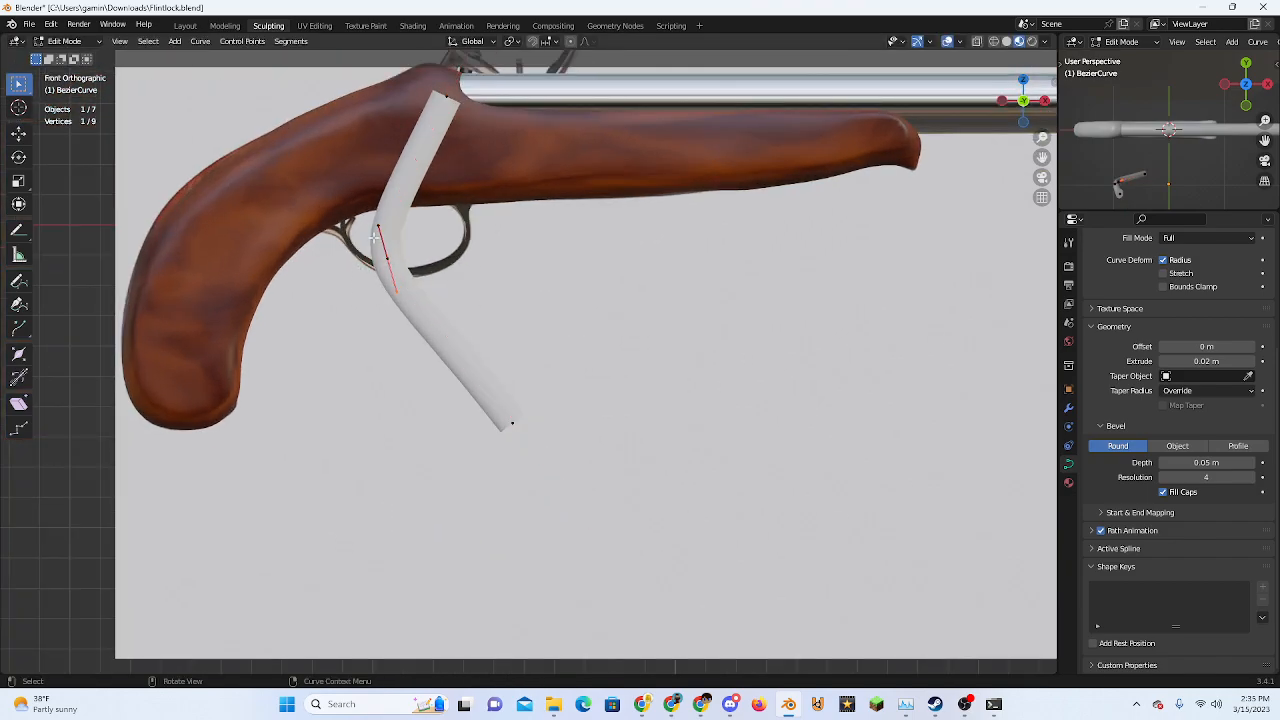
{"action": "key", "text": "g"}
{"action": "left_click", "coordinate": [433, 274]}
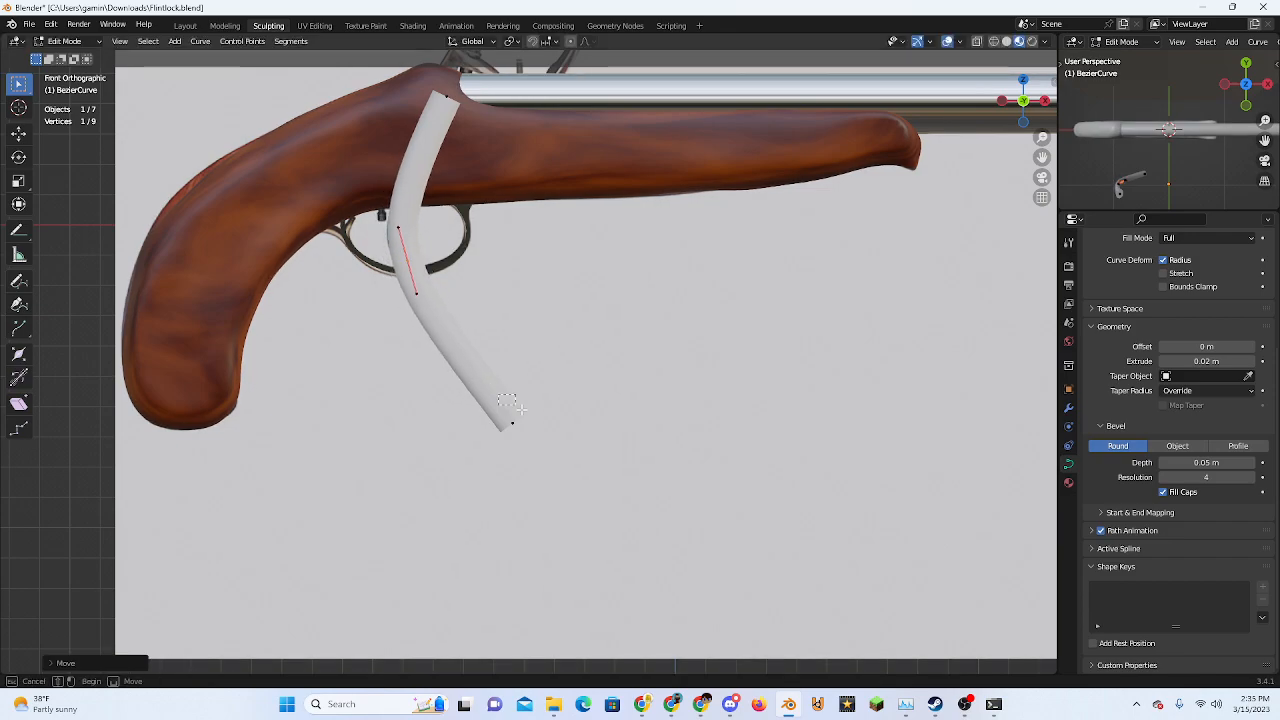
Rotate the lower end point's handles and shift the point to refine the lower section
{"action": "left_click", "coordinate": [525, 438]}
{"action": "key", "text": "r"}
{"action": "left_click", "coordinate": [604, 440]}
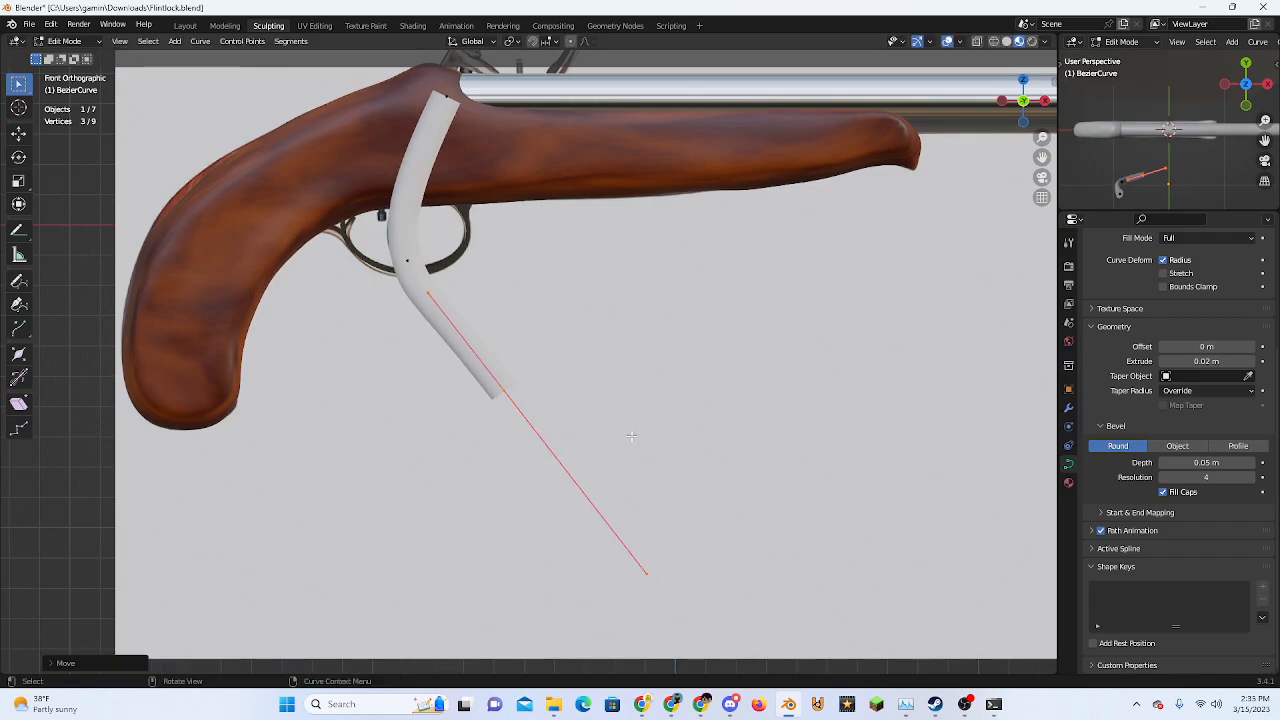
{"action": "scroll", "coordinate": [623, 405], "scroll_direction": "down", "scroll_amount": 2}
Move the upper and lower end points closer to the middle point to shorten the tube and curve its top
{"action": "key", "text": "g"}
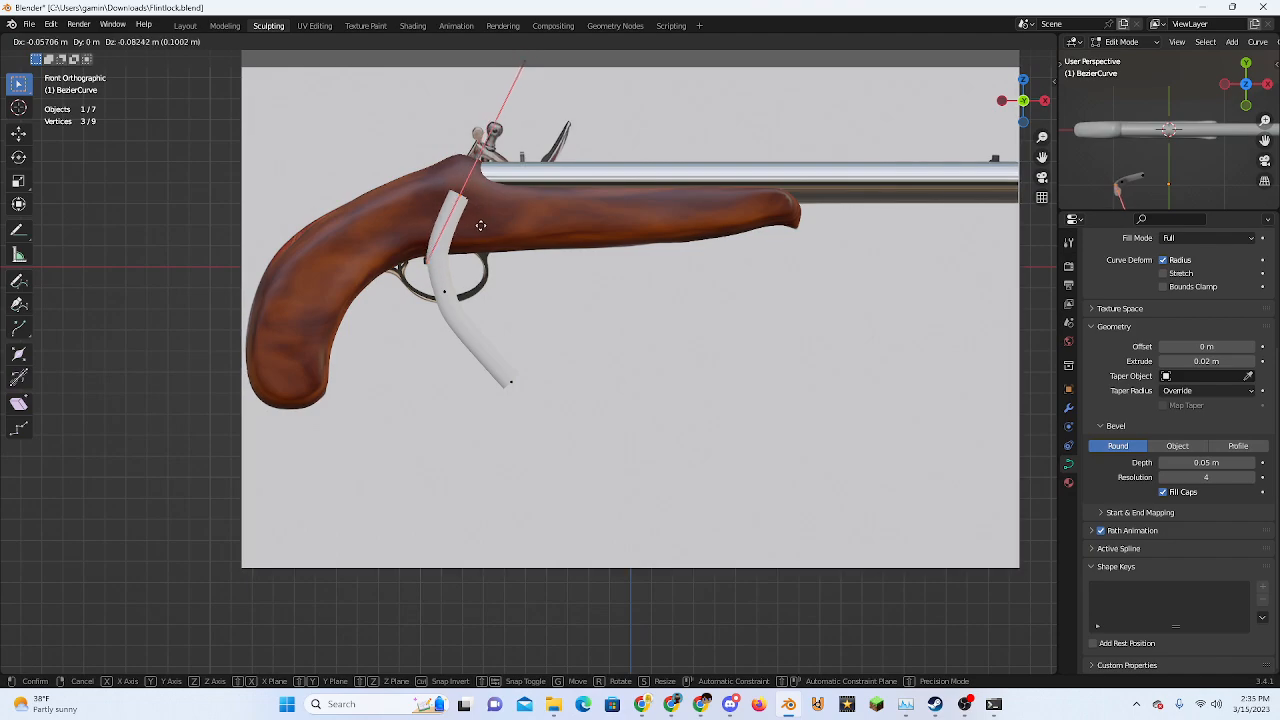
{"action": "left_click", "coordinate": [481, 233]}
{"action": "scroll", "coordinate": [481, 290], "scroll_direction": "up", "scroll_amount": 2}
{"action": "left_click_drag", "start_coordinate": [481, 348], "coordinate": [529, 412]}
{"action": "key", "text": "g"}
{"action": "left_click", "coordinate": [511, 412]}
{"action": "left_click_drag", "start_coordinate": [382, 106], "coordinate": [482, 148]}
{"action": "key", "text": "g"}
{"action": "left_click", "coordinate": [487, 152]}
Shift the middle control point back and rotate its handles to smooth the bend, and return to object mode
{"action": "left_click", "coordinate": [400, 250]}
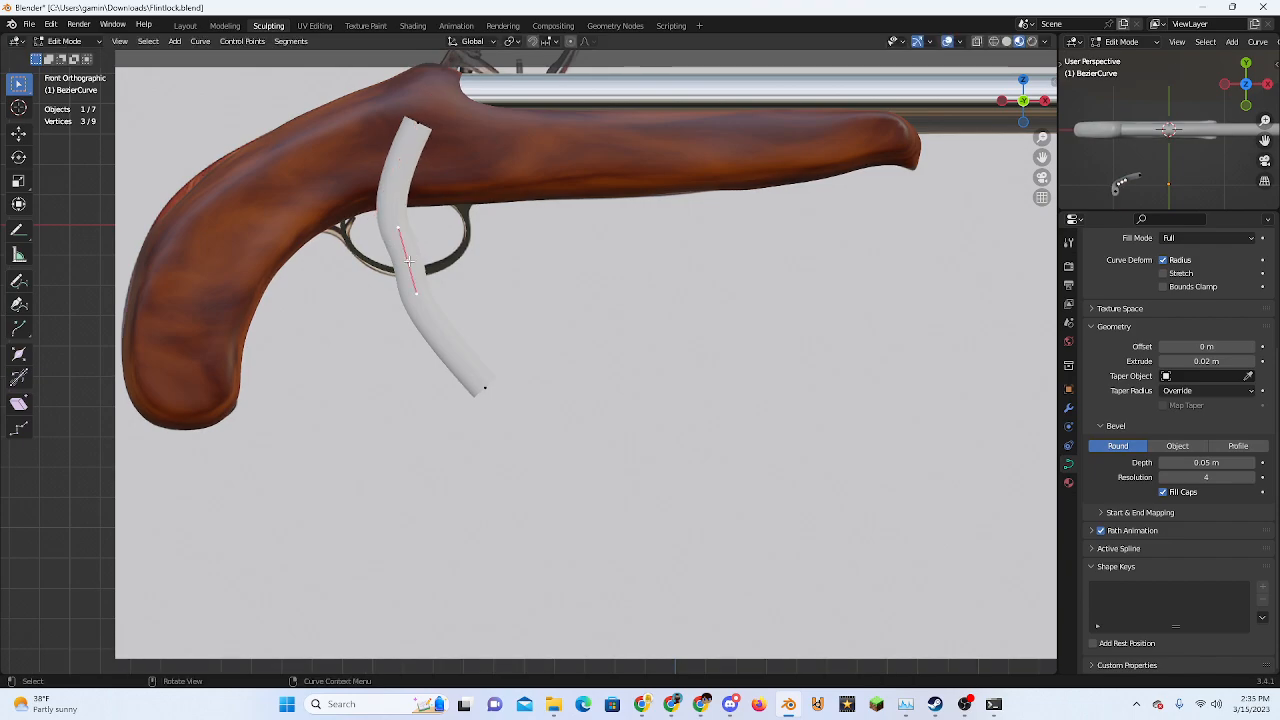
{"action": "left_click", "coordinate": [399, 230]}
{"action": "key", "text": "r"}
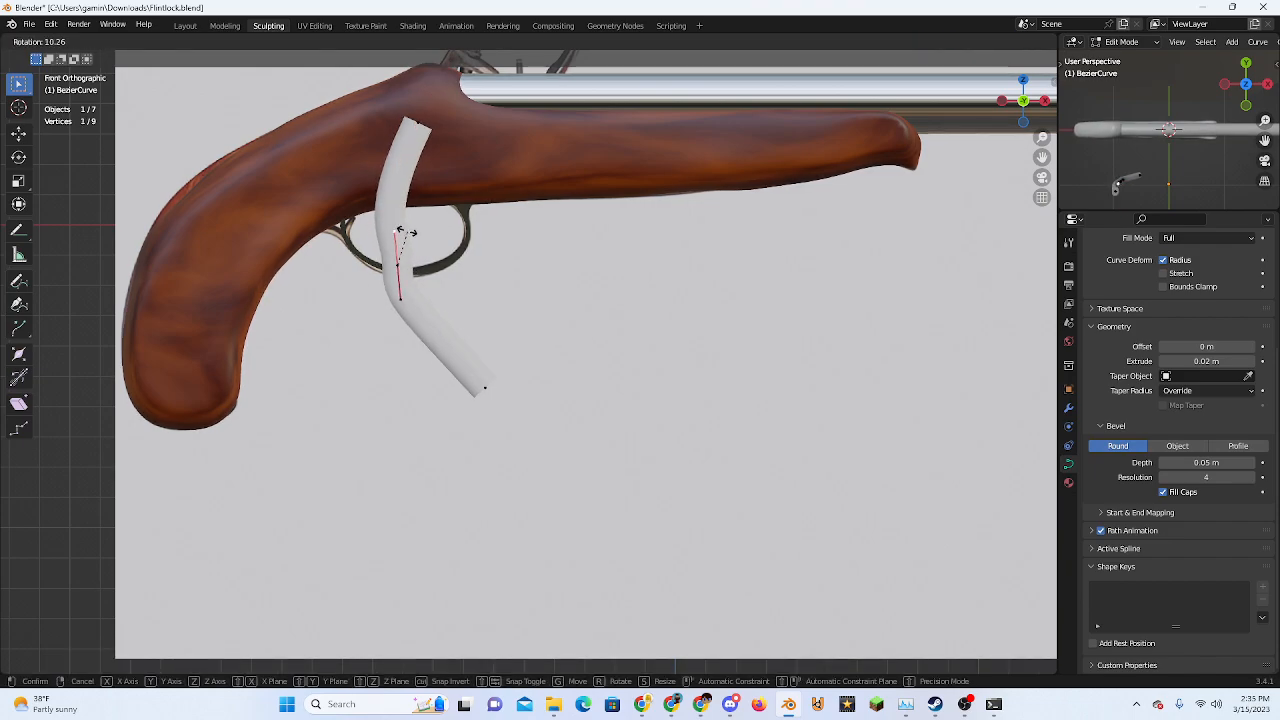
{"action": "left_click", "coordinate": [405, 232]}
{"action": "middle_click_drag", "start_coordinate": [405, 232], "coordinate": [811, 166]}
{"action": "key", "text": "Tab"}
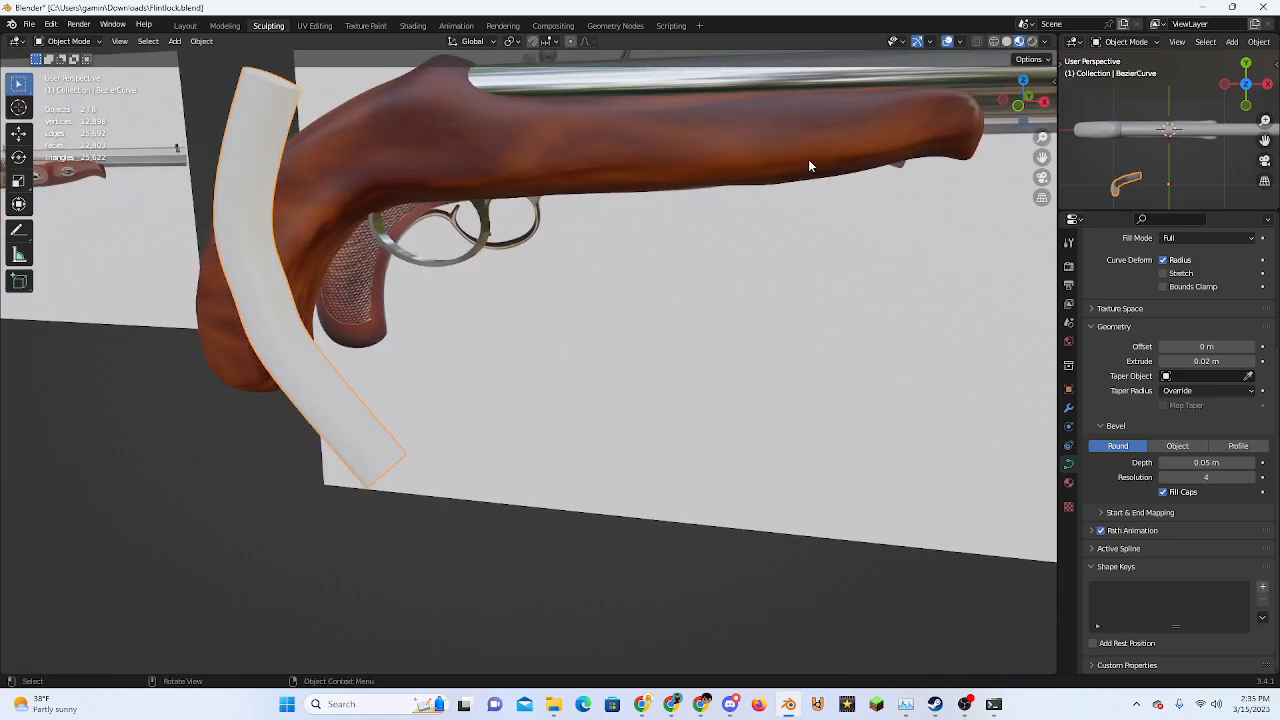
In front view, move the curve's lower end point and rotate its handles to bend the lower section toward the muzzle
{"action": "left_click", "coordinate": [1016, 106]}
{"action": "key", "text": "Tab"}
{"action": "left_click", "coordinate": [485, 388]}
{"action": "middle_click_drag", "start_coordinate": [504, 357], "coordinate": [508, 381], "text": "shift"}
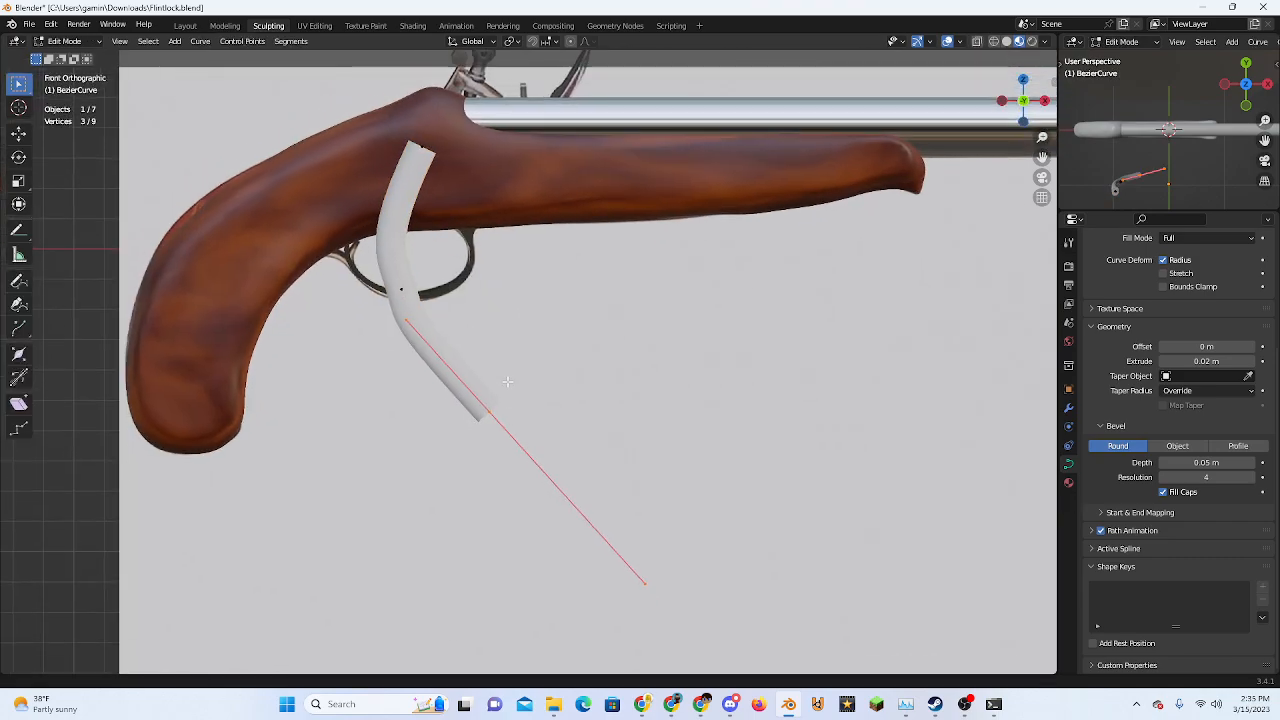
{"action": "scroll", "coordinate": [508, 381], "scroll_direction": "up", "scroll_amount": 1}
{"action": "key", "text": "g"}
{"action": "left_click", "coordinate": [518, 368]}
{"action": "key", "text": "r"}
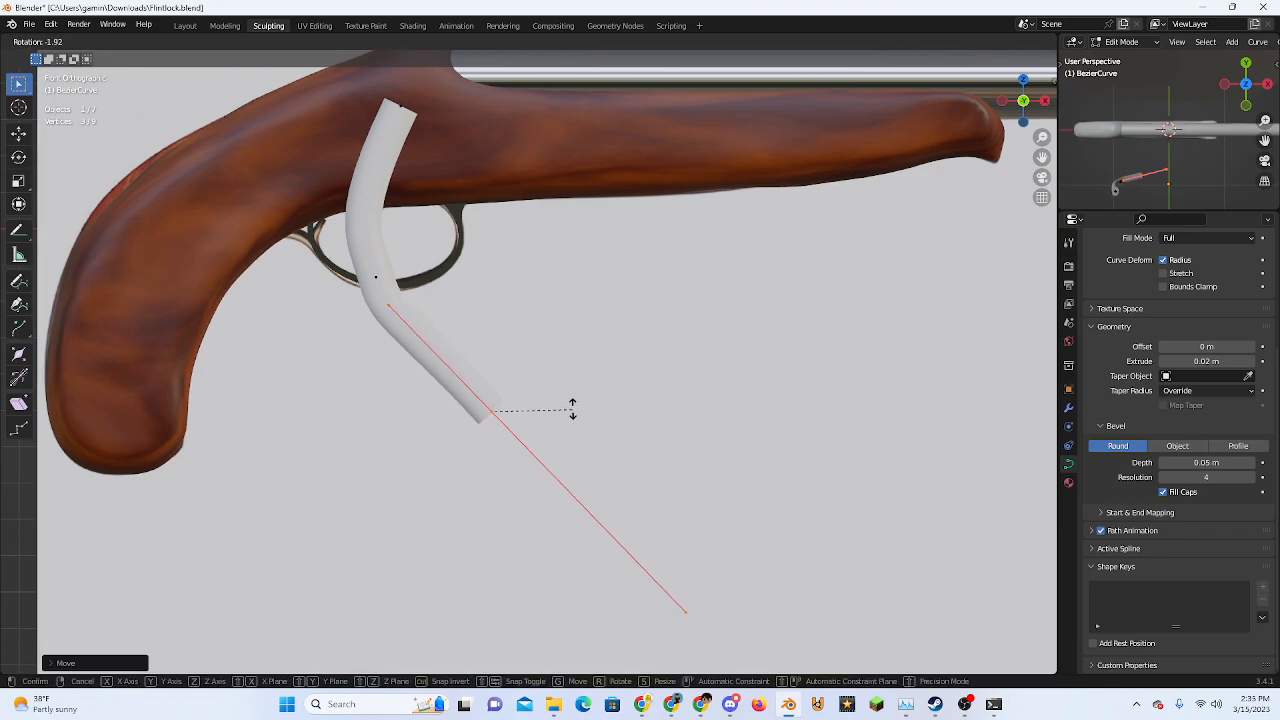
{"action": "left_click", "coordinate": [574, 395]}
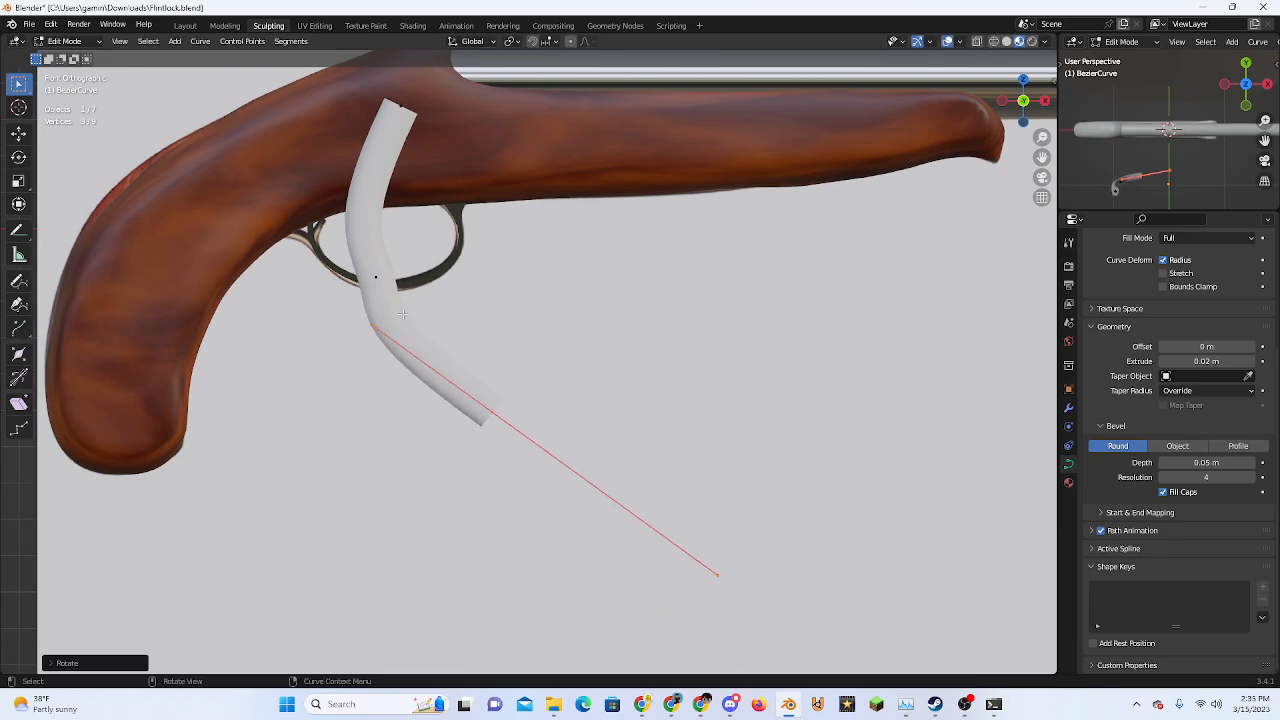
Subdivide the whole curve and shift the new lower and upper intermediate points slightly toward the muzzle to smooth the bend
{"action": "left_click", "coordinate": [375, 277]}
{"action": "key", "text": "a"}
{"action": "right_click", "coordinate": [427, 302]}
{"action": "left_click", "coordinate": [427, 298]}
{"action": "left_click", "coordinate": [393, 328]}
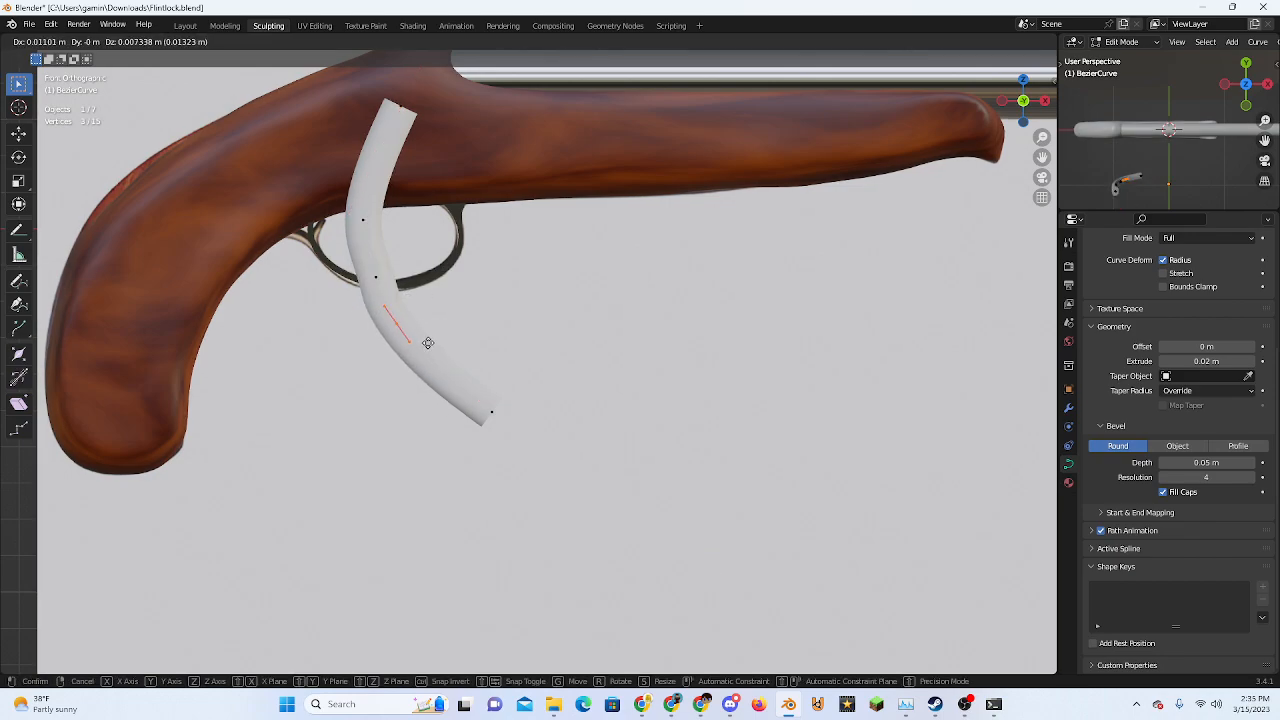
{"action": "key", "text": "g"}
{"action": "left_click", "coordinate": [421, 312]}
{"action": "left_click", "coordinate": [363, 219]}
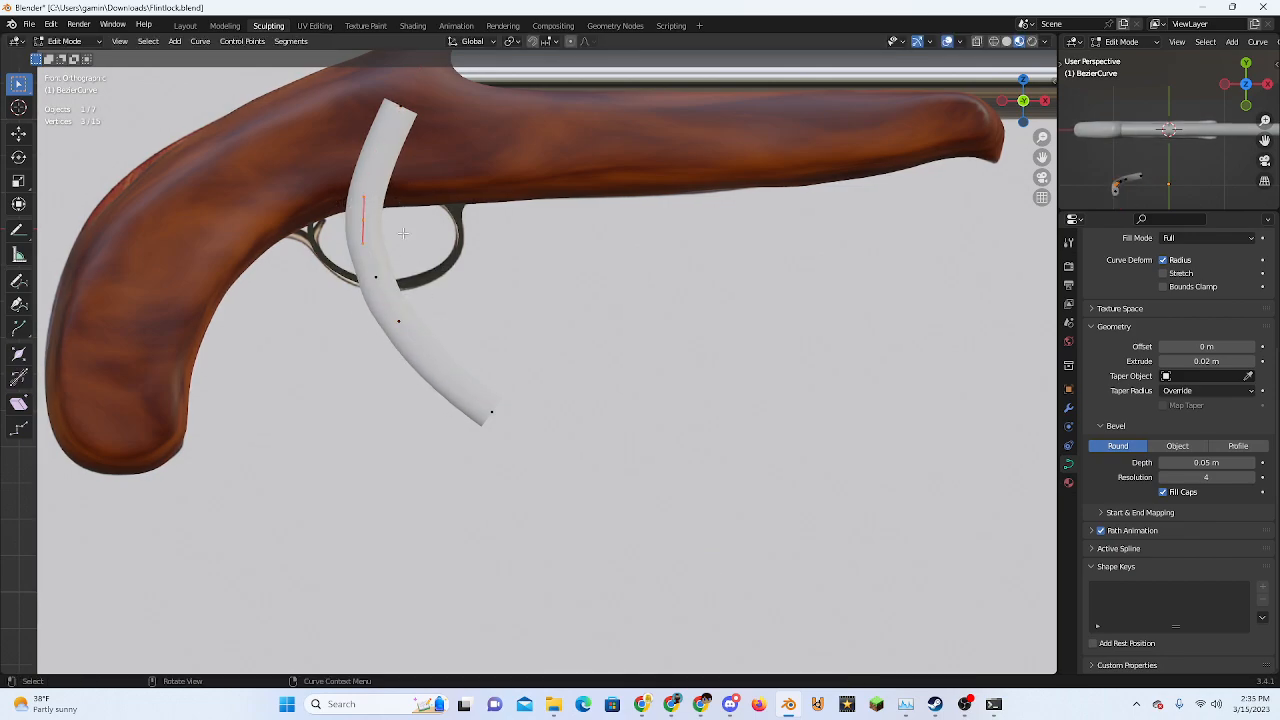
{"action": "key", "text": "g"}
{"action": "left_click", "coordinate": [411, 232]}
Adjust the curve's upper and lower end points to even out the arc, and return to object mode
{"action": "left_click_drag", "start_coordinate": [380, 77], "coordinate": [447, 126]}
{"action": "key", "text": "g"}
{"action": "left_click", "coordinate": [454, 125]}
{"action": "left_click_drag", "start_coordinate": [466, 372], "coordinate": [566, 468]}
{"action": "key", "text": "g"}
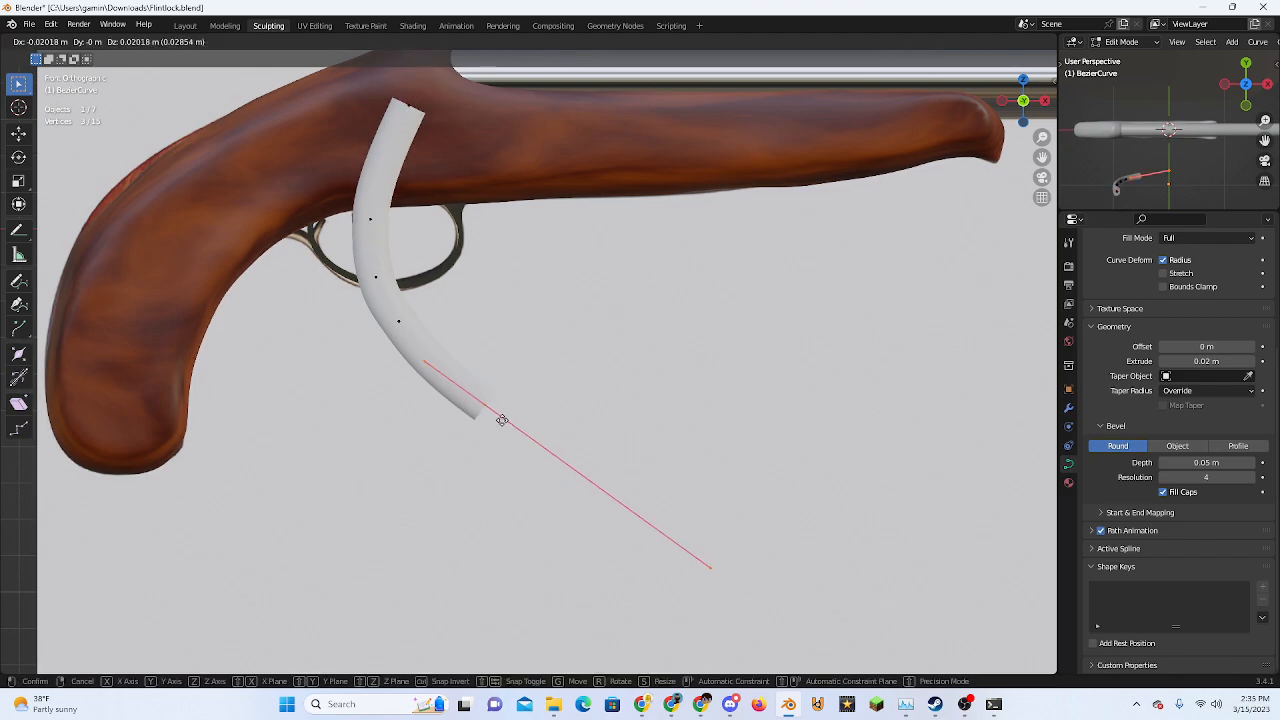
{"action": "left_click", "coordinate": [491, 410]}
{"action": "key", "text": "Tab"}
Scale the tube down to about trigger size and move it near the trigger guard
{"action": "key", "text": "s"}
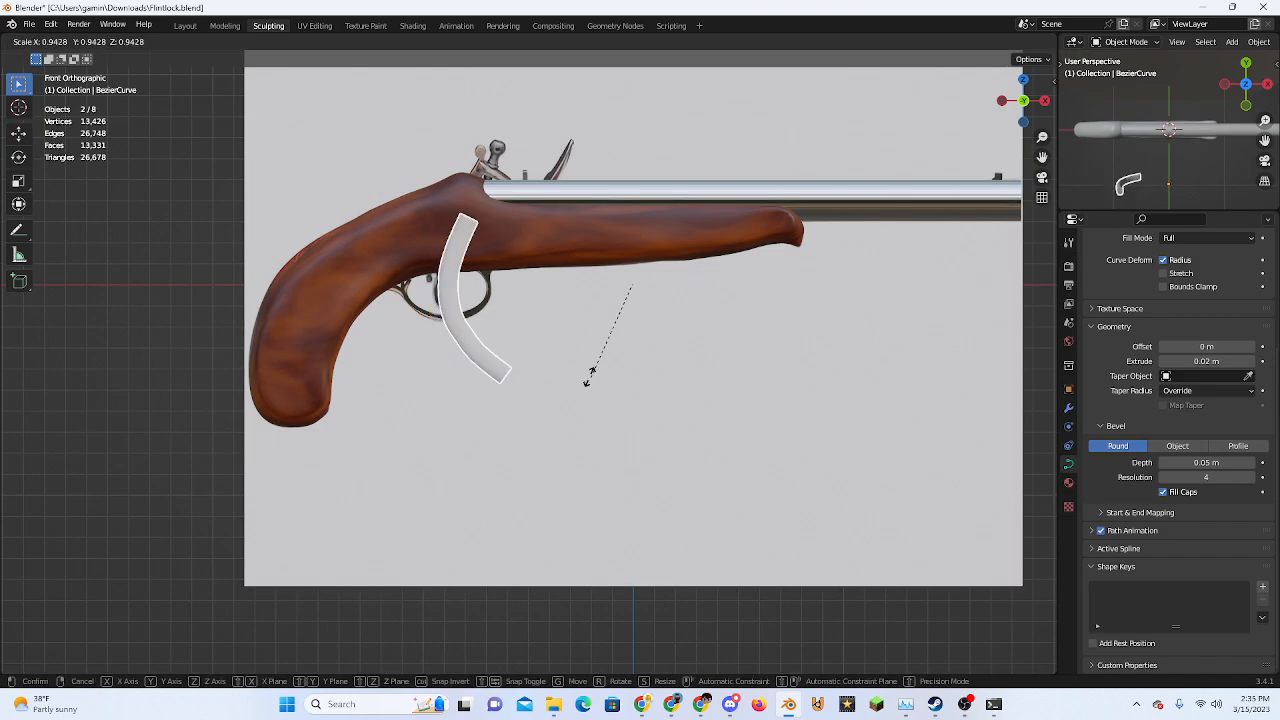
{"action": "left_click", "coordinate": [601, 320]}
{"action": "key", "text": "g"}
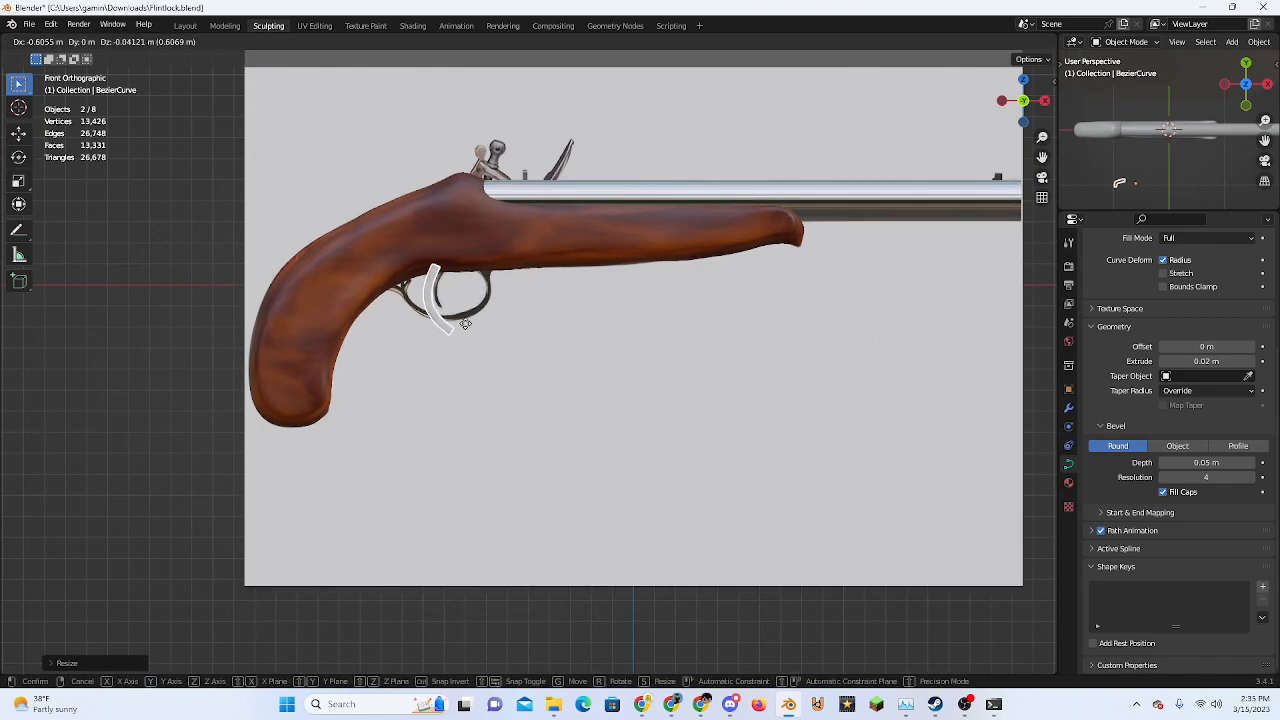
{"action": "left_click", "coordinate": [478, 322]}
{"action": "scroll", "coordinate": [570, 345], "scroll_direction": "up", "scroll_amount": 1}
{"action": "scroll", "coordinate": [582, 380], "scroll_direction": "down", "scroll_amount": 2}
{"action": "key", "text": "s"}
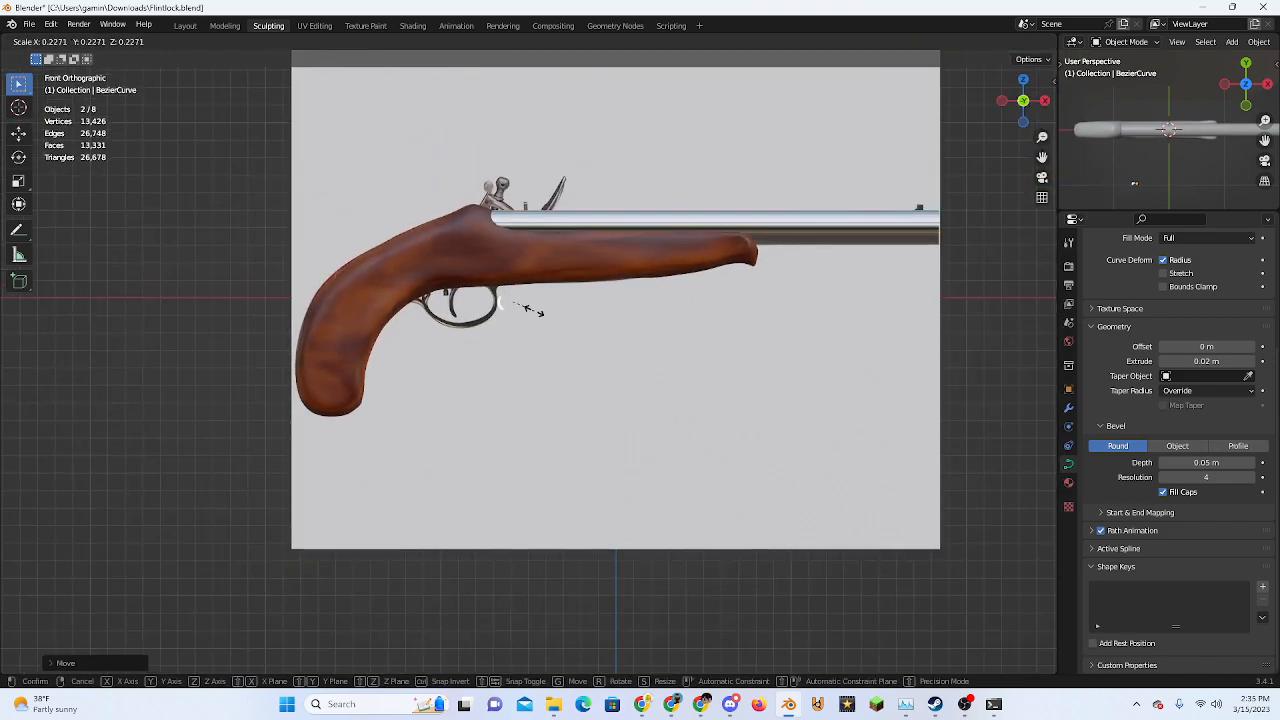
{"action": "left_click", "coordinate": [600, 323]}
Rotate the small tube and move it over the reference trigger inside the guard
{"action": "key", "text": "r"}
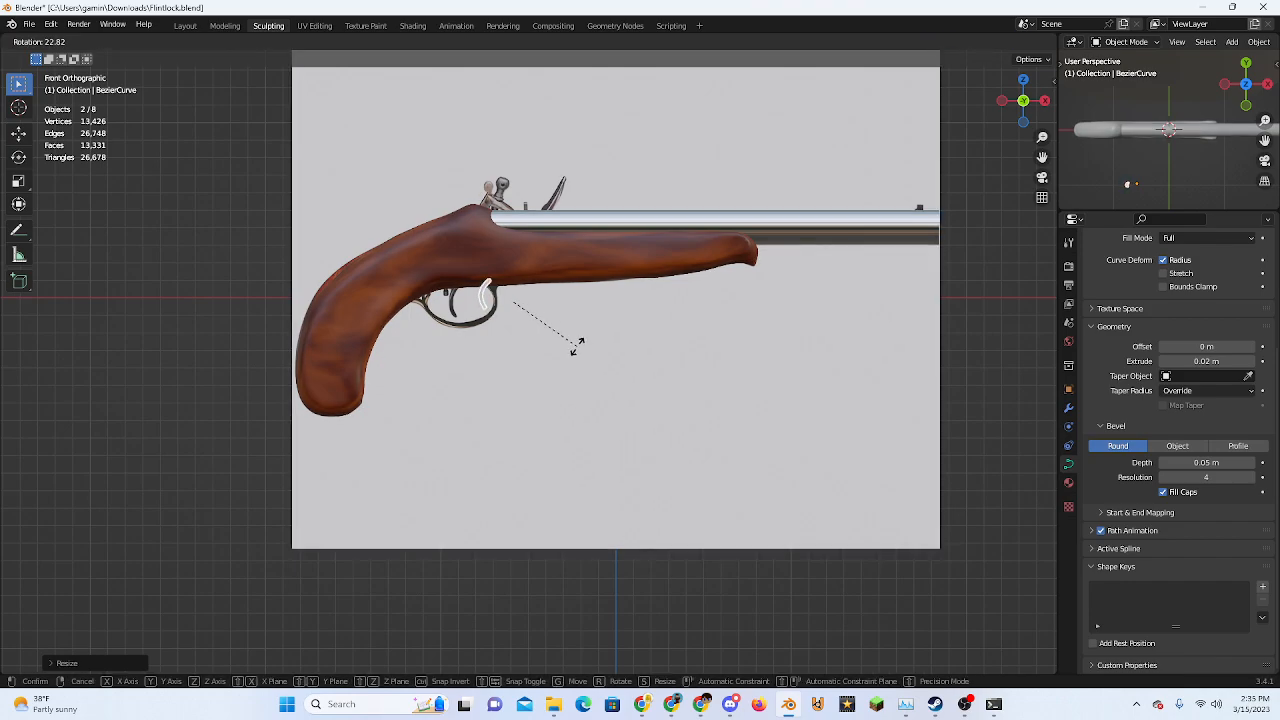
{"action": "left_click", "coordinate": [575, 350]}
{"action": "key", "text": "g"}
{"action": "left_click", "coordinate": [548, 356]}
{"action": "key", "text": "r"}
{"action": "left_click", "coordinate": [528, 351]}
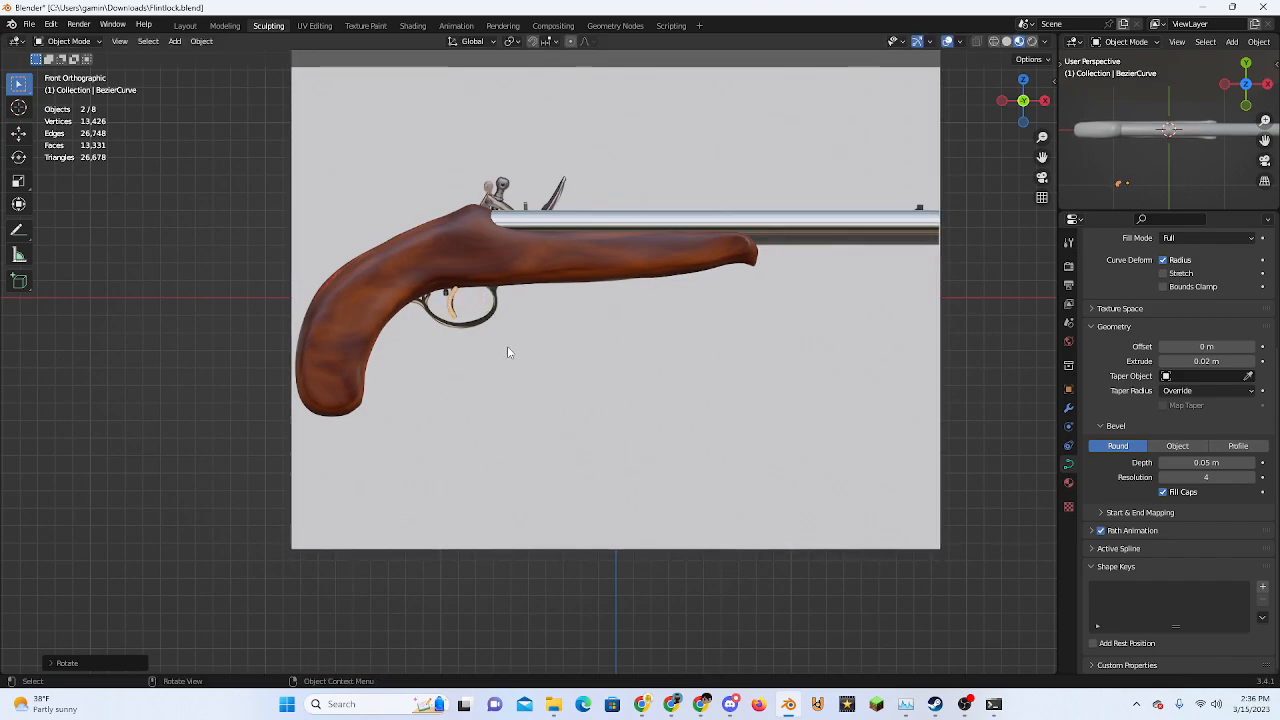
Fine-position the tube beside the reference trigger so its top meets the underside of the stock
{"action": "scroll", "coordinate": [508, 351], "scroll_direction": "up", "scroll_amount": 6}
{"action": "middle_click_drag", "start_coordinate": [409, 311], "coordinate": [563, 423], "text": "shift"}
{"action": "scroll", "coordinate": [563, 423], "scroll_direction": "up", "scroll_amount": 3}
{"action": "middle_click_drag", "start_coordinate": [456, 279], "coordinate": [517, 344], "text": "shift"}
{"action": "scroll", "coordinate": [518, 344], "scroll_direction": "up", "scroll_amount": 2}
{"action": "key", "text": "g"}
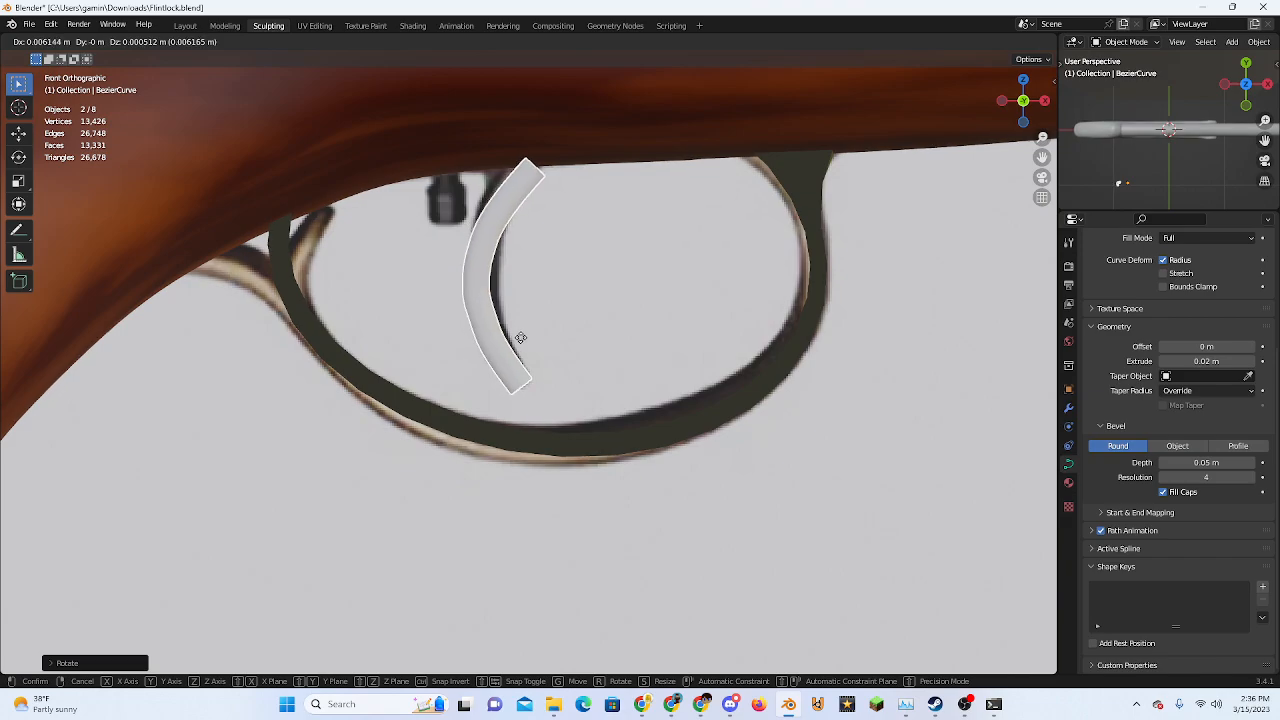
{"action": "left_click", "coordinate": [512, 345]}
In edit mode, move the curve's lower end point and lower intermediate point onto the reference trigger's lower half
{"action": "key", "text": "Tab"}
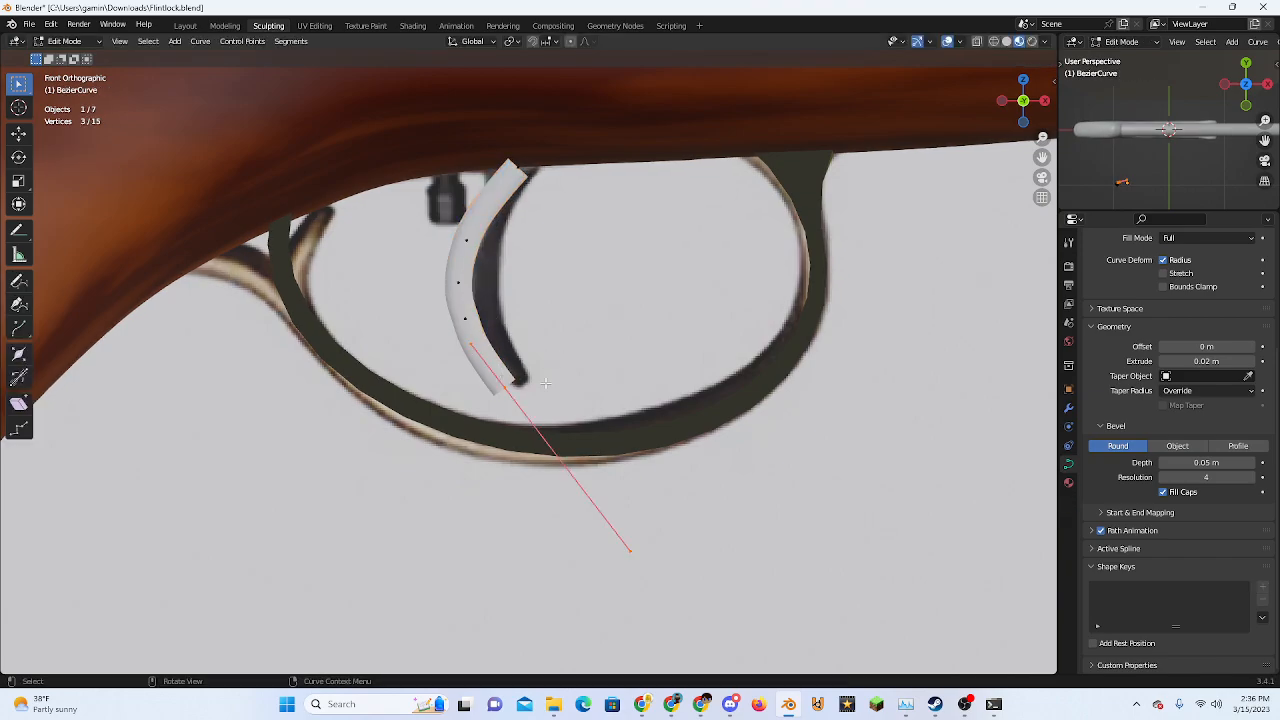
{"action": "key", "text": "g"}
{"action": "left_click", "coordinate": [573, 383]}
{"action": "left_click_drag", "start_coordinate": [438, 310], "coordinate": [556, 395]}
{"action": "key", "text": "g"}
{"action": "left_click", "coordinate": [528, 329]}
{"action": "key", "text": "g"}
{"action": "left_click", "coordinate": [550, 396]}
{"action": "left_click_drag", "start_coordinate": [474, 296], "coordinate": [503, 325]}
{"action": "key", "text": "g"}
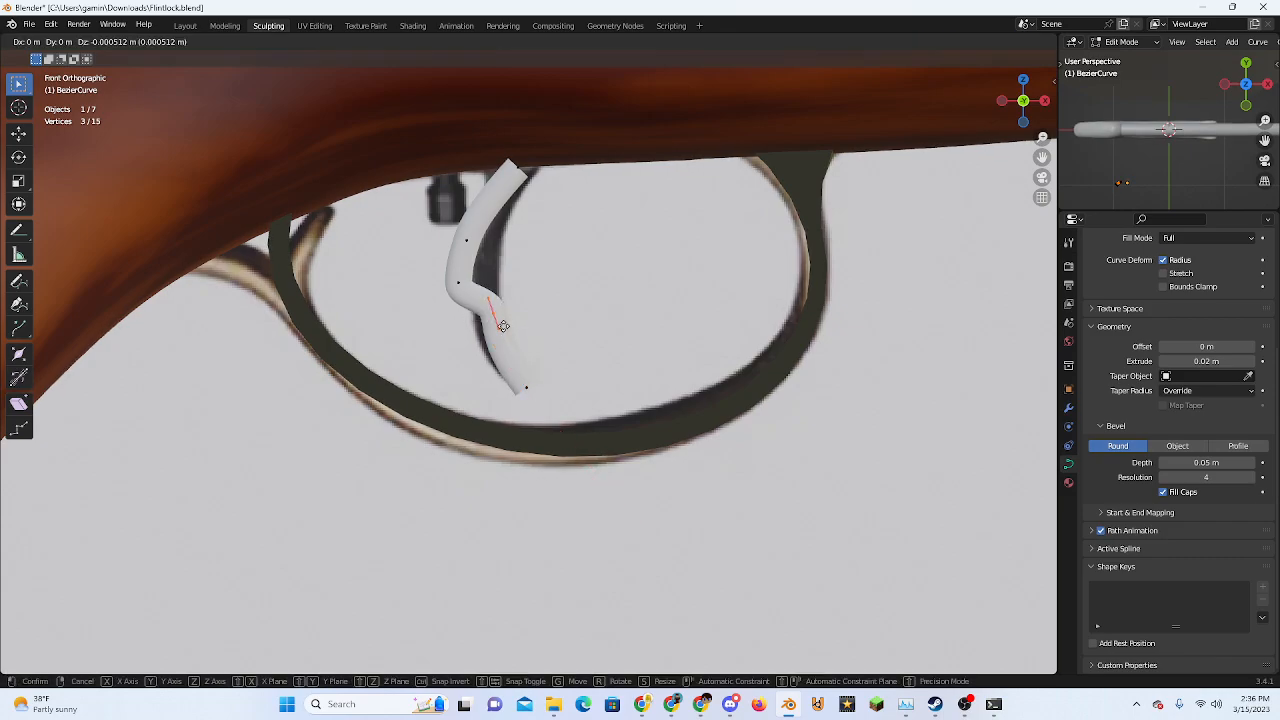
{"action": "left_click", "coordinate": [497, 333]}
Move the curve's middle and upper intermediate points onto the reference trigger to restore a smooth arc
{"action": "left_click_drag", "start_coordinate": [434, 273], "coordinate": [493, 297]}
{"action": "key", "text": "g"}
{"action": "left_click", "coordinate": [521, 292]}
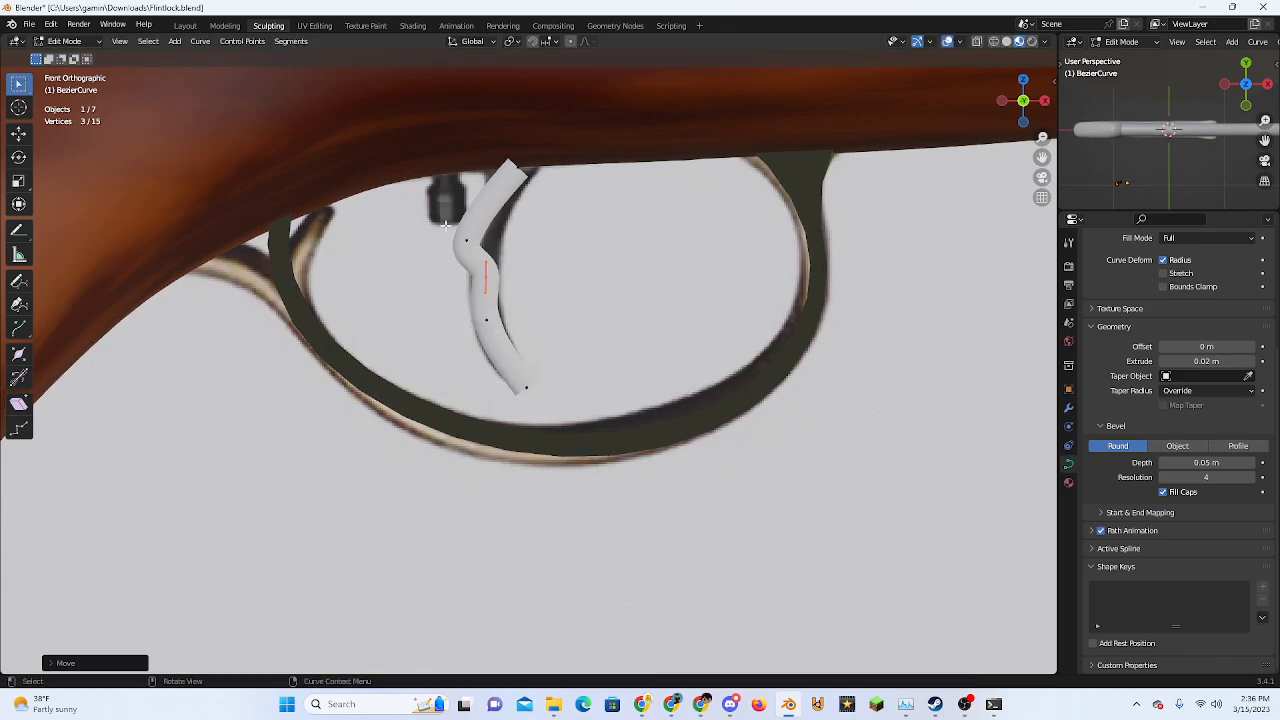
{"action": "left_click_drag", "start_coordinate": [446, 225], "coordinate": [505, 247]}
{"action": "key", "text": "g"}
{"action": "left_click", "coordinate": [513, 249]}
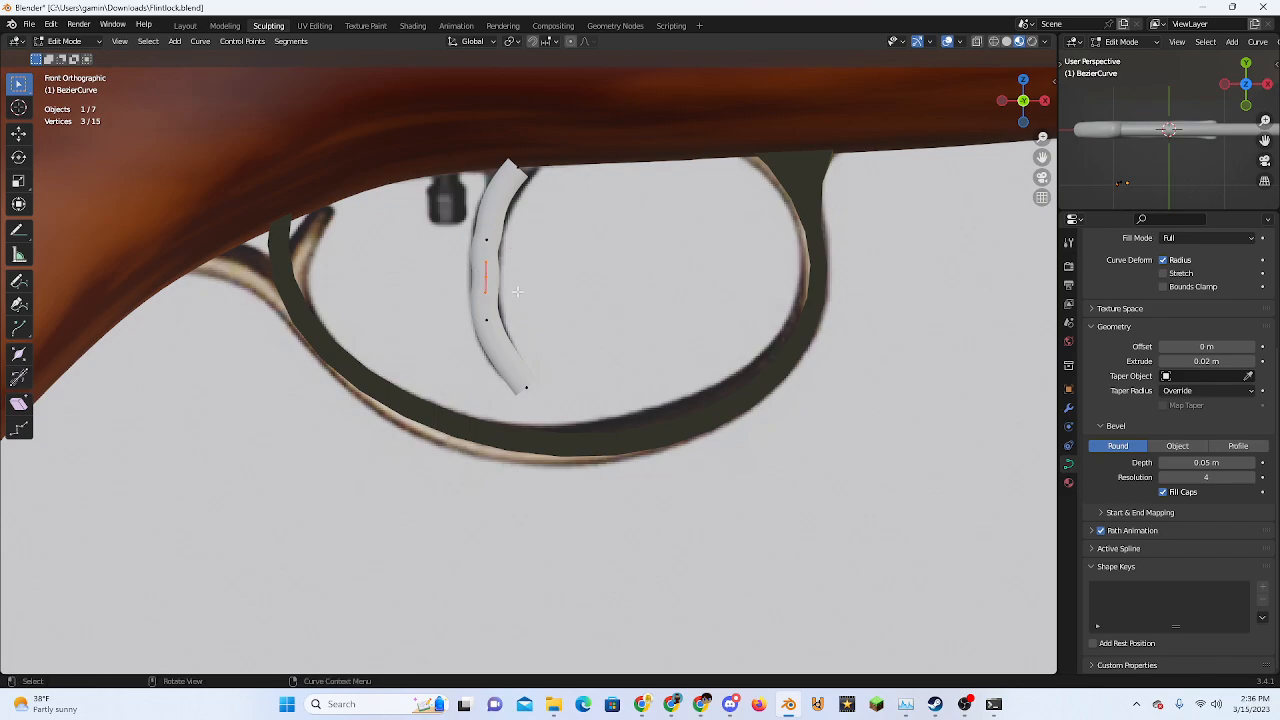
Move the curve's top end point up into the stock and shift the upper intermediate point to follow the reference trigger
{"action": "scroll", "coordinate": [517, 291], "scroll_direction": "up", "scroll_amount": 1}
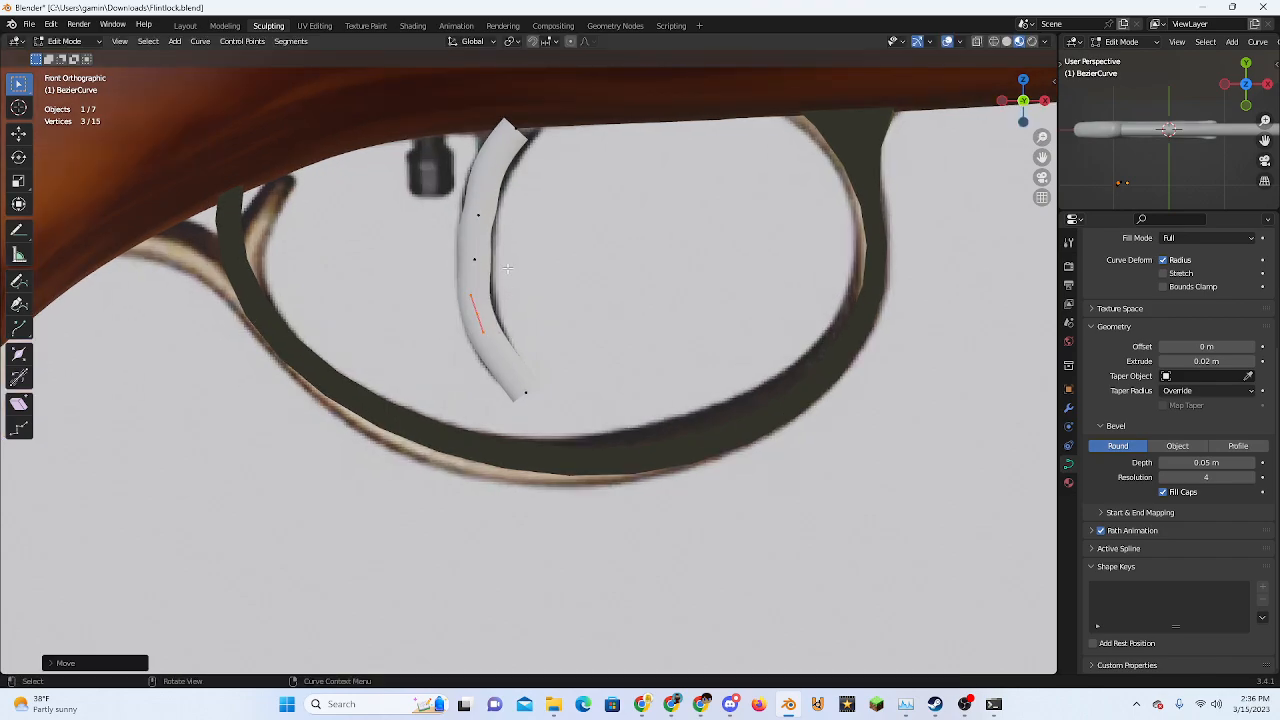
{"action": "left_click_drag", "start_coordinate": [536, 133], "coordinate": [537, 134]}
{"action": "middle_click_drag", "start_coordinate": [537, 134], "coordinate": [571, 250], "text": "shift"}
{"action": "scroll", "coordinate": [571, 252], "scroll_direction": "up", "scroll_amount": 1}
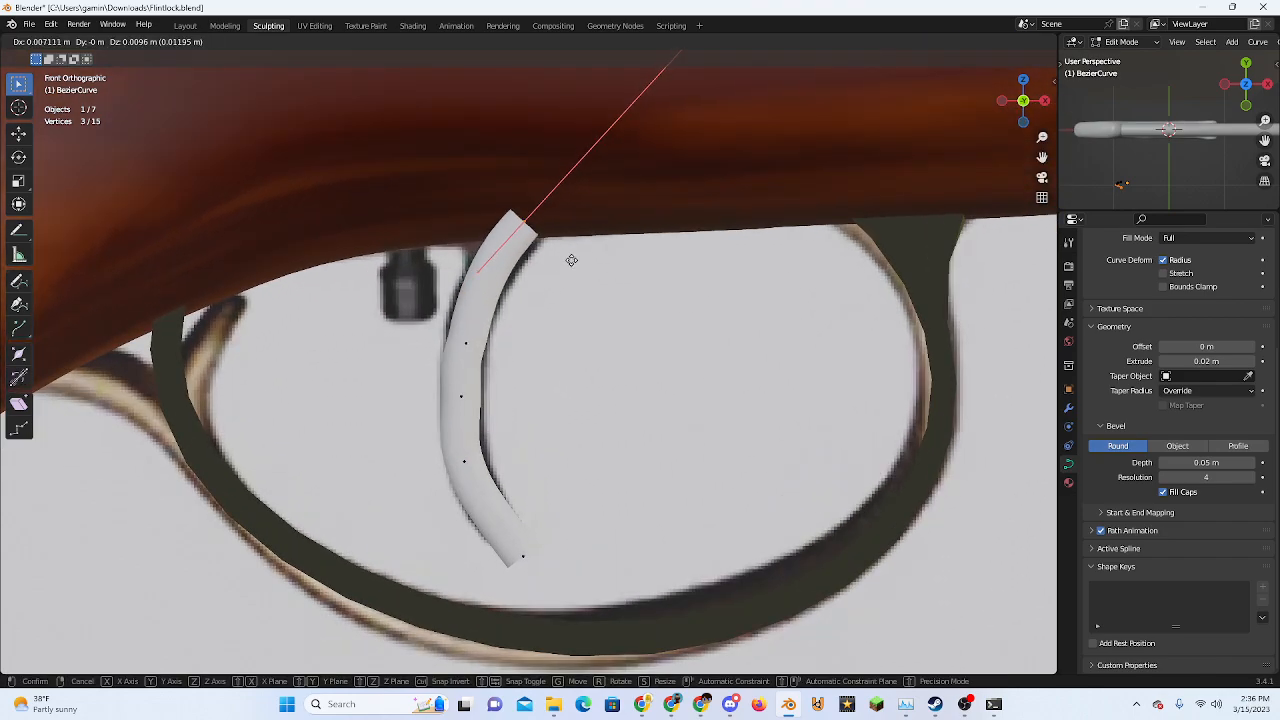
{"action": "key", "text": "g"}
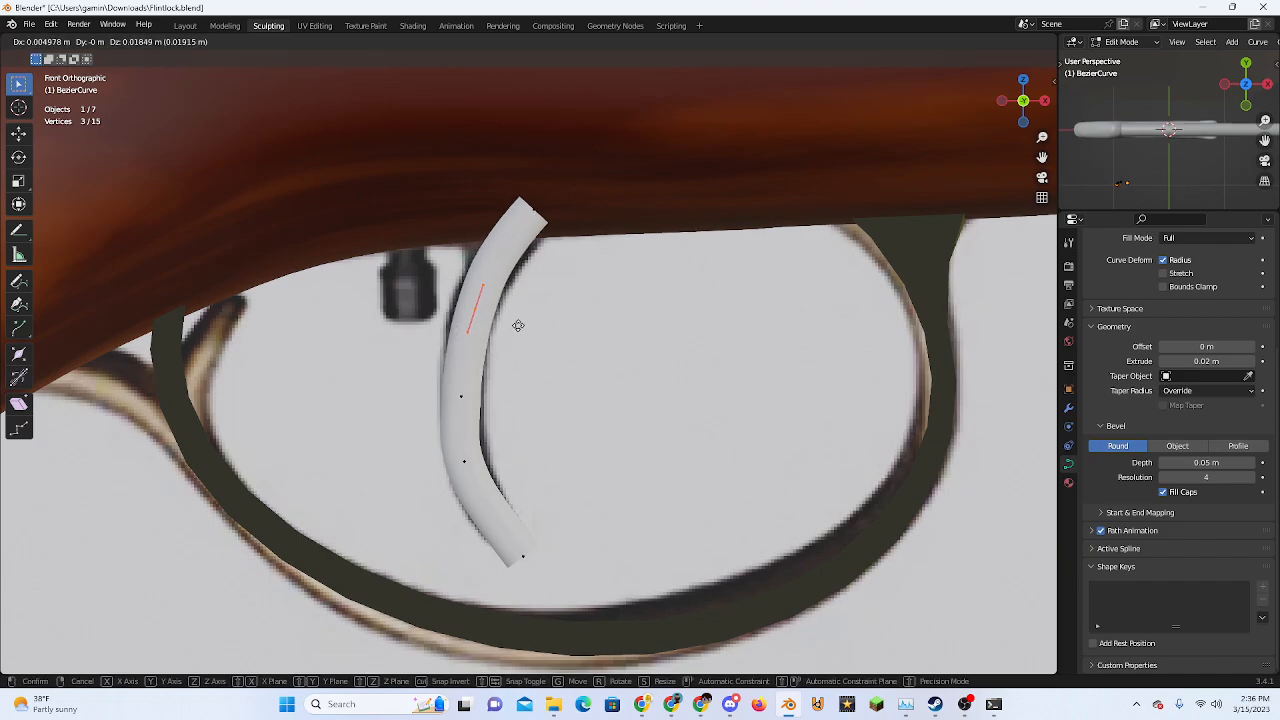
{"action": "left_click", "coordinate": [519, 319]}
Shift the lower intermediate point toward the muzzle, then move the lower end point and rotate its handles to match the trigger tip
{"action": "key", "text": "g"}
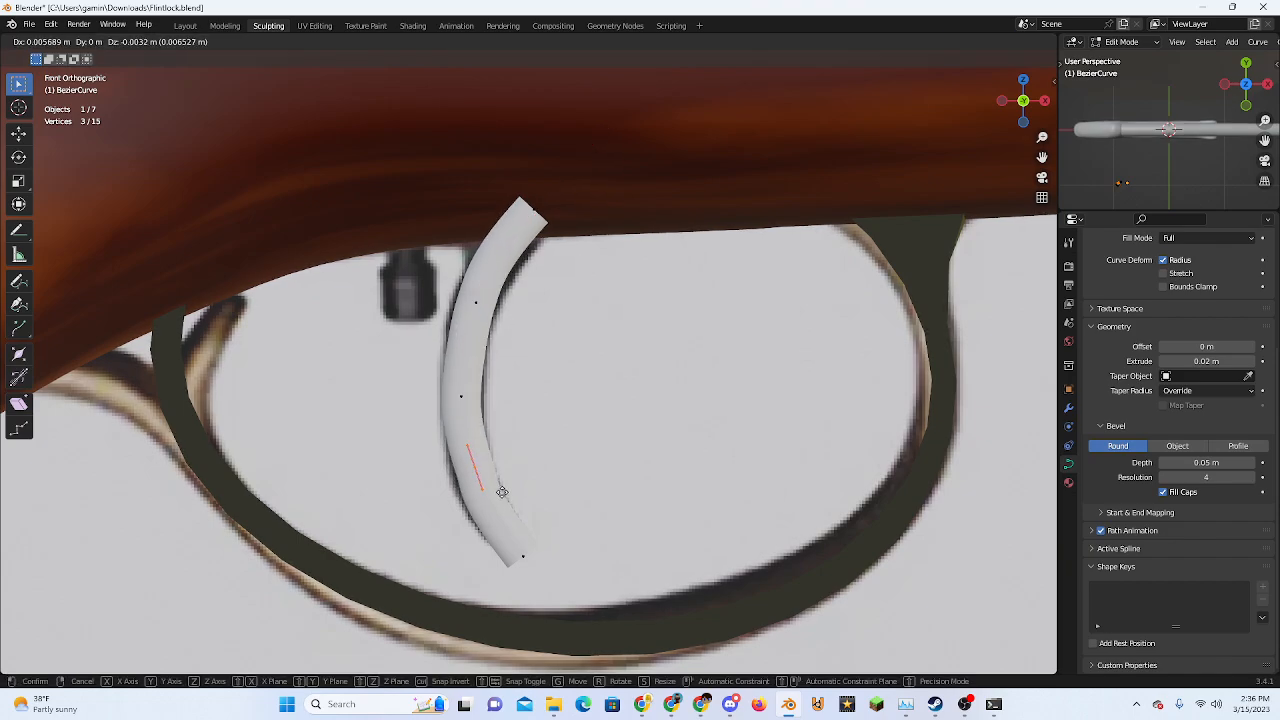
{"action": "left_click", "coordinate": [498, 490]}
{"action": "left_click_drag", "start_coordinate": [490, 516], "coordinate": [638, 578]}
{"action": "key", "text": "g"}
{"action": "left_click", "coordinate": [656, 570]}
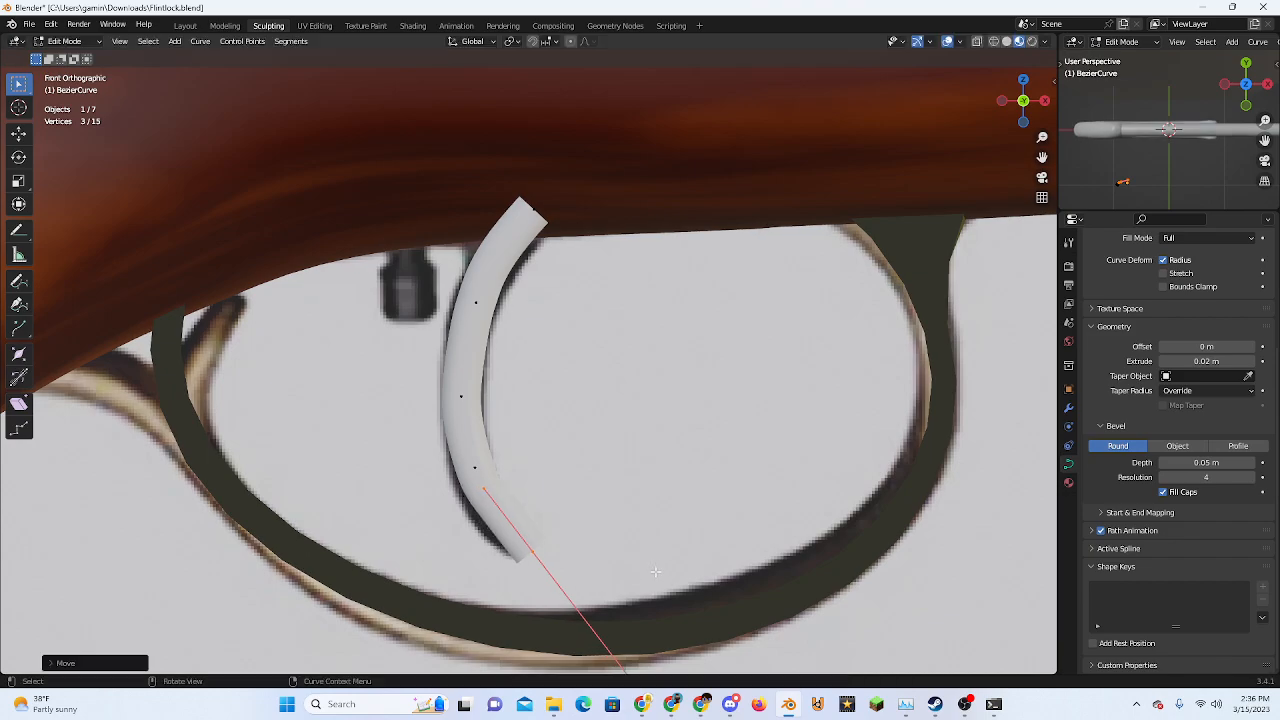
{"action": "key", "text": "r"}
{"action": "left_click", "coordinate": [660, 556]}
{"action": "scroll", "coordinate": [646, 563], "scroll_direction": "down", "scroll_amount": 2}
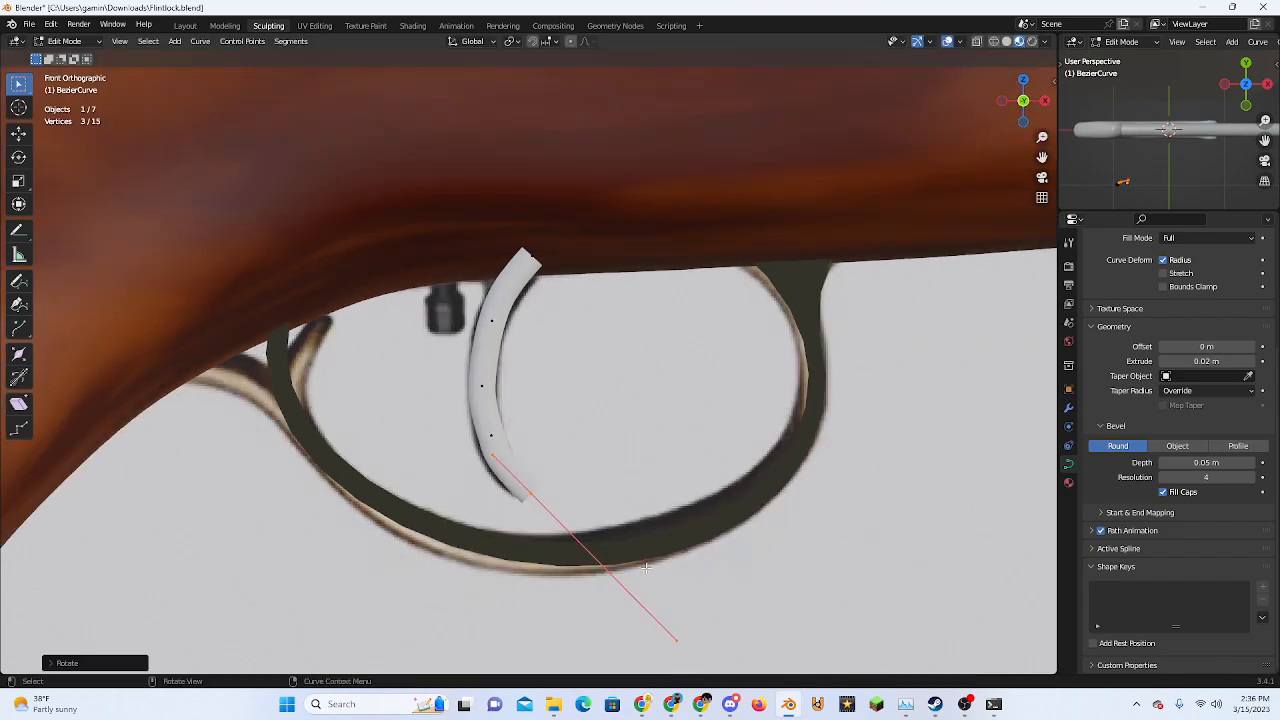
{"action": "scroll", "coordinate": [646, 569], "scroll_direction": "up", "scroll_amount": 1}
{"action": "scroll", "coordinate": [620, 448], "scroll_direction": "up", "scroll_amount": 5}
{"action": "middle_click_drag", "start_coordinate": [649, 577], "coordinate": [561, 429], "text": "shift"}
{"action": "scroll", "coordinate": [535, 443], "scroll_direction": "down", "scroll_amount": 5}
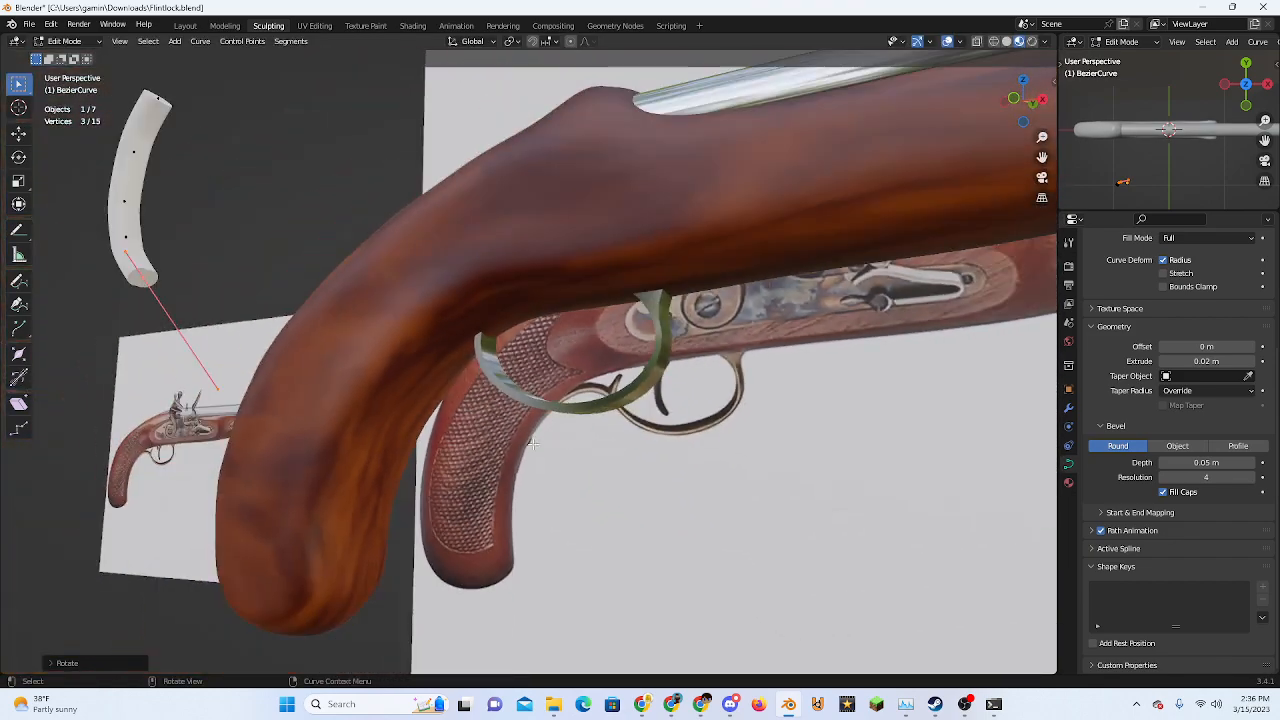
Try to scale down the lower end point's handles to reshape the trigger tip, and undo it
{"action": "key", "text": "s"}
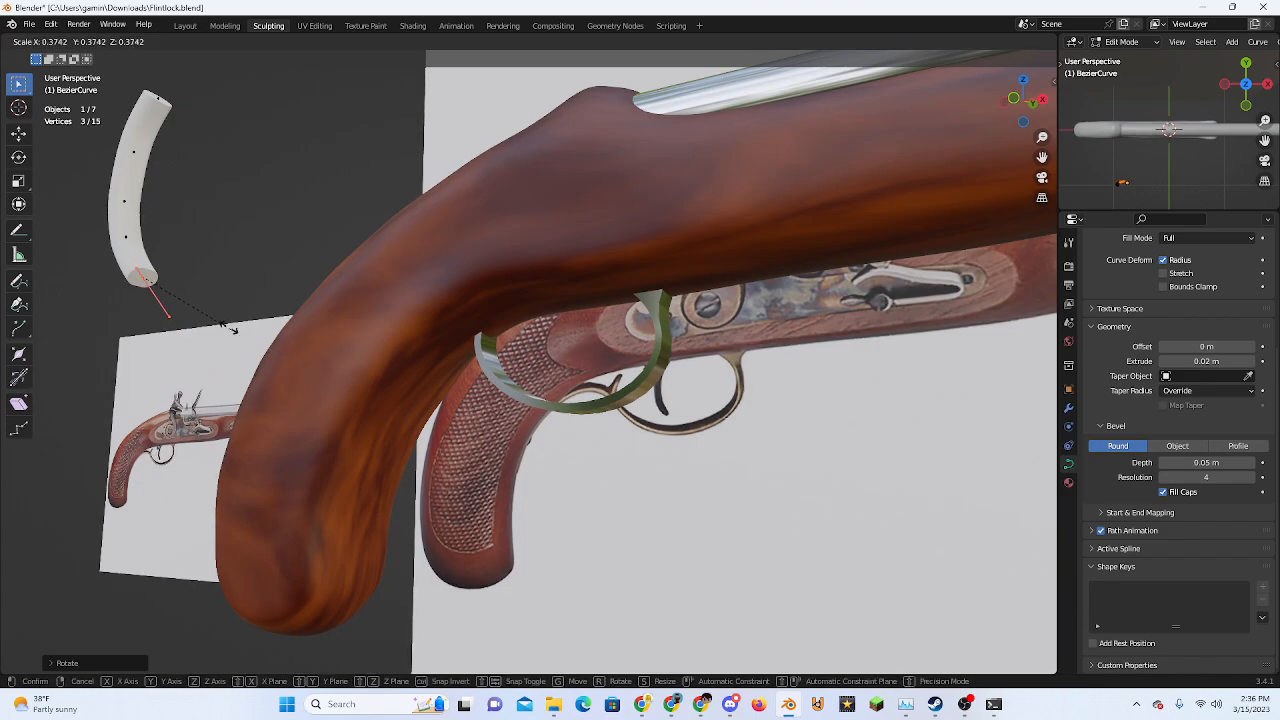
{"action": "left_click", "coordinate": [168, 296]}
{"action": "middle_click_drag", "start_coordinate": [760, 556], "coordinate": [803, 555]}
{"action": "key", "text": "s"}
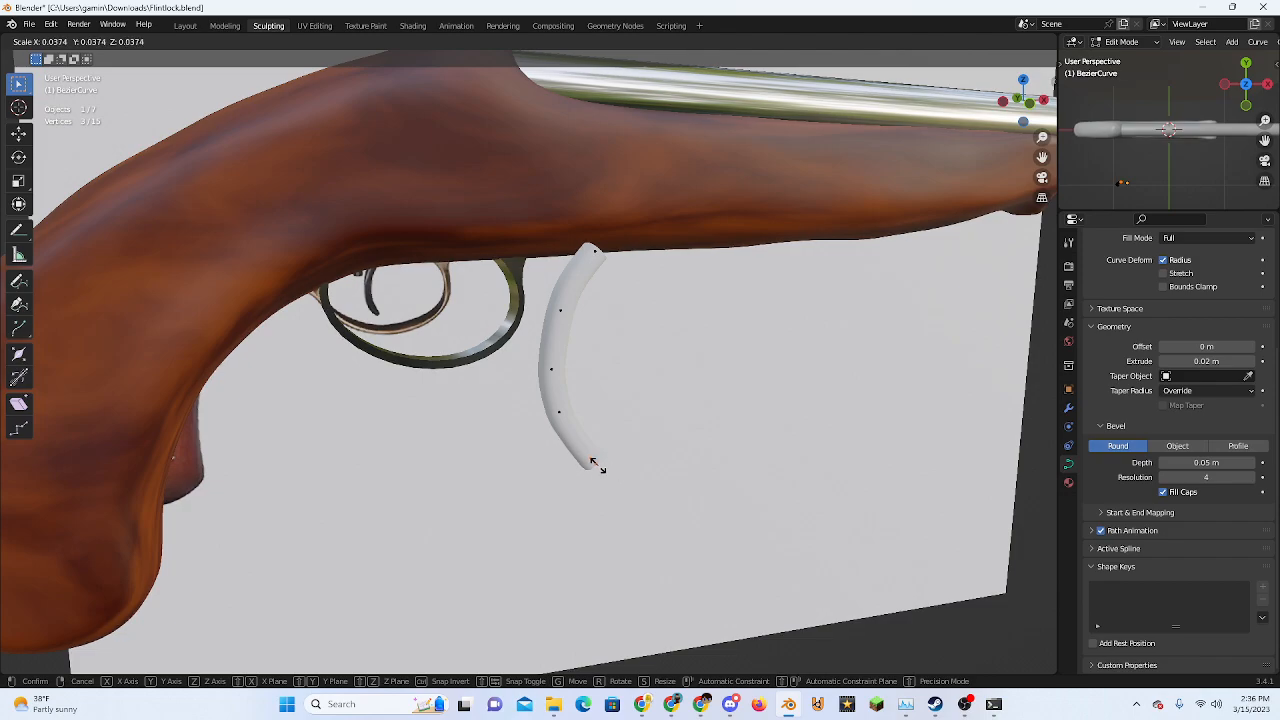
{"action": "left_click", "coordinate": [597, 465]}
{"action": "middle_click_drag", "start_coordinate": [597, 465], "coordinate": [547, 481]}
{"action": "key", "text": "ctrl+z"}
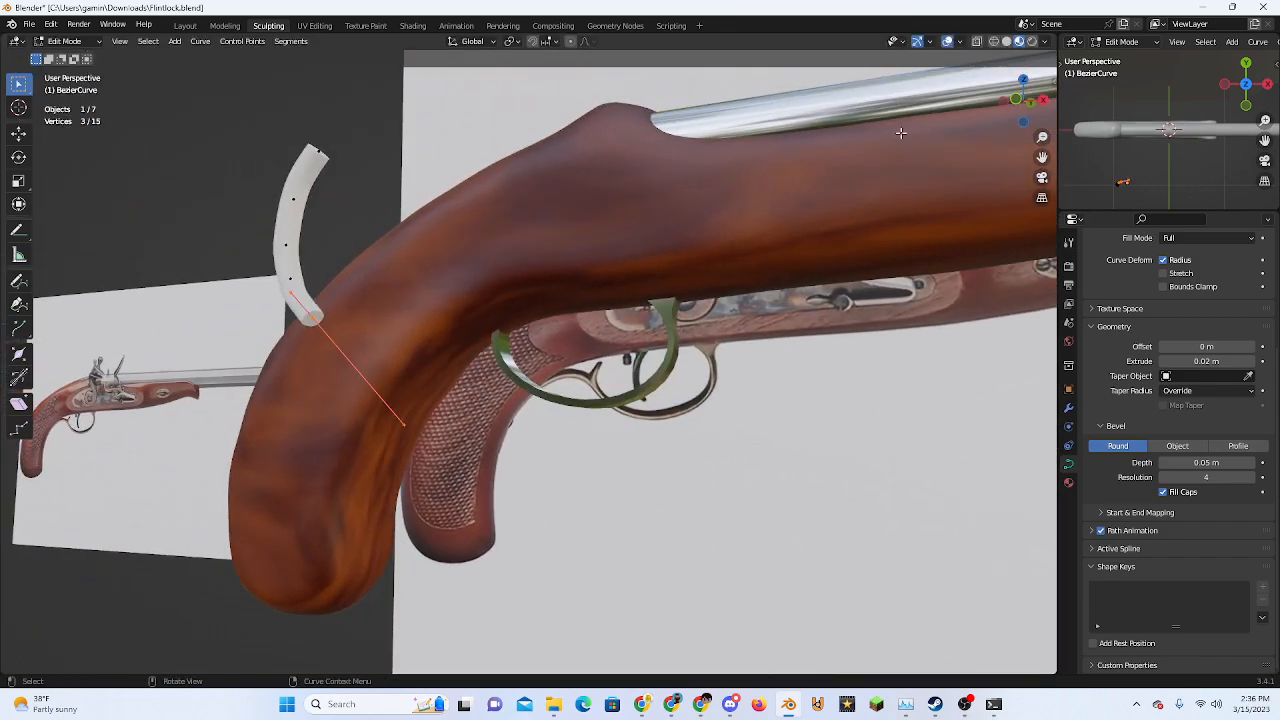
In object mode, move the trigger about 0.98 m along the Y axis to centre it on the trigger guard
{"action": "left_click", "coordinate": [1017, 103]}
{"action": "scroll", "coordinate": [680, 340], "scroll_direction": "up", "scroll_amount": 4}
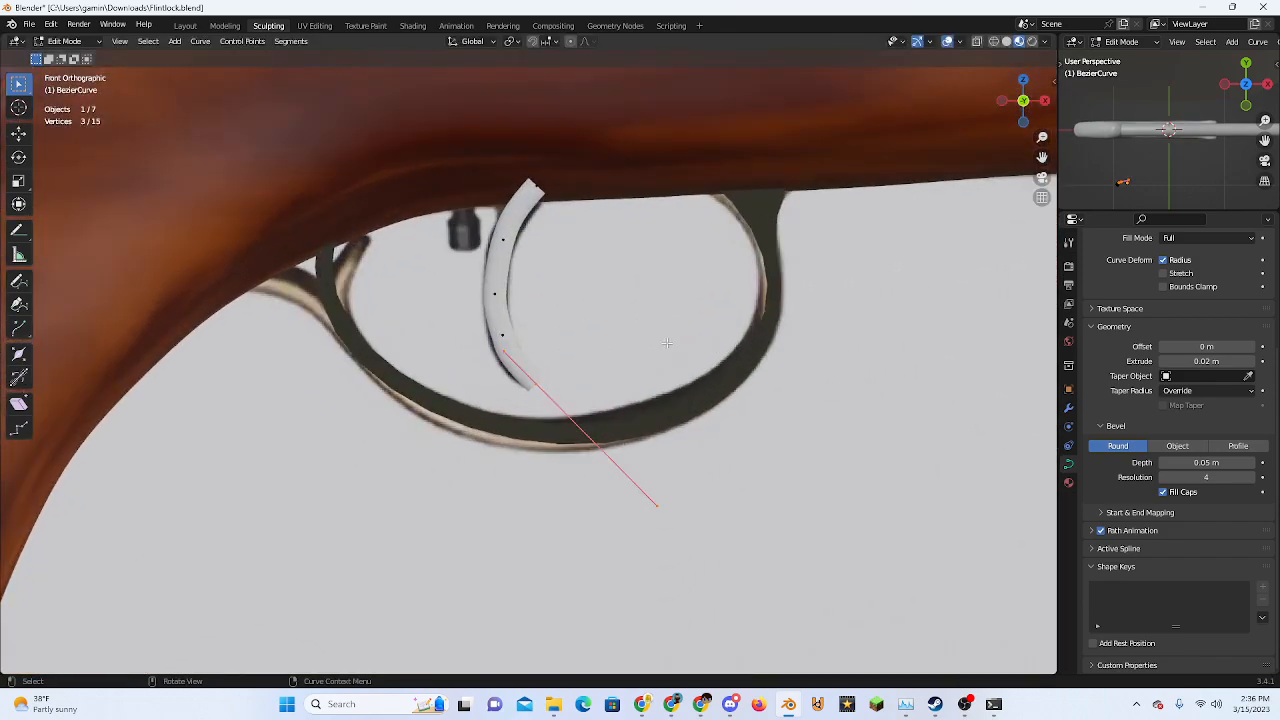
{"action": "key", "text": "Tab"}
{"action": "middle_click_drag", "start_coordinate": [668, 350], "coordinate": [542, 339]}
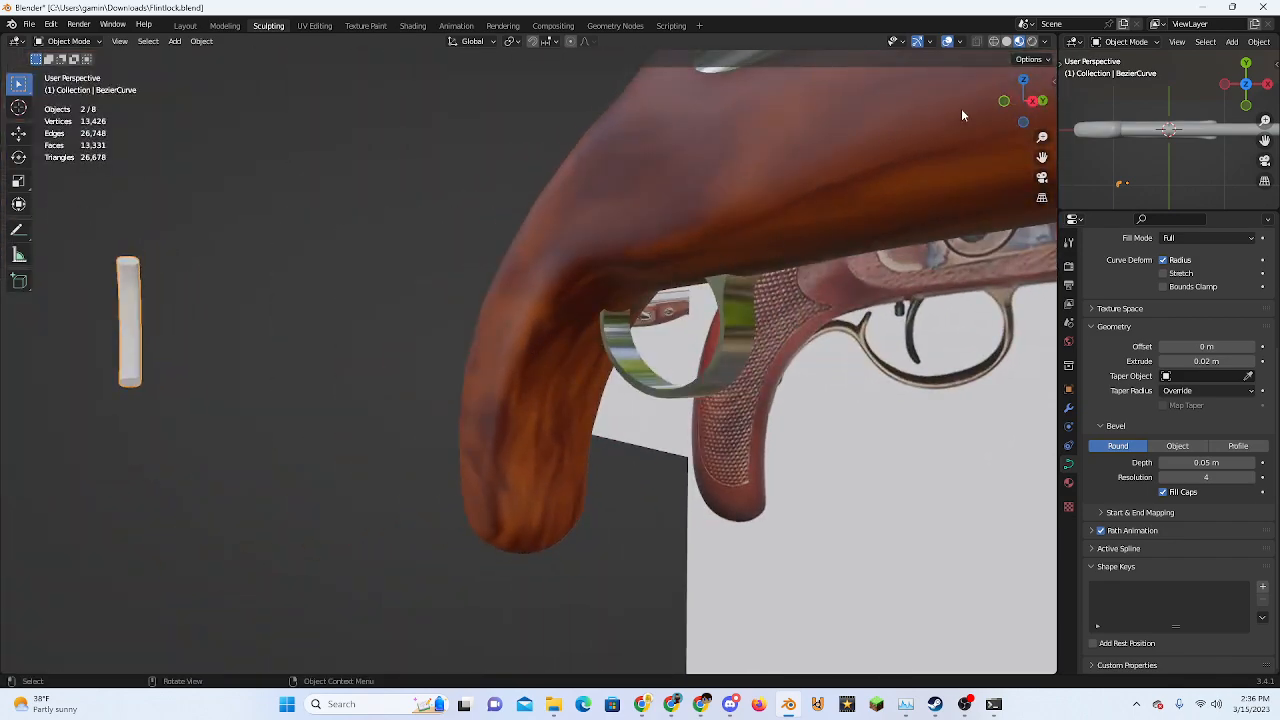
{"action": "left_click", "coordinate": [1034, 102]}
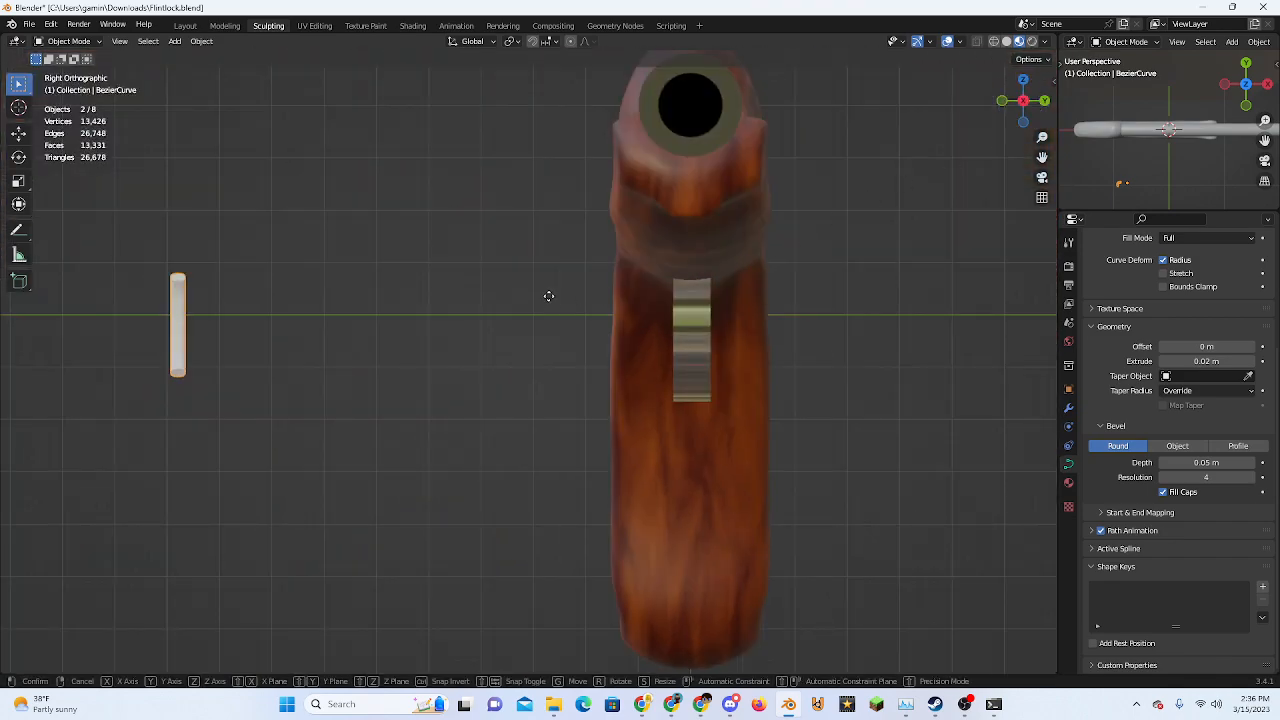
{"action": "key", "text": "g"}
{"action": "key", "text": "x"}
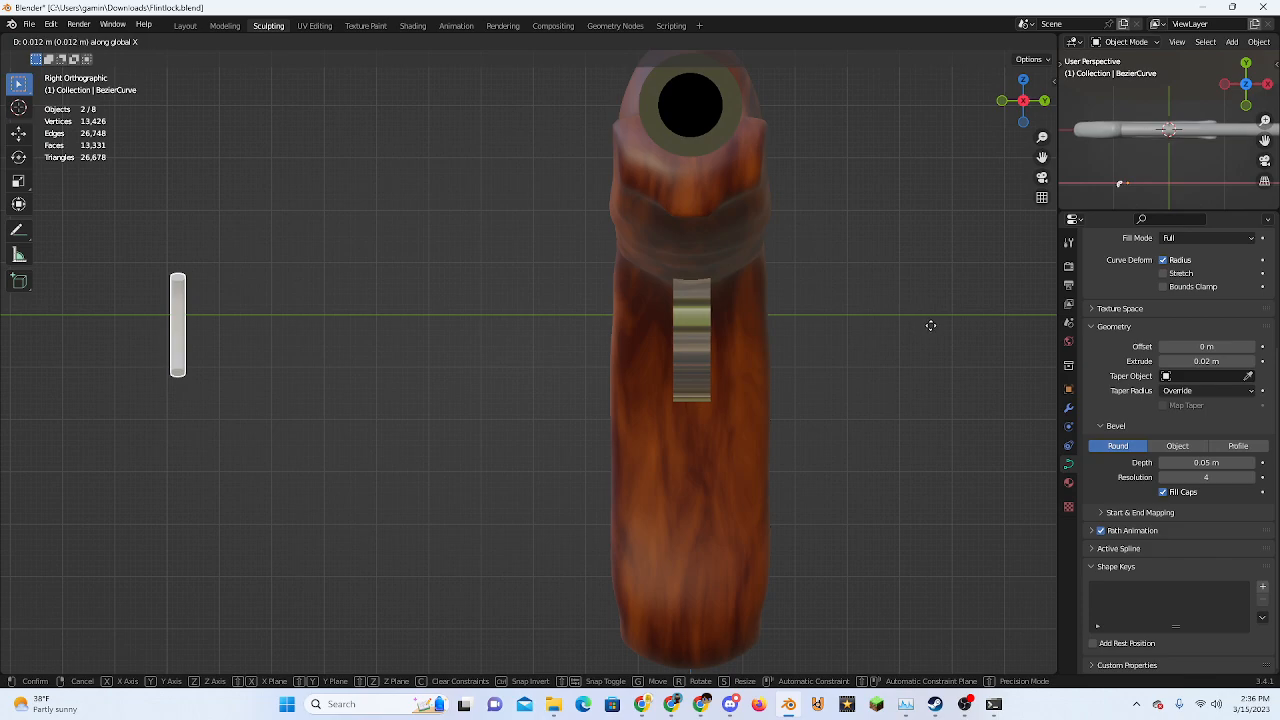
{"action": "key", "text": "y"}
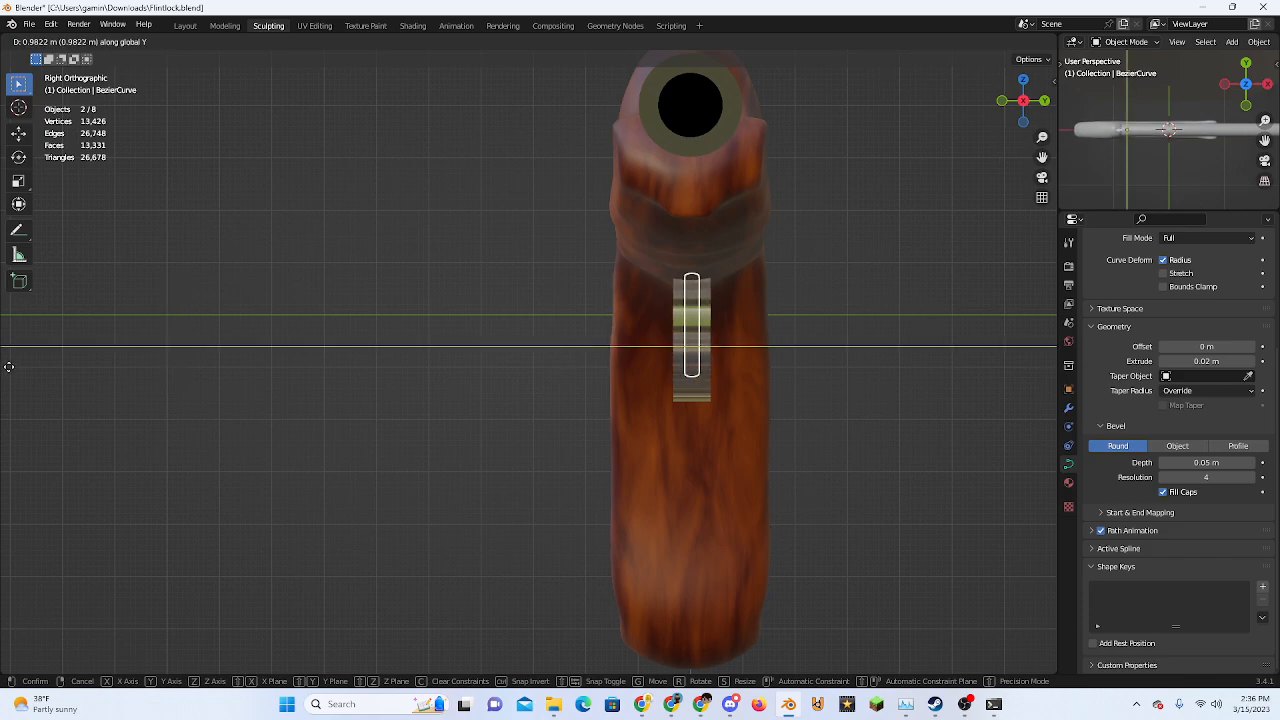
{"action": "left_click", "coordinate": [9, 373]}
Assign the existing metallic Material.002 to the trigger
{"action": "left_click", "coordinate": [1001, 103]}
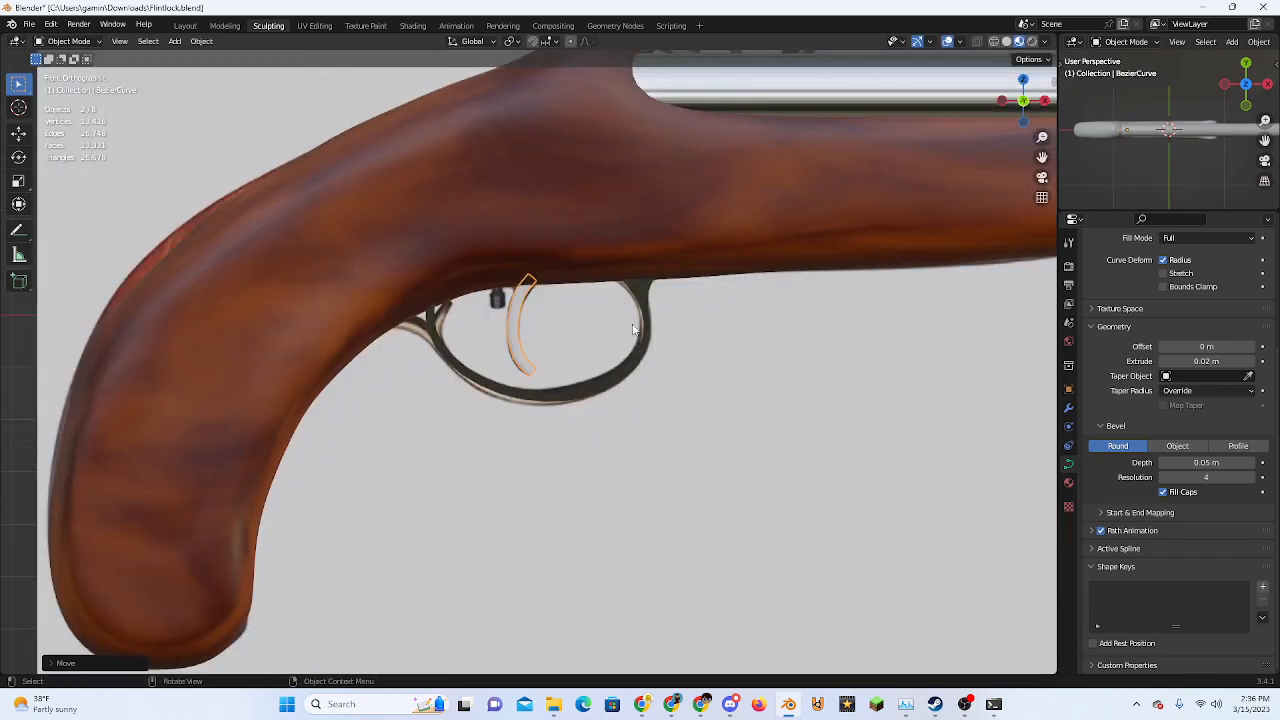
{"action": "scroll", "coordinate": [557, 371], "scroll_direction": "up", "scroll_amount": 1}
{"action": "scroll", "coordinate": [545, 368], "scroll_direction": "down", "scroll_amount": 7}
{"action": "left_click", "coordinate": [302, 305]}
{"action": "scroll", "coordinate": [456, 365], "scroll_direction": "up", "scroll_amount": 6}
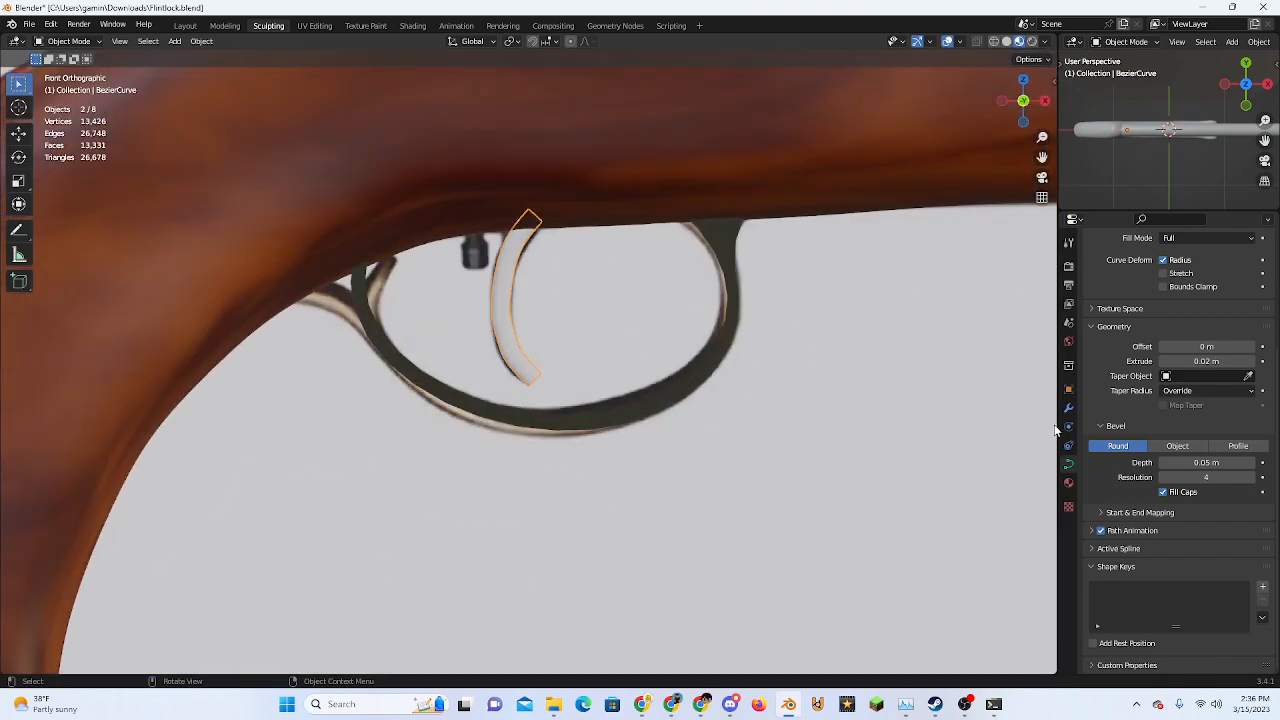
{"action": "left_click", "coordinate": [1068, 484]}
{"action": "left_click", "coordinate": [1093, 321]}
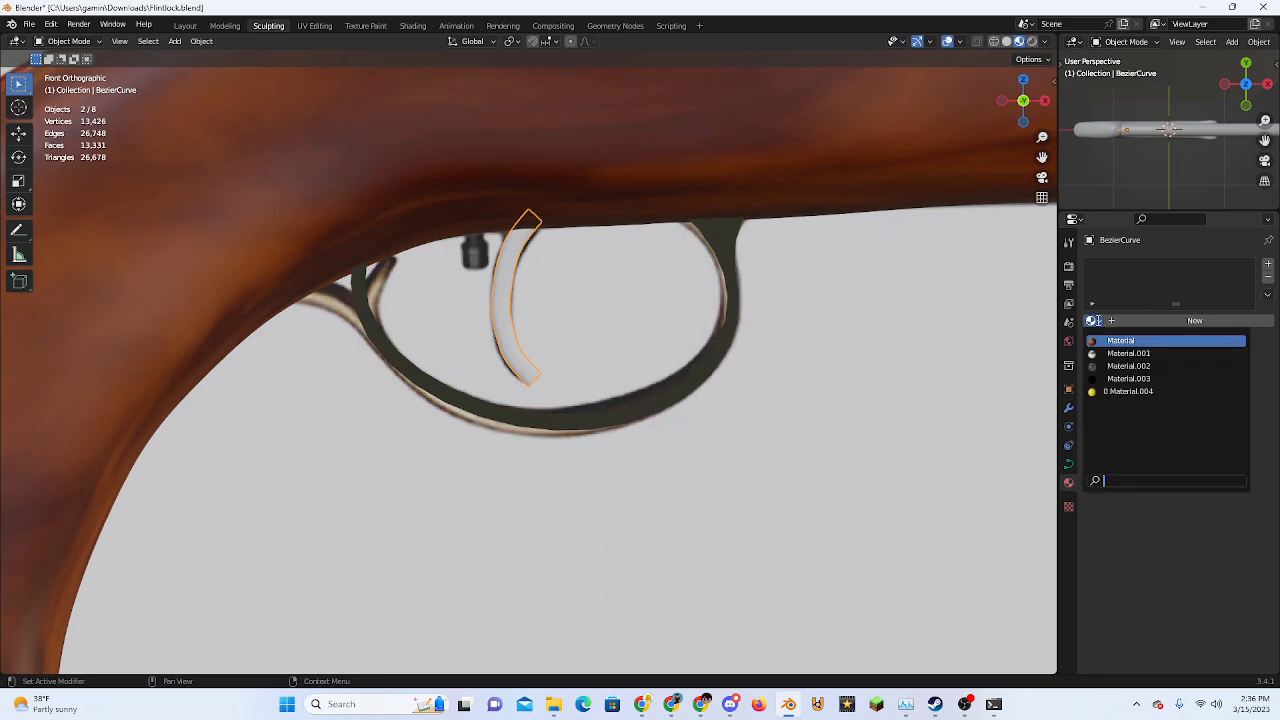
{"action": "left_click", "coordinate": [1120, 368]}
{"action": "scroll", "coordinate": [325, 275], "scroll_direction": "down", "scroll_amount": 6}
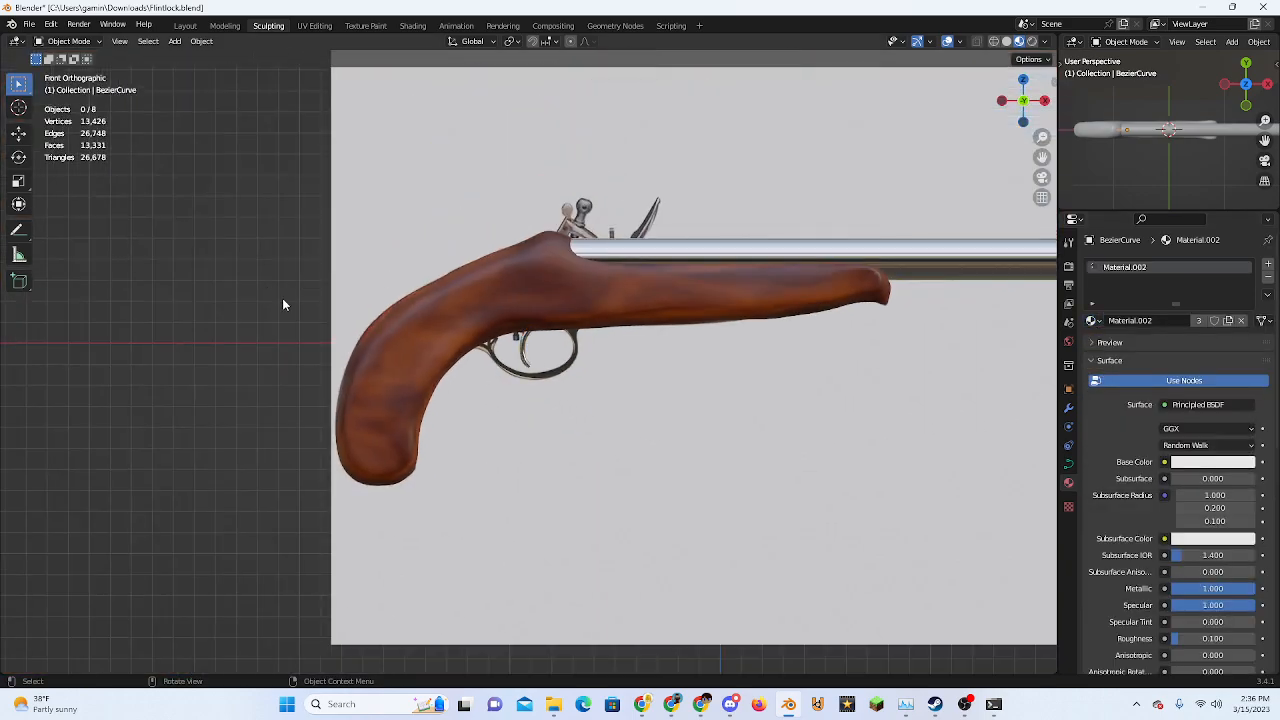
Apply smooth shading to the trigger
{"action": "scroll", "coordinate": [526, 361], "scroll_direction": "up", "scroll_amount": 8}
{"action": "middle_click_drag", "start_coordinate": [547, 394], "coordinate": [490, 386]}
{"action": "left_click", "coordinate": [651, 353]}
{"action": "right_click", "coordinate": [652, 354]}
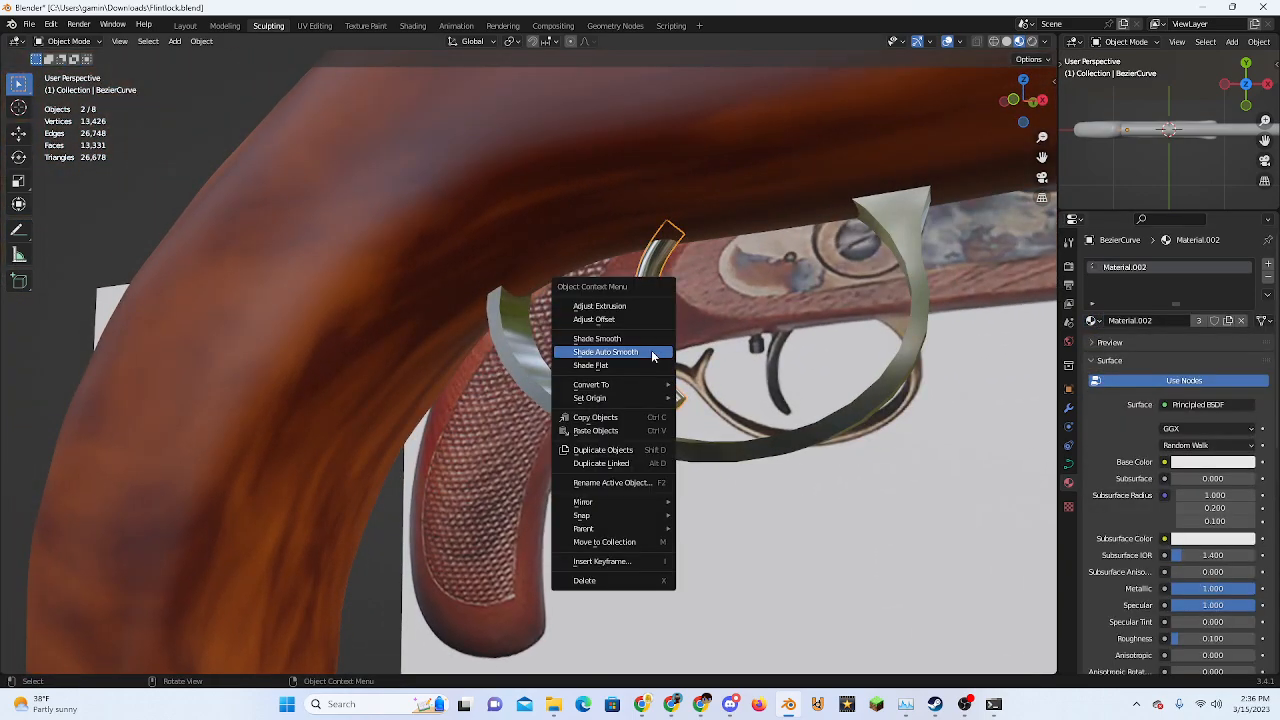
{"action": "left_click", "coordinate": [645, 353]}
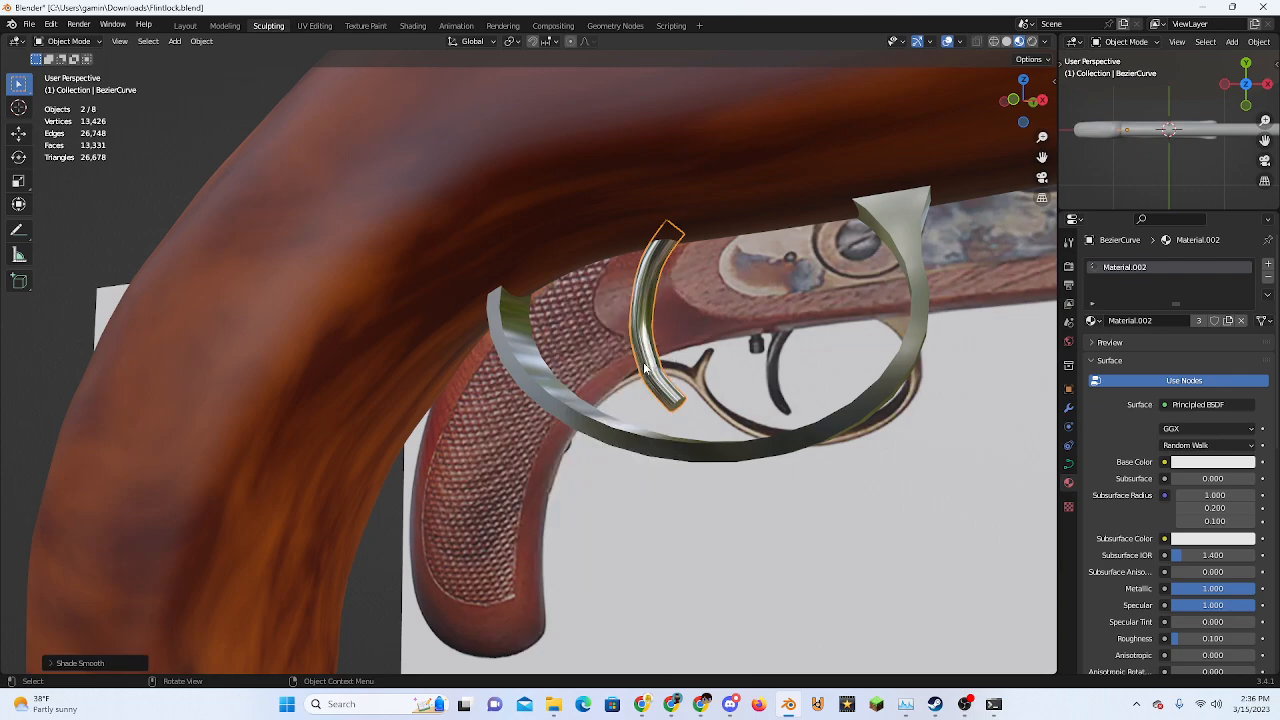
Parent the trigger, trigger guard and barrel to the wooden stock, and clear the selection
{"action": "middle_click_drag", "start_coordinate": [644, 369], "coordinate": [559, 343]}
{"action": "scroll", "coordinate": [500, 376], "scroll_direction": "down", "scroll_amount": 2}
{"action": "left_click", "coordinate": [466, 360]}
{"action": "scroll", "coordinate": [705, 382], "scroll_direction": "down", "scroll_amount": 5}
{"action": "left_click", "coordinate": [619, 370]}
{"action": "left_click", "coordinate": [530, 372], "text": "shift"}
{"action": "scroll", "coordinate": [529, 374], "scroll_direction": "down", "scroll_amount": 4}
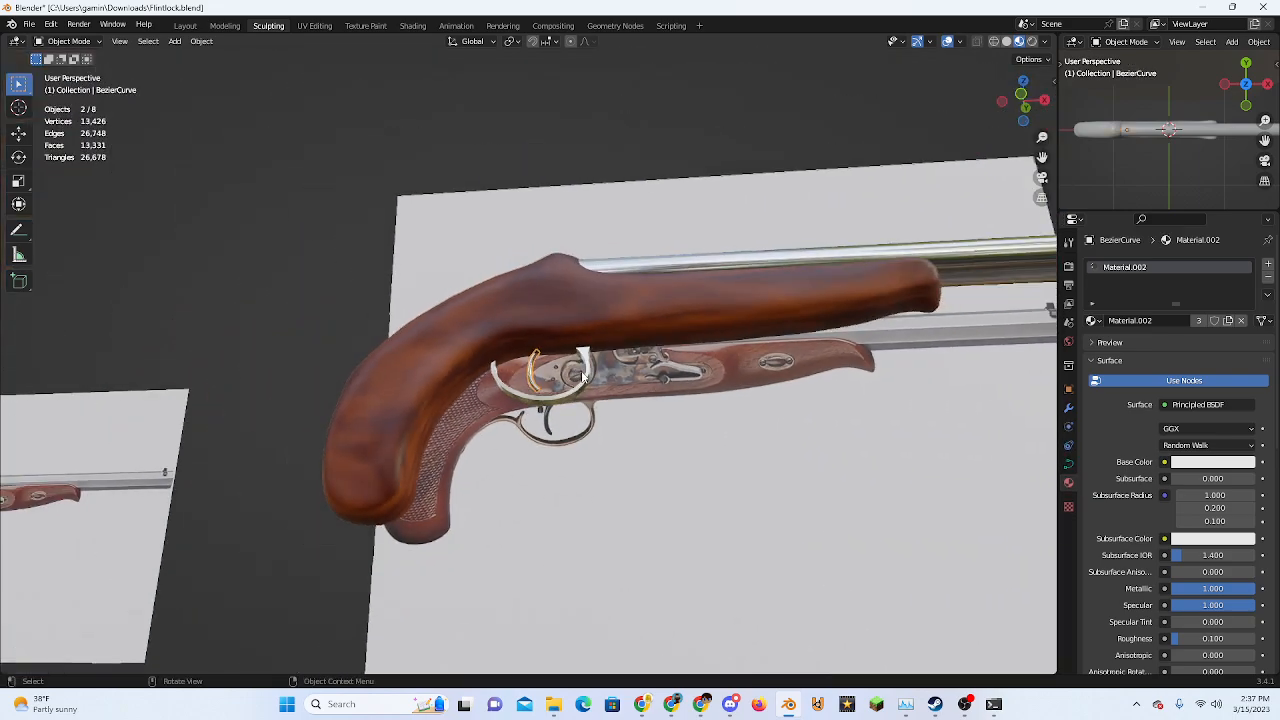
{"action": "left_click", "coordinate": [578, 377], "text": "shift"}
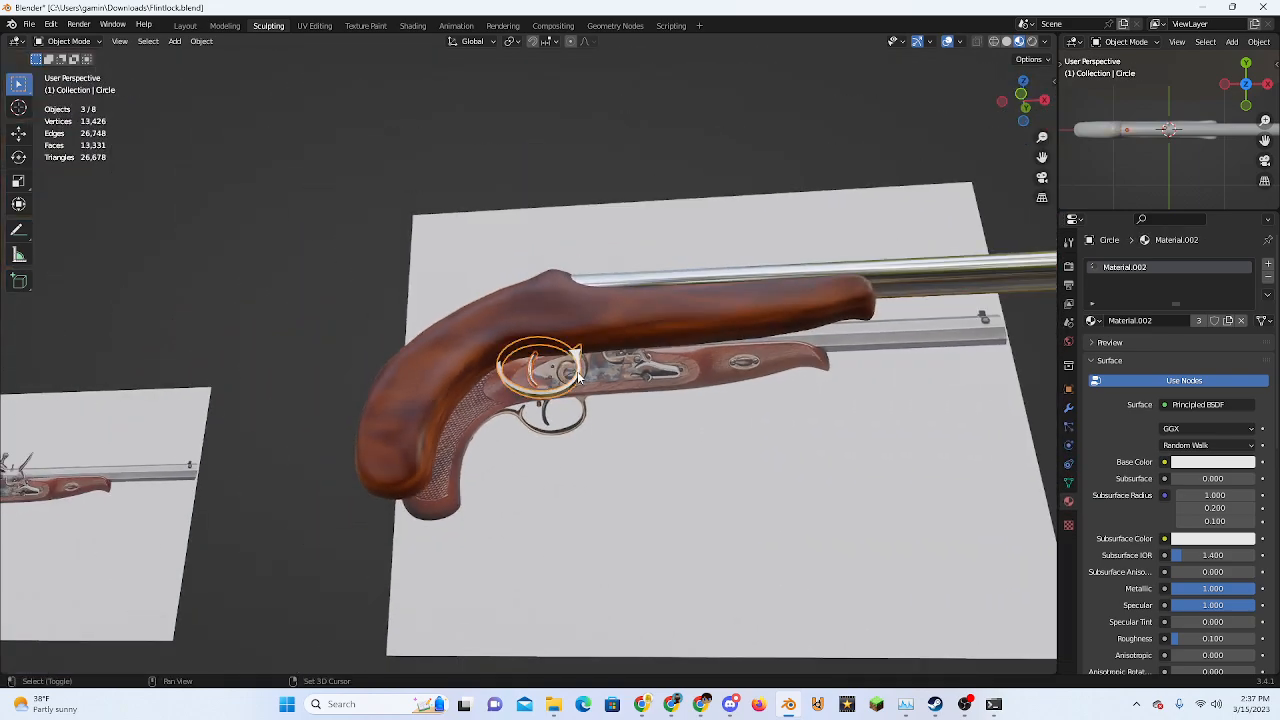
{"action": "left_click", "coordinate": [625, 283], "text": "shift"}
{"action": "left_click", "coordinate": [612, 316], "text": "shift"}
{"action": "scroll", "coordinate": [600, 360], "scroll_direction": "down", "scroll_amount": 3}
{"action": "middle_click_drag", "start_coordinate": [600, 362], "coordinate": [656, 409]}
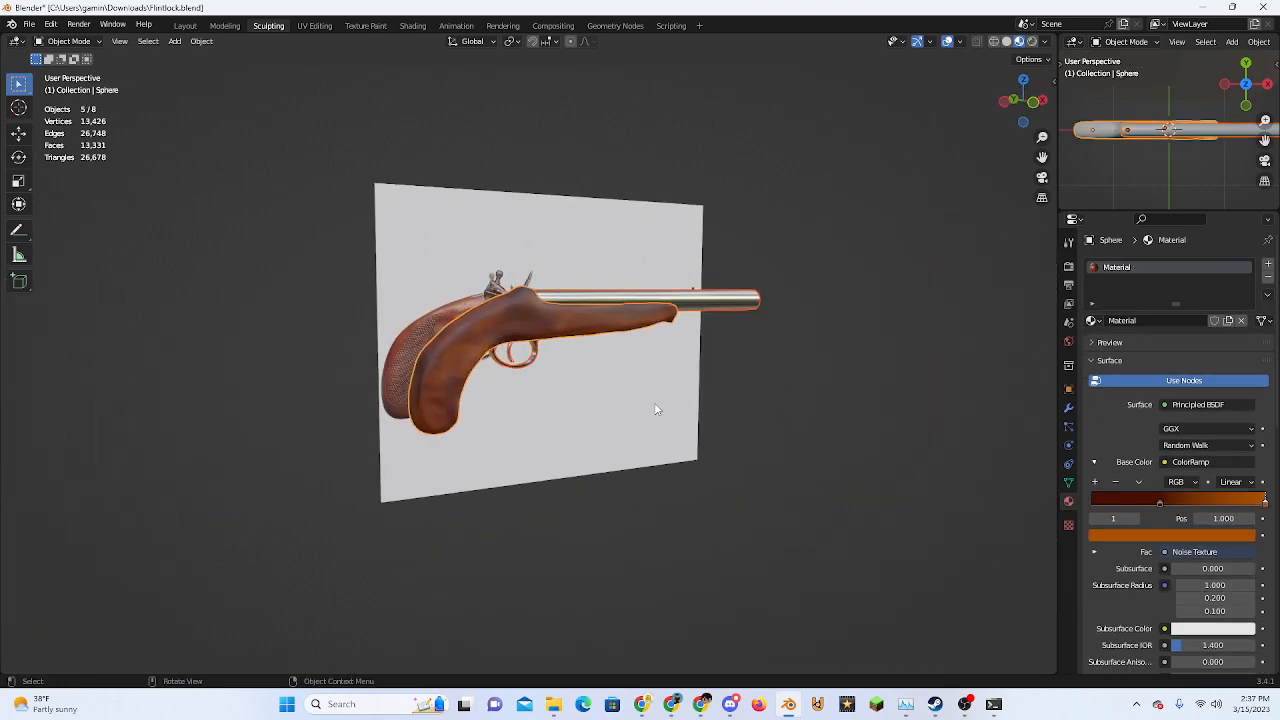
{"action": "key", "text": "ctrl+p"}
{"action": "left_click", "coordinate": [655, 404]}
{"action": "left_click", "coordinate": [791, 424]}
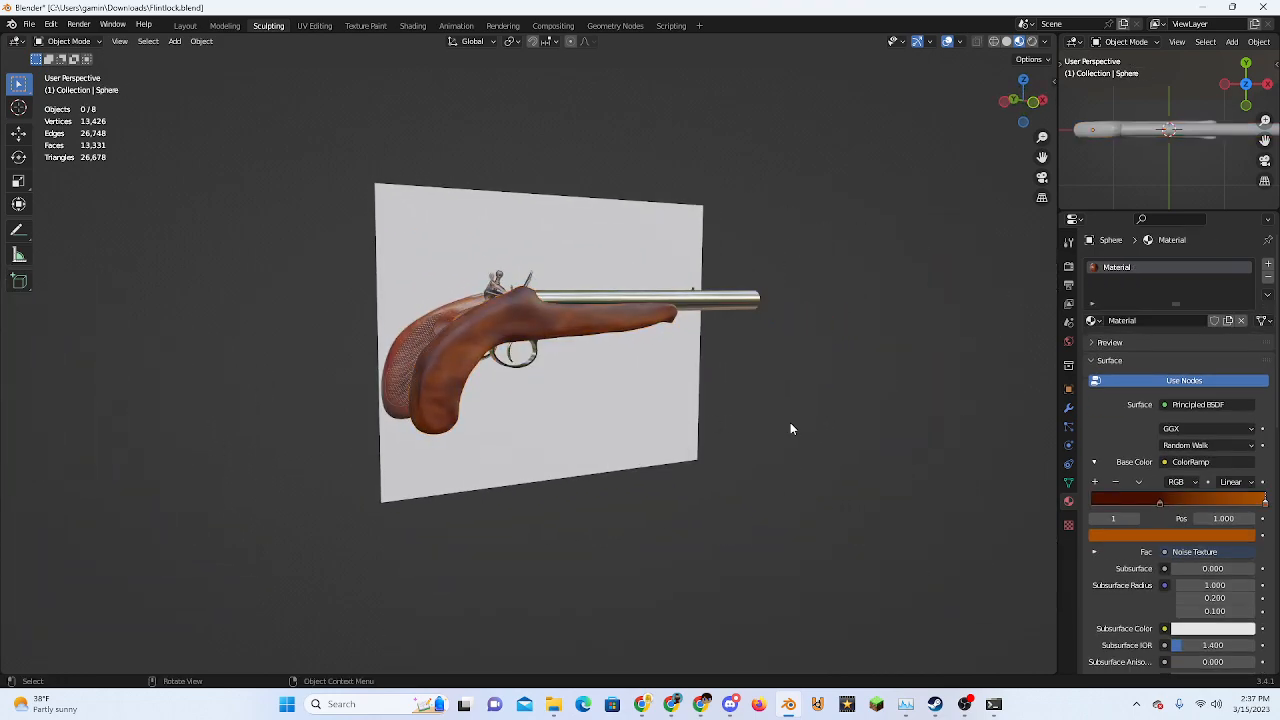
In the front orthographic view, add a mesh circle for the front sight
{"action": "middle_click_drag", "start_coordinate": [791, 424], "coordinate": [604, 412]}
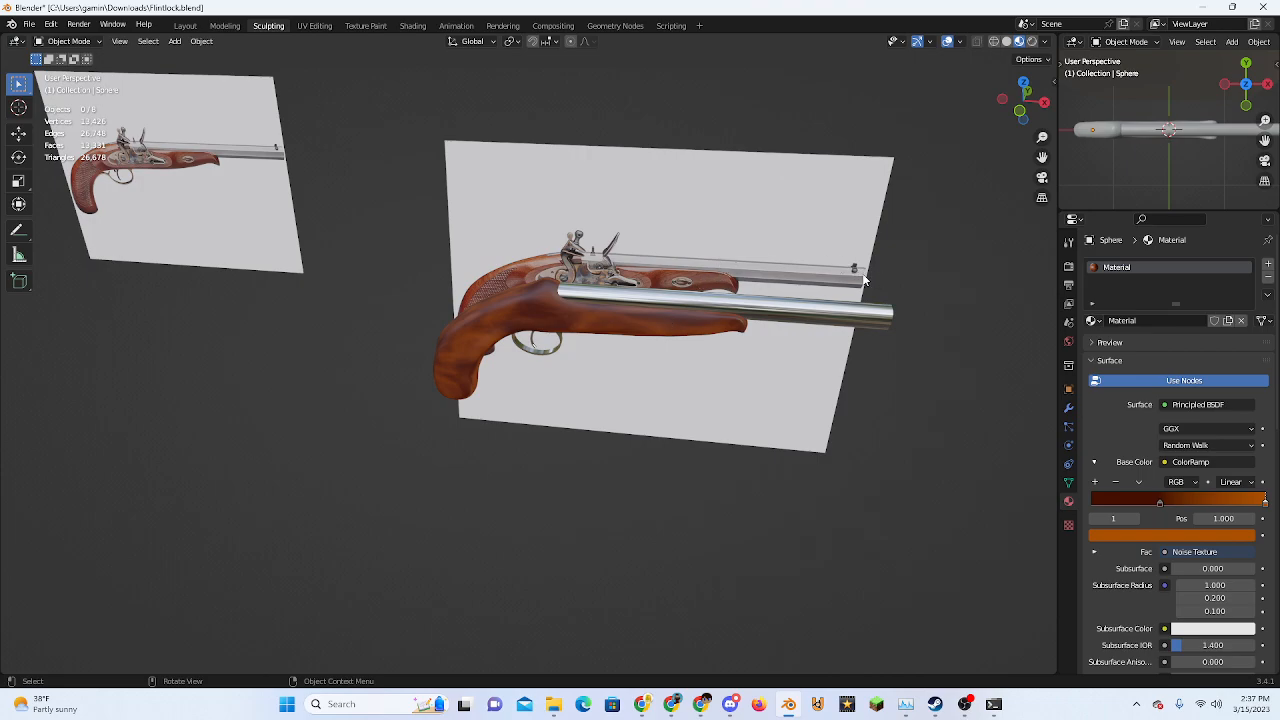
{"action": "left_click", "coordinate": [1019, 112]}
{"action": "middle_click_drag", "start_coordinate": [801, 302], "coordinate": [637, 320], "text": "shift"}
{"action": "scroll", "coordinate": [778, 343], "scroll_direction": "up", "scroll_amount": 4}
{"action": "middle_click_drag", "start_coordinate": [778, 343], "coordinate": [452, 418]}
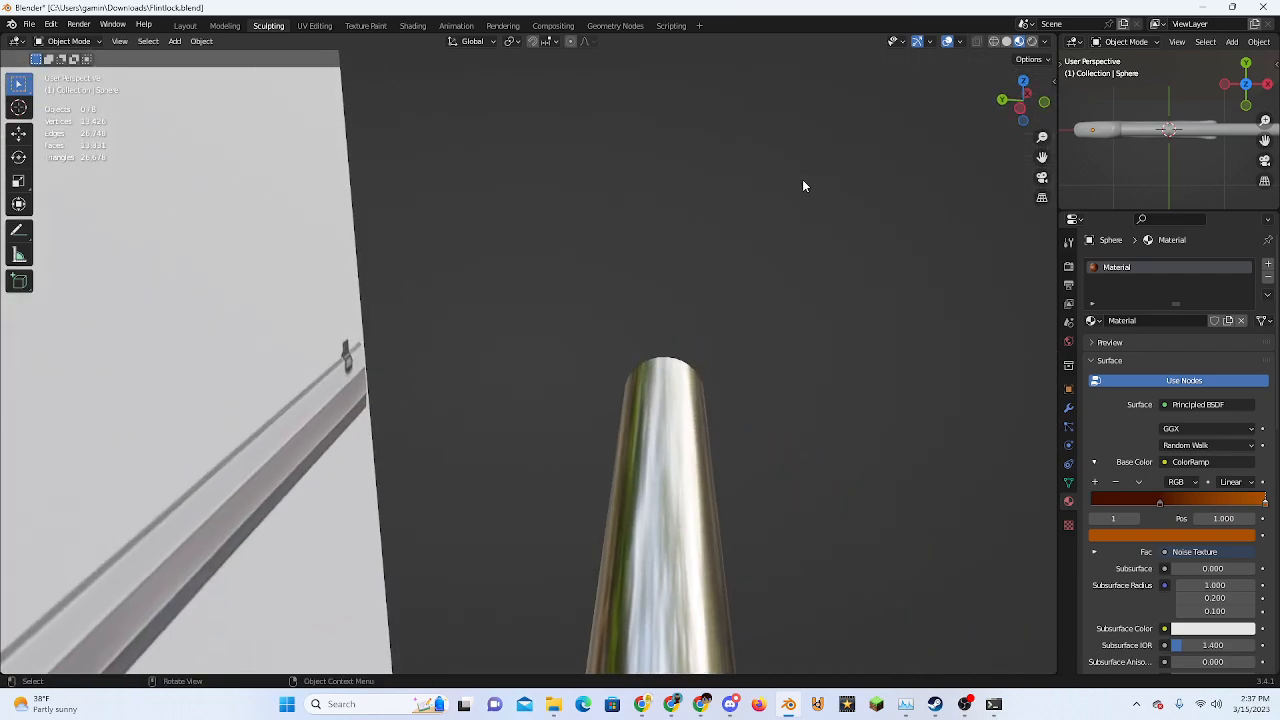
{"action": "left_click", "coordinate": [1020, 109]}
{"action": "key", "text": "shift+a"}
{"action": "mouse_move", "coordinate": [649, 342]}
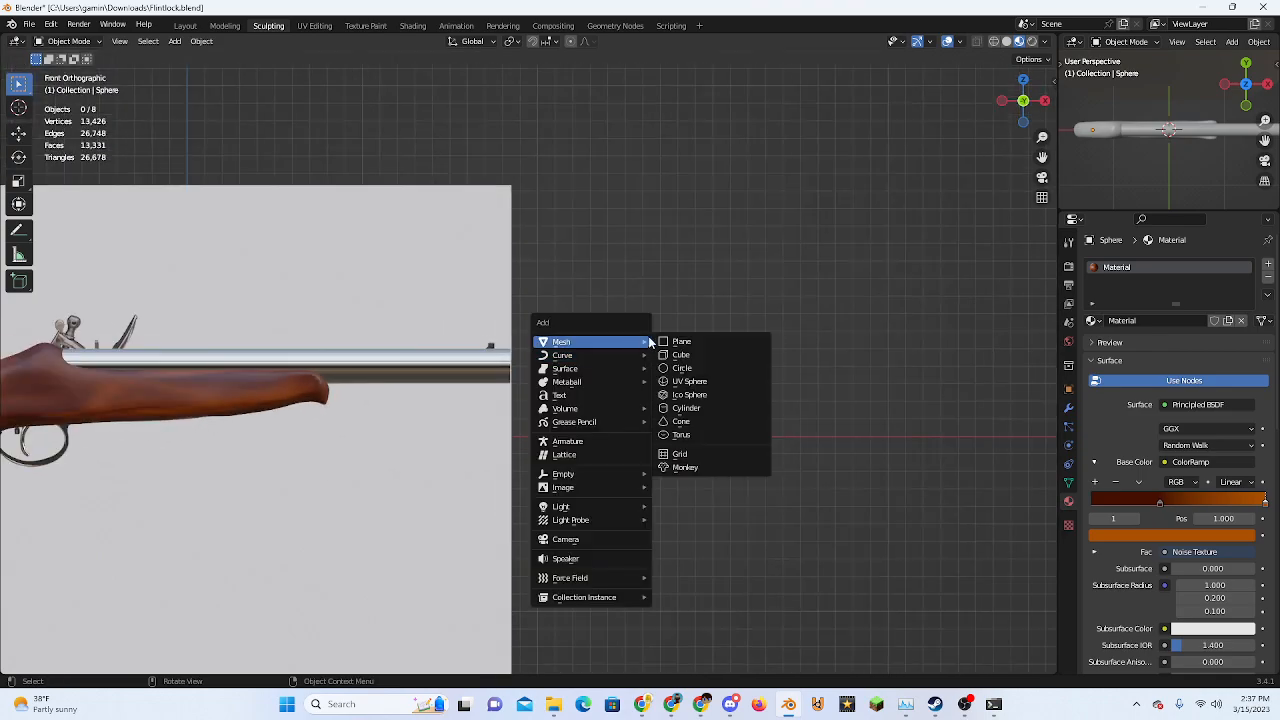
{"action": "left_click", "coordinate": [681, 368]}
{"action": "scroll", "coordinate": [518, 449], "scroll_direction": "down", "scroll_amount": 3}
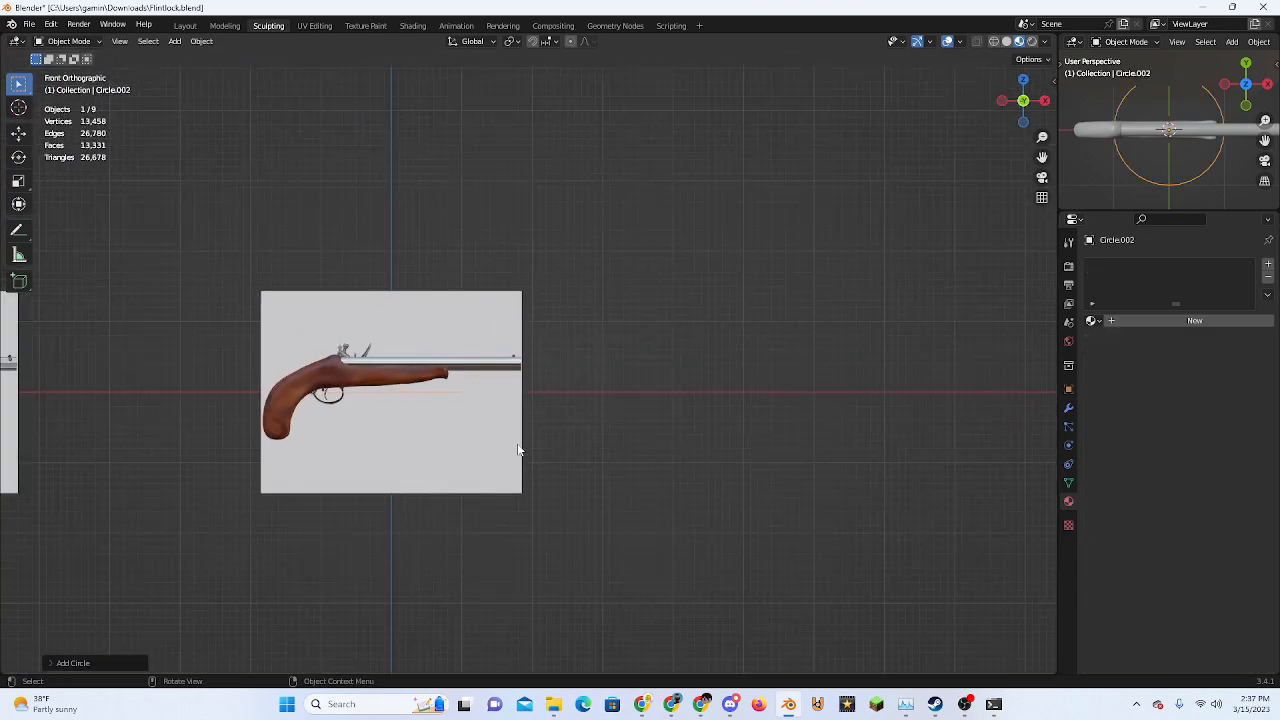
Fill the circle with a face and rotate it 90° in the front view so it stands upright
{"action": "middle_click_drag", "start_coordinate": [518, 449], "coordinate": [625, 415], "text": "shift"}
{"action": "key", "text": "Tab"}
{"action": "key", "text": "f"}
{"action": "key", "text": "Tab"}
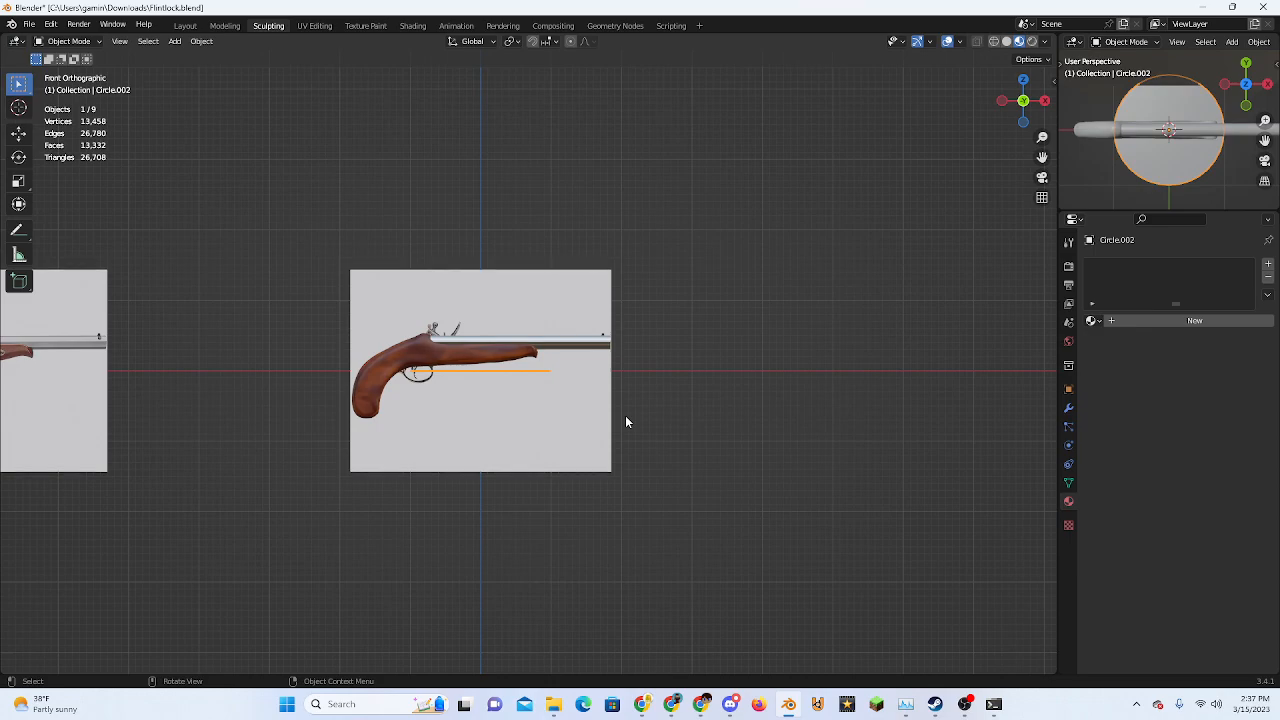
{"action": "type", "text": "r90"}
{"action": "key", "text": "Return"}
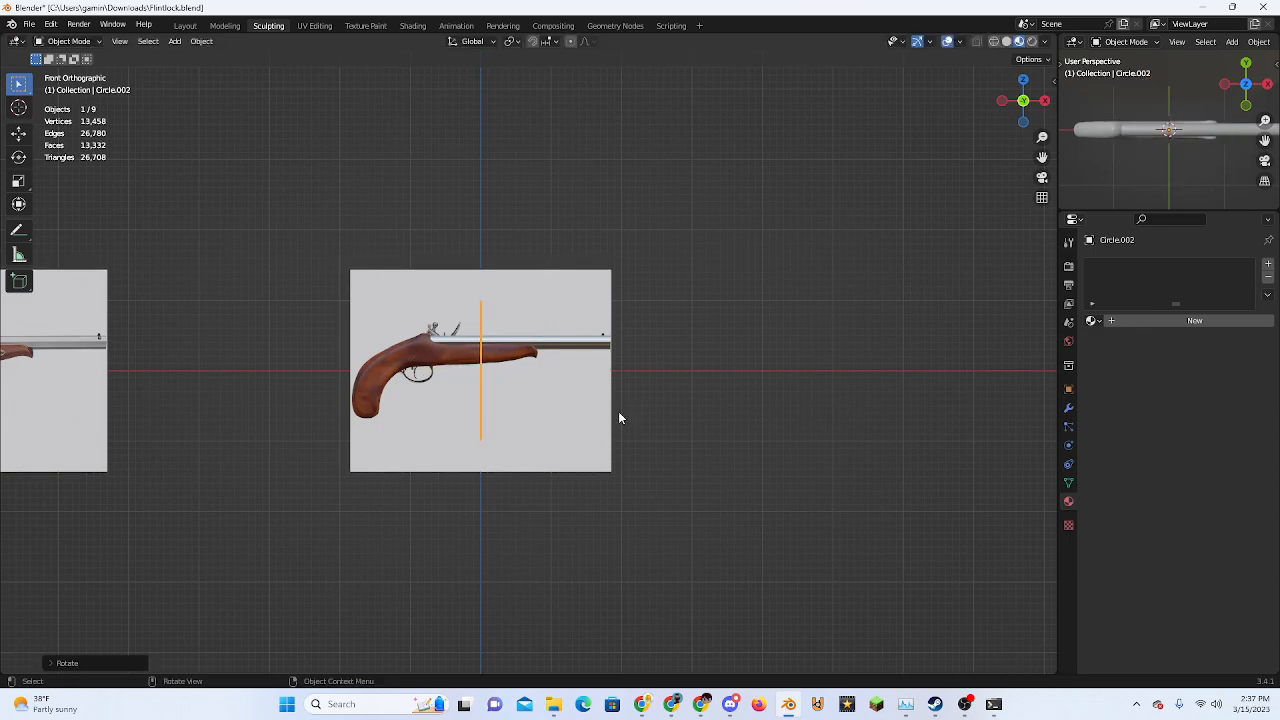
Move the disc about 1.77 m along X and 1.14 m along Z to the muzzle end, and view it from the right
{"action": "key", "text": "g"}
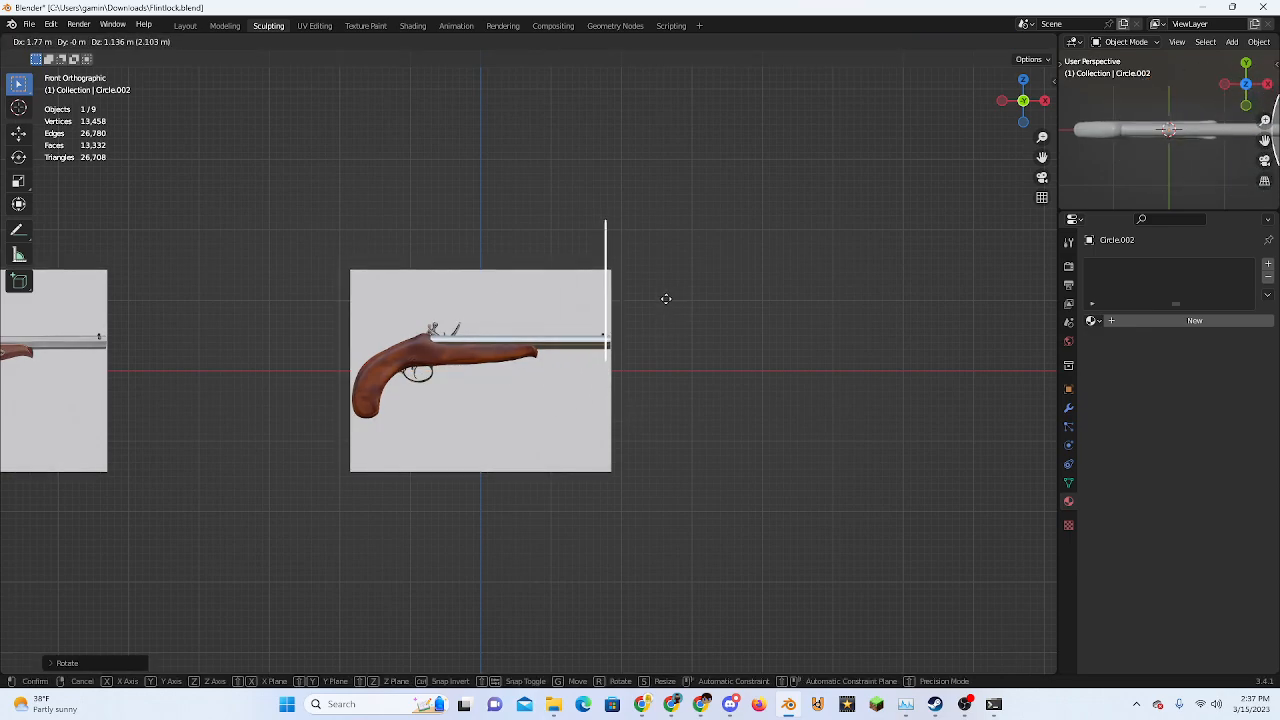
{"action": "left_click", "coordinate": [666, 297]}
{"action": "left_click", "coordinate": [1045, 101]}
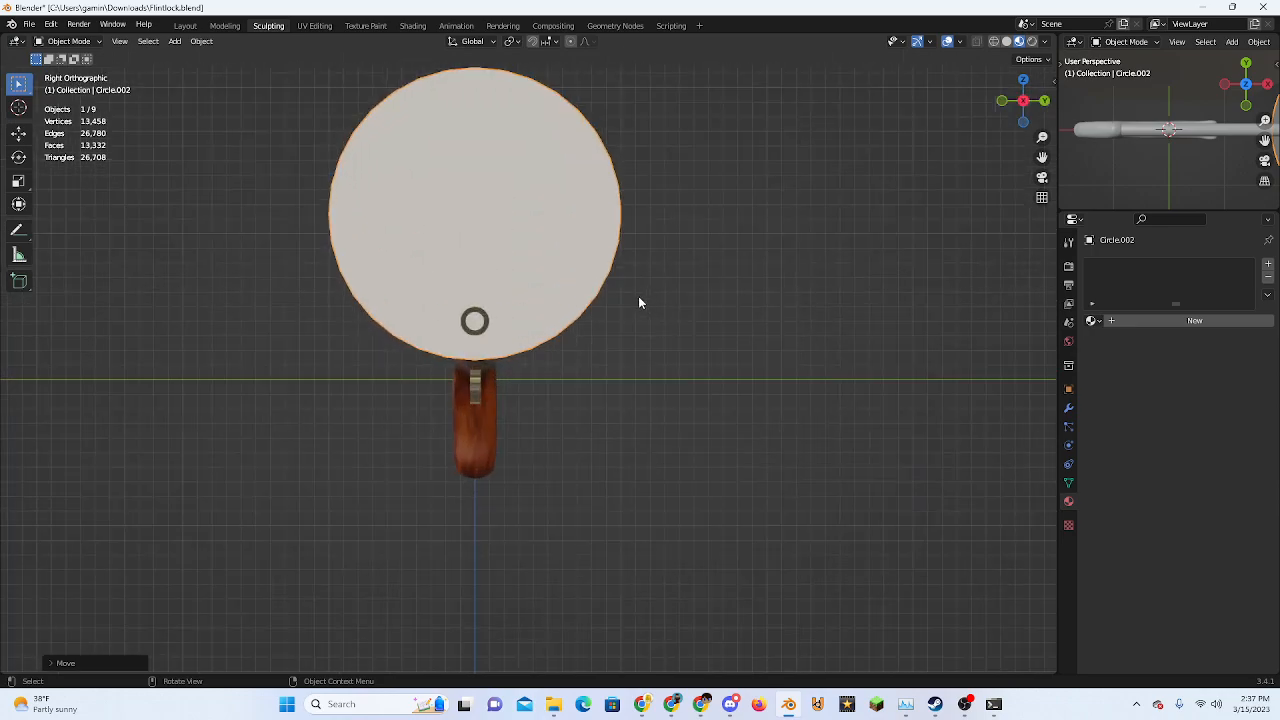
{"action": "scroll", "coordinate": [640, 300], "scroll_direction": "down", "scroll_amount": 4}
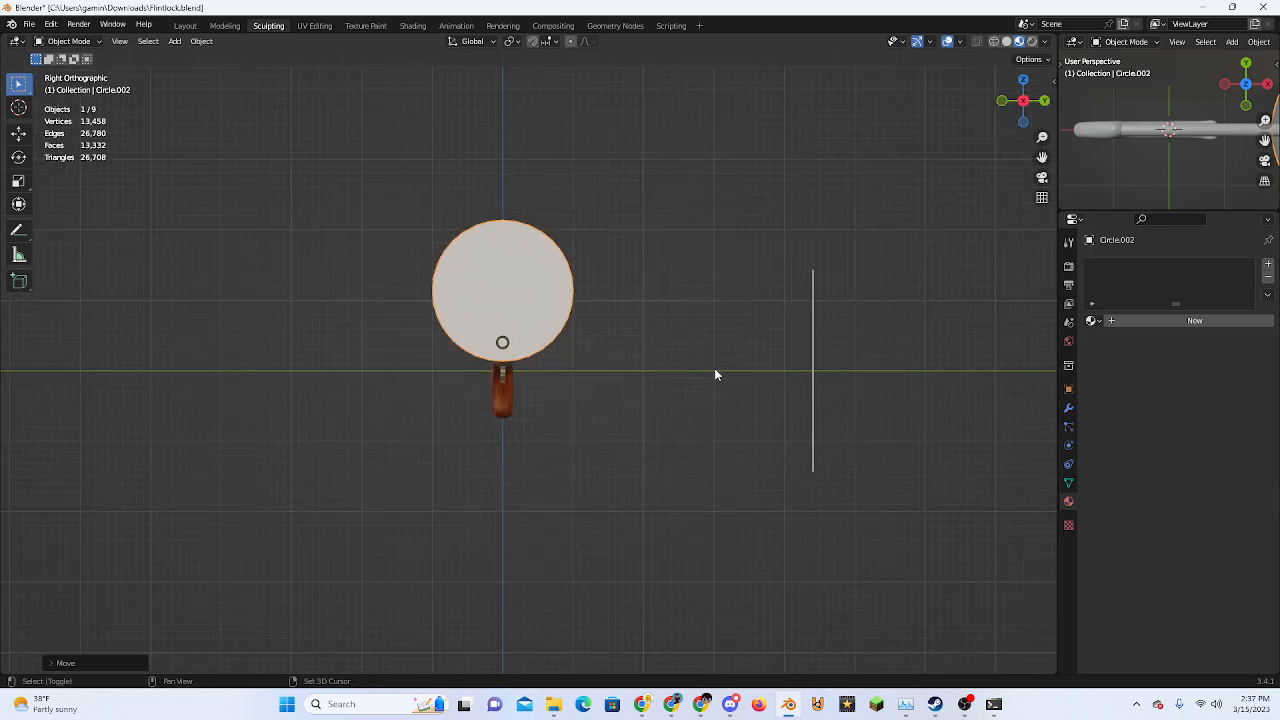
{"action": "scroll", "coordinate": [714, 371], "scroll_direction": "up", "scroll_amount": 2}
{"action": "middle_click_drag", "start_coordinate": [696, 376], "coordinate": [590, 437]}
{"action": "scroll", "coordinate": [467, 396], "scroll_direction": "down", "scroll_amount": 3}
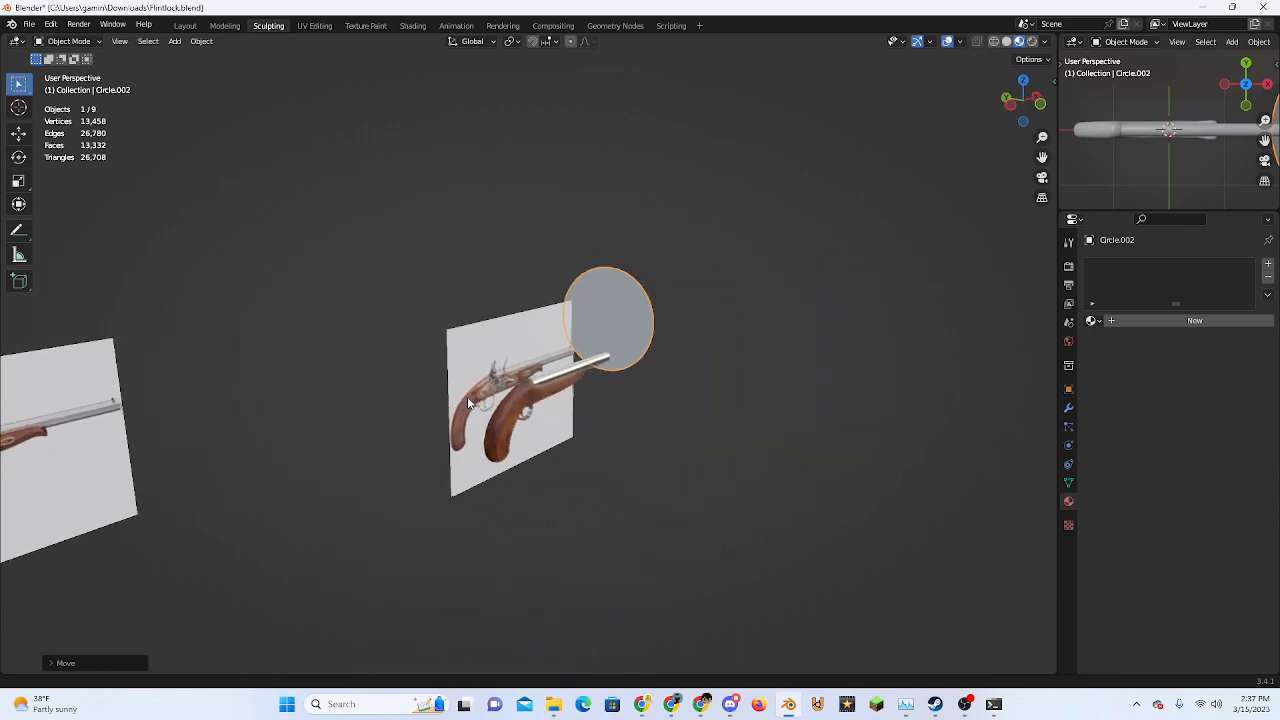
{"action": "scroll", "coordinate": [573, 378], "scroll_direction": "up", "scroll_amount": 6}
{"action": "scroll", "coordinate": [414, 420], "scroll_direction": "up", "scroll_amount": 4}
{"action": "scroll", "coordinate": [417, 420], "scroll_direction": "down", "scroll_amount": 6}
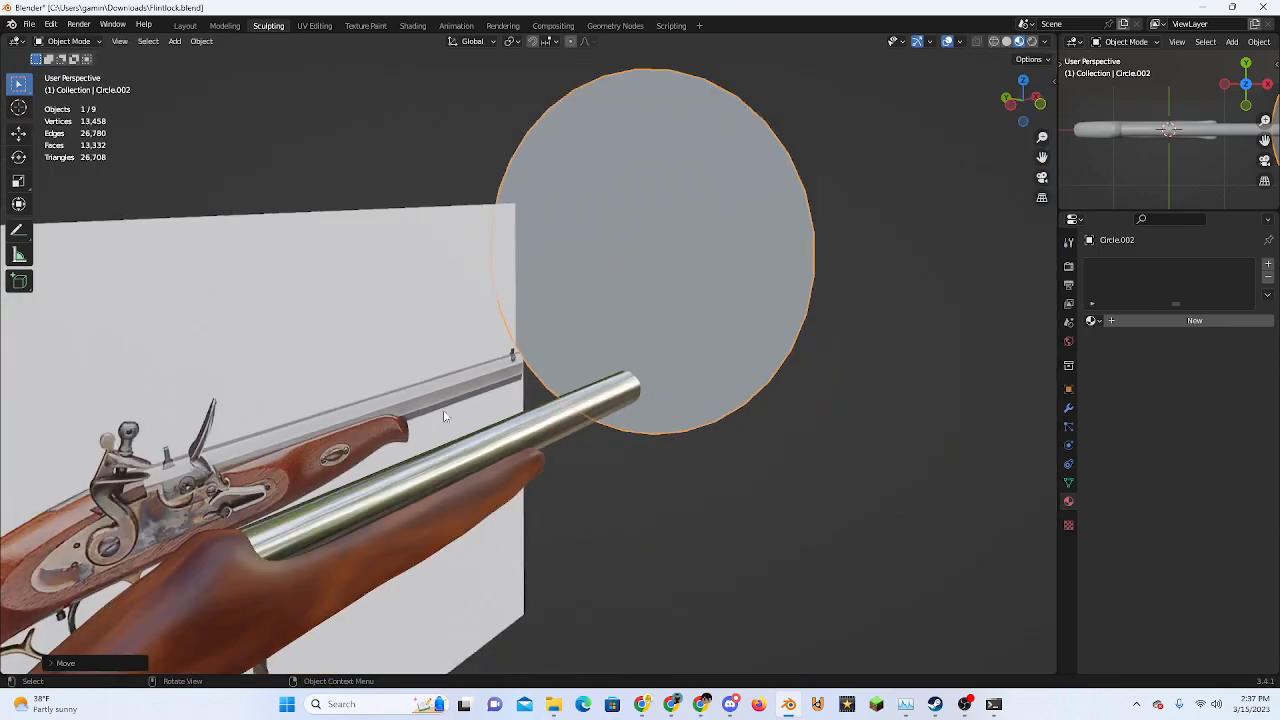
{"action": "mouse_move", "coordinate": [430, 440]}
{"action": "middle_mouse_down"}
{"action": "mouse_move", "coordinate": [446, 421]}
{"action": "mouse_move", "coordinate": [413, 428]}
{"action": "middle_mouse_up"}
{"action": "left_click", "coordinate": [1032, 109]}
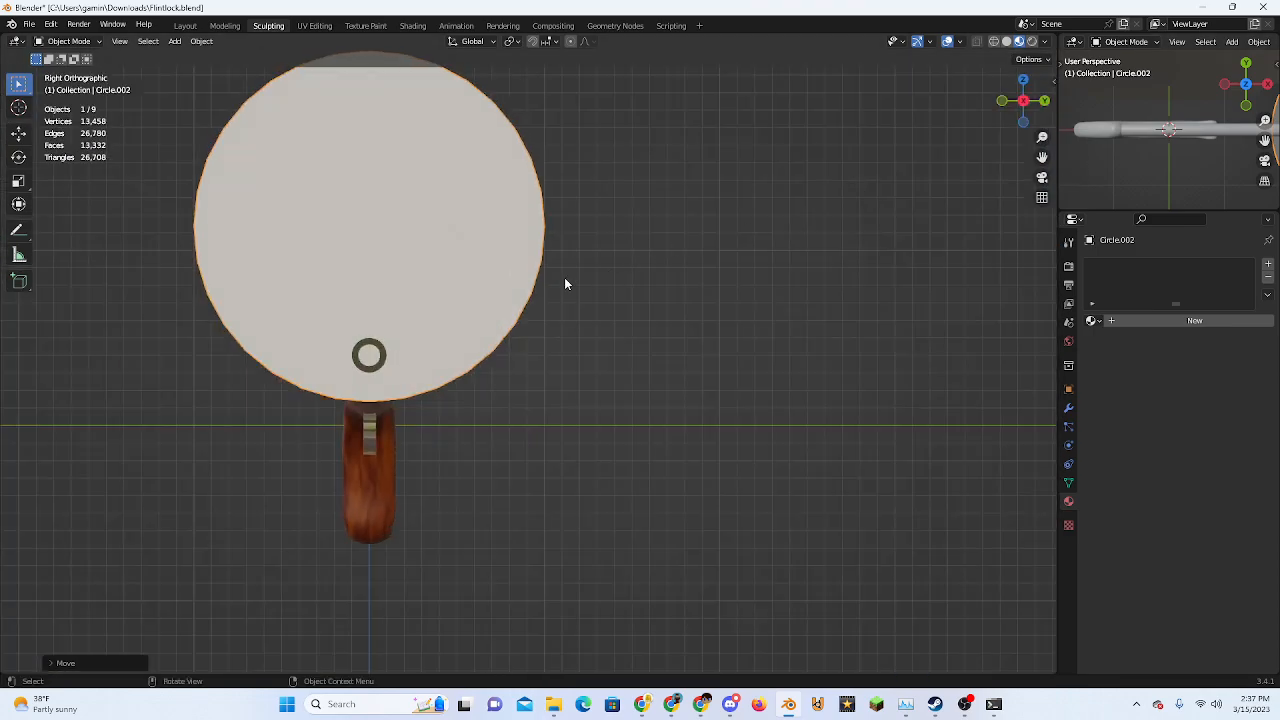
In edit mode, select the disc's vertices below its horizontal diameter
{"action": "key", "text": "Tab"}
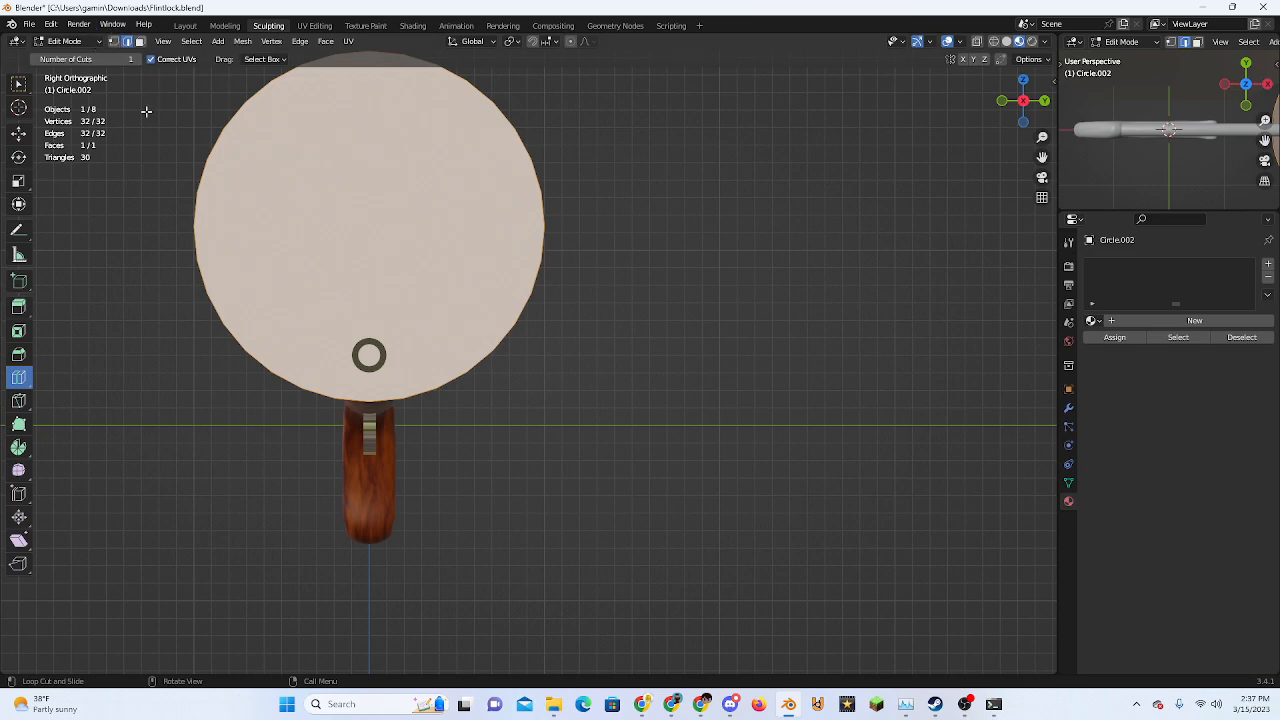
{"action": "middle_click_drag", "start_coordinate": [218, 218], "coordinate": [298, 283], "text": "shift"}
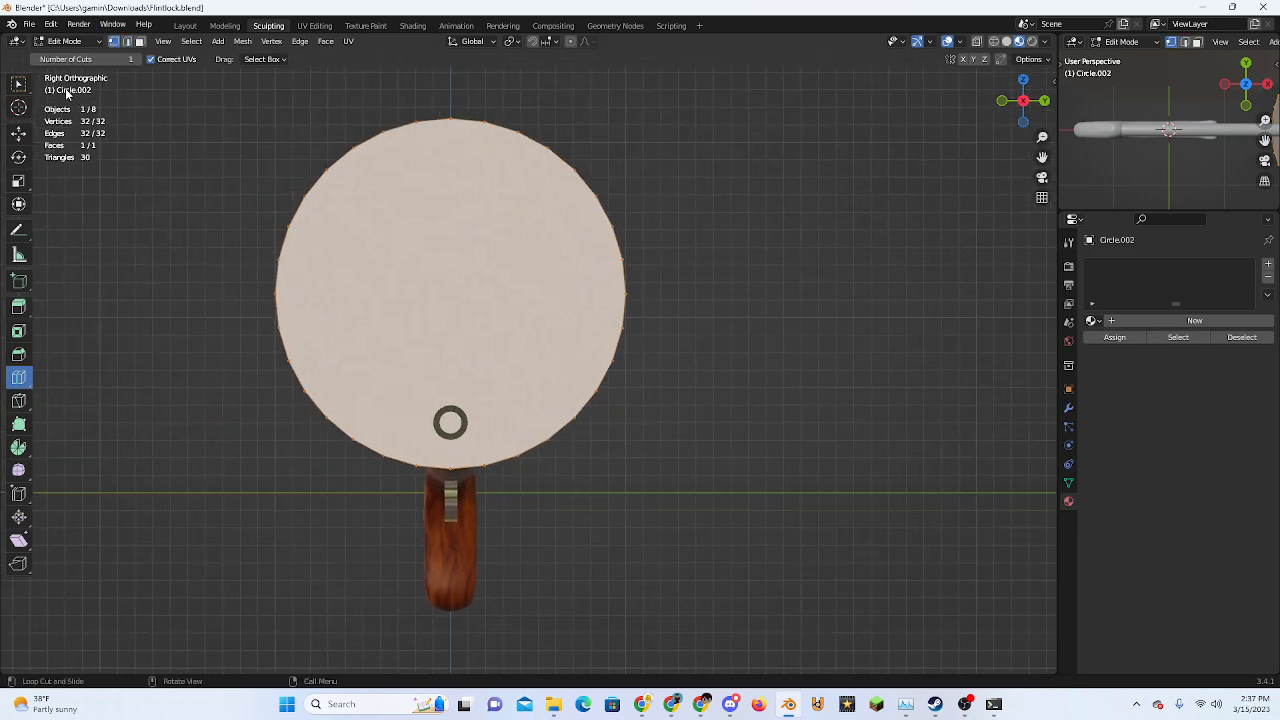
{"action": "key", "text": "w"}
{"action": "left_click_drag", "start_coordinate": [224, 287], "coordinate": [802, 513]}
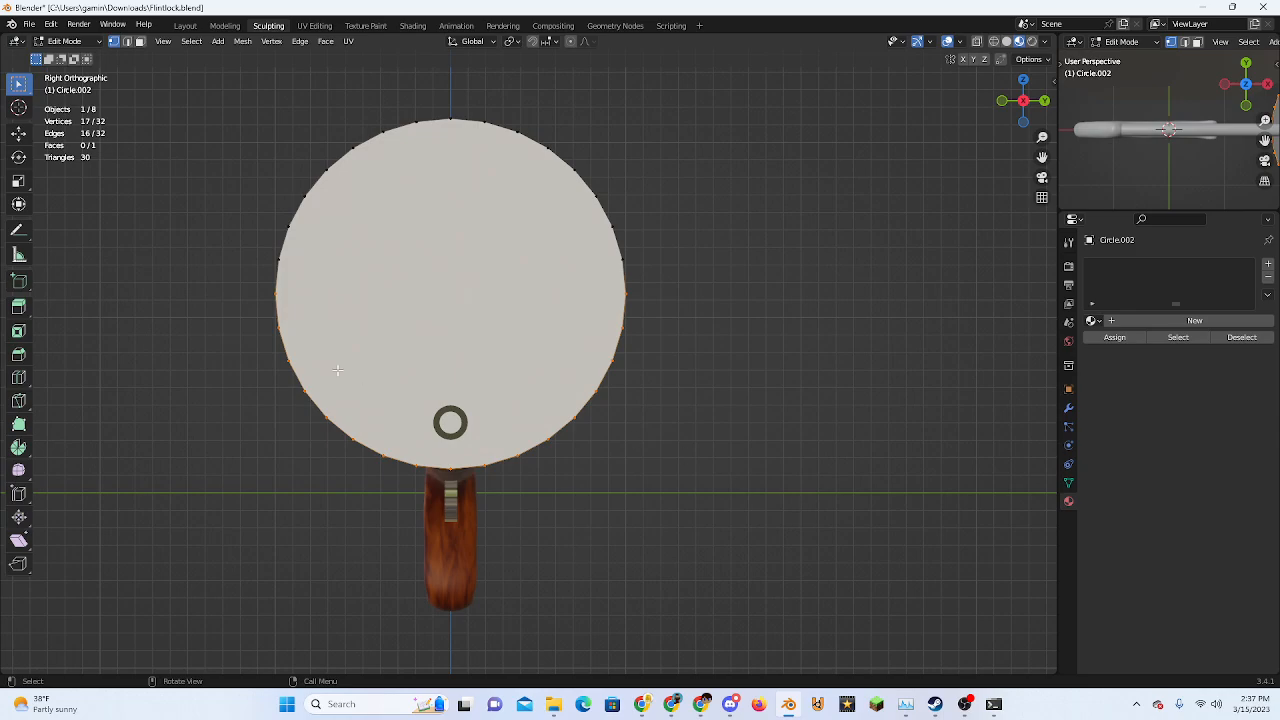
{"action": "left_click_drag", "start_coordinate": [262, 312], "coordinate": [864, 549]}
Try to delete the faces or edges of the disc's selected lower half, and undo it
{"action": "key", "text": "x"}
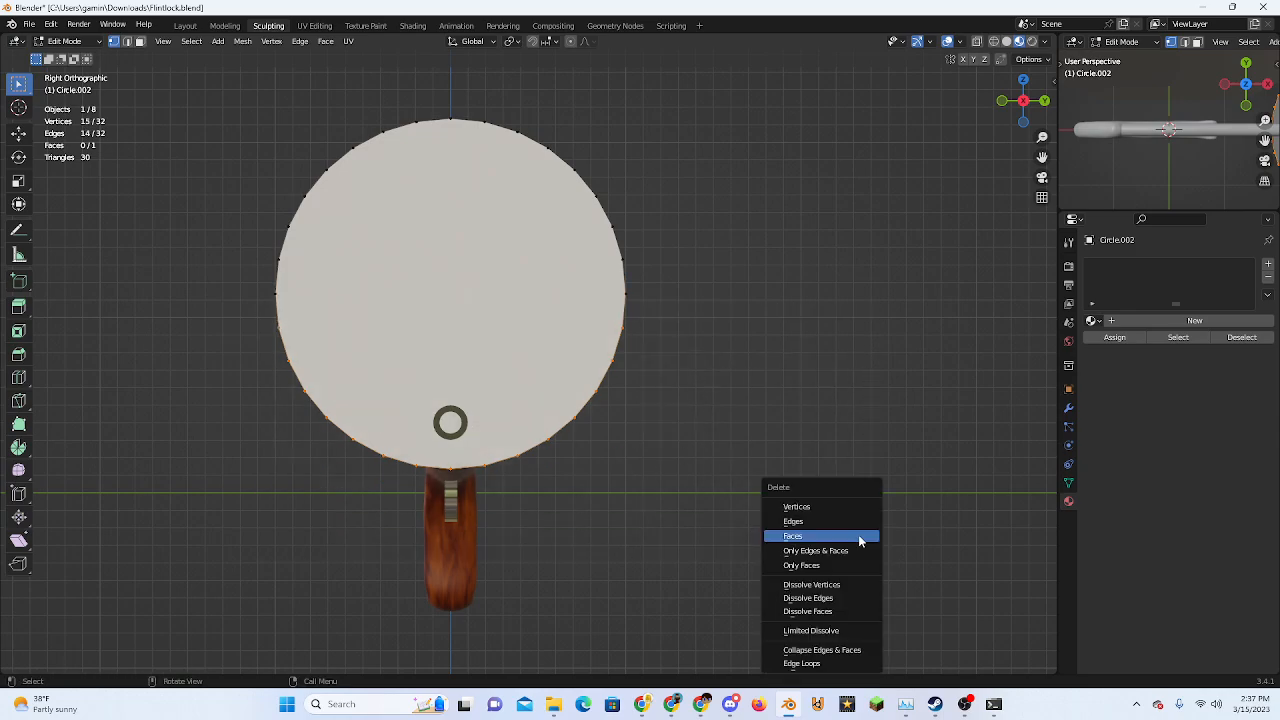
{"action": "left_click", "coordinate": [852, 536]}
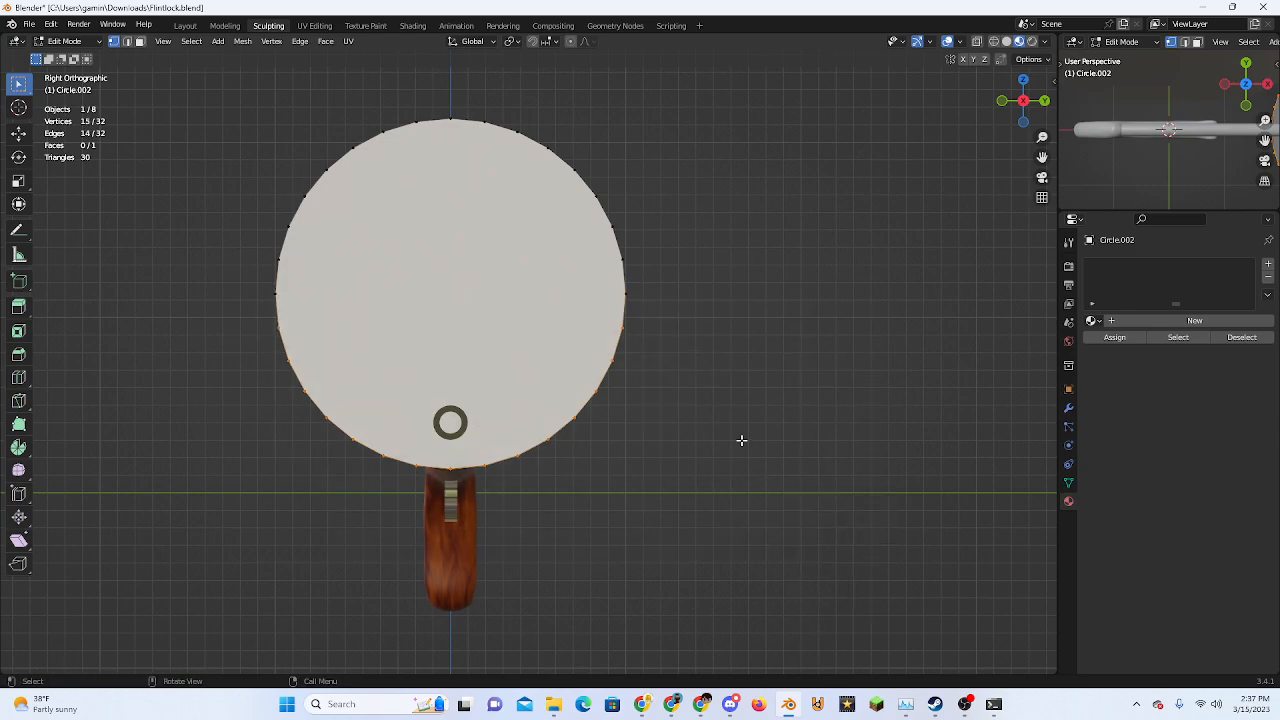
{"action": "key", "text": "x"}
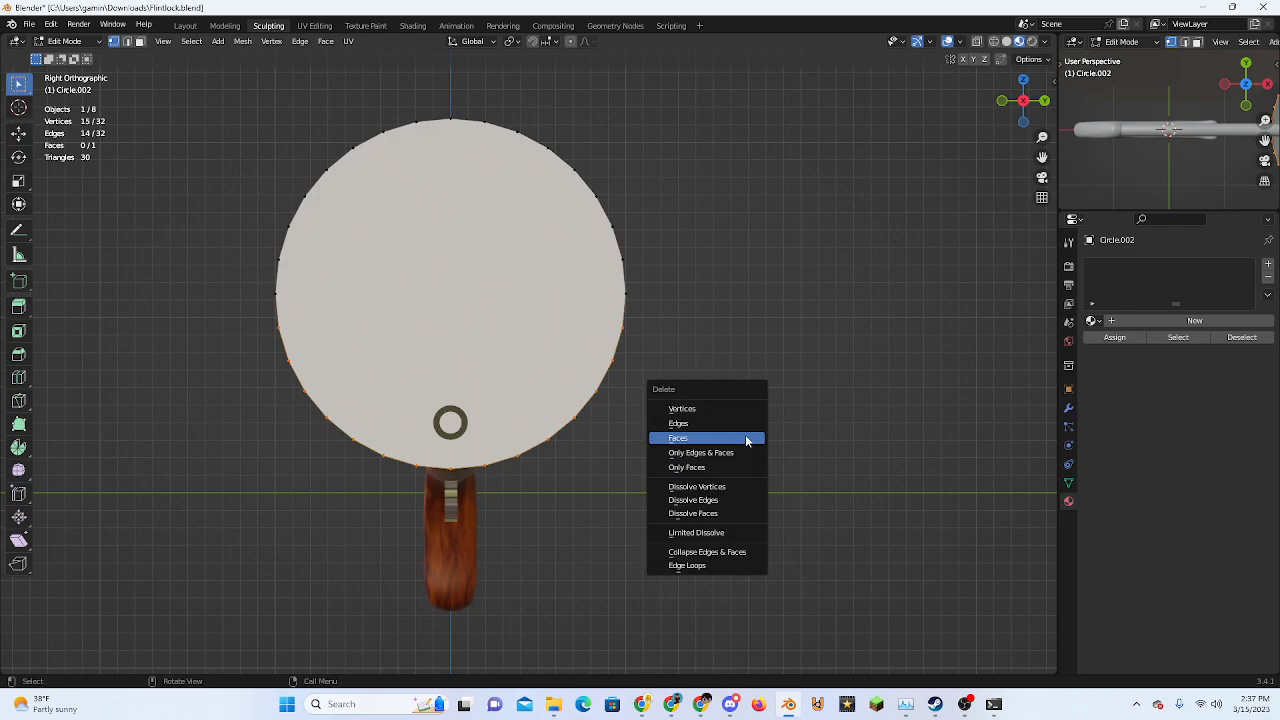
{"action": "left_click", "coordinate": [742, 420]}
{"action": "key", "text": "ctrl+z"}
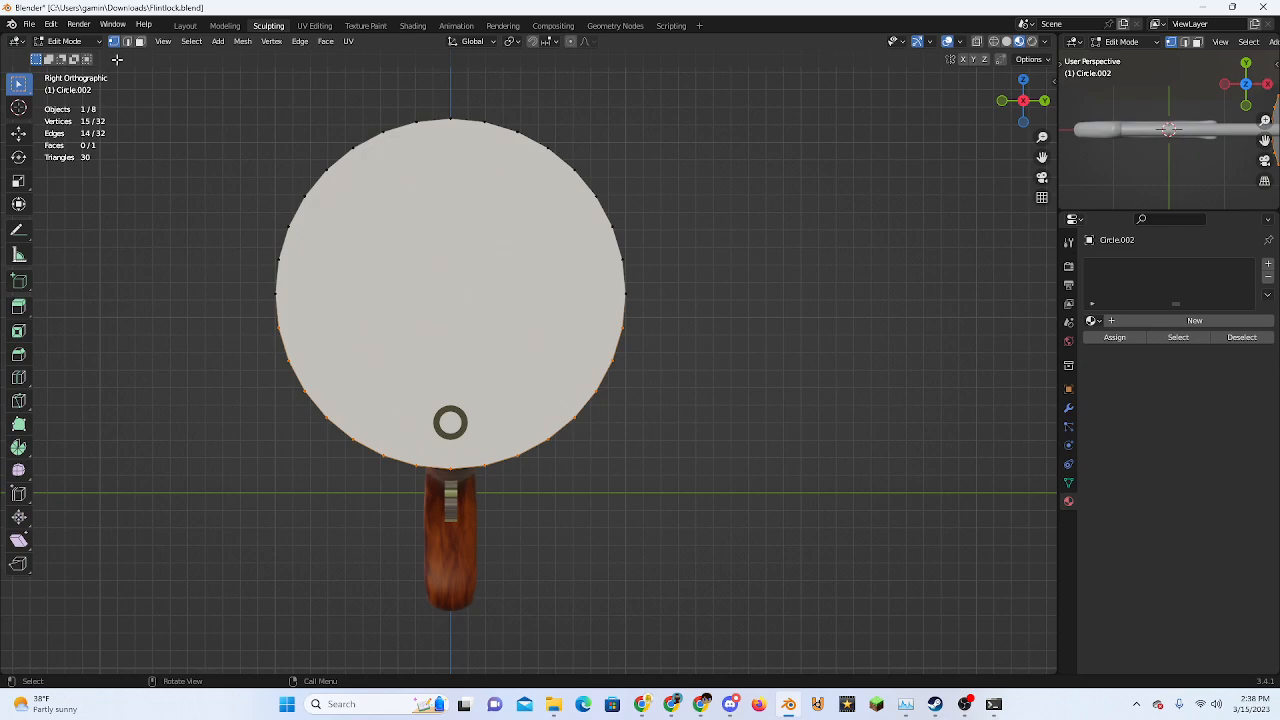
Delete the selected lower vertices of the disc and return to object mode
{"action": "key", "text": "x"}
{"action": "left_click", "coordinate": [457, 360]}
{"action": "key", "text": "Tab"}
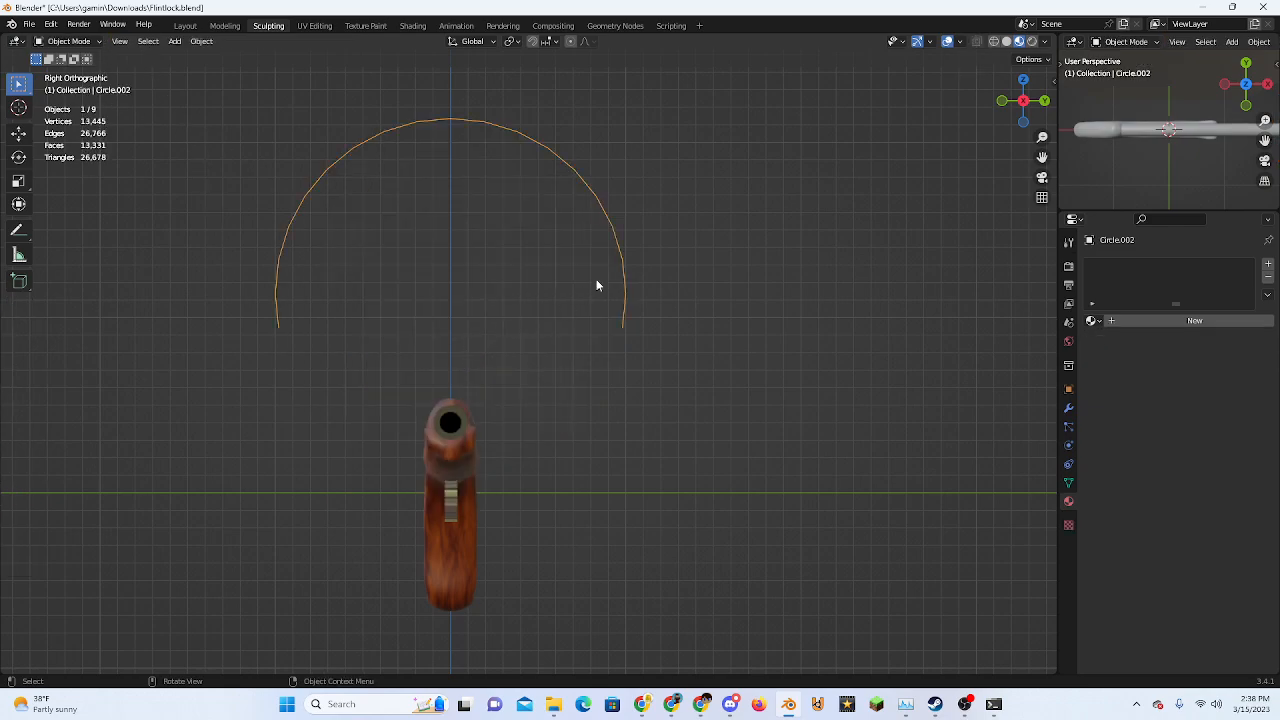
Delete the lowest edge segment at each end of the arc to leave an exact half circle
{"action": "key", "text": "Tab"}
{"action": "left_click_drag", "start_coordinate": [603, 306], "coordinate": [650, 336]}
{"action": "left_click_drag", "start_coordinate": [256, 294], "coordinate": [300, 345], "text": "shift"}
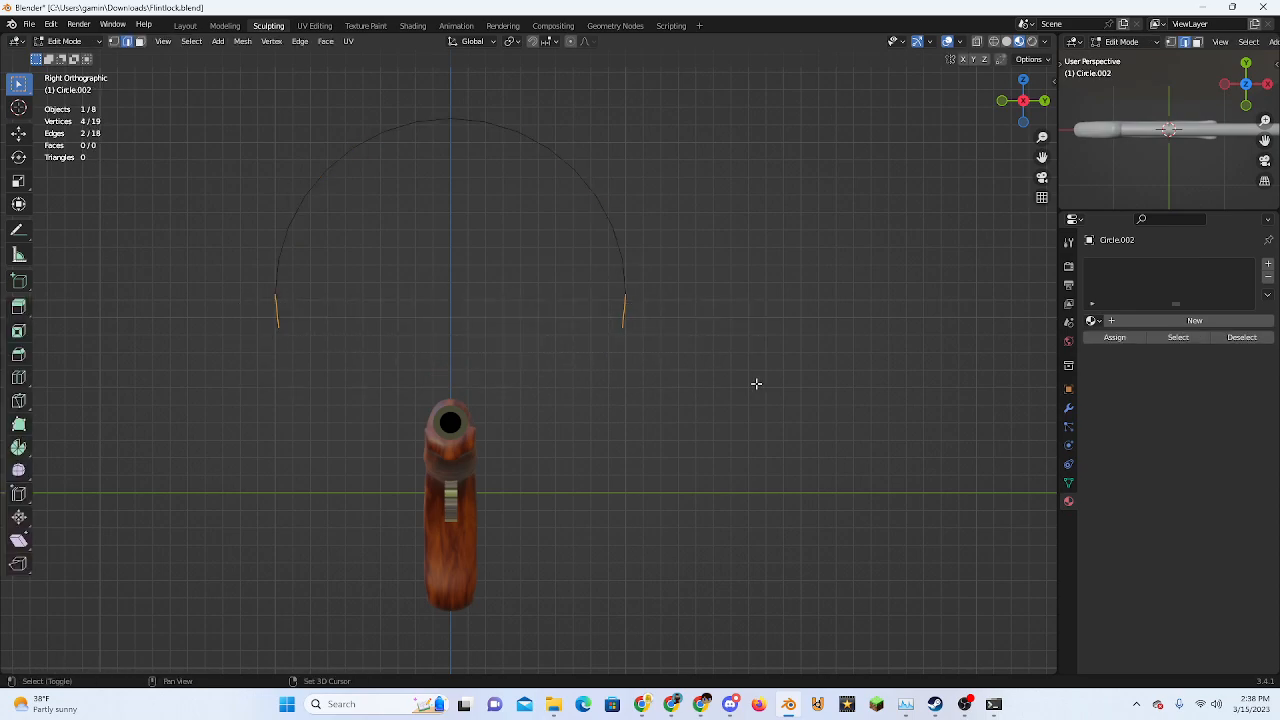
{"action": "key", "text": "x"}
{"action": "left_click", "coordinate": [752, 377]}
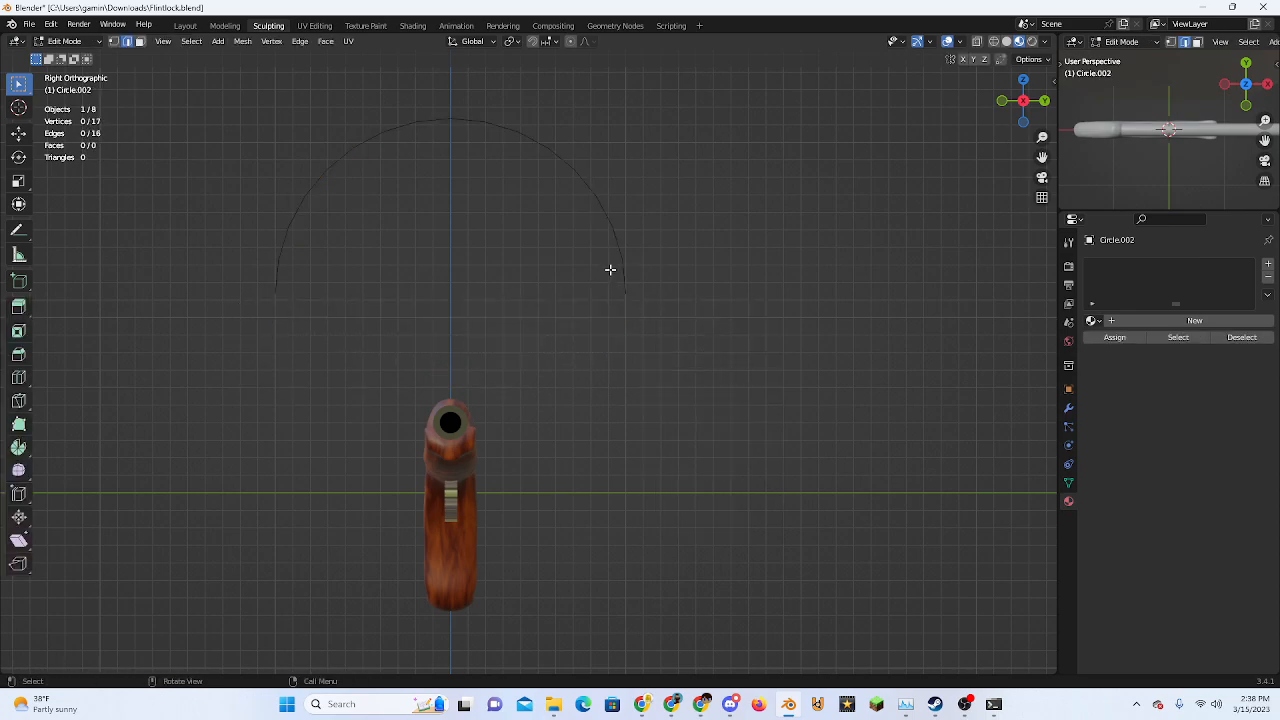
Fill the half-circle outline with a face and return to object mode
{"action": "key", "text": "ctrl+Tab"}
{"action": "key", "text": "a"}
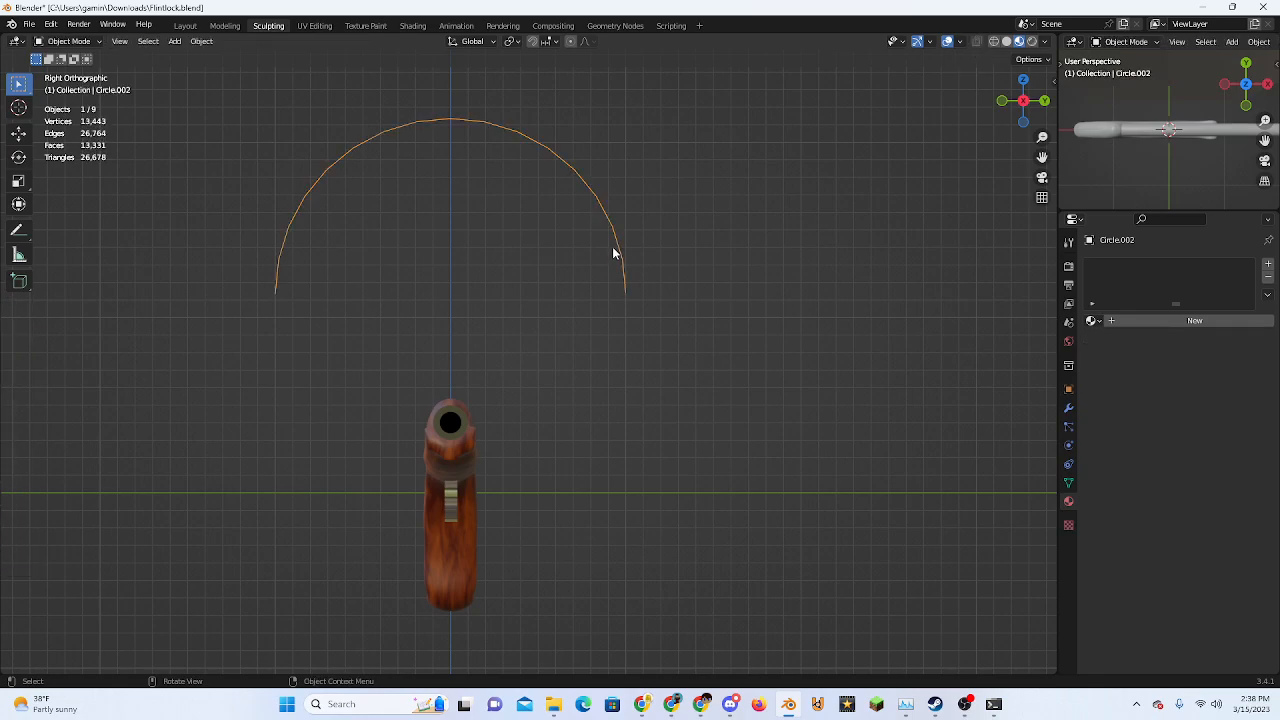
{"action": "key", "text": "alt+a"}
{"action": "key", "text": "f"}
{"action": "key", "text": "Tab"}
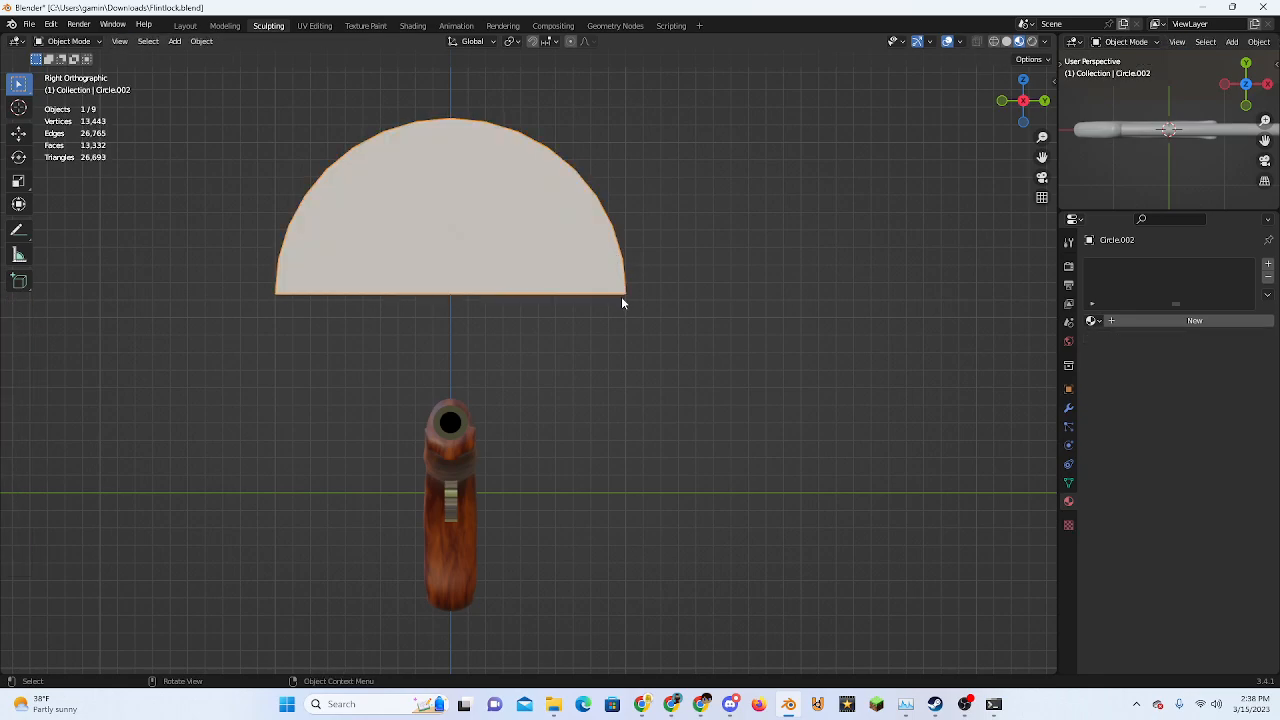
Scale the half disc to about 0.09 and lower it along Z onto the muzzle
{"action": "key", "text": "s"}
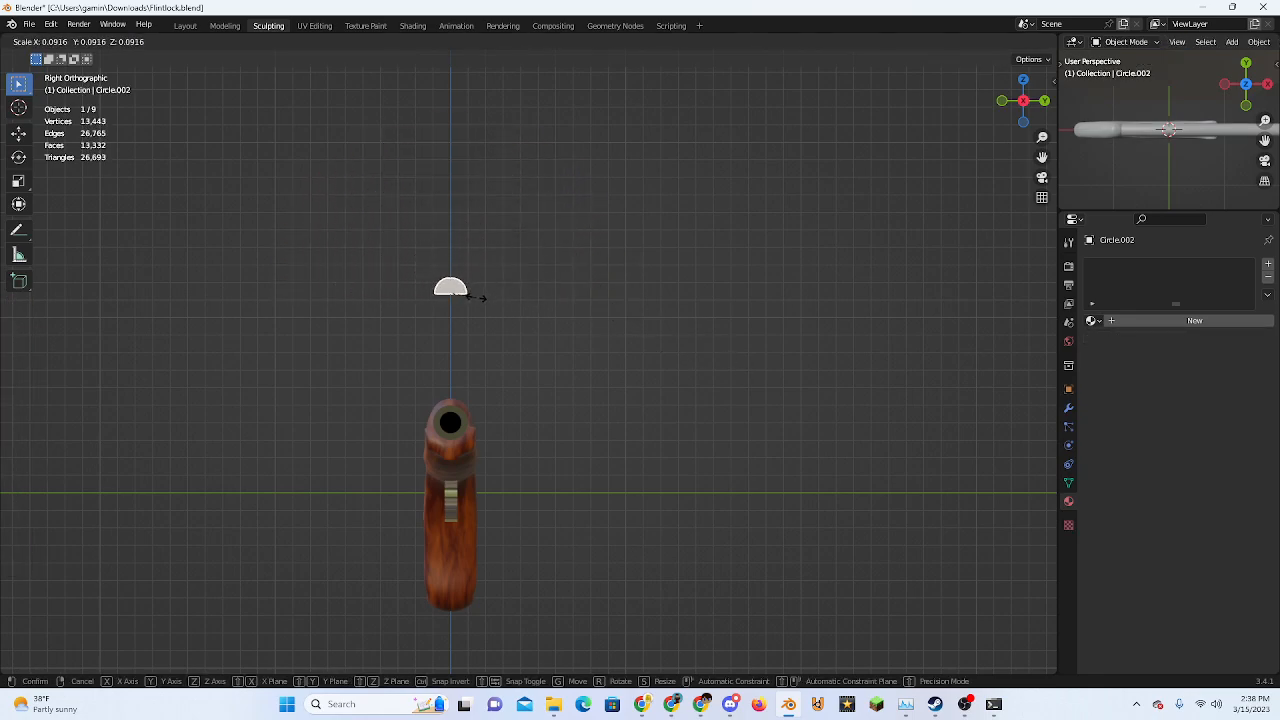
{"action": "left_click", "coordinate": [476, 298]}
{"action": "key", "text": "g"}
{"action": "key", "text": "z"}
{"action": "left_click", "coordinate": [483, 423]}
{"action": "scroll", "coordinate": [490, 435], "scroll_direction": "up", "scroll_amount": 6}
{"action": "middle_click_drag", "start_coordinate": [493, 462], "coordinate": [617, 356], "text": "shift"}
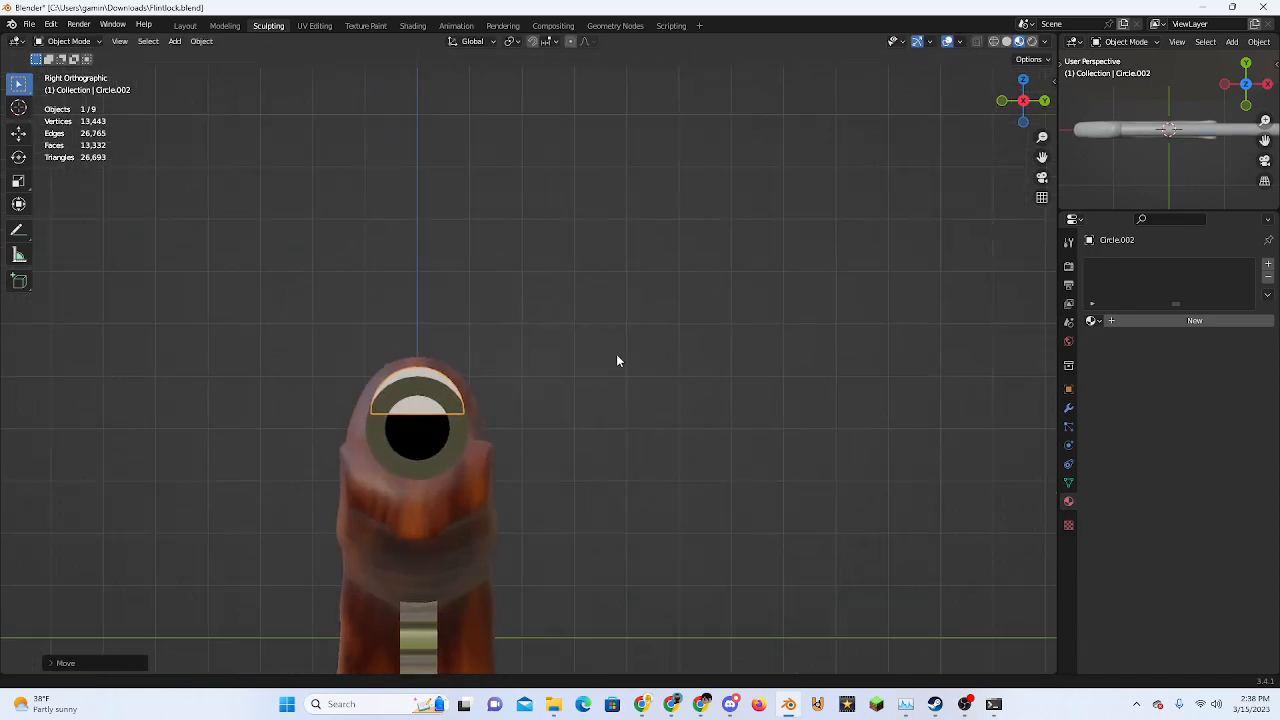
Scale the half disc down further and raise it about 0.05 m along Z so it sits on the barrel's upper edge
{"action": "scroll", "coordinate": [517, 426], "scroll_direction": "up", "scroll_amount": 3}
{"action": "middle_click_drag", "start_coordinate": [517, 426], "coordinate": [686, 408], "text": "shift"}
{"action": "scroll", "coordinate": [686, 408], "scroll_direction": "up", "scroll_amount": 2}
{"action": "key", "text": "s"}
{"action": "left_click", "coordinate": [604, 415]}
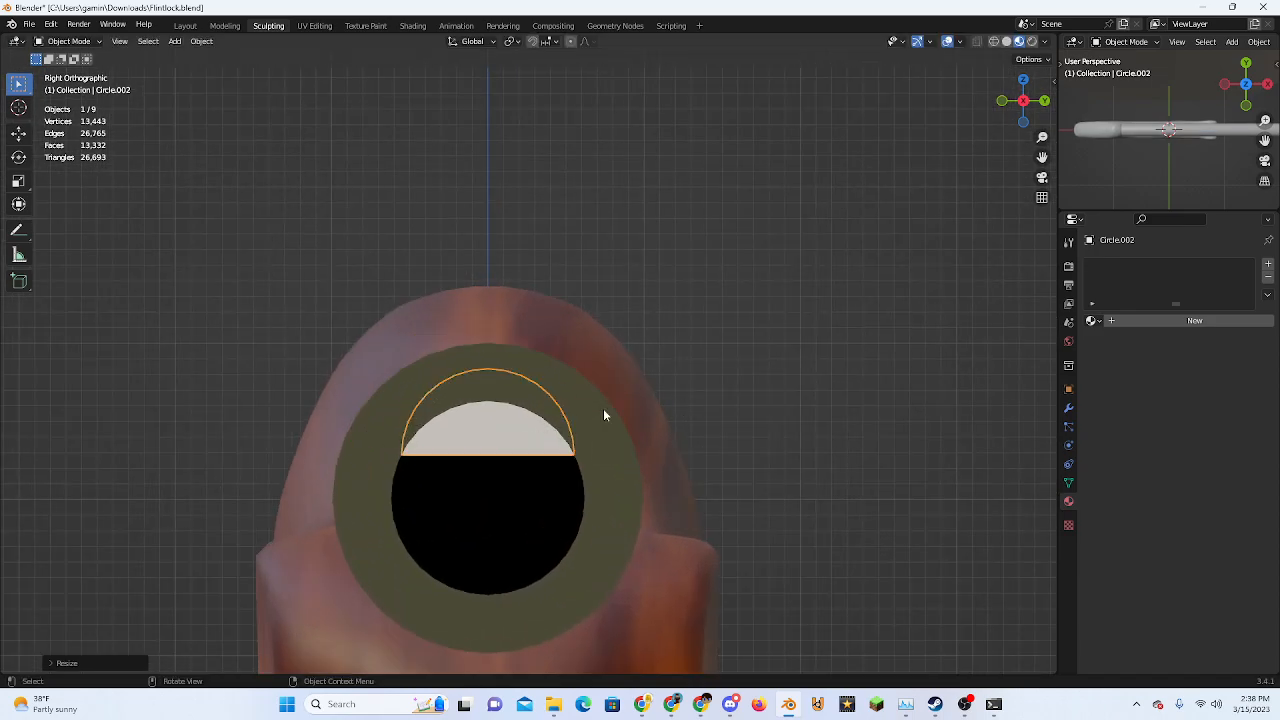
{"action": "key", "text": "g"}
{"action": "key", "text": "z"}
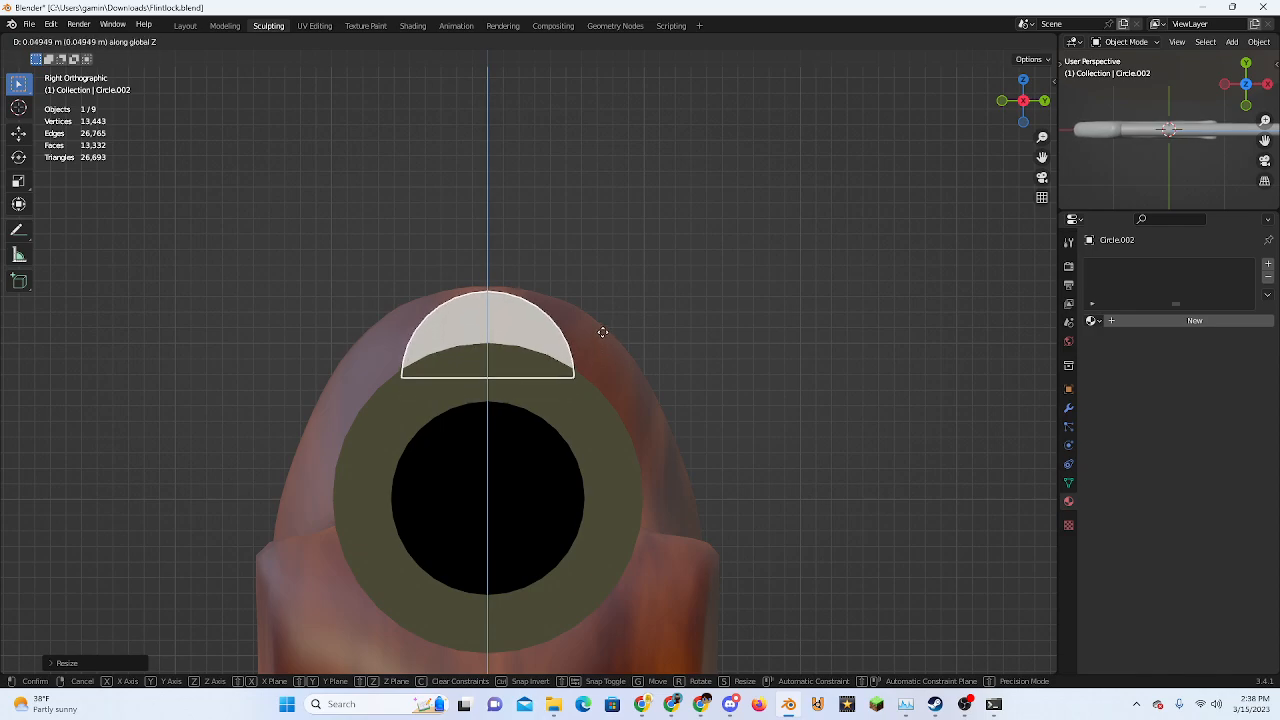
{"action": "left_click", "coordinate": [615, 324]}
{"action": "left_click", "coordinate": [615, 324]}
{"action": "scroll", "coordinate": [578, 357], "scroll_direction": "down", "scroll_amount": 4}
{"action": "middle_click_drag", "start_coordinate": [576, 359], "coordinate": [600, 429]}
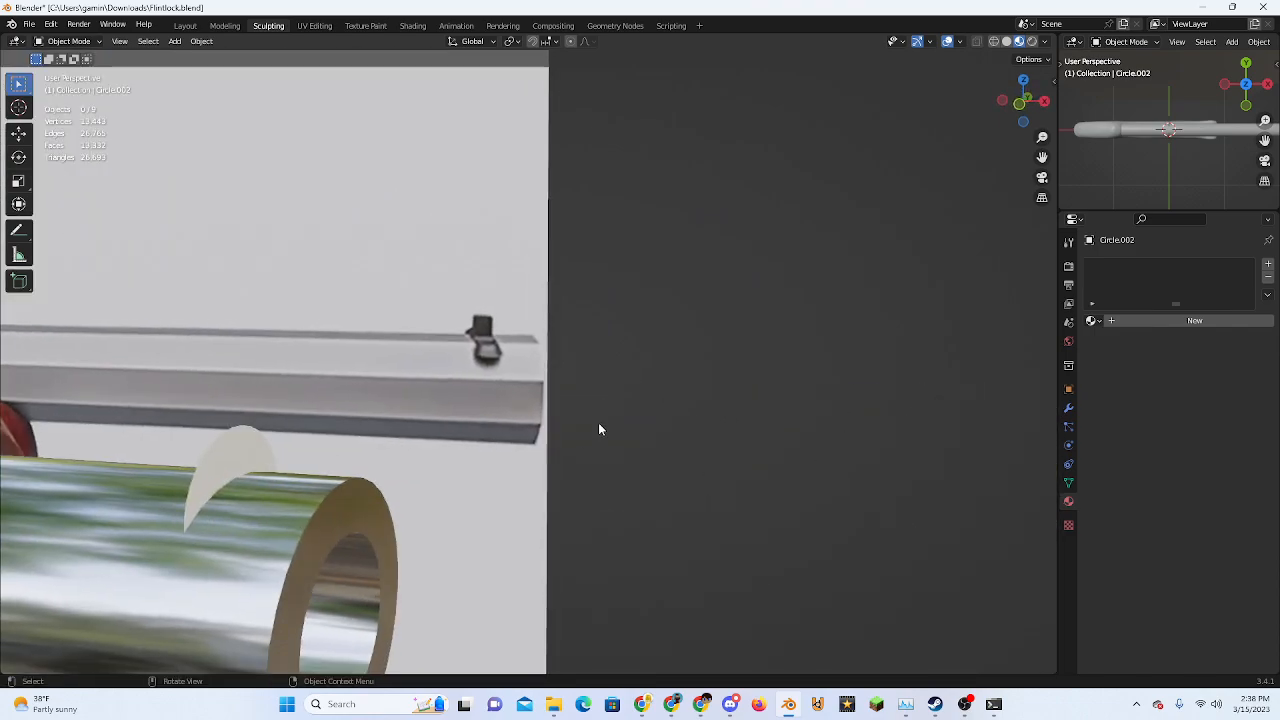
Extrude the half disc's face about 0.012 m along its normal to give it thickness
{"action": "key", "text": "Tab"}
{"action": "key", "text": "e"}
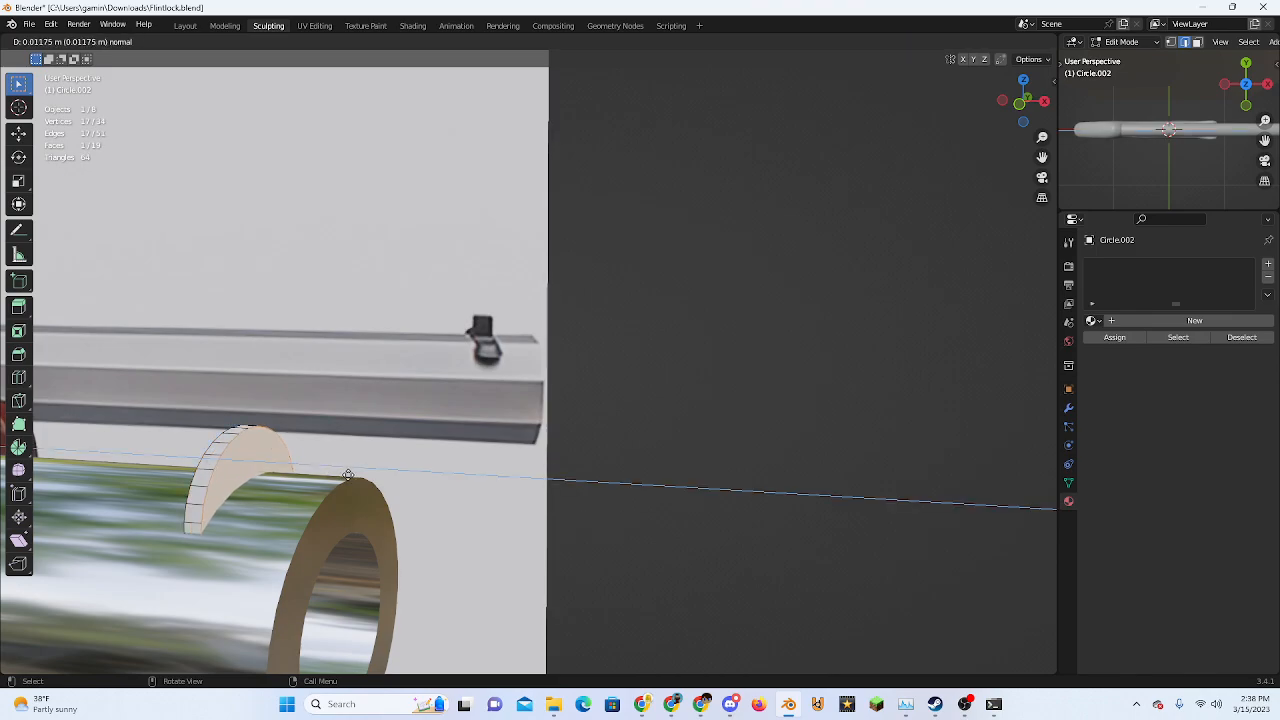
{"action": "left_click", "coordinate": [347, 474]}
{"action": "key", "text": "Tab"}
{"action": "middle_click_drag", "start_coordinate": [347, 474], "coordinate": [500, 483]}
Try to extrude the two topmost rim faces of the half disc upward along Z into a sight post
{"action": "key", "text": "Tab"}
{"action": "scroll", "coordinate": [454, 466], "scroll_direction": "up", "scroll_amount": 3}
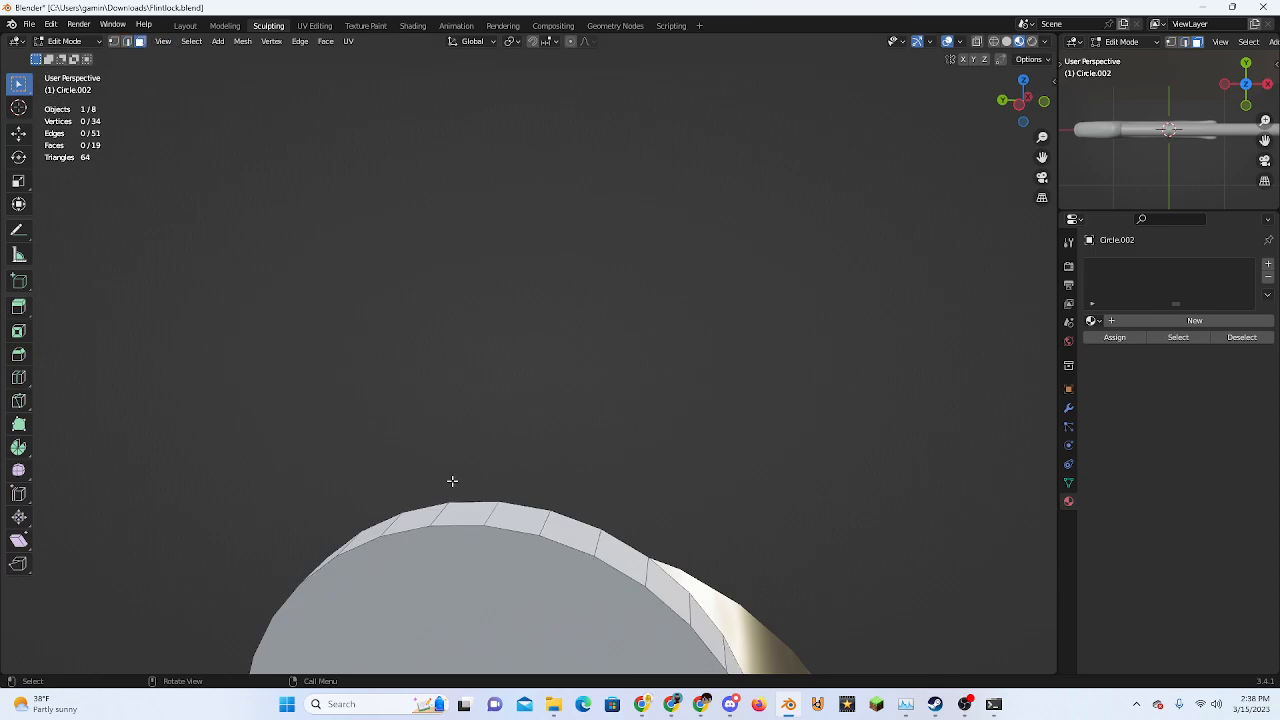
{"action": "key", "text": "e"}
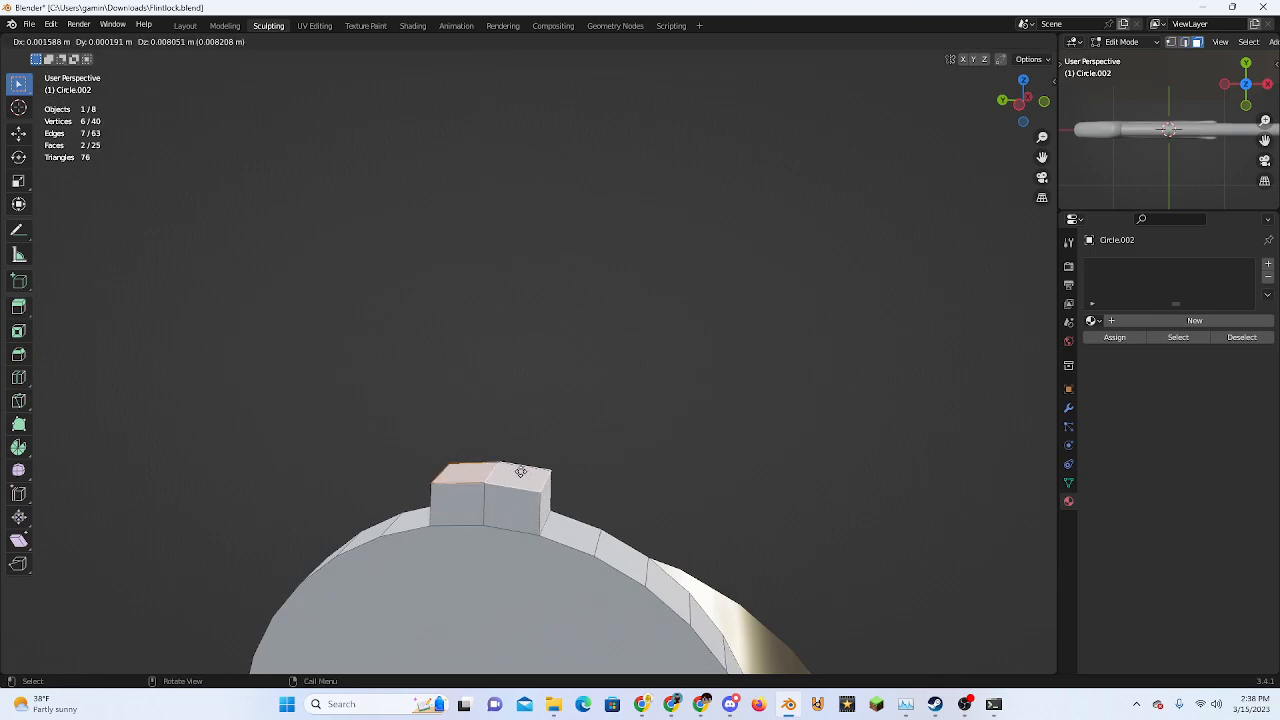
{"action": "key", "text": "z"}
{"action": "left_click", "coordinate": [518, 377]}
{"action": "key", "text": "Tab"}
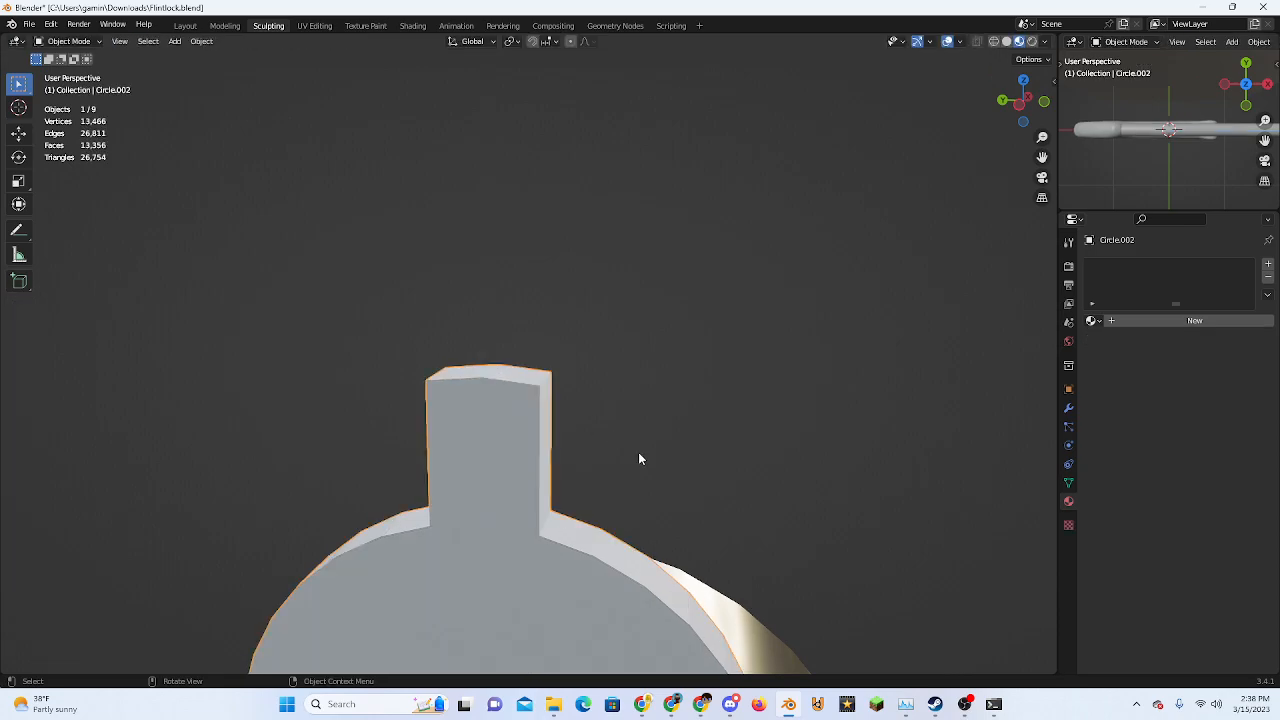
Lower the sight about 0.017 m along Z into the barrel and widen it along Y to span the barrel
{"action": "middle_click_drag", "start_coordinate": [638, 454], "coordinate": [566, 444]}
{"action": "middle_click_drag", "start_coordinate": [666, 444], "coordinate": [610, 406]}
{"action": "scroll", "coordinate": [619, 466], "scroll_direction": "up", "scroll_amount": 2}
{"action": "scroll", "coordinate": [619, 466], "scroll_direction": "up", "scroll_amount": 2}
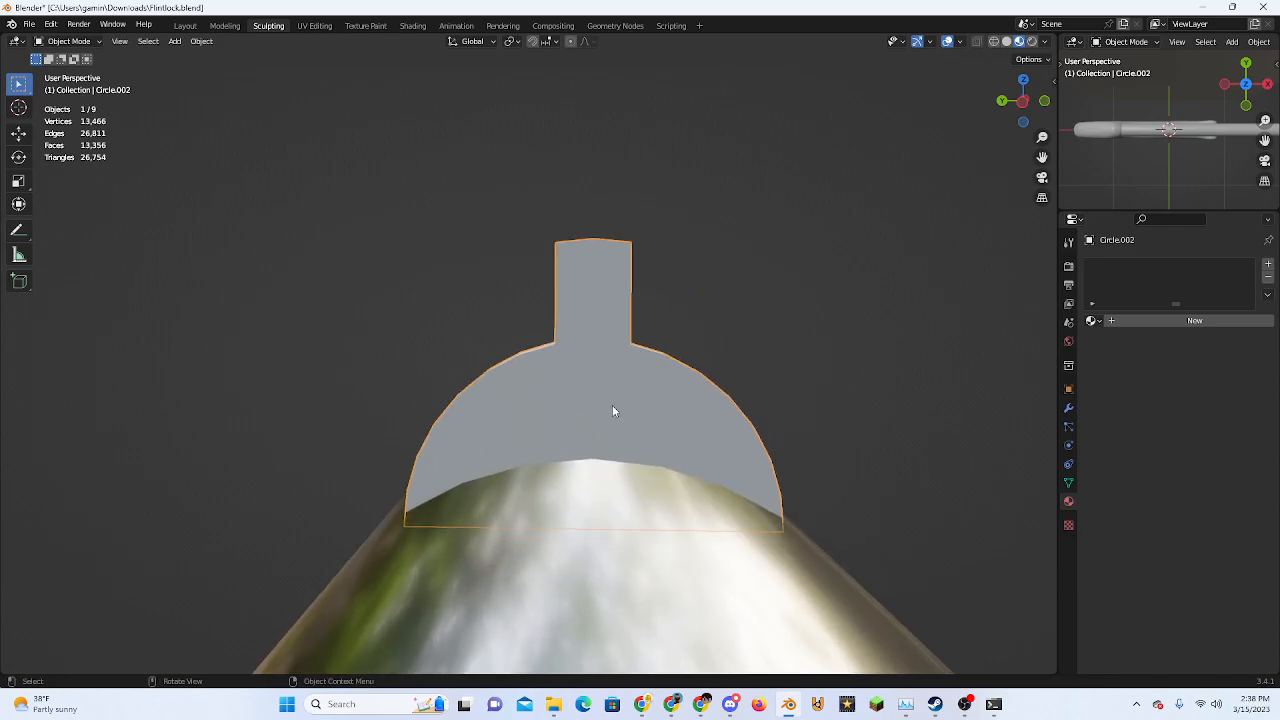
{"action": "key", "text": "g"}
{"action": "key", "text": "z"}
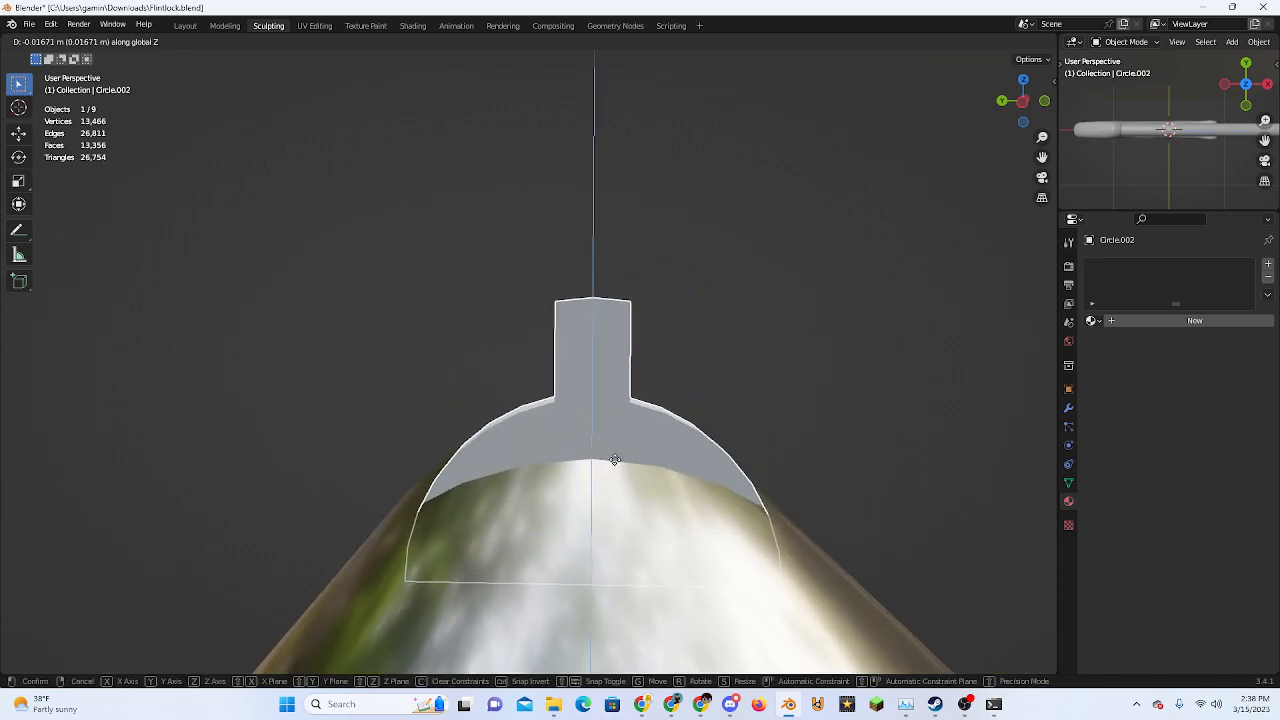
{"action": "left_click", "coordinate": [615, 460]}
{"action": "key", "text": "s"}
{"action": "key", "text": "y"}
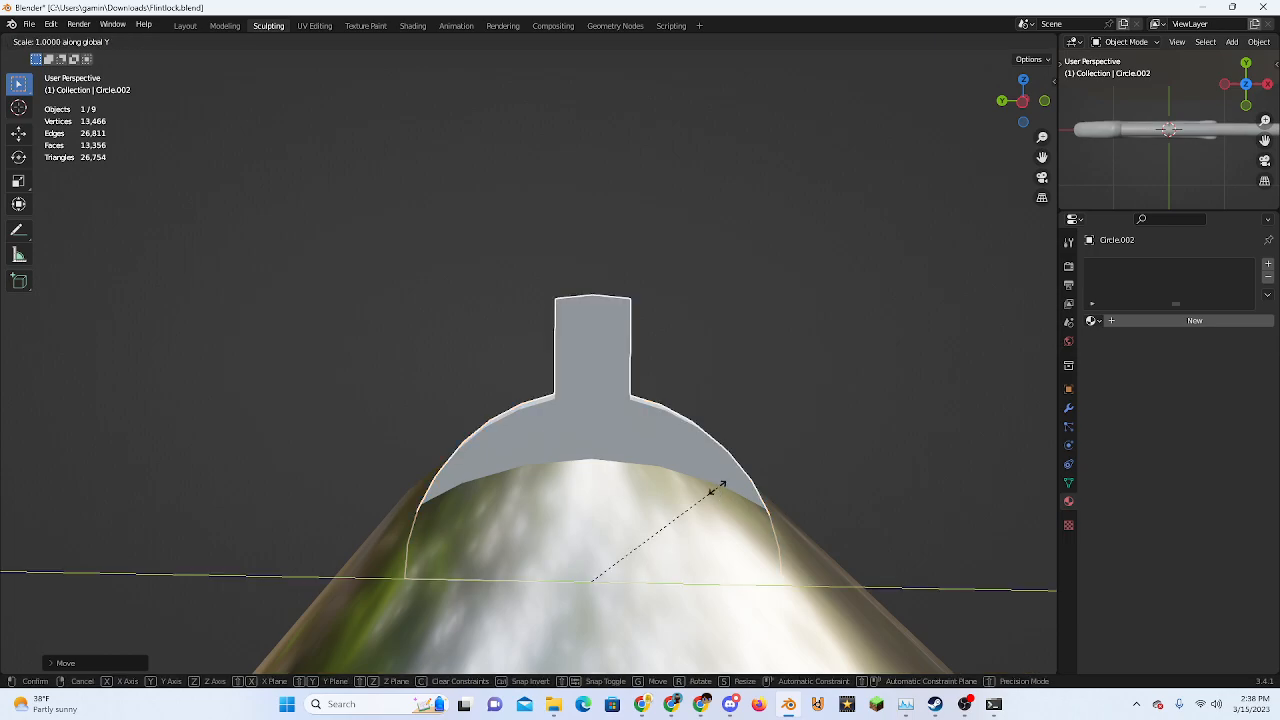
{"action": "left_click", "coordinate": [802, 511]}
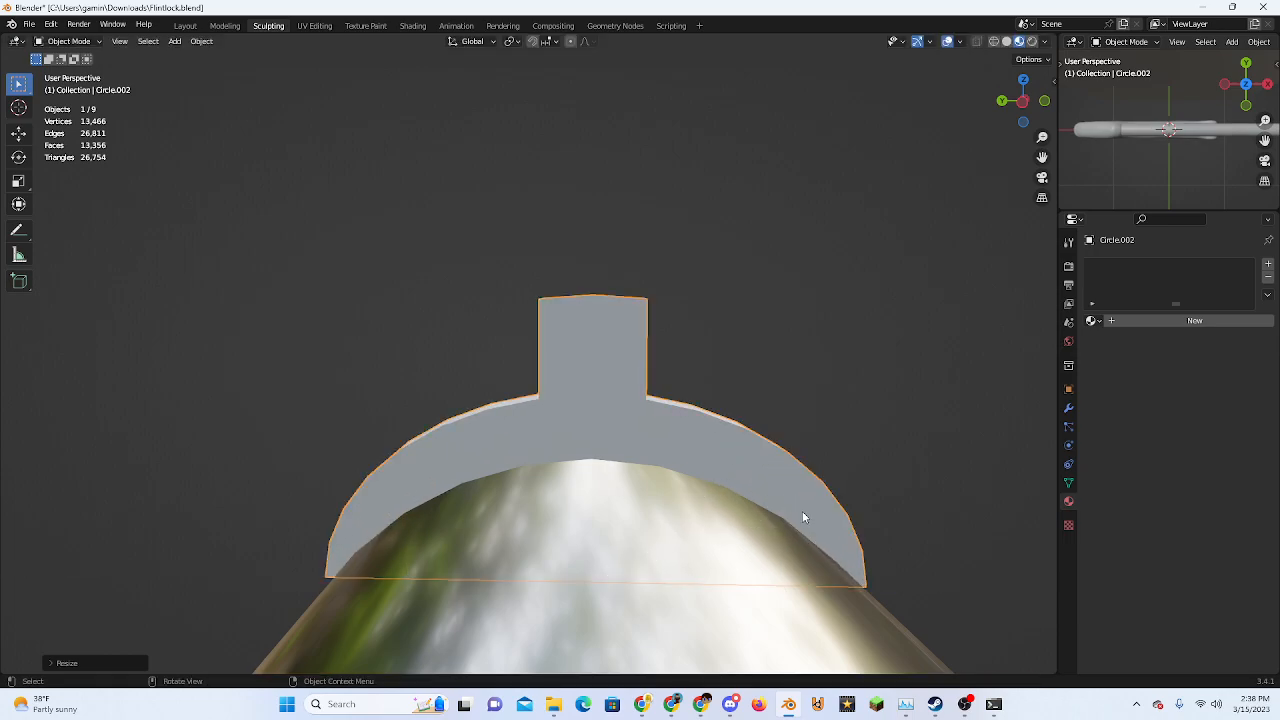
Examine how the widened sight sits on the barrel from the muzzle end, the side and behind
{"action": "middle_click_drag", "start_coordinate": [802, 511], "coordinate": [500, 482]}
{"action": "left_click", "coordinate": [260, 429]}
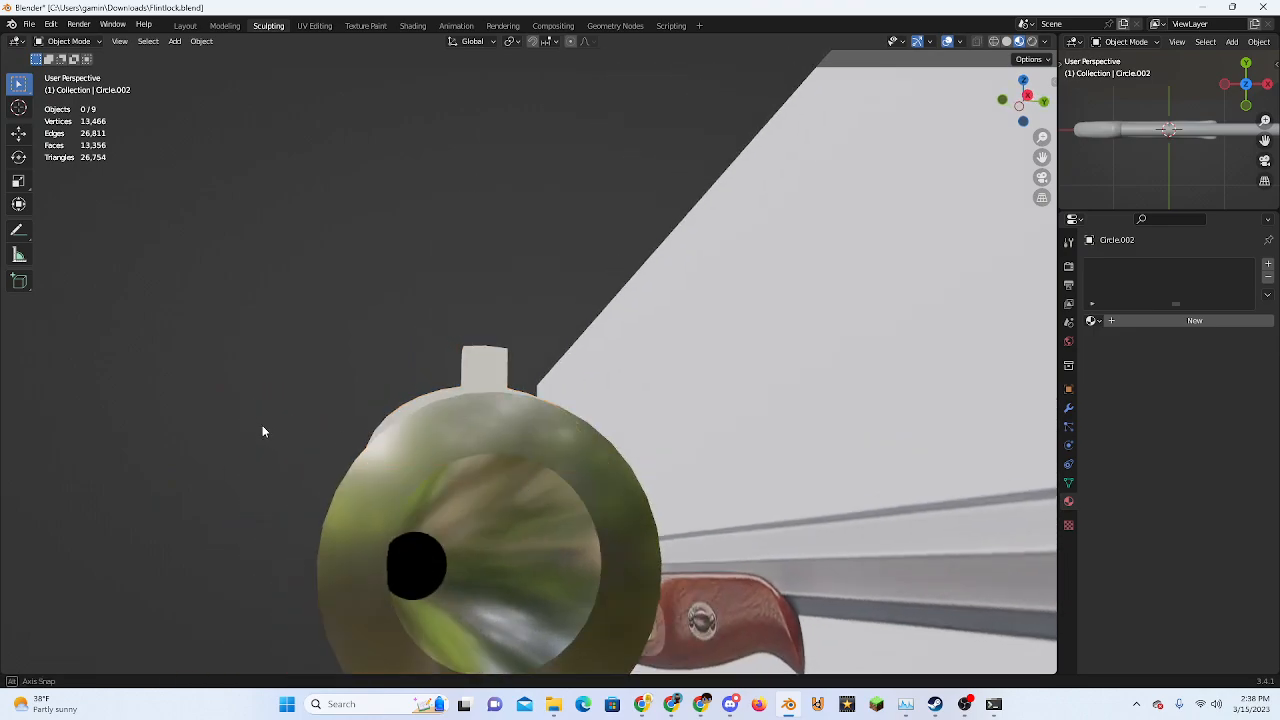
{"action": "middle_click_drag", "start_coordinate": [260, 429], "coordinate": [452, 446]}
{"action": "left_click", "coordinate": [500, 405]}
{"action": "middle_click_drag", "start_coordinate": [512, 409], "coordinate": [688, 445]}
{"action": "right_click", "coordinate": [684, 444]}
{"action": "left_click", "coordinate": [685, 441]}
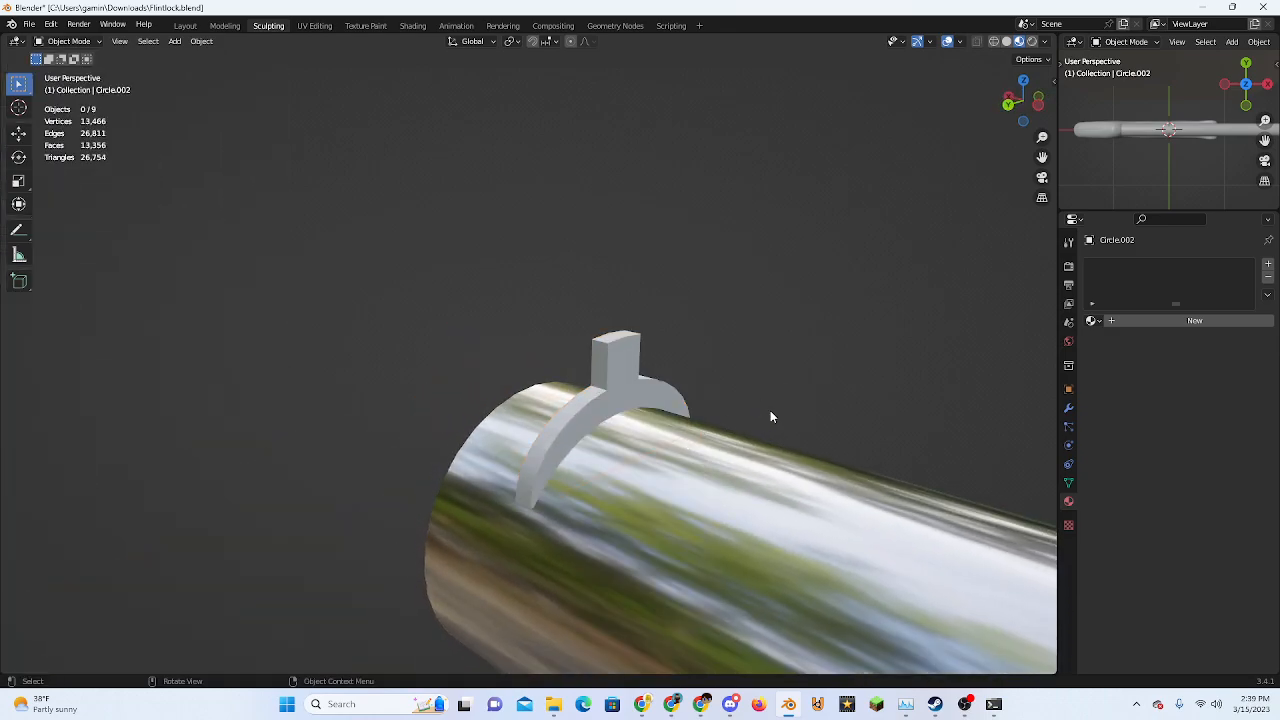
{"action": "middle_click_drag", "start_coordinate": [770, 417], "coordinate": [688, 436]}
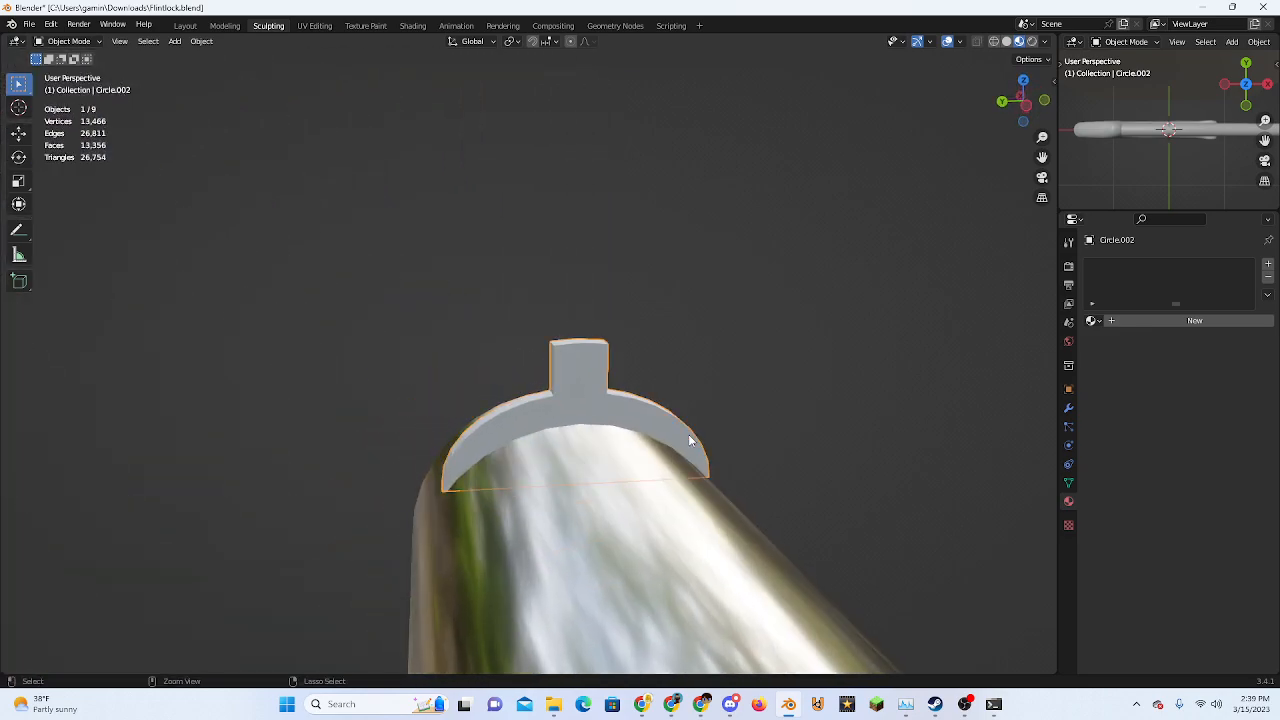
Undo the widening, the lowering and the post extrusion, back to the plain thick half disc
{"action": "key", "text": "ctrl+z"}
{"action": "key", "text": "ctrl+z"}
{"action": "middle_click_drag", "start_coordinate": [688, 435], "coordinate": [617, 385]}
{"action": "key", "text": "Tab"}
{"action": "key", "text": "Tab"}
{"action": "key", "text": "ctrl+z"}
{"action": "key", "text": "ctrl+z"}
{"action": "scroll", "coordinate": [617, 385], "scroll_direction": "up", "scroll_amount": 3}
Extrude the half disc's topmost cross edge straight up into an upright strip and select the strip's face
{"action": "left_click", "coordinate": [1015, 111]}
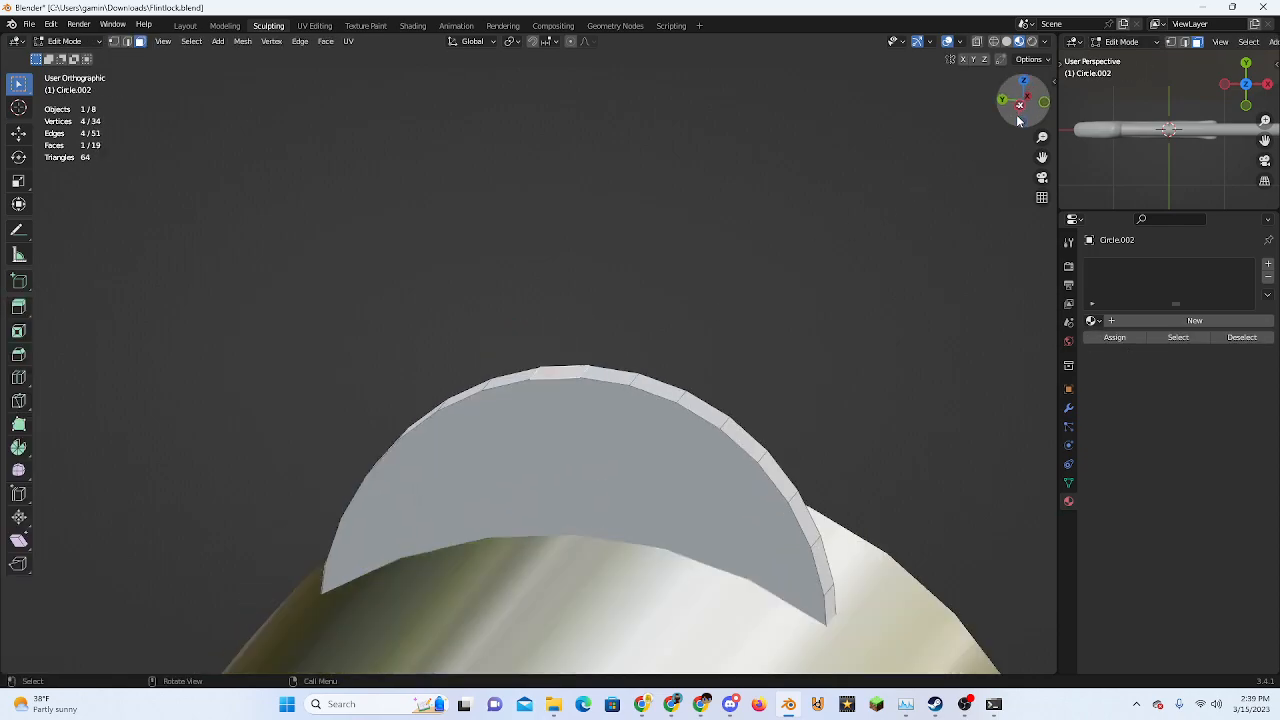
{"action": "left_click", "coordinate": [1027, 102]}
{"action": "scroll", "coordinate": [533, 352], "scroll_direction": "up", "scroll_amount": 3}
{"action": "middle_click_drag", "start_coordinate": [533, 352], "coordinate": [551, 400], "text": "shift"}
{"action": "scroll", "coordinate": [551, 400], "scroll_direction": "up", "scroll_amount": 2}
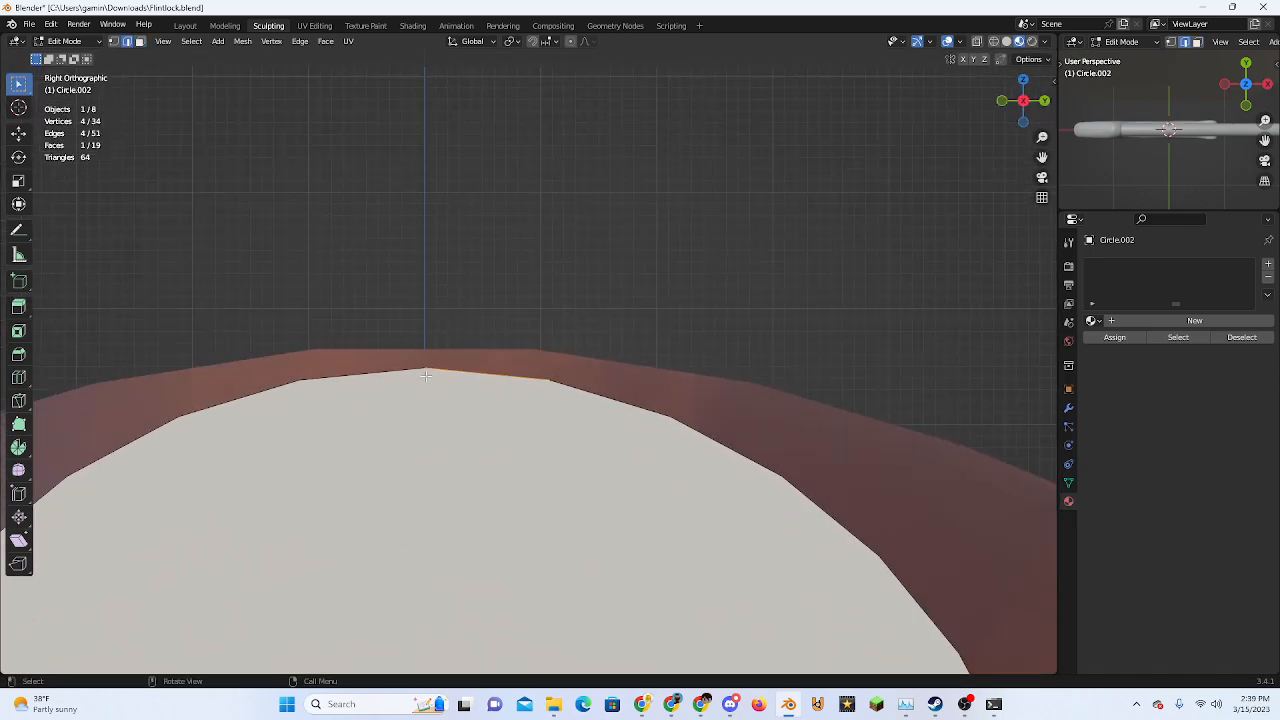
{"action": "middle_click_drag", "start_coordinate": [423, 367], "coordinate": [466, 292]}
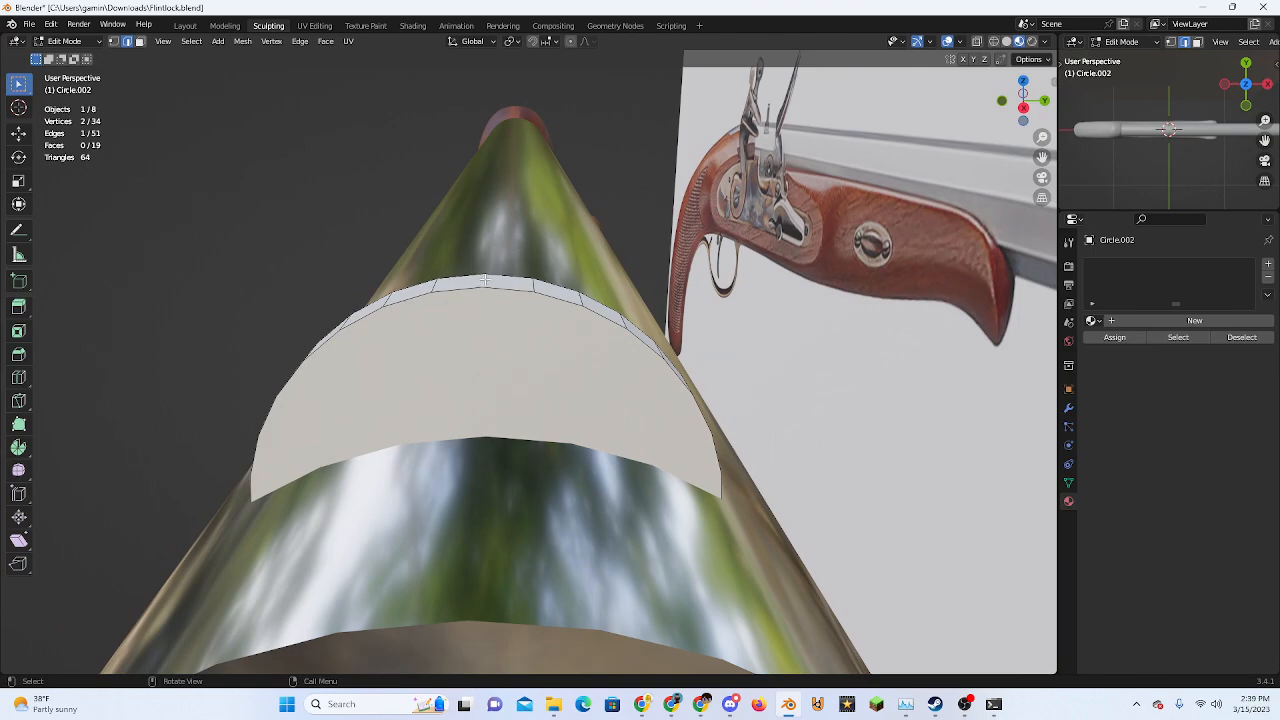
{"action": "left_click", "coordinate": [1023, 107]}
{"action": "key", "text": "e"}
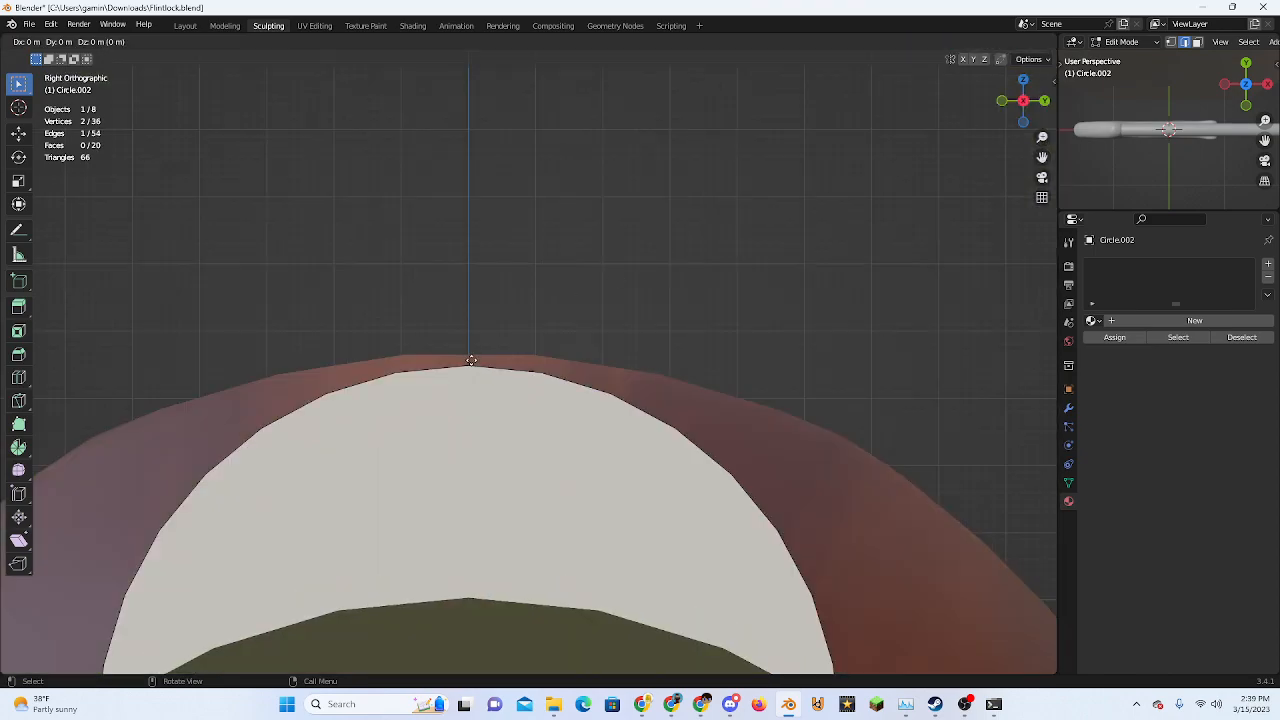
{"action": "left_click", "coordinate": [475, 315]}
{"action": "middle_click_drag", "start_coordinate": [491, 320], "coordinate": [269, 297]}
{"action": "left_click", "coordinate": [140, 42]}
{"action": "left_click", "coordinate": [564, 341]}
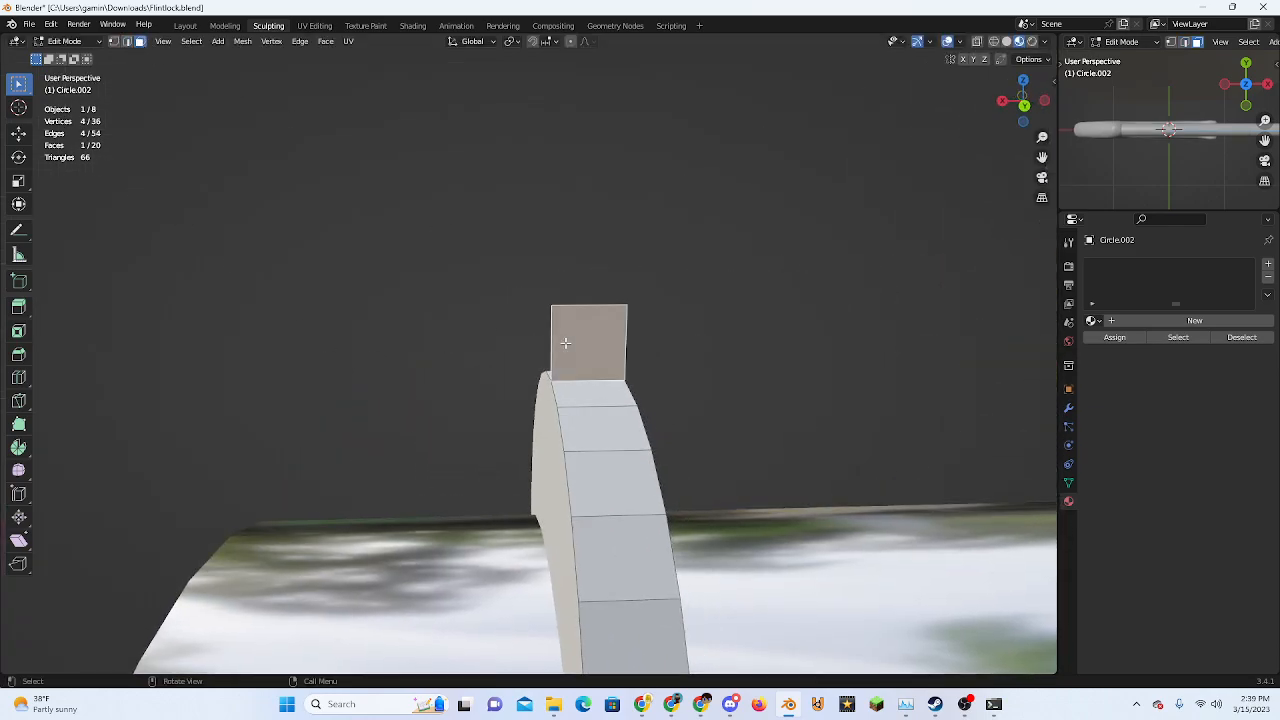
Try to extrude the upright strip sideways about 0.003 m and narrow the resulting post slightly along Y
{"action": "middle_click_drag", "start_coordinate": [566, 343], "coordinate": [652, 348]}
{"action": "left_click", "coordinate": [1010, 106]}
{"action": "scroll", "coordinate": [594, 377], "scroll_direction": "up", "scroll_amount": 2}
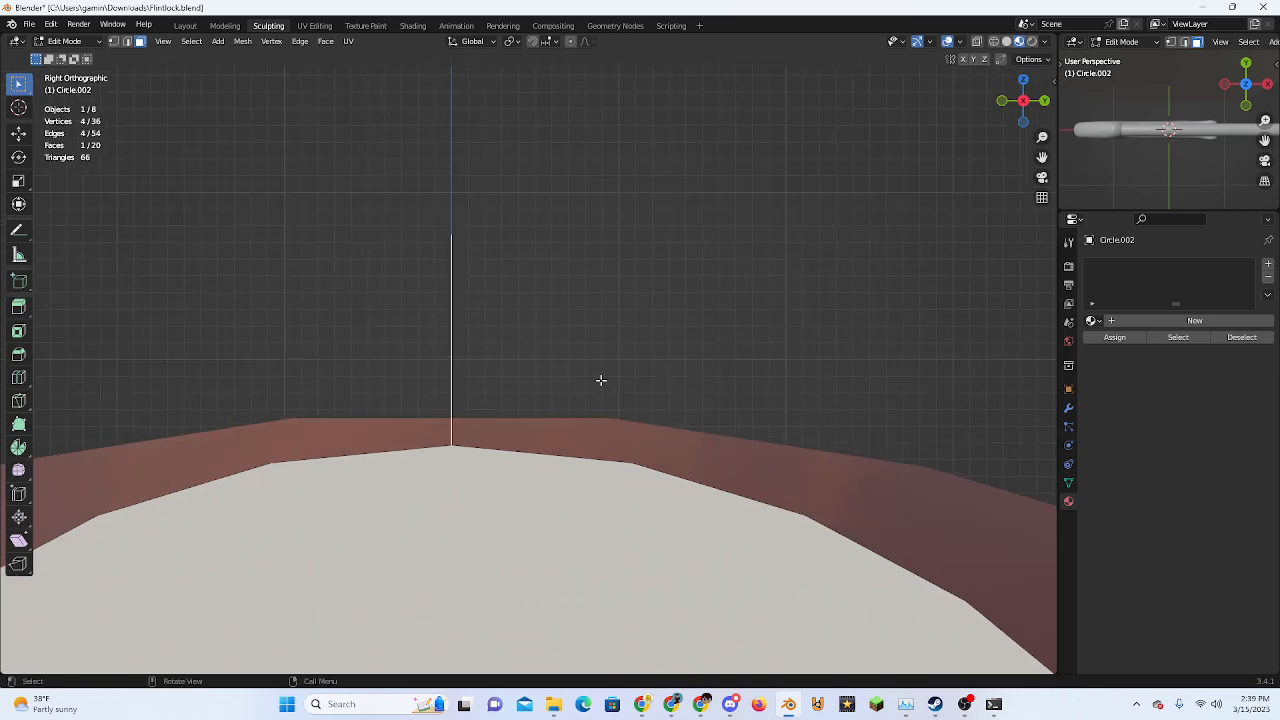
{"action": "key", "text": "e"}
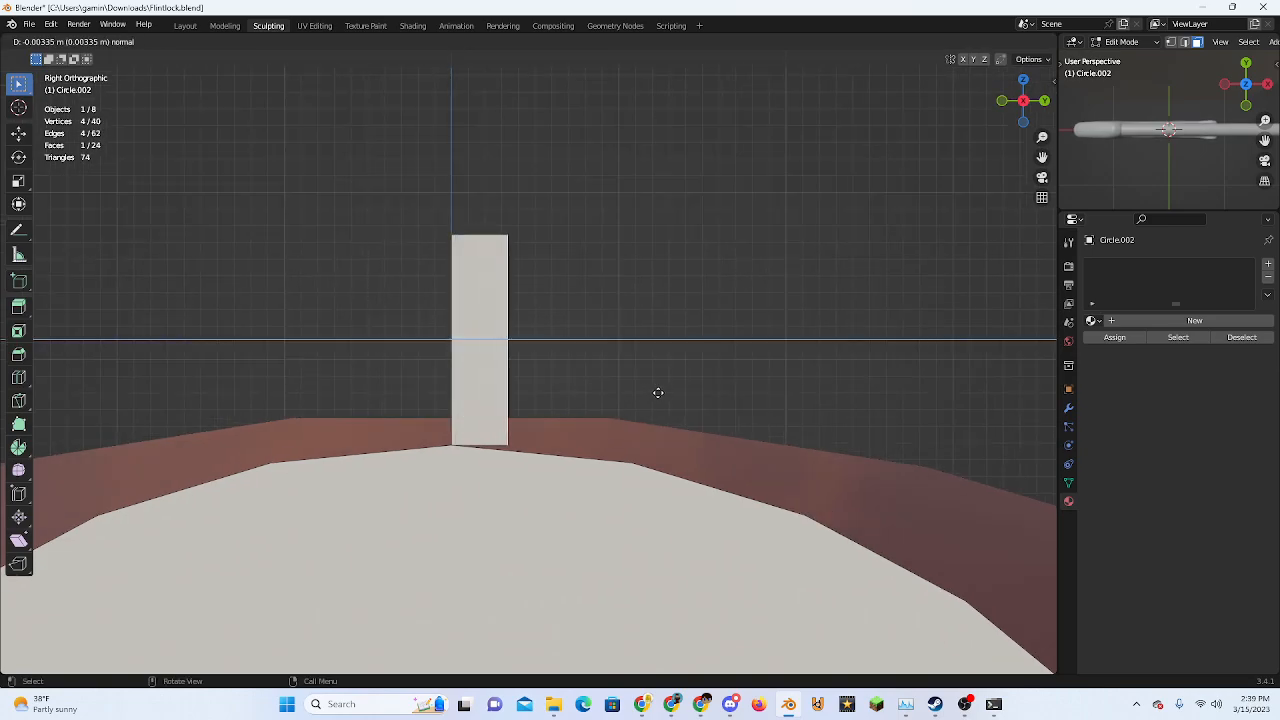
{"action": "left_click", "coordinate": [658, 391]}
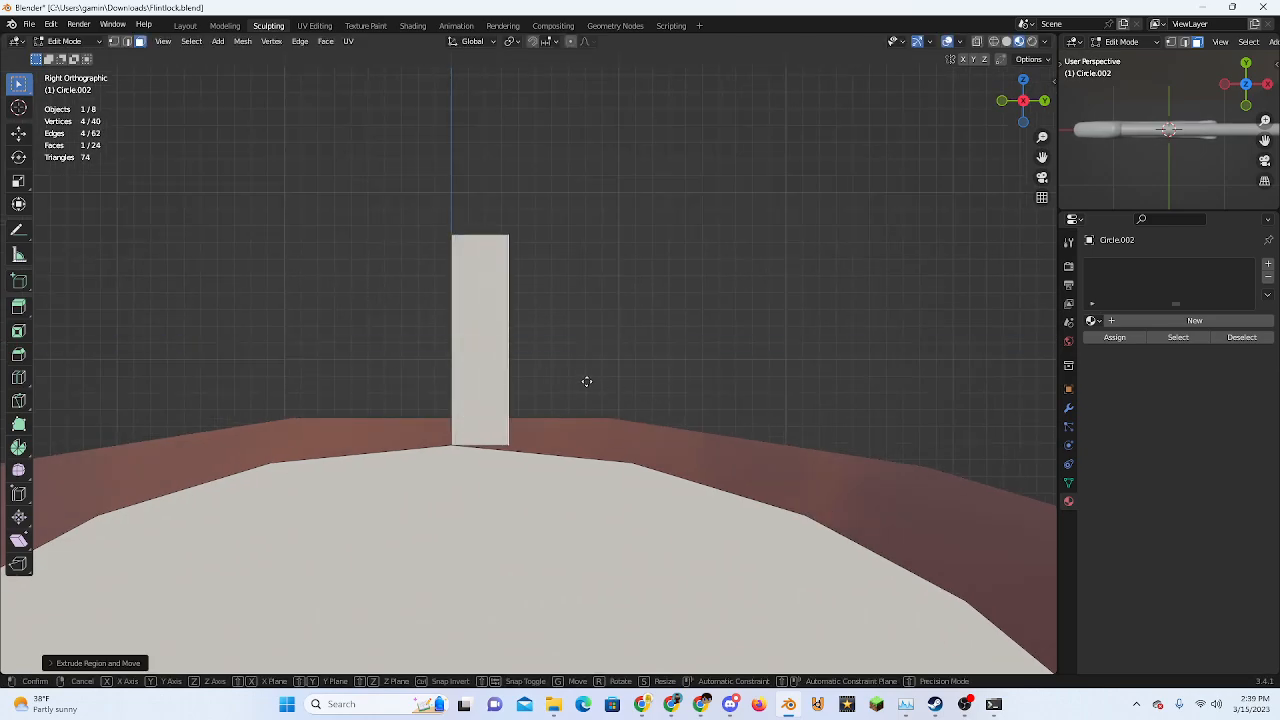
{"action": "key", "text": "g"}
{"action": "key", "text": "y"}
{"action": "left_click", "coordinate": [576, 381]}
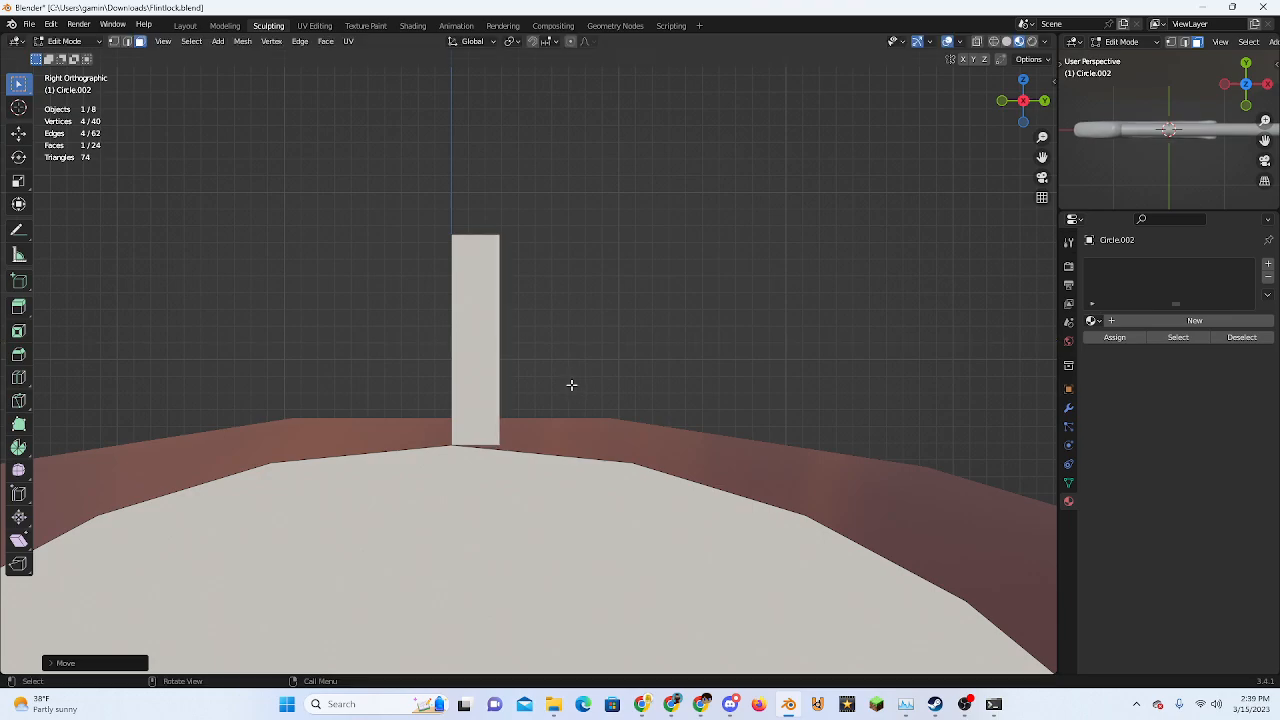
Try to extrude the selected post face back along Y past the centre line to the other side
{"action": "middle_click_drag", "start_coordinate": [571, 383], "coordinate": [482, 367]}
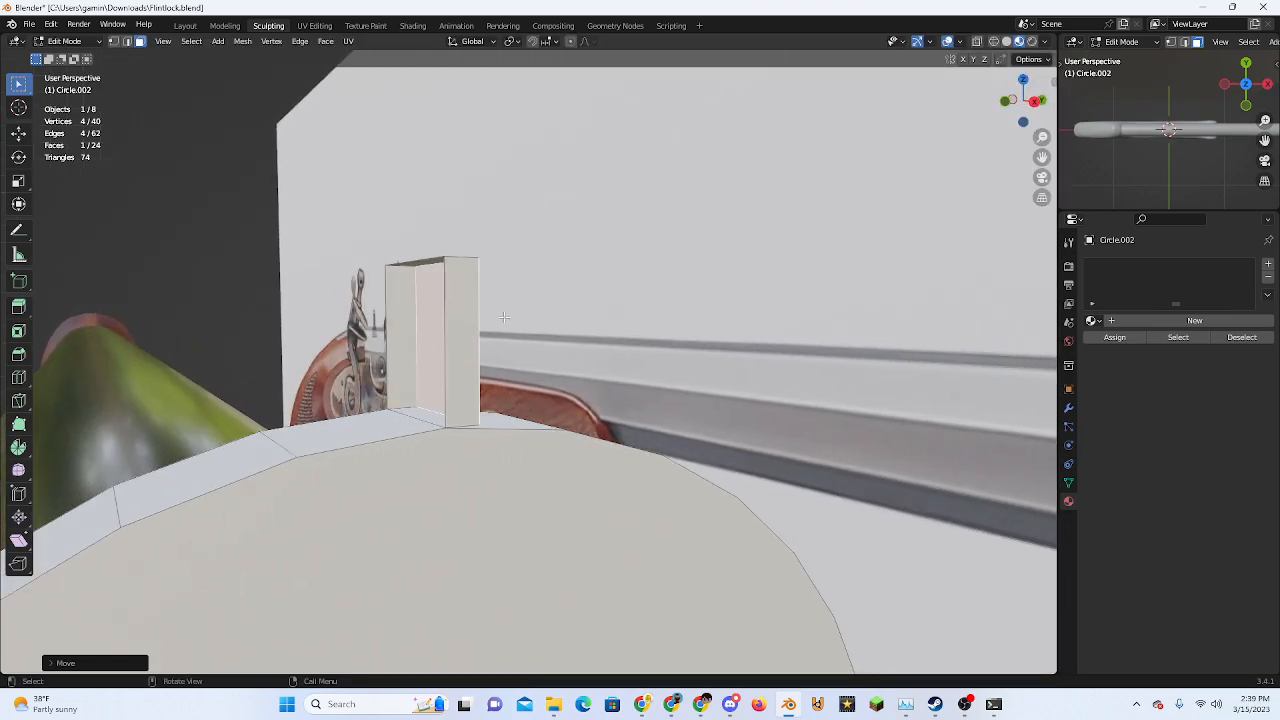
{"action": "left_click", "coordinate": [1041, 100]}
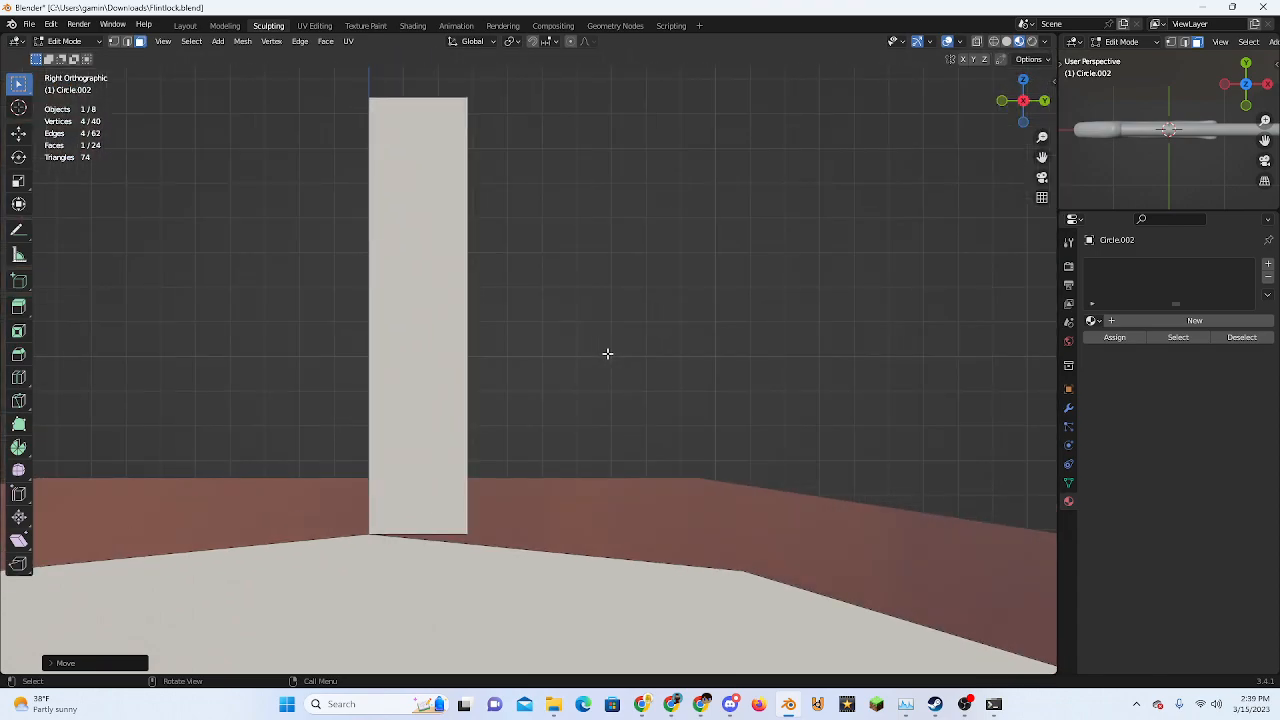
{"action": "key", "text": "e"}
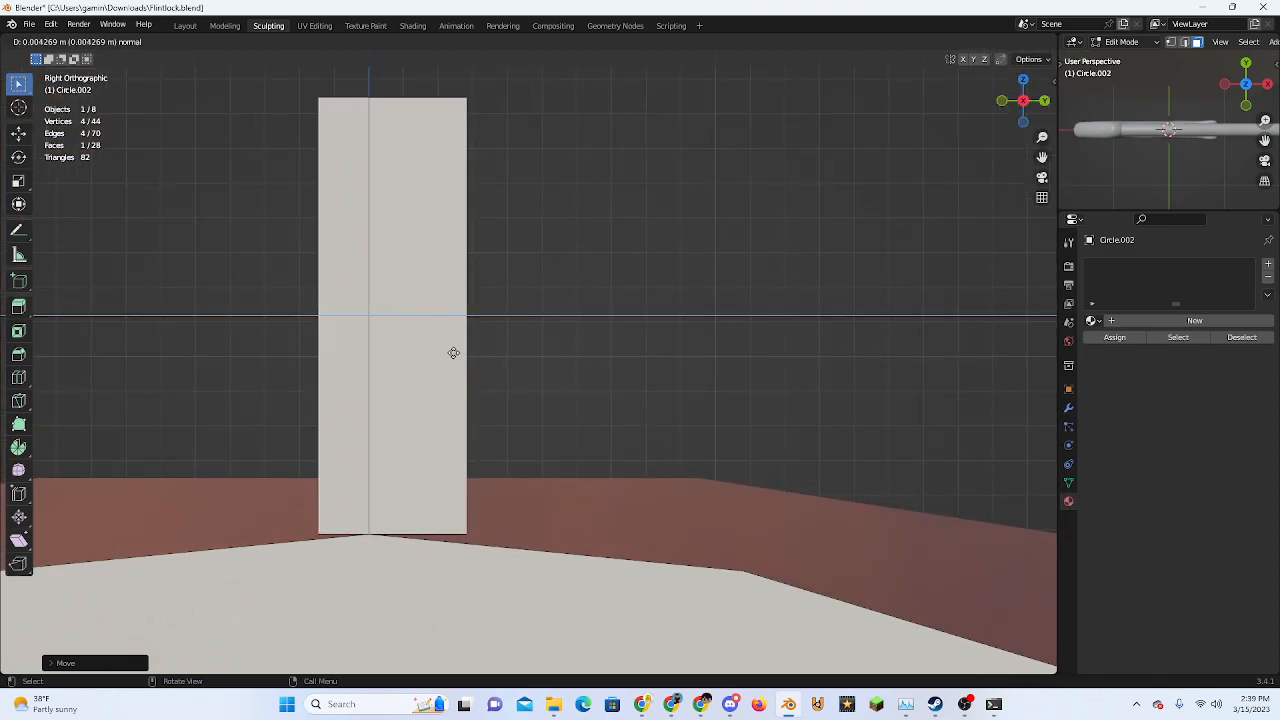
{"action": "left_click", "coordinate": [410, 356]}
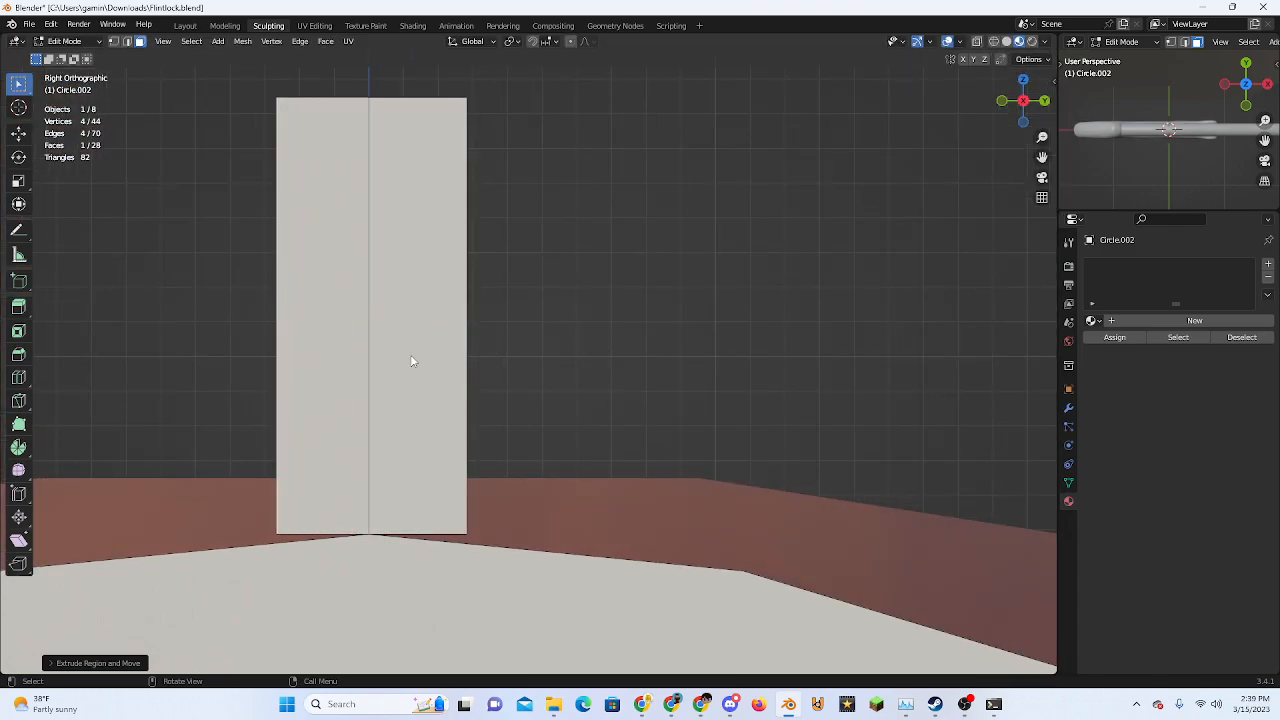
Undo the sideways extrusions of the post, back to the single upright strip with its face selected
{"action": "key", "text": "Tab"}
{"action": "middle_click_drag", "start_coordinate": [414, 360], "coordinate": [639, 343]}
{"action": "scroll", "coordinate": [682, 387], "scroll_direction": "down", "scroll_amount": 2}
{"action": "scroll", "coordinate": [682, 400], "scroll_direction": "down", "scroll_amount": 3}
{"action": "key", "text": "Tab"}
{"action": "key", "text": "alt+a"}
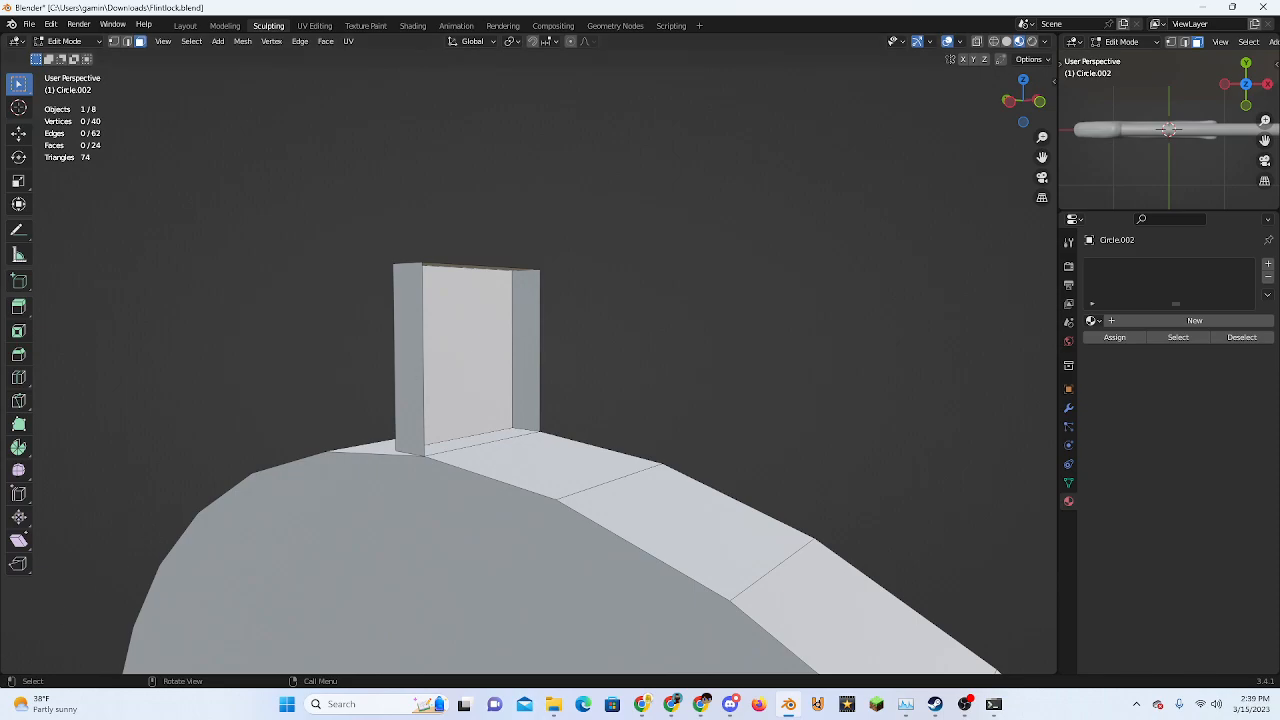
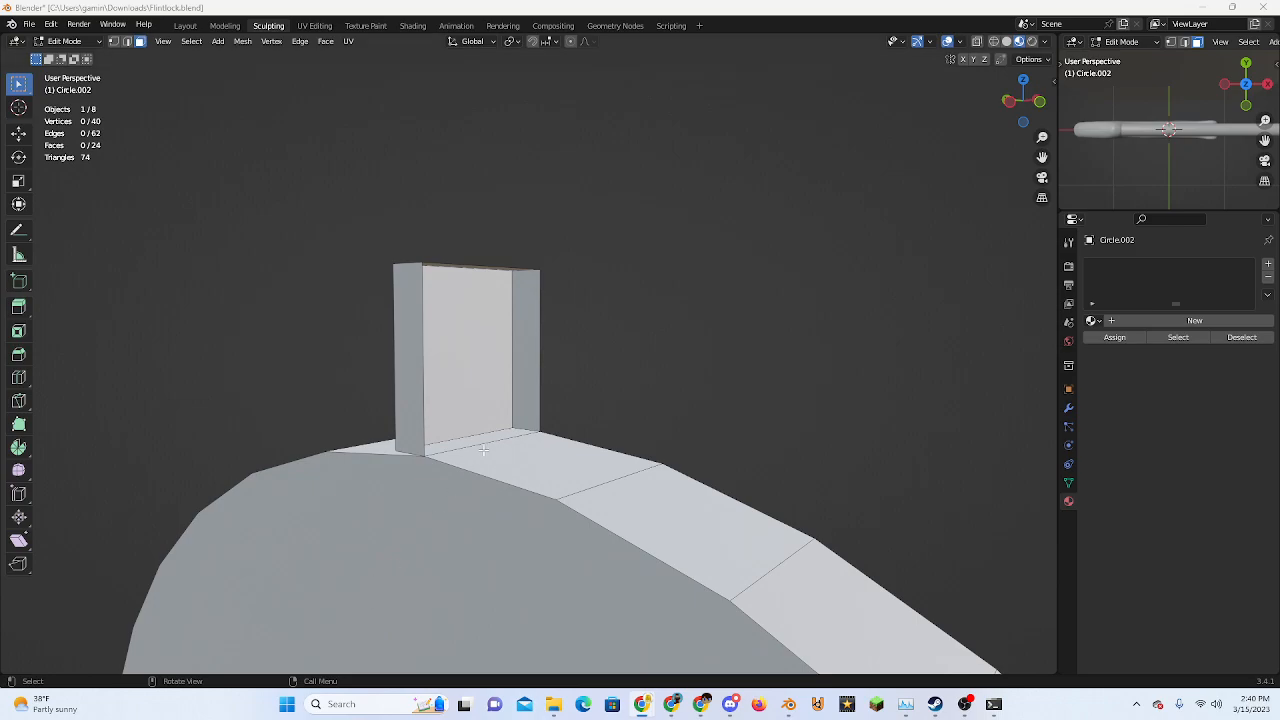
{"action": "middle_click_drag", "start_coordinate": [483, 450], "coordinate": [626, 254]}
{"action": "key", "text": "Tab"}
{"action": "key", "text": "Tab"}
{"action": "key", "text": "Tab"}
{"action": "key", "text": "Tab"}
Extrude the upright strip sideways about 0.0045 m in the right orthographic view to form one half of the post
{"action": "left_click", "coordinate": [1029, 109]}
{"action": "scroll", "coordinate": [409, 419], "scroll_direction": "up", "scroll_amount": 3}
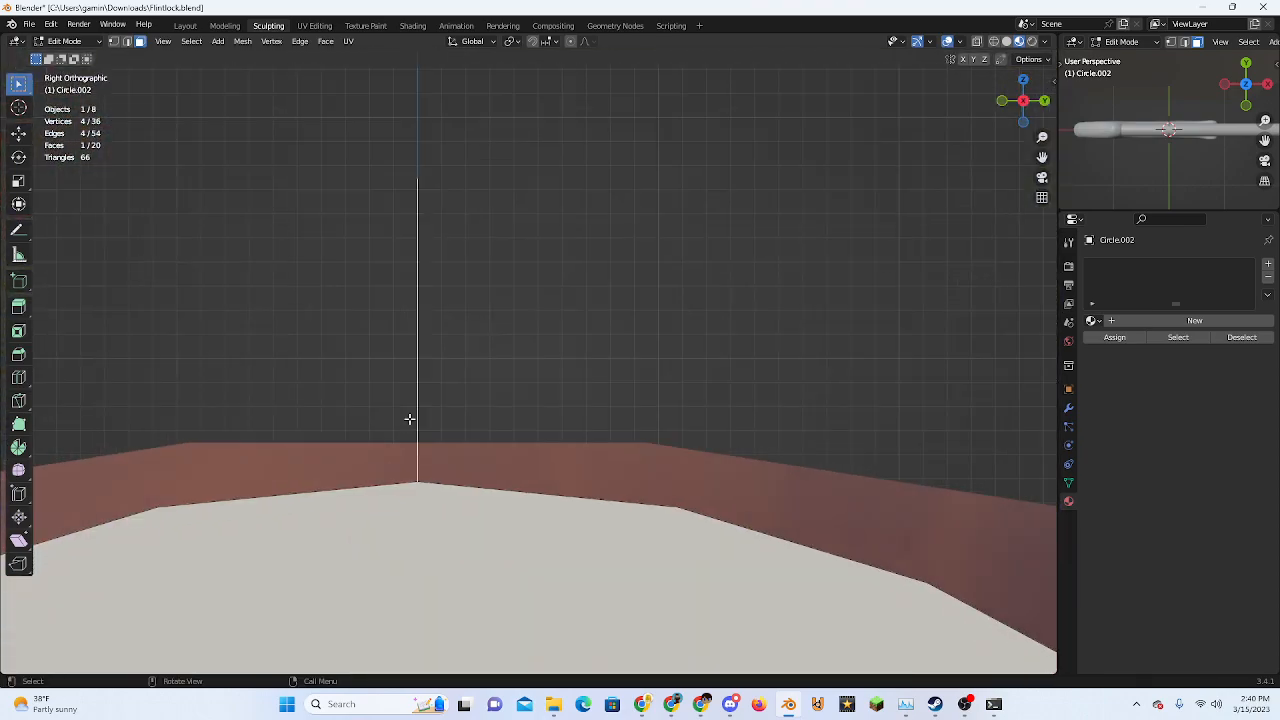
{"action": "key", "text": "e"}
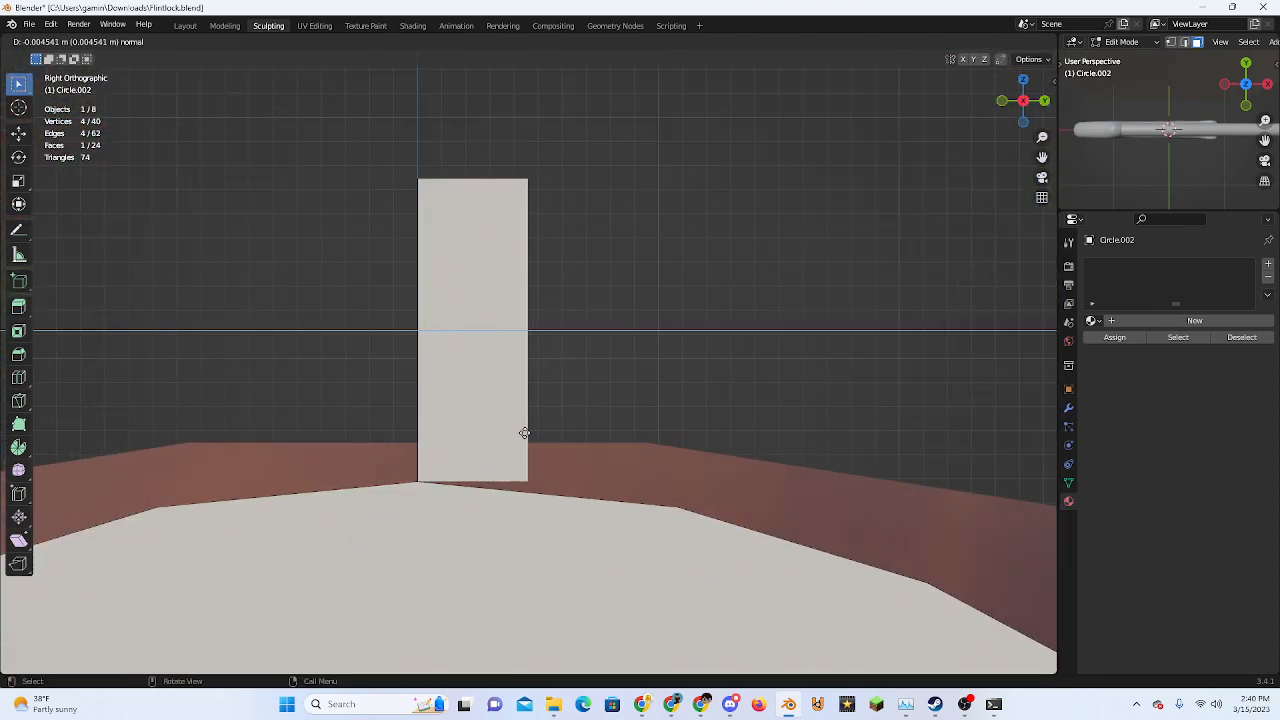
{"action": "left_click", "coordinate": [521, 433]}
Select the half post's extruded side face, duplicate it and move the copy along Y to the open side at the centre line
{"action": "middle_click_drag", "start_coordinate": [512, 433], "coordinate": [337, 351]}
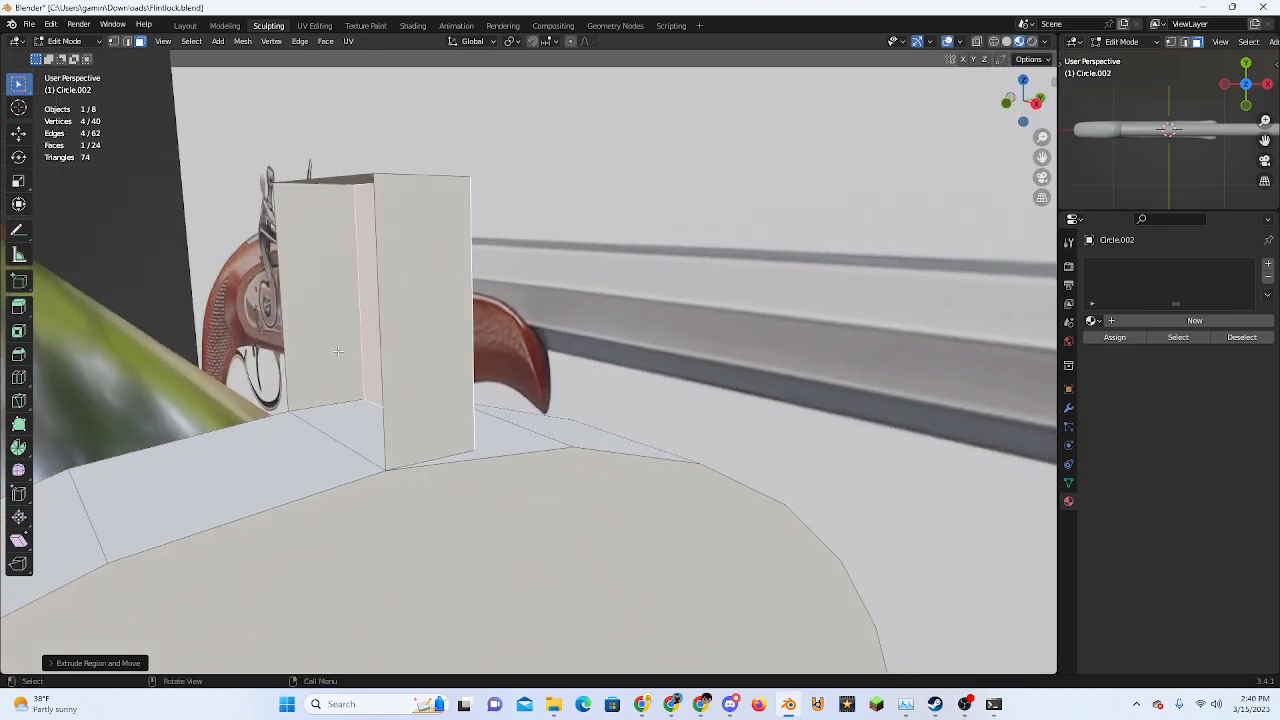
{"action": "left_click", "coordinate": [322, 309]}
{"action": "left_click", "coordinate": [405, 310], "text": "shift"}
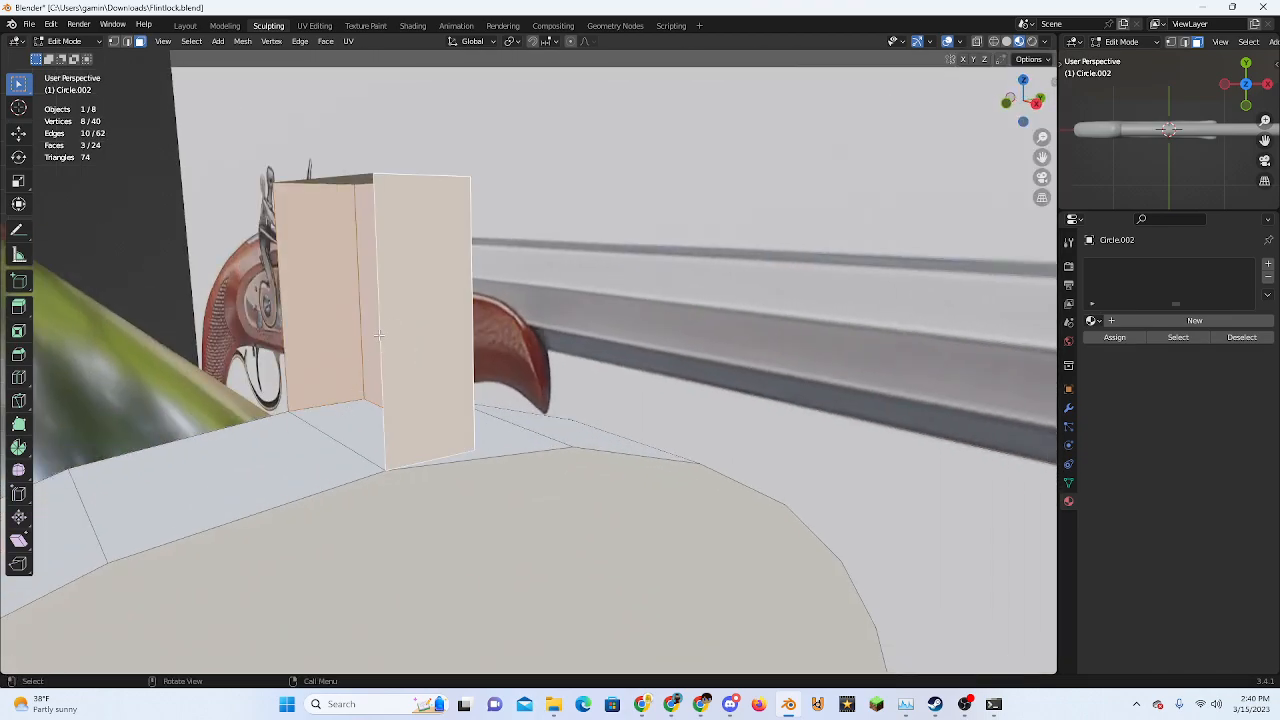
{"action": "left_click", "coordinate": [378, 335]}
{"action": "left_click", "coordinate": [1038, 101]}
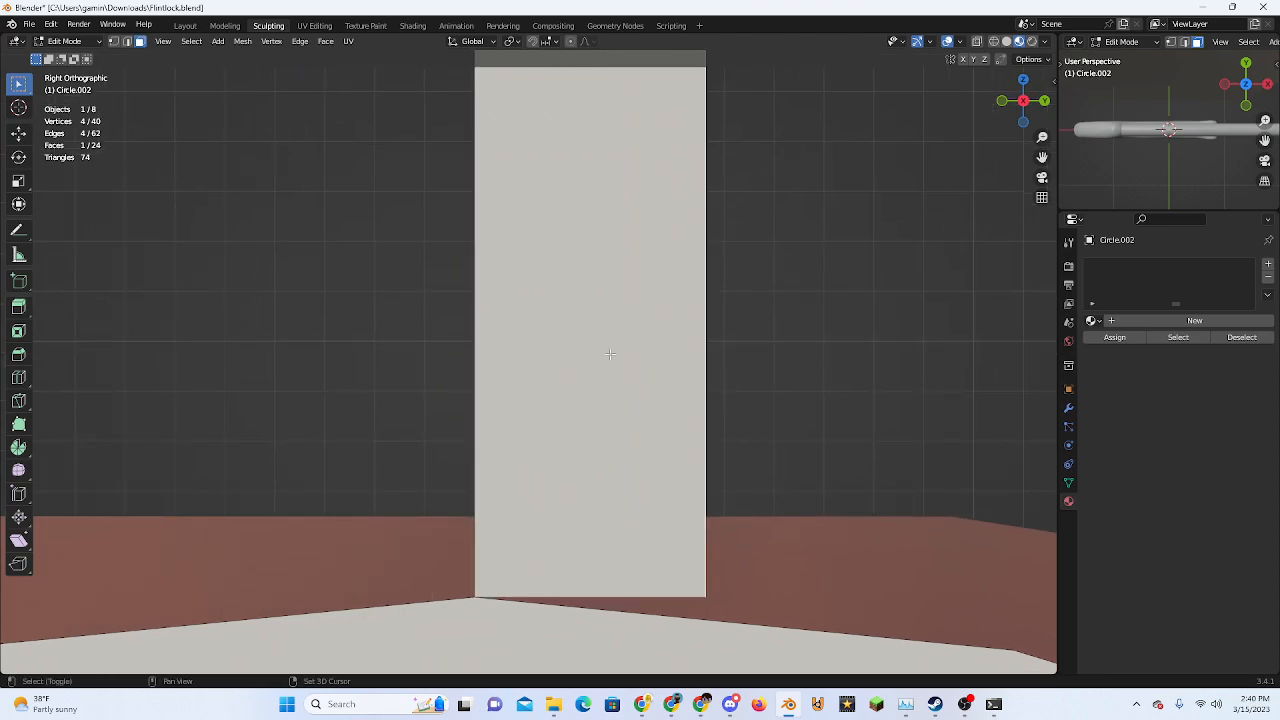
{"action": "key", "text": "ctrl+r"}
{"action": "left_click", "coordinate": [609, 354]}
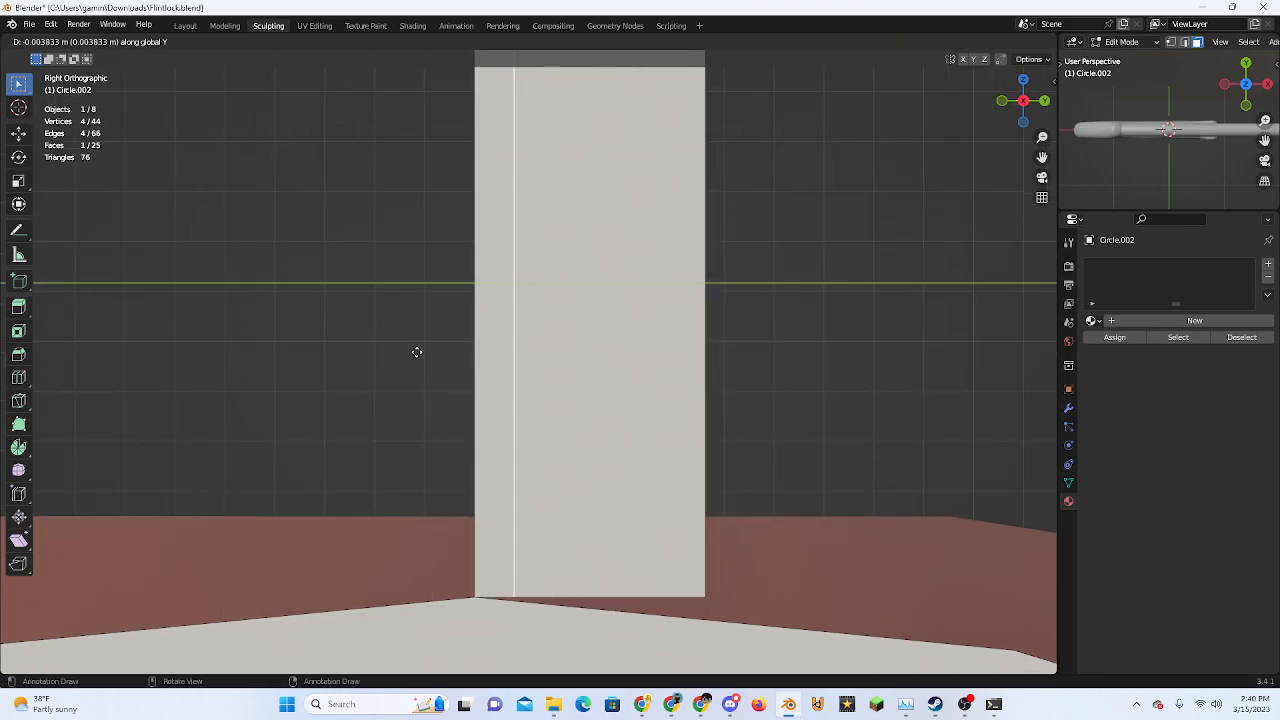
{"action": "left_click", "coordinate": [377, 354]}
Move the duplicated face slightly so it lines up with the open edge of the half post
{"action": "scroll", "coordinate": [480, 514], "scroll_direction": "up", "scroll_amount": 7}
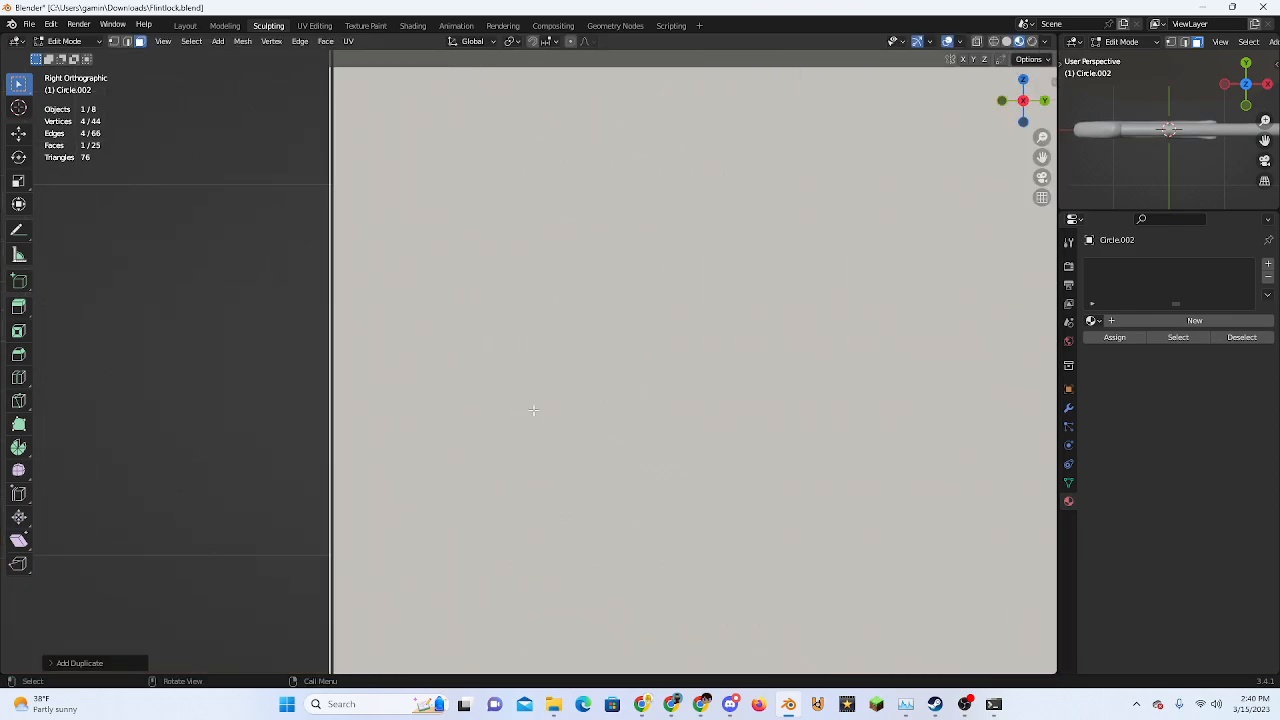
{"action": "middle_click_drag", "start_coordinate": [380, 440], "coordinate": [508, 438], "text": "shift"}
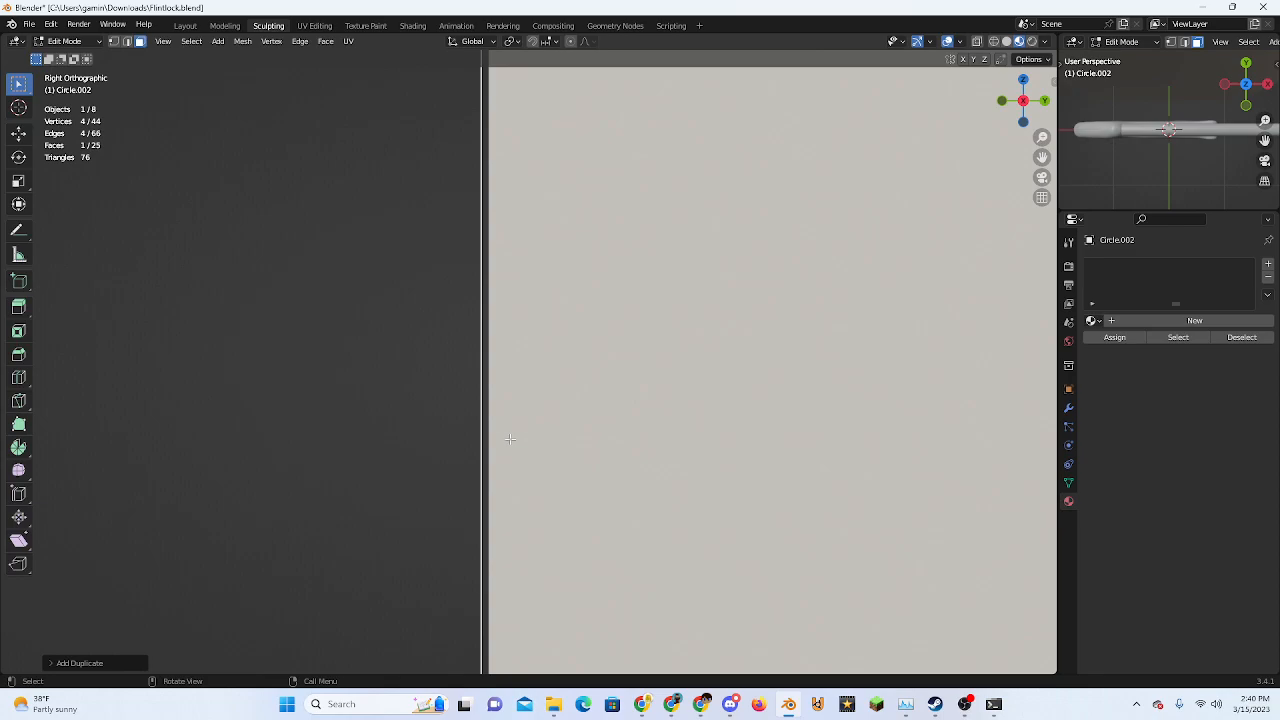
{"action": "key", "text": "g"}
{"action": "left_click", "coordinate": [518, 436]}
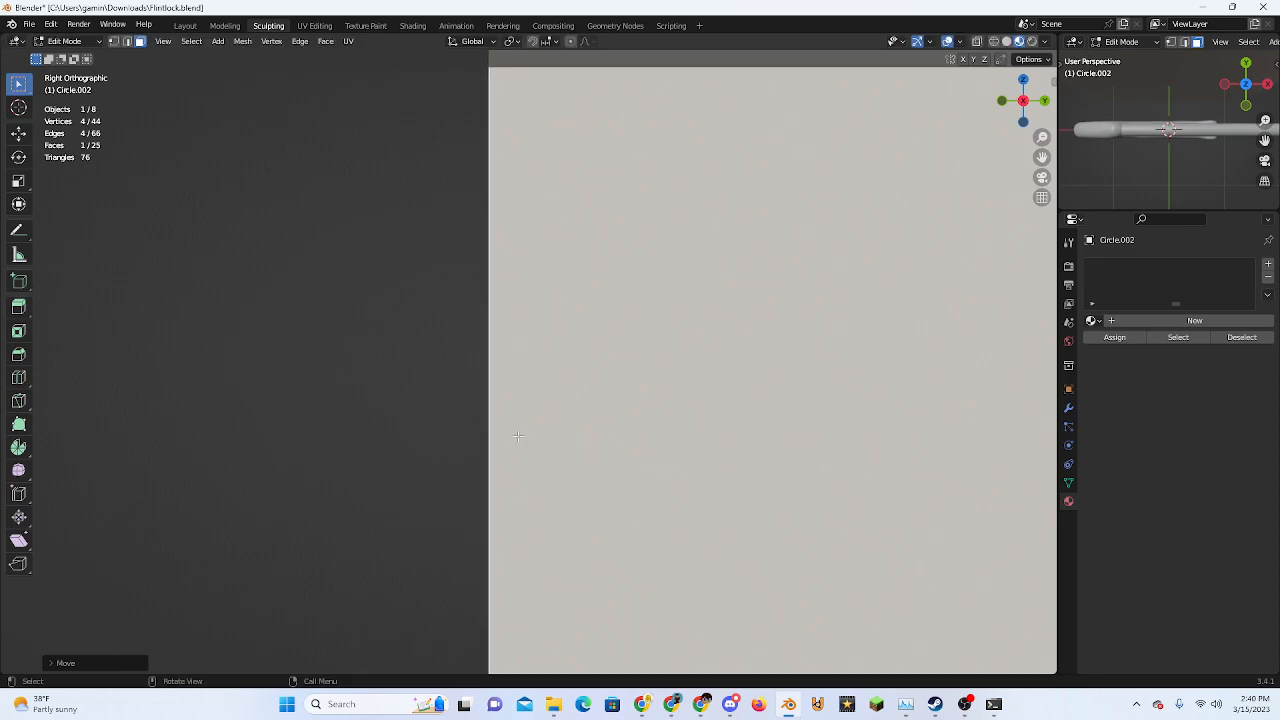
Add the post's remaining side, back and top faces to the selection so the whole post is selected
{"action": "scroll", "coordinate": [443, 440], "scroll_direction": "down", "scroll_amount": 5}
{"action": "middle_click_drag", "start_coordinate": [439, 436], "coordinate": [745, 420]}
{"action": "left_click", "coordinate": [472, 405], "text": "shift"}
{"action": "middle_click_drag", "start_coordinate": [480, 403], "coordinate": [567, 485]}
{"action": "scroll", "coordinate": [548, 512], "scroll_direction": "up", "scroll_amount": 2}
{"action": "left_click", "coordinate": [568, 474], "text": "shift"}
{"action": "left_click", "coordinate": [544, 437], "text": "shift"}
{"action": "middle_click_drag", "start_coordinate": [543, 437], "coordinate": [645, 452]}
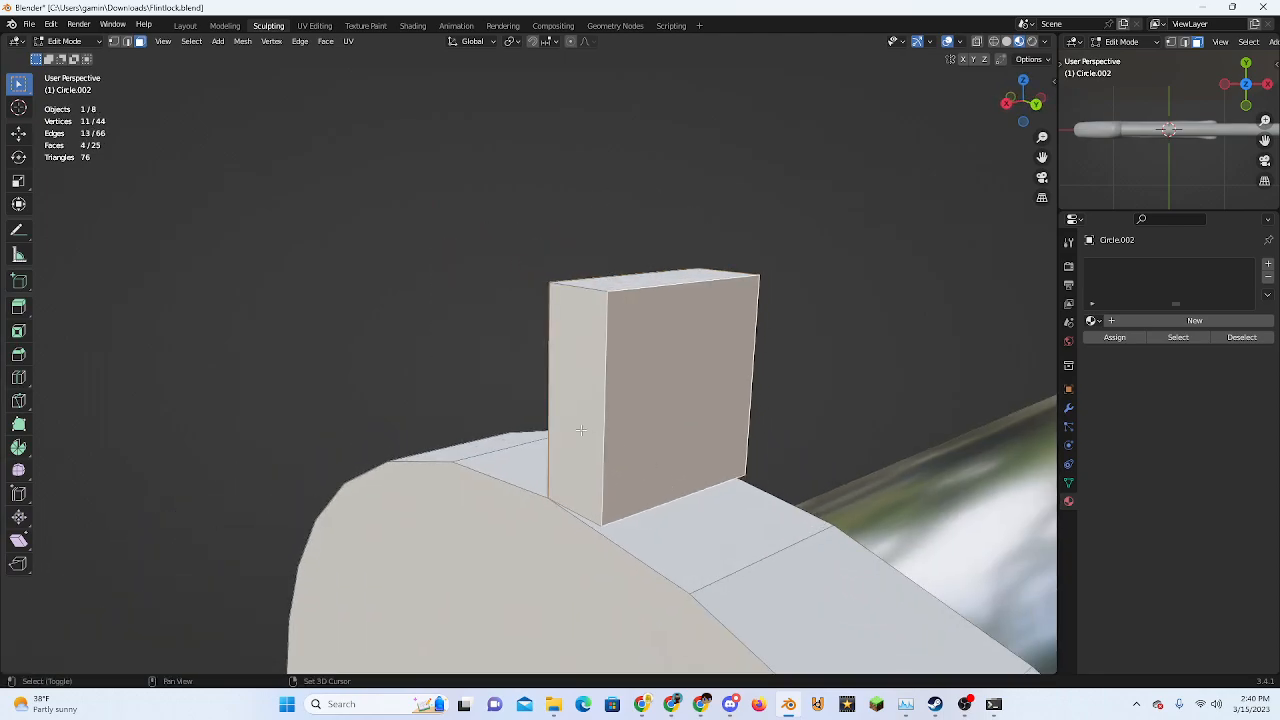
{"action": "left_click", "coordinate": [580, 430], "text": "shift"}
{"action": "left_click", "coordinate": [622, 292], "text": "shift"}
{"action": "left_click", "coordinate": [1006, 103]}
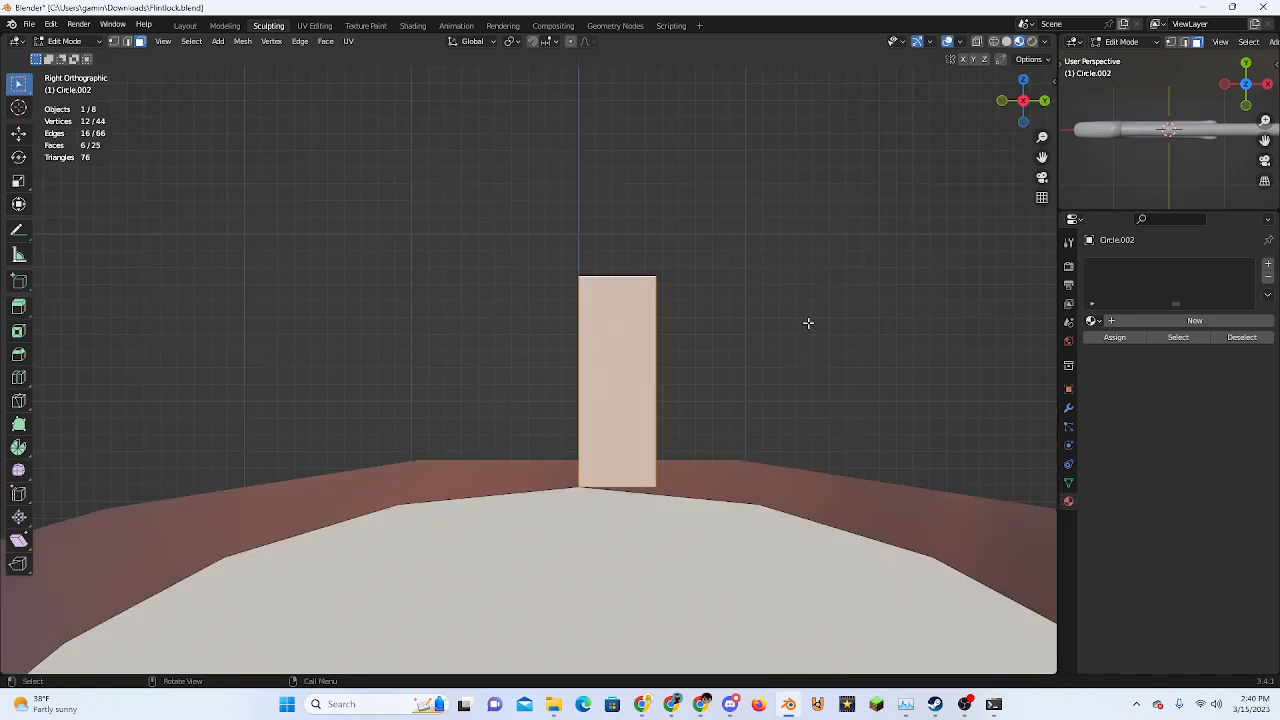
{"action": "scroll", "coordinate": [720, 418], "scroll_direction": "up", "scroll_amount": 2}
{"action": "middle_click_drag", "start_coordinate": [716, 422], "coordinate": [696, 321], "text": "shift"}
{"action": "scroll", "coordinate": [668, 389], "scroll_direction": "up", "scroll_amount": 1}
{"action": "key", "text": "g"}
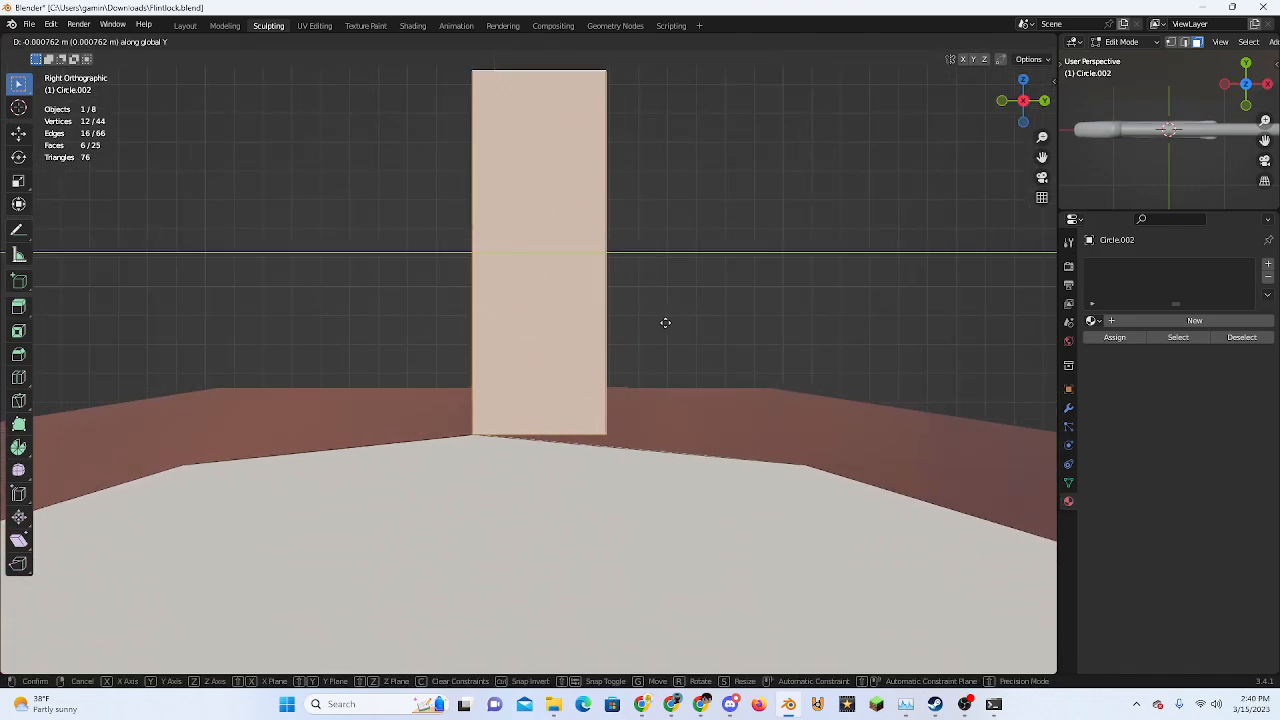
{"action": "key", "text": "Escape"}
Separate the selected post faces from the half disc into their own object and return to Object Mode
{"action": "right_click", "coordinate": [640, 320]}
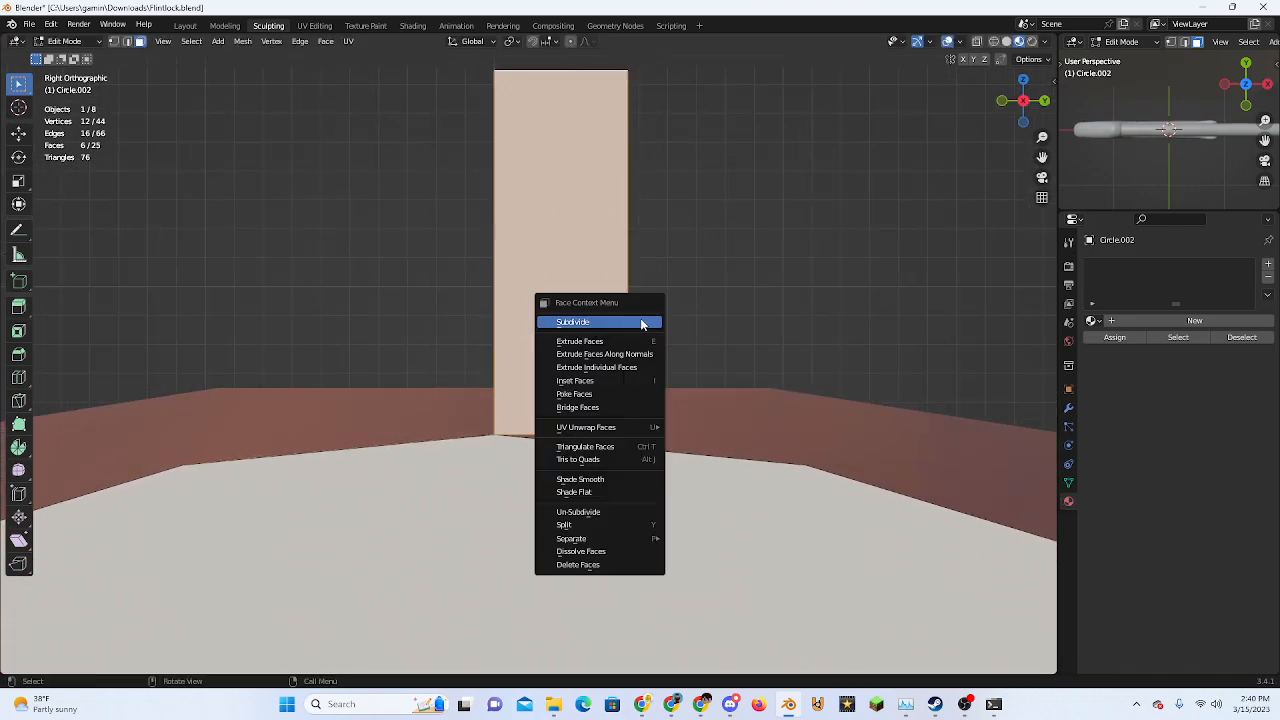
{"action": "mouse_move", "coordinate": [620, 537]}
{"action": "left_click", "coordinate": [701, 538]}
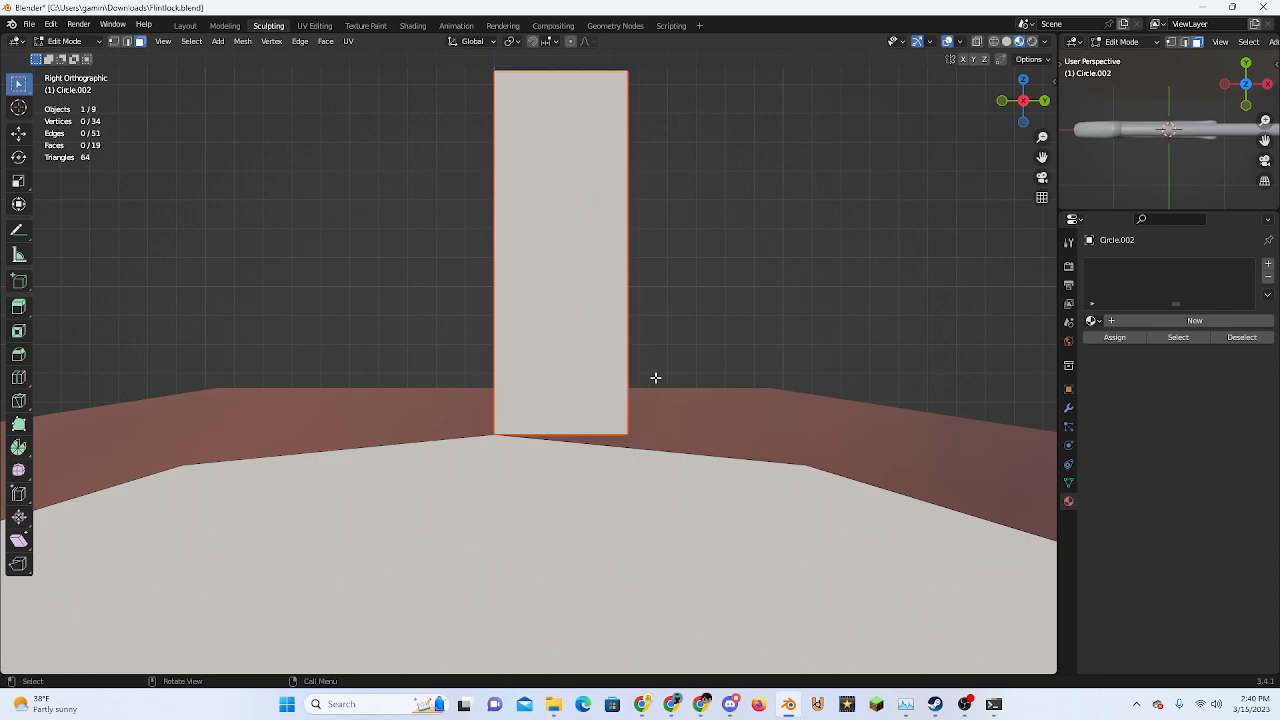
{"action": "key", "text": "Tab"}
{"action": "scroll", "coordinate": [600, 330], "scroll_direction": "down", "scroll_amount": 5}
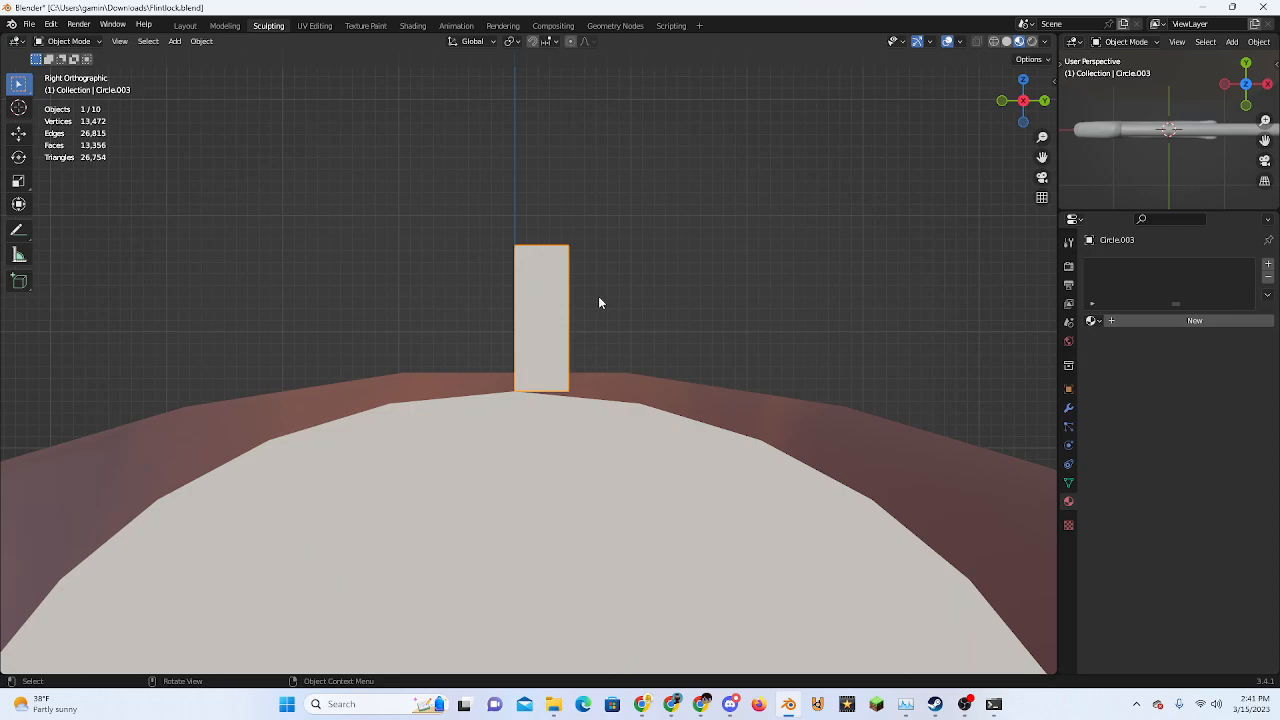
Try scaling the separated post in the right orthographic view
{"action": "middle_click_drag", "start_coordinate": [571, 318], "coordinate": [731, 350]}
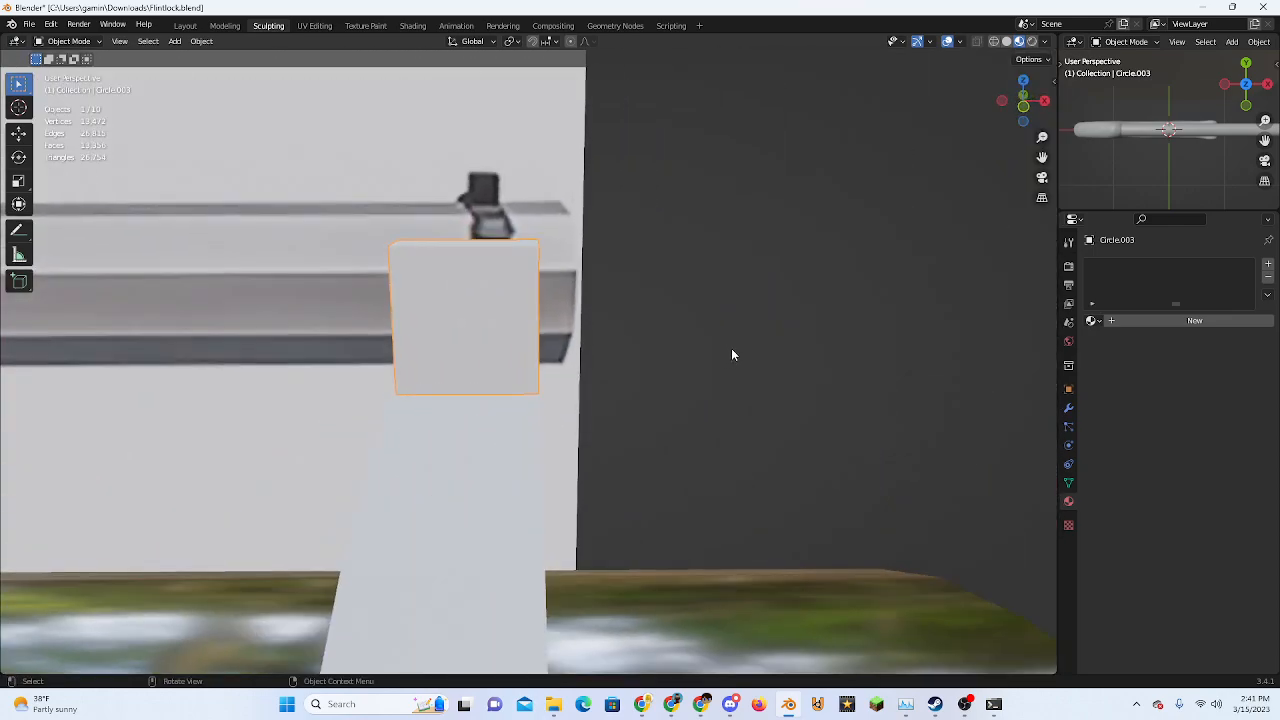
{"action": "left_click", "coordinate": [1044, 101]}
{"action": "scroll", "coordinate": [690, 361], "scroll_direction": "up", "scroll_amount": 1}
{"action": "key", "text": "s"}
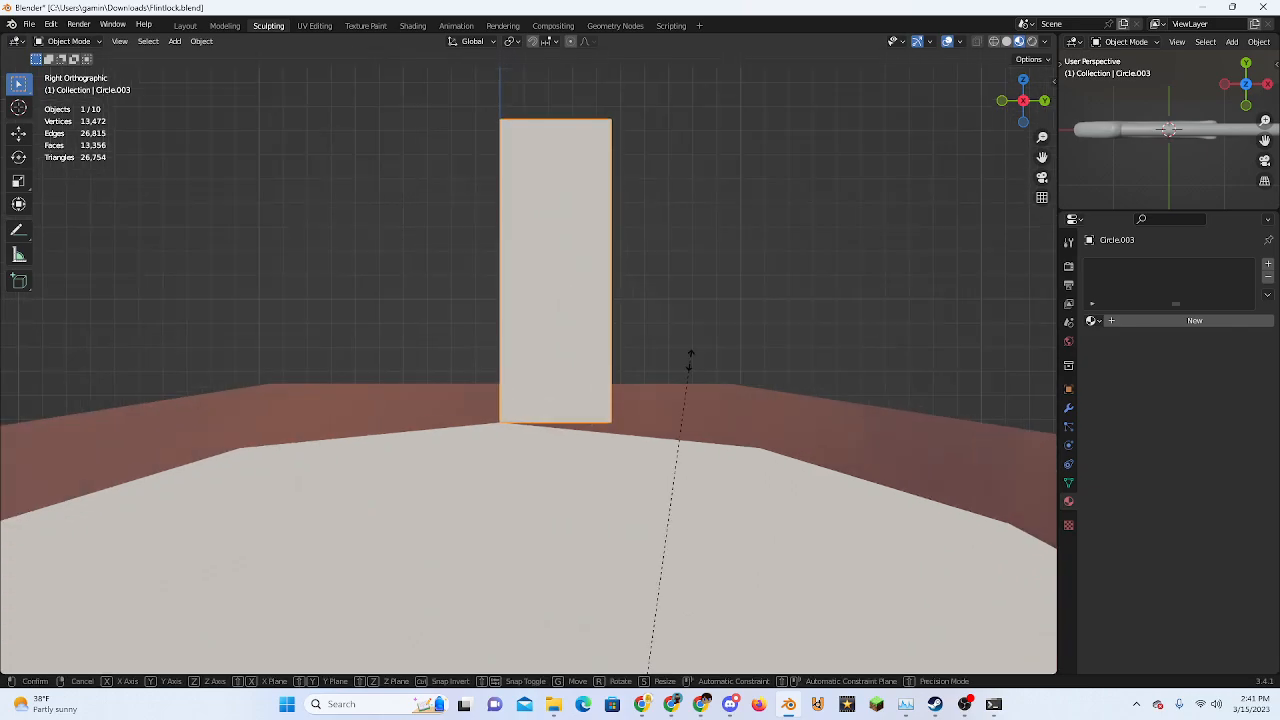
{"action": "left_click", "coordinate": [684, 361]}
Delete the separated post object and add a cube mesh to replace it
{"action": "scroll", "coordinate": [637, 385], "scroll_direction": "down", "scroll_amount": 5}
{"action": "scroll", "coordinate": [647, 431], "scroll_direction": "down", "scroll_amount": 8}
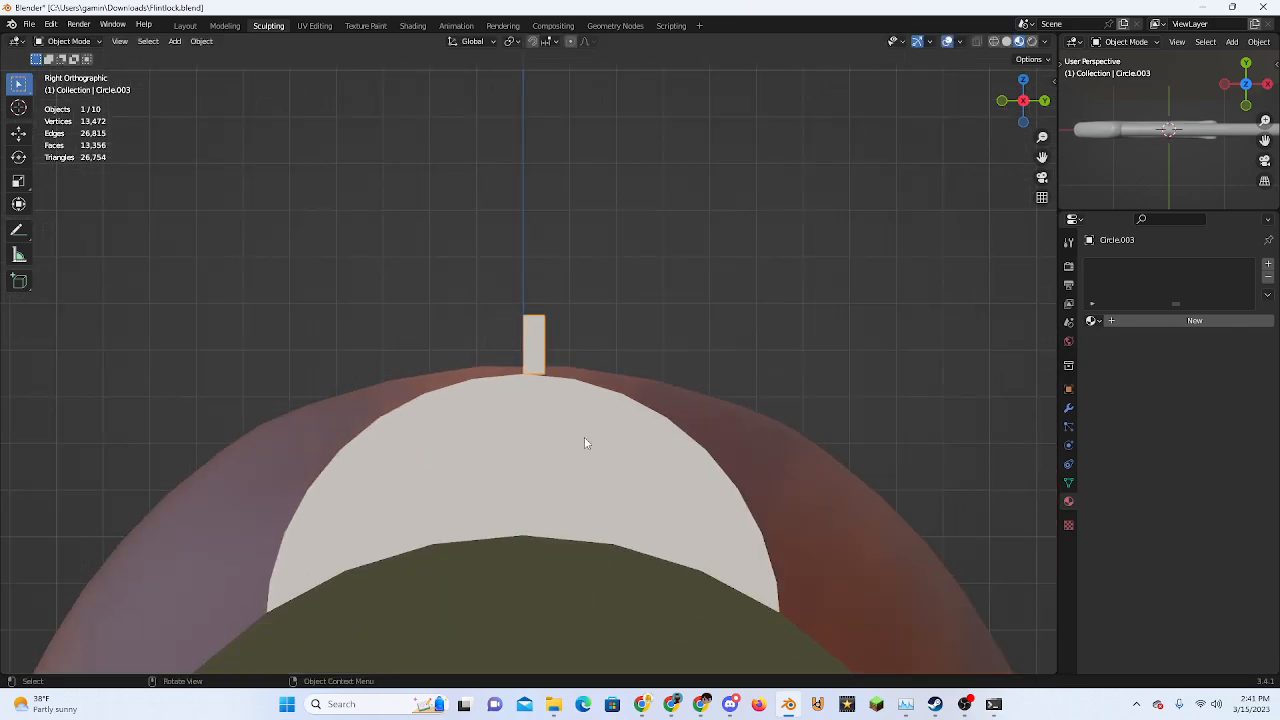
{"action": "key", "text": "Delete"}
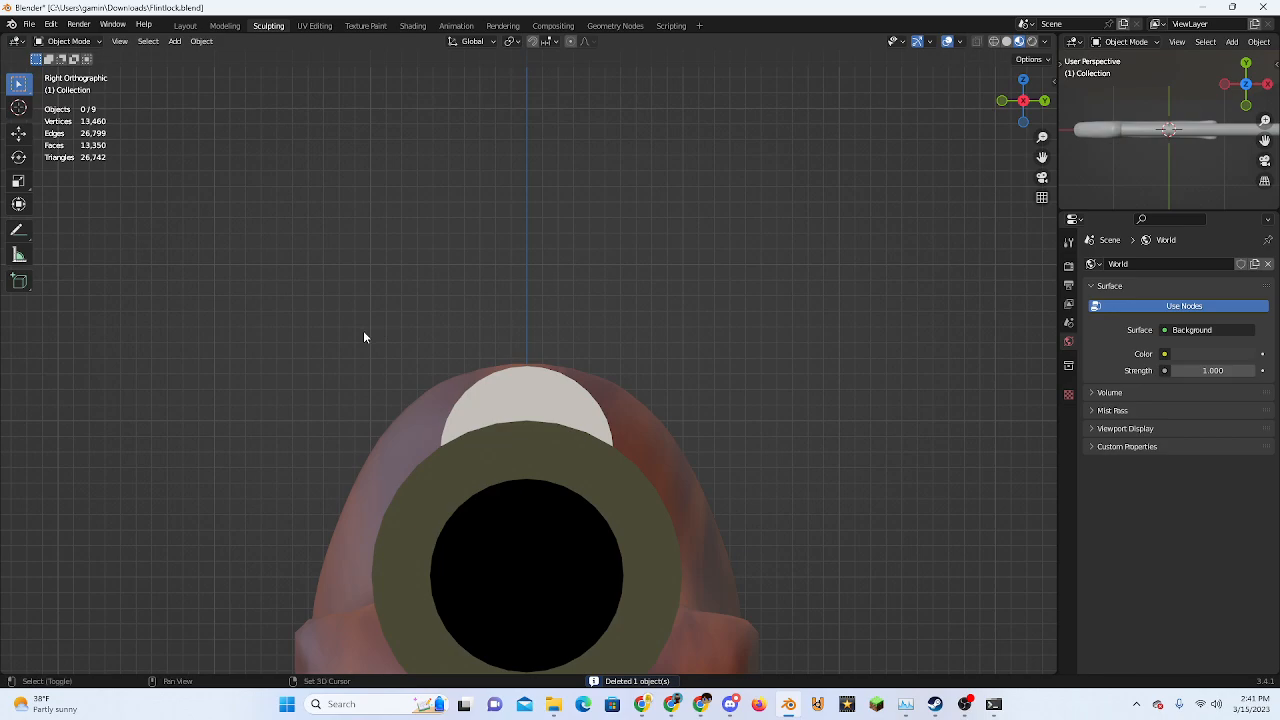
{"action": "key", "text": "shift+a"}
{"action": "mouse_move", "coordinate": [357, 345]}
{"action": "left_click", "coordinate": [421, 347]}
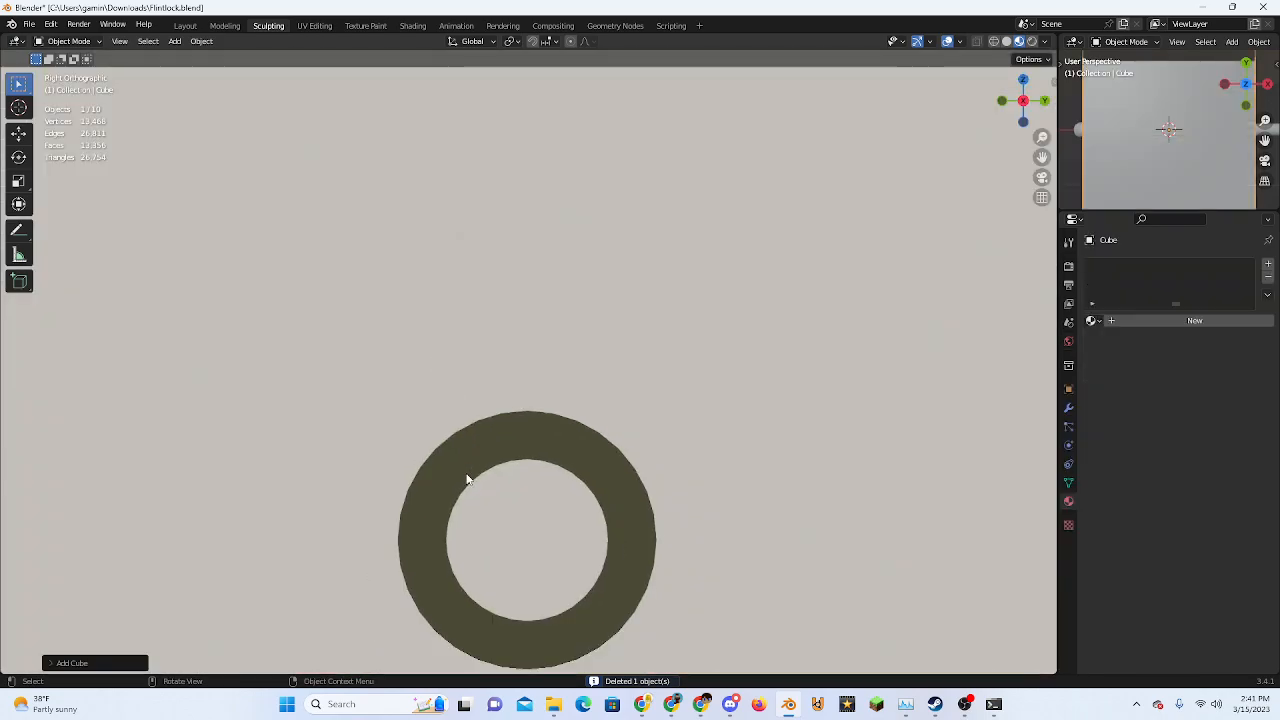
Shrink the cube uniformly to a small block and move it up onto the top of the half disc
{"action": "key", "text": "s"}
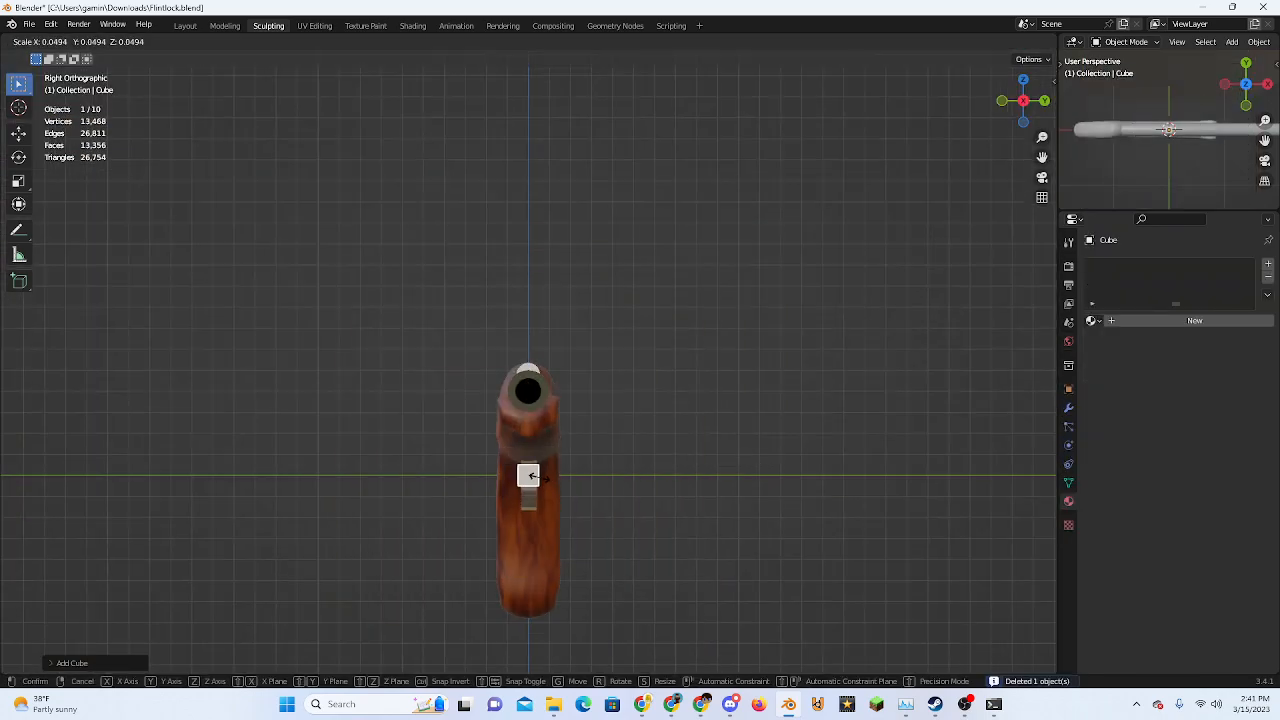
{"action": "left_click", "coordinate": [553, 518]}
{"action": "scroll", "coordinate": [553, 518], "scroll_direction": "up", "scroll_amount": 4}
{"action": "key", "text": "g"}
{"action": "left_click", "coordinate": [571, 372]}
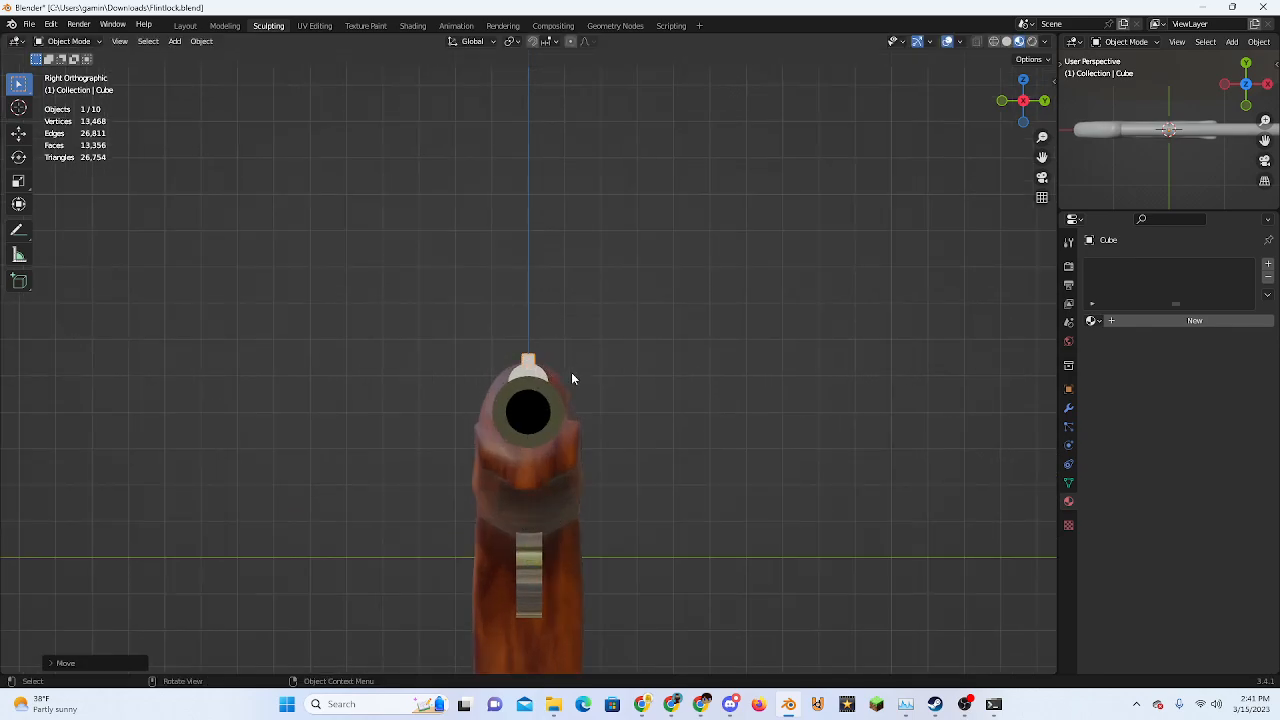
Scale the cube down along Y to turn it into a narrow upright post
{"action": "scroll", "coordinate": [571, 372], "scroll_direction": "up", "scroll_amount": 6}
{"action": "key", "text": "s"}
{"action": "key", "text": "y"}
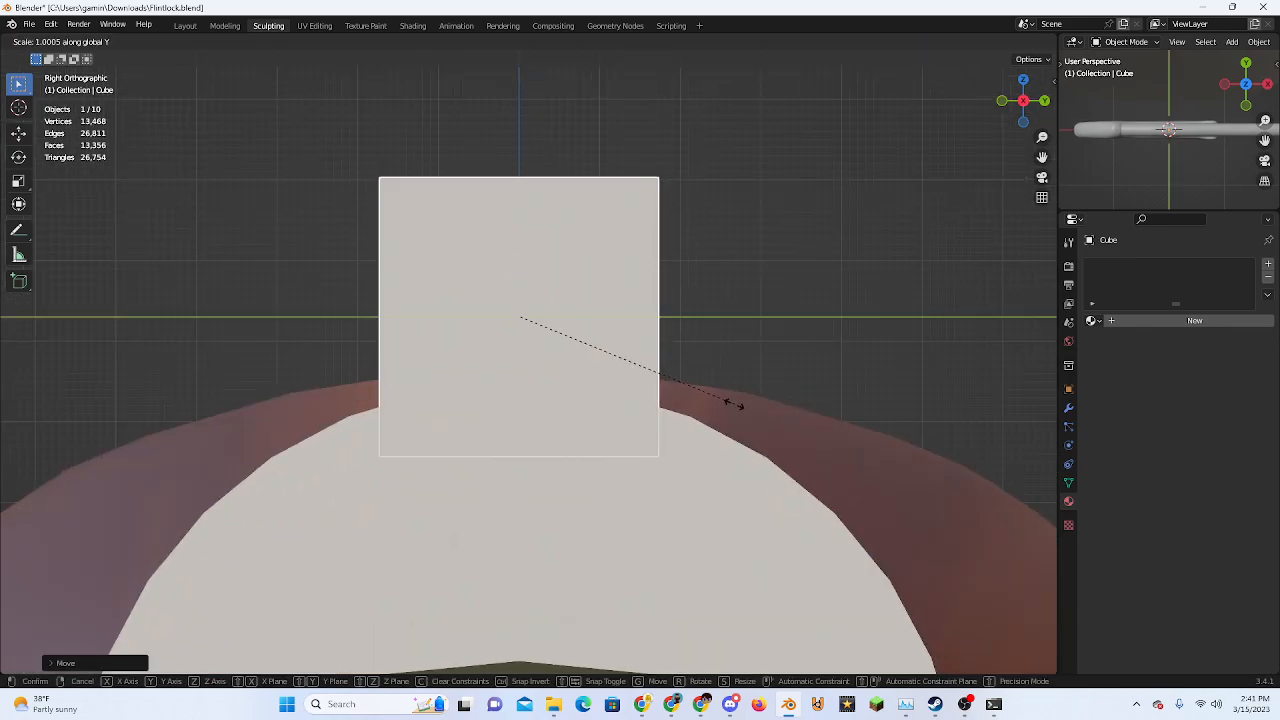
{"action": "left_click", "coordinate": [597, 351]}
Move the post about 1.79 m along X in the front view so it sits over the half disc near the muzzle
{"action": "middle_click_drag", "start_coordinate": [597, 351], "coordinate": [586, 425]}
{"action": "scroll", "coordinate": [586, 425], "scroll_direction": "down", "scroll_amount": 6}
{"action": "scroll", "coordinate": [632, 340], "scroll_direction": "up", "scroll_amount": 3}
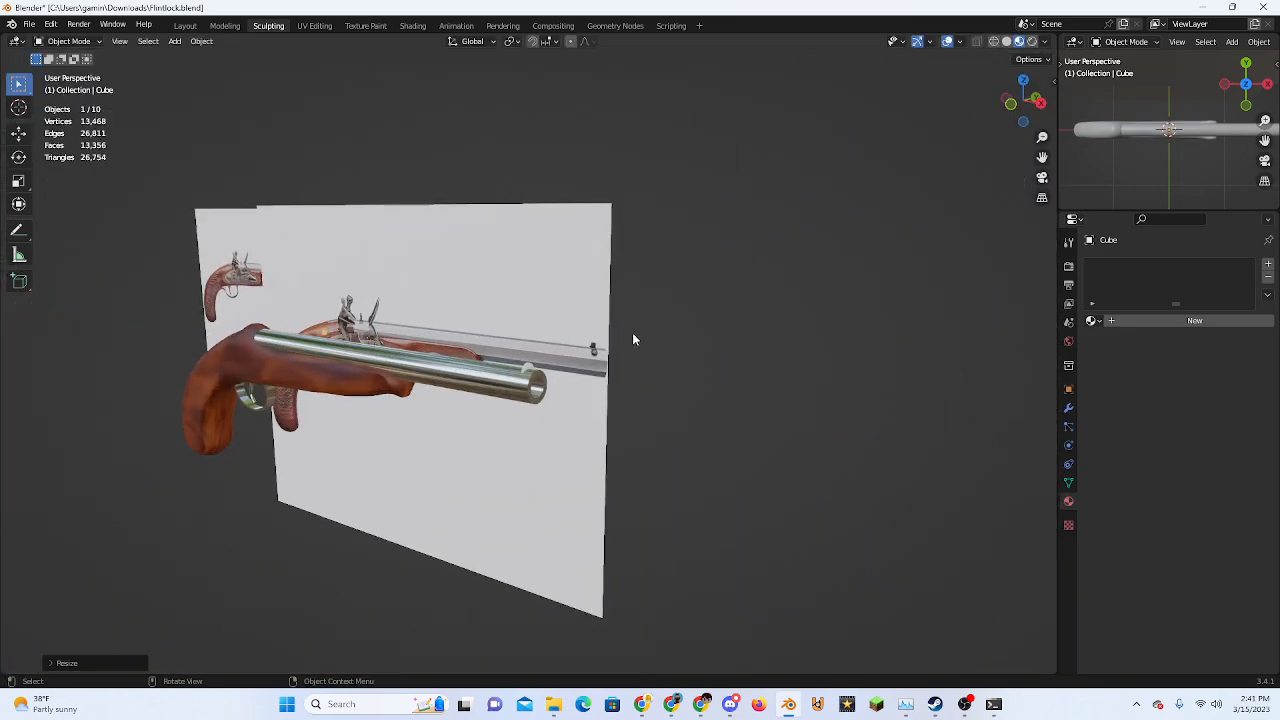
{"action": "left_click", "coordinate": [1010, 104]}
{"action": "scroll", "coordinate": [380, 338], "scroll_direction": "up", "scroll_amount": 4}
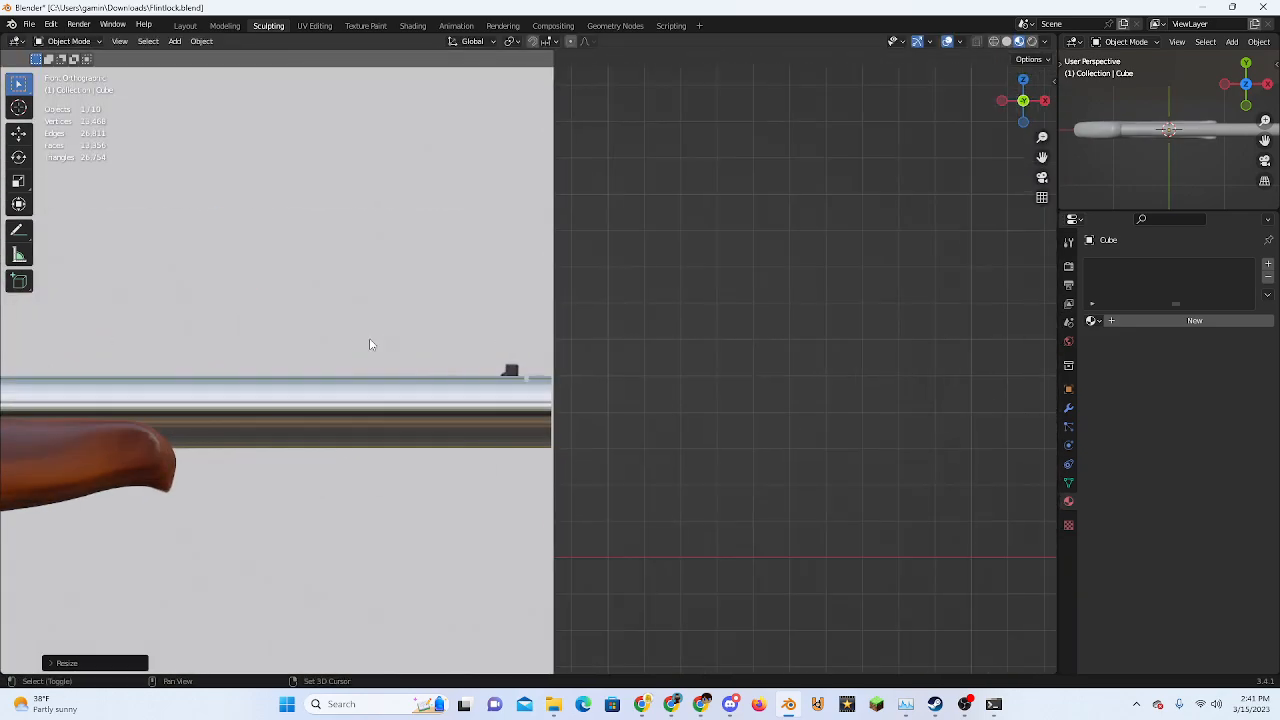
{"action": "middle_click_drag", "start_coordinate": [368, 340], "coordinate": [487, 330], "text": "shift"}
{"action": "key", "text": "g"}
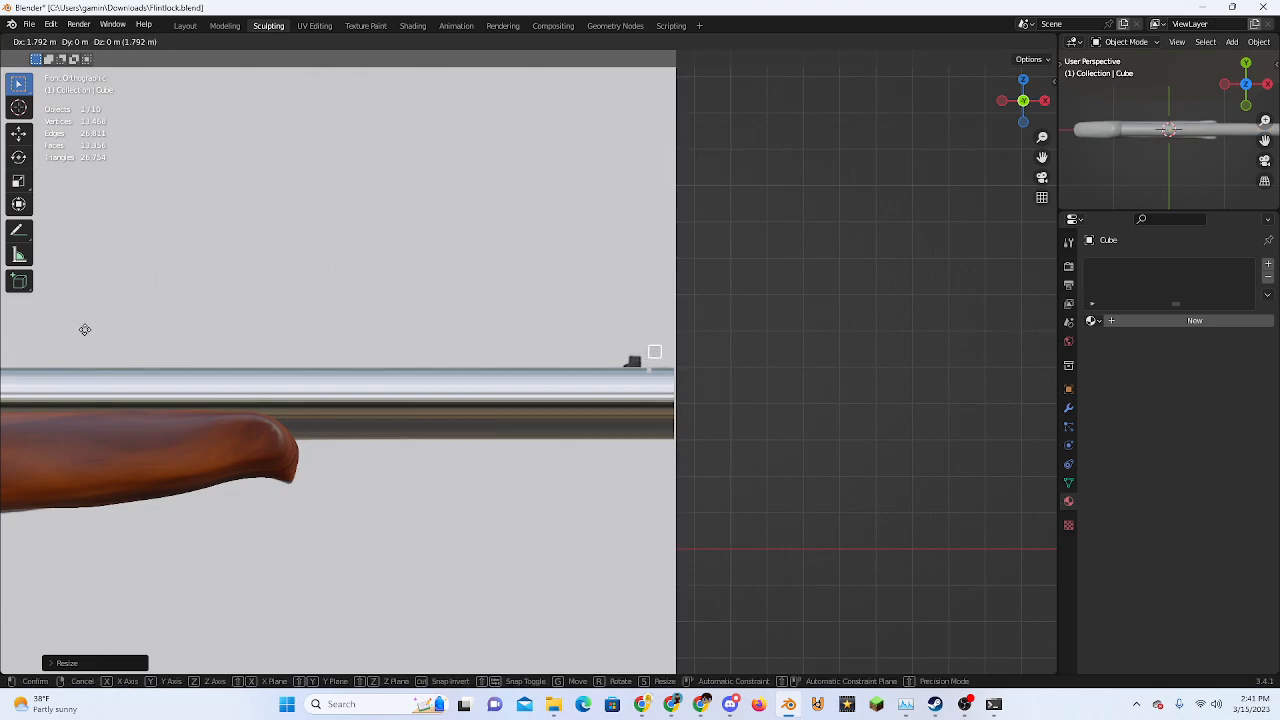
{"action": "left_click", "coordinate": [87, 368]}
Extrude the half disc's muzzle-side face along X until the disc is slightly thicker than the post's depth
{"action": "scroll", "coordinate": [669, 380], "scroll_direction": "up", "scroll_amount": 8}
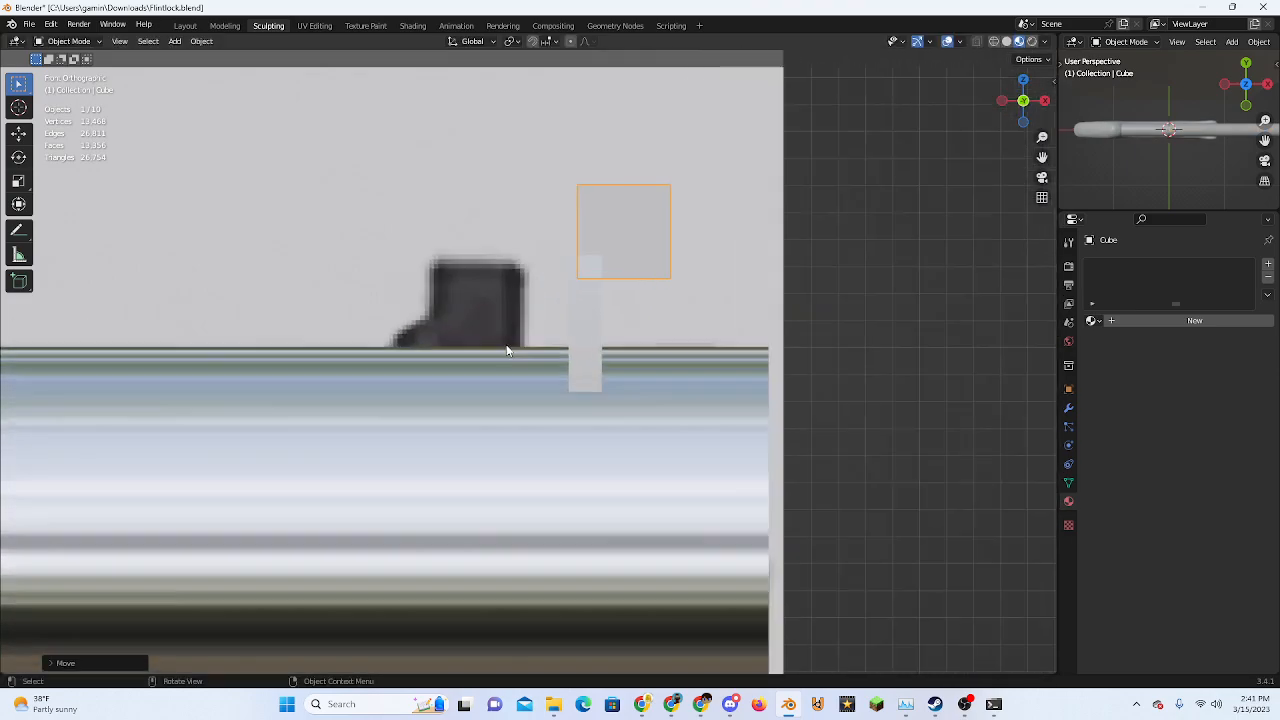
{"action": "middle_click_drag", "start_coordinate": [509, 349], "coordinate": [538, 356]}
{"action": "left_click", "coordinate": [538, 356]}
{"action": "key", "text": "Tab"}
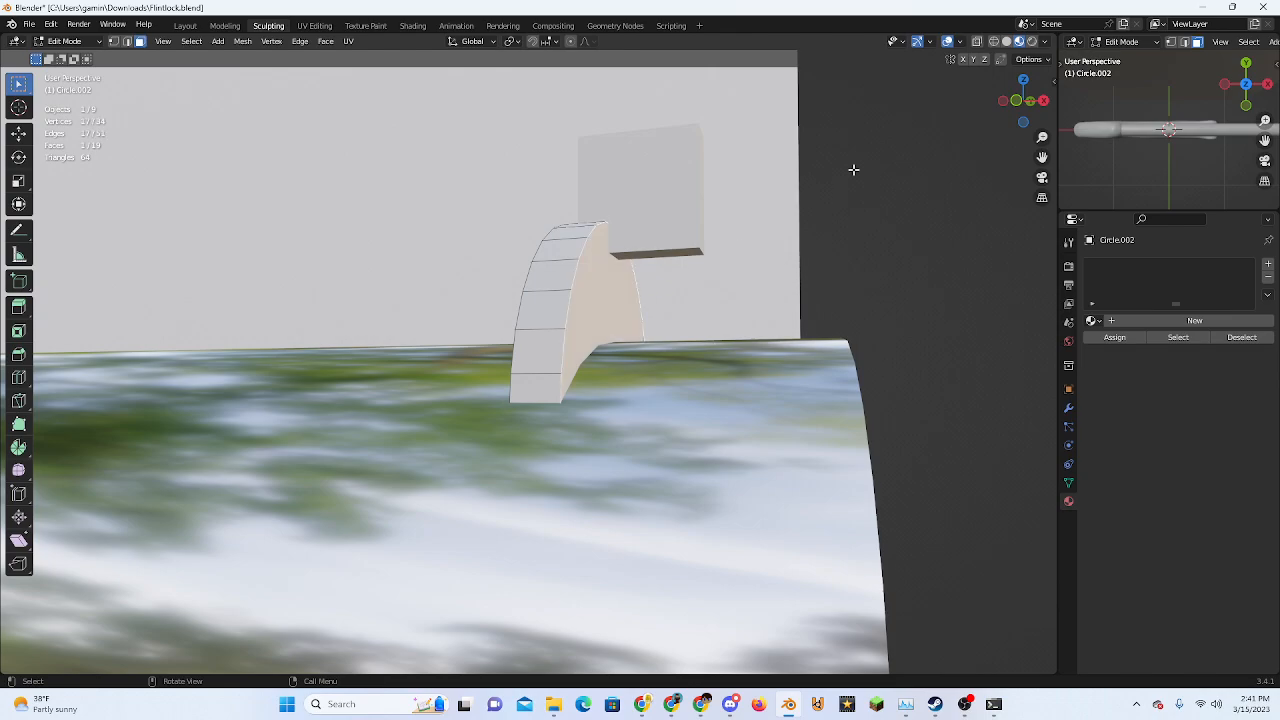
{"action": "left_click", "coordinate": [1017, 101]}
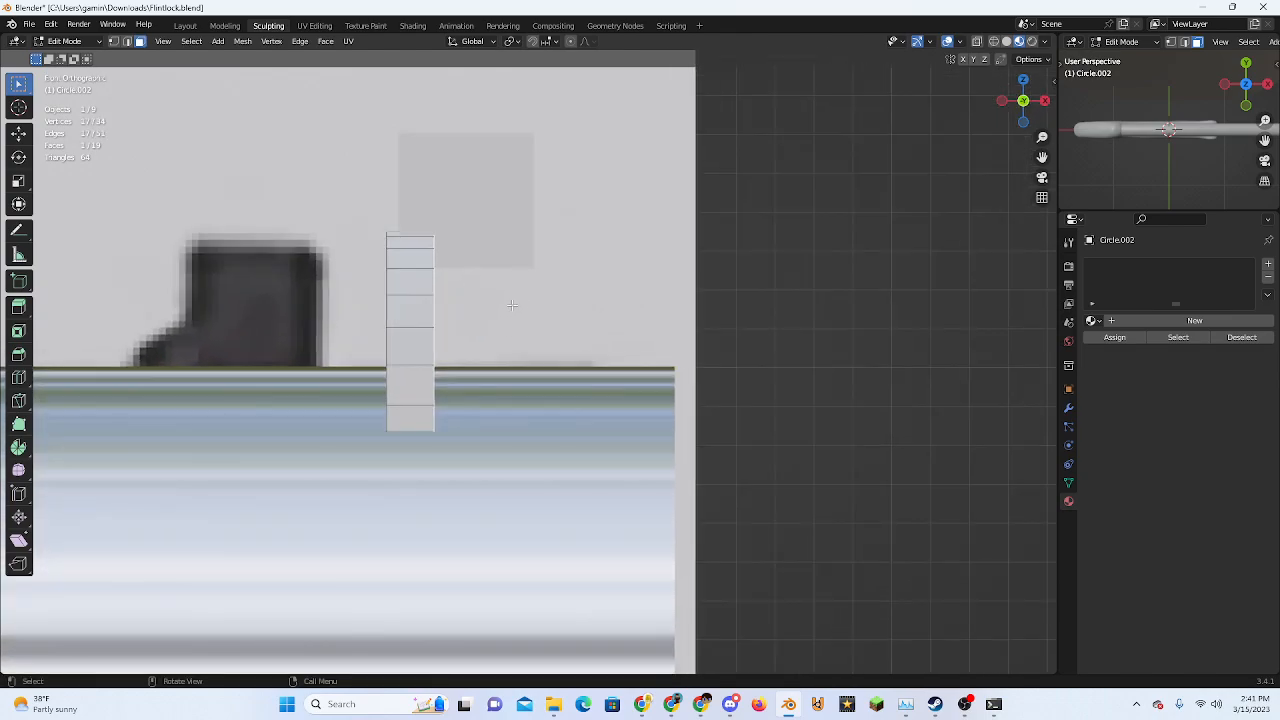
{"action": "key", "text": "e"}
{"action": "left_click", "coordinate": [633, 310]}
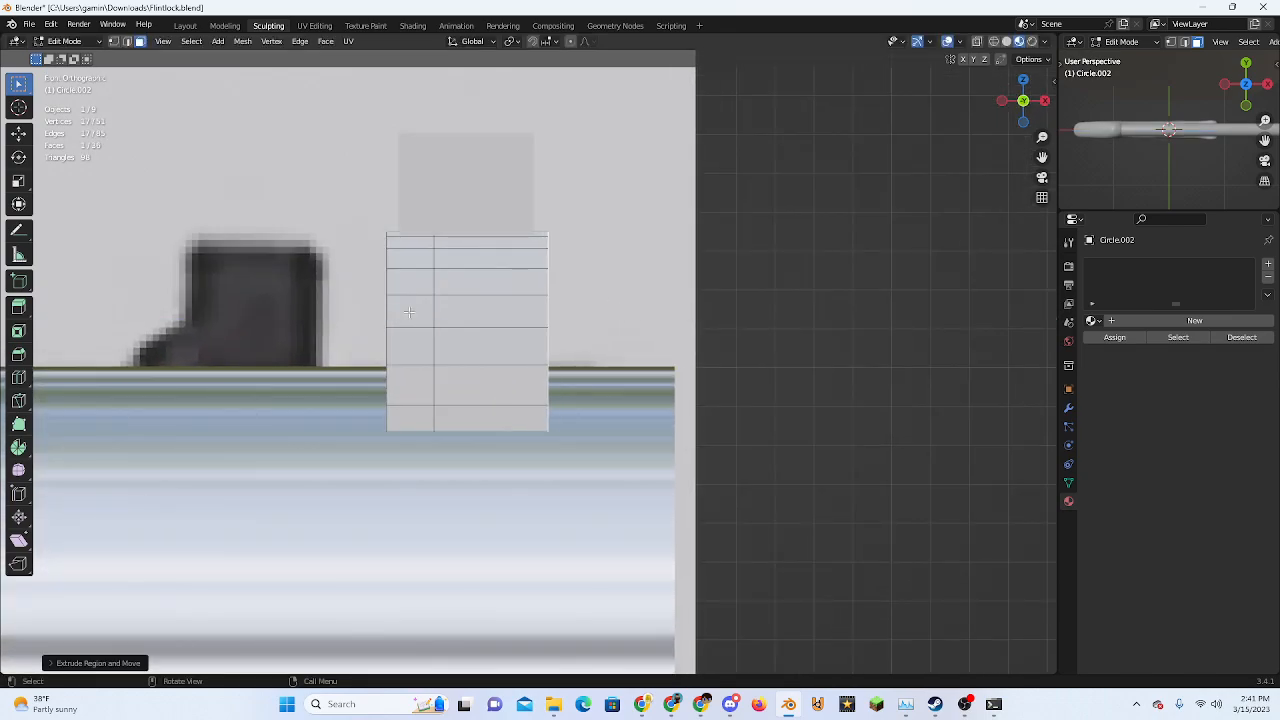
Flatten the half disc by scaling it along Z to about 0.58 in the right orthographic view
{"action": "scroll", "coordinate": [380, 308], "scroll_direction": "down", "scroll_amount": 1}
{"action": "middle_click_drag", "start_coordinate": [371, 306], "coordinate": [534, 353], "text": "shift"}
{"action": "middle_click_drag", "start_coordinate": [433, 371], "coordinate": [769, 311]}
{"action": "key", "text": "Tab"}
{"action": "left_click", "coordinate": [1025, 101]}
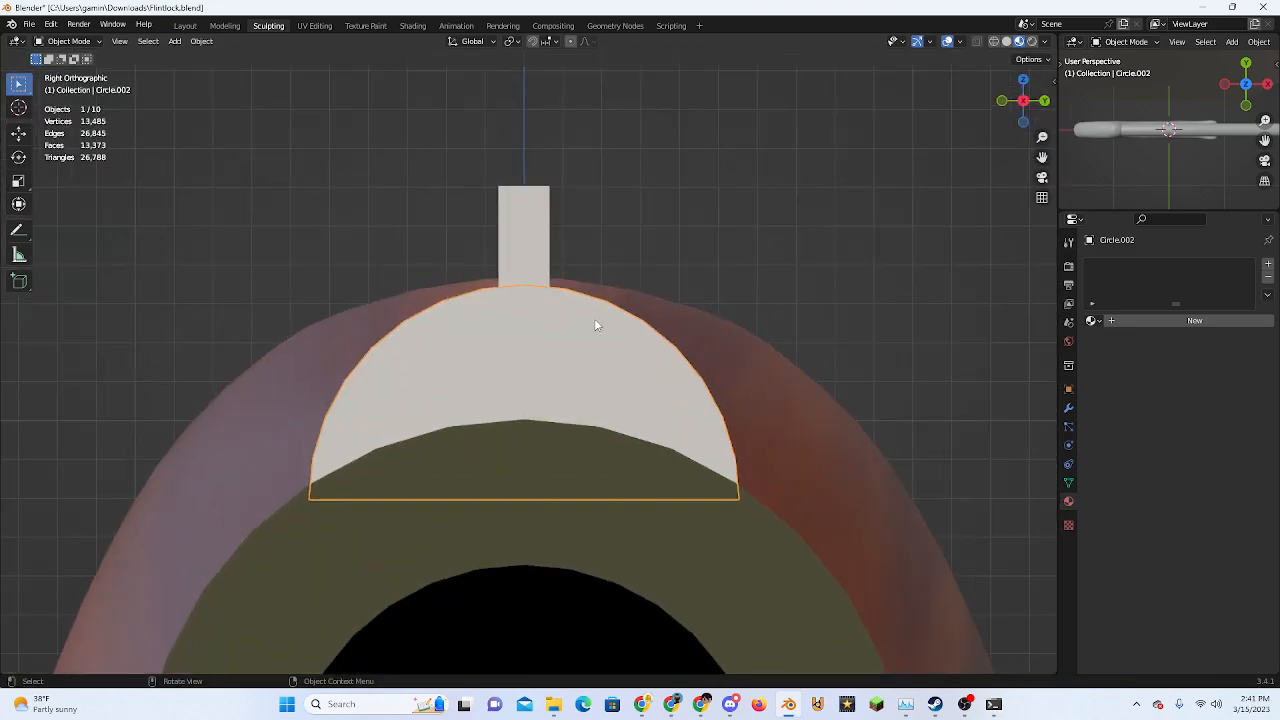
{"action": "key", "text": "Tab"}
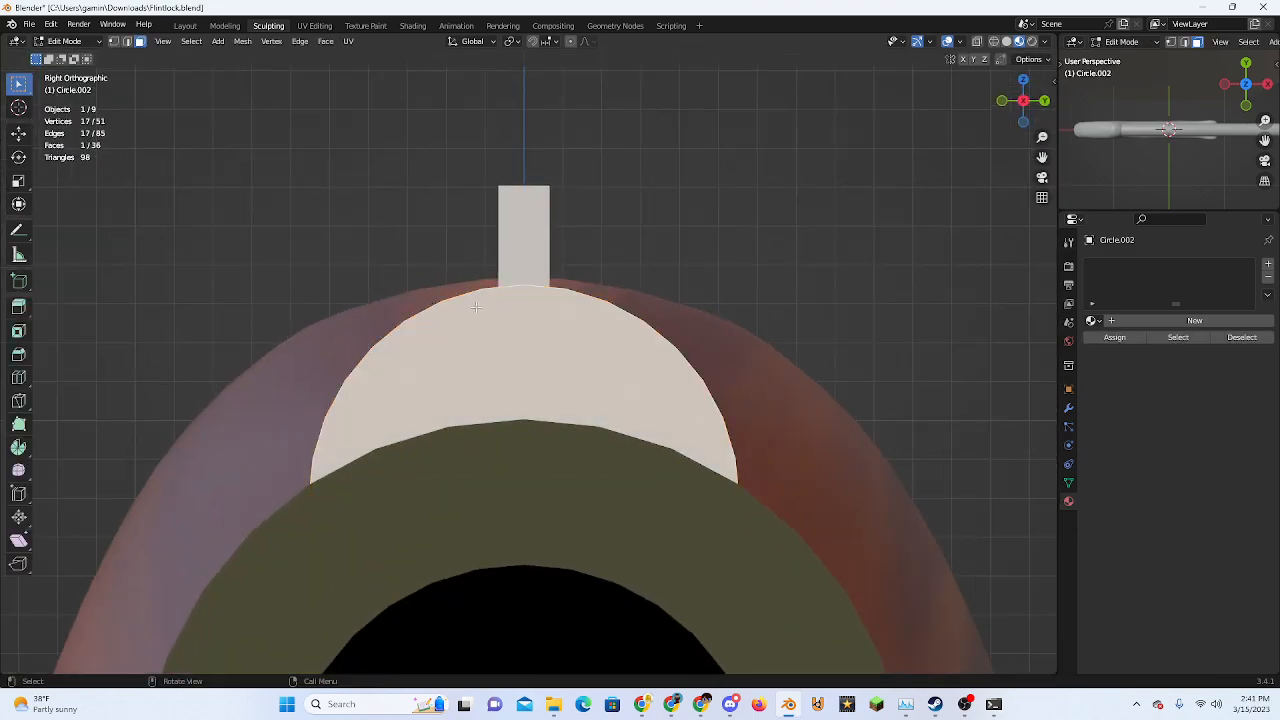
{"action": "key", "text": "Tab"}
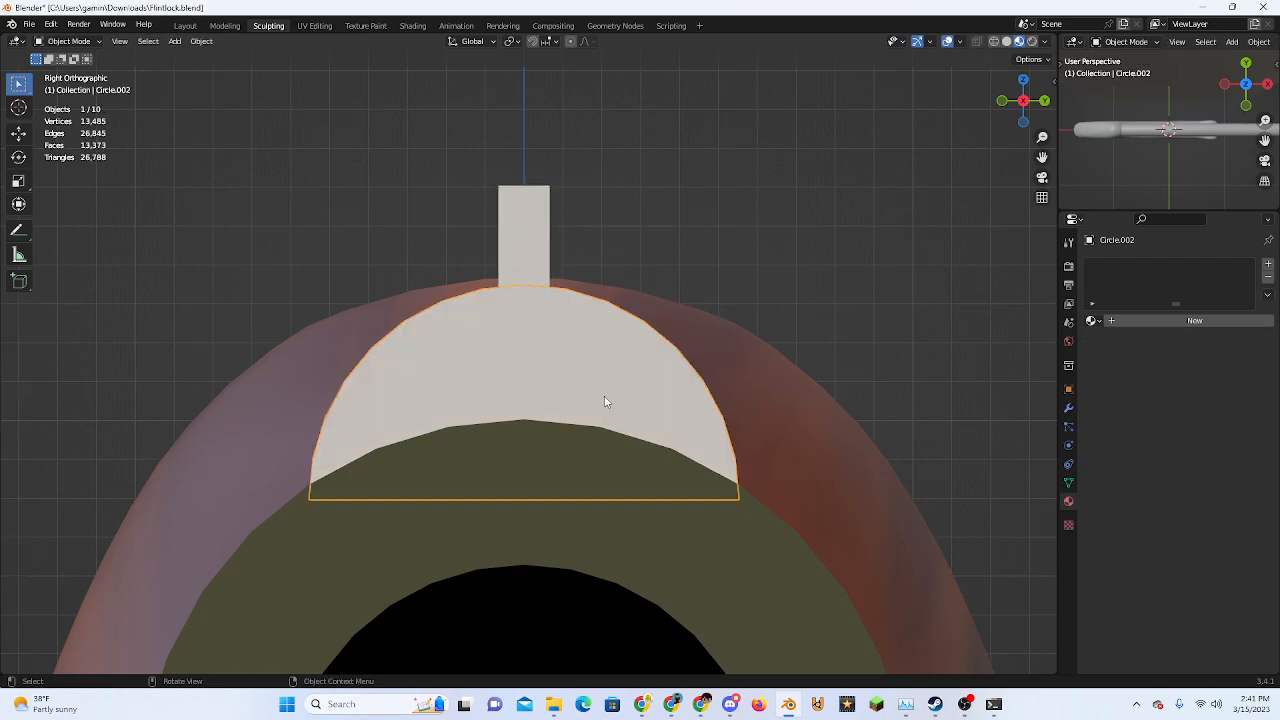
{"action": "key", "text": "s"}
{"action": "key", "text": "z"}
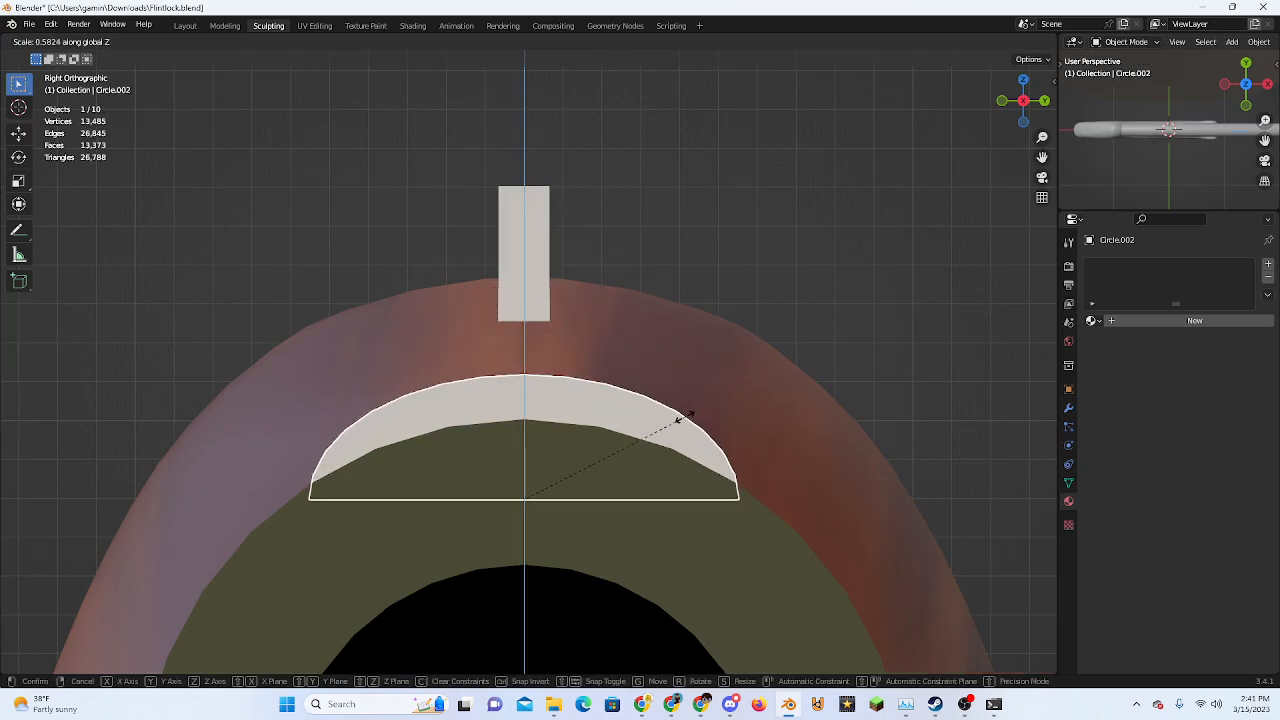
{"action": "left_click", "coordinate": [686, 417]}
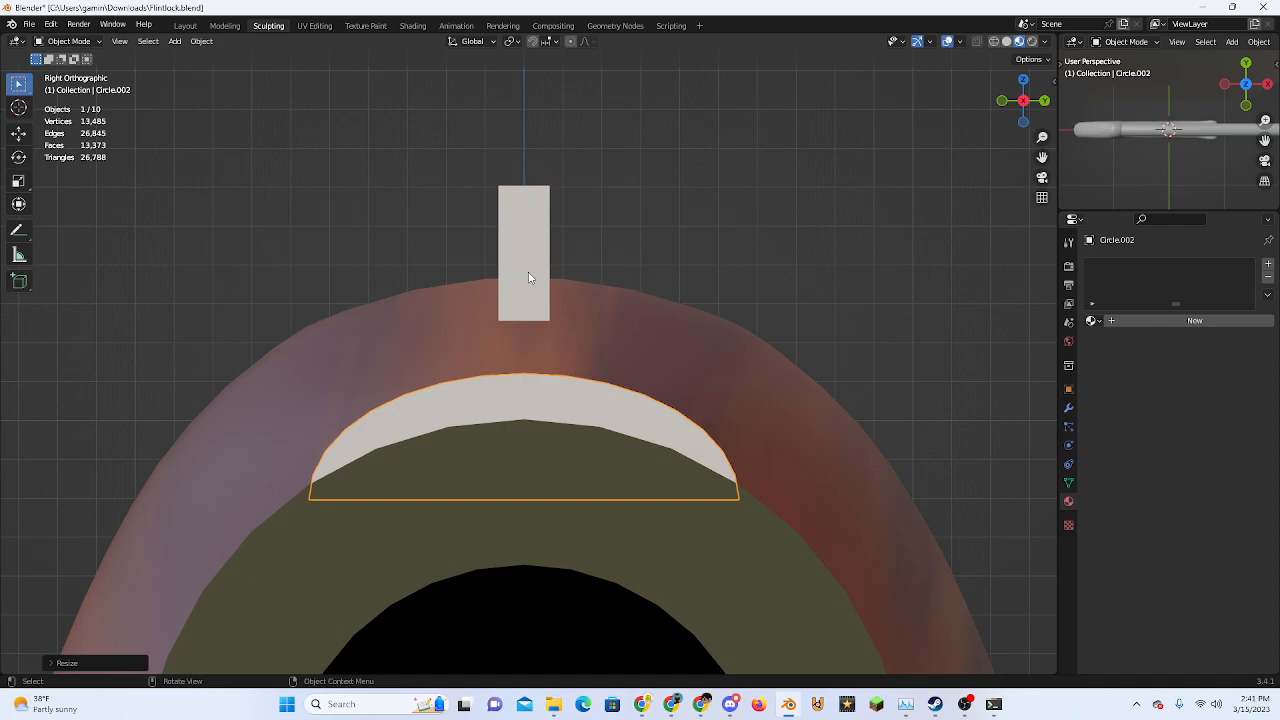
Select the post and move it down along Z until its base sits in the flattened half disc
{"action": "left_click", "coordinate": [530, 278]}
{"action": "scroll", "coordinate": [564, 350], "scroll_direction": "down", "scroll_amount": 3}
{"action": "middle_click_drag", "start_coordinate": [574, 384], "coordinate": [743, 423]}
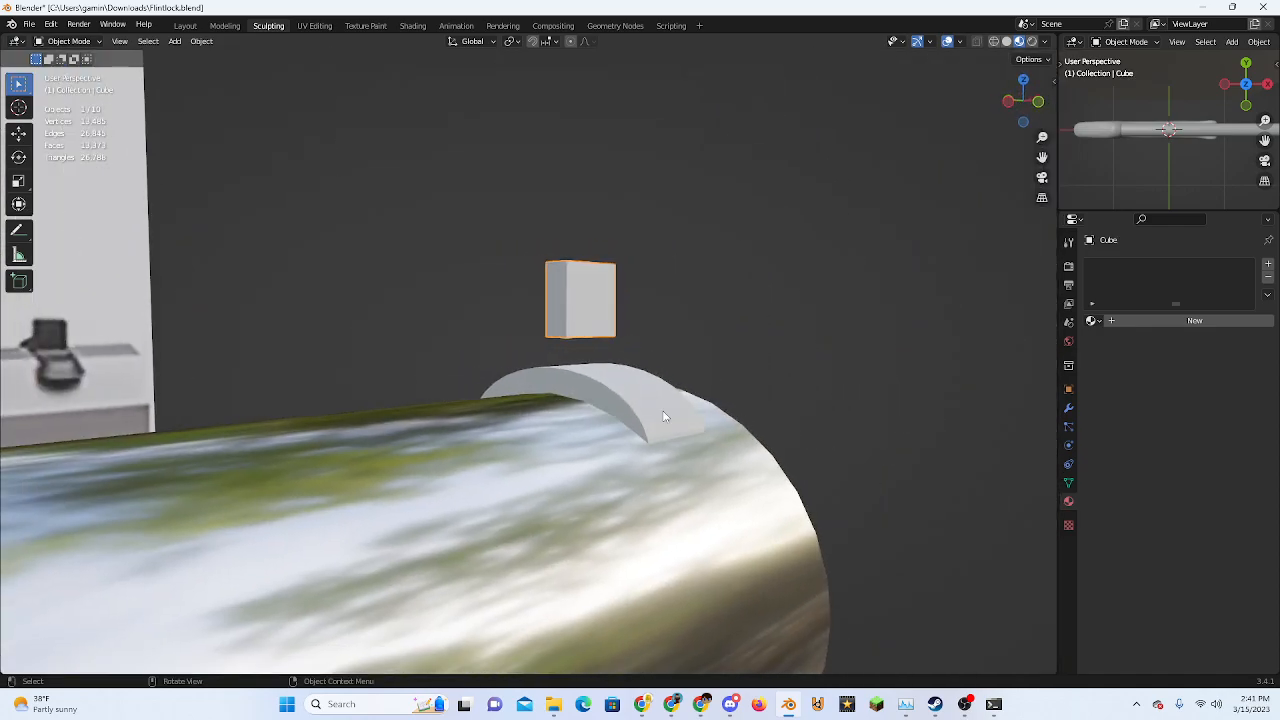
{"action": "left_click", "coordinate": [662, 411]}
{"action": "middle_click_drag", "start_coordinate": [662, 411], "coordinate": [436, 418]}
{"action": "key", "text": "Tab"}
{"action": "key", "text": "Tab"}
{"action": "left_click", "coordinate": [524, 250]}
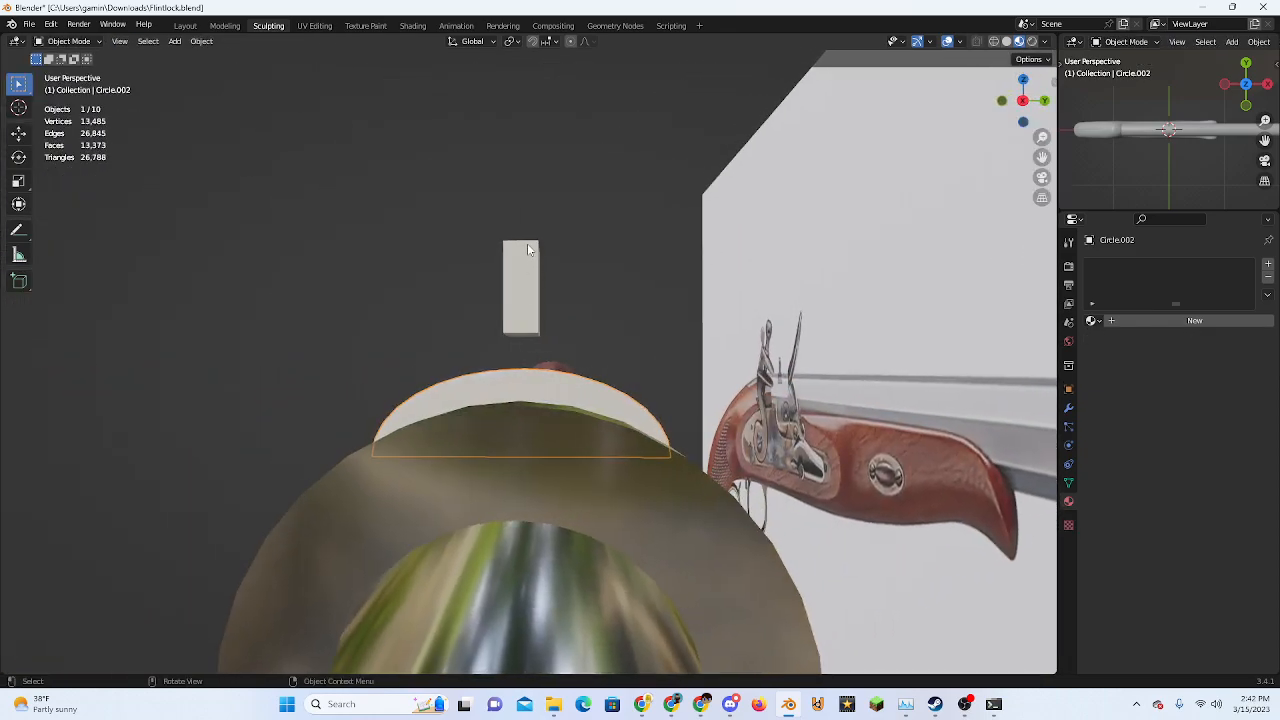
{"action": "left_click", "coordinate": [1023, 100]}
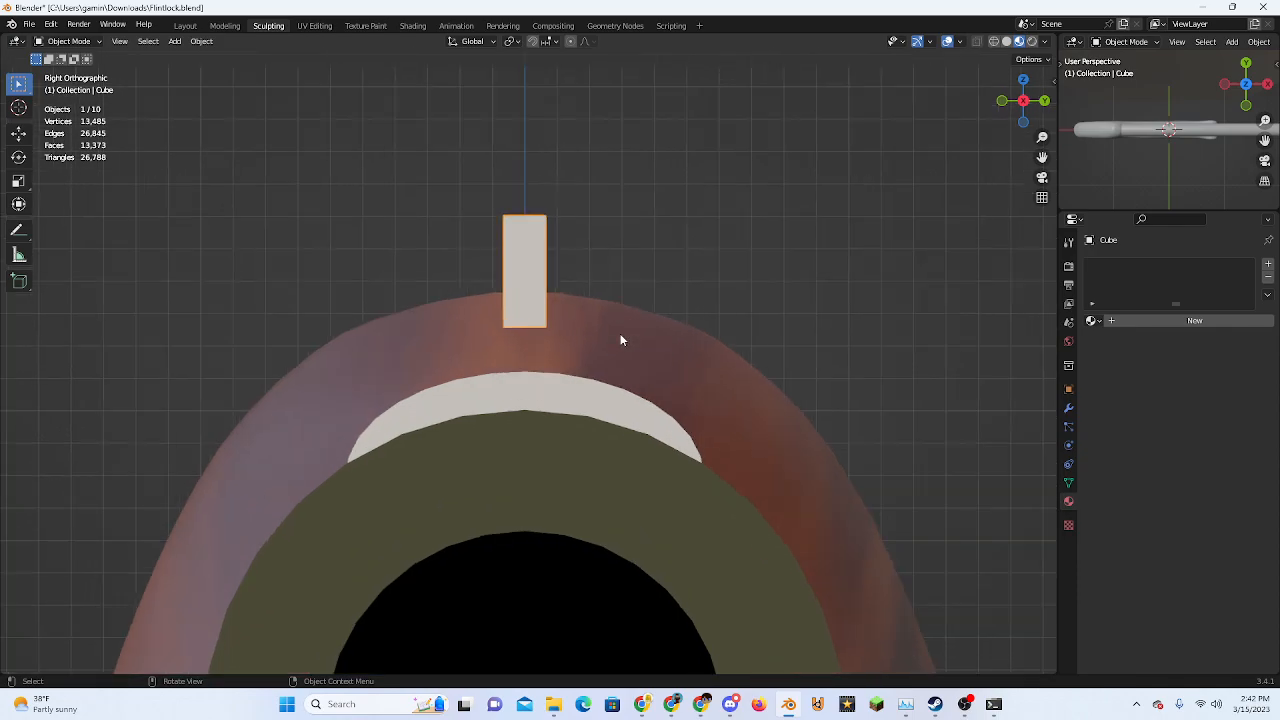
{"action": "key", "text": "g"}
{"action": "key", "text": "z"}
{"action": "left_click", "coordinate": [614, 409]}
Scale the post down along Y to make it a thinner sight blade
{"action": "middle_click_drag", "start_coordinate": [614, 409], "coordinate": [755, 425]}
{"action": "scroll", "coordinate": [755, 424], "scroll_direction": "down", "scroll_amount": 1}
{"action": "left_click", "coordinate": [920, 423]}
{"action": "middle_click_drag", "start_coordinate": [784, 383], "coordinate": [383, 415]}
{"action": "left_click", "coordinate": [564, 351]}
{"action": "middle_click_drag", "start_coordinate": [564, 353], "coordinate": [358, 387]}
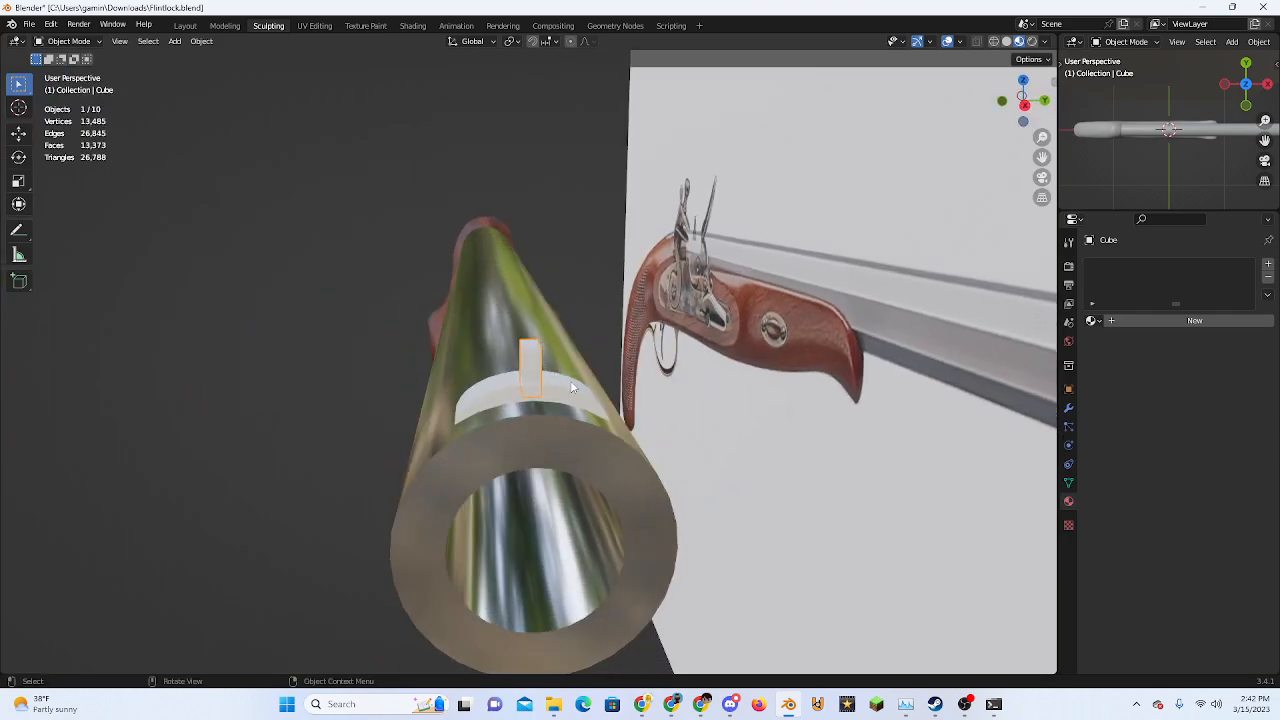
{"action": "scroll", "coordinate": [586, 405], "scroll_direction": "up", "scroll_amount": 3}
{"action": "key", "text": "s"}
{"action": "key", "text": "x"}
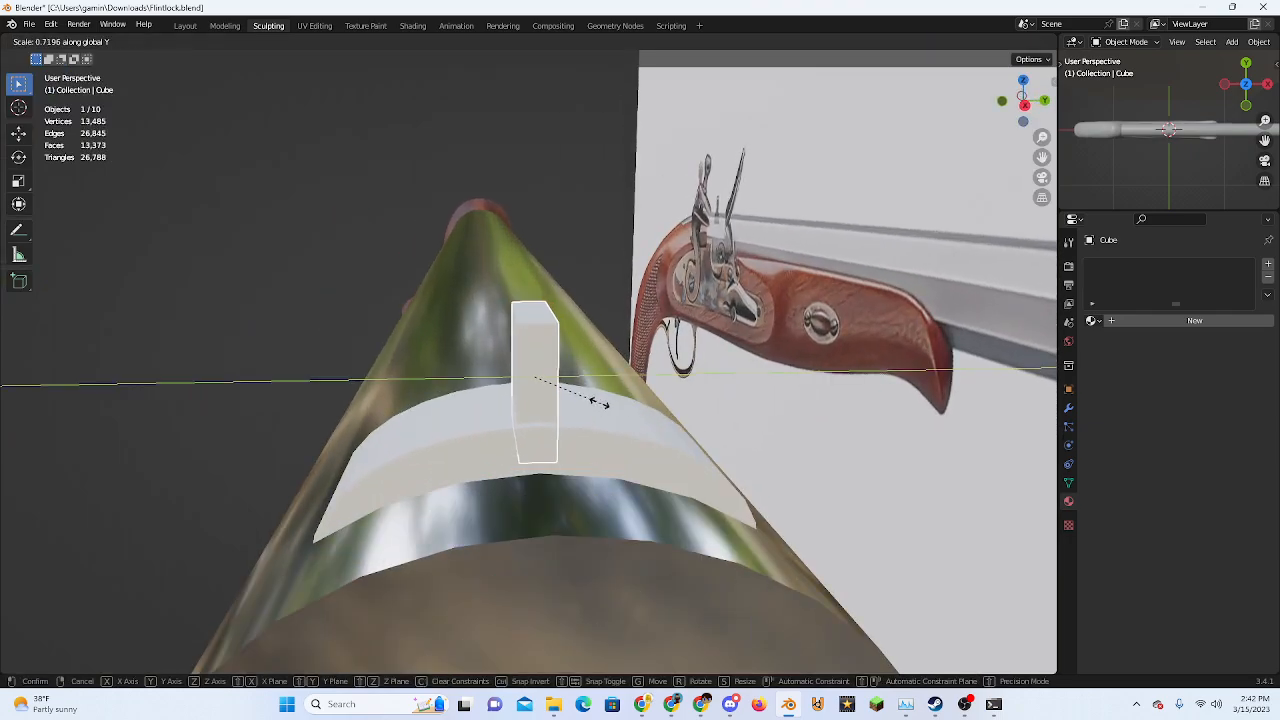
{"action": "left_click", "coordinate": [558, 416]}
{"action": "middle_click_drag", "start_coordinate": [557, 409], "coordinate": [591, 343]}
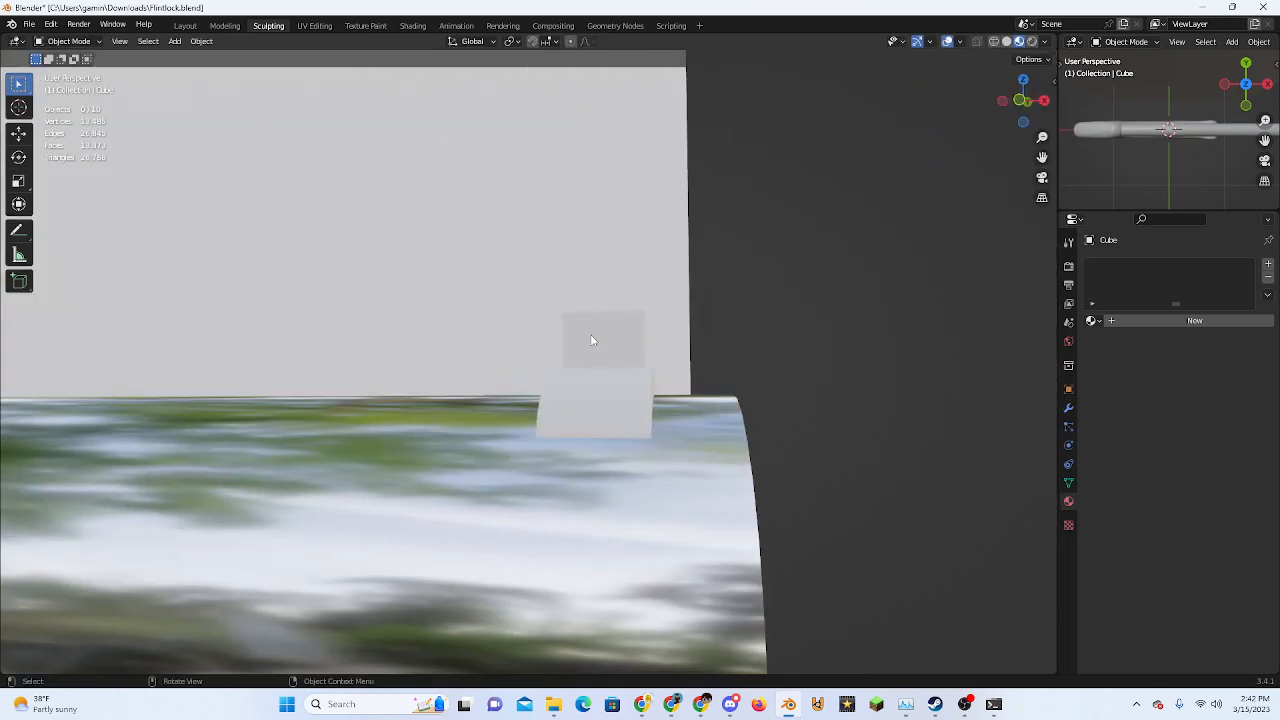
{"action": "left_click", "coordinate": [1051, 103]}
{"action": "left_click", "coordinate": [1045, 101]}
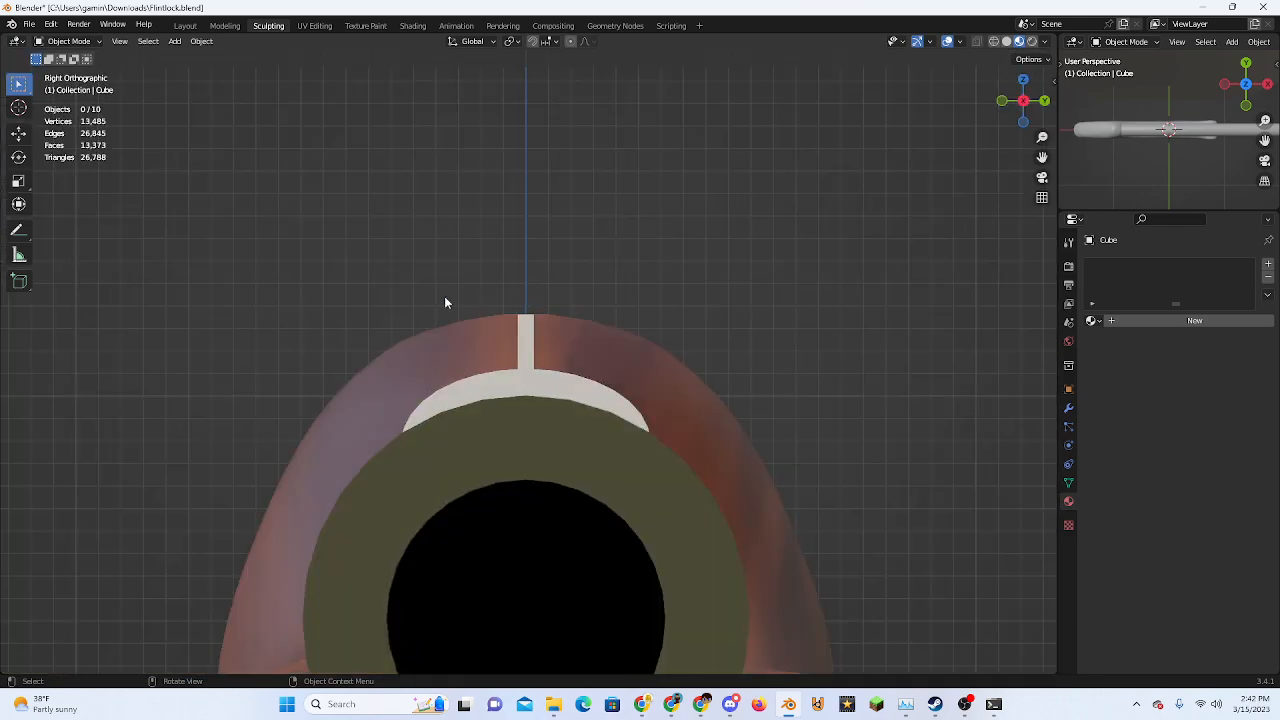
{"action": "left_click", "coordinate": [533, 347]}
{"action": "scroll", "coordinate": [565, 381], "scroll_direction": "up", "scroll_amount": 2}
{"action": "scroll", "coordinate": [561, 380], "scroll_direction": "down", "scroll_amount": 5}
{"action": "left_click", "coordinate": [352, 322]}
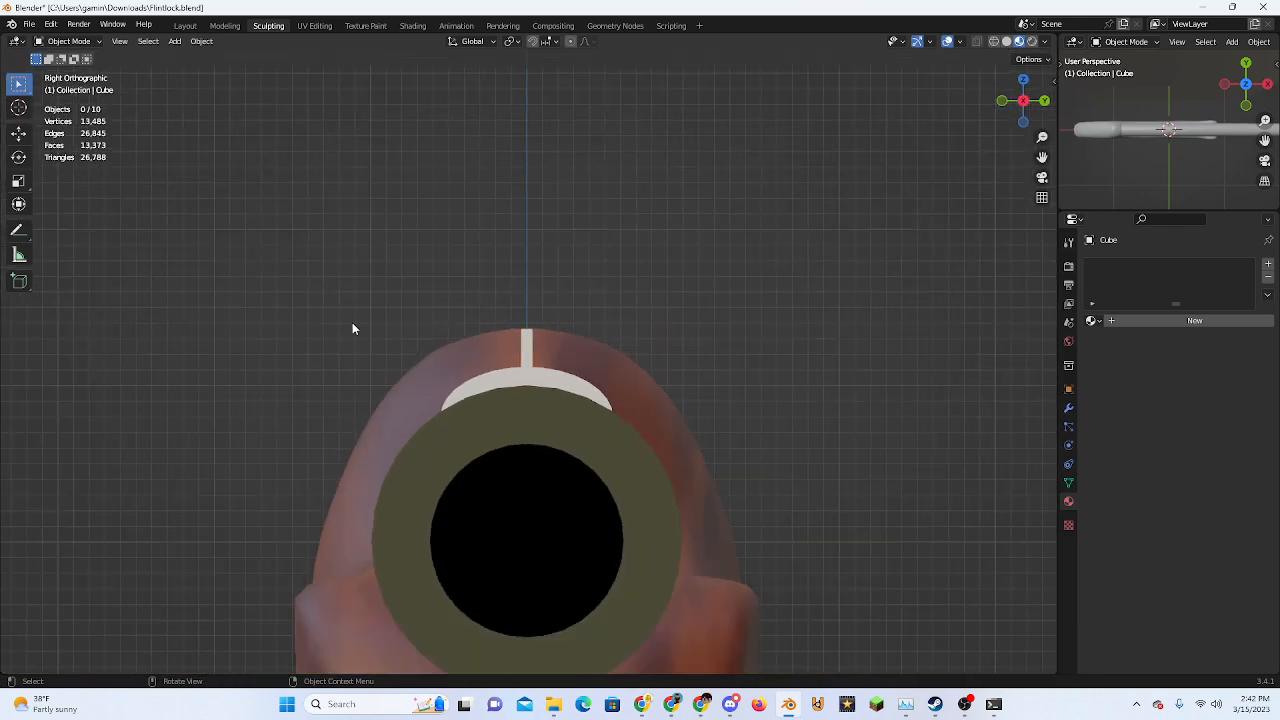
Give the curved base of the front sight a new material and darken its base color to near black
{"action": "scroll", "coordinate": [347, 340], "scroll_direction": "down", "scroll_amount": 3}
{"action": "middle_click_drag", "start_coordinate": [347, 340], "coordinate": [521, 394]}
{"action": "scroll", "coordinate": [563, 388], "scroll_direction": "up", "scroll_amount": 2}
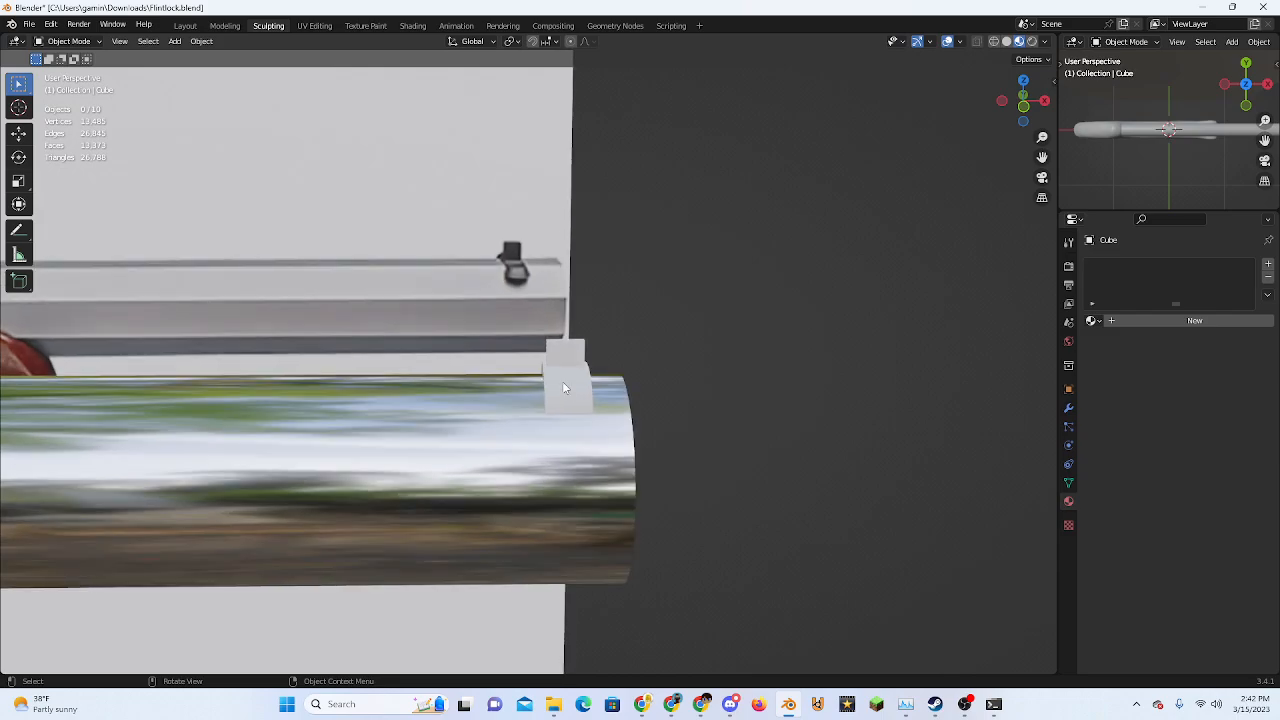
{"action": "left_click", "coordinate": [1192, 320]}
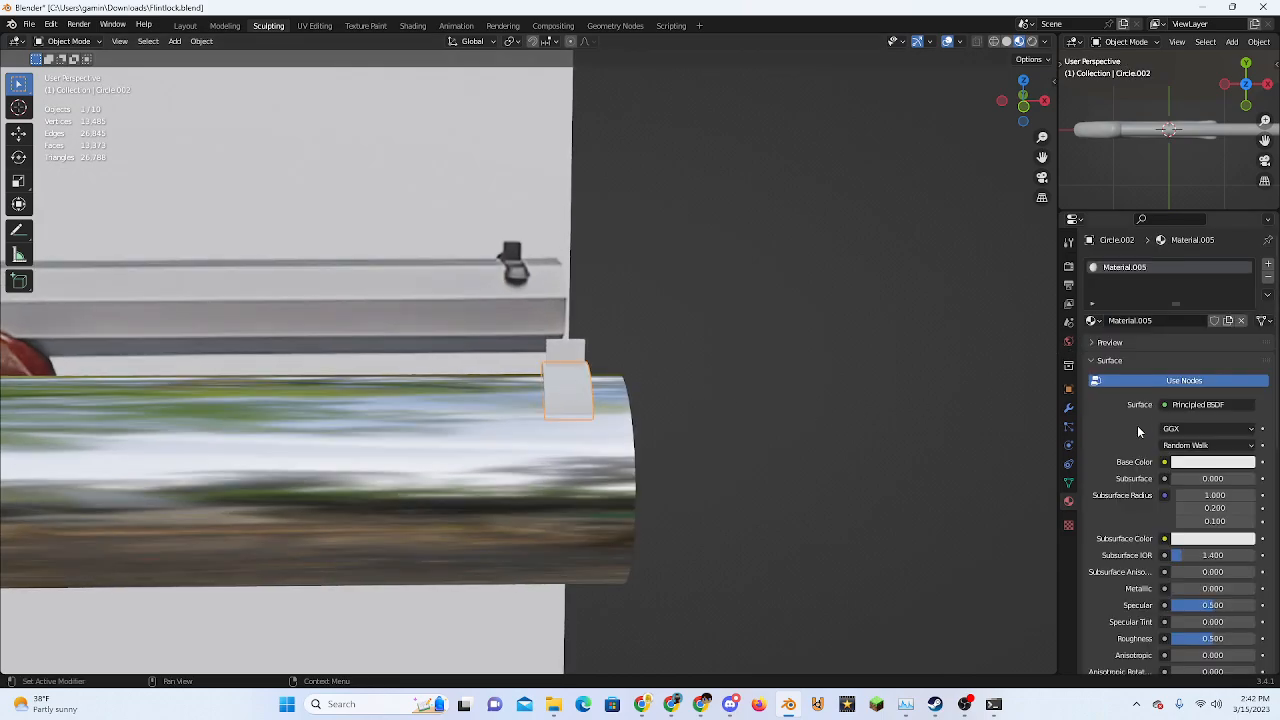
{"action": "left_click", "coordinate": [1192, 467]}
{"action": "left_click_drag", "start_coordinate": [1242, 329], "coordinate": [1244, 353]}
Examine how the upright sight post meets the curved base on the muzzle, from an angle and from the barrel end
{"action": "middle_click_drag", "start_coordinate": [1000, 400], "coordinate": [724, 402]}
{"action": "right_click", "coordinate": [806, 399]}
{"action": "left_click", "coordinate": [803, 392]}
{"action": "left_click", "coordinate": [800, 407]}
{"action": "scroll", "coordinate": [726, 404], "scroll_direction": "up", "scroll_amount": 2}
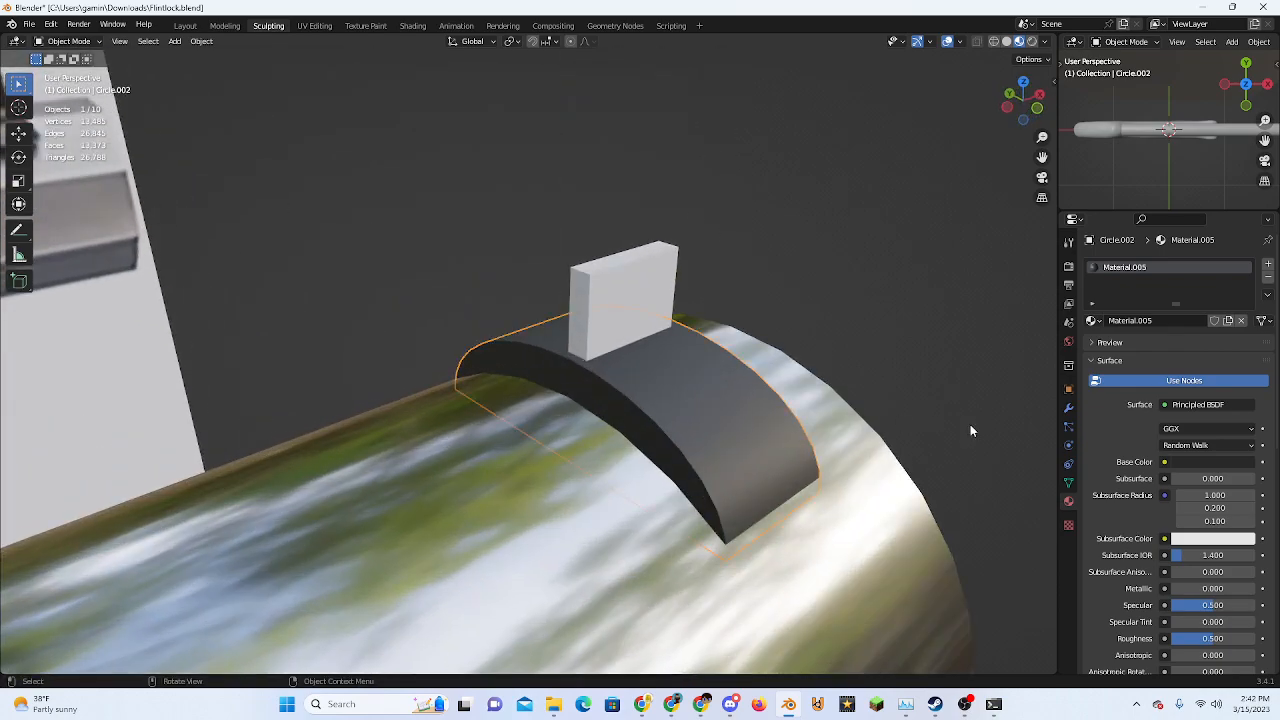
{"action": "right_click", "coordinate": [864, 412]}
{"action": "left_click", "coordinate": [859, 407]}
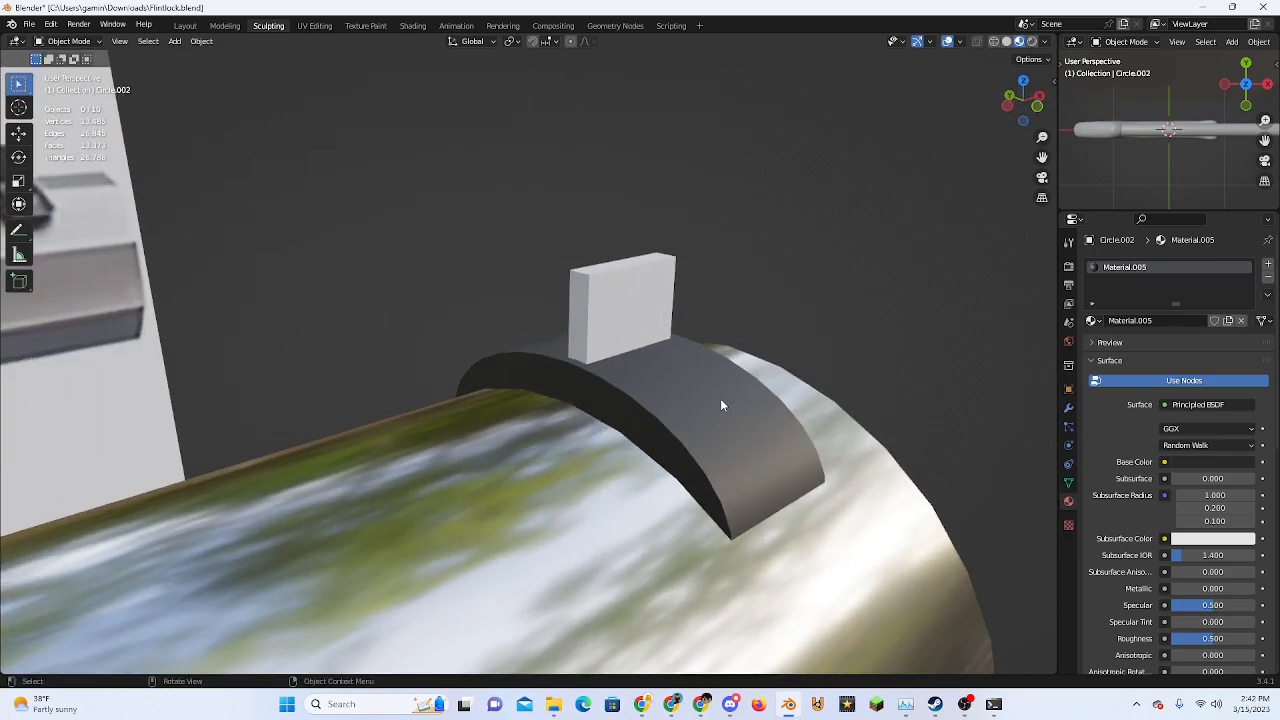
{"action": "left_click", "coordinate": [726, 402]}
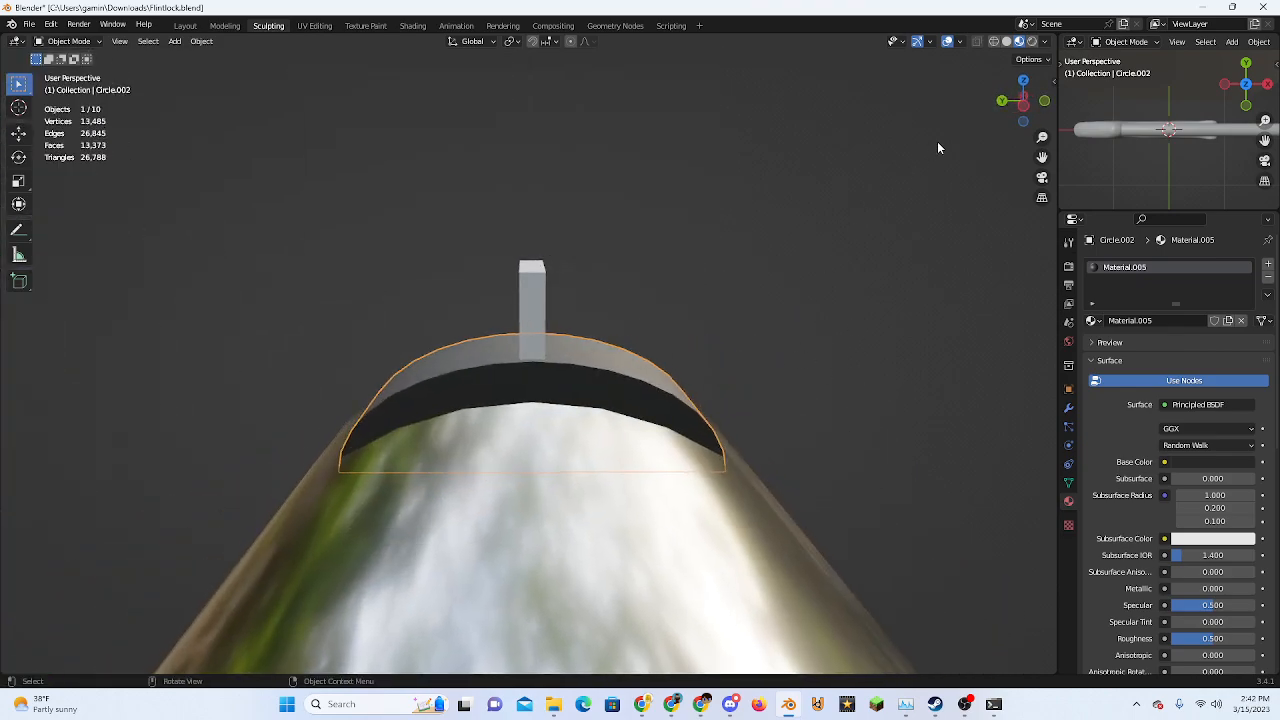
{"action": "left_click", "coordinate": [1023, 102]}
{"action": "left_click", "coordinate": [533, 322]}
{"action": "scroll", "coordinate": [531, 390], "scroll_direction": "up", "scroll_amount": 4}
{"action": "left_click", "coordinate": [536, 400]}
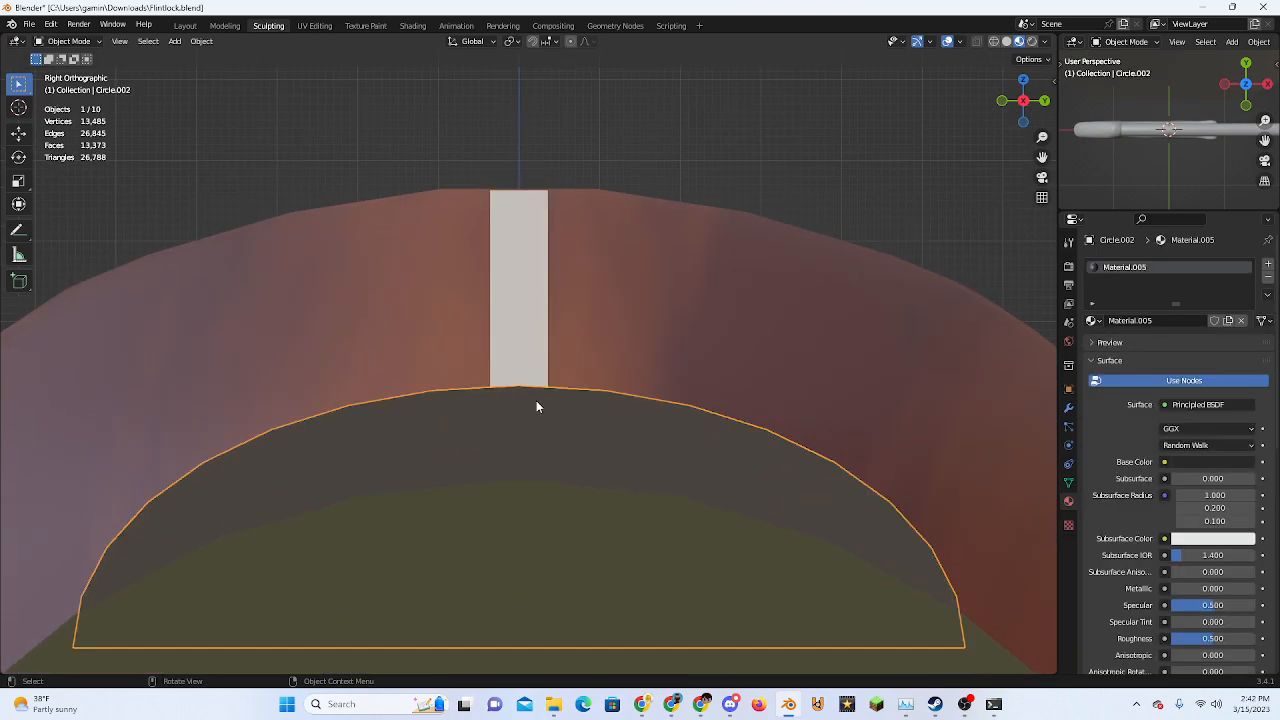
{"action": "scroll", "coordinate": [538, 398], "scroll_direction": "up", "scroll_amount": 5}
{"action": "left_click", "coordinate": [541, 391]}
{"action": "scroll", "coordinate": [538, 398], "scroll_direction": "down", "scroll_amount": 5}
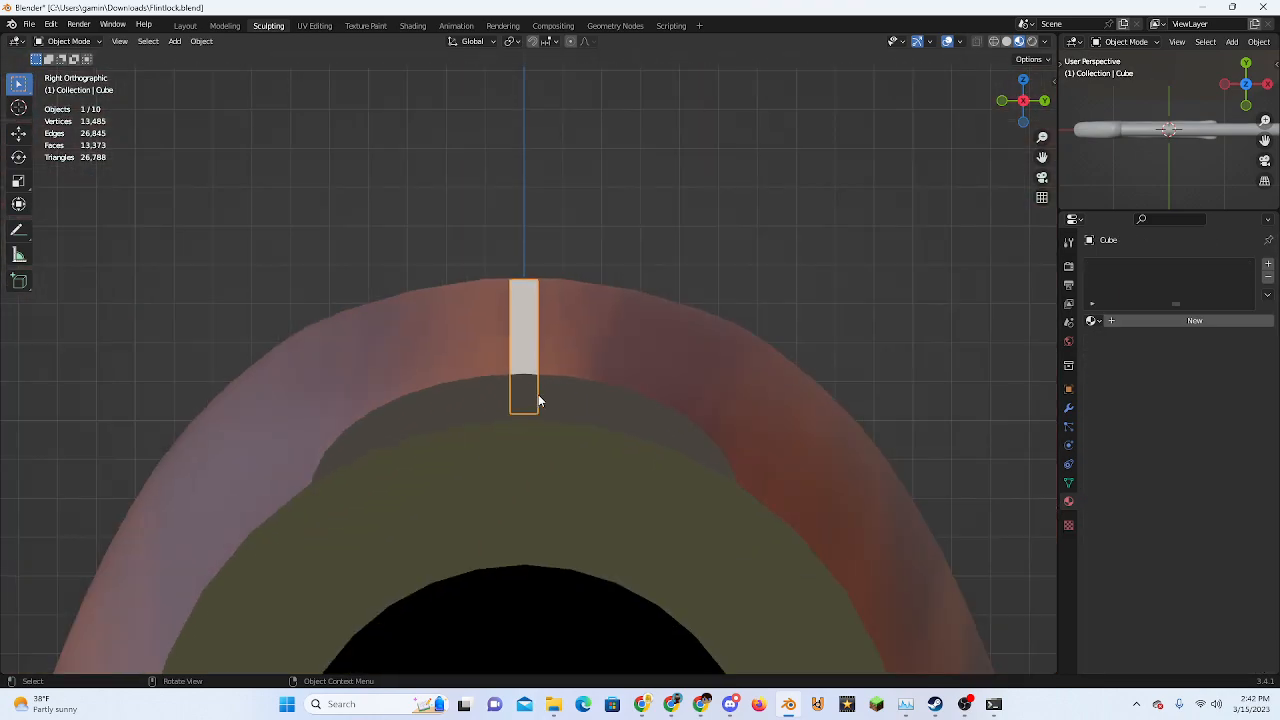
{"action": "middle_click_drag", "start_coordinate": [538, 398], "coordinate": [674, 404]}
Set the curved base's material to metallic 1.0, specular 1.0 and roughness 0.2
{"action": "left_click", "coordinate": [712, 402]}
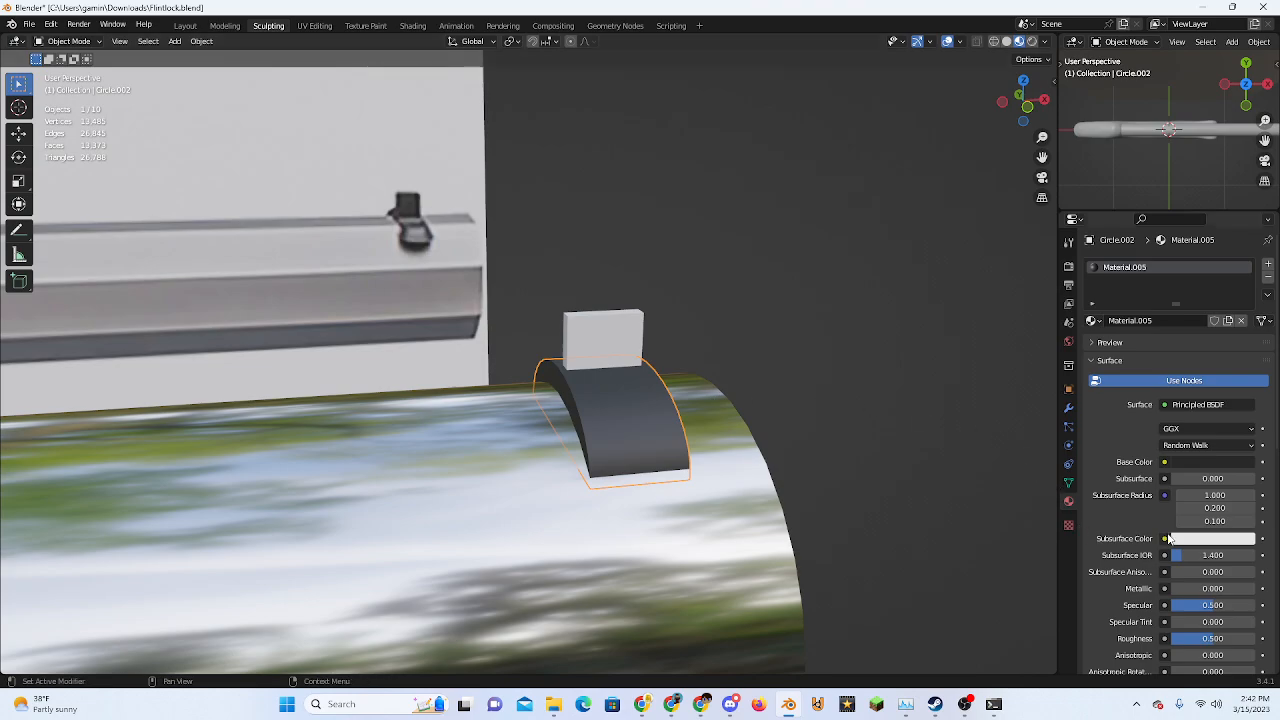
{"action": "scroll", "coordinate": [1170, 540], "scroll_direction": "down", "scroll_amount": 3}
{"action": "left_click_drag", "start_coordinate": [1195, 508], "coordinate": [1256, 508]}
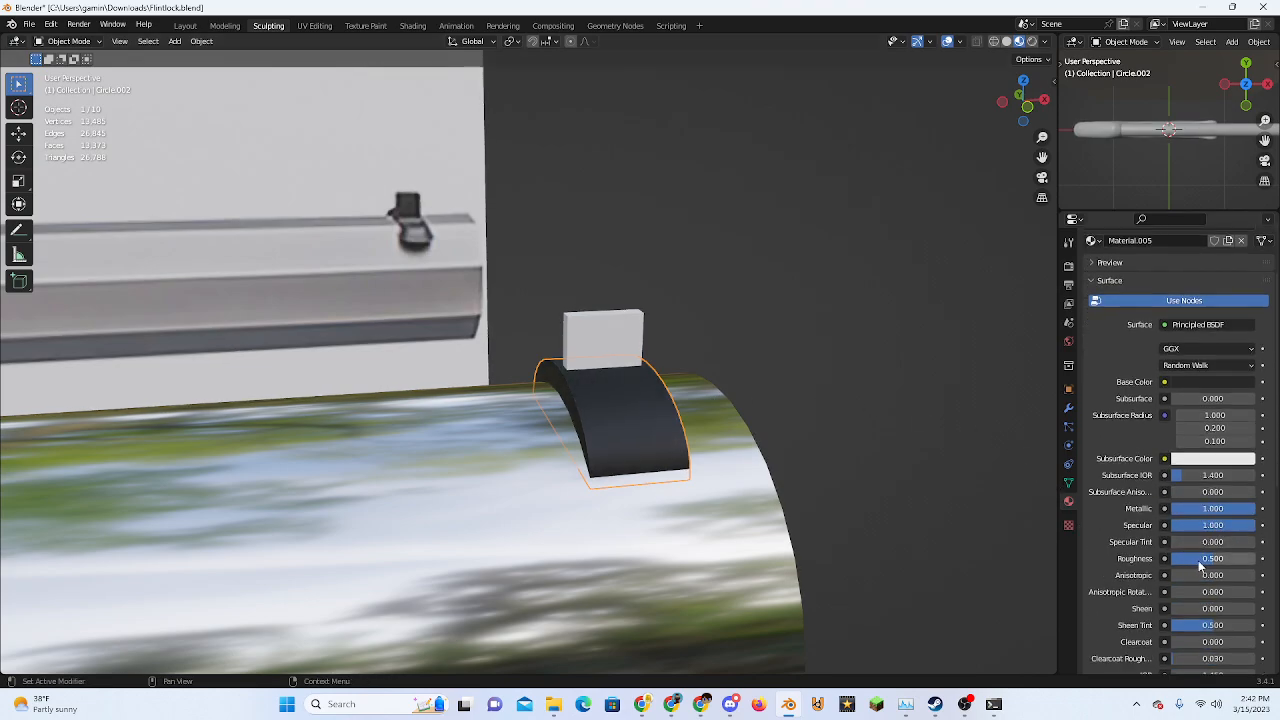
{"action": "left_click_drag", "start_coordinate": [1201, 566], "coordinate": [1188, 566]}
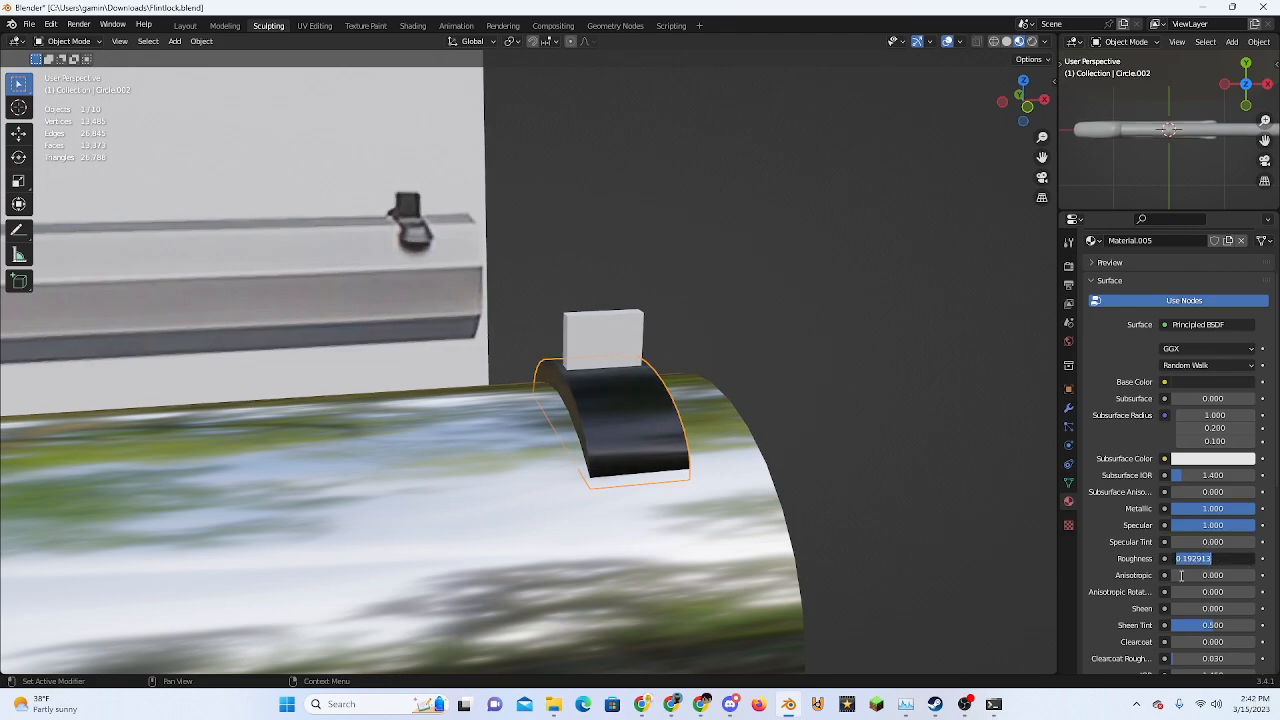
{"action": "type", "text": "0.1"}
{"action": "key", "text": "Return"}
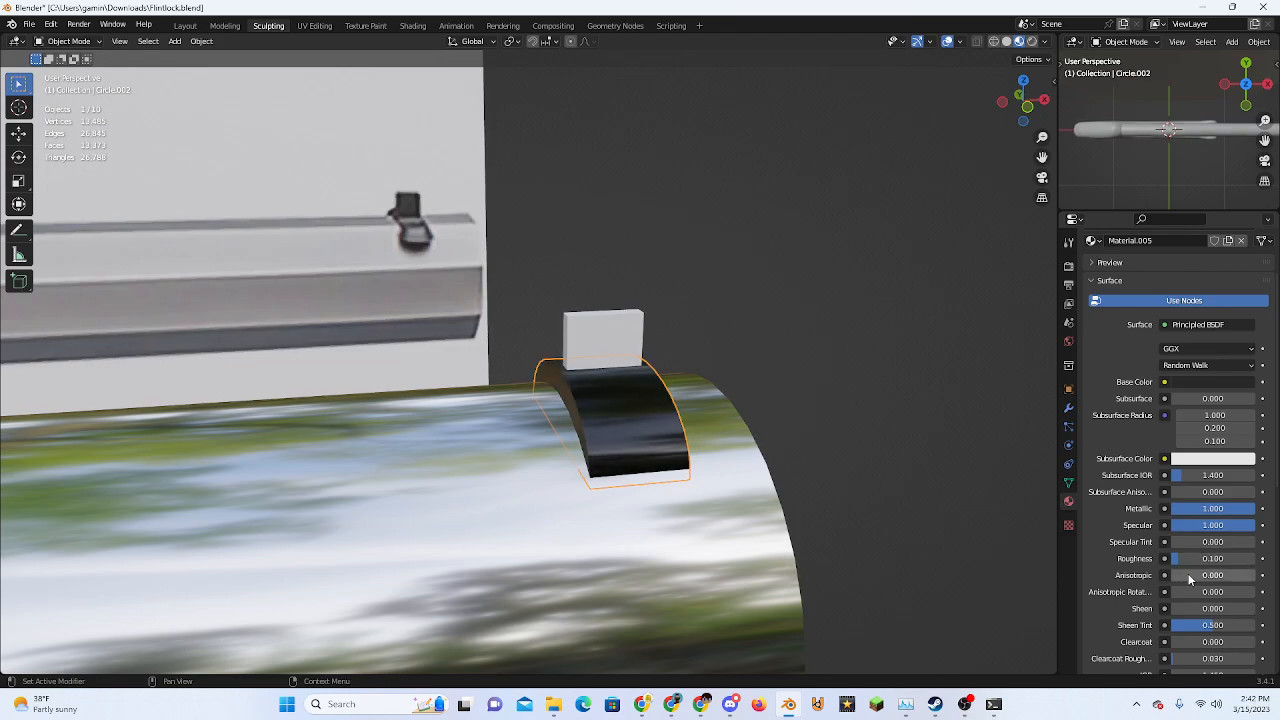
{"action": "left_click", "coordinate": [1186, 574]}
{"action": "type", "text": "0.2"}
{"action": "key", "text": "Return"}
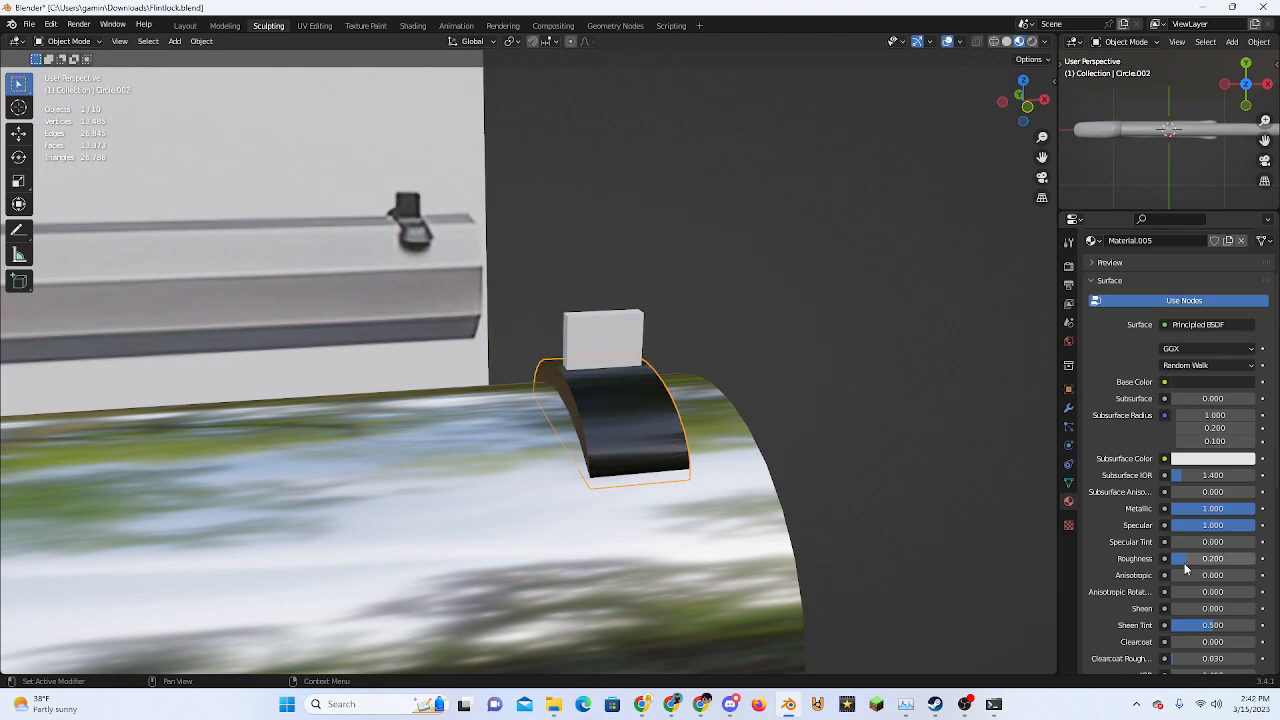
Assign the existing Material.005 to the upright sight post
{"action": "left_click", "coordinate": [593, 331]}
{"action": "left_click", "coordinate": [1093, 320]}
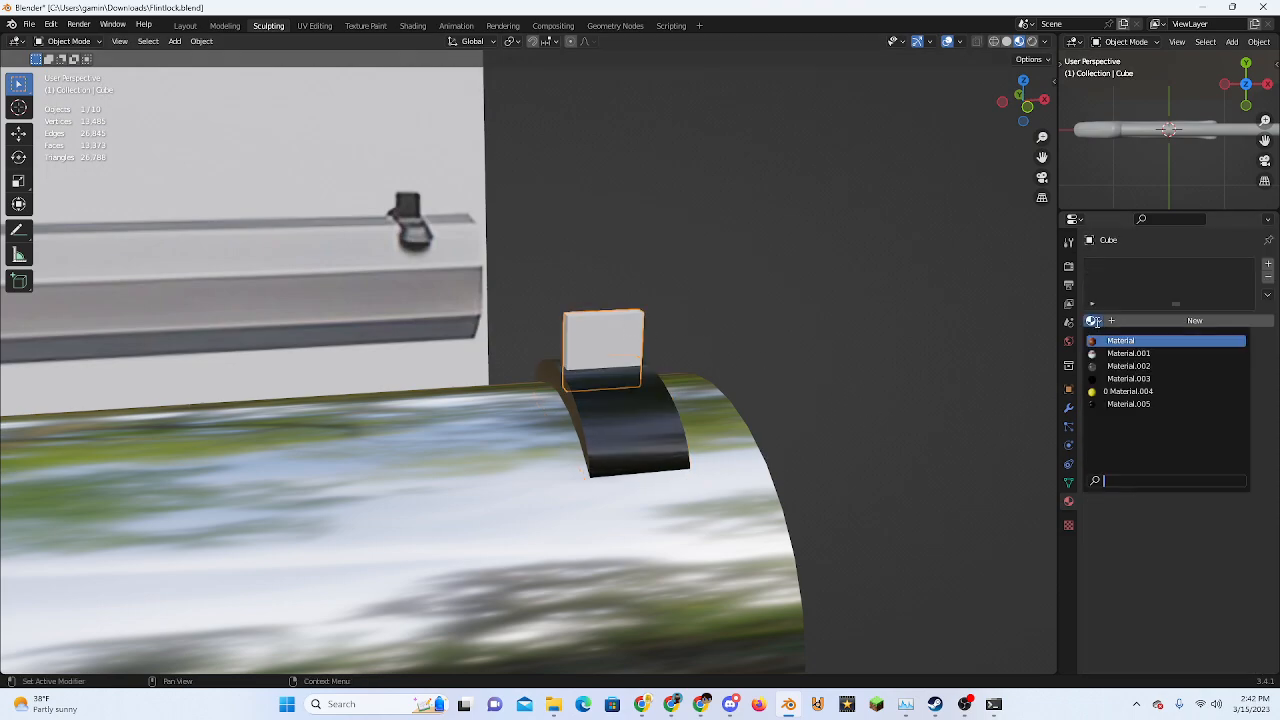
{"action": "left_click", "coordinate": [1136, 404]}
{"action": "left_click", "coordinate": [822, 428]}
Join the upright sight post and the curved base into a single object
{"action": "middle_click_drag", "start_coordinate": [822, 428], "coordinate": [607, 362]}
{"action": "left_click", "coordinate": [572, 395]}
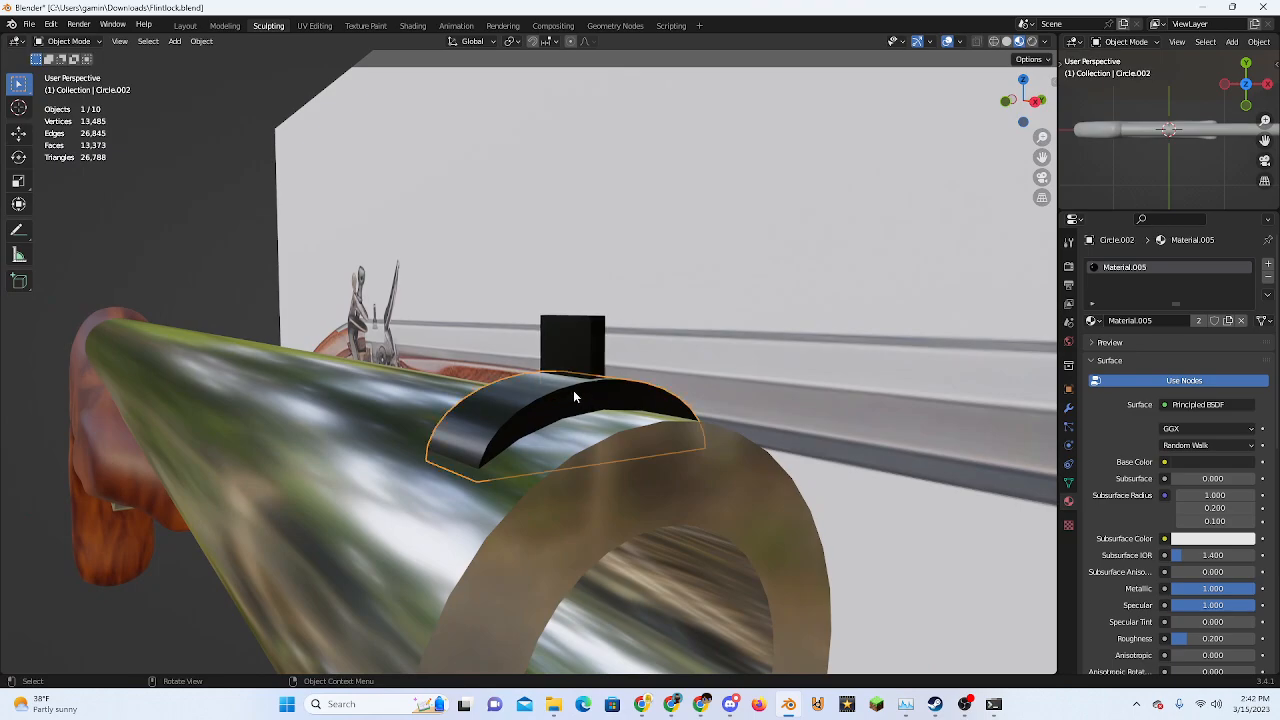
{"action": "left_click", "coordinate": [541, 402], "text": "shift"}
{"action": "left_click", "coordinate": [542, 399], "text": "shift"}
{"action": "key", "text": "ctrl+j"}
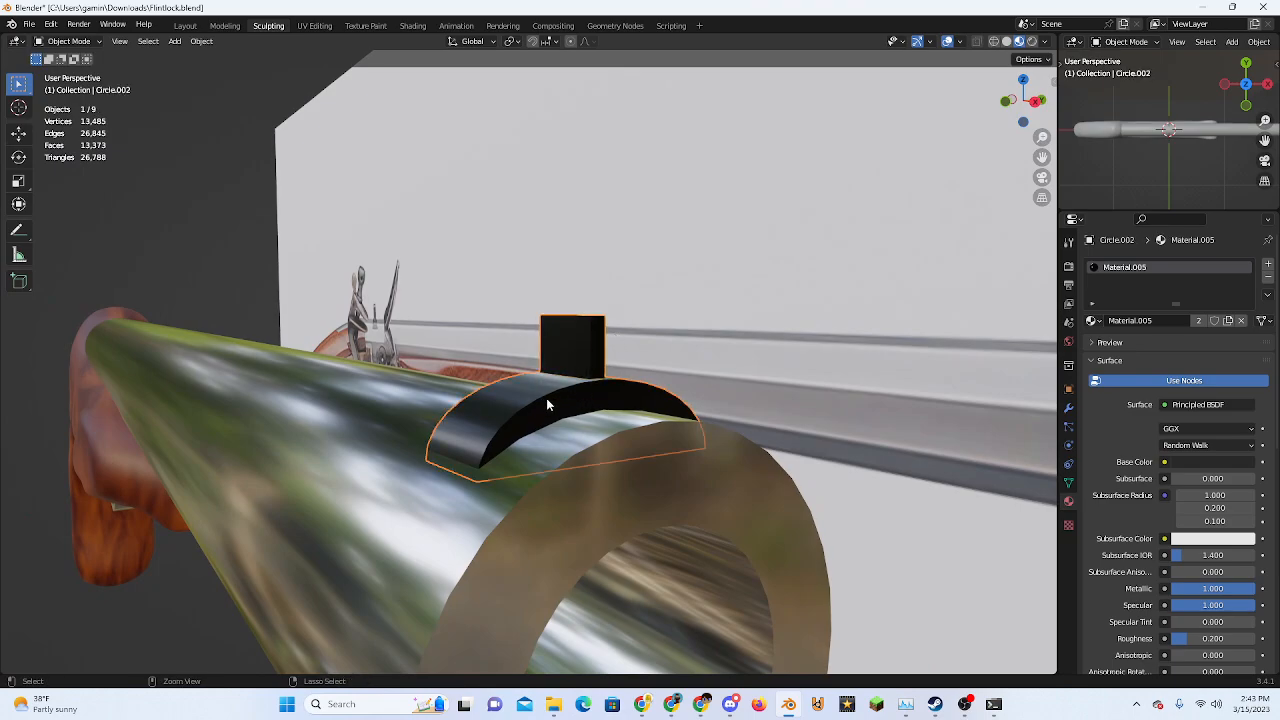
Parent the joined front sight to the gun barrel using the Object option
{"action": "left_click", "coordinate": [574, 475], "text": "shift"}
{"action": "key", "text": "ctrl+p"}
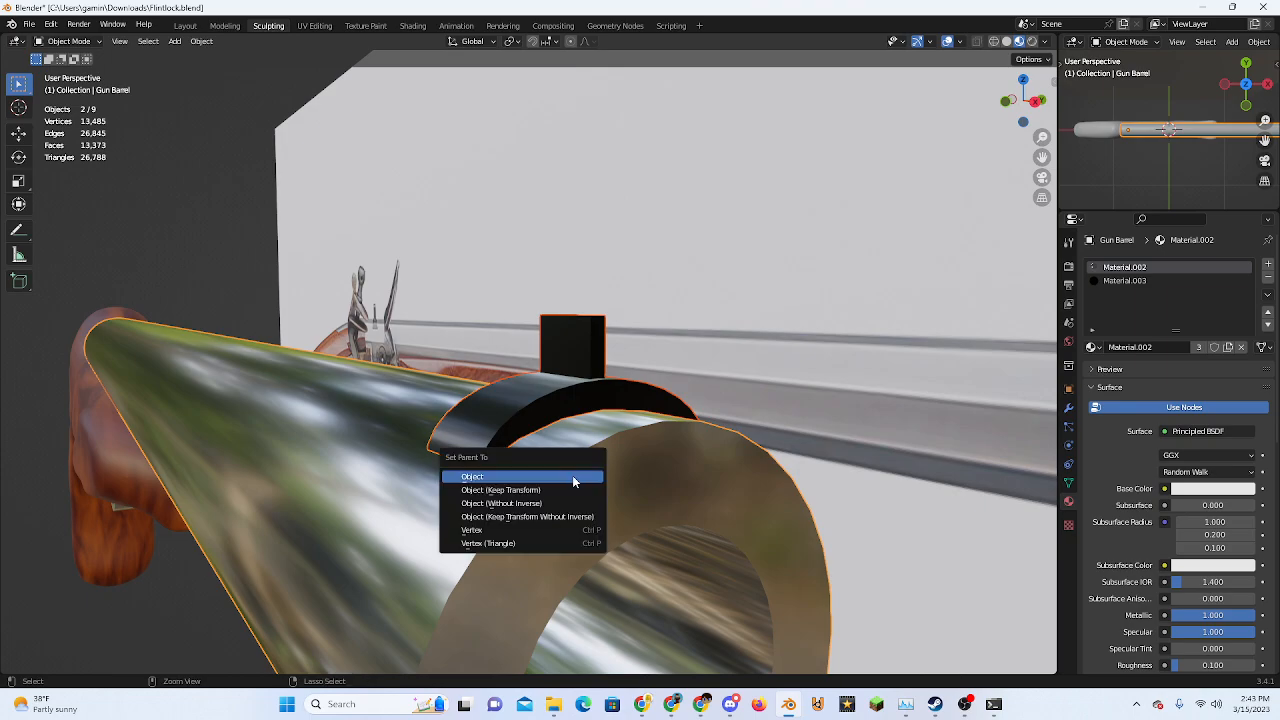
{"action": "left_click", "coordinate": [572, 477]}
Inspect the front sight on the muzzle and the whole pistol beside the reference image
{"action": "middle_click_drag", "start_coordinate": [572, 477], "coordinate": [308, 408]}
{"action": "scroll", "coordinate": [309, 403], "scroll_direction": "down", "scroll_amount": 1}
{"action": "left_click", "coordinate": [162, 255]}
{"action": "scroll", "coordinate": [507, 391], "scroll_direction": "up", "scroll_amount": 3}
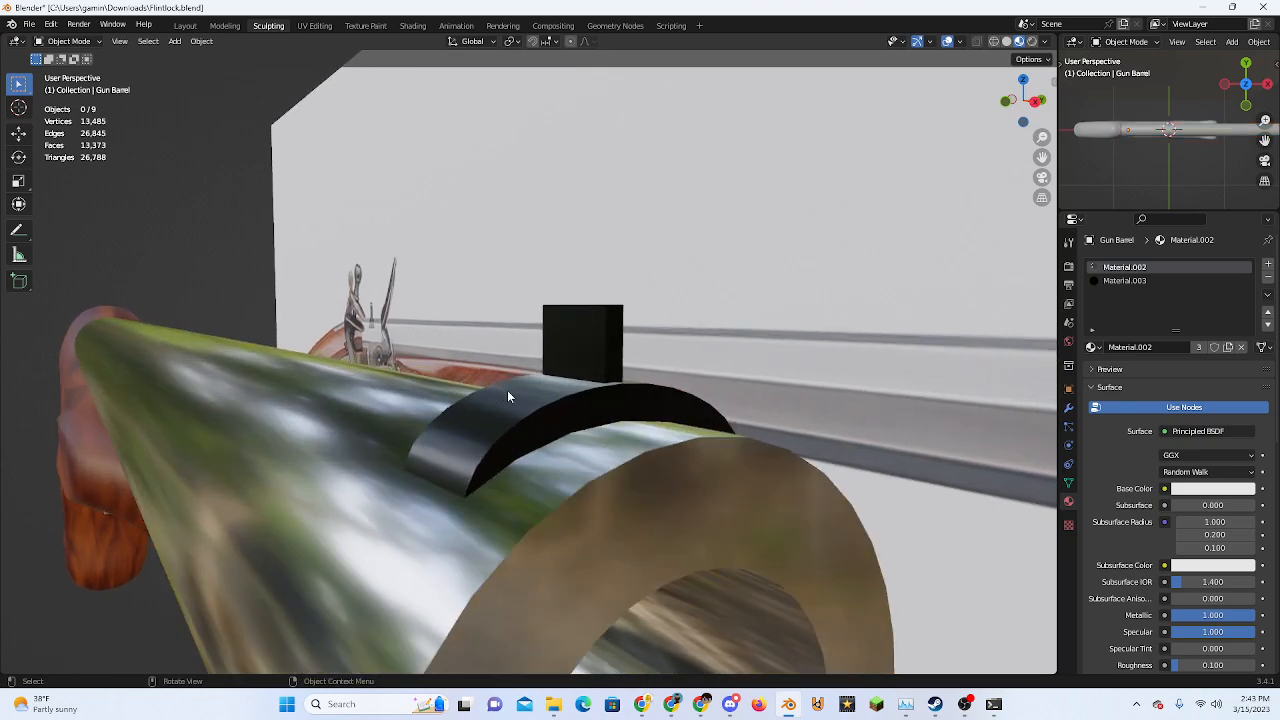
{"action": "middle_click_drag", "start_coordinate": [507, 391], "coordinate": [536, 499]}
{"action": "scroll", "coordinate": [659, 399], "scroll_direction": "down", "scroll_amount": 3}
{"action": "left_click", "coordinate": [528, 476]}
{"action": "left_click", "coordinate": [536, 499]}
{"action": "scroll", "coordinate": [530, 497], "scroll_direction": "down", "scroll_amount": 8}
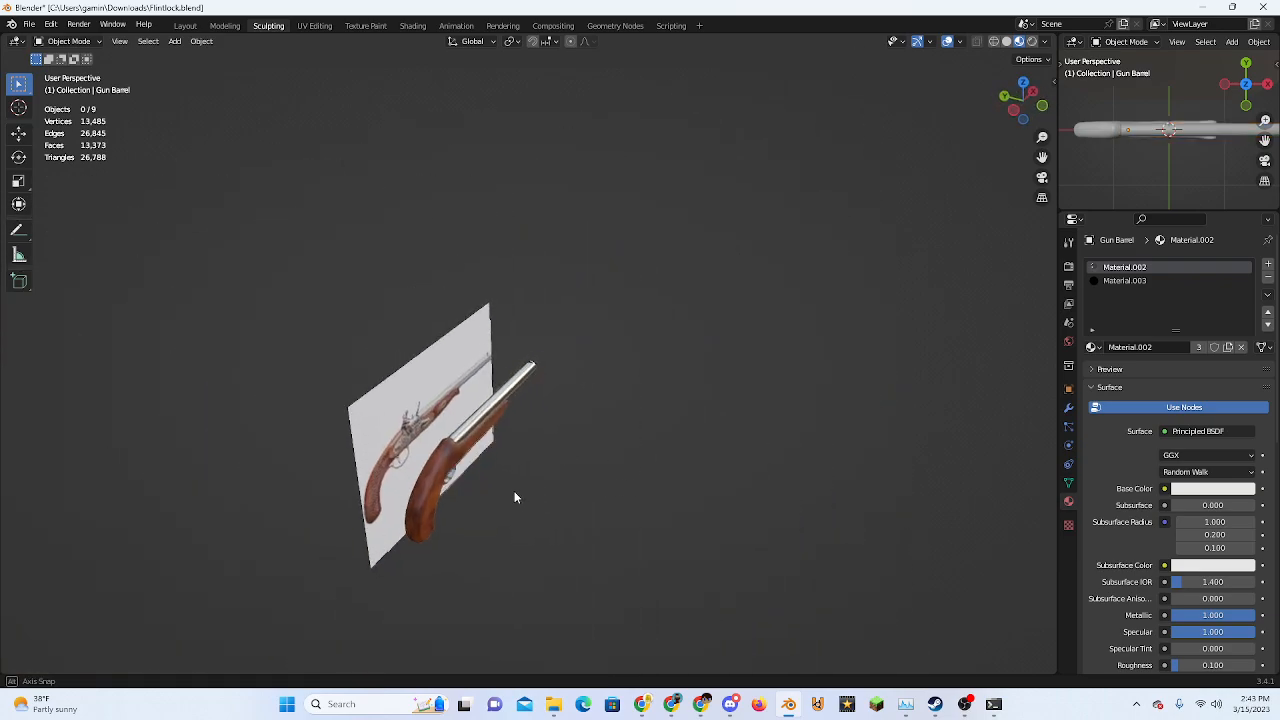
Try a free trackball rotation of the wooden stock to test whether the attached parts follow
{"action": "scroll", "coordinate": [215, 437], "scroll_direction": "up", "scroll_amount": 5}
{"action": "left_click", "coordinate": [240, 421]}
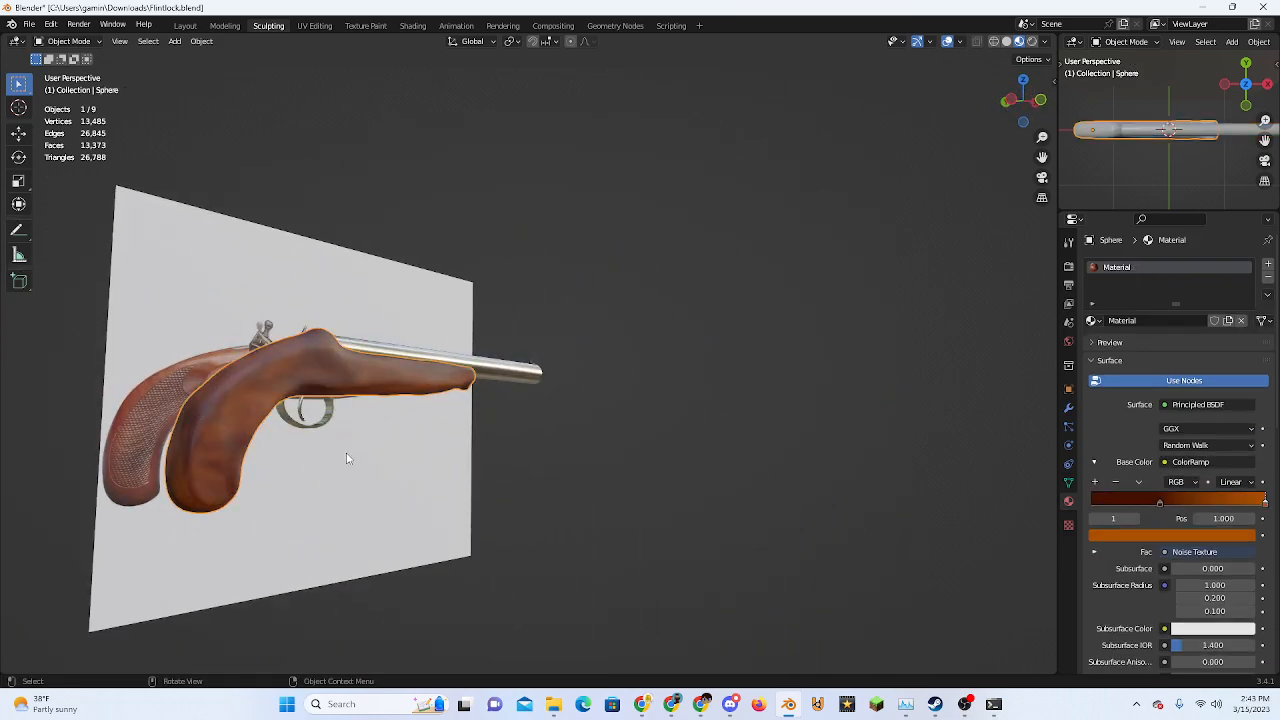
{"action": "key", "text": "r"}
{"action": "key", "text": "r"}
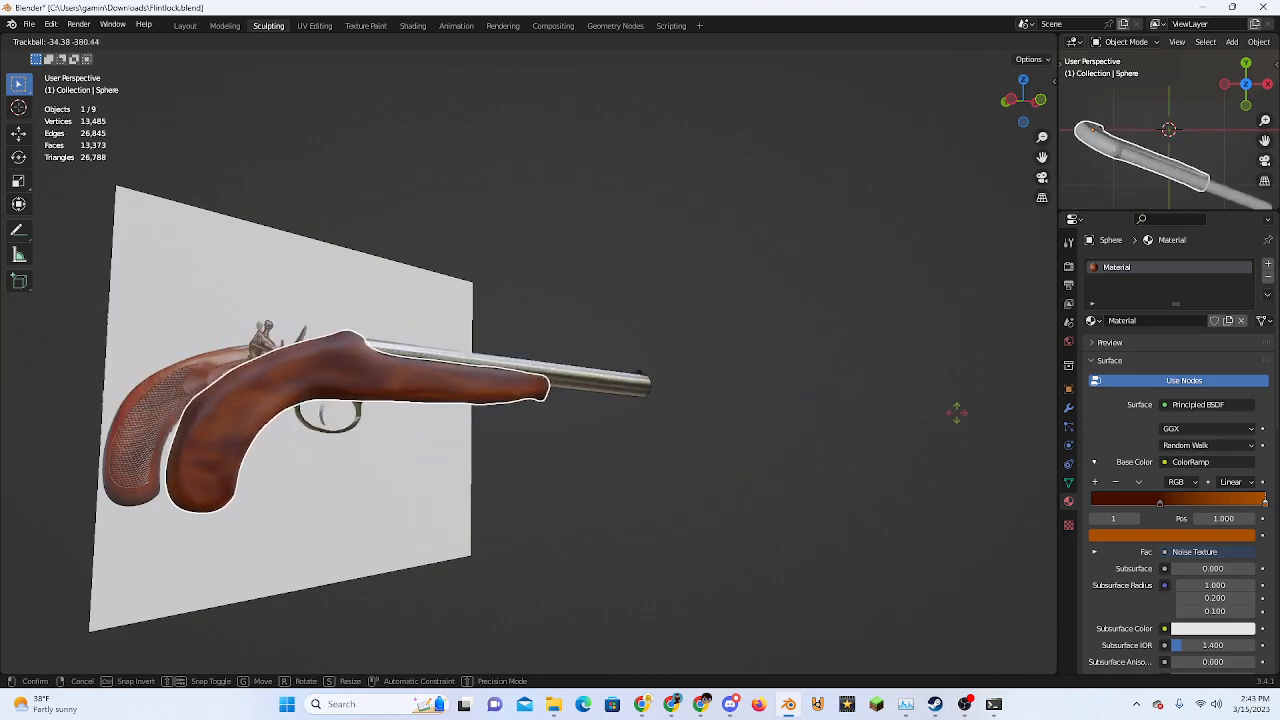
{"action": "left_click", "coordinate": [880, 410]}
Review the pistol model against the reference image from several angles
{"action": "left_click", "coordinate": [732, 431]}
{"action": "middle_click_drag", "start_coordinate": [732, 431], "coordinate": [662, 472]}
{"action": "scroll", "coordinate": [653, 455], "scroll_direction": "up", "scroll_amount": 4}
{"action": "scroll", "coordinate": [662, 472], "scroll_direction": "down", "scroll_amount": 4}
{"action": "left_click", "coordinate": [545, 473]}
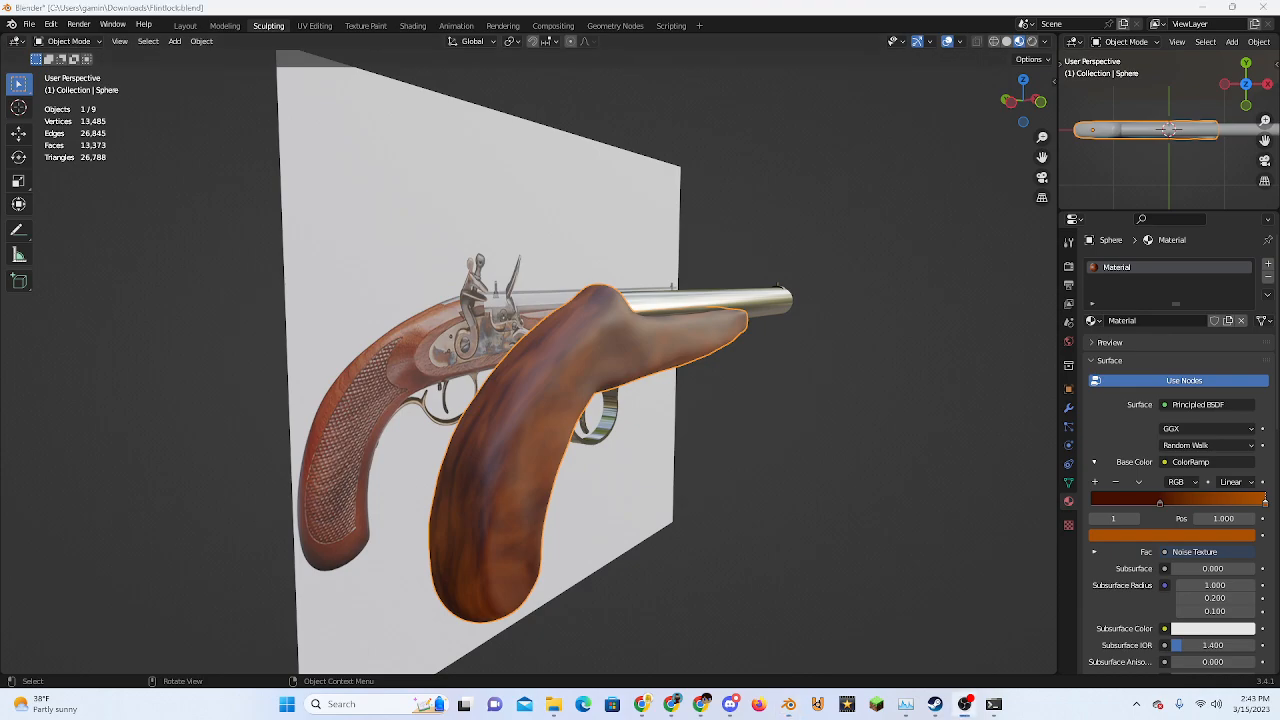
{"action": "left_click", "coordinate": [796, 462]}
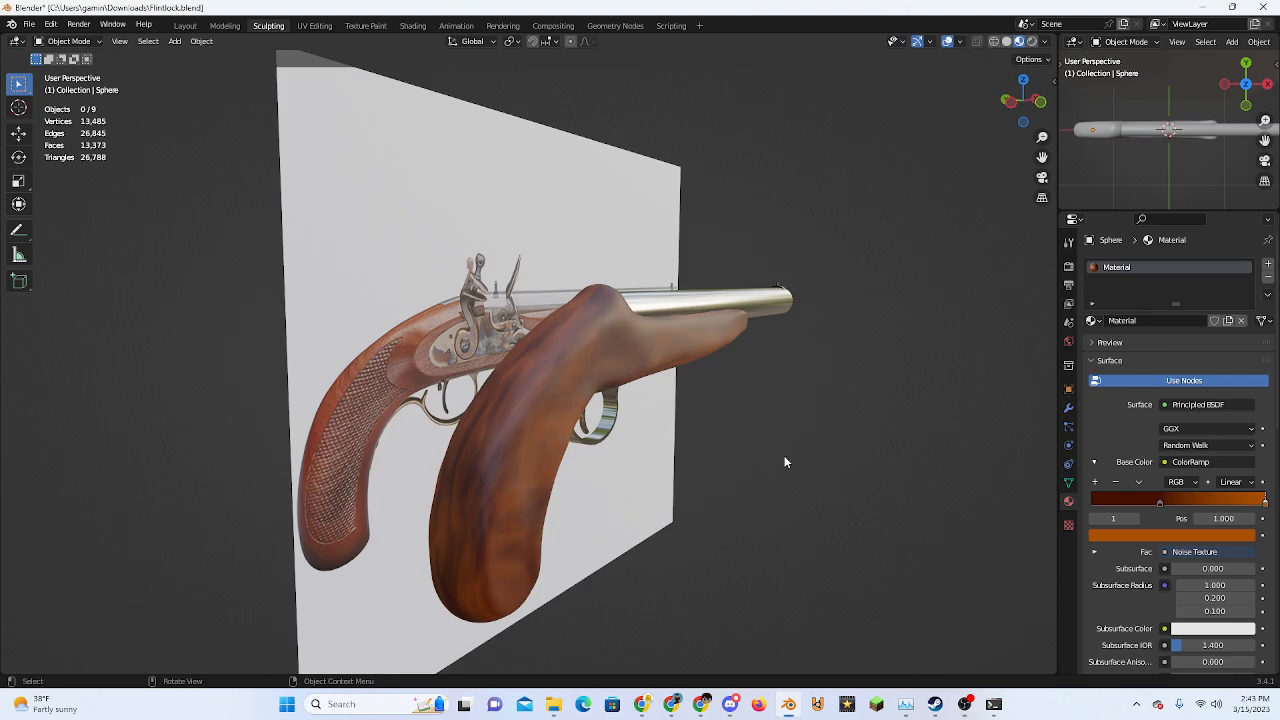
{"action": "middle_click_drag", "start_coordinate": [784, 455], "coordinate": [646, 472]}
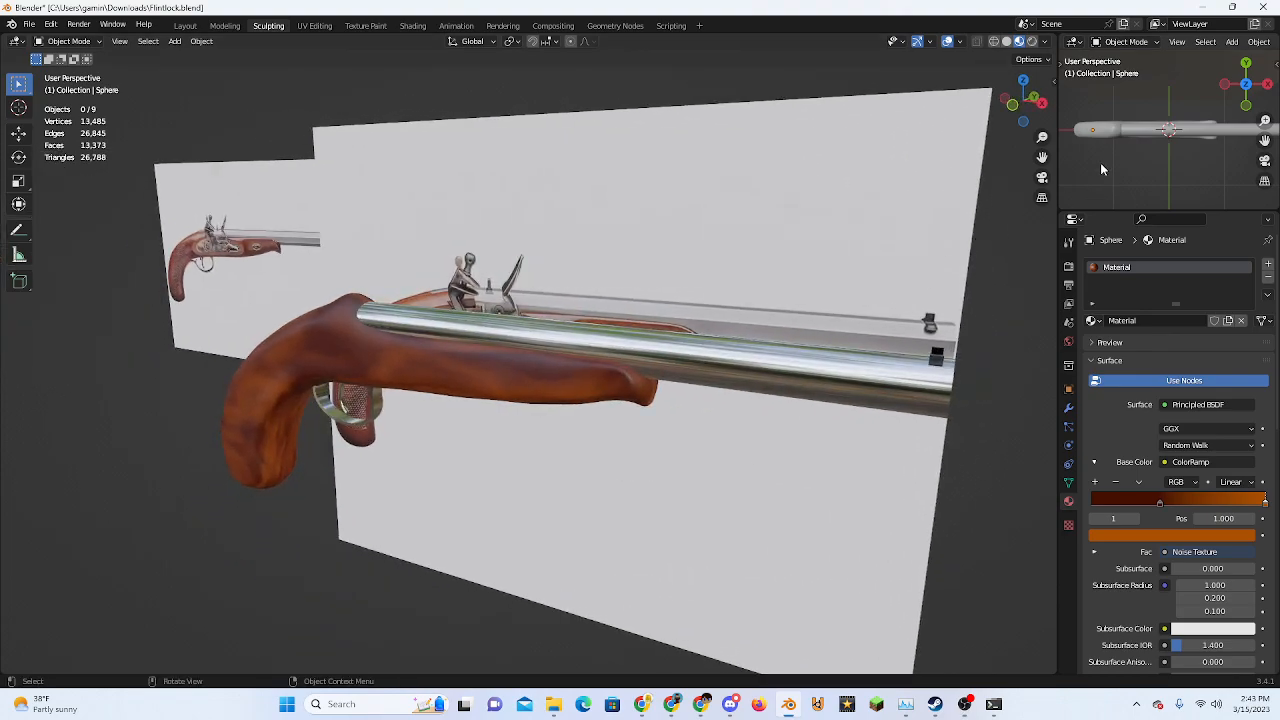
In front view, move the front sight about -0.055 m along X to line up with the sight in the reference image
{"action": "left_click", "coordinate": [1013, 105]}
{"action": "scroll", "coordinate": [932, 281], "scroll_direction": "up", "scroll_amount": 3}
{"action": "scroll", "coordinate": [931, 309], "scroll_direction": "down", "scroll_amount": 3}
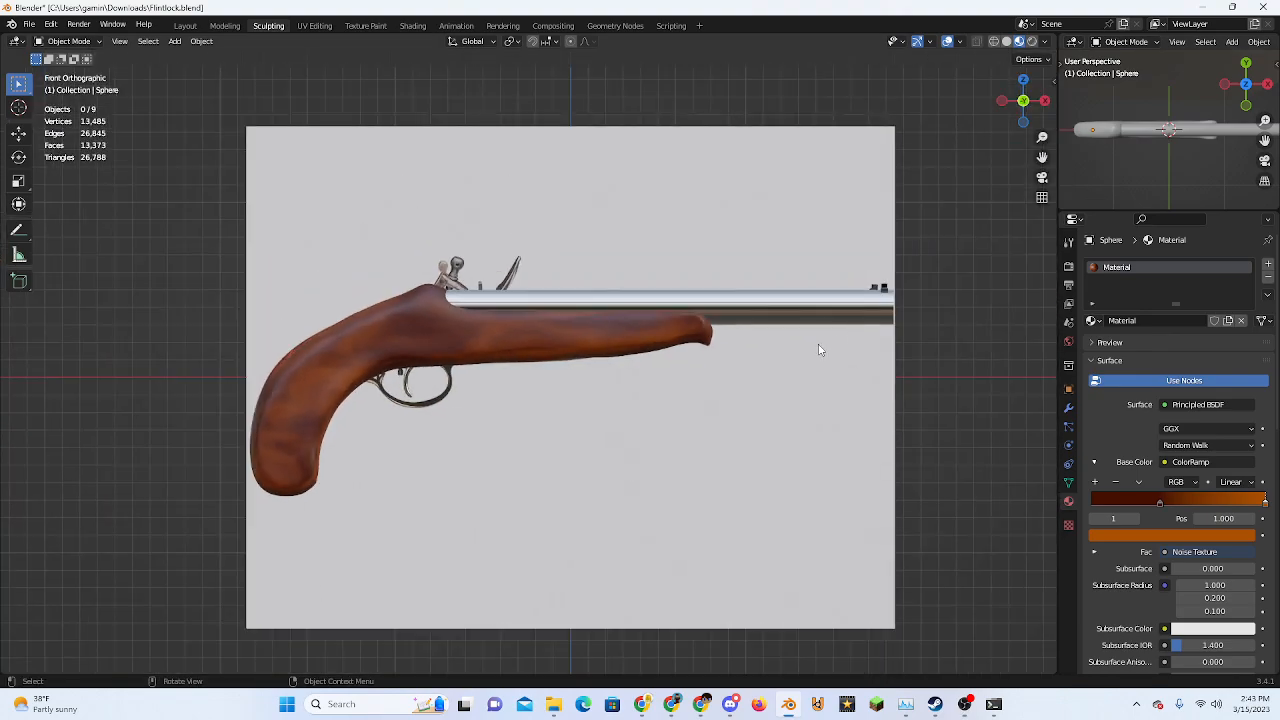
{"action": "scroll", "coordinate": [620, 290], "scroll_direction": "up", "scroll_amount": 10}
{"action": "left_click", "coordinate": [676, 305], "text": "shift"}
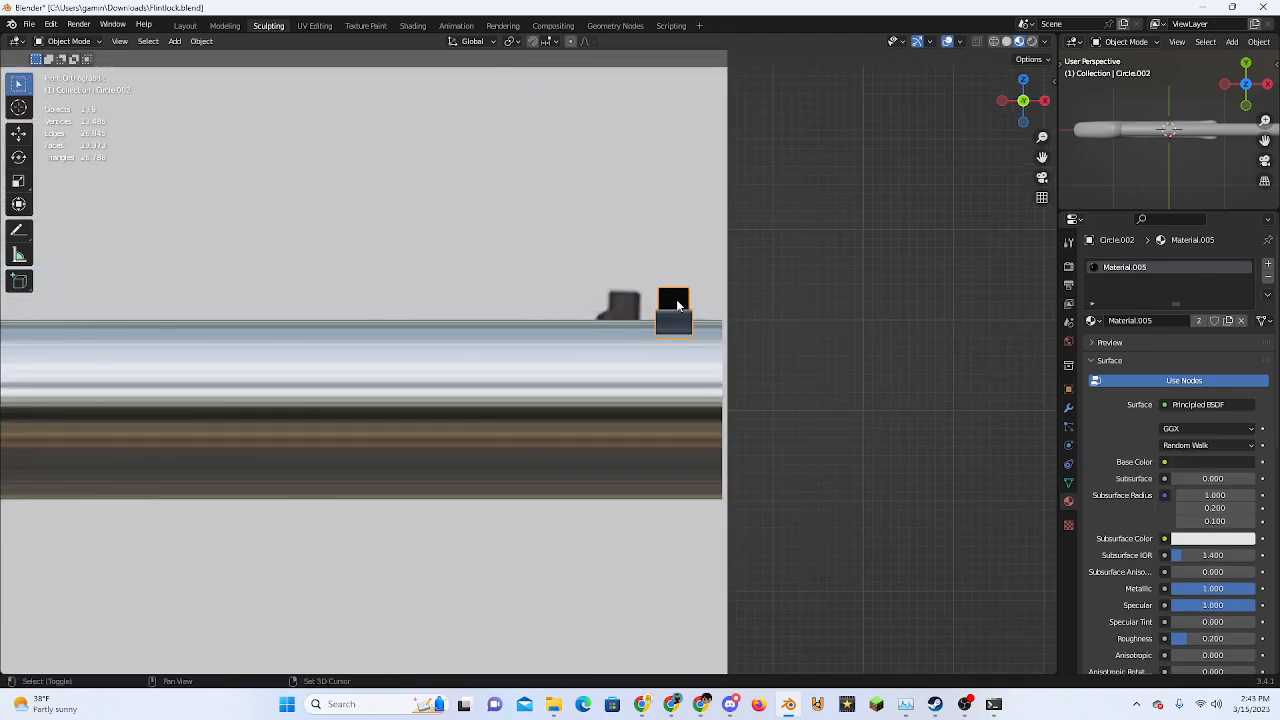
{"action": "scroll", "coordinate": [613, 388], "scroll_direction": "up", "scroll_amount": 5}
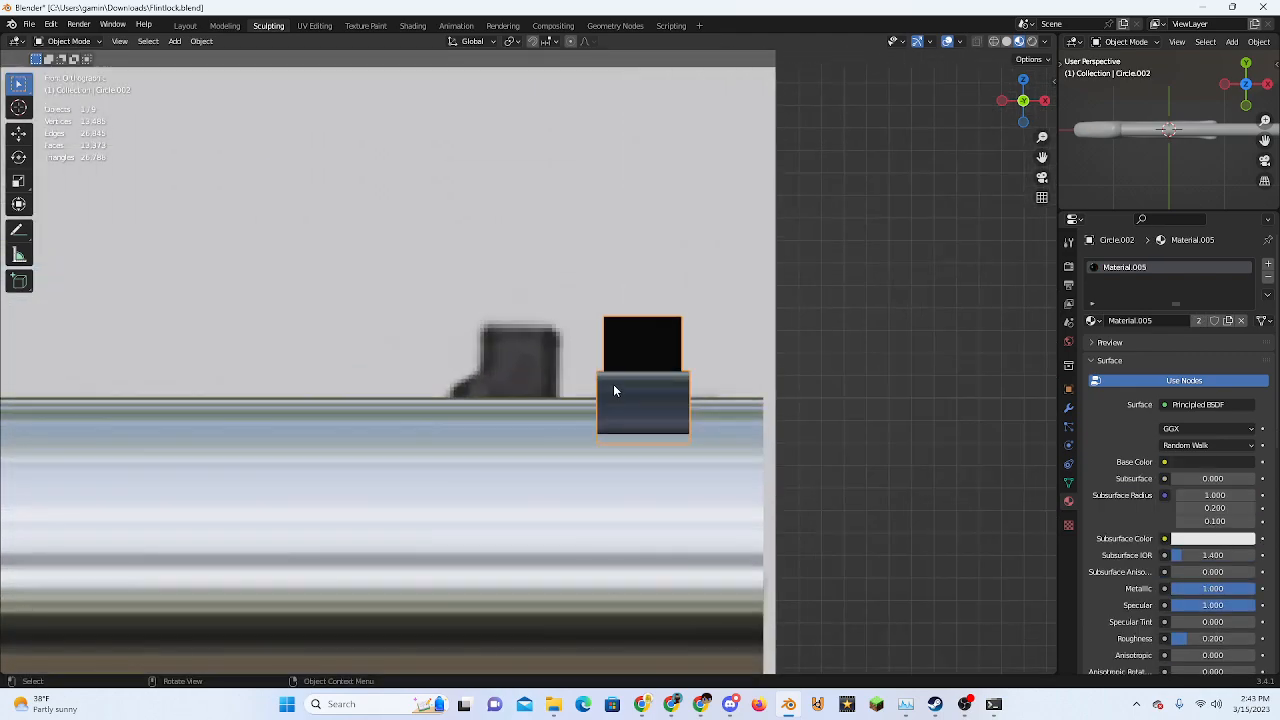
{"action": "key", "text": "g"}
{"action": "key", "text": "x"}
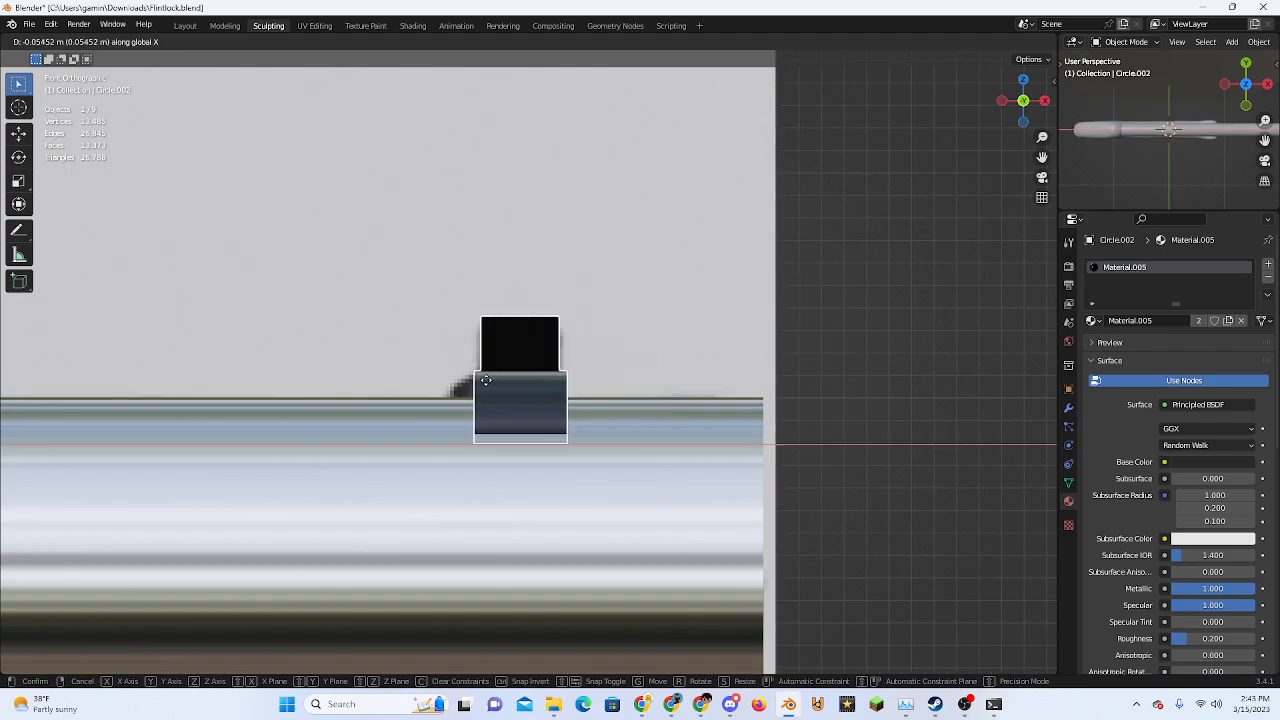
{"action": "left_click", "coordinate": [488, 383]}
Enter Edit Mode on the front sight in right view with X-ray display enabled
{"action": "middle_click_drag", "start_coordinate": [488, 384], "coordinate": [560, 421]}
{"action": "scroll", "coordinate": [614, 423], "scroll_direction": "down", "scroll_amount": 6}
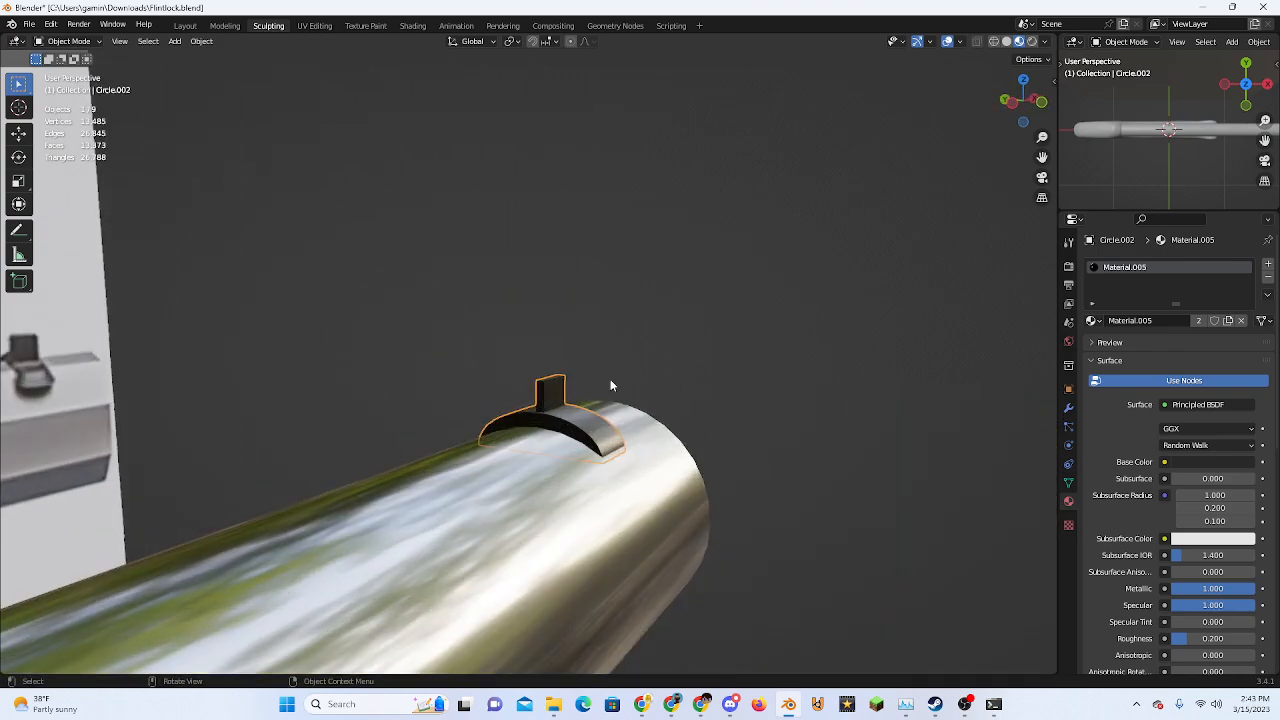
{"action": "left_click", "coordinate": [1005, 100]}
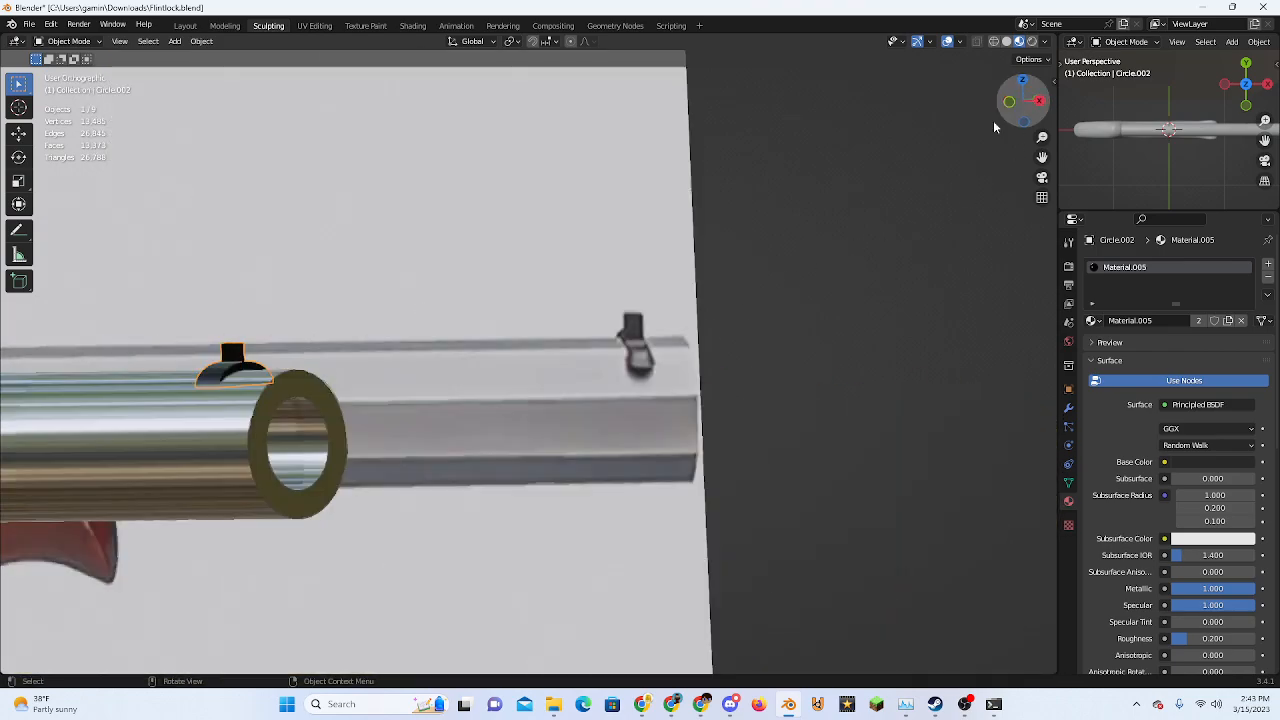
{"action": "key", "text": "Tab"}
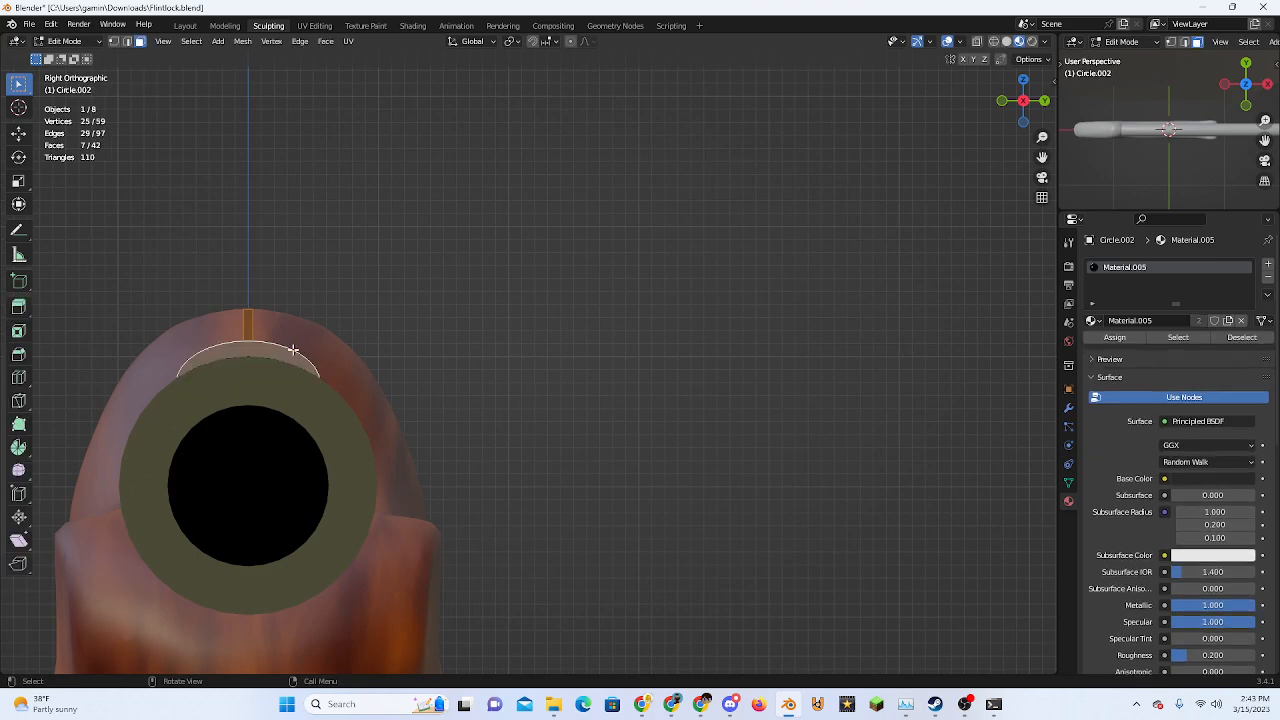
{"action": "scroll", "coordinate": [230, 318], "scroll_direction": "up", "scroll_amount": 2}
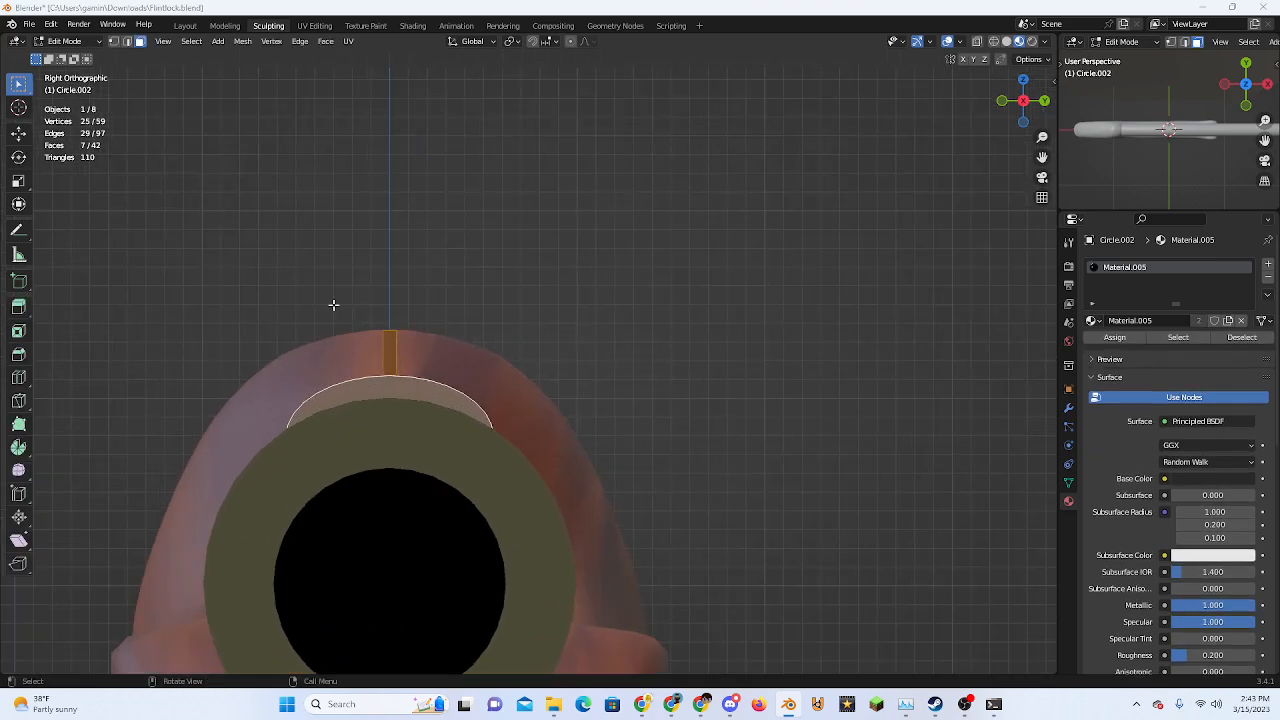
{"action": "key", "text": "alt+z"}
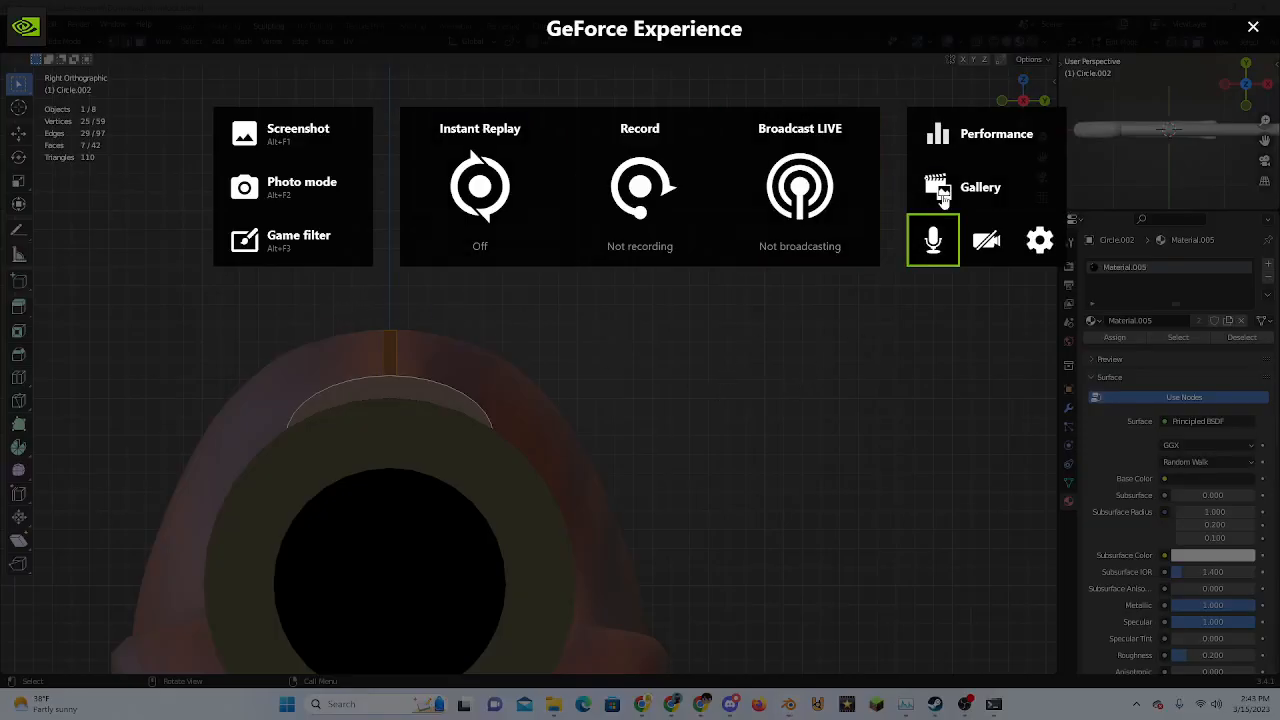
{"action": "left_click", "coordinate": [894, 358]}
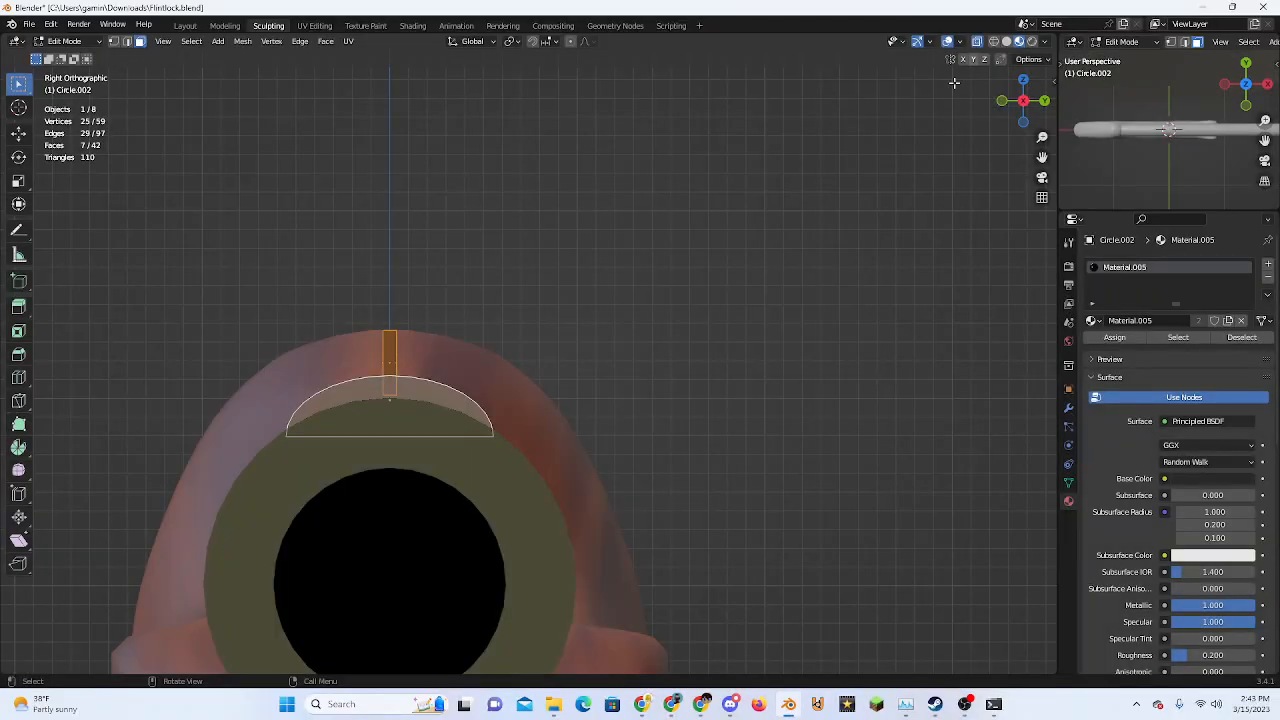
Select the upright blade faces of the front sight and separate them from the curved base as their own object
{"action": "scroll", "coordinate": [296, 387], "scroll_direction": "up", "scroll_amount": 3}
{"action": "left_click_drag", "start_coordinate": [257, 278], "coordinate": [325, 424]}
{"action": "middle_click_drag", "start_coordinate": [324, 421], "coordinate": [626, 376]}
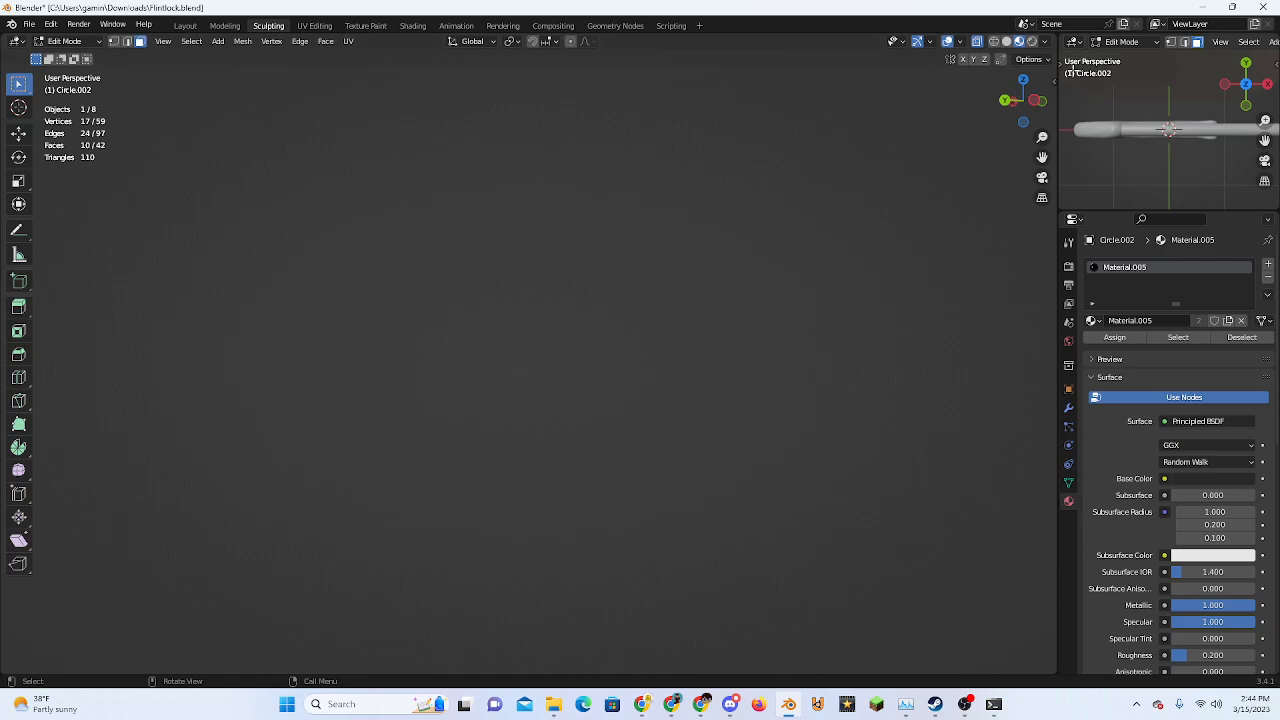
{"action": "left_click", "coordinate": [1034, 105]}
{"action": "left_click", "coordinate": [1030, 105]}
{"action": "middle_click_drag", "start_coordinate": [379, 331], "coordinate": [547, 314], "text": "shift"}
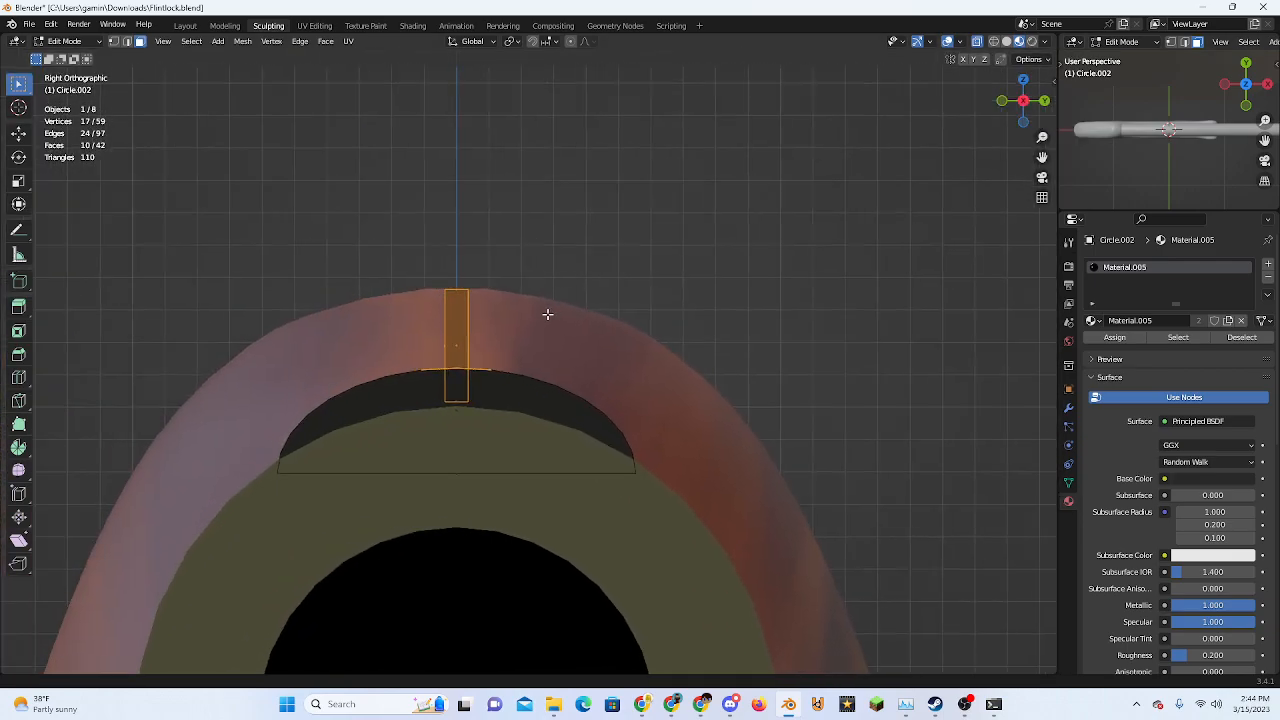
{"action": "scroll", "coordinate": [547, 314], "scroll_direction": "up", "scroll_amount": 3}
{"action": "left_click_drag", "start_coordinate": [401, 212], "coordinate": [414, 429]}
{"action": "scroll", "coordinate": [383, 374], "scroll_direction": "up", "scroll_amount": 3}
{"action": "middle_click_drag", "start_coordinate": [384, 374], "coordinate": [519, 398], "text": "shift"}
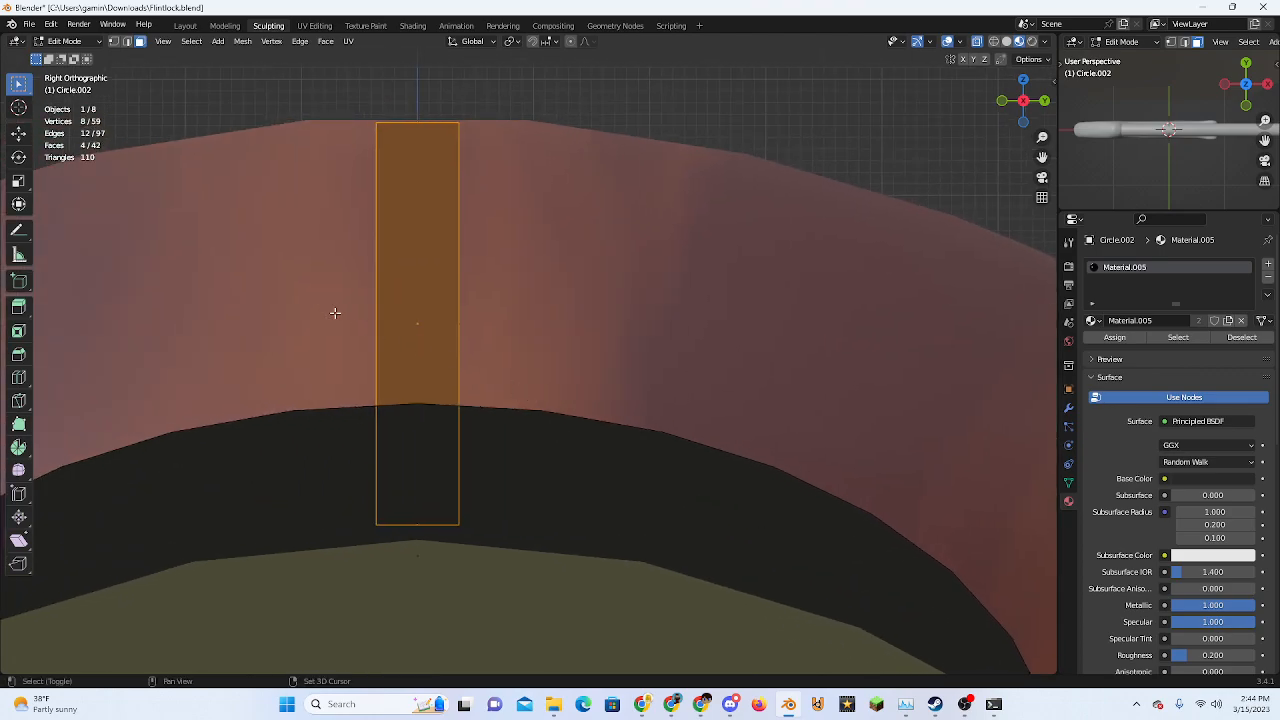
{"action": "left_click_drag", "start_coordinate": [400, 503], "coordinate": [440, 534], "text": "shift"}
{"action": "right_click", "coordinate": [493, 283]}
{"action": "mouse_move", "coordinate": [445, 502]}
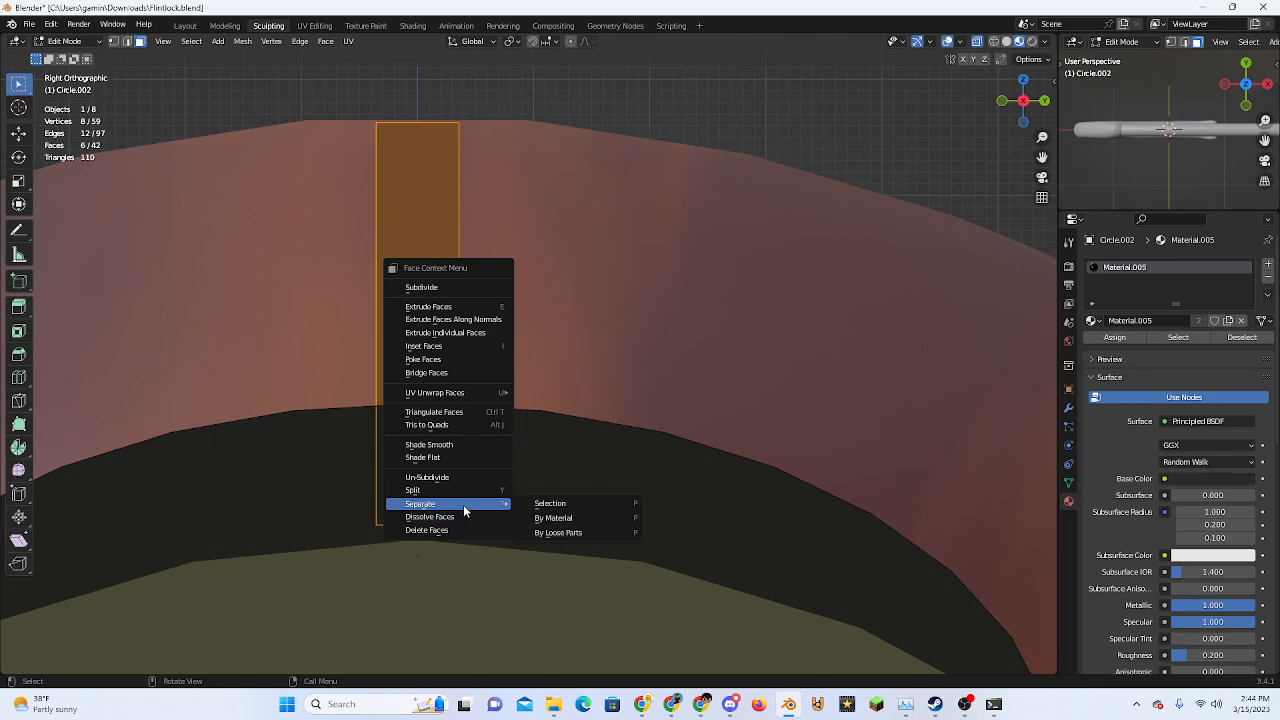
{"action": "left_click", "coordinate": [550, 502]}
{"action": "key", "text": "Tab"}
Select the curved sight base and scale it wider along Y only, in right view
{"action": "left_click", "coordinate": [433, 320]}
{"action": "scroll", "coordinate": [450, 394], "scroll_direction": "down", "scroll_amount": 5}
{"action": "left_click", "coordinate": [452, 397]}
{"action": "middle_click_drag", "start_coordinate": [490, 412], "coordinate": [560, 445]}
{"action": "scroll", "coordinate": [467, 457], "scroll_direction": "down", "scroll_amount": 4}
{"action": "middle_click_drag", "start_coordinate": [467, 463], "coordinate": [703, 209]}
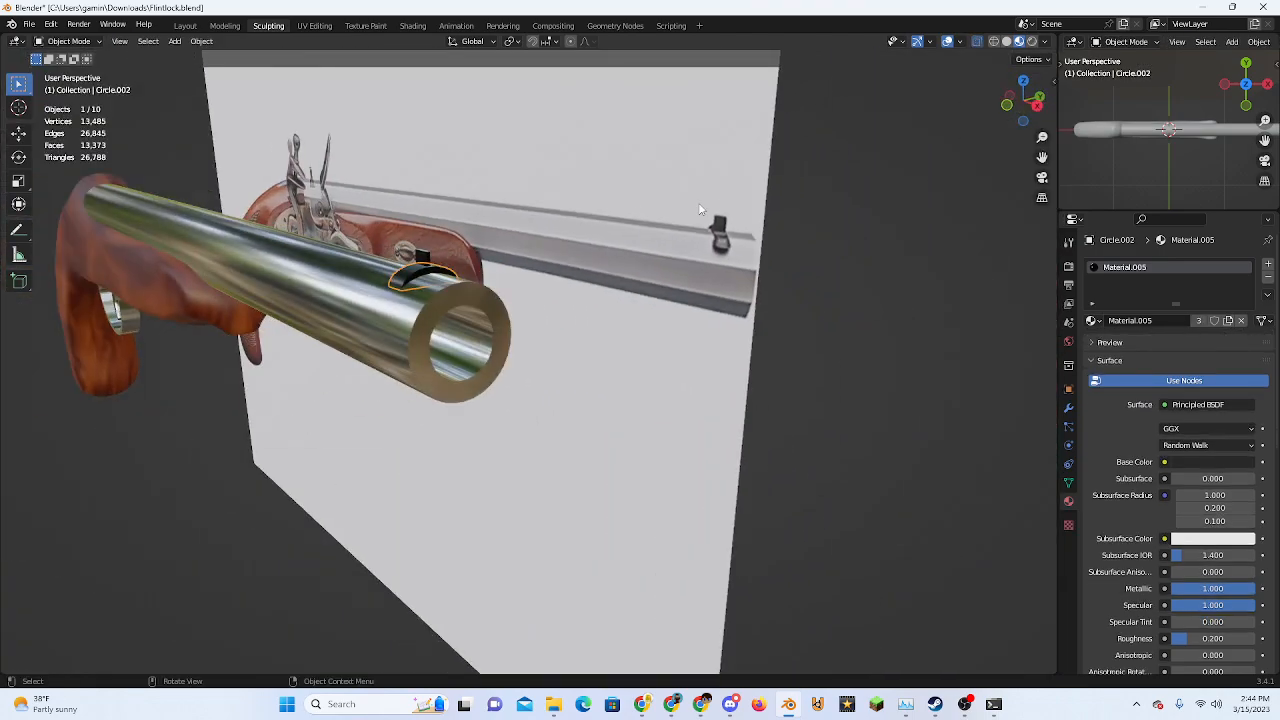
{"action": "left_click", "coordinate": [1038, 104]}
{"action": "scroll", "coordinate": [495, 326], "scroll_direction": "up", "scroll_amount": 5}
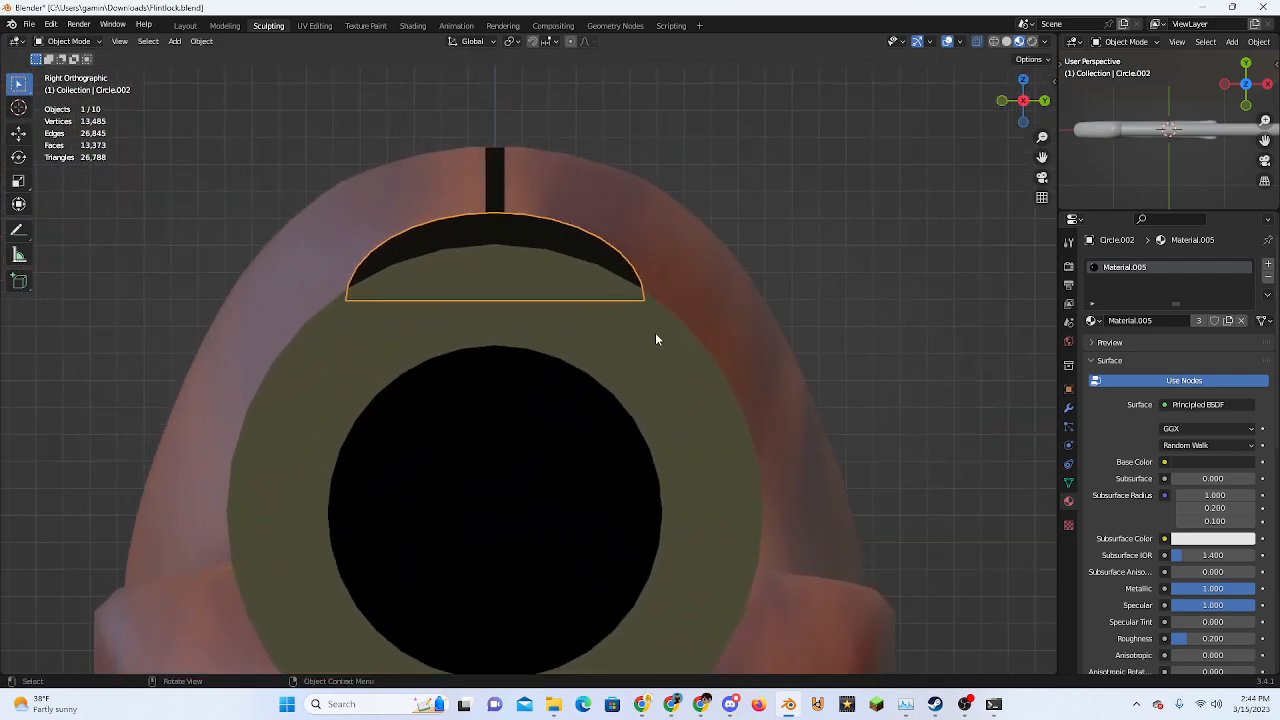
{"action": "scroll", "coordinate": [656, 338], "scroll_direction": "up", "scroll_amount": 1}
{"action": "key", "text": "s"}
{"action": "key", "text": "y"}
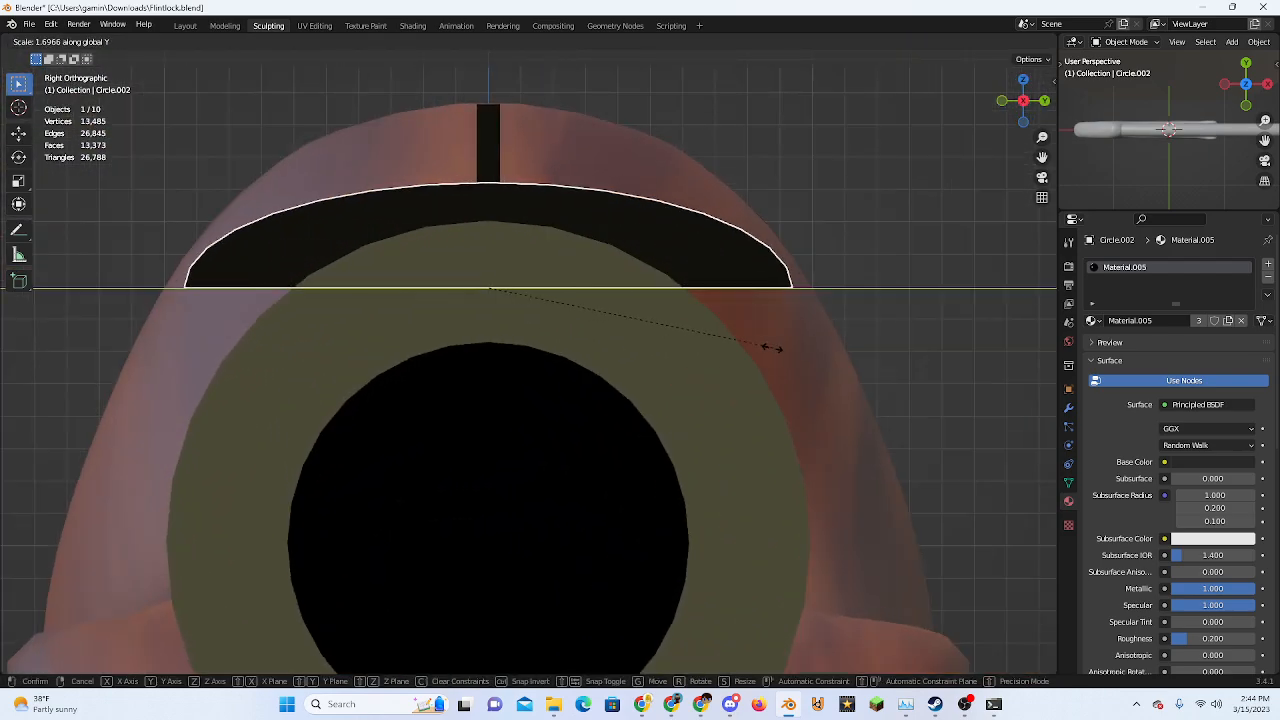
{"action": "left_click", "coordinate": [718, 348]}
Enter Edit Mode on the curved sight base and select its bottom cross edge in edge selection mode
{"action": "key", "text": "Tab"}
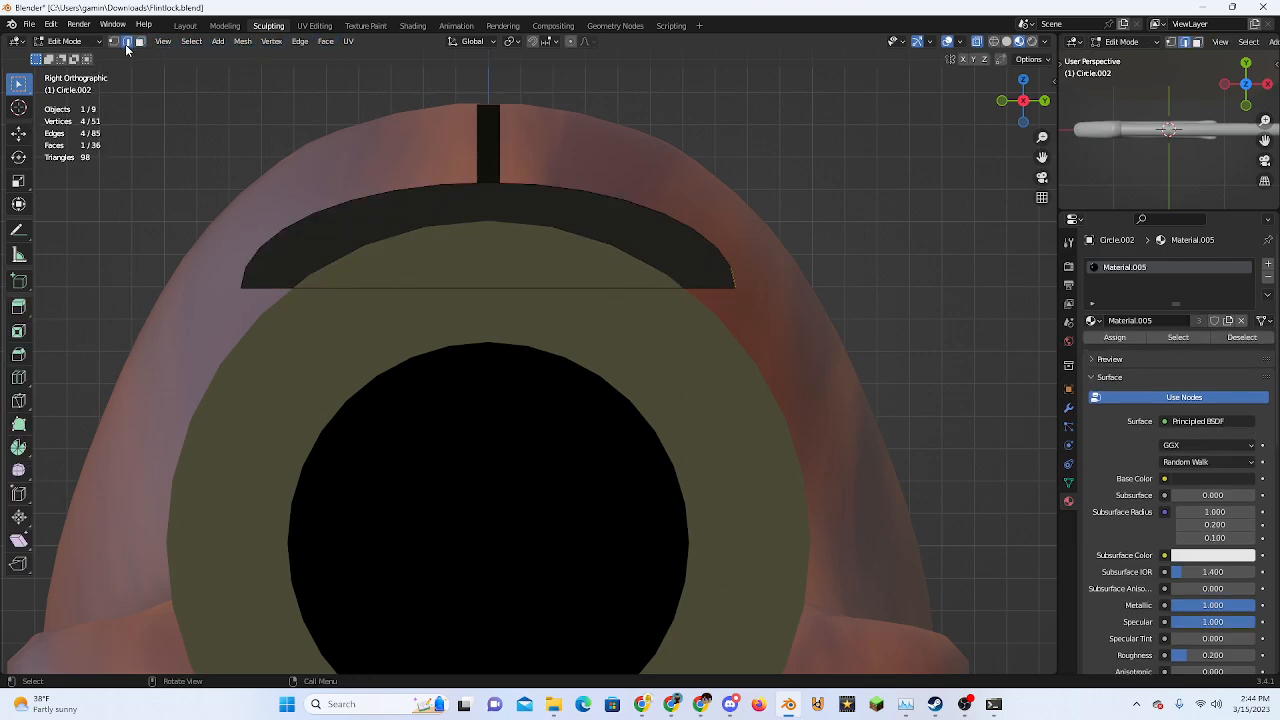
{"action": "left_click", "coordinate": [231, 290]}
{"action": "middle_click_drag", "start_coordinate": [231, 290], "coordinate": [630, 415]}
{"action": "scroll", "coordinate": [532, 425], "scroll_direction": "up", "scroll_amount": 3}
{"action": "scroll", "coordinate": [532, 425], "scroll_direction": "up", "scroll_amount": 2}
{"action": "scroll", "coordinate": [700, 395], "scroll_direction": "up", "scroll_amount": 4}
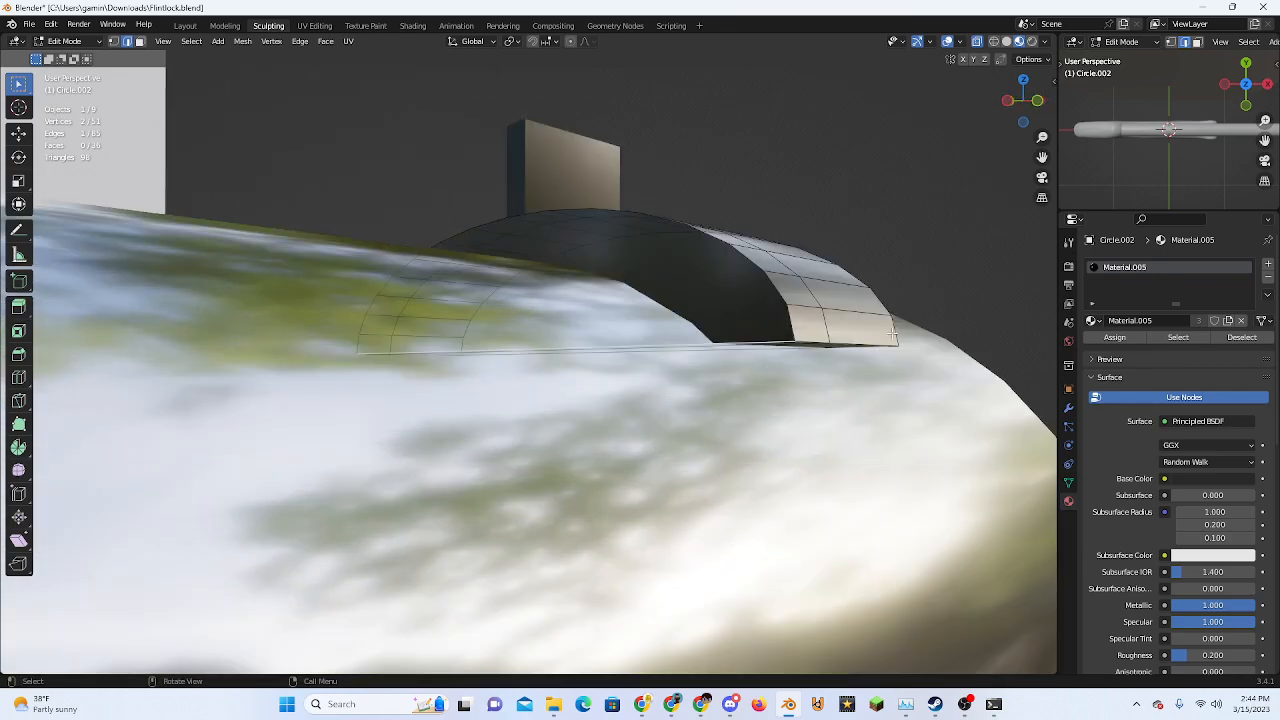
{"action": "left_click", "coordinate": [883, 350]}
{"action": "left_click", "coordinate": [881, 346]}
{"action": "middle_click_drag", "start_coordinate": [881, 346], "coordinate": [670, 402]}
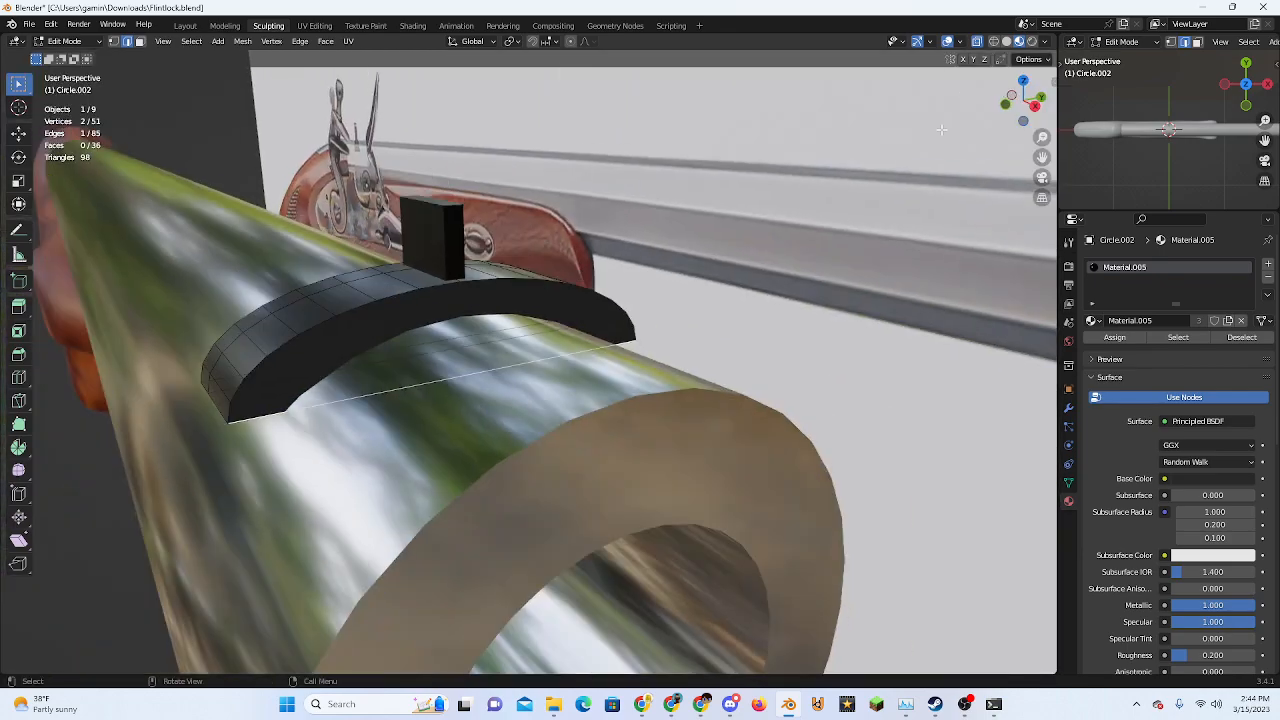
Try extruding the bottom edge of the curved base about 0.027 m downward, and undo the extrusion
{"action": "left_click", "coordinate": [1031, 111]}
{"action": "scroll", "coordinate": [660, 377], "scroll_direction": "down", "scroll_amount": 5}
{"action": "scroll", "coordinate": [647, 364], "scroll_direction": "up", "scroll_amount": 6}
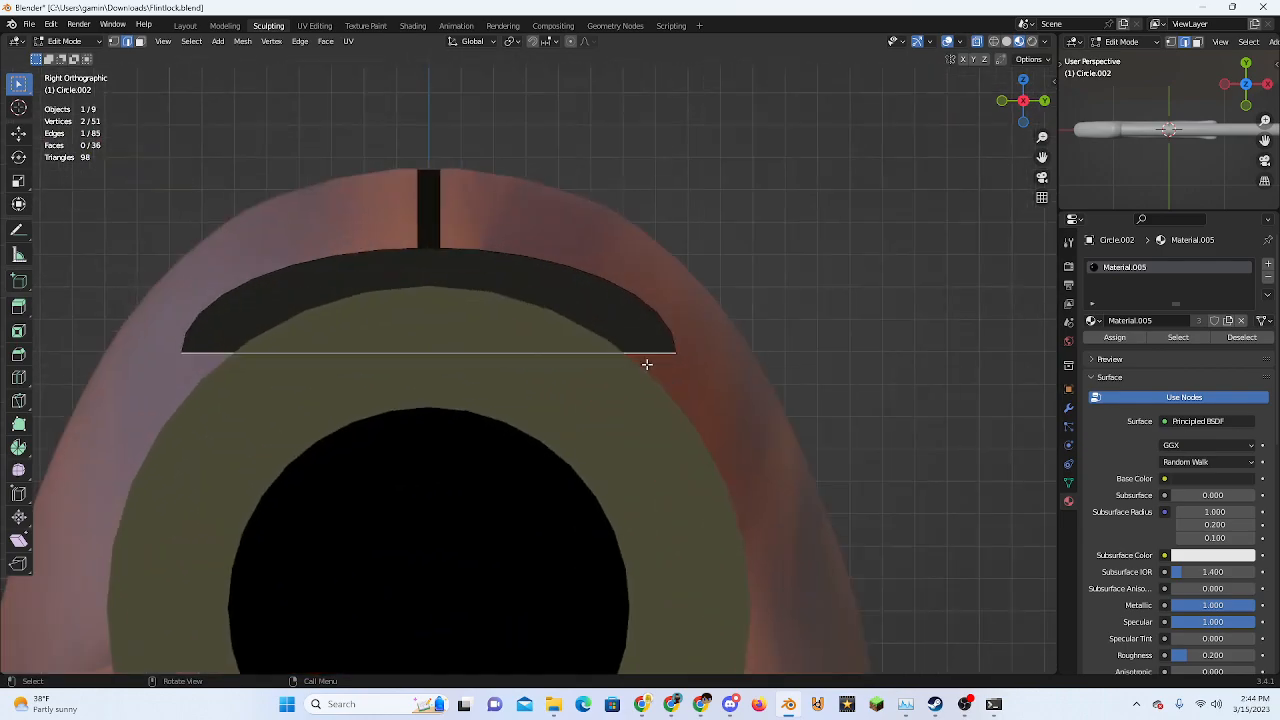
{"action": "scroll", "coordinate": [678, 365], "scroll_direction": "up", "scroll_amount": 2}
{"action": "scroll", "coordinate": [690, 371], "scroll_direction": "down", "scroll_amount": 3}
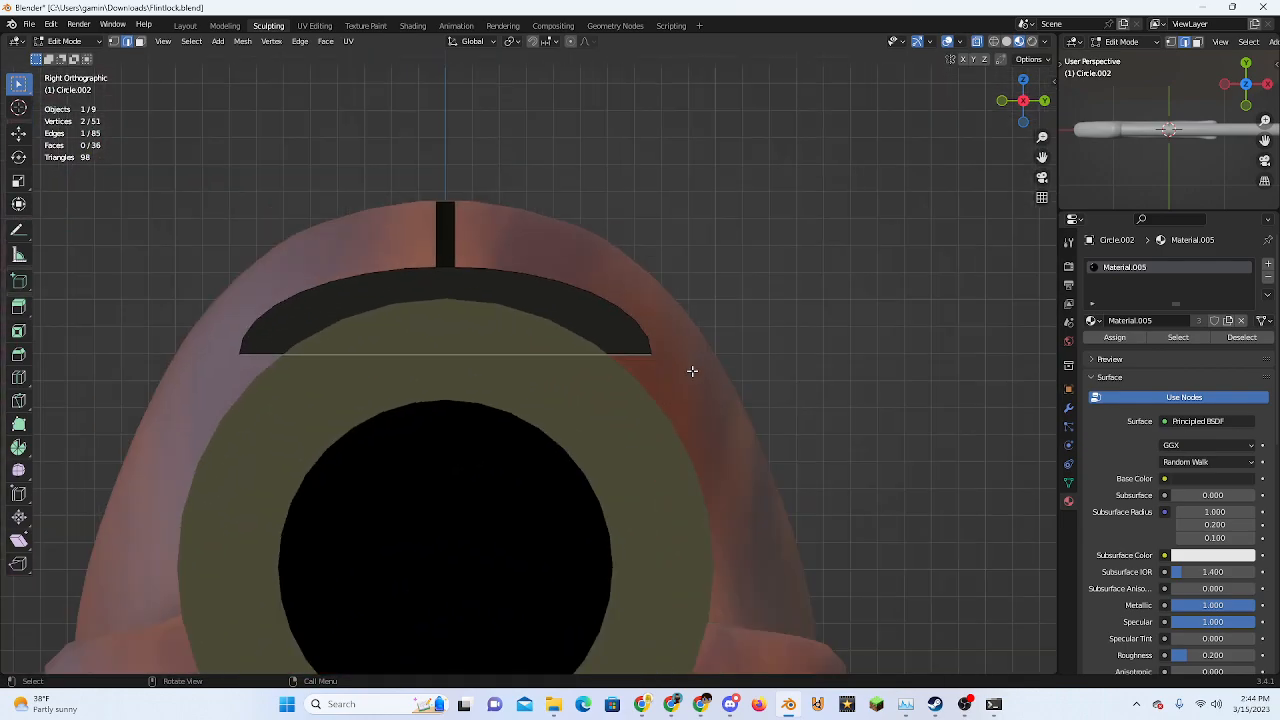
{"action": "scroll", "coordinate": [691, 367], "scroll_direction": "up", "scroll_amount": 2}
{"action": "key", "text": "e"}
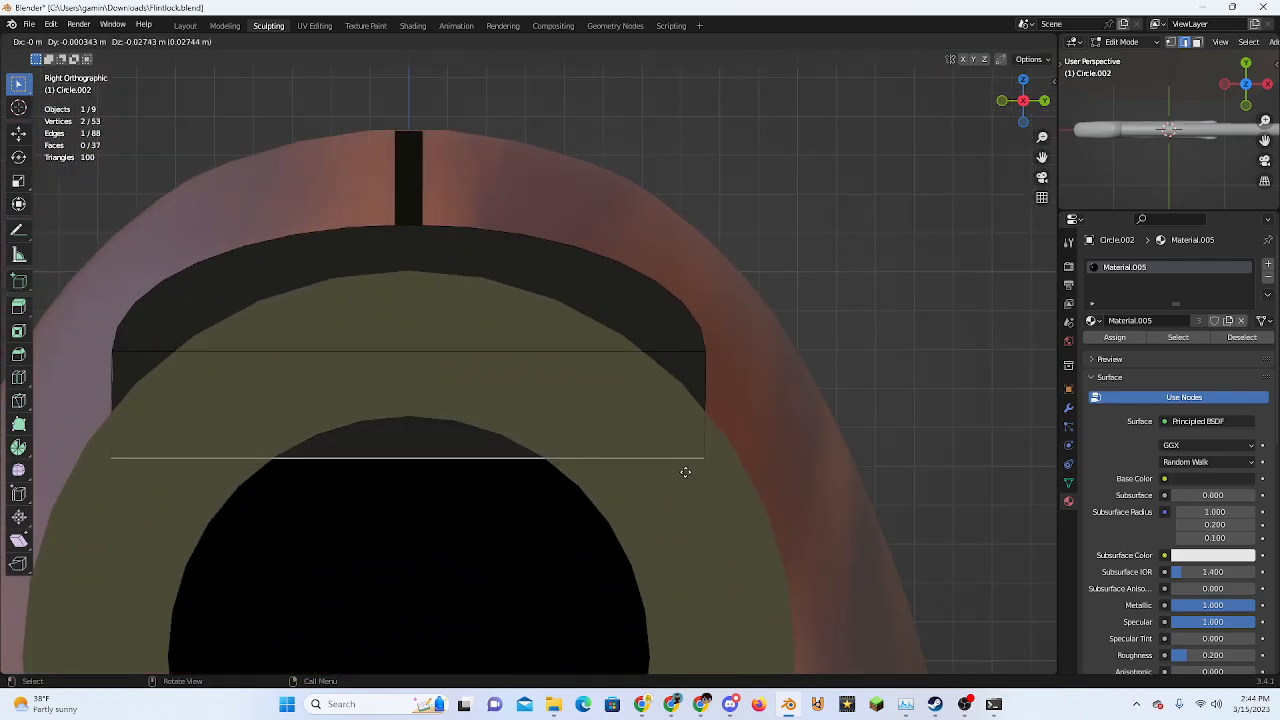
{"action": "left_click", "coordinate": [688, 468]}
{"action": "key", "text": "ctrl+z"}
Try to scale the bottom edge of the curved base along Y to fit the barrel
{"action": "mouse_move", "coordinate": [738, 396]}
{"action": "middle_mouse_down"}
{"action": "mouse_move", "coordinate": [585, 355]}
{"action": "mouse_move", "coordinate": [822, 374]}
{"action": "mouse_move", "coordinate": [728, 388]}
{"action": "middle_mouse_up"}
{"action": "scroll", "coordinate": [585, 355], "scroll_direction": "down", "scroll_amount": 3}
{"action": "scroll", "coordinate": [822, 374], "scroll_direction": "down", "scroll_amount": 4}
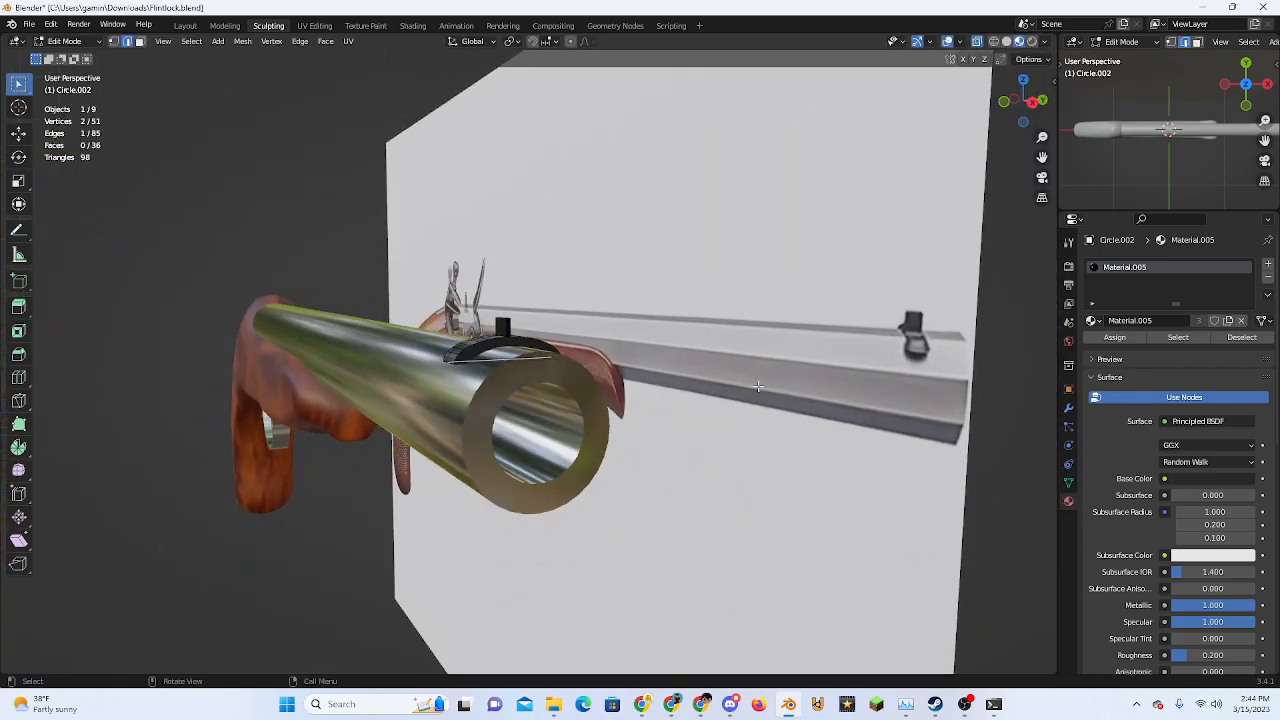
{"action": "scroll", "coordinate": [560, 400], "scroll_direction": "up", "scroll_amount": 4}
{"action": "middle_click_drag", "start_coordinate": [480, 400], "coordinate": [668, 374]}
{"action": "key", "text": "Tab"}
{"action": "key", "text": "Tab"}
{"action": "scroll", "coordinate": [672, 372], "scroll_direction": "up", "scroll_amount": 3}
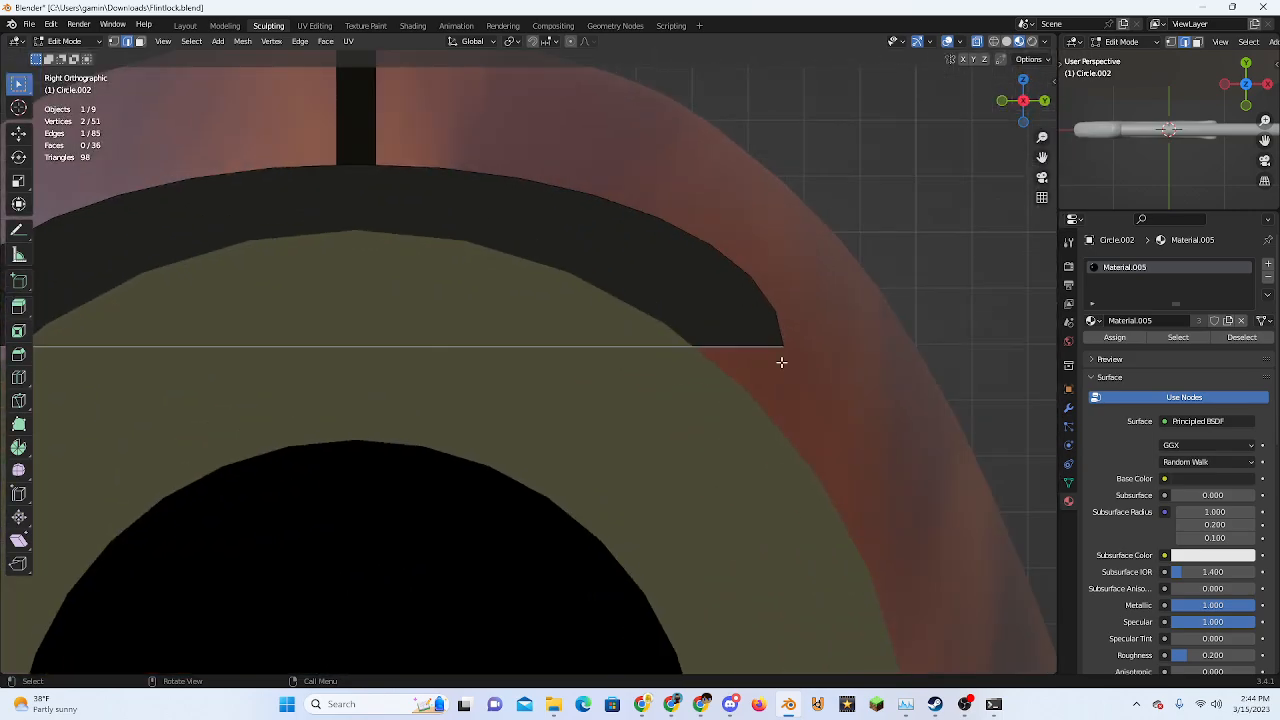
{"action": "scroll", "coordinate": [781, 362], "scroll_direction": "down", "scroll_amount": 4}
{"action": "key", "text": "s"}
{"action": "key", "text": "y"}
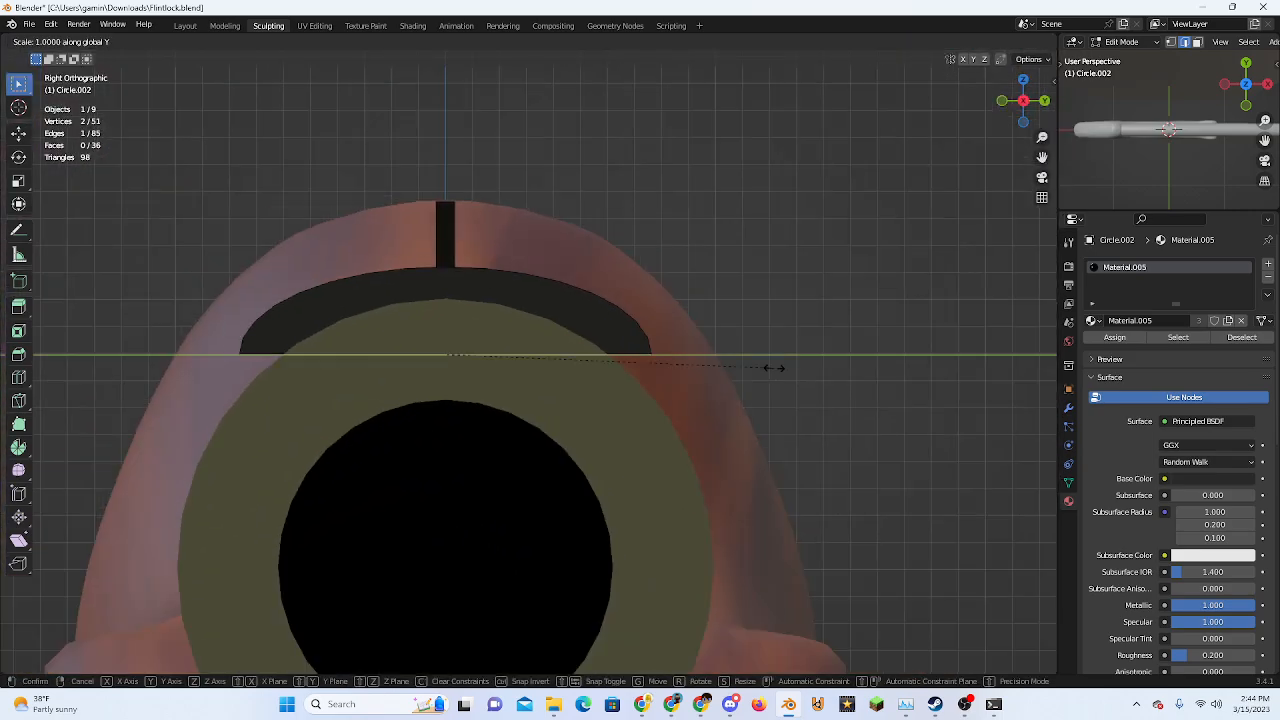
{"action": "left_click", "coordinate": [734, 366]}
{"action": "scroll", "coordinate": [740, 386], "scroll_direction": "up", "scroll_amount": 2}
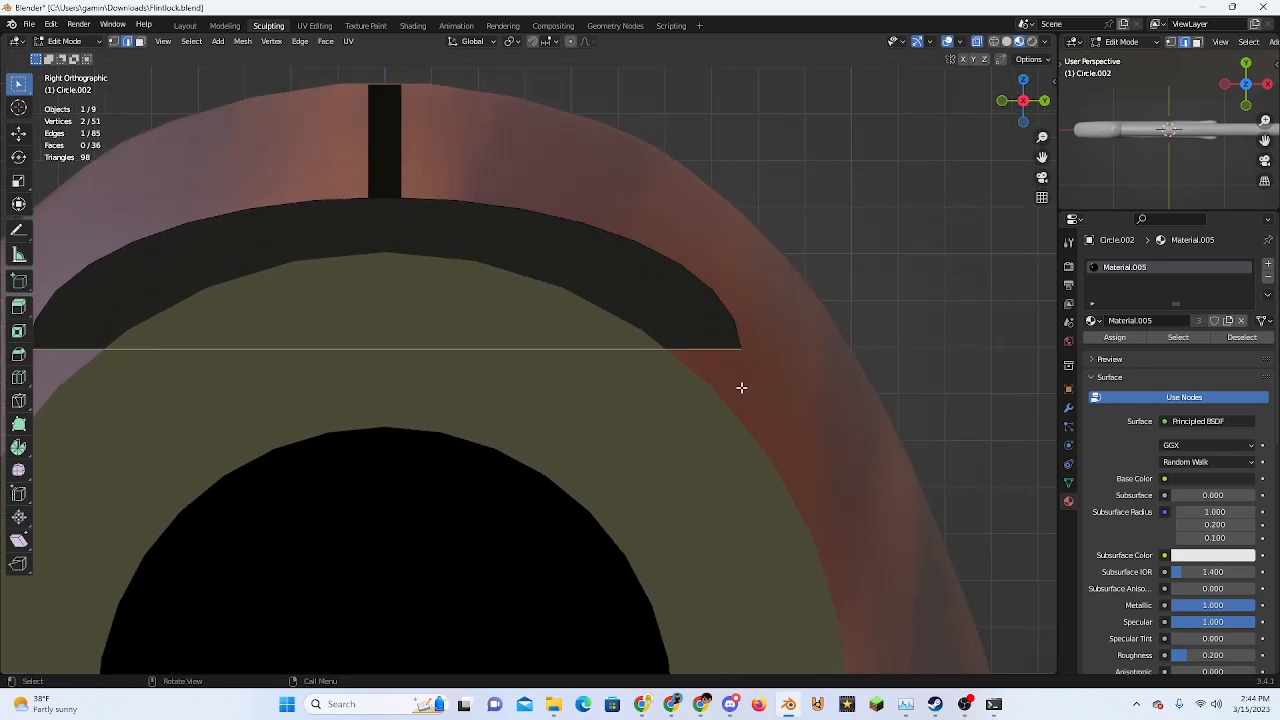
{"action": "scroll", "coordinate": [743, 377], "scroll_direction": "down", "scroll_amount": 2}
Return to Object Mode and scale the whole curved sight base by about 0.93 along Y
{"action": "key", "text": "Tab"}
{"action": "left_click", "coordinate": [672, 356]}
{"action": "key", "text": "Tab"}
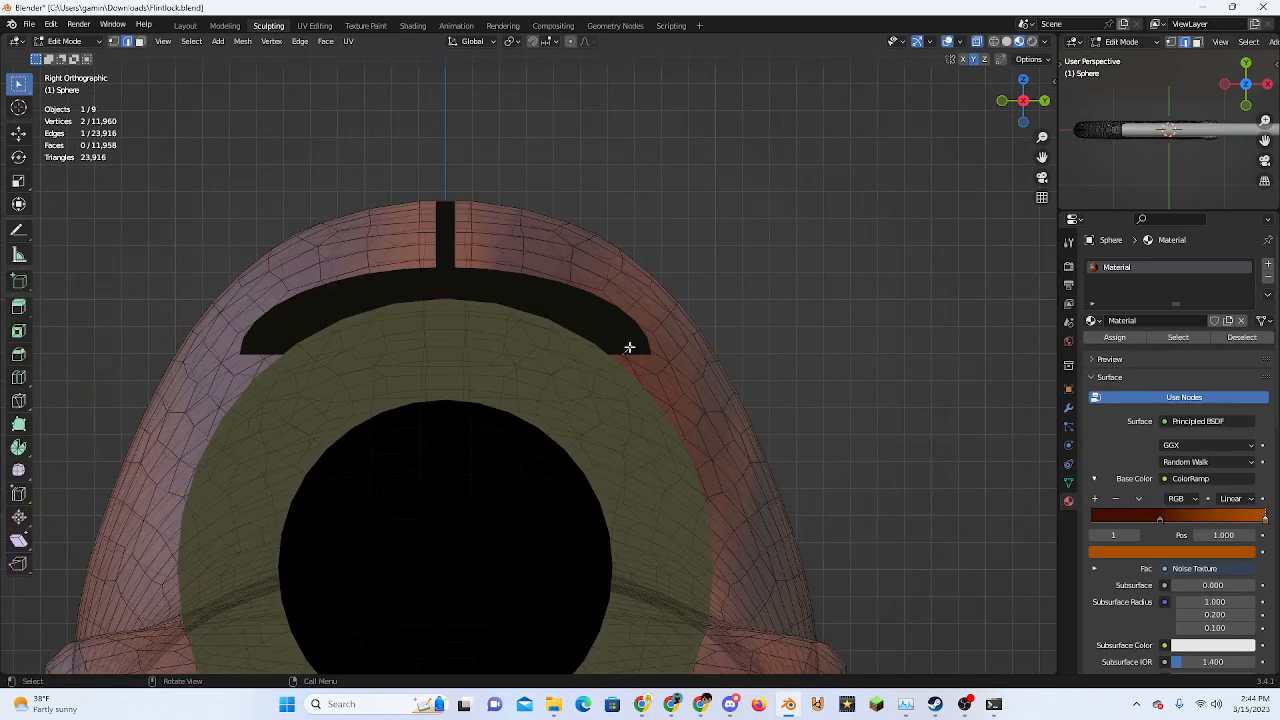
{"action": "key", "text": "Tab"}
{"action": "left_click", "coordinate": [630, 347]}
{"action": "scroll", "coordinate": [832, 368], "scroll_direction": "up", "scroll_amount": 2}
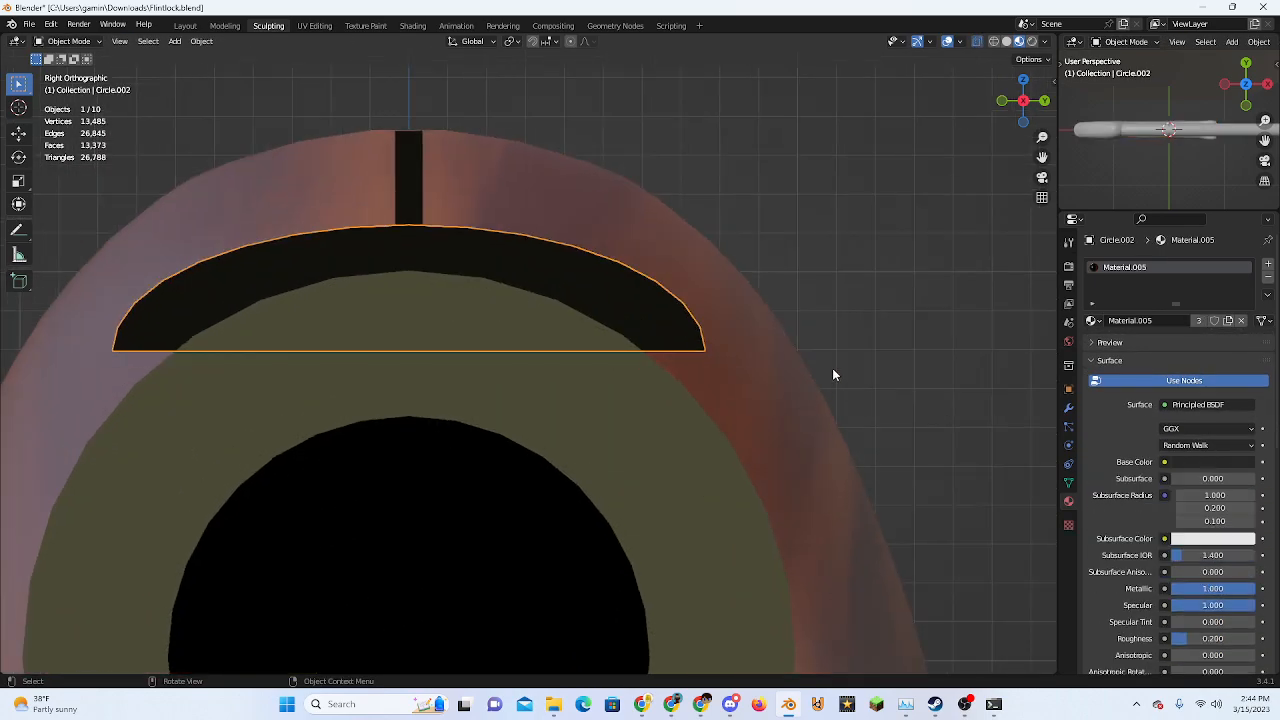
{"action": "key", "text": "s"}
{"action": "key", "text": "y"}
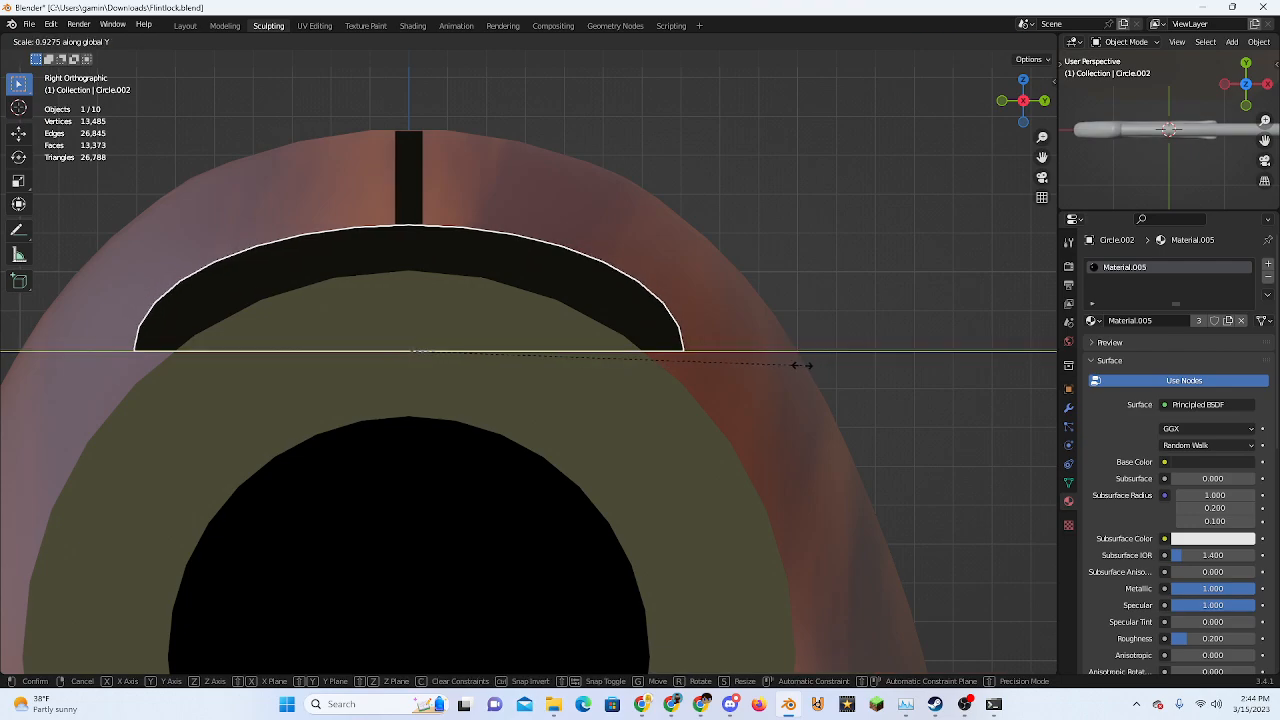
{"action": "left_click", "coordinate": [798, 365]}
Select the bottom edges at both ends of the curved base and move them down along Z into the barrel
{"action": "key", "text": "Tab"}
{"action": "middle_click_drag", "start_coordinate": [697, 360], "coordinate": [427, 355]}
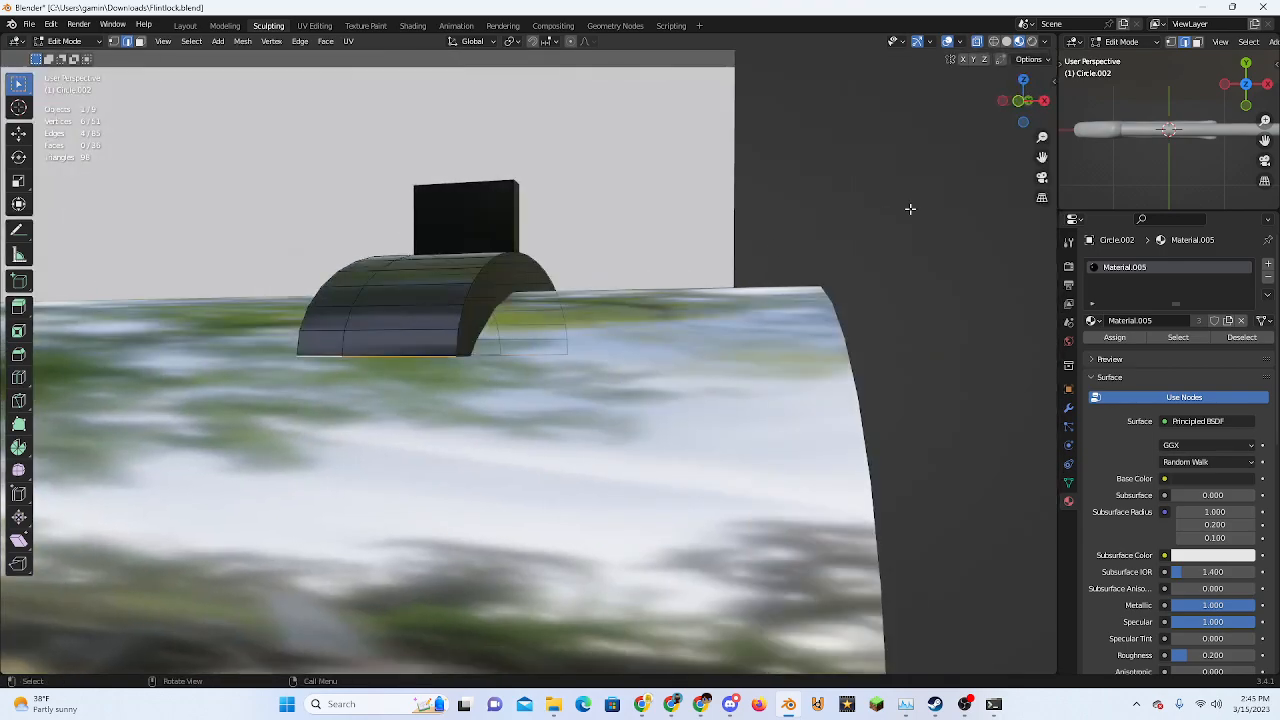
{"action": "left_click", "coordinate": [1045, 101]}
{"action": "scroll", "coordinate": [626, 351], "scroll_direction": "up", "scroll_amount": 2}
{"action": "key", "text": "g"}
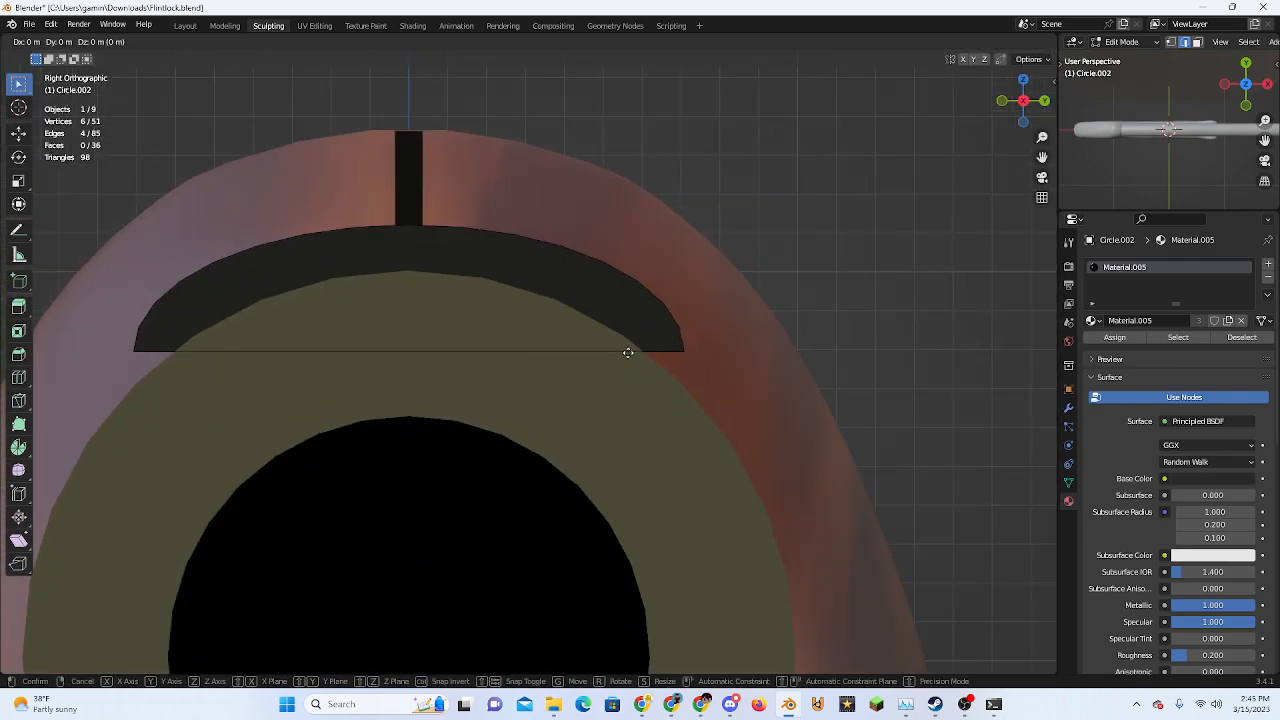
{"action": "key", "text": "z"}
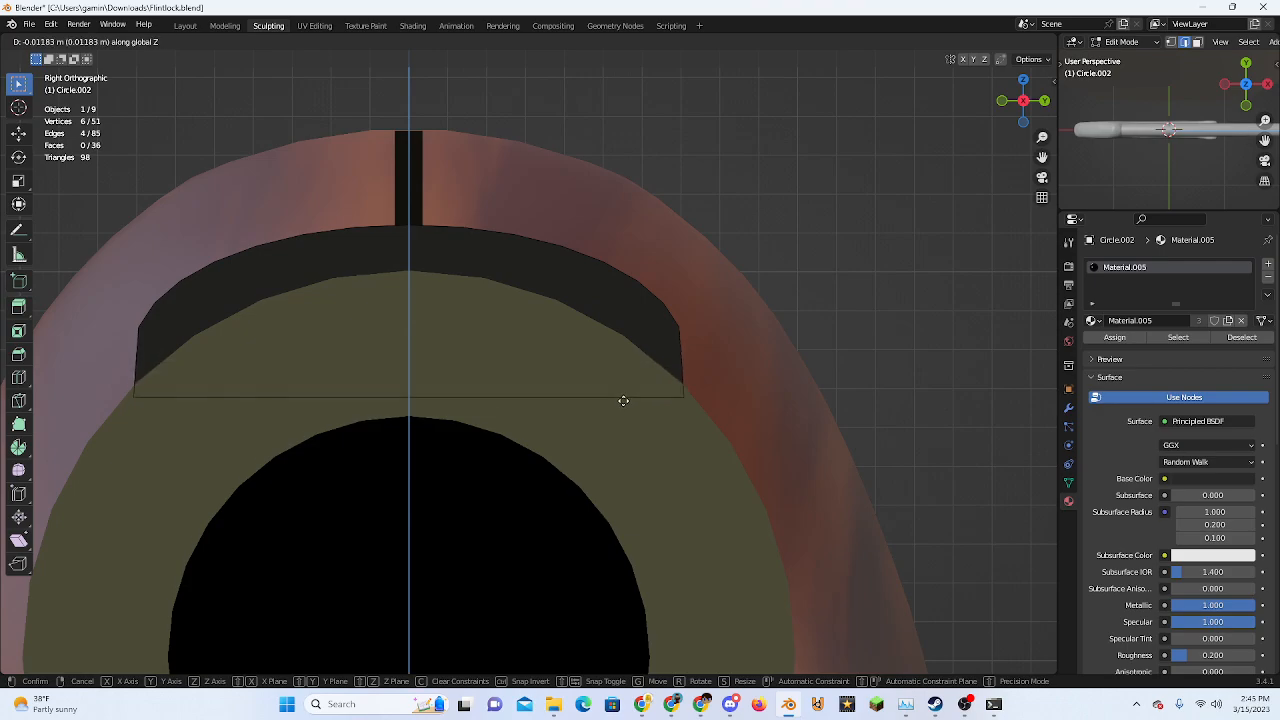
{"action": "left_click", "coordinate": [650, 417]}
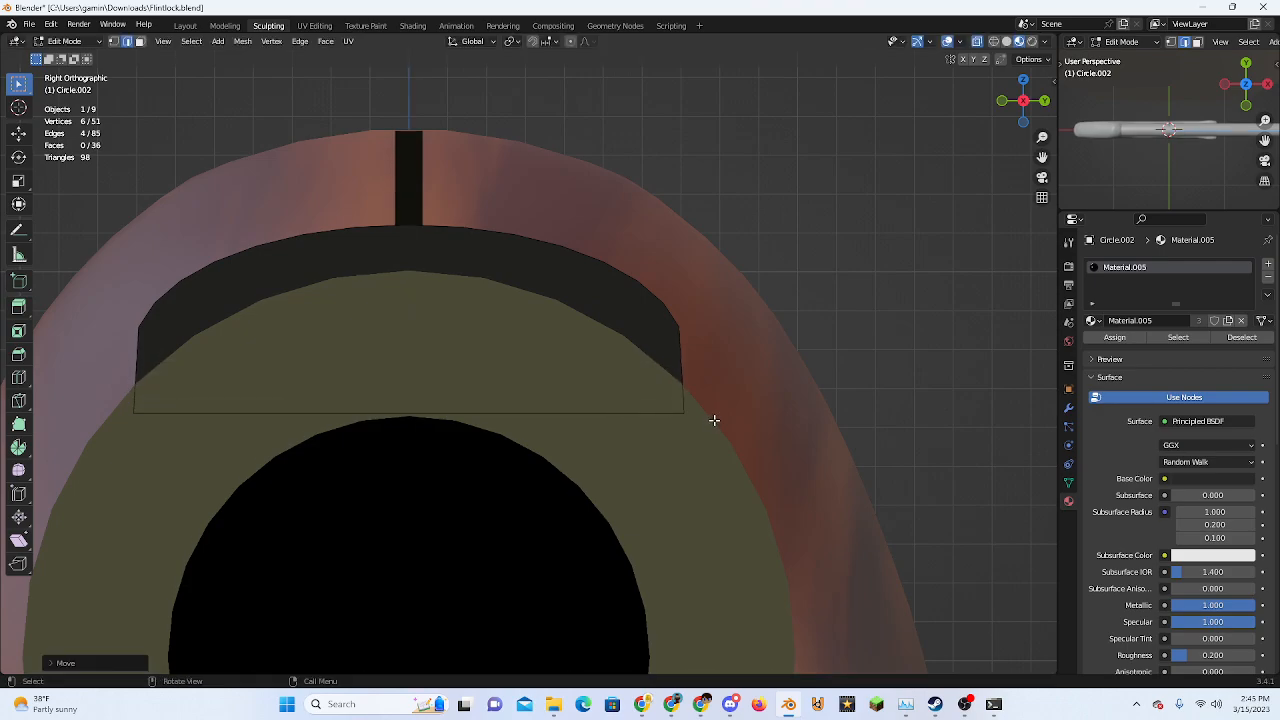
Scale the selected bottom end edges outward by about 1.12 along Y to follow the barrel's curvature
{"action": "key", "text": "s"}
{"action": "key", "text": "y"}
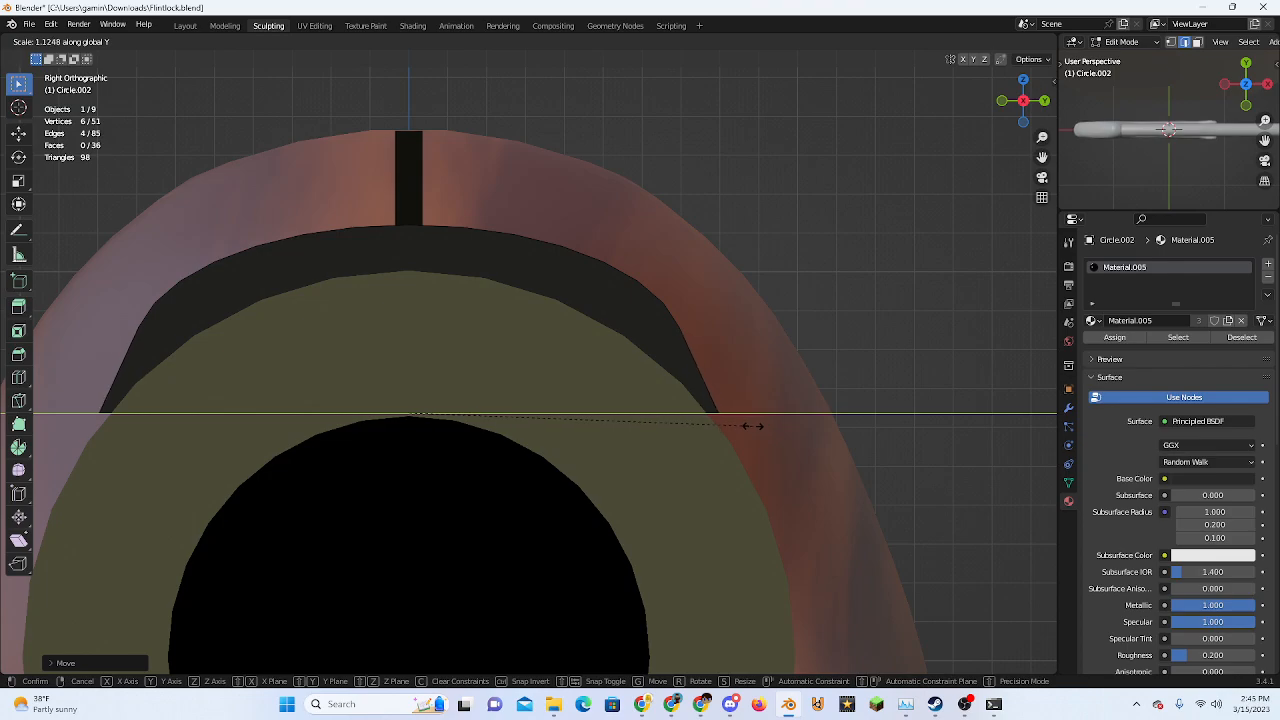
{"action": "left_click", "coordinate": [753, 427]}
{"action": "middle_click_drag", "start_coordinate": [709, 391], "coordinate": [638, 369]}
{"action": "key", "text": "Tab"}
{"action": "key", "text": "Tab"}
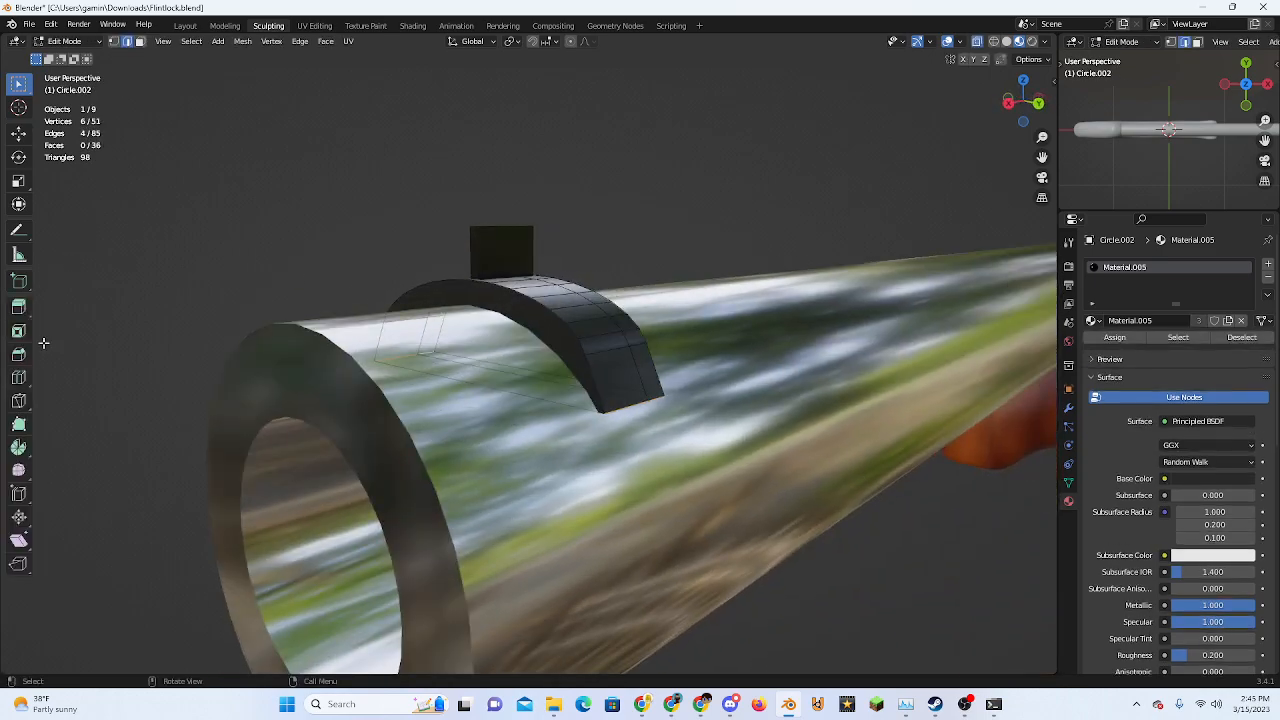
Add one loop cut across the lowest segment at each end of the curved base
{"action": "left_click", "coordinate": [19, 380]}
{"action": "left_click", "coordinate": [644, 377]}
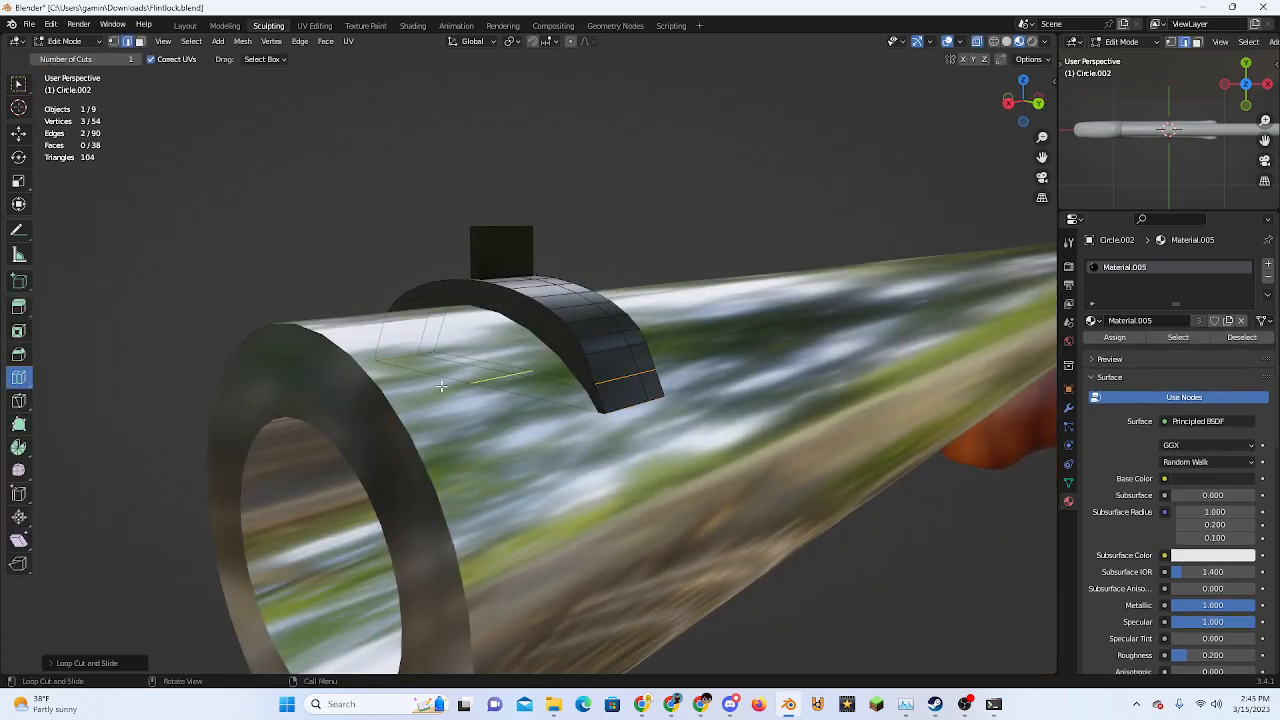
{"action": "middle_click_drag", "start_coordinate": [644, 377], "coordinate": [566, 381]}
{"action": "middle_click_drag", "start_coordinate": [430, 402], "coordinate": [168, 121]}
{"action": "left_click", "coordinate": [779, 384]}
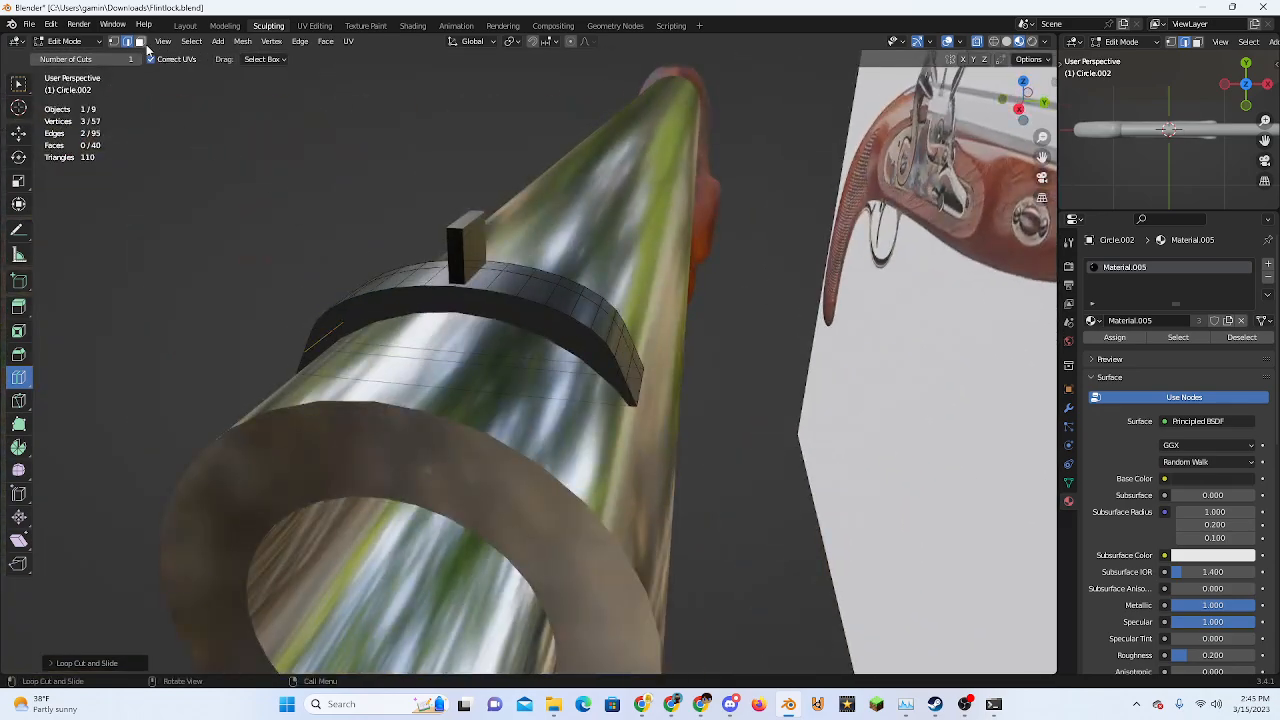
{"action": "left_click", "coordinate": [18, 83]}
Select the new cut edges at both ends of the curved base and shift them slightly along positive Y
{"action": "middle_click_drag", "start_coordinate": [520, 330], "coordinate": [483, 441]}
{"action": "left_click", "coordinate": [671, 408], "text": "shift"}
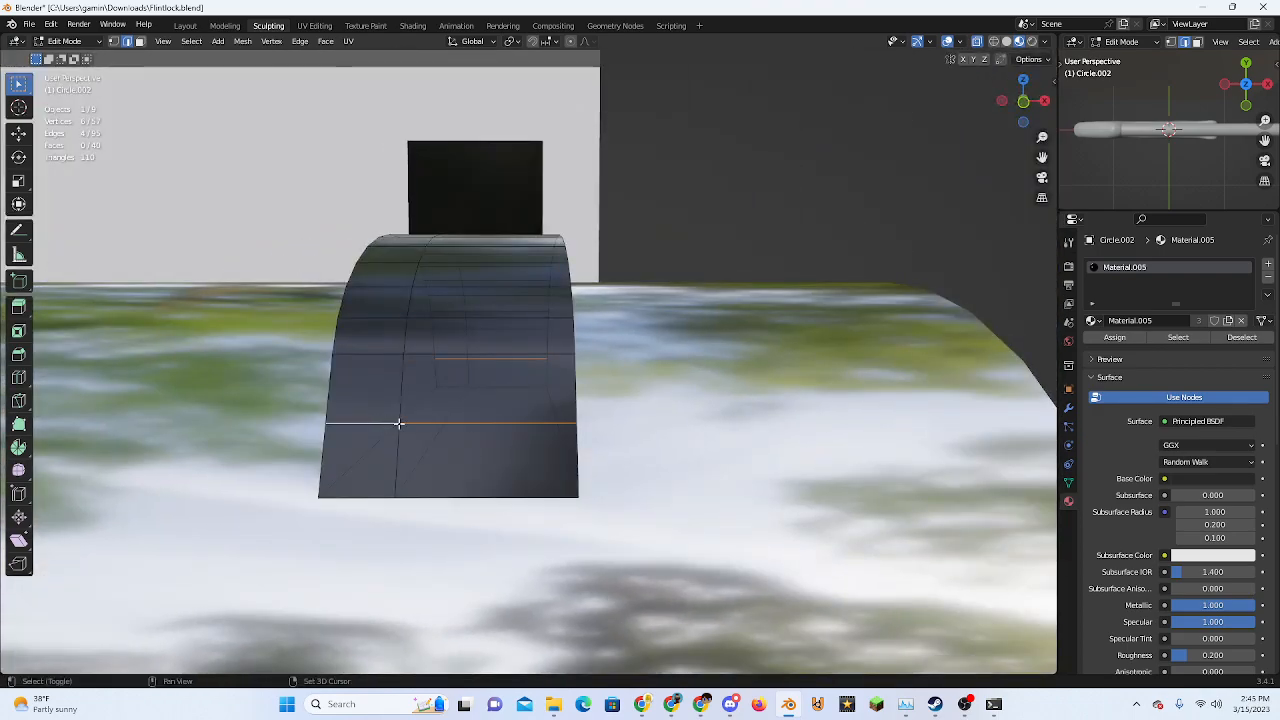
{"action": "middle_click_drag", "start_coordinate": [398, 424], "coordinate": [682, 280]}
{"action": "left_click", "coordinate": [1028, 104]}
{"action": "scroll", "coordinate": [752, 366], "scroll_direction": "up", "scroll_amount": 2}
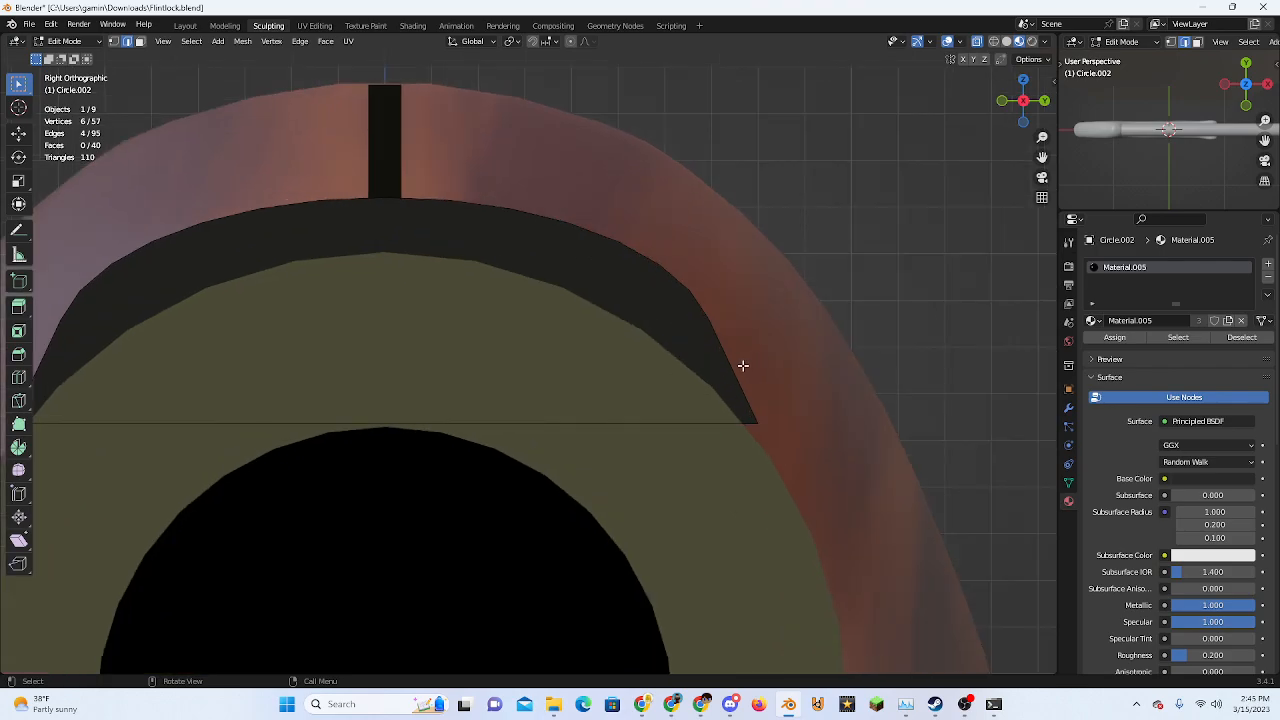
{"action": "key", "text": "g"}
{"action": "key", "text": "y"}
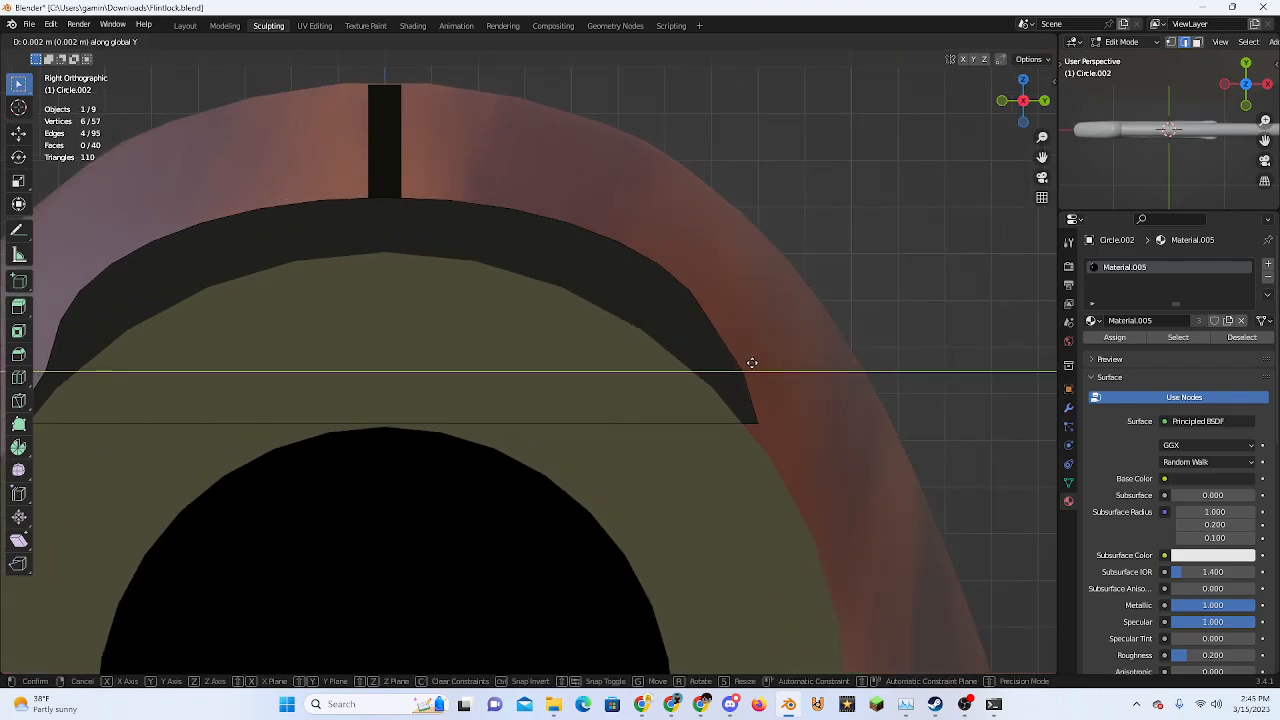
{"action": "left_click", "coordinate": [757, 363]}
Move the selected cut edges freely in right view by about -0.005 m in Y and 0.006 m in Z
{"action": "scroll", "coordinate": [757, 377], "scroll_direction": "up", "scroll_amount": 1}
{"action": "key", "text": "g"}
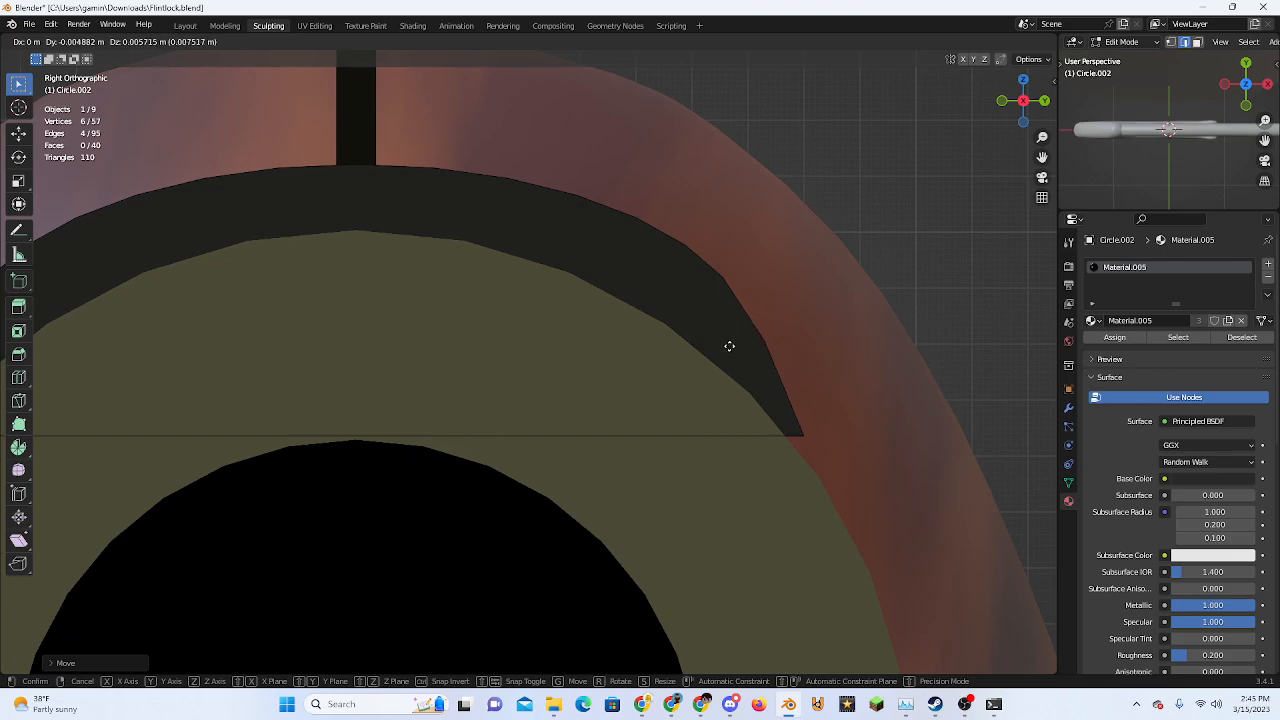
{"action": "left_click", "coordinate": [728, 348]}
{"action": "scroll", "coordinate": [762, 366], "scroll_direction": "down", "scroll_amount": 3}
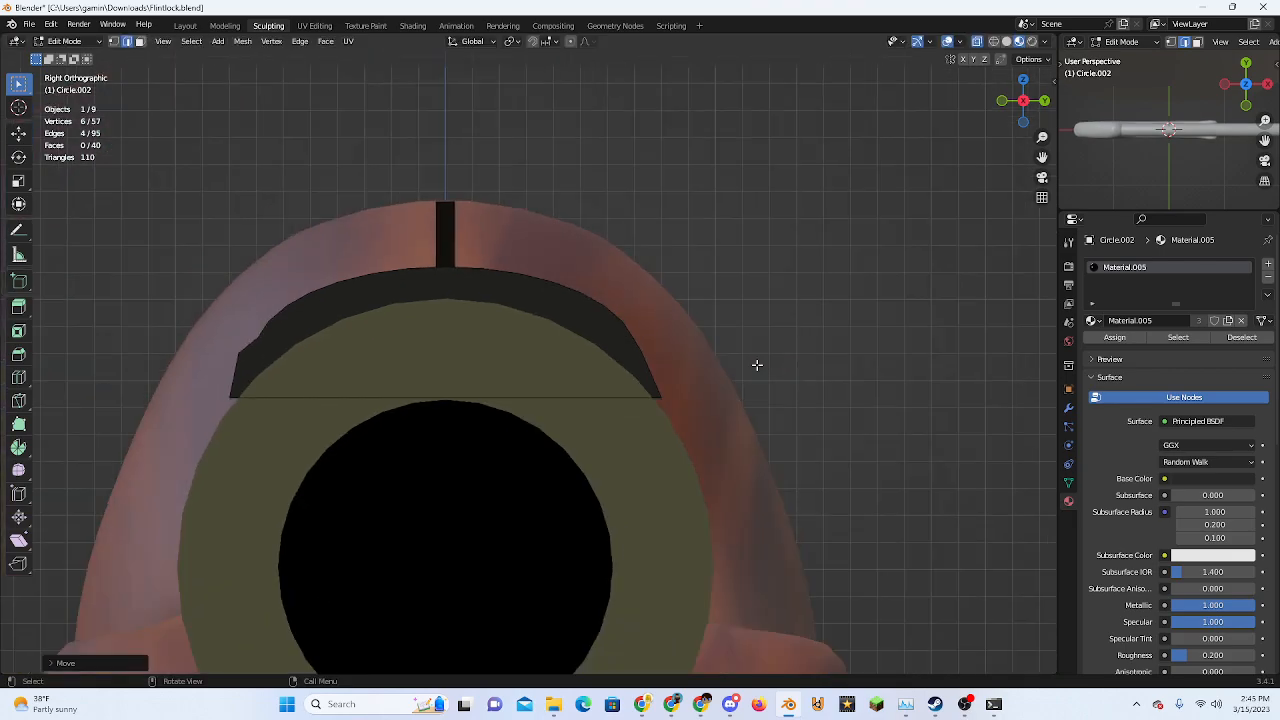
{"action": "middle_click_drag", "start_coordinate": [757, 365], "coordinate": [712, 372]}
{"action": "left_click", "coordinate": [1021, 102]}
{"action": "scroll", "coordinate": [606, 366], "scroll_direction": "up", "scroll_amount": 4}
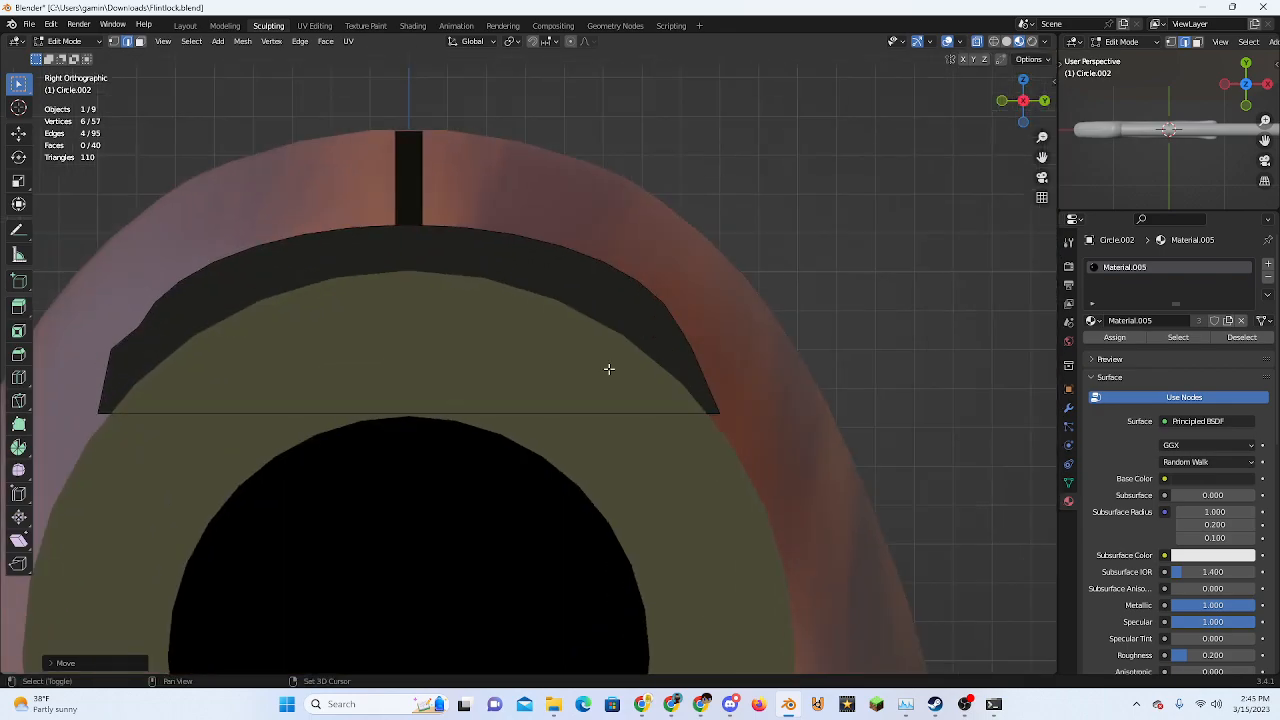
{"action": "middle_click_drag", "start_coordinate": [706, 364], "coordinate": [700, 390]}
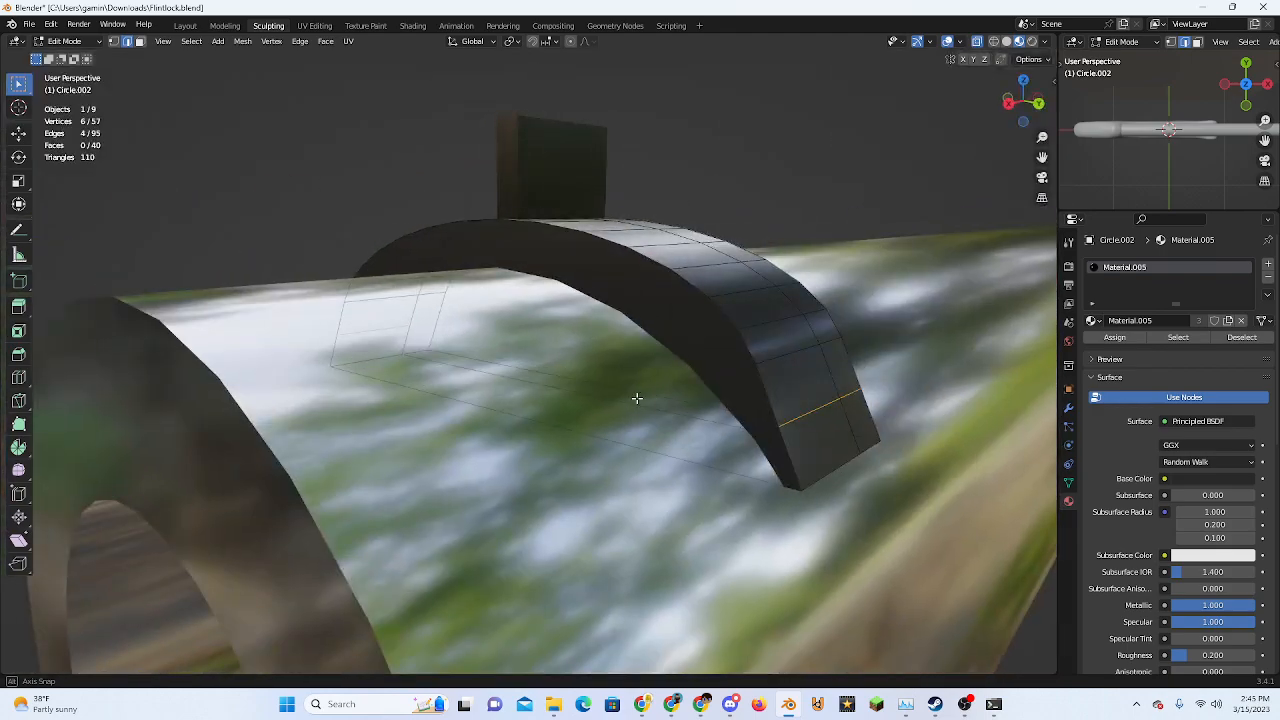
In right view, move the selected cut edges of the sight's curved base along Z and scale them by about 1.02
{"action": "left_click", "coordinate": [1003, 118]}
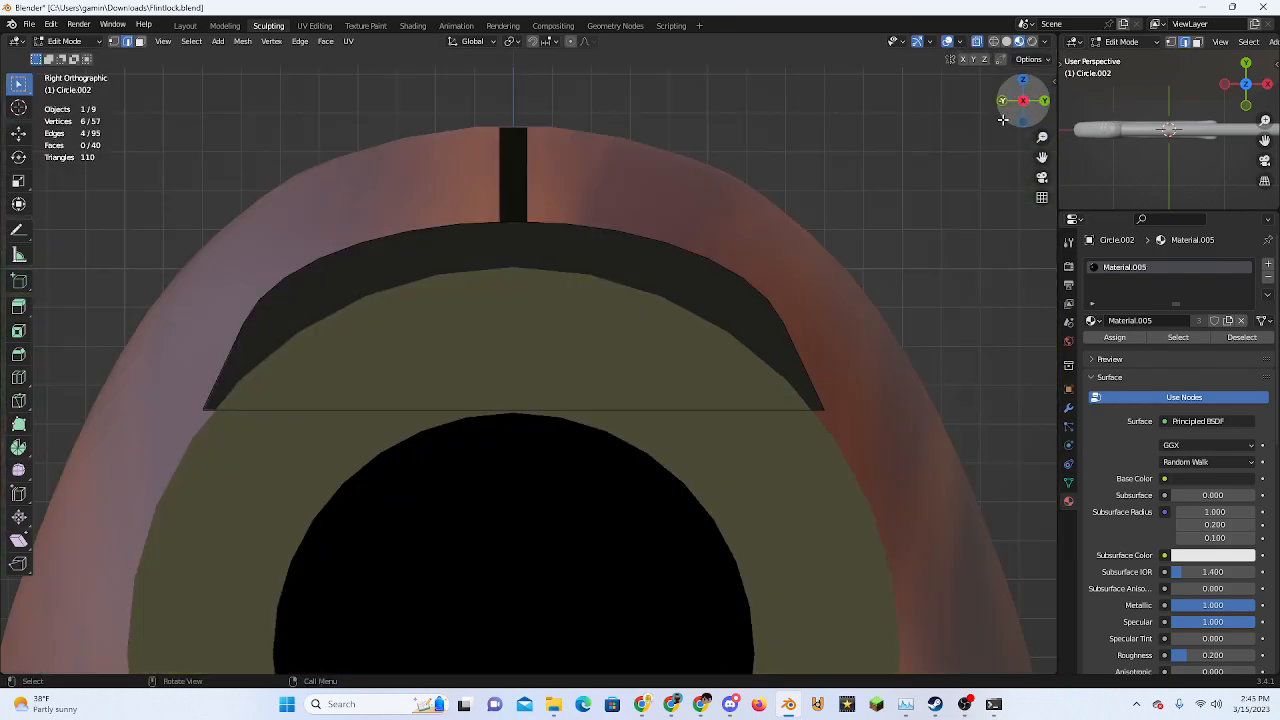
{"action": "key", "text": "g"}
{"action": "key", "text": "z"}
{"action": "left_click", "coordinate": [798, 324]}
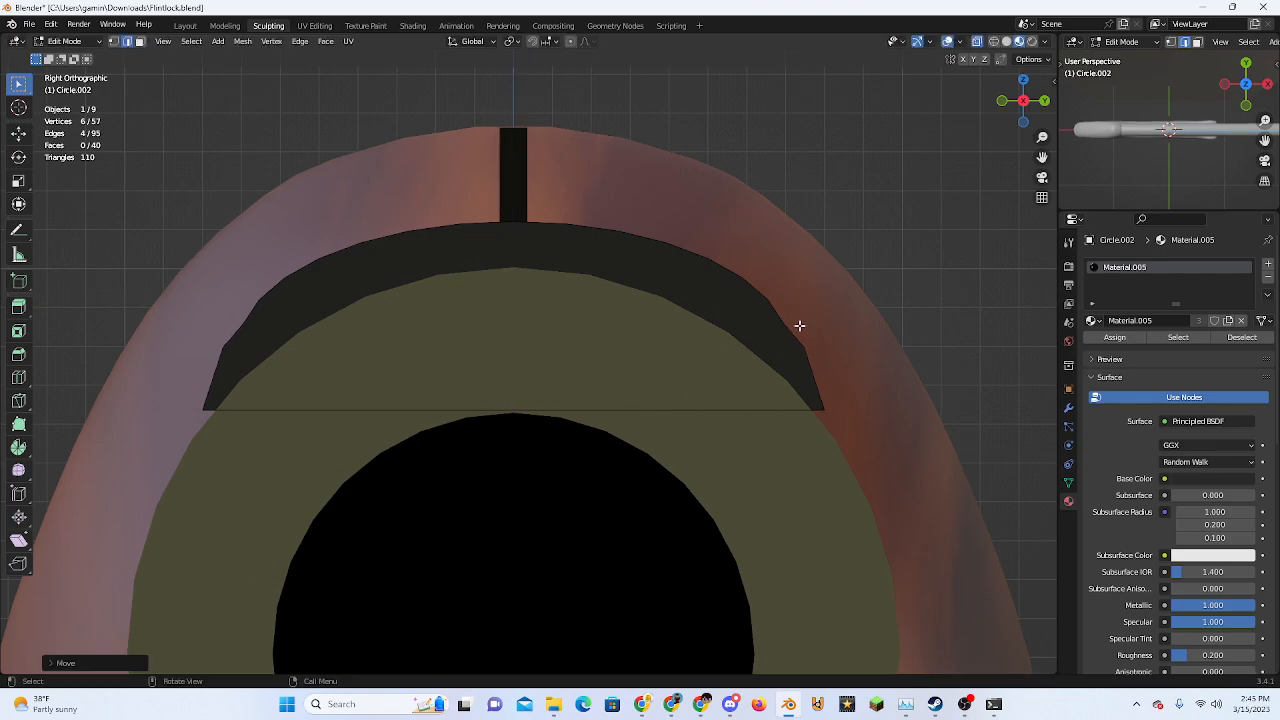
{"action": "key", "text": "s"}
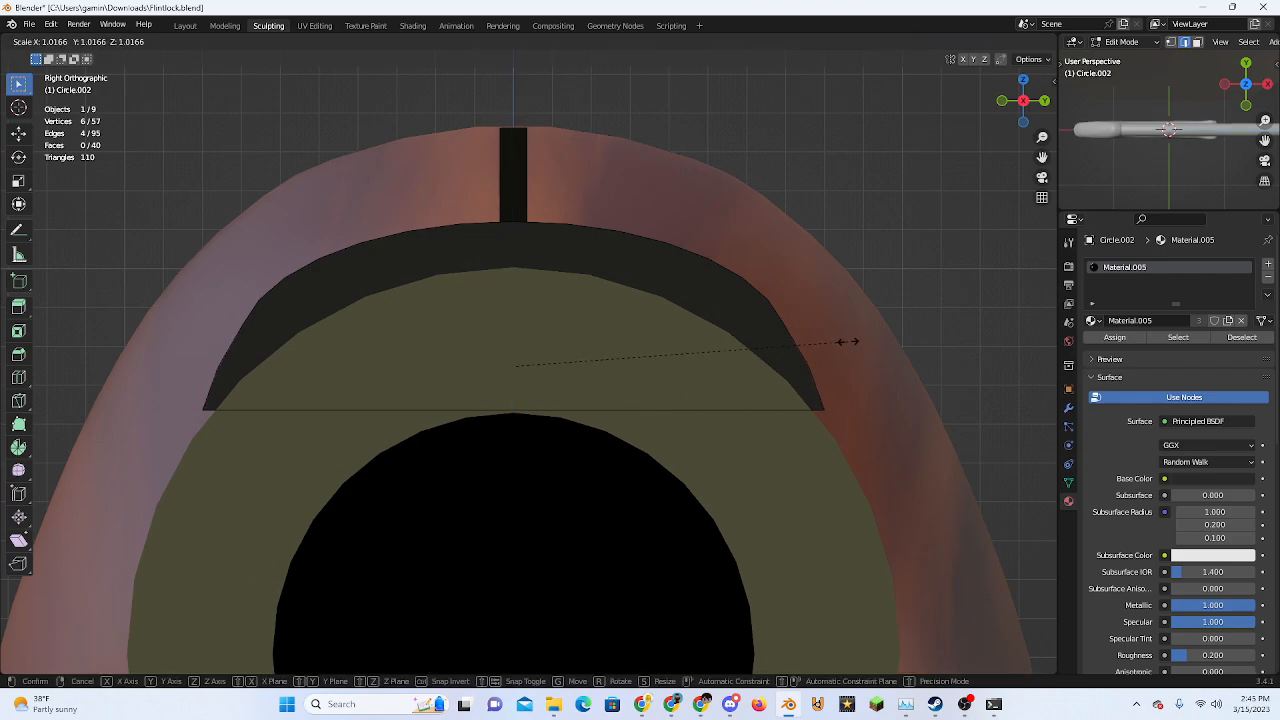
{"action": "left_click", "coordinate": [851, 342]}
{"action": "key", "text": "g"}
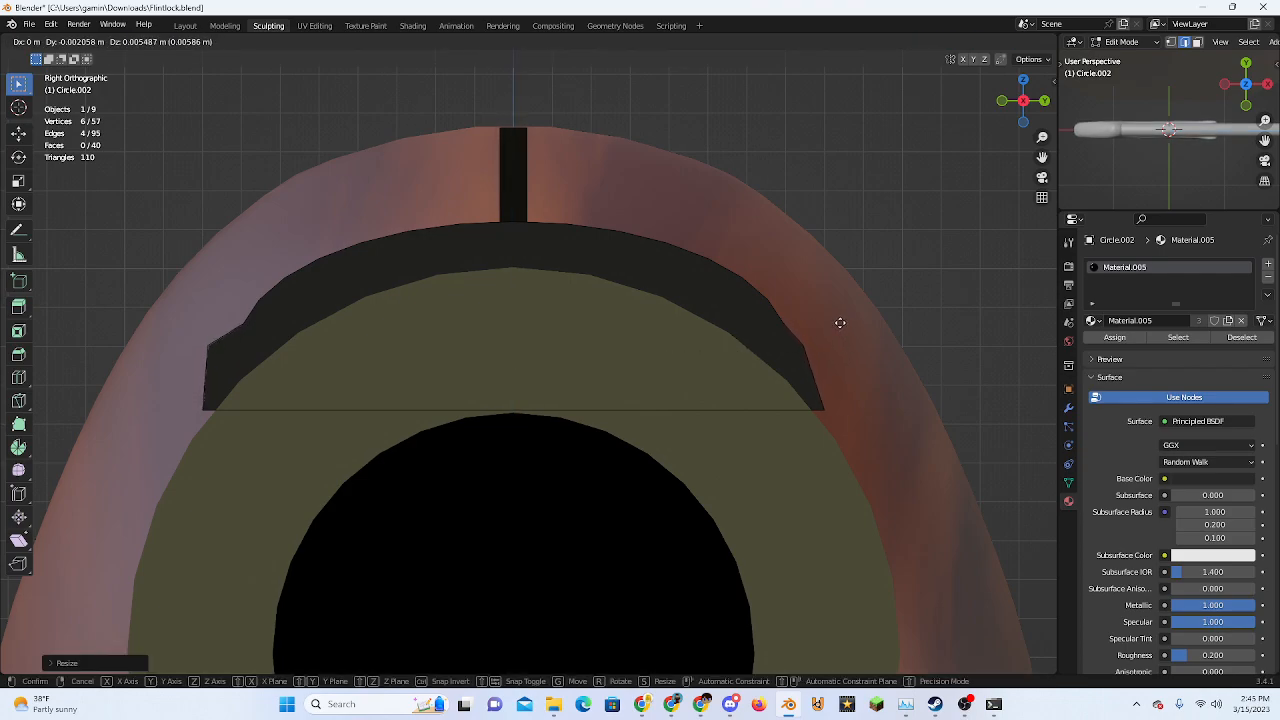
{"action": "left_click", "coordinate": [840, 322]}
{"action": "key", "text": "ctrl+z"}
Raise the selected cut edges slightly along Z, scale them by about 0.95 and return to Object Mode
{"action": "key", "text": "g"}
{"action": "key", "text": "z"}
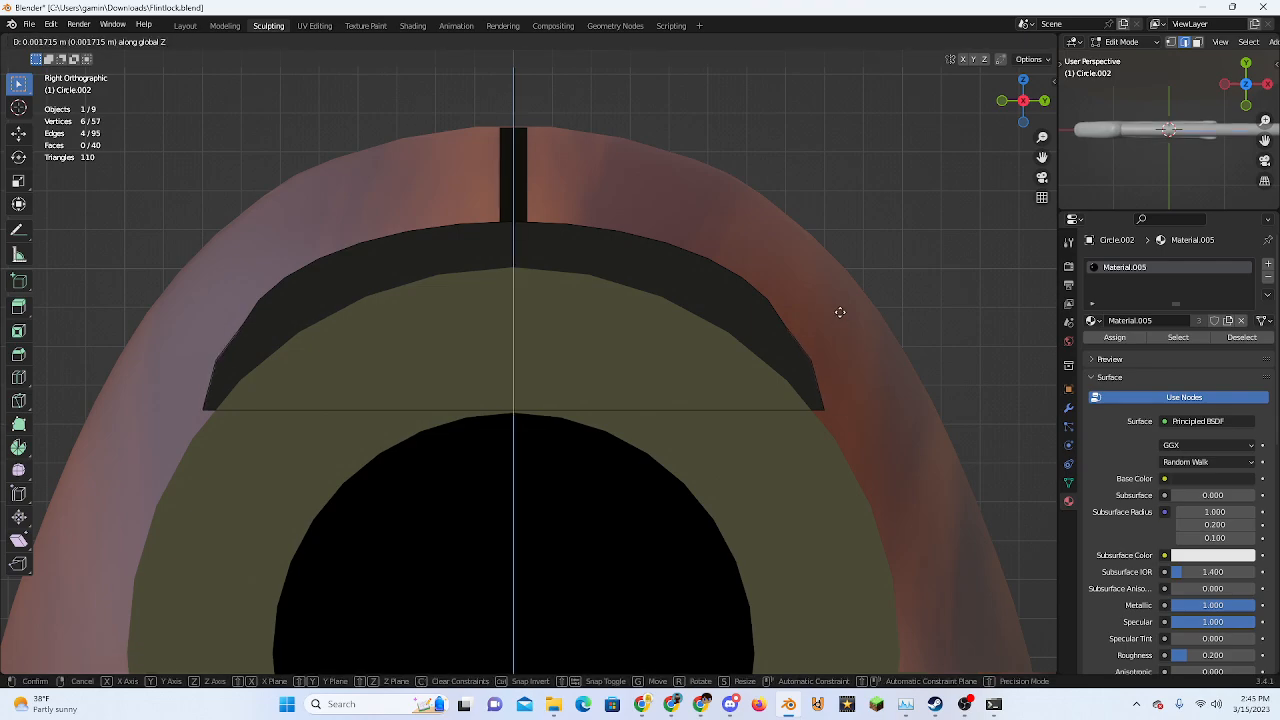
{"action": "left_click", "coordinate": [838, 299]}
{"action": "key", "text": "s"}
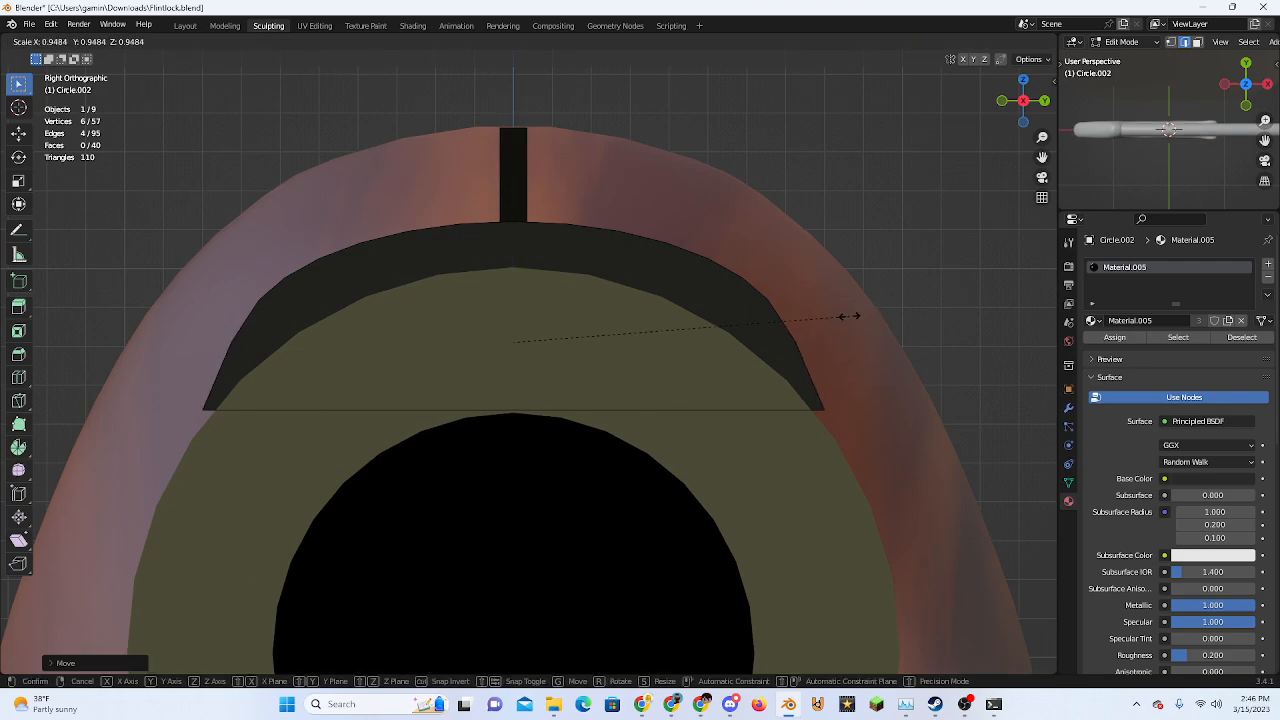
{"action": "left_click", "coordinate": [849, 316]}
{"action": "scroll", "coordinate": [894, 343], "scroll_direction": "down", "scroll_amount": 3}
{"action": "key", "text": "Tab"}
Select the front sight's curved base and post together and parent them to each other
{"action": "middle_click_drag", "start_coordinate": [894, 343], "coordinate": [577, 320]}
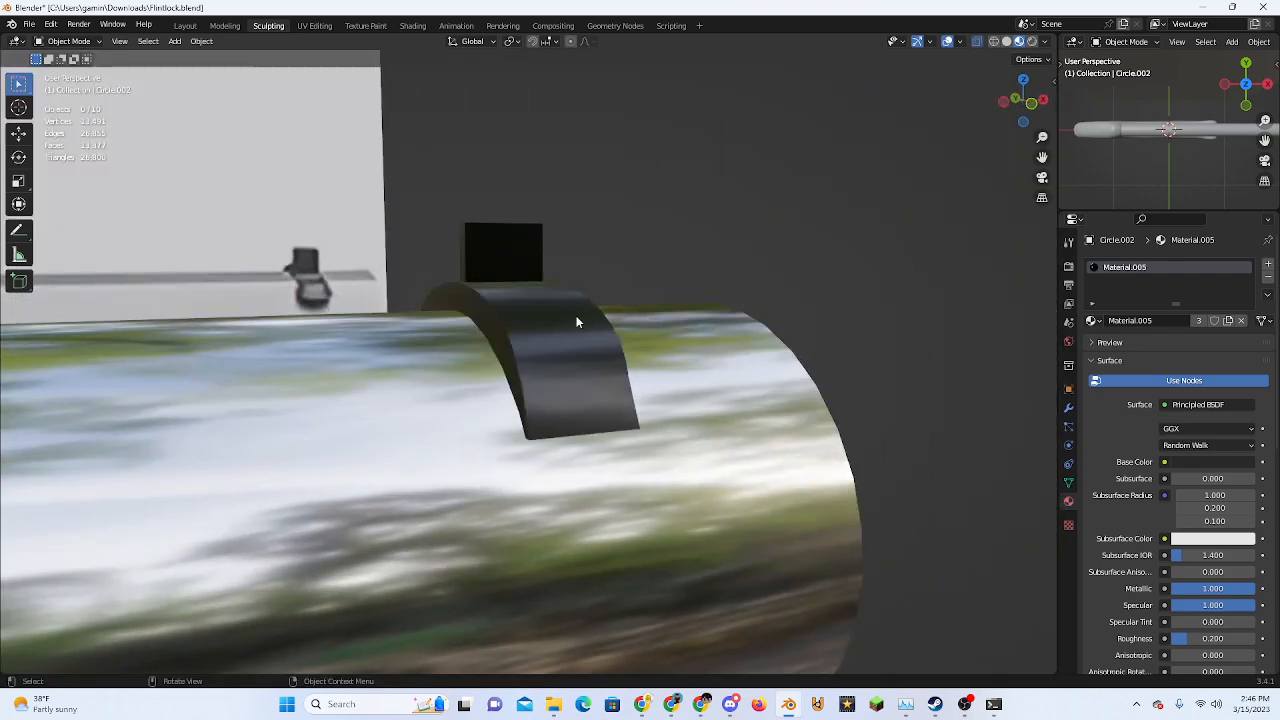
{"action": "left_click", "coordinate": [525, 260], "text": "shift"}
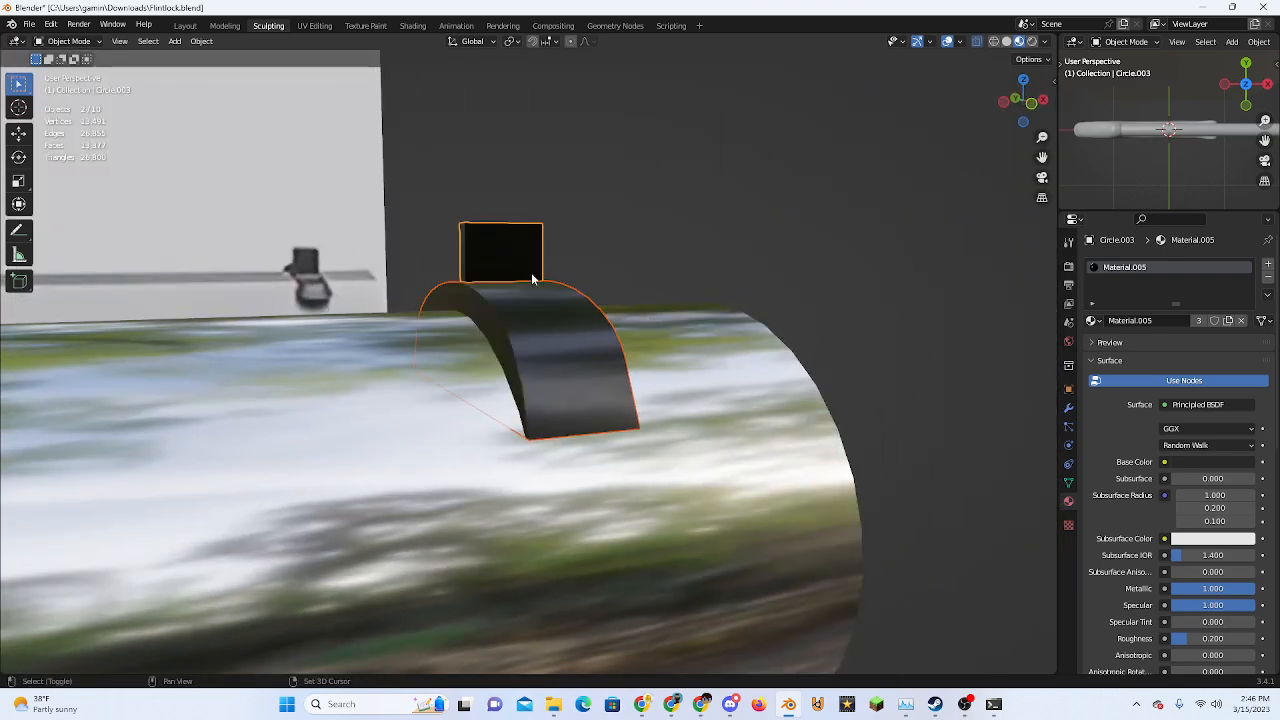
{"action": "key", "text": "ctrl+p"}
{"action": "left_click", "coordinate": [555, 323]}
{"action": "left_click", "coordinate": [638, 275]}
Trackball-rotate the wooden stock to test whether the attached parts follow, and undo the rotation
{"action": "scroll", "coordinate": [616, 392], "scroll_direction": "down", "scroll_amount": 4}
{"action": "scroll", "coordinate": [616, 392], "scroll_direction": "down", "scroll_amount": 8}
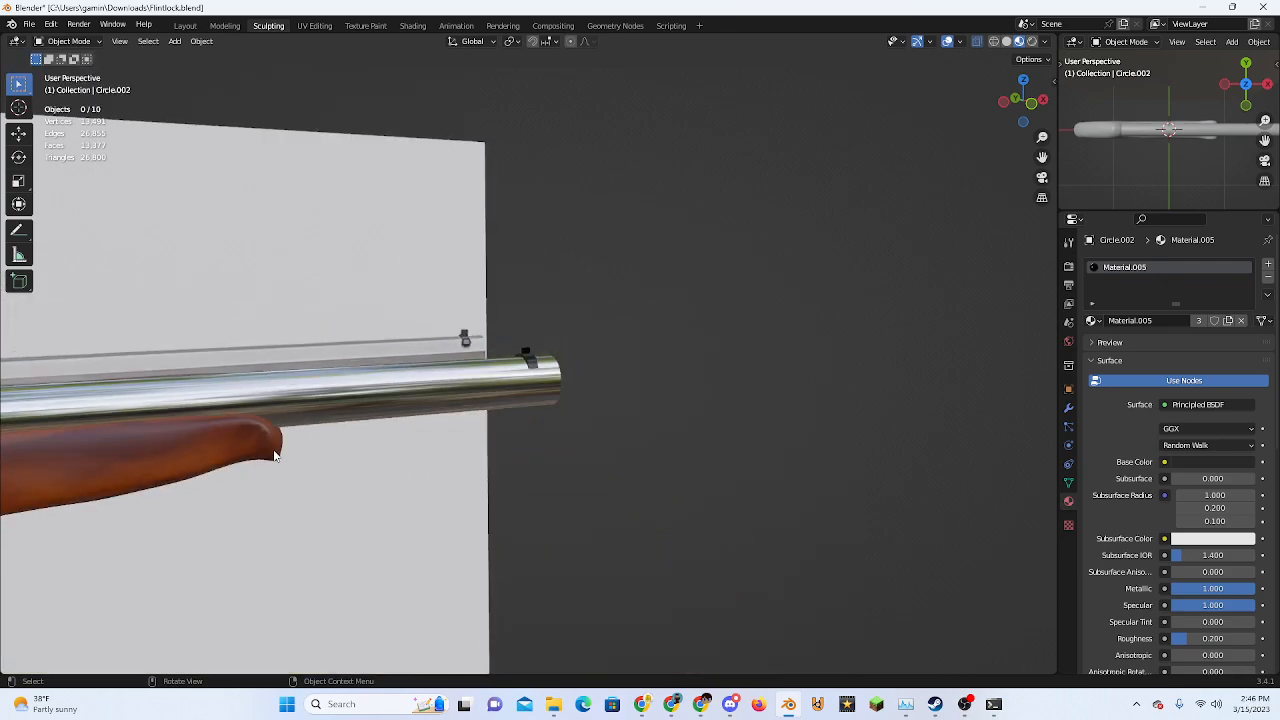
{"action": "left_click", "coordinate": [460, 452]}
{"action": "key", "text": "r"}
{"action": "key", "text": "r"}
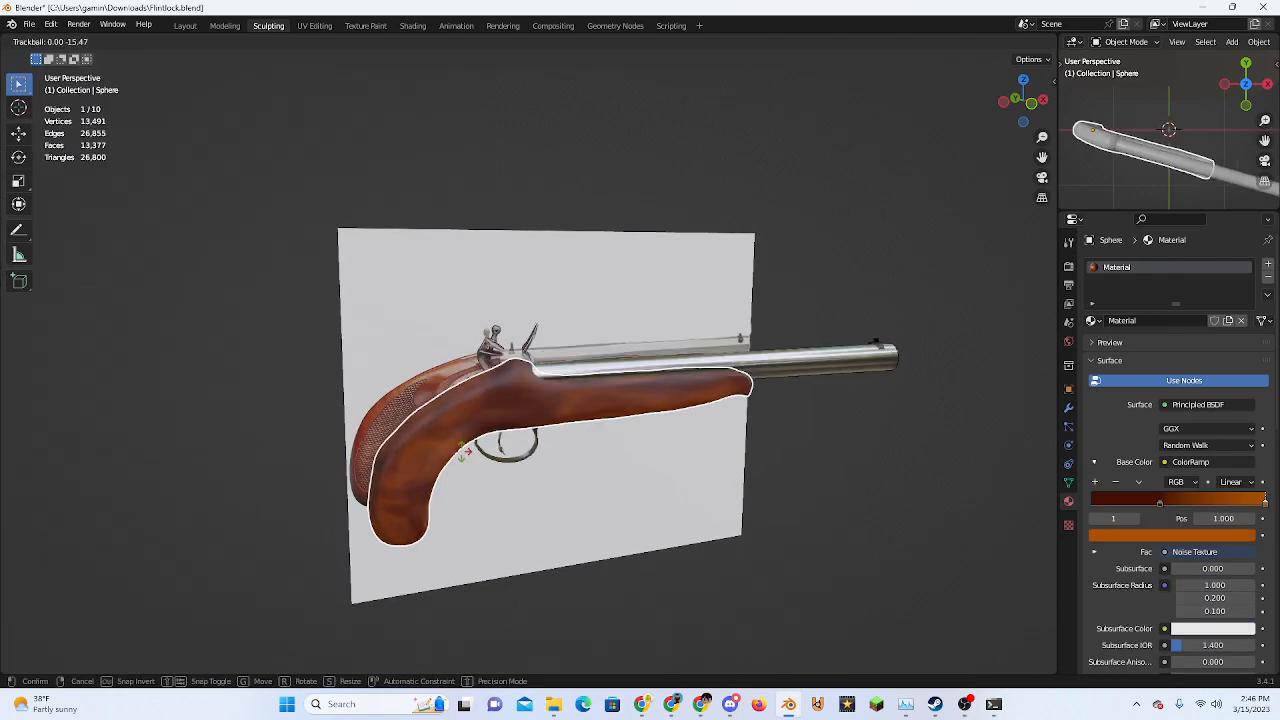
{"action": "left_click", "coordinate": [447, 477]}
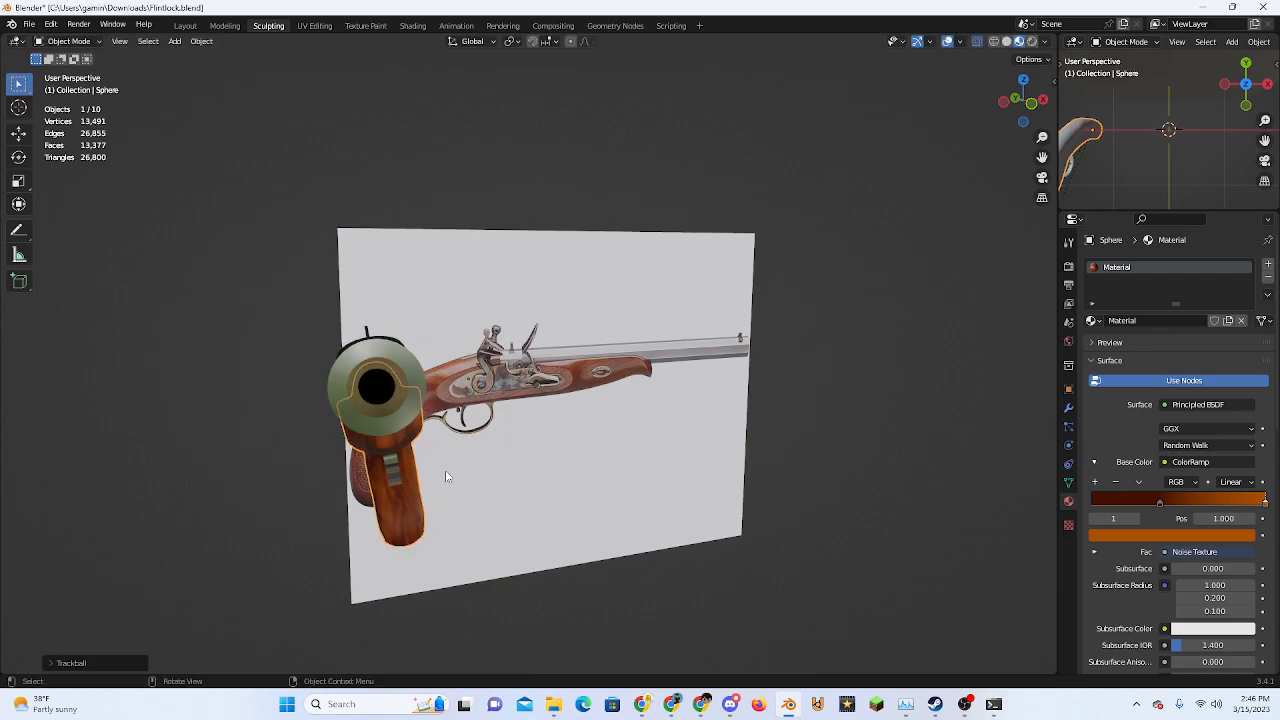
{"action": "key", "text": "ctrl+z"}
{"action": "key", "text": "ctrl+z"}
Inspect the trigger and compare the whole pistol with the reference image in front view
{"action": "middle_click_drag", "start_coordinate": [820, 528], "coordinate": [600, 450]}
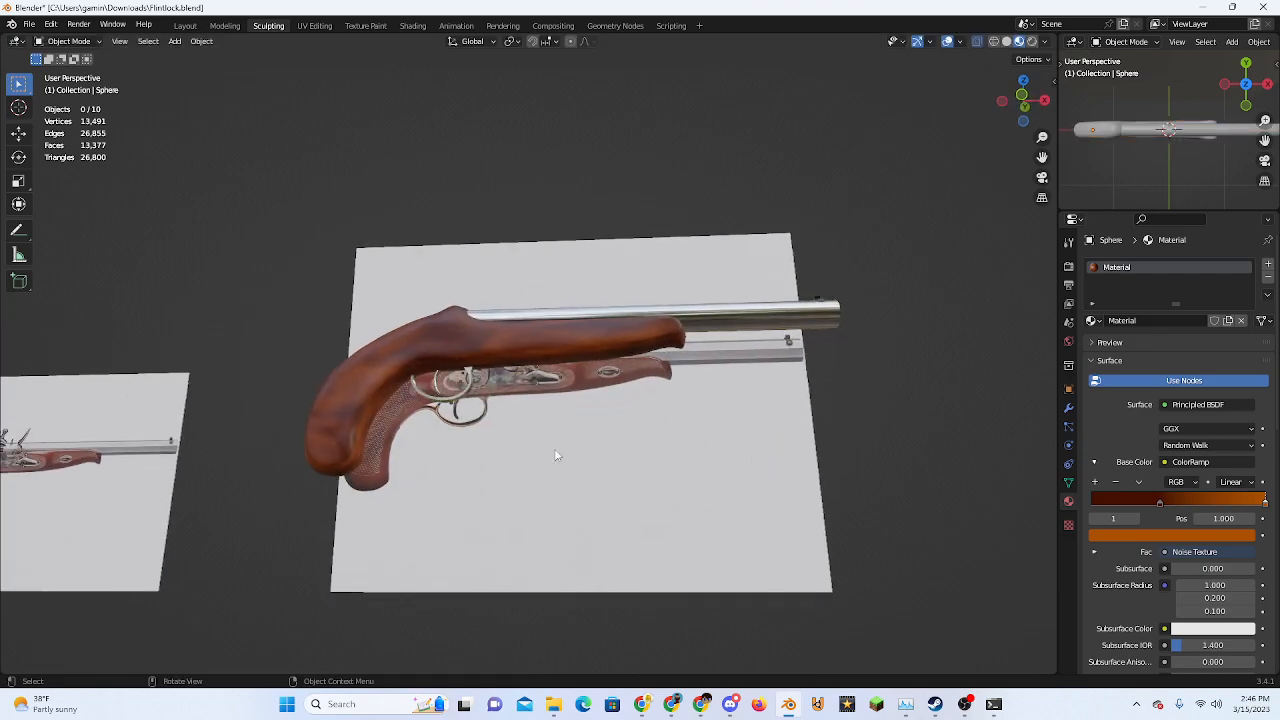
{"action": "scroll", "coordinate": [391, 385], "scroll_direction": "up", "scroll_amount": 3}
{"action": "left_click", "coordinate": [389, 385]}
{"action": "middle_click_drag", "start_coordinate": [389, 385], "coordinate": [630, 315]}
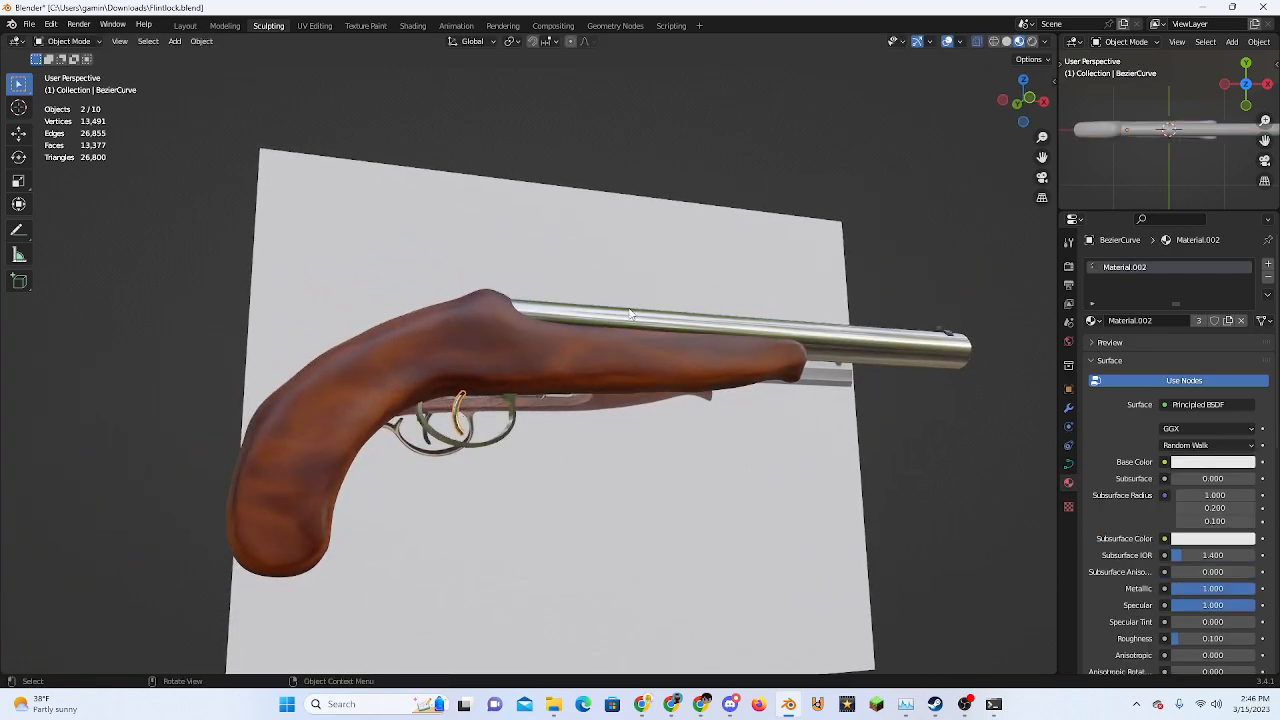
{"action": "middle_click_drag", "start_coordinate": [840, 203], "coordinate": [818, 255]}
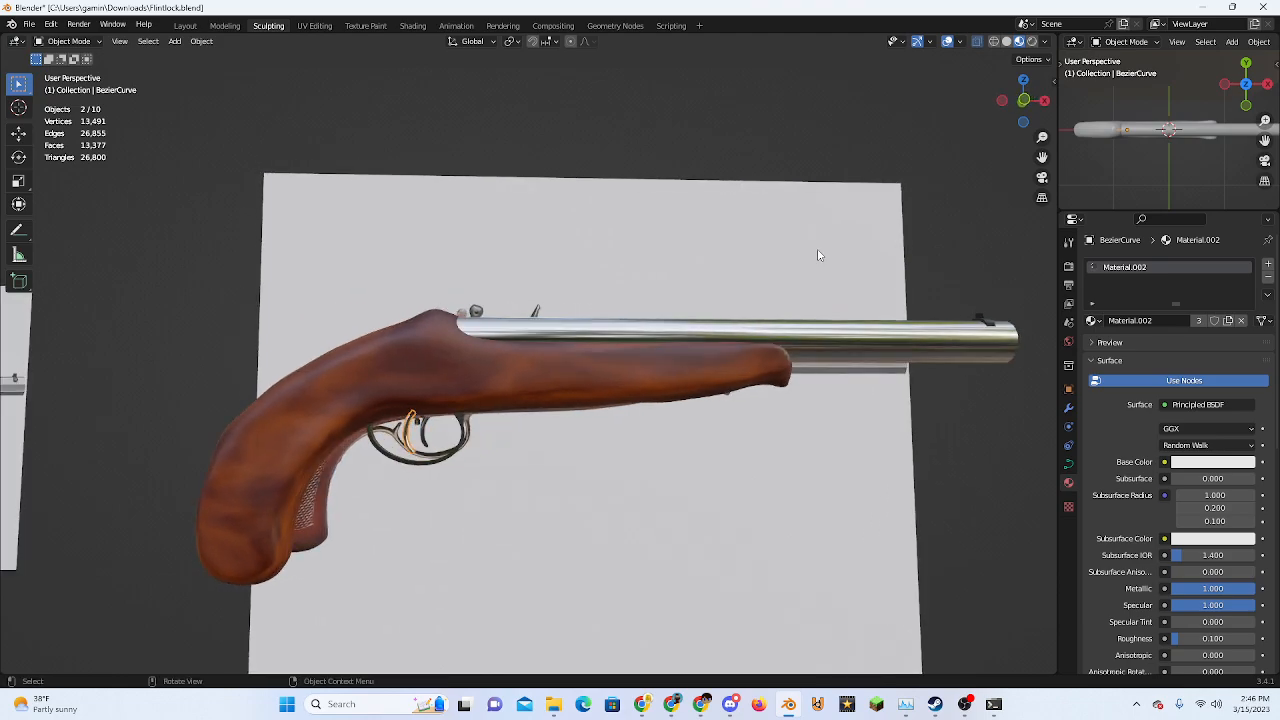
{"action": "left_click", "coordinate": [1025, 101]}
{"action": "left_click", "coordinate": [211, 340]}
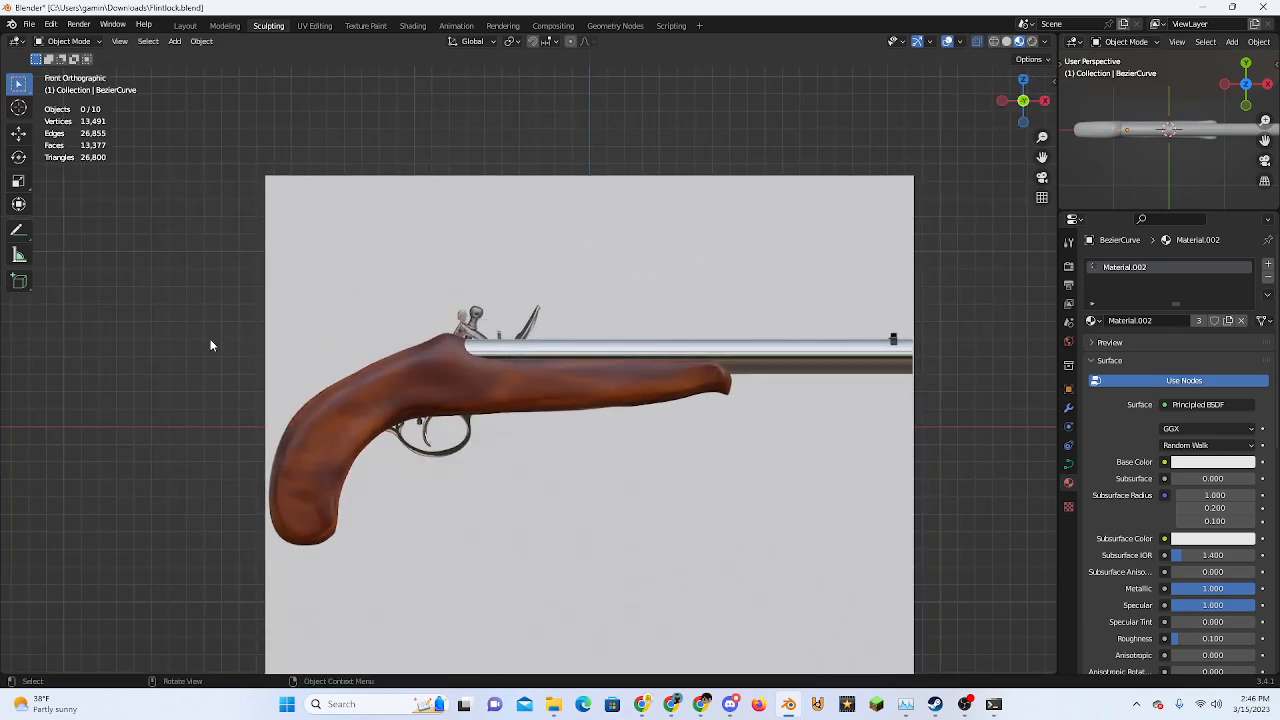
Examine the barrel and front sight of the pistol from an angled view
{"action": "scroll", "coordinate": [350, 450], "scroll_direction": "down", "scroll_amount": 3}
{"action": "middle_click_drag", "start_coordinate": [376, 478], "coordinate": [646, 506]}
{"action": "left_click", "coordinate": [488, 467]}
{"action": "left_click", "coordinate": [728, 391]}
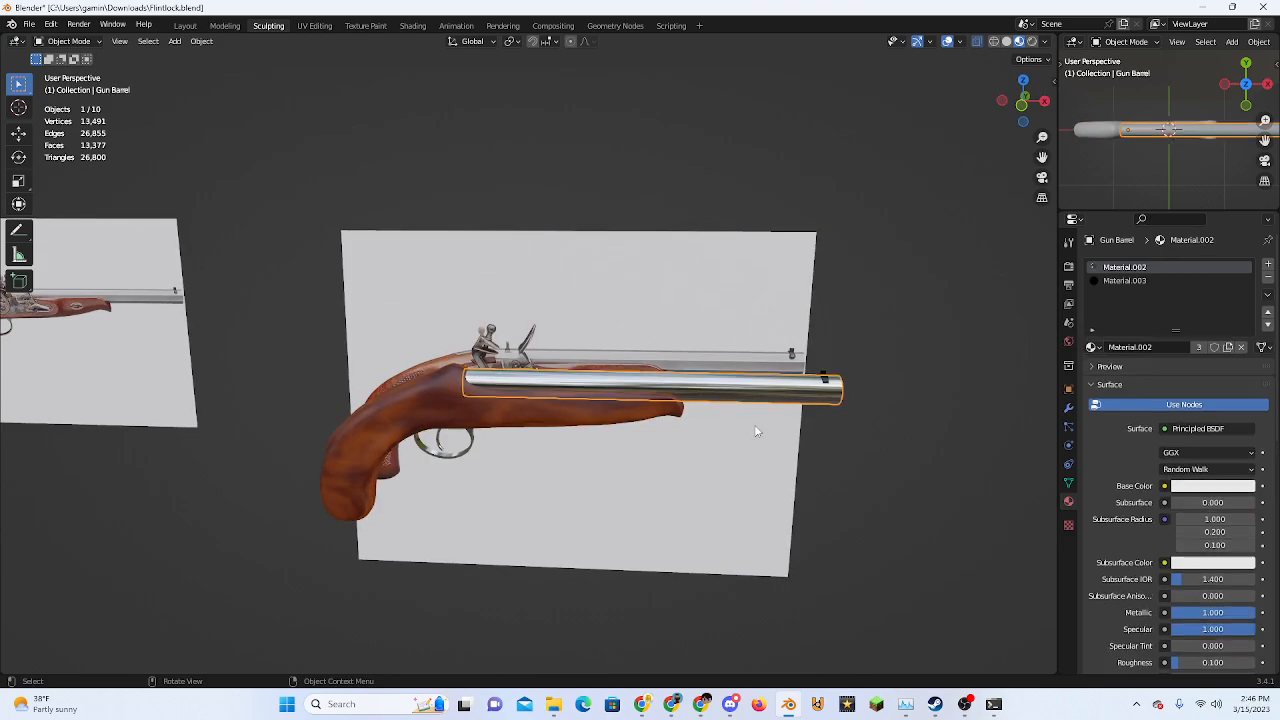
{"action": "left_click", "coordinate": [824, 373]}
{"action": "scroll", "coordinate": [780, 440], "scroll_direction": "up", "scroll_amount": 2}
Examine the stock and trigger guard from behind, below and the left side against the reference image
{"action": "left_click", "coordinate": [496, 451]}
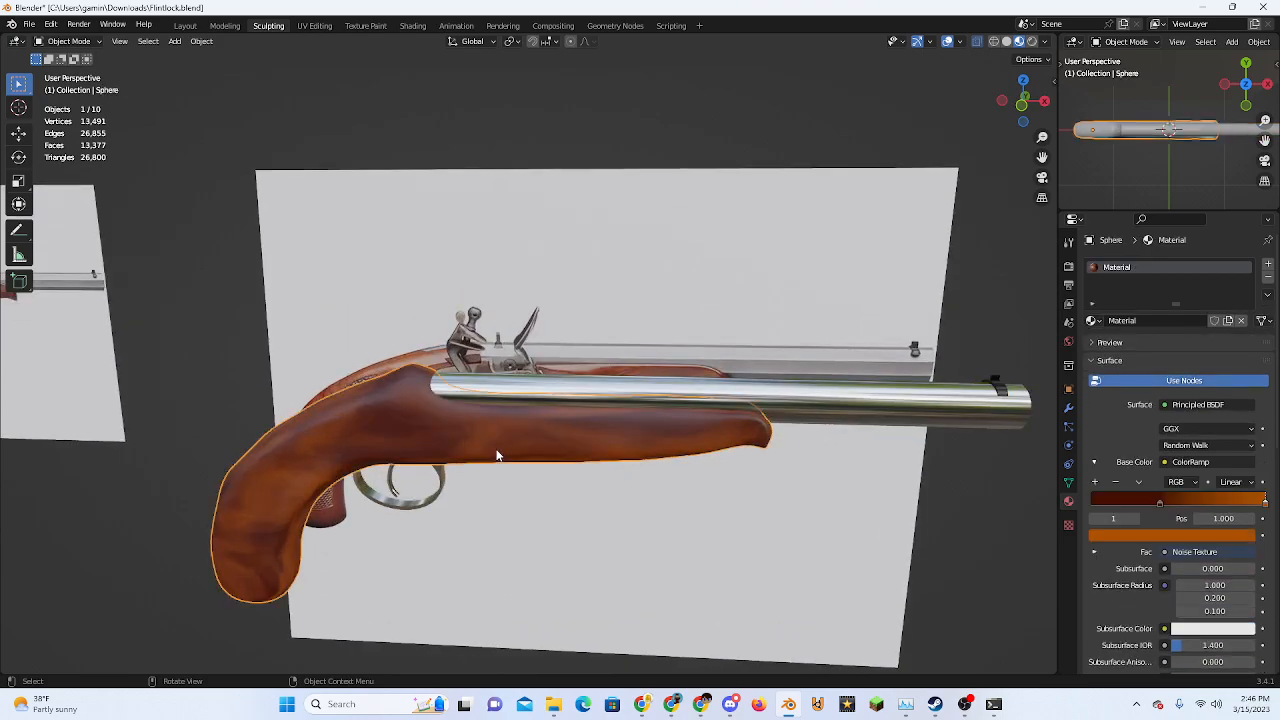
{"action": "left_click", "coordinate": [398, 483]}
{"action": "middle_click_drag", "start_coordinate": [398, 488], "coordinate": [511, 516]}
{"action": "left_click", "coordinate": [511, 516]}
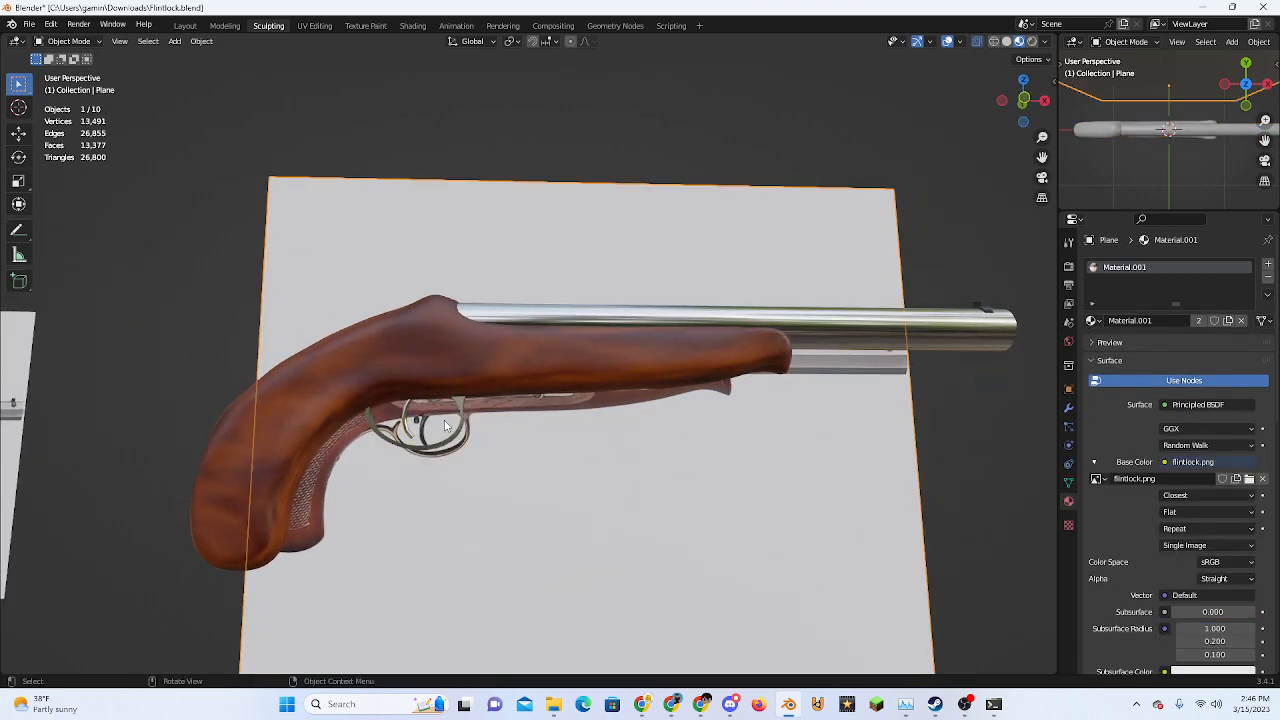
{"action": "left_click", "coordinate": [447, 426]}
{"action": "middle_click_drag", "start_coordinate": [447, 426], "coordinate": [511, 516]}
{"action": "left_click", "coordinate": [480, 499]}
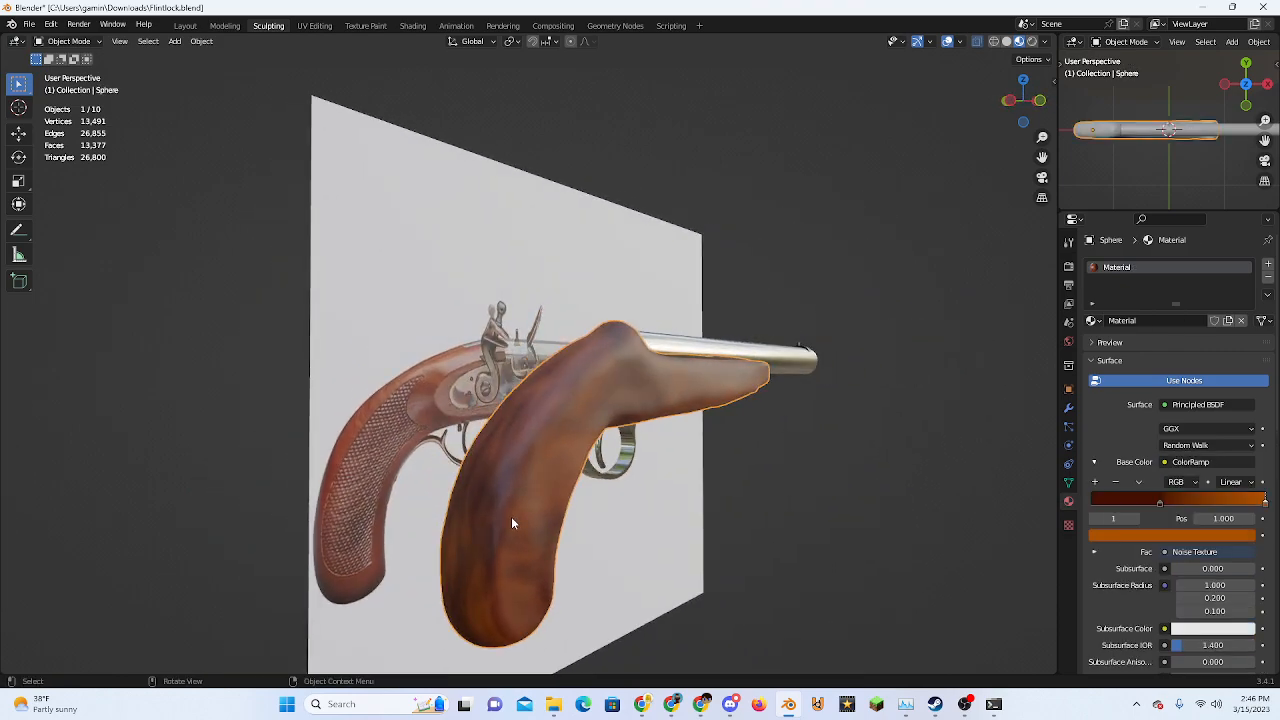
{"action": "scroll", "coordinate": [592, 514], "scroll_direction": "up", "scroll_amount": 2}
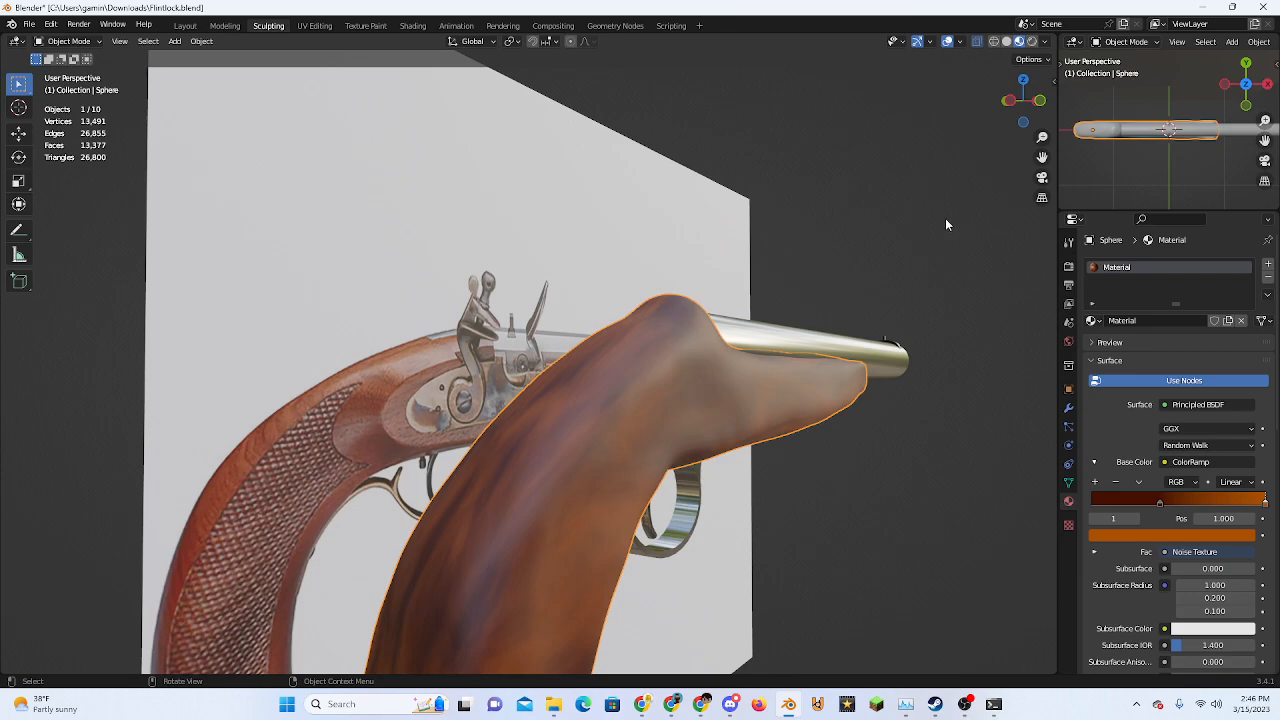
{"action": "left_click", "coordinate": [1012, 106]}
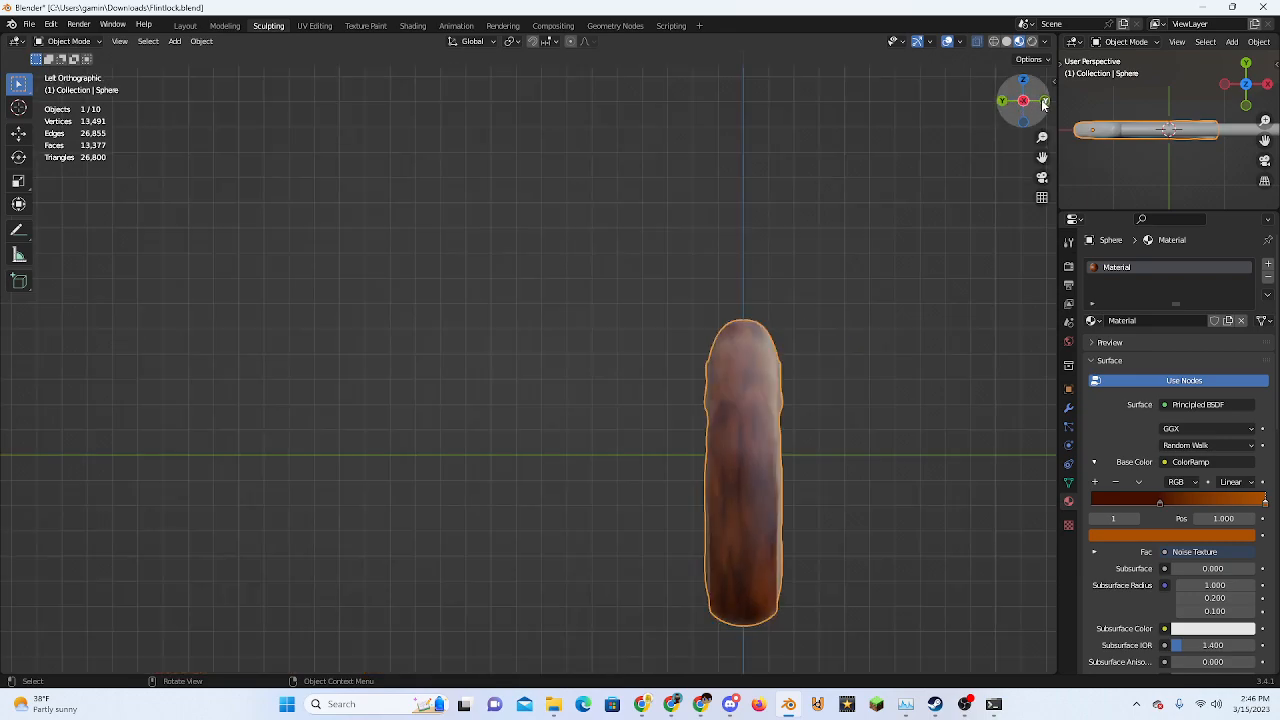
{"action": "left_click", "coordinate": [1043, 104]}
{"action": "scroll", "coordinate": [201, 410], "scroll_direction": "down", "scroll_amount": 3}
{"action": "middle_click_drag", "start_coordinate": [201, 410], "coordinate": [249, 366]}
{"action": "left_click", "coordinate": [180, 370]}
{"action": "scroll", "coordinate": [184, 422], "scroll_direction": "down", "scroll_amount": 2}
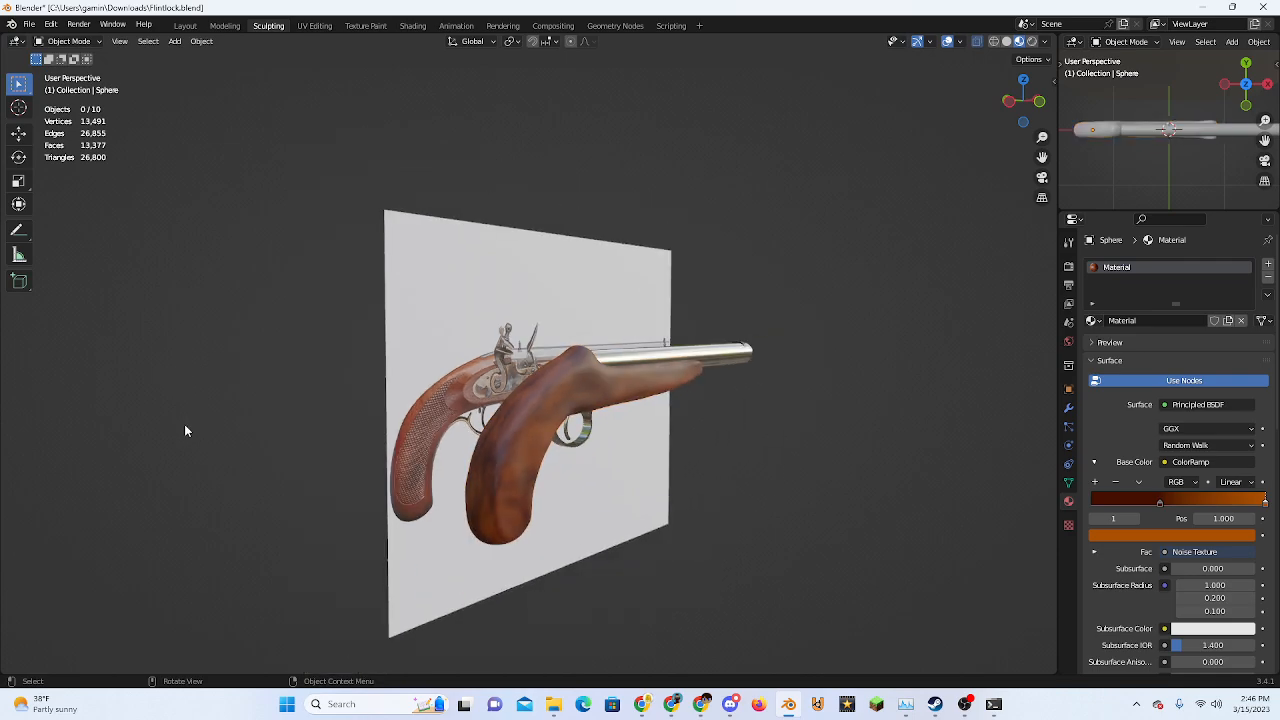
Switch to Firefox and search Google Images for "flintlock"
{"action": "left_click", "coordinate": [760, 705]}
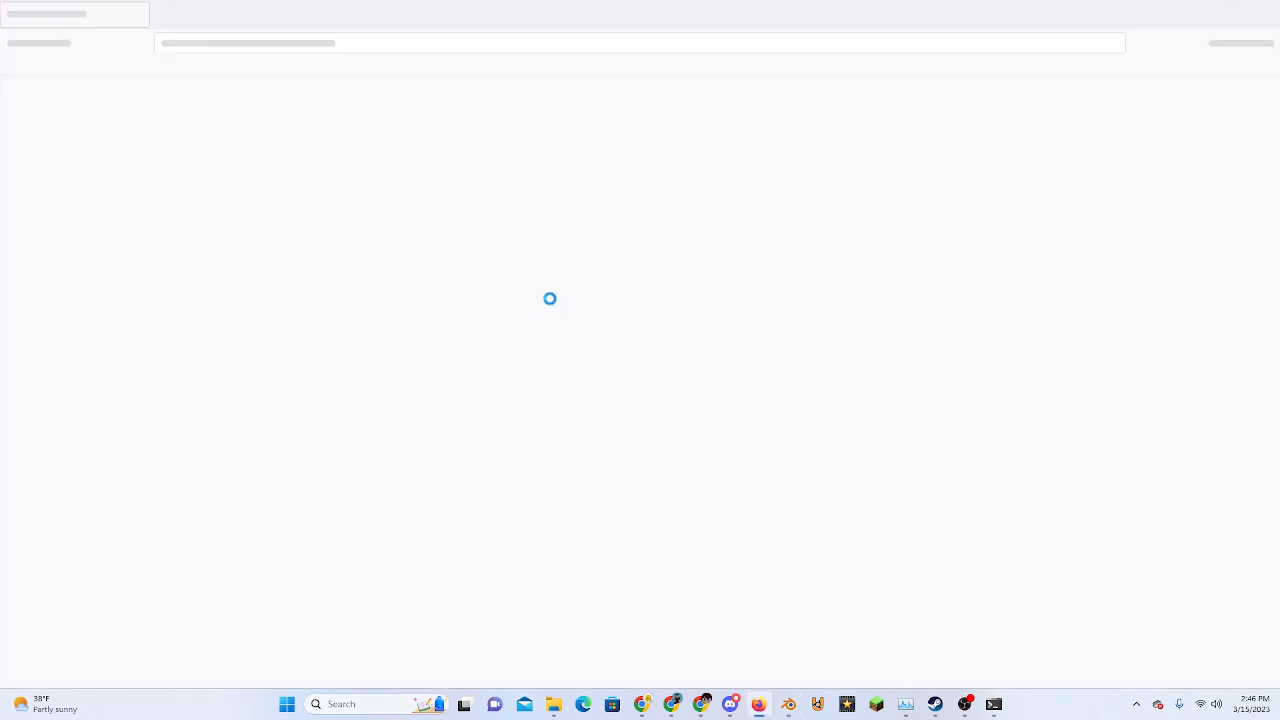
{"action": "type", "text": "flintlock"}
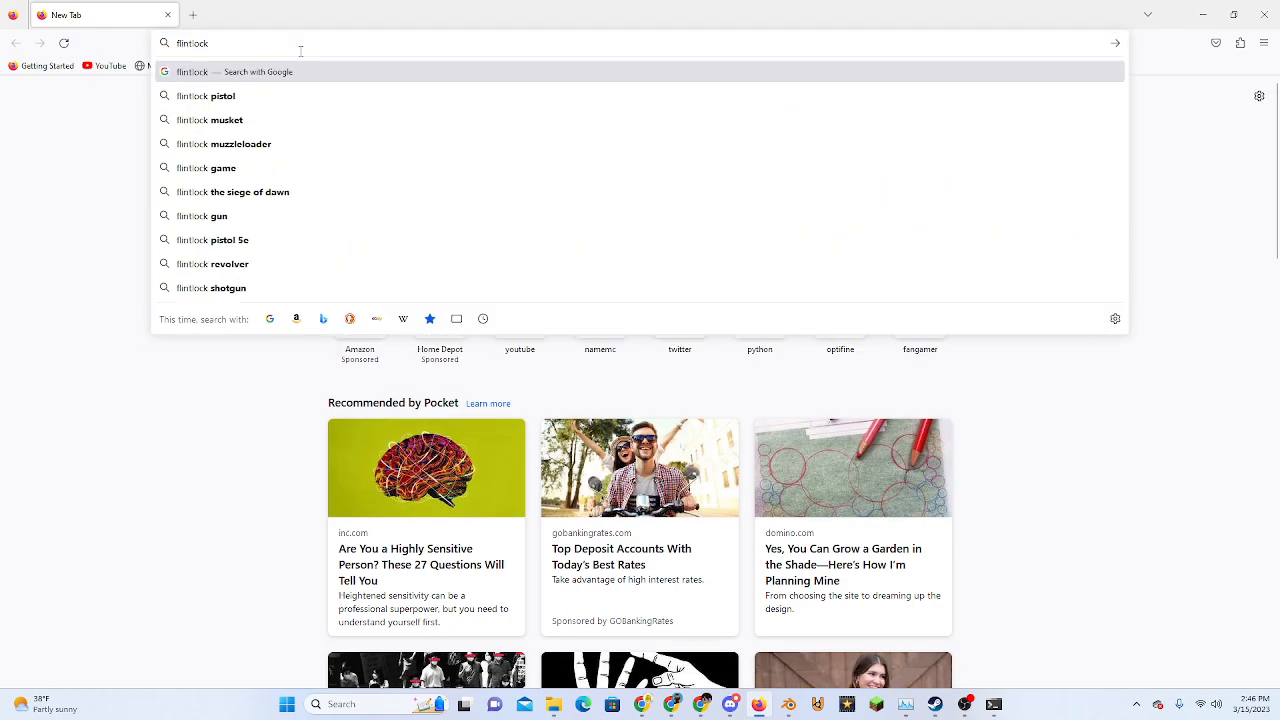
{"action": "key", "text": "Return"}
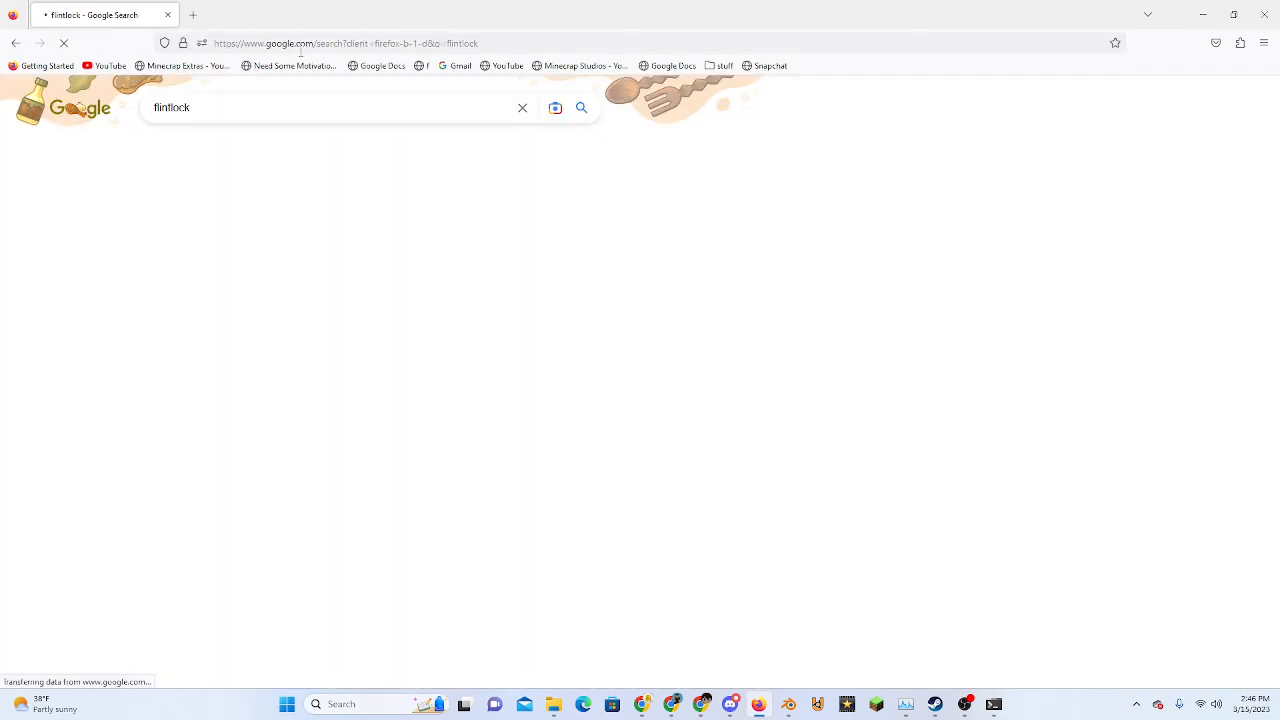
{"action": "left_click", "coordinate": [218, 150]}
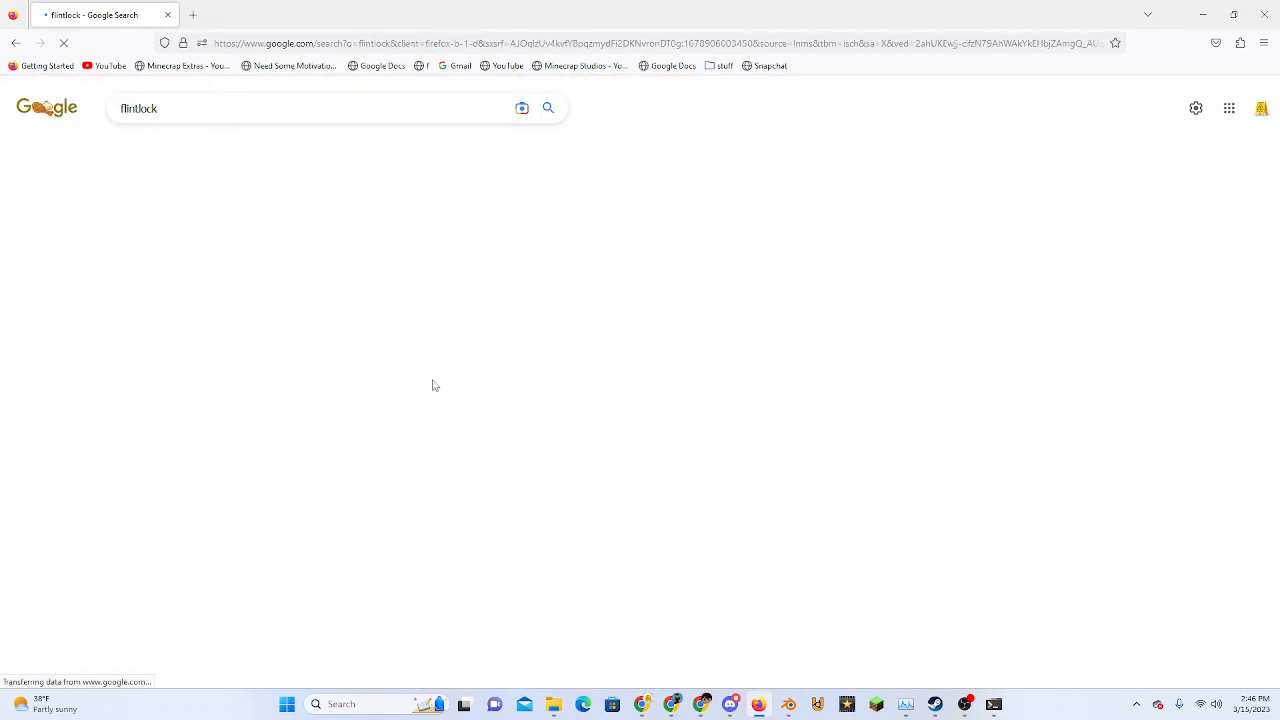
Preview the Wikipedia, Denix Kentucky and Irongate Armory flintlock pistol images, and return to Blender
{"action": "left_click", "coordinate": [555, 332]}
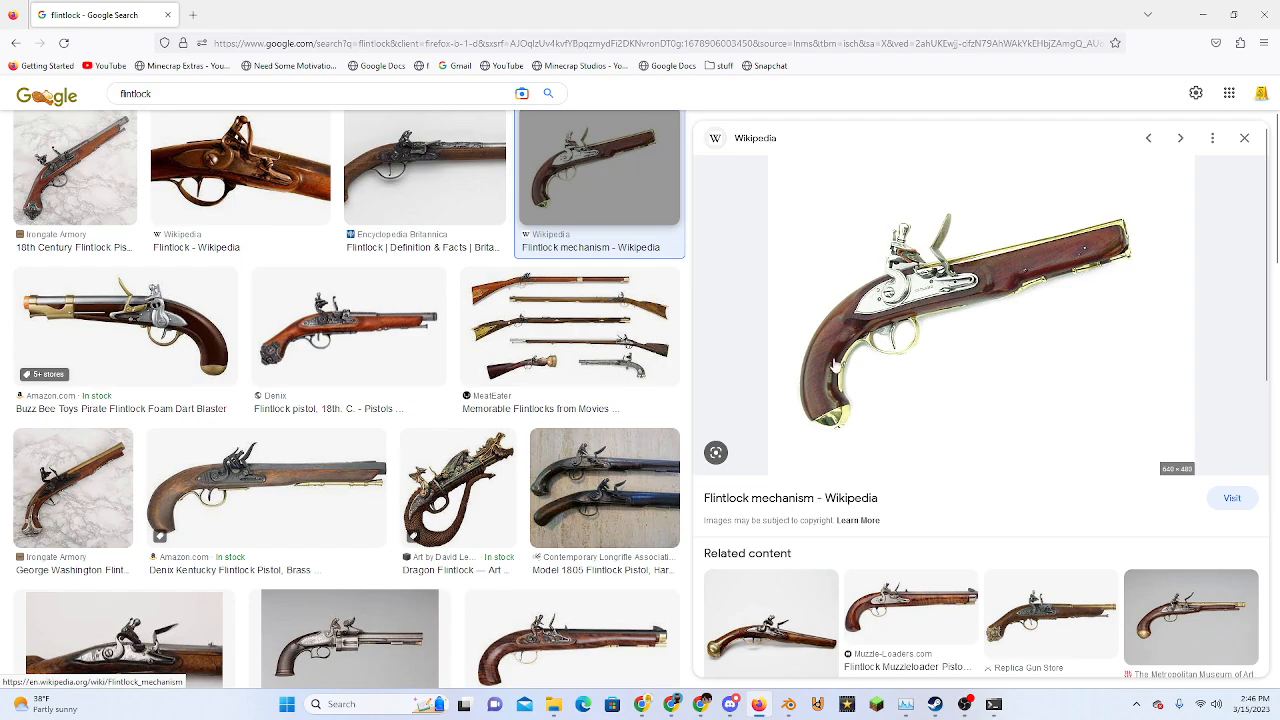
{"action": "left_click", "coordinate": [262, 470]}
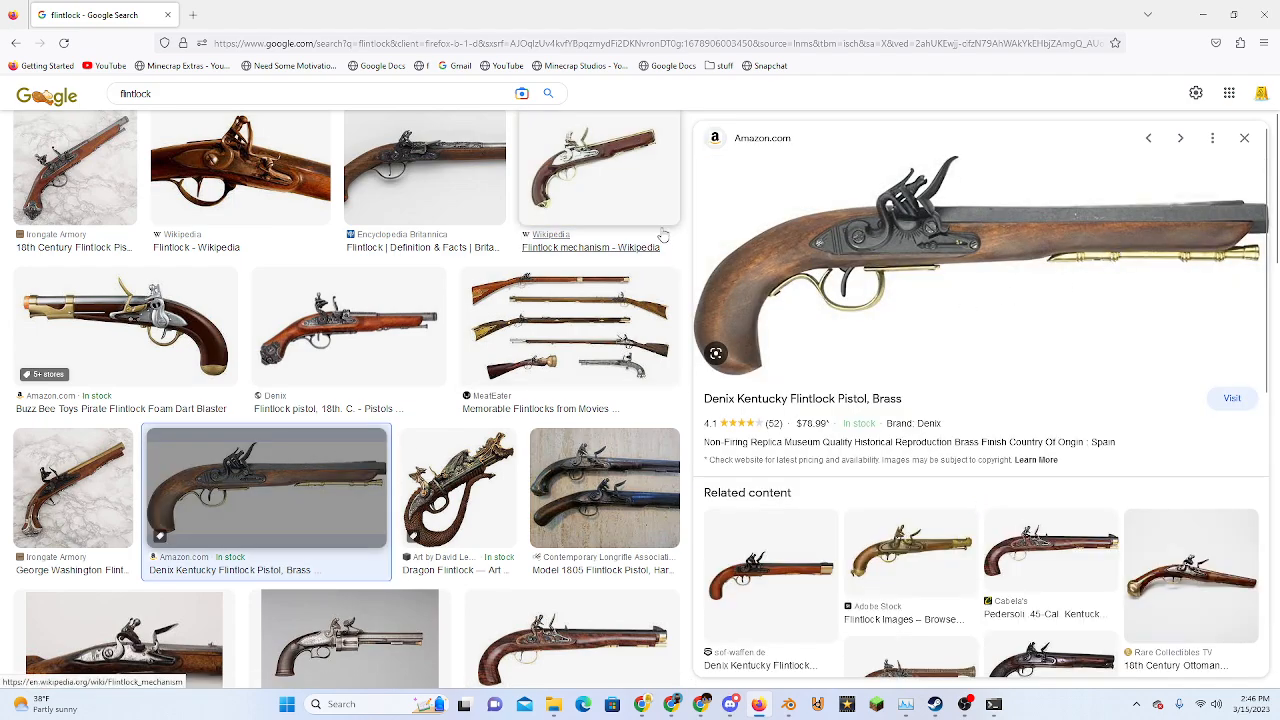
{"action": "left_click", "coordinate": [565, 195]}
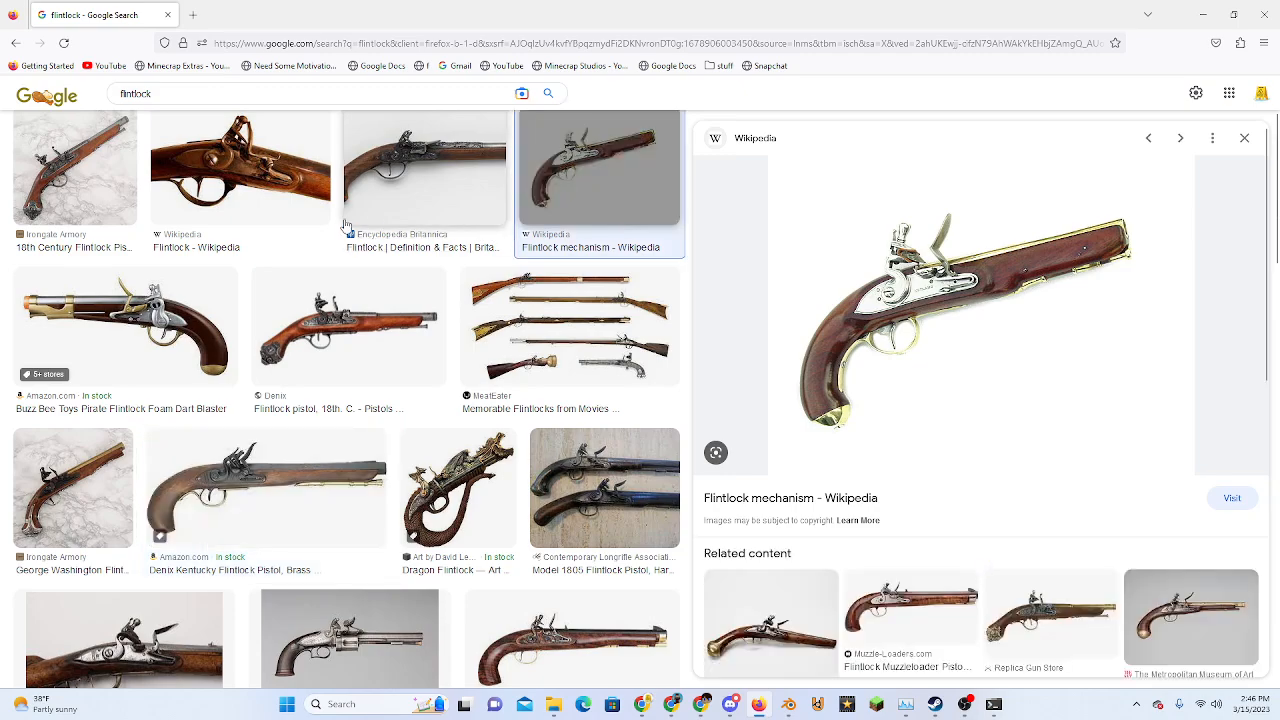
{"action": "left_click", "coordinate": [88, 200]}
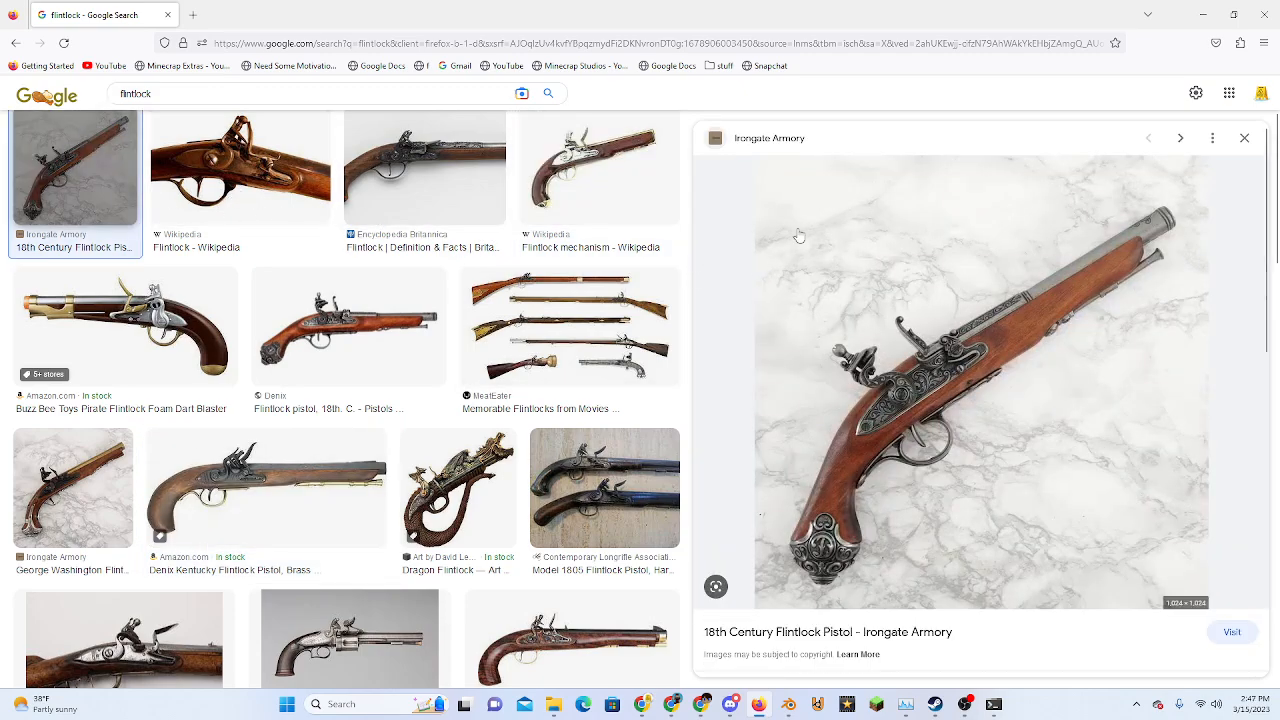
{"action": "left_click", "coordinate": [1203, 14]}
Add a cylinder mesh to the scene in front view
{"action": "scroll", "coordinate": [629, 346], "scroll_direction": "up", "scroll_amount": 2}
{"action": "middle_click_drag", "start_coordinate": [768, 346], "coordinate": [602, 341]}
{"action": "left_click", "coordinate": [1009, 100]}
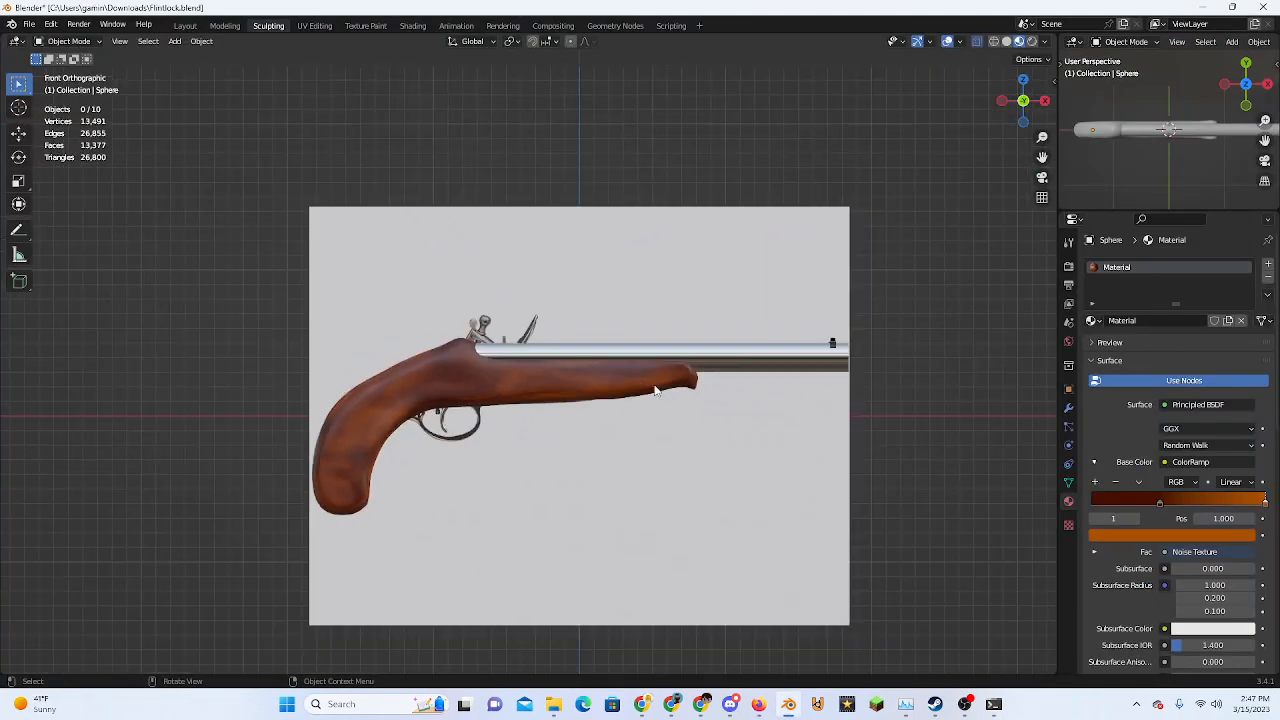
{"action": "key", "text": "shift+a"}
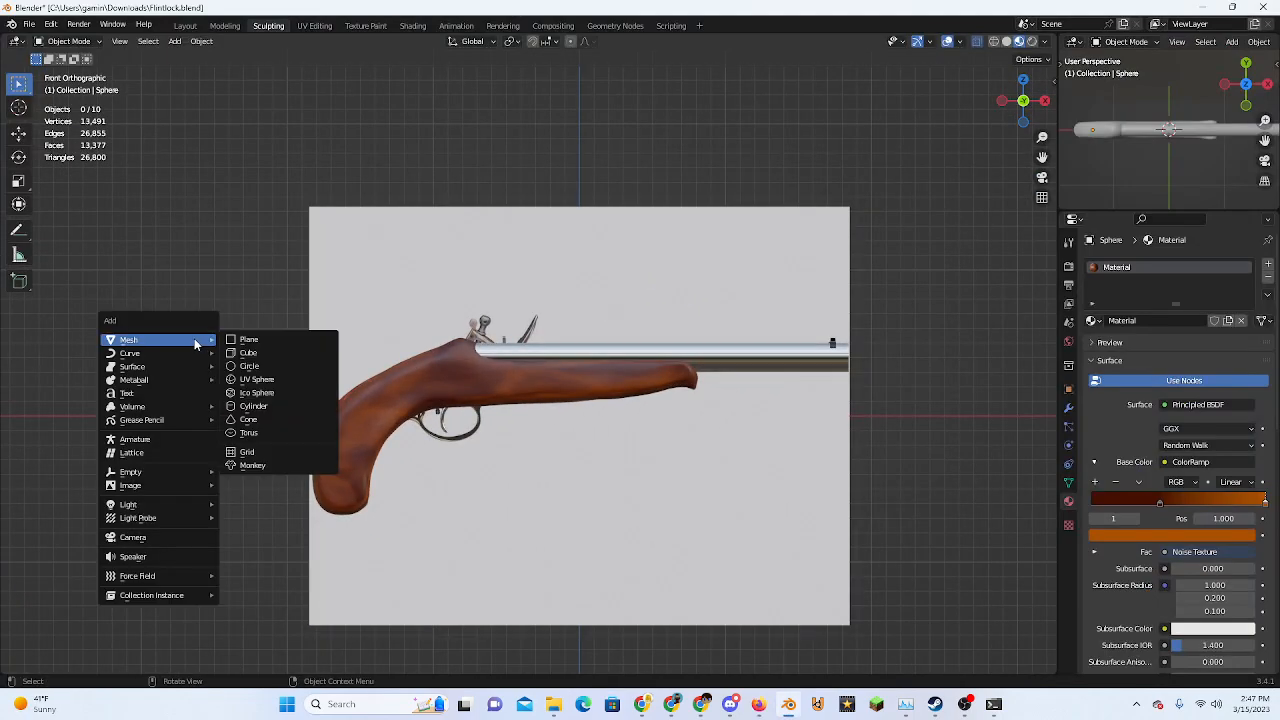
{"action": "left_click", "coordinate": [262, 406]}
Give the new cylinder smooth shading with auto smooth
{"action": "right_click", "coordinate": [340, 401]}
{"action": "left_click", "coordinate": [337, 398]}
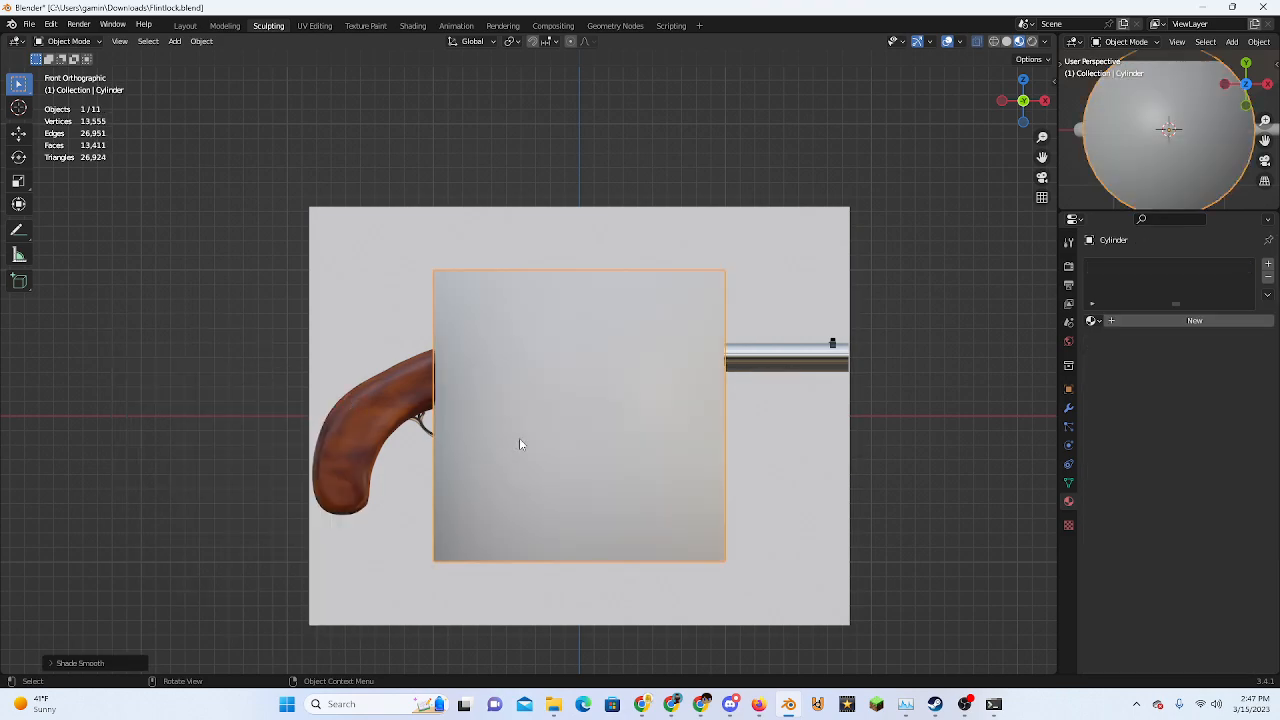
{"action": "right_click", "coordinate": [519, 438]}
{"action": "left_click", "coordinate": [540, 442]}
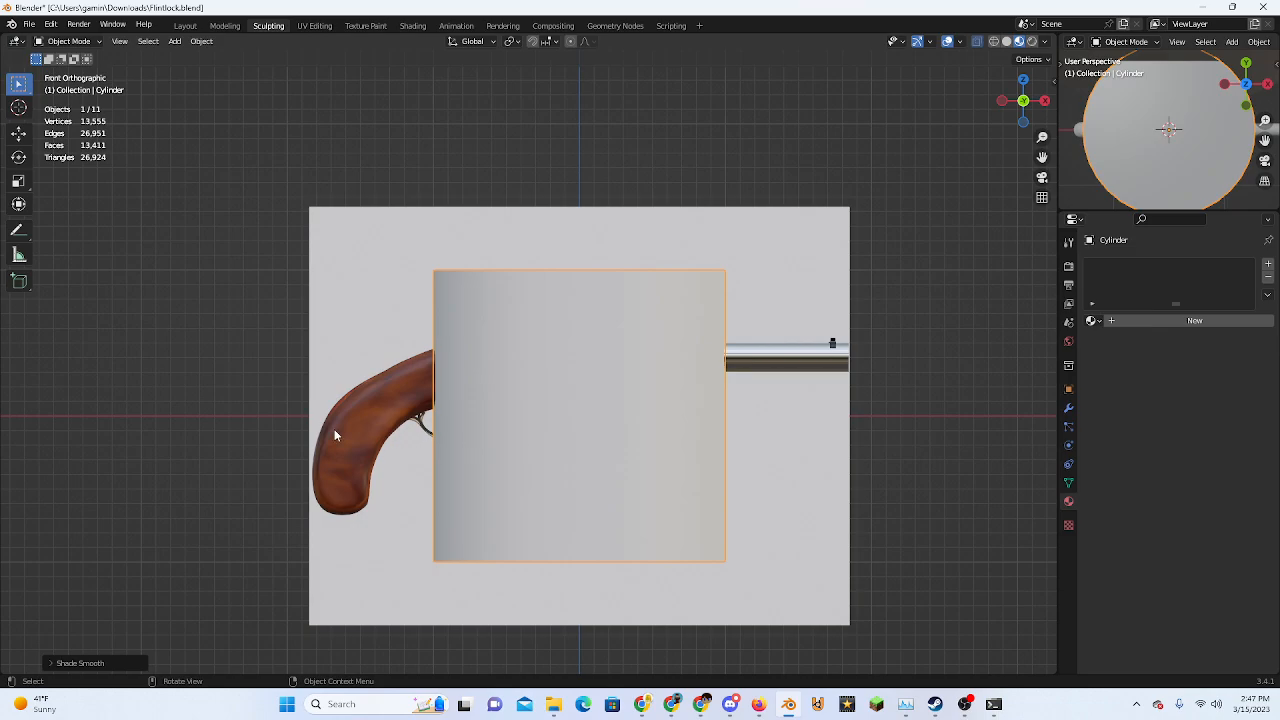
Rotate the cylinder 90 degrees about the Y axis so it lies parallel to the barrel
{"action": "key", "text": "r"}
{"action": "key", "text": "y"}
{"action": "key", "text": "9"}
{"action": "key", "text": "0"}
{"action": "key", "text": "Return"}
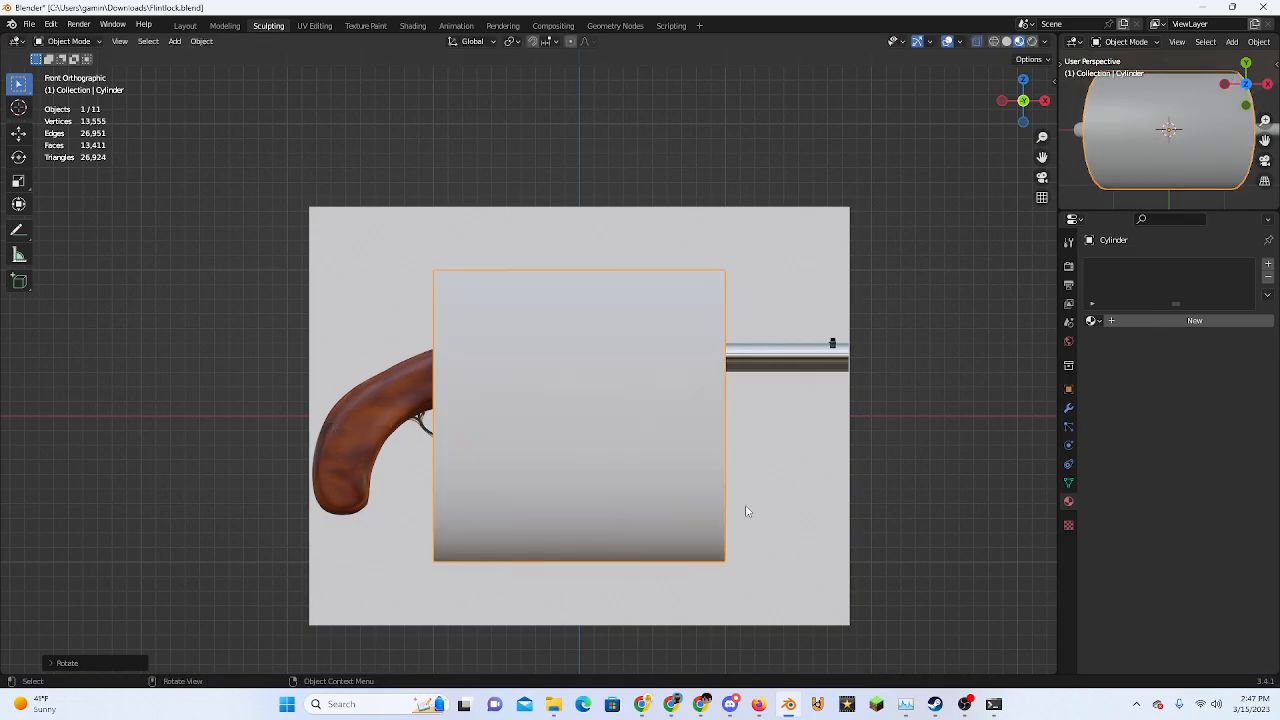
{"action": "key", "text": "s"}
{"action": "left_click", "coordinate": [595, 420]}
{"action": "scroll", "coordinate": [713, 479], "scroll_direction": "up", "scroll_amount": 5}
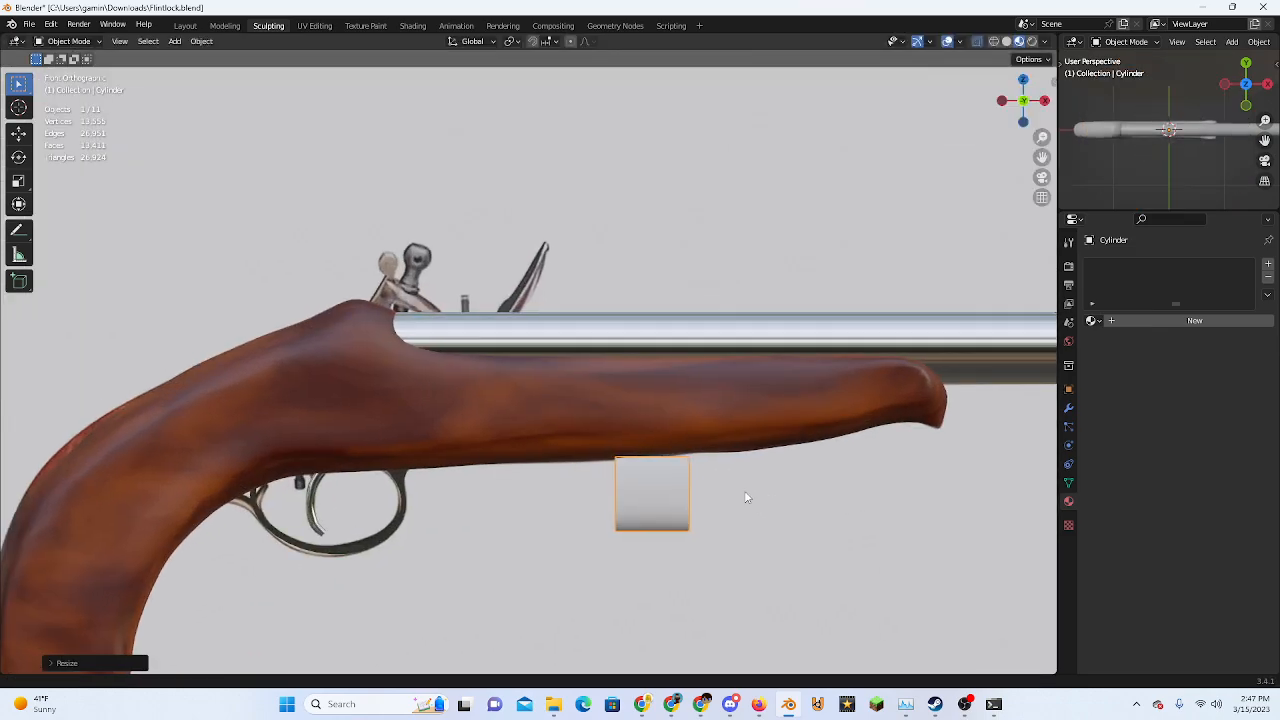
{"action": "scroll", "coordinate": [840, 518], "scroll_direction": "down", "scroll_amount": 3}
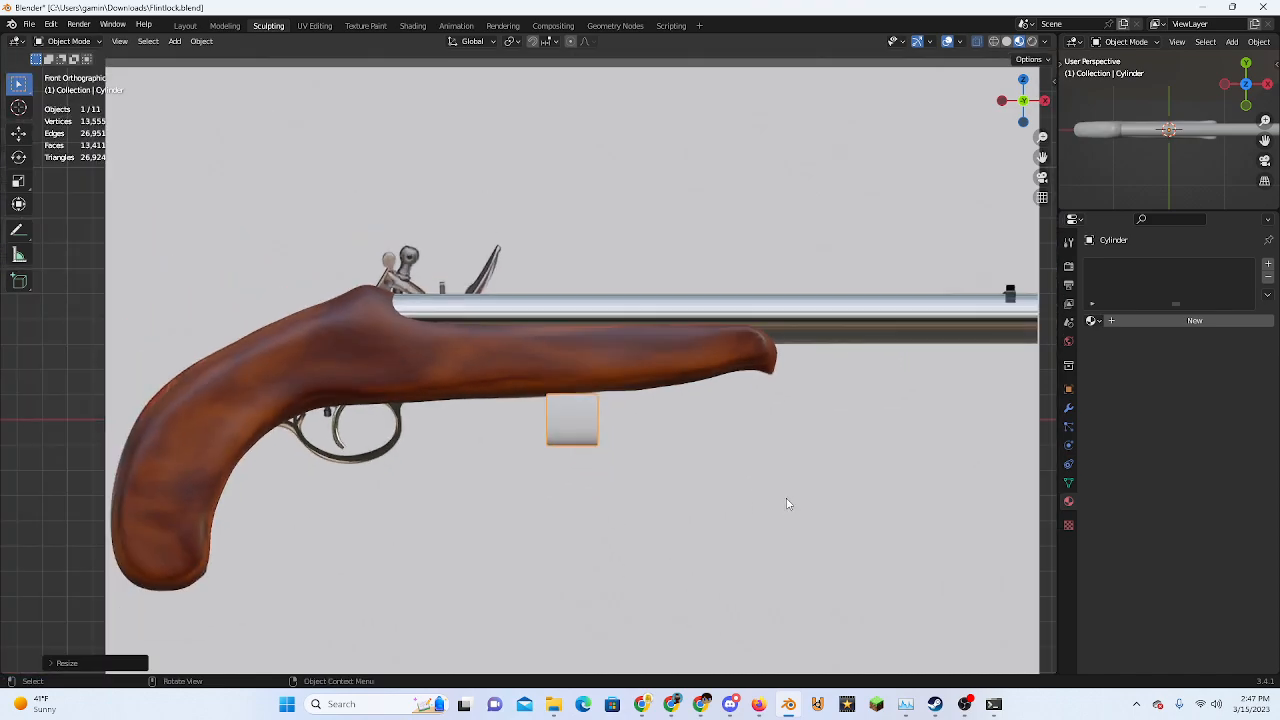
{"action": "key", "text": "ctrl+z"}
Scale the cylinder to about 0.04 on Y and Z only, and move the thin rod beneath the barrel at the stock's front end
{"action": "key", "text": "s"}
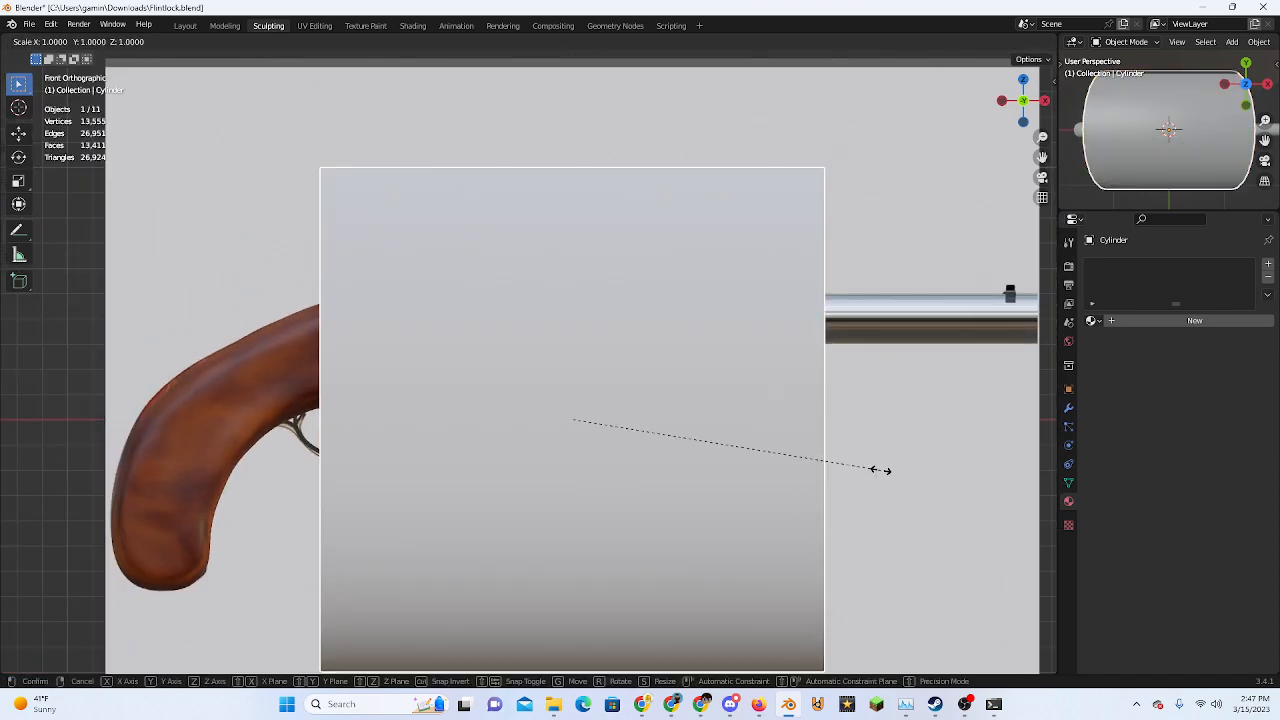
{"action": "key", "text": "shift+x"}
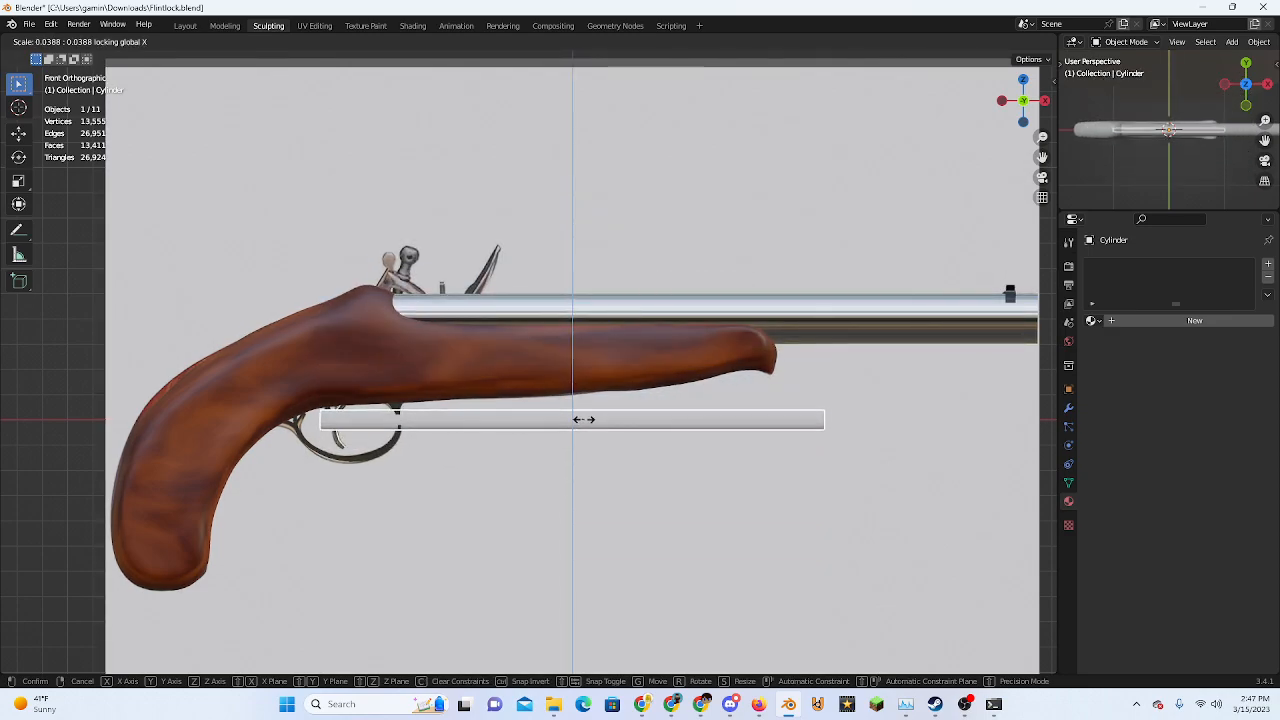
{"action": "left_click", "coordinate": [594, 427]}
{"action": "key", "text": "g"}
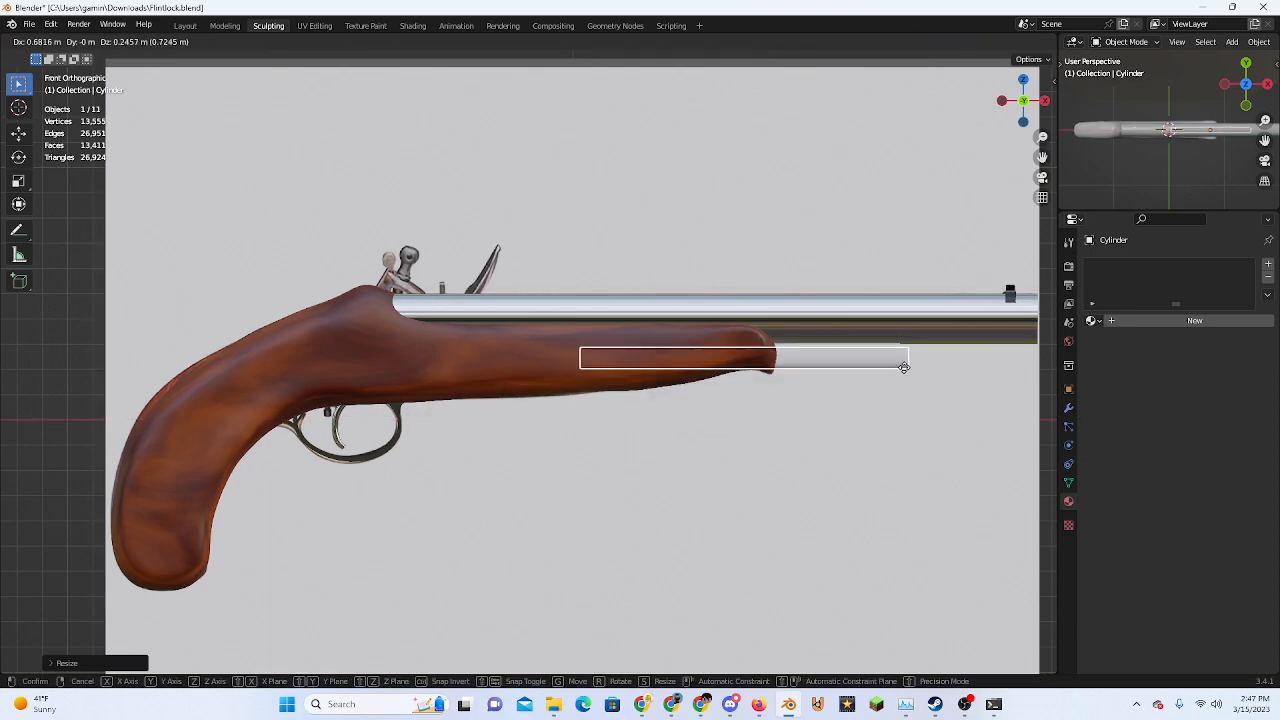
{"action": "left_click", "coordinate": [949, 380]}
In right view, enlarge the rod slightly and raise it along Z until it overlaps the barrel's underside
{"action": "middle_click_drag", "start_coordinate": [948, 380], "coordinate": [780, 407]}
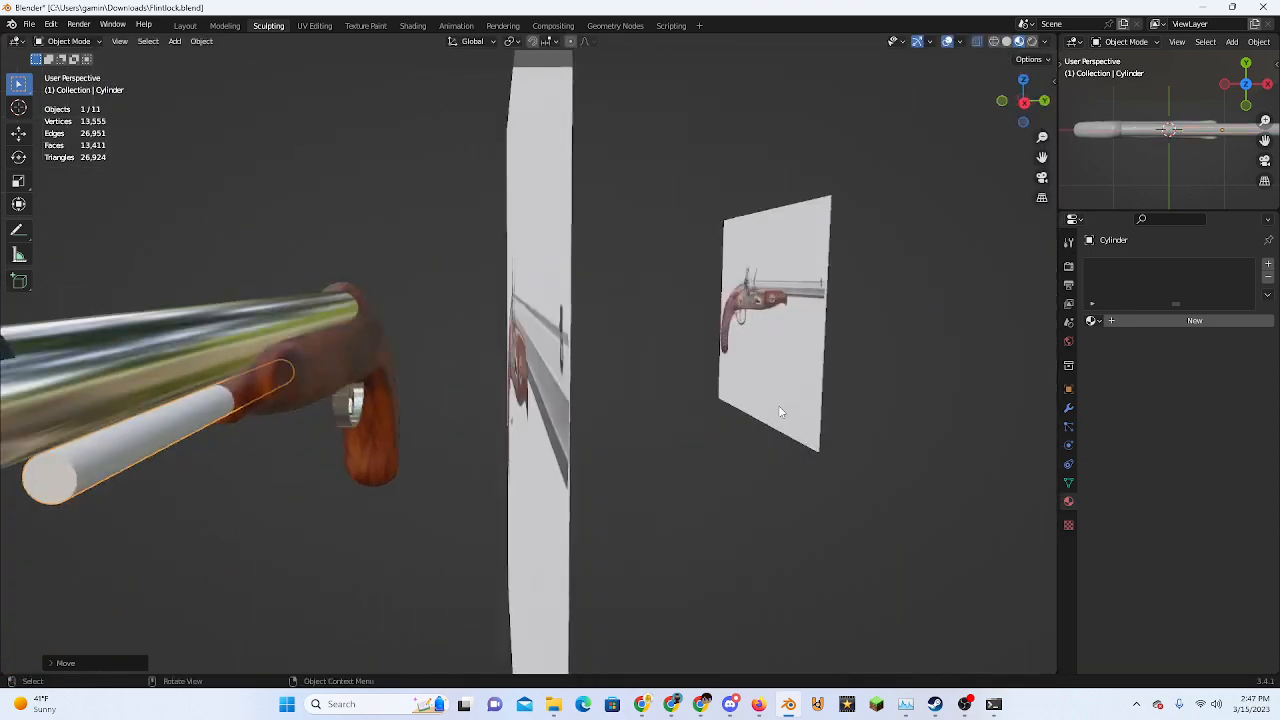
{"action": "left_click", "coordinate": [1016, 104]}
{"action": "scroll", "coordinate": [560, 410], "scroll_direction": "up", "scroll_amount": 4}
{"action": "middle_click_drag", "start_coordinate": [445, 440], "coordinate": [712, 466], "text": "shift"}
{"action": "scroll", "coordinate": [712, 467], "scroll_direction": "up", "scroll_amount": 5}
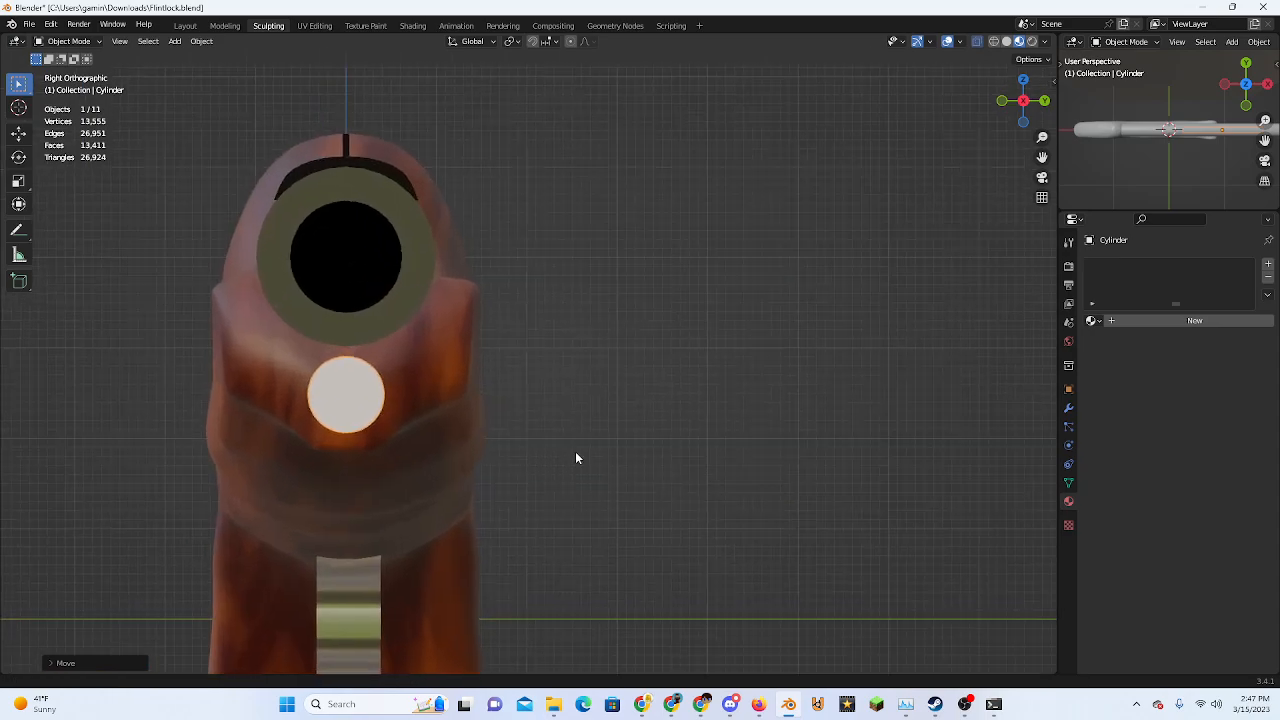
{"action": "key", "text": "s"}
{"action": "left_click", "coordinate": [690, 474]}
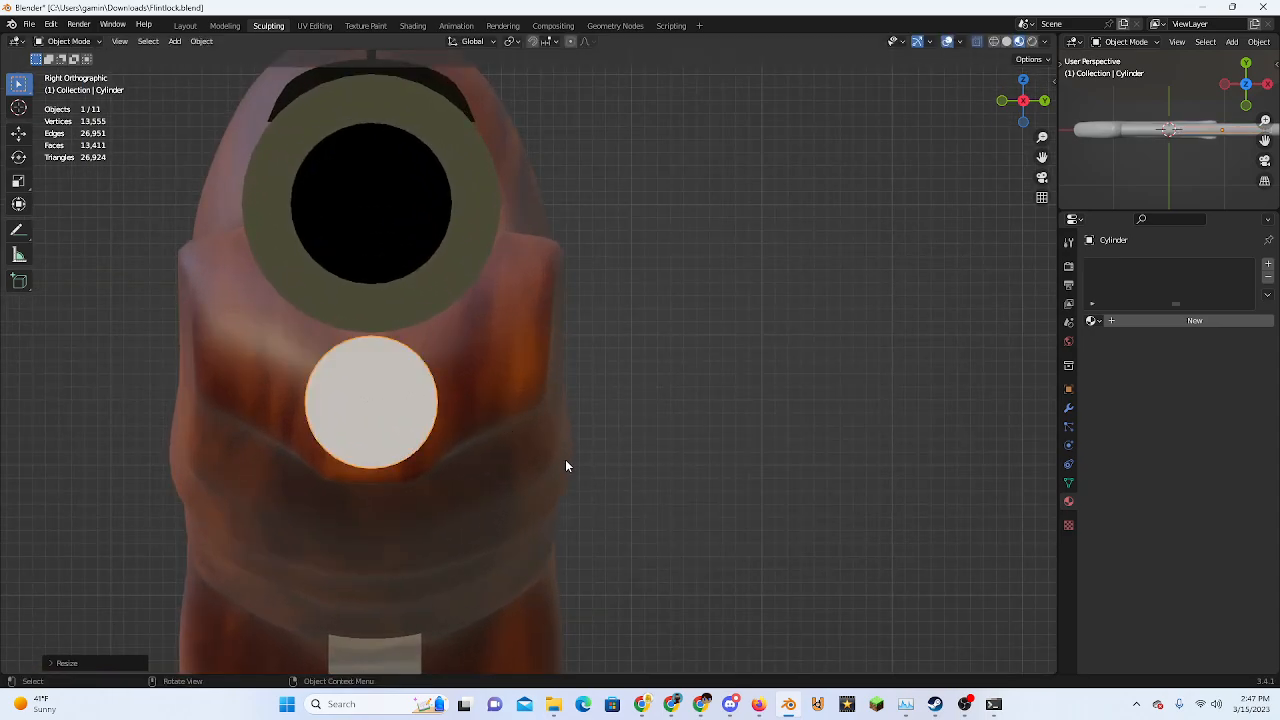
{"action": "key", "text": "g"}
{"action": "key", "text": "z"}
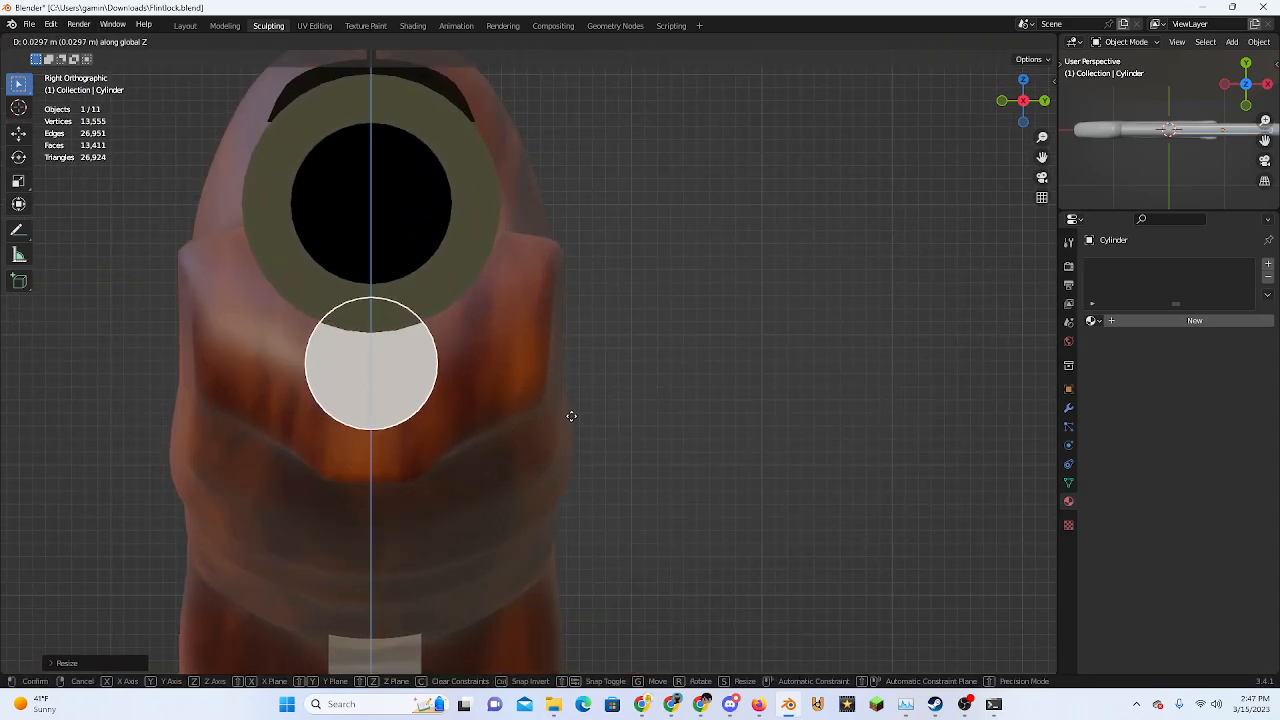
{"action": "left_click", "coordinate": [622, 383]}
{"action": "left_click", "coordinate": [622, 383]}
In front view, lower the rod slightly along Z so it barely overlaps the barrel
{"action": "middle_click_drag", "start_coordinate": [534, 431], "coordinate": [594, 444]}
{"action": "scroll", "coordinate": [604, 446], "scroll_direction": "down", "scroll_amount": 4}
{"action": "scroll", "coordinate": [594, 444], "scroll_direction": "down", "scroll_amount": 1}
{"action": "left_click", "coordinate": [632, 343]}
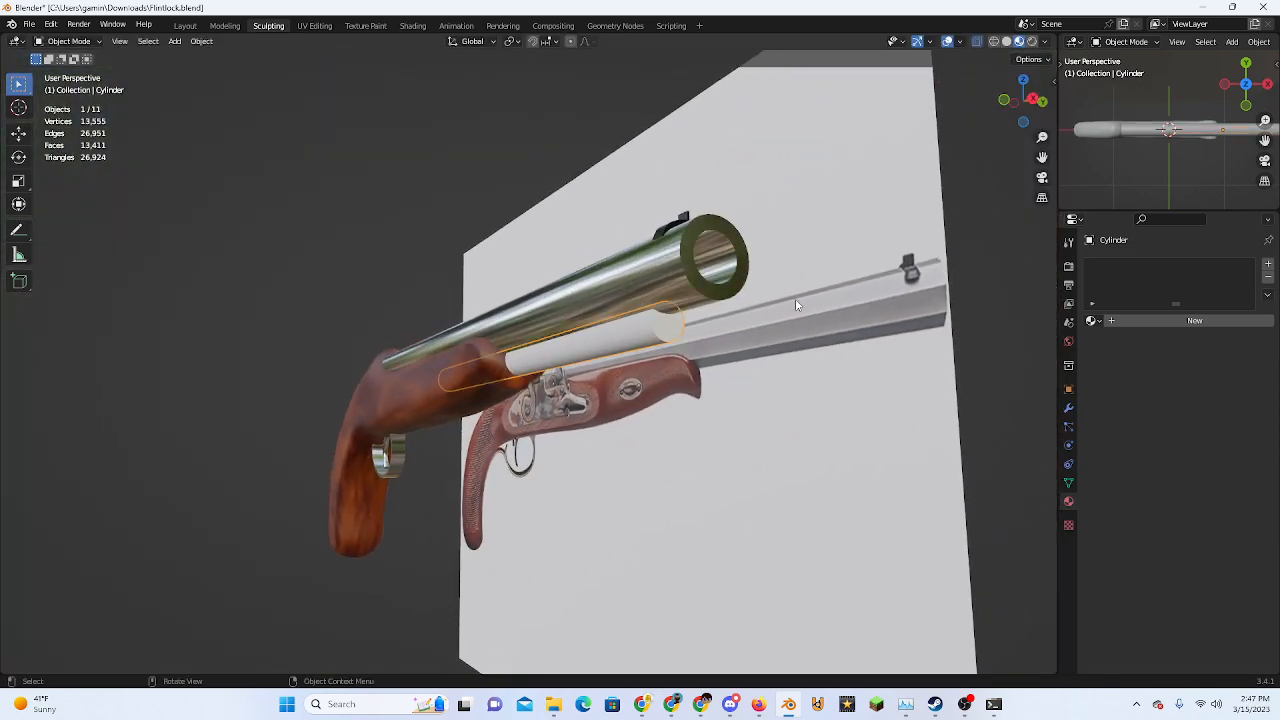
{"action": "left_click", "coordinate": [1004, 99]}
{"action": "scroll", "coordinate": [409, 397], "scroll_direction": "up", "scroll_amount": 6}
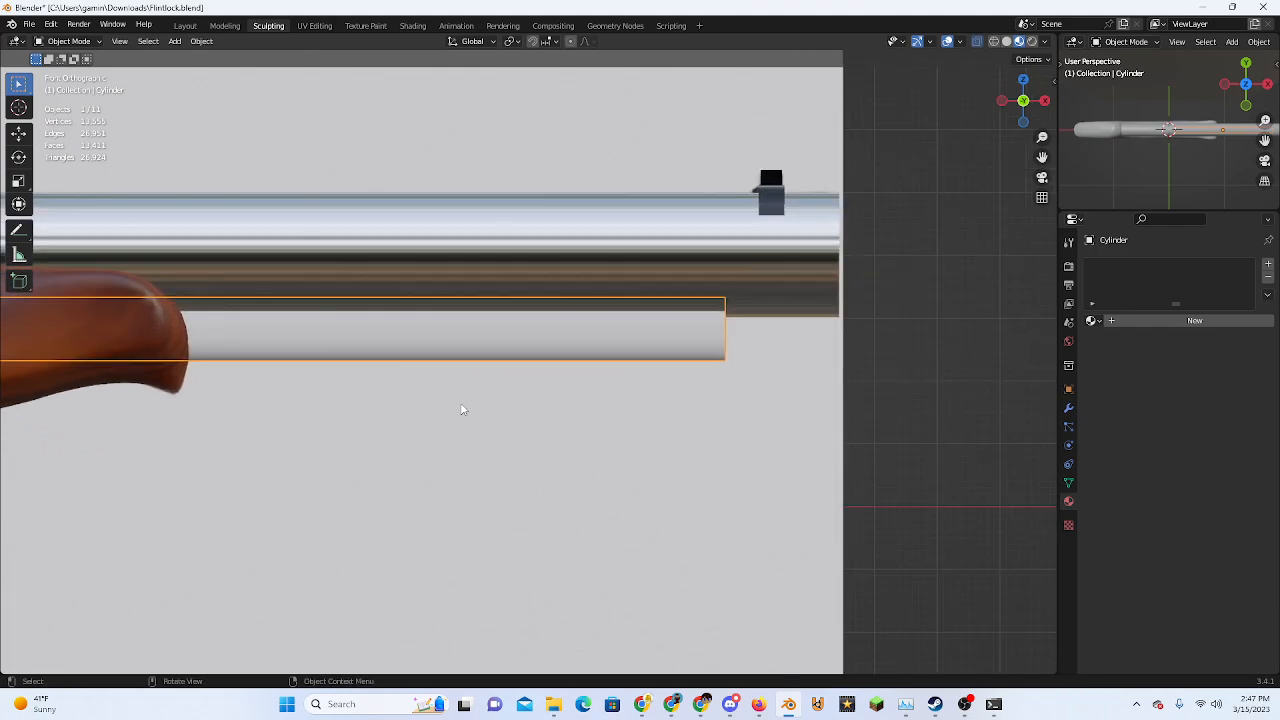
{"action": "key", "text": "g"}
{"action": "key", "text": "z"}
{"action": "left_click", "coordinate": [463, 414]}
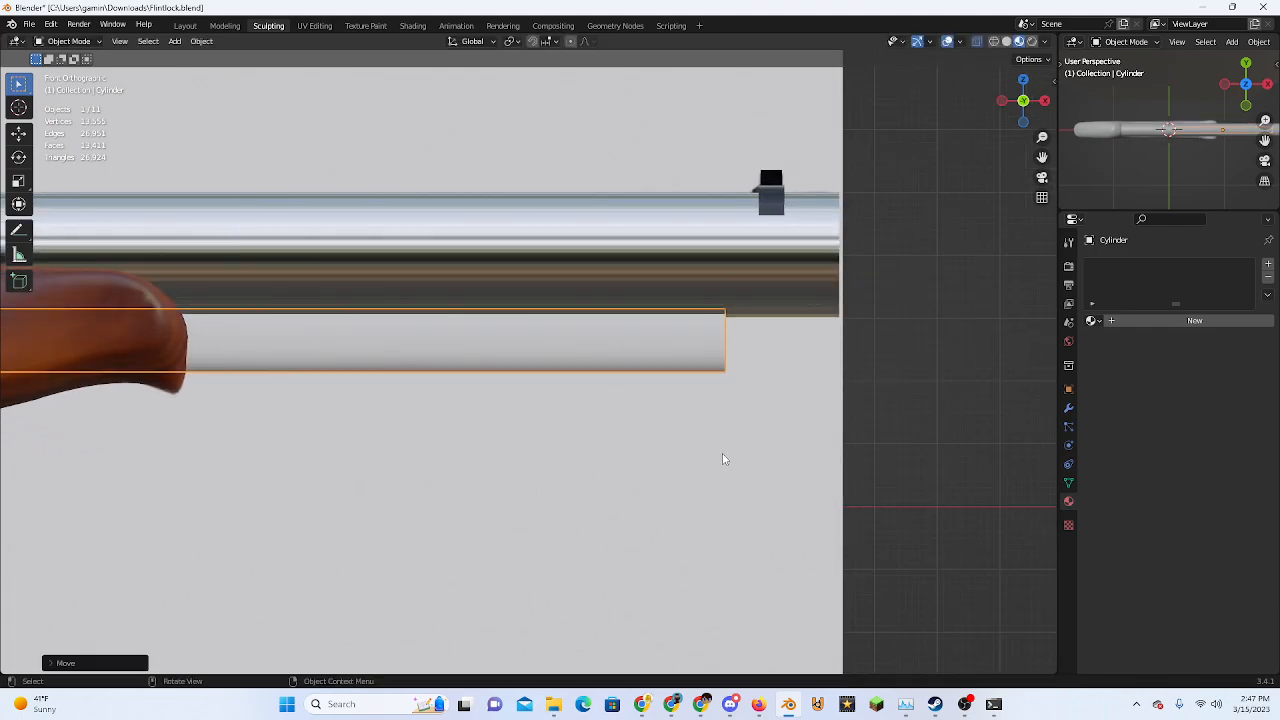
Shrink the rod slightly, then scale it to about 0.79 in right view so its top just touches the barrel
{"action": "key", "text": "s"}
{"action": "left_click", "coordinate": [695, 452]}
{"action": "scroll", "coordinate": [780, 457], "scroll_direction": "down", "scroll_amount": 3}
{"action": "left_click", "coordinate": [812, 457]}
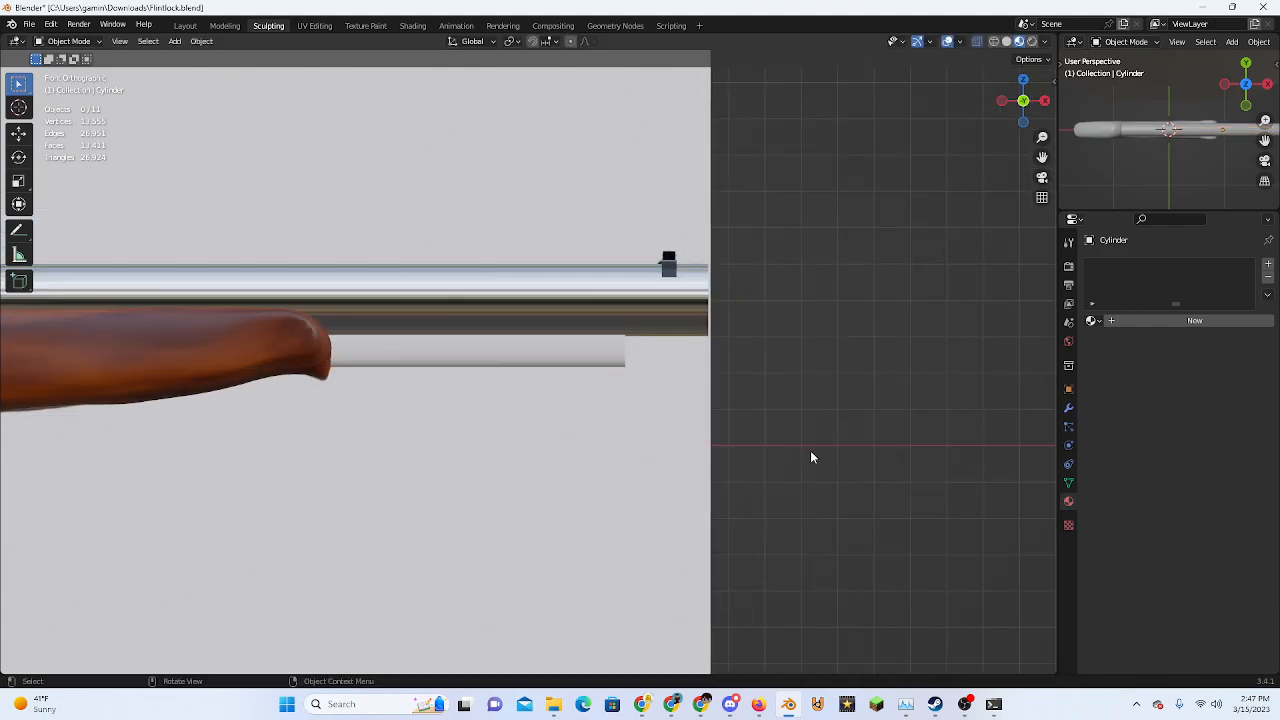
{"action": "middle_click_drag", "start_coordinate": [812, 457], "coordinate": [527, 407]}
{"action": "left_click", "coordinate": [441, 364]}
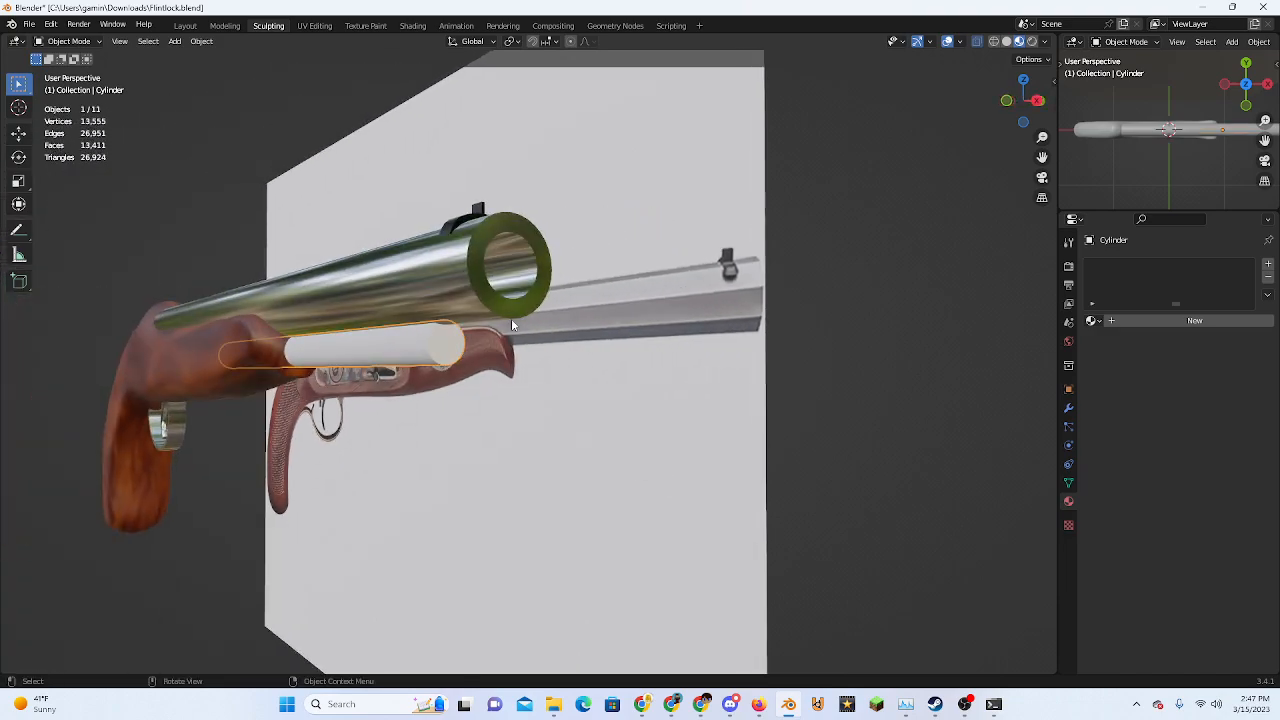
{"action": "left_click", "coordinate": [1038, 100]}
{"action": "key", "text": "KP_Decimal"}
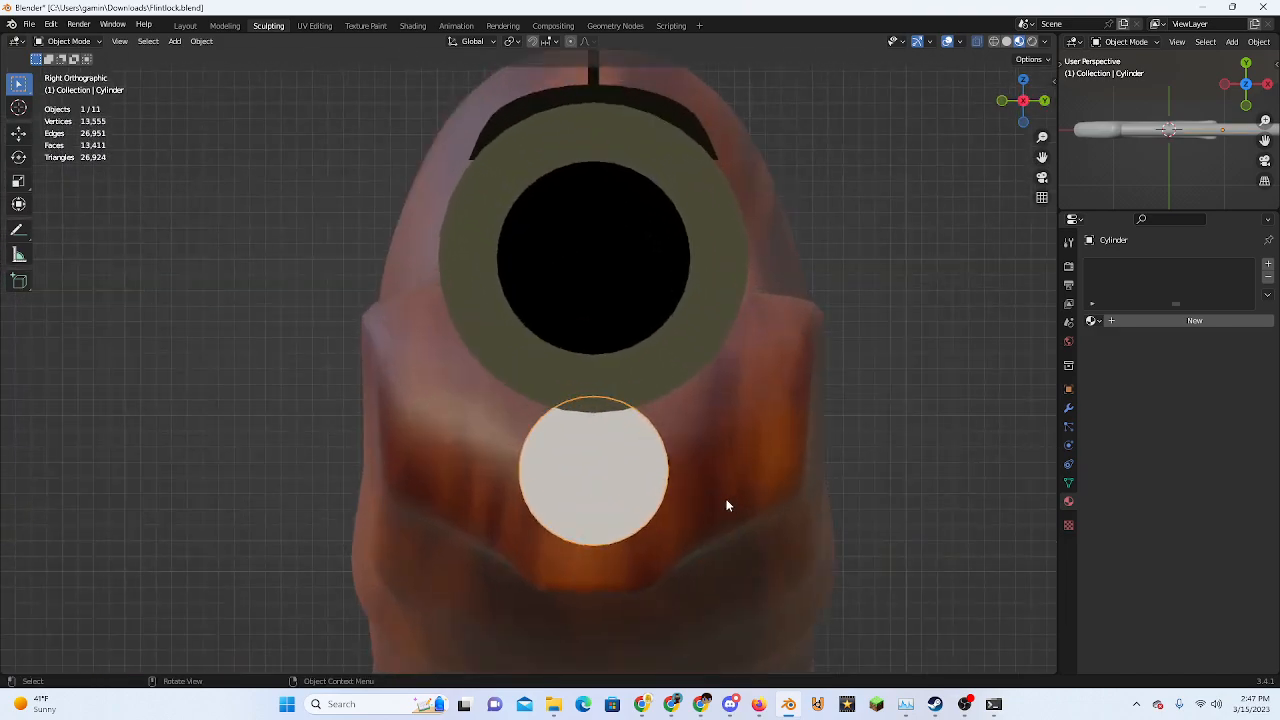
{"action": "key", "text": "s"}
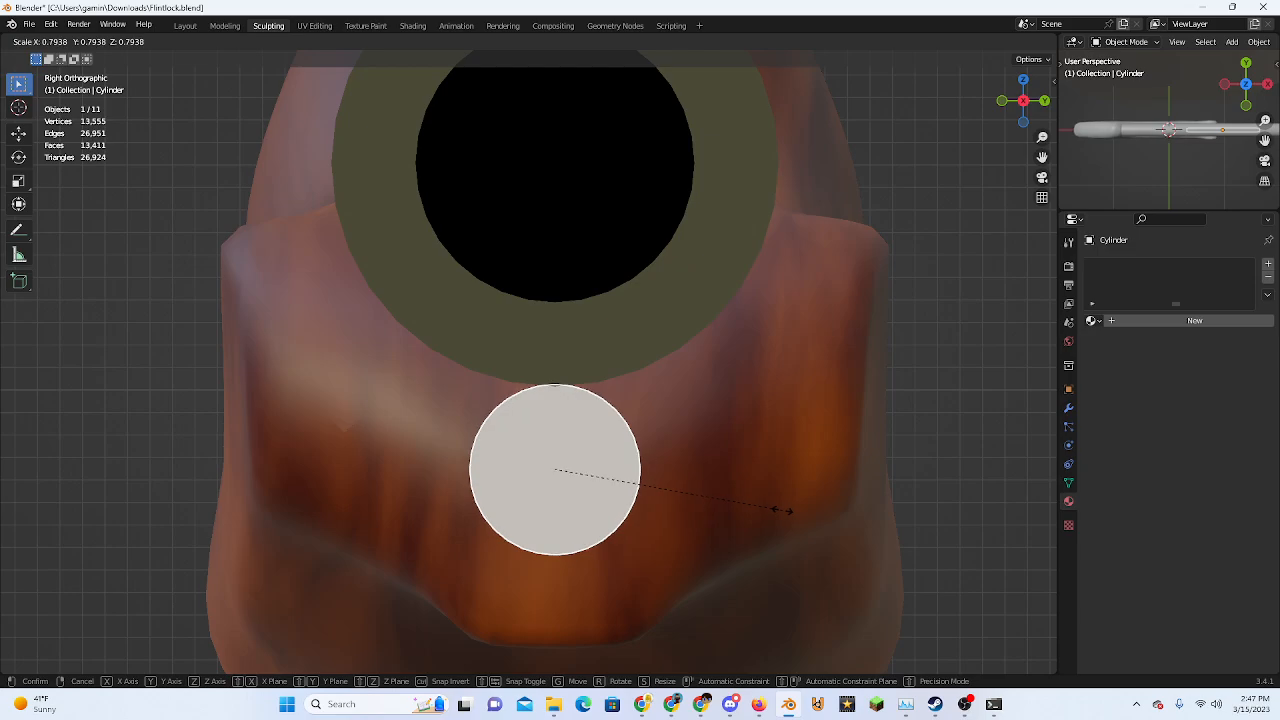
{"action": "left_click", "coordinate": [782, 512]}
Examine the rod's fit beneath the barrel from the front, the muzzle end and angled views
{"action": "left_click", "coordinate": [1001, 102]}
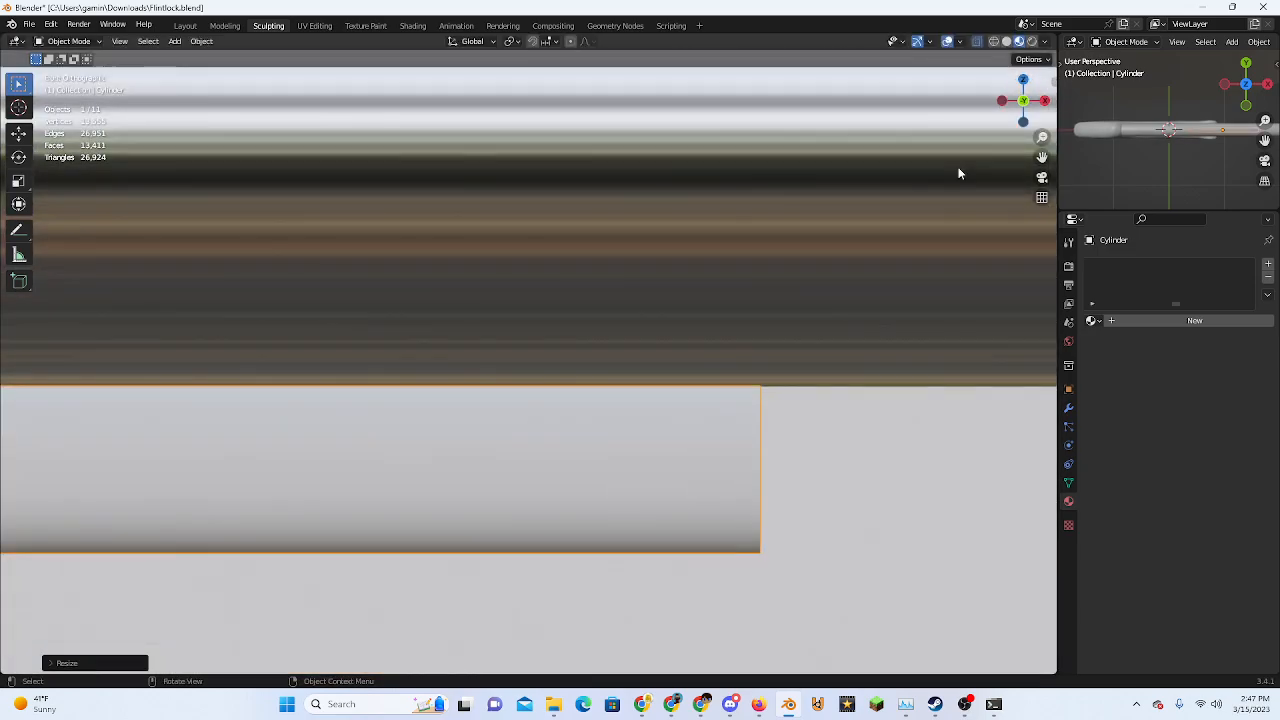
{"action": "scroll", "coordinate": [707, 430], "scroll_direction": "down", "scroll_amount": 11}
{"action": "left_click", "coordinate": [777, 433]}
{"action": "middle_click_drag", "start_coordinate": [777, 433], "coordinate": [590, 447]}
{"action": "scroll", "coordinate": [590, 447], "scroll_direction": "up", "scroll_amount": 2}
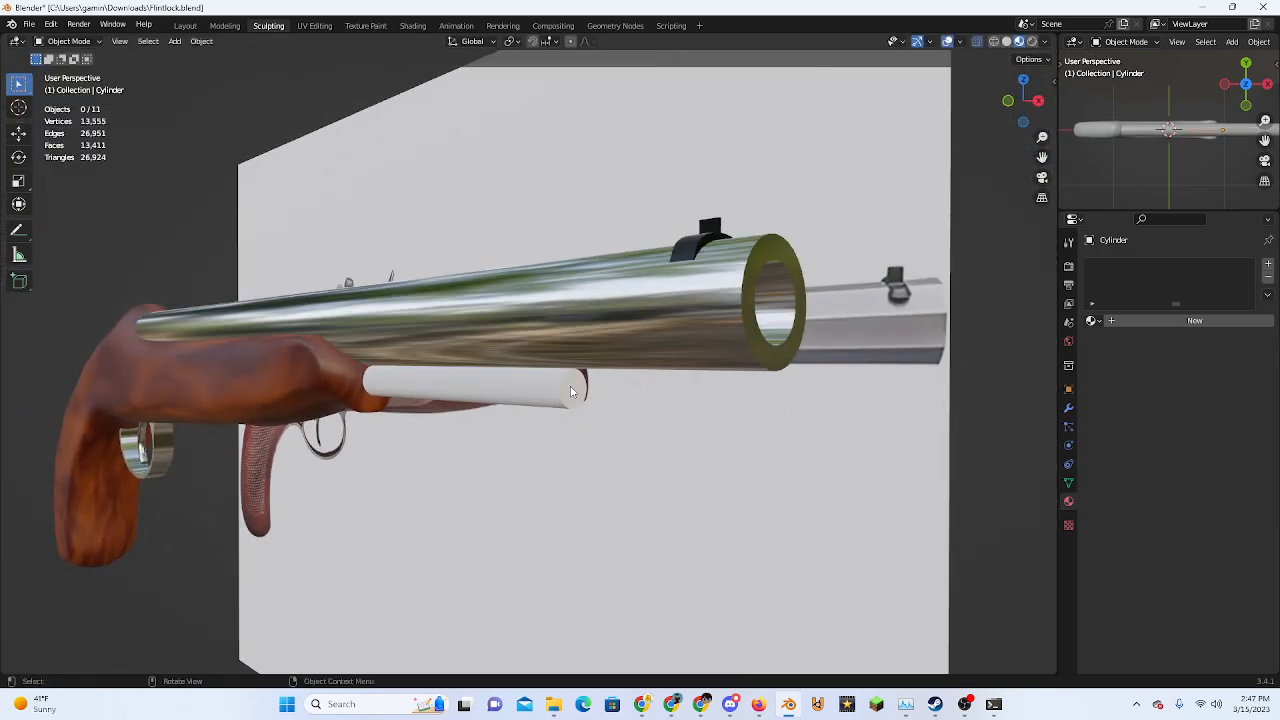
{"action": "left_click", "coordinate": [560, 394]}
{"action": "middle_click_drag", "start_coordinate": [560, 394], "coordinate": [455, 402]}
{"action": "left_click", "coordinate": [1019, 97]}
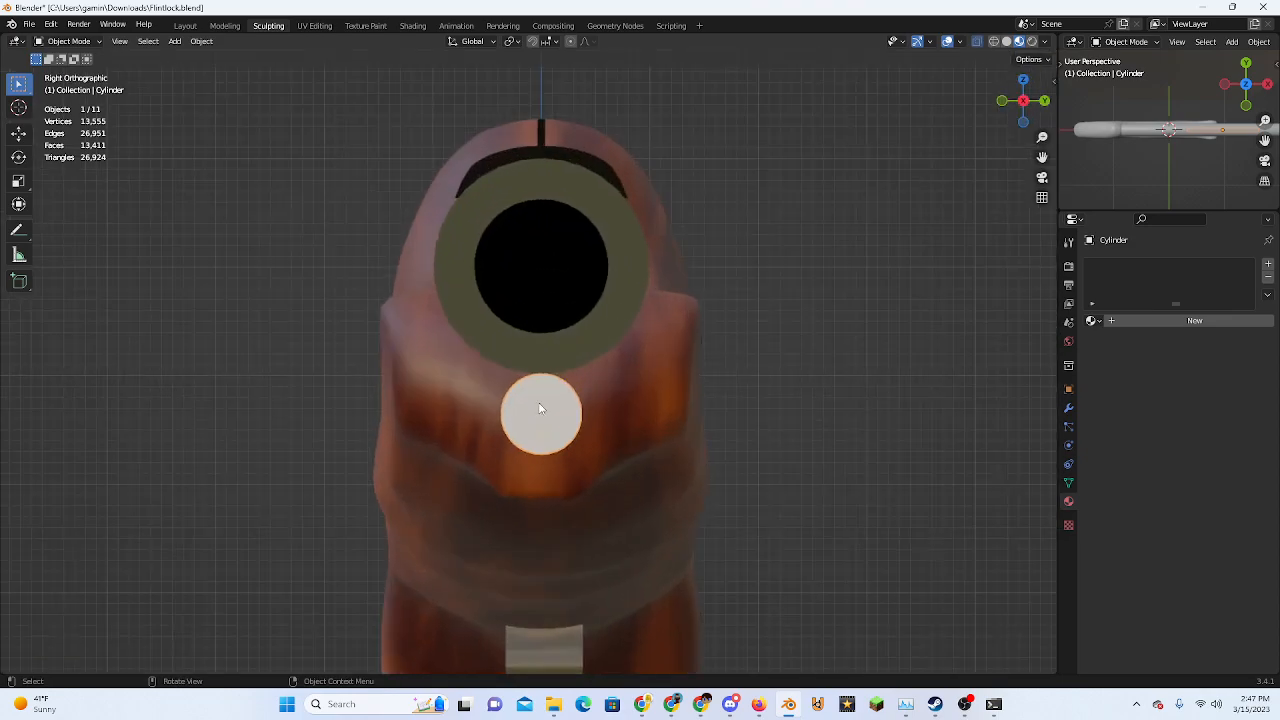
{"action": "scroll", "coordinate": [540, 408], "scroll_direction": "up", "scroll_amount": 1}
{"action": "middle_click_drag", "start_coordinate": [540, 412], "coordinate": [535, 363], "text": "shift"}
{"action": "scroll", "coordinate": [530, 380], "scroll_direction": "up", "scroll_amount": 2}
{"action": "scroll", "coordinate": [510, 428], "scroll_direction": "down", "scroll_amount": 2}
{"action": "middle_click_drag", "start_coordinate": [510, 428], "coordinate": [601, 442]}
{"action": "scroll", "coordinate": [601, 442], "scroll_direction": "down", "scroll_amount": 6}
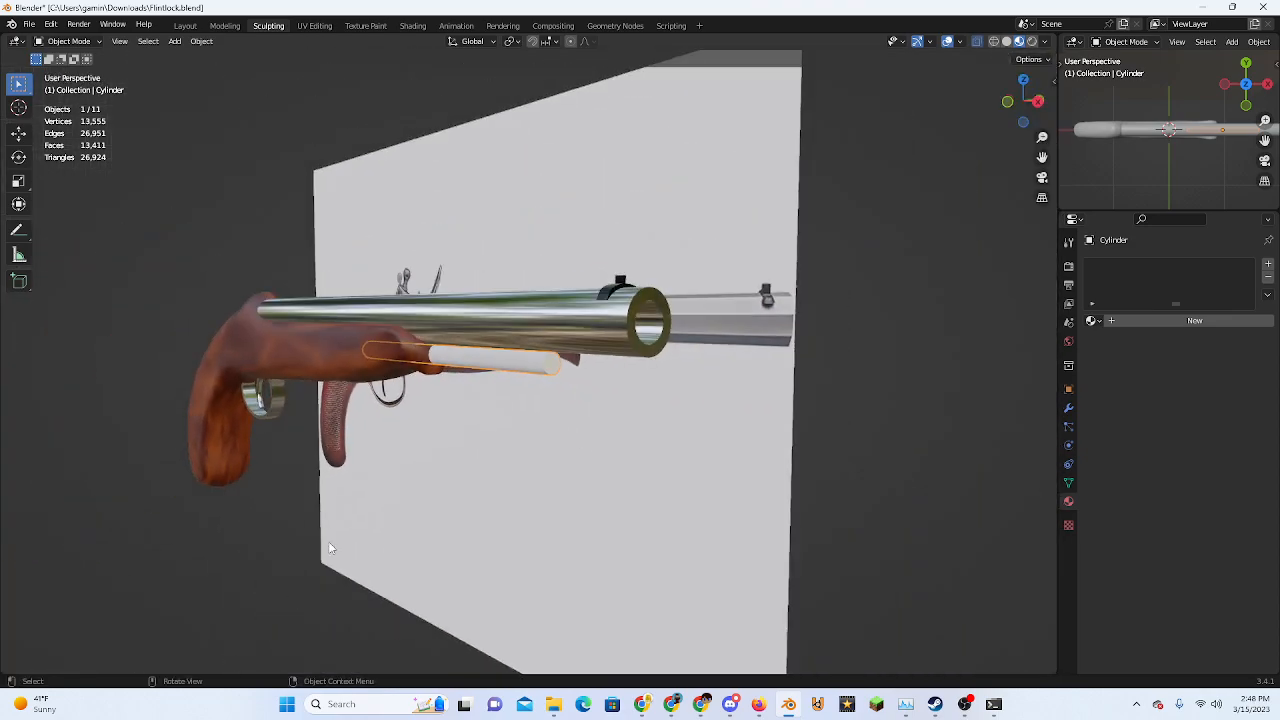
{"action": "left_click", "coordinate": [366, 563]}
{"action": "middle_click_drag", "start_coordinate": [366, 563], "coordinate": [566, 482]}
{"action": "scroll", "coordinate": [460, 520], "scroll_direction": "down", "scroll_amount": 4}
{"action": "middle_click_drag", "start_coordinate": [575, 379], "coordinate": [524, 424]}
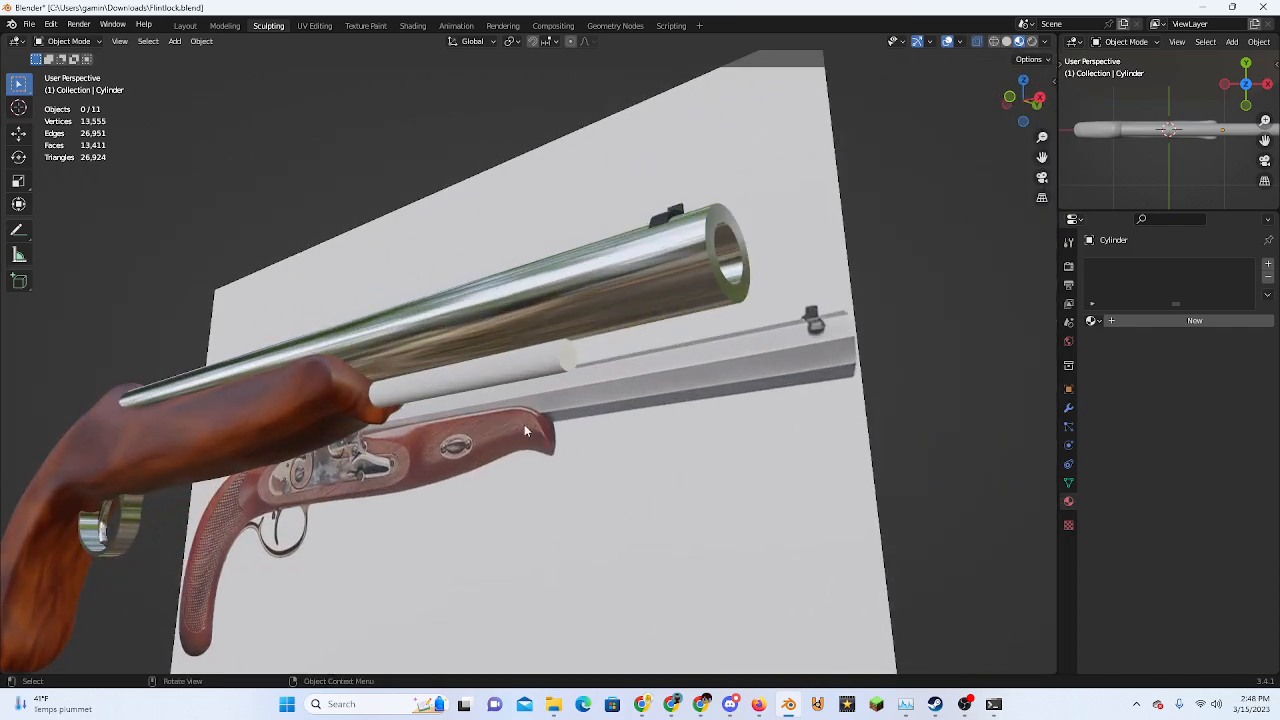
Move the rod about 0.18 m along X toward the muzzle in front view
{"action": "left_click", "coordinate": [539, 371]}
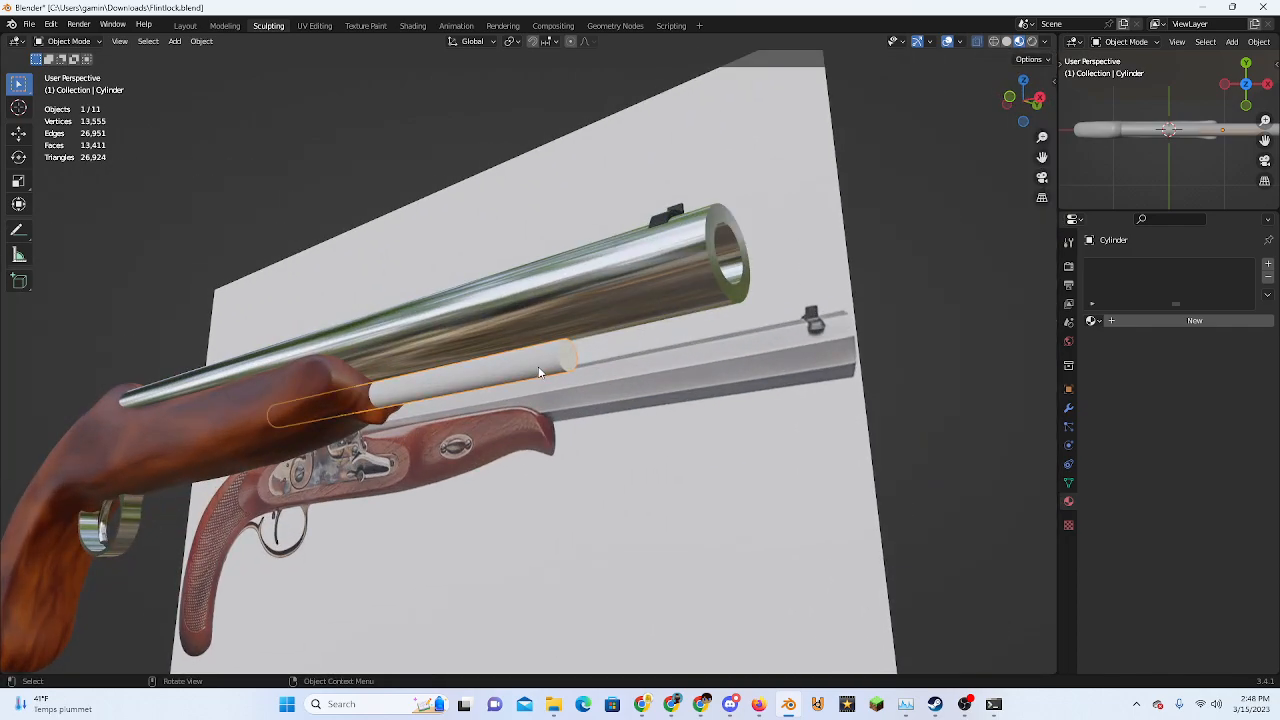
{"action": "middle_click_drag", "start_coordinate": [510, 330], "coordinate": [672, 266]}
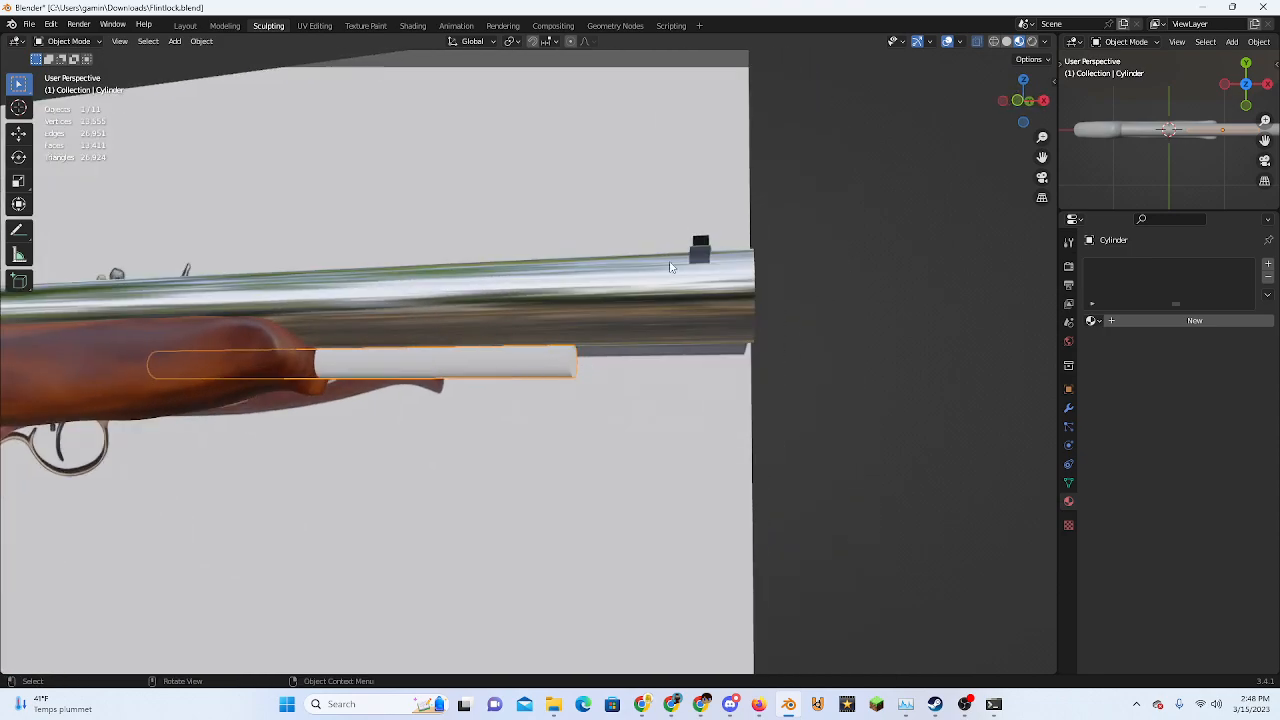
{"action": "left_click", "coordinate": [1017, 105]}
{"action": "scroll", "coordinate": [378, 374], "scroll_direction": "down", "scroll_amount": 1}
{"action": "key", "text": "g"}
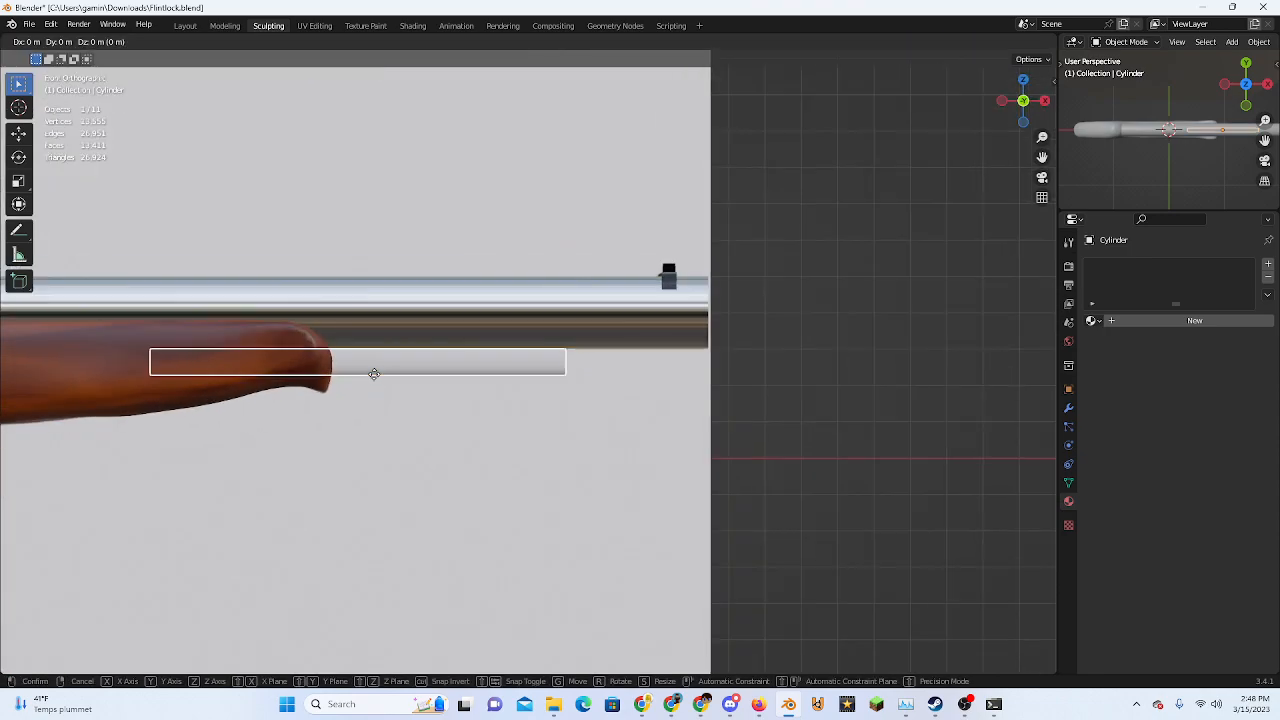
{"action": "key", "text": "y"}
{"action": "key", "text": "x"}
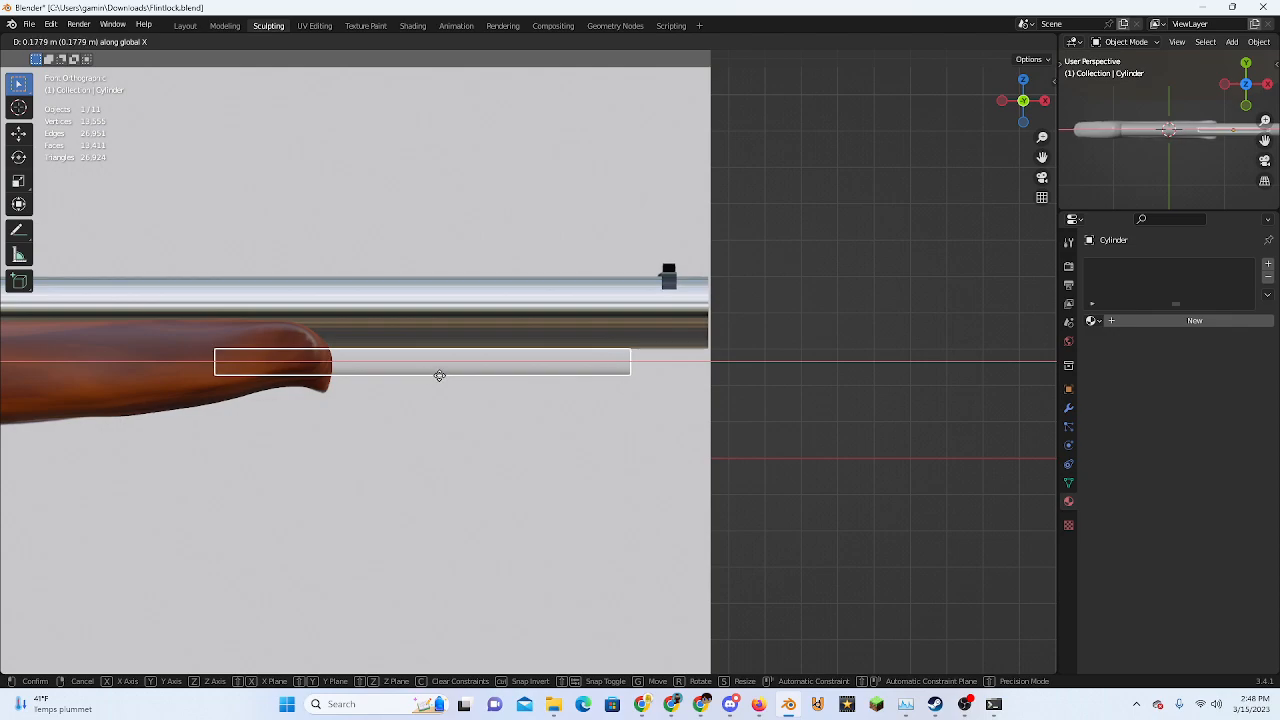
{"action": "left_click", "coordinate": [438, 377]}
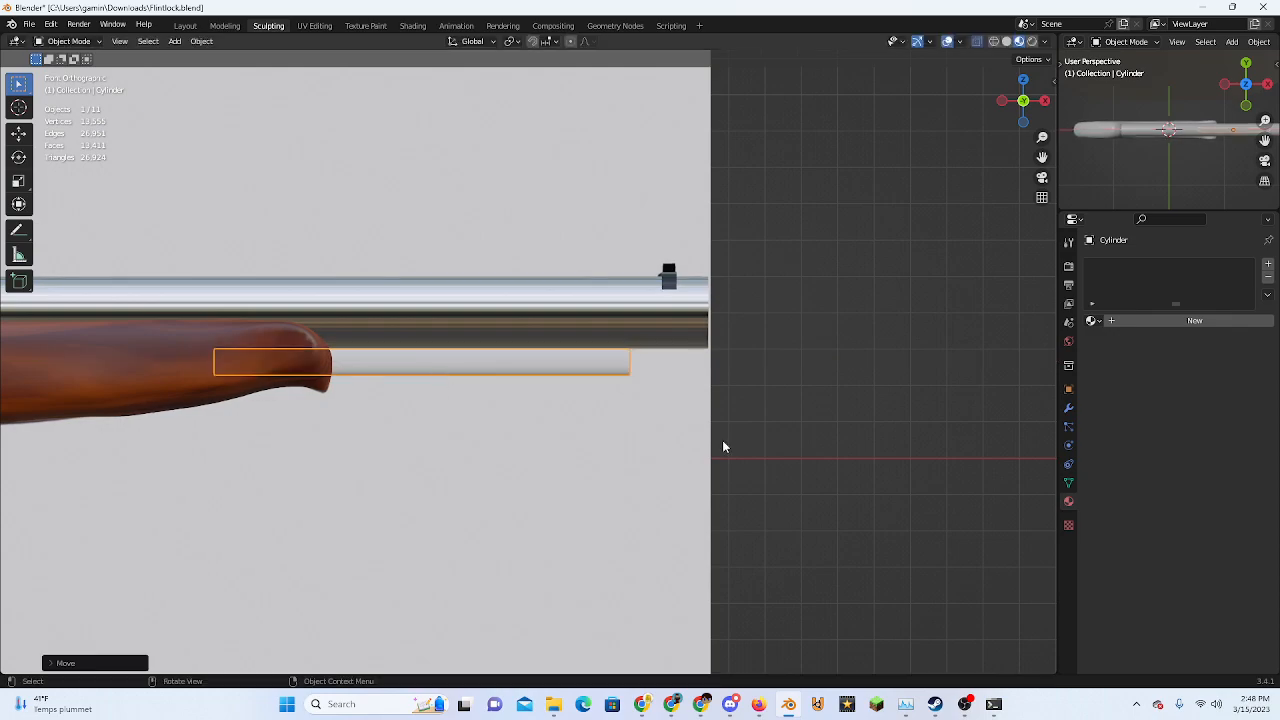
Assign the existing metallic Material.002 to the rod and keep the rod selected
{"action": "middle_click_drag", "start_coordinate": [723, 446], "coordinate": [1090, 357]}
{"action": "left_click", "coordinate": [1093, 321]}
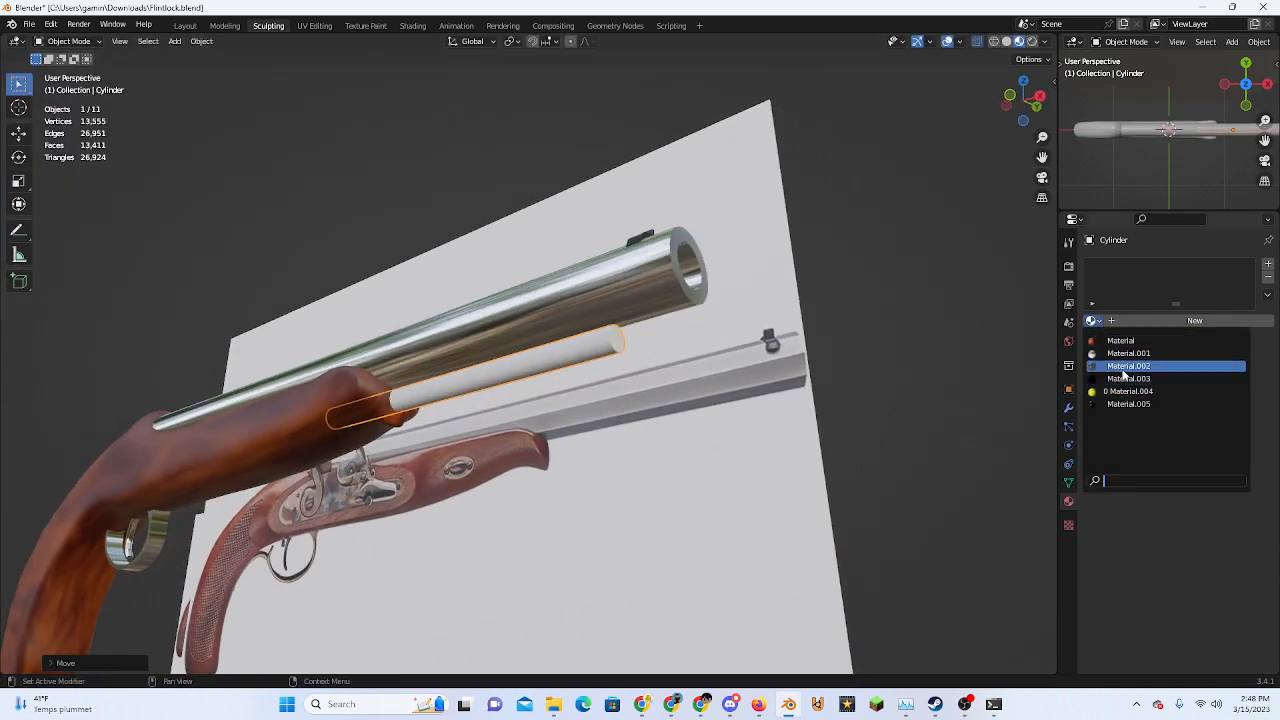
{"action": "left_click", "coordinate": [1125, 368]}
{"action": "left_click", "coordinate": [903, 348]}
{"action": "middle_click_drag", "start_coordinate": [903, 348], "coordinate": [628, 374]}
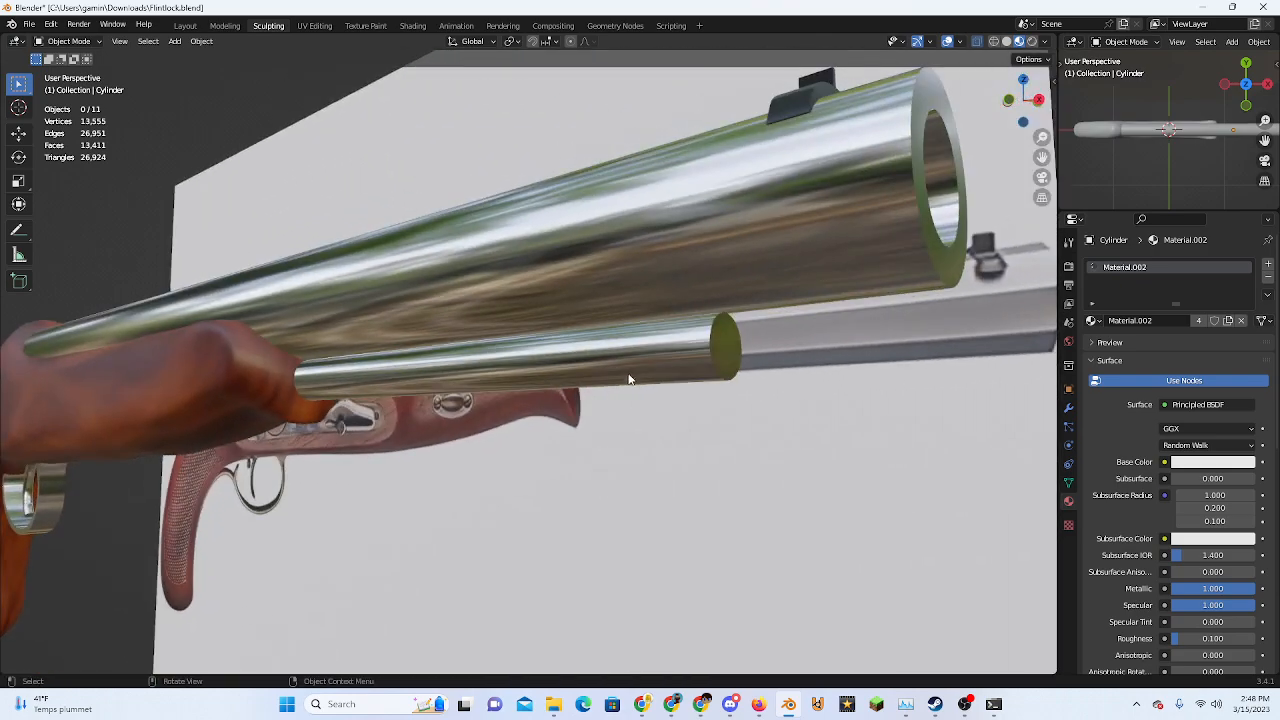
{"action": "left_click", "coordinate": [628, 372]}
{"action": "middle_click_drag", "start_coordinate": [548, 405], "coordinate": [544, 415]}
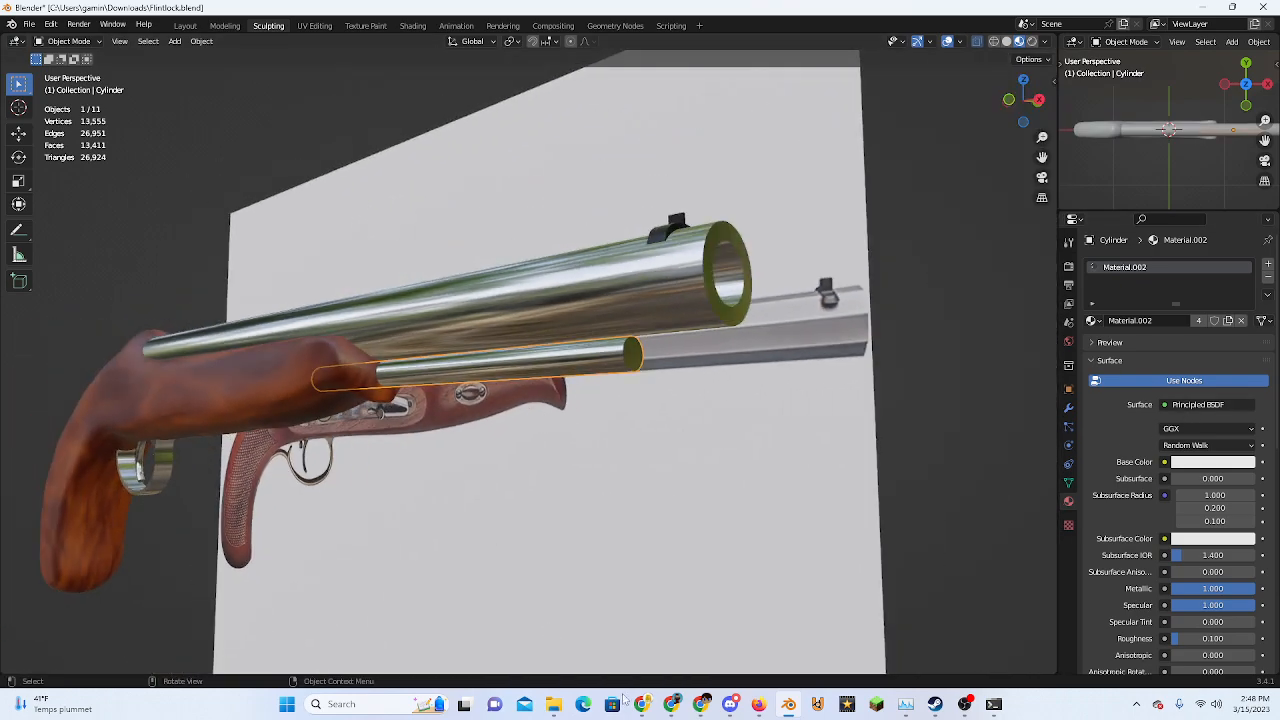
Check the Irongate Armory flintlock pistol image in Firefox, and return to the front view in Blender
{"action": "left_click", "coordinate": [759, 704]}
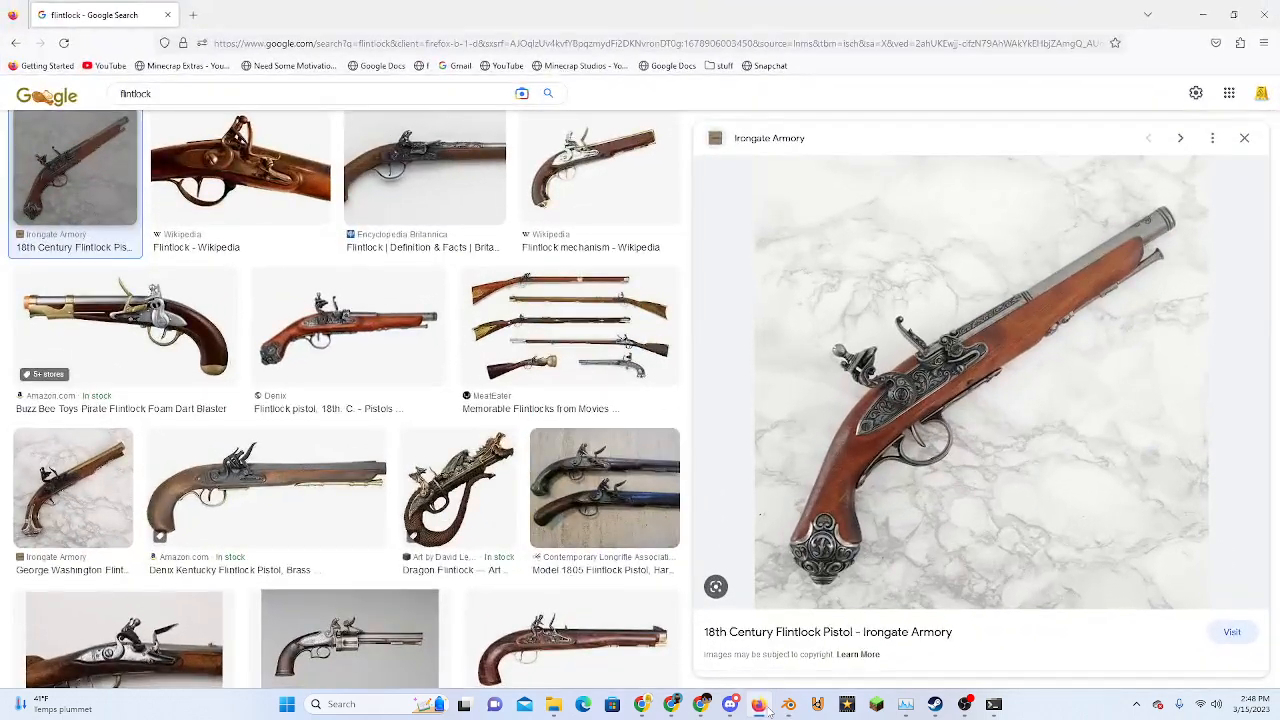
{"action": "left_click", "coordinate": [759, 704]}
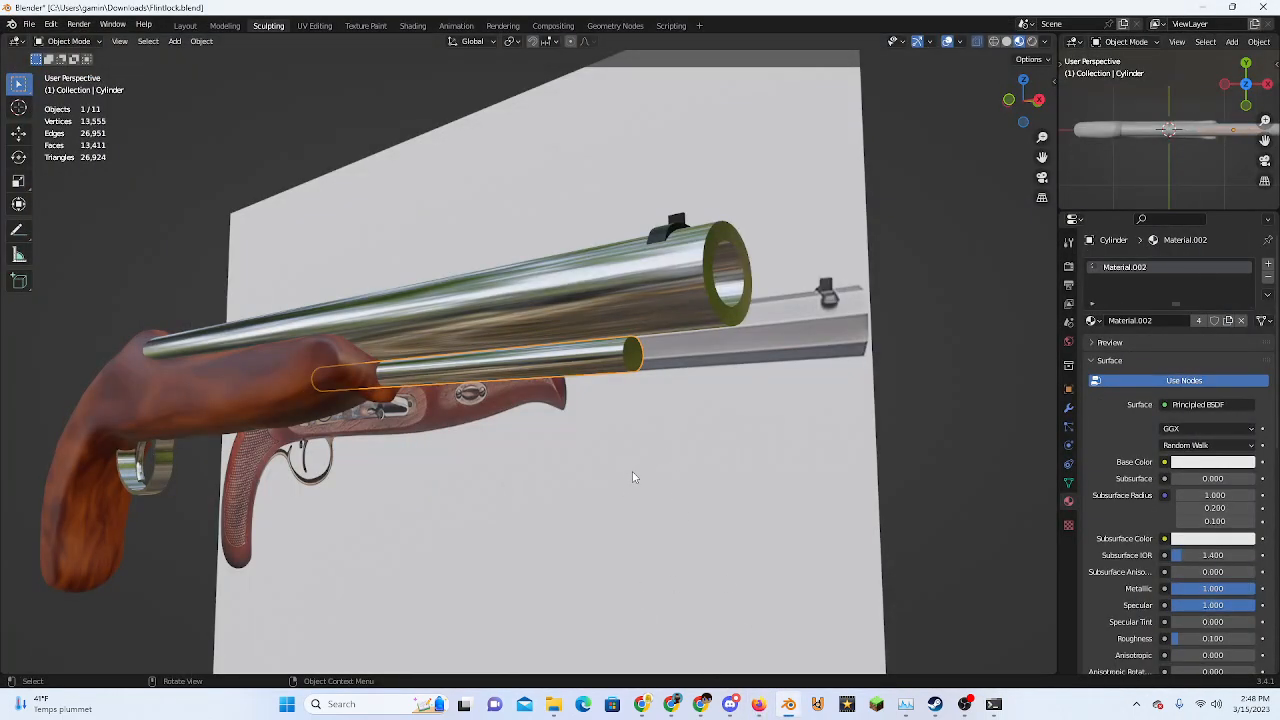
{"action": "middle_click_drag", "start_coordinate": [632, 477], "coordinate": [815, 258]}
{"action": "left_click", "coordinate": [1008, 99]}
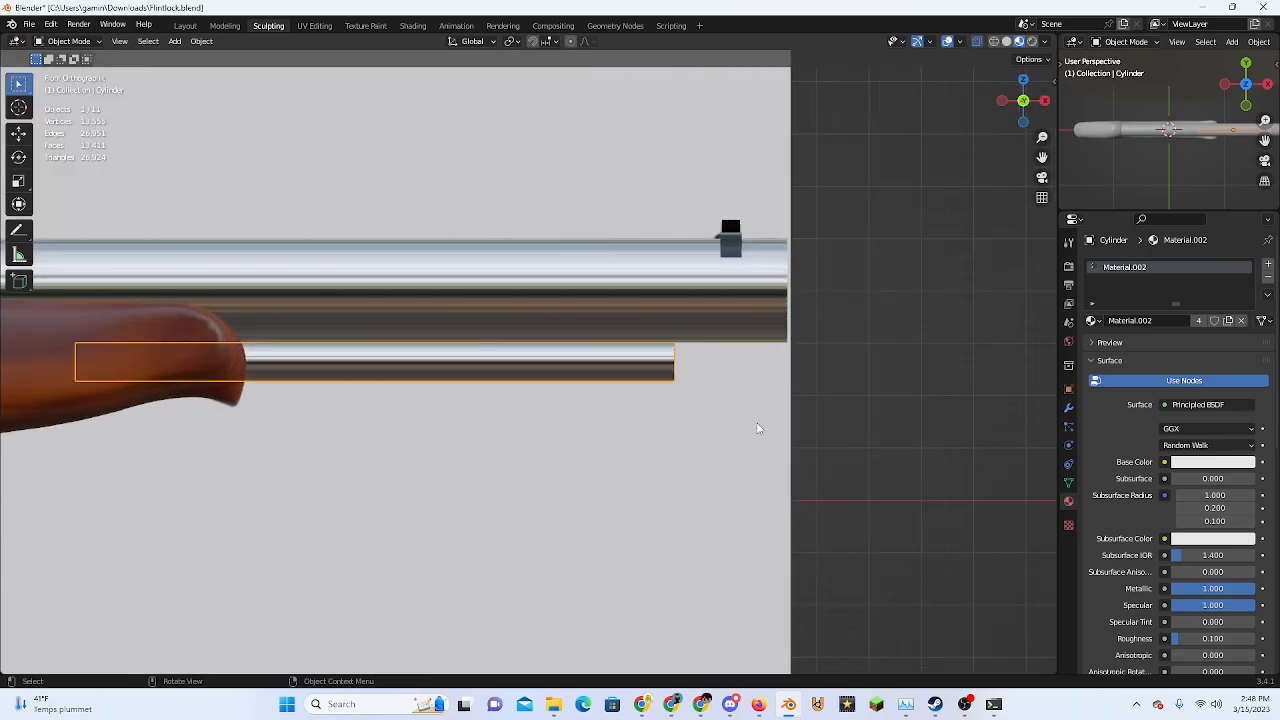
{"action": "key", "text": "shift+d"}
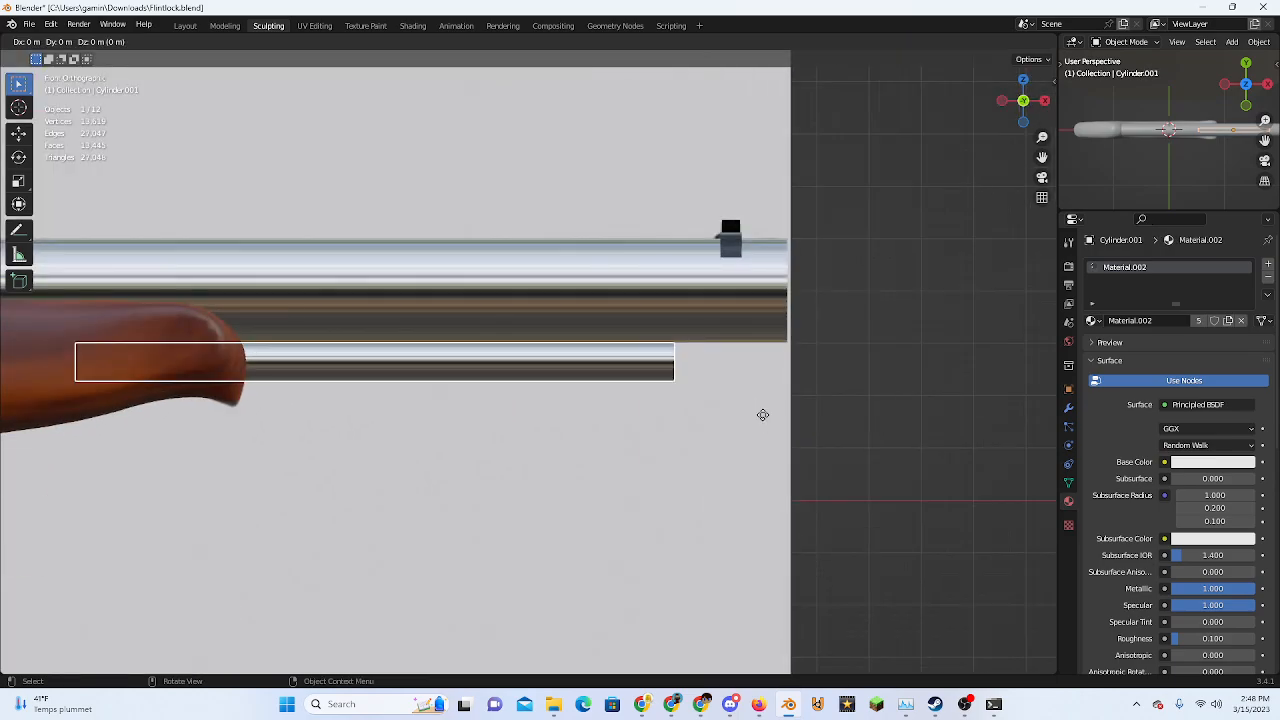
{"action": "key", "text": "s"}
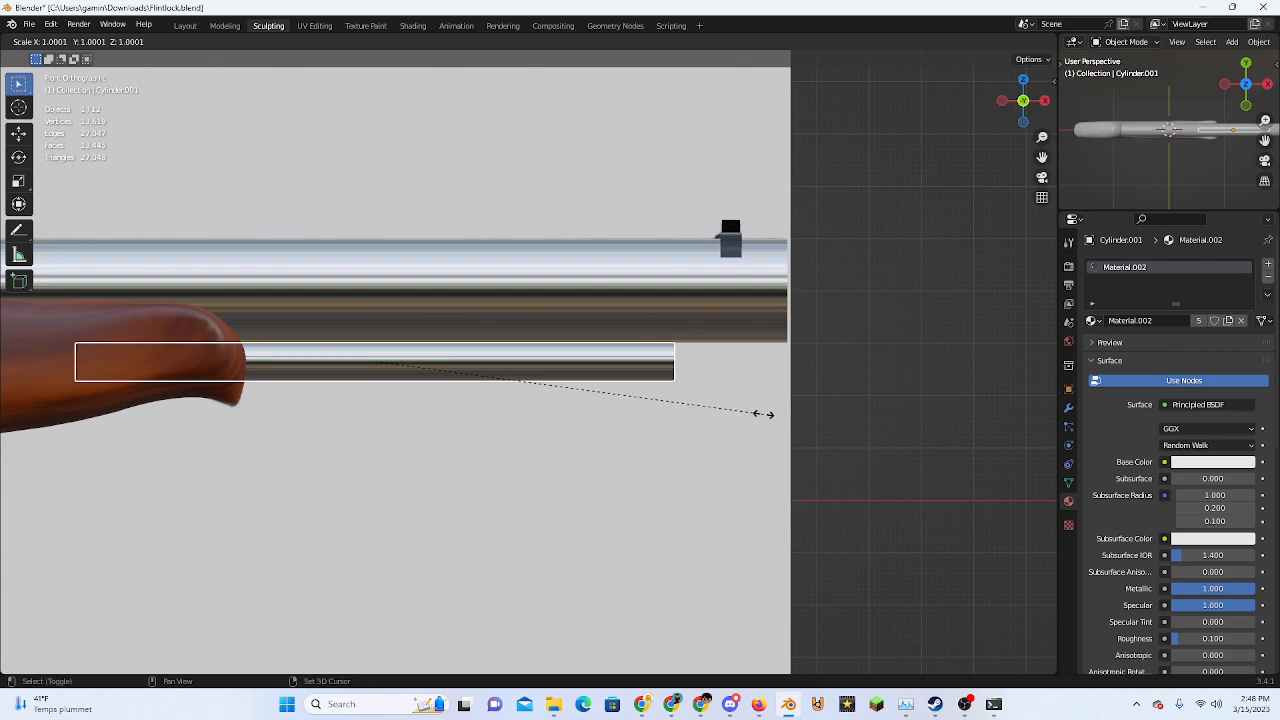
{"action": "left_click", "coordinate": [675, 403]}
{"action": "key", "text": "ctrl+z"}
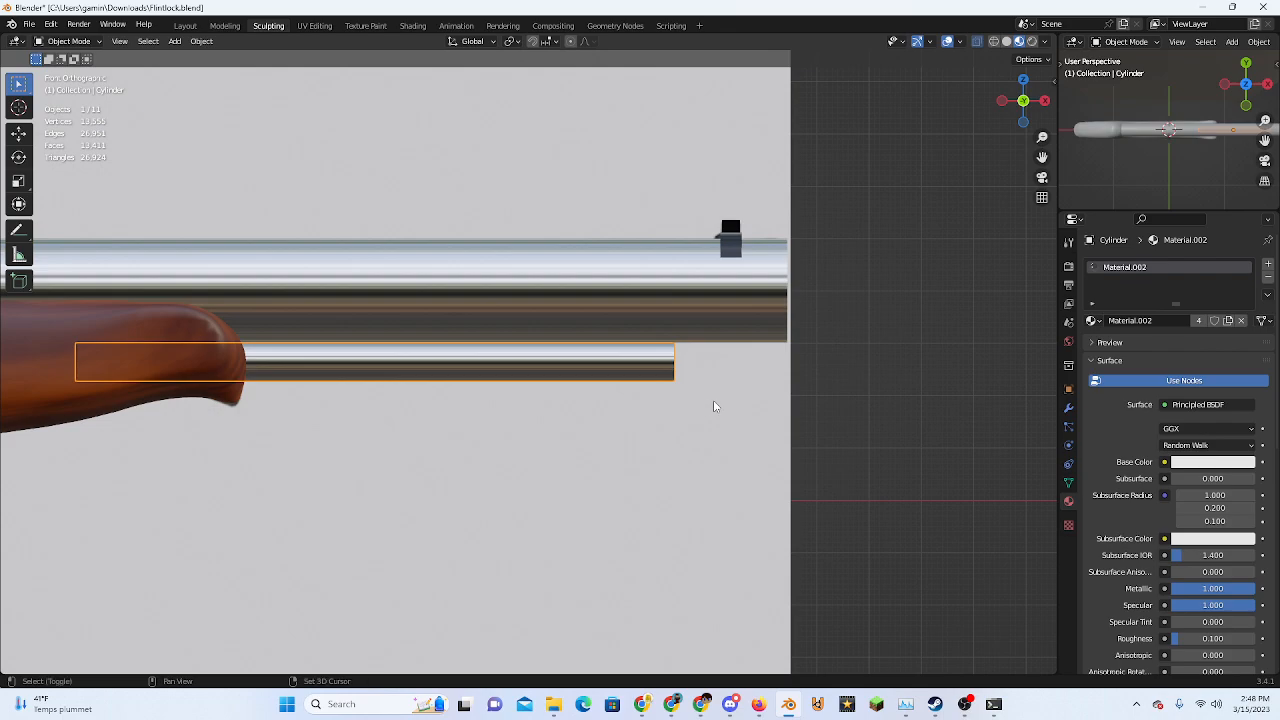
Duplicate the rod beneath the barrel and scale the copy in Y and Z to roughly 0.6, keeping its length
{"action": "key", "text": "shift+d"}
{"action": "key", "text": "s"}
{"action": "key", "text": "shift+x"}
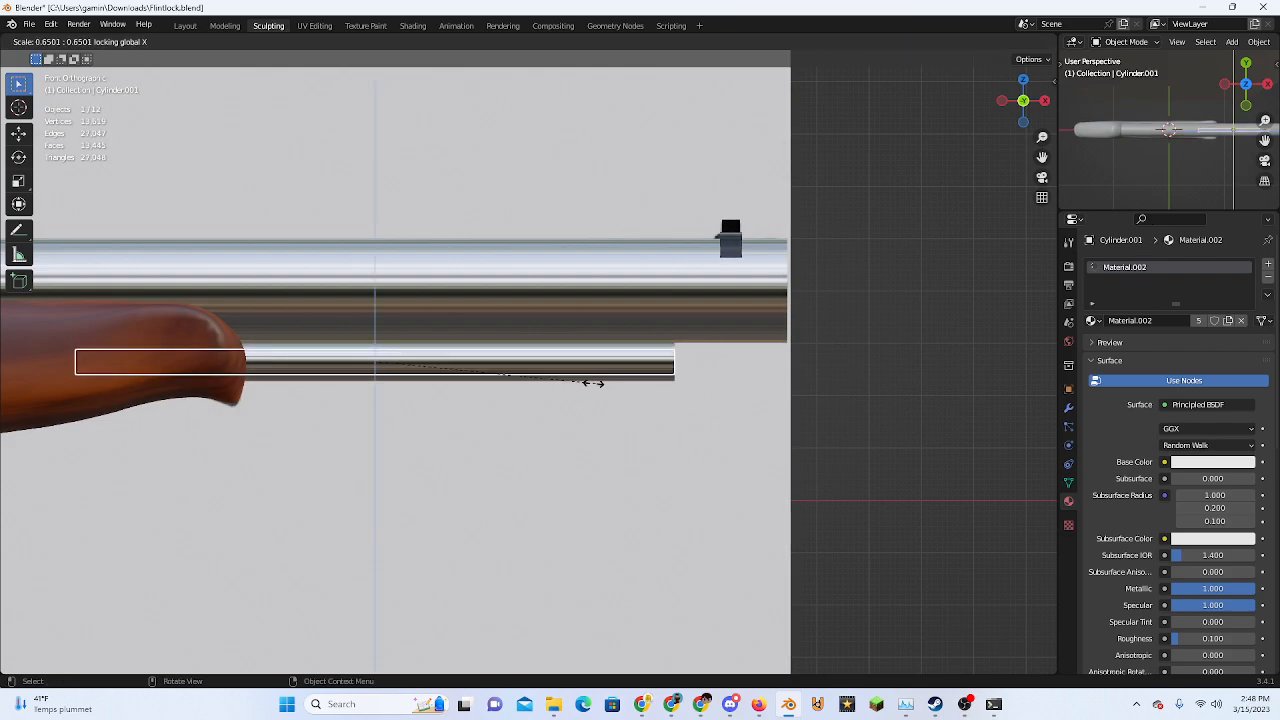
{"action": "left_click", "coordinate": [558, 383]}
{"action": "middle_click_drag", "start_coordinate": [558, 385], "coordinate": [592, 436]}
{"action": "key", "text": "g"}
{"action": "left_click", "coordinate": [410, 423]}
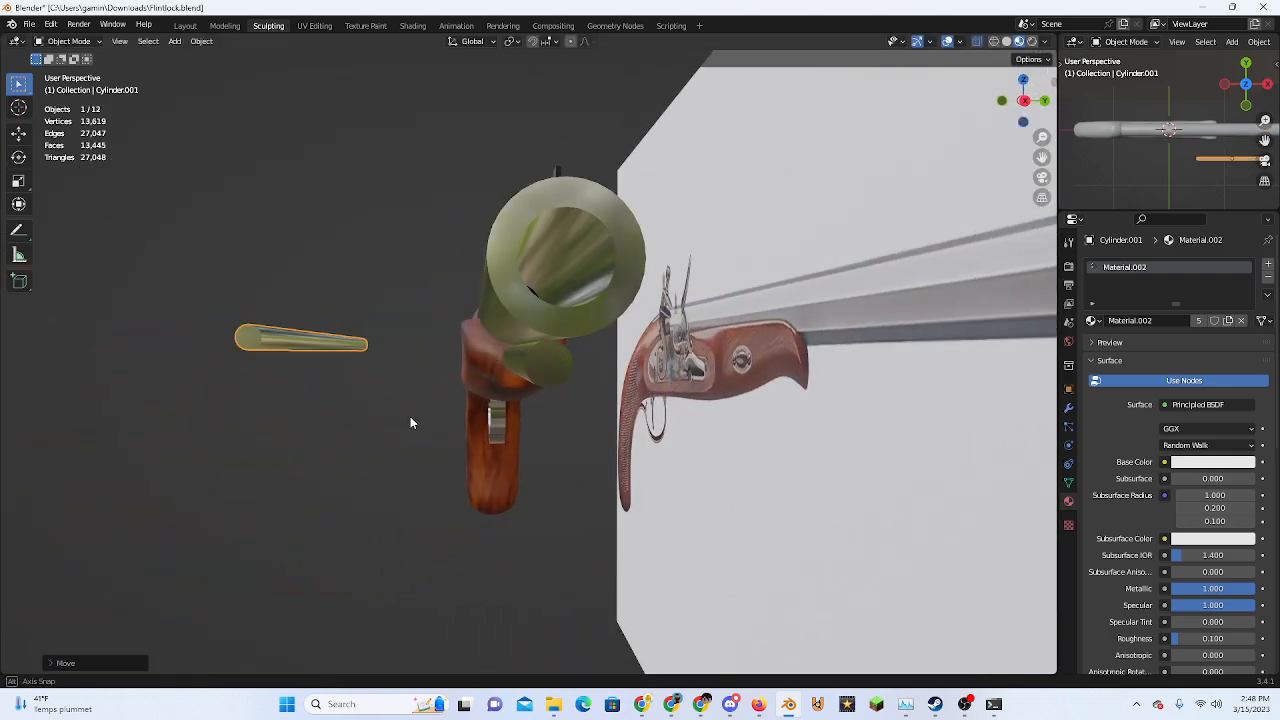
{"action": "middle_click_drag", "start_coordinate": [410, 418], "coordinate": [805, 288]}
{"action": "left_click", "coordinate": [1009, 100]}
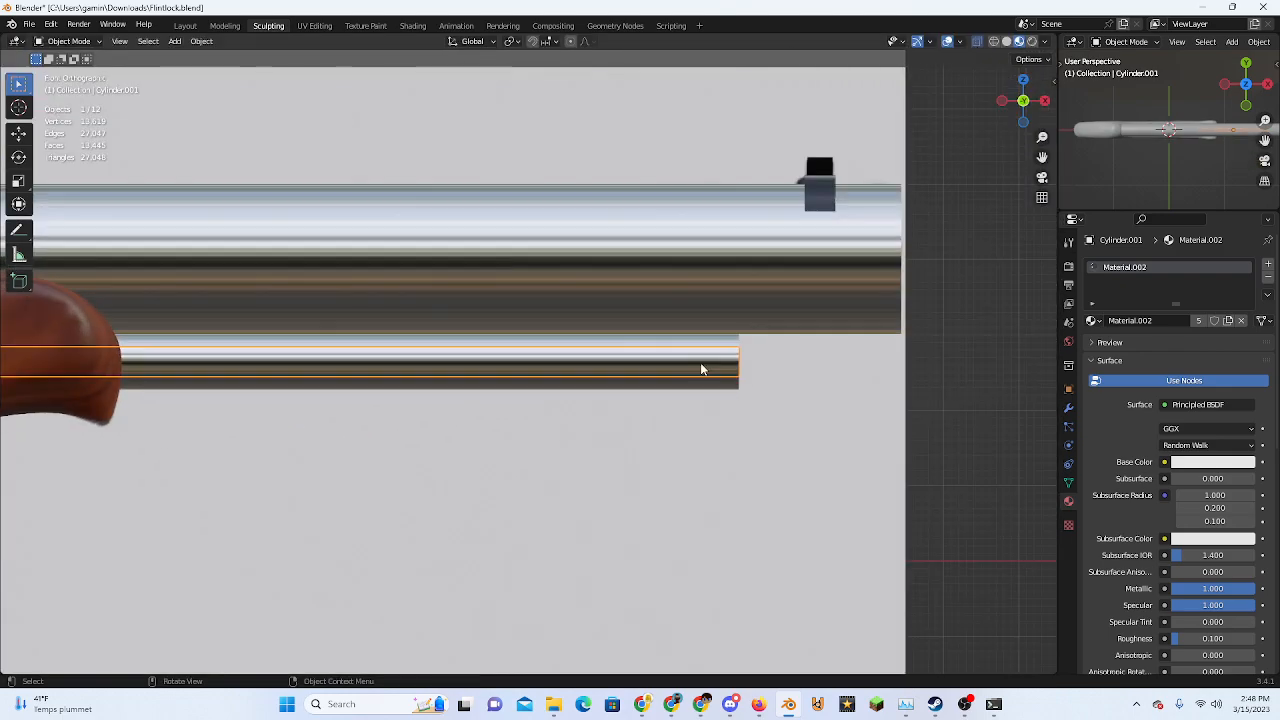
Move the thin inner rod about 0.03 m along X so it protrudes slightly past the outer rod's muzzle end
{"action": "scroll", "coordinate": [620, 405], "scroll_direction": "down", "scroll_amount": 2}
{"action": "scroll", "coordinate": [617, 409], "scroll_direction": "up", "scroll_amount": 1}
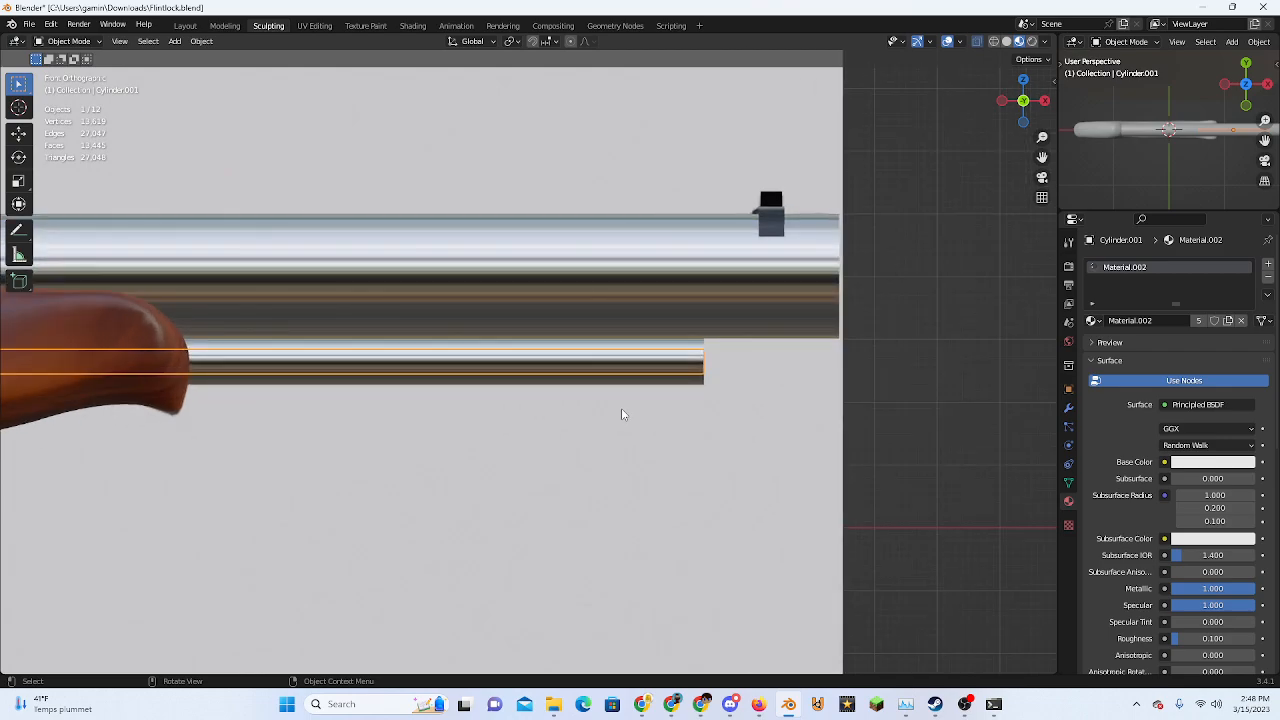
{"action": "key", "text": "g"}
{"action": "key", "text": "x"}
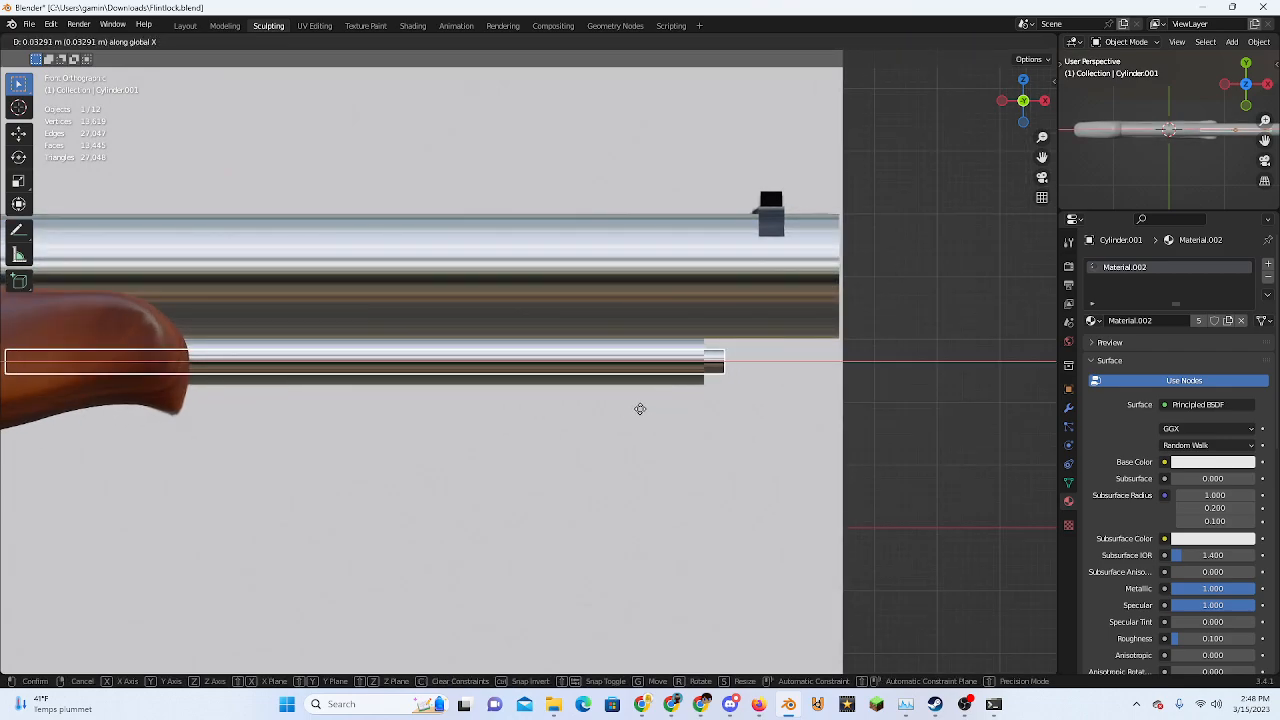
{"action": "left_click", "coordinate": [638, 414]}
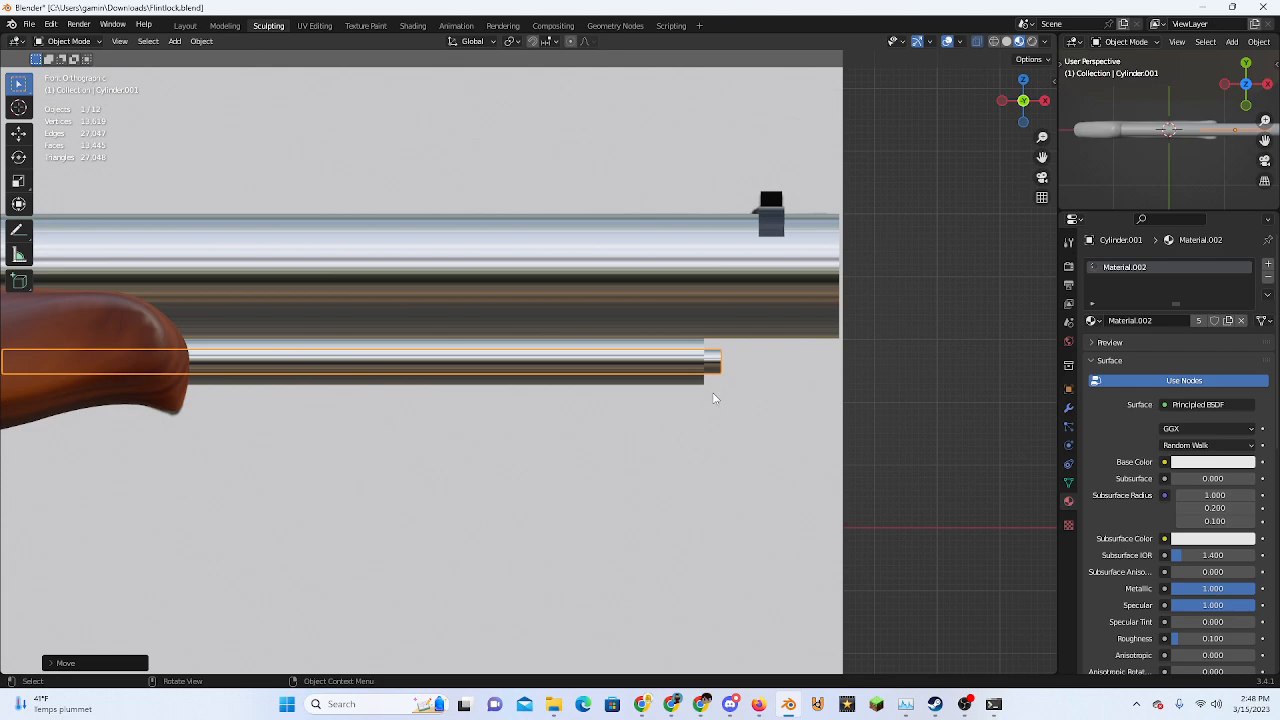
Duplicate the thin rod and scale the copy along X to about 0.018, forming a short disc
{"action": "key", "text": "shift+d"}
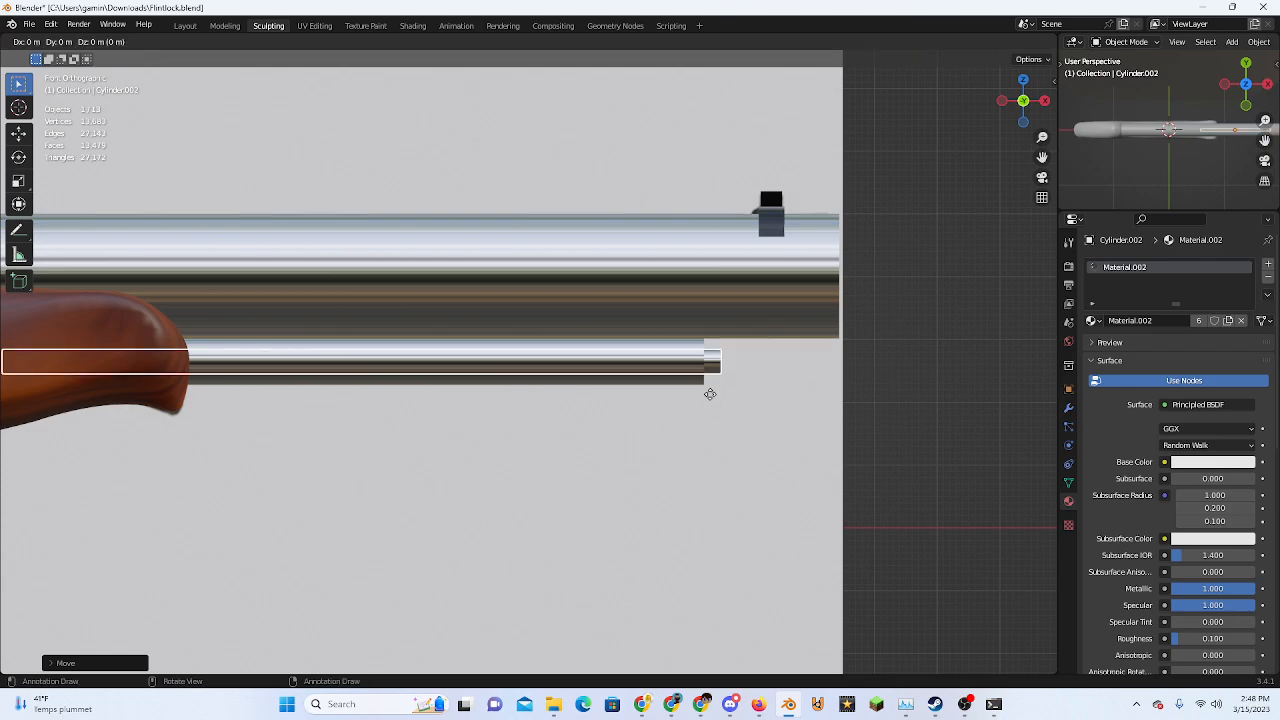
{"action": "key", "text": "s"}
{"action": "key", "text": "x"}
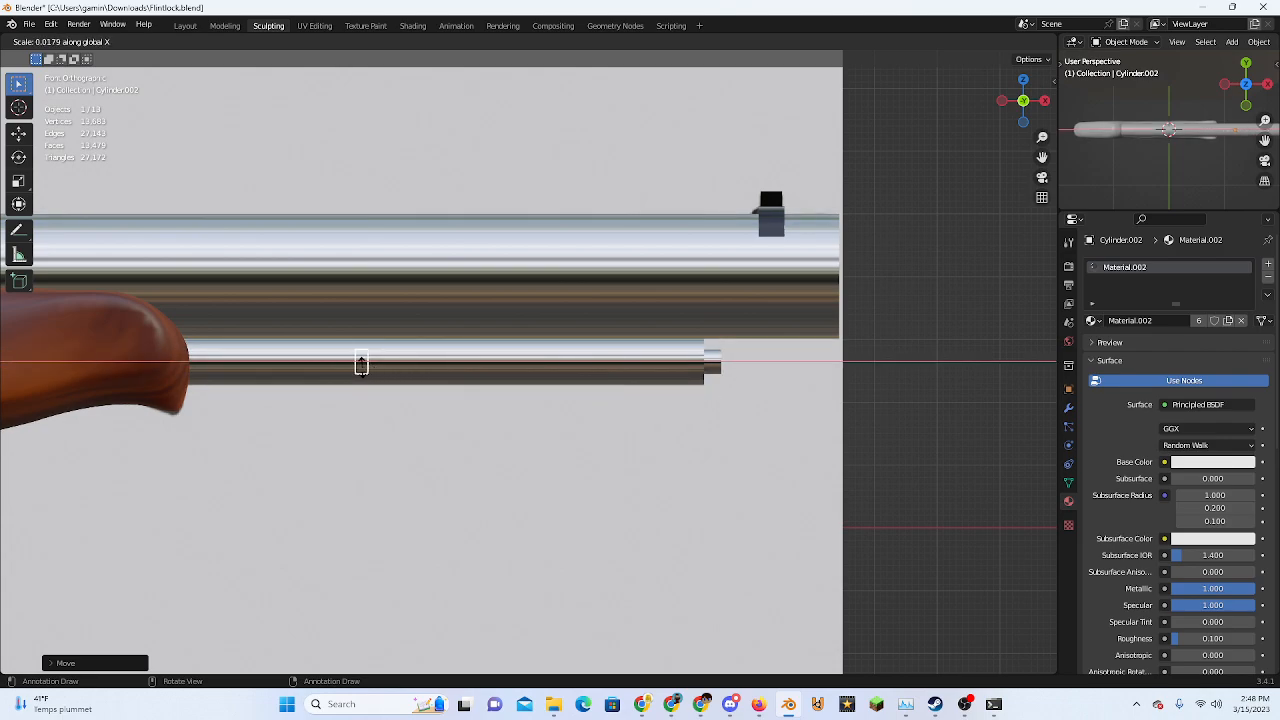
{"action": "left_click", "coordinate": [362, 368]}
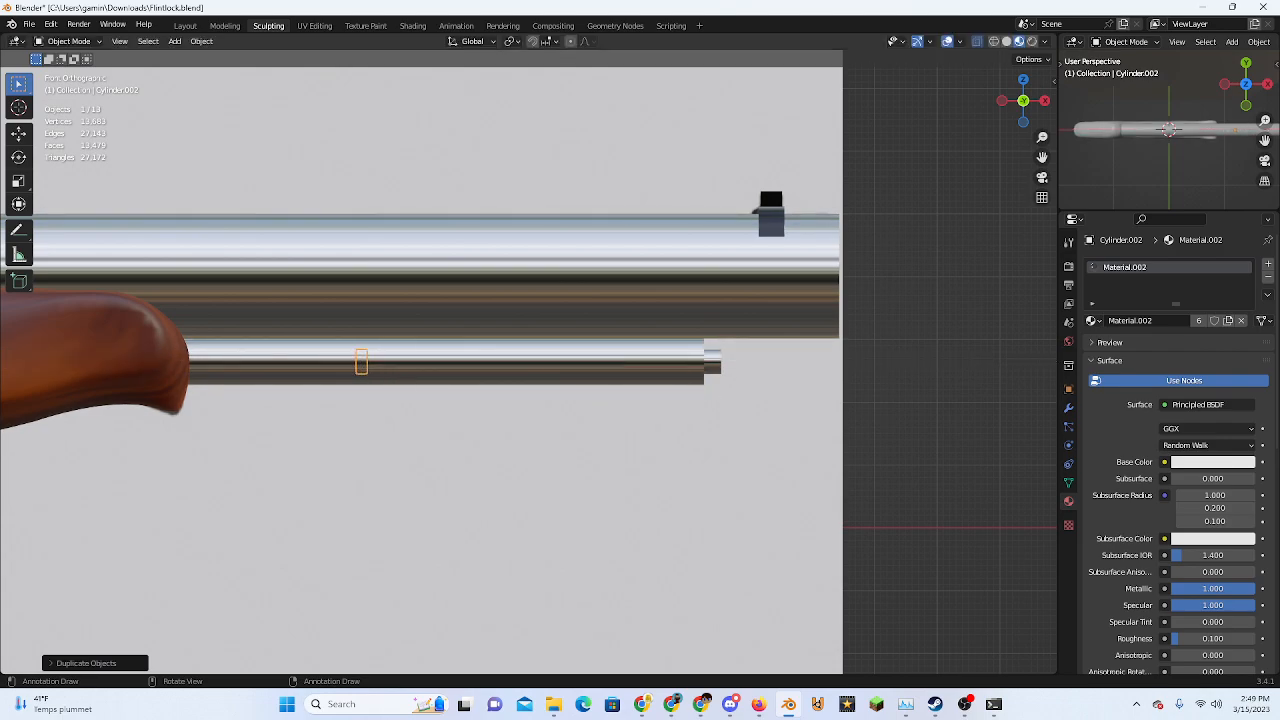
{"action": "key", "text": "s"}
{"action": "key", "text": "x"}
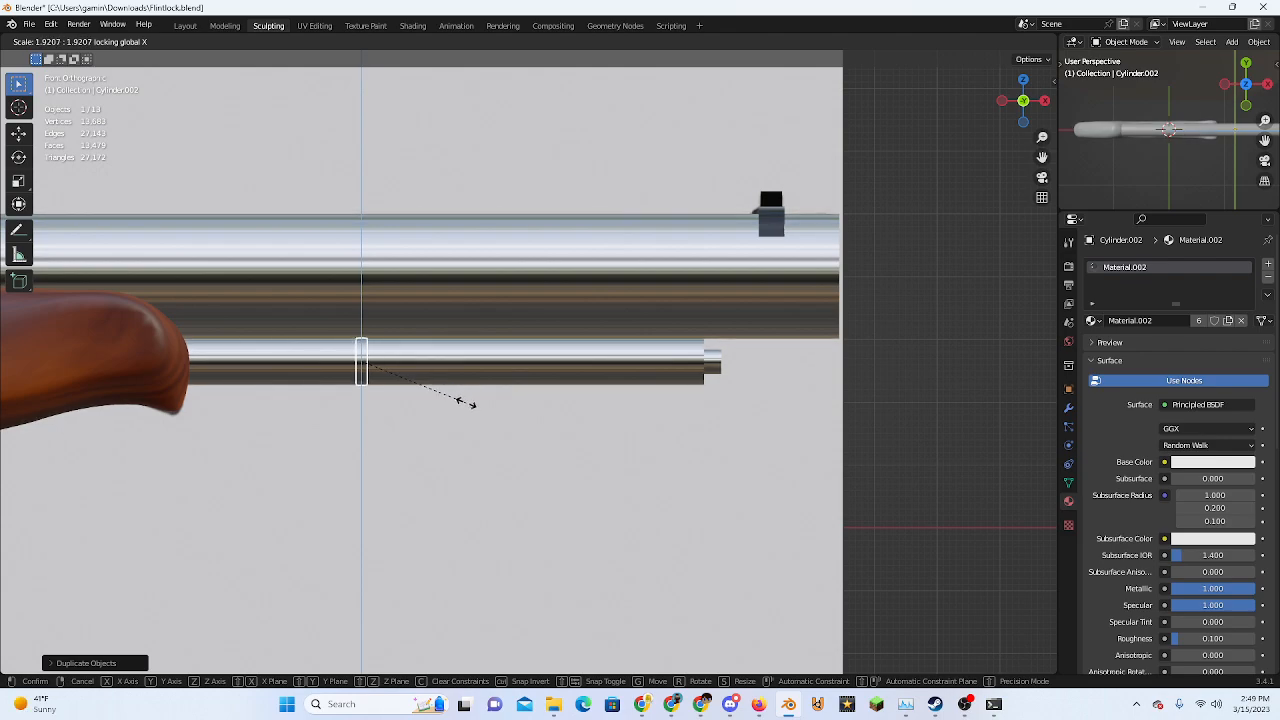
{"action": "left_click", "coordinate": [476, 412]}
{"action": "key", "text": "ctrl+z"}
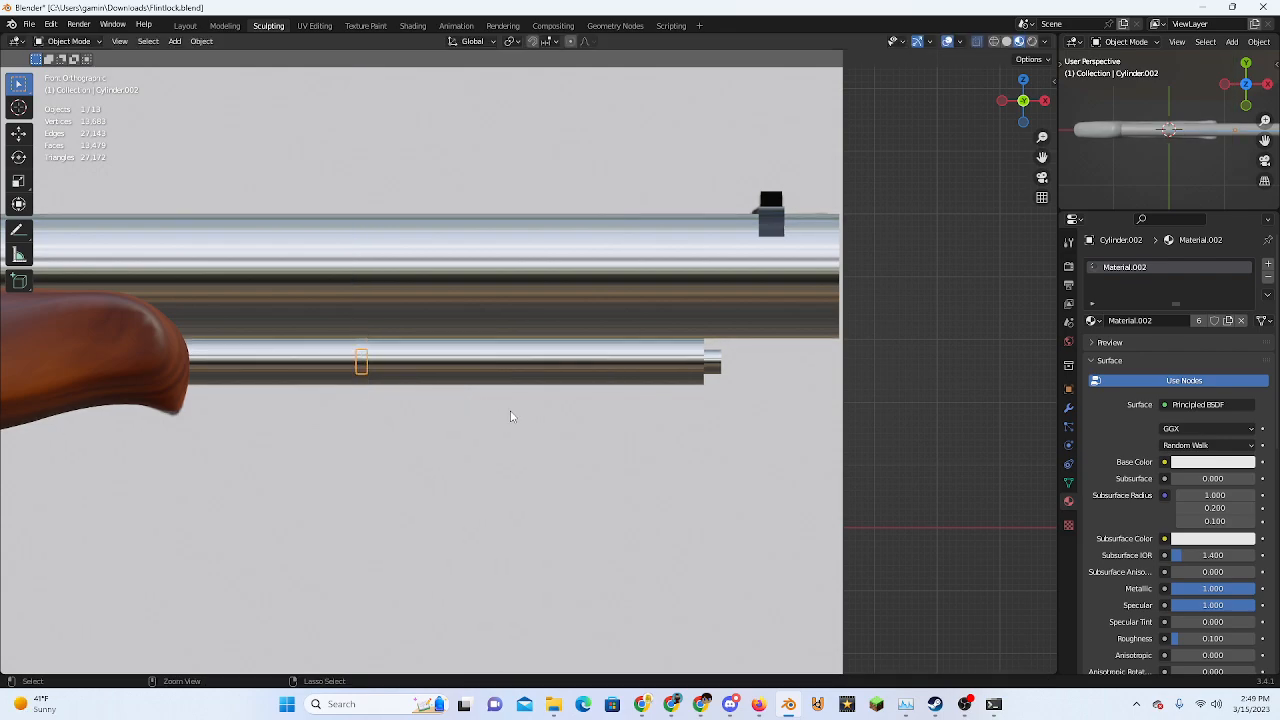
{"action": "key", "text": "s"}
{"action": "left_click", "coordinate": [540, 427]}
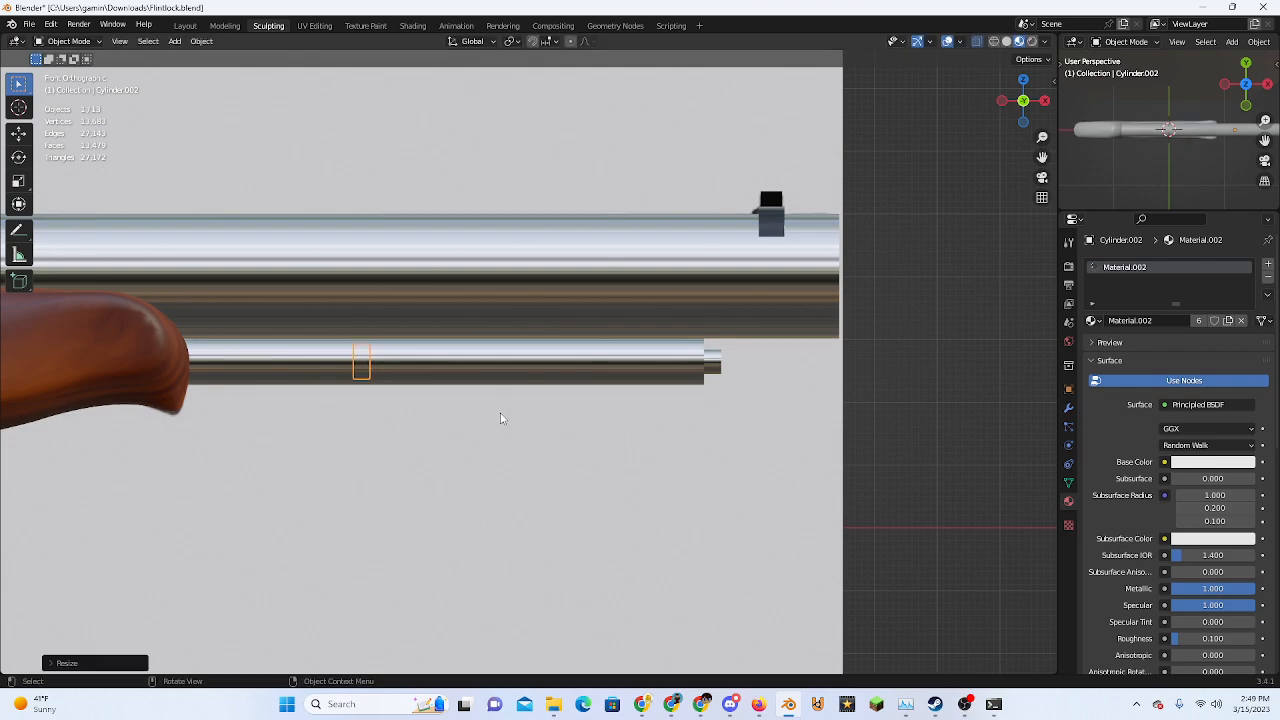
{"action": "key", "text": "ctrl+z"}
Scale the short disc about 1.4 times in Y and Z, and move it about 0.57 m along X onto the thin rod's tip
{"action": "key", "text": "s"}
{"action": "key", "text": "shift+x"}
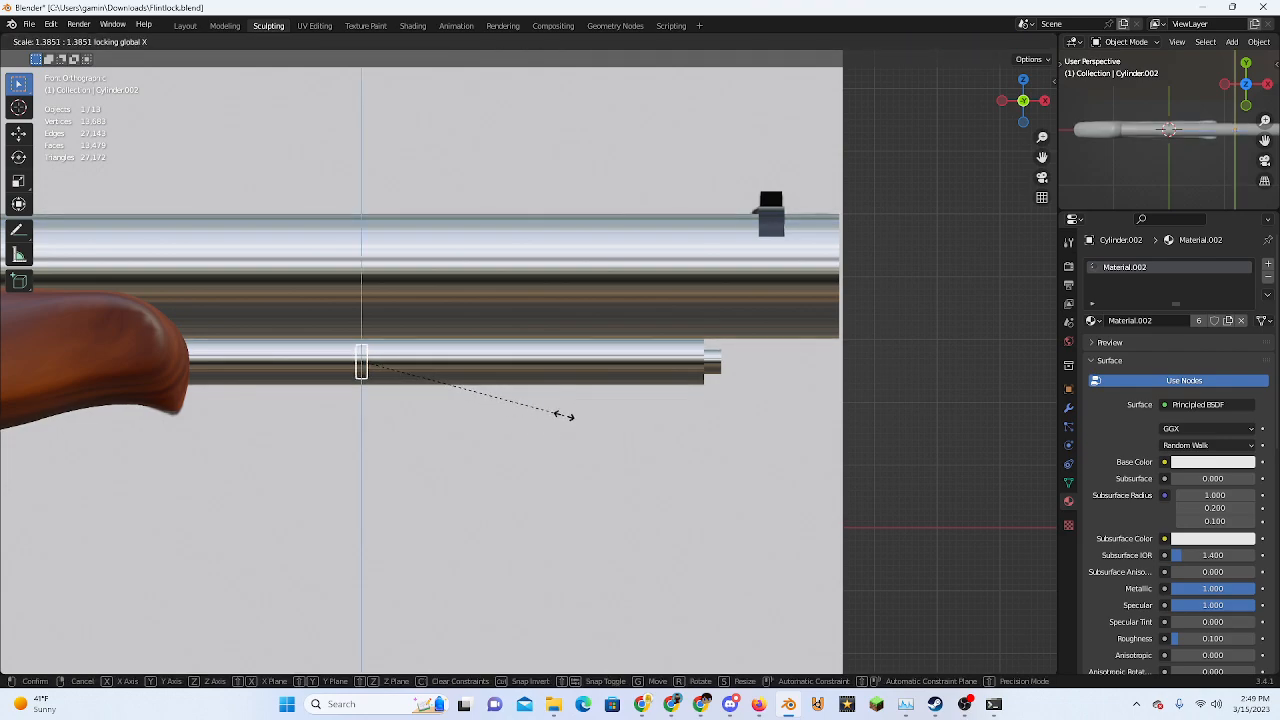
{"action": "left_click", "coordinate": [570, 422]}
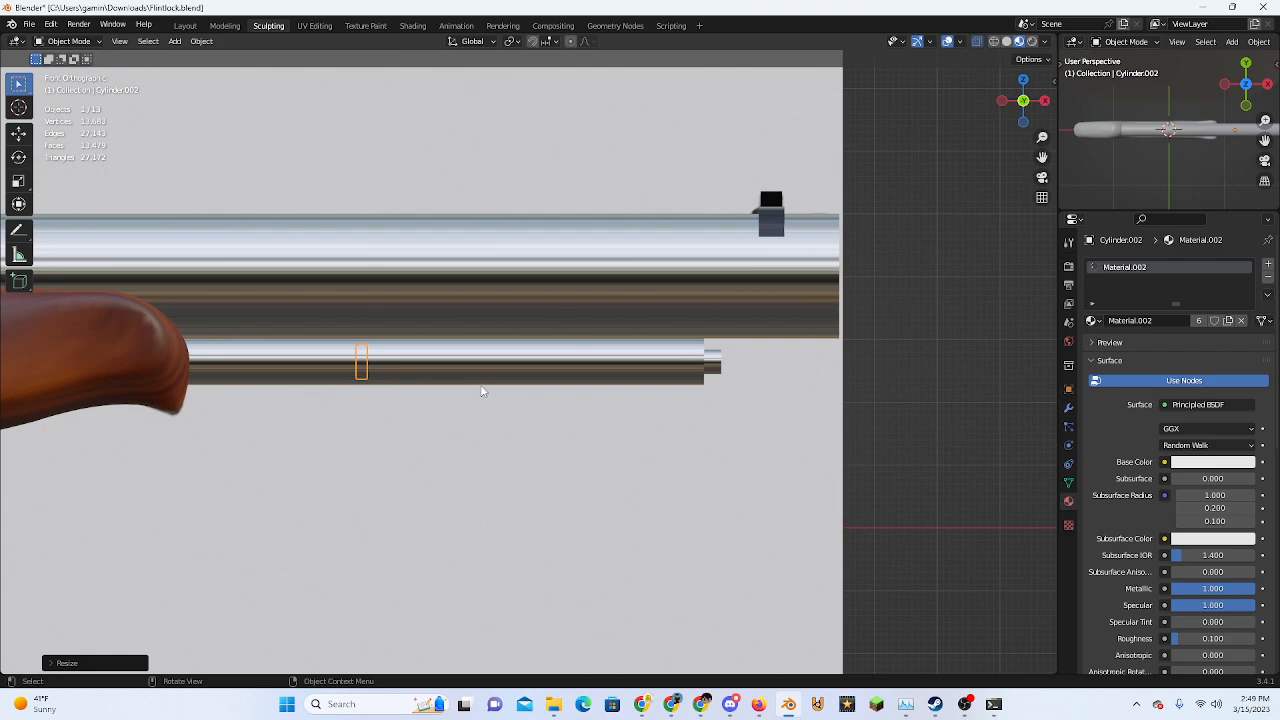
{"action": "key", "text": "g"}
{"action": "key", "text": "x"}
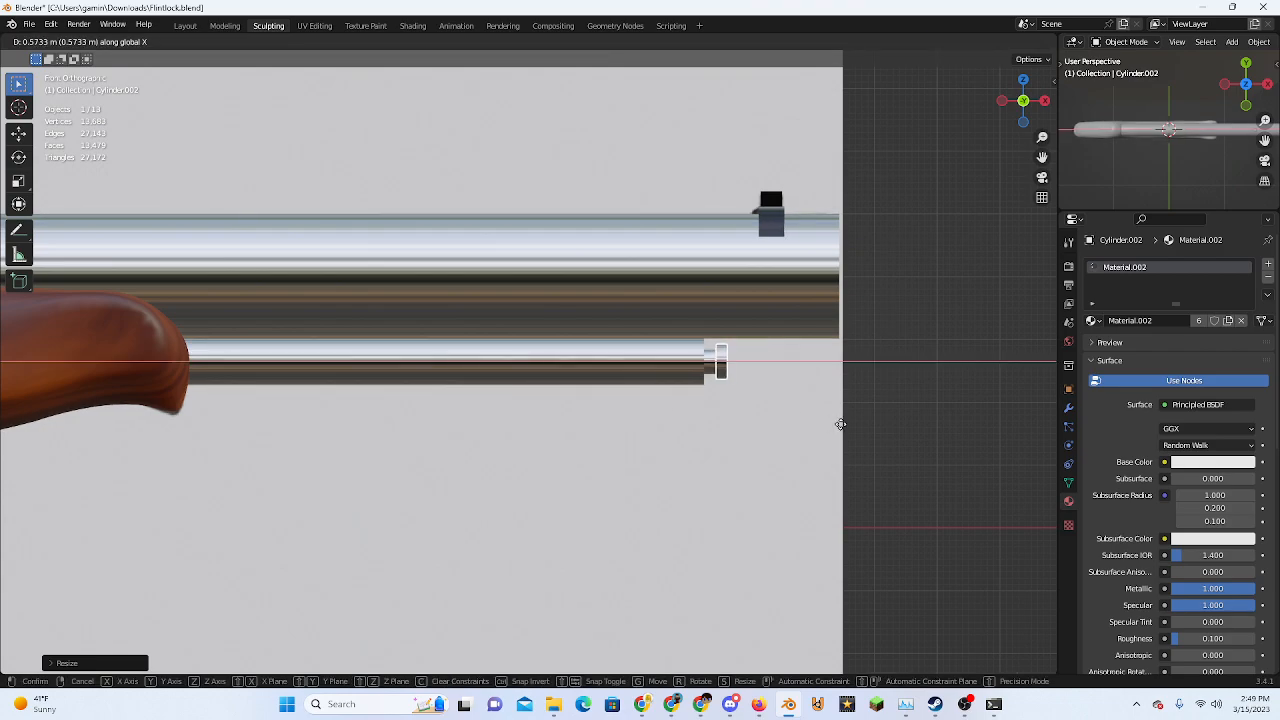
{"action": "left_click", "coordinate": [840, 423]}
{"action": "left_click", "coordinate": [896, 398]}
Join the end disc and the thin rod into one object
{"action": "middle_click_drag", "start_coordinate": [896, 398], "coordinate": [727, 393]}
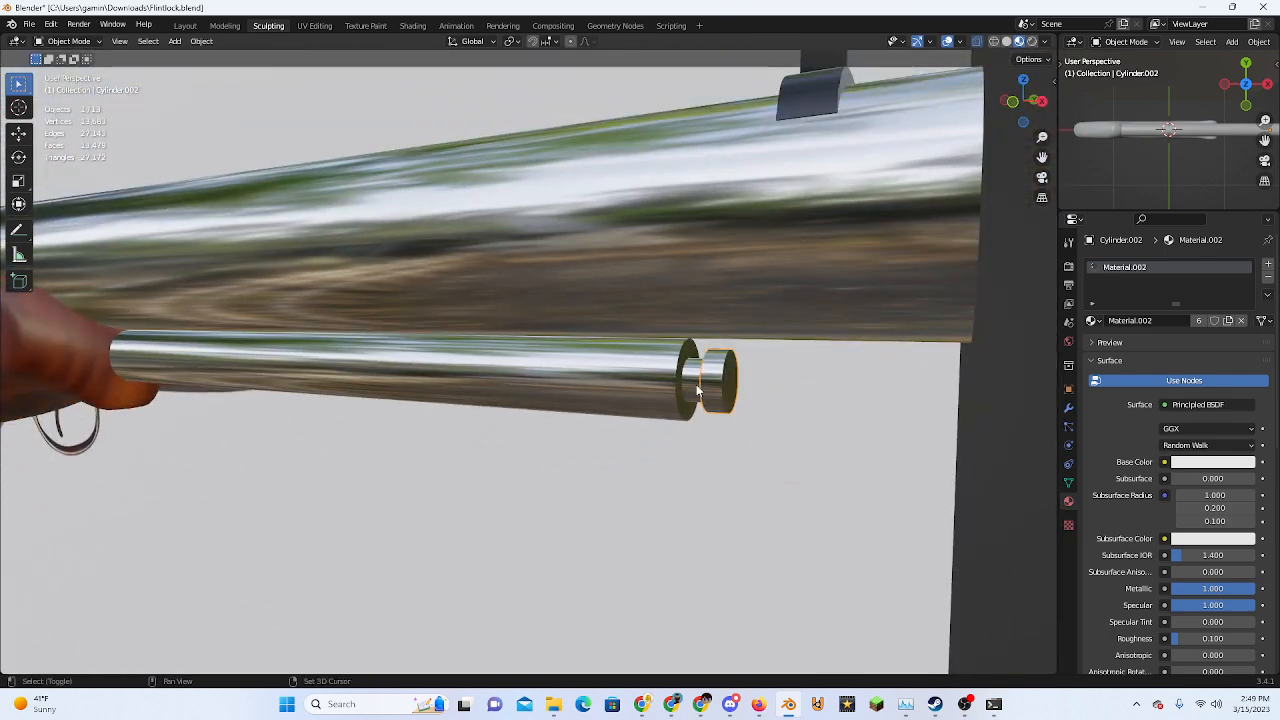
{"action": "left_click", "coordinate": [697, 388], "text": "shift"}
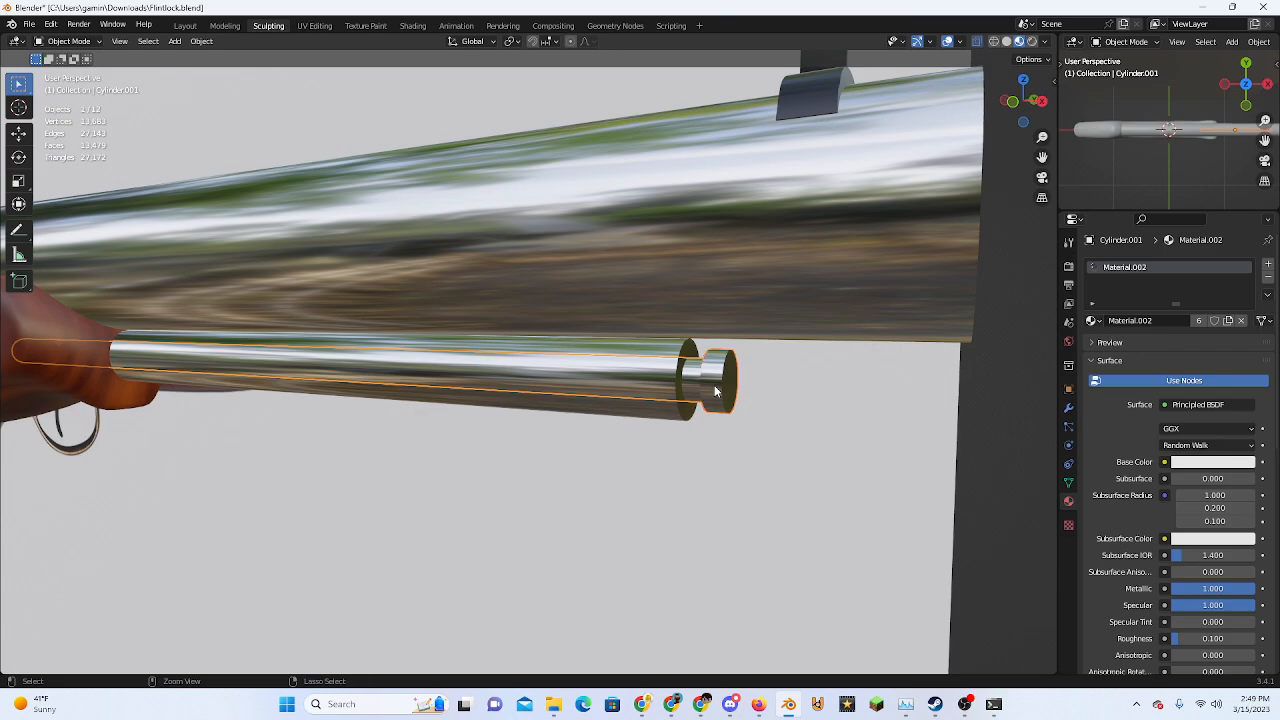
{"action": "left_click", "coordinate": [993, 453]}
{"action": "middle_click_drag", "start_coordinate": [993, 453], "coordinate": [787, 482]}
Replace Material.002 on the joined thin rod with a new material whose base color is near-black, value about 0.035
{"action": "left_click", "coordinate": [618, 386]}
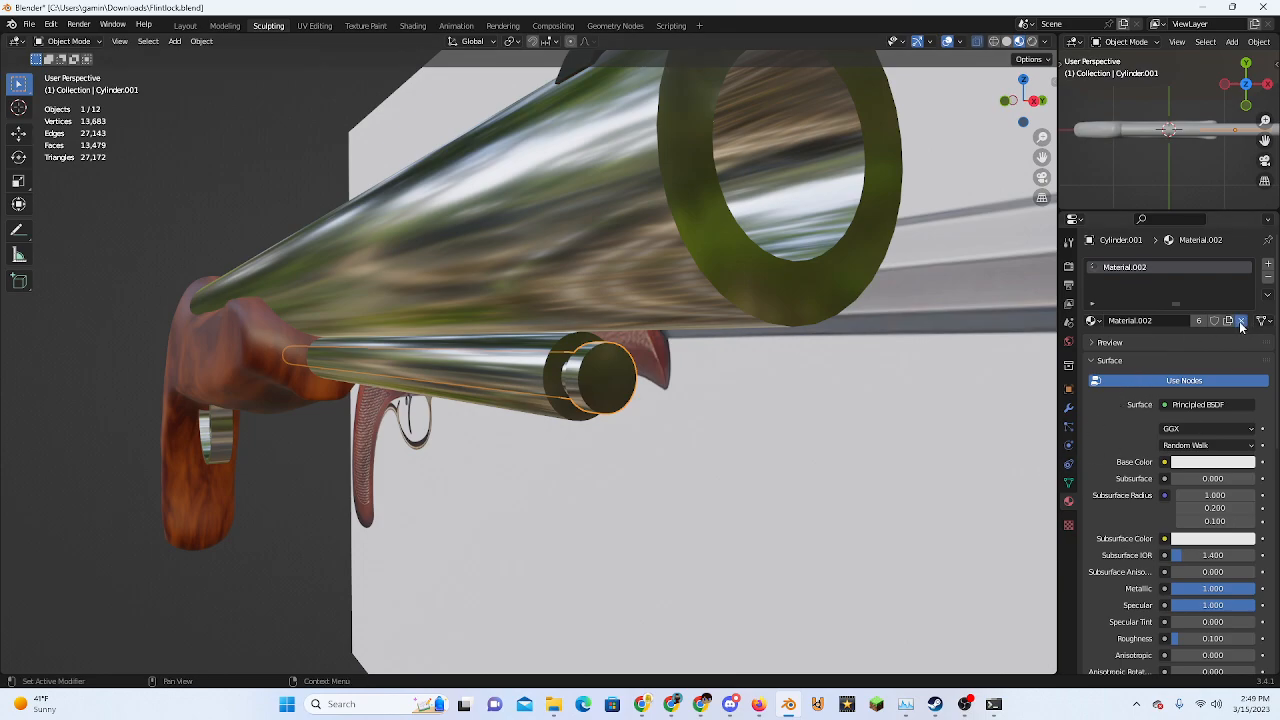
{"action": "left_click", "coordinate": [1241, 321]}
{"action": "left_click", "coordinate": [1212, 322]}
{"action": "left_click", "coordinate": [1214, 461]}
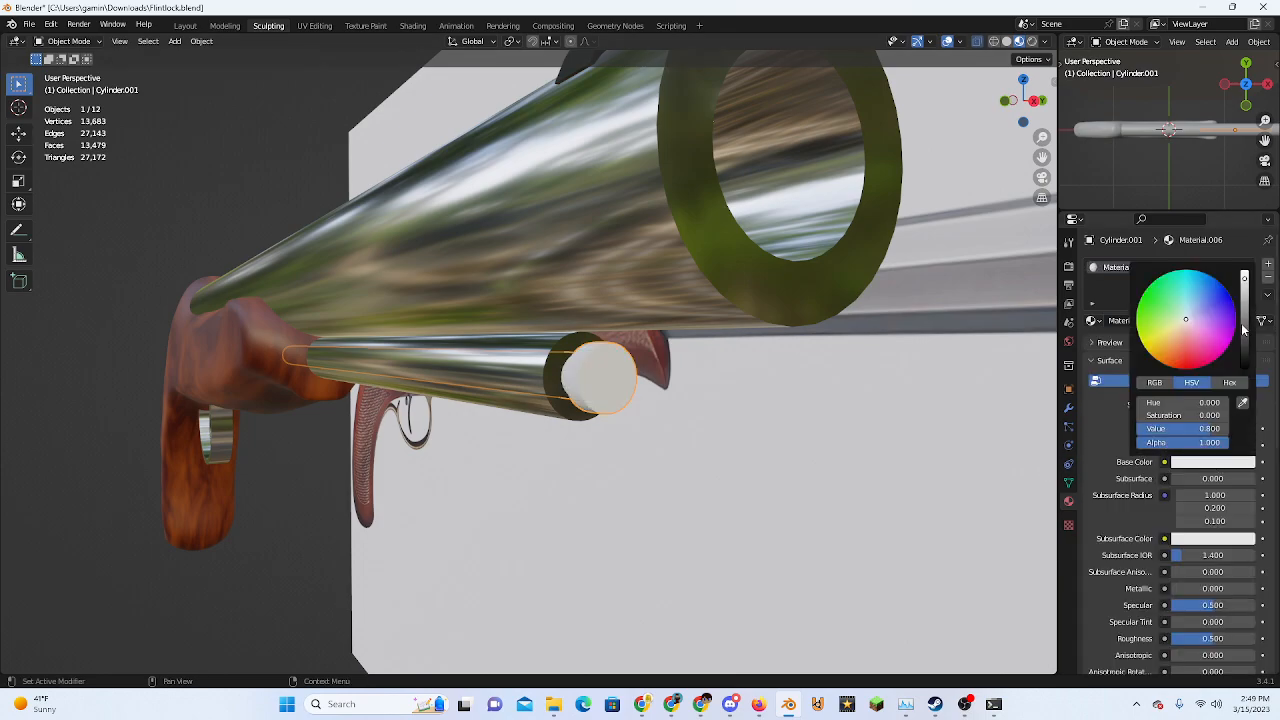
{"action": "mouse_move", "coordinate": [1244, 328]}
{"action": "left_mouse_down"}
{"action": "mouse_move", "coordinate": [1244, 363]}
{"action": "mouse_move", "coordinate": [1244, 342]}
{"action": "left_mouse_up"}
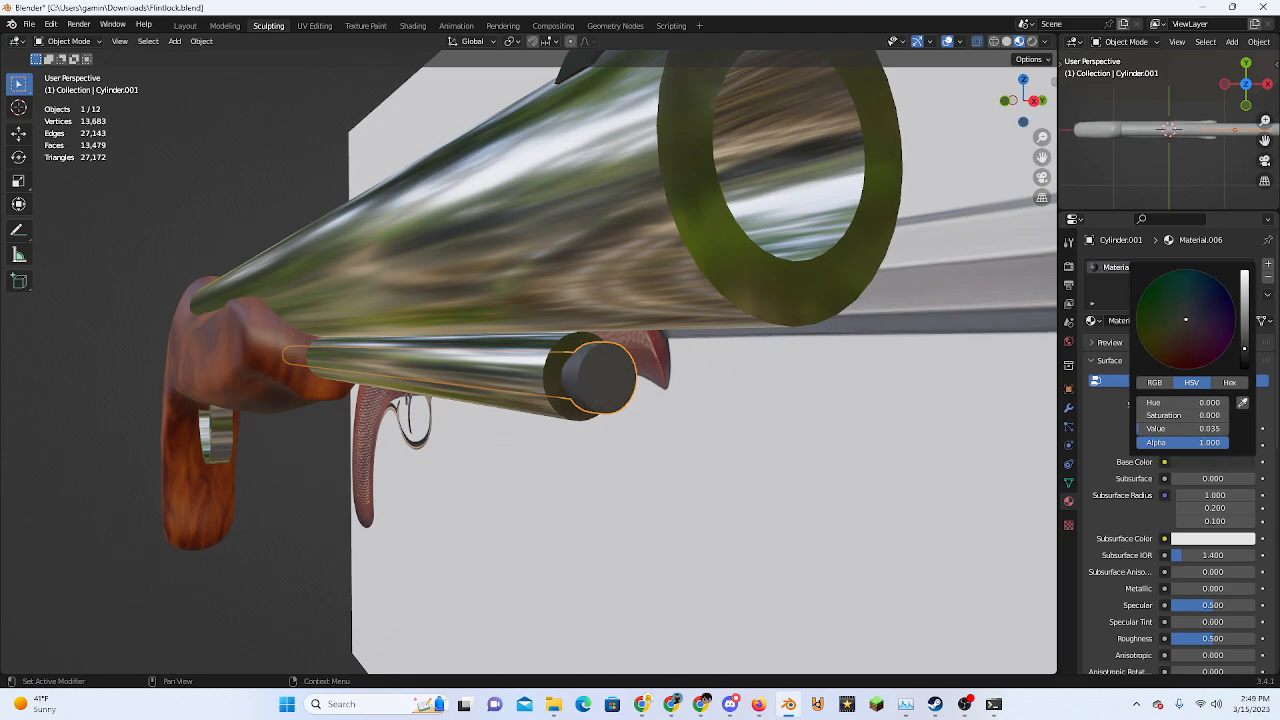
Set the new dark material's Metallic to 0.8, Specular to 1.0 and Roughness to 0.3
{"action": "left_click_drag", "start_coordinate": [1199, 590], "coordinate": [1244, 590]}
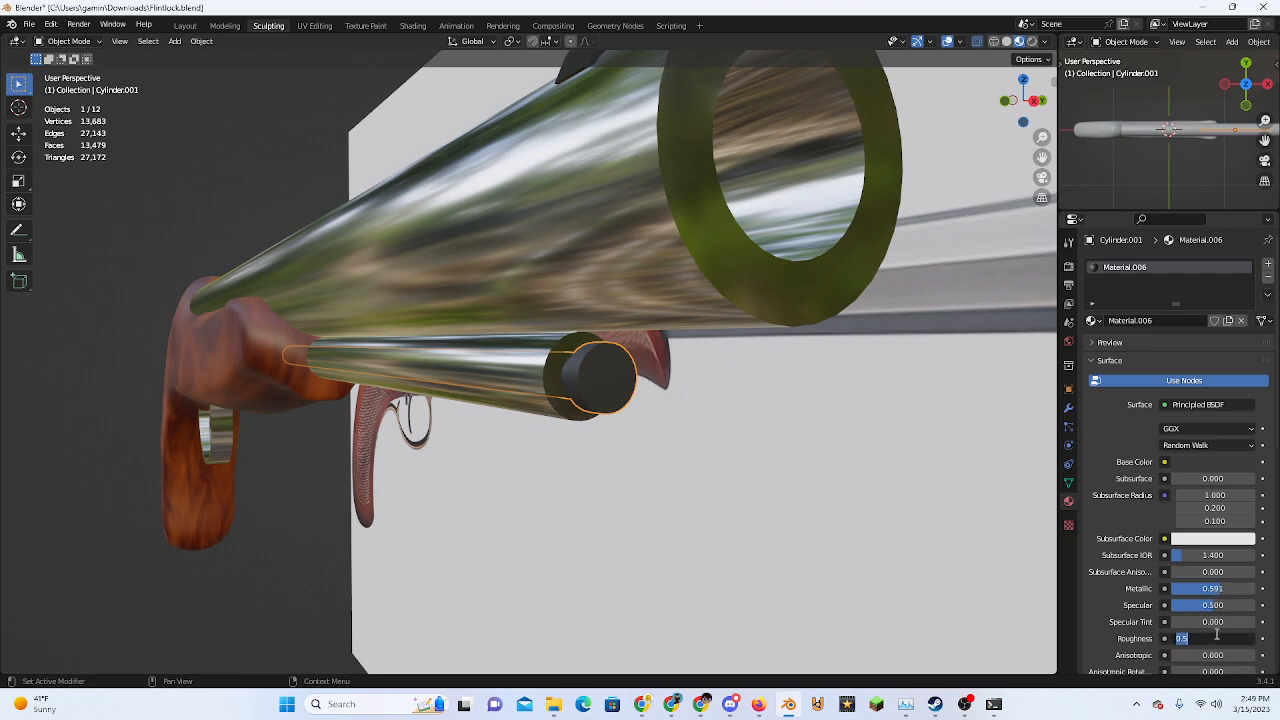
{"action": "type", "text": "0.3"}
{"action": "key", "text": "Return"}
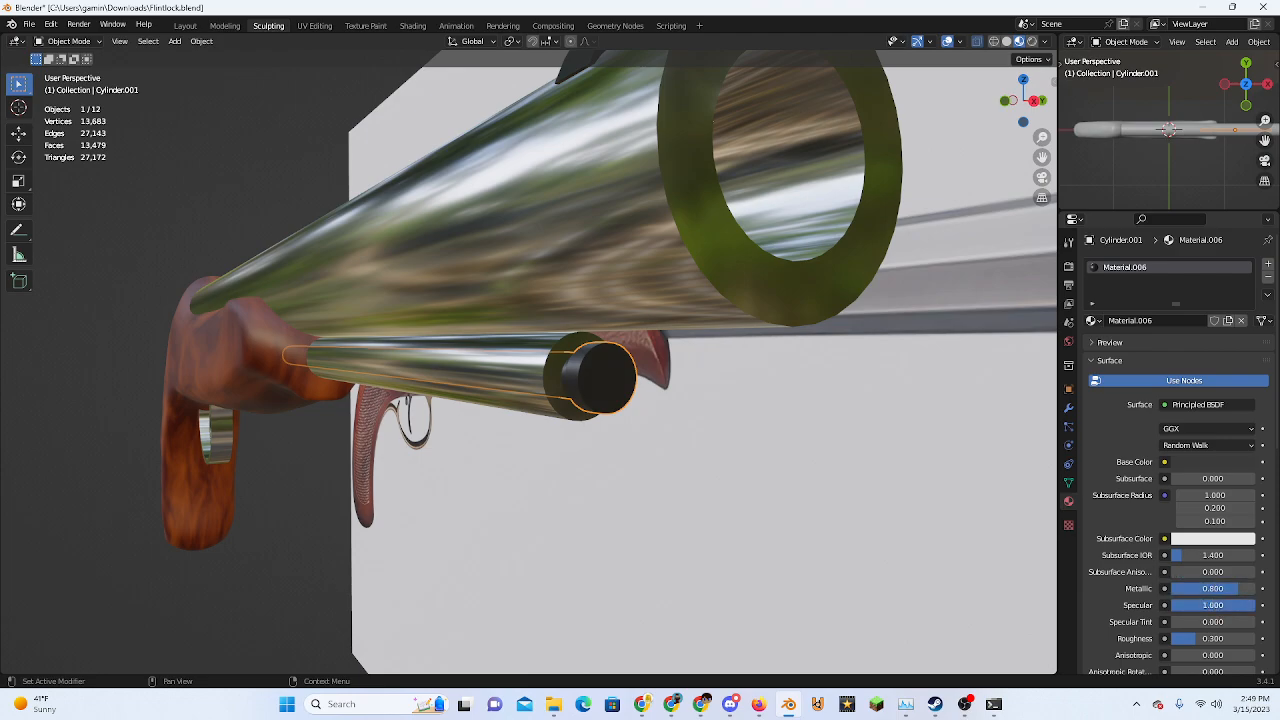
Examine the dark rod tip and its alignment with the barrel in angled, front and full-pistol views
{"action": "middle_click_drag", "start_coordinate": [1000, 565], "coordinate": [648, 460]}
{"action": "left_click", "coordinate": [916, 492]}
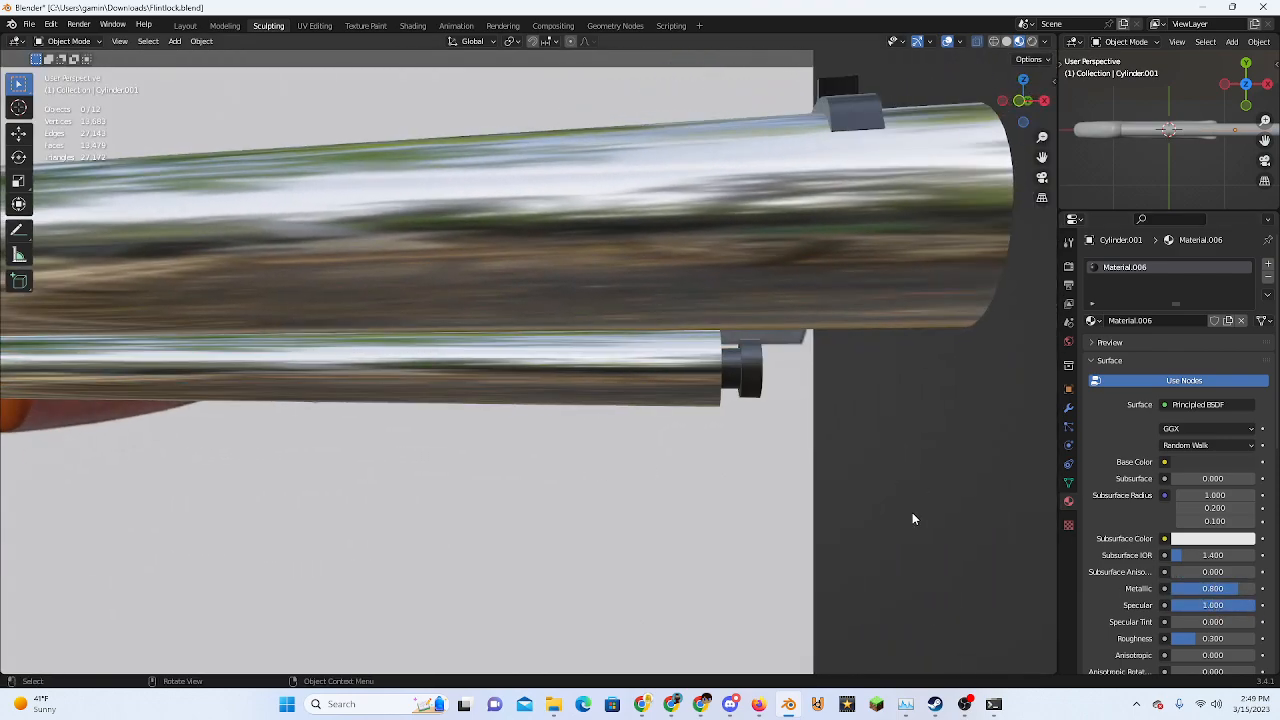
{"action": "scroll", "coordinate": [980, 565], "scroll_direction": "down", "scroll_amount": 2}
{"action": "middle_click_drag", "start_coordinate": [1069, 591], "coordinate": [598, 388]}
{"action": "scroll", "coordinate": [598, 388], "scroll_direction": "up", "scroll_amount": 4}
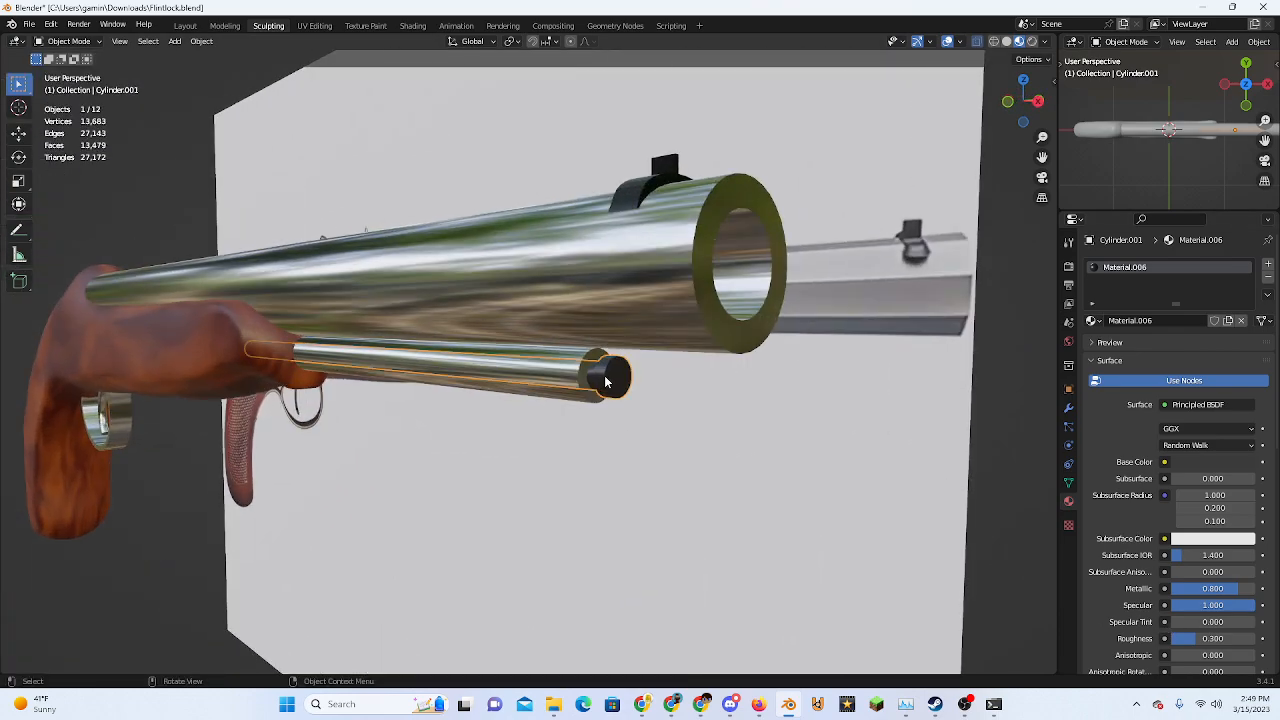
{"action": "left_click", "coordinate": [1008, 106]}
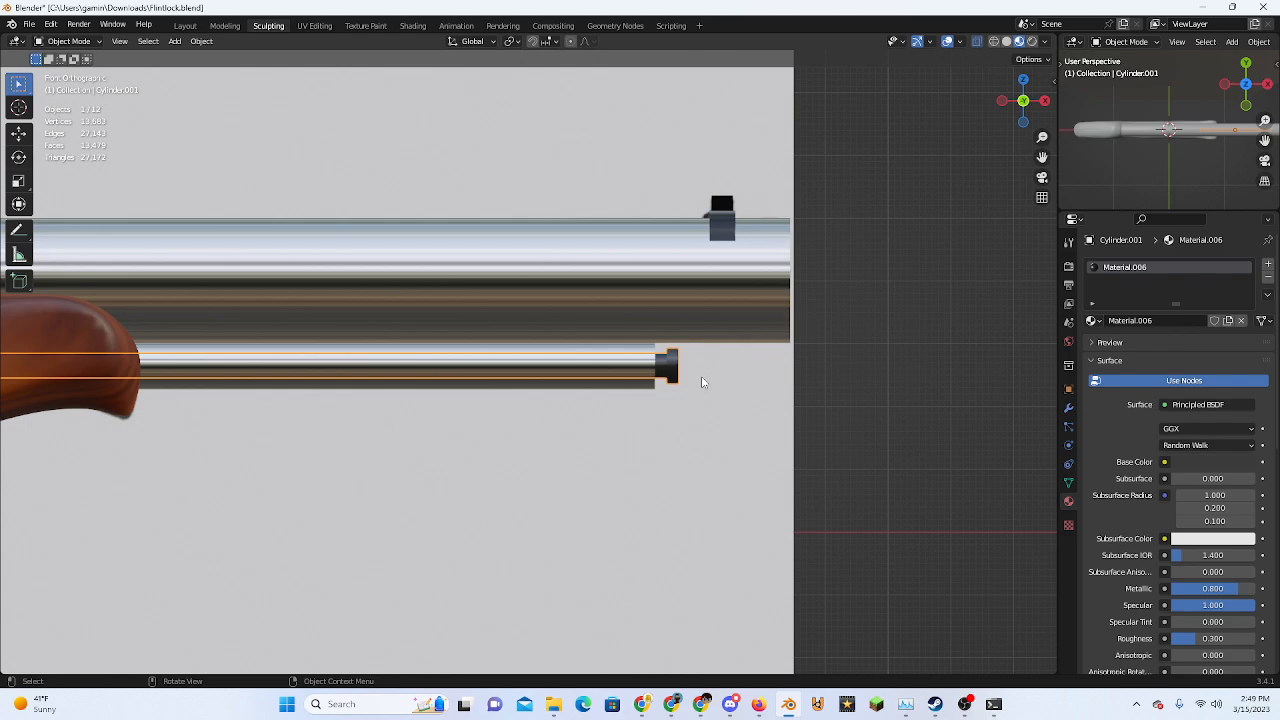
{"action": "scroll", "coordinate": [702, 382], "scroll_direction": "down", "scroll_amount": 4}
{"action": "key", "text": "g"}
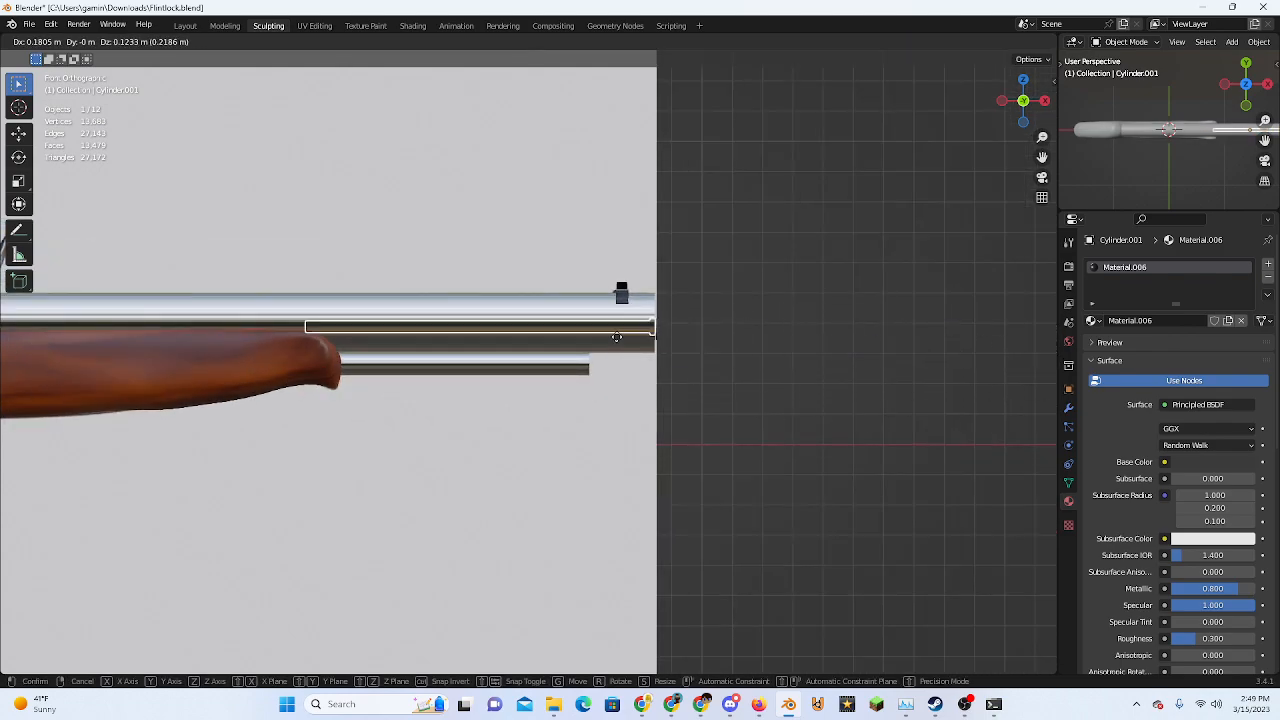
{"action": "key", "text": "Escape"}
{"action": "scroll", "coordinate": [808, 413], "scroll_direction": "up", "scroll_amount": 4}
{"action": "left_click", "coordinate": [930, 423]}
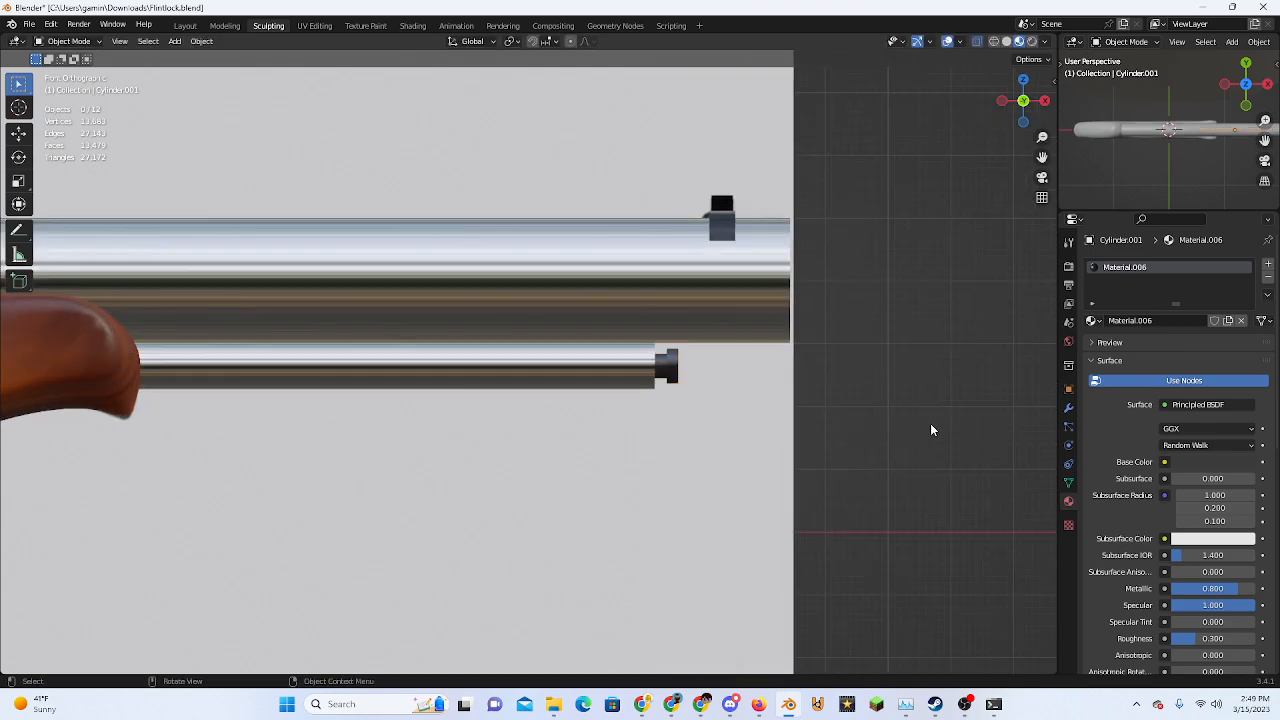
{"action": "middle_click_drag", "start_coordinate": [930, 423], "coordinate": [774, 427]}
{"action": "middle_click_drag", "start_coordinate": [506, 390], "coordinate": [724, 400]}
{"action": "scroll", "coordinate": [616, 423], "scroll_direction": "down", "scroll_amount": 5}
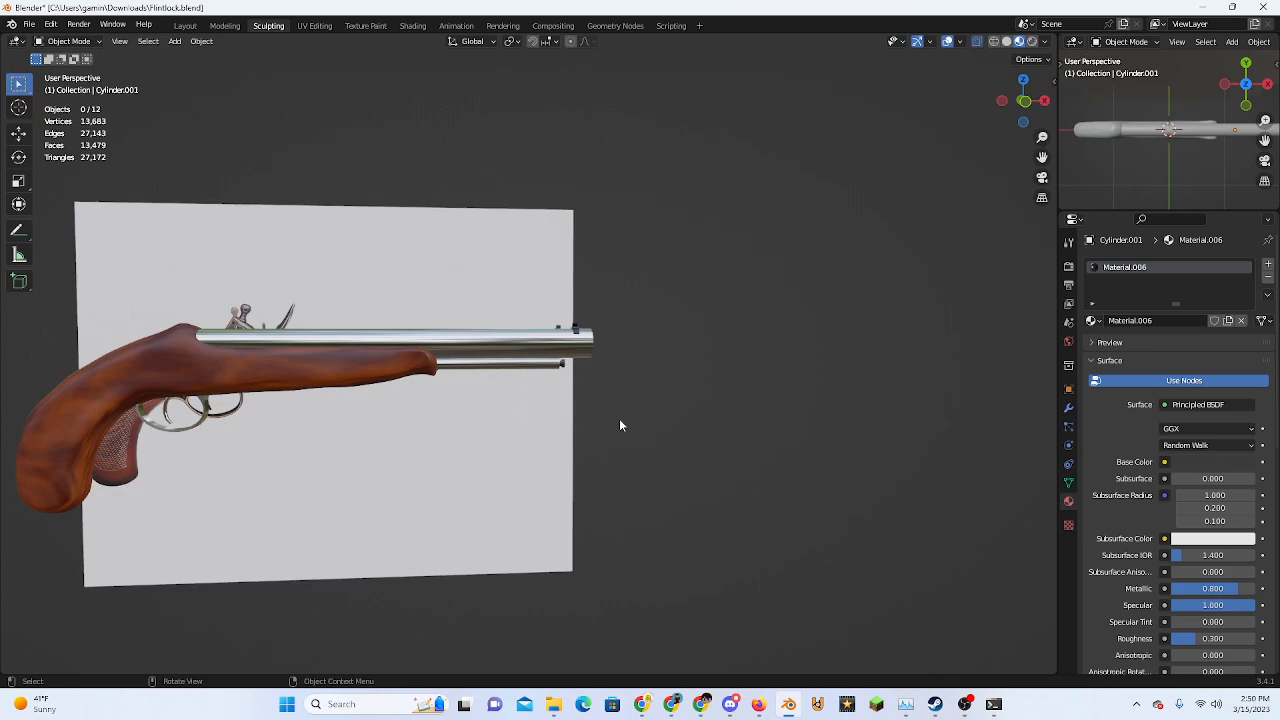
Parent the outer rod to the gun barrel with the Object option
{"action": "scroll", "coordinate": [619, 425], "scroll_direction": "up", "scroll_amount": 6}
{"action": "left_click", "coordinate": [640, 371]}
{"action": "middle_click_drag", "start_coordinate": [640, 371], "coordinate": [335, 341]}
{"action": "left_click", "coordinate": [370, 341], "text": "shift"}
{"action": "middle_click_drag", "start_coordinate": [337, 405], "coordinate": [417, 440]}
{"action": "key", "text": "ctrl+p"}
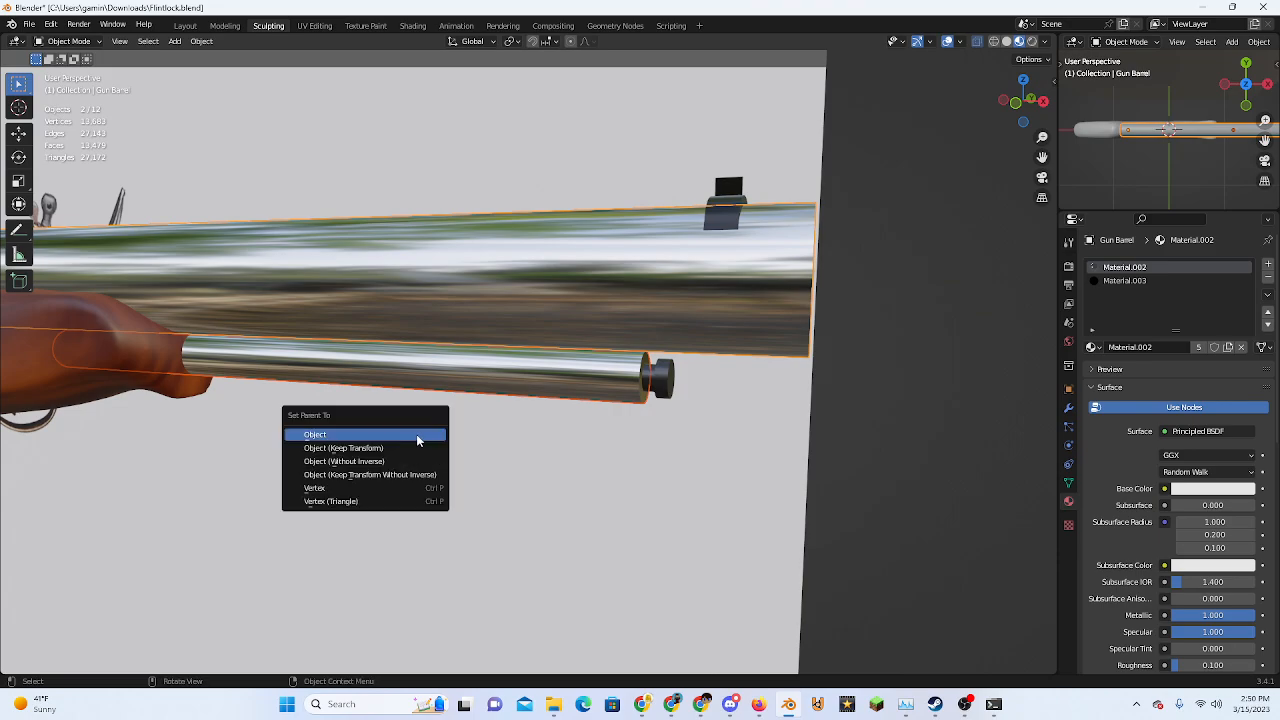
{"action": "left_click", "coordinate": [417, 440]}
Parent the dark-tipped thin rod to the outer rod with the Object option, and leave only the thin rod selected
{"action": "left_click", "coordinate": [617, 398]}
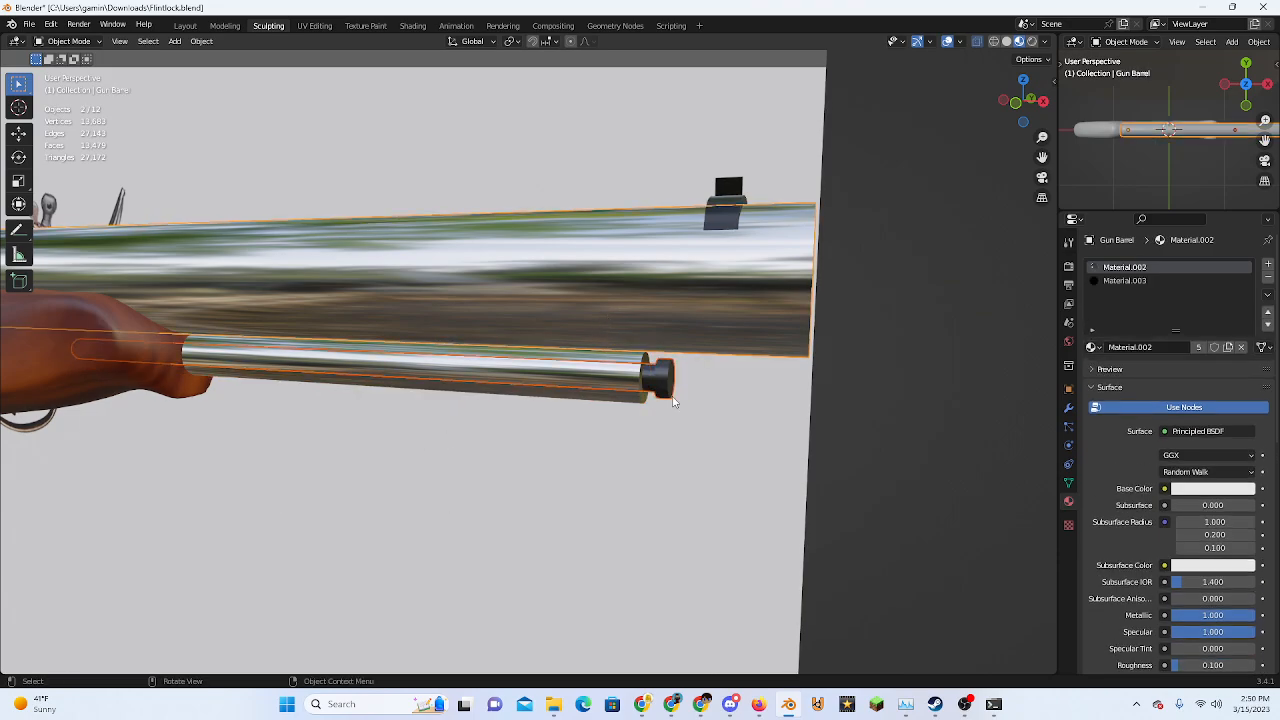
{"action": "left_click", "coordinate": [599, 398], "text": "shift"}
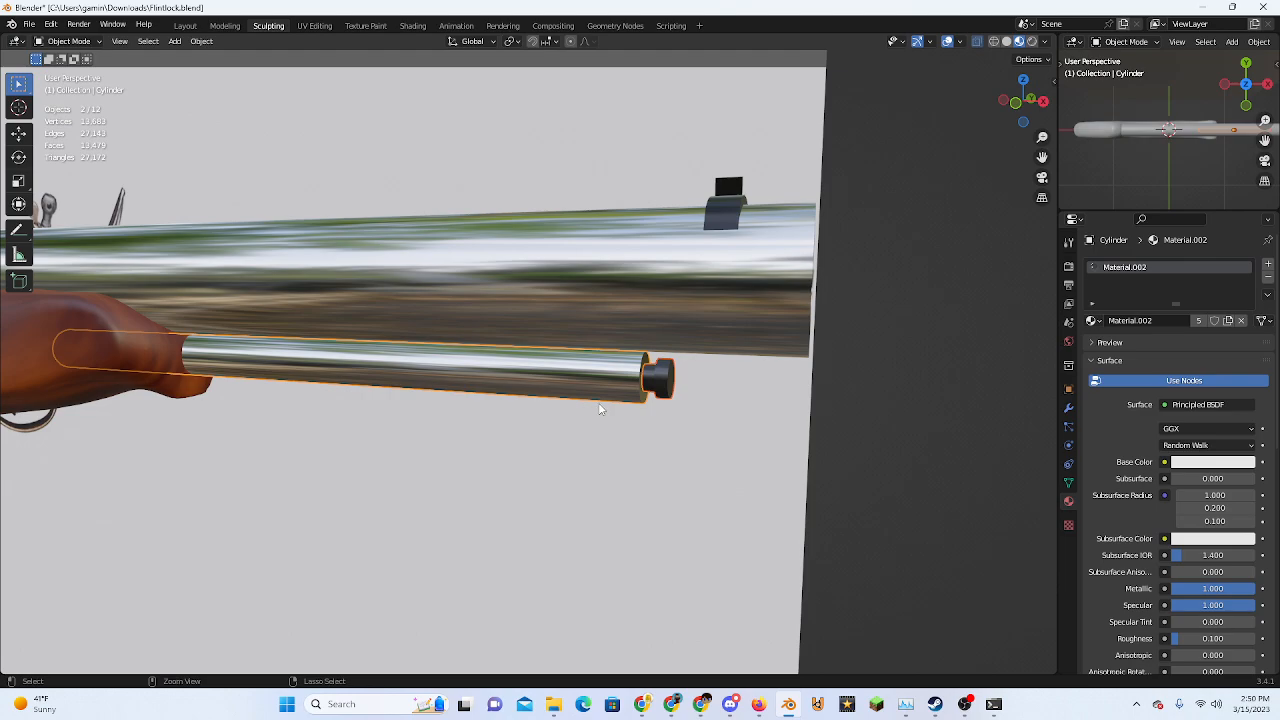
{"action": "key", "text": "ctrl+p"}
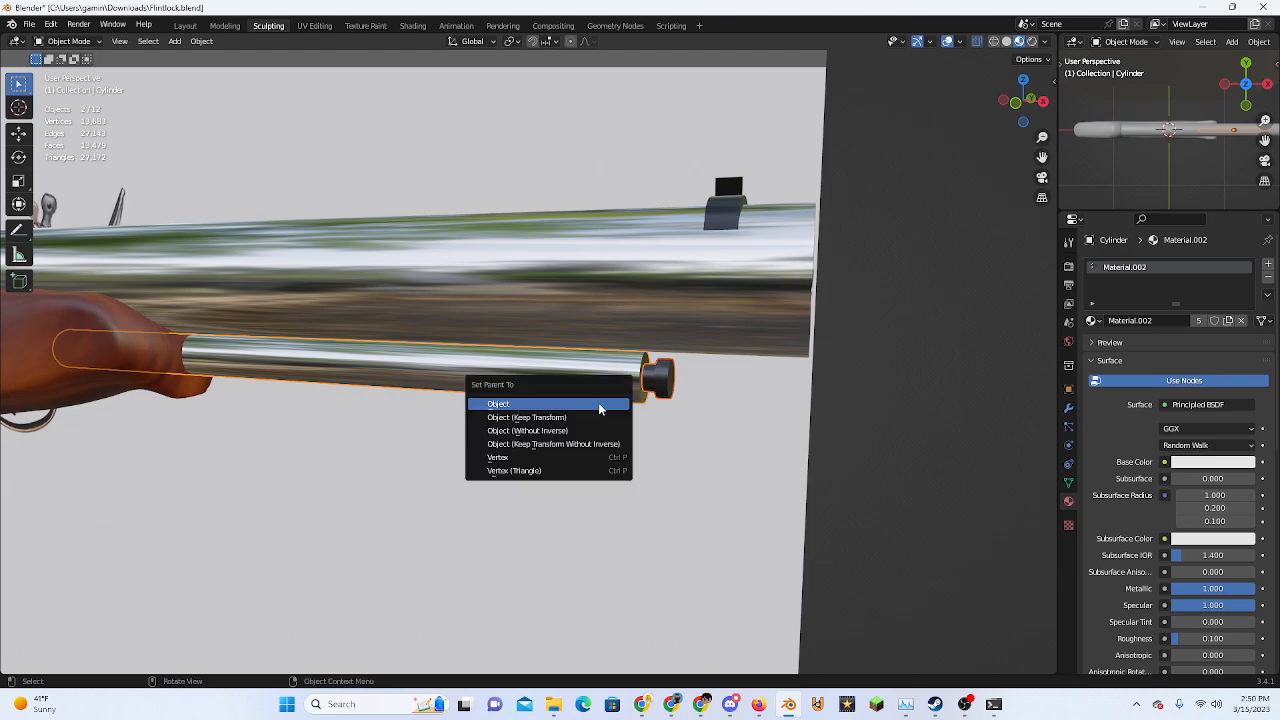
{"action": "left_click", "coordinate": [600, 407]}
{"action": "left_click", "coordinate": [879, 424]}
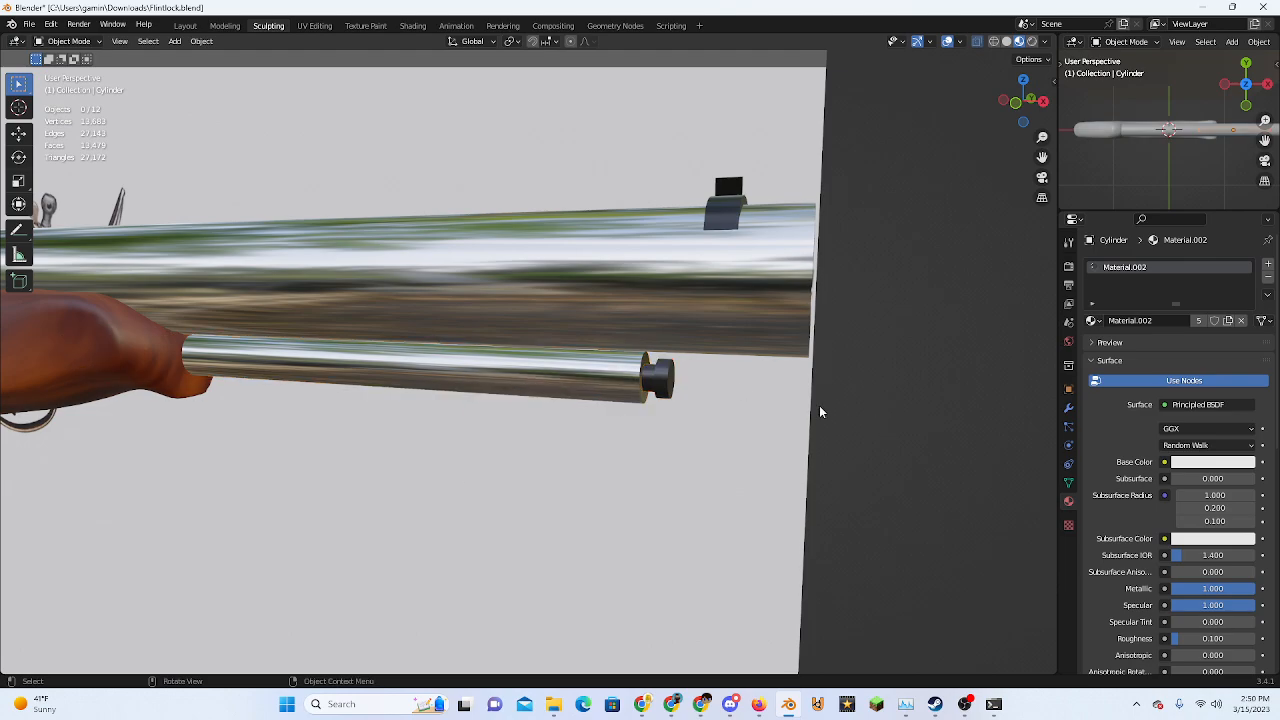
{"action": "left_click", "coordinate": [663, 382]}
{"action": "scroll", "coordinate": [664, 412], "scroll_direction": "down", "scroll_amount": 7}
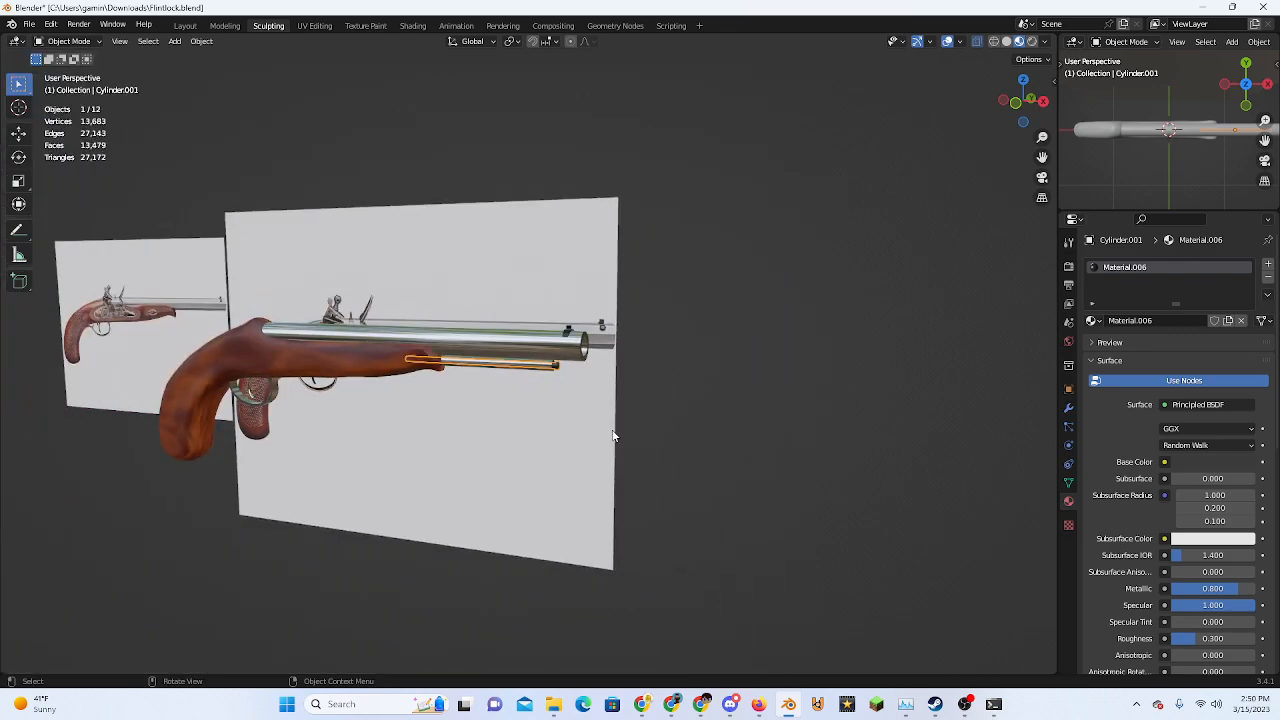
{"action": "scroll", "coordinate": [608, 430], "scroll_direction": "up", "scroll_amount": 8}
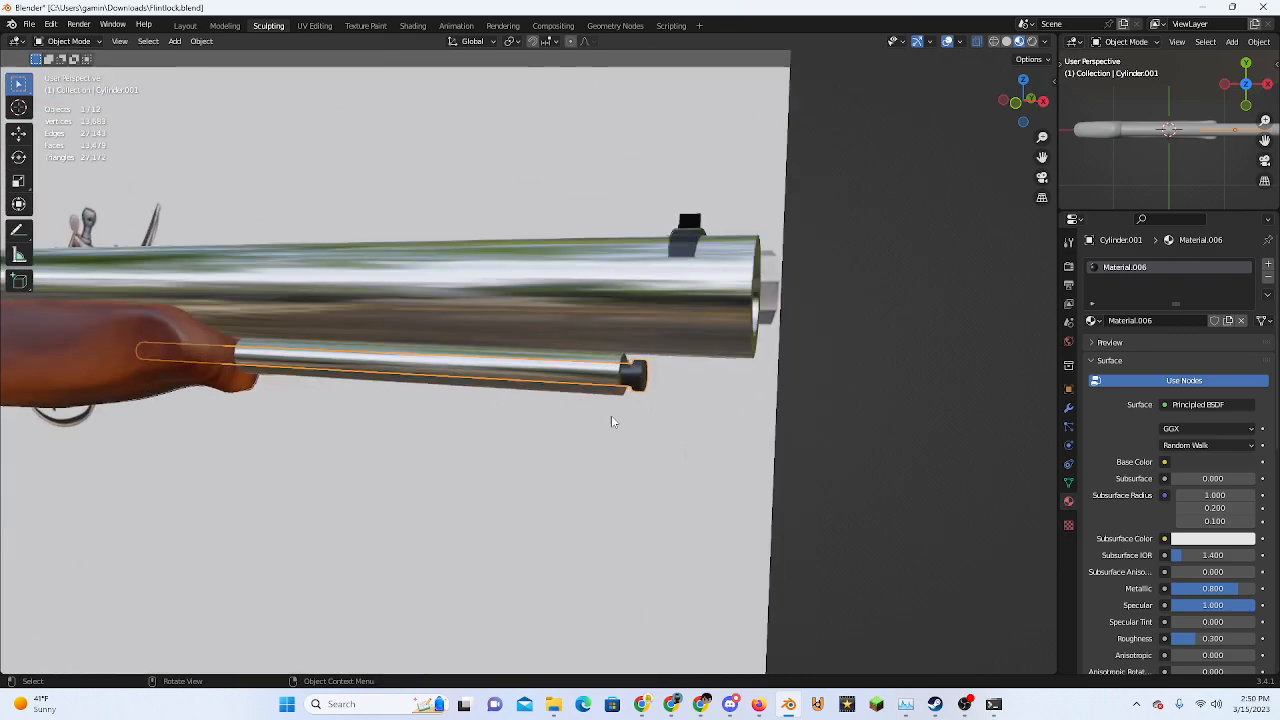
Parent the dark-tipped thin rod to the outer rod again with the Object option, and clear the selection
{"action": "left_click", "coordinate": [619, 380], "text": "shift"}
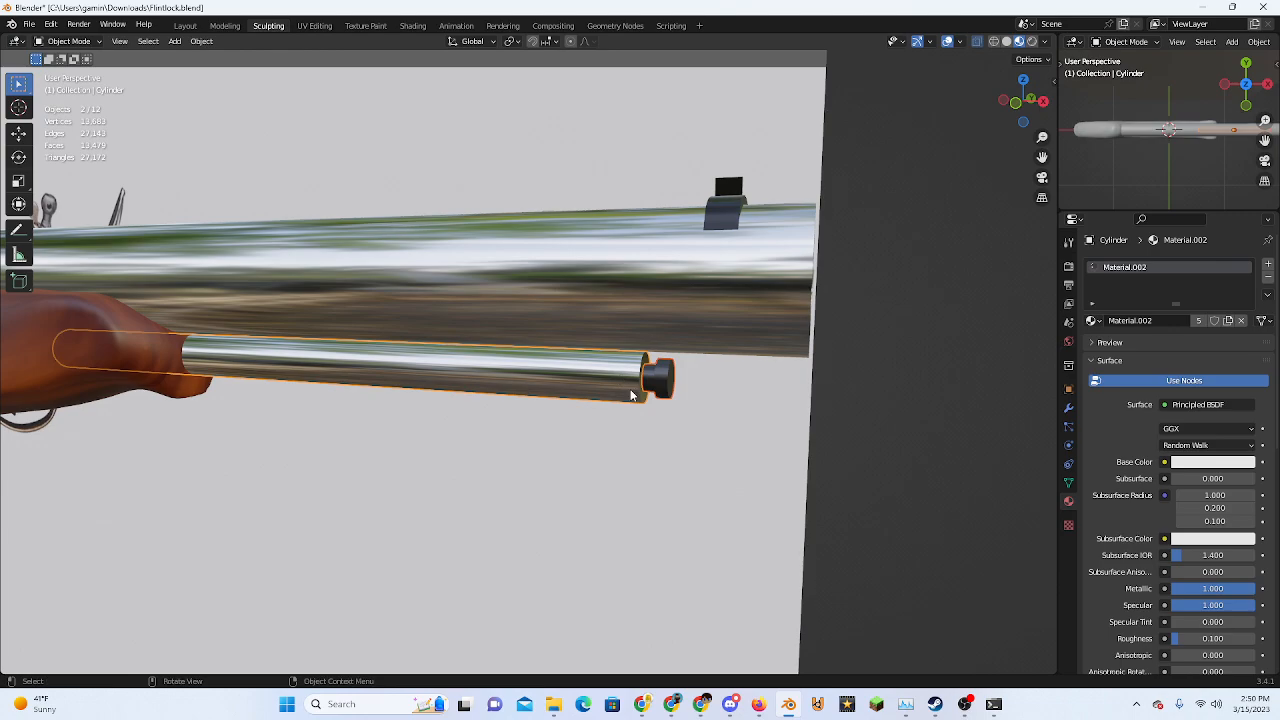
{"action": "key", "text": "ctrl+p"}
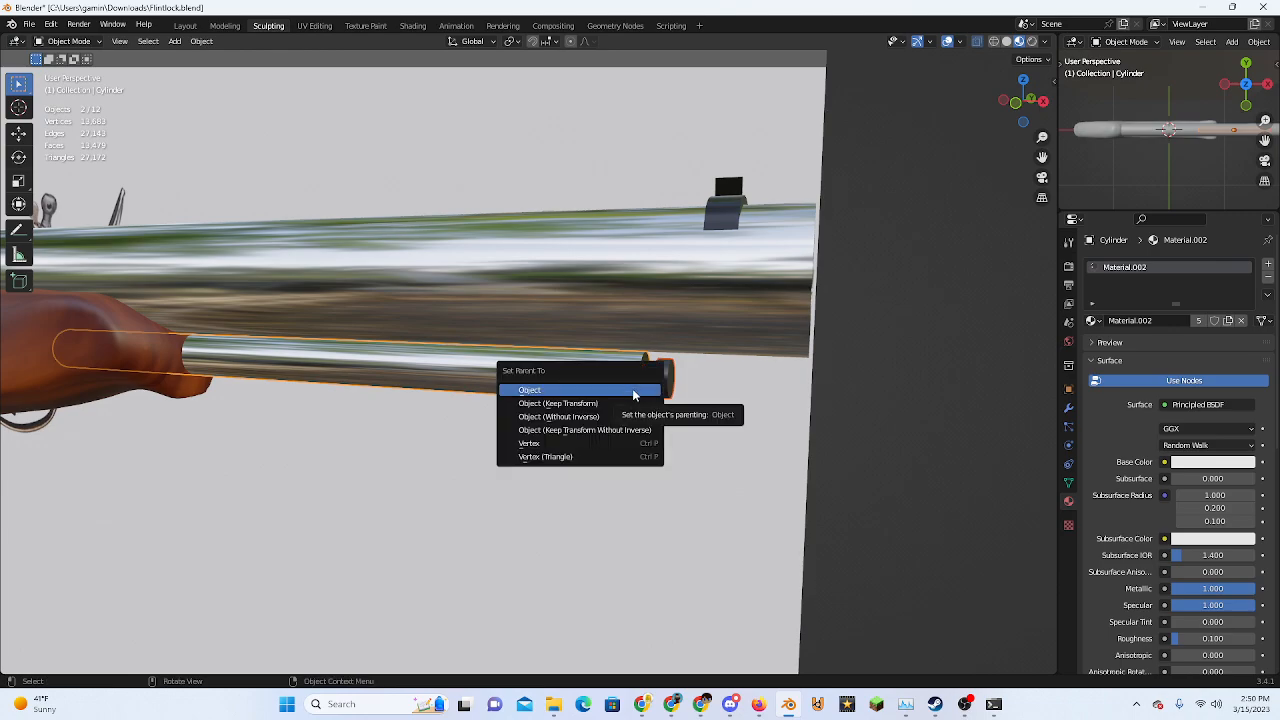
{"action": "left_click", "coordinate": [633, 392]}
{"action": "middle_click_drag", "start_coordinate": [633, 392], "coordinate": [573, 401]}
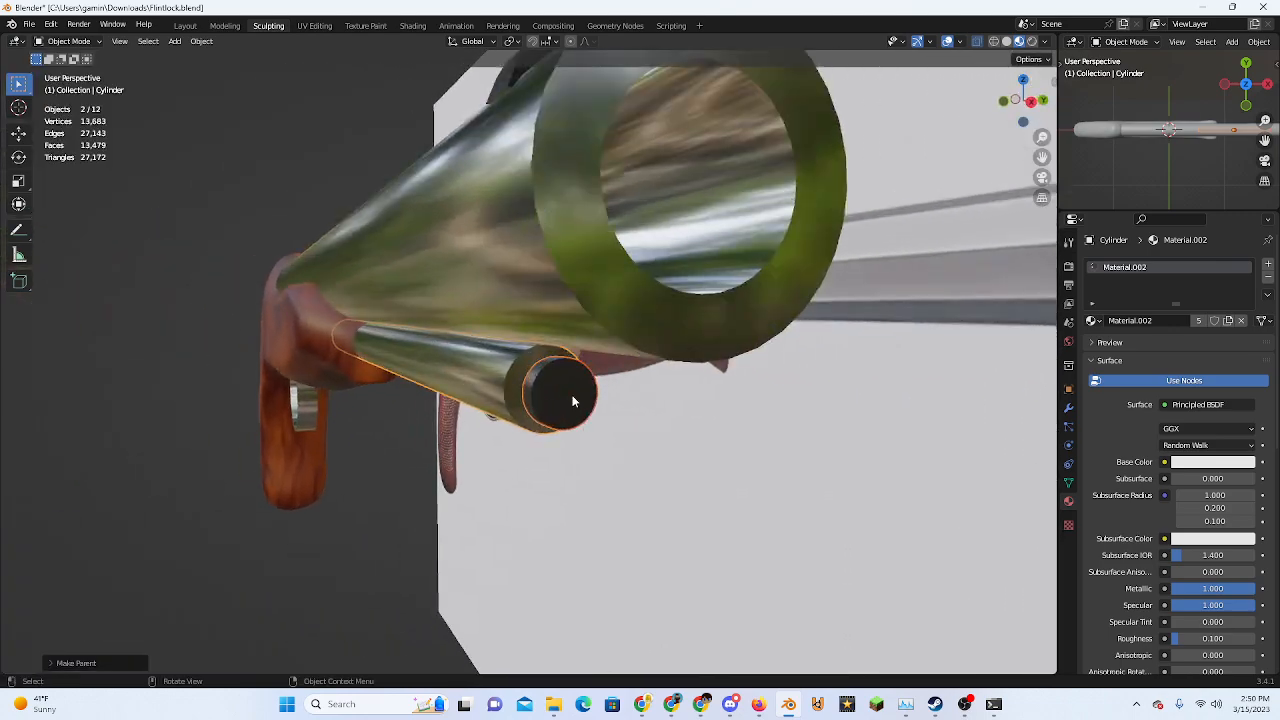
{"action": "left_click", "coordinate": [398, 515]}
{"action": "scroll", "coordinate": [430, 482], "scroll_direction": "up", "scroll_amount": 2}
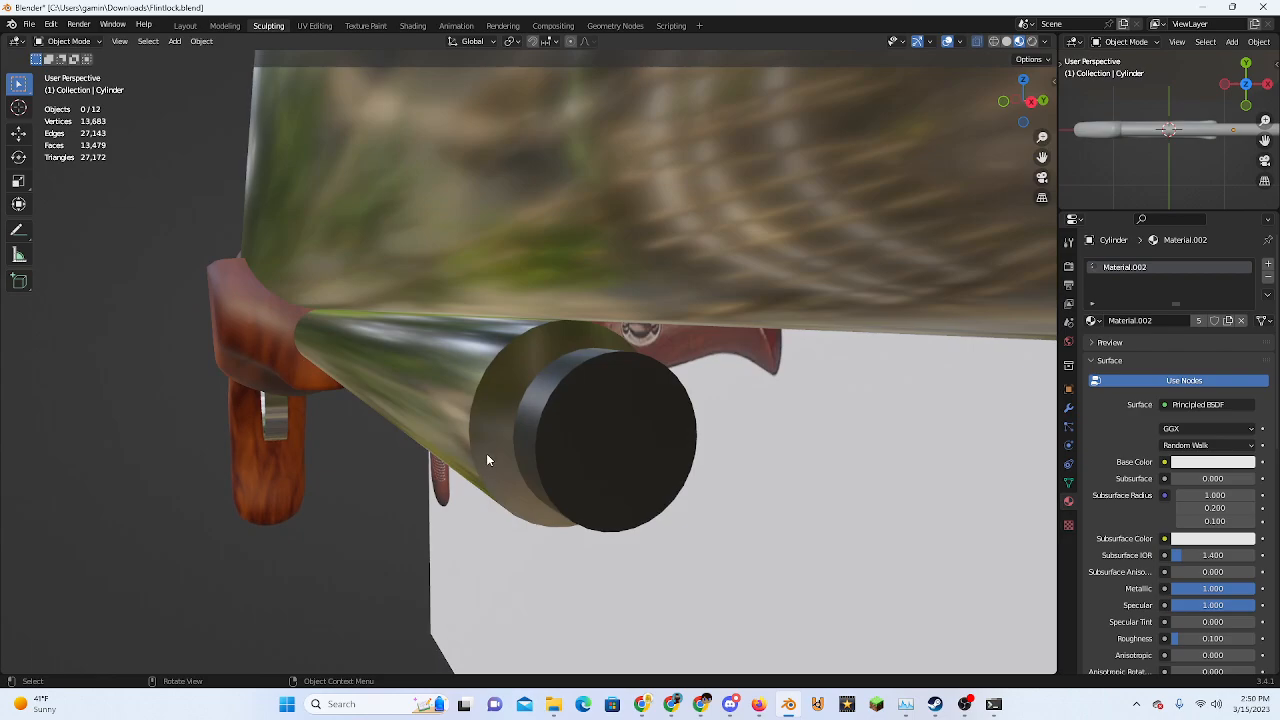
{"action": "middle_click_drag", "start_coordinate": [487, 460], "coordinate": [754, 387]}
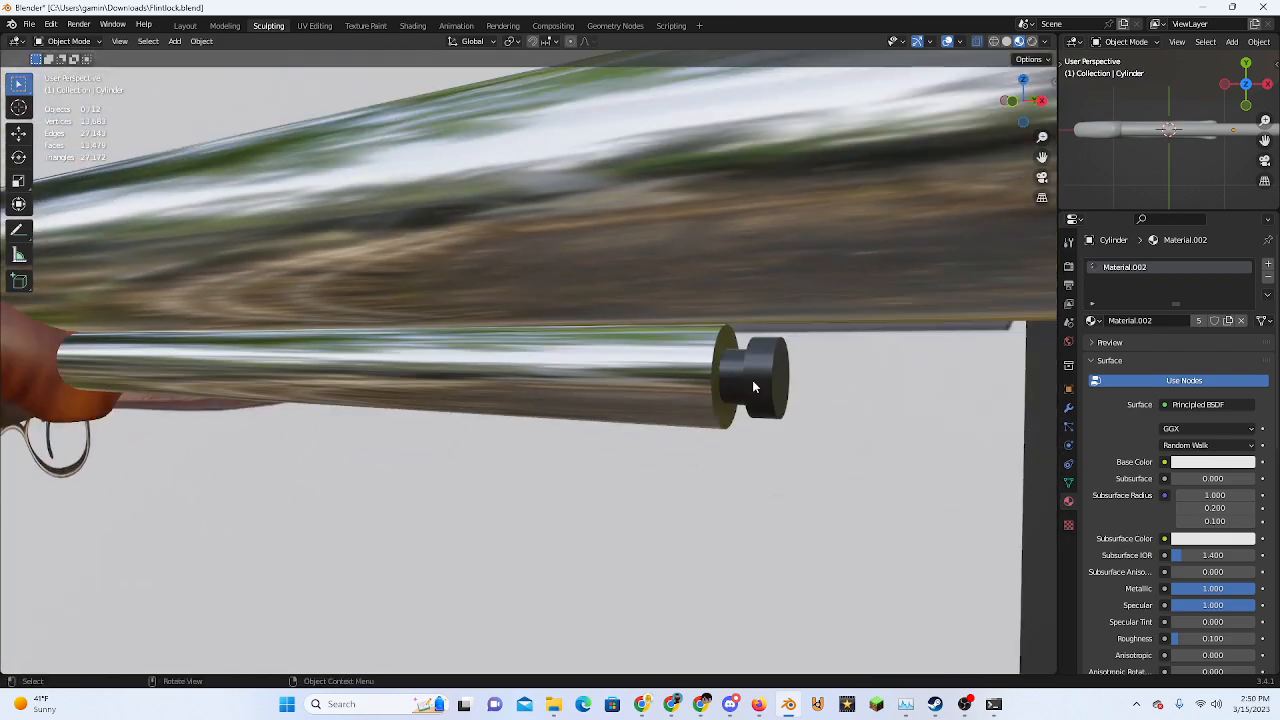
{"action": "scroll", "coordinate": [754, 387], "scroll_direction": "down", "scroll_amount": 8}
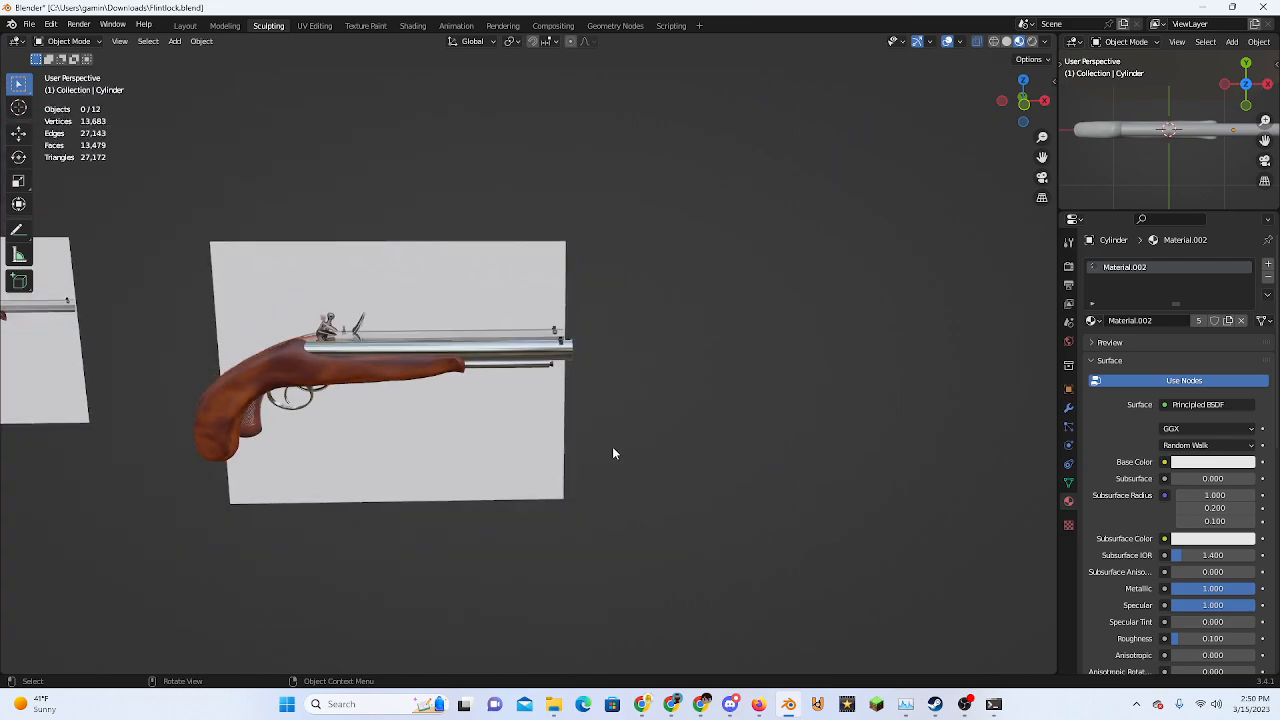
{"action": "middle_click_drag", "start_coordinate": [613, 453], "coordinate": [558, 444]}
{"action": "scroll", "coordinate": [480, 420], "scroll_direction": "up", "scroll_amount": 3}
Switch to Firefox, examine how the ramrods are mounted in the flintlock image results, and return to Blender
{"action": "left_click", "coordinate": [758, 704]}
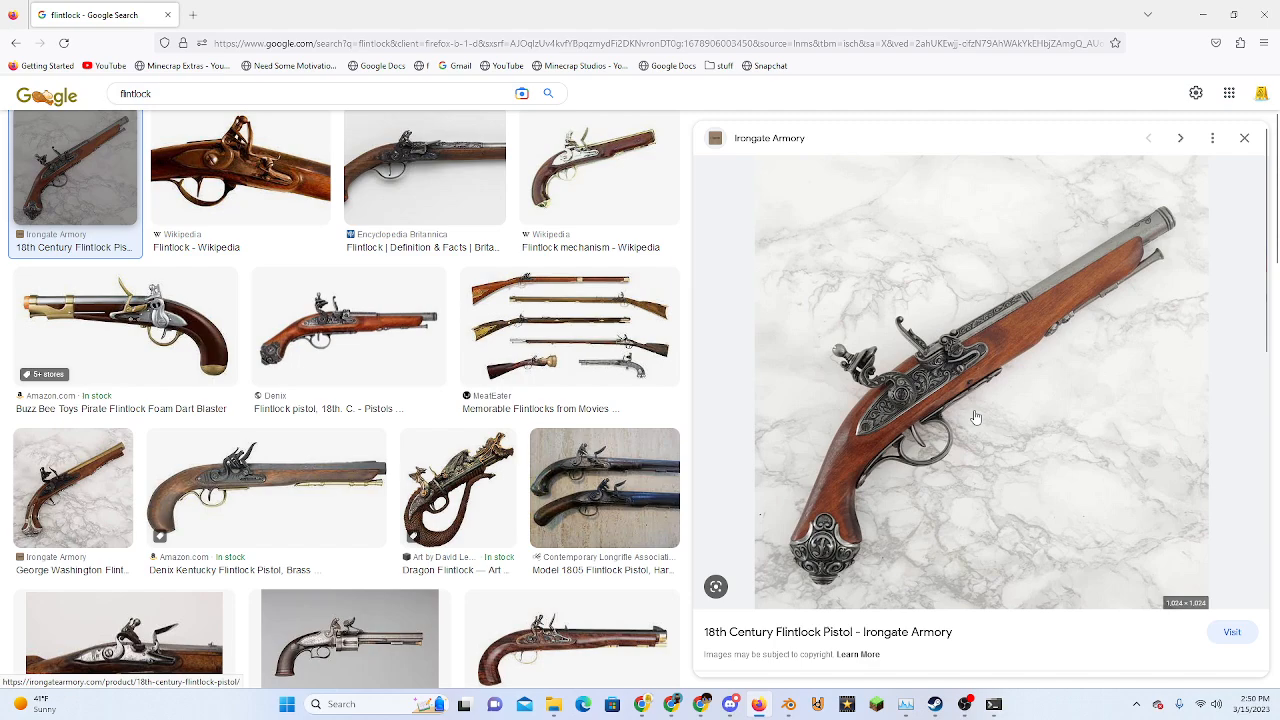
{"action": "scroll", "coordinate": [976, 417], "scroll_direction": "down", "scroll_amount": 3}
{"action": "scroll", "coordinate": [923, 500], "scroll_direction": "up", "scroll_amount": 3}
{"action": "scroll", "coordinate": [888, 495], "scroll_direction": "down", "scroll_amount": 5}
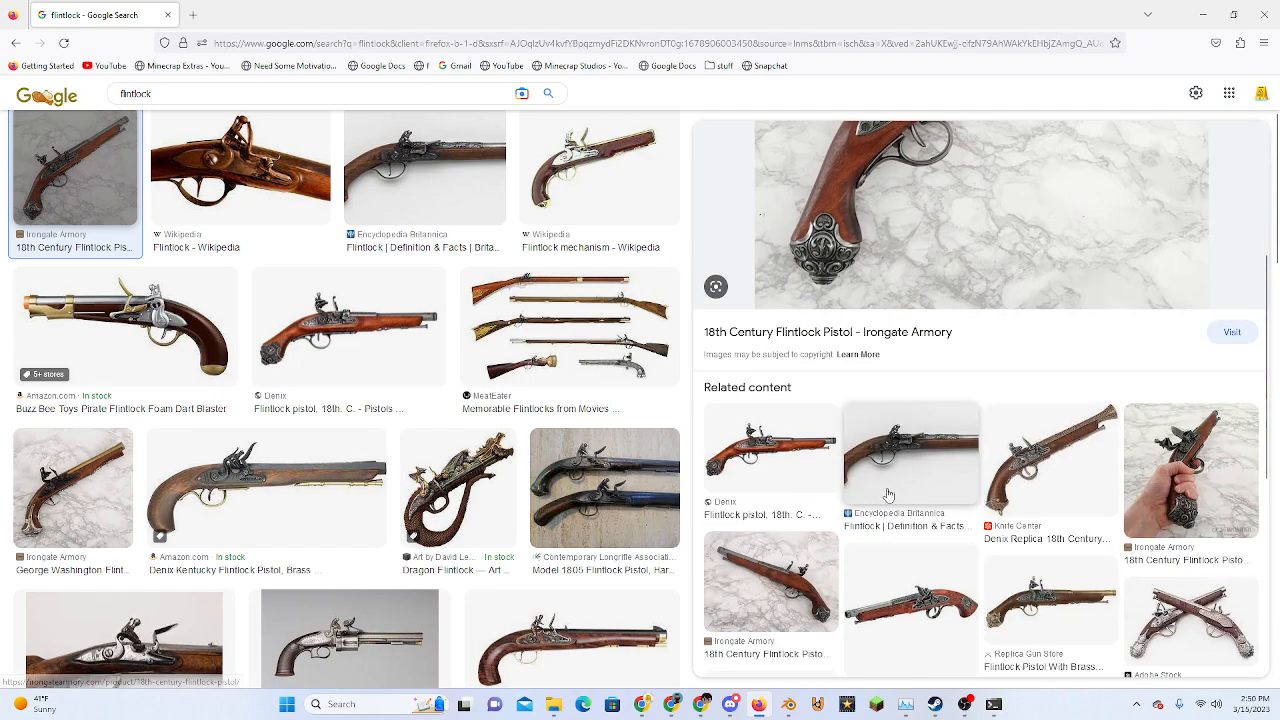
{"action": "scroll", "coordinate": [888, 495], "scroll_direction": "down", "scroll_amount": 5}
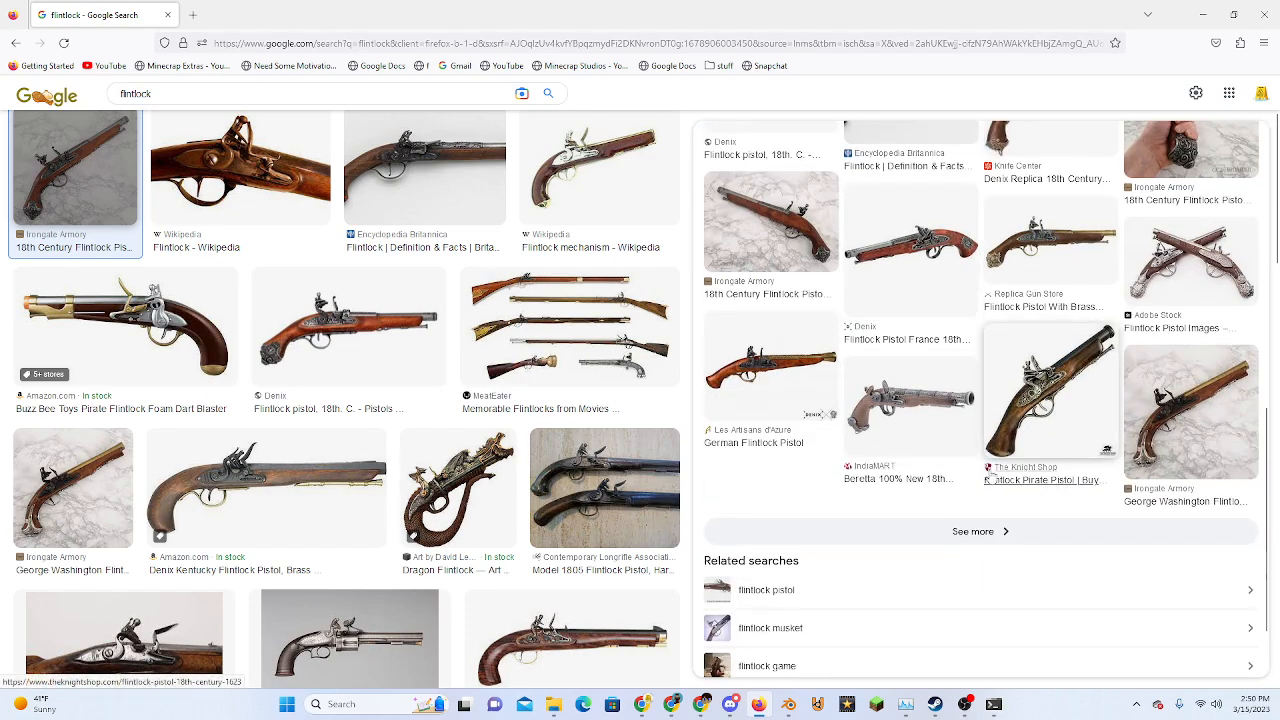
{"action": "scroll", "coordinate": [955, 500], "scroll_direction": "down", "scroll_amount": 2}
{"action": "scroll", "coordinate": [619, 609], "scroll_direction": "down", "scroll_amount": 2}
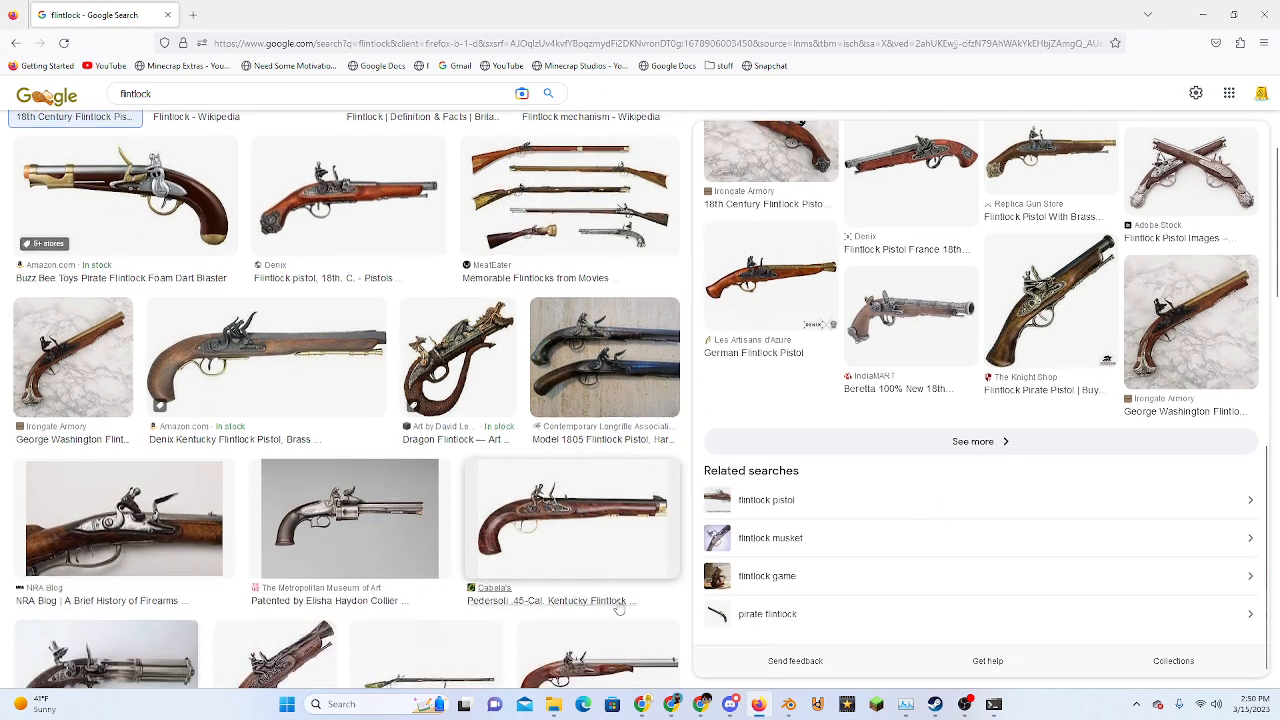
{"action": "scroll", "coordinate": [385, 413], "scroll_direction": "up", "scroll_amount": 3}
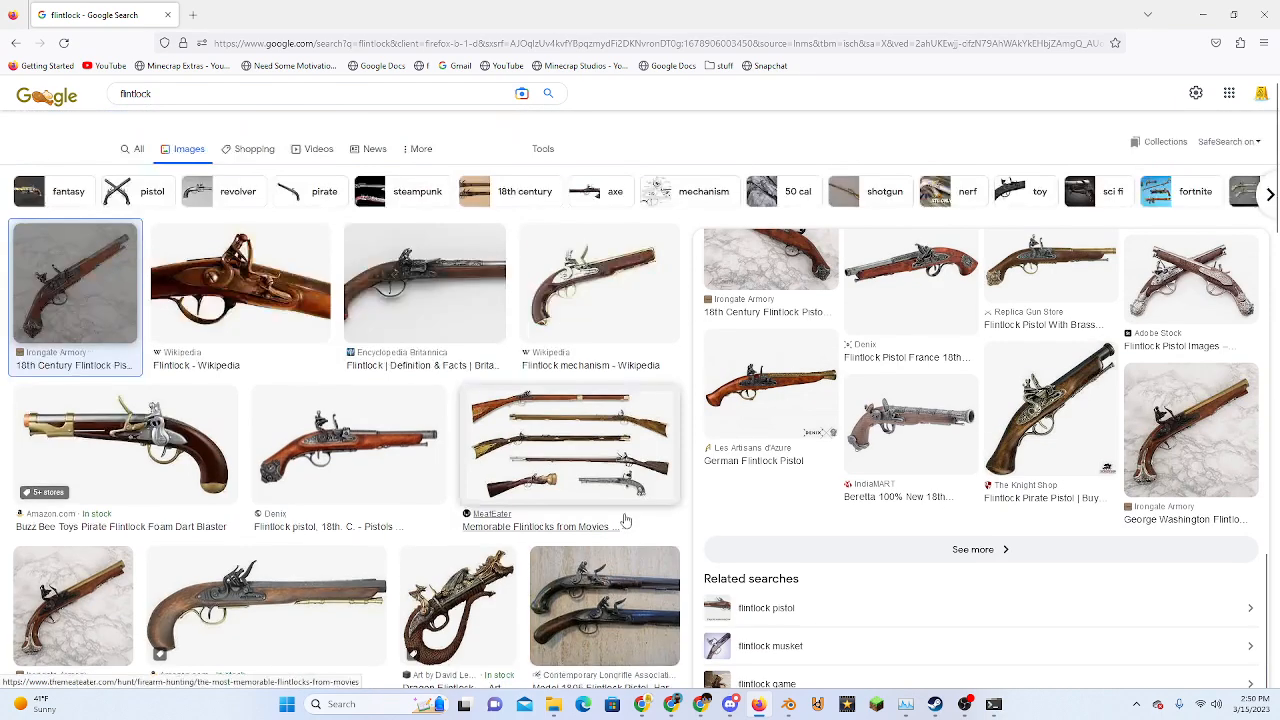
{"action": "left_click", "coordinate": [1204, 18]}
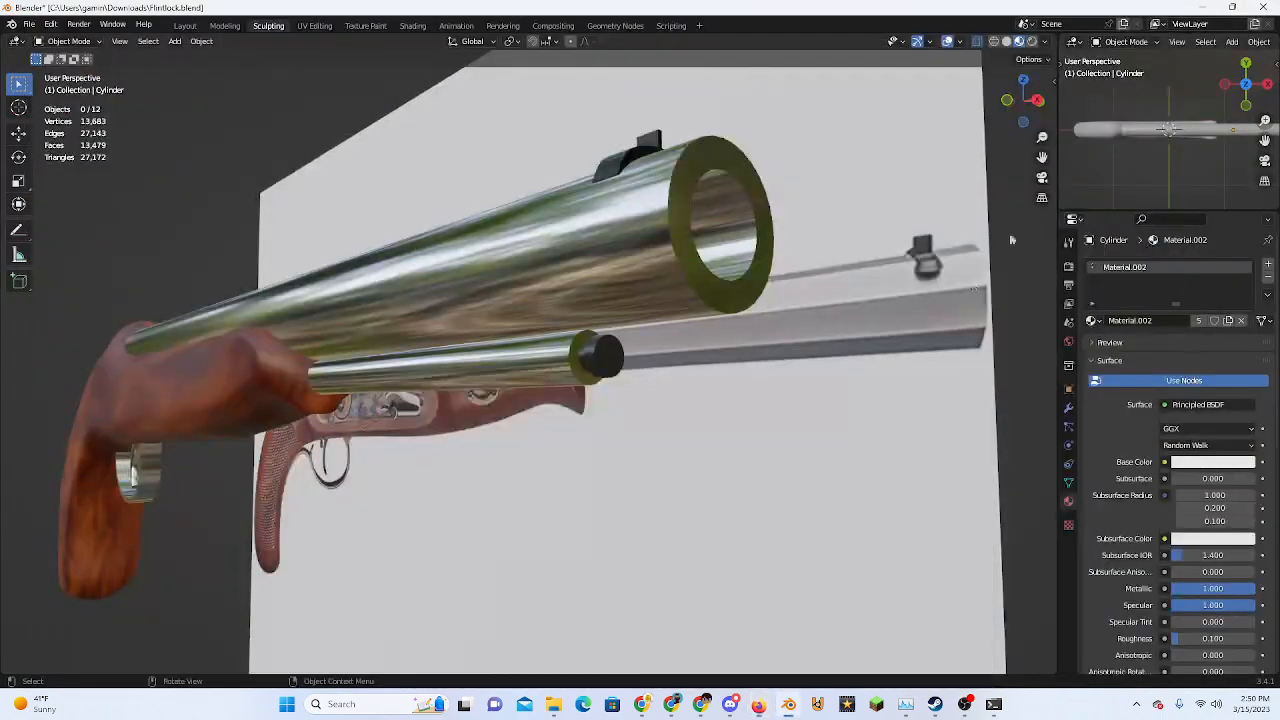
Select the outer rod beneath the barrel and show it in the orthographic front view
{"action": "middle_click_drag", "start_coordinate": [745, 363], "coordinate": [798, 352]}
{"action": "scroll", "coordinate": [798, 350], "scroll_direction": "down", "scroll_amount": 4}
{"action": "left_click", "coordinate": [593, 364]}
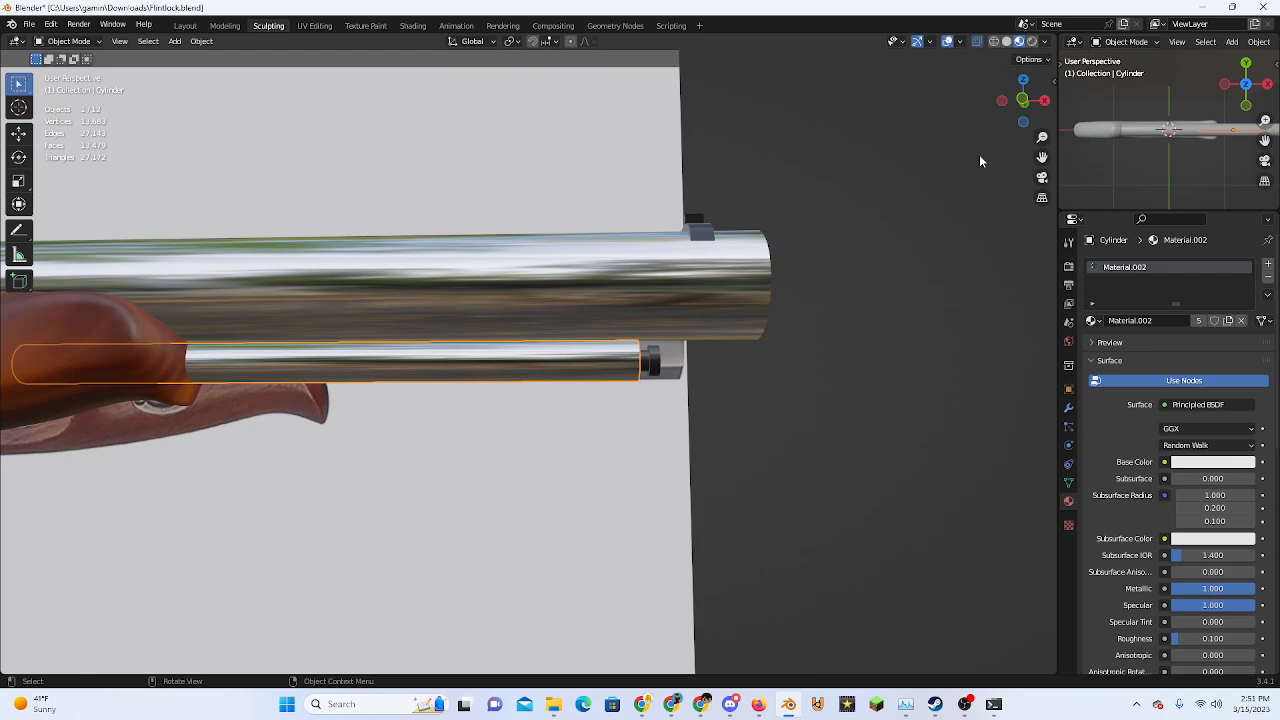
{"action": "left_click", "coordinate": [1021, 98]}
{"action": "scroll", "coordinate": [755, 365], "scroll_direction": "up", "scroll_amount": 1}
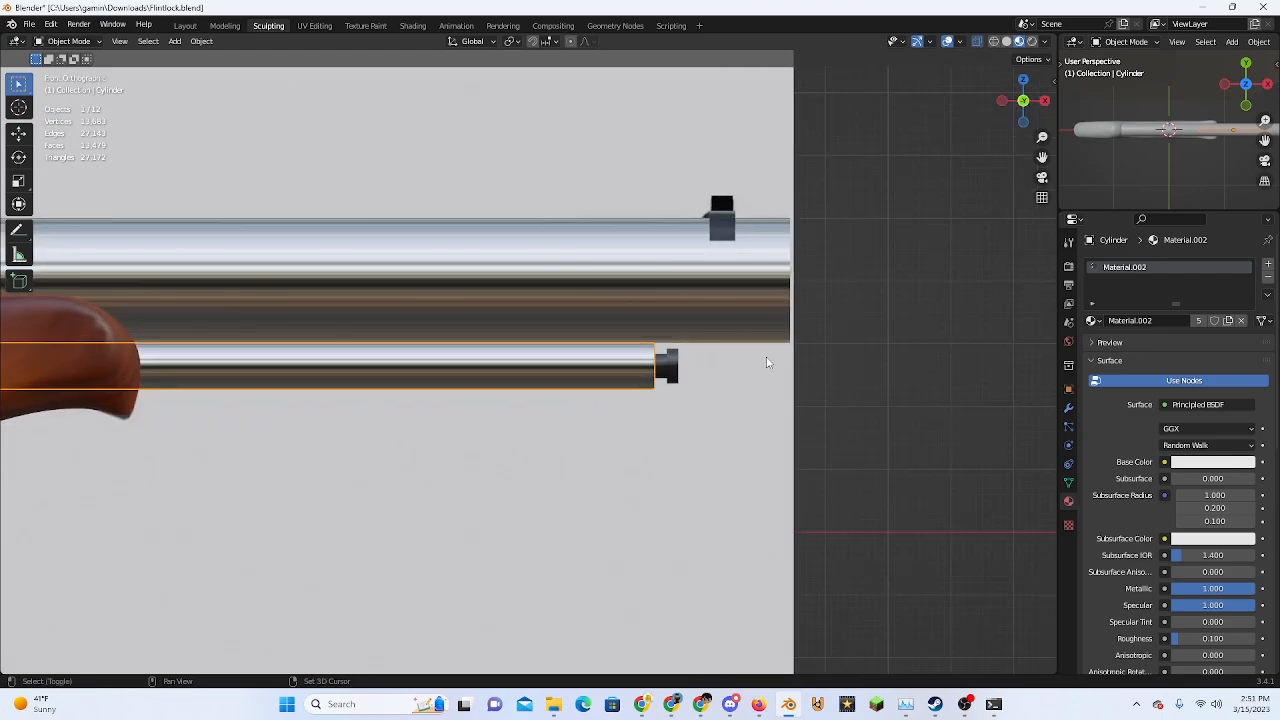
Try to place a duplicate of the outer rod farther back along the X axis, and undo the copy
{"action": "key", "text": "shift+d"}
{"action": "key", "text": "x"}
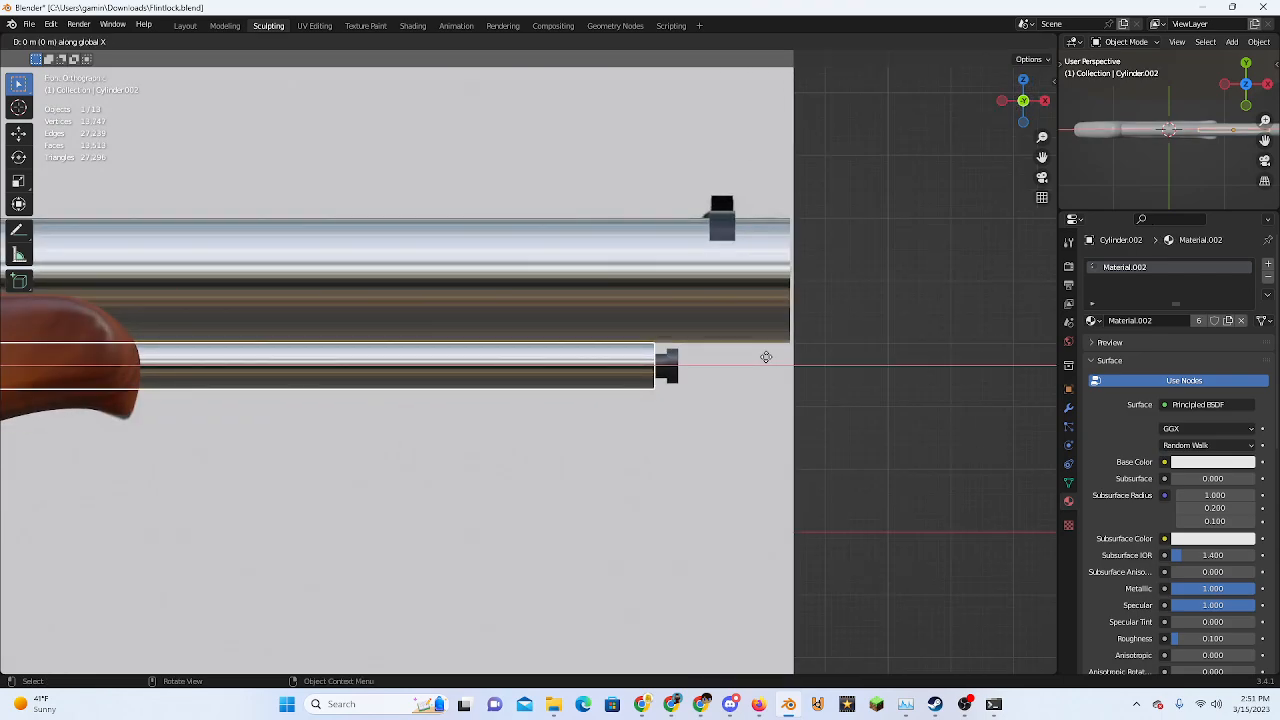
{"action": "left_click", "coordinate": [261, 355]}
{"action": "scroll", "coordinate": [301, 369], "scroll_direction": "down", "scroll_amount": 8}
{"action": "key", "text": "ctrl+z"}
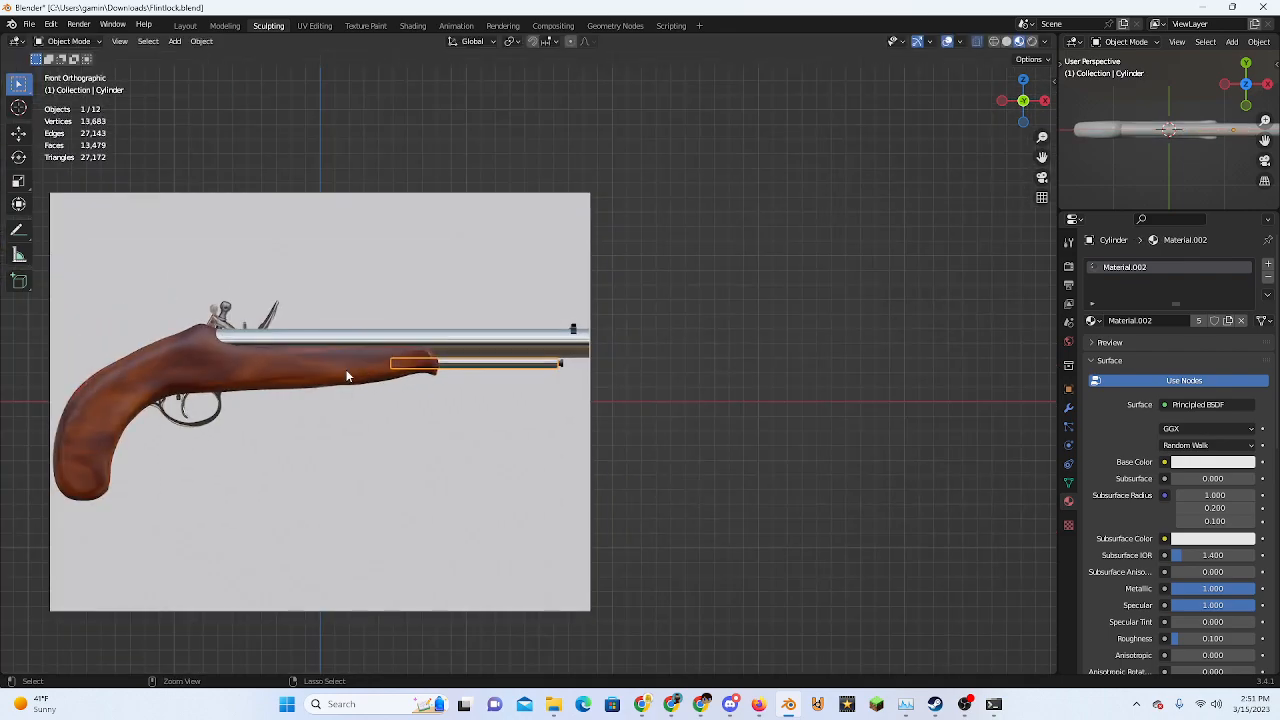
Duplicate the outer rod in place and shrink the copy along the X axis into a narrow band
{"action": "scroll", "coordinate": [347, 376], "scroll_direction": "up", "scroll_amount": 7}
{"action": "key", "text": "shift+d"}
{"action": "key", "text": "s"}
{"action": "key", "text": "x"}
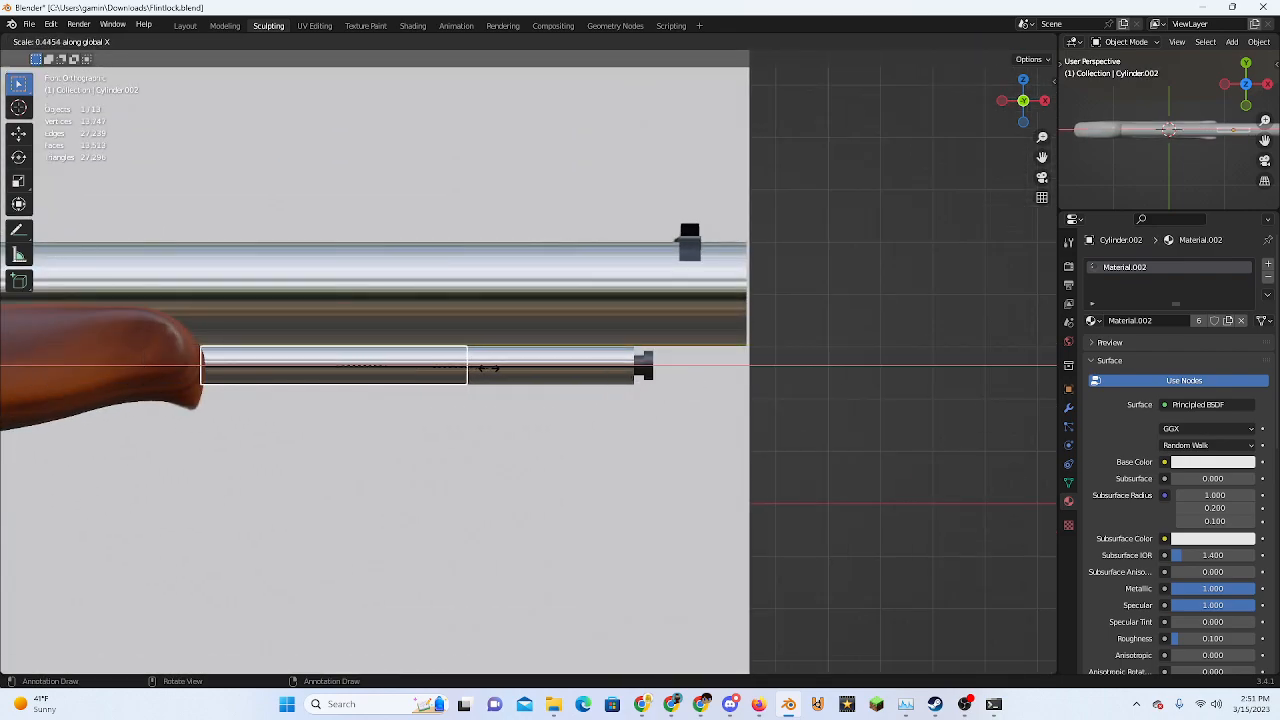
{"action": "left_click", "coordinate": [334, 367]}
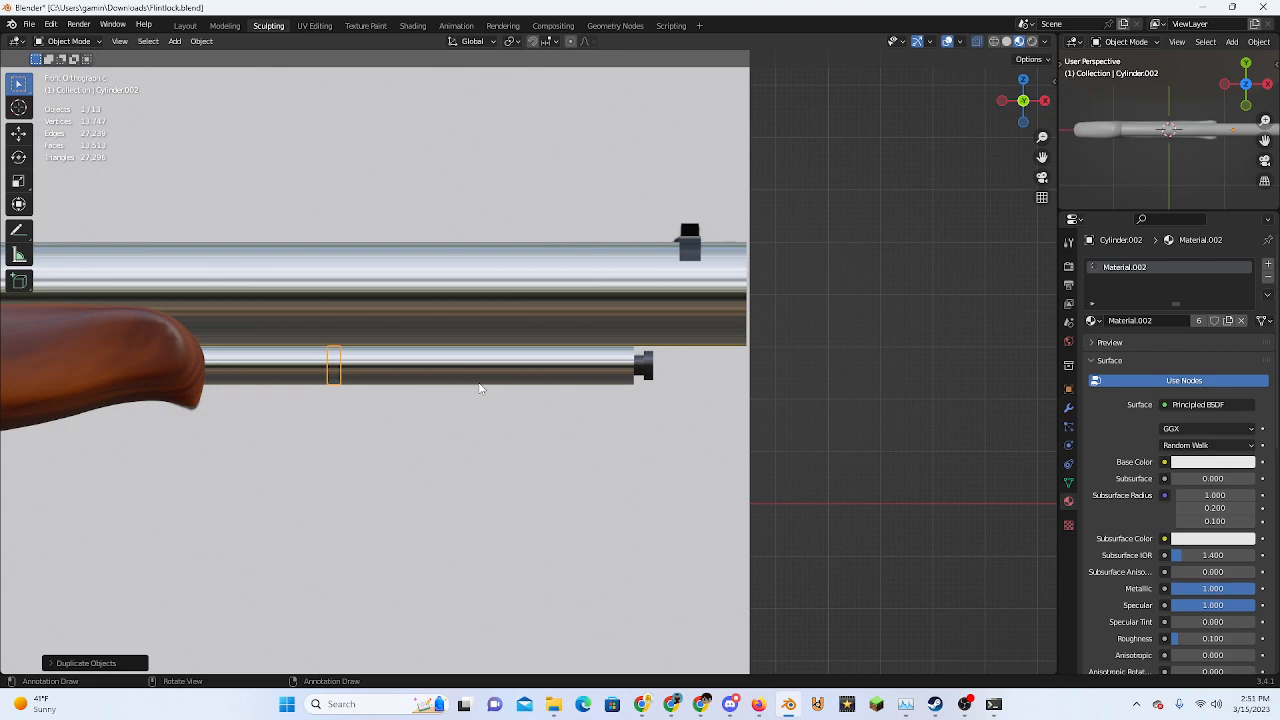
Scale the narrow band up to about 1.37 times on all axes except X so it wraps around the rod
{"action": "key", "text": "s"}
{"action": "key", "text": "shift+x"}
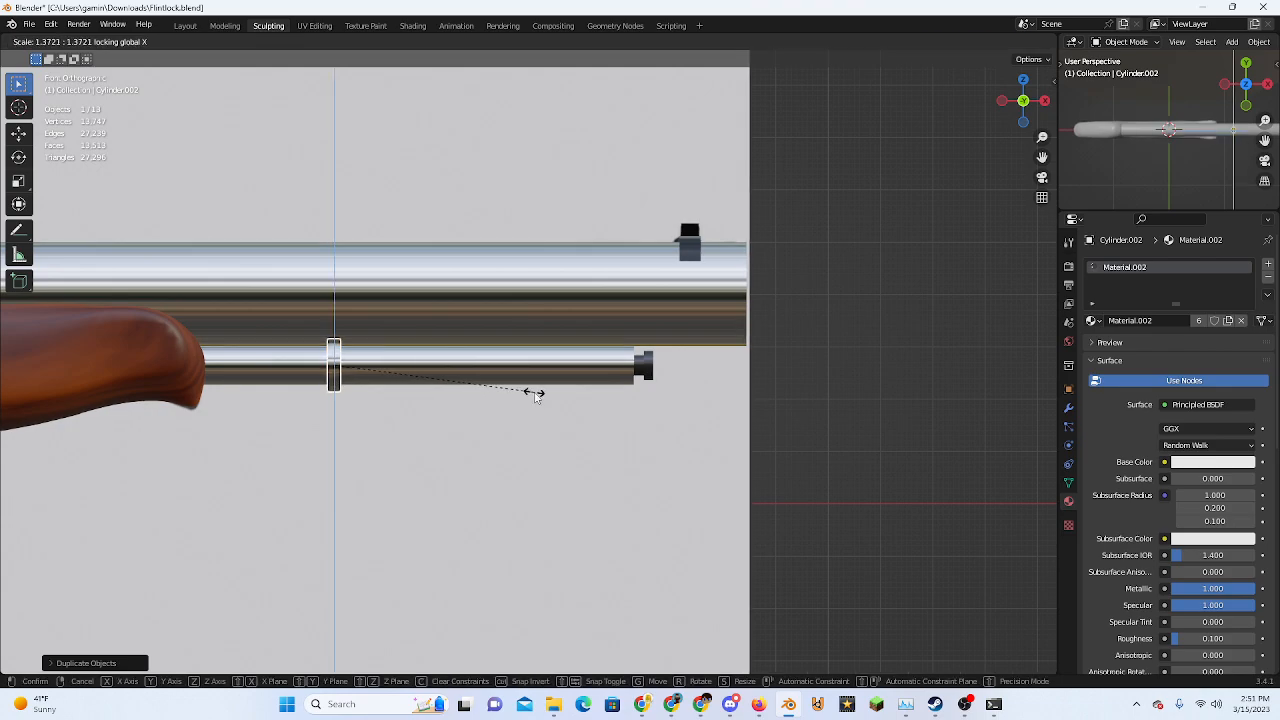
{"action": "left_click", "coordinate": [535, 395]}
{"action": "left_click", "coordinate": [1044, 101]}
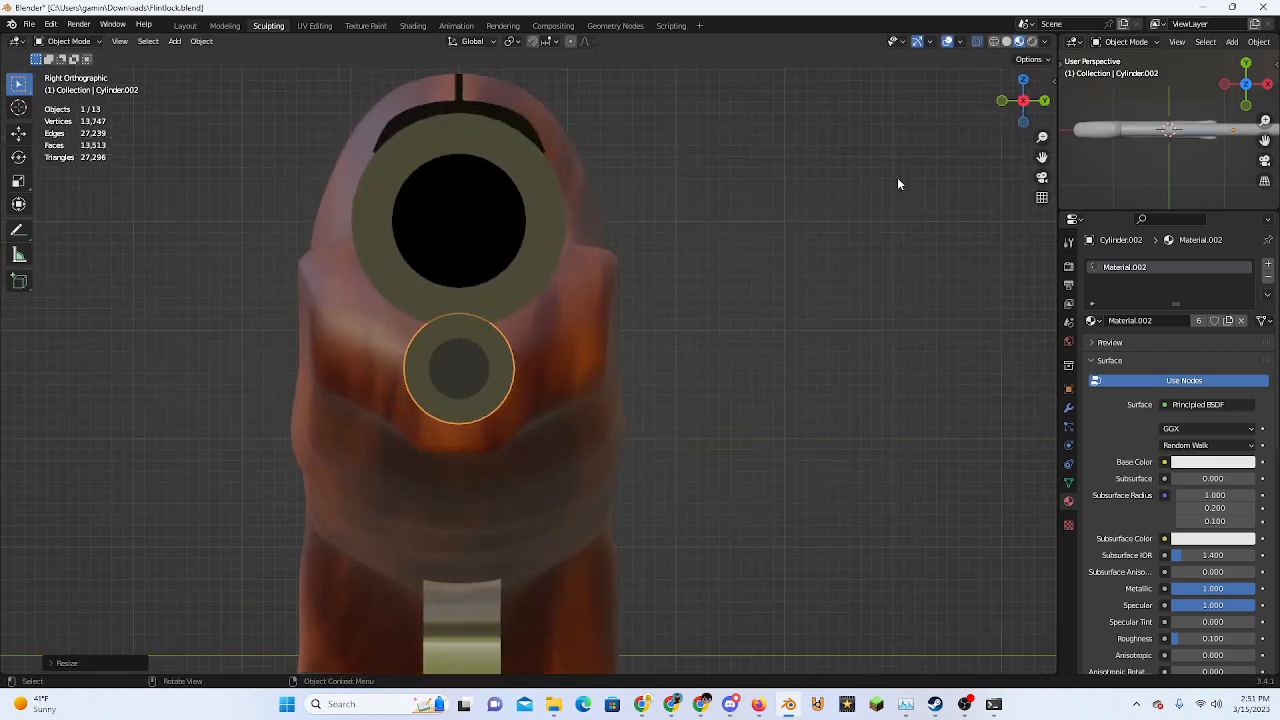
Move the band about 0.46 m along the X axis toward the rod's dark tip
{"action": "key", "text": "KP_1"}
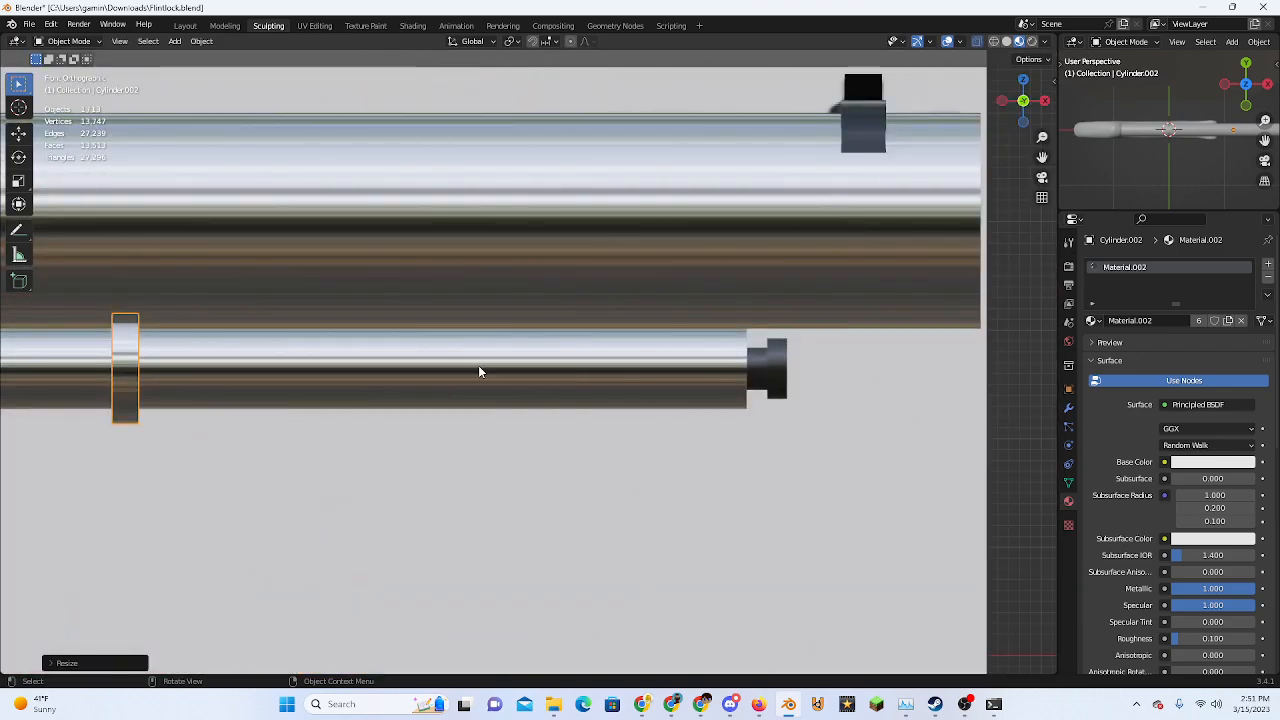
{"action": "key", "text": "g"}
{"action": "key", "text": "x"}
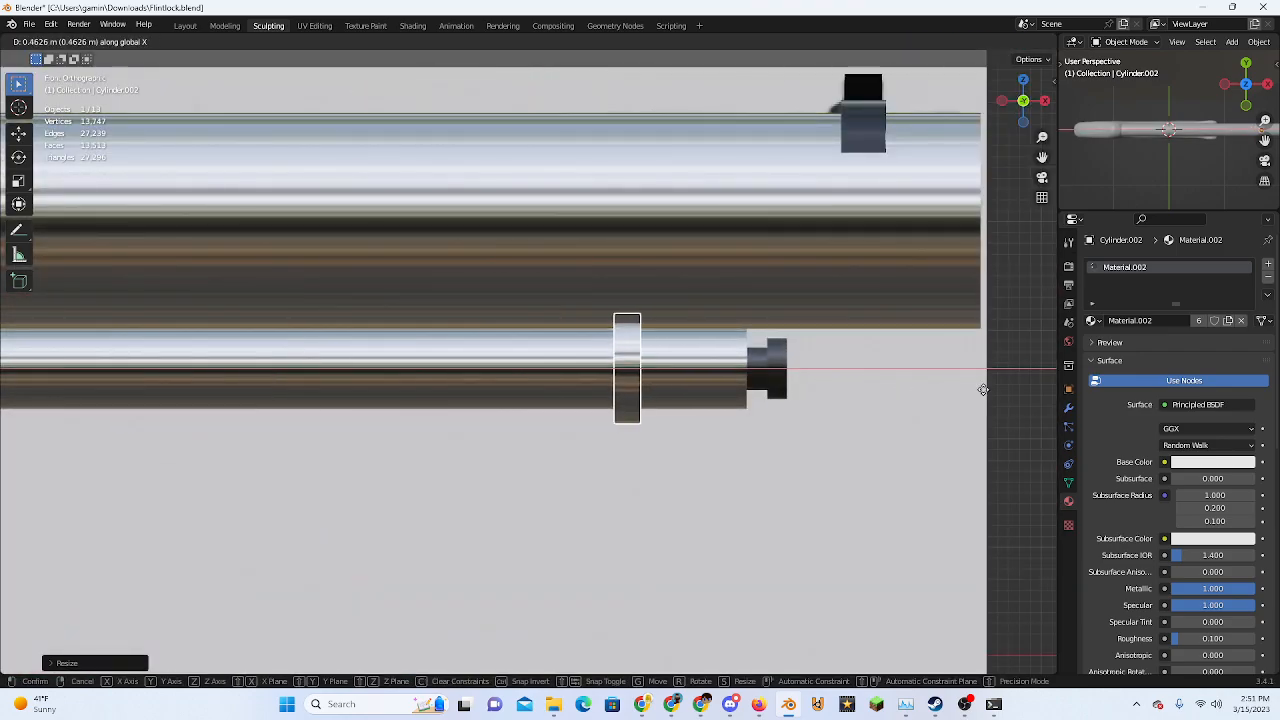
{"action": "left_click", "coordinate": [983, 390]}
Duplicate the band along the X axis and place the copy near the wooden stock
{"action": "scroll", "coordinate": [714, 380], "scroll_direction": "down", "scroll_amount": 4}
{"action": "key", "text": "shift+d"}
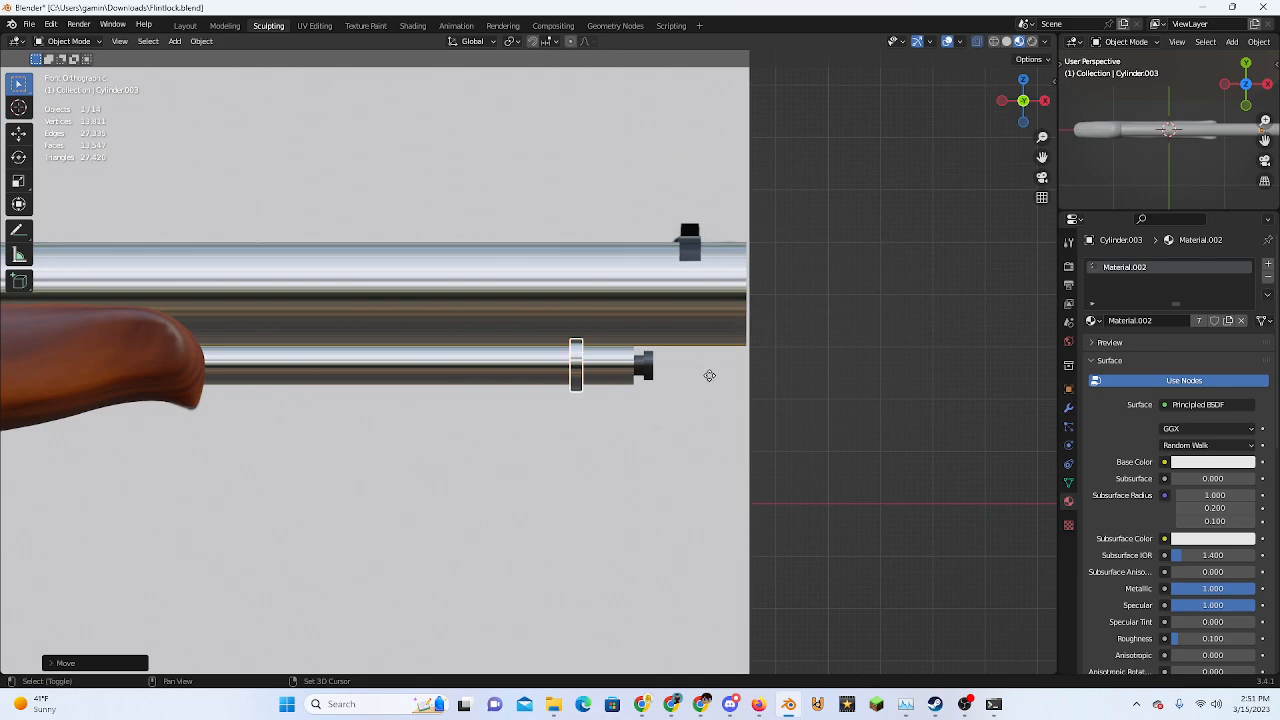
{"action": "key", "text": "x"}
{"action": "left_click", "coordinate": [431, 361]}
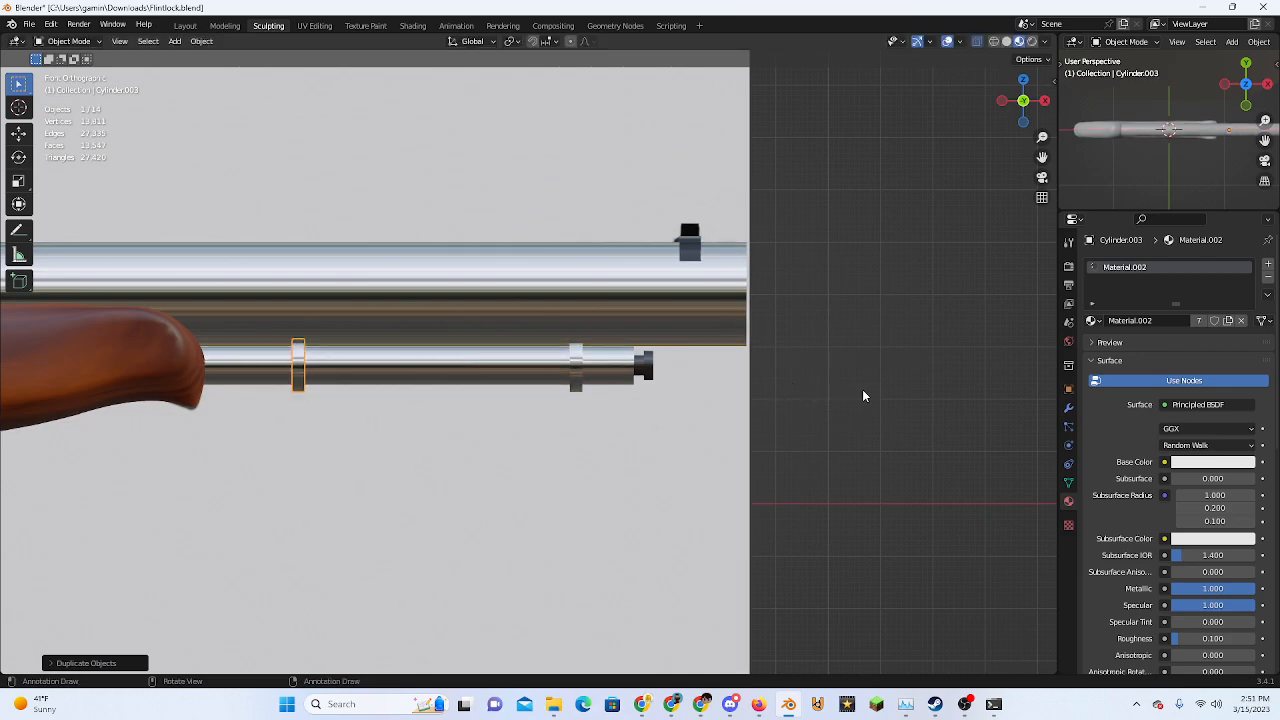
{"action": "left_click", "coordinate": [862, 389]}
Replace the outer rod's shared material with a new one and give it a golden yellow base color
{"action": "middle_click_drag", "start_coordinate": [862, 389], "coordinate": [620, 360]}
{"action": "left_click", "coordinate": [620, 360]}
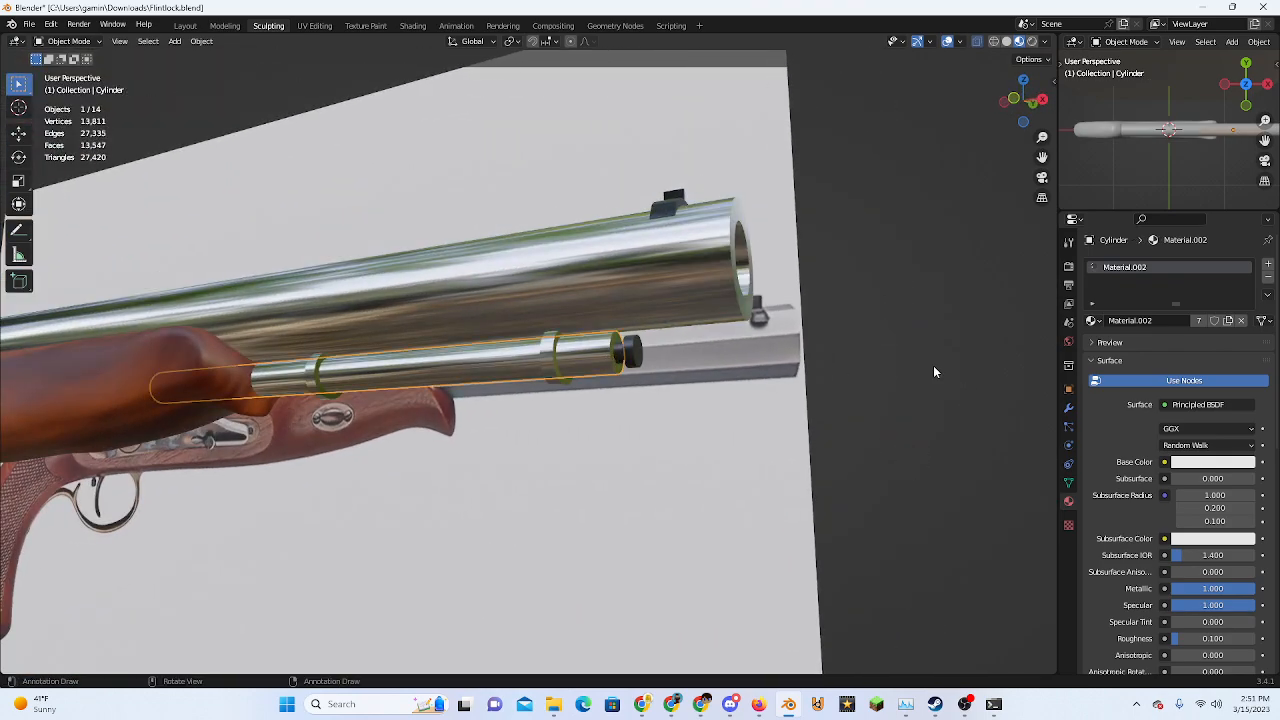
{"action": "left_click", "coordinate": [1240, 325]}
{"action": "left_click", "coordinate": [1212, 322]}
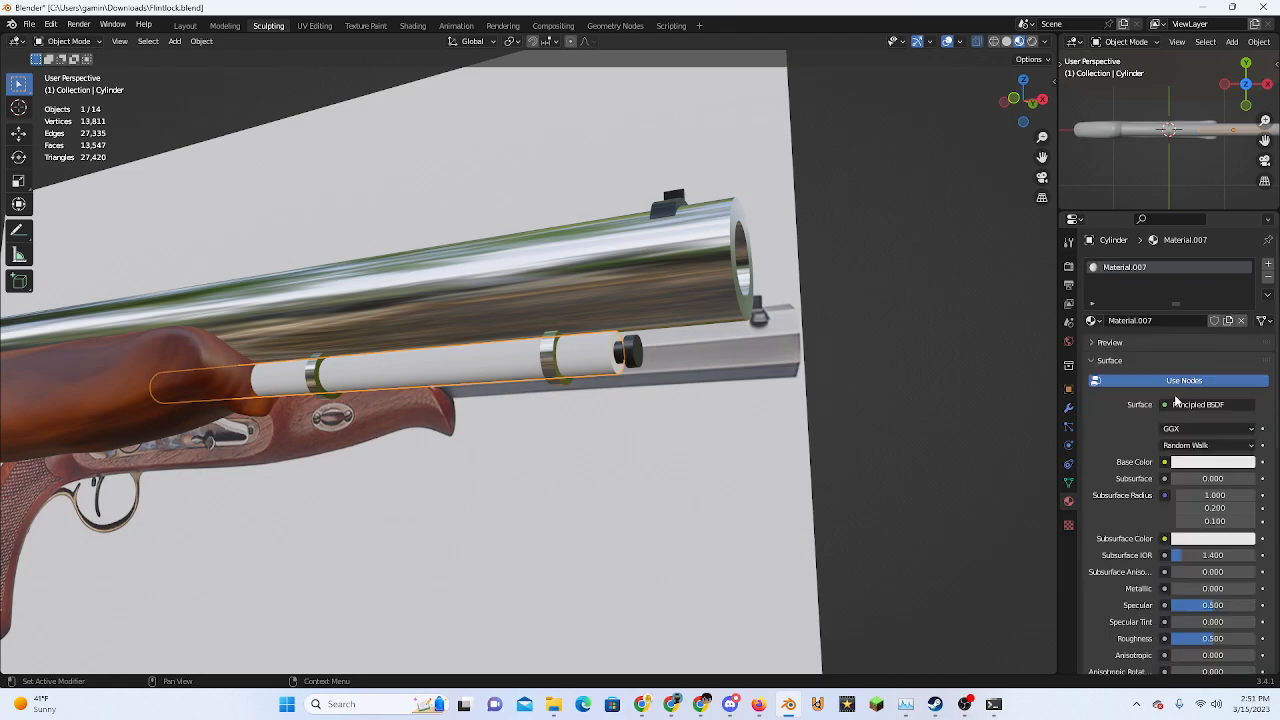
{"action": "left_click", "coordinate": [1187, 463]}
{"action": "left_click", "coordinate": [1154, 346]}
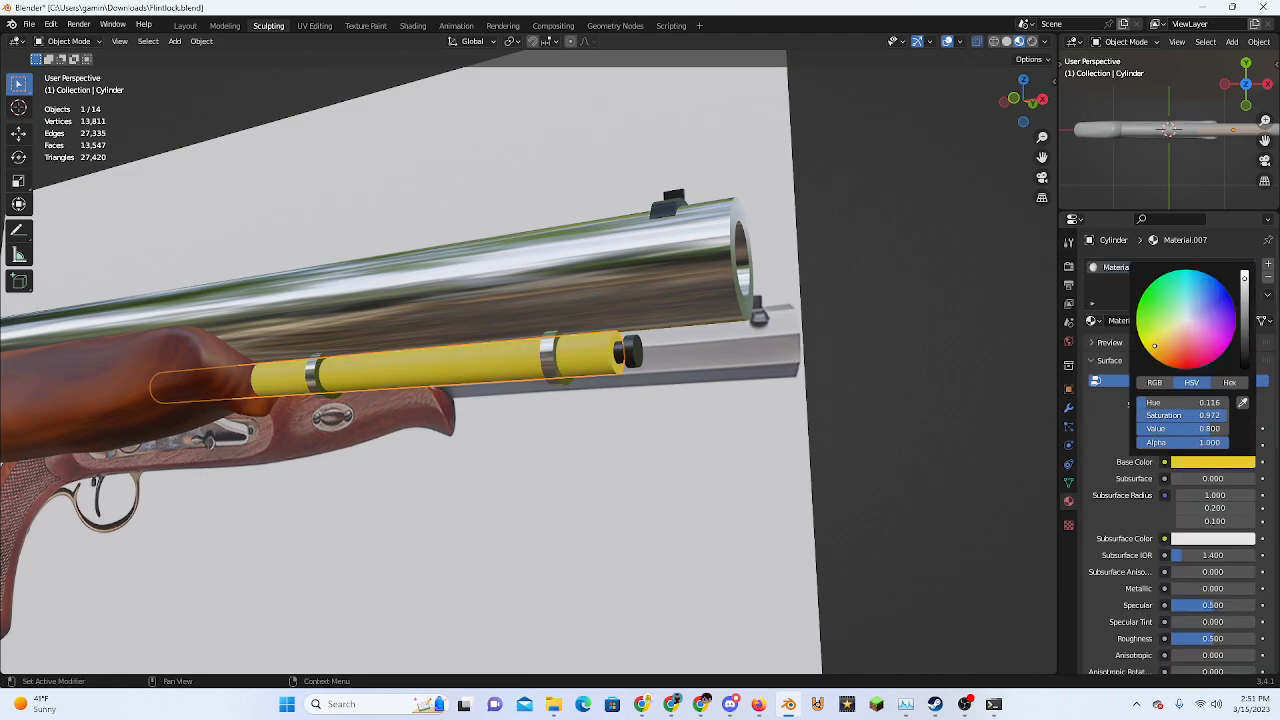
{"action": "left_click_drag", "start_coordinate": [1146, 349], "coordinate": [1148, 353]}
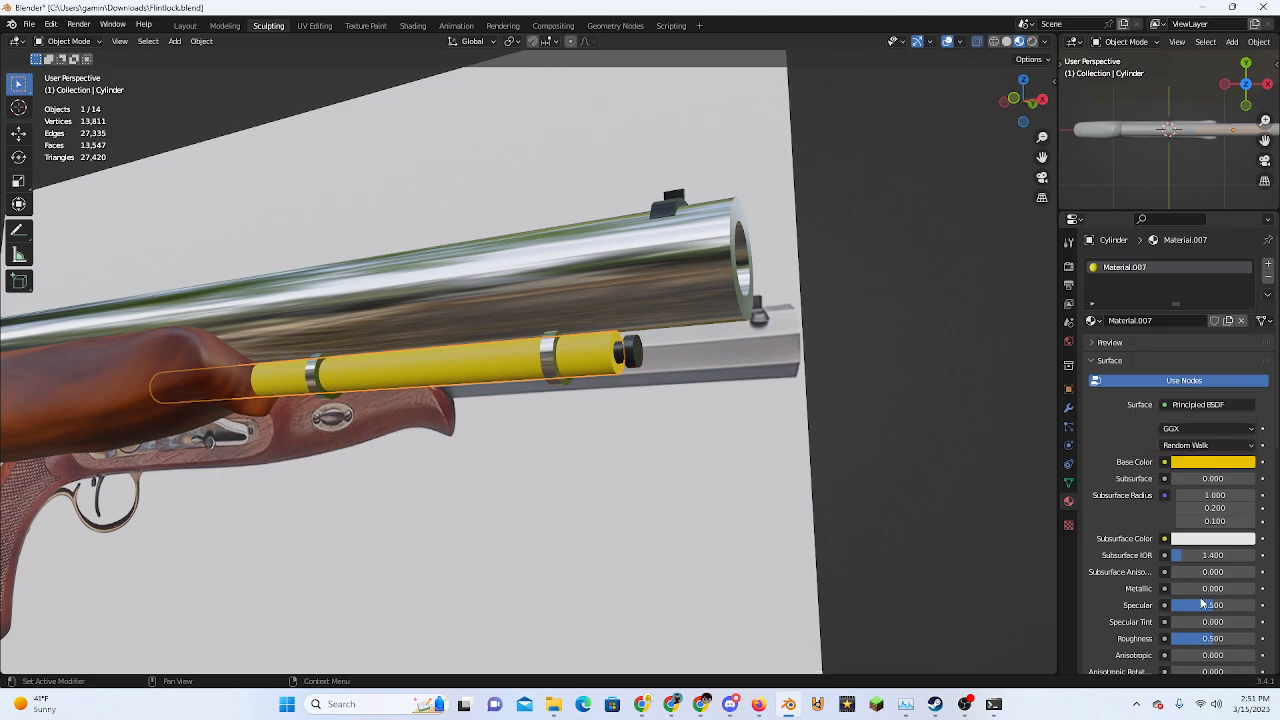
Set the outer rod's golden material to Metallic 1.0, Specular 1.0 and Roughness 0.1
{"action": "left_click_drag", "start_coordinate": [1225, 588], "coordinate": [1262, 588]}
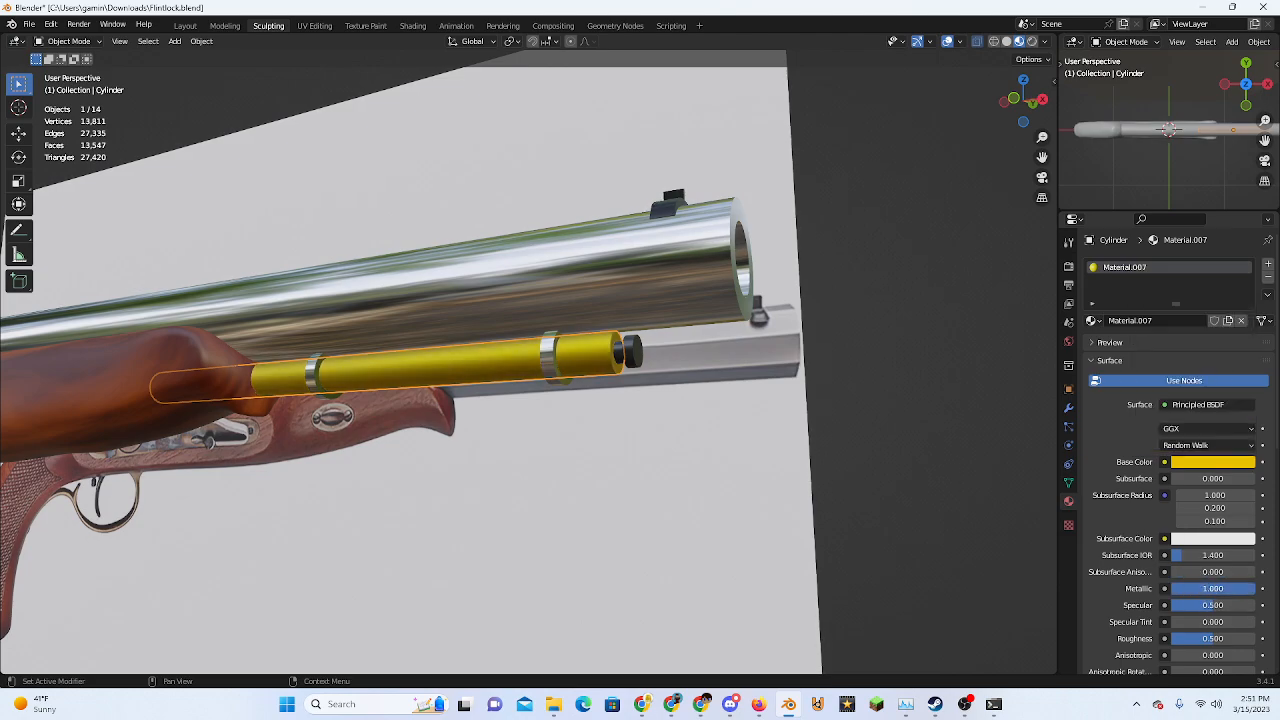
{"action": "left_click", "coordinate": [1208, 639]}
{"action": "type", "text": ".1"}
{"action": "key", "text": "Return"}
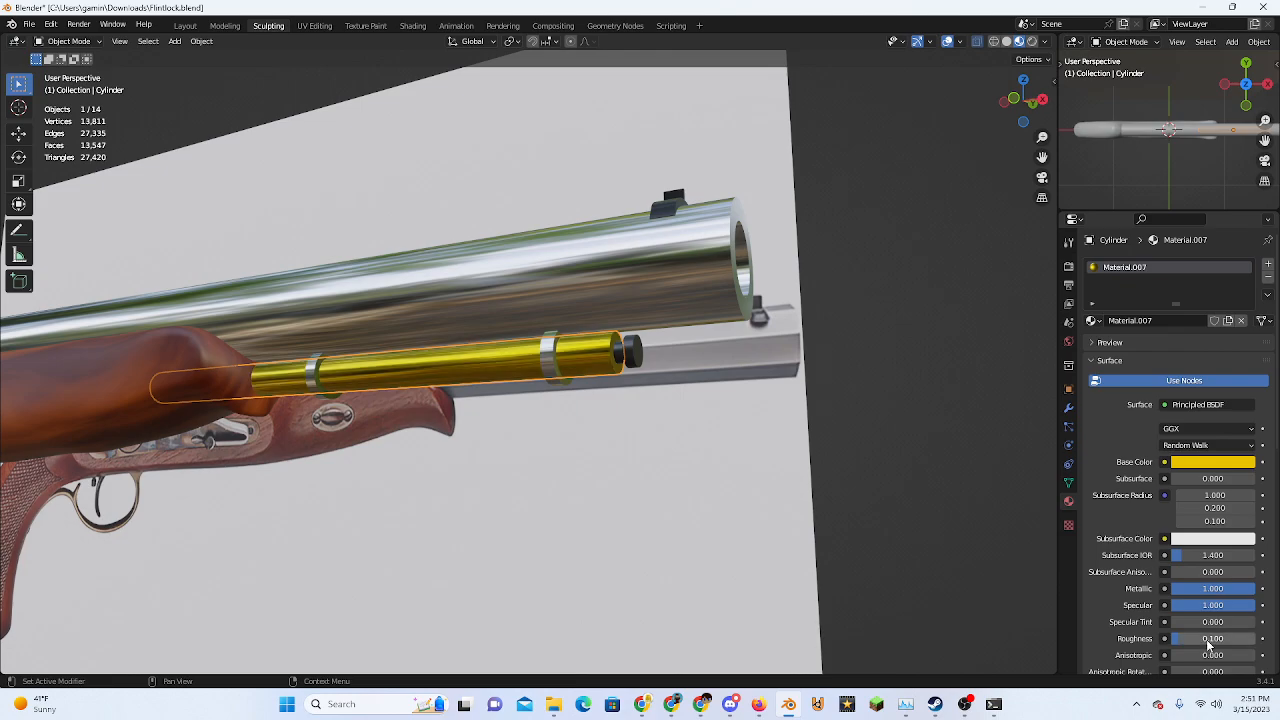
{"action": "left_click", "coordinate": [968, 480]}
{"action": "middle_click_drag", "start_coordinate": [970, 474], "coordinate": [675, 397]}
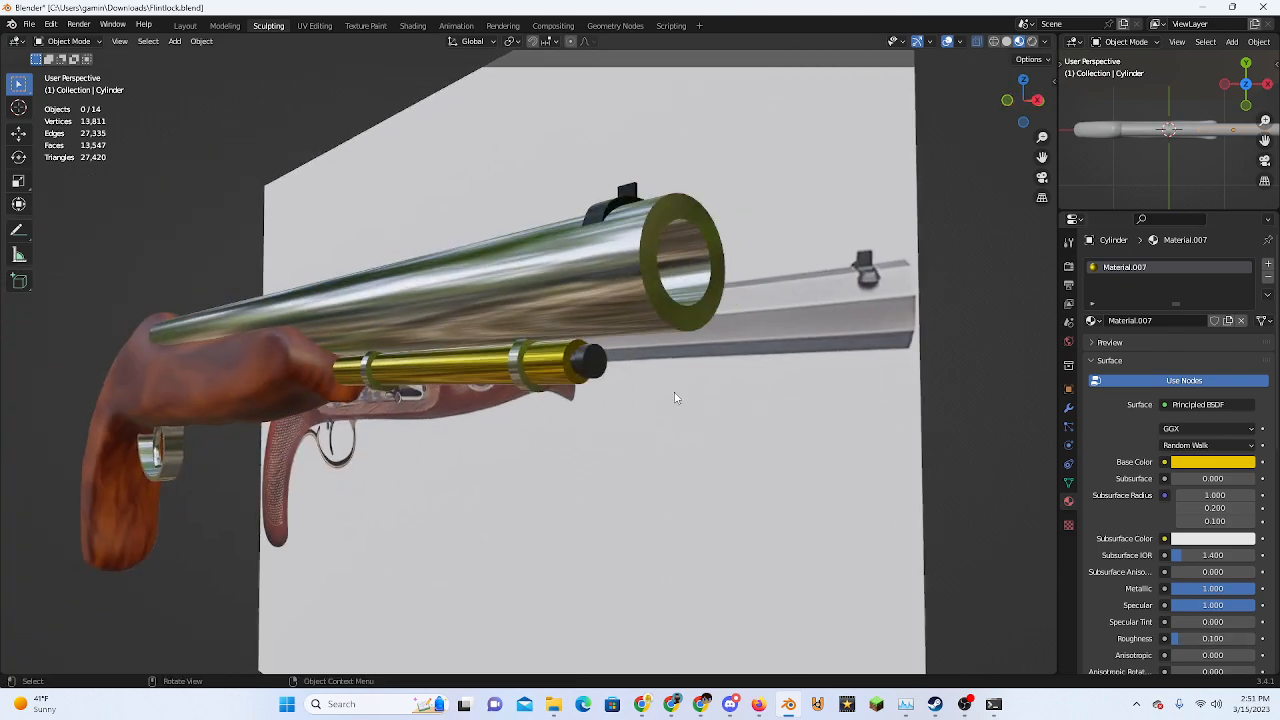
Assign the golden Material.007 to both bands around the outer rod
{"action": "left_click", "coordinate": [516, 378]}
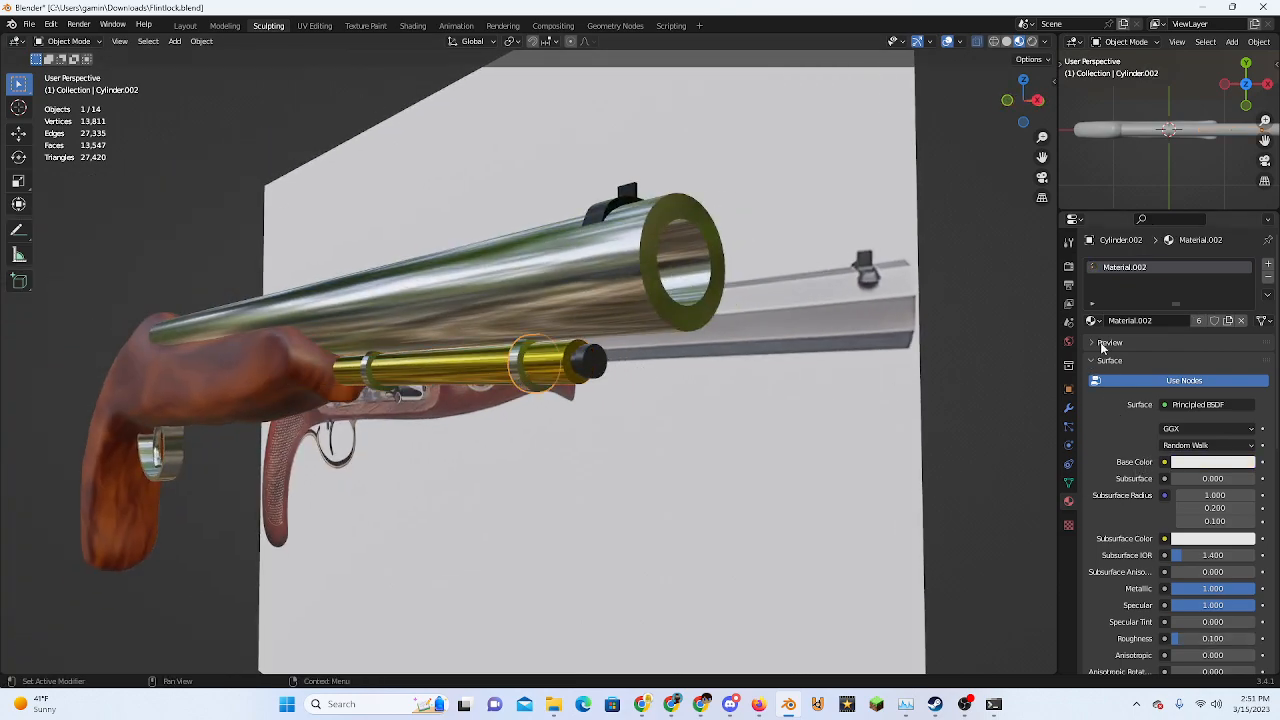
{"action": "left_click", "coordinate": [1093, 320]}
{"action": "left_click", "coordinate": [1160, 429]}
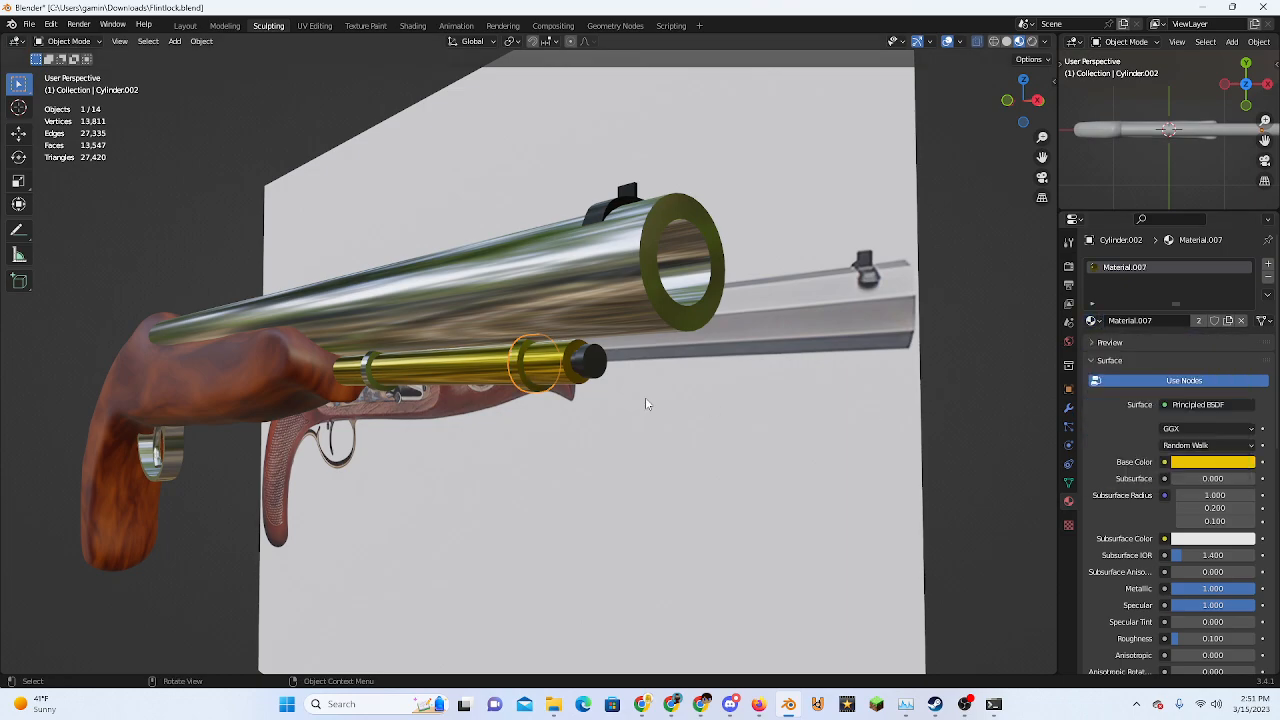
{"action": "left_click", "coordinate": [365, 374]}
{"action": "left_click", "coordinate": [1093, 322]}
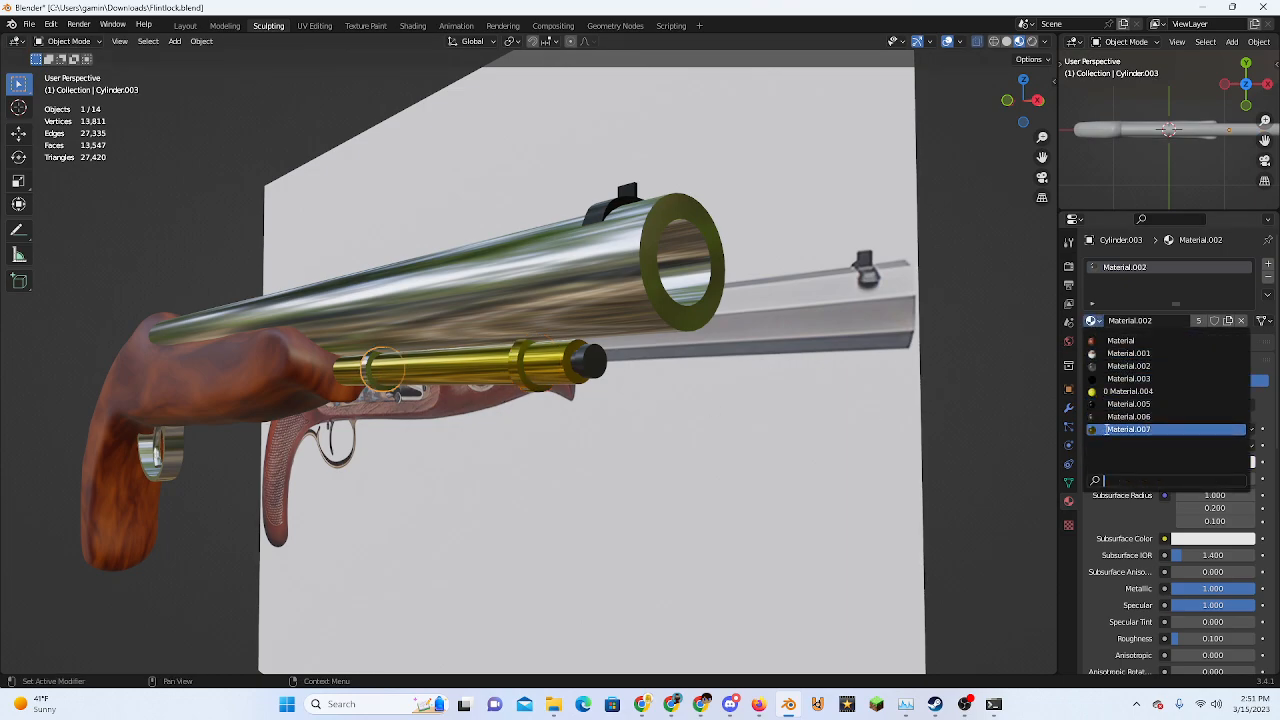
{"action": "left_click", "coordinate": [1108, 429]}
{"action": "middle_click_drag", "start_coordinate": [240, 455], "coordinate": [480, 460]}
{"action": "middle_click_drag", "start_coordinate": [178, 460], "coordinate": [651, 434], "text": "shift"}
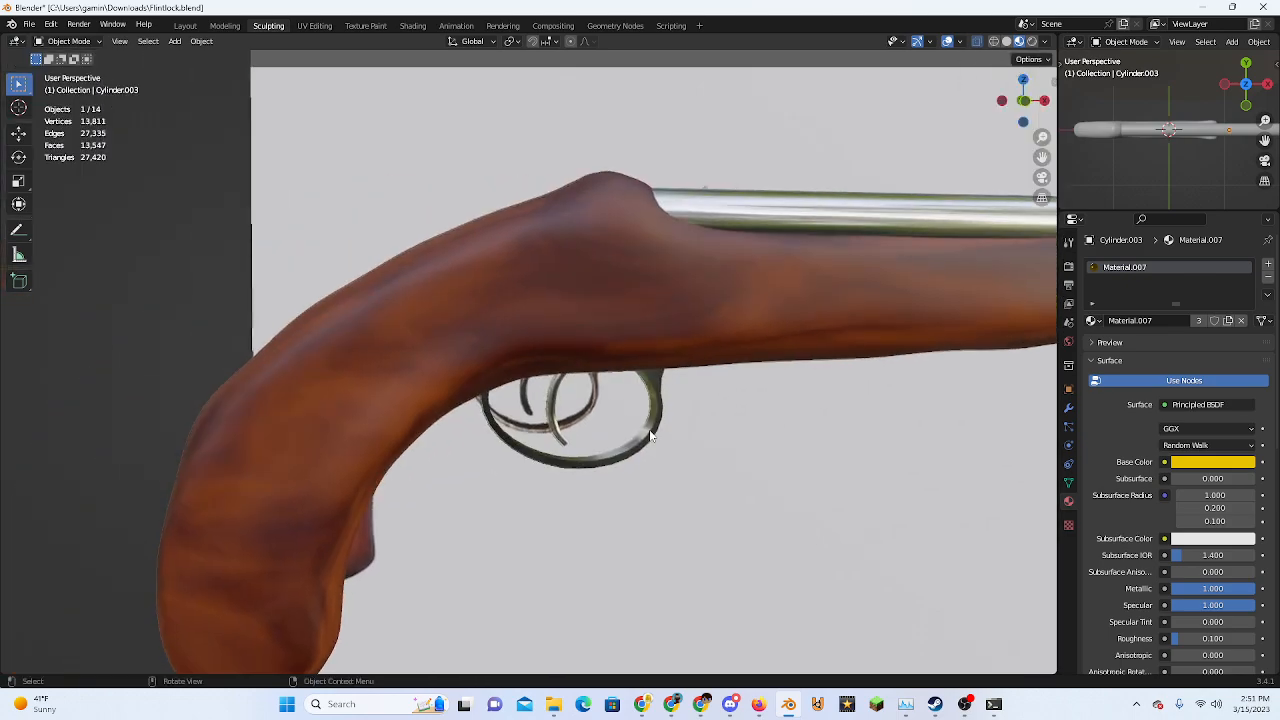
Assign the golden Material.007 to the trigger and the trigger guard
{"action": "scroll", "coordinate": [650, 434], "scroll_direction": "up", "scroll_amount": 1}
{"action": "left_click", "coordinate": [562, 441], "text": "shift"}
{"action": "left_click", "coordinate": [1093, 321]}
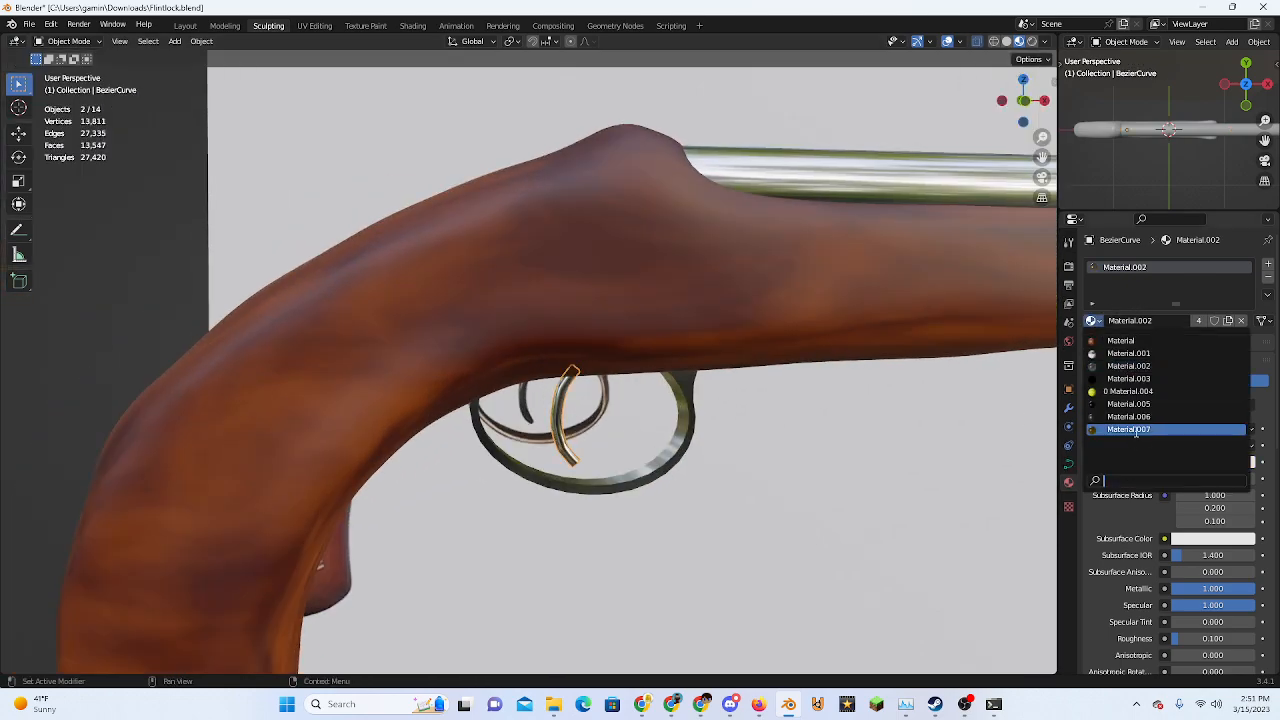
{"action": "left_click", "coordinate": [1134, 430]}
{"action": "left_click", "coordinate": [676, 447]}
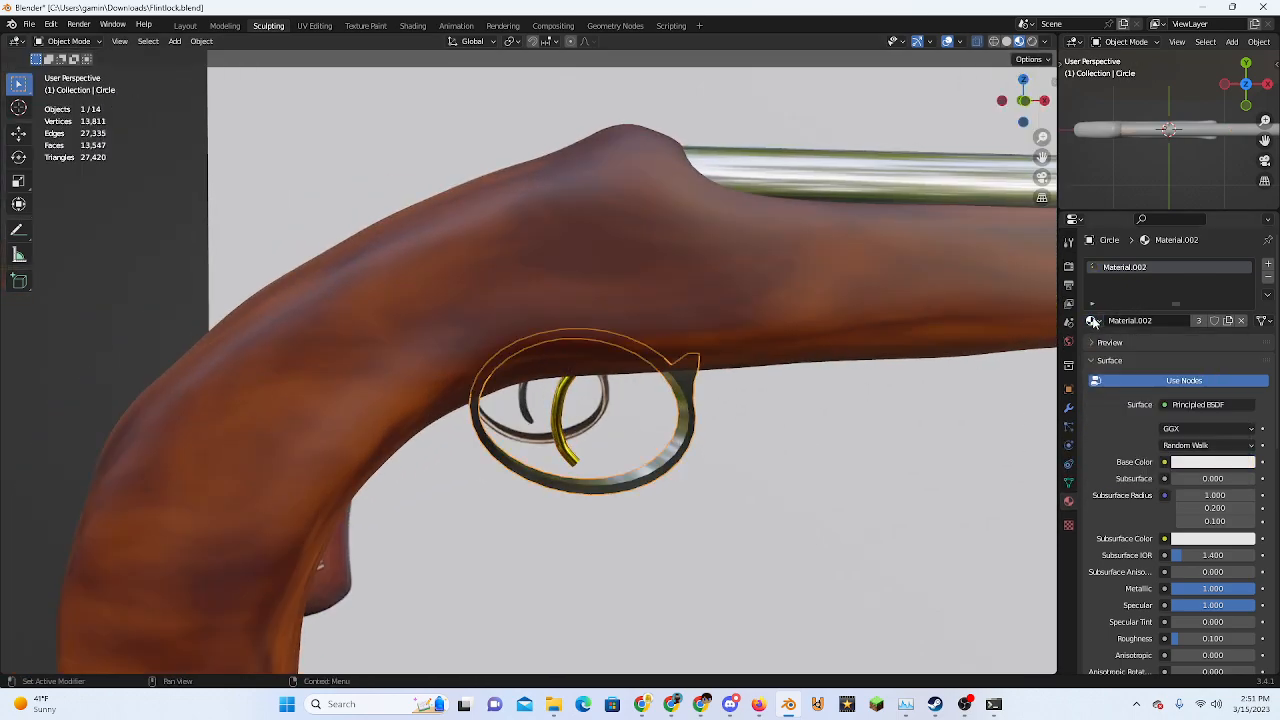
{"action": "left_click", "coordinate": [1093, 321]}
{"action": "left_click", "coordinate": [1125, 430]}
{"action": "scroll", "coordinate": [550, 409], "scroll_direction": "down", "scroll_amount": 4}
{"action": "left_click", "coordinate": [712, 425]}
Try the golden Material.007 on the gun barrel's first material slot
{"action": "middle_click_drag", "start_coordinate": [712, 425], "coordinate": [517, 474]}
{"action": "scroll", "coordinate": [631, 397], "scroll_direction": "down", "scroll_amount": 4}
{"action": "scroll", "coordinate": [626, 483], "scroll_direction": "up", "scroll_amount": 4}
{"action": "scroll", "coordinate": [543, 503], "scroll_direction": "down", "scroll_amount": 3}
{"action": "scroll", "coordinate": [327, 365], "scroll_direction": "up", "scroll_amount": 2}
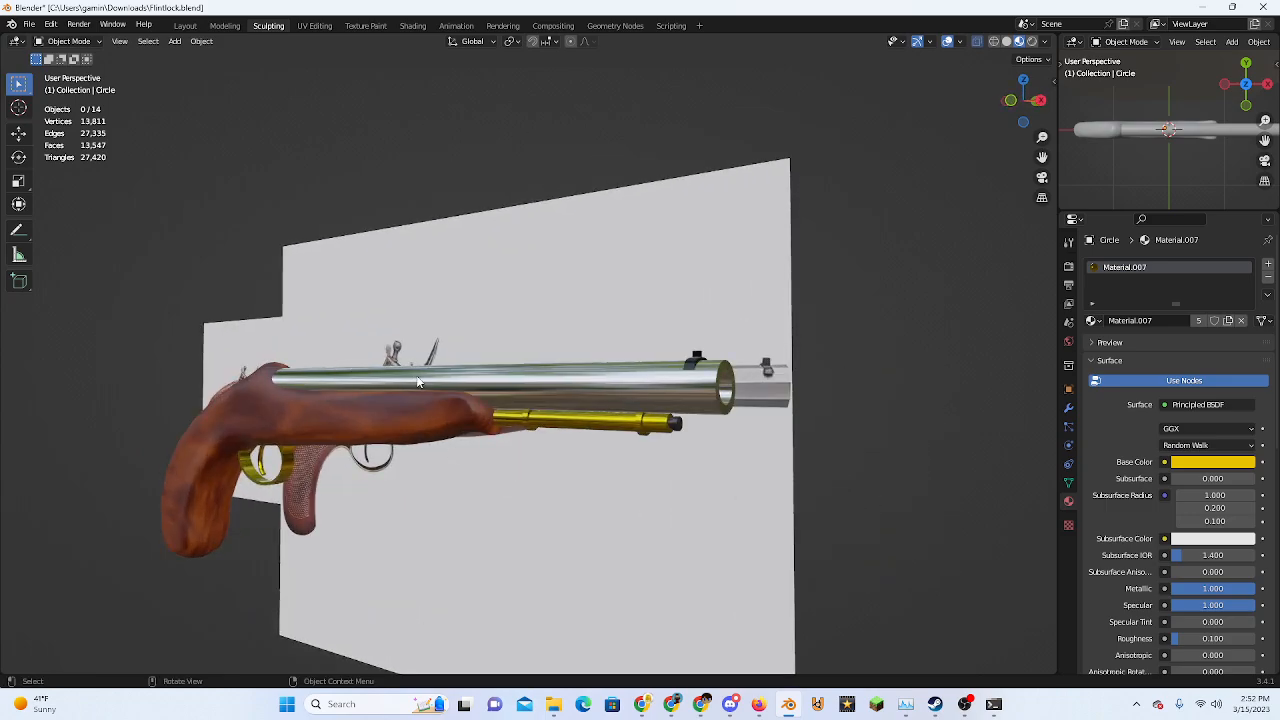
{"action": "middle_click_drag", "start_coordinate": [418, 381], "coordinate": [525, 386]}
{"action": "scroll", "coordinate": [525, 386], "scroll_direction": "up", "scroll_amount": 2}
{"action": "middle_click_drag", "start_coordinate": [735, 393], "coordinate": [698, 419]}
{"action": "left_click", "coordinate": [698, 419]}
{"action": "left_click", "coordinate": [1091, 347]}
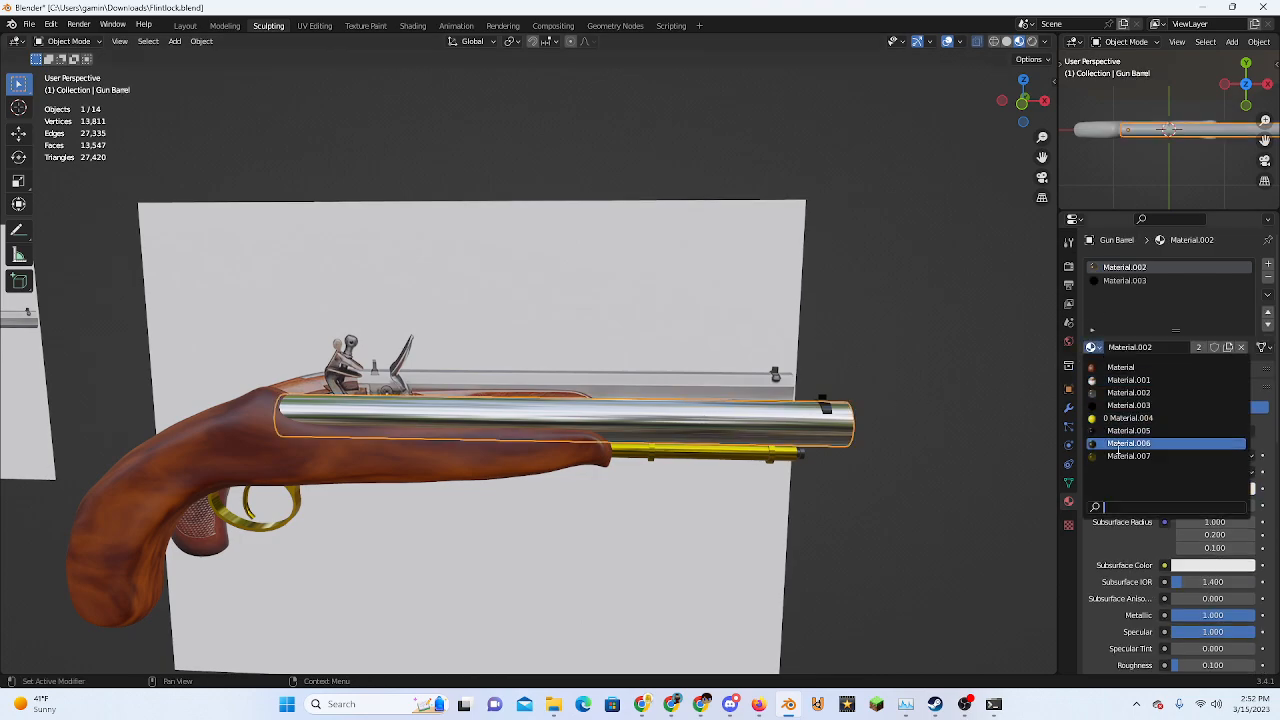
{"action": "left_click", "coordinate": [1123, 458]}
{"action": "left_click", "coordinate": [1091, 347]}
{"action": "left_click", "coordinate": [1128, 460]}
Restore Material.002 in the gun barrel's first material slot
{"action": "middle_click_drag", "start_coordinate": [1000, 445], "coordinate": [892, 416]}
{"action": "left_click", "coordinate": [892, 416]}
{"action": "left_click", "coordinate": [1091, 347]}
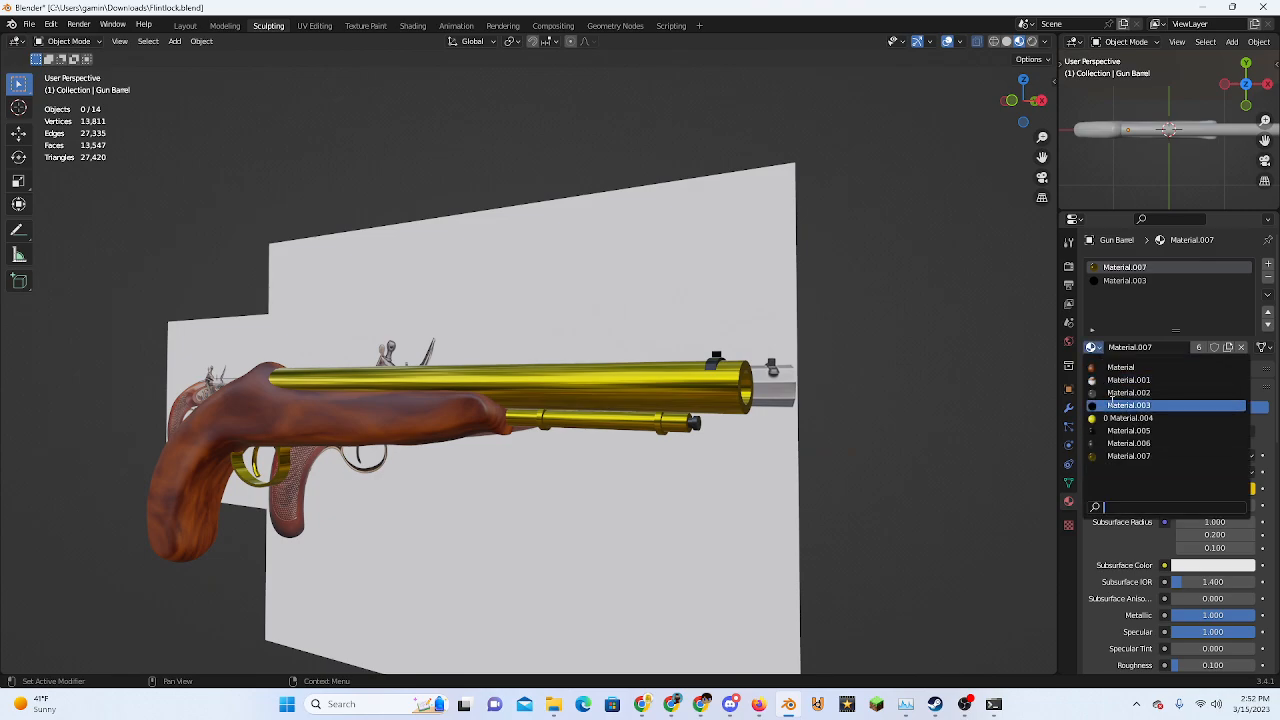
{"action": "left_click", "coordinate": [1125, 402]}
Examine the textured pistol from both sides against the flintlock reference image behind it
{"action": "scroll", "coordinate": [900, 430], "scroll_direction": "down", "scroll_amount": 5}
{"action": "middle_click_drag", "start_coordinate": [711, 508], "coordinate": [534, 463]}
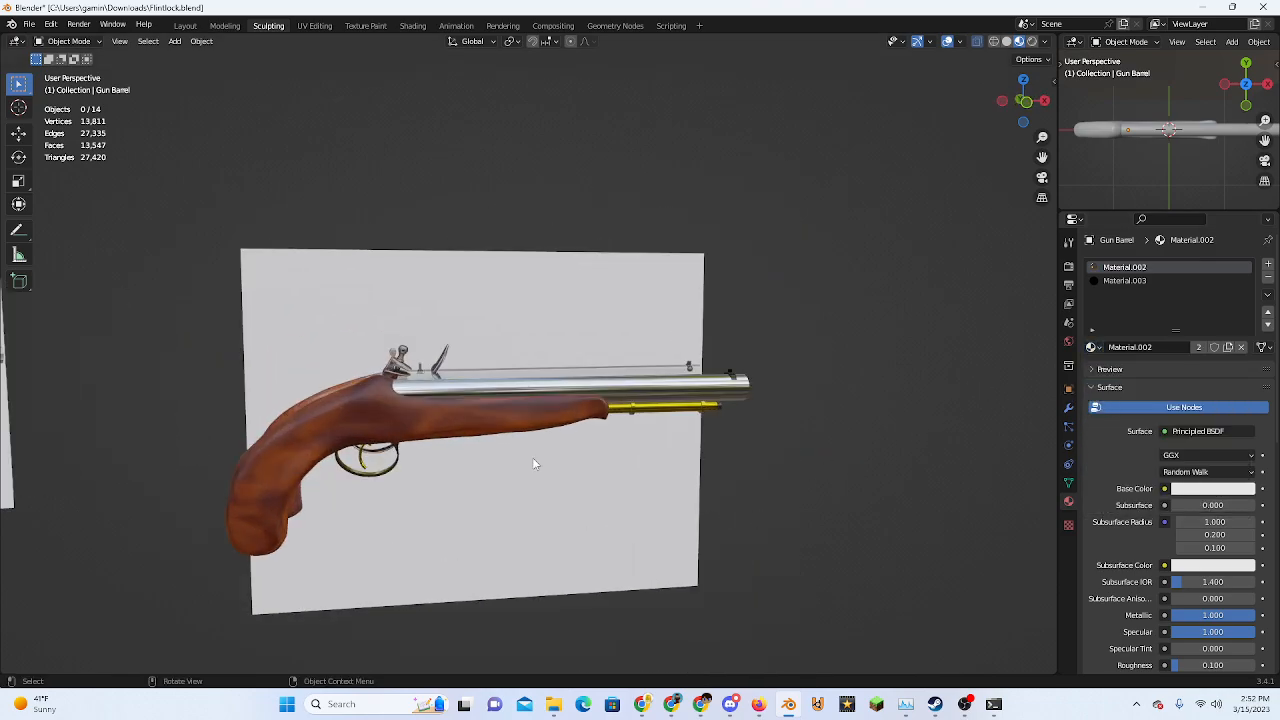
{"action": "middle_click_drag", "start_coordinate": [669, 457], "coordinate": [665, 510]}
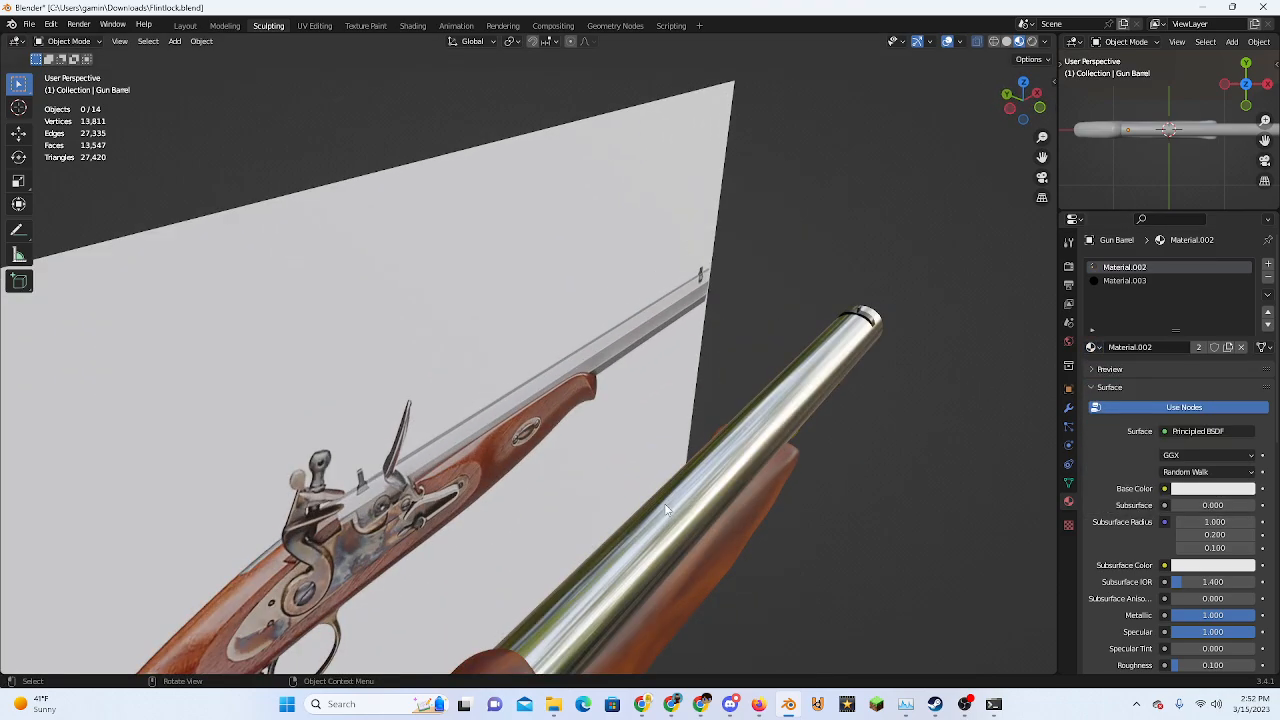
{"action": "scroll", "coordinate": [381, 519], "scroll_direction": "down", "scroll_amount": 3}
{"action": "middle_click_drag", "start_coordinate": [400, 515], "coordinate": [714, 468]}
{"action": "scroll", "coordinate": [594, 491], "scroll_direction": "down", "scroll_amount": 4}
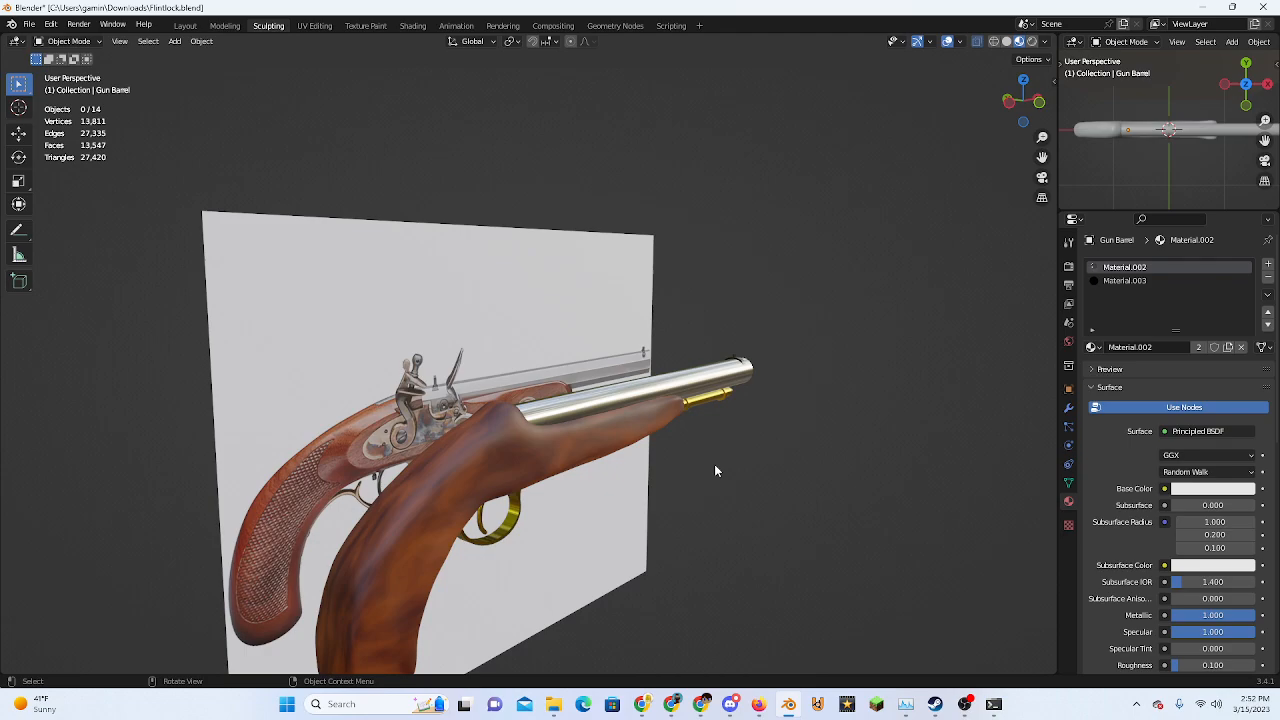
{"action": "middle_click_drag", "start_coordinate": [606, 477], "coordinate": [639, 458]}
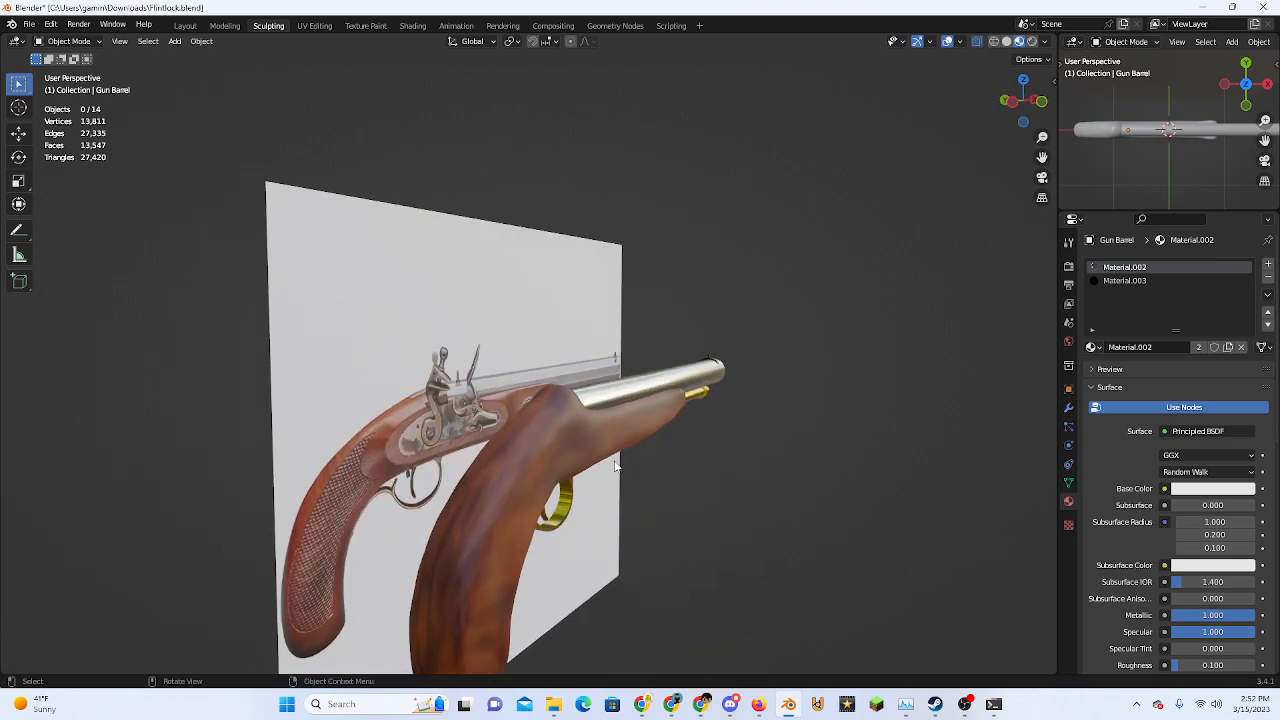
{"action": "scroll", "coordinate": [381, 480], "scroll_direction": "up", "scroll_amount": 3}
{"action": "middle_click_drag", "start_coordinate": [380, 474], "coordinate": [345, 480]}
{"action": "scroll", "coordinate": [345, 480], "scroll_direction": "down", "scroll_amount": 3}
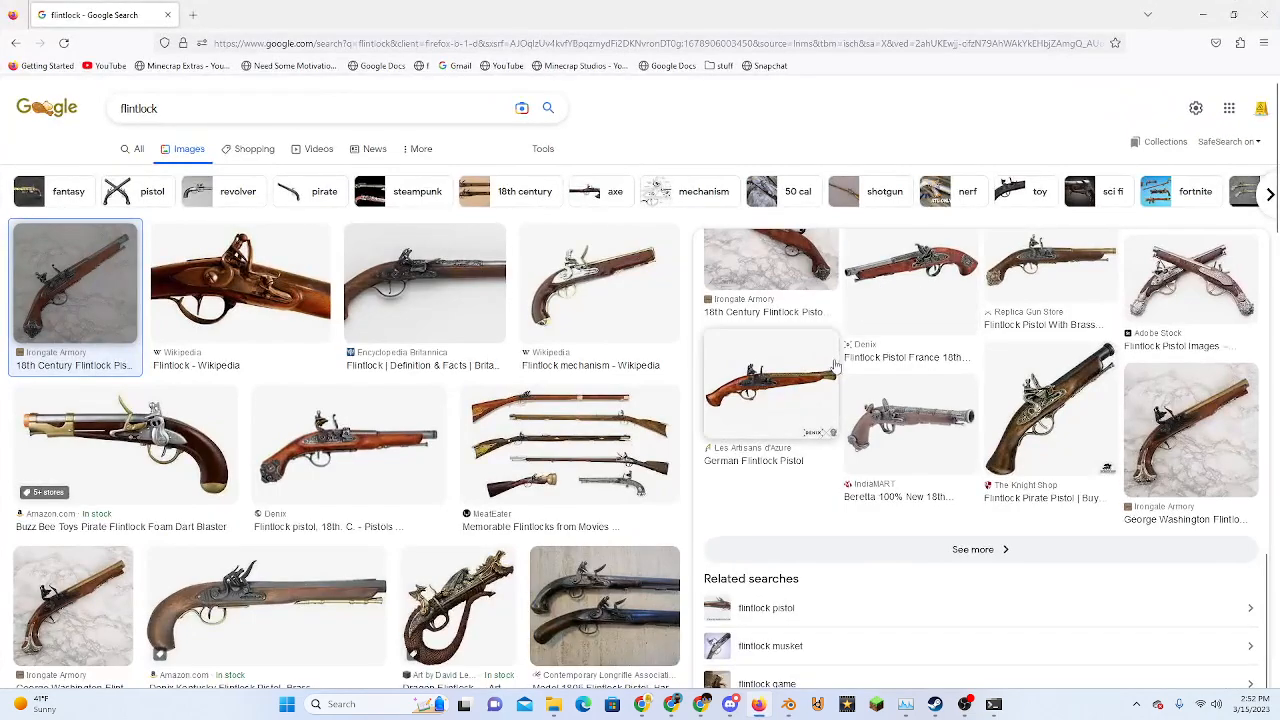
Compare the flintlock photos in Firefox's image results, including the Wikipedia, Encyclopedia Britannica, Amazon and MeatEater pictures
{"action": "scroll", "coordinate": [809, 394], "scroll_direction": "up", "scroll_amount": 3}
{"action": "left_click", "coordinate": [398, 280]}
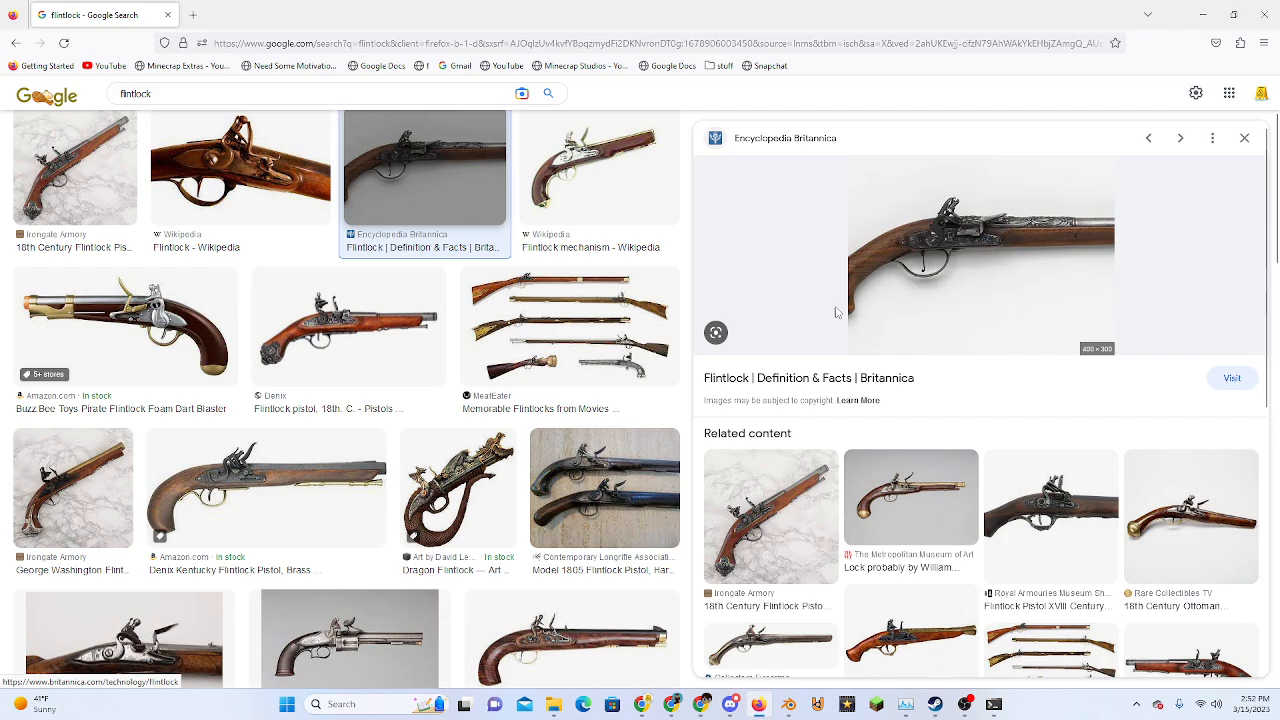
{"action": "right_click", "coordinate": [504, 167]}
{"action": "left_click", "coordinate": [459, 484]}
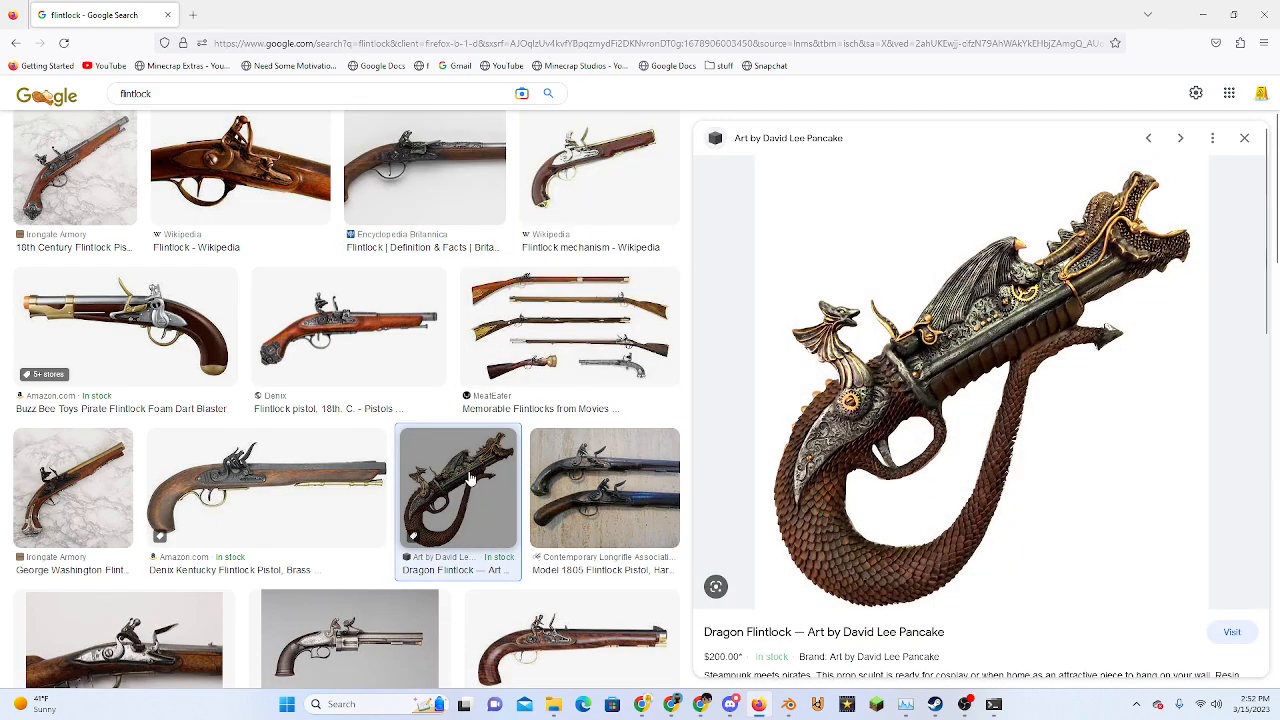
{"action": "left_click", "coordinate": [405, 165]}
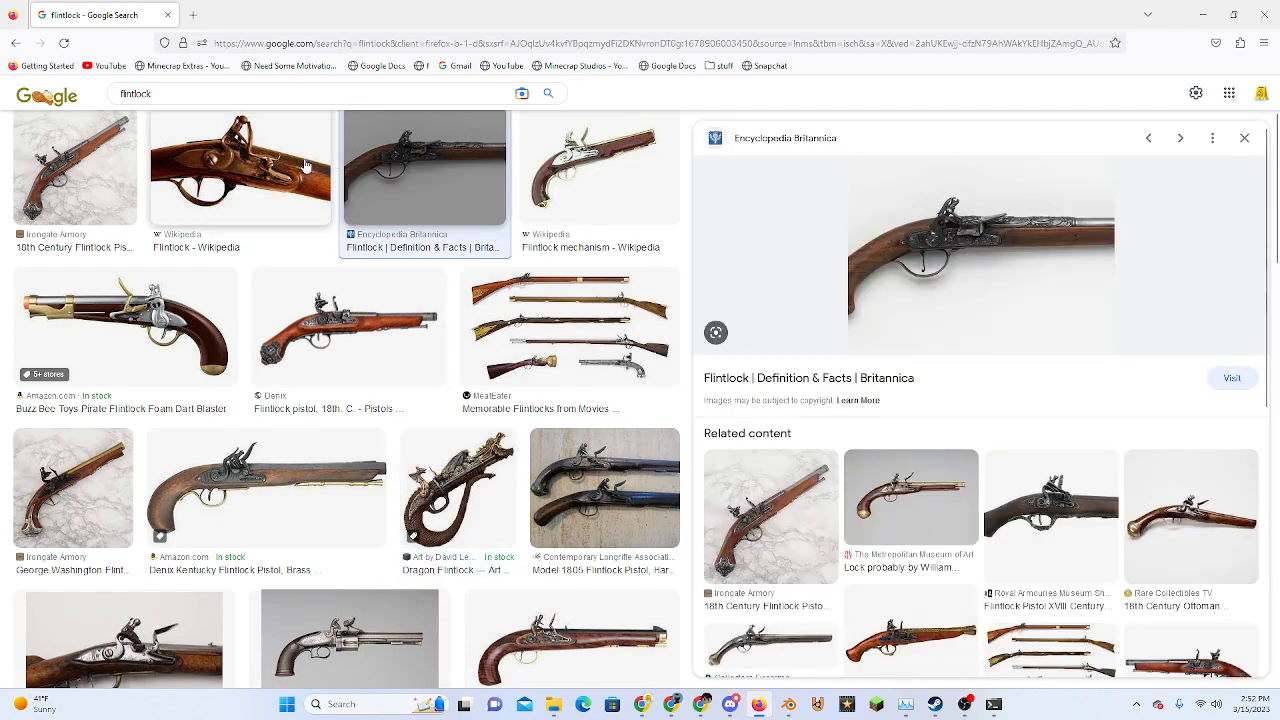
{"action": "left_click", "coordinate": [306, 165]}
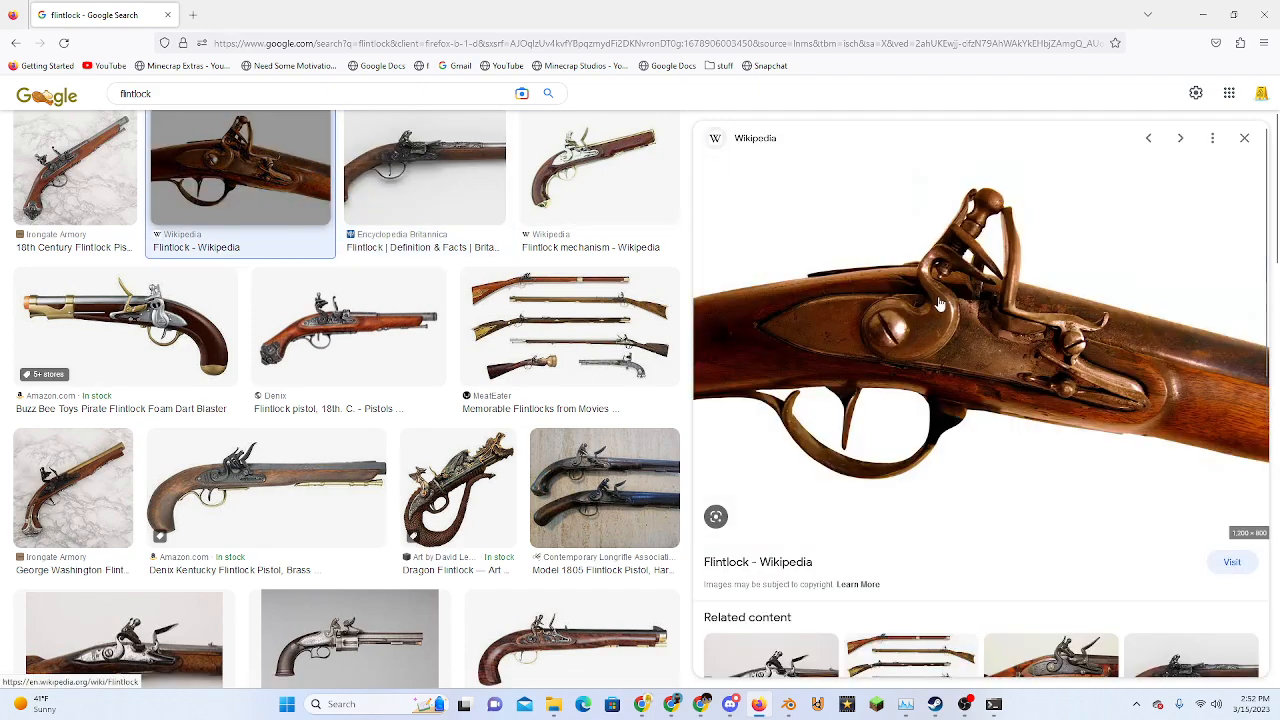
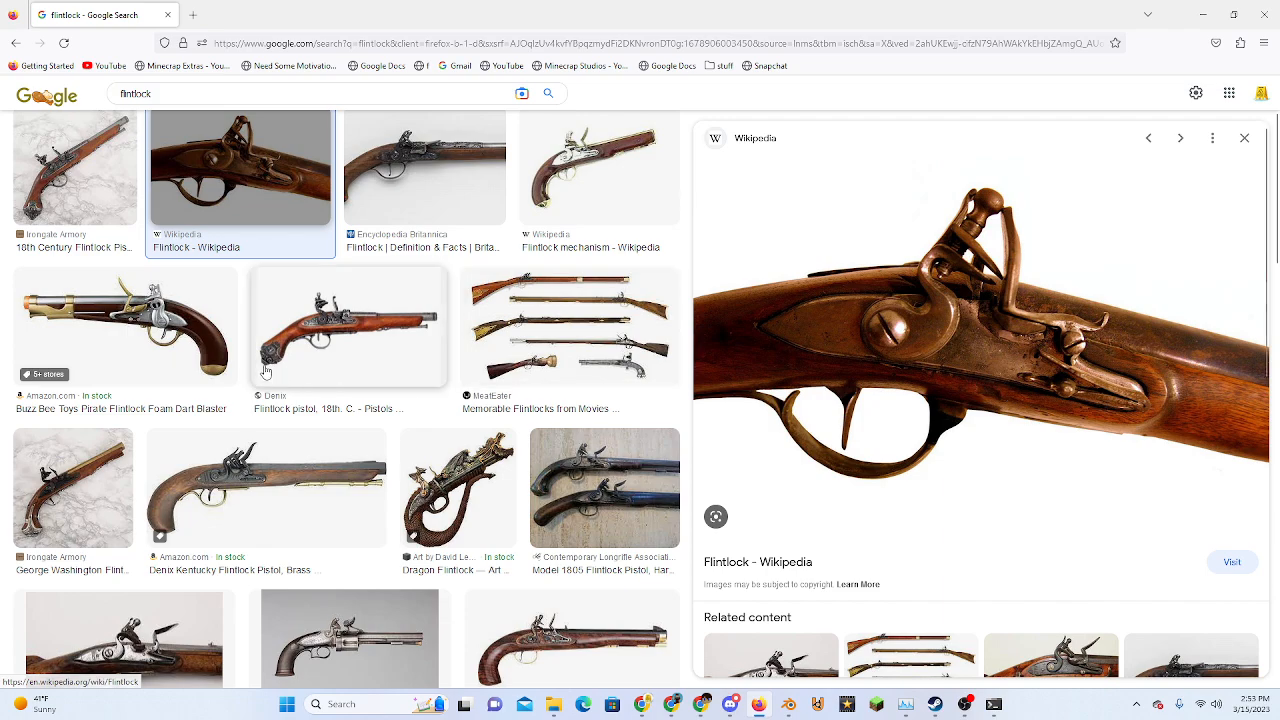
{"action": "left_click", "coordinate": [212, 354]}
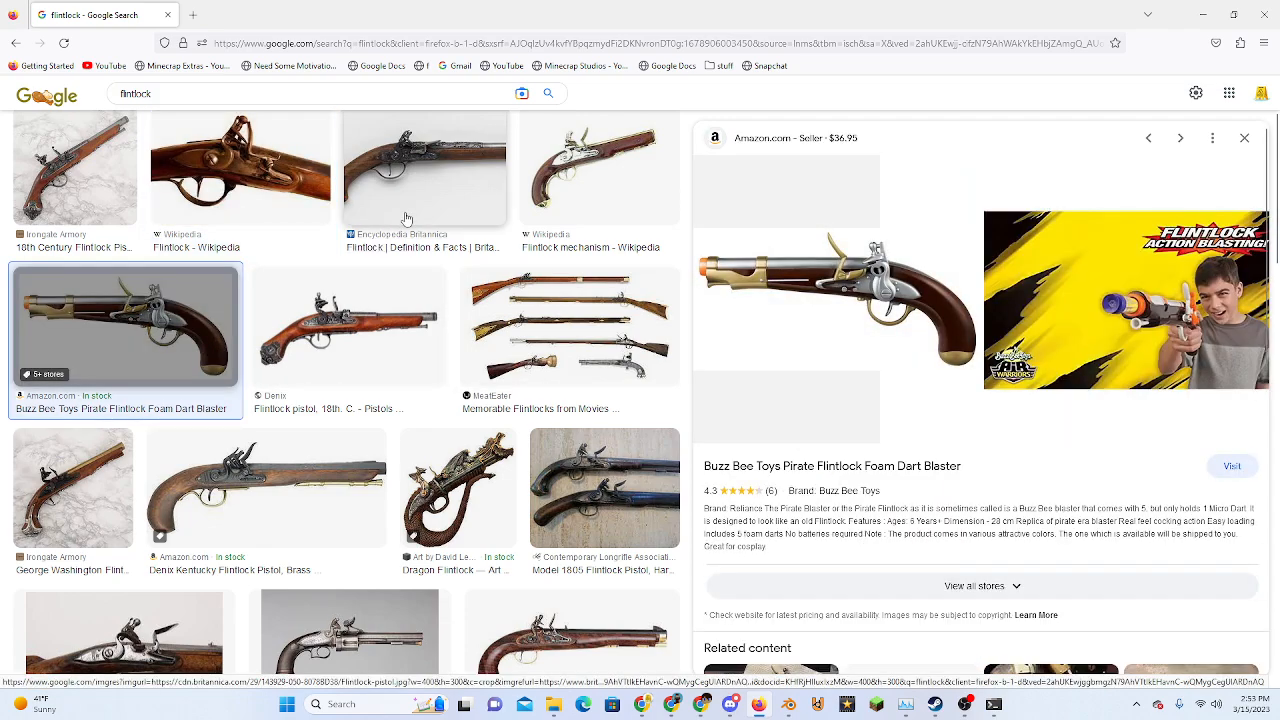
{"action": "left_click", "coordinate": [406, 218]}
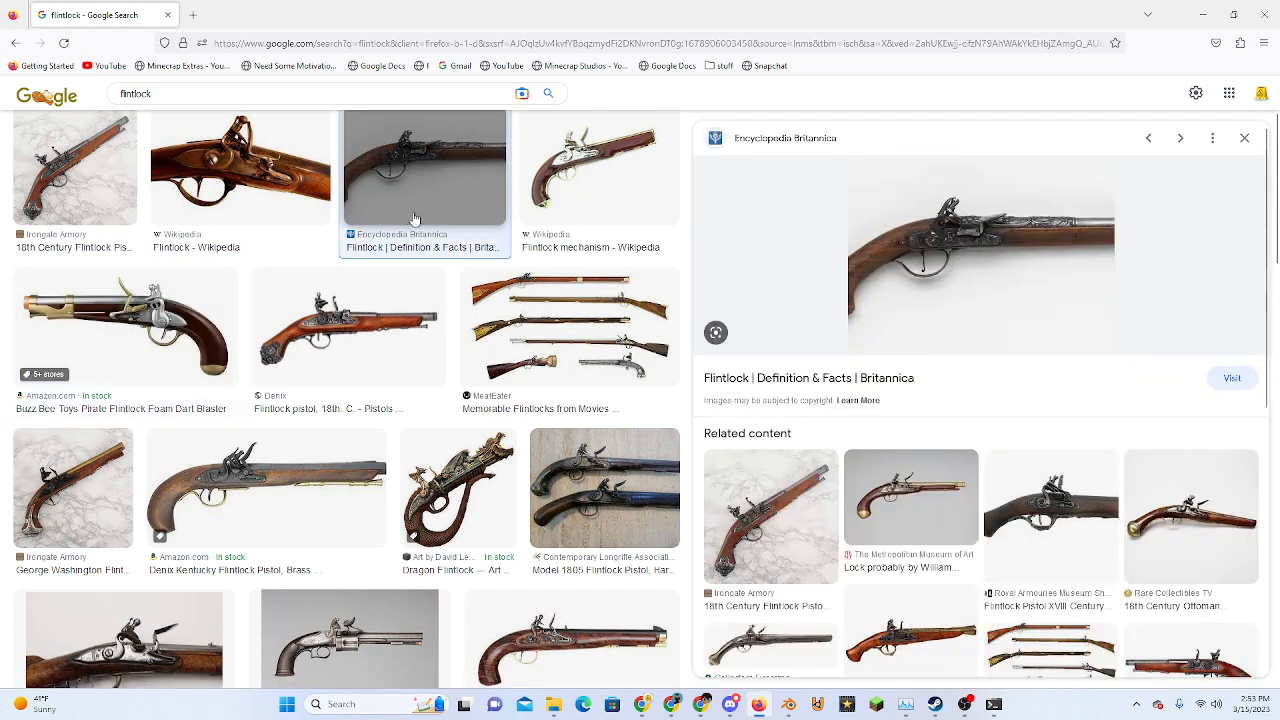
{"action": "left_click", "coordinate": [587, 205]}
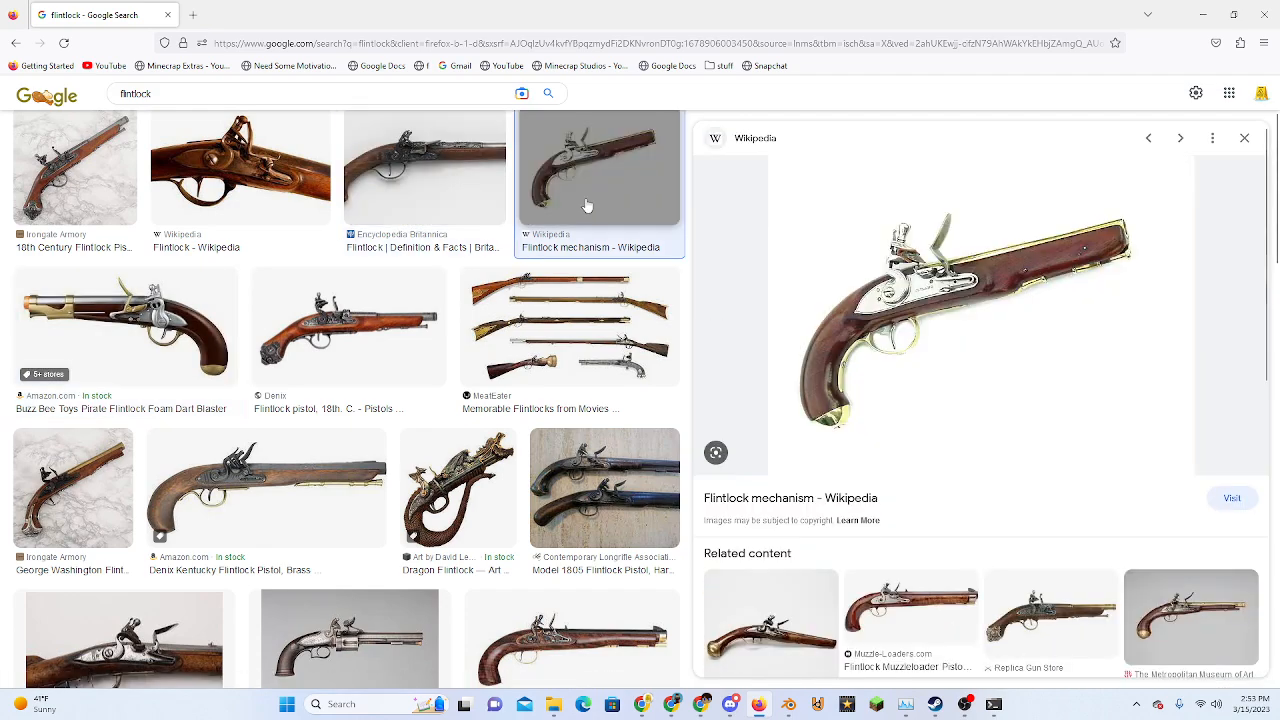
{"action": "left_click", "coordinate": [575, 280]}
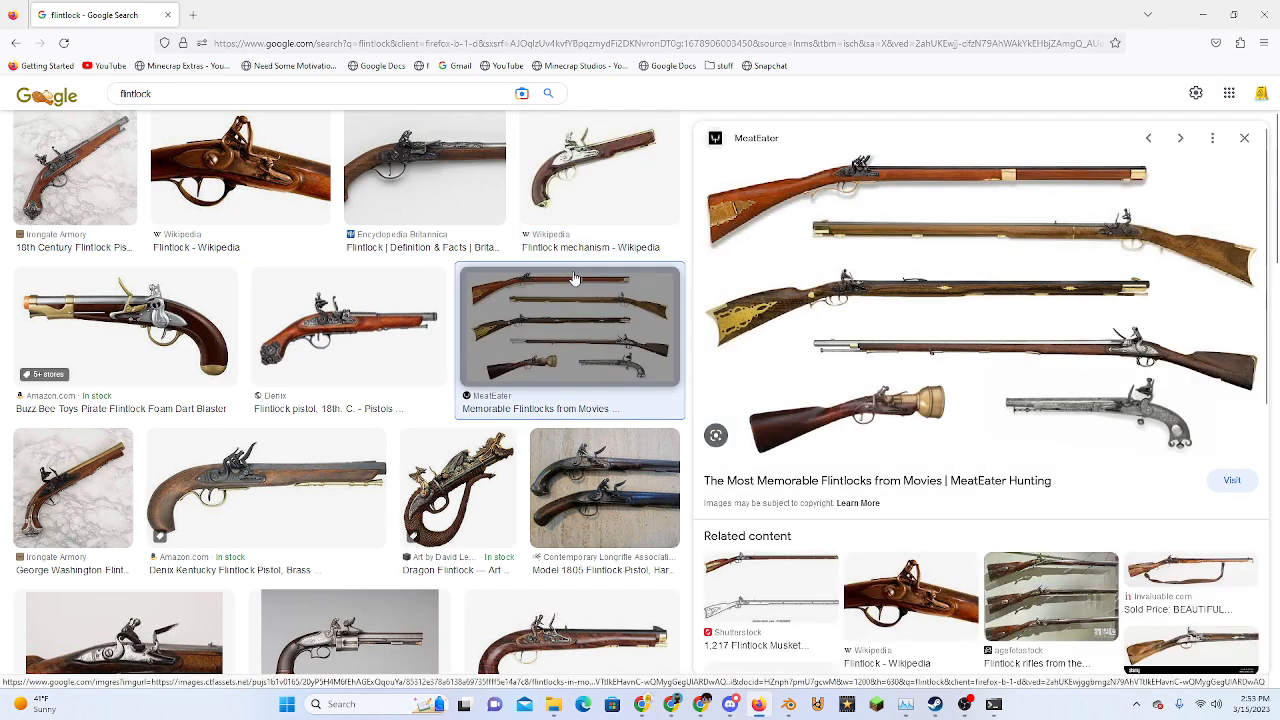
{"action": "scroll", "coordinate": [520, 355], "scroll_direction": "up", "scroll_amount": 2}
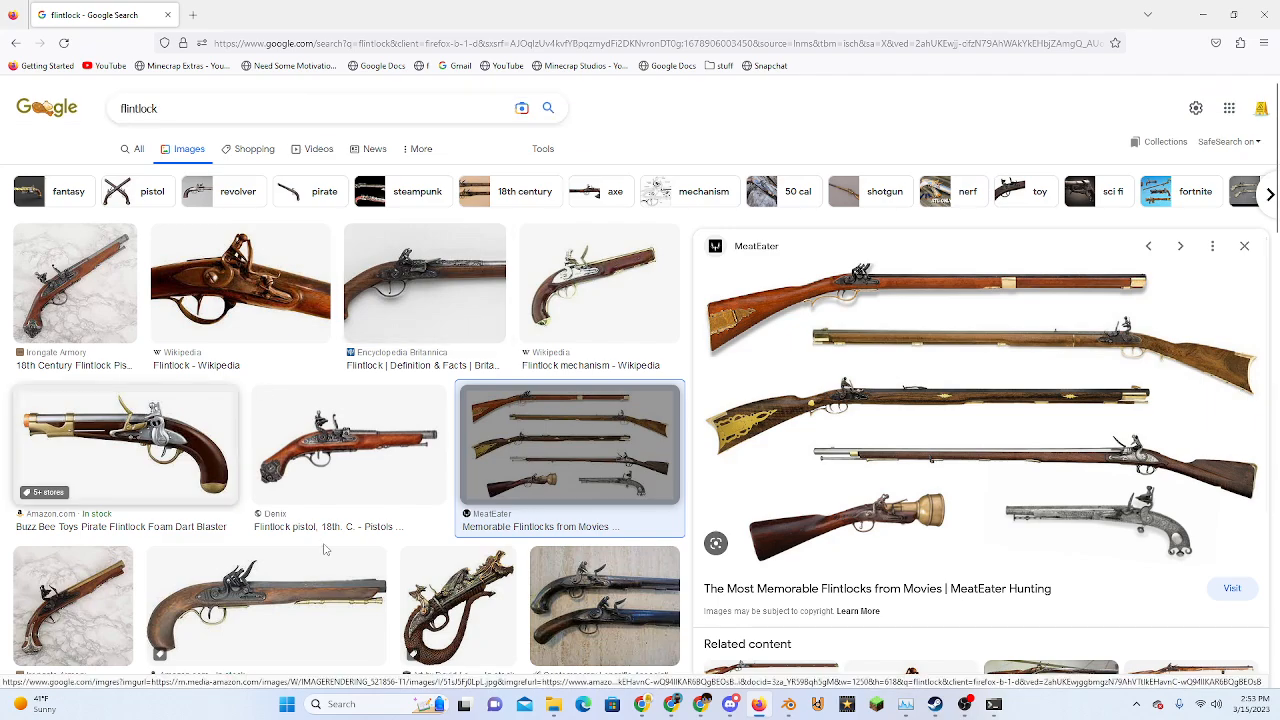
Switch back to Blender and inspect the pistol's stock and barrel beside the reference image's lock mechanism
{"action": "left_click", "coordinate": [1202, 14]}
{"action": "middle_click_drag", "start_coordinate": [814, 274], "coordinate": [446, 387]}
{"action": "scroll", "coordinate": [393, 411], "scroll_direction": "down", "scroll_amount": 5}
{"action": "left_click", "coordinate": [370, 403]}
{"action": "scroll", "coordinate": [420, 327], "scroll_direction": "up", "scroll_amount": 4}
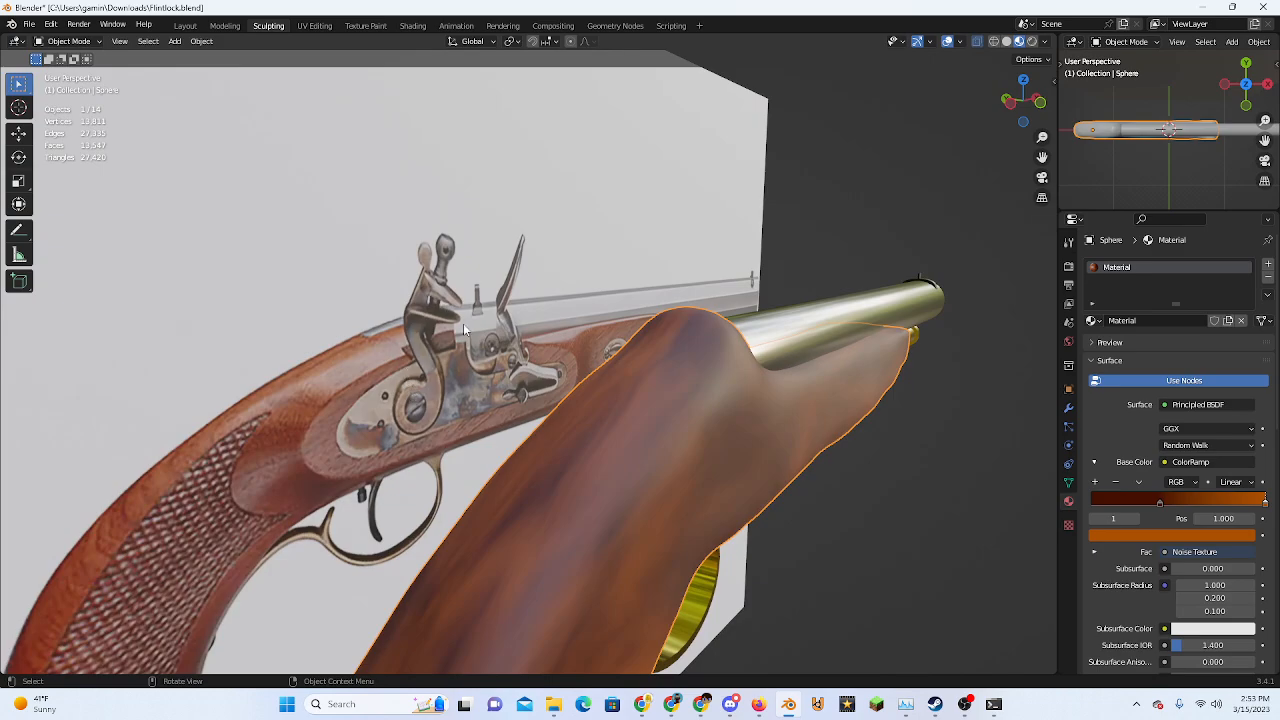
{"action": "middle_click_drag", "start_coordinate": [668, 366], "coordinate": [567, 311]}
{"action": "left_click", "coordinate": [667, 352]}
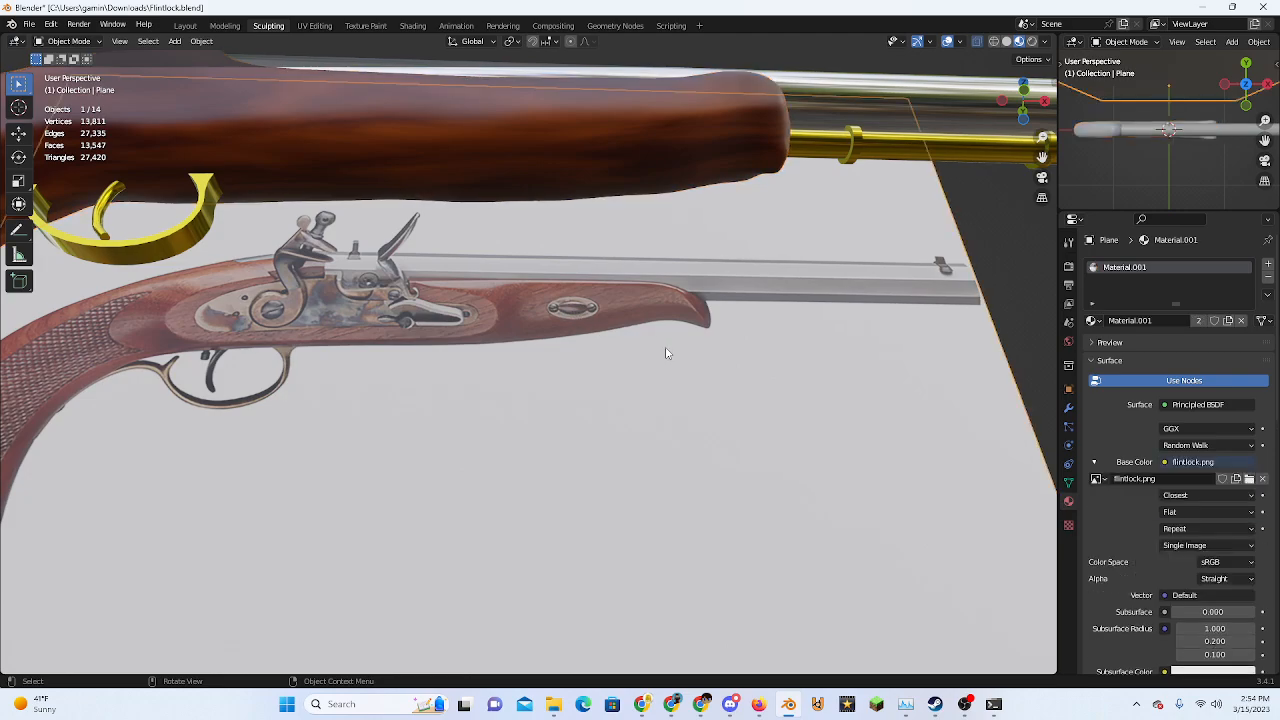
{"action": "scroll", "coordinate": [669, 355], "scroll_direction": "down", "scroll_amount": 5}
{"action": "left_click", "coordinate": [820, 365]}
{"action": "middle_click_drag", "start_coordinate": [820, 365], "coordinate": [799, 424]}
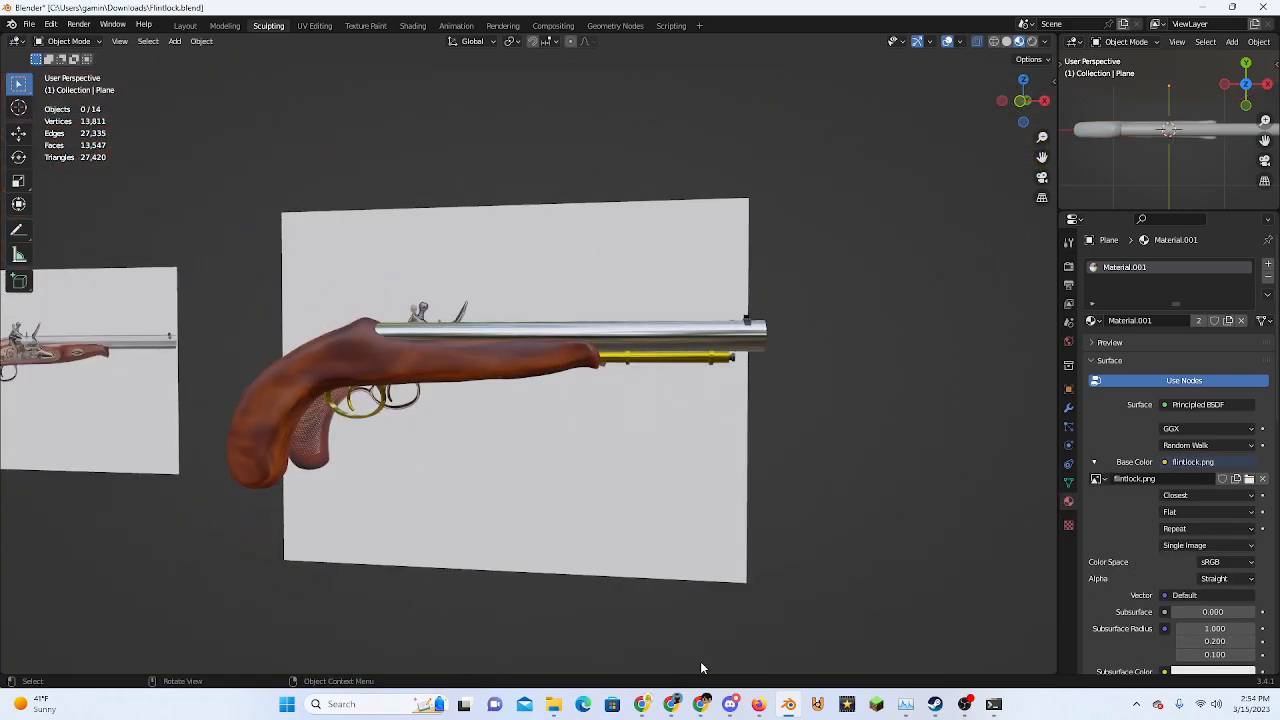
View the Wikipedia flintlock mechanism photo in Firefox and return to Blender
{"action": "left_click", "coordinate": [760, 703]}
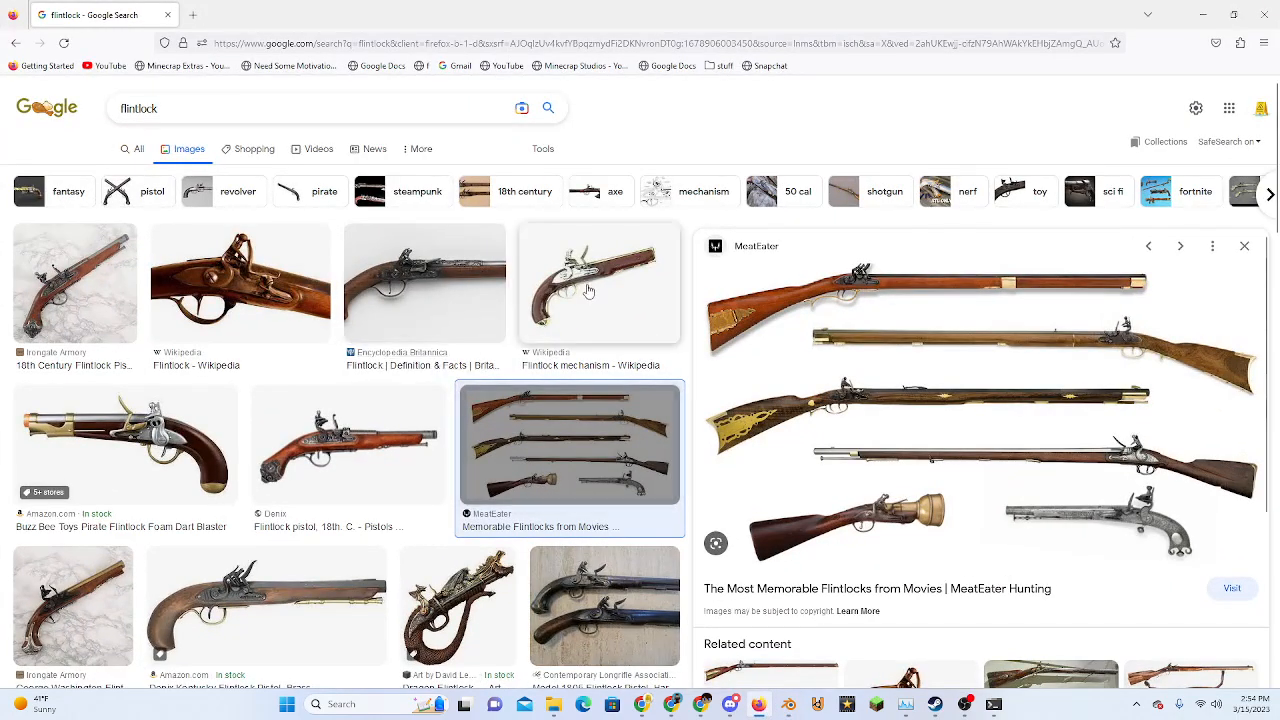
{"action": "left_click", "coordinate": [588, 291]}
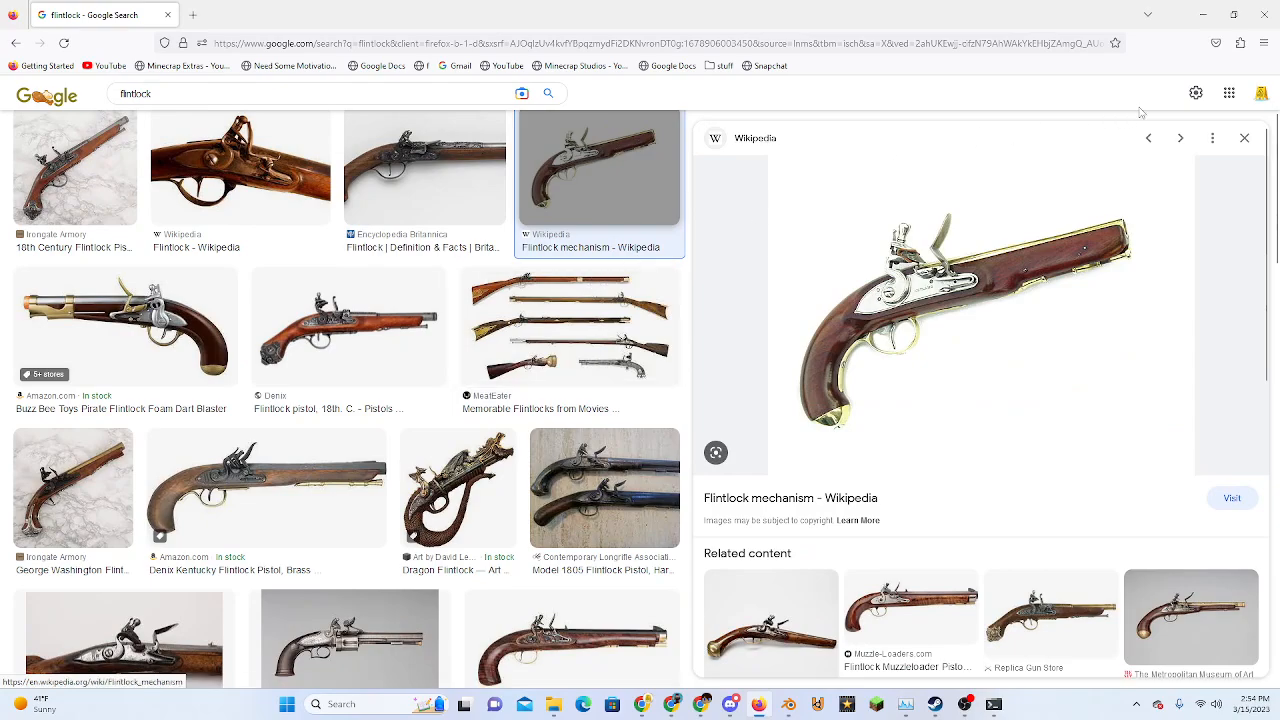
{"action": "left_click", "coordinate": [1205, 13]}
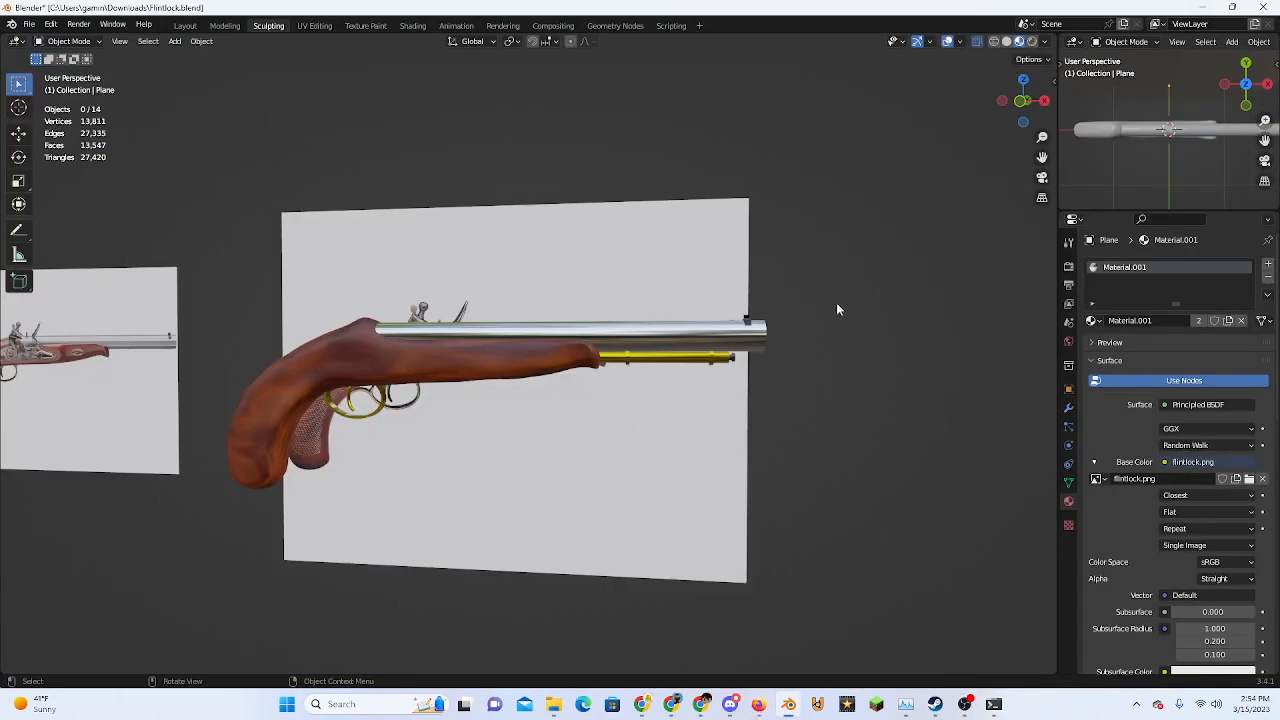
Study the uncovered flintlock reference image in front orthographic view, from its lock to its muzzle
{"action": "middle_click_drag", "start_coordinate": [837, 303], "coordinate": [906, 180]}
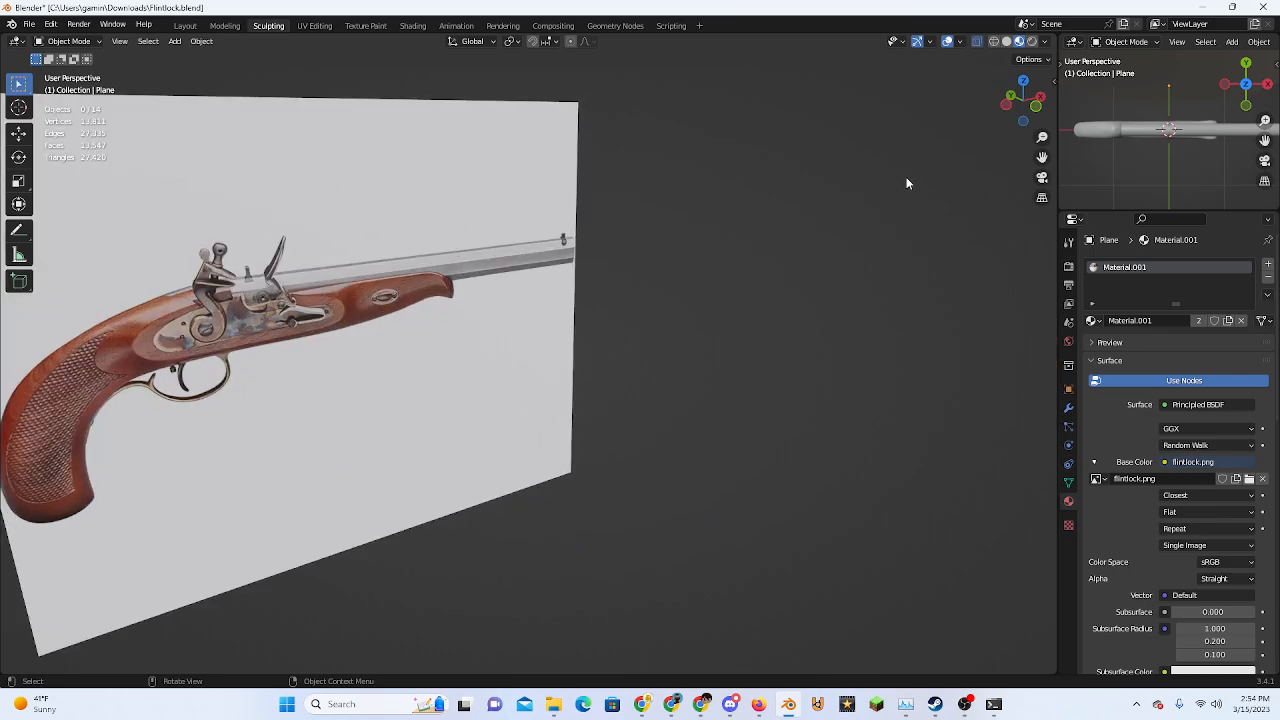
{"action": "left_click", "coordinate": [1020, 100]}
{"action": "scroll", "coordinate": [672, 410], "scroll_direction": "up", "scroll_amount": 5}
{"action": "scroll", "coordinate": [672, 410], "scroll_direction": "up", "scroll_amount": 4}
{"action": "middle_click_drag", "start_coordinate": [670, 388], "coordinate": [489, 420], "text": "shift"}
{"action": "scroll", "coordinate": [489, 420], "scroll_direction": "down", "scroll_amount": 3}
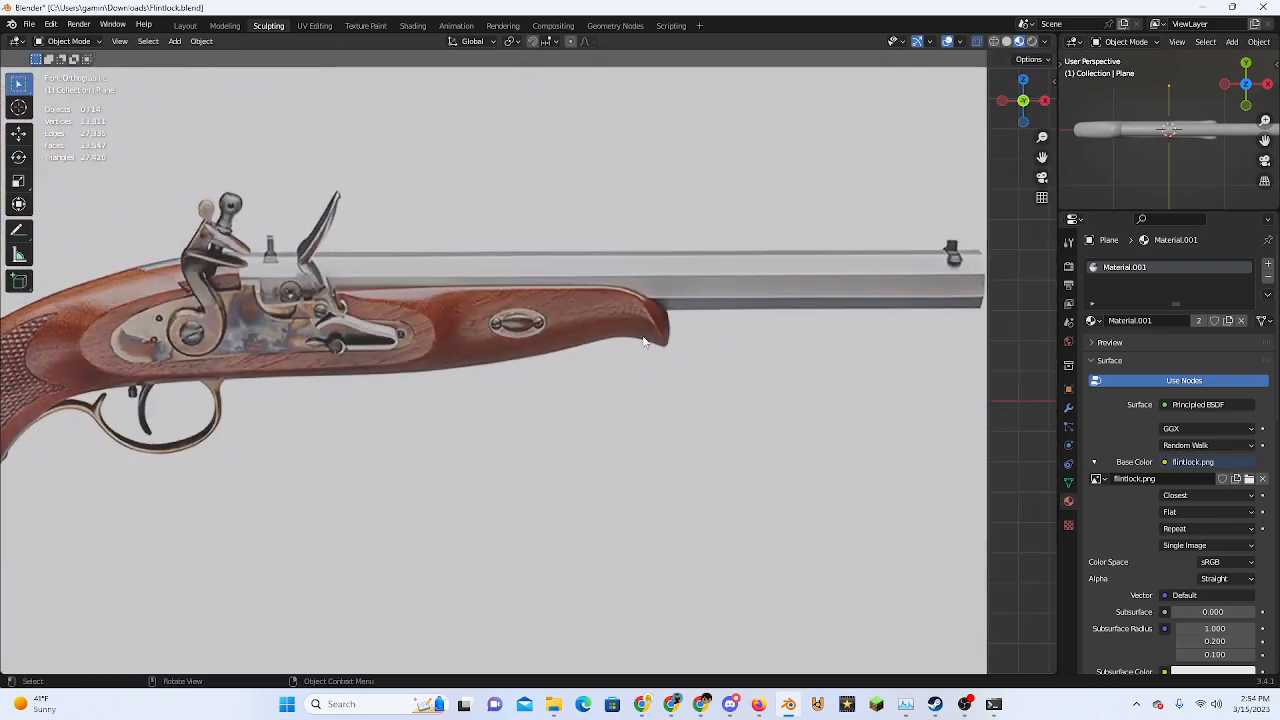
{"action": "scroll", "coordinate": [589, 480], "scroll_direction": "down", "scroll_amount": 9}
{"action": "scroll", "coordinate": [586, 486], "scroll_direction": "up", "scroll_amount": 6}
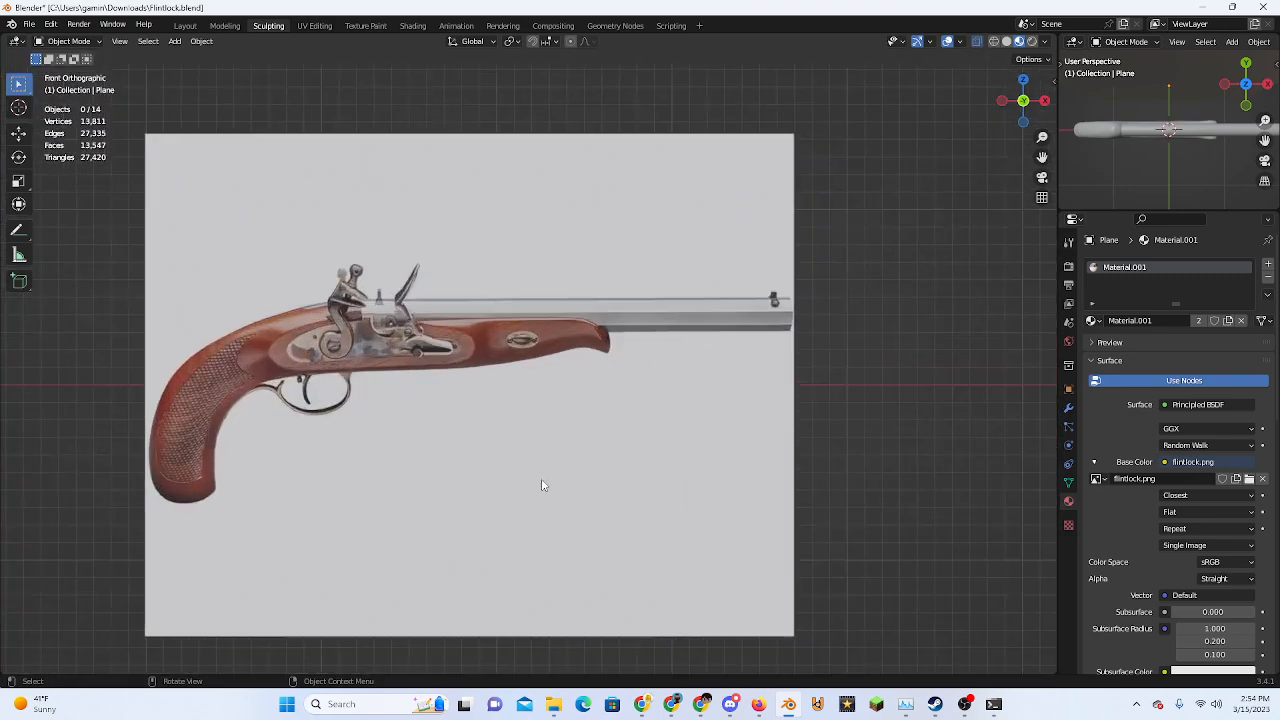
{"action": "scroll", "coordinate": [548, 485], "scroll_direction": "up", "scroll_amount": 3}
{"action": "scroll", "coordinate": [563, 426], "scroll_direction": "down", "scroll_amount": 11}
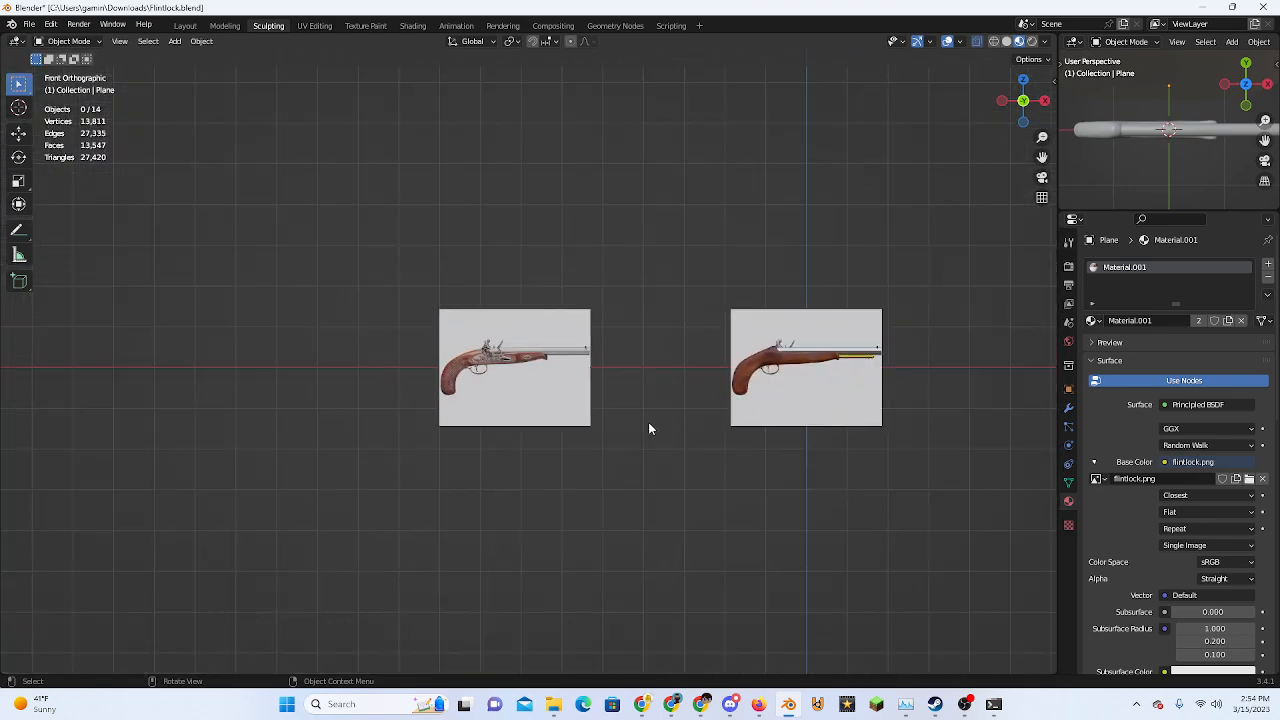
Inspect the model's muzzle, front sight and ramrod assembly from the front, the muzzle end and an angled view
{"action": "middle_click_drag", "start_coordinate": [794, 412], "coordinate": [357, 437], "text": "shift"}
{"action": "scroll", "coordinate": [280, 431], "scroll_direction": "up", "scroll_amount": 8}
{"action": "middle_click_drag", "start_coordinate": [280, 431], "coordinate": [644, 345], "text": "shift"}
{"action": "scroll", "coordinate": [521, 427], "scroll_direction": "up", "scroll_amount": 8}
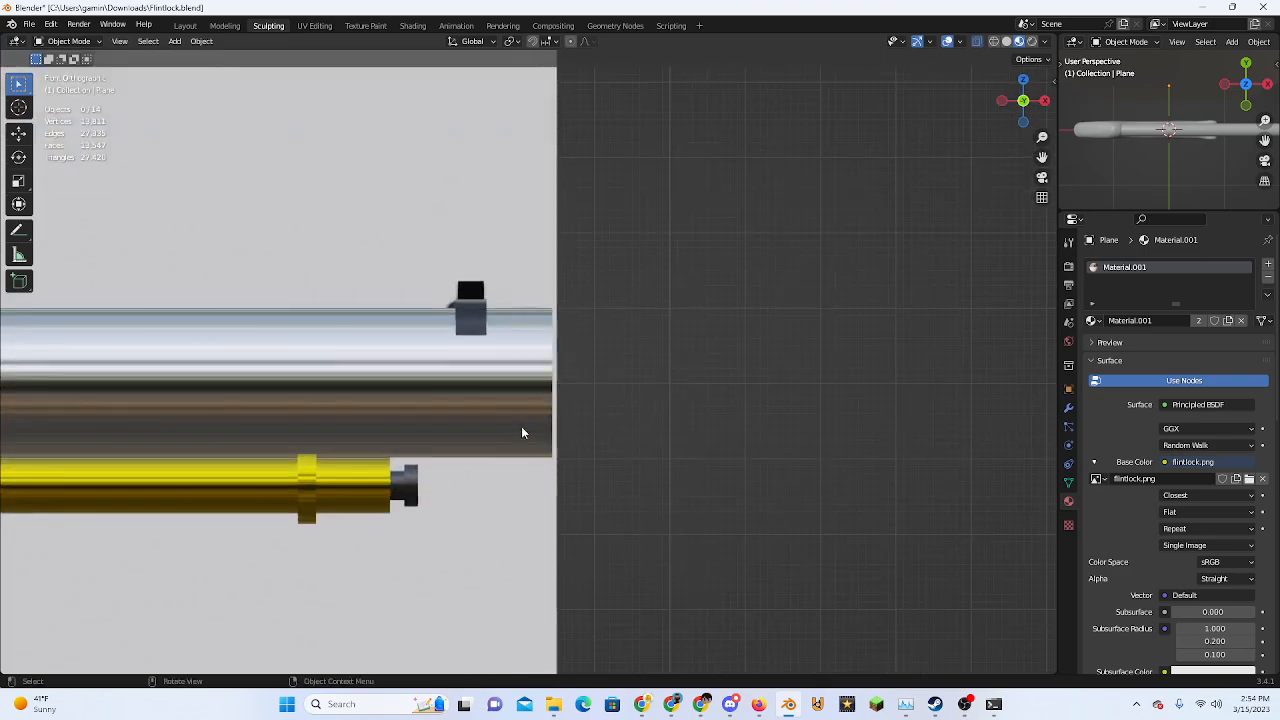
{"action": "middle_click_drag", "start_coordinate": [521, 427], "coordinate": [650, 258], "text": "shift"}
{"action": "scroll", "coordinate": [632, 288], "scroll_direction": "up", "scroll_amount": 3}
{"action": "scroll", "coordinate": [608, 308], "scroll_direction": "down", "scroll_amount": 3}
{"action": "scroll", "coordinate": [427, 336], "scroll_direction": "down", "scroll_amount": 8}
{"action": "middle_click_drag", "start_coordinate": [608, 308], "coordinate": [757, 370]}
{"action": "left_click", "coordinate": [1035, 101]}
{"action": "middle_click_drag", "start_coordinate": [523, 347], "coordinate": [726, 302], "text": "shift"}
{"action": "scroll", "coordinate": [726, 302], "scroll_direction": "up", "scroll_amount": 8}
{"action": "middle_click_drag", "start_coordinate": [652, 362], "coordinate": [829, 286]}
{"action": "scroll", "coordinate": [636, 372], "scroll_direction": "down", "scroll_amount": 5}
{"action": "left_click", "coordinate": [829, 286]}
{"action": "middle_click_drag", "start_coordinate": [908, 306], "coordinate": [745, 332]}
{"action": "scroll", "coordinate": [745, 332], "scroll_direction": "up", "scroll_amount": 3}
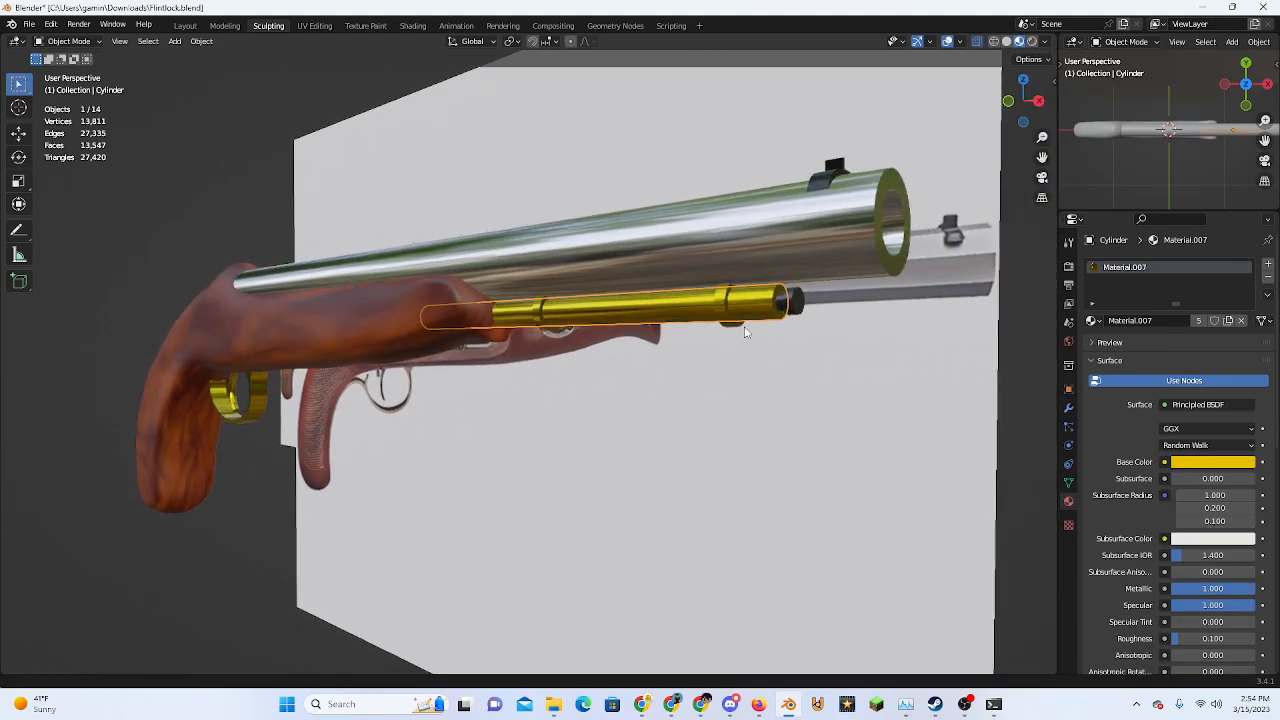
Select the ramrod parts and retaining bands one after another to check their assigned materials
{"action": "left_click", "coordinate": [787, 305]}
{"action": "left_click", "coordinate": [764, 309]}
{"action": "left_click", "coordinate": [731, 314]}
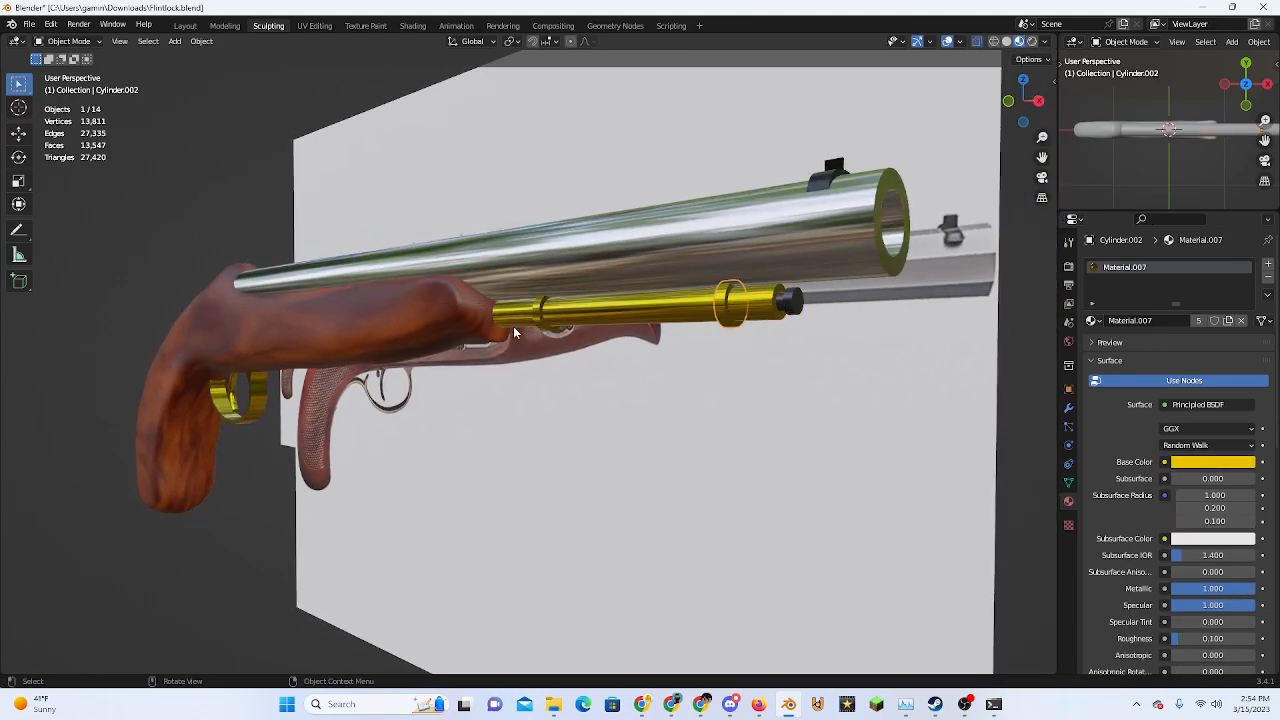
{"action": "left_click", "coordinate": [519, 319]}
{"action": "left_click", "coordinate": [542, 316]}
{"action": "scroll", "coordinate": [618, 310], "scroll_direction": "down", "scroll_amount": 4}
Change the base color of the outer rod's Material.007 to an orange gold with Hue 0.075, Saturation 1.0 and Value 0.8
{"action": "left_click", "coordinate": [215, 252]}
{"action": "middle_click_drag", "start_coordinate": [417, 301], "coordinate": [430, 335]}
{"action": "scroll", "coordinate": [404, 352], "scroll_direction": "up", "scroll_amount": 3}
{"action": "left_click", "coordinate": [730, 335]}
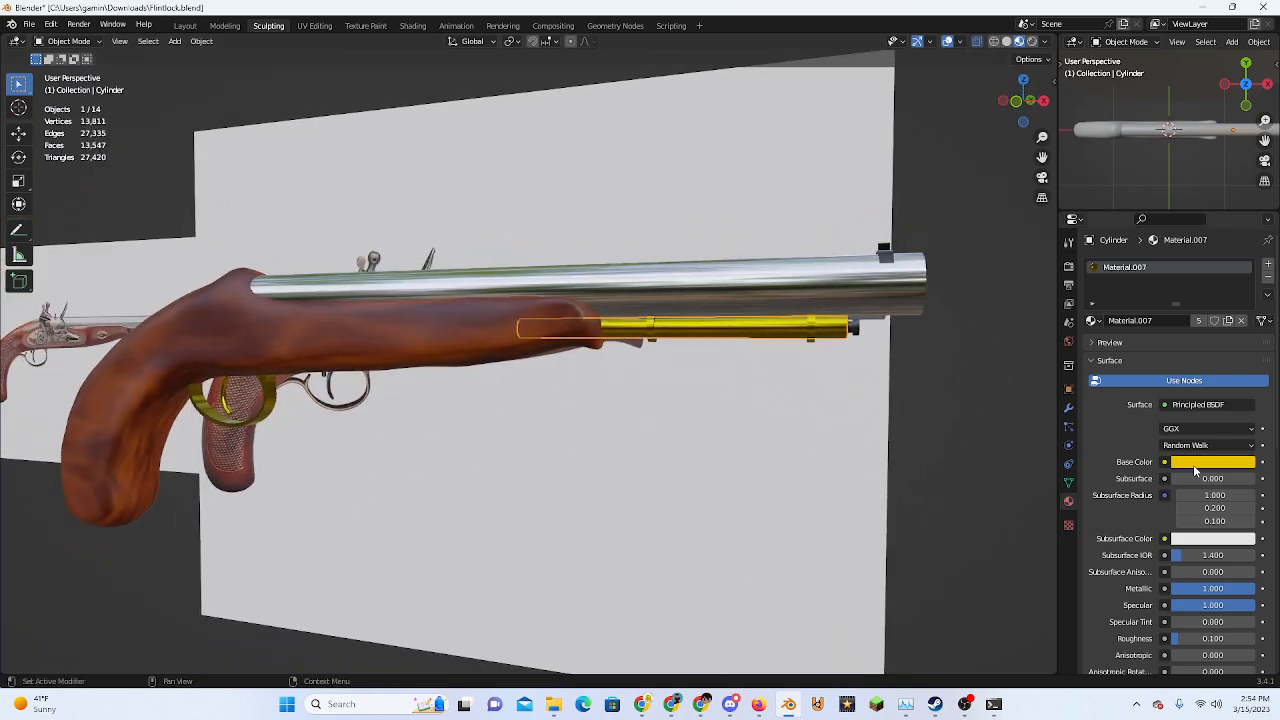
{"action": "left_click", "coordinate": [1210, 462]}
{"action": "left_click_drag", "start_coordinate": [1164, 363], "coordinate": [1150, 355]}
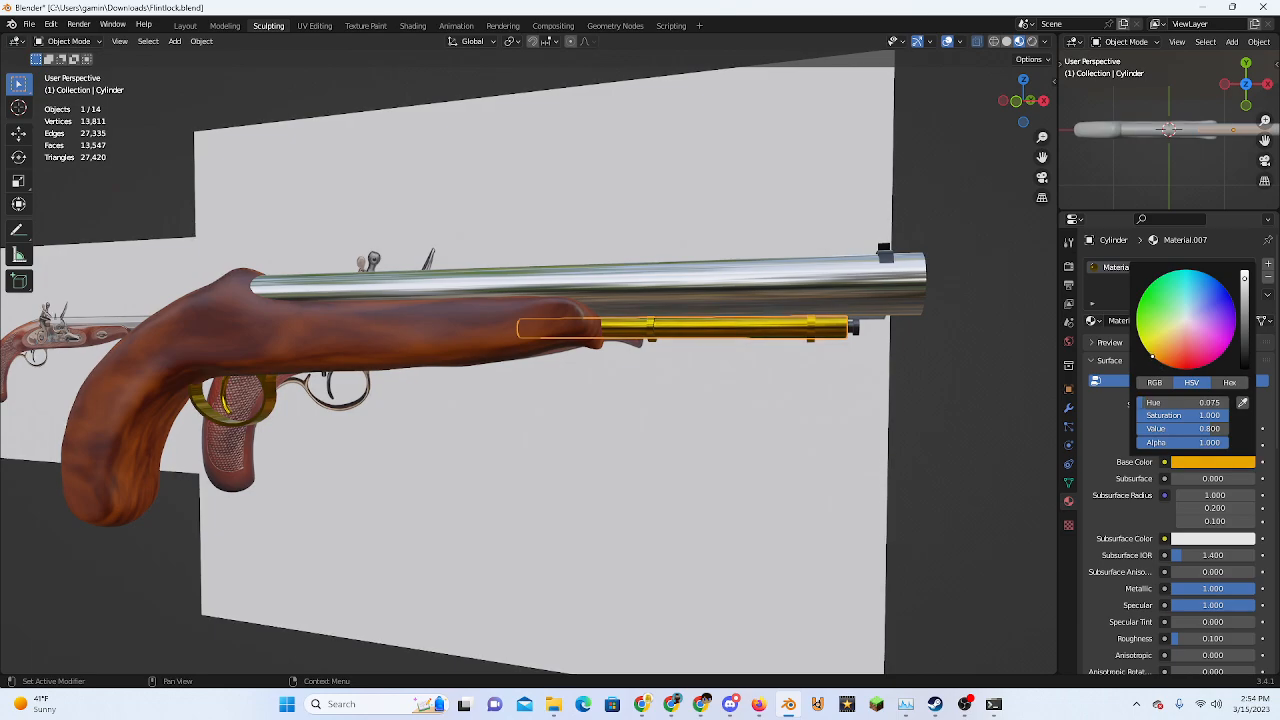
Darken the gold base color of the ramrod's Material.007 to a Value of about 0.593
{"action": "left_click_drag", "start_coordinate": [1245, 279], "coordinate": [1245, 291]}
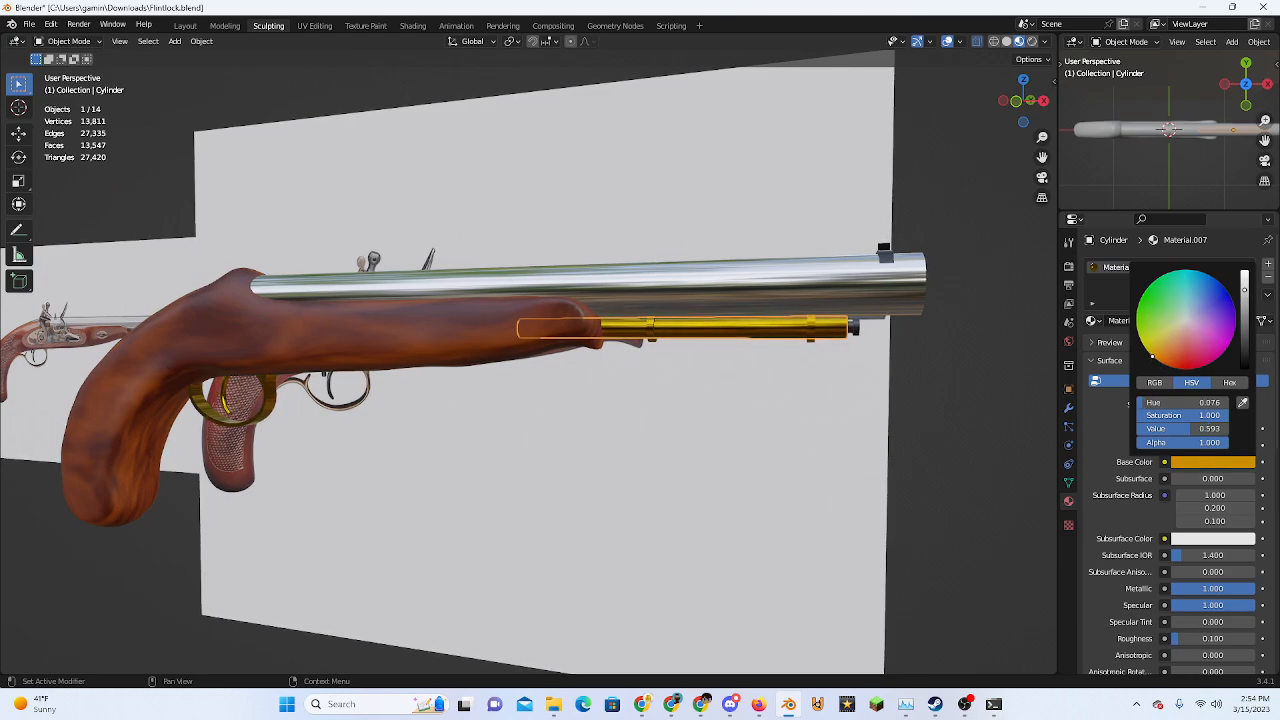
{"action": "left_click", "coordinate": [1021, 332]}
{"action": "middle_click_drag", "start_coordinate": [1021, 332], "coordinate": [657, 376]}
{"action": "scroll", "coordinate": [657, 376], "scroll_direction": "down", "scroll_amount": 5}
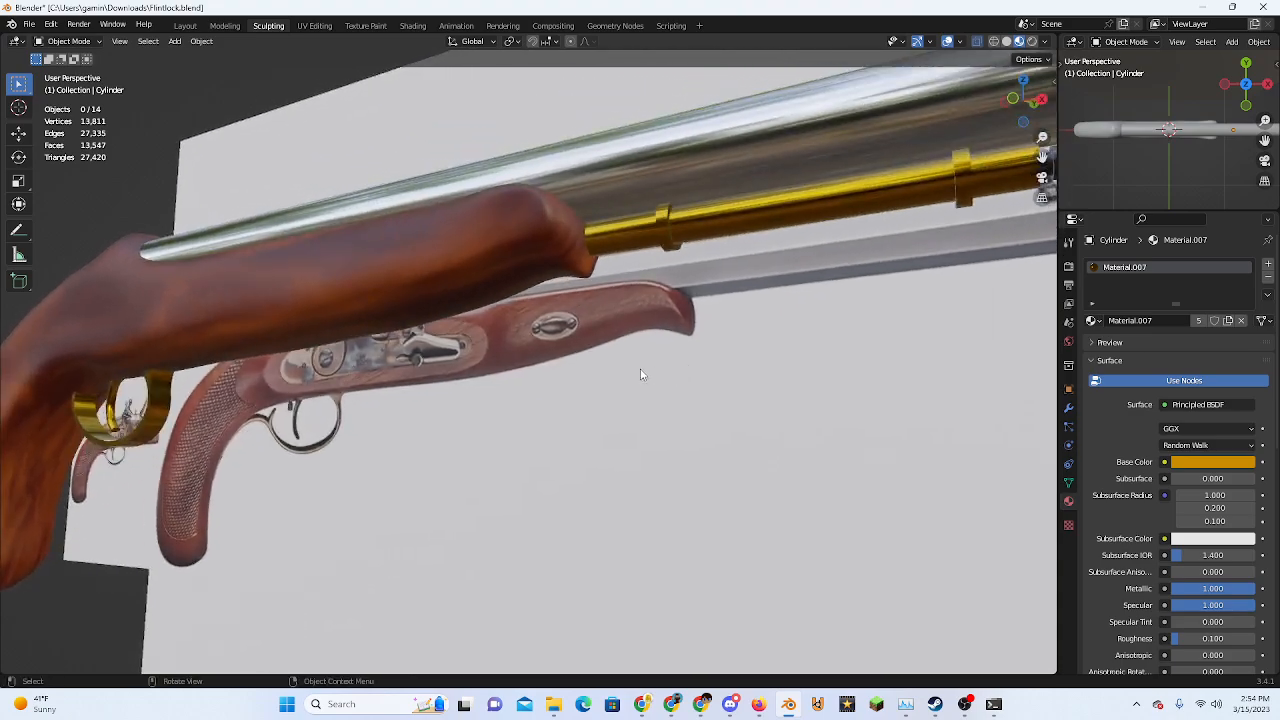
{"action": "scroll", "coordinate": [640, 368], "scroll_direction": "up", "scroll_amount": 6}
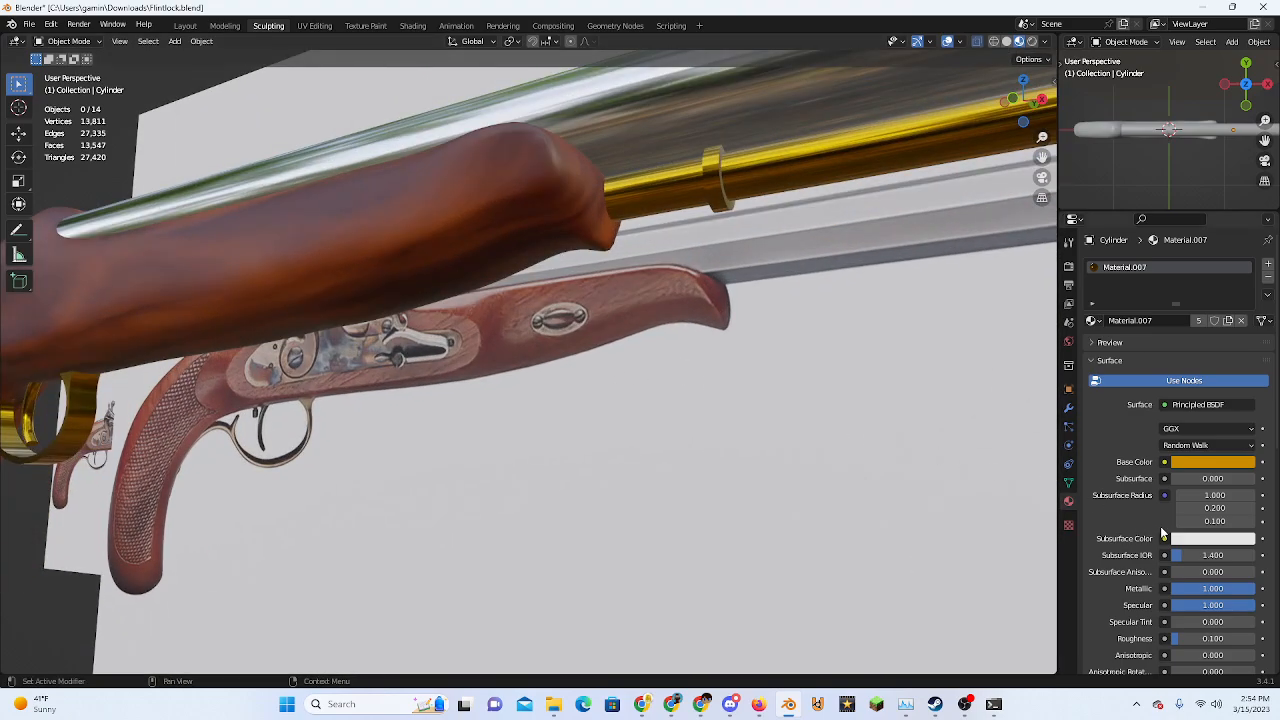
{"action": "left_click", "coordinate": [722, 138]}
{"action": "left_click", "coordinate": [771, 204]}
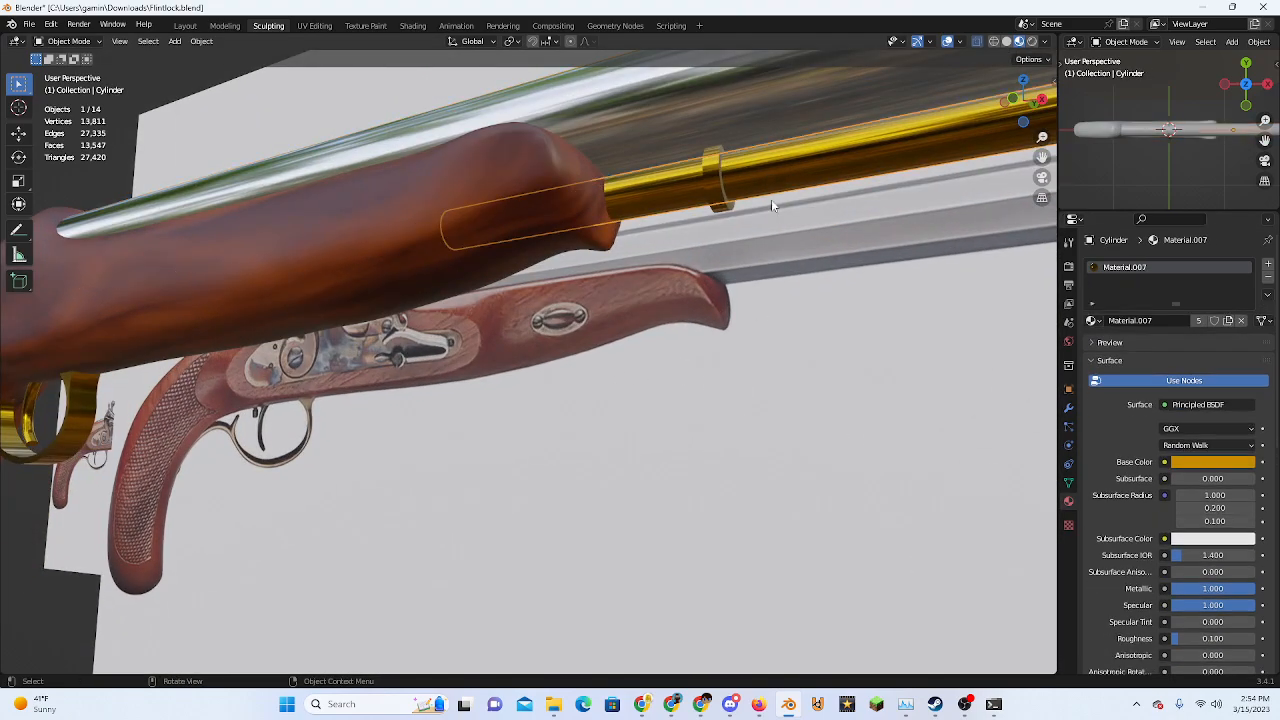
Set the Roughness of the gun barrel's Material.002 to 0.3
{"action": "scroll", "coordinate": [833, 302], "scroll_direction": "down", "scroll_amount": 3}
{"action": "middle_click_drag", "start_coordinate": [789, 303], "coordinate": [818, 403]}
{"action": "scroll", "coordinate": [648, 326], "scroll_direction": "down", "scroll_amount": 4}
{"action": "left_click", "coordinate": [905, 405]}
{"action": "left_click", "coordinate": [612, 345]}
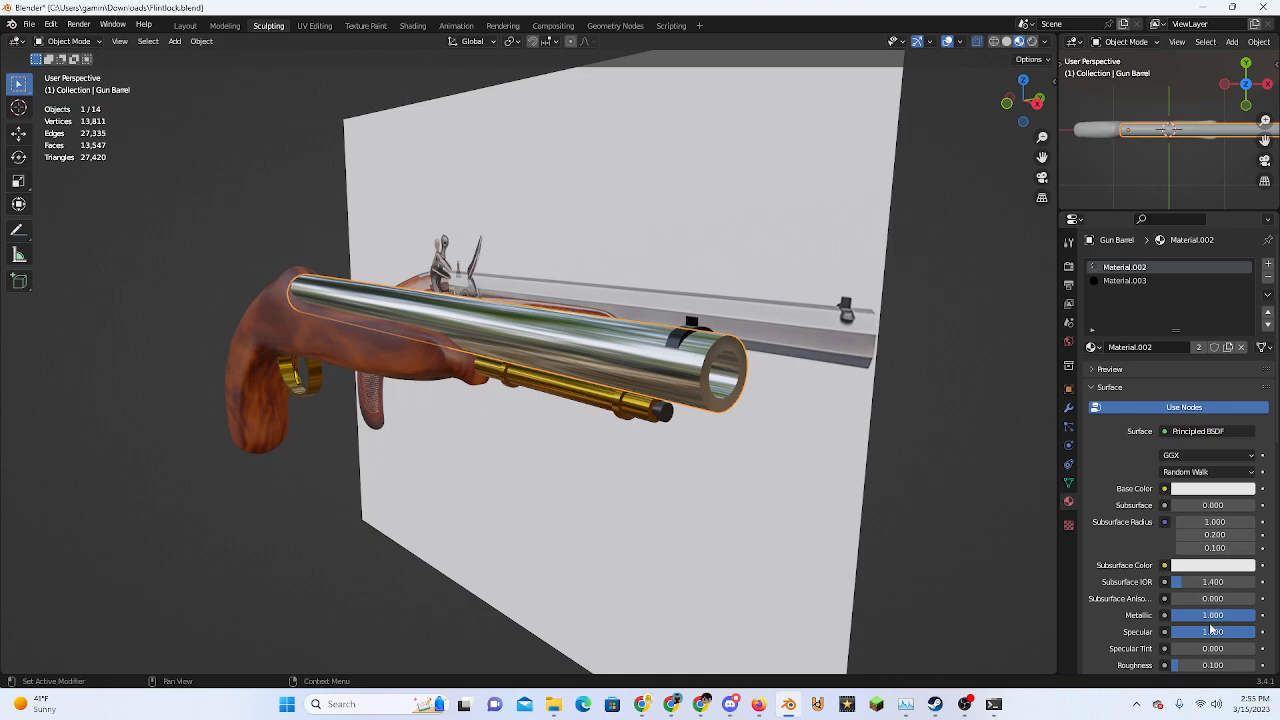
{"action": "left_click", "coordinate": [1205, 665]}
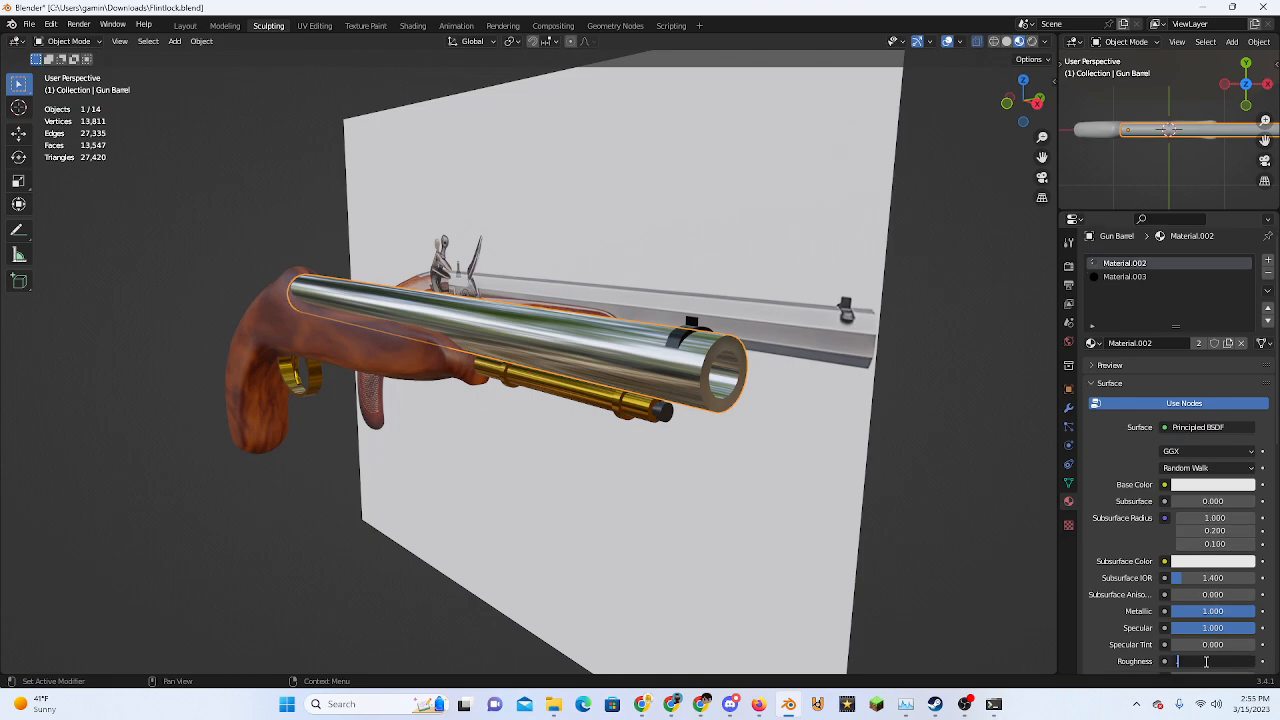
{"action": "type", "text": "0.3"}
{"action": "key", "text": "Return"}
Set the Roughness of the ramrod's gold Material.007 to 0.3
{"action": "left_click", "coordinate": [548, 378]}
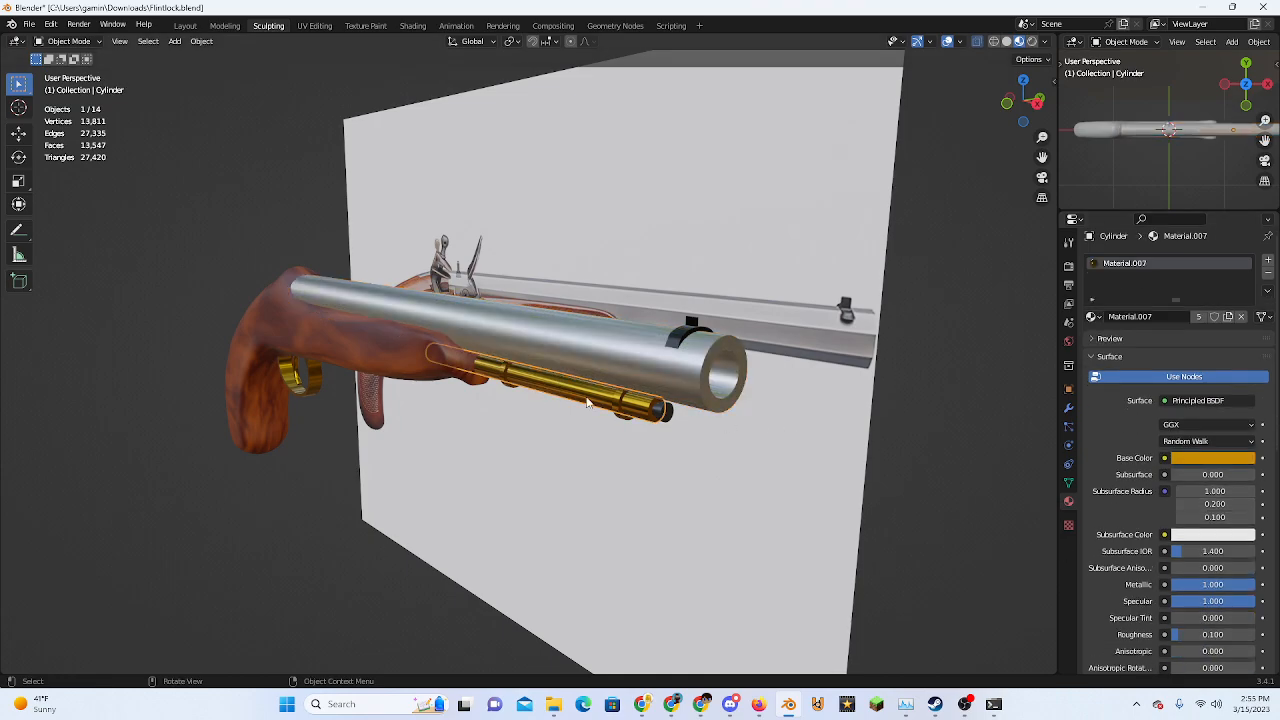
{"action": "scroll", "coordinate": [1190, 625], "scroll_direction": "down", "scroll_amount": 2}
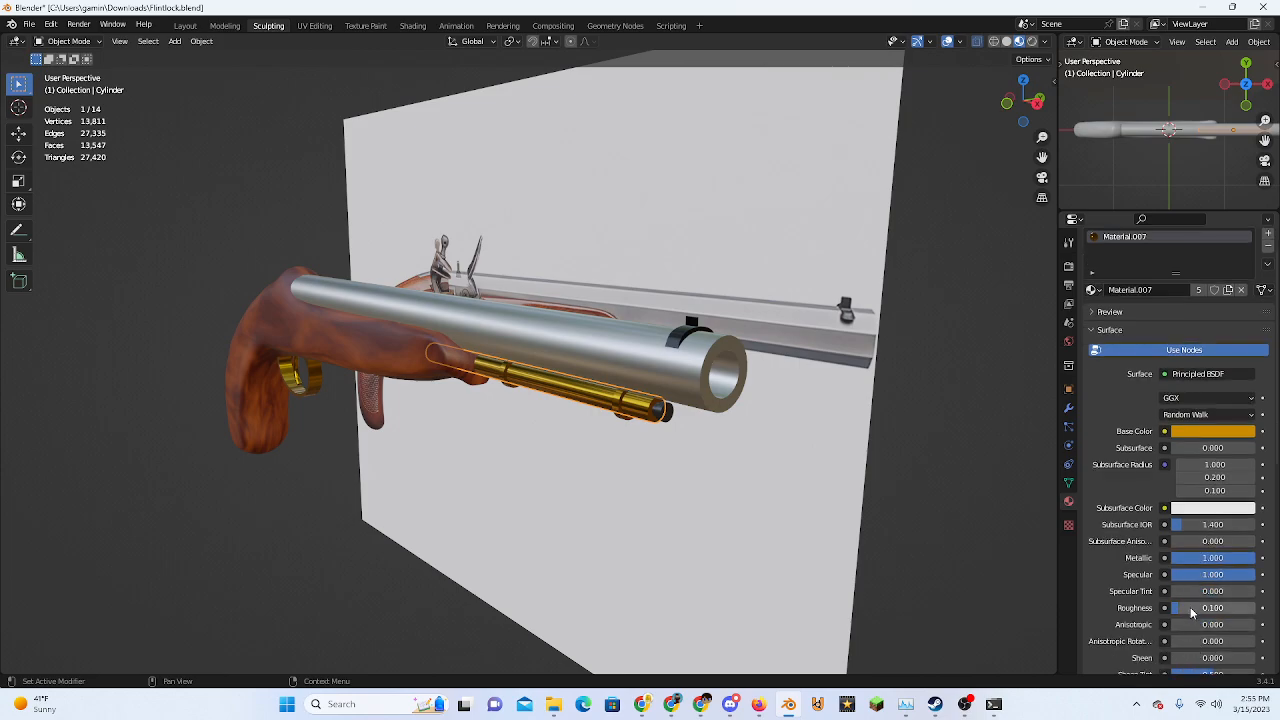
{"action": "left_click", "coordinate": [1191, 608]}
{"action": "type", "text": "0.3"}
{"action": "key", "text": "Return"}
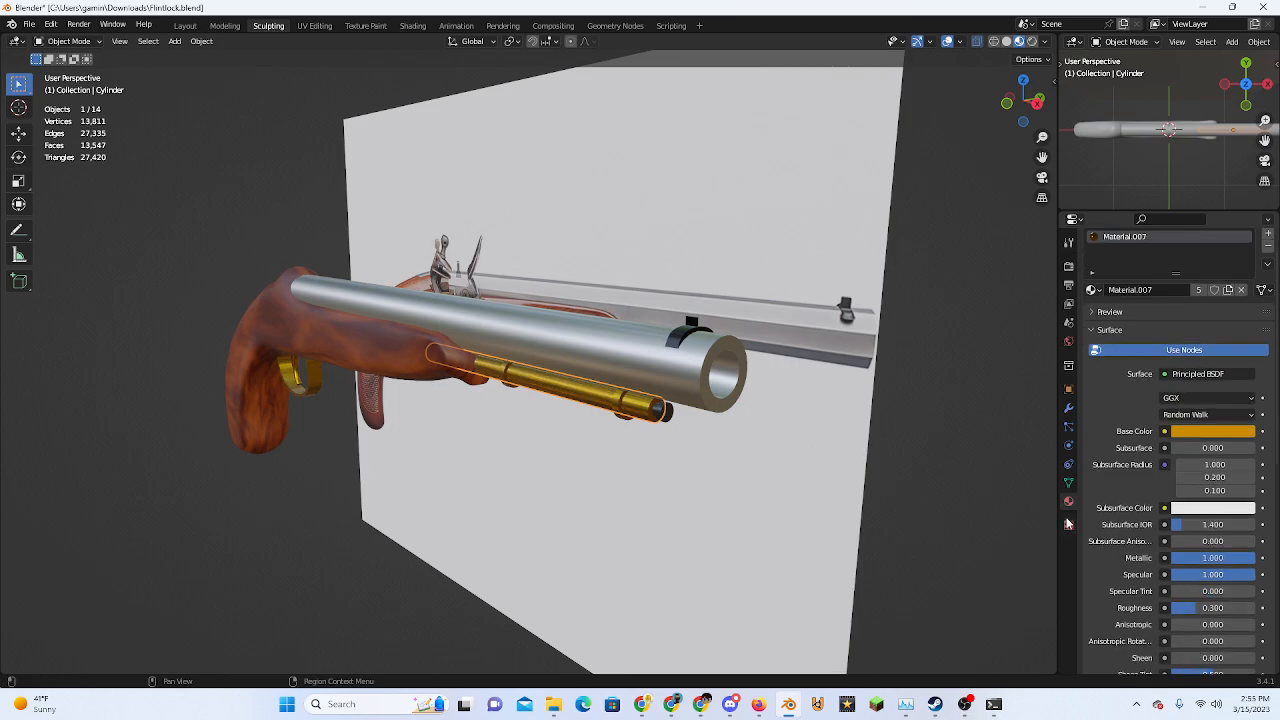
{"action": "left_click", "coordinate": [887, 482]}
{"action": "middle_click_drag", "start_coordinate": [887, 482], "coordinate": [702, 493]}
{"action": "scroll", "coordinate": [520, 459], "scroll_direction": "up", "scroll_amount": 2}
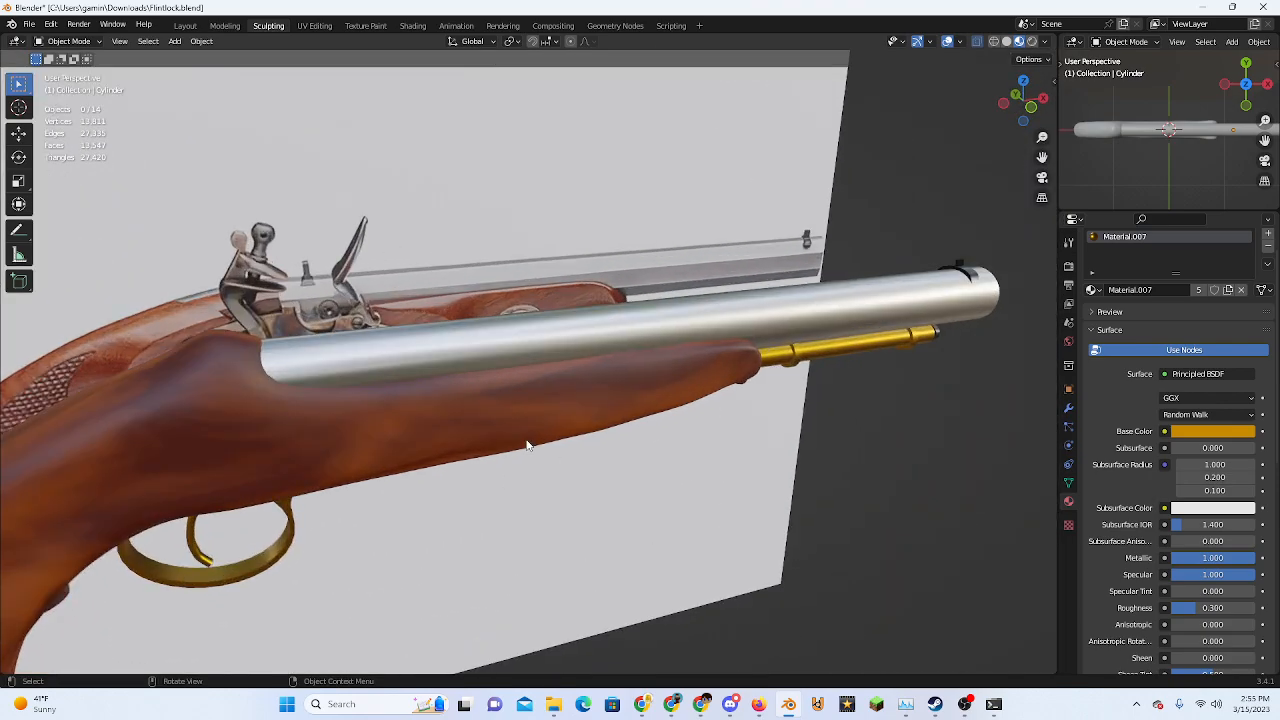
Duplicate the front sight post and its curved band, placing the copies about 2 m back along X near the barrel's rear
{"action": "left_click", "coordinate": [968, 275]}
{"action": "left_click", "coordinate": [963, 265]}
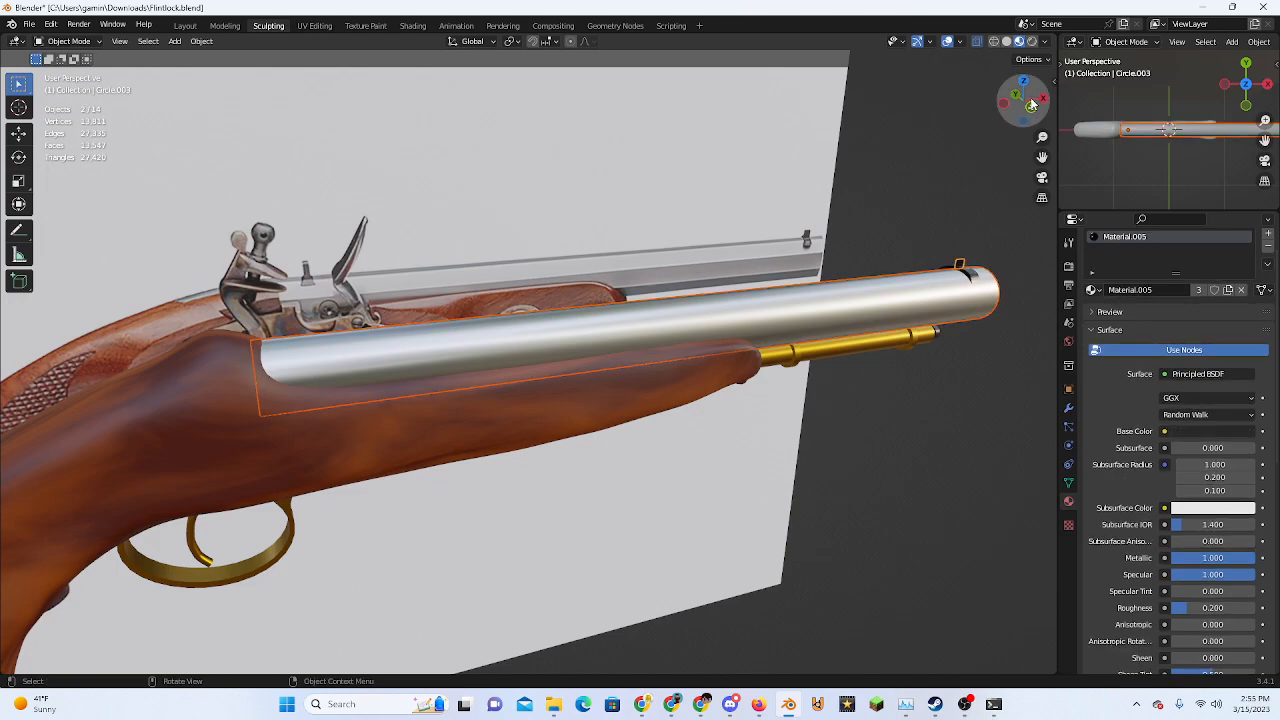
{"action": "left_click", "coordinate": [967, 244]}
{"action": "middle_click_drag", "start_coordinate": [973, 288], "coordinate": [490, 560]}
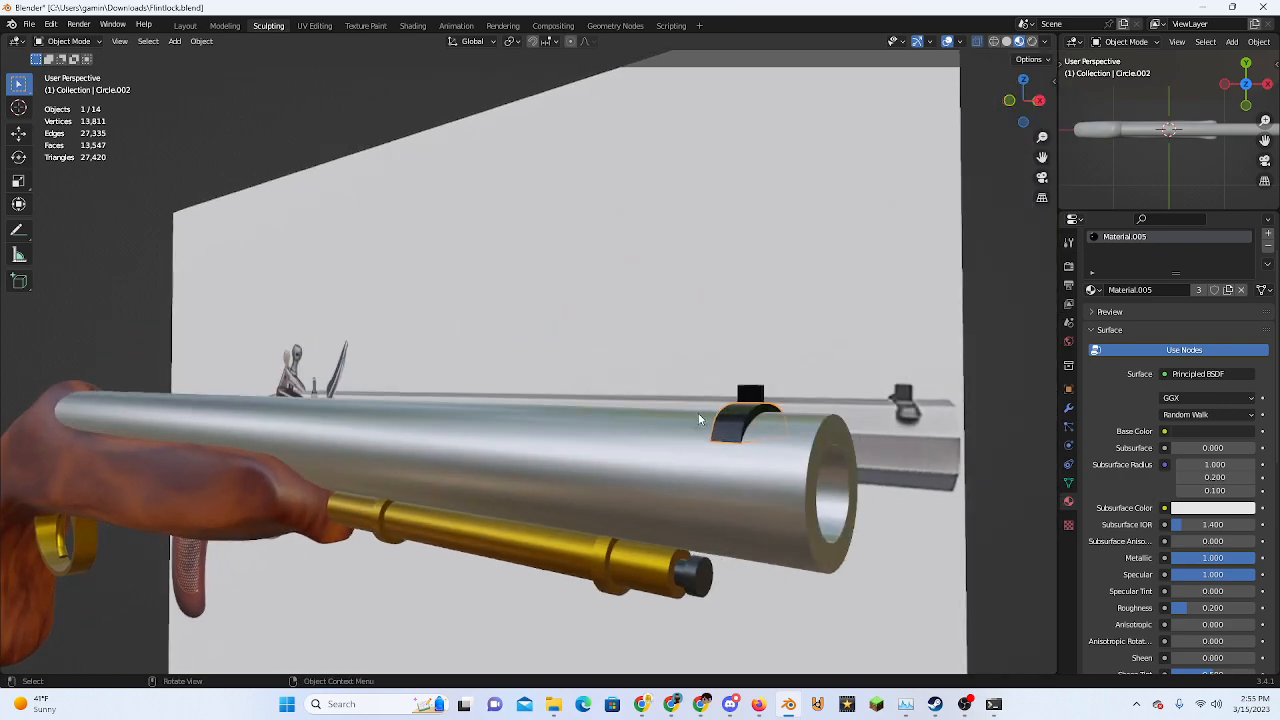
{"action": "left_click", "coordinate": [749, 394], "text": "shift"}
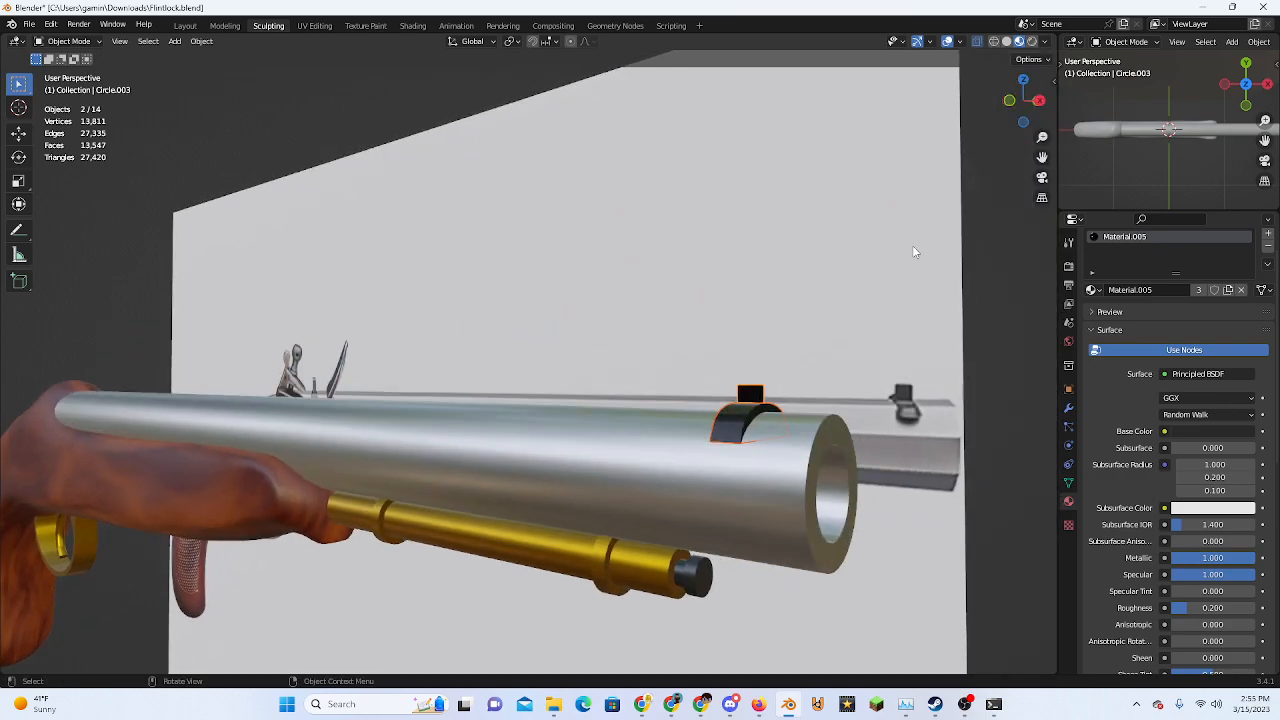
{"action": "left_click", "coordinate": [1023, 80]}
{"action": "scroll", "coordinate": [760, 410], "scroll_direction": "up", "scroll_amount": 2}
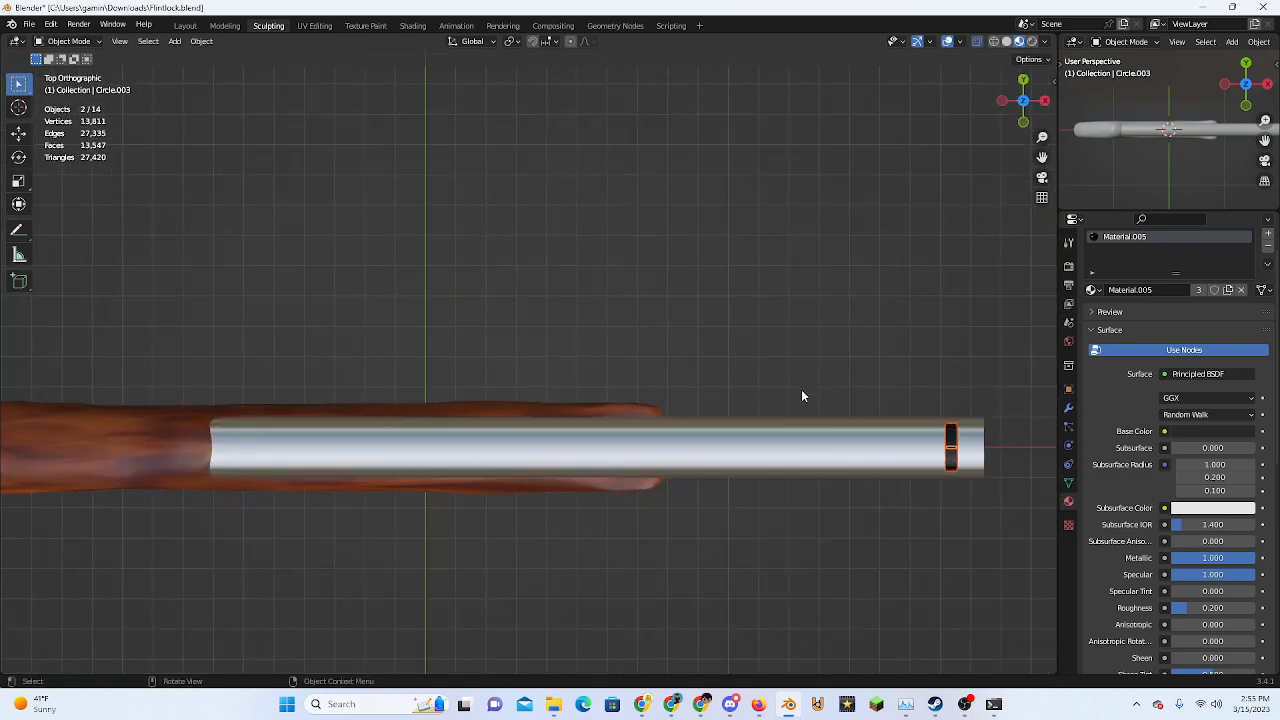
{"action": "key", "text": "shift+d"}
{"action": "key", "text": "x"}
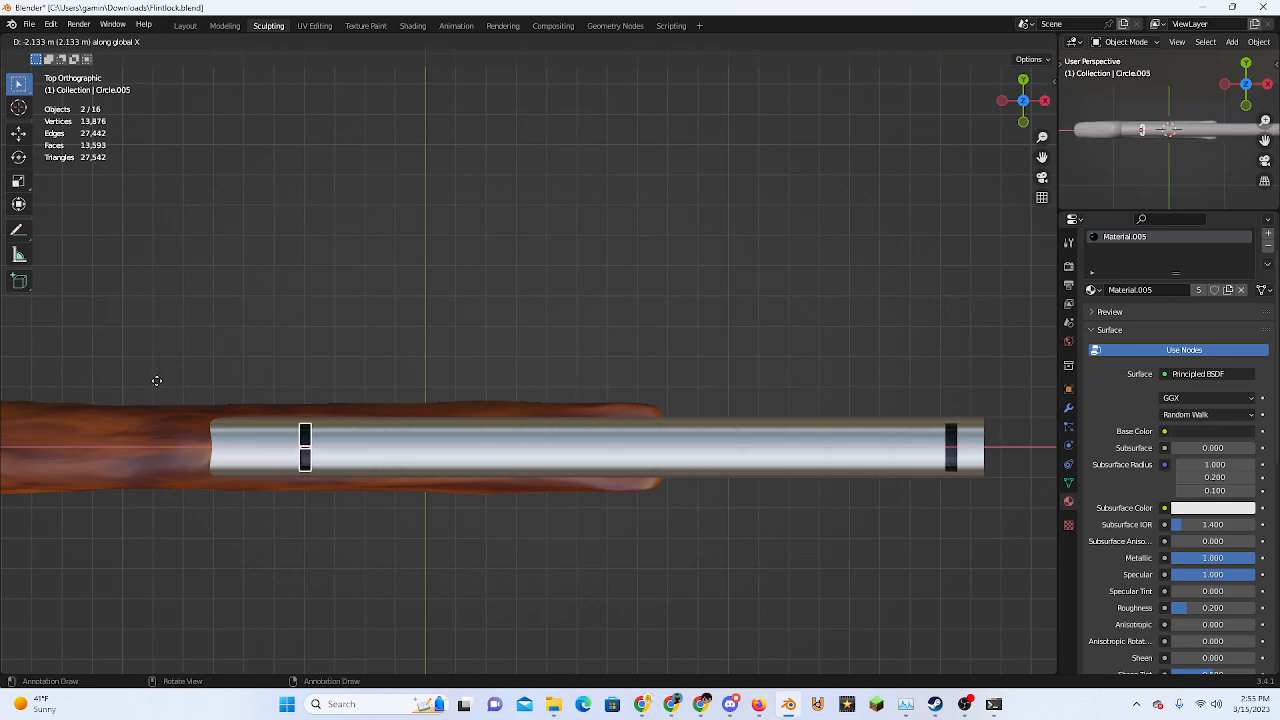
{"action": "left_click", "coordinate": [181, 383]}
Move only the rear sight's post about 0.009 m off center in the negative Y direction
{"action": "left_click", "coordinate": [1001, 101]}
{"action": "scroll", "coordinate": [600, 390], "scroll_direction": "up", "scroll_amount": 6}
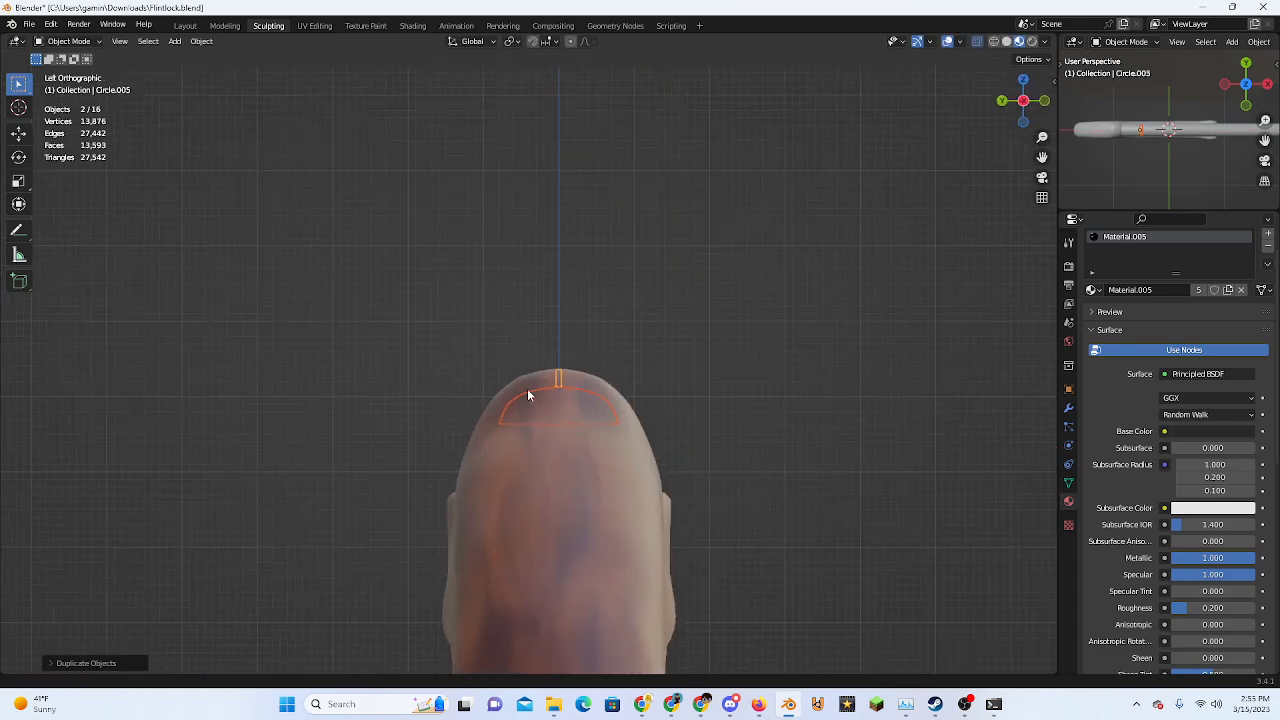
{"action": "middle_click_drag", "start_coordinate": [560, 405], "coordinate": [616, 424]}
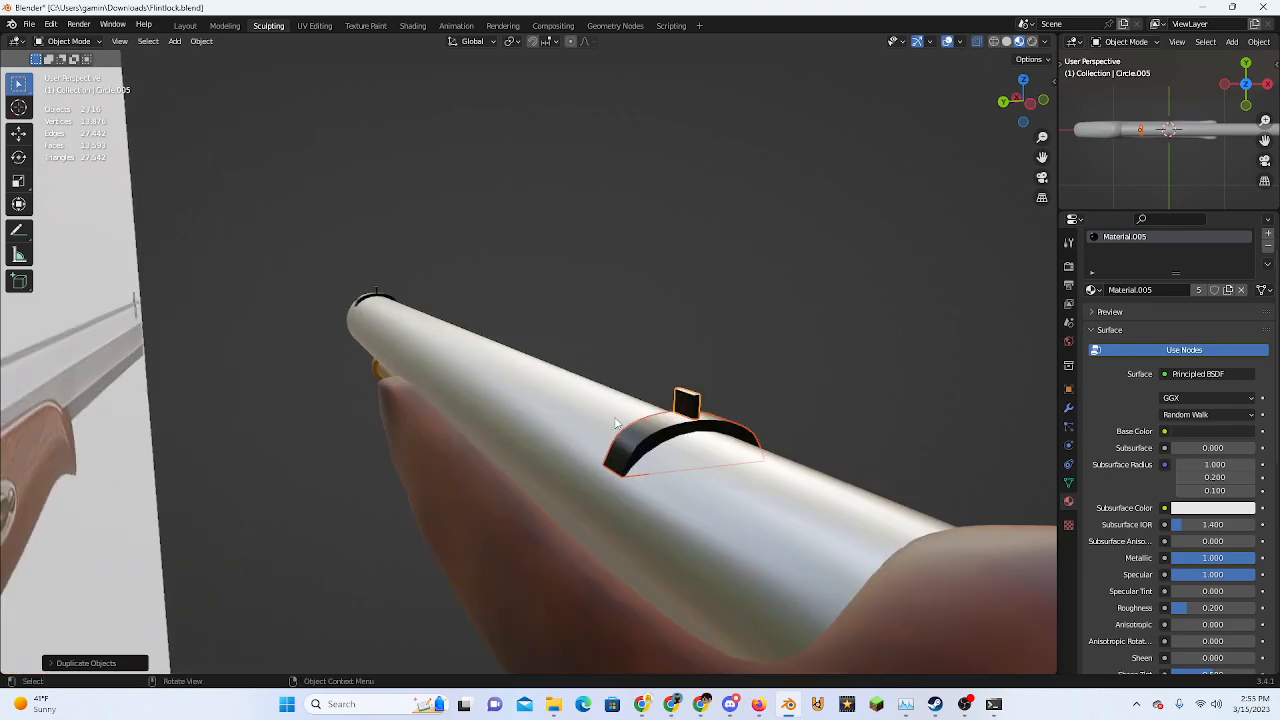
{"action": "middle_click_drag", "start_coordinate": [690, 412], "coordinate": [738, 280]}
{"action": "left_click", "coordinate": [1028, 104]}
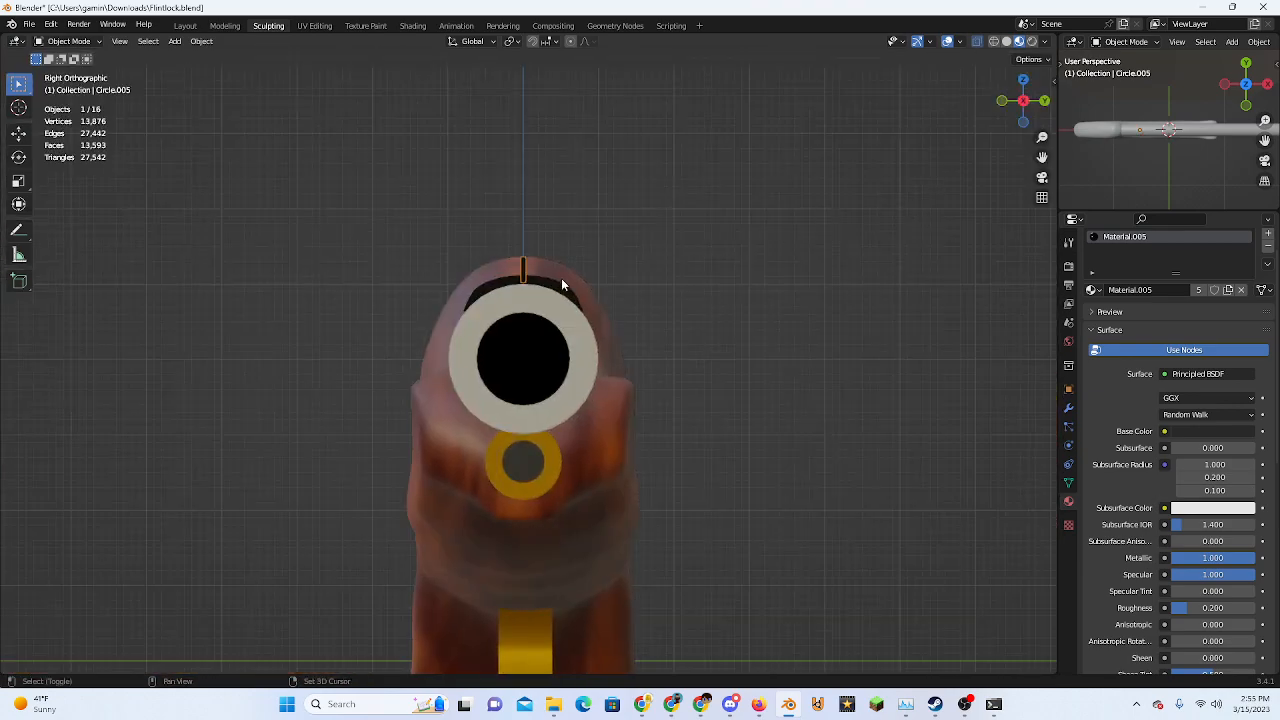
{"action": "middle_click_drag", "start_coordinate": [562, 280], "coordinate": [568, 372], "text": "shift"}
{"action": "scroll", "coordinate": [569, 376], "scroll_direction": "up", "scroll_amount": 4}
{"action": "scroll", "coordinate": [569, 381], "scroll_direction": "up", "scroll_amount": 5}
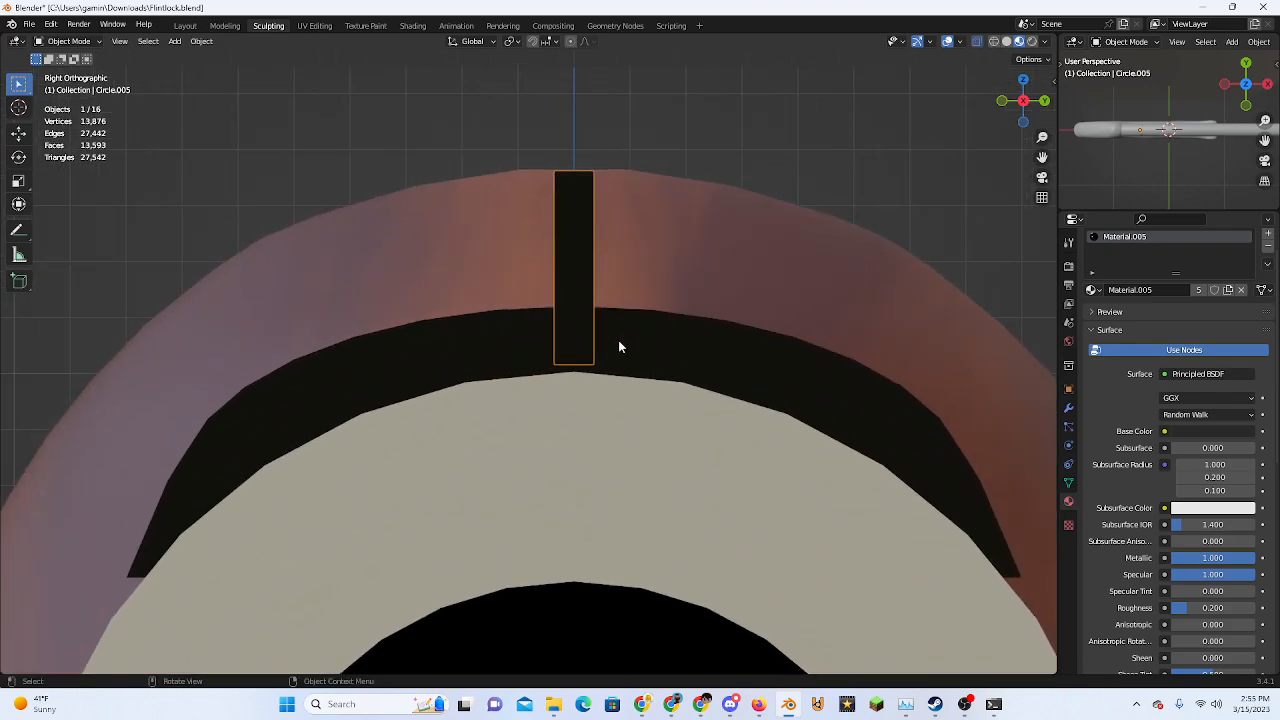
{"action": "key", "text": "shift+d"}
{"action": "key", "text": "y"}
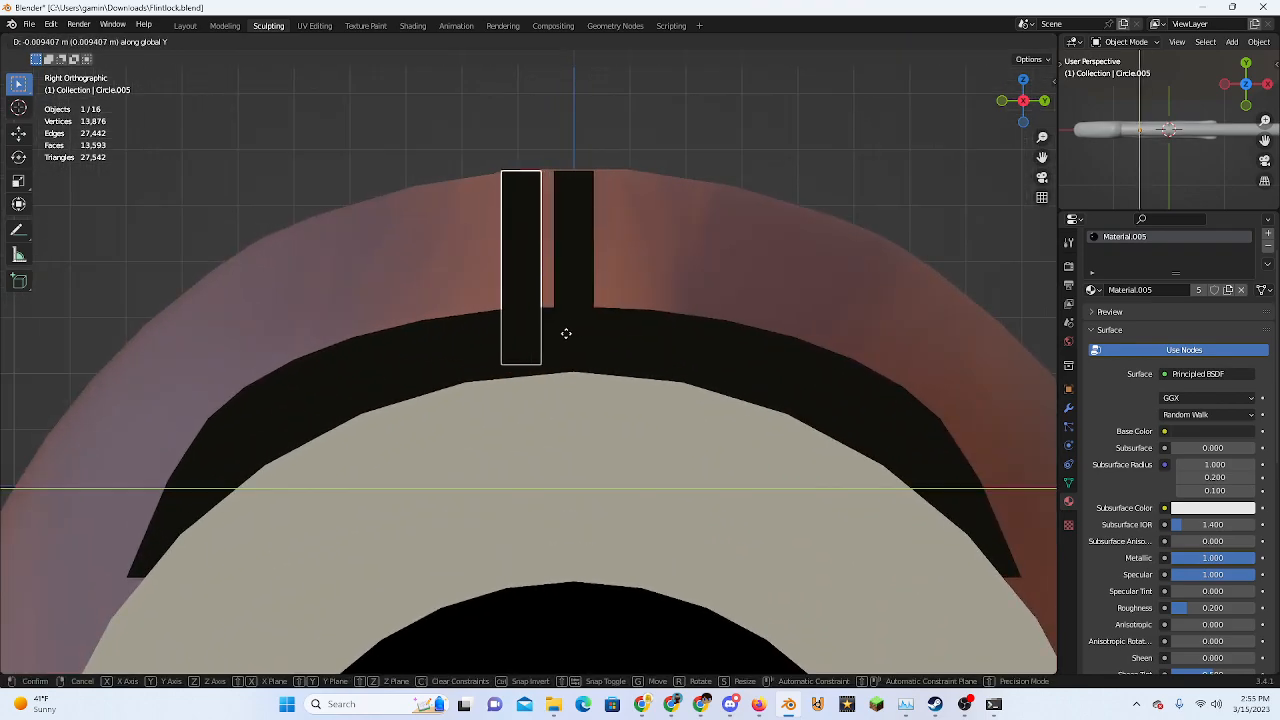
{"action": "left_click", "coordinate": [566, 333]}
Duplicate the rear sight post along Y, placing the copy about 0.02 m away on the opposite side of the barrel's centerline
{"action": "key", "text": "shift+d"}
{"action": "key", "text": "y"}
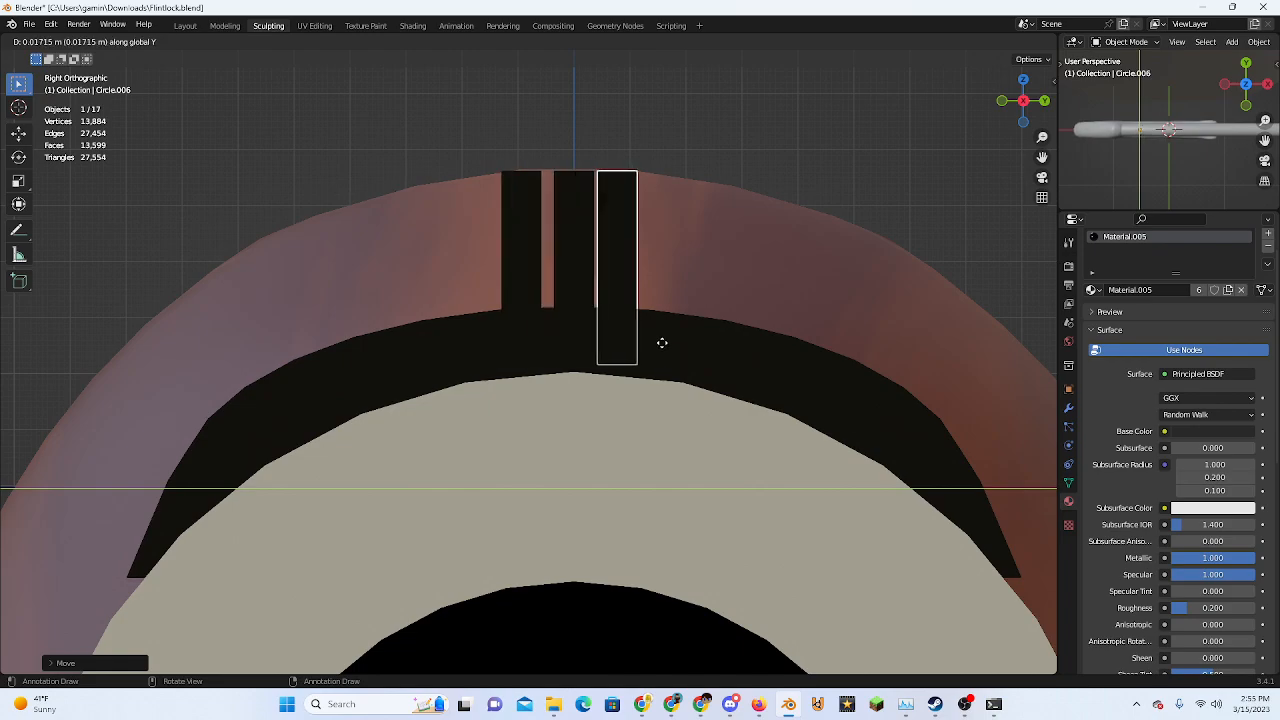
{"action": "left_click", "coordinate": [674, 343]}
{"action": "scroll", "coordinate": [620, 366], "scroll_direction": "down", "scroll_amount": 3}
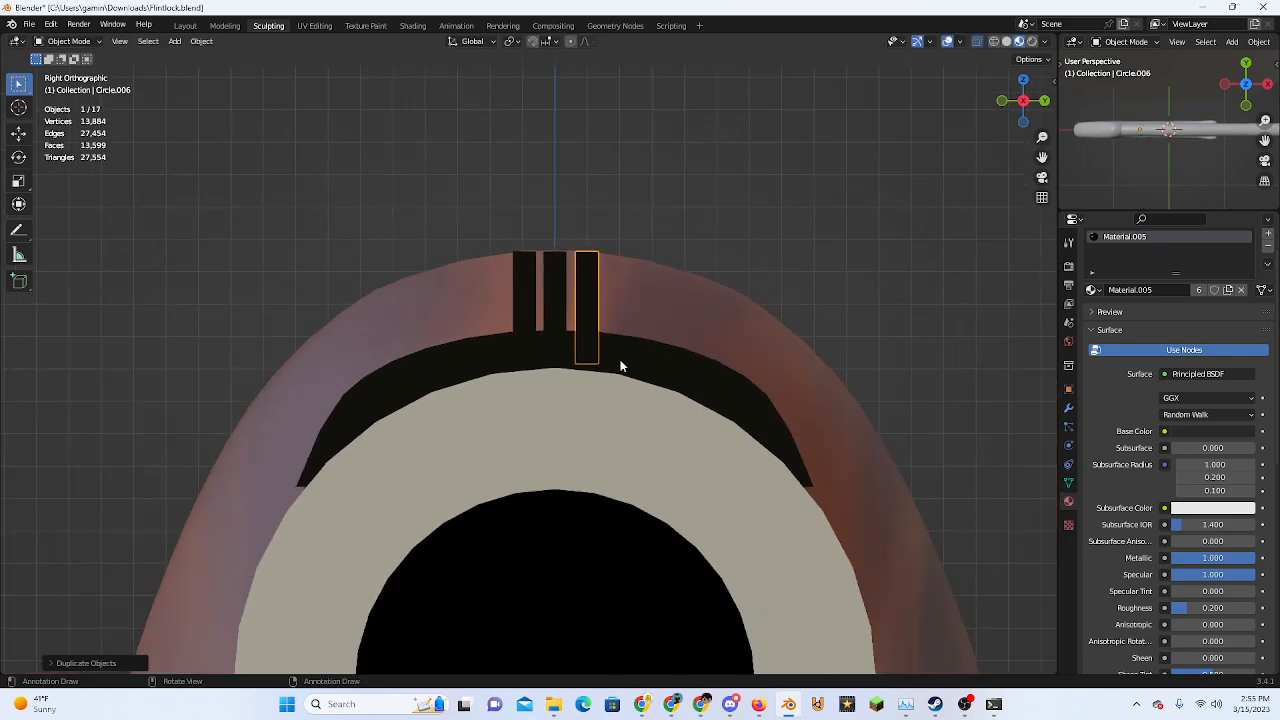
{"action": "middle_click_drag", "start_coordinate": [620, 366], "coordinate": [419, 304]}
{"action": "middle_click_drag", "start_coordinate": [326, 230], "coordinate": [700, 340]}
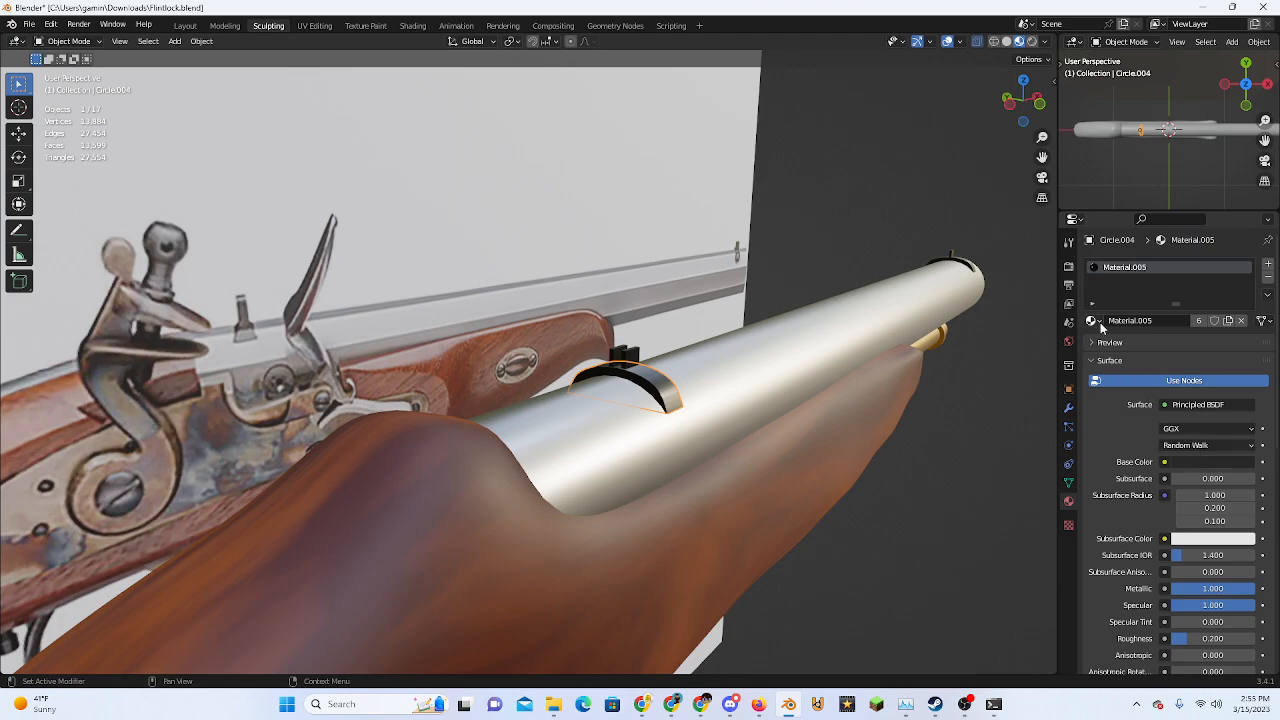
Lighten the base color of the rear sight band's Material.005 to a grey with a Value of about 0.133
{"action": "scroll", "coordinate": [1150, 430], "scroll_direction": "down", "scroll_amount": 8}
{"action": "scroll", "coordinate": [1185, 482], "scroll_direction": "up", "scroll_amount": 6}
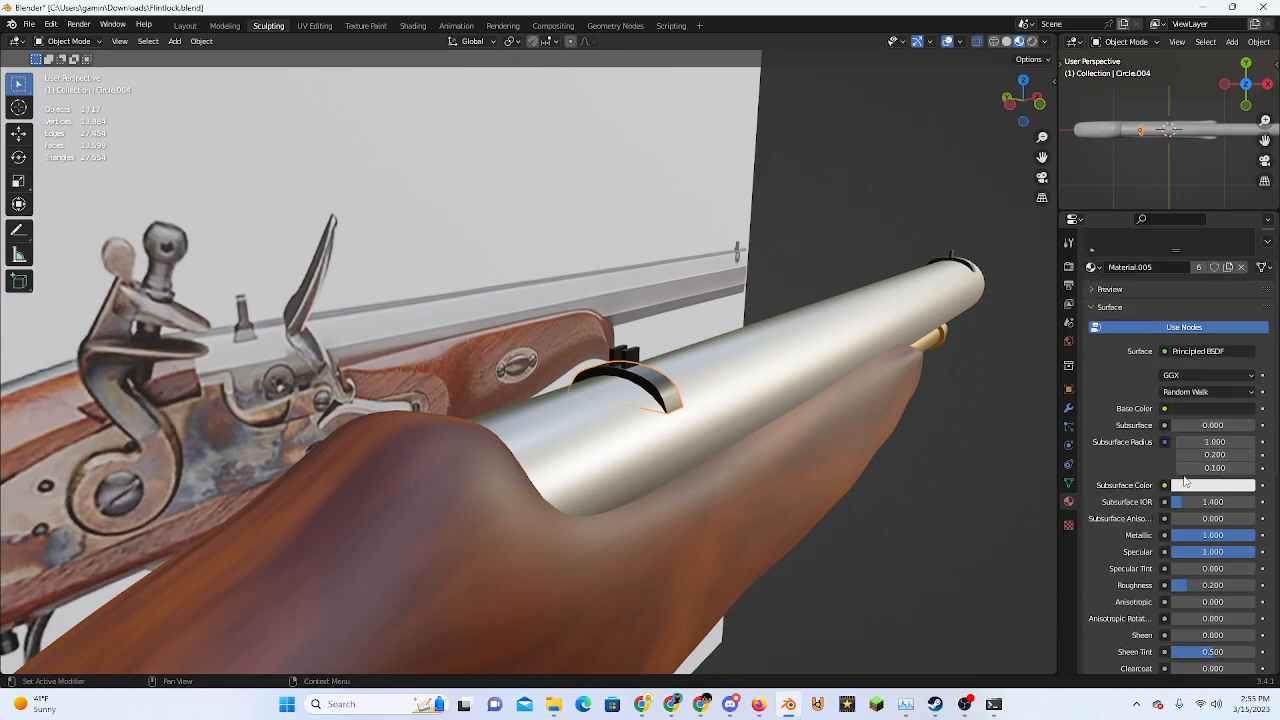
{"action": "left_click", "coordinate": [1194, 409]}
{"action": "mouse_move", "coordinate": [1245, 298]}
{"action": "left_mouse_down"}
{"action": "mouse_move", "coordinate": [1245, 256]}
{"action": "mouse_move", "coordinate": [1245, 275]}
{"action": "left_mouse_up"}
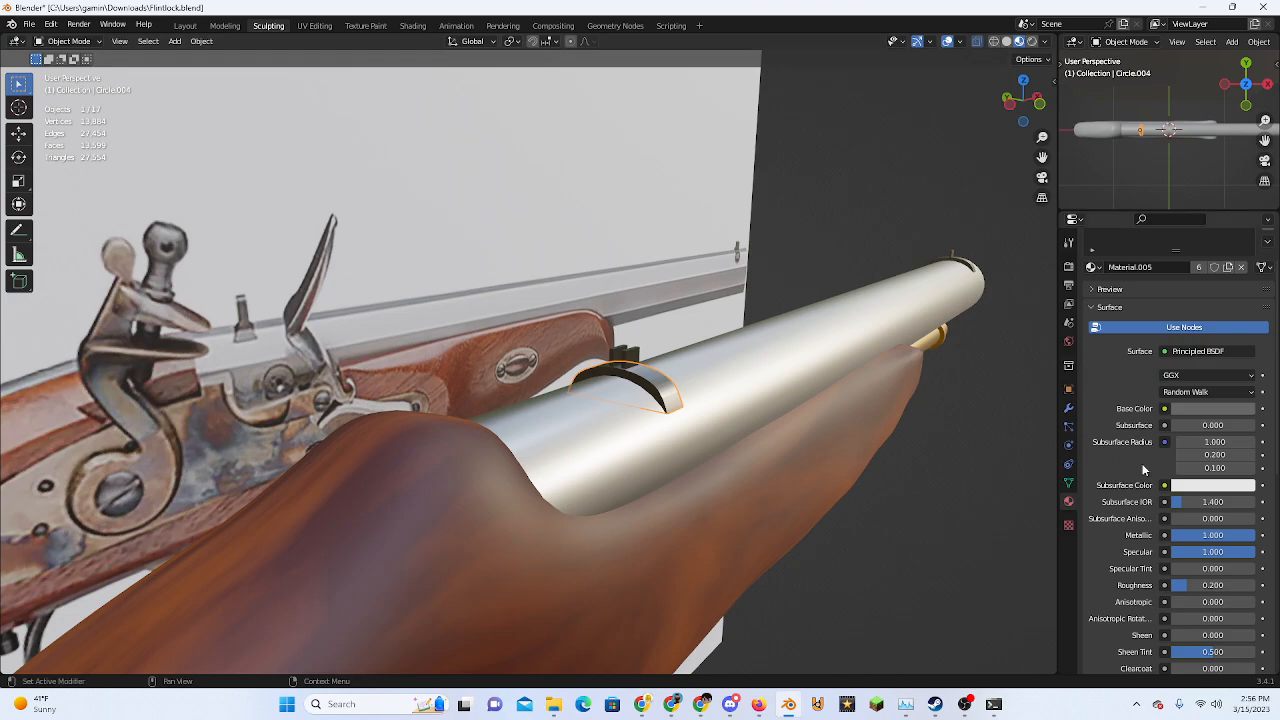
Try a Metallic value of about 0.4 on the rear sight band's Material.005 and return it to 1.0
{"action": "left_click_drag", "start_coordinate": [1221, 535], "coordinate": [1172, 535]}
{"action": "left_click", "coordinate": [1213, 539]}
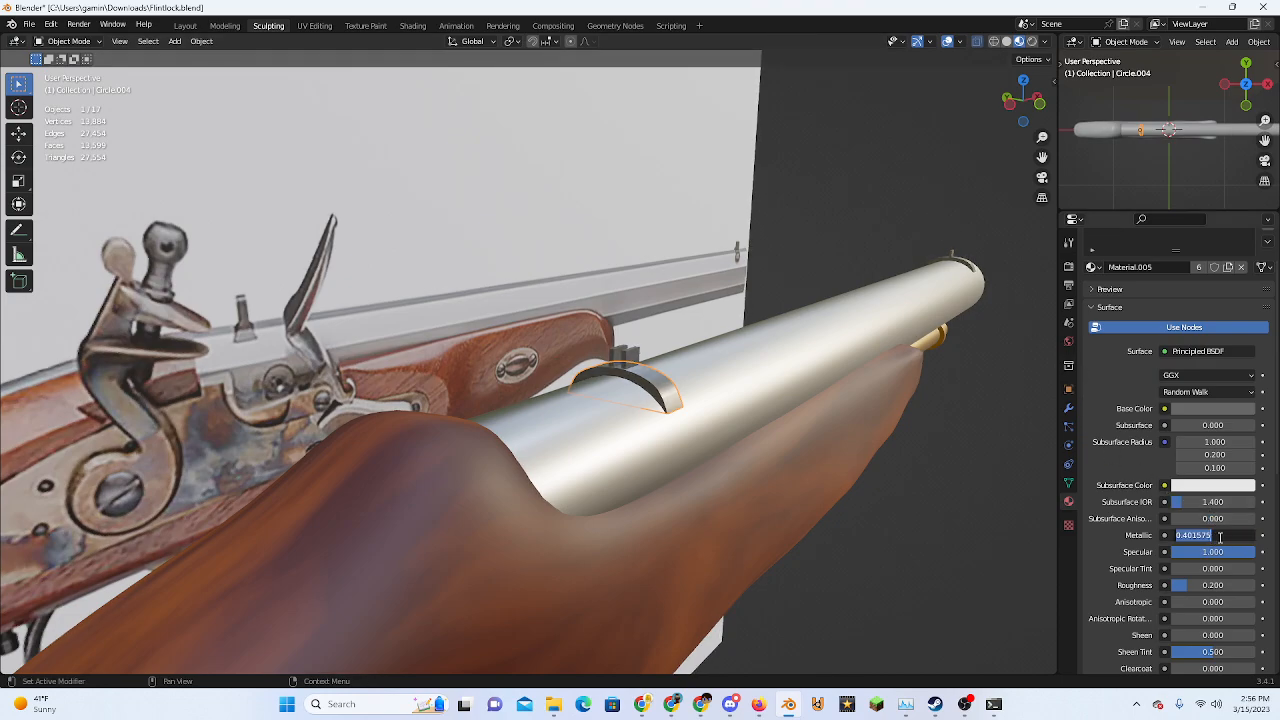
{"action": "key", "text": "Return"}
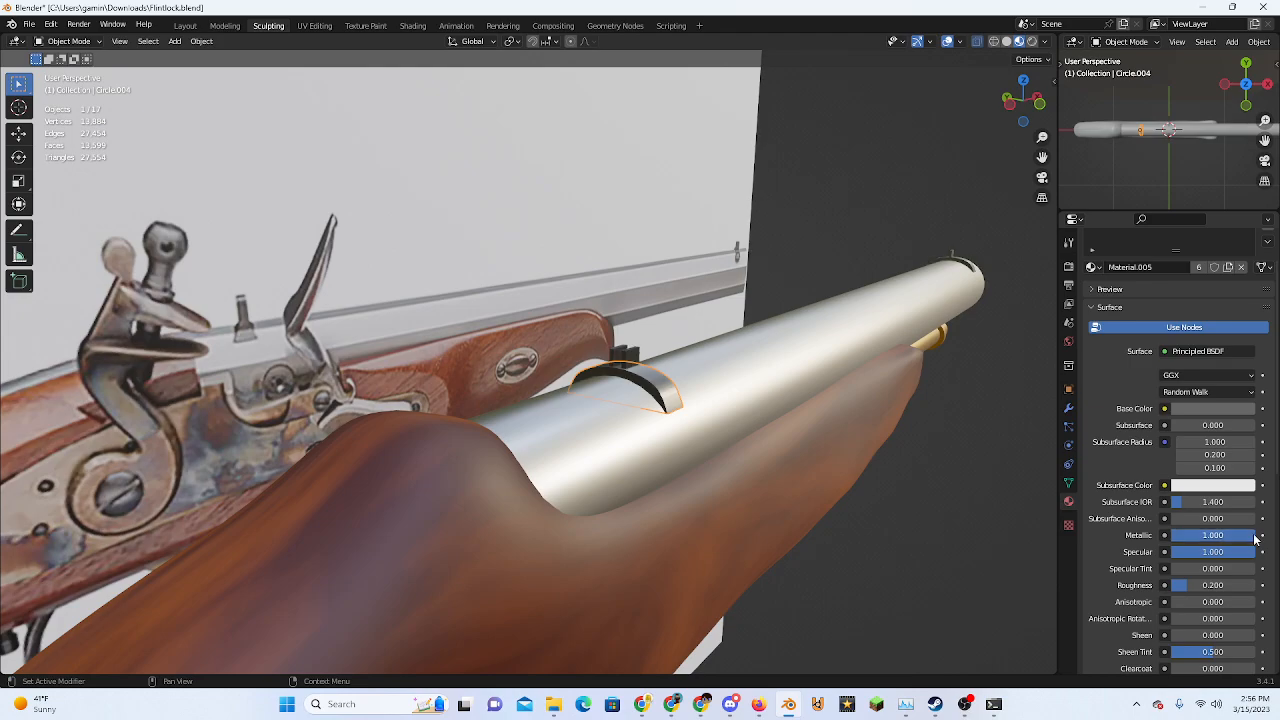
Set the Roughness of the rear sight band's Material.005 to 0.4
{"action": "left_click", "coordinate": [819, 386]}
{"action": "left_click", "coordinate": [668, 378]}
{"action": "left_click", "coordinate": [1197, 584]}
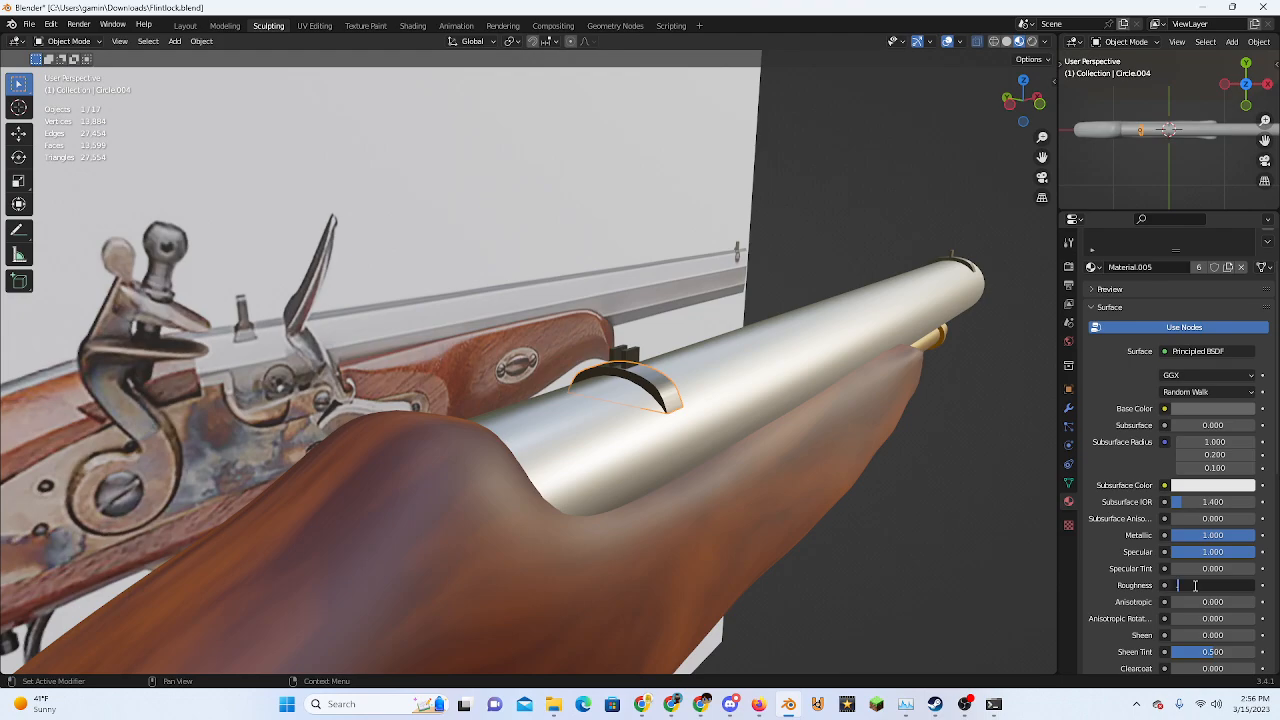
{"action": "type", "text": "0.4"}
{"action": "key", "text": "Return"}
Check the rear sight band up close and fine-tune the brightness of Material.005's grey base color
{"action": "left_click", "coordinate": [943, 243]}
{"action": "middle_click_drag", "start_coordinate": [943, 243], "coordinate": [737, 375]}
{"action": "scroll", "coordinate": [737, 375], "scroll_direction": "up", "scroll_amount": 3}
{"action": "left_click", "coordinate": [737, 375]}
{"action": "middle_click_drag", "start_coordinate": [818, 401], "coordinate": [751, 394]}
{"action": "left_click", "coordinate": [1206, 410]}
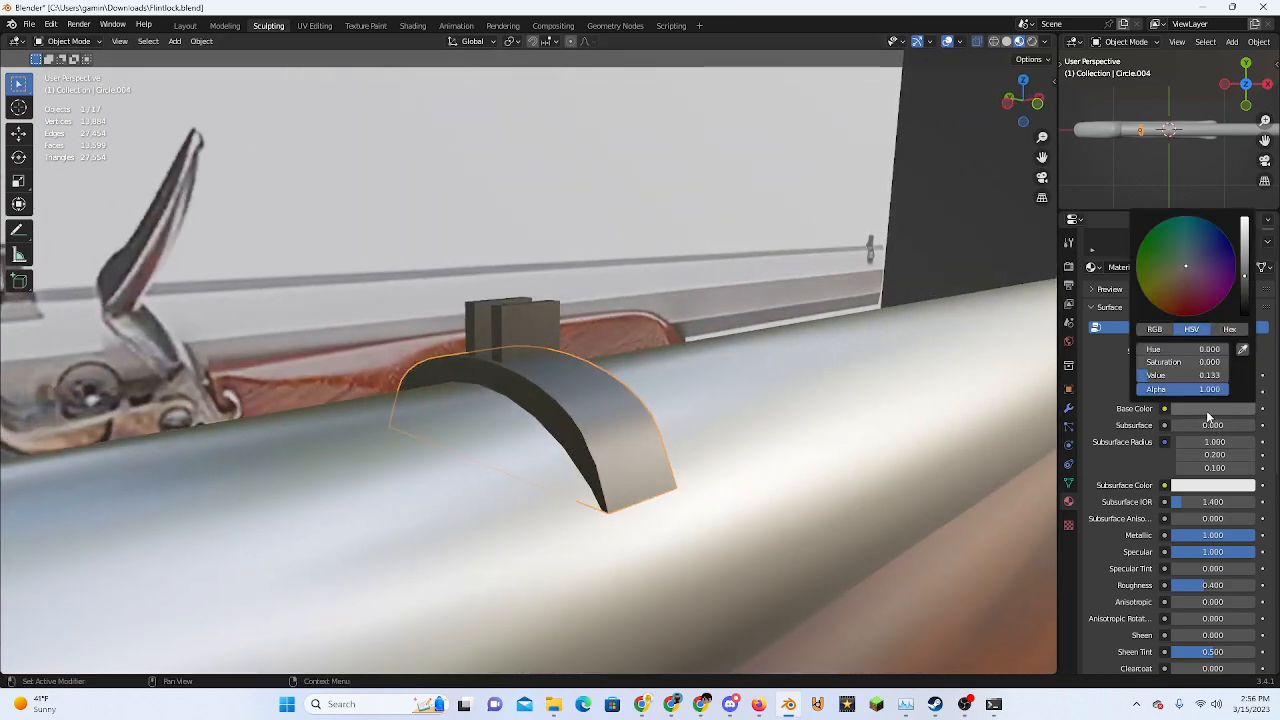
{"action": "left_click_drag", "start_coordinate": [1245, 277], "coordinate": [1245, 279]}
{"action": "left_click", "coordinate": [964, 239]}
{"action": "scroll", "coordinate": [813, 370], "scroll_direction": "down", "scroll_amount": 10}
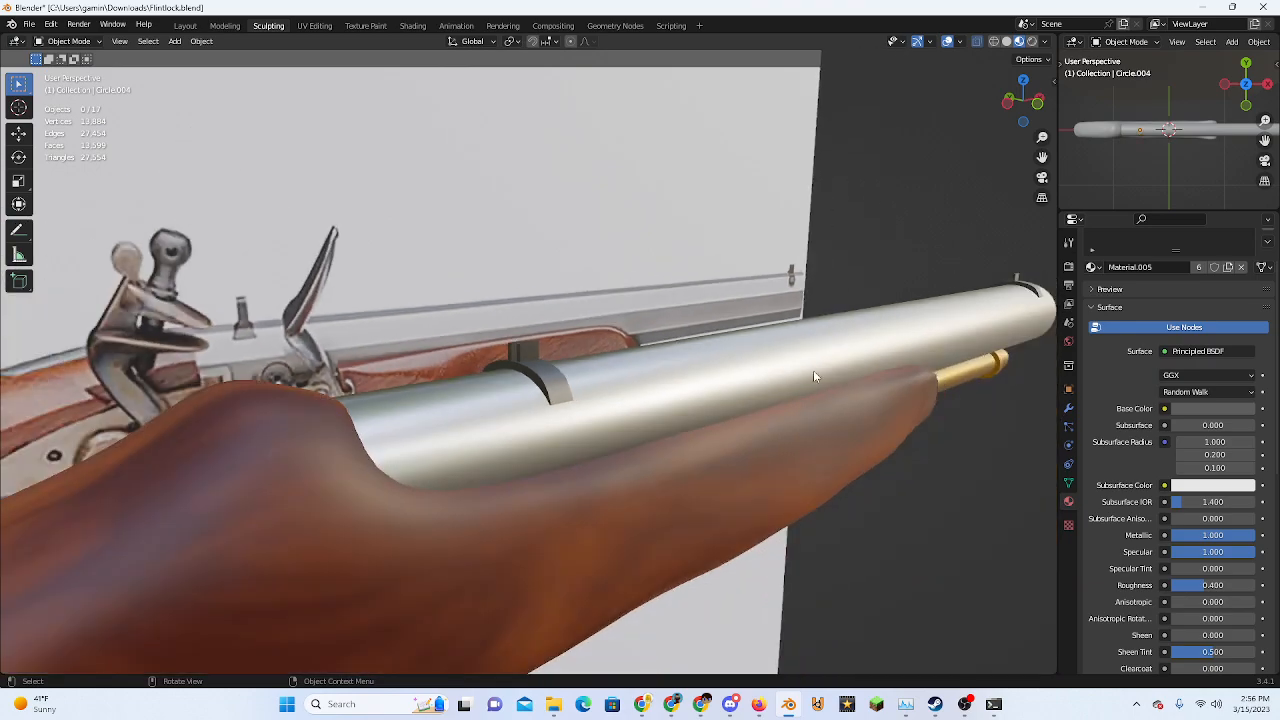
Examine the rear sight's two posts and curved band from behind and along the barrel
{"action": "mouse_move", "coordinate": [773, 385]}
{"action": "middle_mouse_down"}
{"action": "mouse_move", "coordinate": [523, 374]}
{"action": "mouse_move", "coordinate": [440, 329]}
{"action": "mouse_move", "coordinate": [449, 317]}
{"action": "mouse_move", "coordinate": [541, 332]}
{"action": "mouse_move", "coordinate": [942, 458]}
{"action": "mouse_move", "coordinate": [833, 411]}
{"action": "mouse_move", "coordinate": [772, 409]}
{"action": "middle_mouse_up"}
{"action": "left_click", "coordinate": [449, 317]}
{"action": "left_click", "coordinate": [942, 453]}
{"action": "scroll", "coordinate": [800, 410], "scroll_direction": "up", "scroll_amount": 5}
{"action": "scroll", "coordinate": [787, 408], "scroll_direction": "down", "scroll_amount": 2}
{"action": "scroll", "coordinate": [787, 408], "scroll_direction": "up", "scroll_amount": 4}
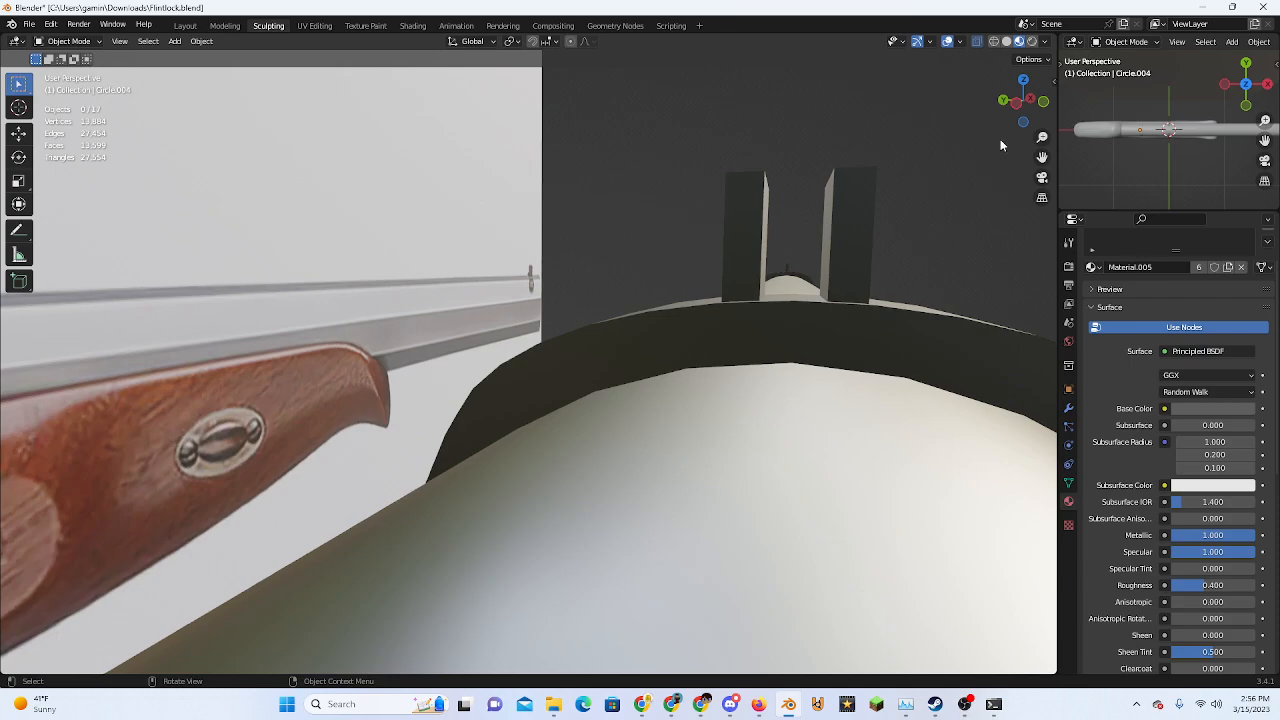
{"action": "left_click", "coordinate": [1031, 101]}
{"action": "scroll", "coordinate": [620, 310], "scroll_direction": "down", "scroll_amount": 1}
{"action": "scroll", "coordinate": [688, 422], "scroll_direction": "up", "scroll_amount": 4}
{"action": "middle_click_drag", "start_coordinate": [482, 345], "coordinate": [283, 375], "text": "shift"}
{"action": "scroll", "coordinate": [665, 393], "scroll_direction": "down", "scroll_amount": 3}
Select the wooden stock and look over its mesh in Edit Mode
{"action": "left_click", "coordinate": [263, 354]}
{"action": "left_click", "coordinate": [262, 369]}
{"action": "middle_click_drag", "start_coordinate": [583, 372], "coordinate": [669, 323]}
{"action": "left_click", "coordinate": [1008, 103]}
{"action": "key", "text": "Tab"}
{"action": "scroll", "coordinate": [726, 369], "scroll_direction": "up", "scroll_amount": 4}
{"action": "scroll", "coordinate": [734, 371], "scroll_direction": "down", "scroll_amount": 5}
{"action": "scroll", "coordinate": [669, 323], "scroll_direction": "down", "scroll_amount": 1}
{"action": "key", "text": "Tab"}
Open the wooden stock in Sculpt Mode from the front orthographic view
{"action": "left_click", "coordinate": [1025, 102]}
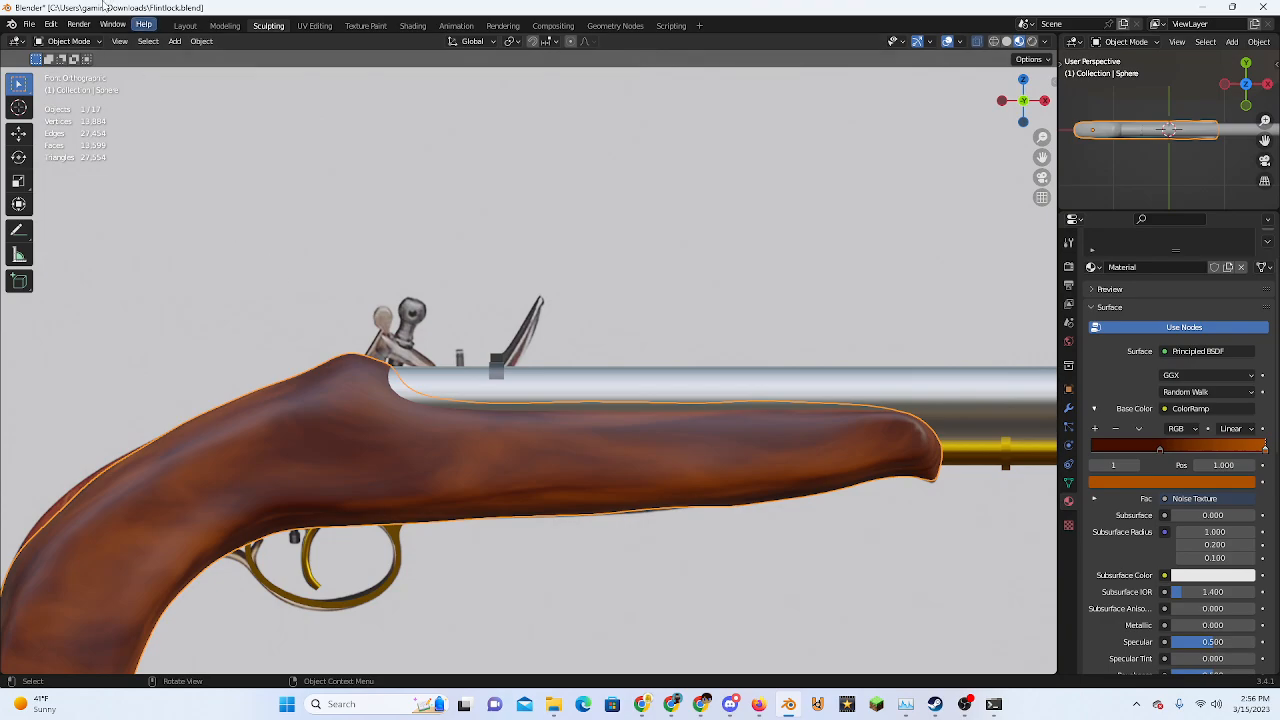
{"action": "left_click", "coordinate": [68, 41]}
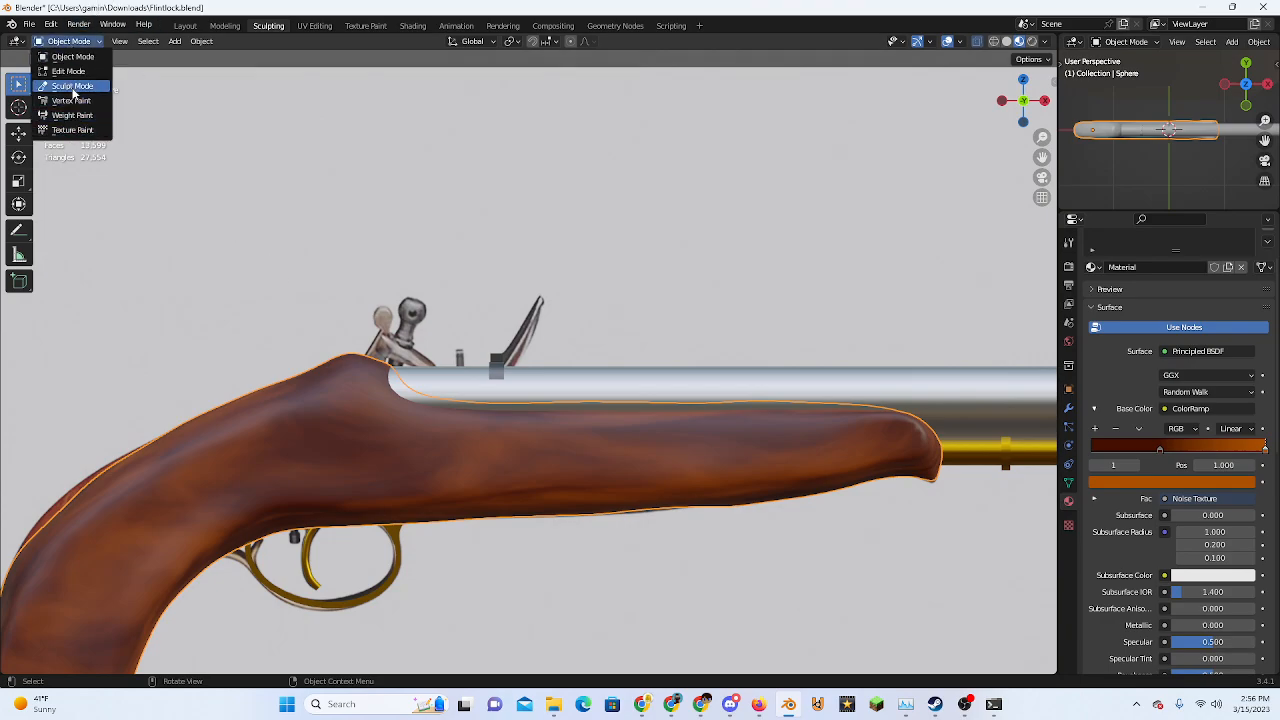
{"action": "left_click", "coordinate": [72, 87]}
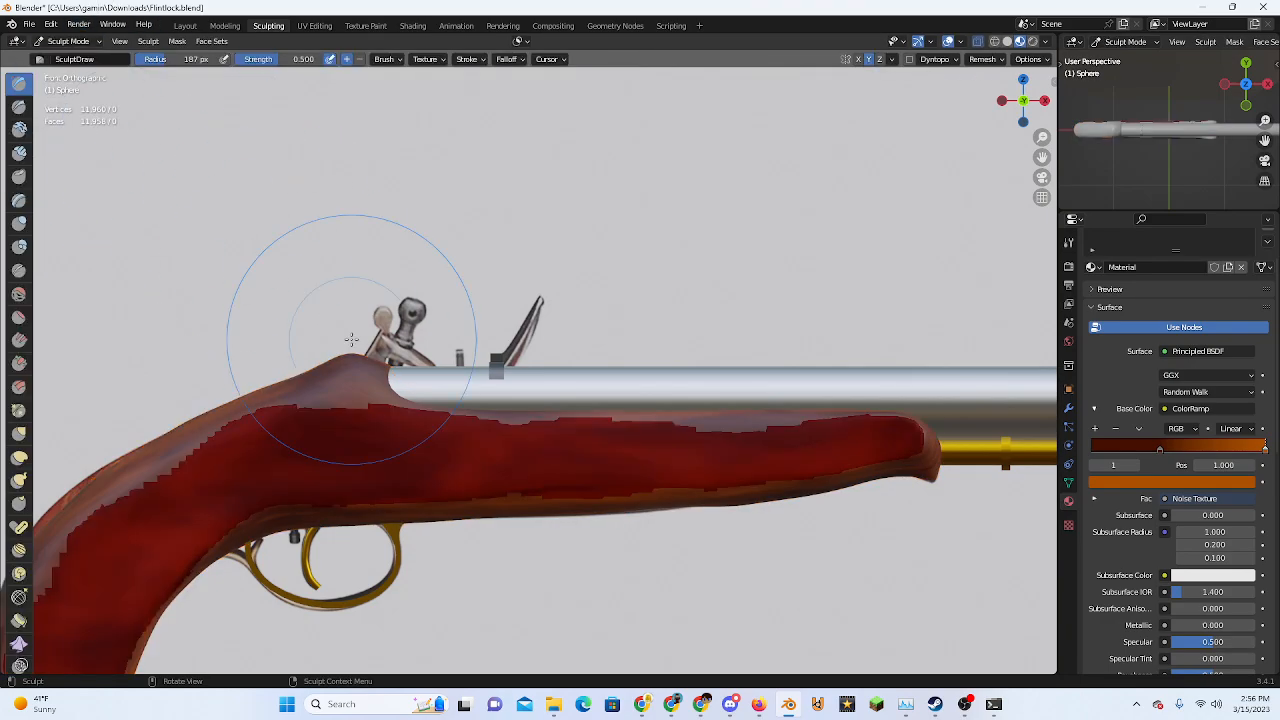
Try to carve down the stock's crest behind the barrel with the Draw Sharp brush
{"action": "left_click", "coordinate": [18, 106]}
{"action": "mouse_move", "coordinate": [120, 200]}
{"action": "middle_mouse_down"}
{"action": "mouse_move", "coordinate": [257, 286]}
{"action": "mouse_move", "coordinate": [380, 463]}
{"action": "mouse_move", "coordinate": [443, 414]}
{"action": "mouse_move", "coordinate": [529, 414]}
{"action": "middle_mouse_up"}
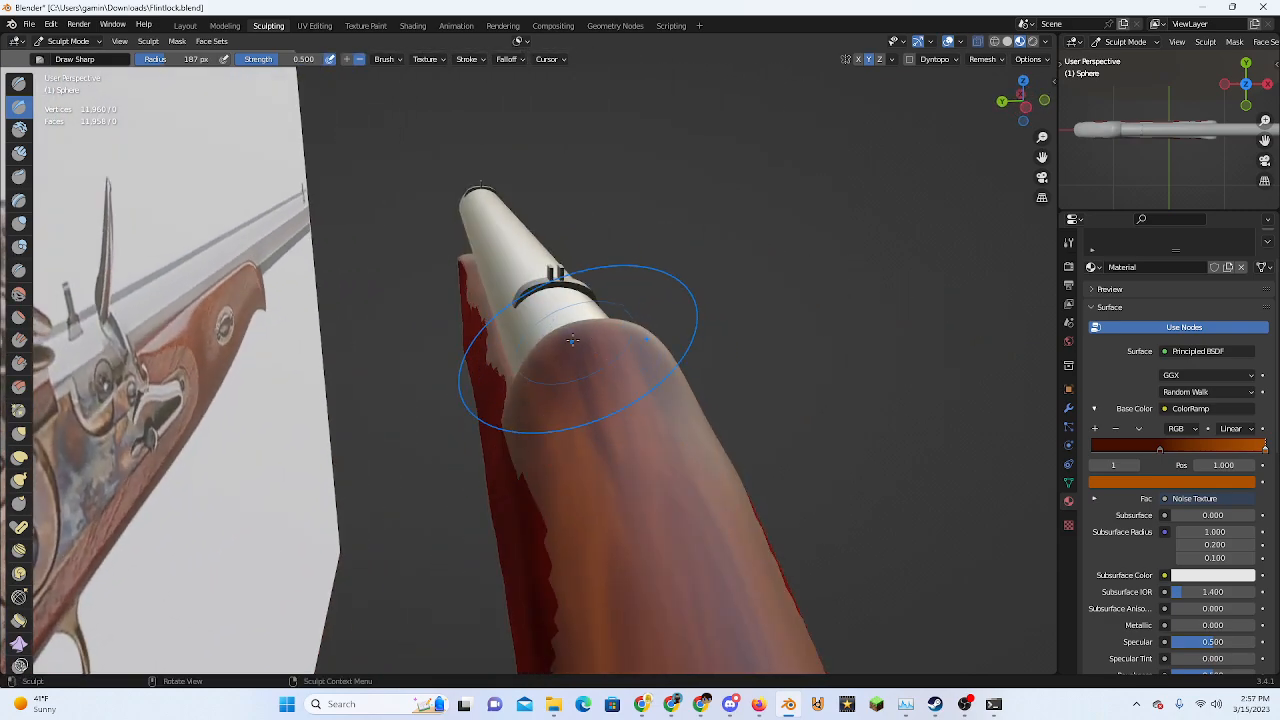
{"action": "middle_click_drag", "start_coordinate": [625, 338], "coordinate": [890, 145]}
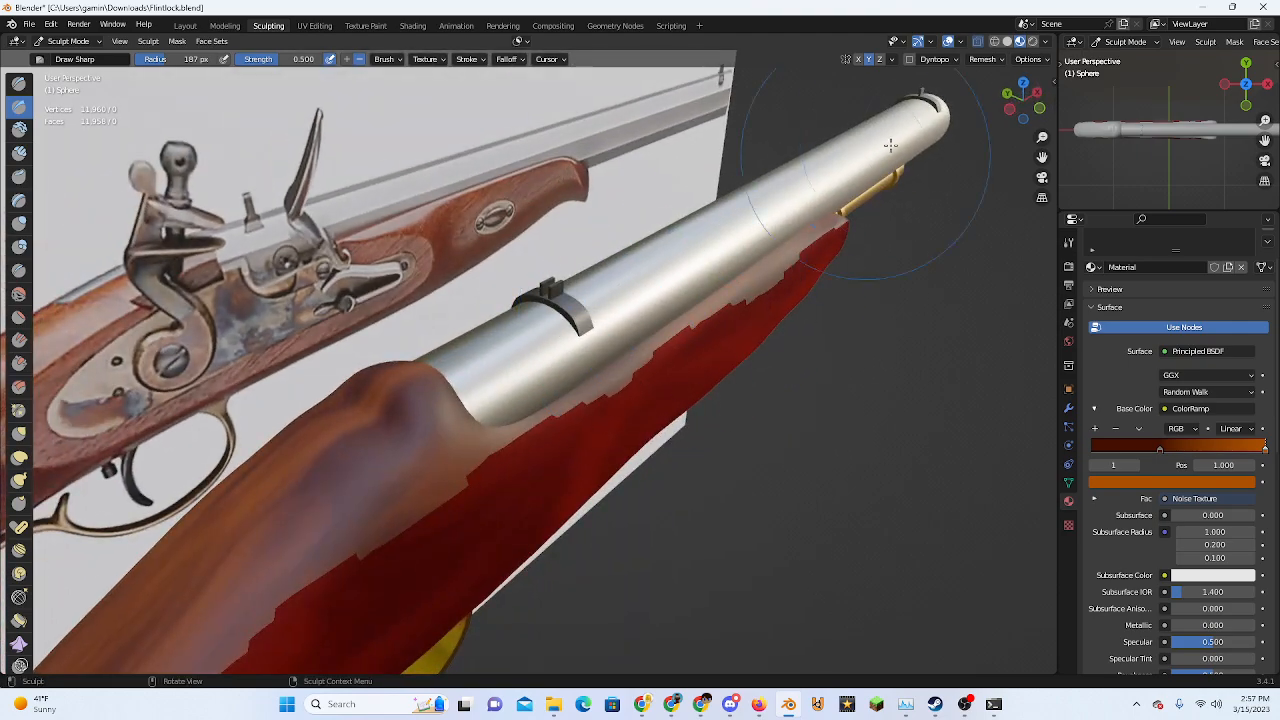
{"action": "left_click", "coordinate": [1039, 109]}
{"action": "middle_click_drag", "start_coordinate": [402, 254], "coordinate": [603, 317], "text": "shift"}
{"action": "scroll", "coordinate": [603, 317], "scroll_direction": "up", "scroll_amount": 5}
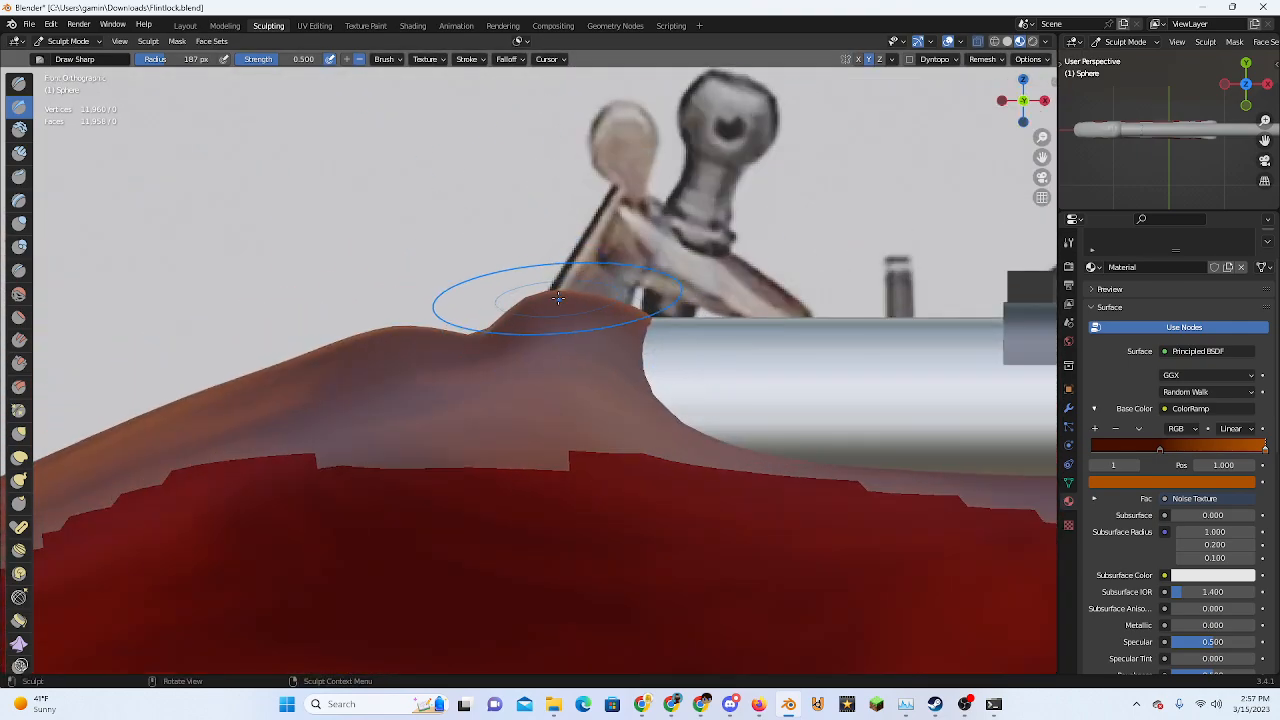
{"action": "key", "text": "ctrl+z"}
{"action": "key", "text": "ctrl+z"}
{"action": "key", "text": "ctrl+z"}
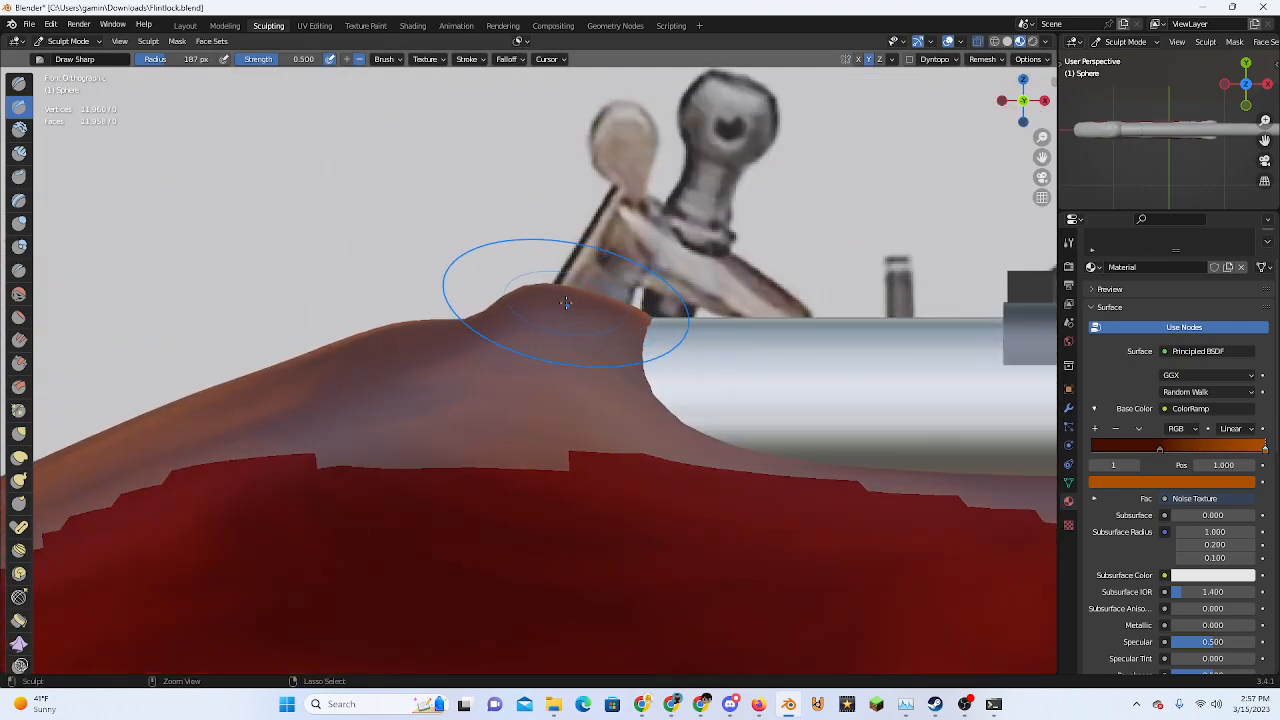
{"action": "key", "text": "ctrl+z"}
{"action": "key", "text": "ctrl+z"}
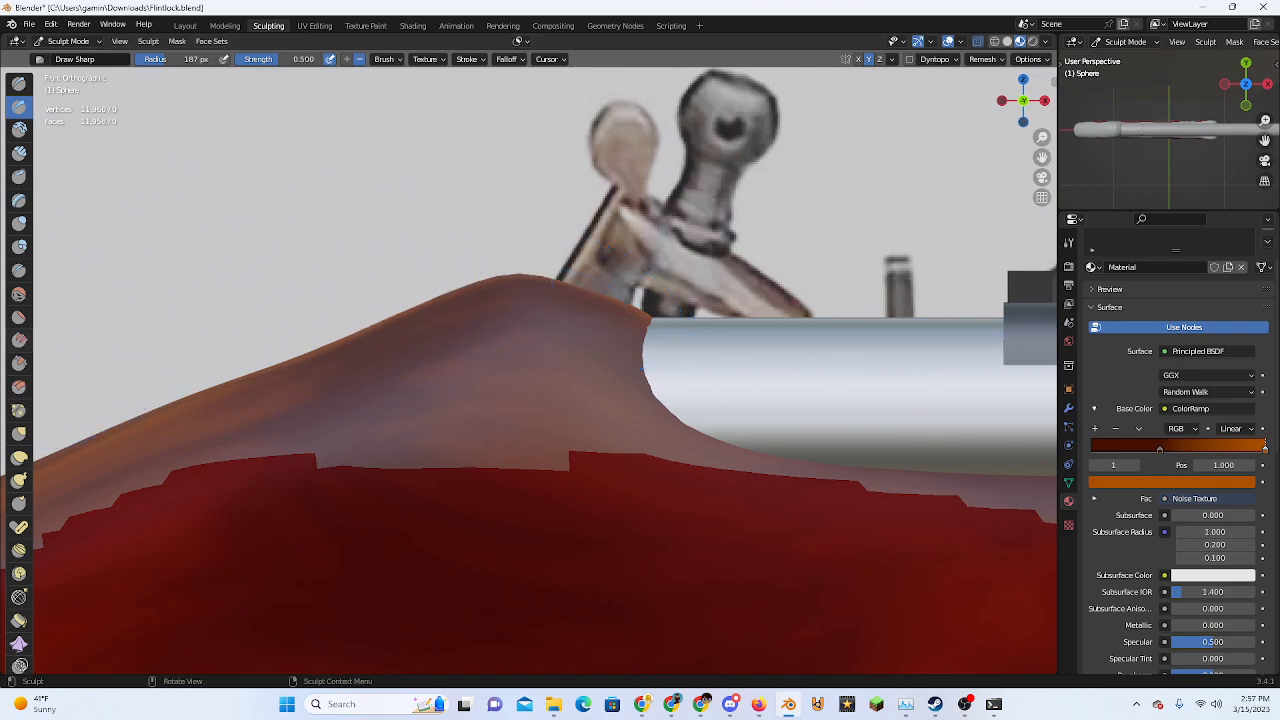
Pull the stock's crest behind the barrel down close to the barrel's top line with the Grab brush
{"action": "key", "text": "g"}
{"action": "mouse_move", "coordinate": [514, 288]}
{"action": "left_mouse_down"}
{"action": "mouse_move", "coordinate": [514, 300]}
{"action": "mouse_move", "coordinate": [486, 294]}
{"action": "mouse_move", "coordinate": [529, 296]}
{"action": "mouse_move", "coordinate": [539, 331]}
{"action": "mouse_move", "coordinate": [475, 323]}
{"action": "left_mouse_up"}
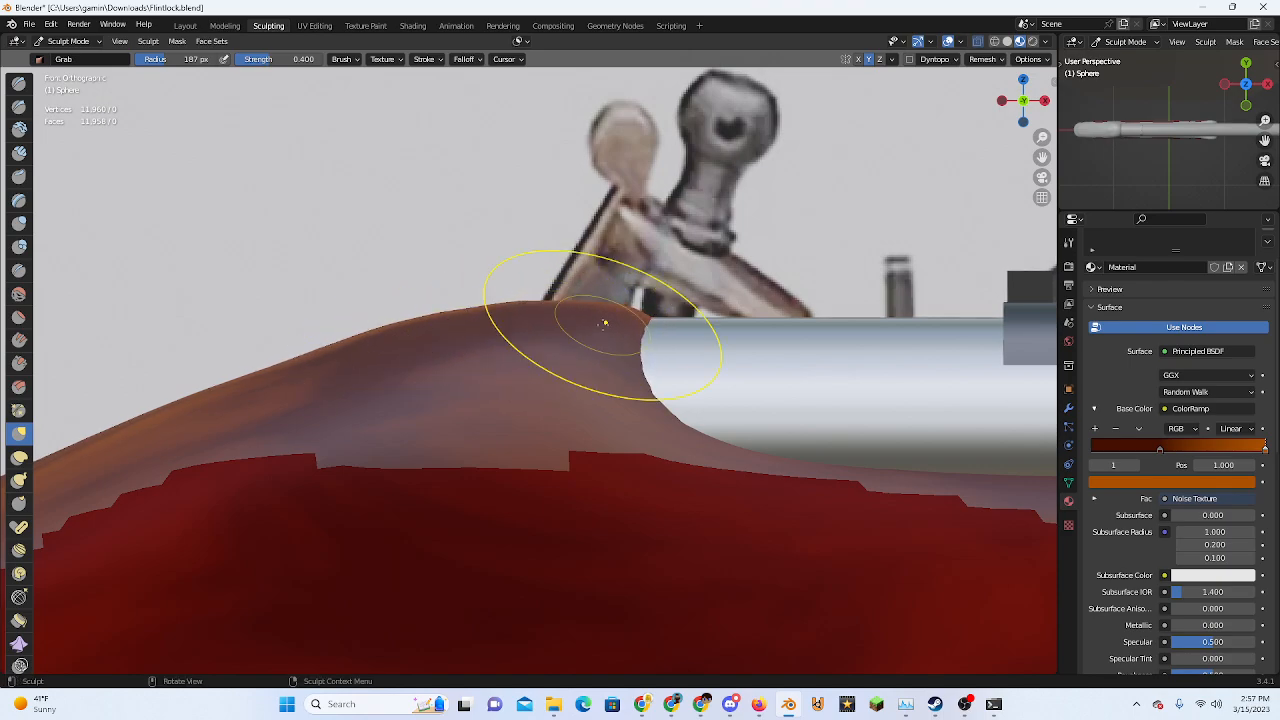
{"action": "scroll", "coordinate": [604, 323], "scroll_direction": "down", "scroll_amount": 6}
{"action": "middle_click_drag", "start_coordinate": [682, 308], "coordinate": [711, 335]}
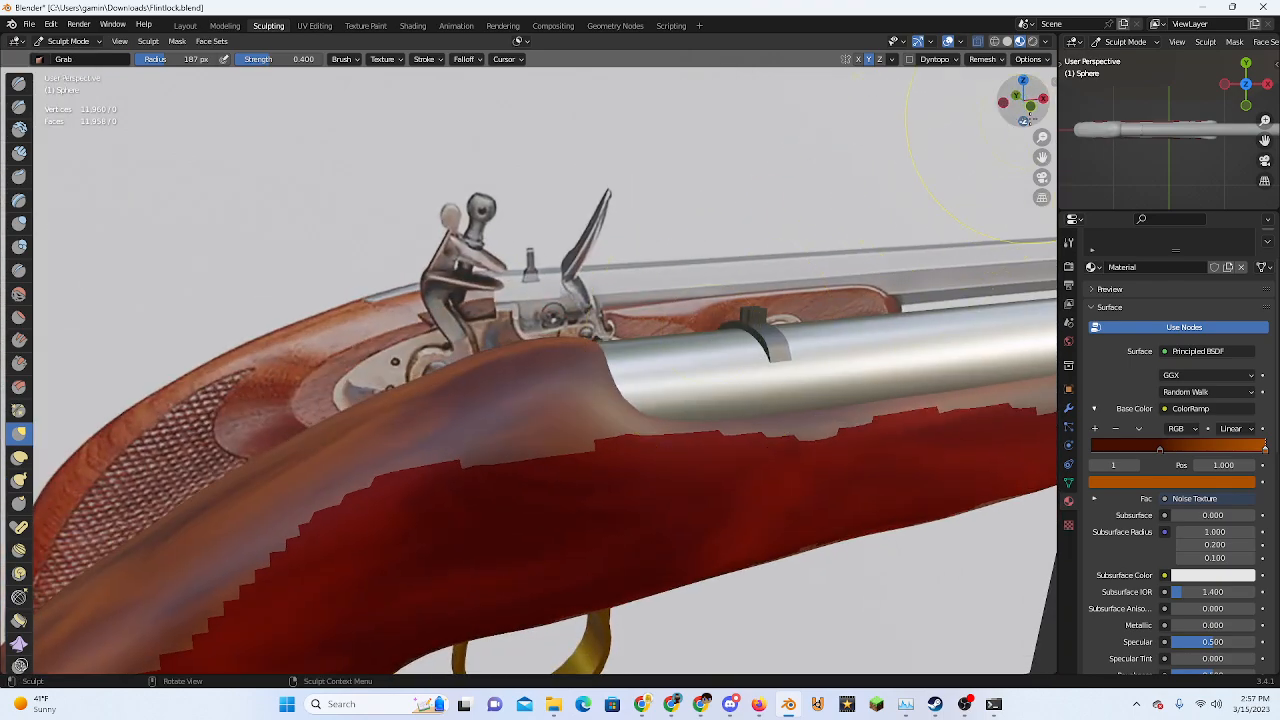
{"action": "left_click", "coordinate": [1024, 120]}
{"action": "scroll", "coordinate": [600, 360], "scroll_direction": "up", "scroll_amount": 5}
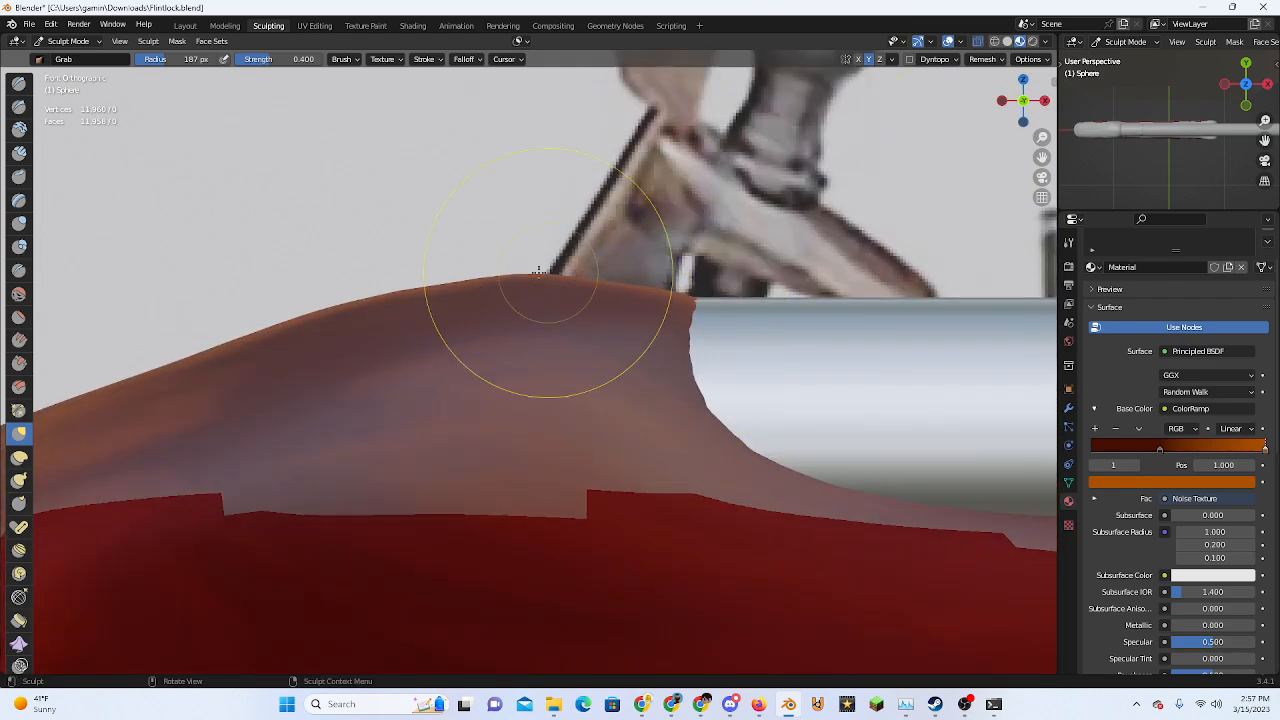
{"action": "left_click_drag", "start_coordinate": [539, 271], "coordinate": [471, 286]}
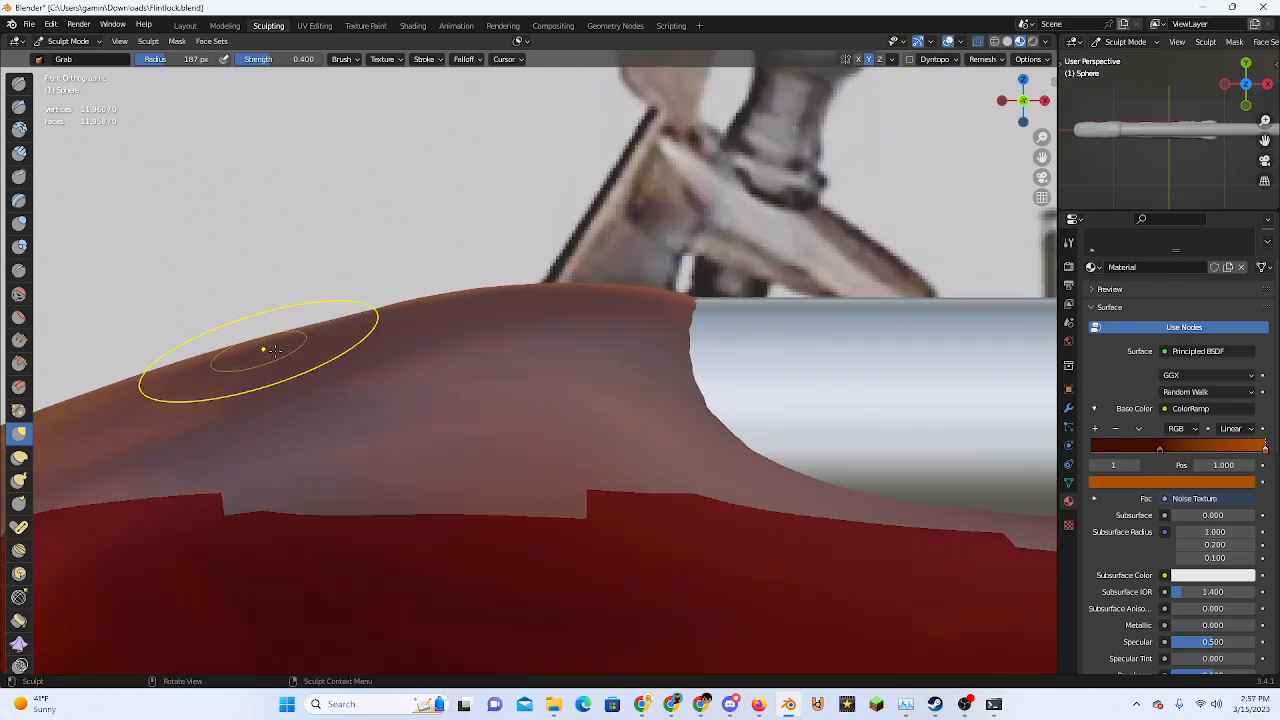
{"action": "middle_click_drag", "start_coordinate": [273, 350], "coordinate": [492, 345]}
{"action": "left_click", "coordinate": [1022, 106]}
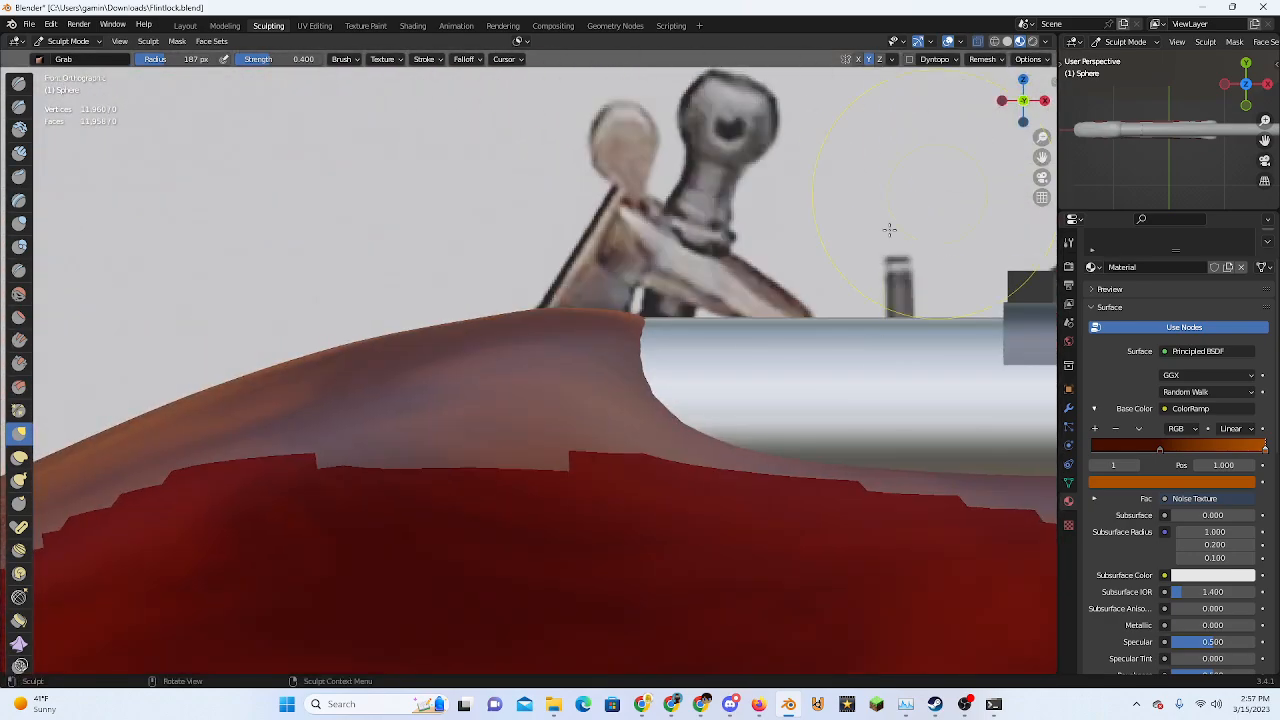
{"action": "left_click", "coordinate": [1001, 100]}
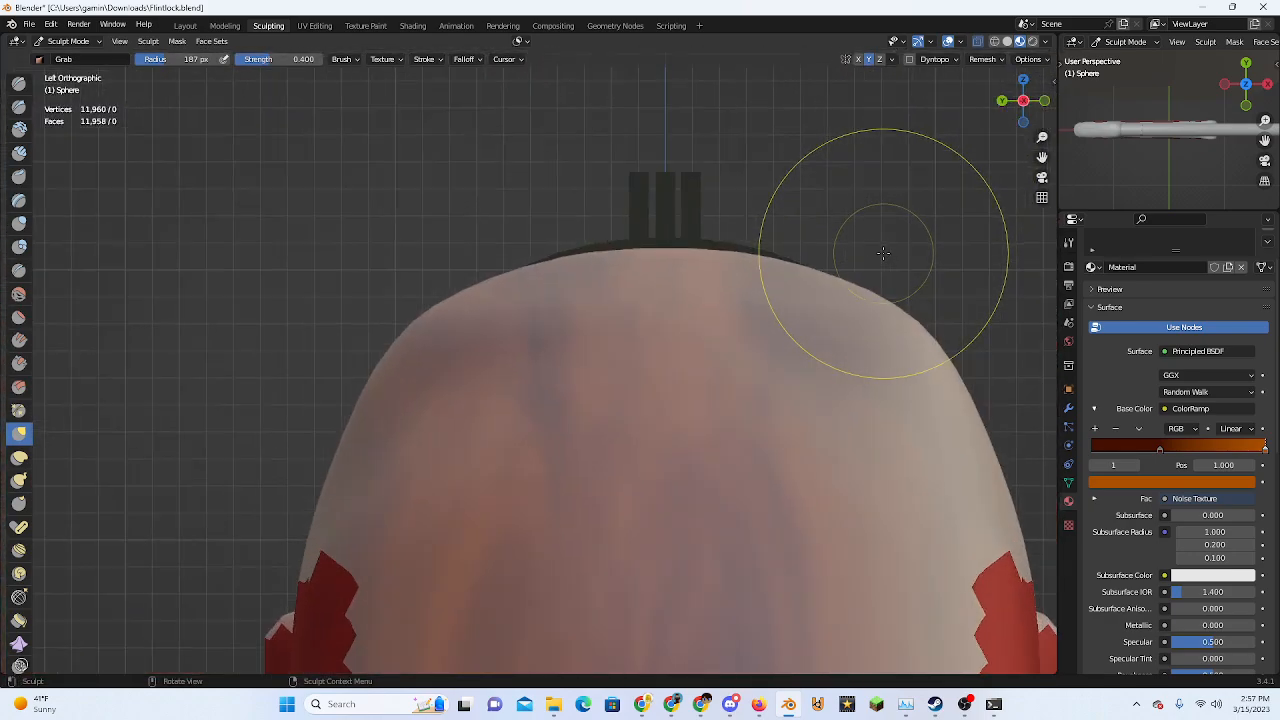
{"action": "scroll", "coordinate": [876, 259], "scroll_direction": "down", "scroll_amount": 4}
{"action": "middle_click_drag", "start_coordinate": [889, 277], "coordinate": [763, 291]}
{"action": "scroll", "coordinate": [763, 291], "scroll_direction": "down", "scroll_amount": 6}
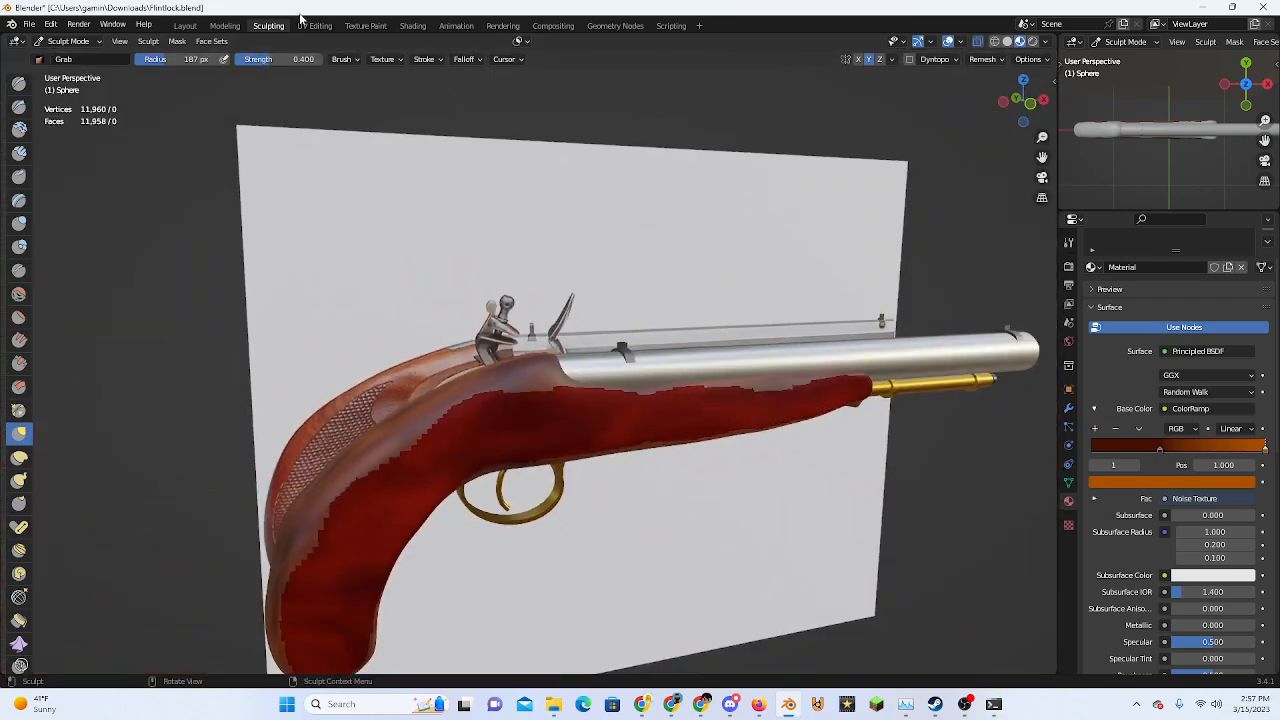
Return to the Layout workspace, deselect the stock and save the Flintlock.blend file
{"action": "left_click", "coordinate": [186, 28]}
{"action": "middle_click_drag", "start_coordinate": [330, 245], "coordinate": [640, 305]}
{"action": "scroll", "coordinate": [812, 335], "scroll_direction": "down", "scroll_amount": 4}
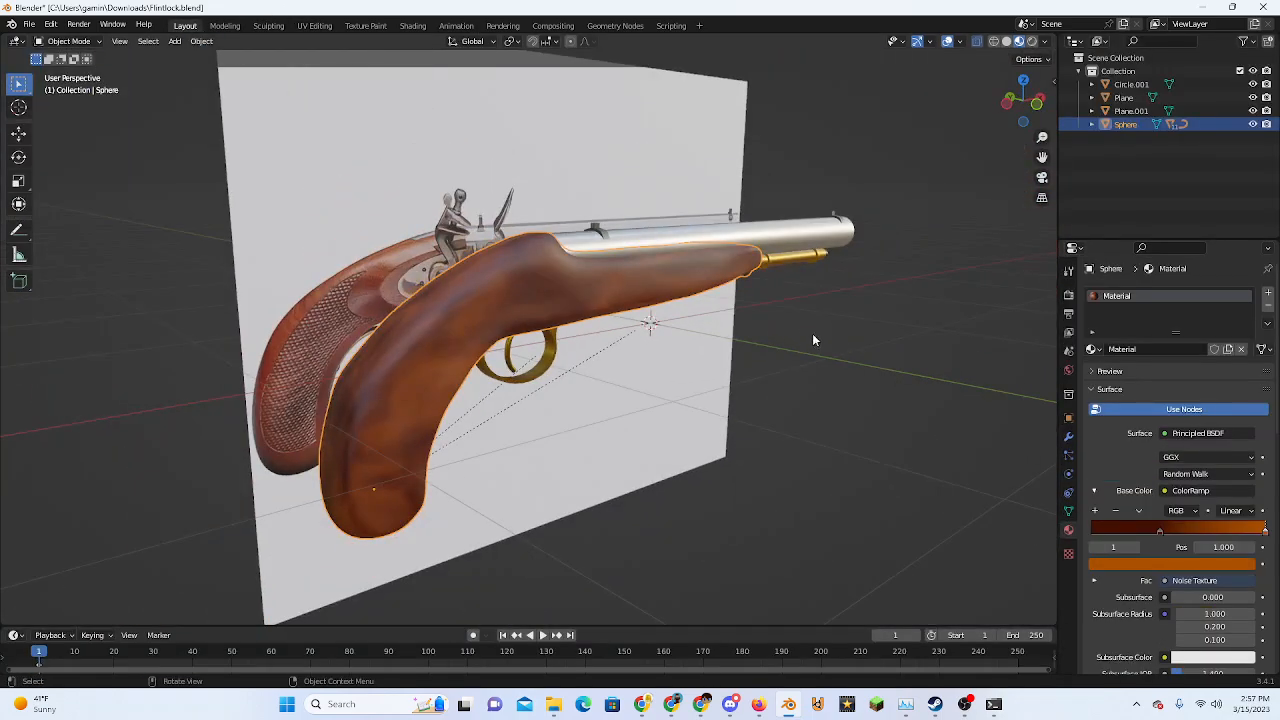
{"action": "left_click", "coordinate": [836, 332]}
{"action": "key", "text": "ctrl+s"}
Examine the reshaped stock, barrel and rear sight from above and from the side against the reference image
{"action": "middle_click_drag", "start_coordinate": [838, 331], "coordinate": [869, 168]}
{"action": "scroll", "coordinate": [721, 333], "scroll_direction": "up", "scroll_amount": 2}
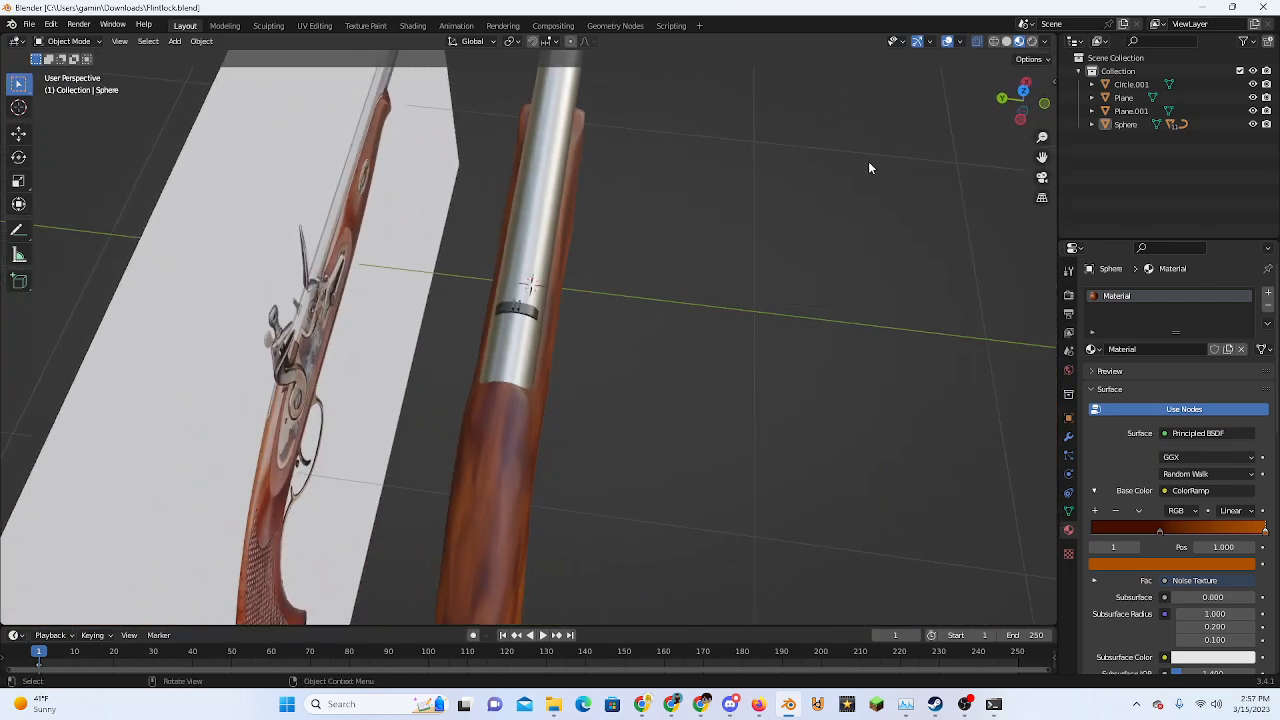
{"action": "left_click", "coordinate": [1025, 90]}
{"action": "middle_click_drag", "start_coordinate": [757, 350], "coordinate": [422, 263]}
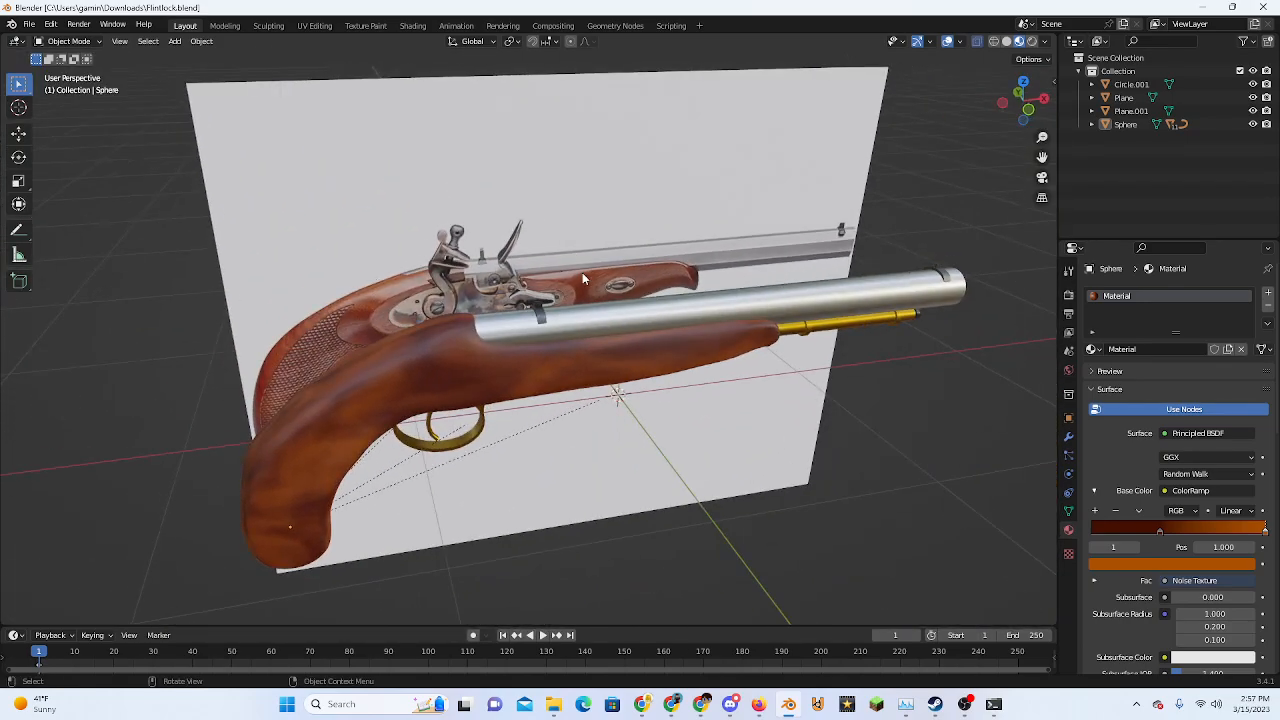
{"action": "middle_click_drag", "start_coordinate": [514, 317], "coordinate": [559, 334]}
{"action": "scroll", "coordinate": [559, 334], "scroll_direction": "up", "scroll_amount": 3}
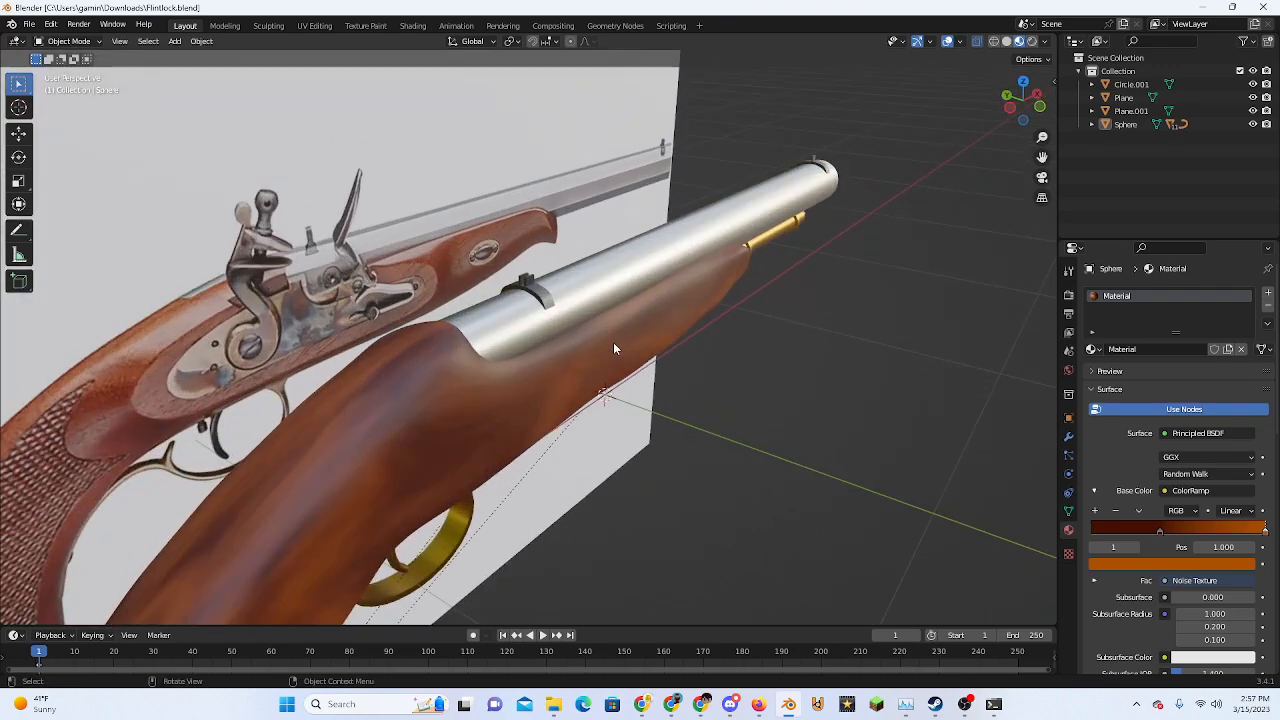
Rename the wooden stock object as "Flintlock Body"
{"action": "left_click", "coordinate": [597, 346]}
{"action": "middle_click_drag", "start_coordinate": [597, 346], "coordinate": [622, 326]}
{"action": "scroll", "coordinate": [622, 326], "scroll_direction": "down", "scroll_amount": 3}
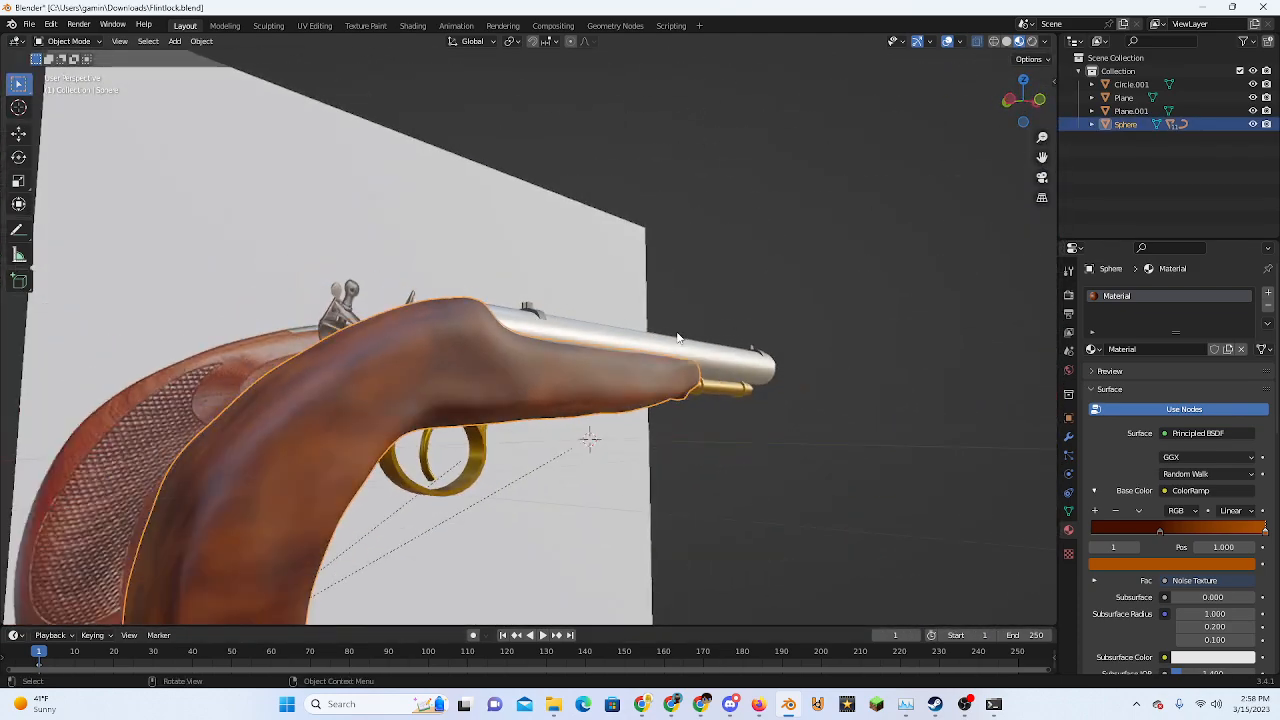
{"action": "left_click", "coordinate": [1065, 420]}
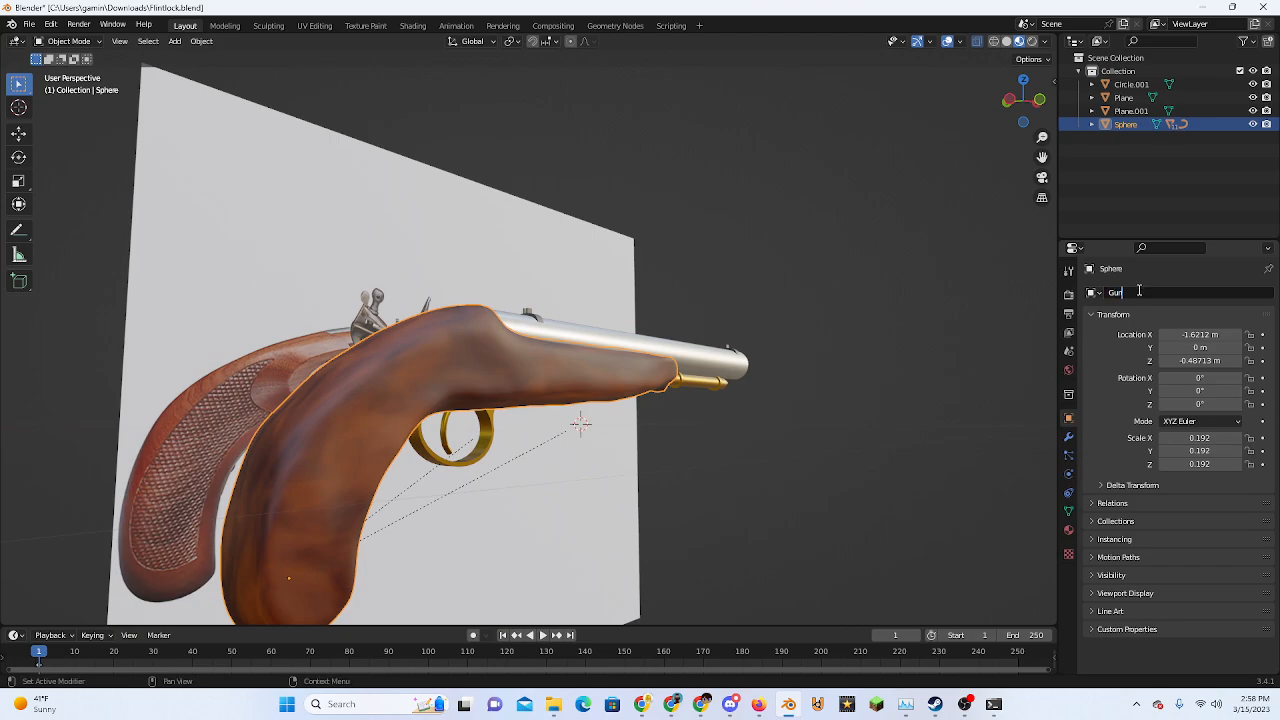
{"action": "left_click", "coordinate": [1139, 290]}
{"action": "type", "text": "Gun B"}
{"action": "key", "text": "BackSpace"}
{"action": "key", "text": "BackSpace"}
{"action": "key", "text": "Return"}
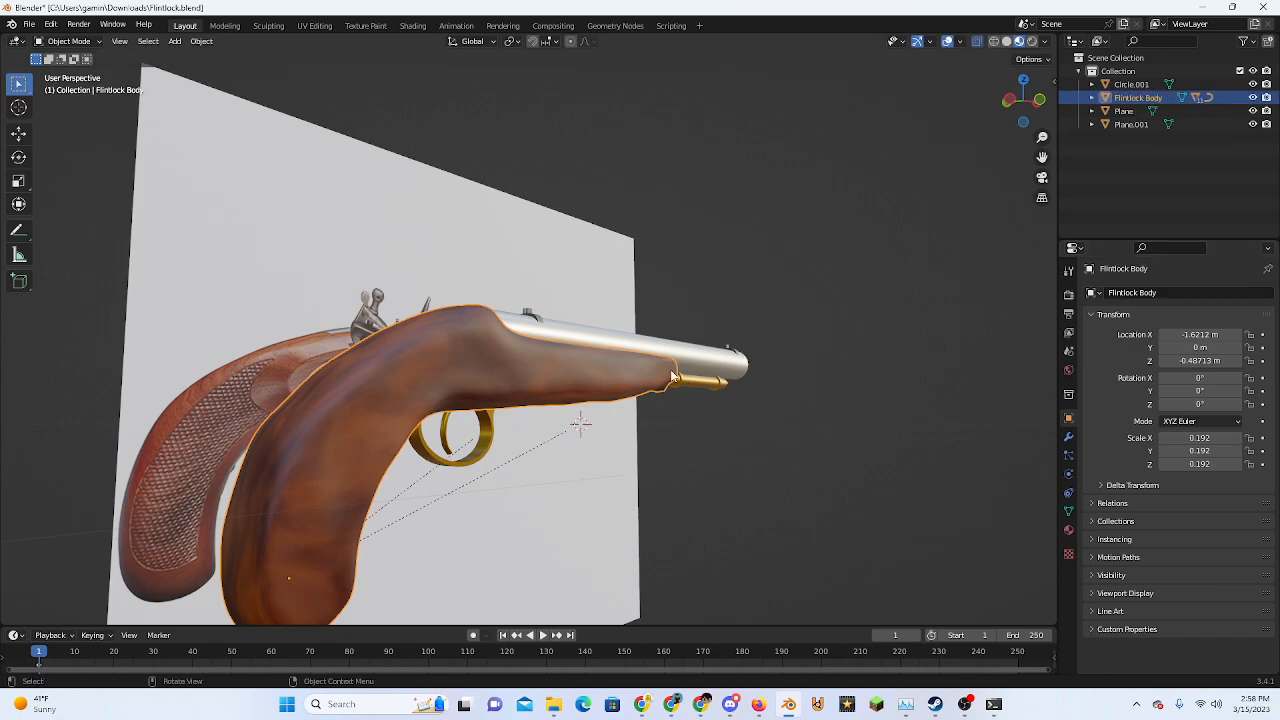
Rename the brass ring around the trigger as "Flintlock Trigger Guard"
{"action": "left_click", "coordinate": [689, 351]}
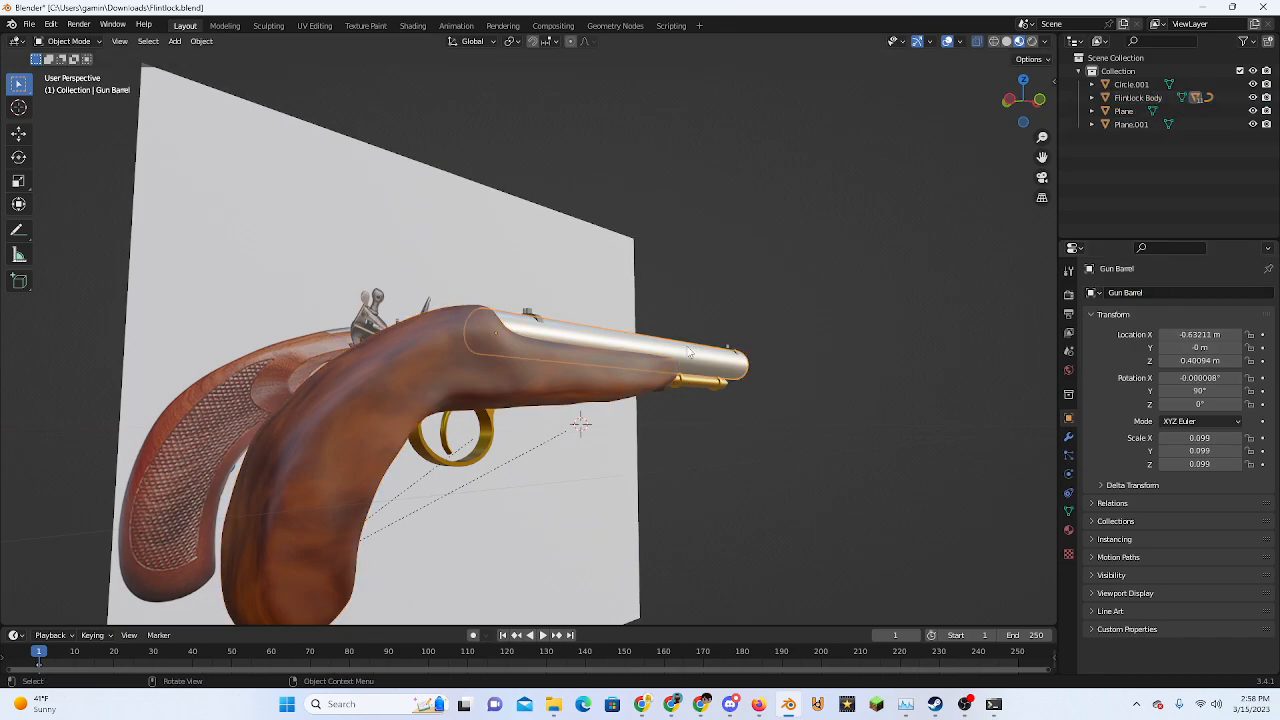
{"action": "left_click", "coordinate": [627, 387]}
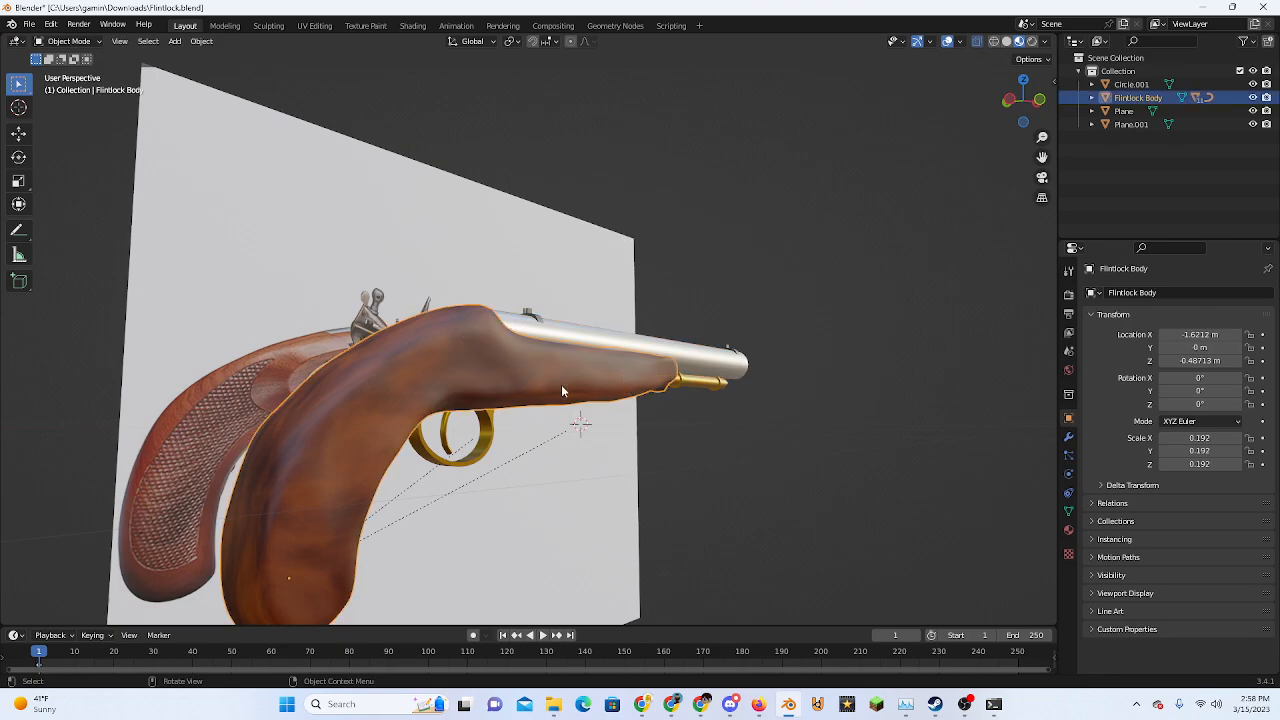
{"action": "left_click", "coordinate": [484, 443]}
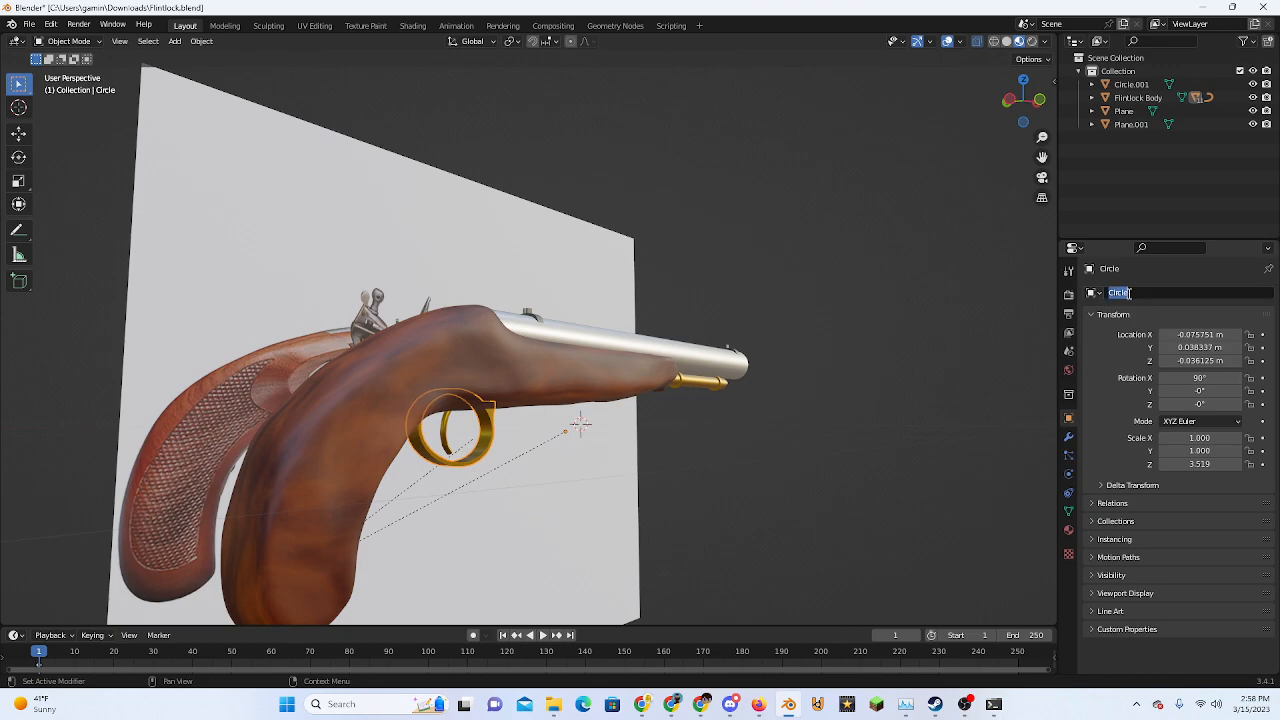
{"action": "type", "text": "Flintlock Trigger Guard"}
{"action": "key", "text": "Return"}
Rename the curved trigger object inside the guard as "Flintlock Trigger"
{"action": "left_click", "coordinate": [447, 432]}
{"action": "double_click", "coordinate": [1166, 292]}
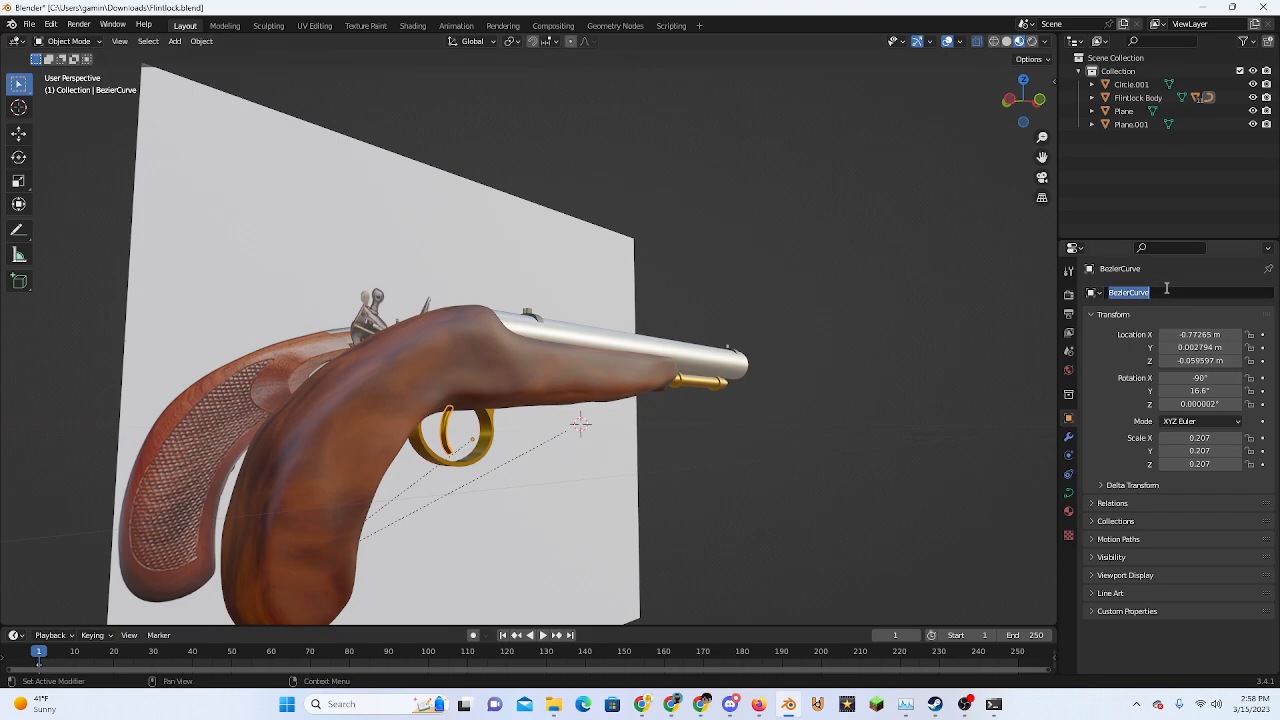
{"action": "type", "text": "Flintlock Trigger"}
{"action": "key", "text": "Return"}
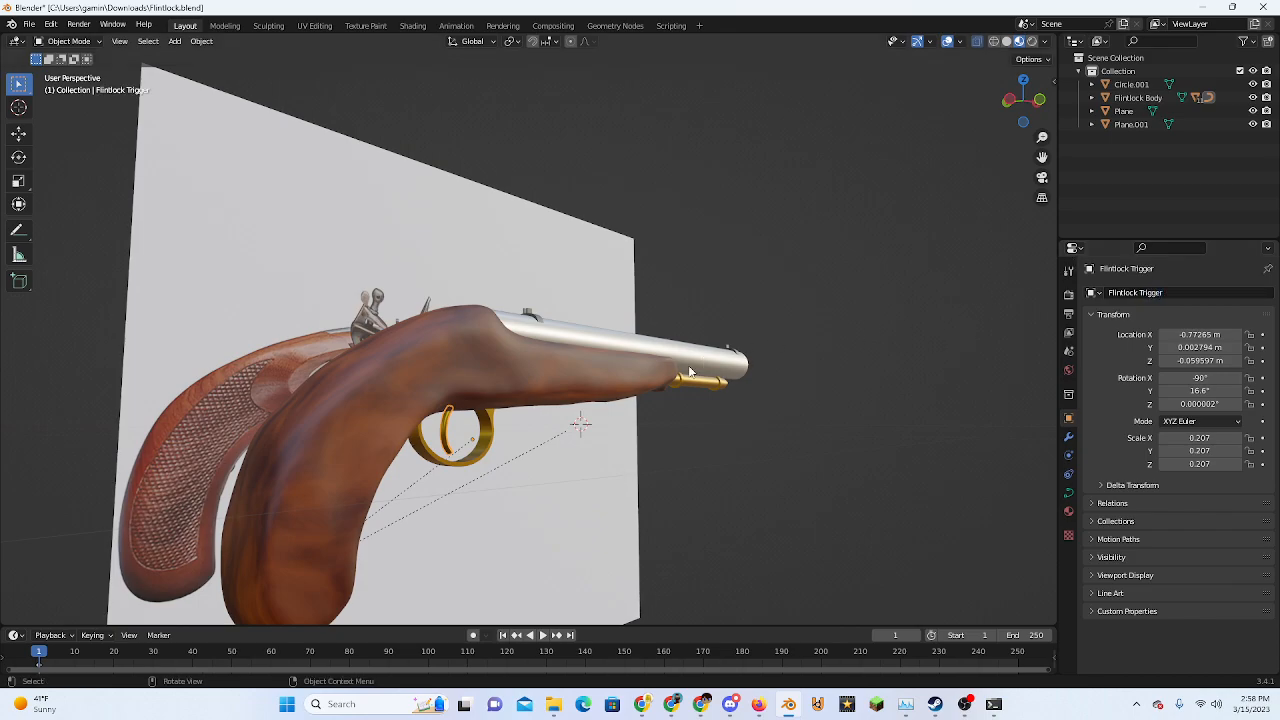
Join the rear sight's two posts with its curved band into a single object
{"action": "left_click", "coordinate": [691, 353]}
{"action": "middle_click_drag", "start_coordinate": [592, 332], "coordinate": [617, 391]}
{"action": "scroll", "coordinate": [554, 314], "scroll_direction": "up", "scroll_amount": 3}
{"action": "middle_click_drag", "start_coordinate": [548, 308], "coordinate": [471, 326]}
{"action": "scroll", "coordinate": [560, 300], "scroll_direction": "up", "scroll_amount": 4}
{"action": "left_click", "coordinate": [514, 297]}
{"action": "left_click", "coordinate": [476, 300], "text": "shift"}
{"action": "left_click", "coordinate": [545, 328], "text": "shift"}
{"action": "key", "text": "ctrl+j"}
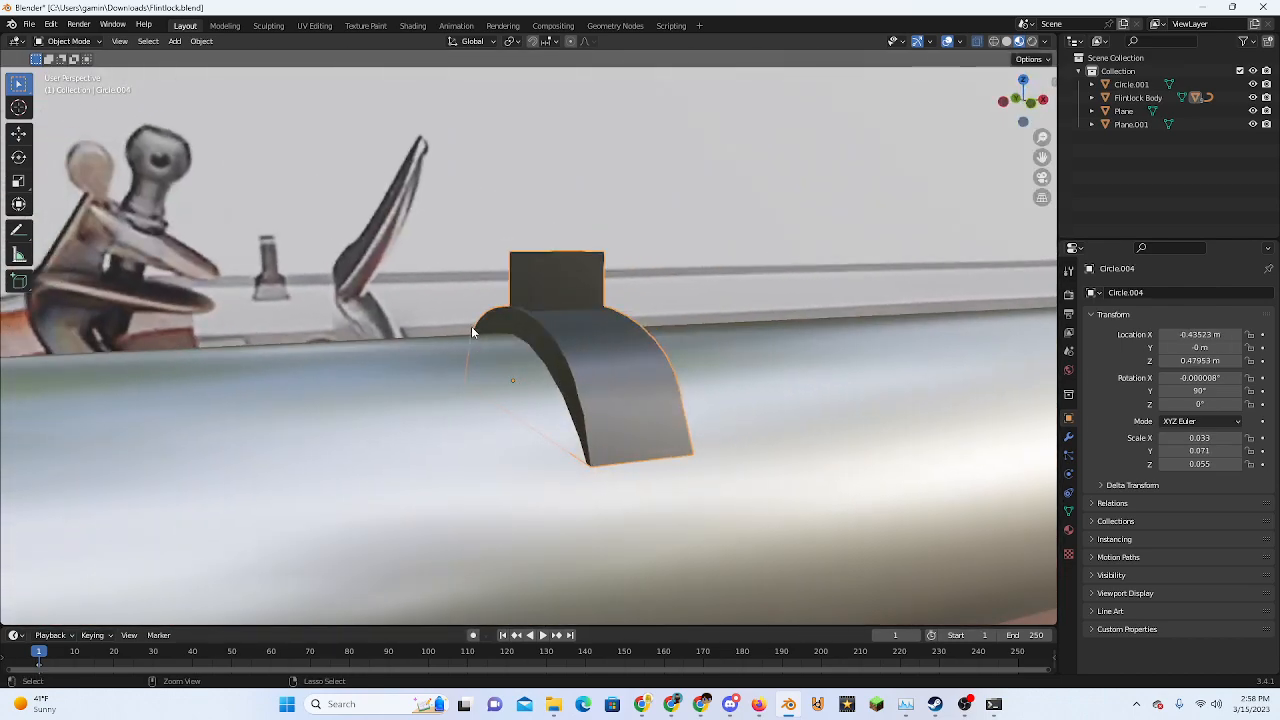
Join the front sight's post with its curved band at the muzzle
{"action": "scroll", "coordinate": [560, 335], "scroll_direction": "down", "scroll_amount": 11}
{"action": "middle_click_drag", "start_coordinate": [700, 338], "coordinate": [208, 320], "text": "shift"}
{"action": "middle_click_drag", "start_coordinate": [620, 336], "coordinate": [470, 340]}
{"action": "middle_click_drag", "start_coordinate": [940, 346], "coordinate": [480, 318], "text": "shift"}
{"action": "left_click", "coordinate": [578, 278], "text": "shift"}
{"action": "left_click", "coordinate": [614, 334], "text": "shift"}
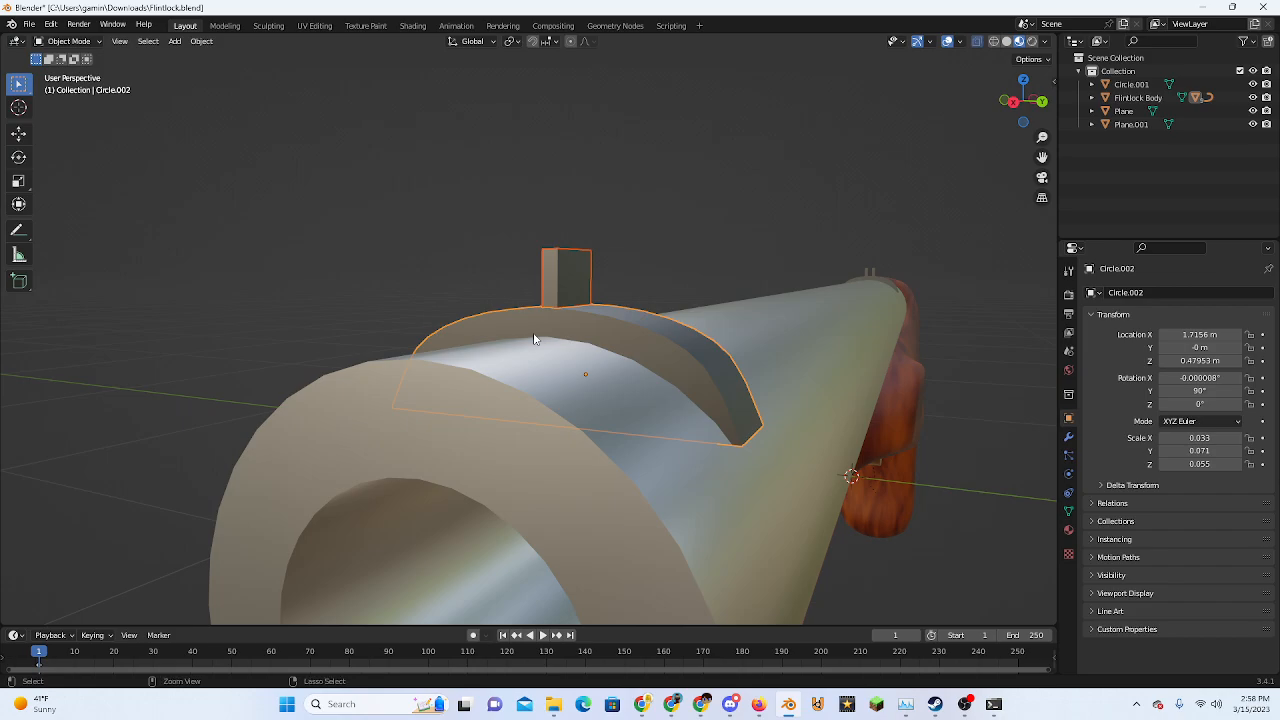
Rename the front sight object at the muzzle as "Flintlock Far Iron Sight"
{"action": "scroll", "coordinate": [530, 320], "scroll_direction": "down", "scroll_amount": 6}
{"action": "middle_click_drag", "start_coordinate": [518, 262], "coordinate": [585, 310]}
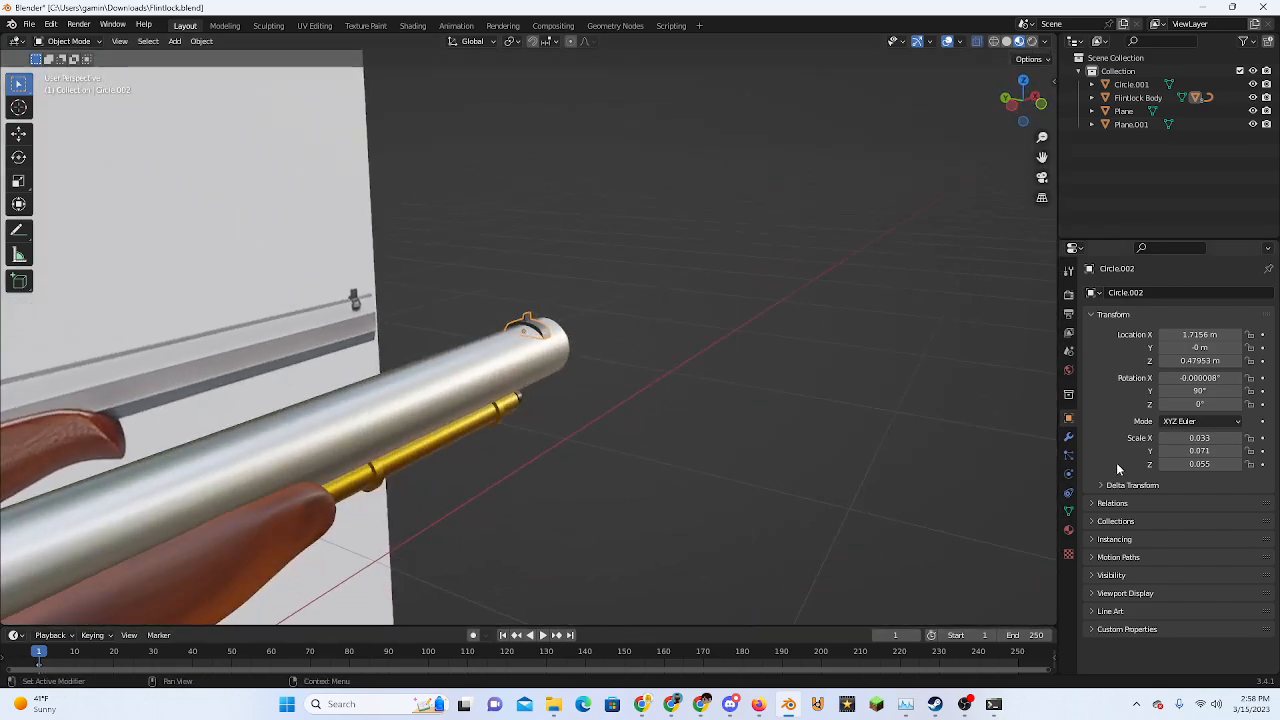
{"action": "left_click", "coordinate": [1133, 293]}
{"action": "type", "text": "Flintlock Far Iron S"}
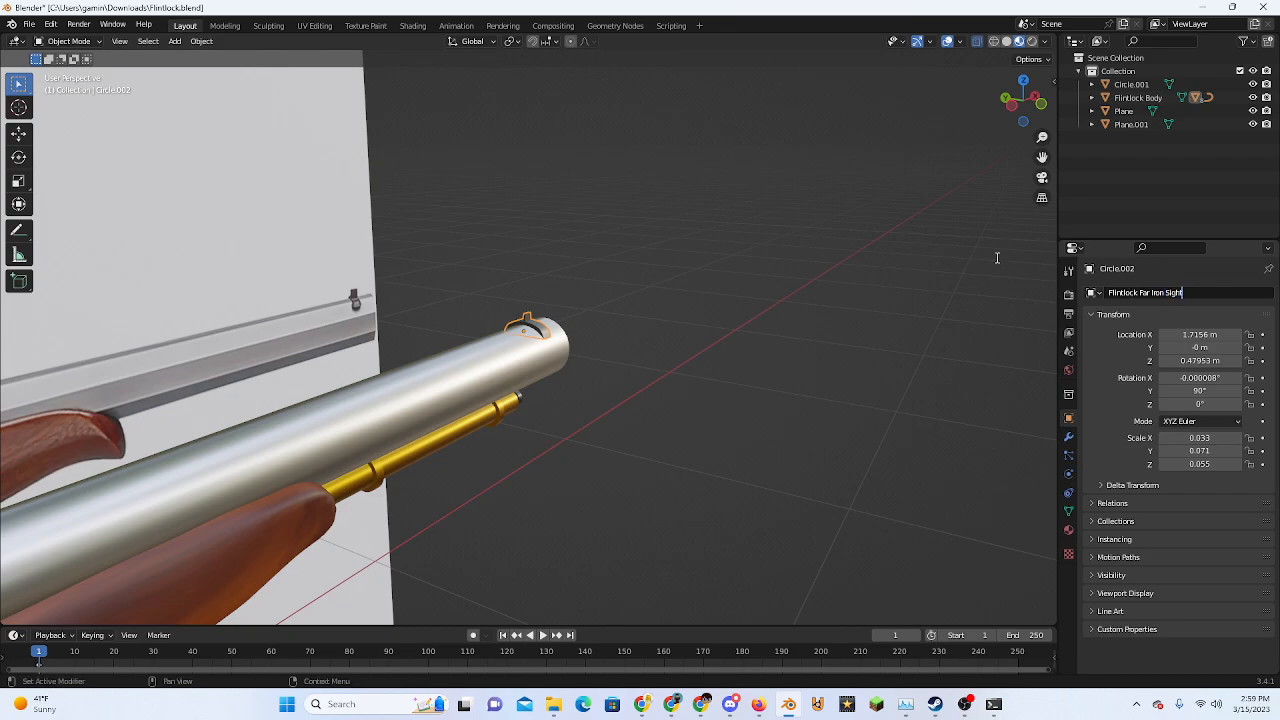
{"action": "type", "text": "ight"}
{"action": "key", "text": "Return"}
{"action": "key", "text": "Home"}
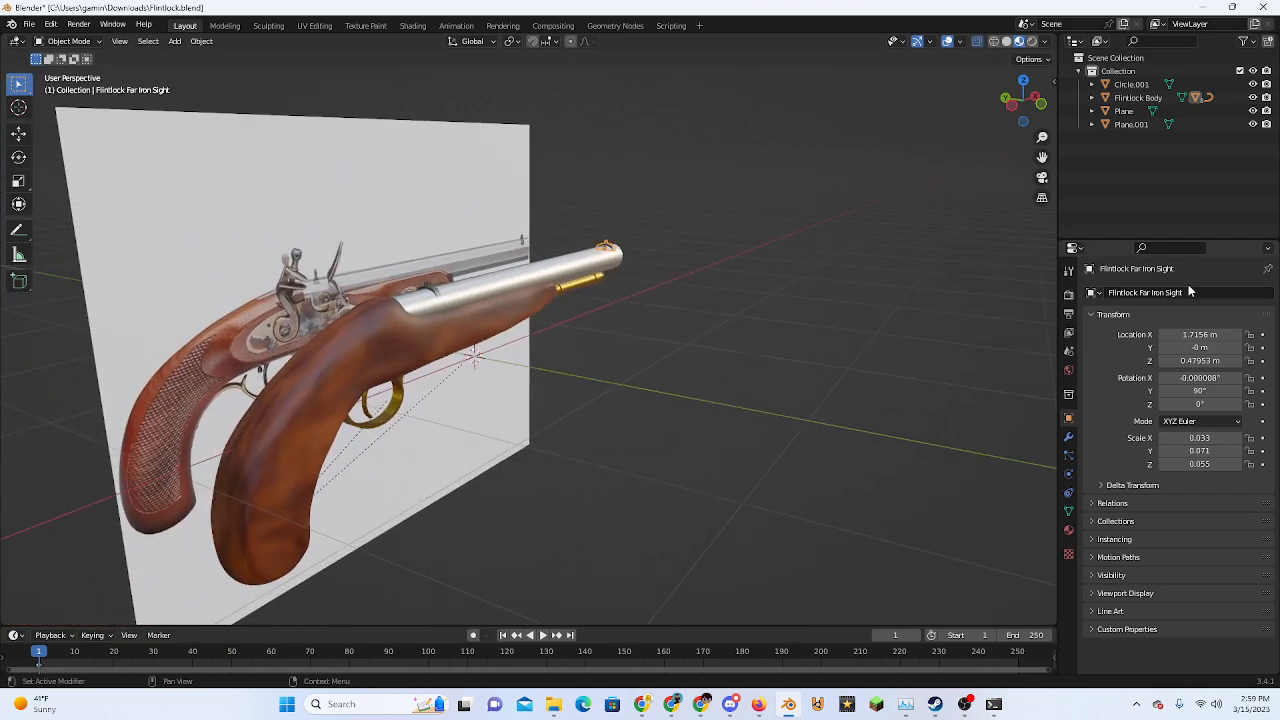
Rename the rear sight object as "Flintlock Near Iron Sight"
{"action": "key", "text": "ctrl+c"}
{"action": "left_click", "coordinate": [540, 326]}
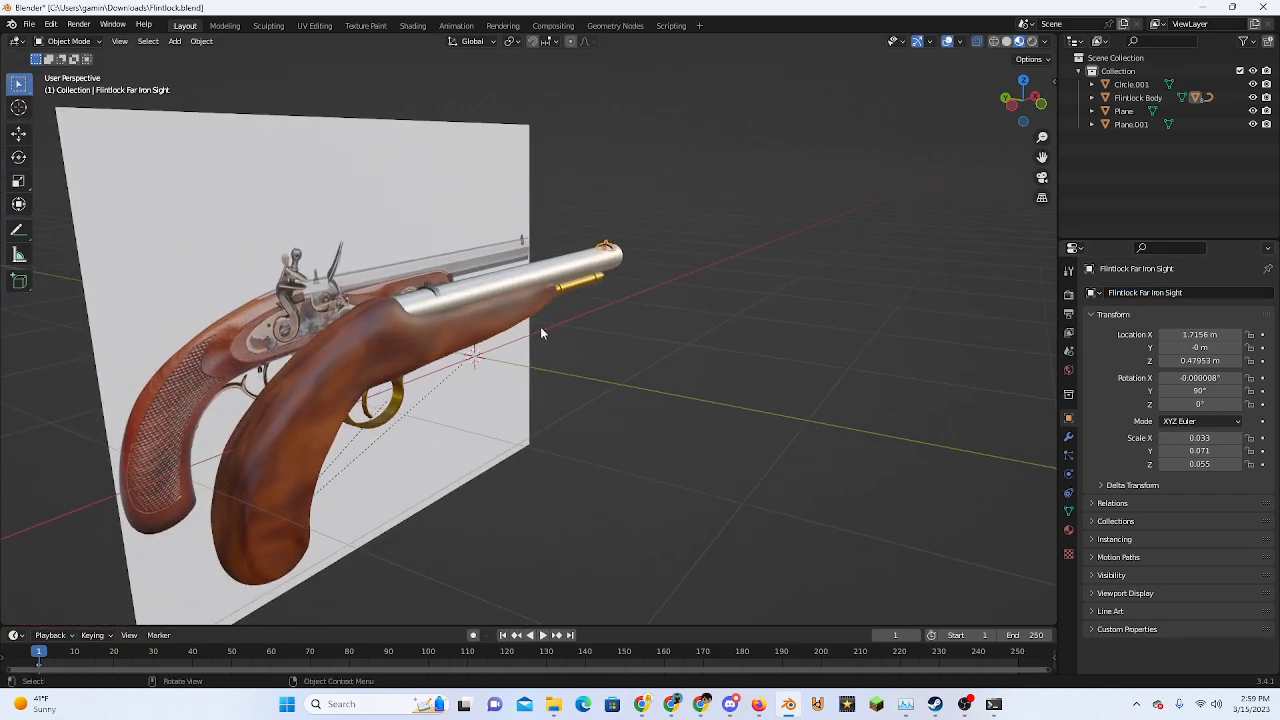
{"action": "scroll", "coordinate": [451, 304], "scroll_direction": "up", "scroll_amount": 5}
{"action": "middle_click_drag", "start_coordinate": [451, 304], "coordinate": [643, 377], "text": "shift"}
{"action": "left_click", "coordinate": [614, 345]}
{"action": "double_click", "coordinate": [1143, 293]}
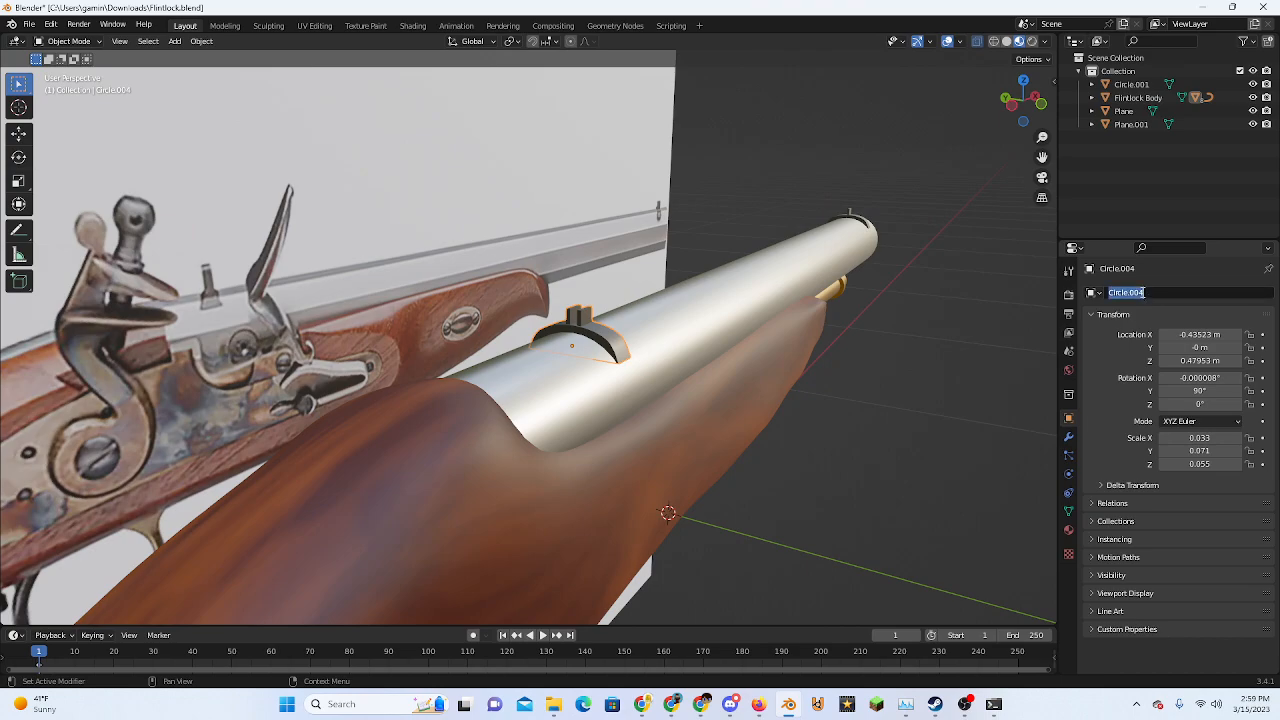
{"action": "type", "text": "Flintlock Far Iron Sight"}
{"action": "key", "text": "BackSpace"}
{"action": "key", "text": "BackSpace"}
{"action": "key", "text": "BackSpace"}
{"action": "key", "text": "BackSpace"}
{"action": "type", "text": "Near"}
{"action": "left_click", "coordinate": [930, 398]}
{"action": "scroll", "coordinate": [904, 408], "scroll_direction": "down", "scroll_amount": 7}
{"action": "middle_click_drag", "start_coordinate": [902, 408], "coordinate": [732, 369]}
{"action": "scroll", "coordinate": [731, 368], "scroll_direction": "up", "scroll_amount": 3}
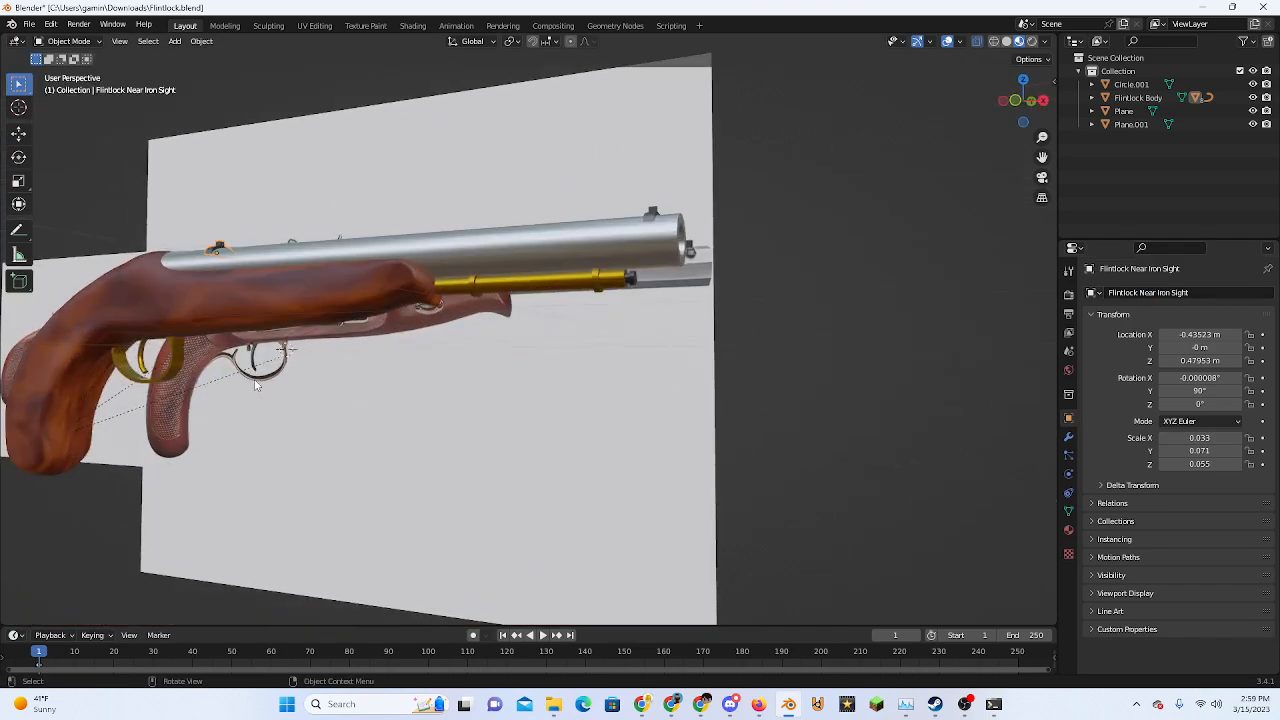
Enter "Flintlock Ram Rod" as the name of the dark rod inside the brass tube under the barrel
{"action": "middle_click_drag", "start_coordinate": [568, 310], "coordinate": [527, 377], "text": "shift"}
{"action": "scroll", "coordinate": [527, 377], "scroll_direction": "up", "scroll_amount": 1}
{"action": "left_click", "coordinate": [530, 354]}
{"action": "scroll", "coordinate": [568, 374], "scroll_direction": "up", "scroll_amount": 2}
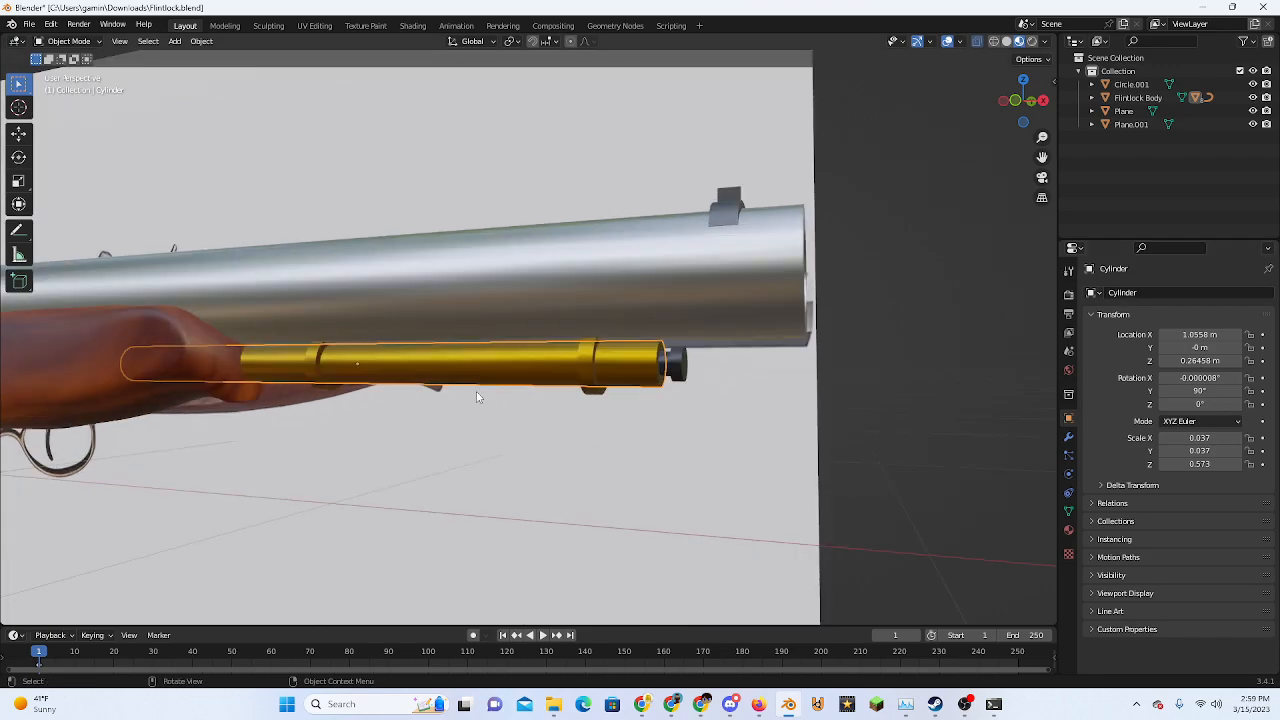
{"action": "left_click", "coordinate": [592, 370]}
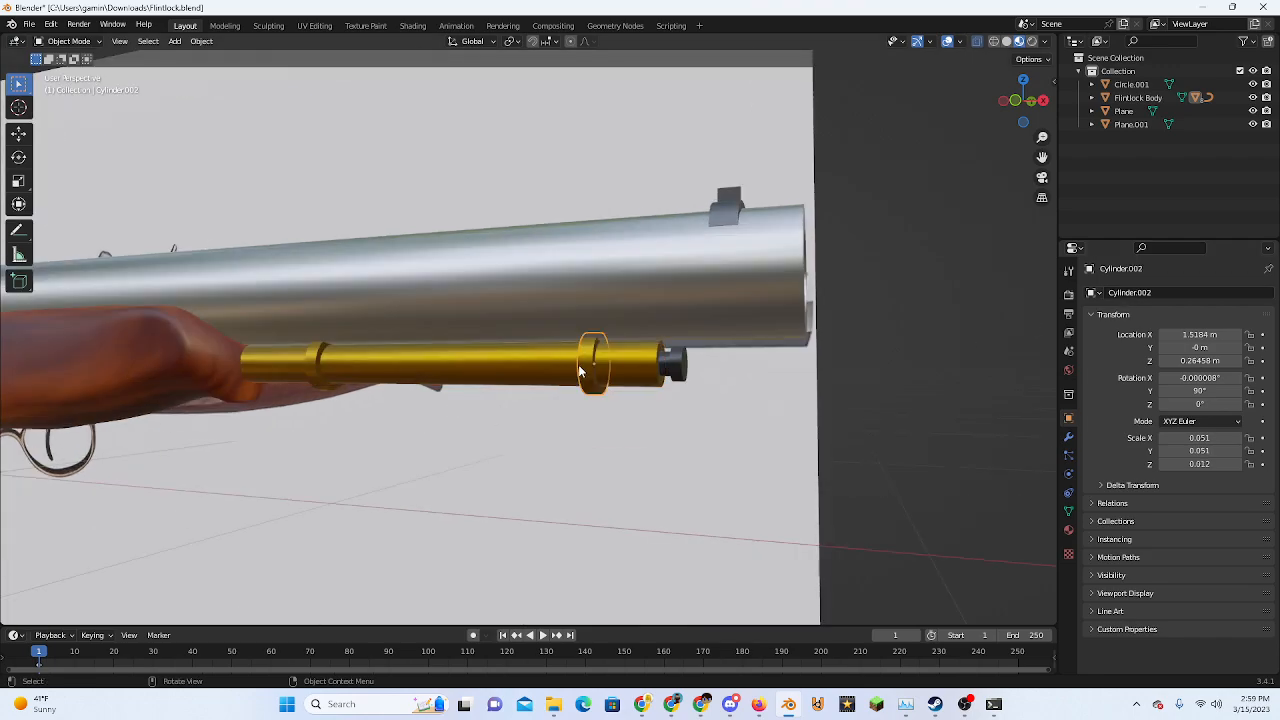
{"action": "left_click", "coordinate": [320, 374]}
{"action": "left_click", "coordinate": [382, 370]}
{"action": "left_click", "coordinate": [318, 373]}
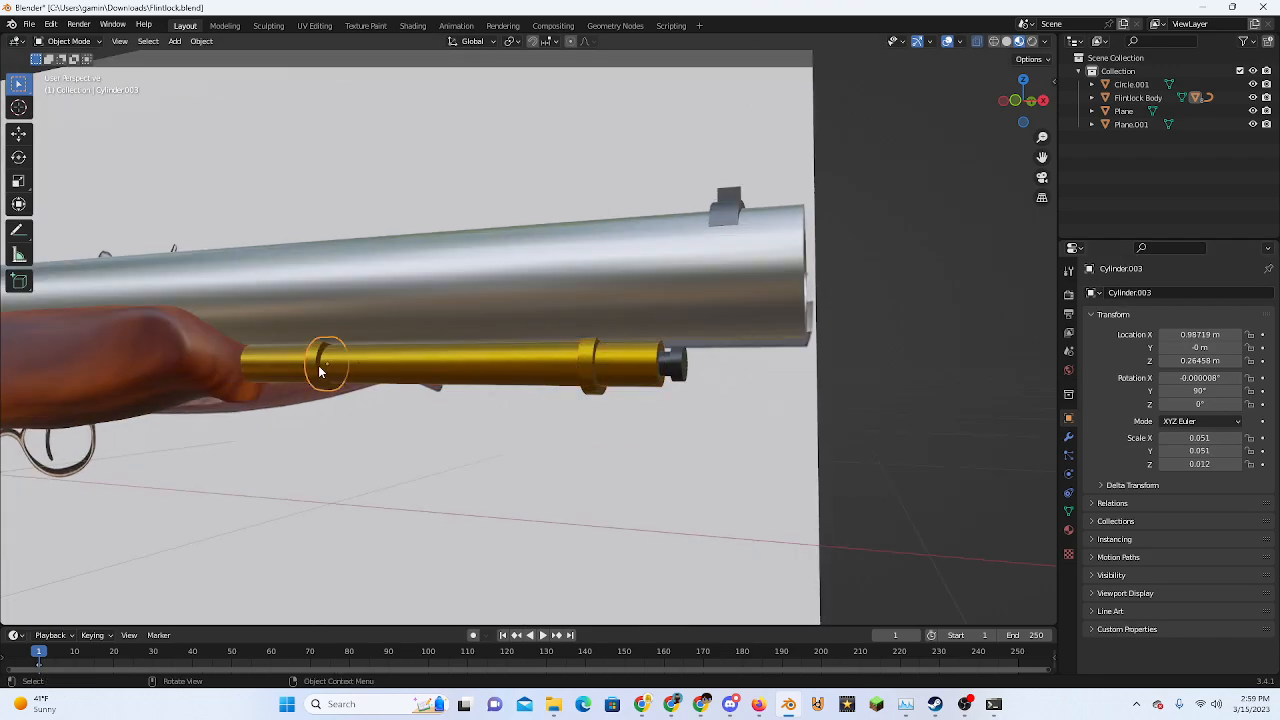
{"action": "left_click", "coordinate": [422, 360]}
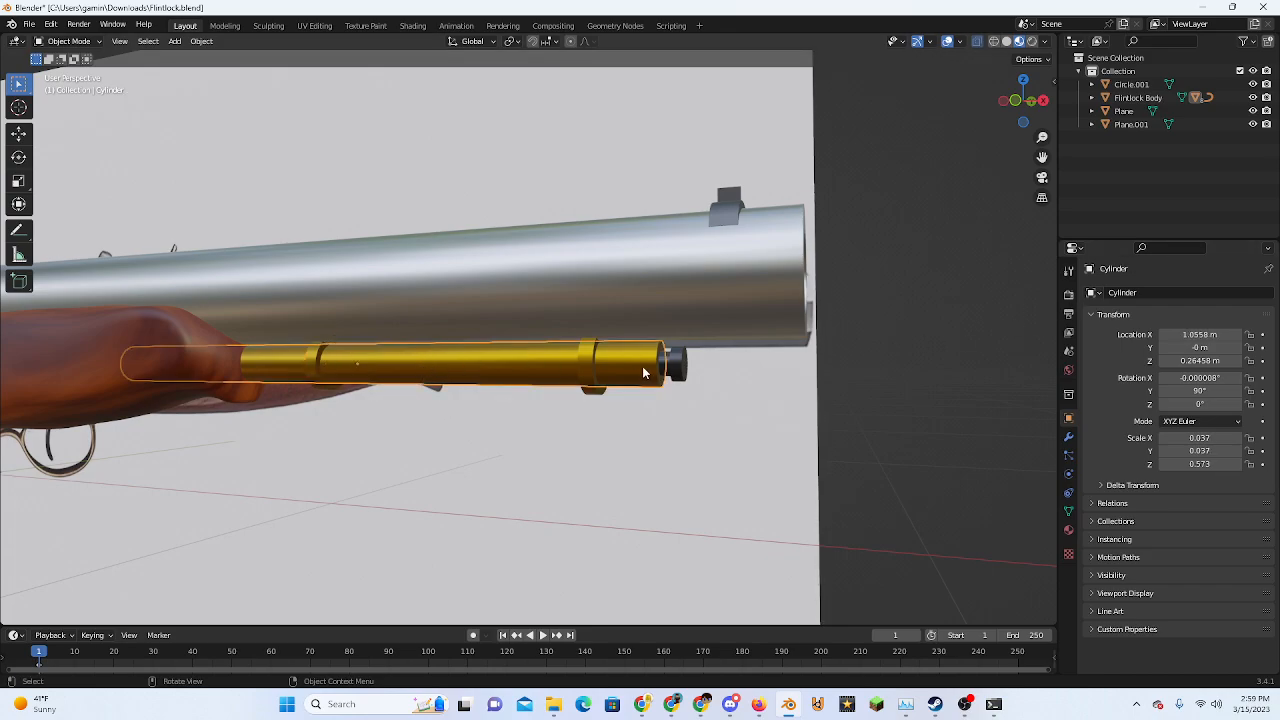
{"action": "left_click", "coordinate": [1198, 292]}
{"action": "type", "text": "F"}
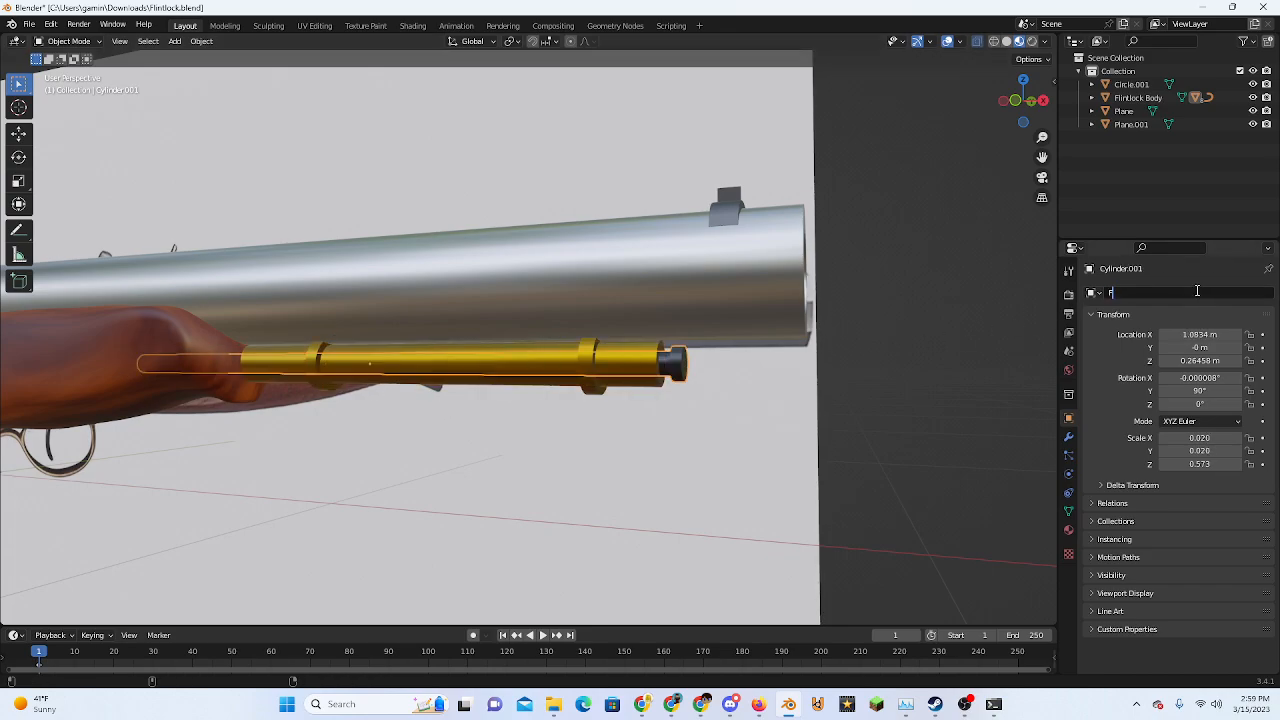
{"action": "type", "text": "lintlock"}
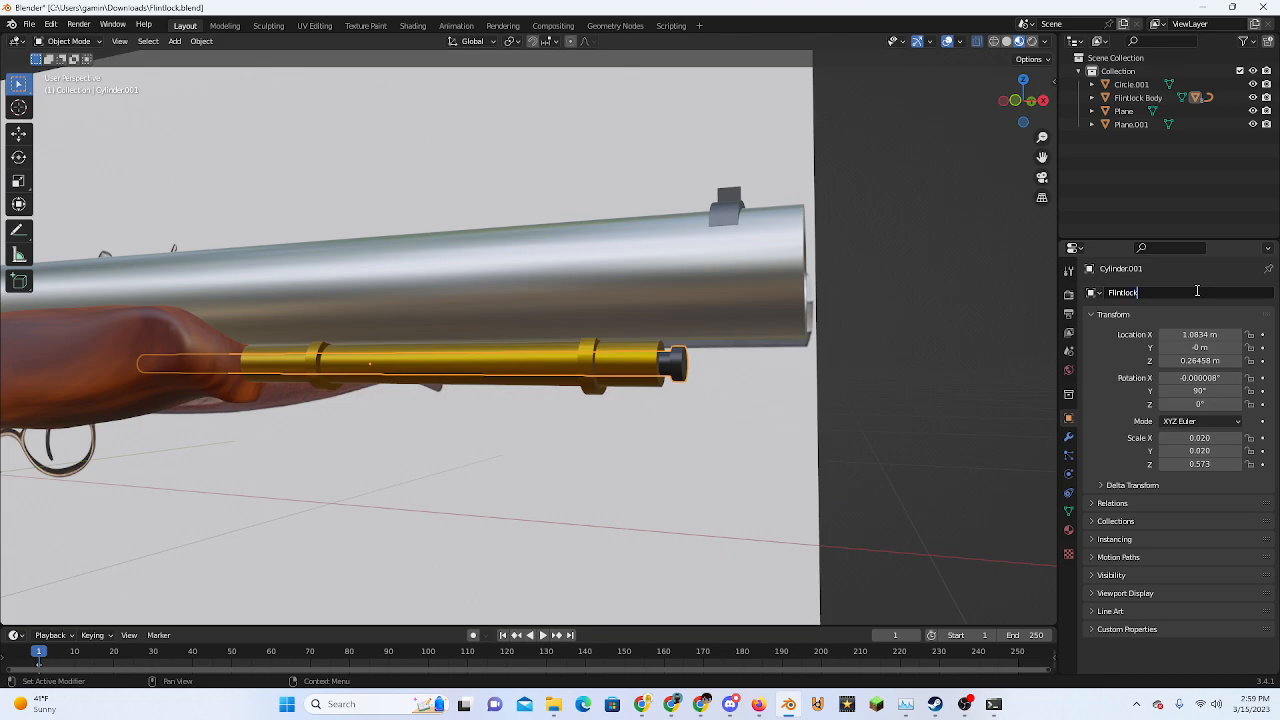
{"action": "type", "text": " Ram Rod"}
Switch to Firefox, search the web for "ram rod" to check its spelling, and return to Blender
{"action": "left_click", "coordinate": [758, 704]}
{"action": "left_click", "coordinate": [193, 15]}
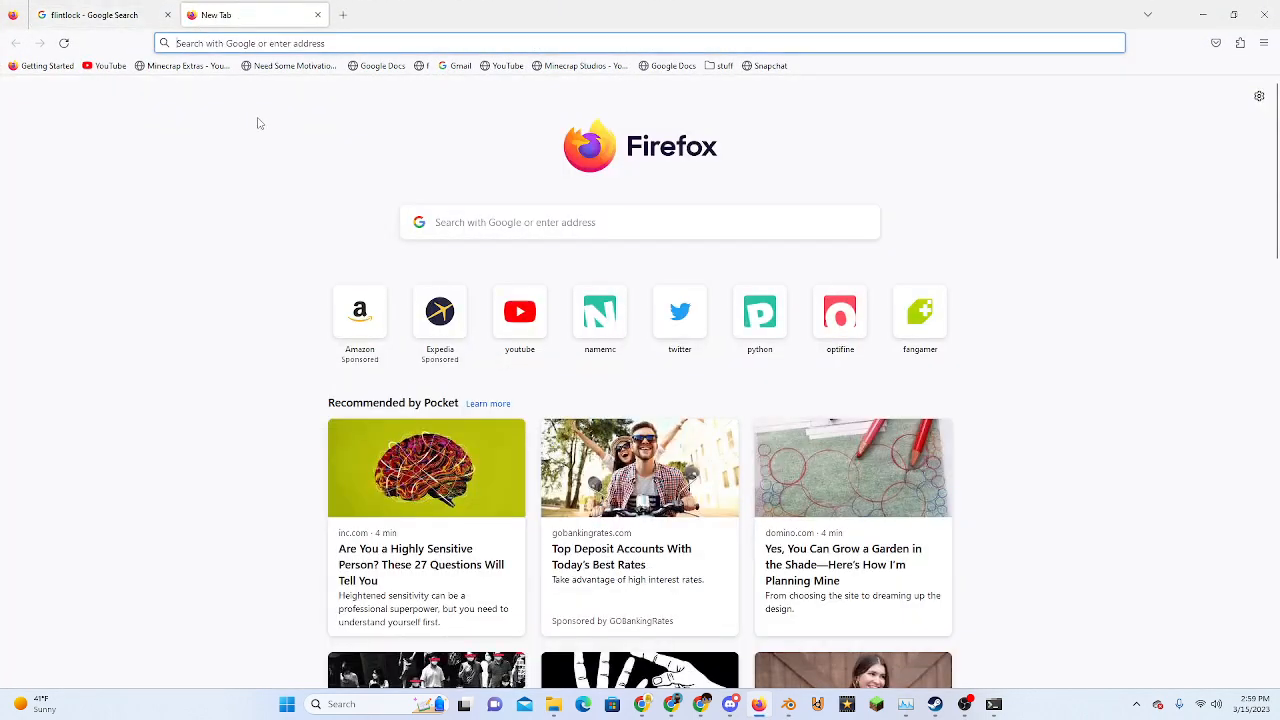
{"action": "type", "text": "ram"}
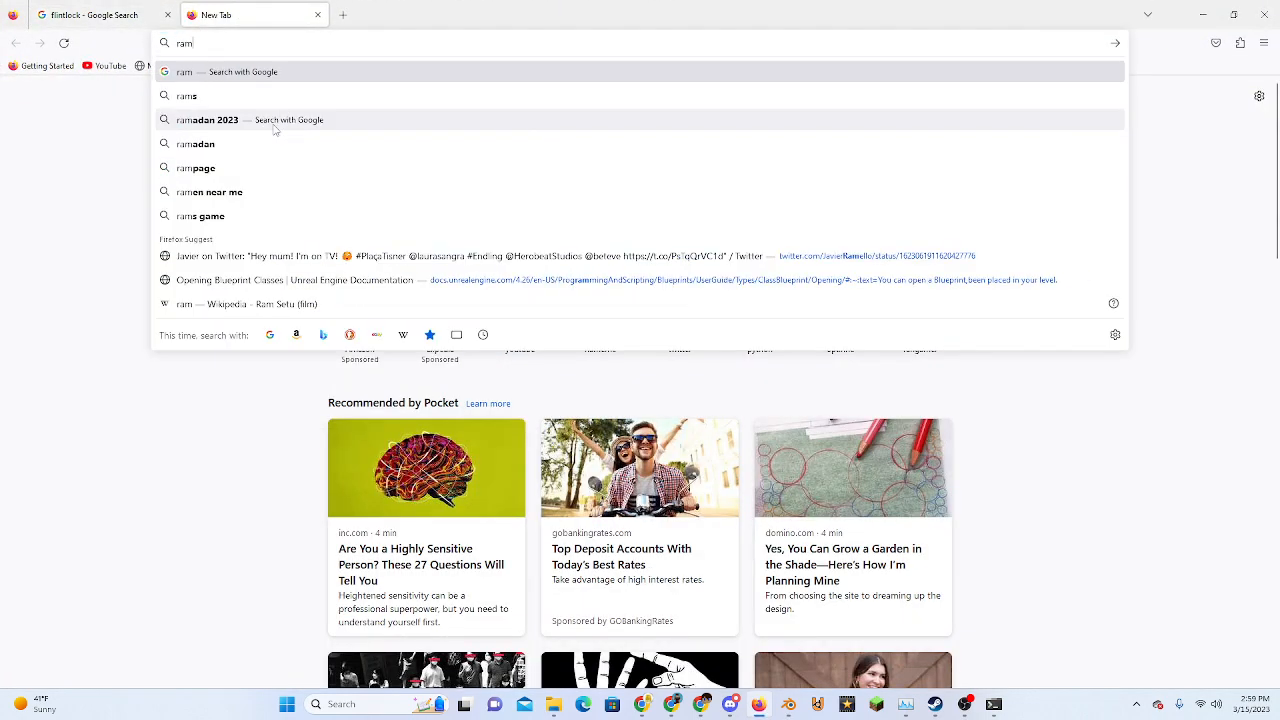
{"action": "type", "text": " rod"}
{"action": "key", "text": "Return"}
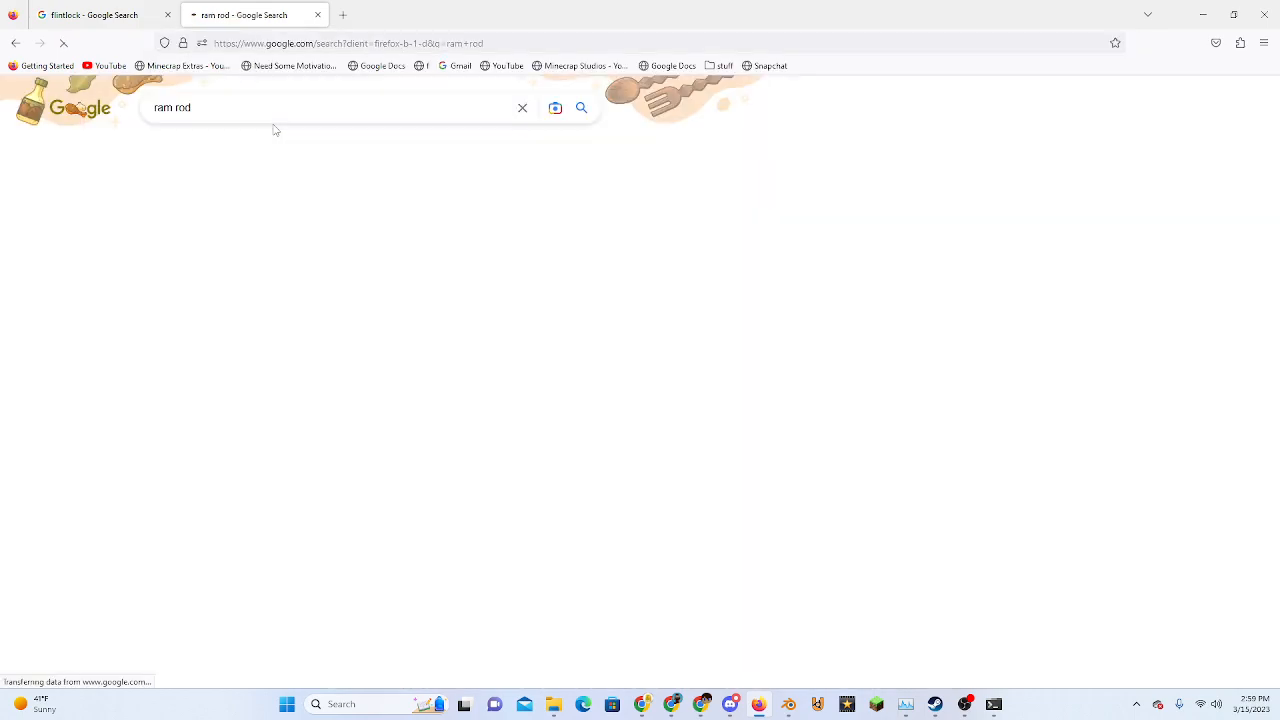
{"action": "left_click", "coordinate": [1233, 15]}
{"action": "left_click", "coordinate": [1174, 57]}
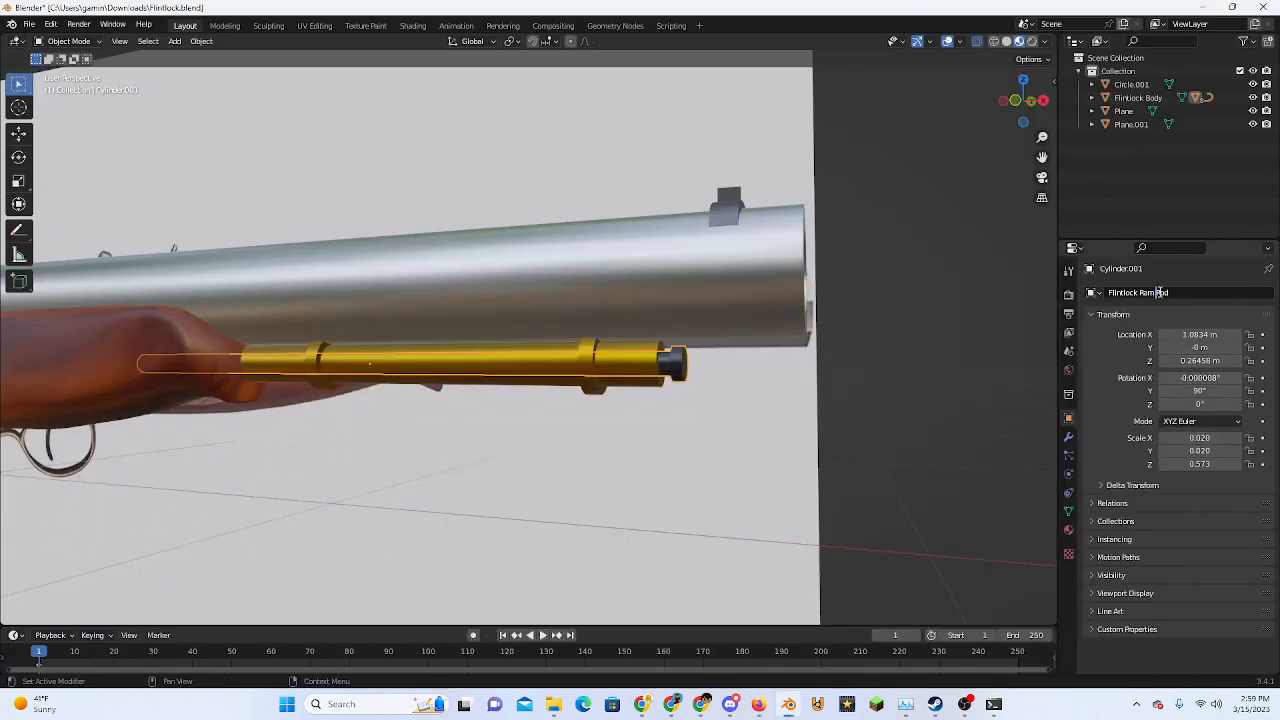
Correct the dark rod's name to "Flintlock Ramrod"
{"action": "key", "text": "BackSpace"}
{"action": "key", "text": "BackSpace"}
{"action": "key", "text": "Return"}
Reuse the rod's name to rename the brass tube around it as "Flintlock Ramrod Holder"
{"action": "double_click", "coordinate": [1168, 291]}
{"action": "key", "text": "ctrl+c"}
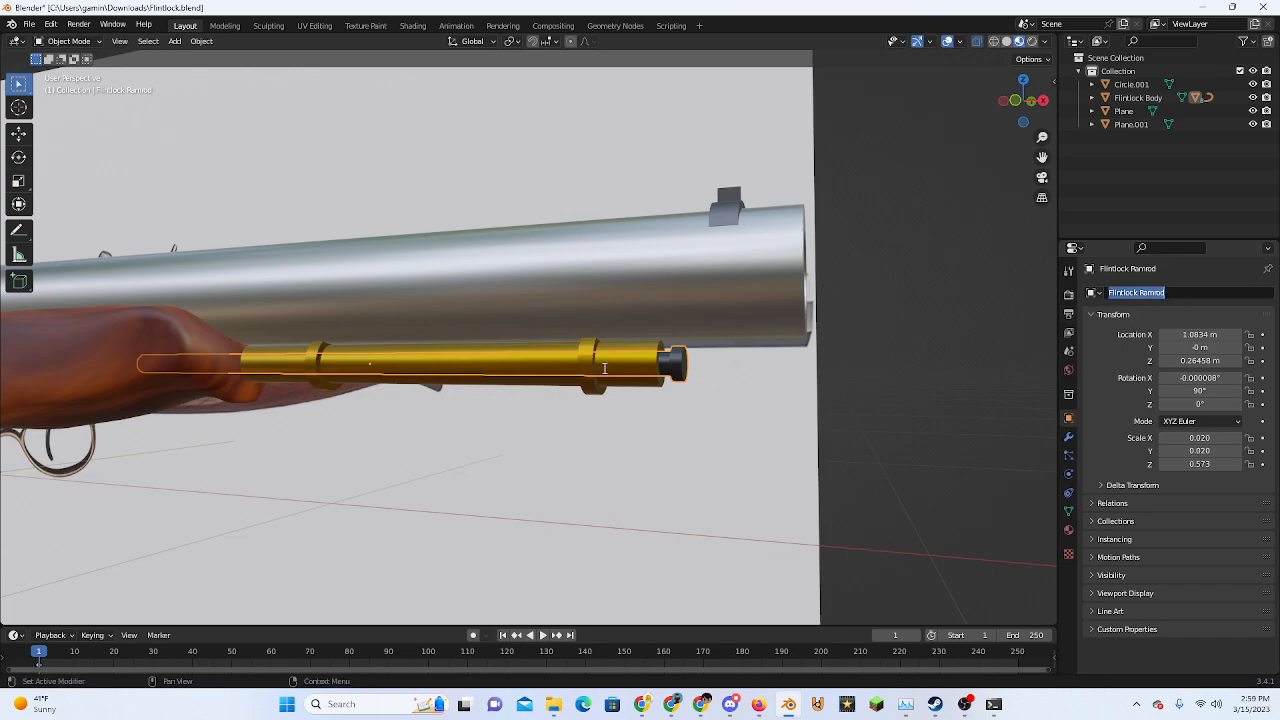
{"action": "left_click", "coordinate": [605, 368]}
{"action": "left_click", "coordinate": [632, 368]}
{"action": "double_click", "coordinate": [1188, 293]}
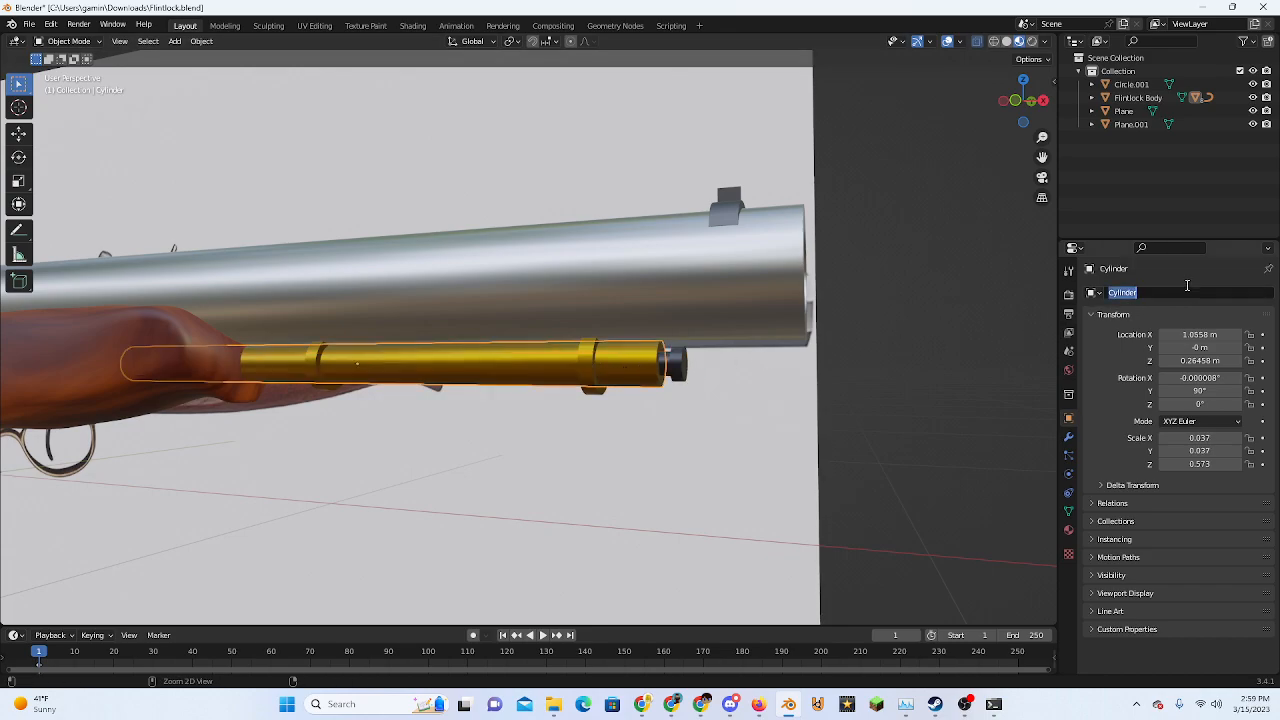
{"action": "key", "text": "ctrl+v"}
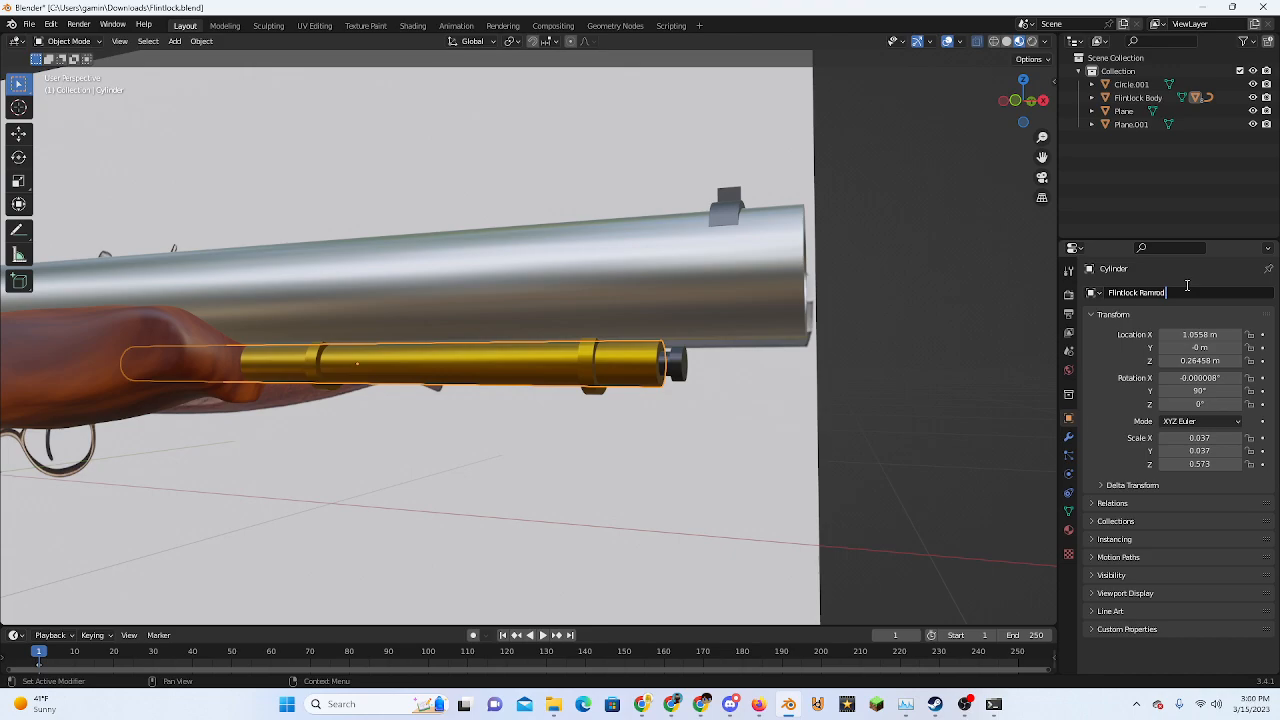
{"action": "type", "text": "Holder"}
{"action": "key", "text": "Return"}
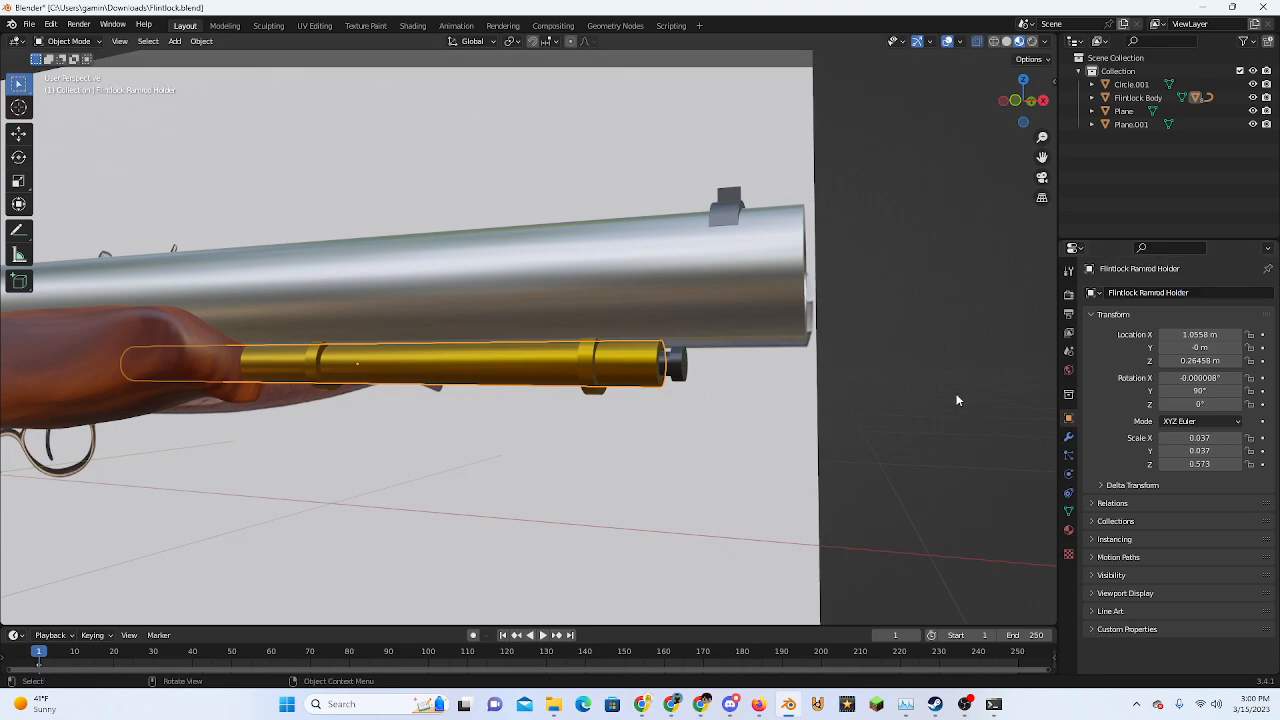
Rename the brass ring nearest the wooden stock as "Flintlock Ramrod Washer 1"
{"action": "left_click", "coordinate": [318, 372]}
{"action": "double_click", "coordinate": [1215, 293]}
{"action": "key", "text": "BackSpace"}
{"action": "key", "text": "ctrl+v"}
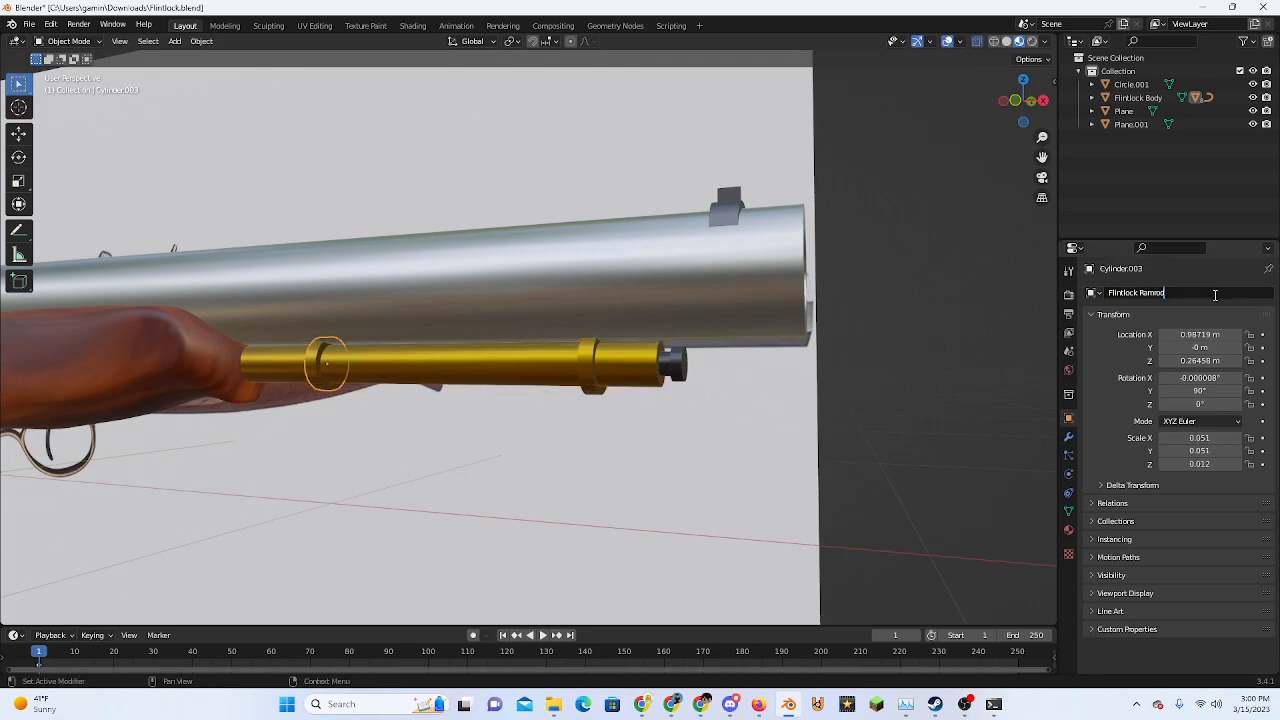
{"action": "type", "text": "Washer 1"}
{"action": "key", "text": "Return"}
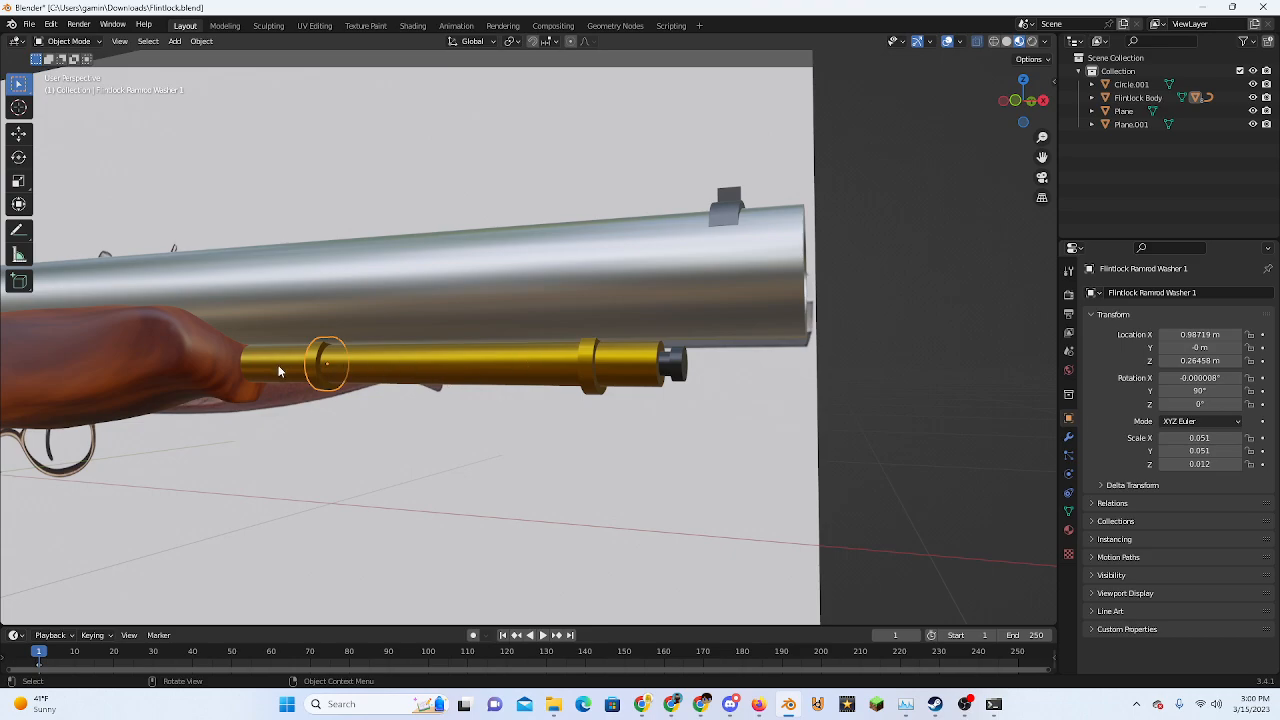
Copy the first washer's name to the brass ring nearest the muzzle, changing it to "Flintlock Ramrod Washer 2"
{"action": "double_click", "coordinate": [1211, 292]}
{"action": "key", "text": "ctrl+c"}
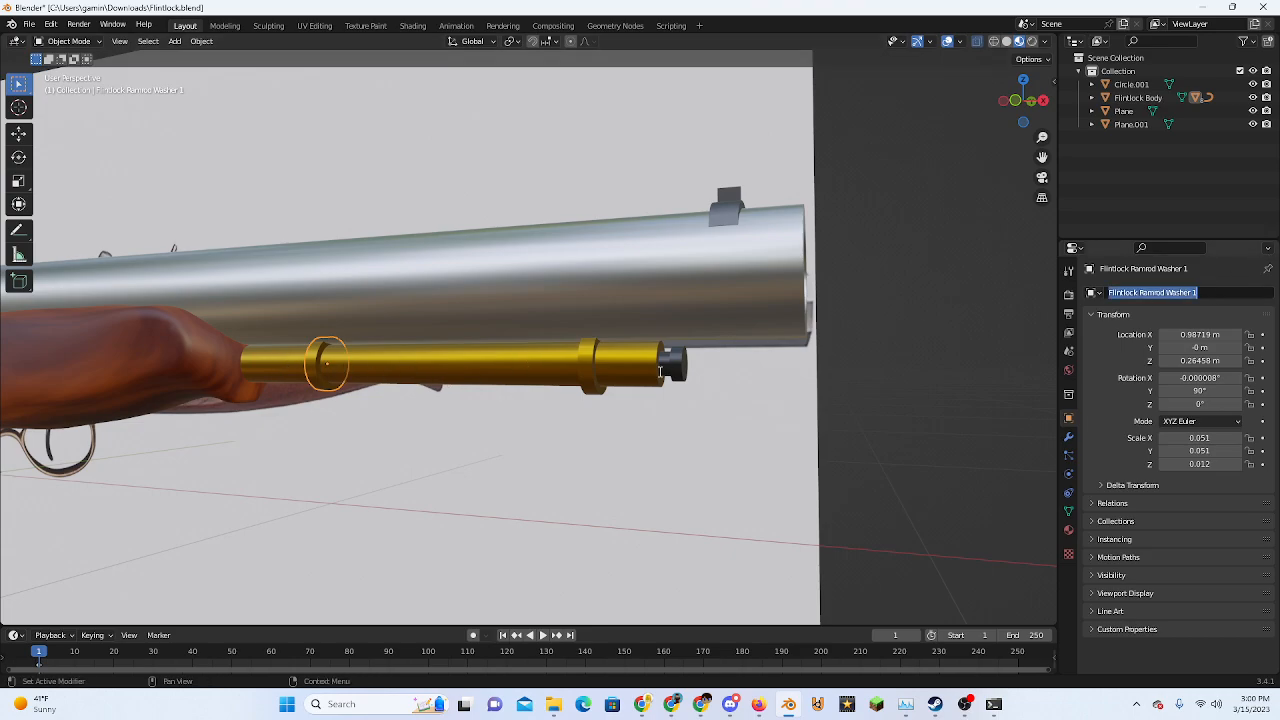
{"action": "left_click", "coordinate": [596, 366]}
{"action": "double_click", "coordinate": [1192, 292]}
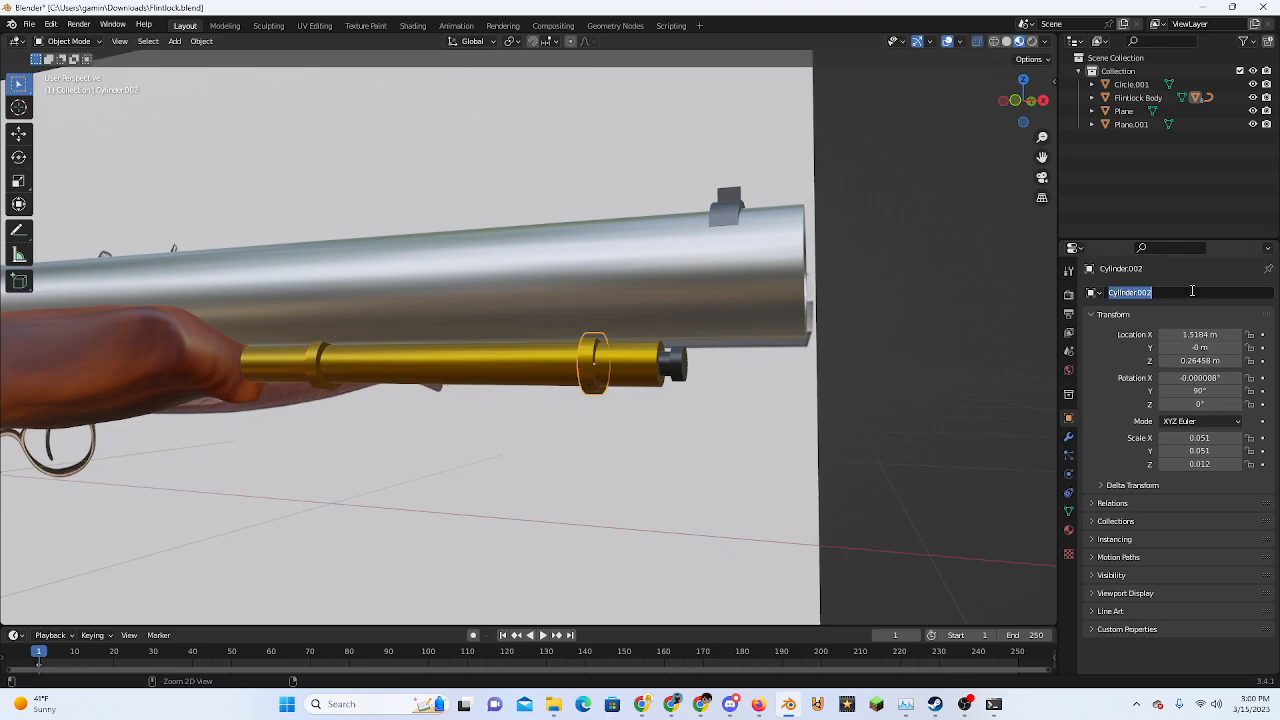
{"action": "key", "text": "ctrl+v"}
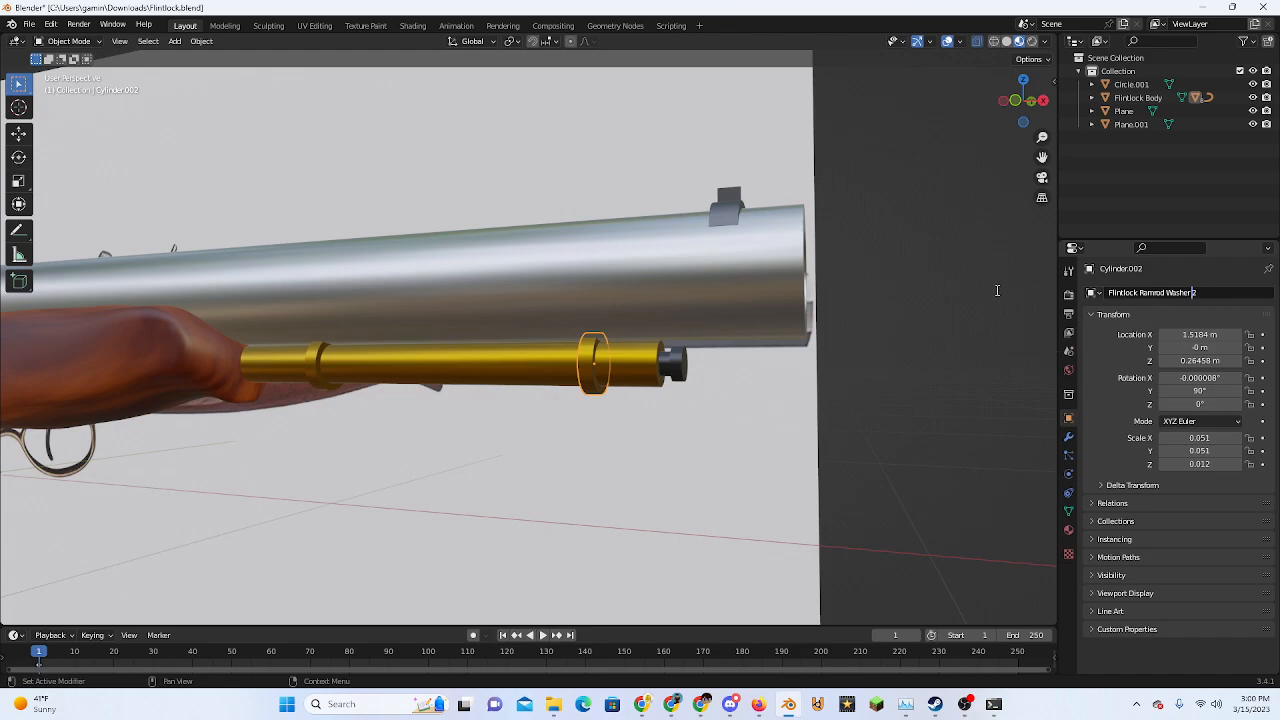
{"action": "key", "text": "Return"}
Examine the names of the objects nested under Flintlock Body and Gun Barrel in the scene hierarchy
{"action": "middle_click_drag", "start_coordinate": [794, 297], "coordinate": [504, 410]}
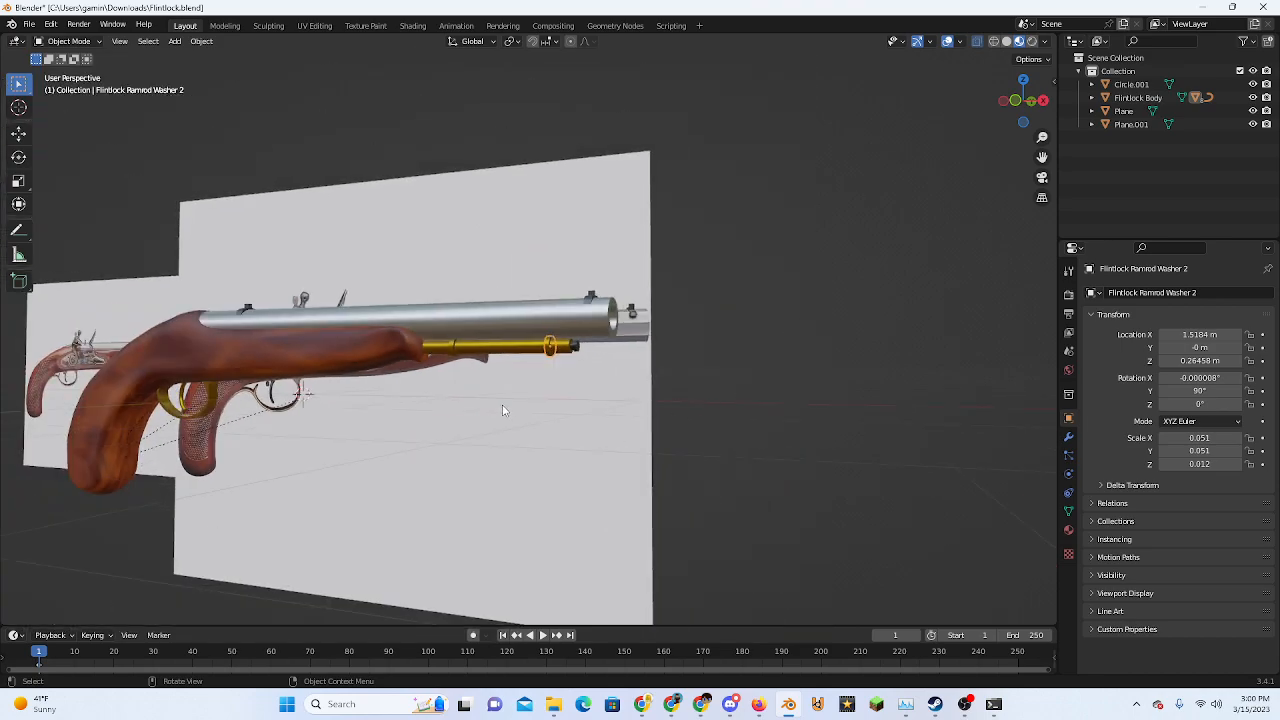
{"action": "scroll", "coordinate": [246, 463], "scroll_direction": "up", "scroll_amount": 2}
{"action": "middle_click_drag", "start_coordinate": [180, 453], "coordinate": [343, 412]}
{"action": "scroll", "coordinate": [246, 463], "scroll_direction": "down", "scroll_amount": 3}
{"action": "left_click", "coordinate": [343, 412]}
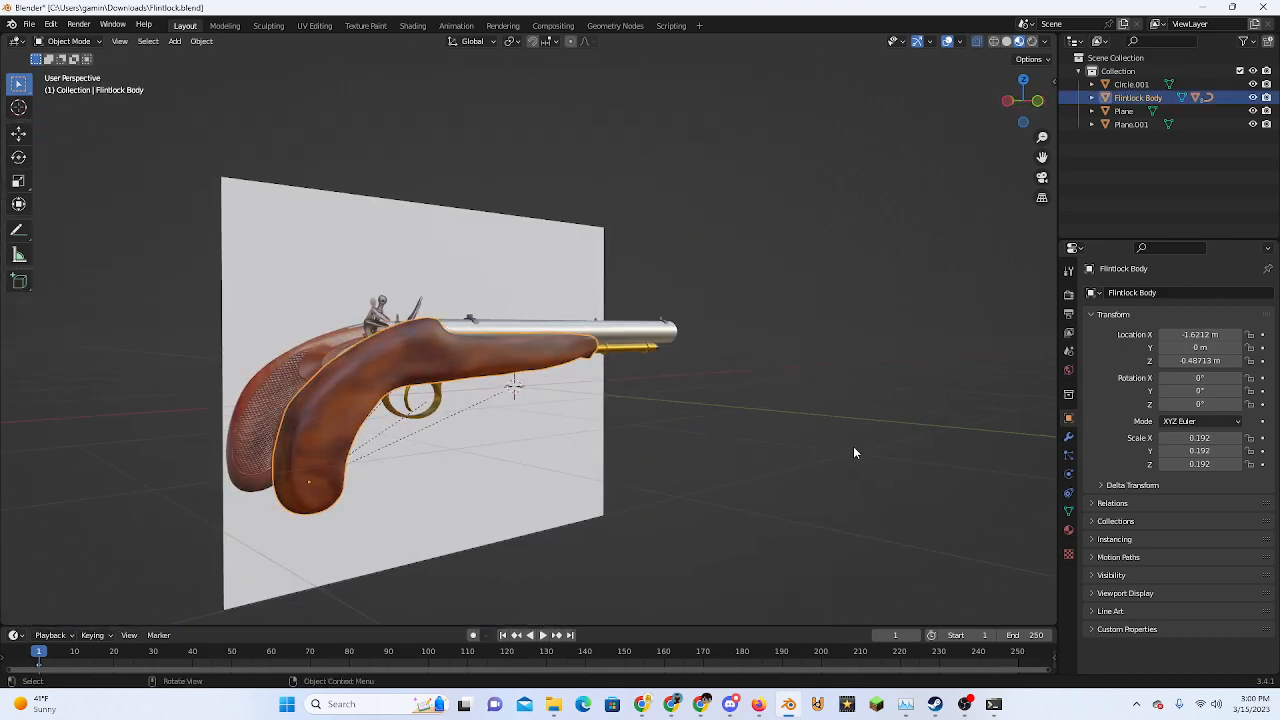
{"action": "left_click", "coordinate": [853, 453]}
{"action": "left_click", "coordinate": [1092, 97]}
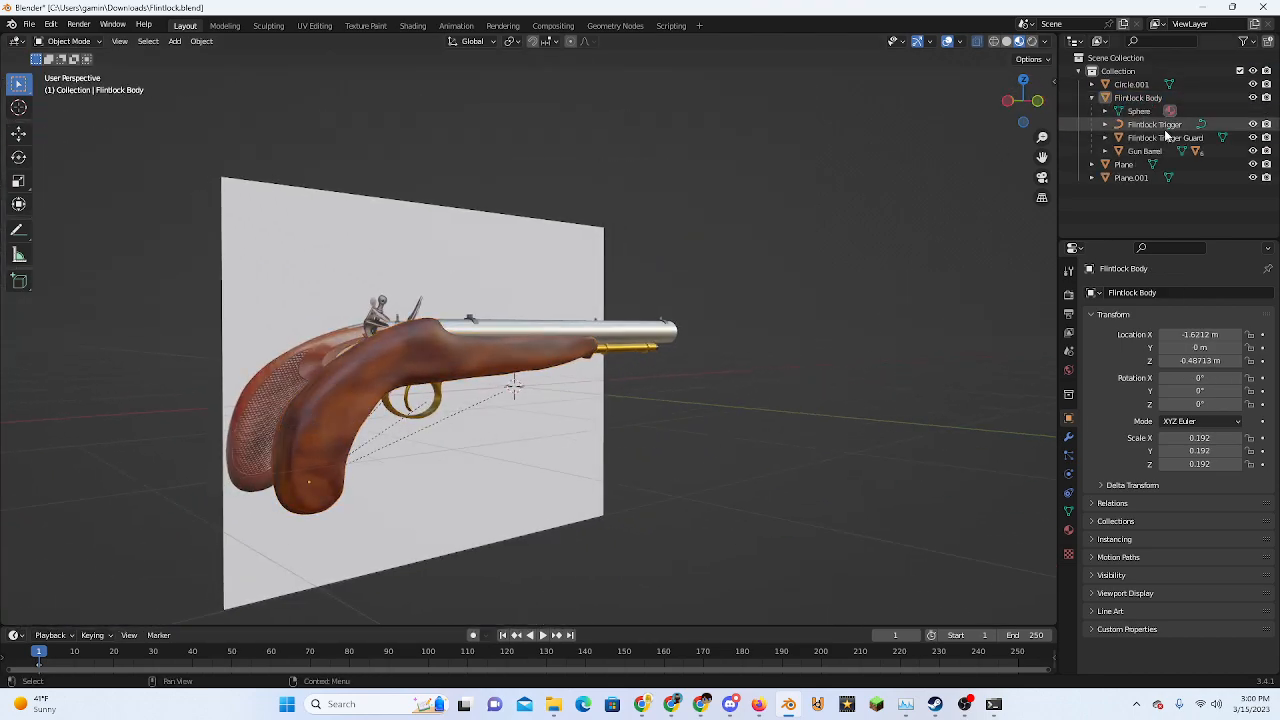
{"action": "left_click", "coordinate": [1105, 151]}
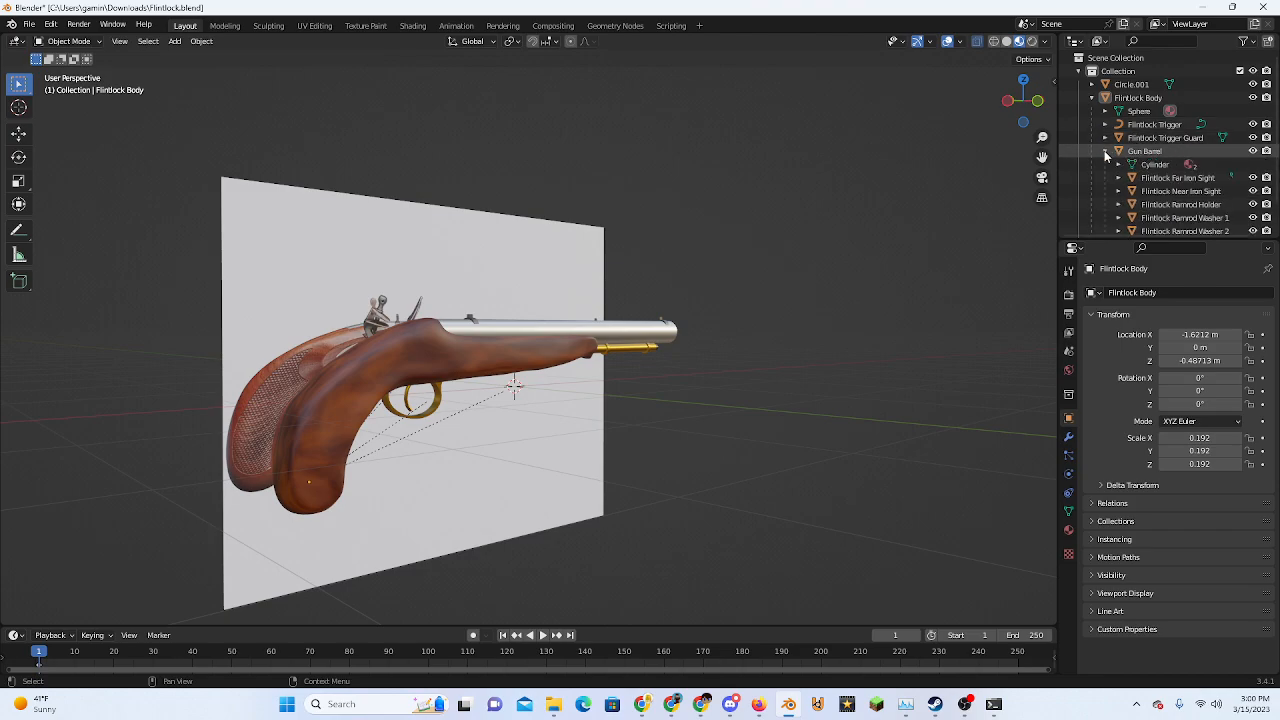
{"action": "left_click", "coordinate": [1105, 152]}
Check the pistol from both ends against the reference image and save Flintlock.blend
{"action": "scroll", "coordinate": [800, 352], "scroll_direction": "up", "scroll_amount": 4}
{"action": "middle_click_drag", "start_coordinate": [822, 368], "coordinate": [364, 308]}
{"action": "scroll", "coordinate": [486, 354], "scroll_direction": "up", "scroll_amount": 2}
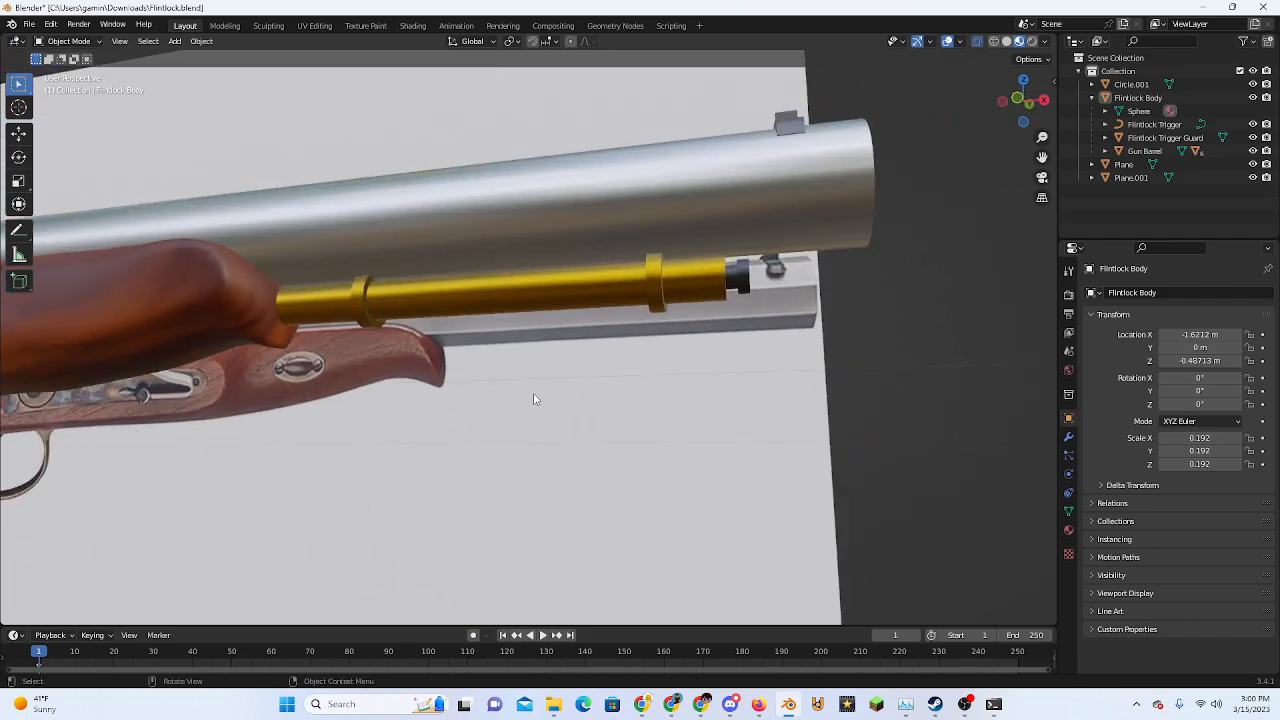
{"action": "scroll", "coordinate": [520, 400], "scroll_direction": "down", "scroll_amount": 7}
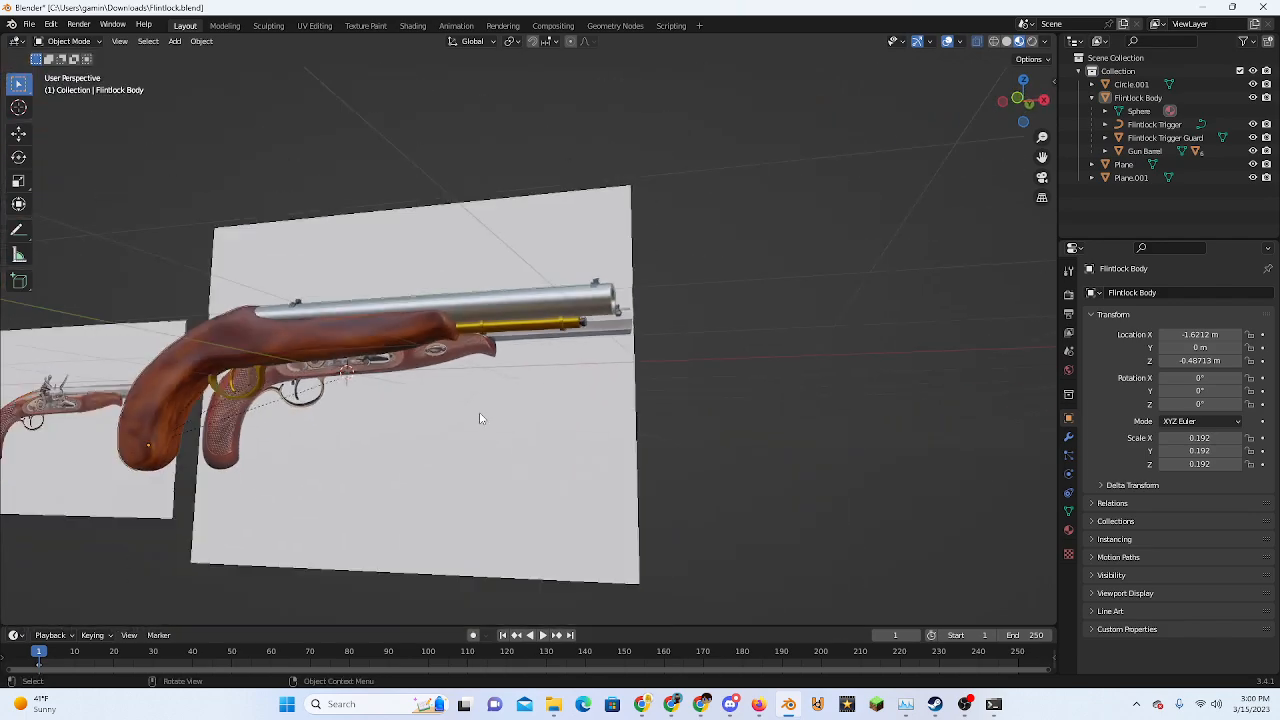
{"action": "middle_click_drag", "start_coordinate": [480, 413], "coordinate": [711, 397]}
{"action": "scroll", "coordinate": [628, 420], "scroll_direction": "up", "scroll_amount": 2}
{"action": "scroll", "coordinate": [724, 444], "scroll_direction": "down", "scroll_amount": 5}
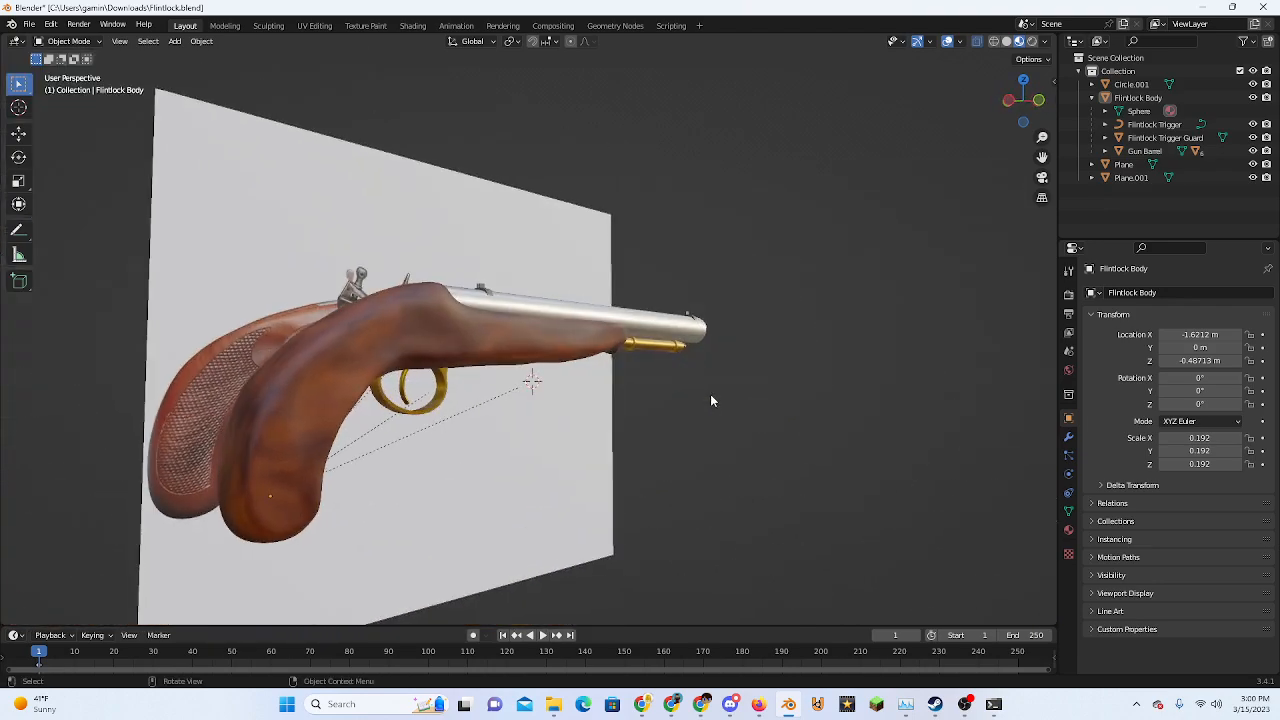
{"action": "middle_click_drag", "start_coordinate": [776, 450], "coordinate": [701, 464]}
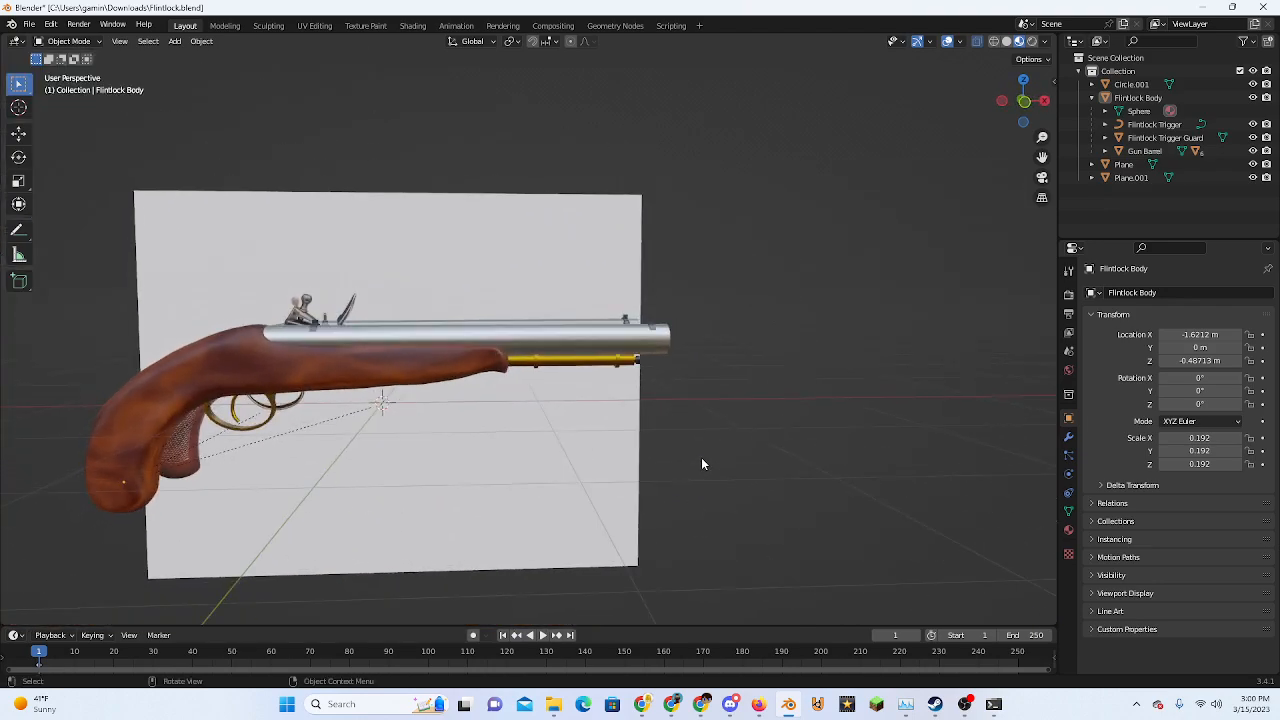
{"action": "key", "text": "ctrl+s"}
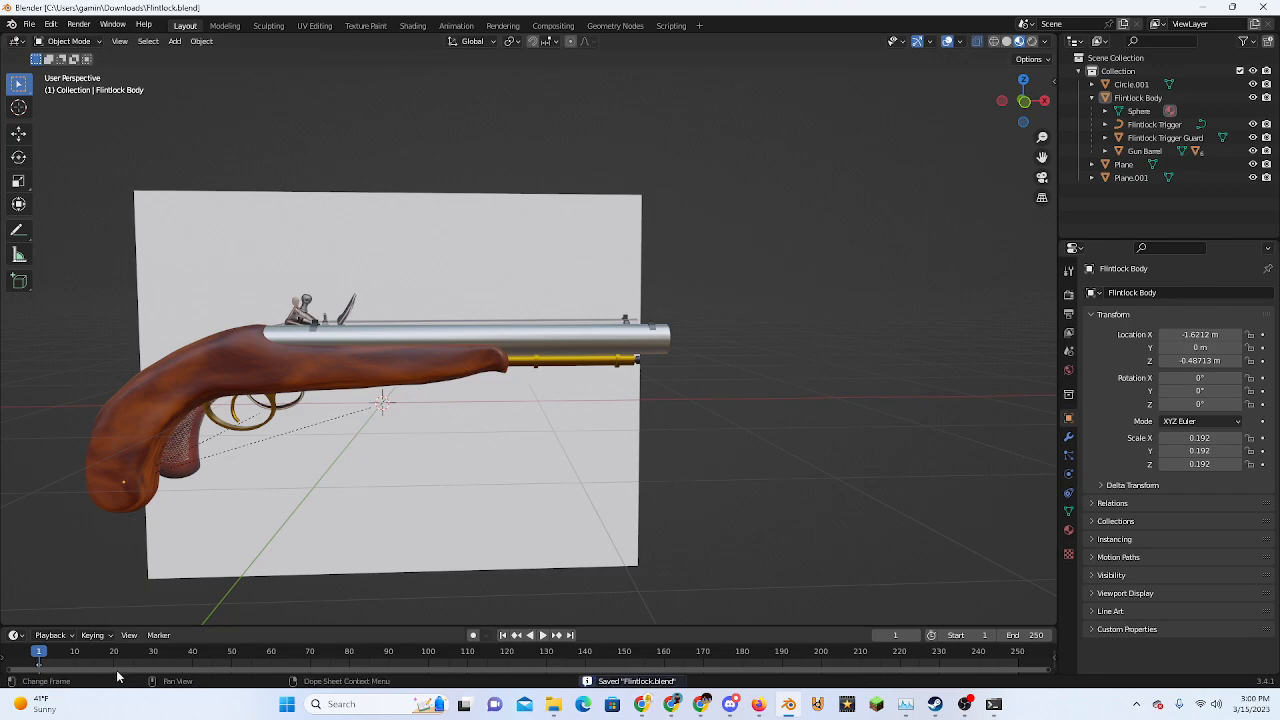
{"action": "middle_click_drag", "start_coordinate": [280, 380], "coordinate": [510, 342]}
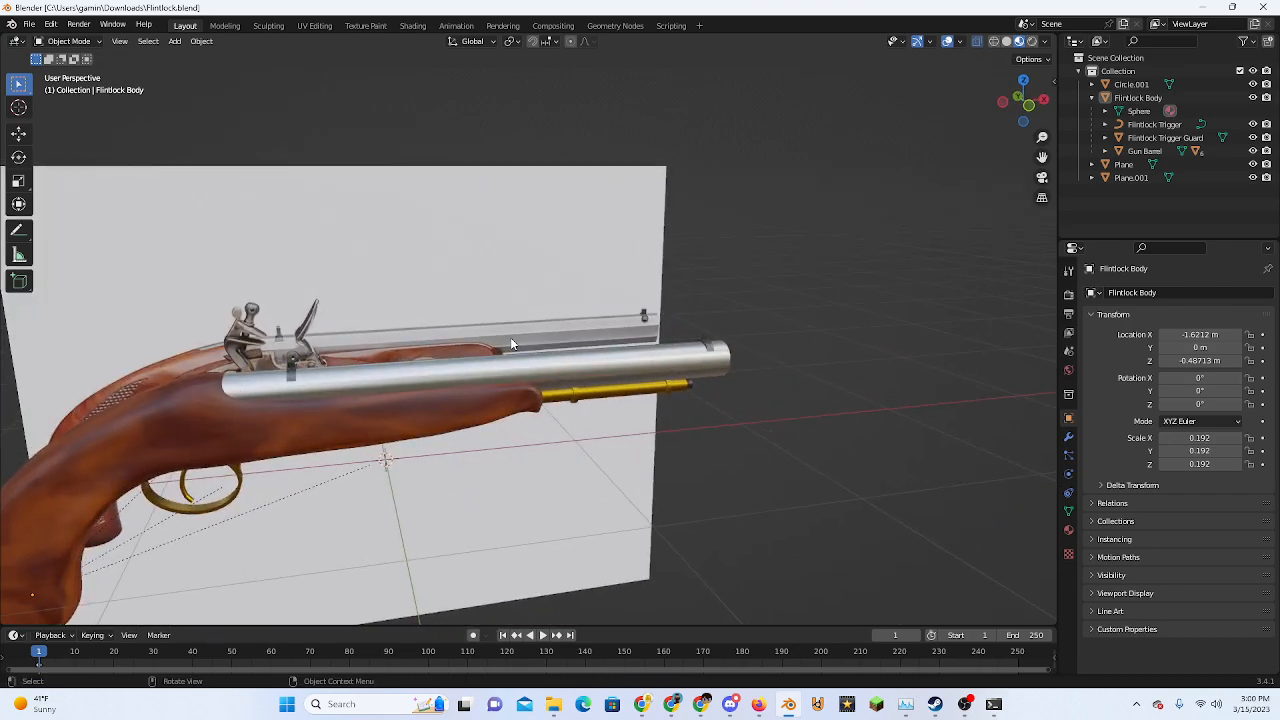
{"action": "middle_click_drag", "start_coordinate": [510, 337], "coordinate": [600, 356]}
{"action": "scroll", "coordinate": [480, 362], "scroll_direction": "down", "scroll_amount": 2}
{"action": "scroll", "coordinate": [560, 400], "scroll_direction": "up", "scroll_amount": 3}
{"action": "scroll", "coordinate": [403, 397], "scroll_direction": "down", "scroll_amount": 2}
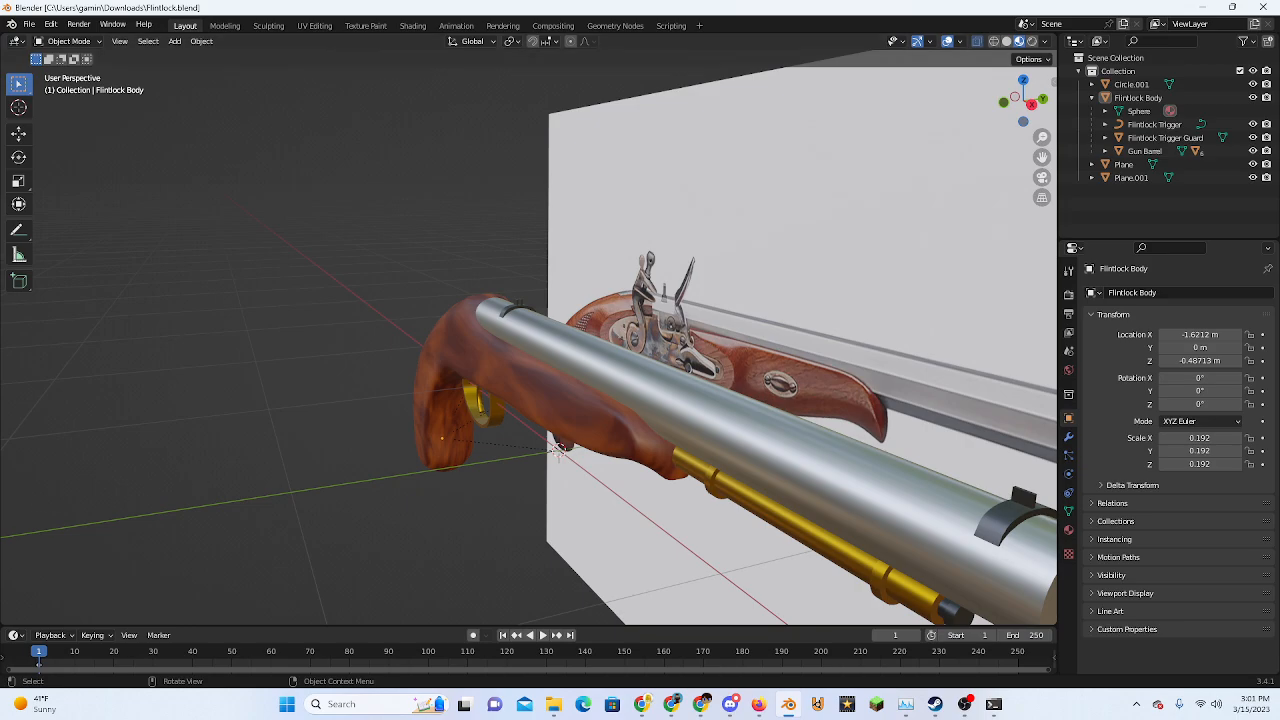